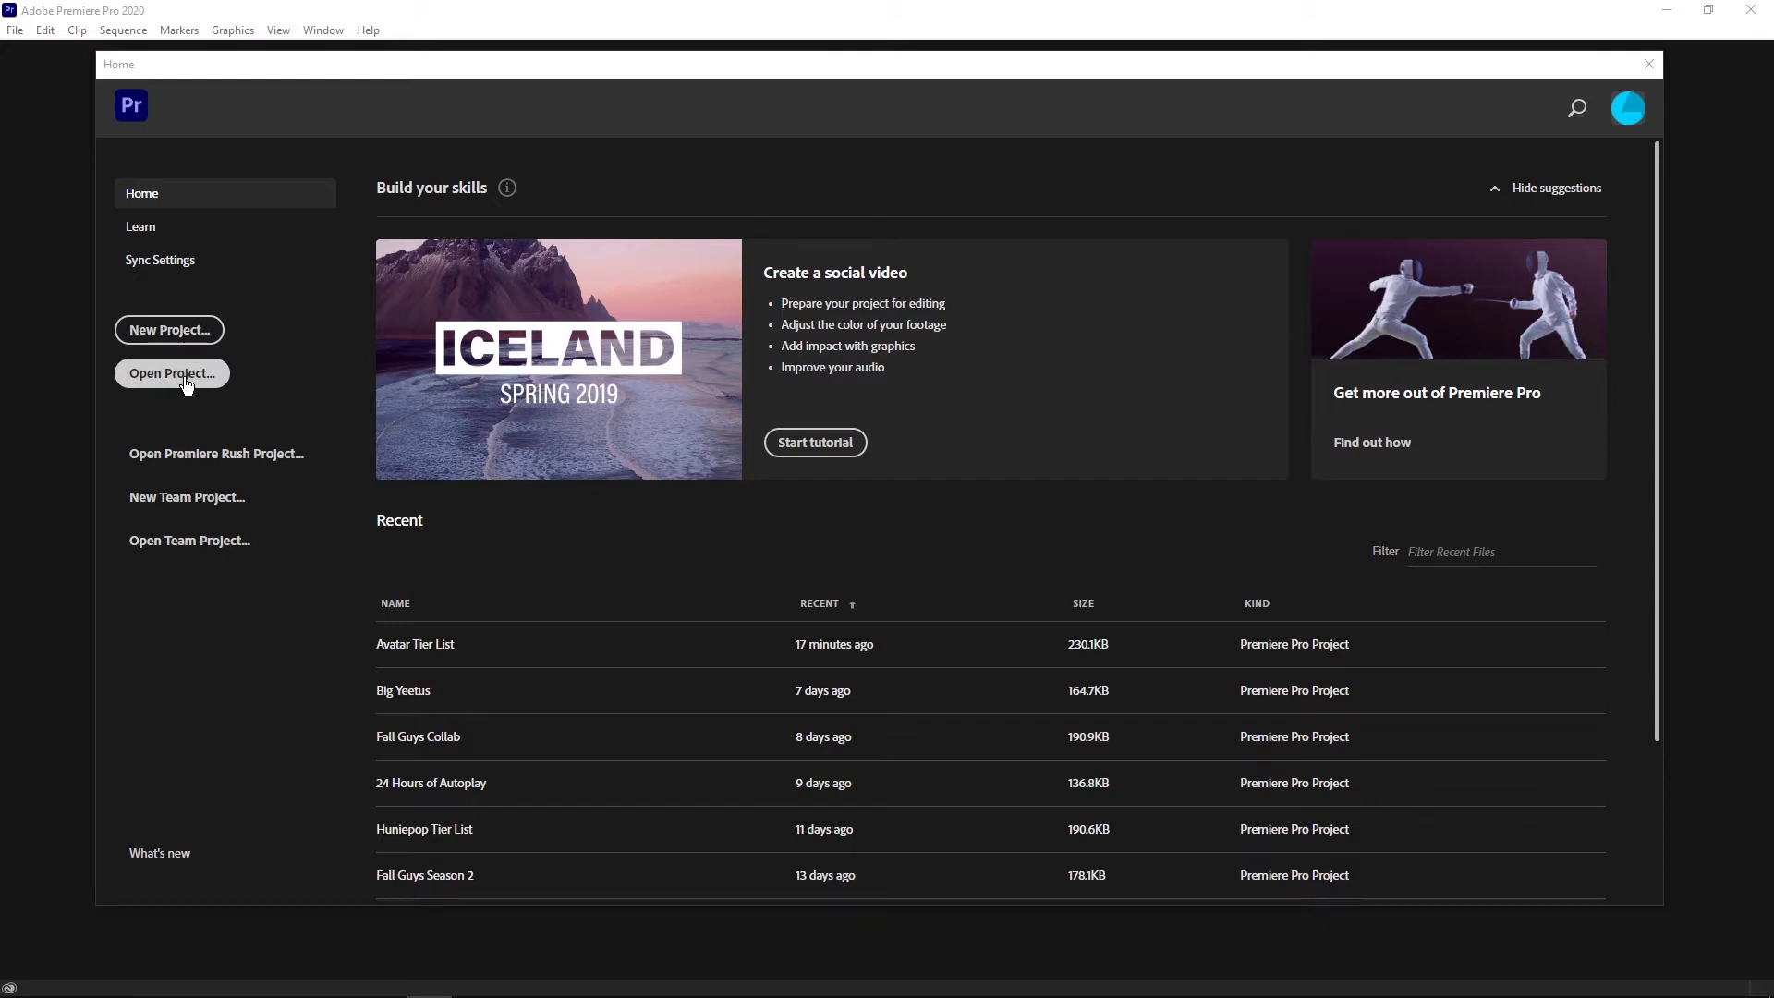
Start a new project, reviewing Scratch Disks and Ingest Settings and keeping Timecode display format
click(171, 331)
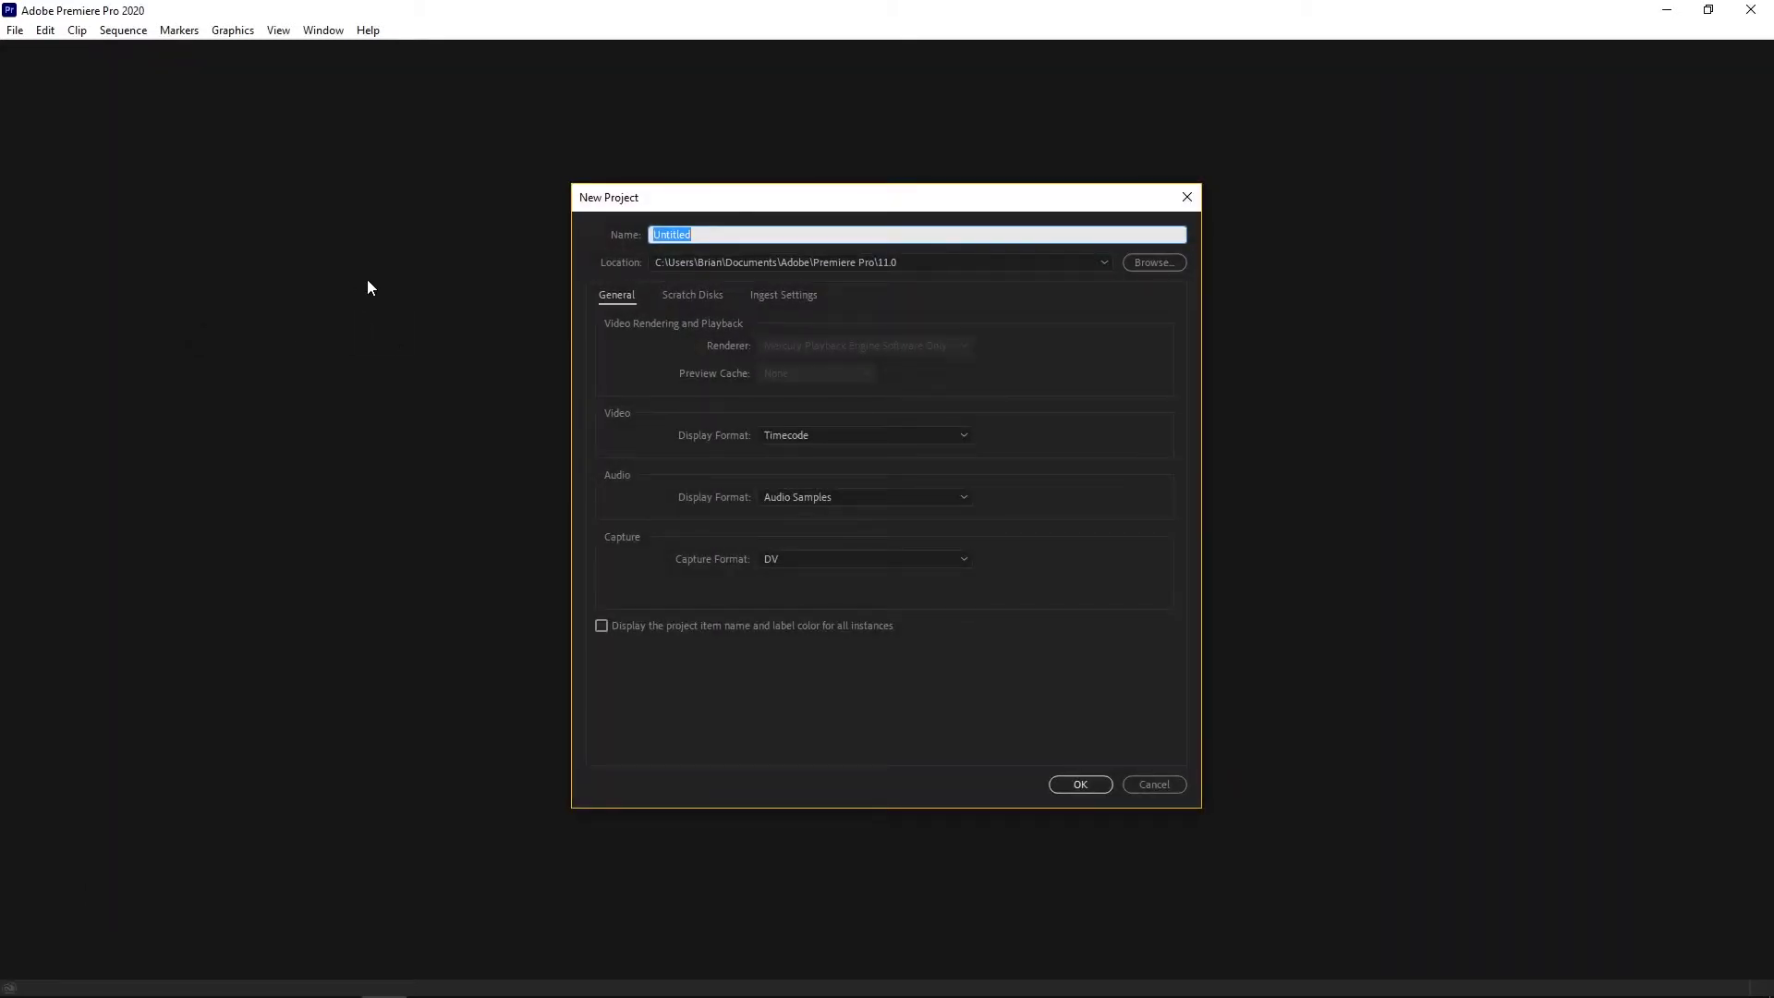
click(704, 296)
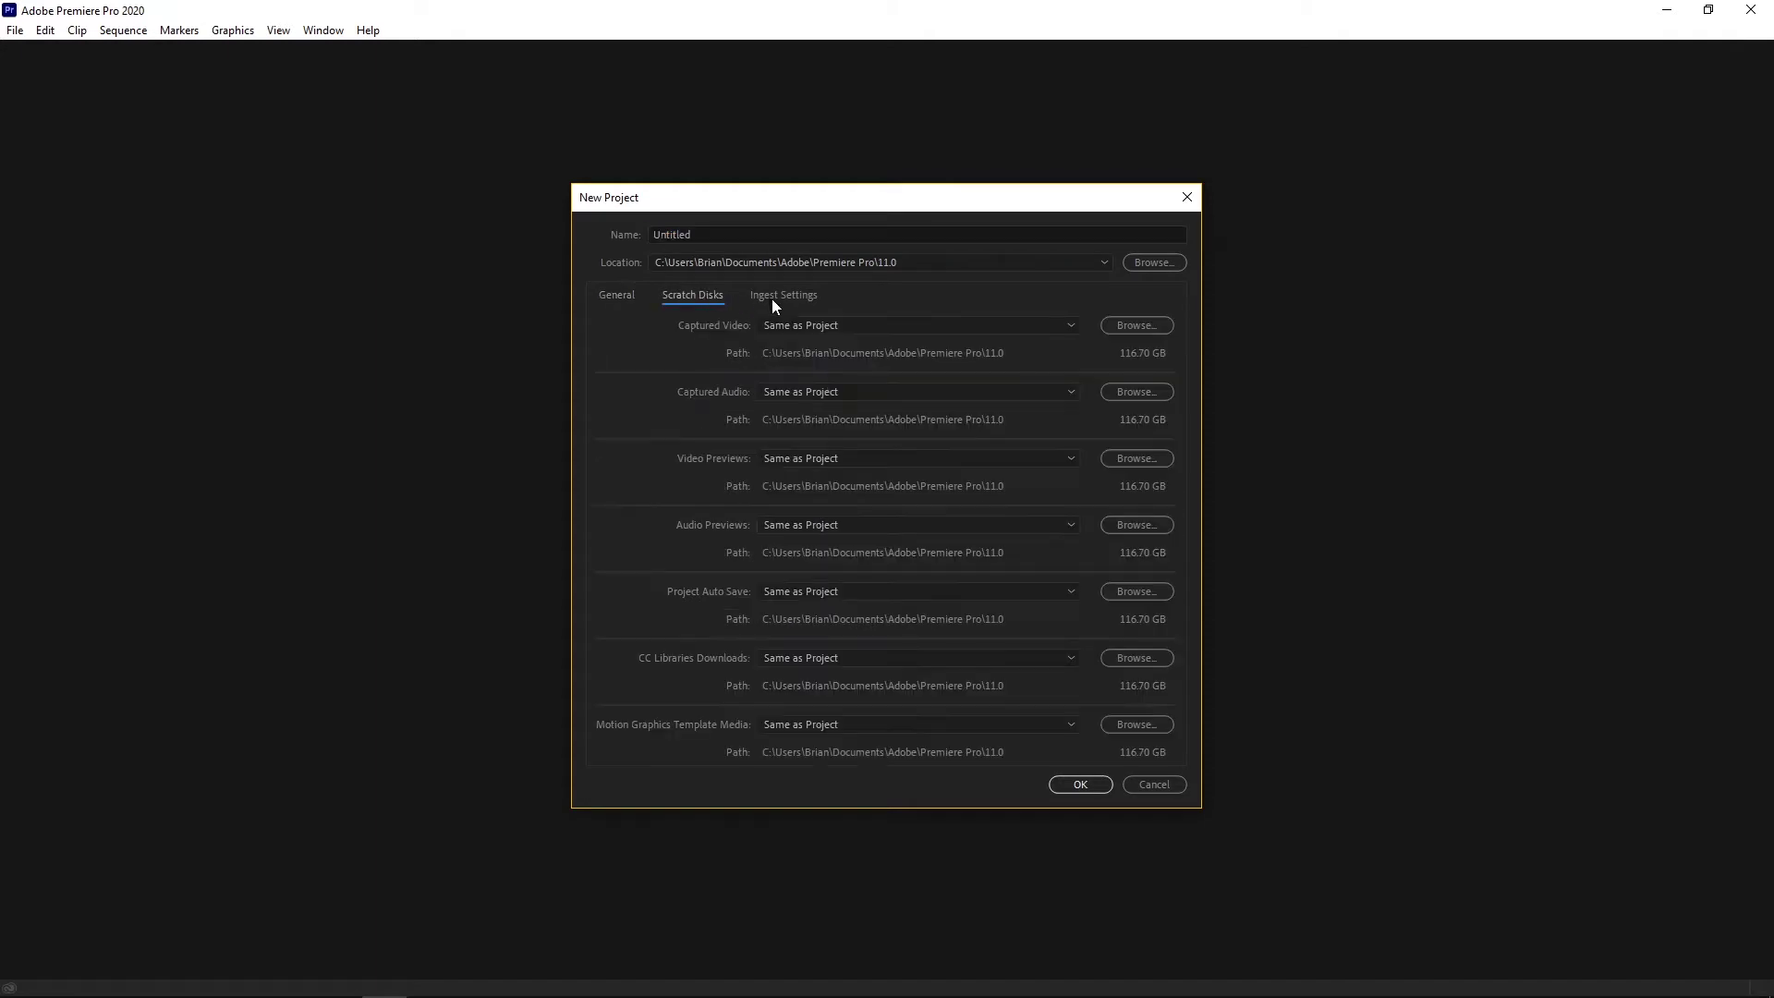
click(774, 297)
click(706, 294)
click(765, 297)
click(684, 301)
click(624, 301)
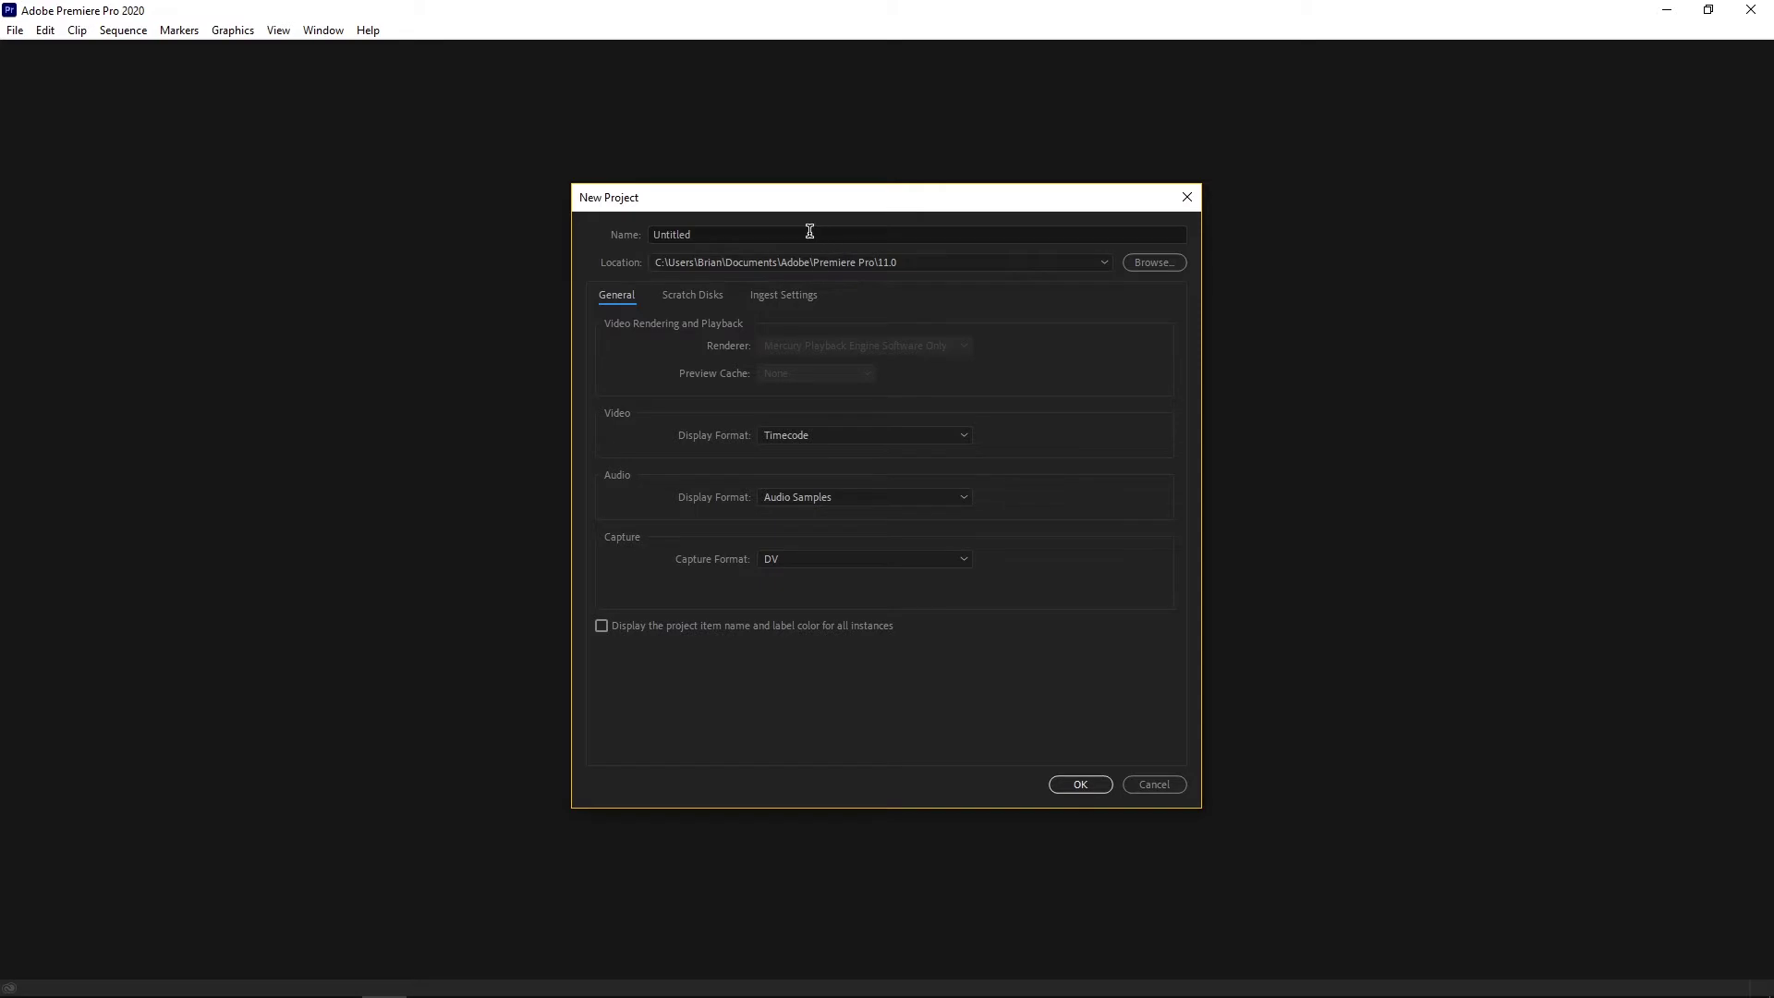
click(963, 441)
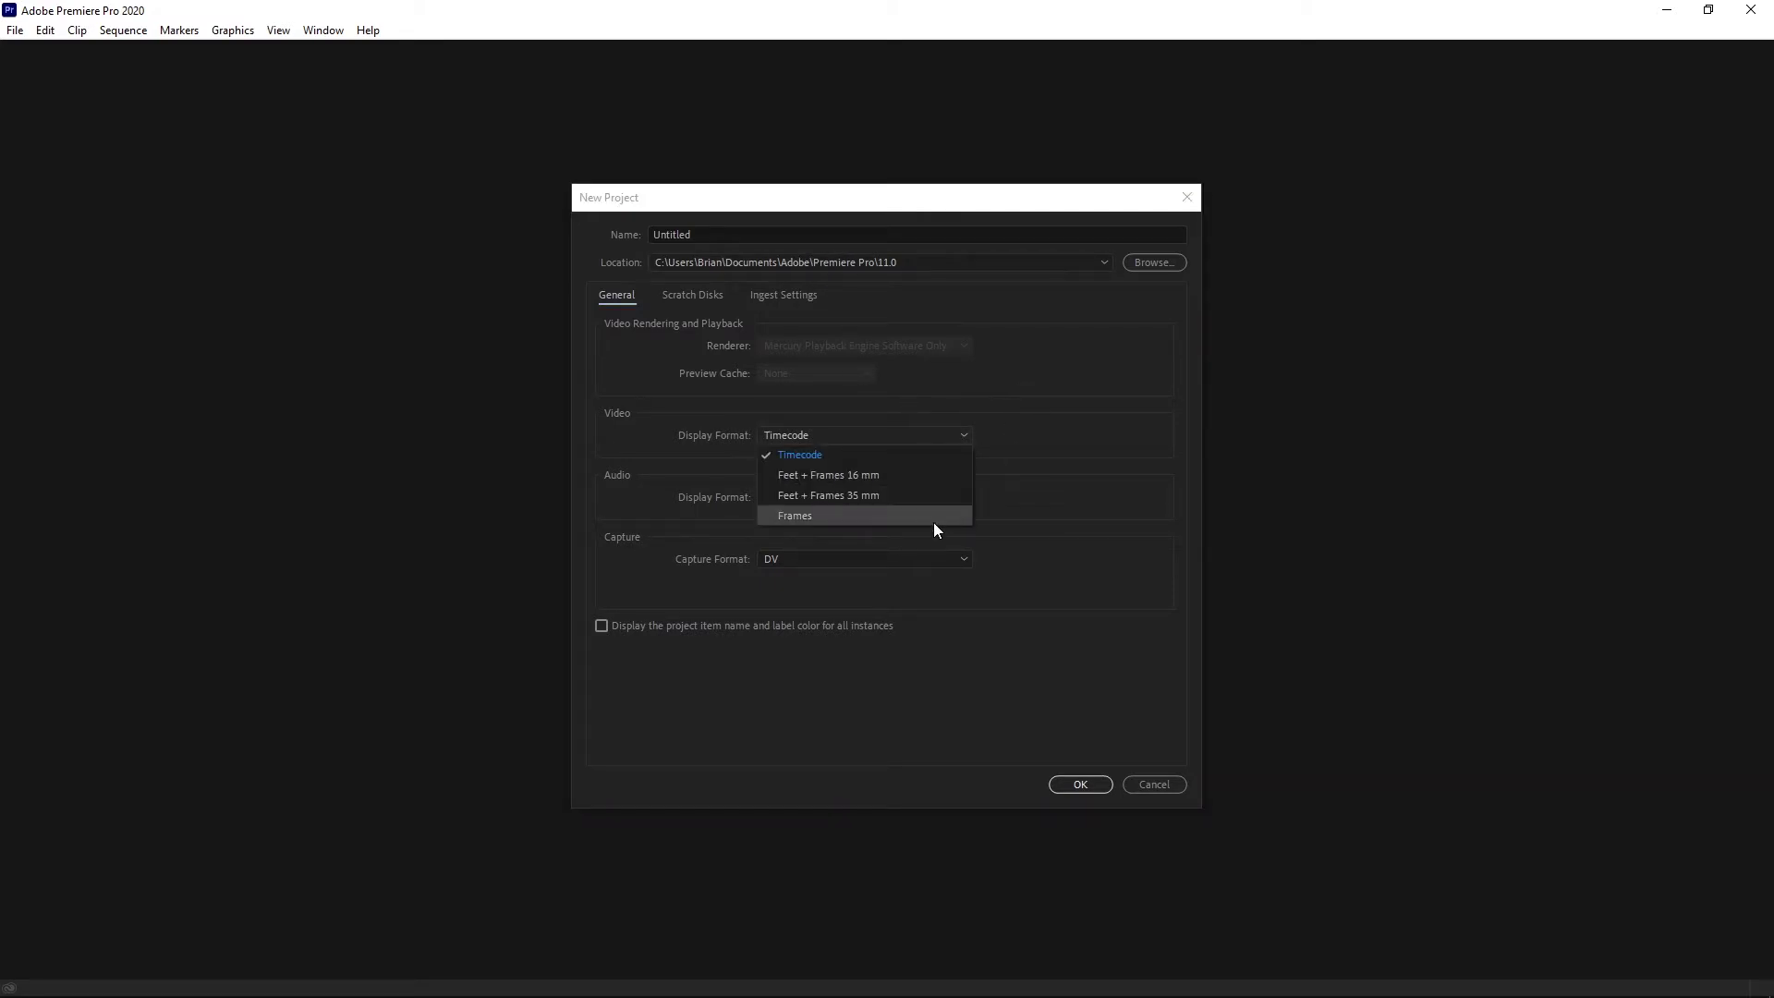
click(946, 368)
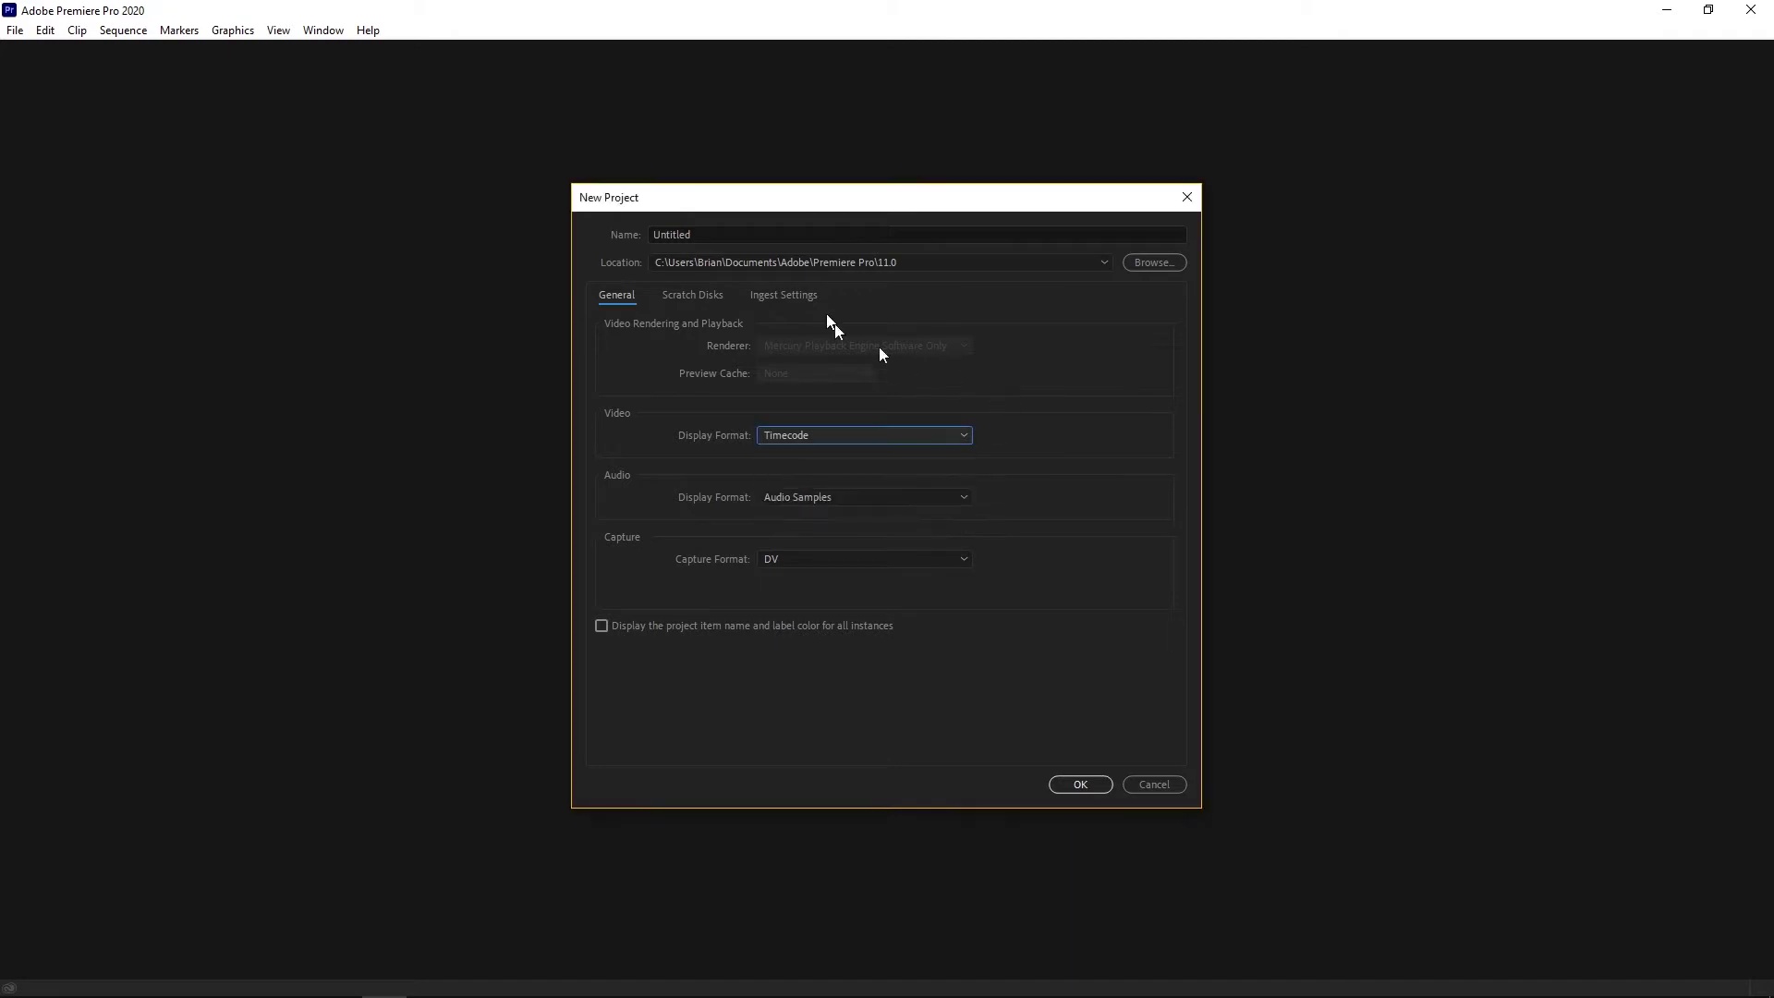
Name the project 'Testing For Senpie Academy' and create it
click(802, 236)
key(ctrl+a)
text(Testing For J)
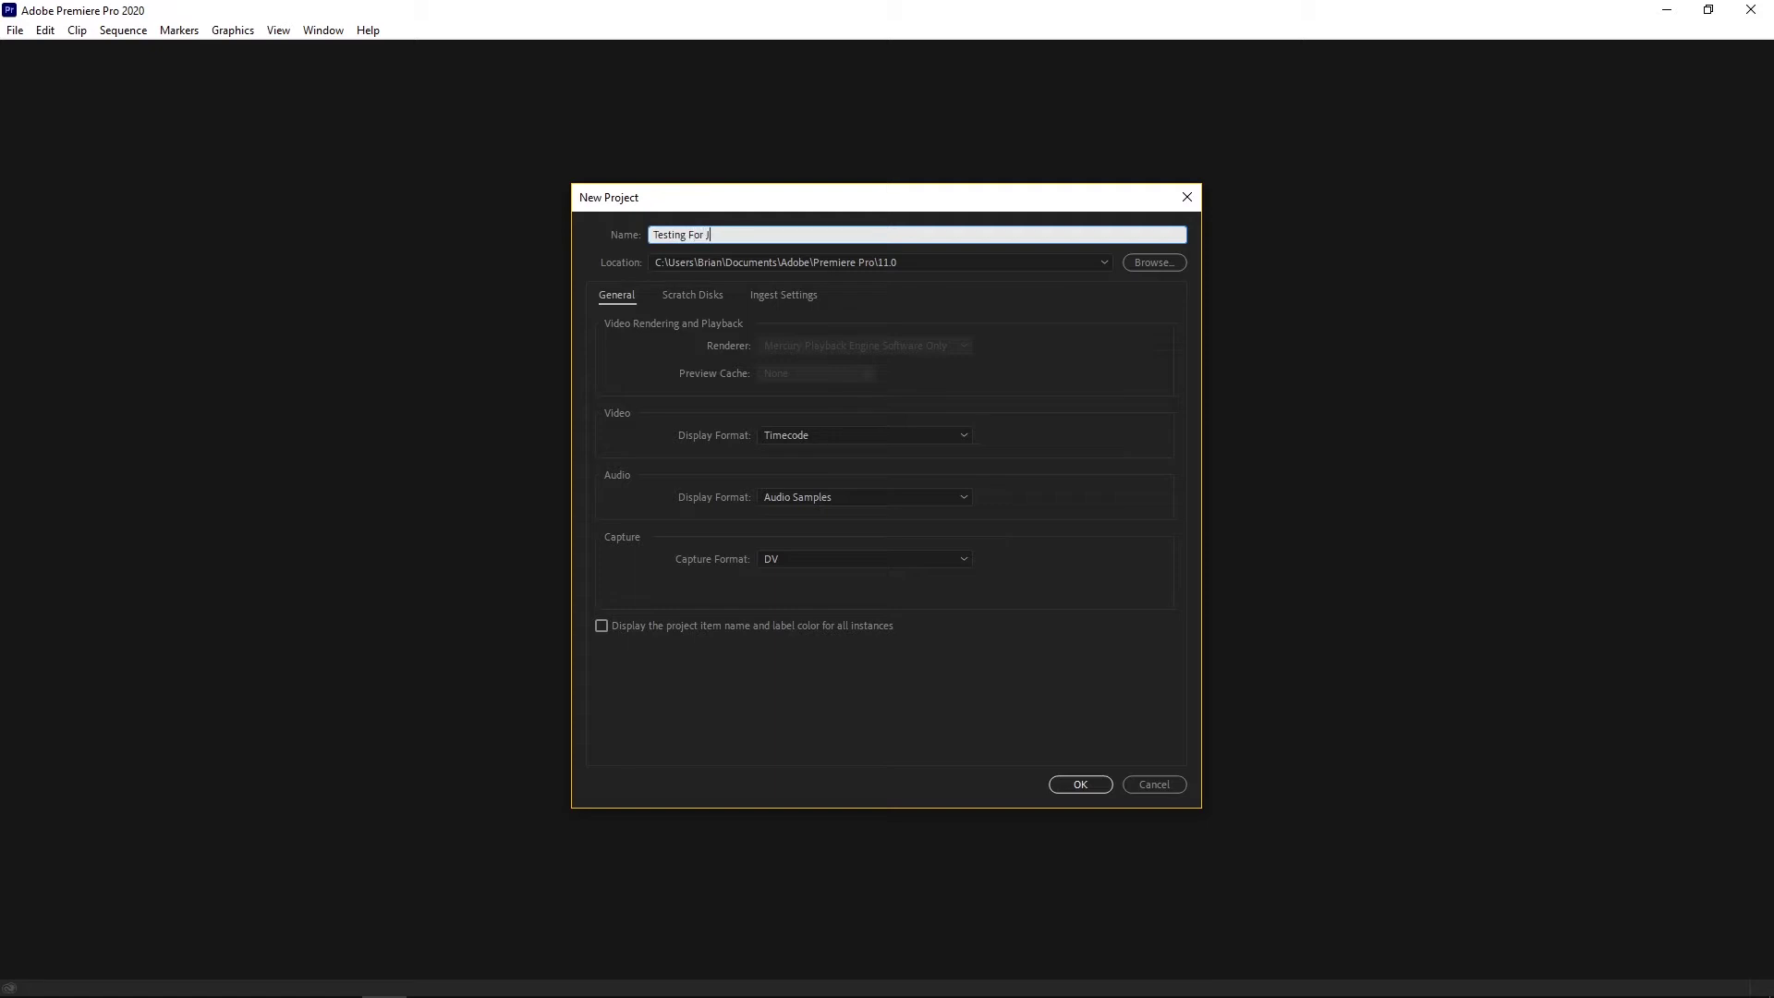
text(Senpie Academy)
click(1074, 782)
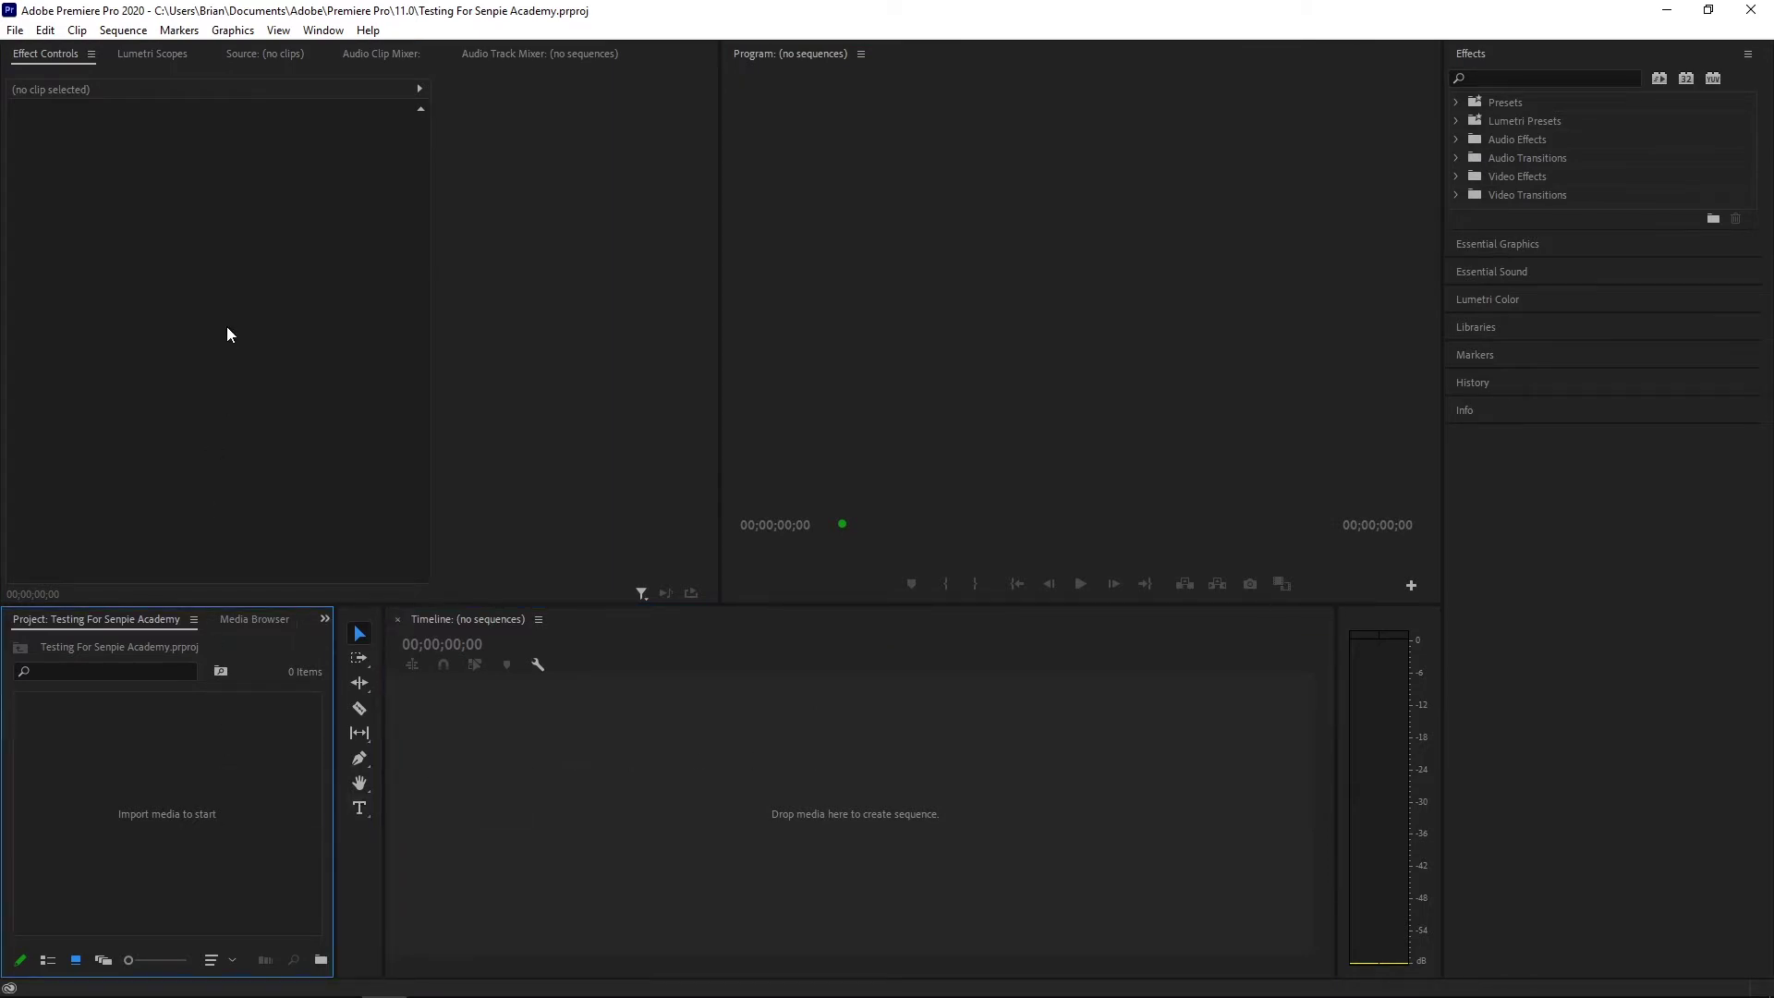
Bring the Program monitor, Timeline and Effect Controls panels into focus in turn
click(884, 248)
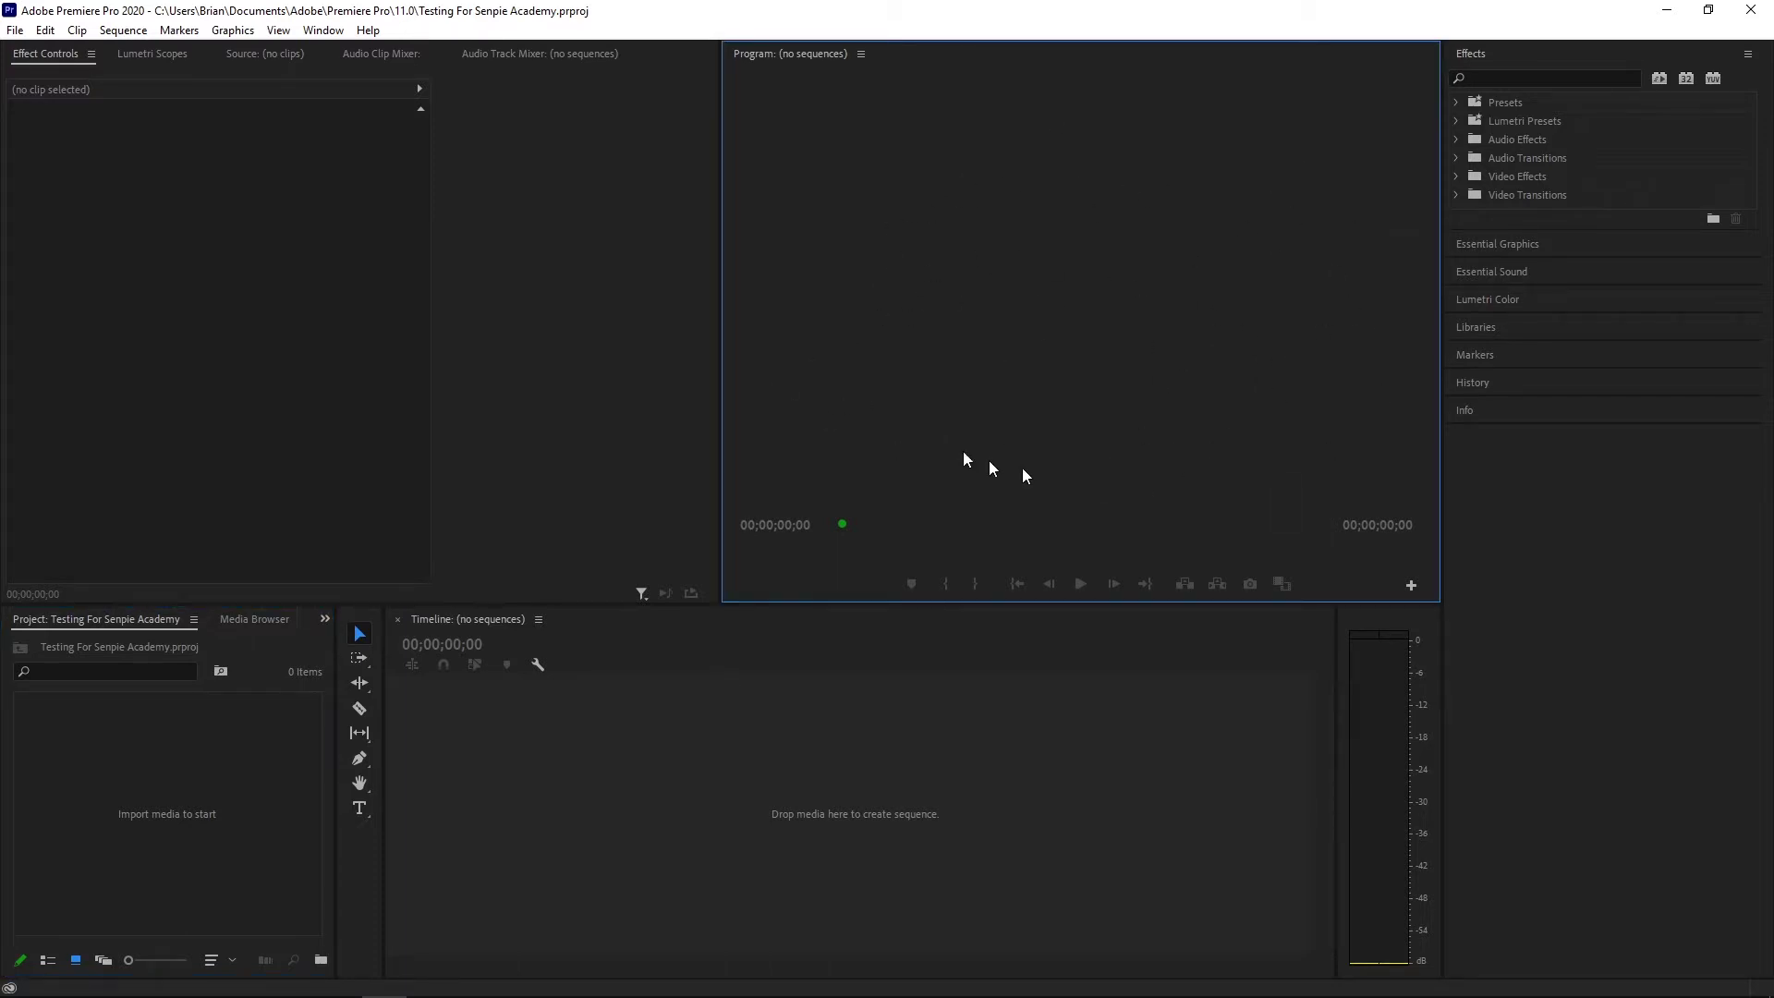
click(666, 784)
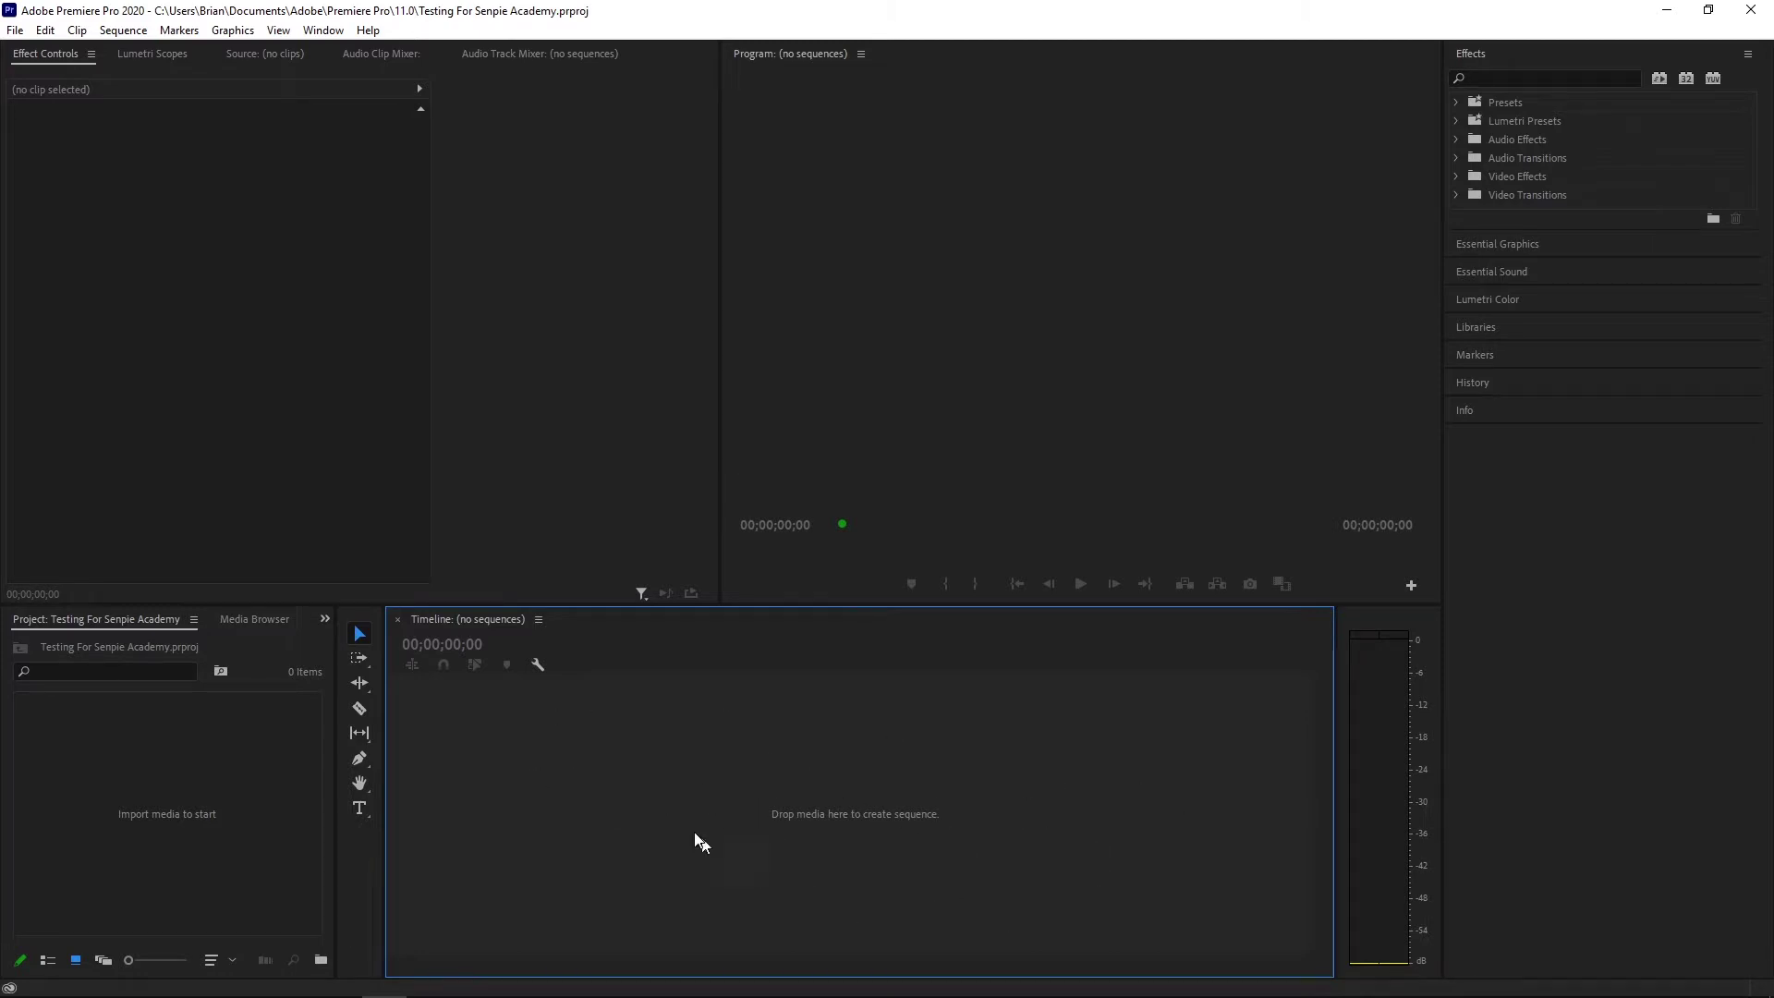
click(1139, 221)
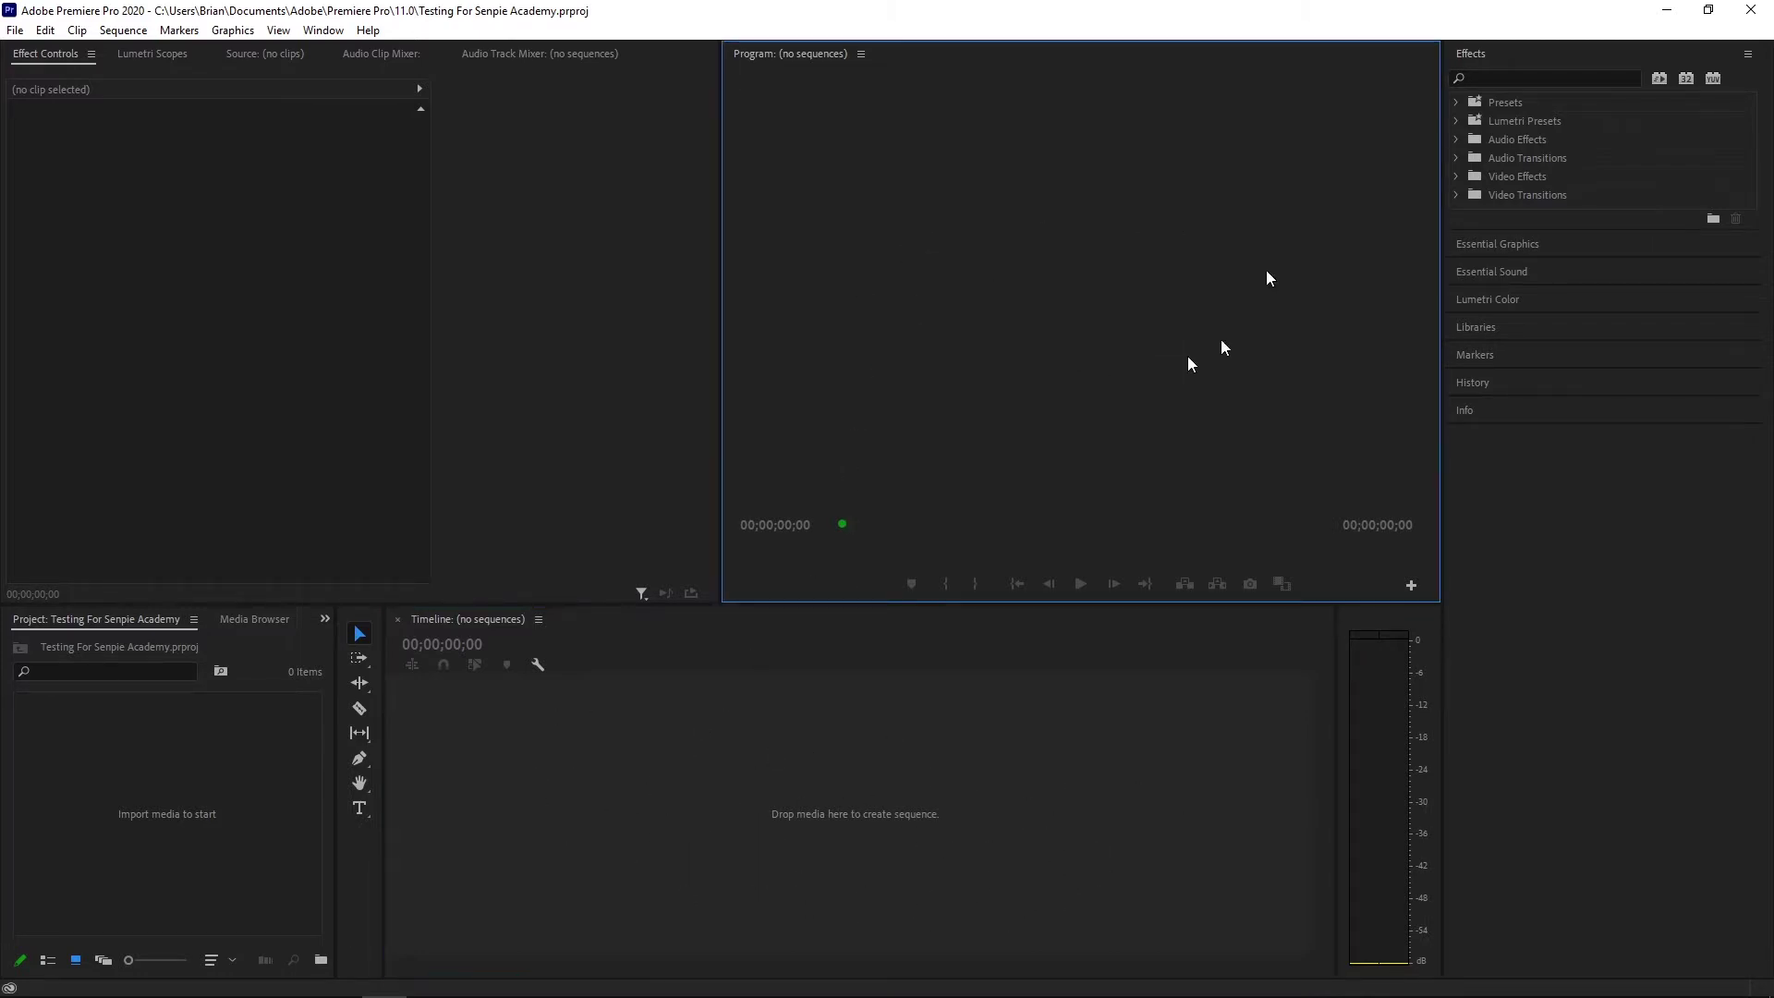
click(142, 310)
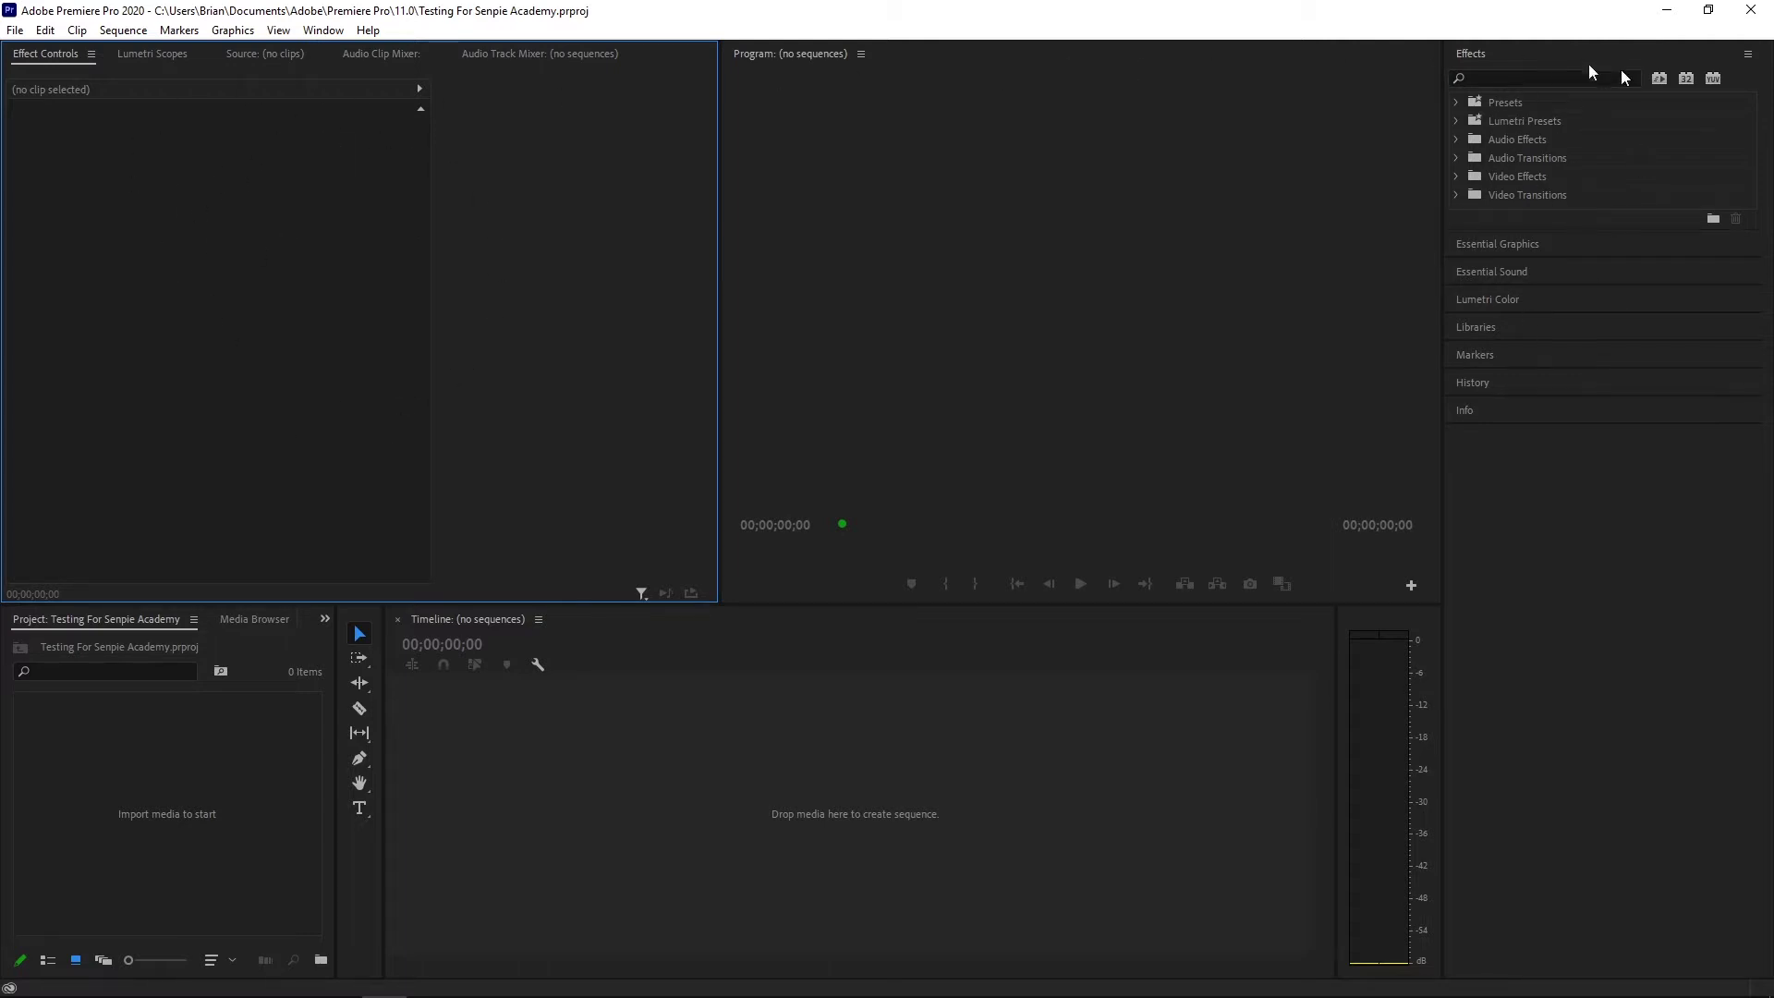
Expand and collapse the Video Effects and Video Transitions folders, then select the Project panel
click(1455, 175)
click(1456, 175)
click(1455, 194)
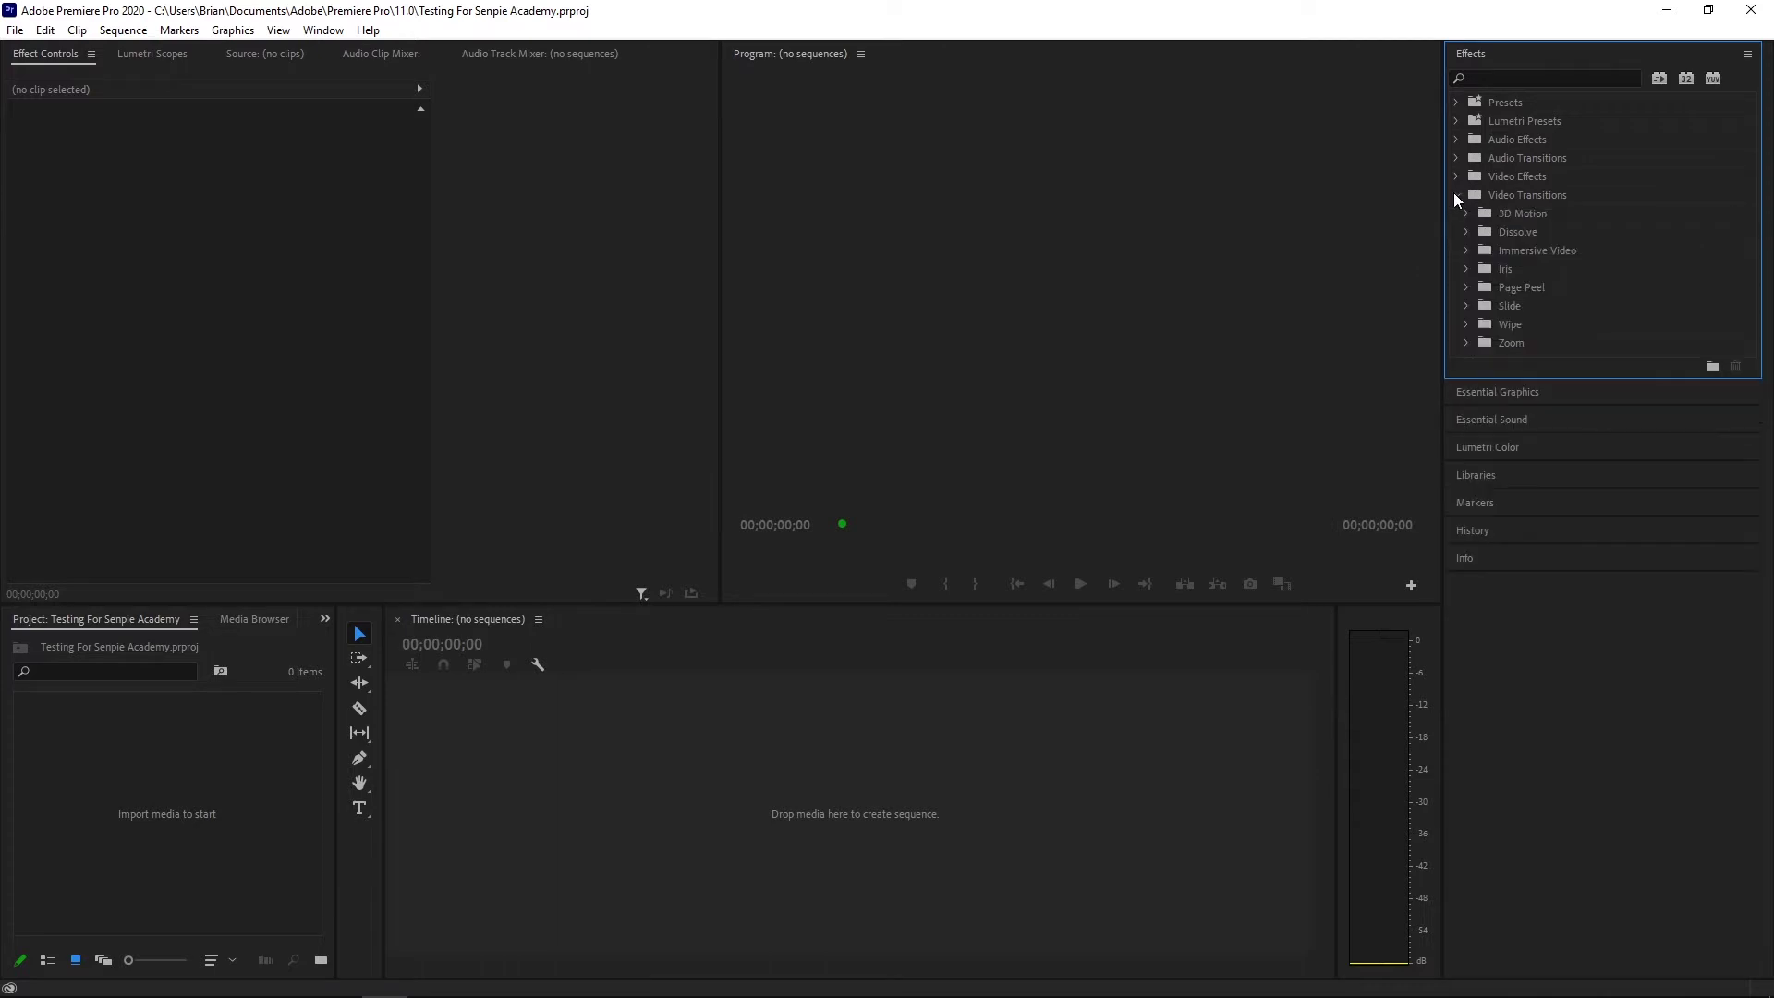
click(1456, 193)
click(146, 795)
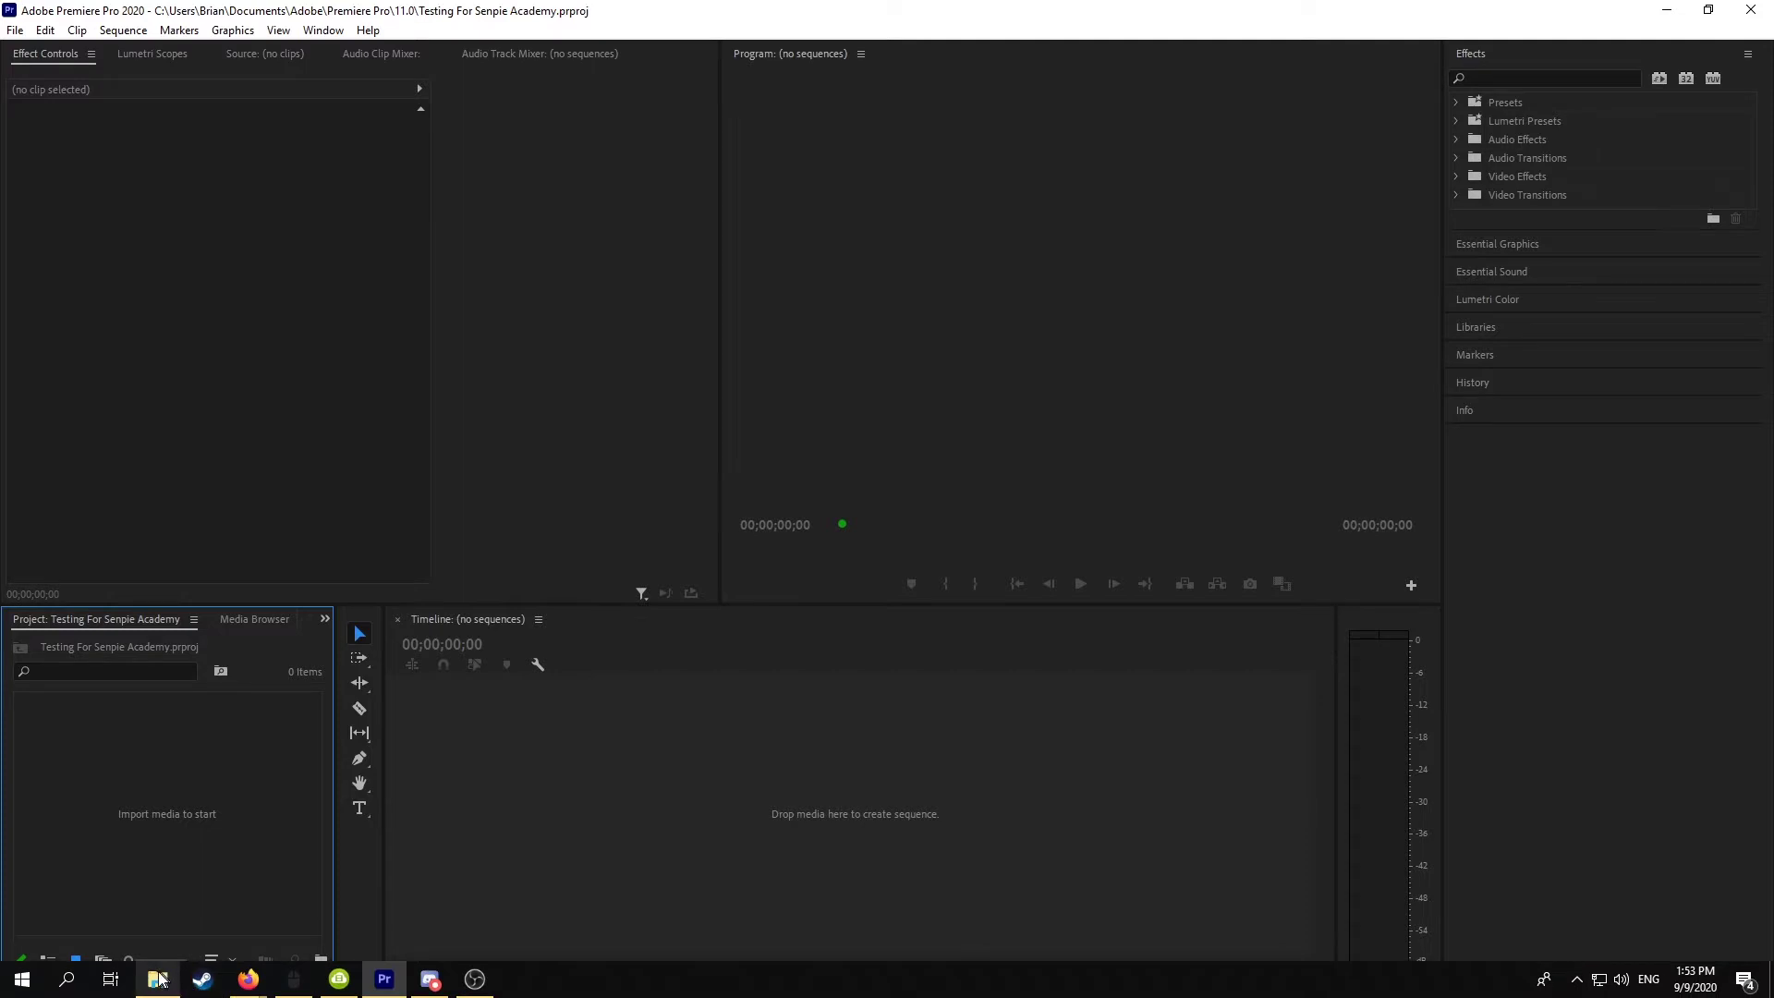
Import the Sesame Street Jack Black clip from File Explorer and build a sequence from it
click(157, 980)
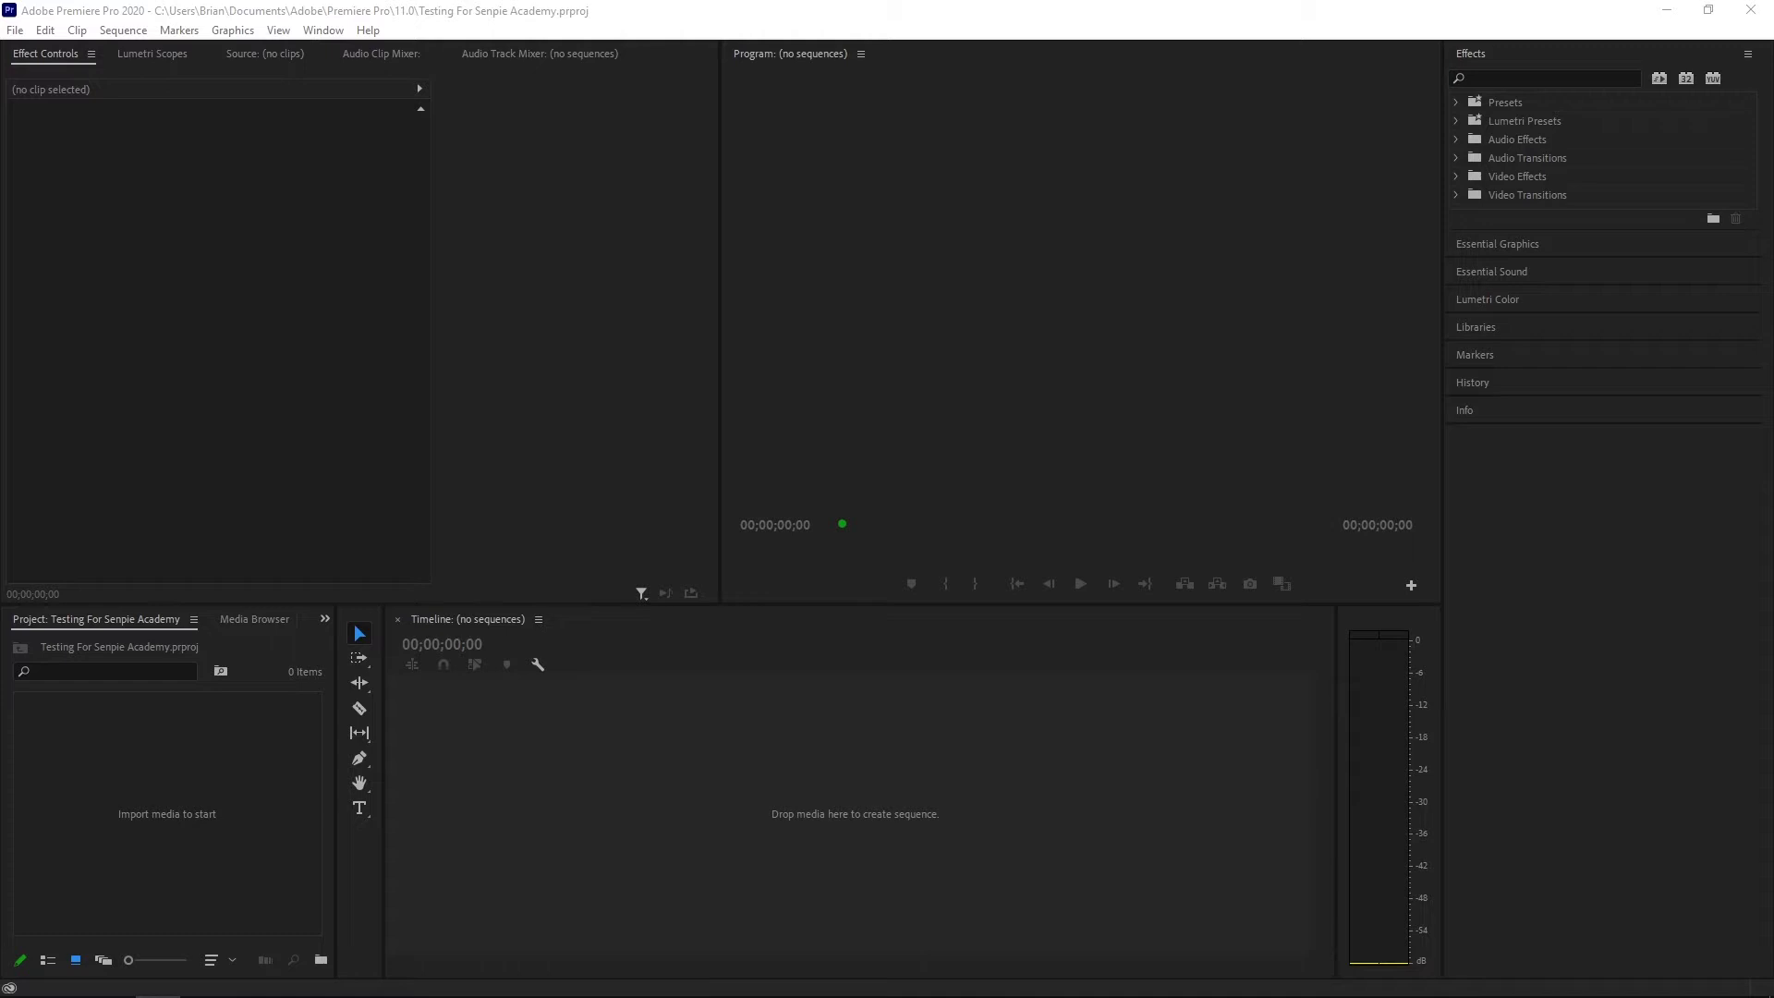
drag(1773, 832, 164, 739)
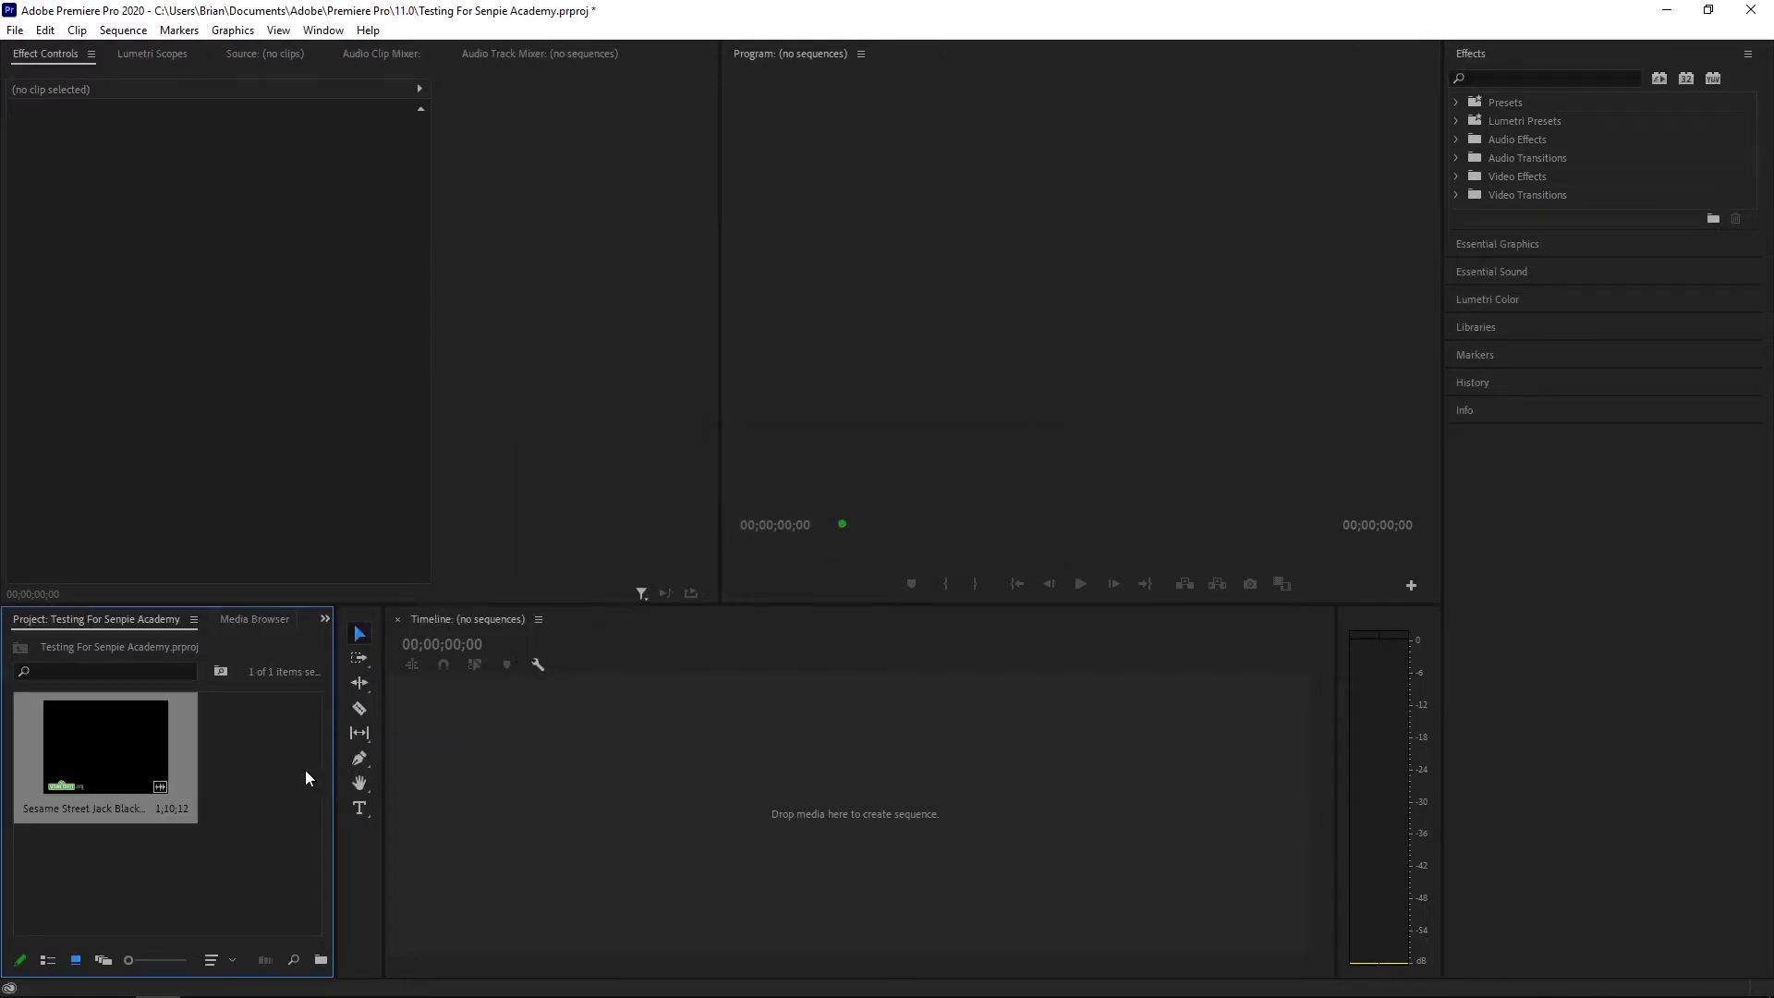
drag(113, 751, 482, 796)
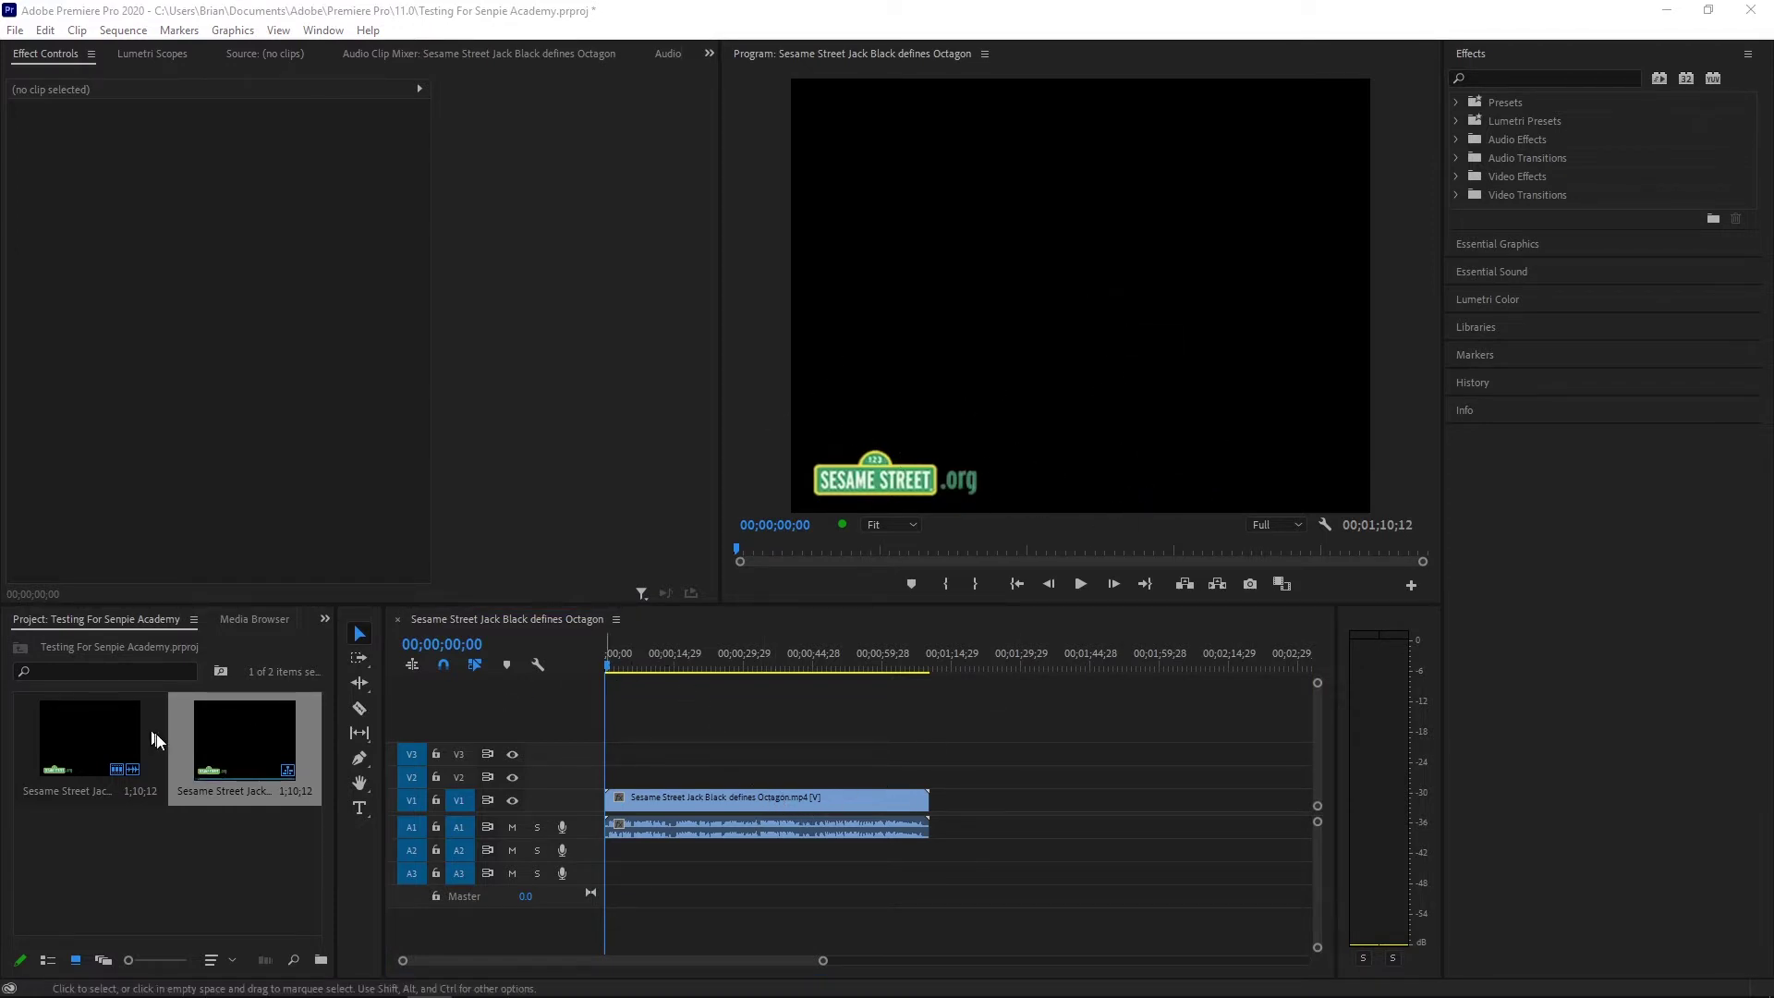
Jump to 00;00;38;28, browse the Sequence and File menus, and remove the clip from the sequence
click(785, 640)
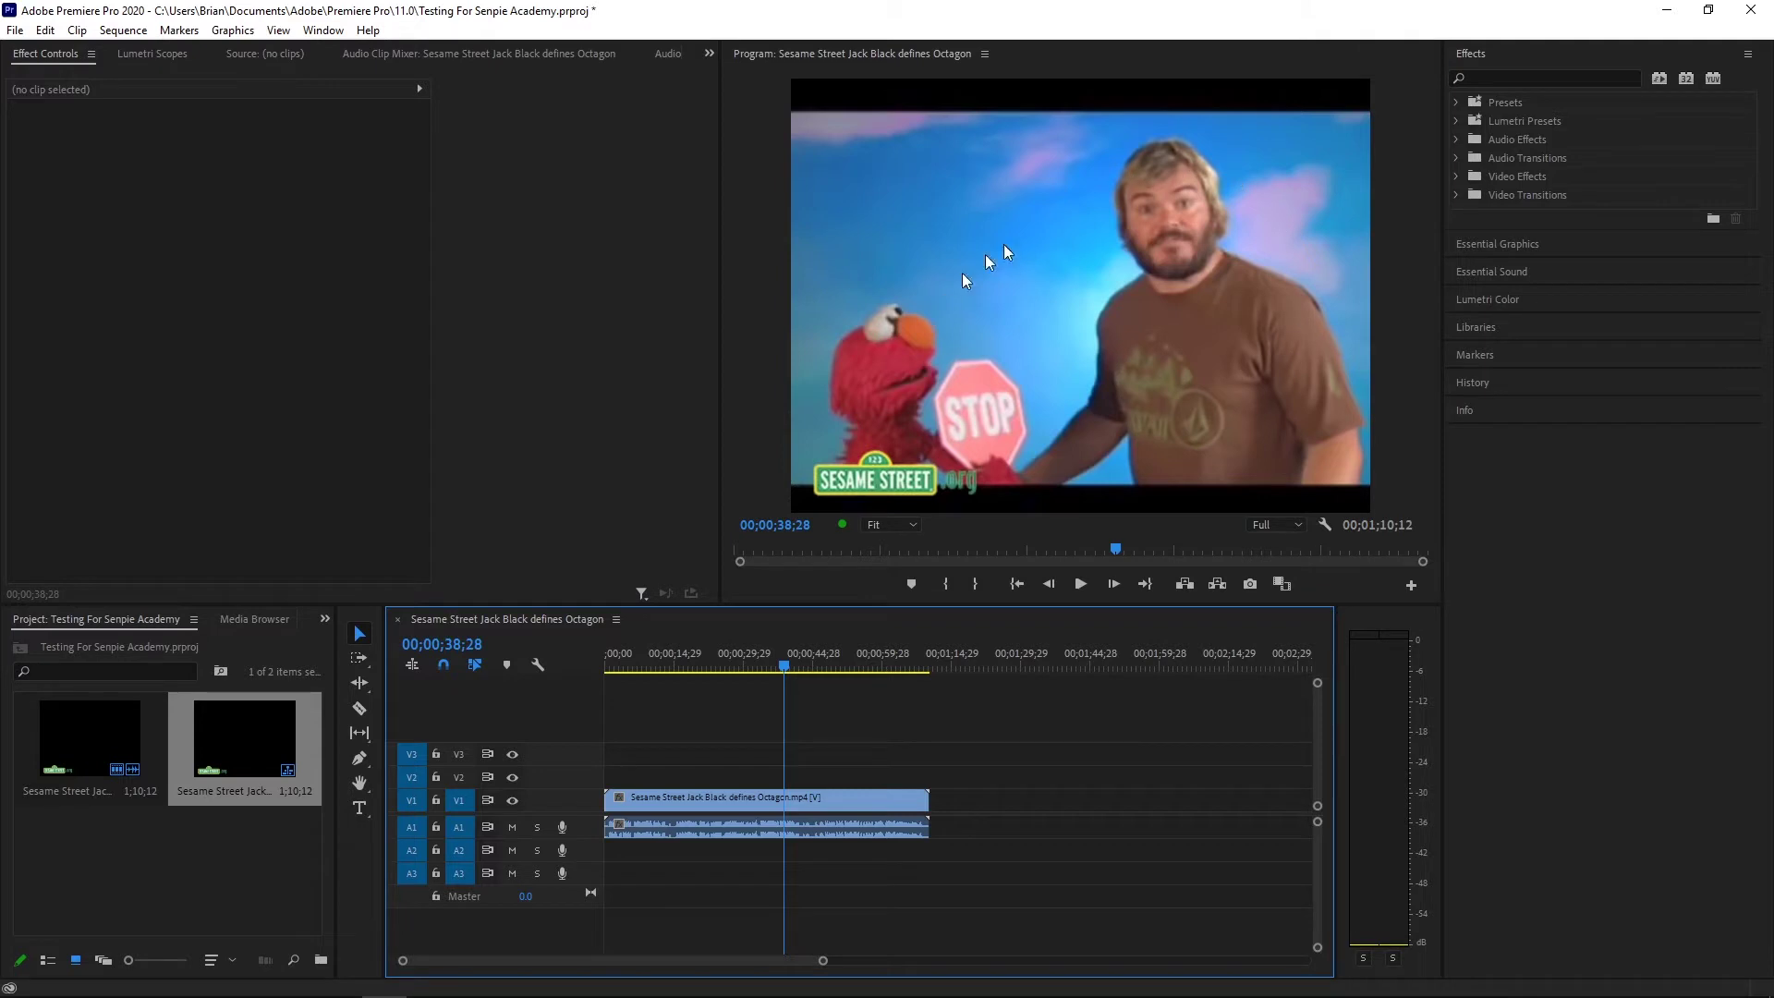
click(134, 33)
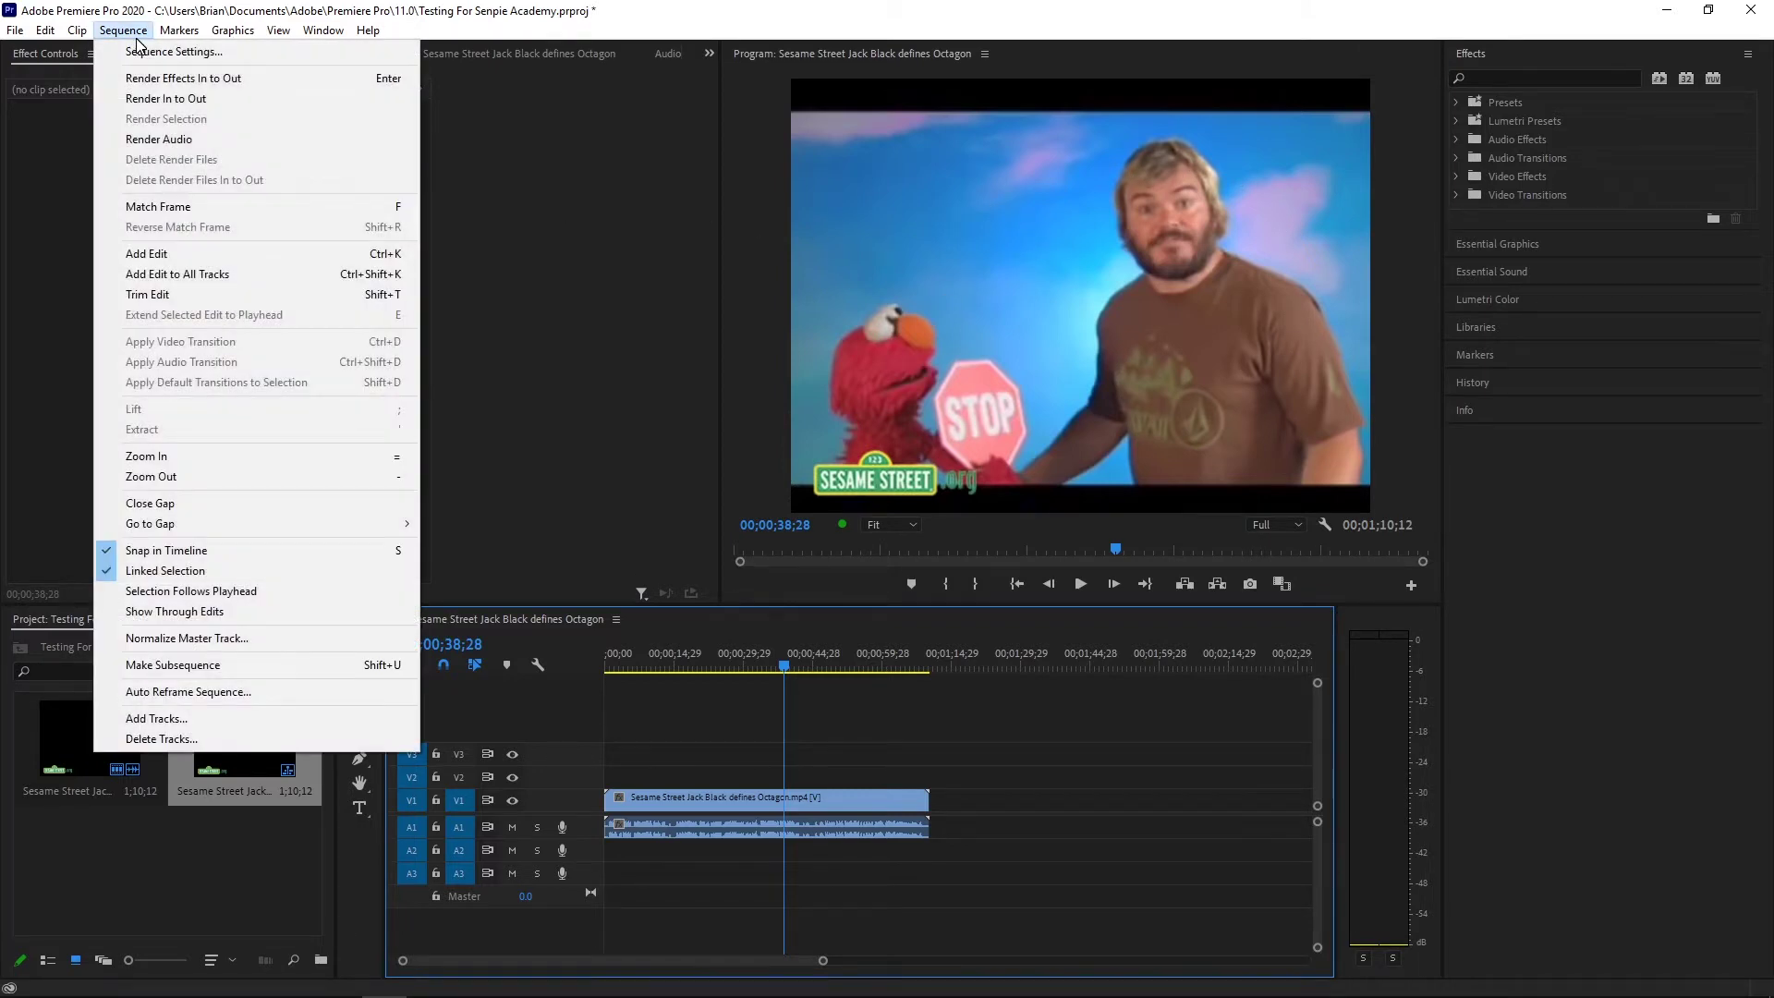
mouse_move(222, 34)
mouse_move(13, 35)
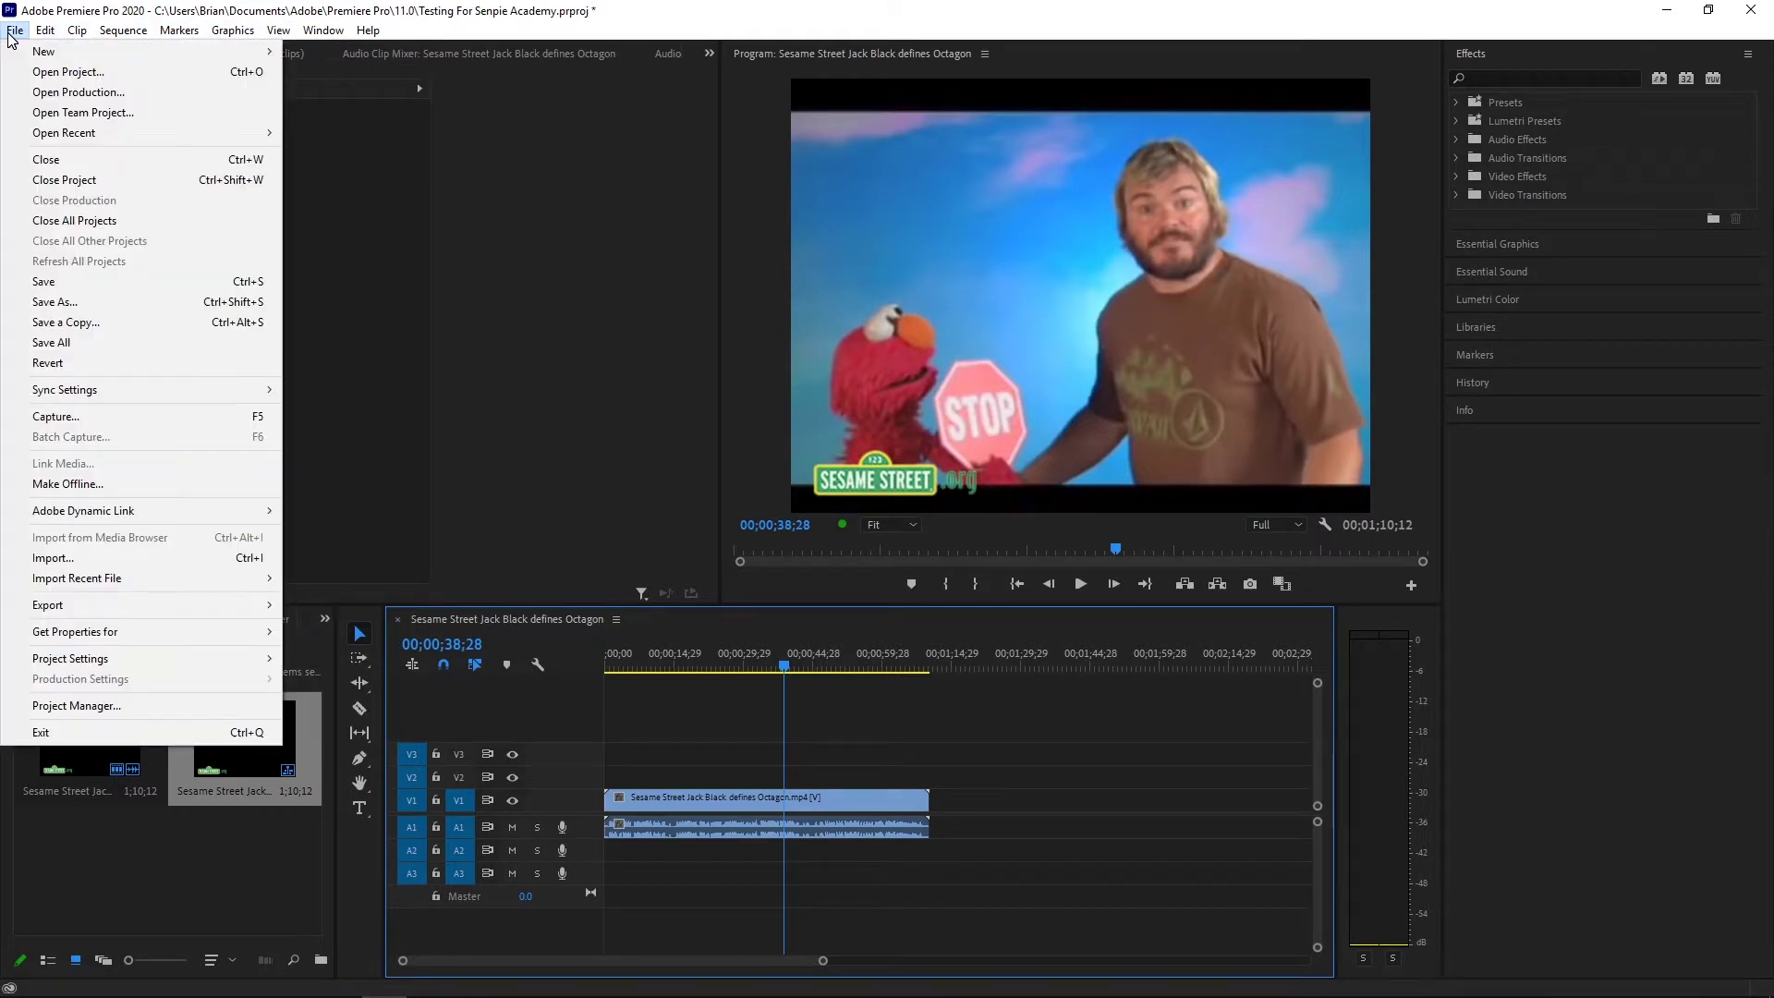
mouse_move(180, 658)
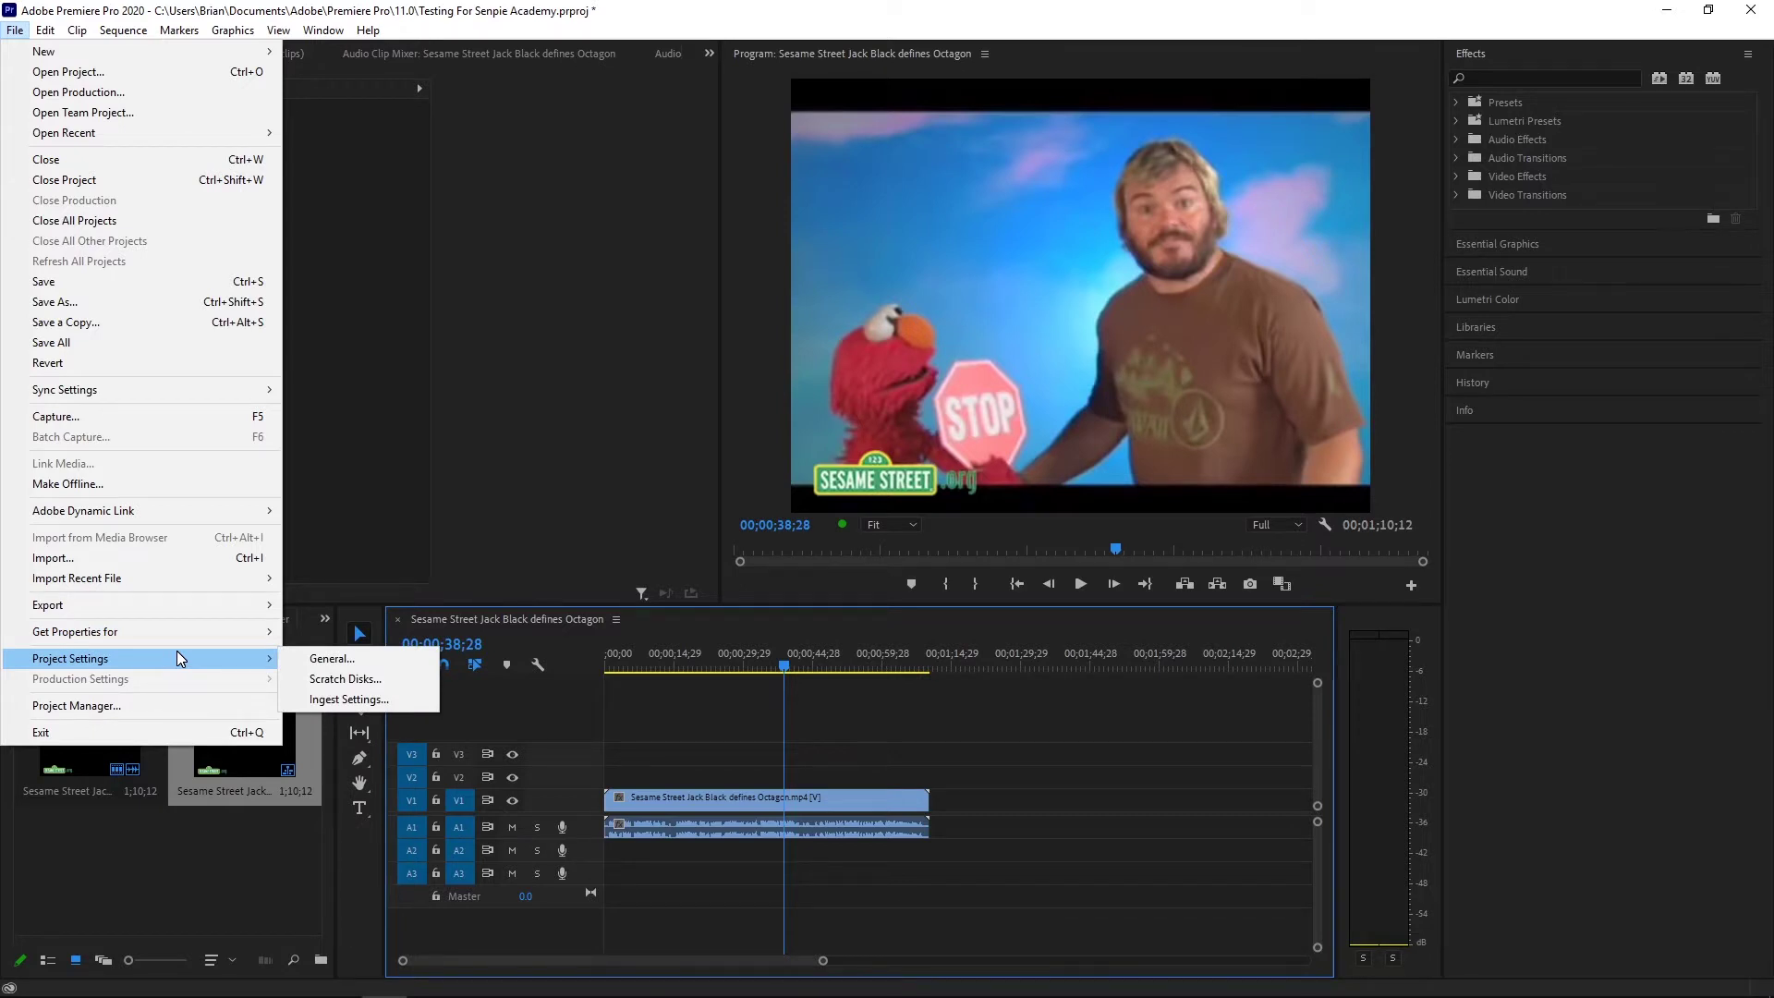
click(488, 396)
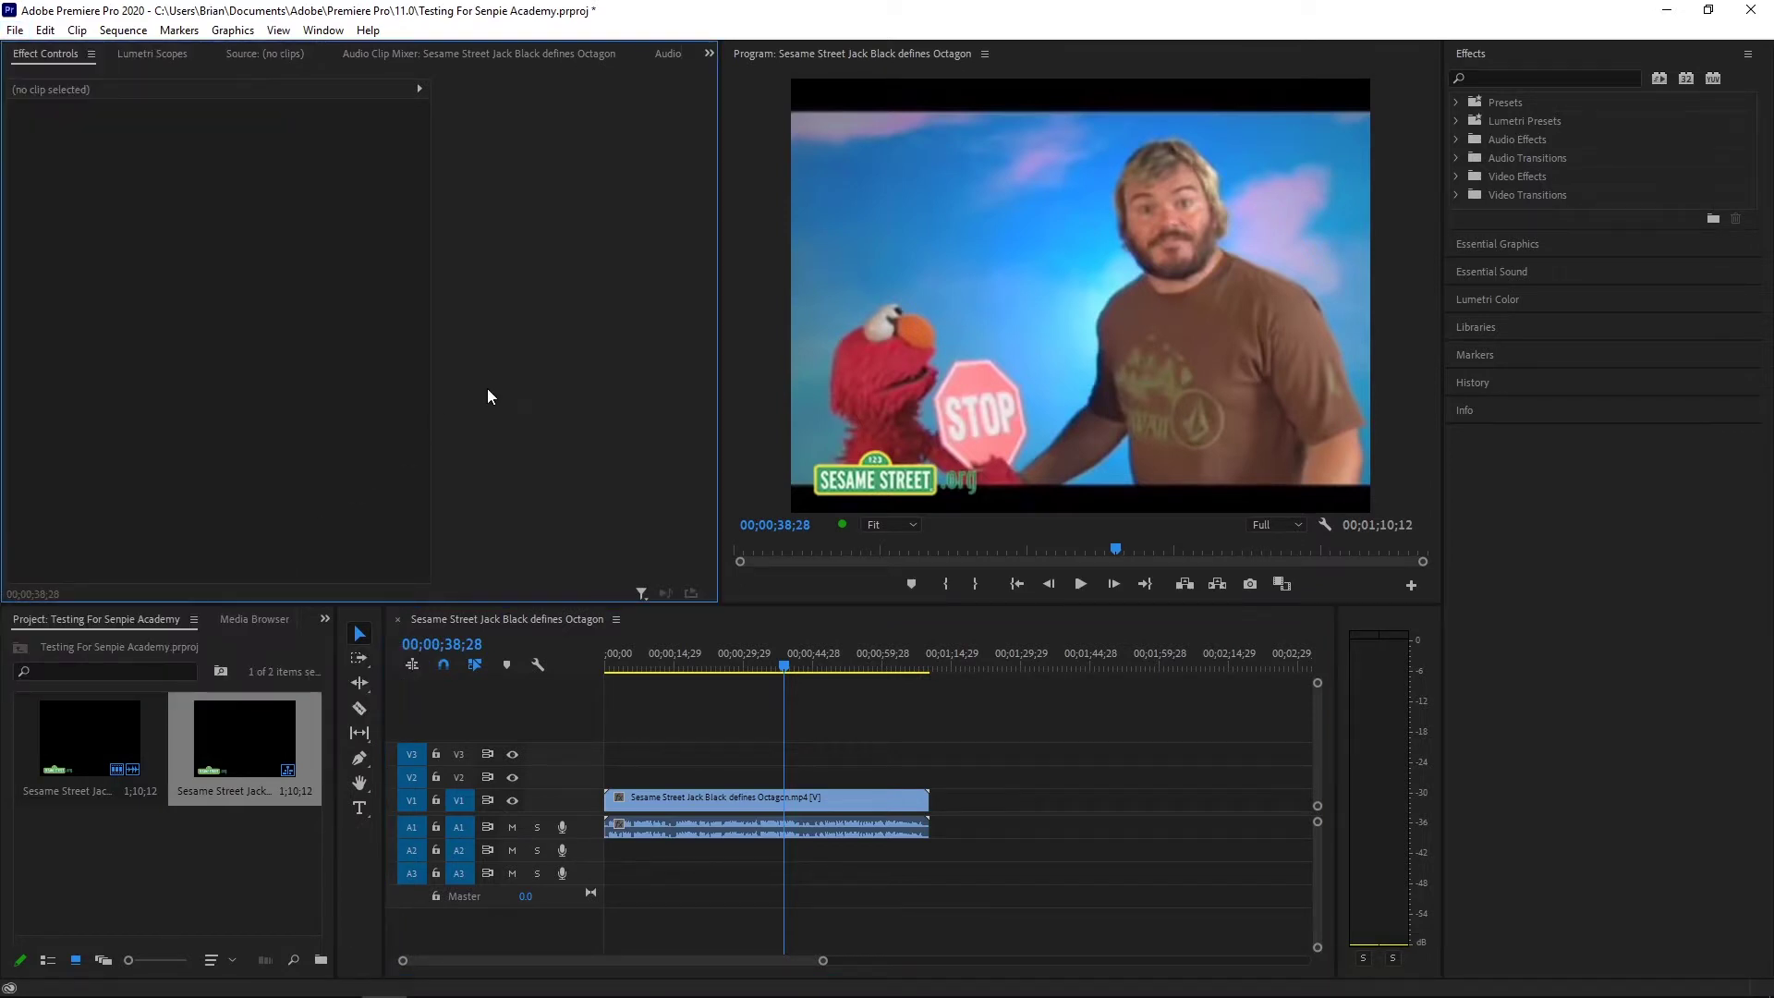
key(ctrl+z)
key(ctrl+z)
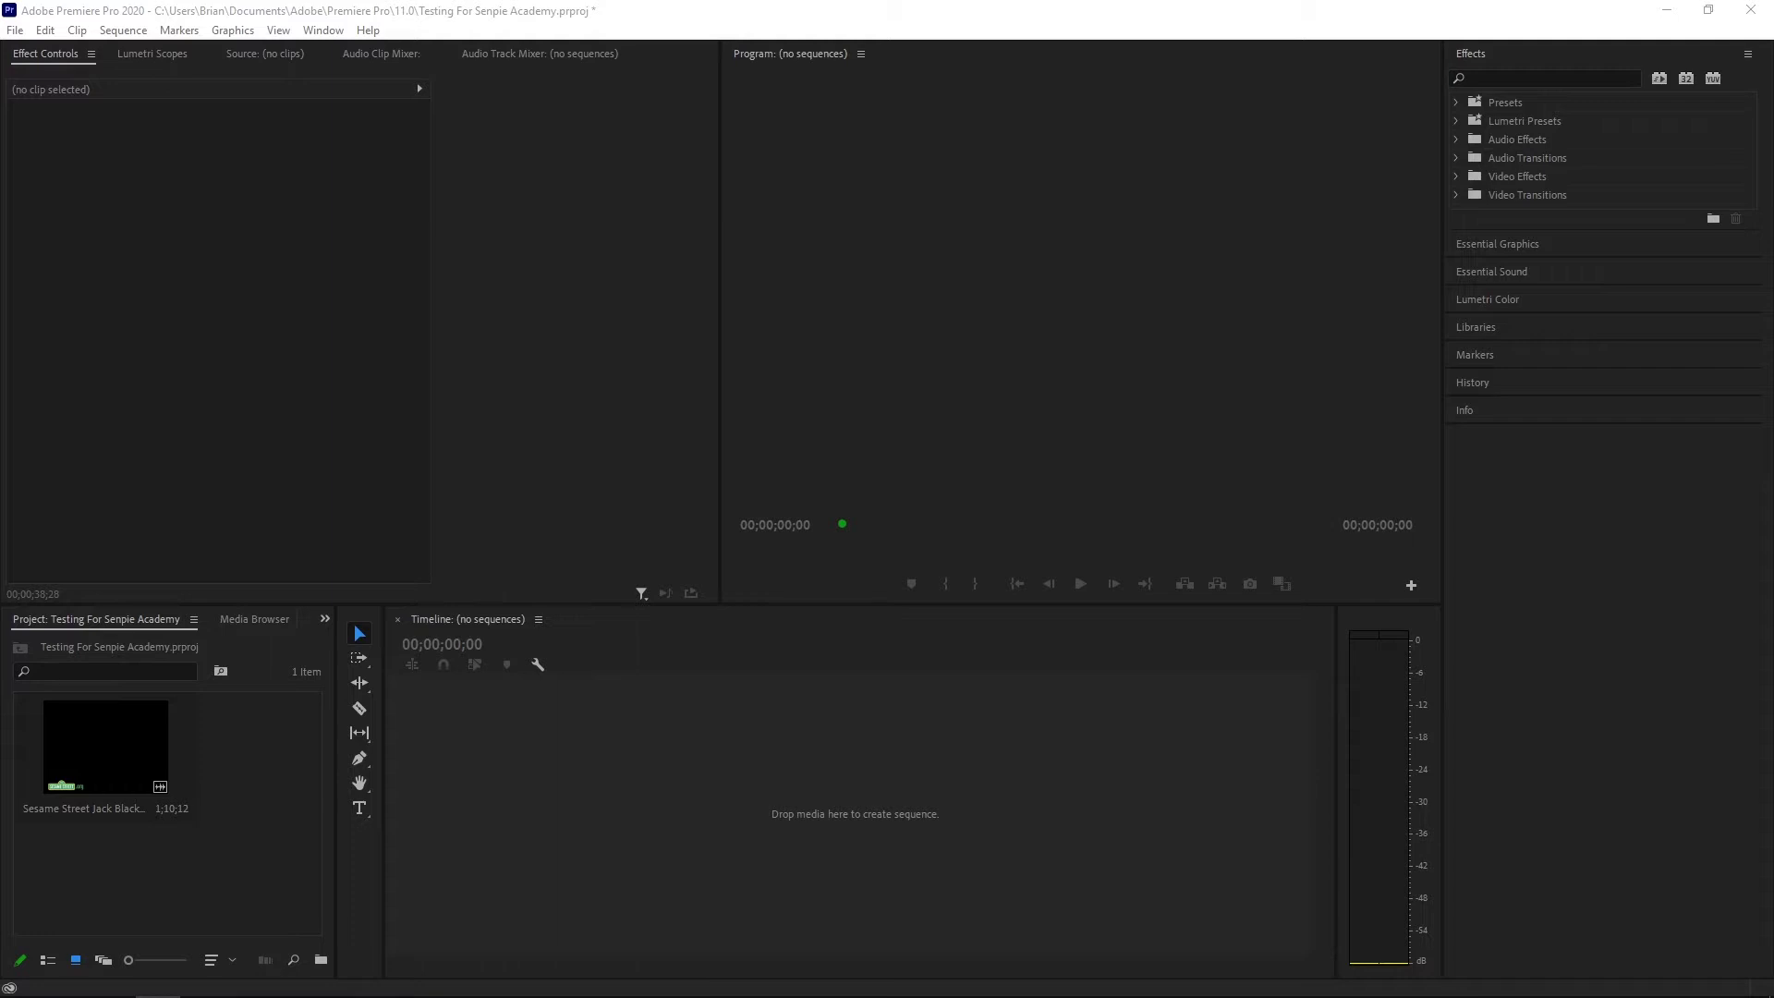
Create the Flying Shark Vs PS4 Voice Commands! sequence and place the Sesame Street clip on V2 above it
drag(591, 725, 554, 750)
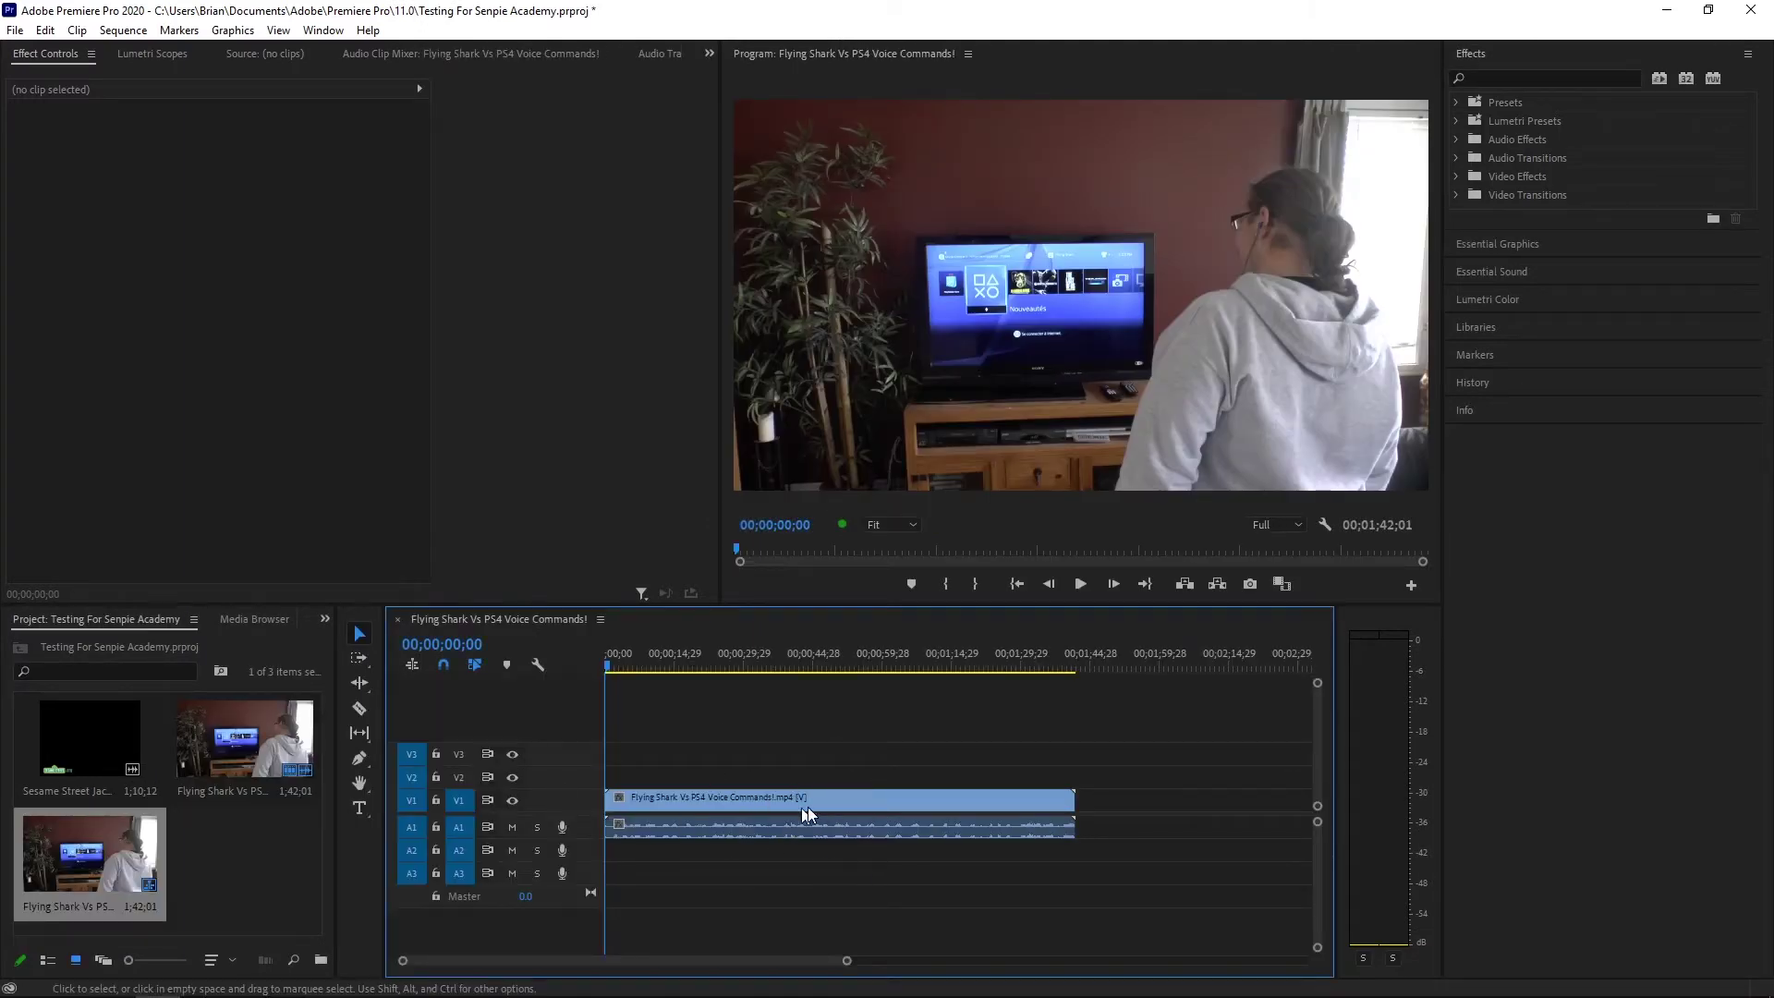
click(205, 861)
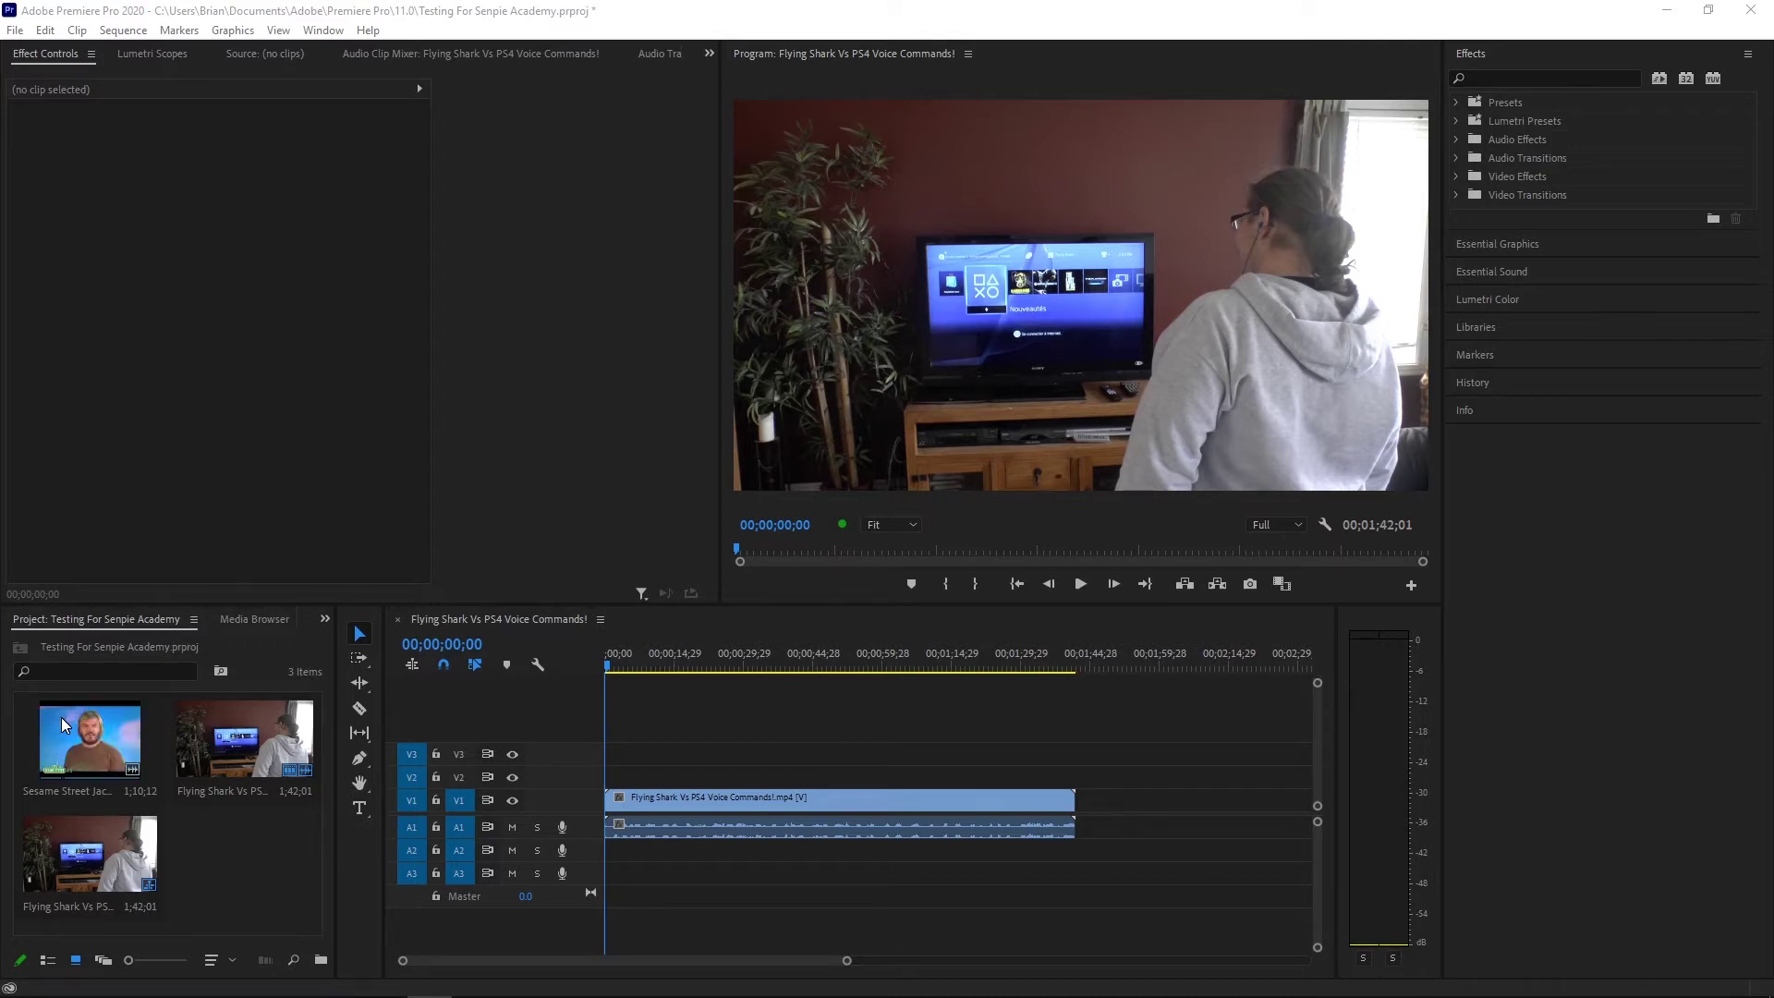
drag(89, 739, 669, 769)
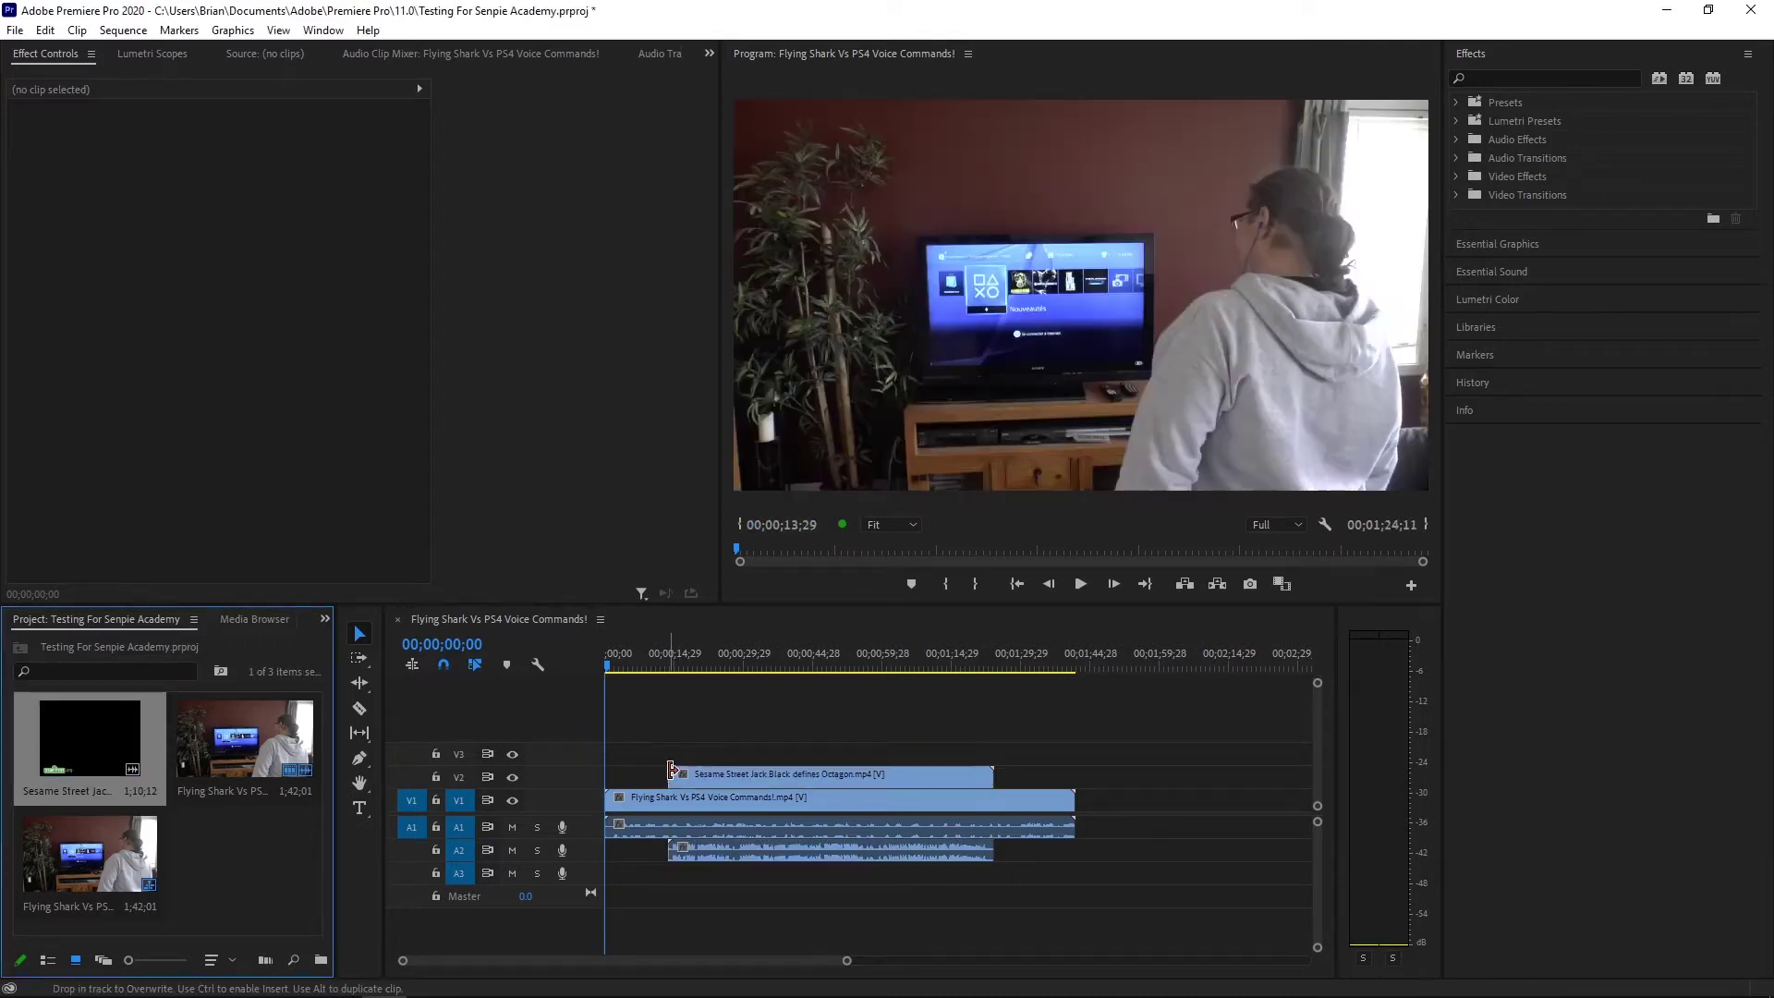
click(743, 658)
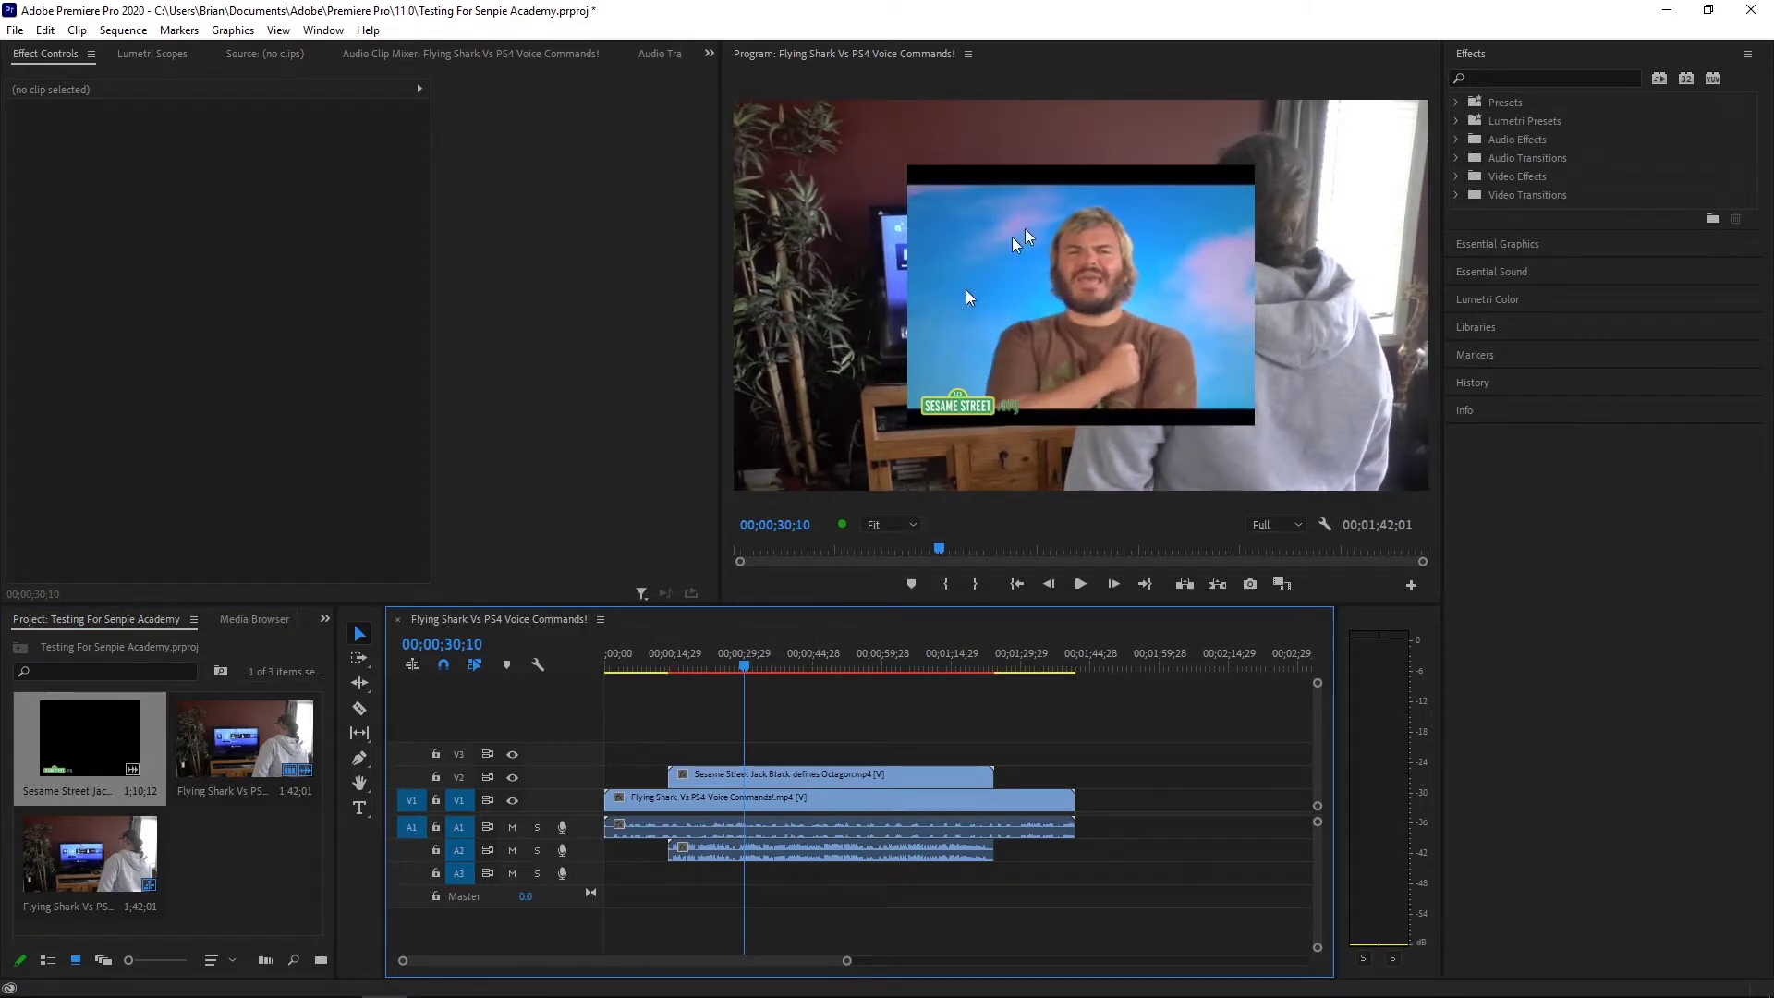
click(800, 780)
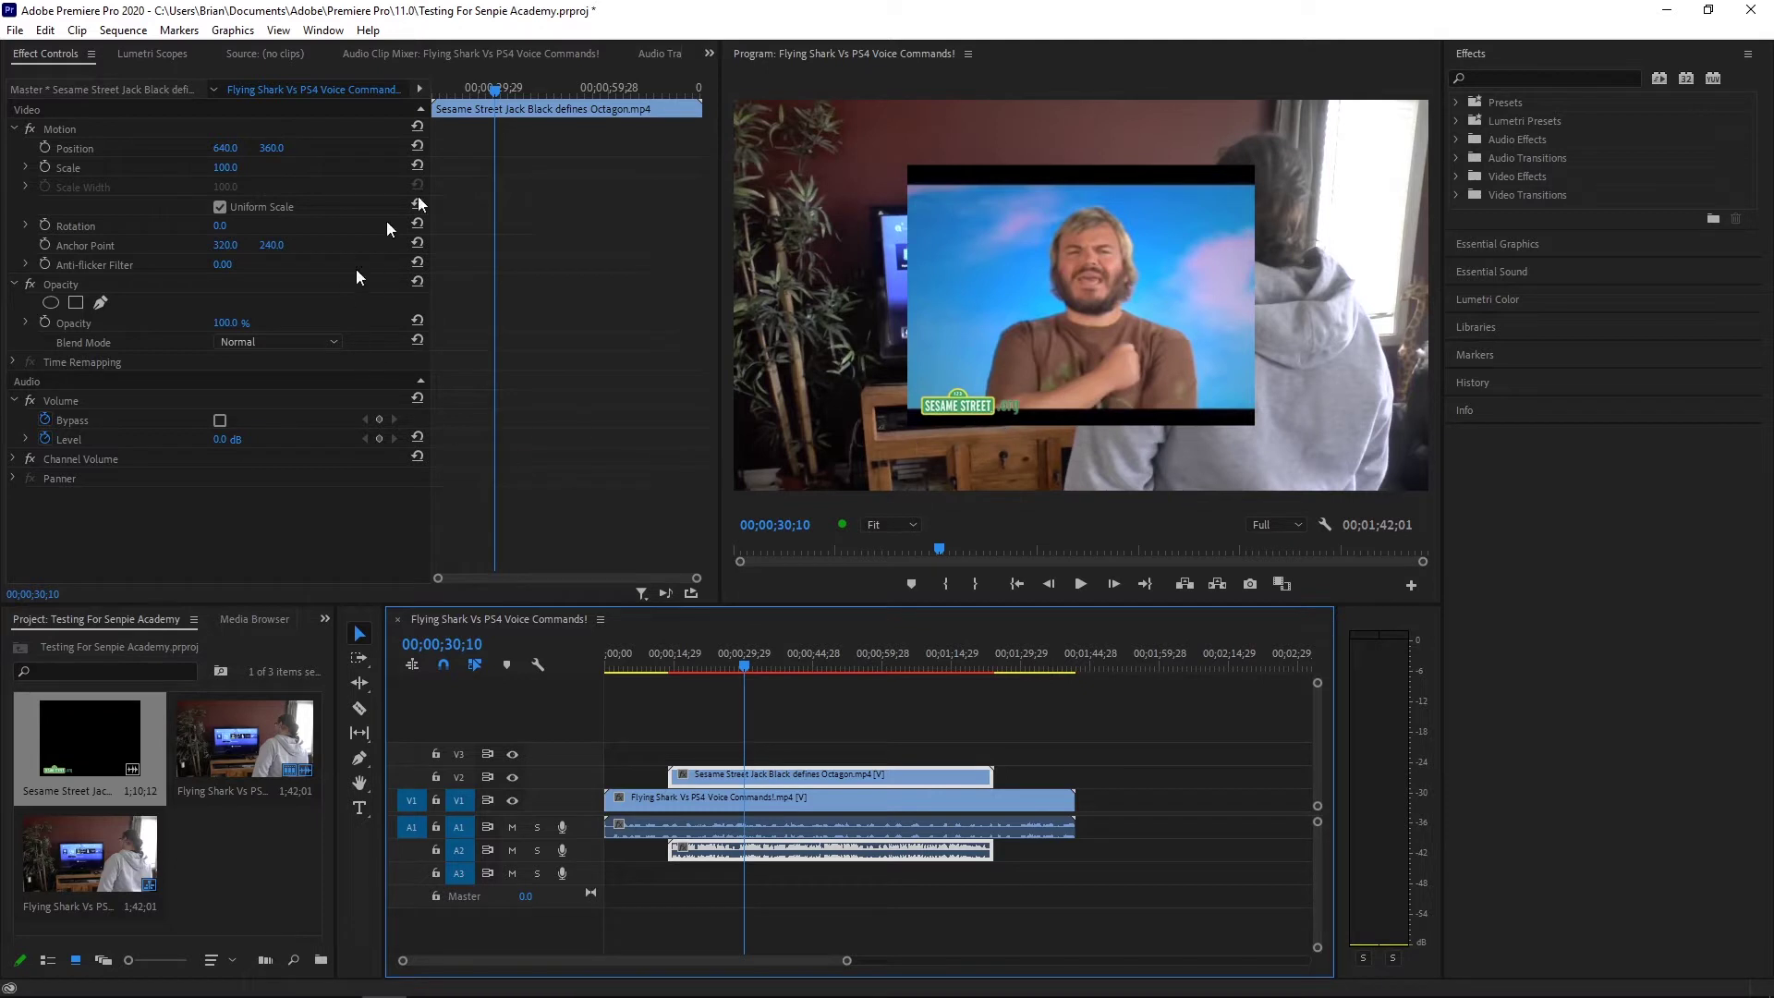
click(223, 168)
click(223, 168)
key(Return)
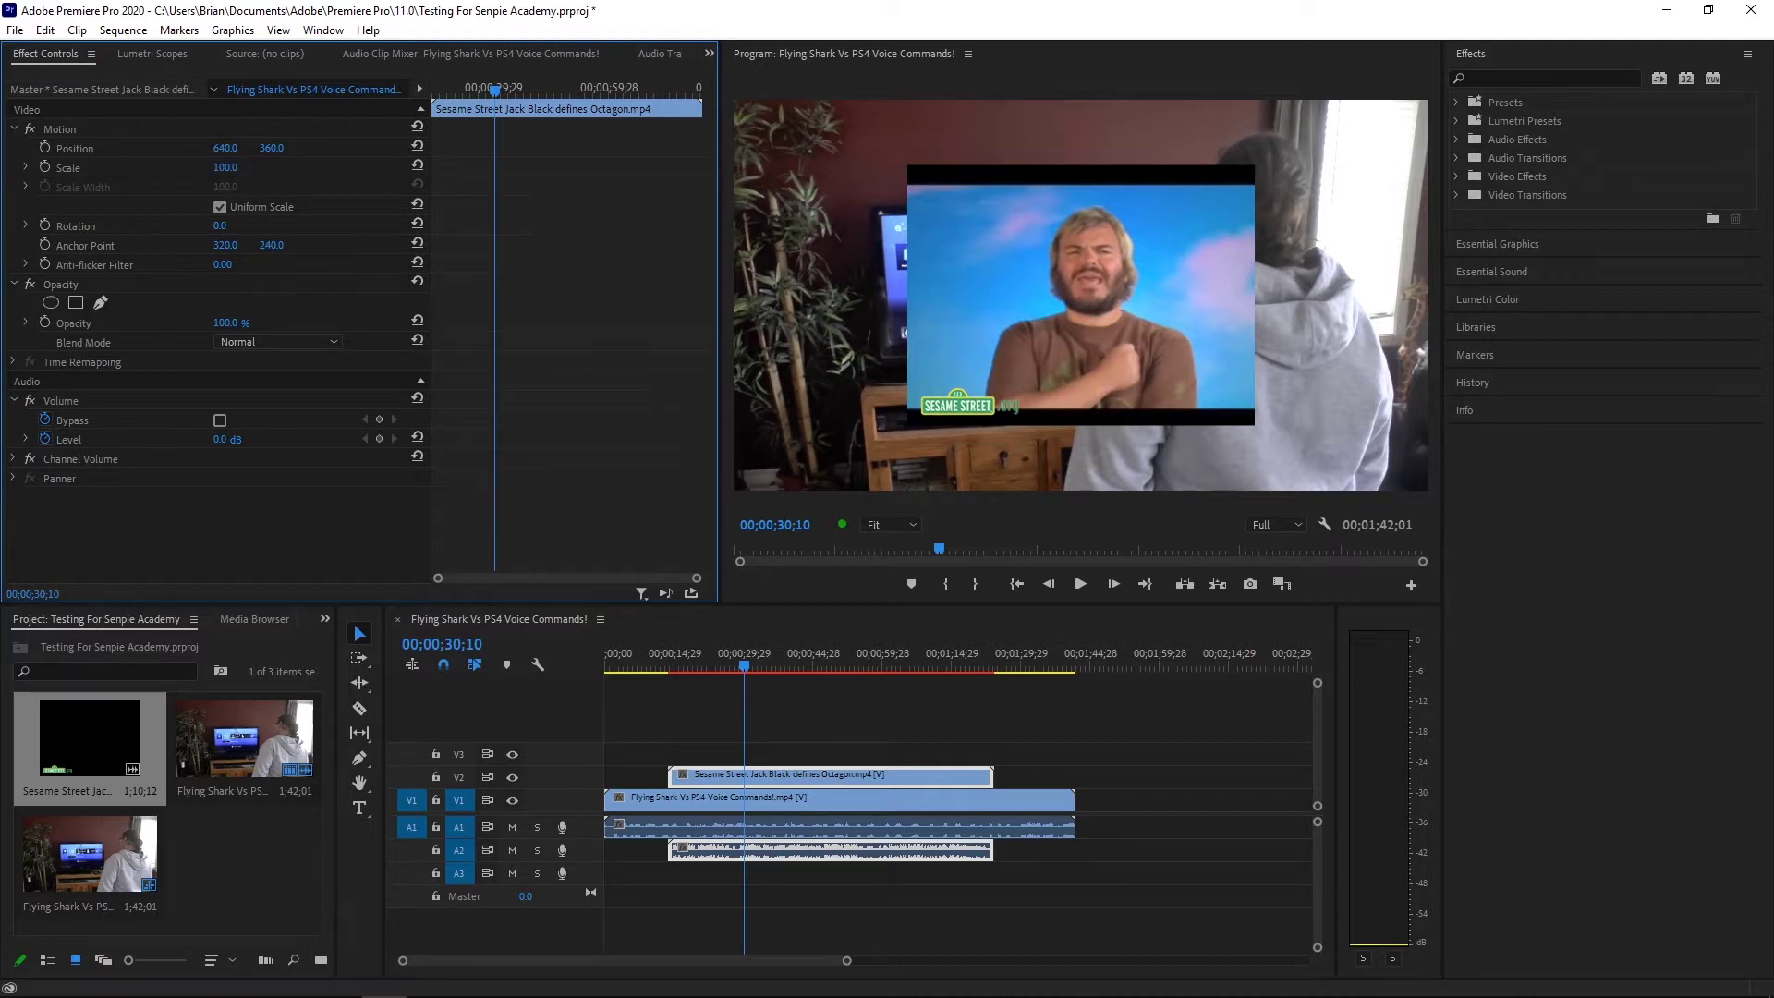
mouse_move(226, 167)
mouse_down()
mouse_move(270, 167)
mouse_move(239, 168)
mouse_up()
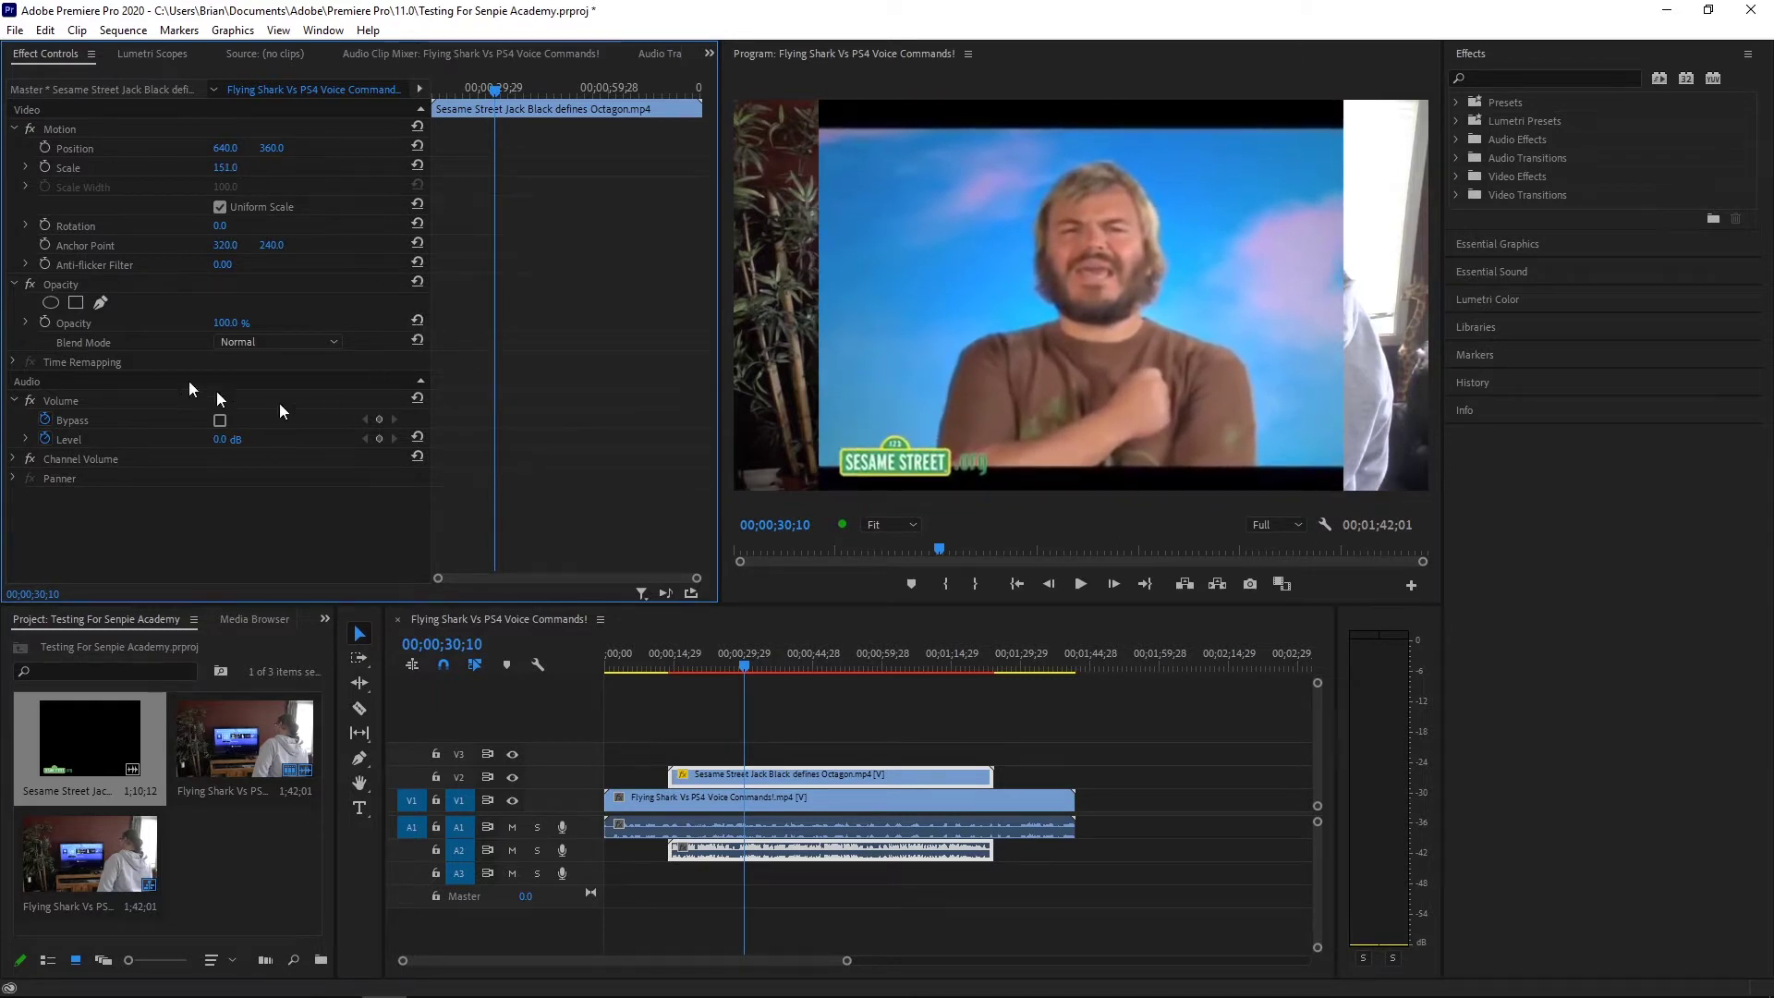
click(417, 167)
click(239, 167)
text(1)
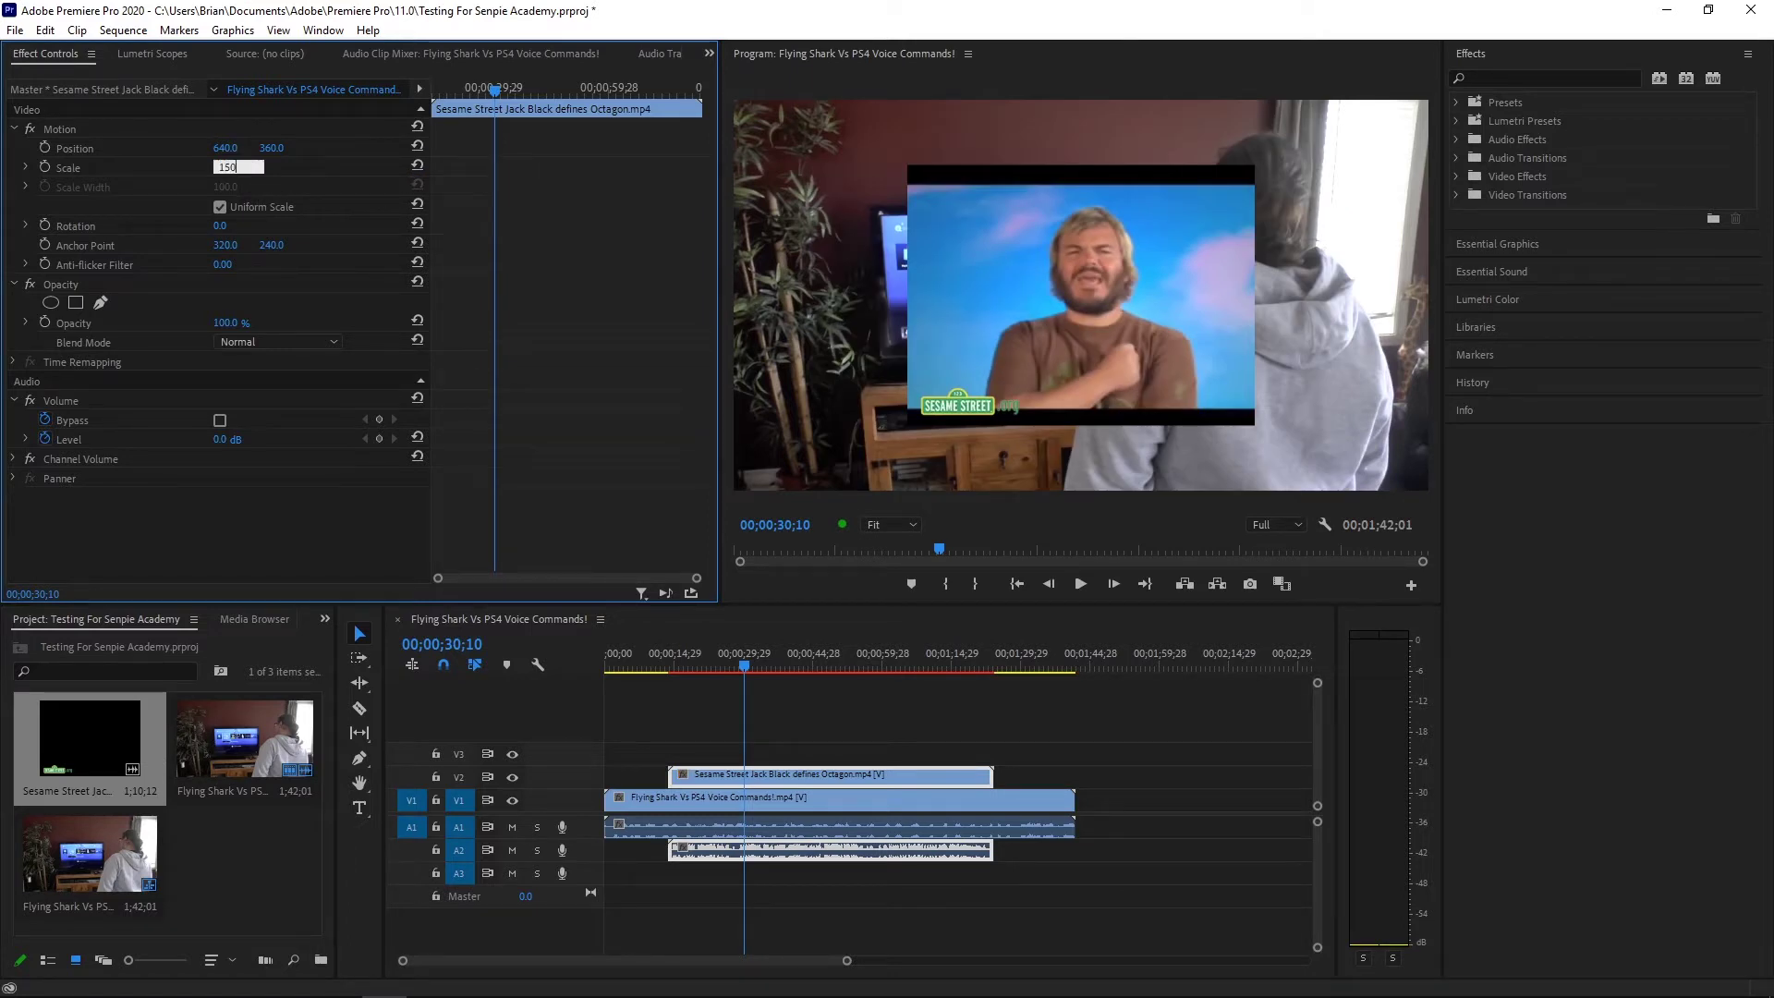
text(50)
key(Return)
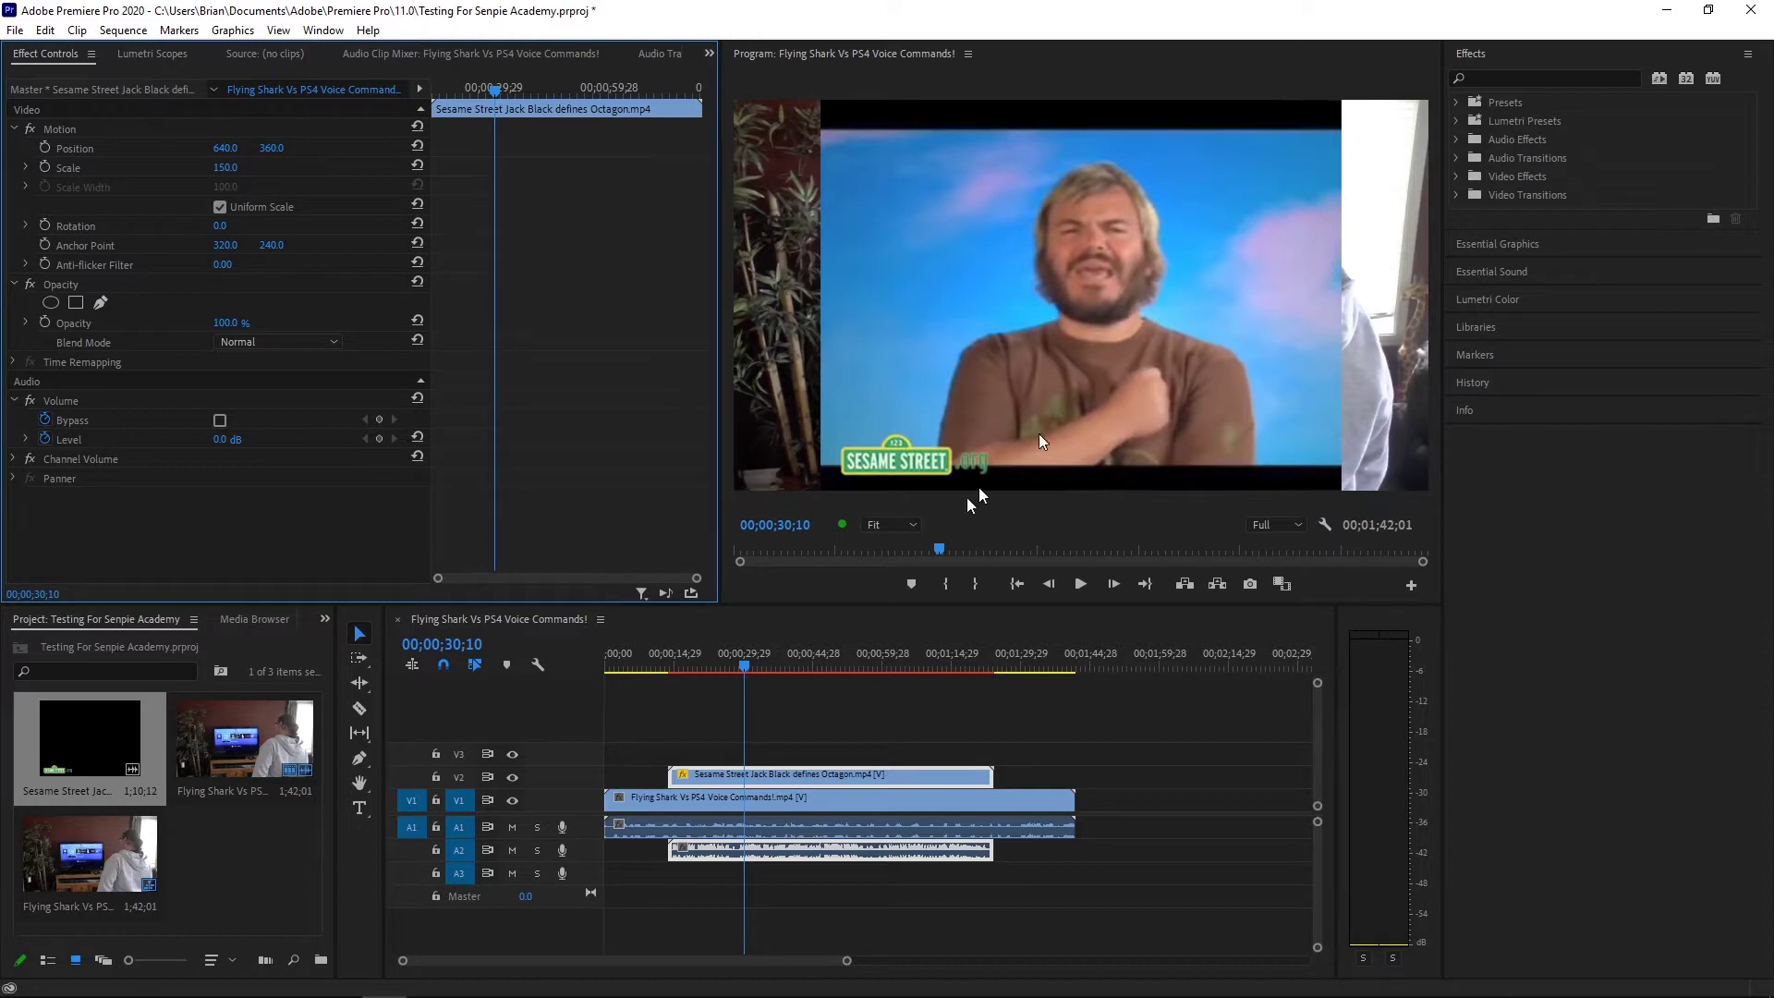
drag(746, 667, 1024, 679)
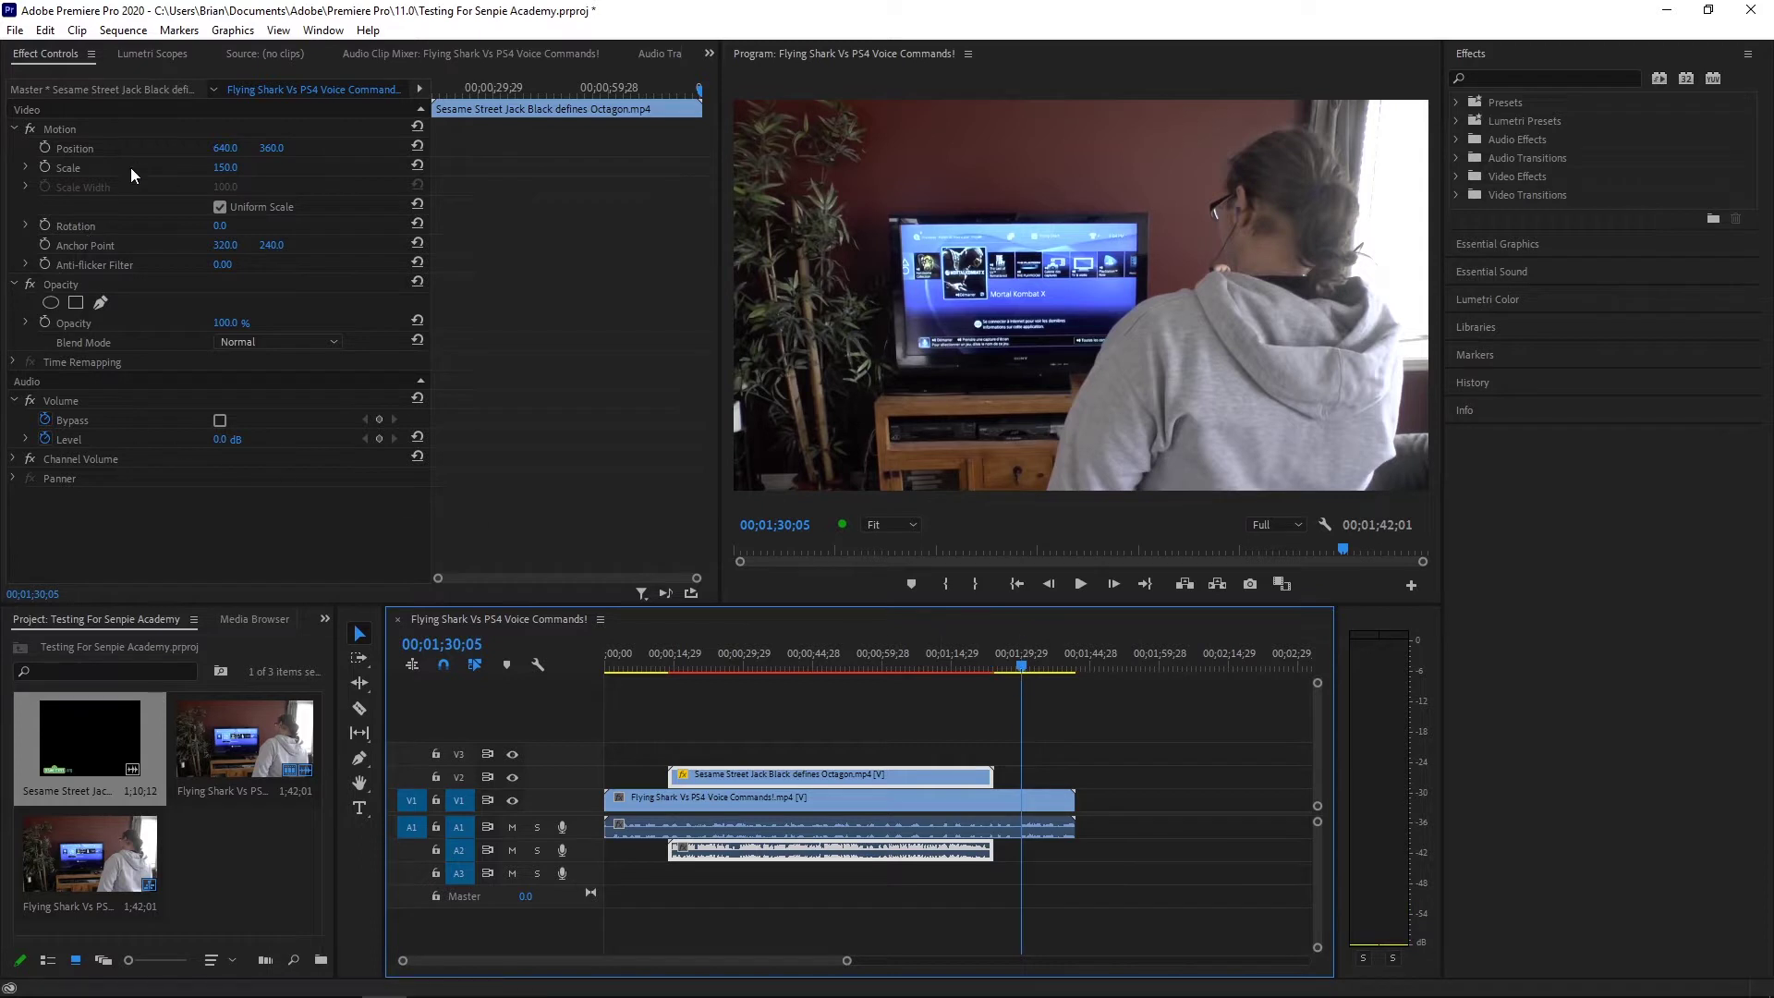
click(804, 647)
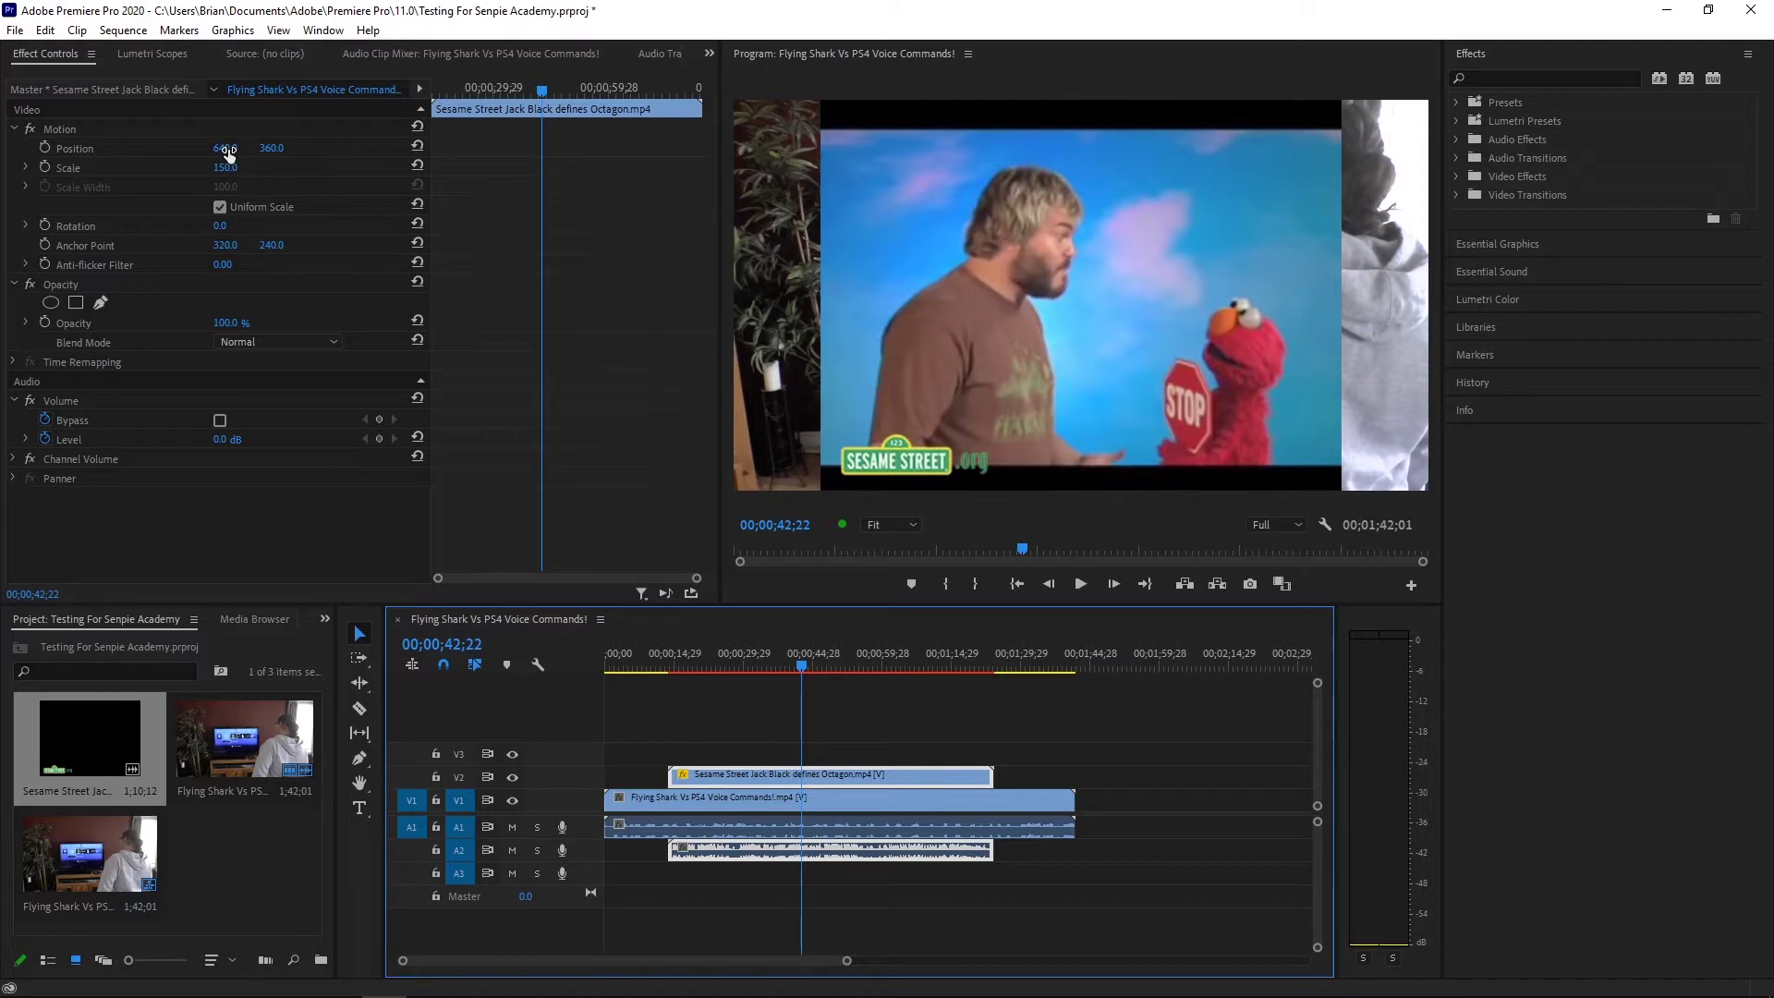
Try Position X values such as 600, settle the overlay at 478, and return near 14 seconds
drag(227, 151, 74, 151)
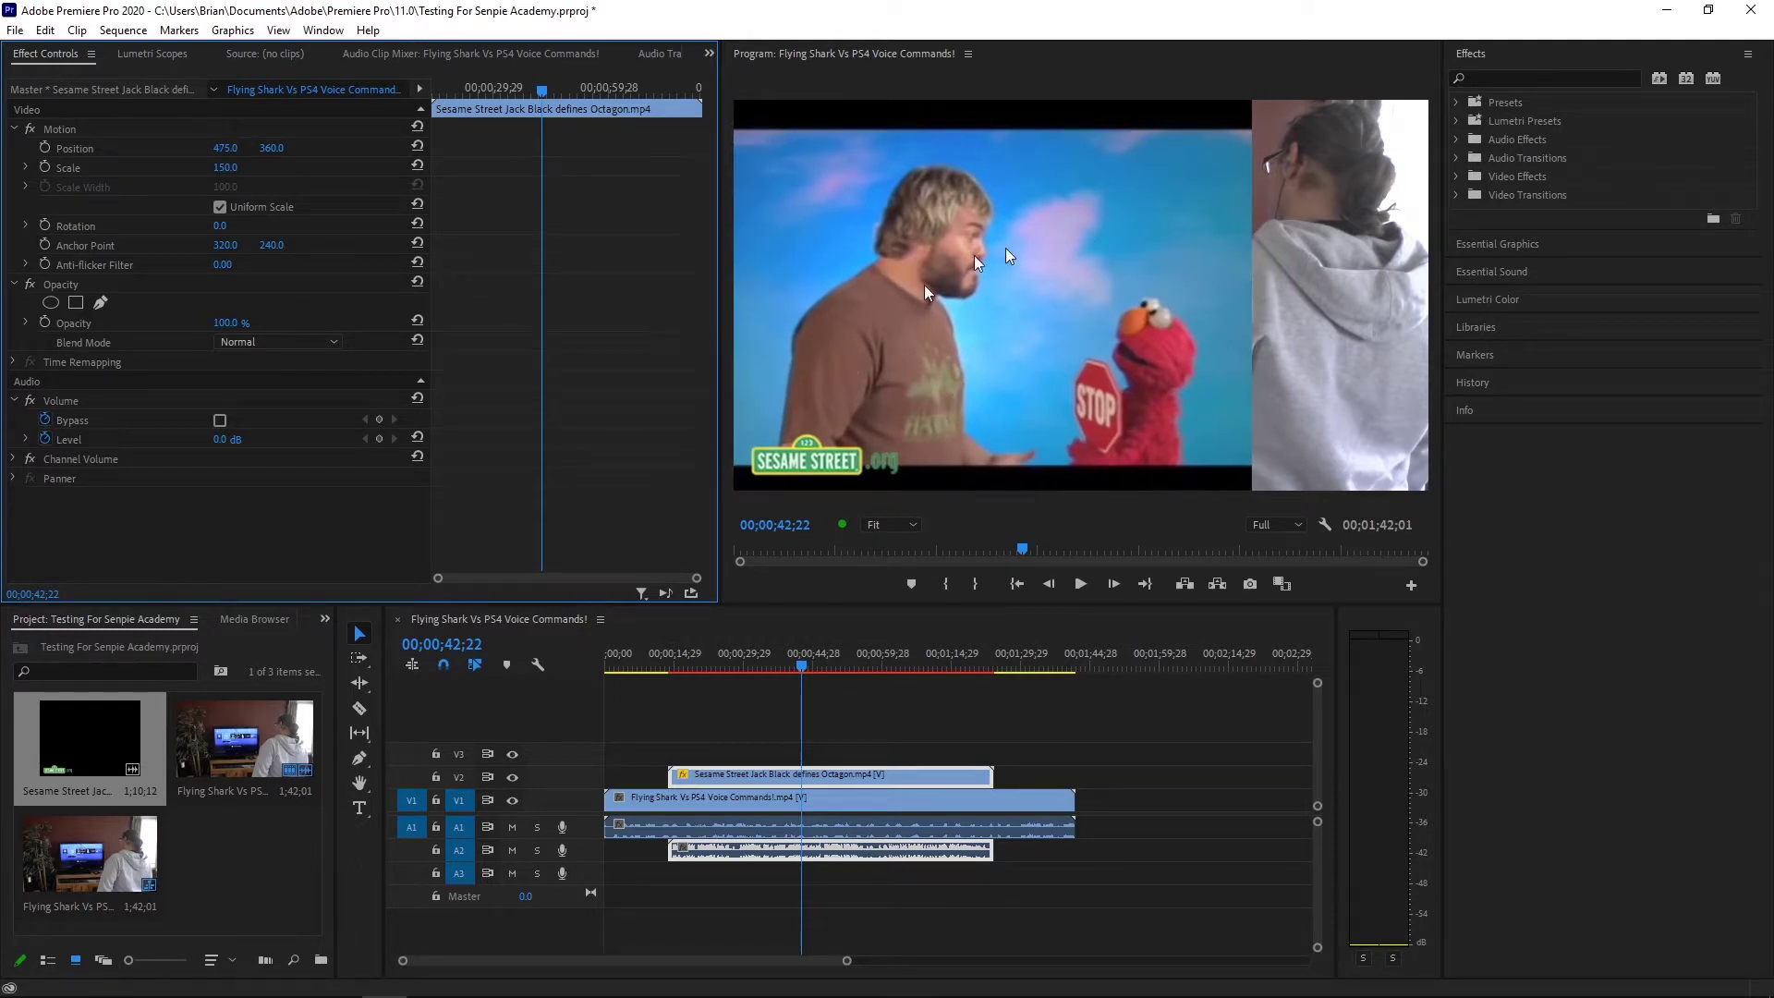
click(226, 148)
text(600)
key(Return)
drag(226, 148, 418, 148)
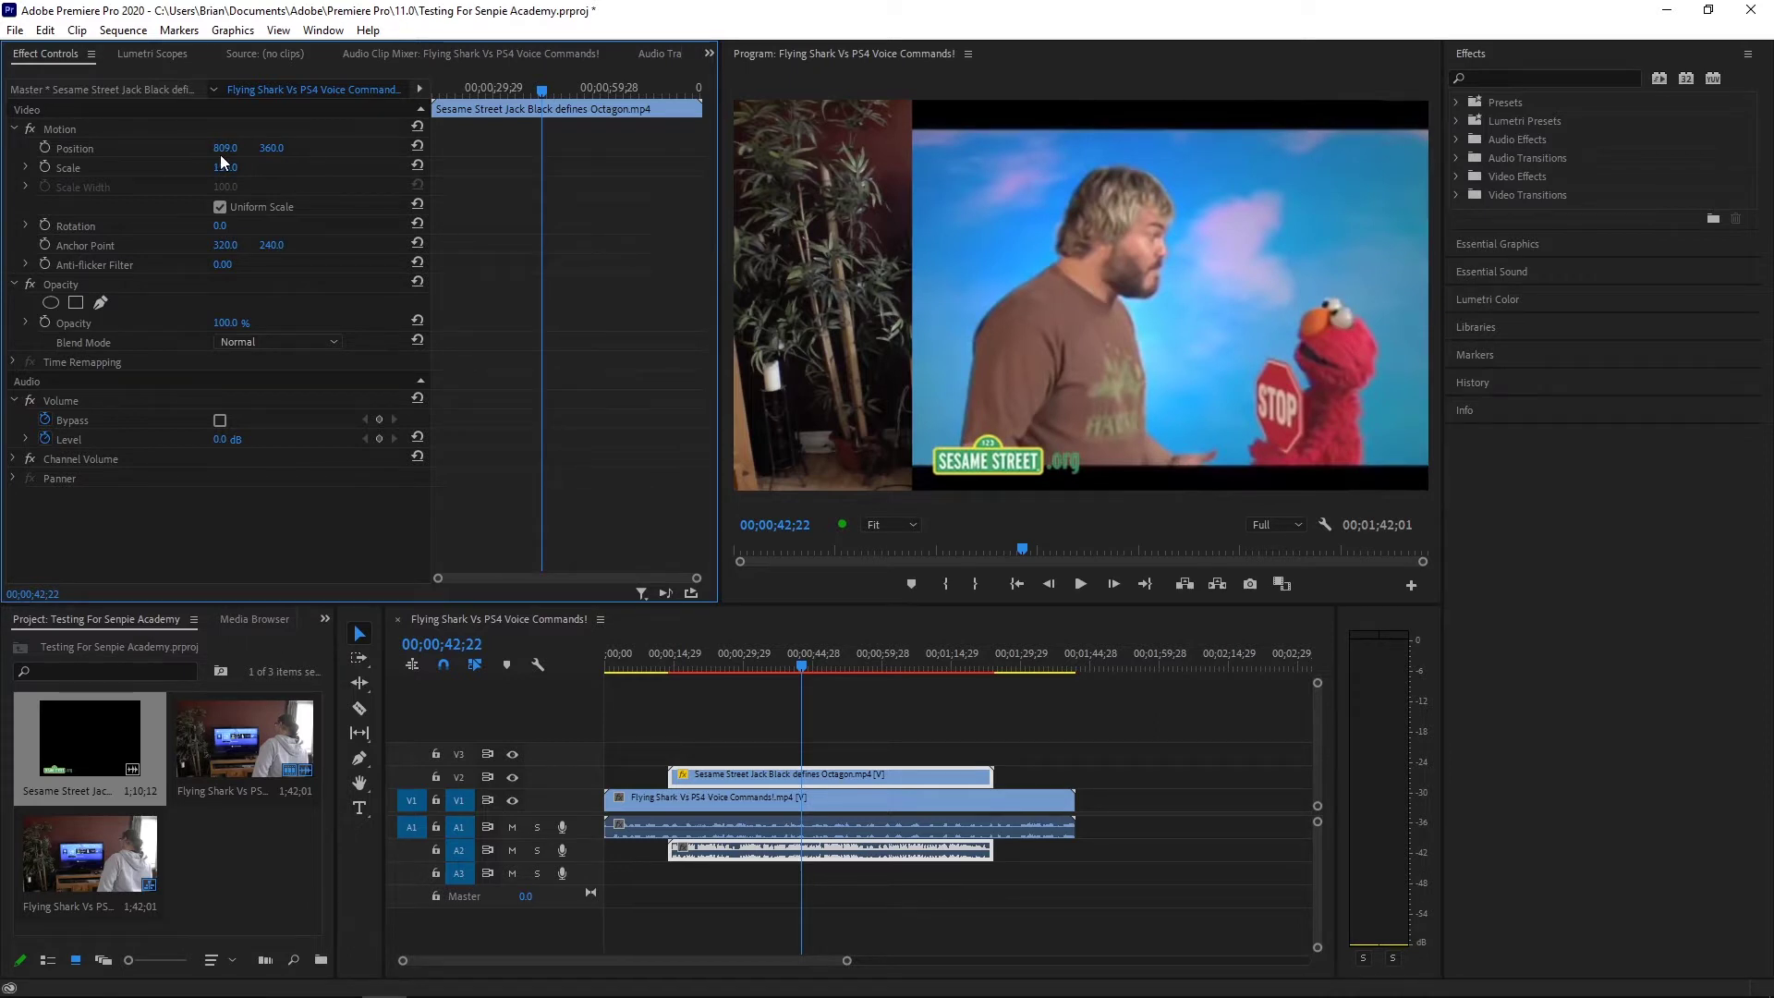
drag(221, 149, 10, 150)
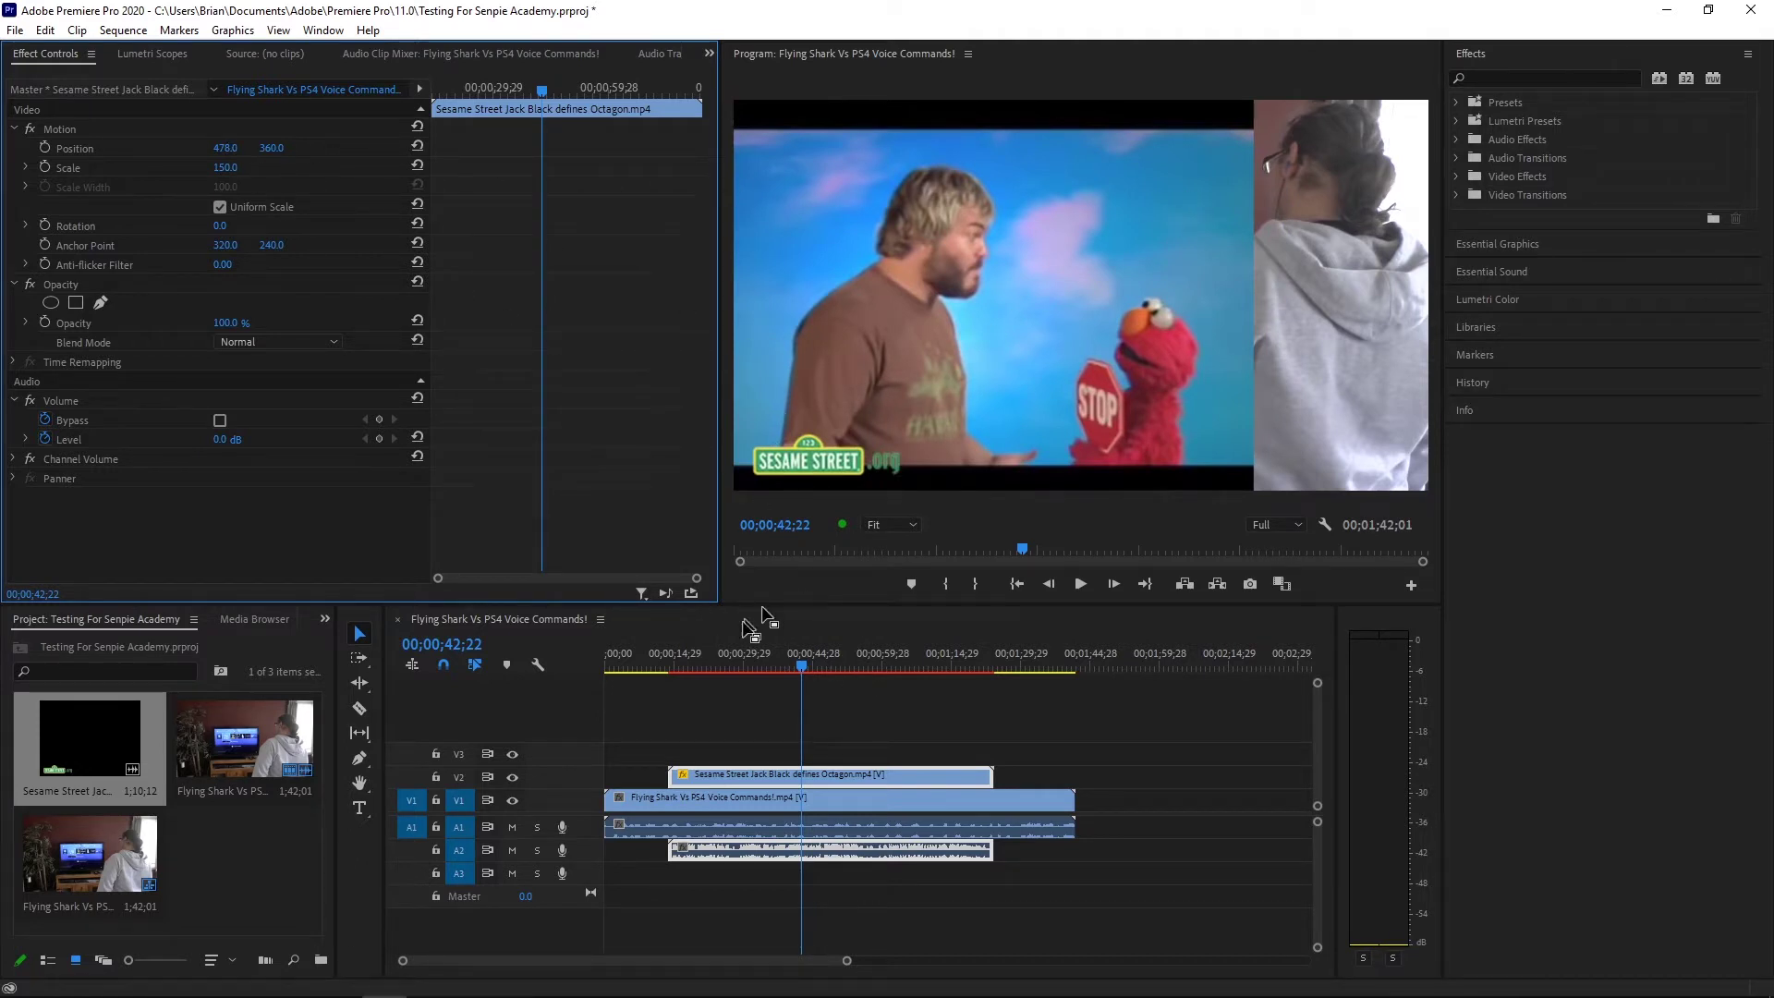
click(672, 664)
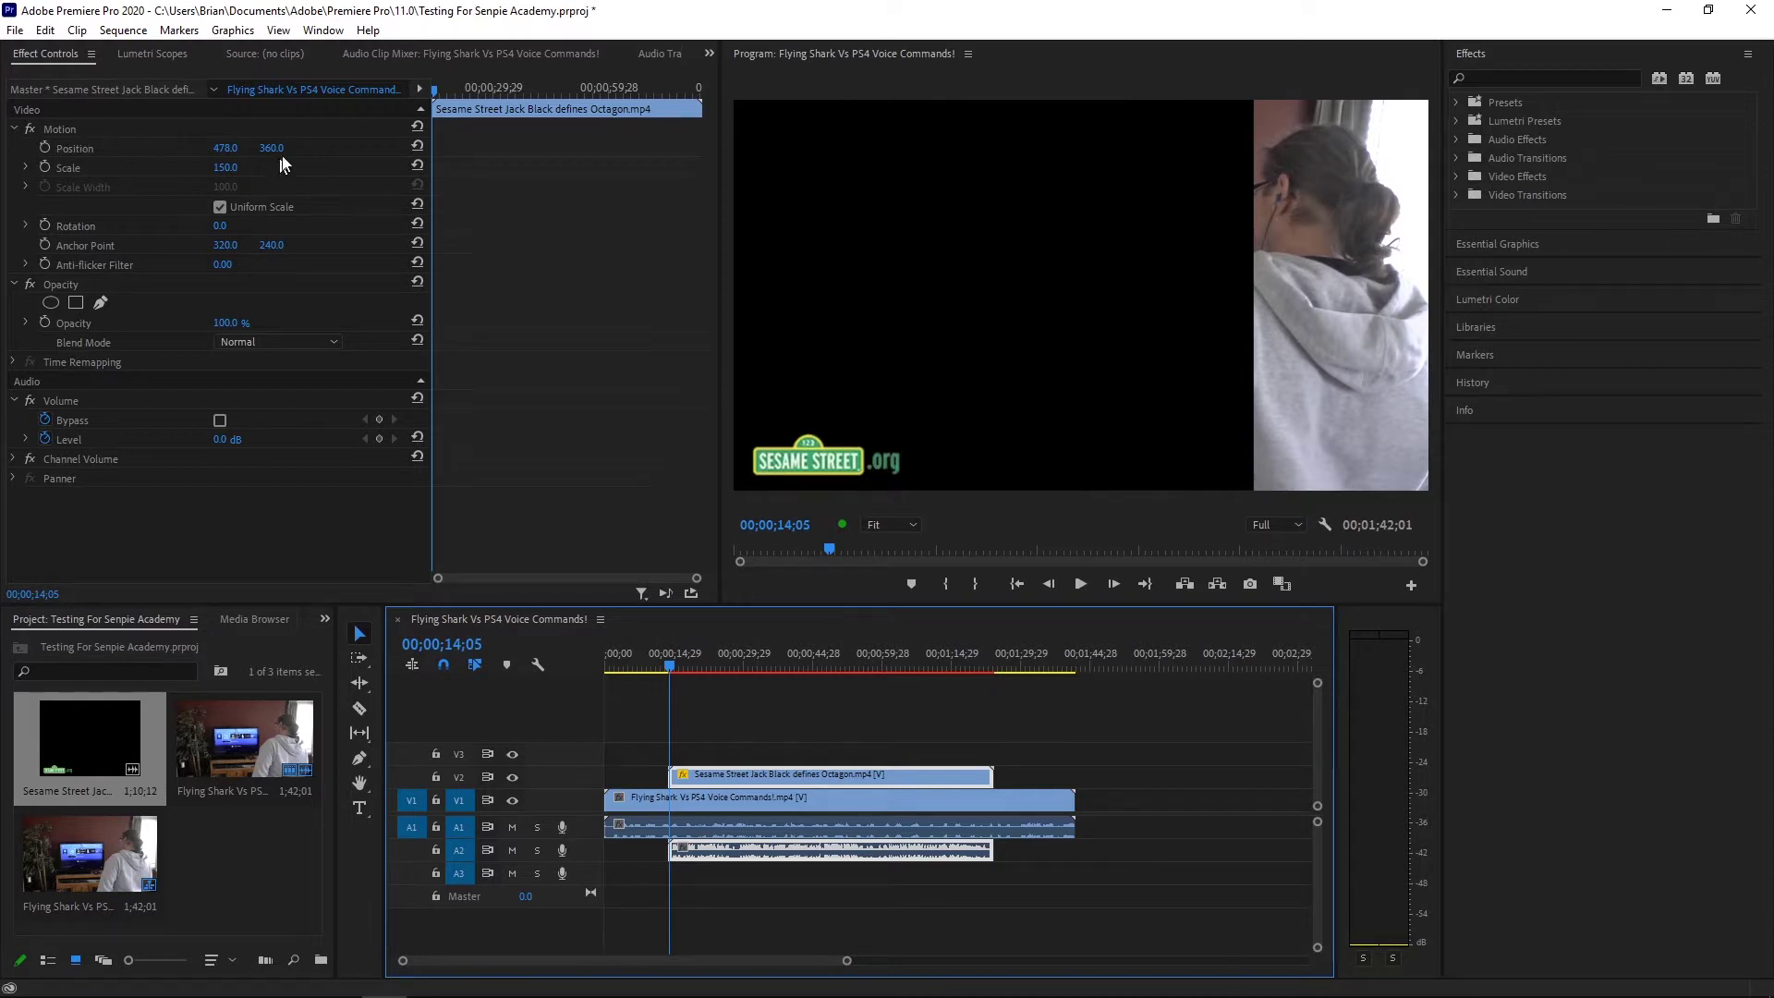
Enable Position keyframes and push the overlay right to 806, 360 at 00;00;33;19
click(433, 88)
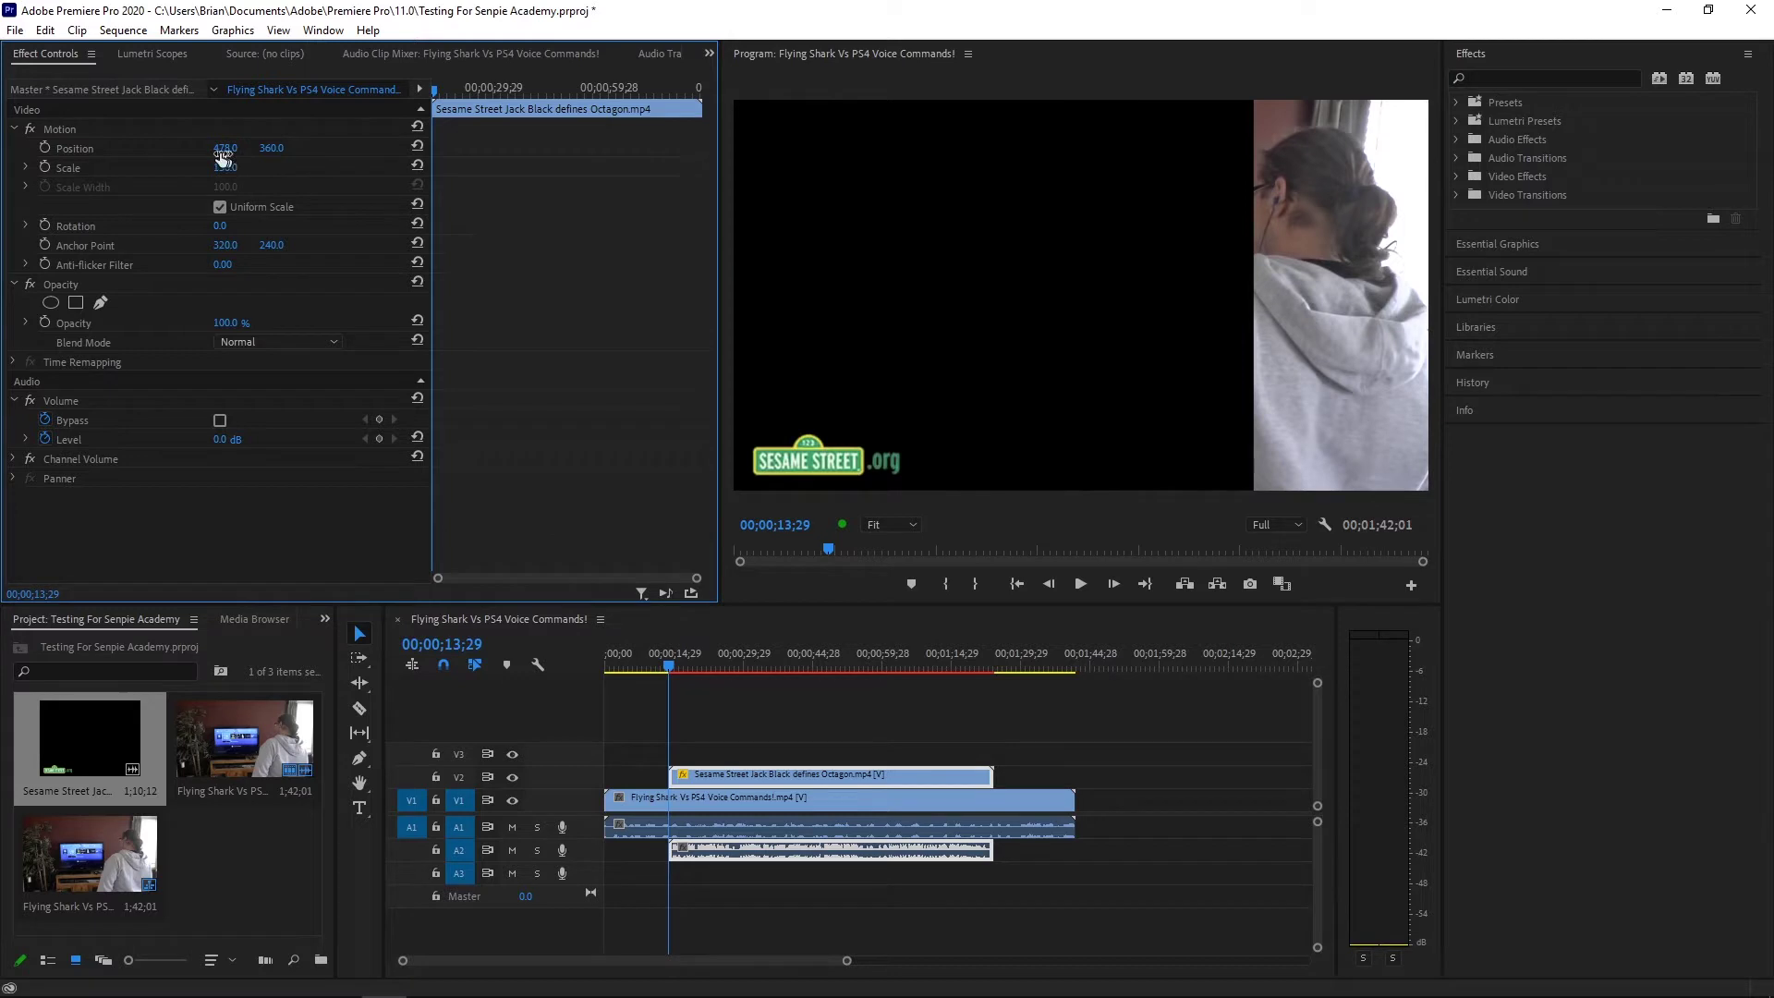
click(44, 147)
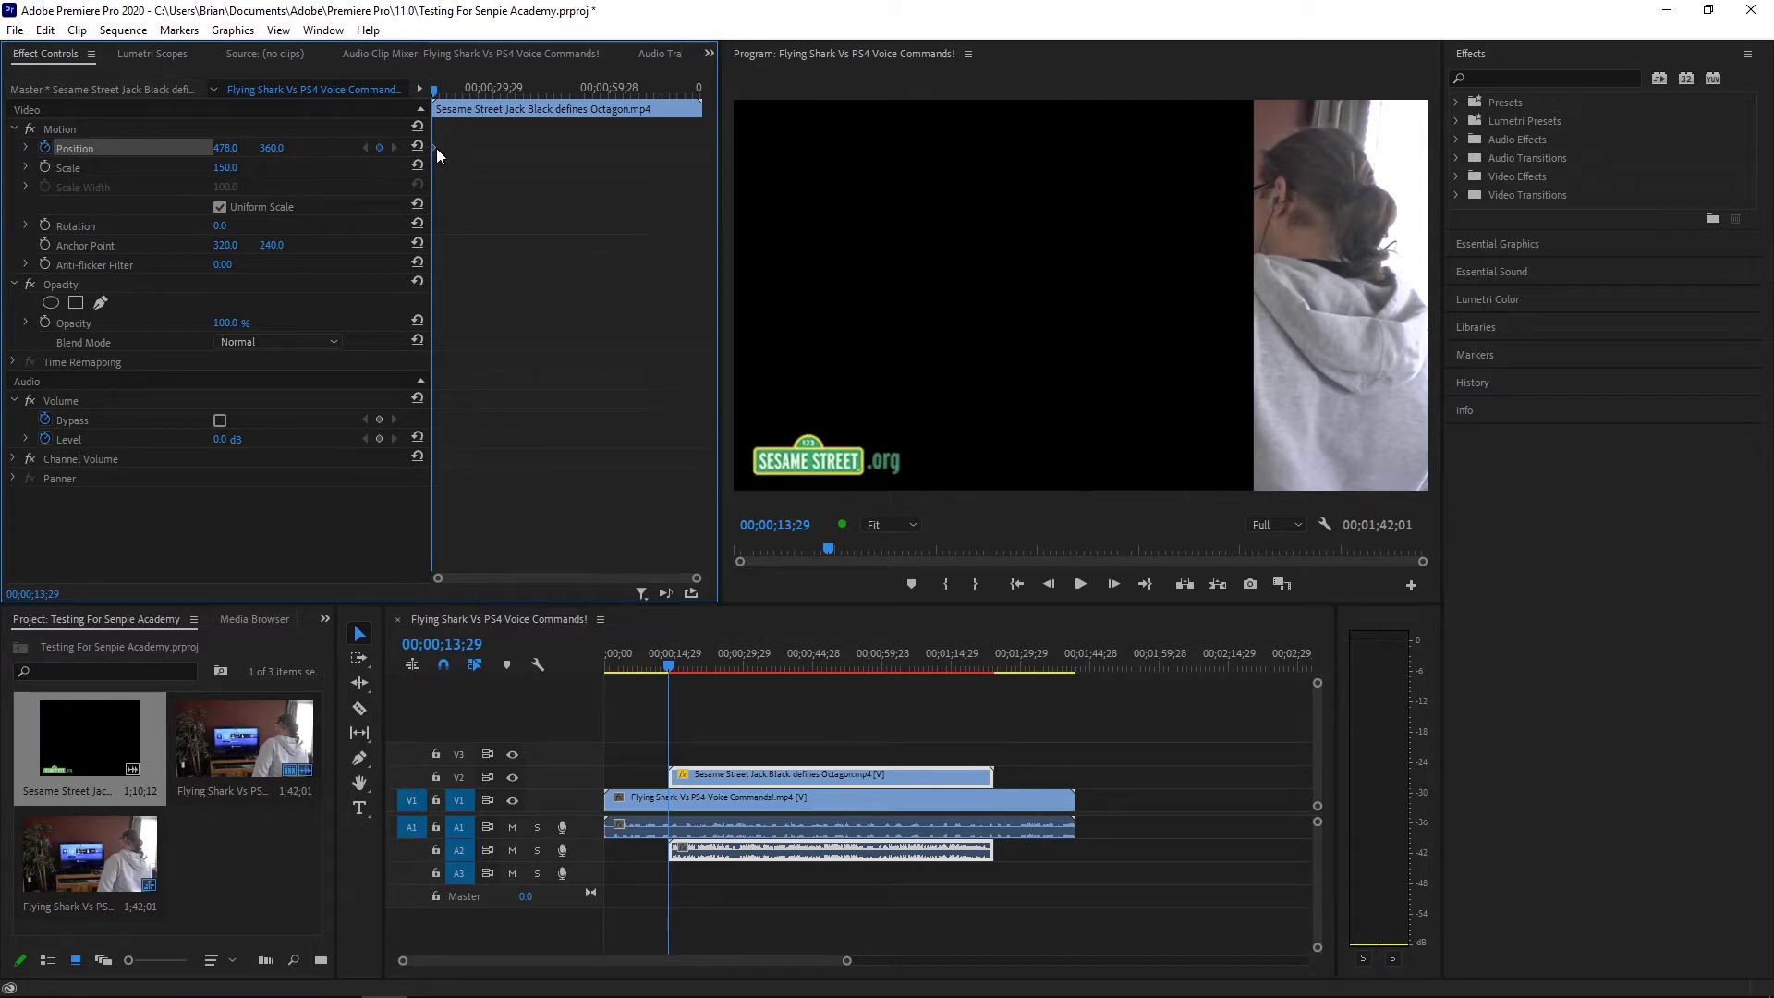
drag(435, 93, 507, 111)
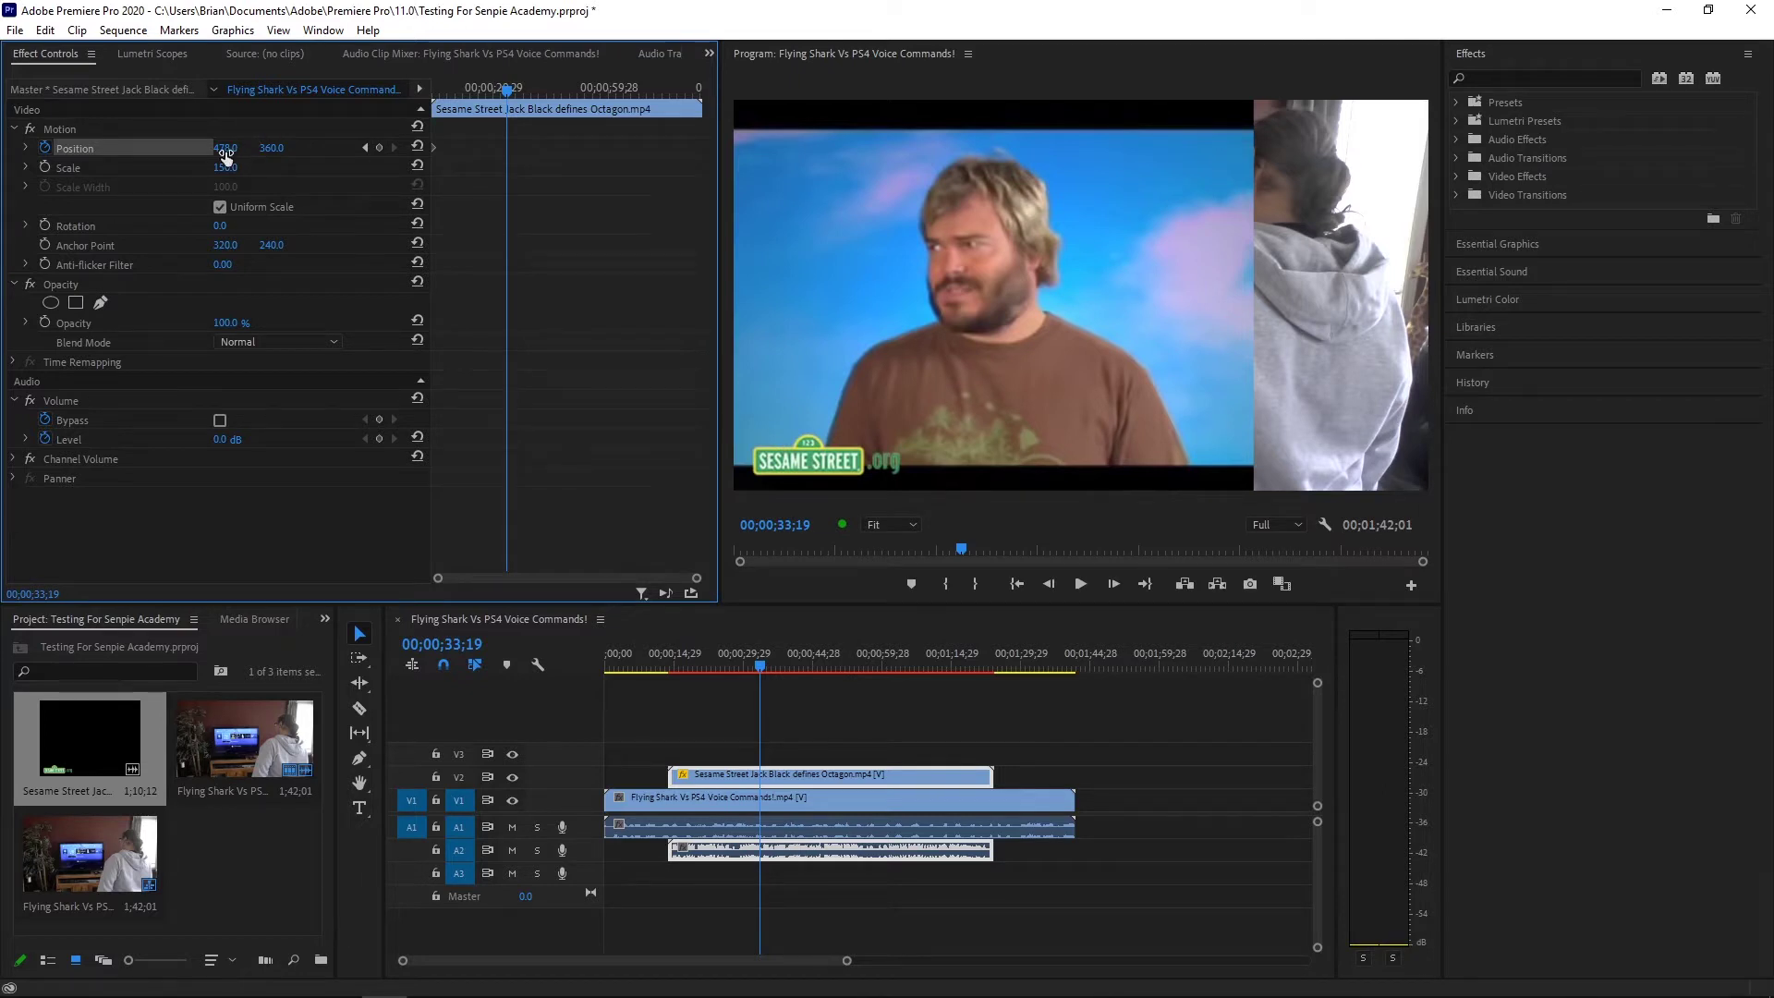
drag(226, 157, 524, 157)
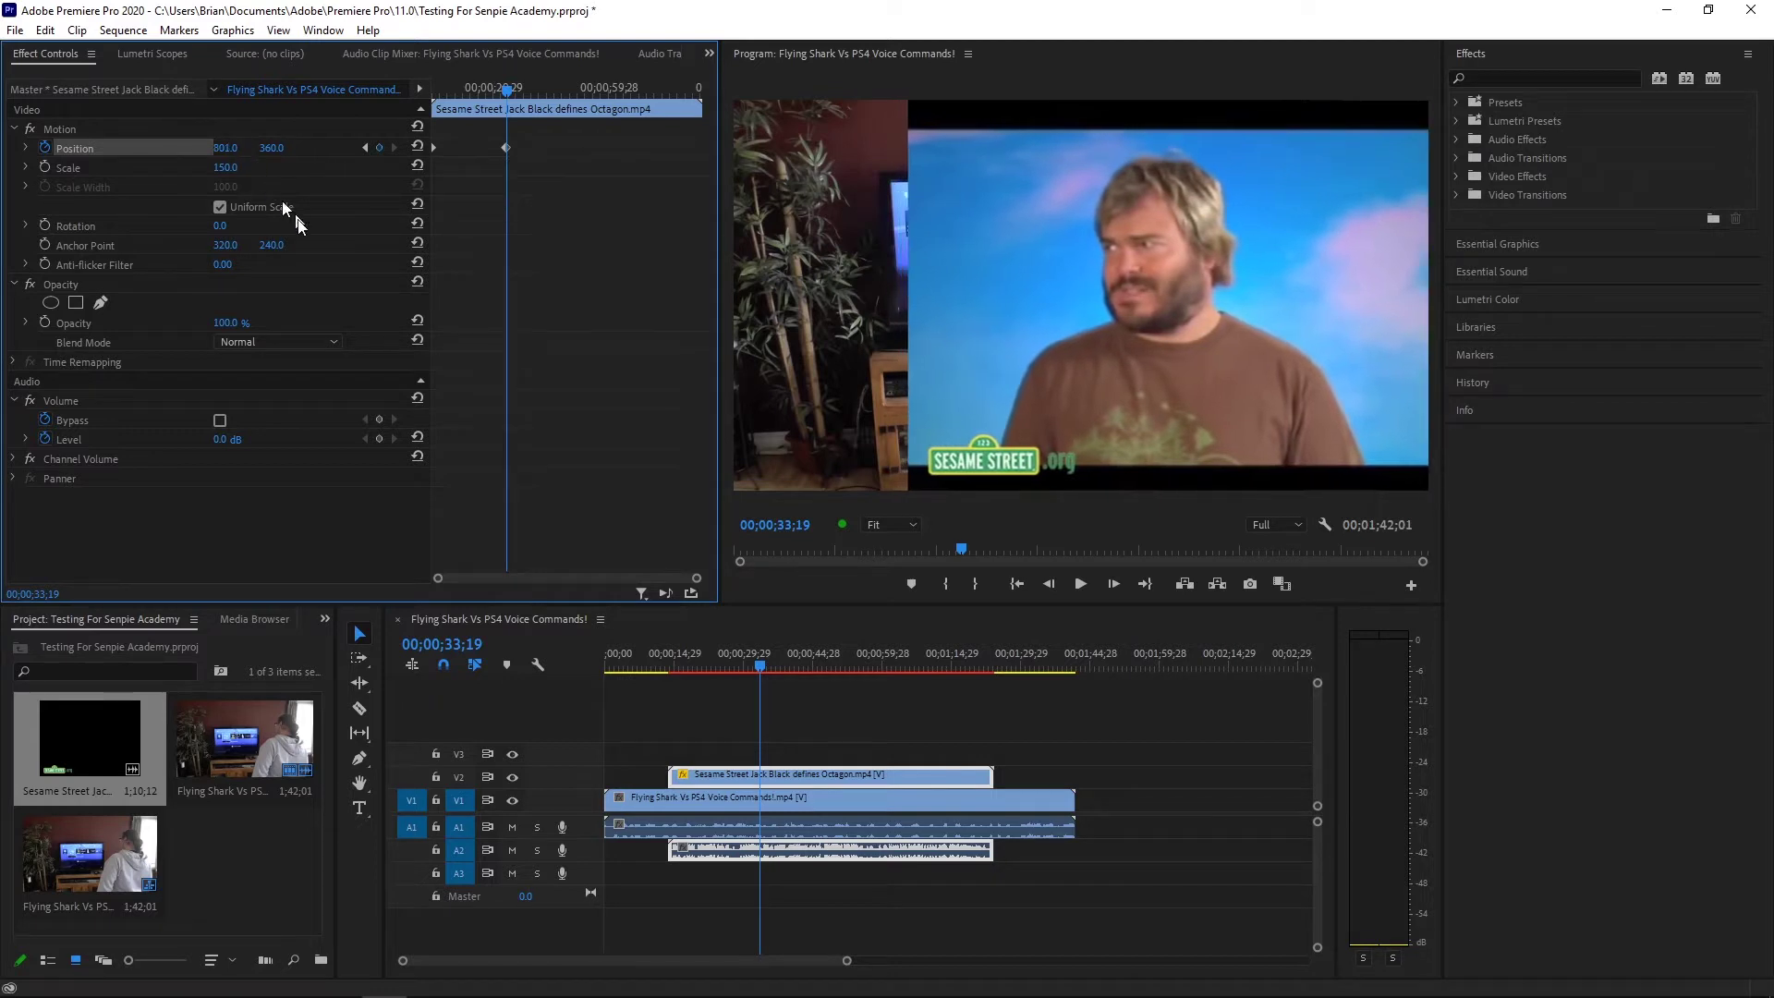
Add a Position keyframe of 665, 360 at 00;00;54;23 and enable Scale keyframing
drag(507, 89, 590, 92)
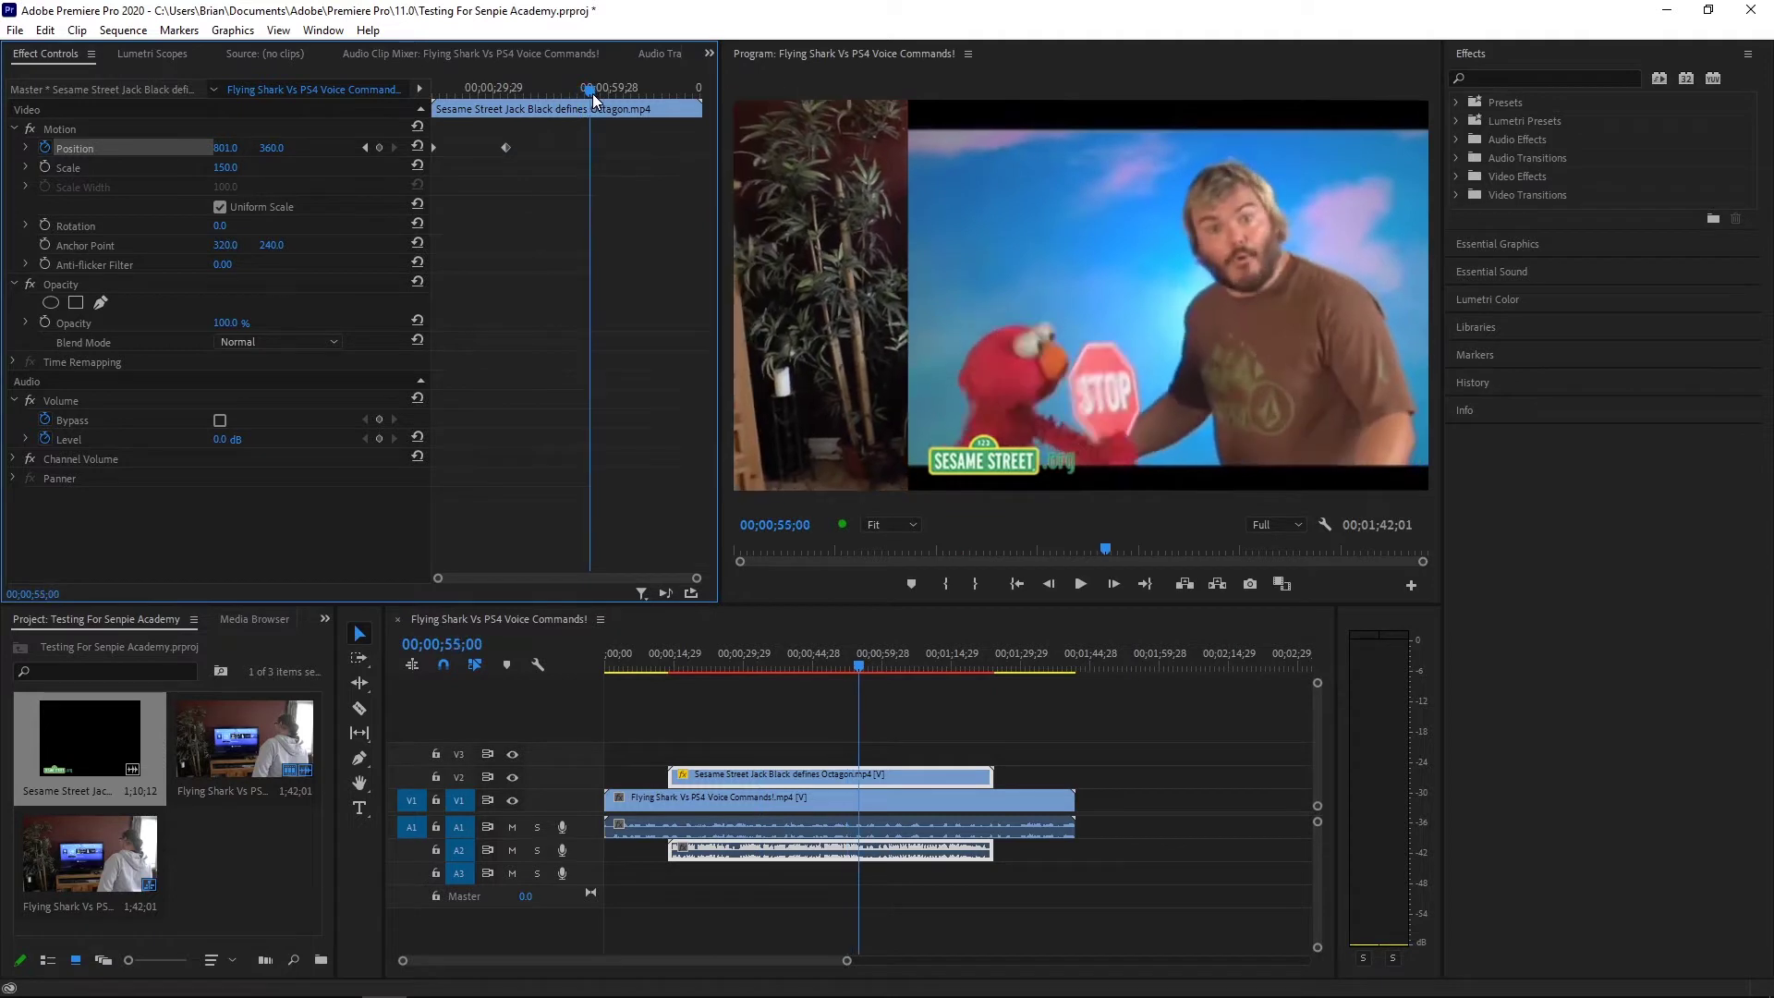
drag(226, 149, 98, 149)
drag(235, 149, 238, 149)
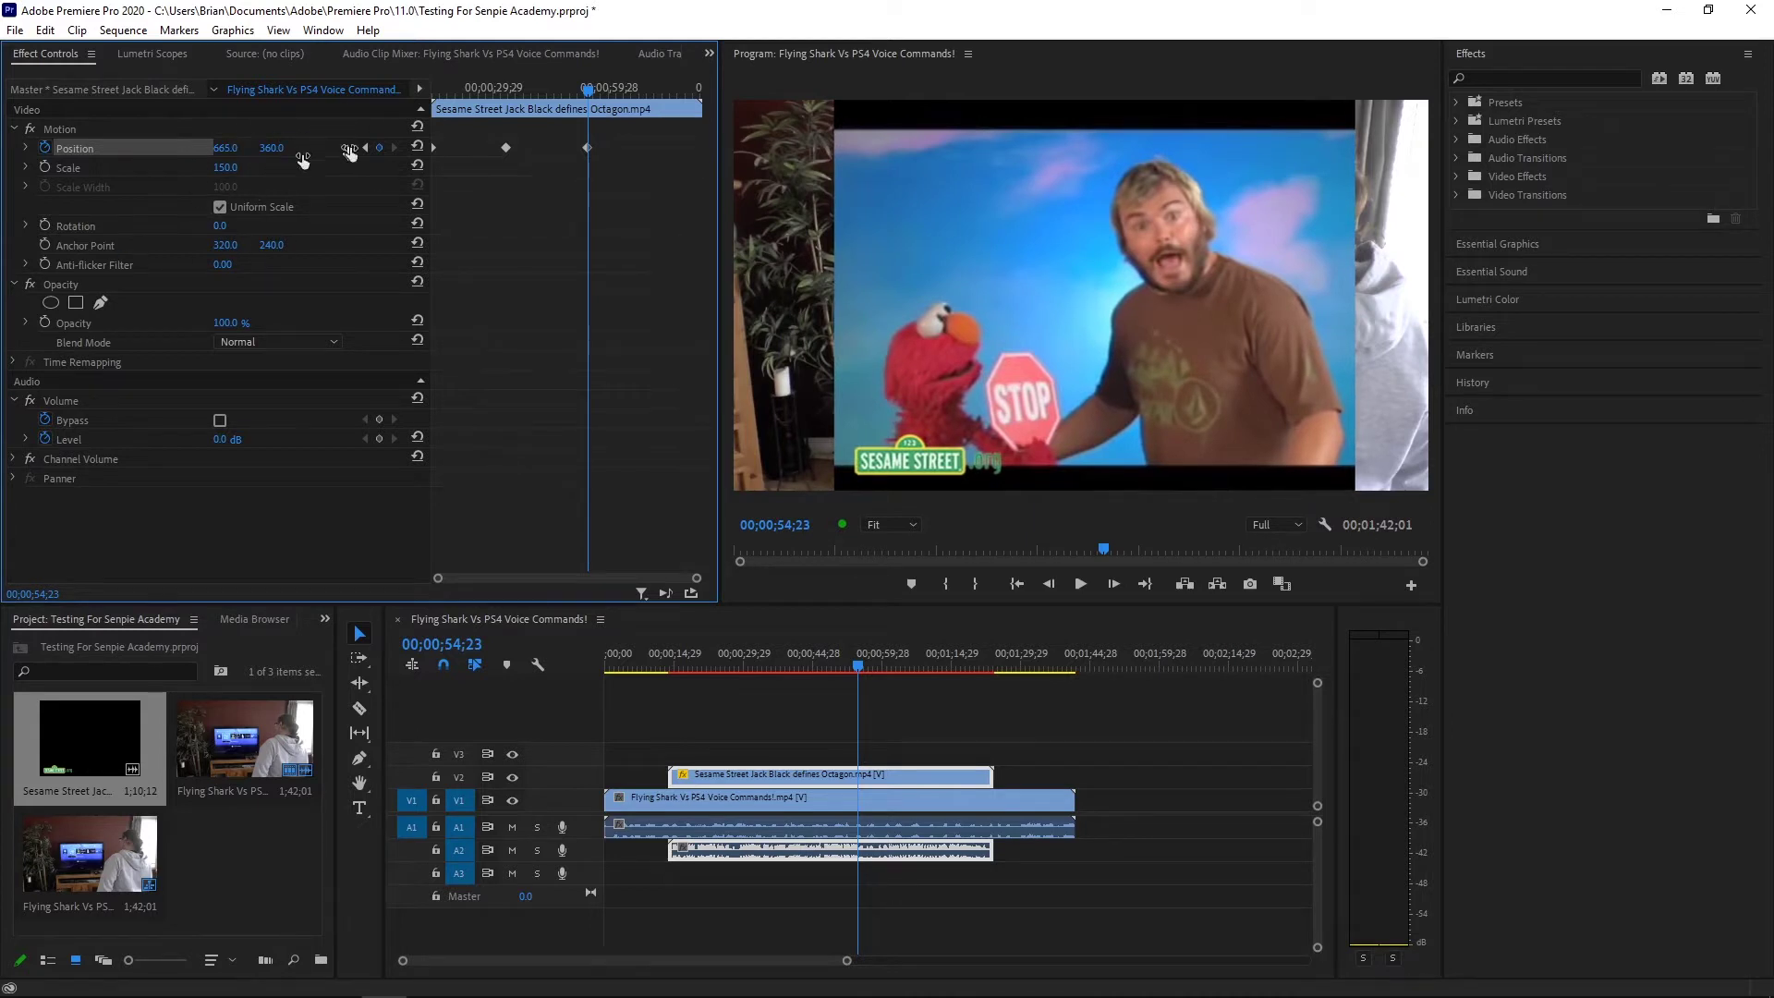
click(44, 166)
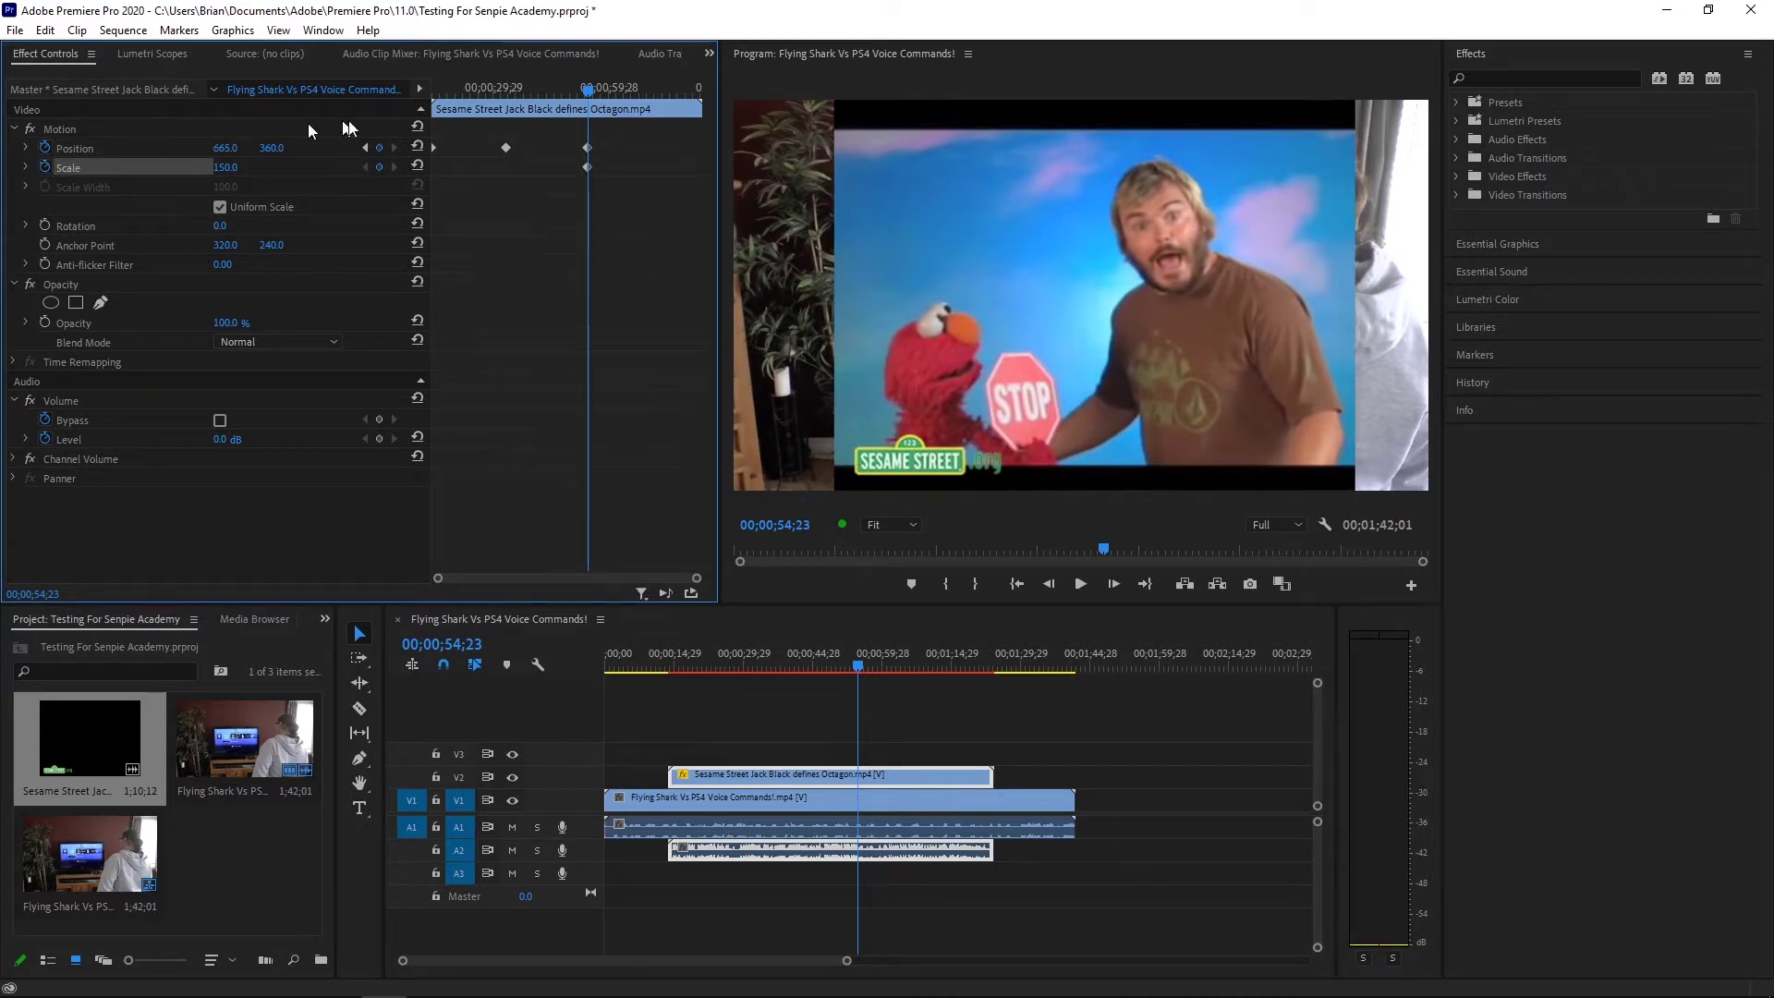
Add a Scale keyframe near 1:06, enlarge the overlay to about 274%, and move it to 54;23
drag(589, 87, 635, 98)
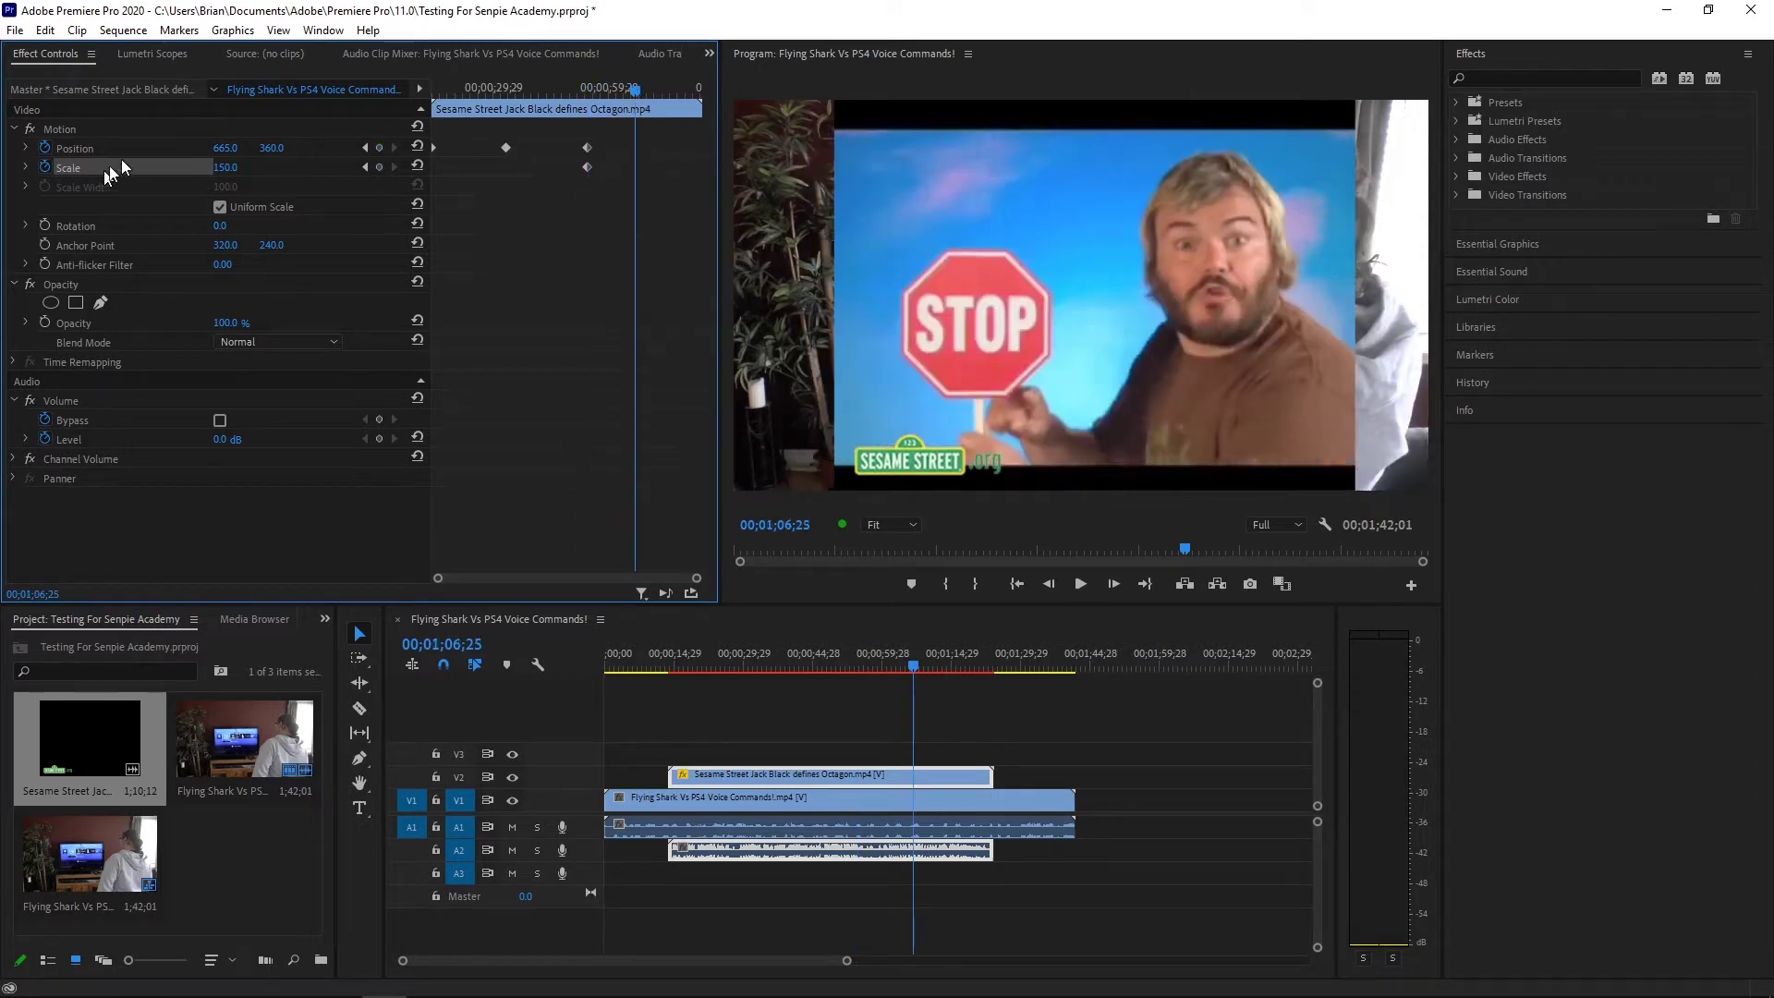
click(378, 167)
mouse_move(225, 168)
mouse_down()
mouse_move(568, 167)
mouse_move(240, 167)
mouse_up()
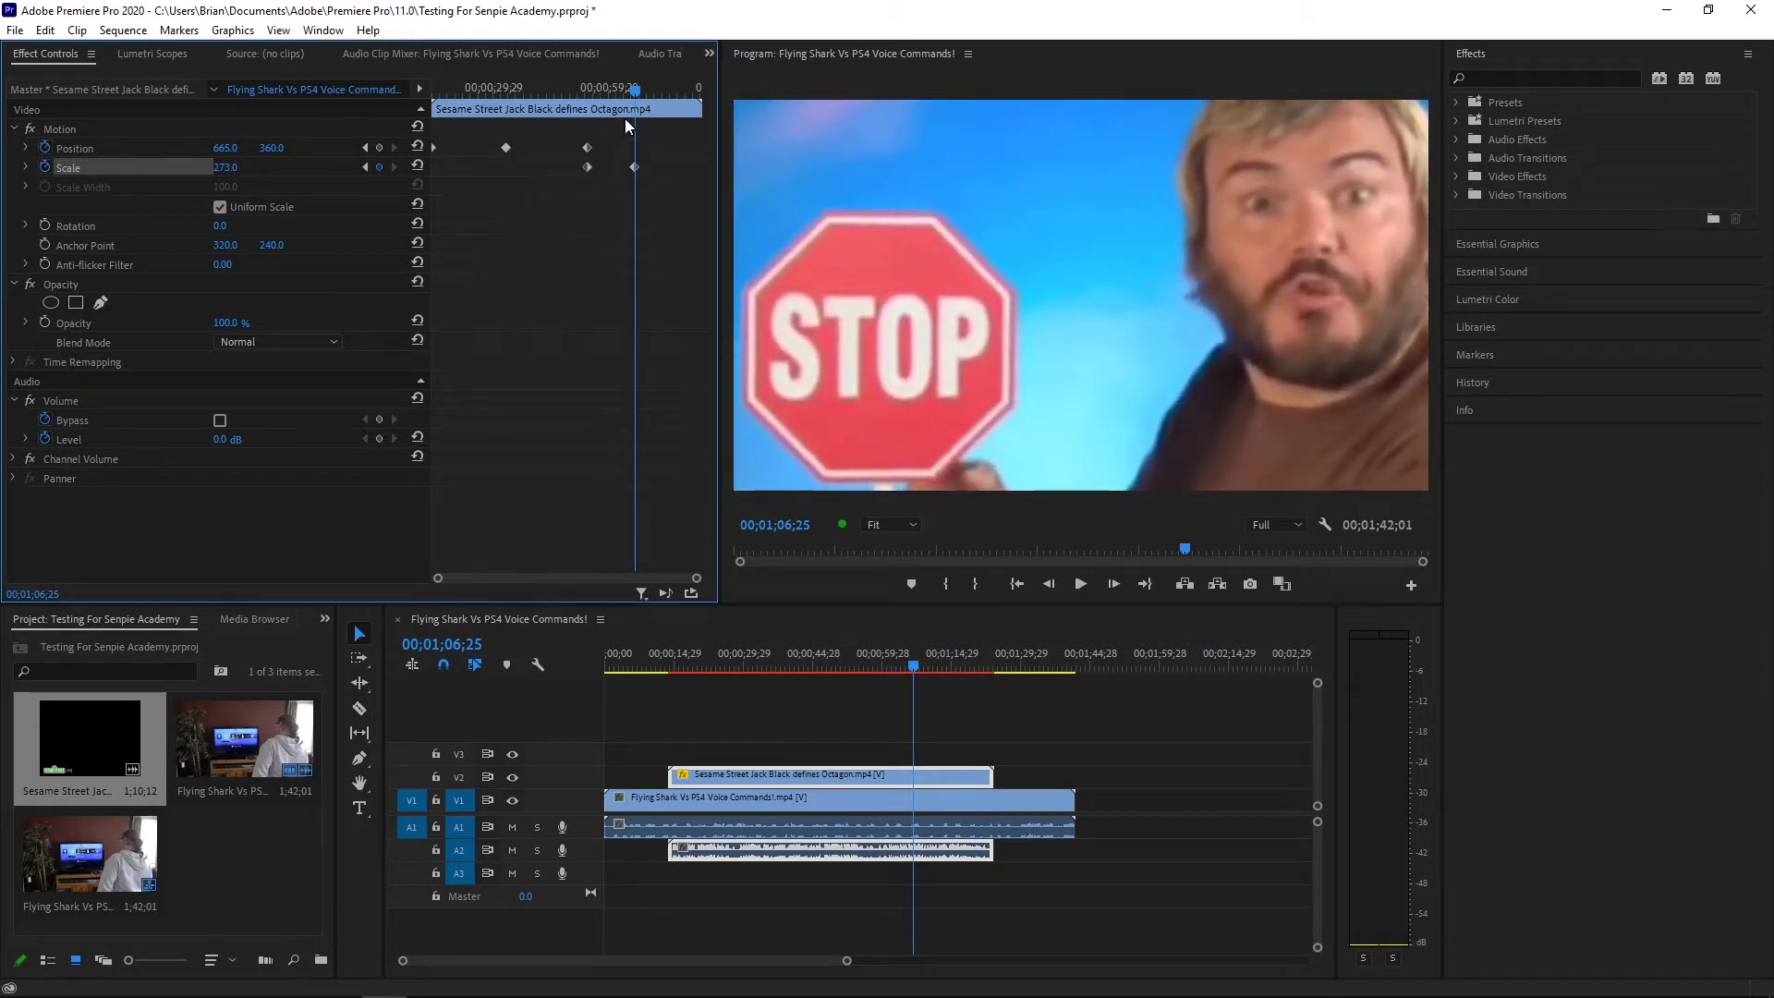
drag(635, 168, 592, 169)
Review the zoom and realign the Scale keyframe beside the earlier one near 54;16
drag(576, 93, 662, 168)
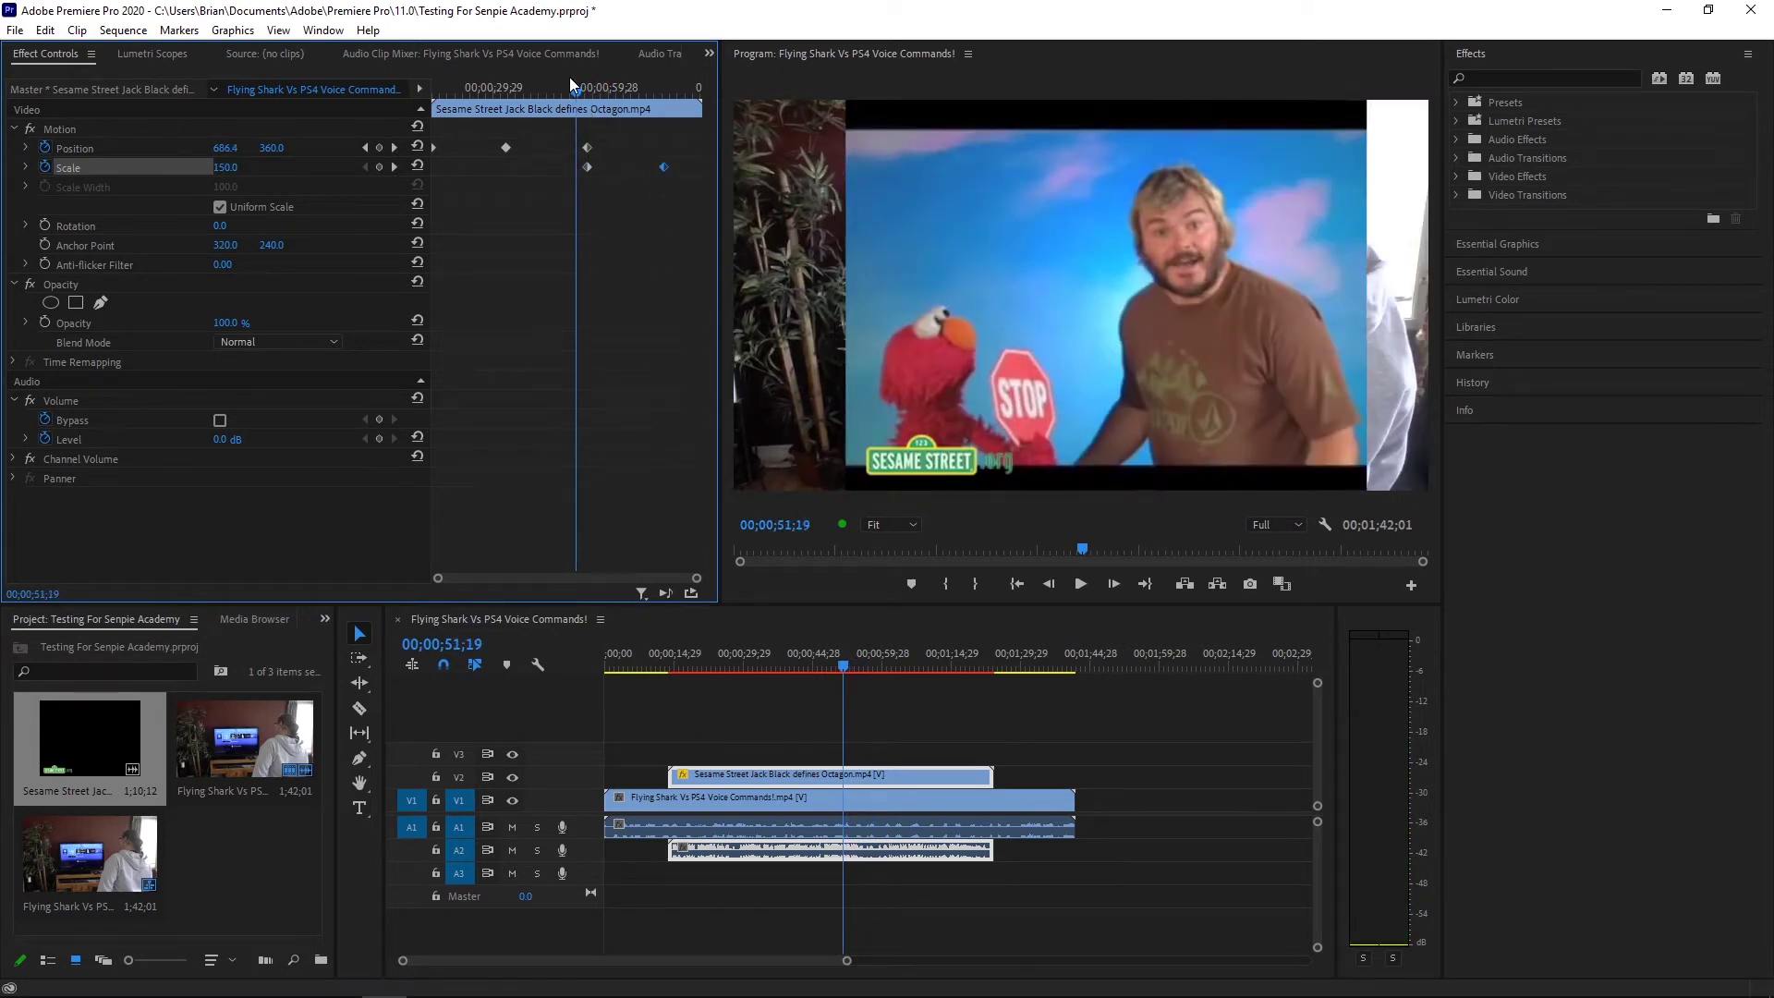
mouse_move(580, 93)
mouse_down()
mouse_move(675, 94)
mouse_move(570, 111)
mouse_up()
drag(664, 166, 687, 171)
drag(665, 175, 586, 169)
drag(595, 92, 587, 93)
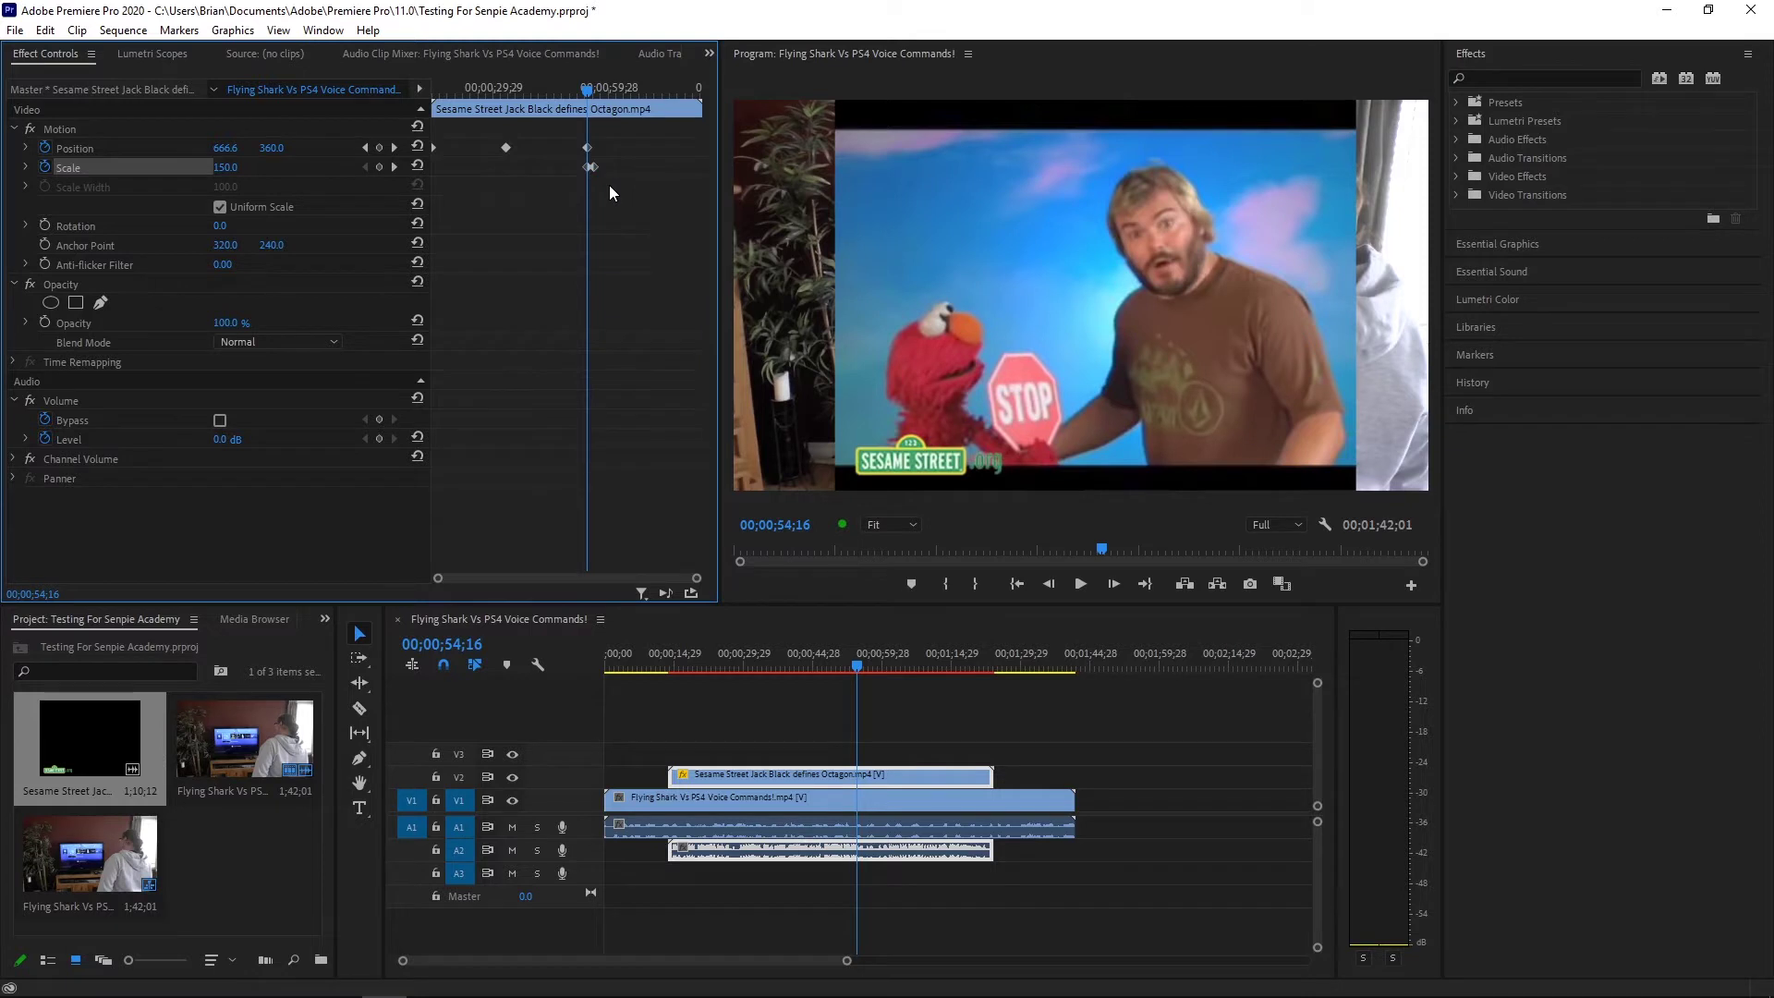
key(Right)
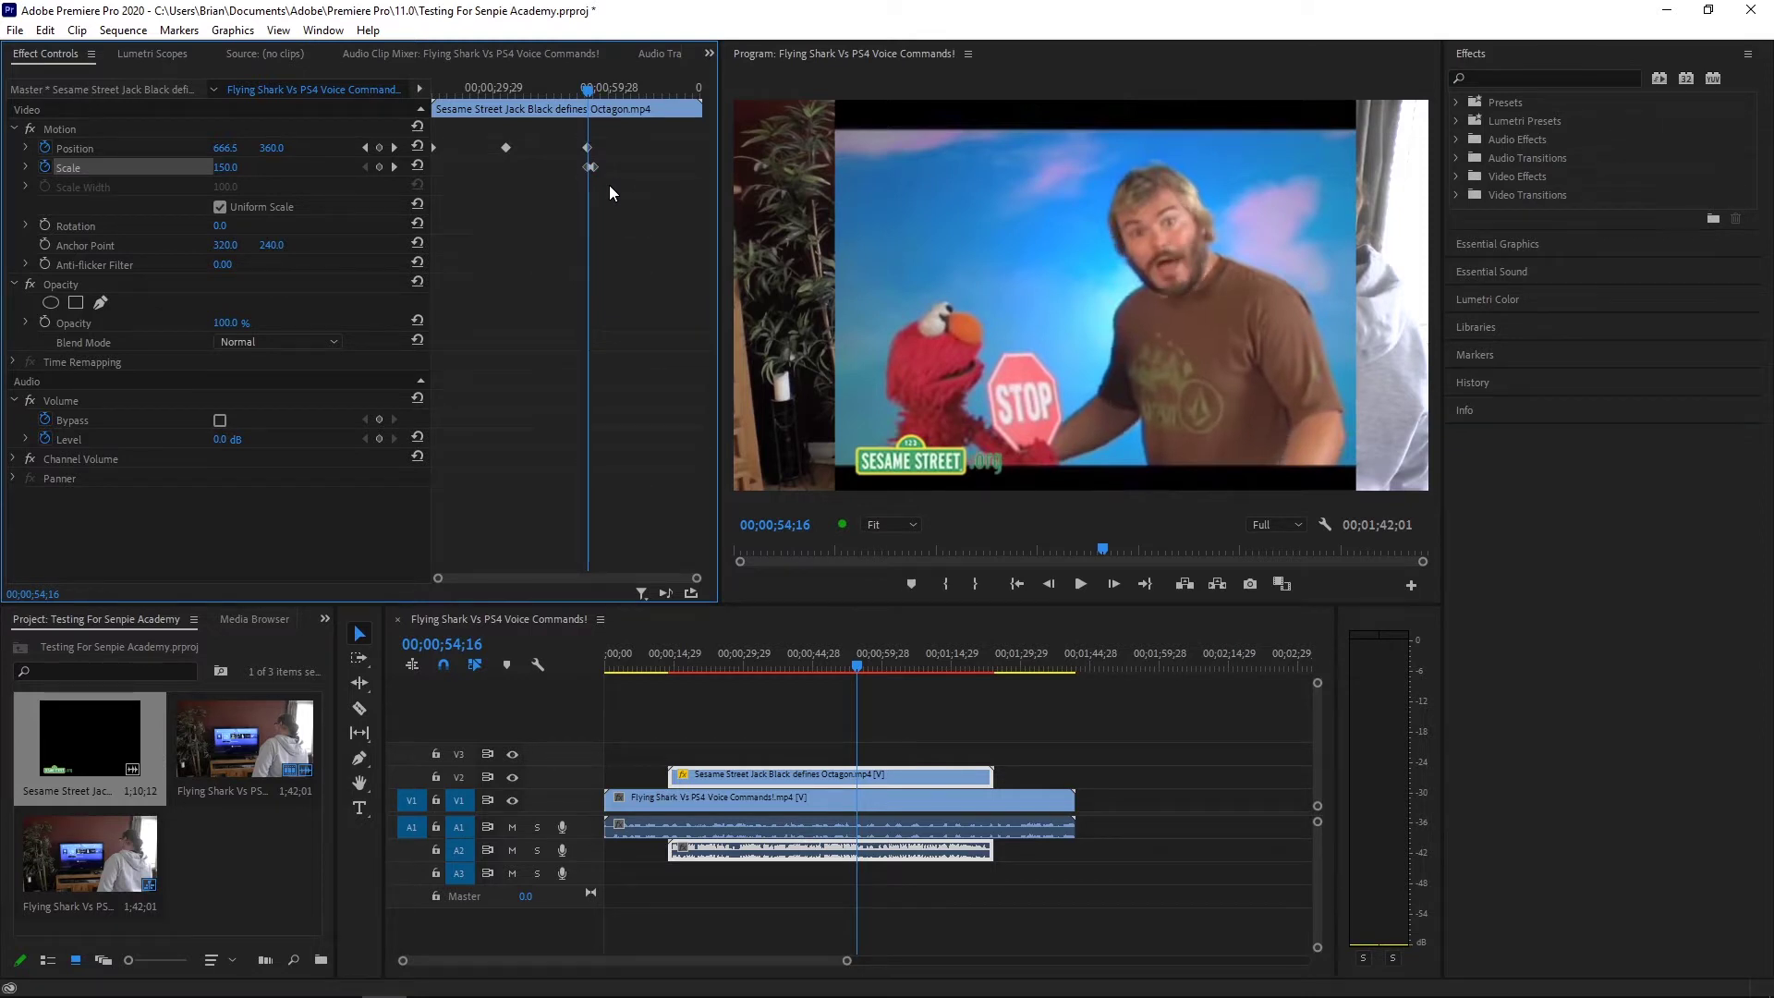
key(Right)
key(Right)
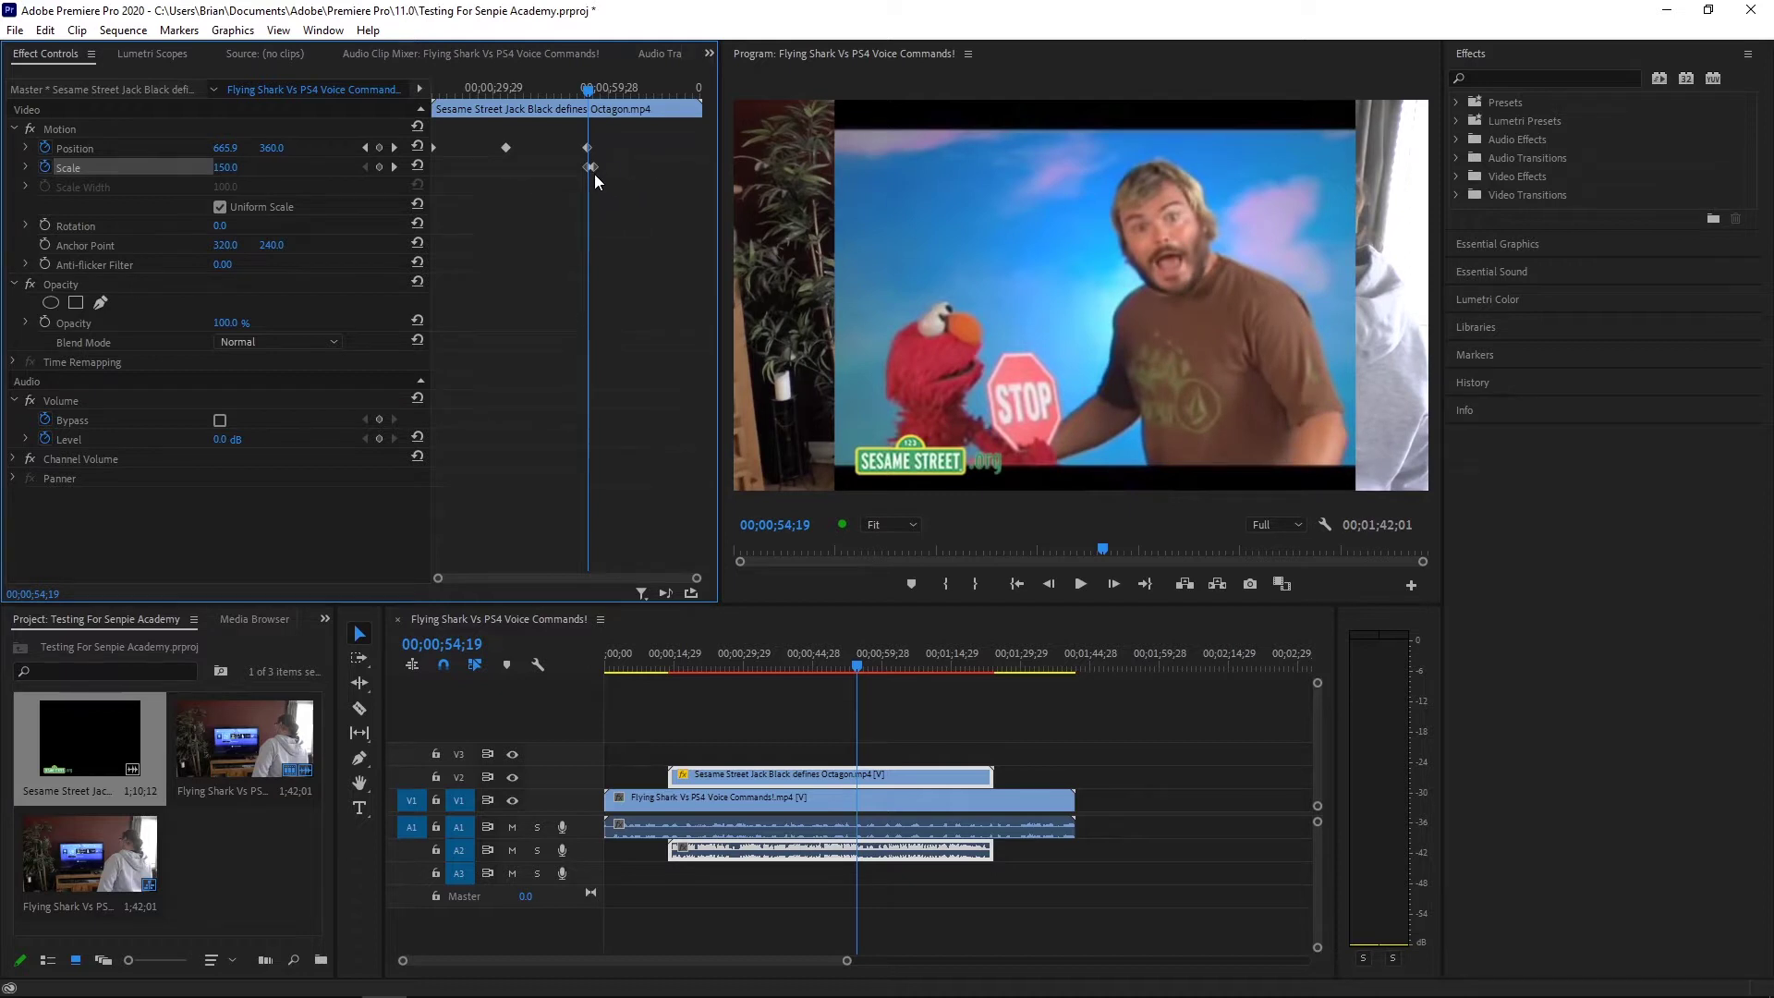
Cut the extra Scale keyframe using its right-click menu
right_click(591, 169)
click(594, 169)
right_click(591, 168)
click(594, 171)
right_click(591, 168)
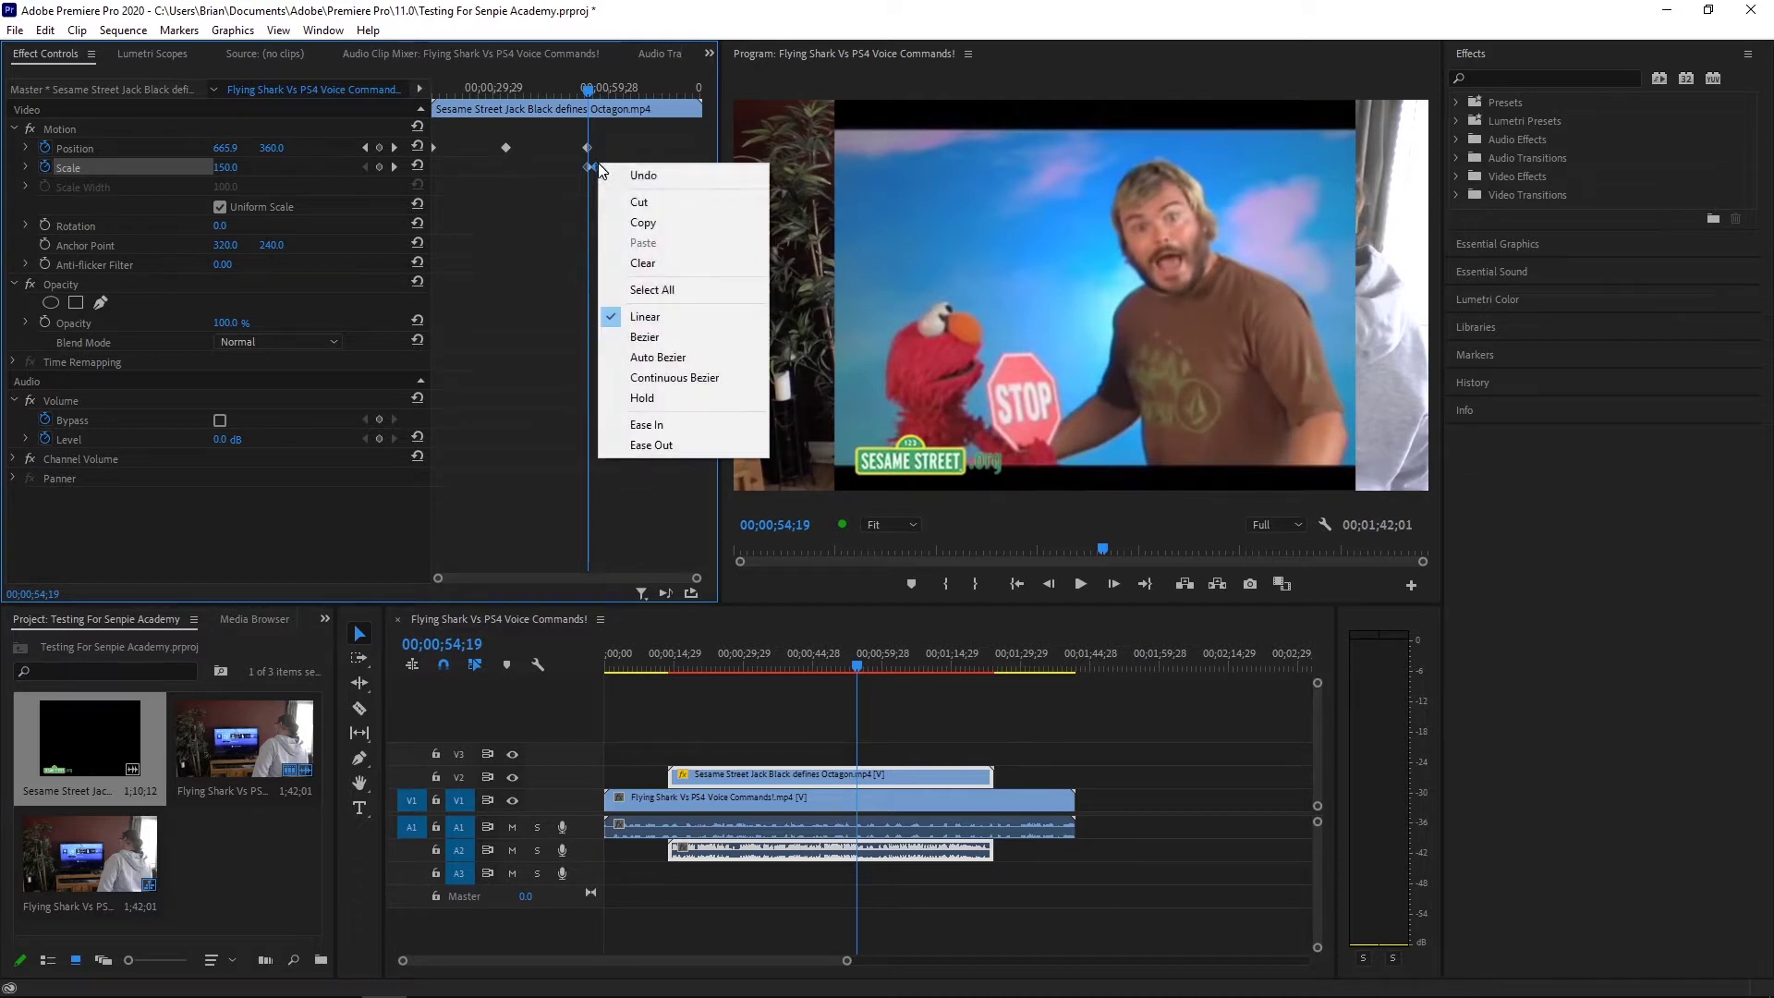
click(663, 207)
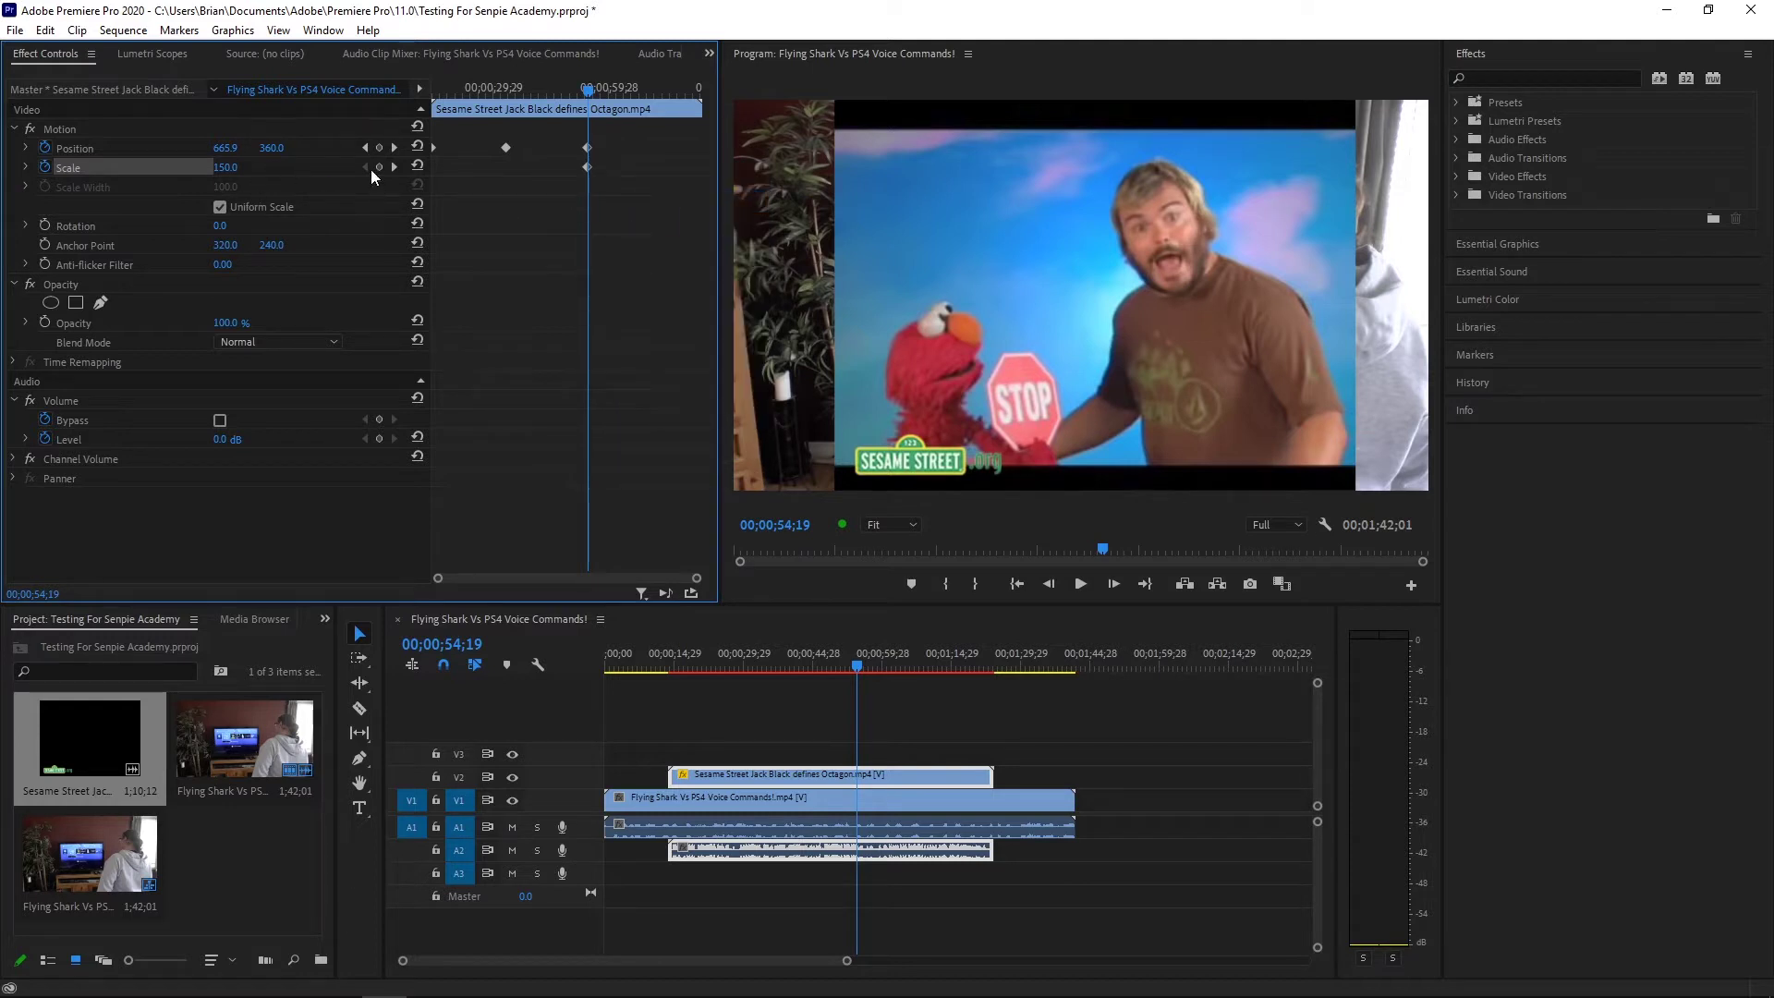
Scrub Scale at the 54;01 keyframe, then reset it to 100%
drag(231, 168, 325, 168)
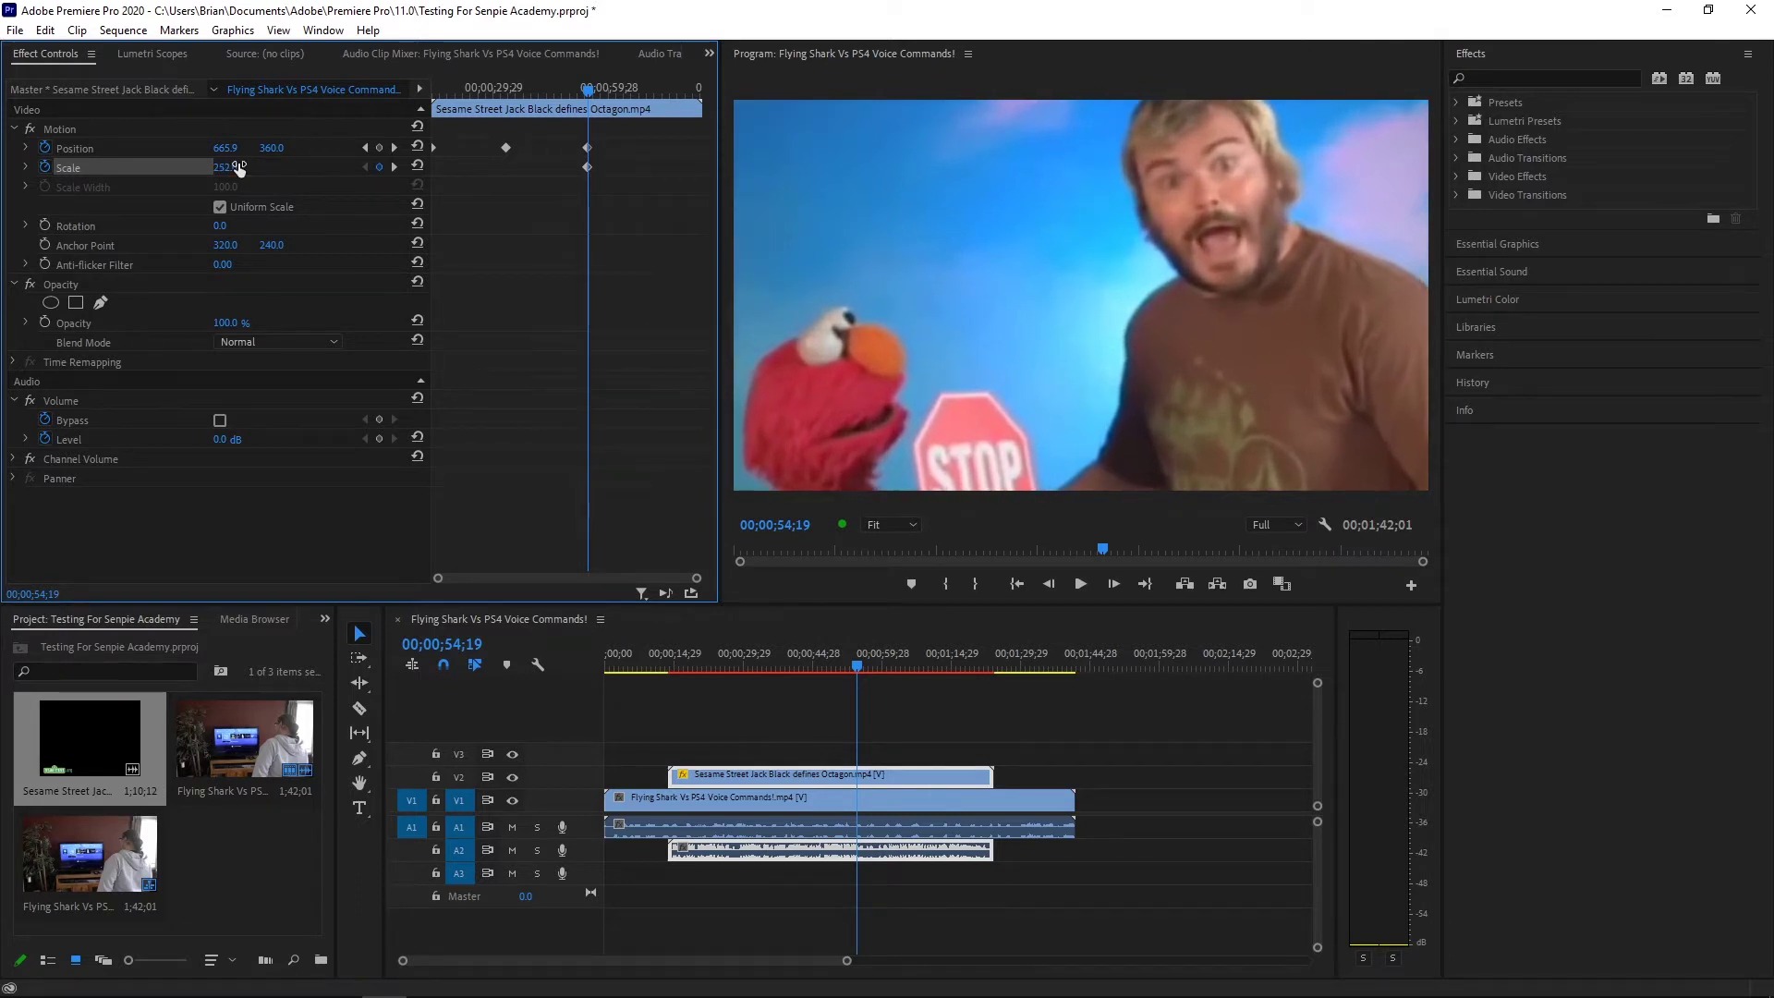
drag(588, 83, 586, 91)
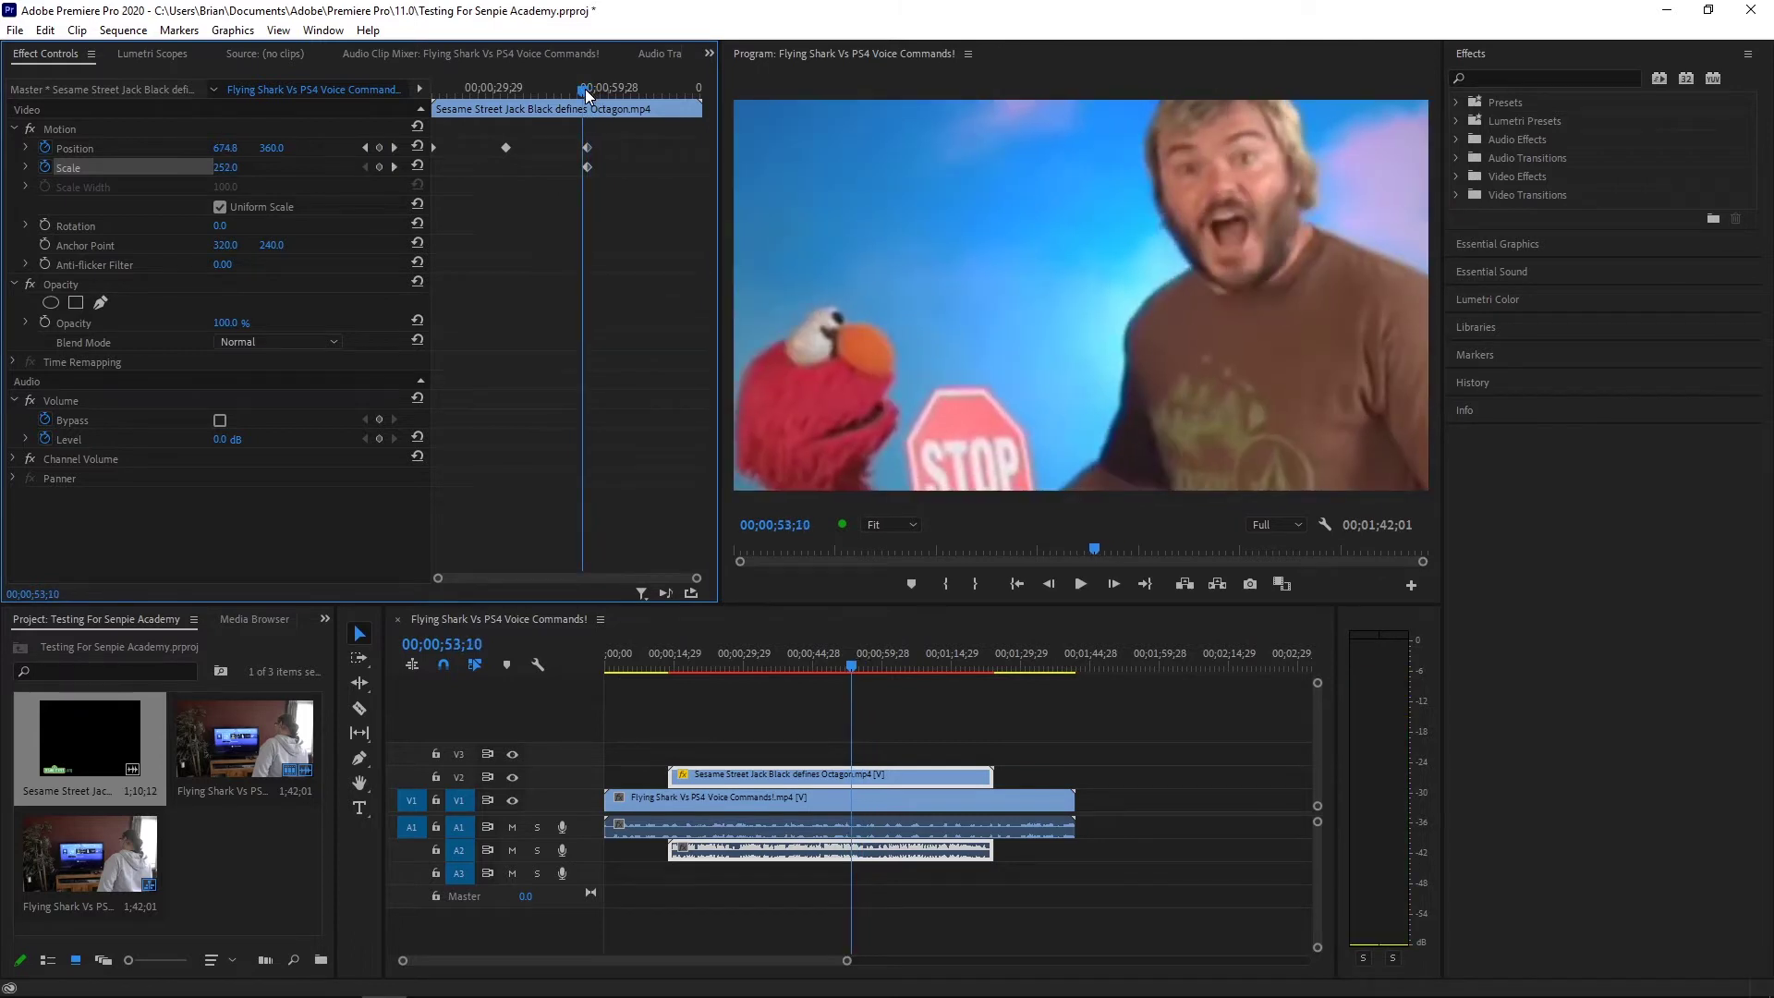
drag(585, 89, 588, 87)
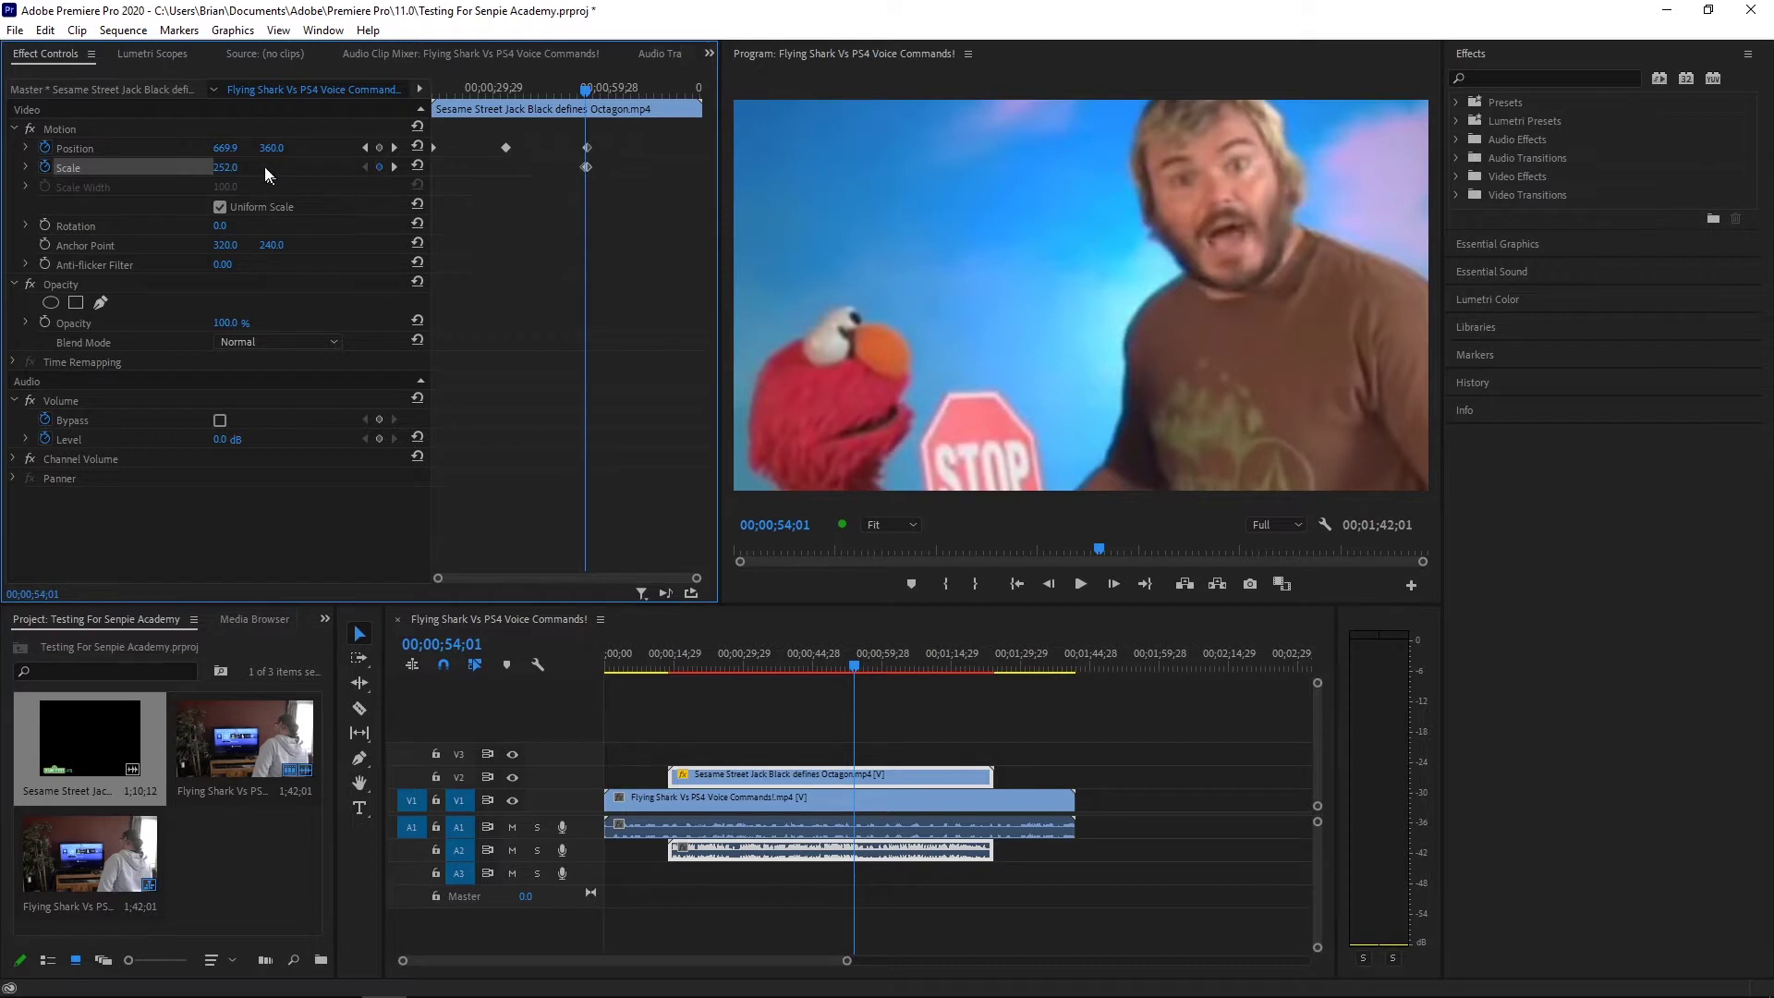
drag(226, 168, 138, 168)
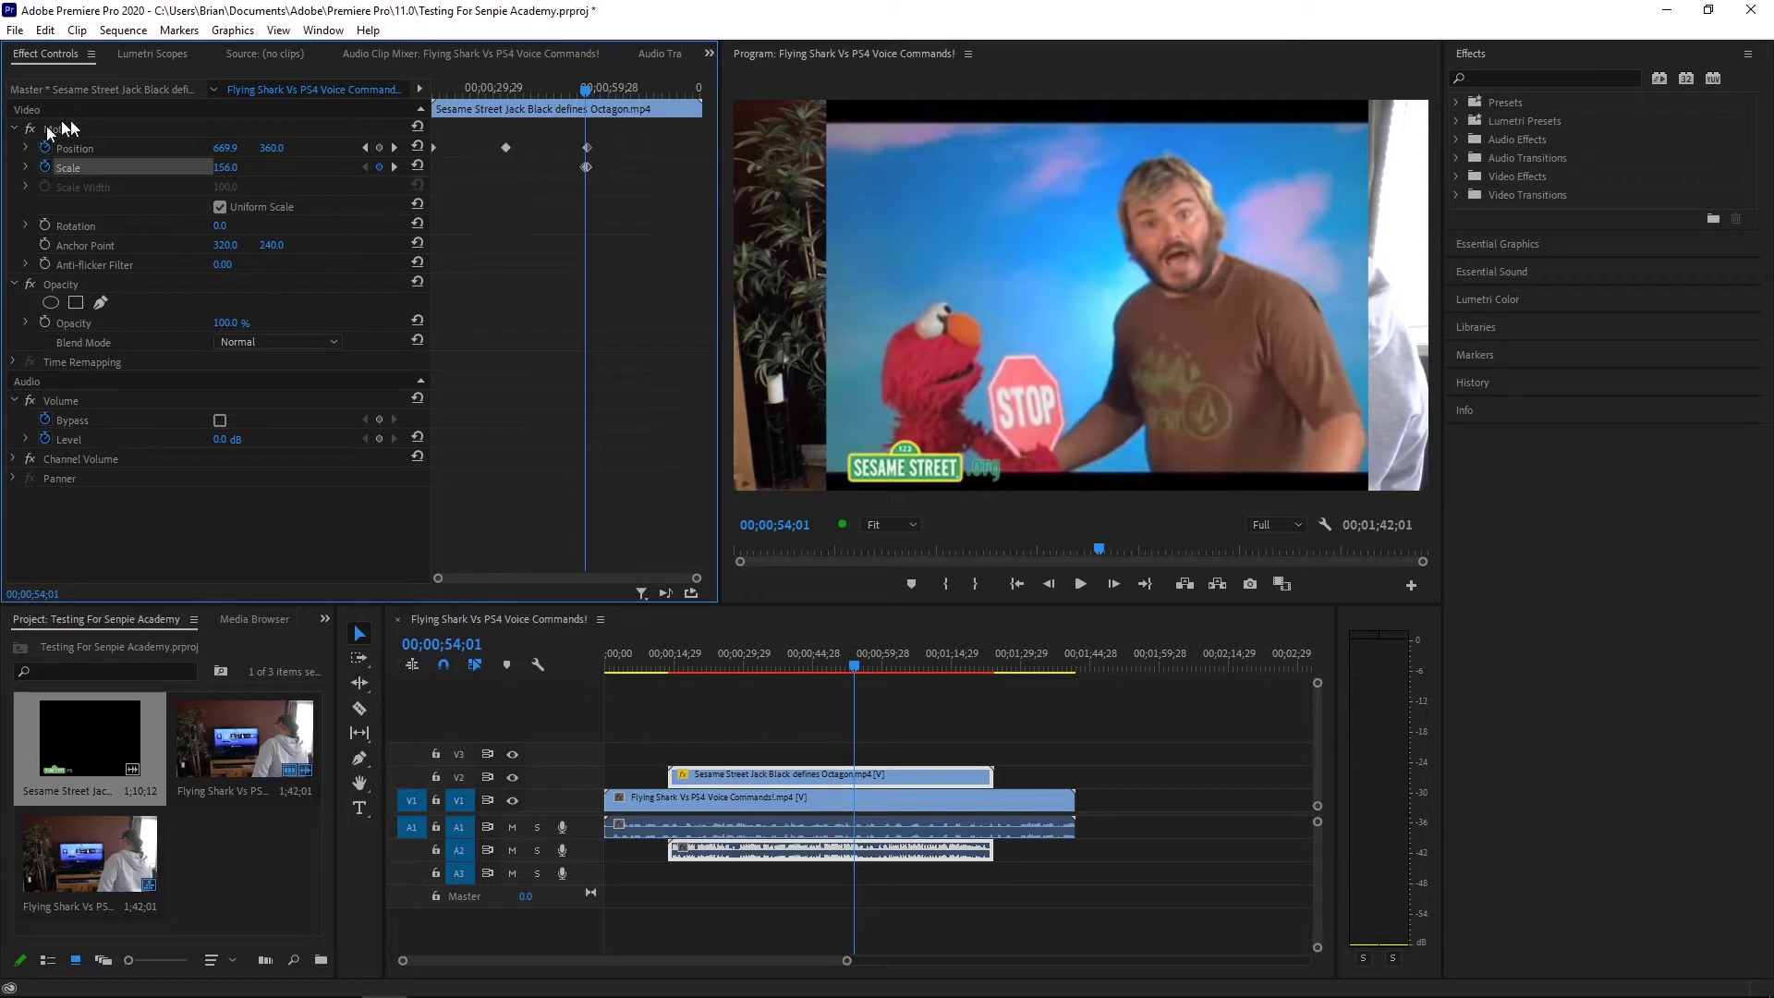
click(418, 167)
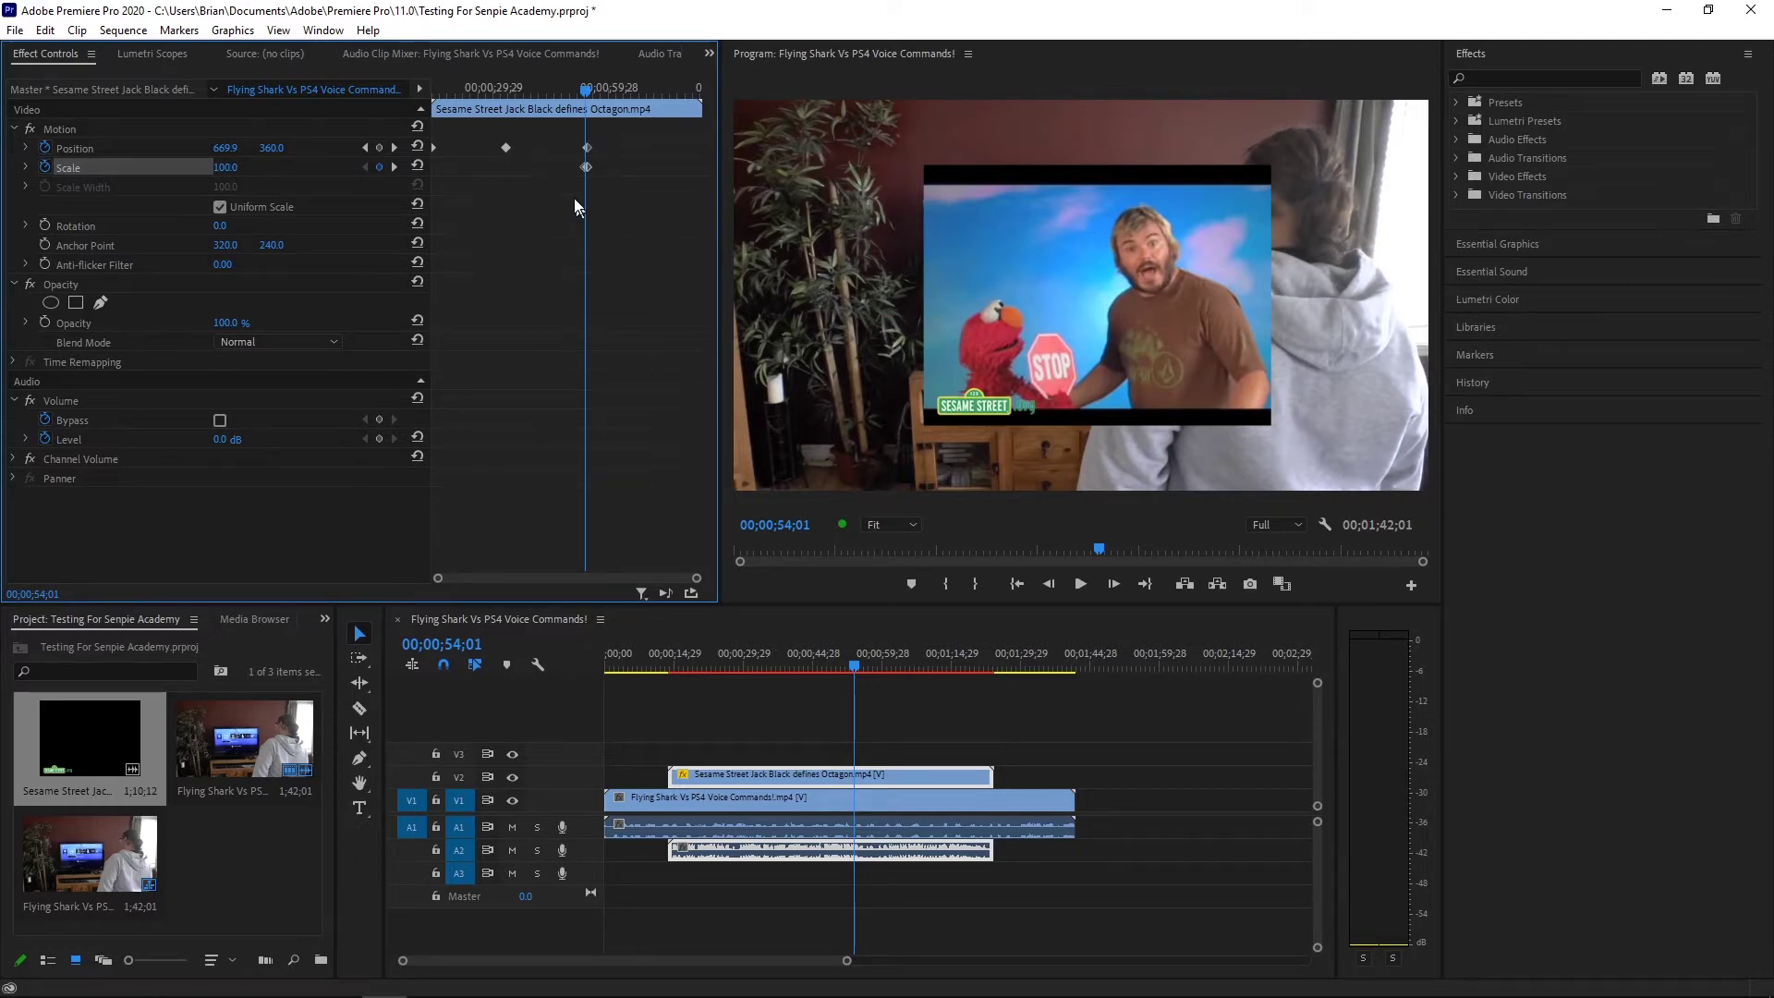
Play the zoom from just before it, then widen the Effect Controls keyframe timeline view
drag(860, 667, 851, 668)
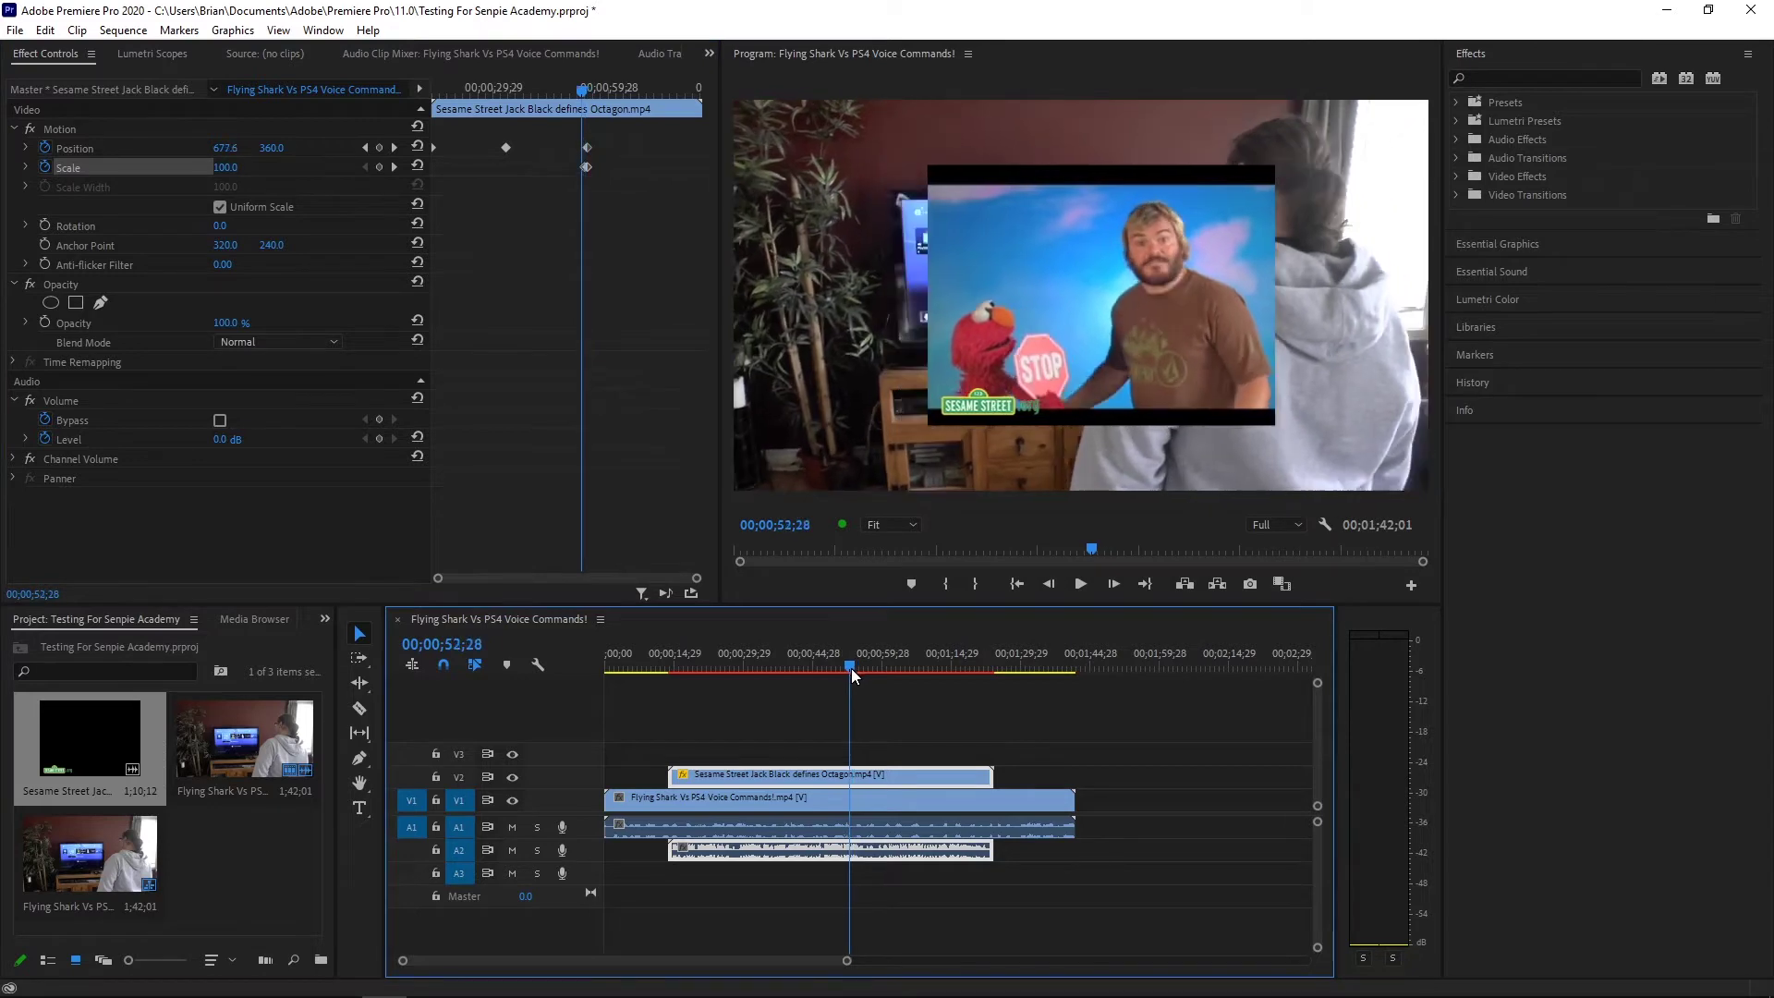
click(1078, 584)
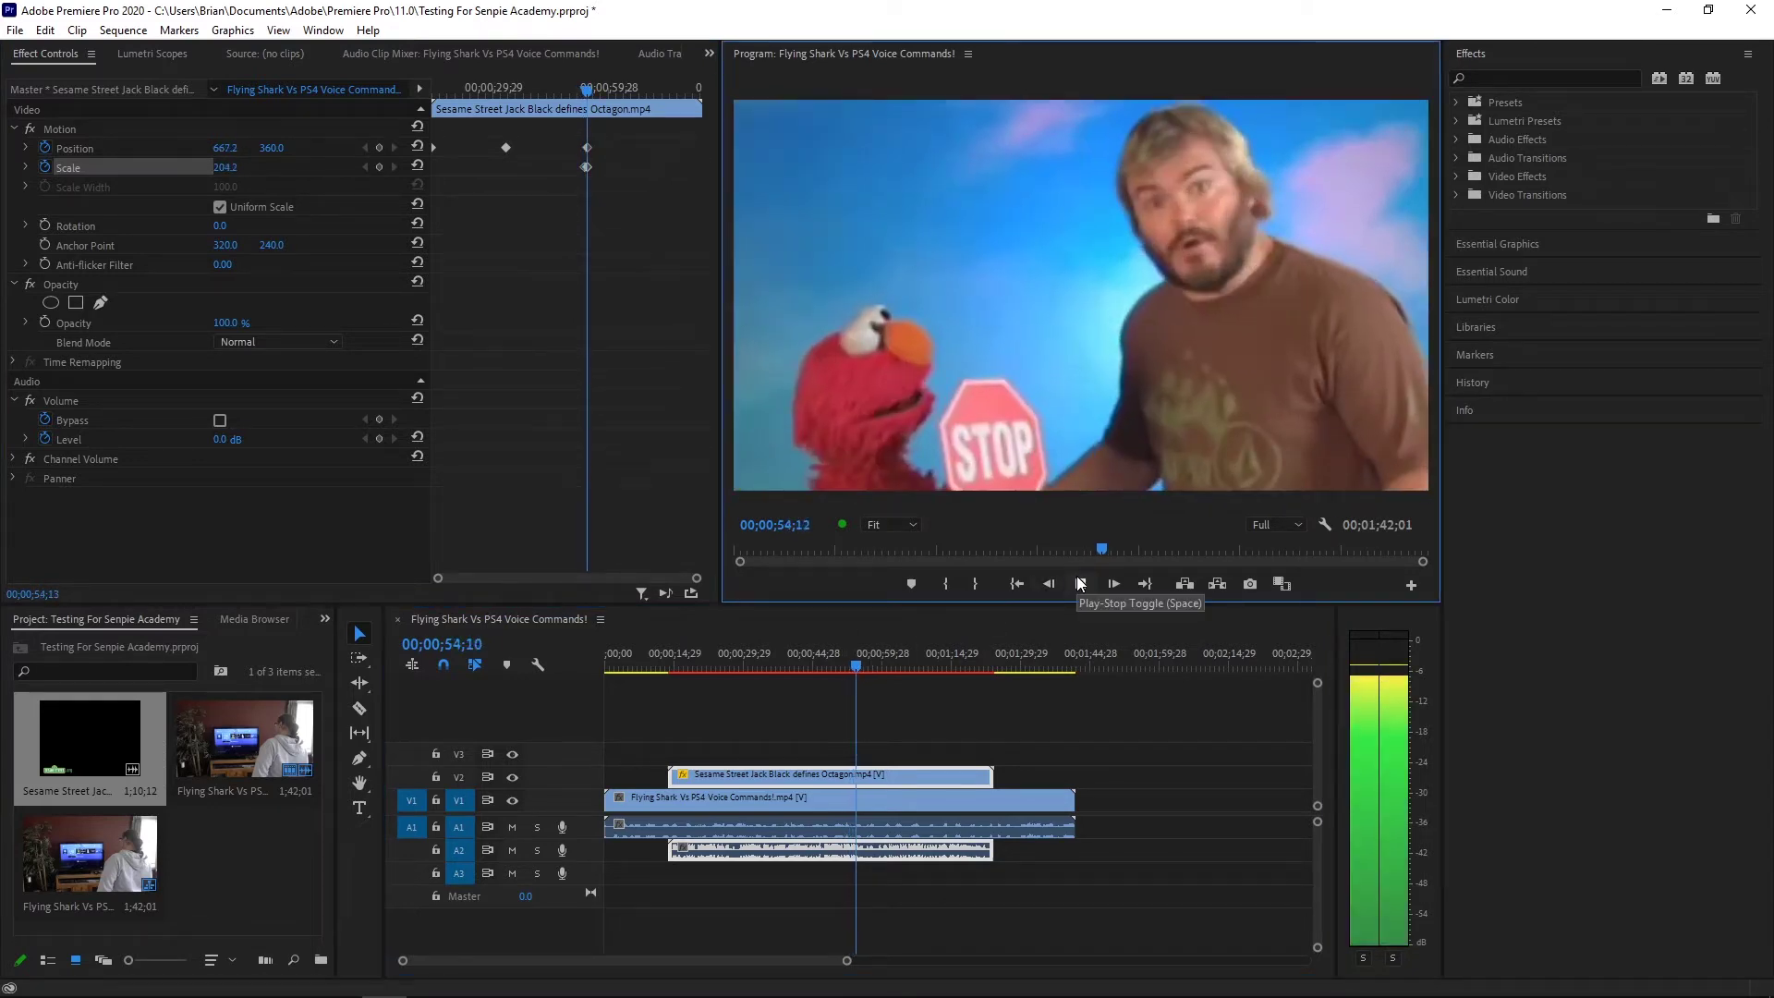
click(1079, 582)
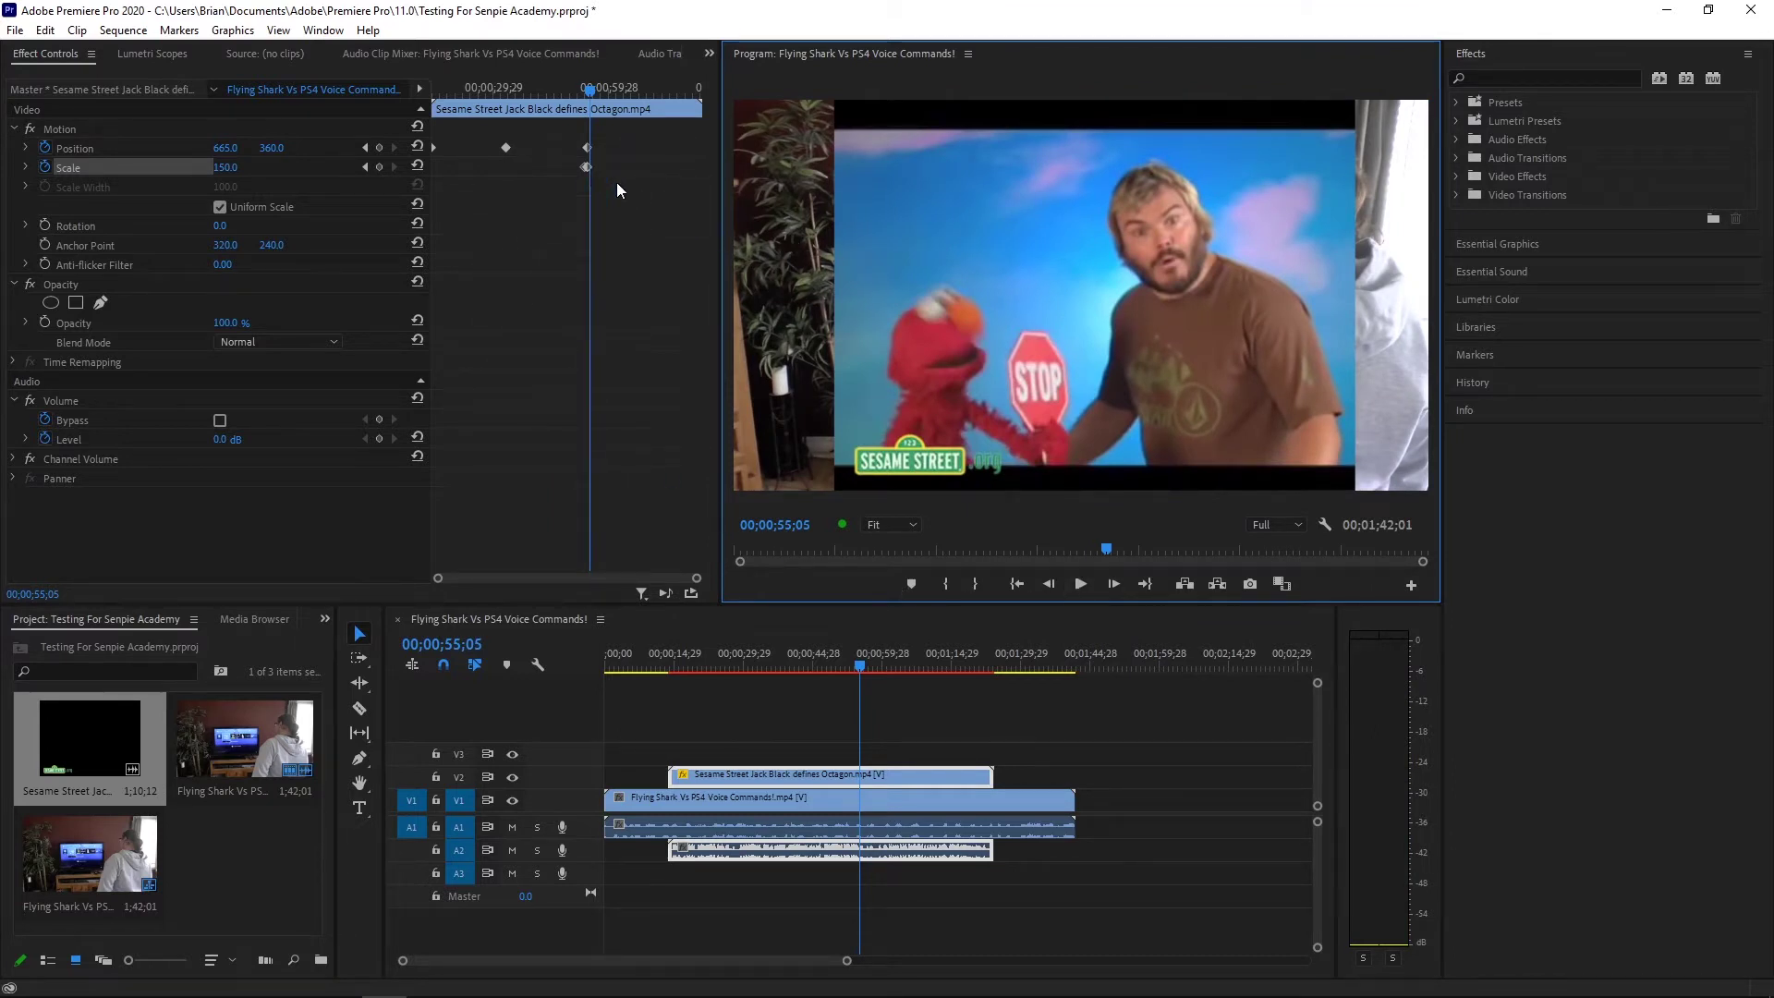
drag(696, 578, 590, 562)
drag(468, 586, 584, 578)
Shift the final Scale keyframe slightly later and replay the zoom from 00;00;53;26
click(485, 85)
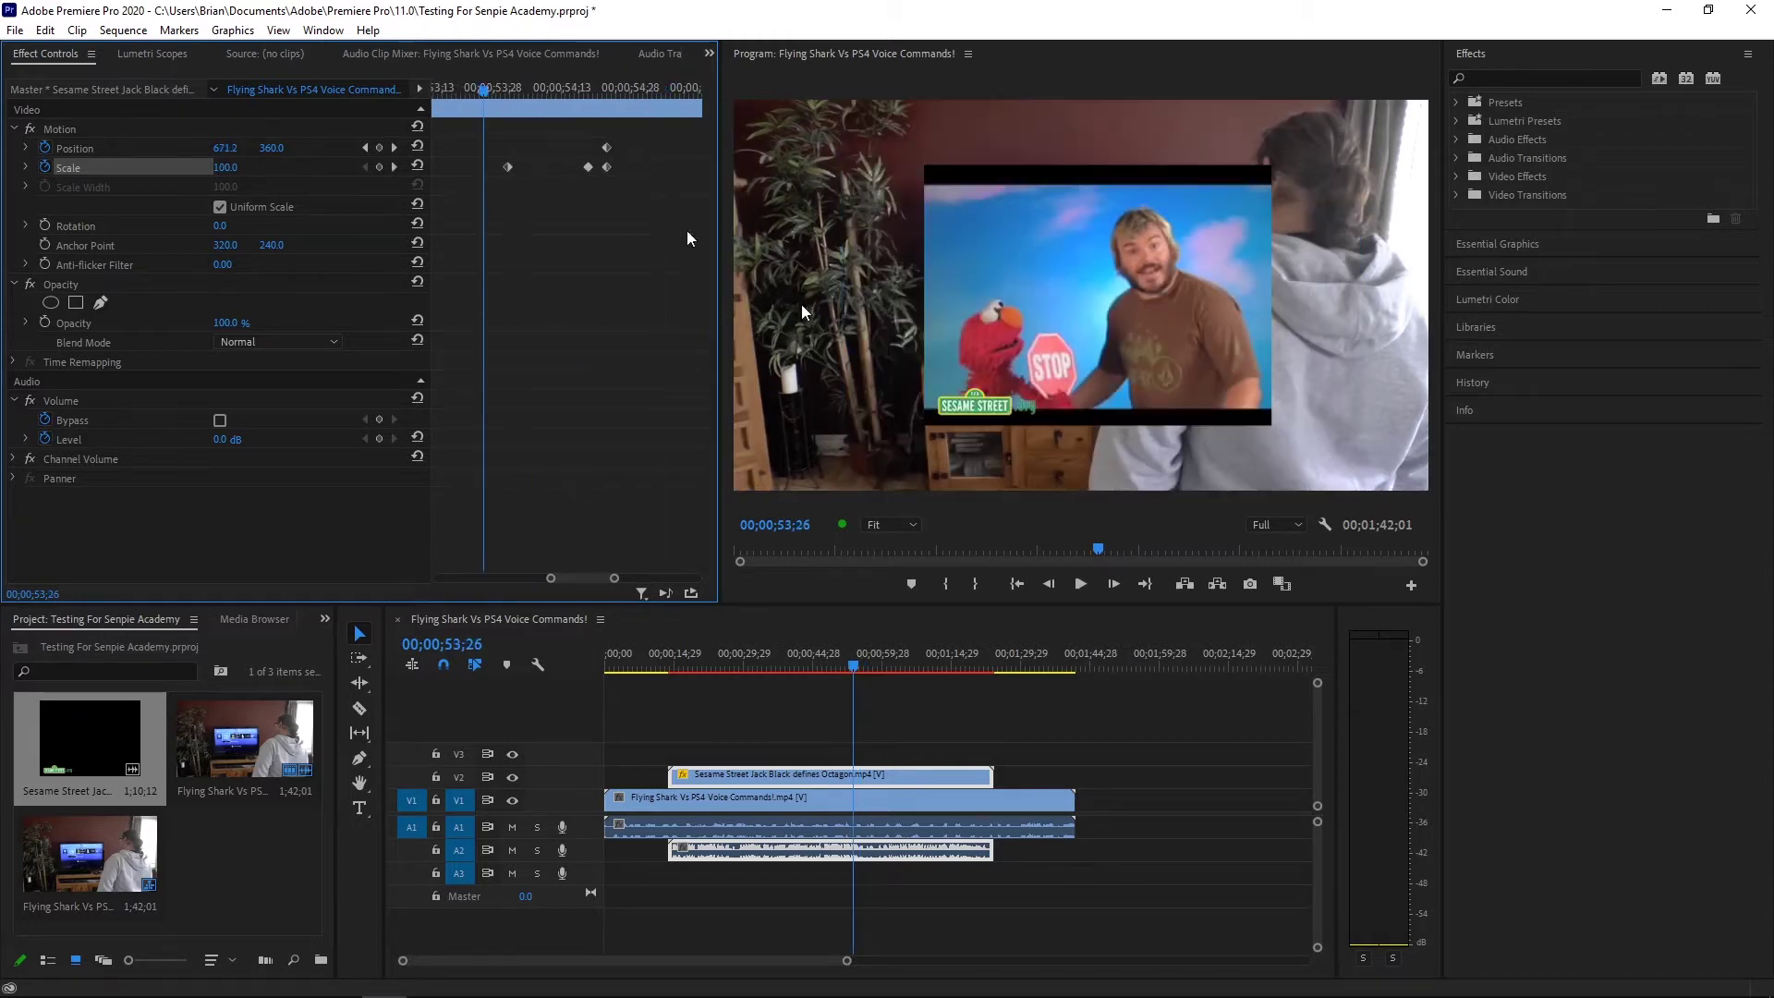
click(1083, 585)
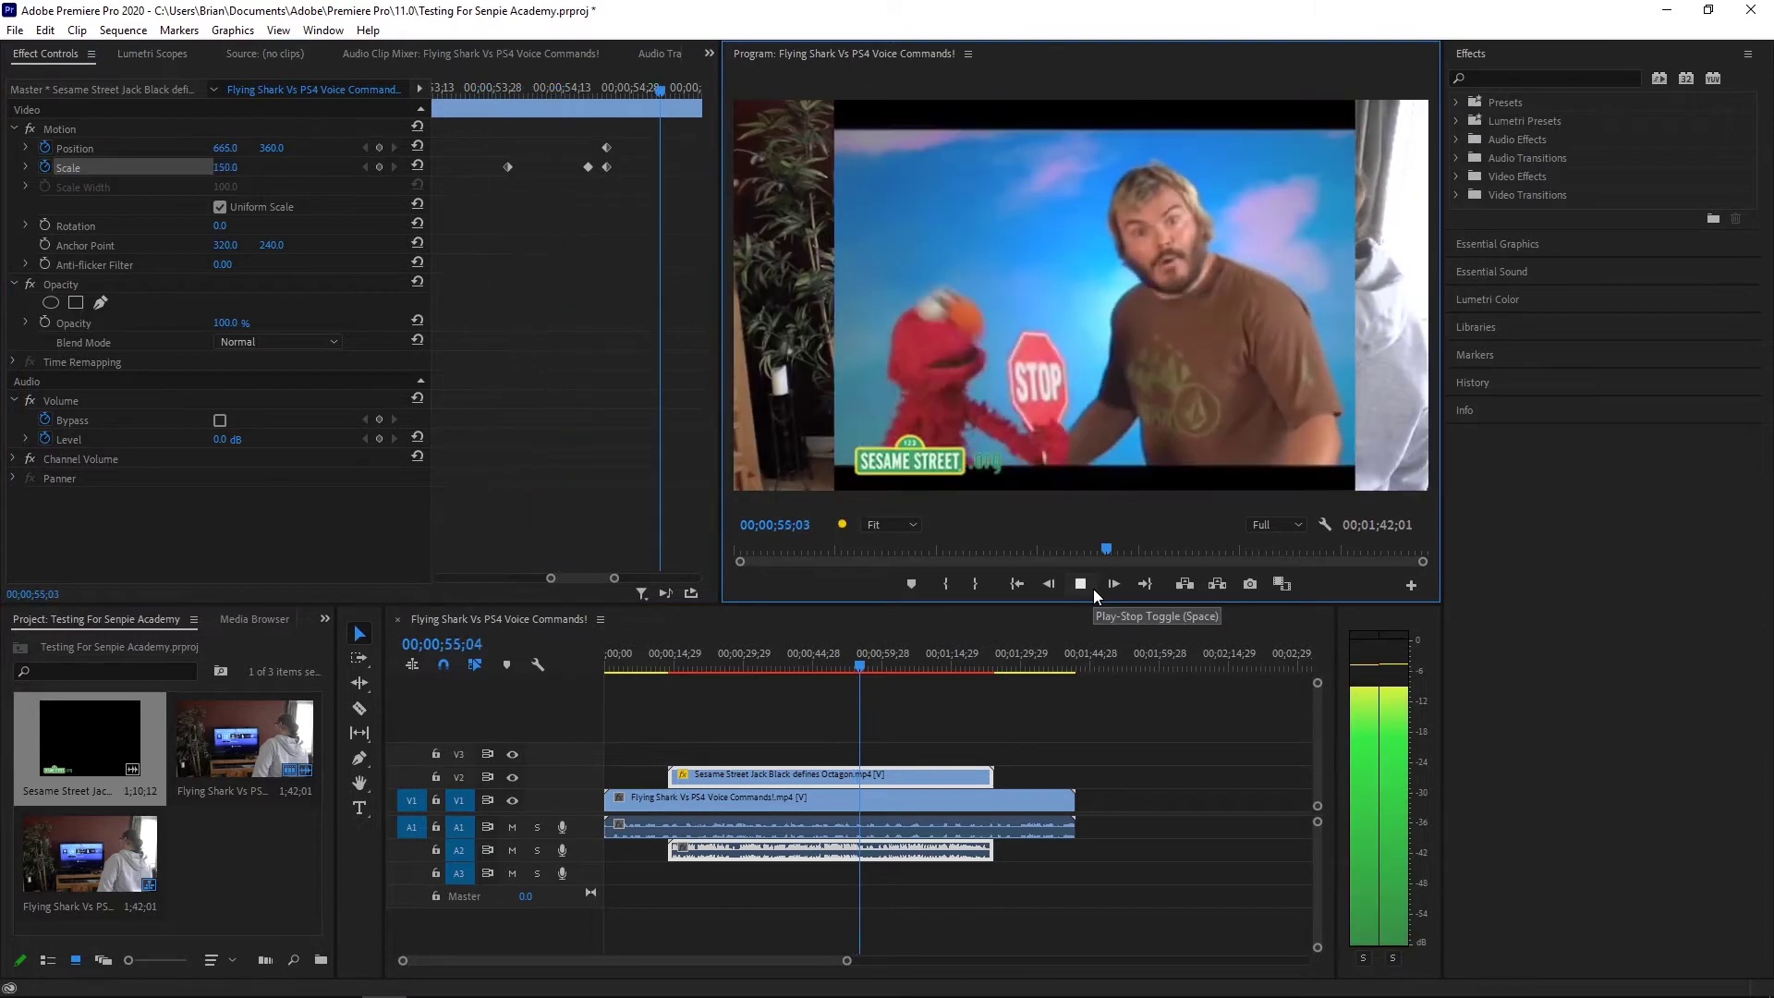
mouse_move(606, 167)
mouse_down()
mouse_move(626, 174)
mouse_move(627, 145)
mouse_up()
click(483, 89)
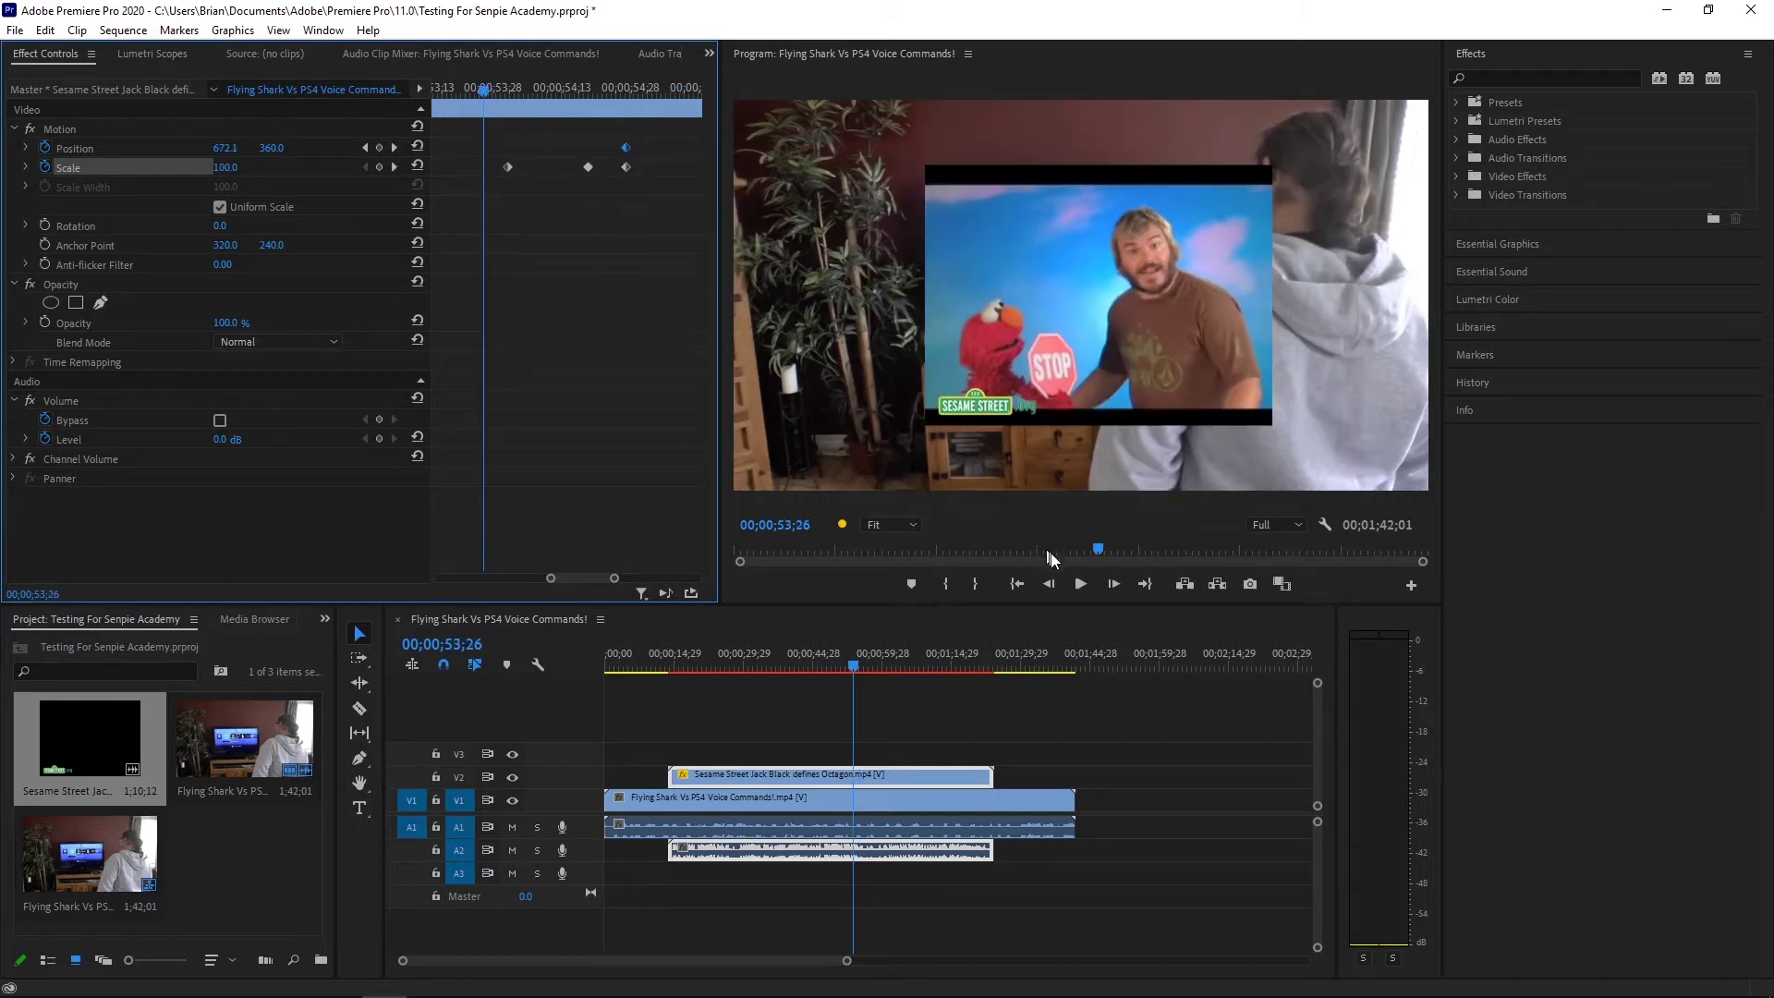
click(1078, 583)
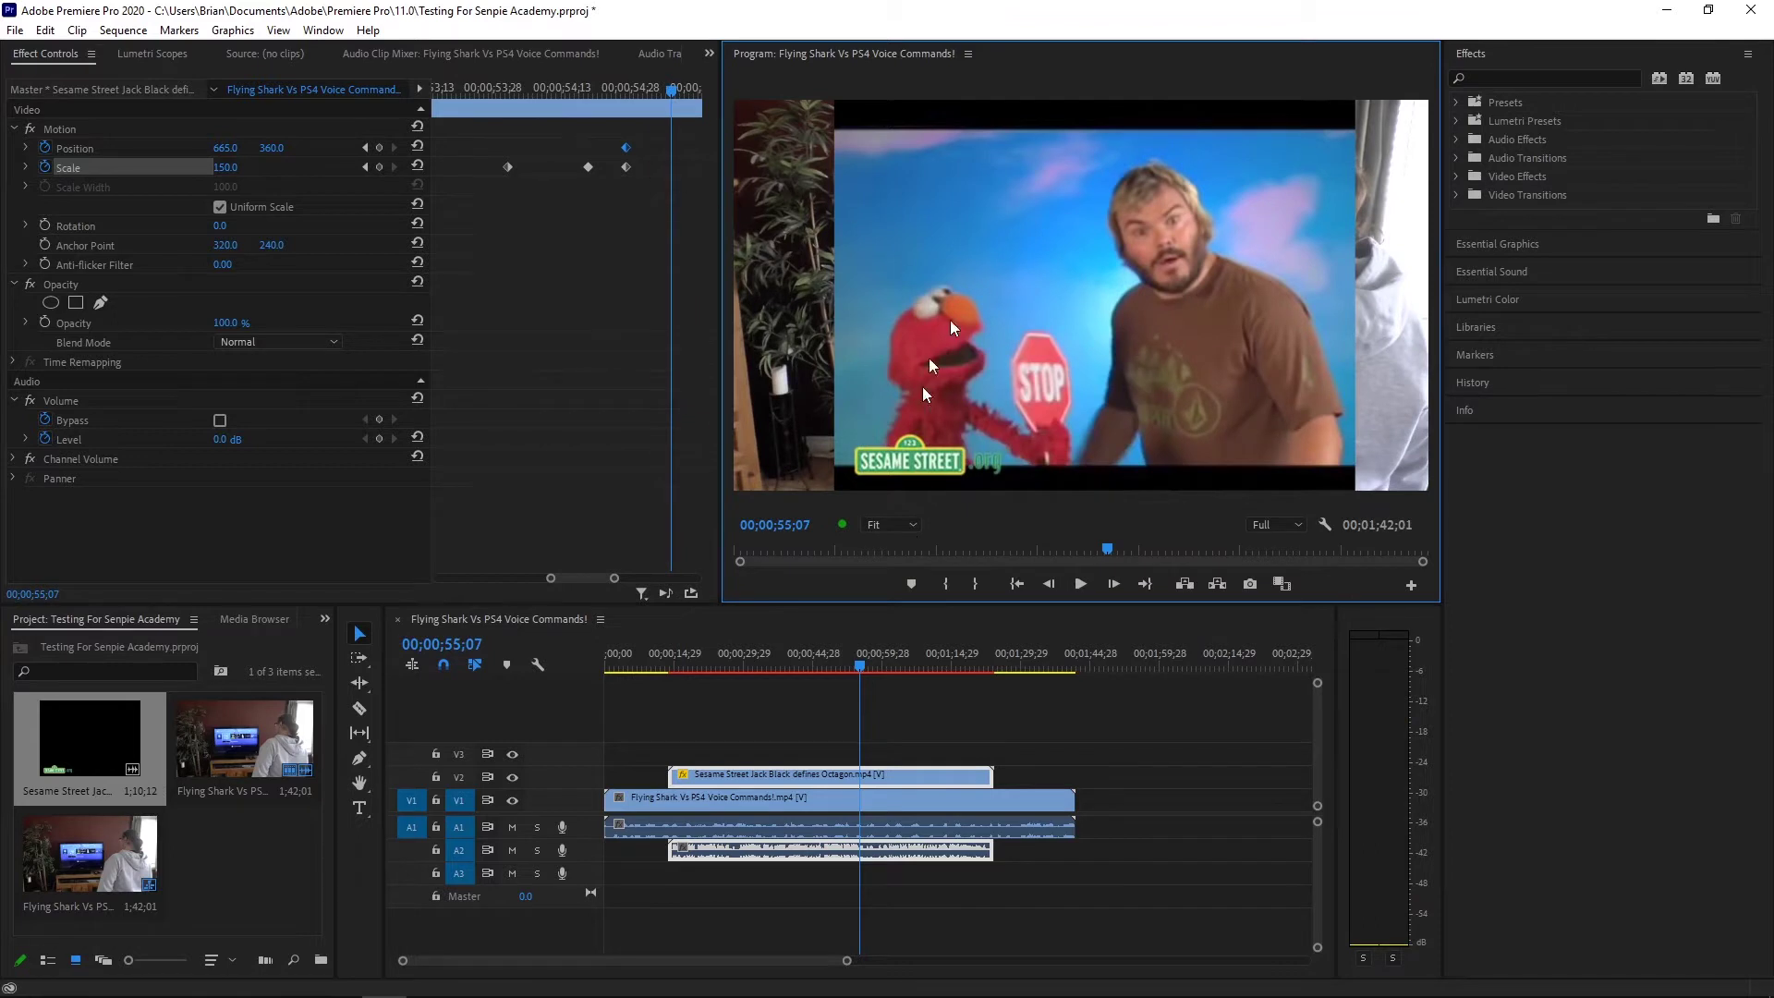
Zoom out the keyframe view to show both keyframes, then delete the Sesame Street overlay clip
click(630, 593)
key(minus)
key(minus)
key(minus)
key(minus)
key(minus)
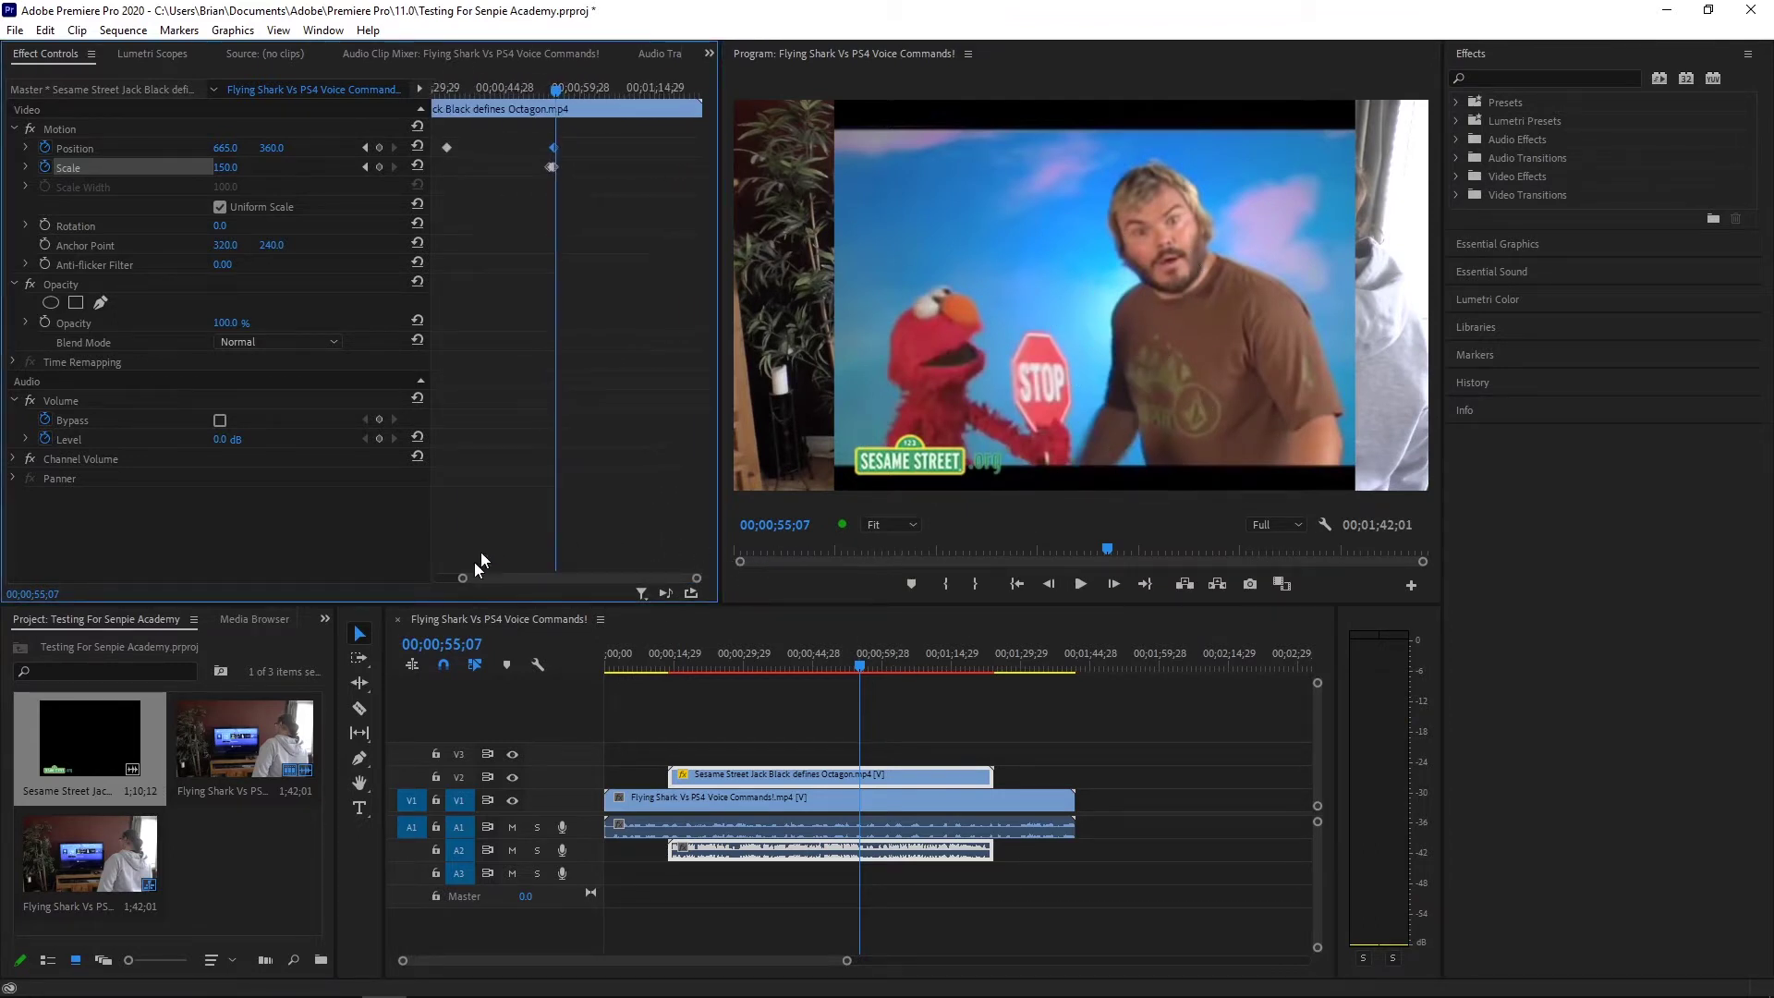
drag(465, 579, 456, 579)
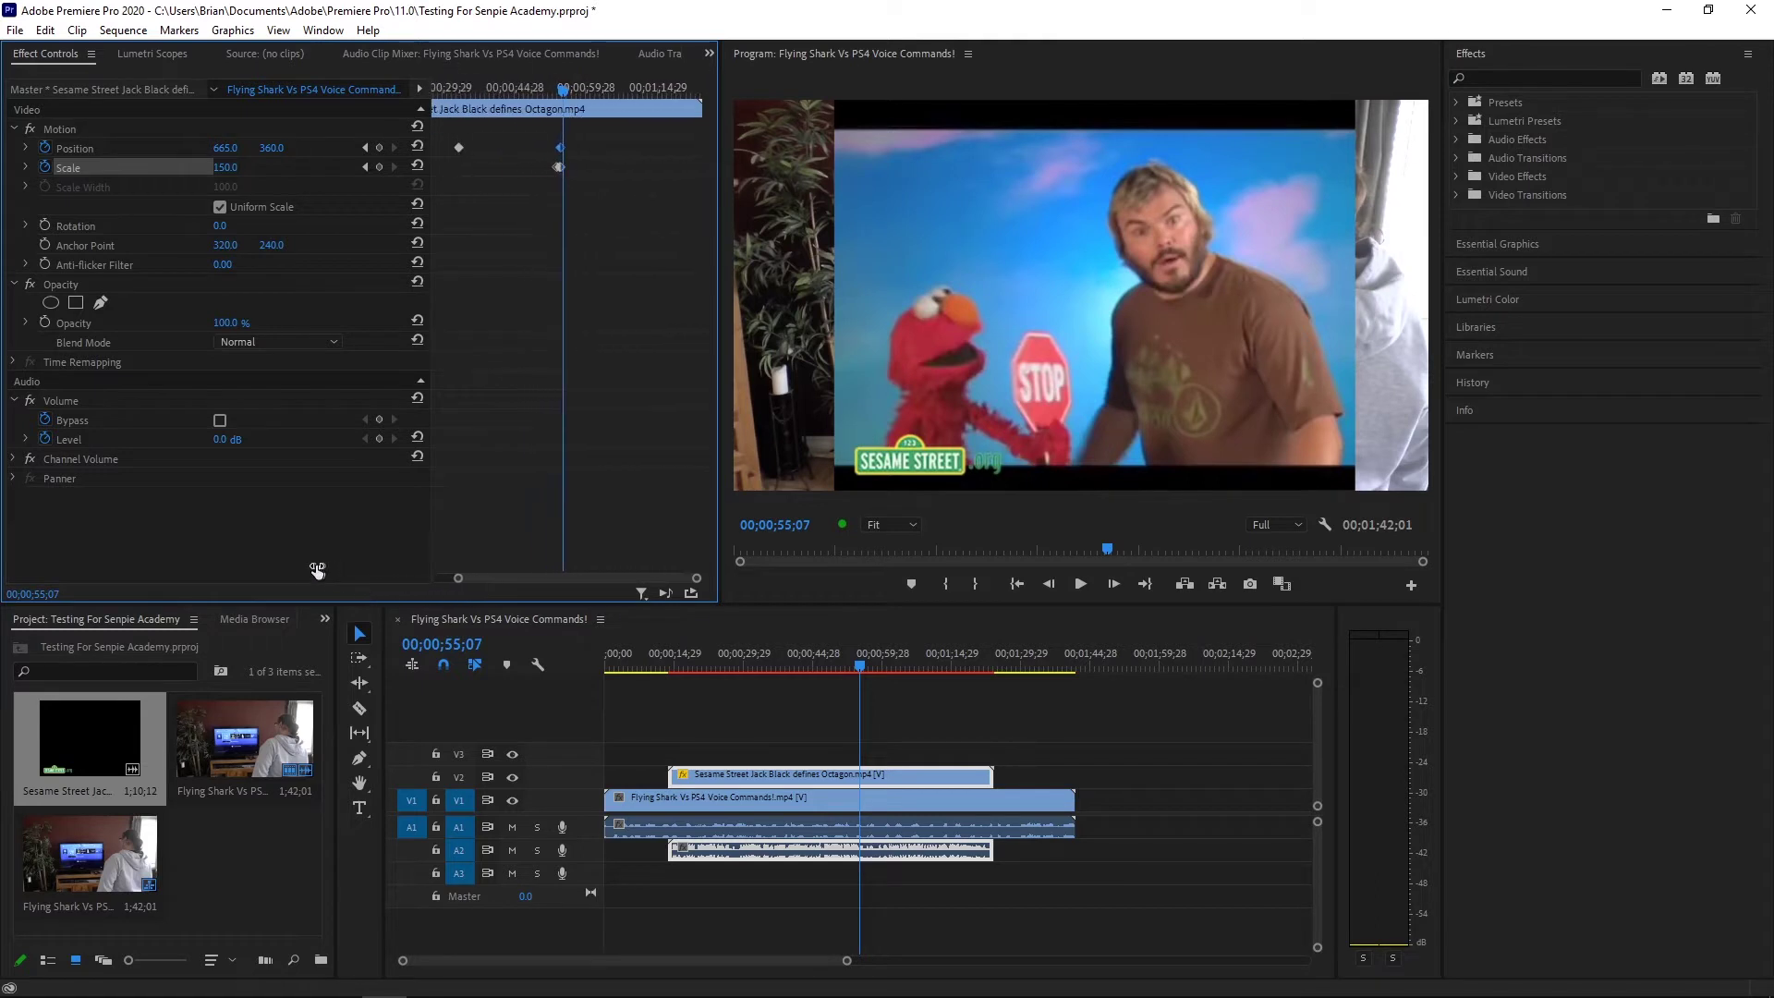
key(minus)
key(minus)
key(equal)
click(879, 852)
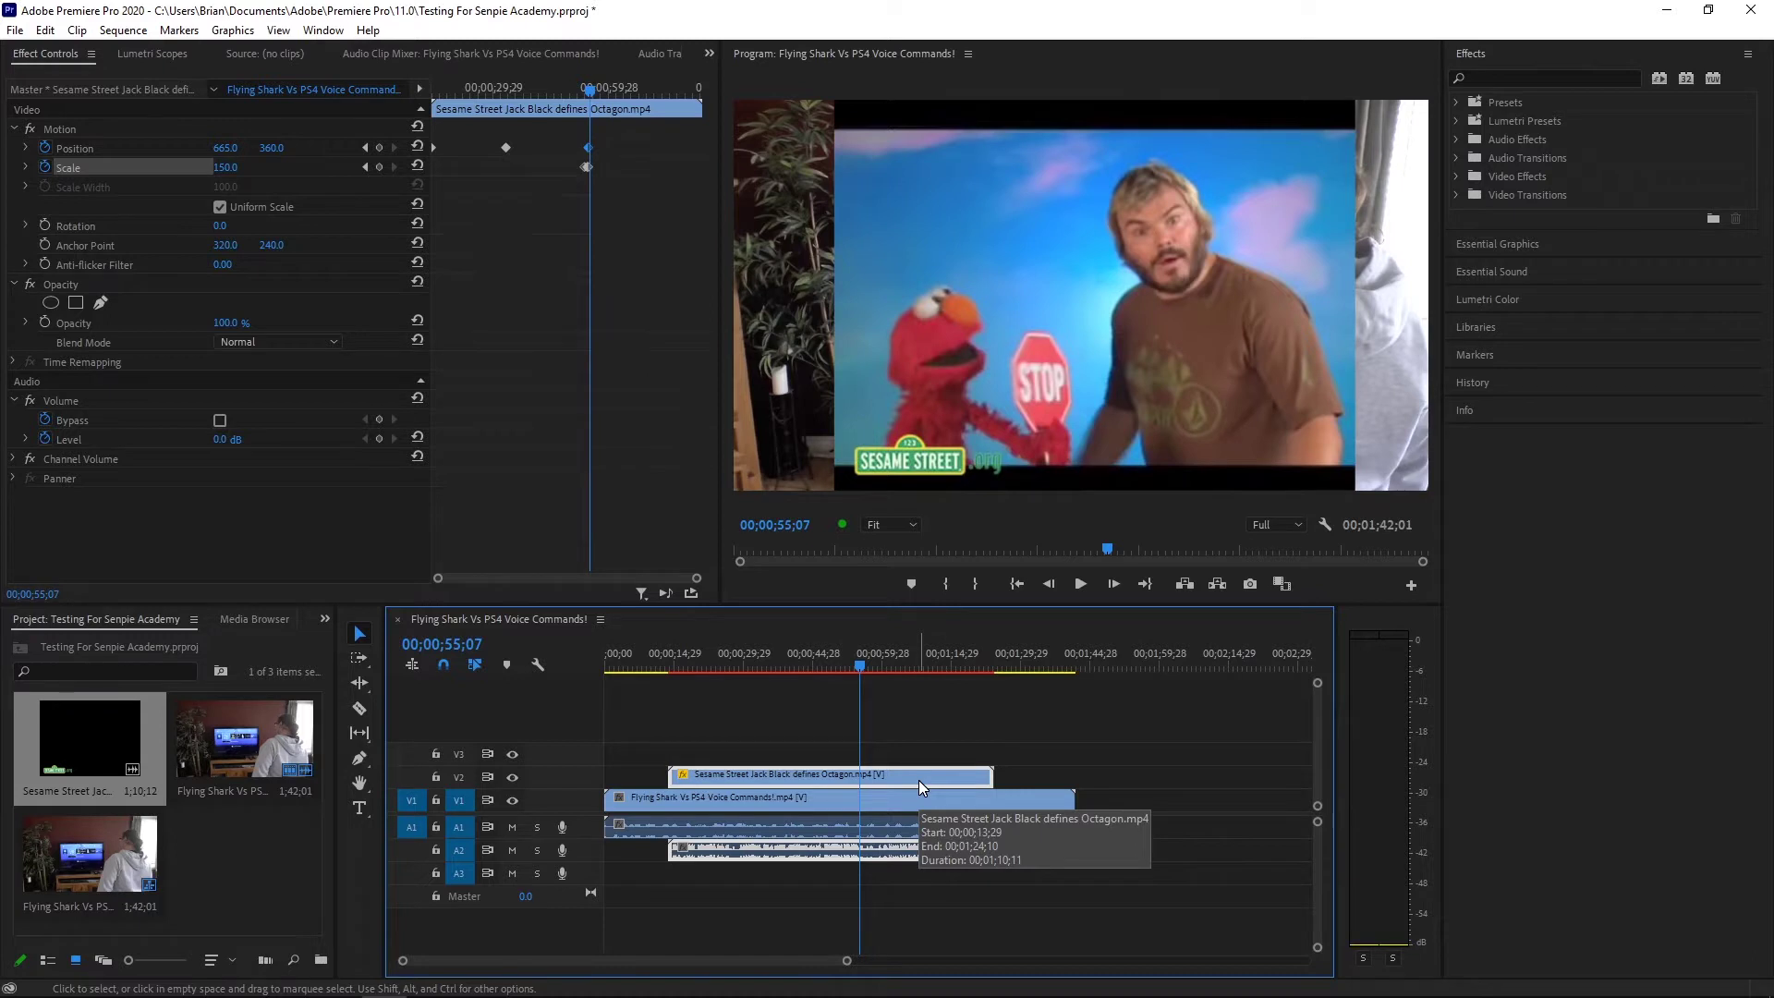
key(Delete)
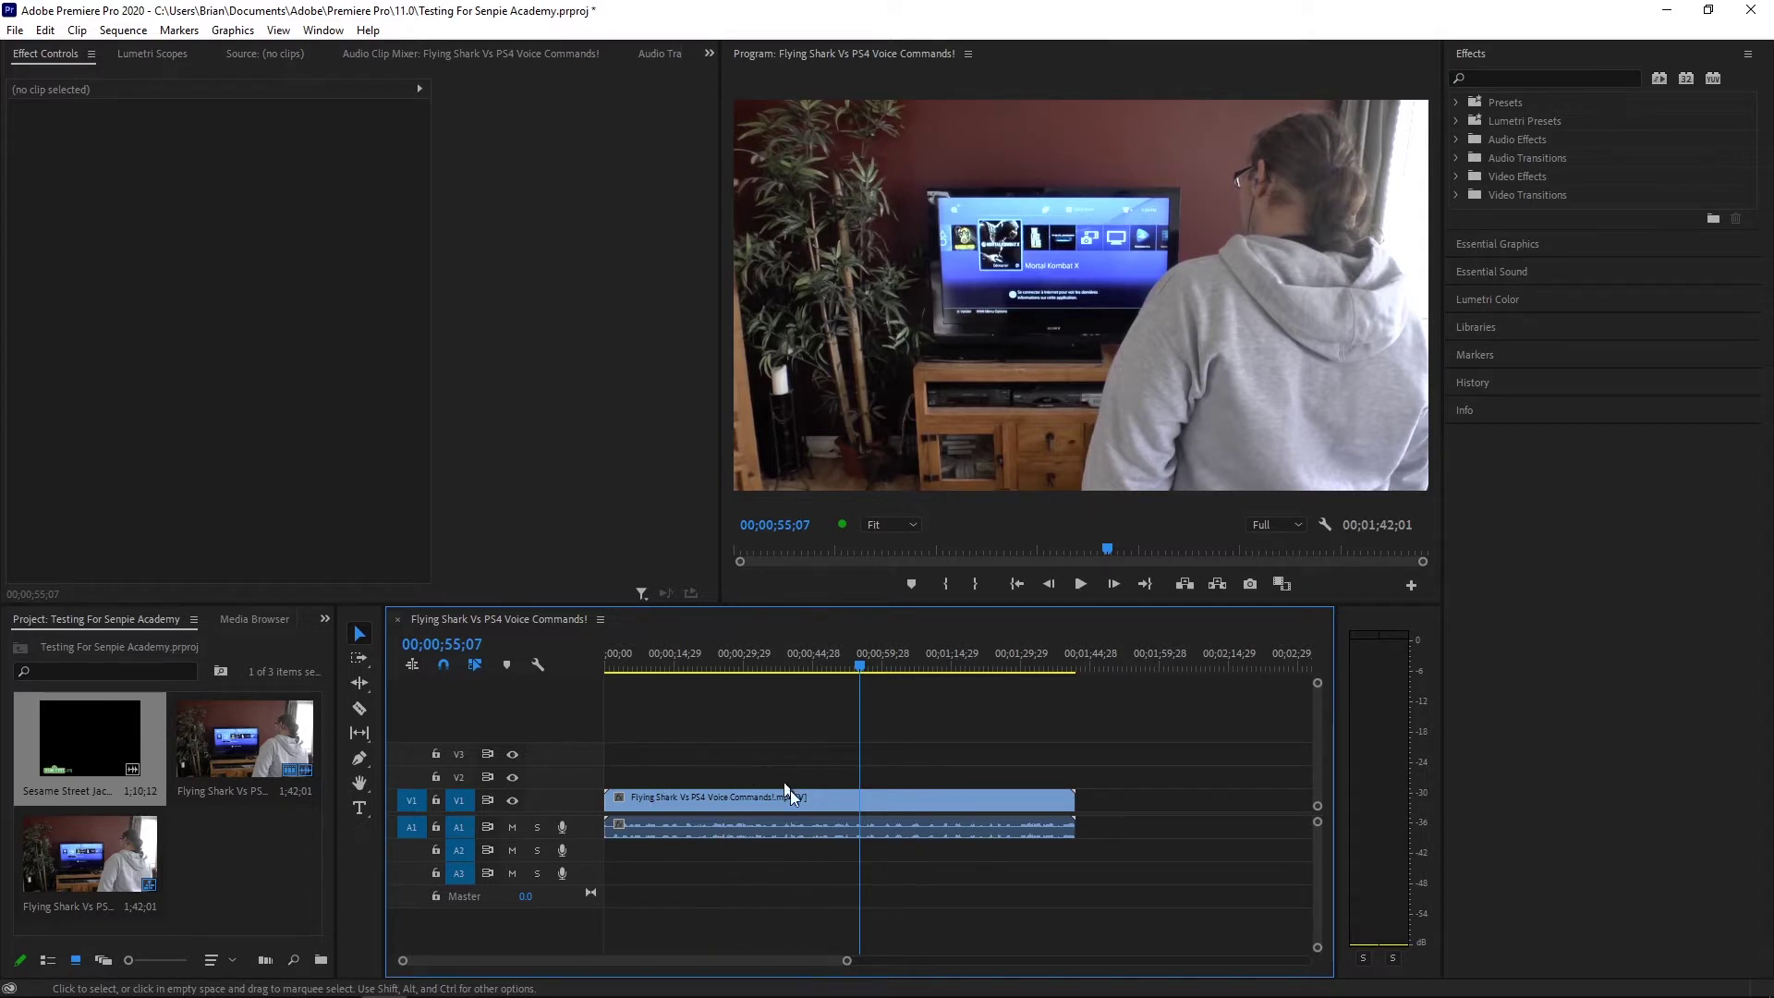
key(ctrl+z)
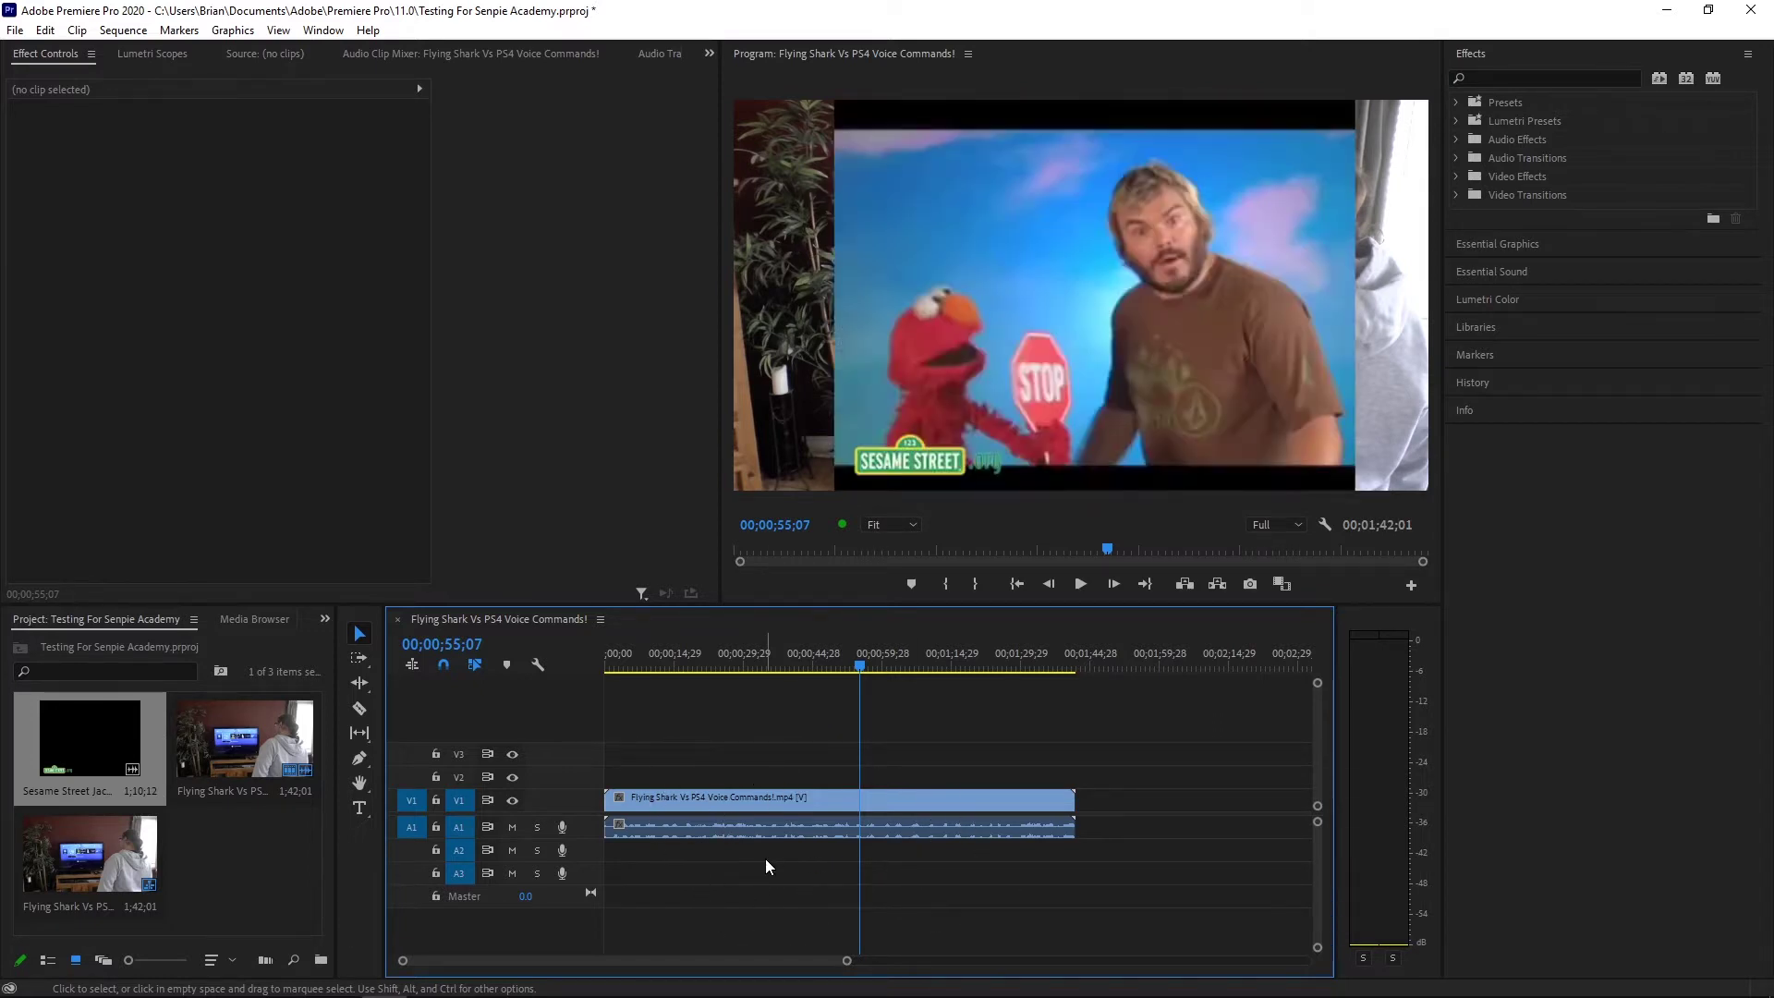
click(360, 708)
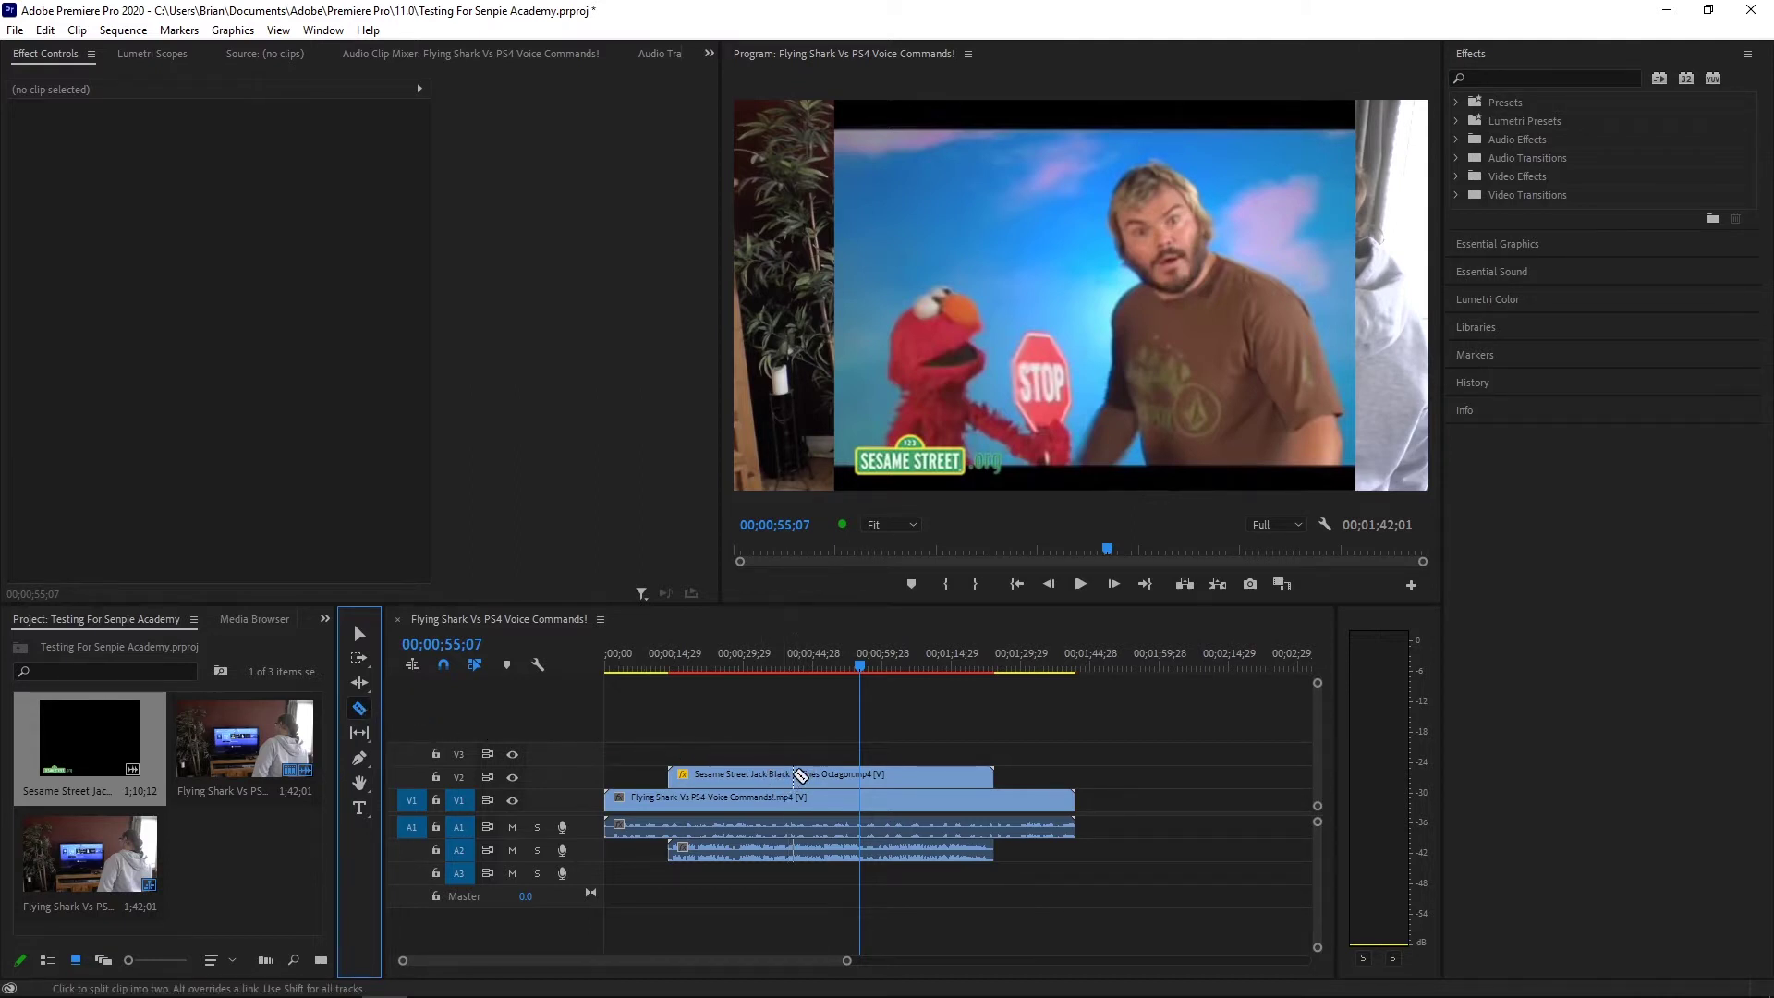
click(794, 775)
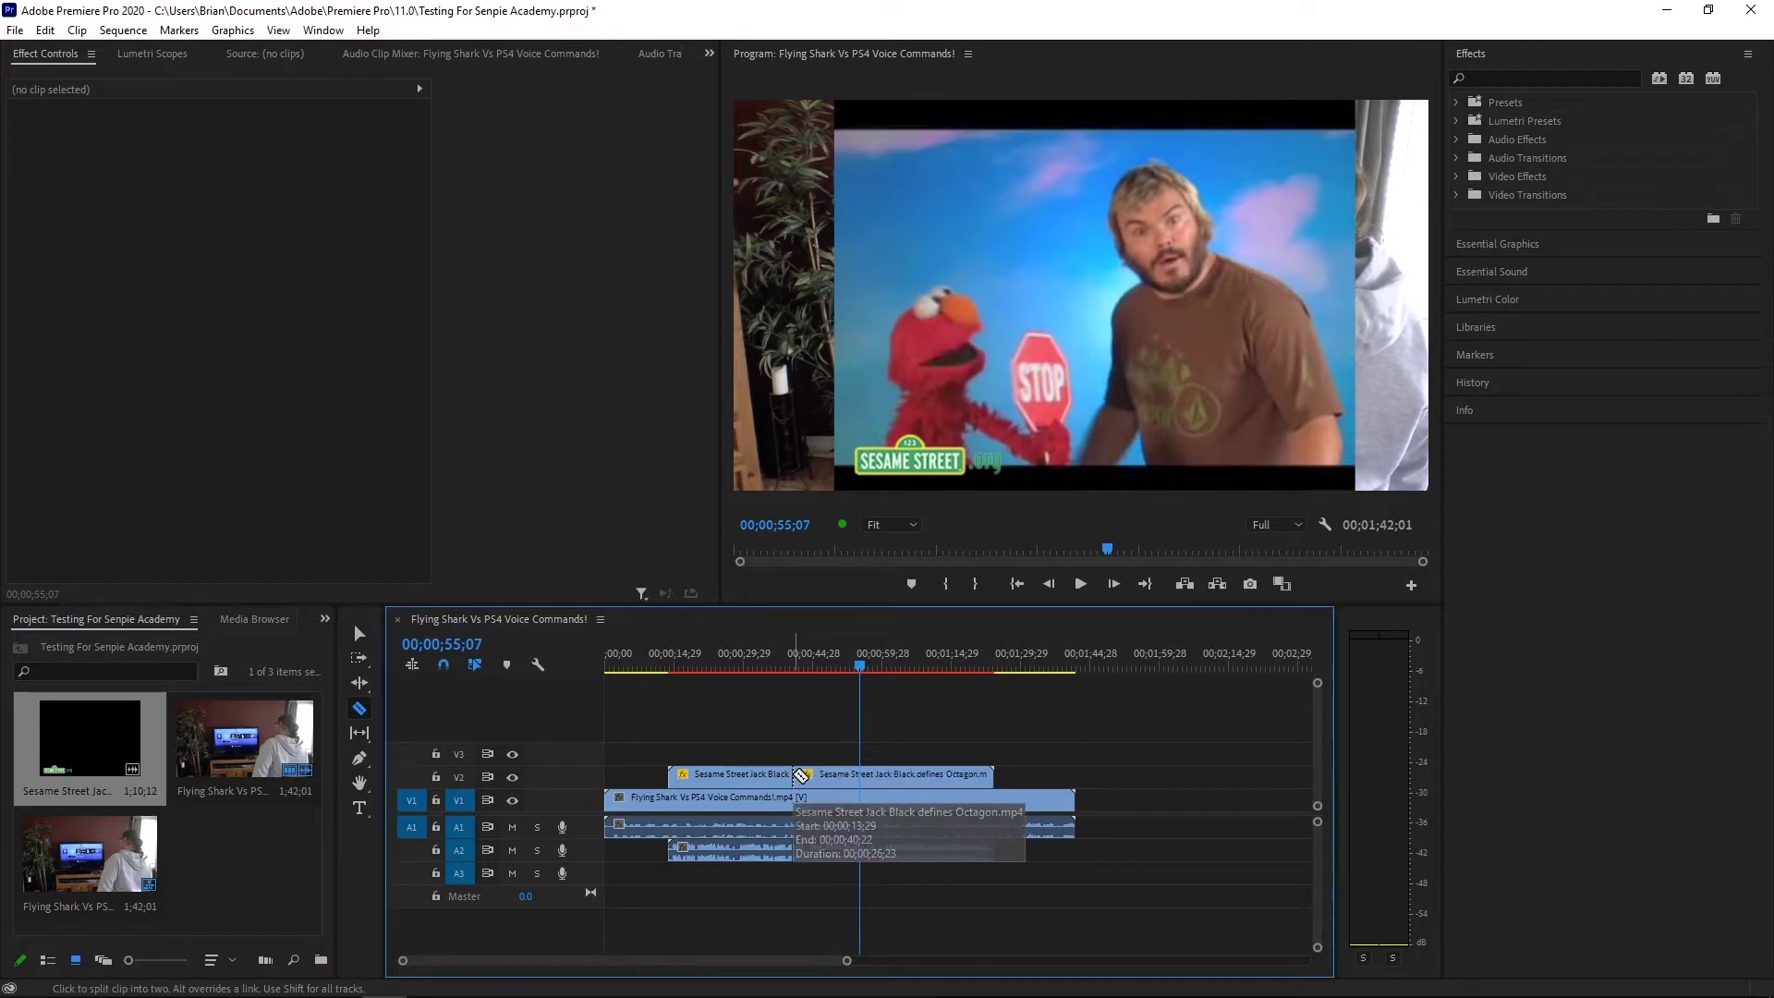
click(360, 633)
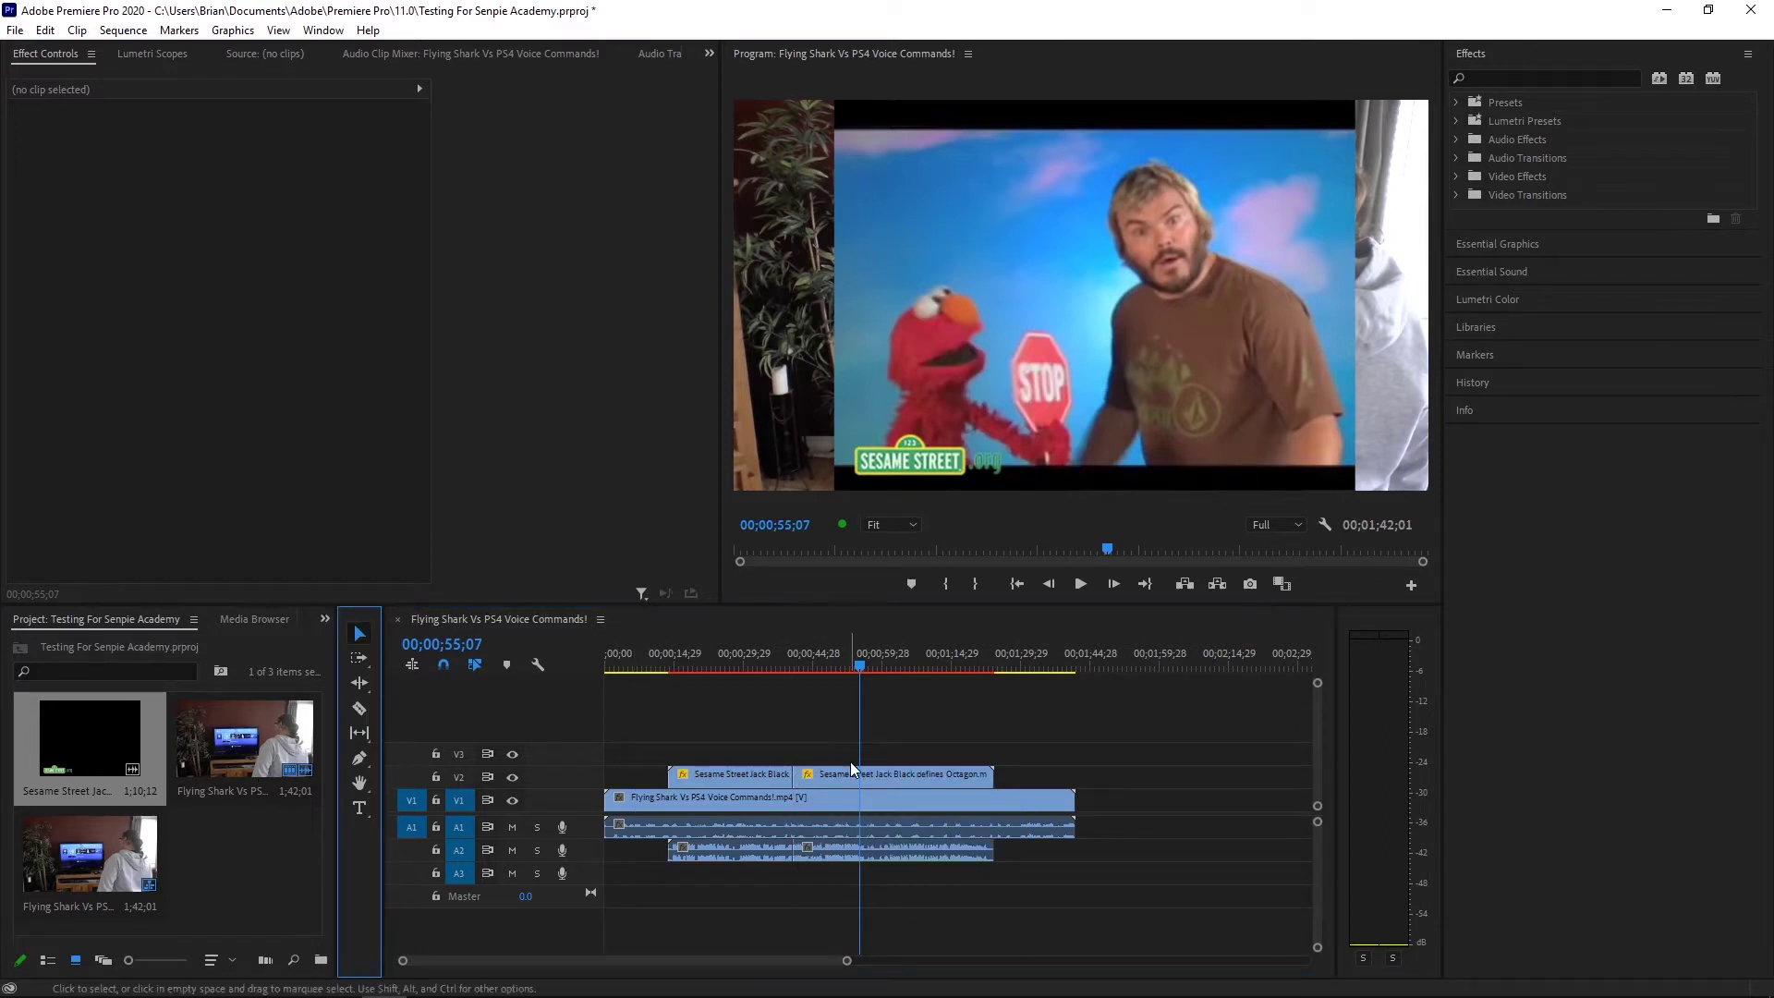
drag(830, 850, 869, 861)
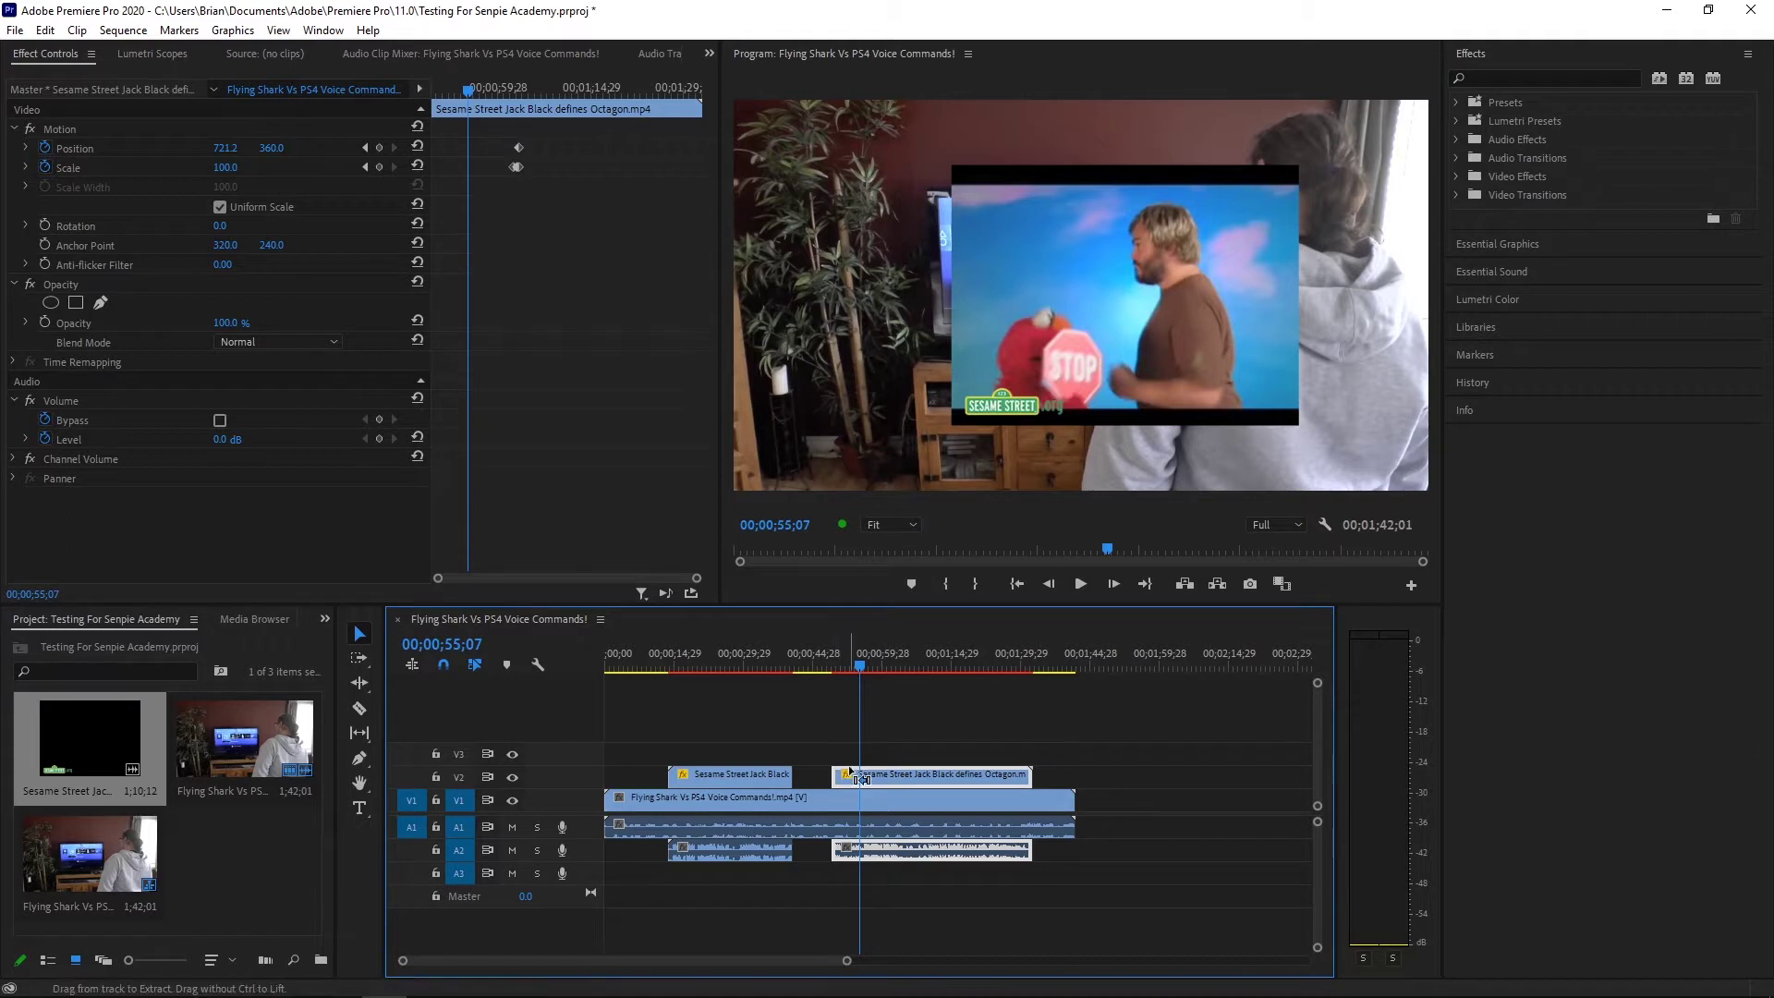
key(ctrl+z)
key(ctrl+z)
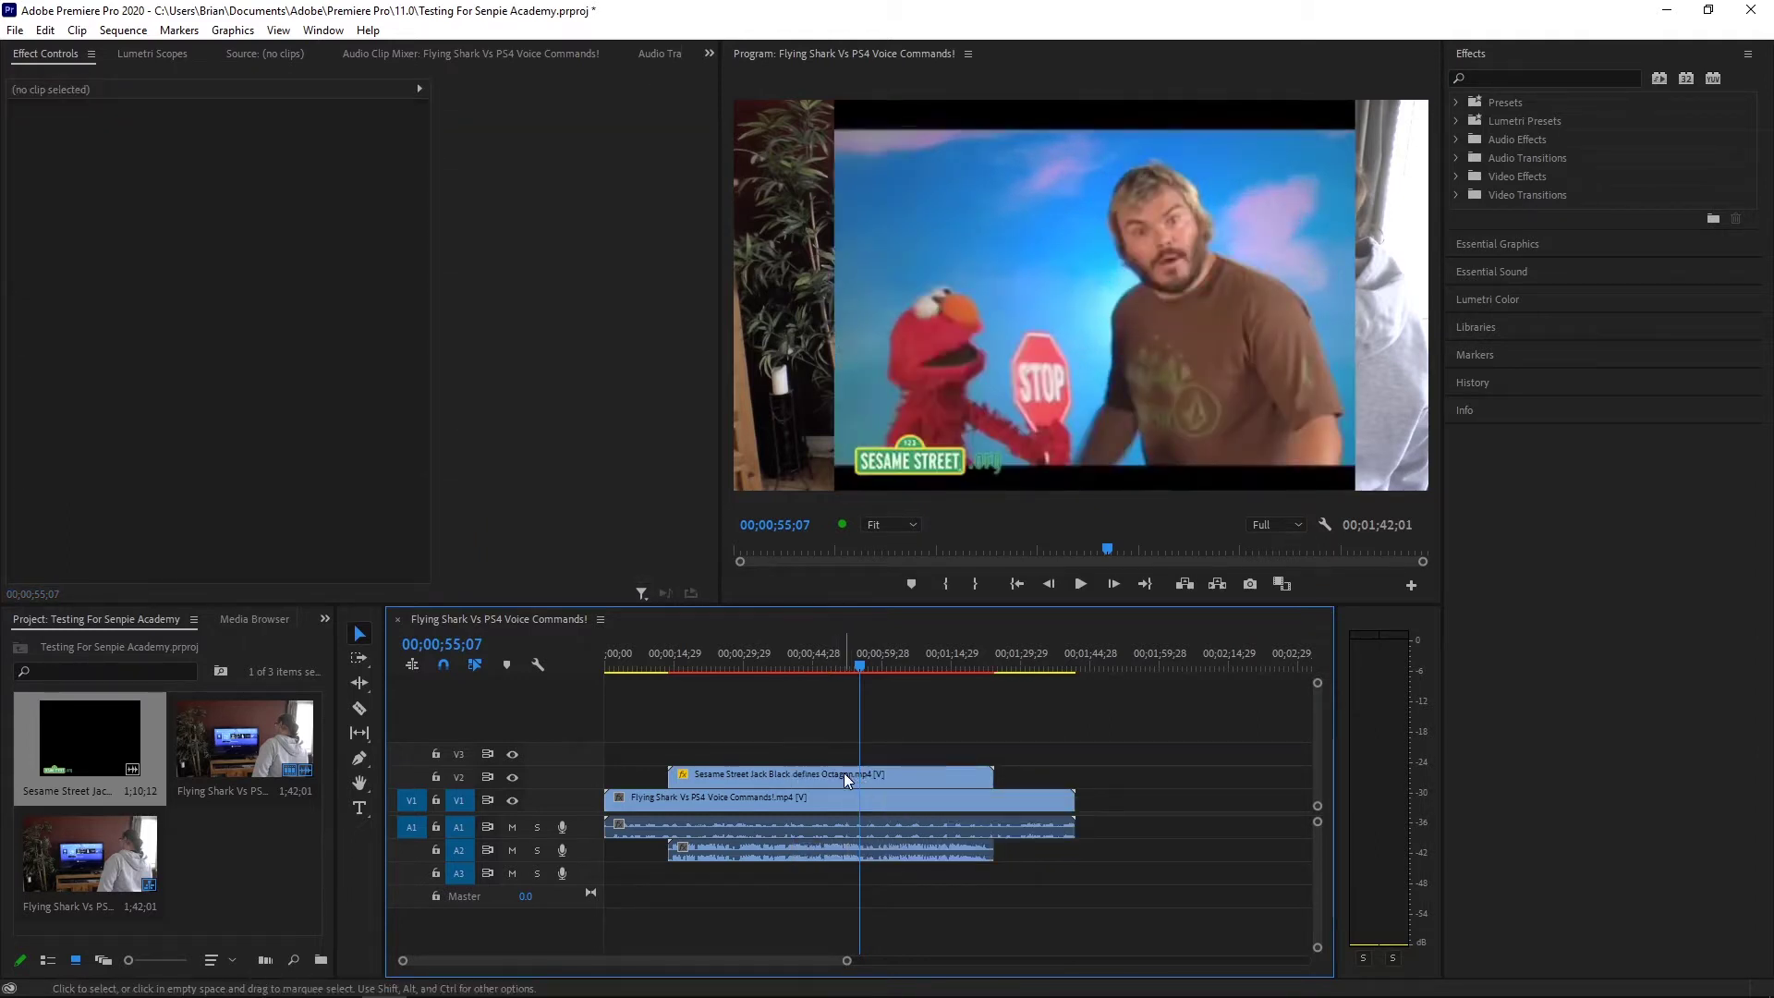
Unlink the Sesame Street overlay's video from its audio
click(776, 771)
right_click(780, 776)
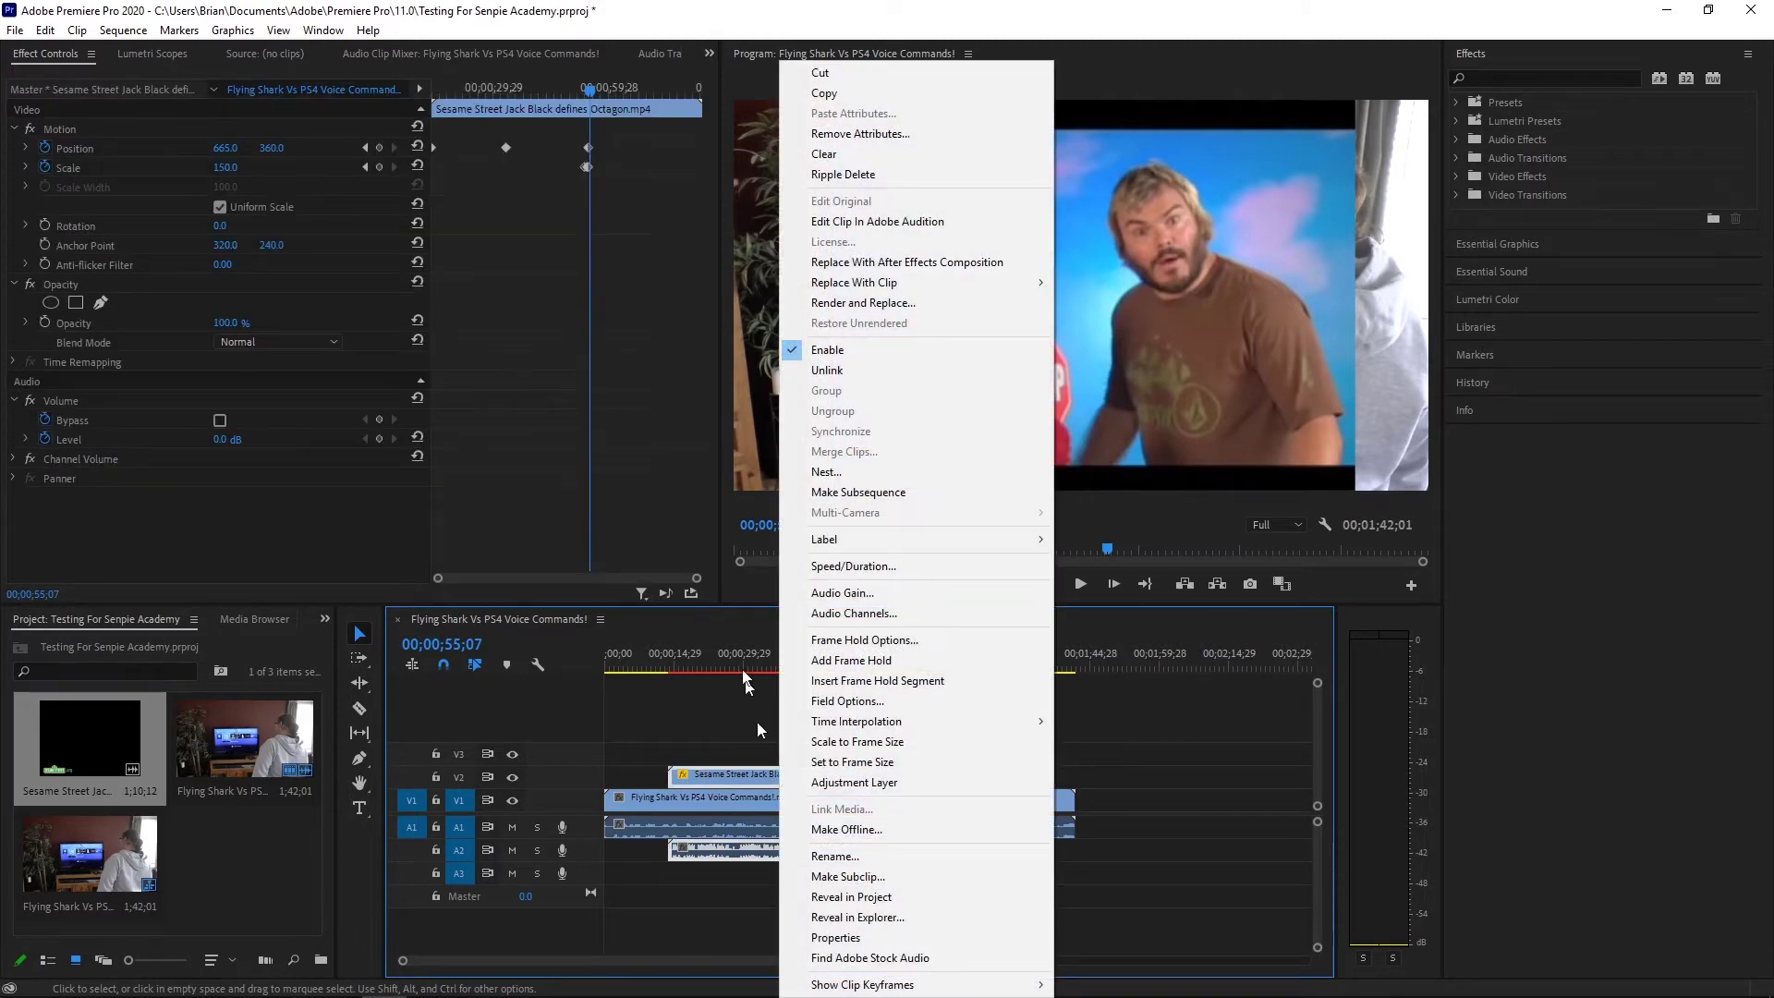
right_click(727, 775)
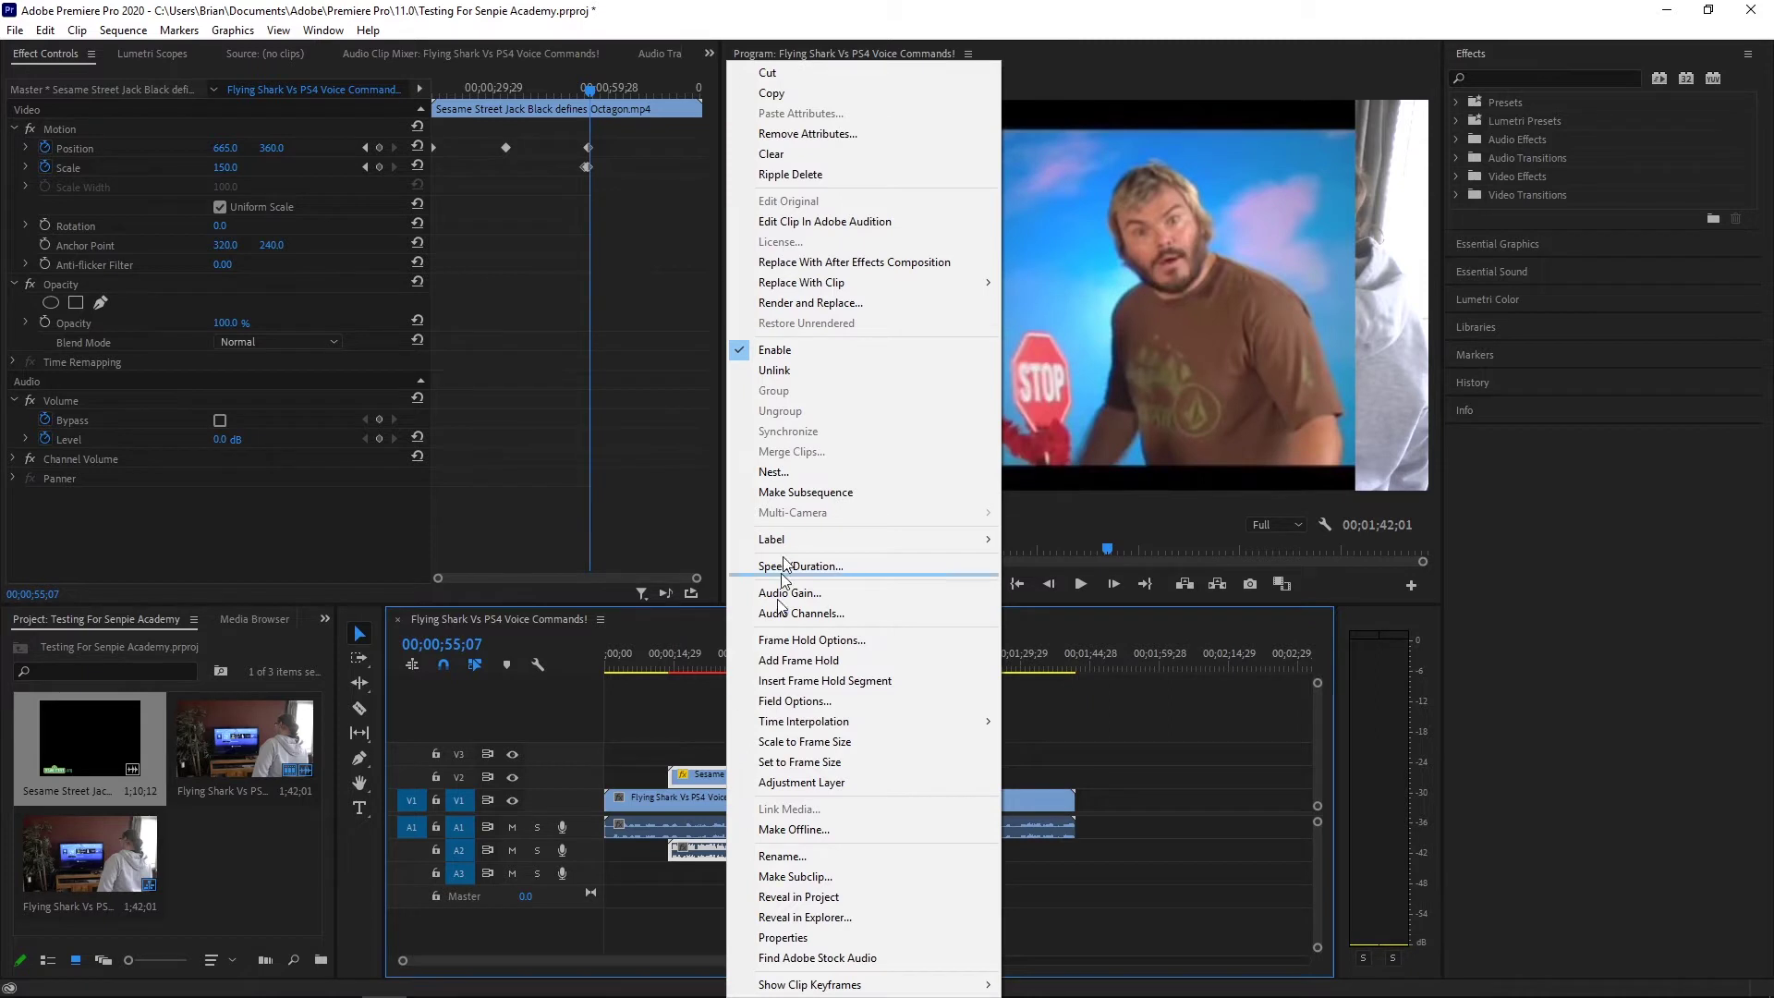
click(811, 371)
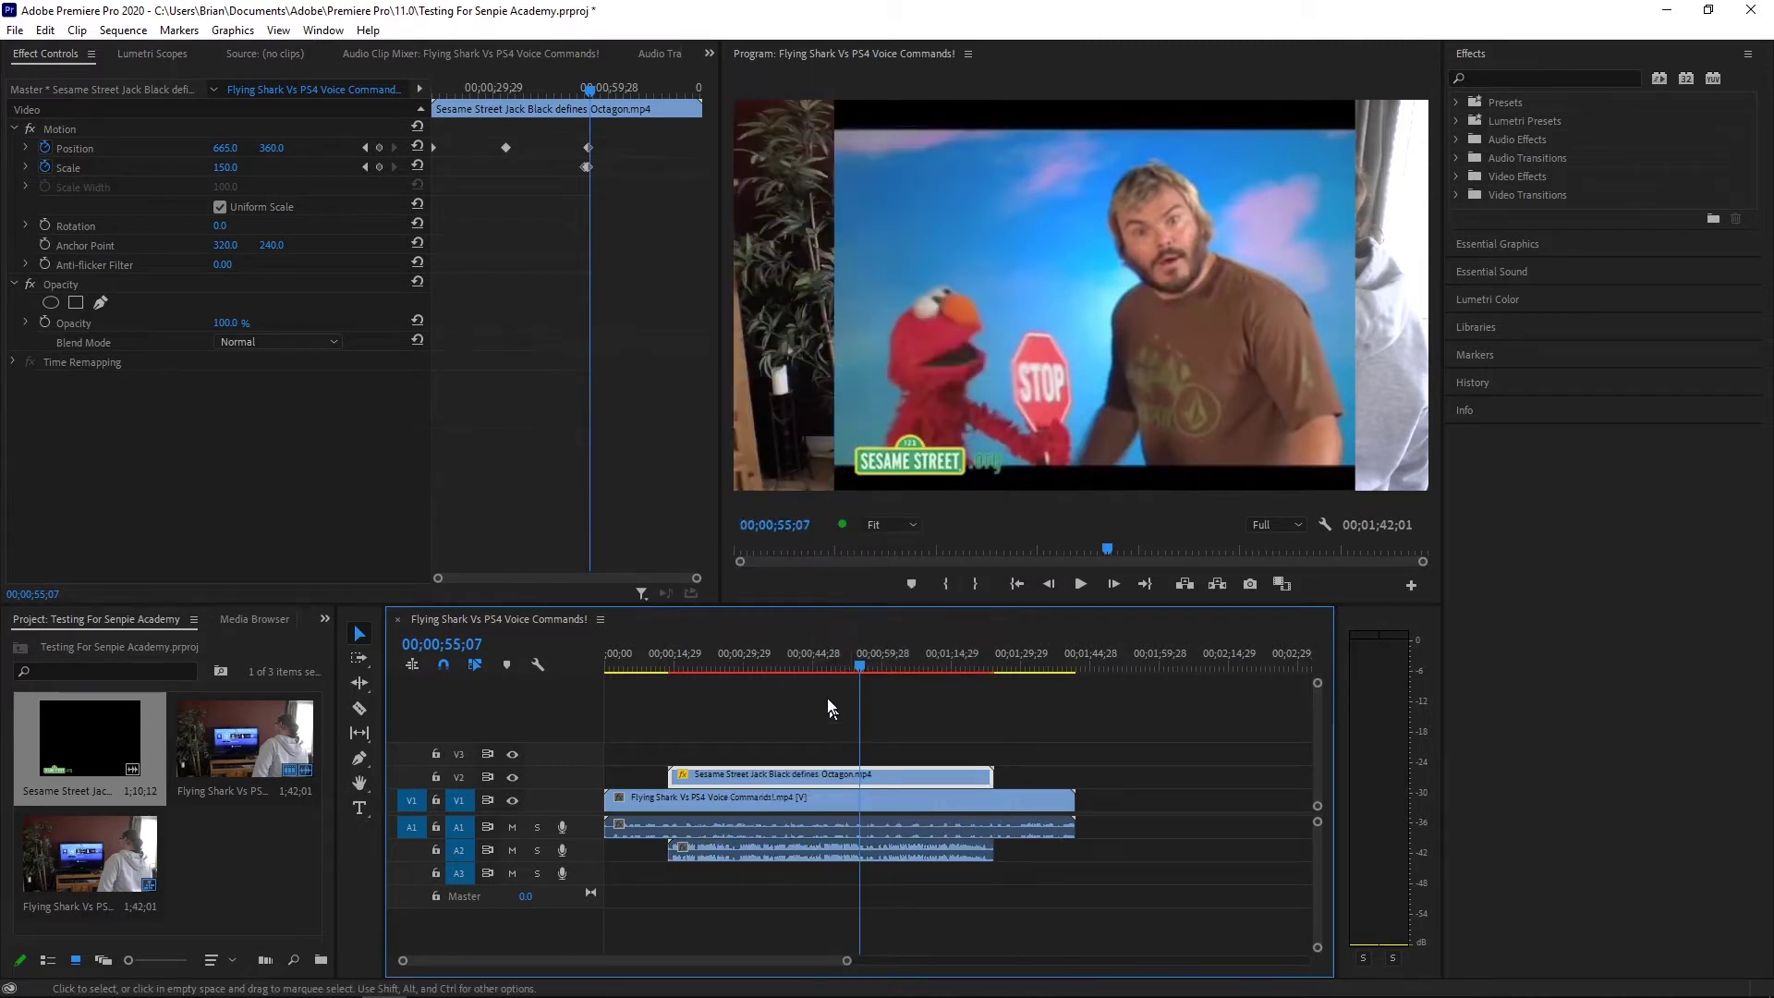
Test-move the overlay video and audio separately, undo both, then razor-cut the video at 00;00;55;07
drag(812, 776, 968, 776)
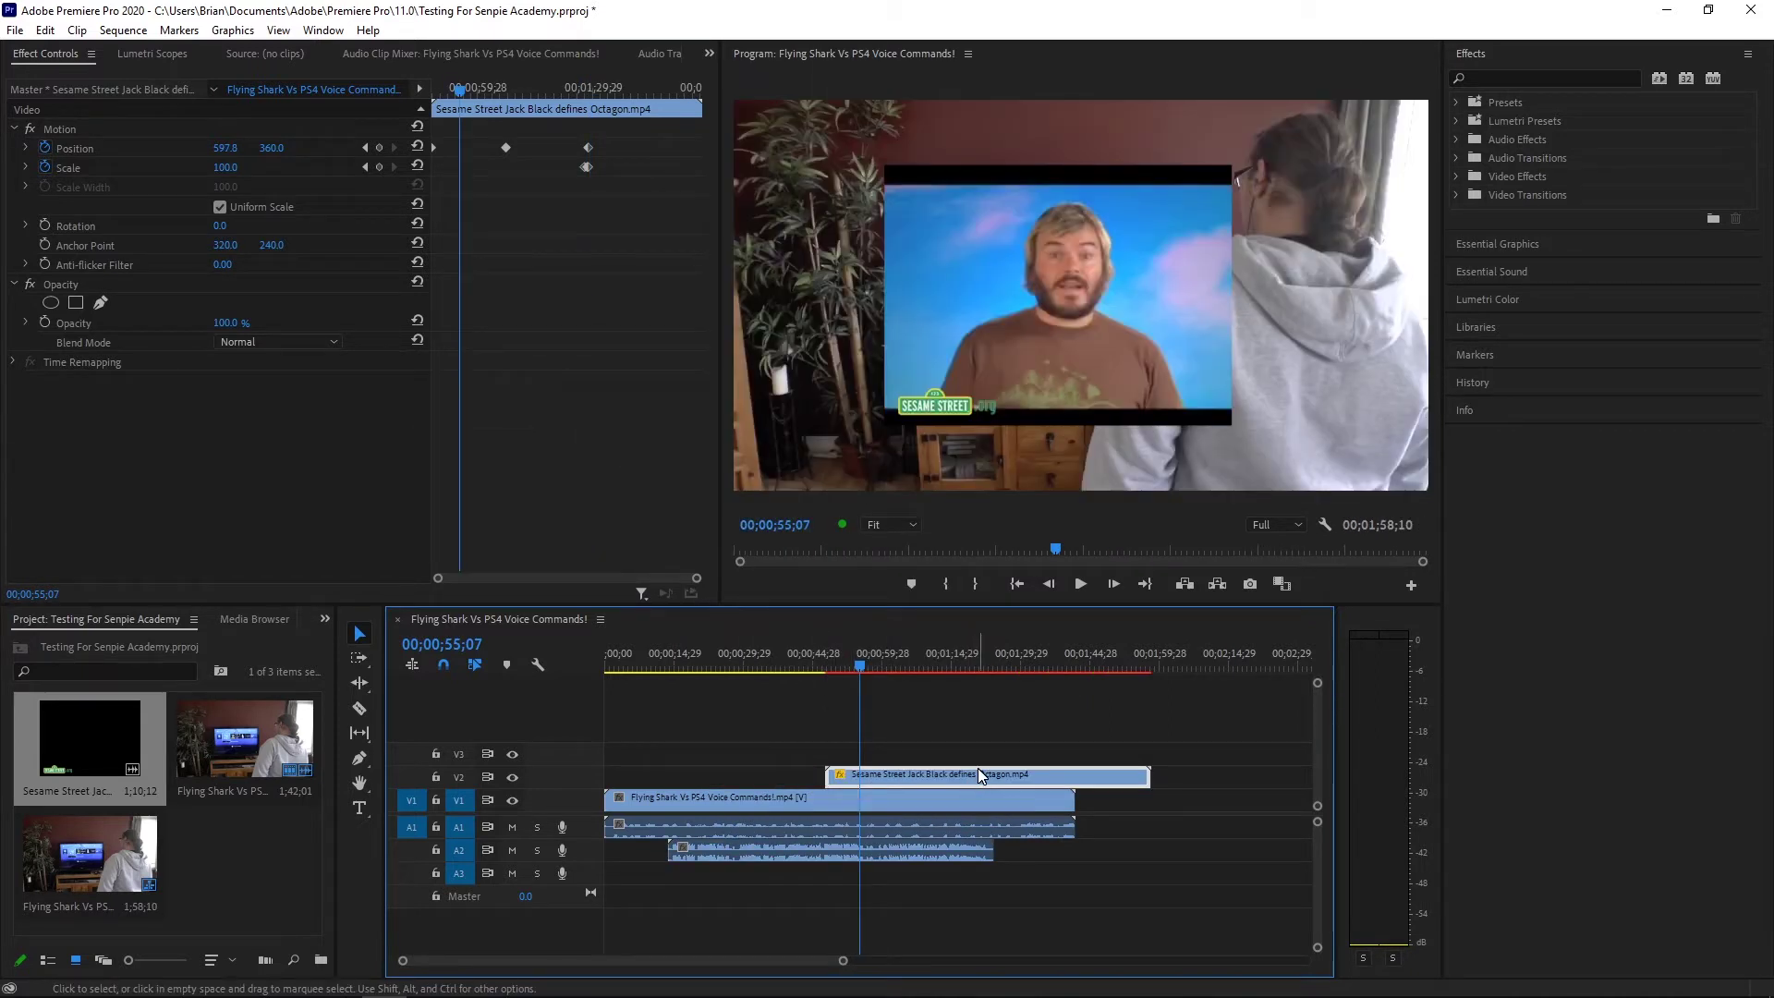
key(ctrl+z)
drag(790, 848, 1000, 858)
key(ctrl+z)
click(360, 709)
click(809, 774)
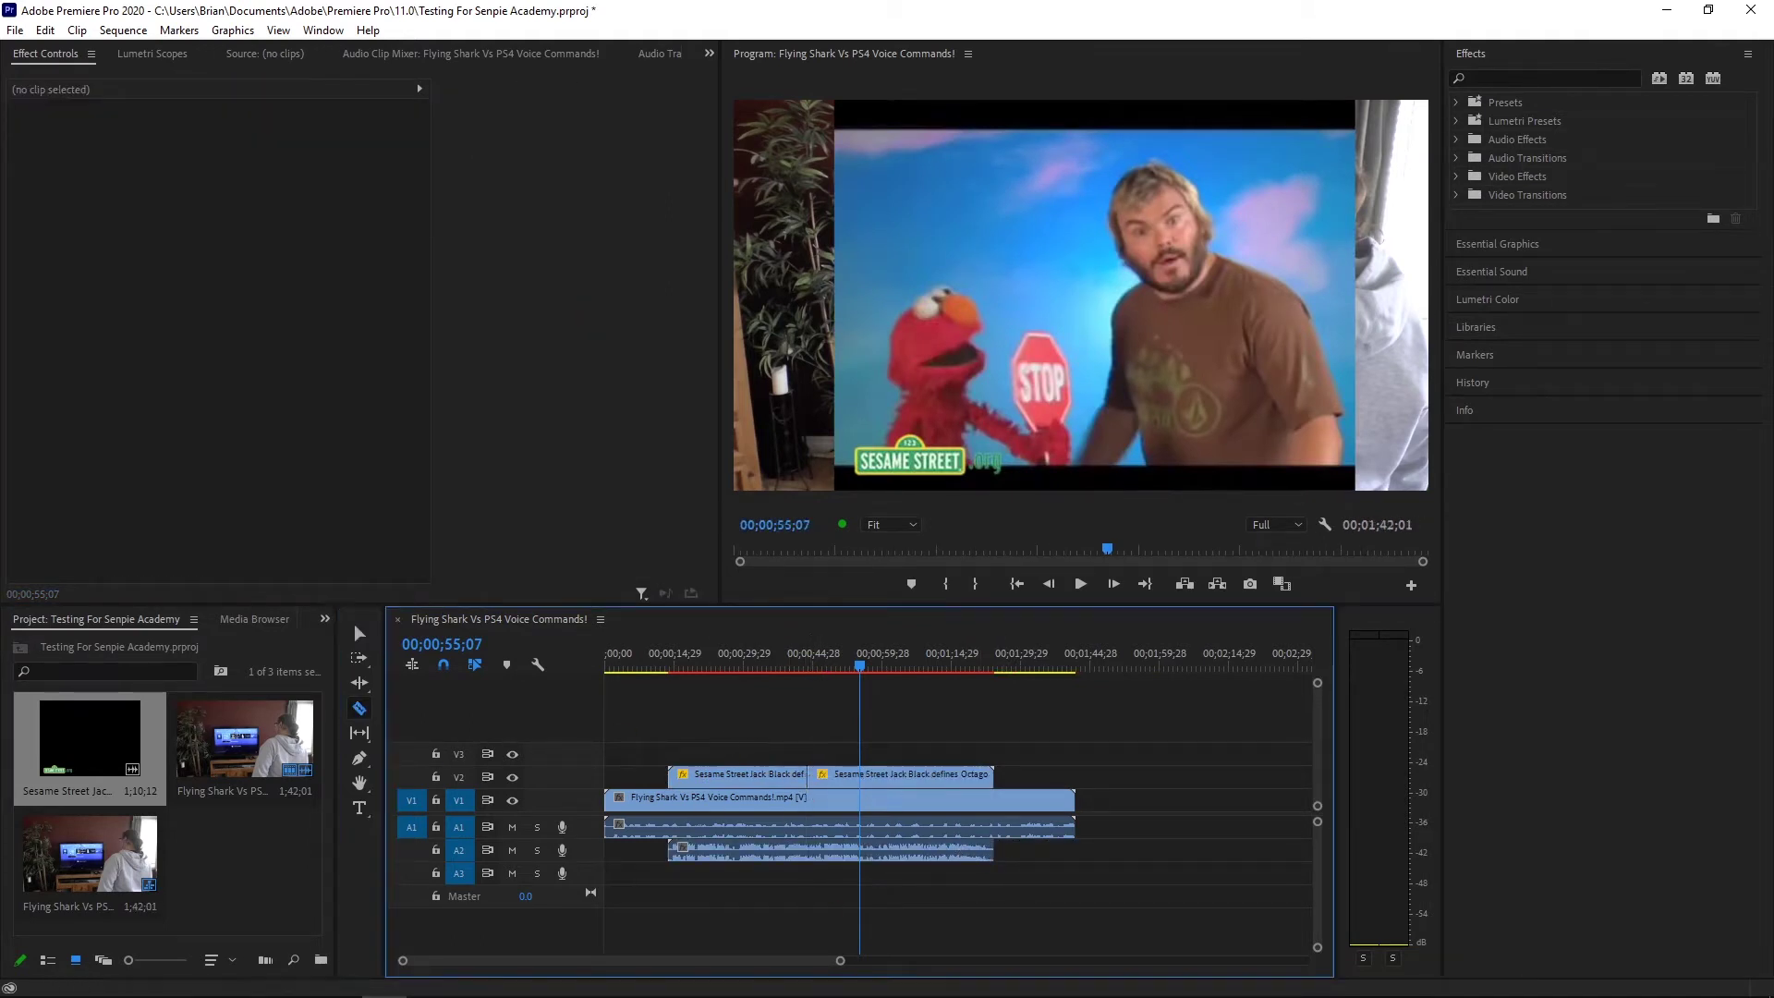
Delete the right half of the split Sesame Street overlay video
key(v)
click(898, 776)
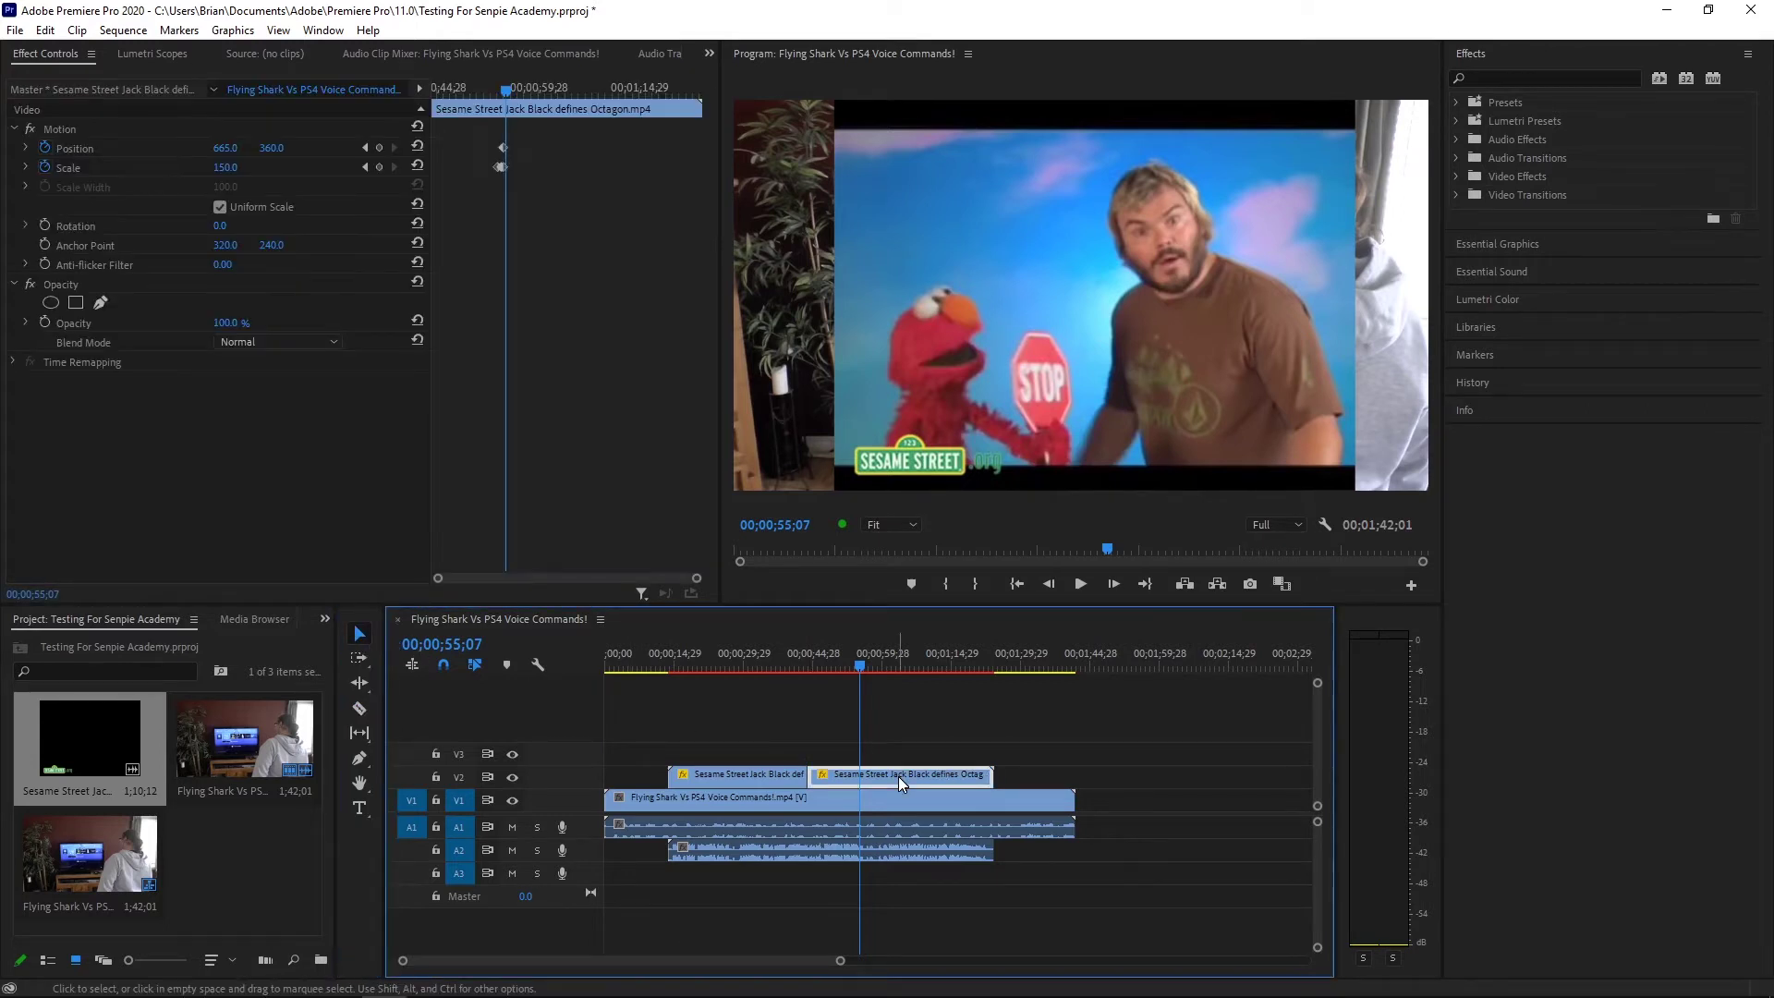
key(Delete)
mouse_move(768, 668)
mouse_down()
mouse_move(821, 684)
mouse_move(741, 677)
mouse_move(824, 679)
mouse_move(778, 689)
mouse_up()
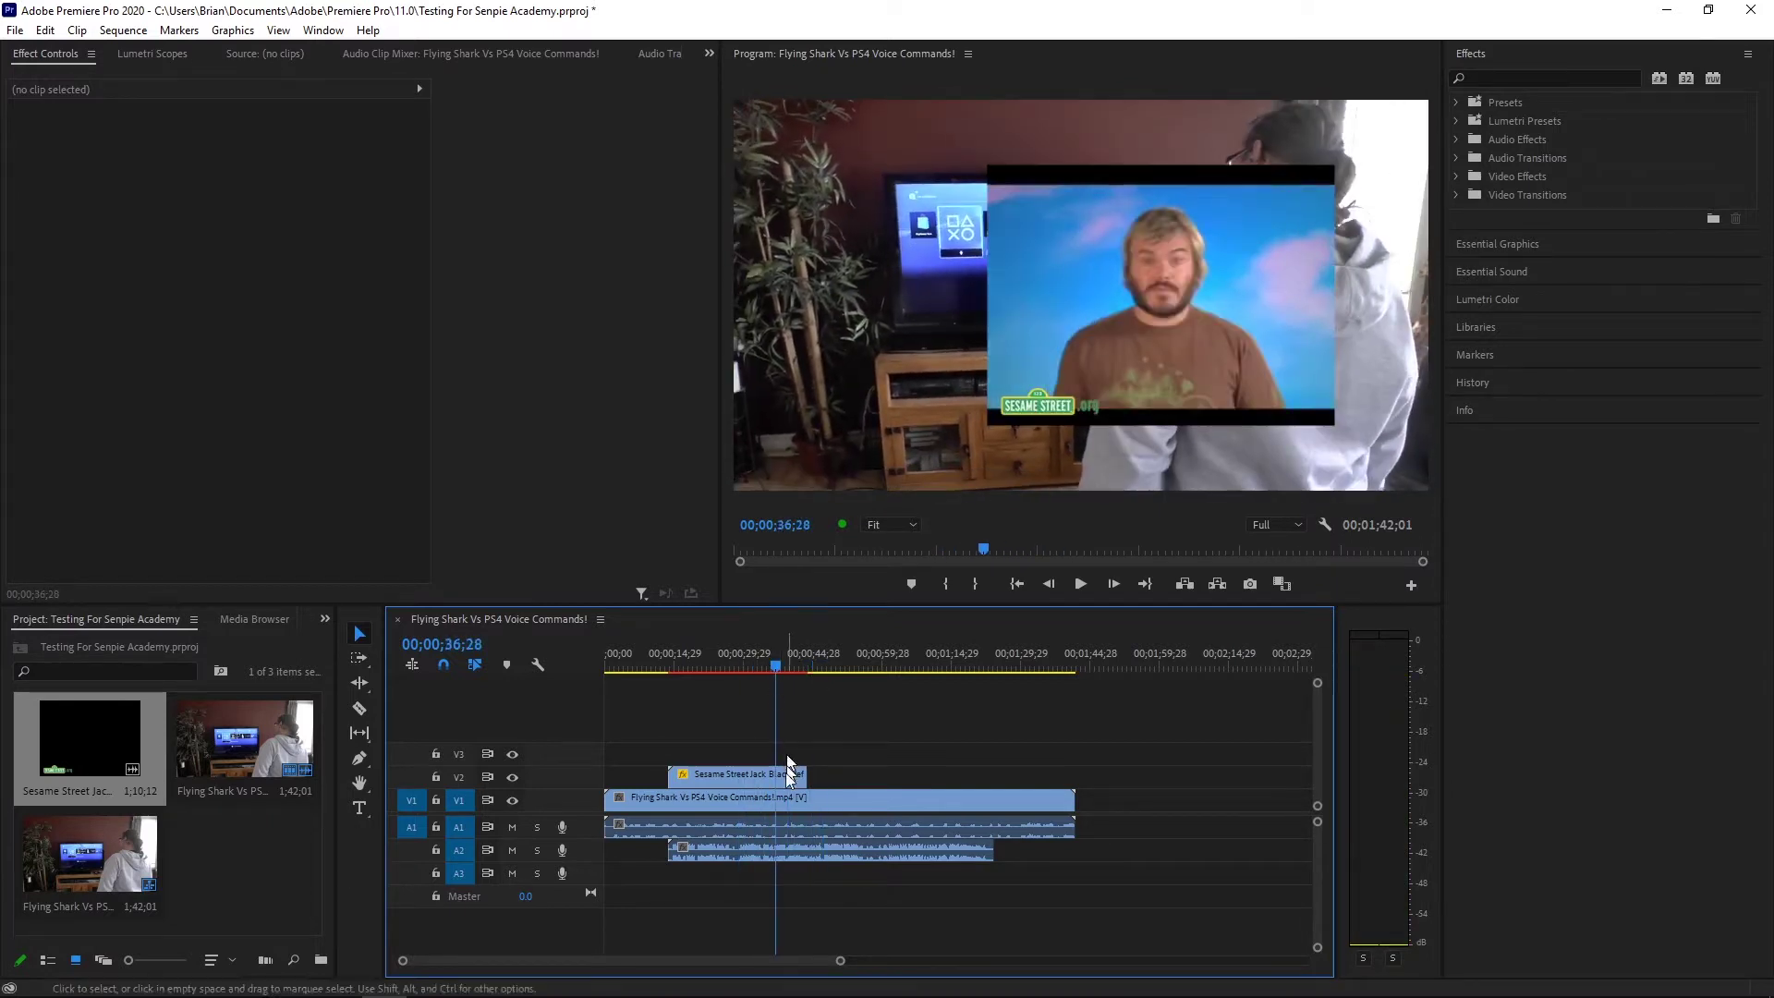
Delete the remaining overlay video on V2 and its audio on A2
click(795, 783)
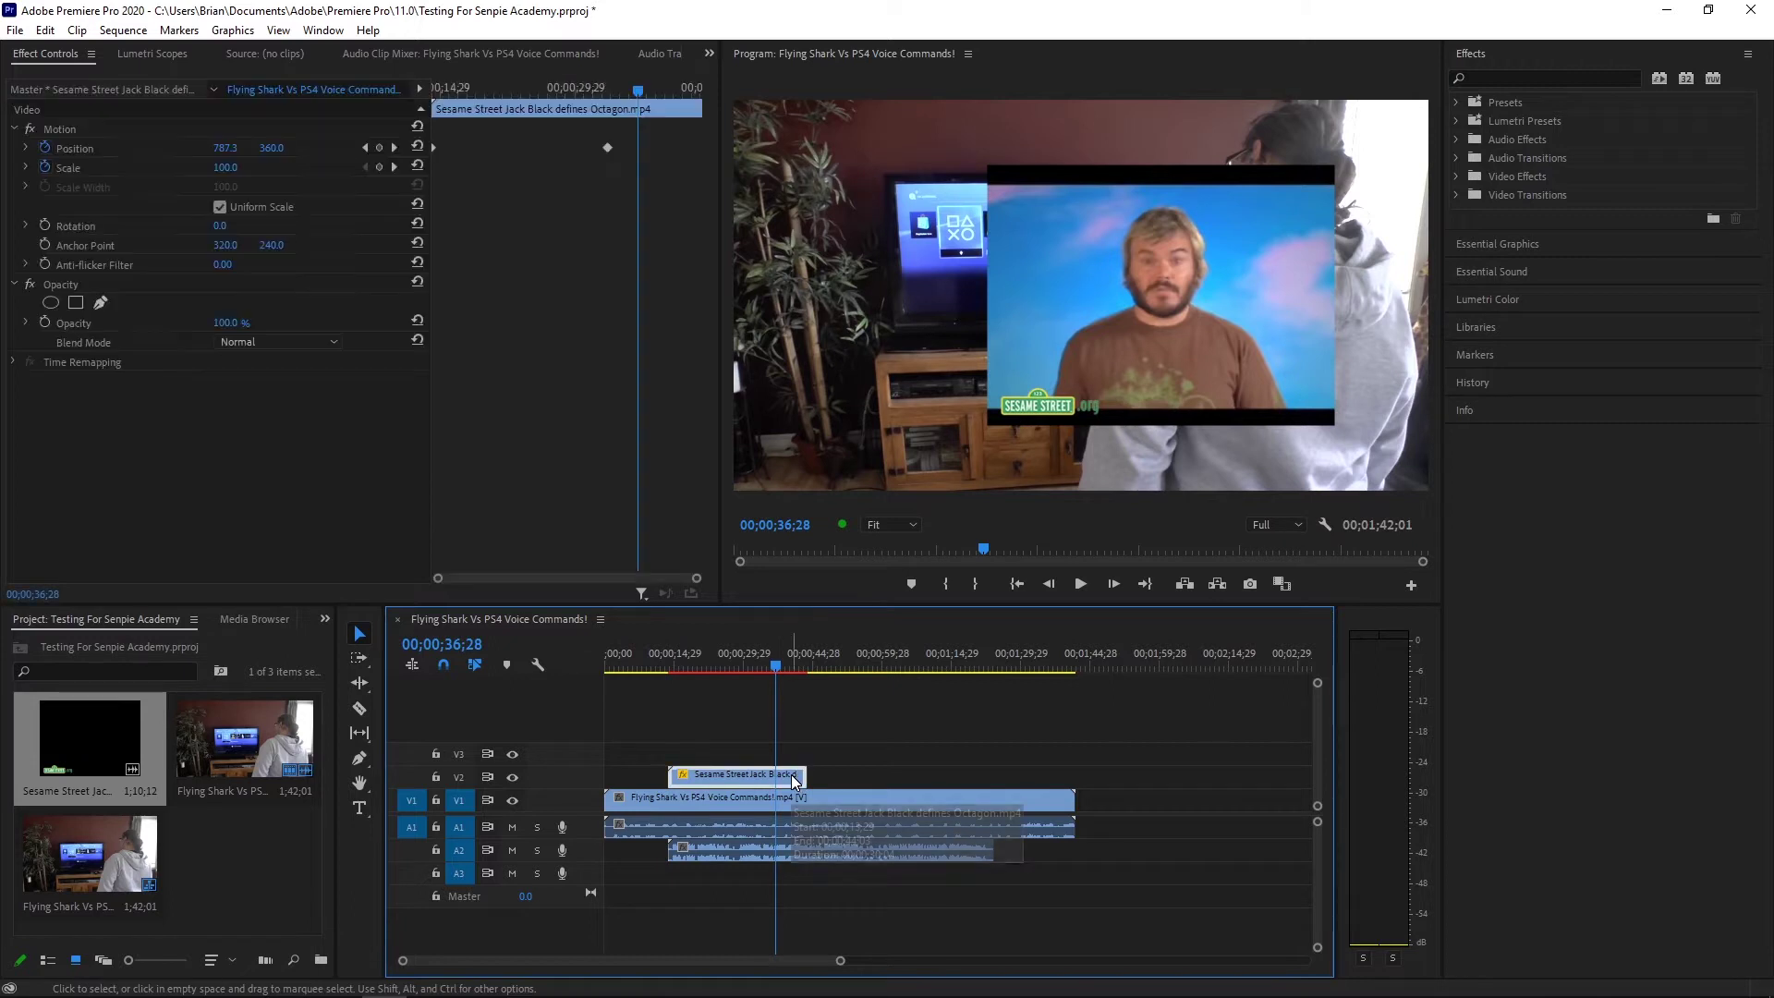
key(Delete)
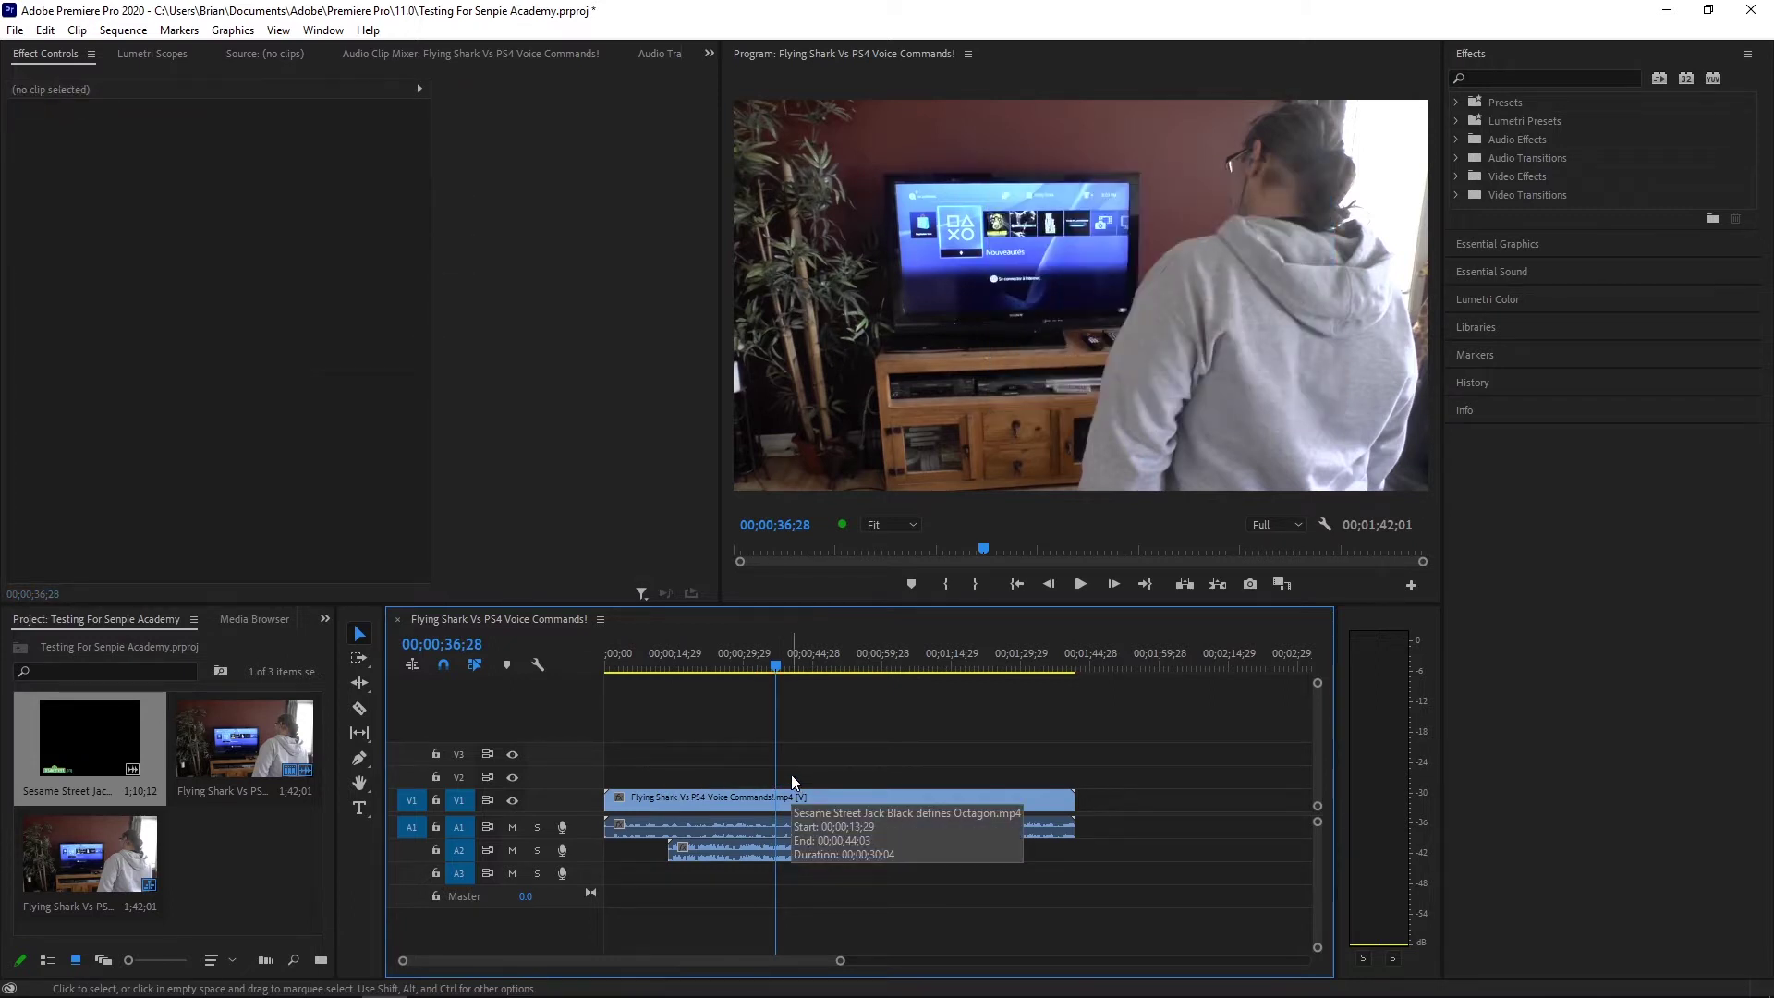
click(813, 846)
key(Delete)
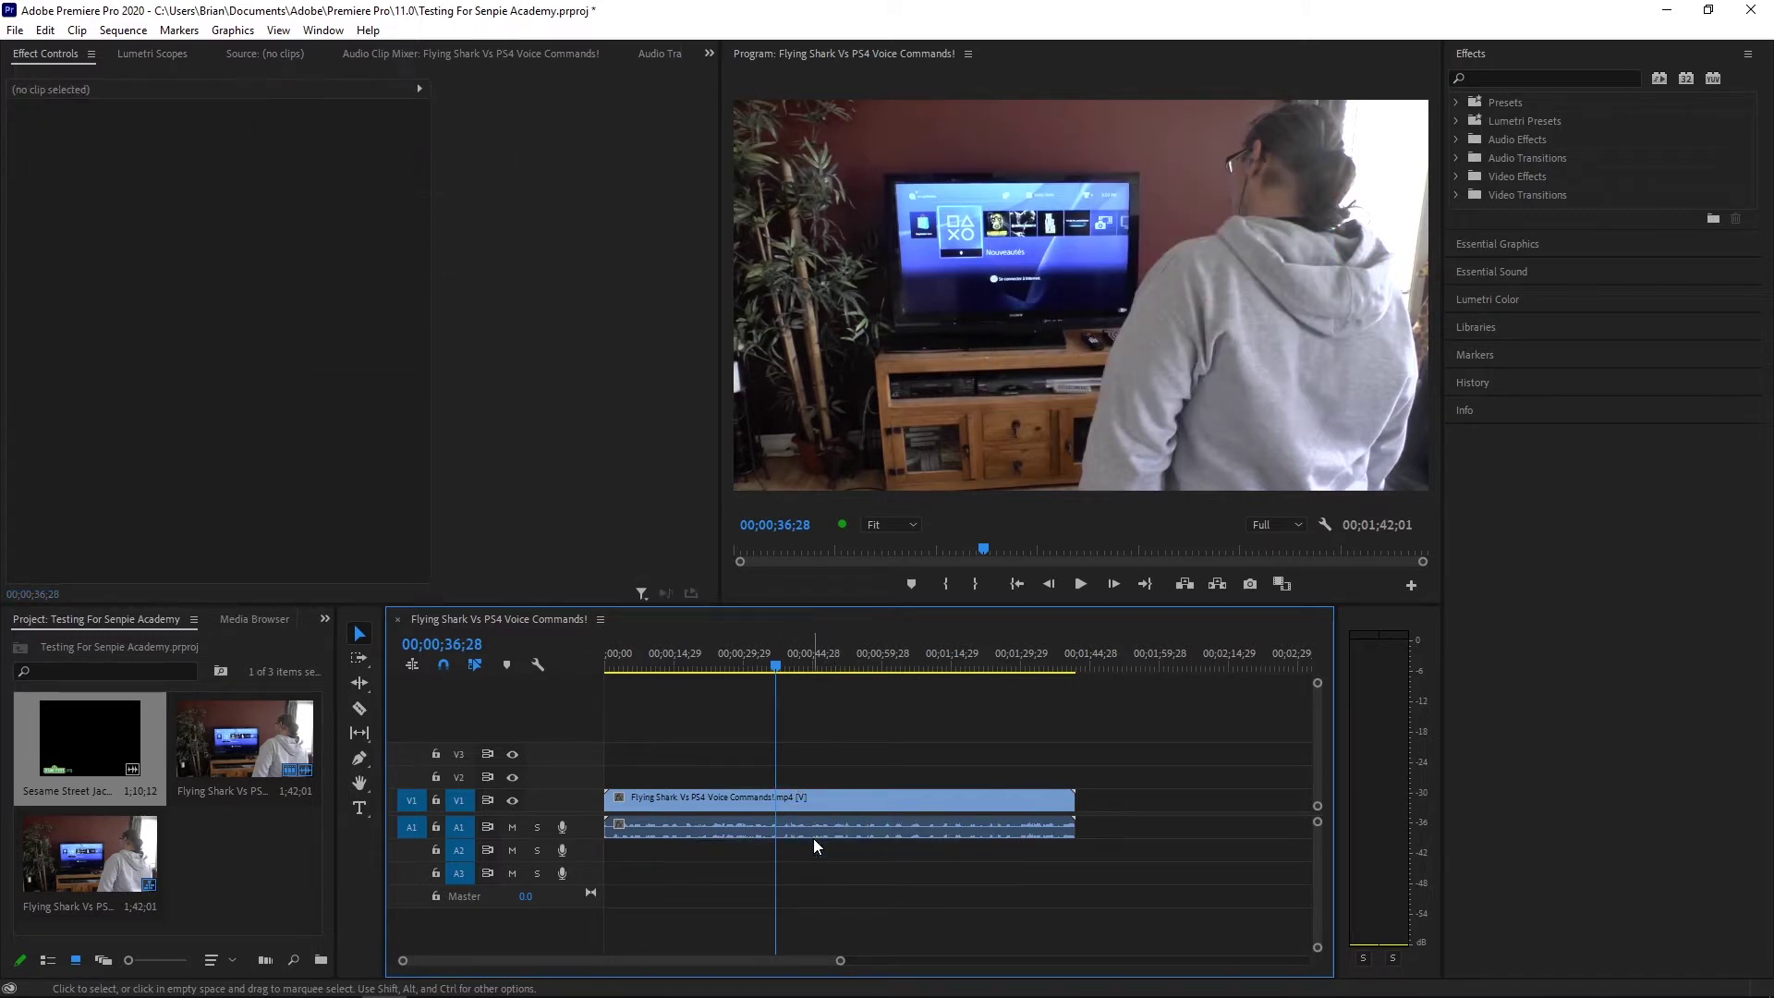
Zoom the timeline in closely on the main PS4 clip
mouse_move(840, 960)
mouse_down()
mouse_move(792, 961)
mouse_move(812, 958)
mouse_up()
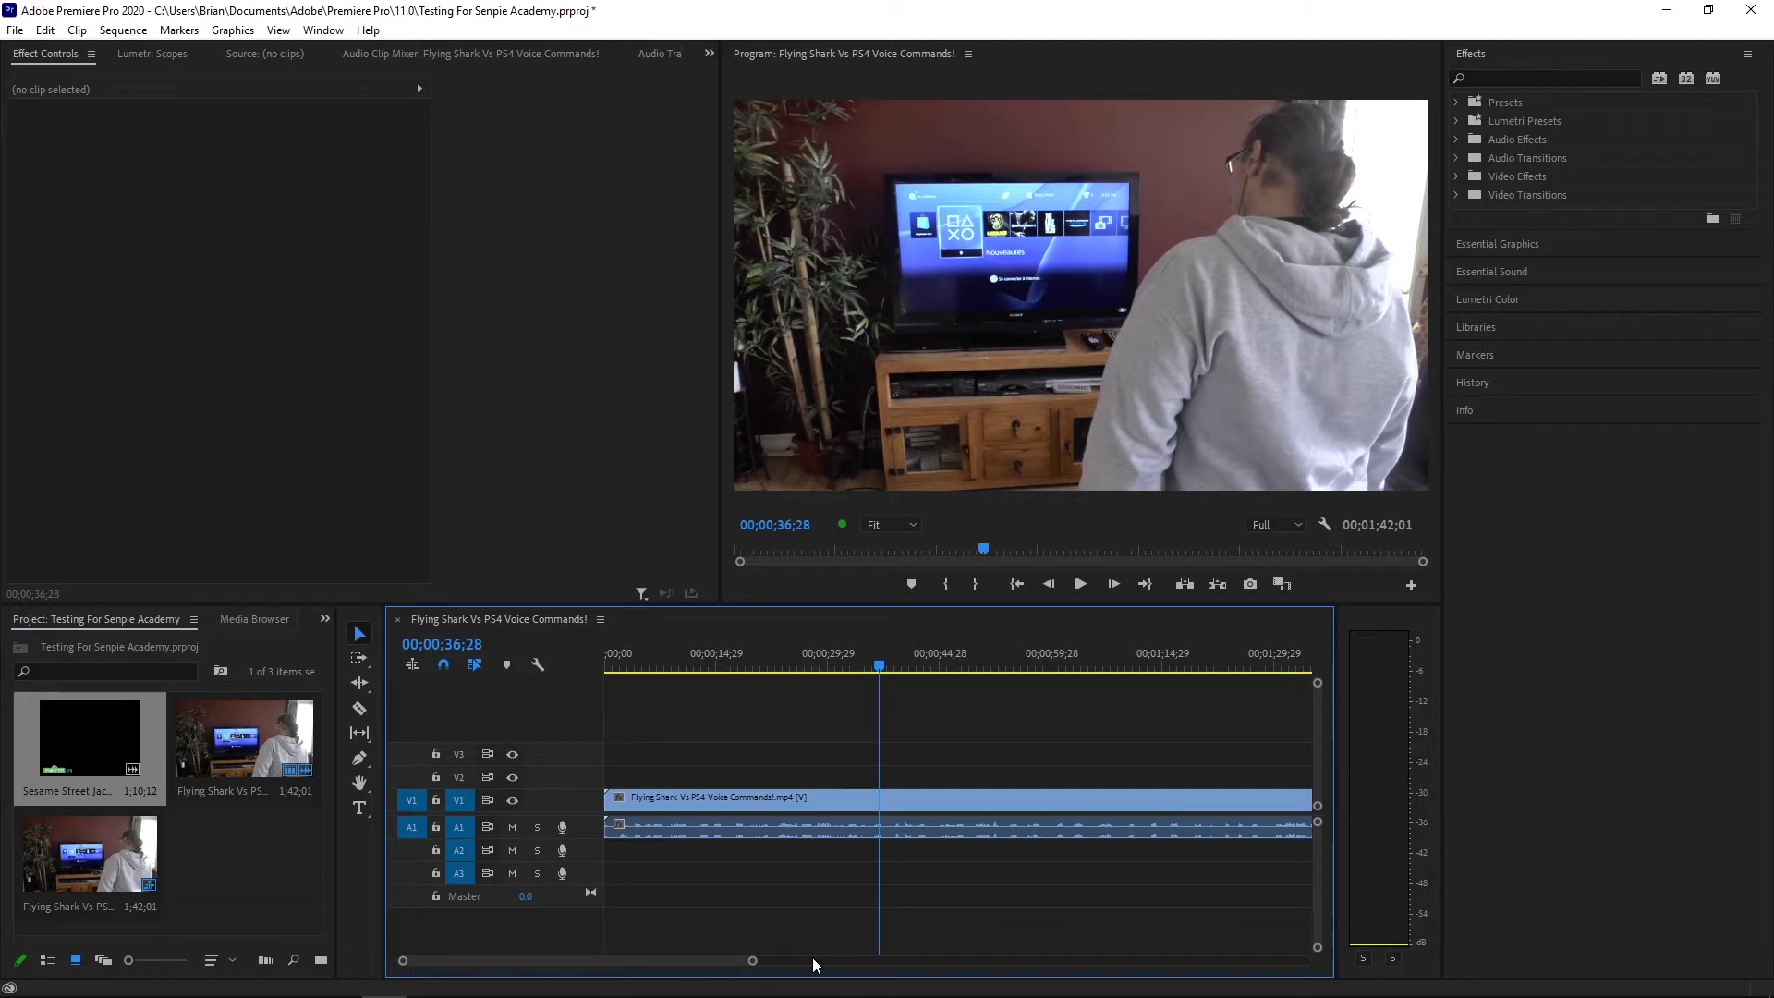
mouse_move(554, 994)
click(471, 981)
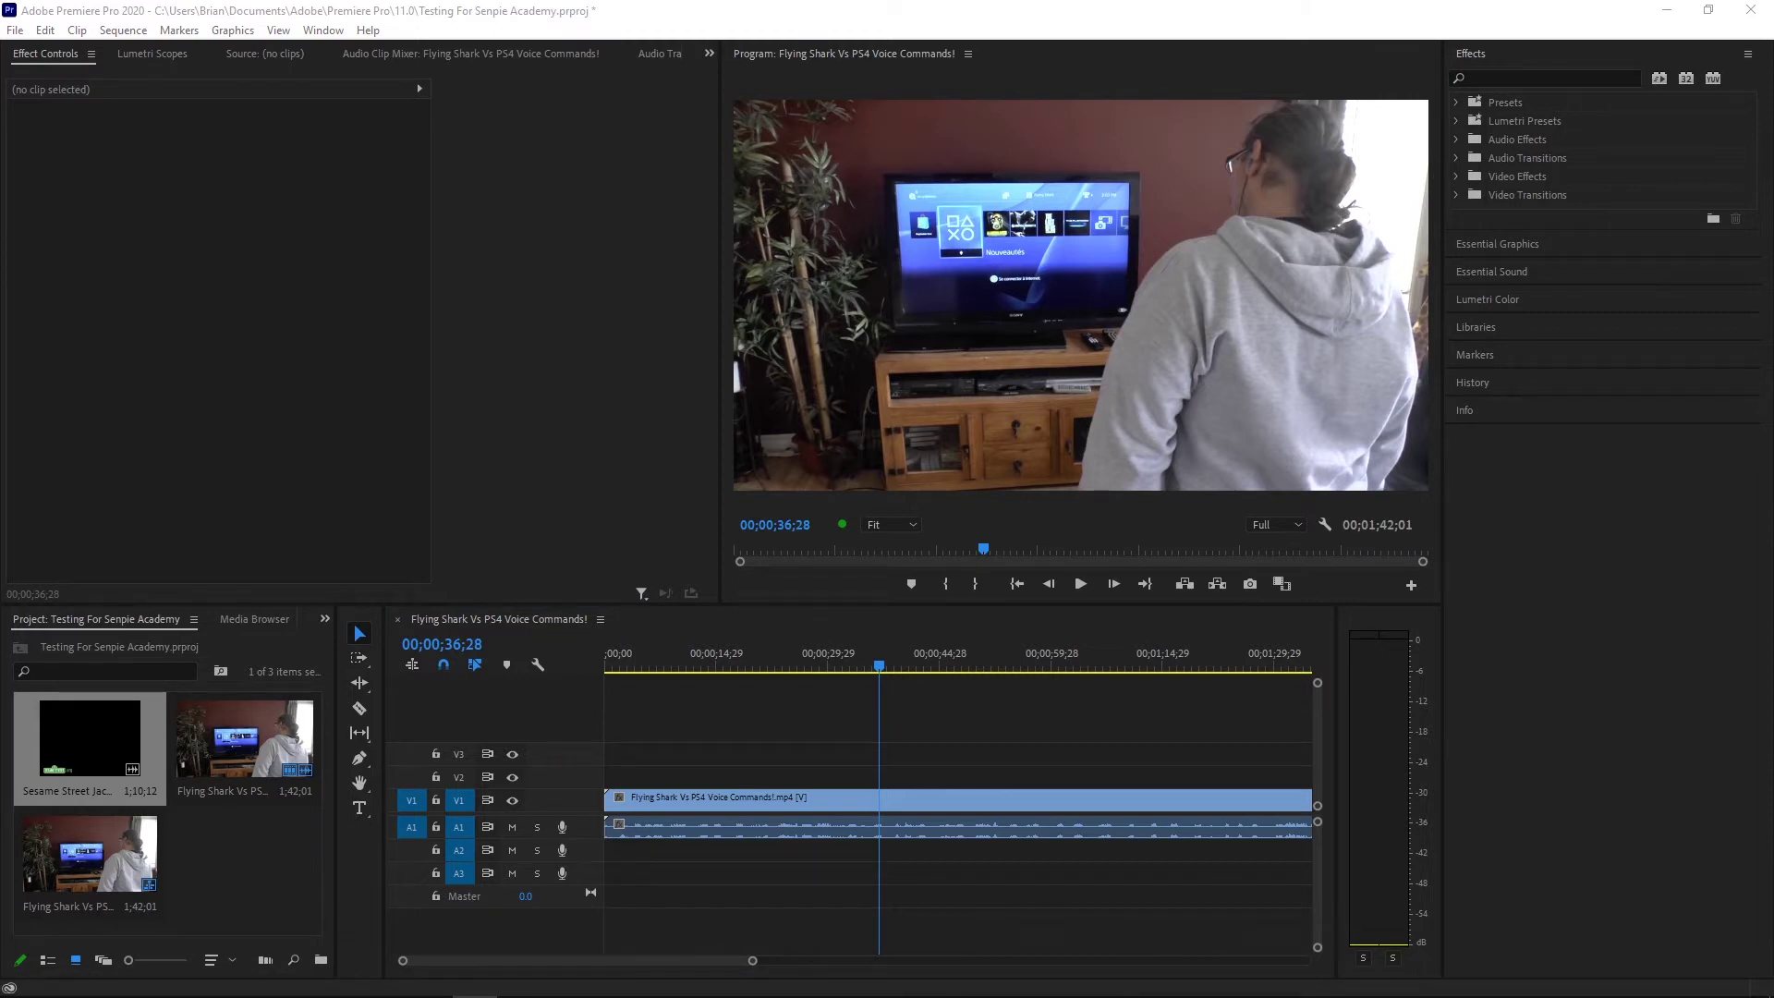
key(alt+Tab)
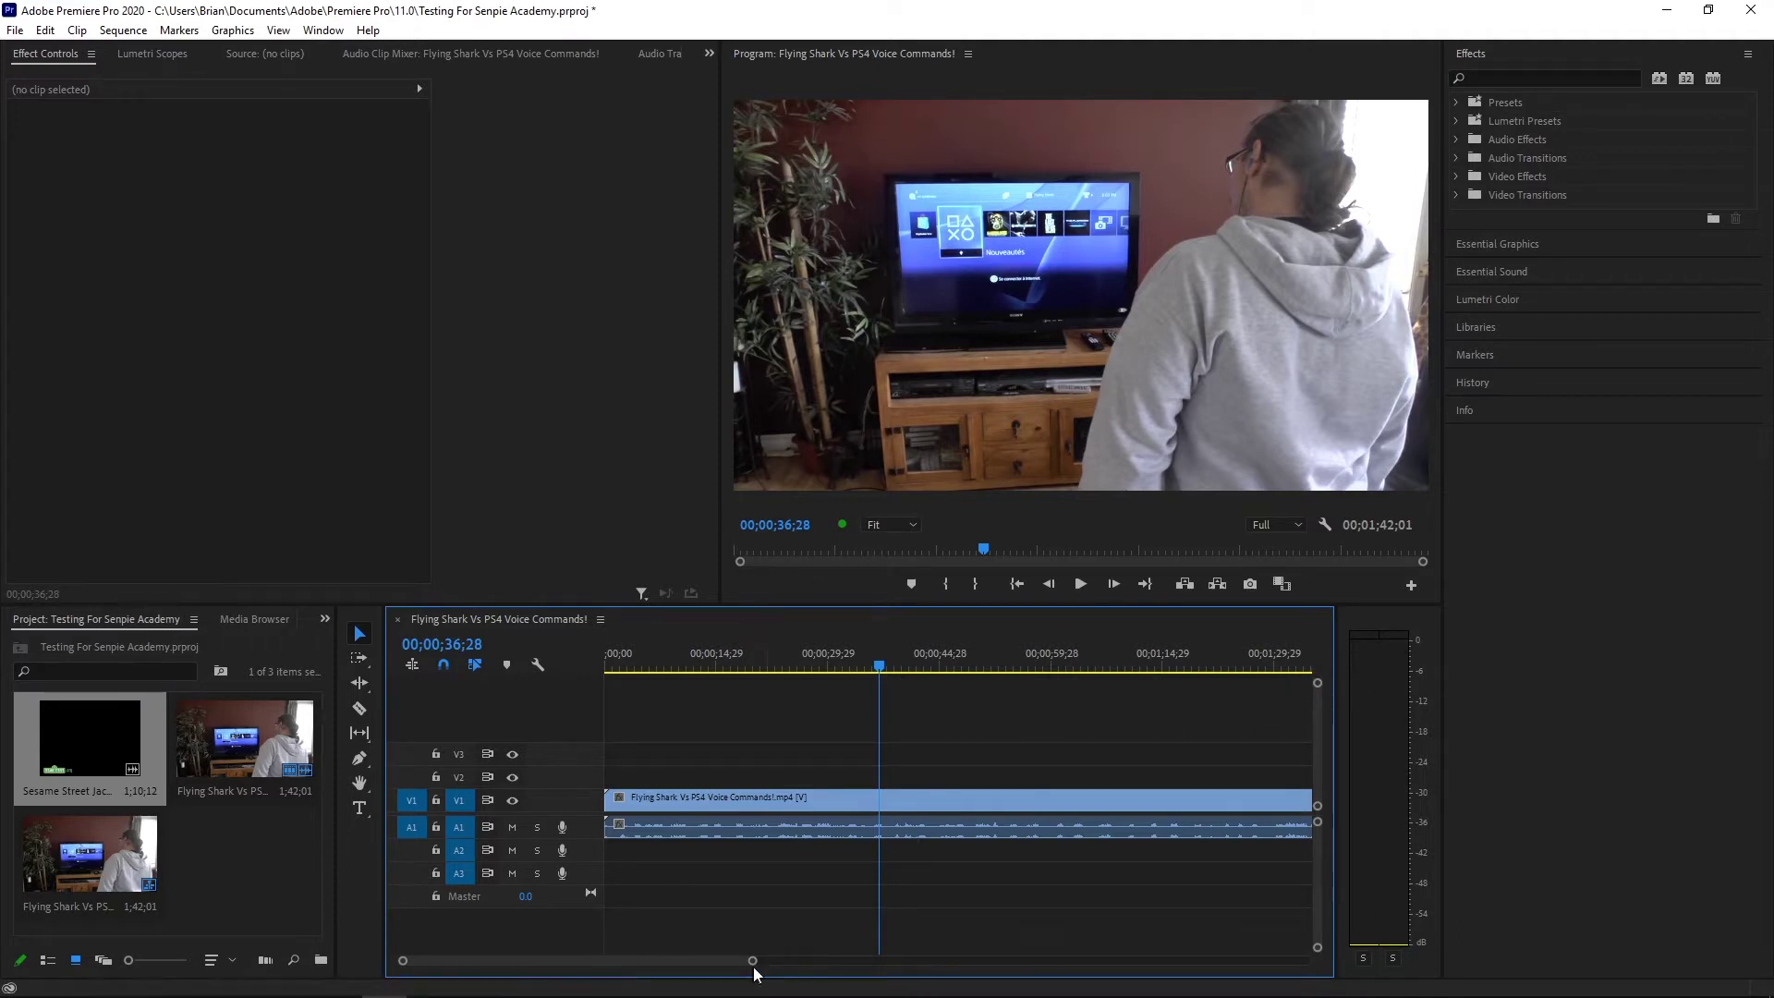
scroll(752, 961, up, 3)
scroll(832, 961, down, 5)
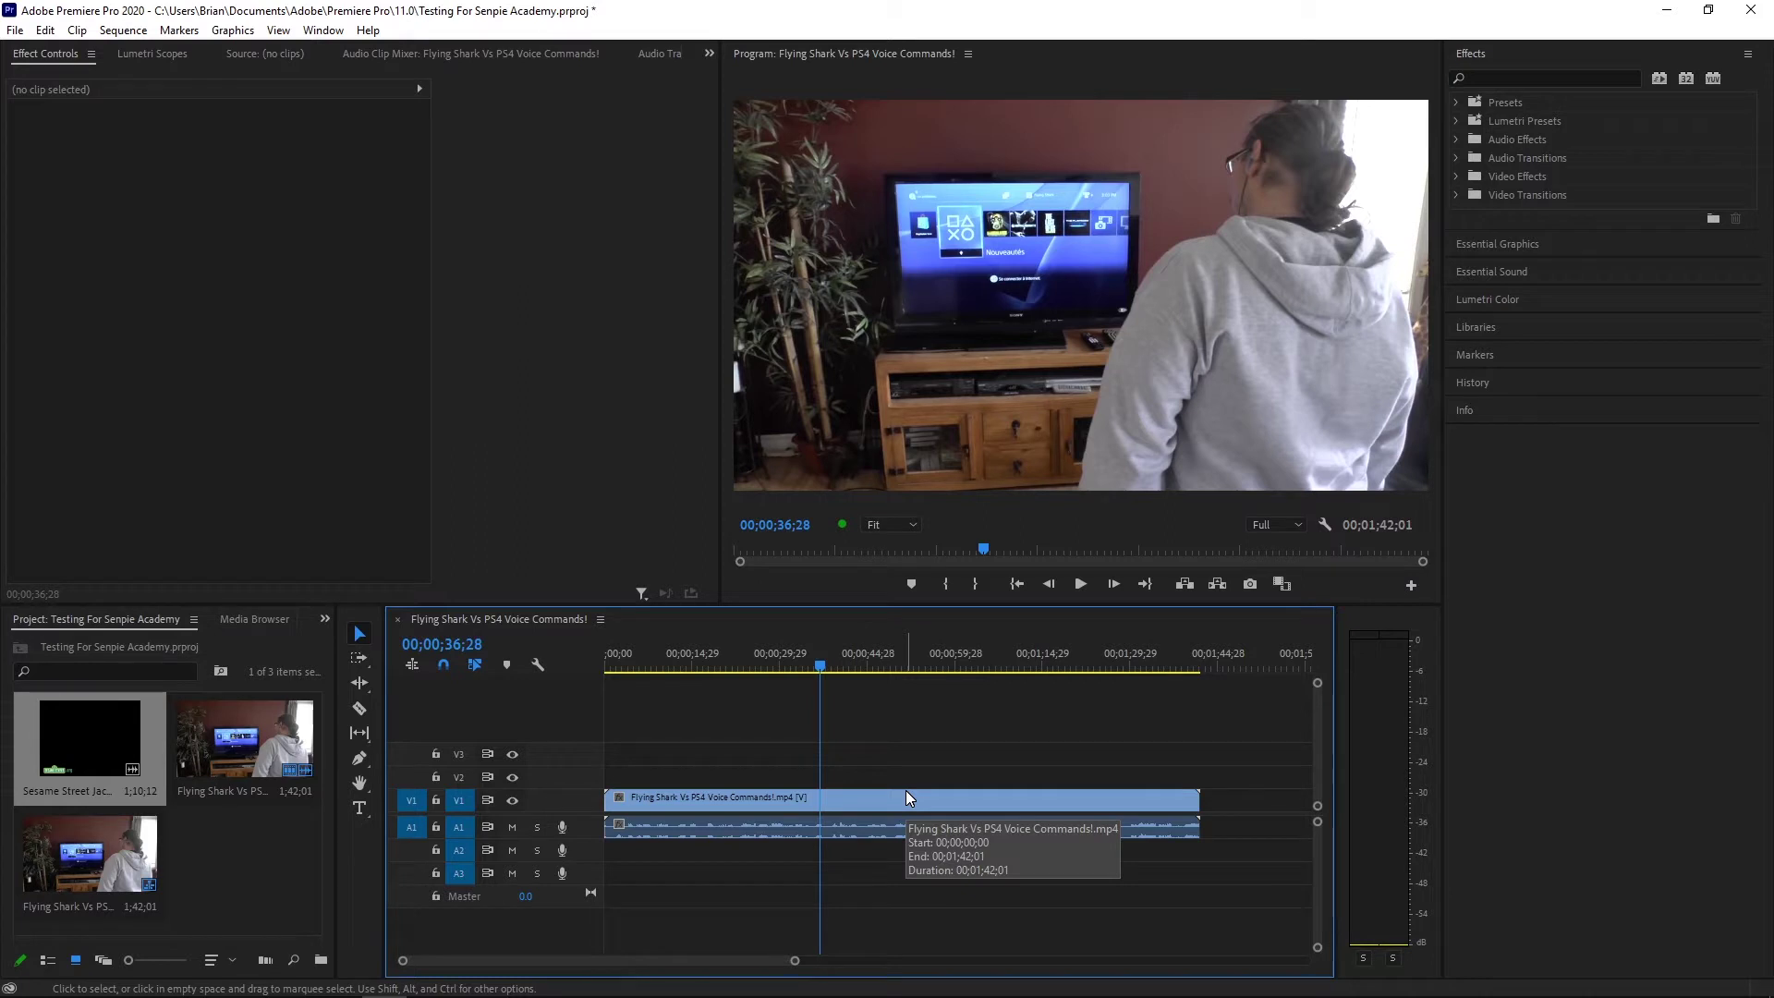
drag(794, 960, 568, 961)
Play the passage from 00;00;35;15 to 00;00;39;26, then expand the Audio Effects category
click(861, 650)
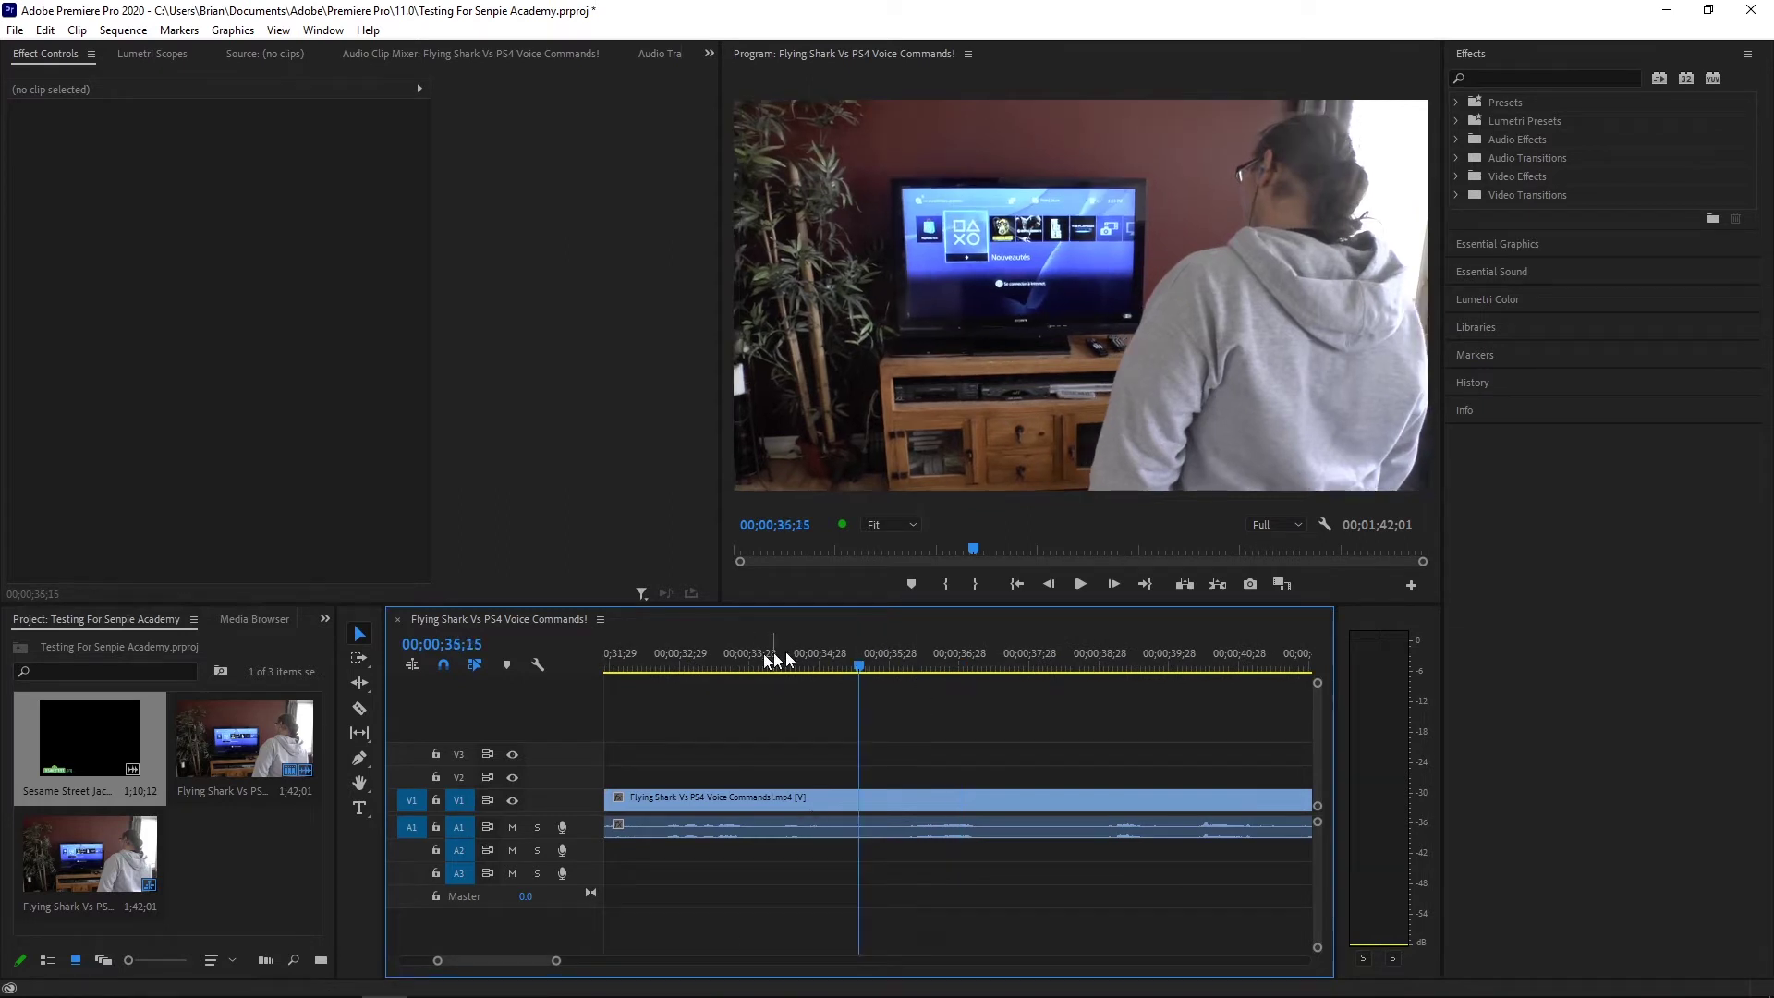
click(1066, 592)
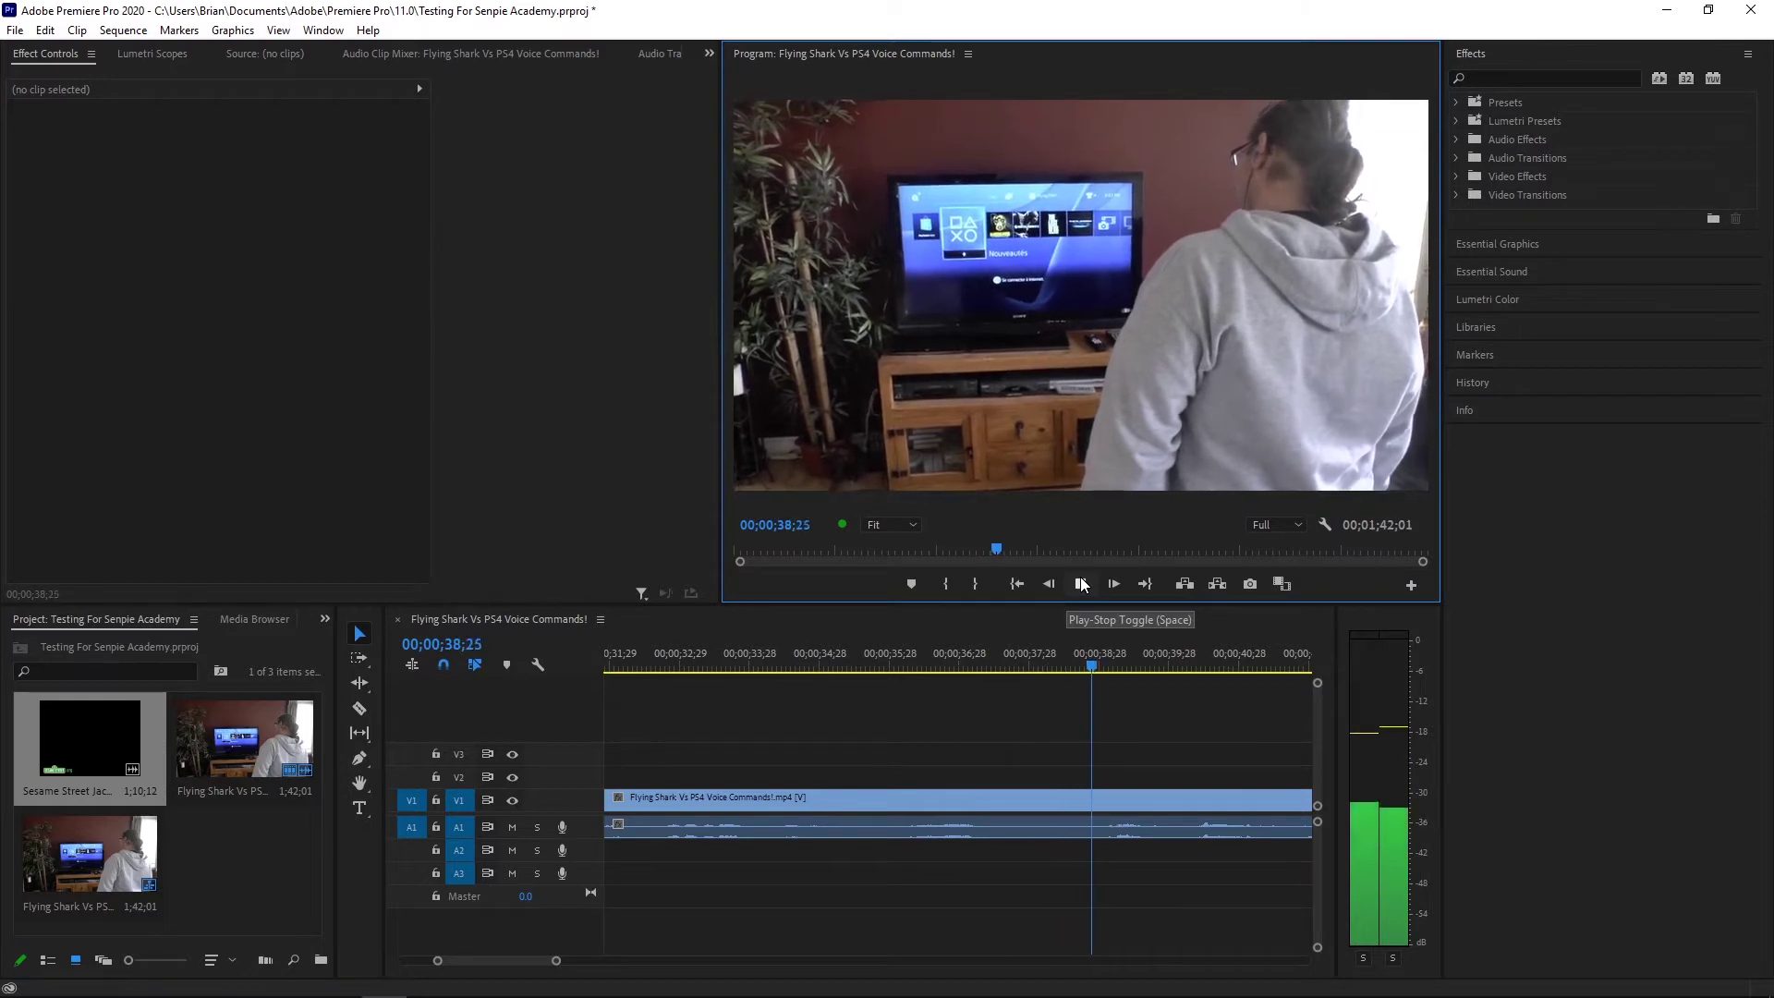
click(1081, 583)
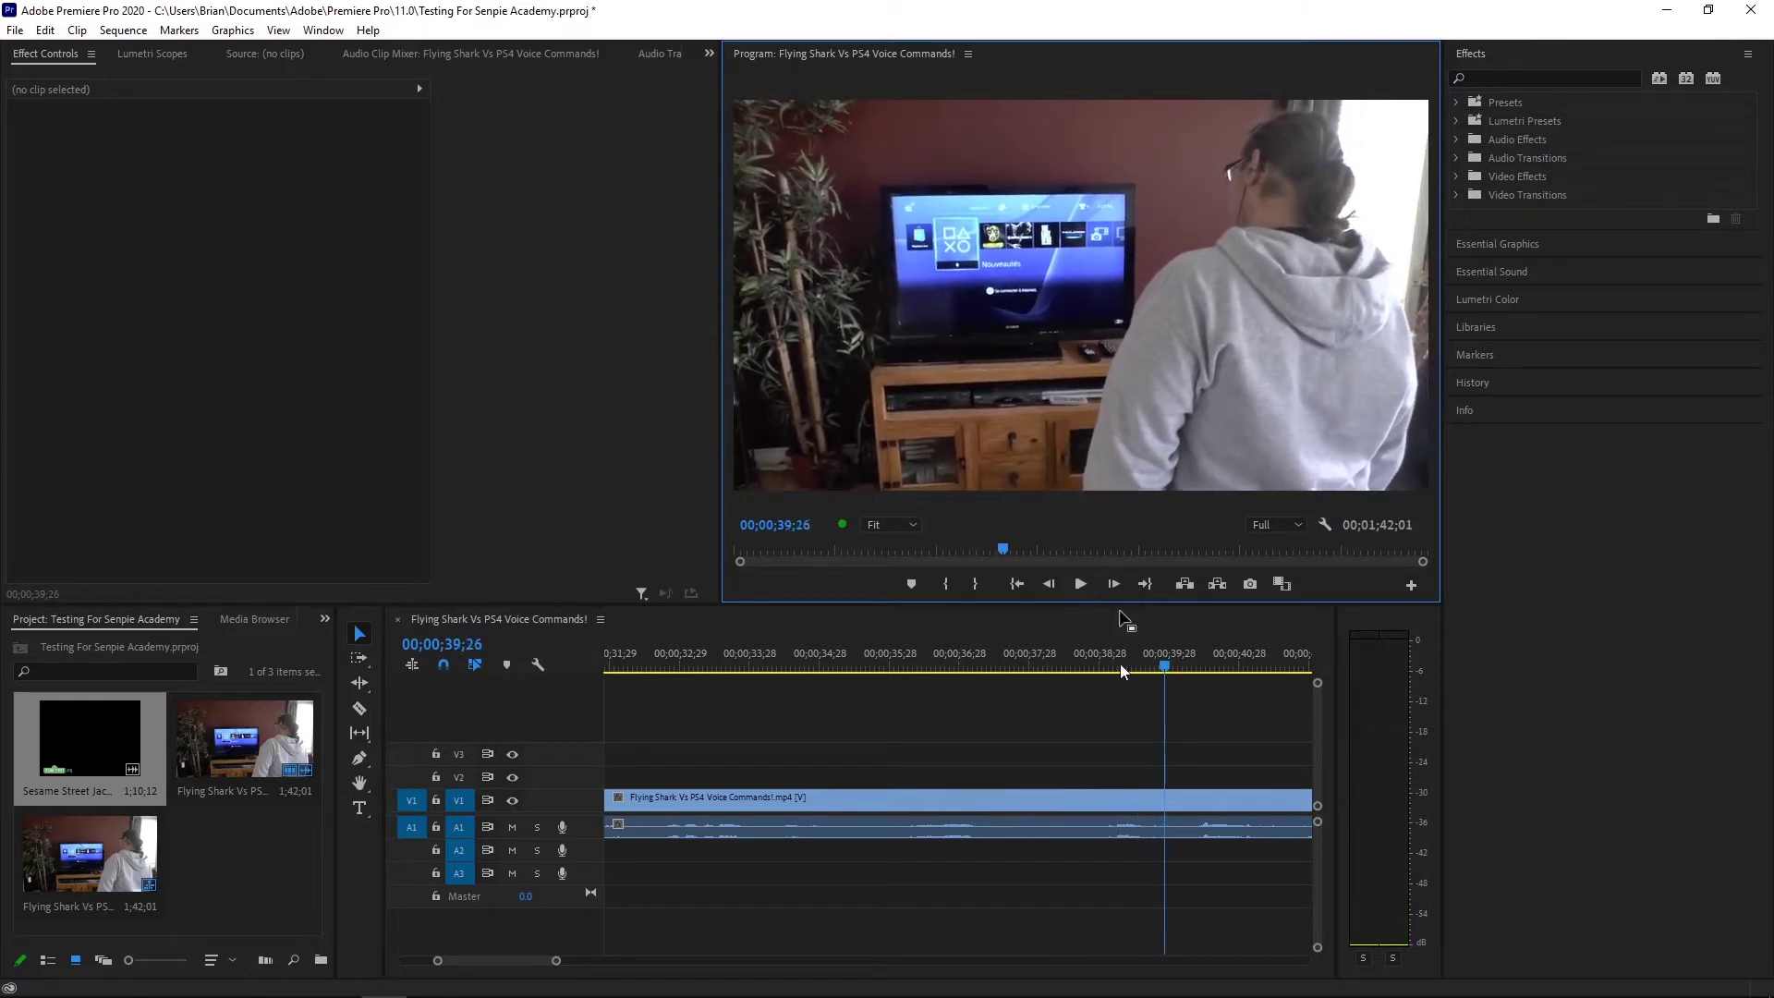
click(1457, 140)
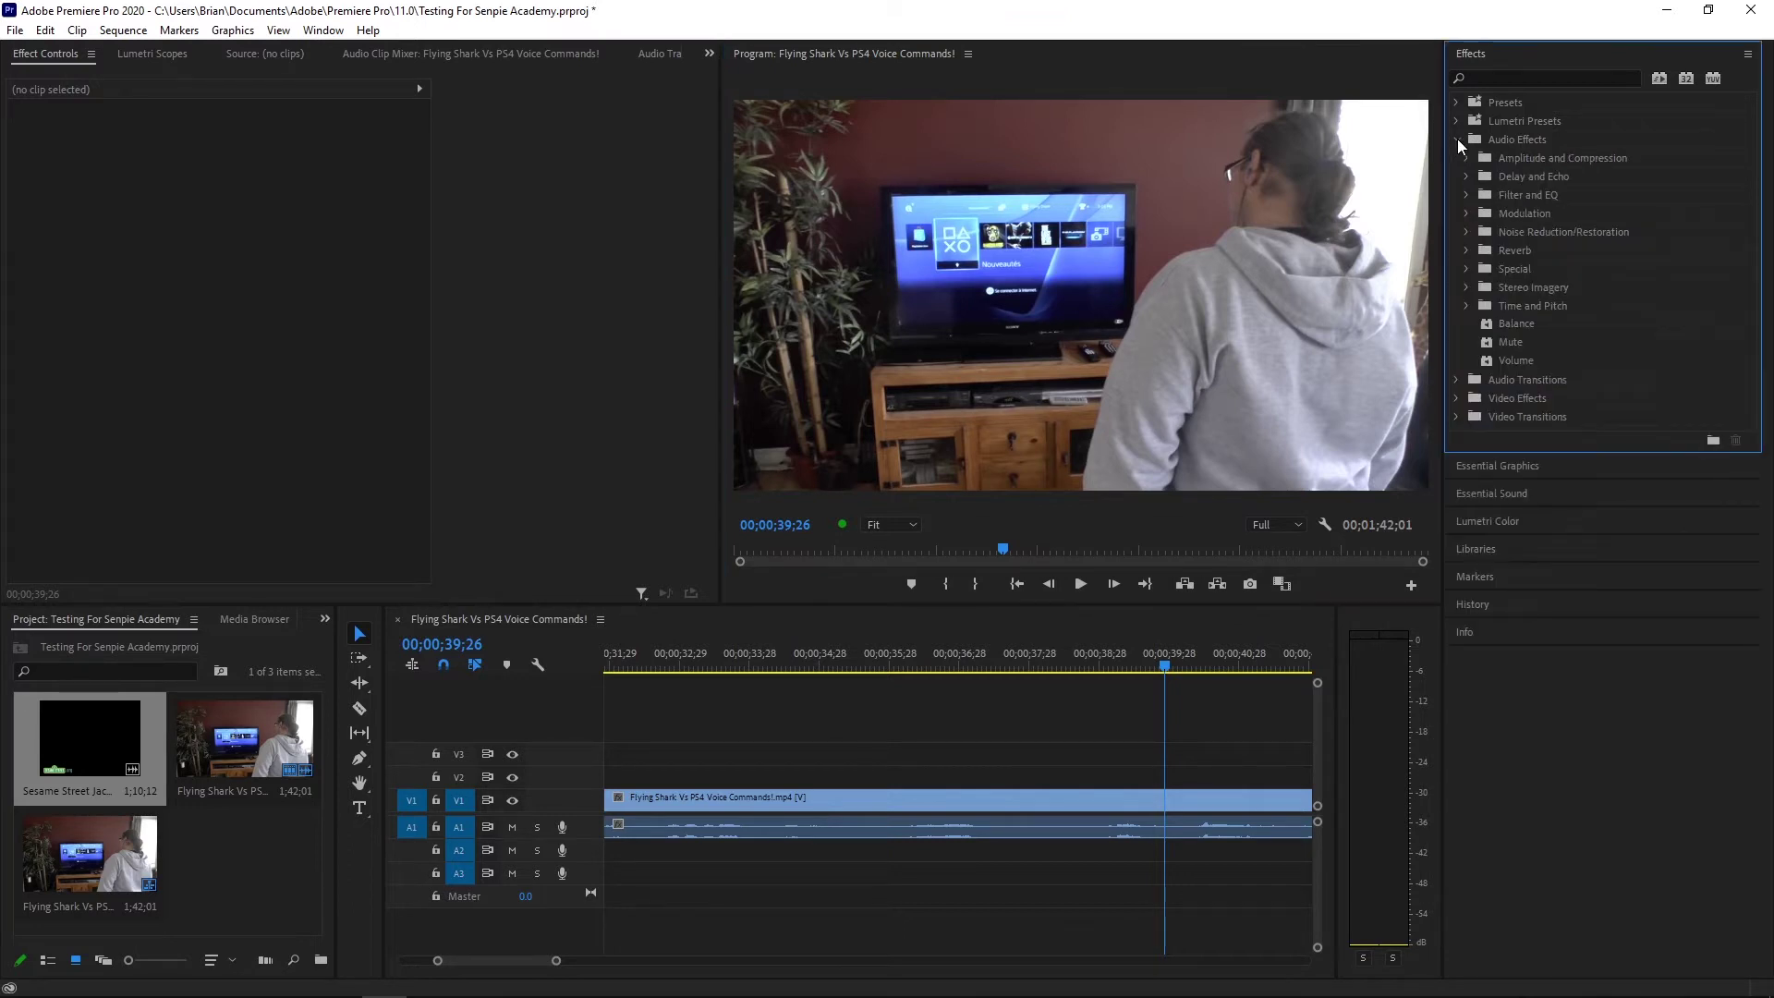
click(1467, 232)
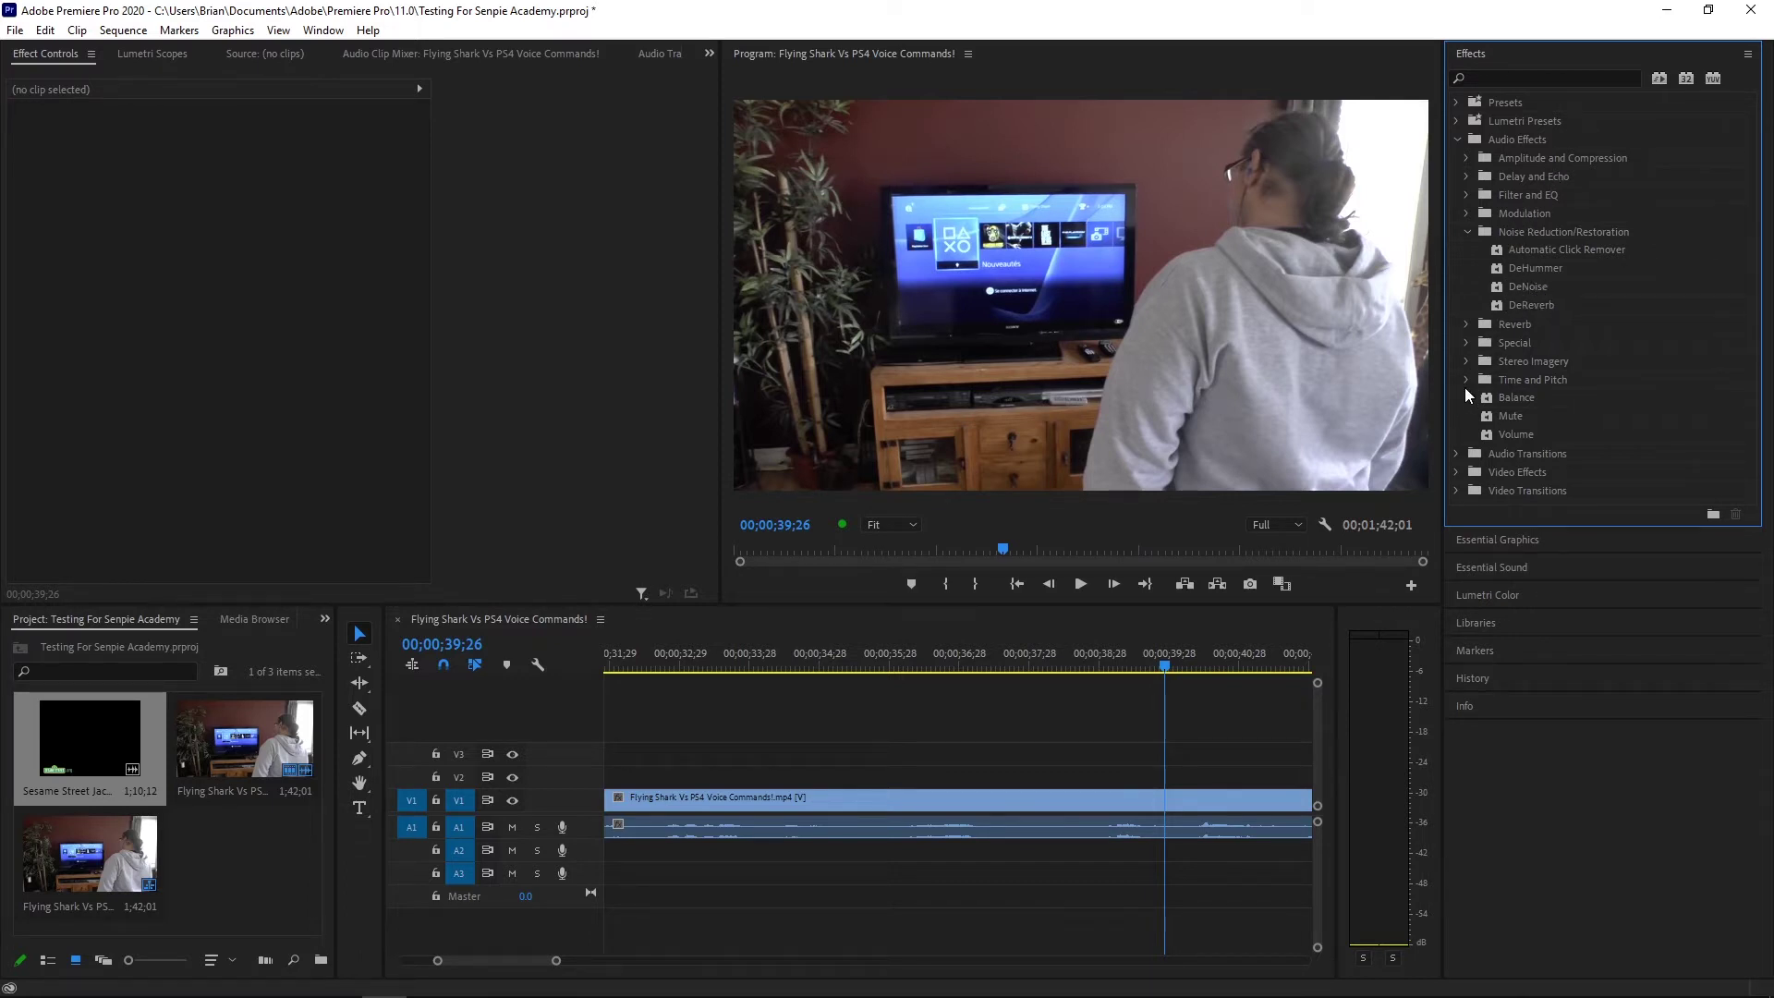
click(1467, 158)
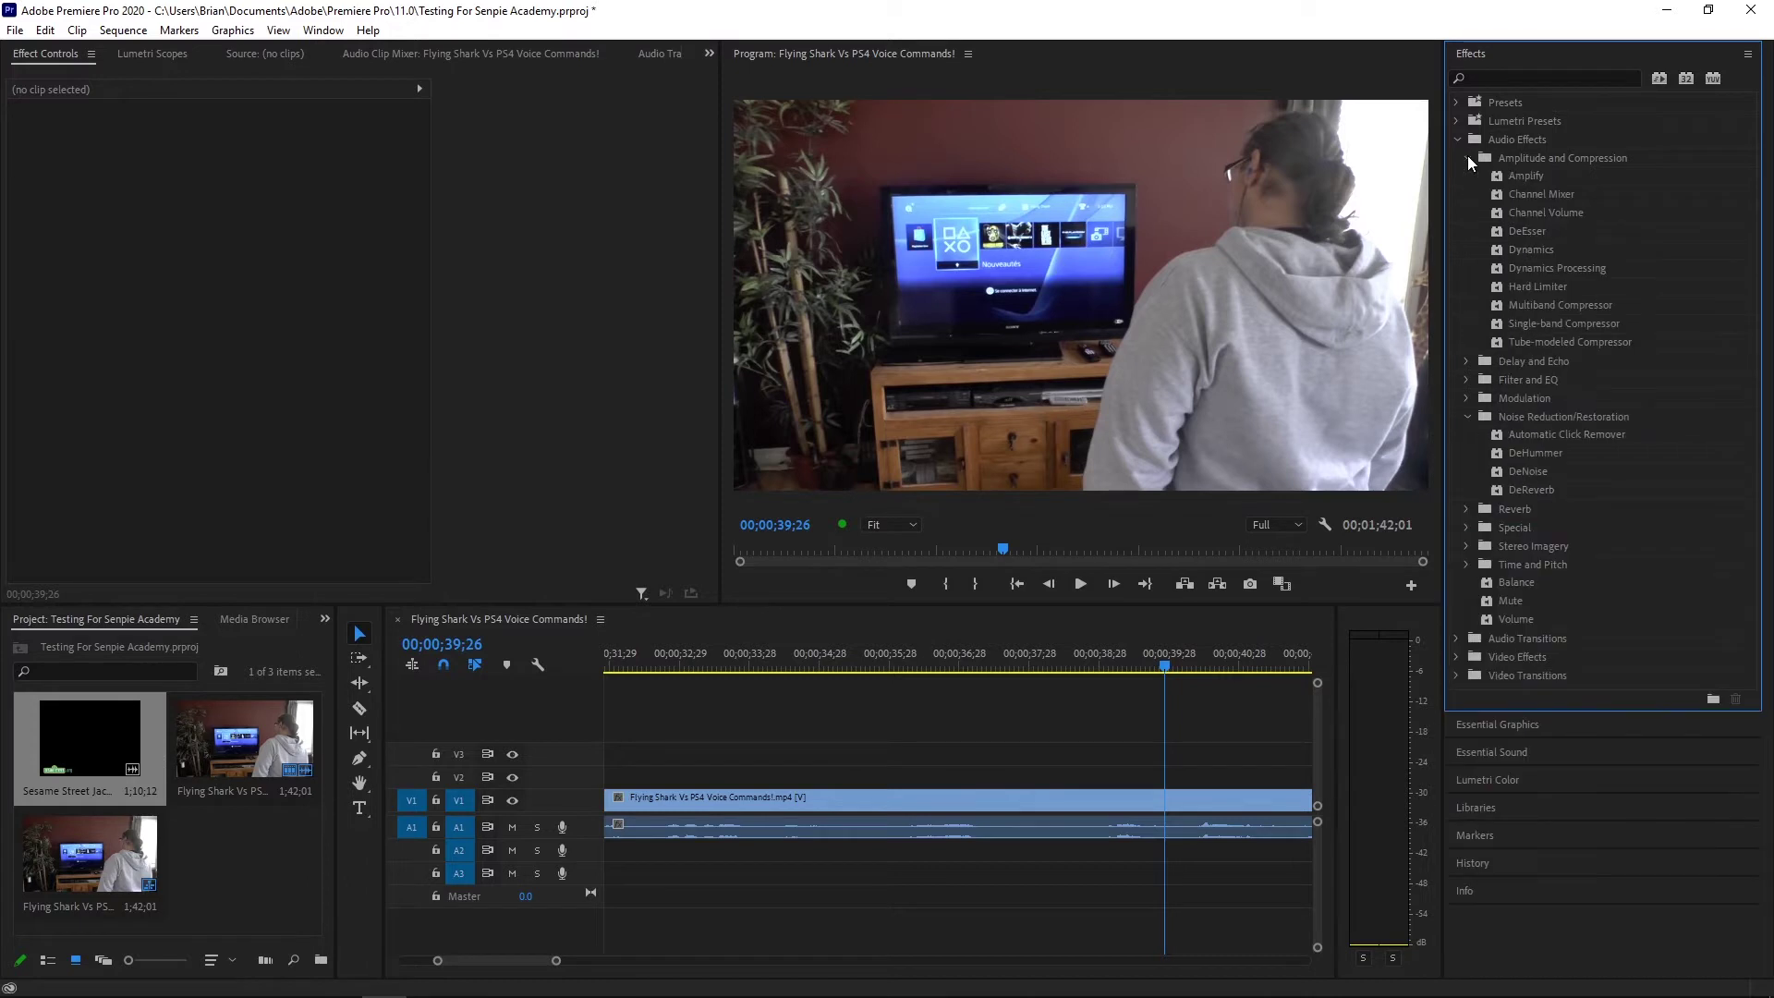
click(1467, 157)
click(1470, 180)
click(1469, 180)
click(1469, 196)
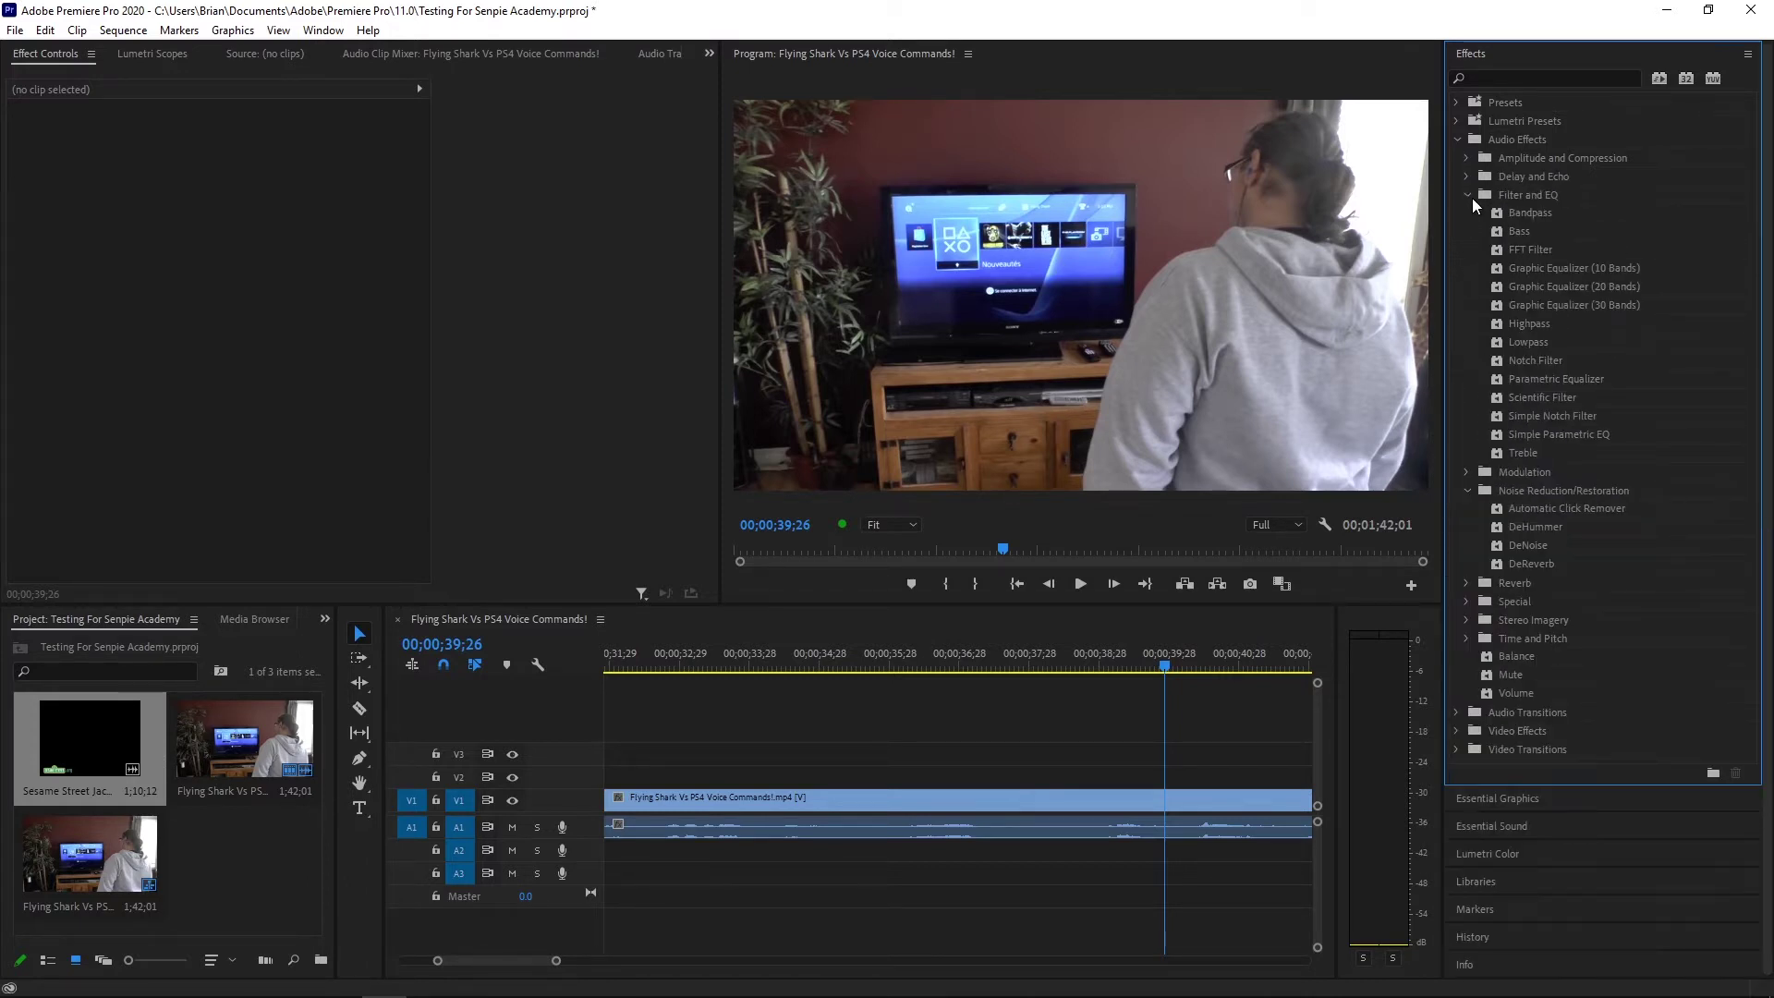
click(1469, 196)
click(1470, 217)
click(1470, 216)
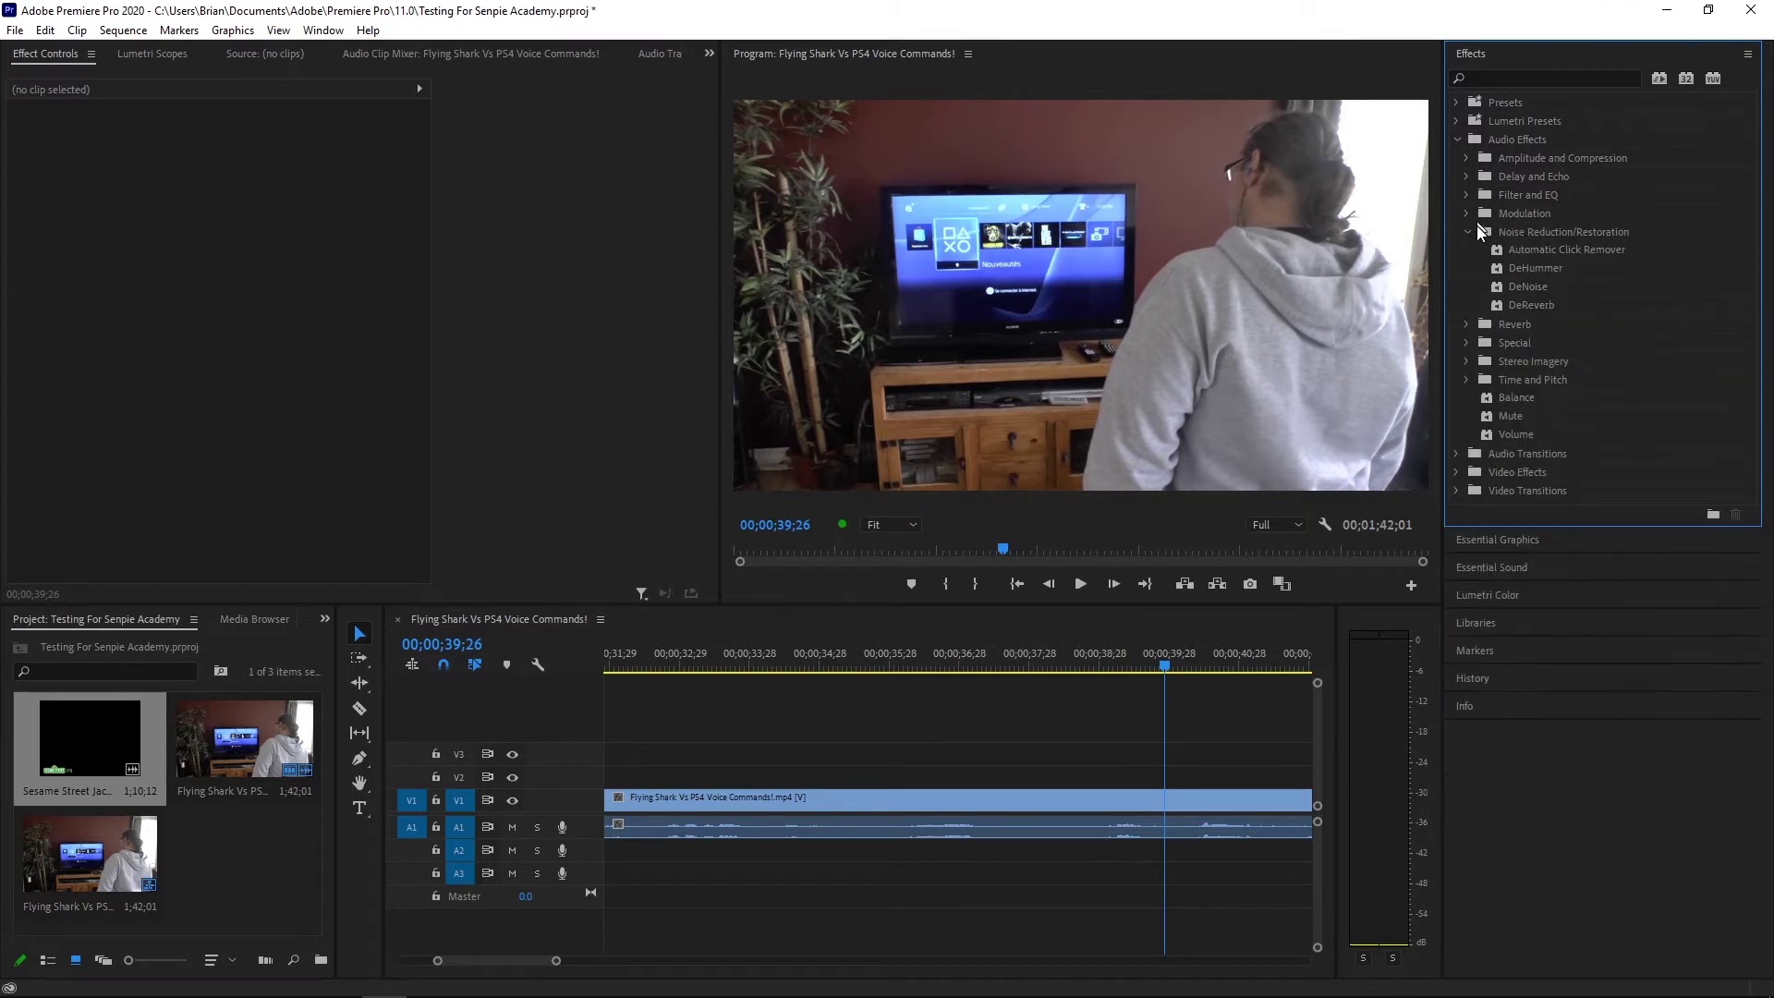
click(1466, 328)
click(1466, 328)
click(1468, 343)
click(1468, 344)
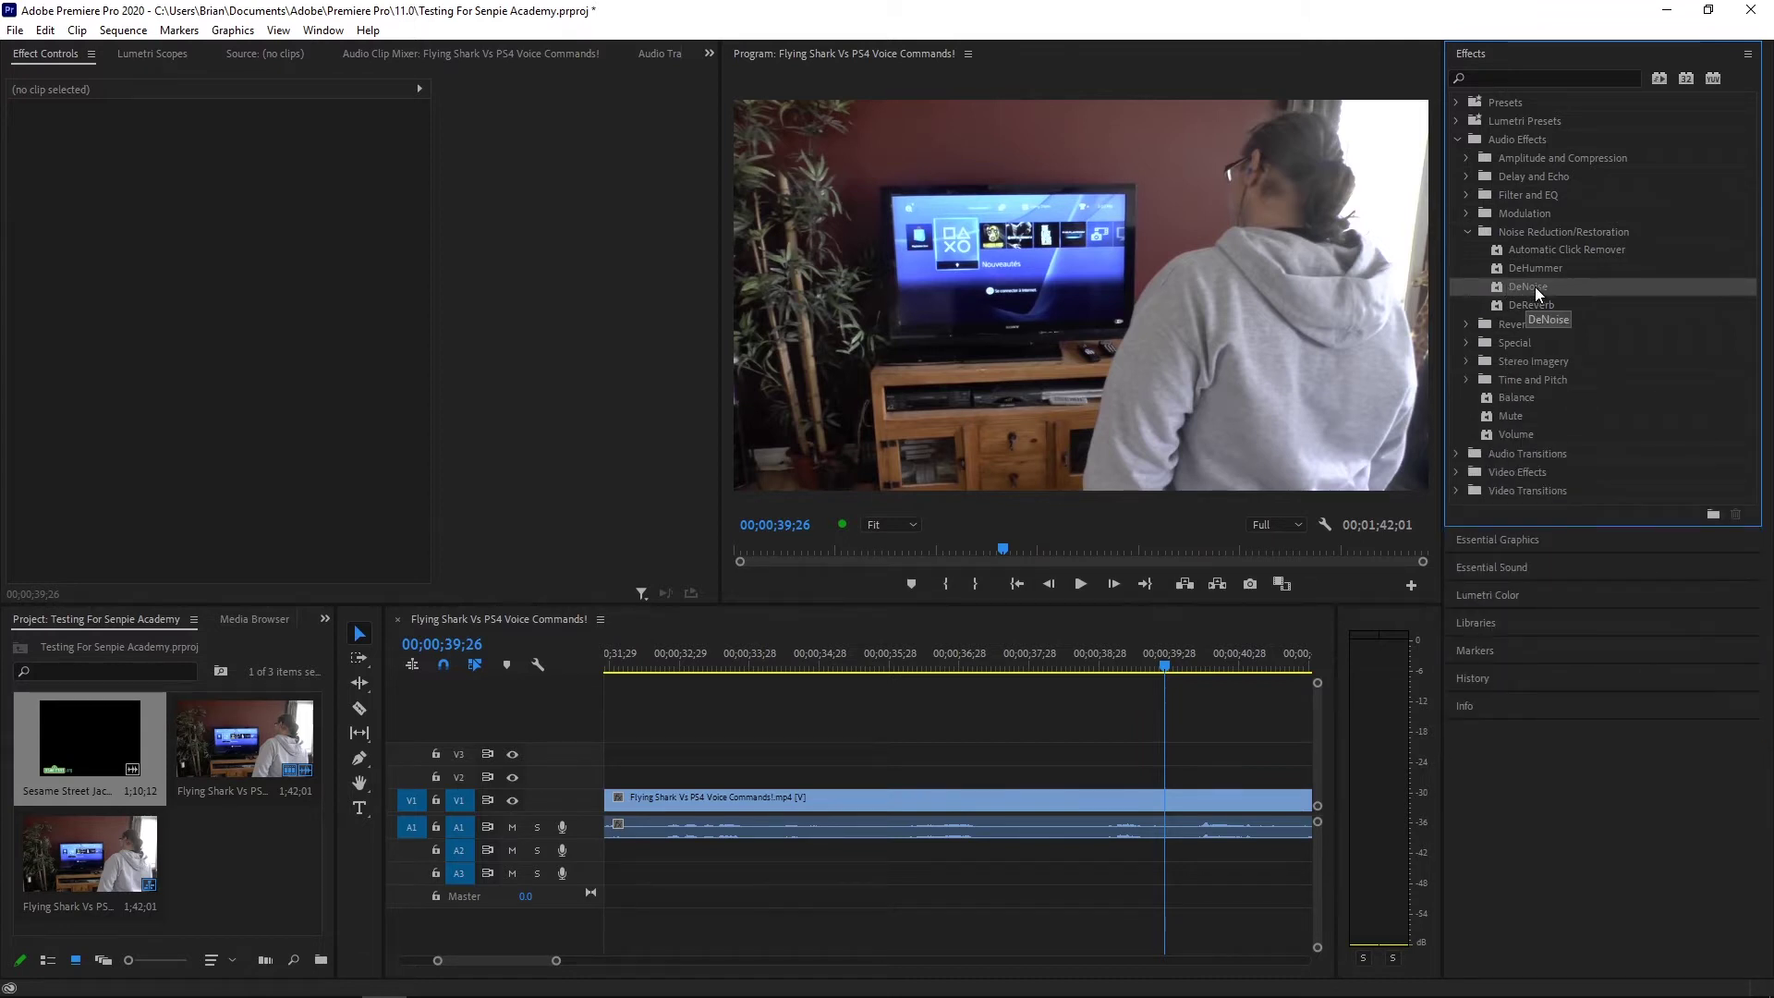
mouse_move(1534, 286)
mouse_down()
mouse_move(1366, 508)
mouse_move(1538, 289)
mouse_up()
click(1468, 228)
click(1471, 227)
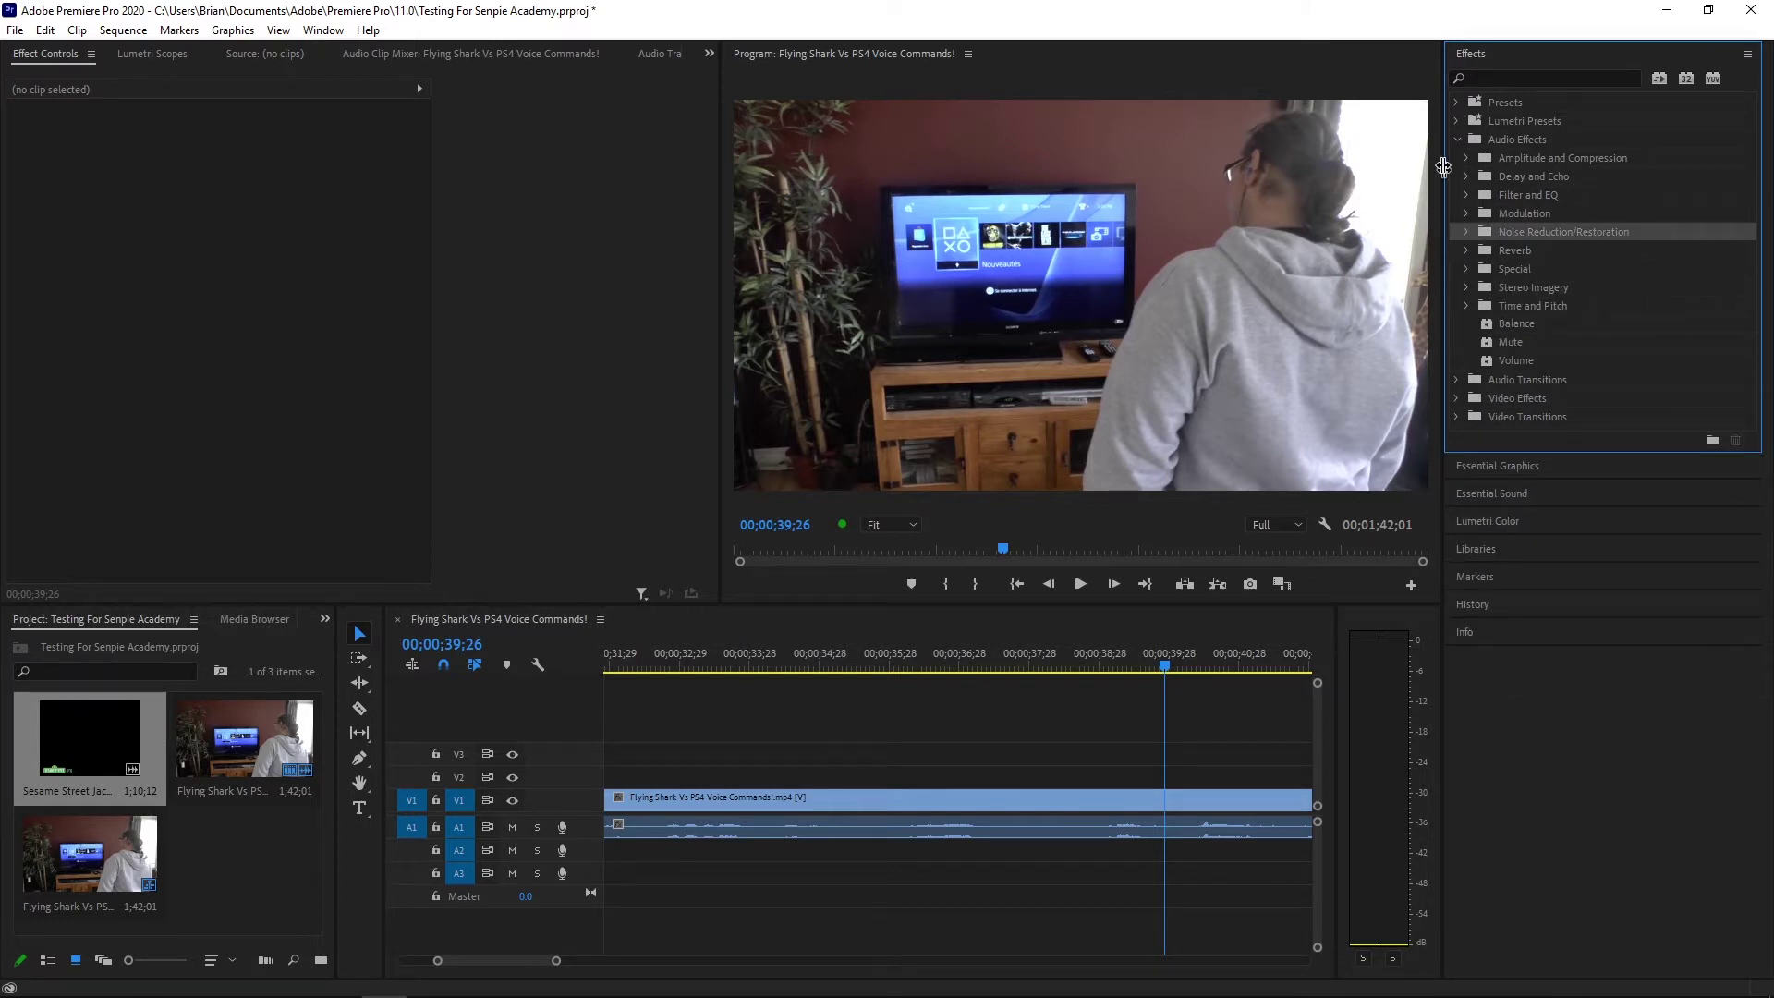
click(1456, 141)
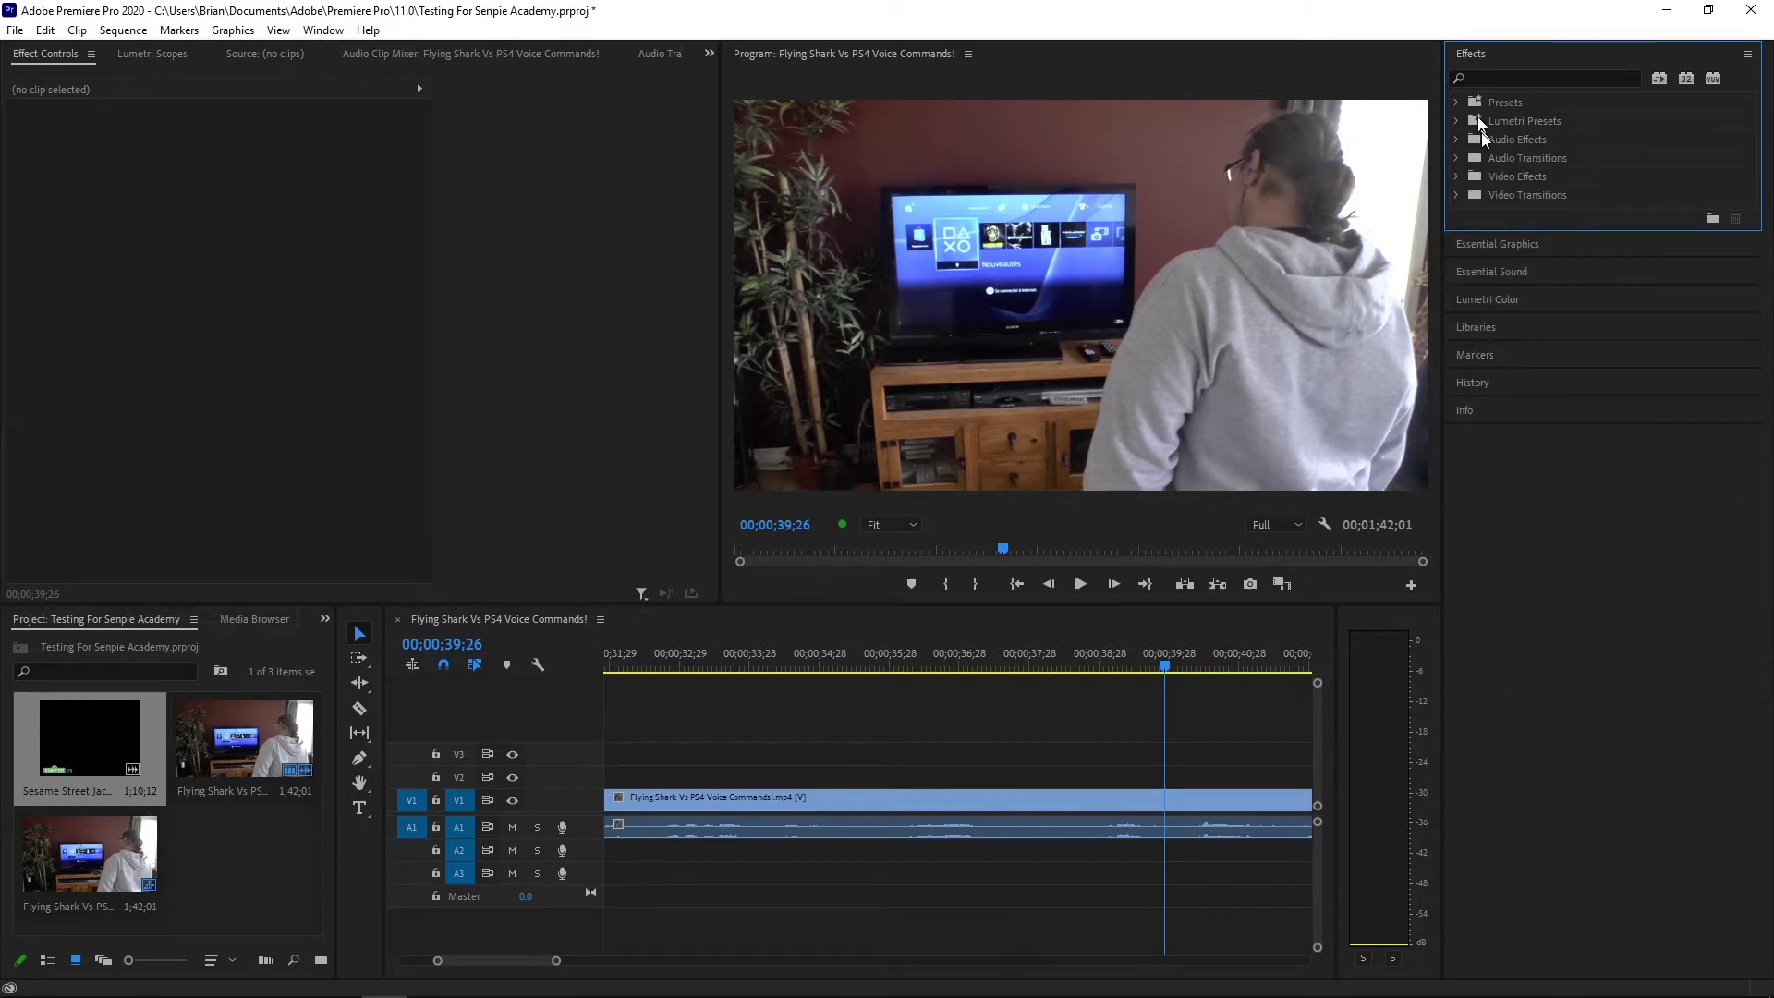
click(1456, 140)
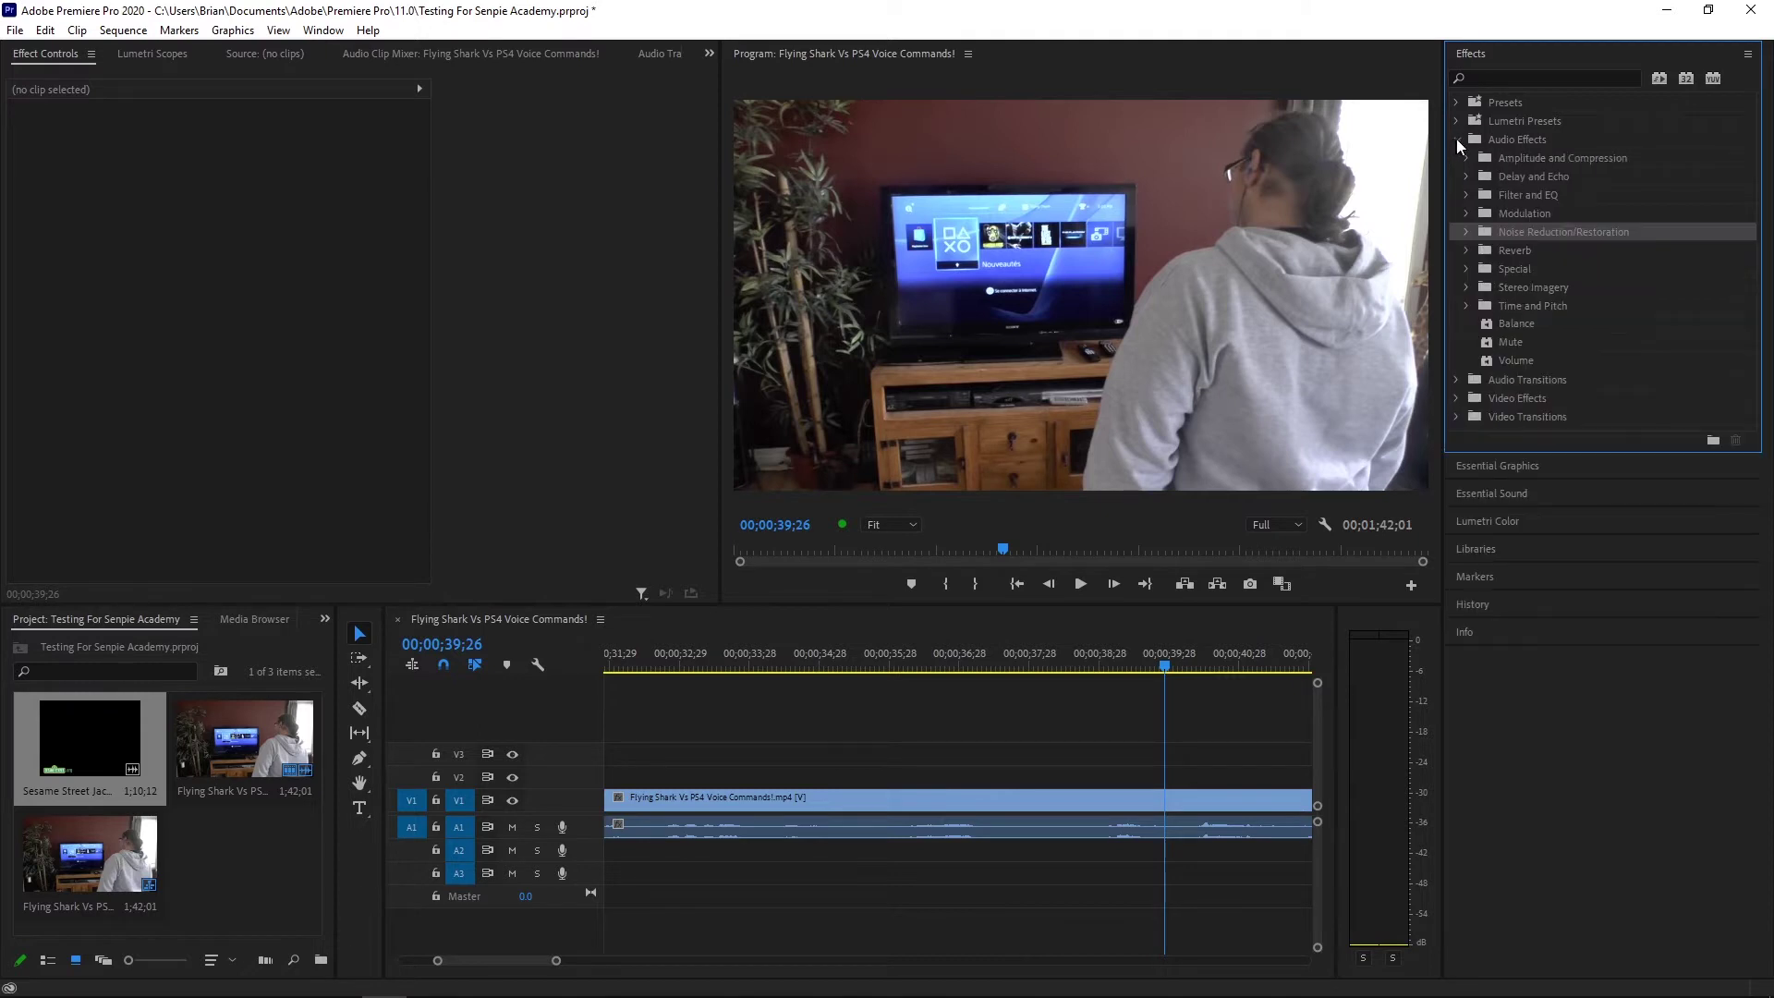
click(1466, 230)
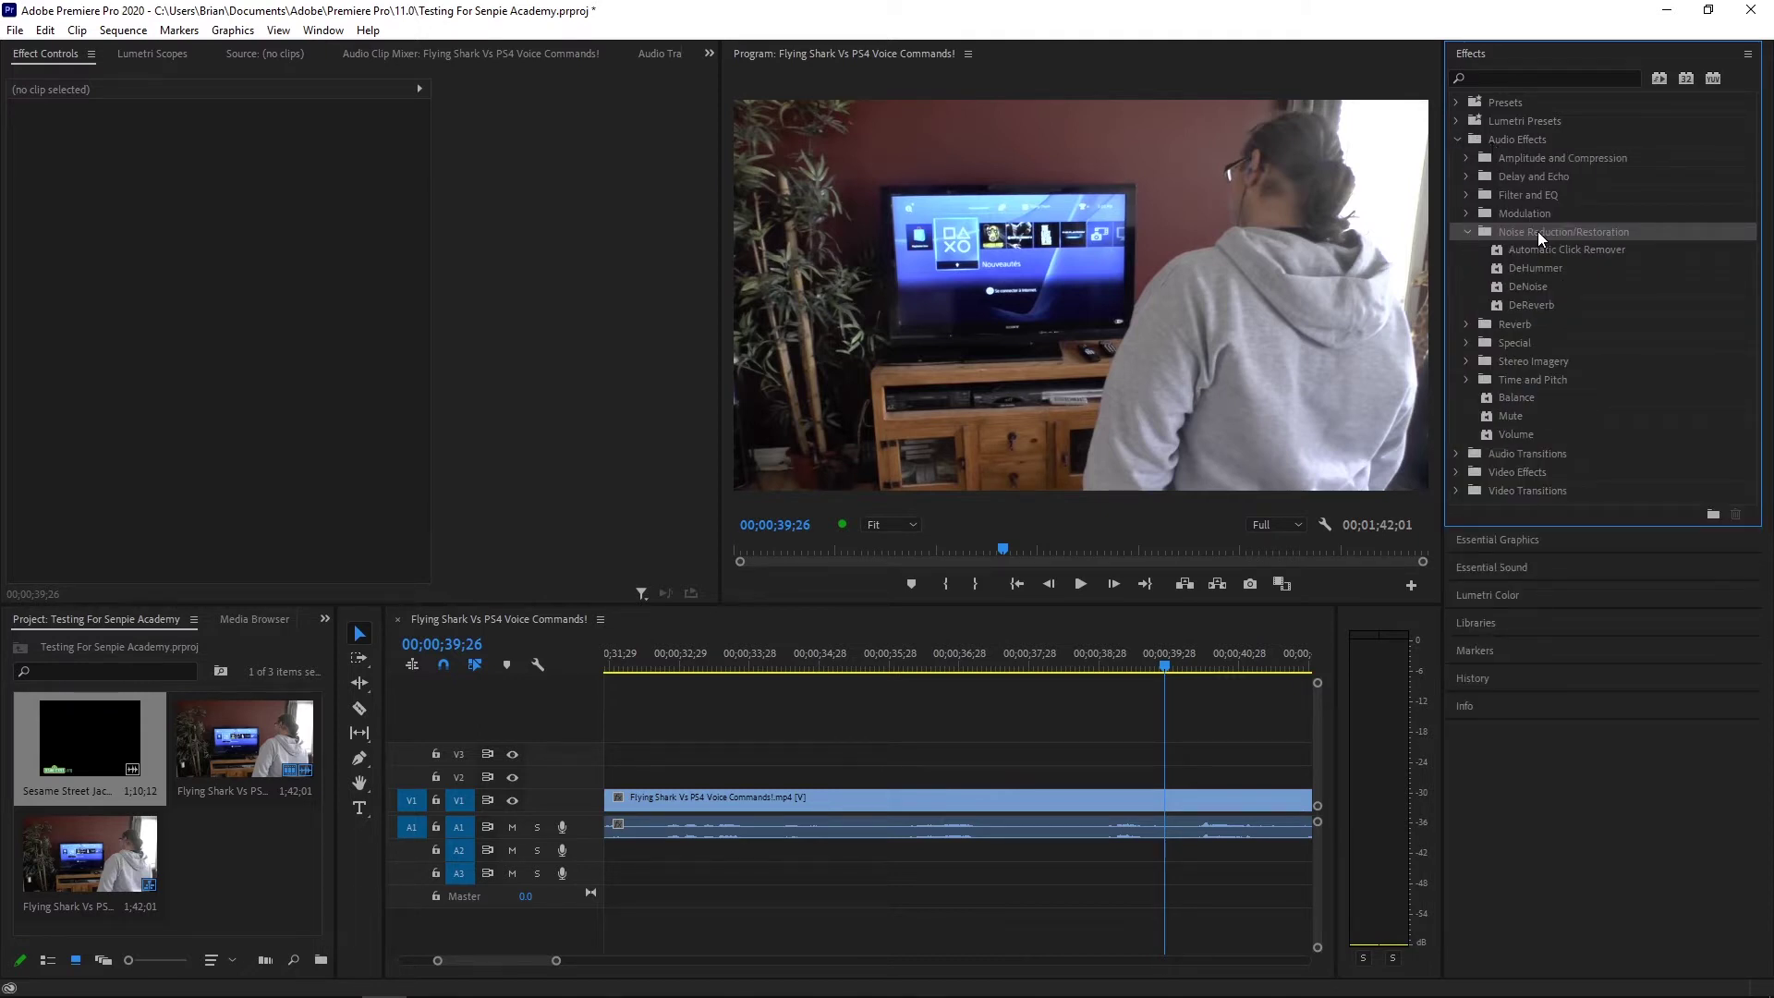
click(1556, 293)
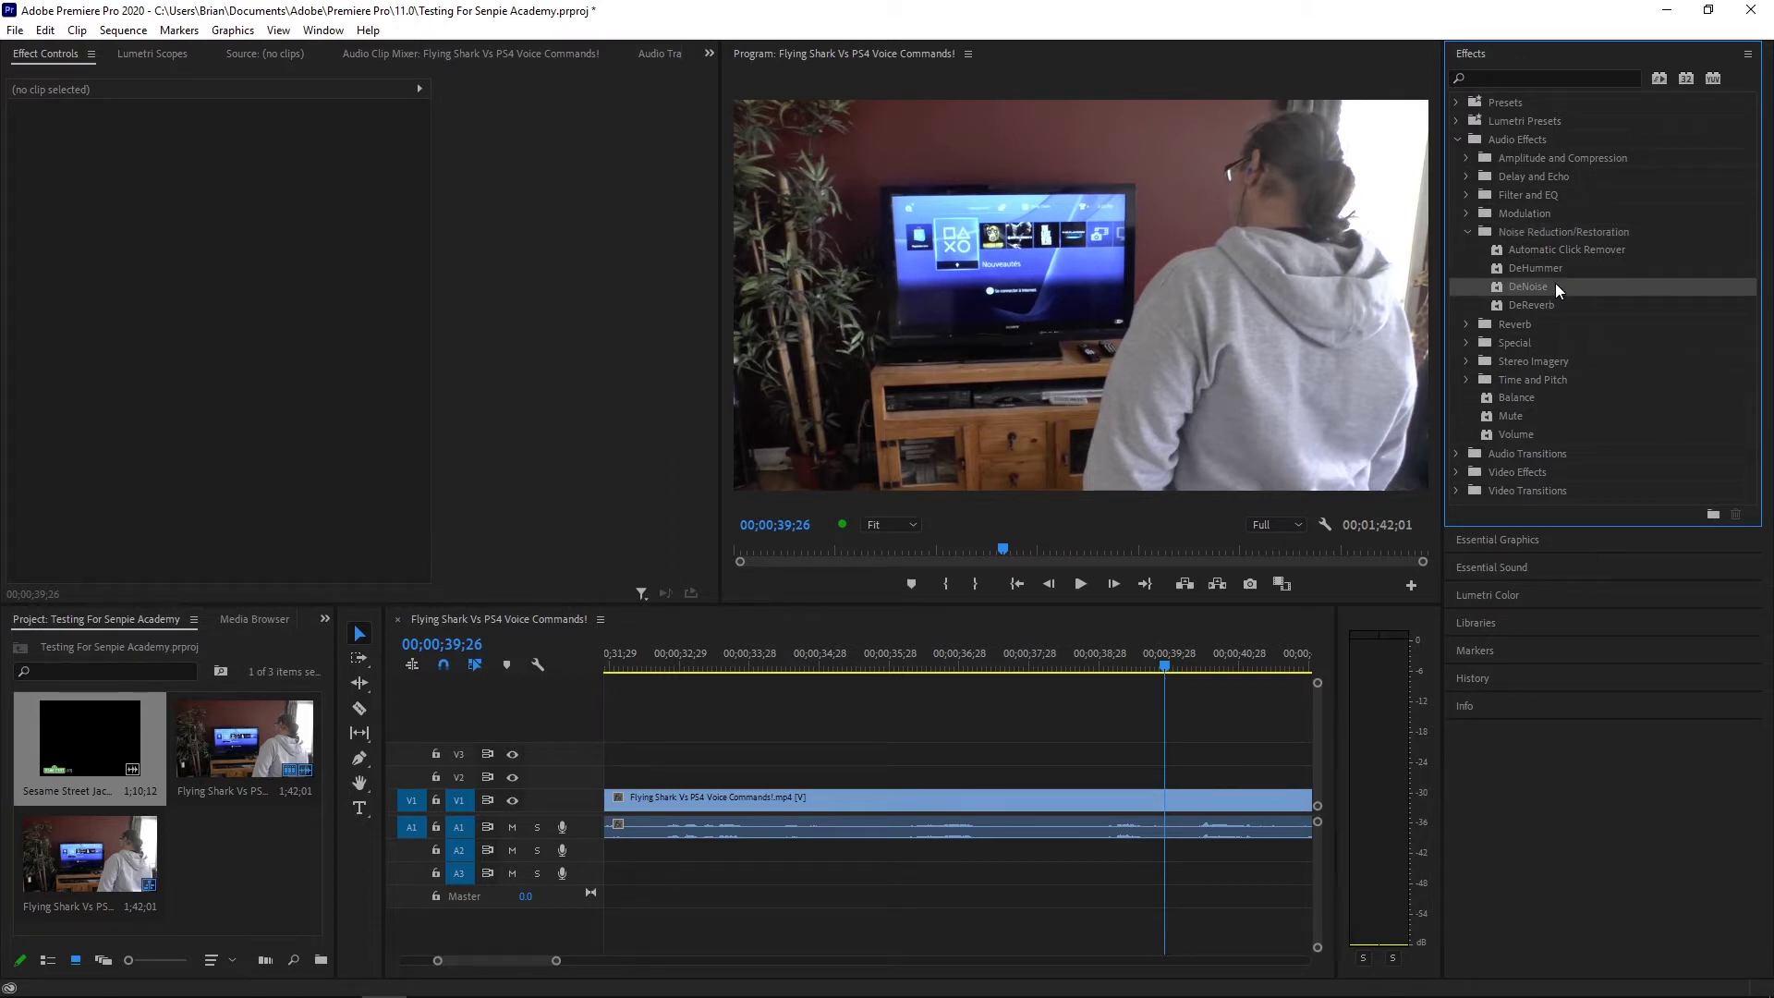
drag(1555, 282, 1062, 824)
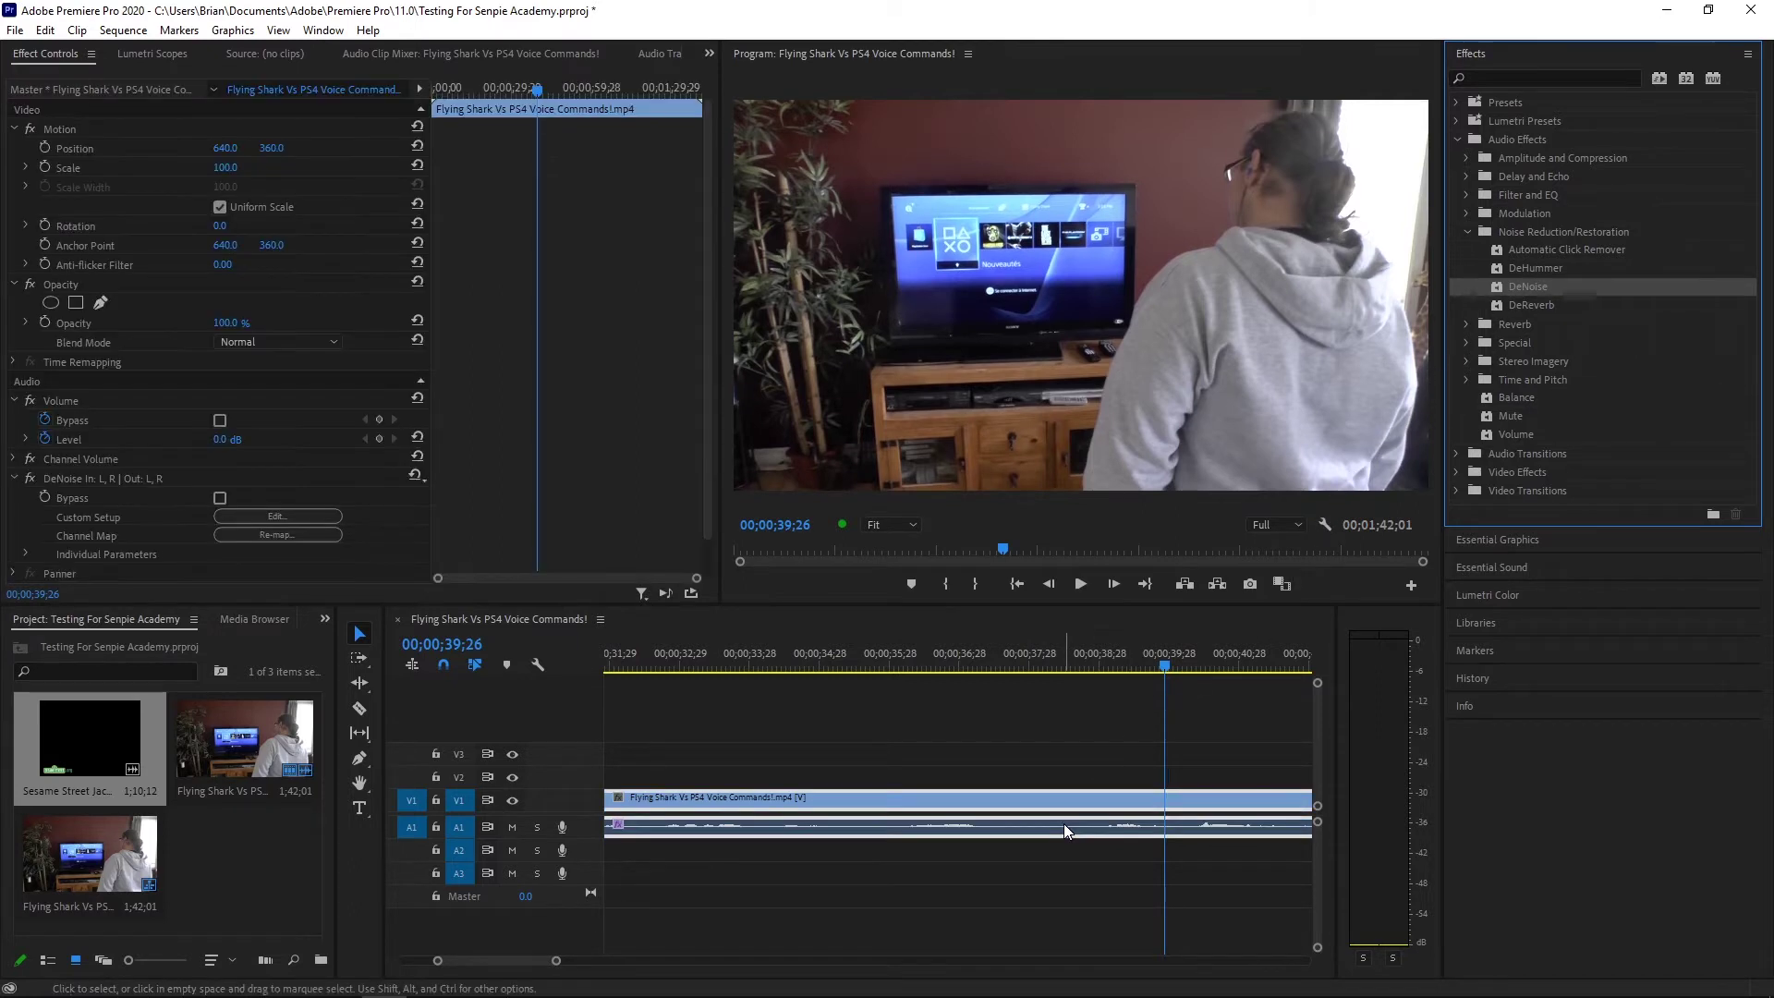
Replay the section a few seconds back to hear the DeNoised audio
click(940, 662)
click(1079, 584)
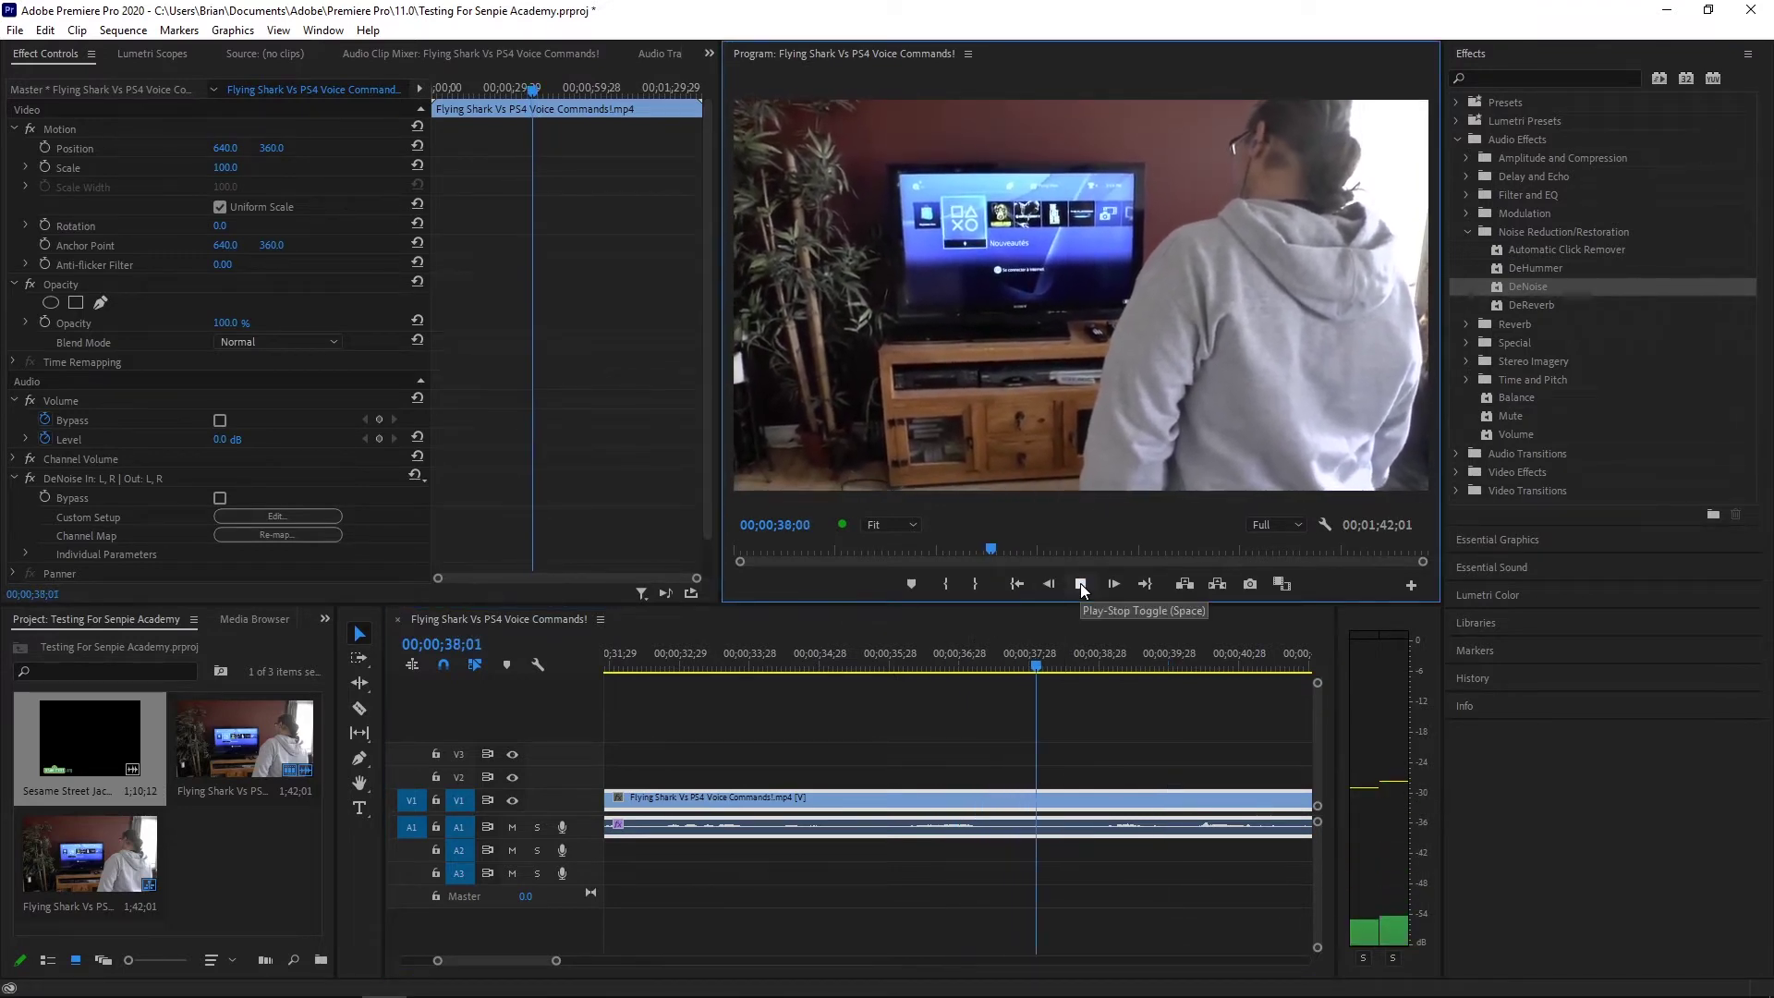
click(1080, 583)
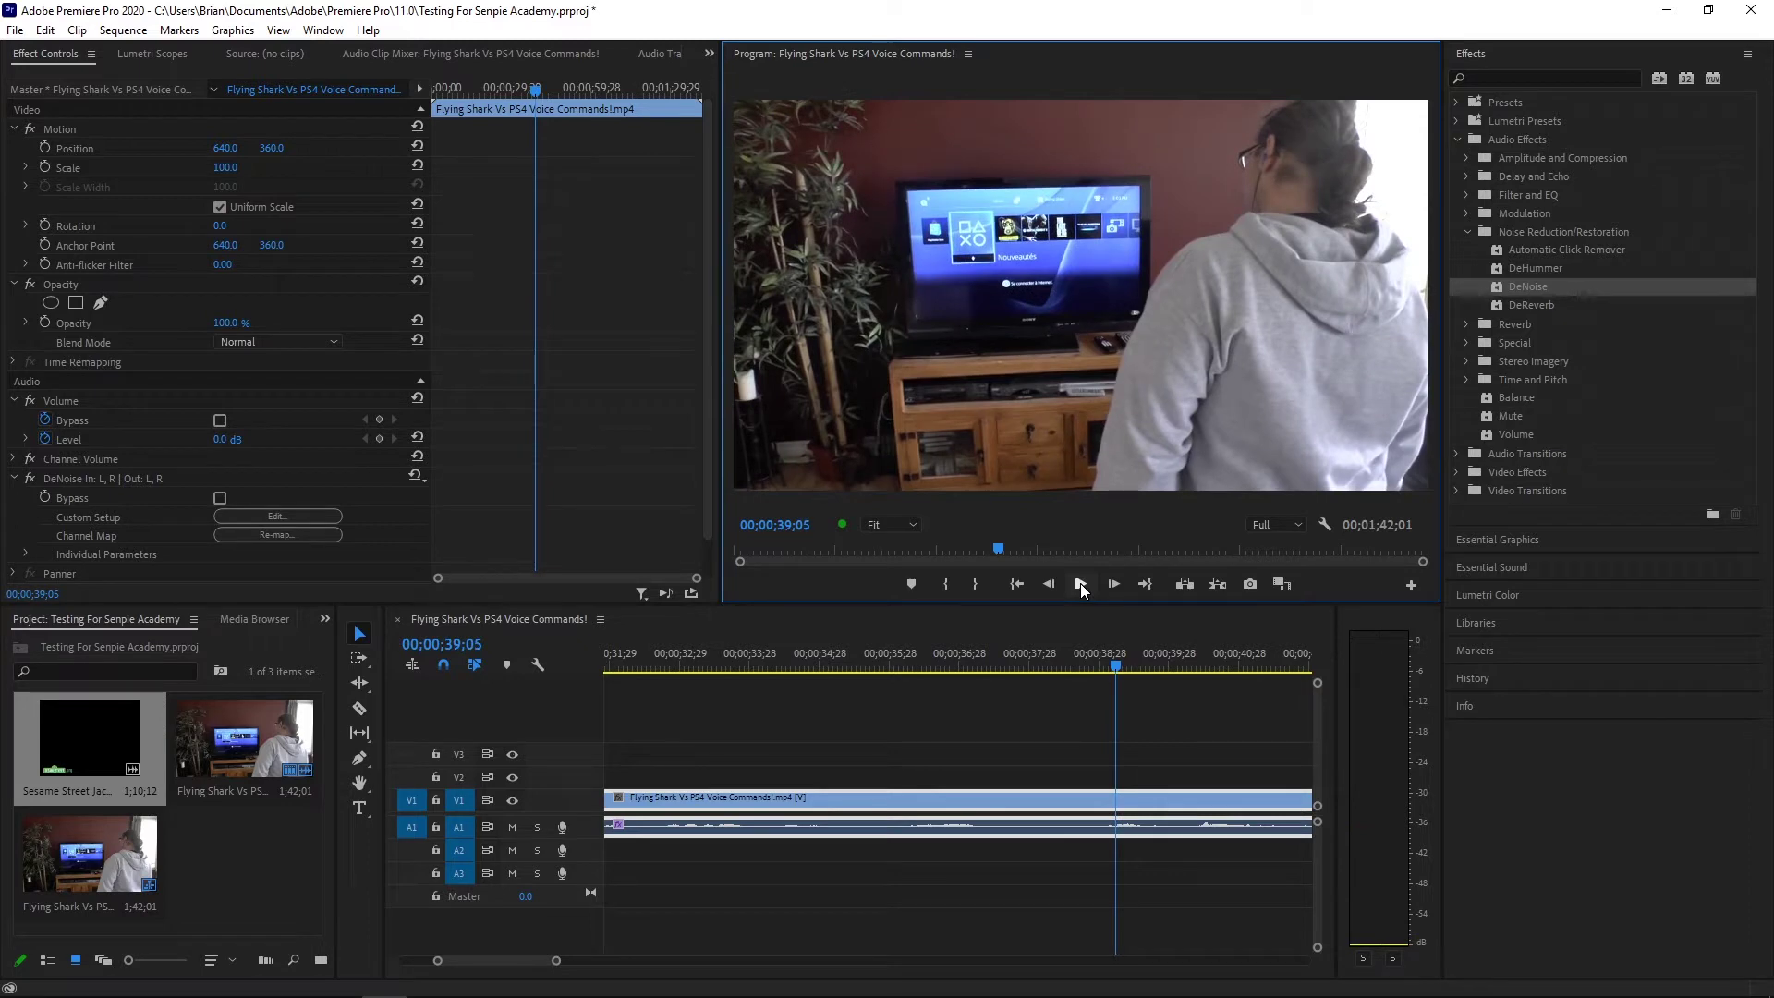
scroll(568, 963, down, 5)
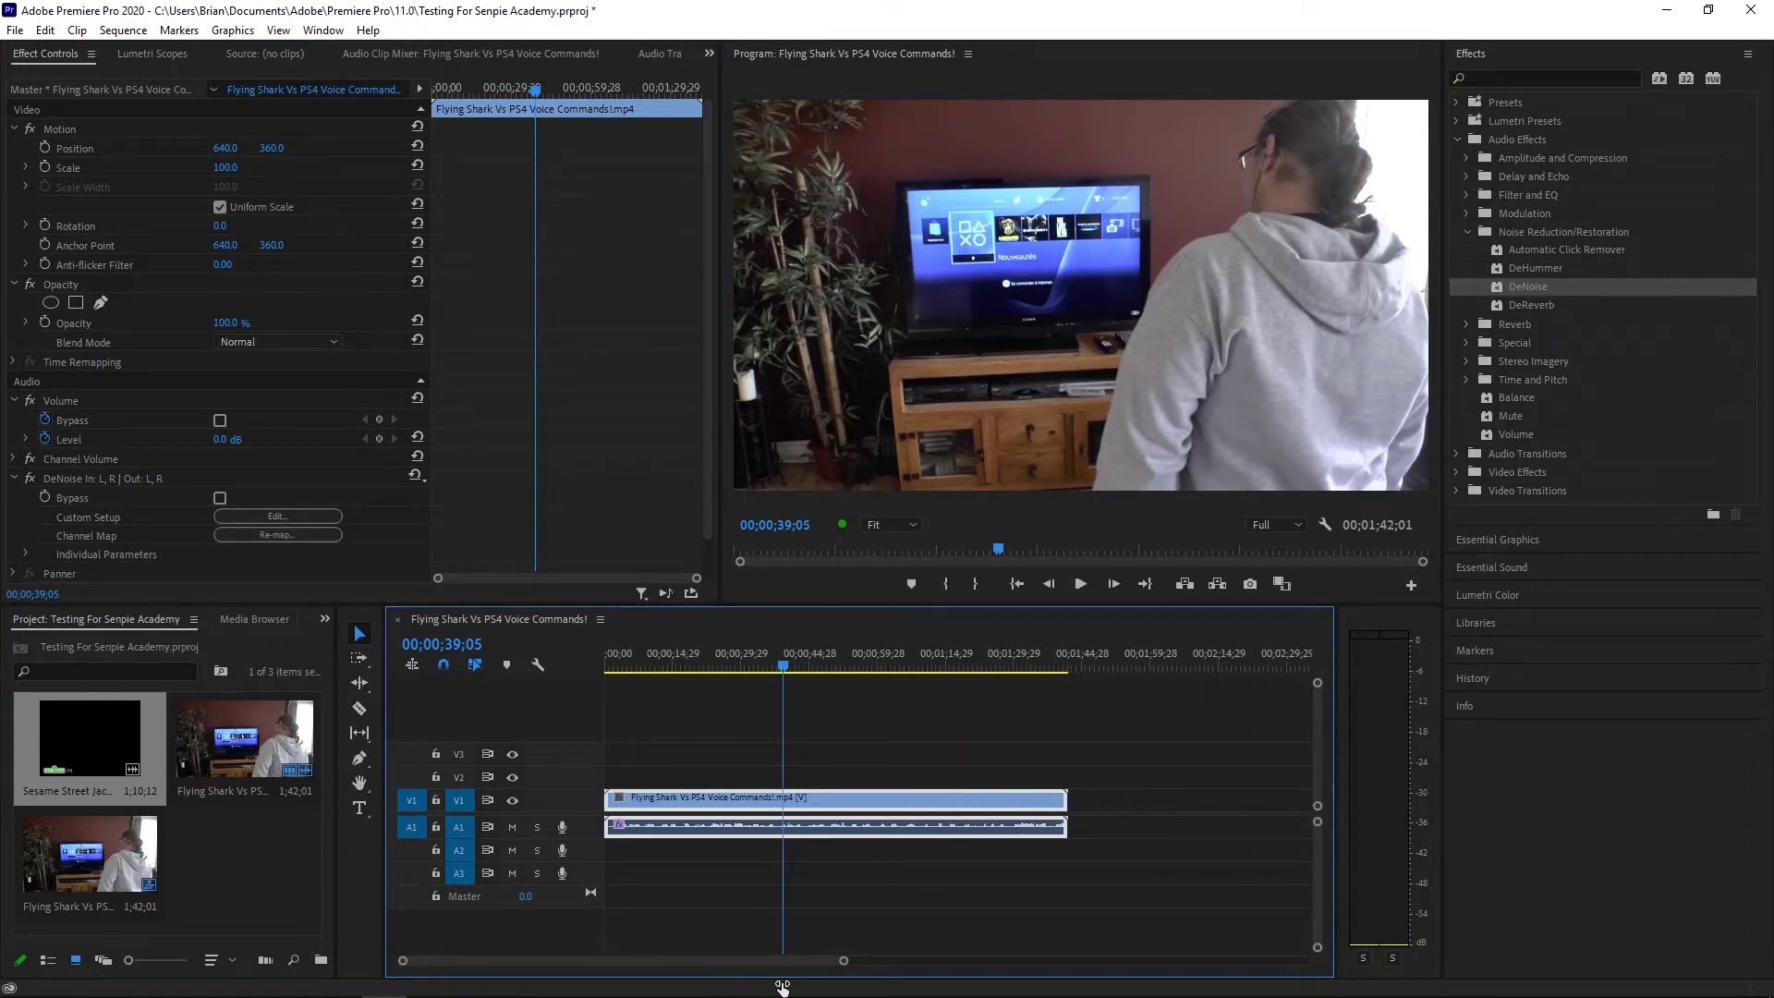
scroll(702, 963, up, 2)
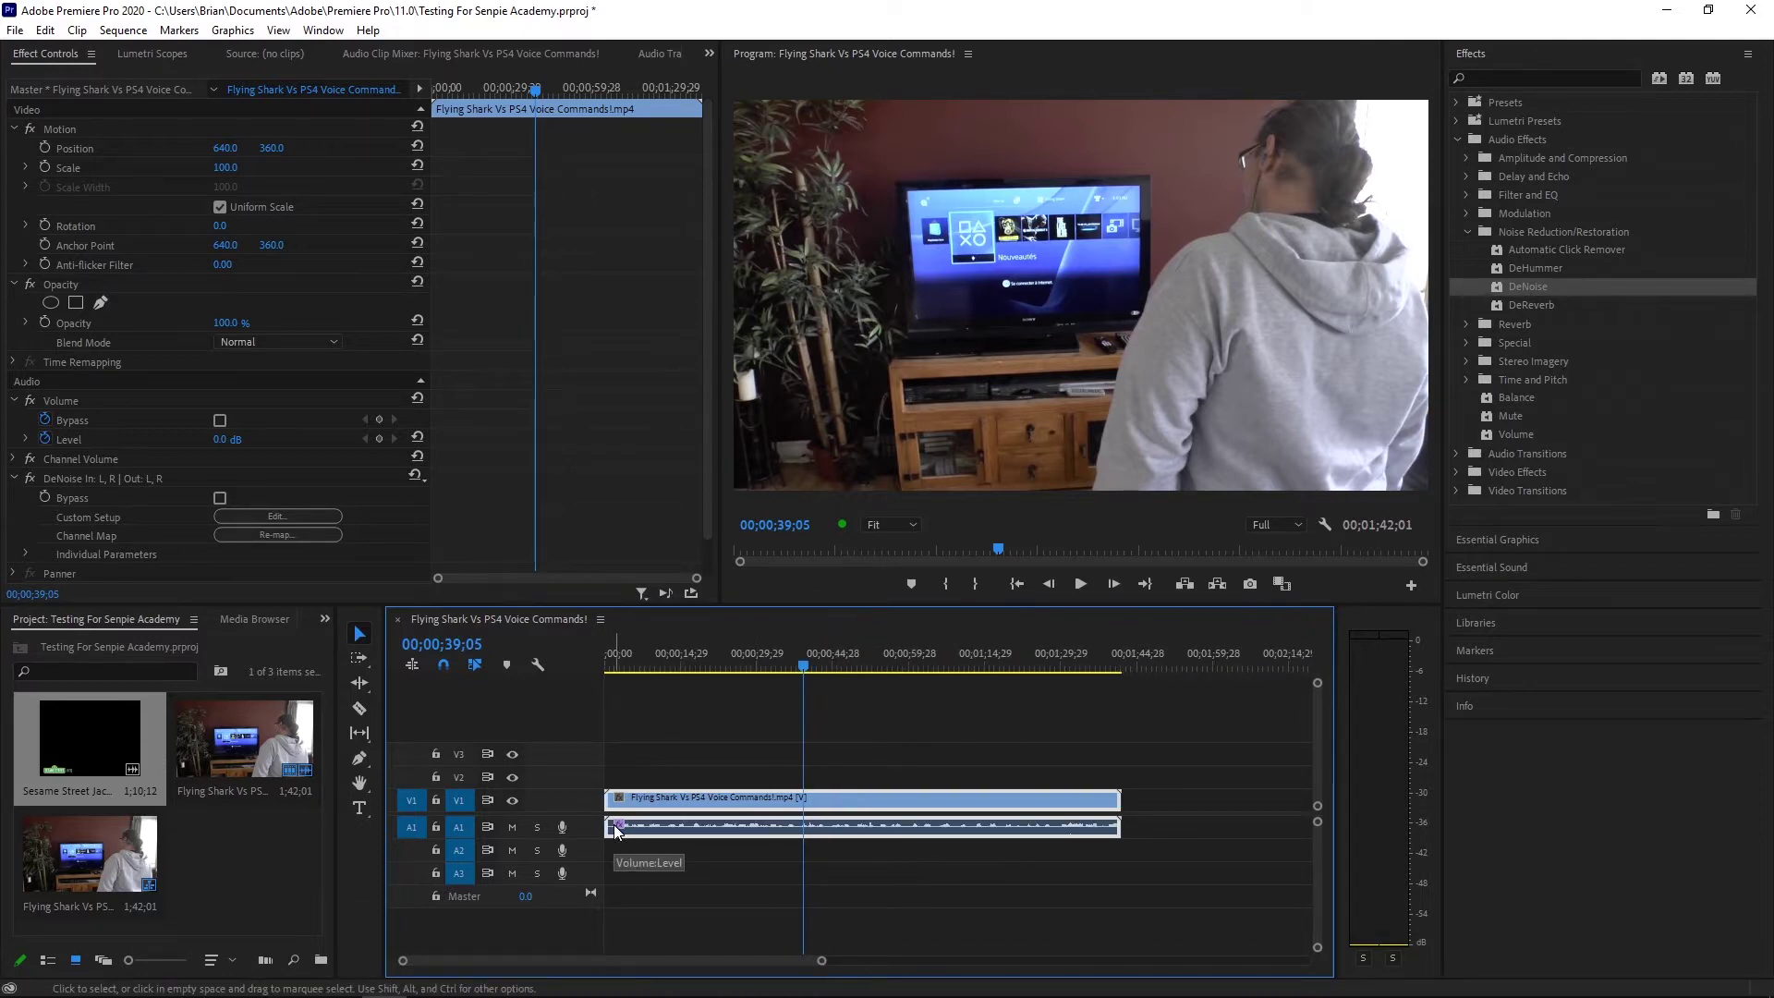
Zoom the timeline in and replay twice from around 36;09 to check the denoised sound
click(820, 943)
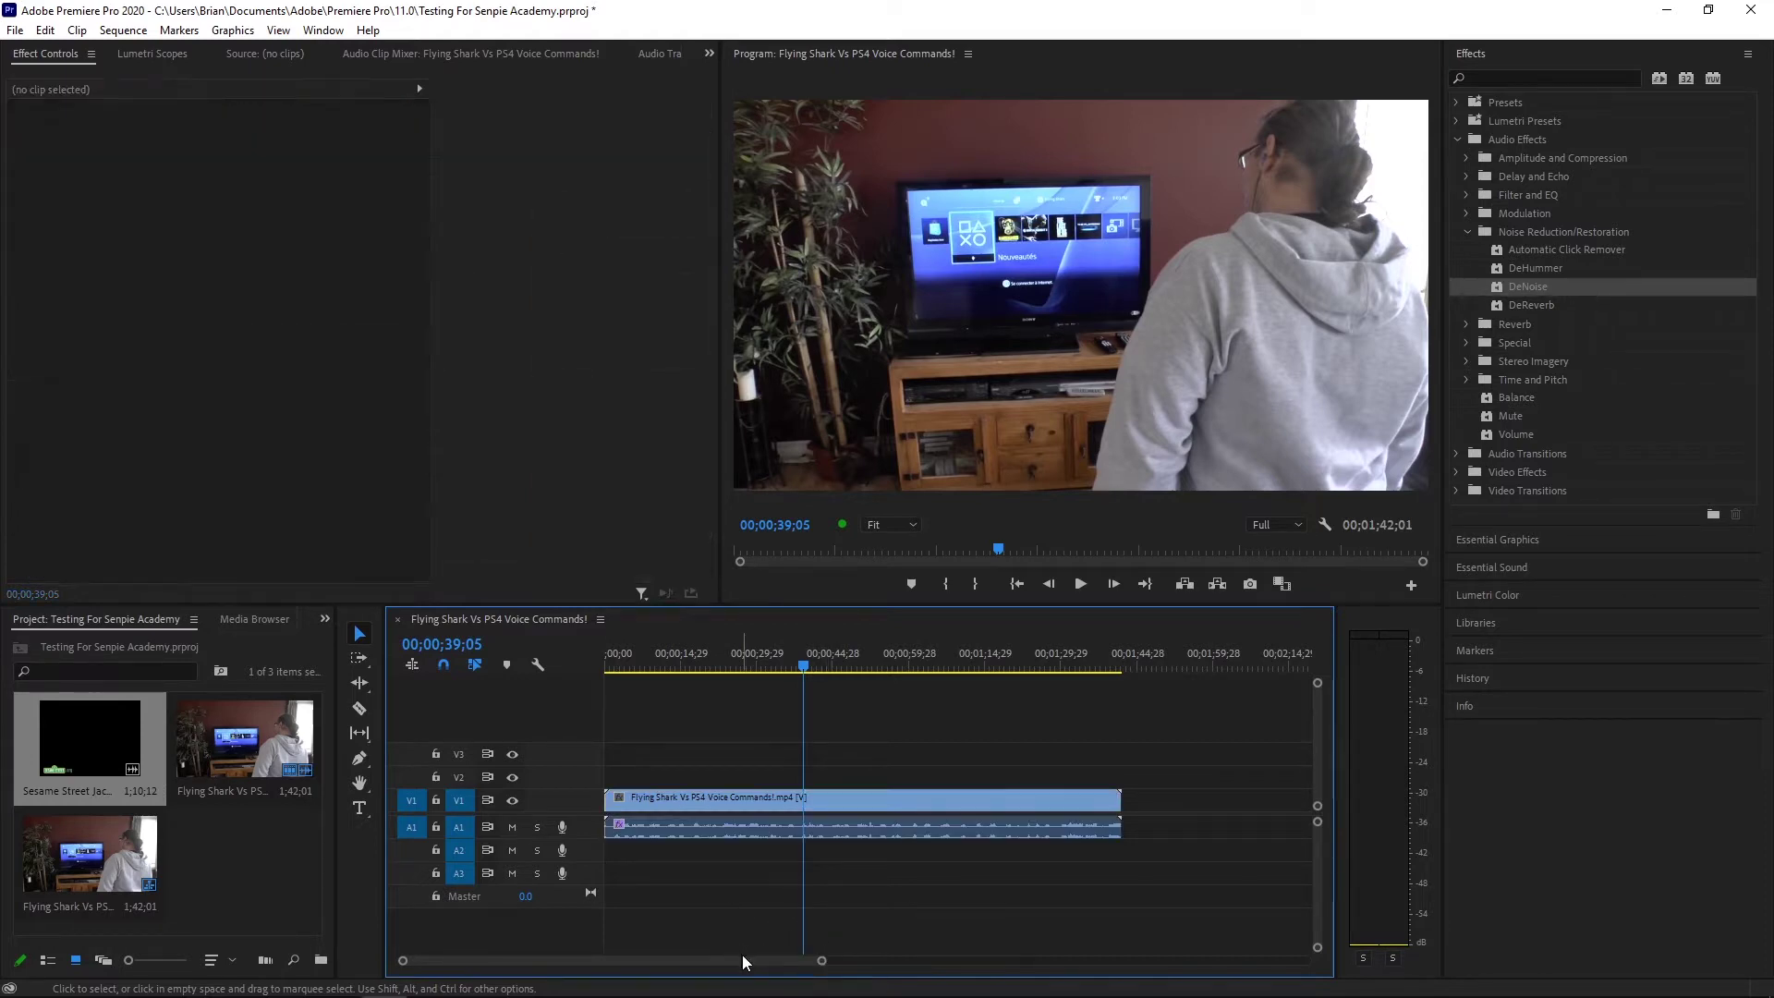
drag(822, 961, 597, 961)
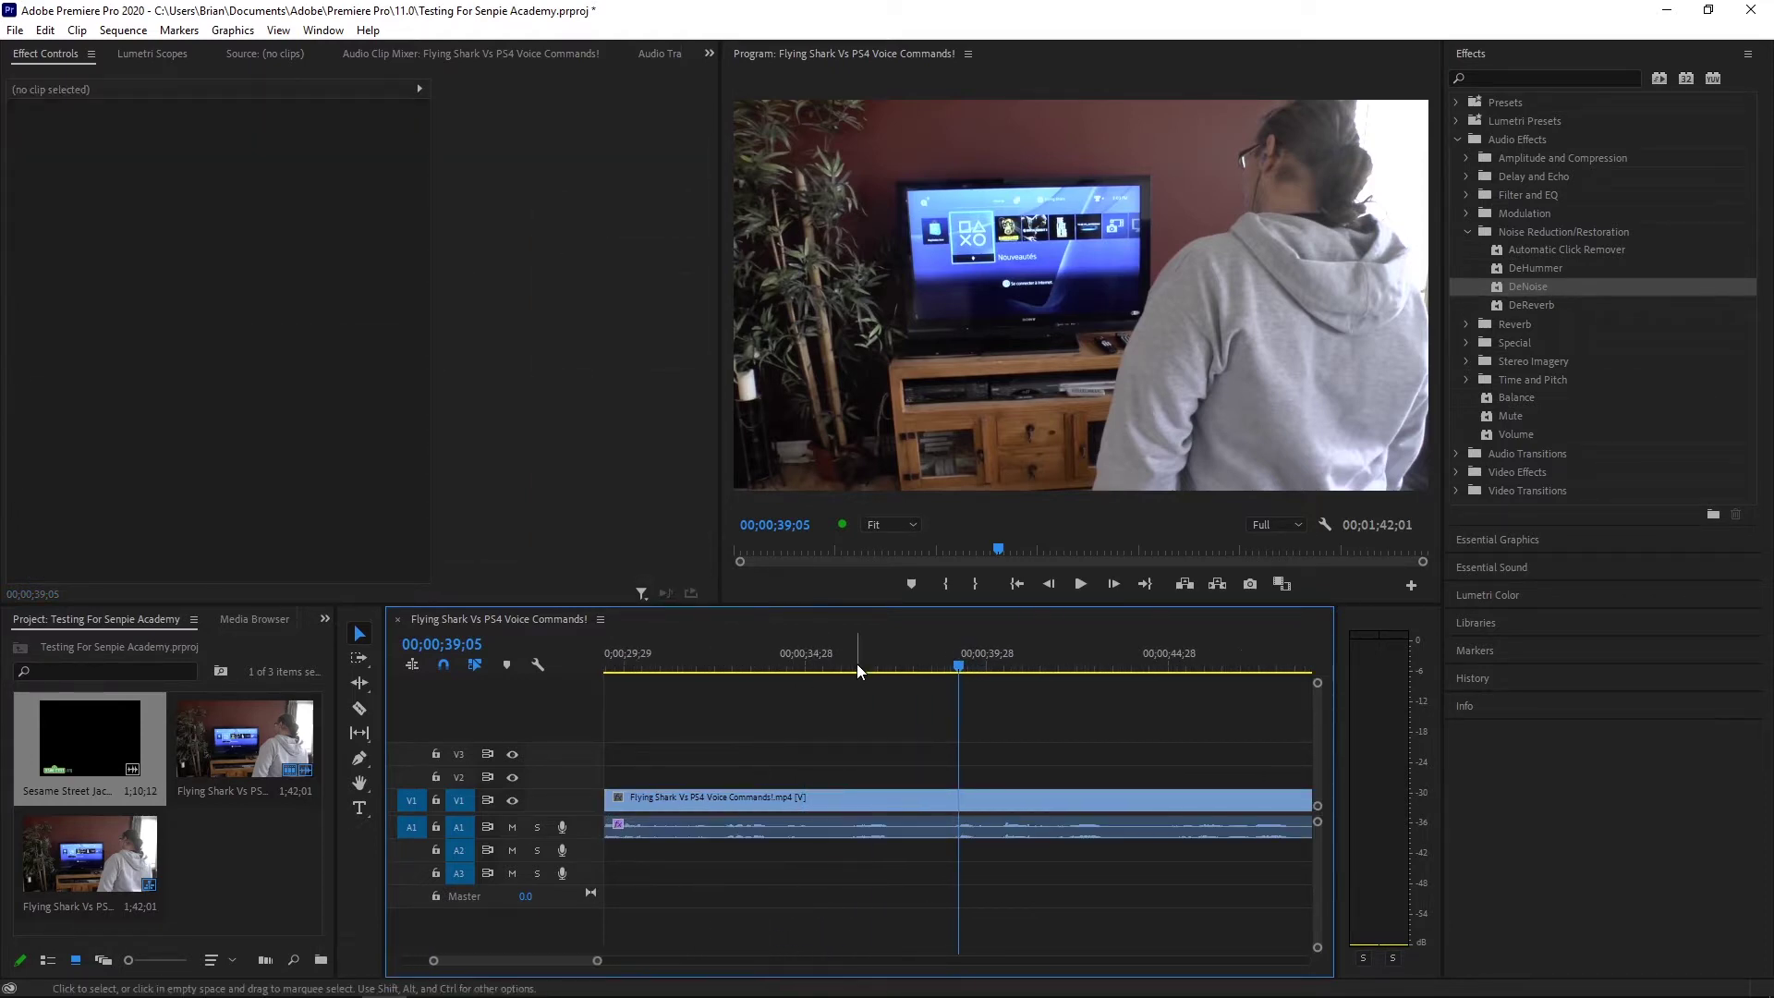
click(857, 666)
click(1081, 583)
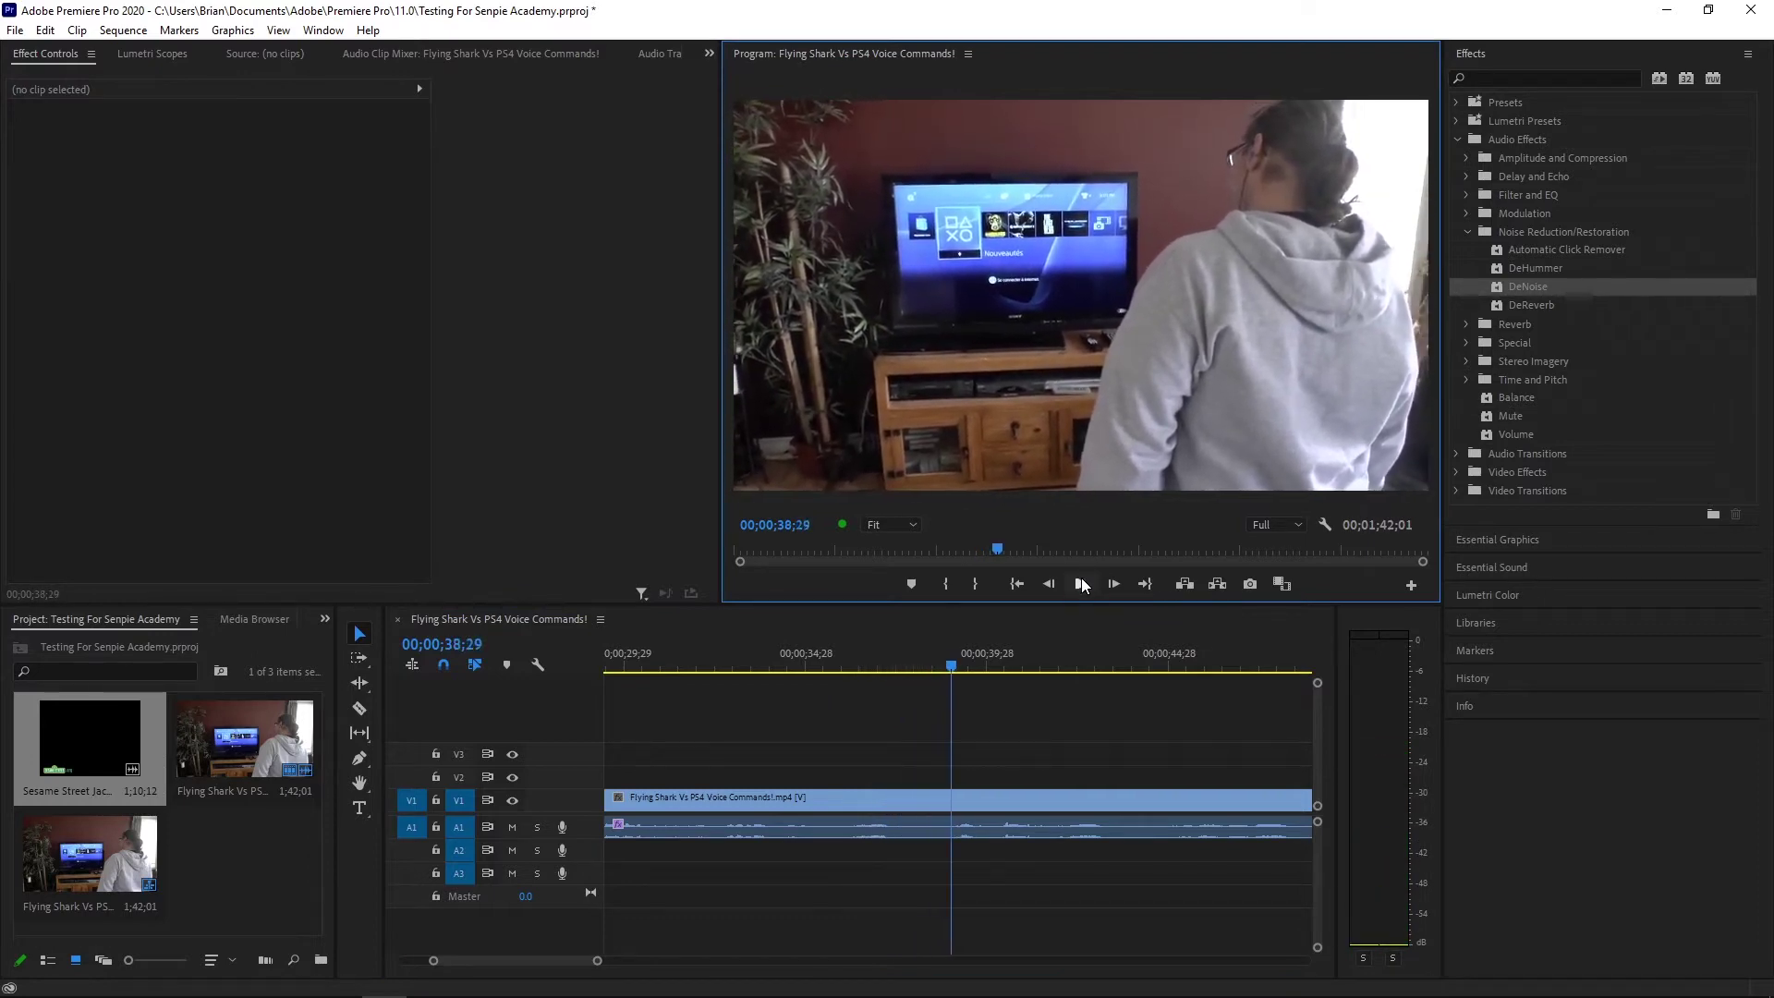
click(1081, 583)
click(857, 658)
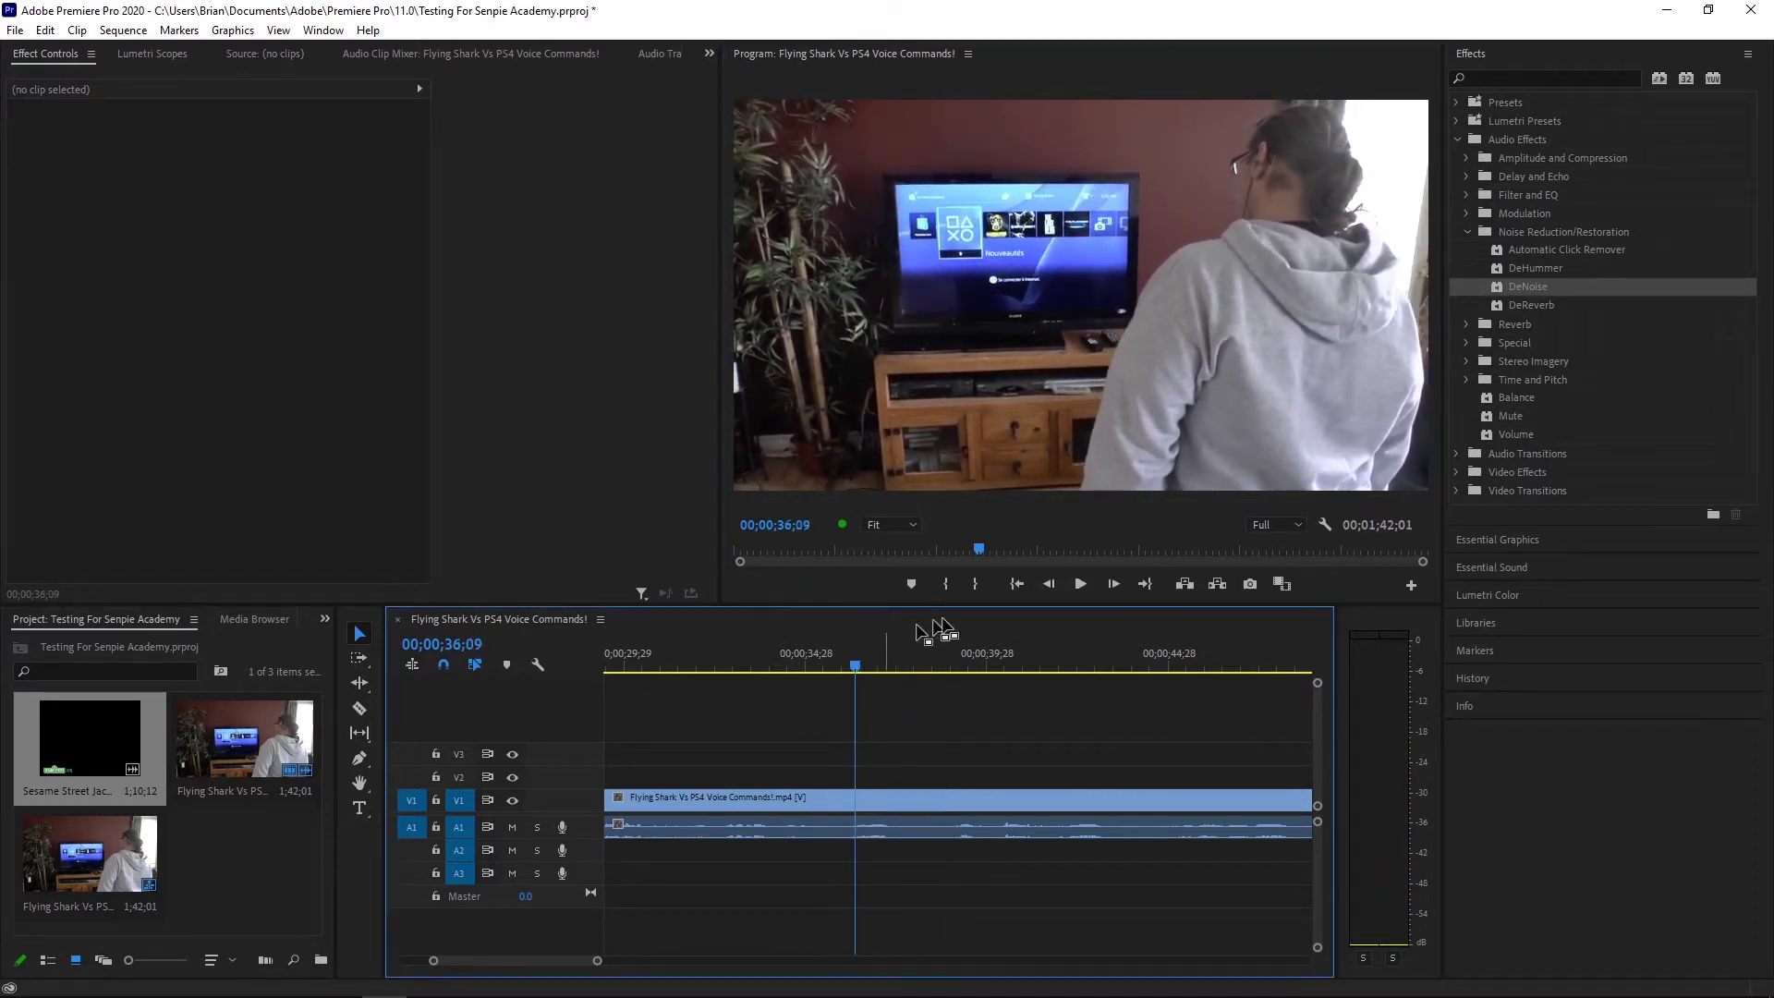
click(1081, 590)
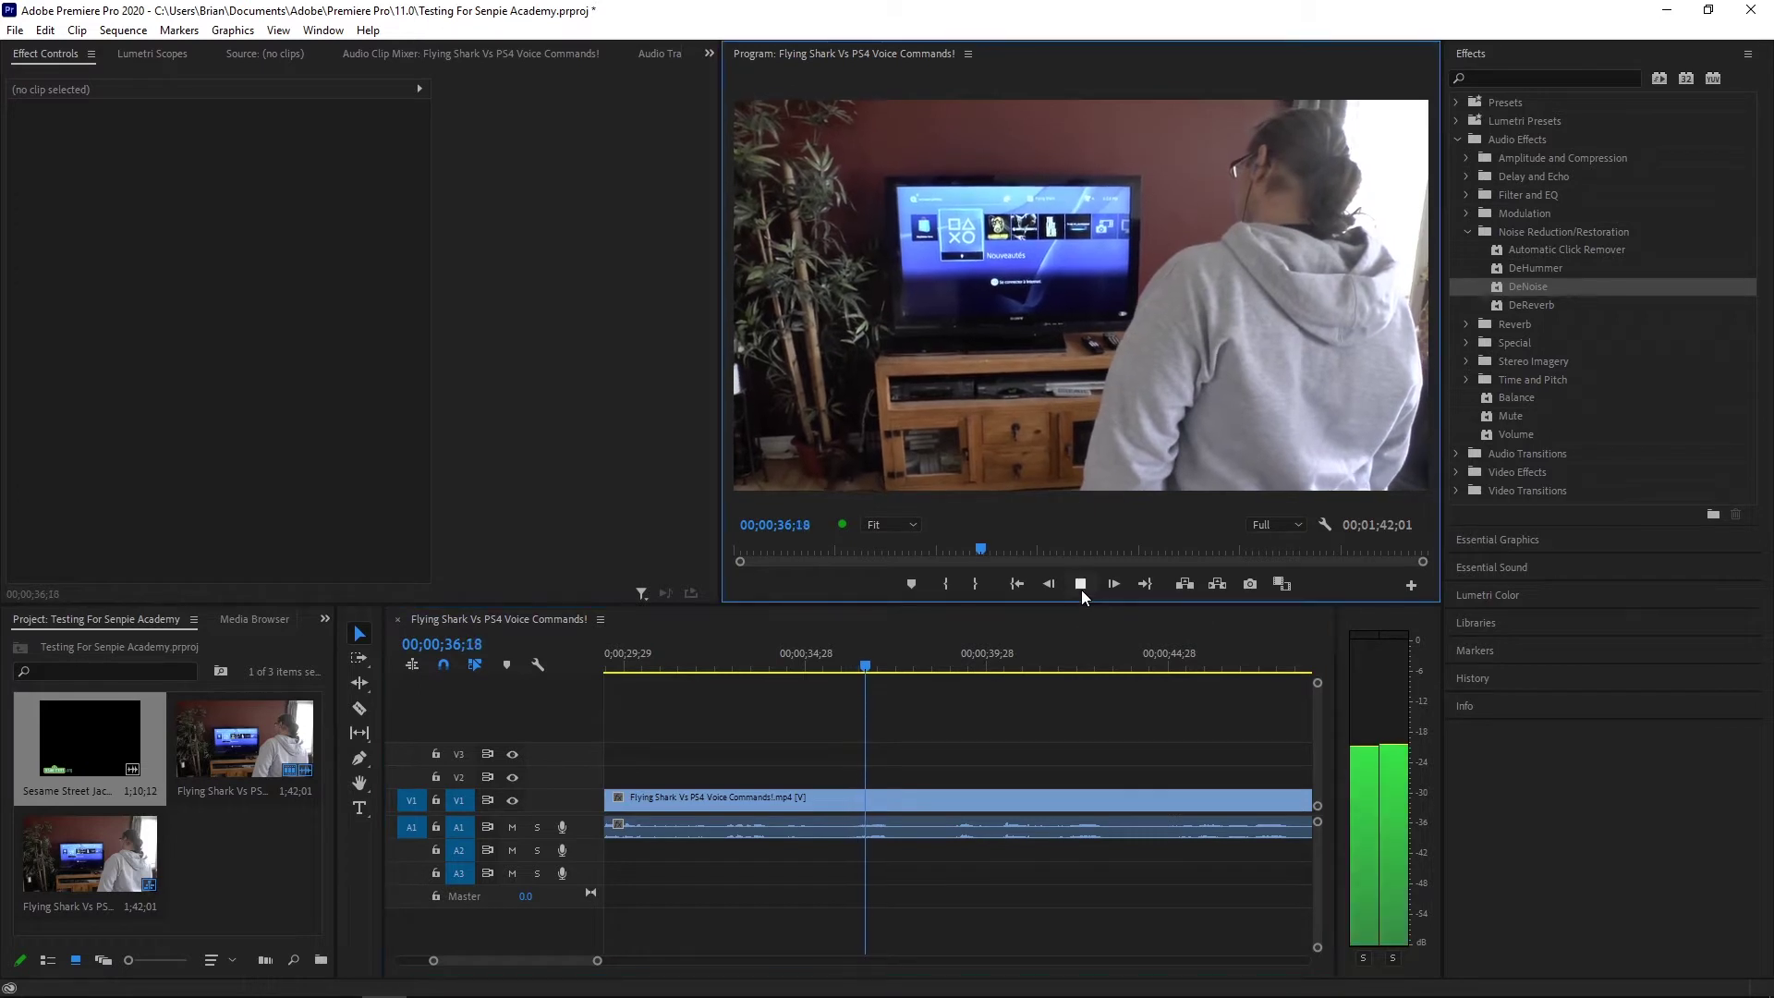
click(1081, 590)
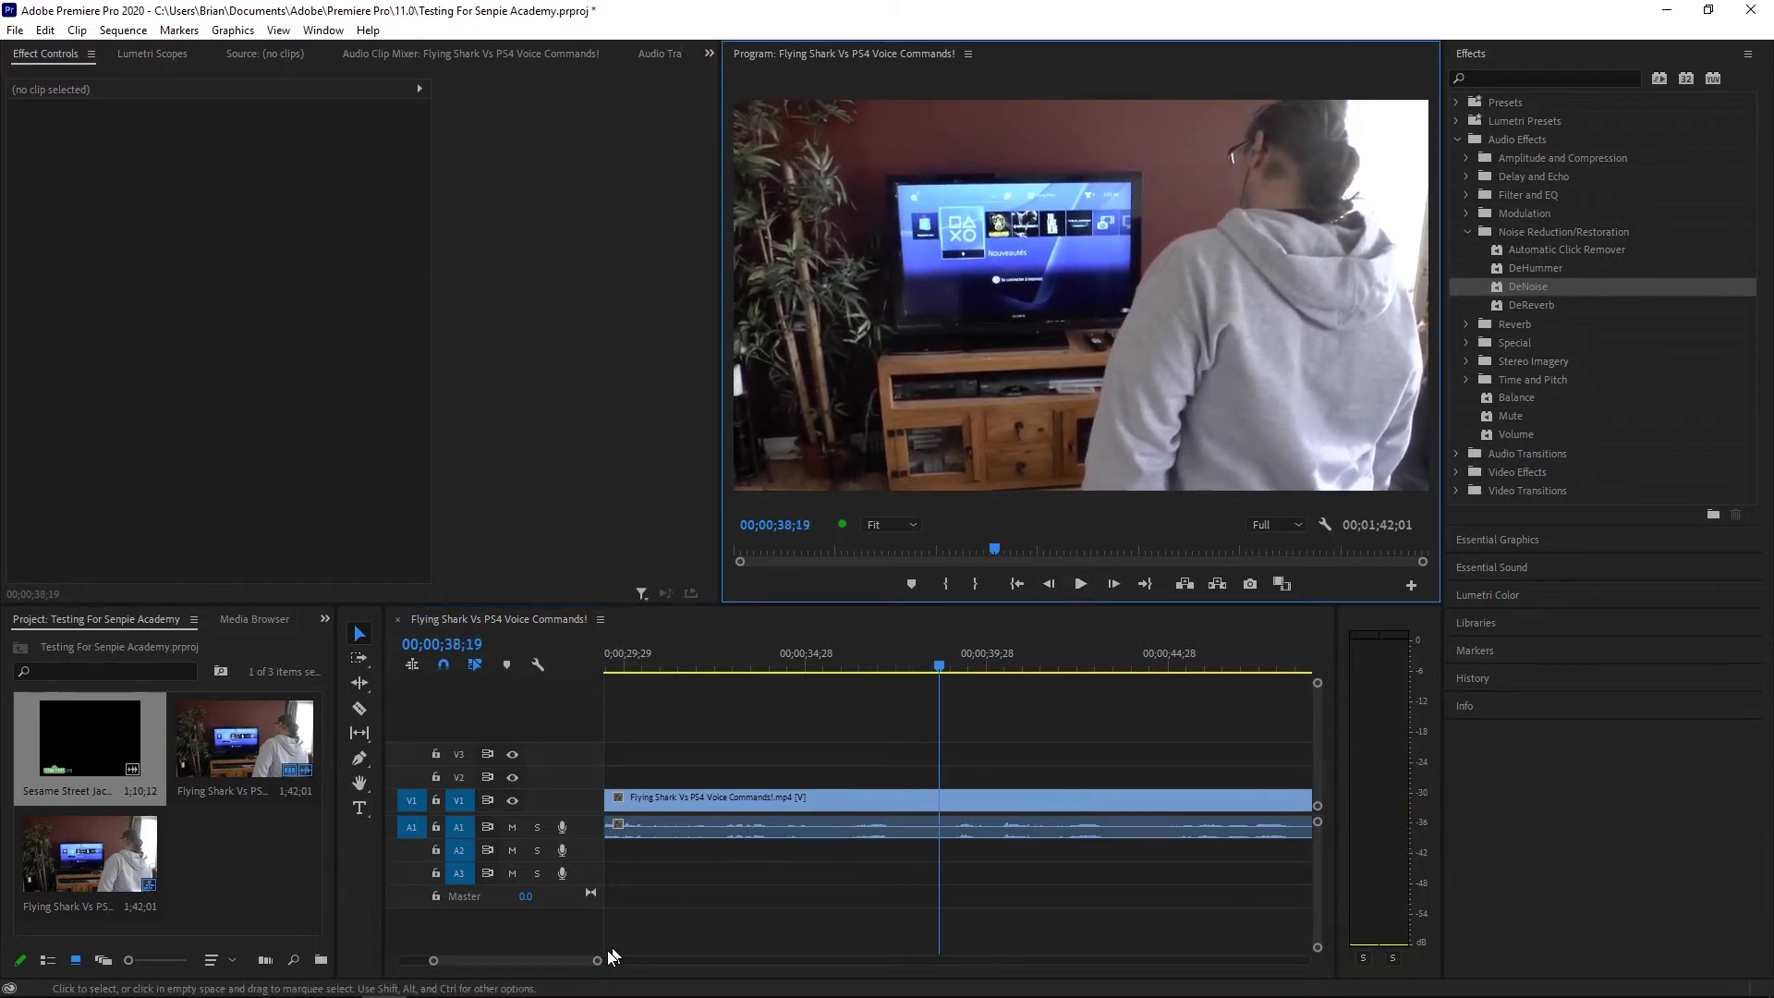
drag(597, 960, 861, 962)
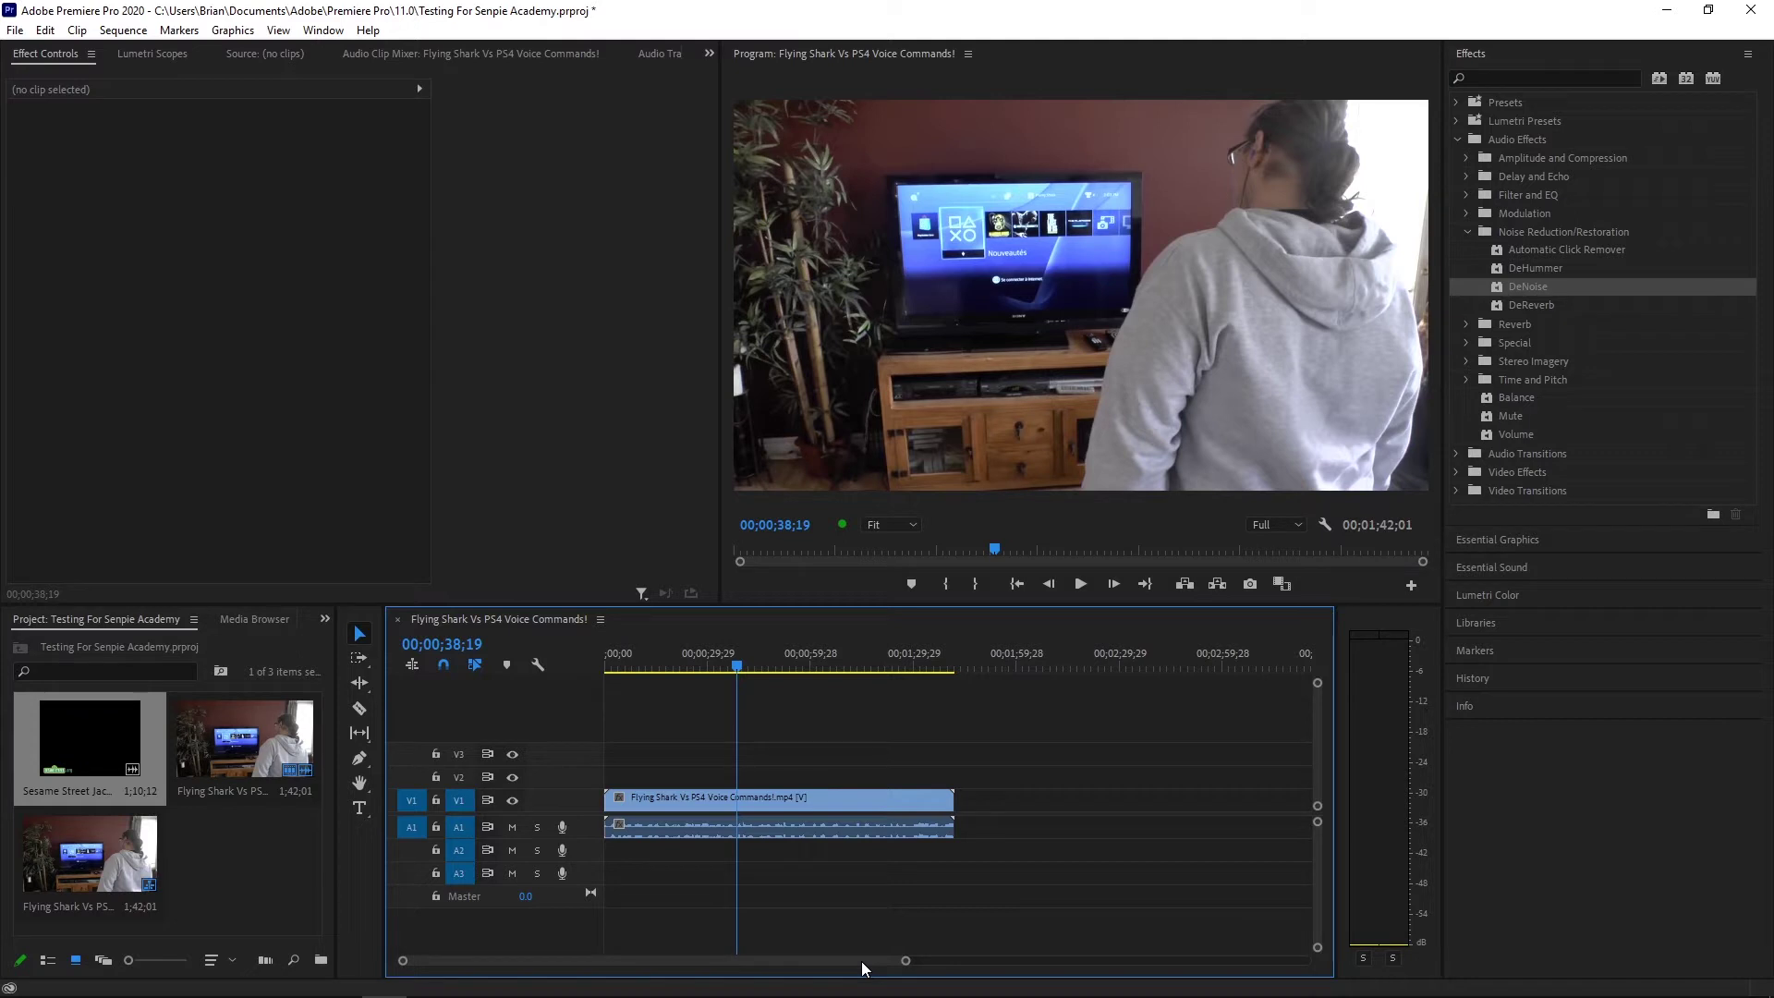
Drag a second DeNoise effect onto the PS4 audio clip on A1
drag(1515, 287, 836, 830)
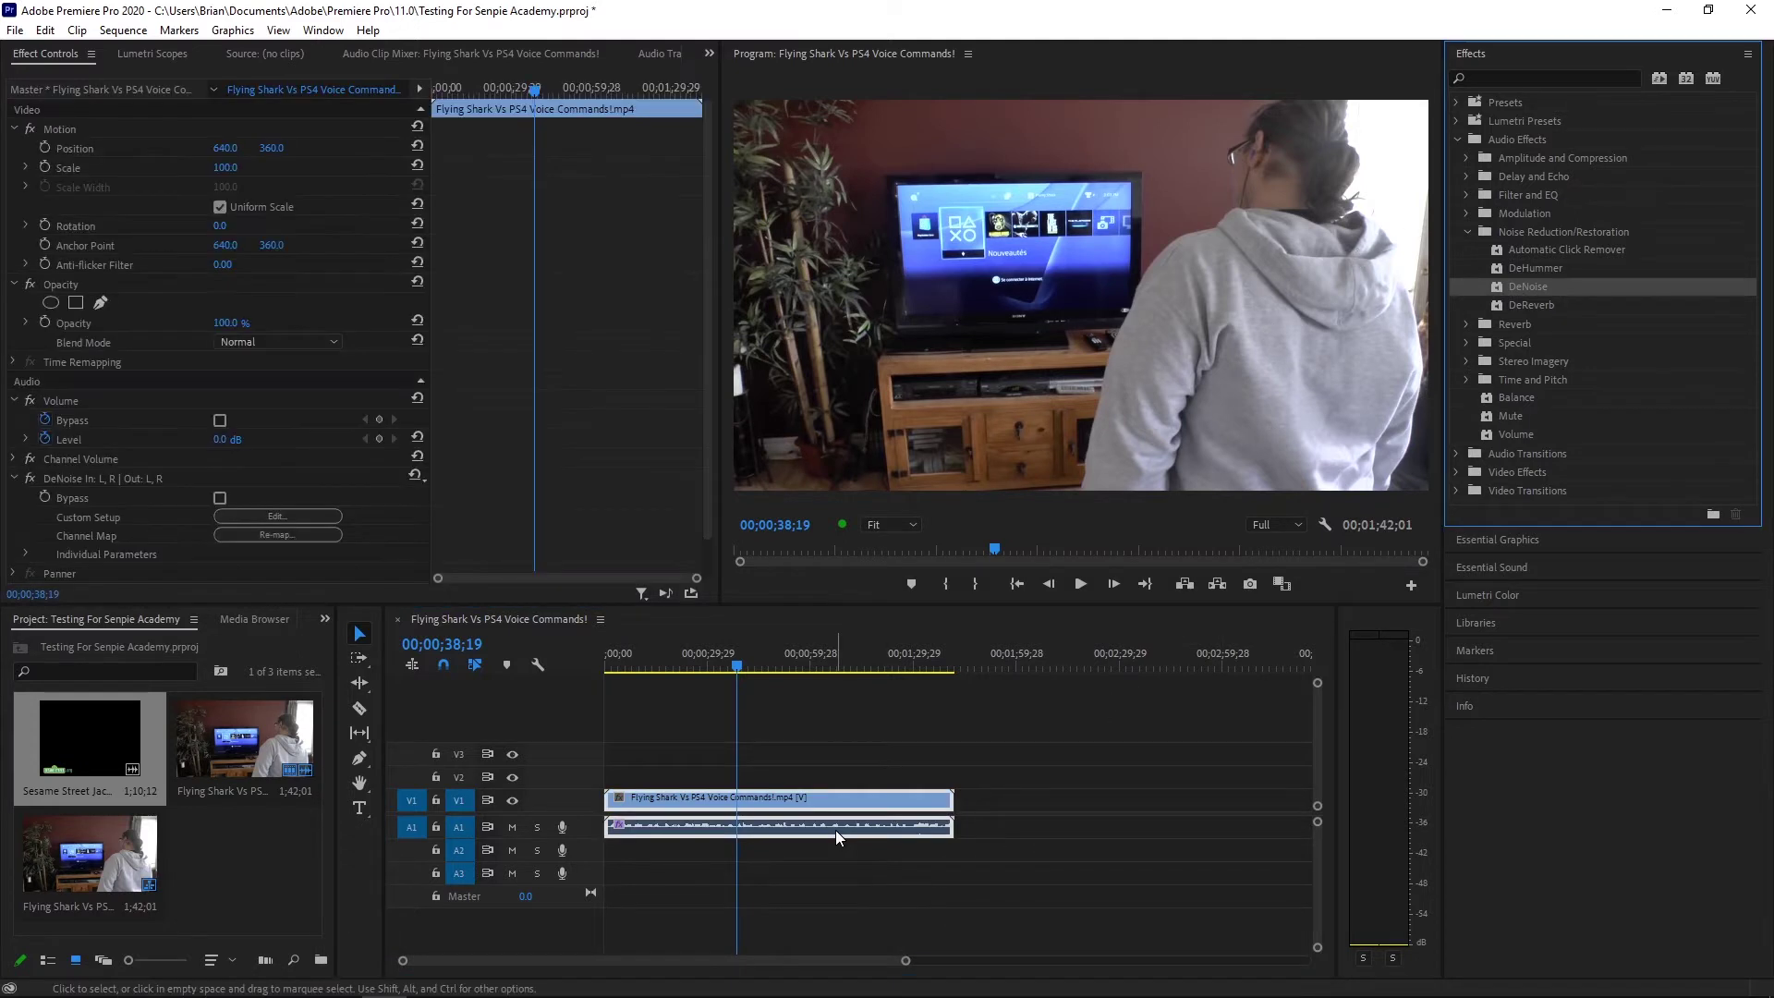
drag(1533, 286, 842, 829)
drag(1517, 286, 859, 827)
click(909, 961)
drag(909, 961, 724, 955)
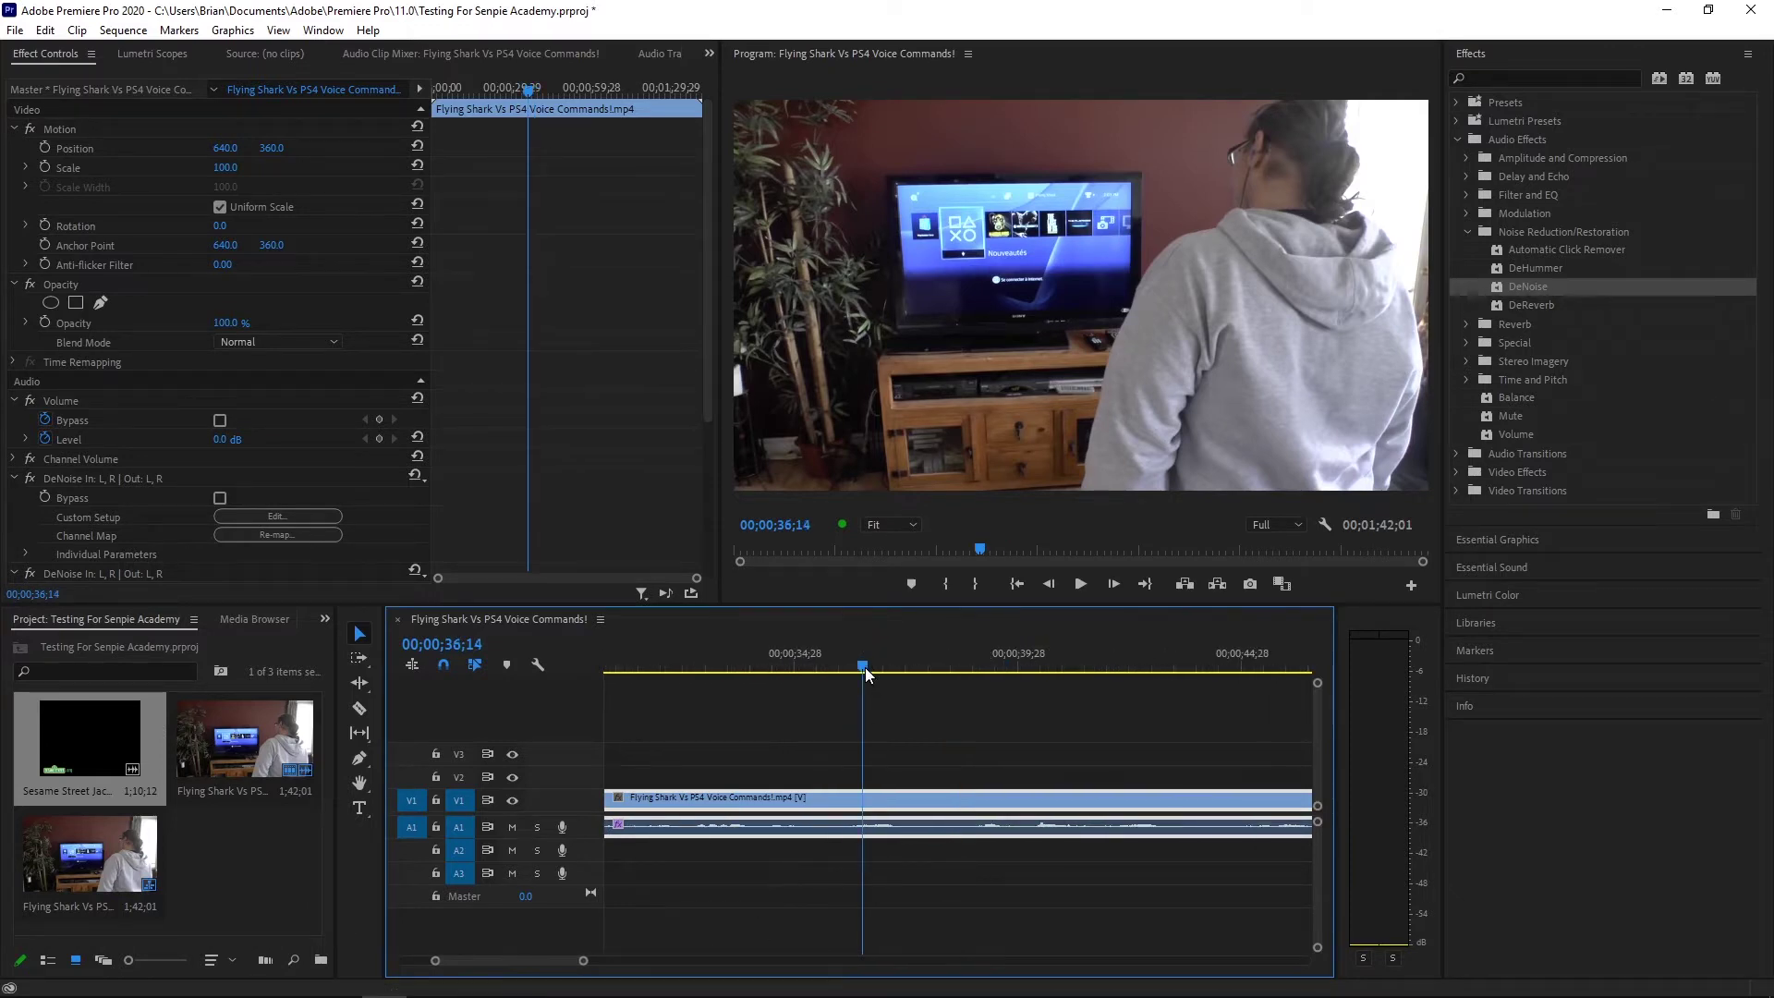
Play back from about 36;14 and again from 37 seconds to hear the doubled noise reduction
click(864, 667)
click(1081, 586)
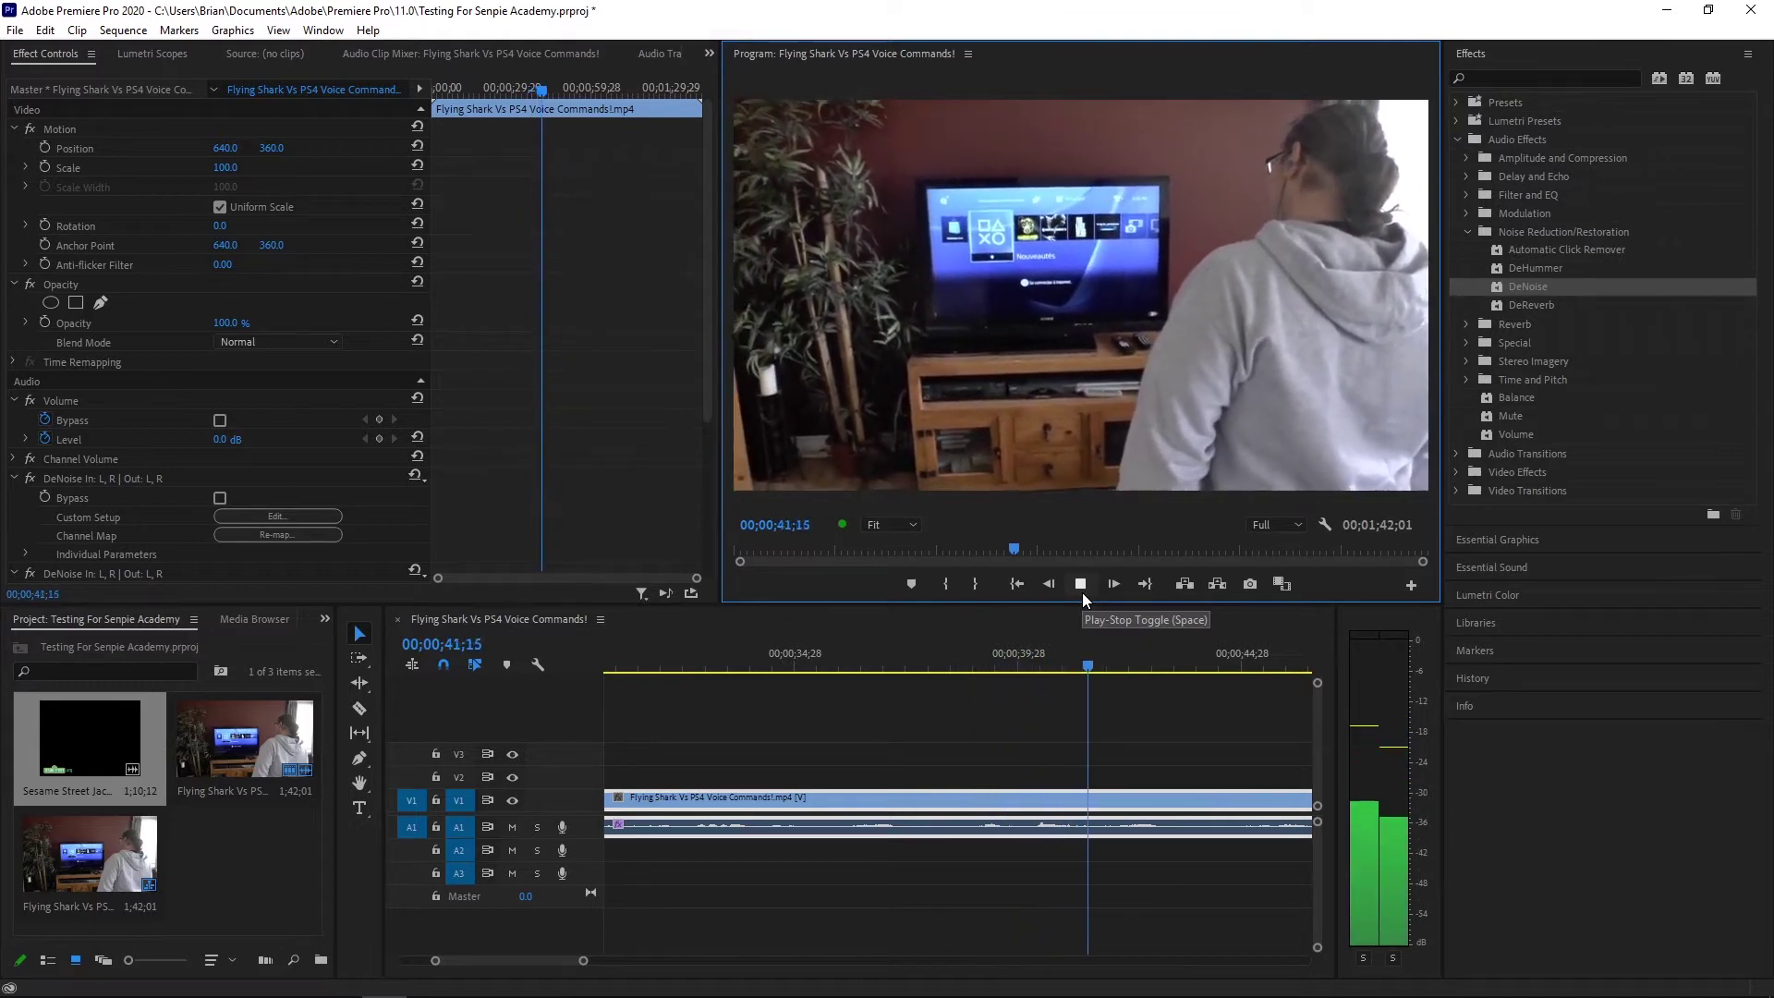
click(1083, 591)
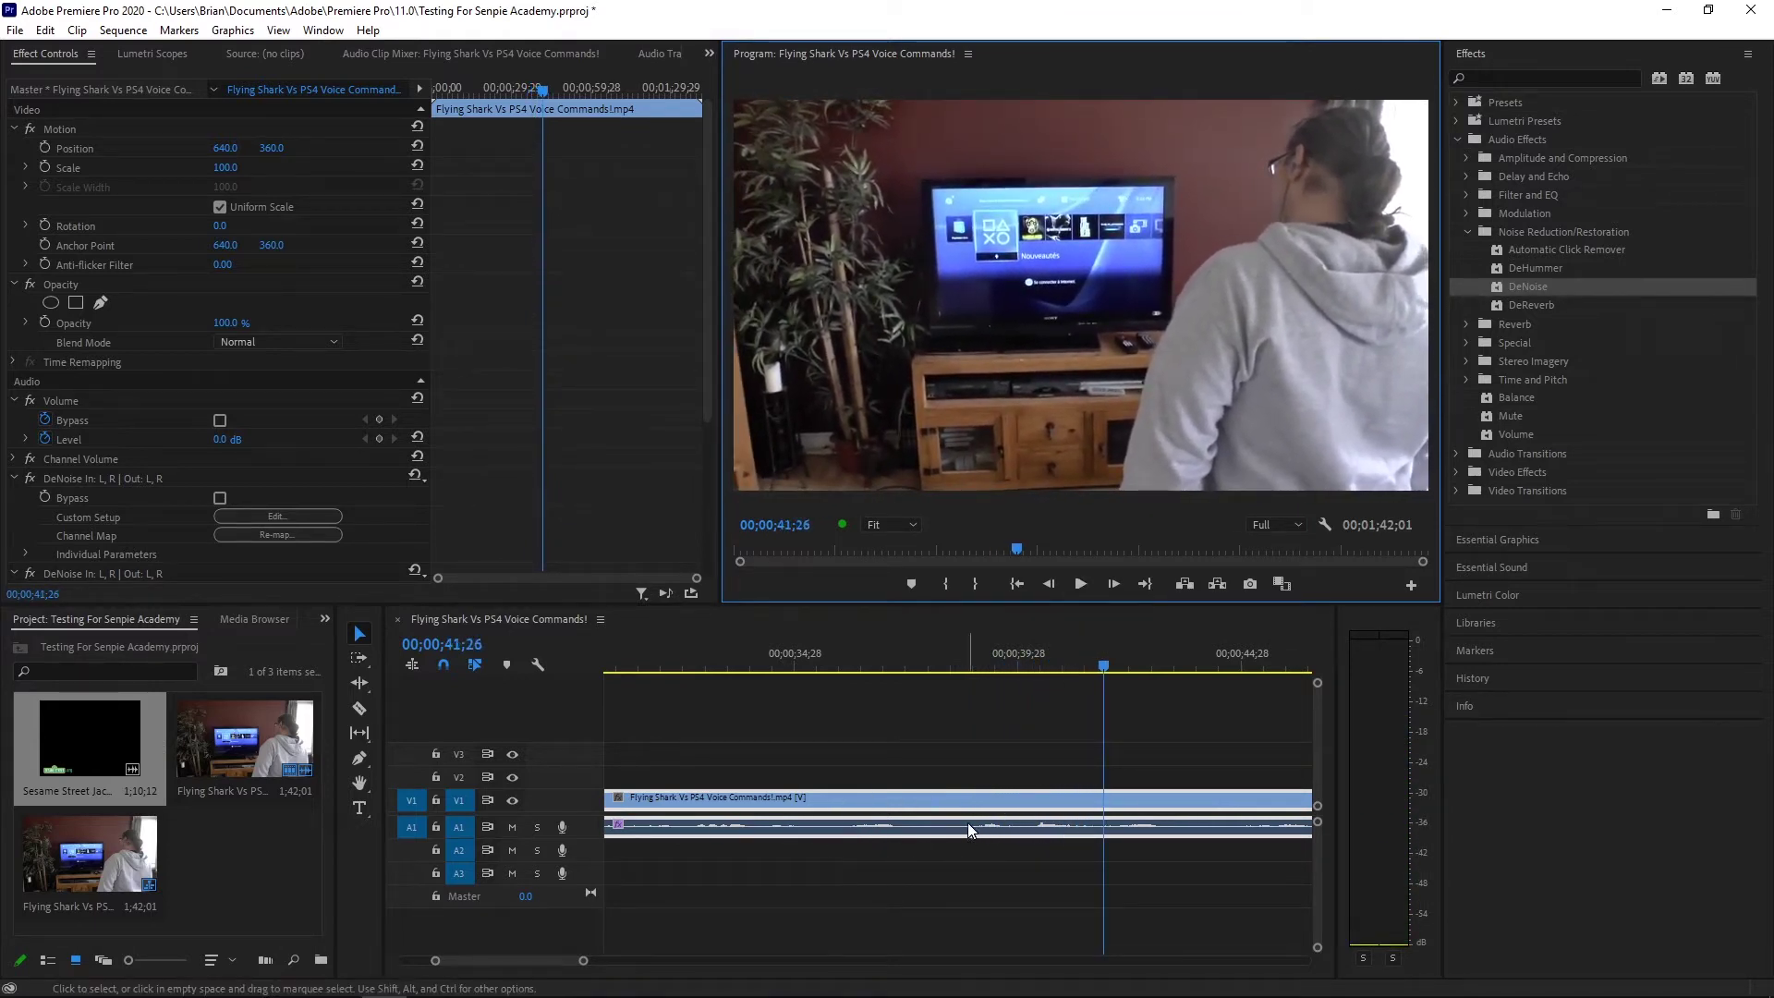
drag(930, 671, 846, 667)
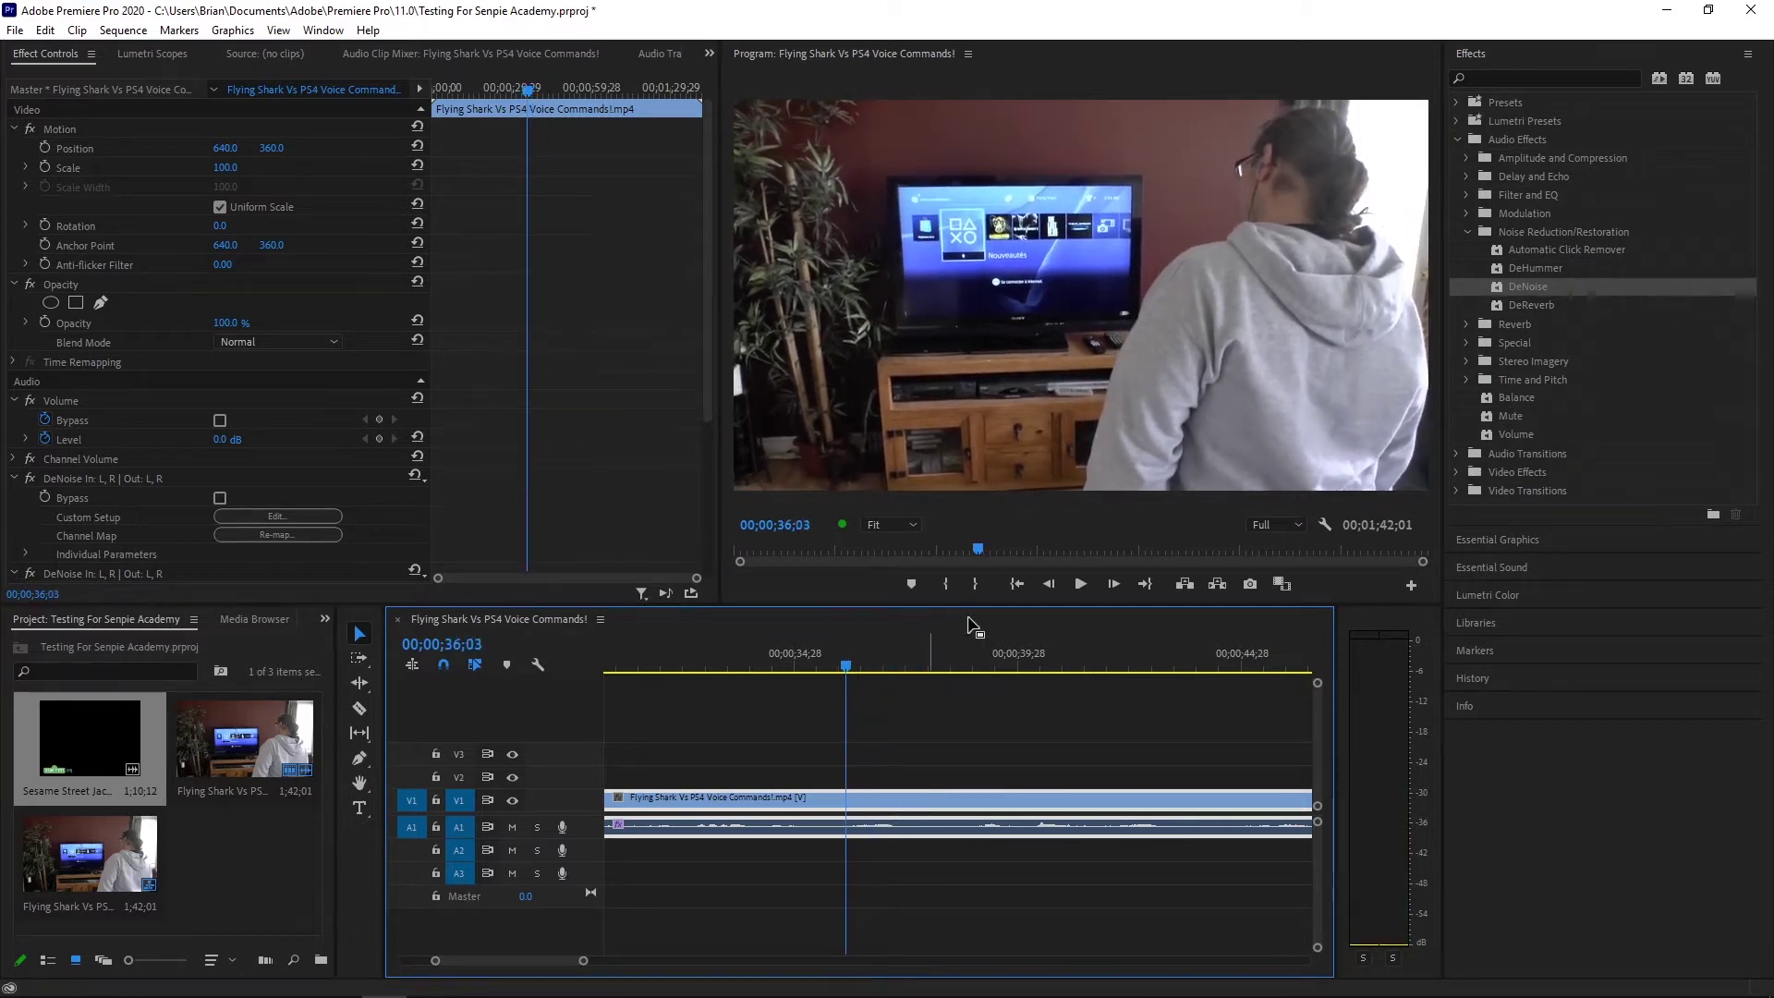
click(1080, 593)
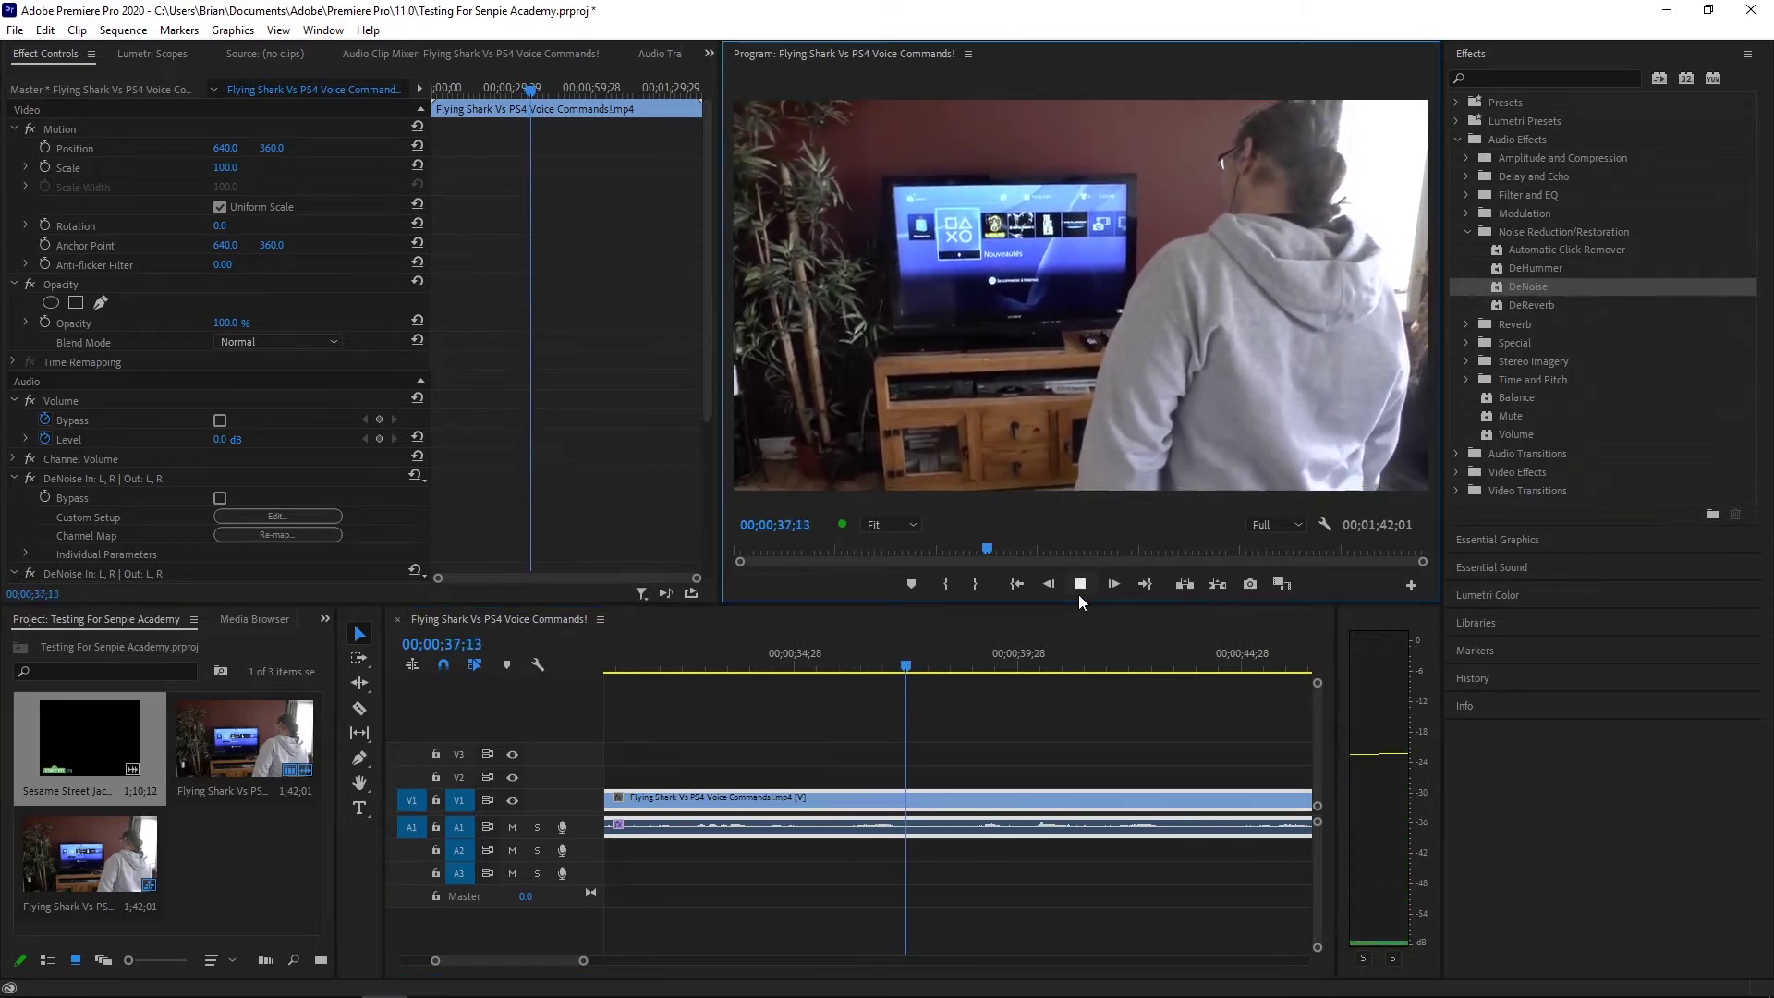
click(1078, 595)
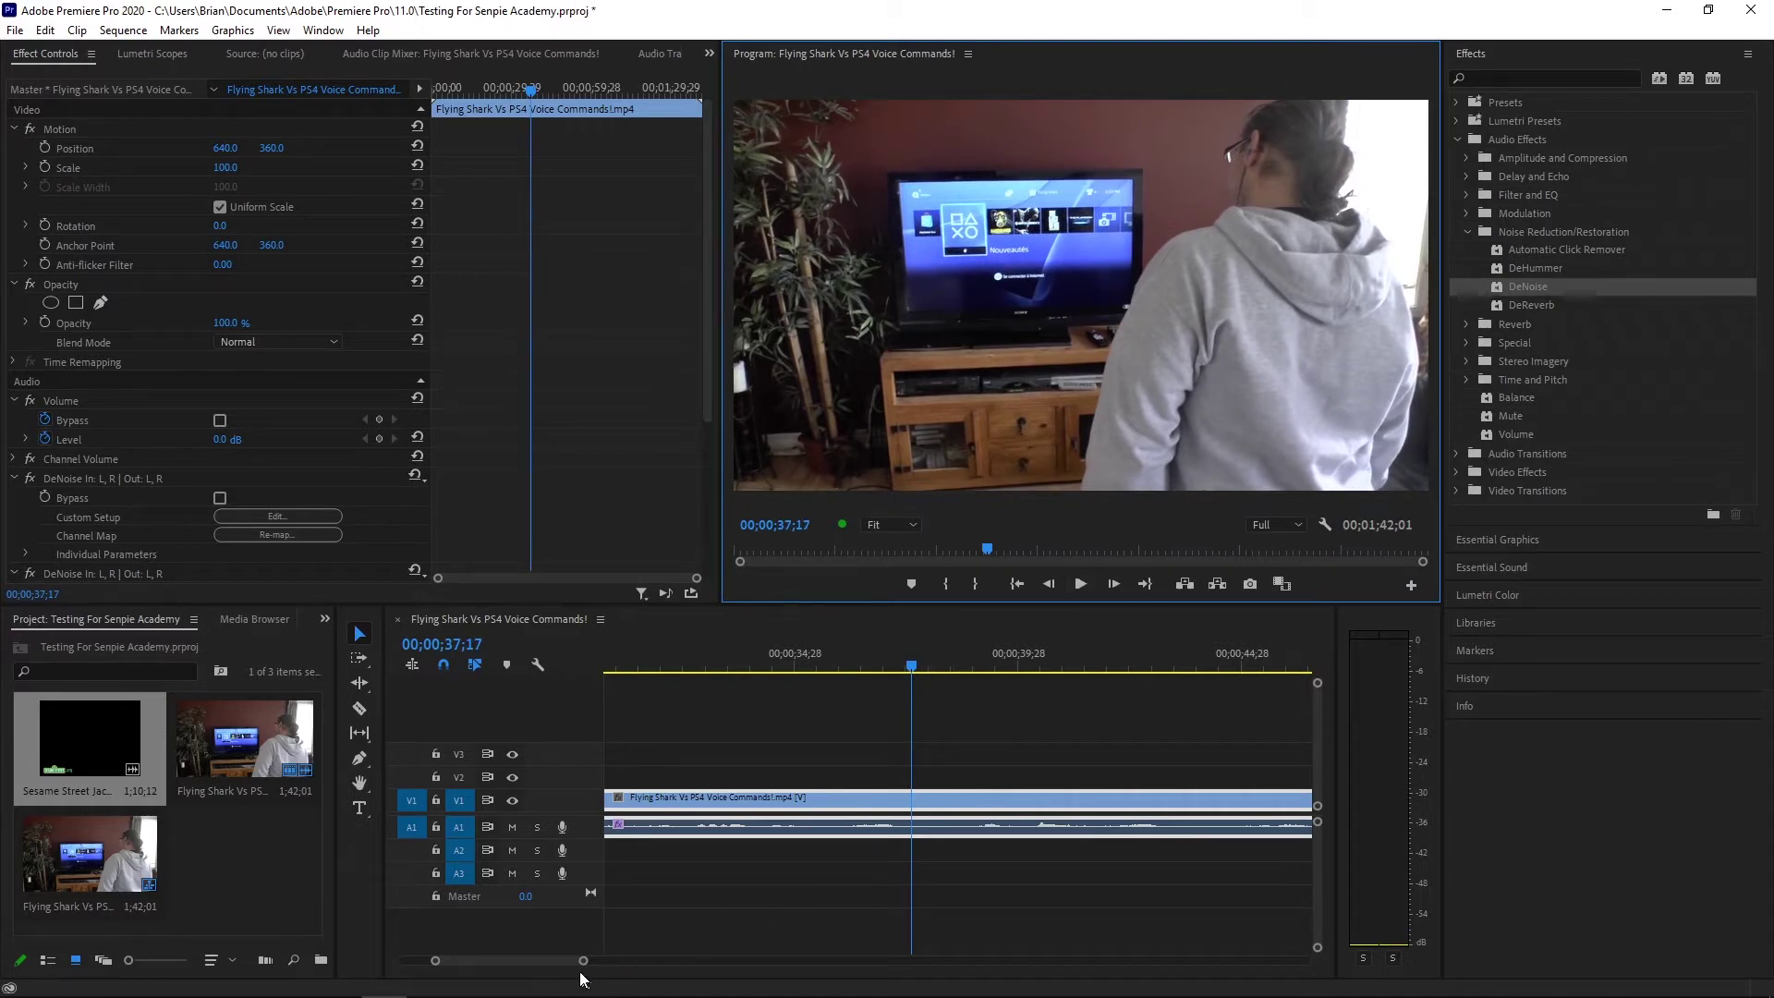
drag(583, 959, 828, 931)
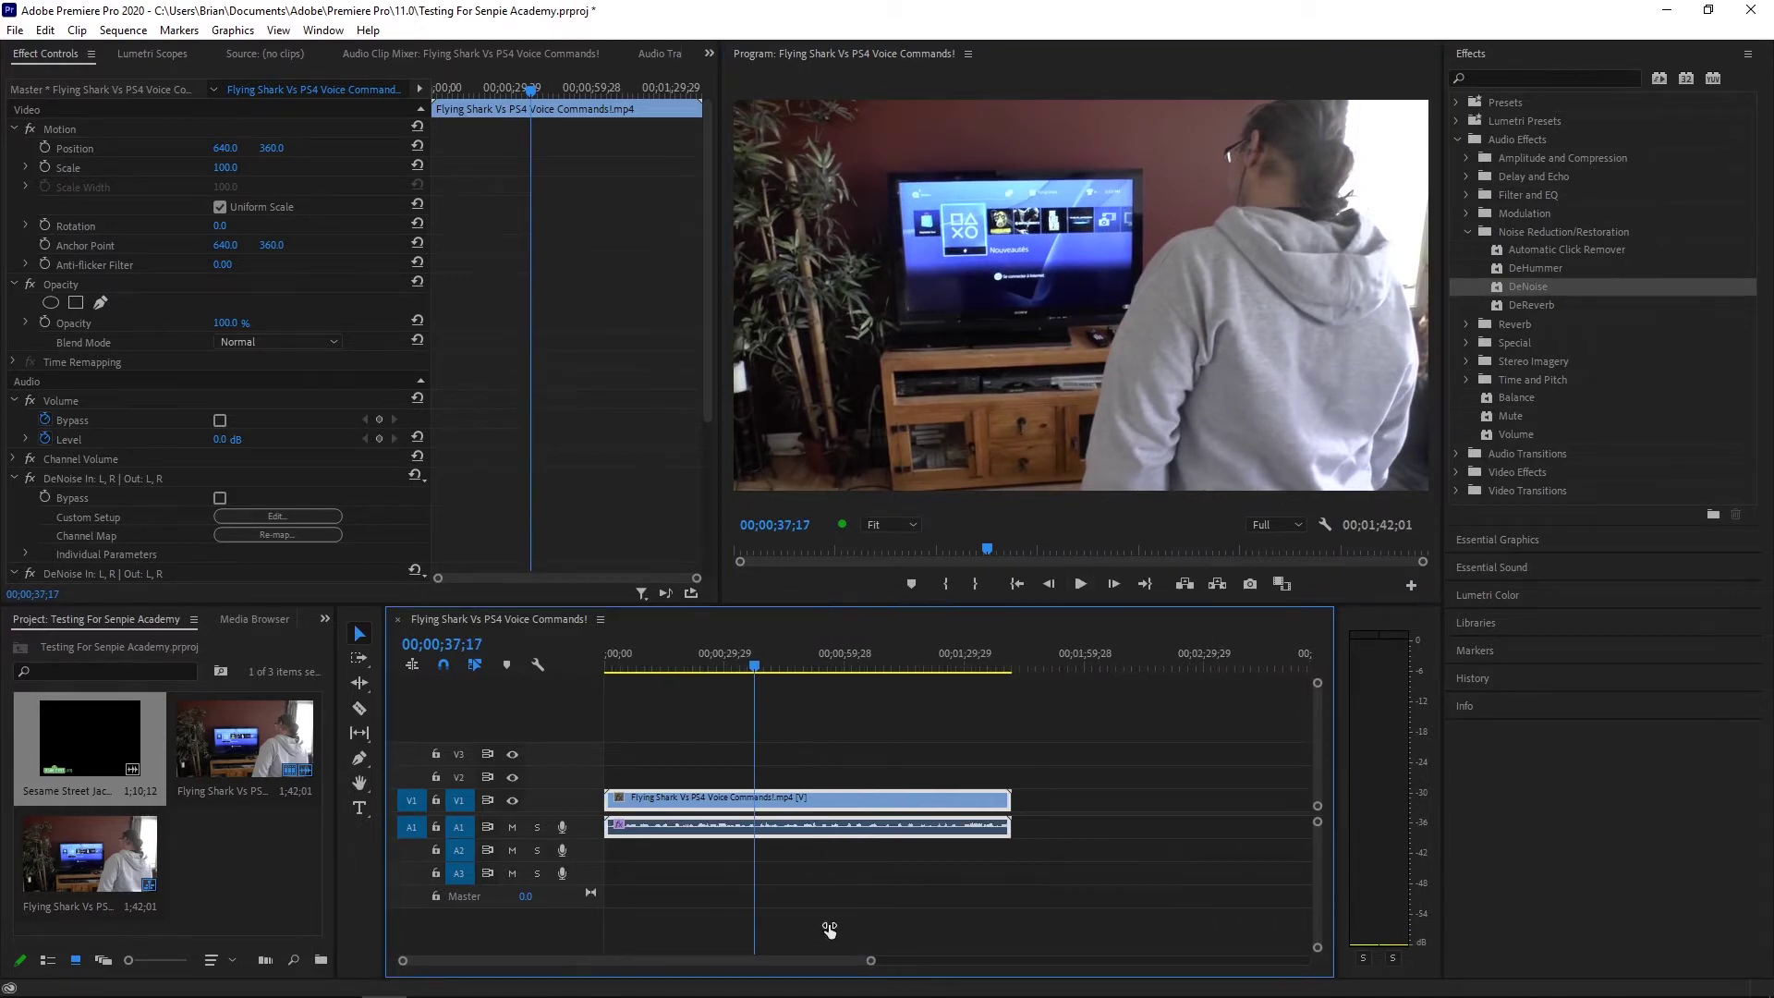
Open Audio Gain for the PS4 clip and choose Normalize Max Peak to 0 dB
right_click(834, 830)
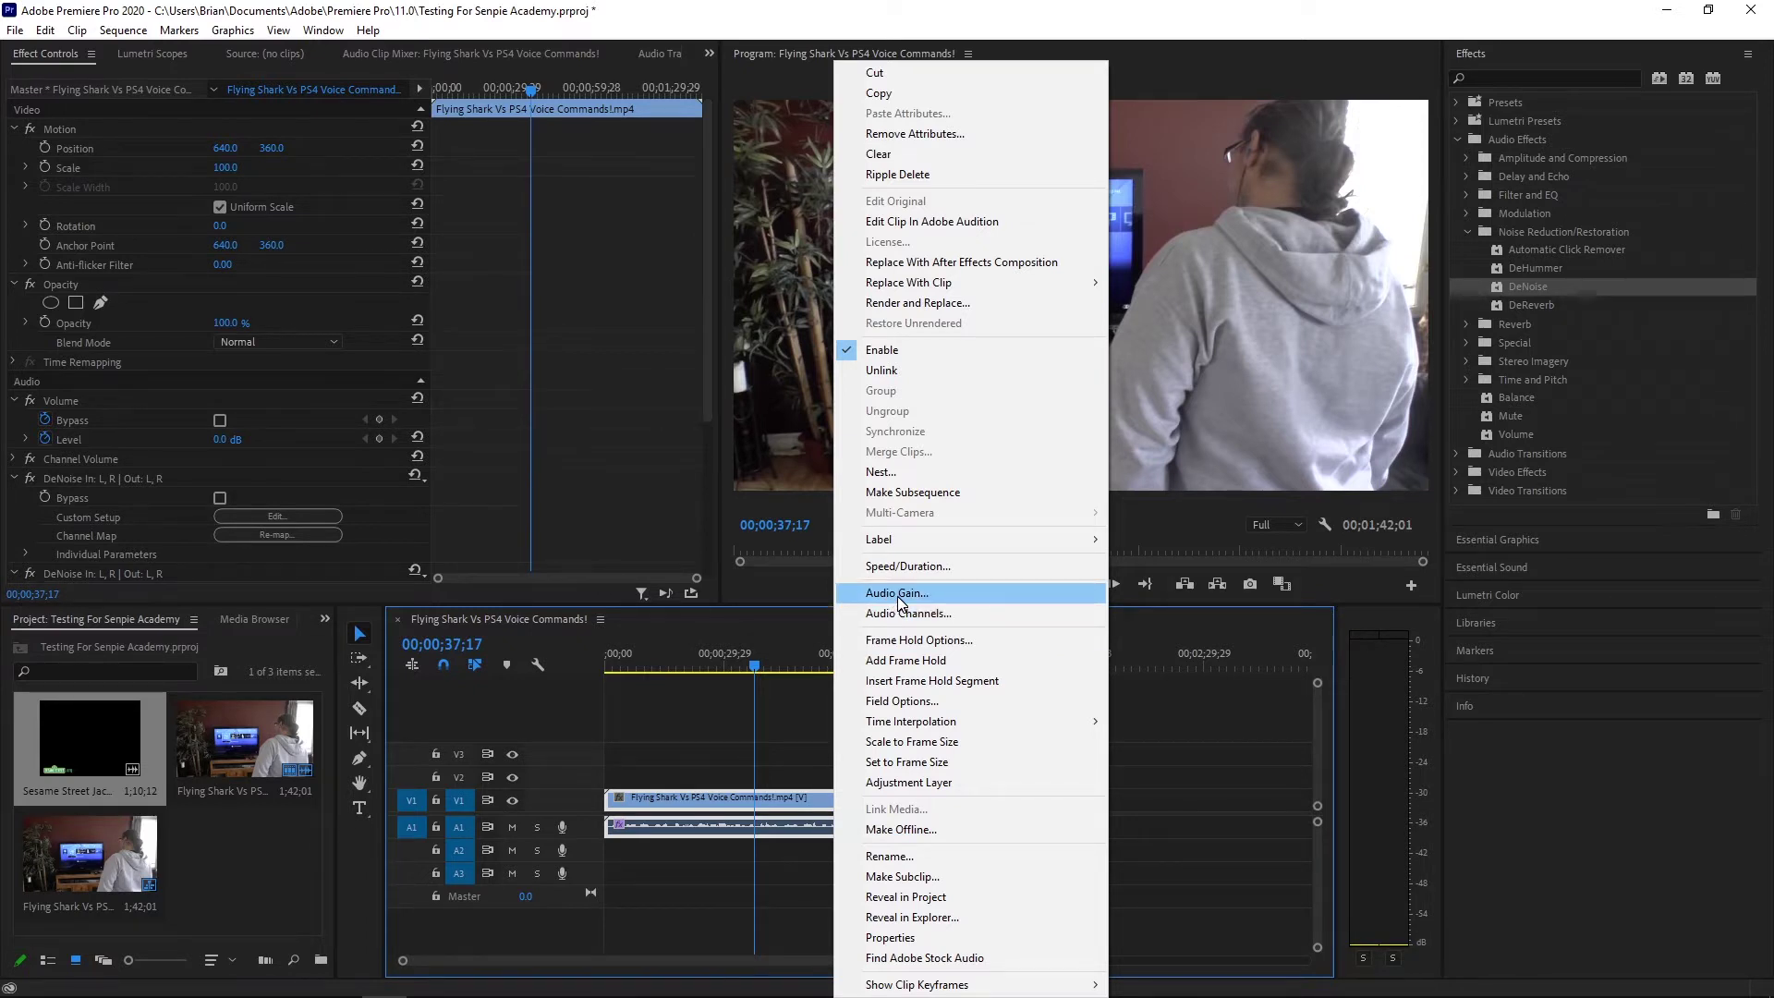
right_click(795, 824)
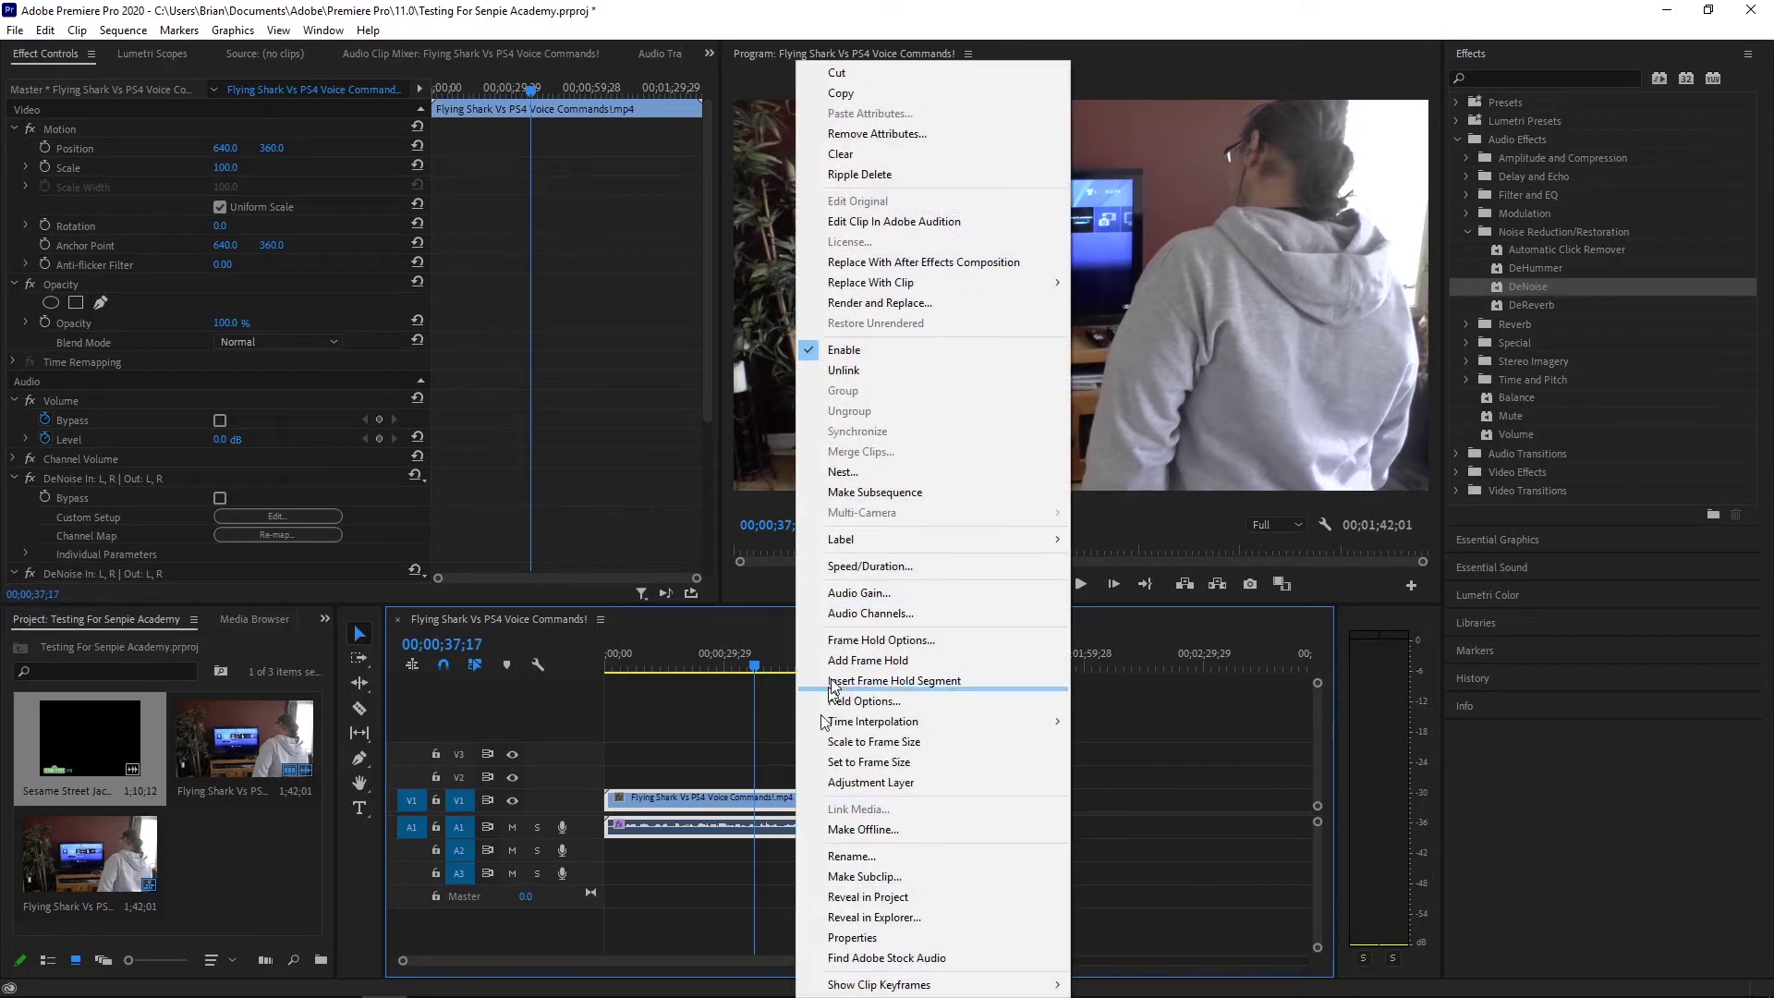
click(883, 596)
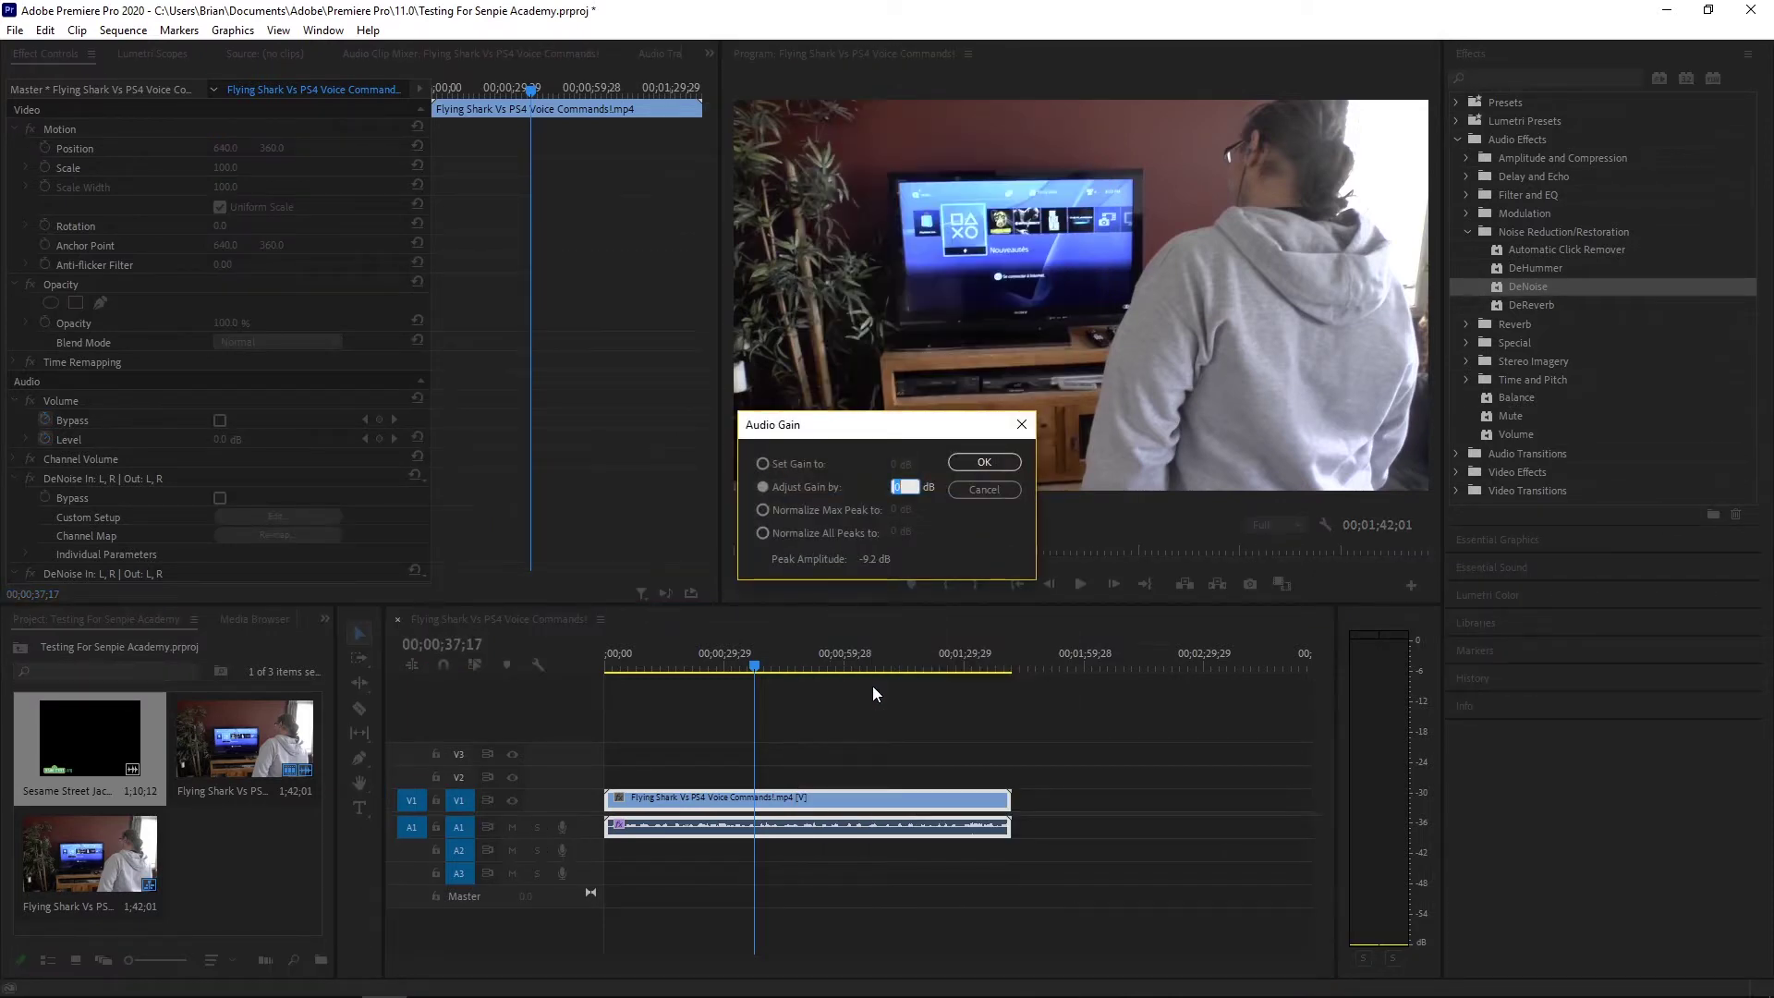
click(822, 509)
Apply the 0 dB peak normalization and play back from about 35 seconds to check it
click(972, 464)
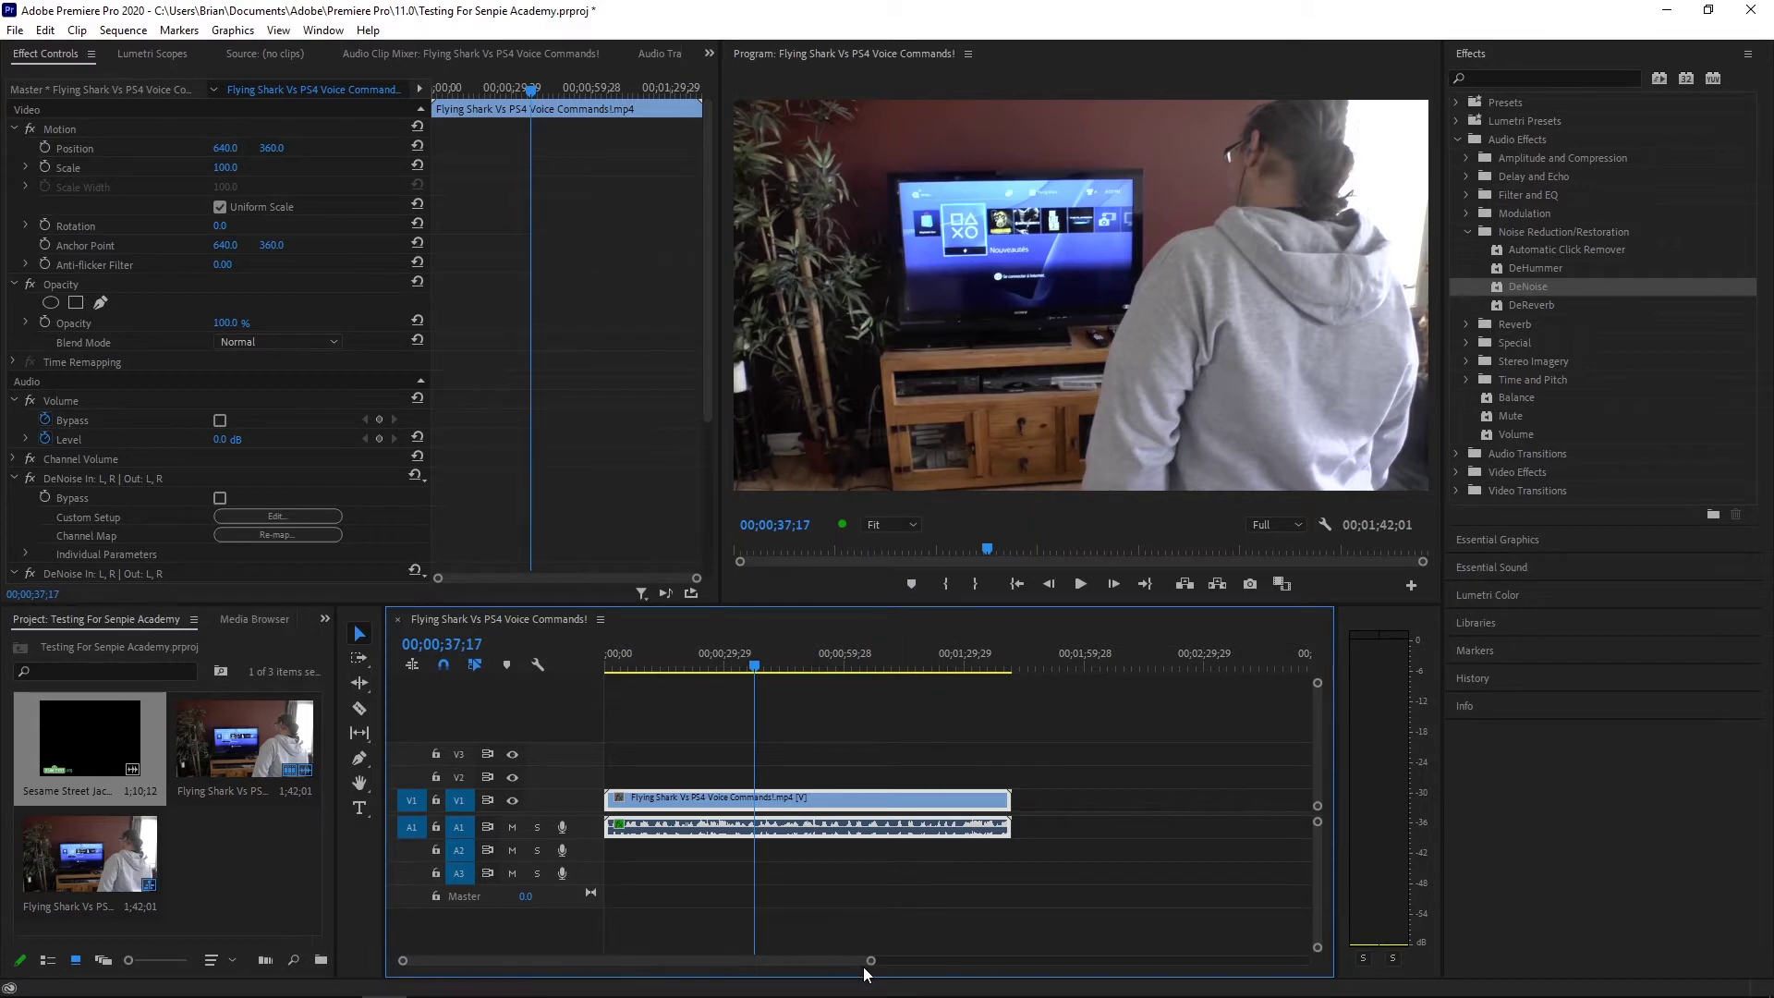
drag(868, 961, 767, 961)
click(929, 657)
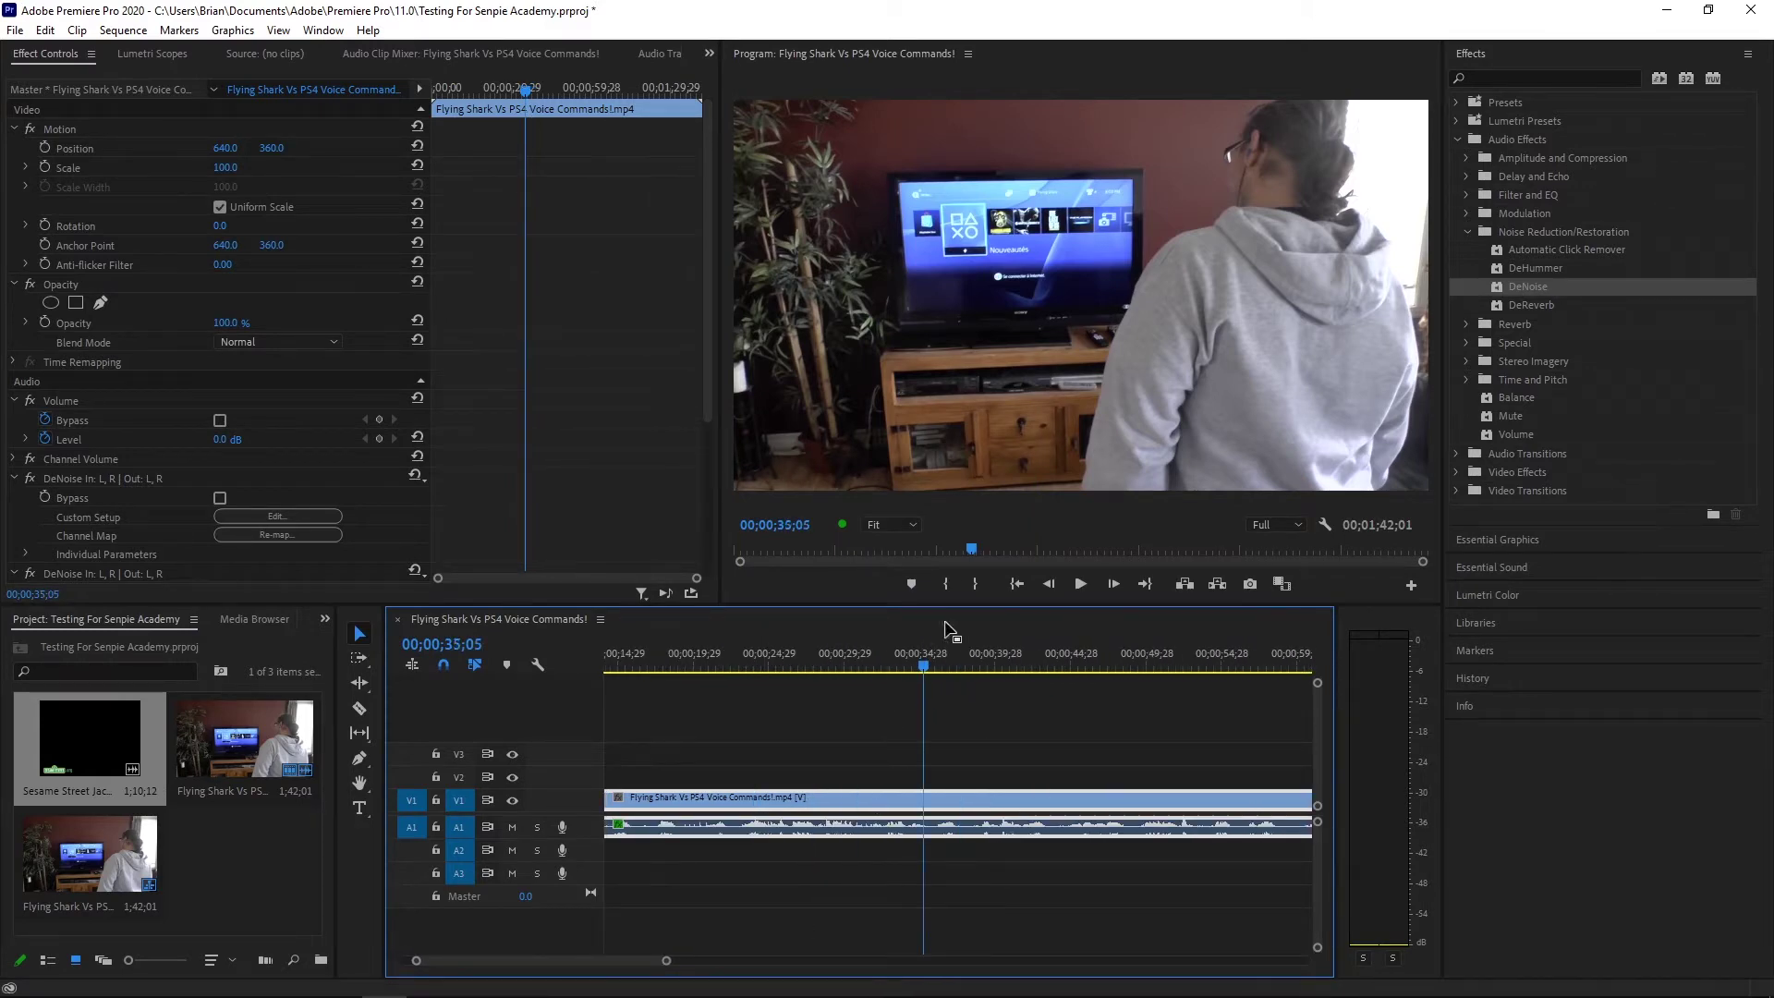
click(1079, 584)
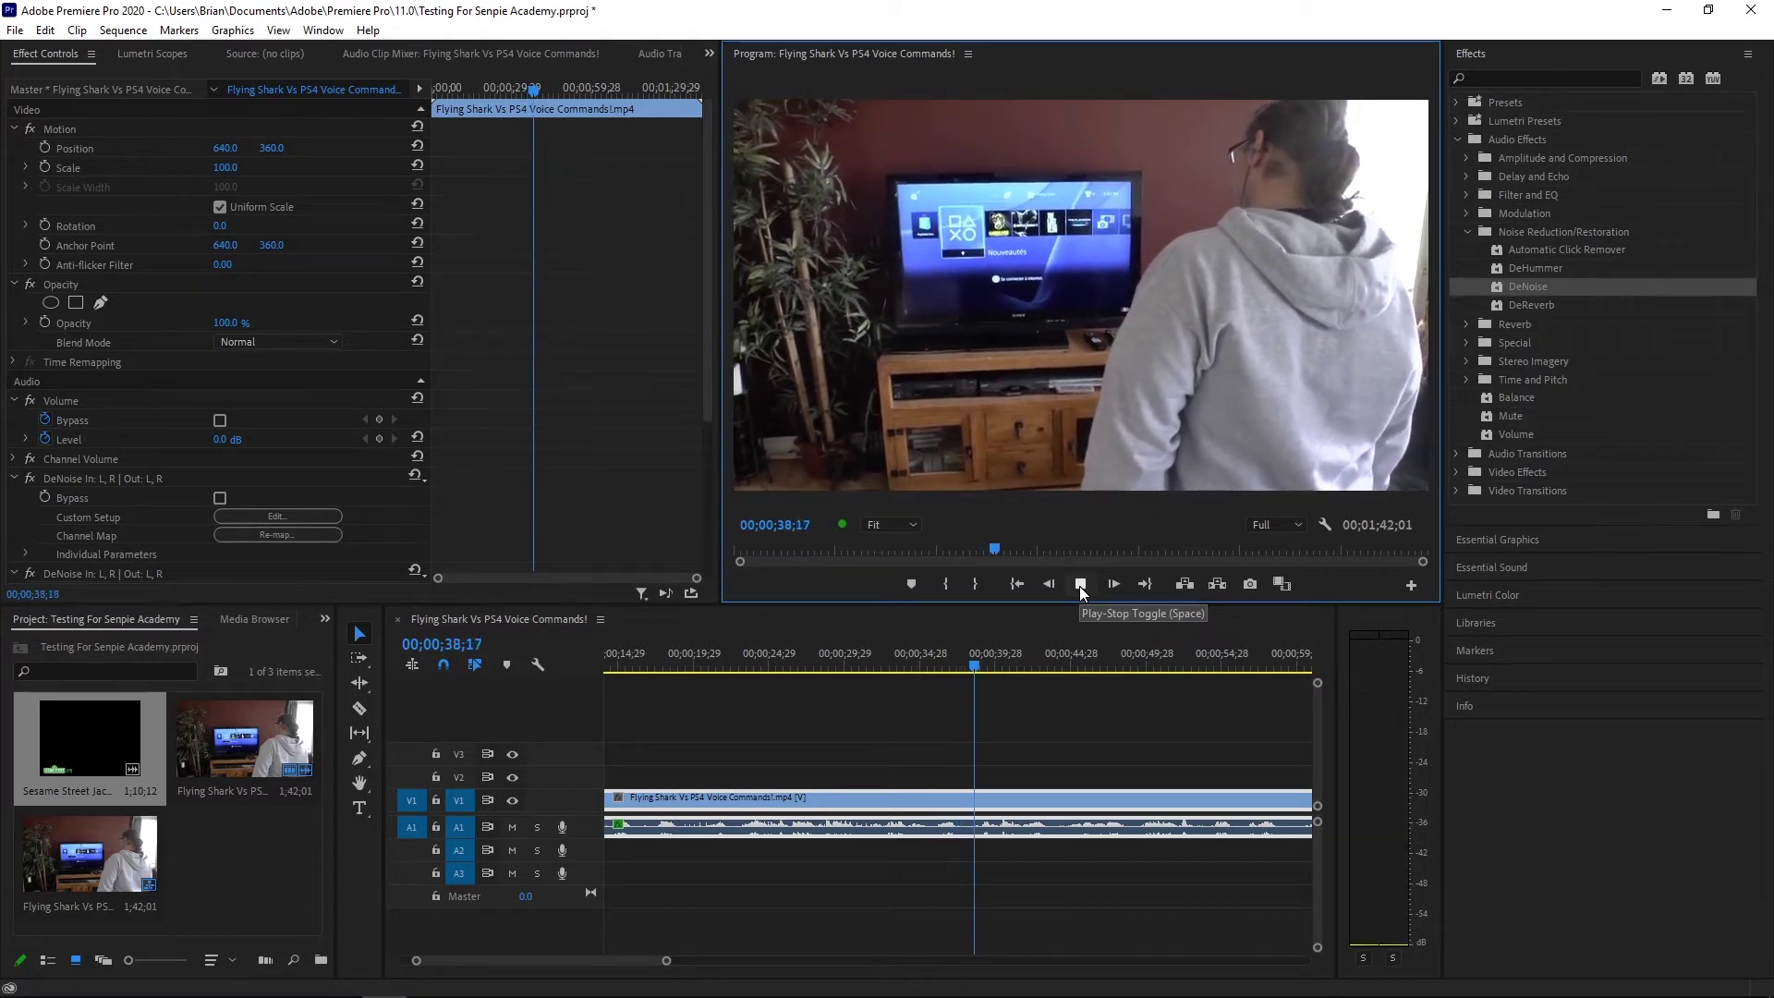
click(1079, 586)
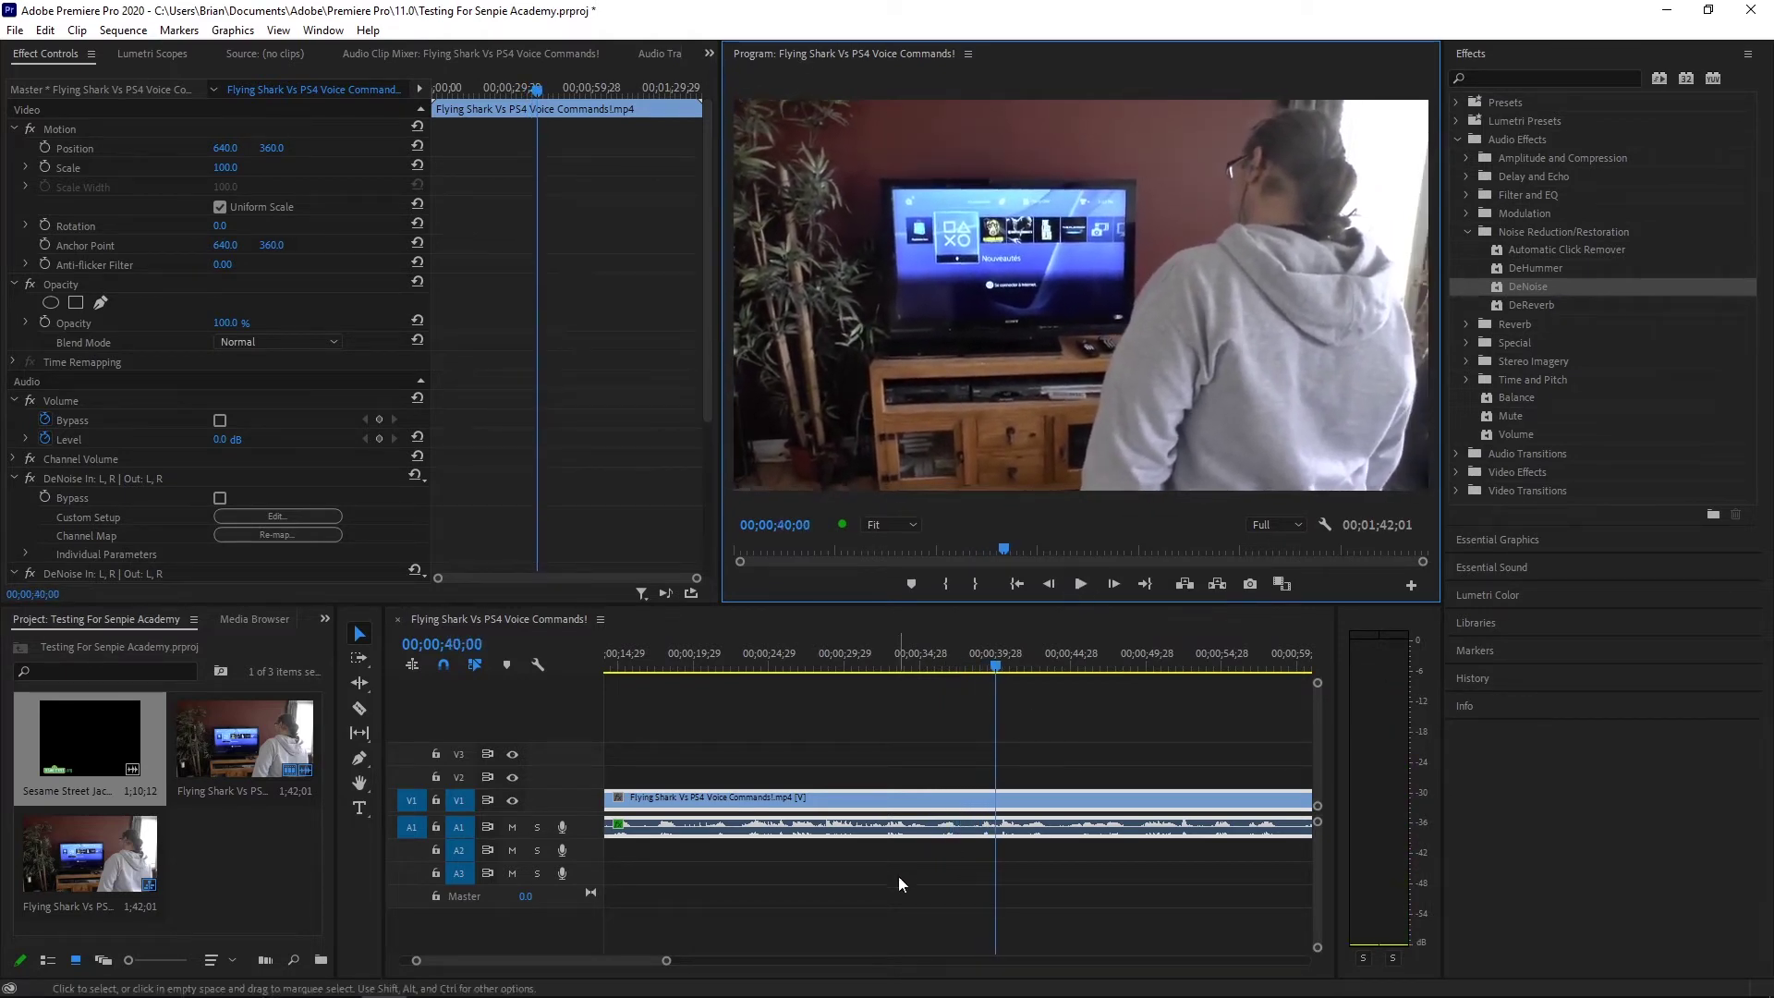
click(961, 670)
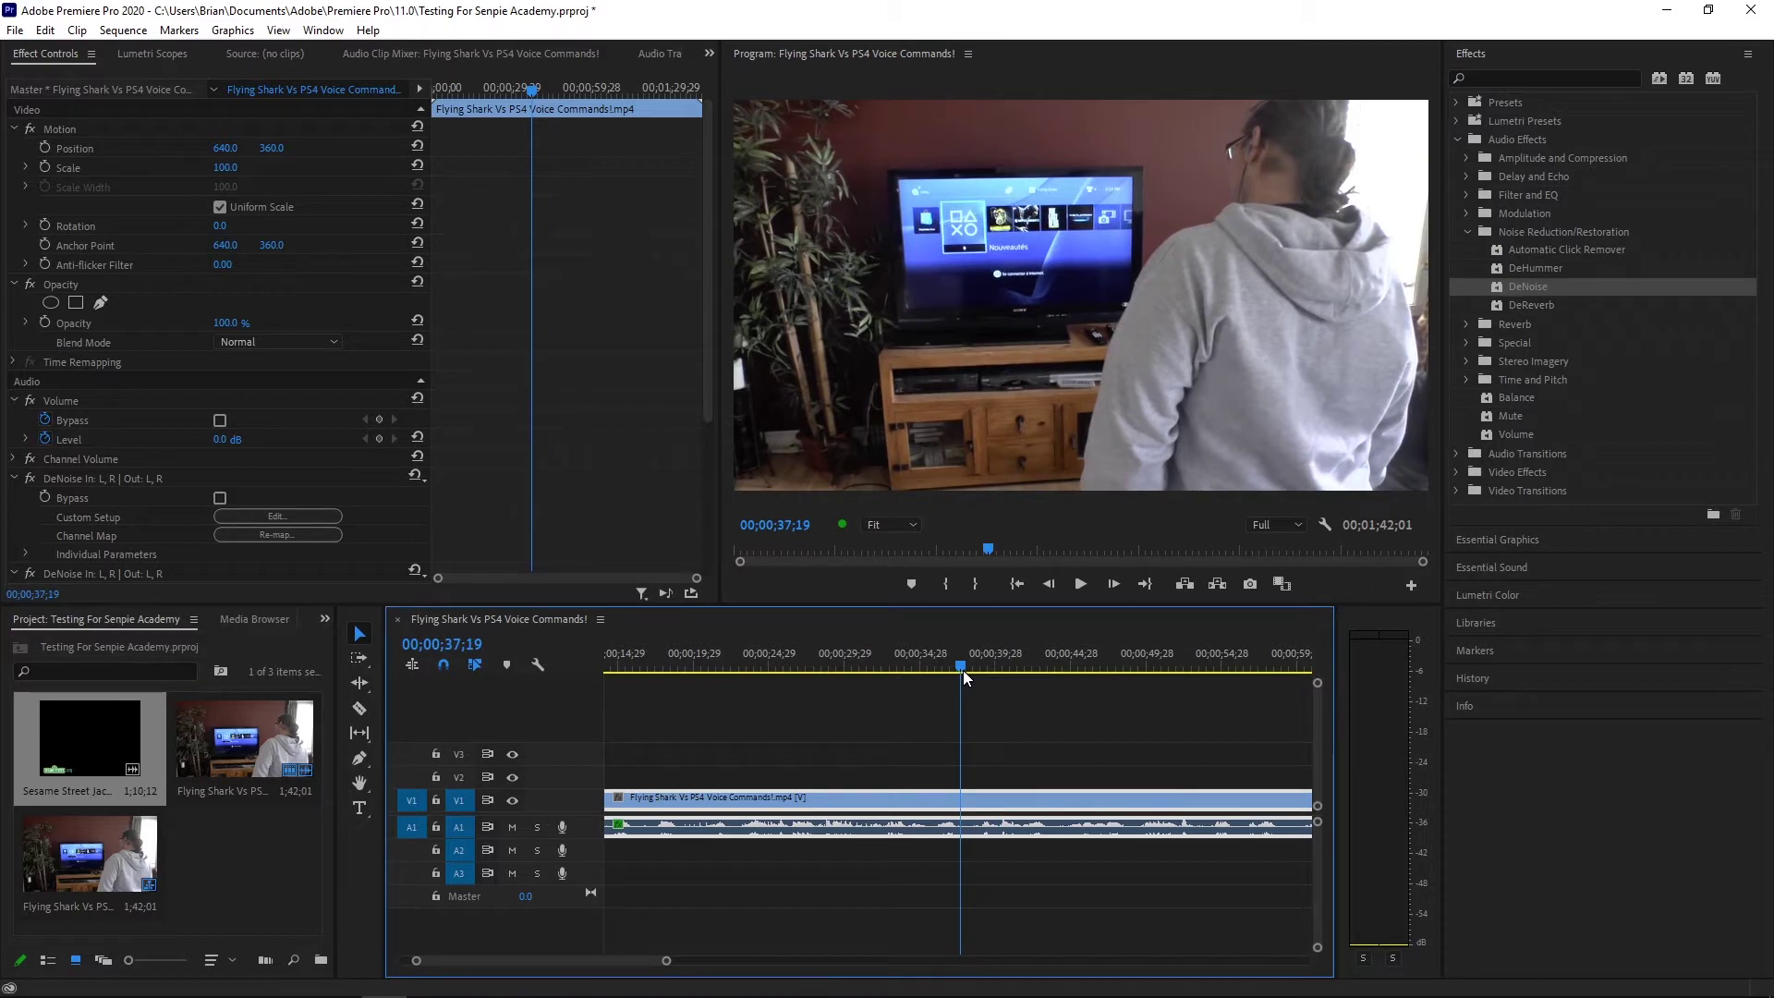
right_click(955, 831)
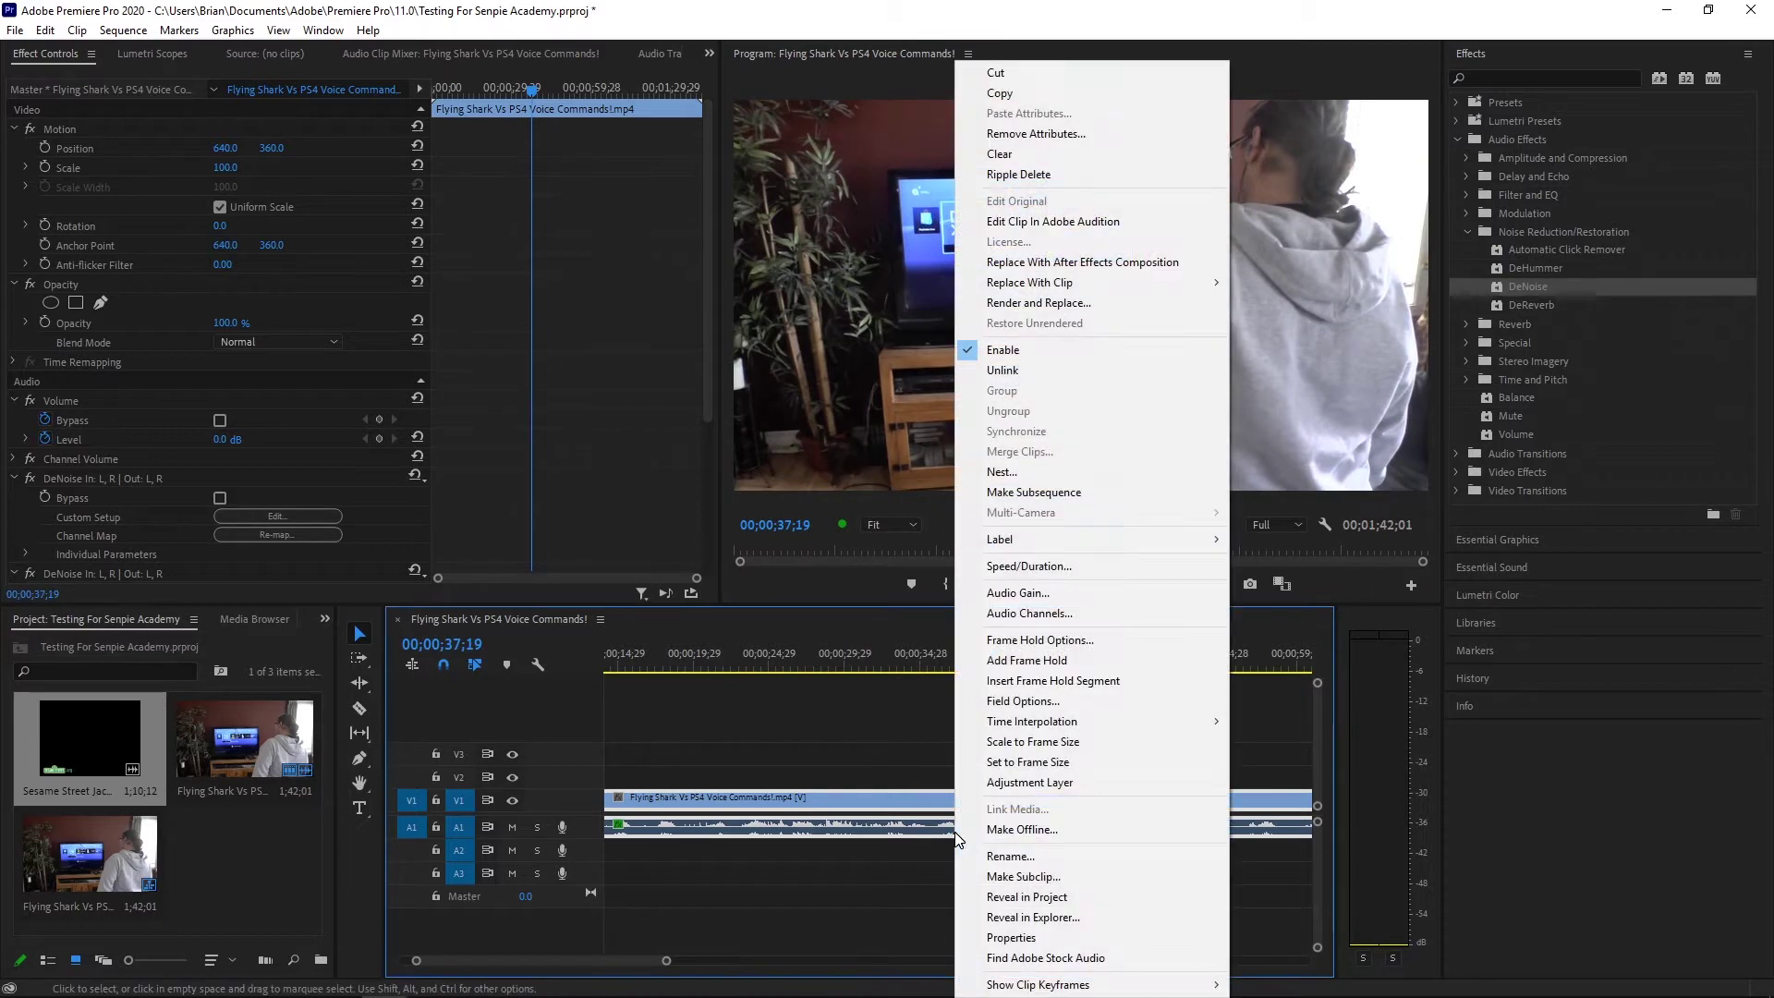
click(1017, 593)
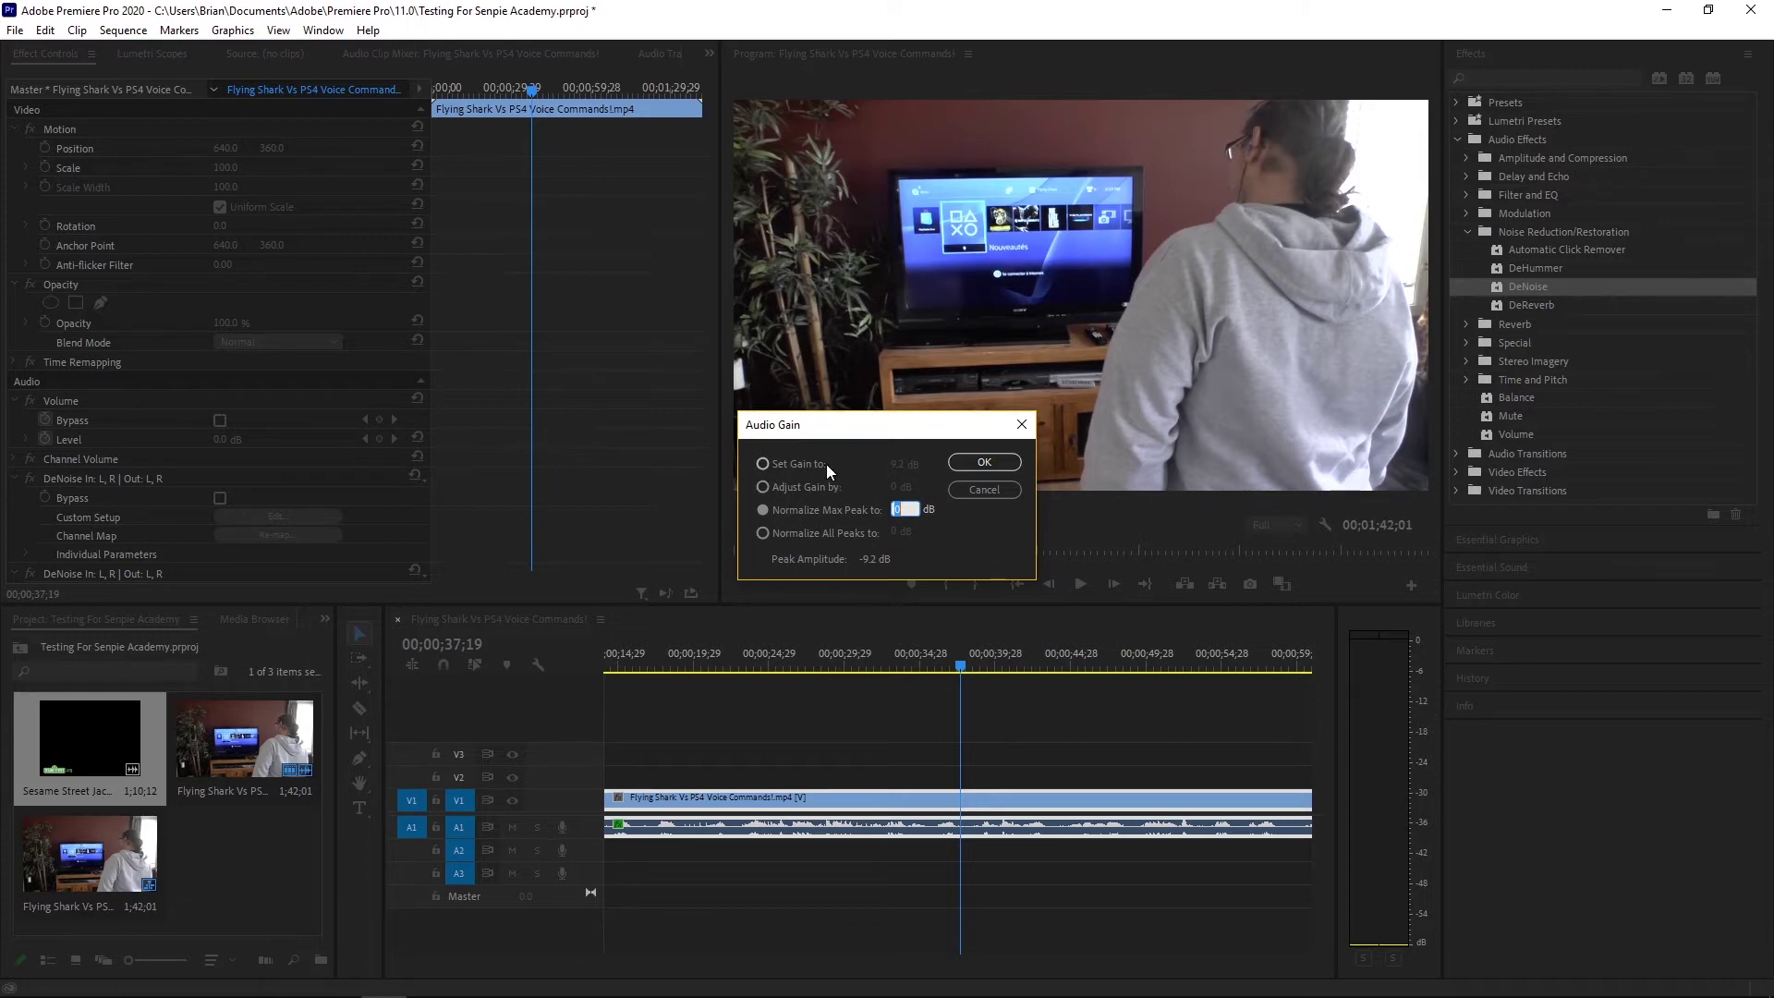
click(810, 488)
click(896, 487)
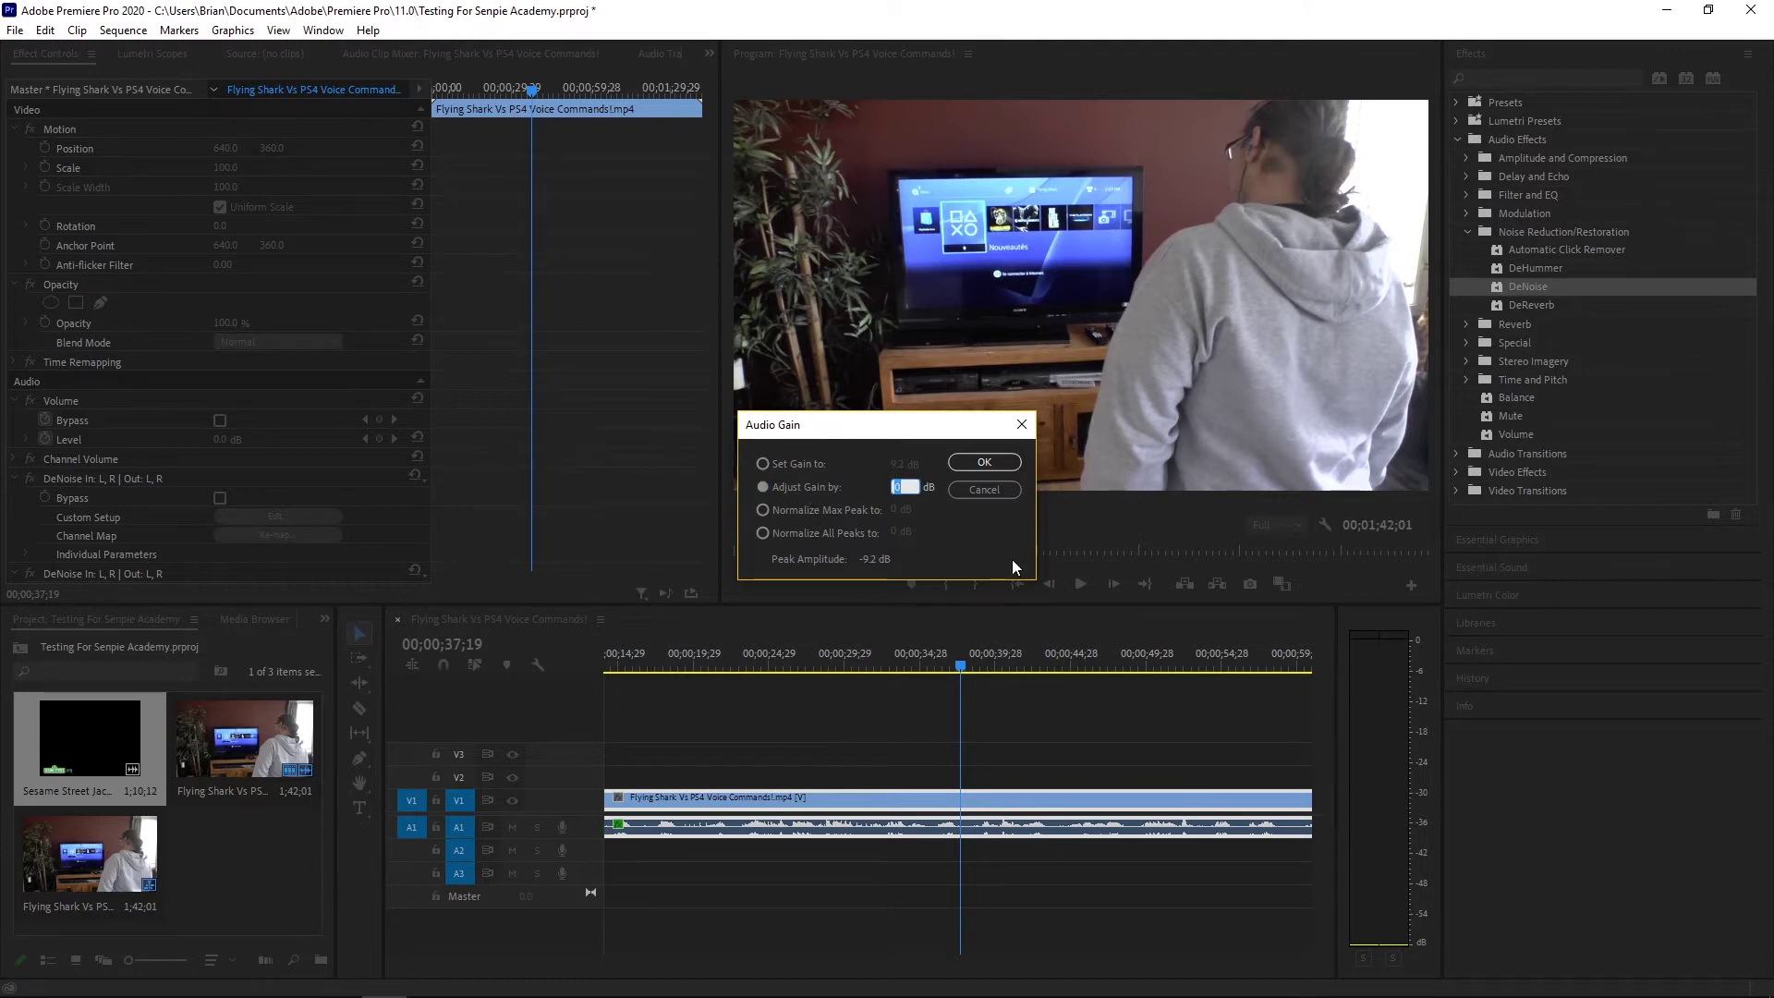
click(1005, 487)
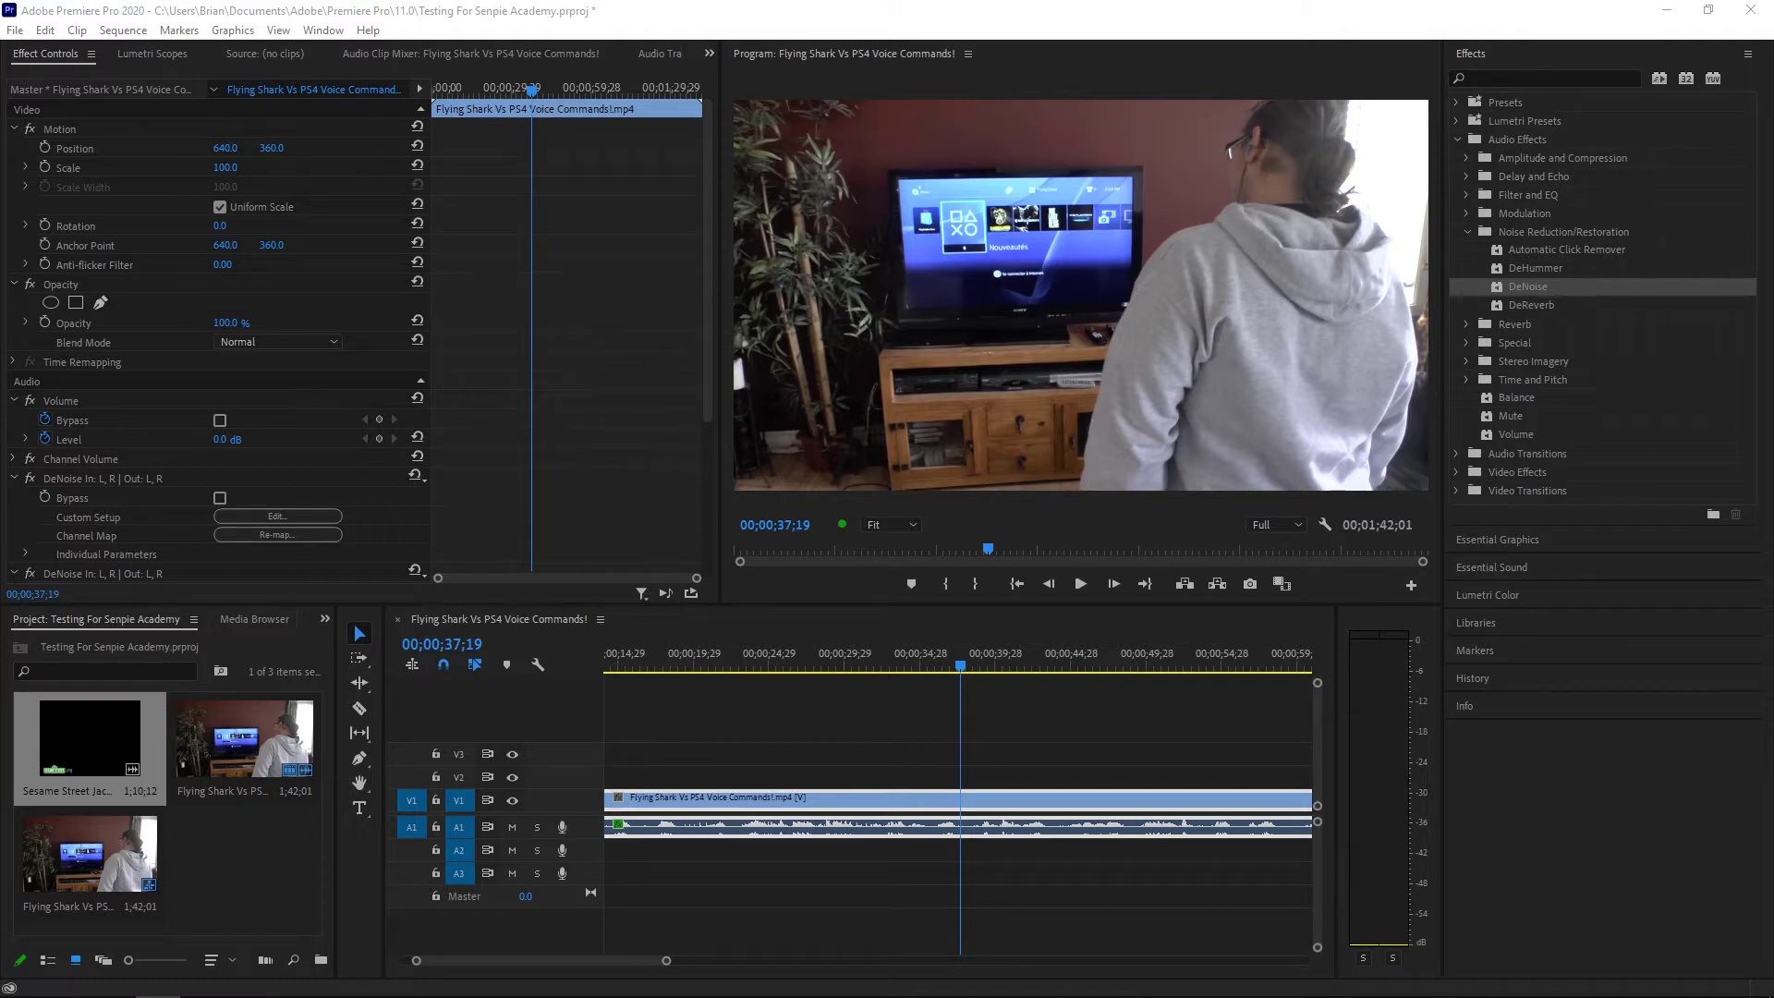
drag(1773, 739, 811, 785)
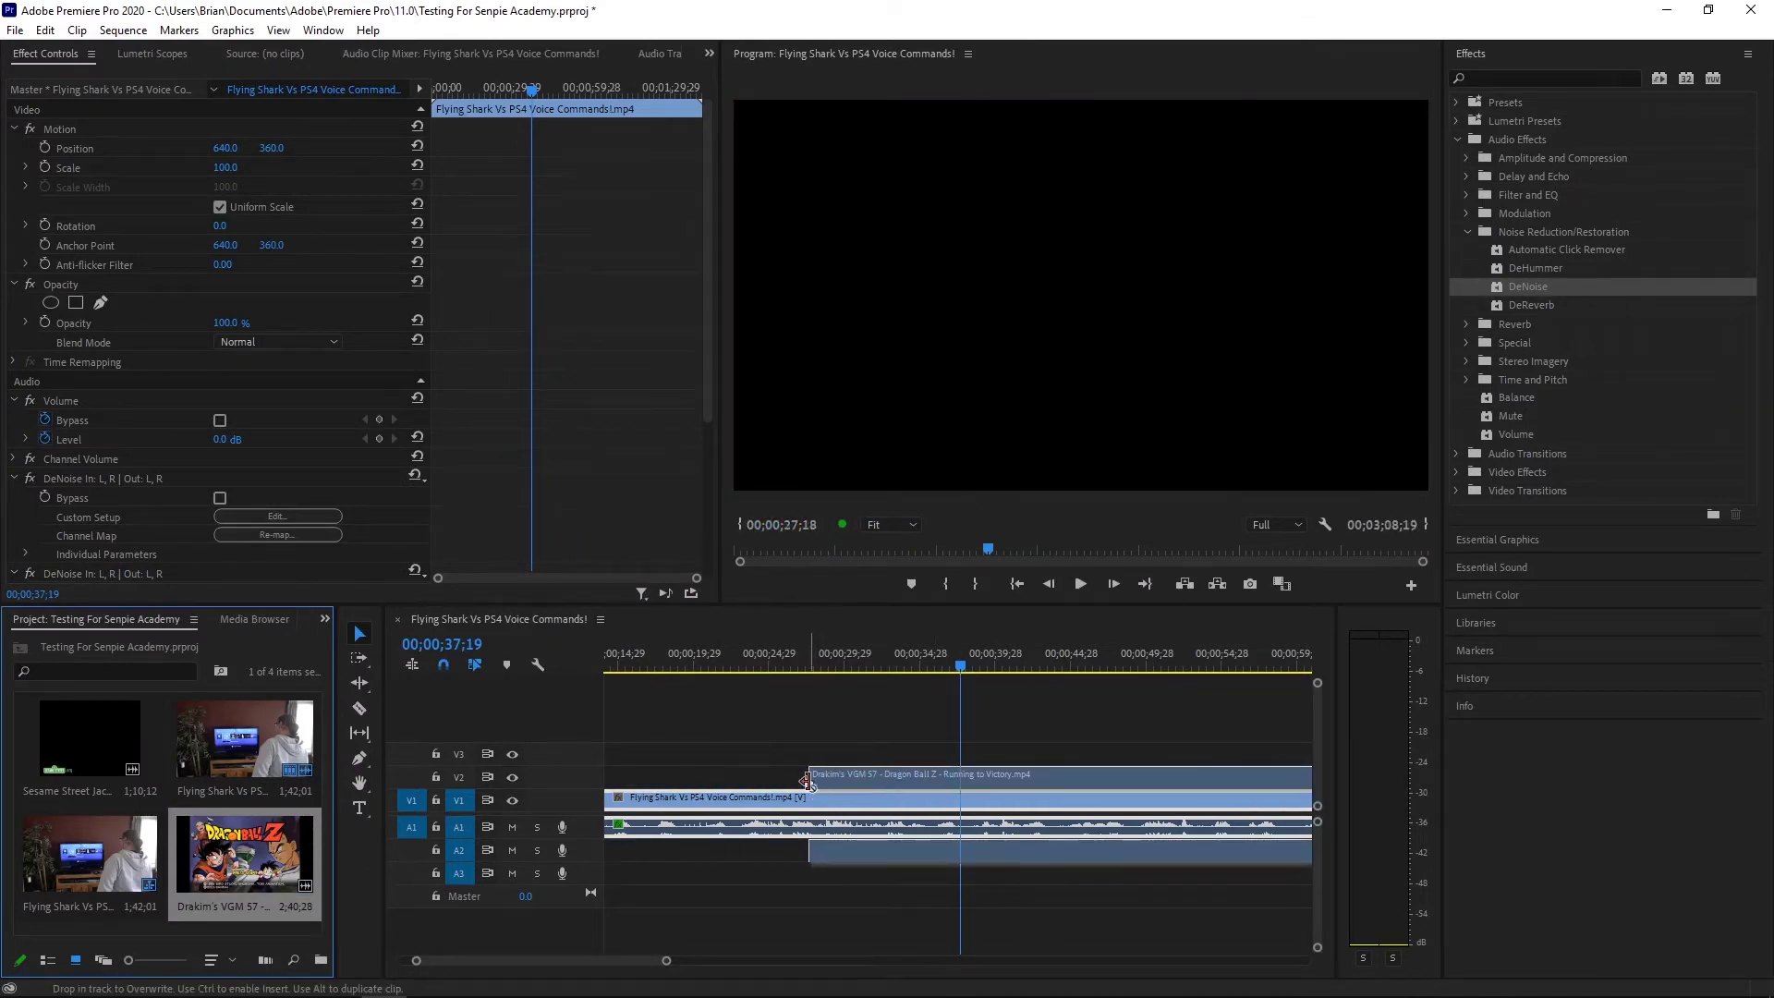
Unlink the Dragon Ball Z clip and cut its video part from track V2
right_click(908, 775)
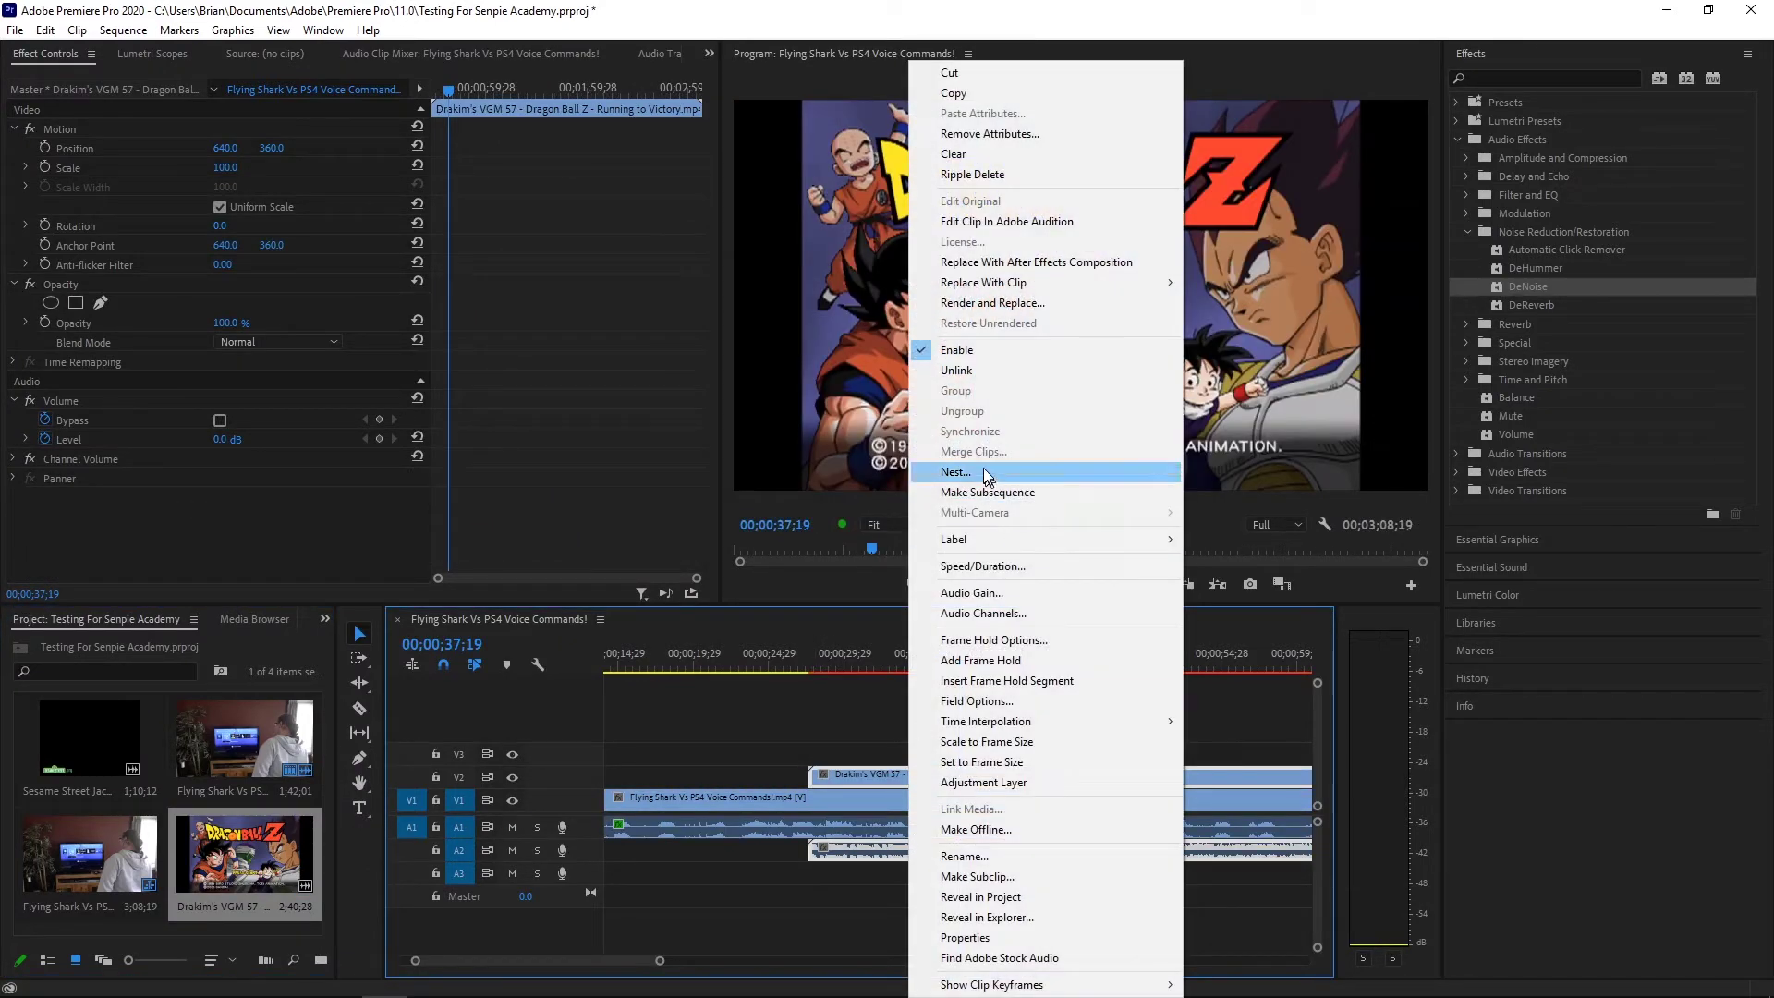
click(982, 371)
right_click(939, 776)
click(998, 139)
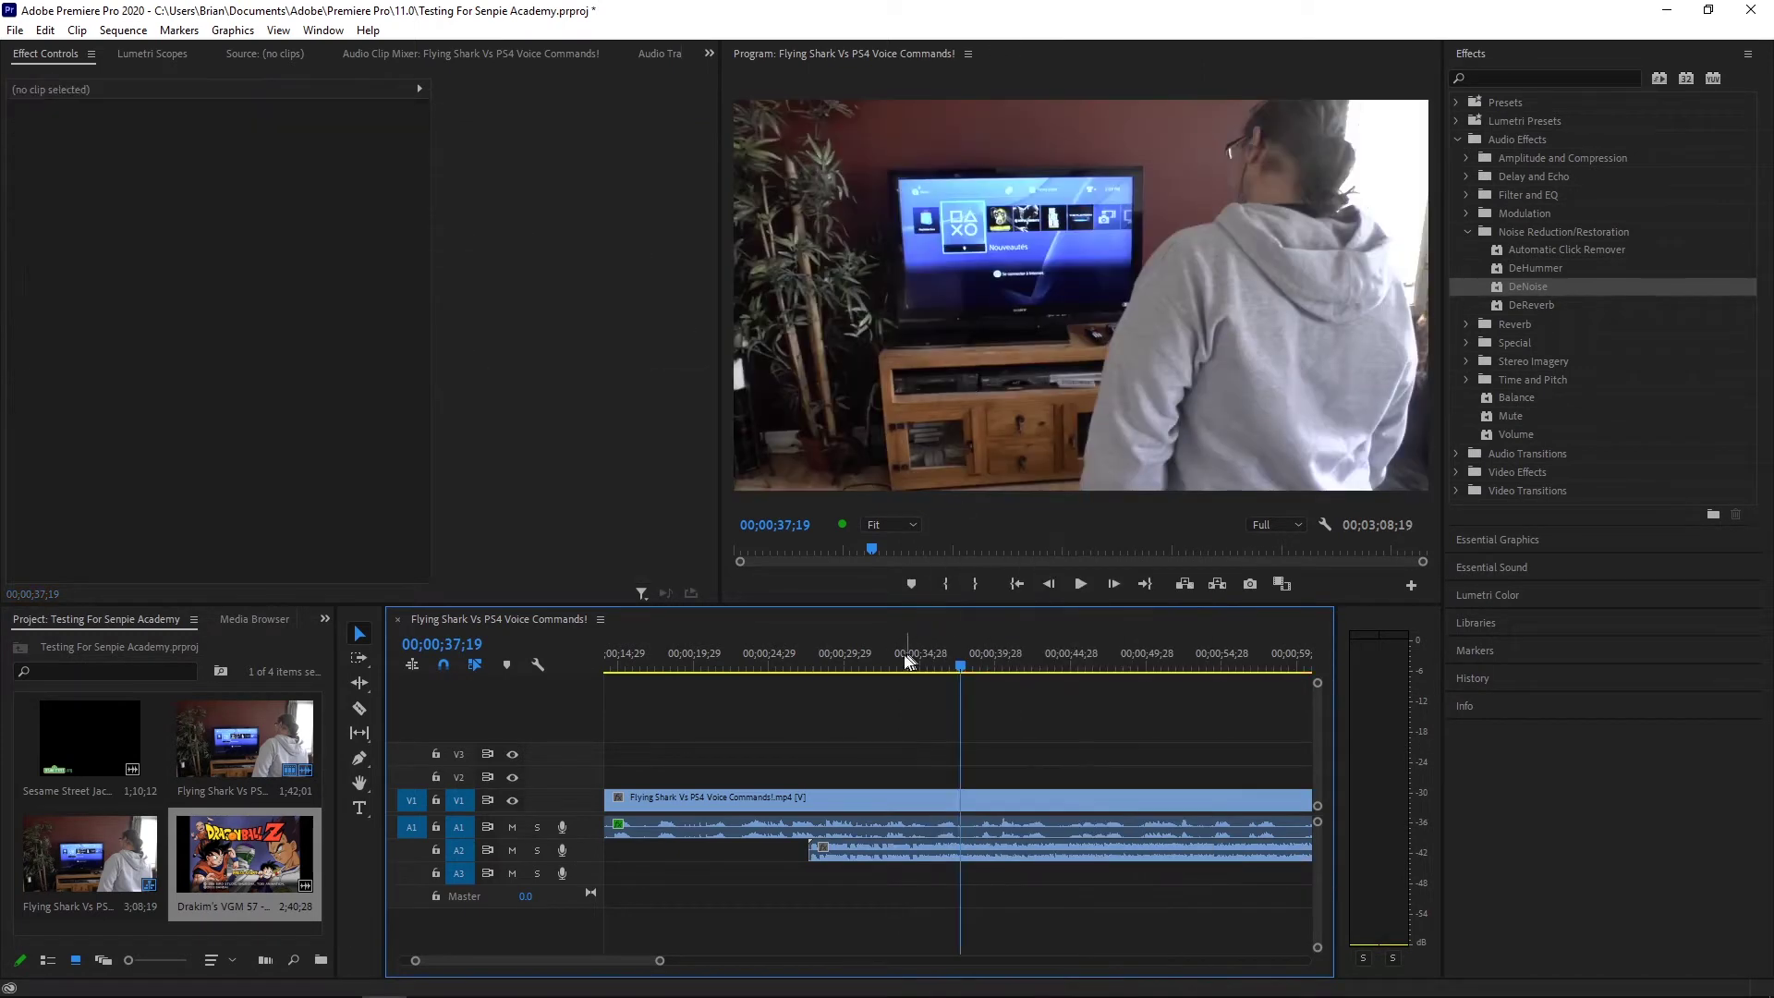
Play back from about 25 seconds to hear the added Dragon Ball Z music
click(780, 652)
click(1078, 580)
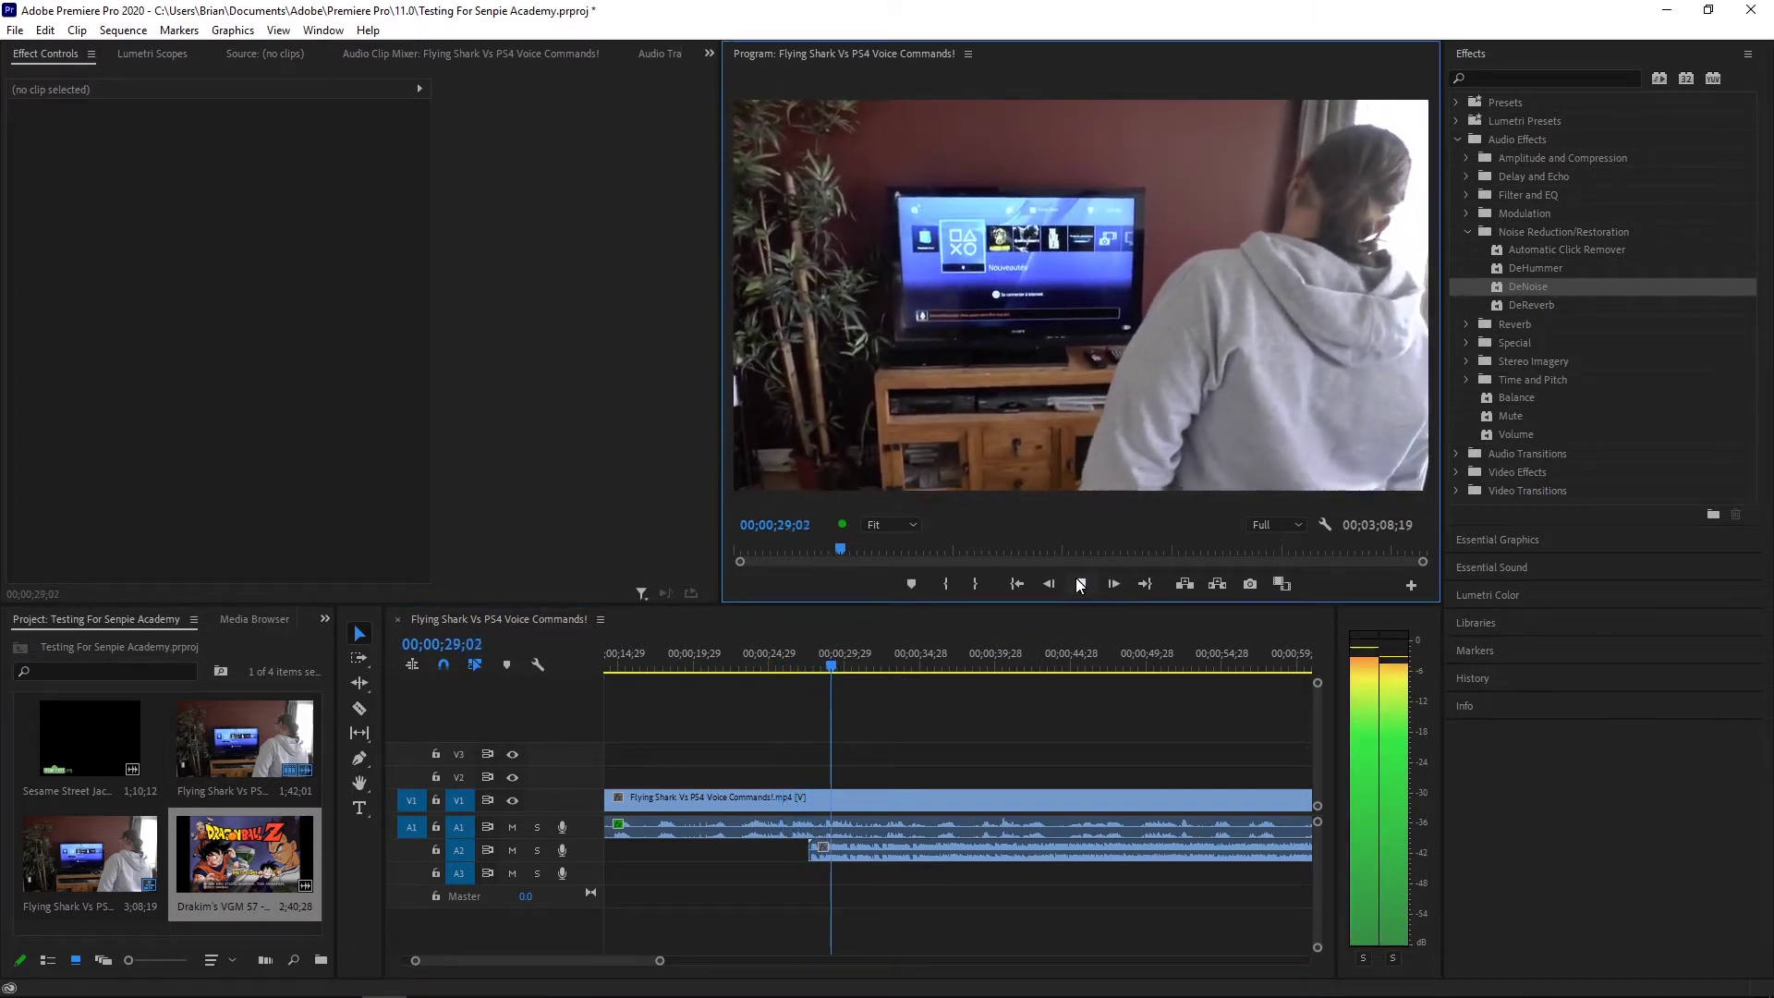
click(1076, 579)
click(929, 855)
right_click(929, 855)
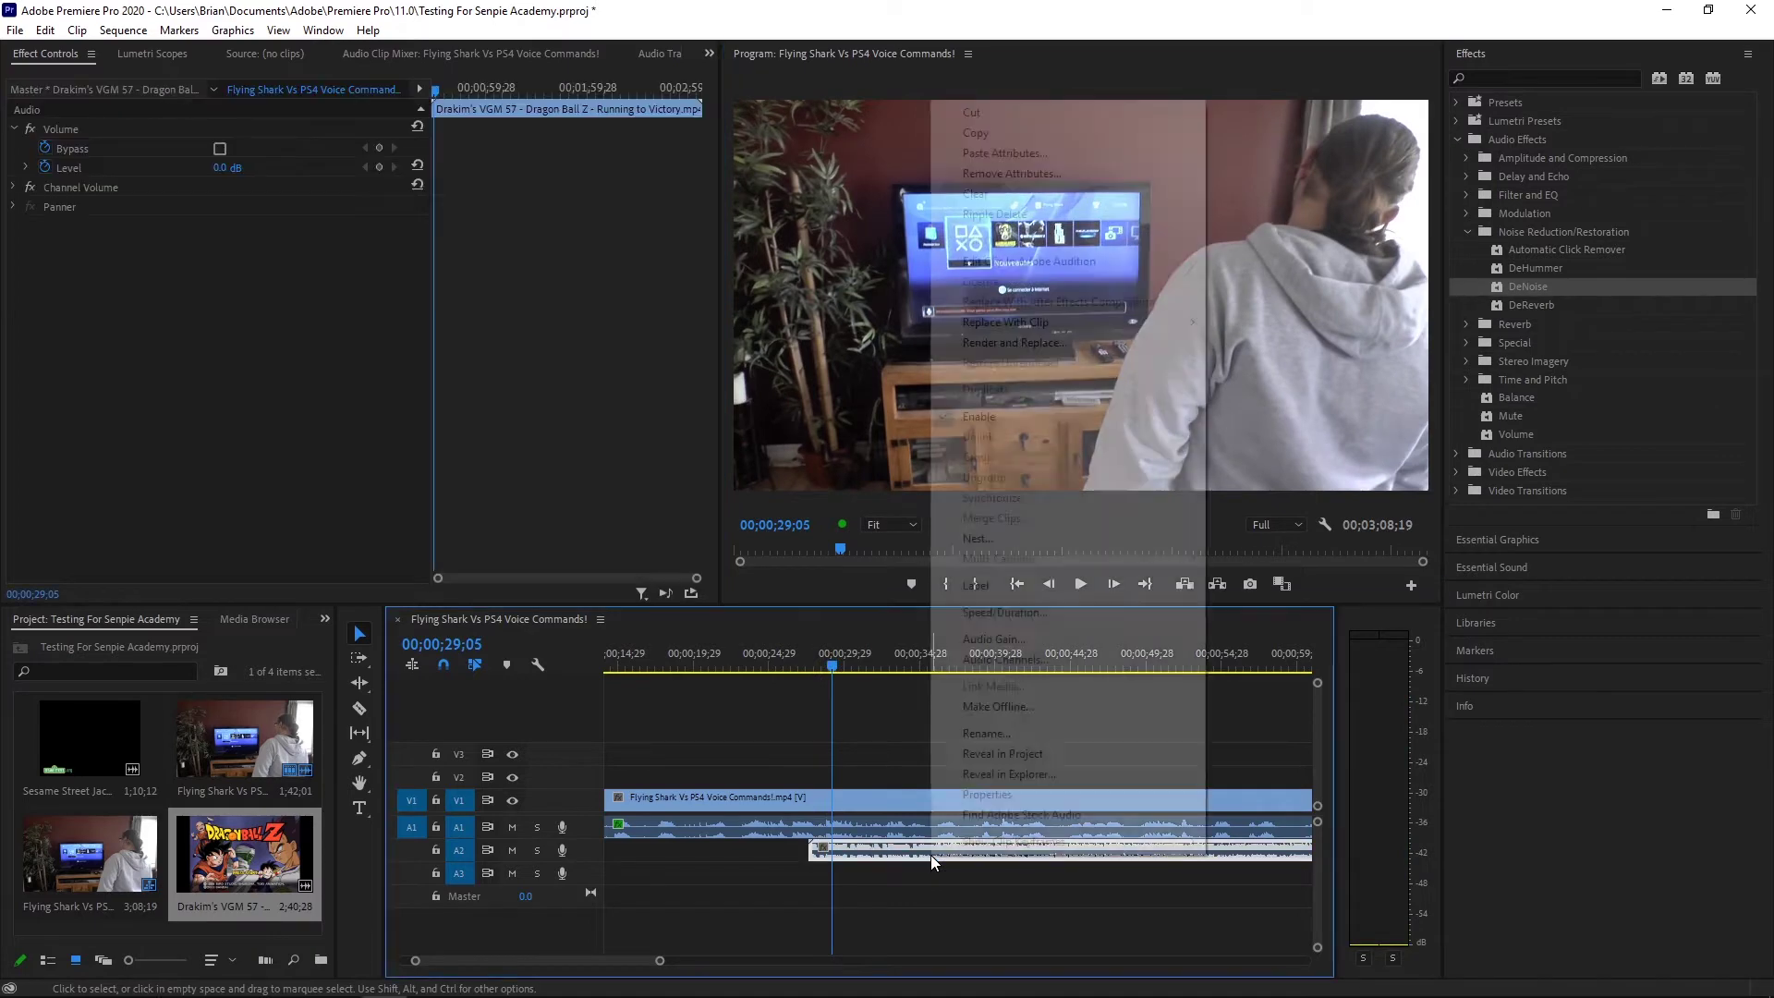
Set the Dragon Ball Z music's gain to -10 dB and play it back to check
key(Escape)
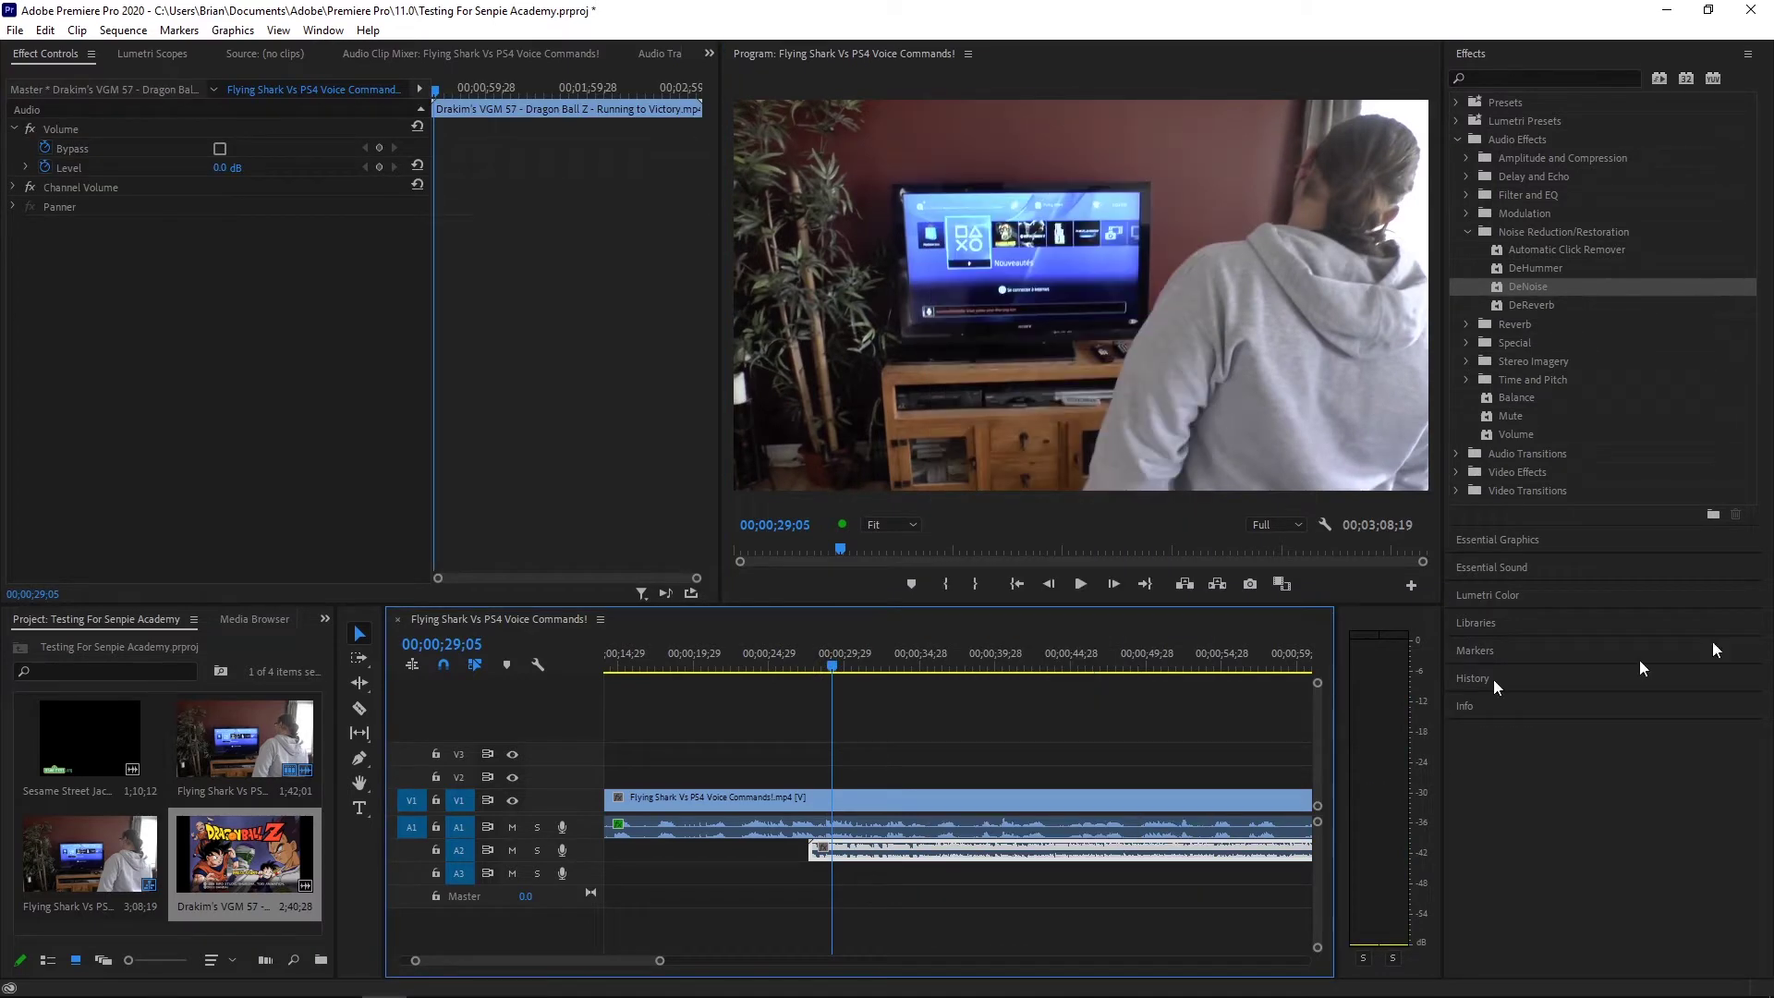
right_click(1057, 848)
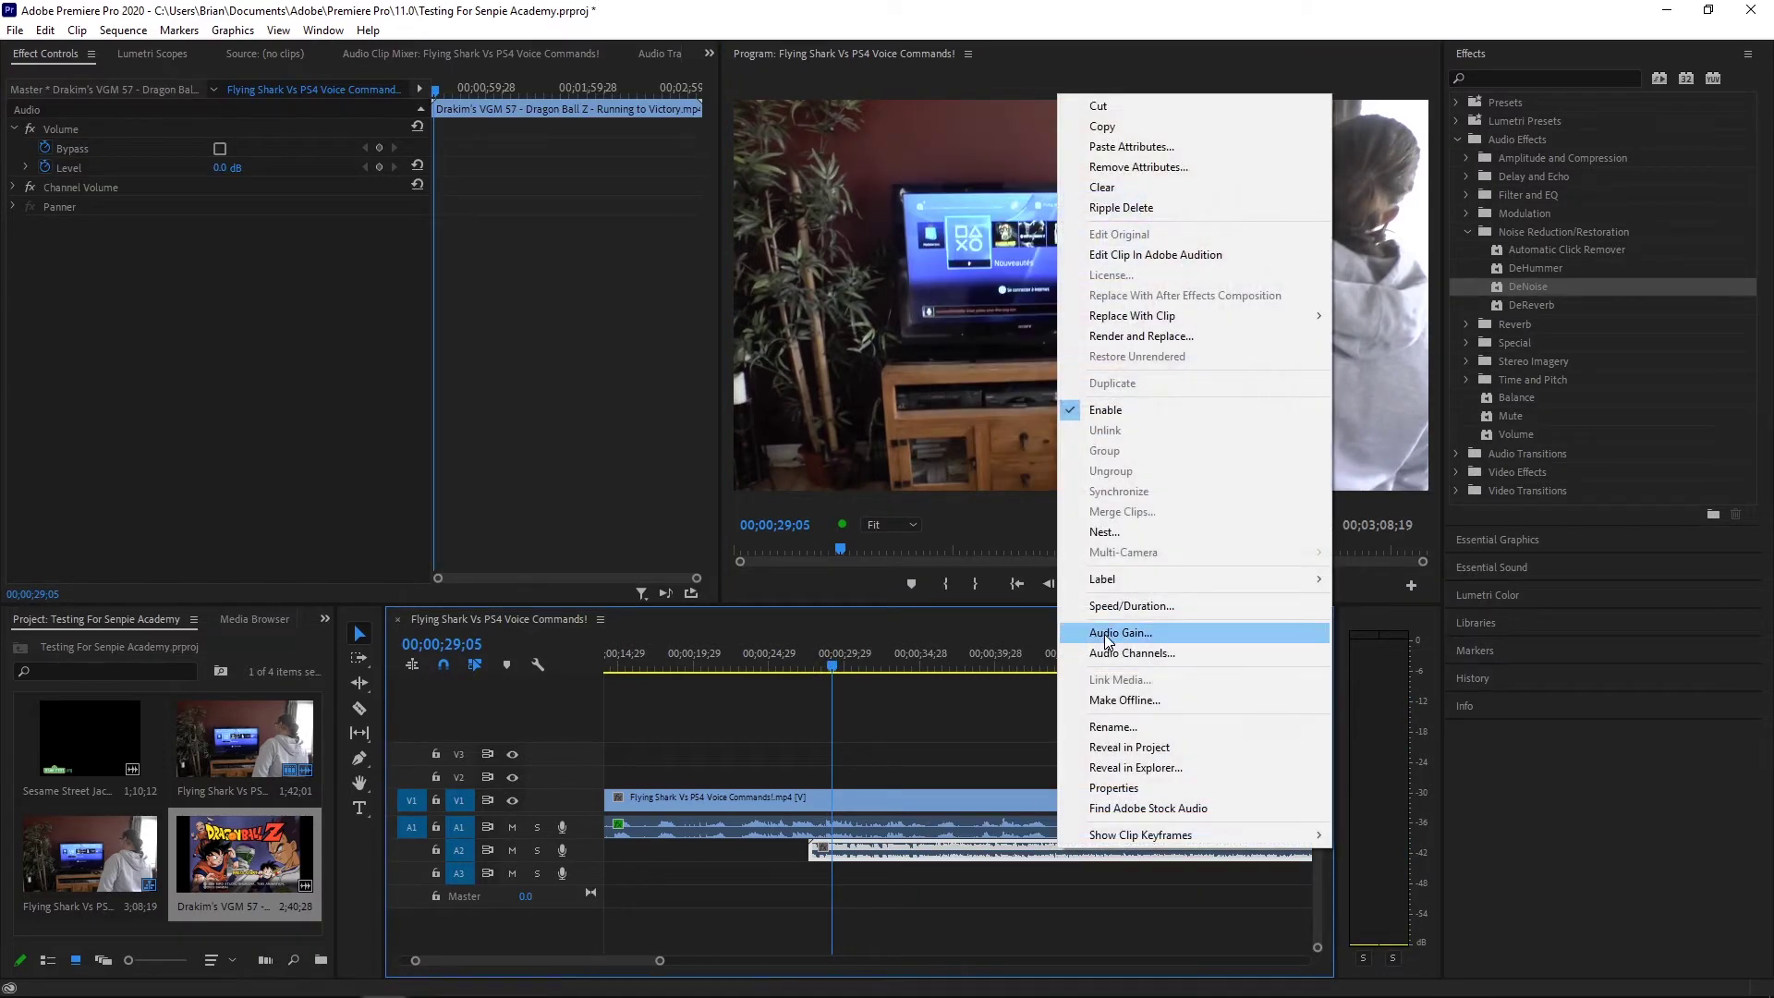
click(1105, 633)
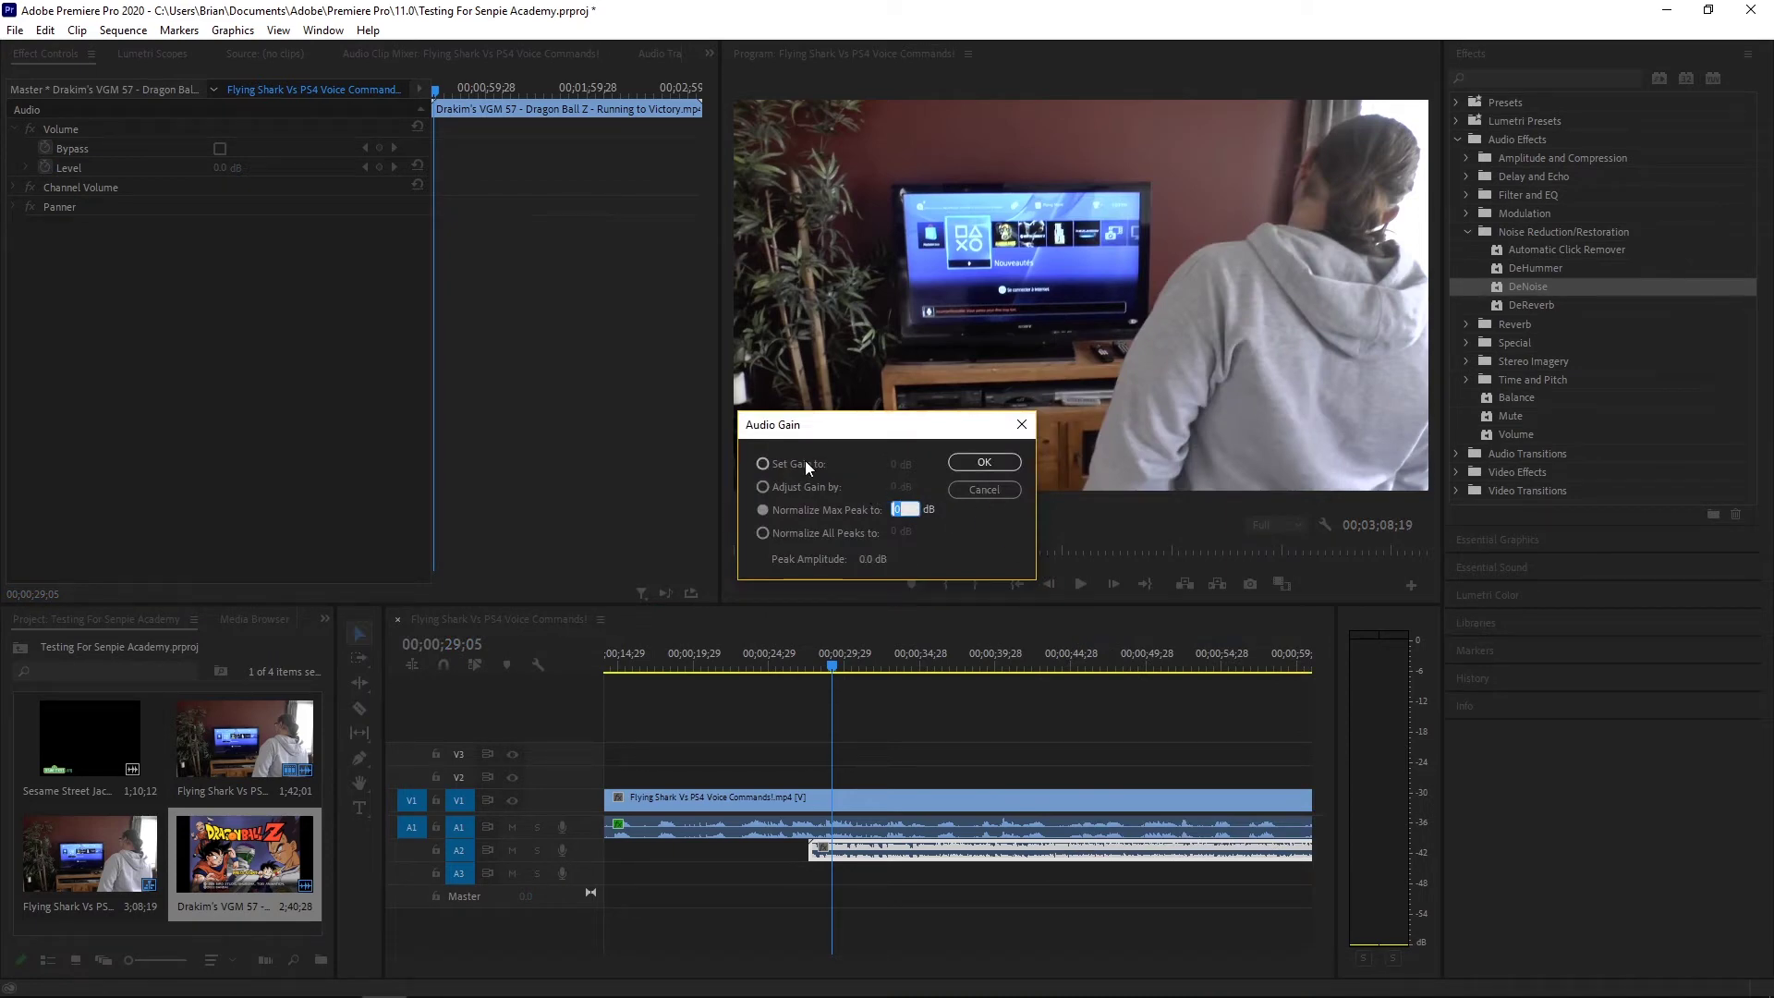
click(793, 484)
click(896, 468)
text(-10)
click(984, 462)
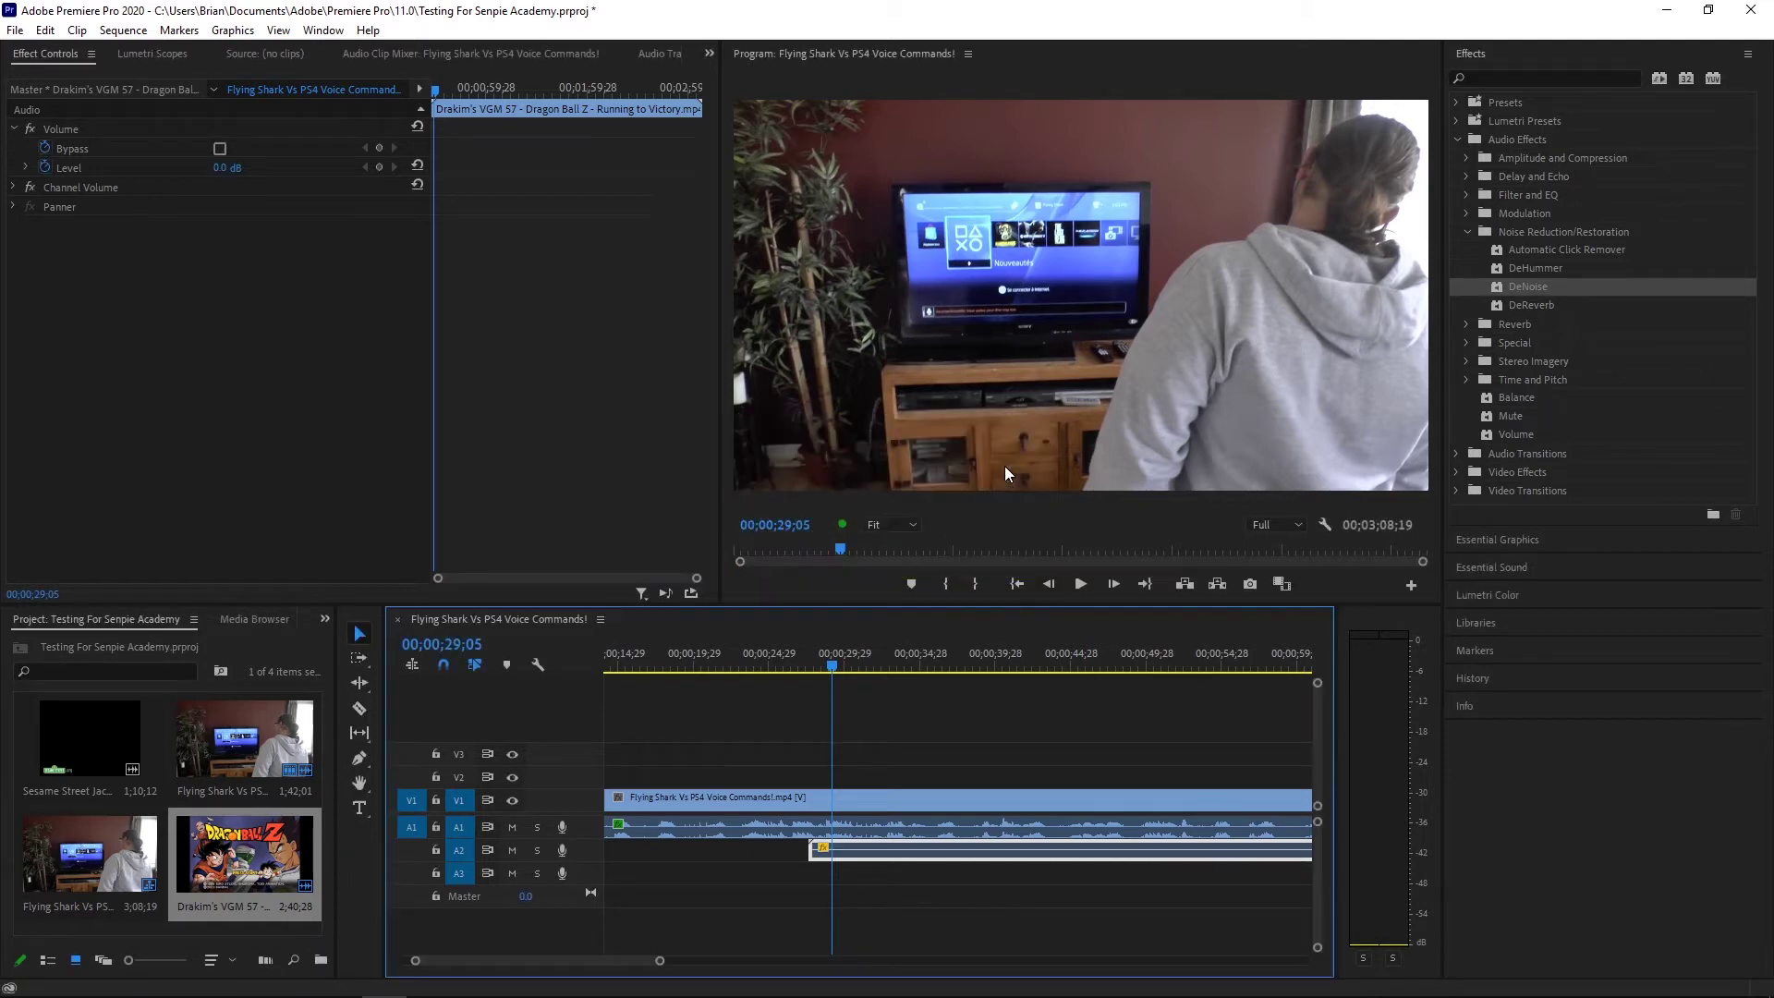
click(797, 663)
click(1081, 584)
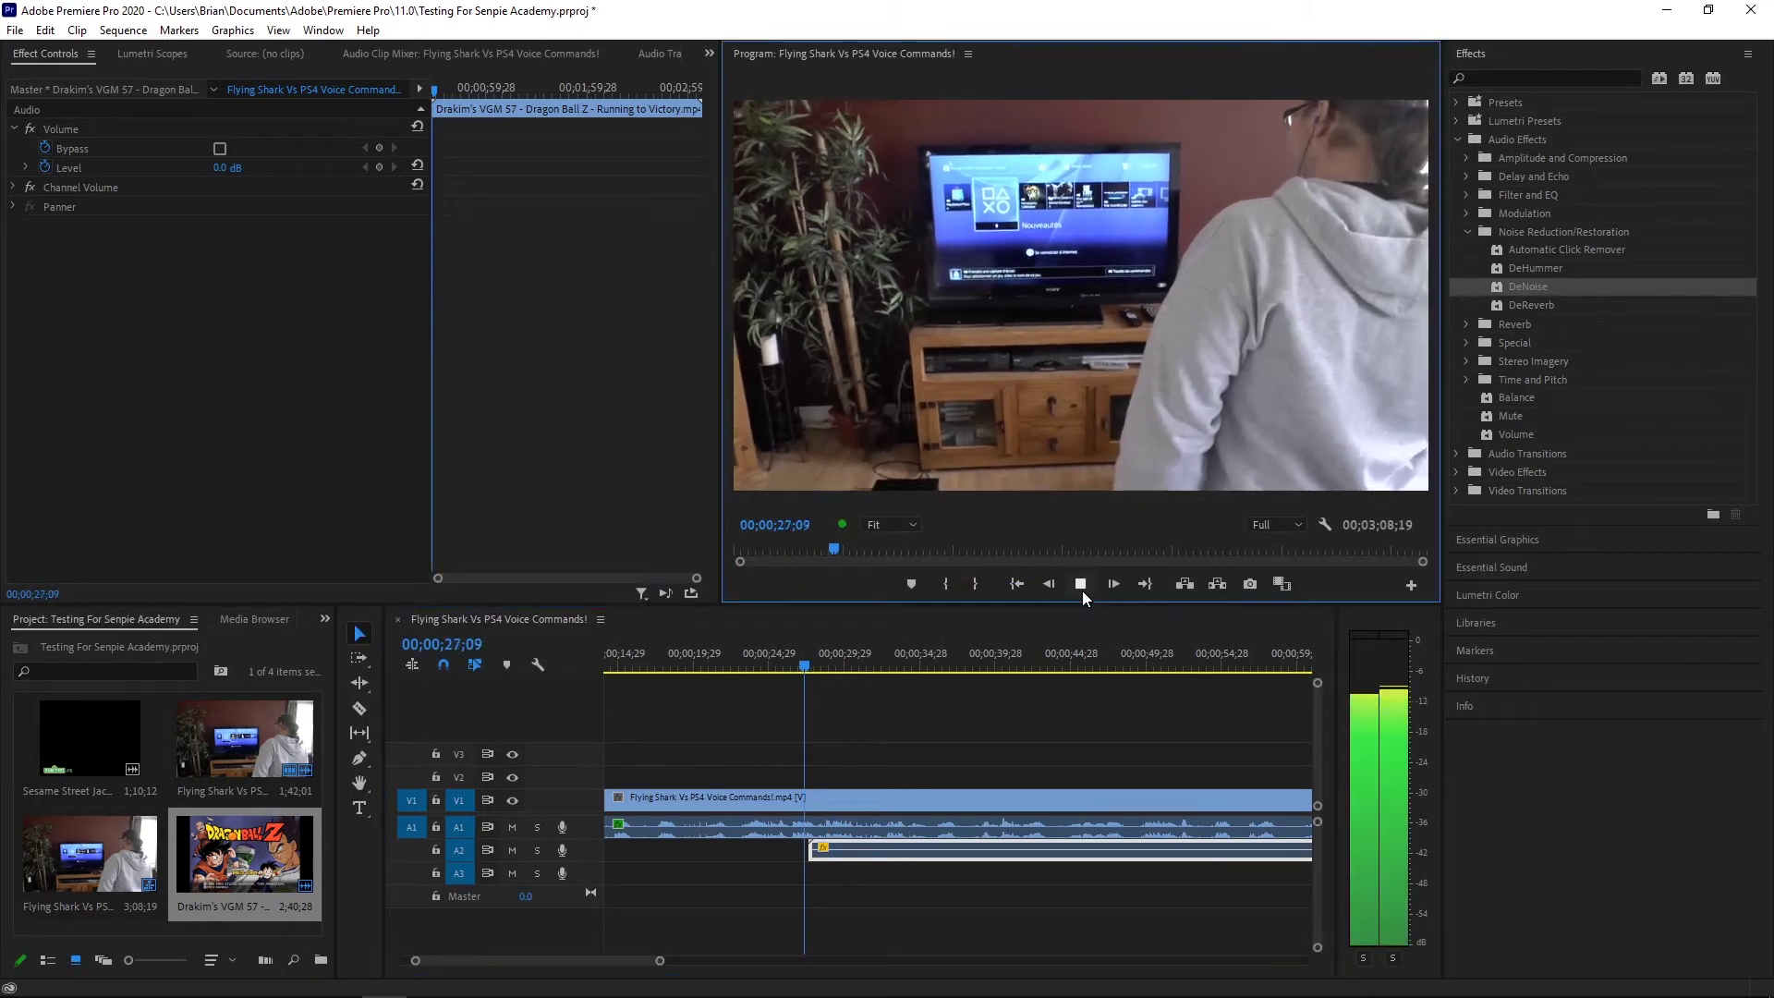
click(1083, 591)
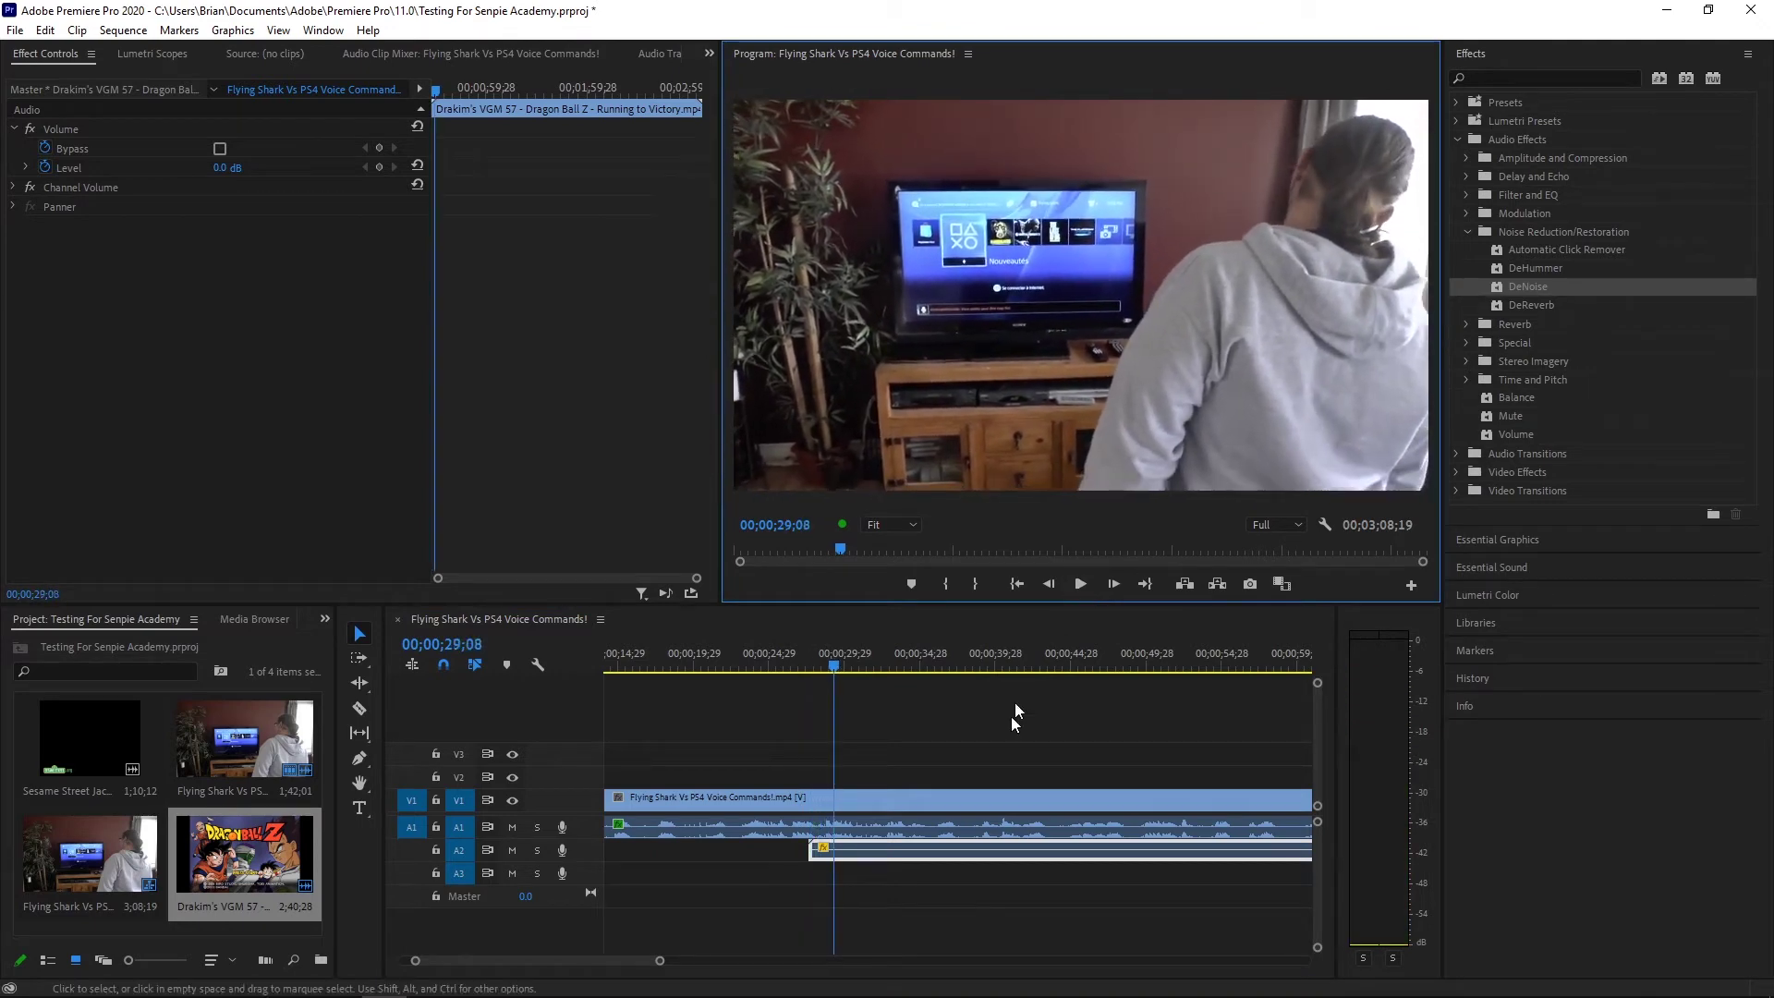
Re-enter the music clip's gain value in Audio Gain and replay to check its volume
right_click(966, 842)
click(1012, 732)
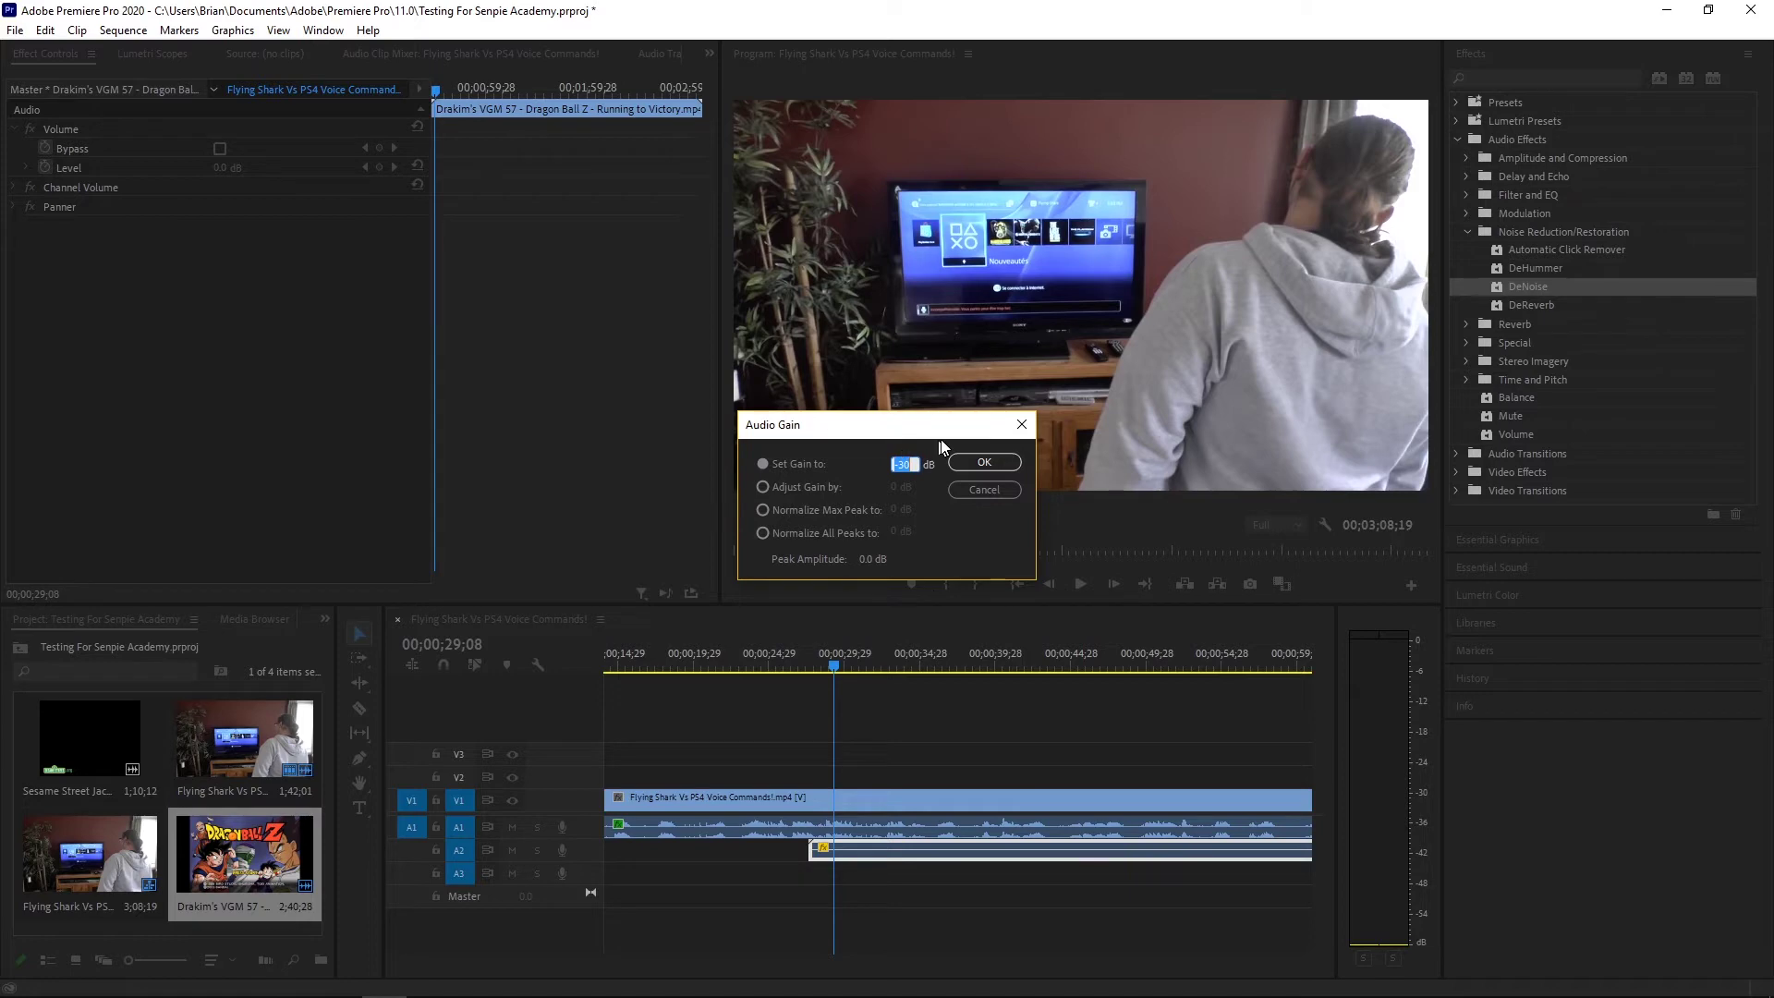
text(0)
click(984, 462)
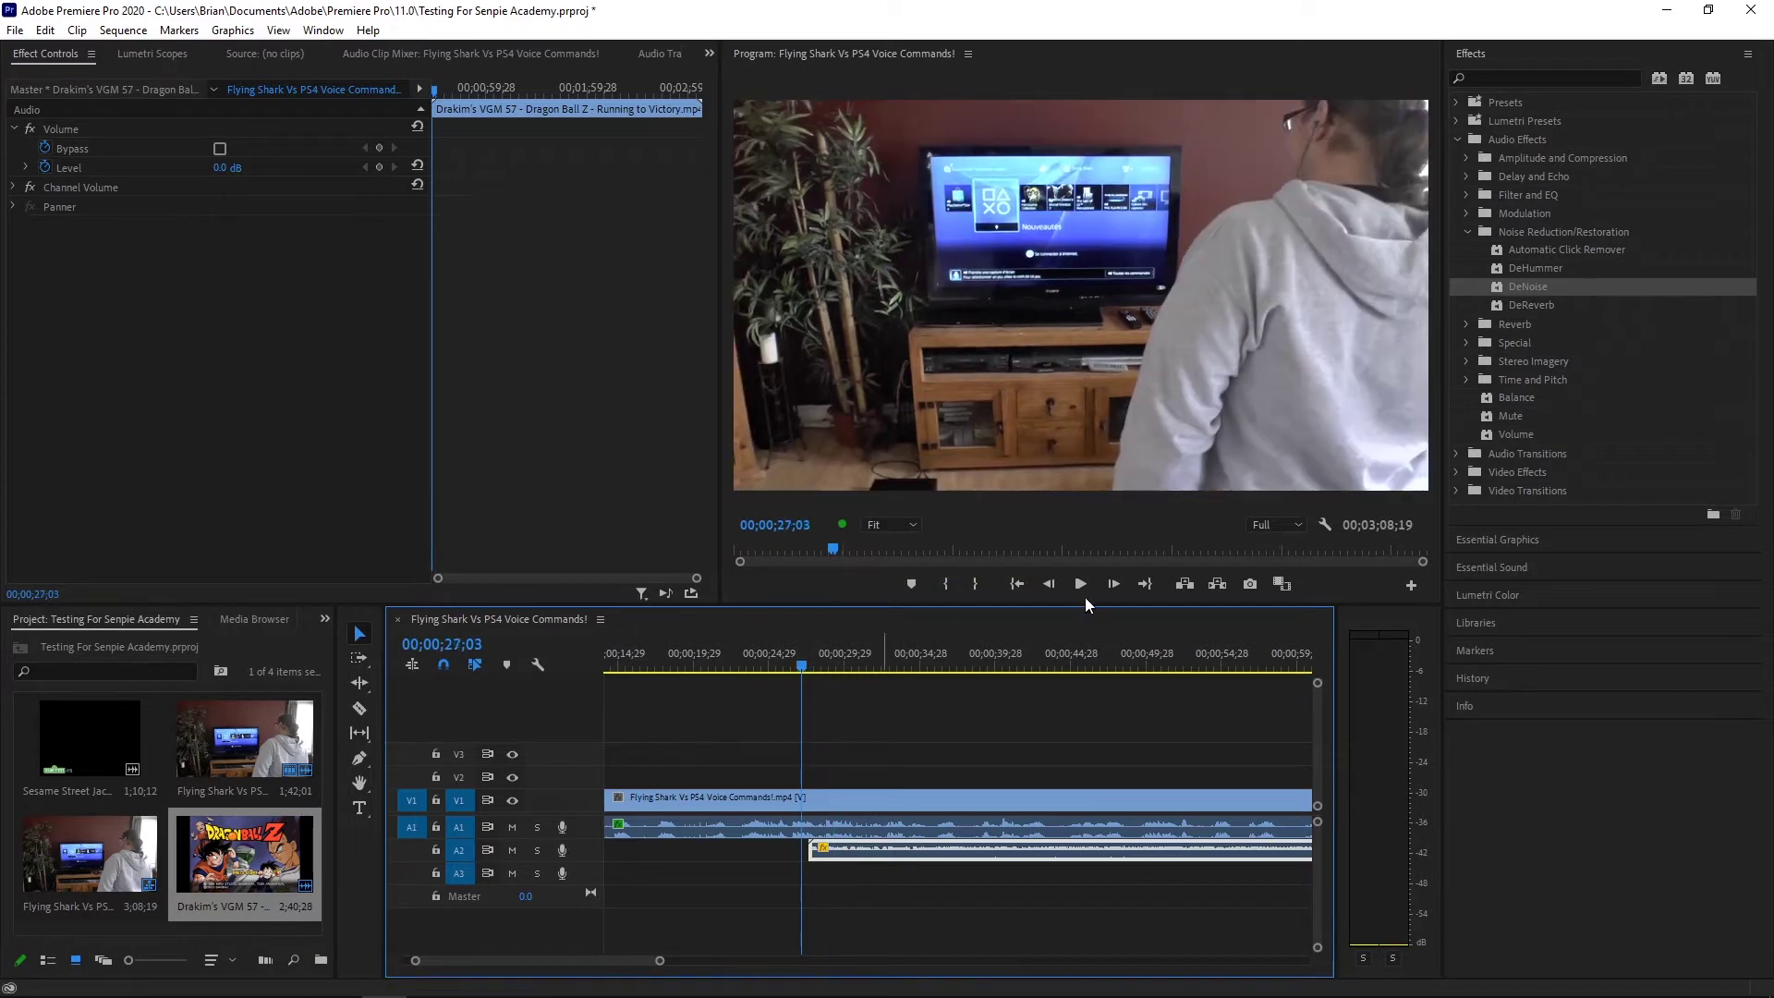
click(1083, 585)
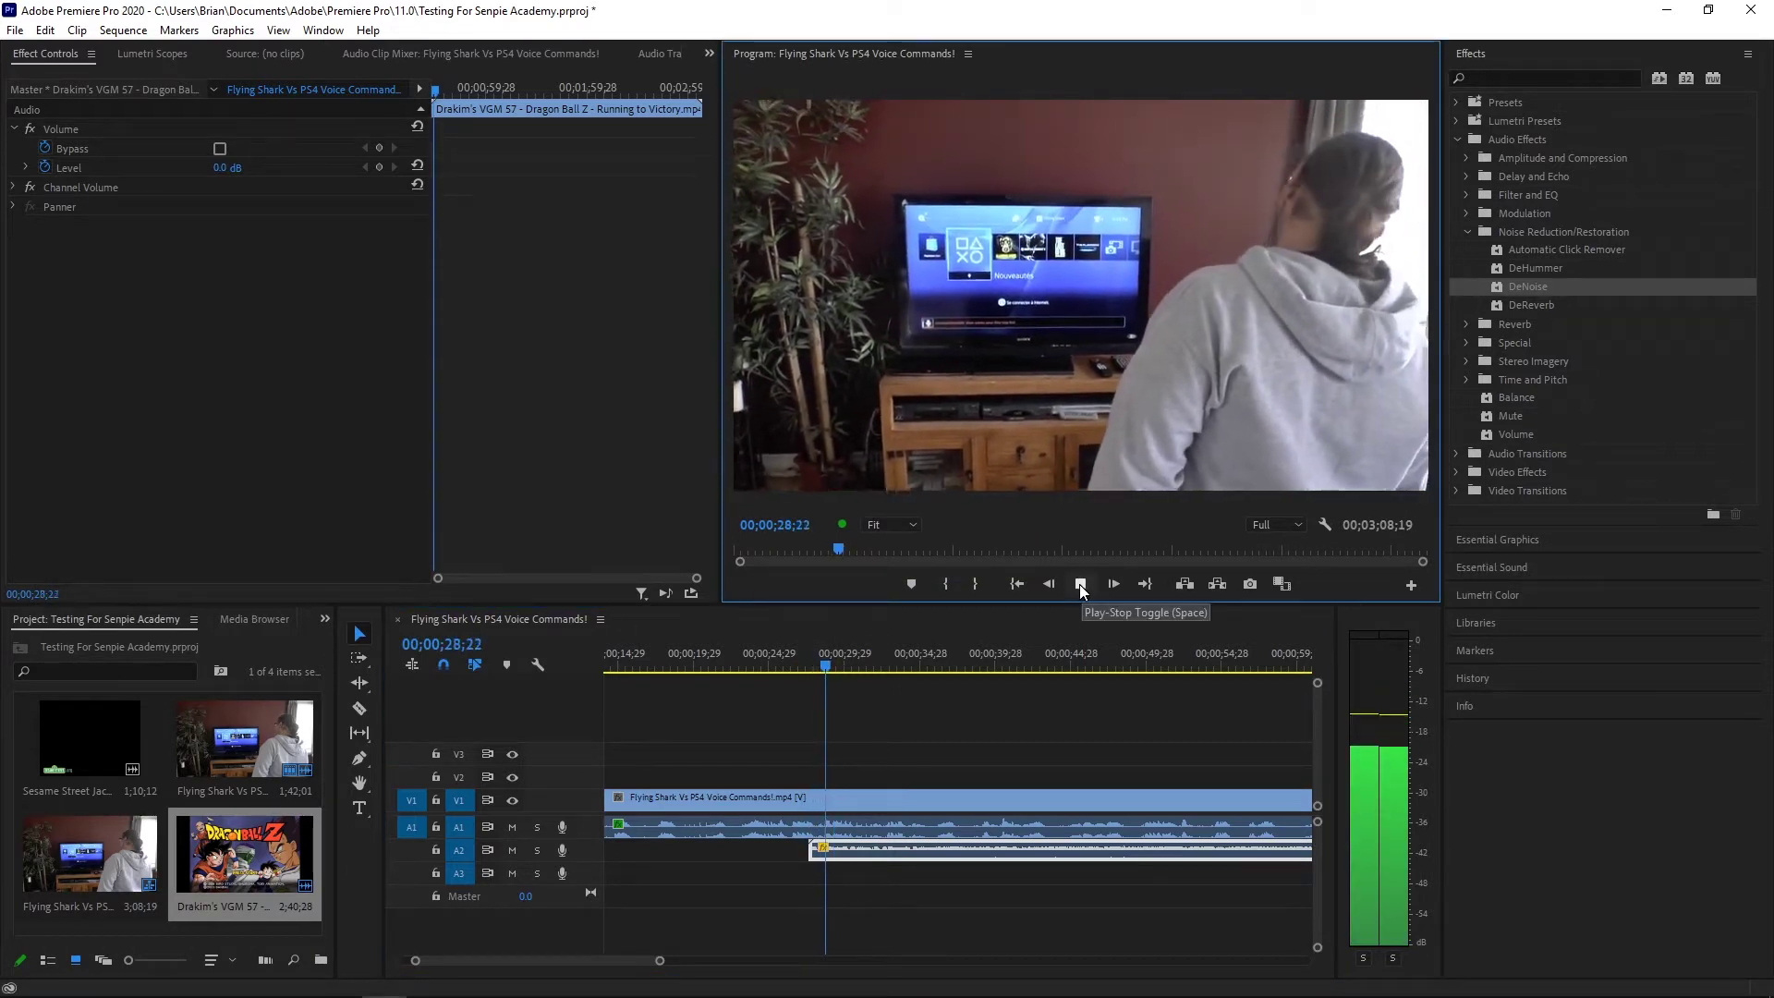
click(1079, 584)
Adjust the music's gain by a further -10 dB and replay from about 26 seconds
right_click(900, 856)
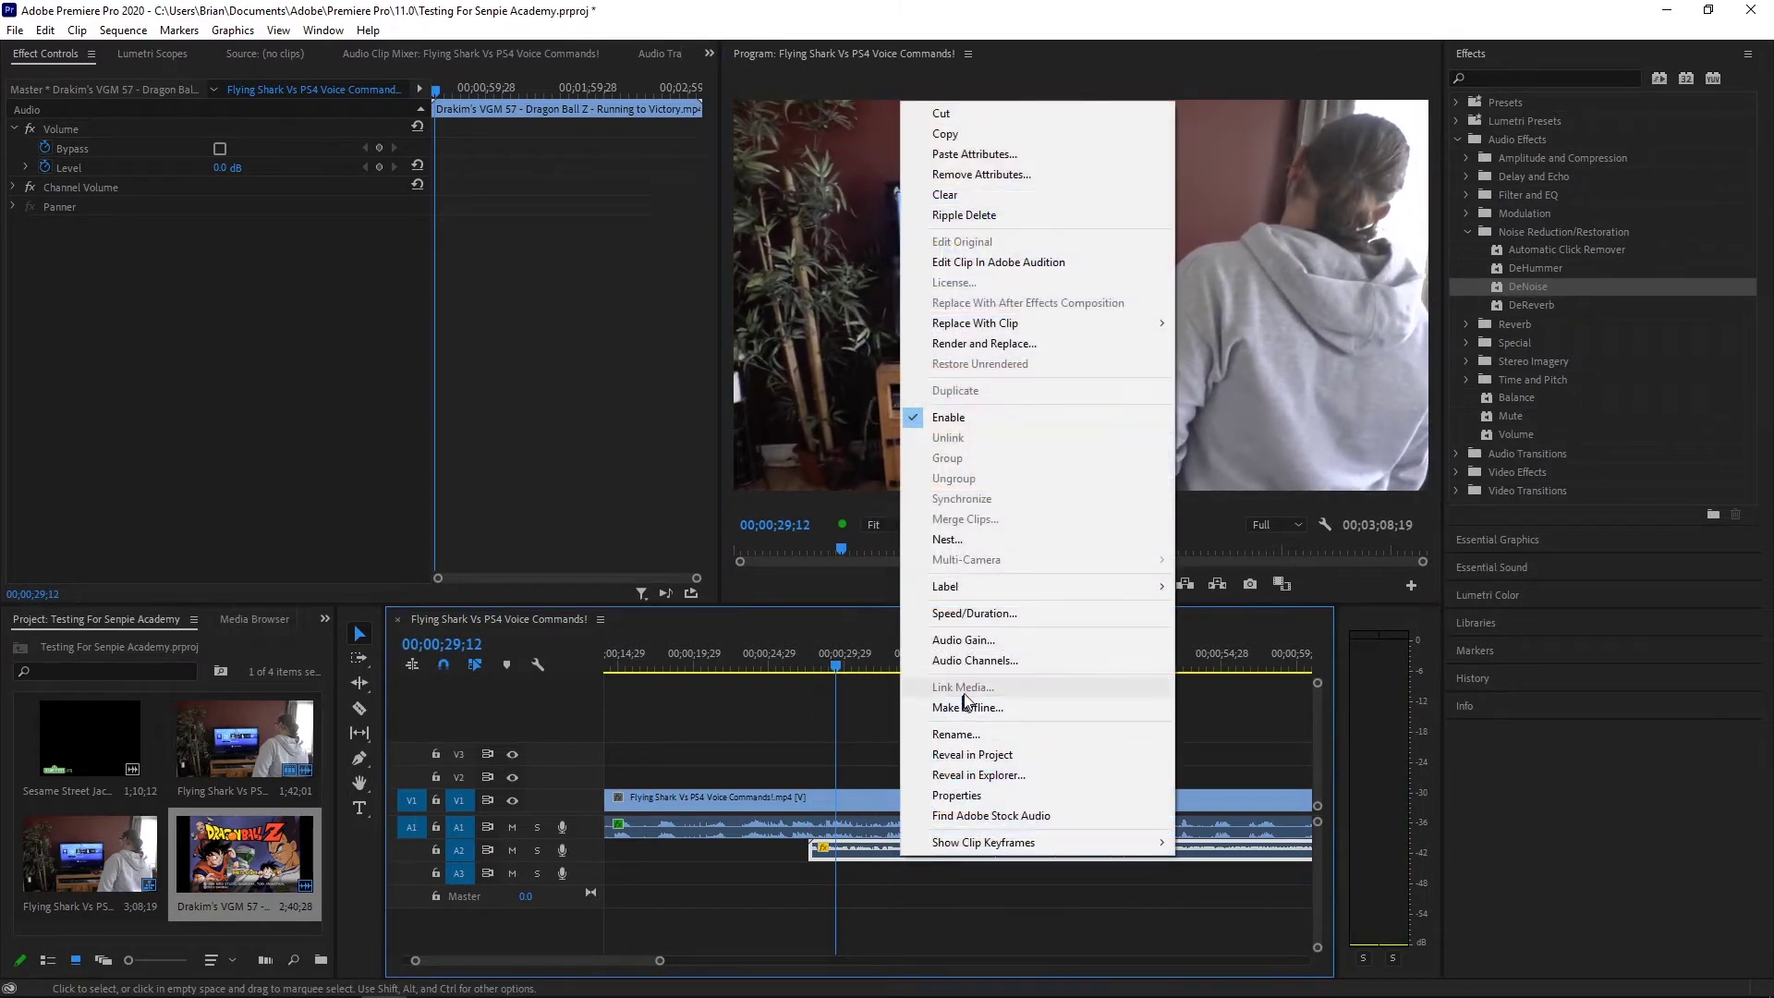
click(990, 642)
click(820, 493)
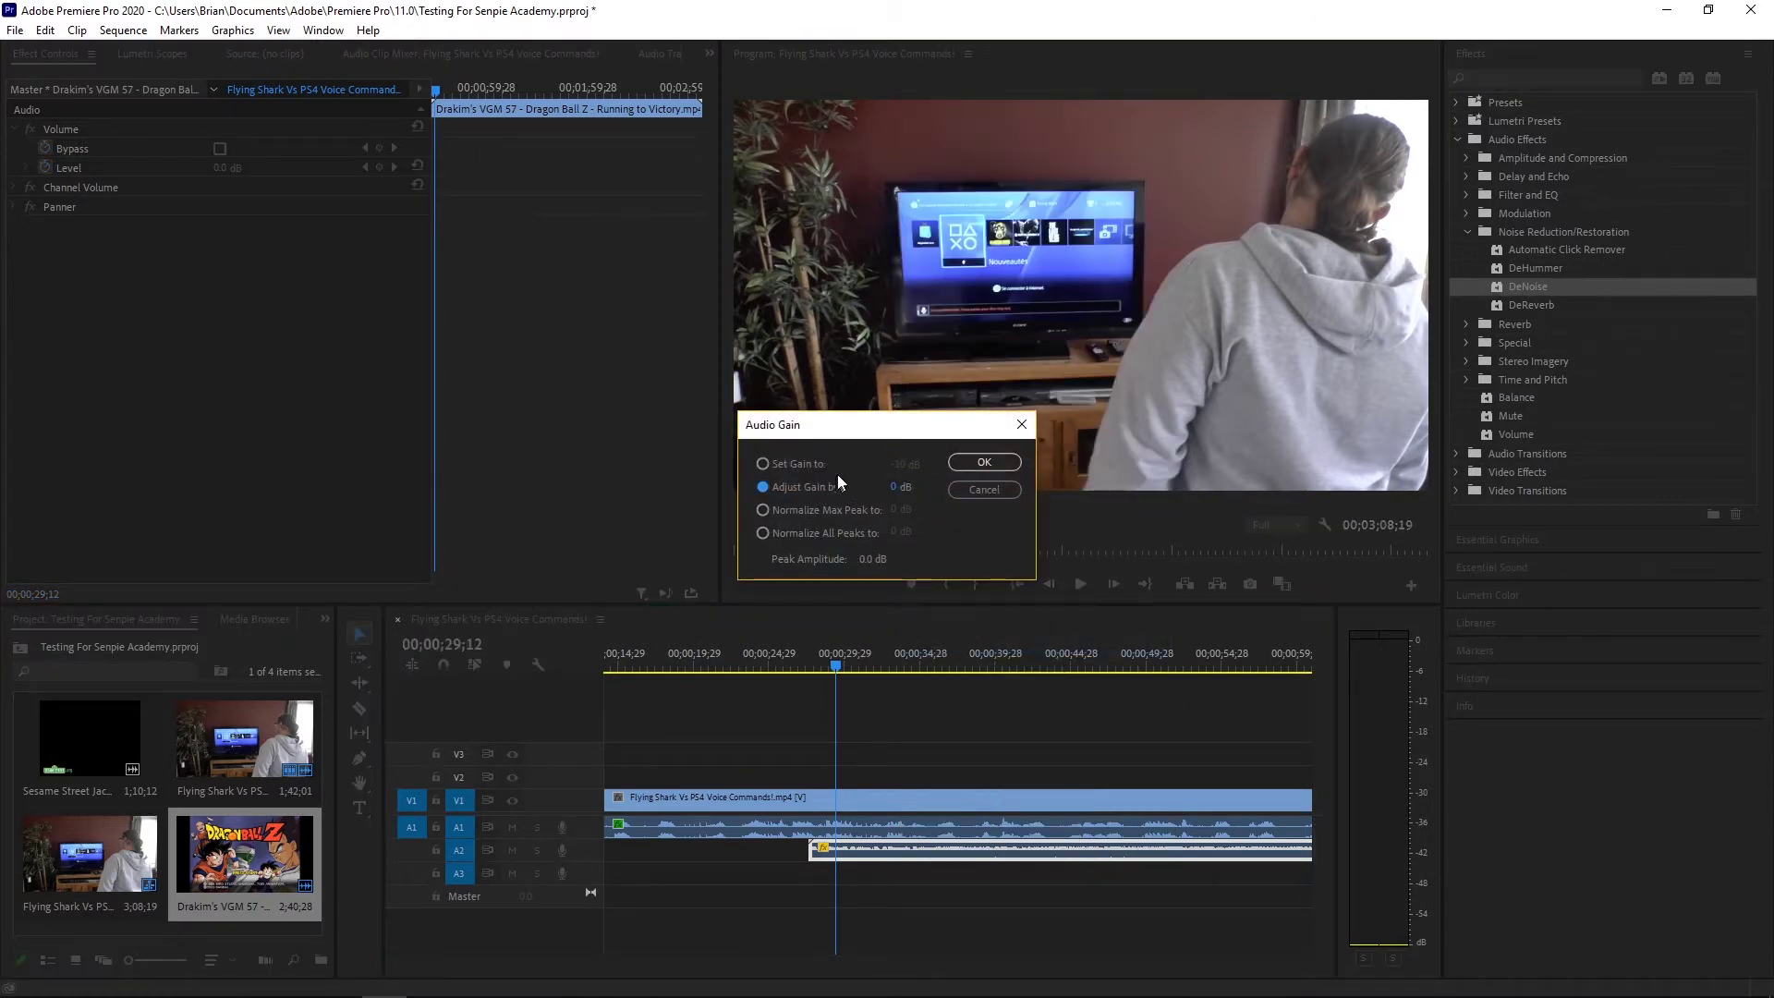
click(901, 490)
click(901, 488)
text(-5)
text(-10)
click(982, 462)
drag(841, 668, 798, 657)
click(1083, 585)
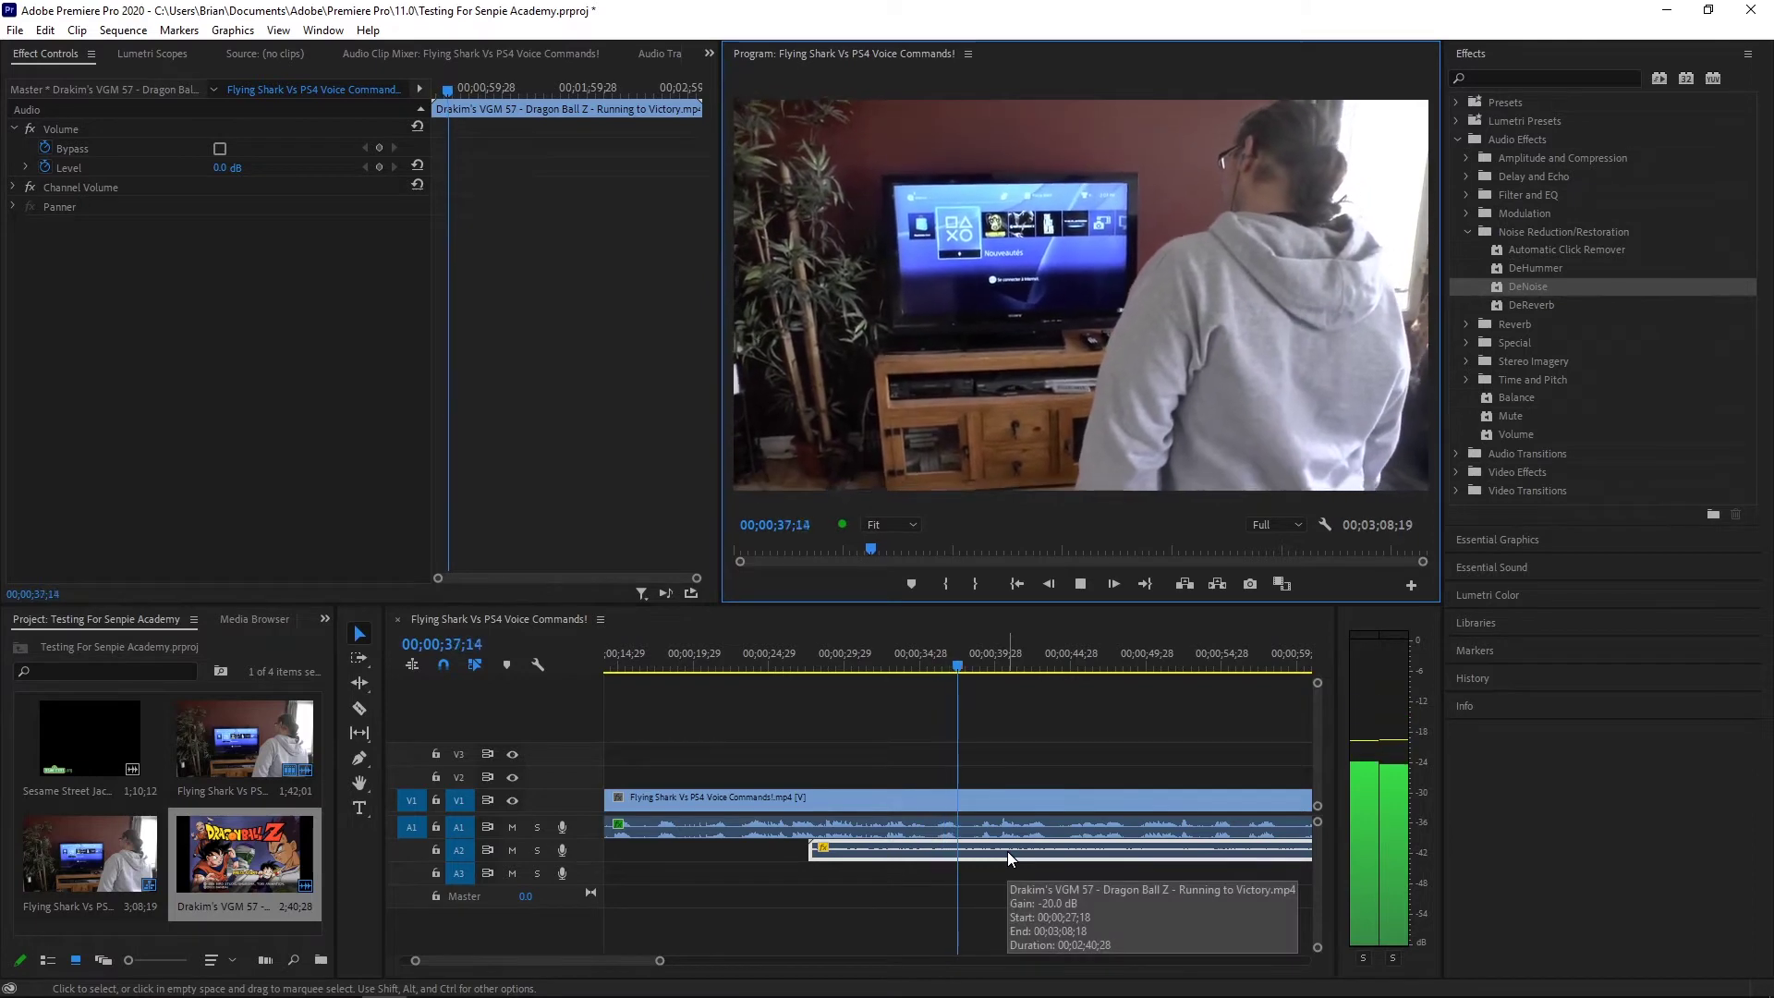
click(1078, 584)
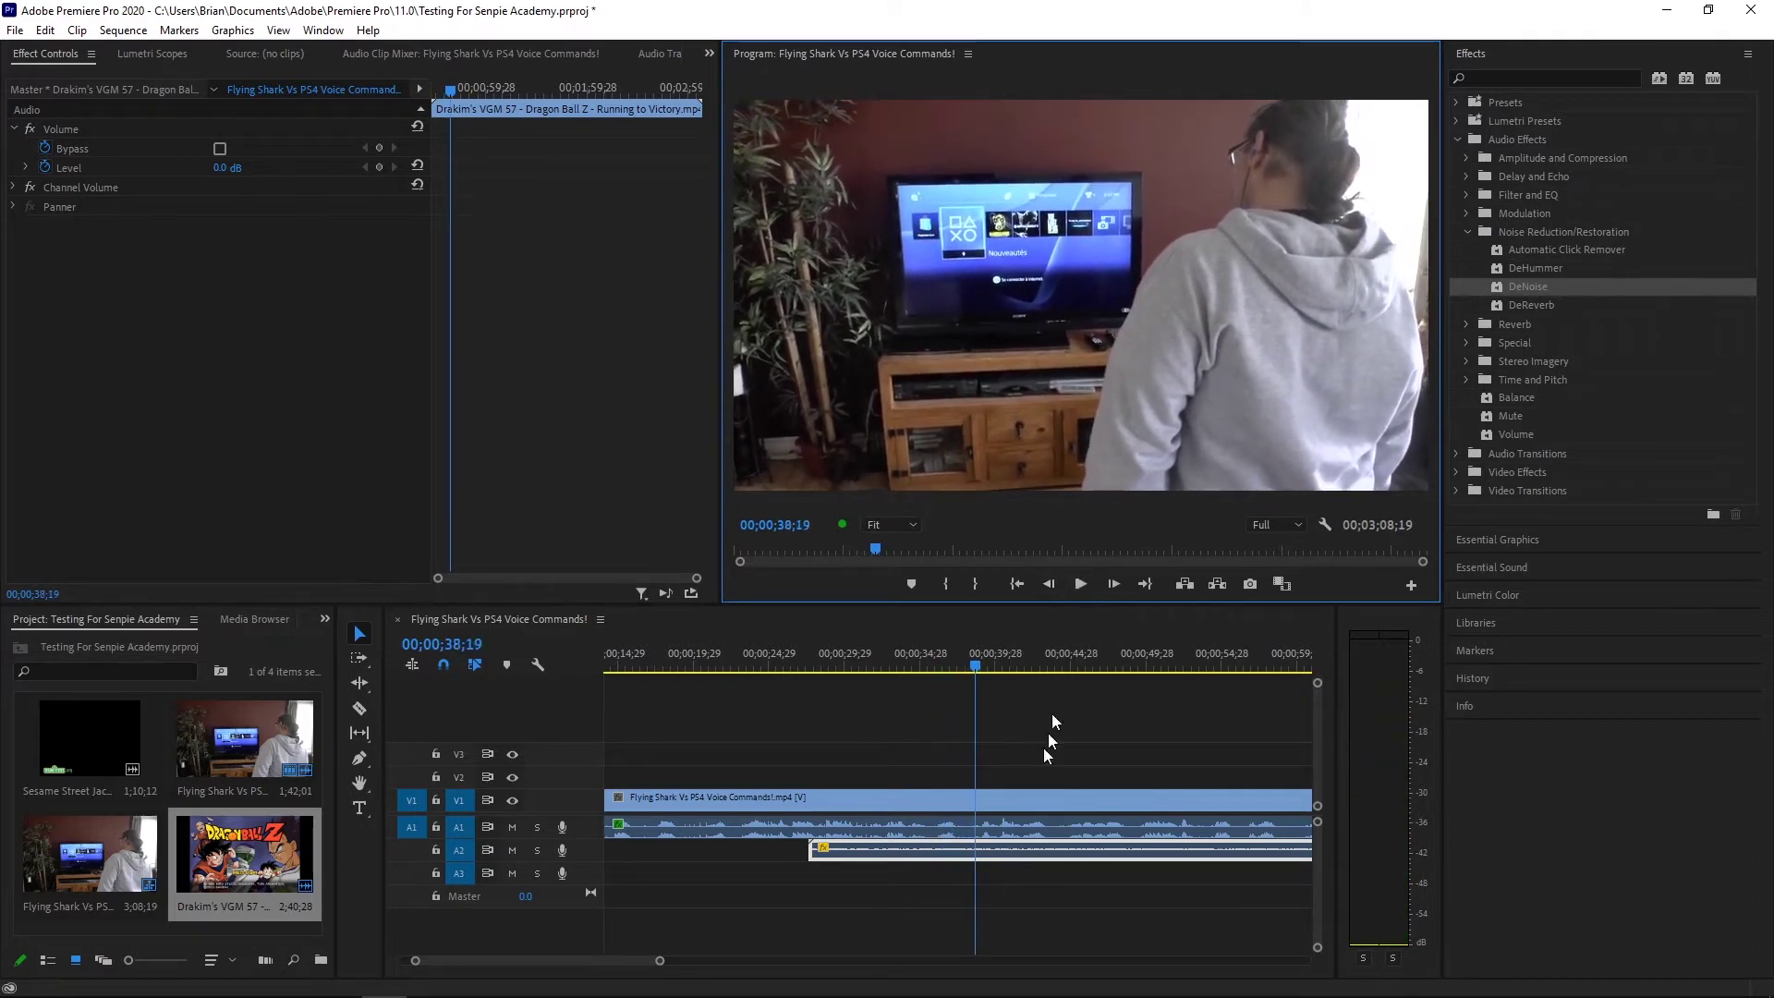
Remove the music clip from track A2 and bring the PS4 clip's end into view
right_click(1009, 855)
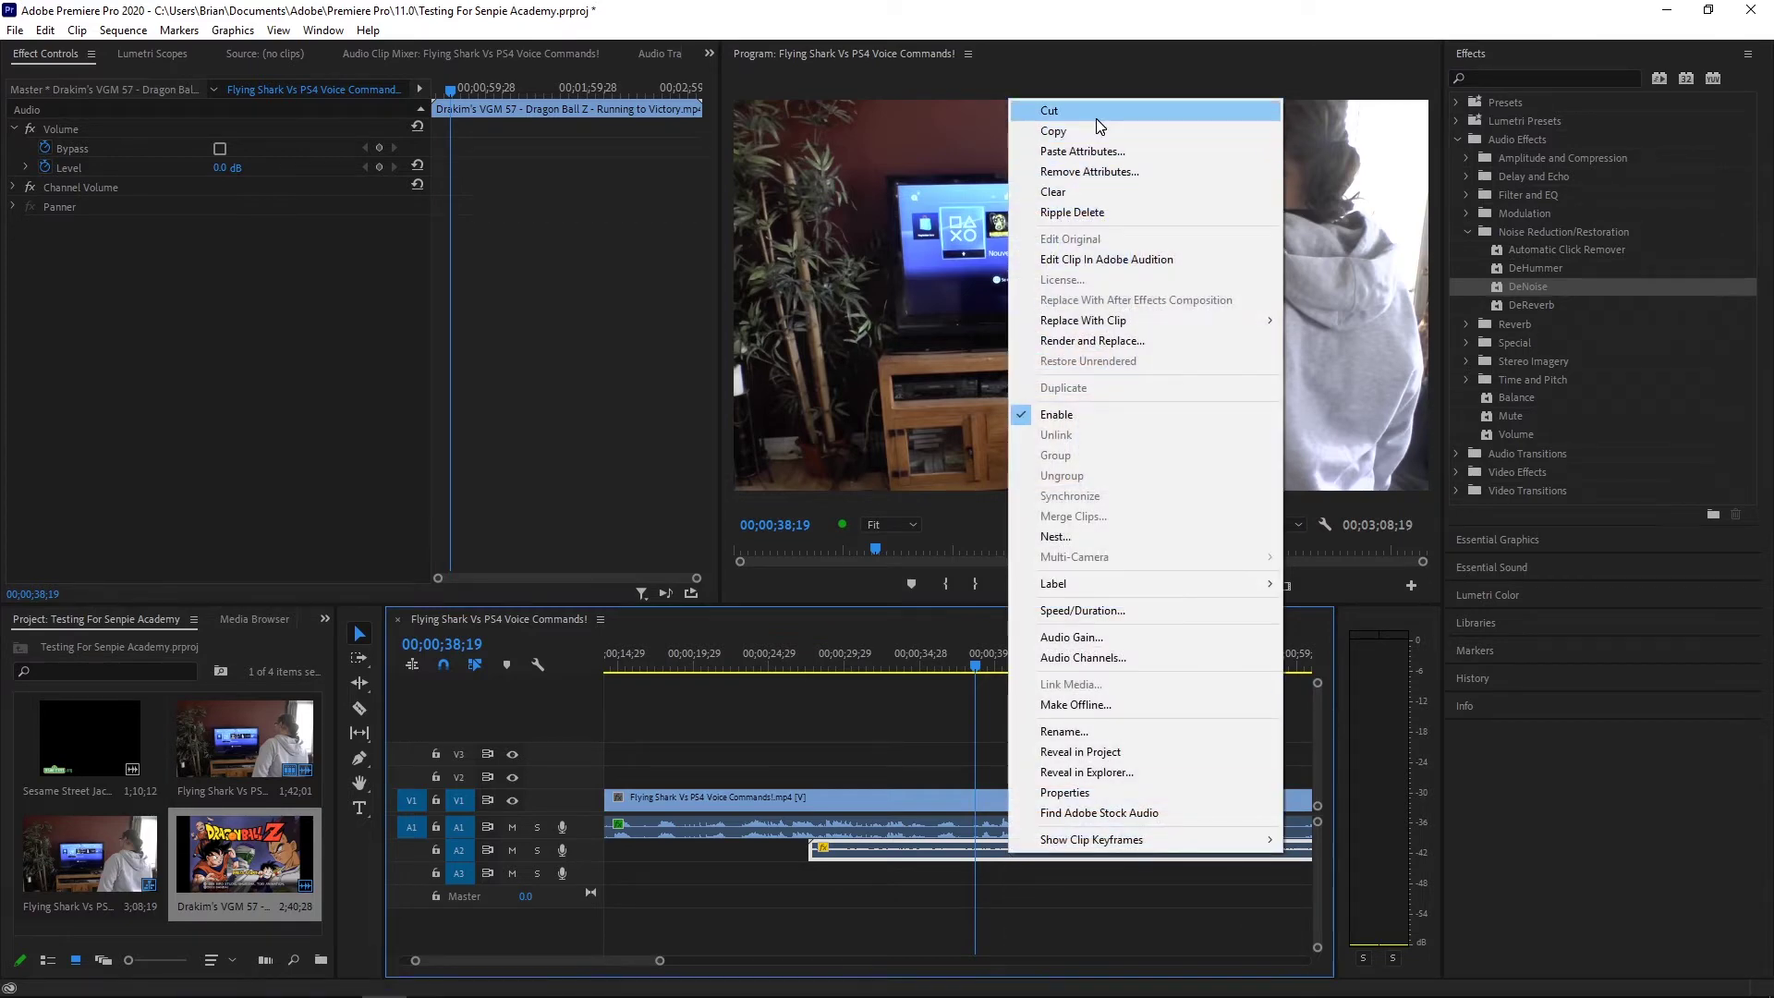
click(1096, 118)
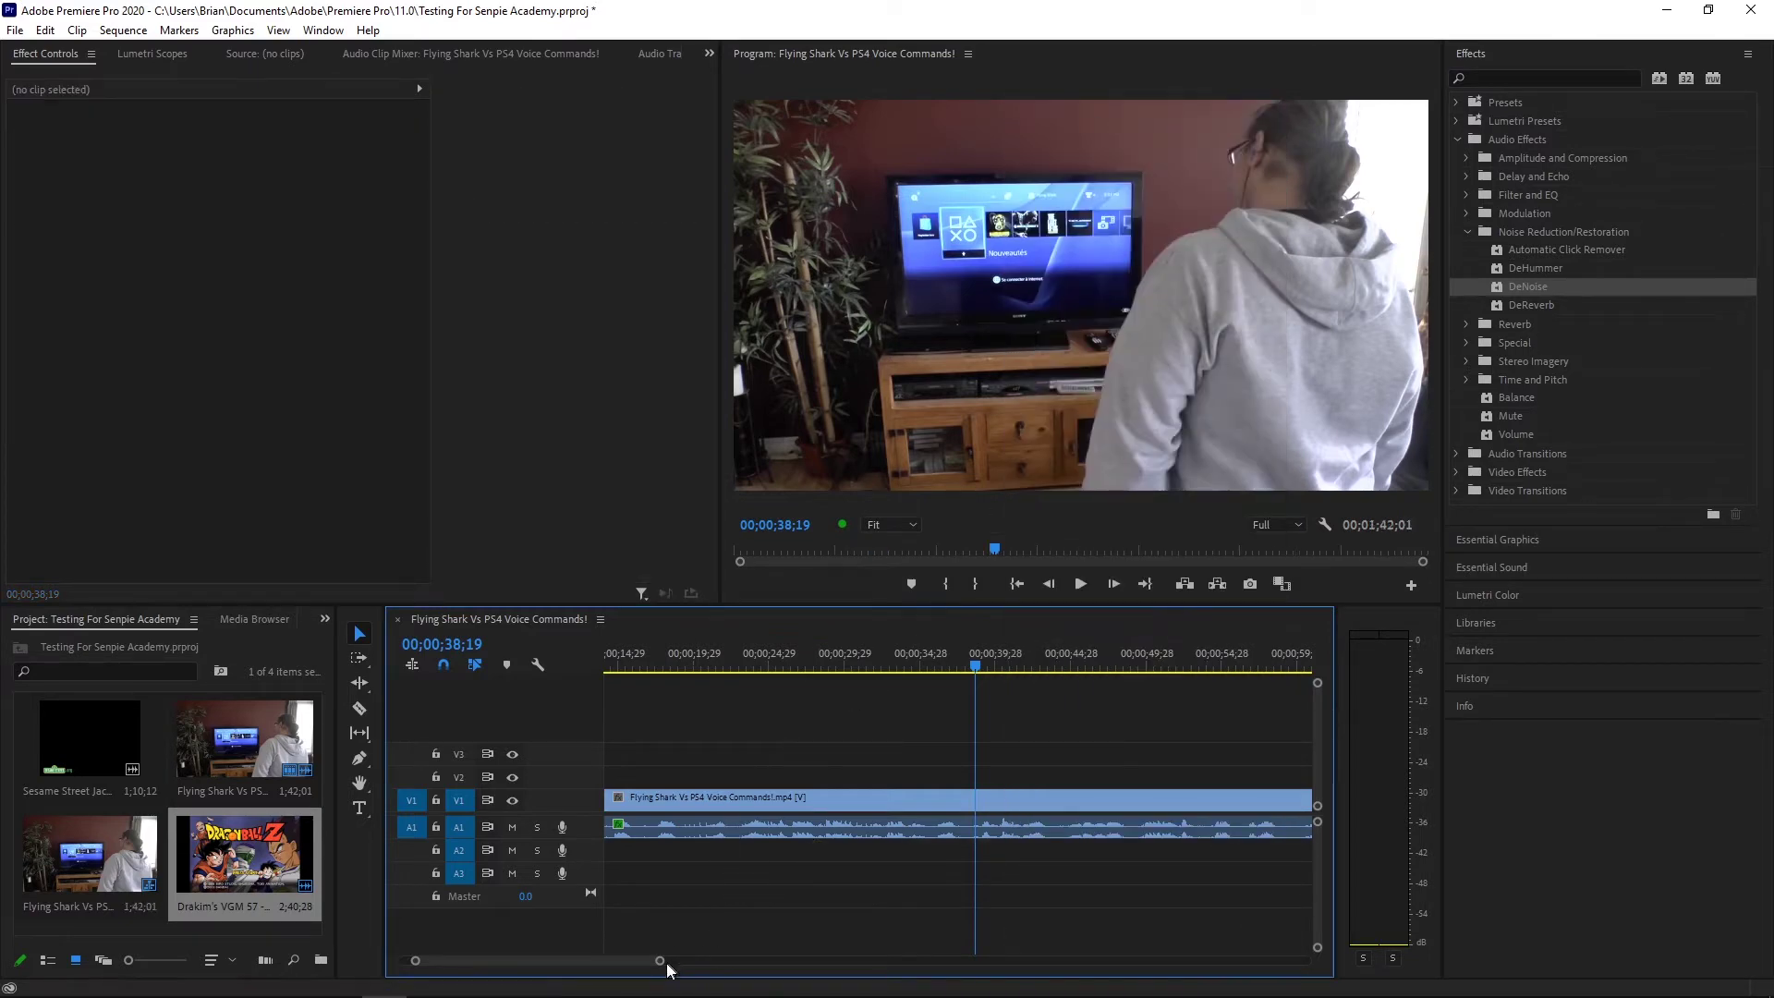
drag(660, 961, 929, 960)
click(892, 661)
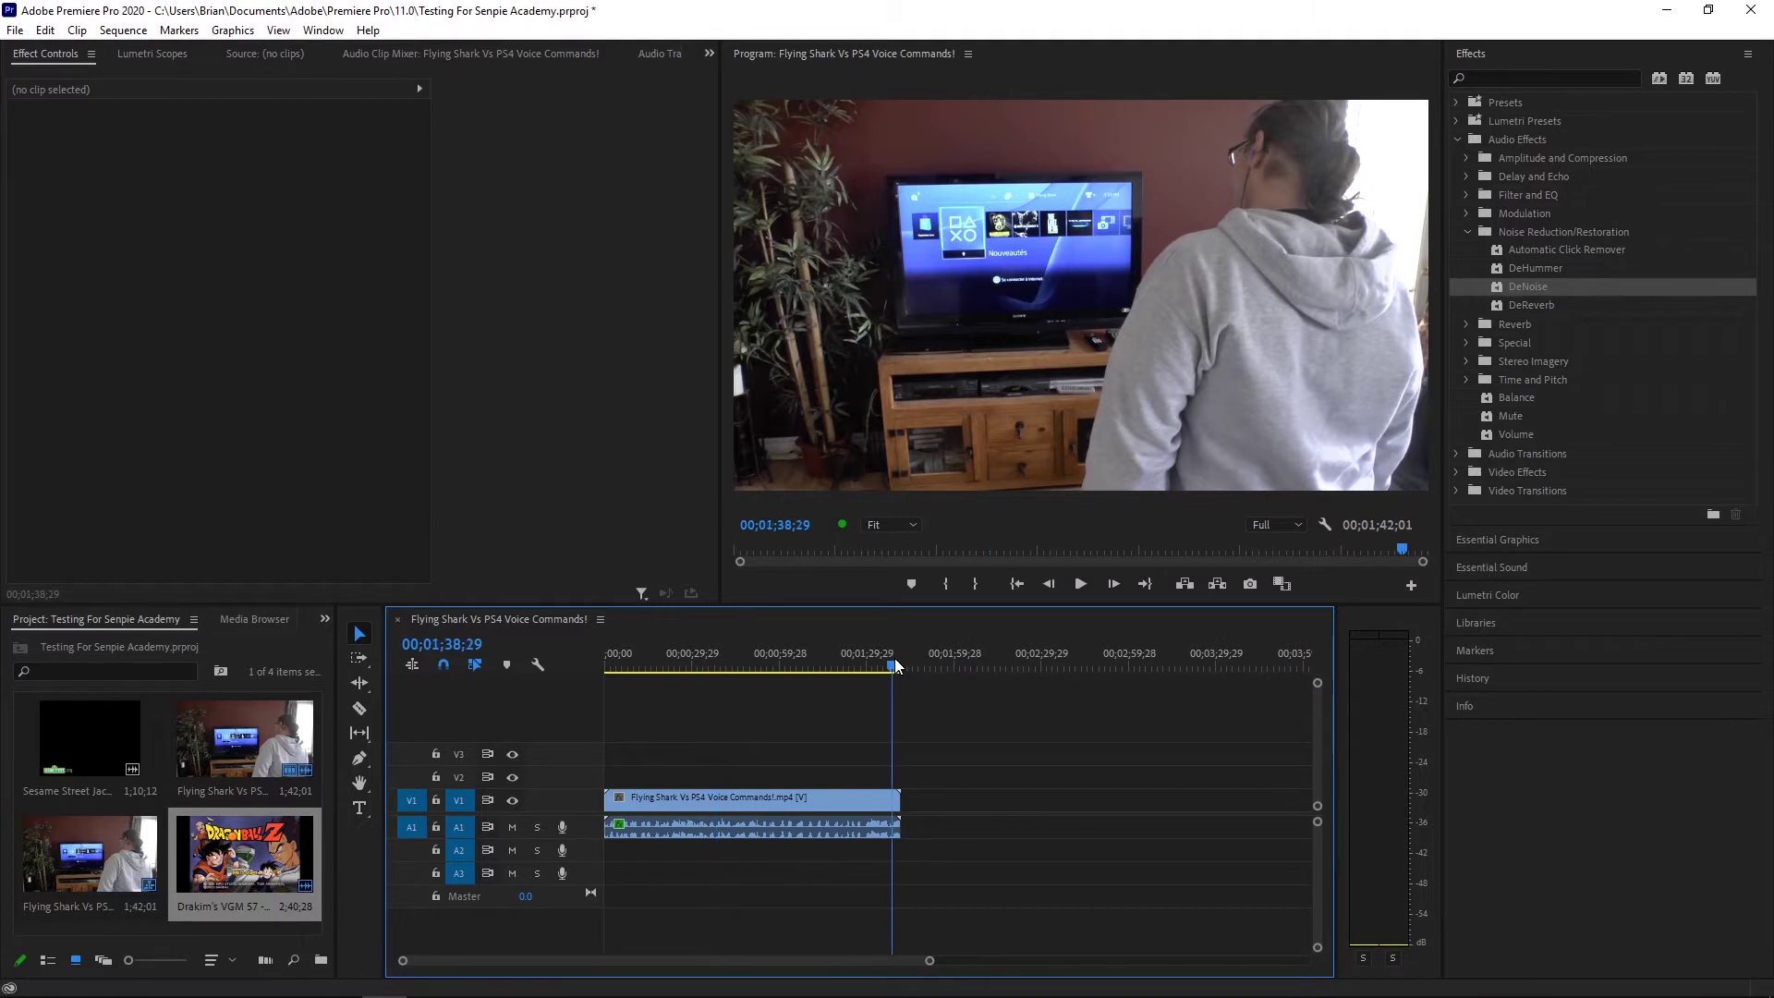
drag(895, 664, 892, 664)
drag(934, 961, 733, 945)
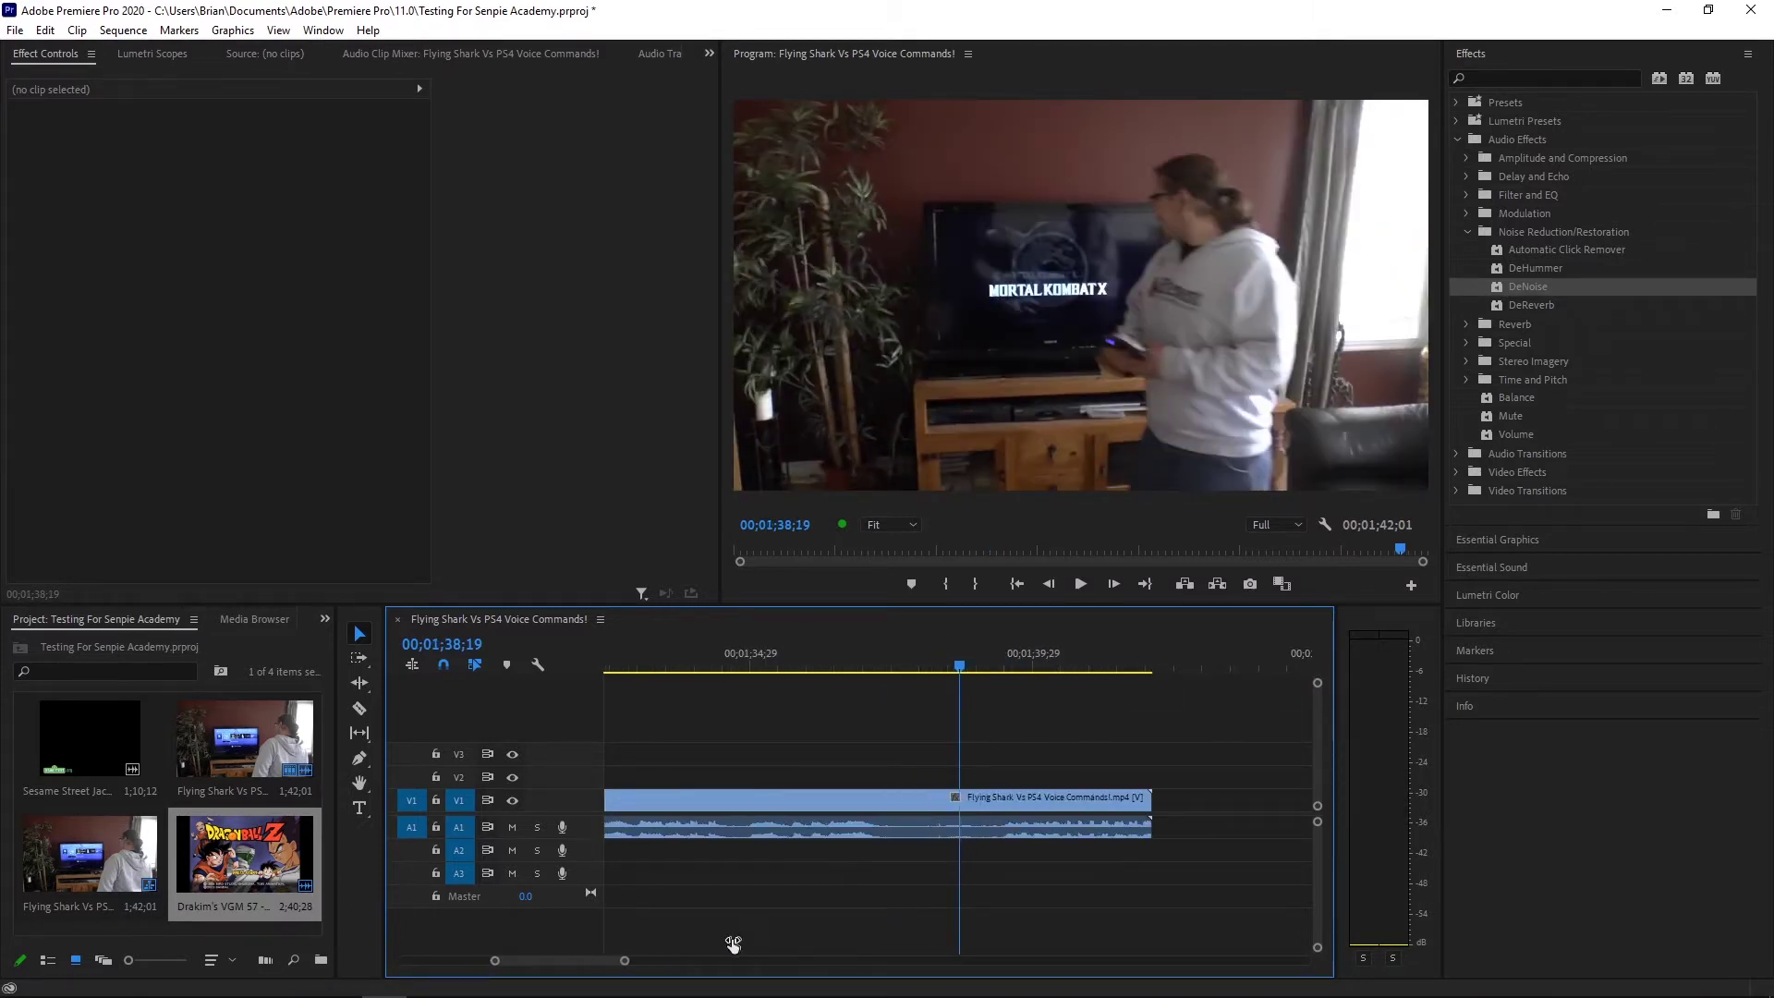
Apply default transitions at the clip's end and trim its tail back to 00;01;34;24
right_click(1137, 800)
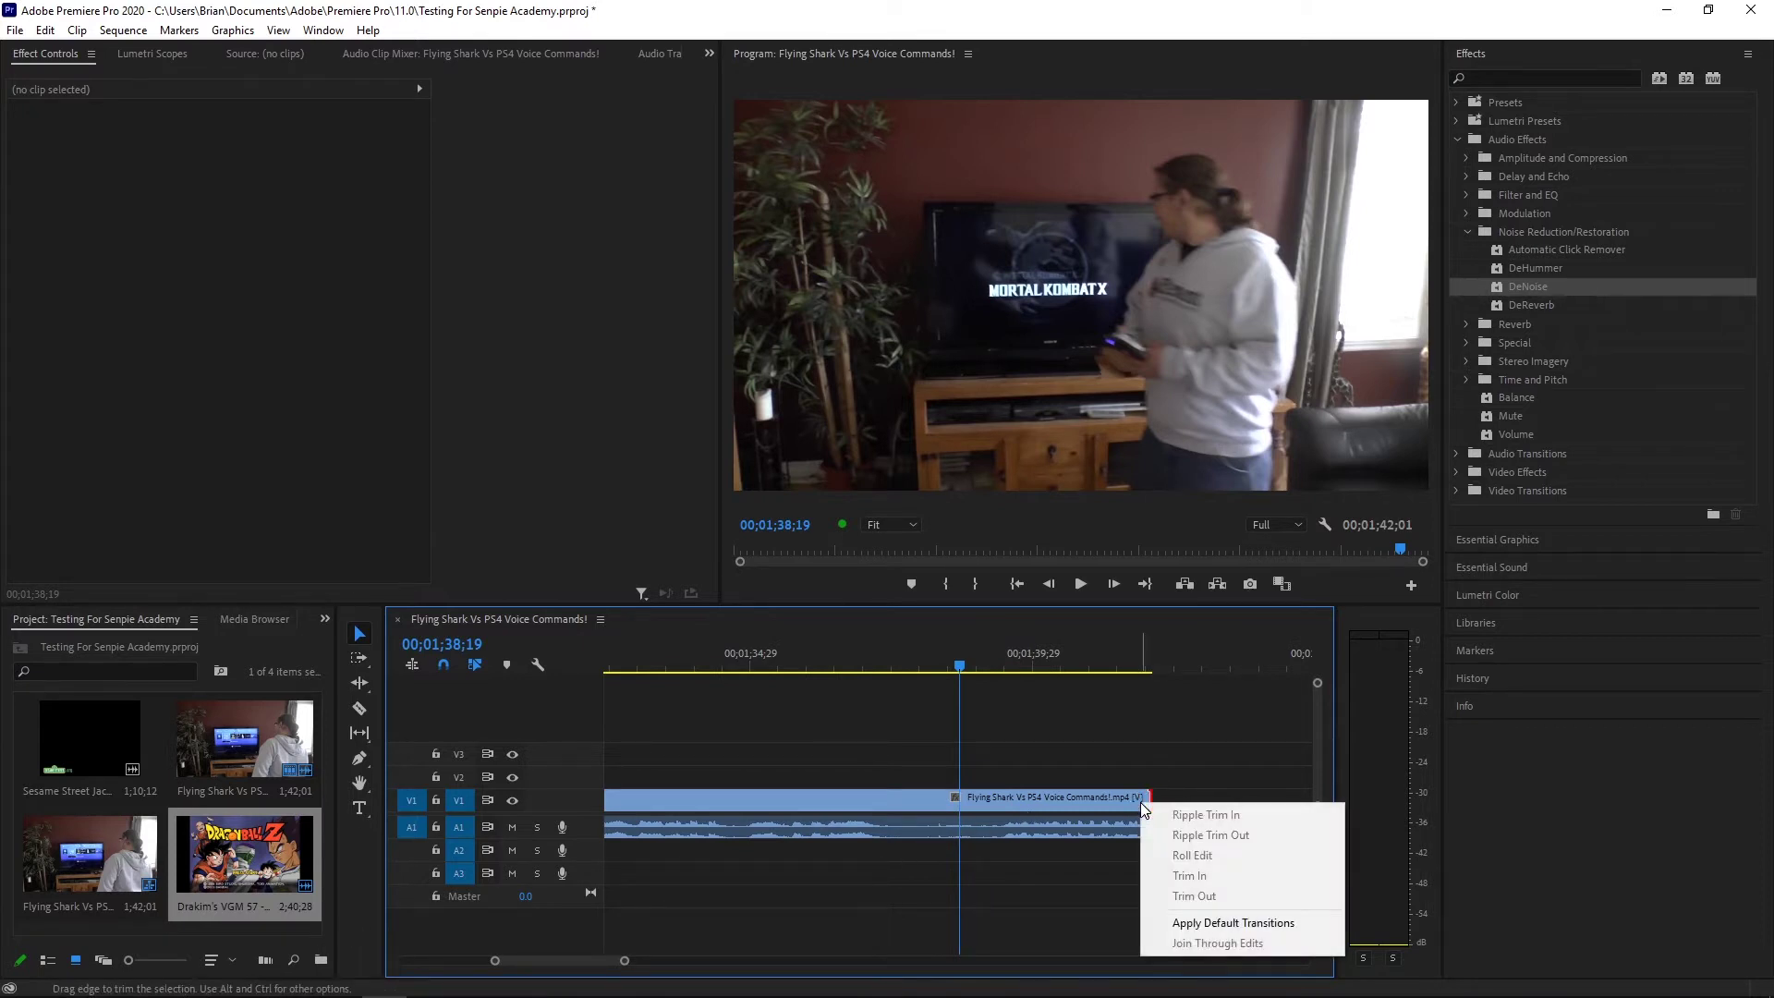
click(1195, 922)
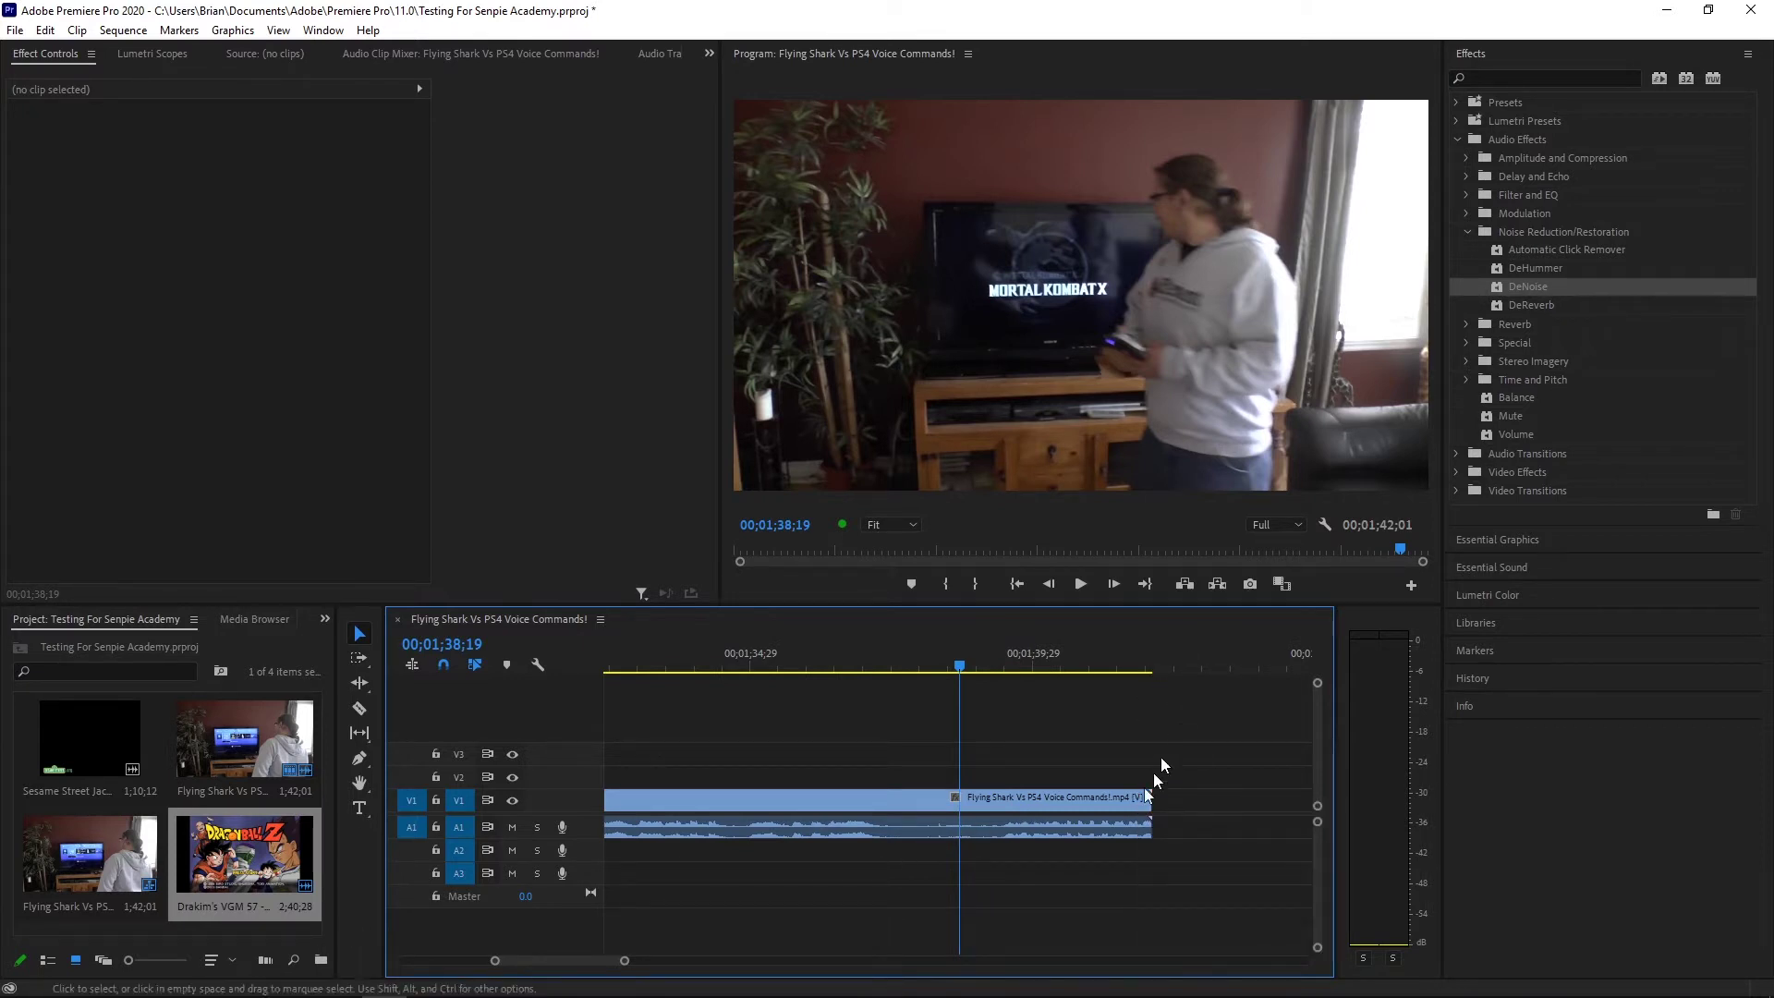
right_click(1143, 800)
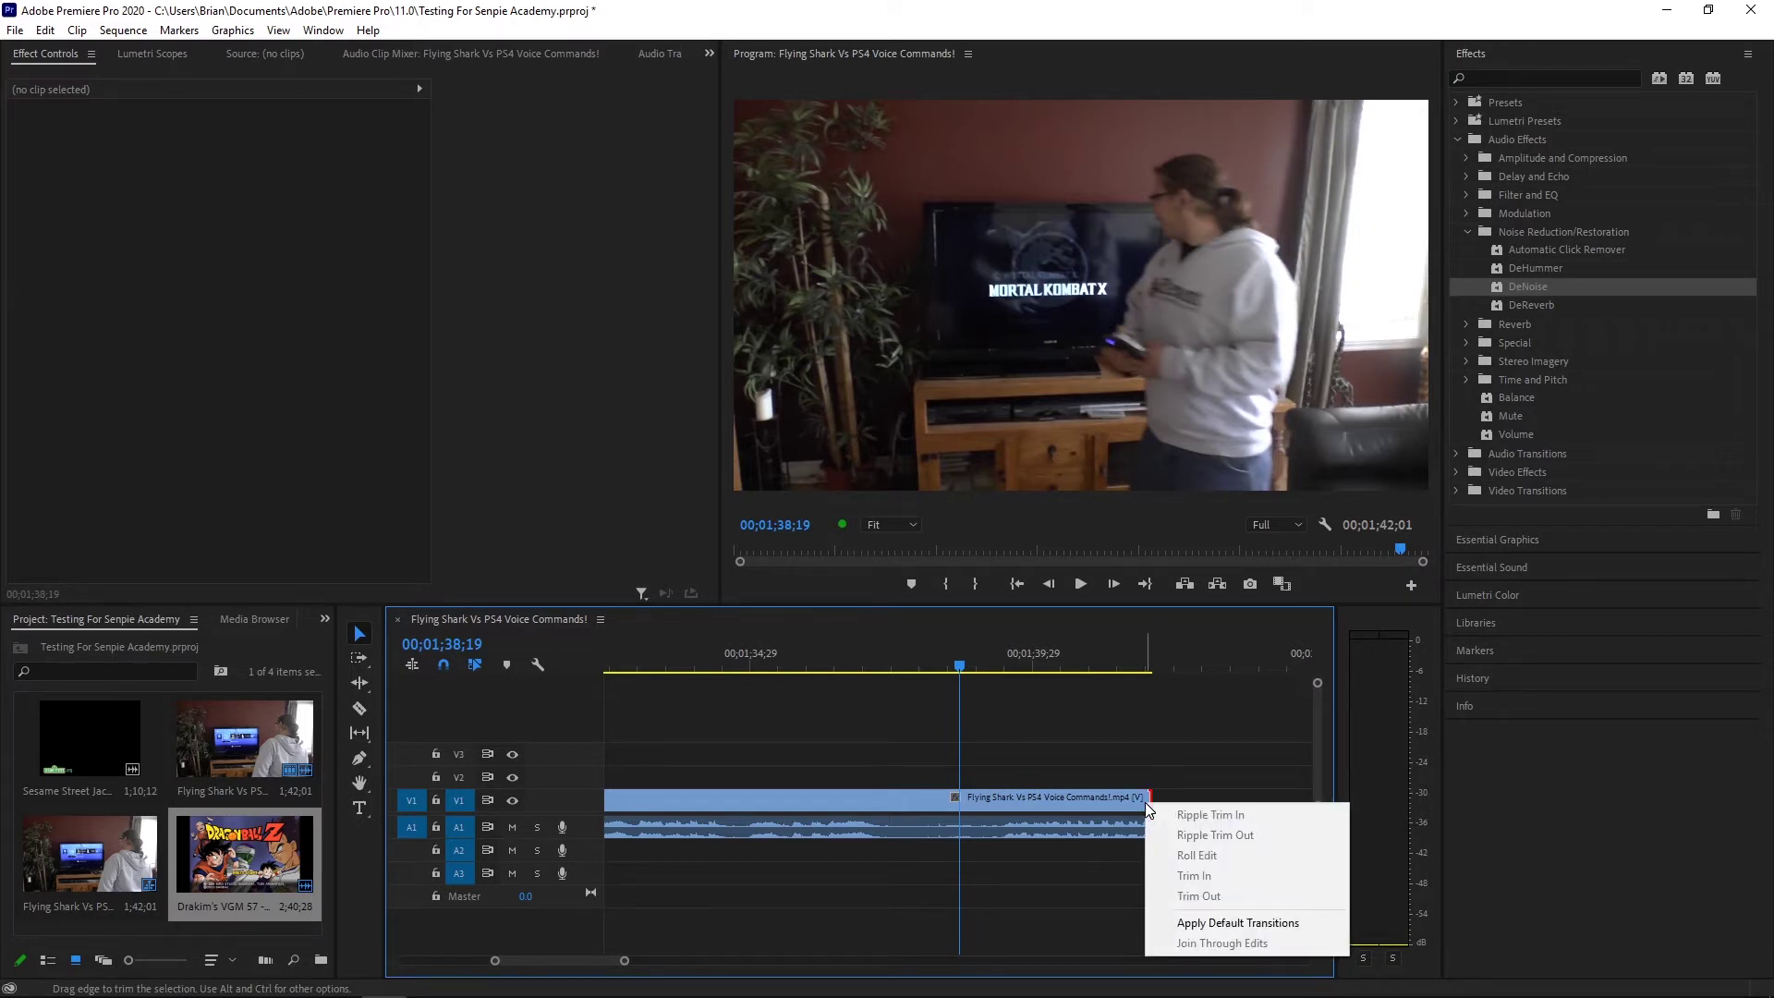
click(1157, 810)
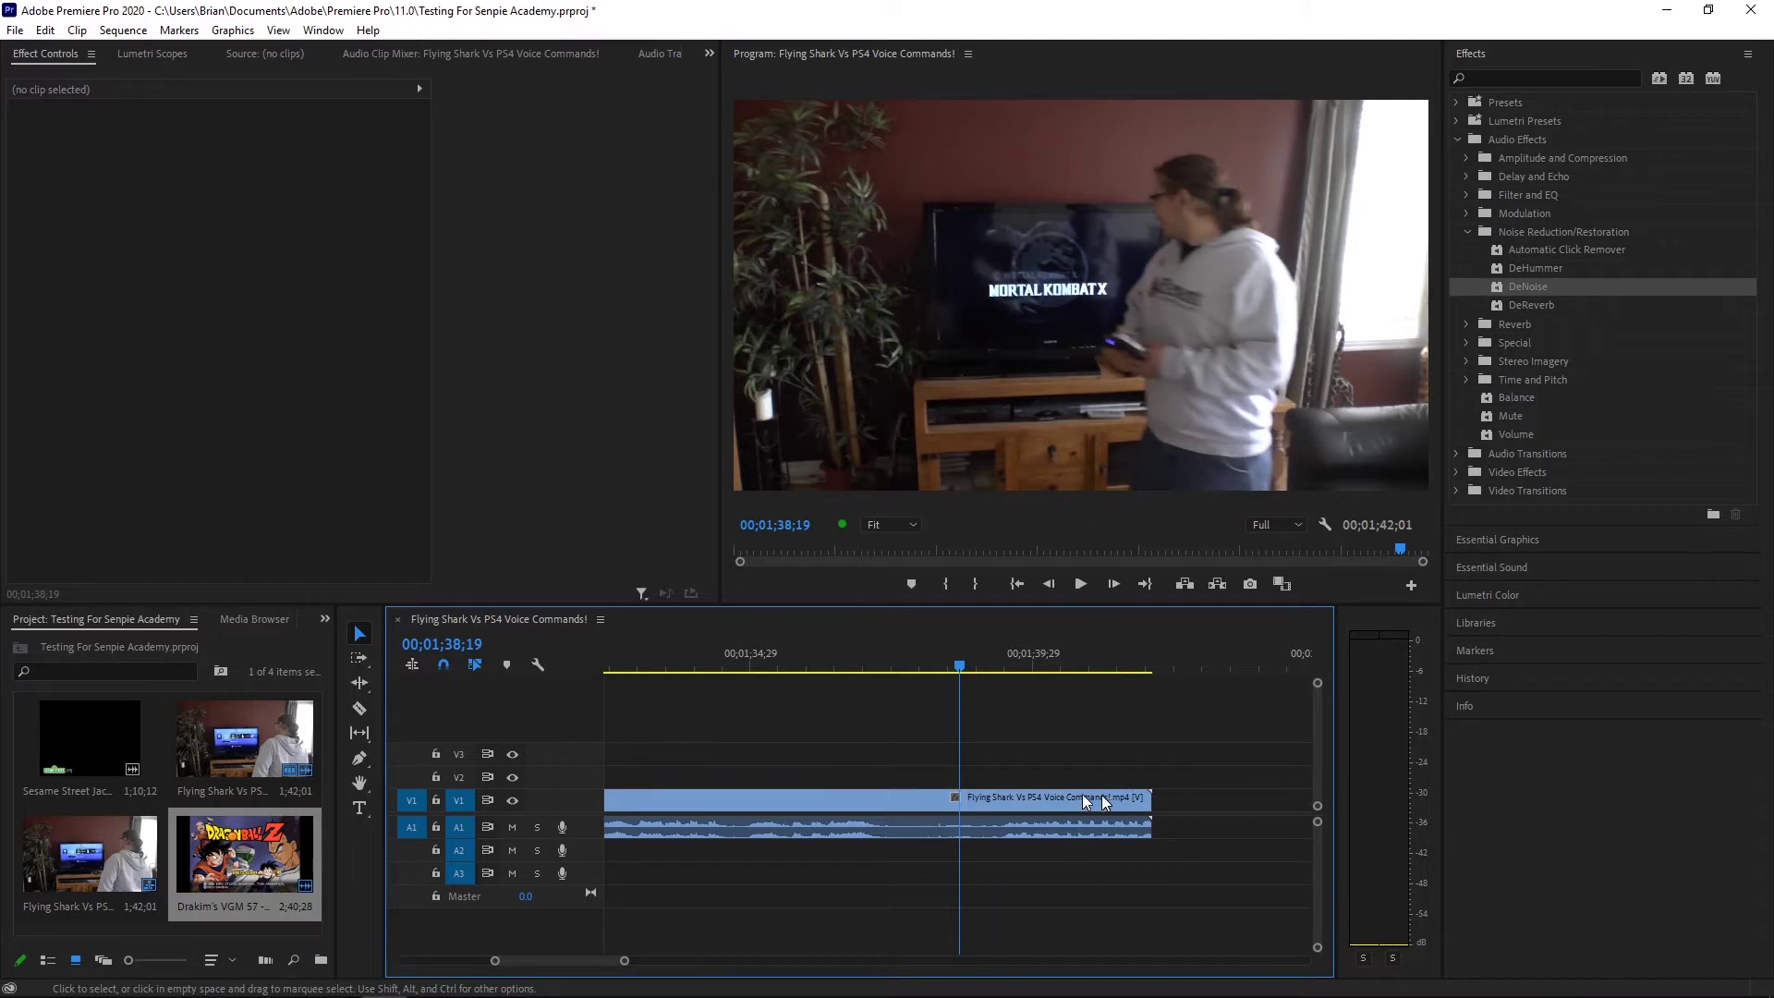
drag(1145, 800, 730, 833)
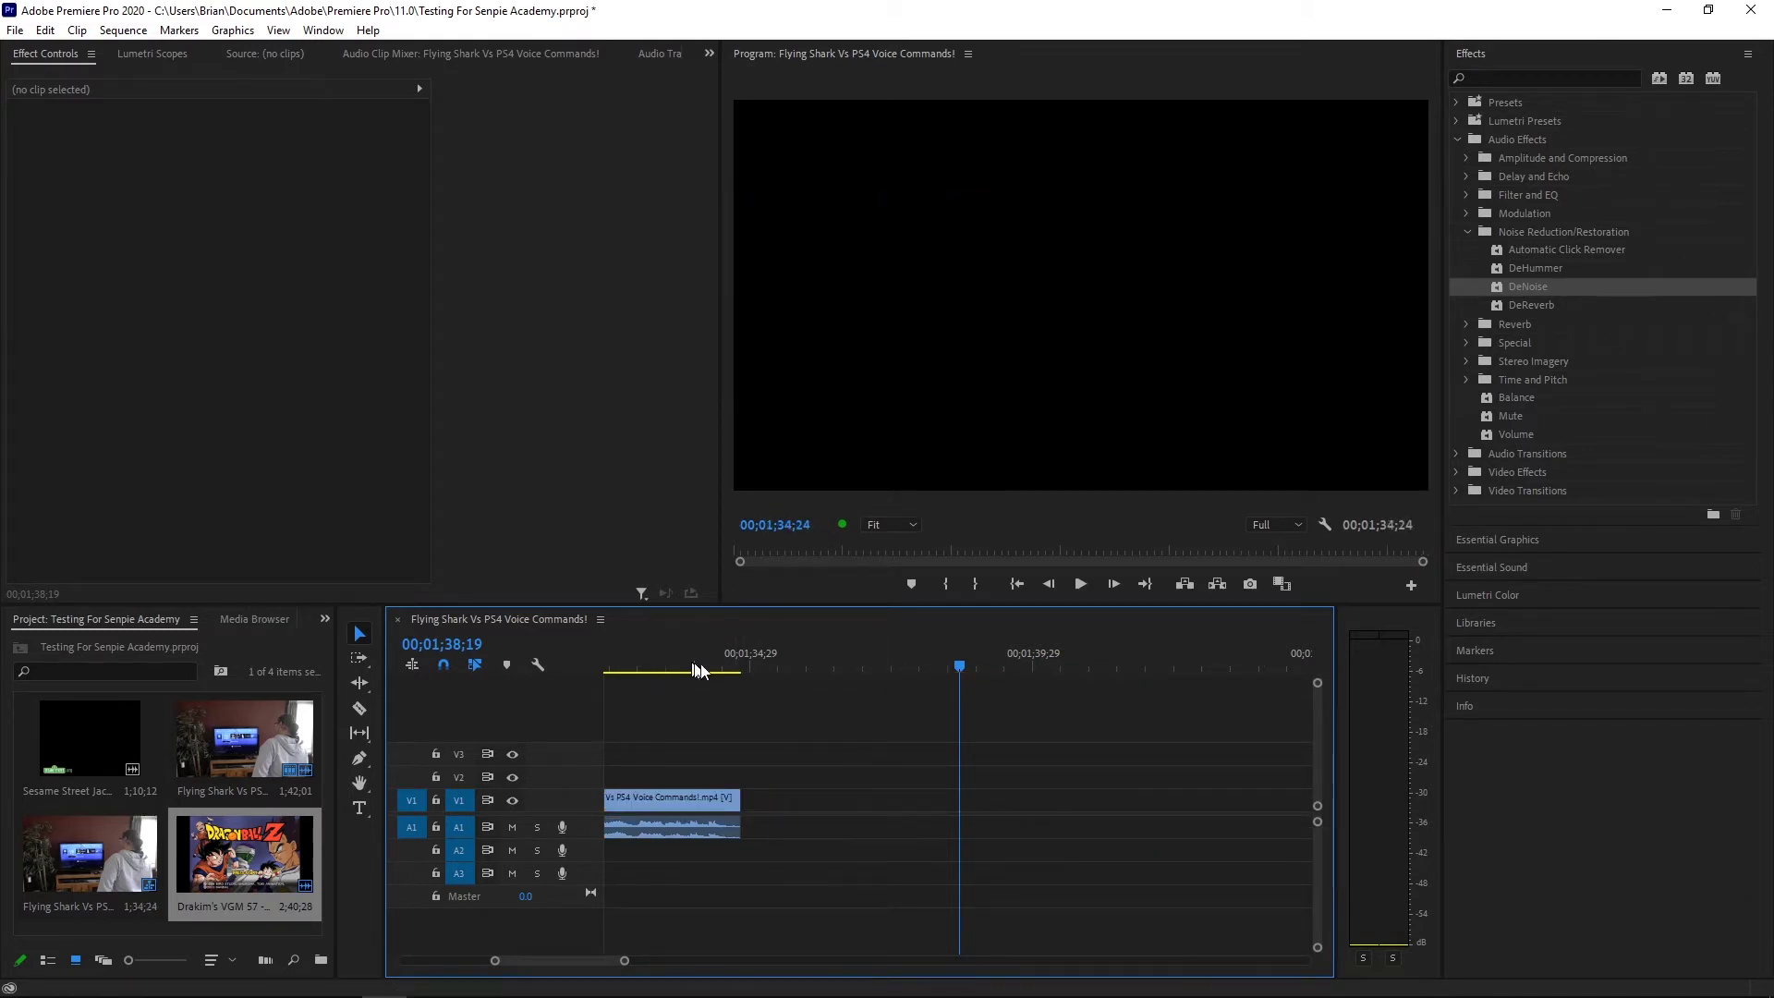
Extend the clip's end back out and razor it into two pieces with a gap between them
click(725, 666)
drag(730, 800, 876, 806)
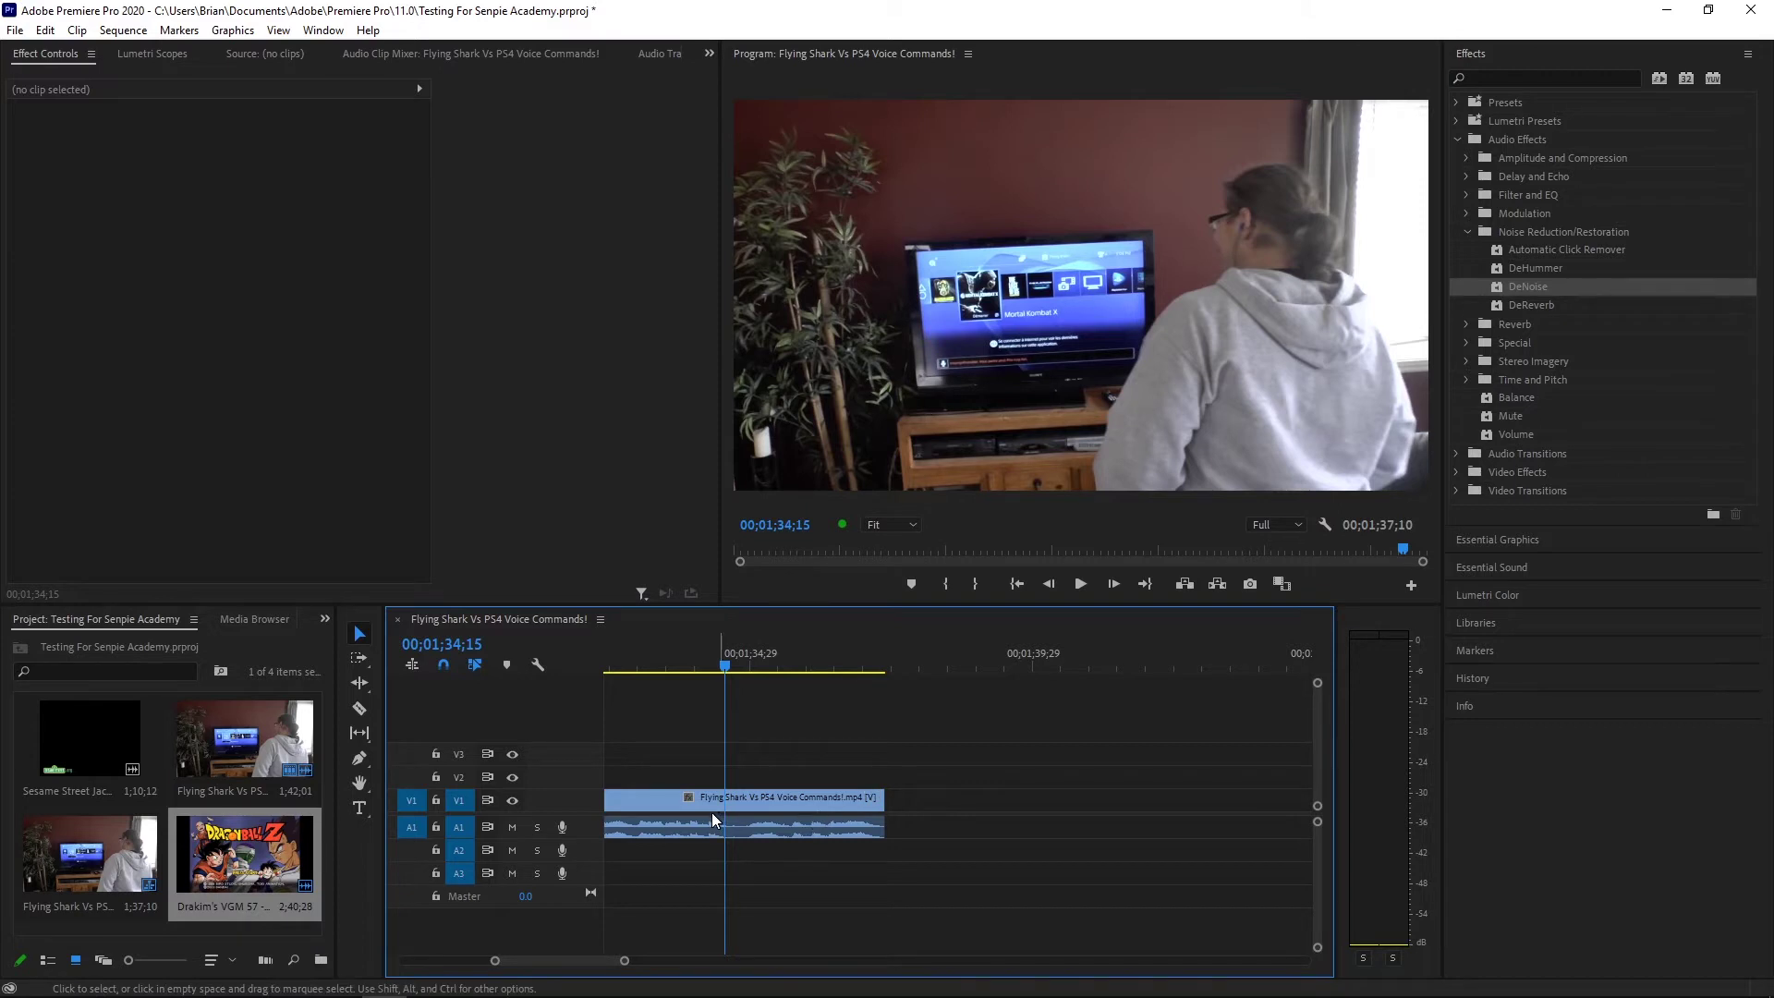
click(359, 708)
click(691, 798)
click(360, 633)
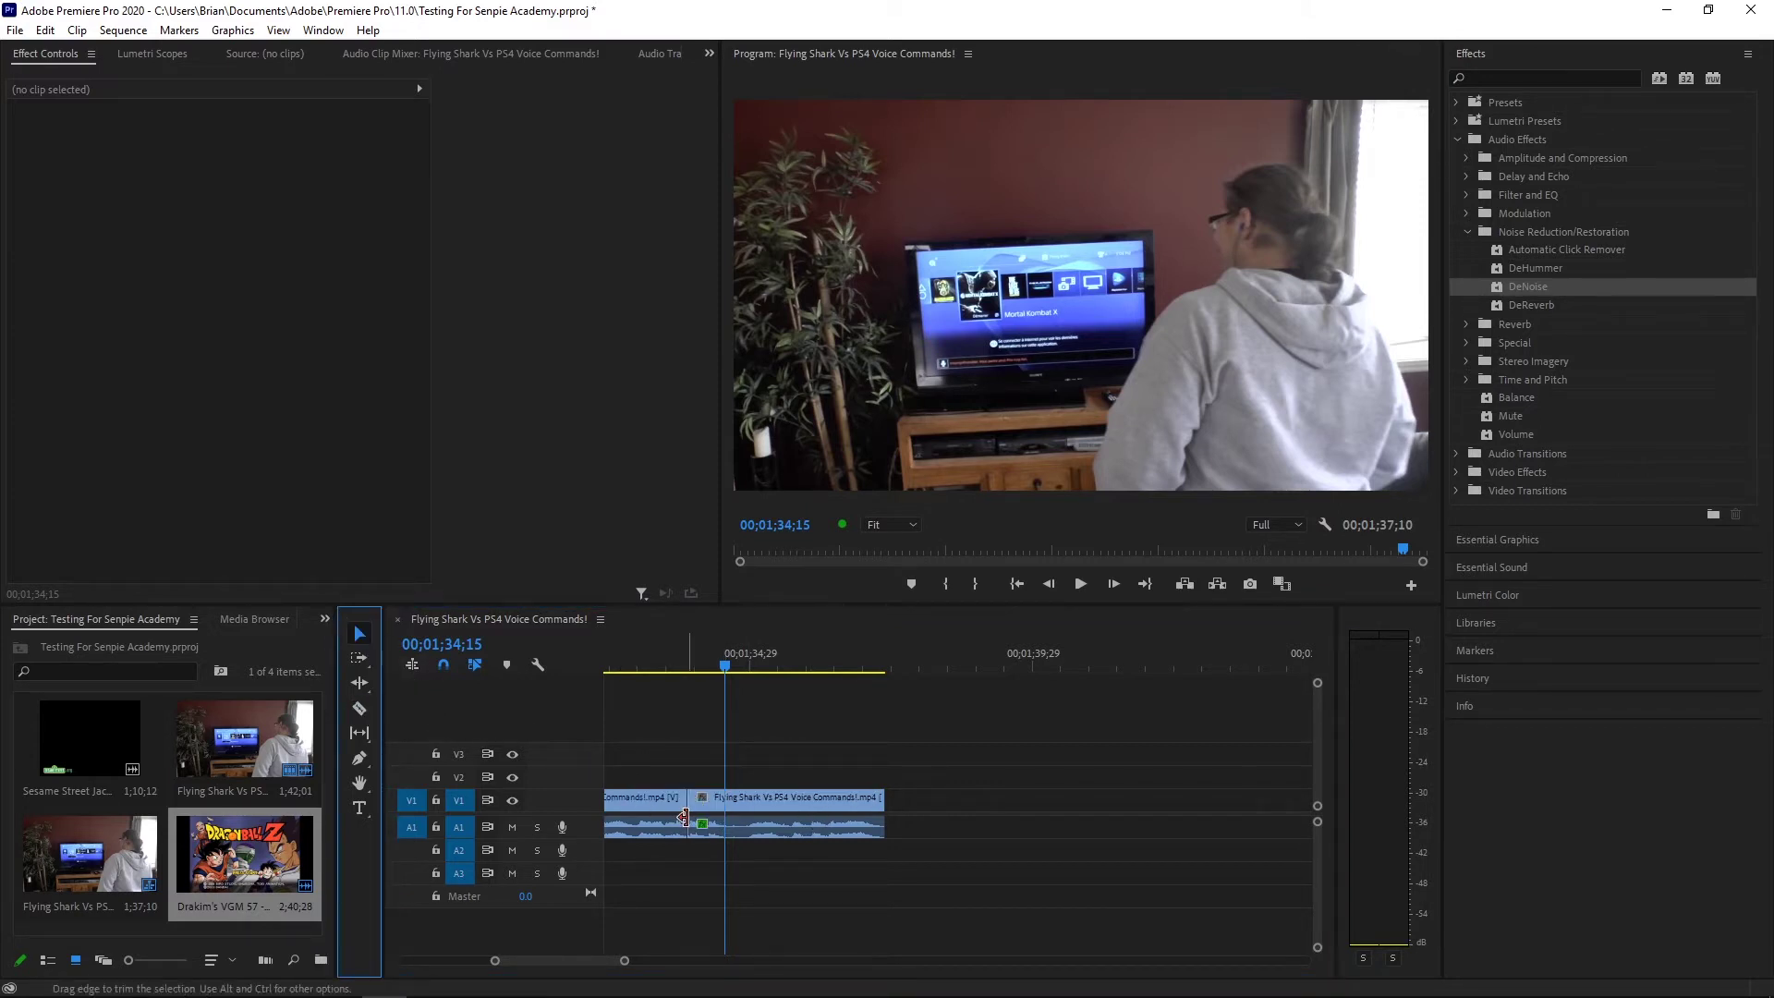
drag(685, 817, 750, 793)
Apply default Cross Dissolve and Constant Power transitions to the second piece's end and preview the fade-out
click(868, 659)
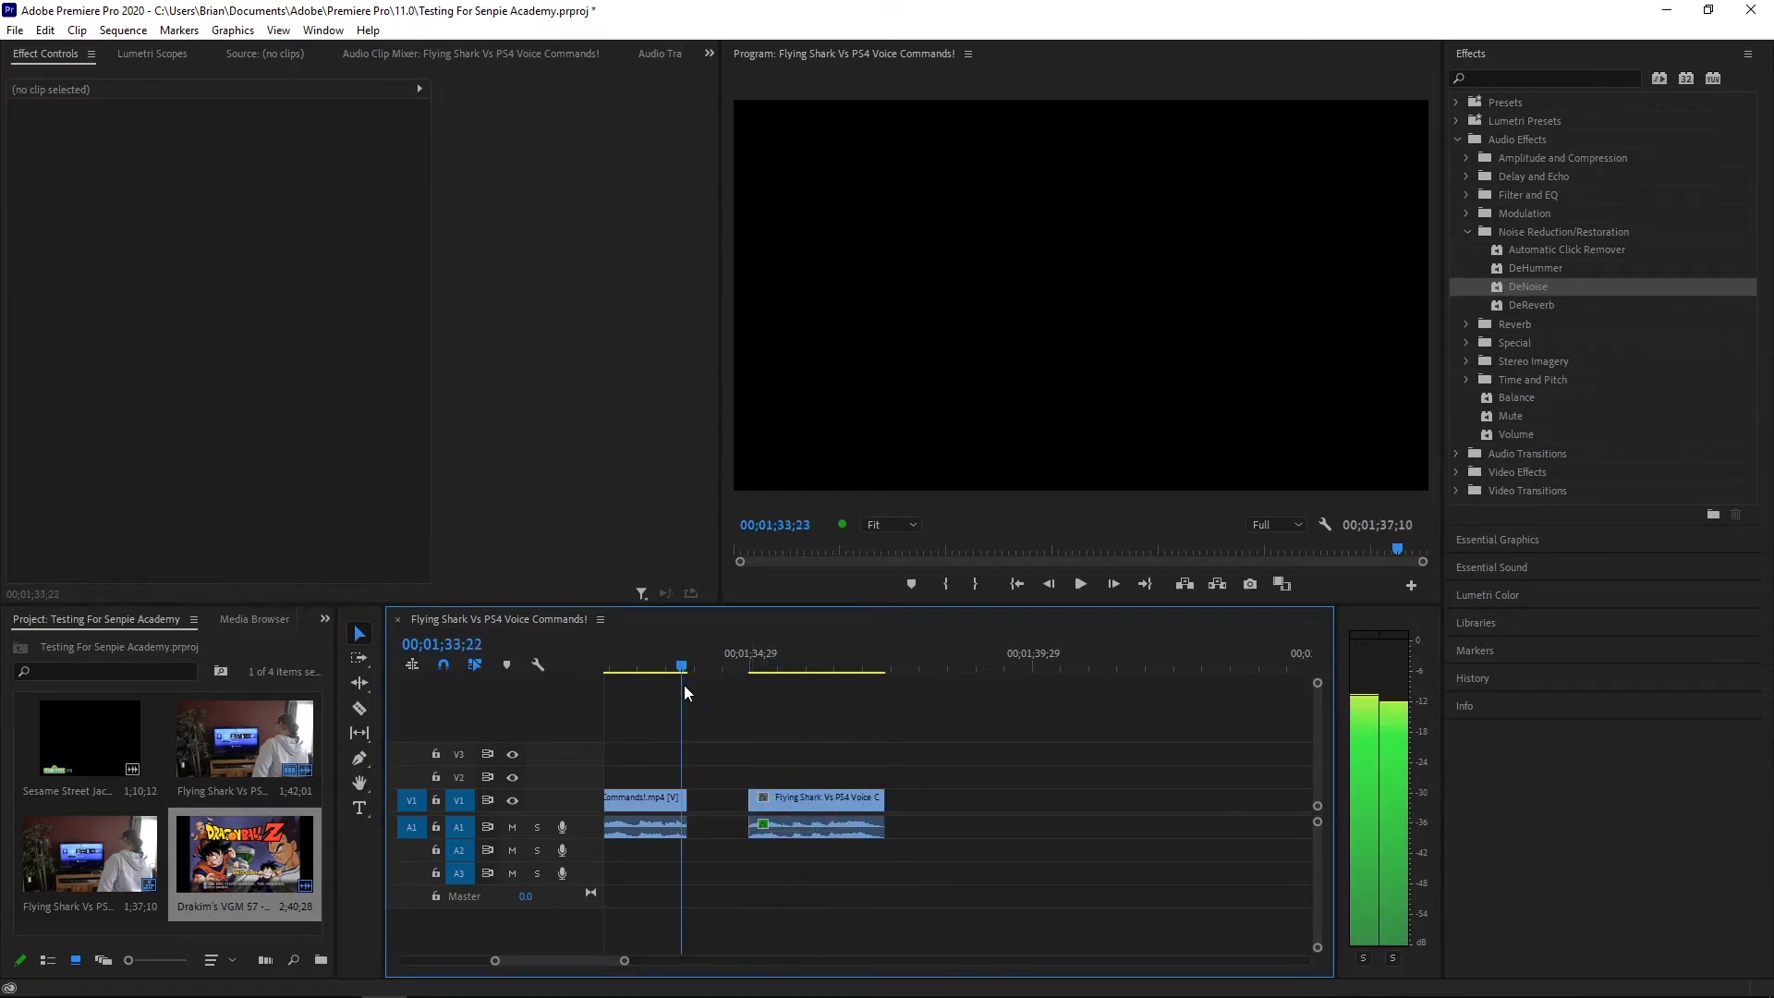
drag(862, 676, 782, 680)
click(831, 832)
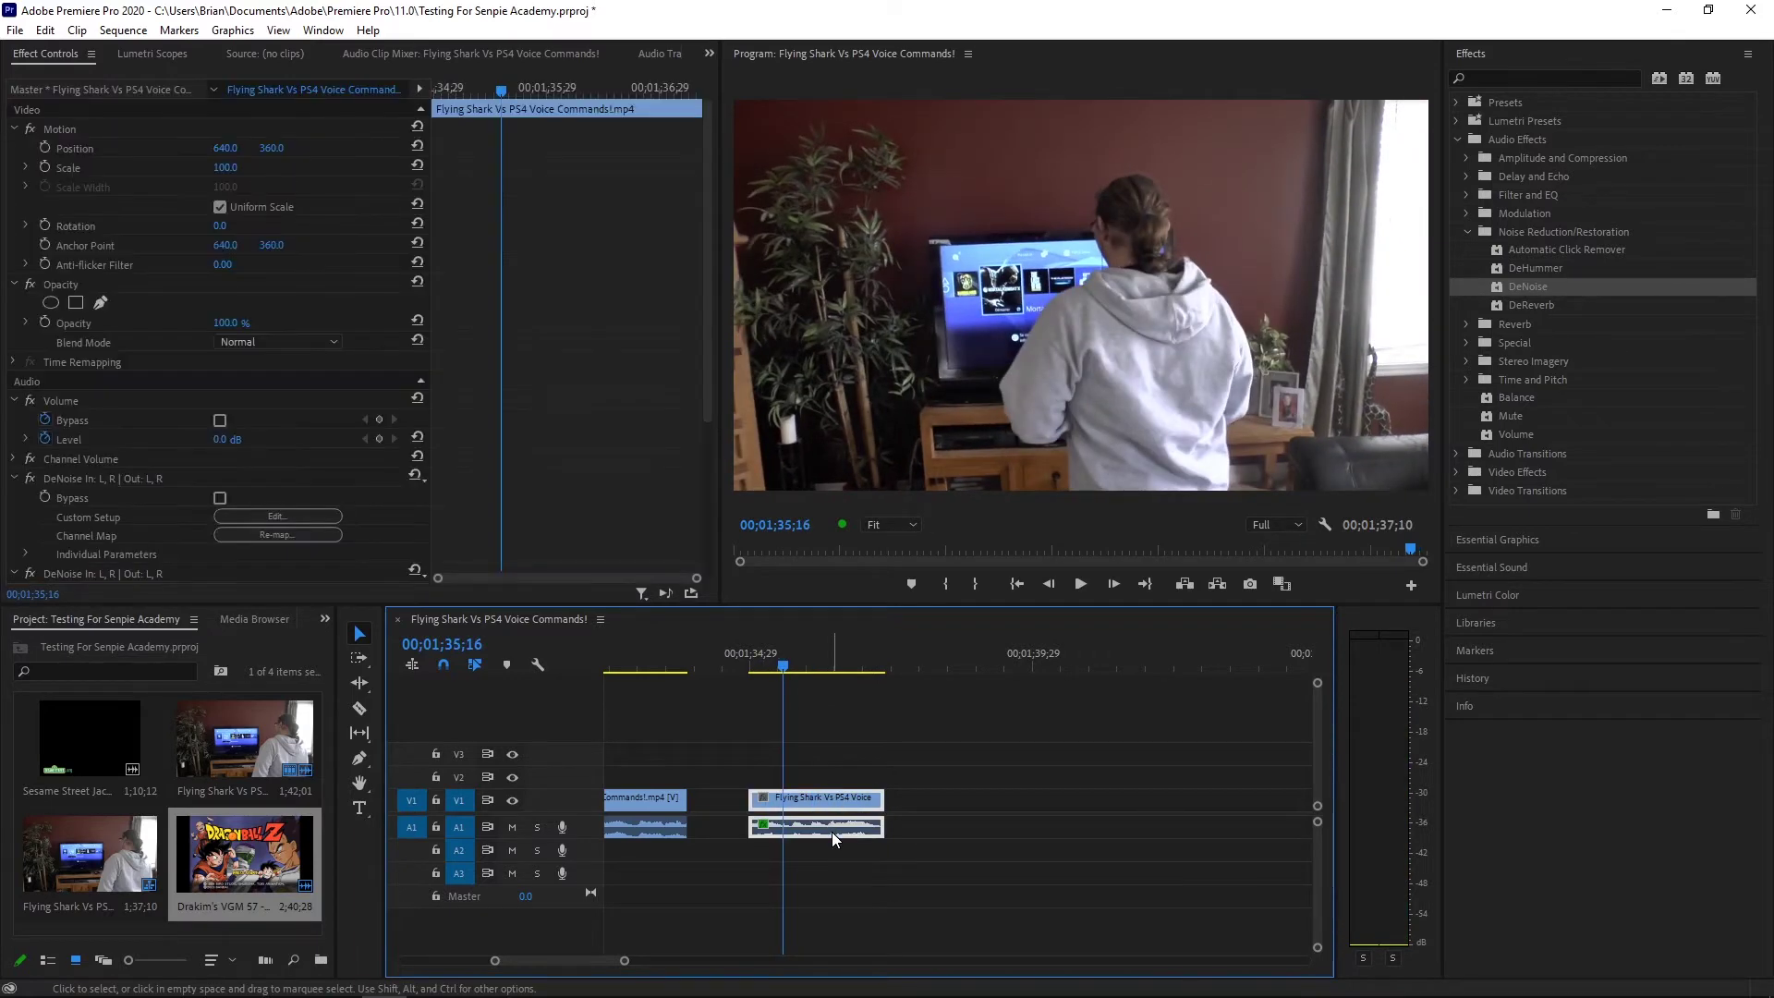
right_click(831, 837)
key(Escape)
right_click(879, 809)
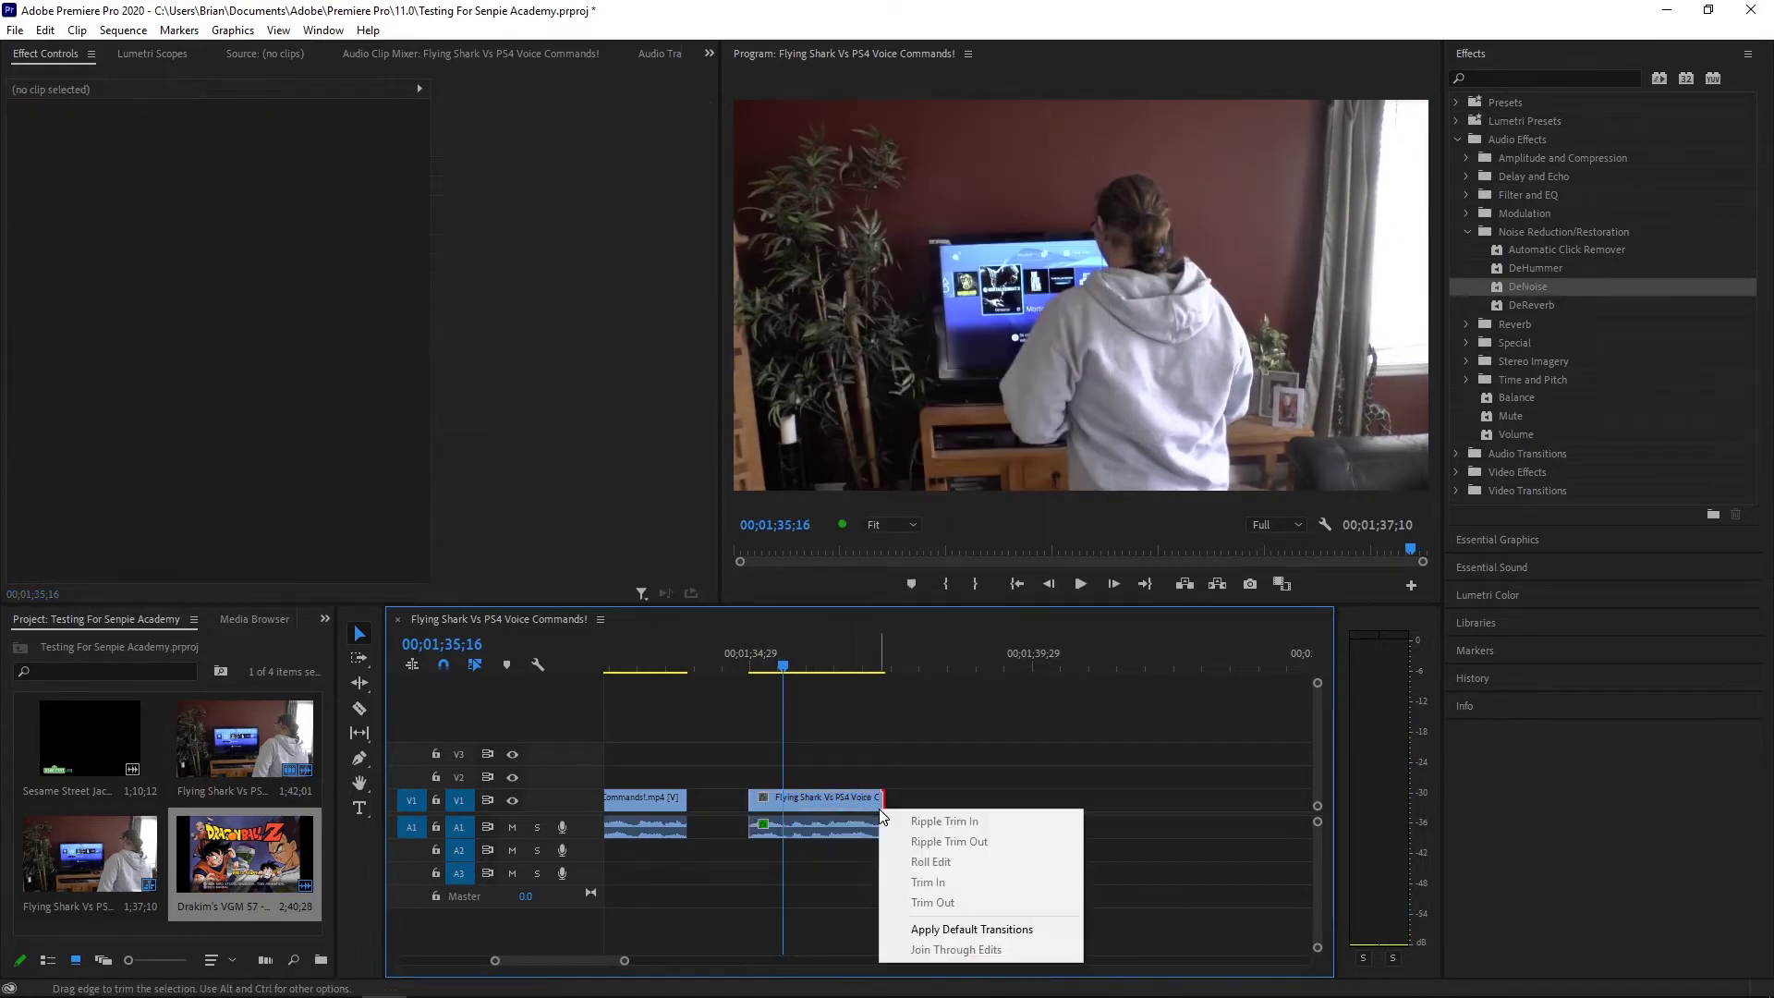
click(918, 931)
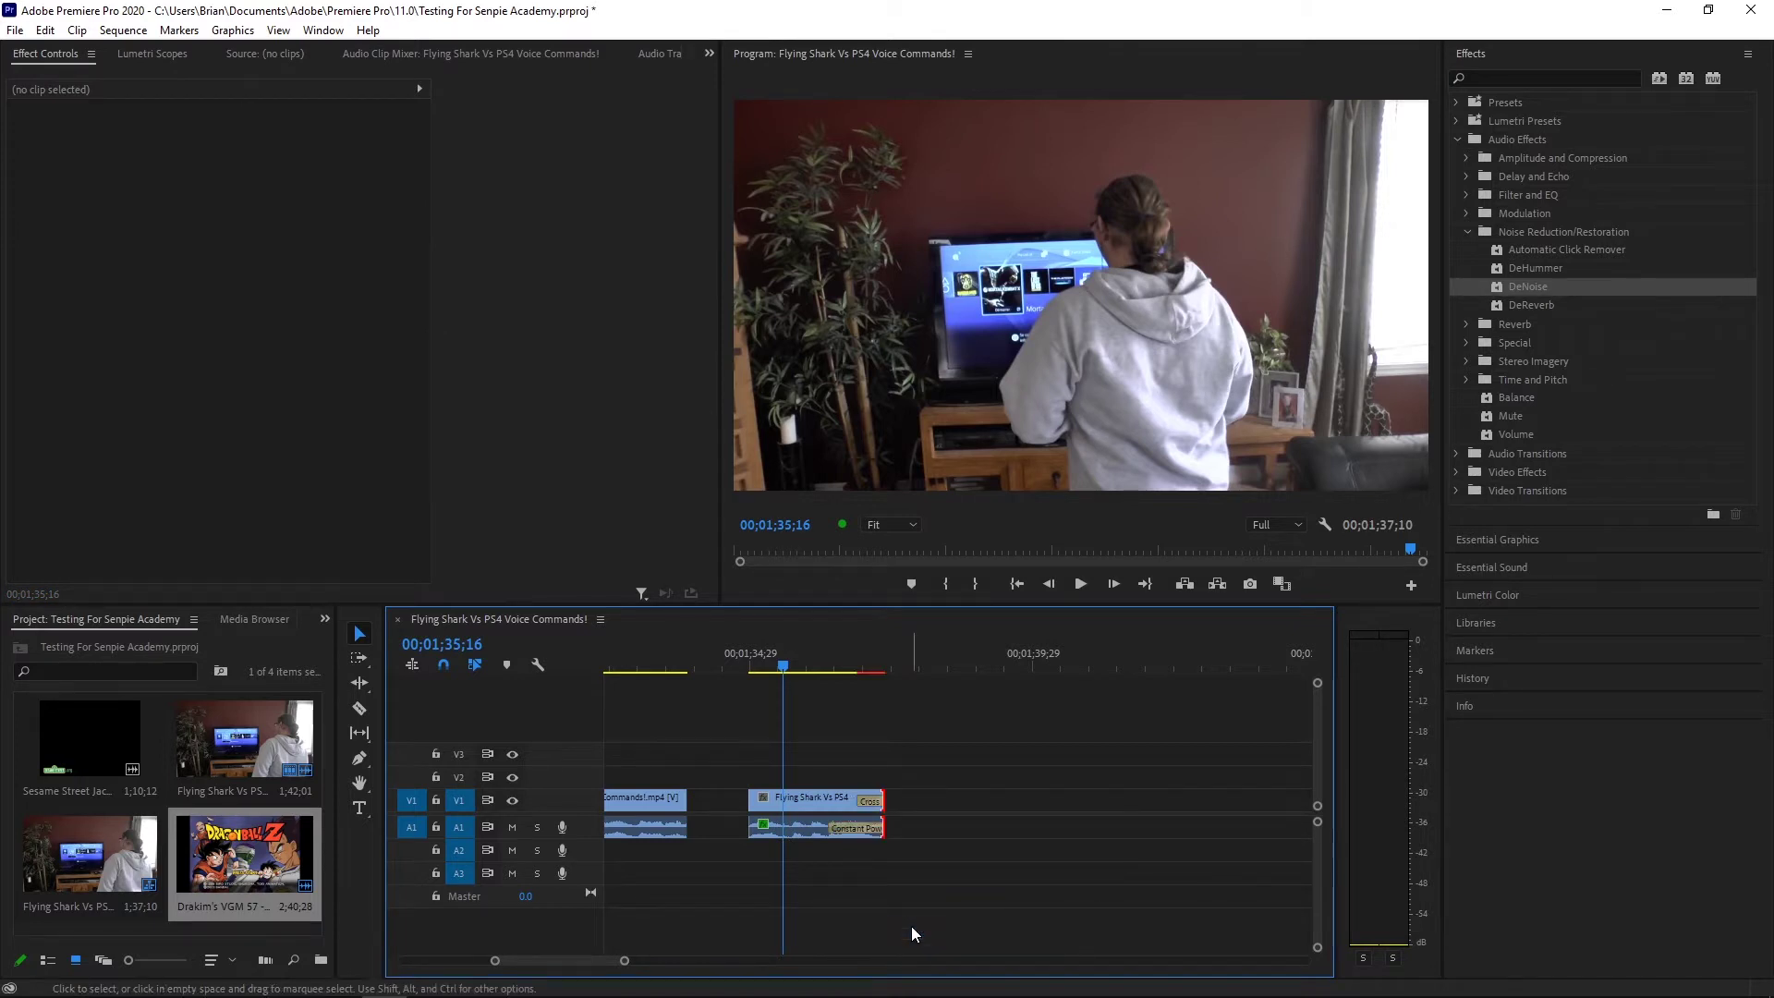
drag(788, 674, 835, 701)
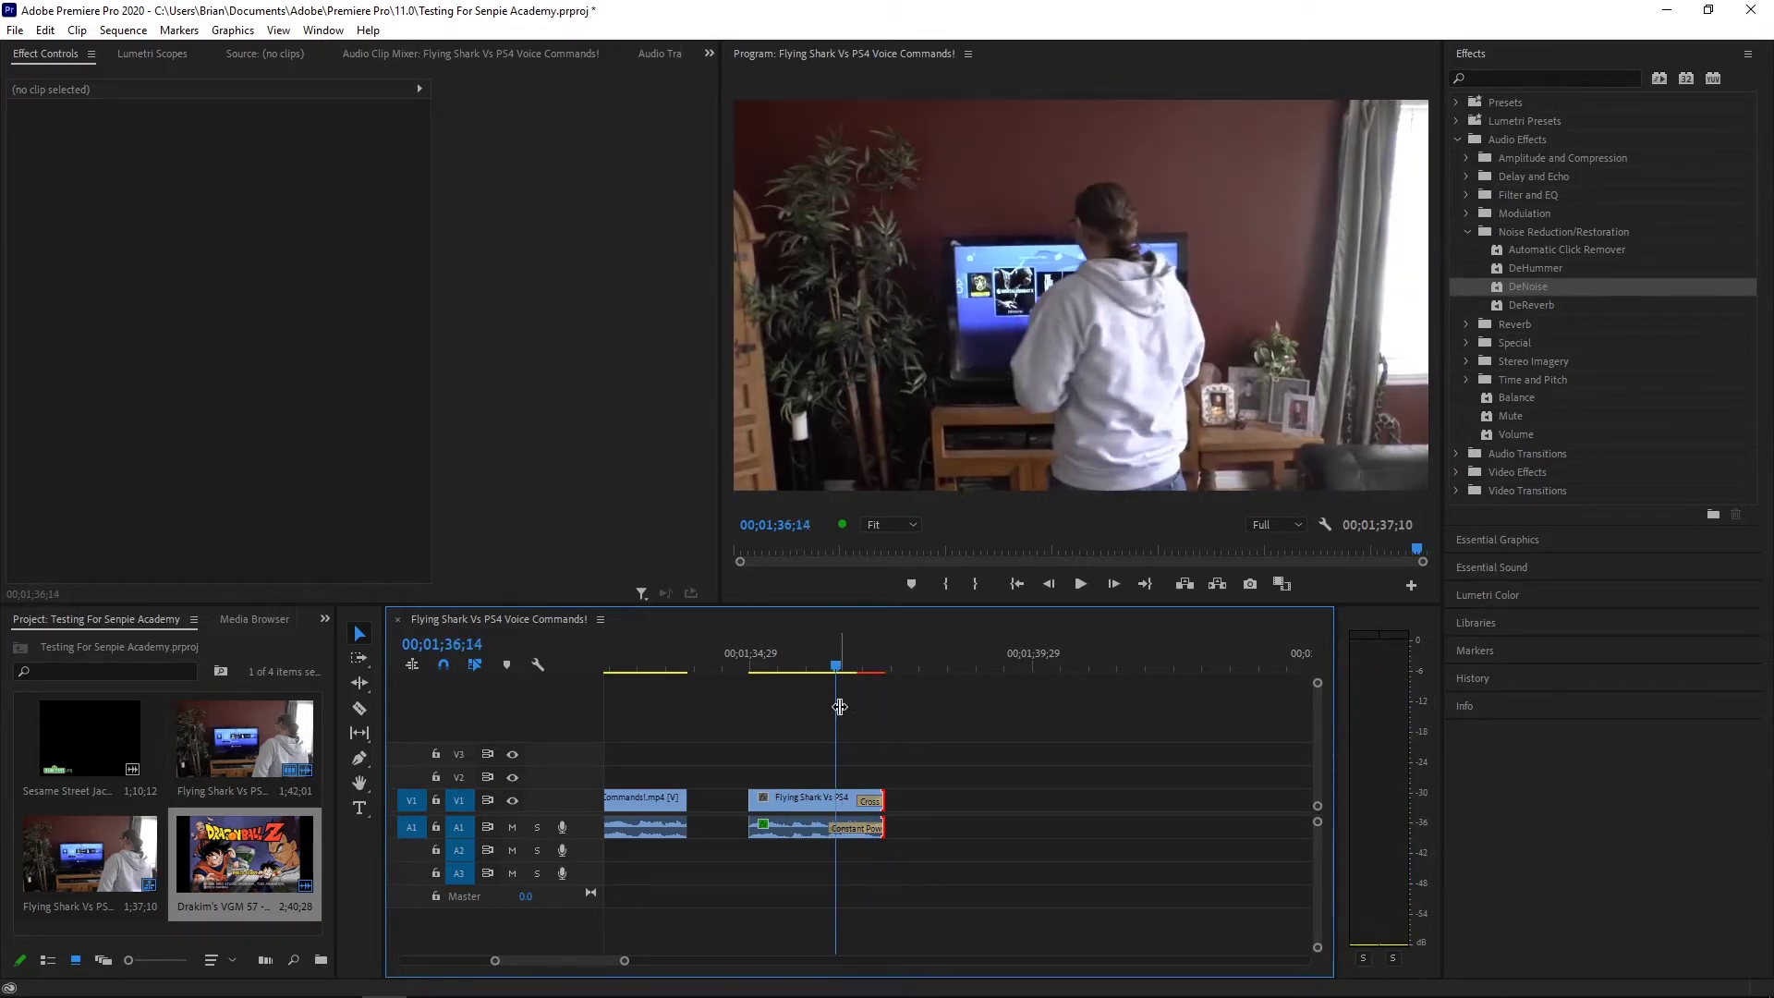
Set the clip-end Constant Power audio fade to 00;00;01;15 and collapse the Noise Reduction/Restoration group
drag(629, 963, 578, 961)
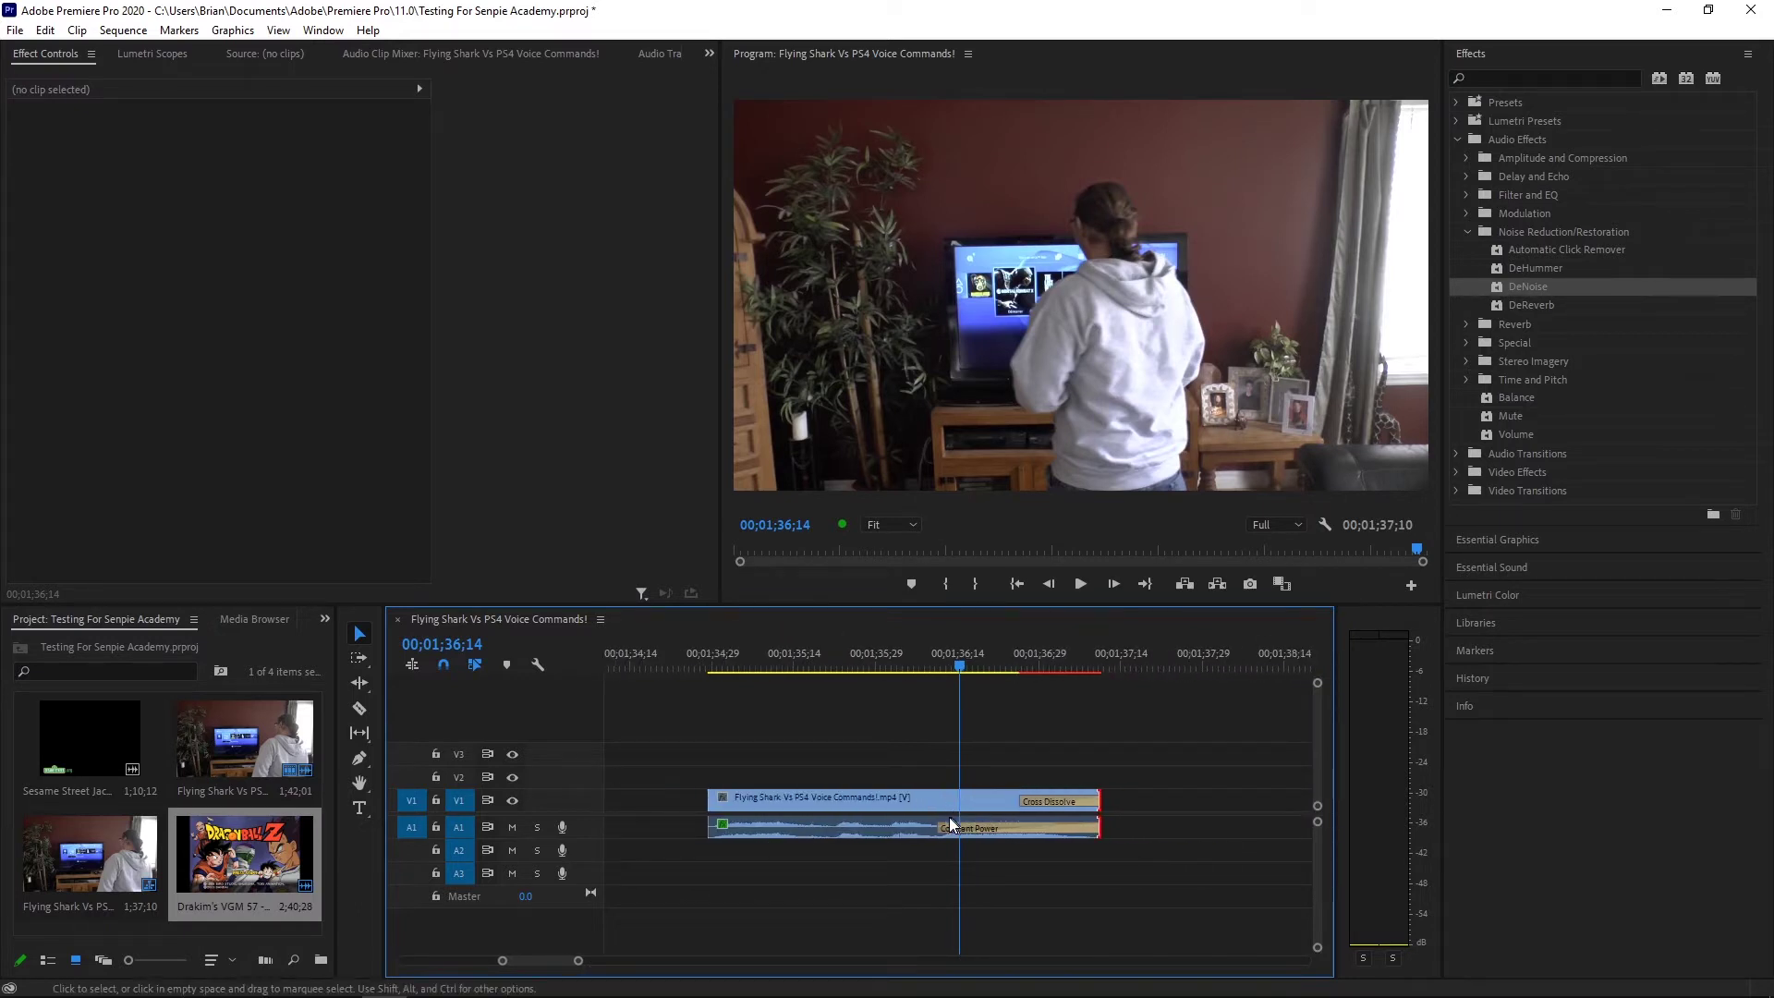
drag(943, 826, 777, 826)
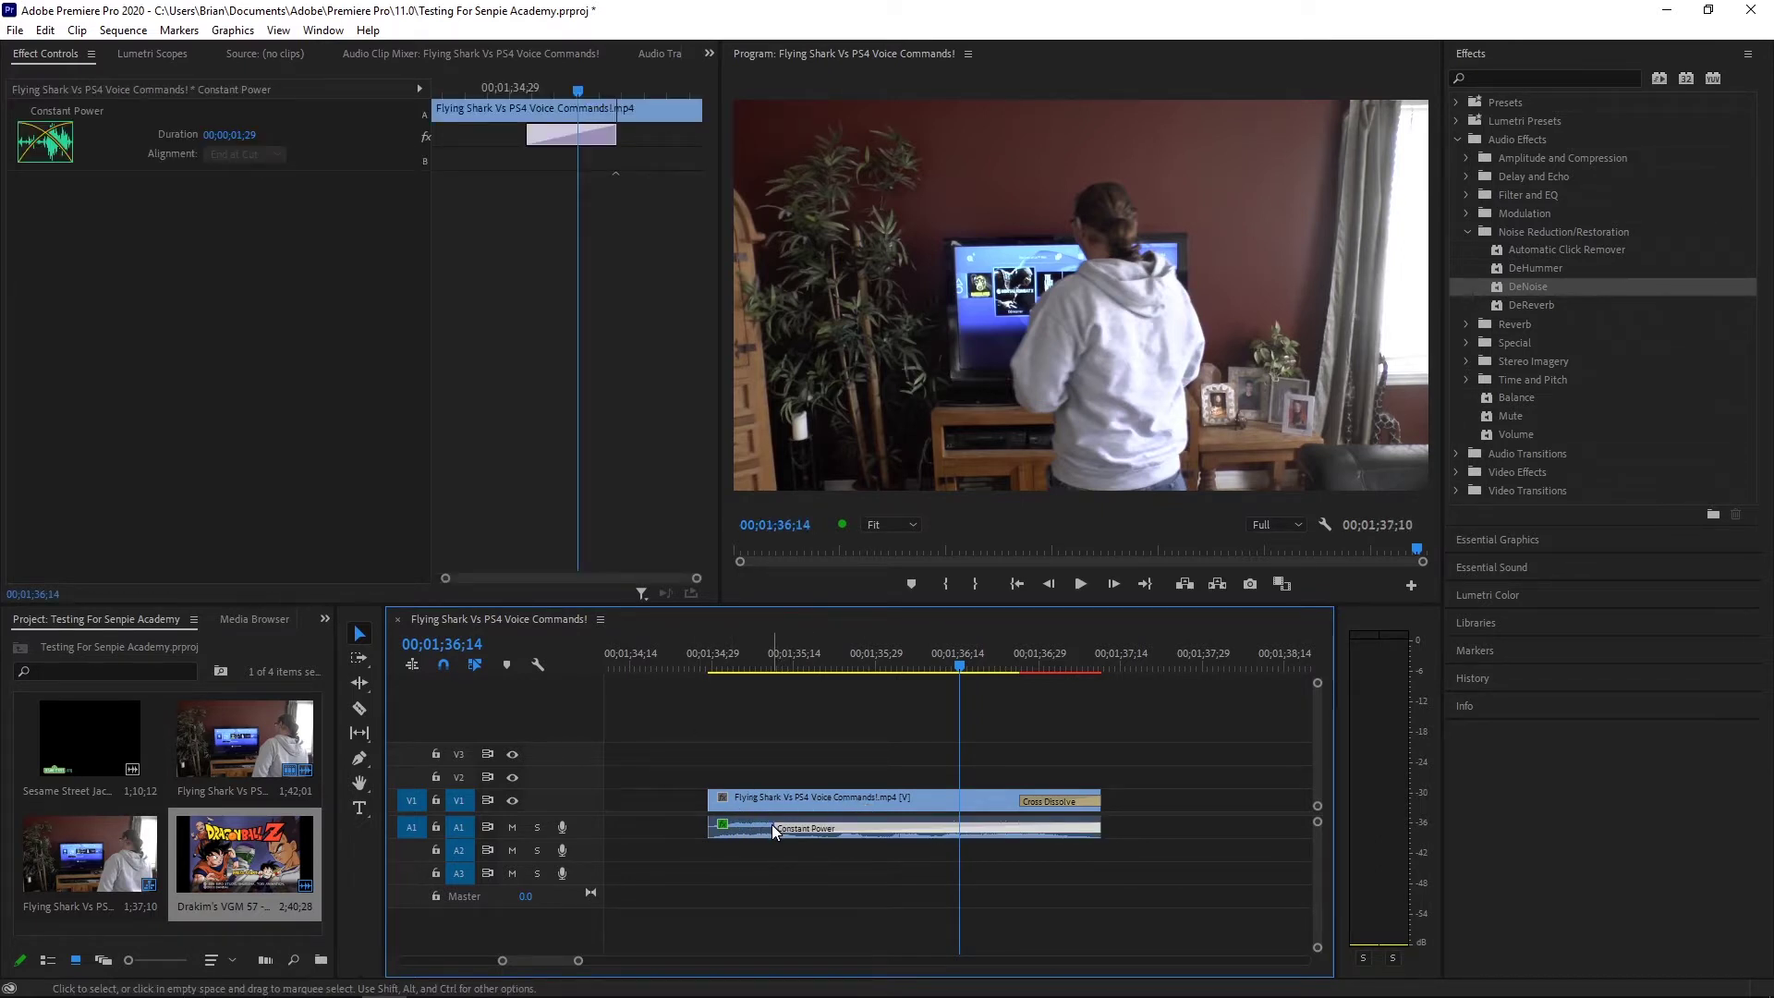
drag(777, 826, 859, 815)
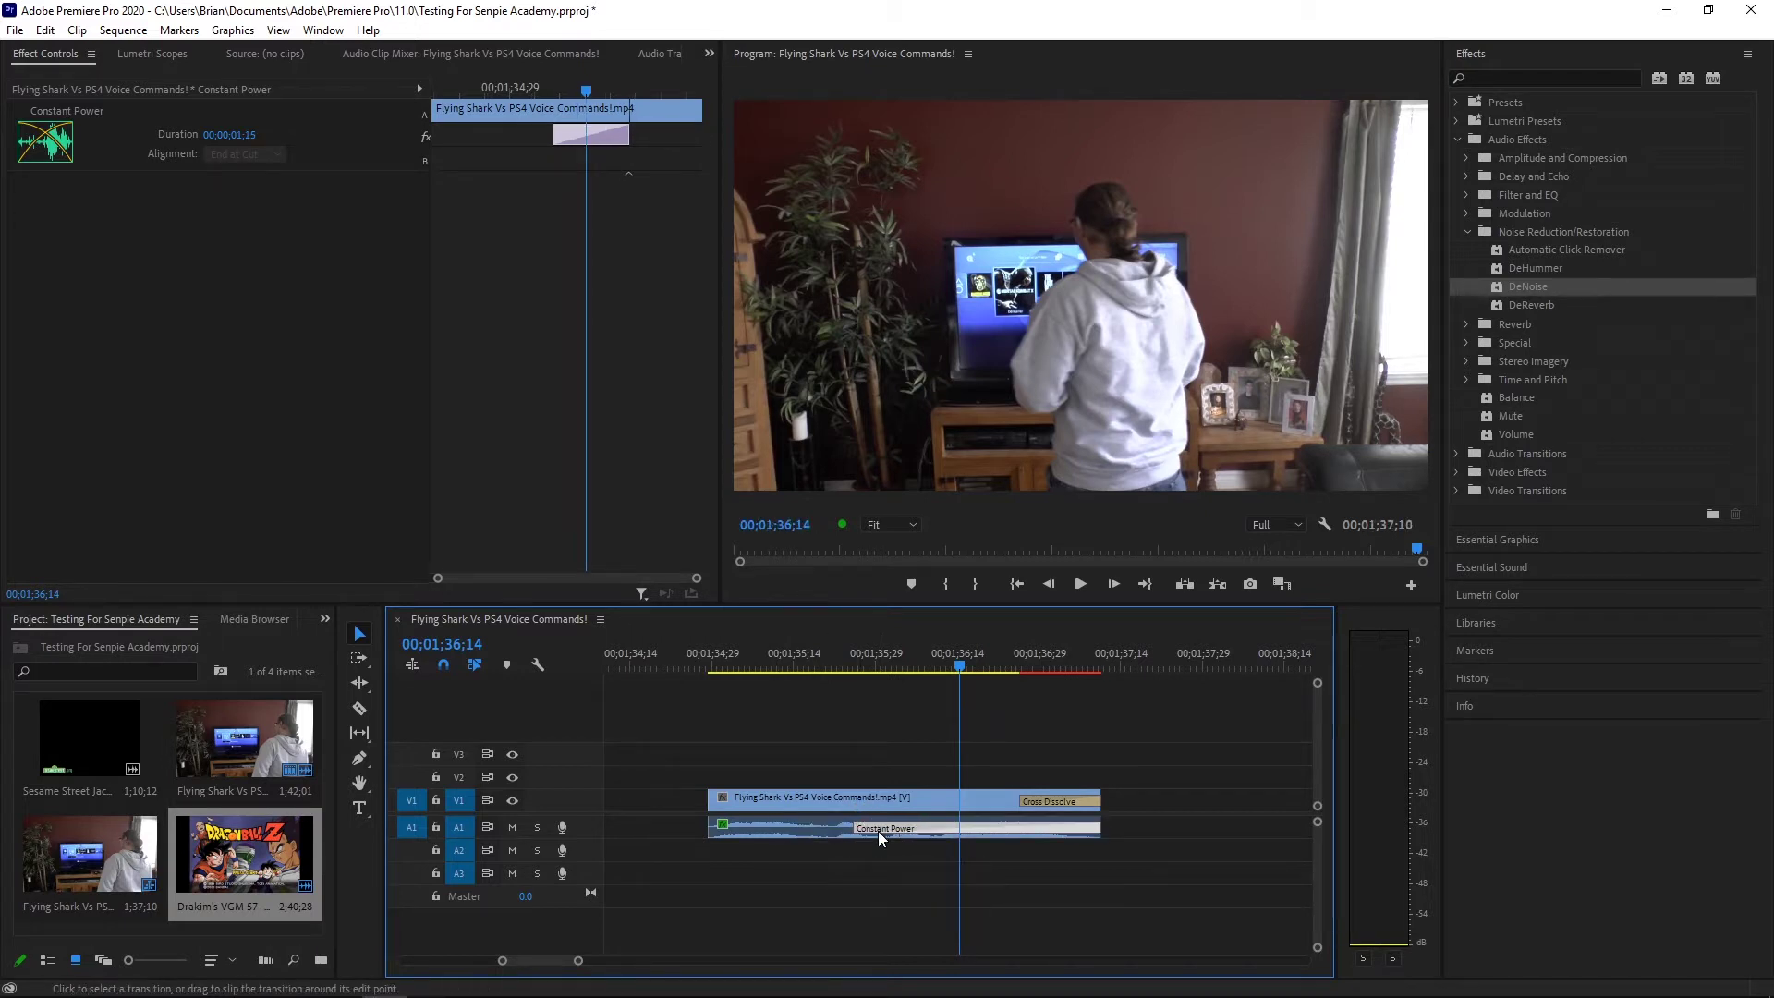
right_click(878, 830)
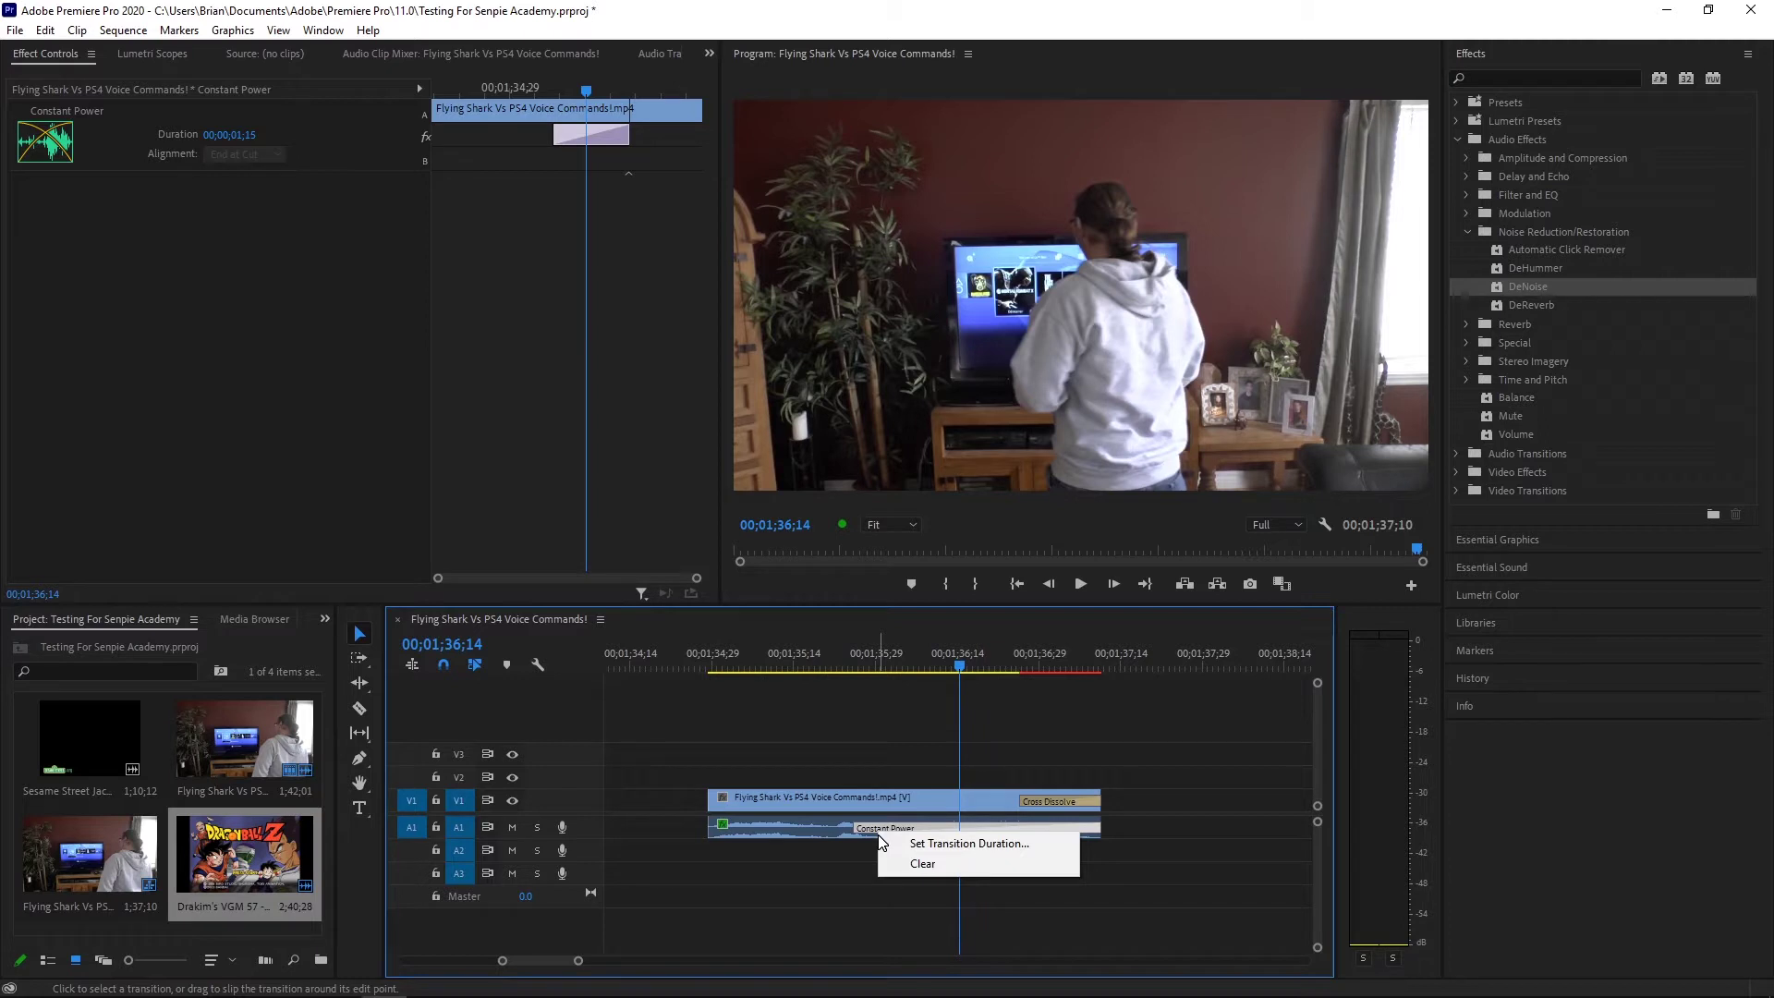
click(44, 107)
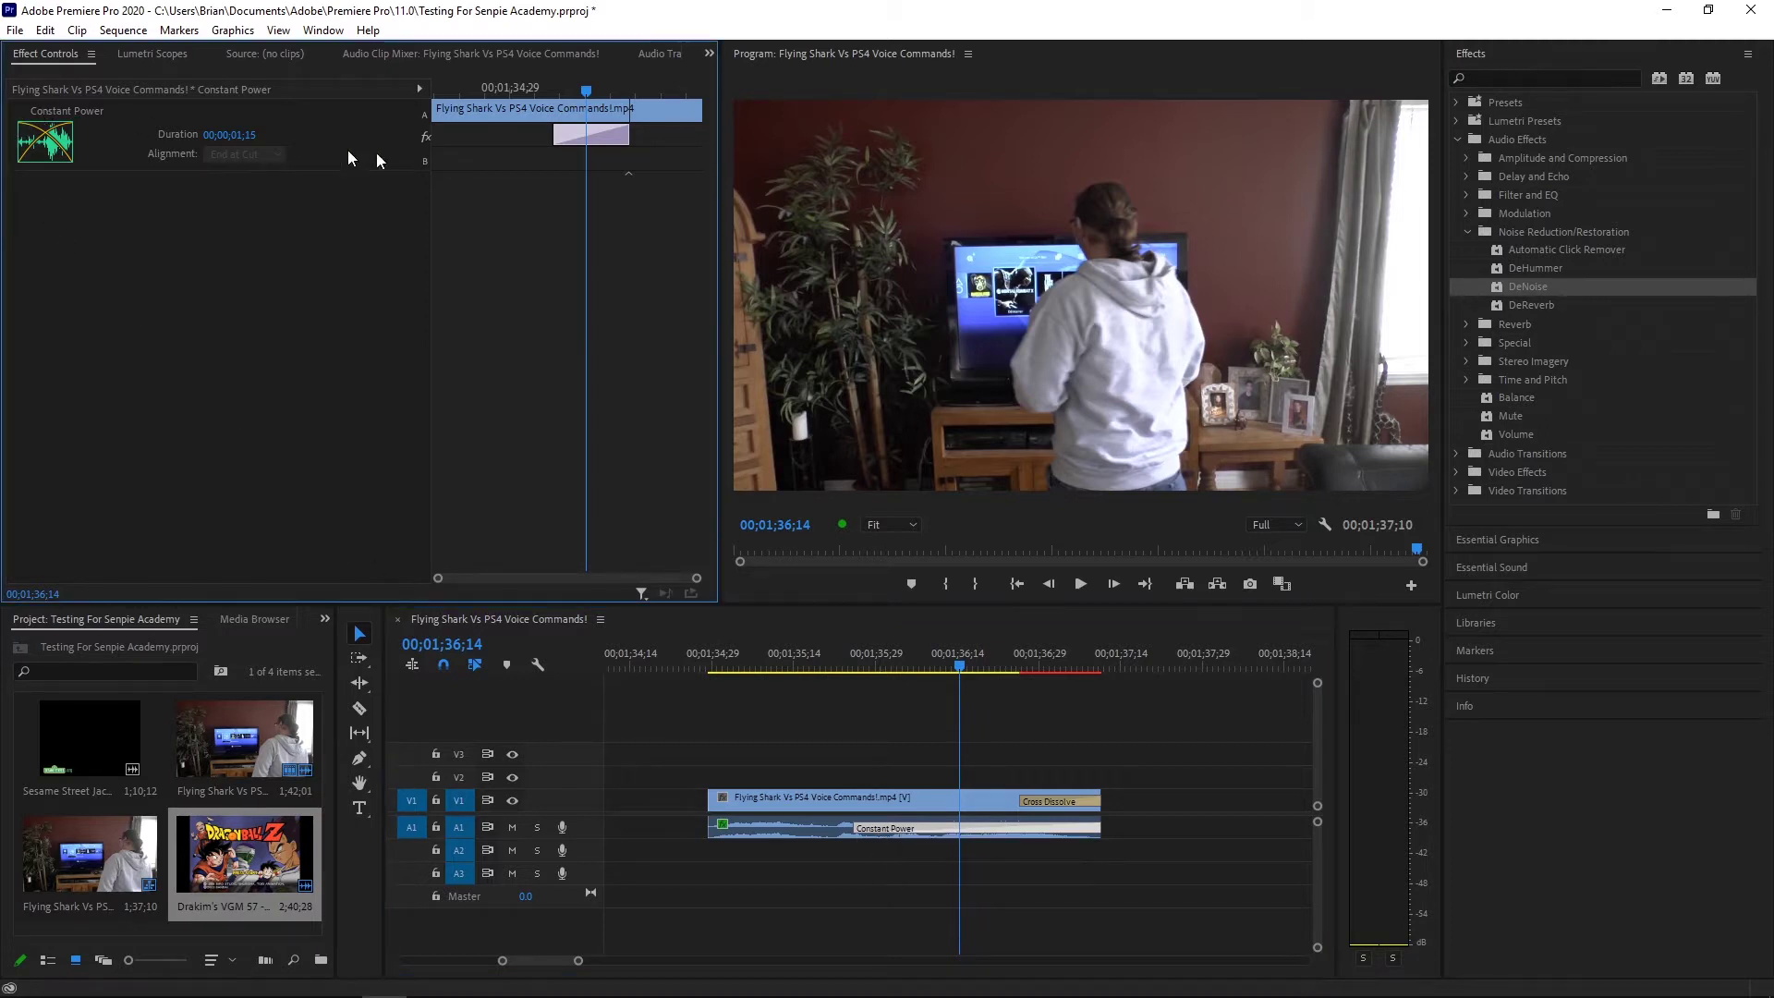
click(1468, 232)
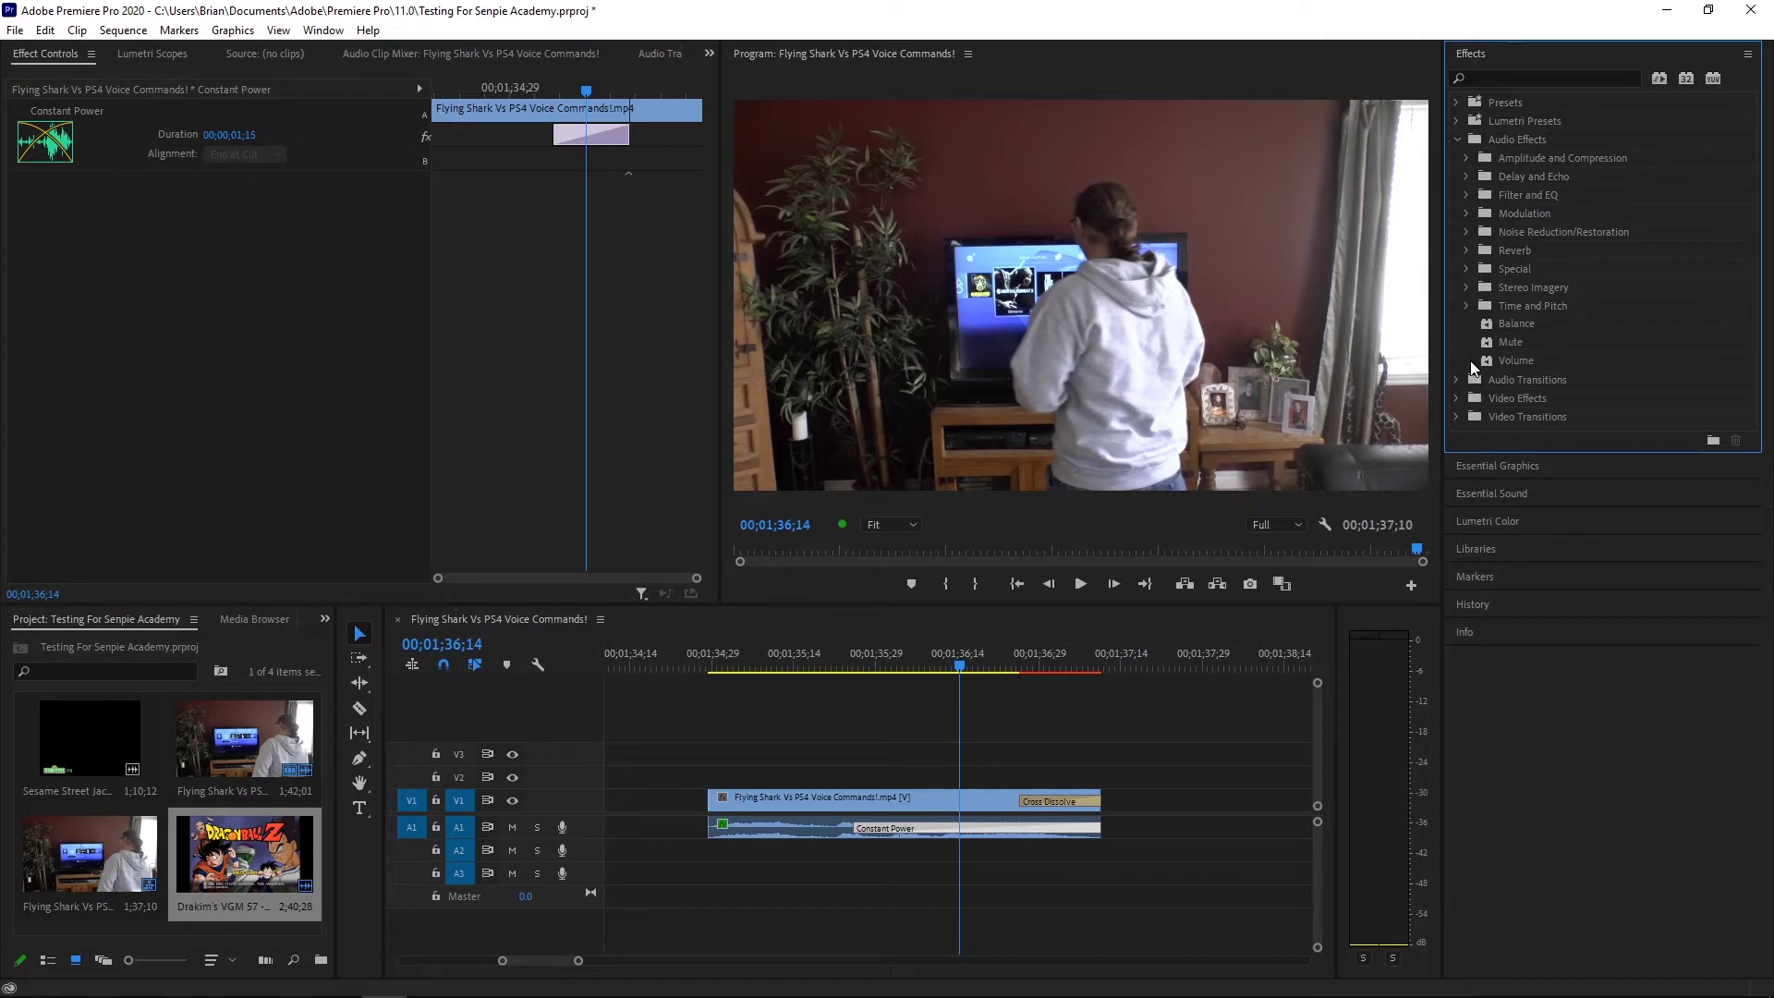
Apply Exponential Fade from Audio Transitions > Crossfade to the audio clip's end and listen
click(1454, 383)
click(1468, 398)
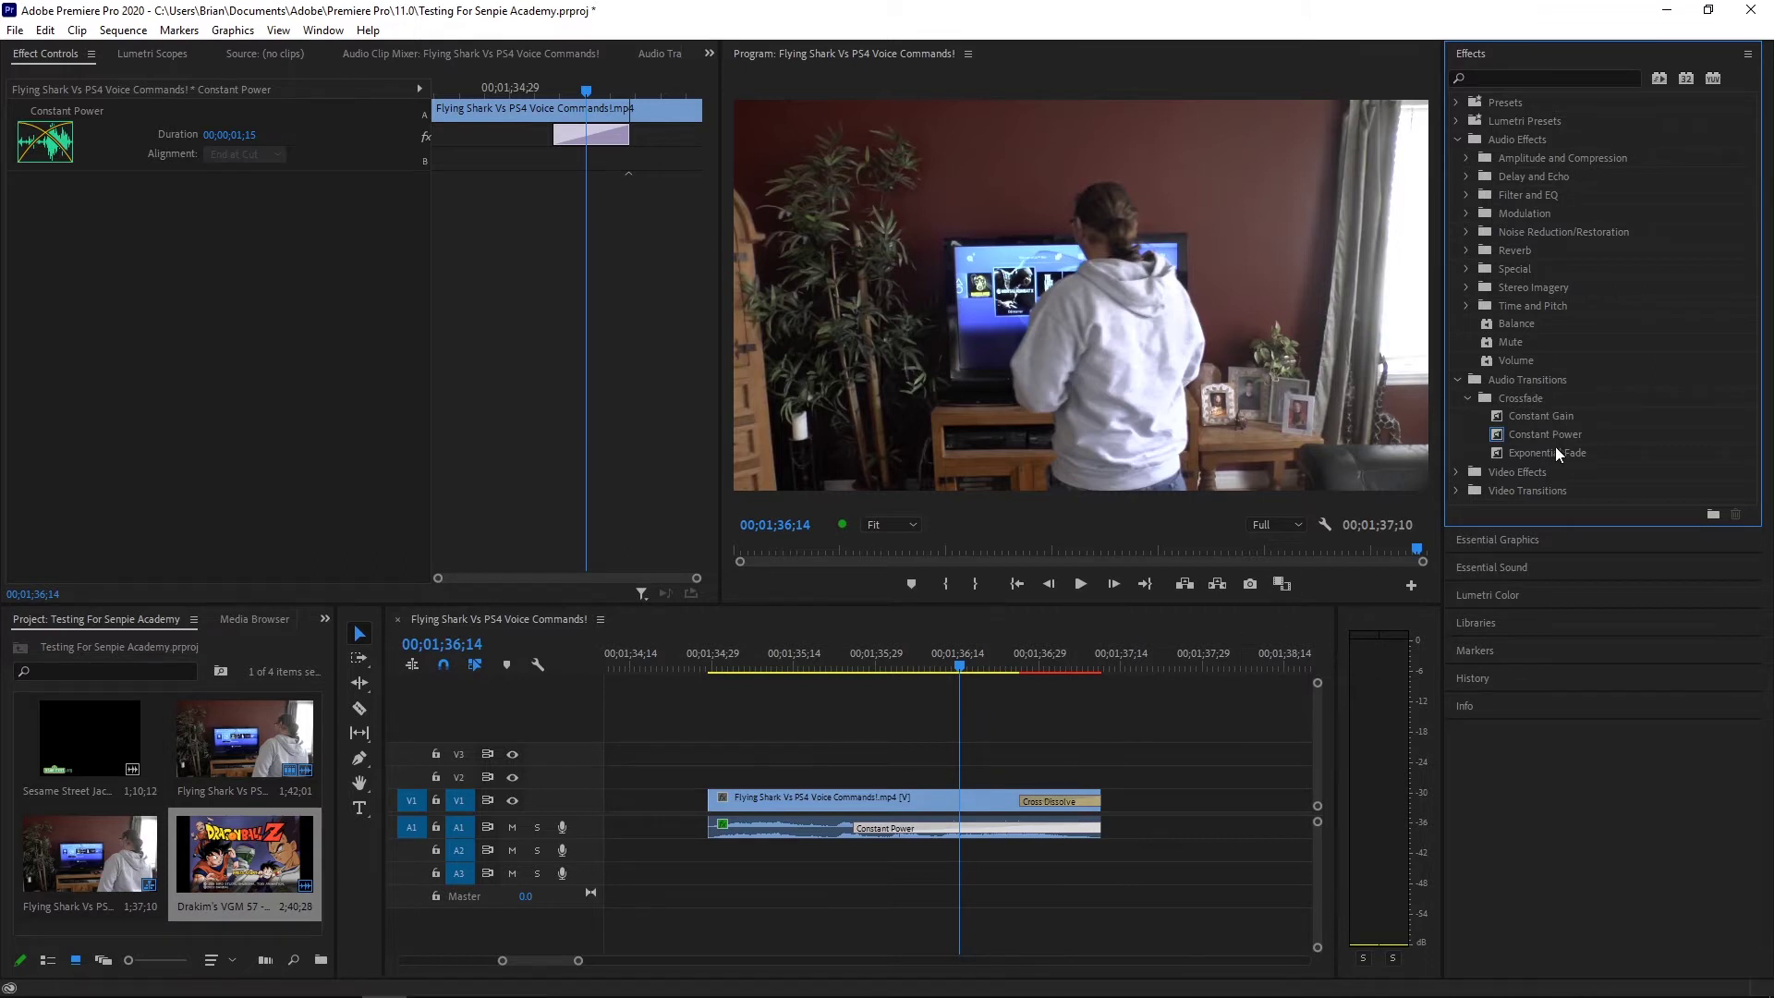
drag(1550, 453, 881, 822)
drag(848, 665, 962, 724)
Compare Constant Gain and Constant Power on the audio fade by scrubbing through each
drag(1541, 414, 1007, 822)
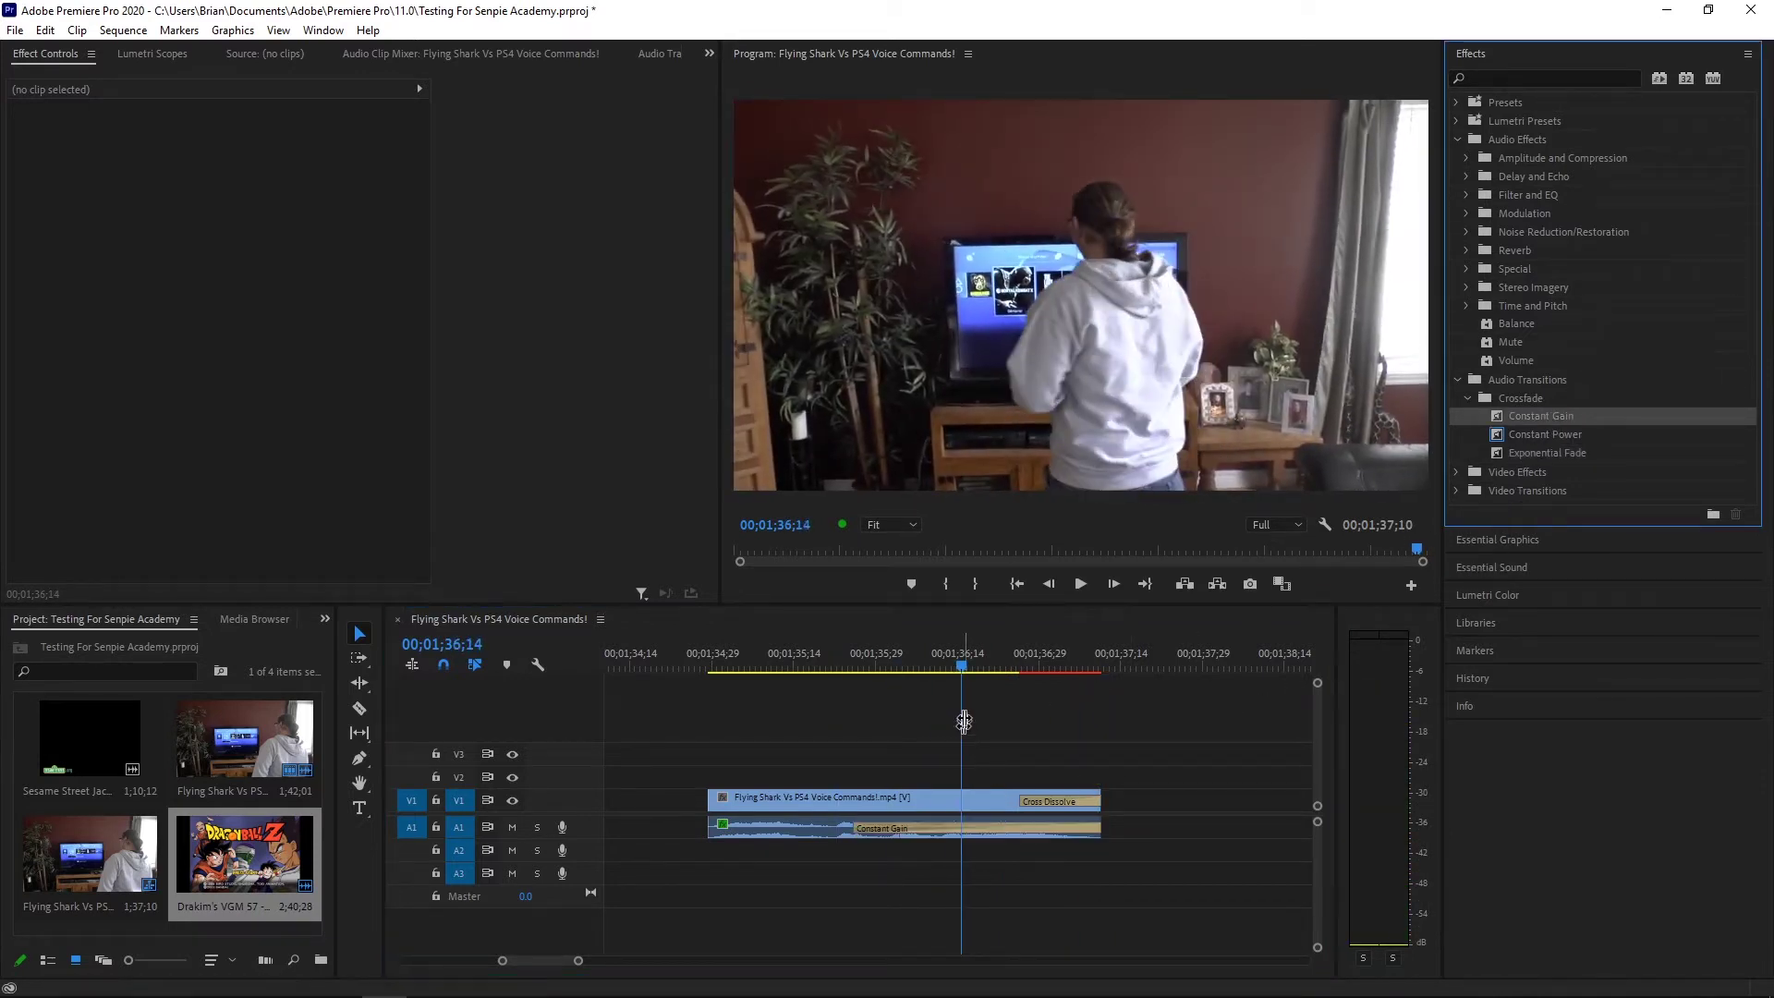
drag(968, 667, 960, 725)
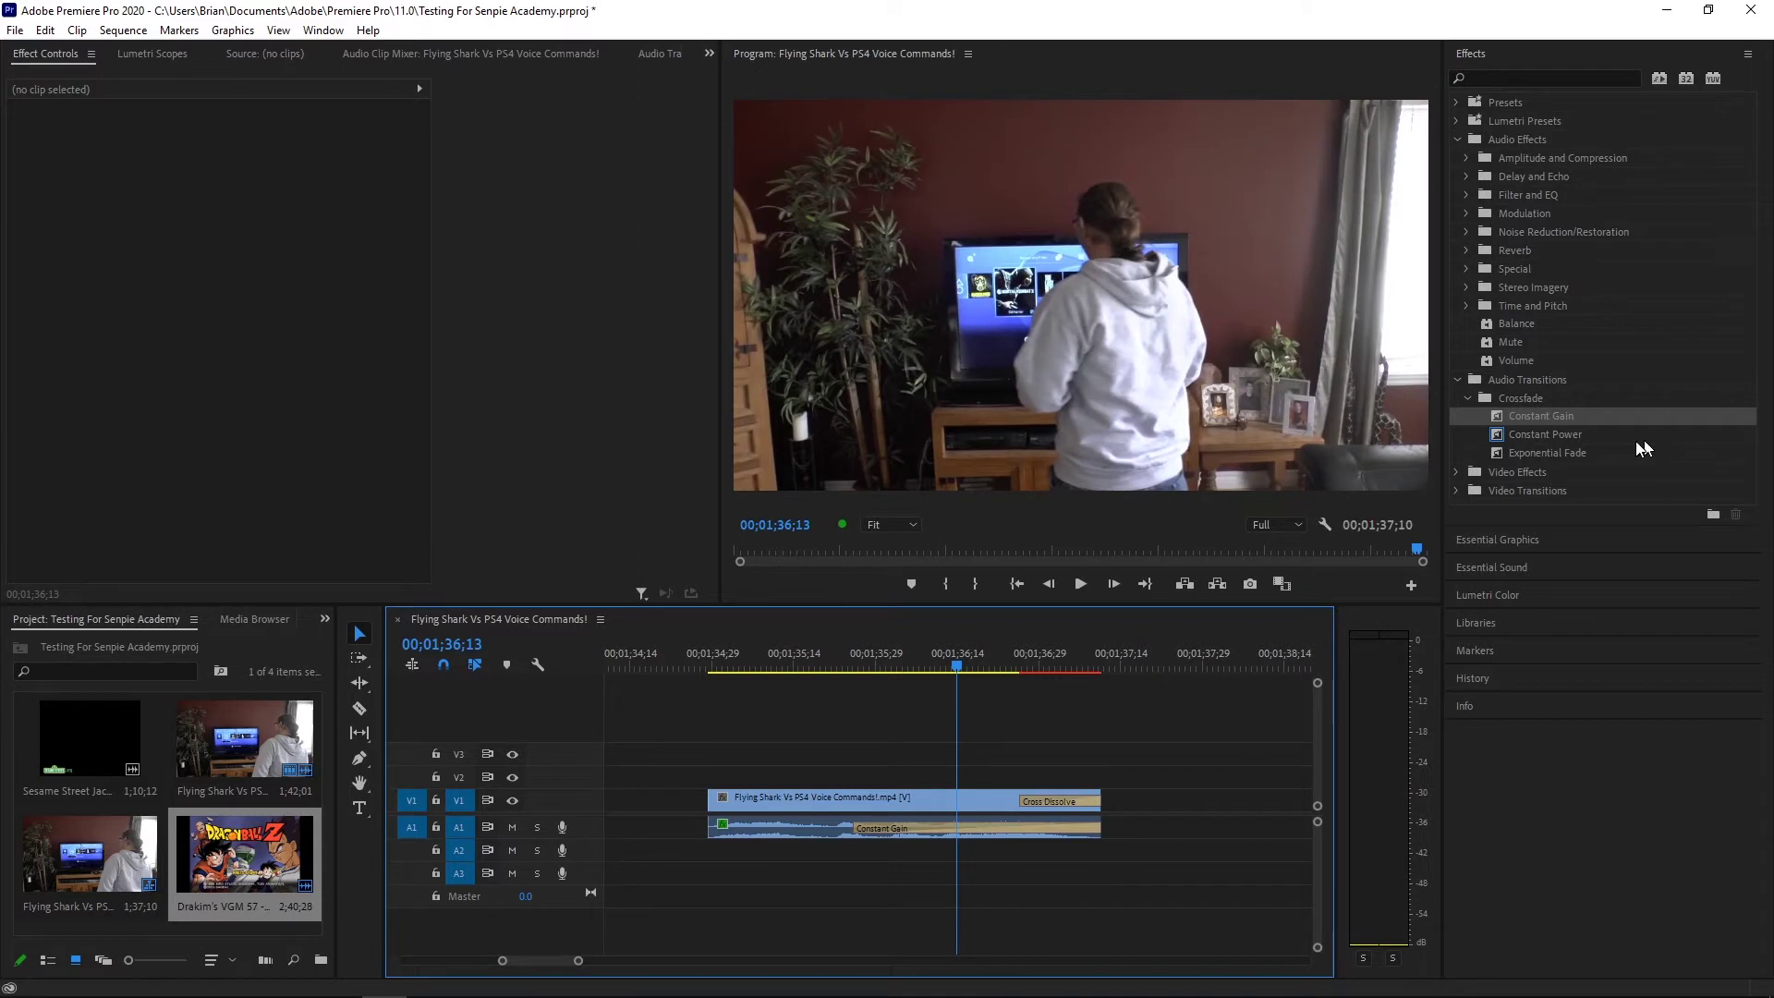
drag(1584, 442, 1012, 828)
drag(955, 663, 900, 754)
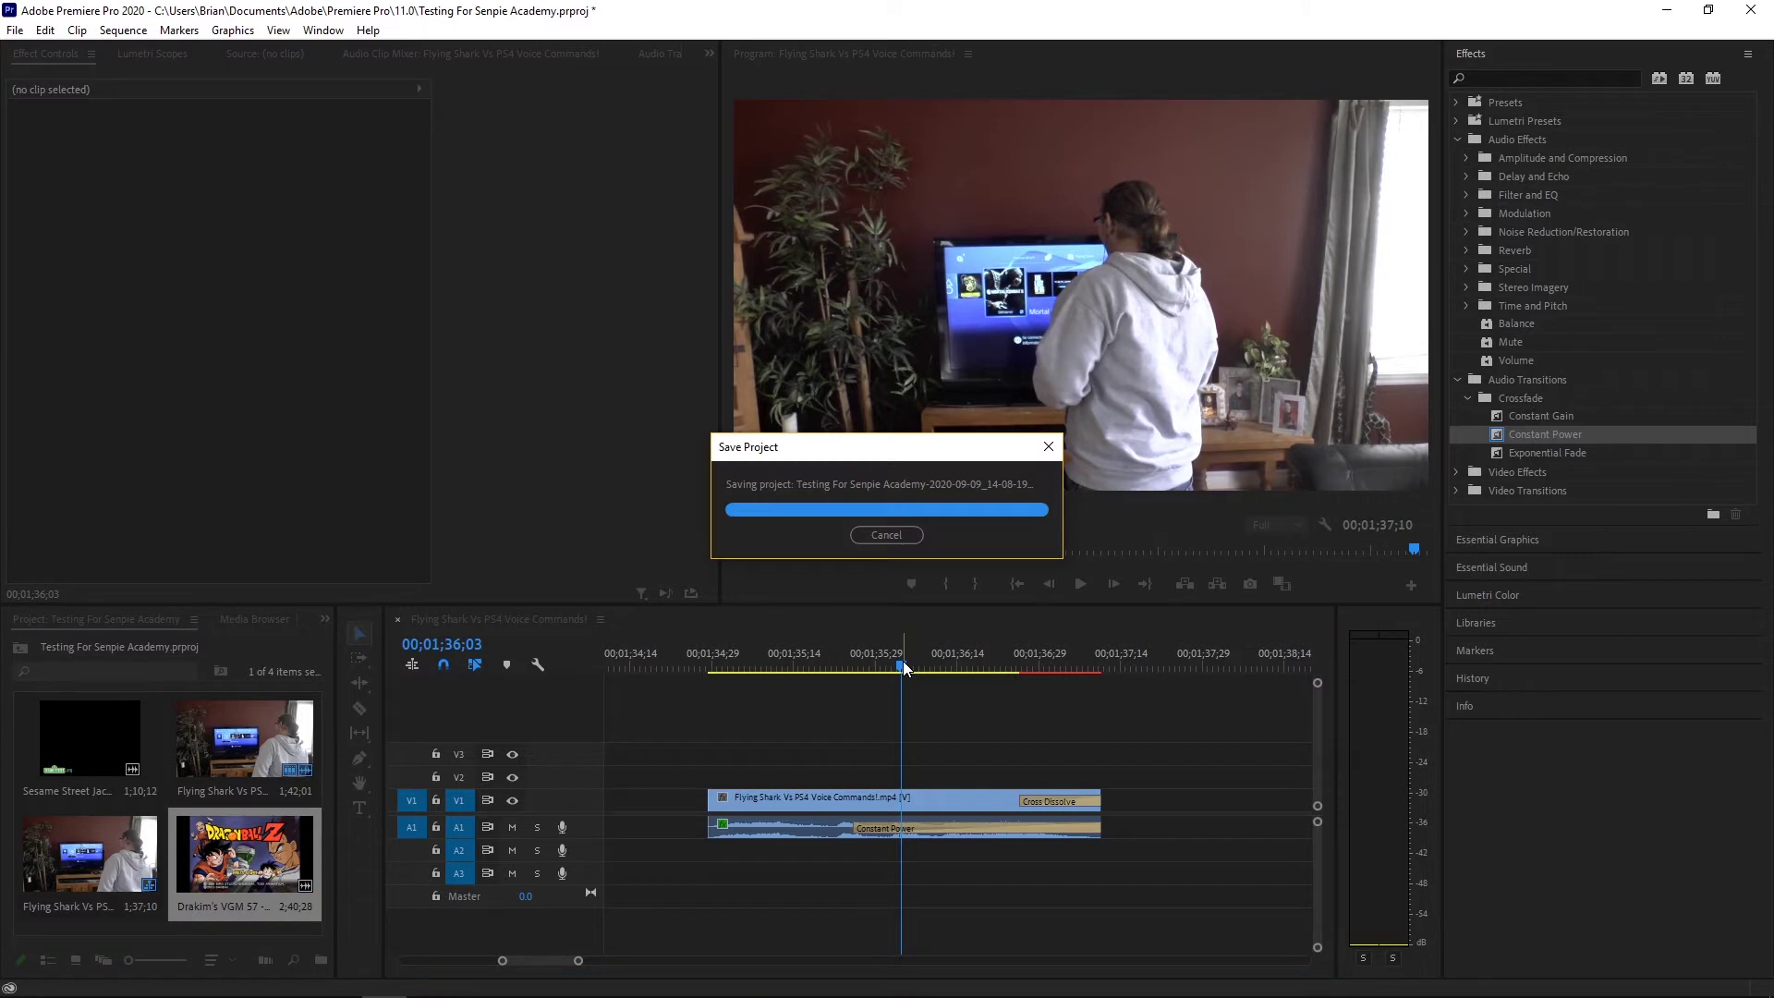
mouse_move(904, 667)
mouse_down()
mouse_move(1074, 664)
mouse_move(931, 665)
mouse_up()
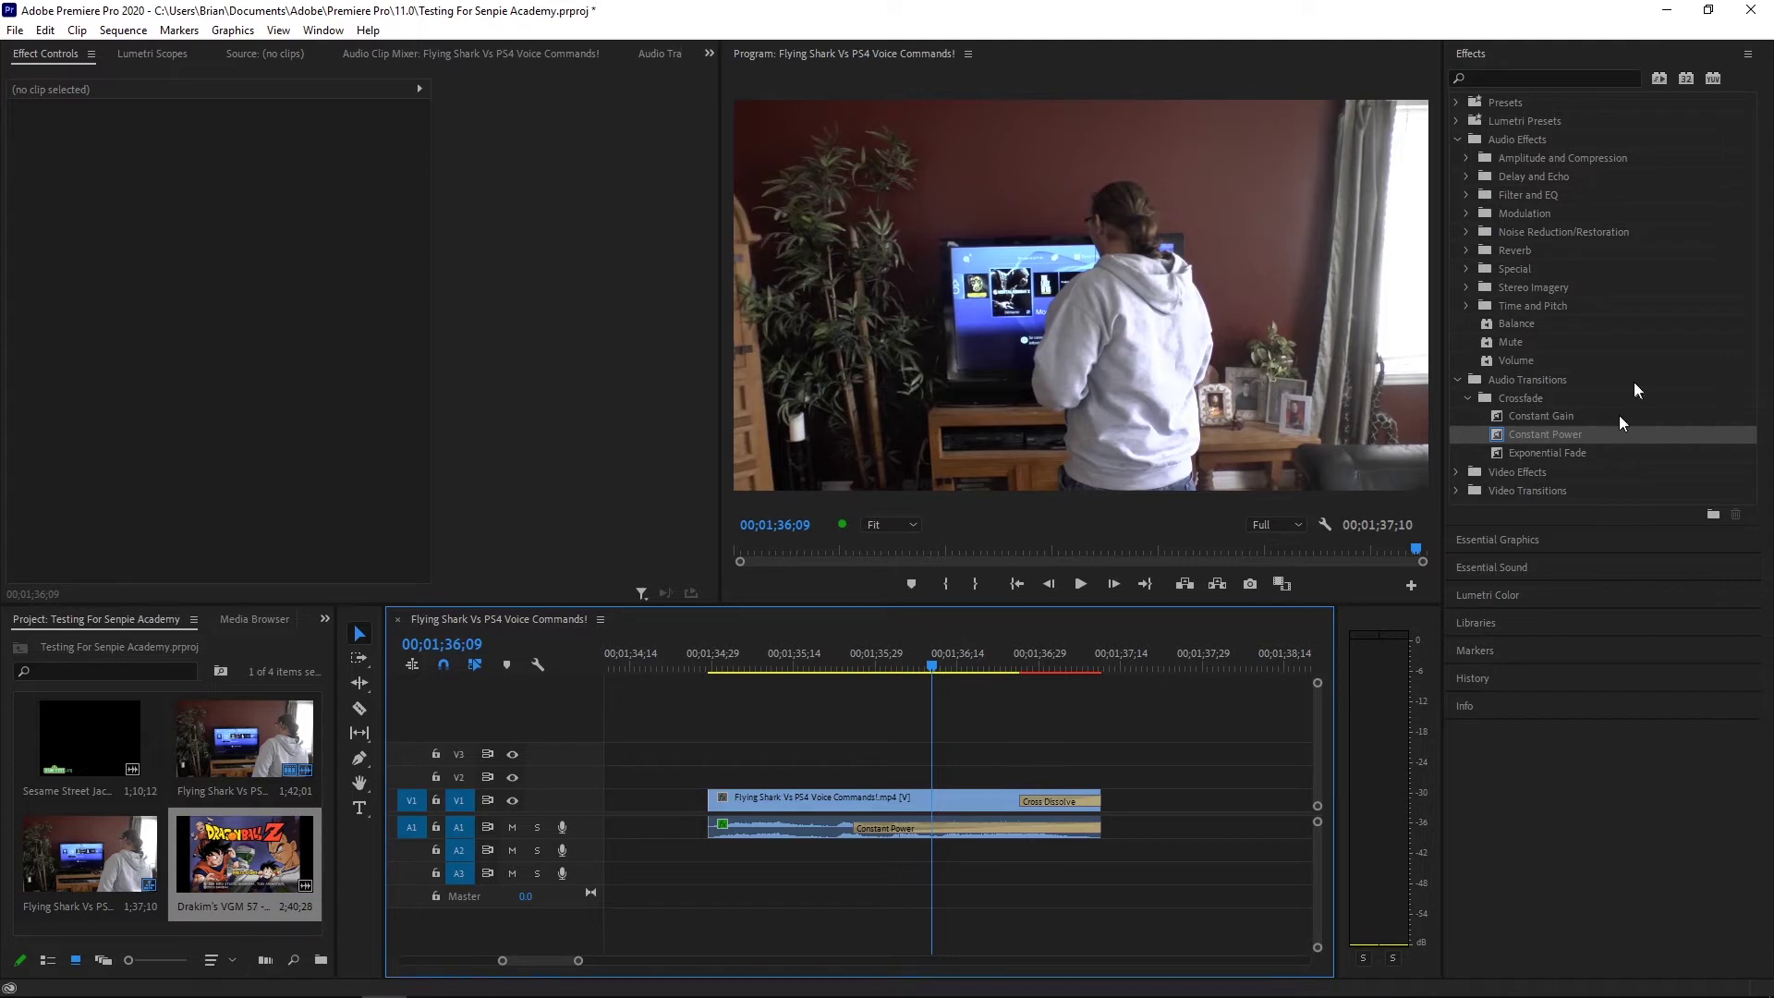
Try Constant Gain again and play back the fade-out from around 00;01;35;15
drag(1561, 417, 1522, 432)
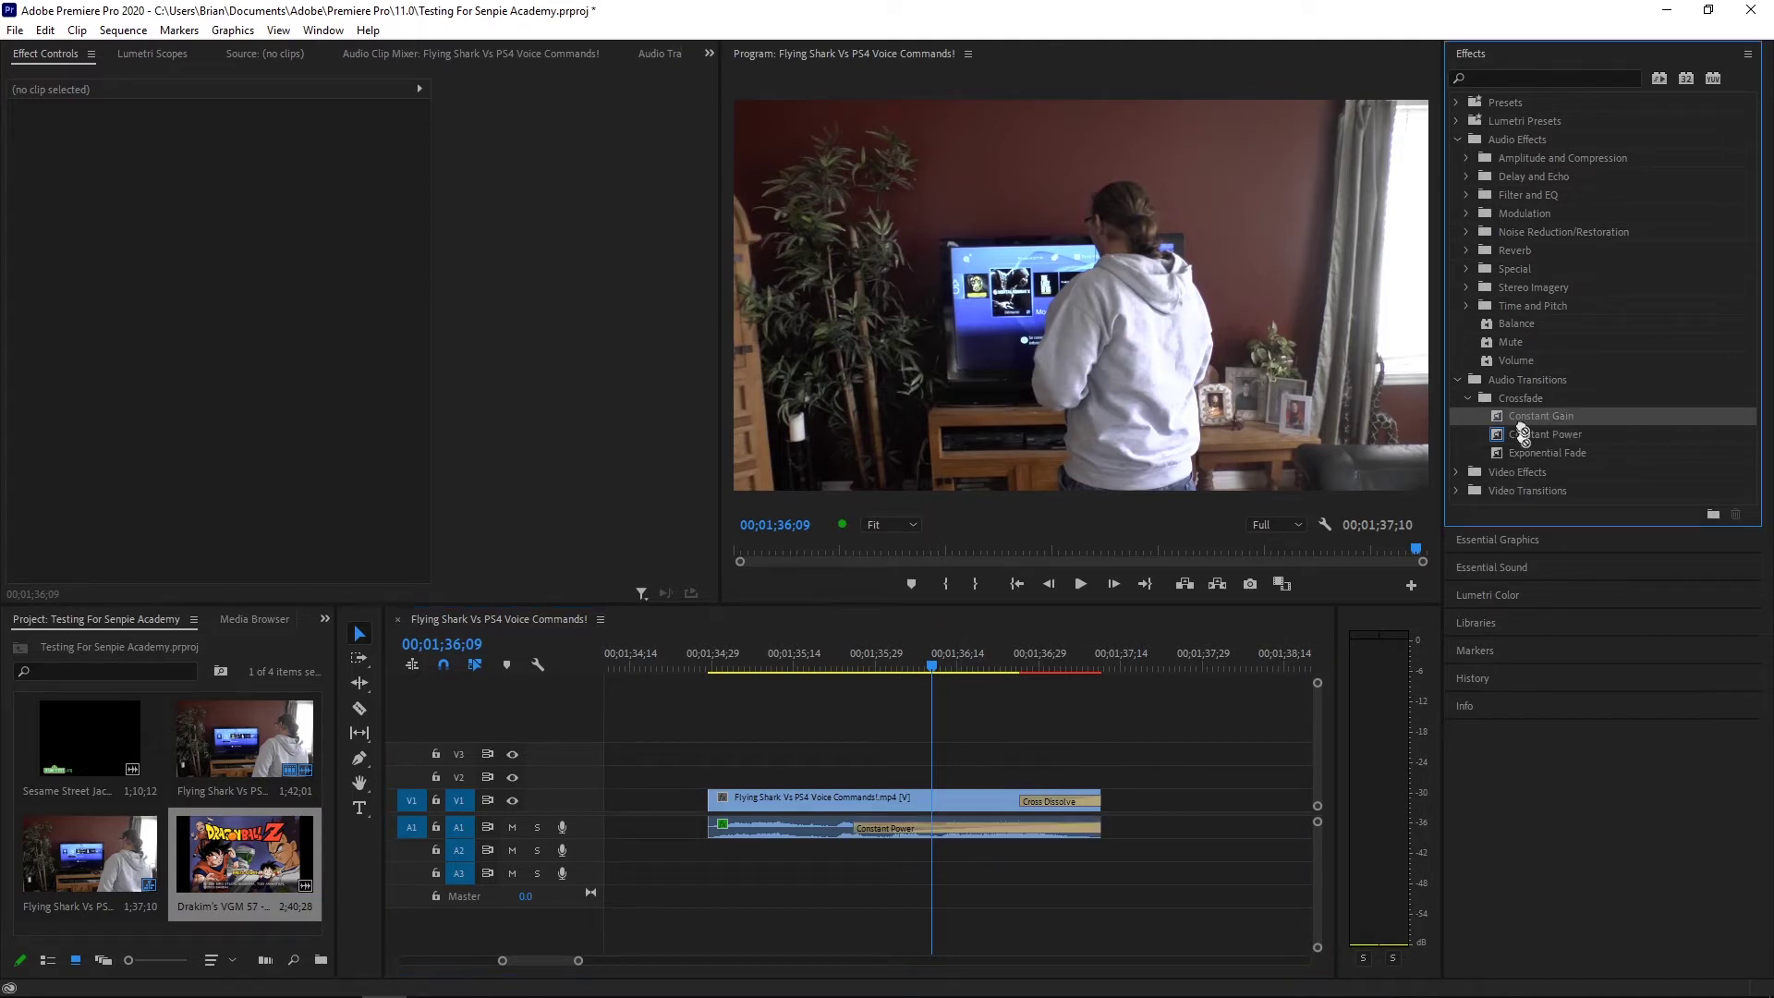
click(865, 665)
click(843, 664)
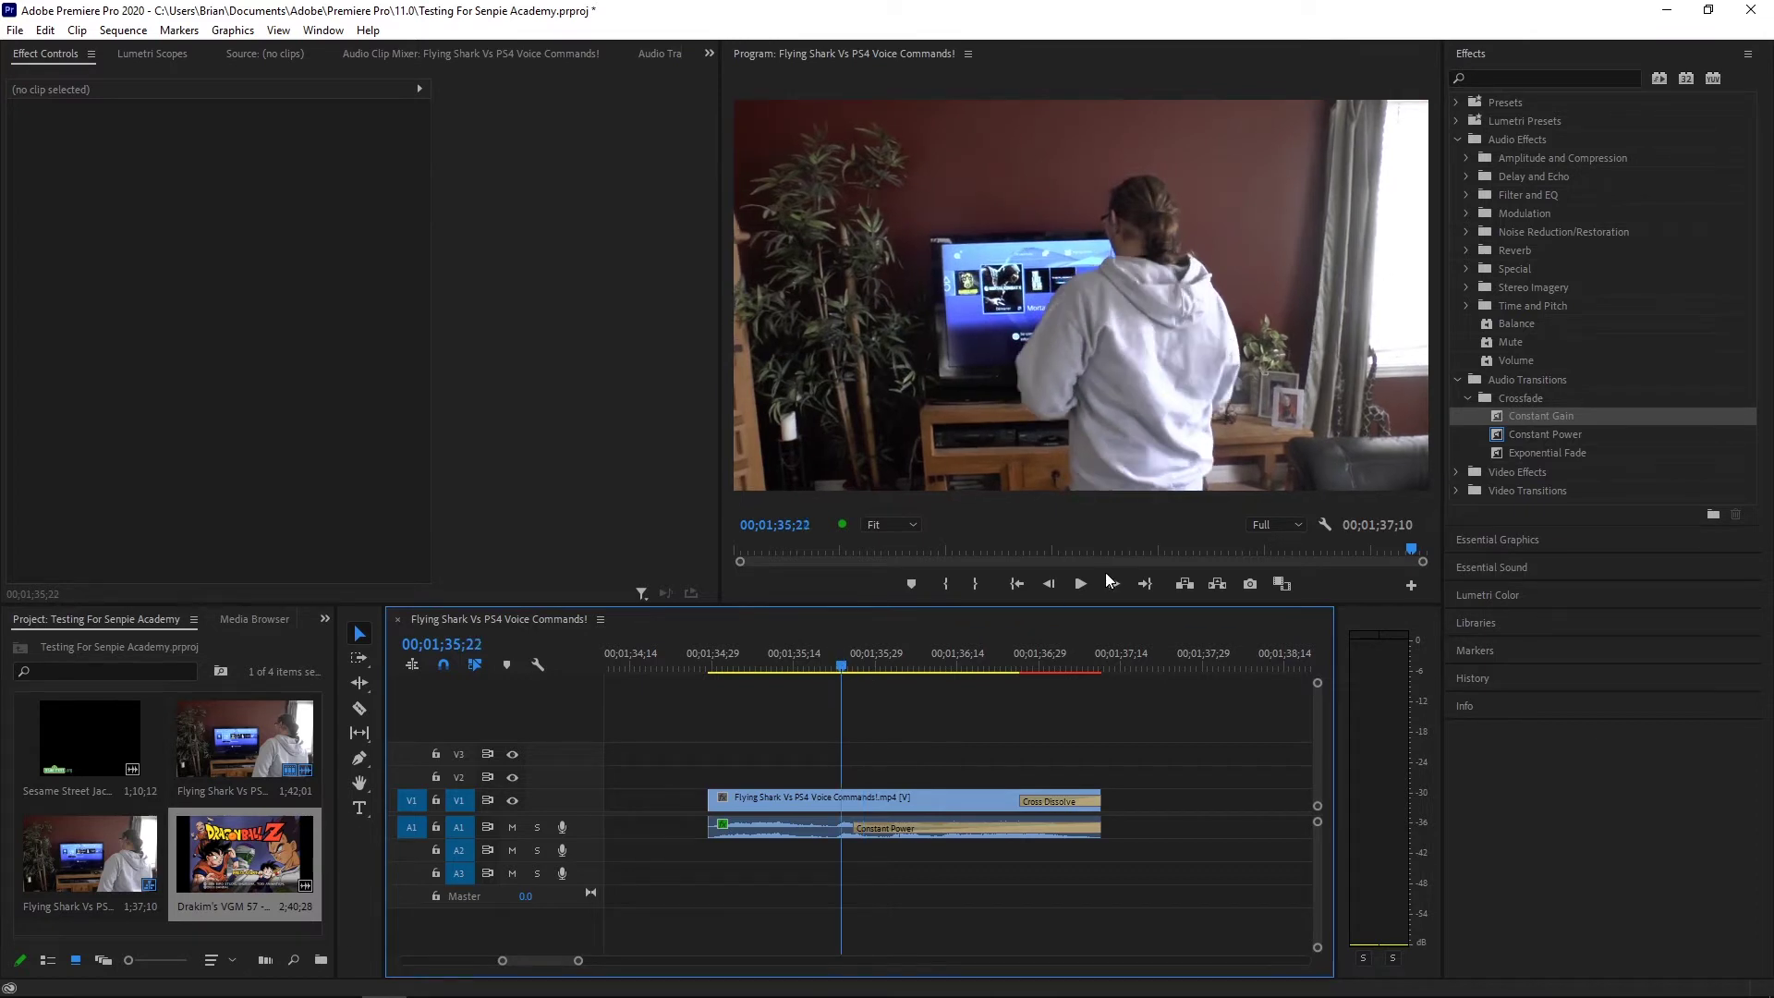
click(1087, 584)
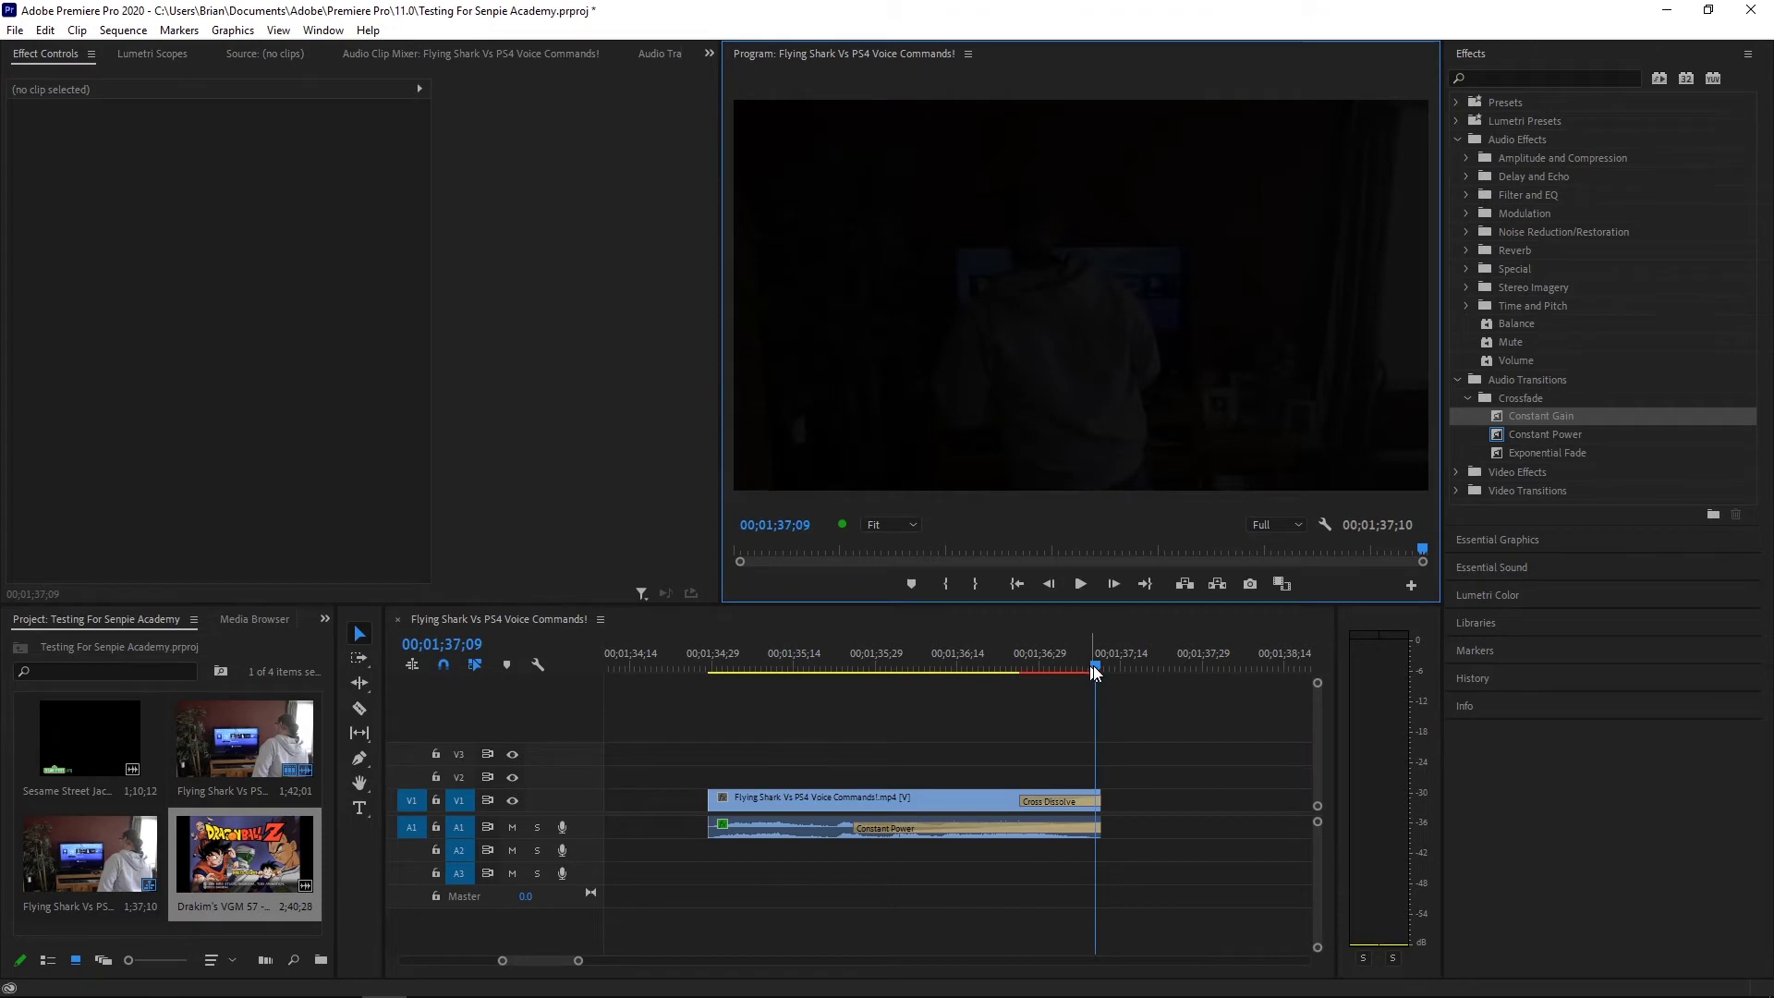
click(823, 673)
drag(824, 676, 803, 673)
Play Constant Gain, then settle on Exponential Fade and collapse the audio transitions folder
drag(1550, 412, 947, 822)
click(1086, 585)
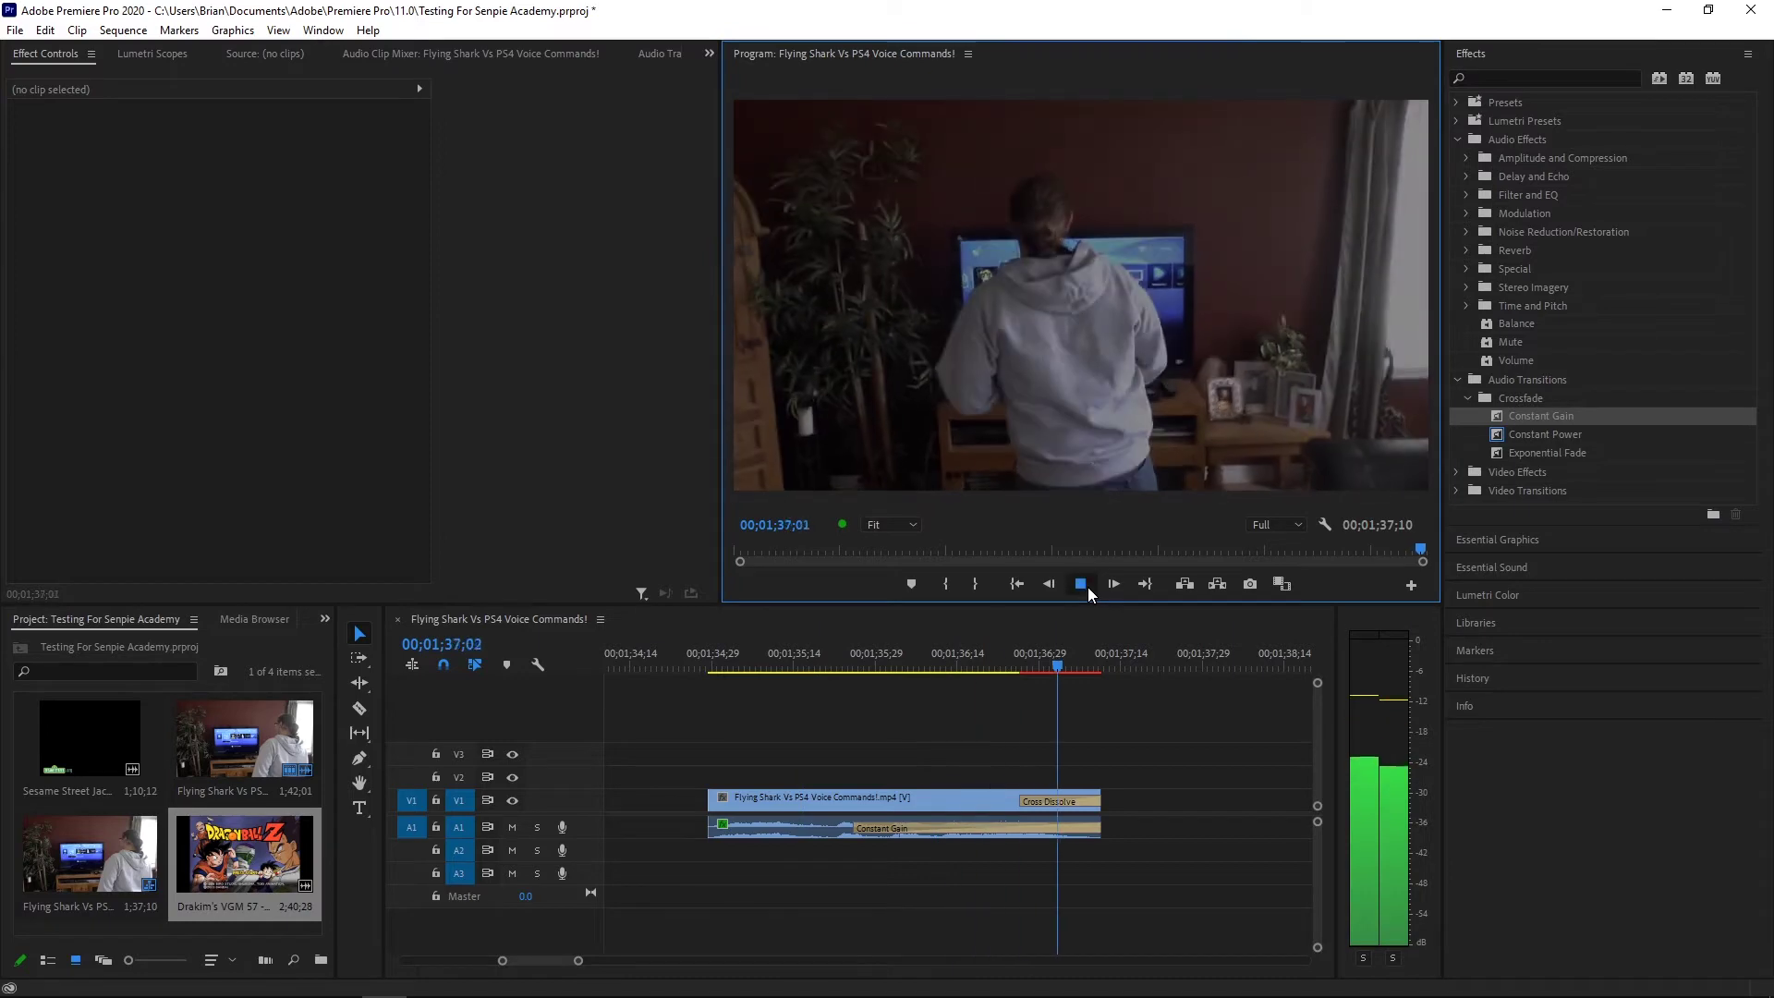
click(842, 659)
drag(1534, 453, 942, 822)
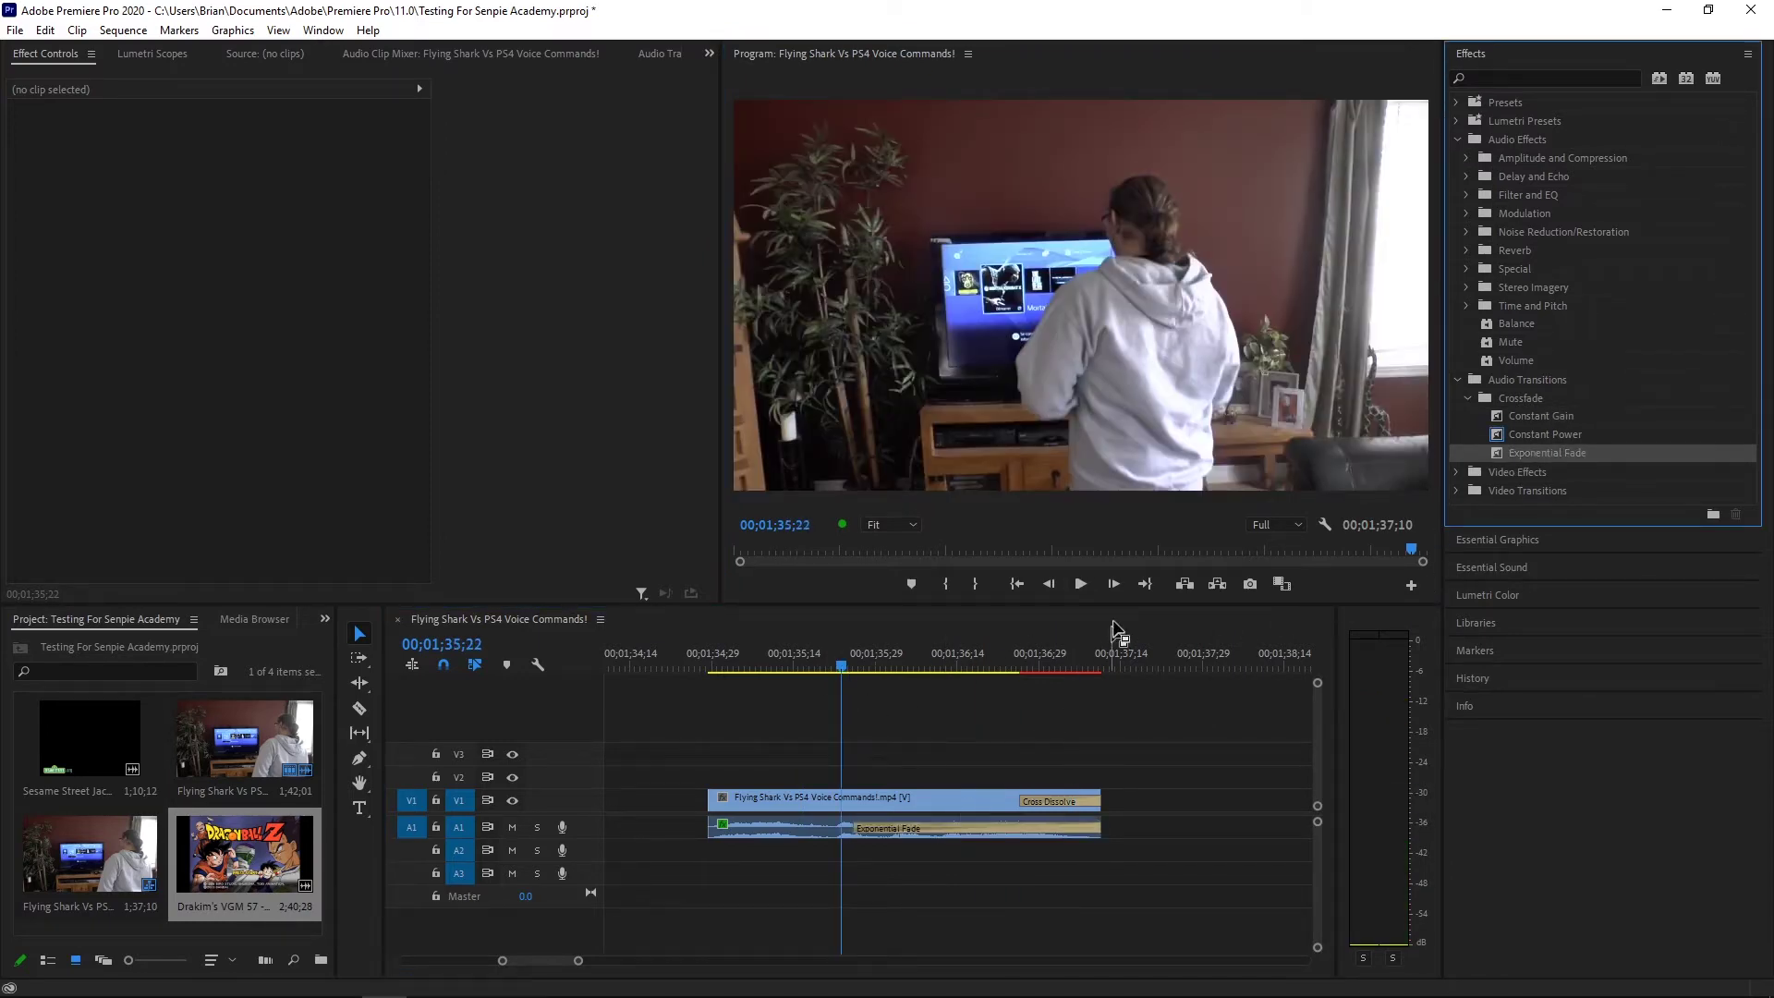
click(1082, 583)
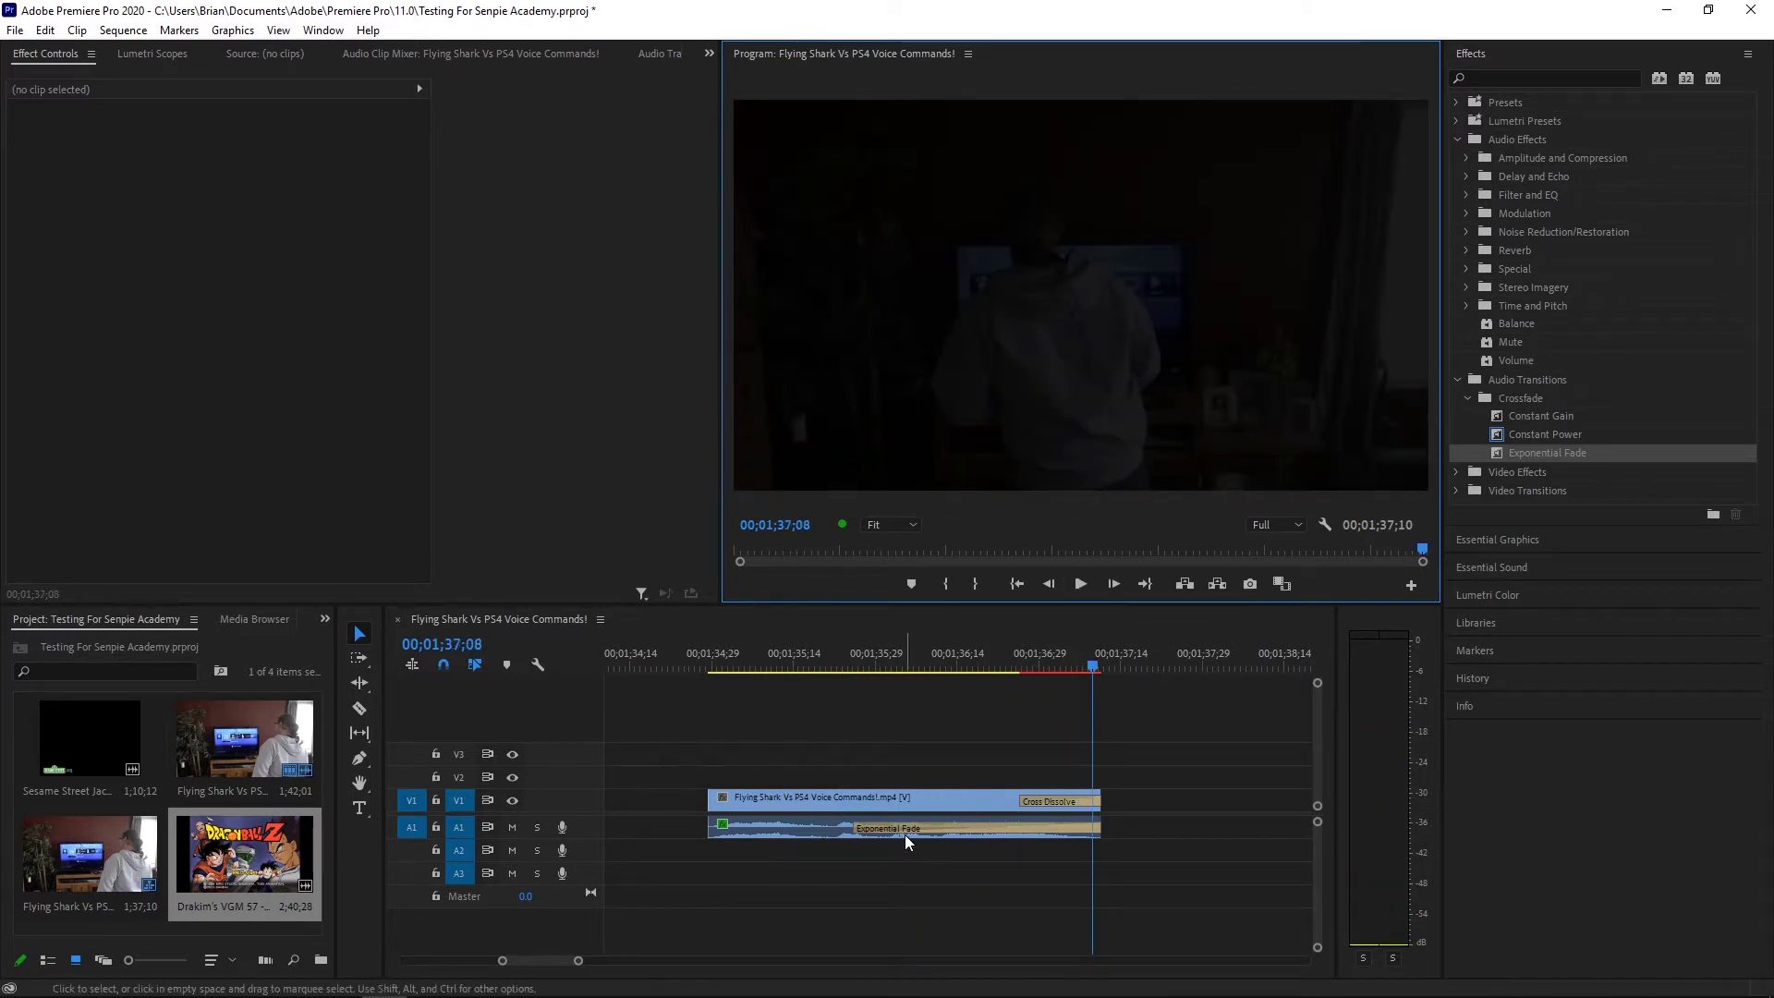
drag(1085, 665, 792, 699)
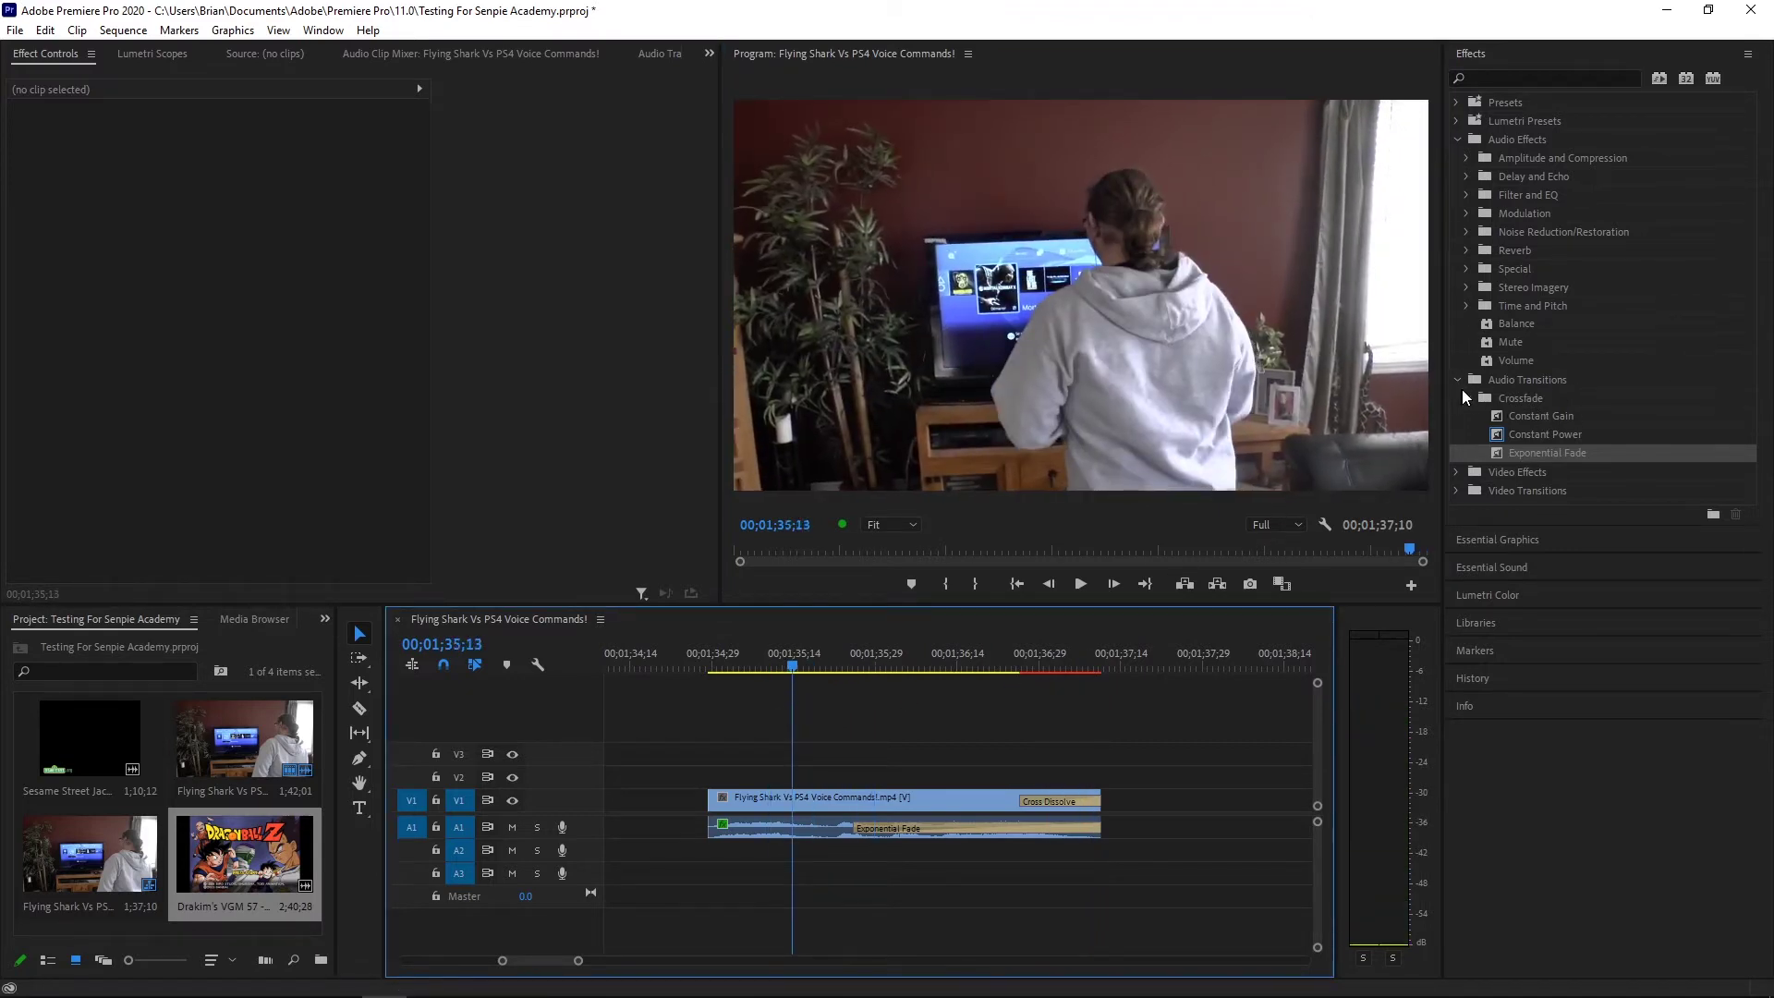
click(1460, 381)
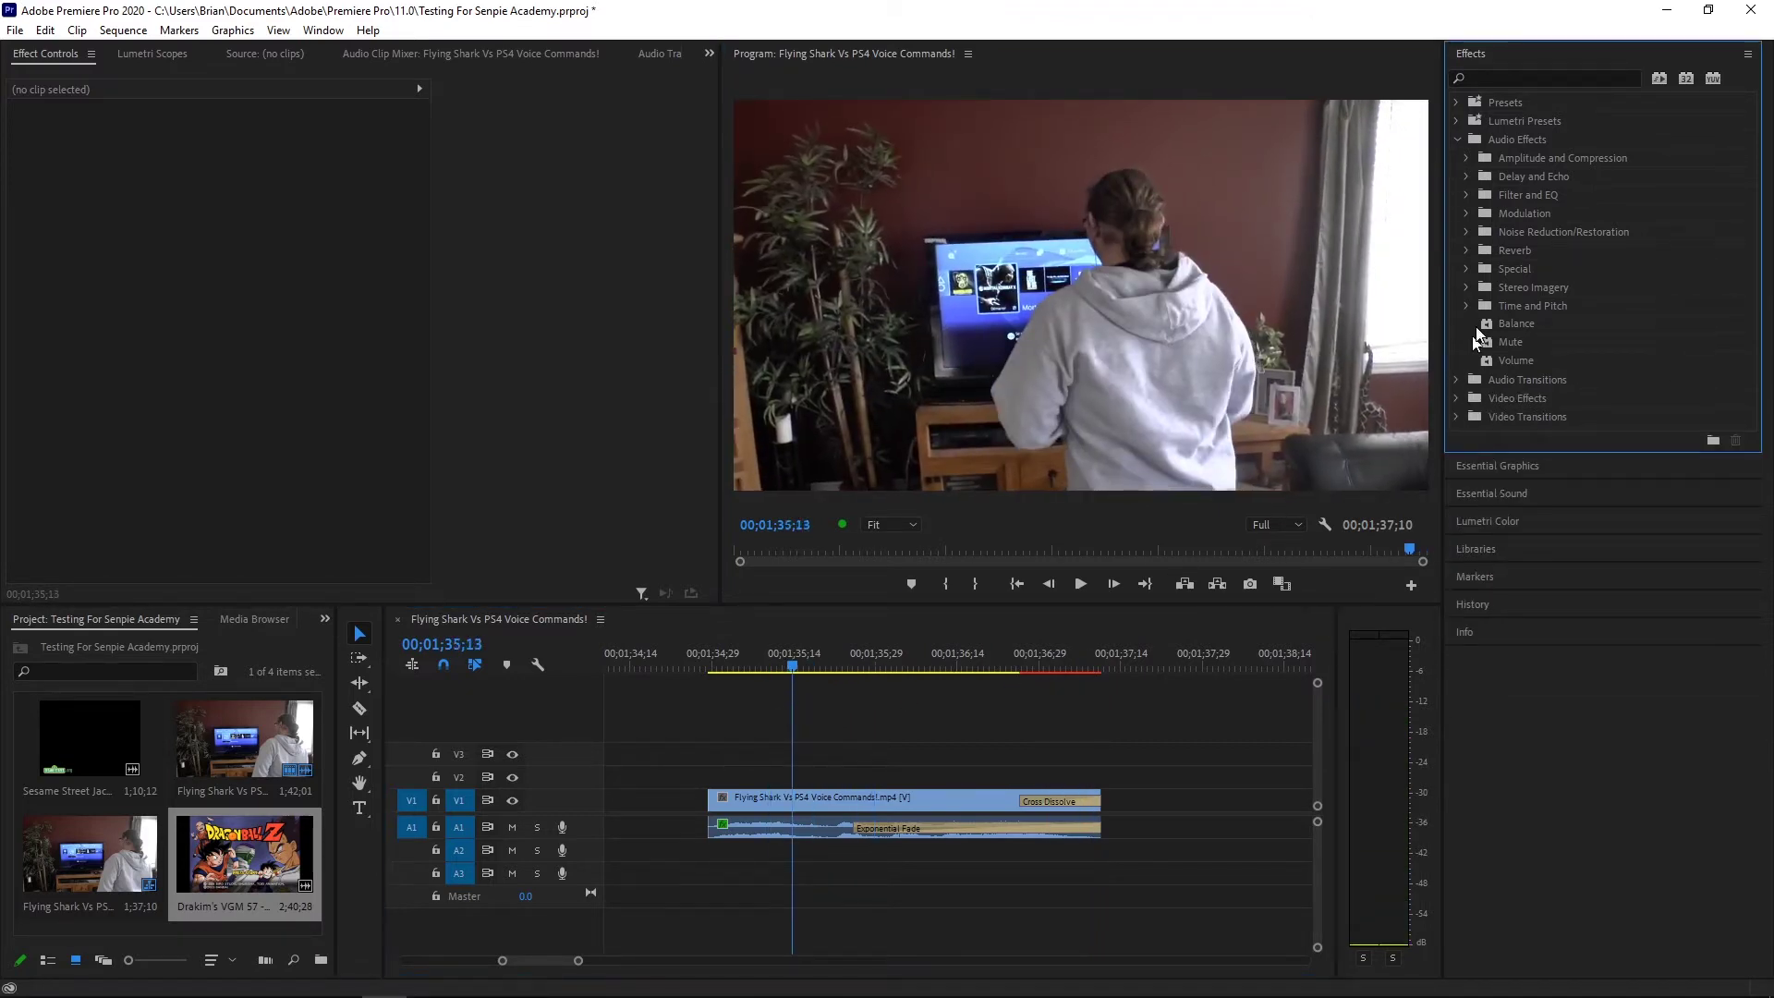
Show Video Transitions > Dissolve, lengthen the clip-end Cross Dissolve and play it back
click(1455, 139)
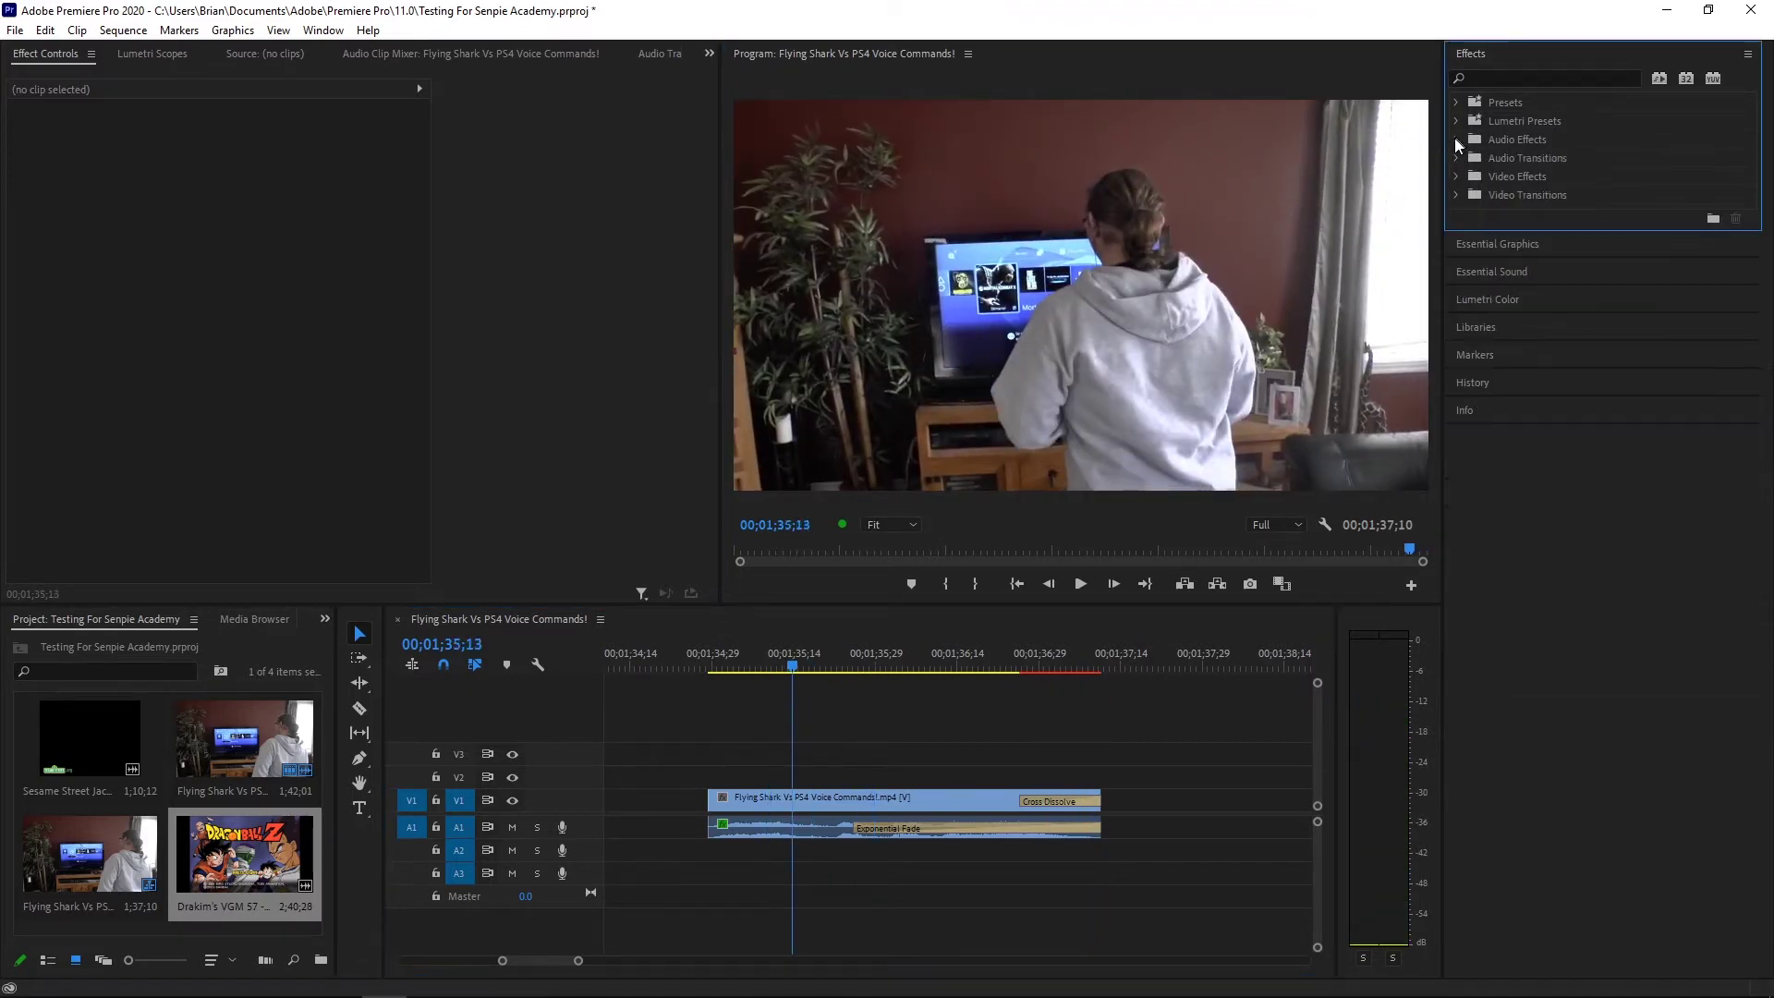
click(1456, 194)
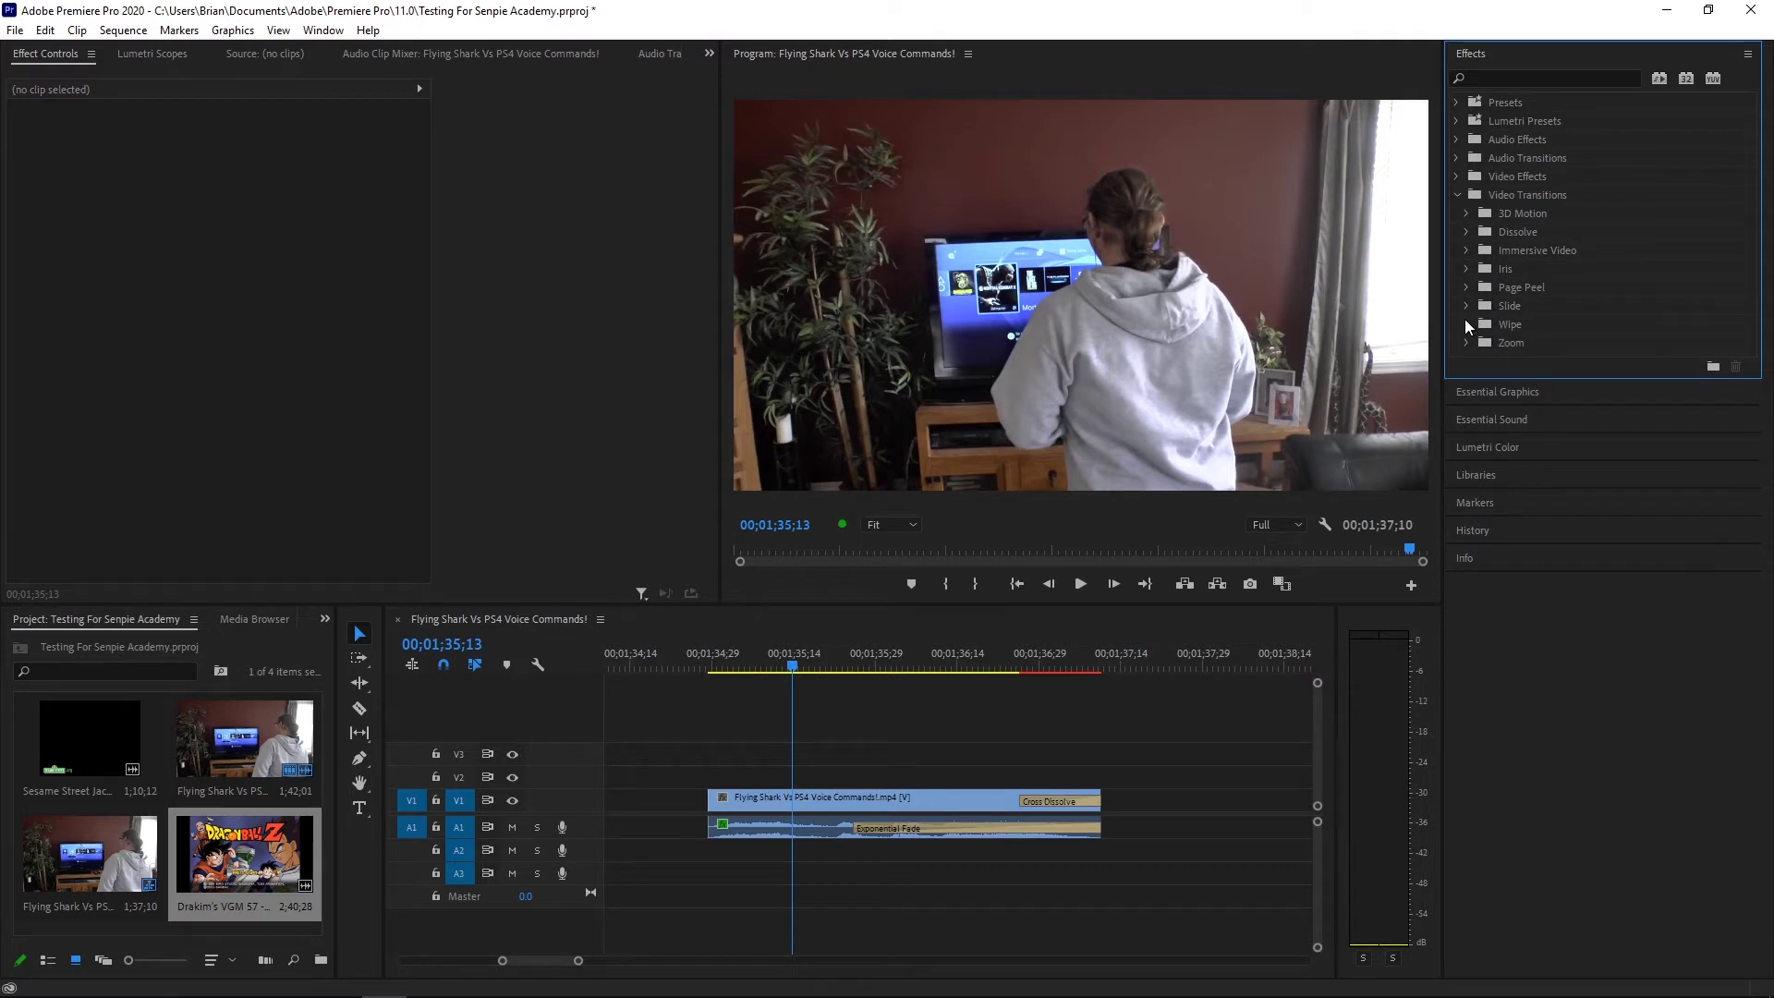
click(1465, 229)
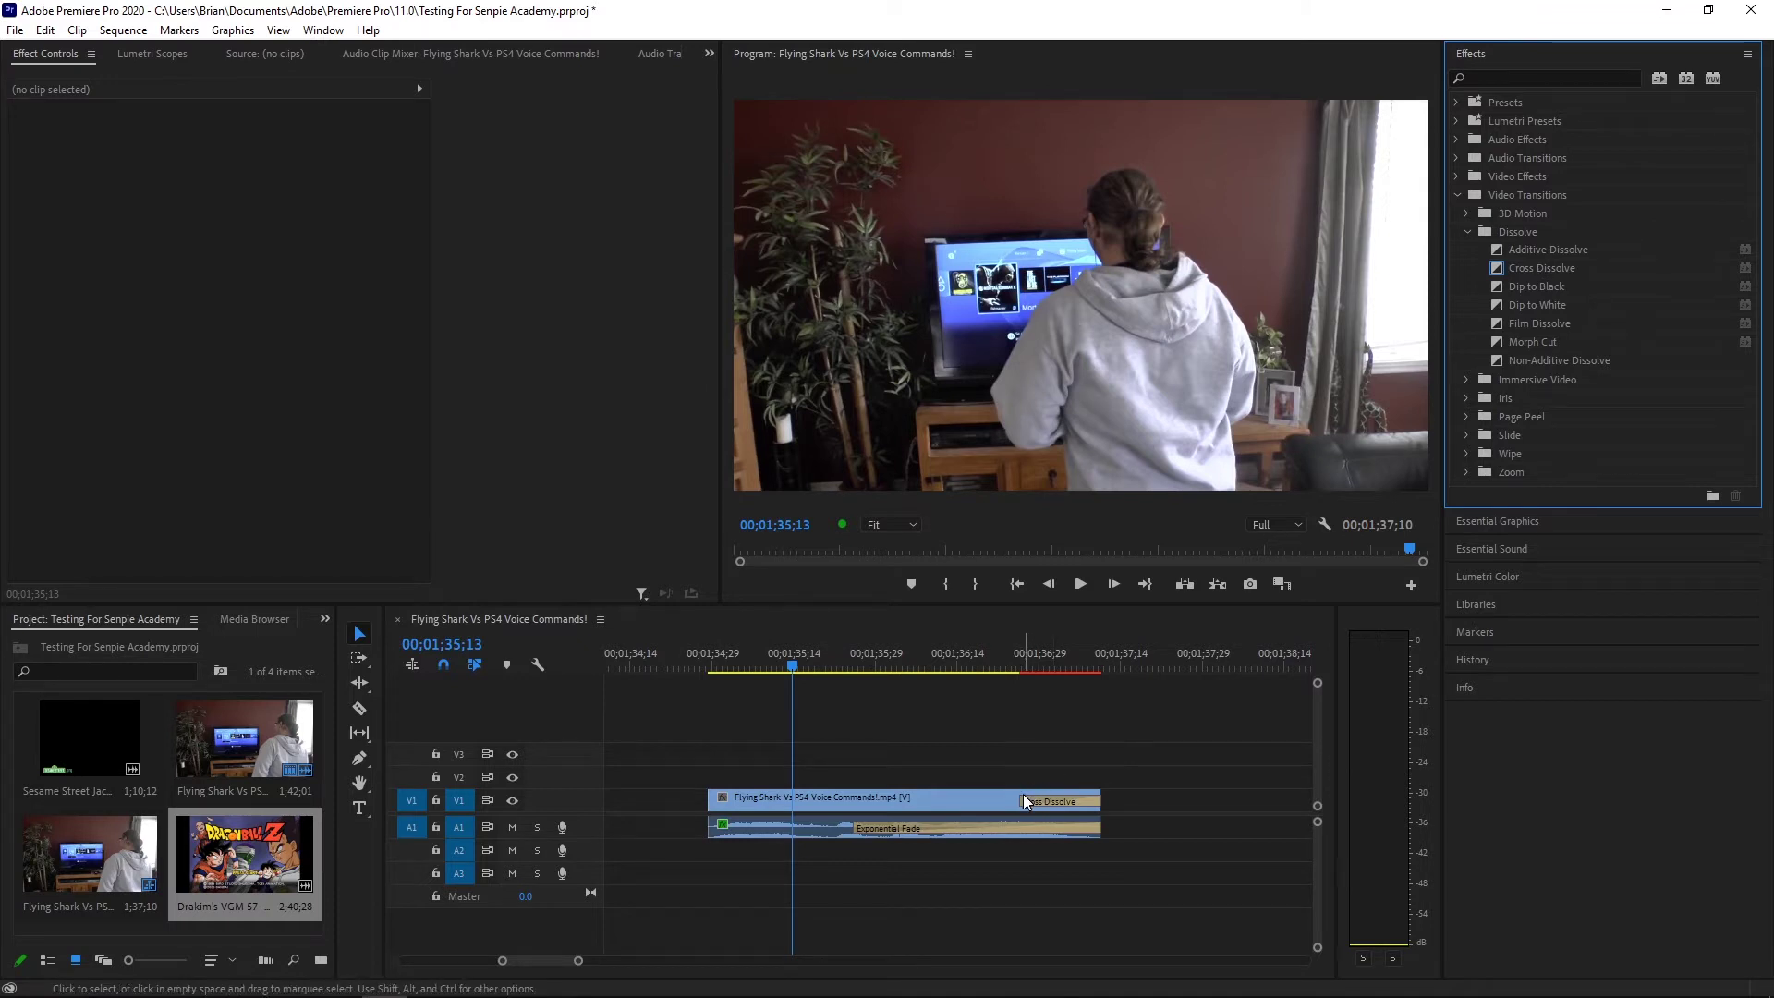
drag(1021, 800, 852, 791)
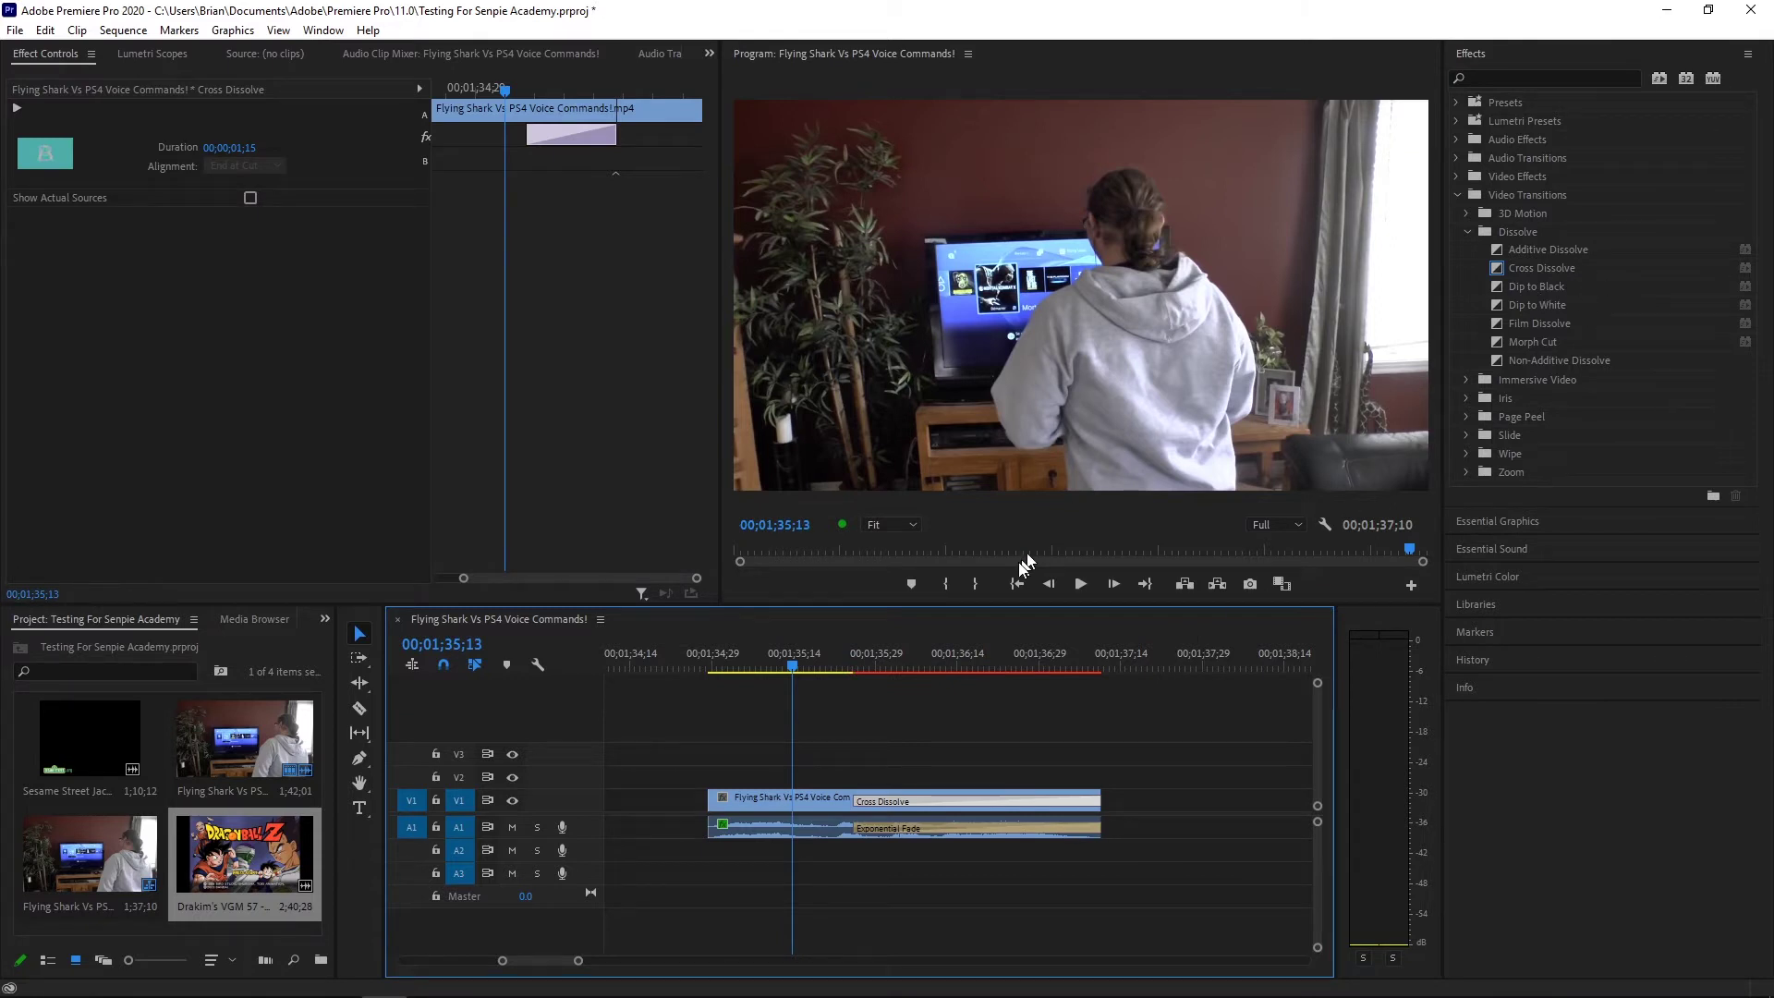
click(1092, 577)
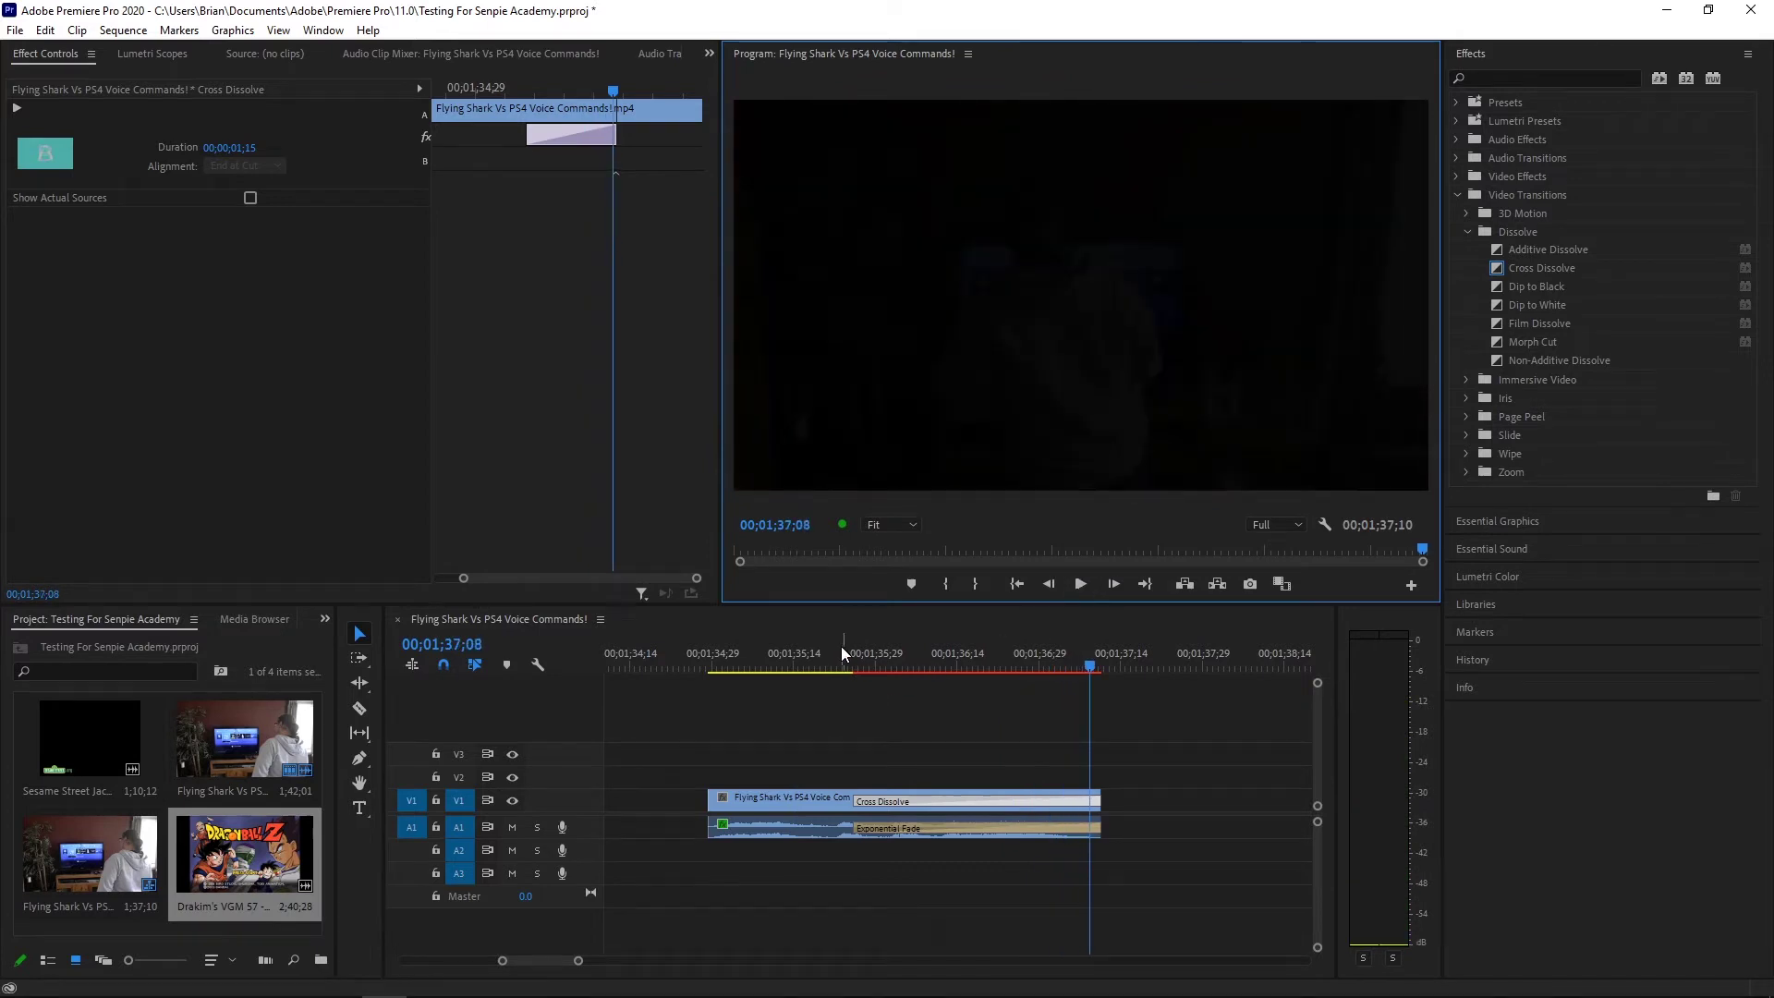
click(839, 658)
Swap in Additive Dissolve, then Dip to Black, previewing each at the clip's end
drag(1543, 246, 894, 800)
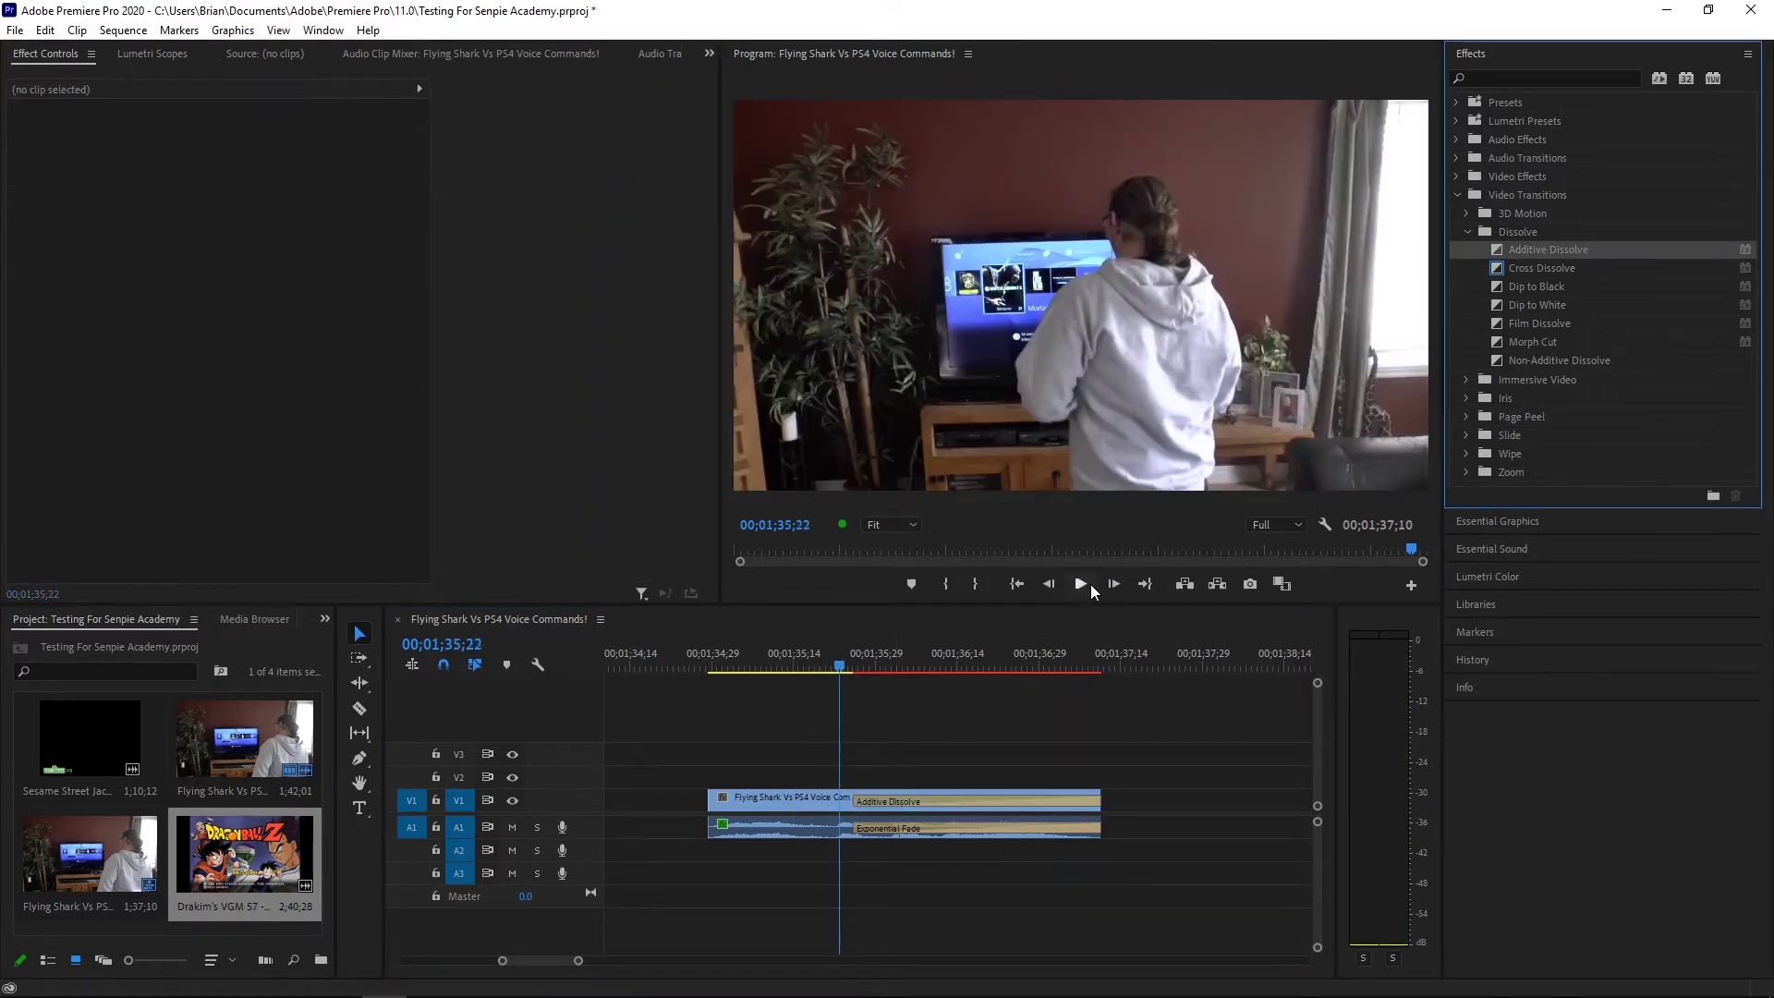
click(1090, 584)
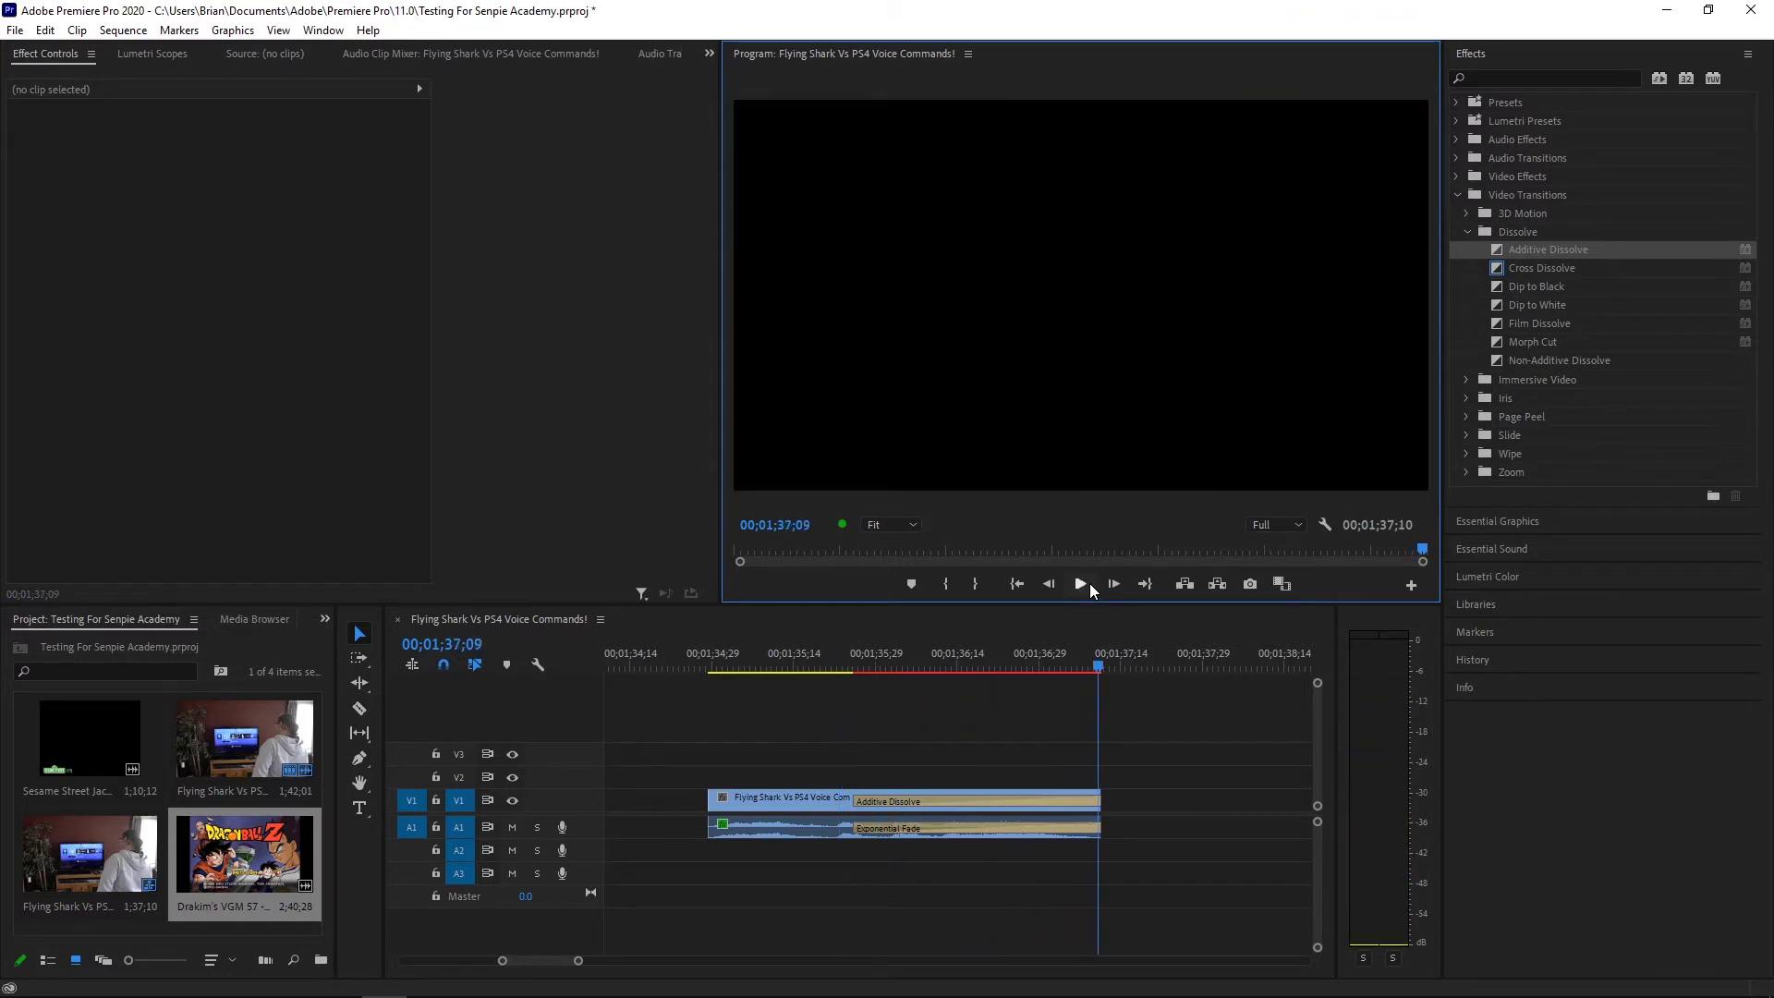
click(852, 658)
drag(852, 658, 813, 702)
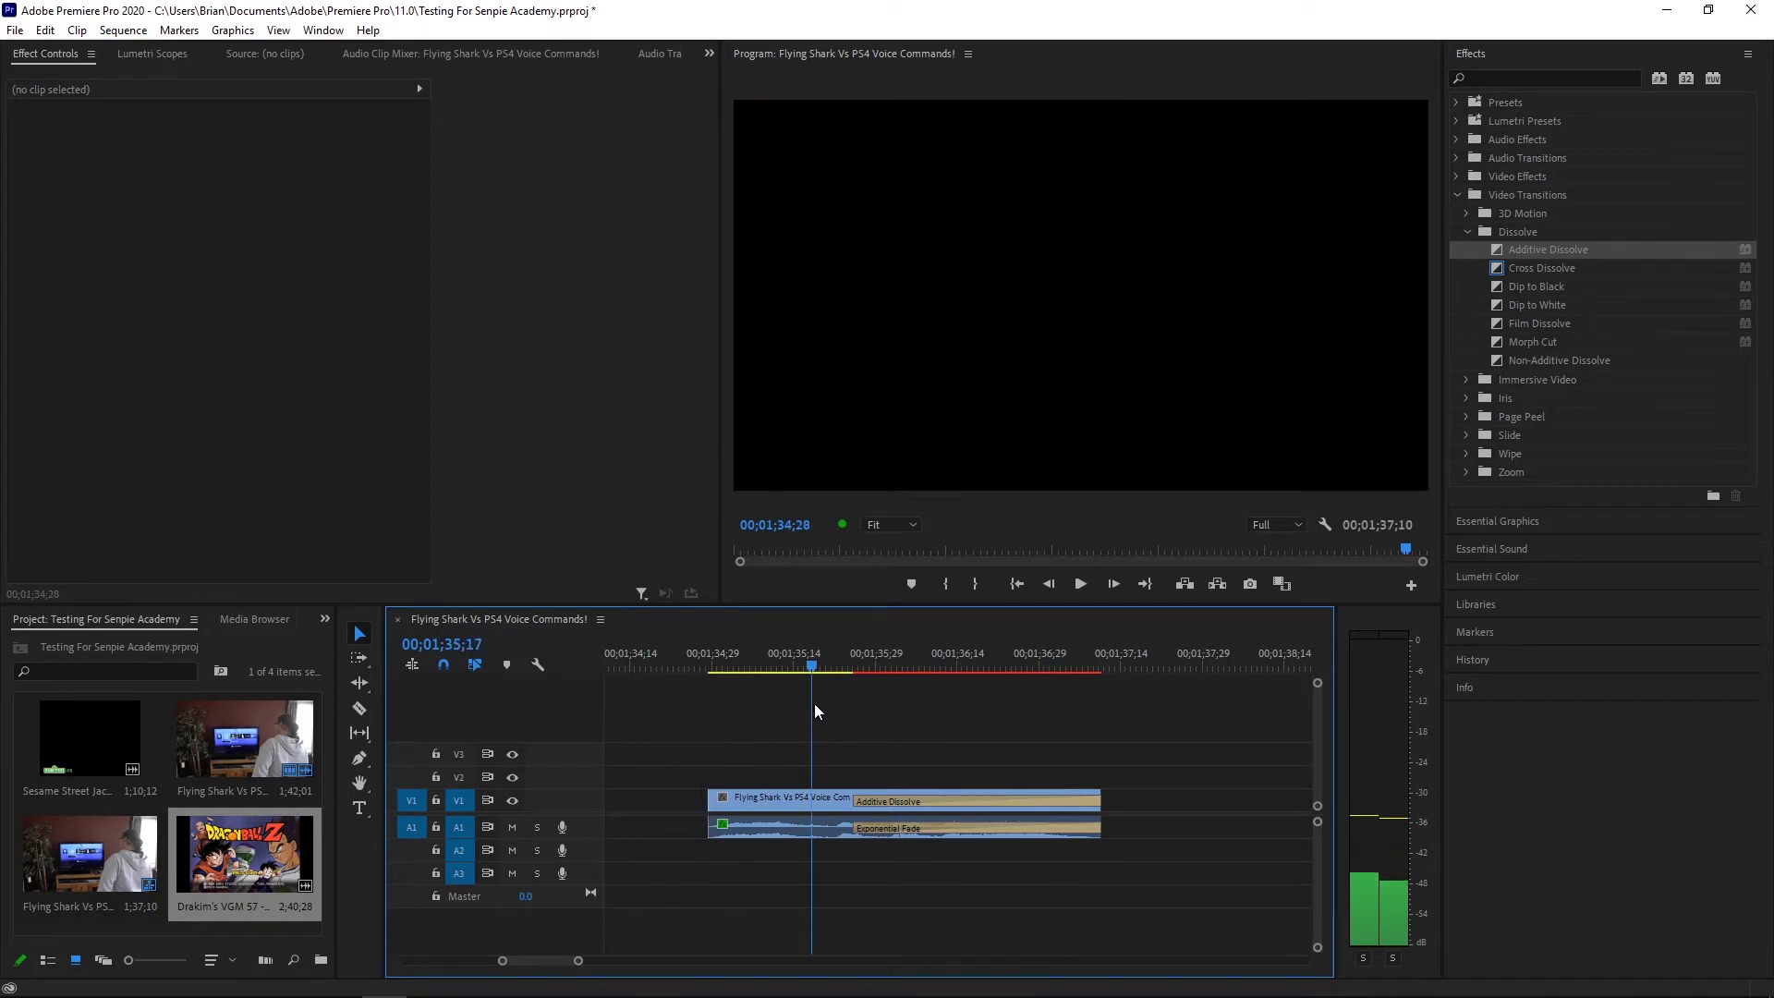
drag(1545, 290, 1077, 578)
click(1078, 578)
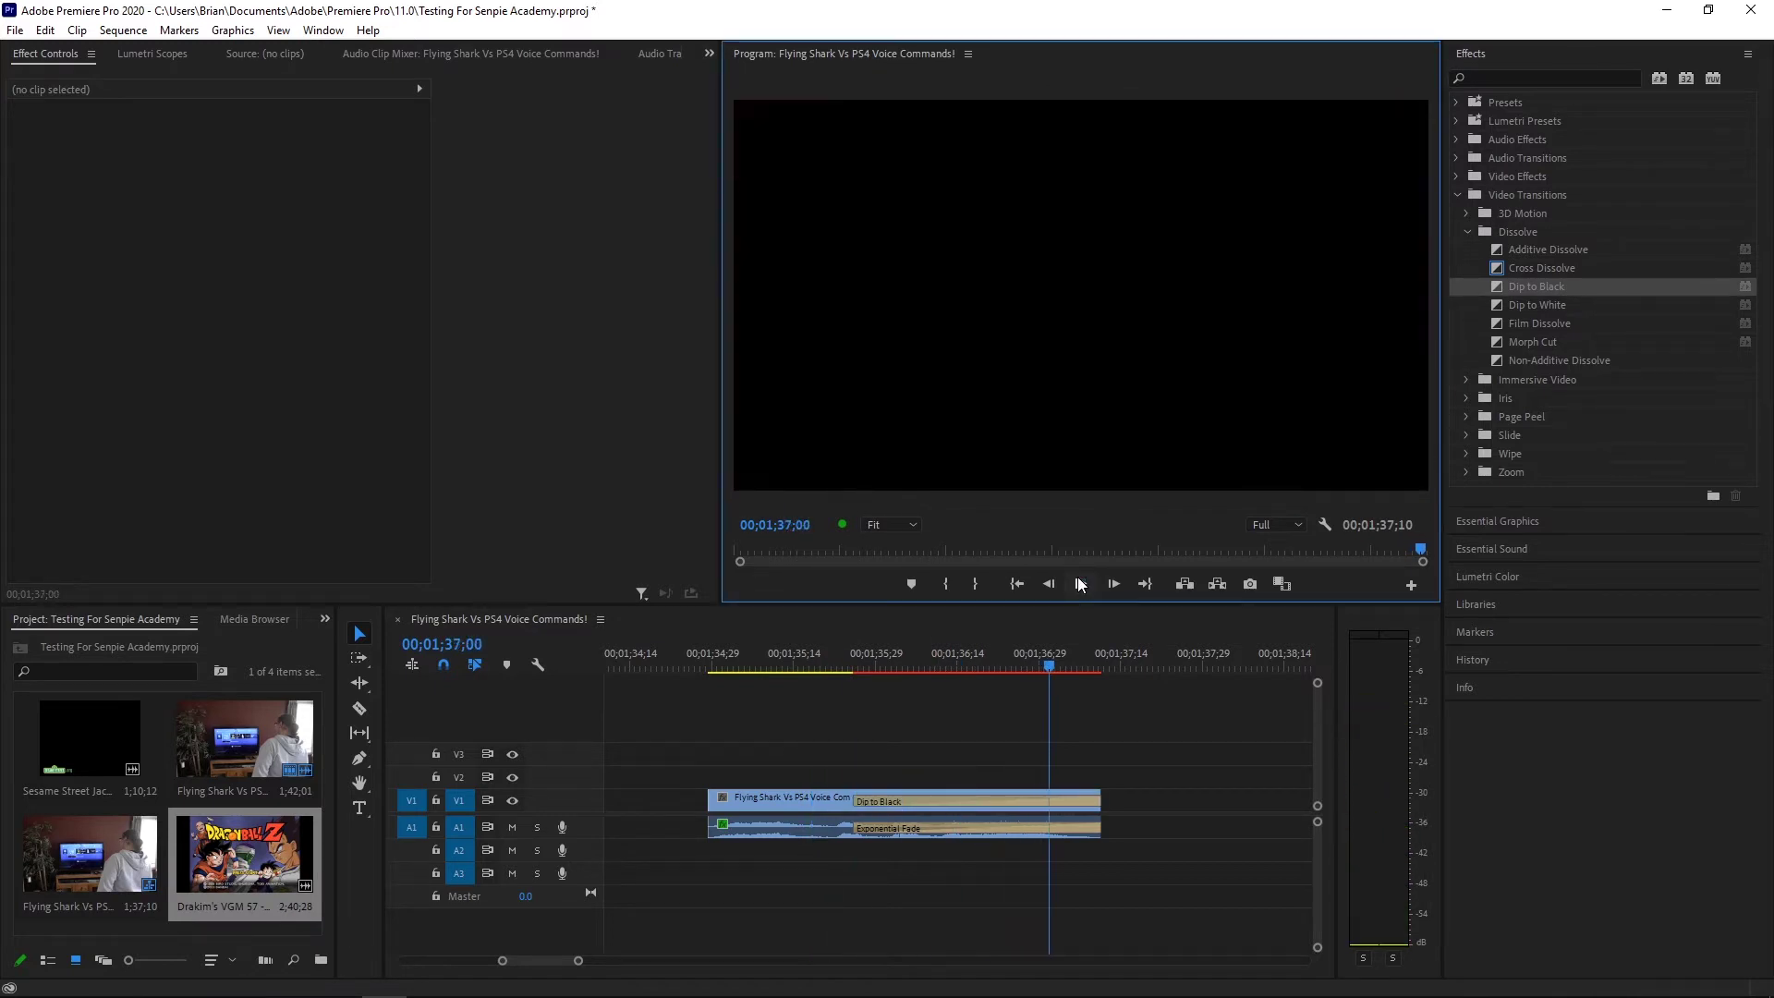
click(831, 664)
Replace the transition with Dip to White, then Film Dissolve, playing and scrubbing each
drag(1541, 305, 945, 797)
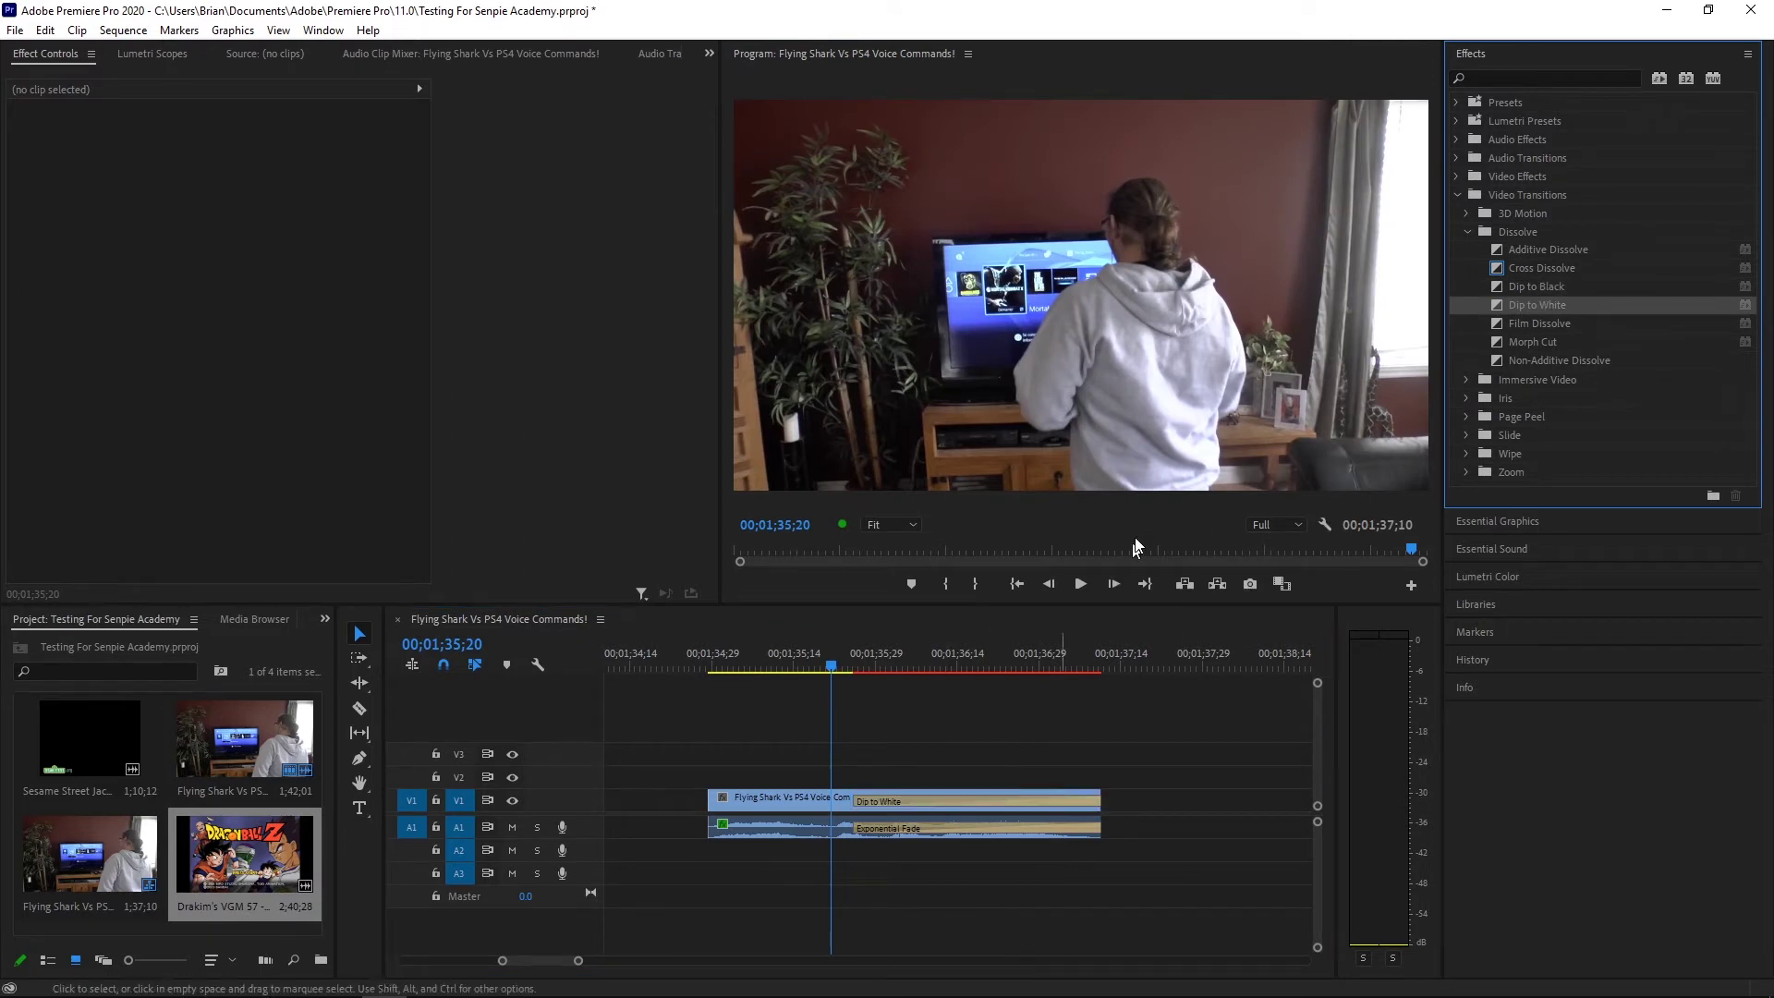
click(1079, 583)
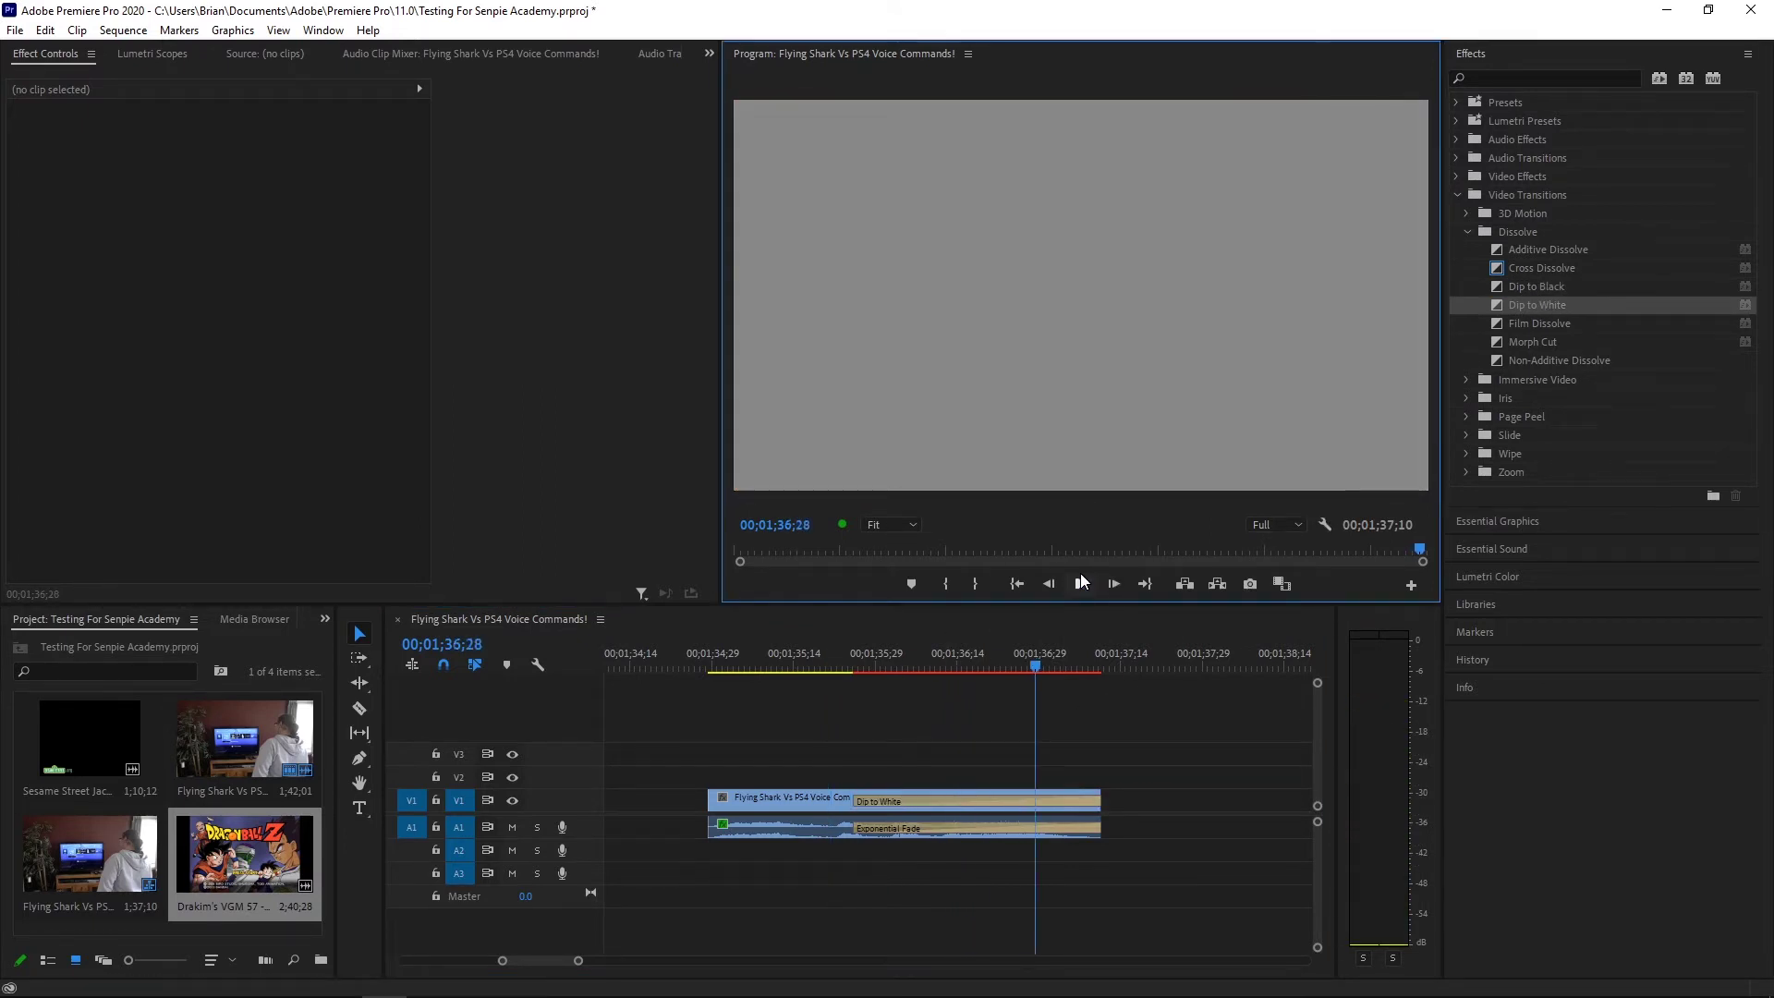
click(909, 667)
drag(912, 669, 797, 739)
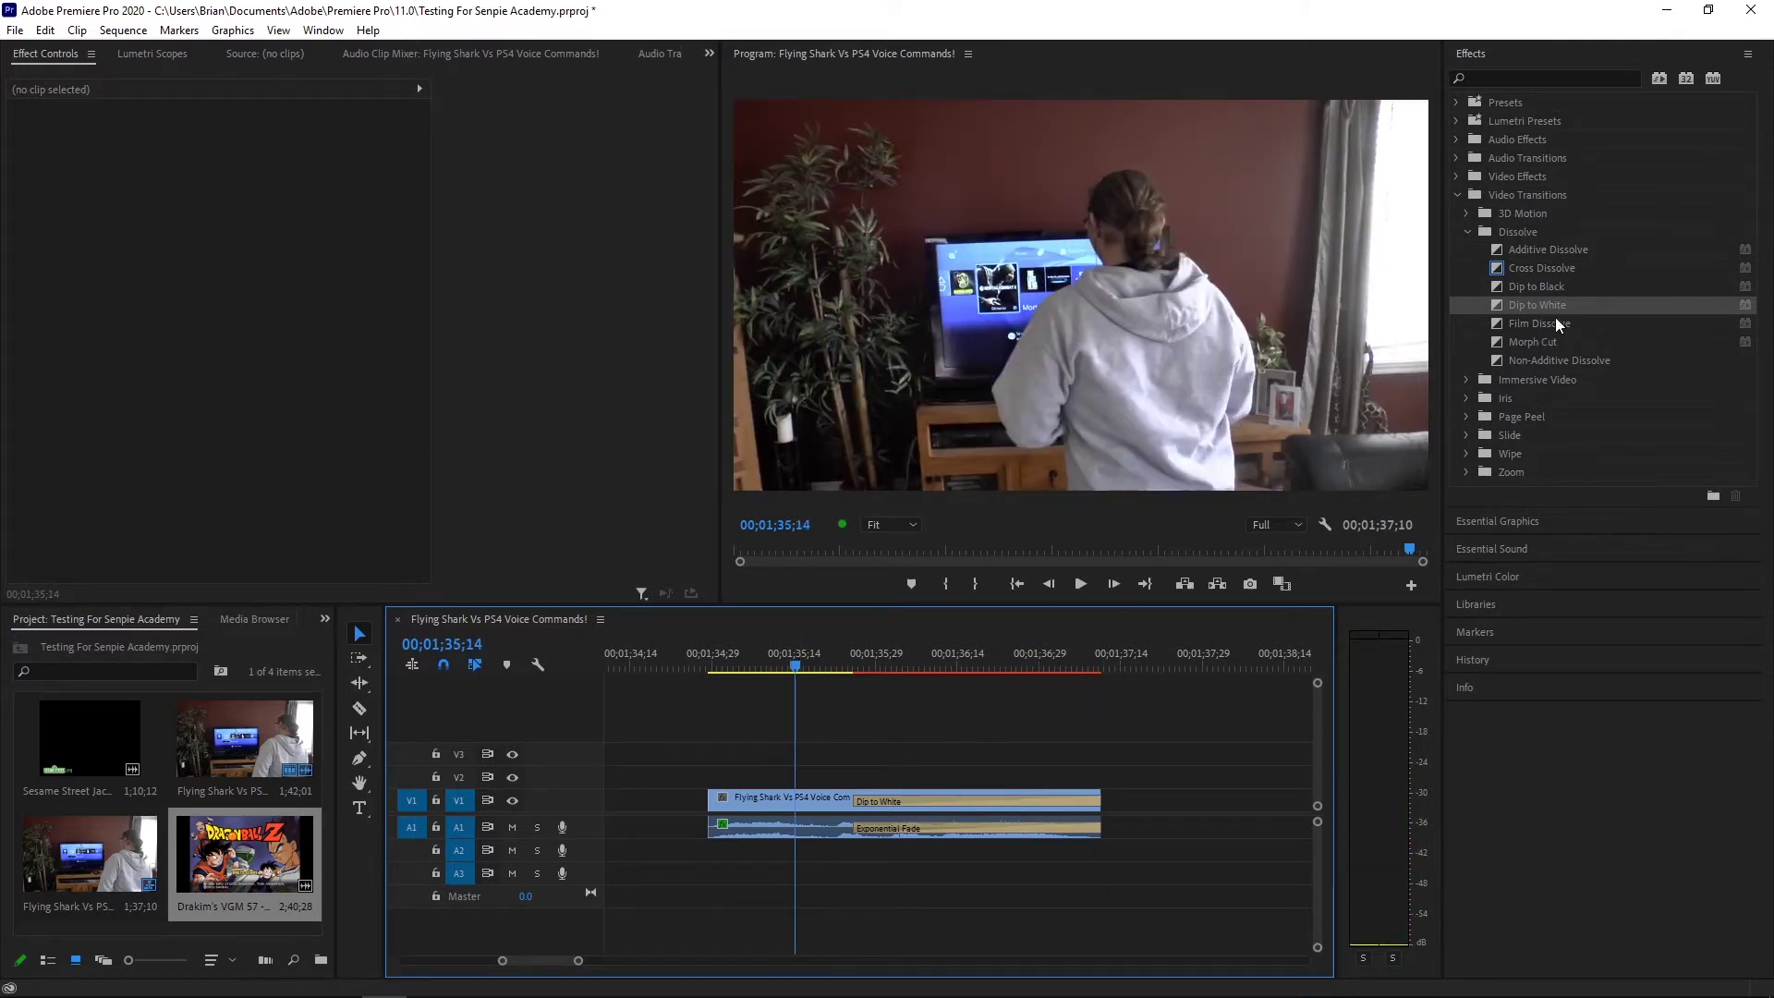
drag(1550, 325, 1006, 800)
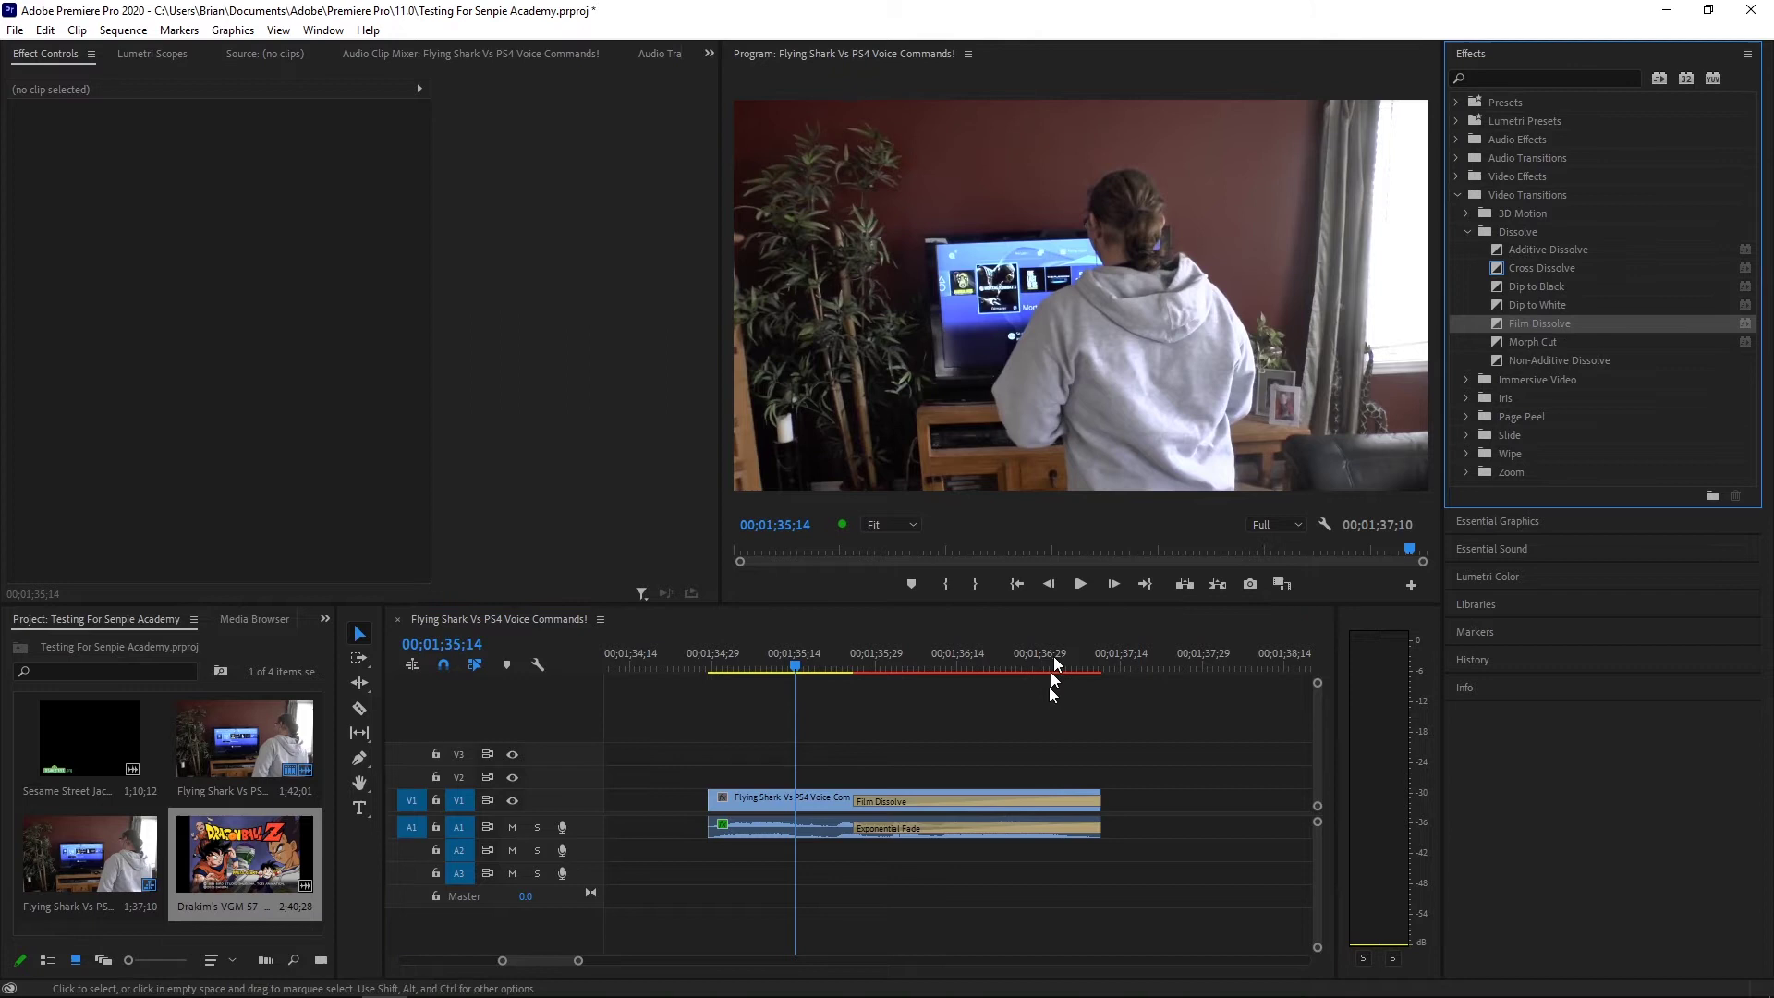
click(1088, 582)
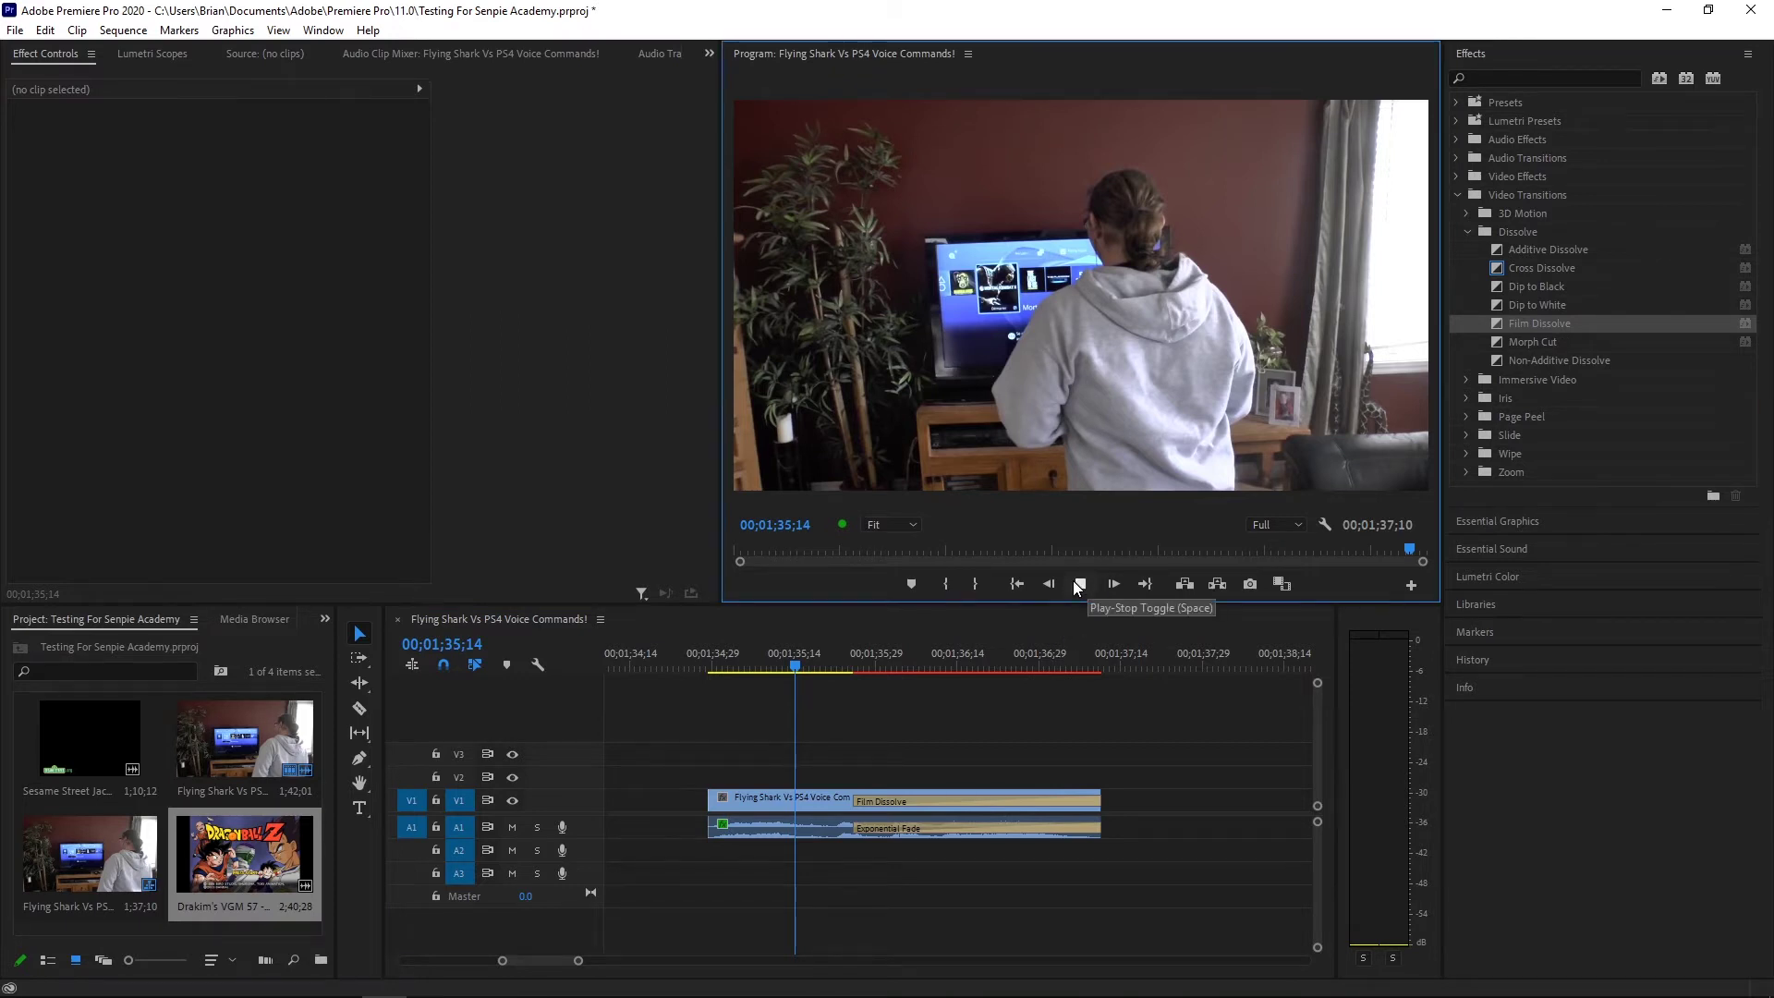
click(1077, 589)
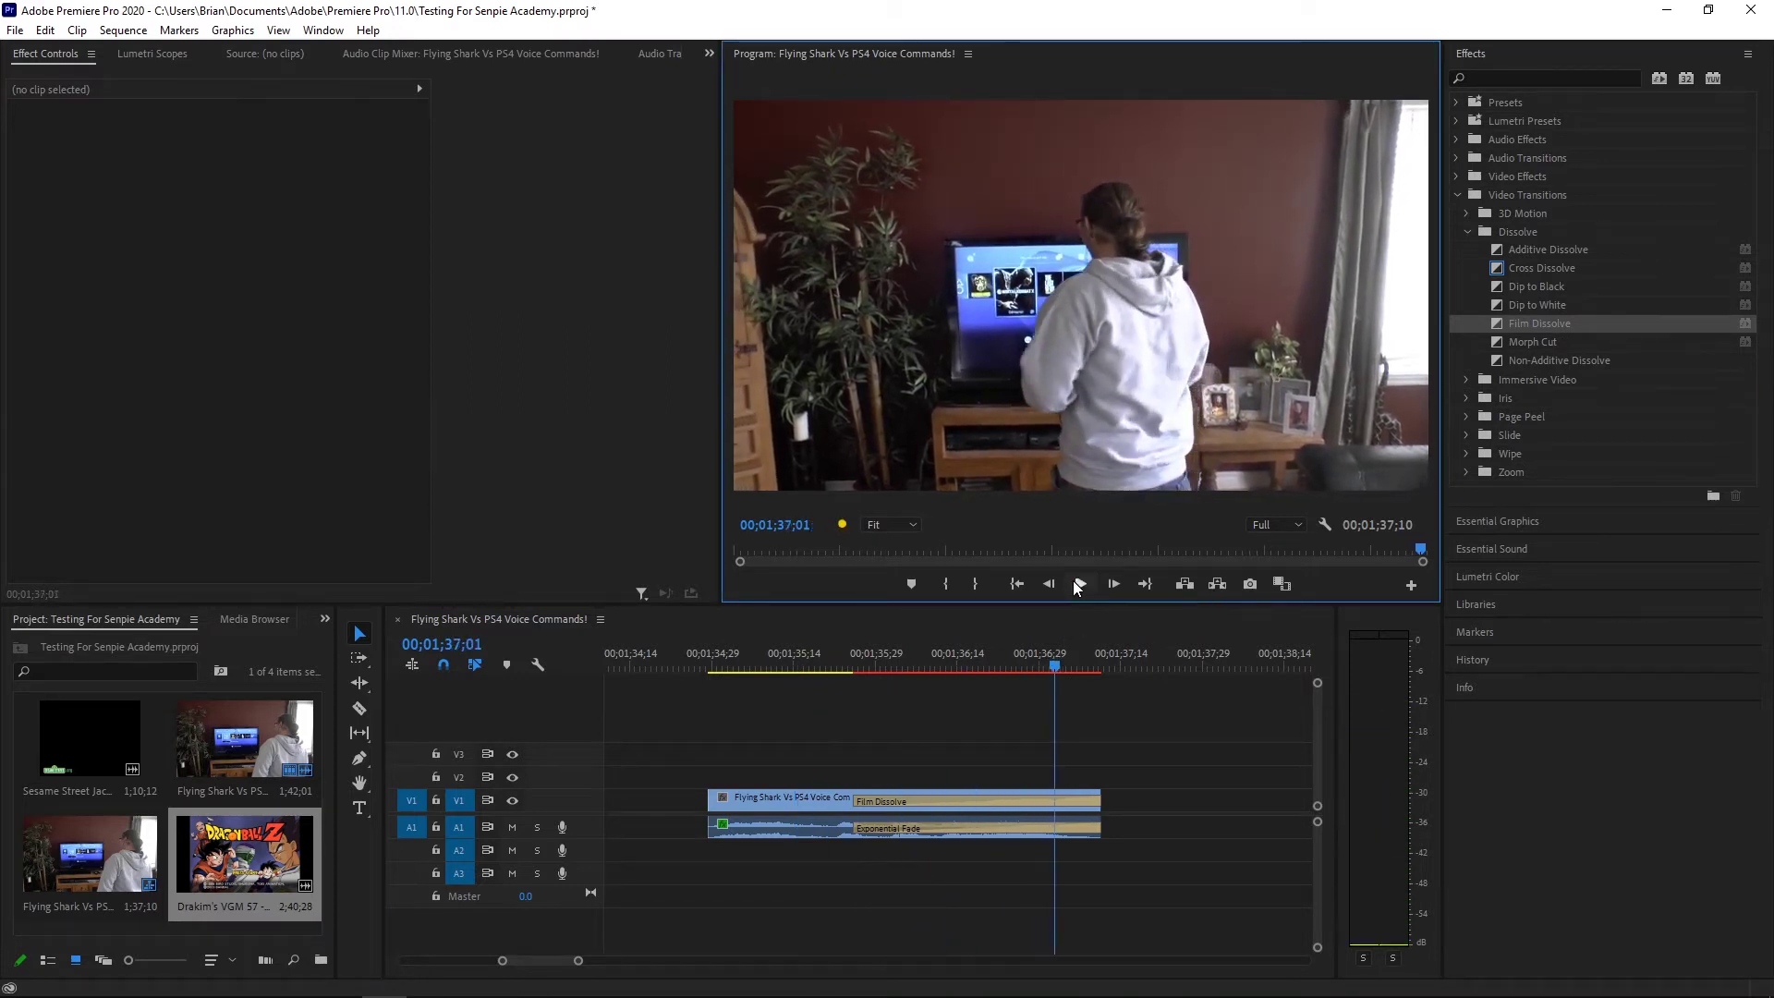
drag(1051, 664, 813, 739)
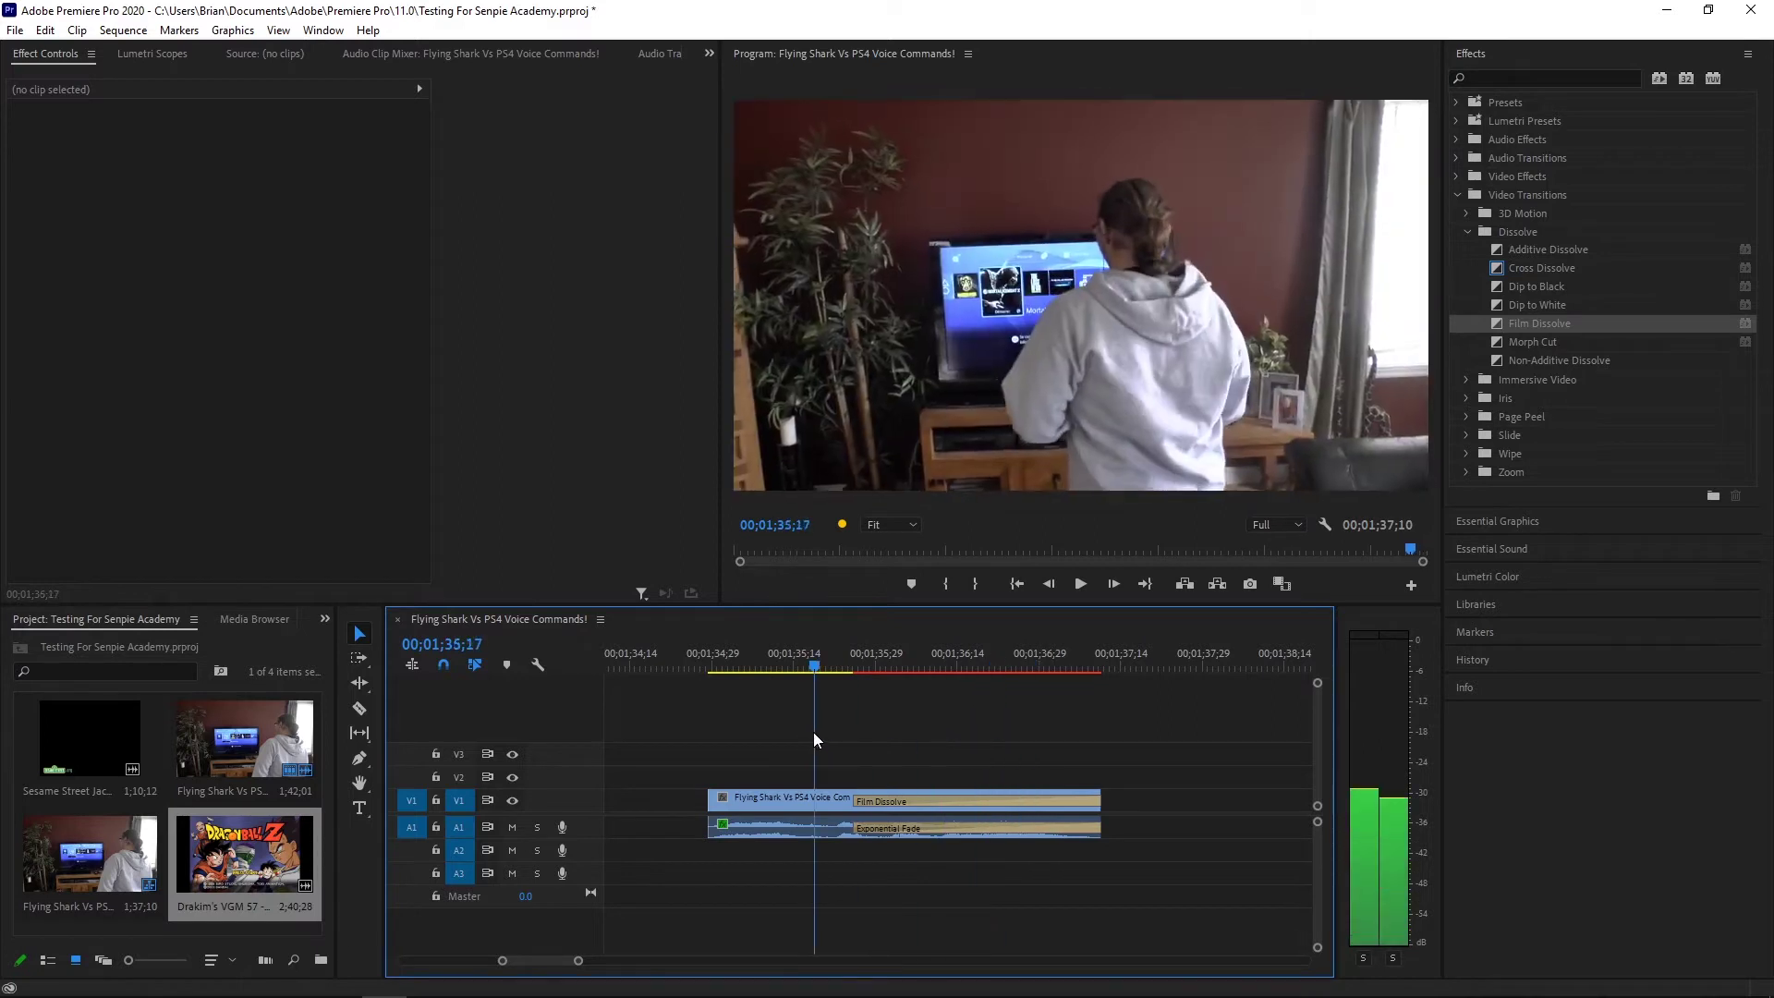
Try Morph Cut on the clip end, then undo it to restore Film Dissolve
drag(1569, 345, 1070, 703)
drag(1007, 794, 994, 797)
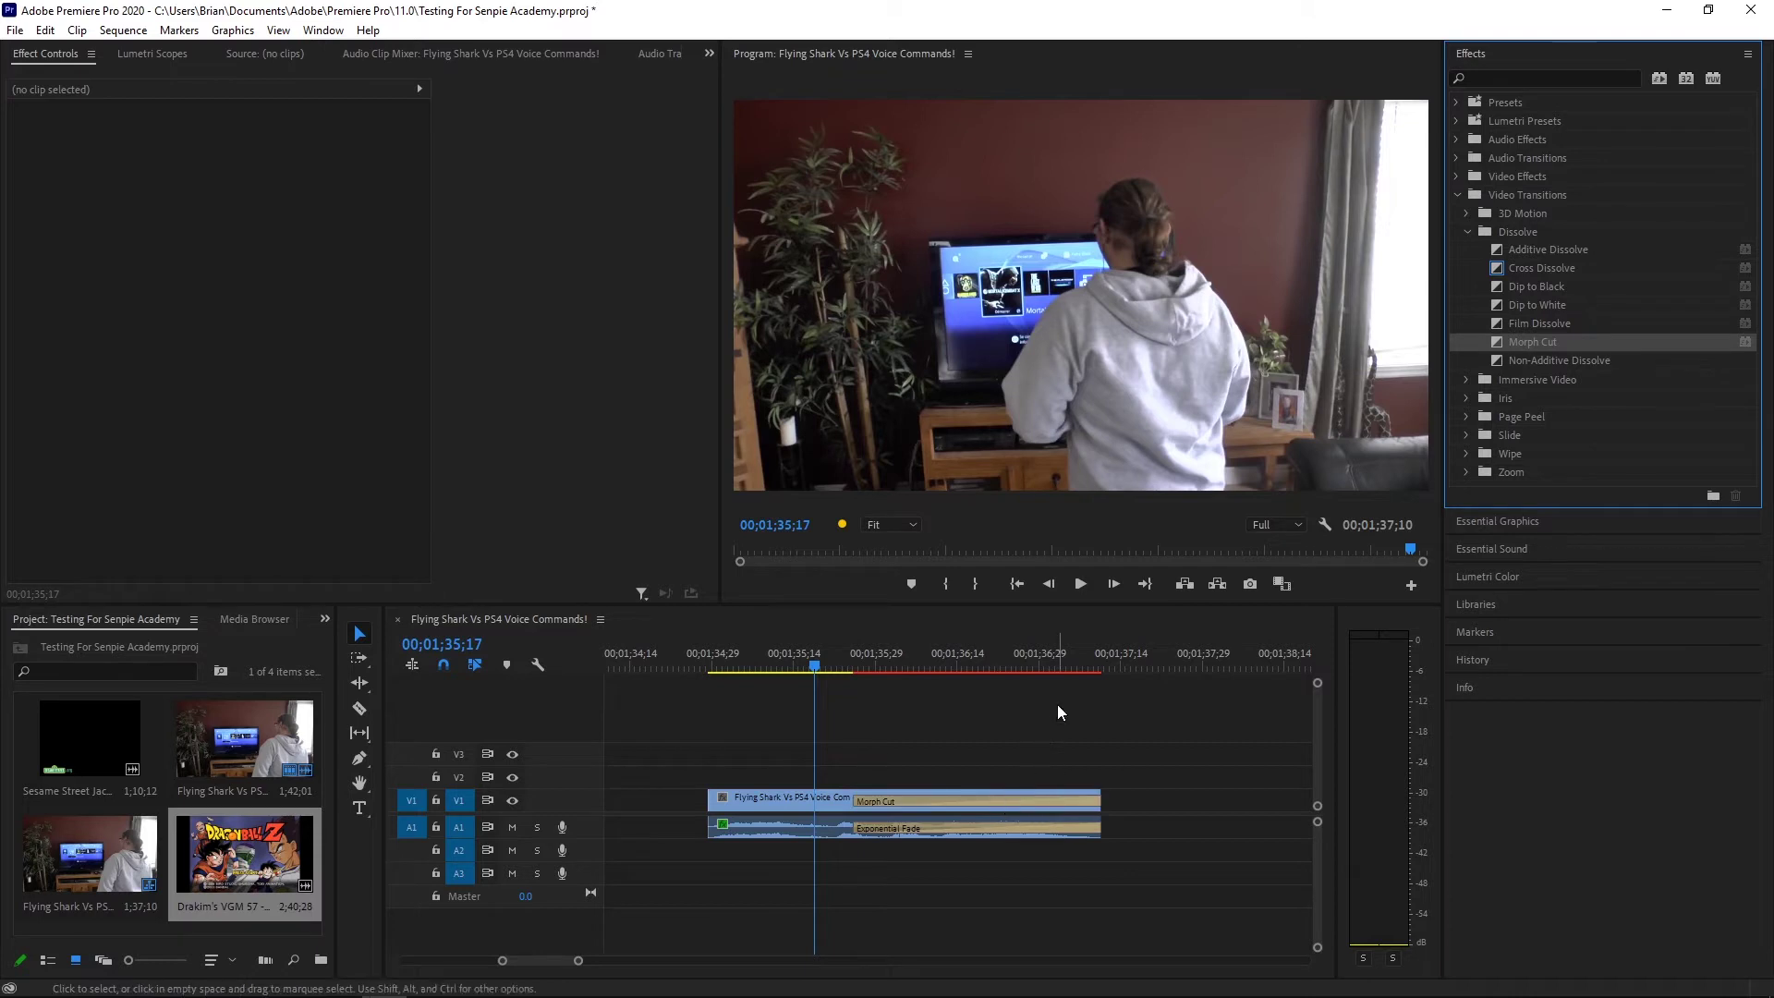
click(1092, 588)
click(1094, 586)
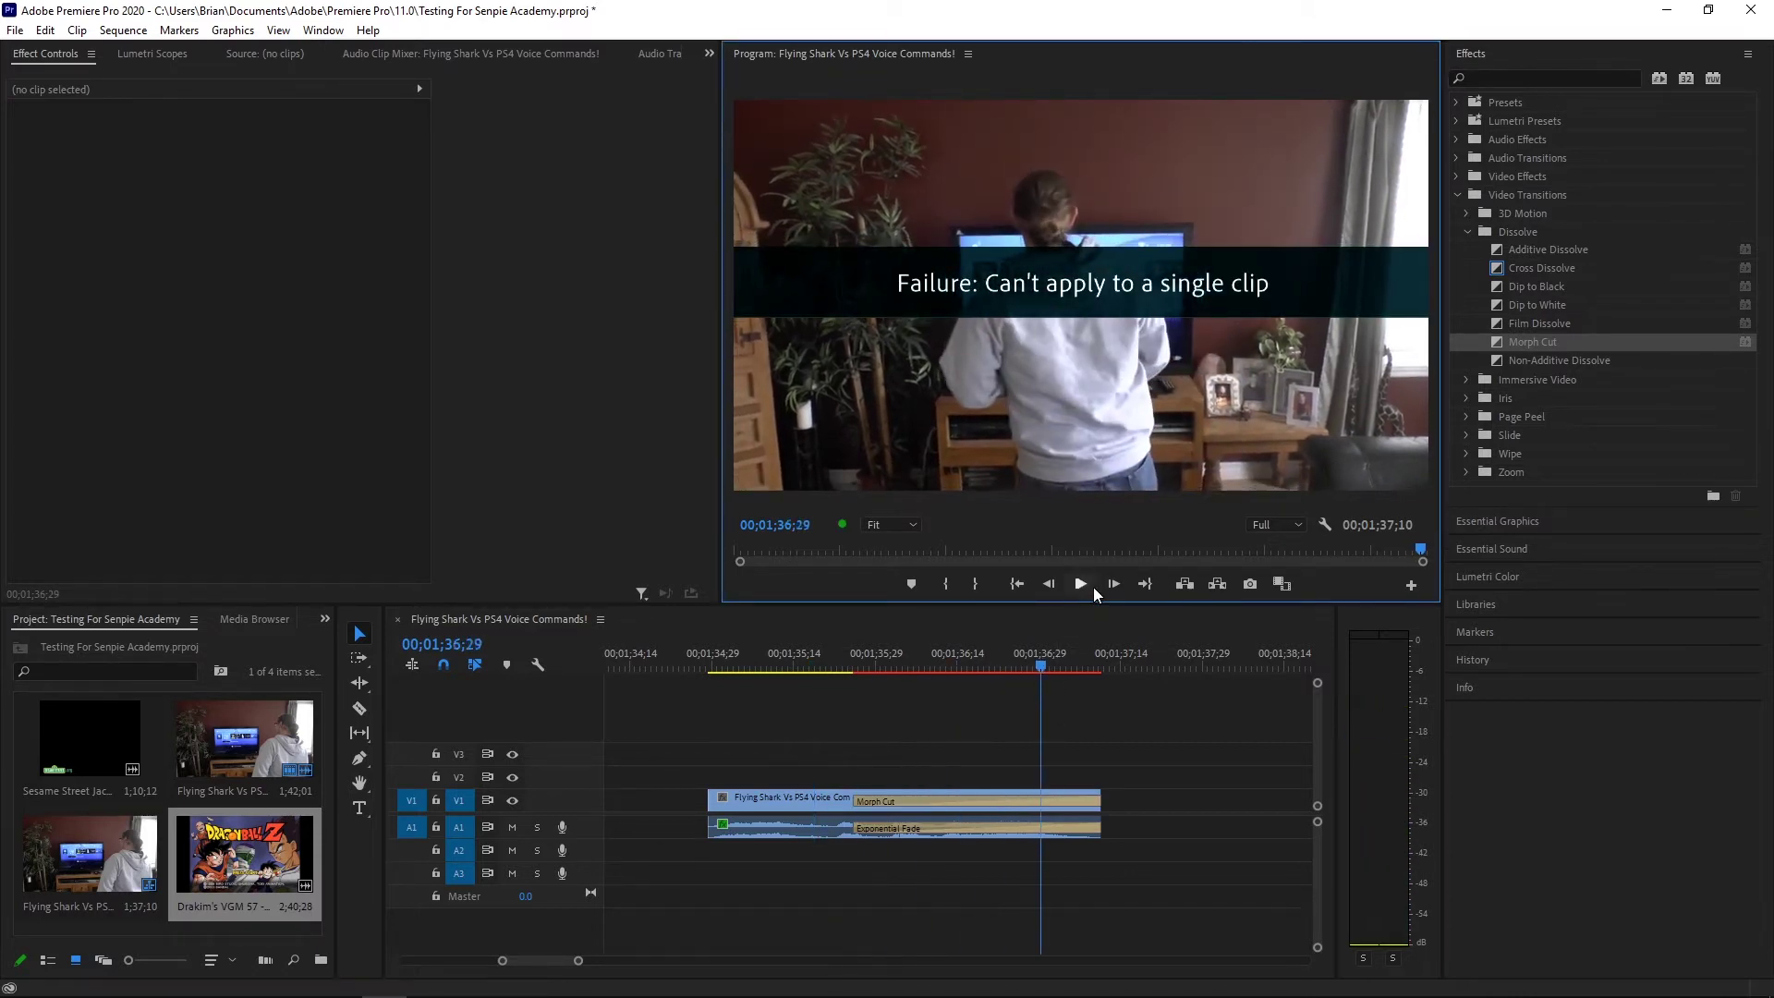
key(ctrl+z)
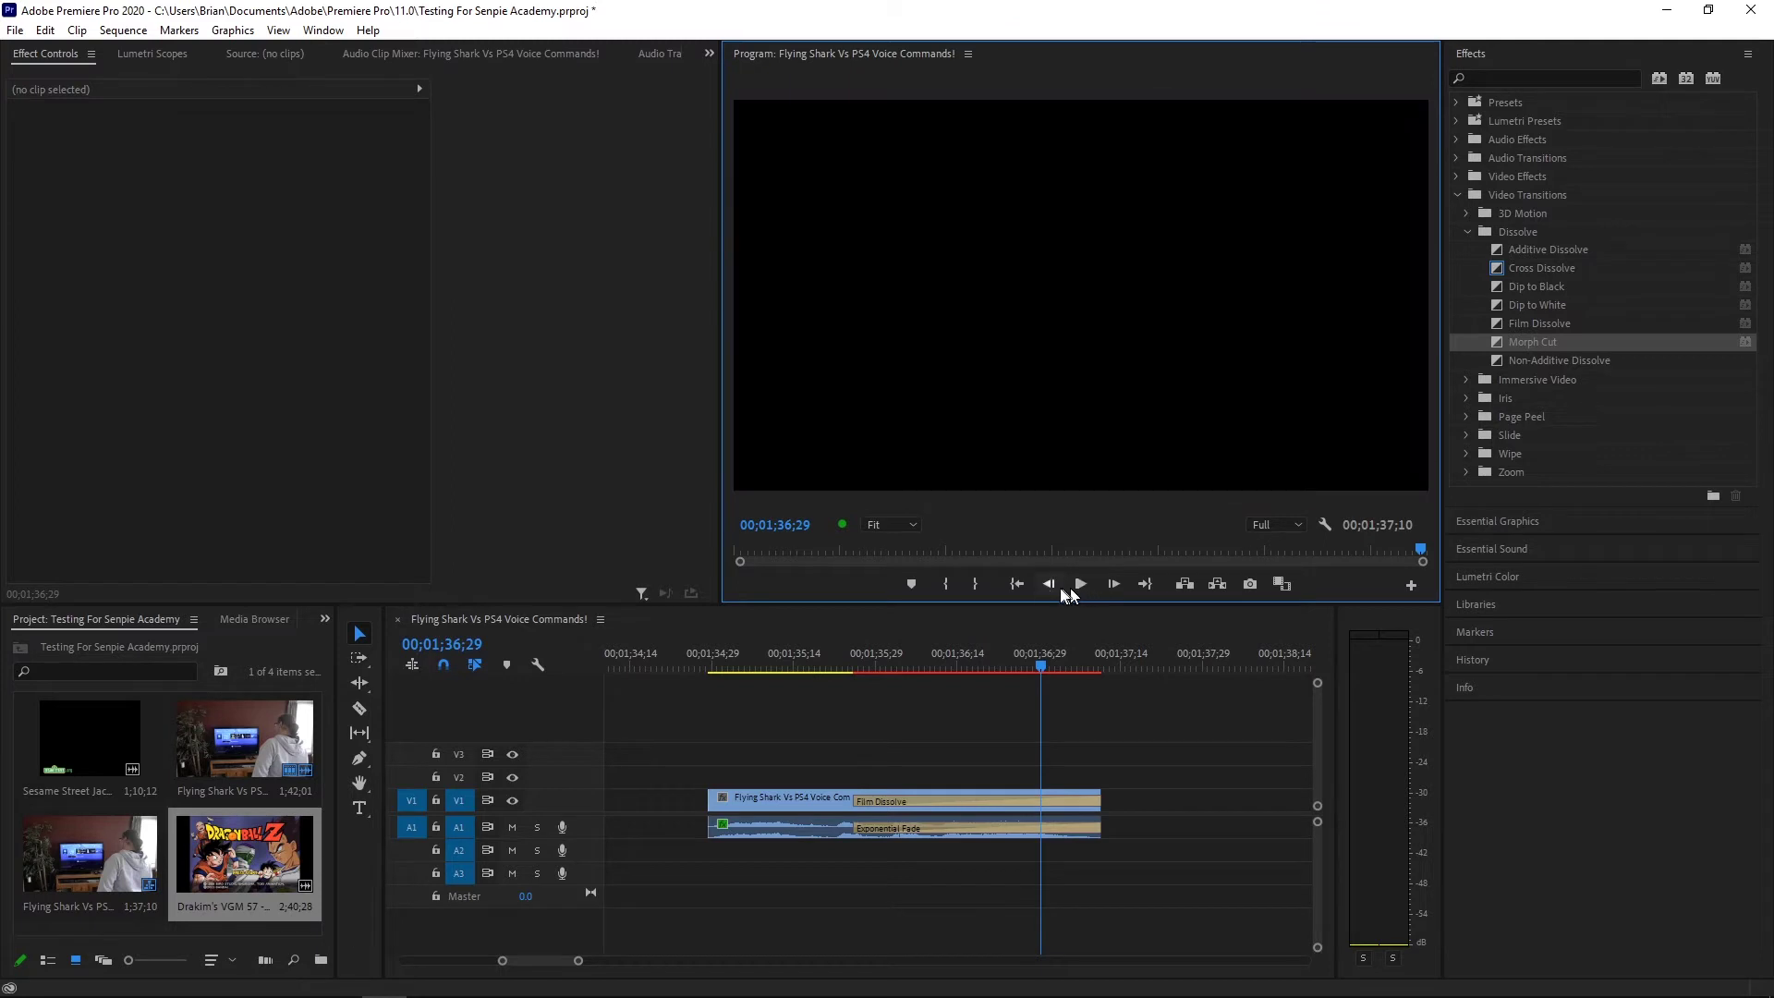
click(831, 668)
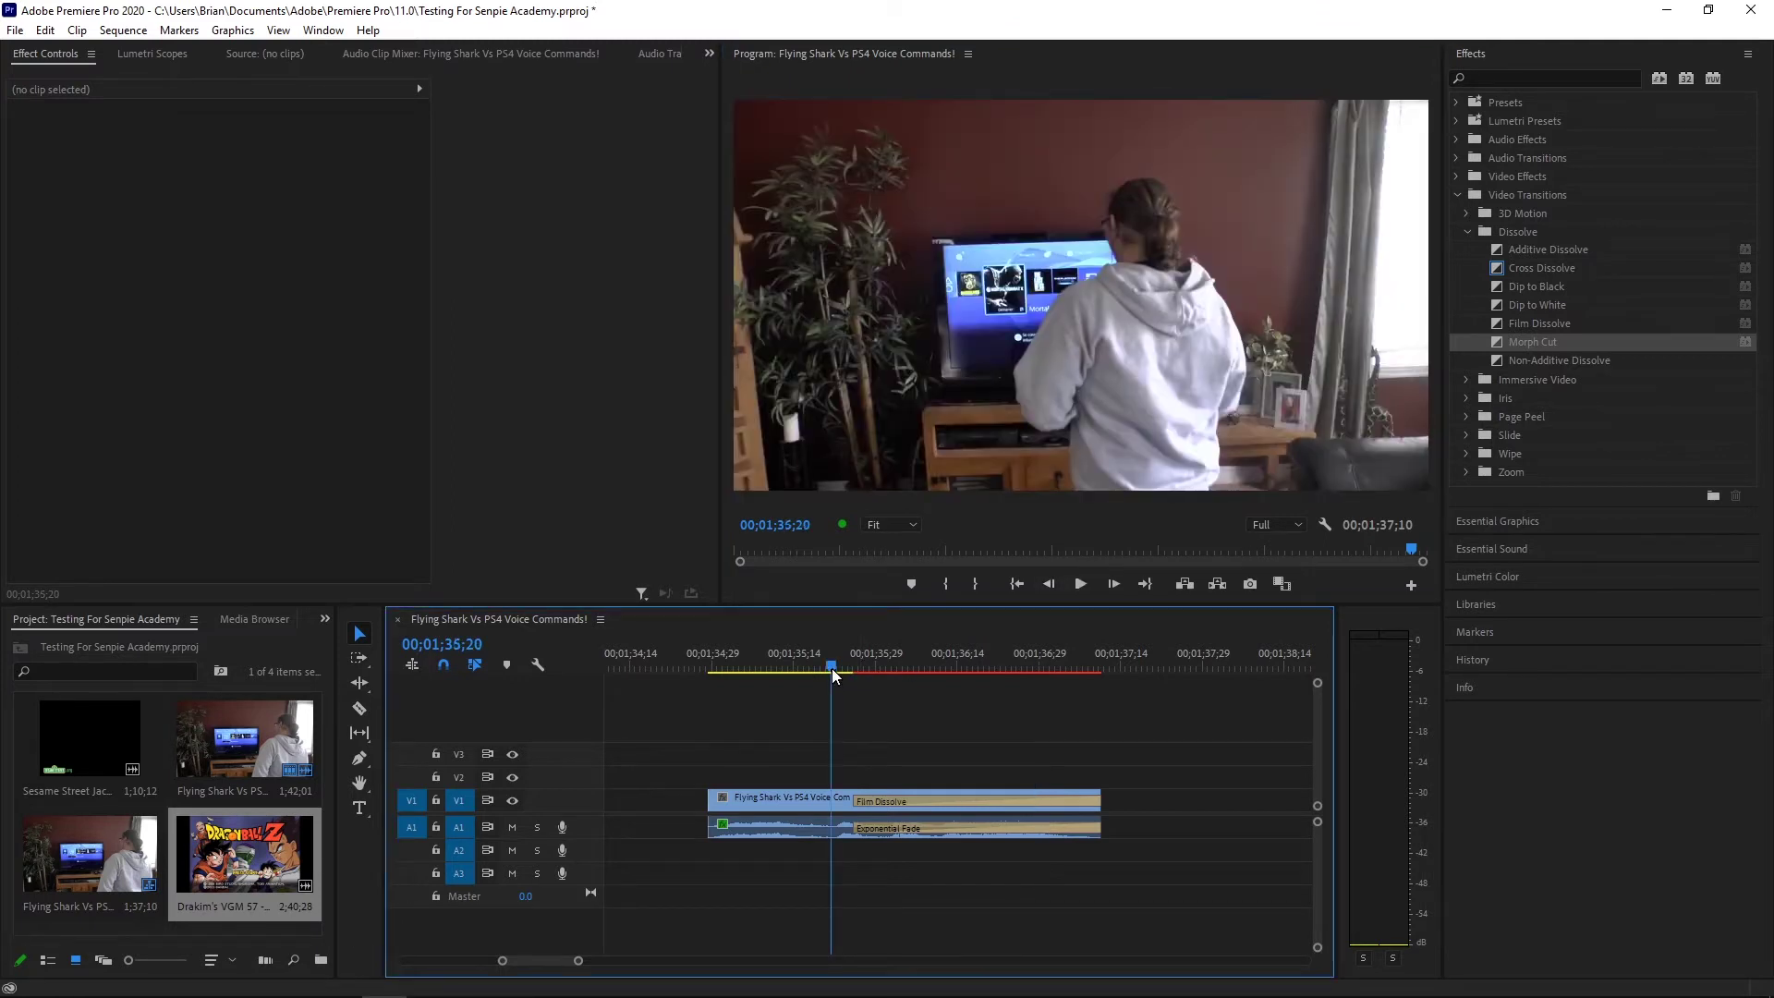
drag(582, 964, 640, 961)
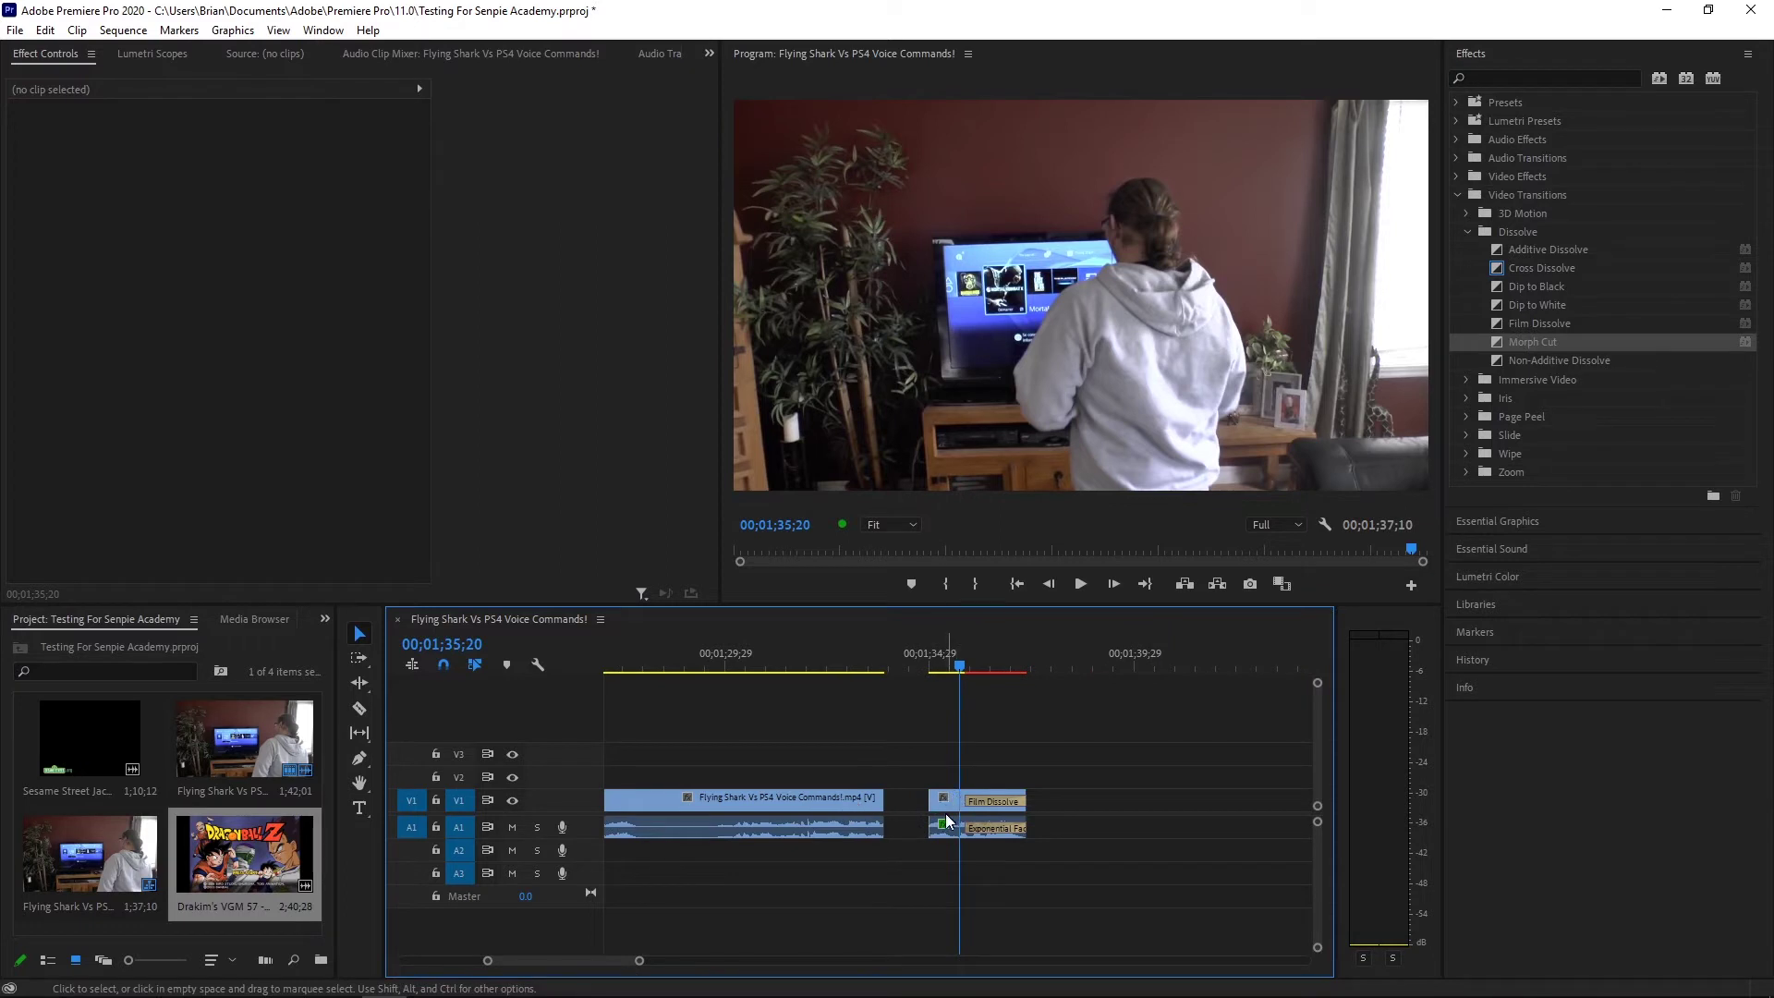
Slide the second clip piece left against the first and zoom in on their join
drag(952, 811, 913, 813)
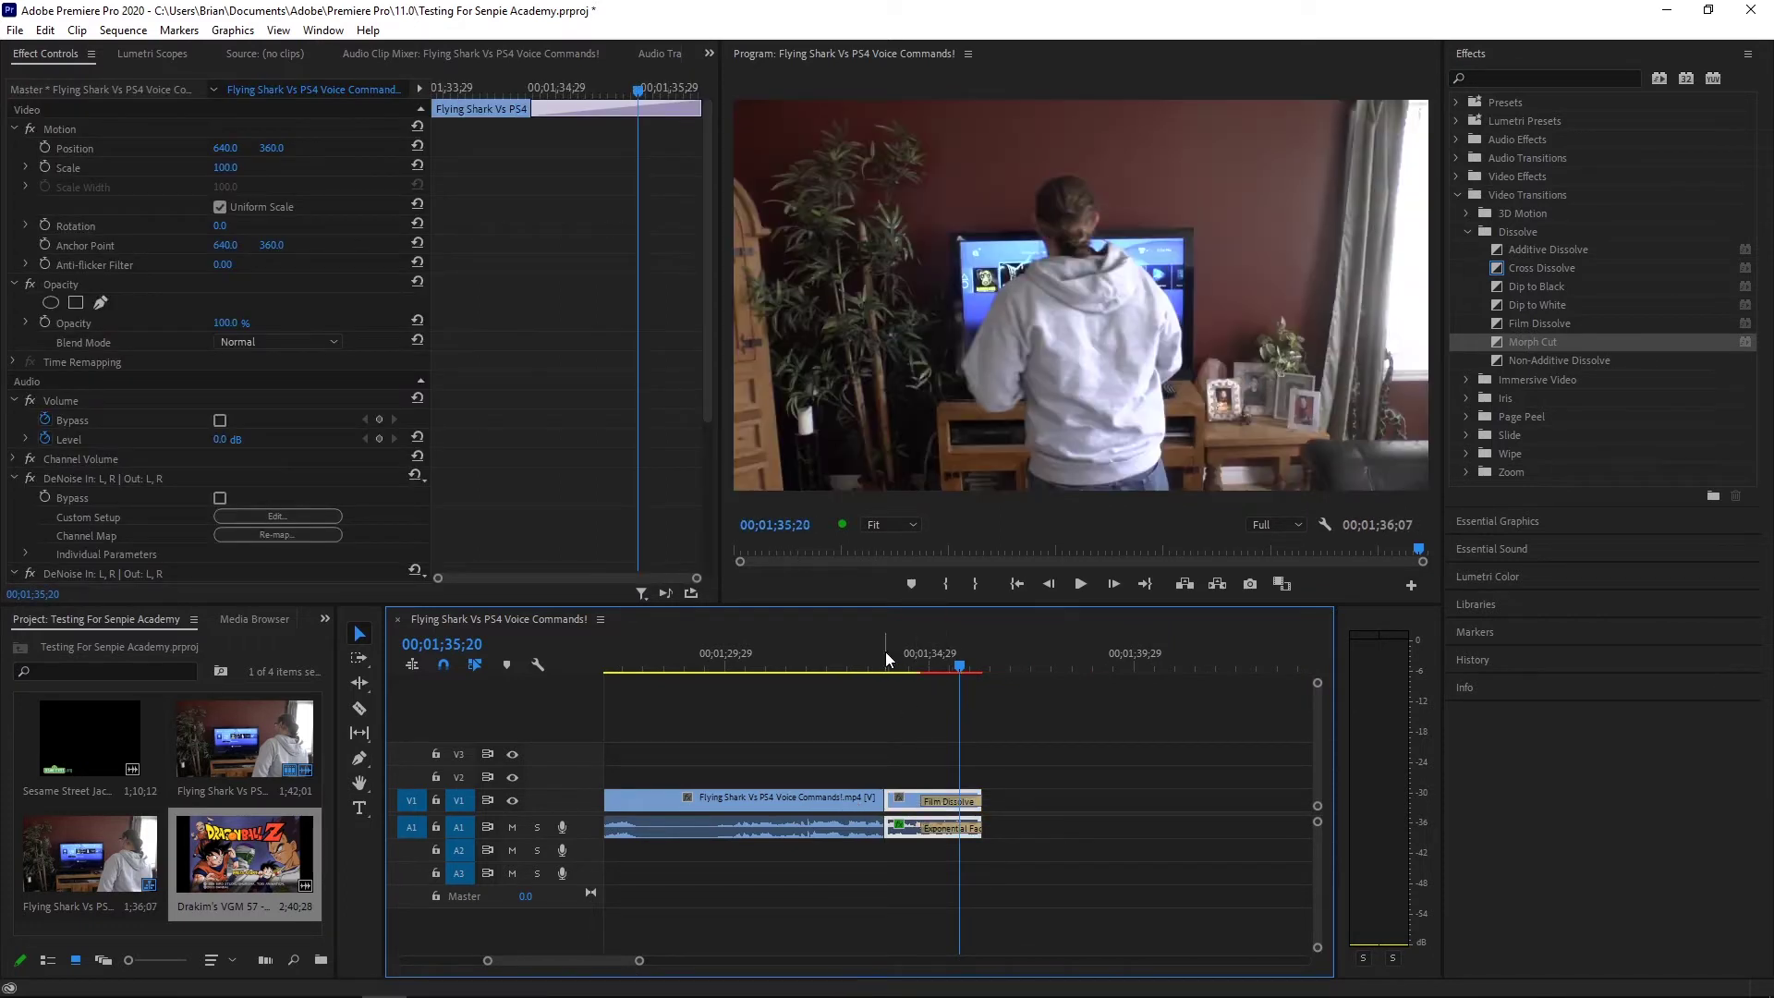
click(886, 653)
drag(639, 968, 529, 961)
click(1135, 889)
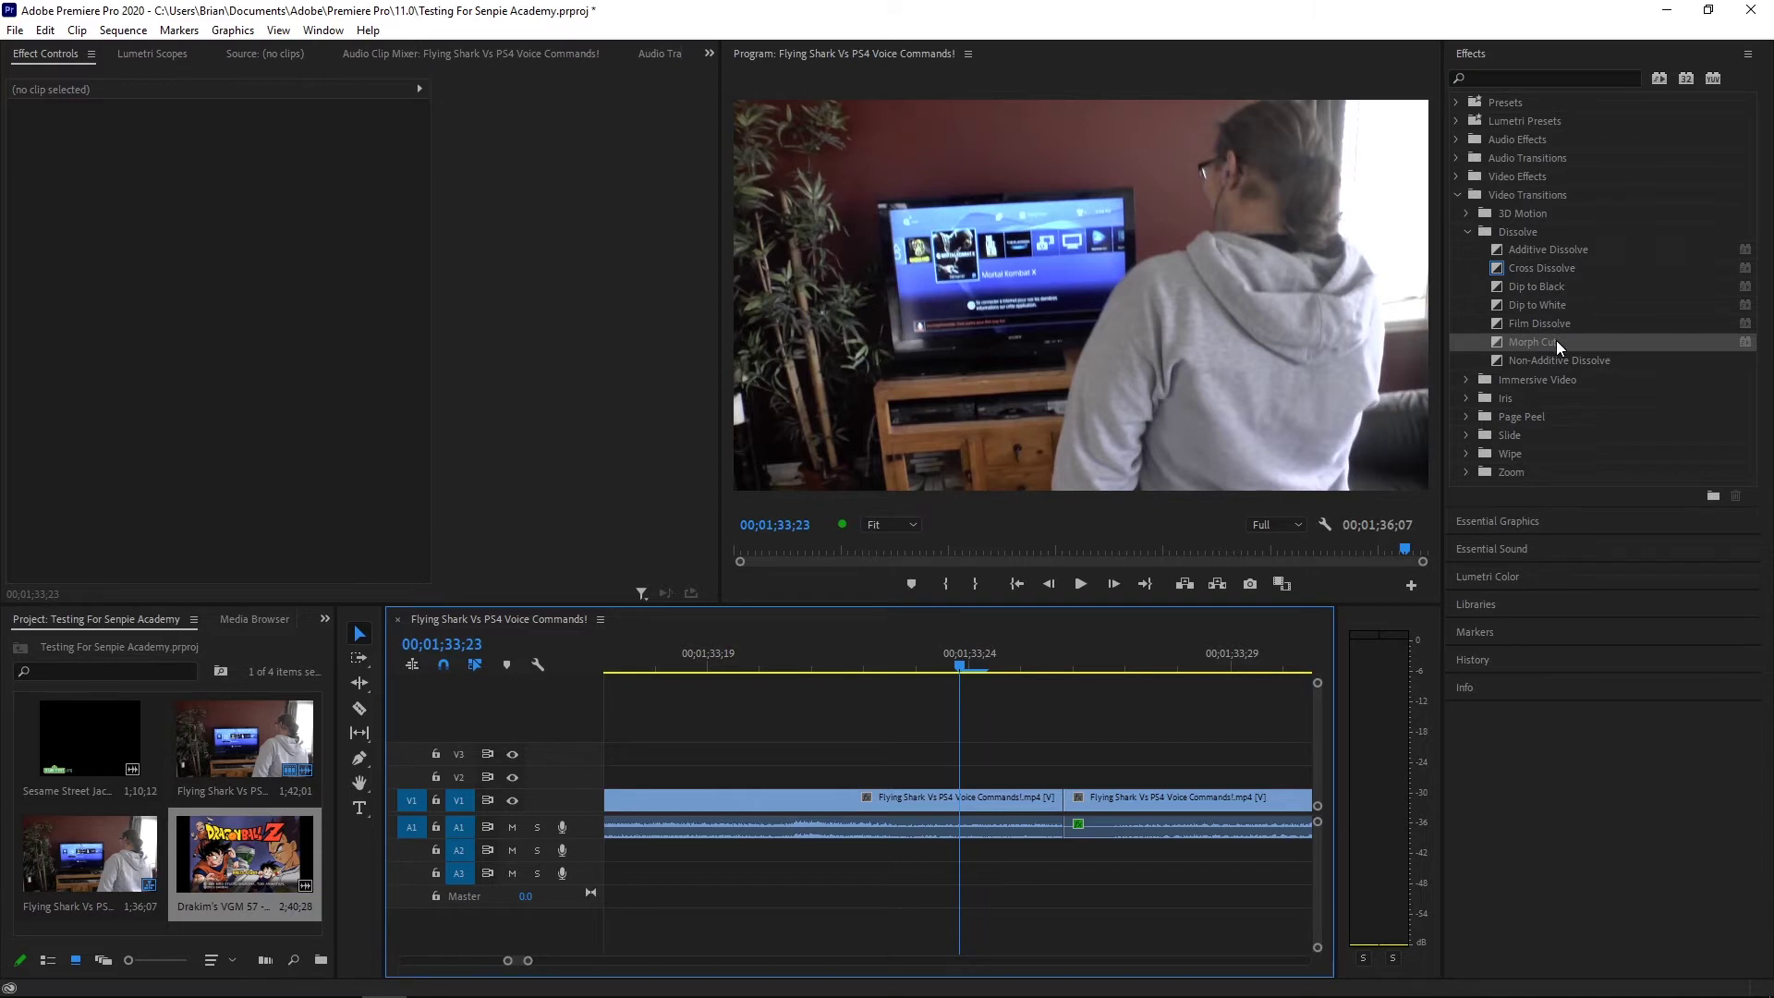
Apply Morph Cut at the join, play and scrub it, then undo it
drag(1556, 340, 1069, 795)
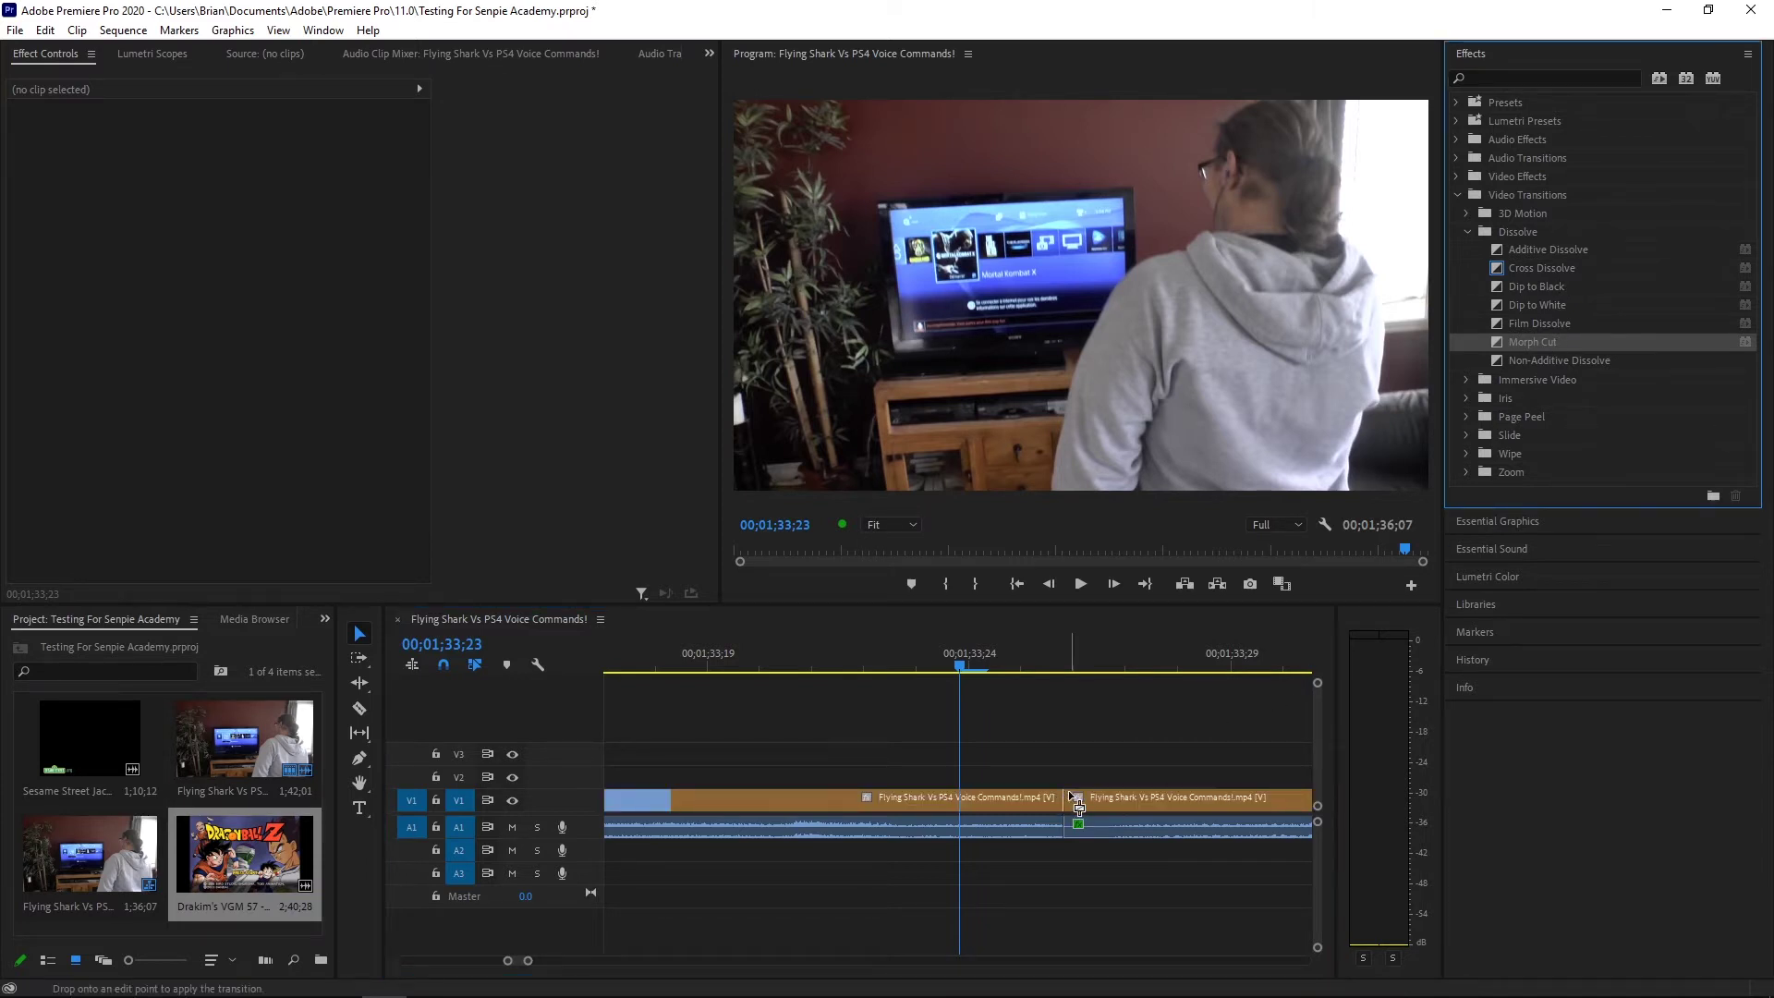
drag(1074, 803, 1074, 803)
click(659, 647)
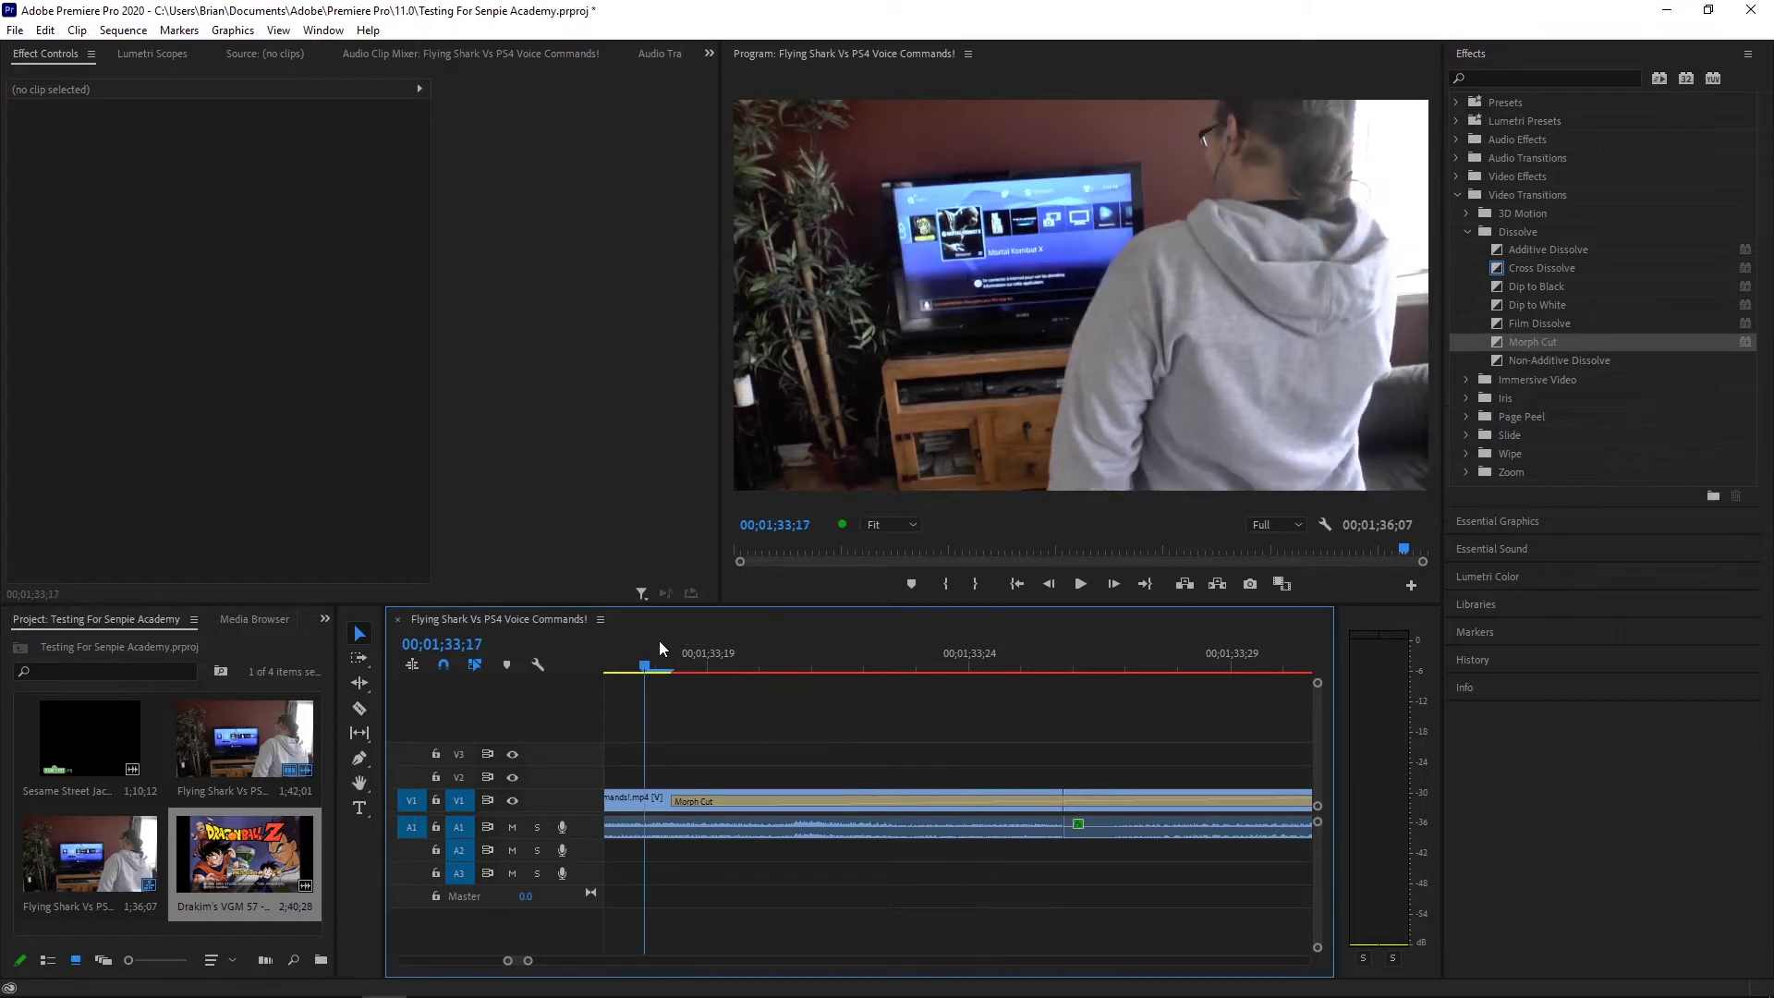
click(1081, 582)
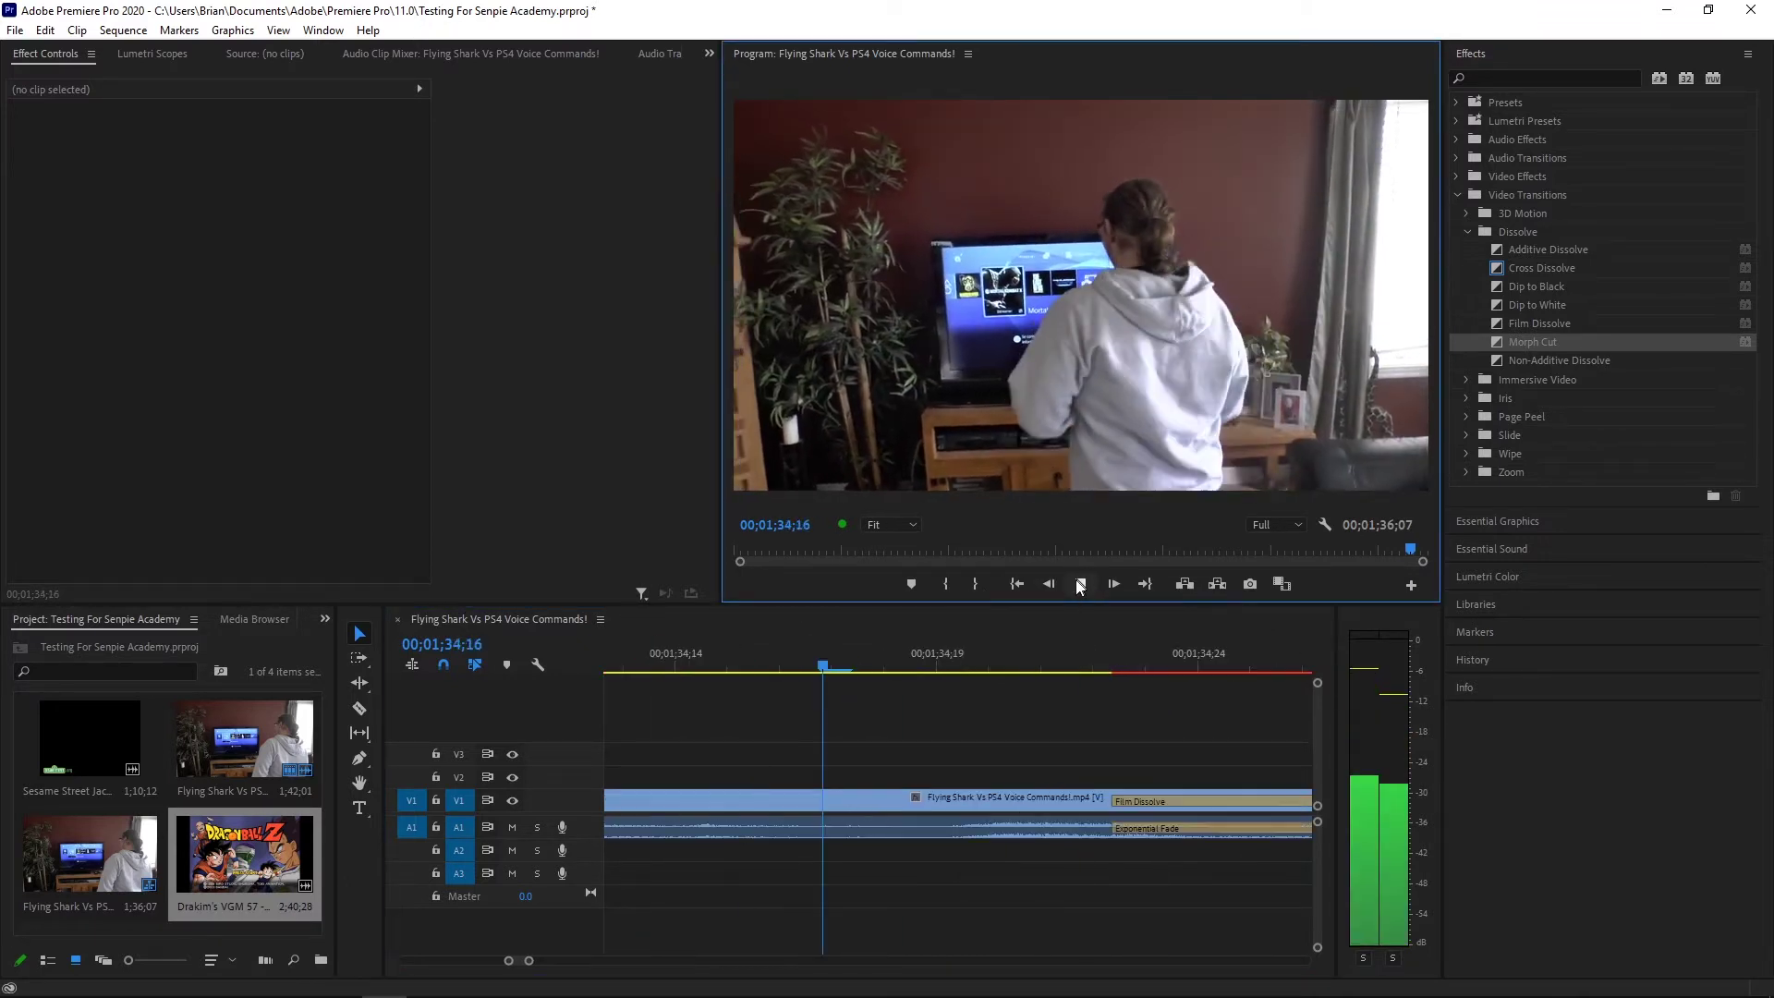
click(1081, 584)
drag(532, 964, 598, 961)
click(862, 662)
mouse_move(862, 663)
mouse_down()
mouse_move(917, 650)
mouse_move(841, 673)
mouse_up()
key(ctrl+z)
Preview a Cross Dissolve at the join, remove it, and drop Dip to Black there instead
drag(1541, 270, 871, 800)
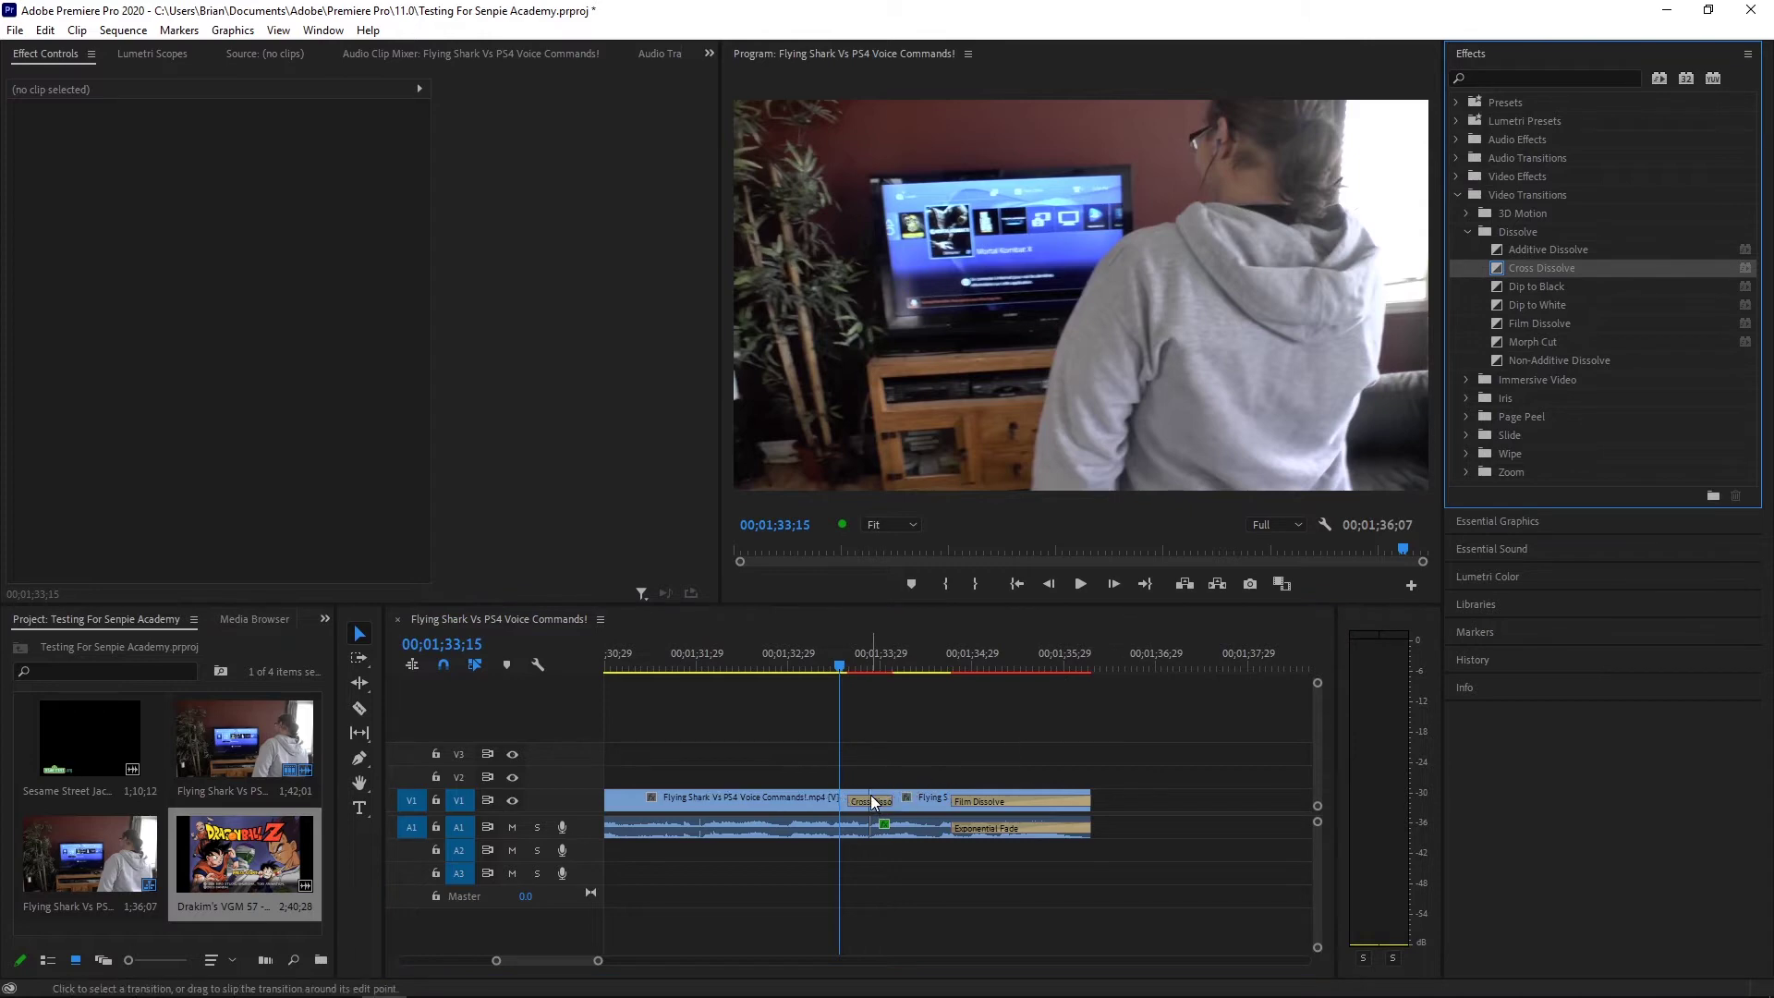
click(1080, 584)
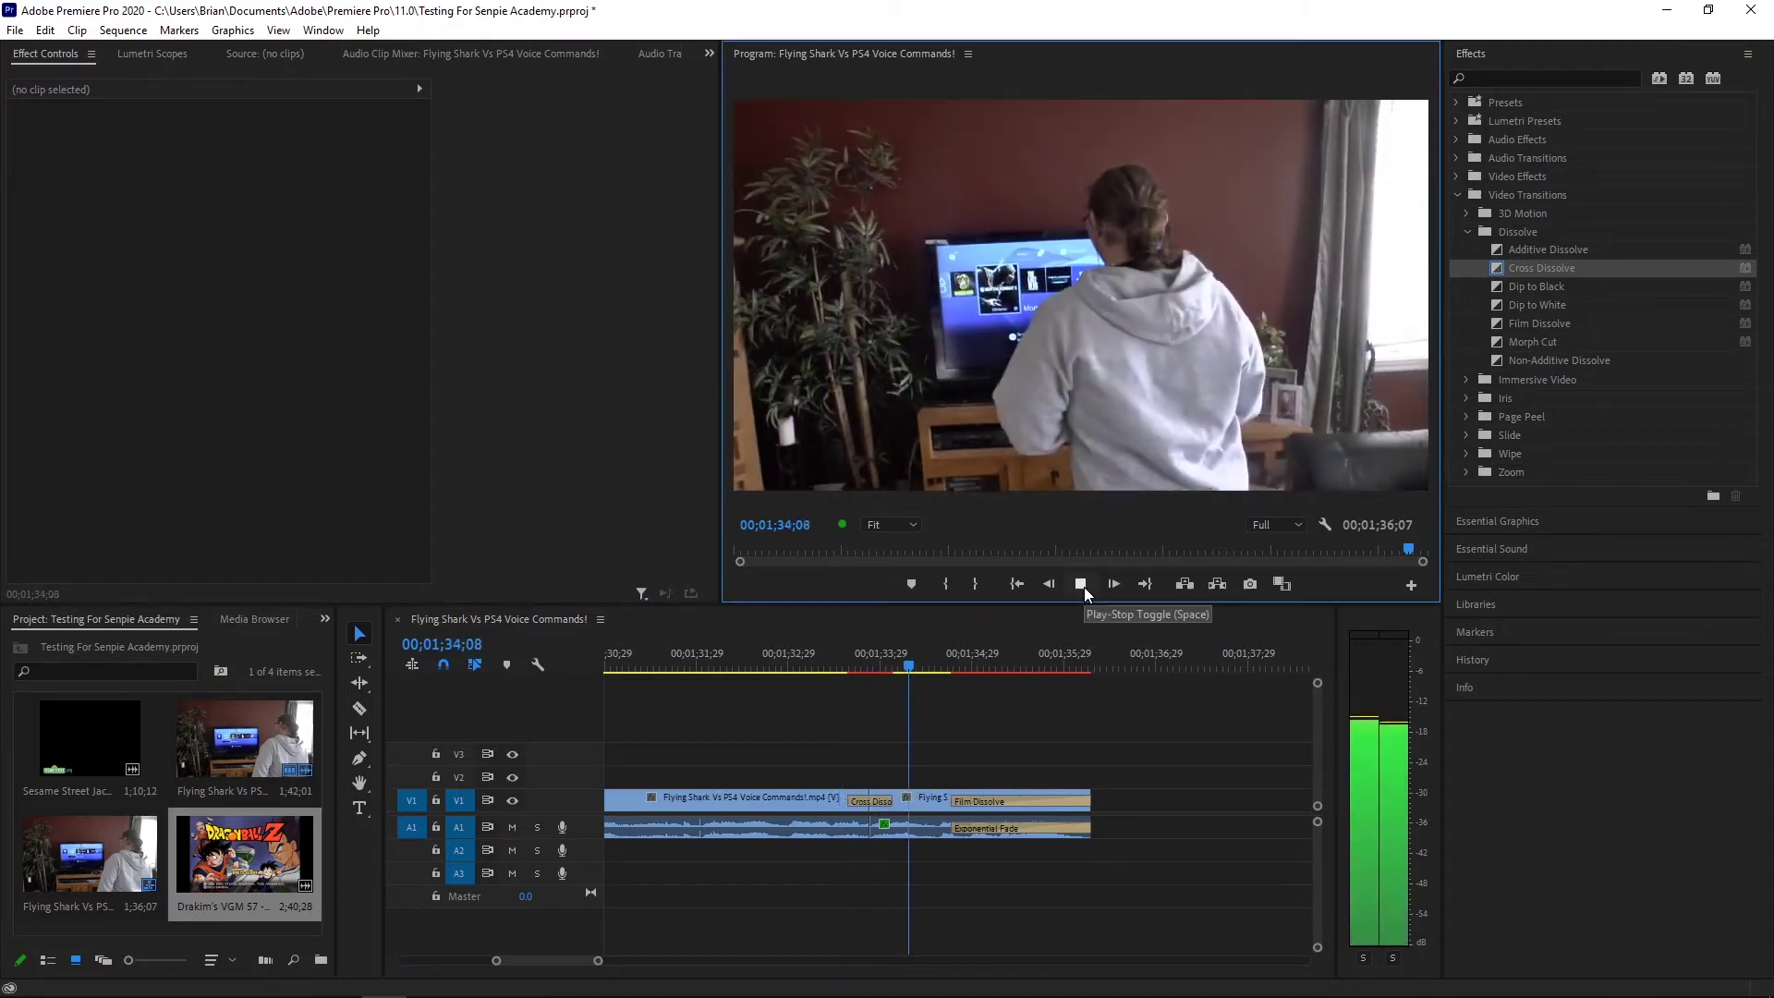
click(861, 686)
mouse_move(861, 686)
mouse_down()
mouse_move(907, 693)
mouse_move(833, 700)
mouse_move(867, 711)
mouse_up()
key(Right)
key(Right)
key(Right)
key(Right)
key(Right)
key(Right)
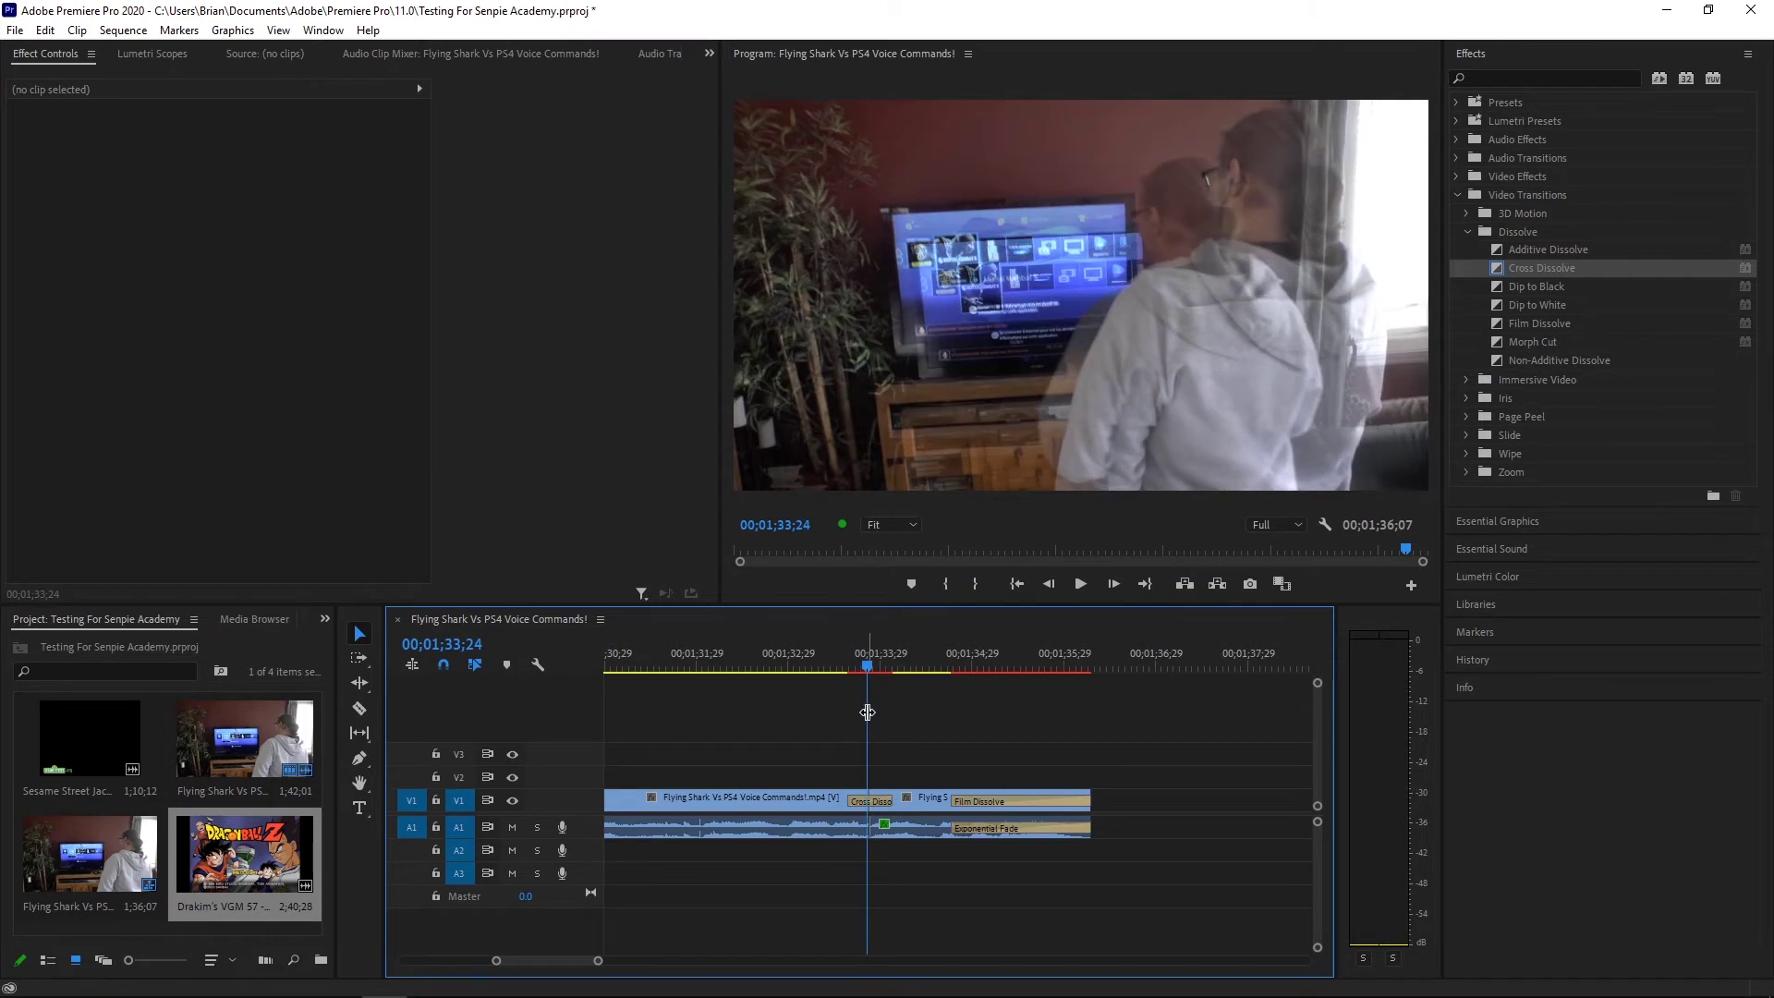
key(Right)
key(Right)
key(Right)
key(Right)
key(Right)
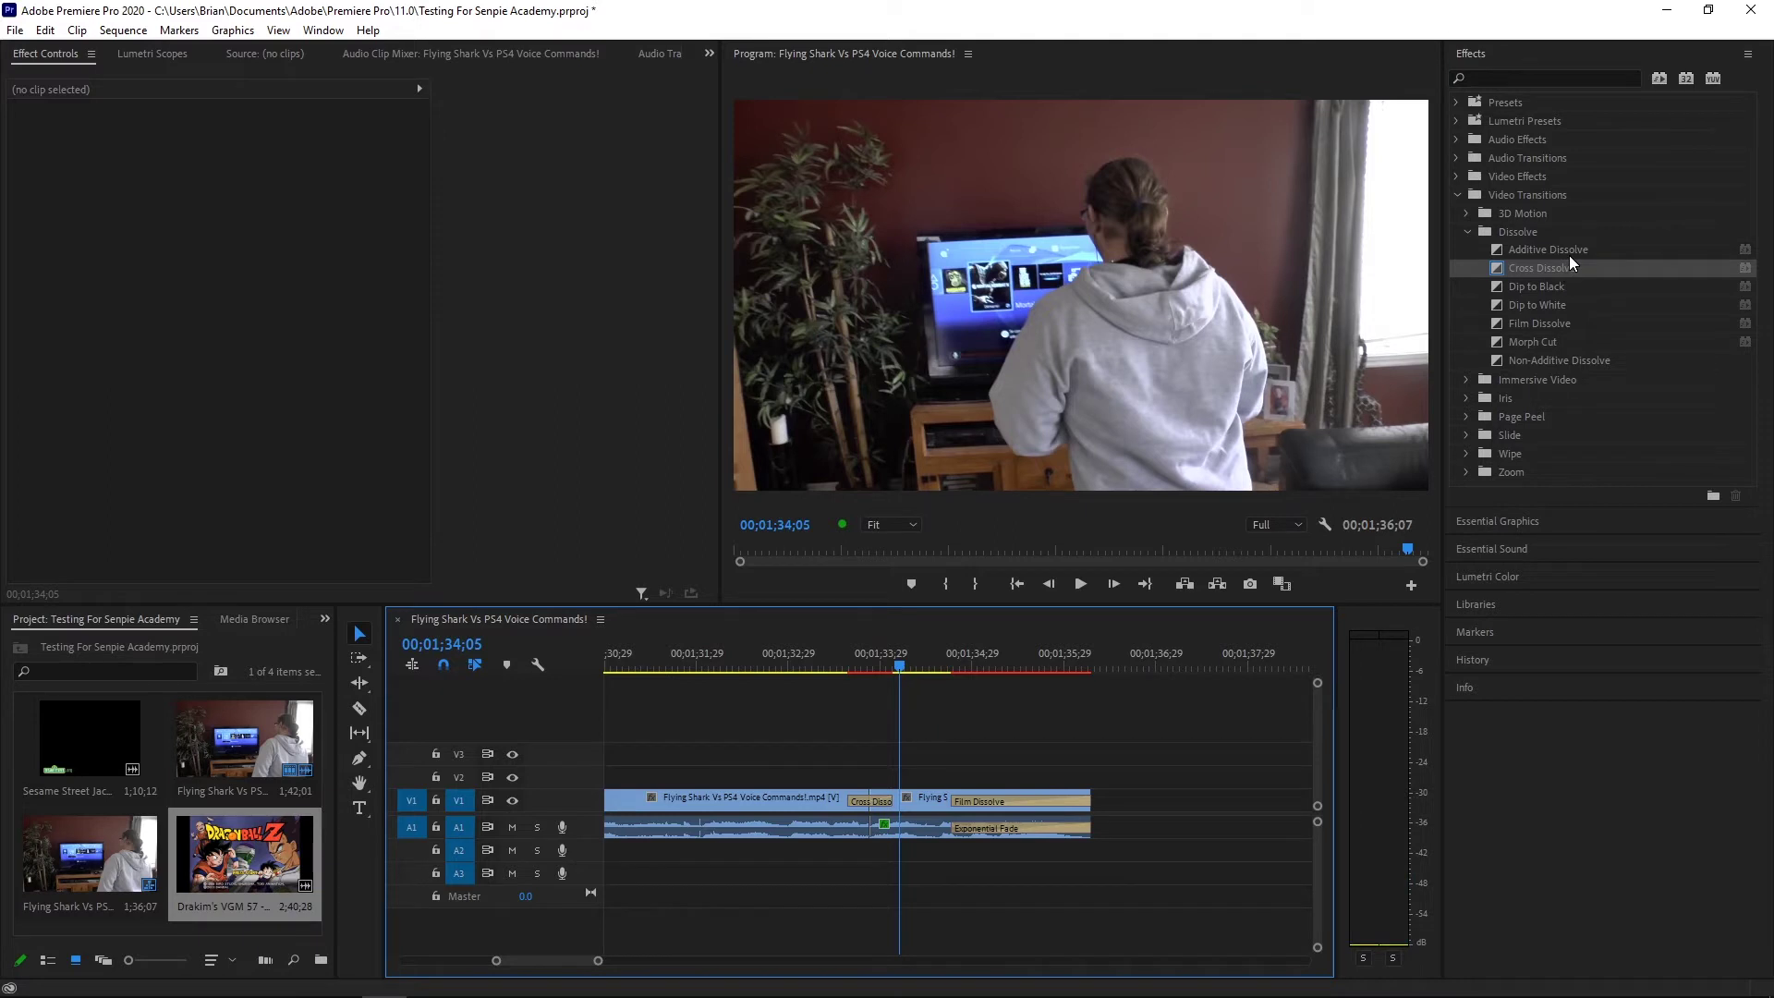
key(ctrl+z)
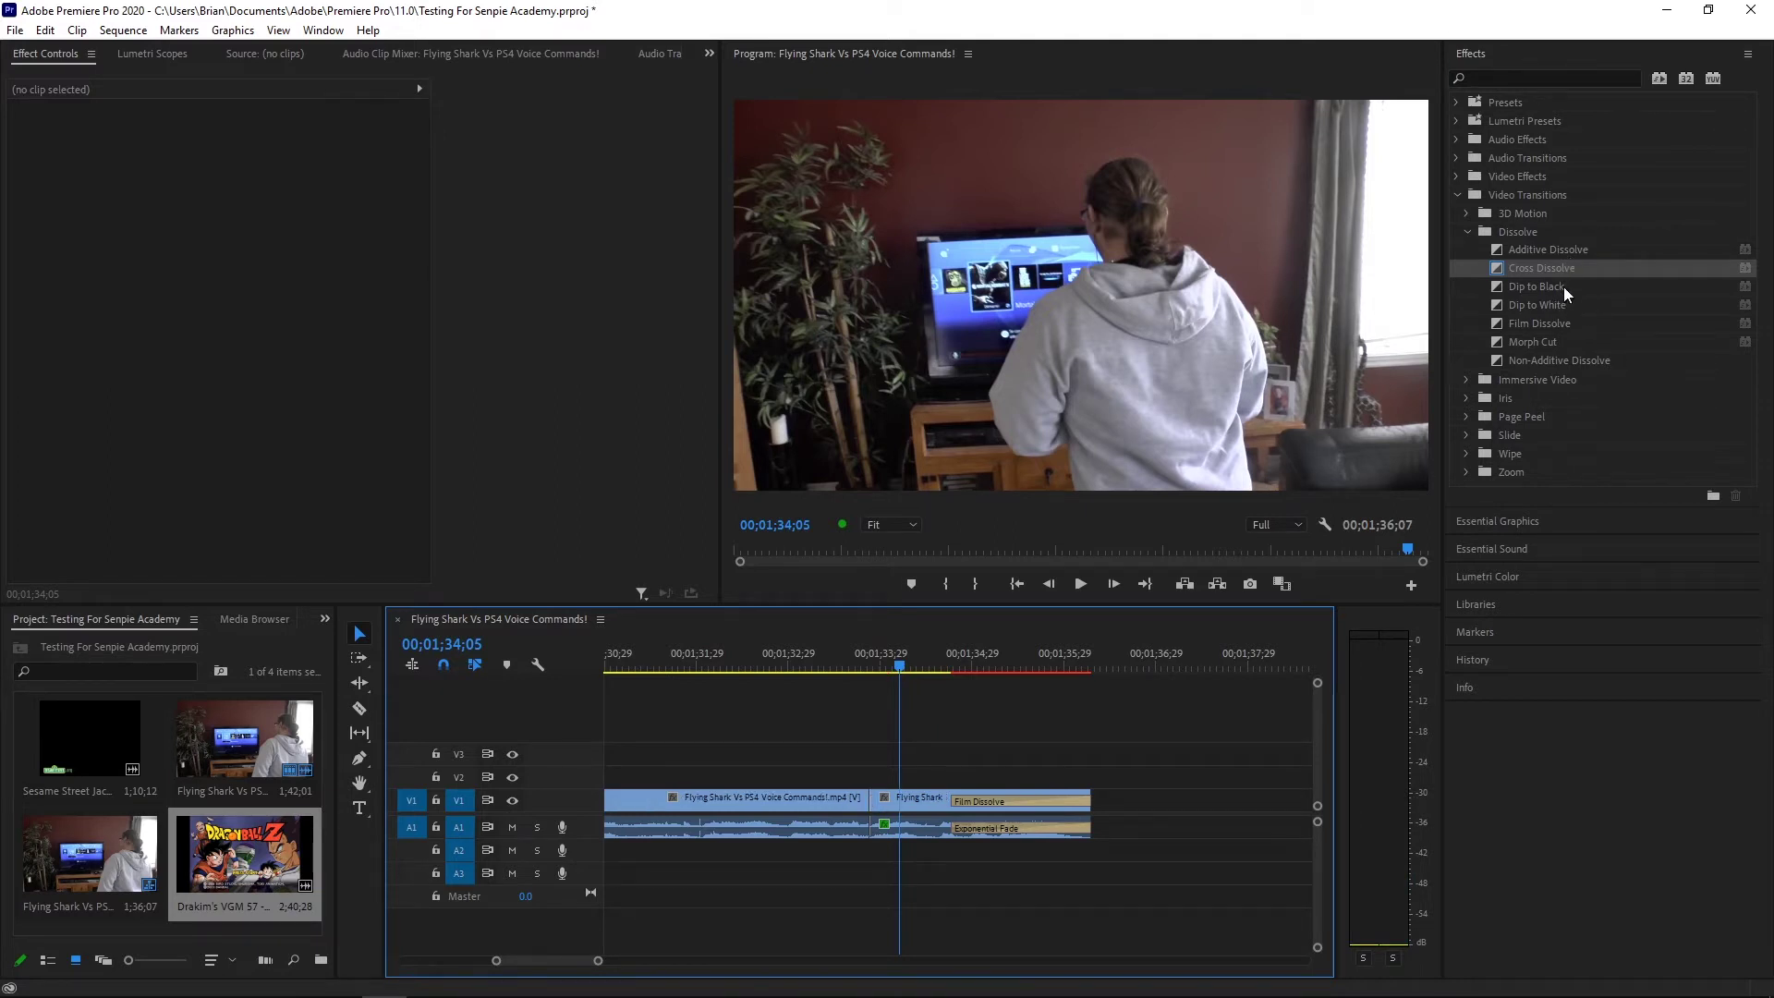
drag(1563, 287, 868, 800)
click(841, 653)
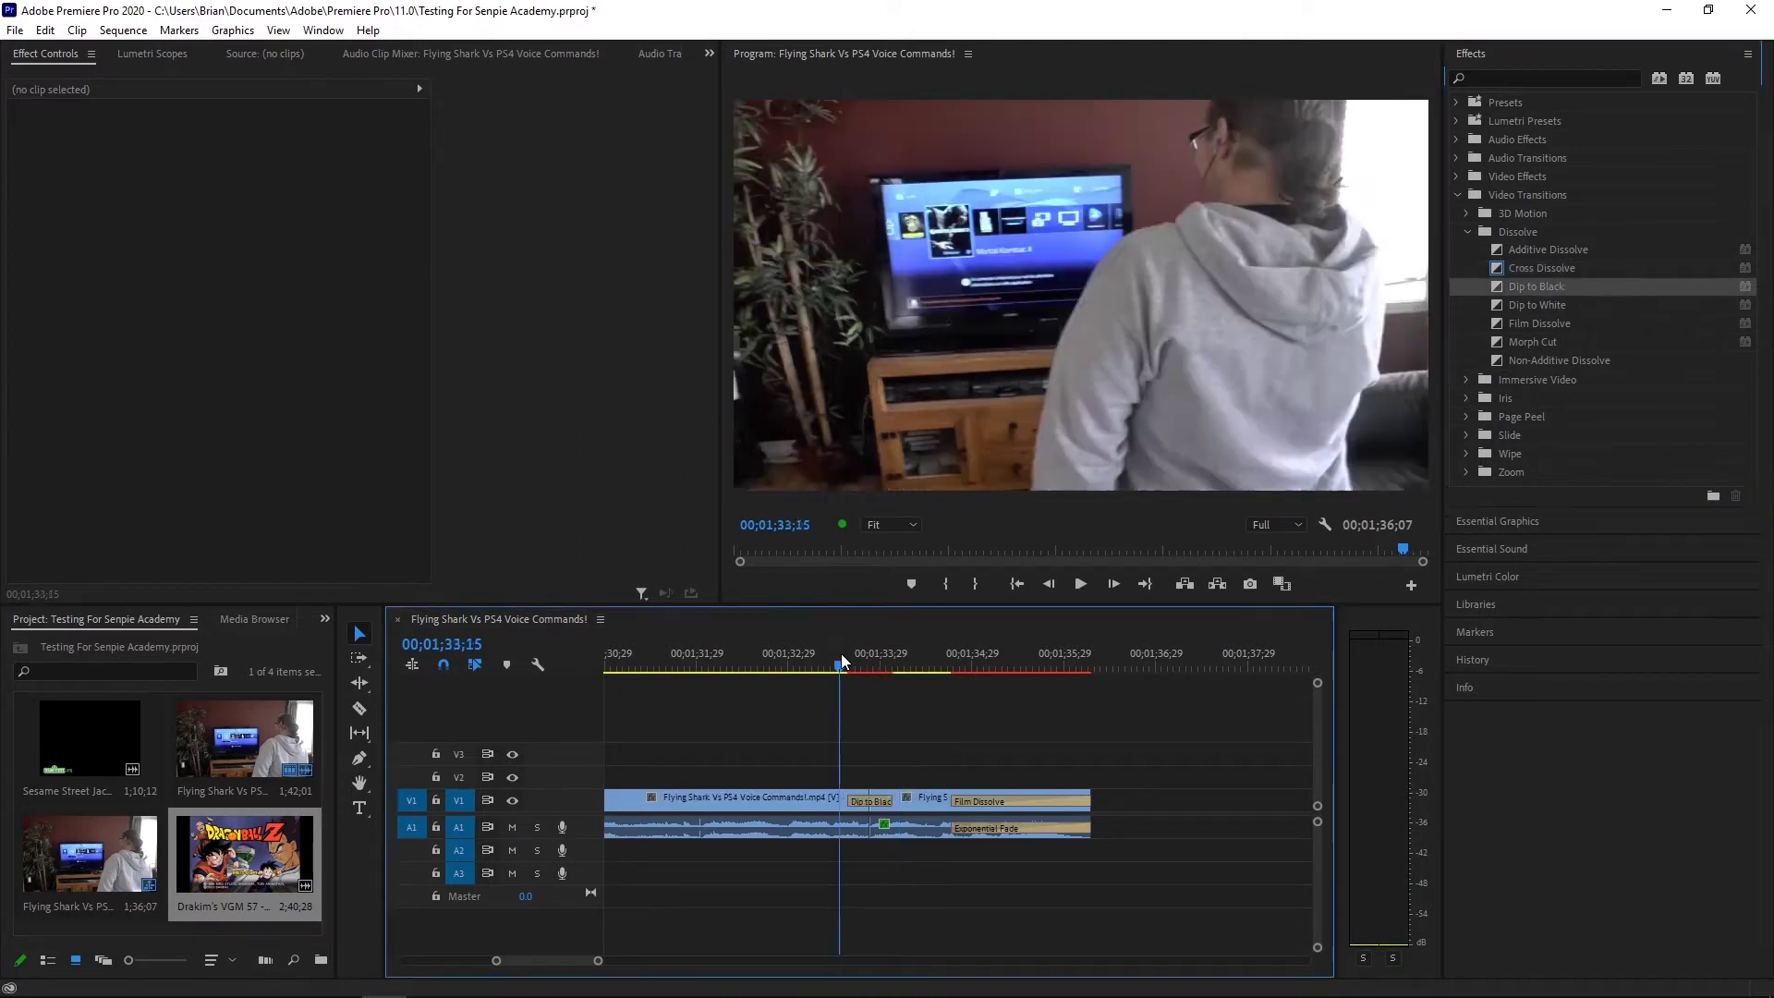
key(space)
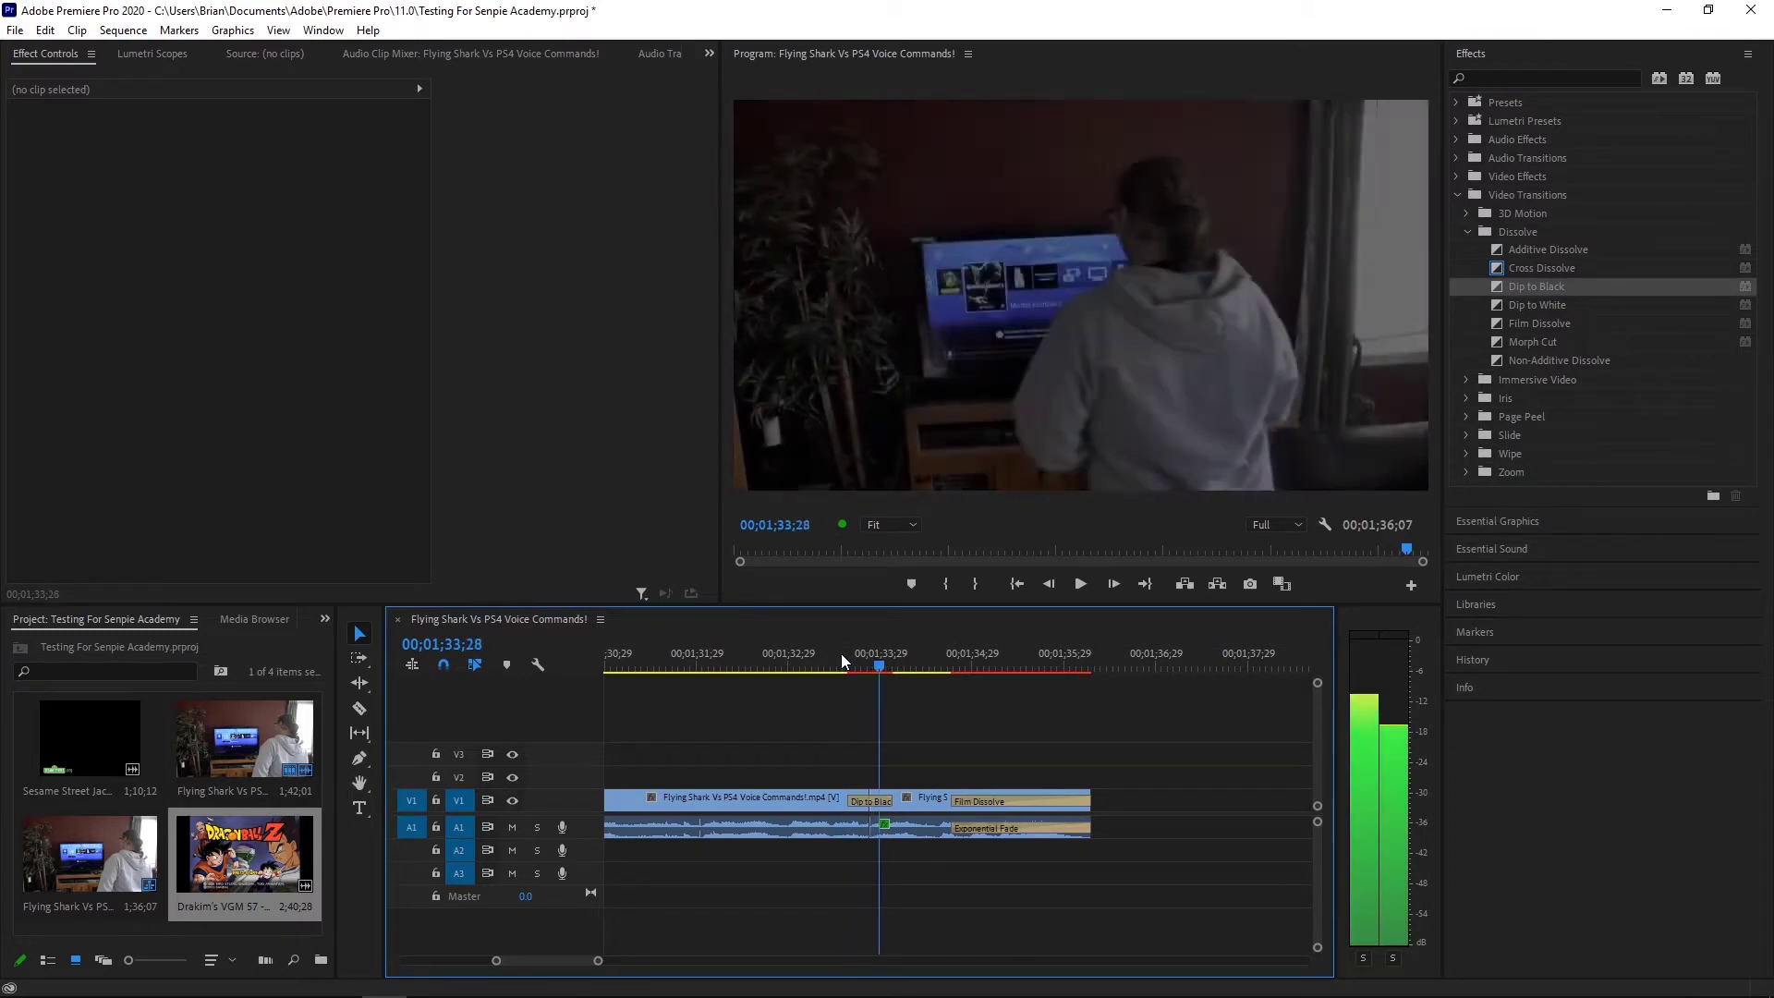
click(841, 652)
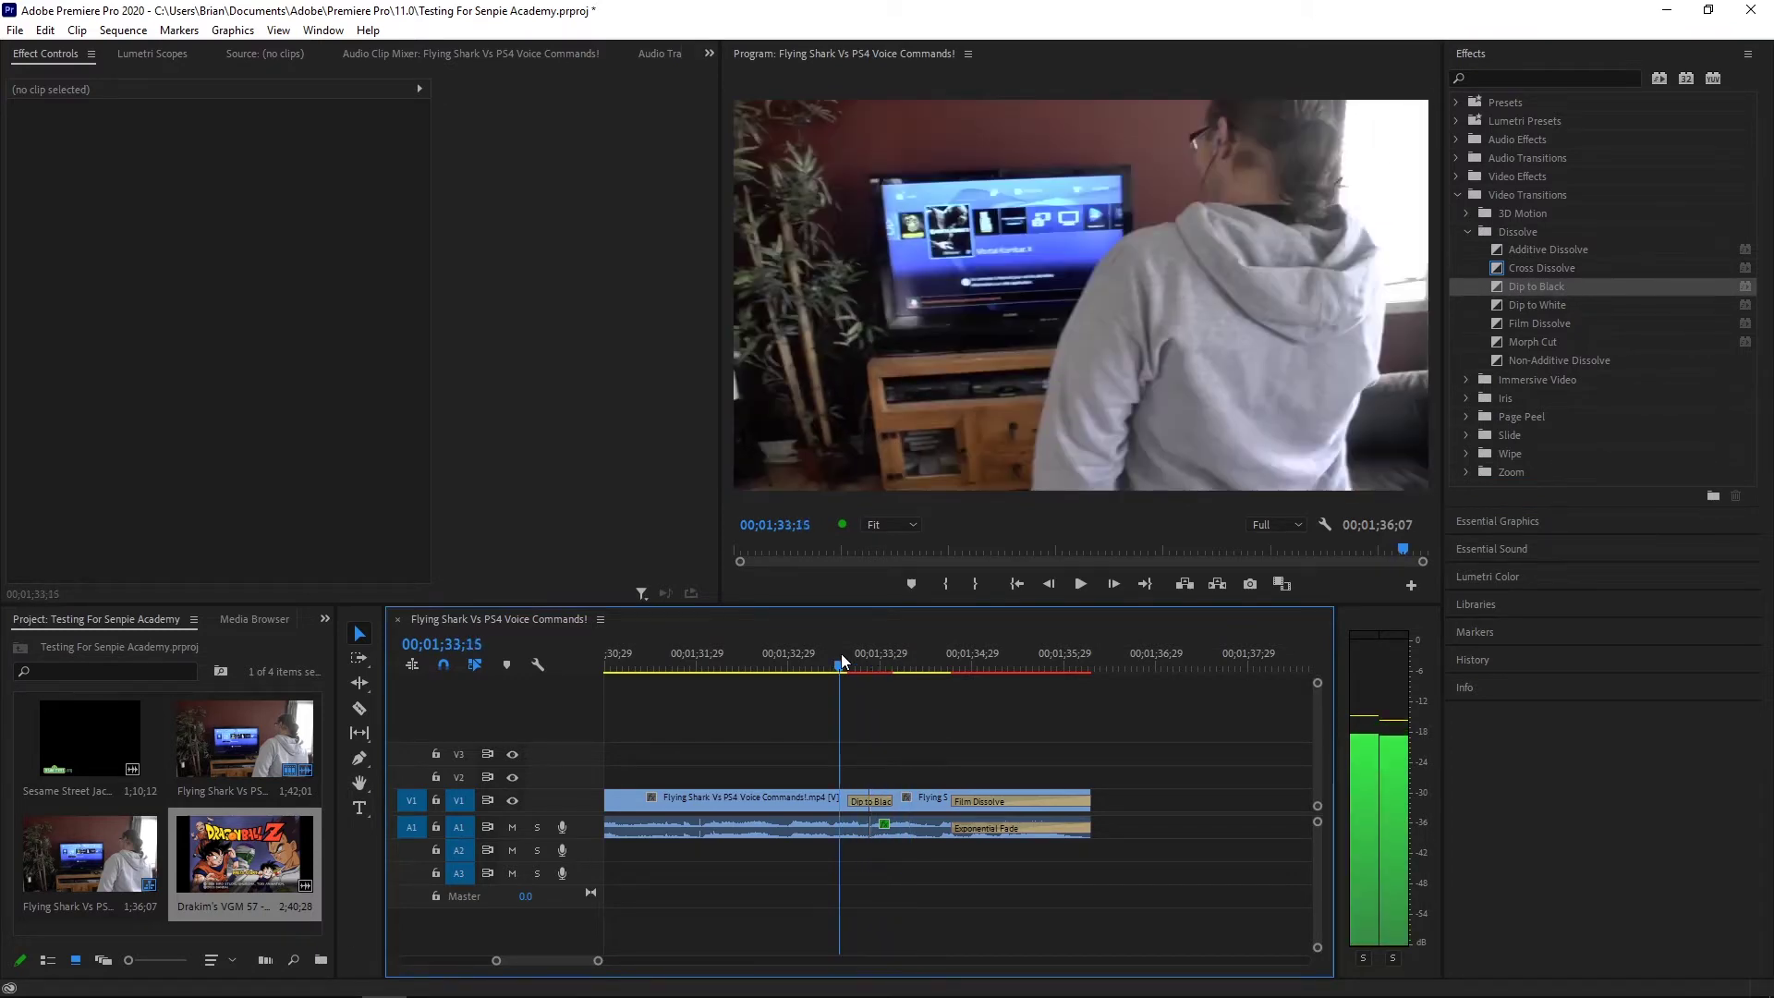
click(857, 661)
drag(857, 662, 918, 685)
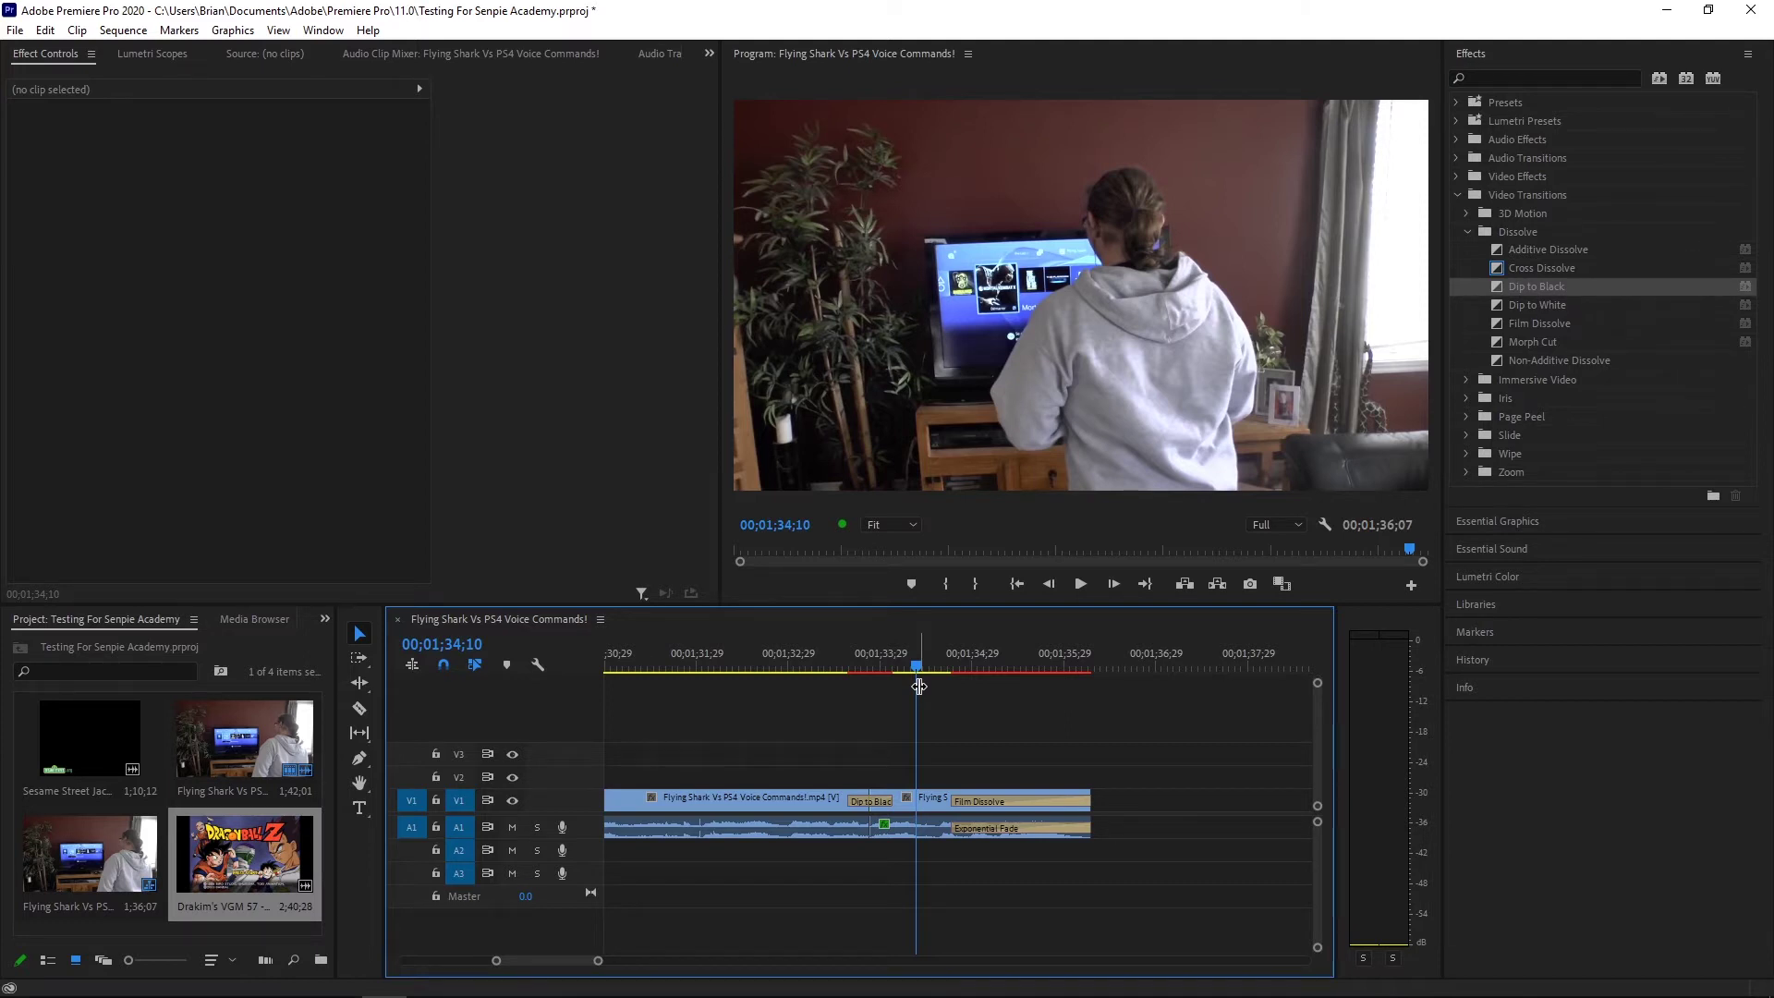
drag(864, 654, 906, 684)
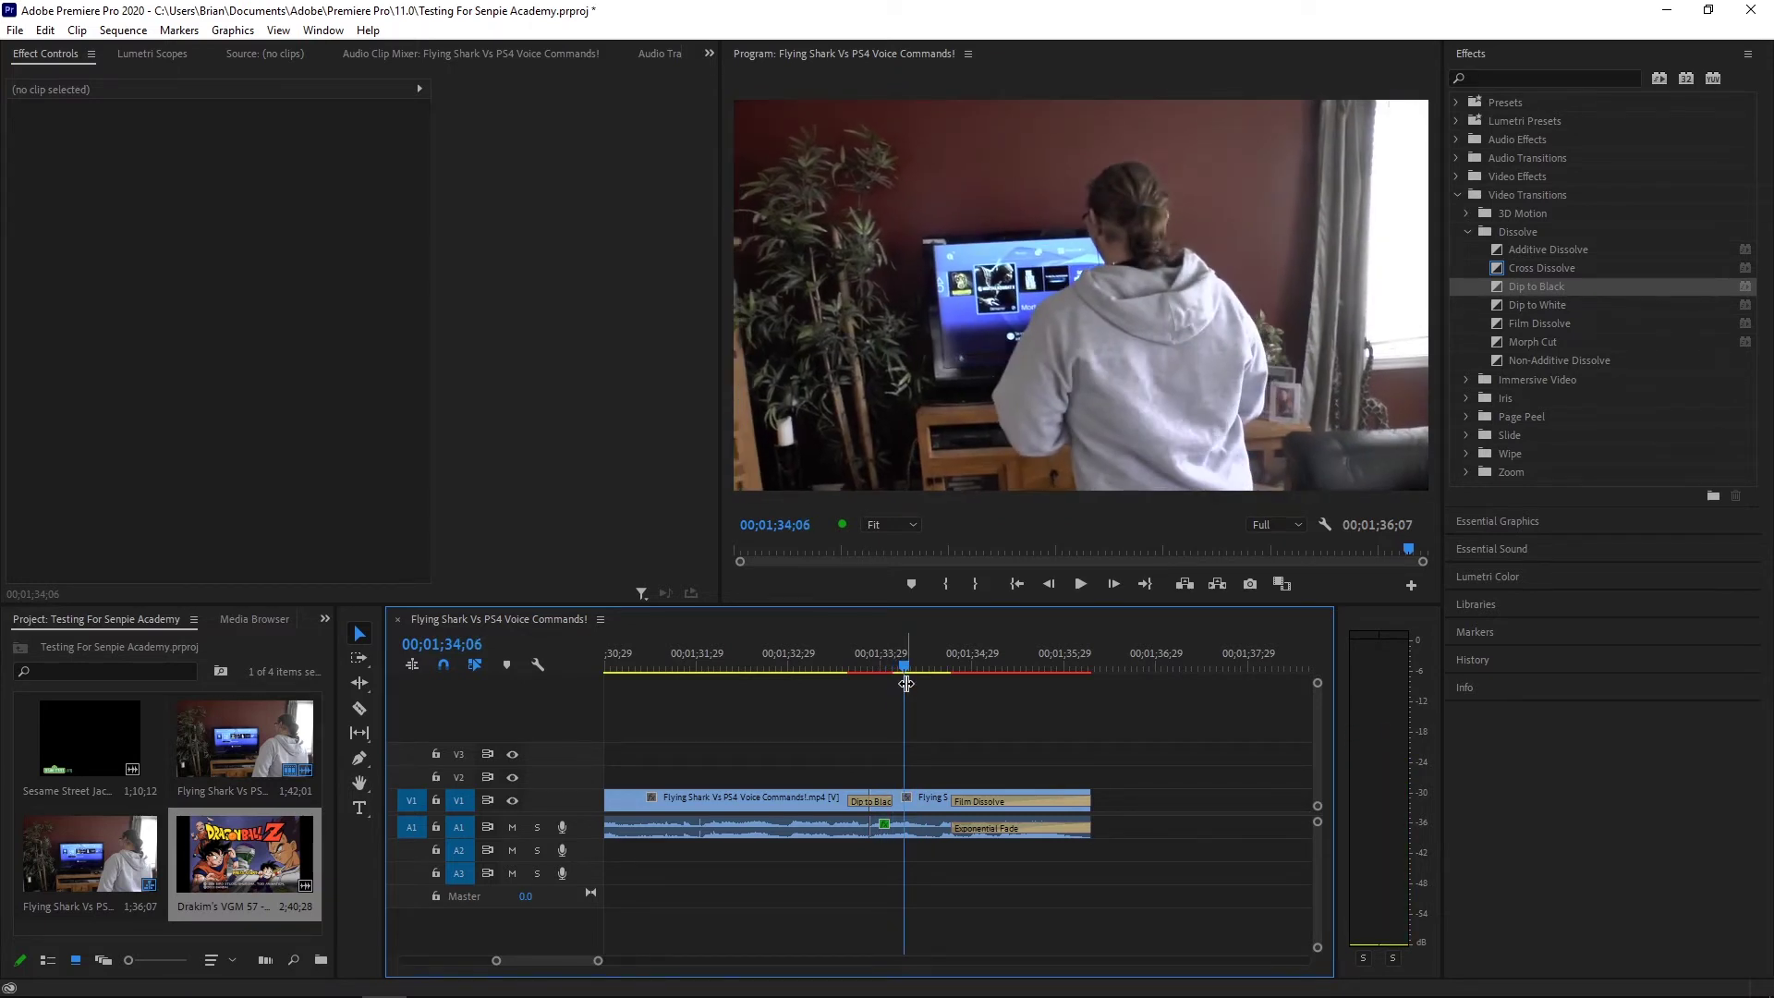
click(864, 654)
click(906, 667)
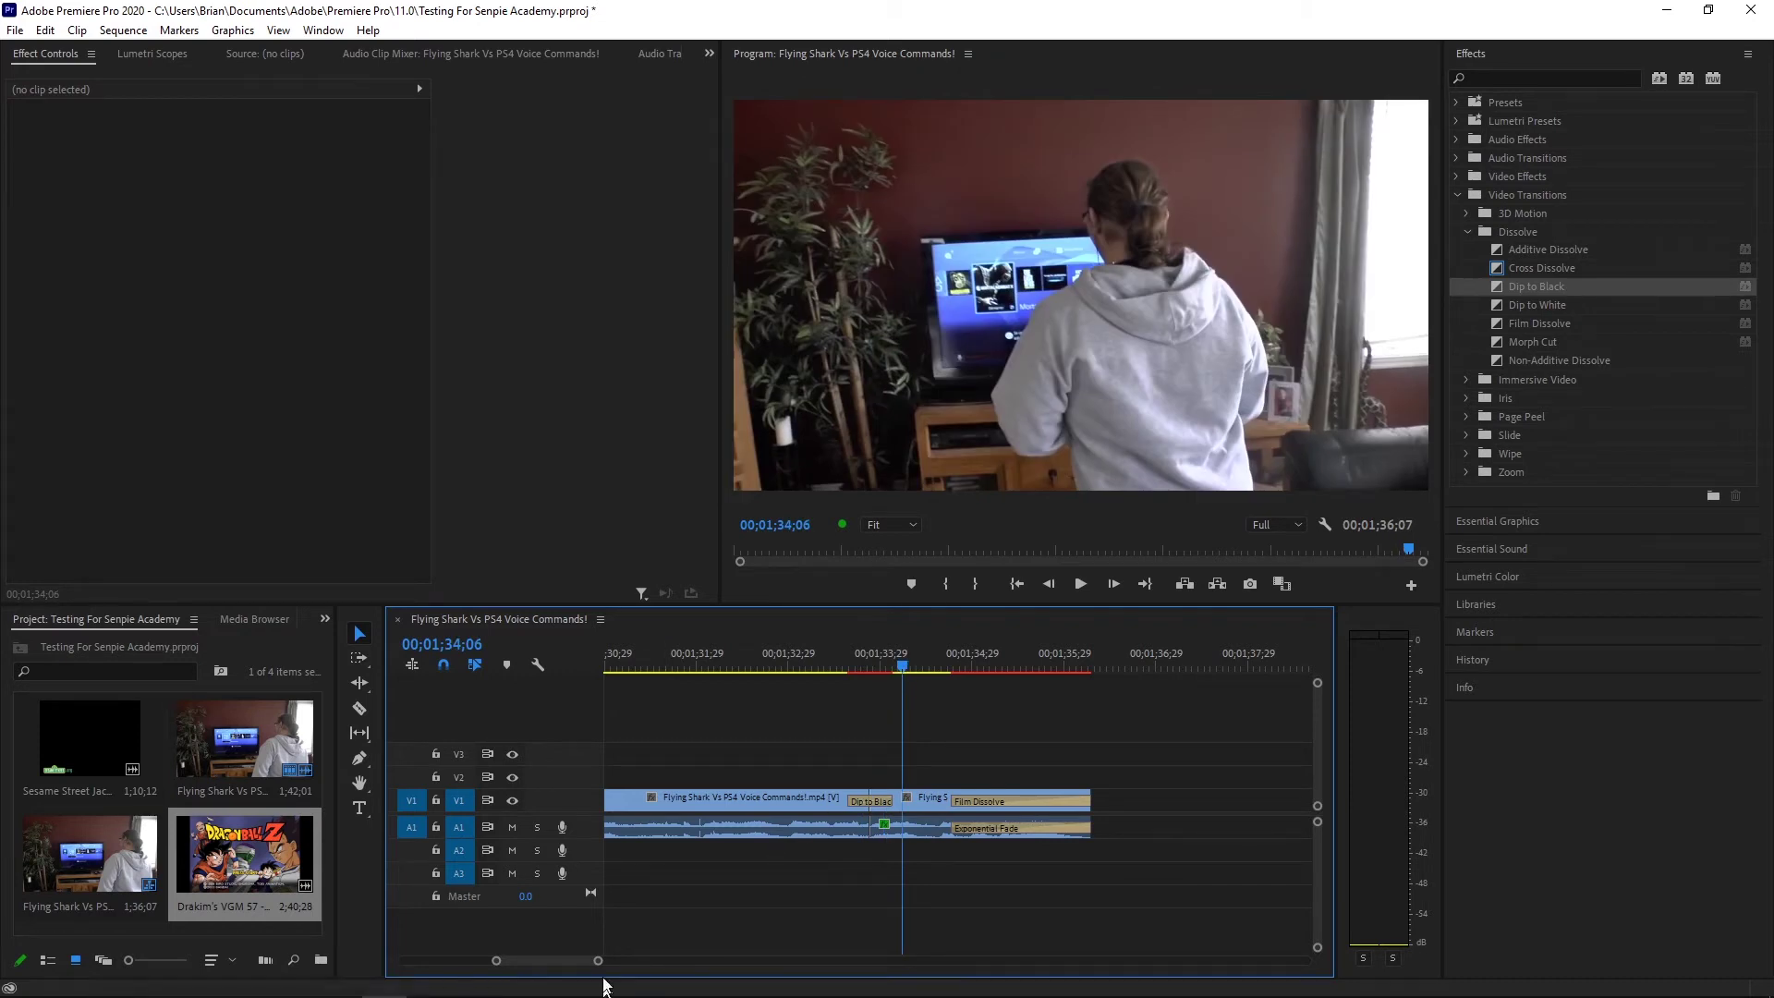
drag(601, 961, 955, 966)
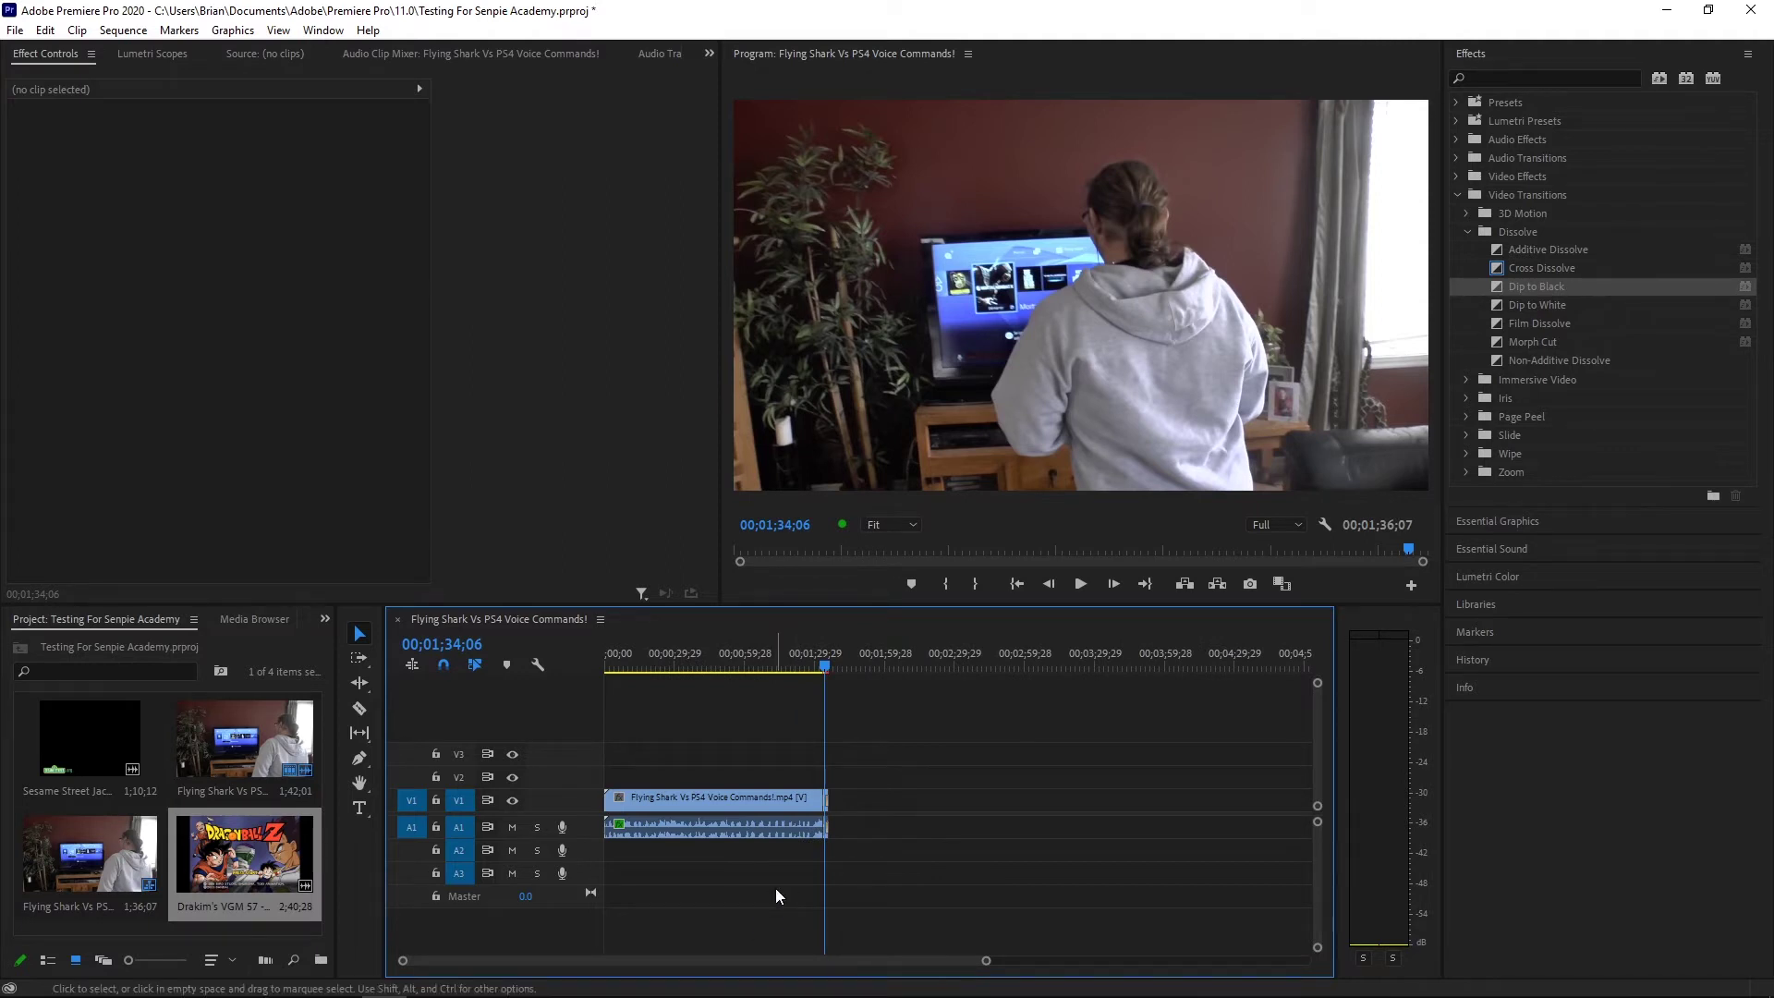
Zoom out to the Flying Shark clip's start, set the playhead to 00;00;27;07, and cut there
drag(987, 967, 763, 961)
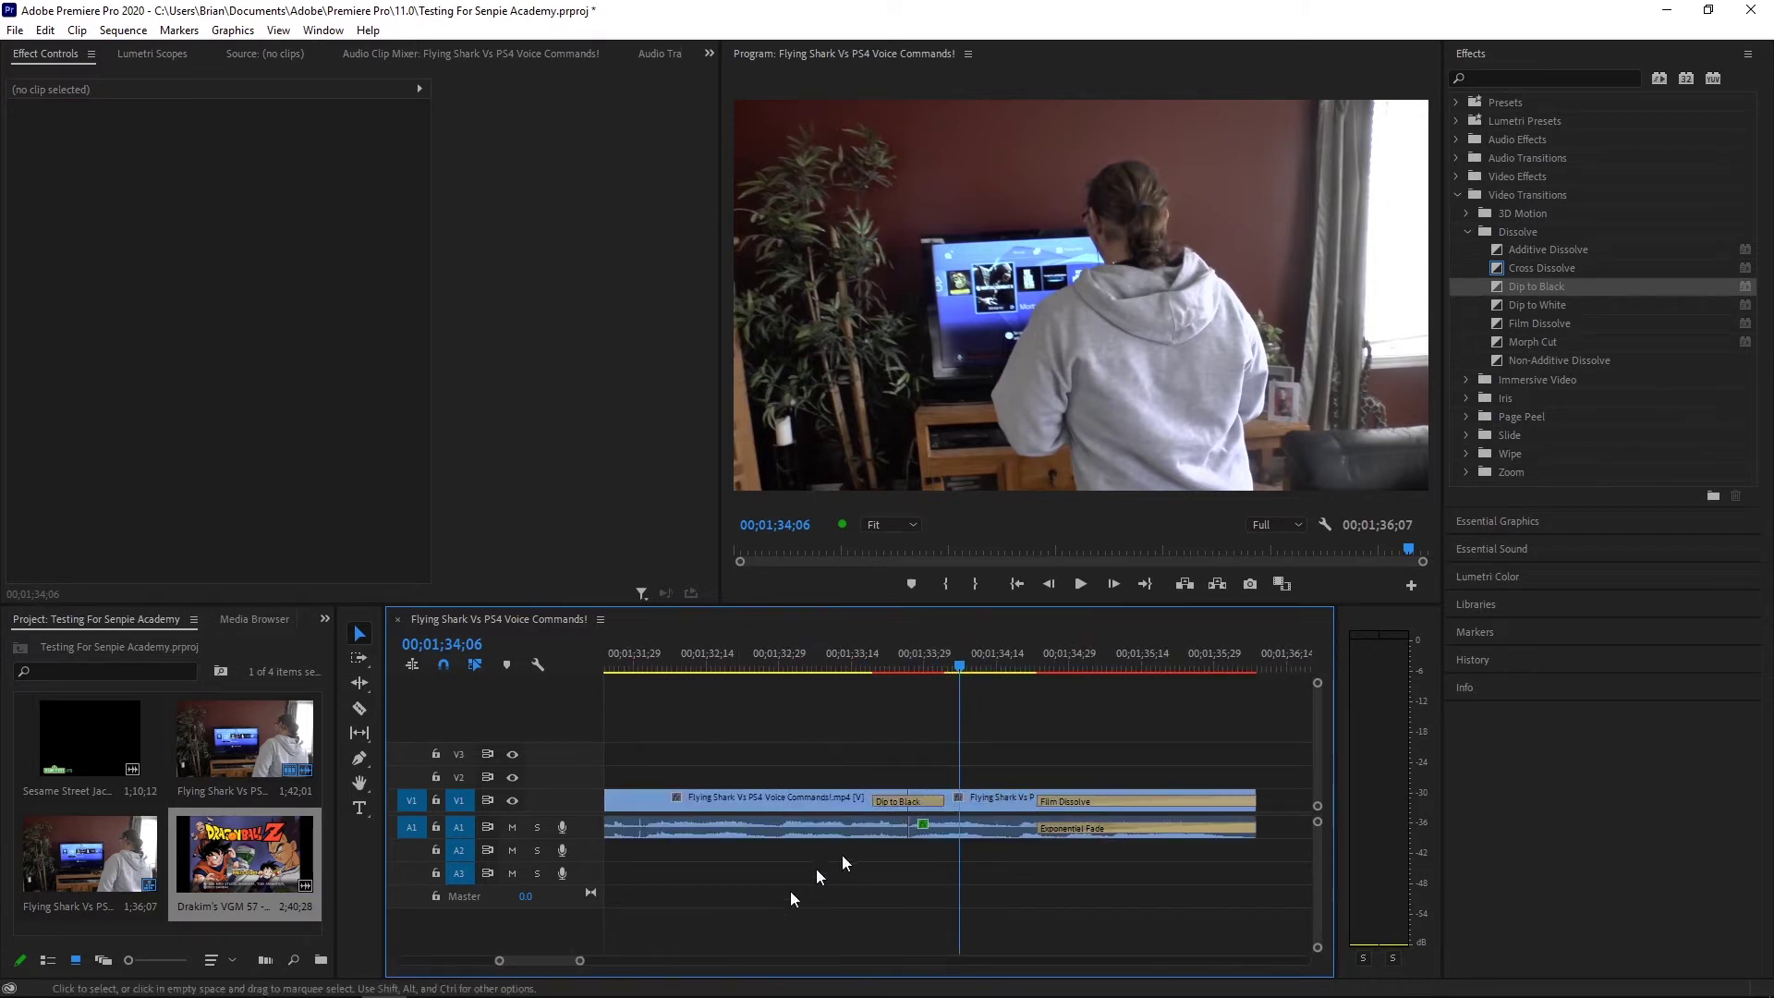
click(1011, 801)
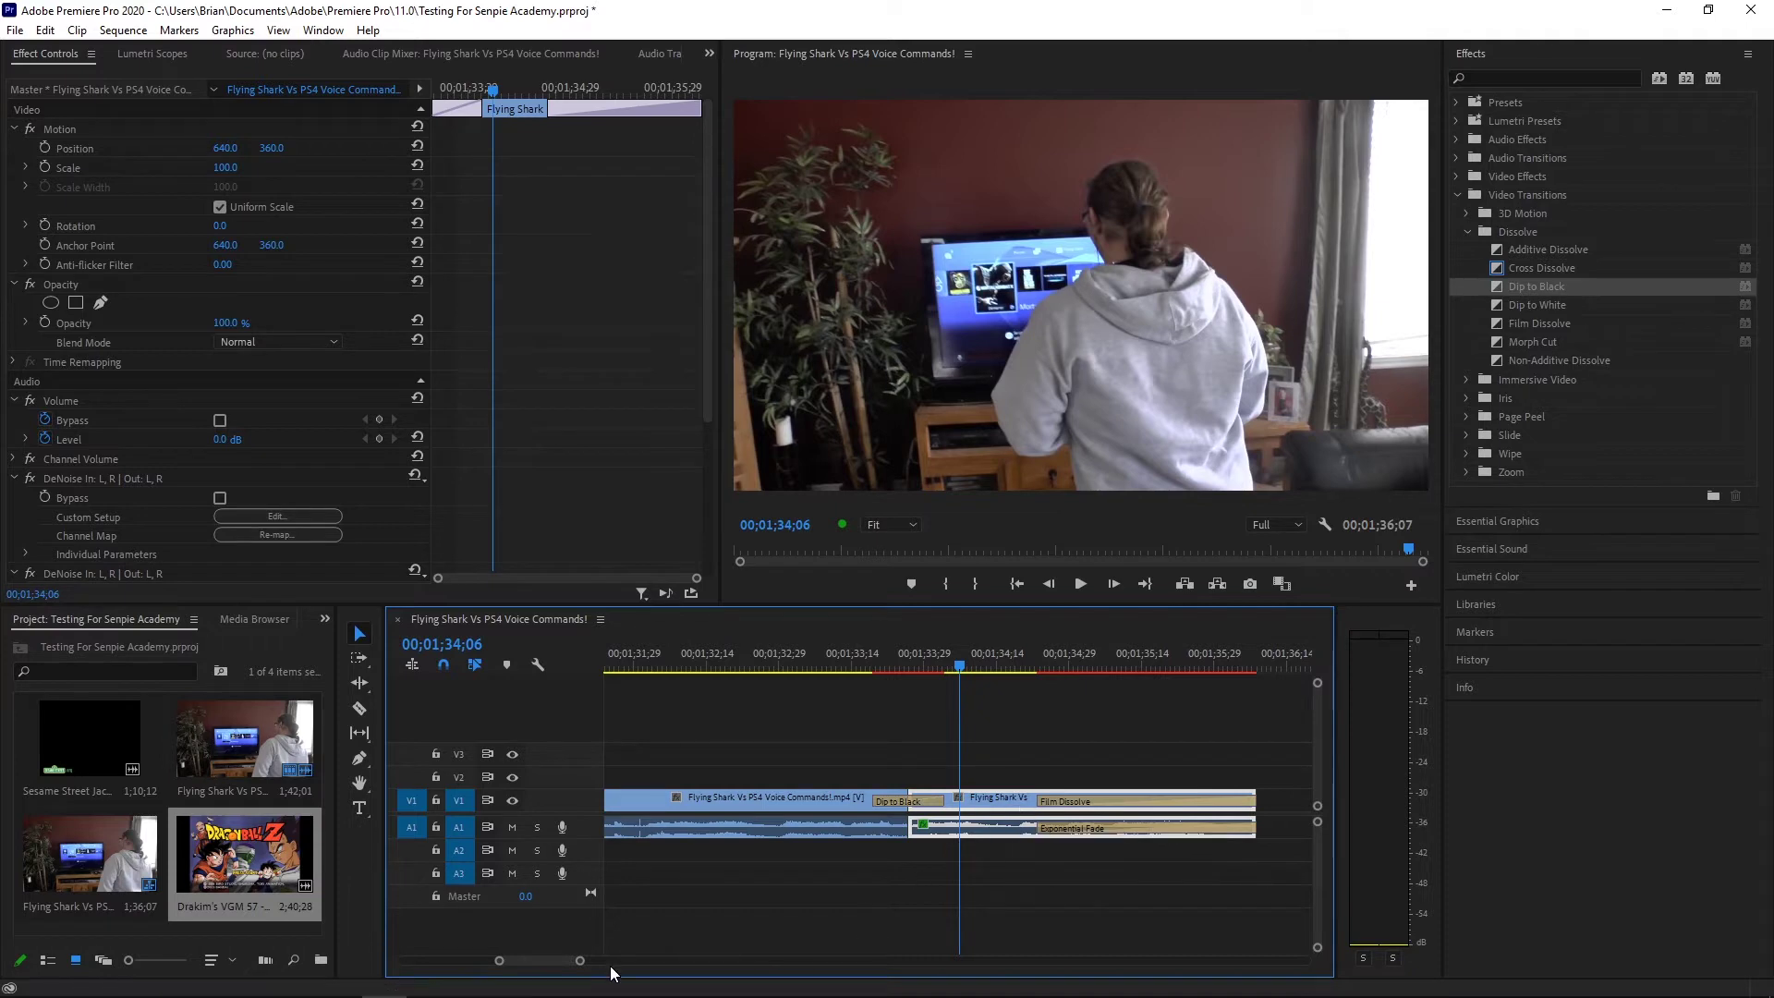
drag(582, 964, 924, 961)
click(688, 652)
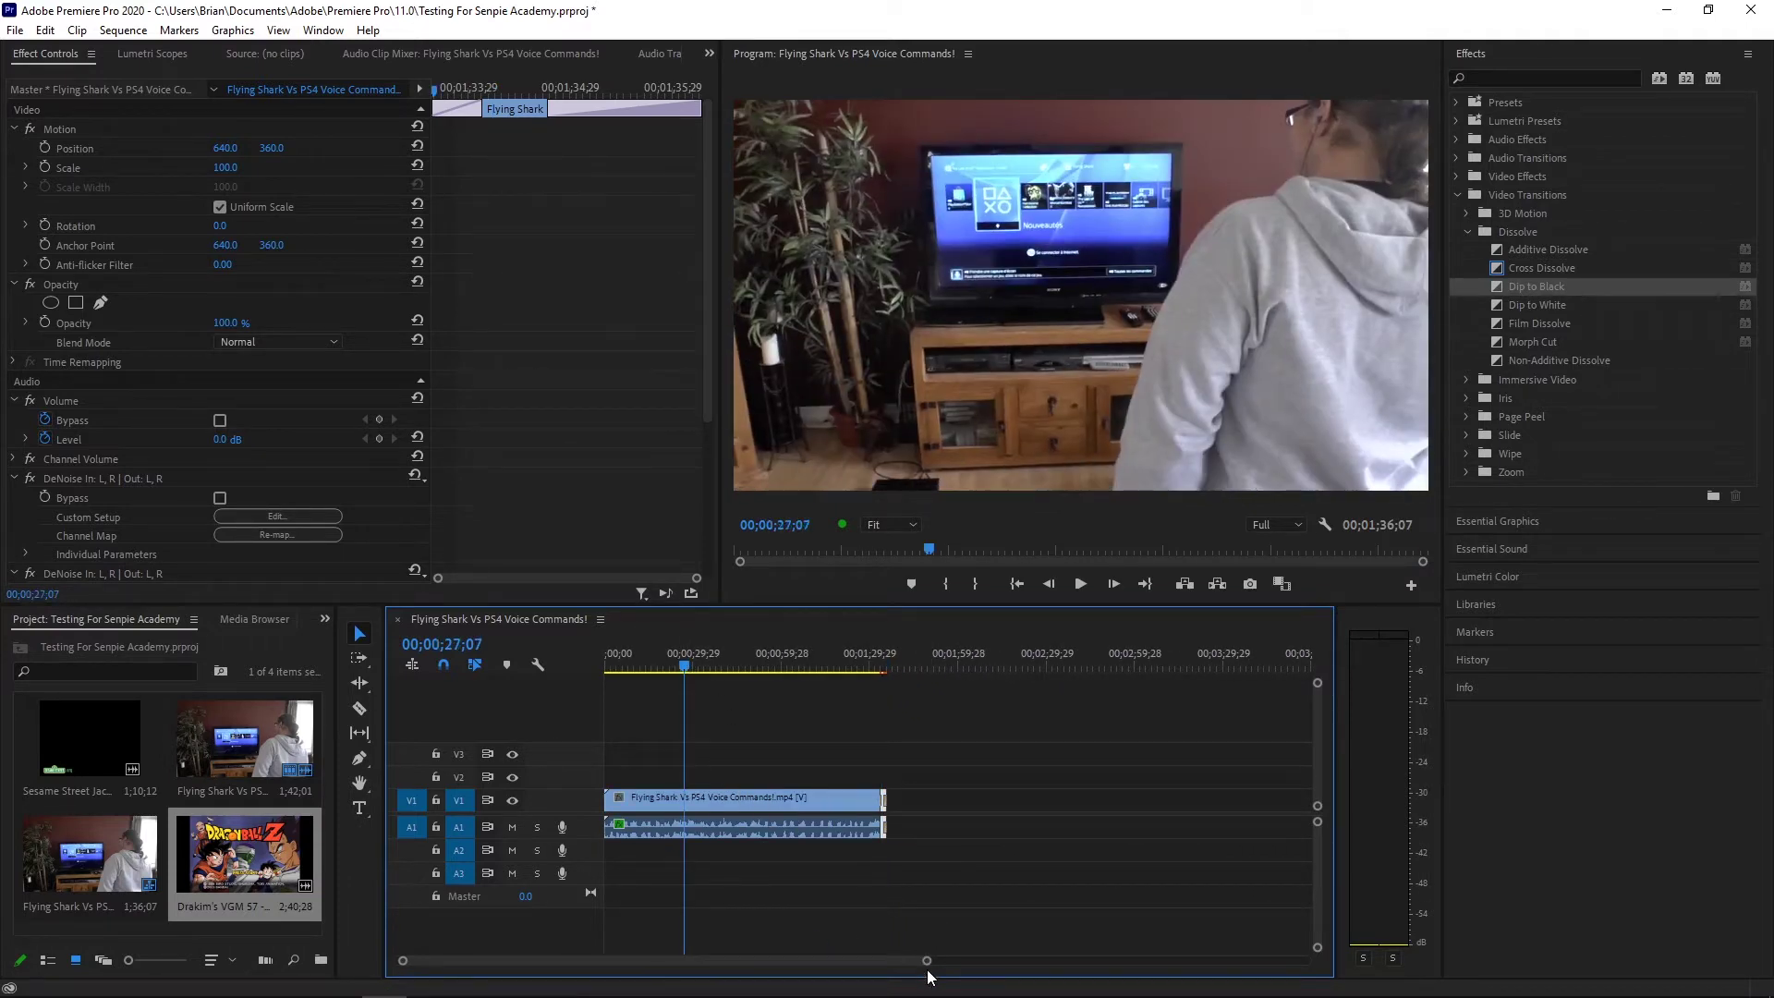
drag(927, 964, 705, 961)
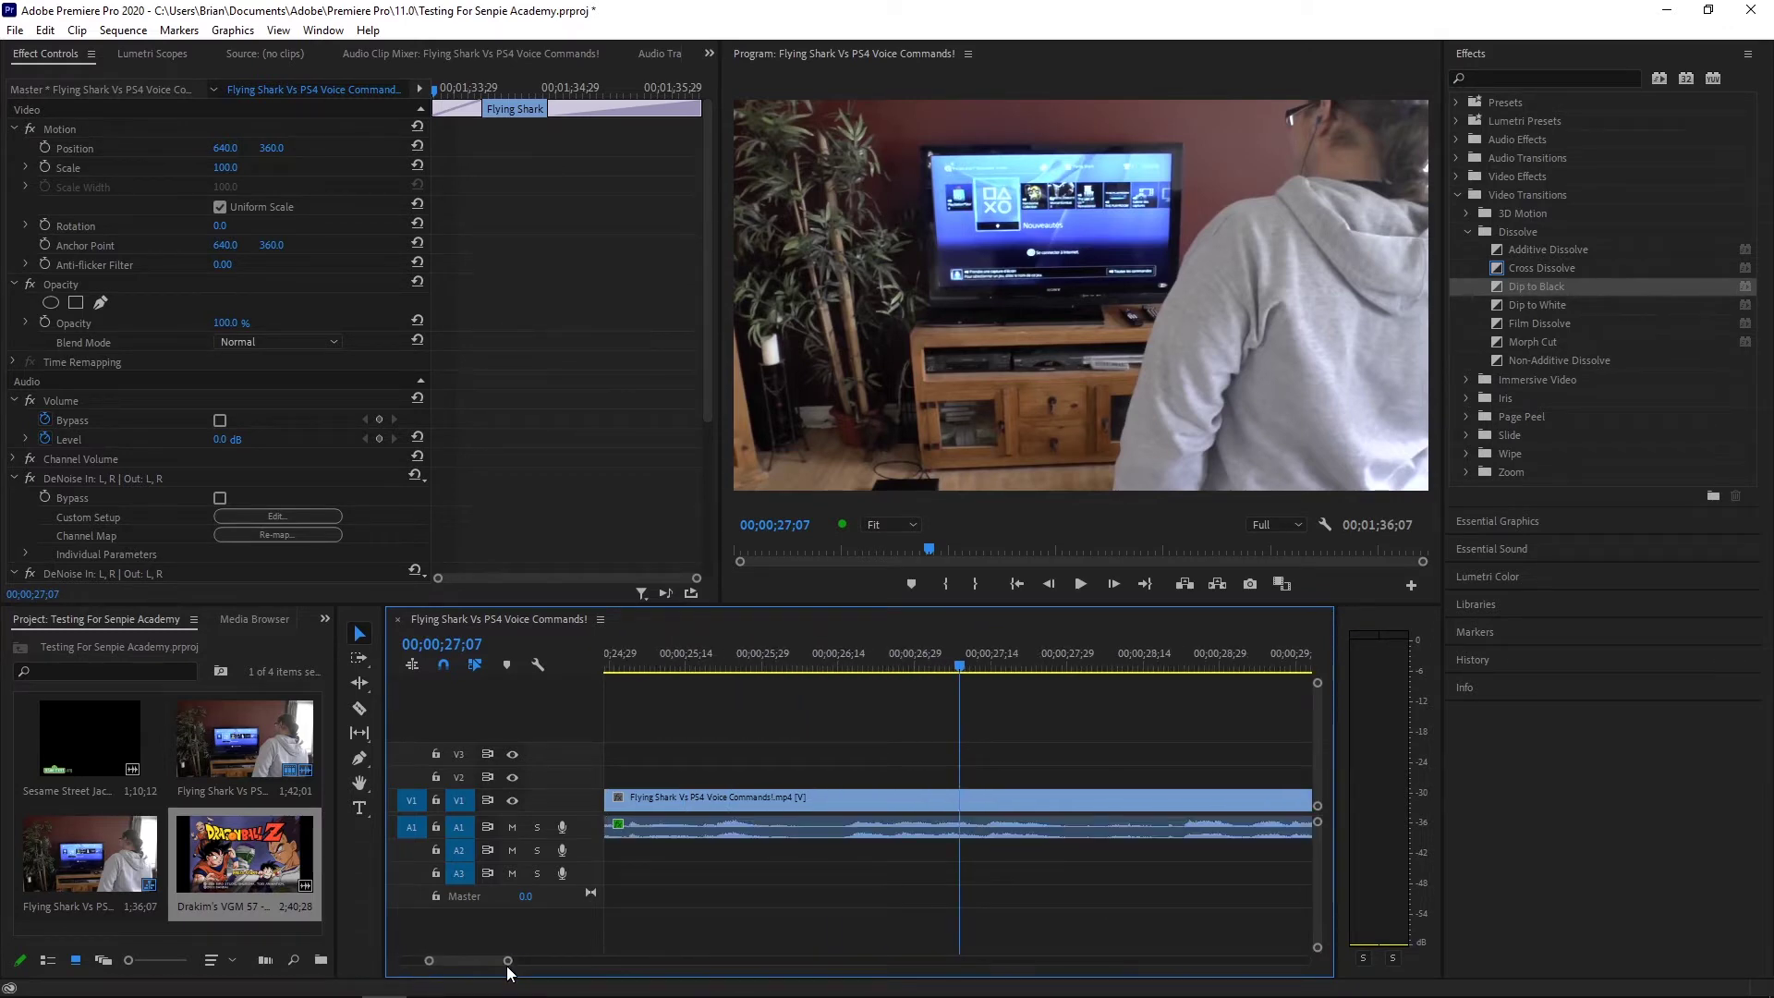
drag(509, 964, 647, 961)
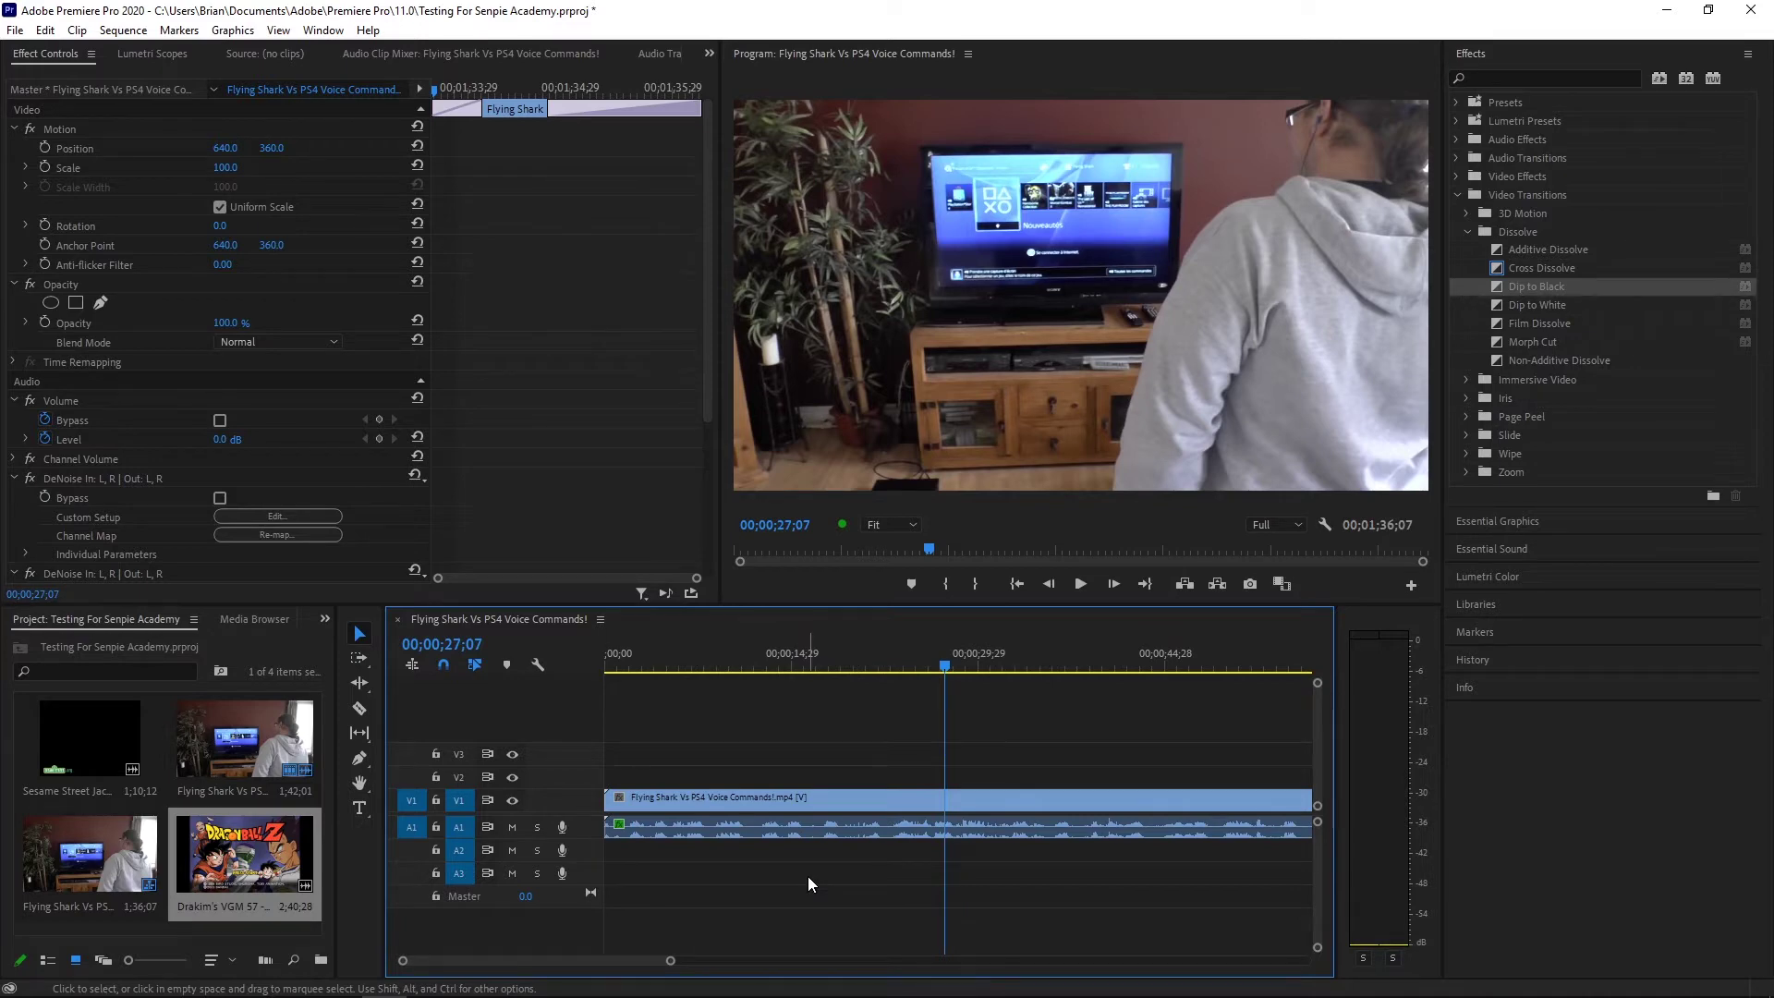
key(ctrl+k)
Insert the copied Film Dissolve piece, lift it onto V2, and set its Scale to 38
key(ctrl+d)
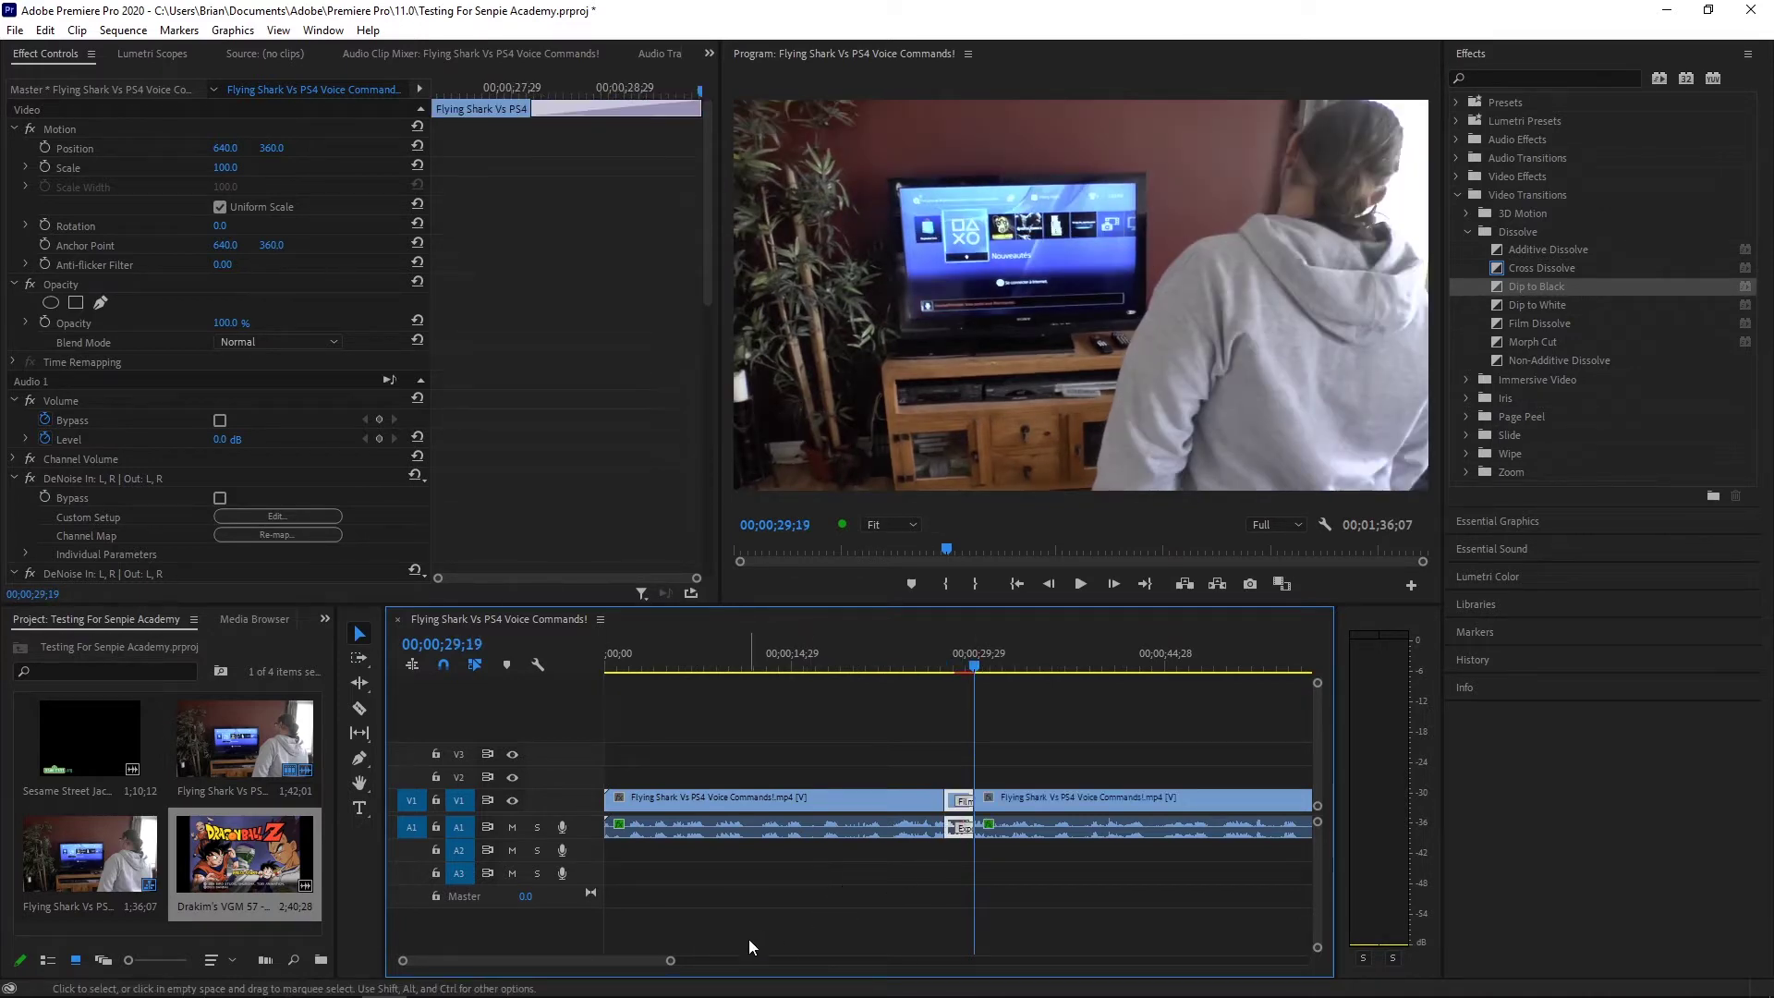
drag(671, 961, 544, 961)
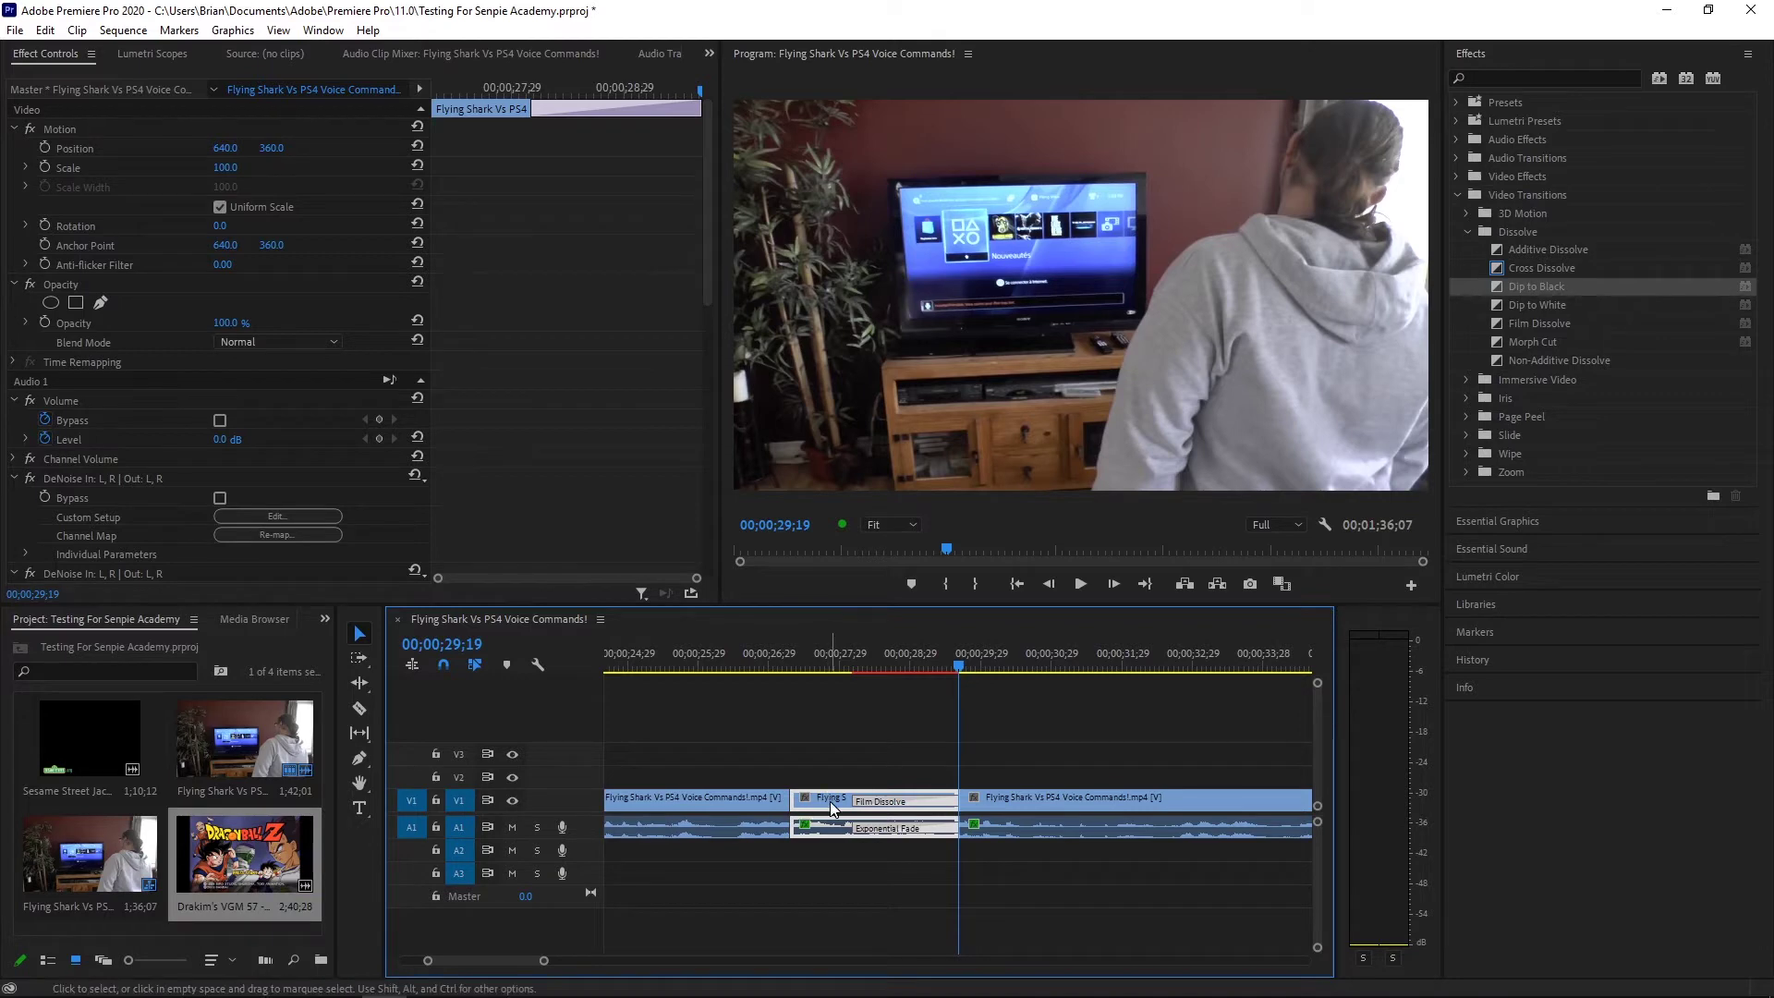
drag(832, 806, 823, 853)
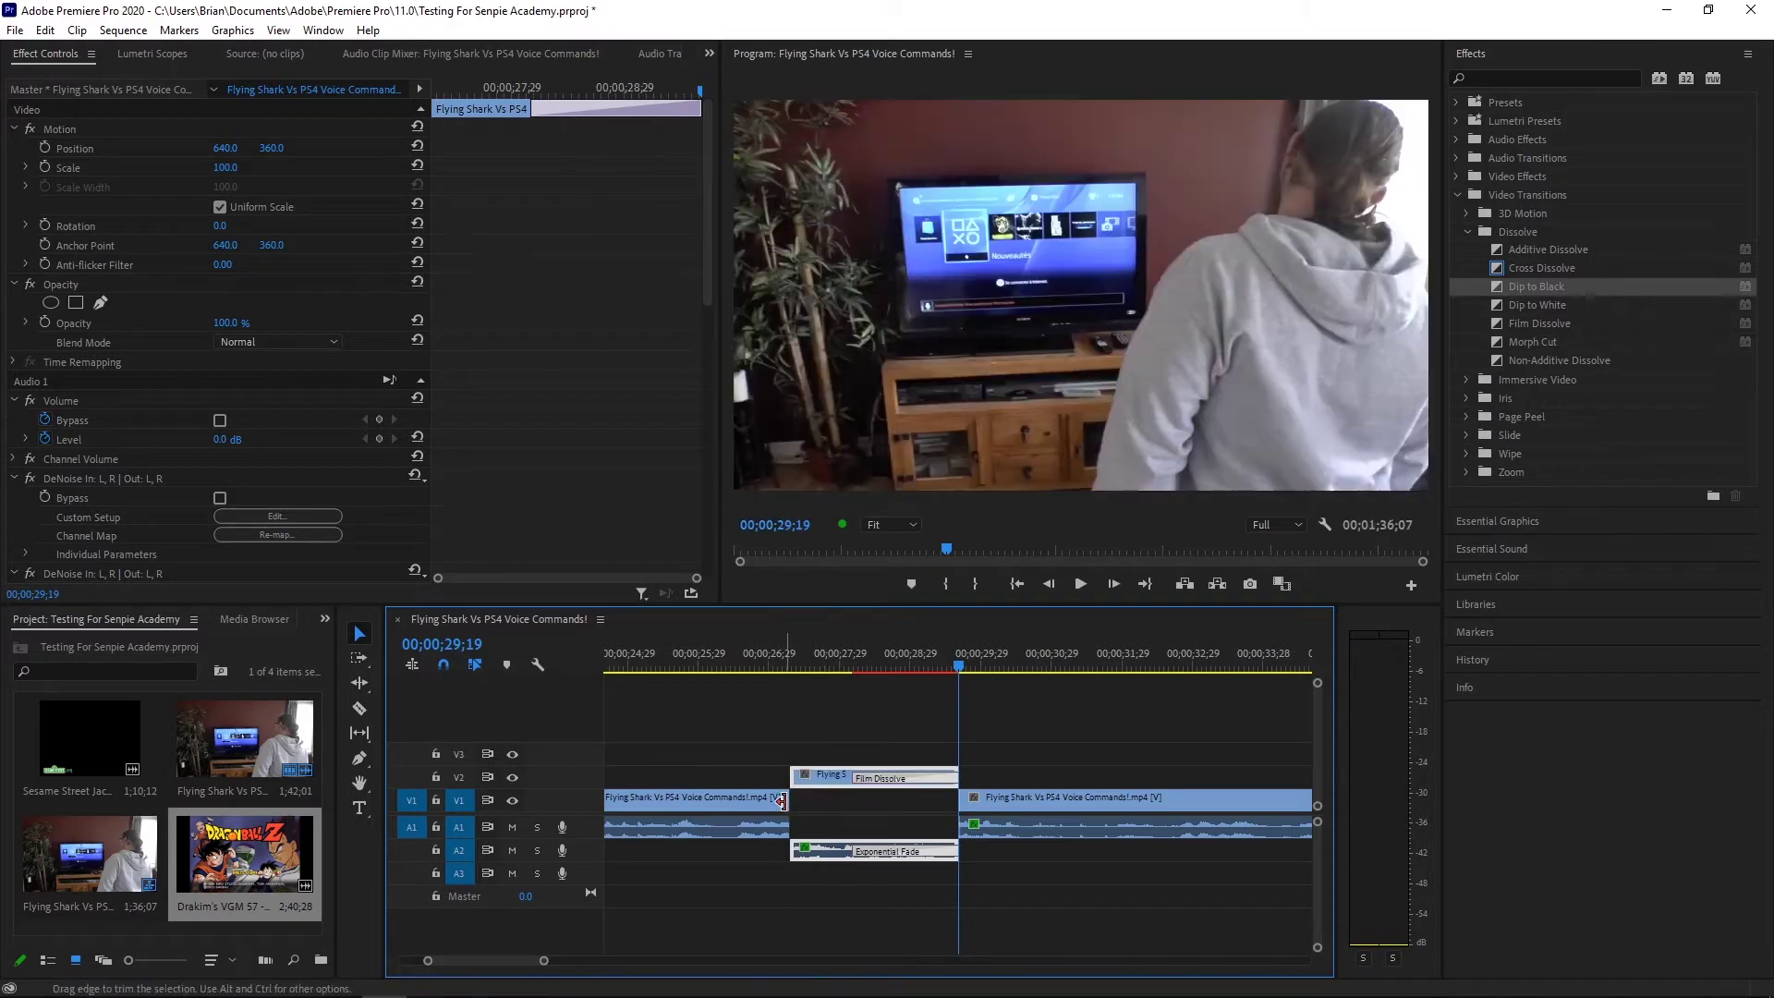
drag(779, 658, 989, 701)
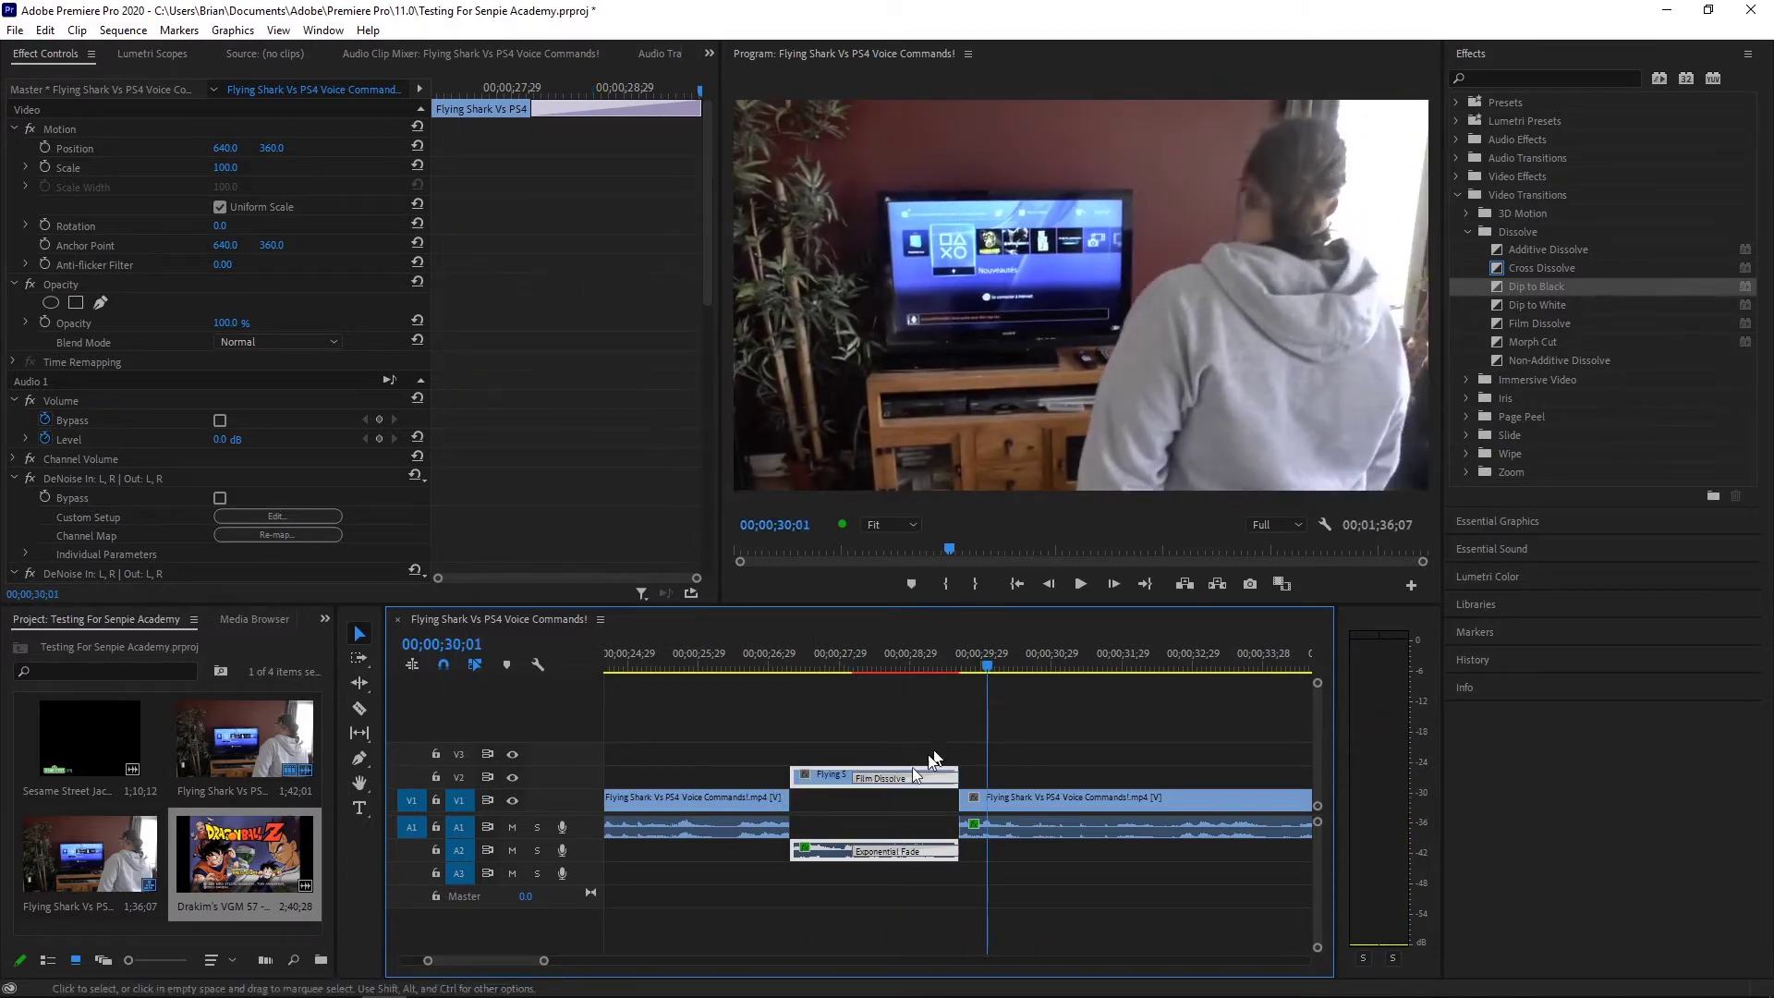
mouse_move(789, 802)
mouse_down()
mouse_move(952, 807)
mouse_move(790, 806)
mouse_up()
click(831, 767)
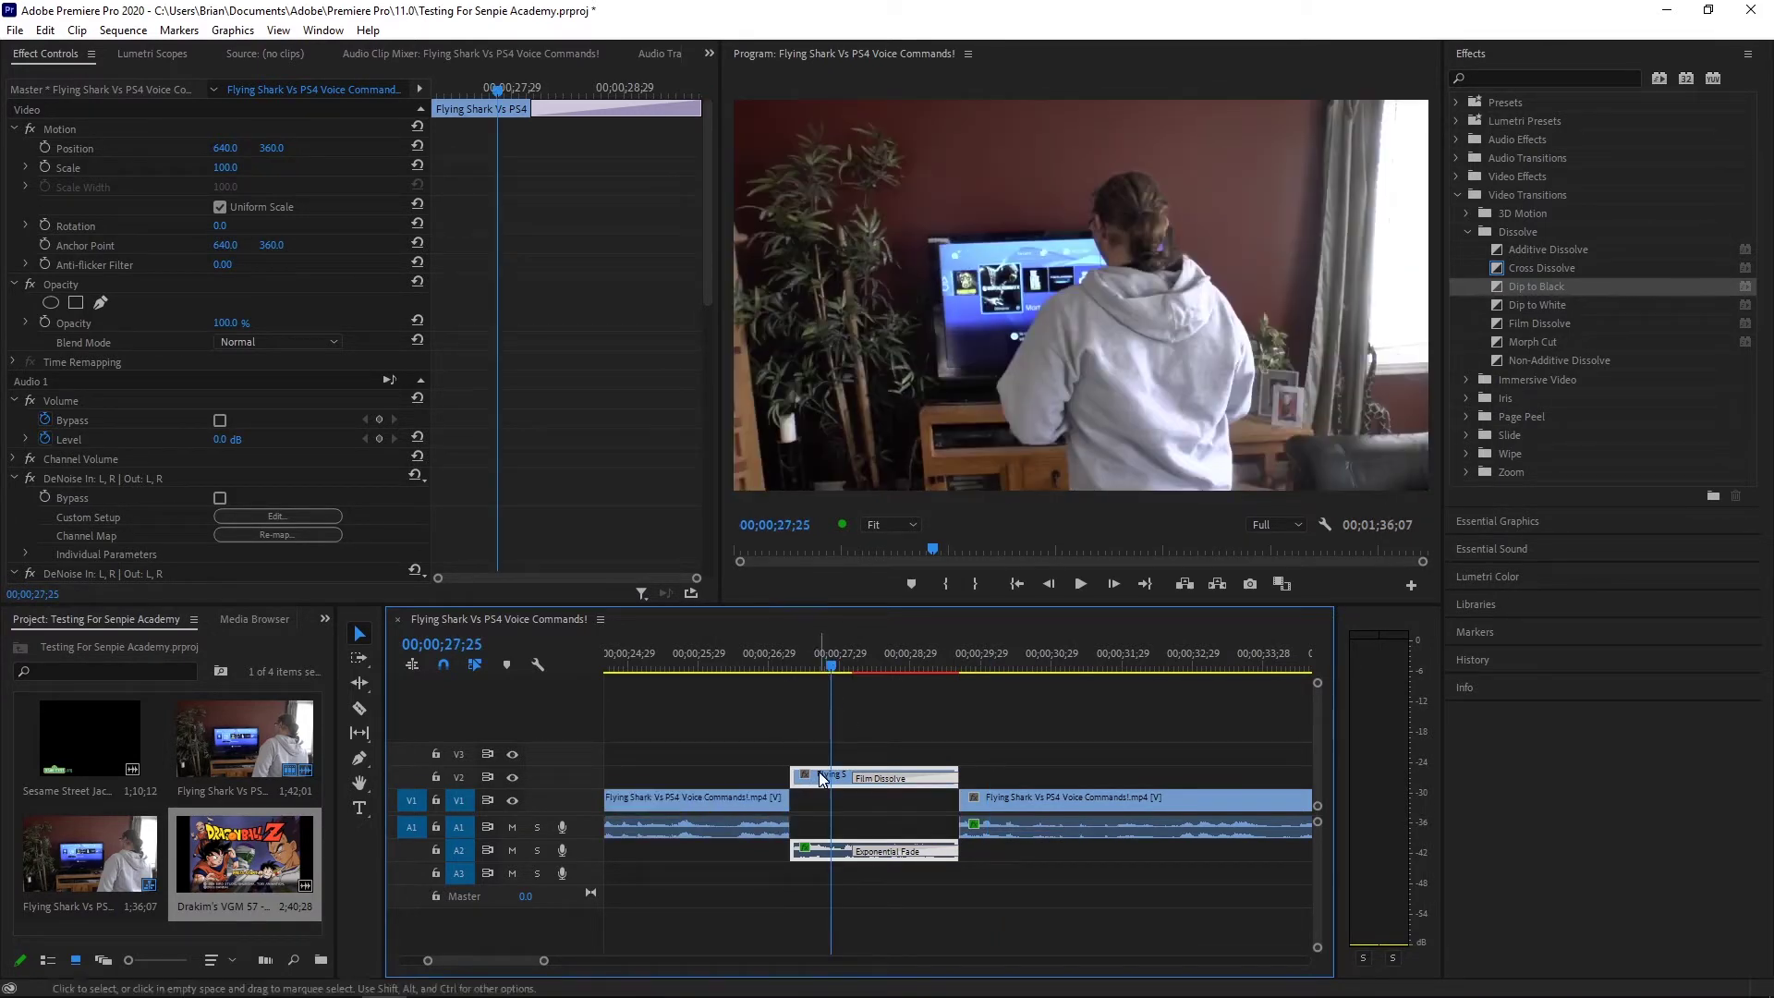
drag(234, 174, 177, 174)
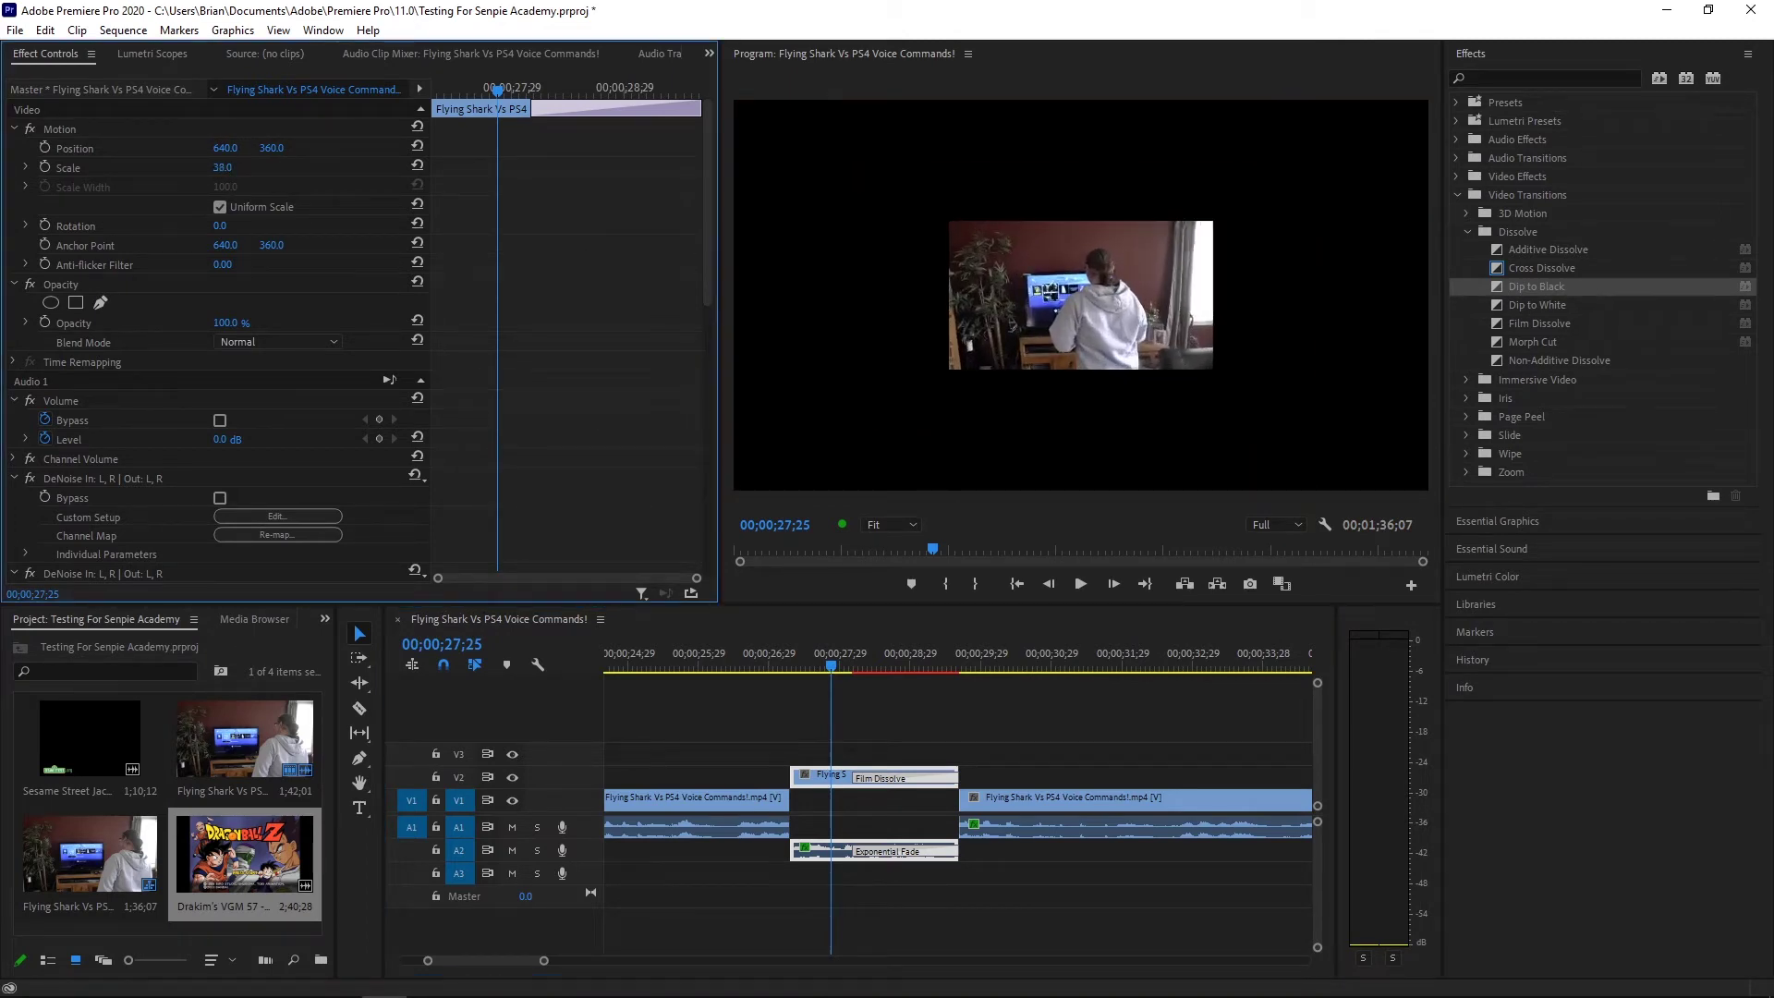
Extend the V1 clip under the overlay and move the inset to Position 251, 566
click(783, 807)
drag(784, 807, 952, 807)
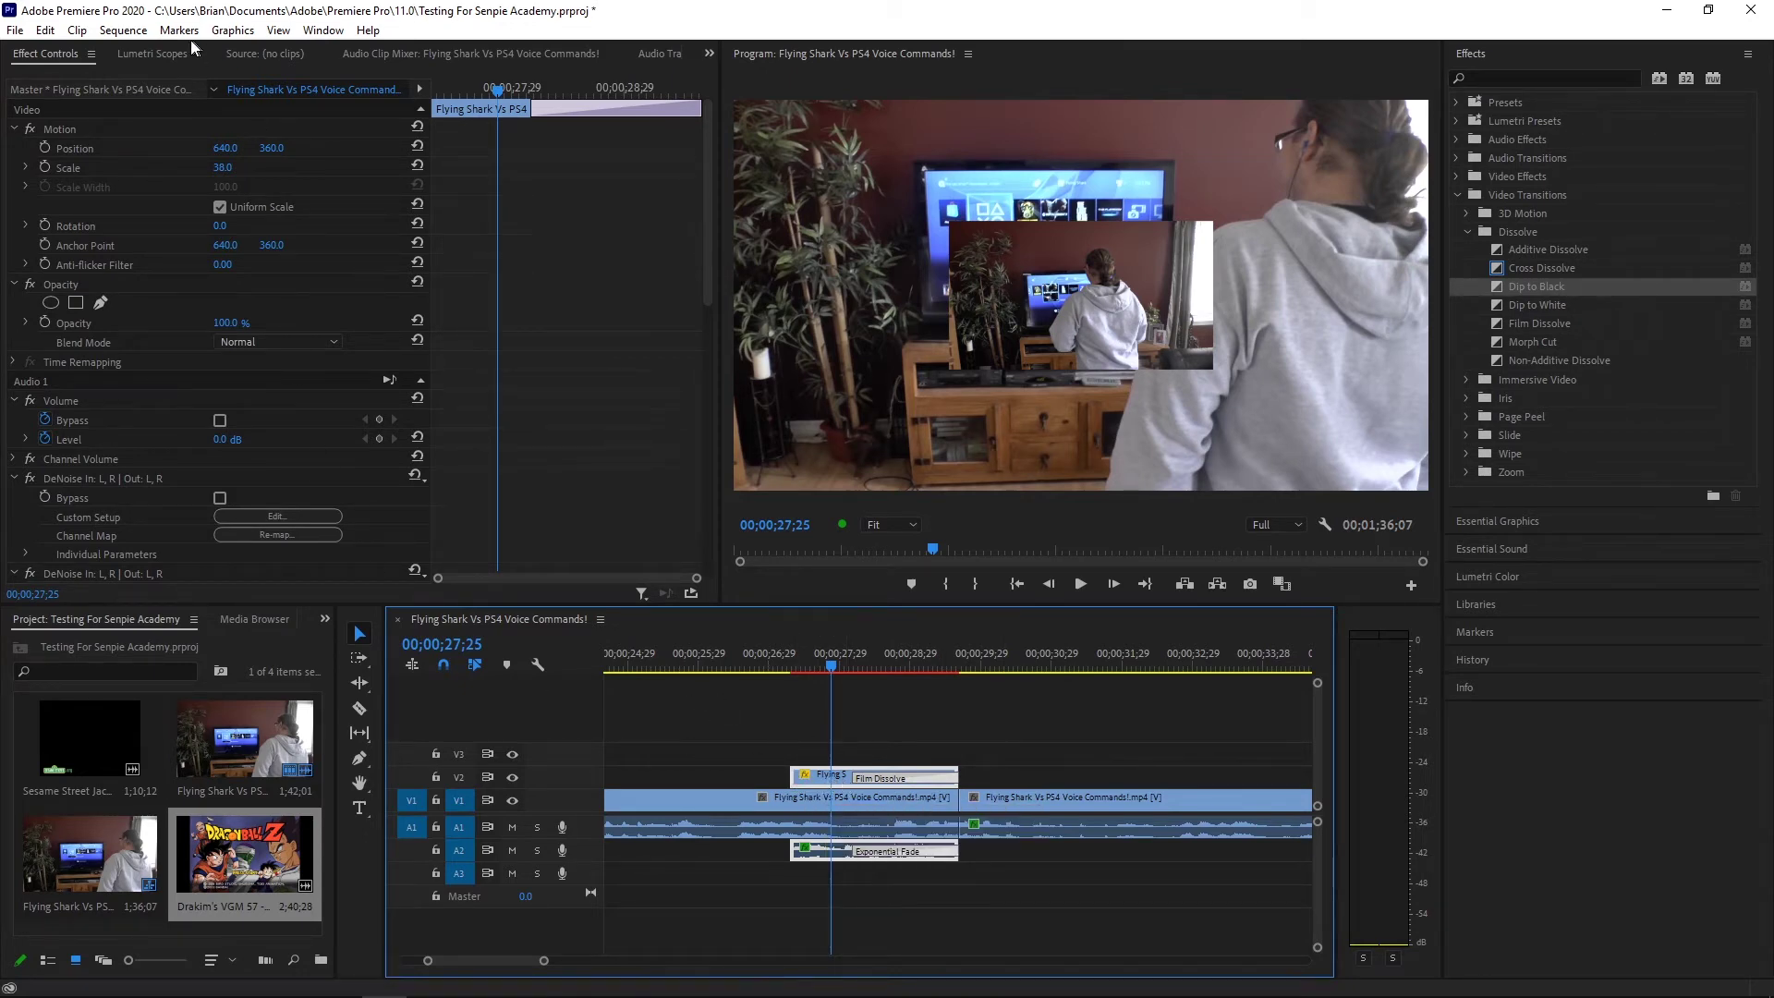
drag(216, 154, 392, 149)
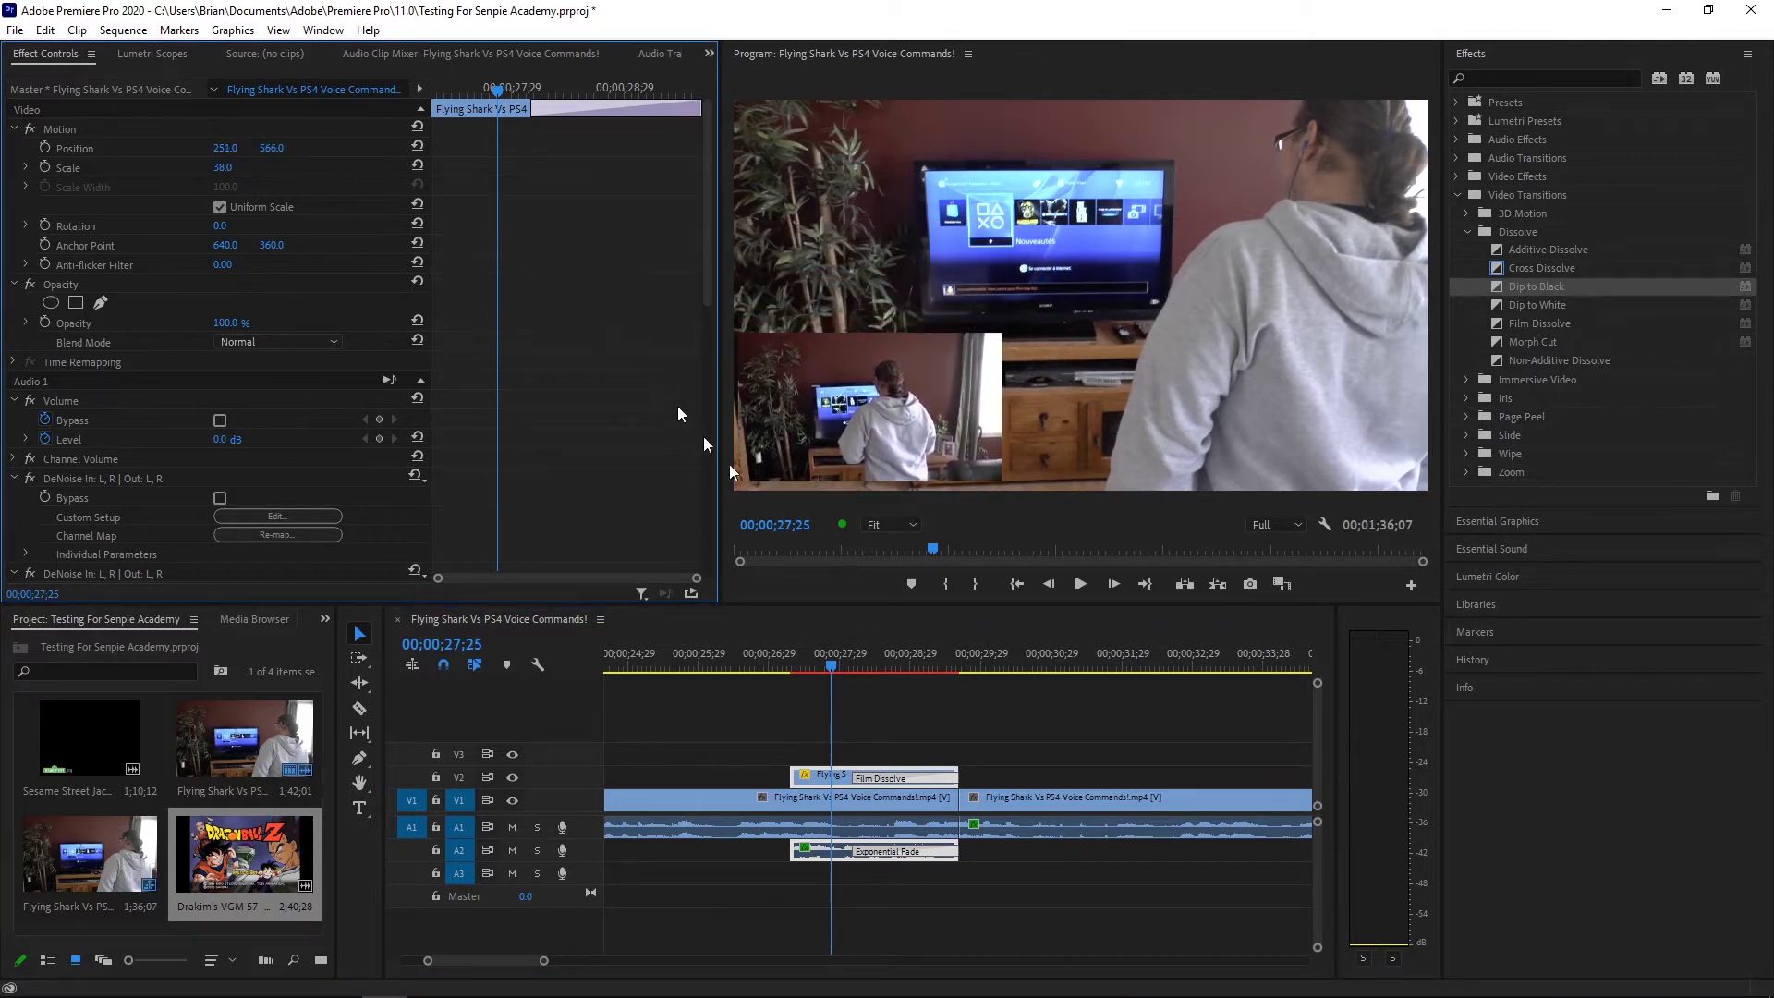
Preview the picture-in-picture section, then drop the Sesame Street clip onto V2
click(763, 665)
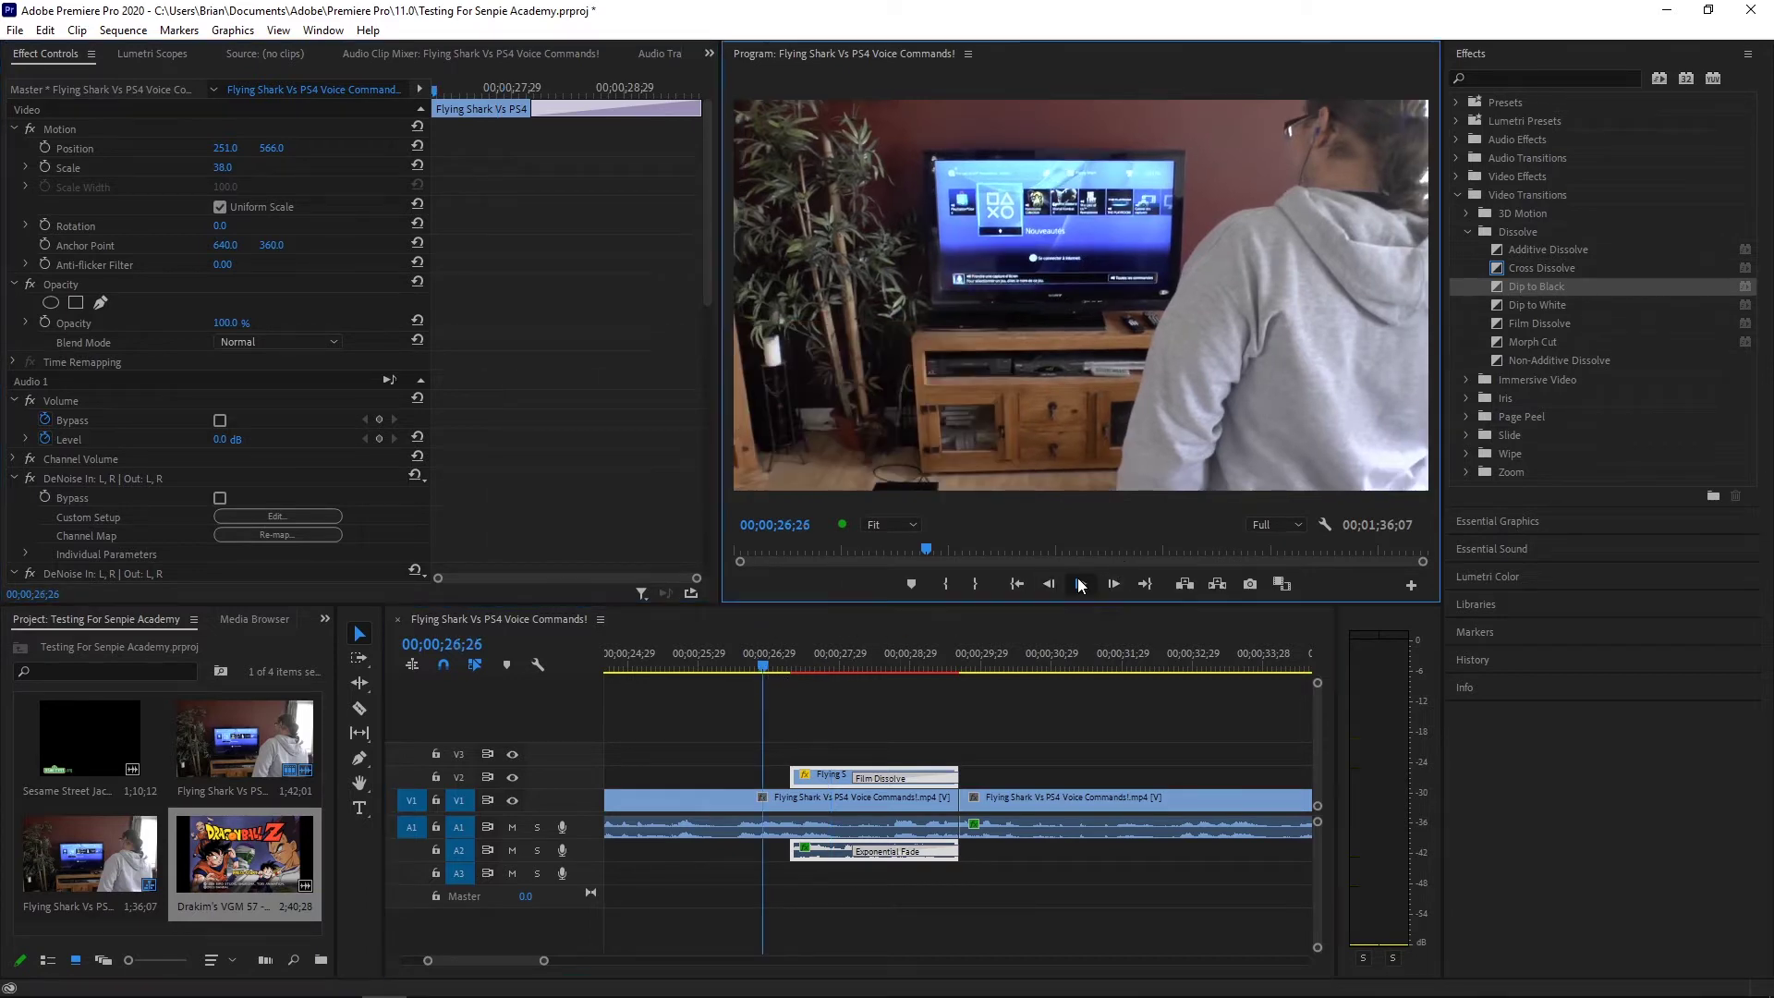
click(1080, 584)
click(1080, 584)
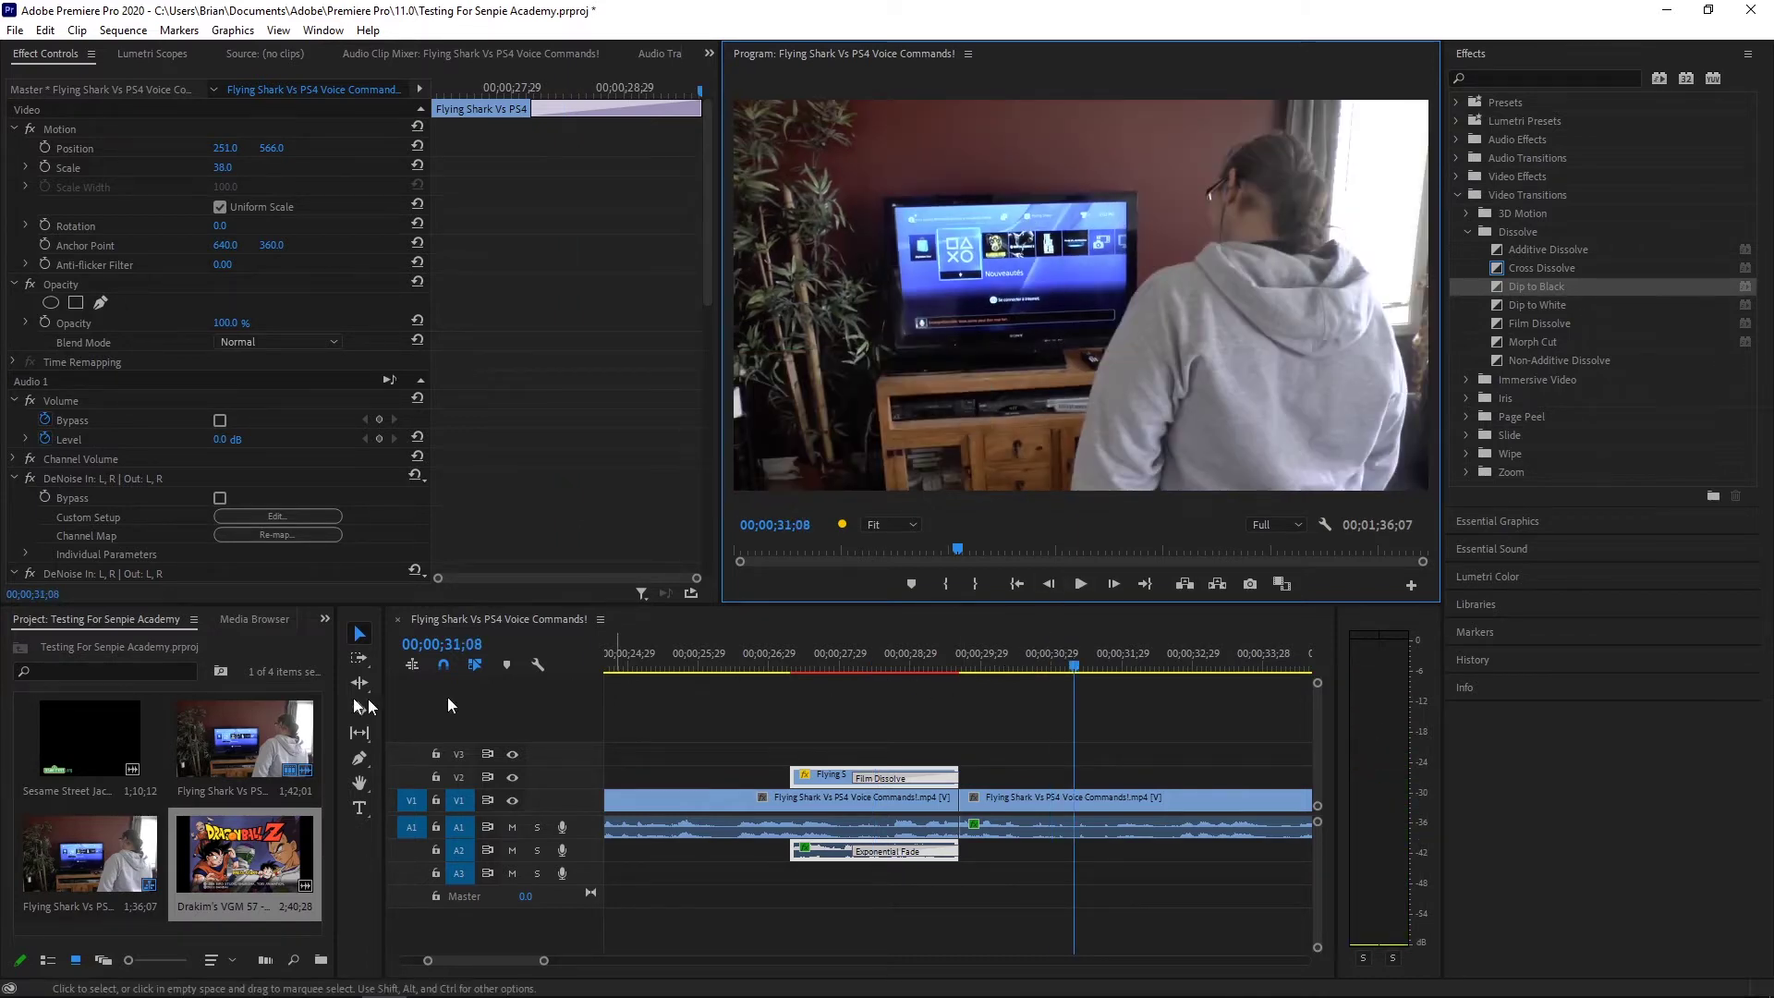
drag(100, 741, 1000, 793)
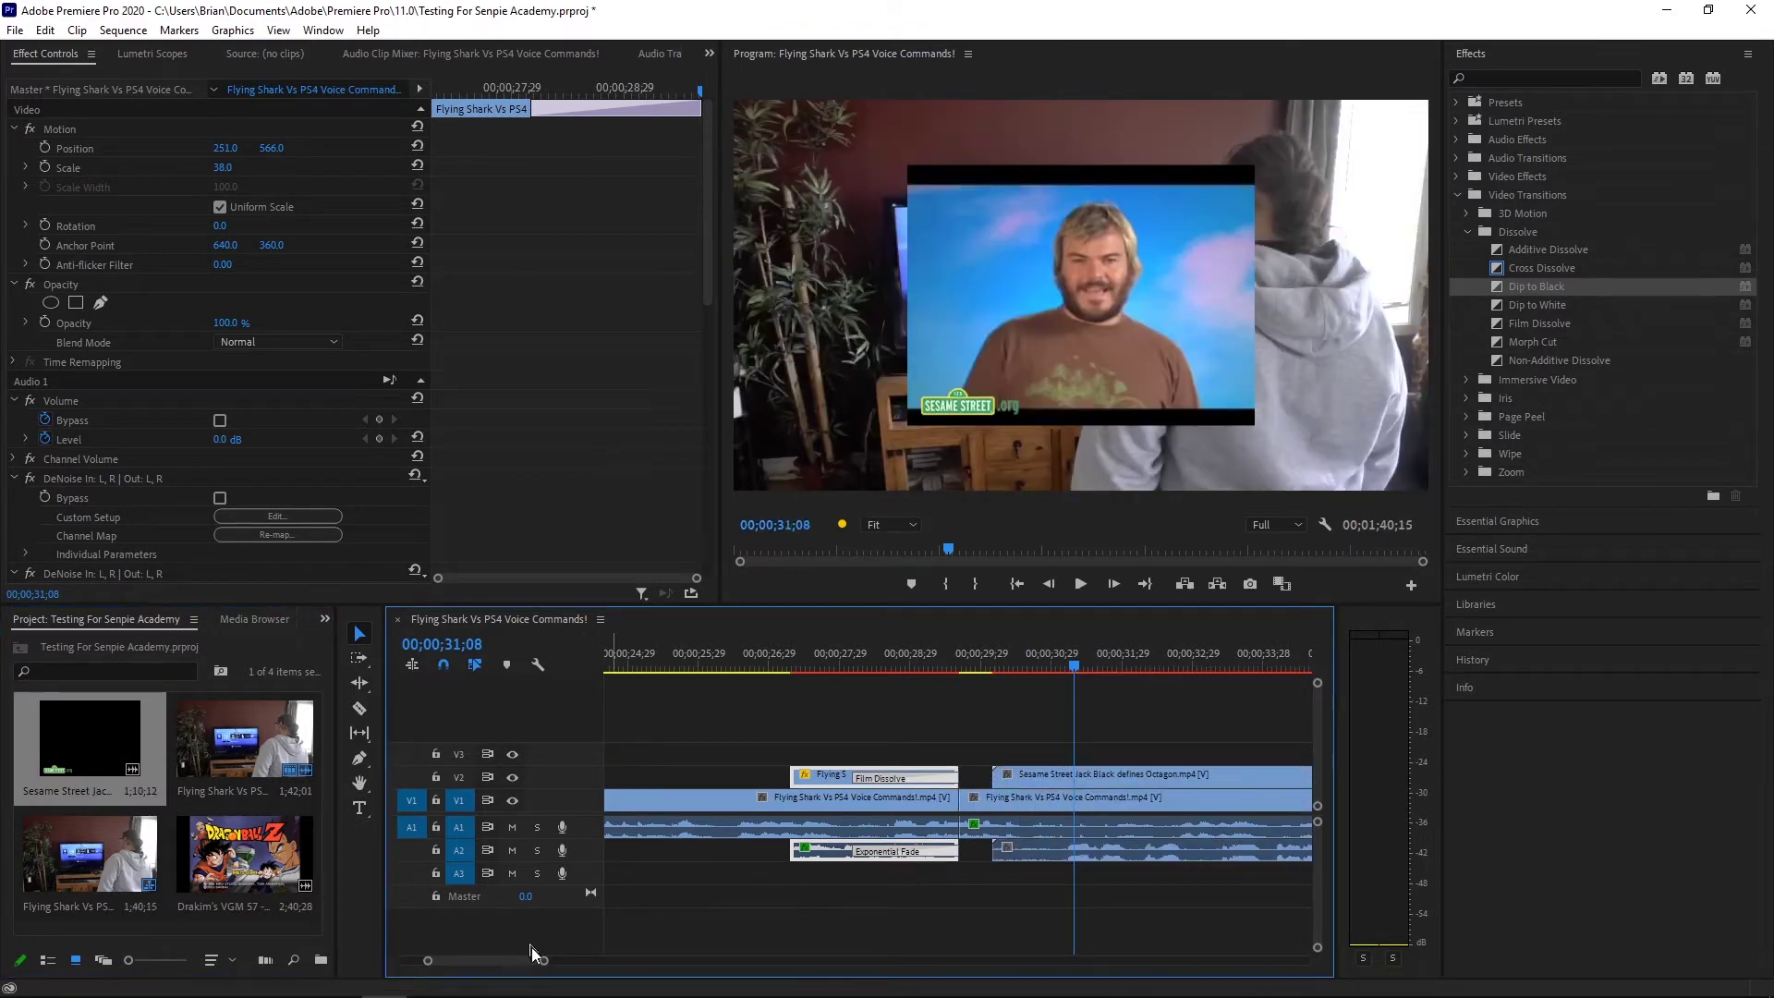
Select the Sesame Street Jack Black defines Octagon clip on V2 and paste a copy at the playhead
drag(546, 962, 619, 948)
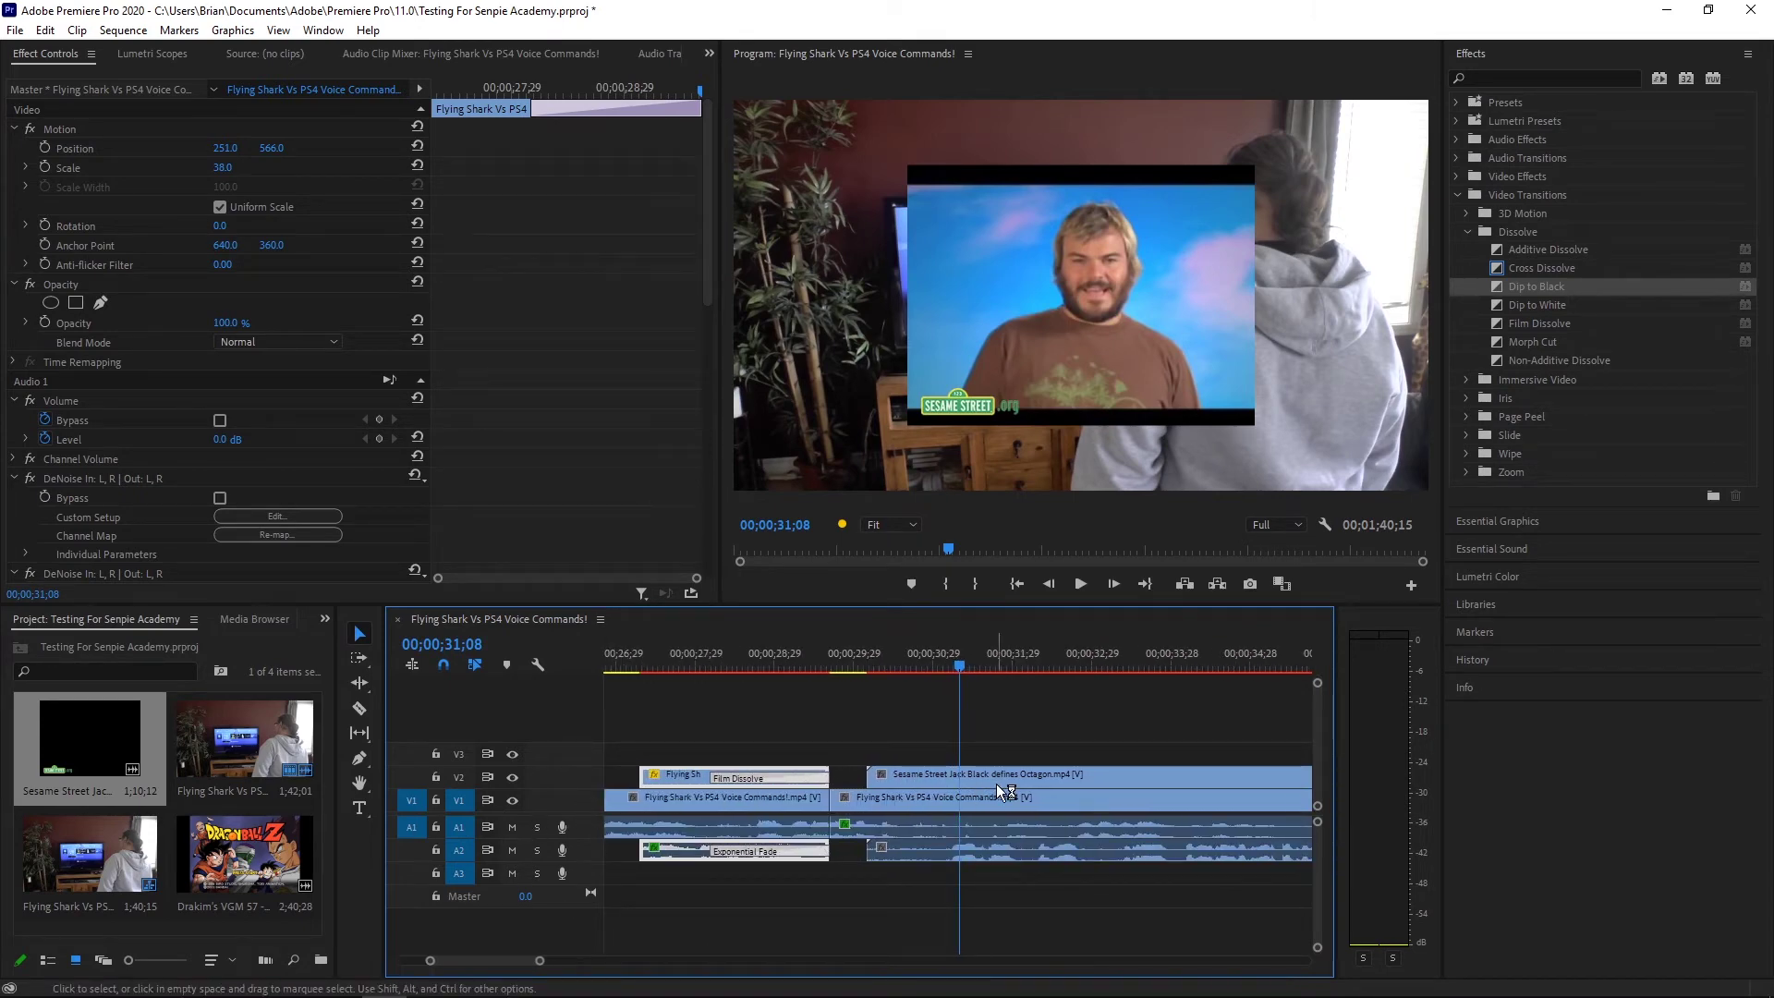
drag(994, 667, 960, 673)
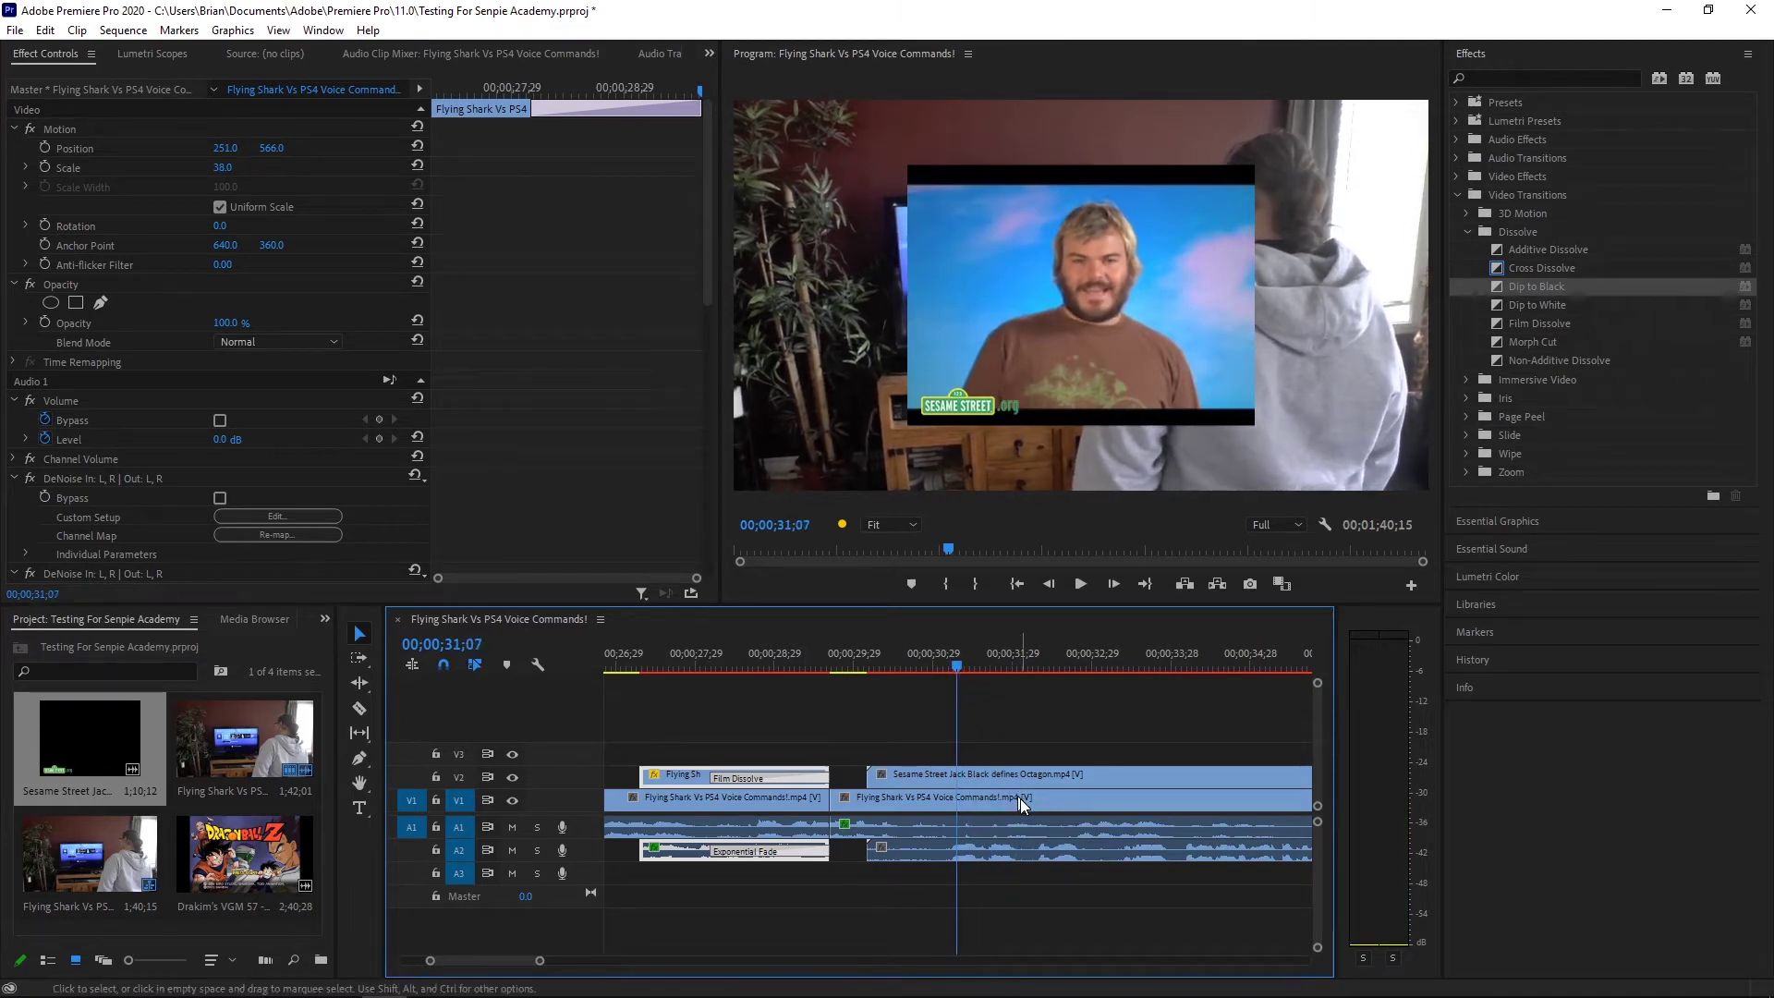
click(1035, 778)
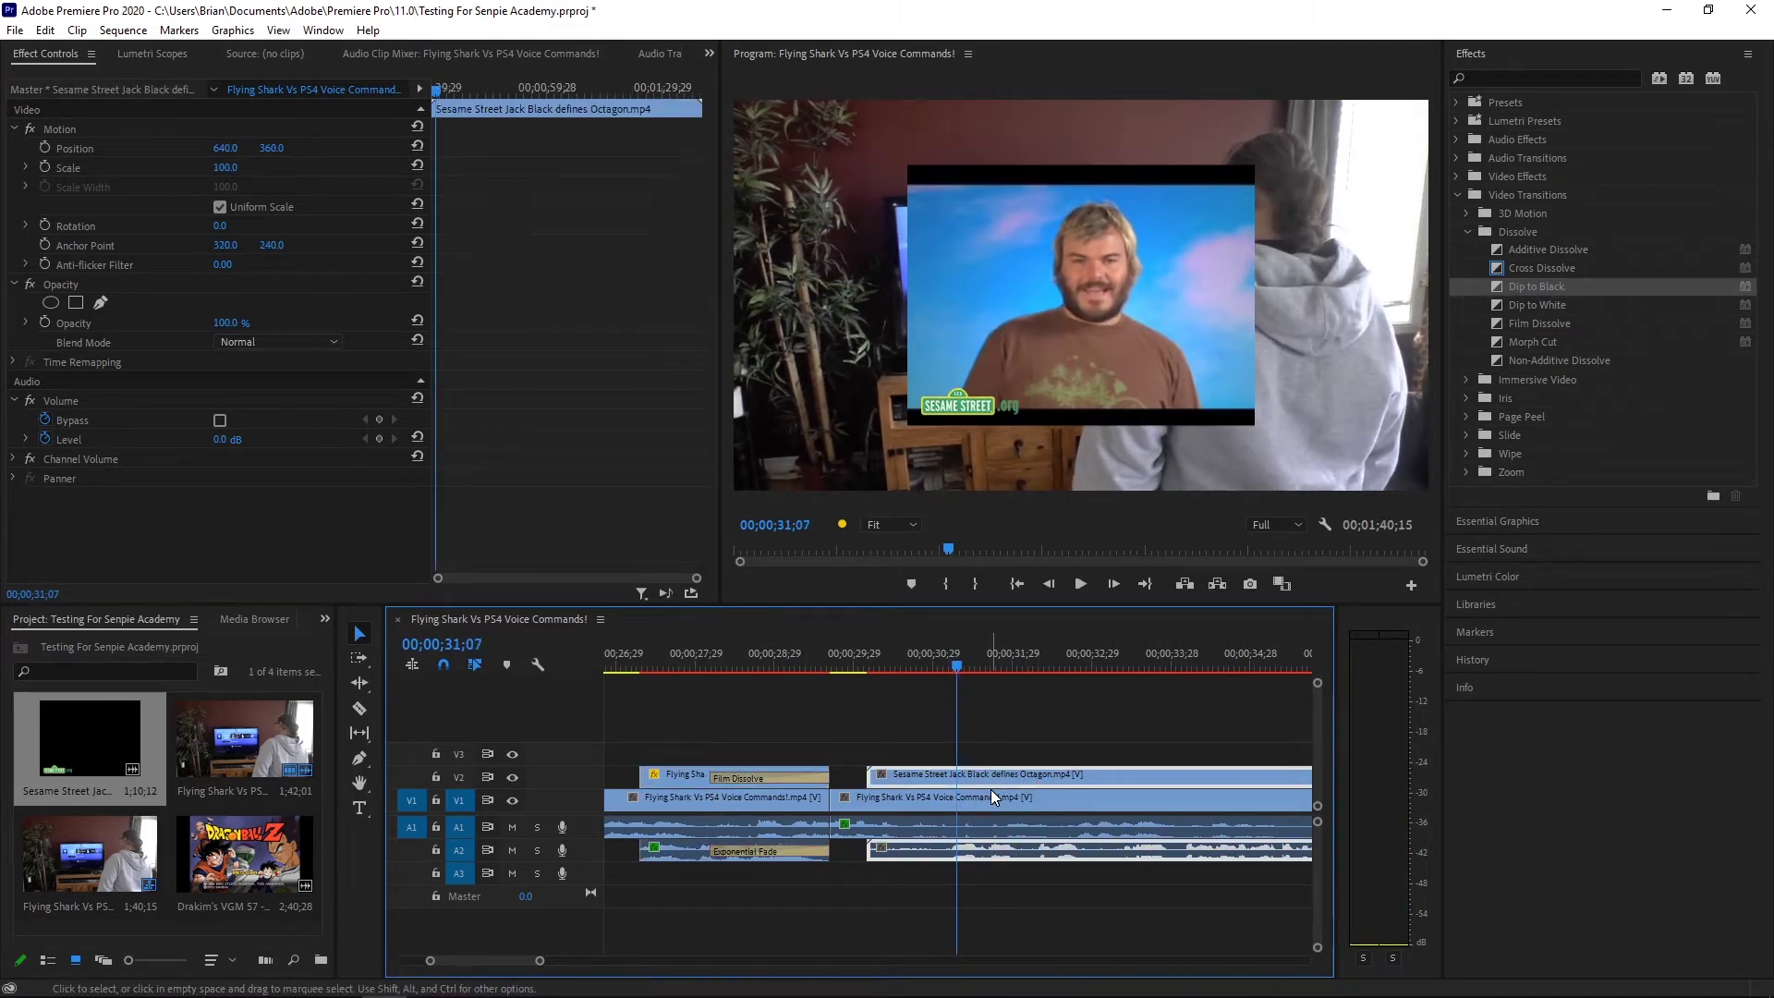
key(ctrl+v)
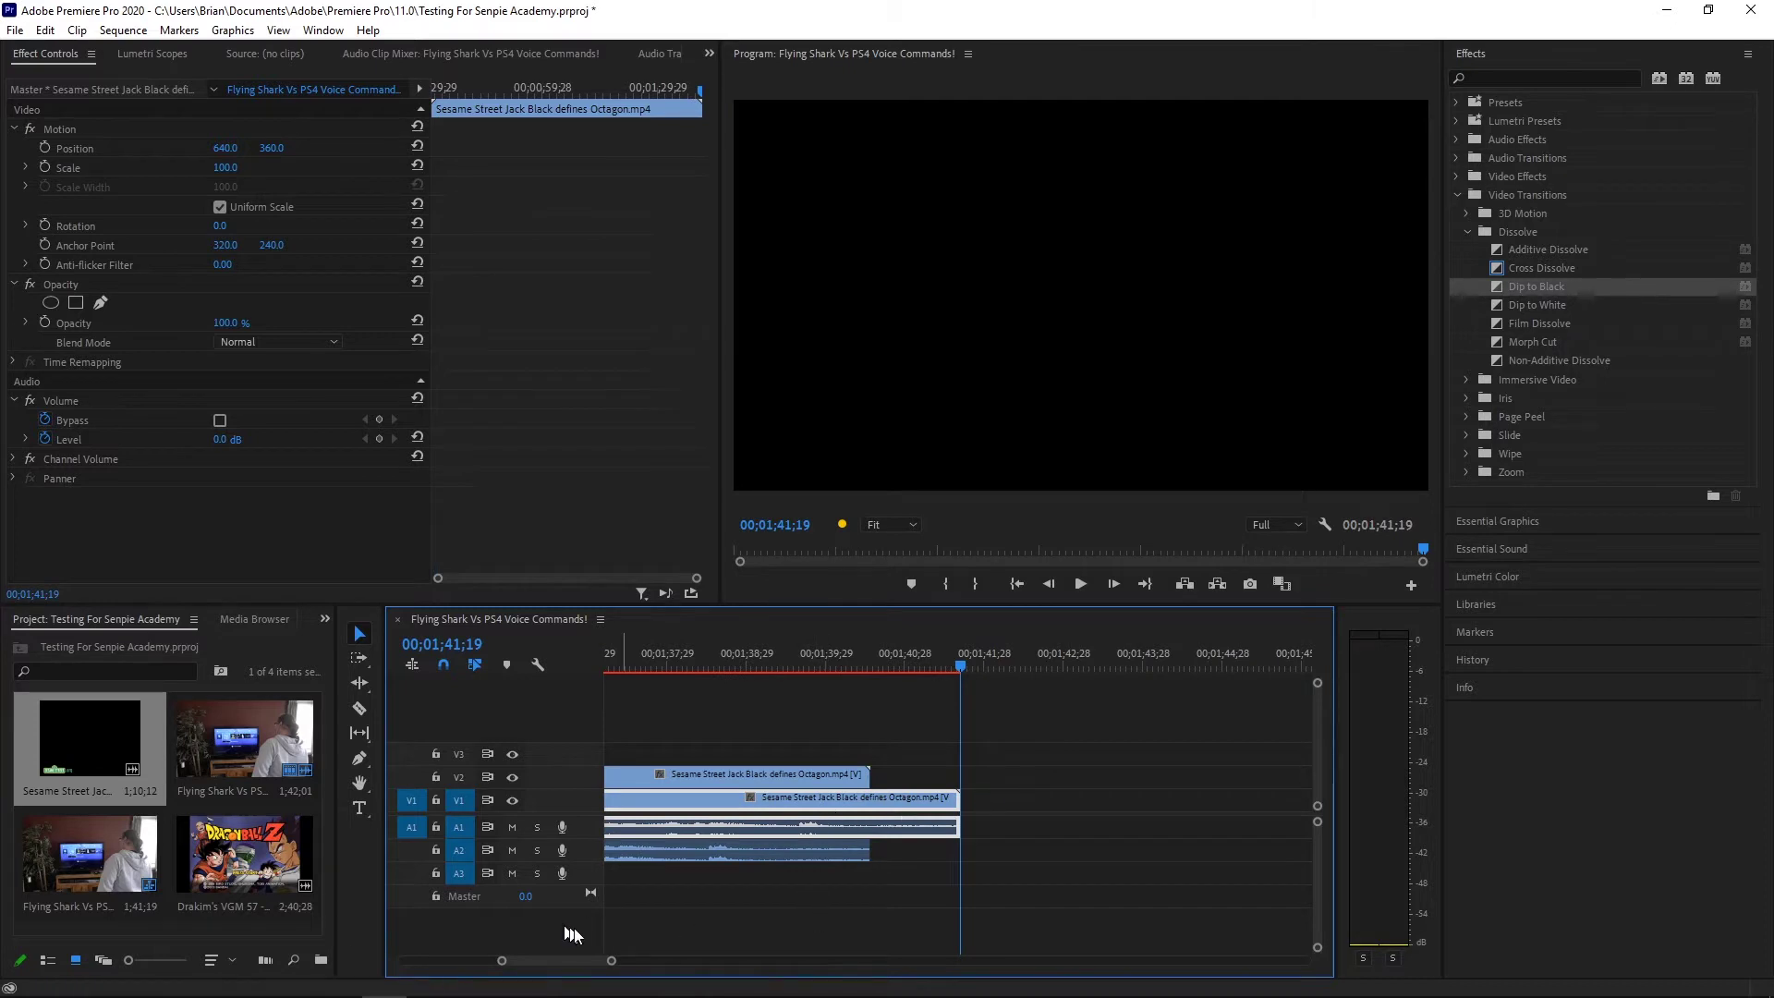
Move the Sesame Street copy up to track V3 and scale it down to 24%
drag(612, 961, 813, 970)
drag(850, 802, 850, 873)
click(833, 659)
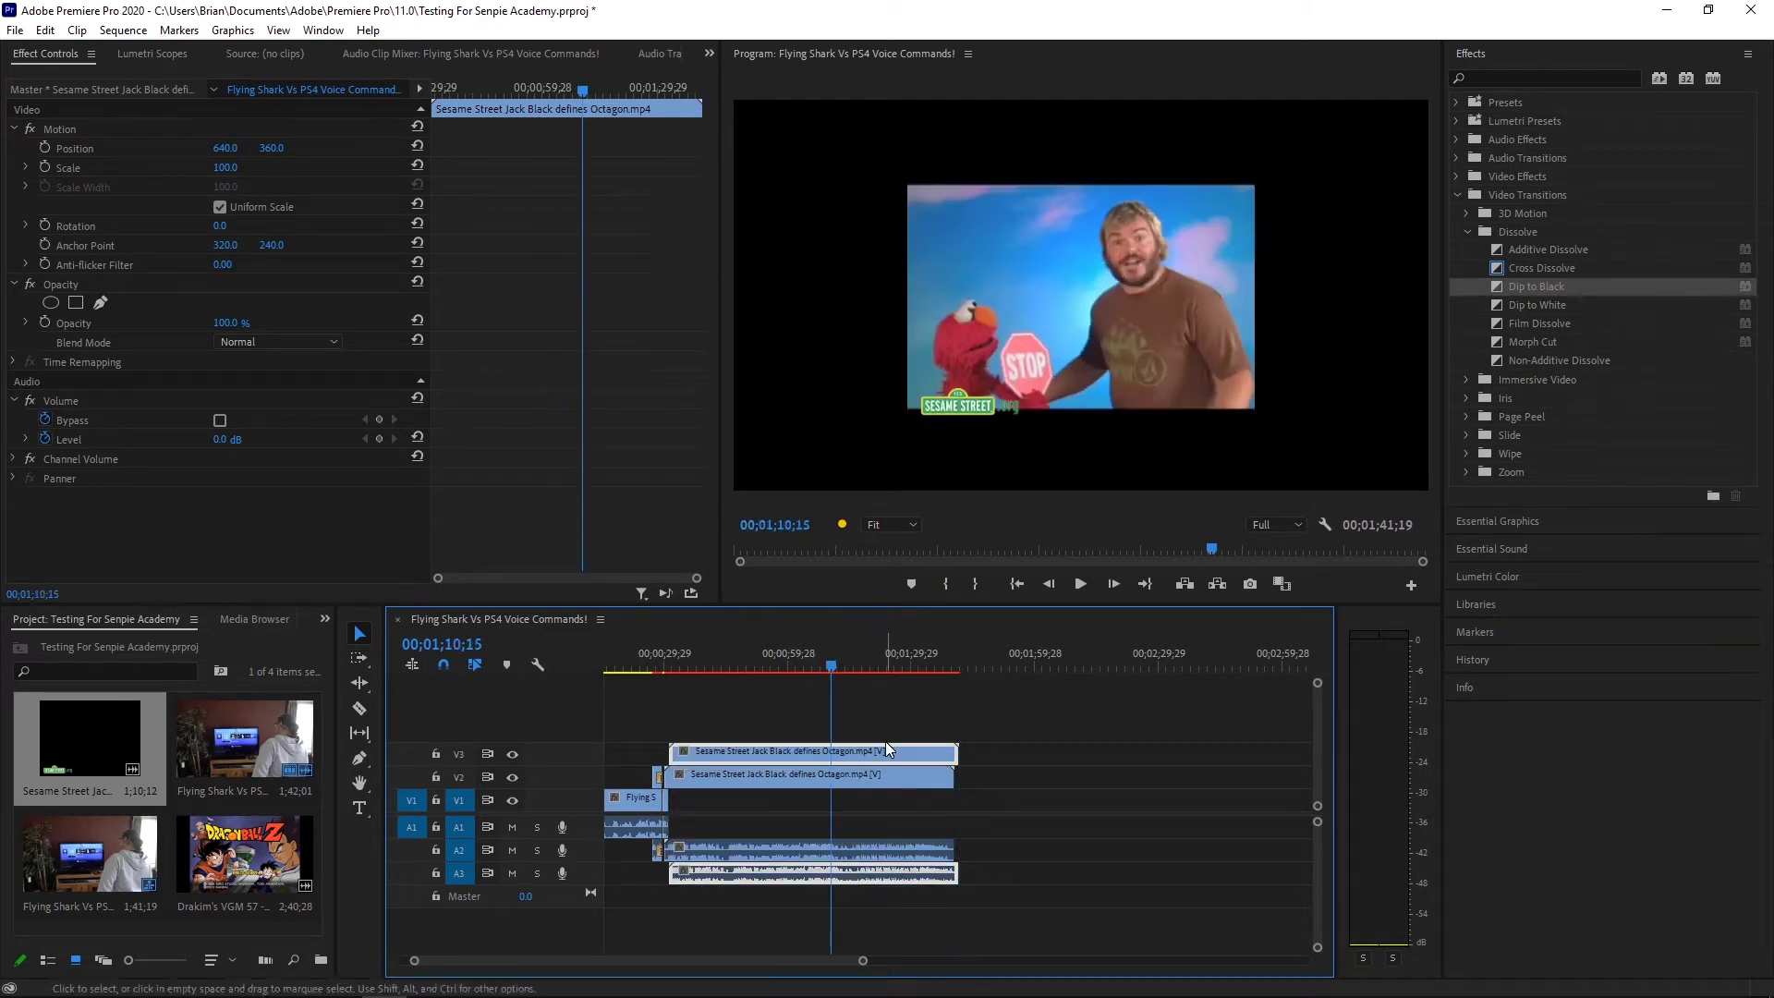
click(886, 741)
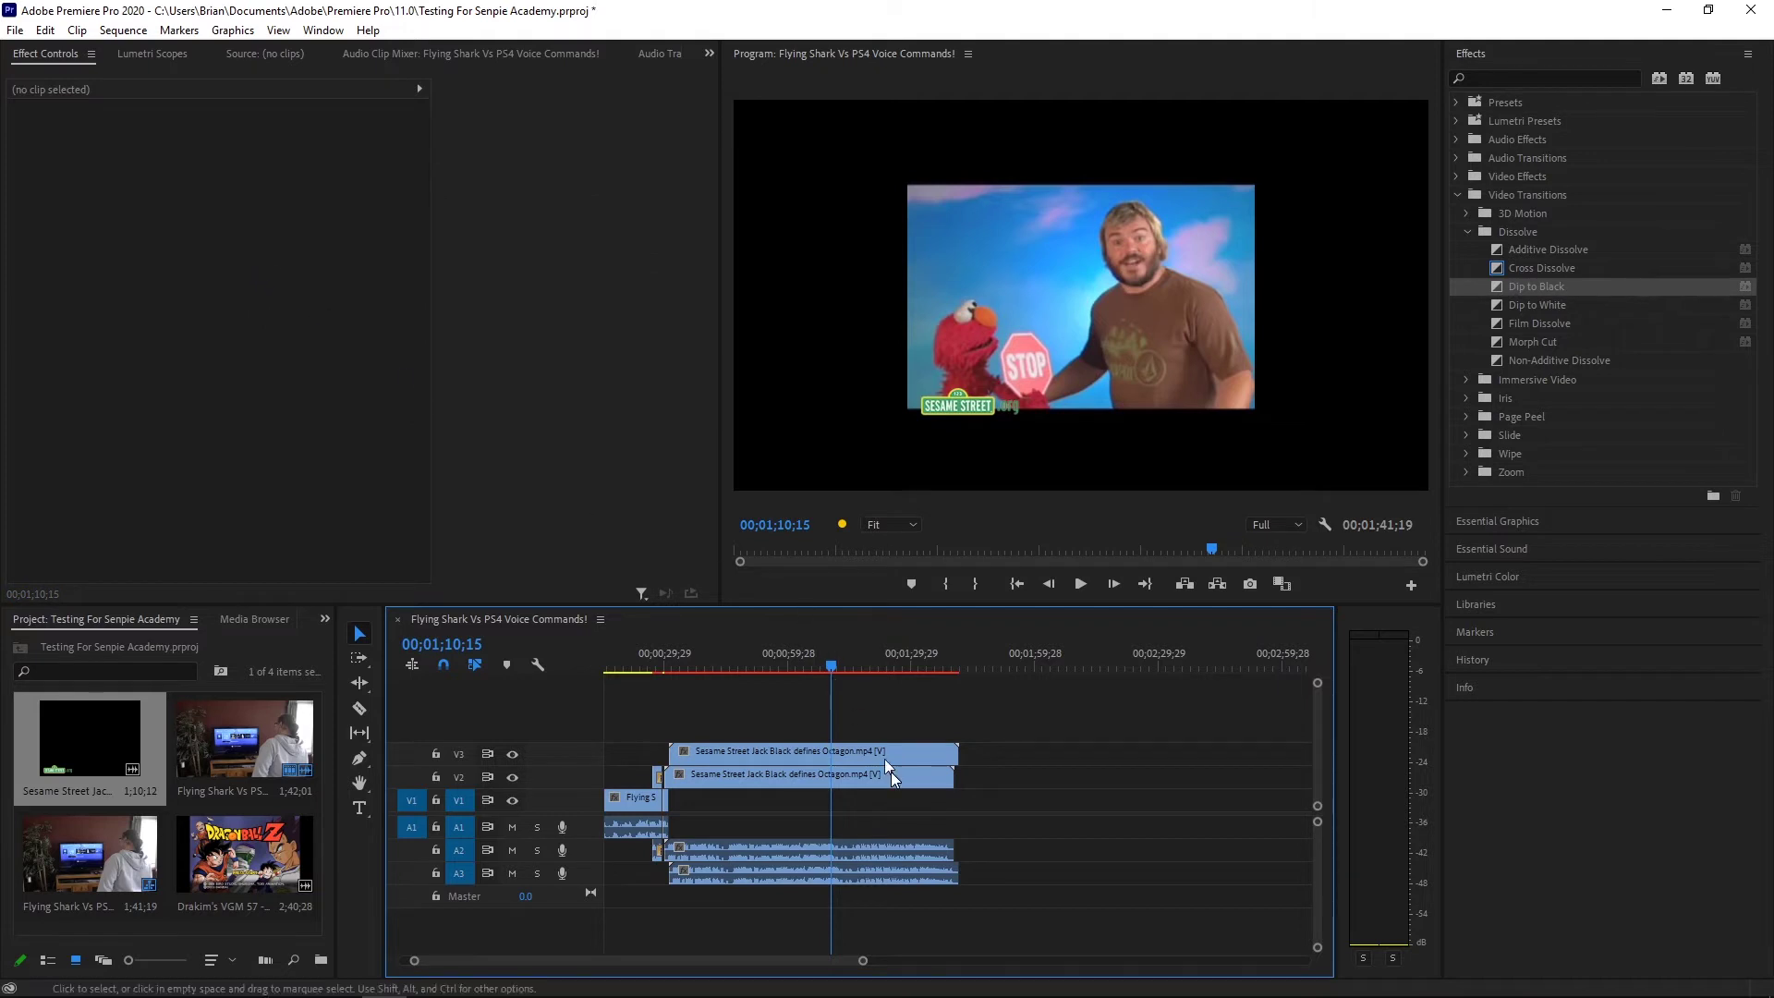
click(896, 752)
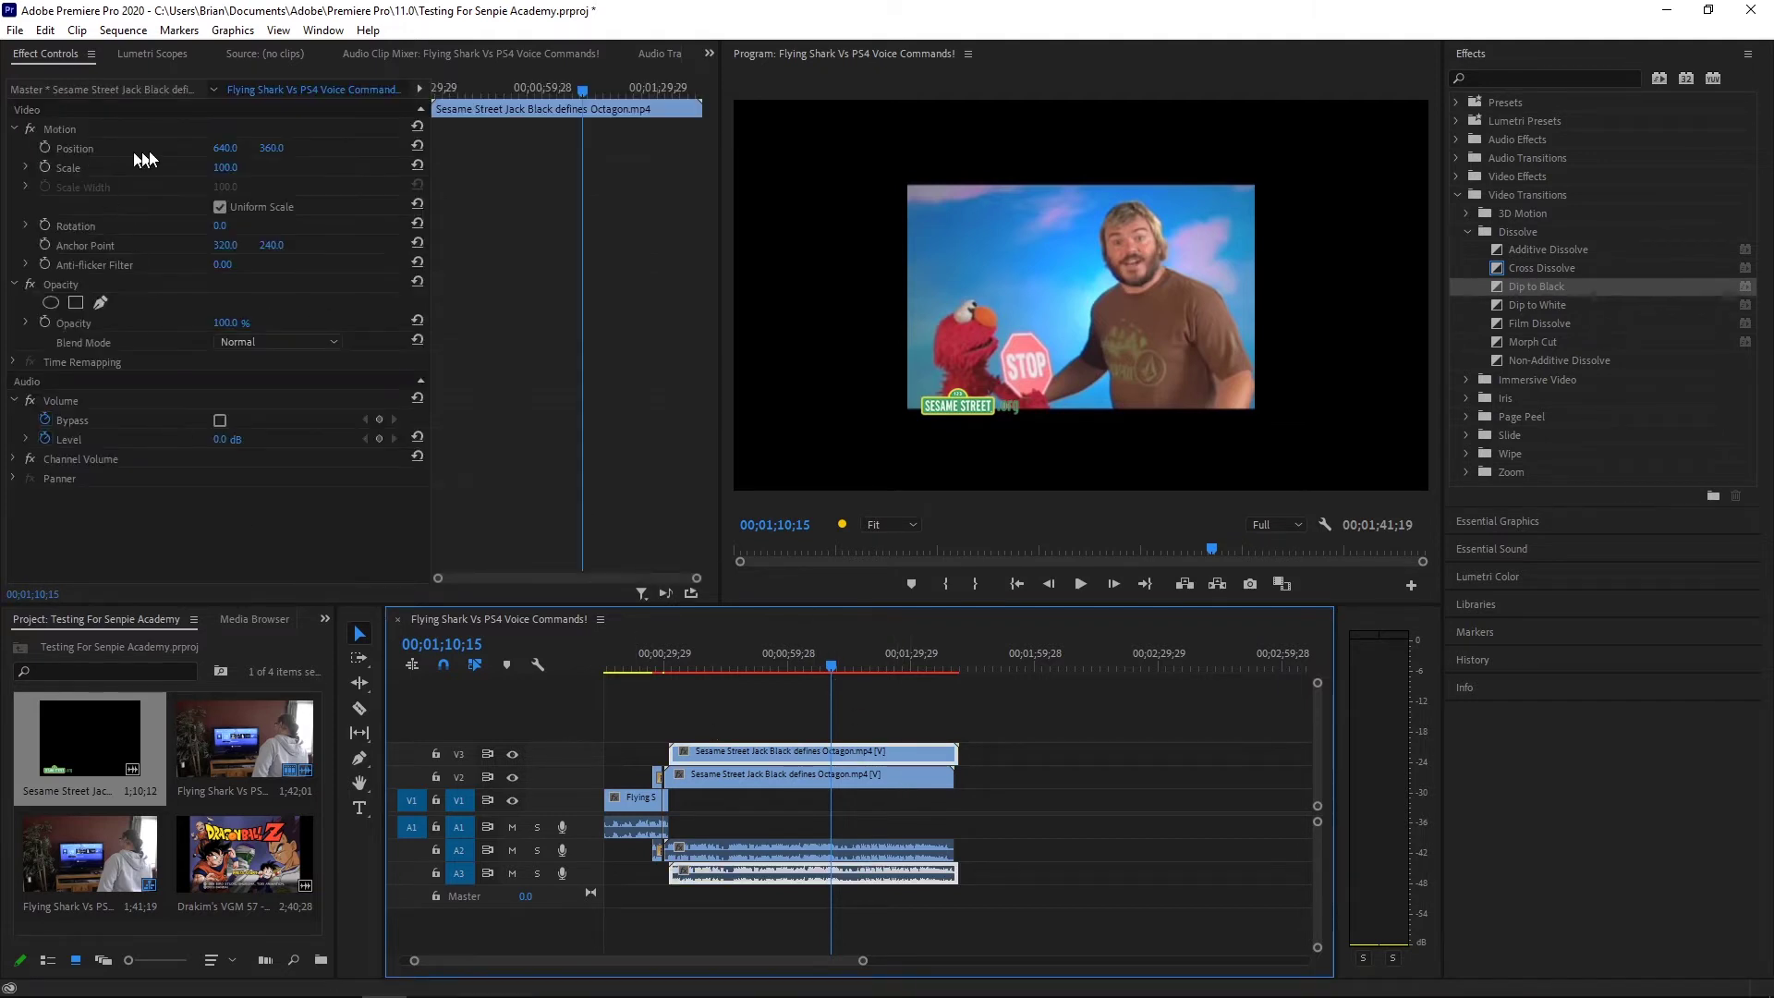
drag(227, 167, 157, 167)
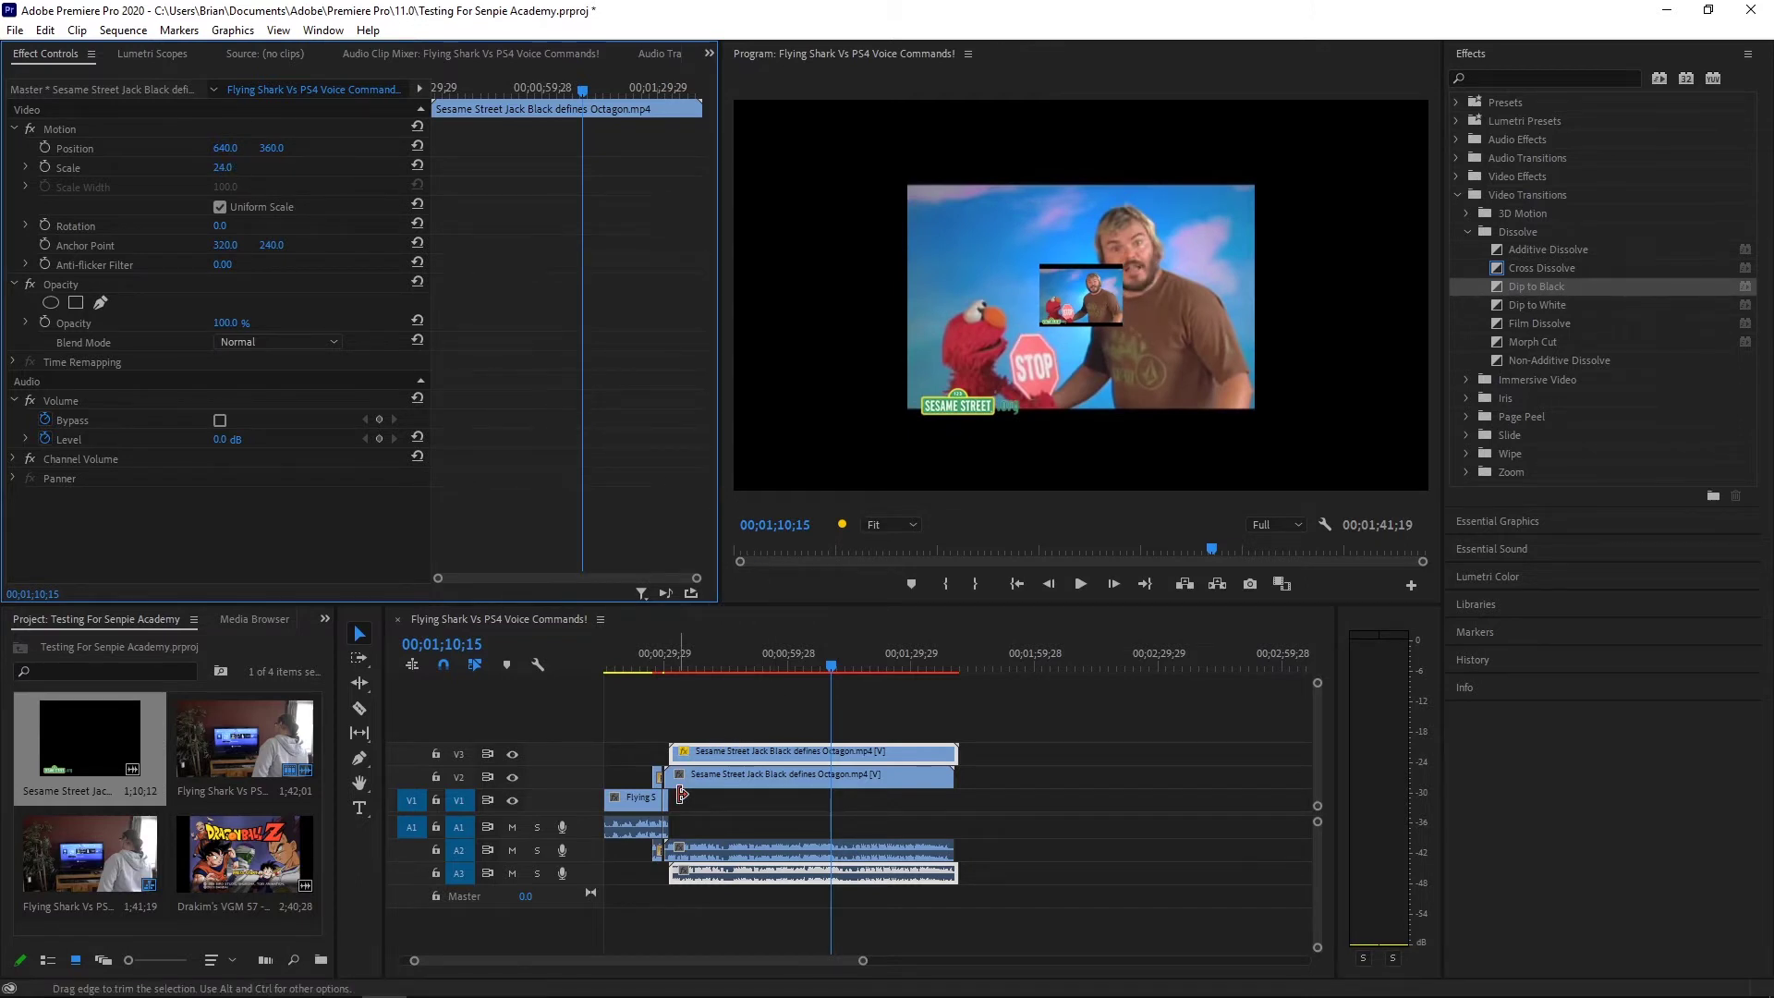
Extend the Flying Shark clip under the overlays, then marquee-select and delete every clip
drag(677, 800, 975, 812)
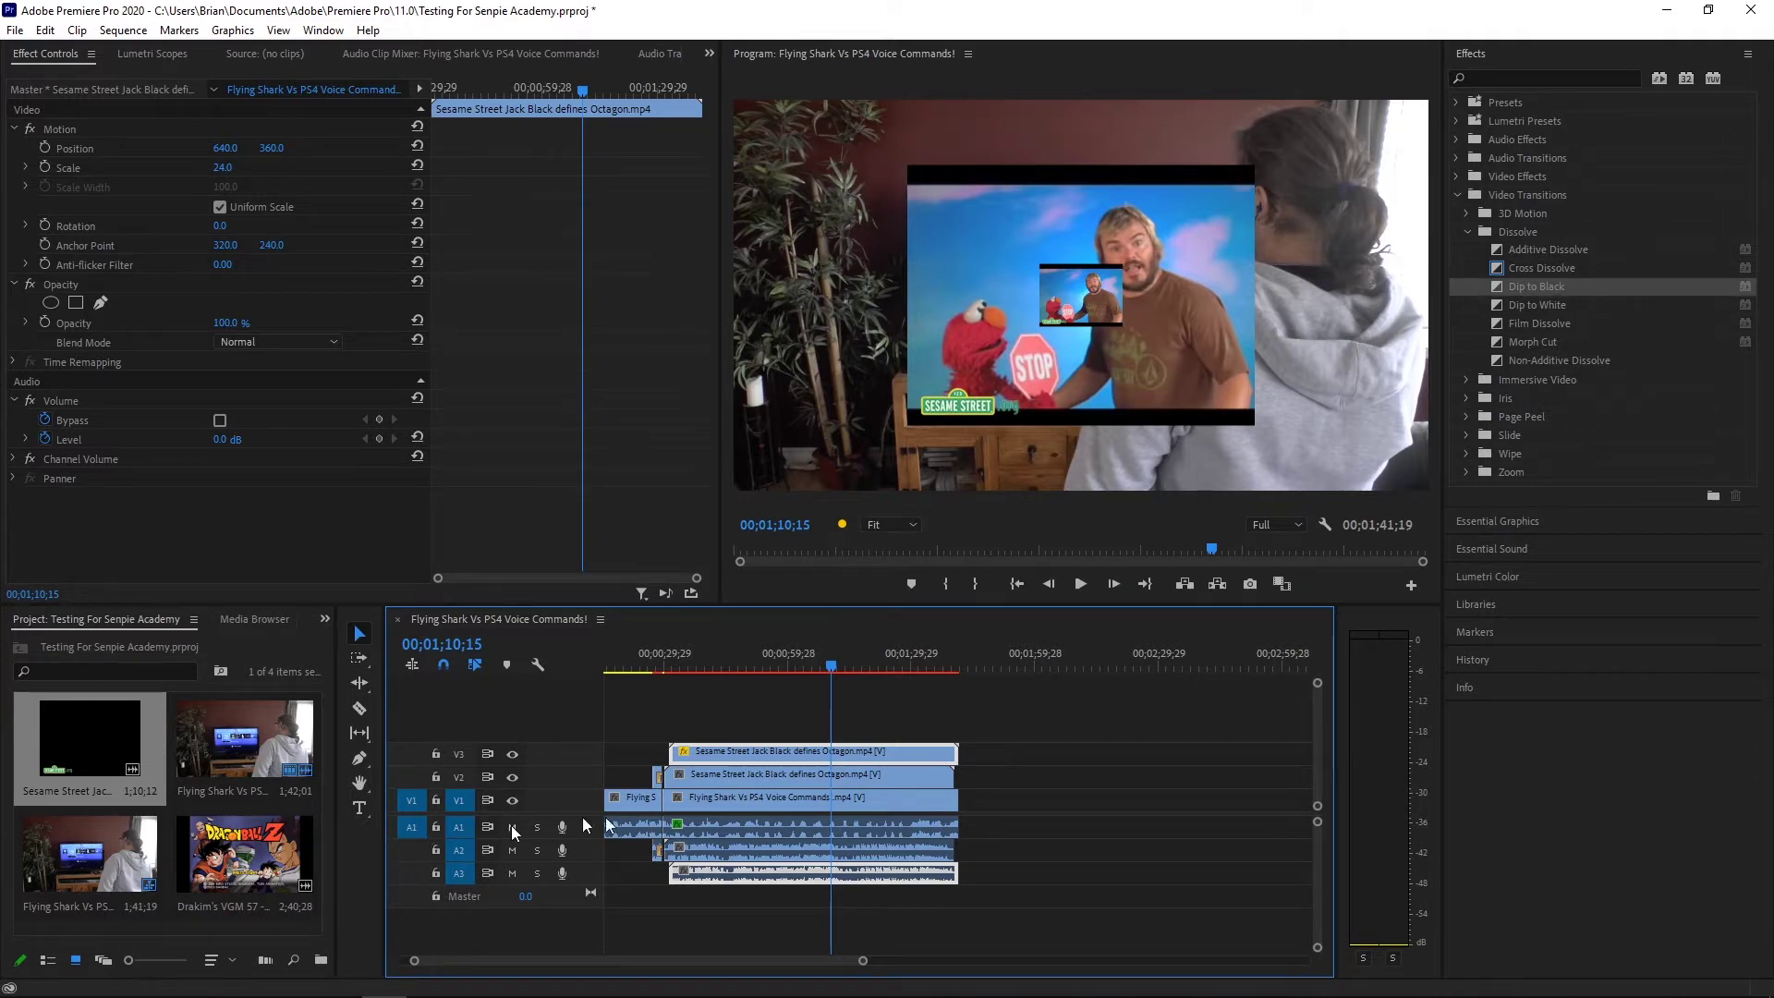
drag(1046, 917, 573, 680)
key(Delete)
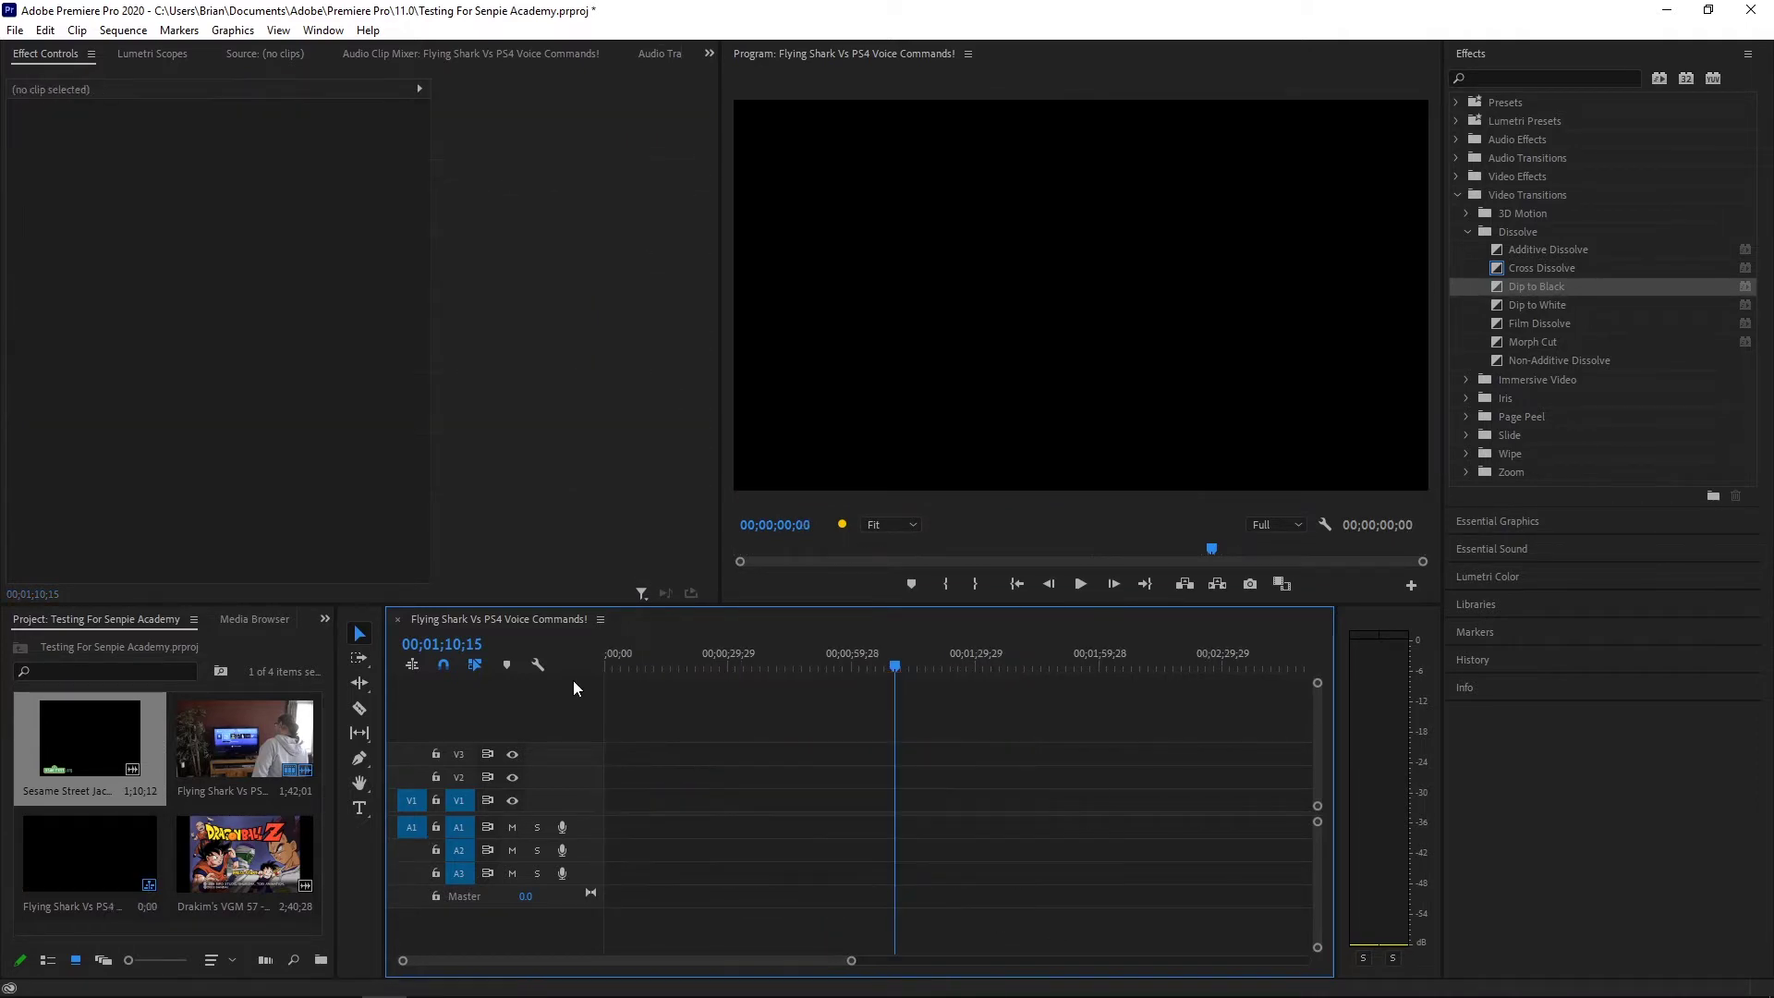
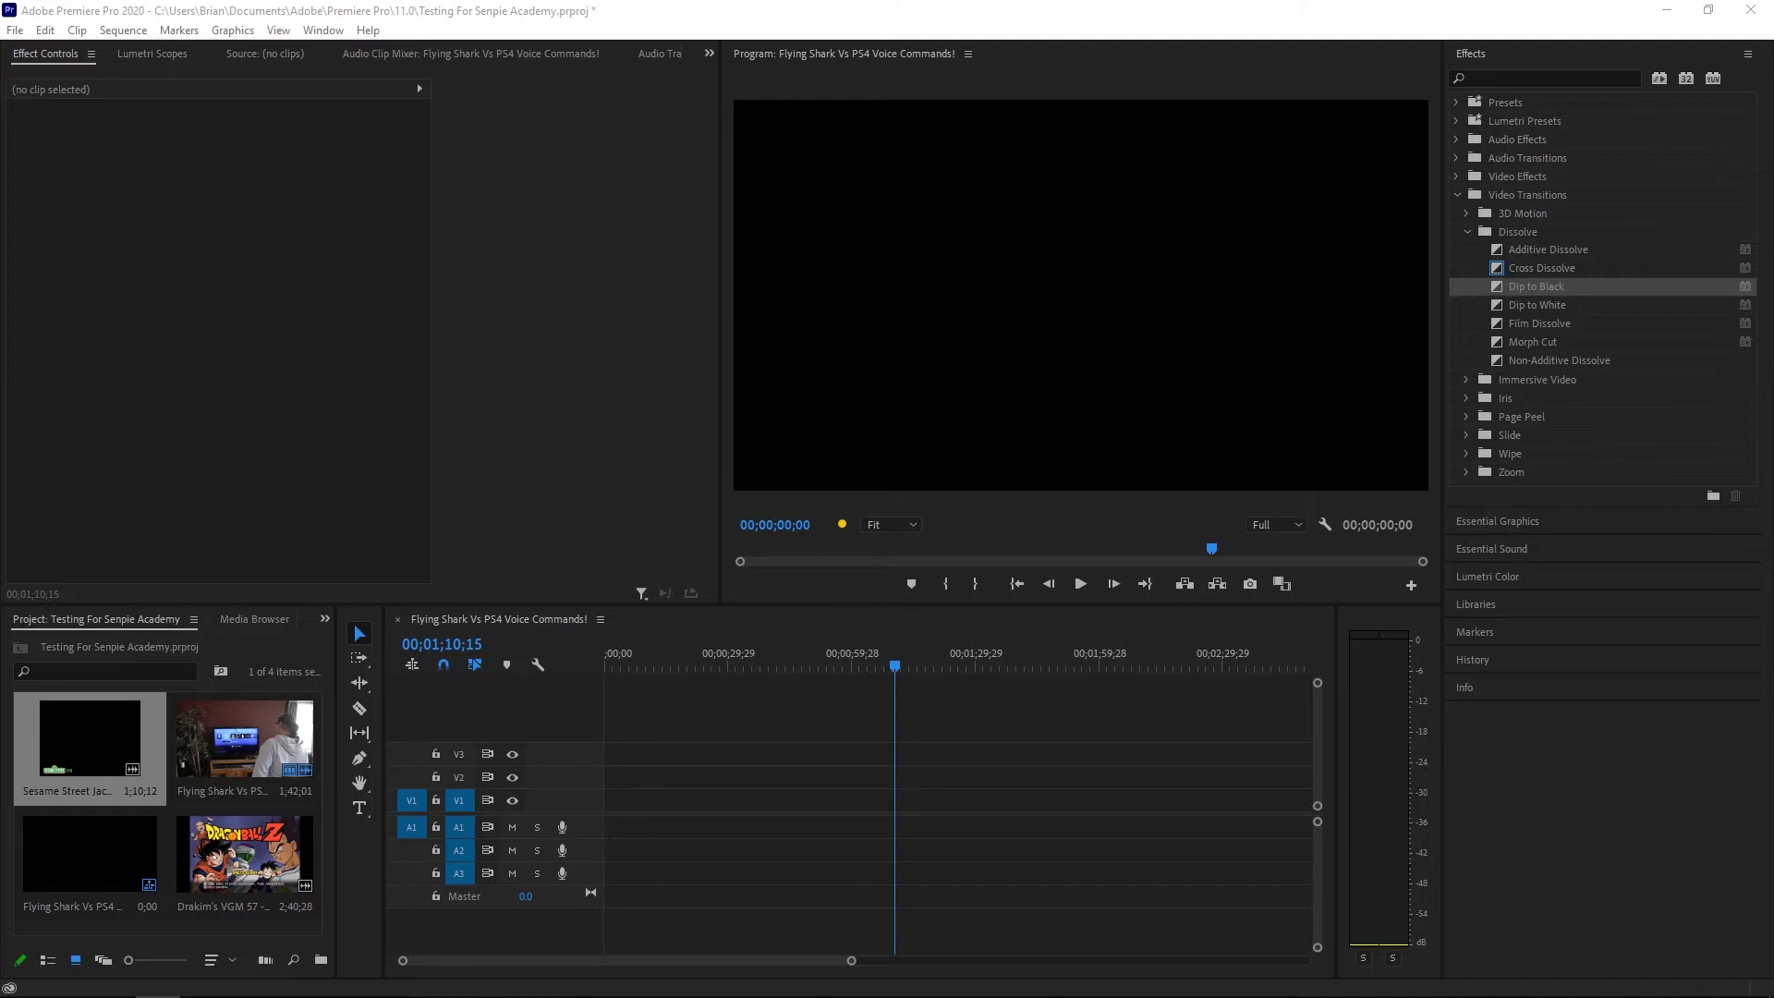
Import the green-screen clip and Avatar background image, then place the image on V1 and extend it to 2:07:19
drag(1307, 776, 220, 808)
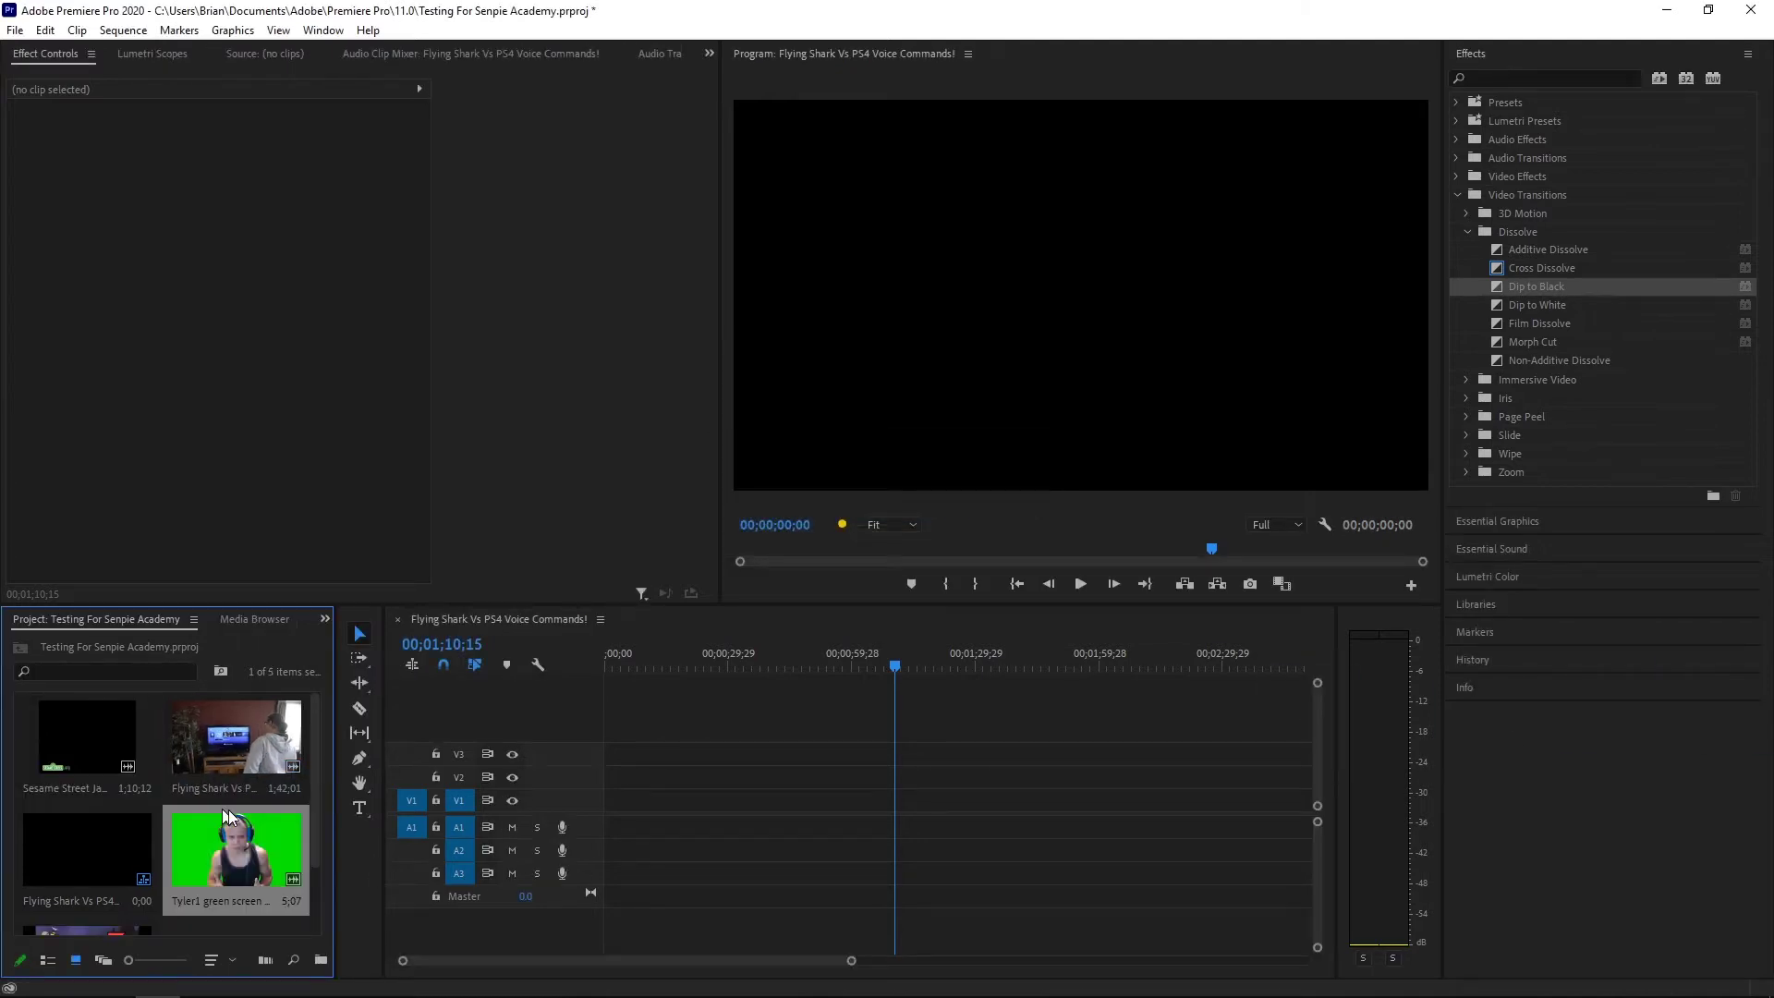
scroll(316, 815, down, 2)
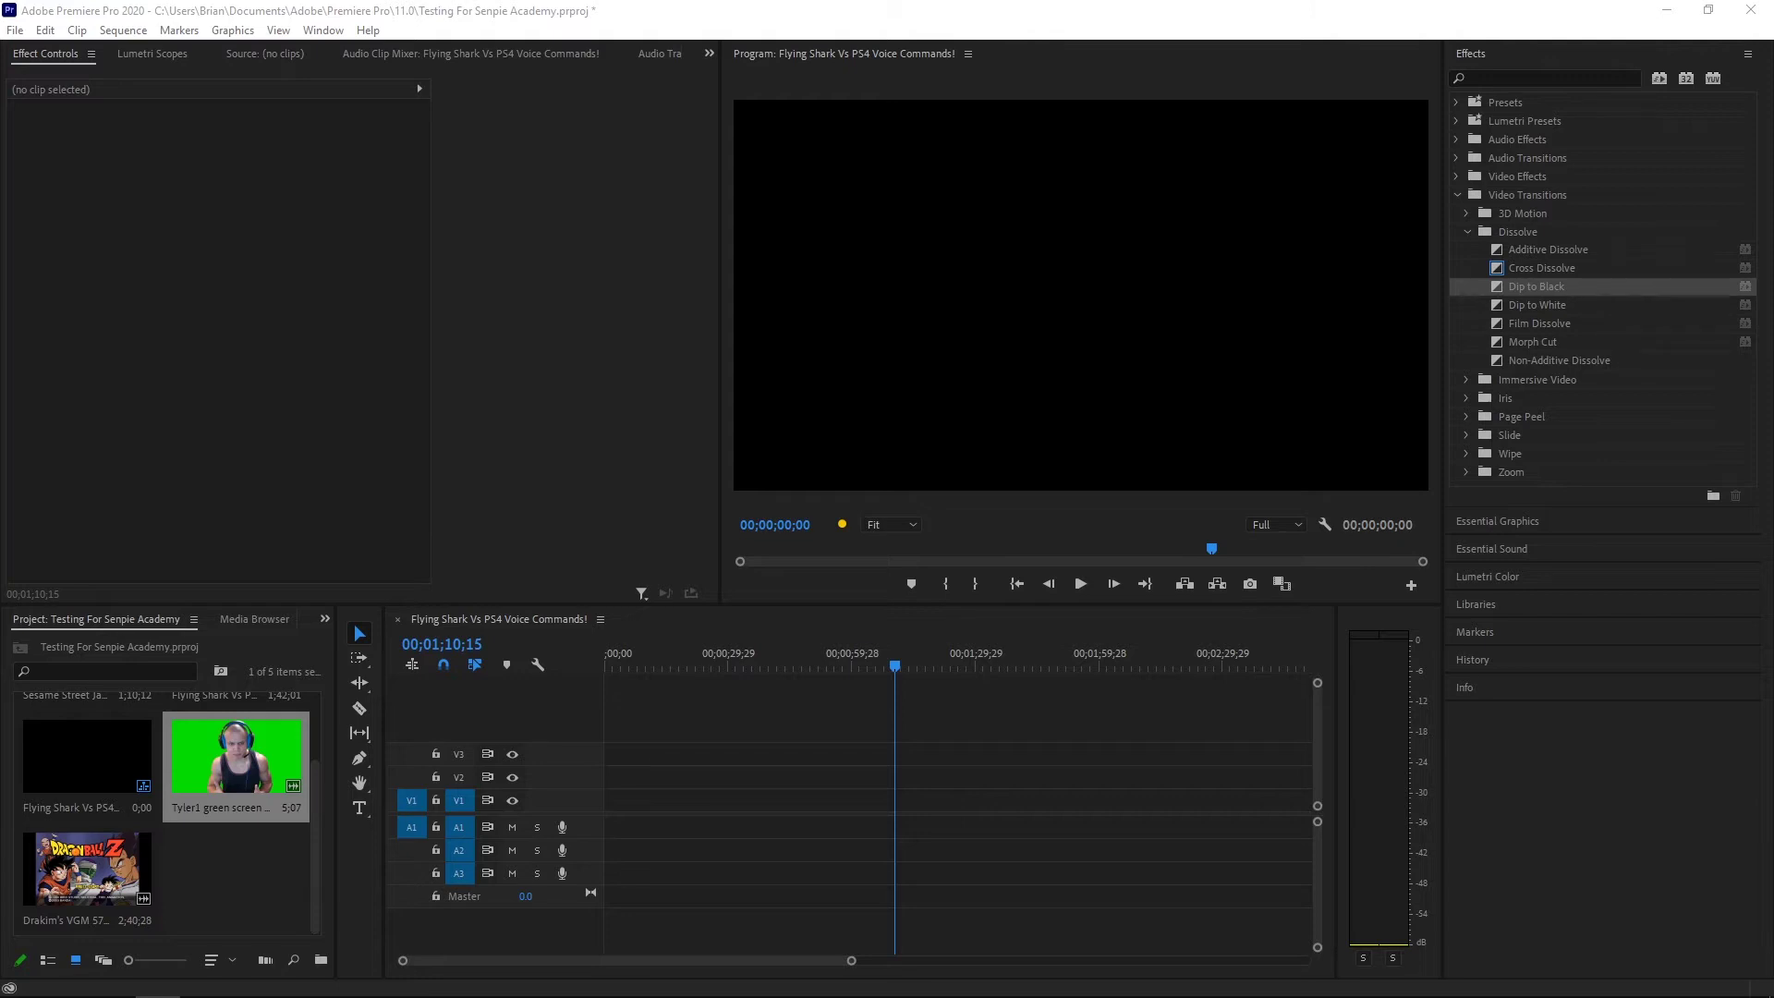
drag(1709, 591, 170, 873)
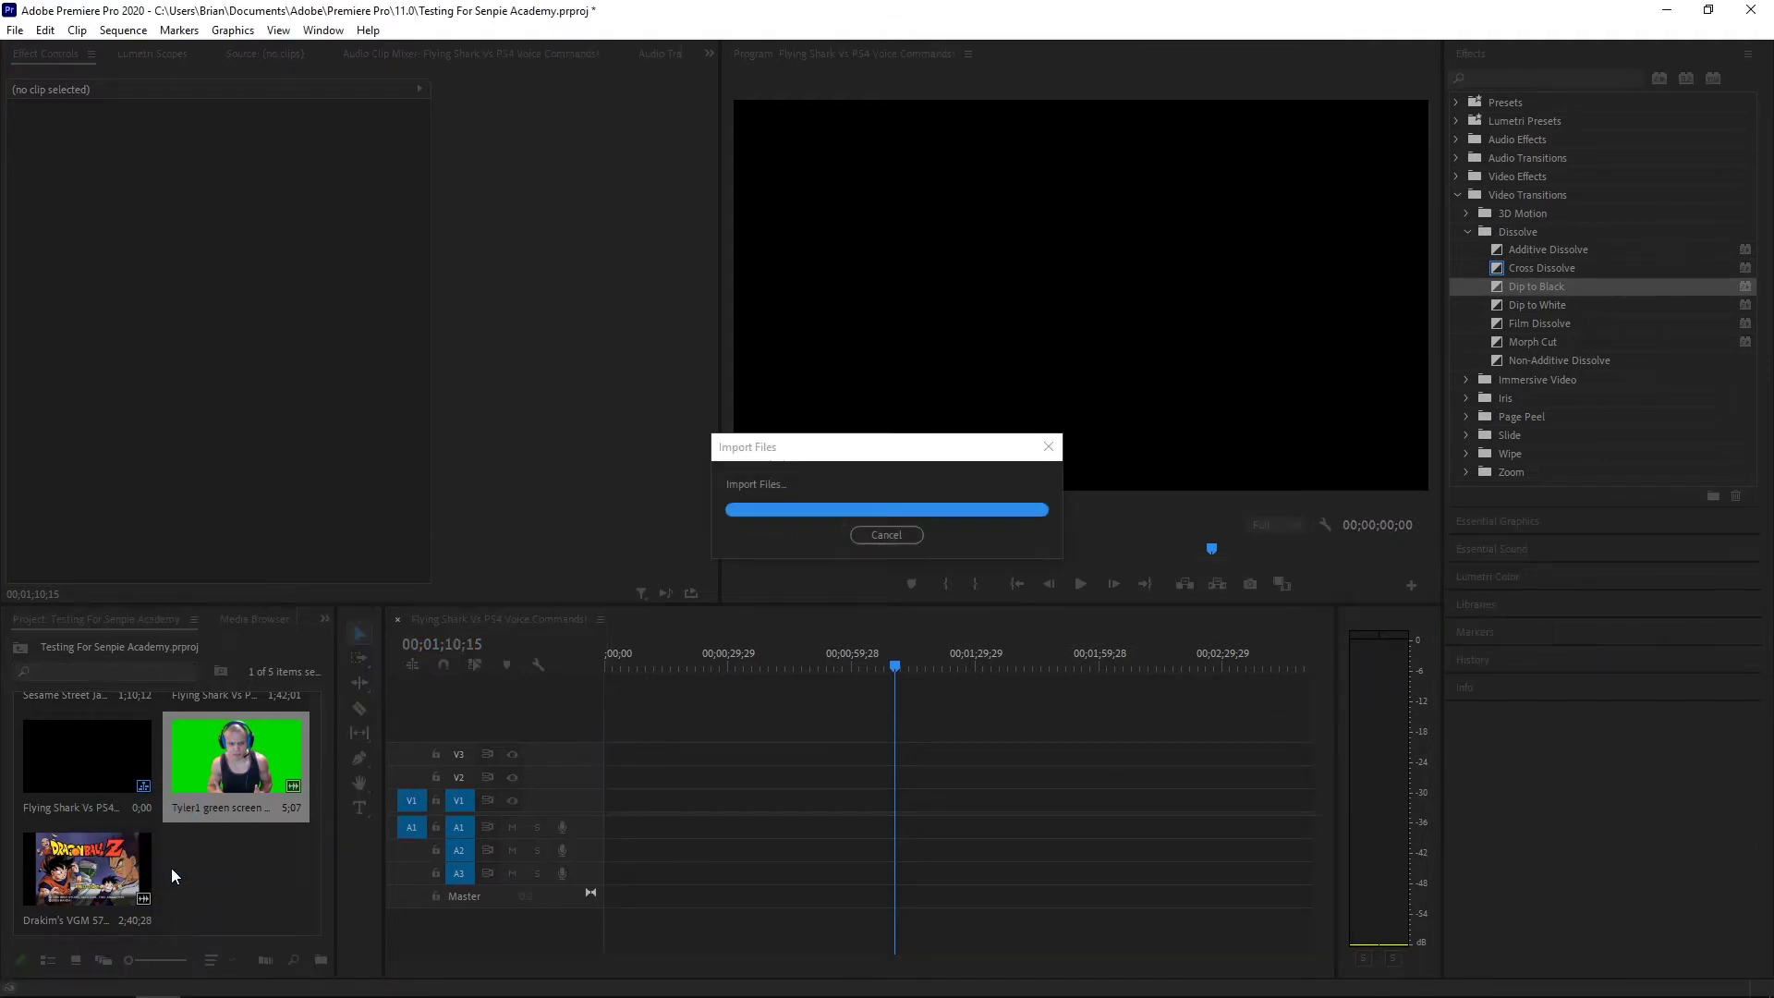
drag(693, 834, 615, 820)
drag(825, 794, 1128, 796)
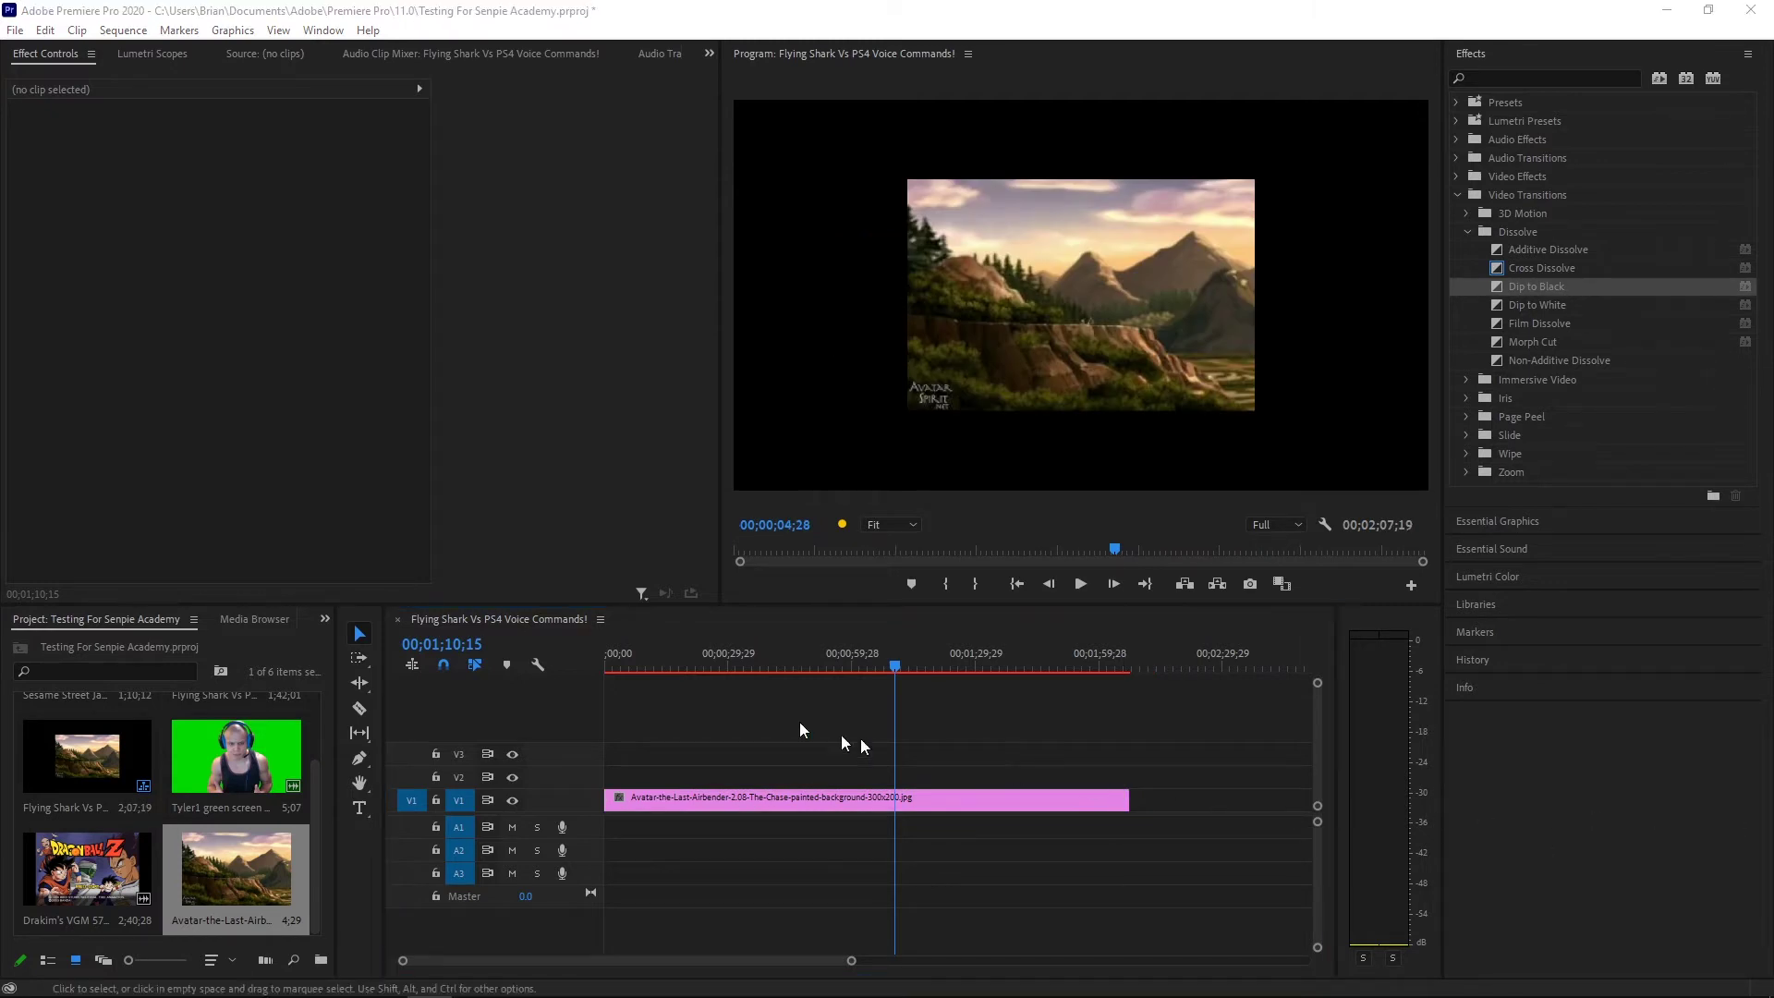
Scale the background image to 211% and set its Position Y to 396, then drag in the green-screen clip
drag(608, 652, 813, 679)
click(1033, 802)
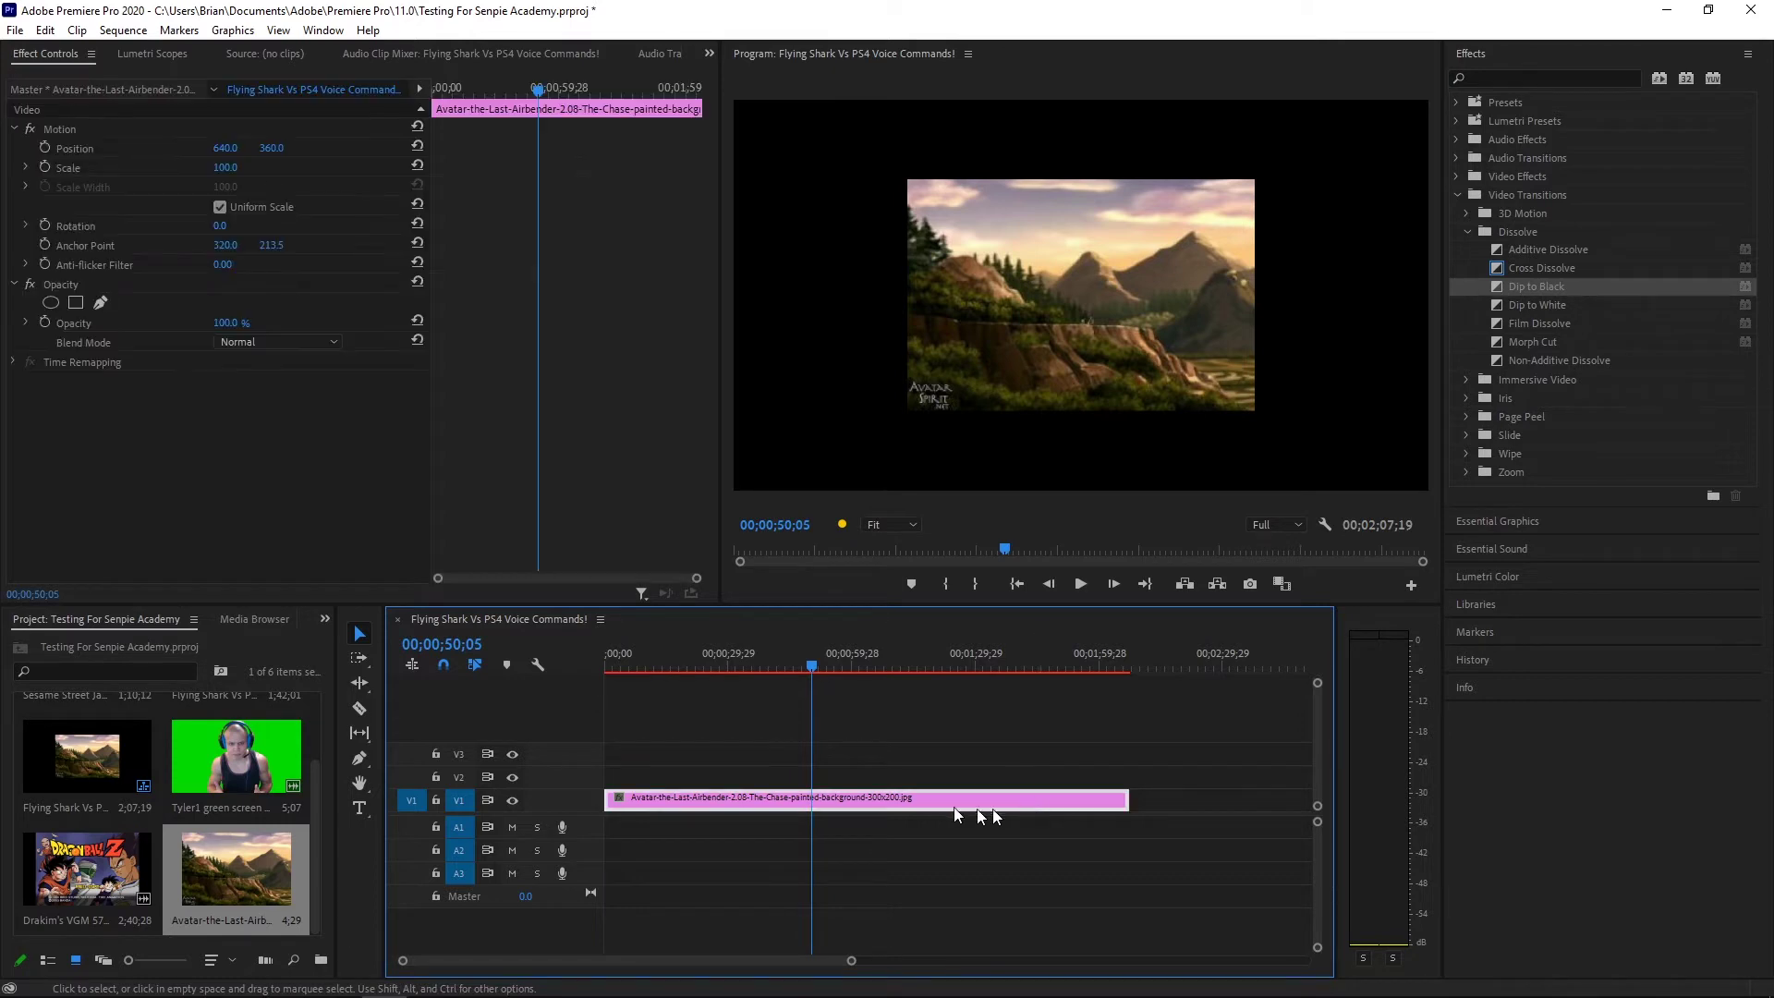
drag(224, 167, 327, 167)
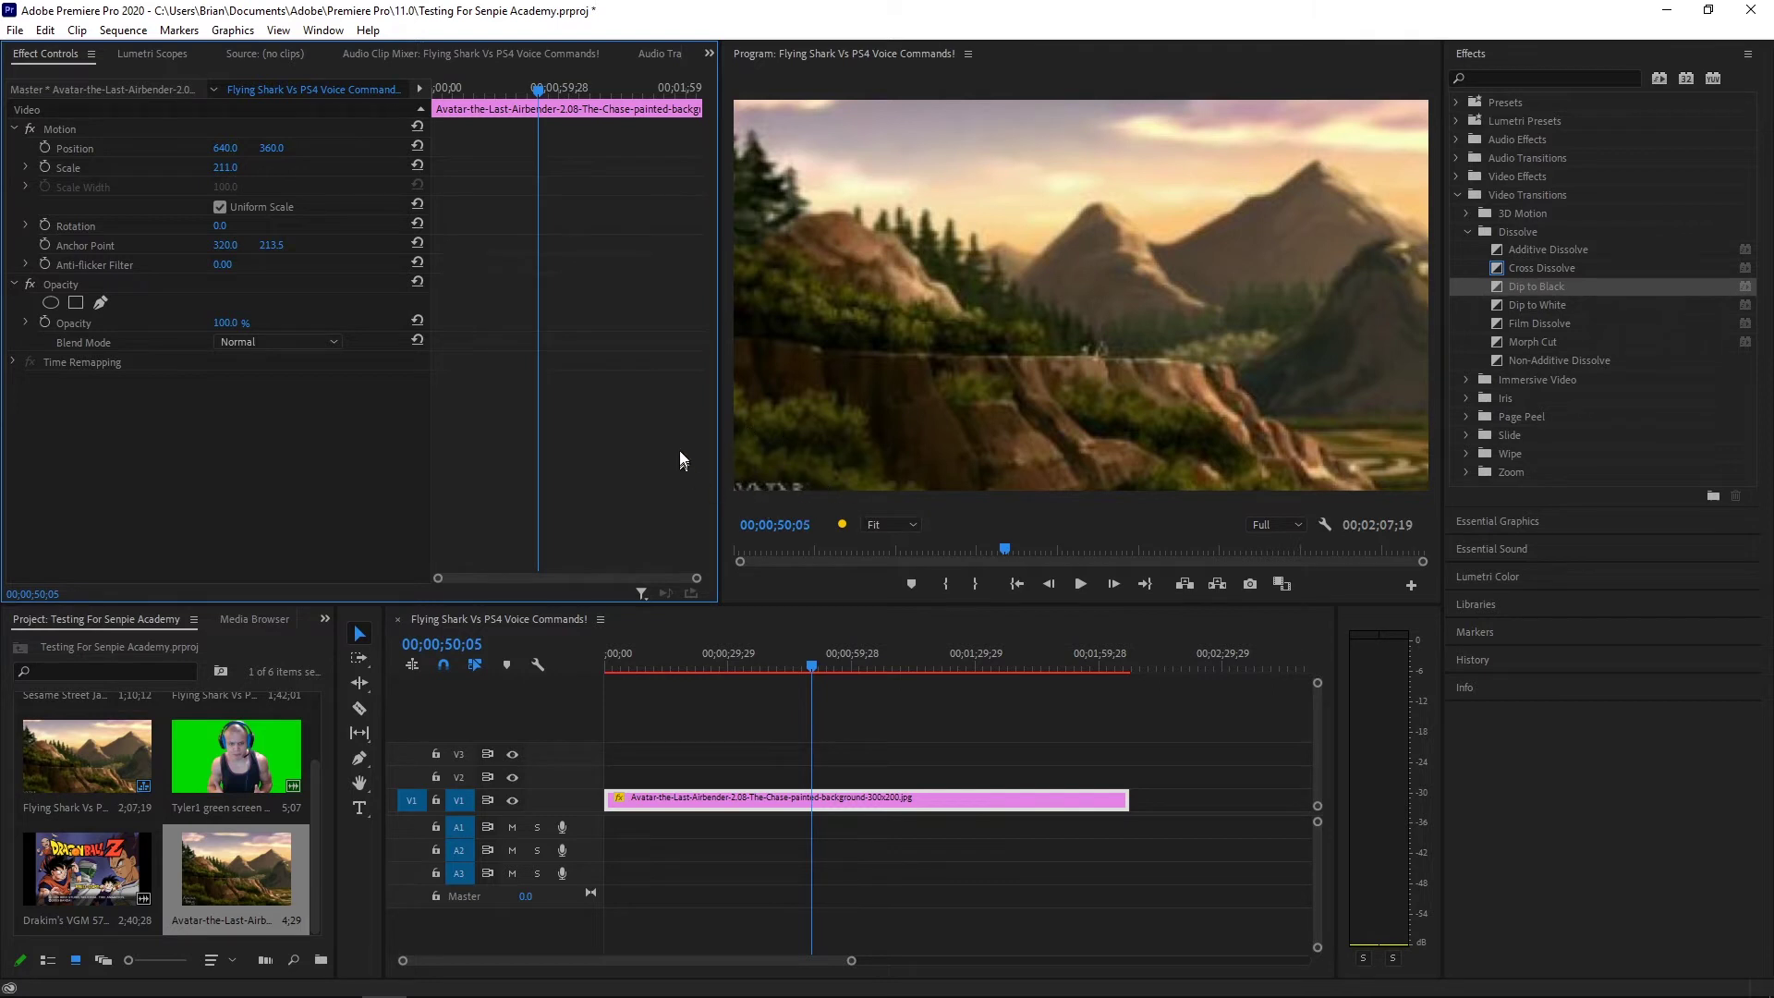
drag(270, 148, 304, 148)
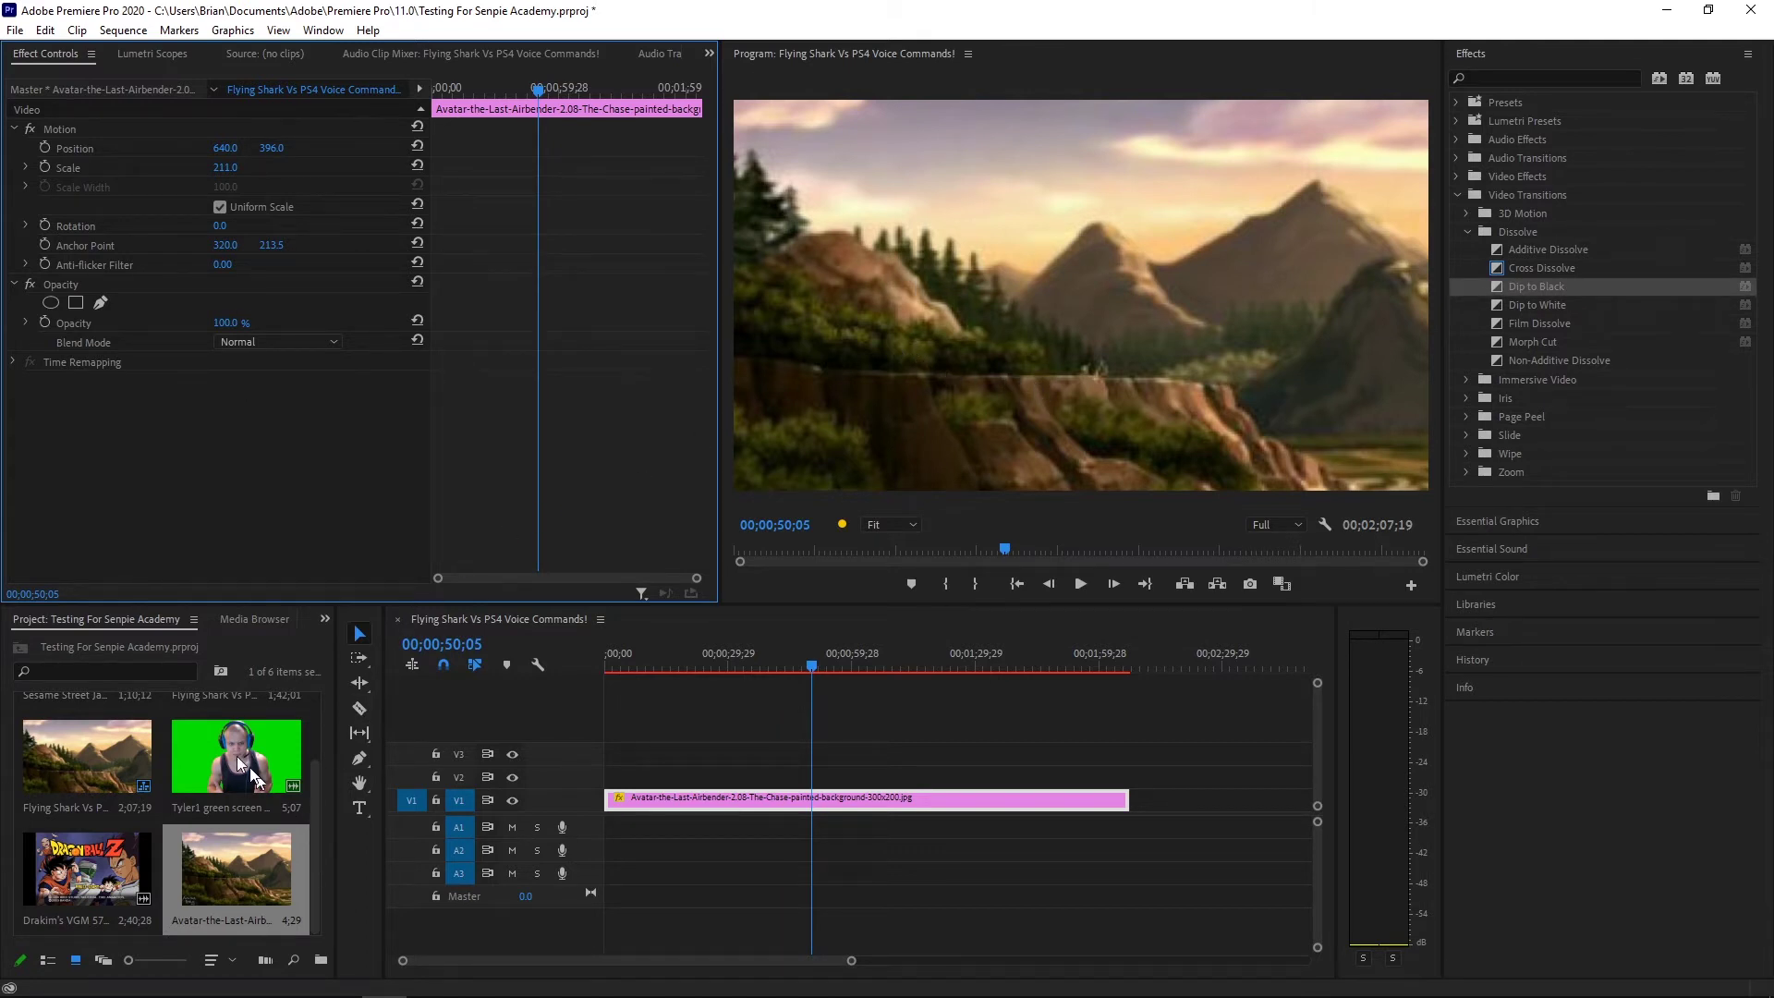
drag(231, 754, 610, 791)
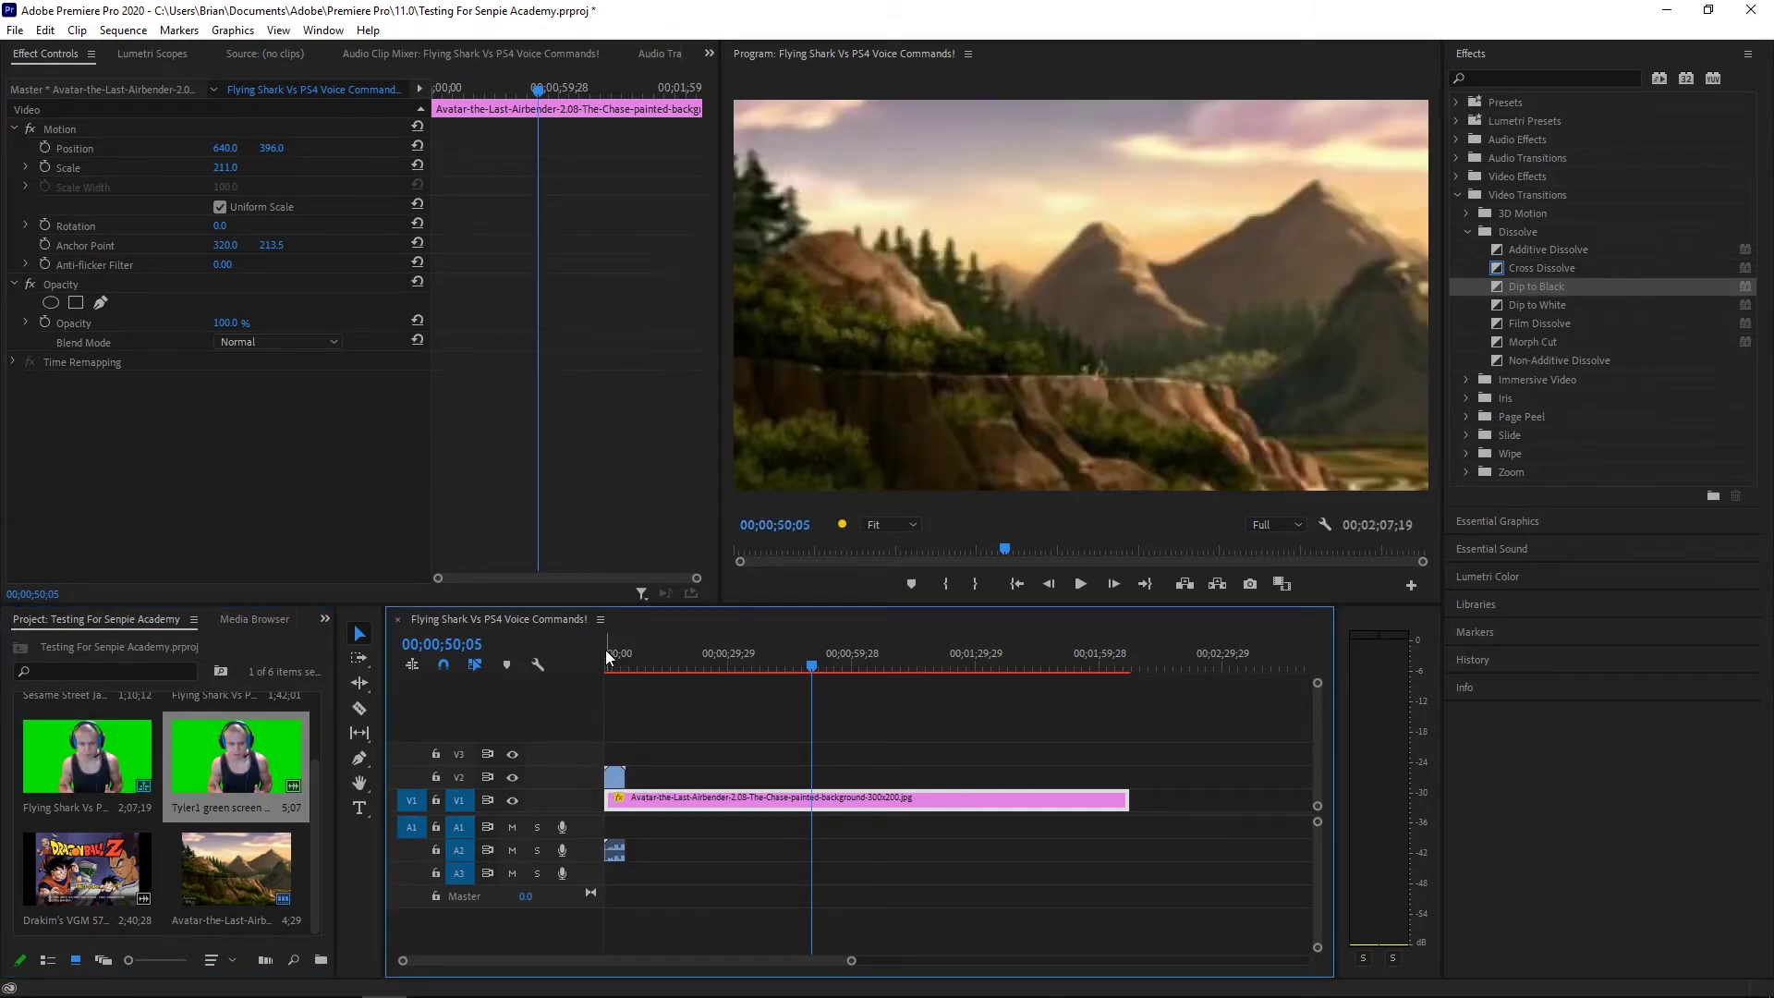
Drop the green-screen clip on V2 at 0, park the playhead at 2;00, and select the clip
click(606, 651)
drag(851, 960, 681, 980)
click(762, 651)
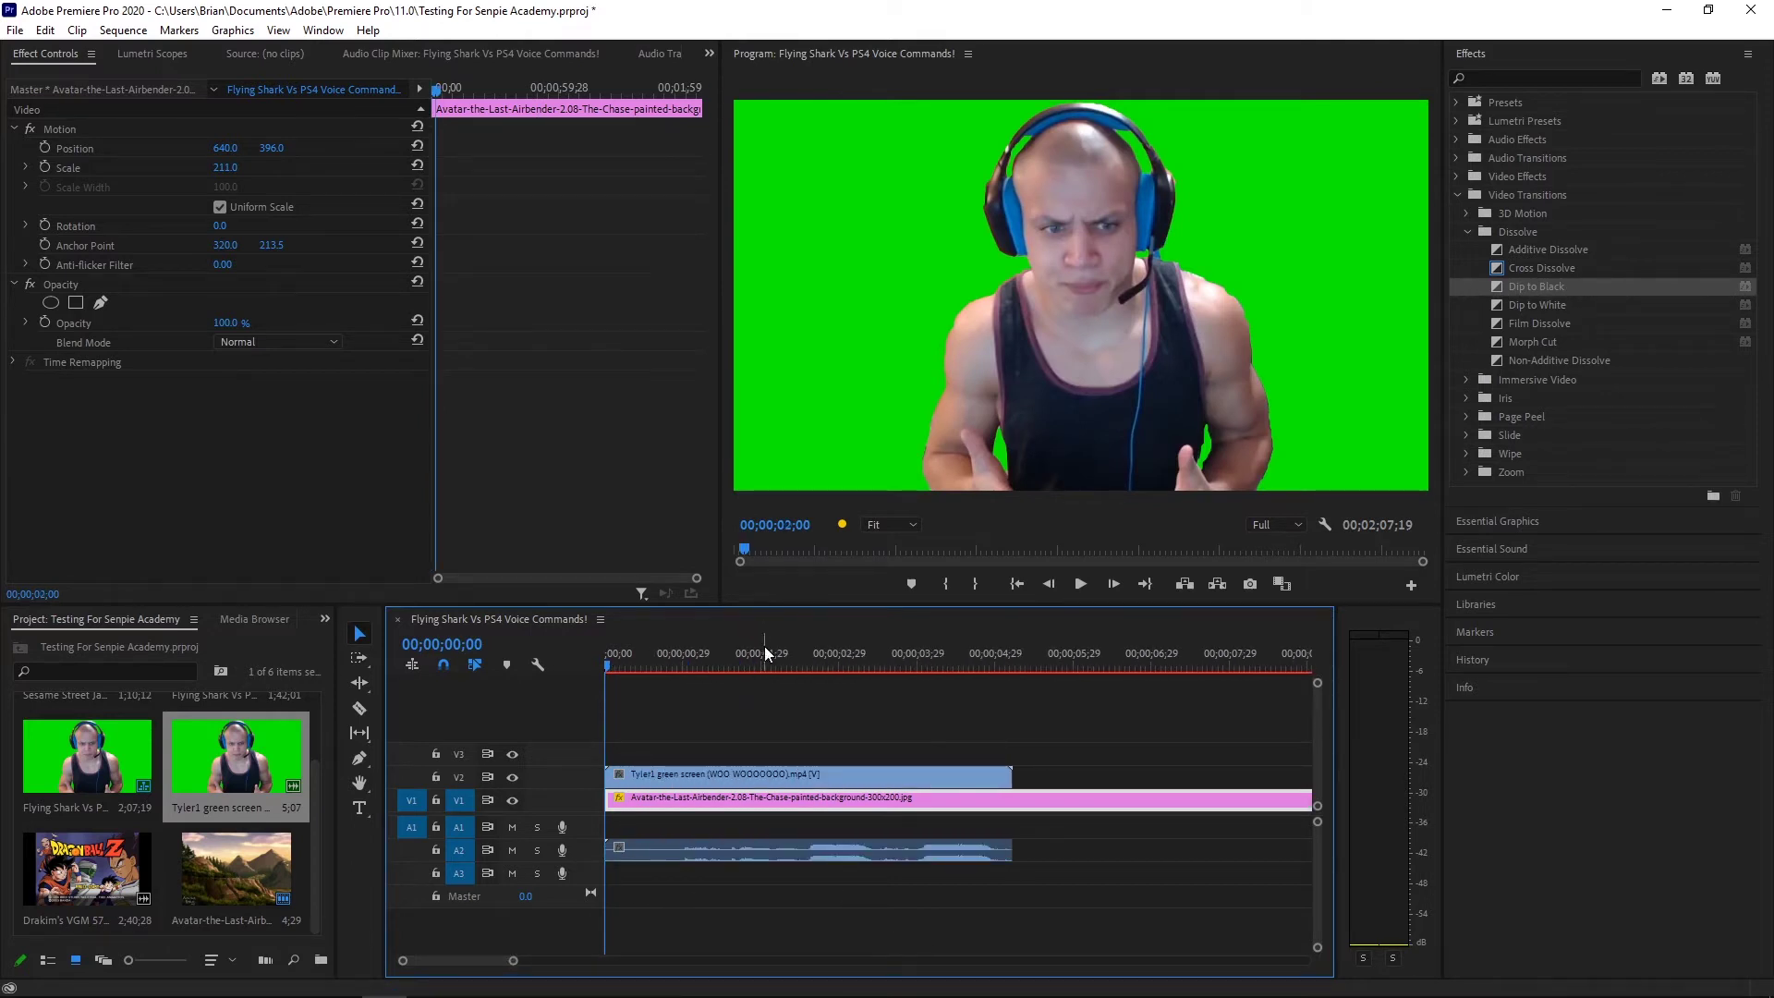
click(792, 775)
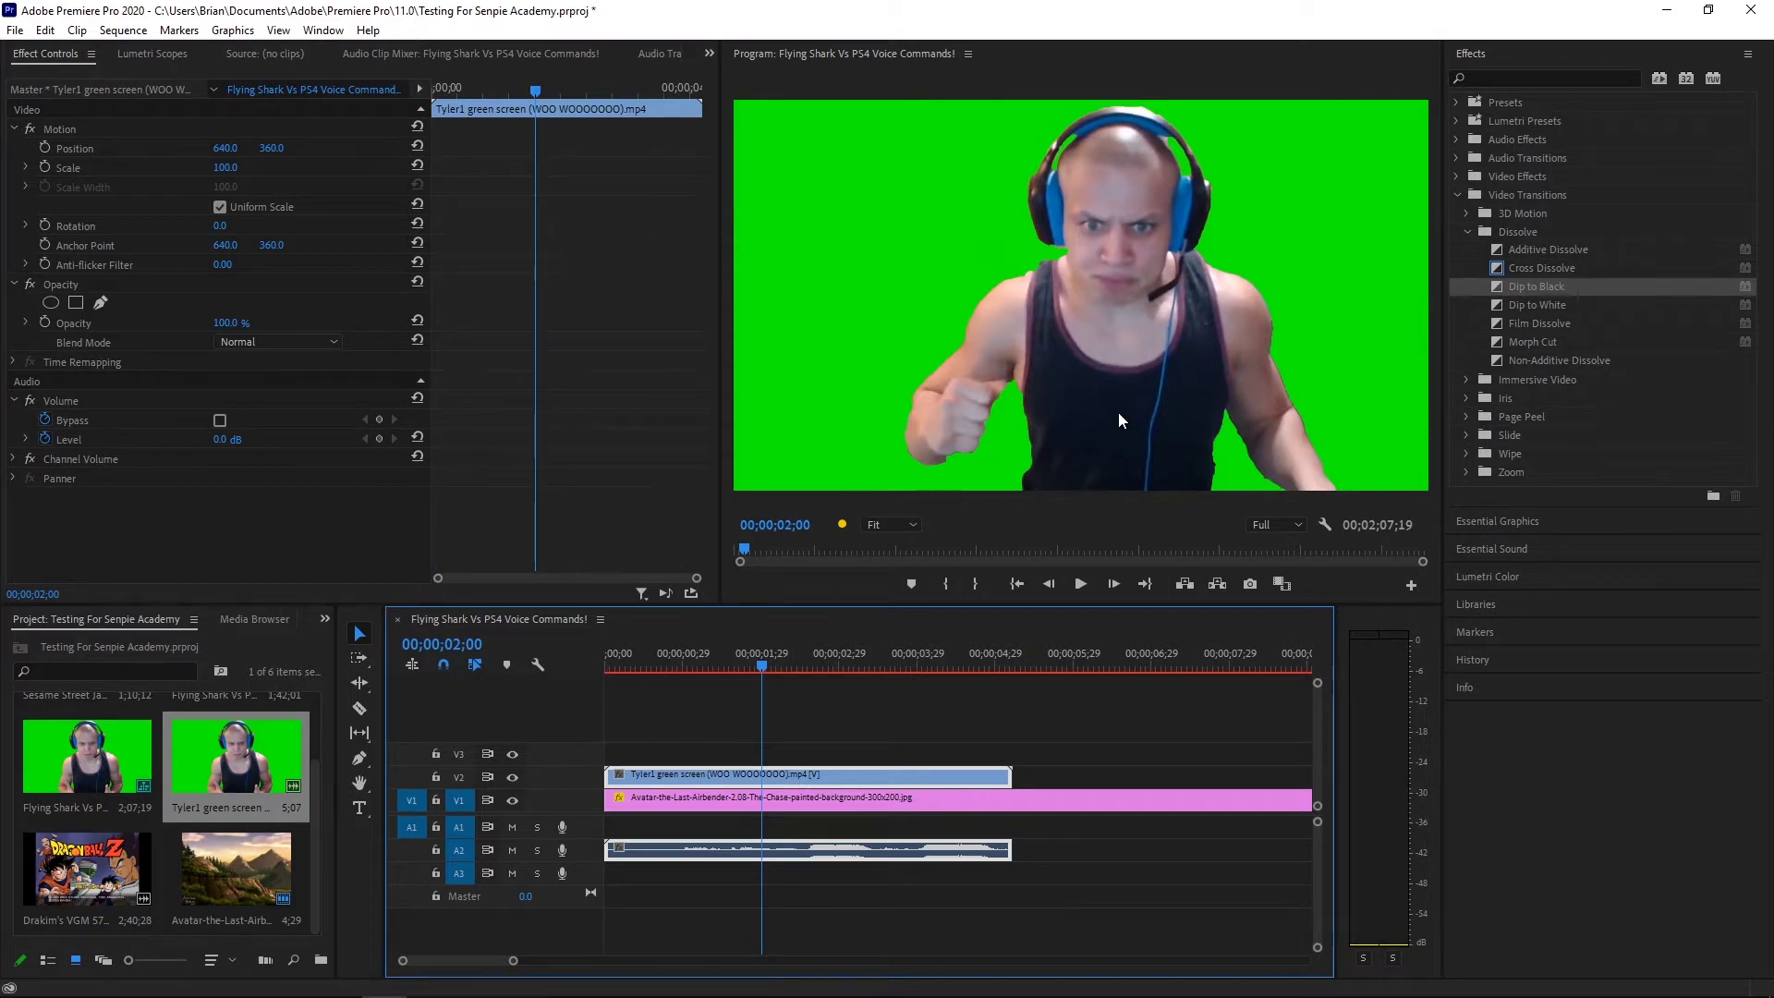
Collapse the transitions lists and expand Video Effects > Keying to reach Ultra Key
click(1464, 229)
click(1468, 213)
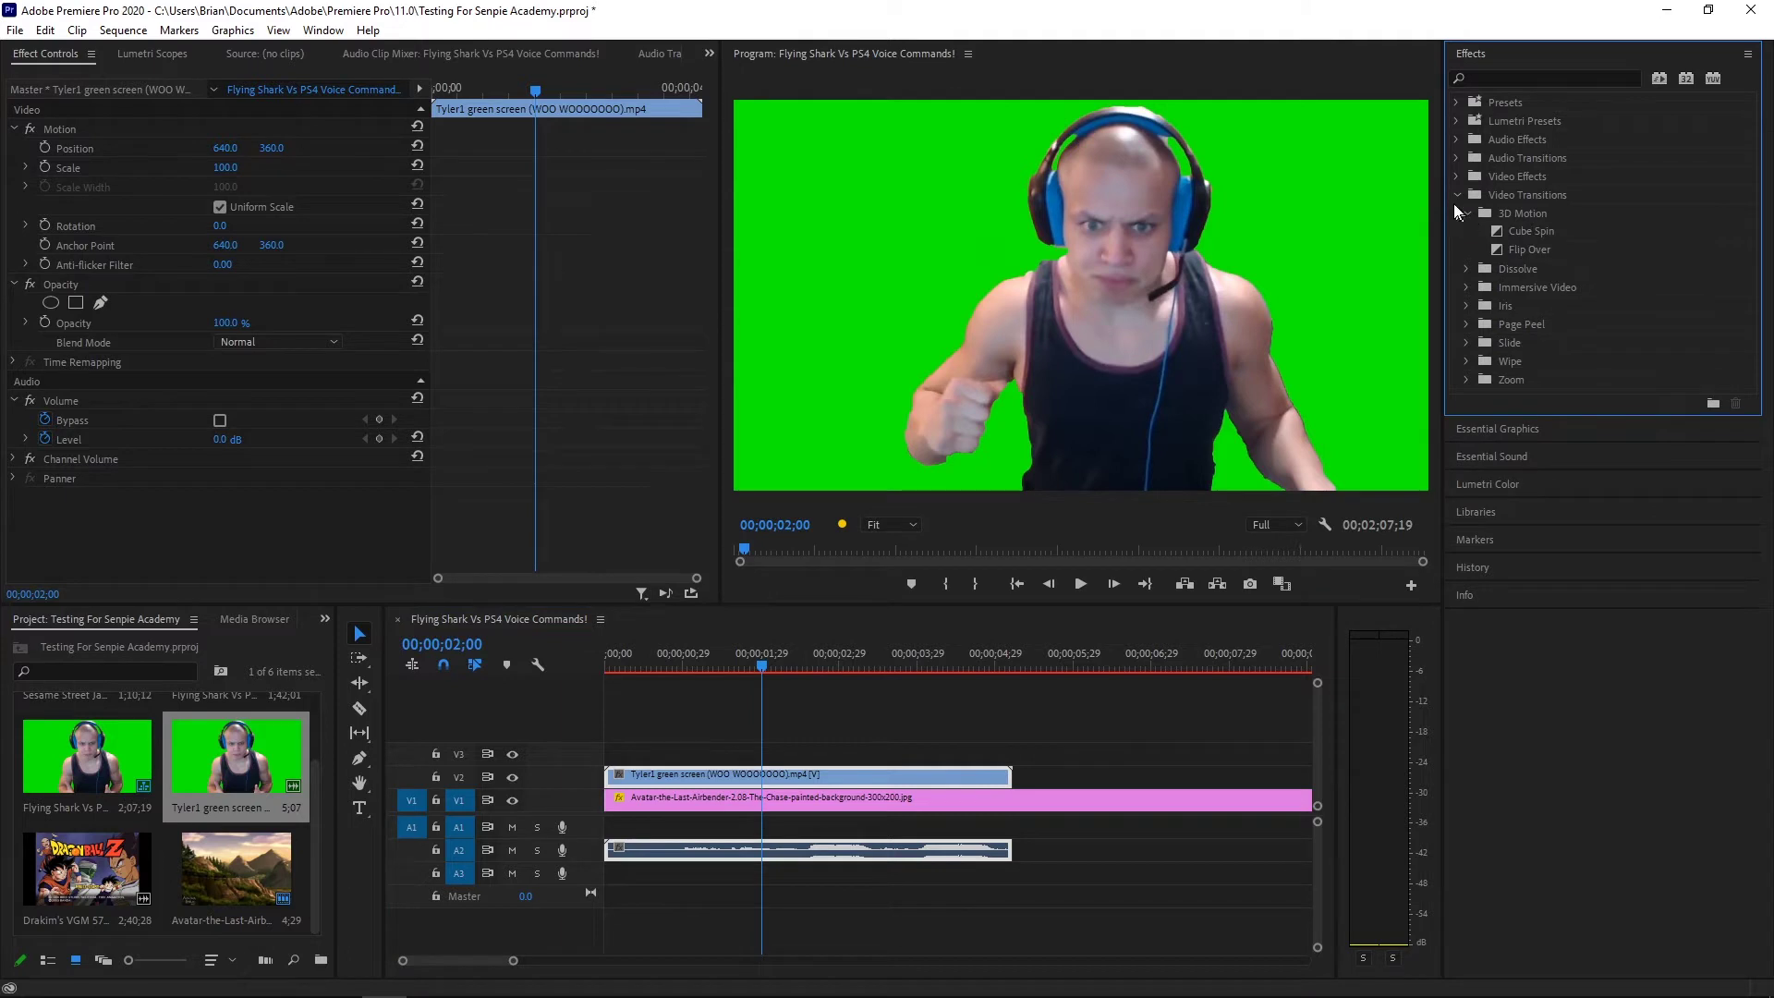
click(1465, 213)
click(1457, 195)
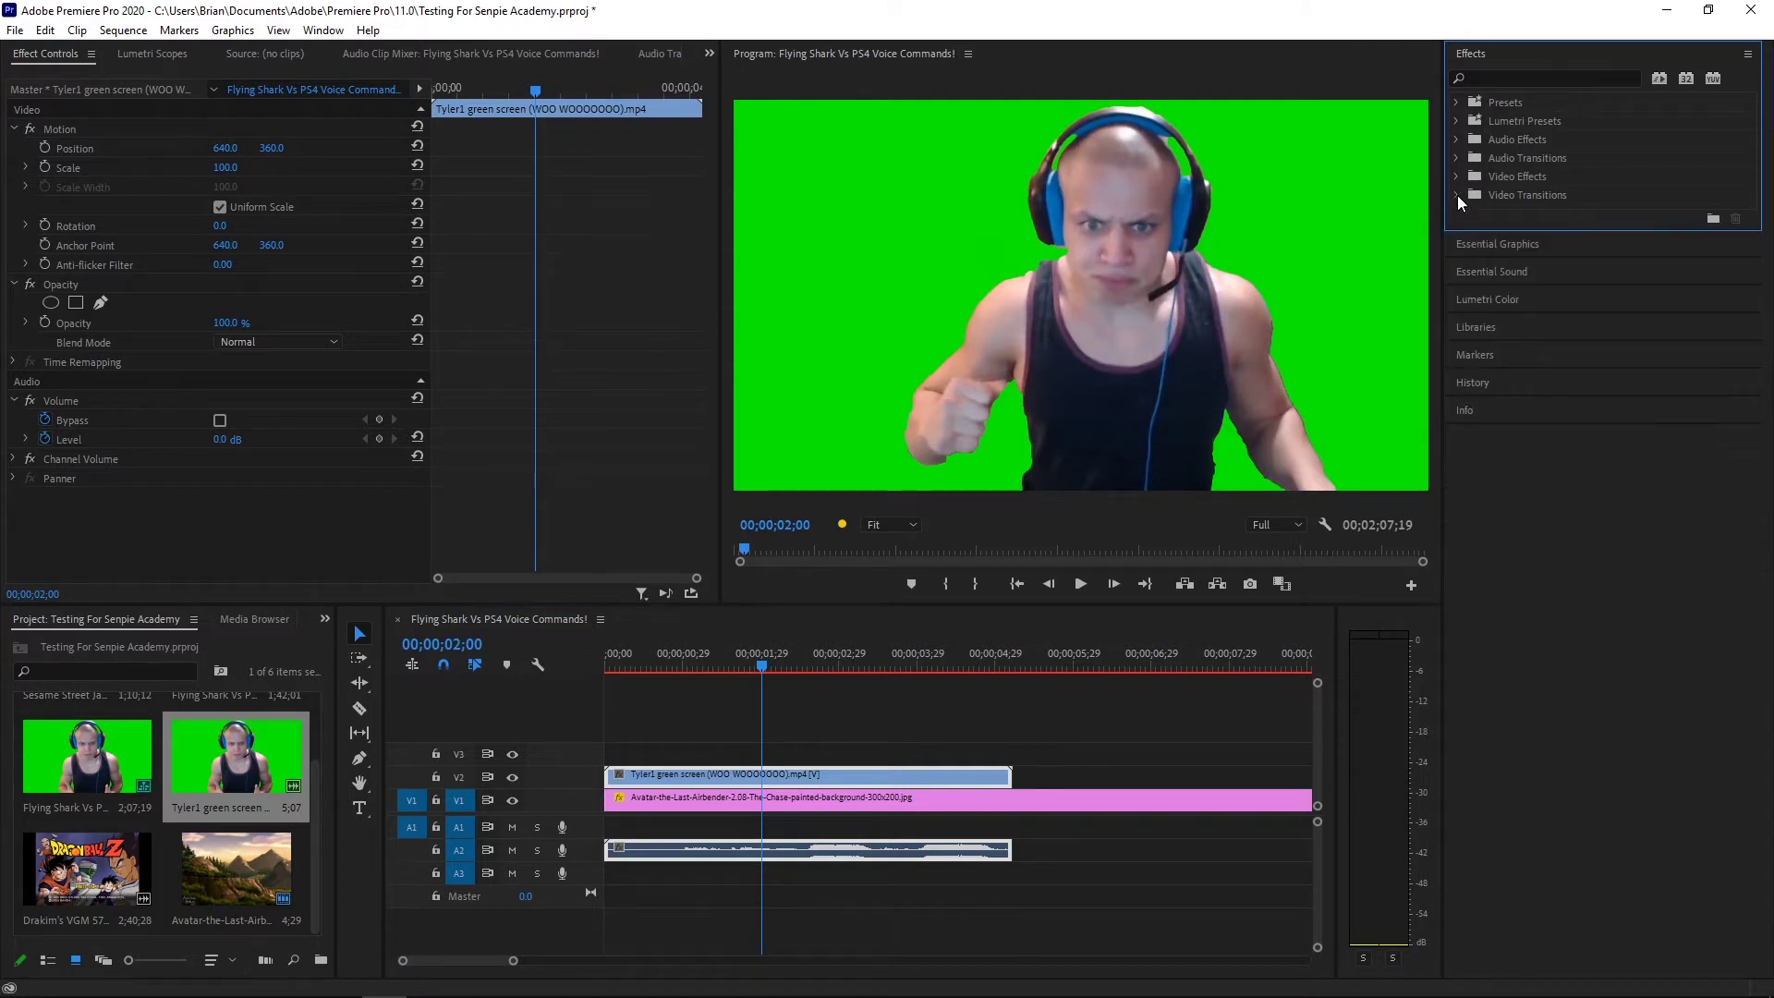
click(1455, 179)
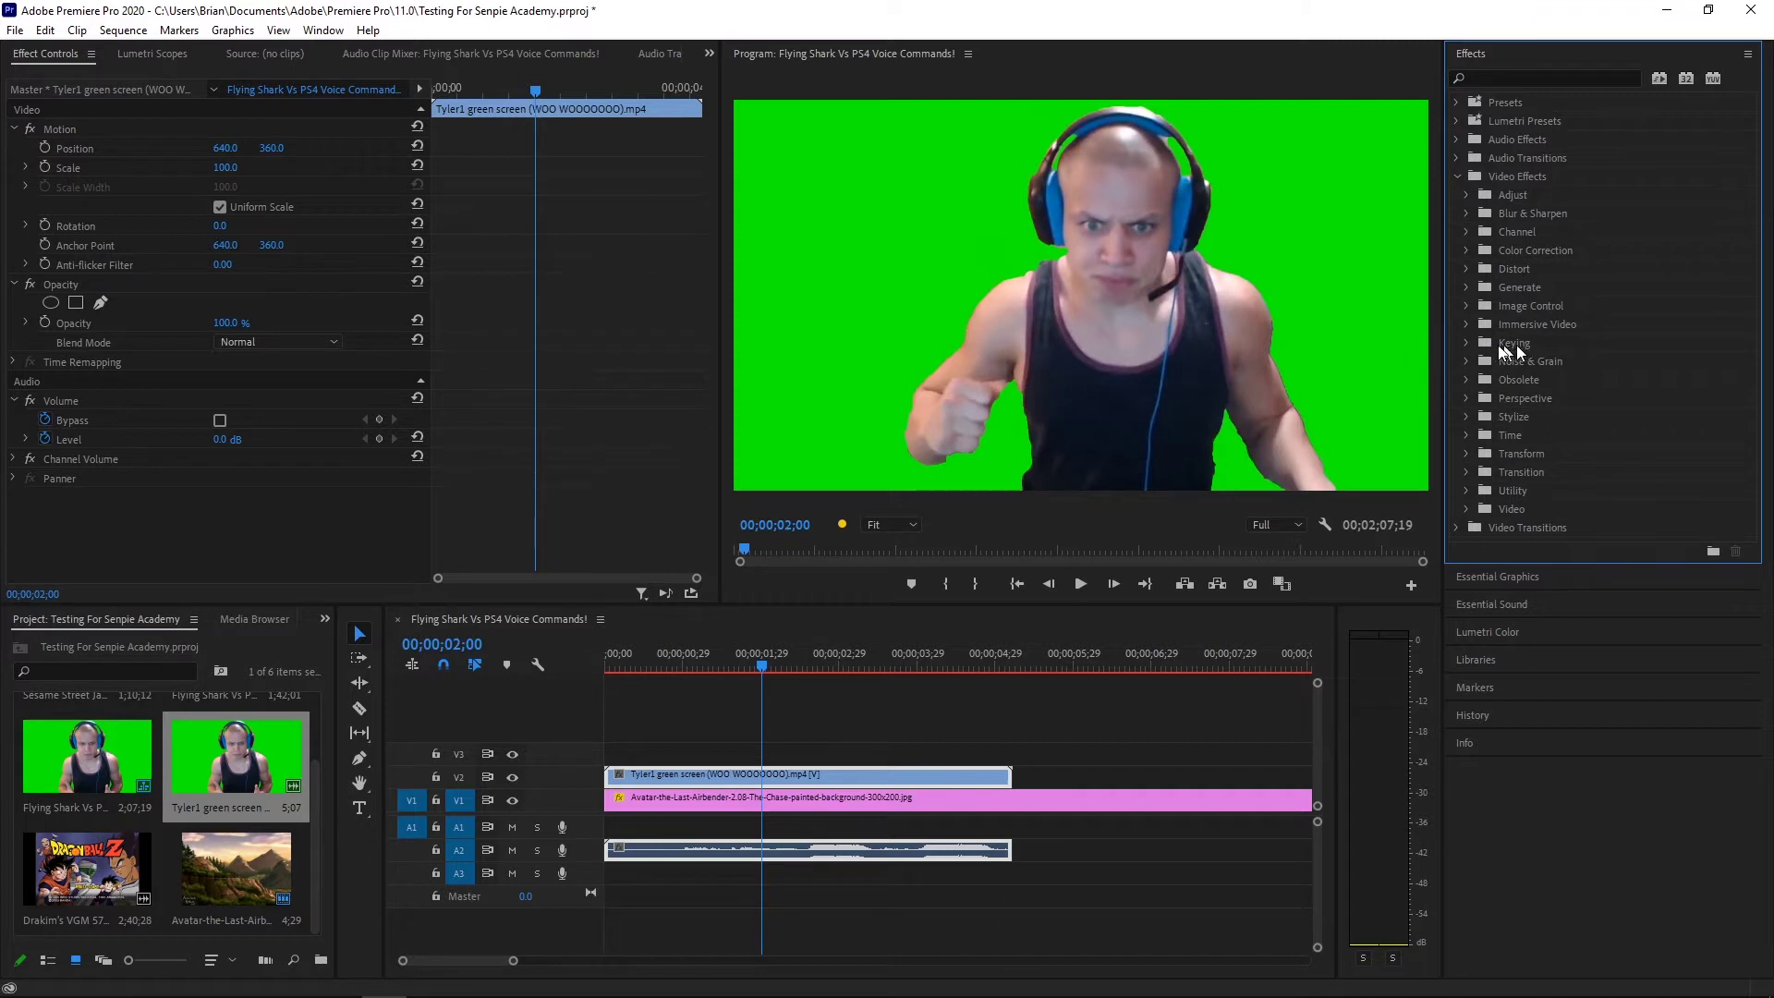
click(1466, 340)
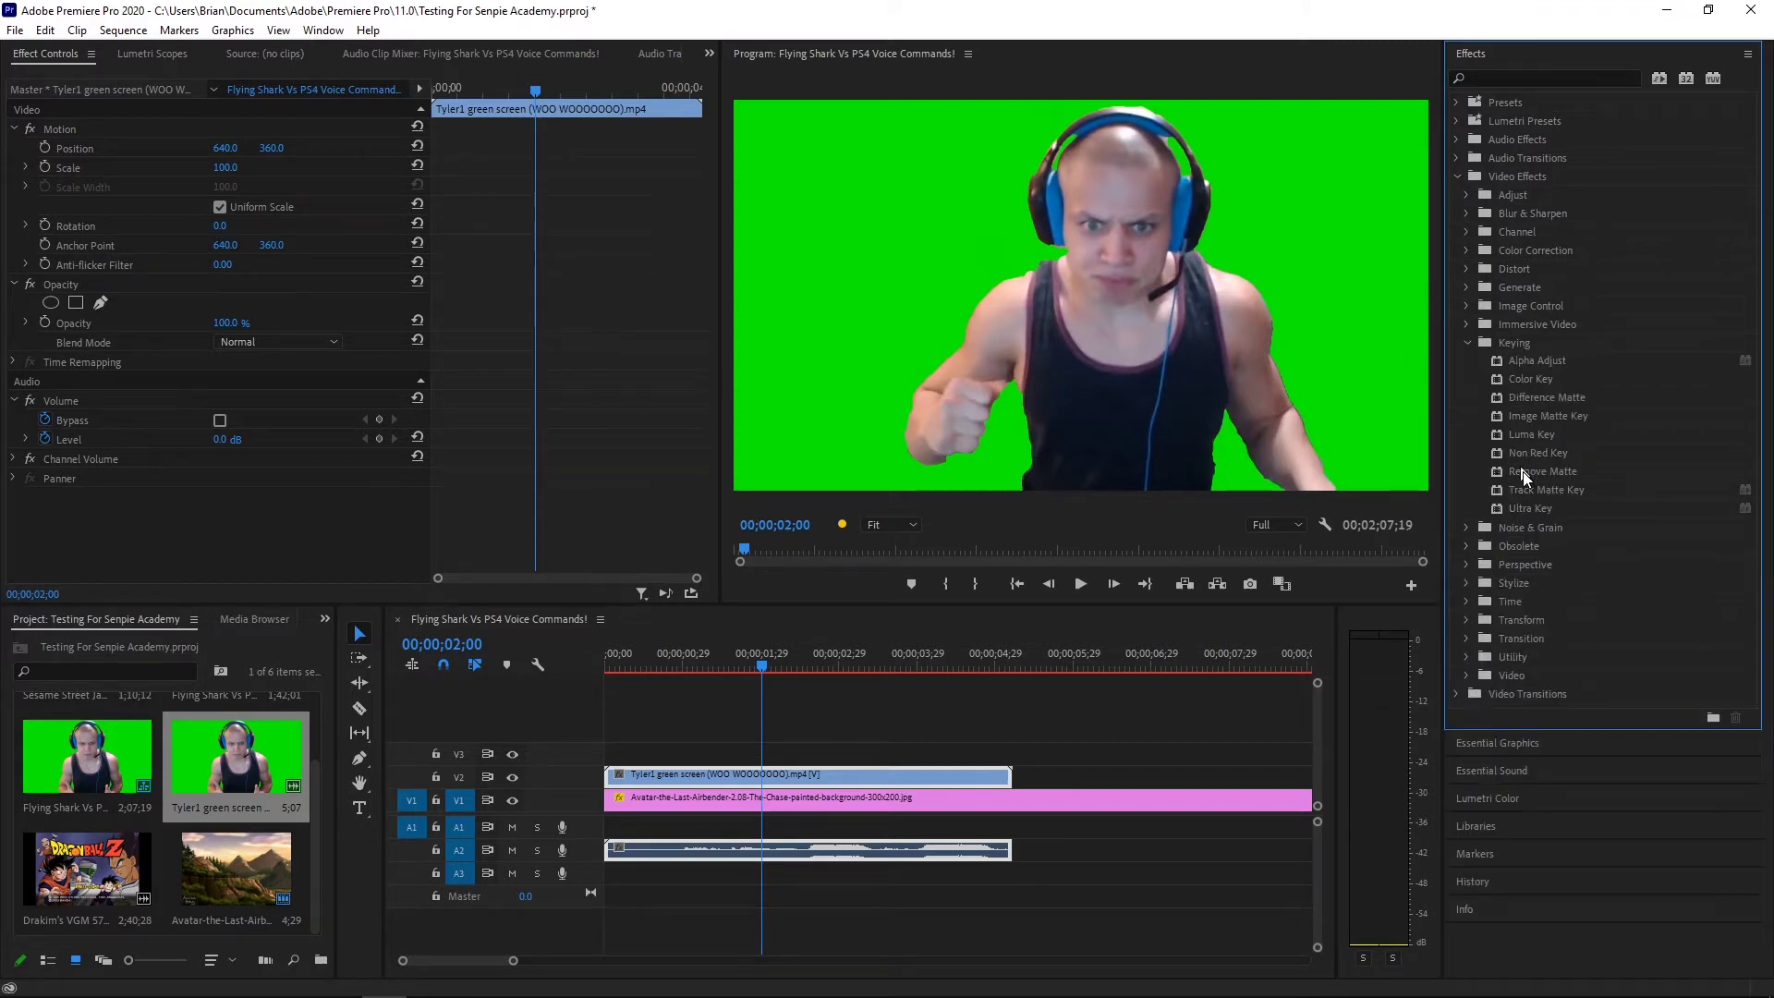
click(1532, 501)
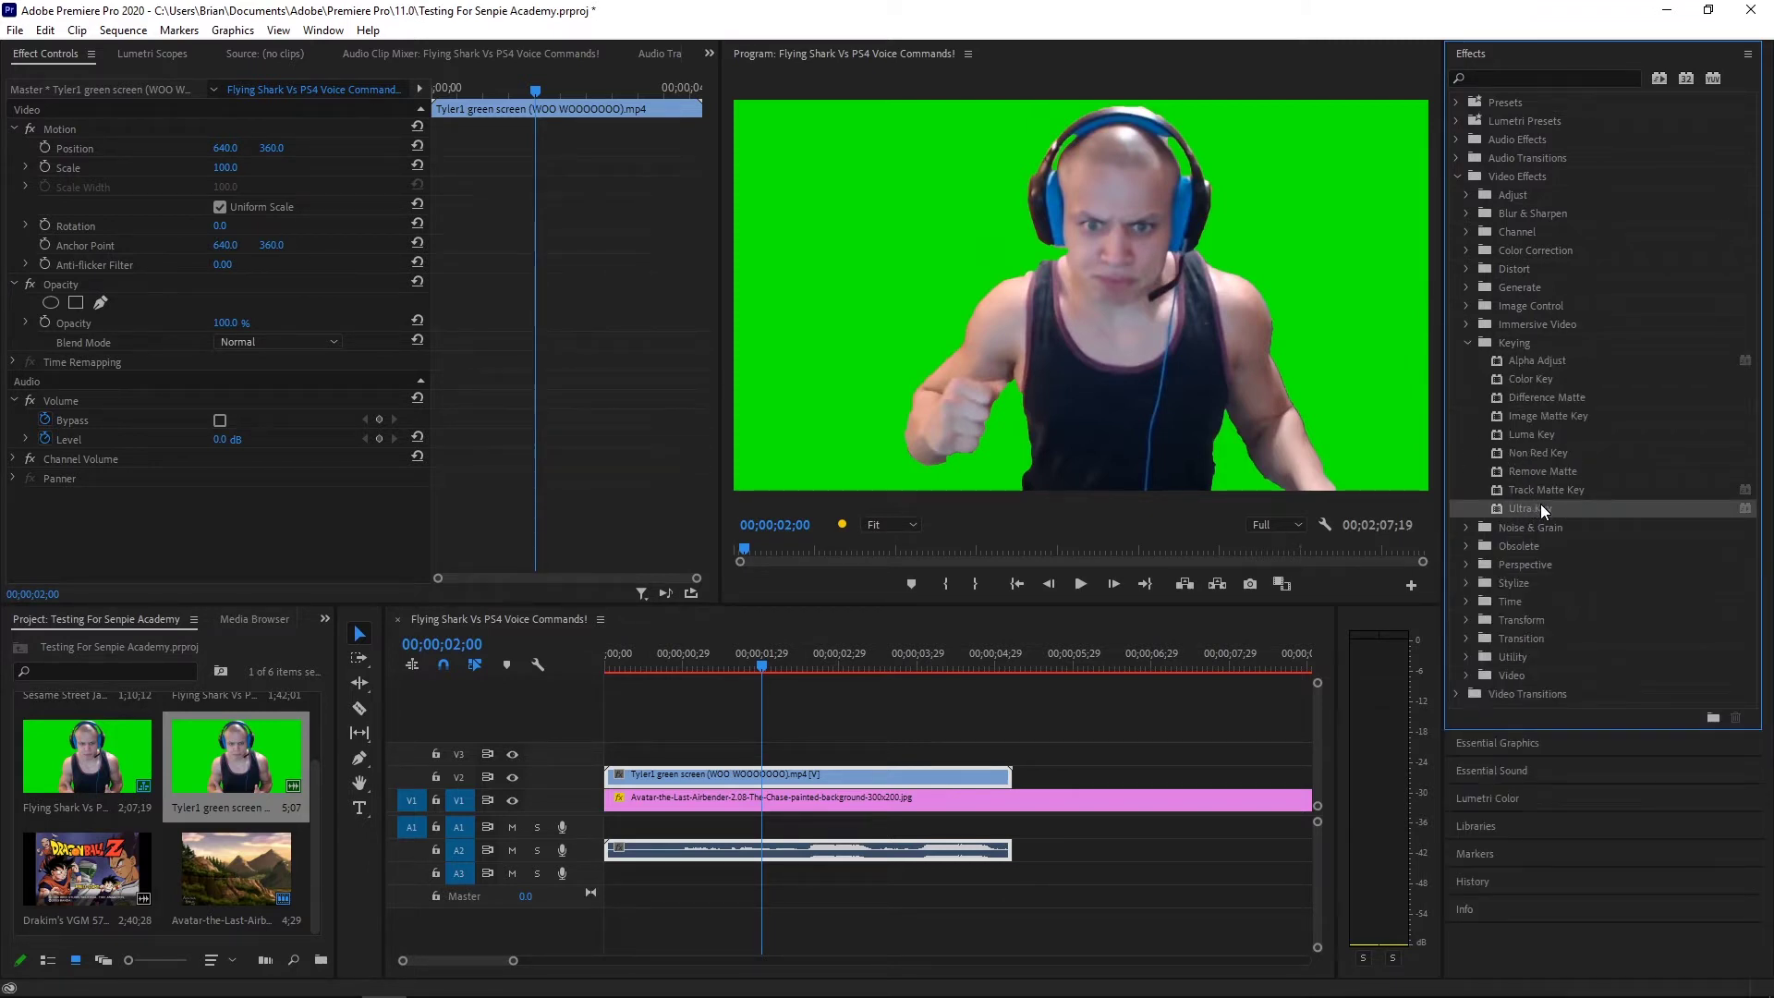
Apply Ultra Key to the V2 clip and sample the green screen as its Key Color
drag(1555, 514, 967, 779)
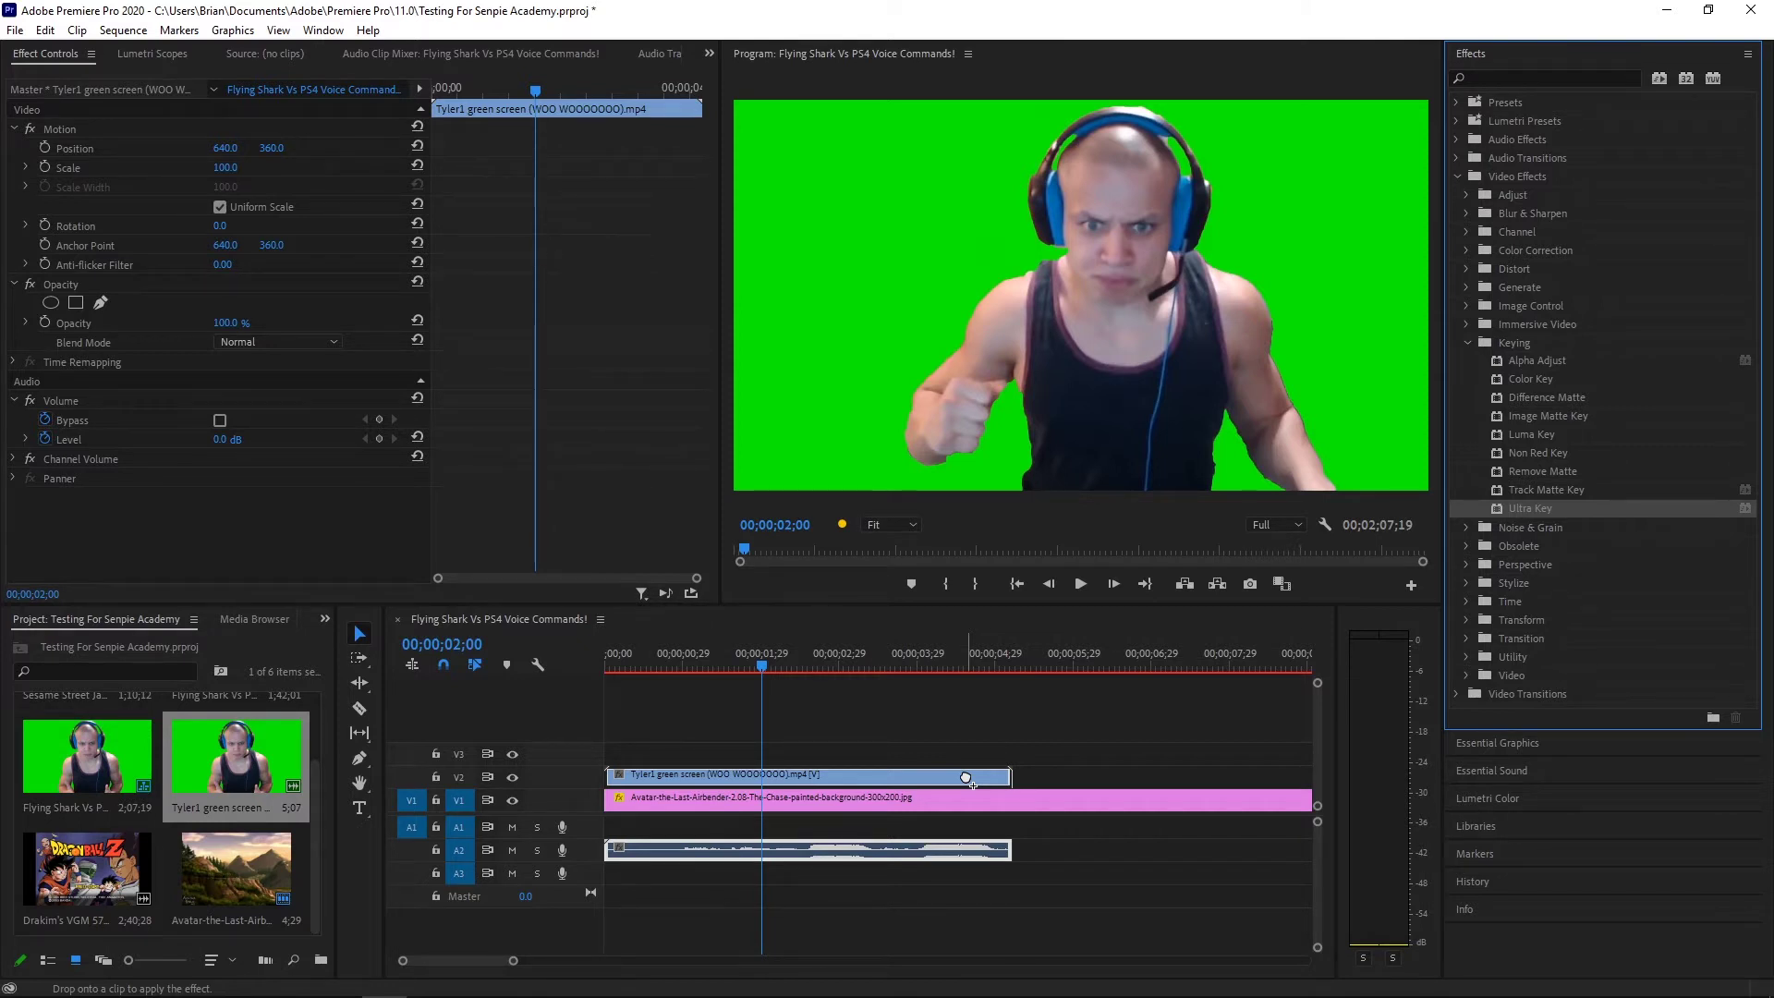
drag(967, 778, 967, 776)
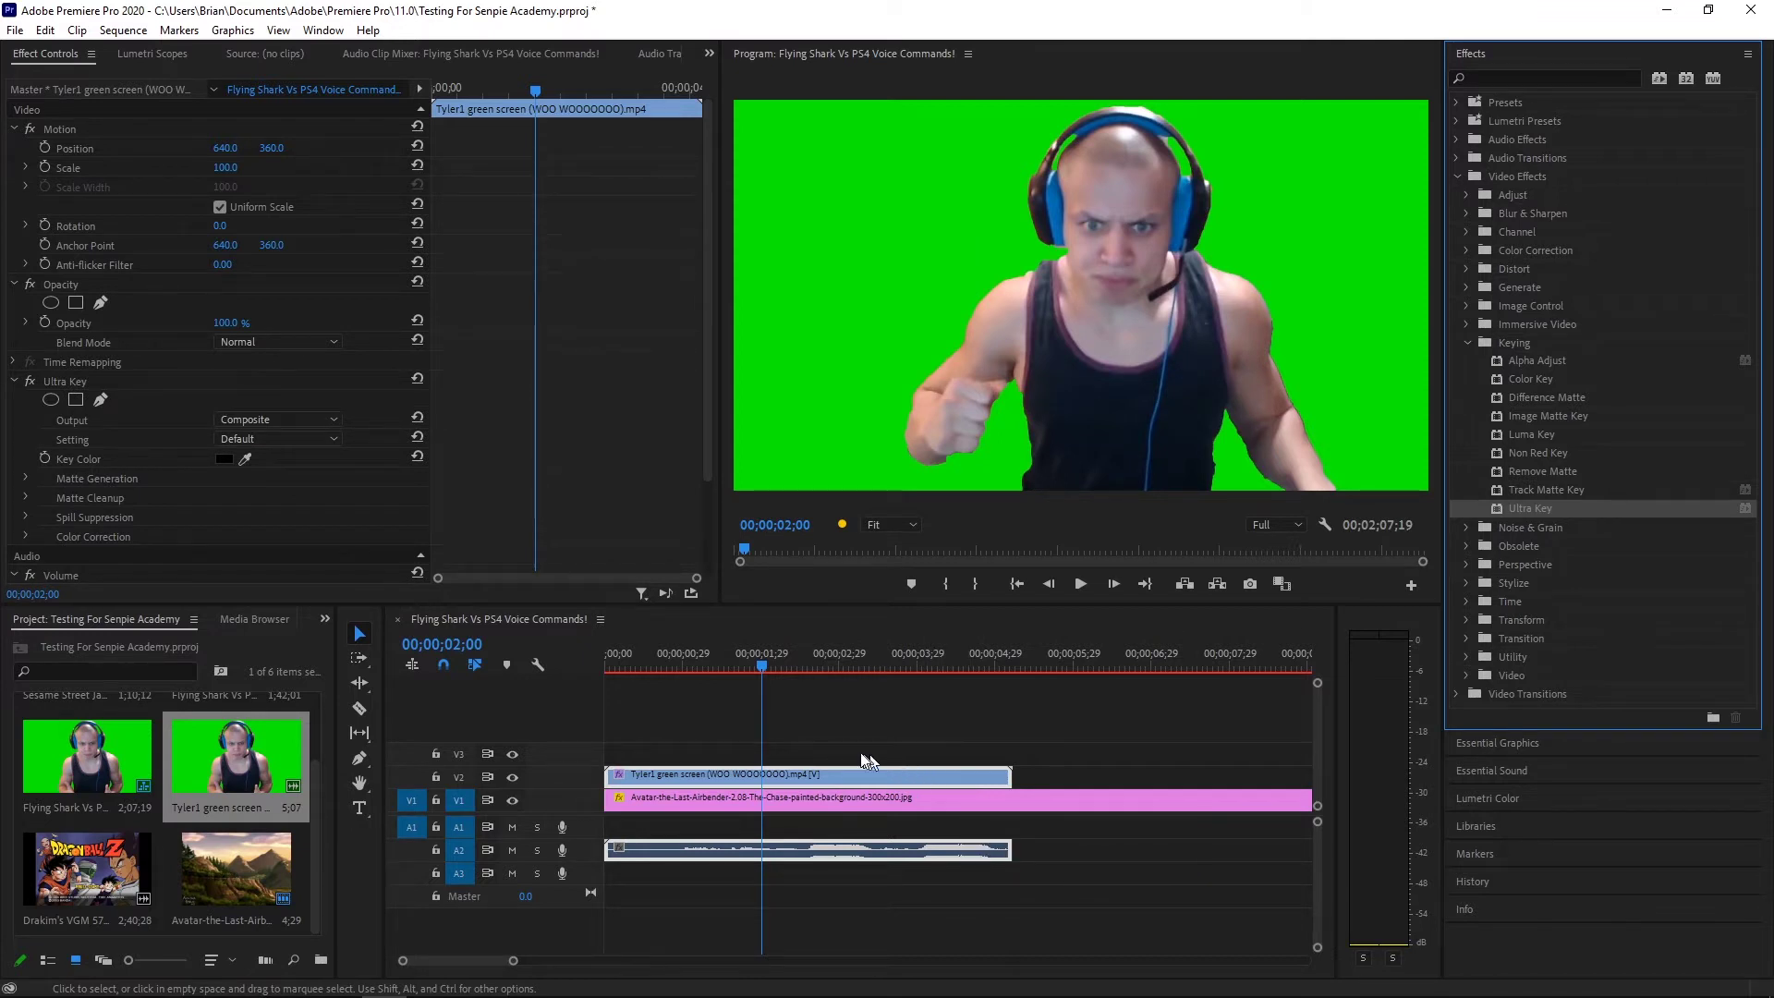
click(243, 458)
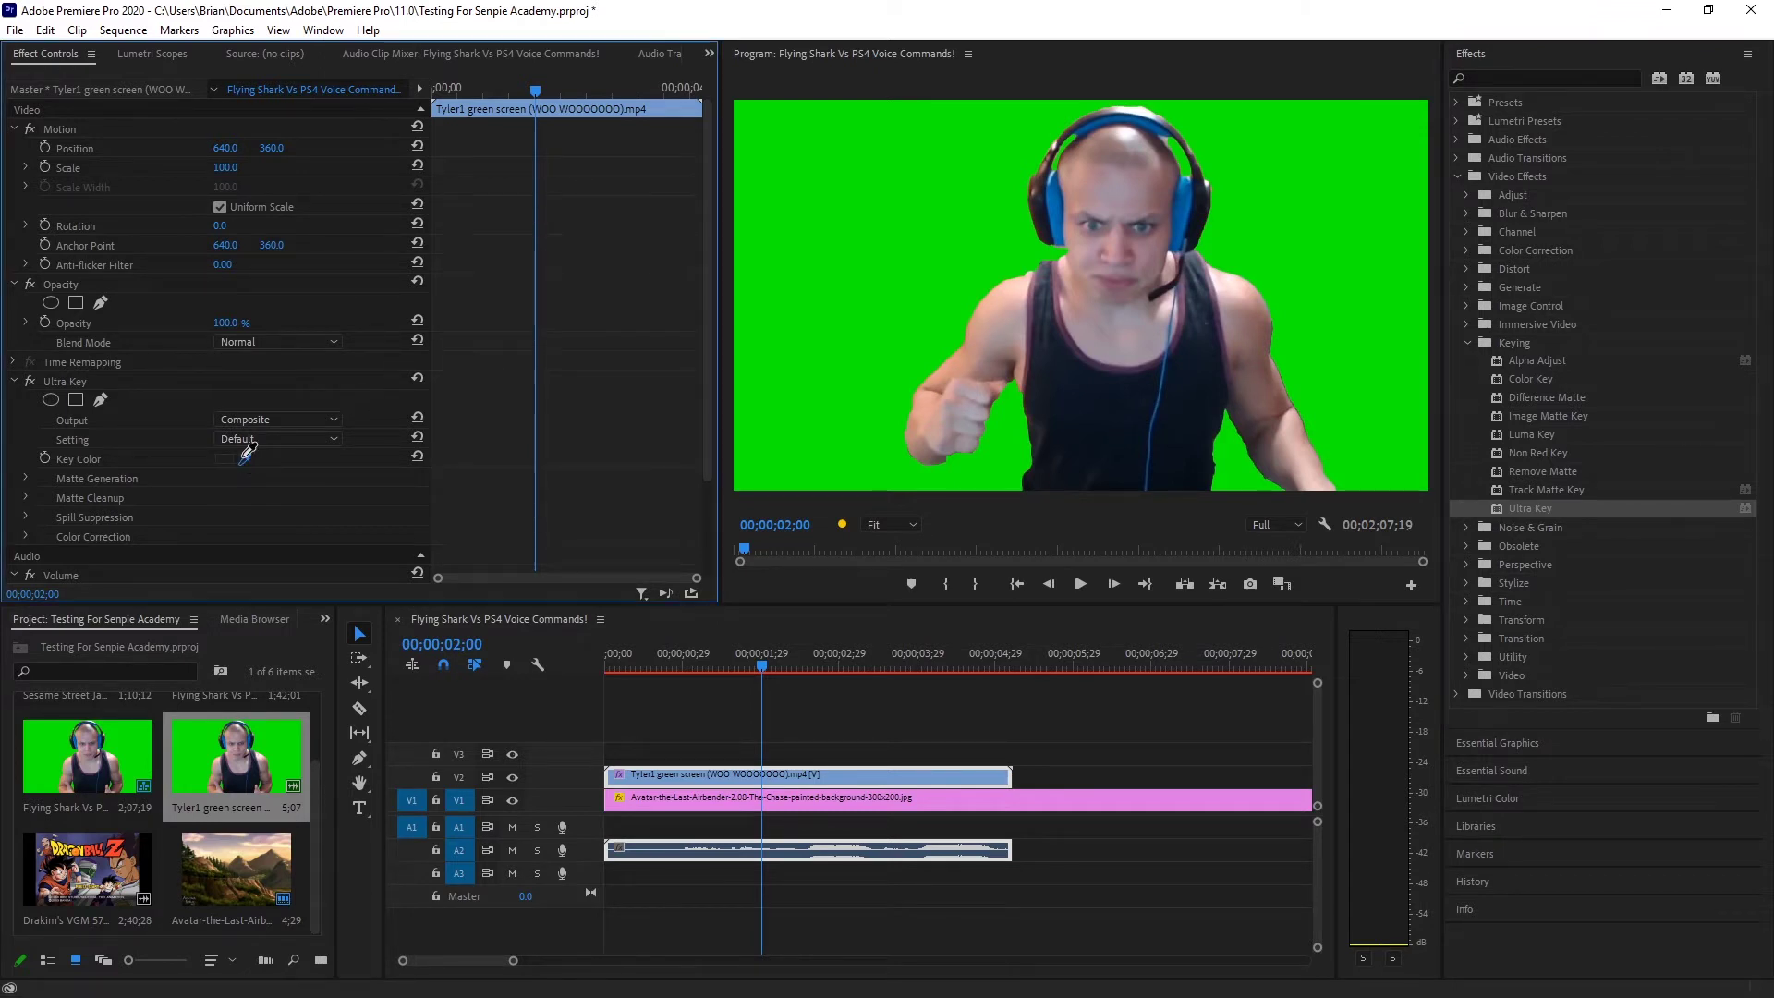
click(849, 236)
click(846, 239)
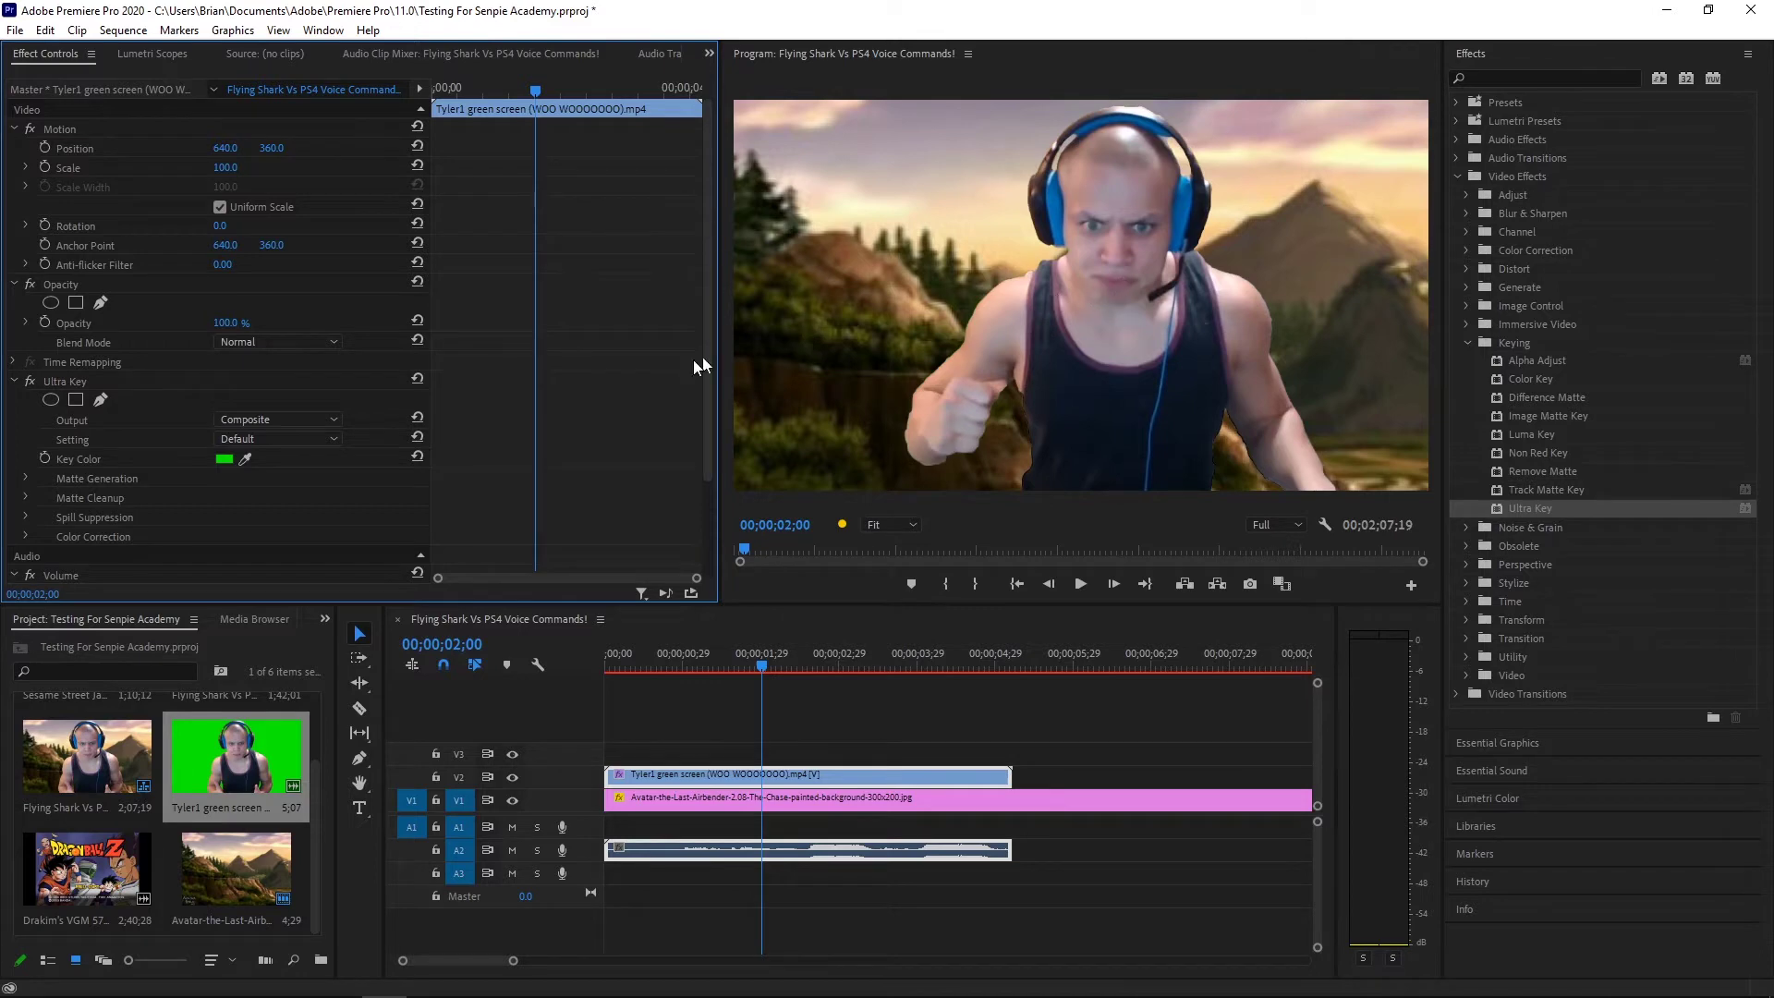
Under Matte Generation, lower the Ultra Key Transparency to 28
click(26, 478)
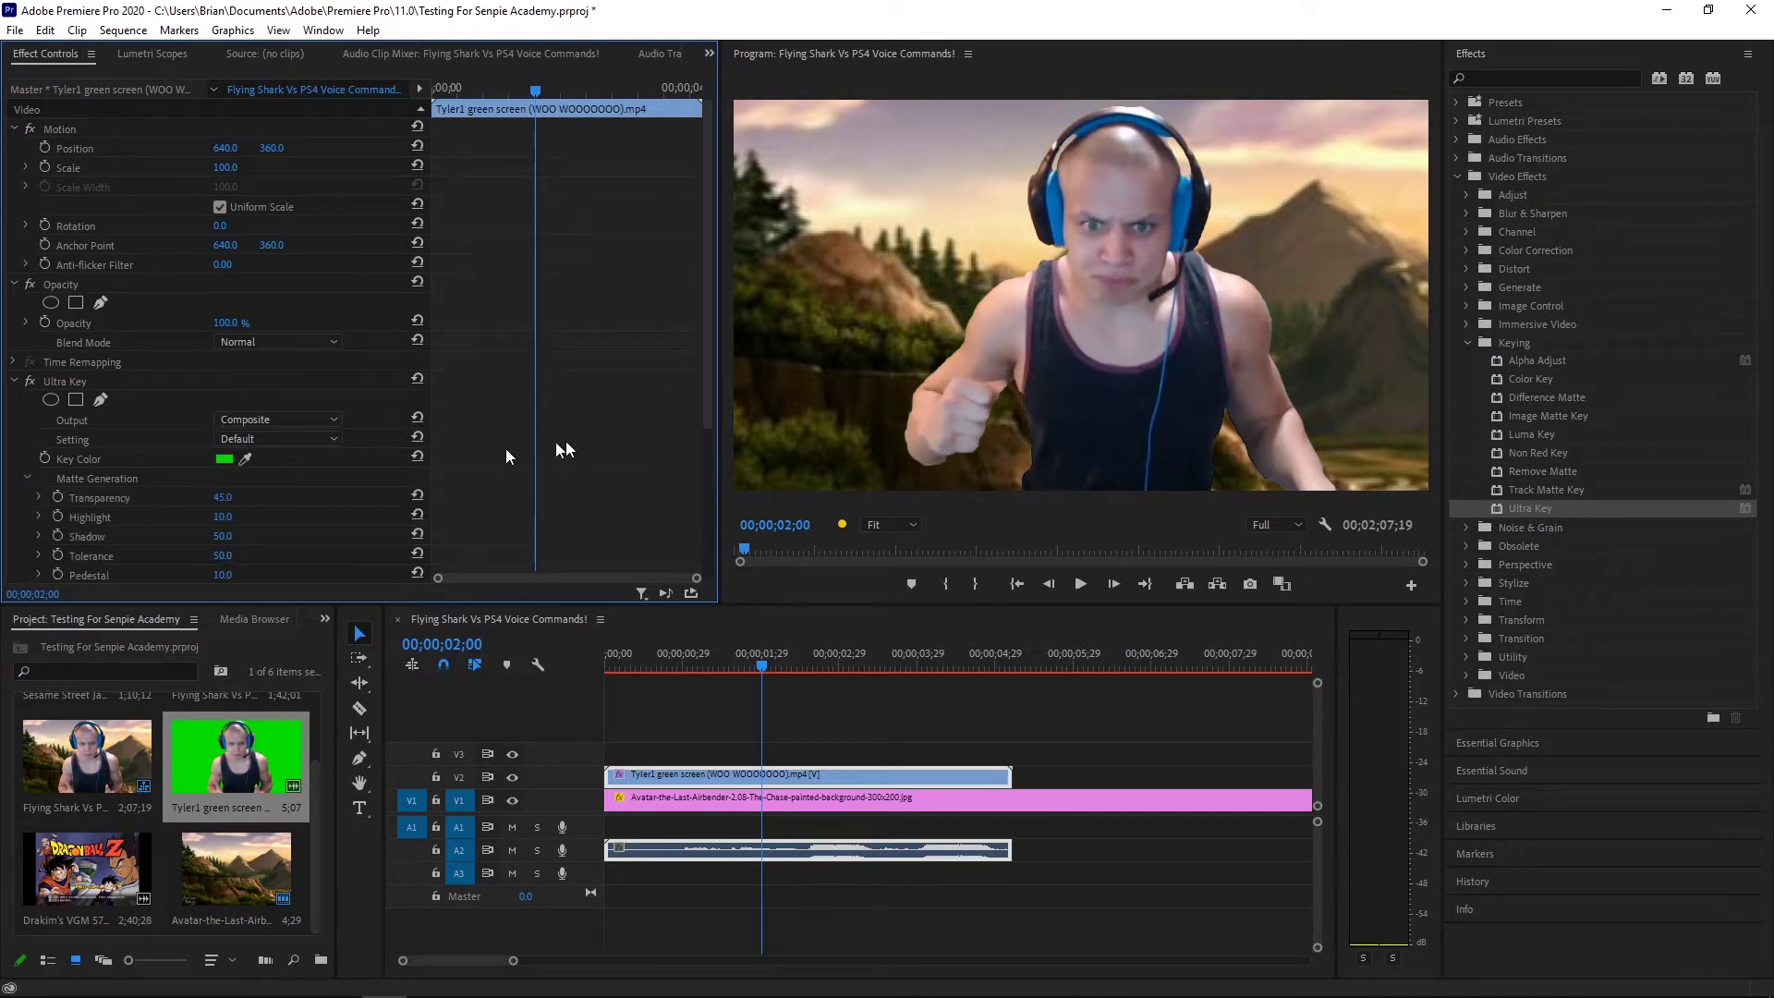
drag(705, 402, 667, 458)
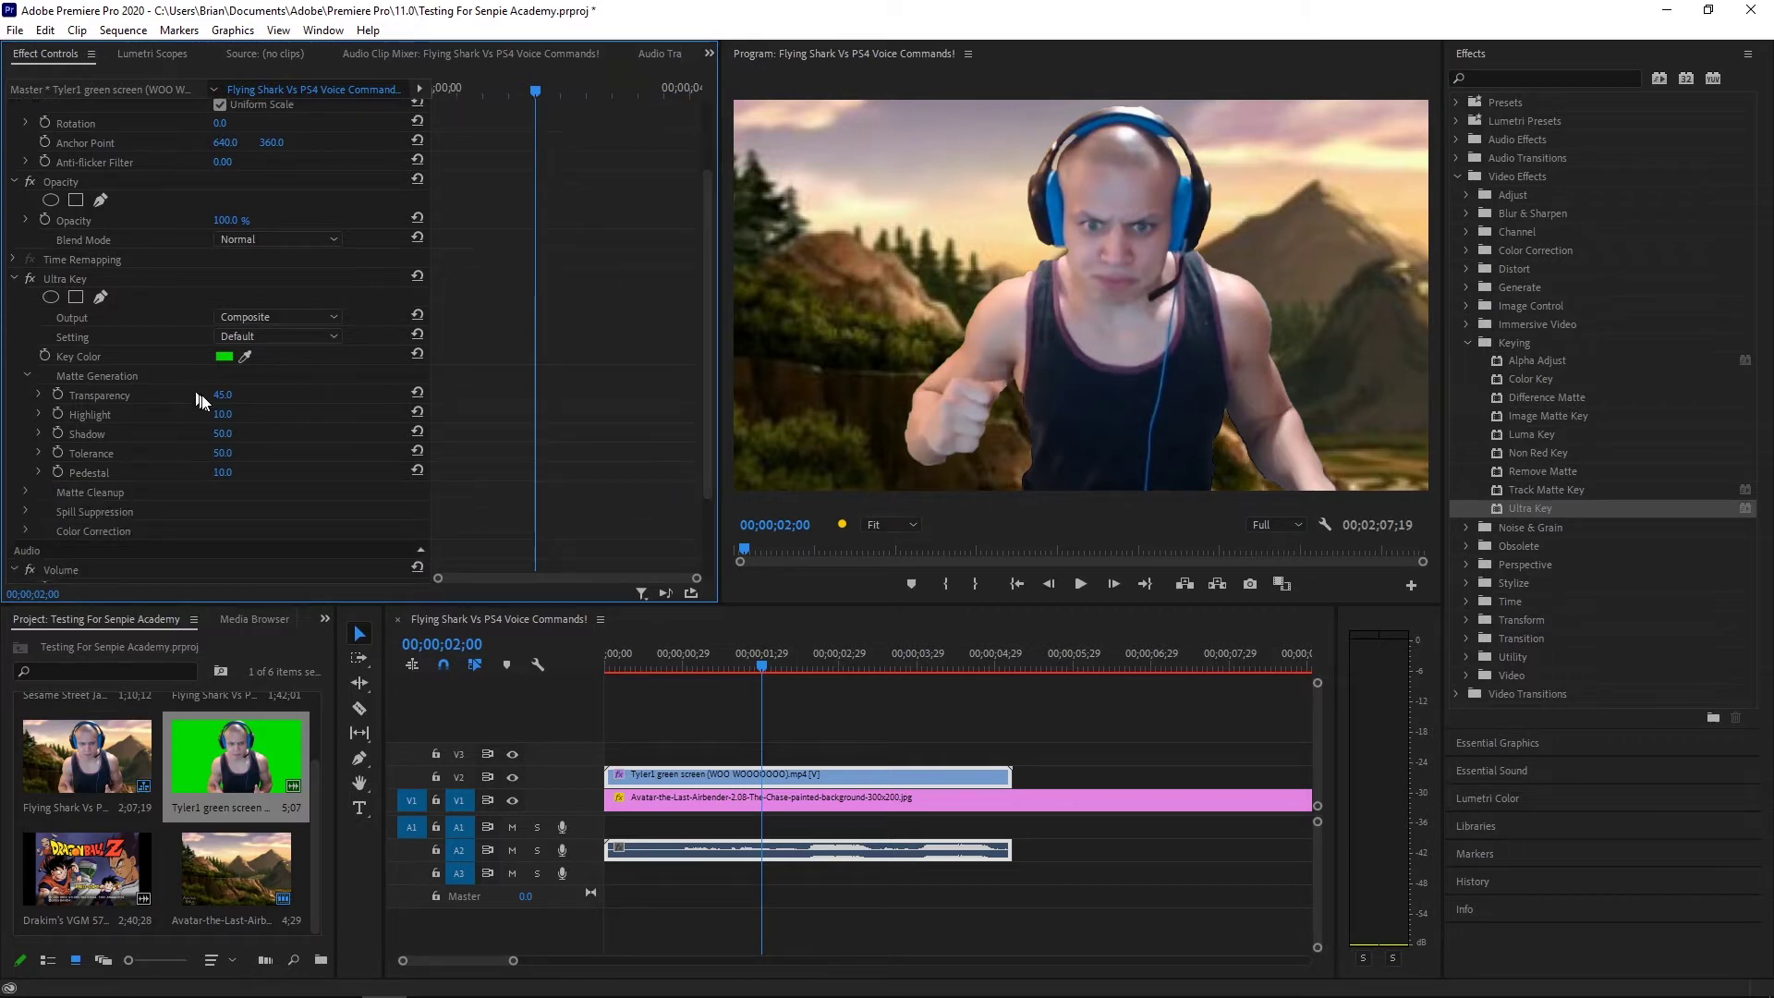
mouse_move(227, 396)
mouse_down()
mouse_move(197, 396)
mouse_move(280, 397)
mouse_move(238, 395)
mouse_up()
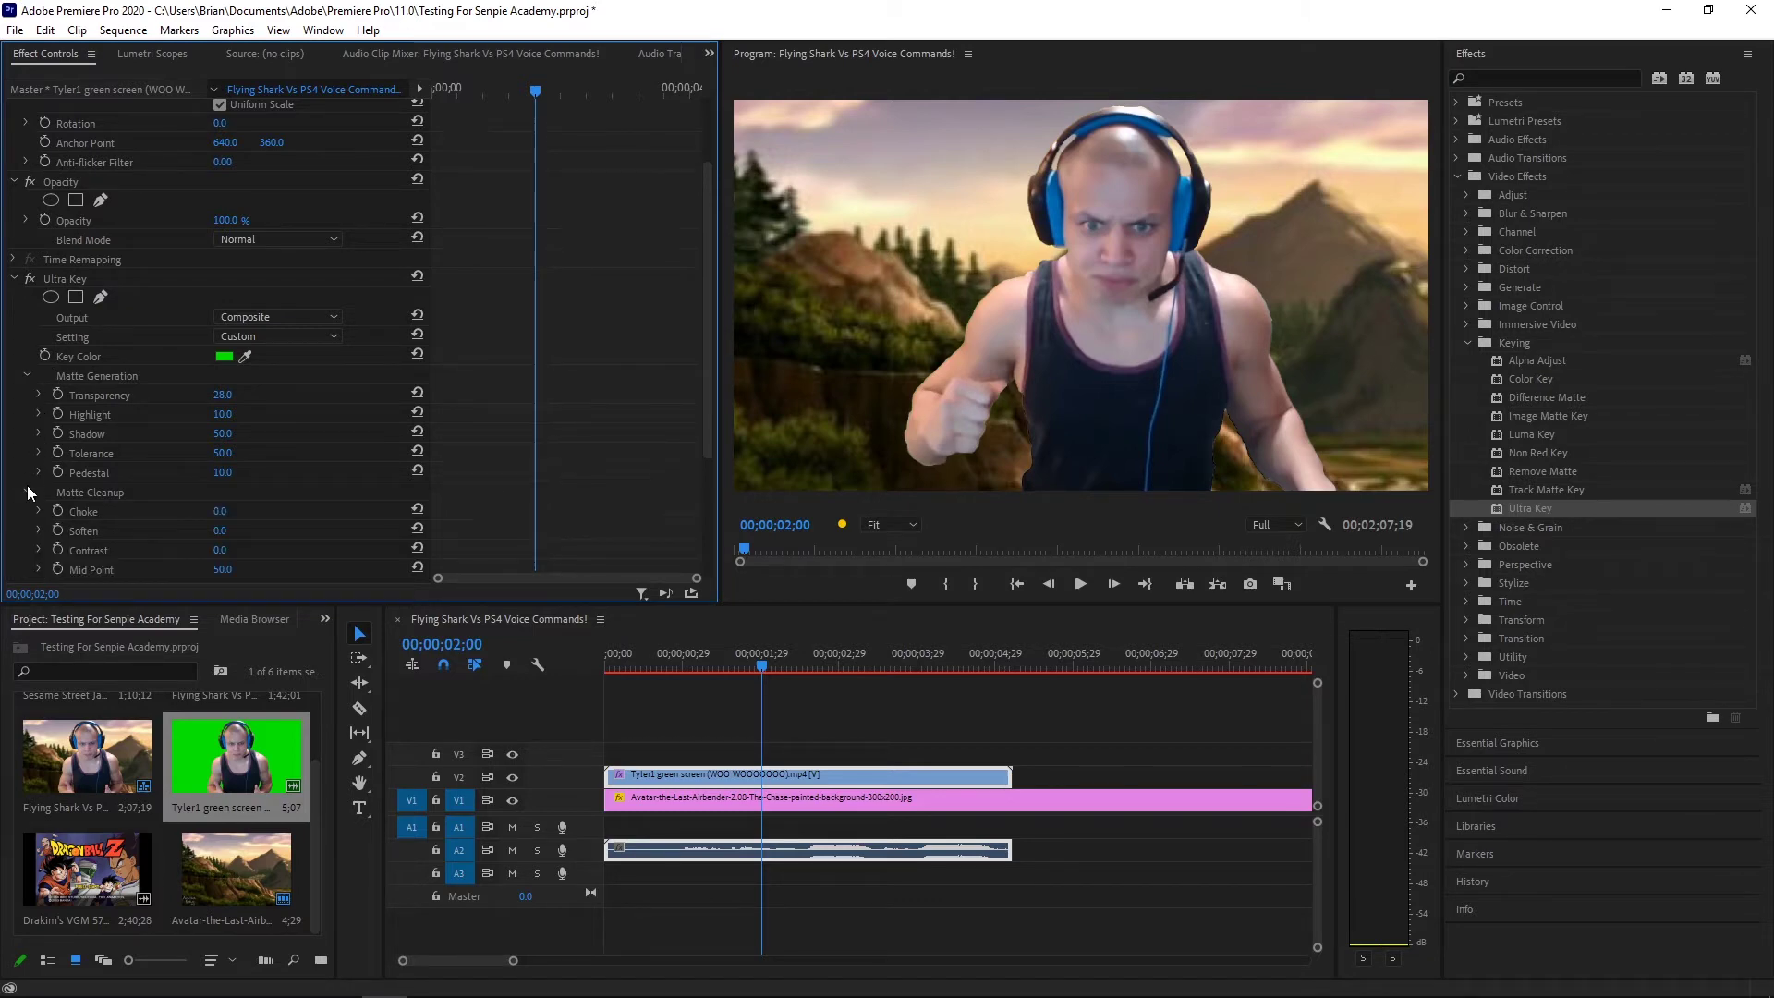
Adjust Spill Suppression: Desaturate to 40, Spill to 0, and reset Range to its default
click(26, 511)
scroll(704, 404, down, 4)
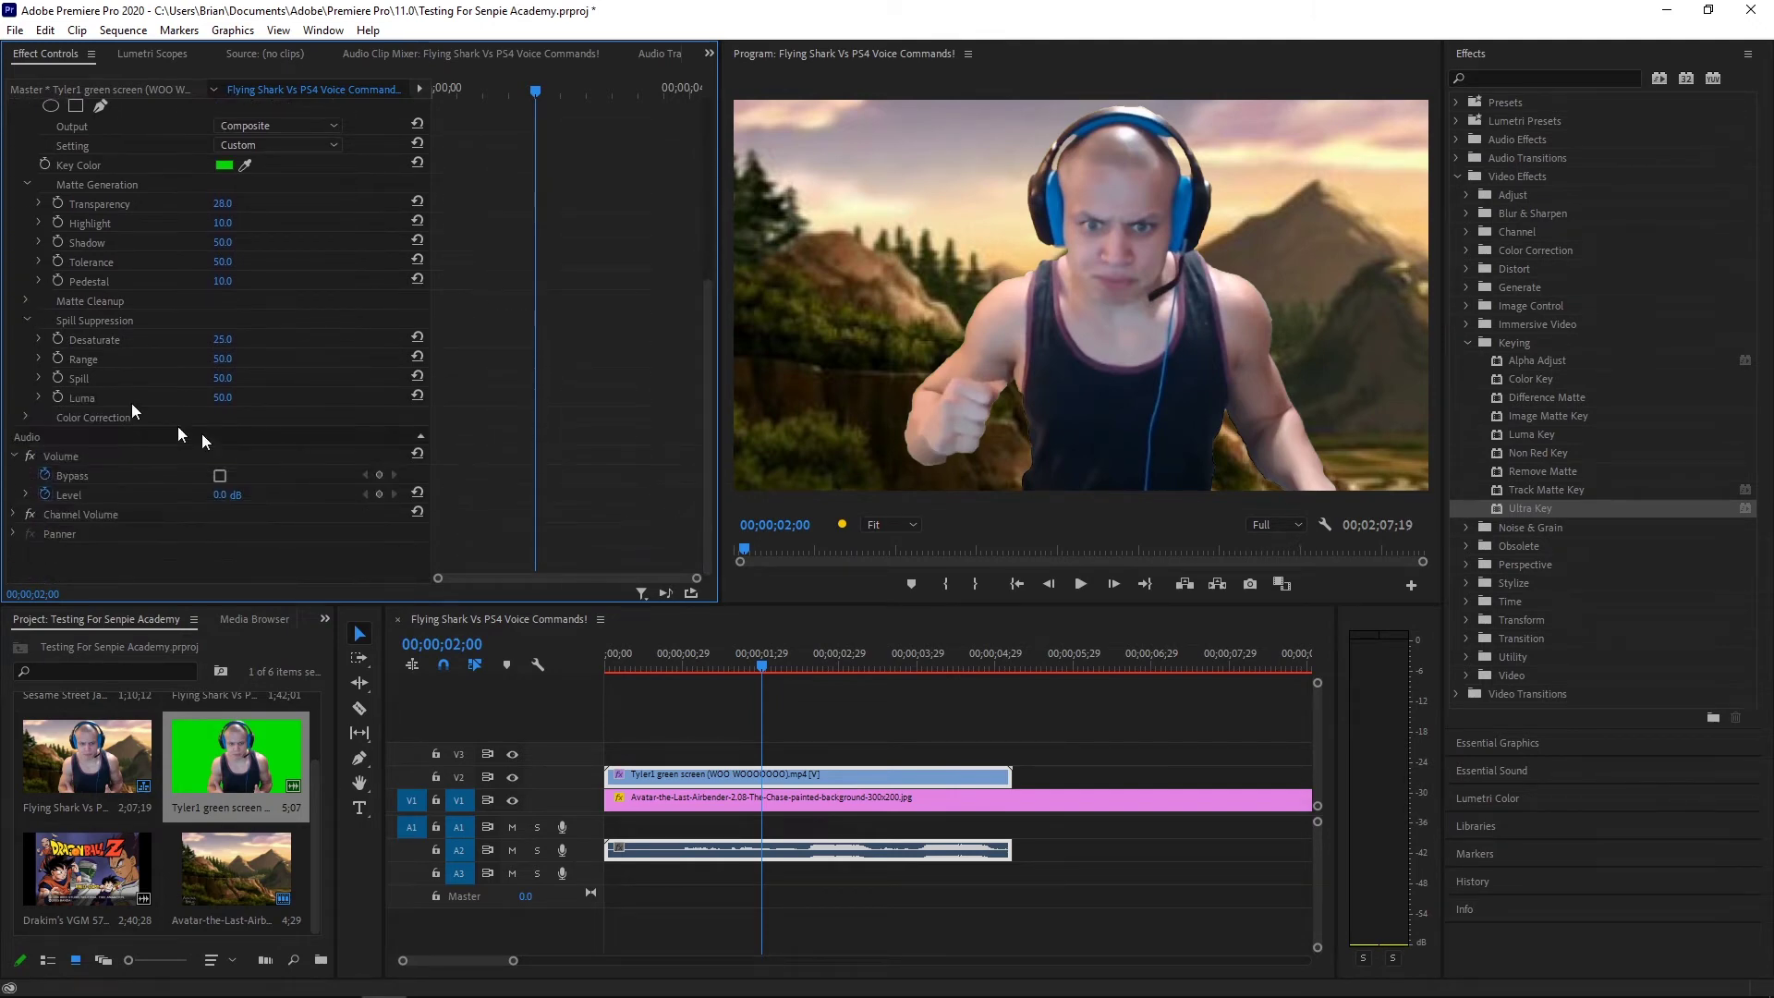
click(217, 339)
text(100)
key(Return)
drag(223, 339, 279, 358)
mouse_move(227, 374)
mouse_down()
mouse_move(246, 378)
mouse_move(219, 397)
mouse_up()
click(417, 356)
Reset Spill and Luma to defaults, then try Matte Cleanup Choke values before resetting it to 0
click(418, 375)
click(416, 395)
click(26, 303)
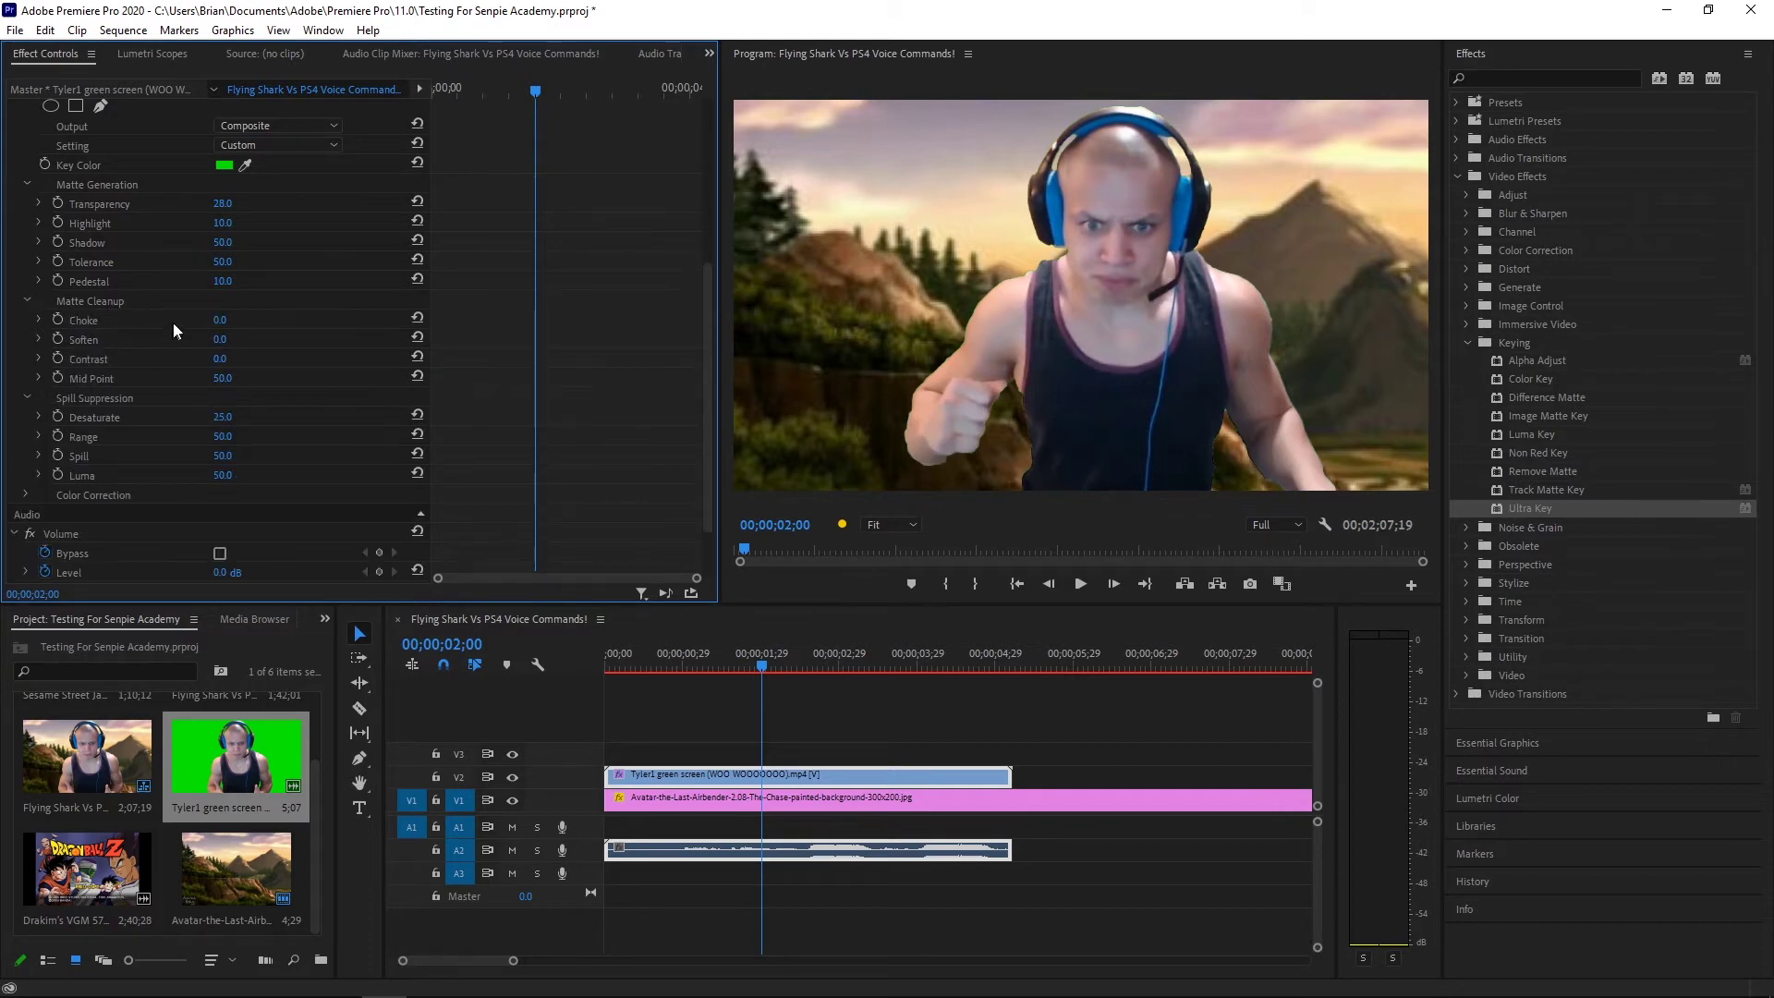
drag(223, 320, 301, 320)
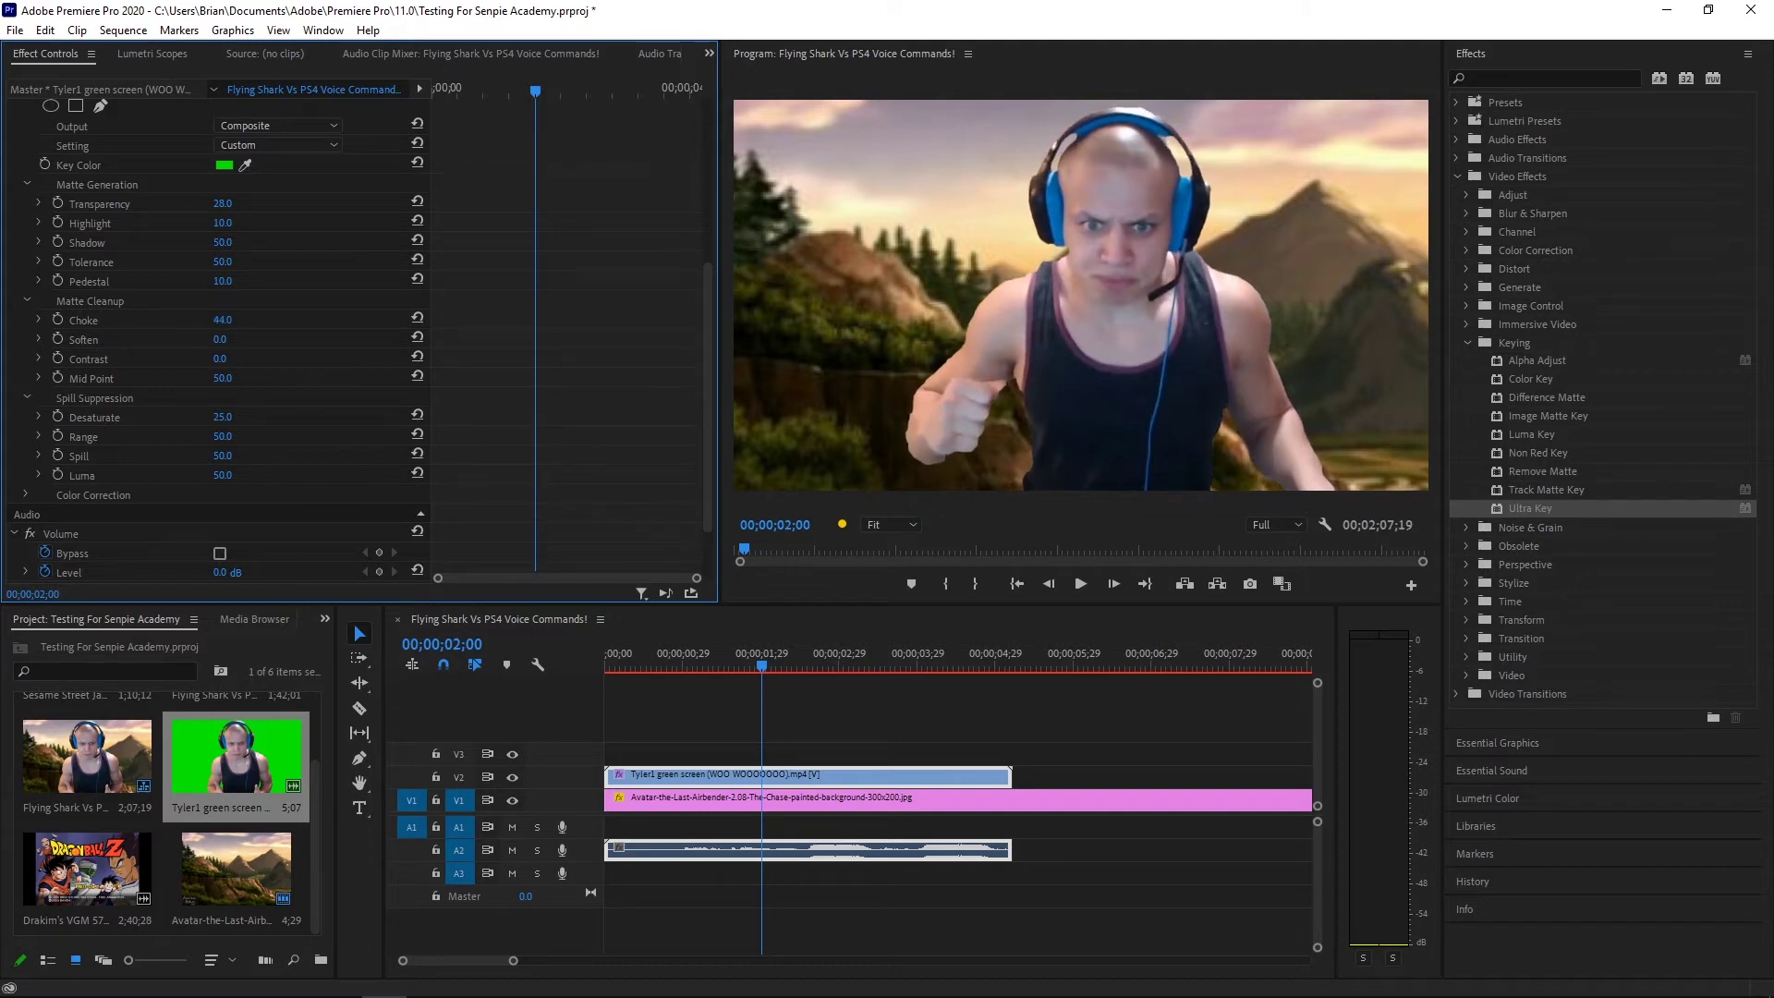
mouse_move(226, 320)
mouse_down()
mouse_move(208, 320)
mouse_move(231, 320)
mouse_up()
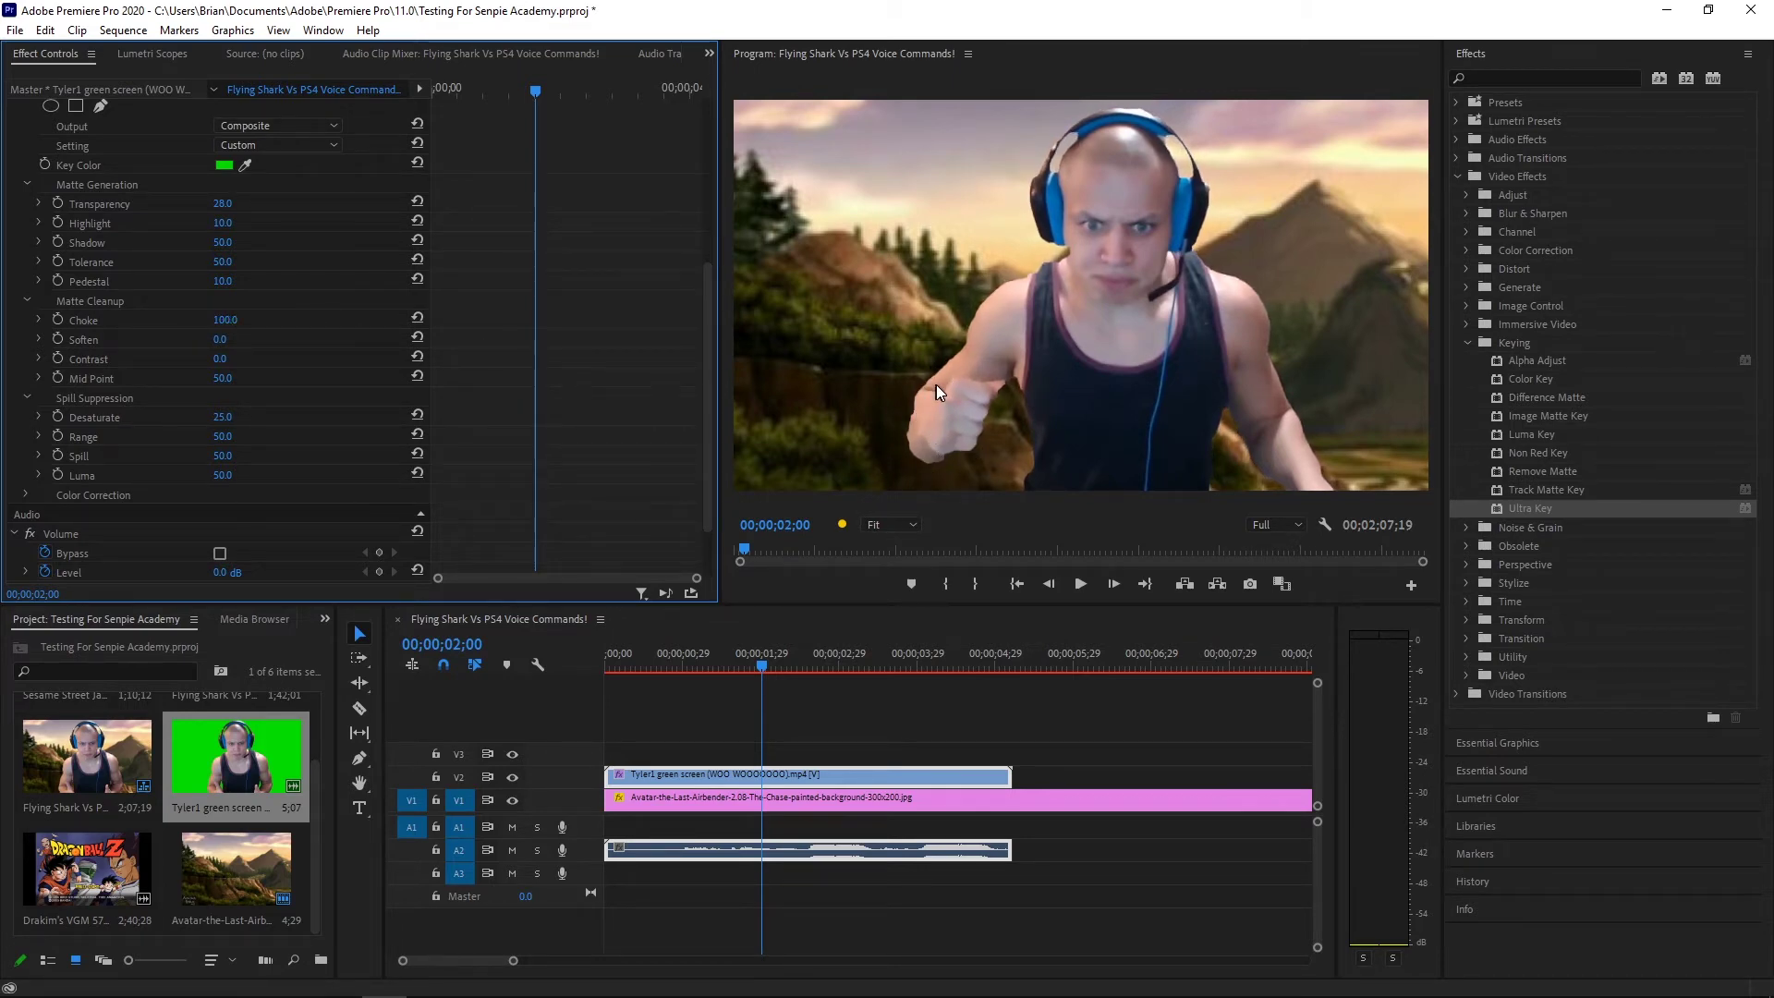
click(420, 317)
Try Soften, Contrast and Choke values, finally resetting Soften to 0 and returning to the sequence start
drag(220, 339, 272, 339)
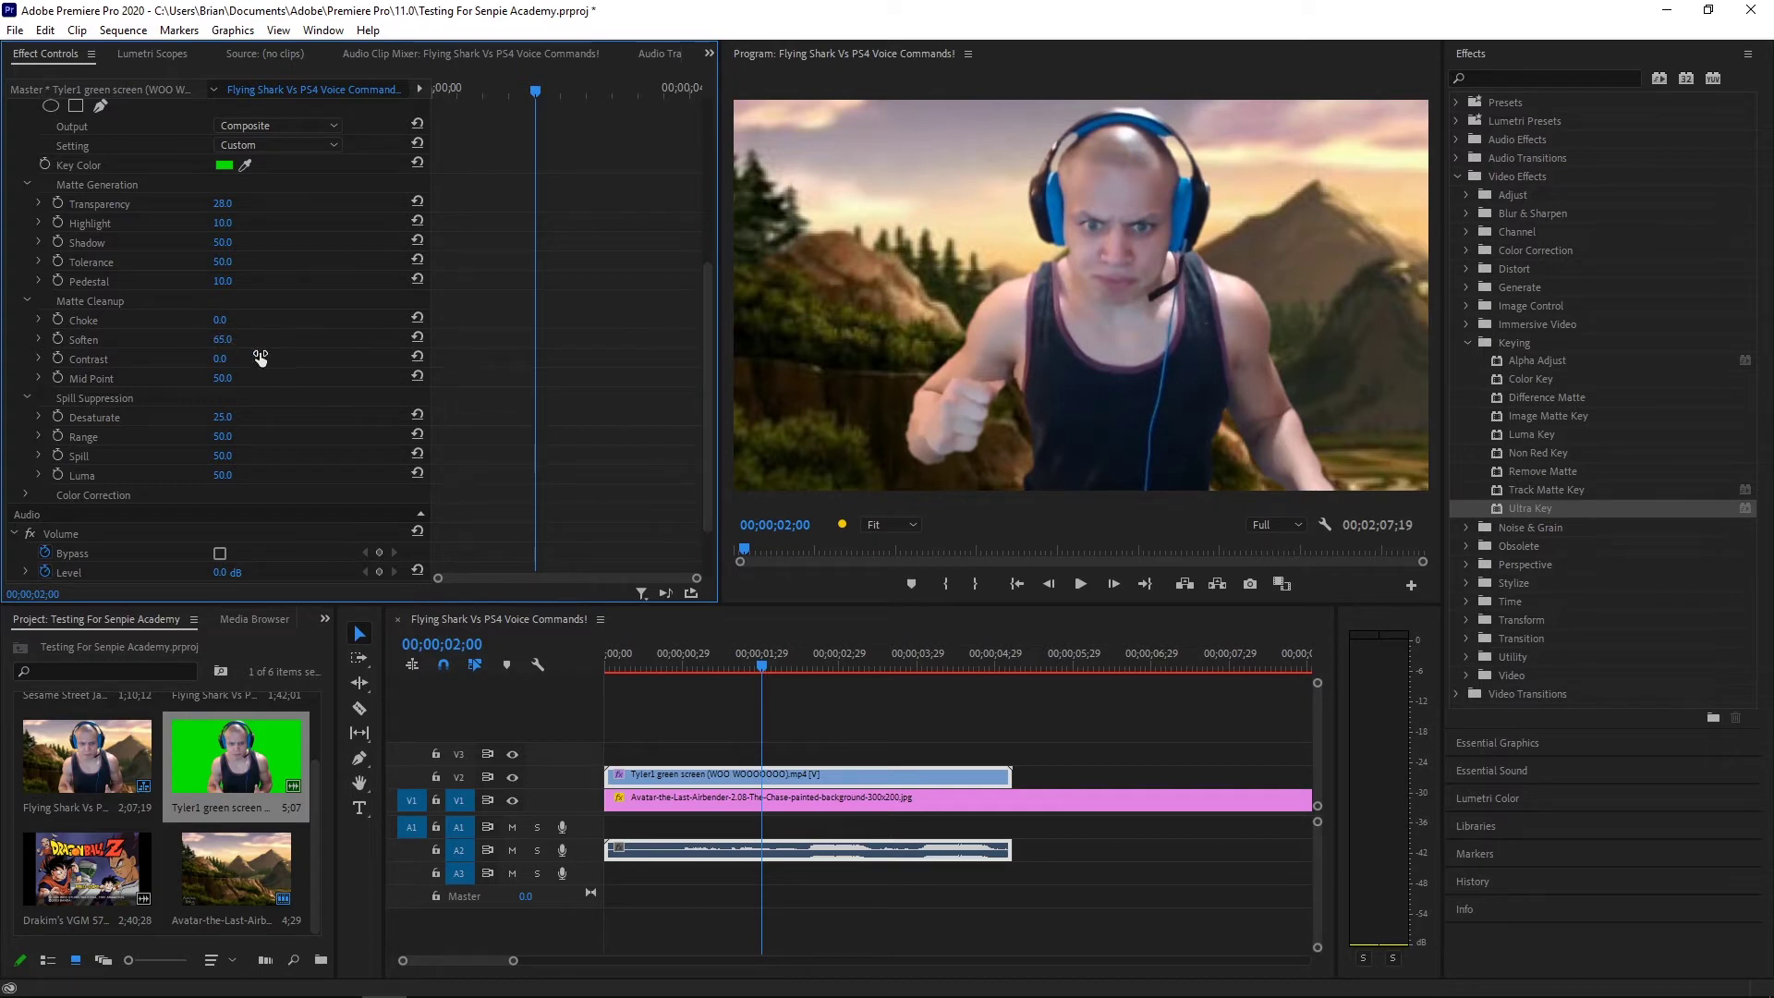
click(418, 337)
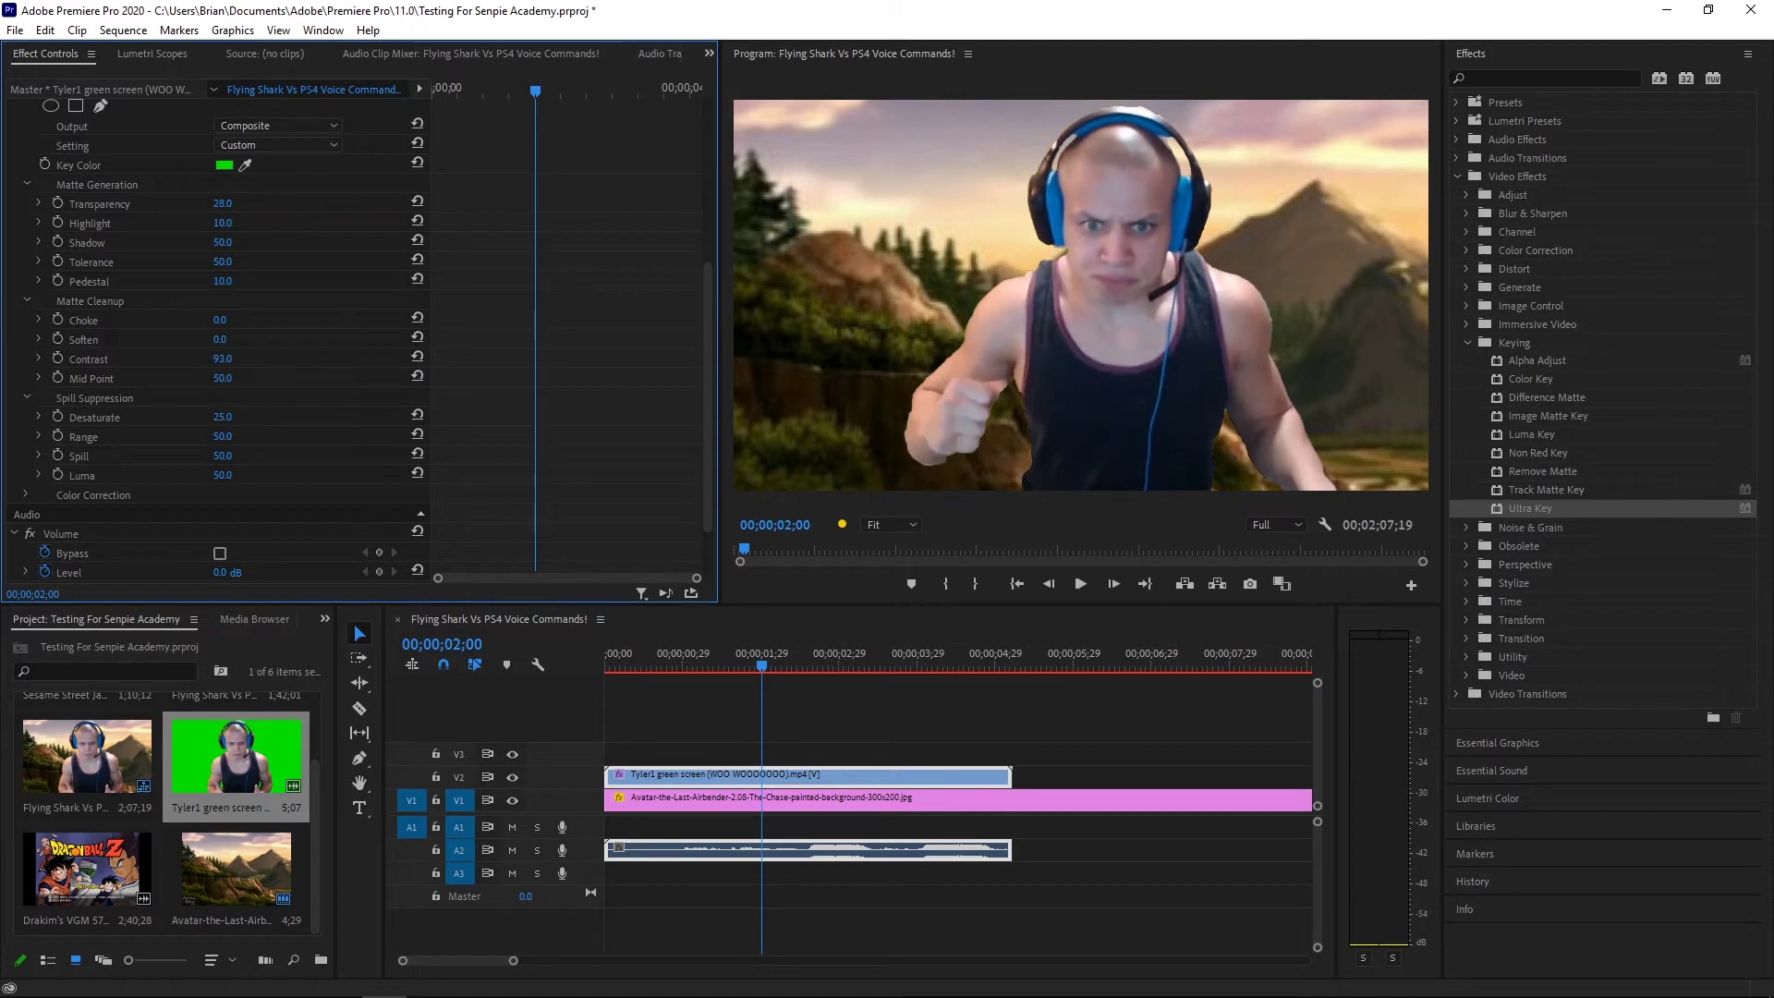
mouse_move(222, 359)
mouse_down()
mouse_move(242, 369)
mouse_move(203, 381)
mouse_move(242, 379)
mouse_up()
click(417, 356)
drag(214, 331, 231, 332)
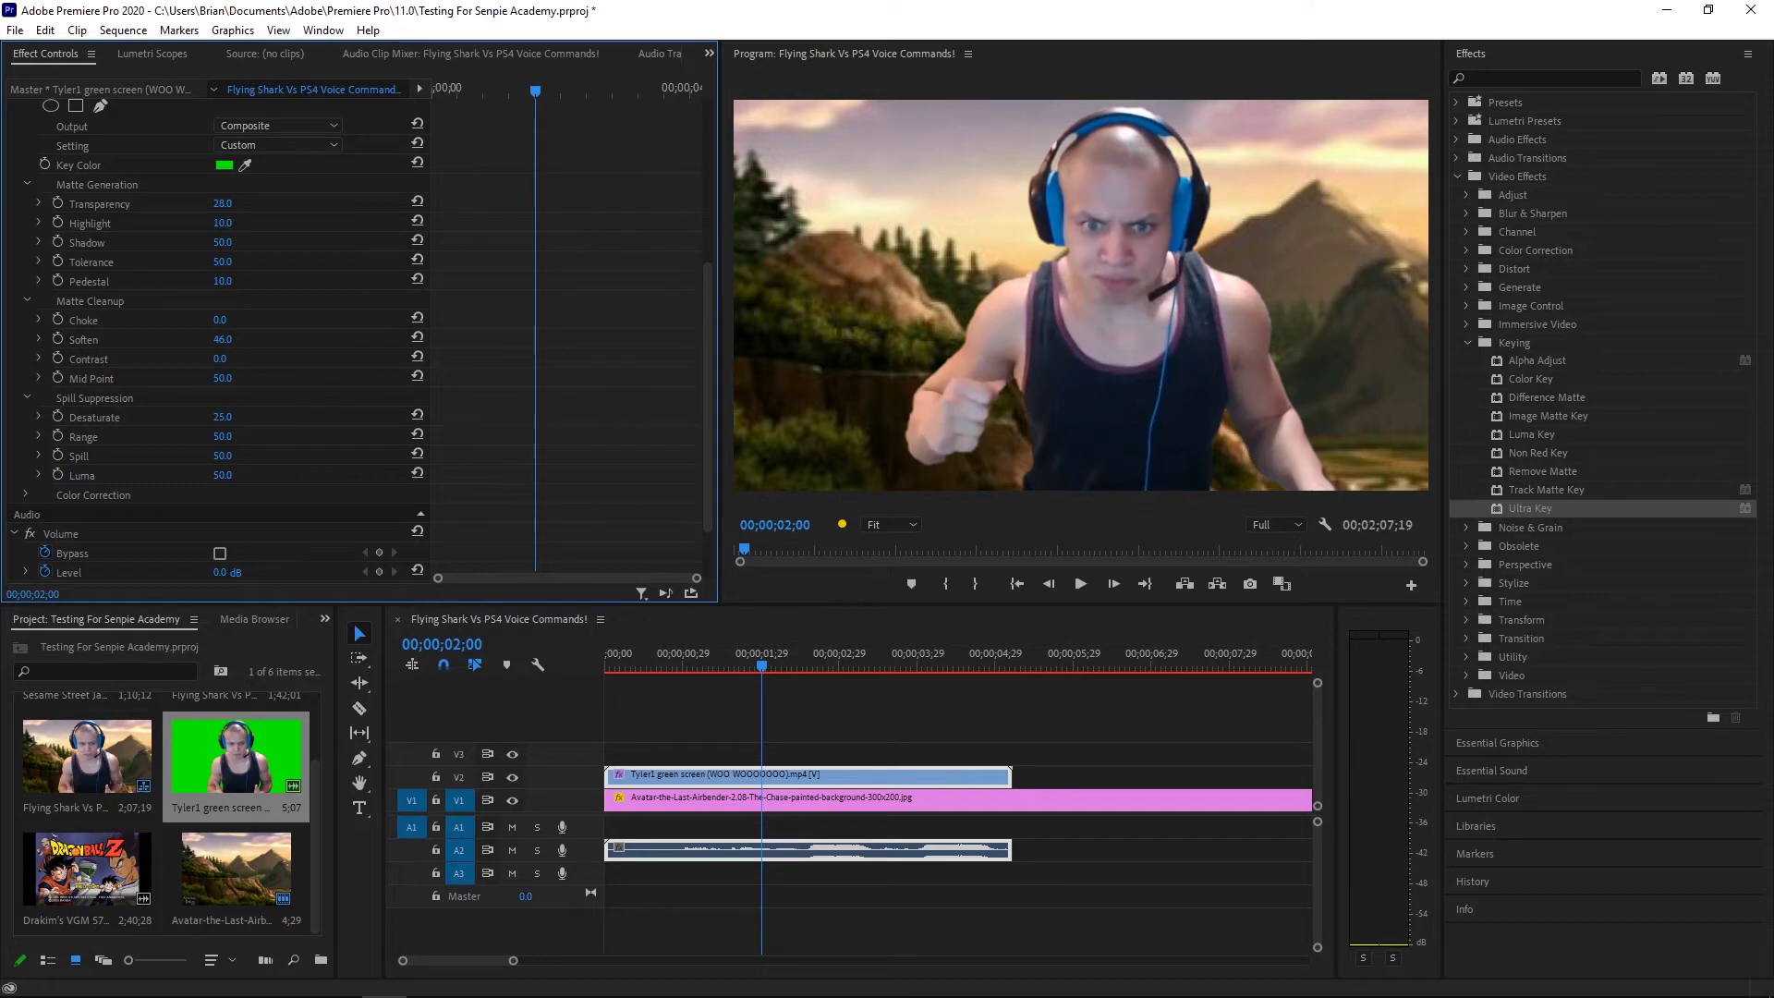
drag(222, 323, 217, 324)
click(416, 337)
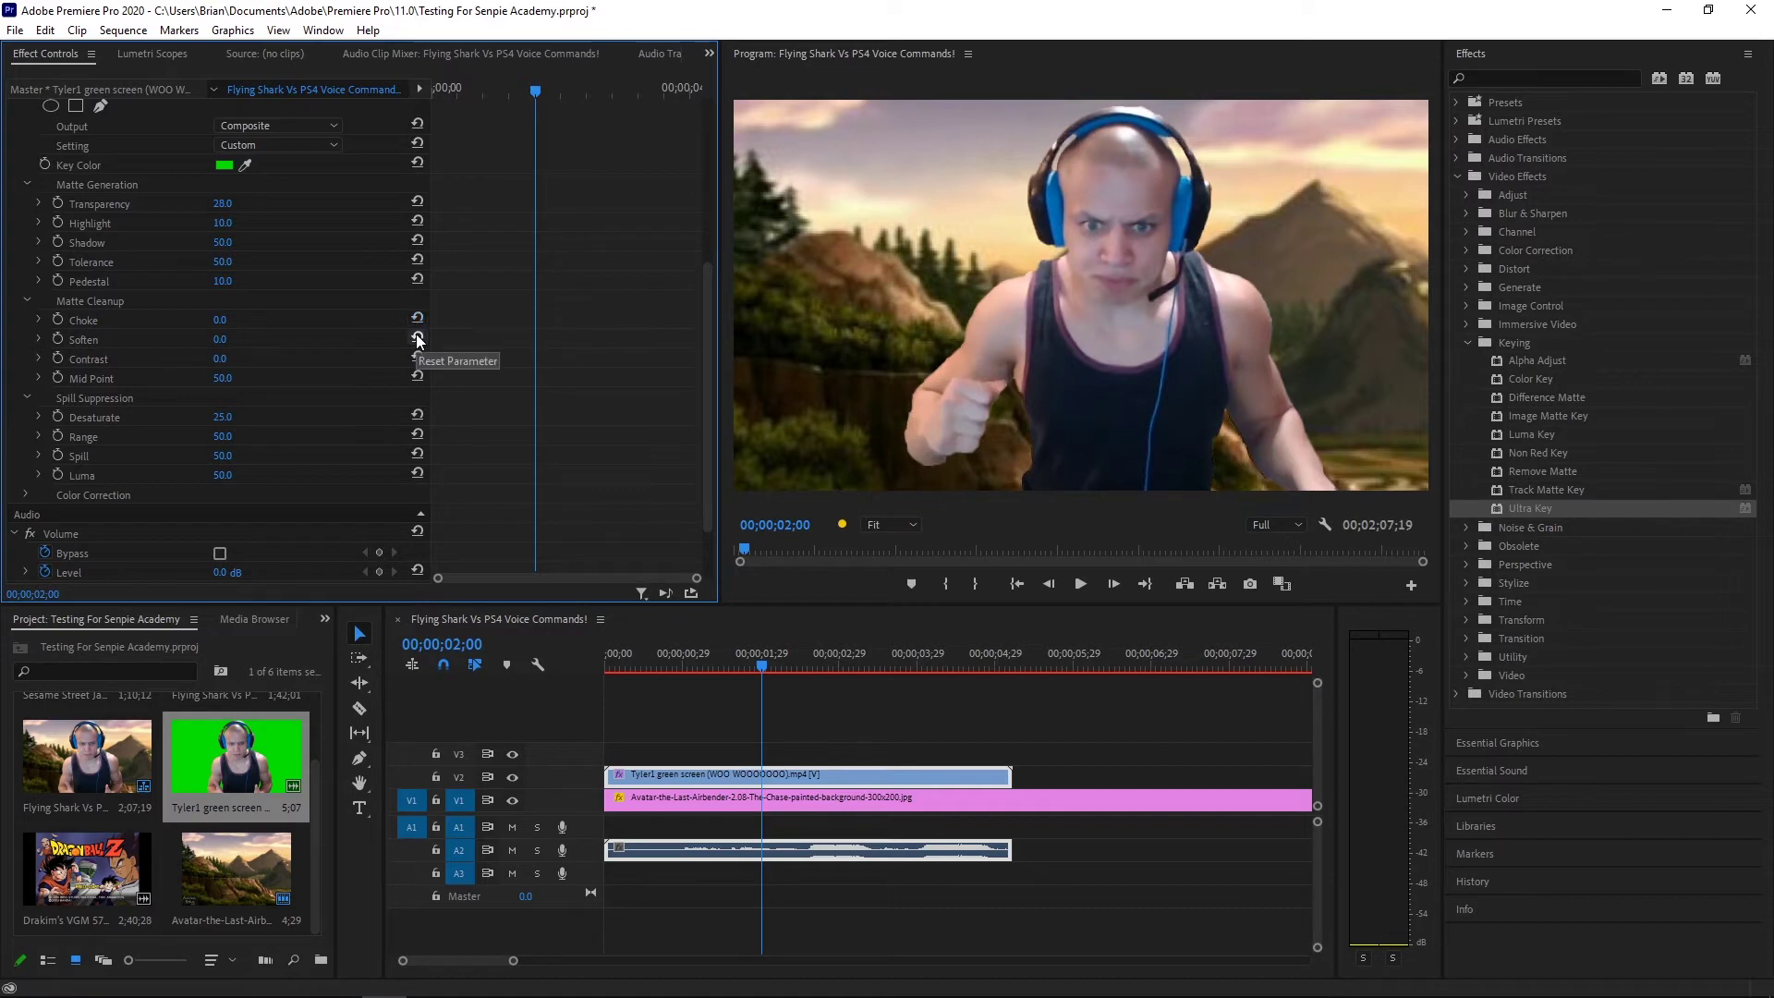
drag(708, 316, 691, 142)
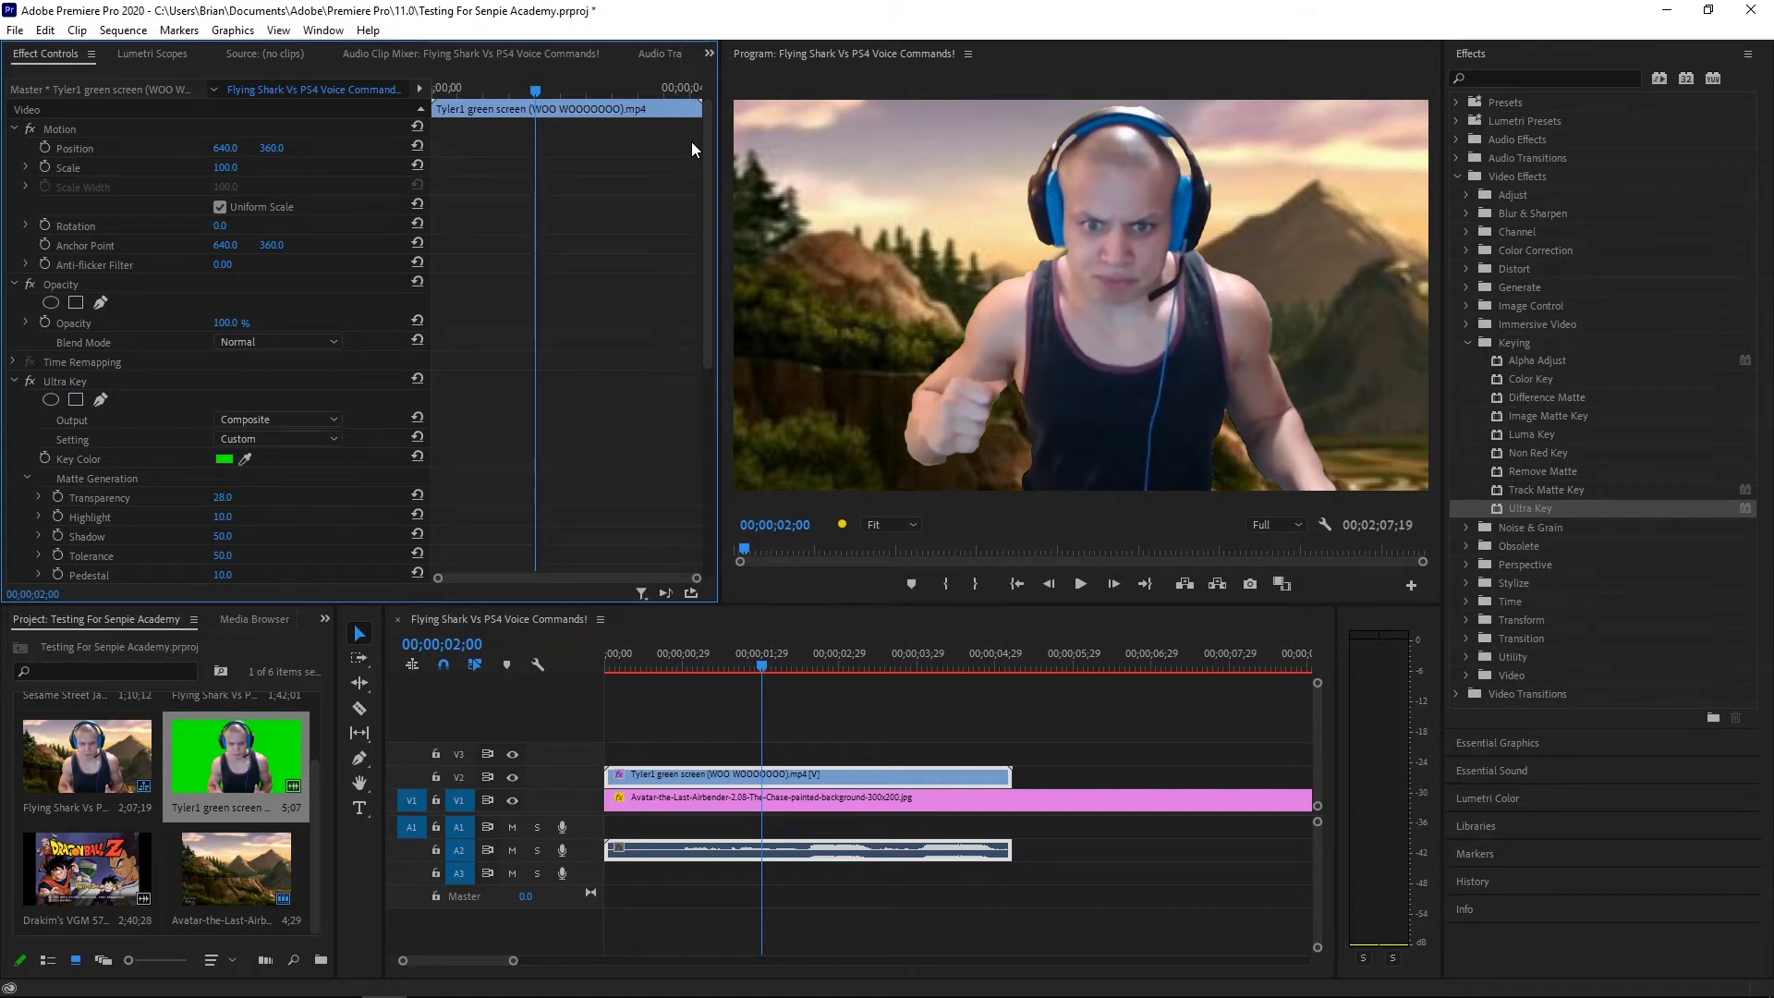
click(1023, 592)
Place Drakim's VGM on V3/A3, unlink it, and delete its video from V3
click(155, 855)
drag(154, 855, 597, 758)
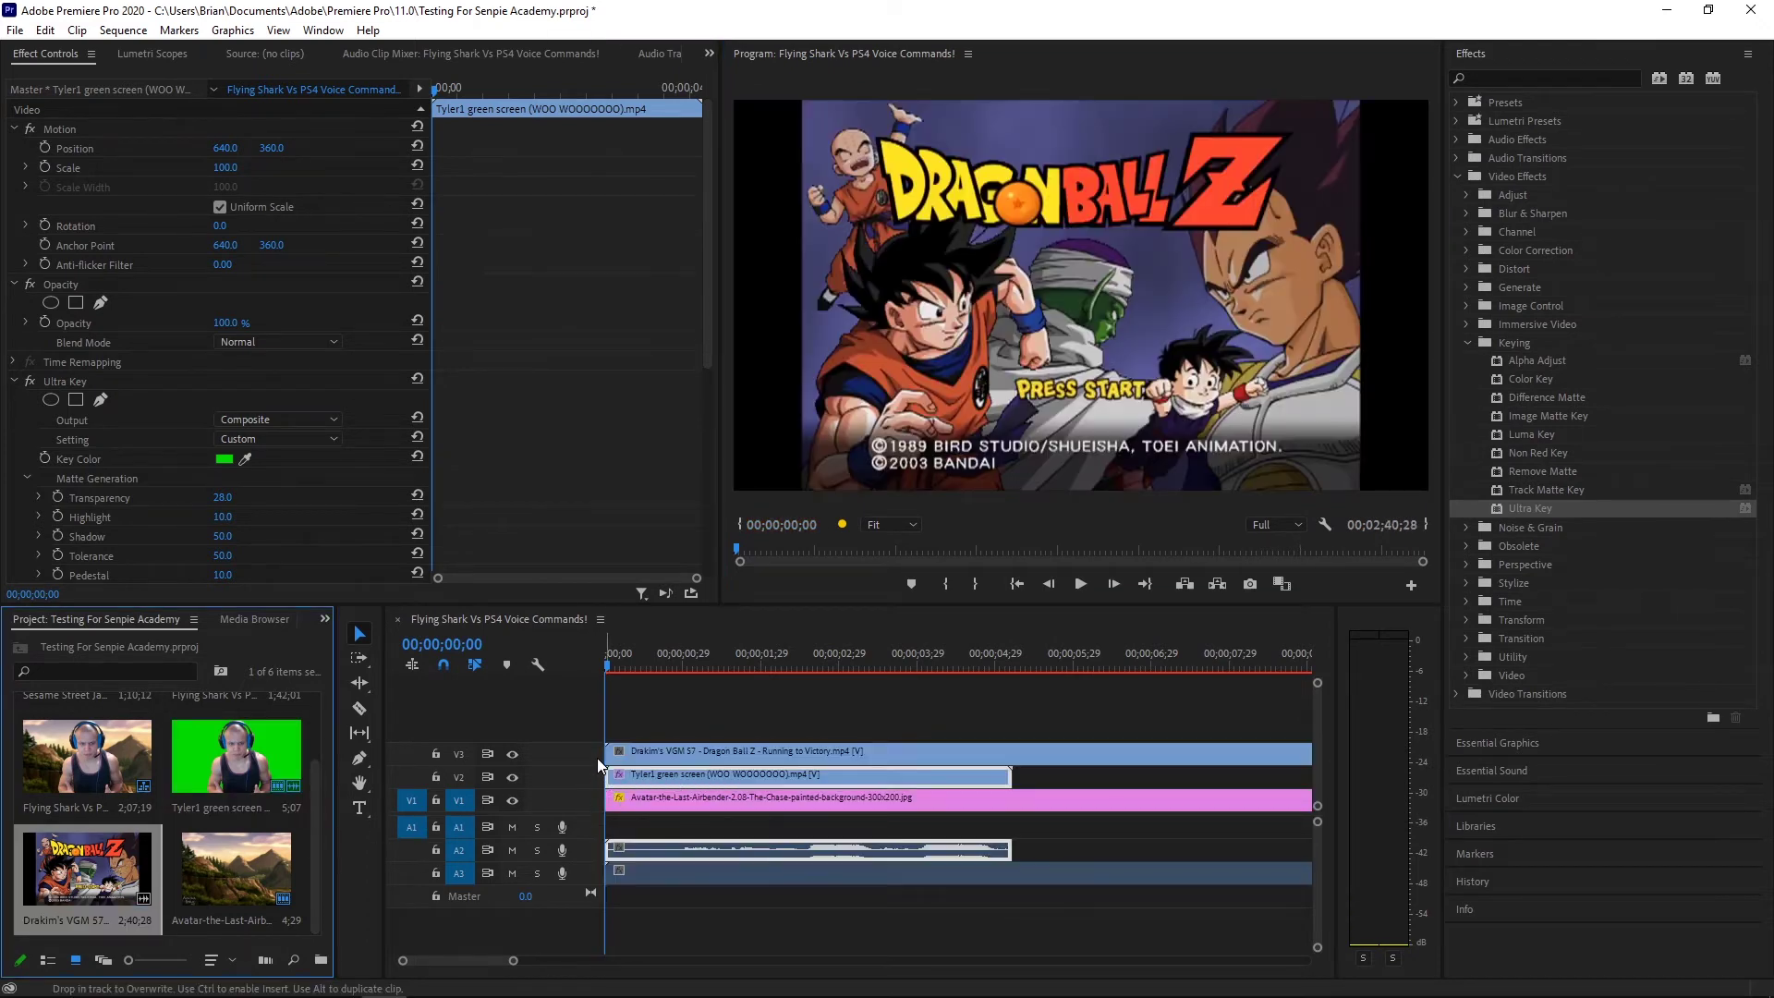
right_click(839, 751)
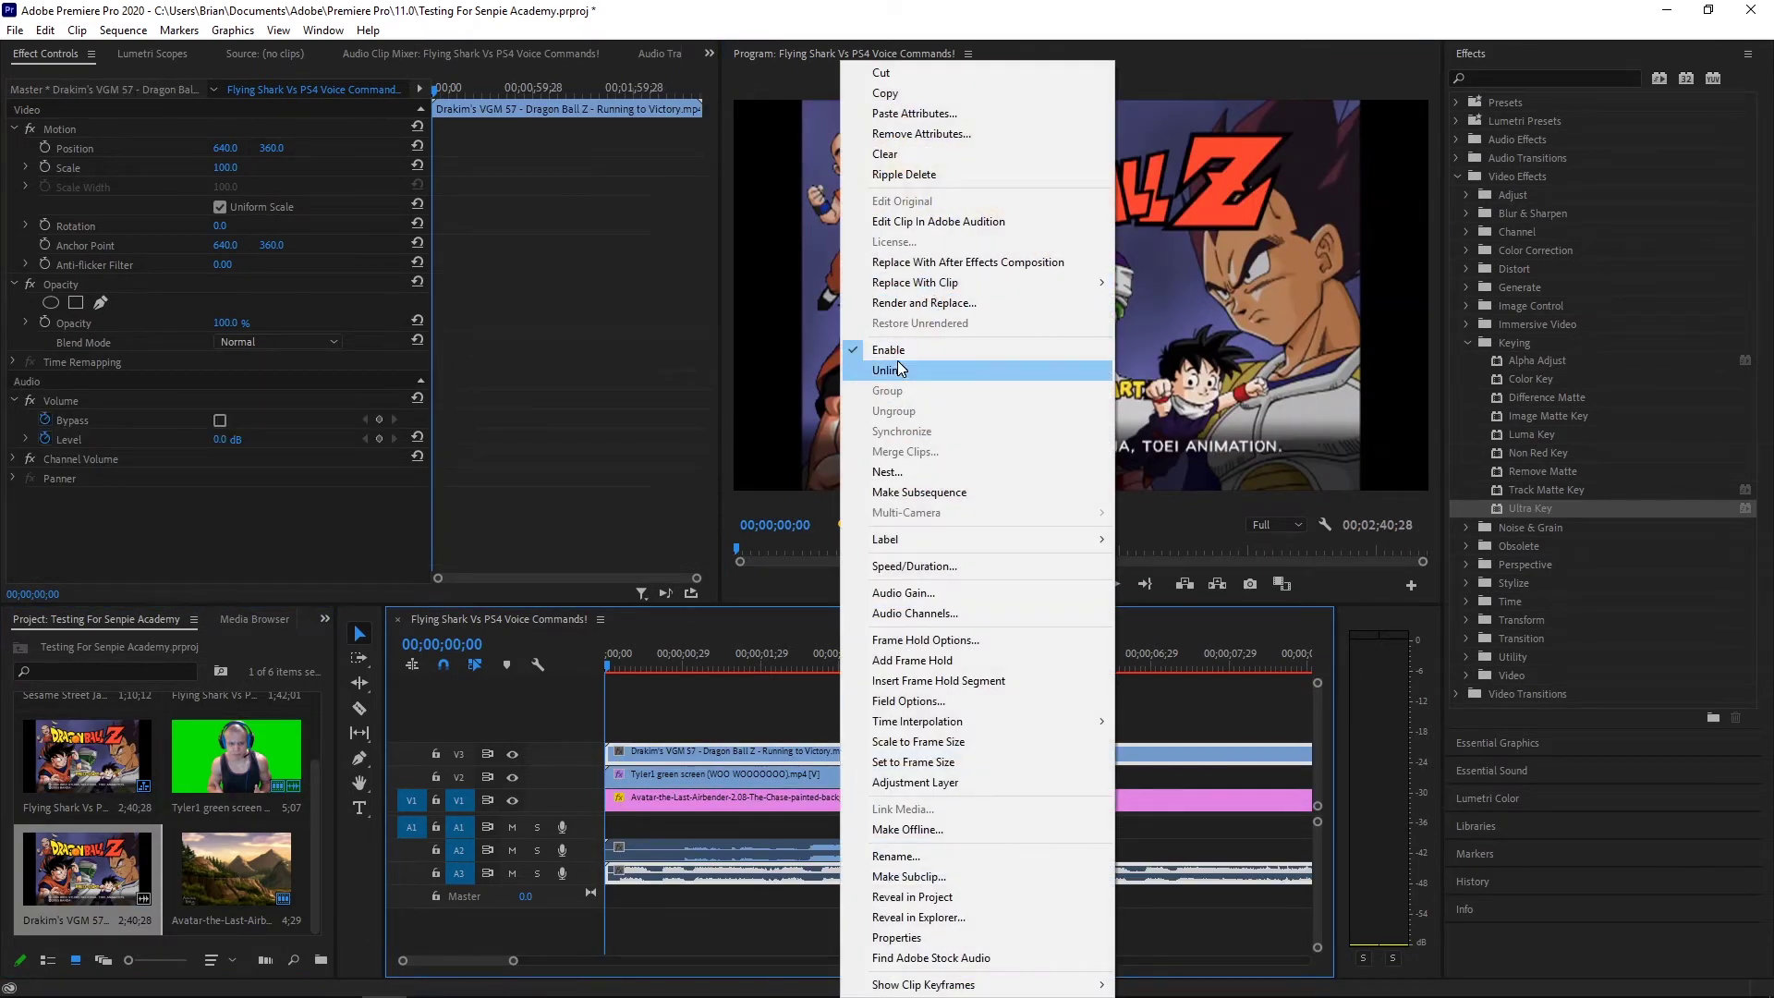
click(888, 369)
right_click(853, 753)
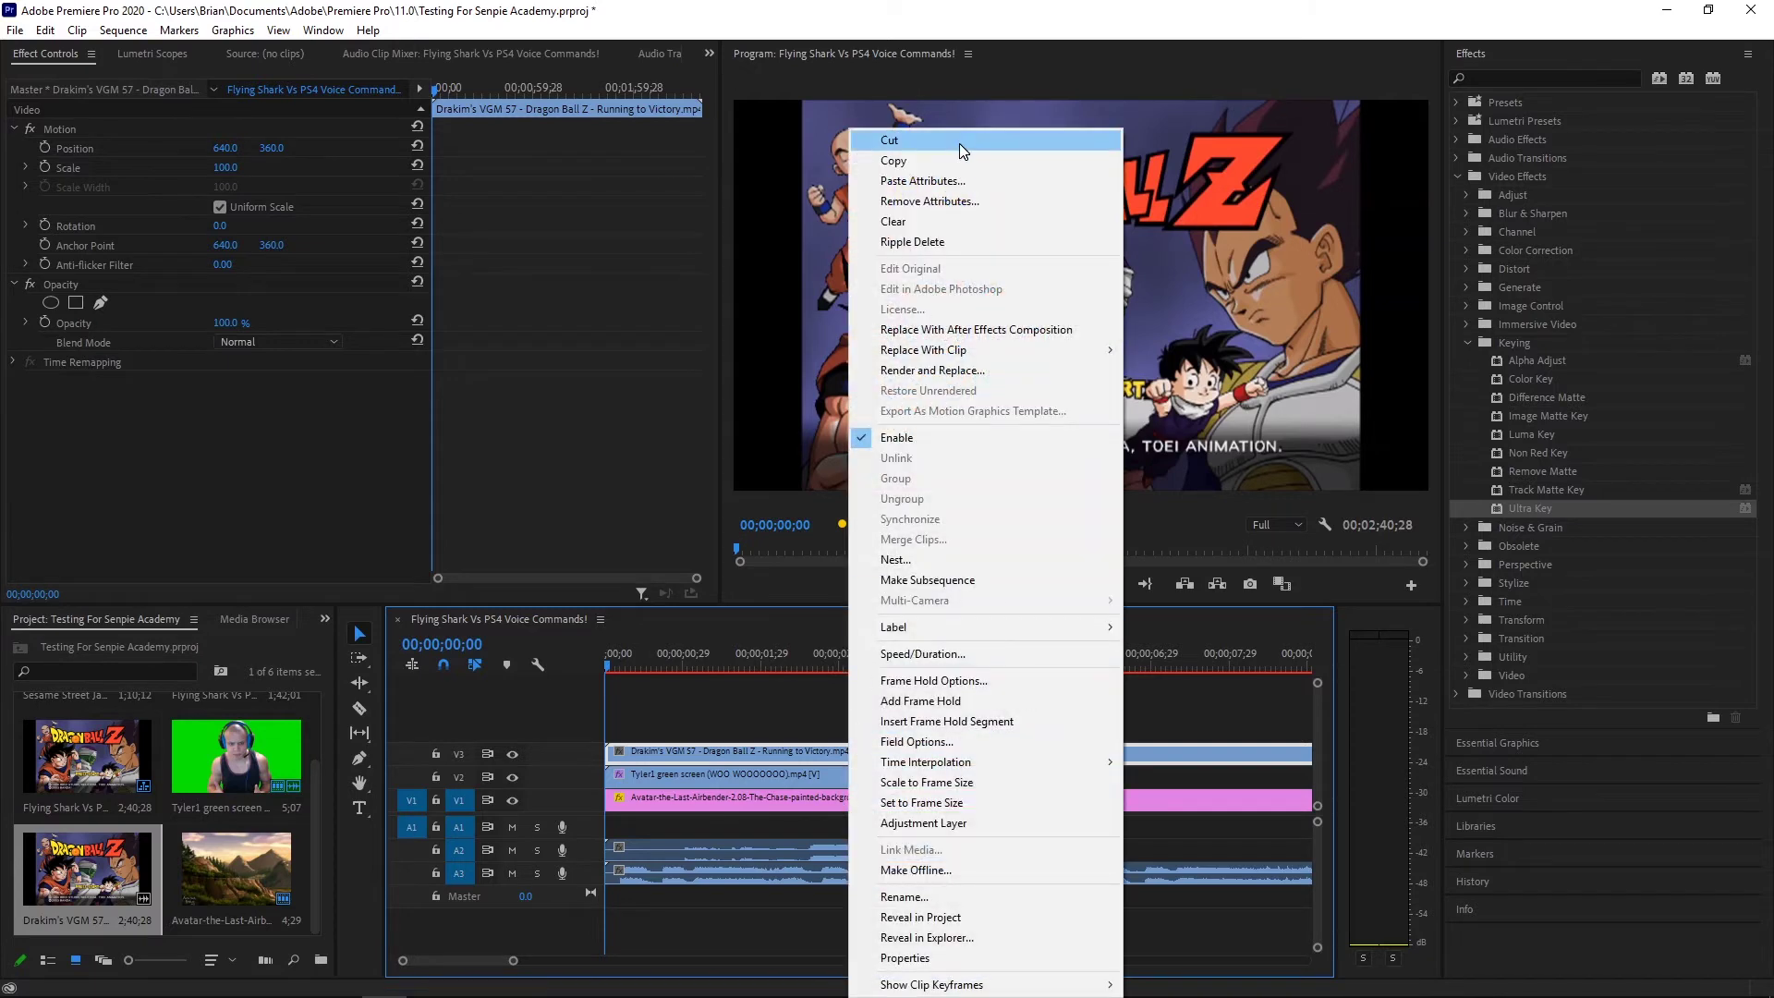
click(889, 139)
Lower the music's Audio Gain on A3 with a negative value
right_click(934, 870)
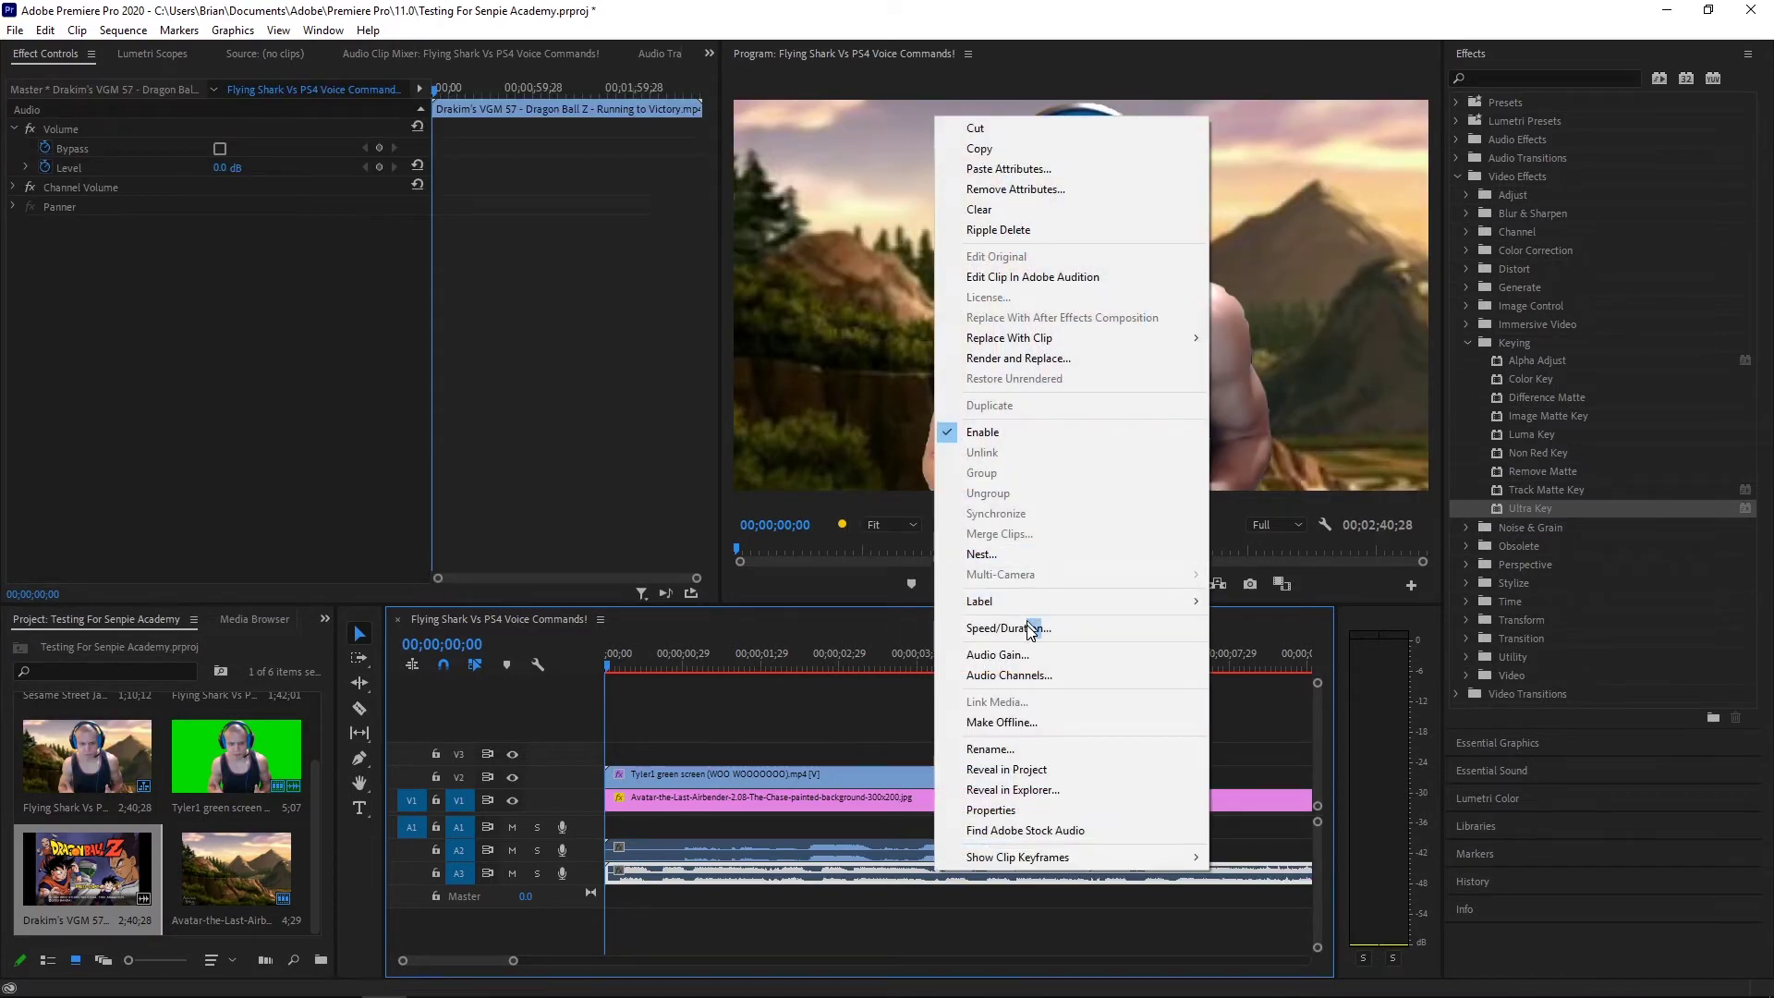
click(1026, 654)
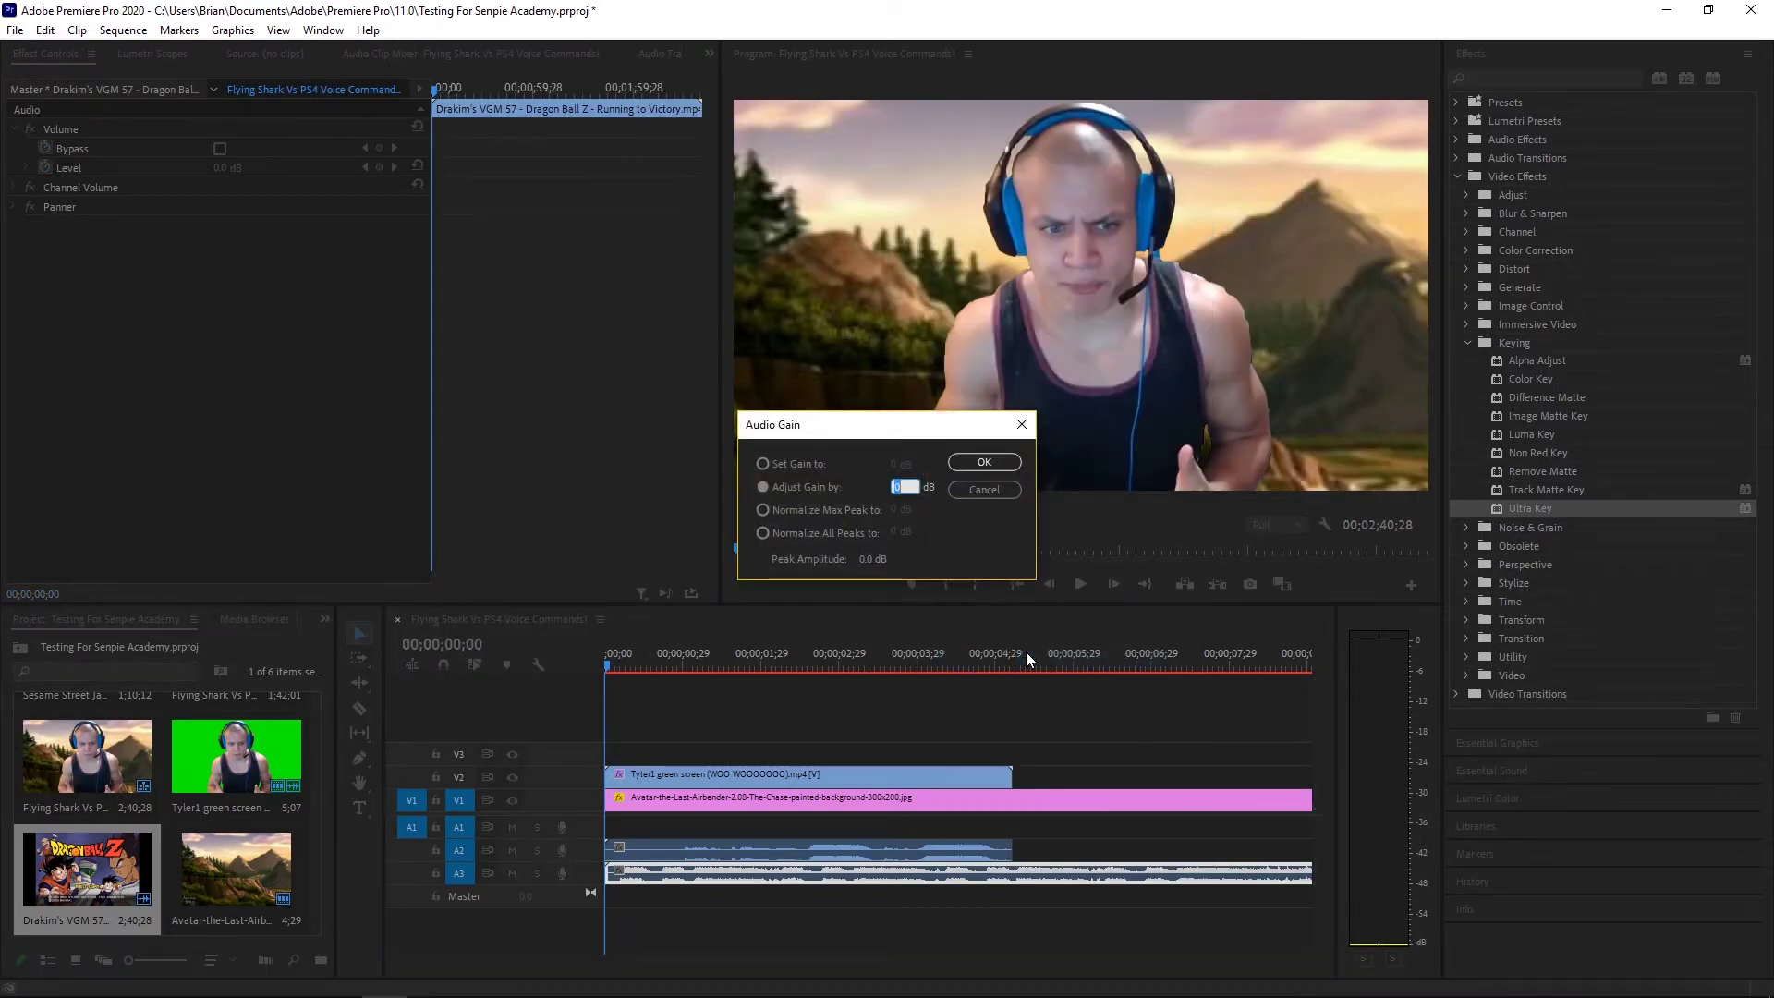
text(-2)
click(984, 462)
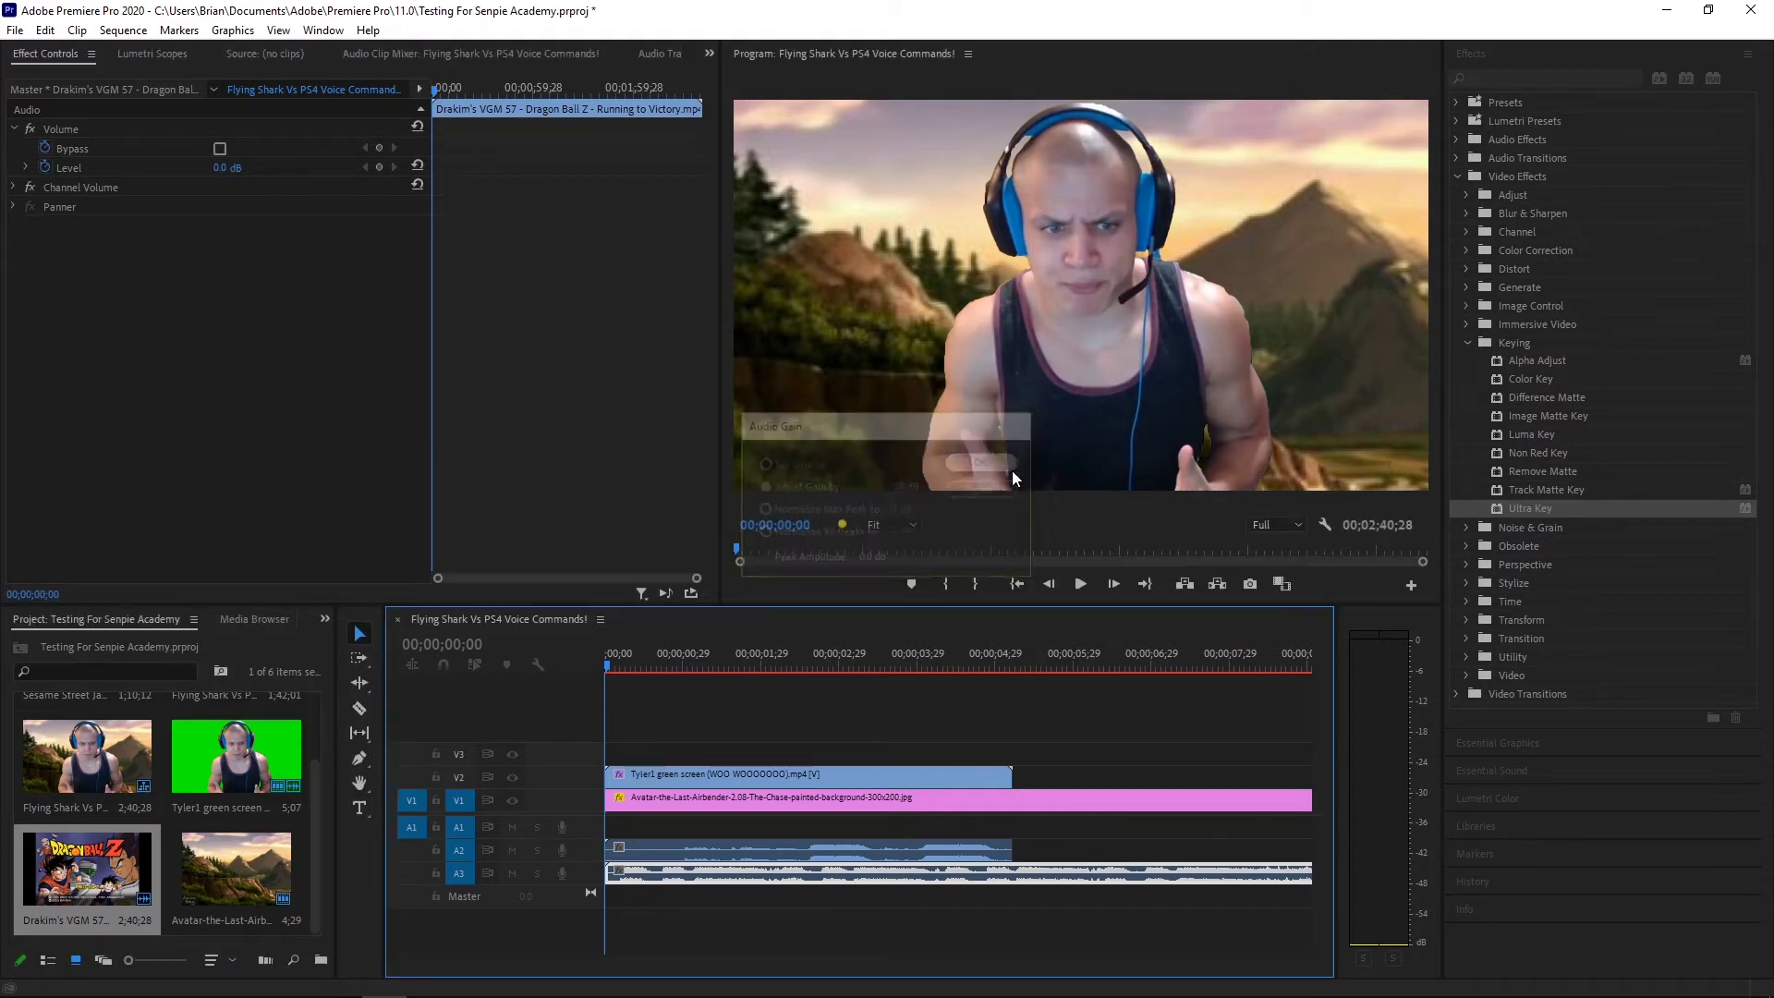
Preview the composite with the quieter music, return to the start, and load the Tyler1 clip's effects
click(1084, 586)
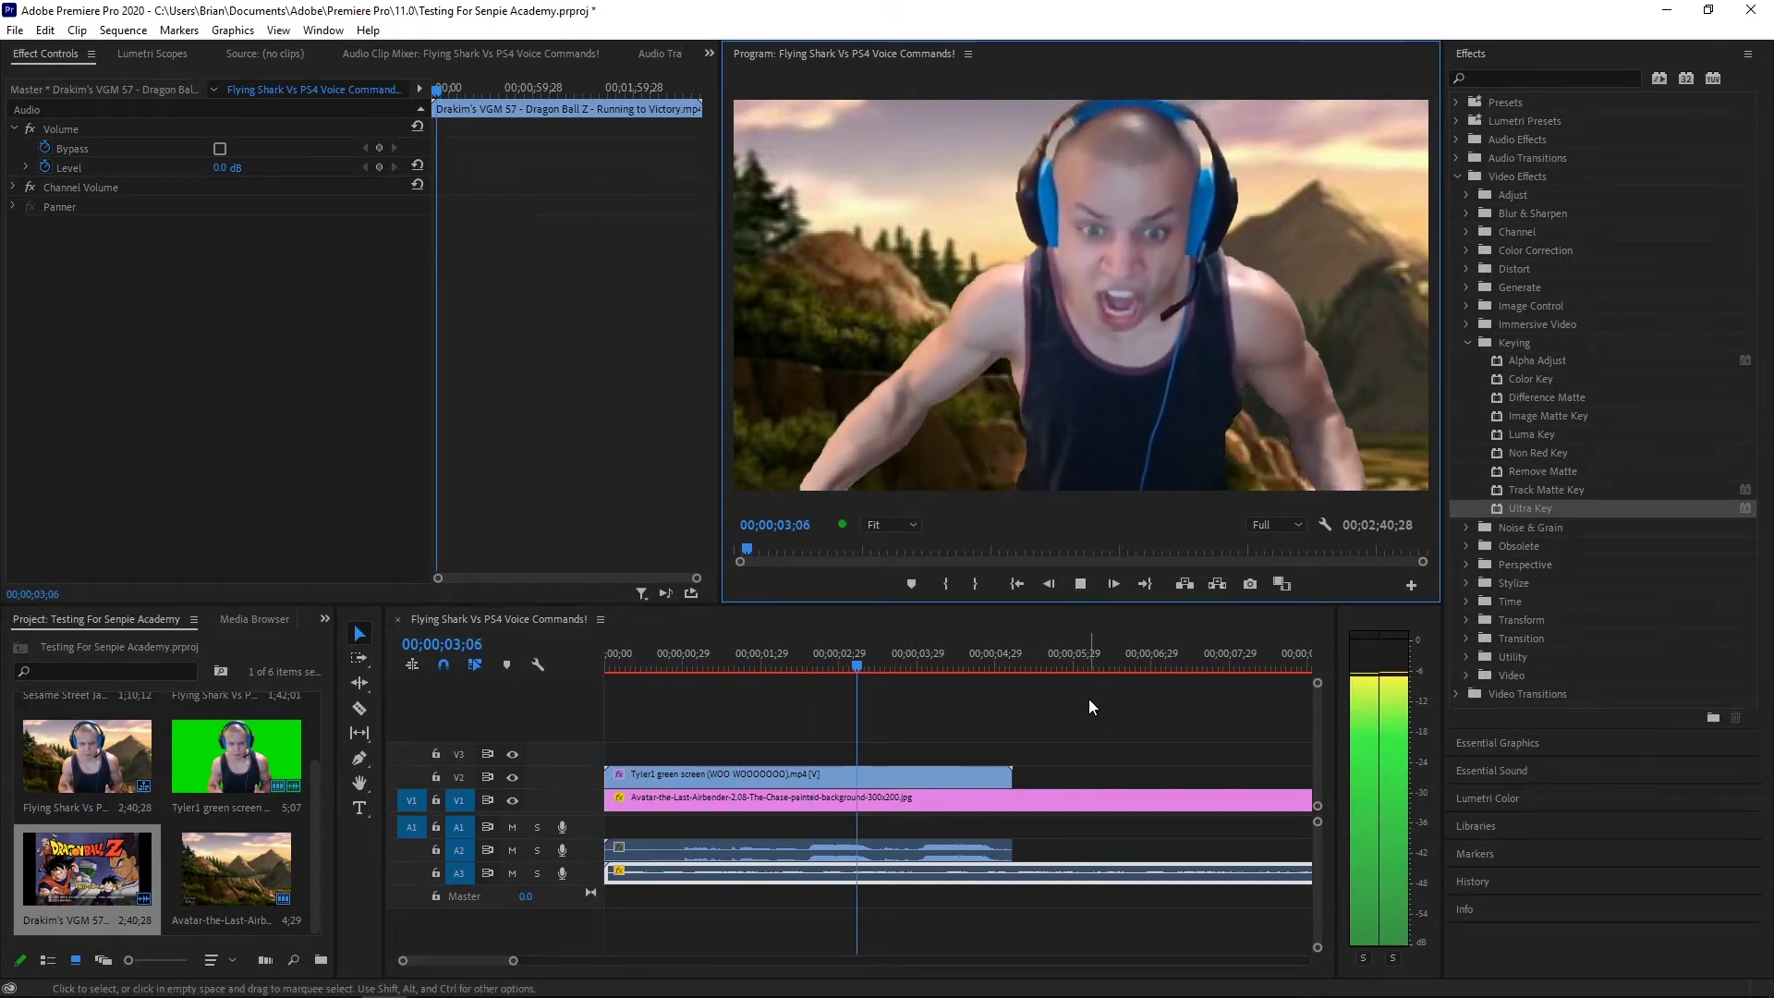
click(1080, 584)
click(1016, 583)
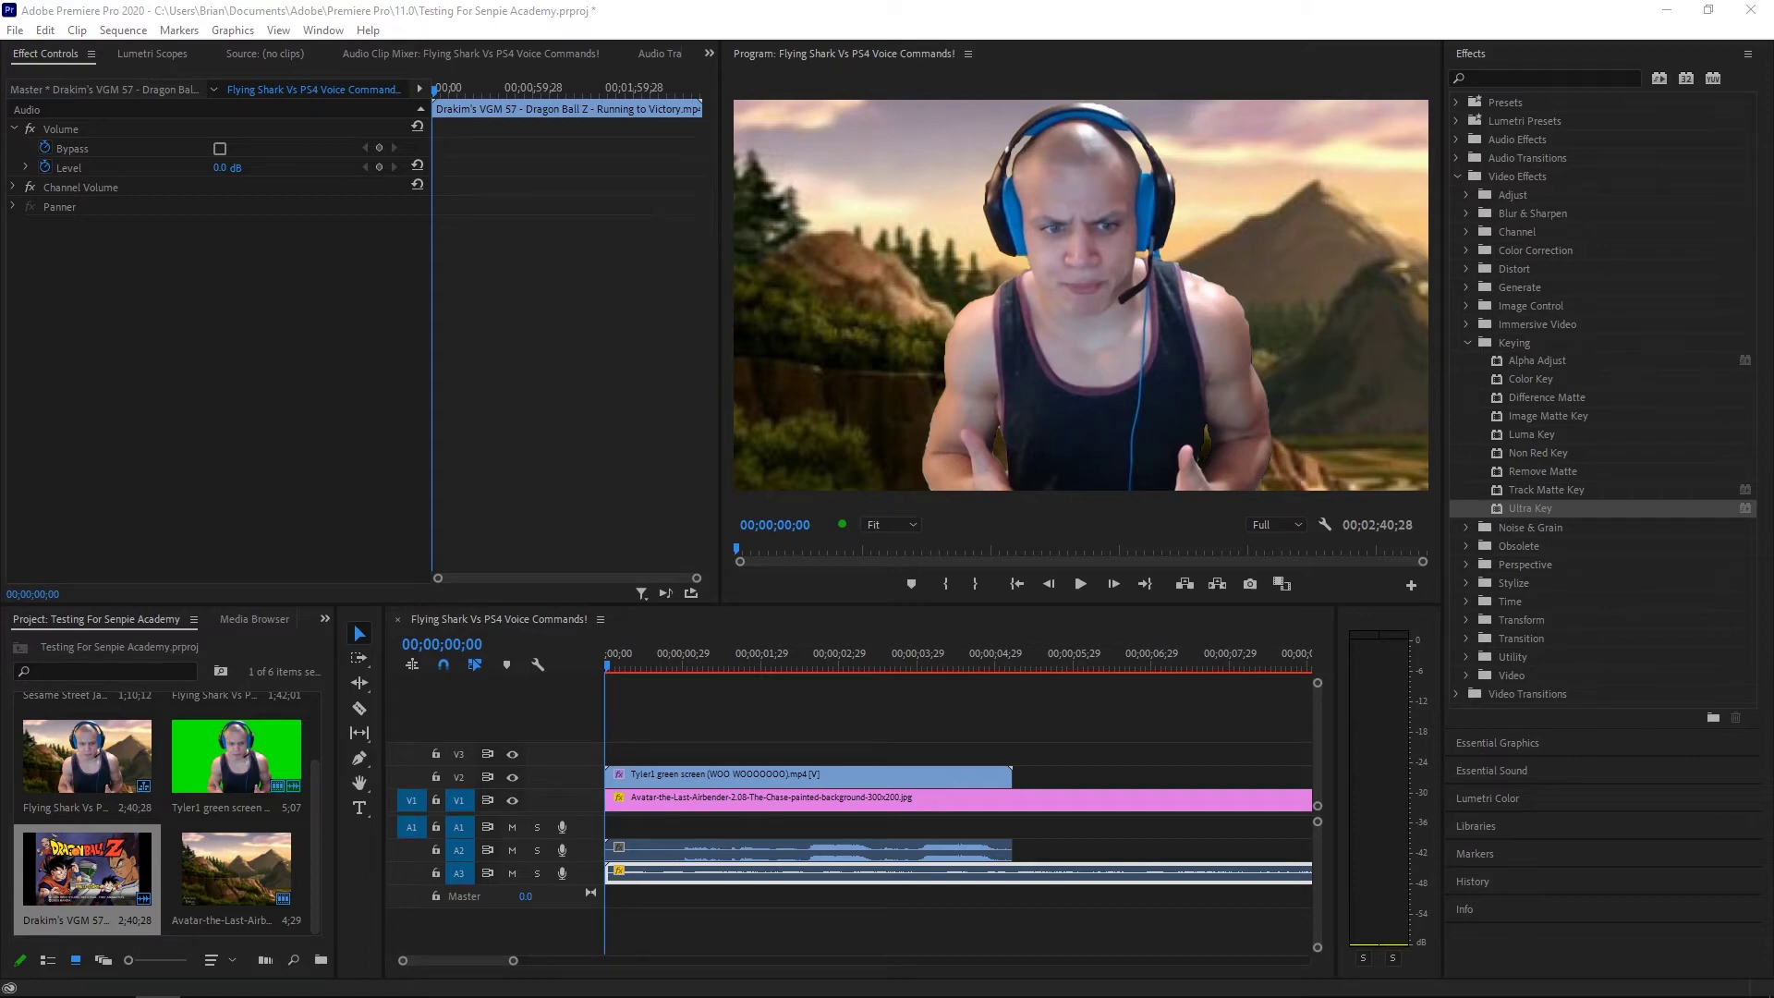
click(719, 652)
click(782, 769)
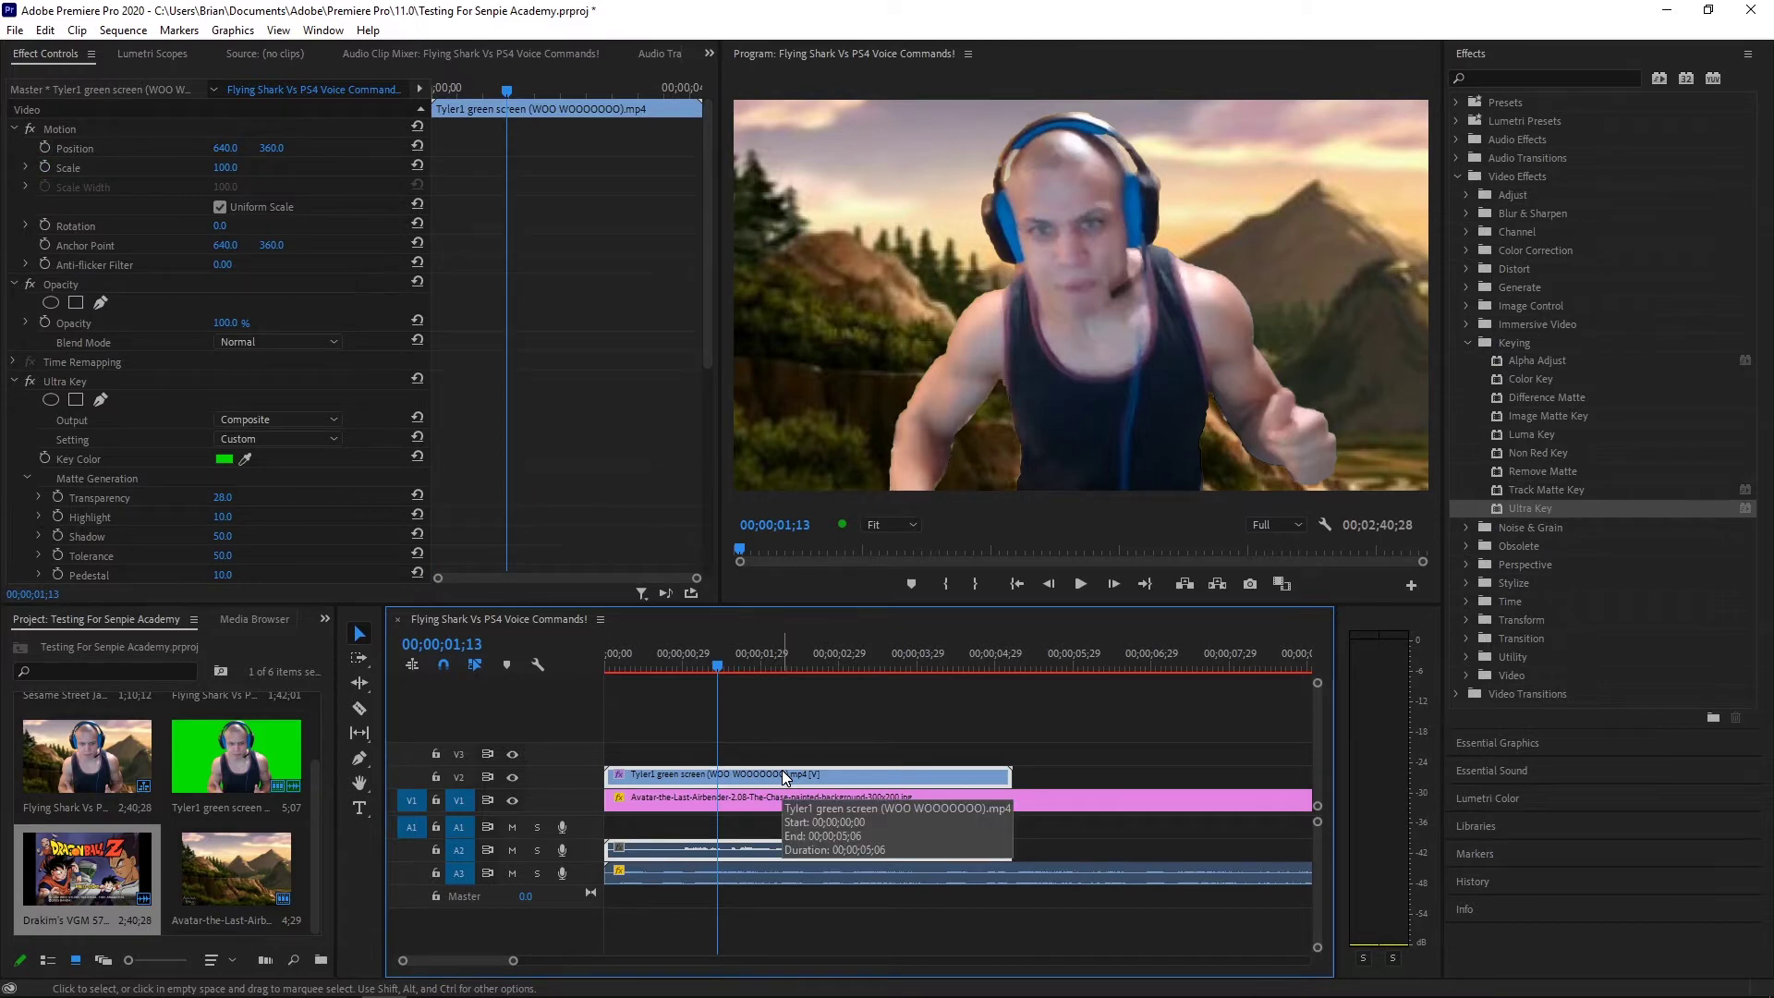
Collapse Ultra Key, test lower Opacity values, then restore the clip's Opacity to 100%
drag(718, 667, 582, 696)
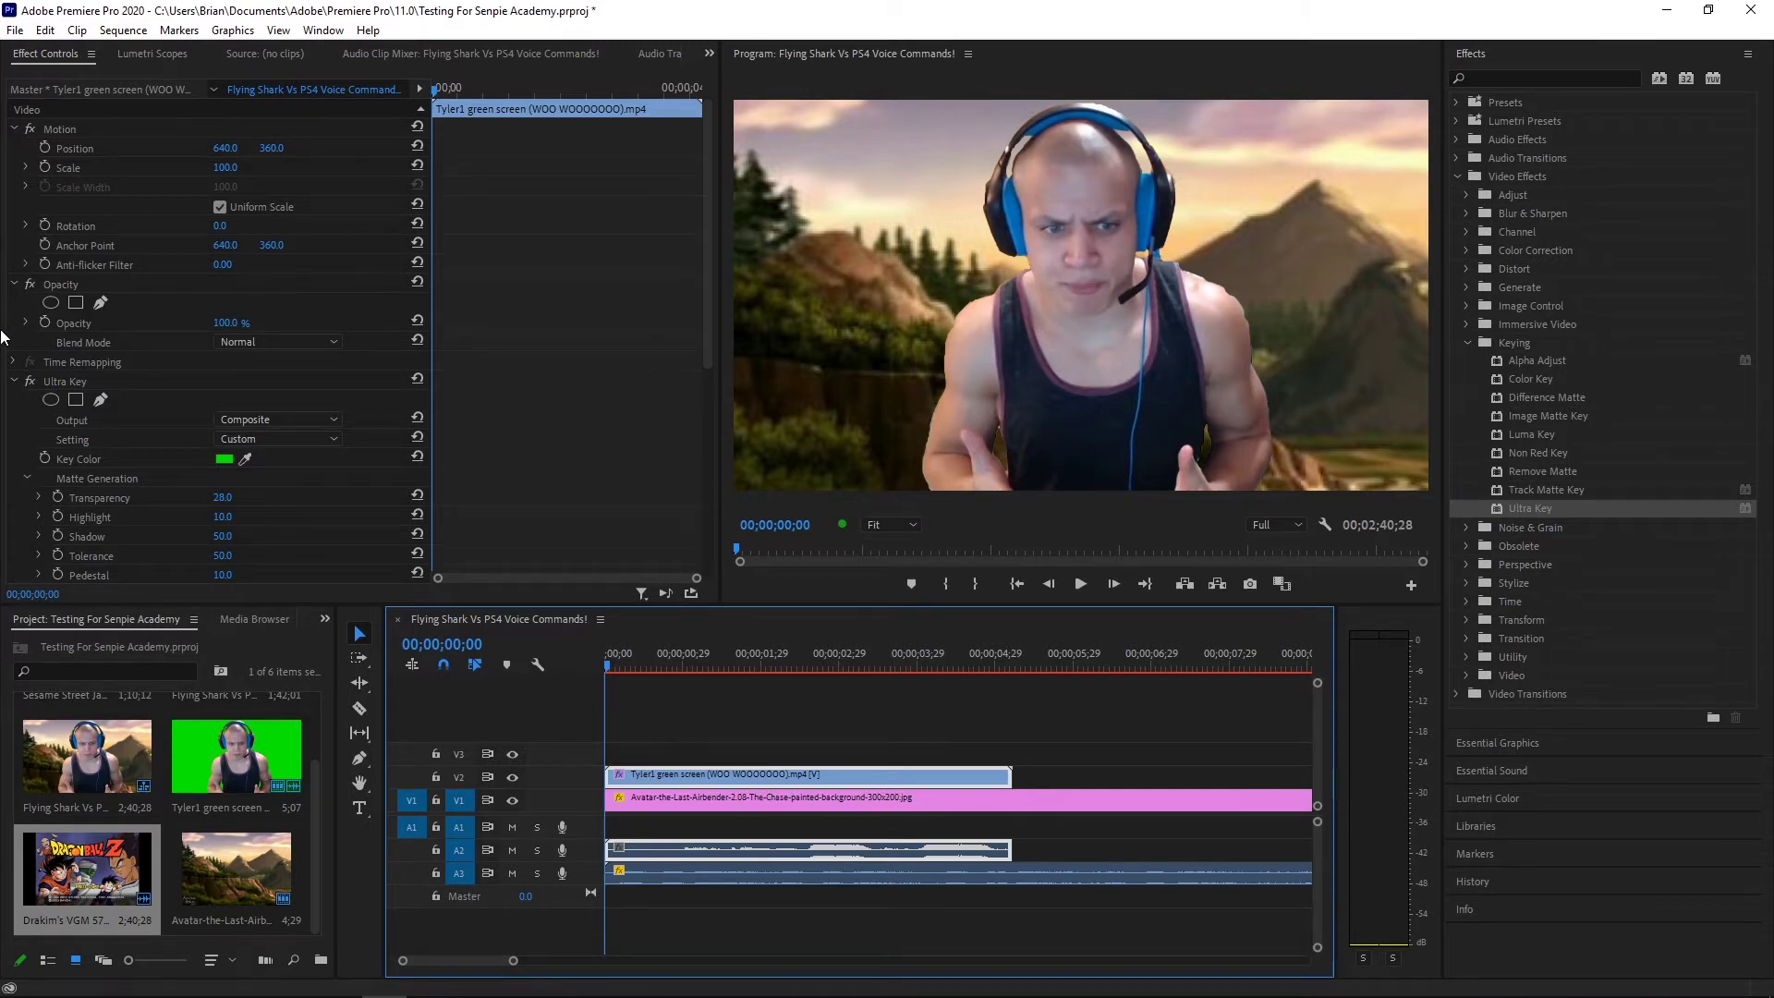
click(15, 381)
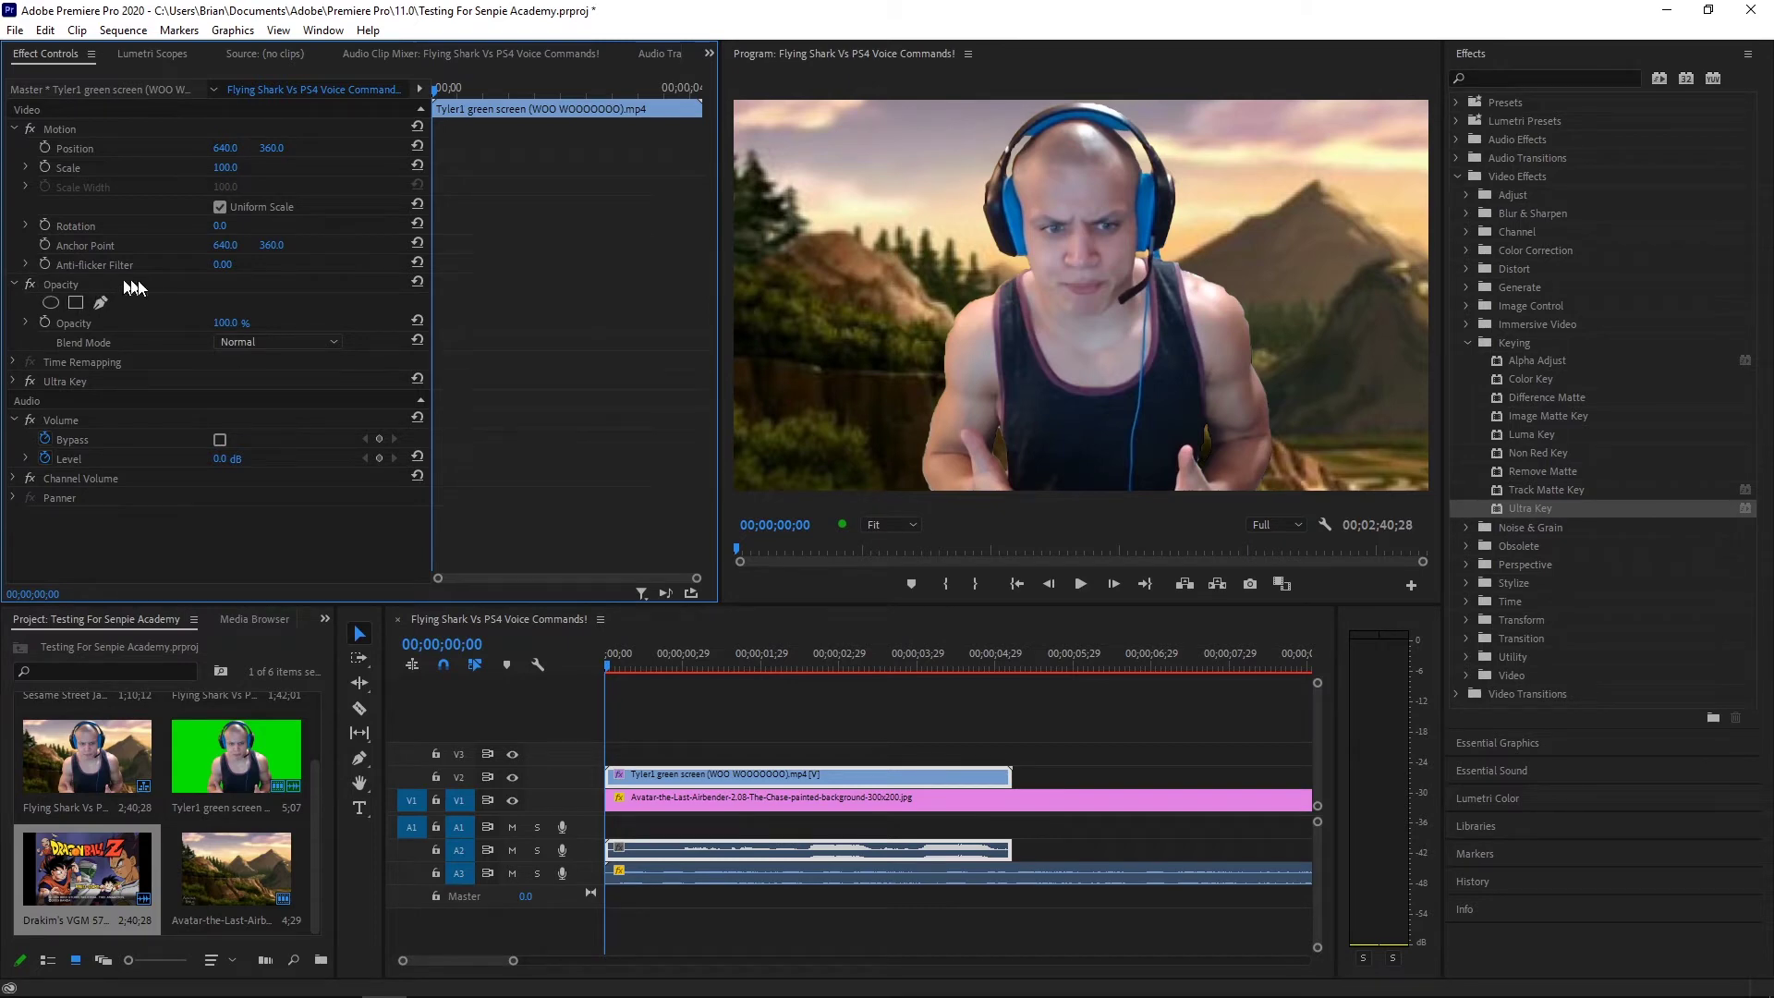
click(16, 283)
click(16, 283)
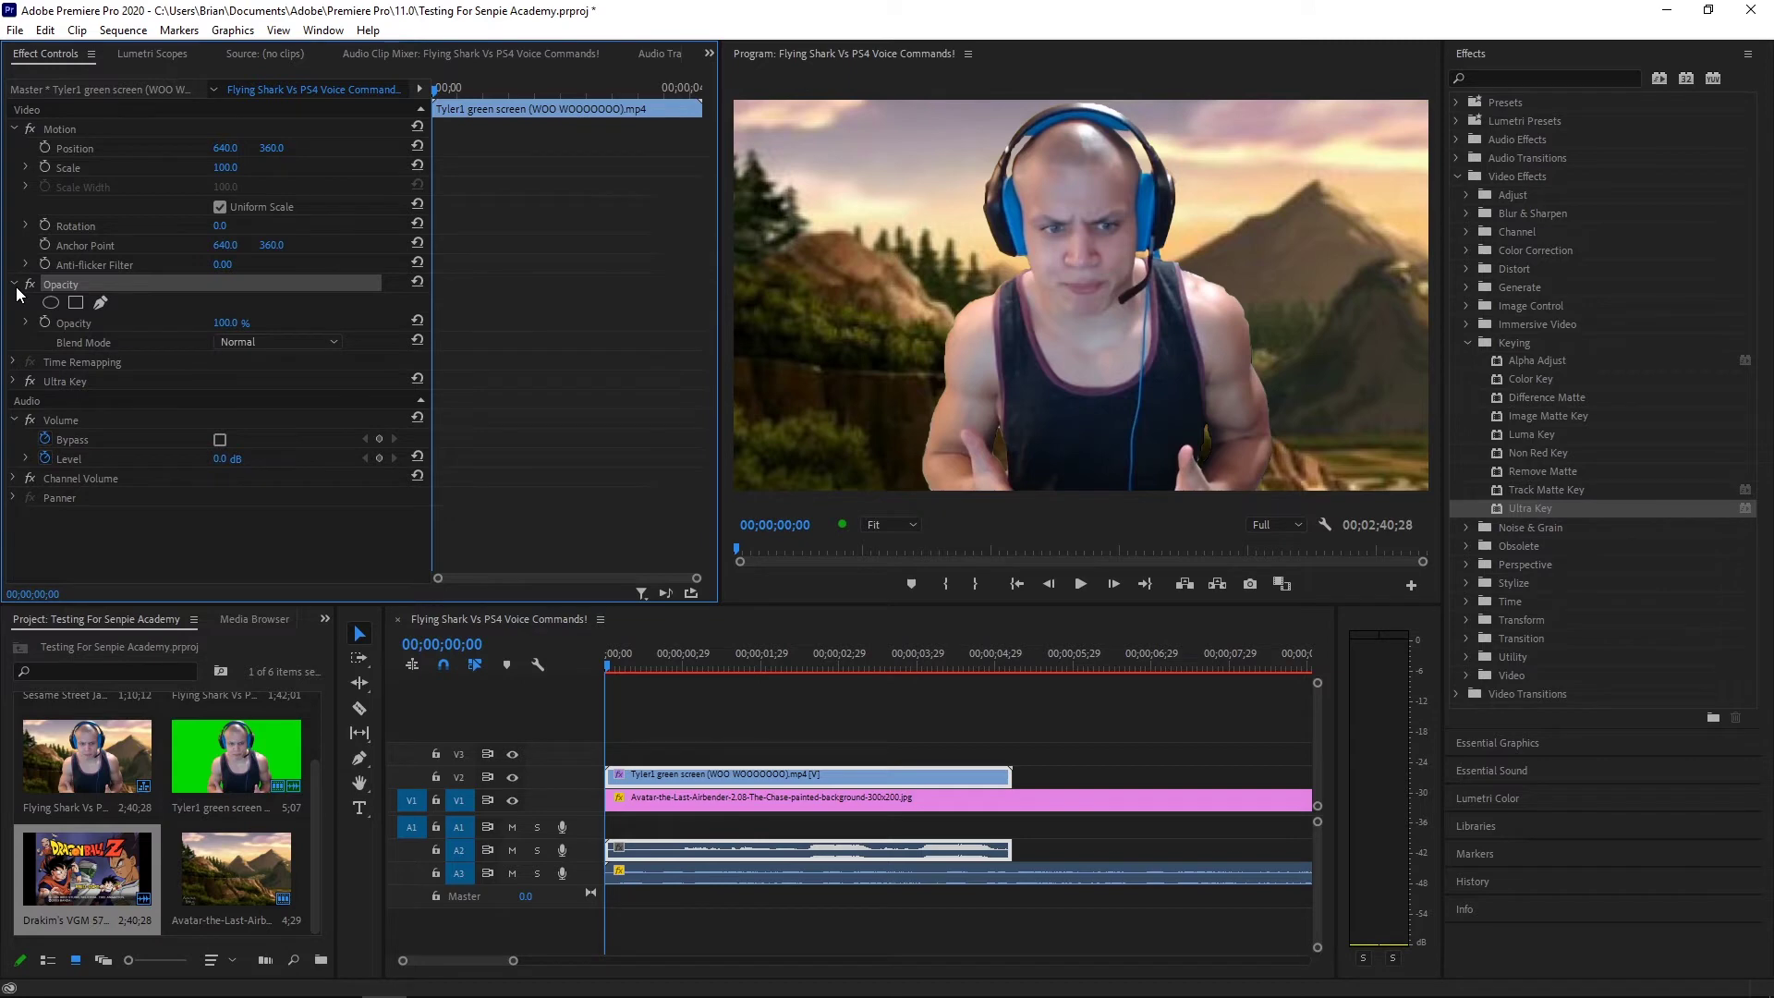
mouse_move(231, 322)
mouse_down()
mouse_move(175, 323)
mouse_move(254, 323)
mouse_move(229, 328)
mouse_up()
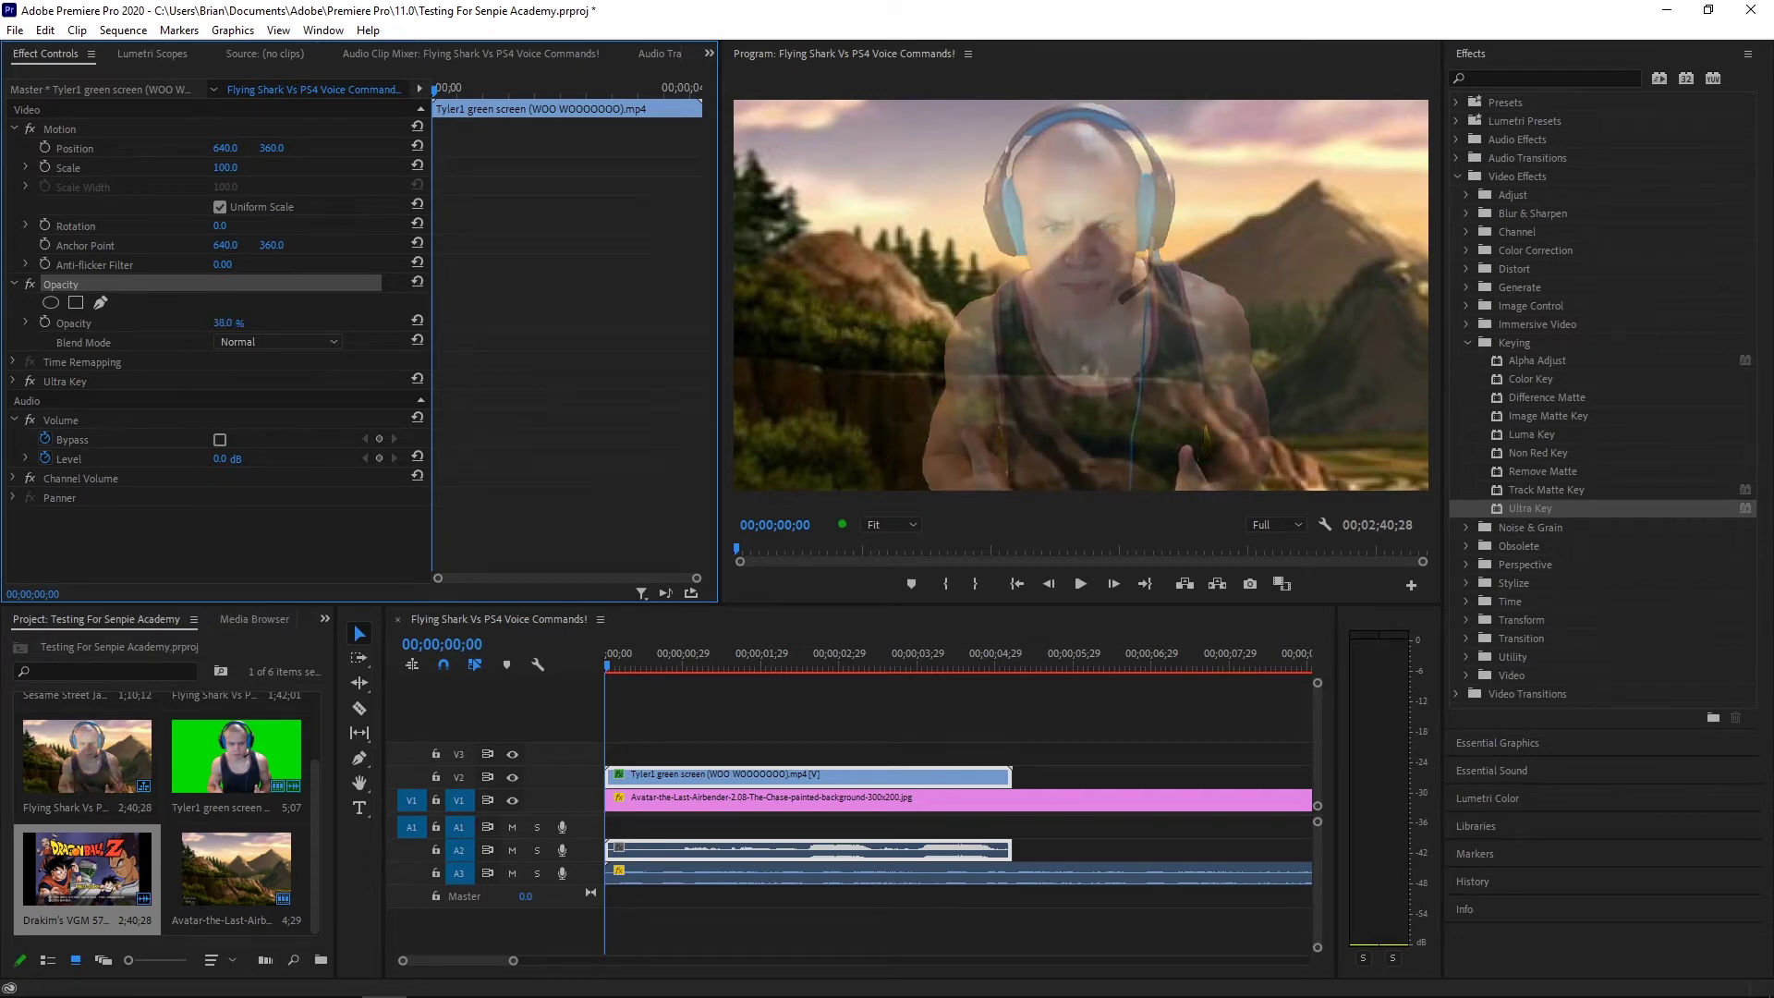
drag(229, 328, 217, 328)
click(225, 322)
text(100)
key(Return)
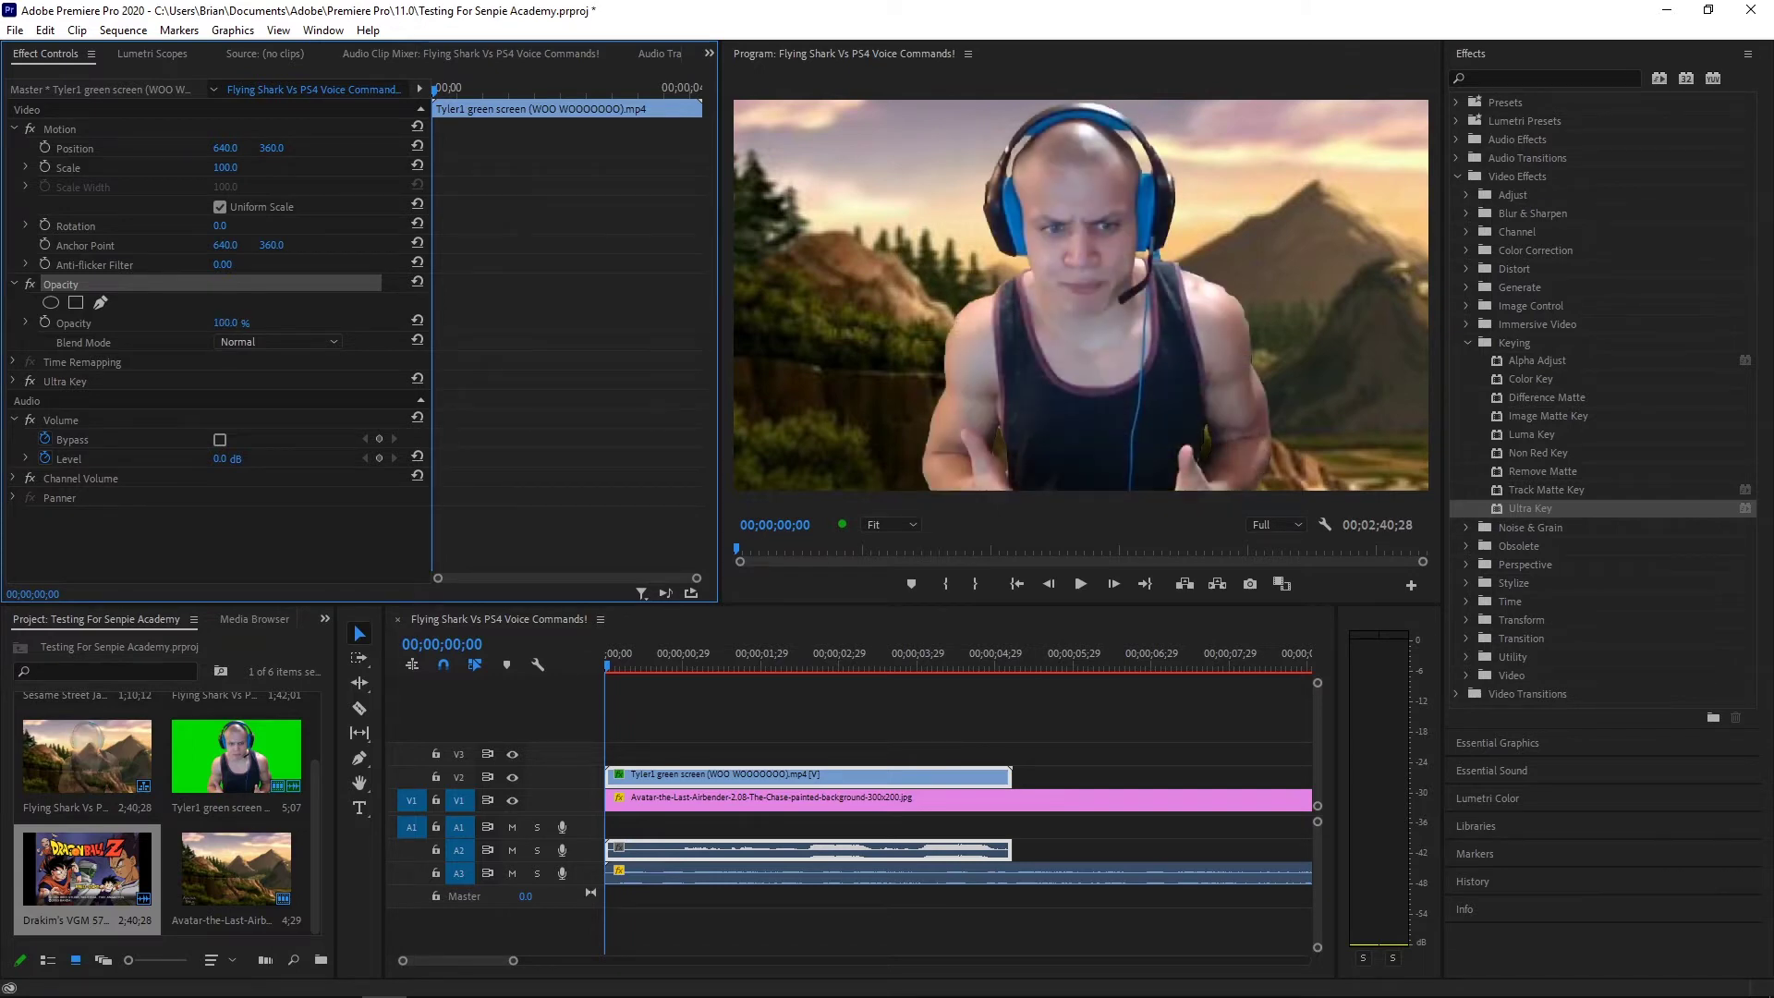
Enable Opacity keyframing, add a 0% keyframe about one second in, and preview the fade
click(43, 323)
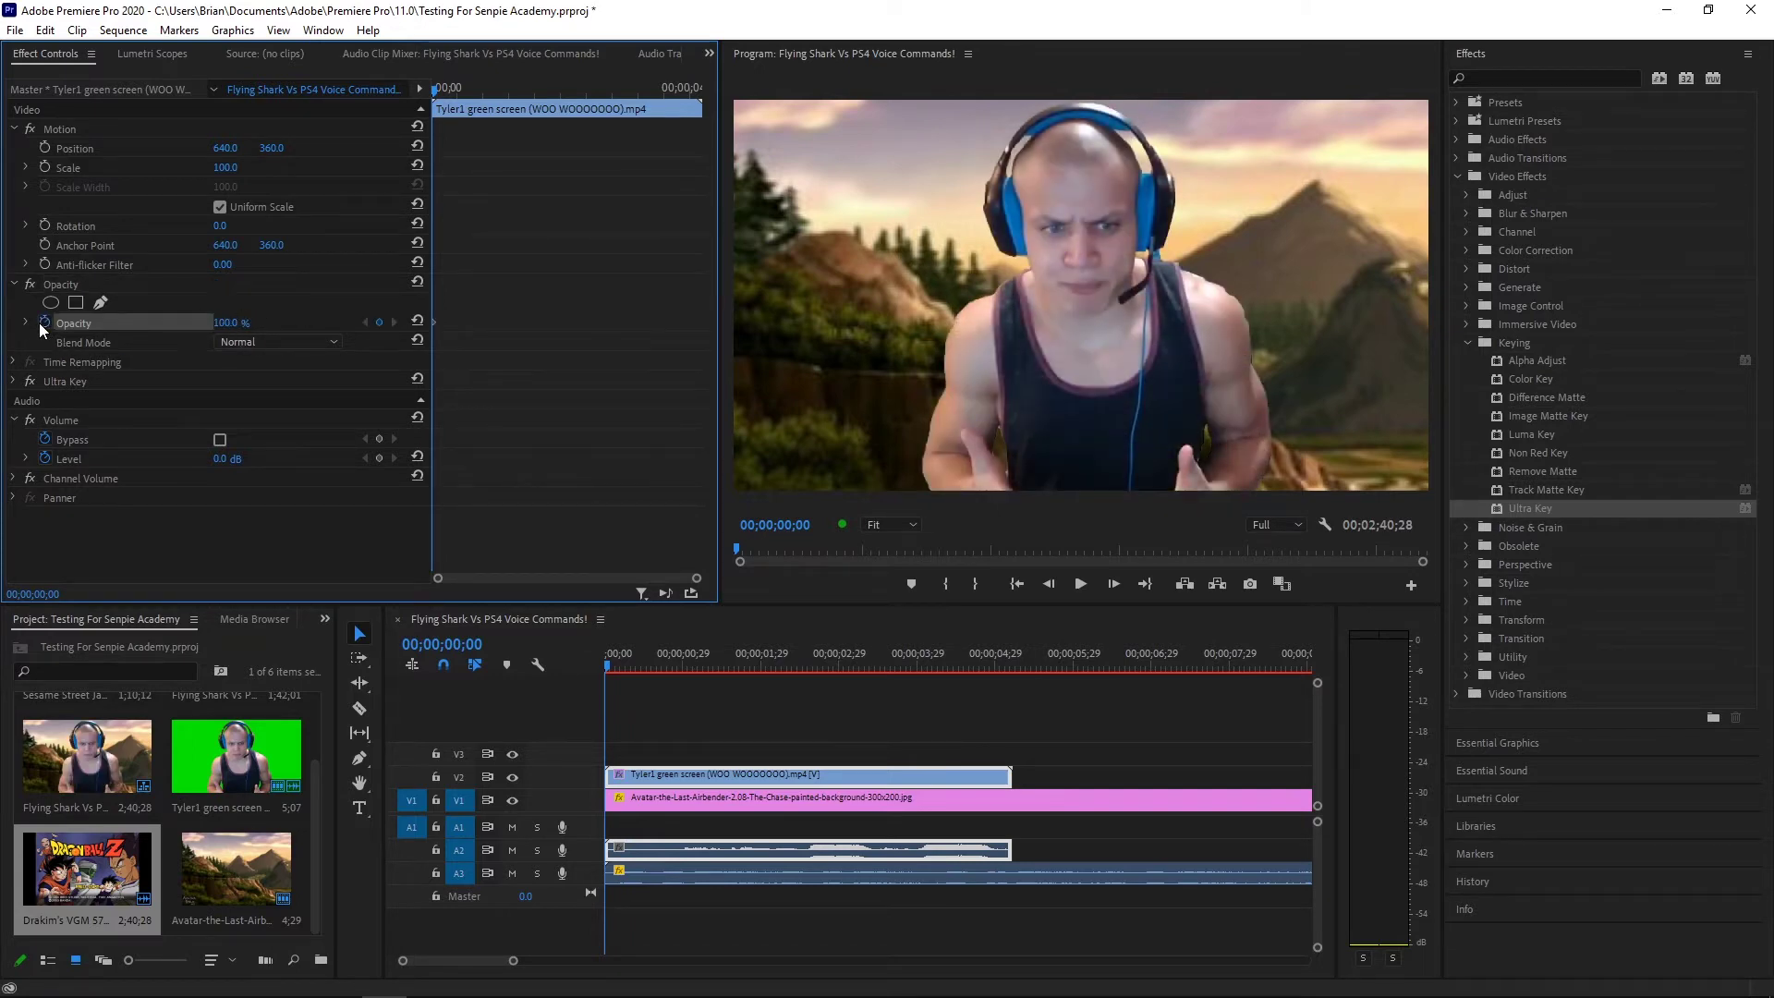
drag(439, 92, 497, 92)
drag(225, 323, 148, 322)
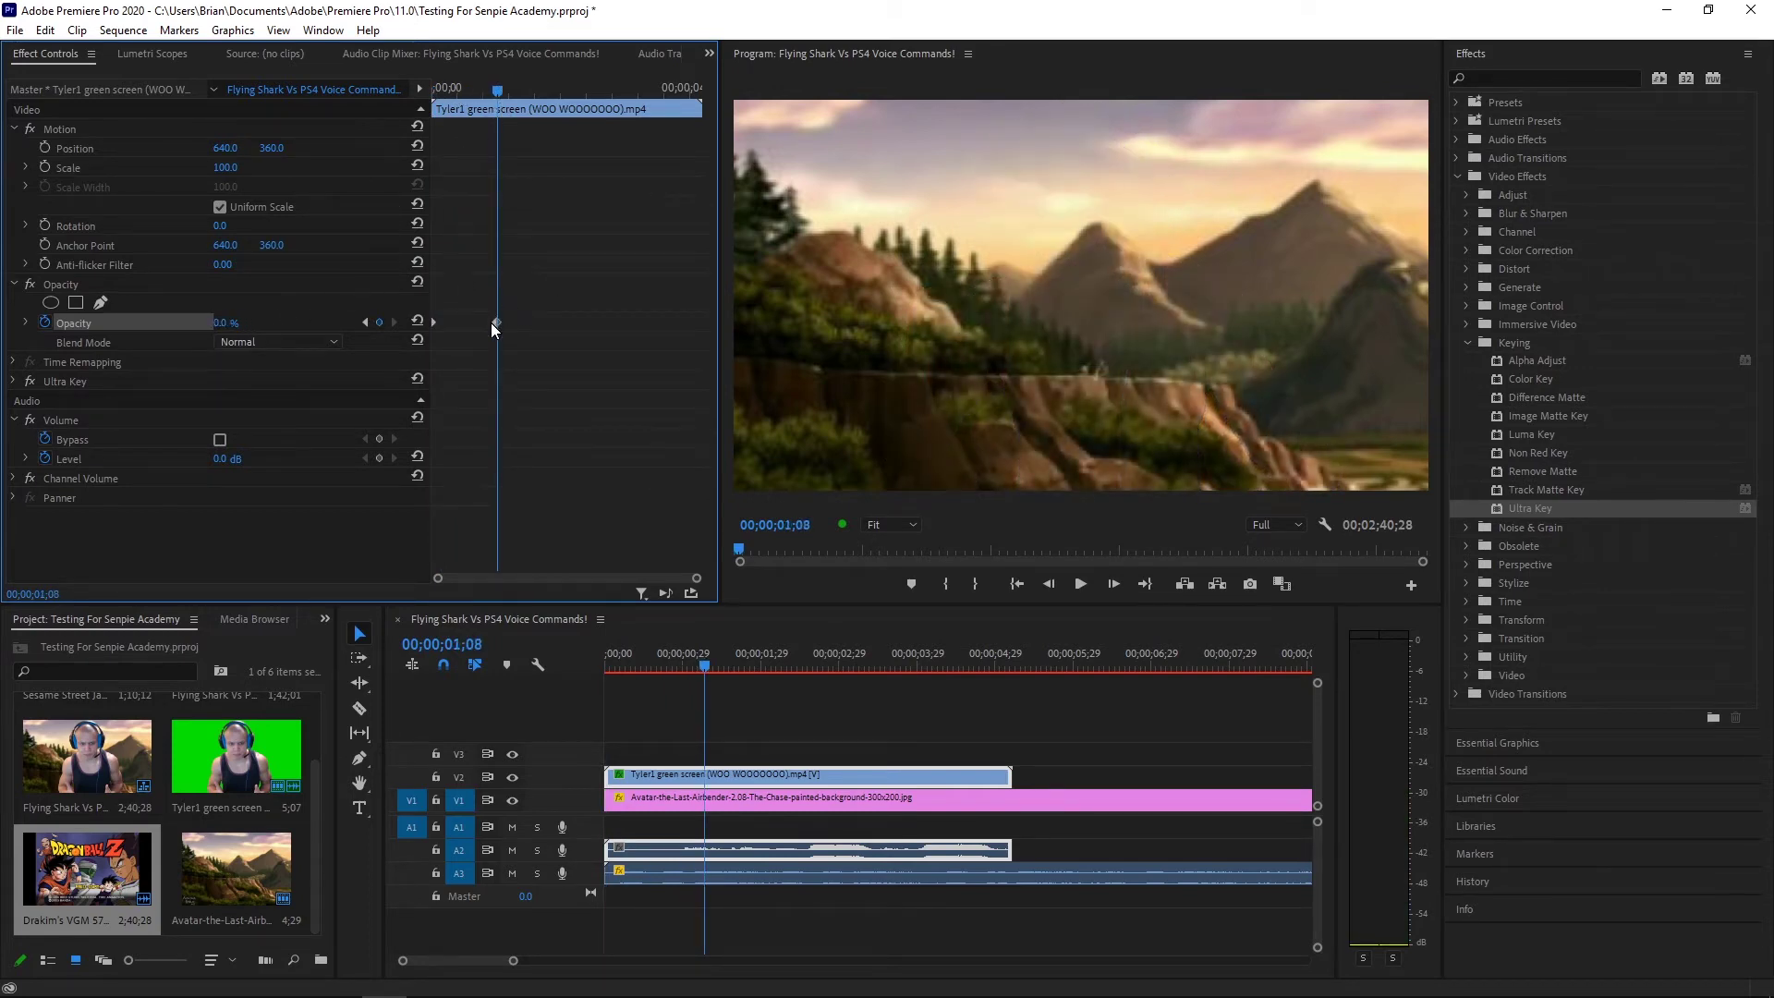
drag(496, 322, 724, 327)
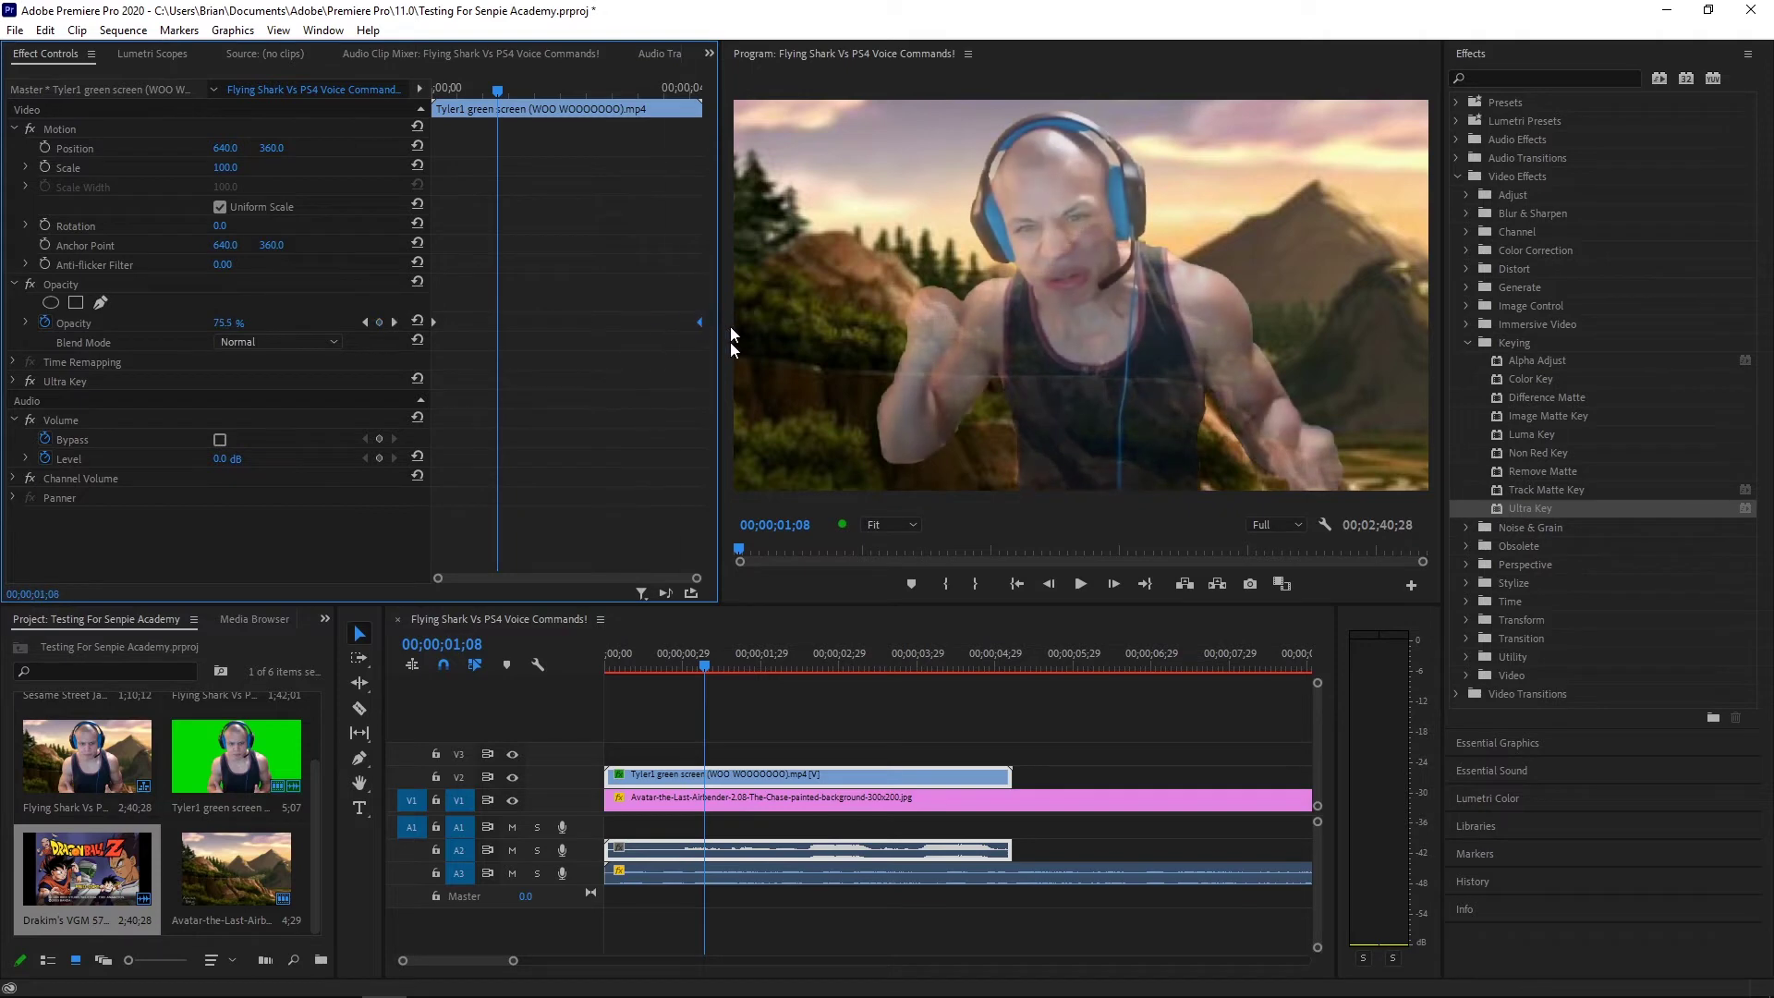
click(1016, 584)
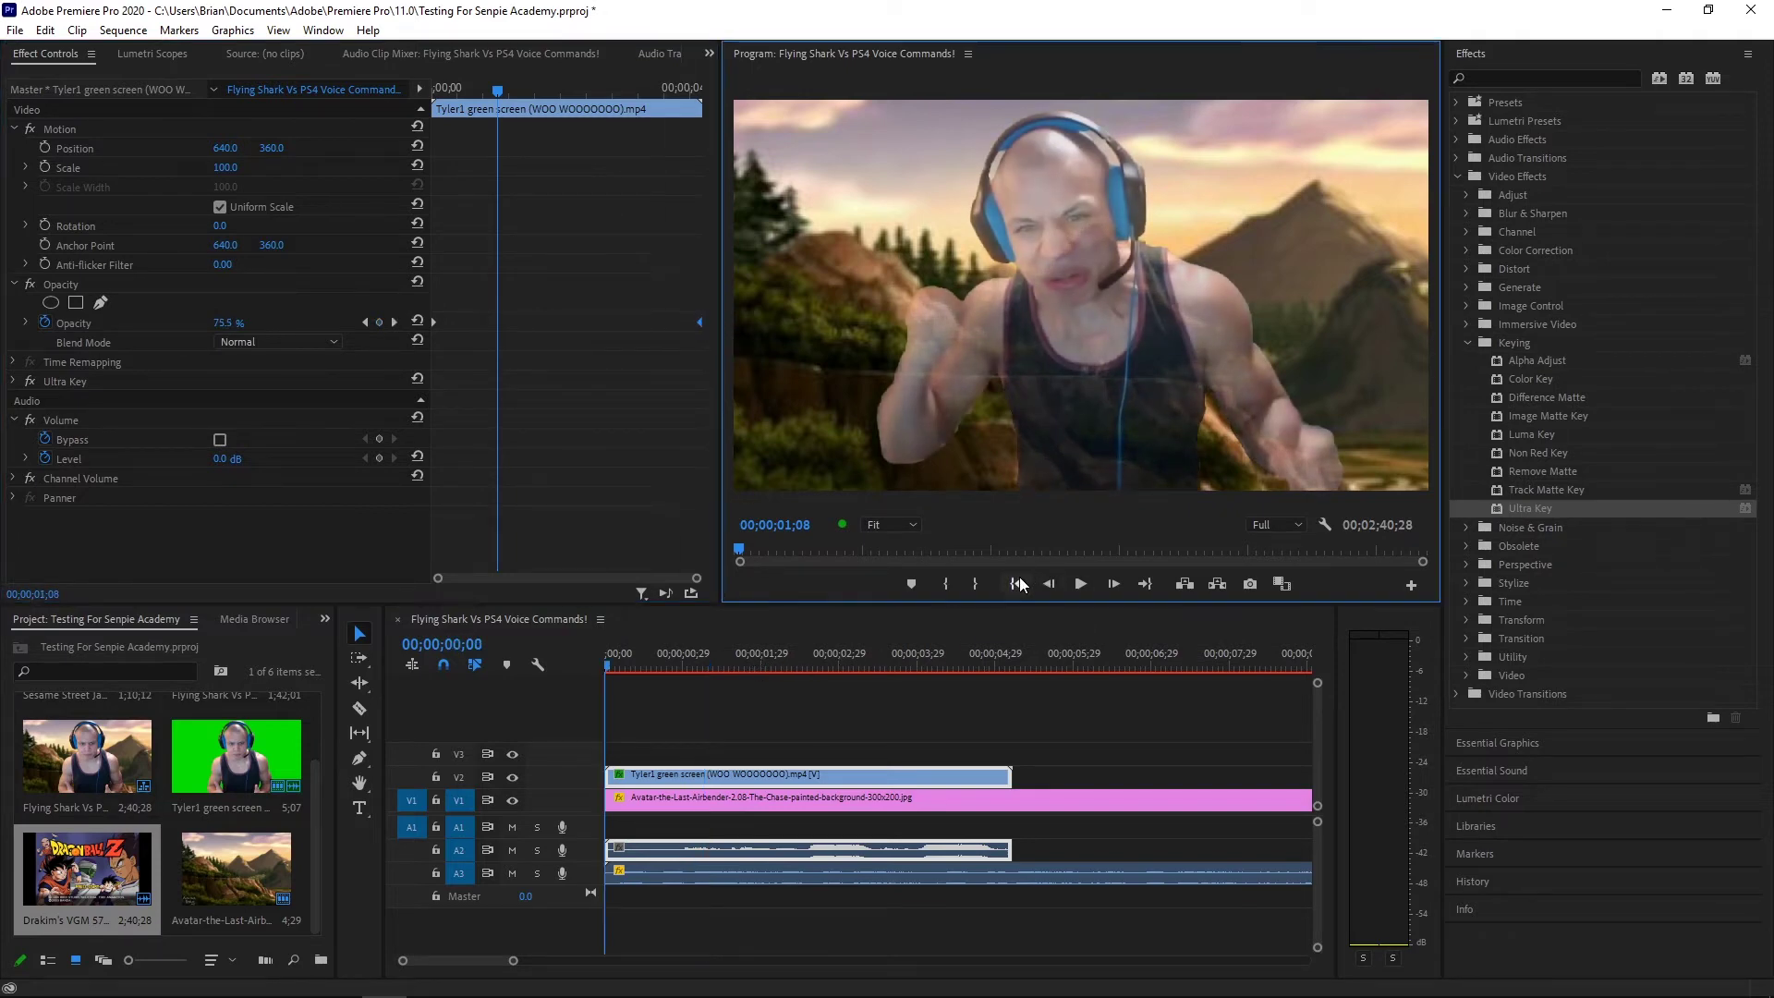
click(1080, 583)
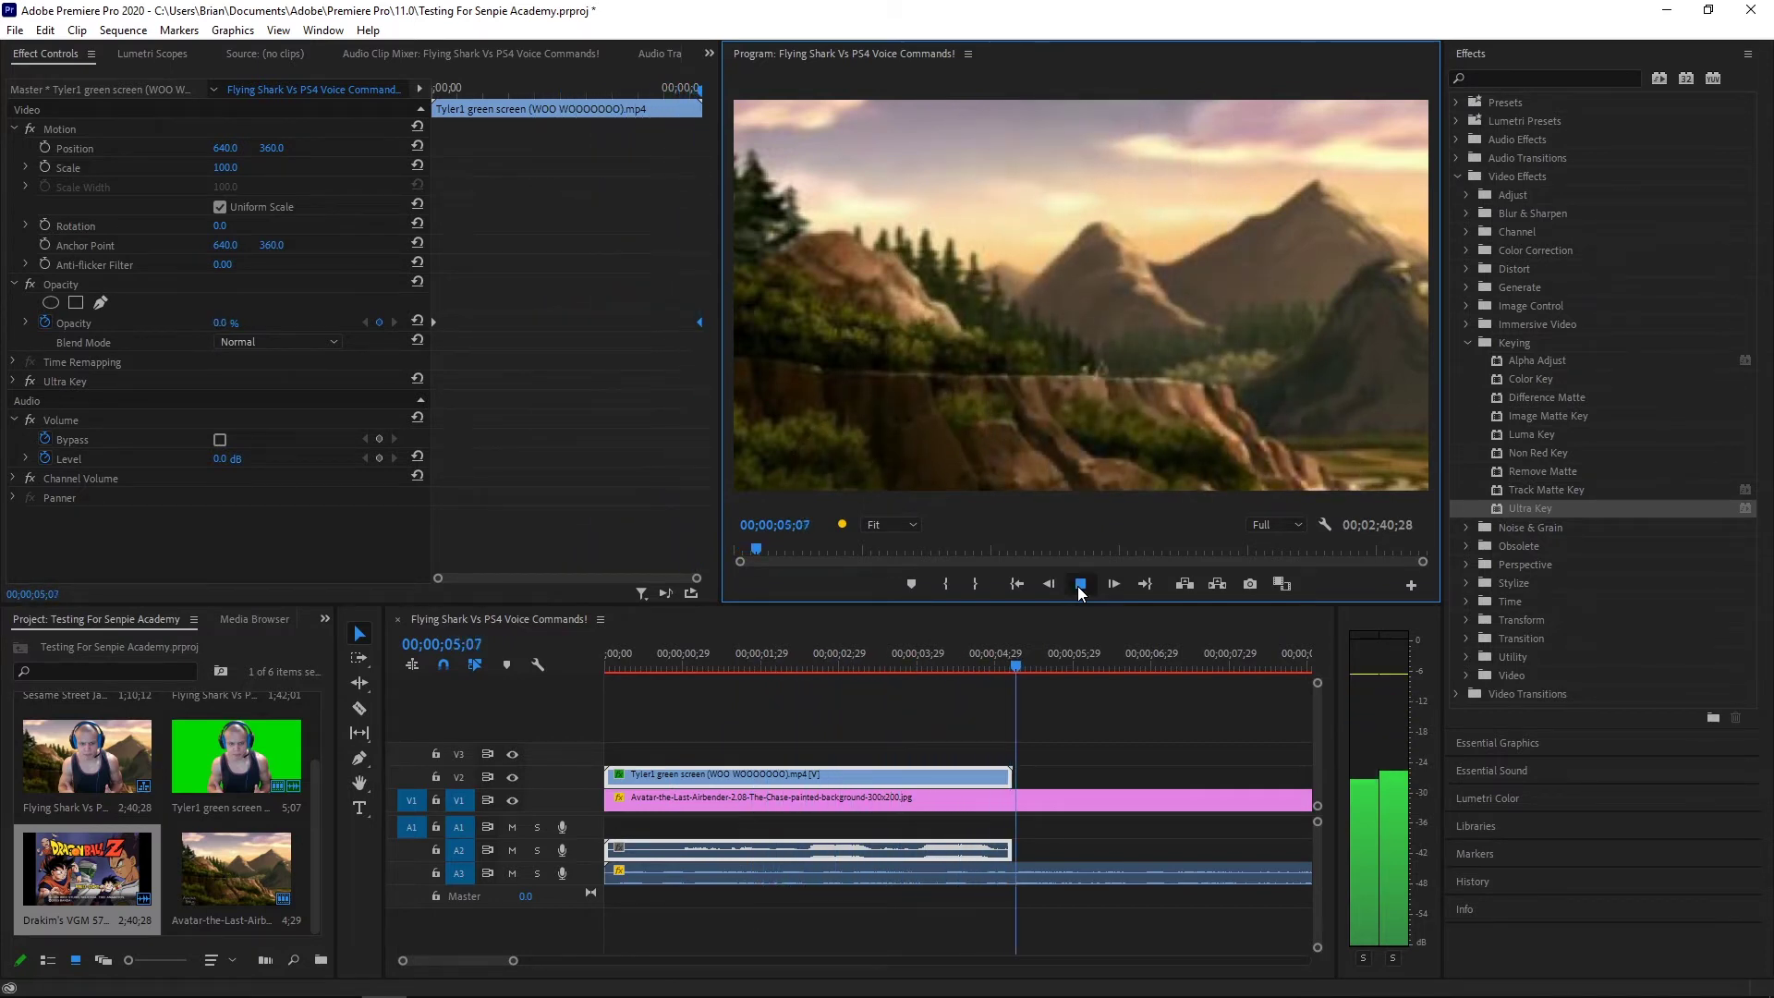
click(1080, 584)
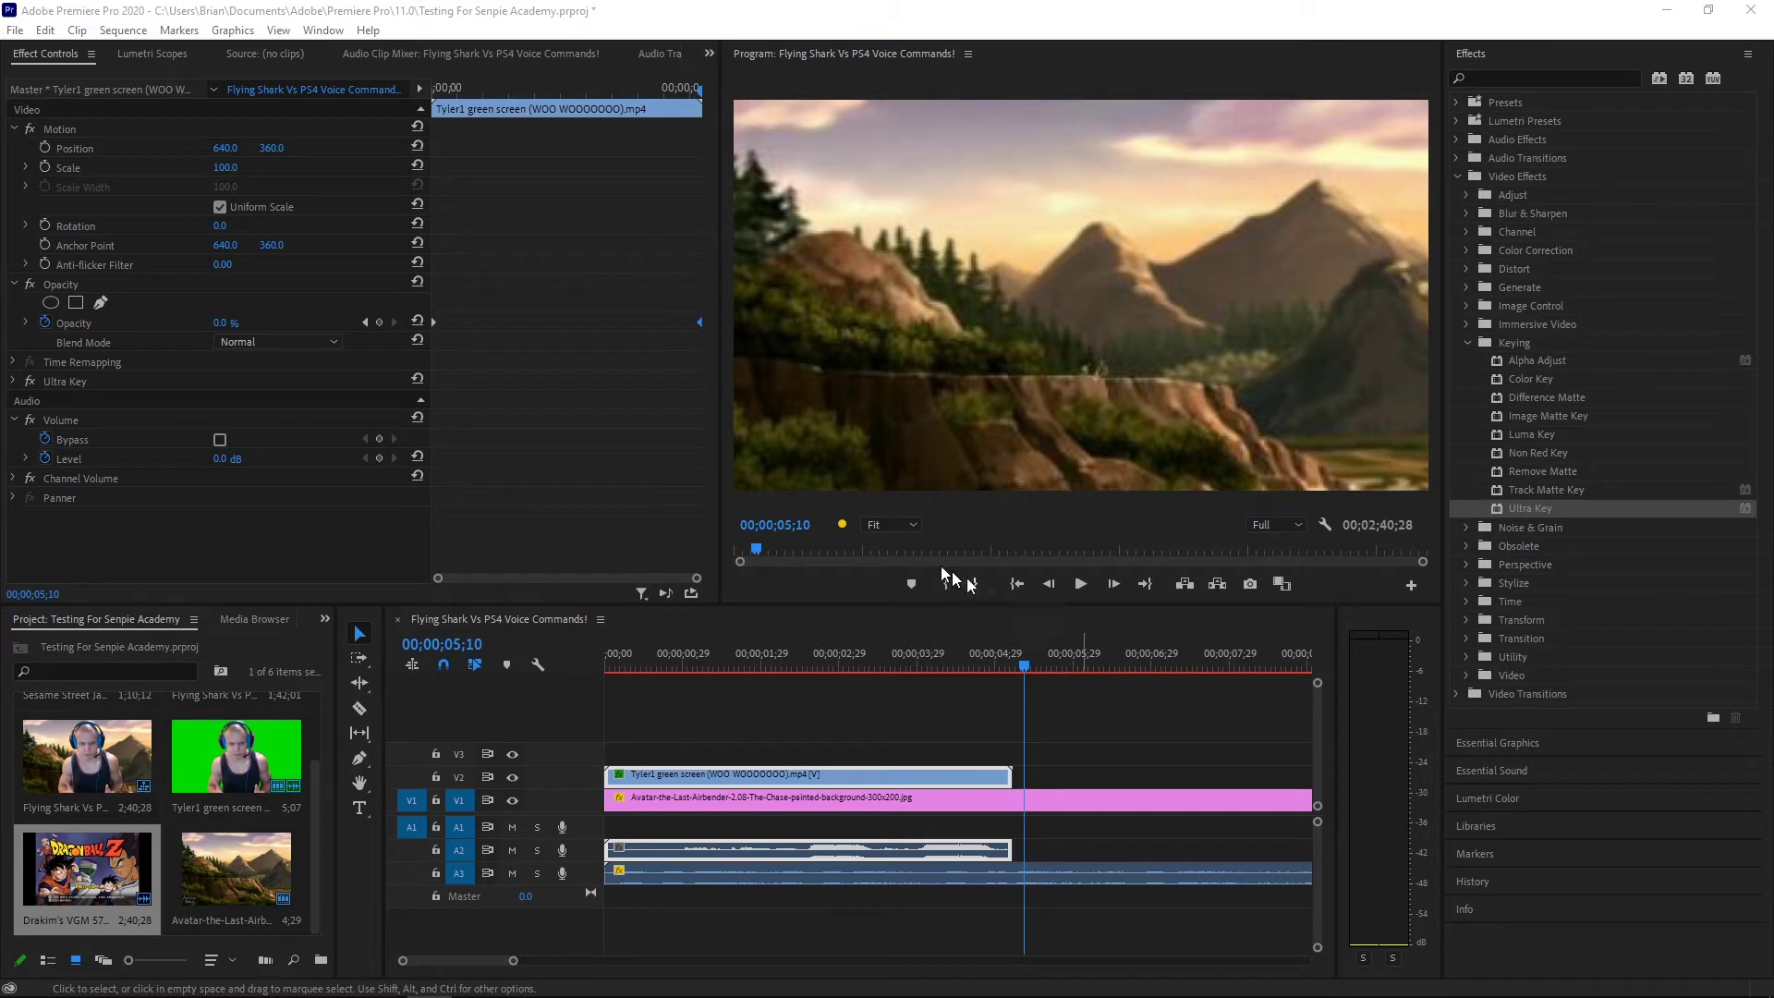
Move the Opacity keyframes to the clip start and end, preview the fade-in, and delay its start
drag(689, 323, 489, 322)
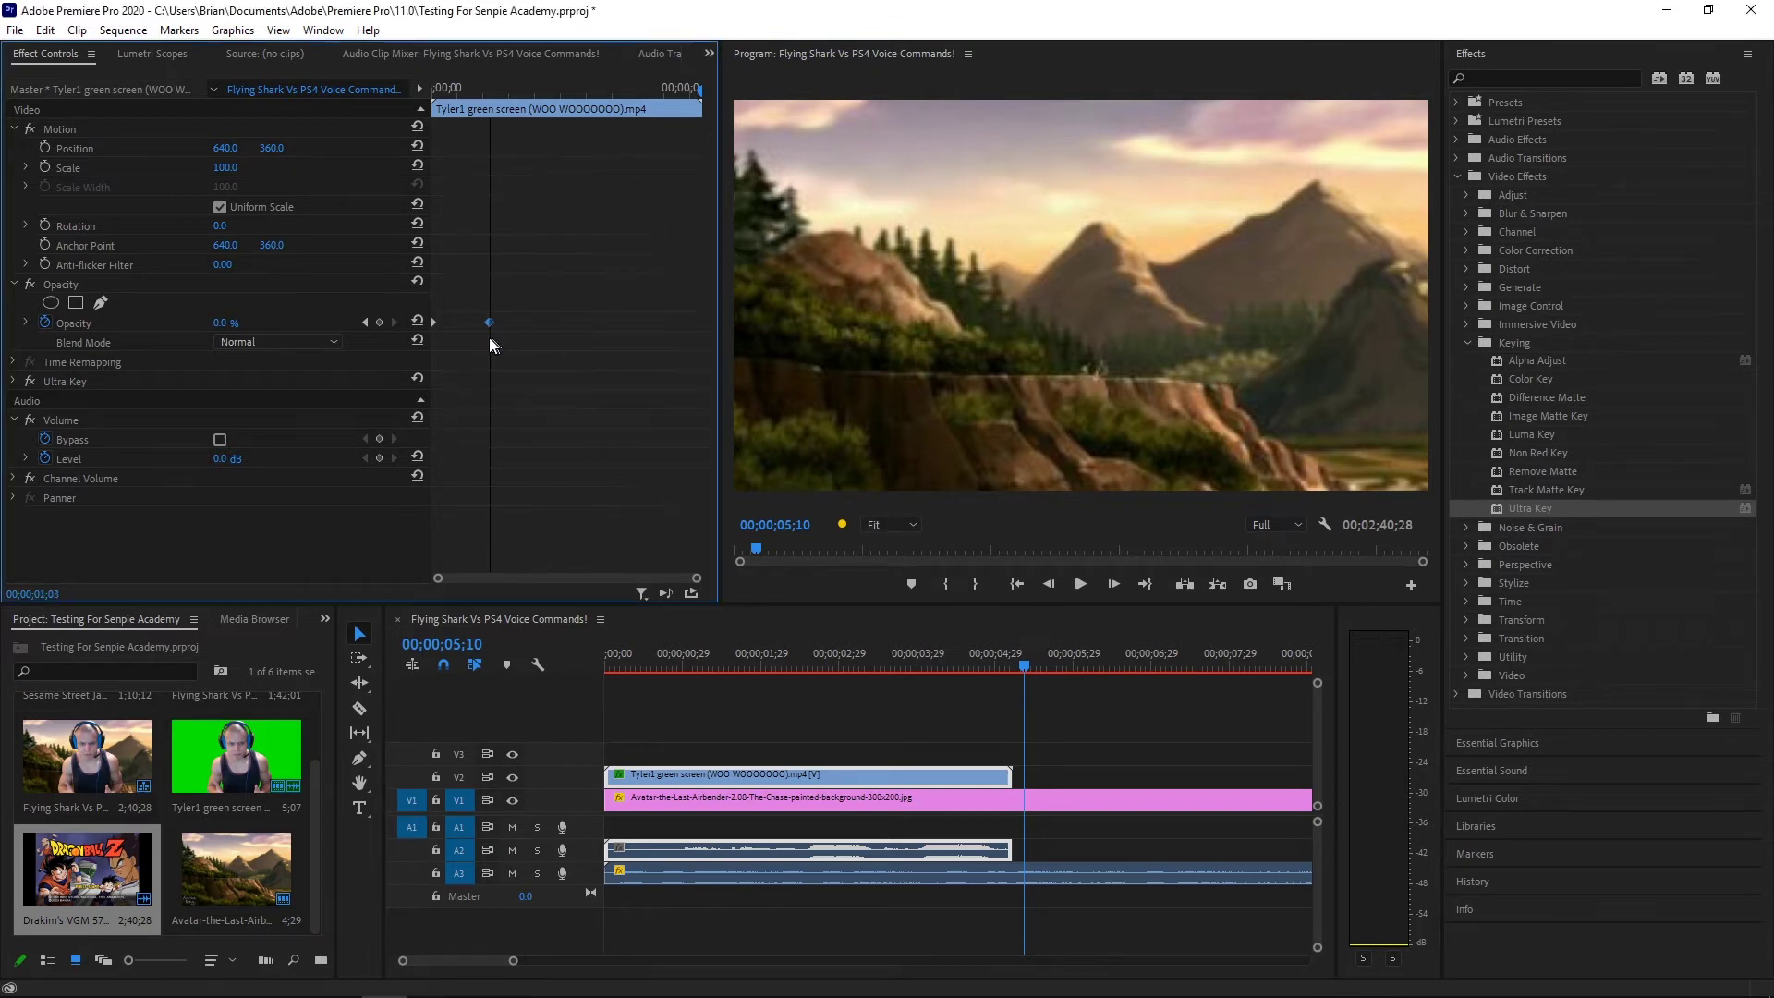
key(ctrl+z)
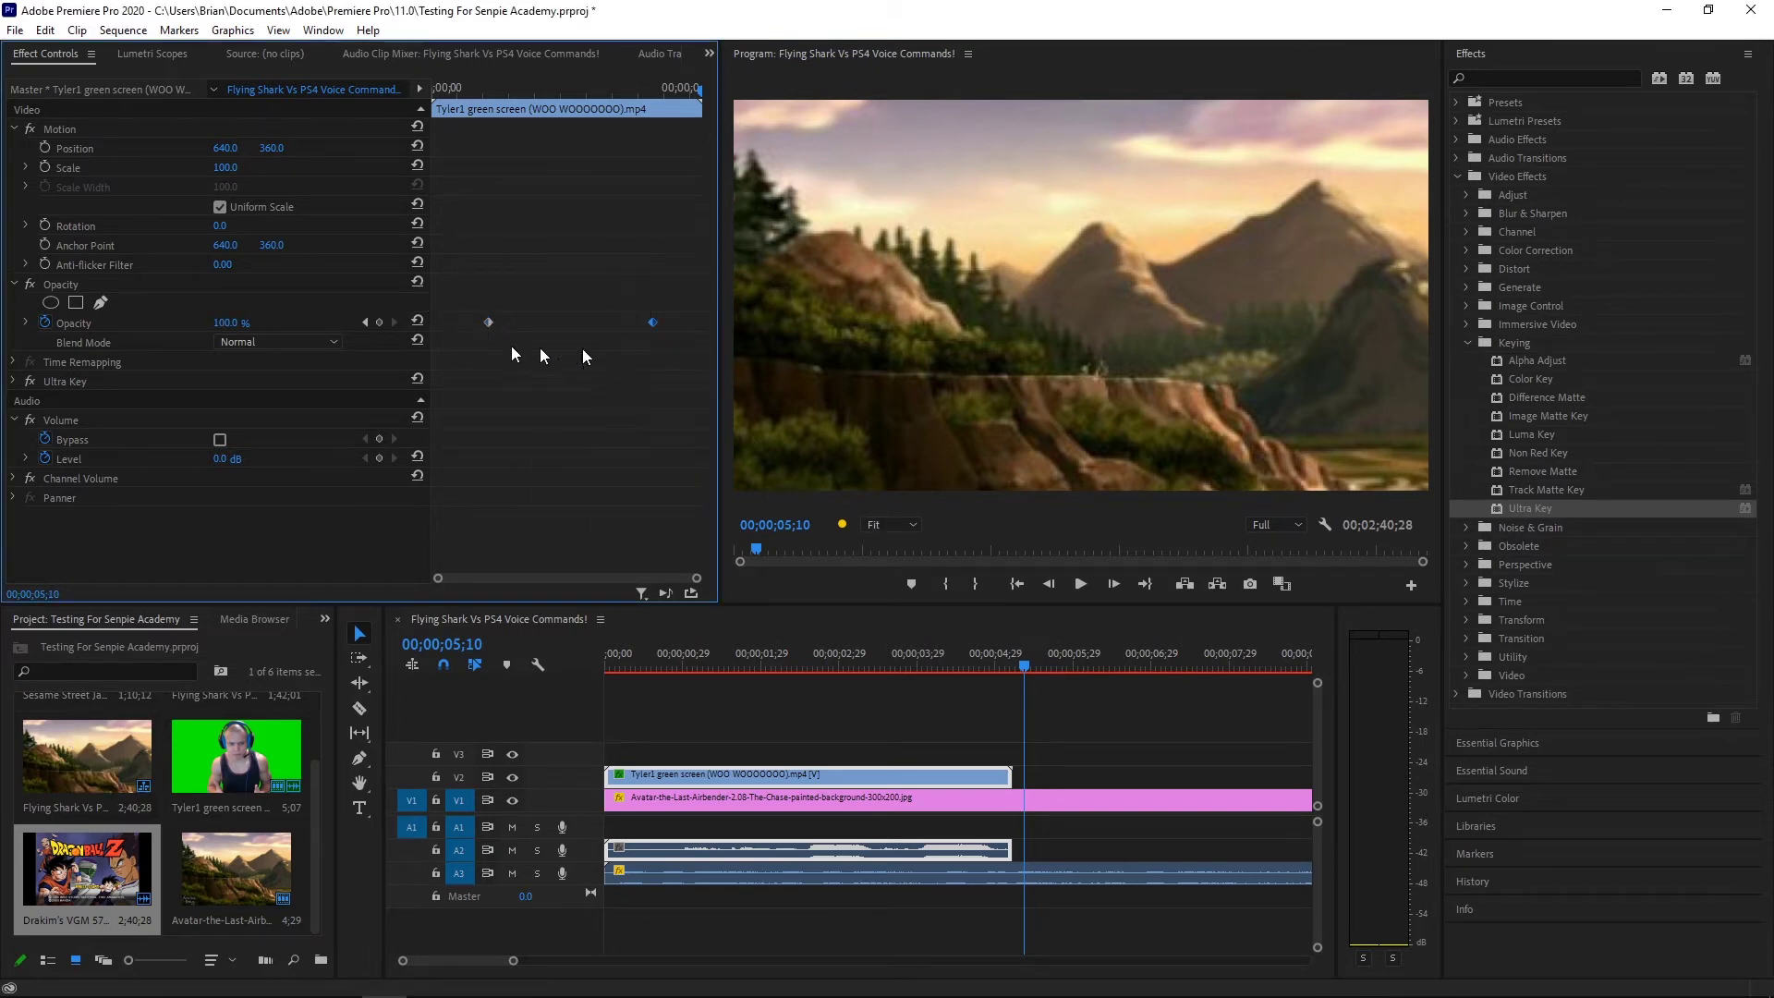
drag(484, 321, 433, 323)
drag(653, 321, 724, 320)
click(1024, 591)
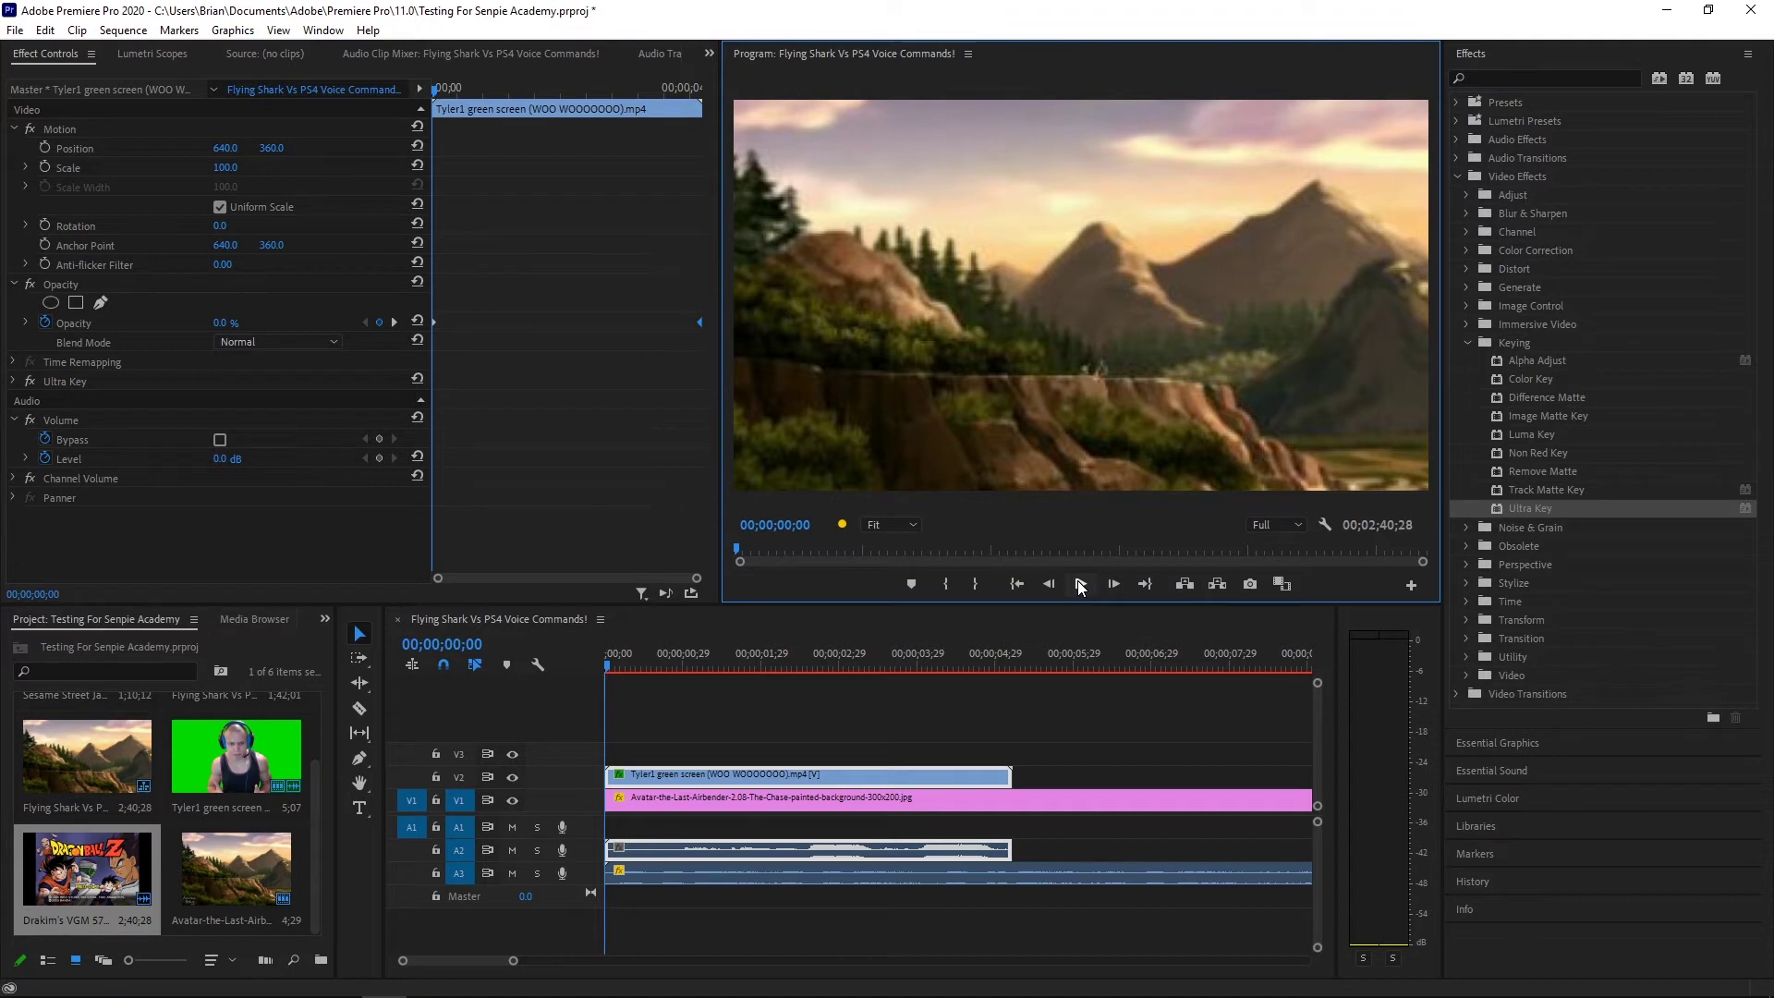
click(1079, 586)
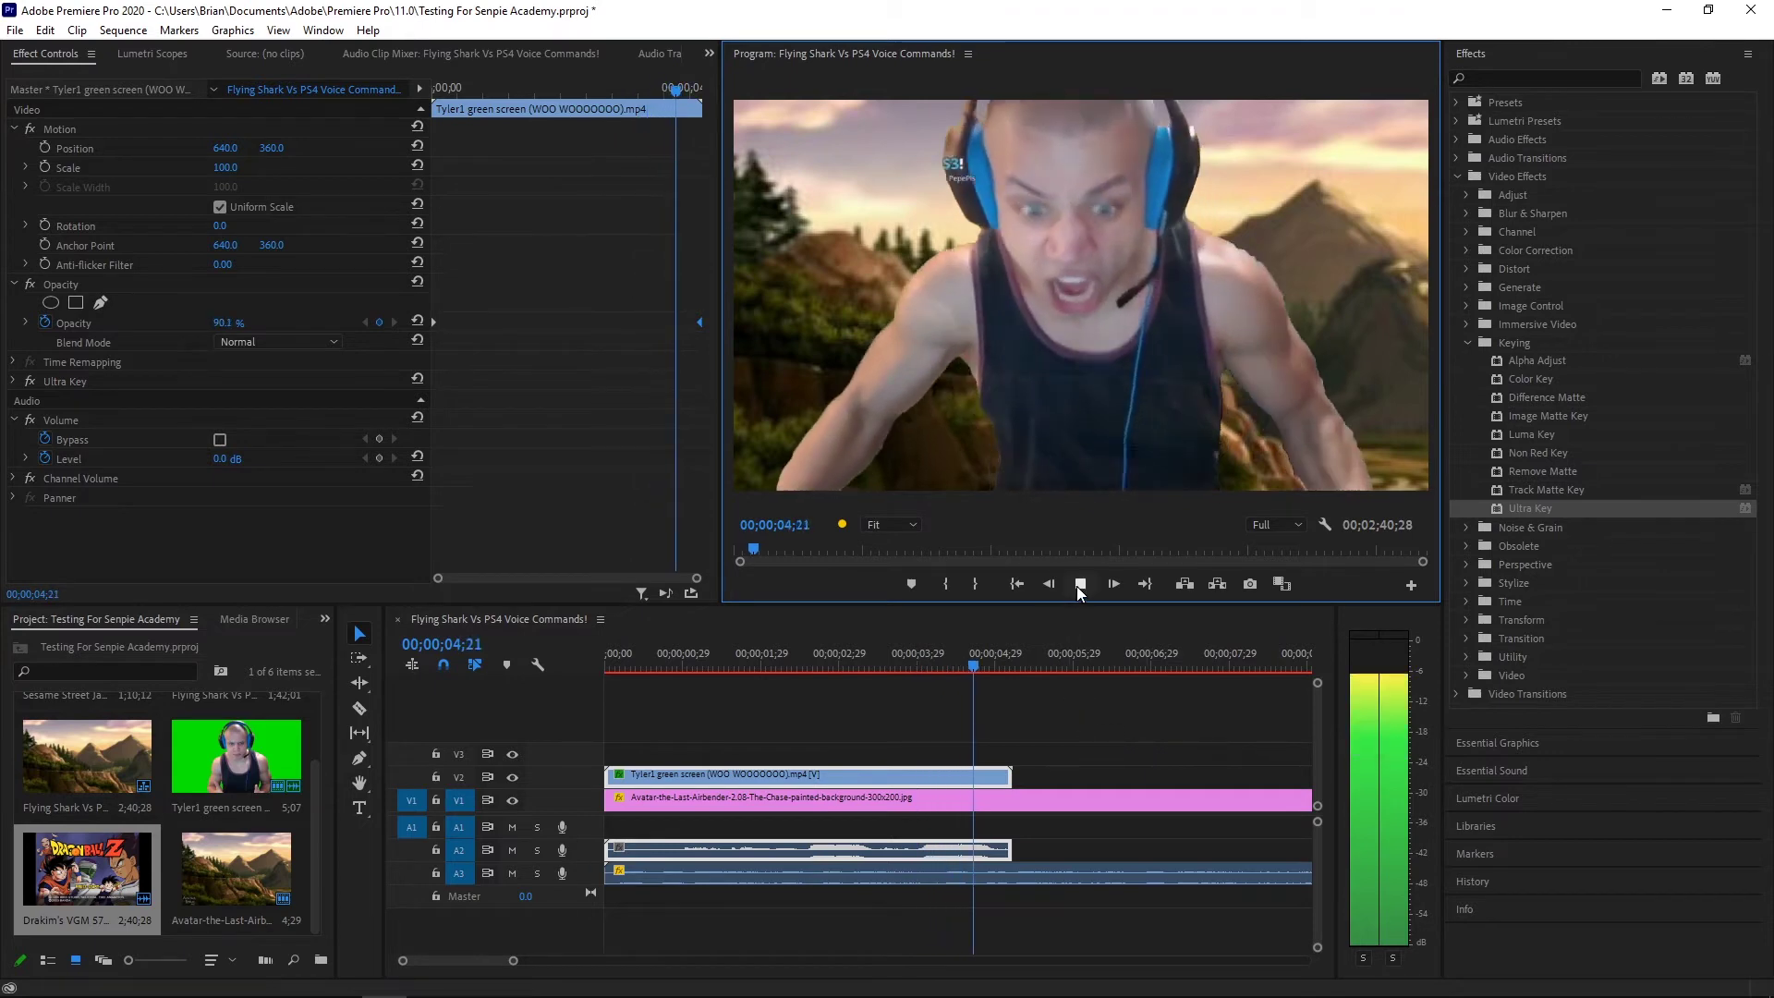
key(space)
drag(436, 319, 515, 335)
click(1016, 584)
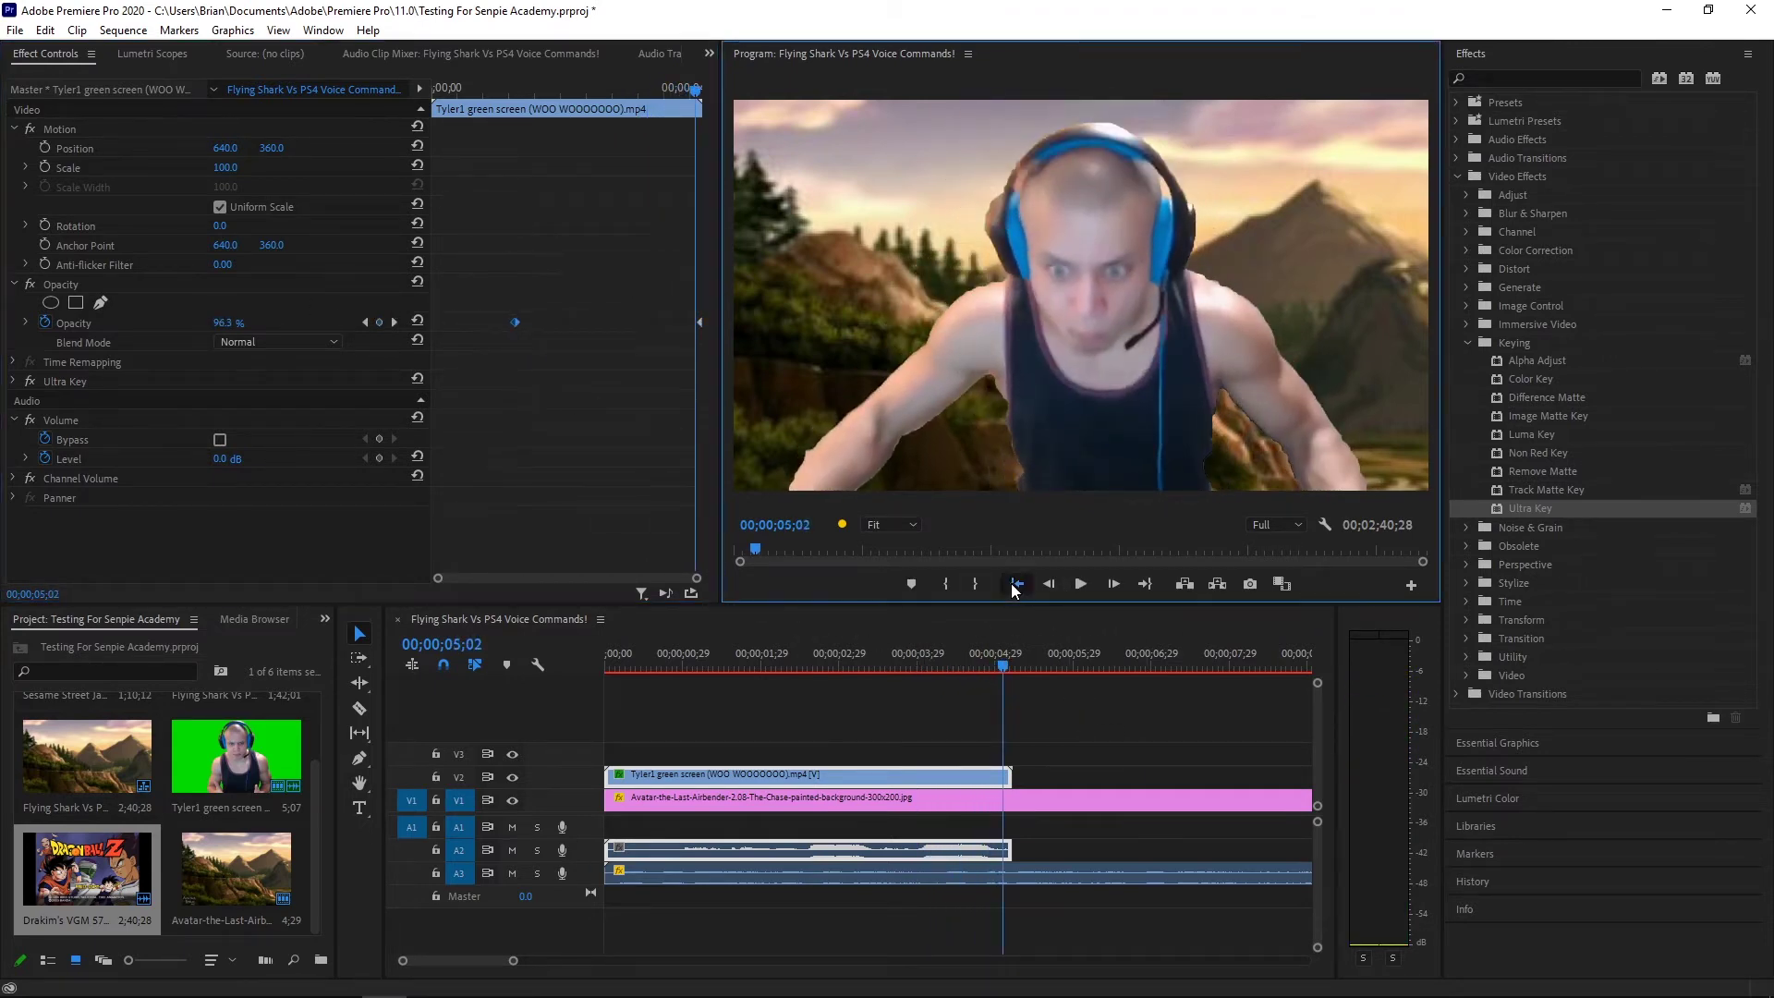
Shorten the fade-in by moving the full-opacity keyframe closer to the first, previewing each change
click(1081, 584)
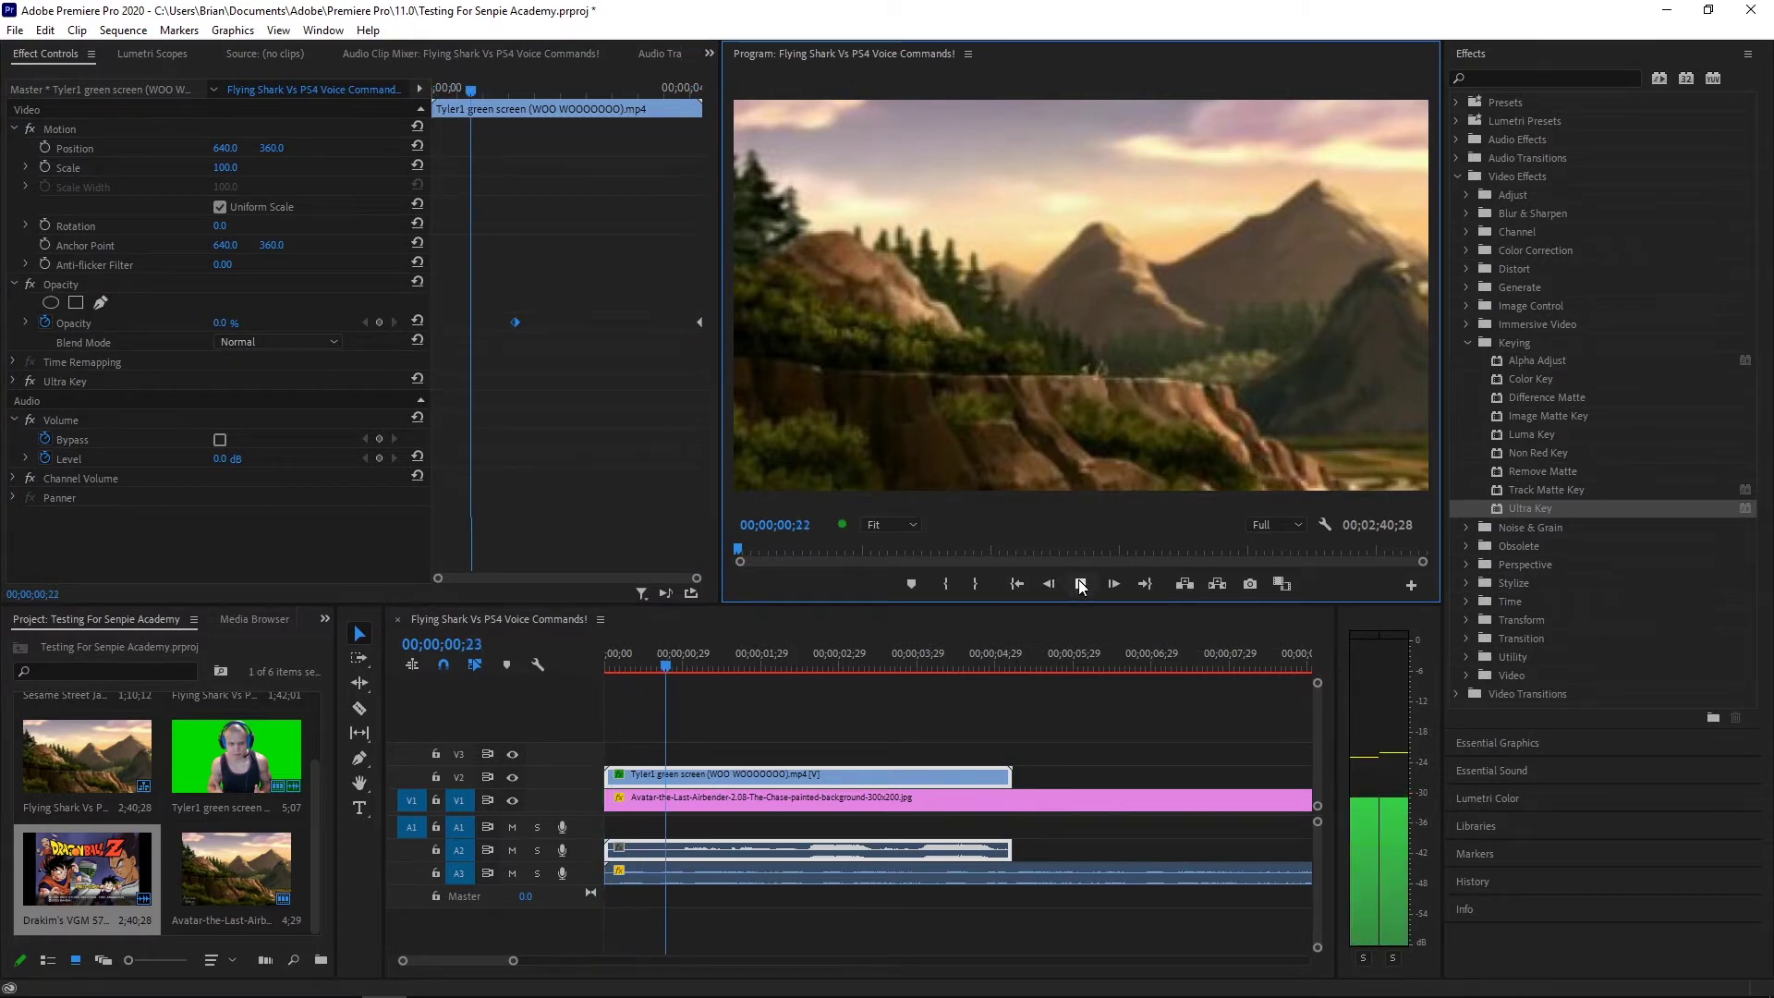
click(1080, 584)
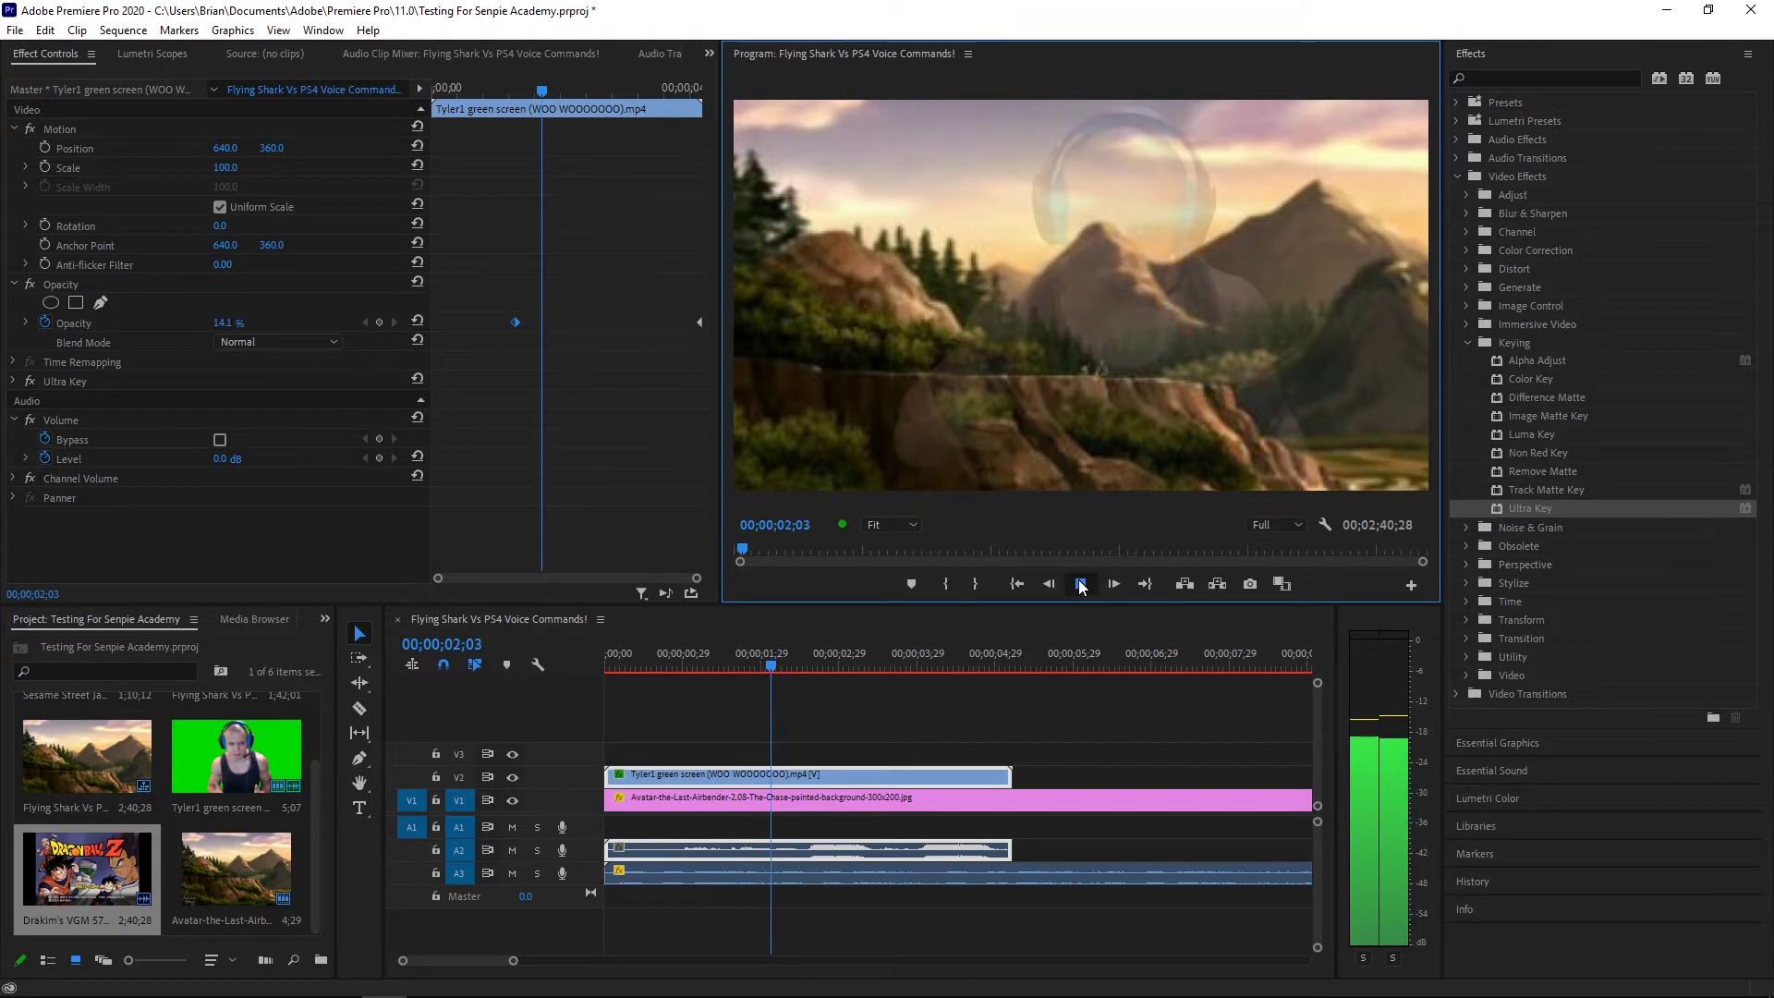
drag(700, 324, 582, 318)
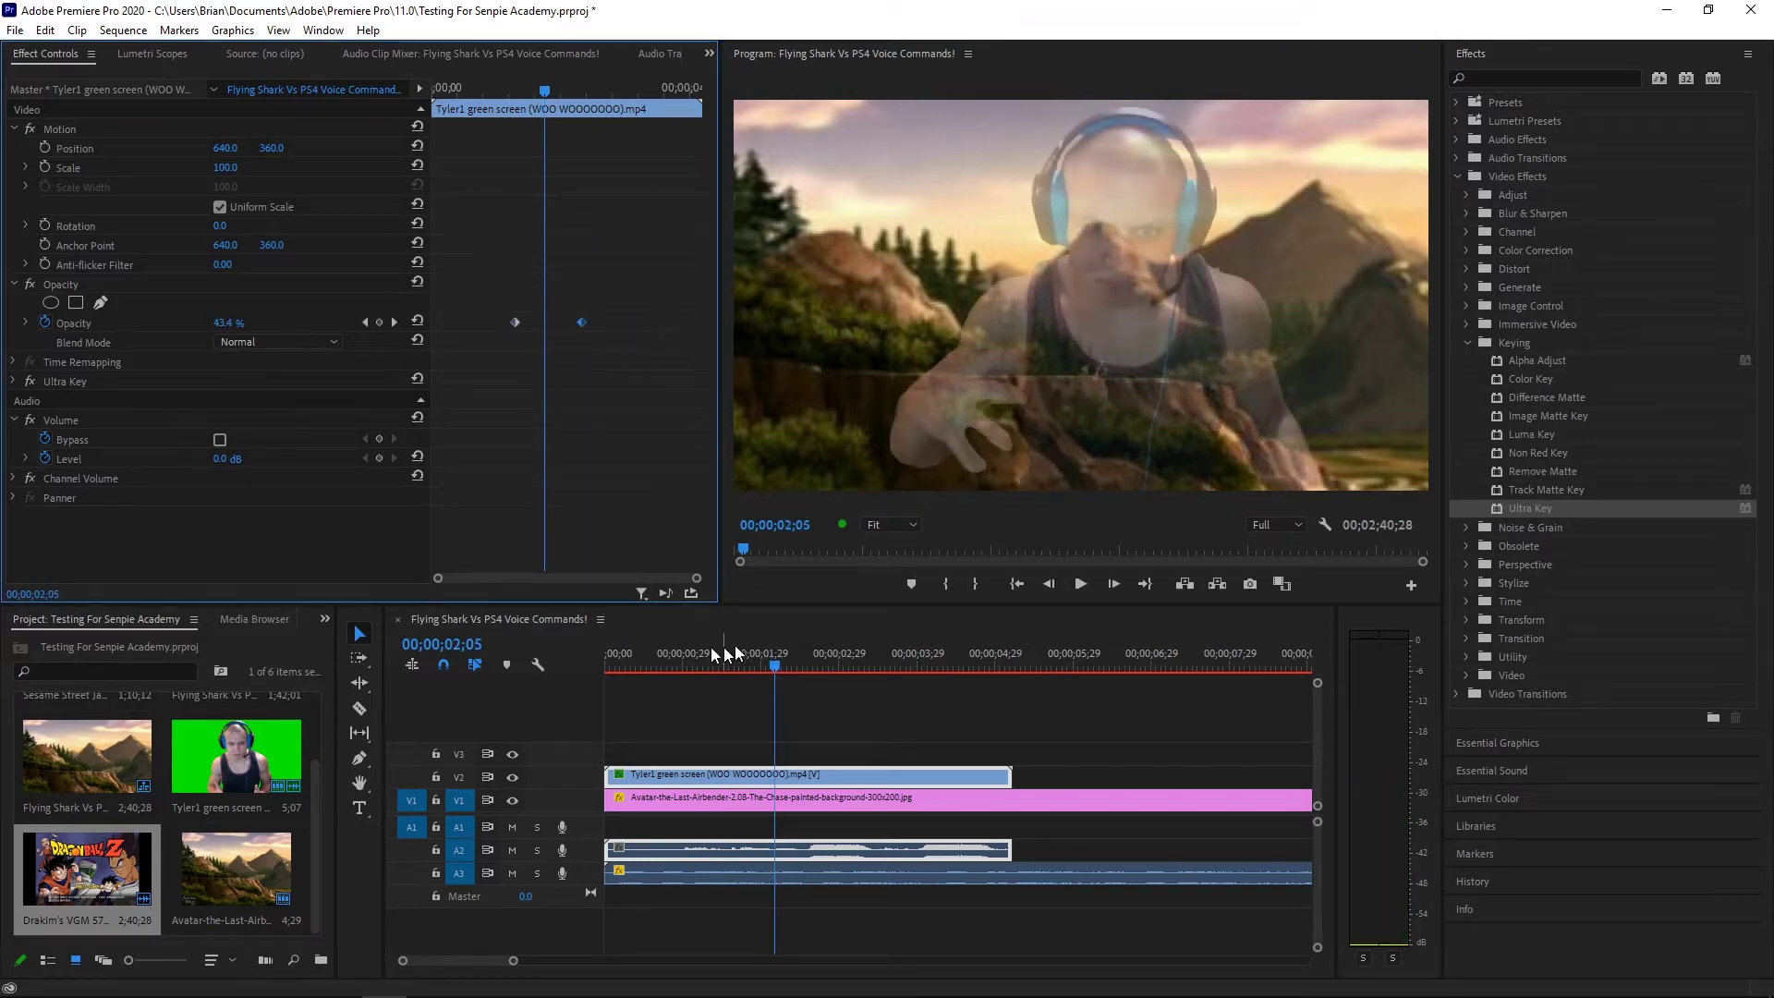
click(688, 656)
click(1089, 582)
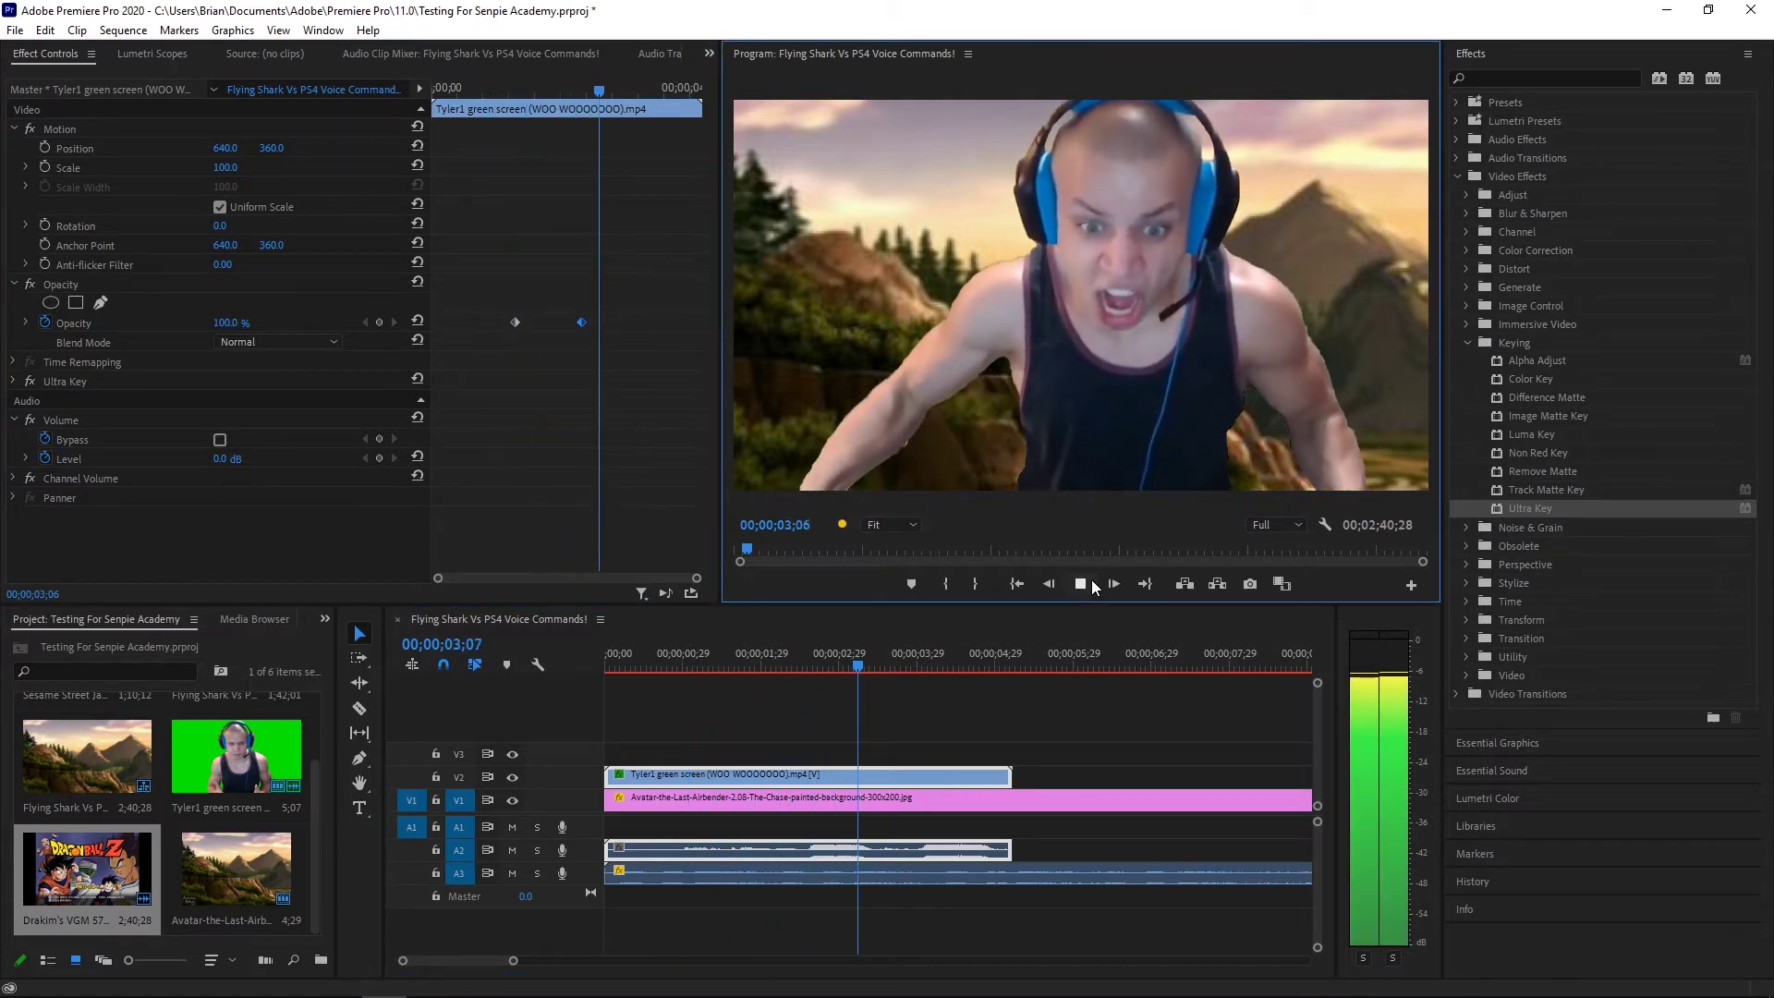
click(1090, 580)
drag(583, 322, 530, 323)
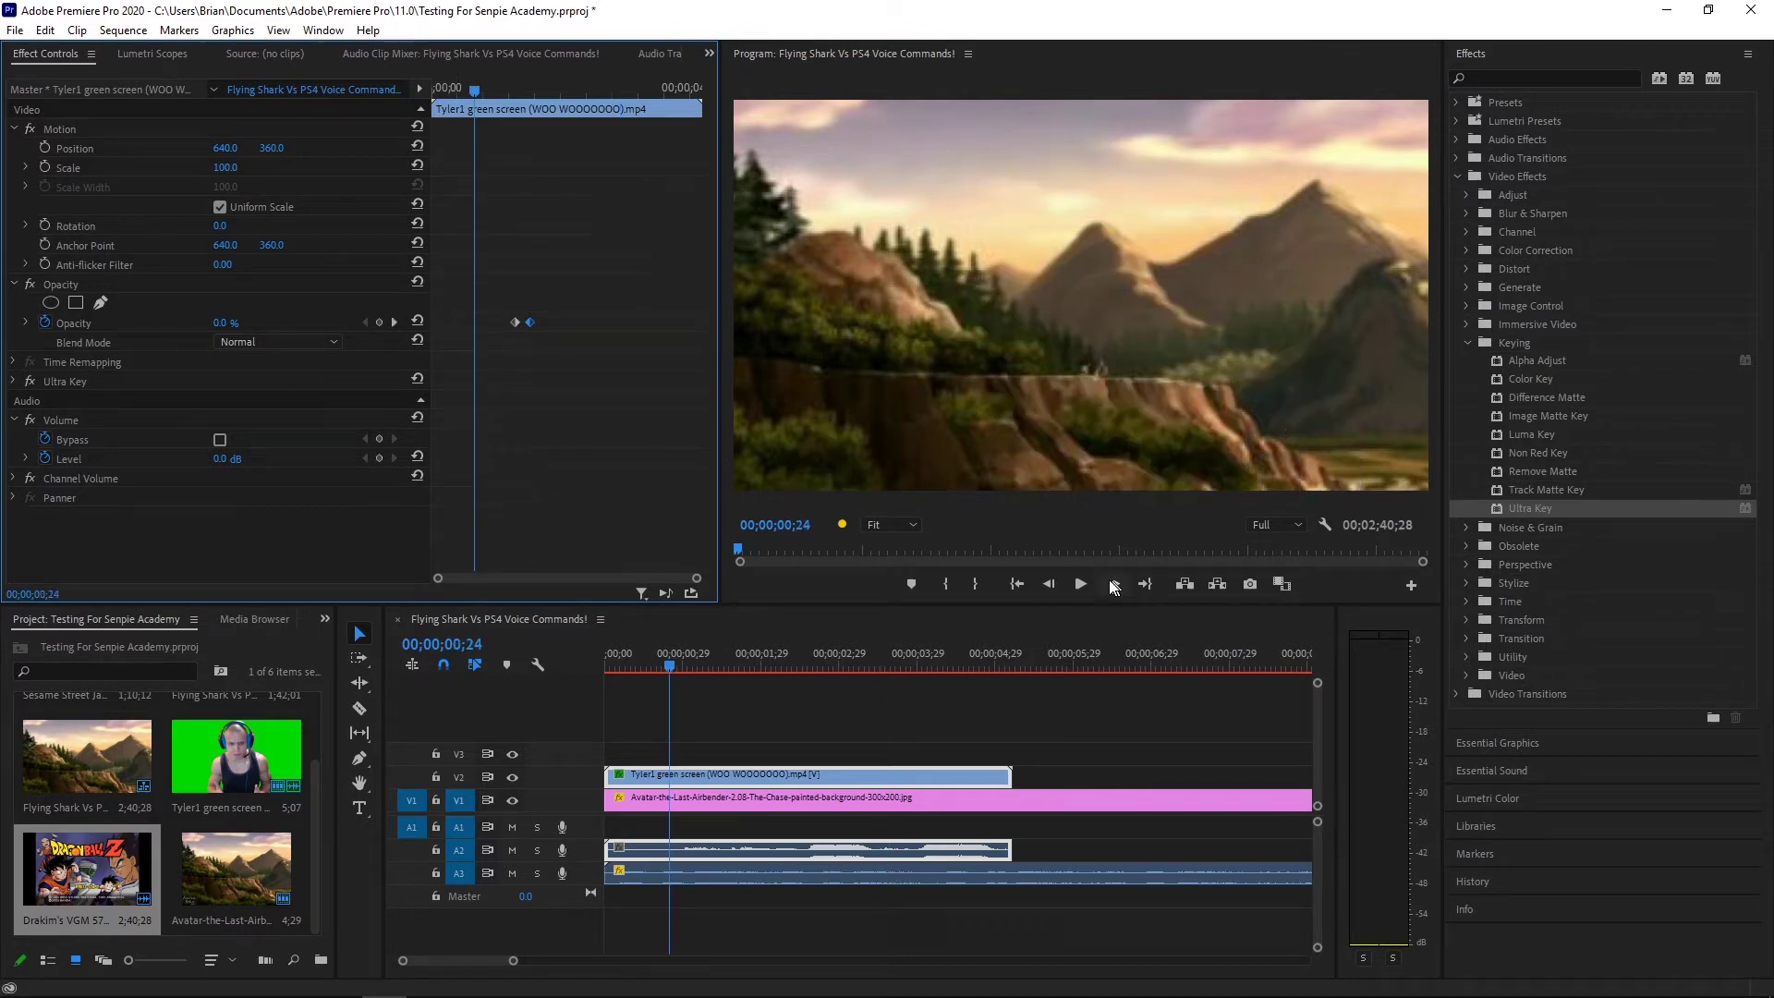
click(1080, 584)
click(1081, 584)
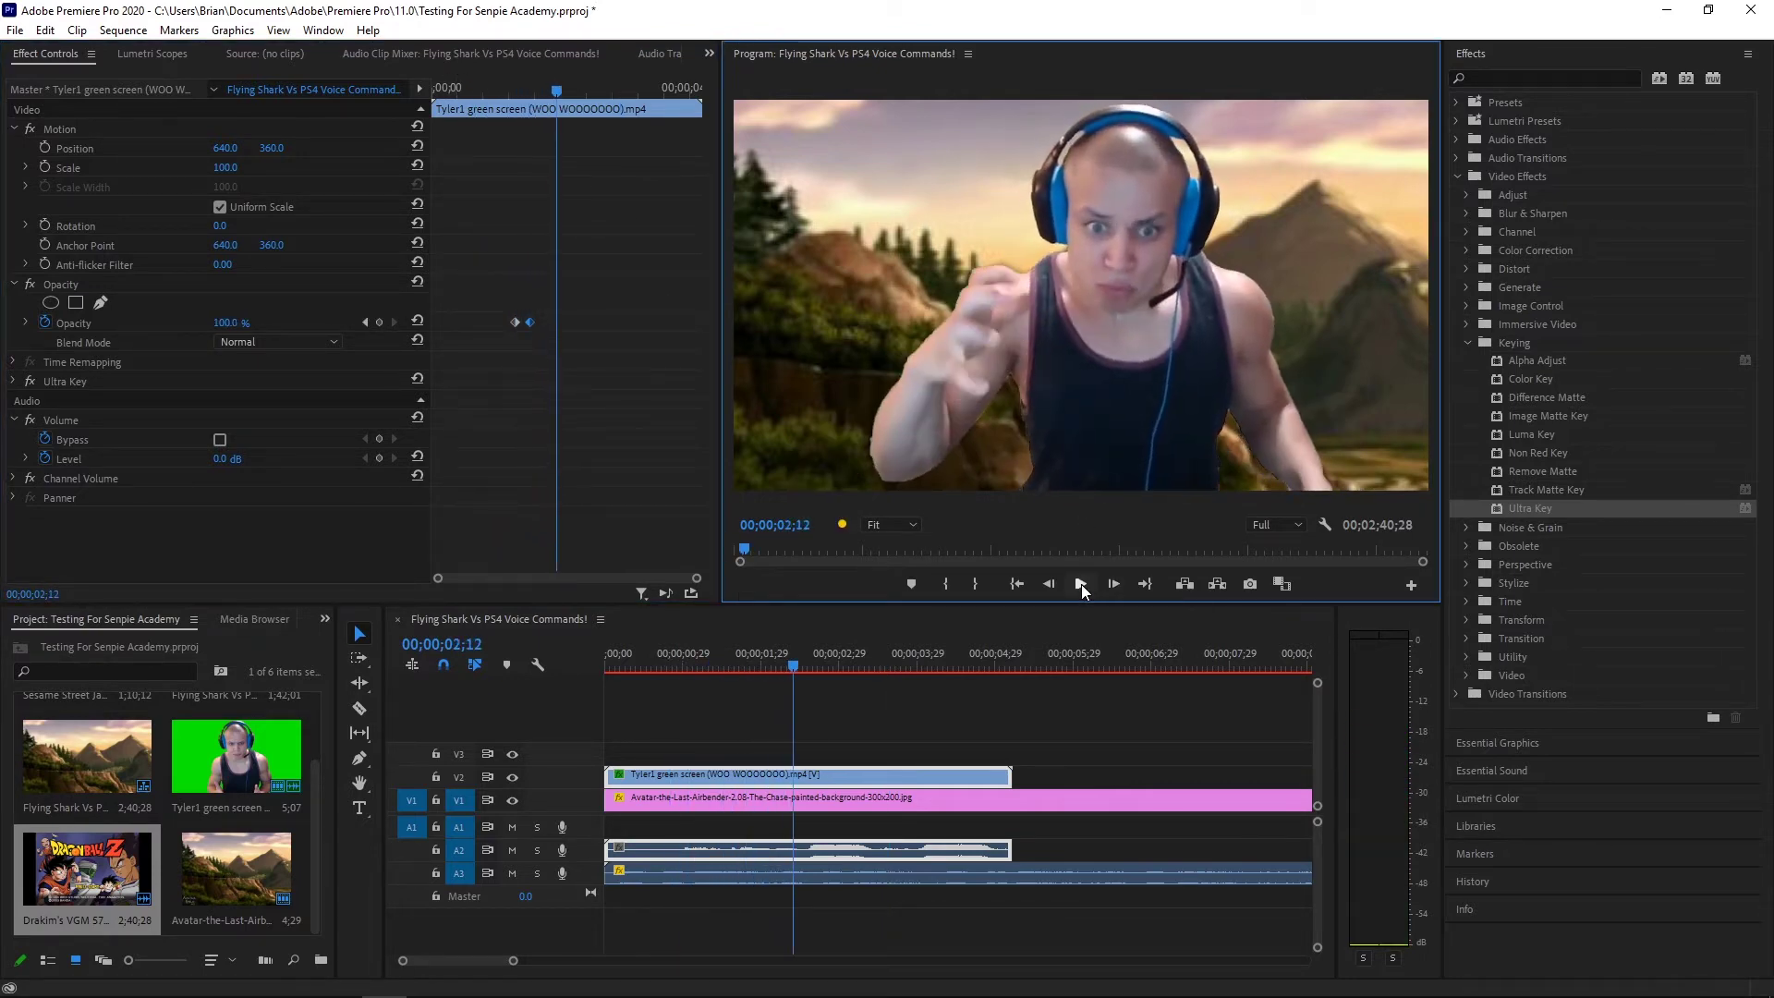
Preview the fade once more, then delete both Opacity keyframes and return the playhead to 00;00;00;00
click(528, 318)
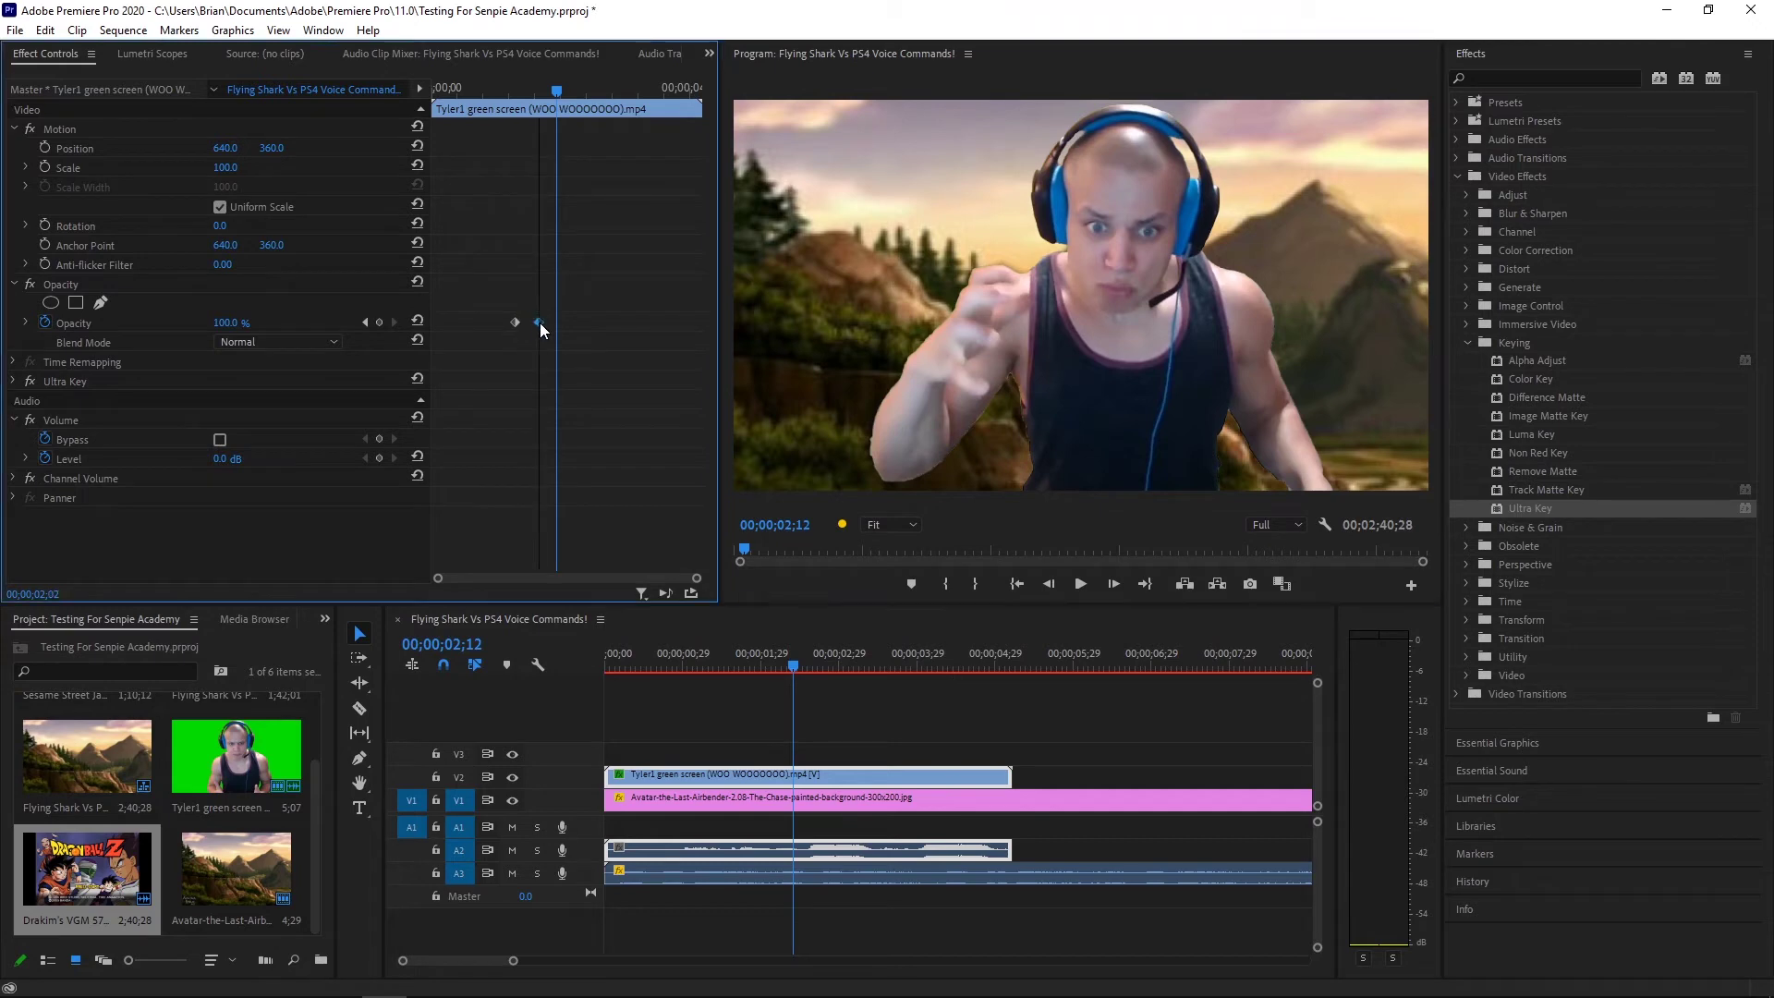
click(486, 89)
click(1081, 586)
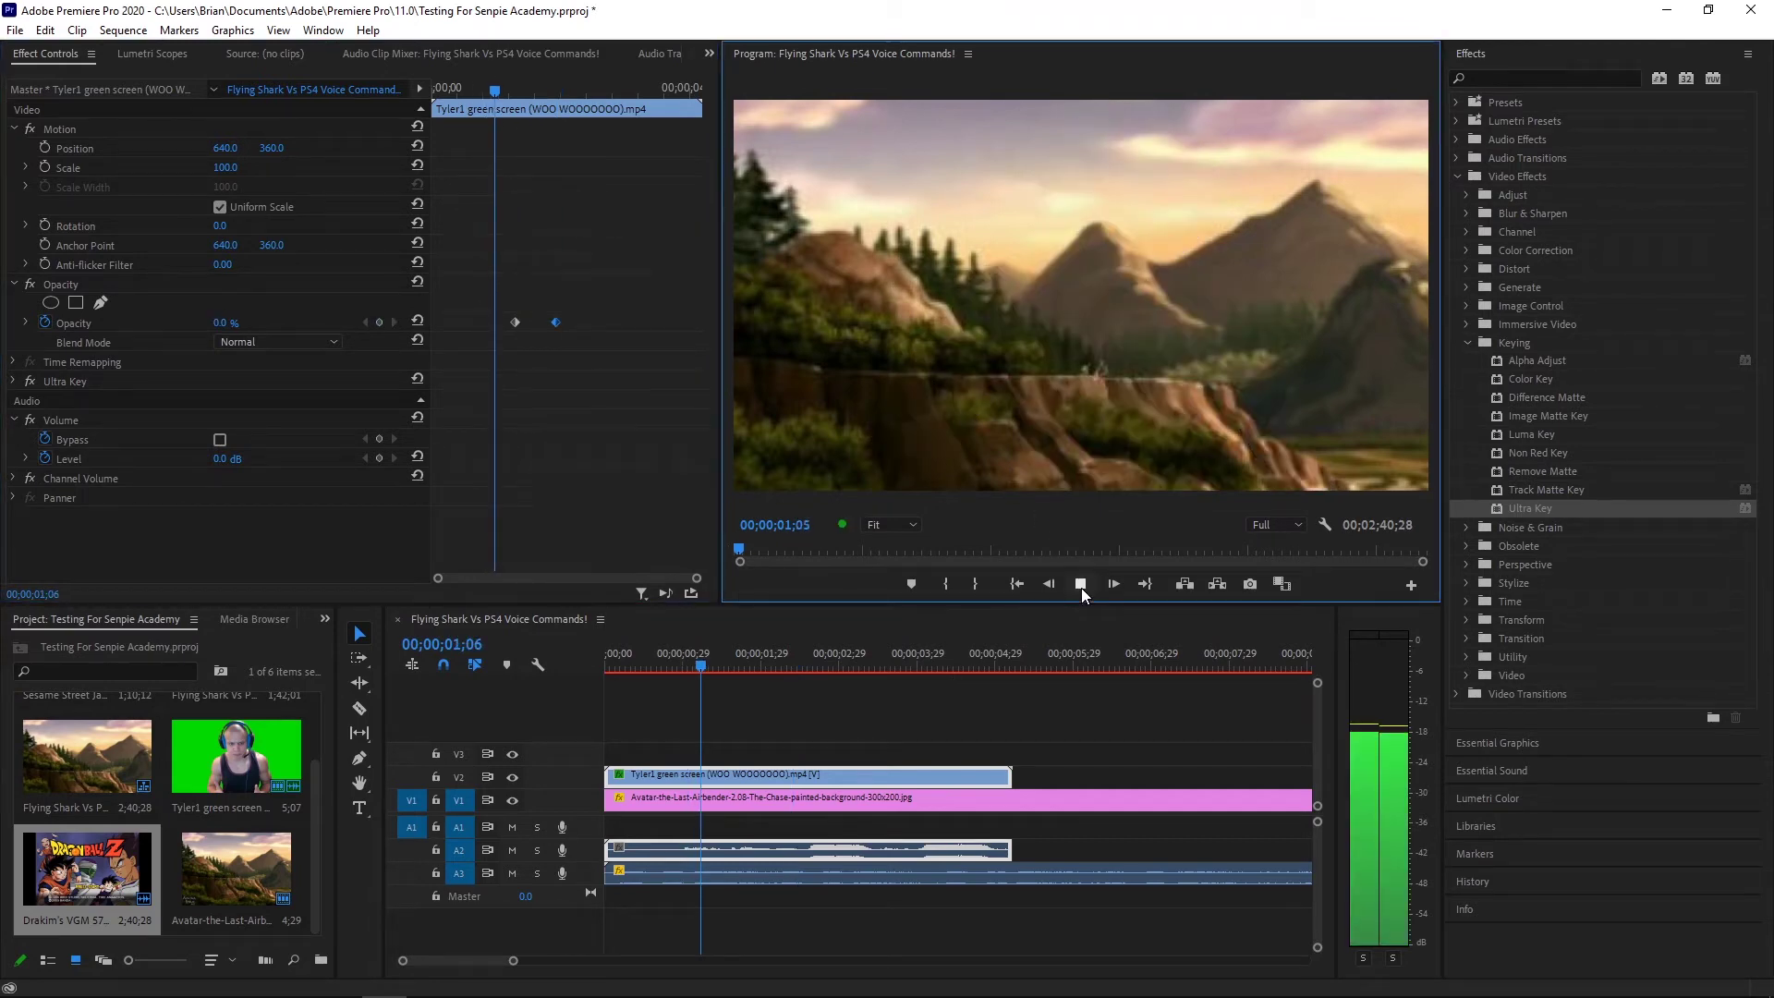
click(1081, 585)
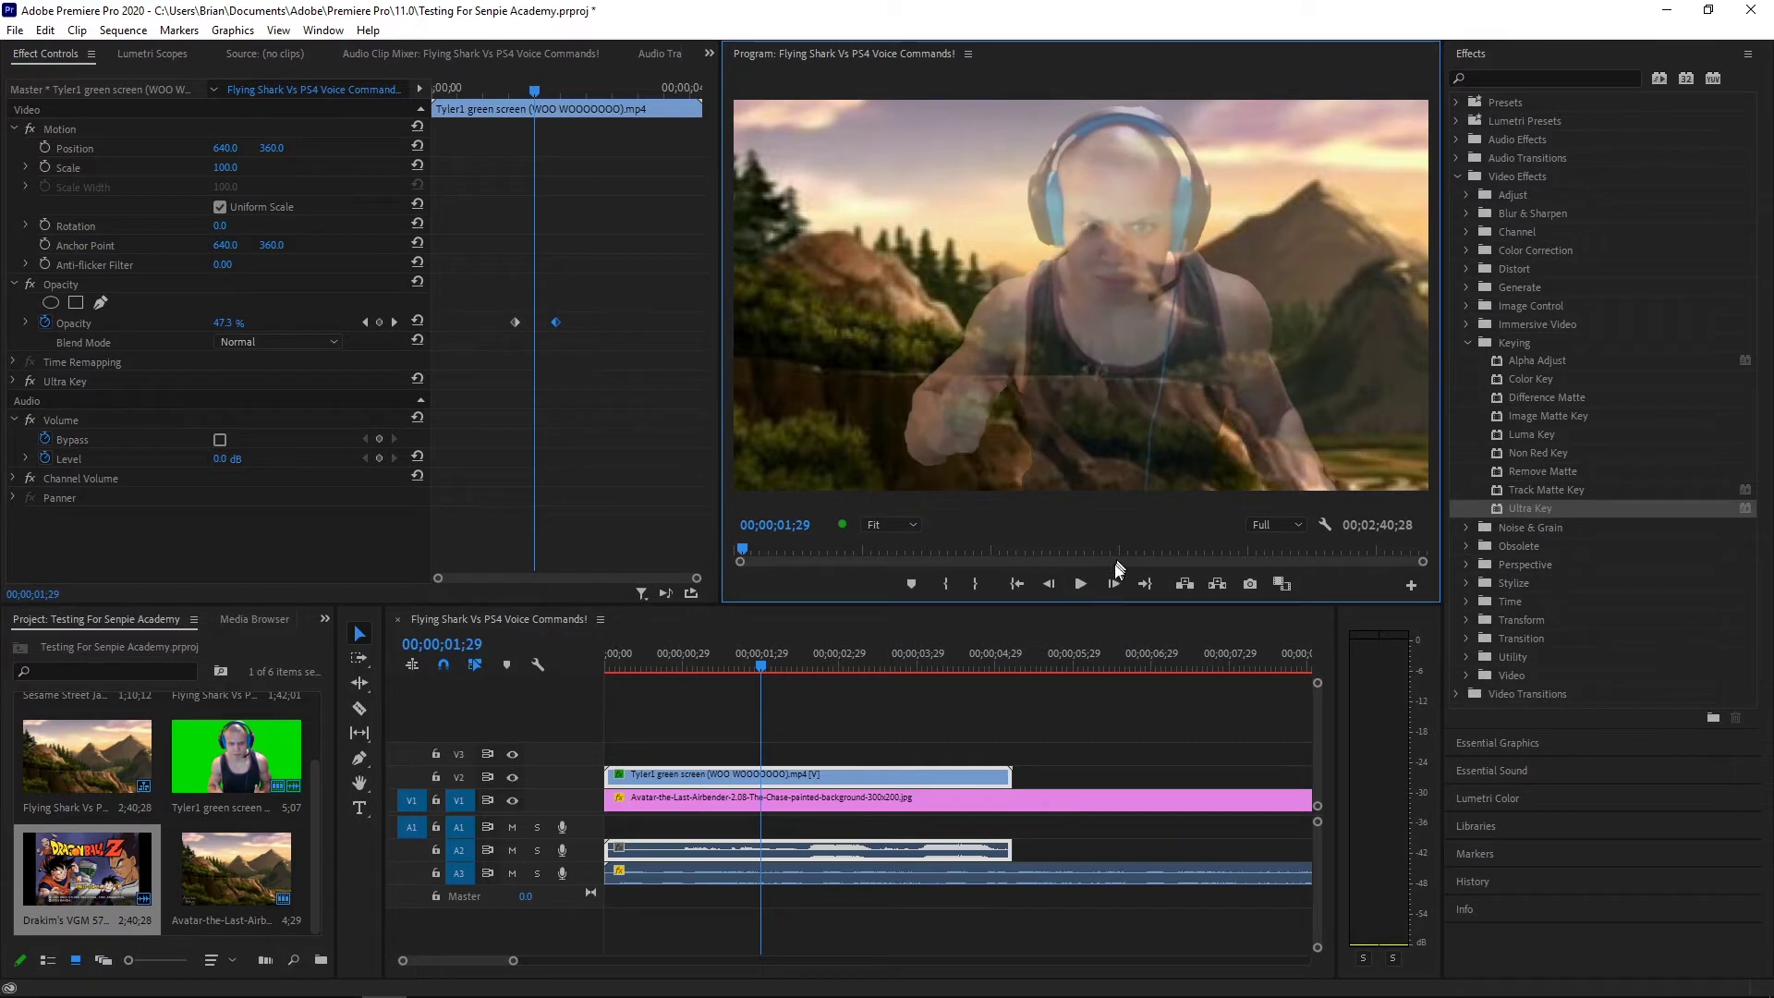
click(1076, 589)
click(1075, 590)
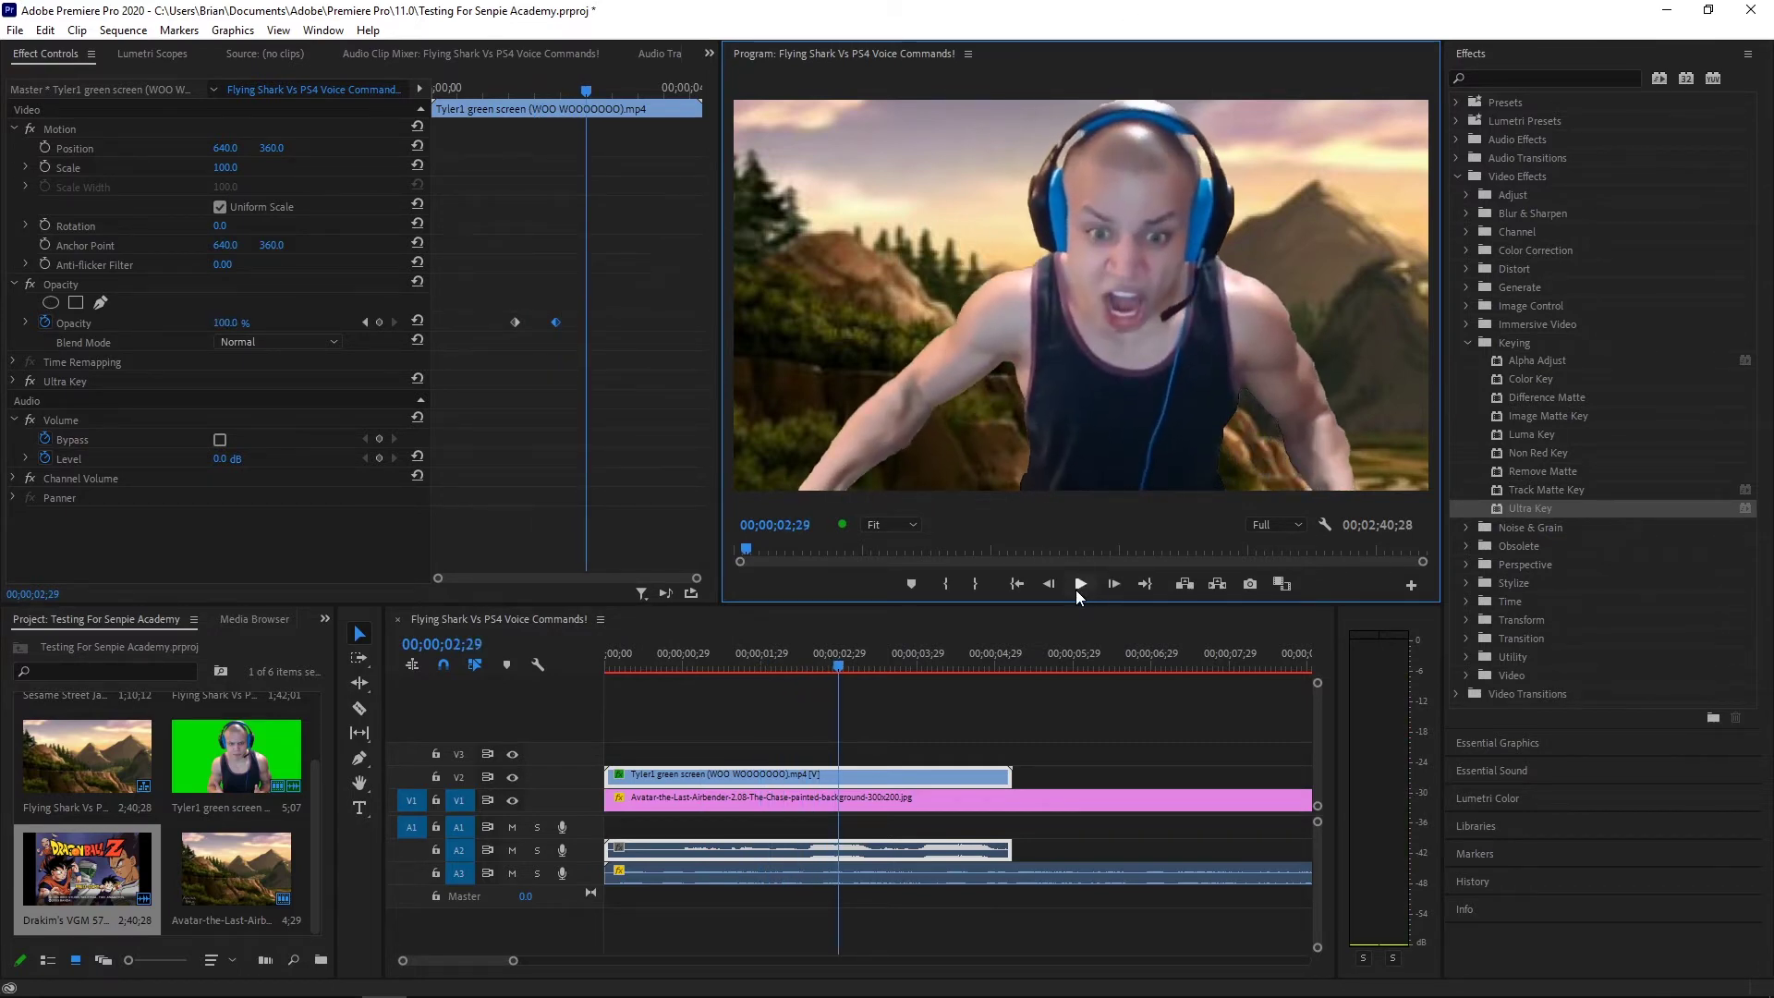
drag(635, 388, 501, 314)
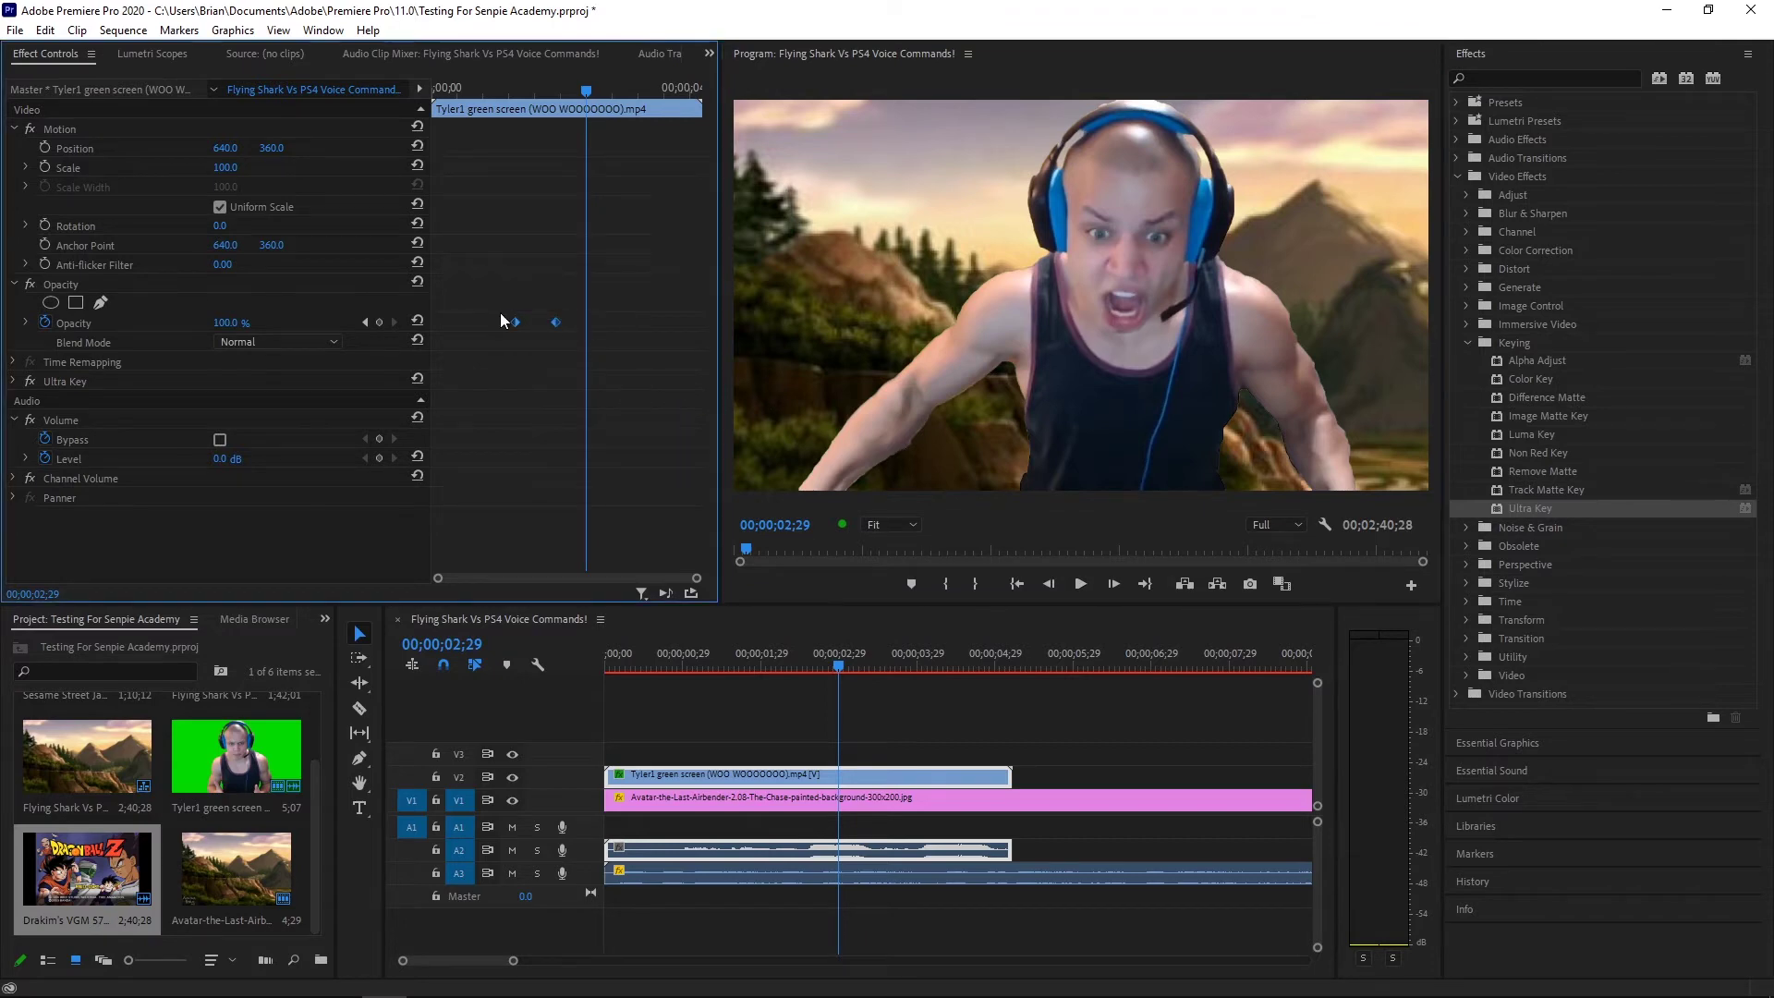
key(Delete)
drag(588, 91, 433, 91)
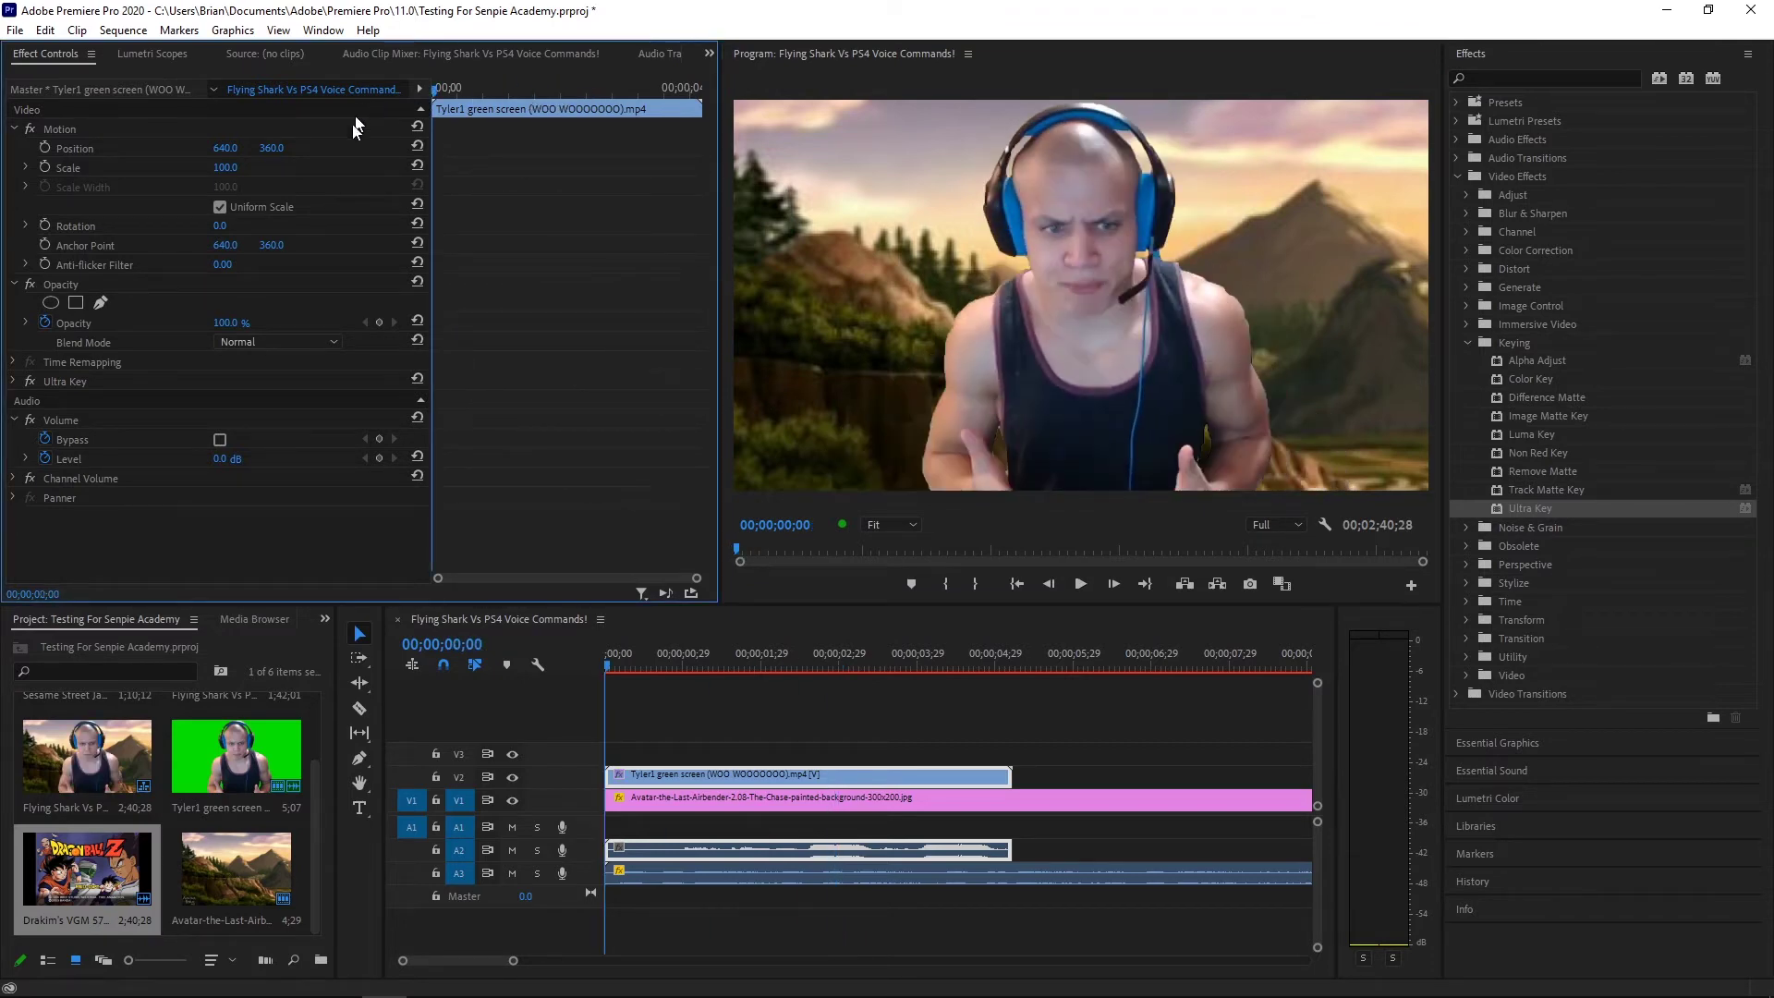
Add an ellipse mask to the keyed clip, place it over the face, and enable Mask Opacity keyframing
click(51, 302)
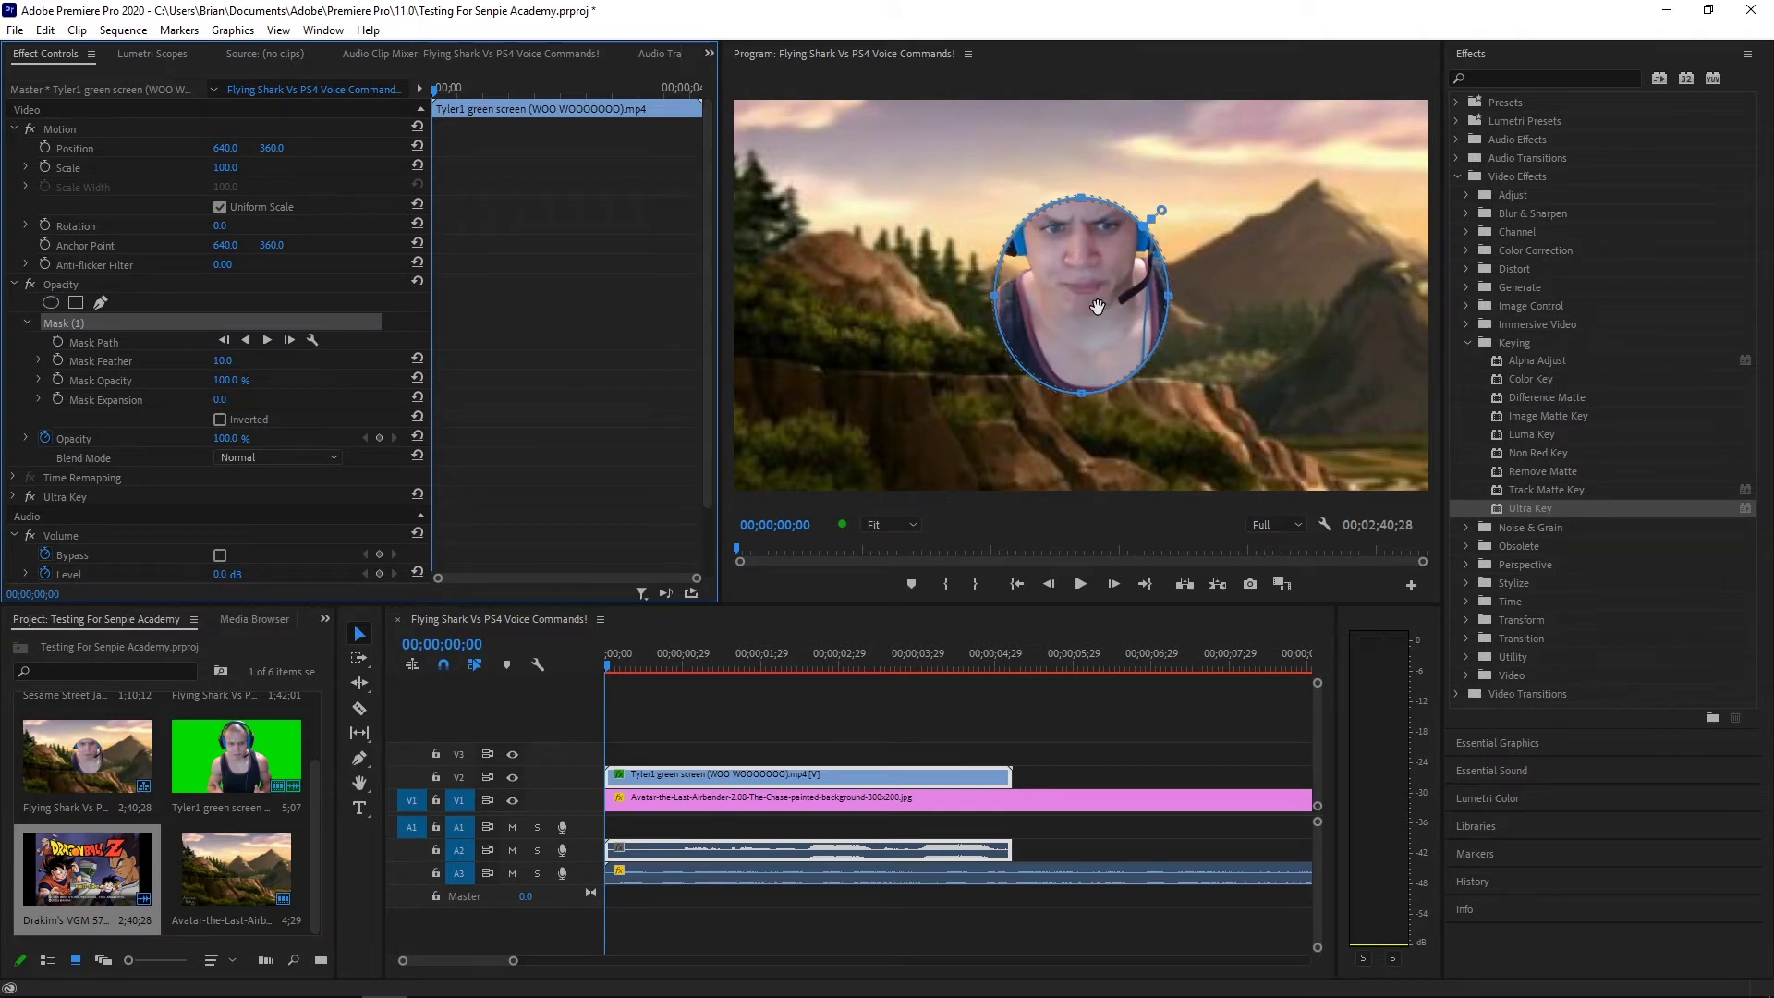
drag(1085, 334, 1081, 235)
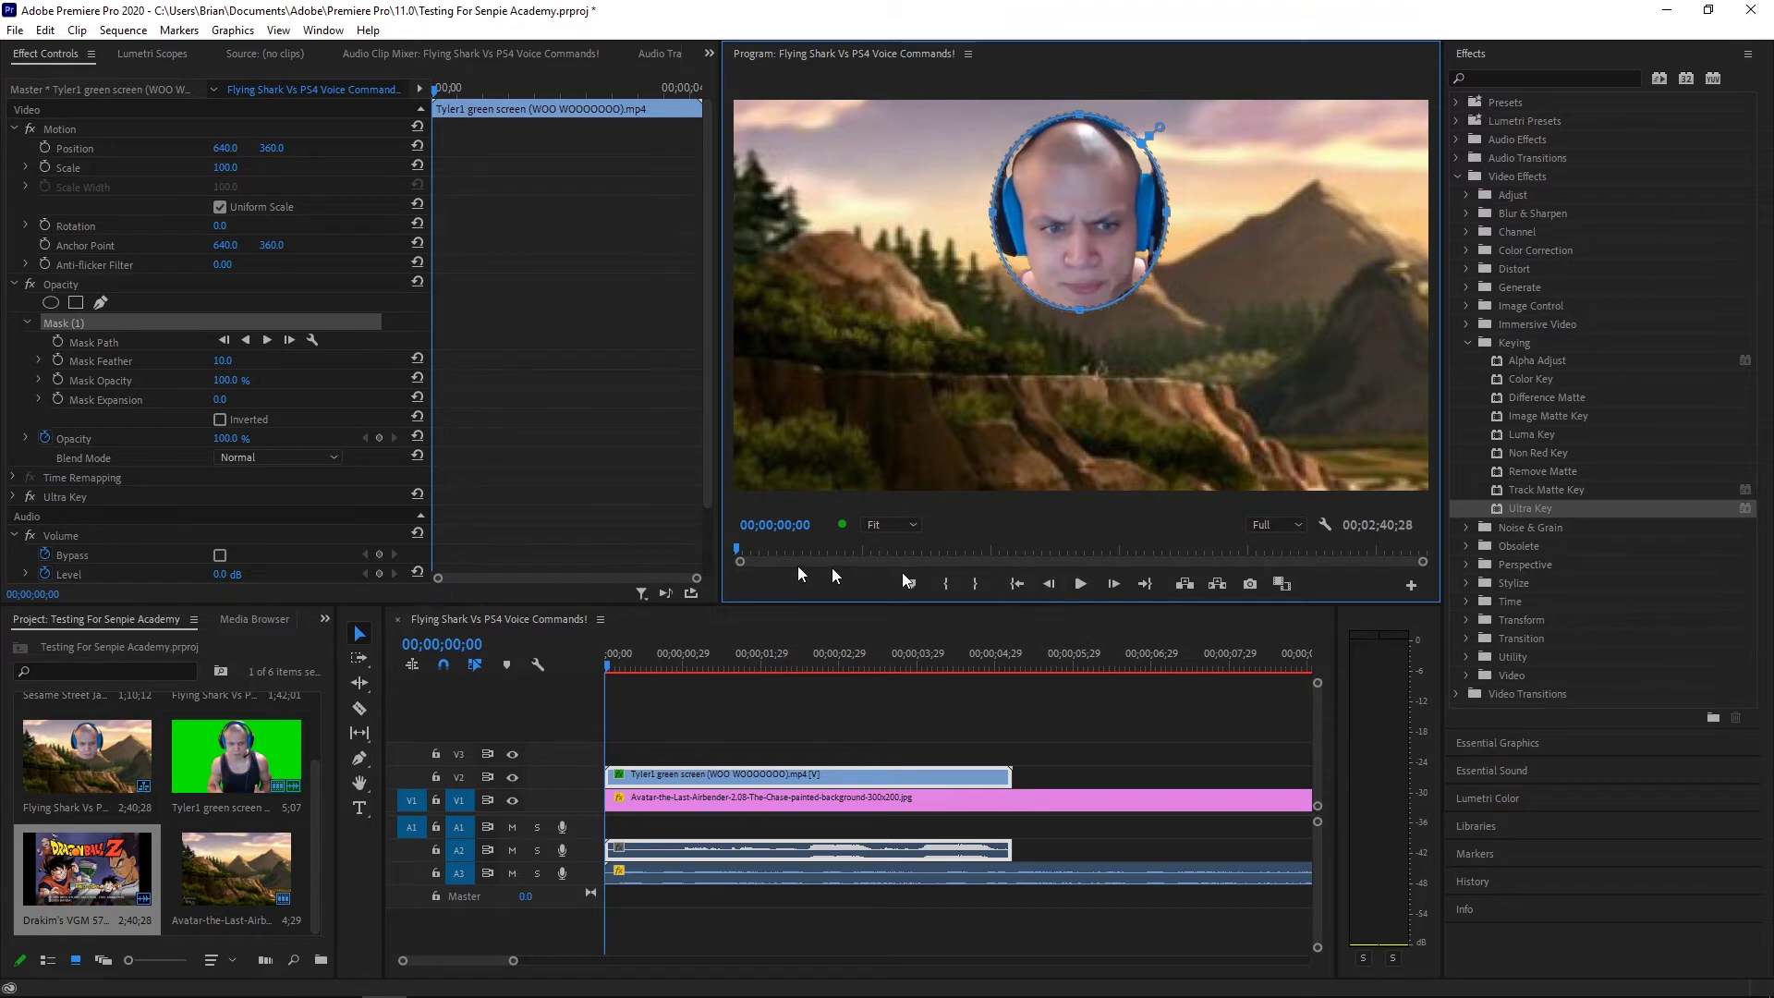
click(59, 379)
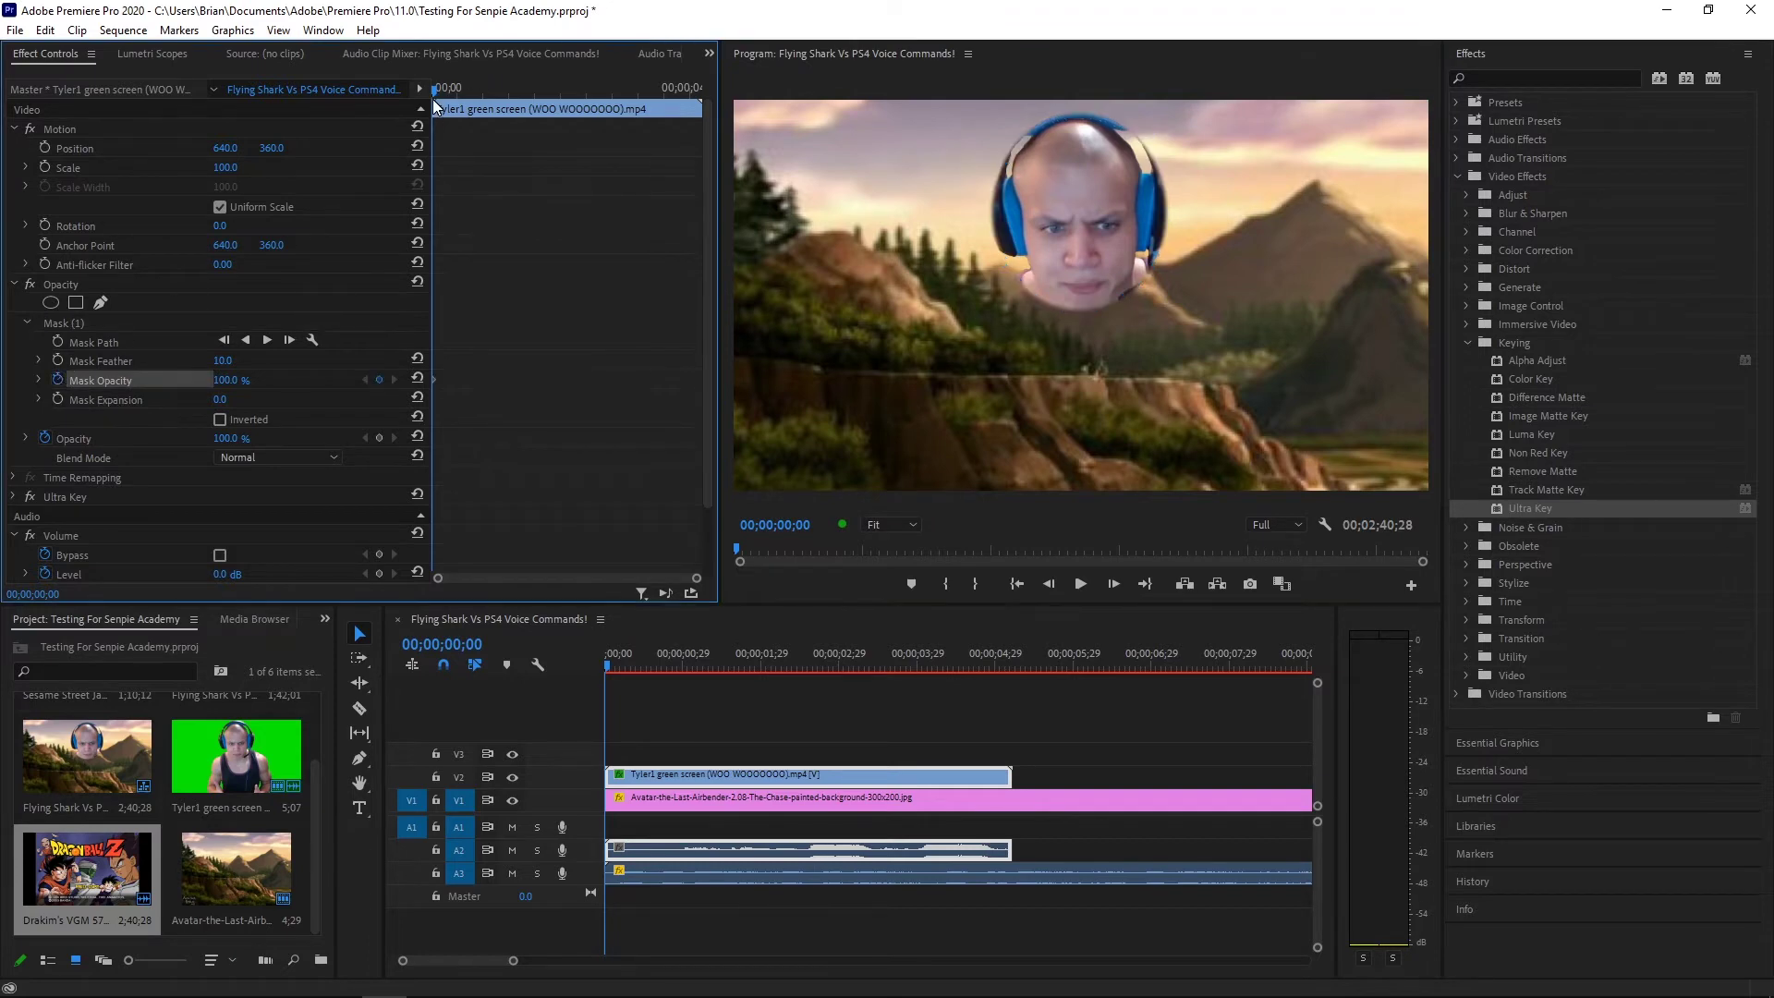
Lower Mask Opacity to create two fade keyframes, then preview the mask fade
drag(433, 98, 560, 123)
drag(225, 380, 158, 380)
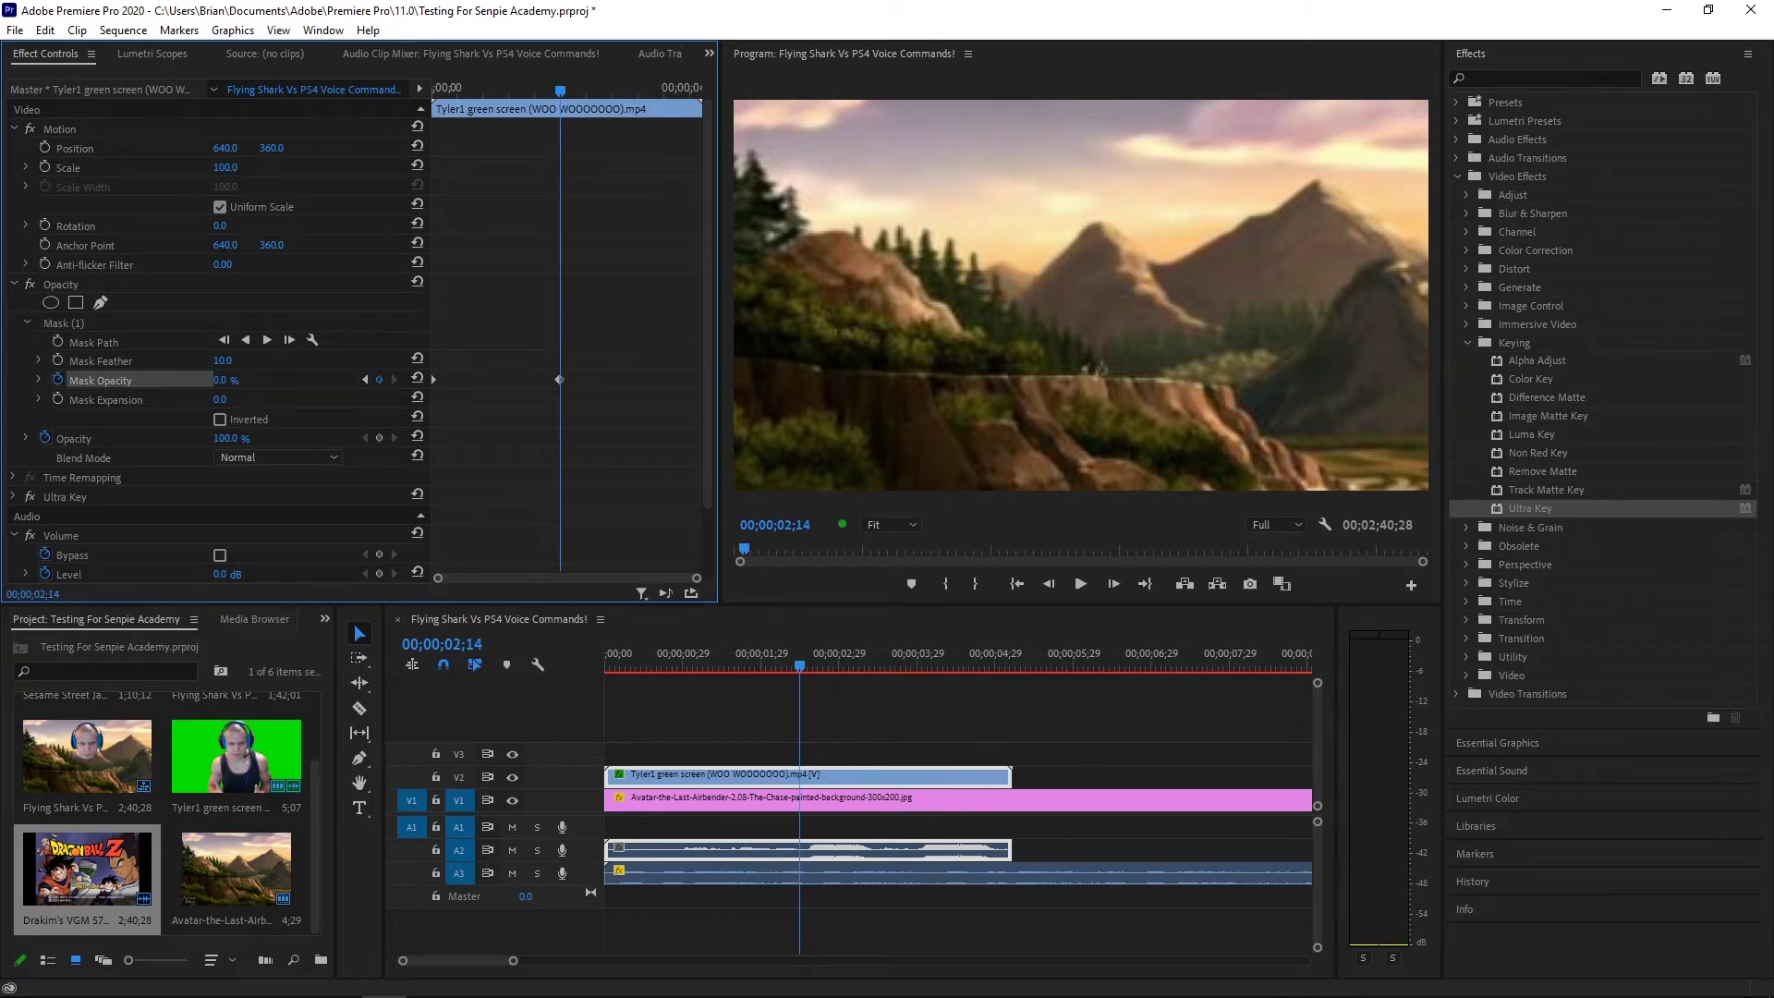
drag(559, 379, 500, 379)
click(475, 91)
click(1090, 582)
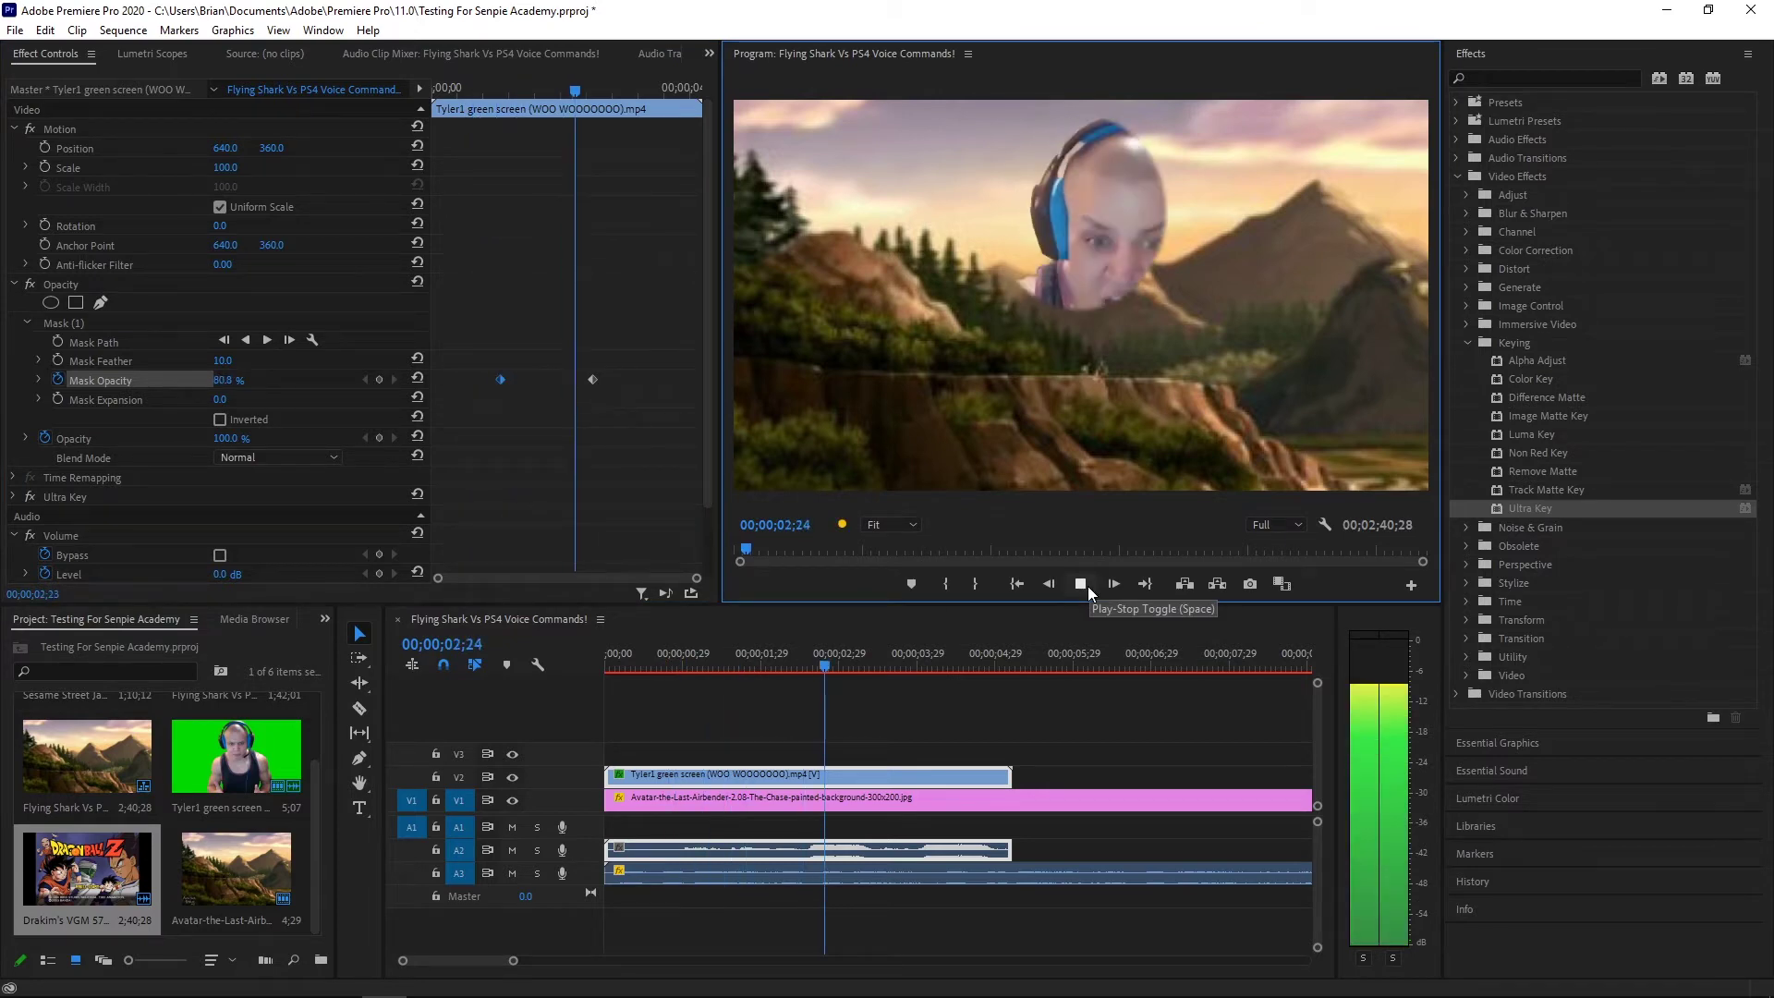
click(1088, 585)
Delete the extra Mask Opacity keyframe and move the remaining one earlier to 01;06
drag(482, 96, 552, 104)
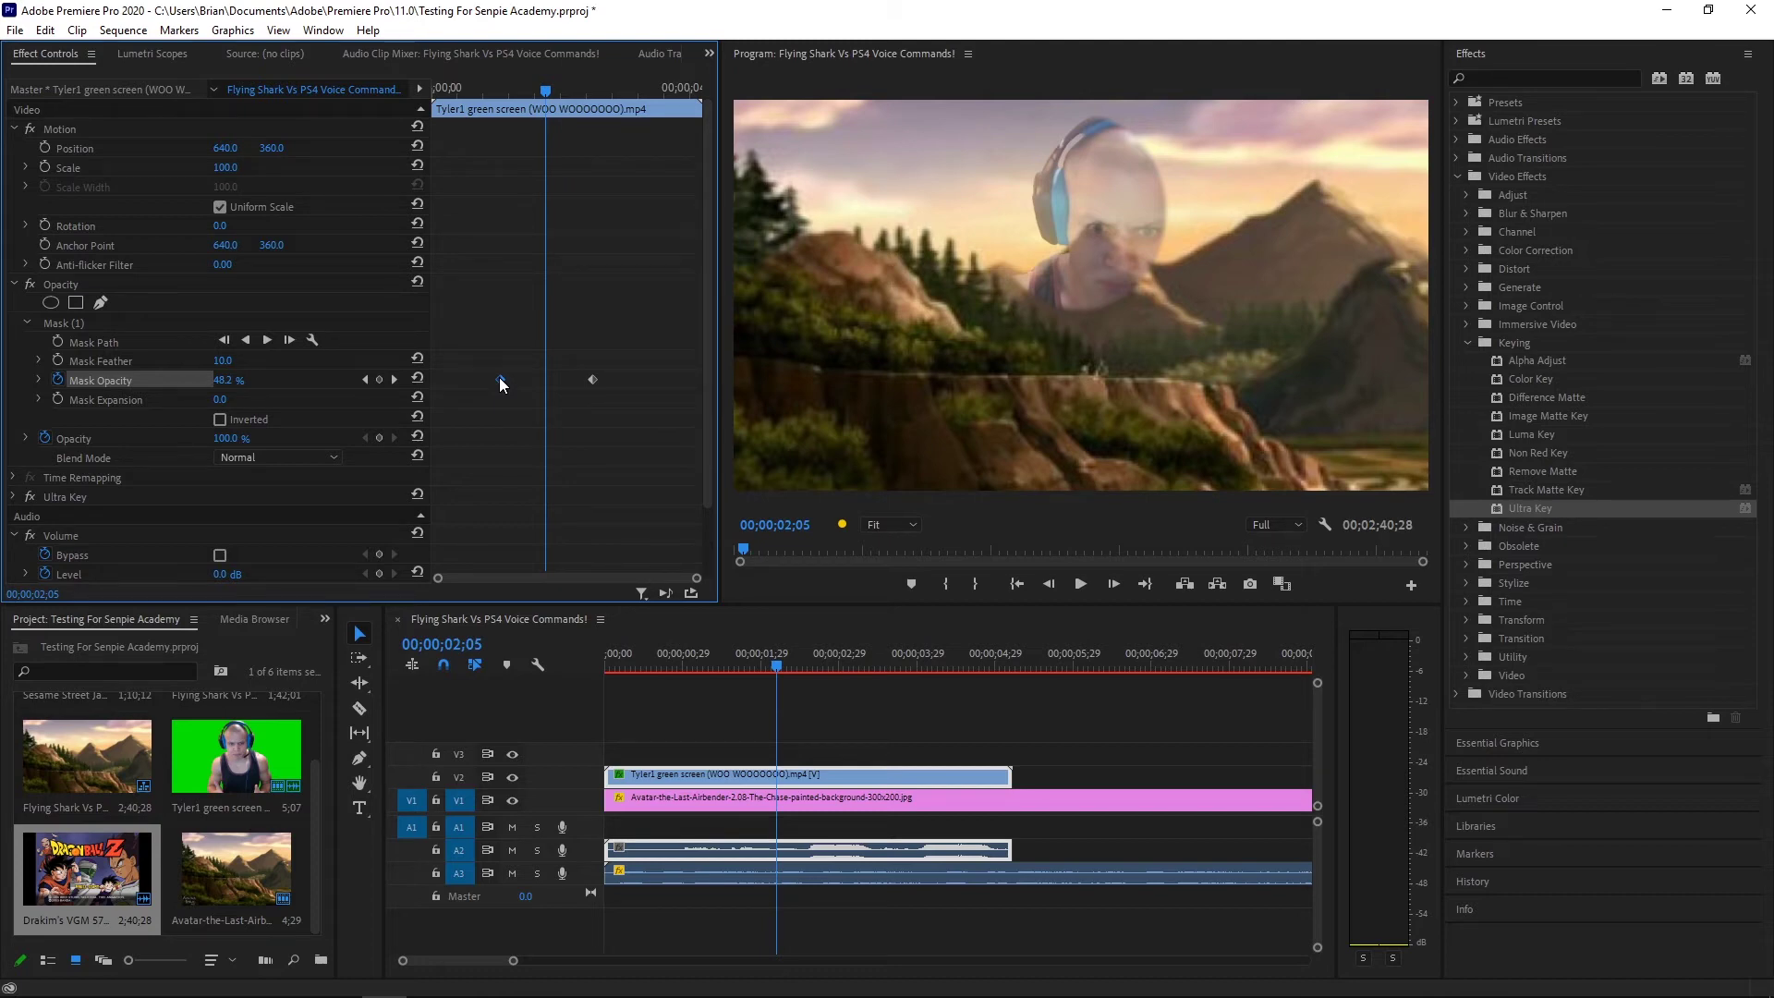
key(Delete)
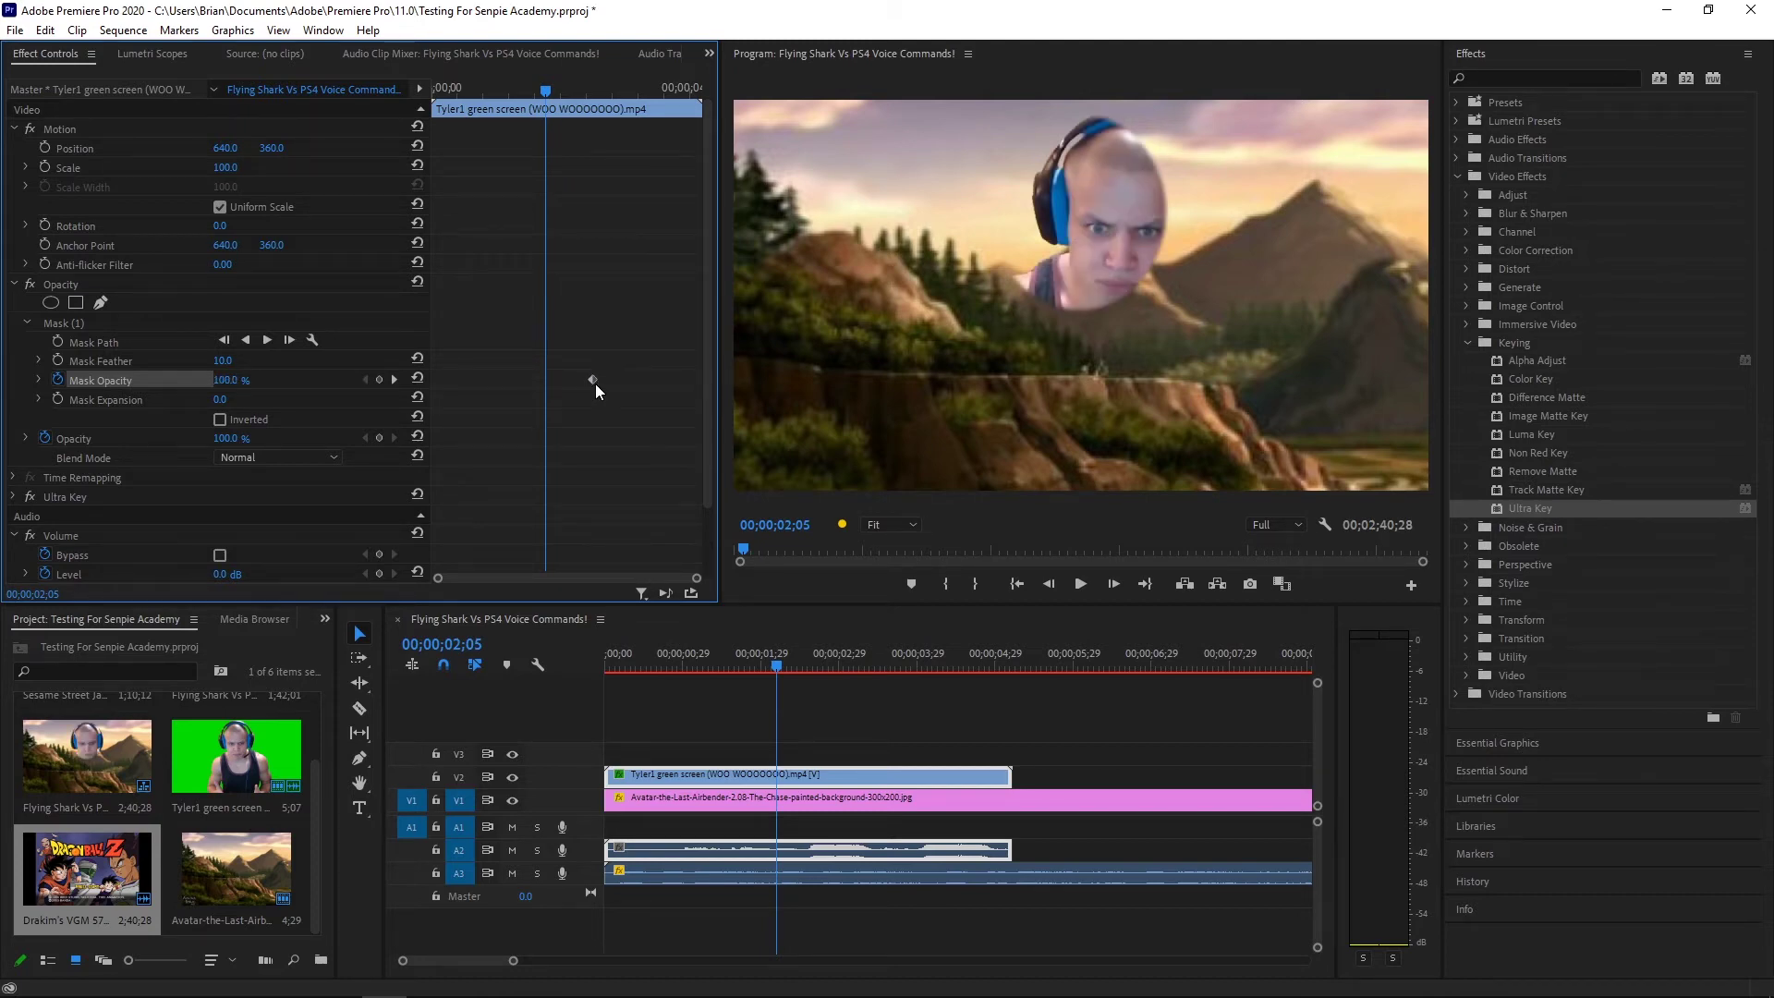
drag(595, 384, 498, 385)
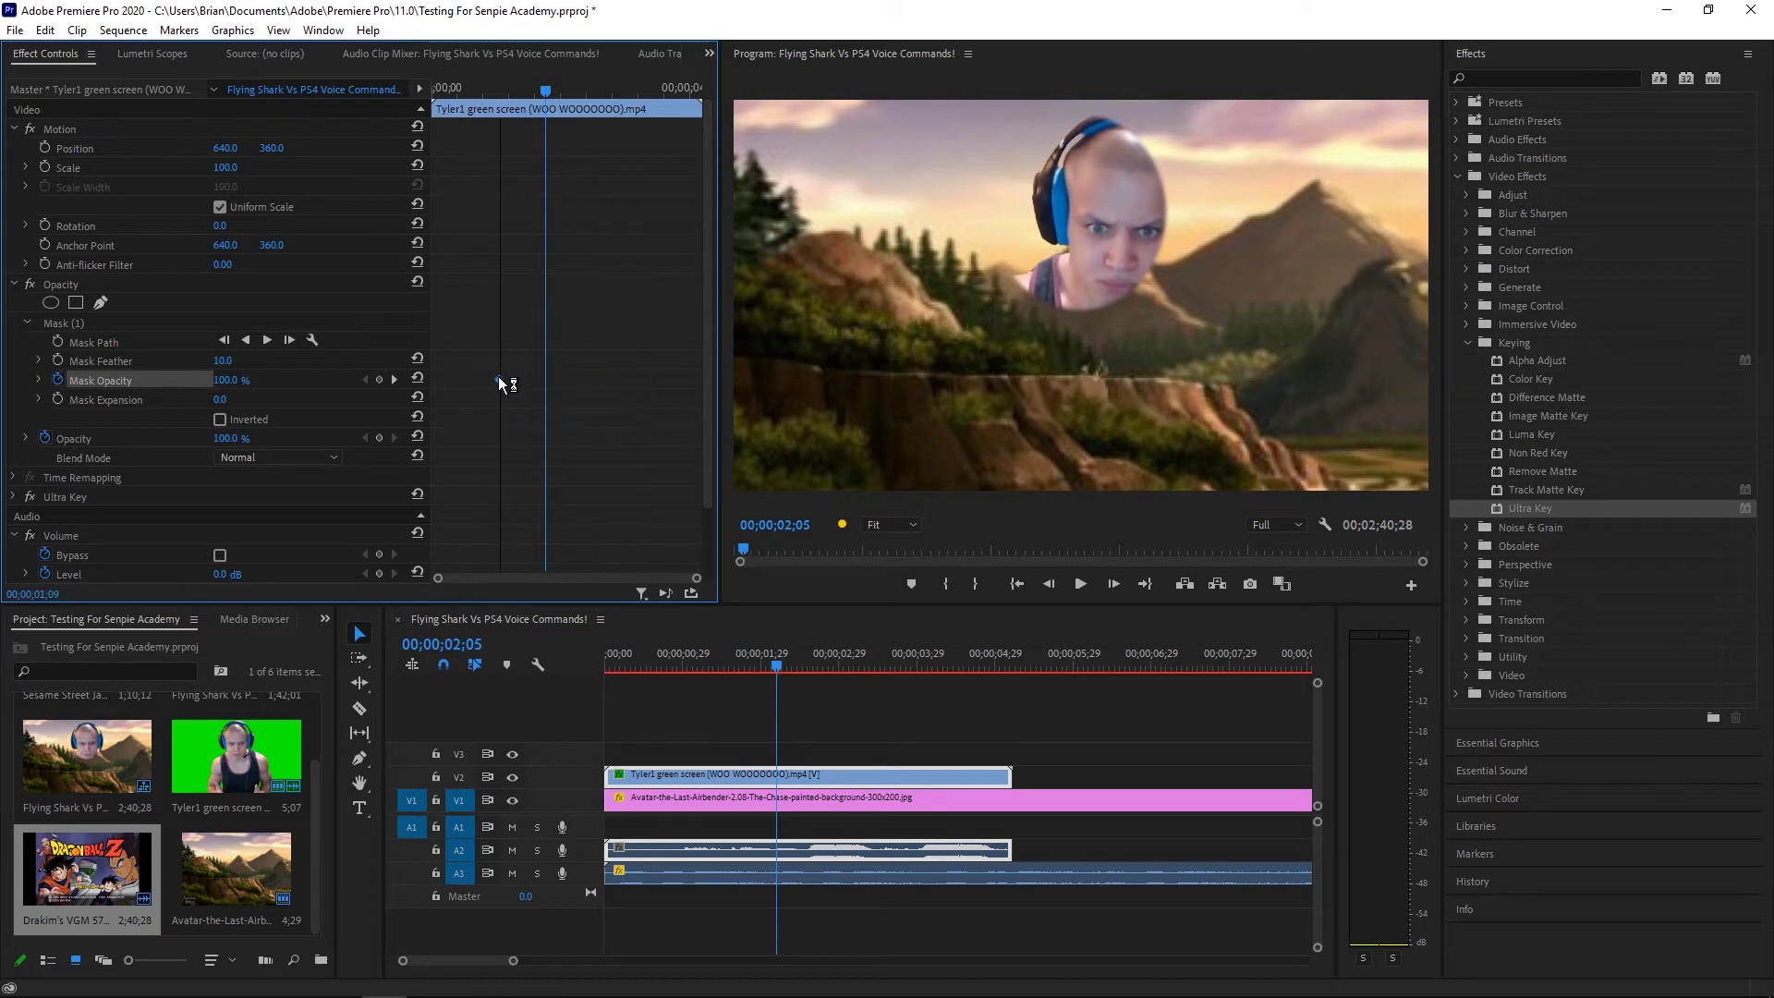
click(496, 88)
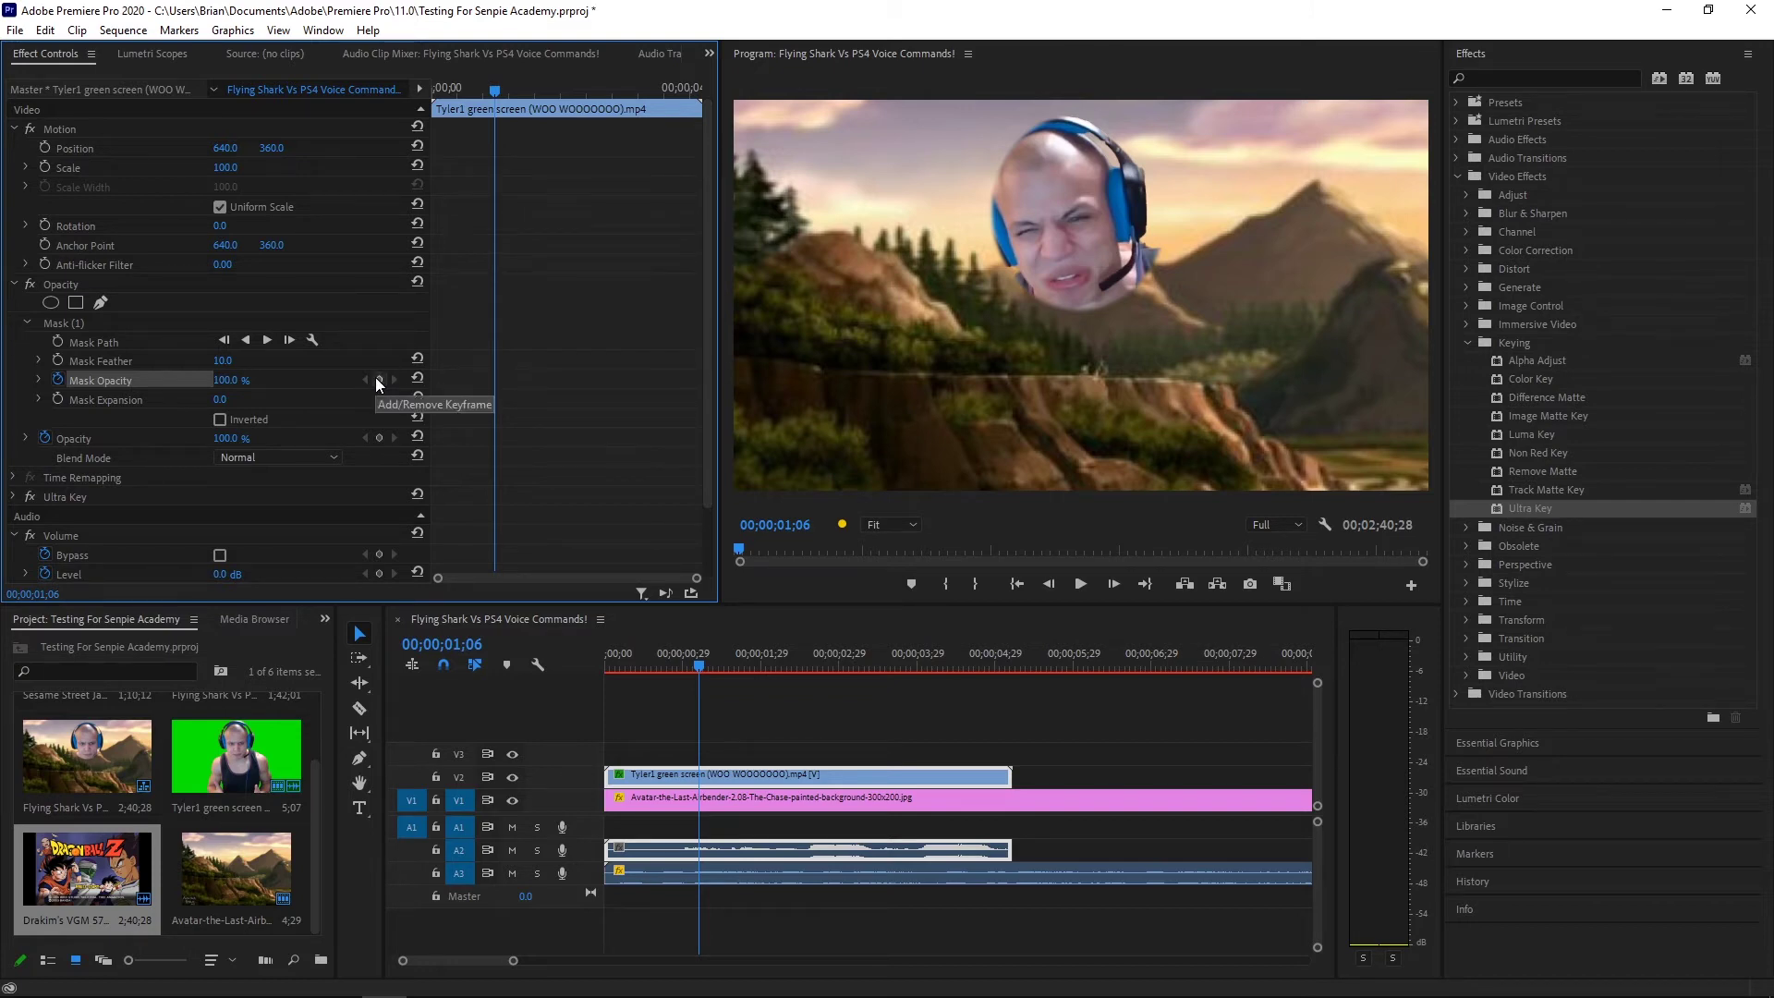
Add a Mask Opacity keyframe at 01;07 on the face clip
key(space)
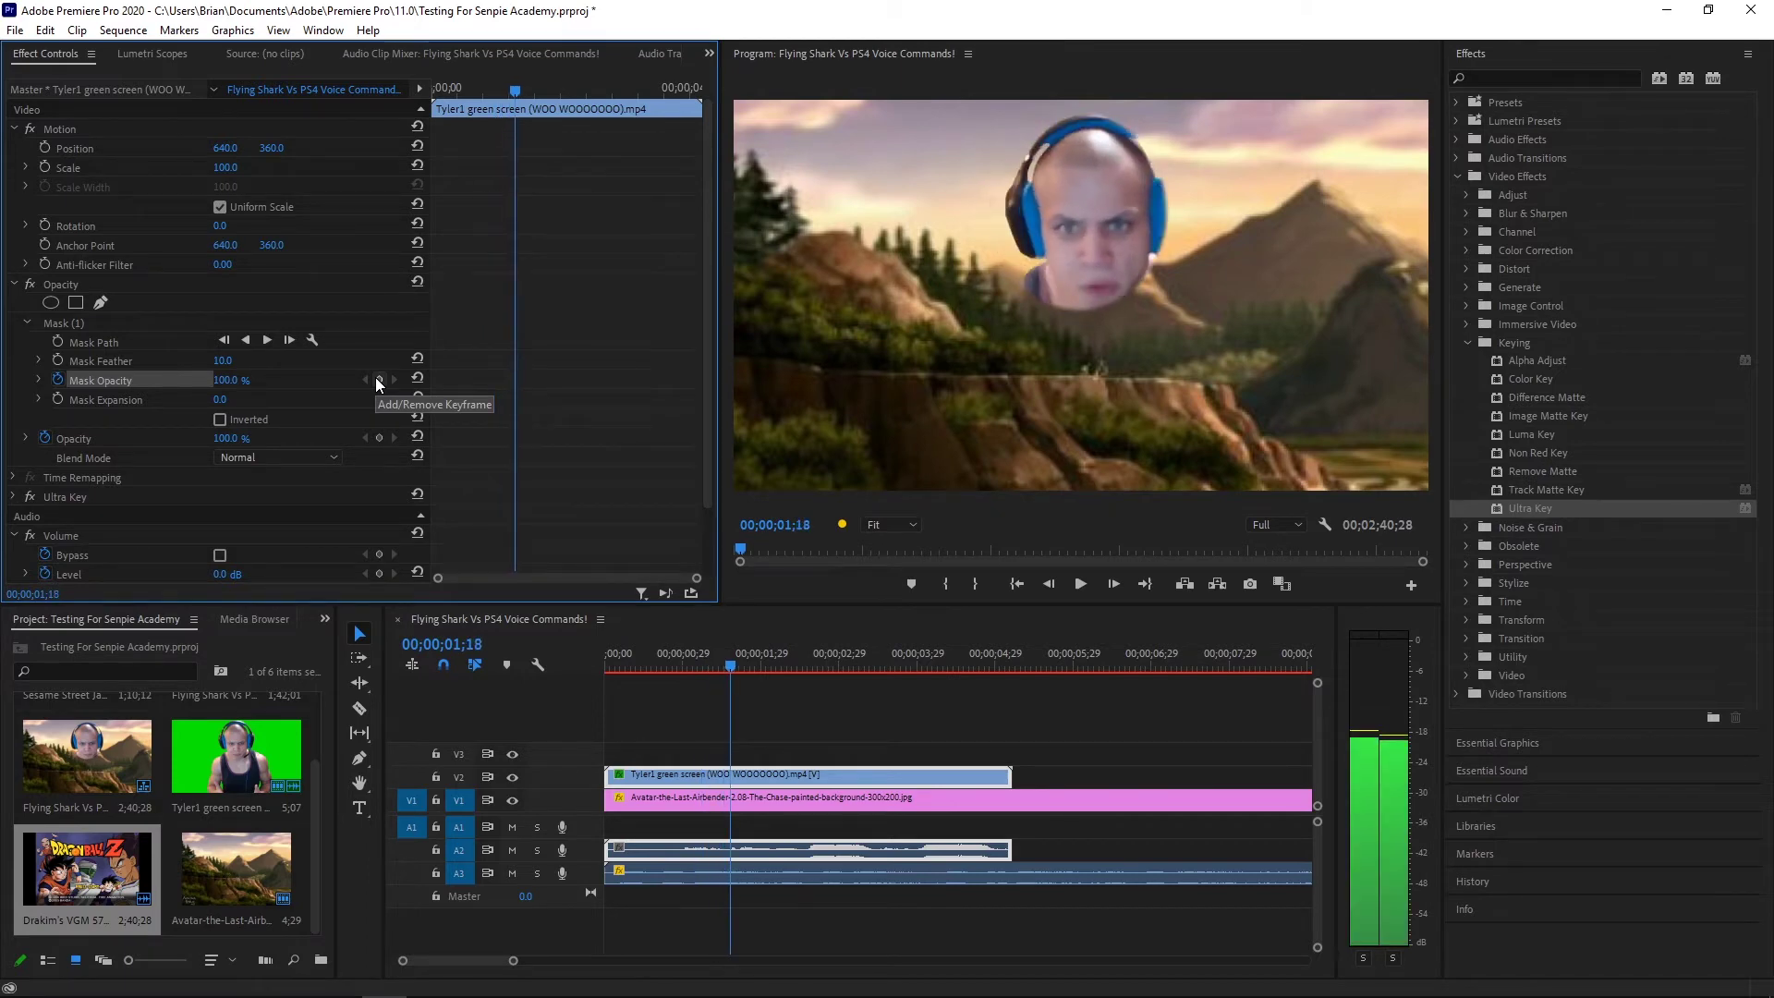
key(j)
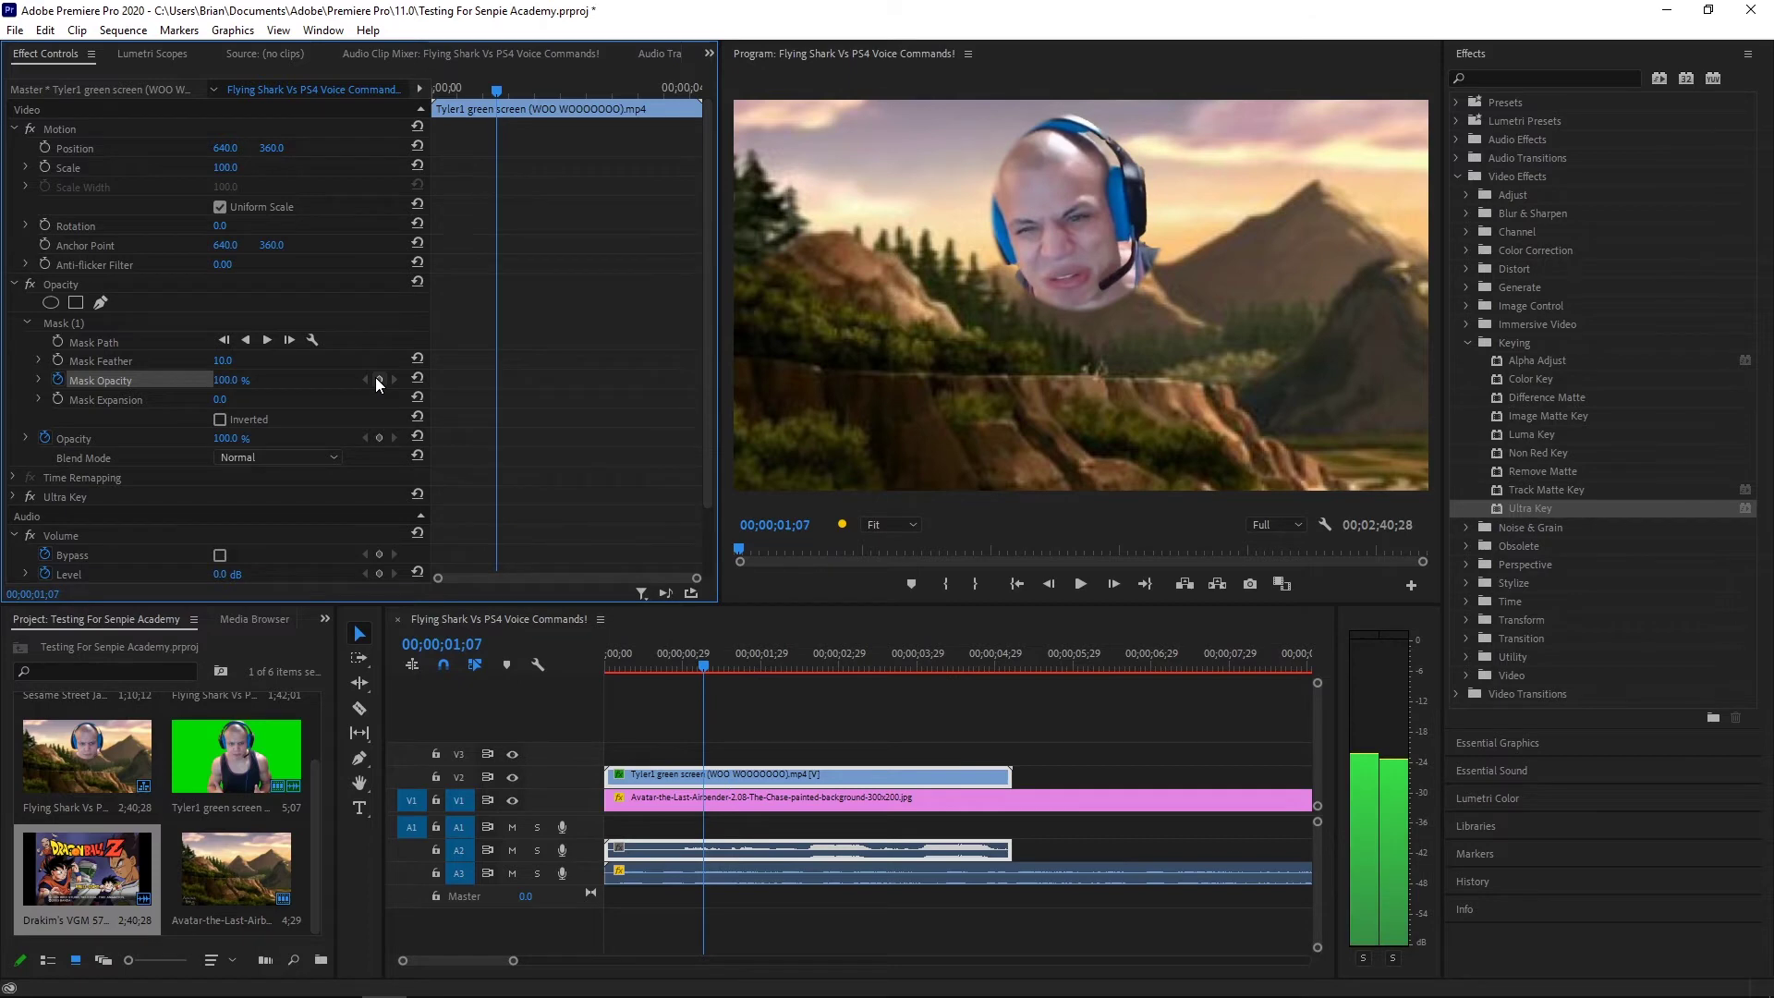
click(378, 380)
key(space)
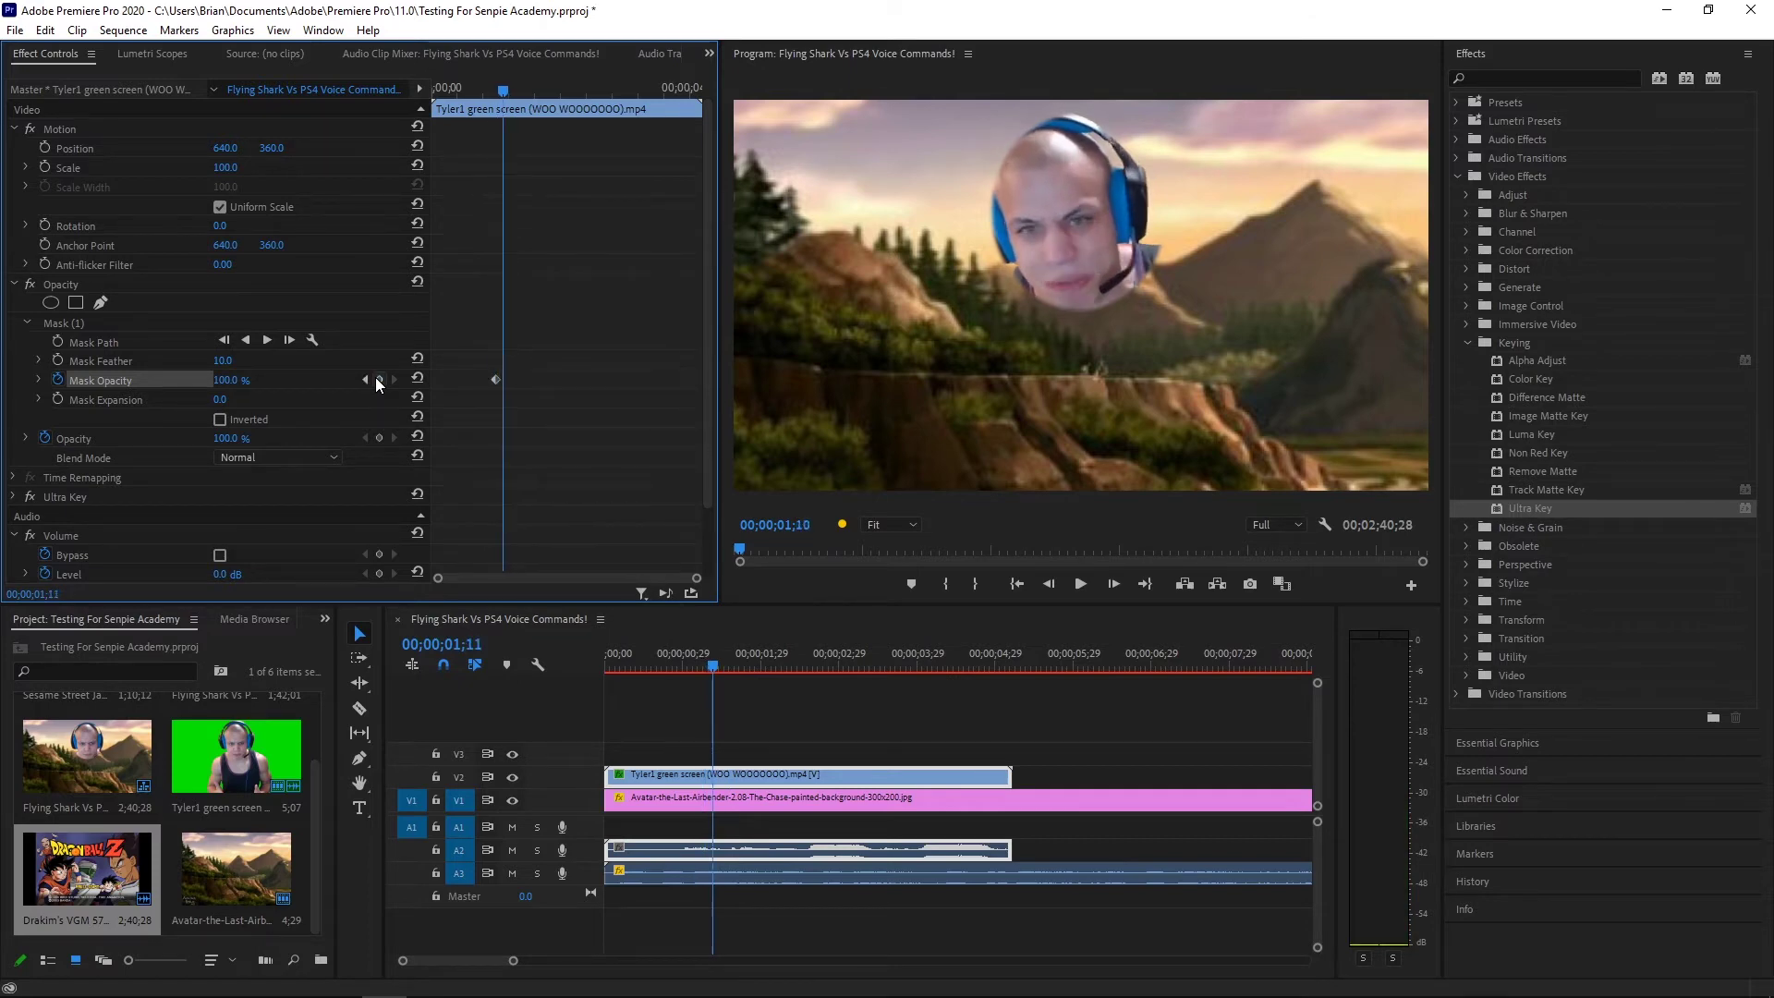
key(space)
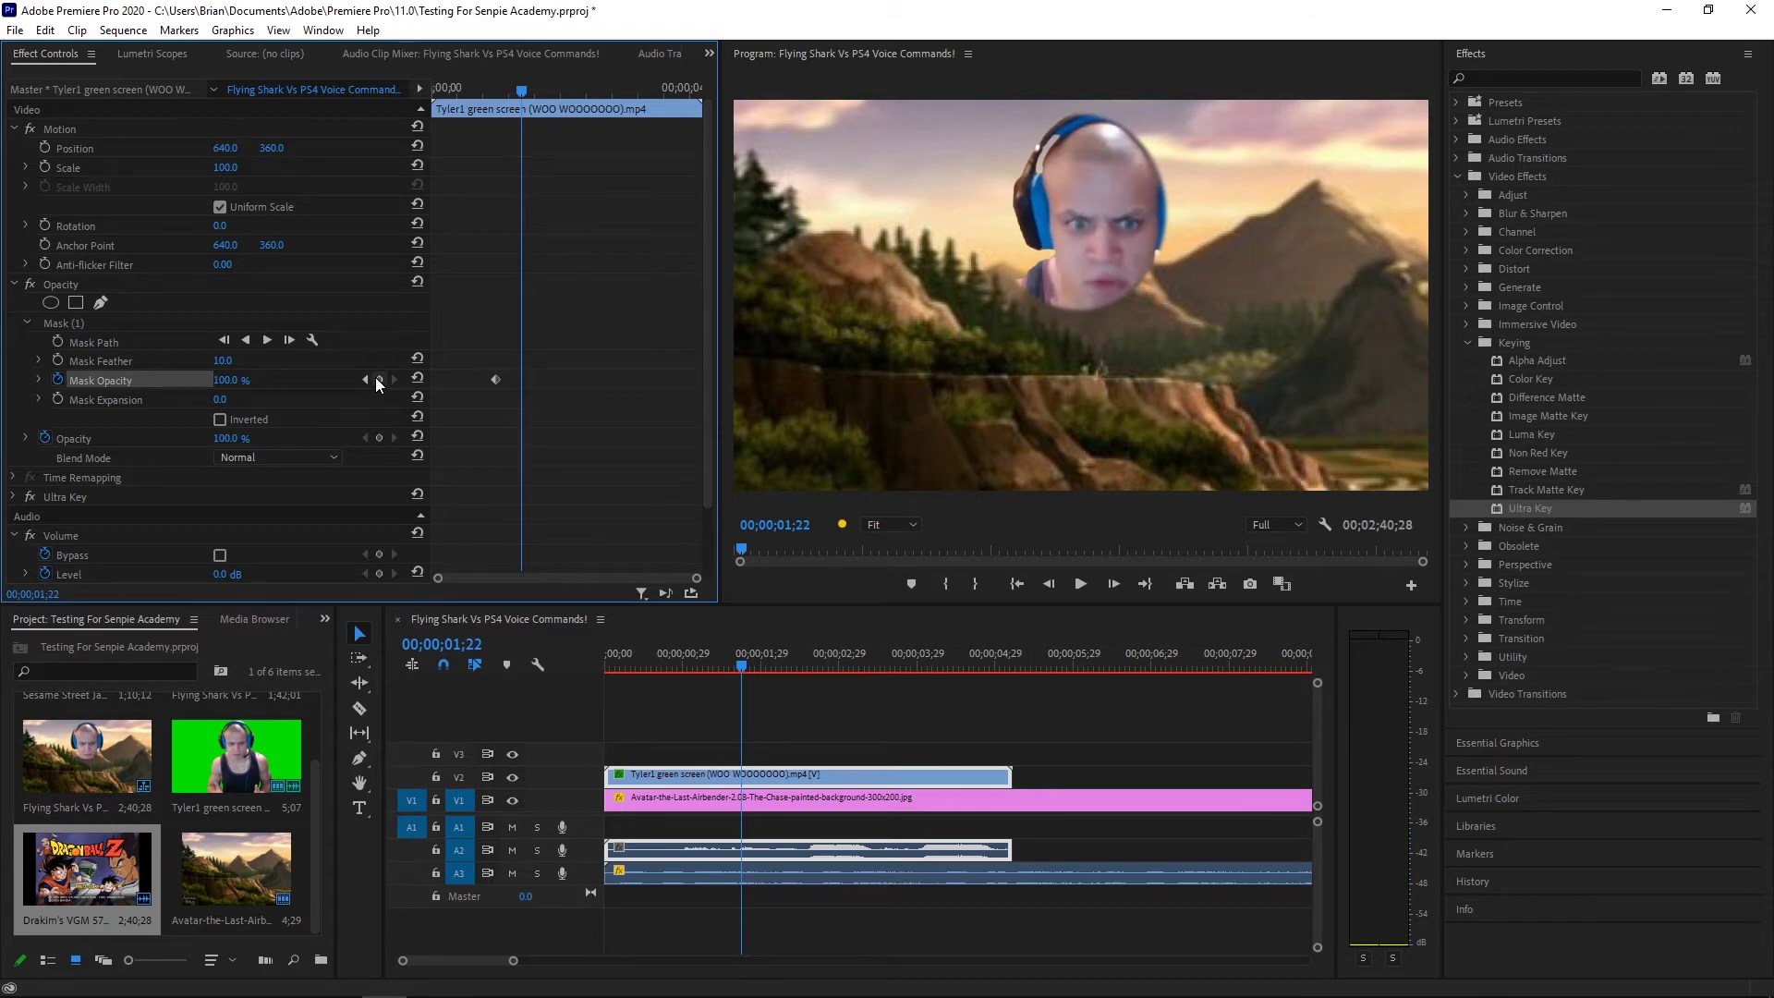
Add another Mask Opacity keyframe at 01;15, then advance to 01;20
key(Left)
key(Left)
key(Left)
key(Left)
key(Left)
key(Left)
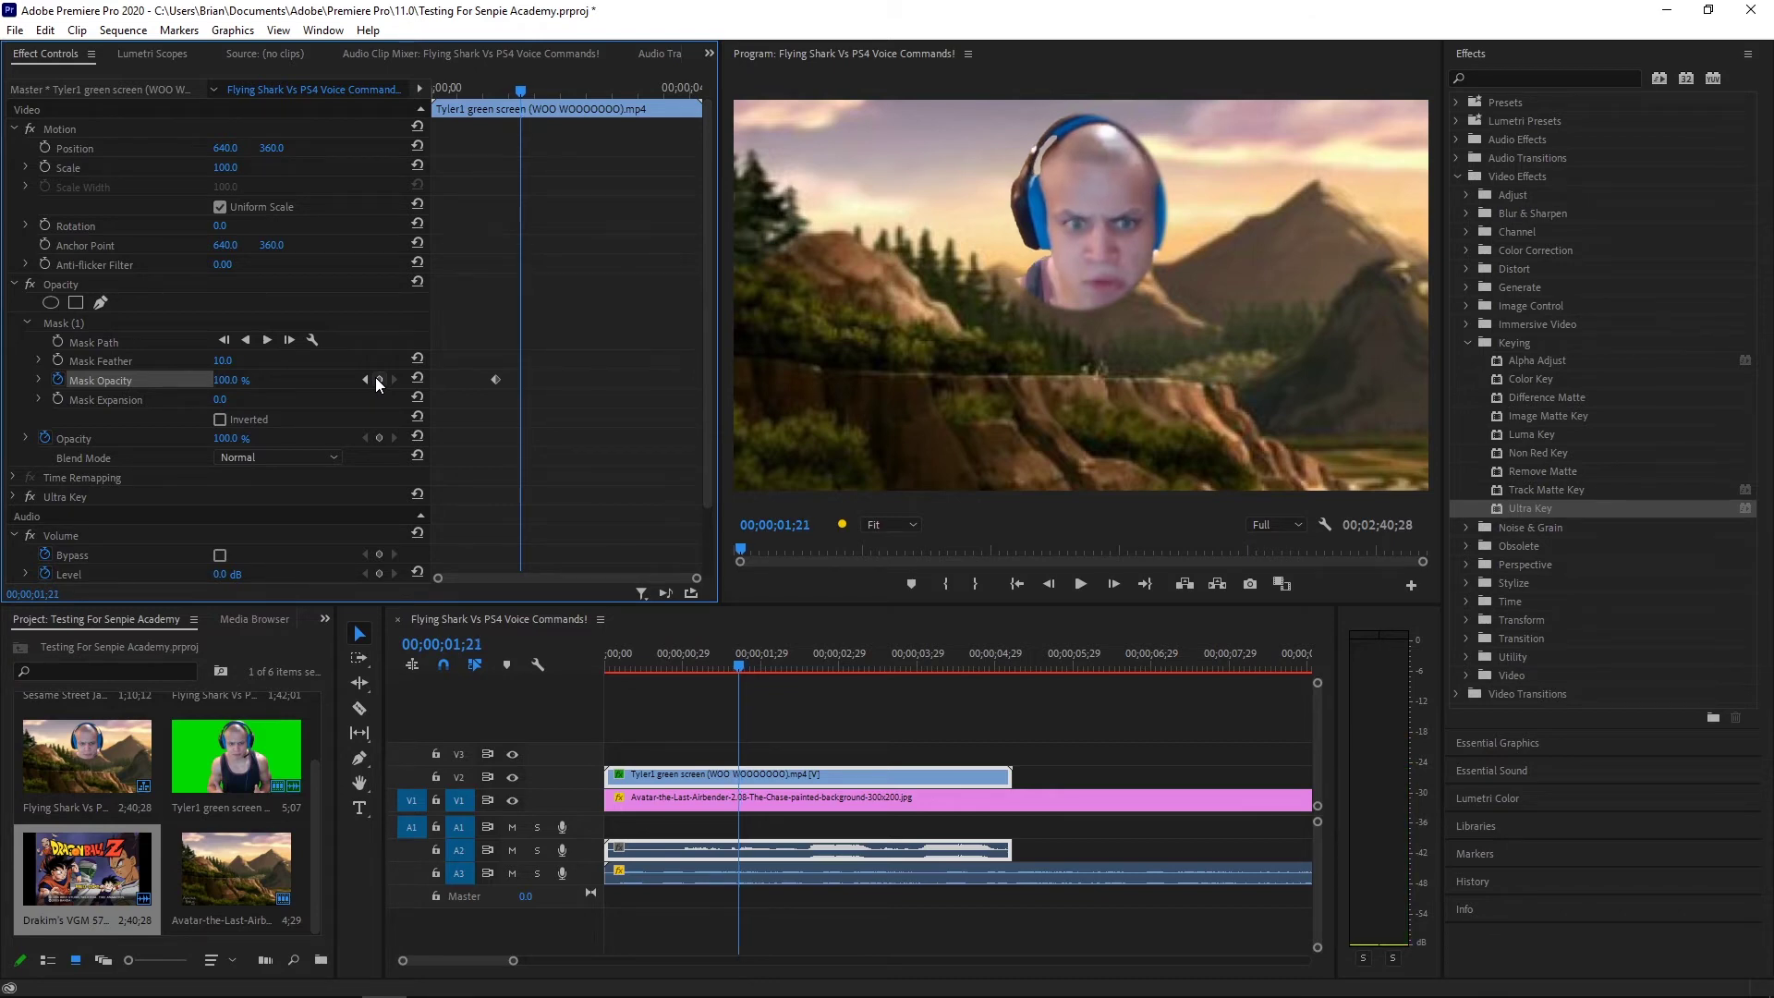
key(Left)
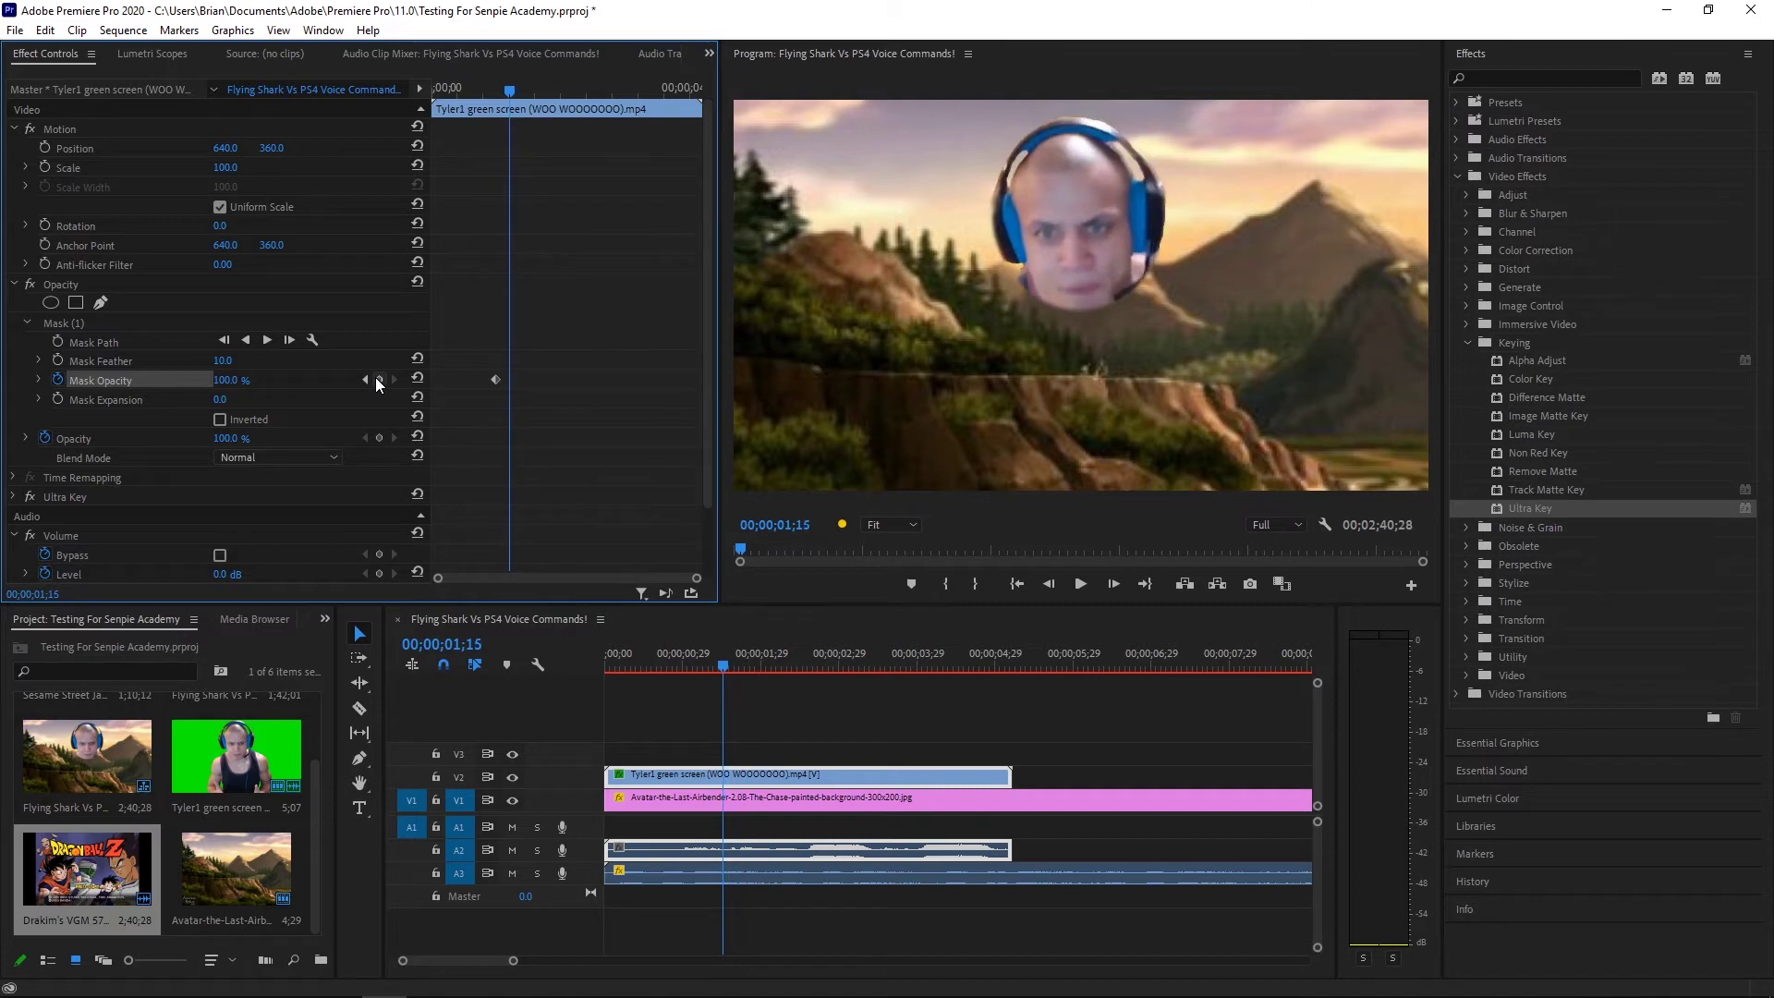
key(Right)
key(Left)
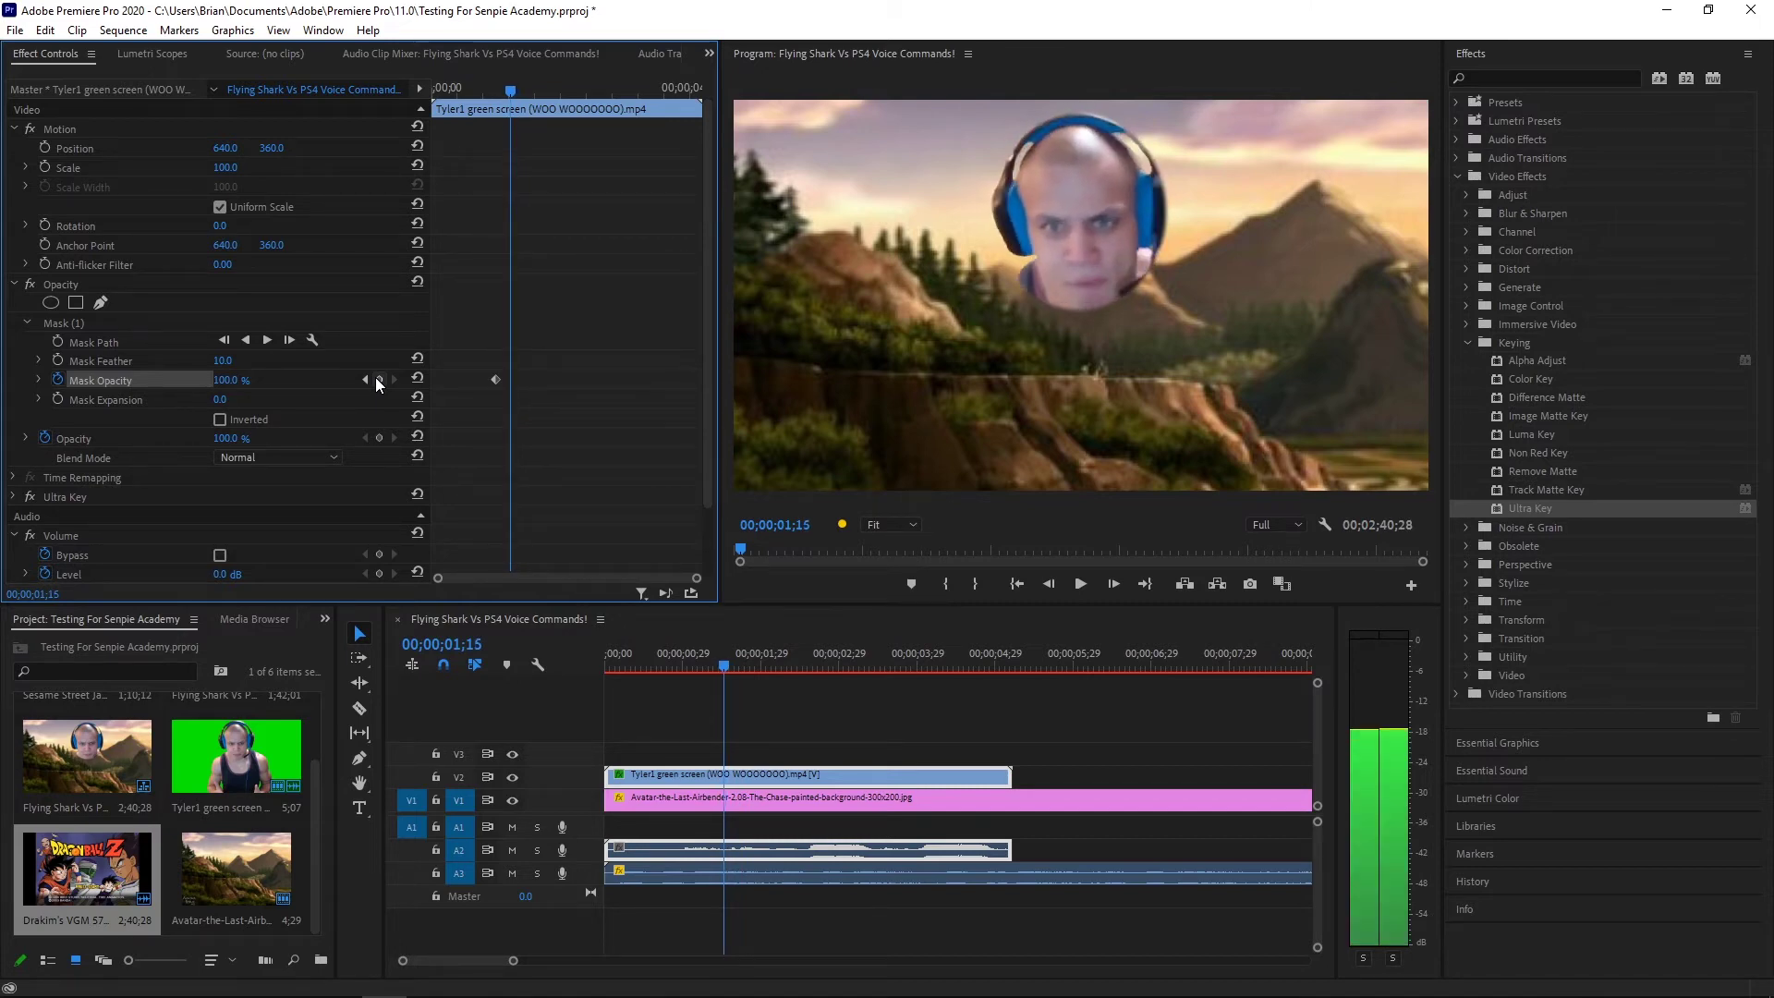
click(378, 380)
key(Right)
key(Right)
key(Right)
key(Right)
key(Right)
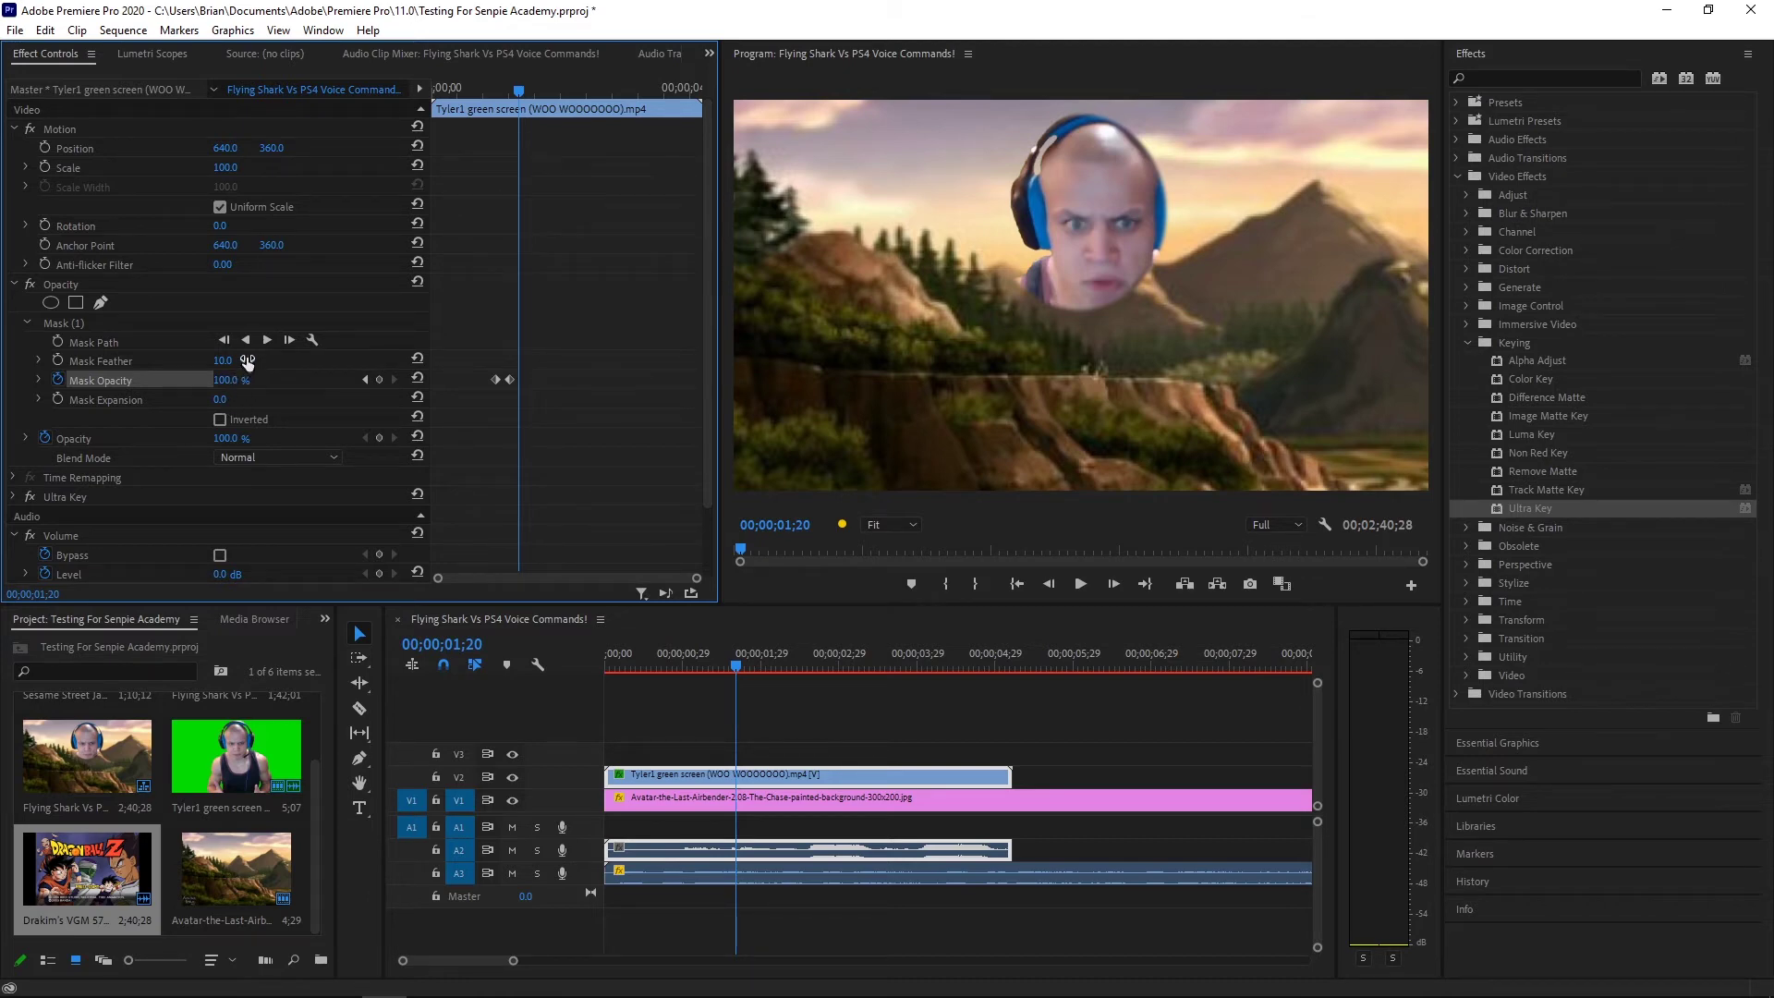
Save the project and start Mask Path keyframes at 01;15 and 01;24
click(155, 338)
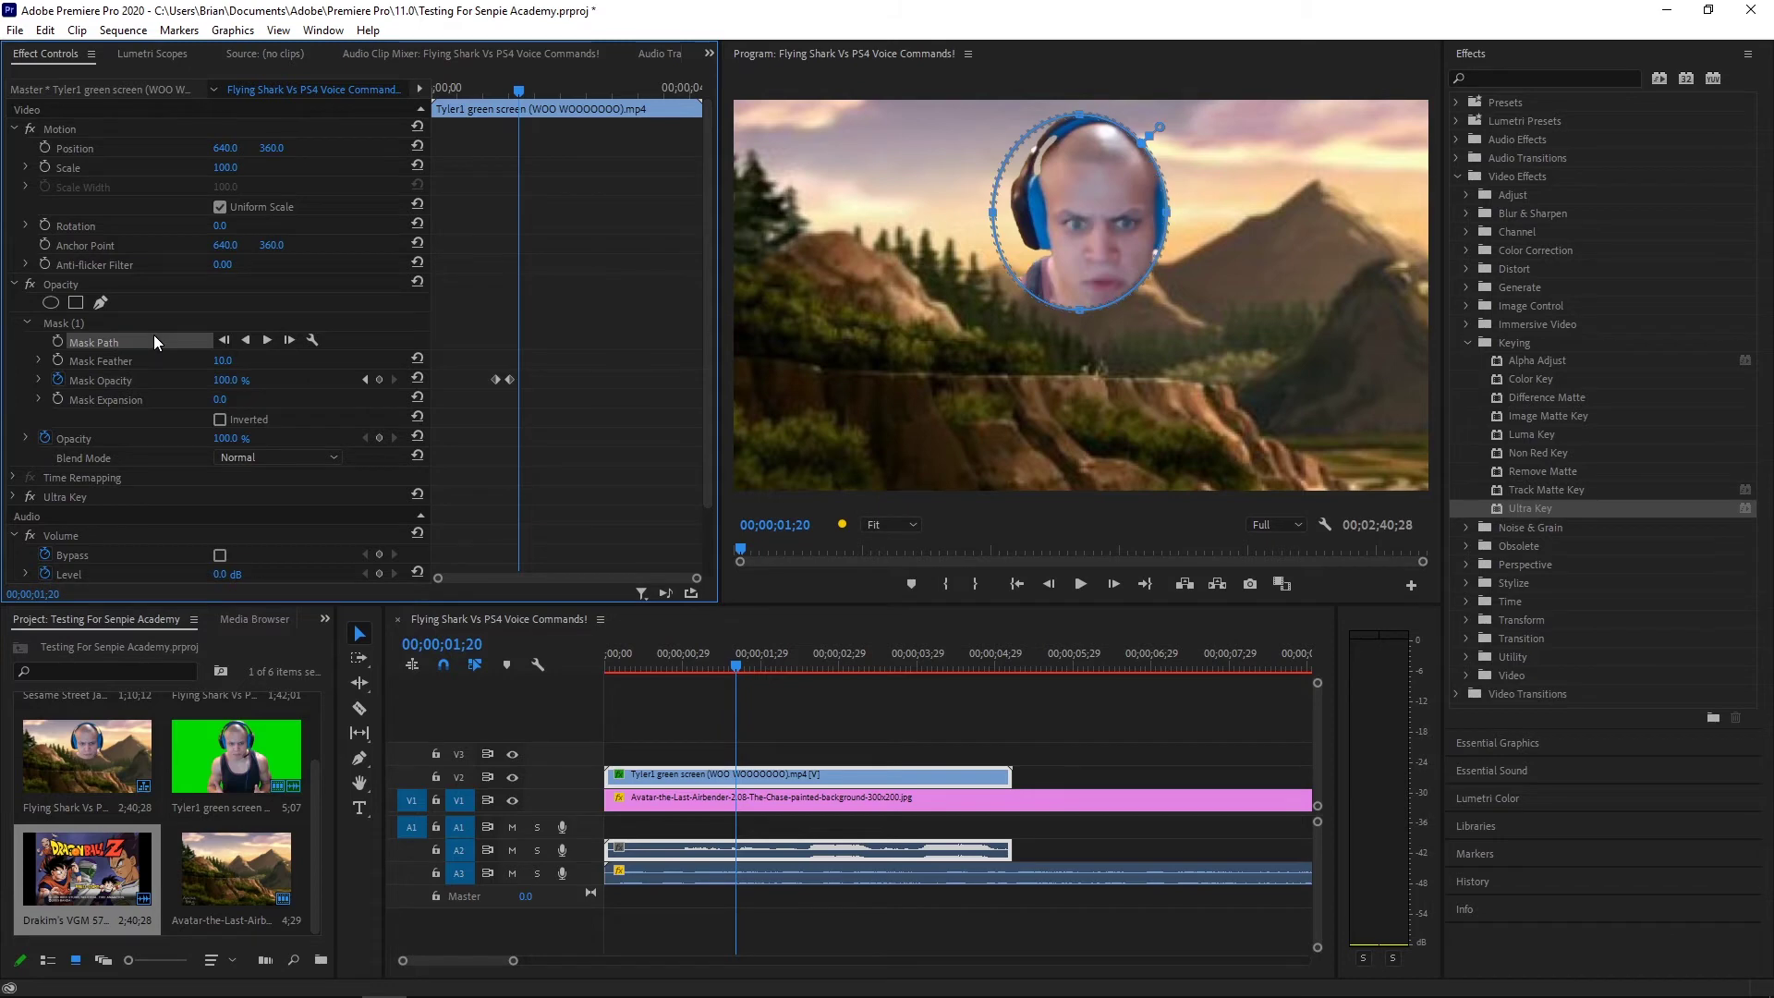
key(ctrl+s)
key(Left)
key(Left)
key(Left)
key(Left)
key(Left)
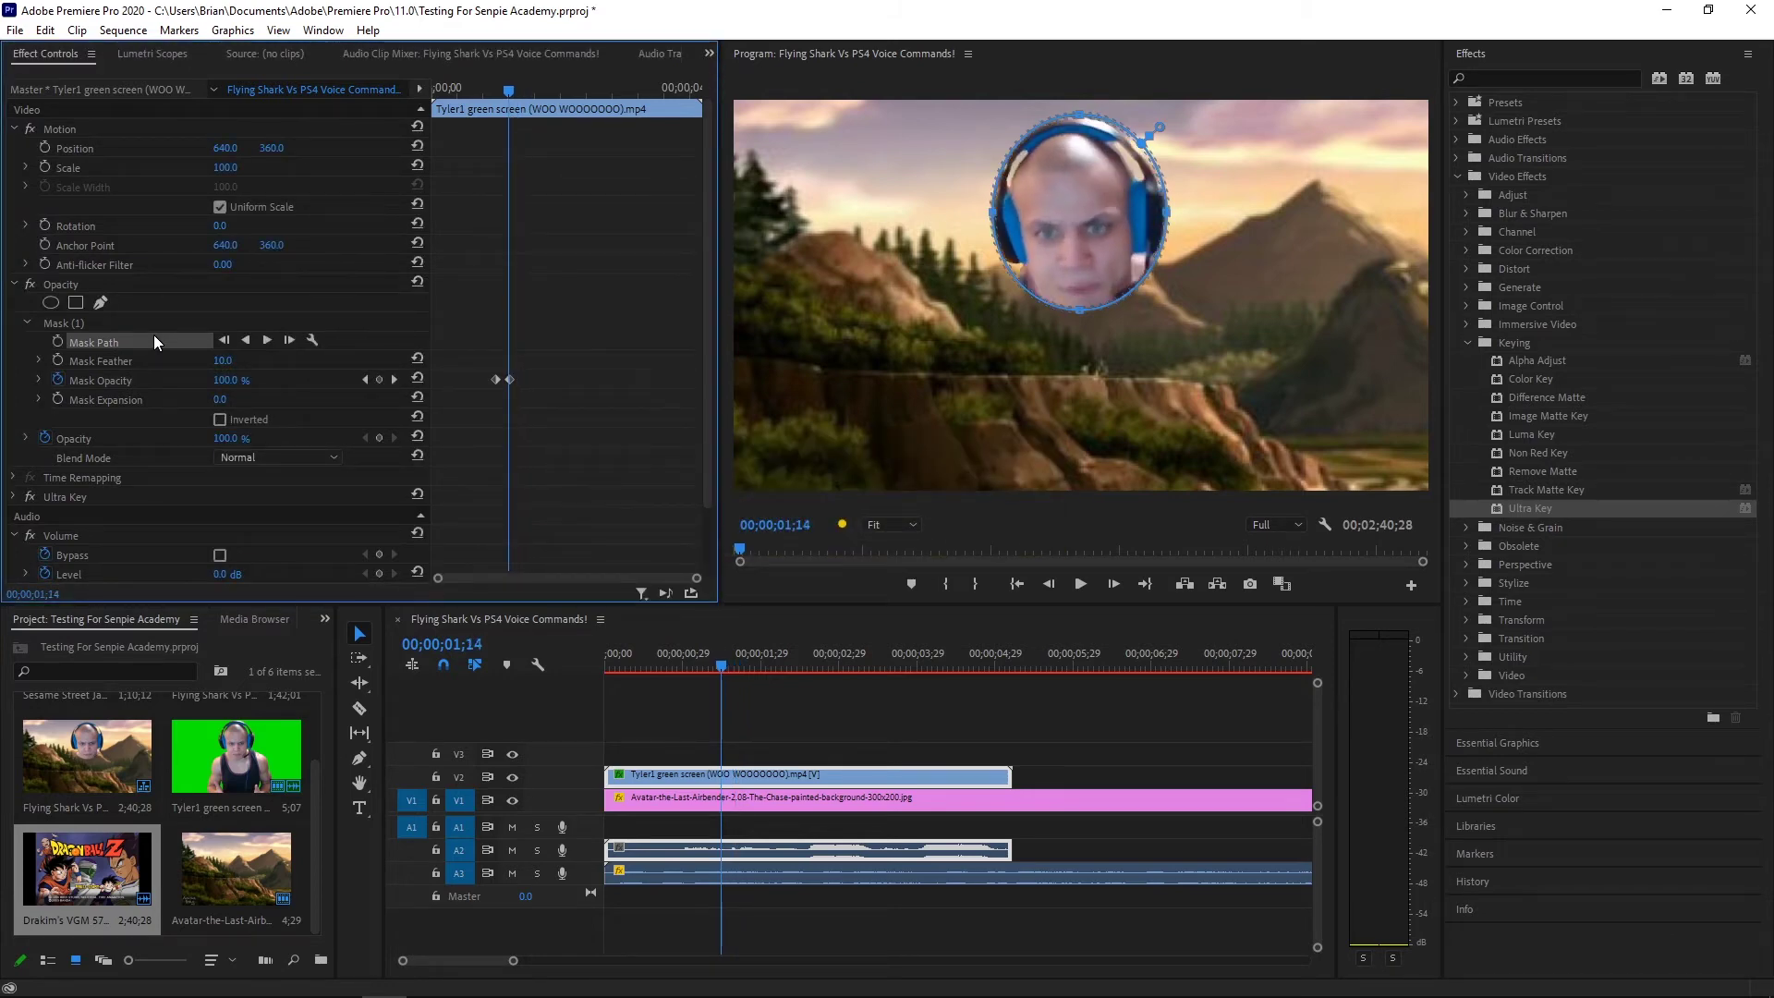
click(57, 344)
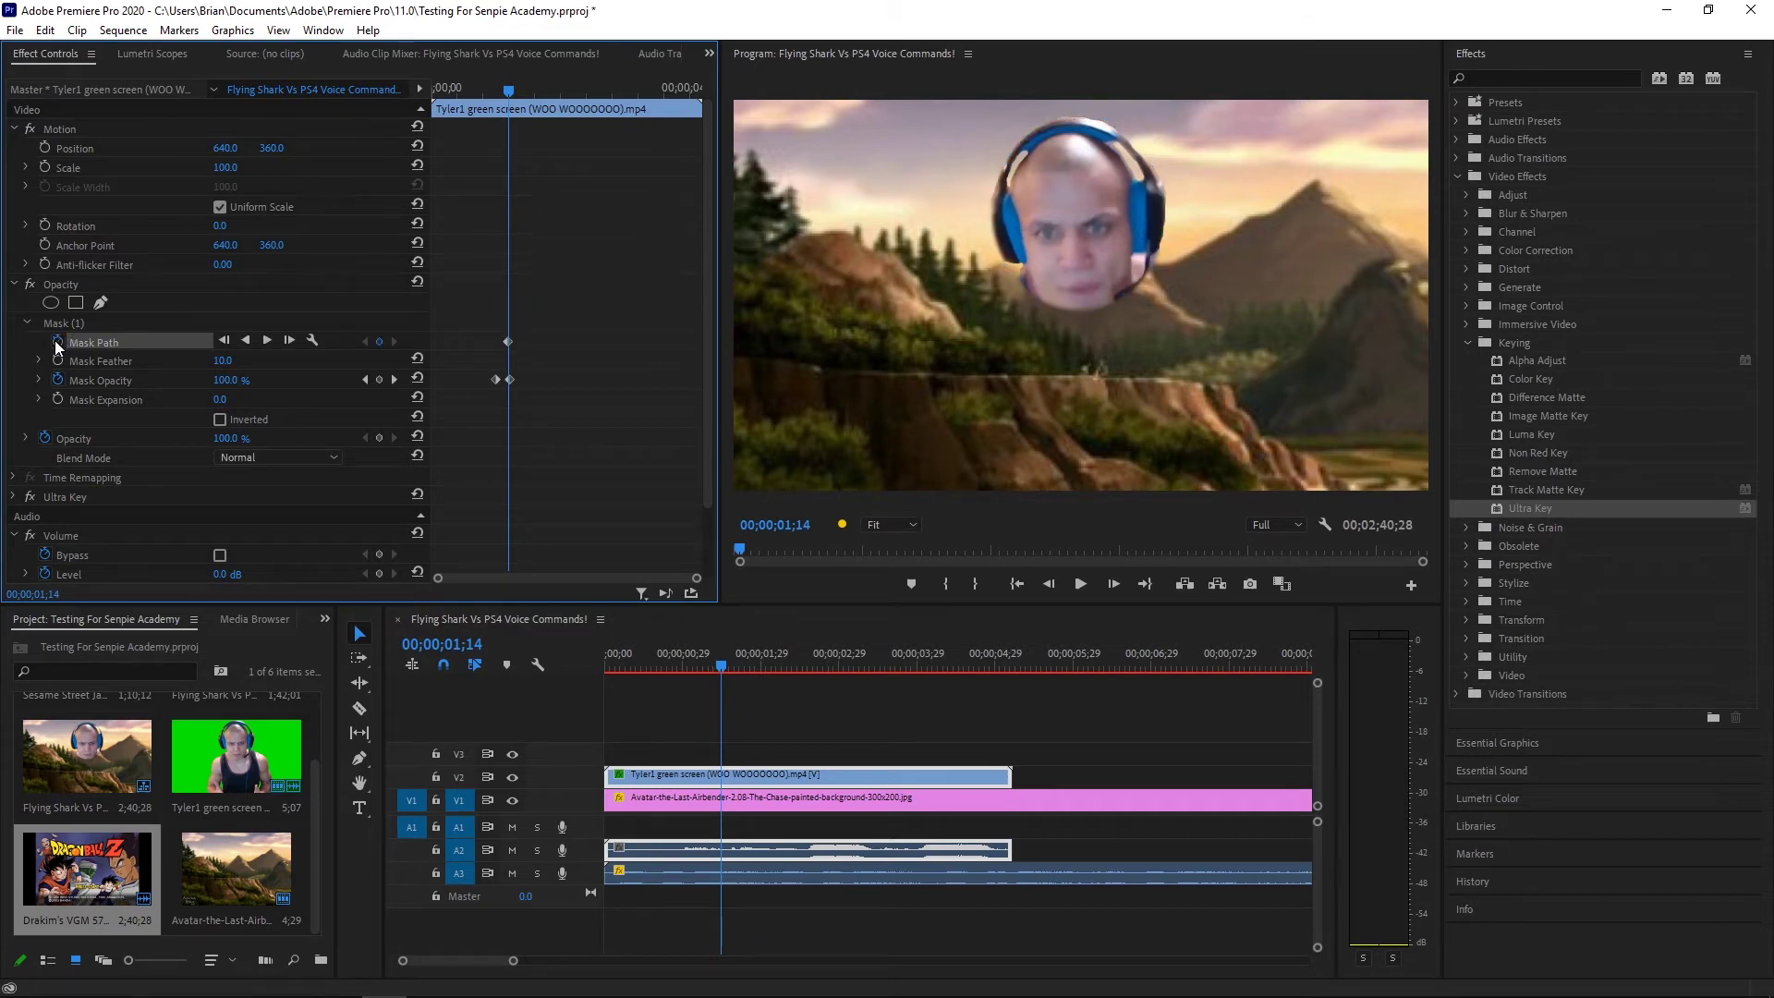
key(space)
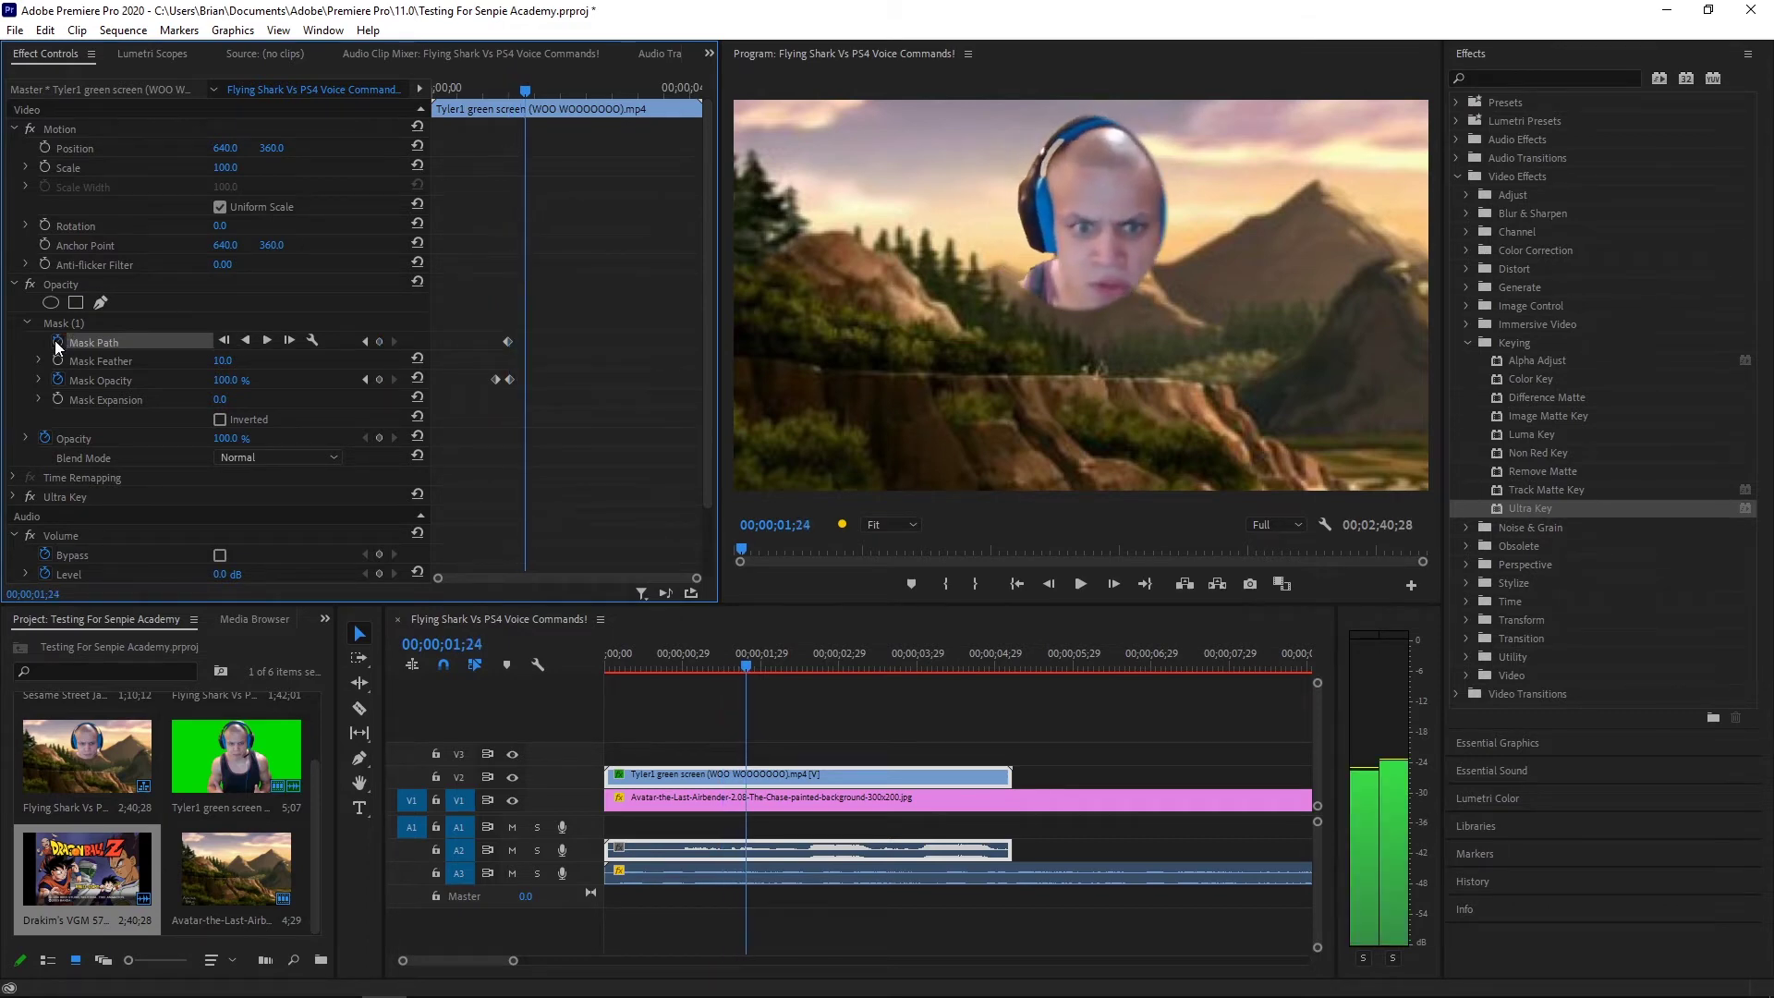
click(379, 342)
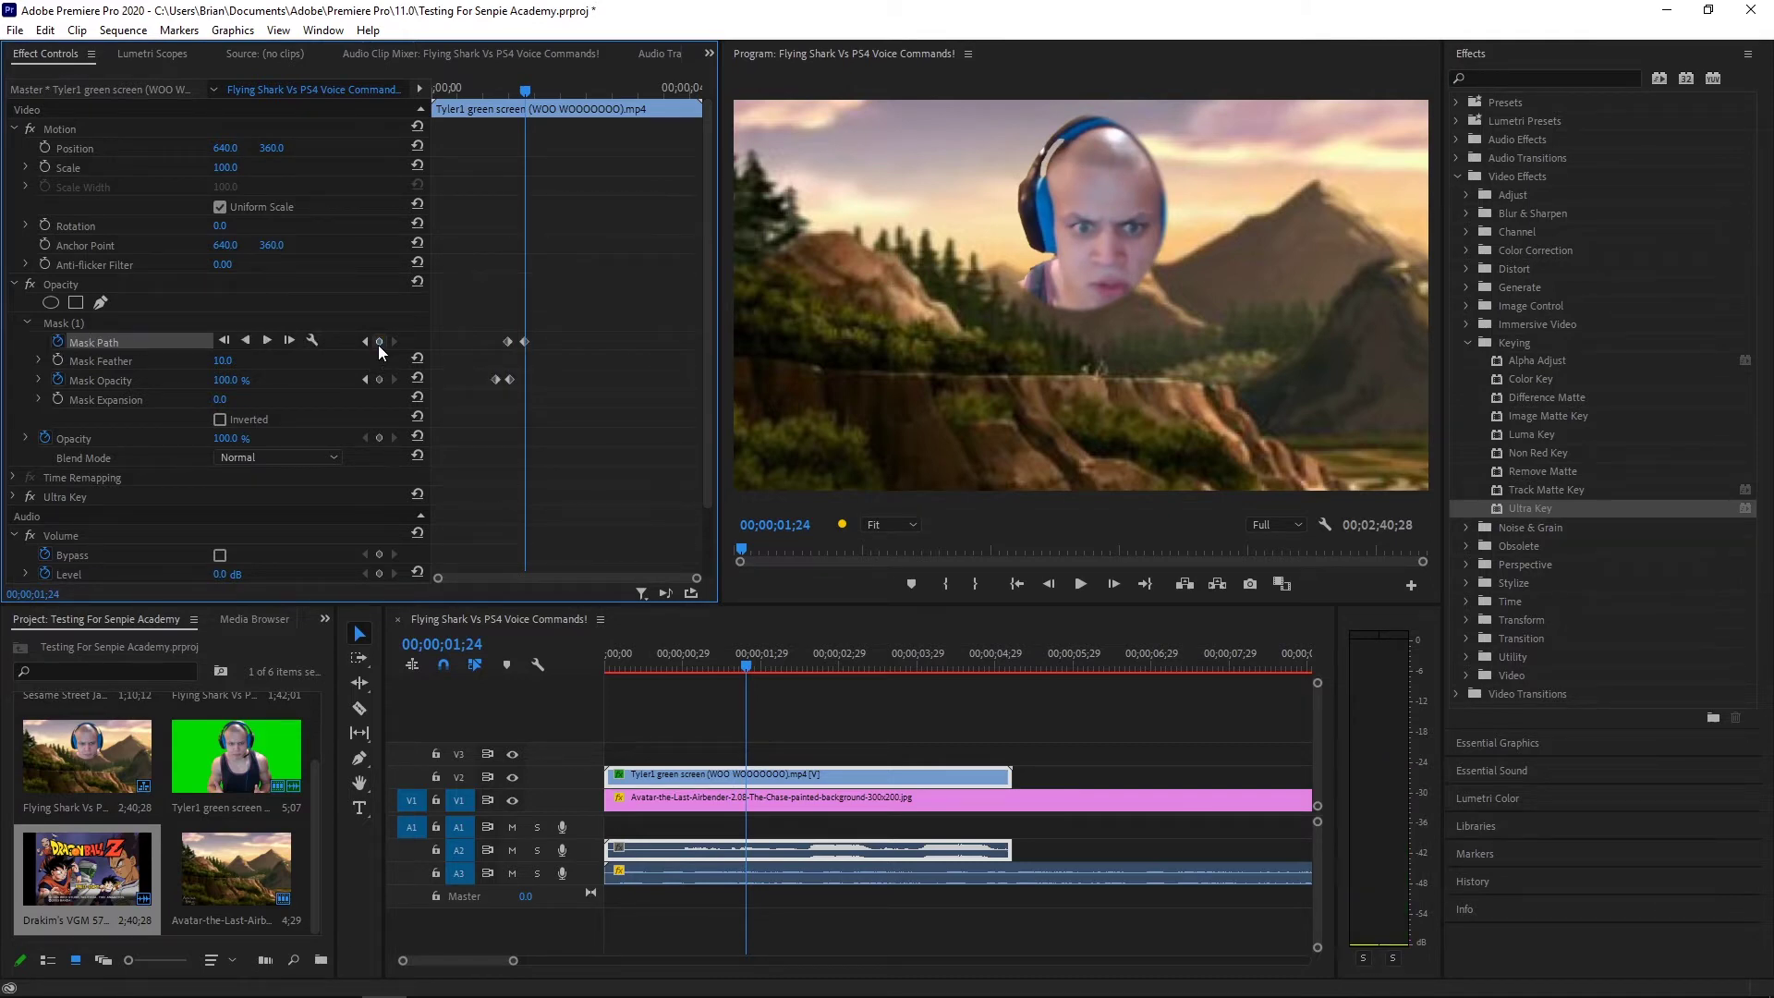
click(1103, 227)
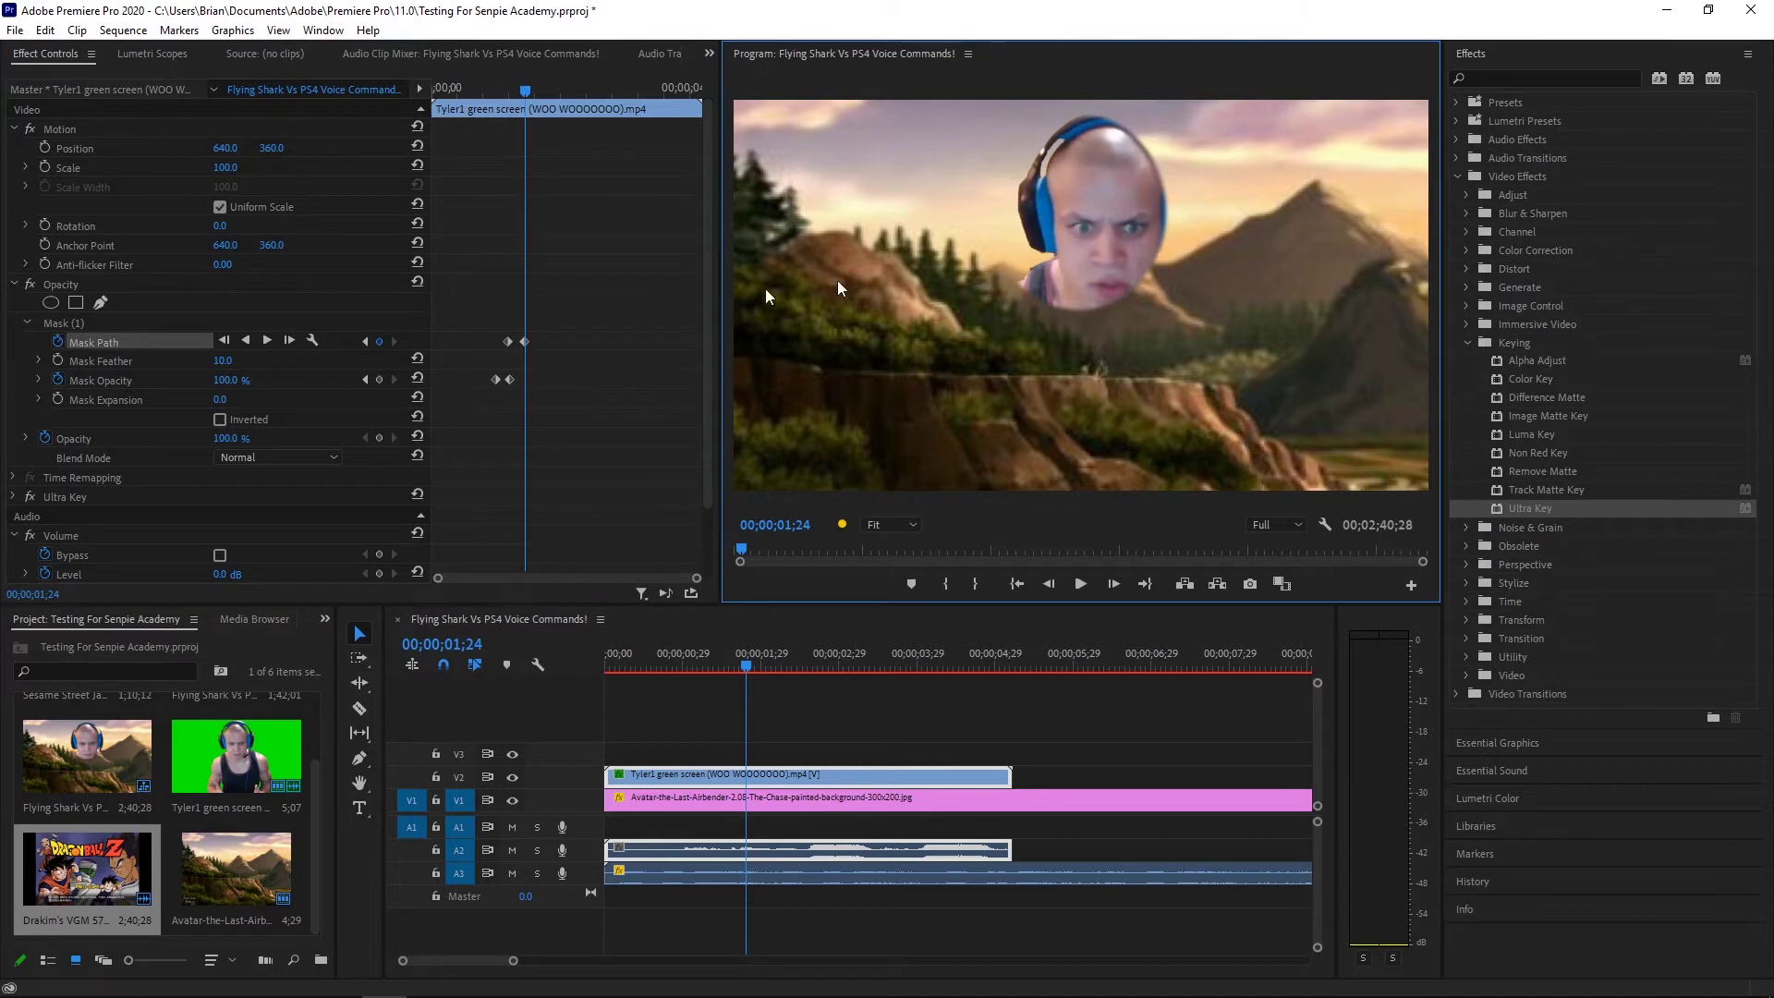
Shift the ellipse mask right to stay on the face near two seconds, checking by scrubbing
click(106, 348)
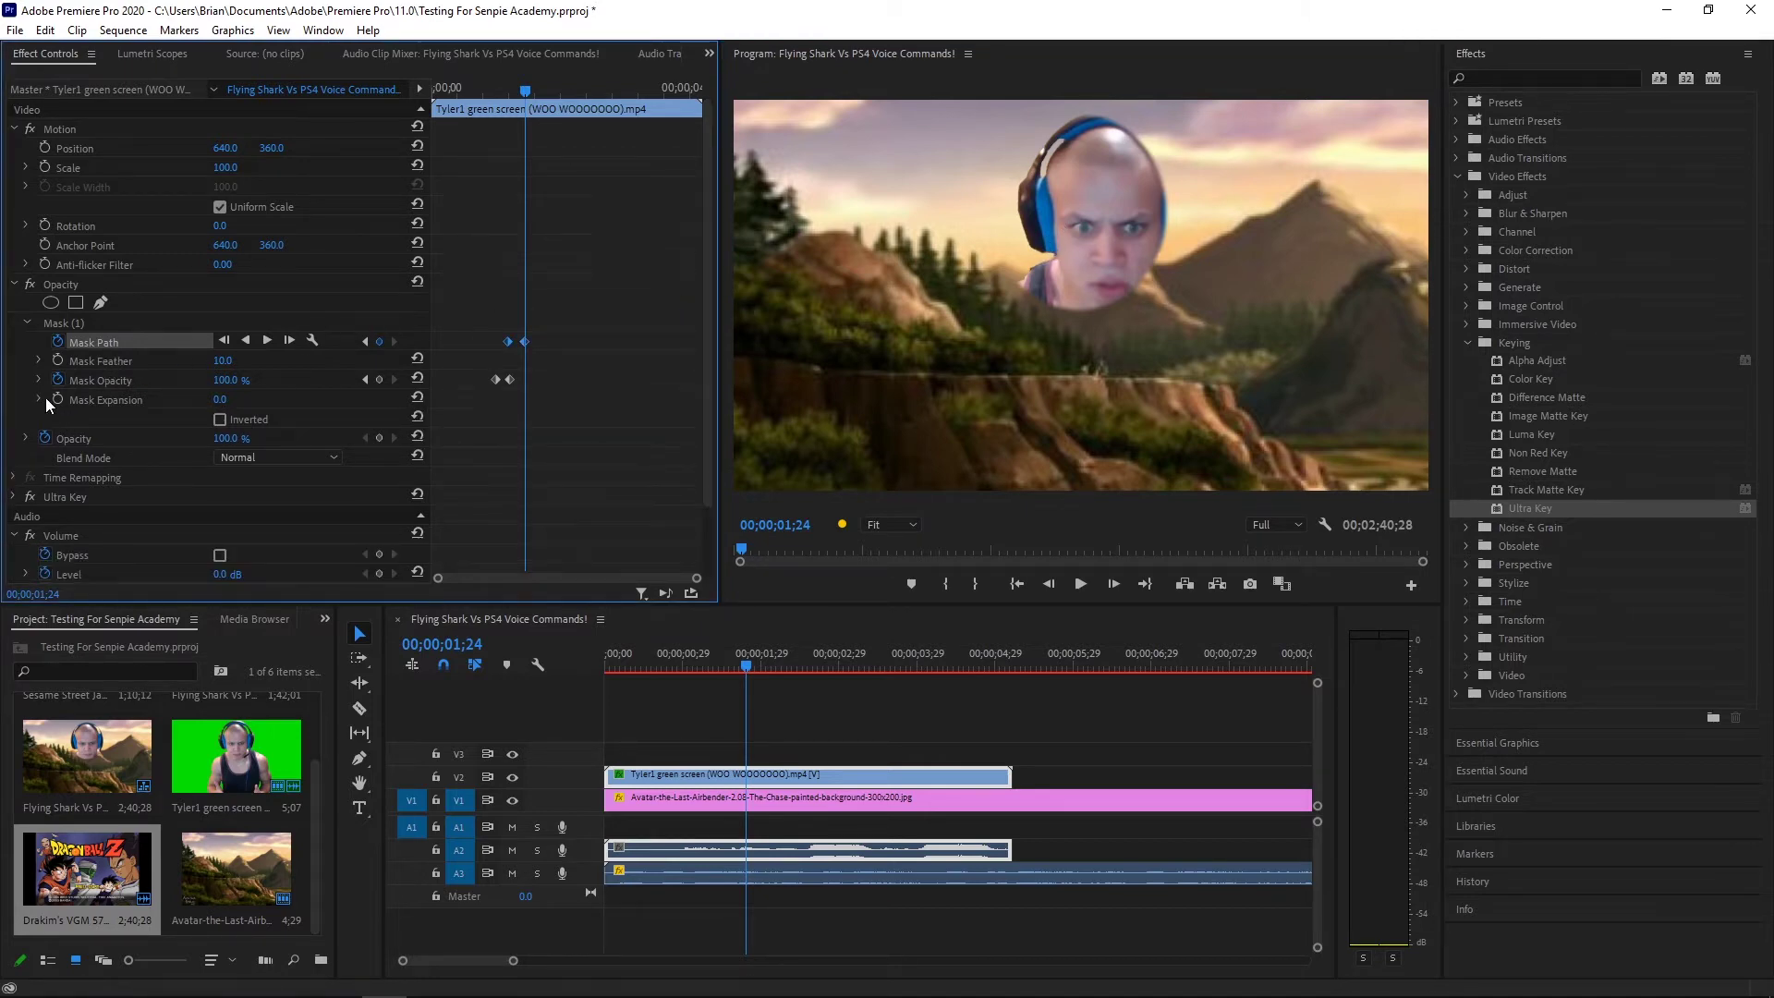
click(122, 319)
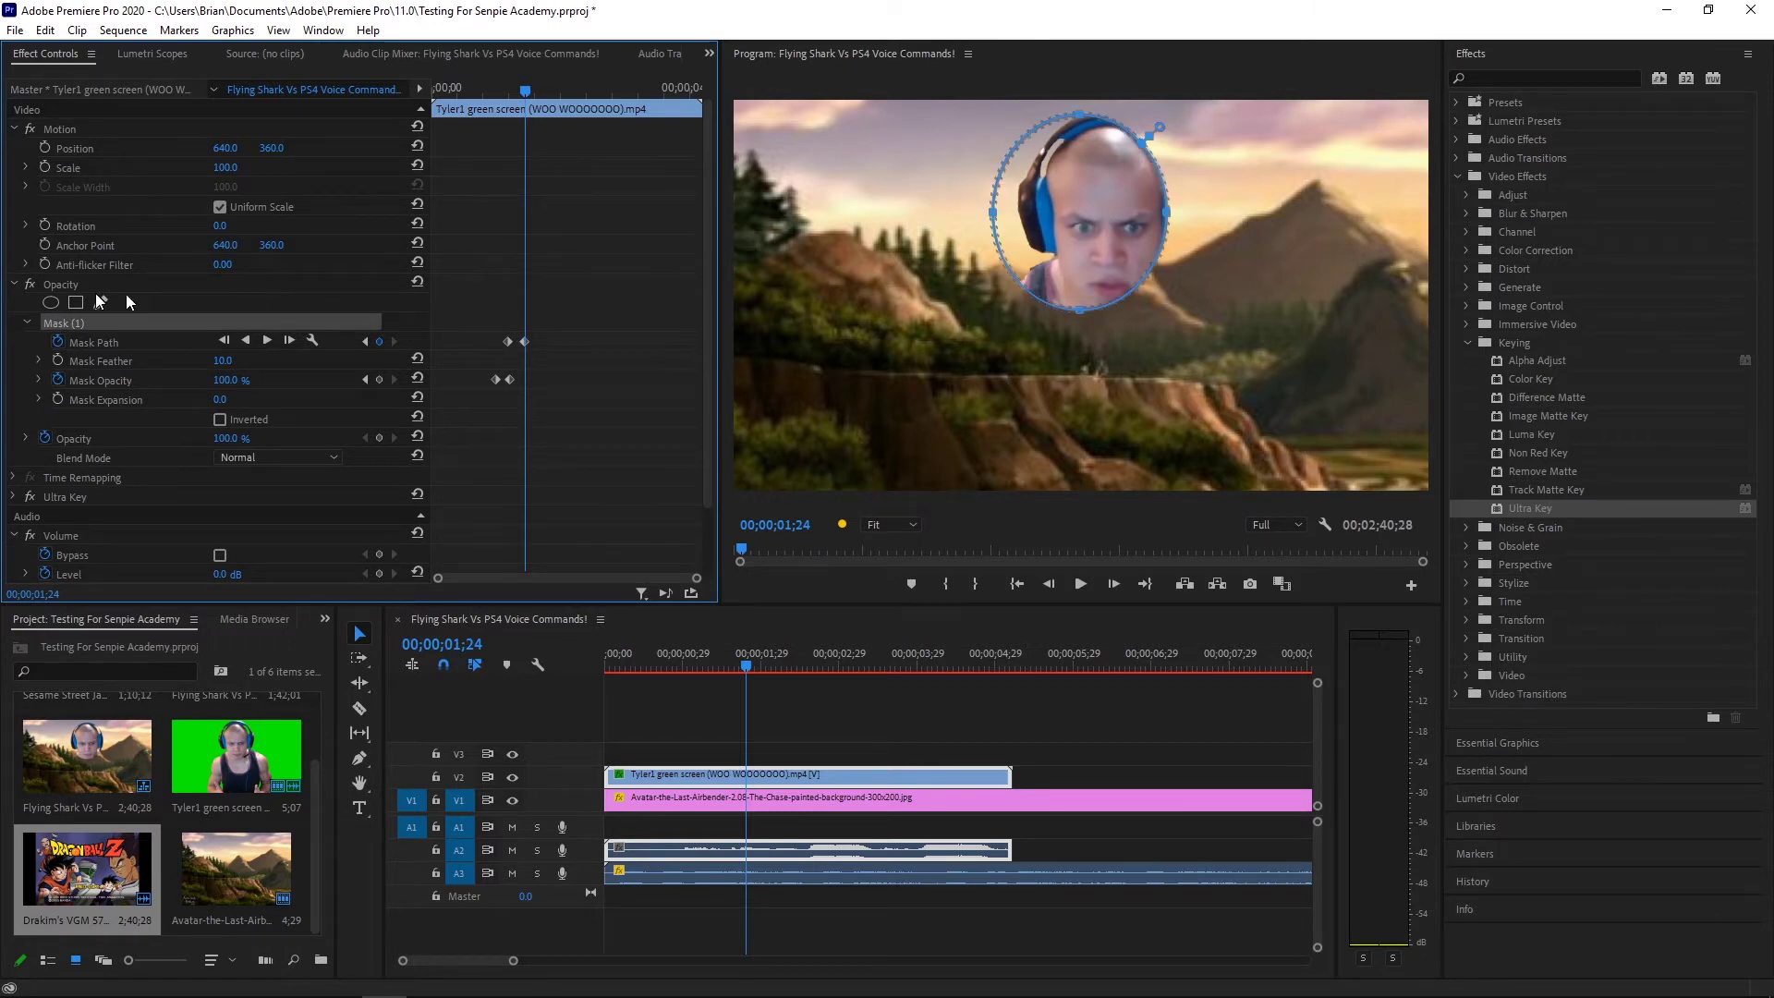
drag(1080, 226, 1105, 233)
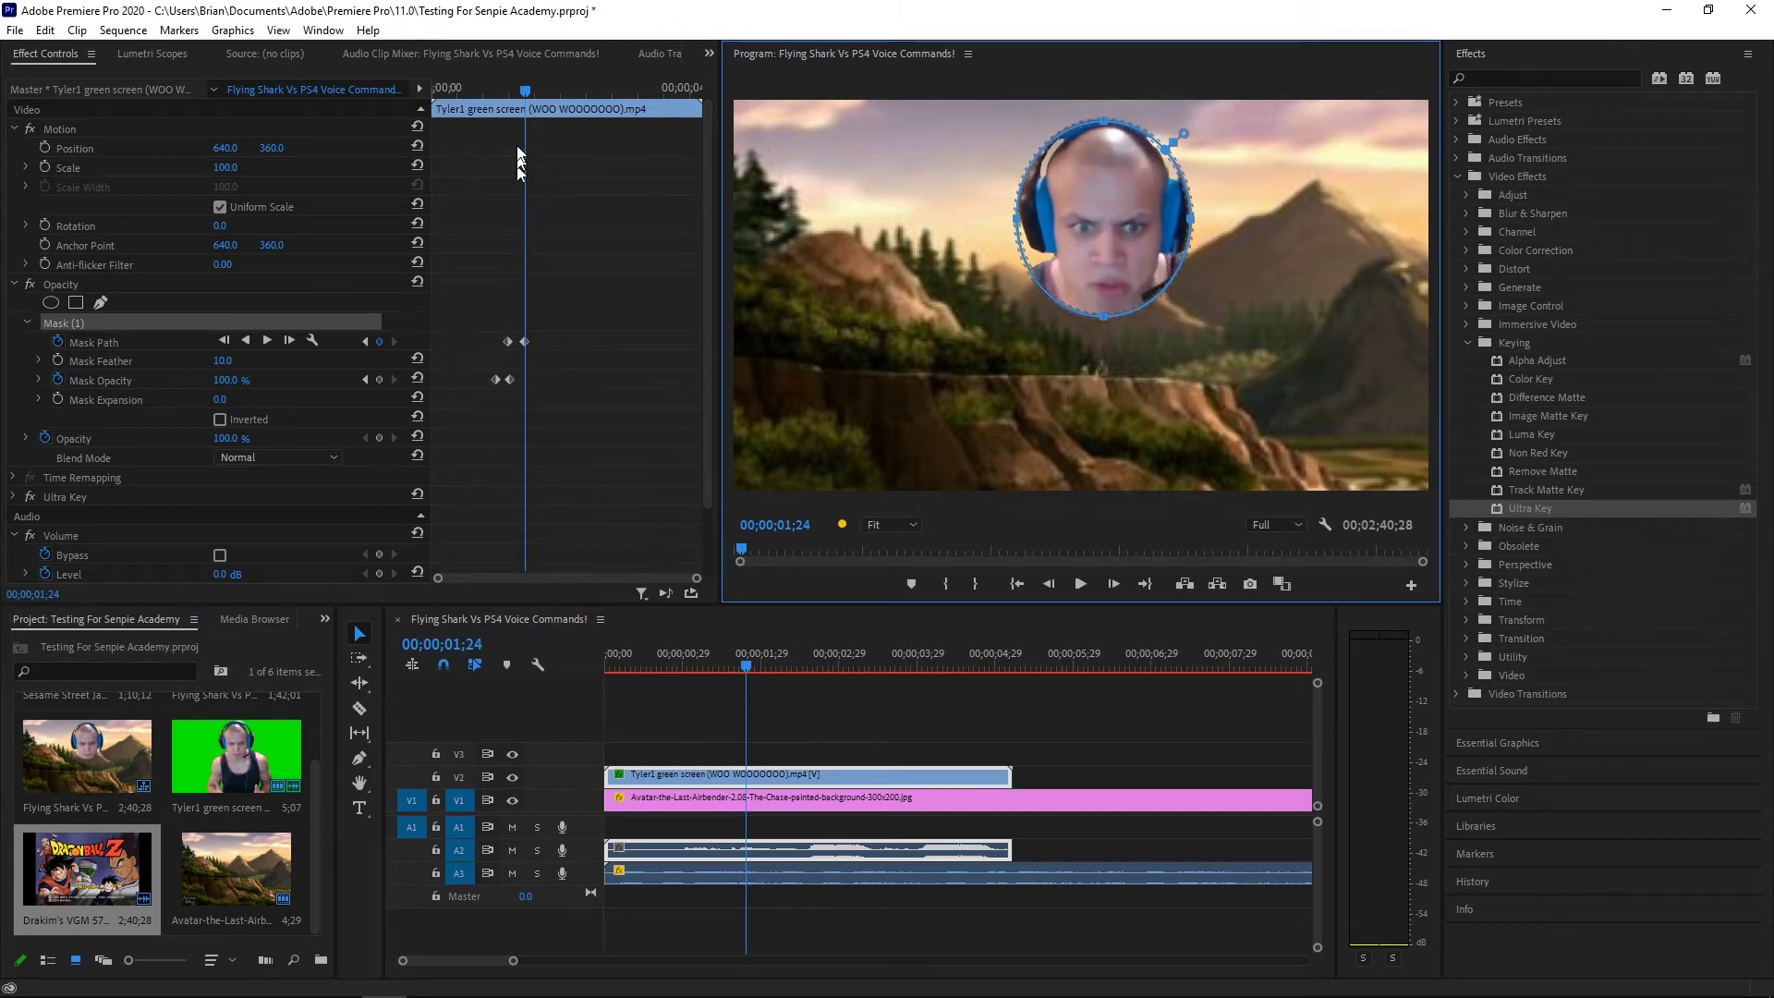
mouse_move(527, 93)
mouse_down()
mouse_move(487, 100)
mouse_move(554, 108)
mouse_up()
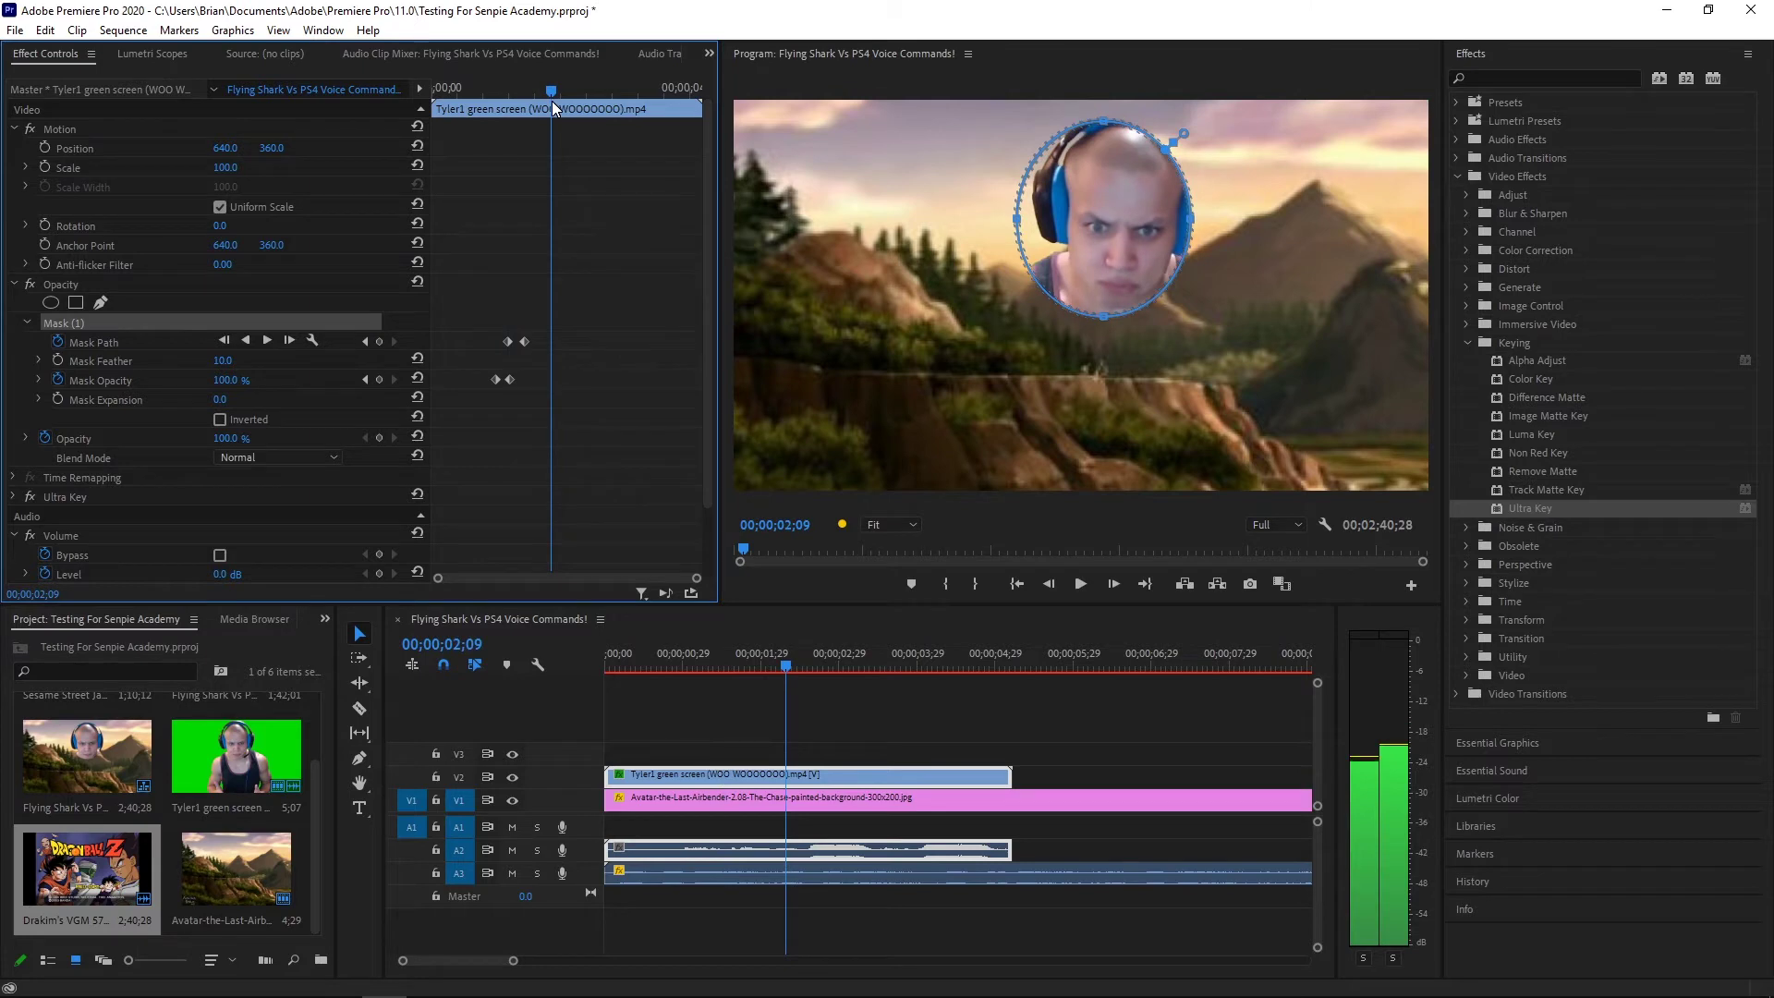
drag(1122, 234, 1139, 224)
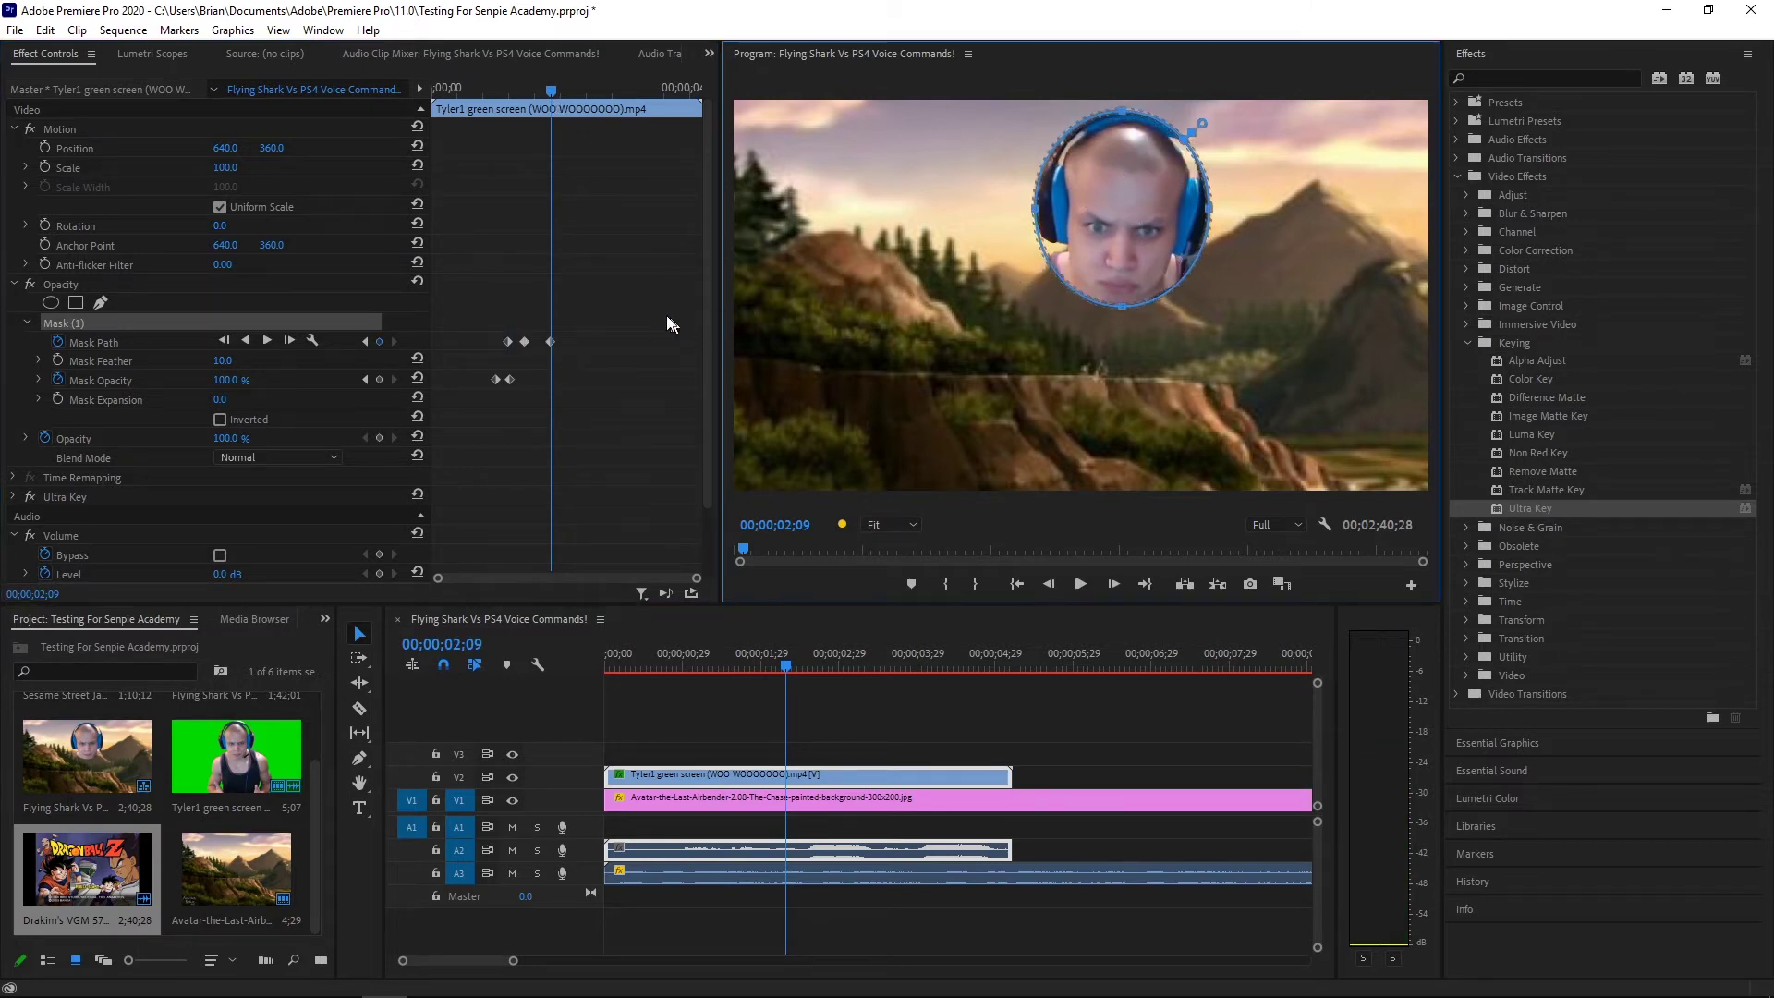
mouse_move(551, 98)
mouse_down()
mouse_move(500, 98)
mouse_move(549, 102)
mouse_move(525, 119)
mouse_move(539, 128)
mouse_up()
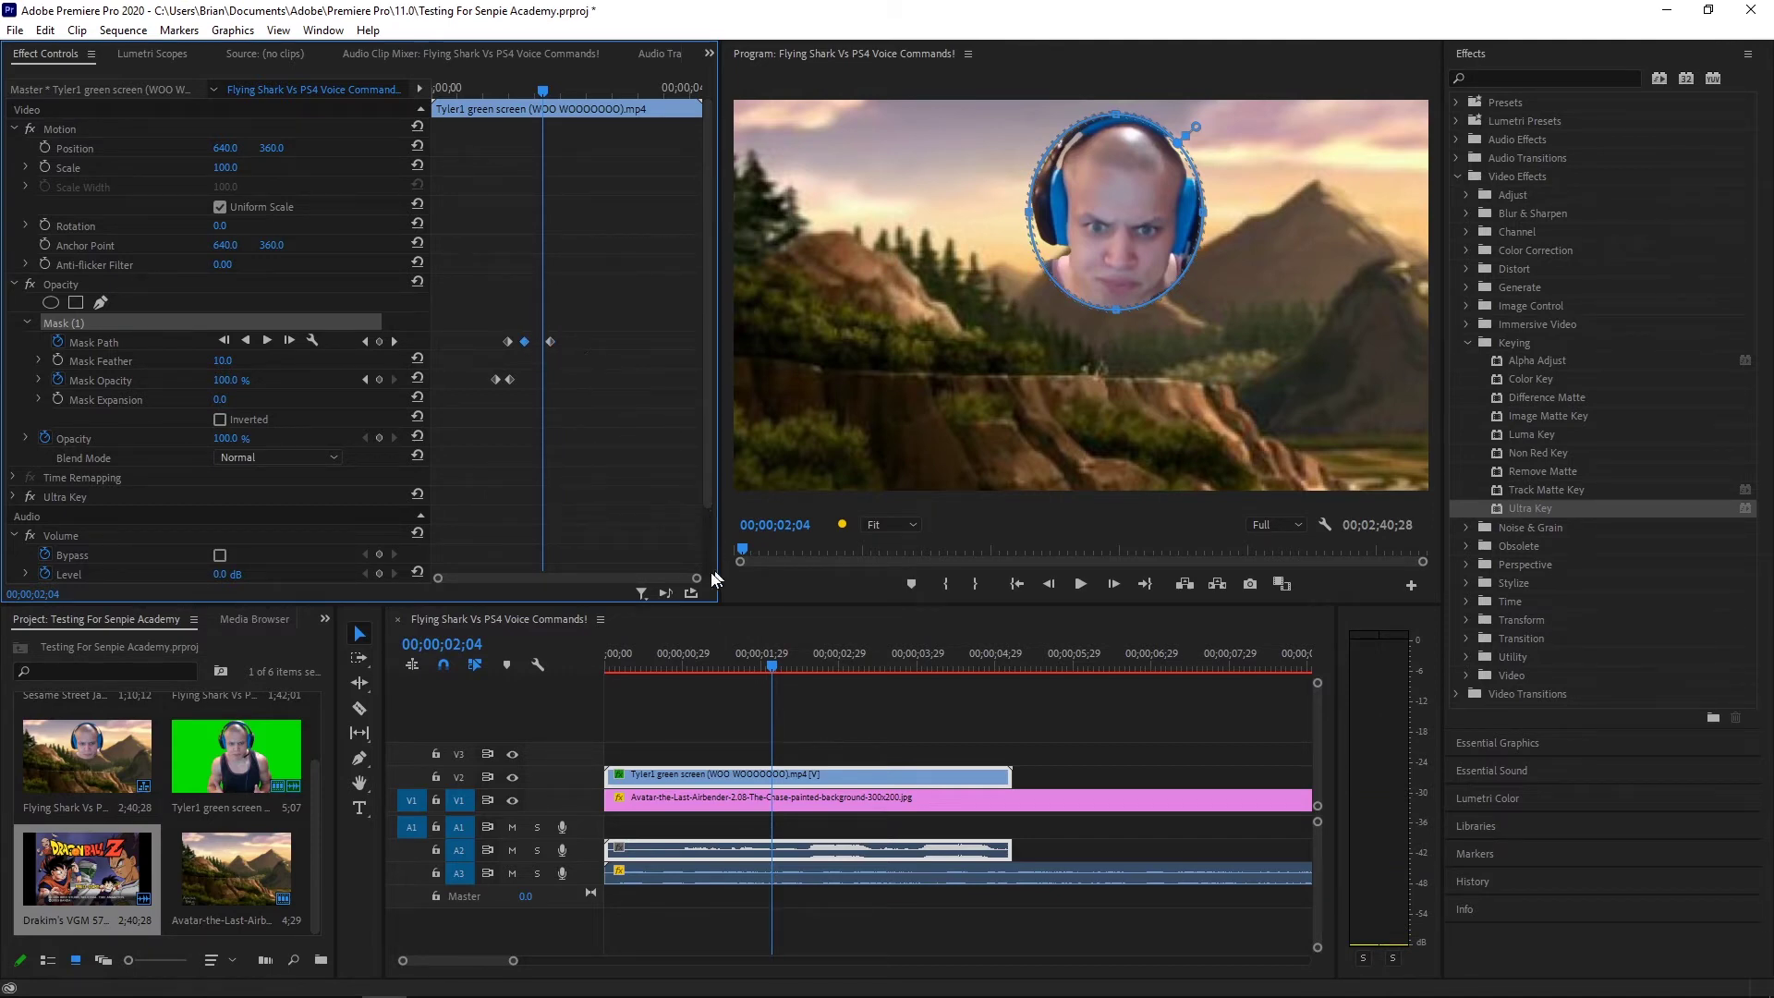
drag(696, 580, 610, 579)
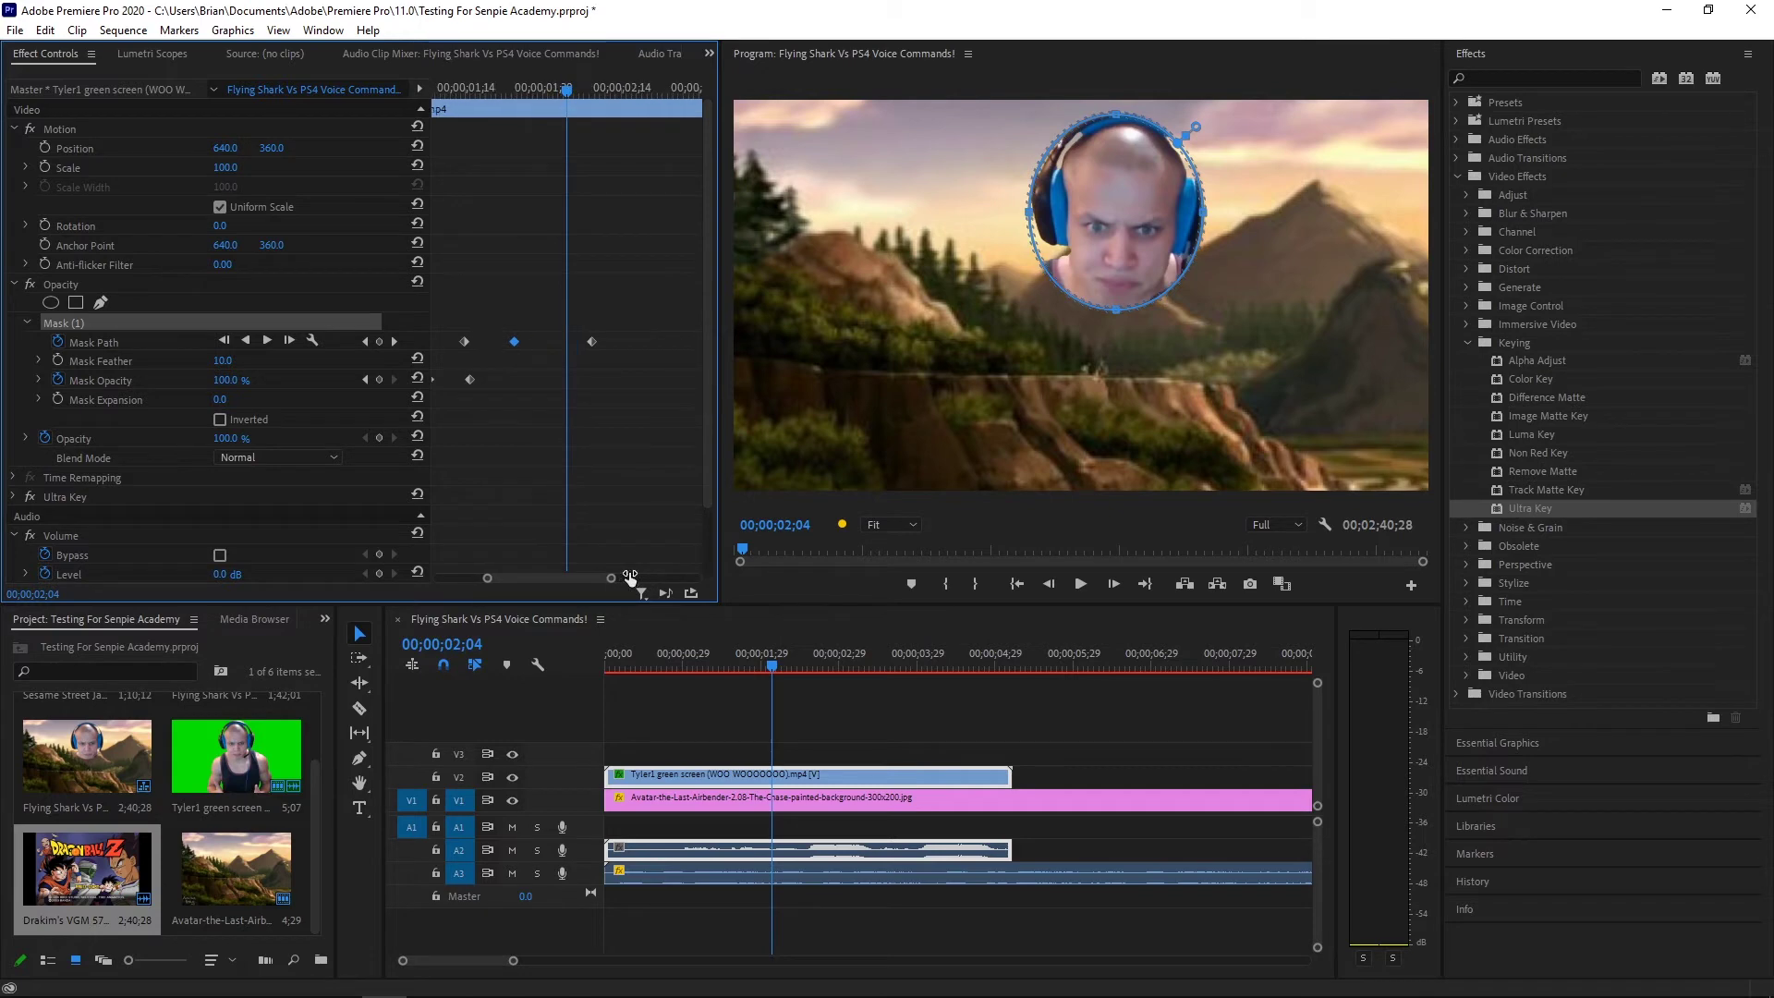
click(554, 90)
right_click(513, 341)
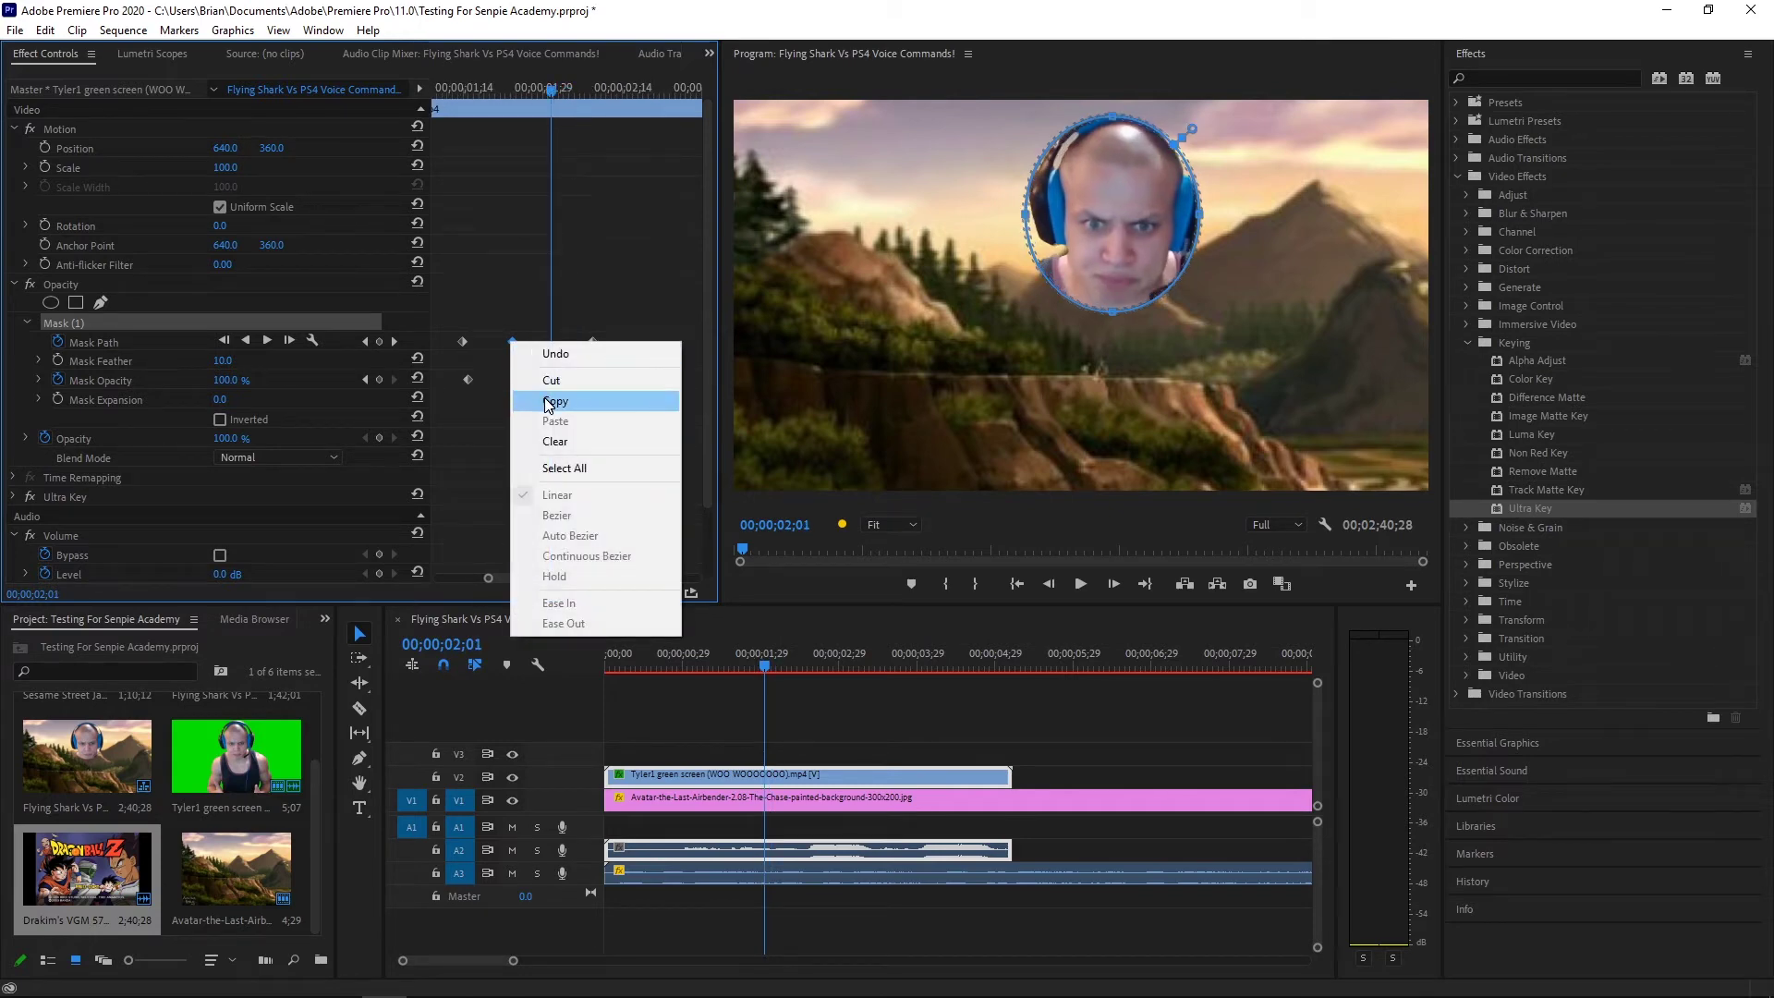
click(549, 404)
right_click(552, 345)
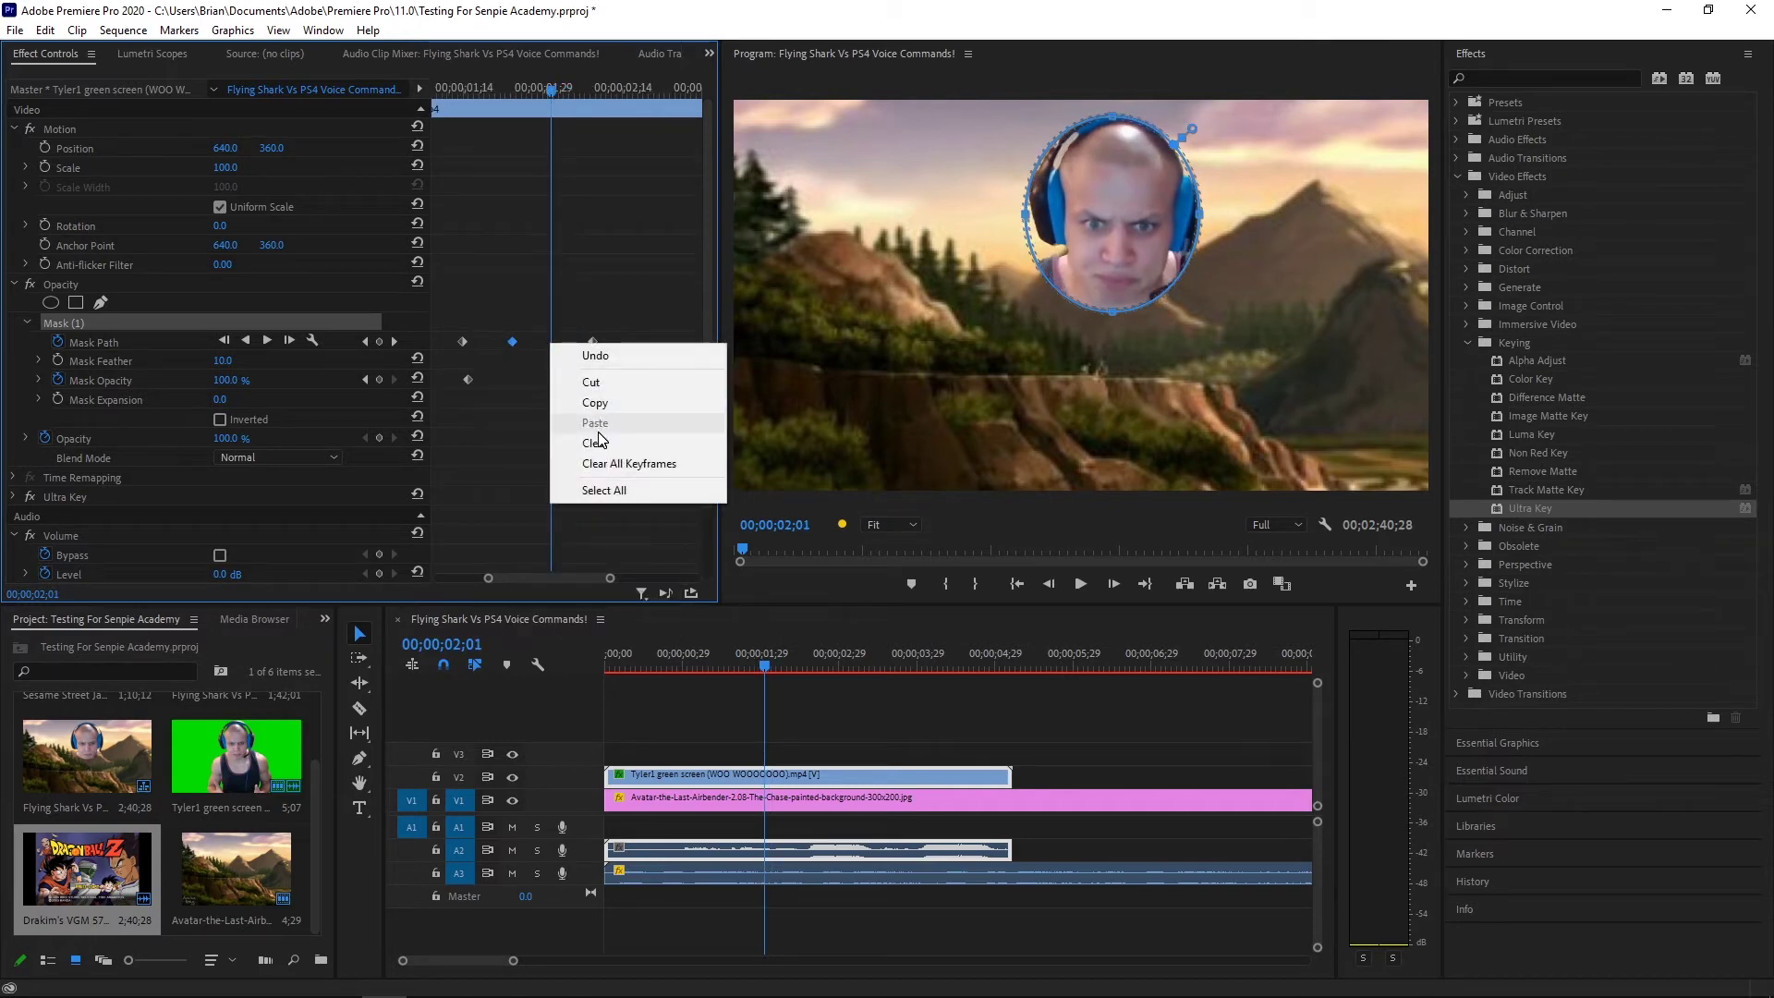
click(526, 347)
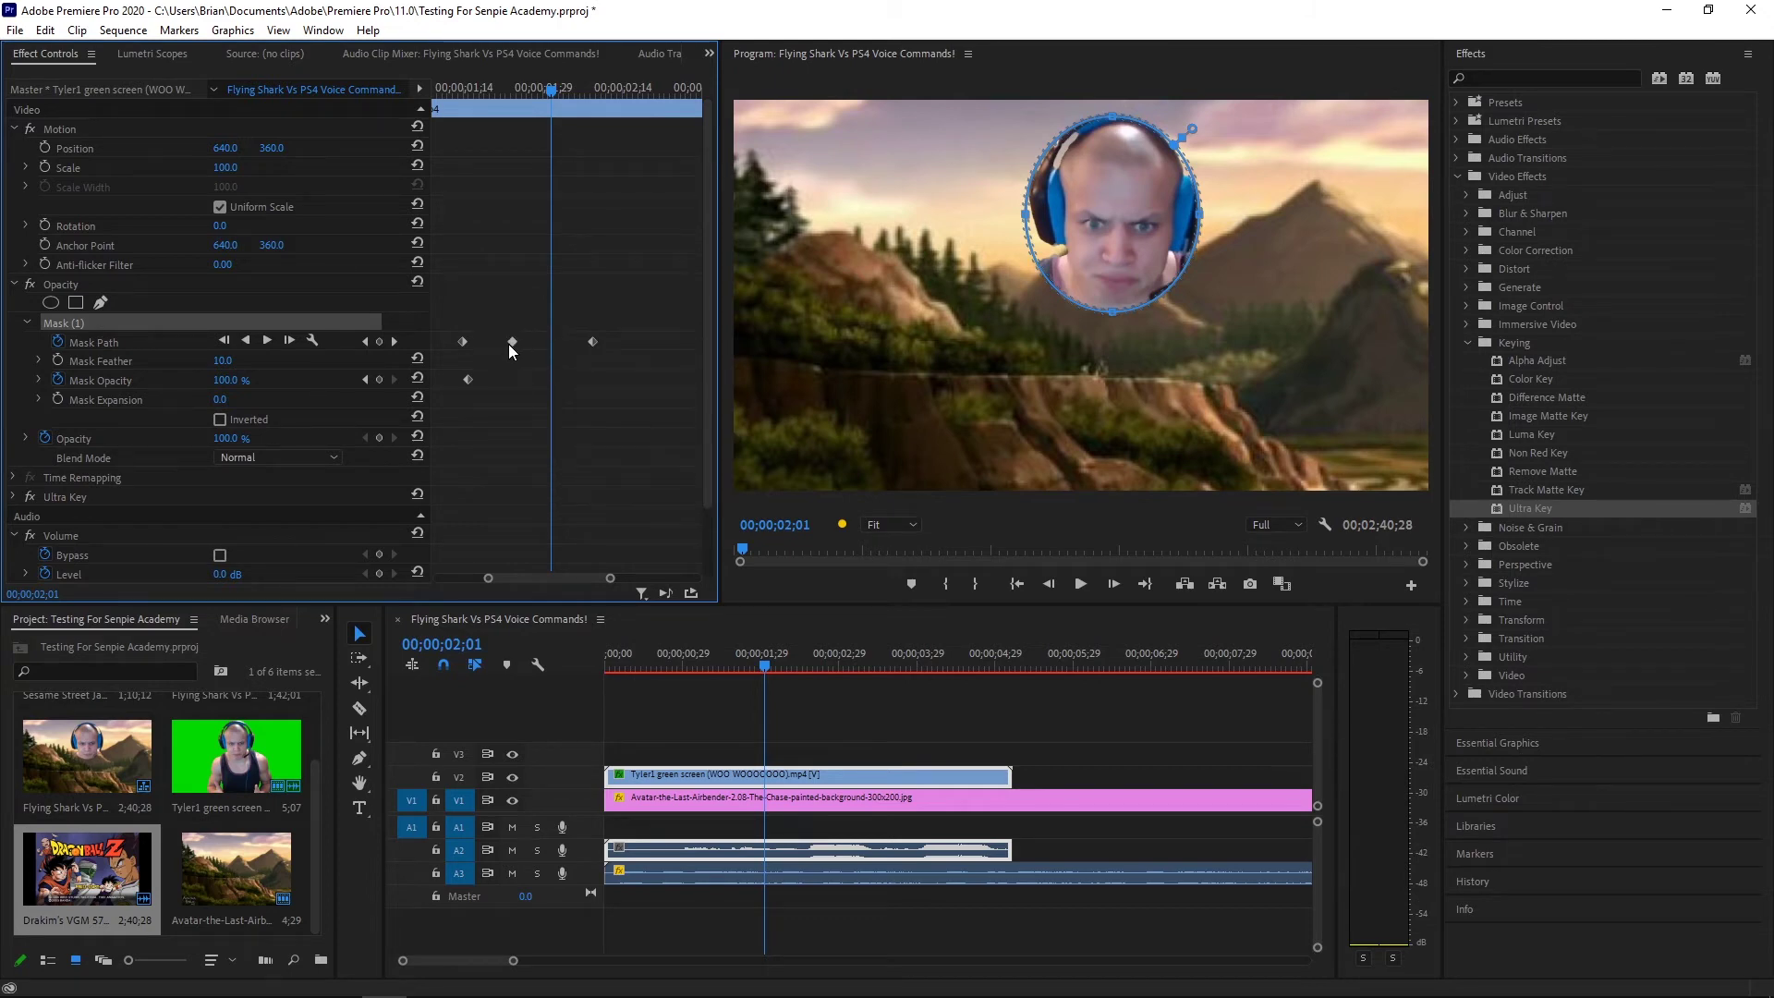
right_click(511, 342)
click(541, 407)
right_click(548, 345)
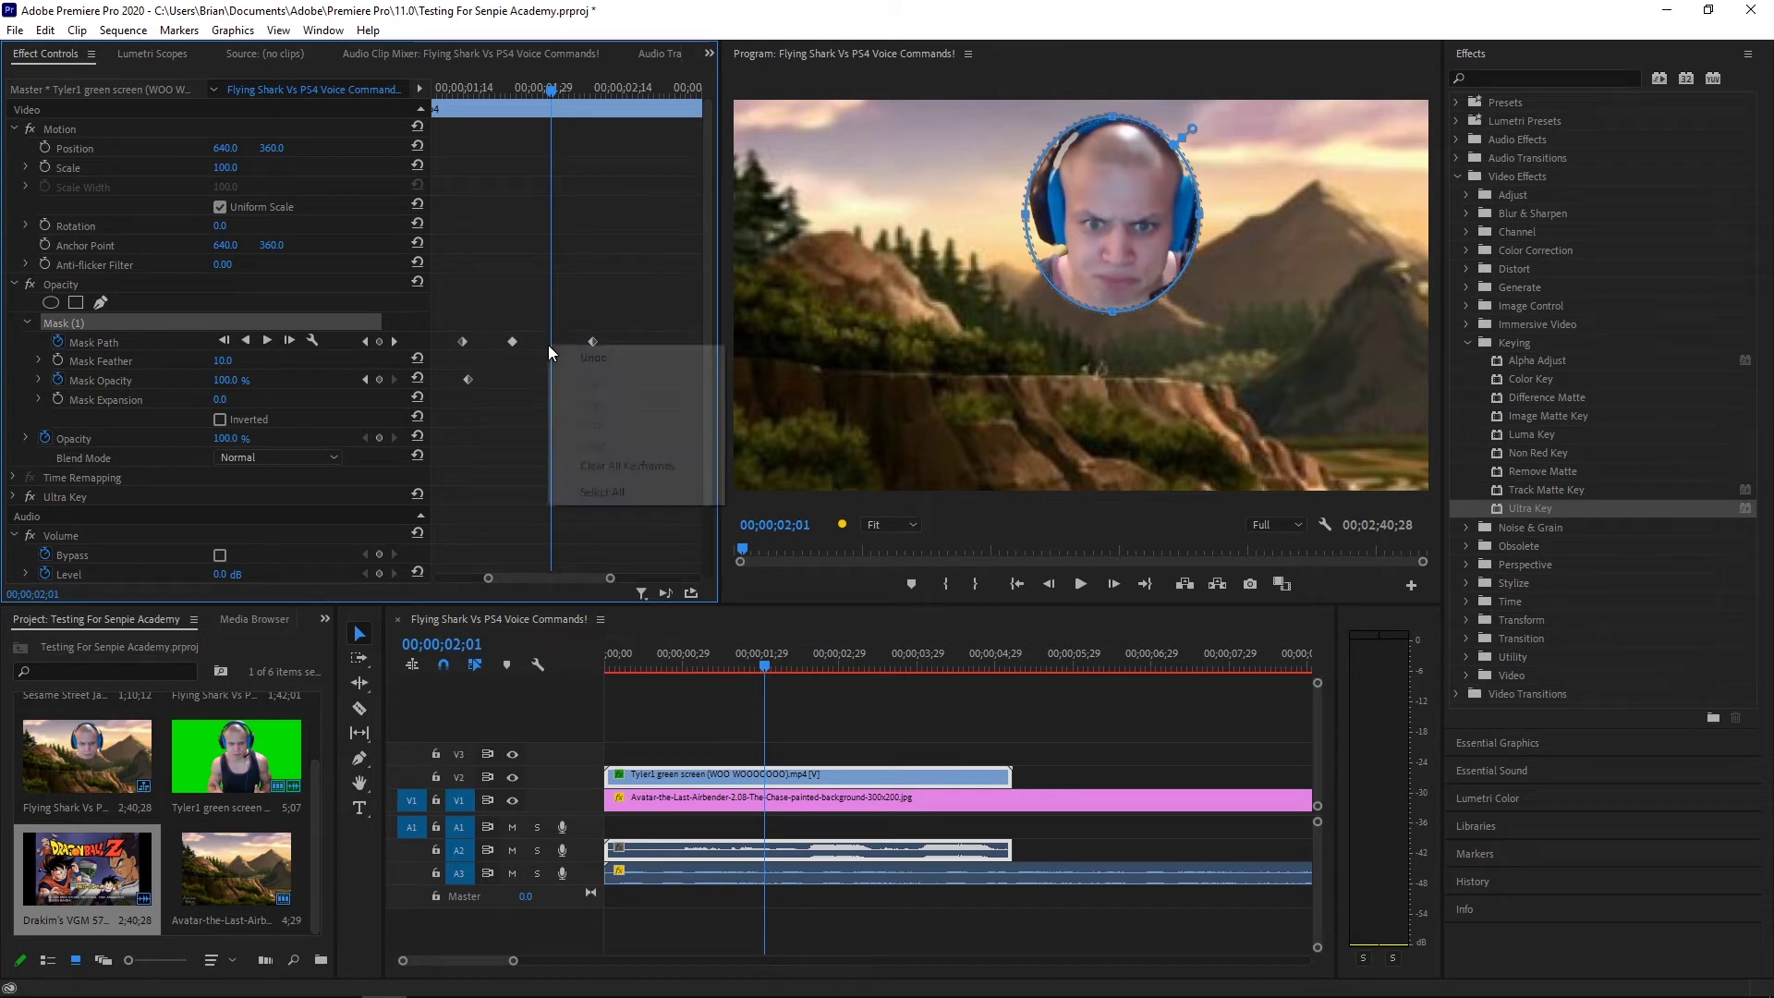
click(522, 370)
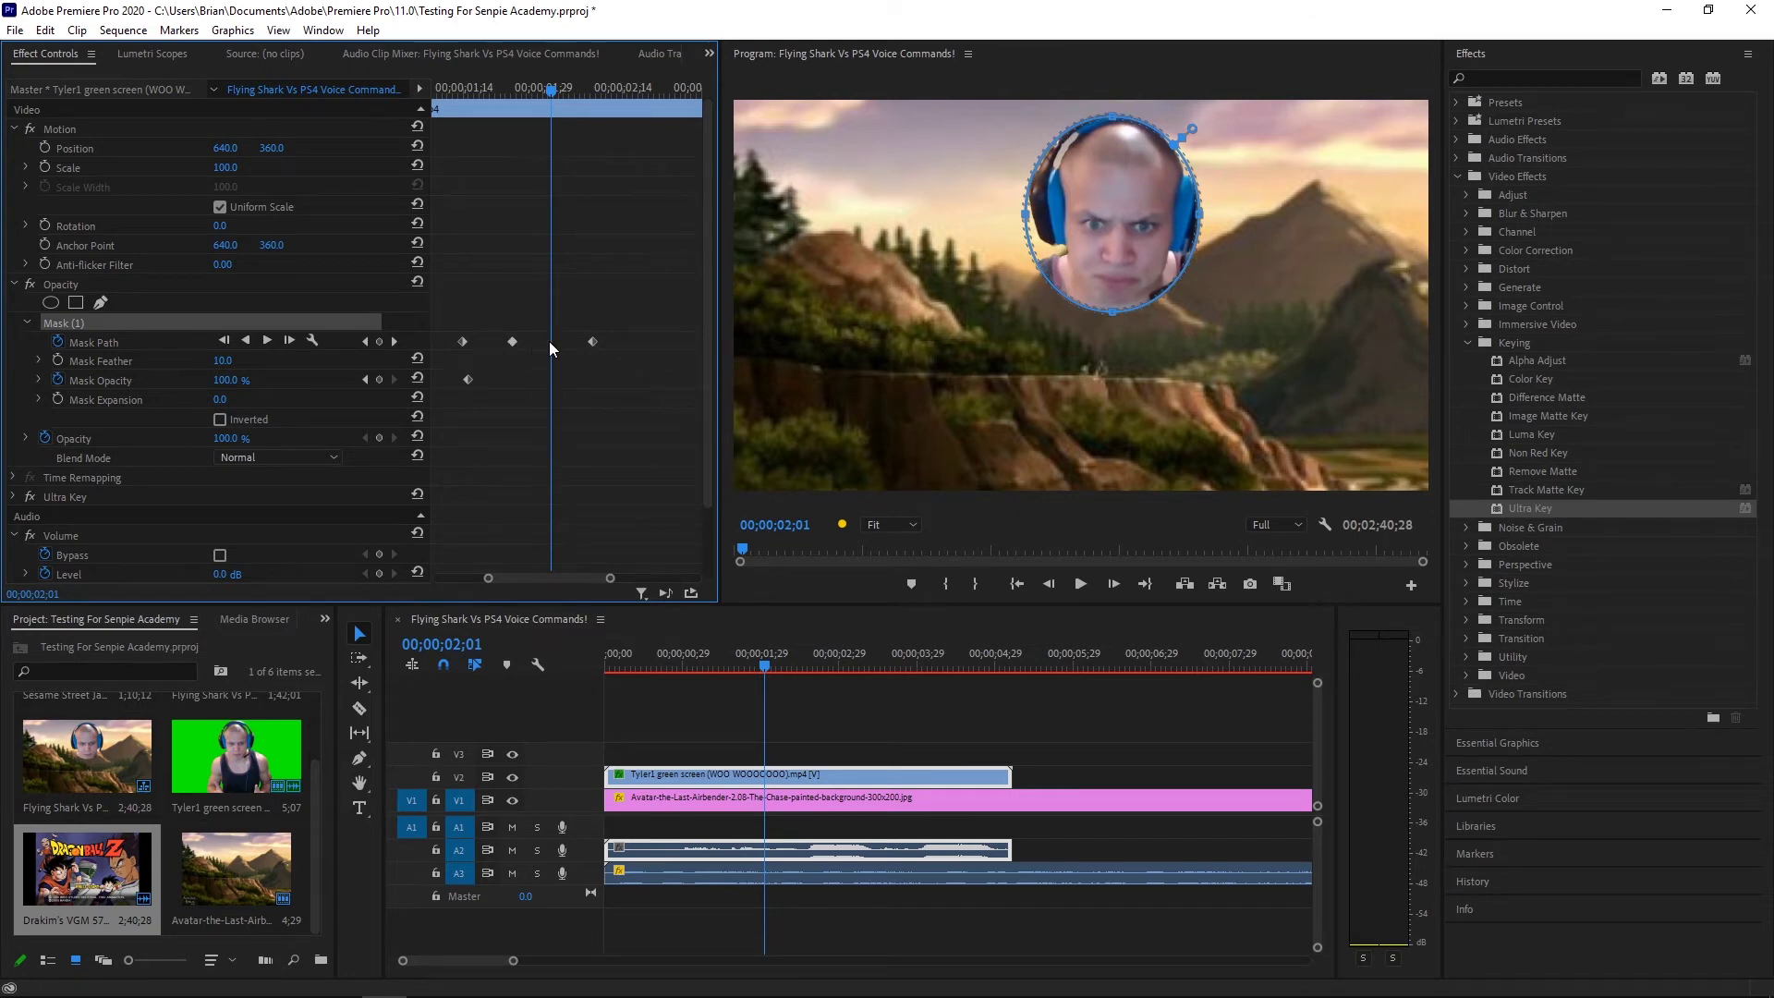
right_click(539, 340)
click(561, 329)
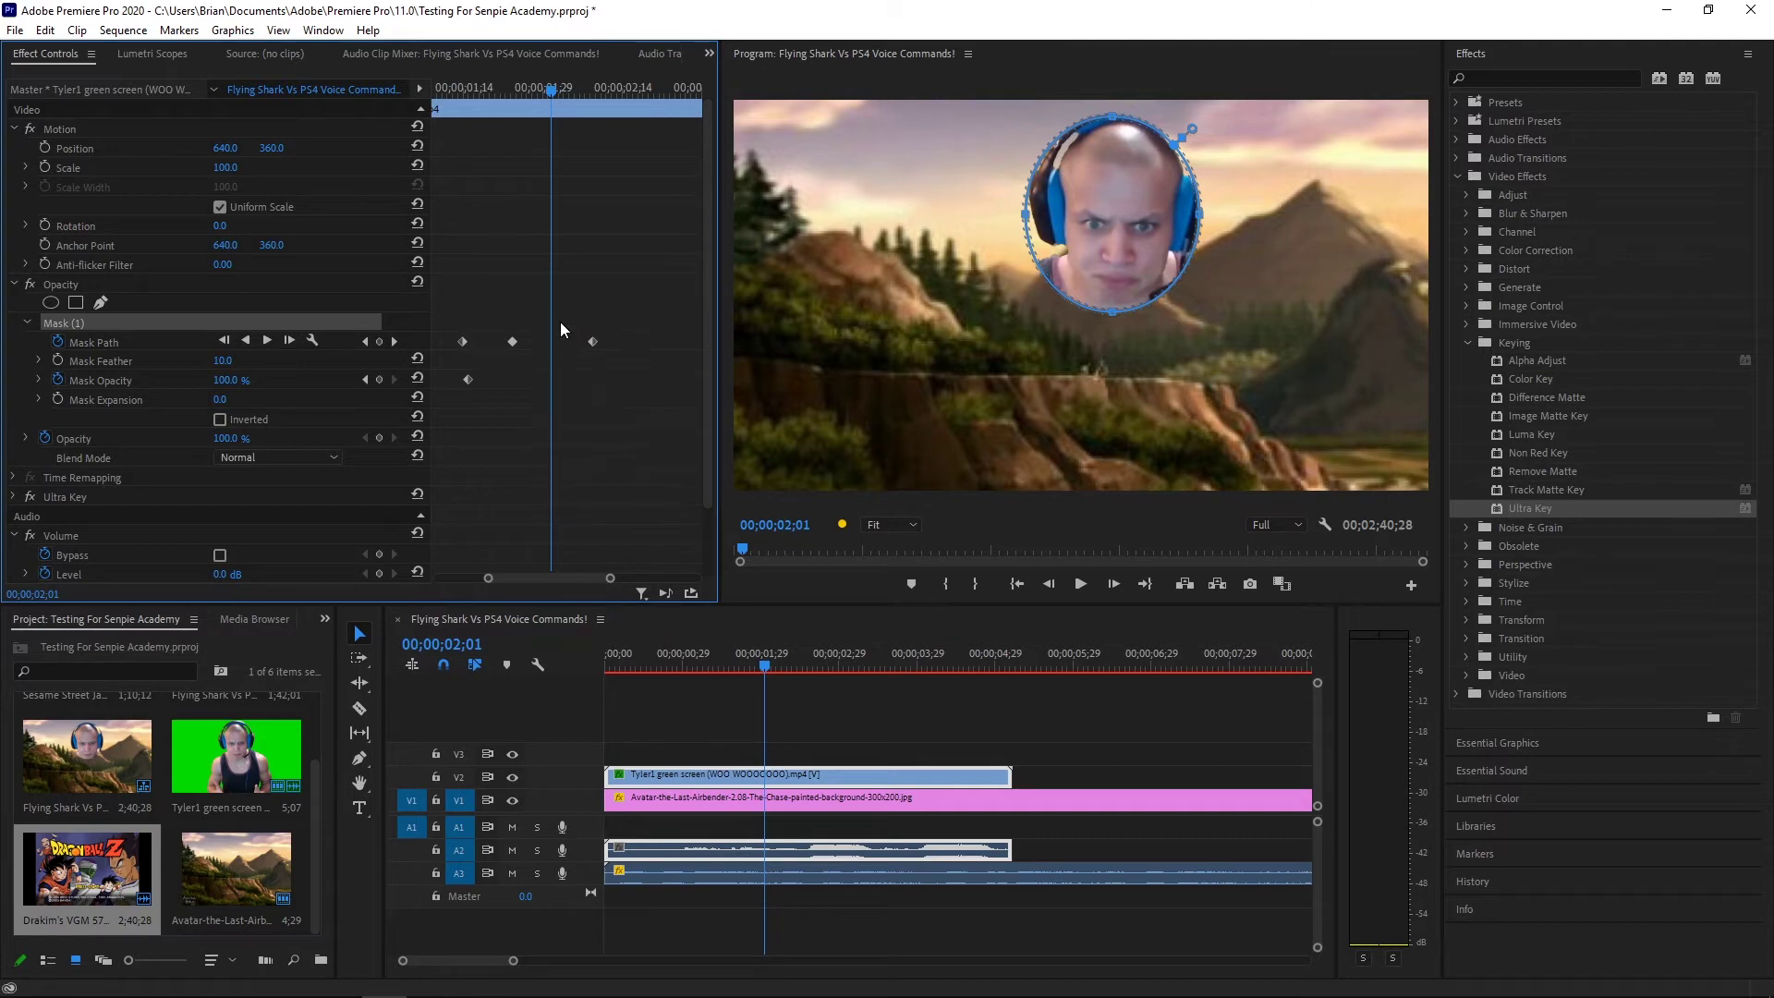
right_click(511, 345)
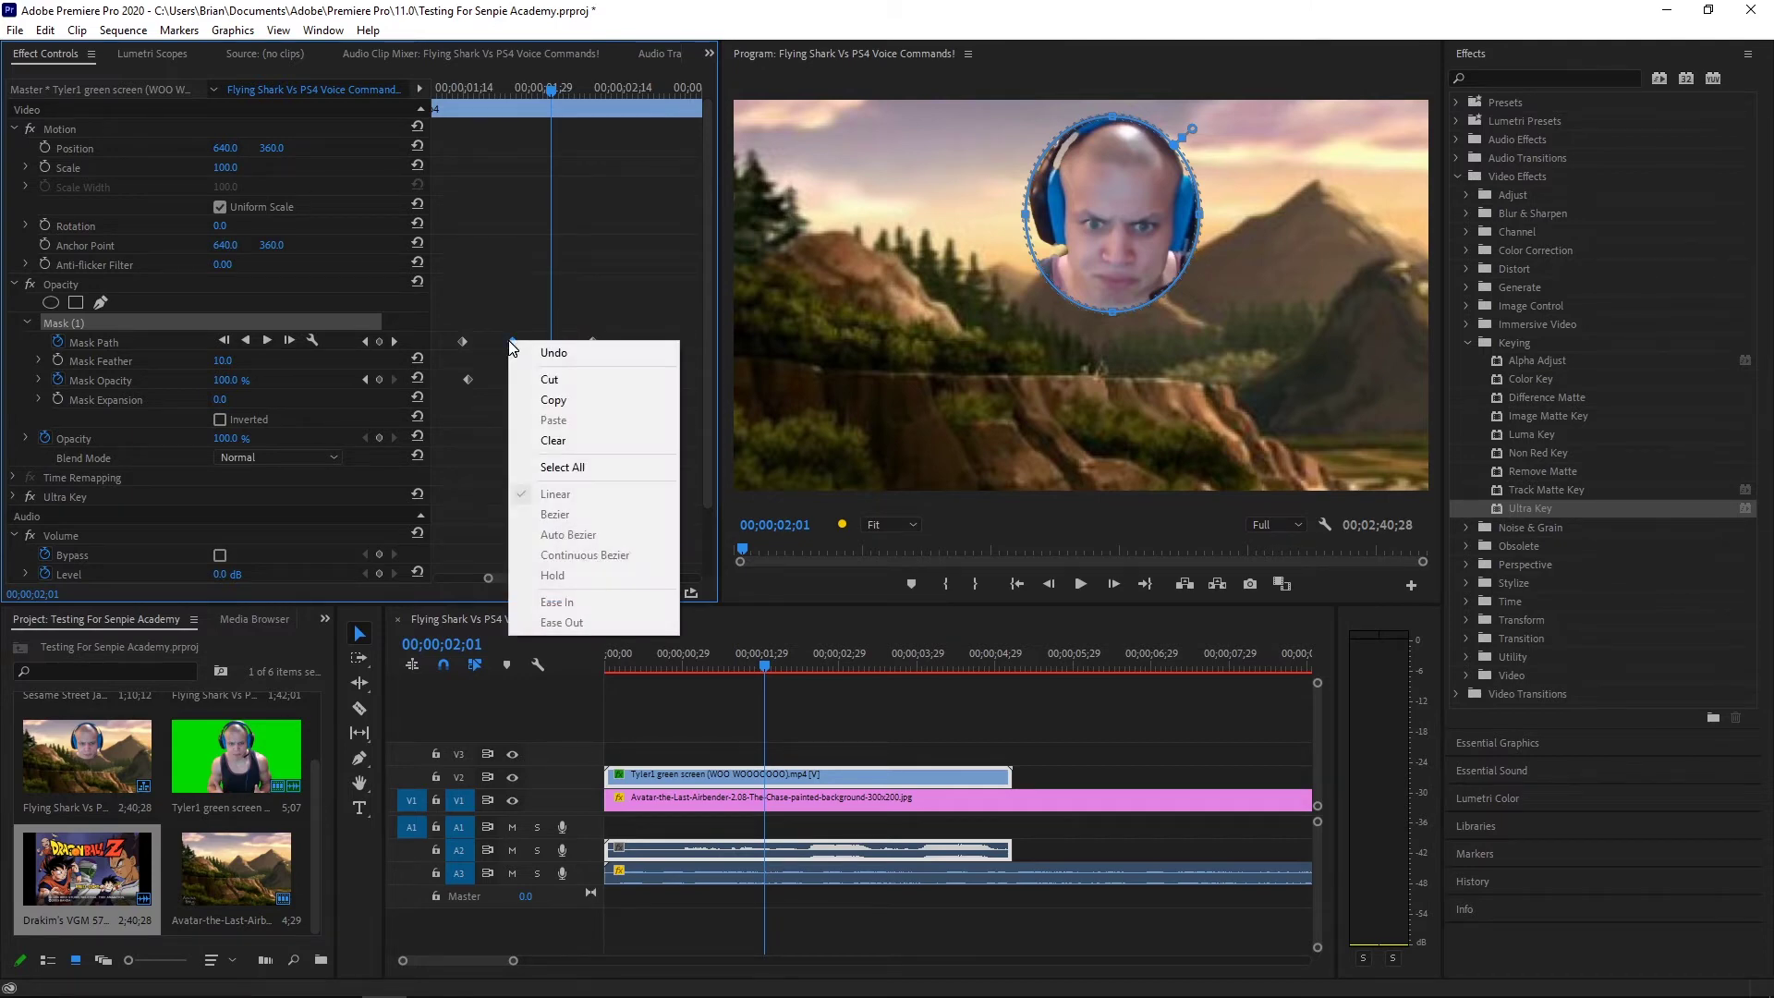
click(610, 399)
right_click(563, 345)
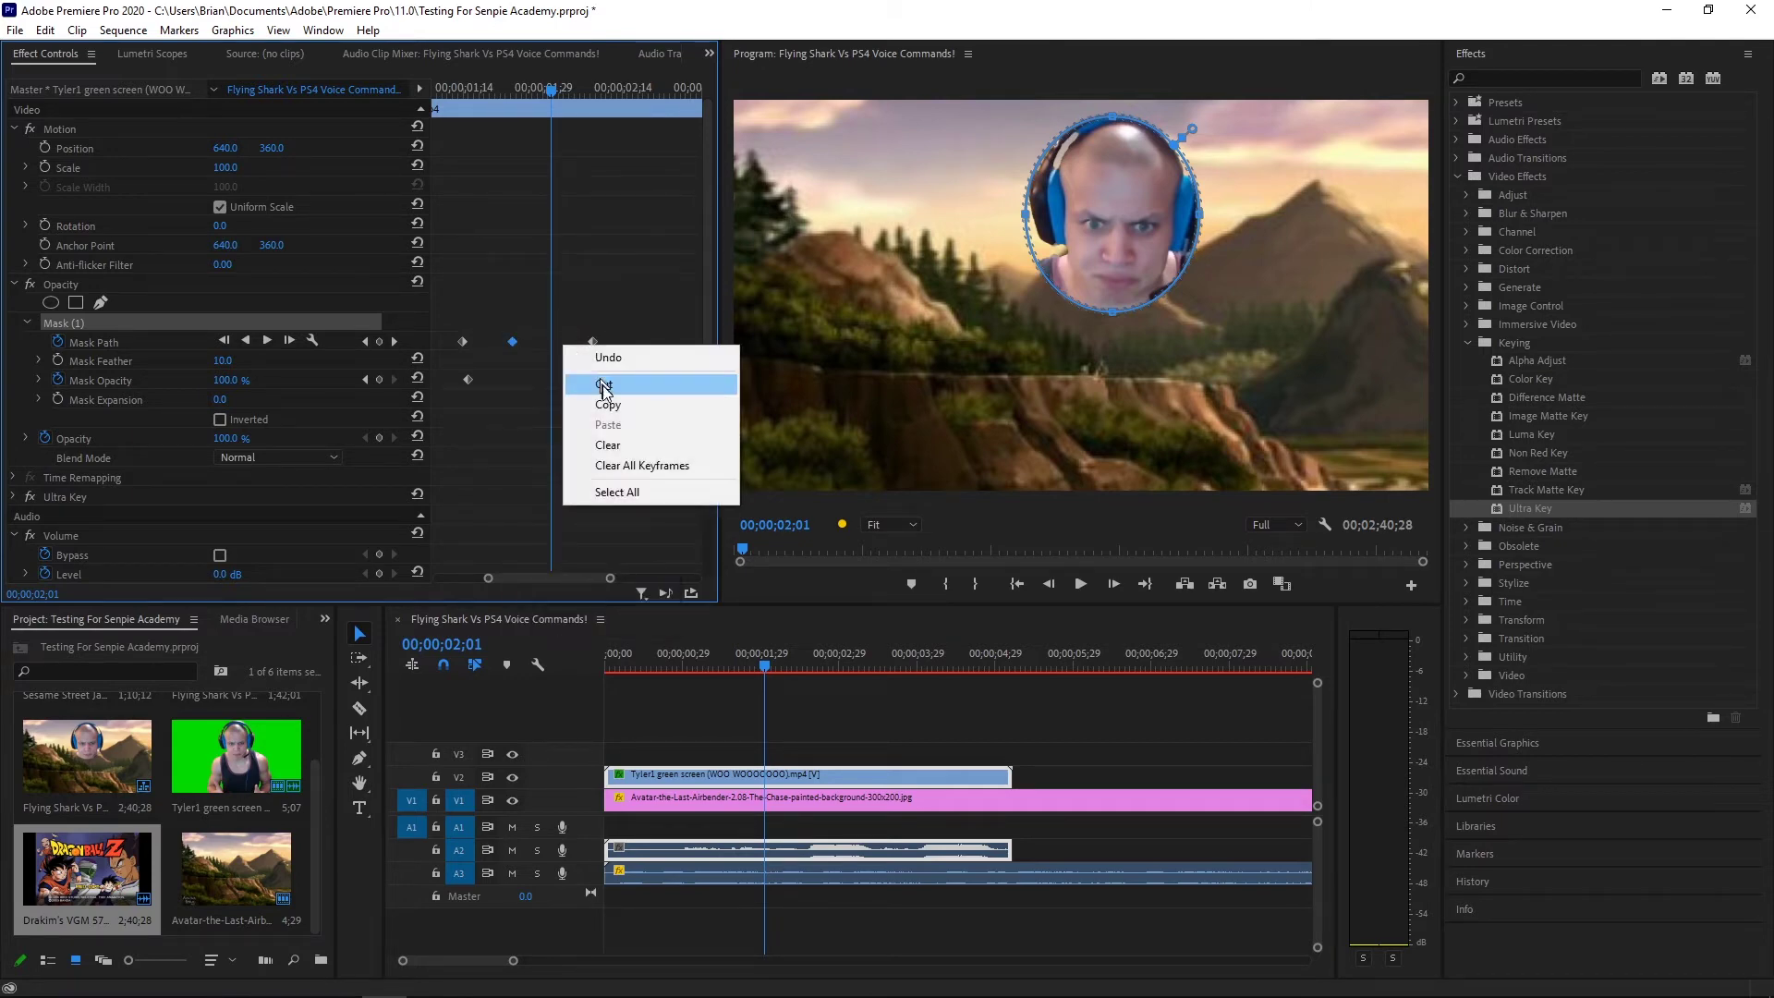
click(516, 406)
drag(556, 87, 519, 104)
drag(497, 103, 546, 109)
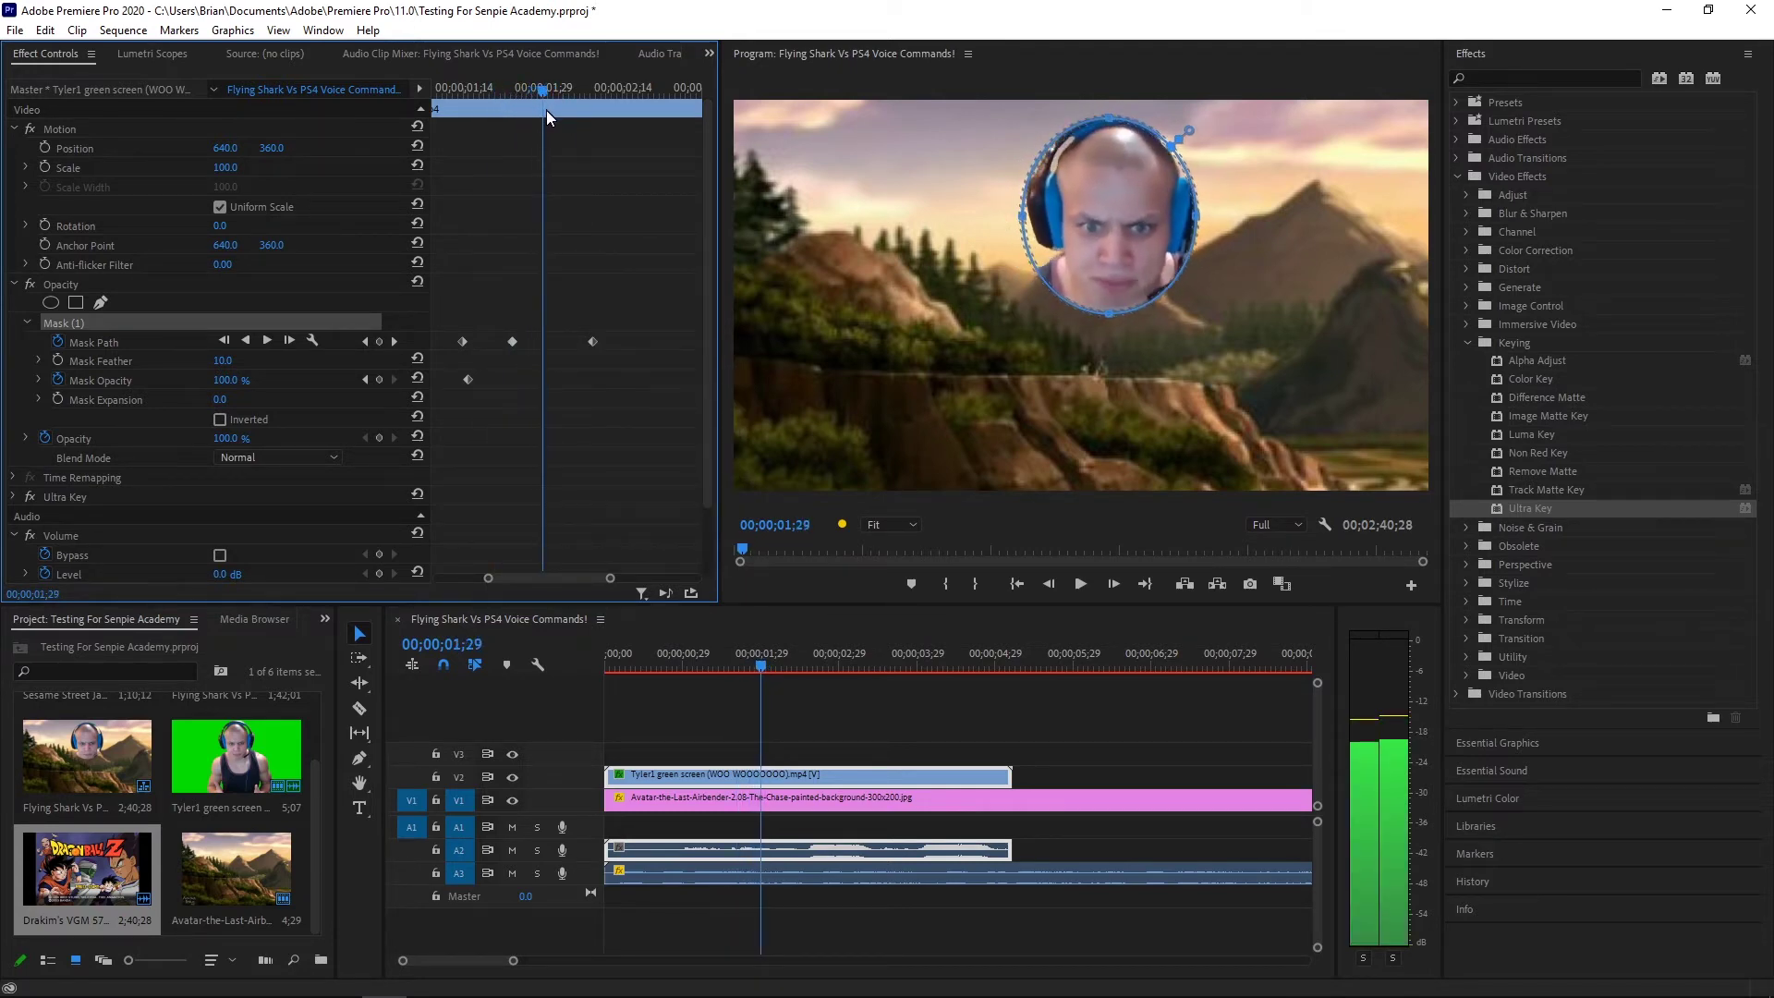
right_click(512, 342)
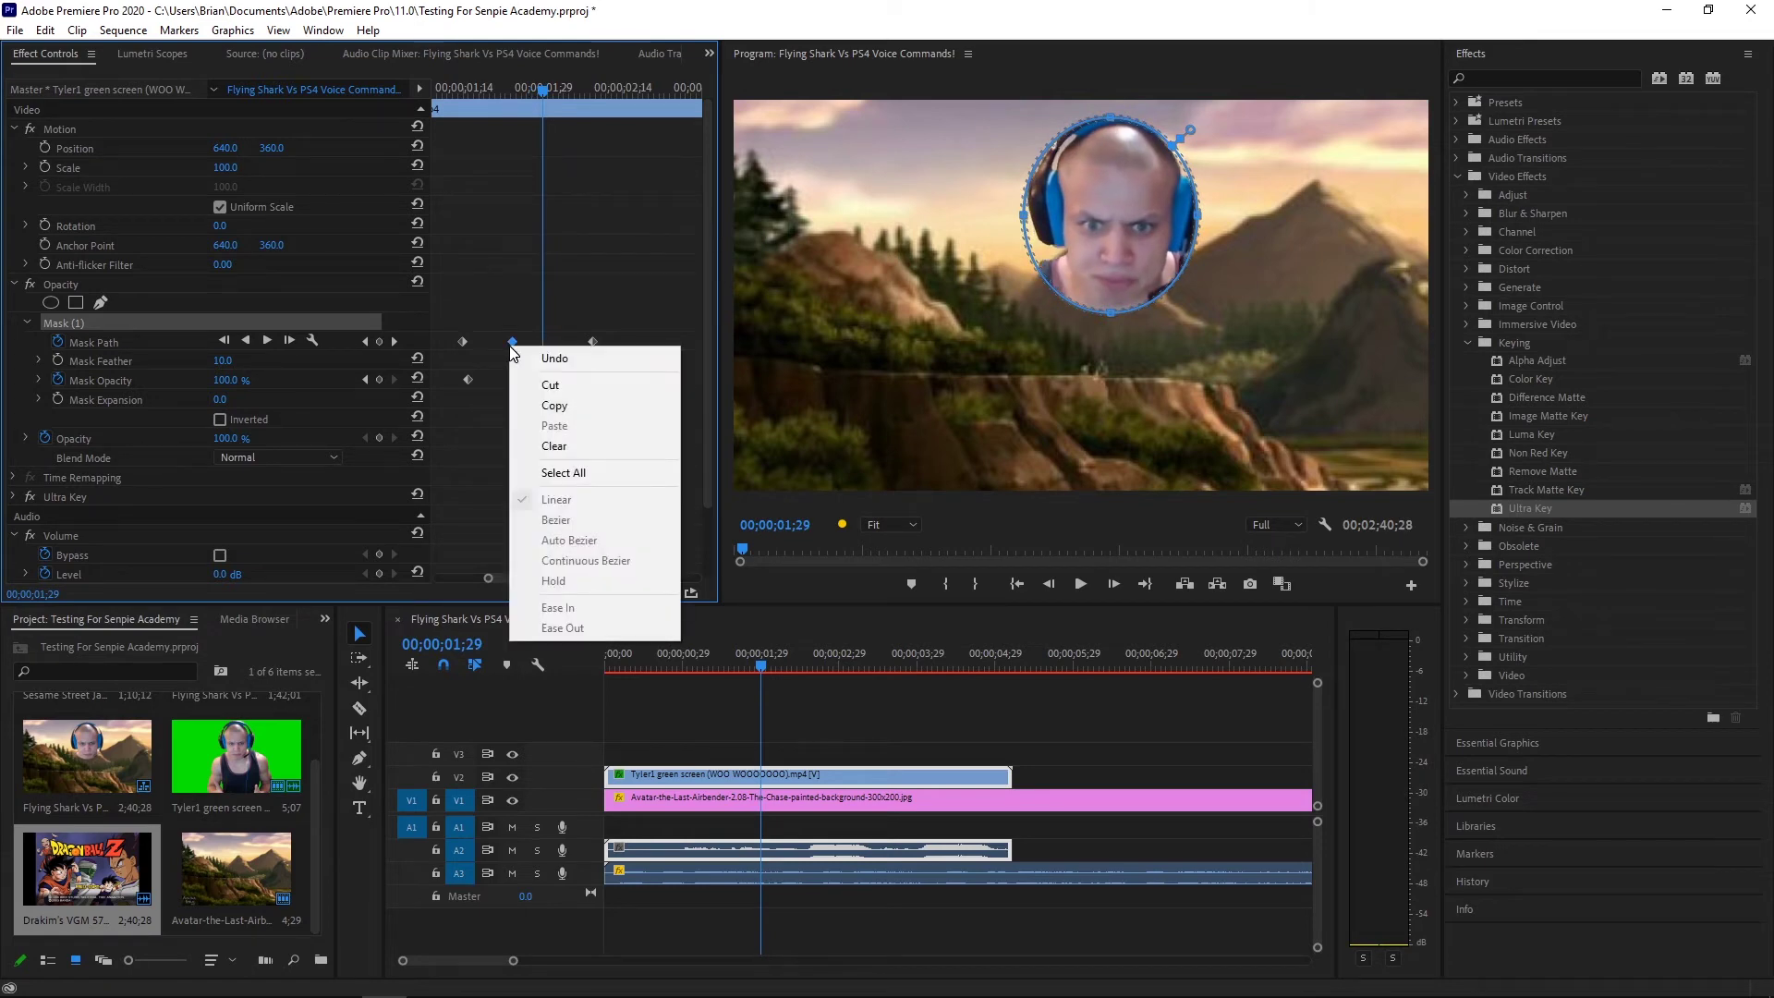
click(492, 391)
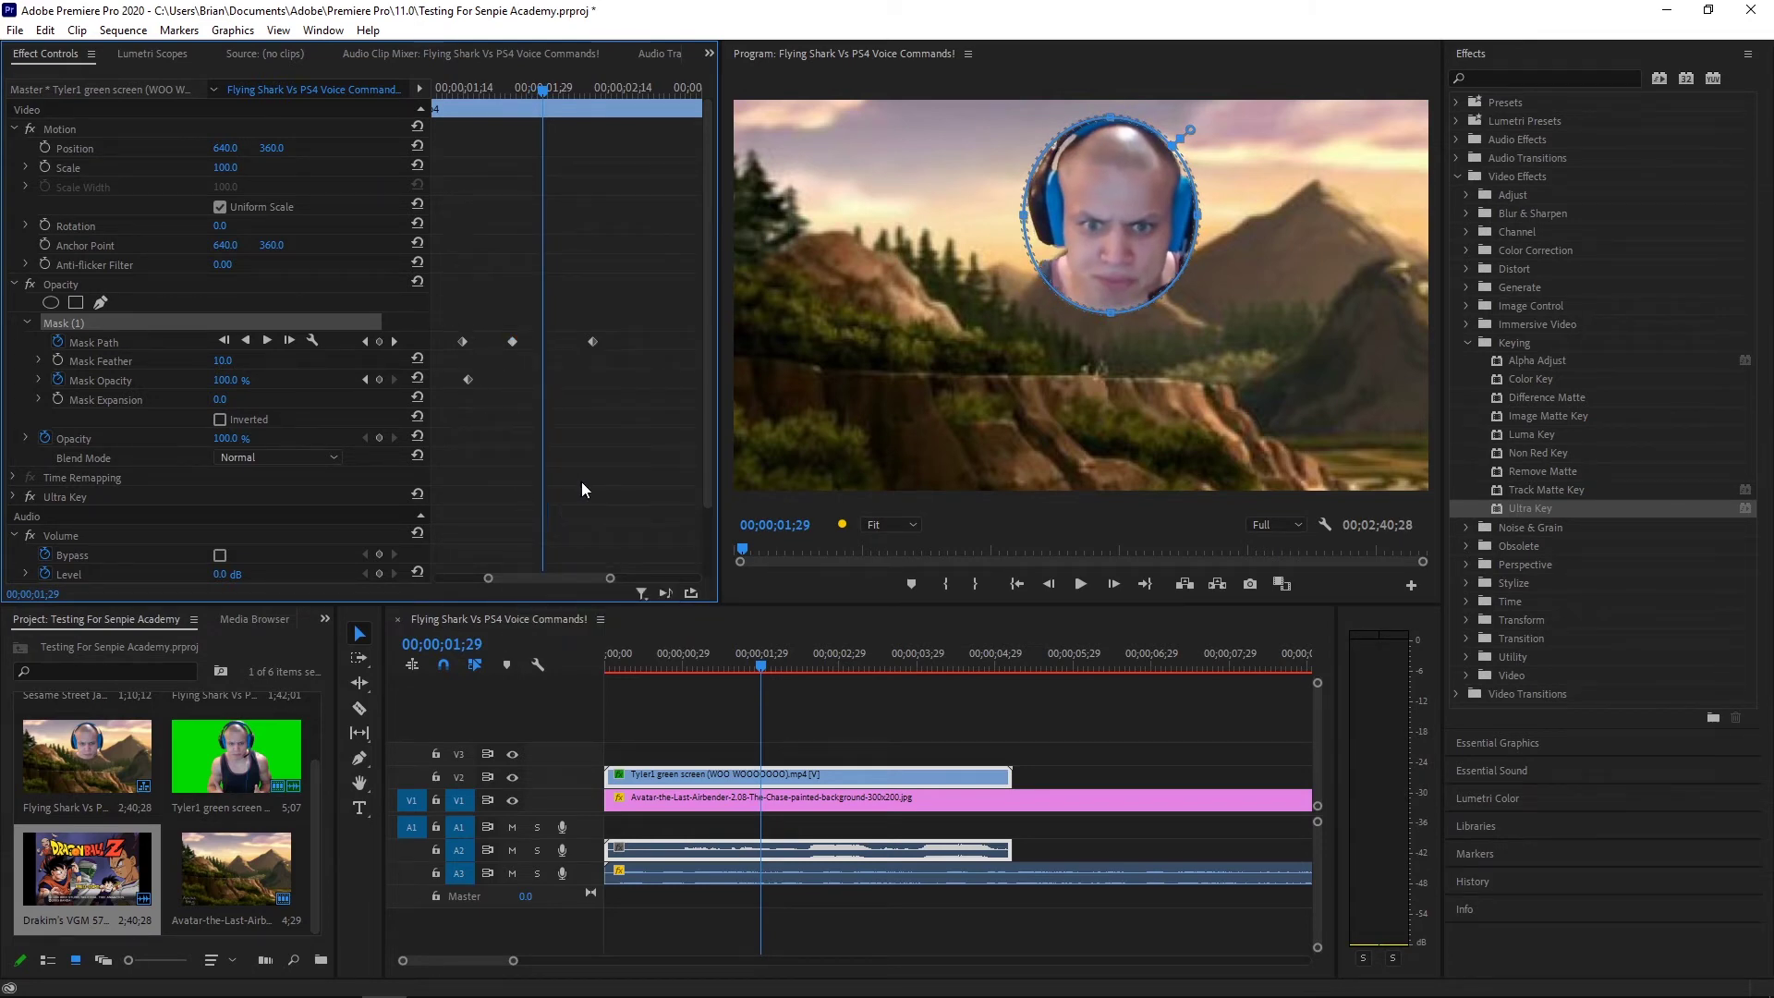
At about two seconds in, stretch the face mask down into a taller oval
drag(613, 580, 699, 580)
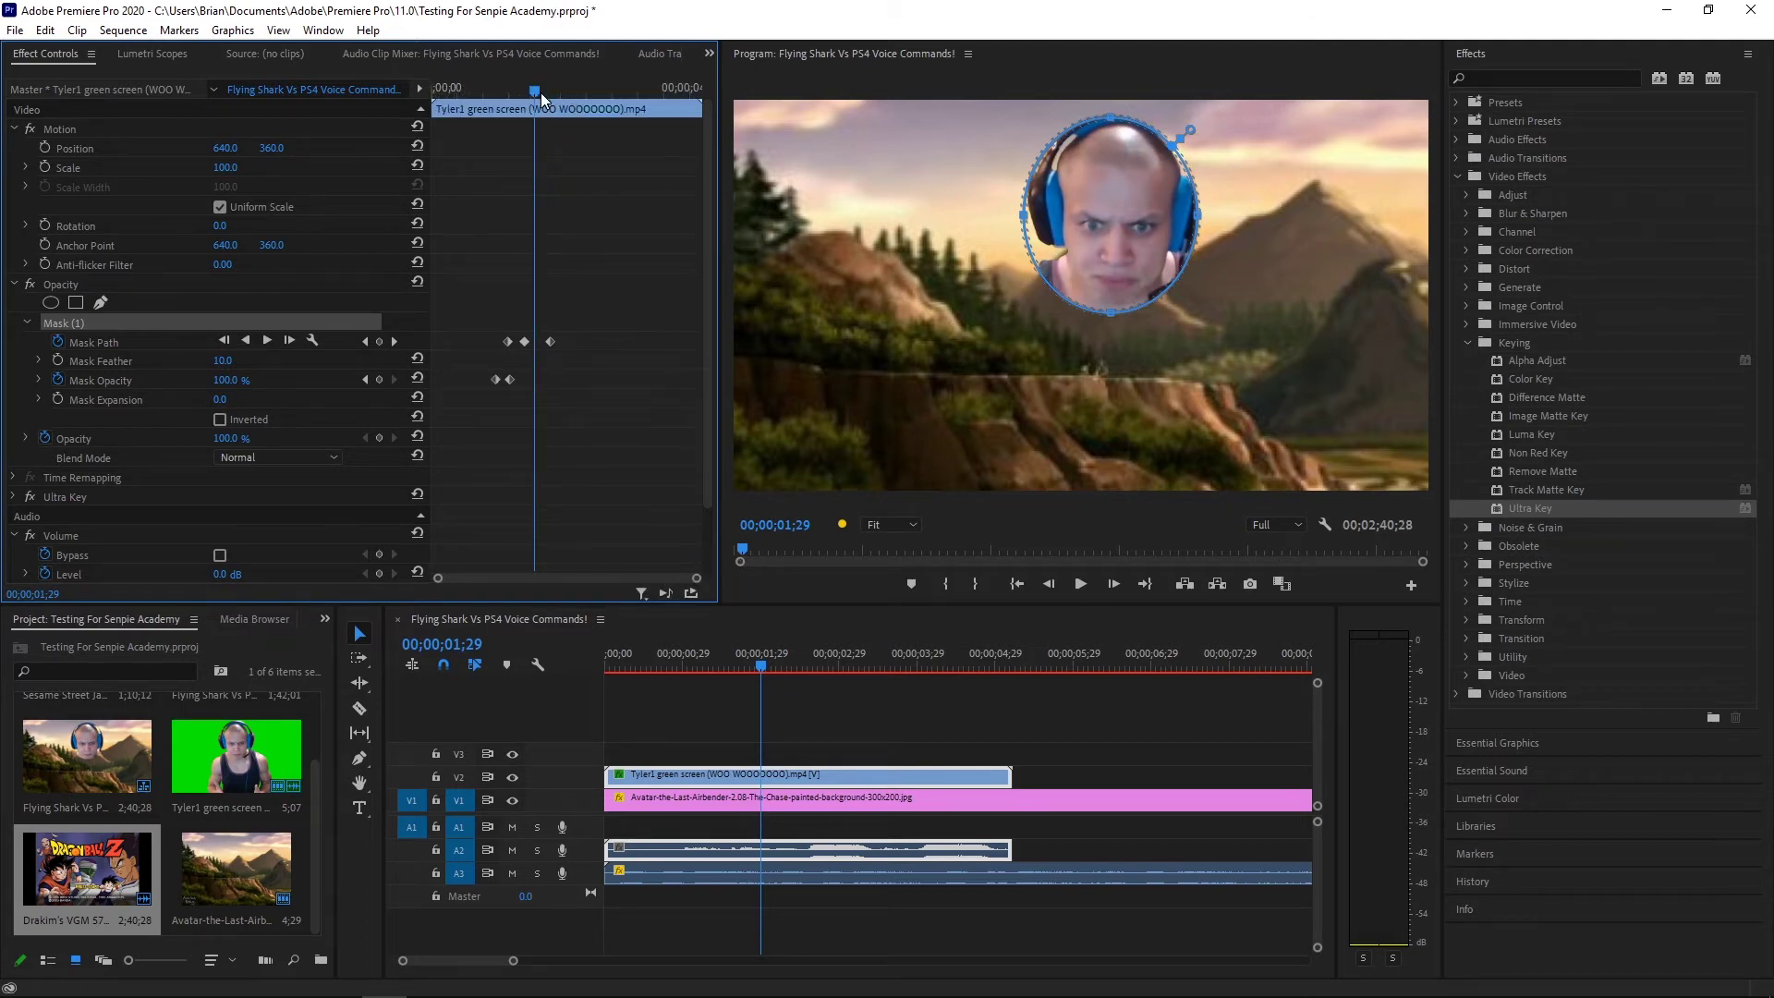
drag(534, 92, 578, 108)
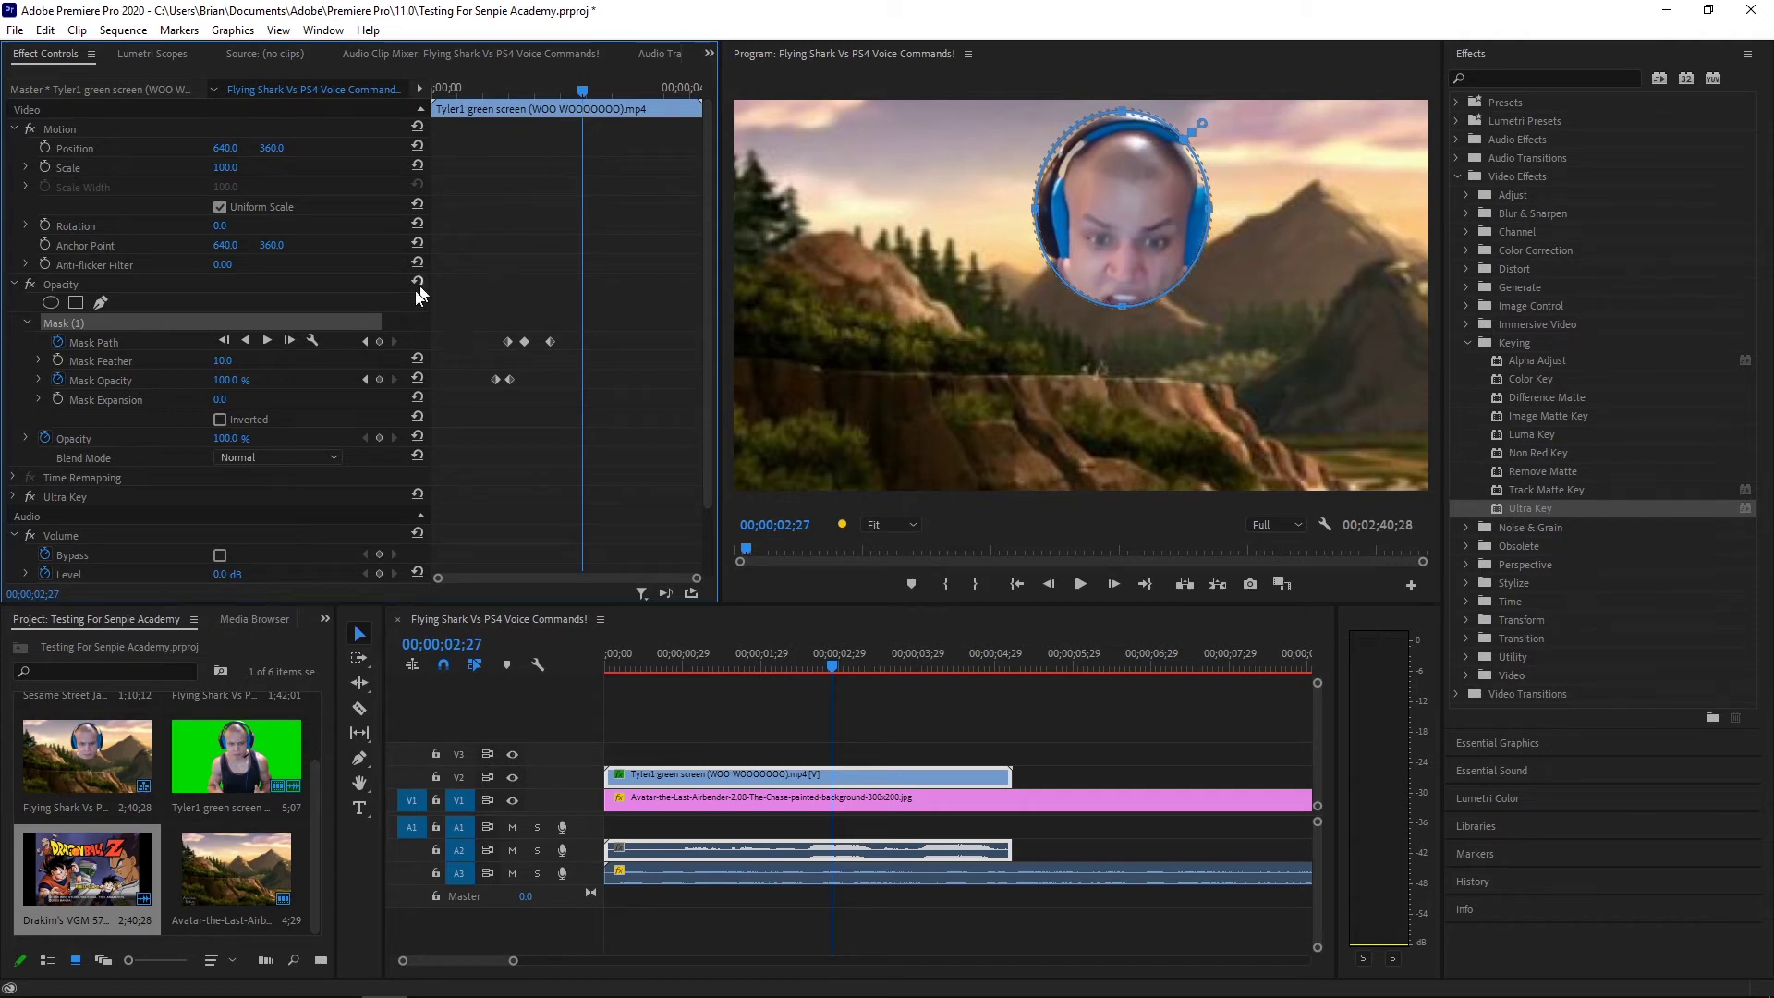
click(1125, 303)
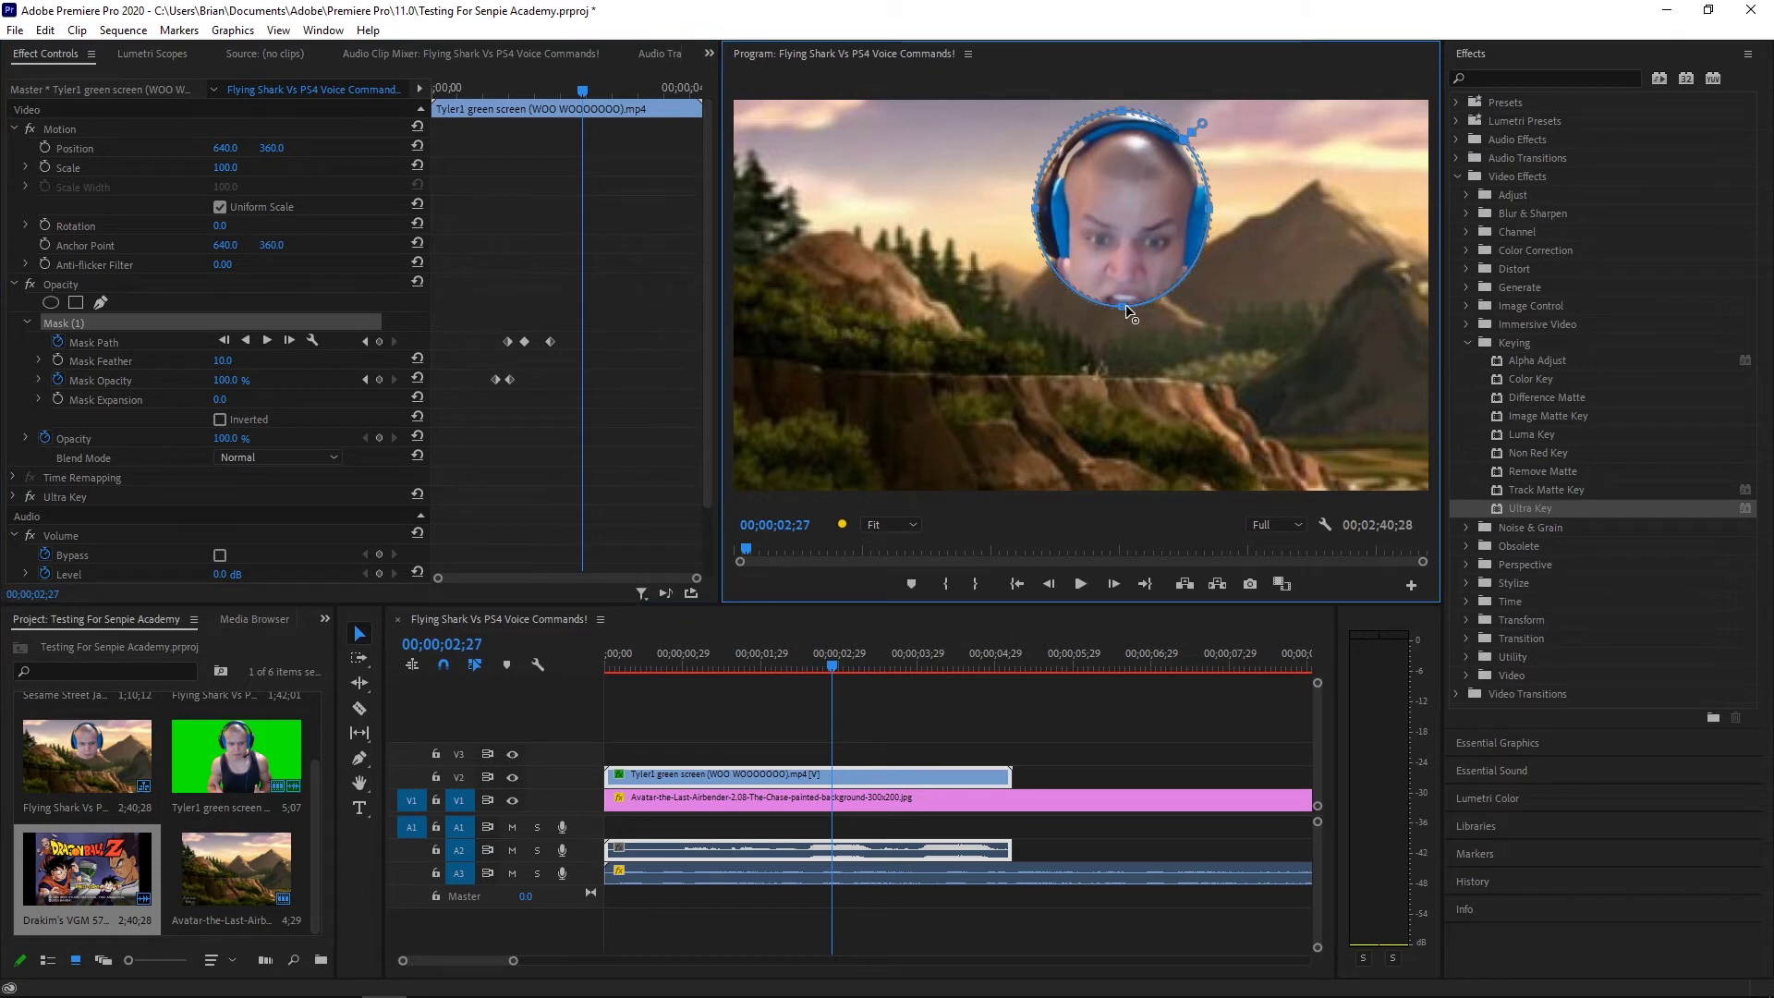
drag(1126, 305, 1125, 359)
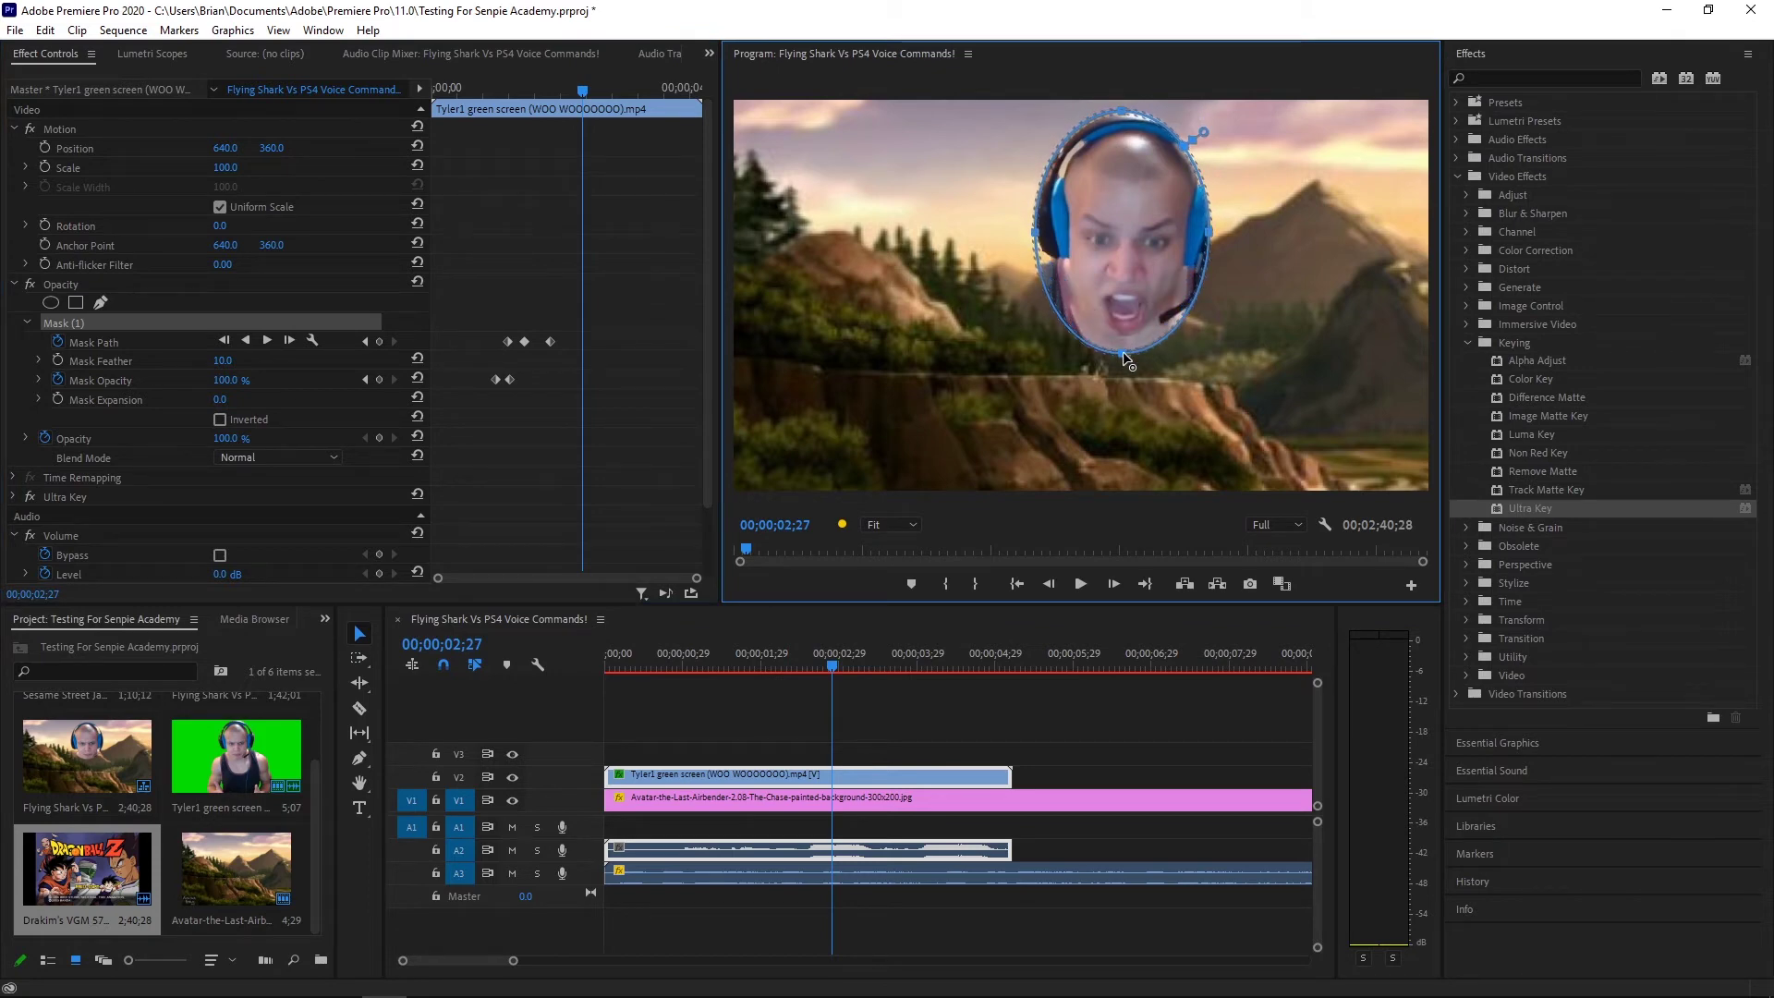
drag(585, 91, 615, 114)
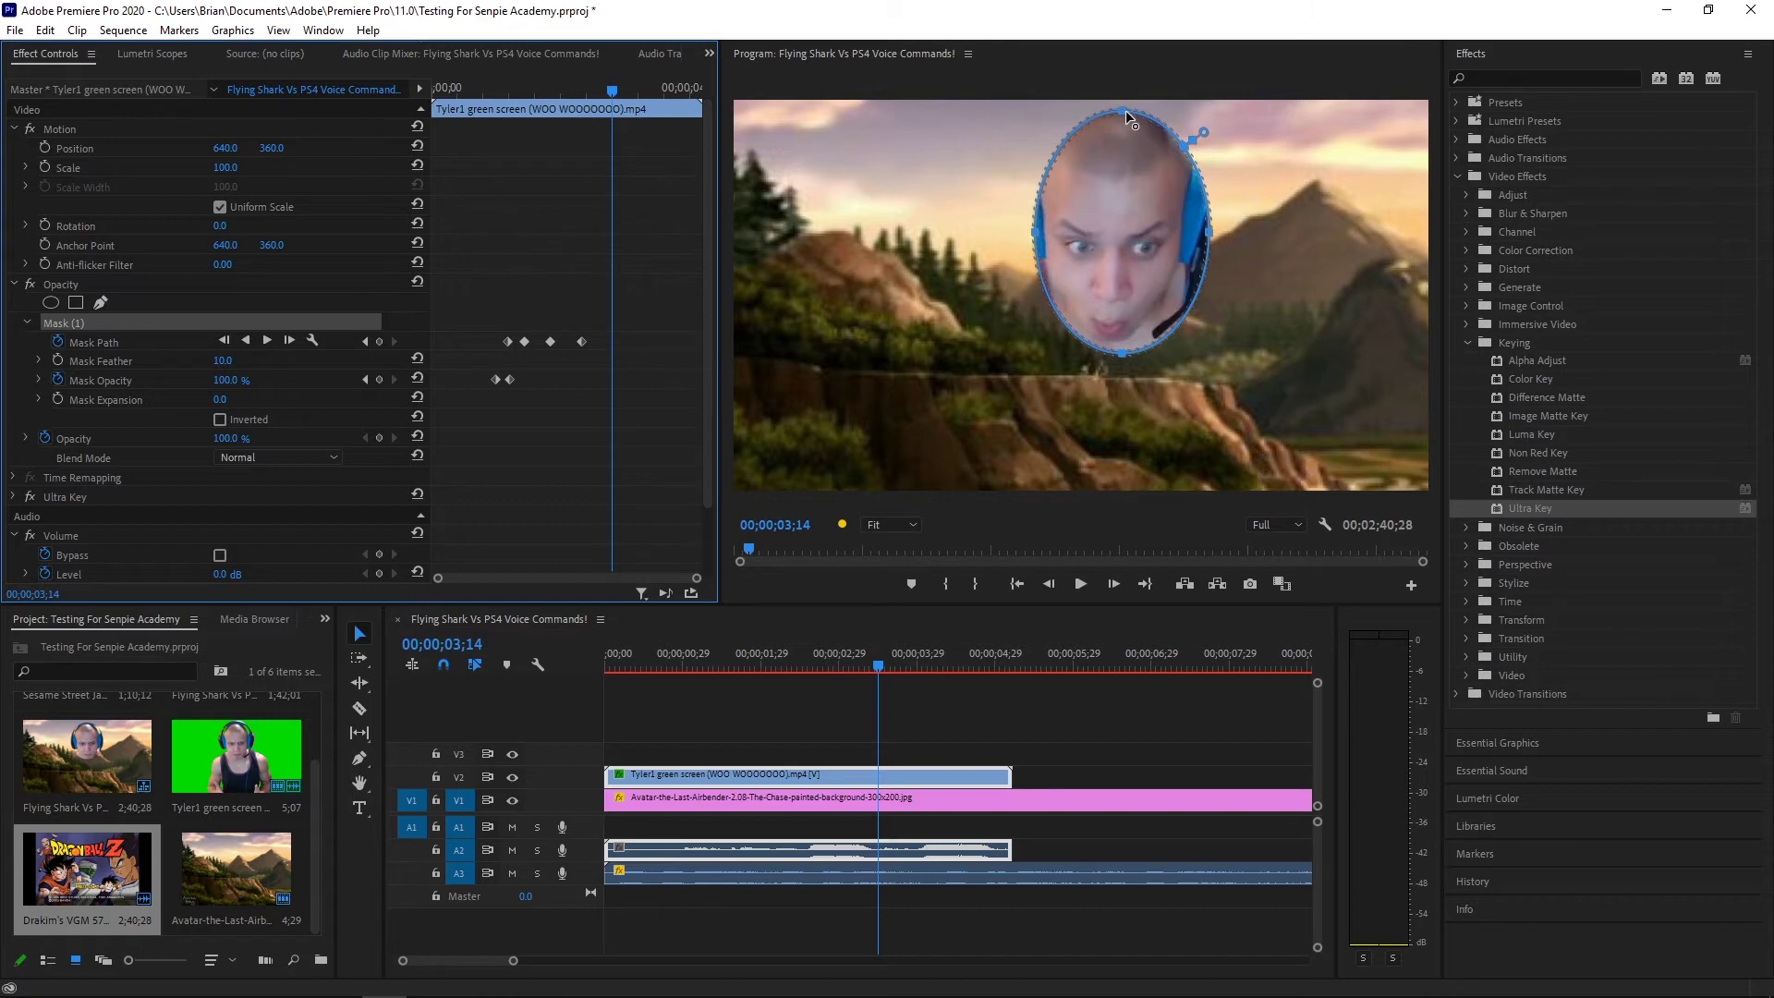
Enlarge the oval by raising its top and widening both sides, then narrow it later on
drag(1126, 109, 1122, 88)
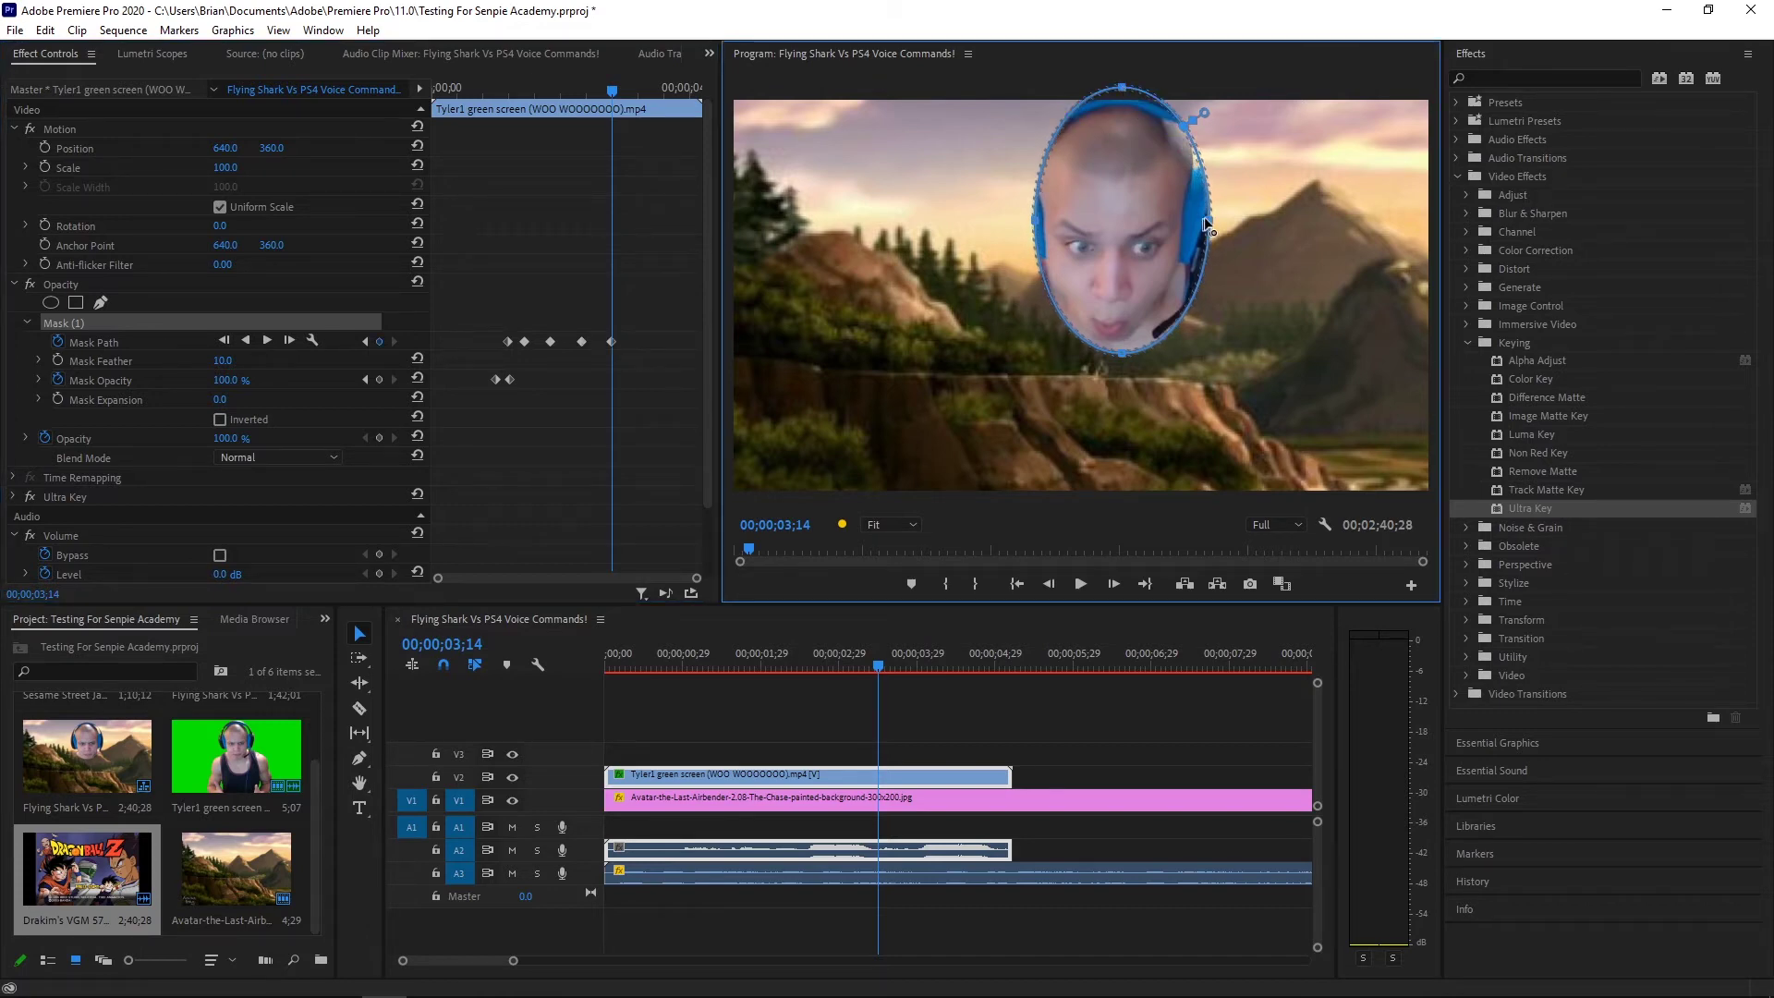
drag(1218, 222, 1229, 222)
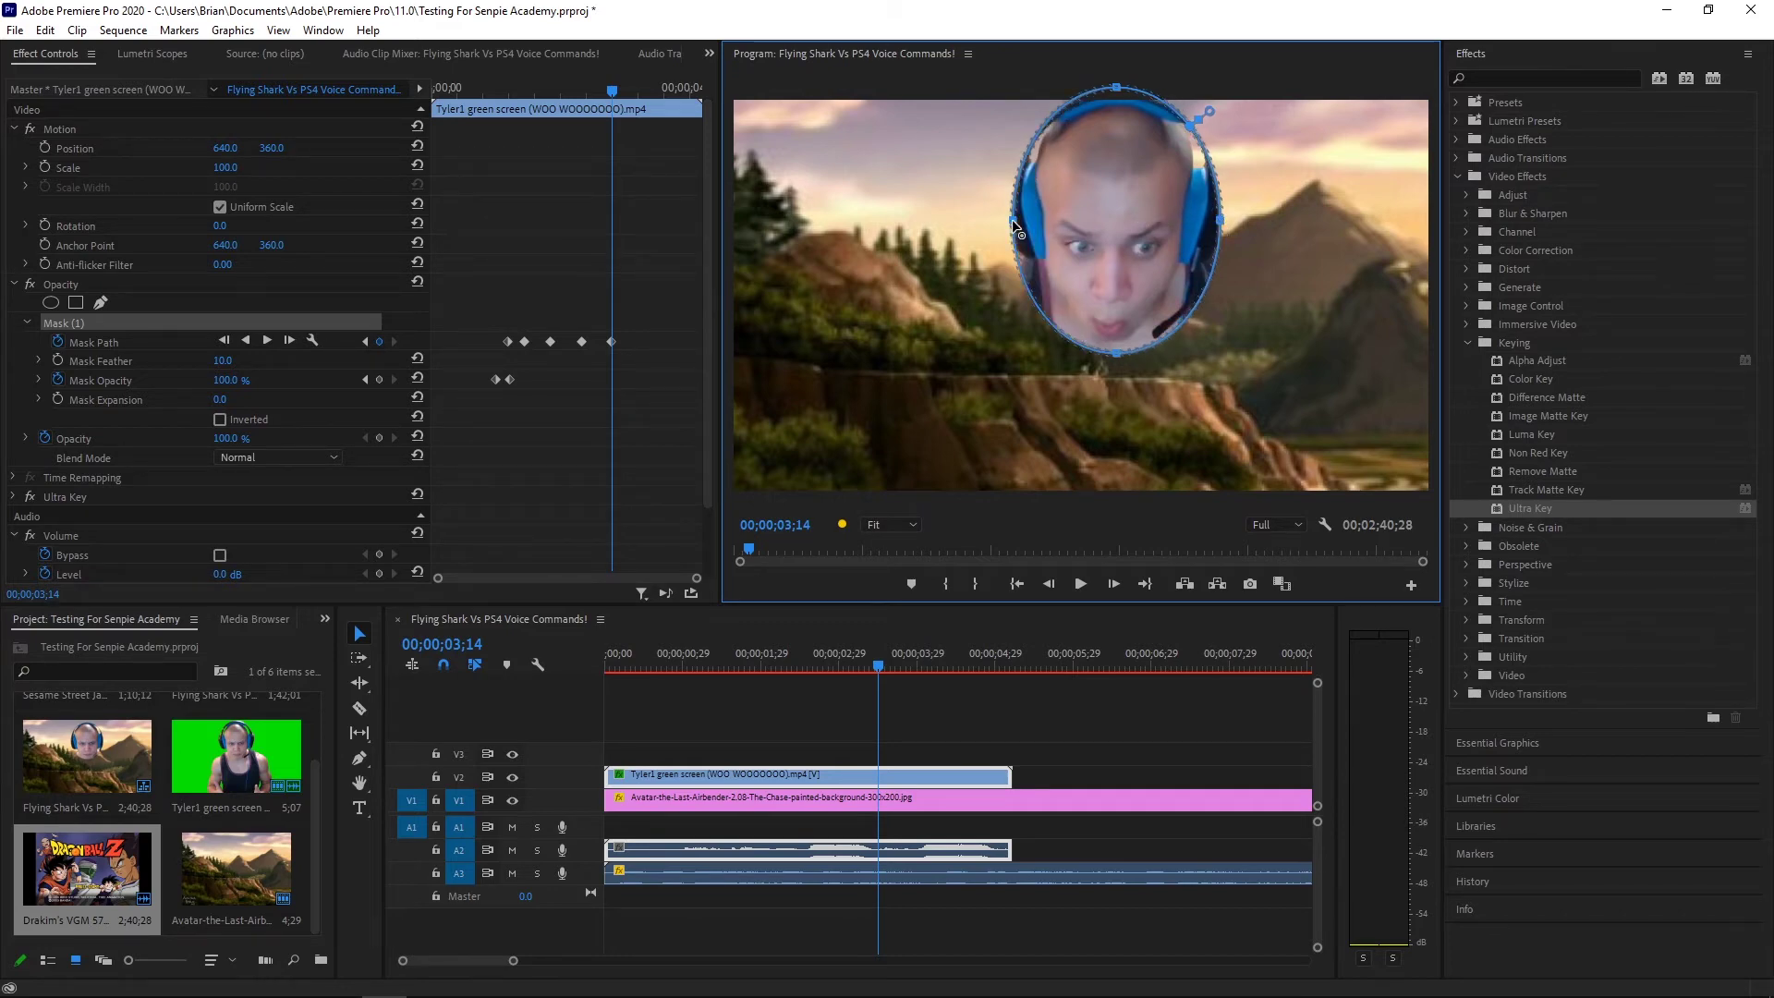
drag(616, 90, 632, 166)
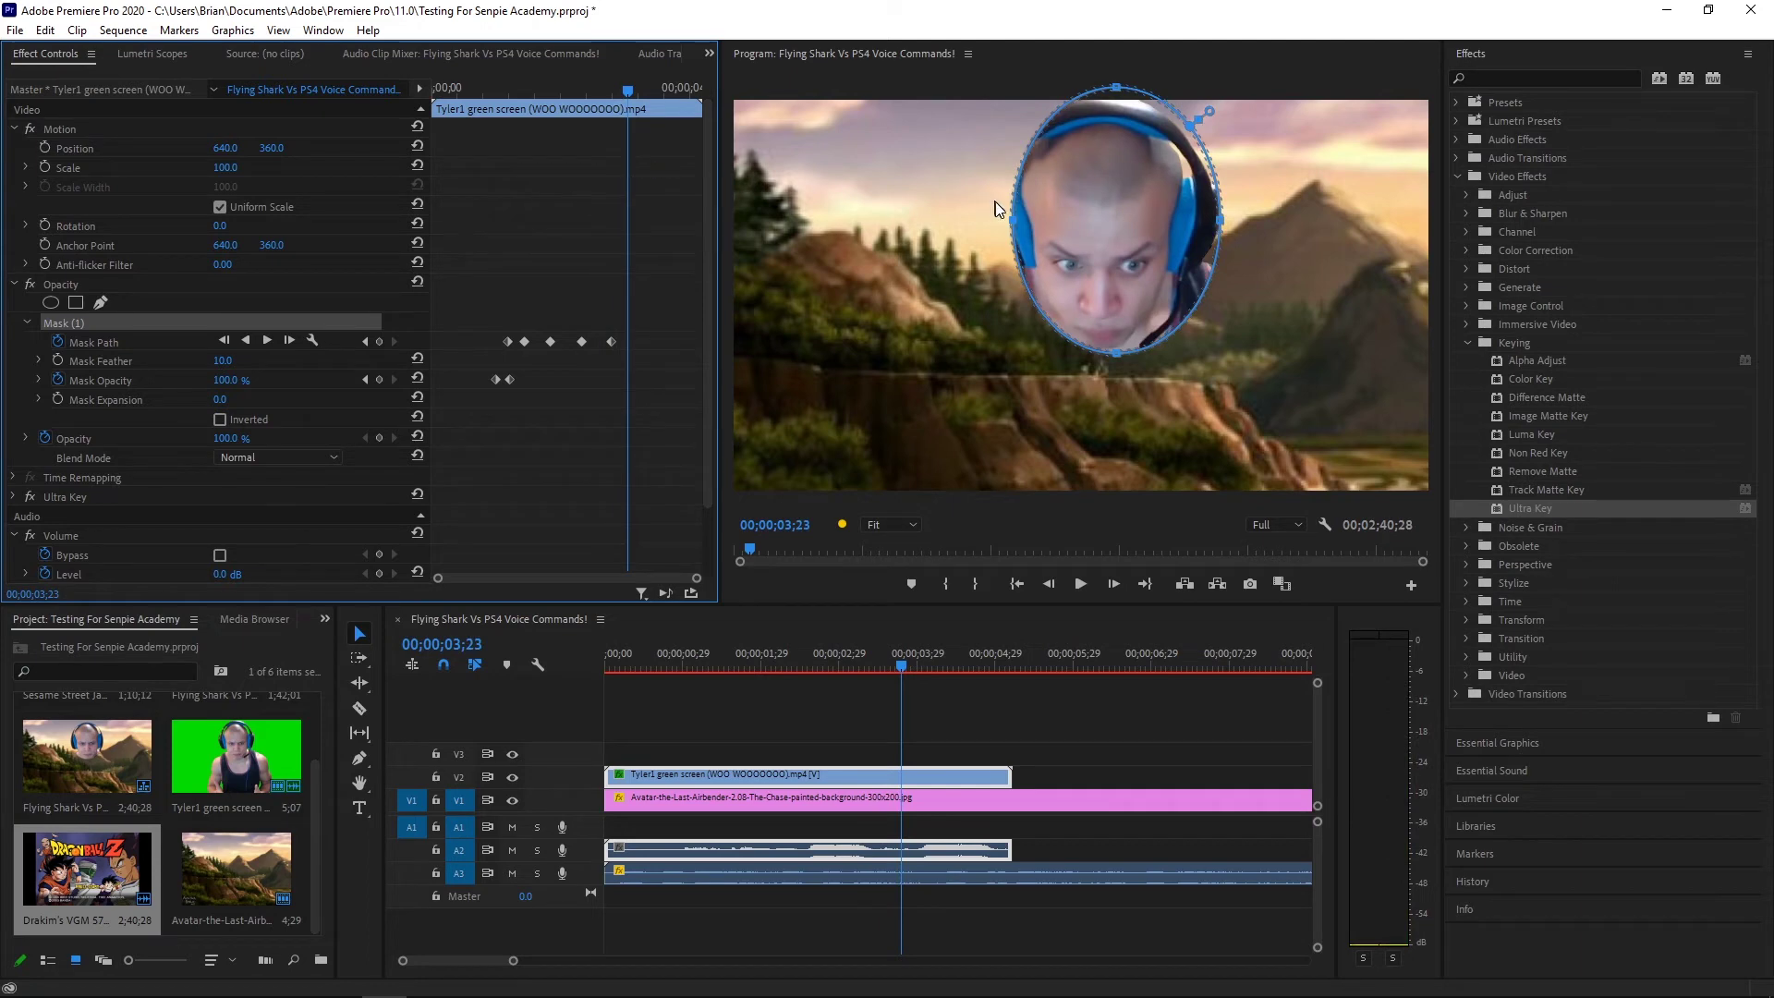
drag(1011, 219, 991, 222)
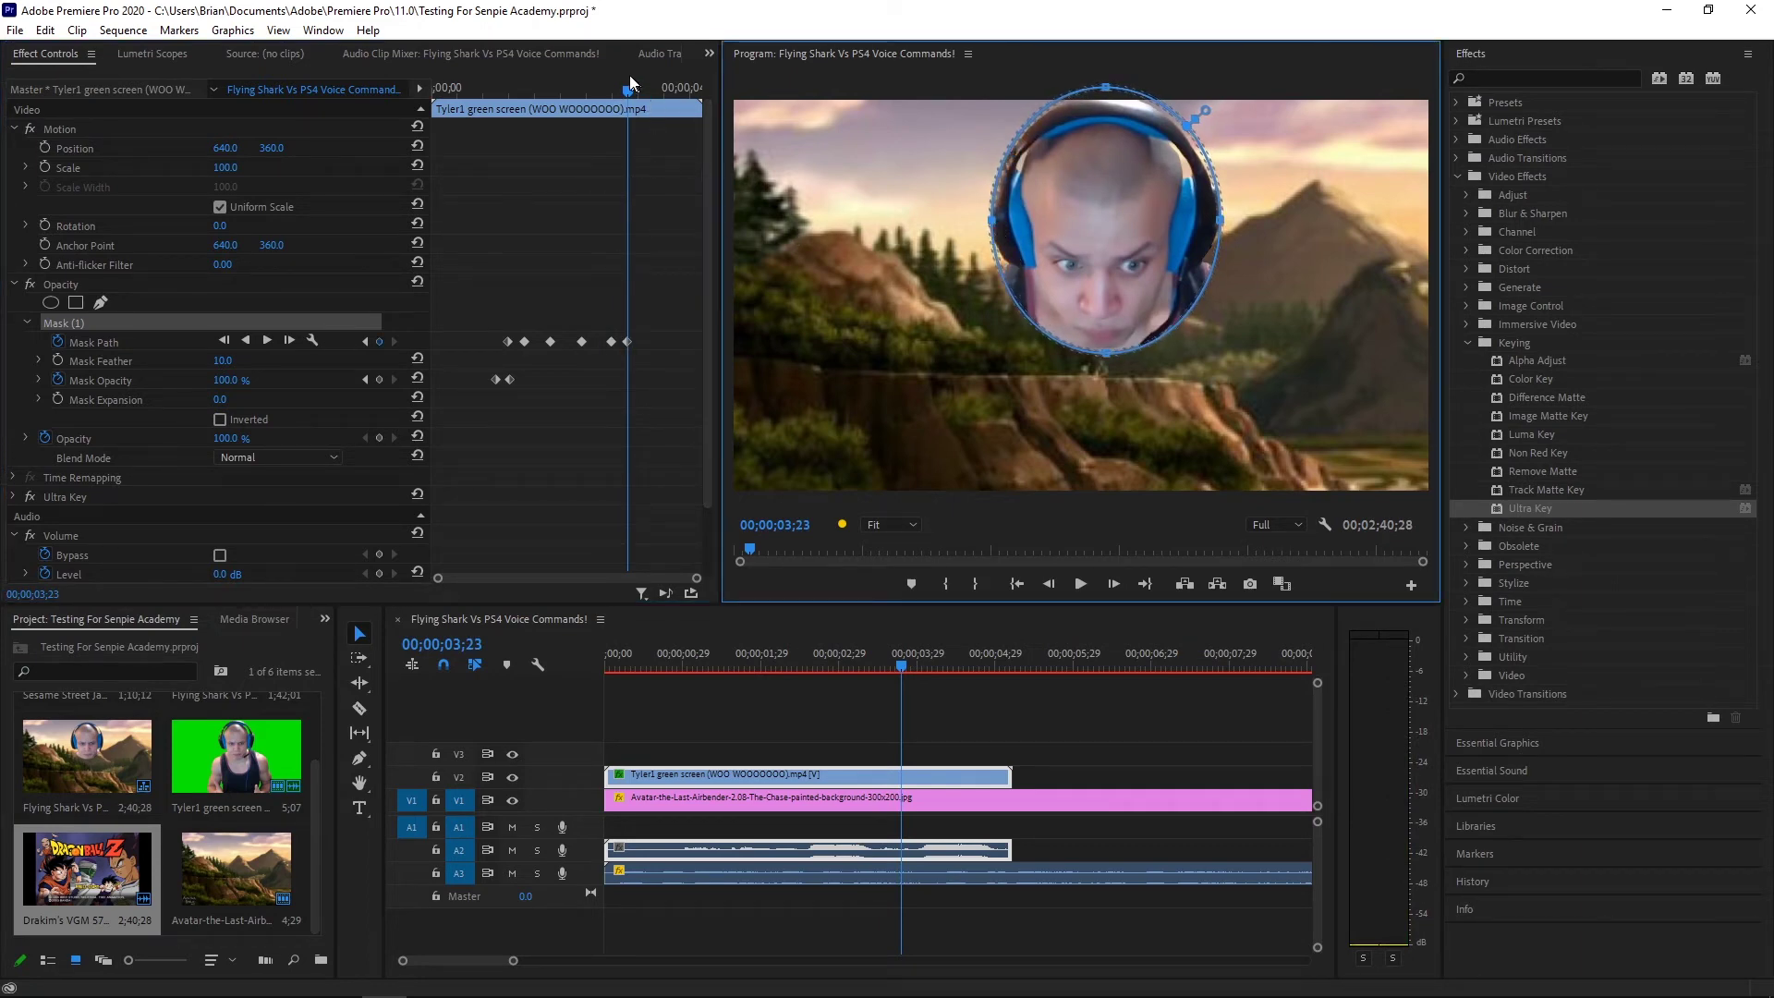
drag(628, 80, 653, 109)
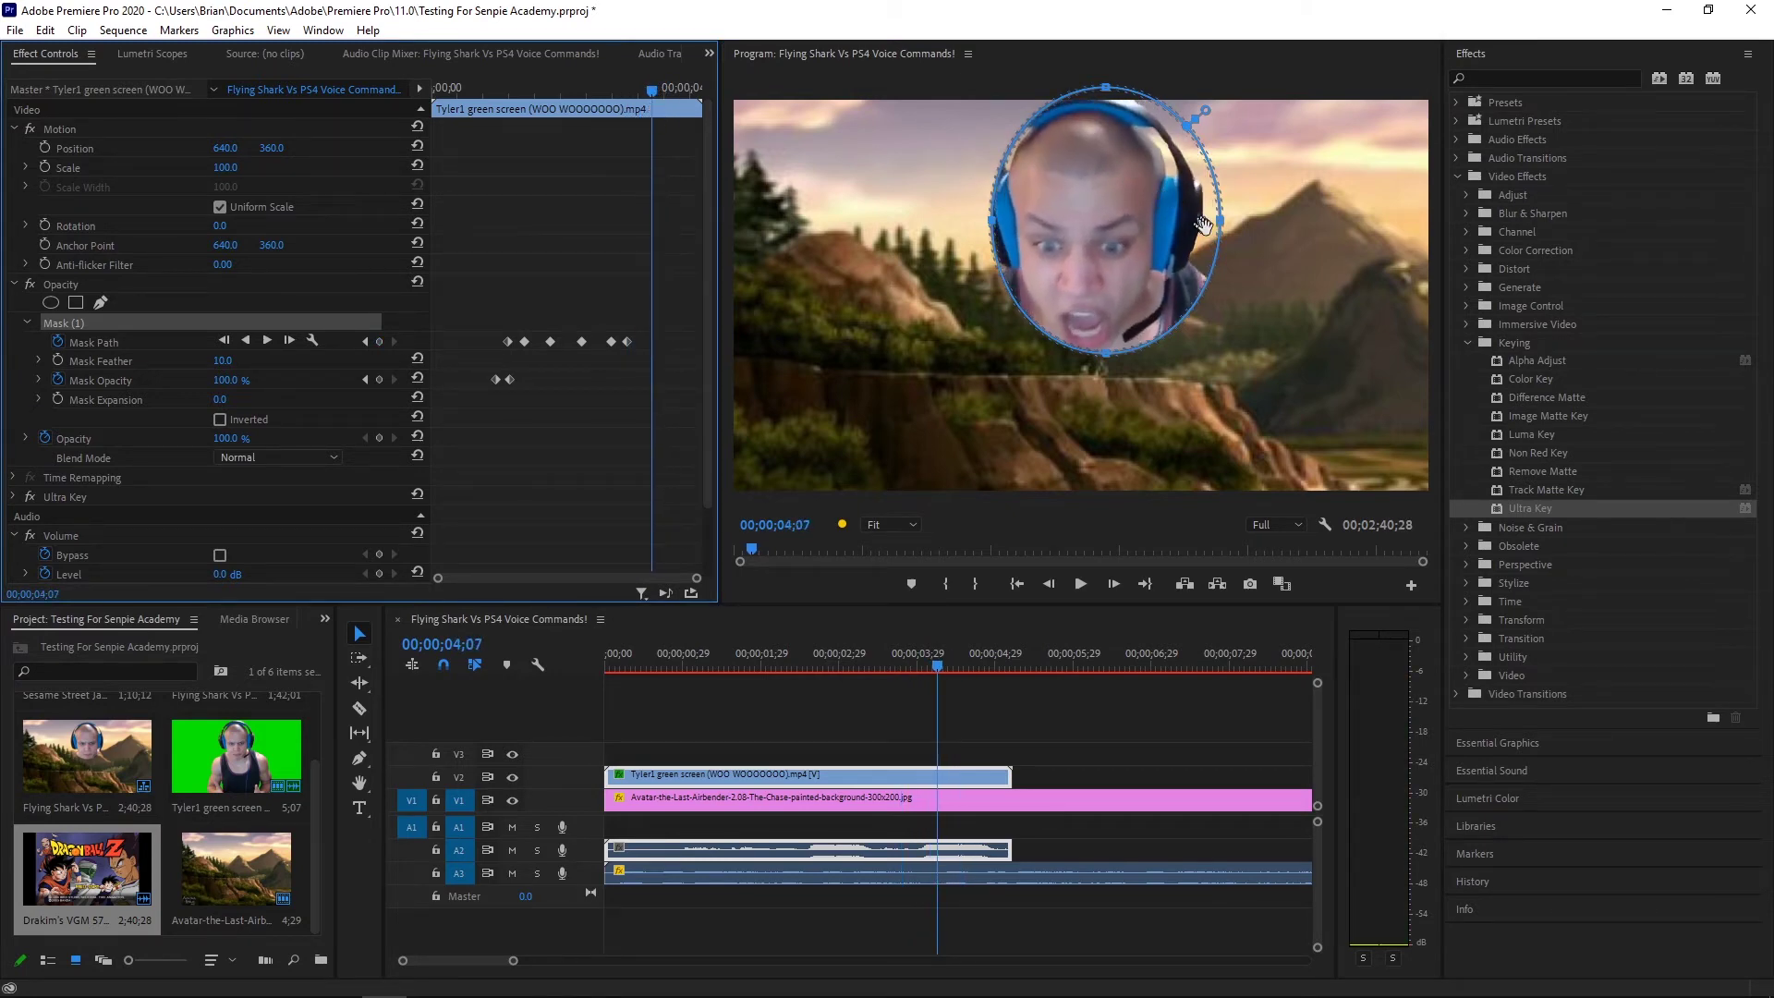
drag(1203, 223, 1183, 220)
Adjust the oval's top and bottom, set Mask Expansion and Mask Feather to 0, widen left
drag(1096, 86, 1094, 98)
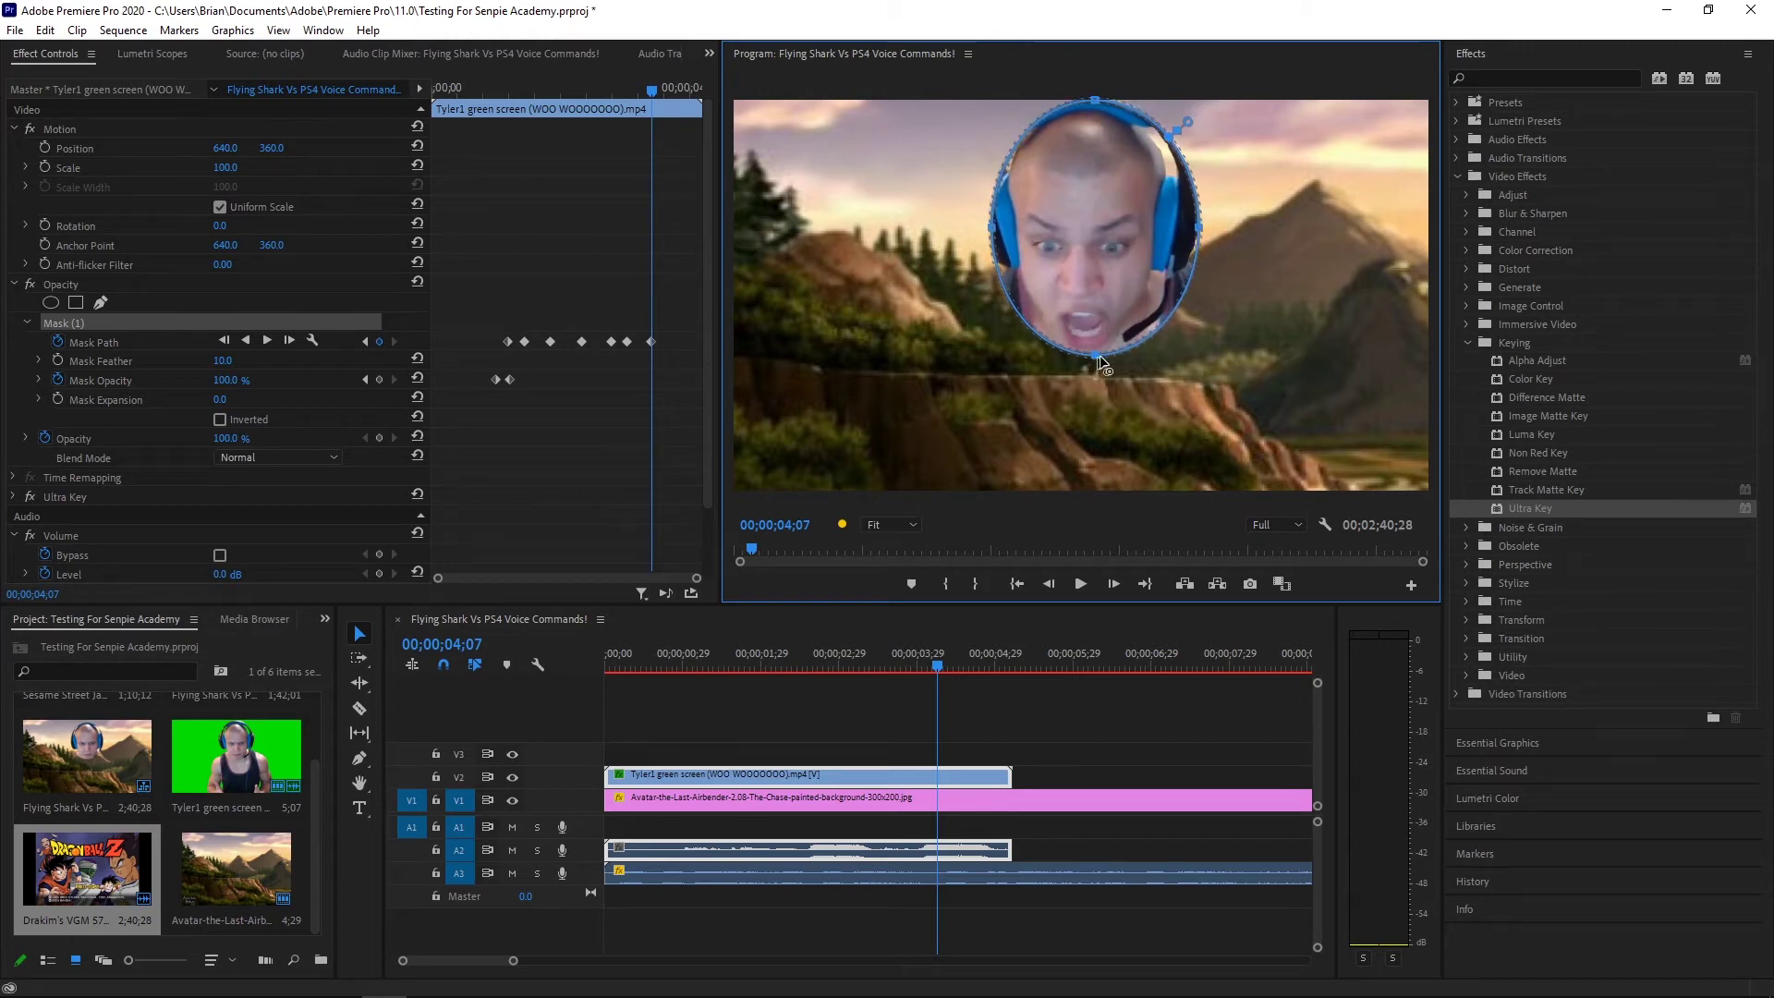
drag(1095, 353, 1088, 360)
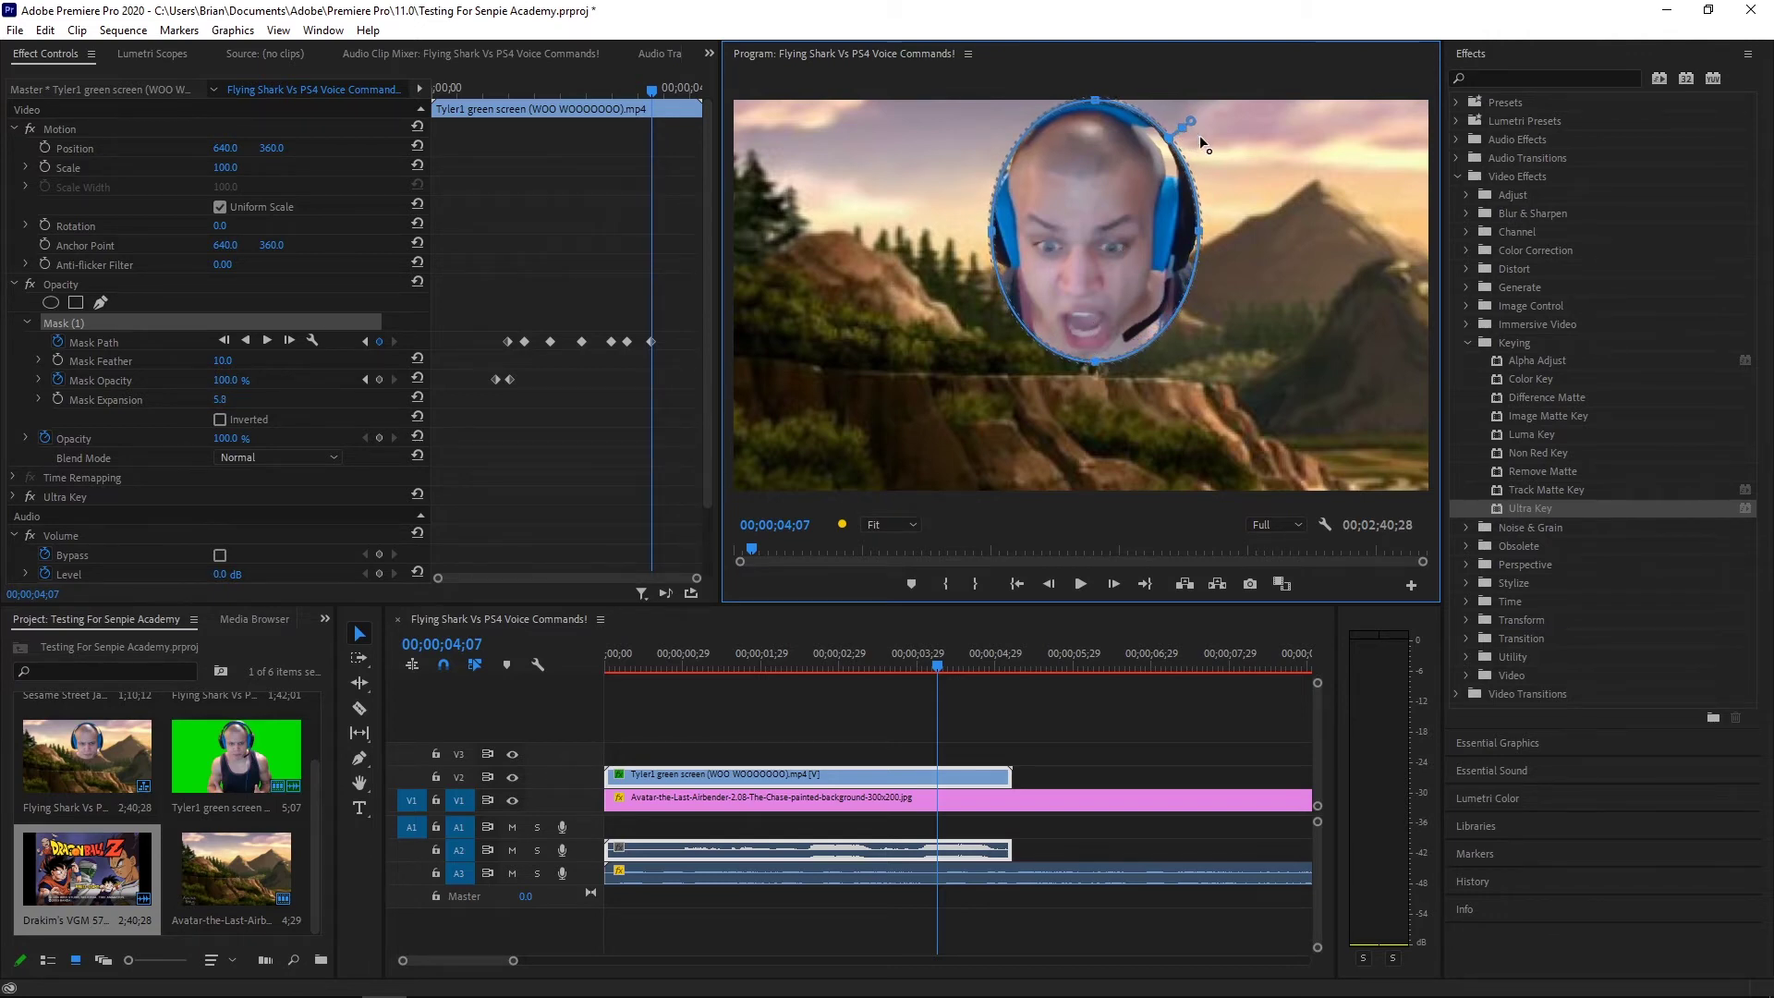
drag(1183, 127, 1177, 154)
mouse_move(1200, 134)
mouse_down()
mouse_move(1282, 134)
mouse_move(1206, 141)
mouse_move(1227, 135)
mouse_up()
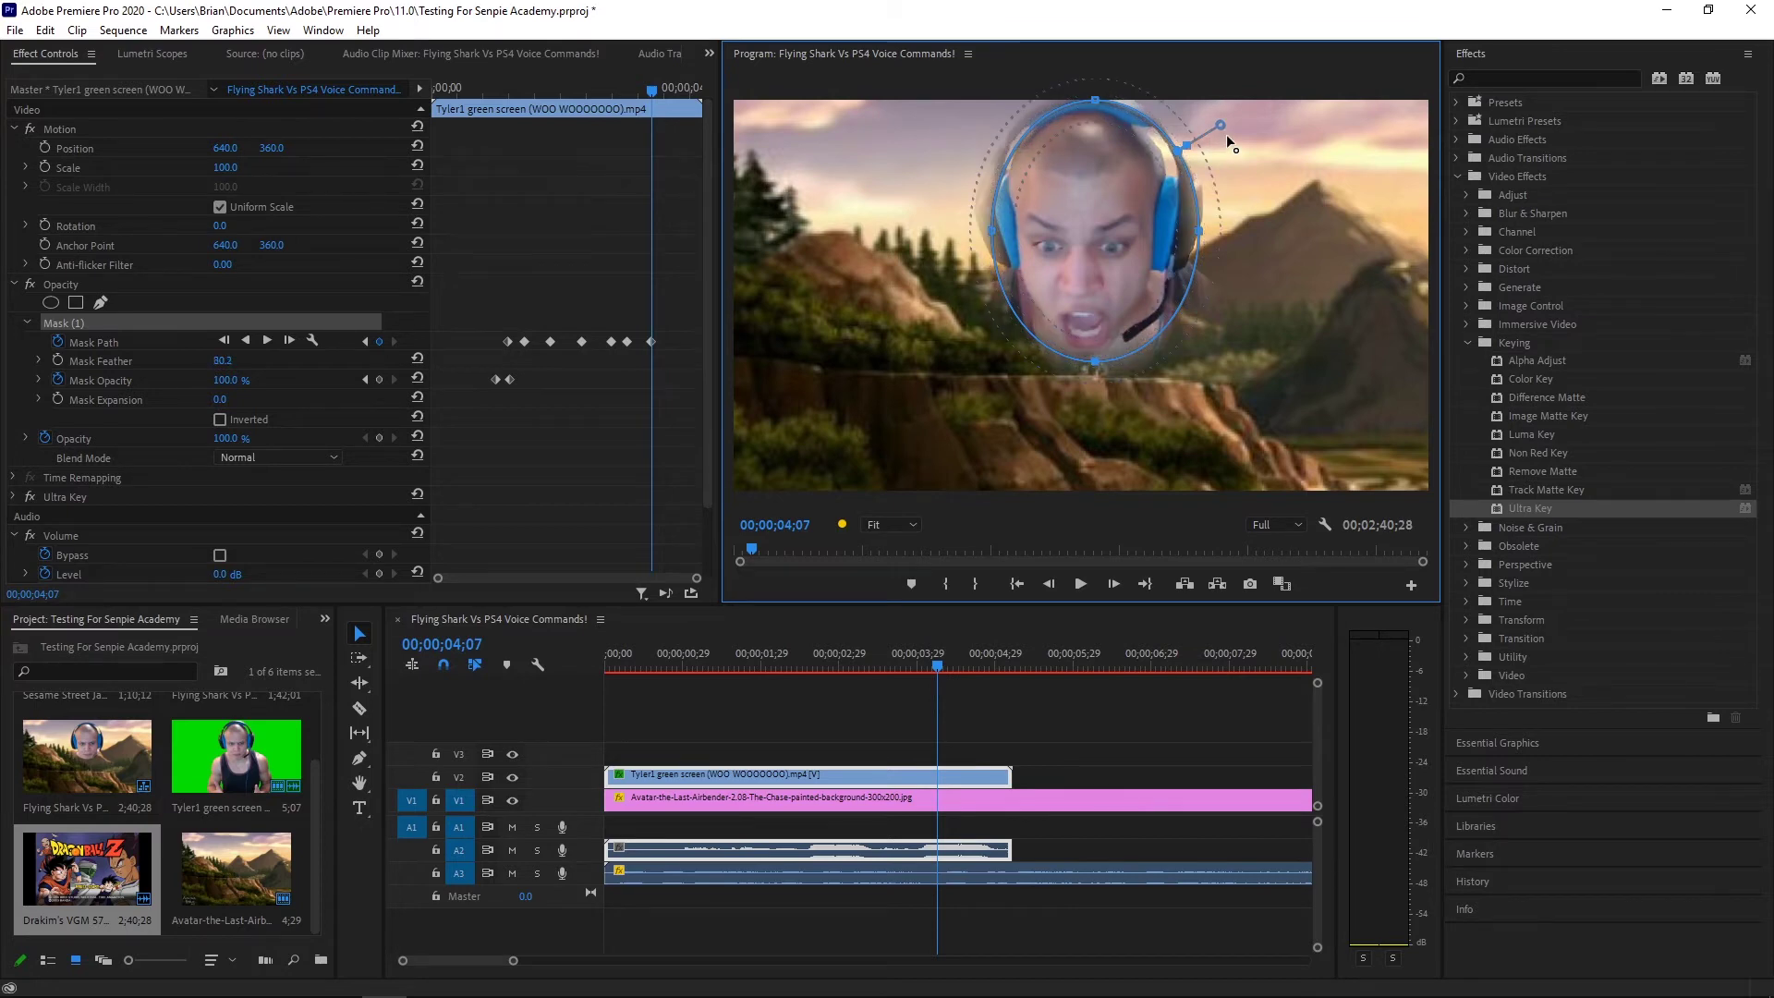
drag(1228, 135, 1166, 148)
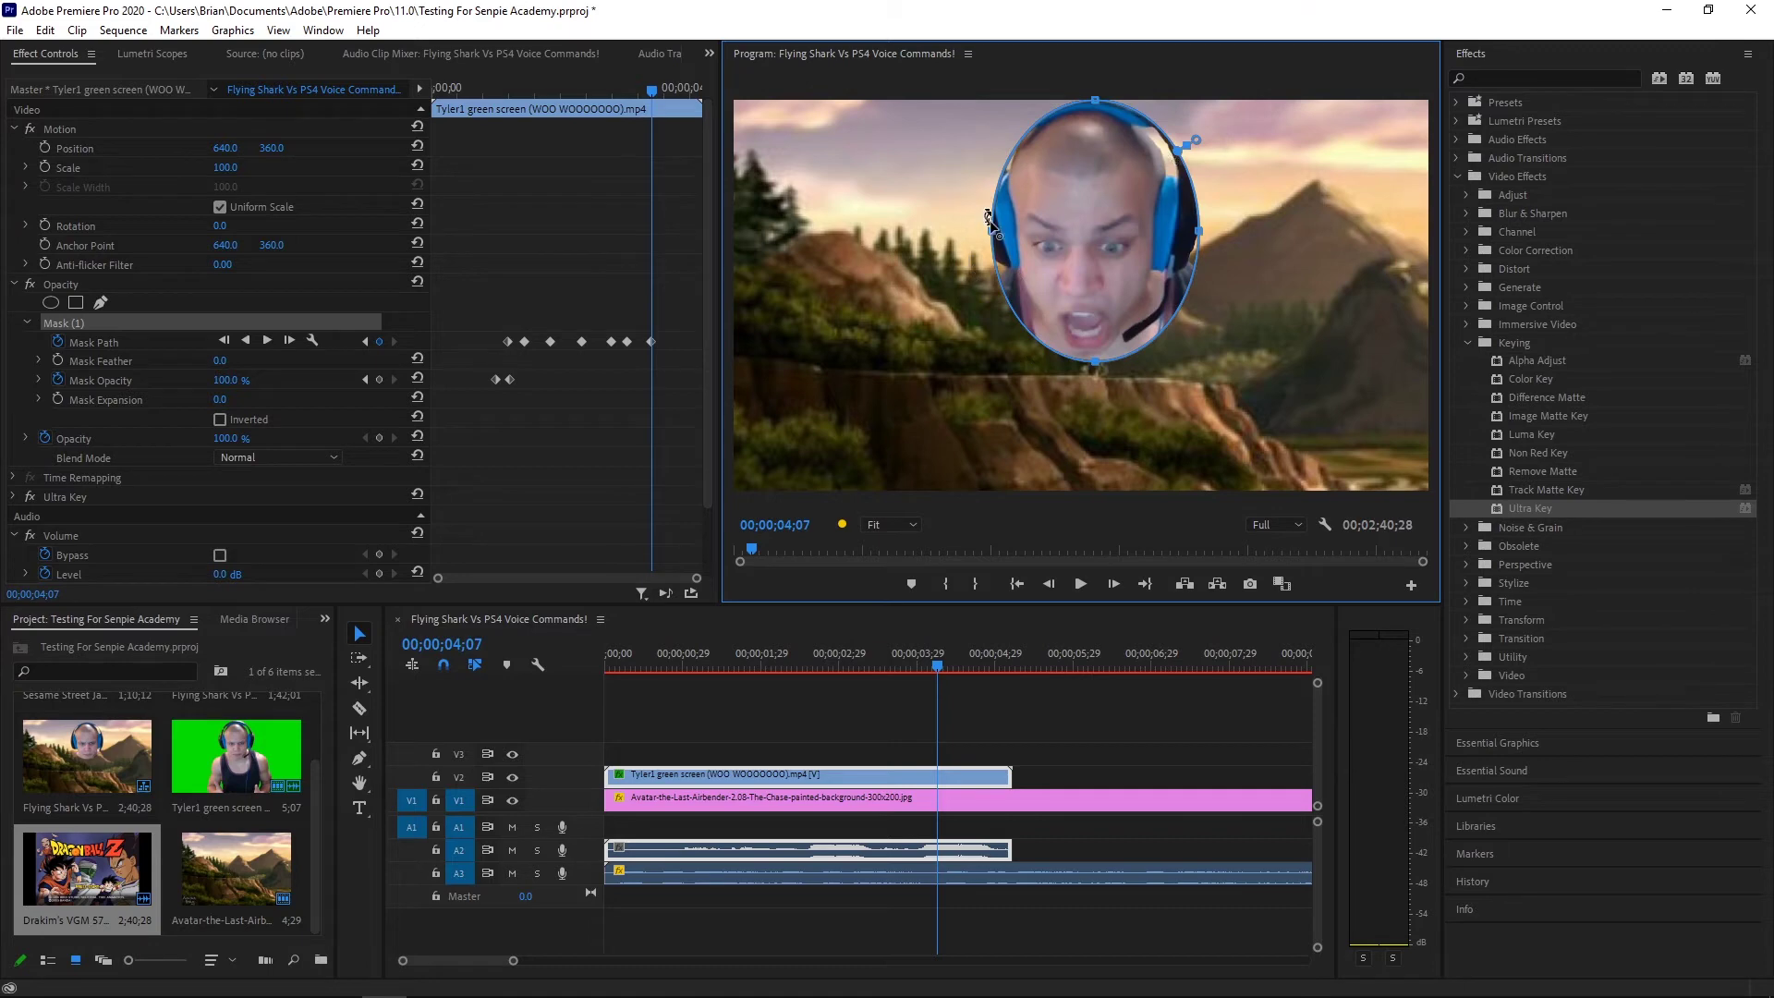
mouse_move(992, 230)
mouse_down()
mouse_move(962, 230)
mouse_move(977, 223)
mouse_up()
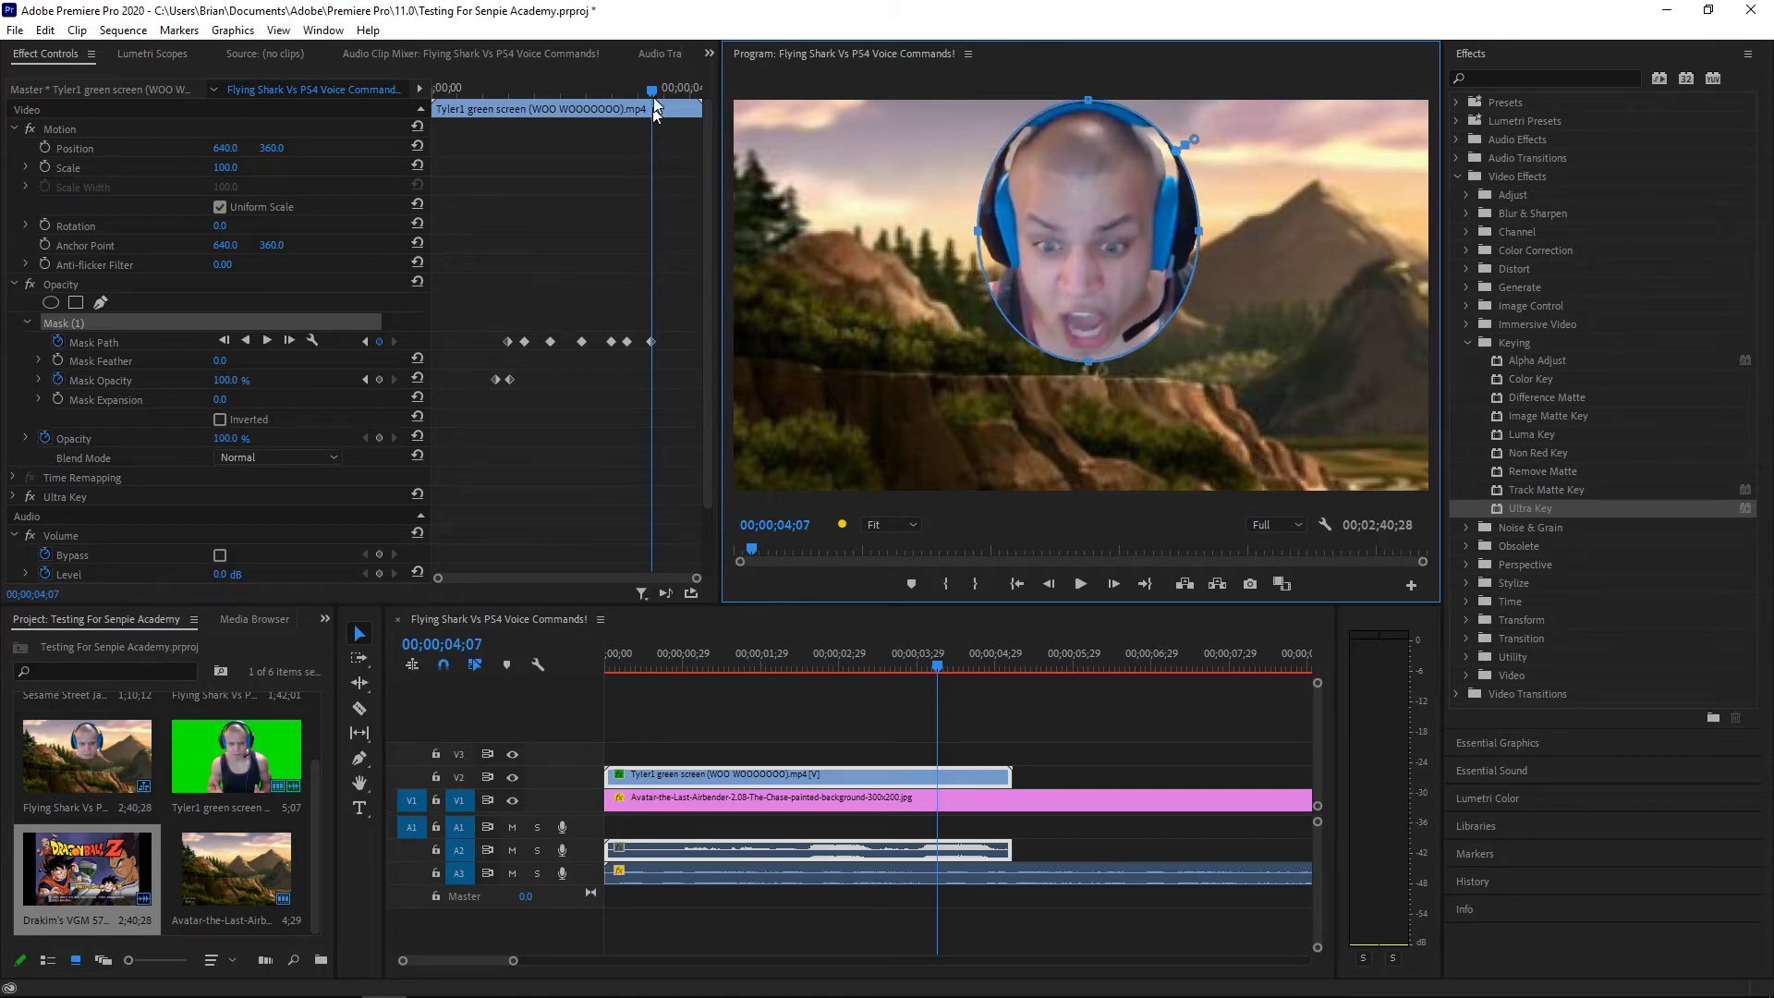
Reposition the mask onto the face at 4;19 and add a Mask Path keyframe near 5;01
drag(655, 88, 673, 99)
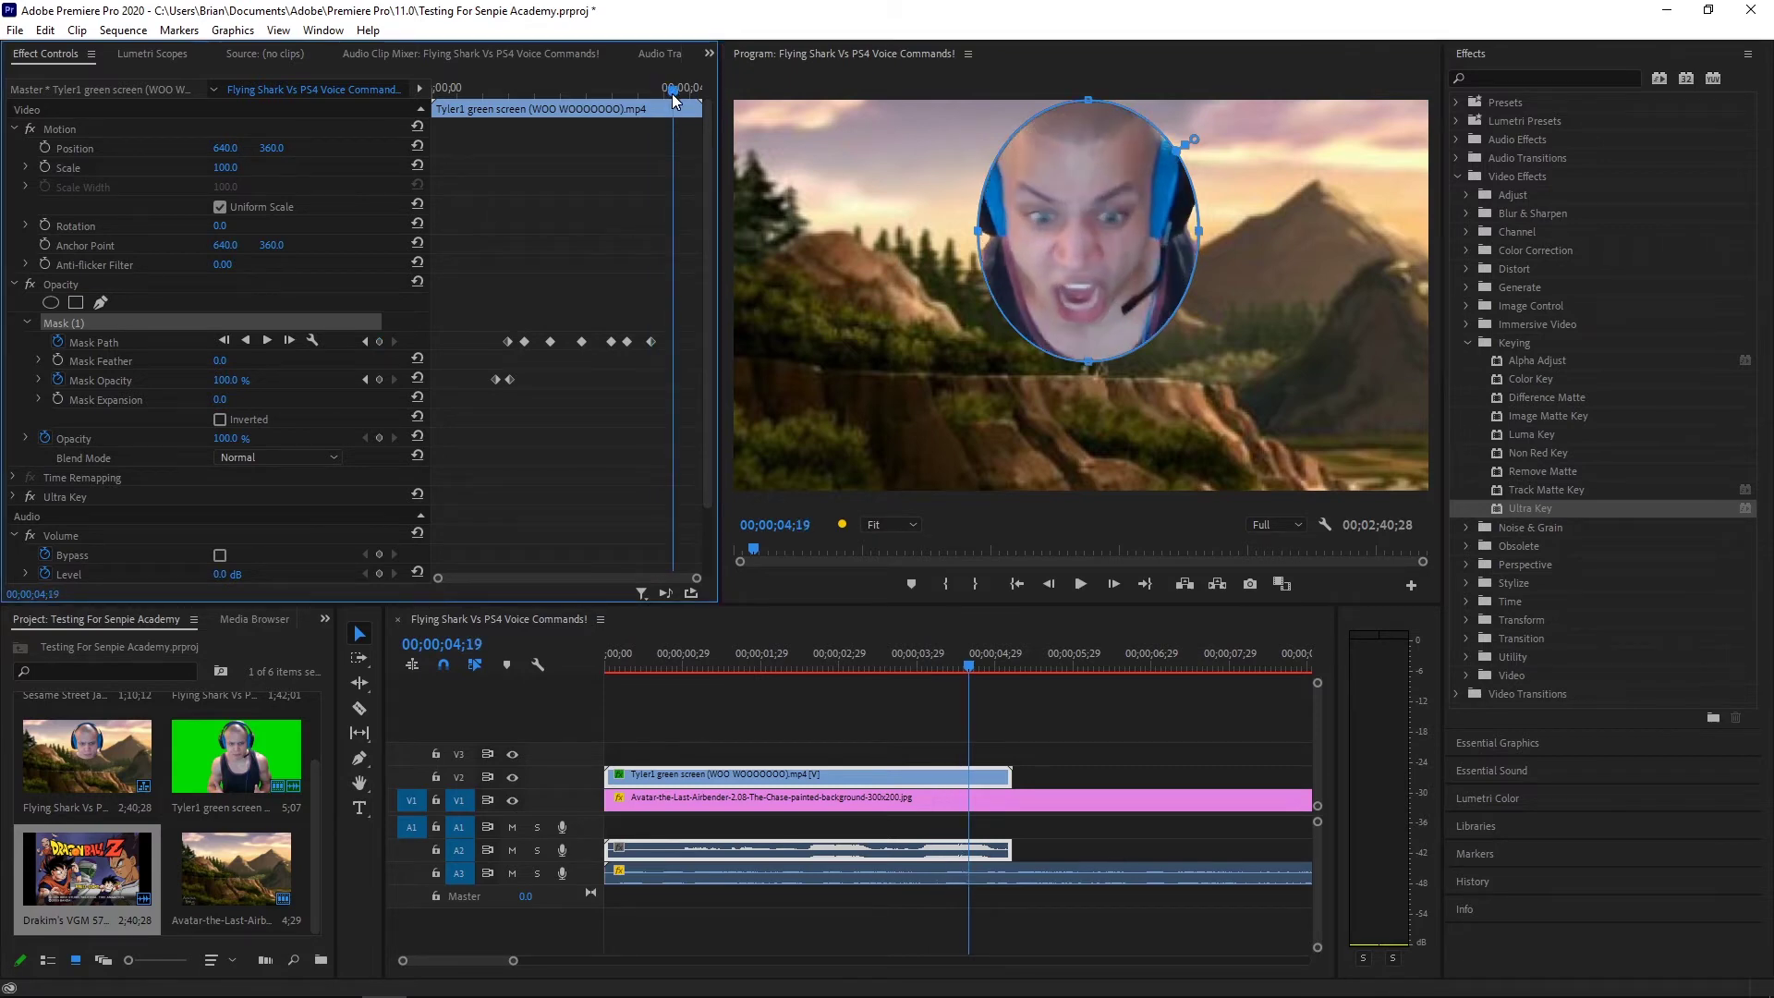
mouse_move(1084, 246)
mouse_down()
mouse_move(1069, 204)
mouse_move(1078, 218)
mouse_up()
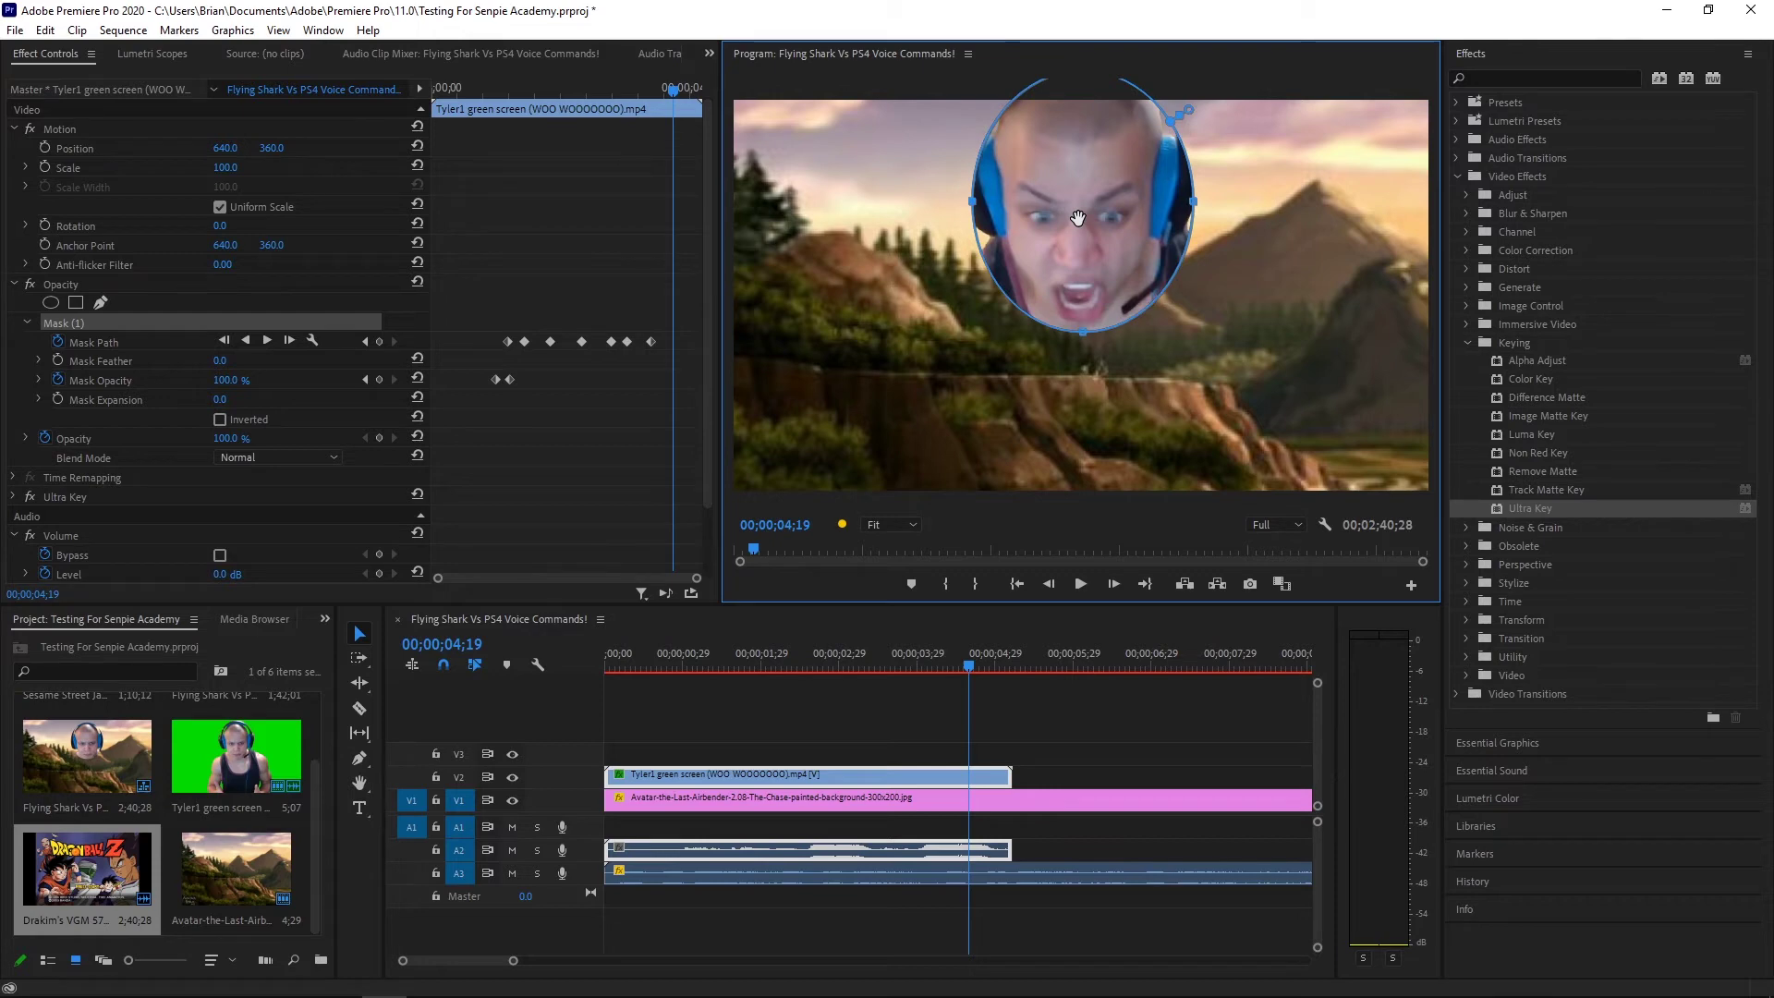
drag(675, 90, 690, 102)
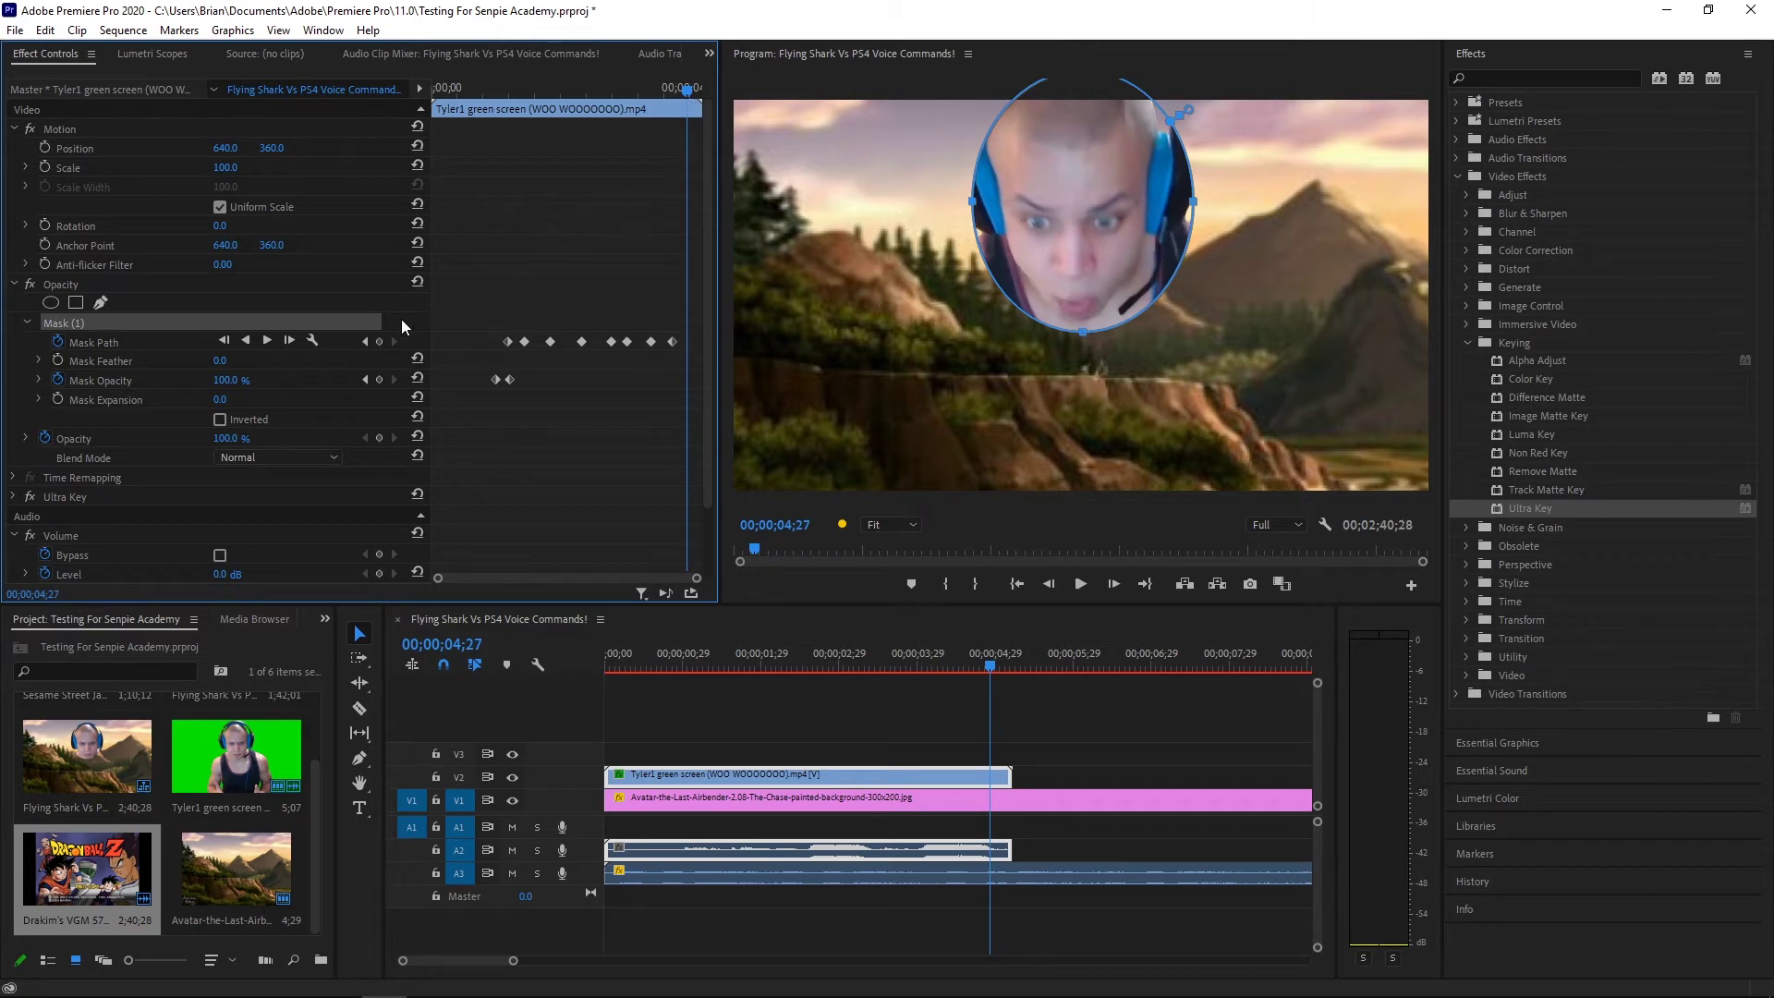
click(379, 342)
click(522, 217)
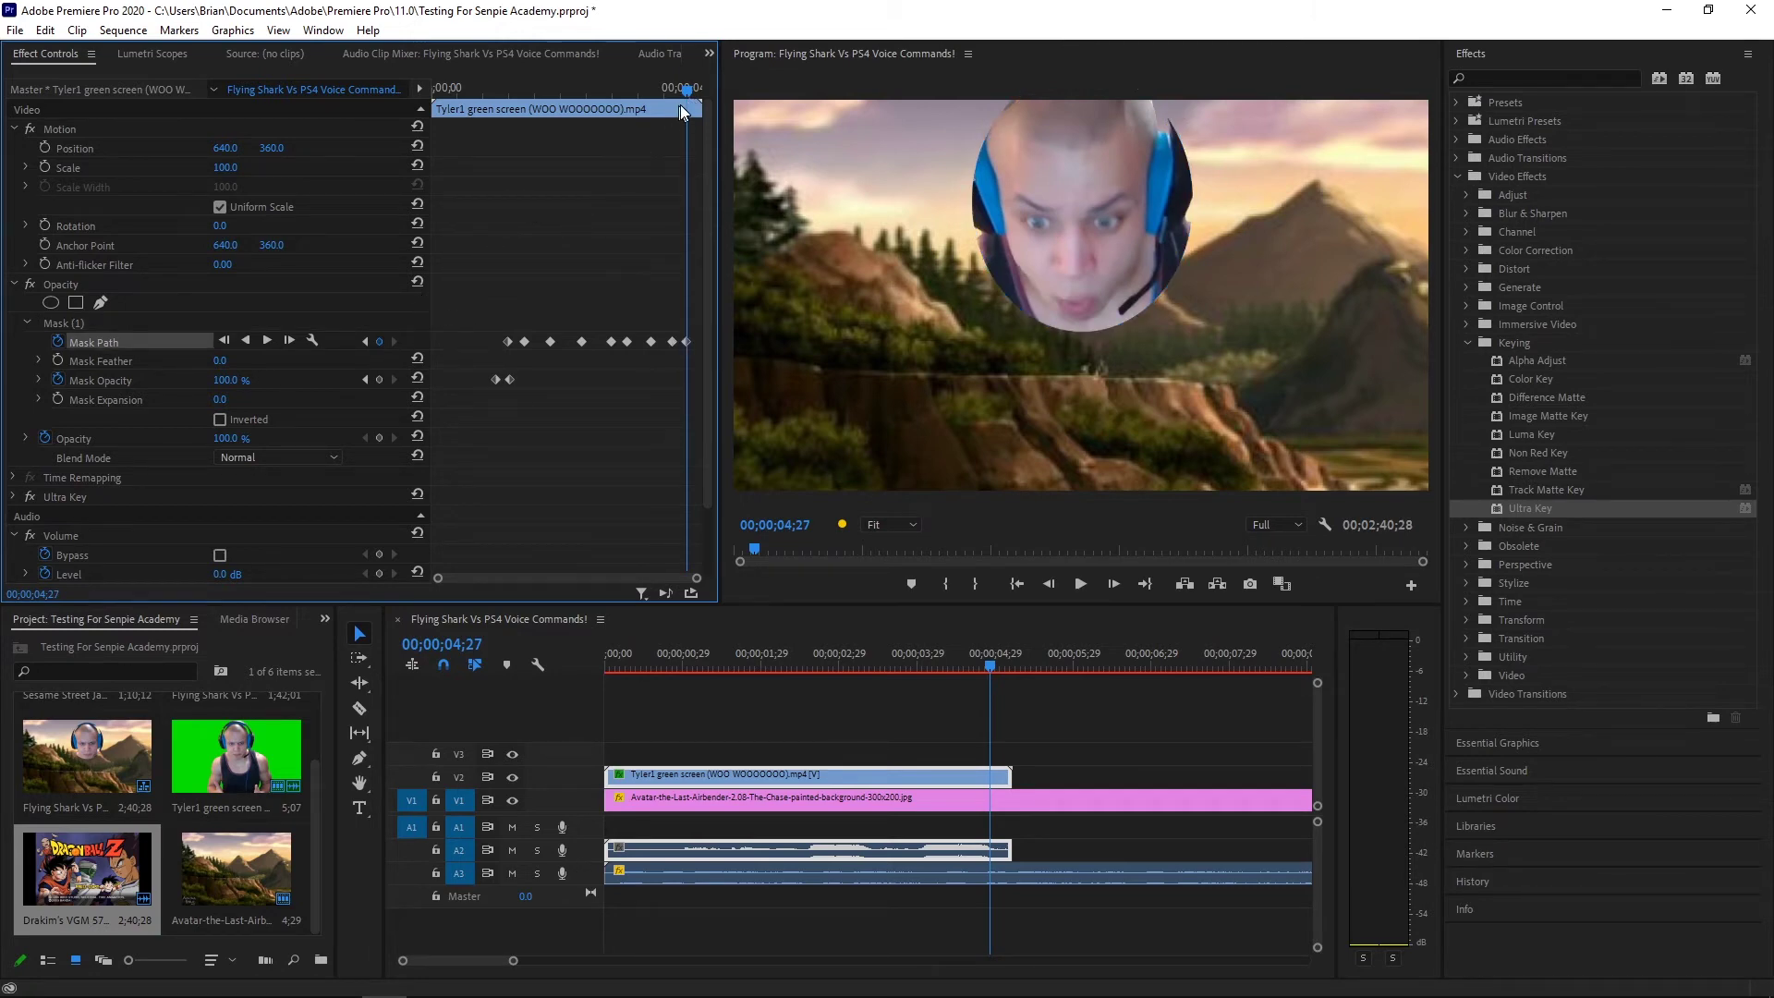
Reshape the oval around the head at 5;02, then return to the clip start
drag(685, 85, 695, 87)
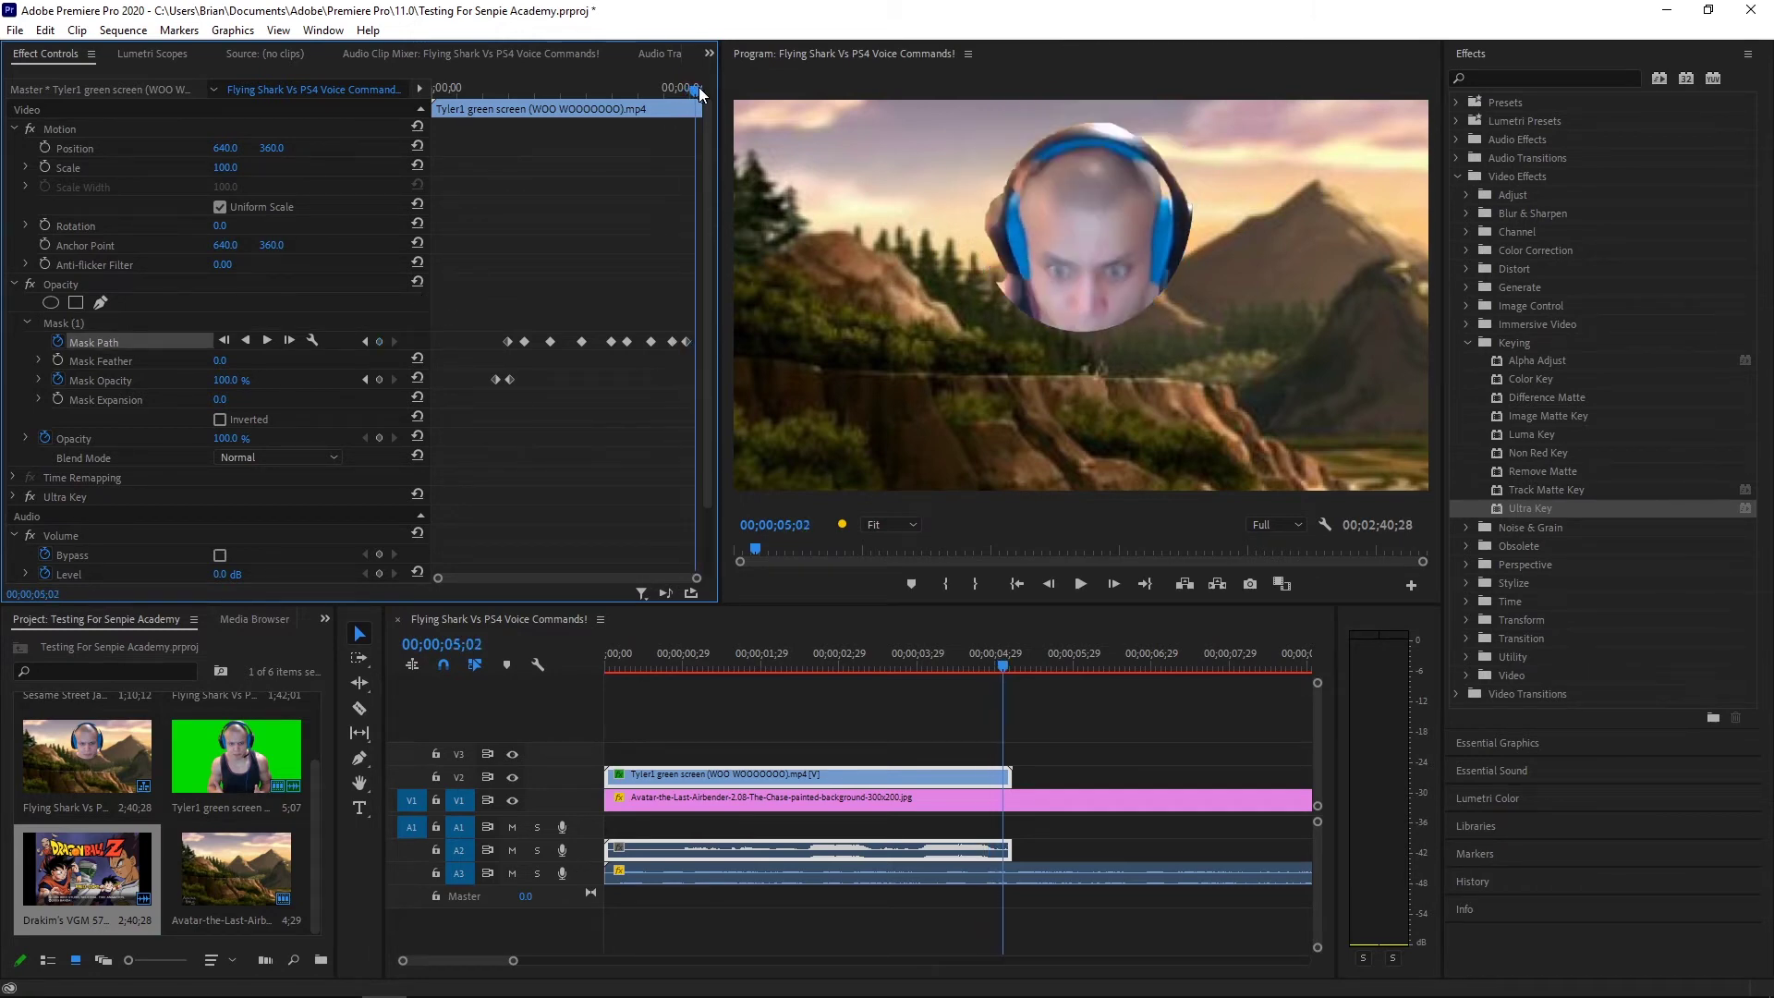
click(312, 321)
drag(1092, 134, 1106, 180)
drag(1101, 104, 1100, 116)
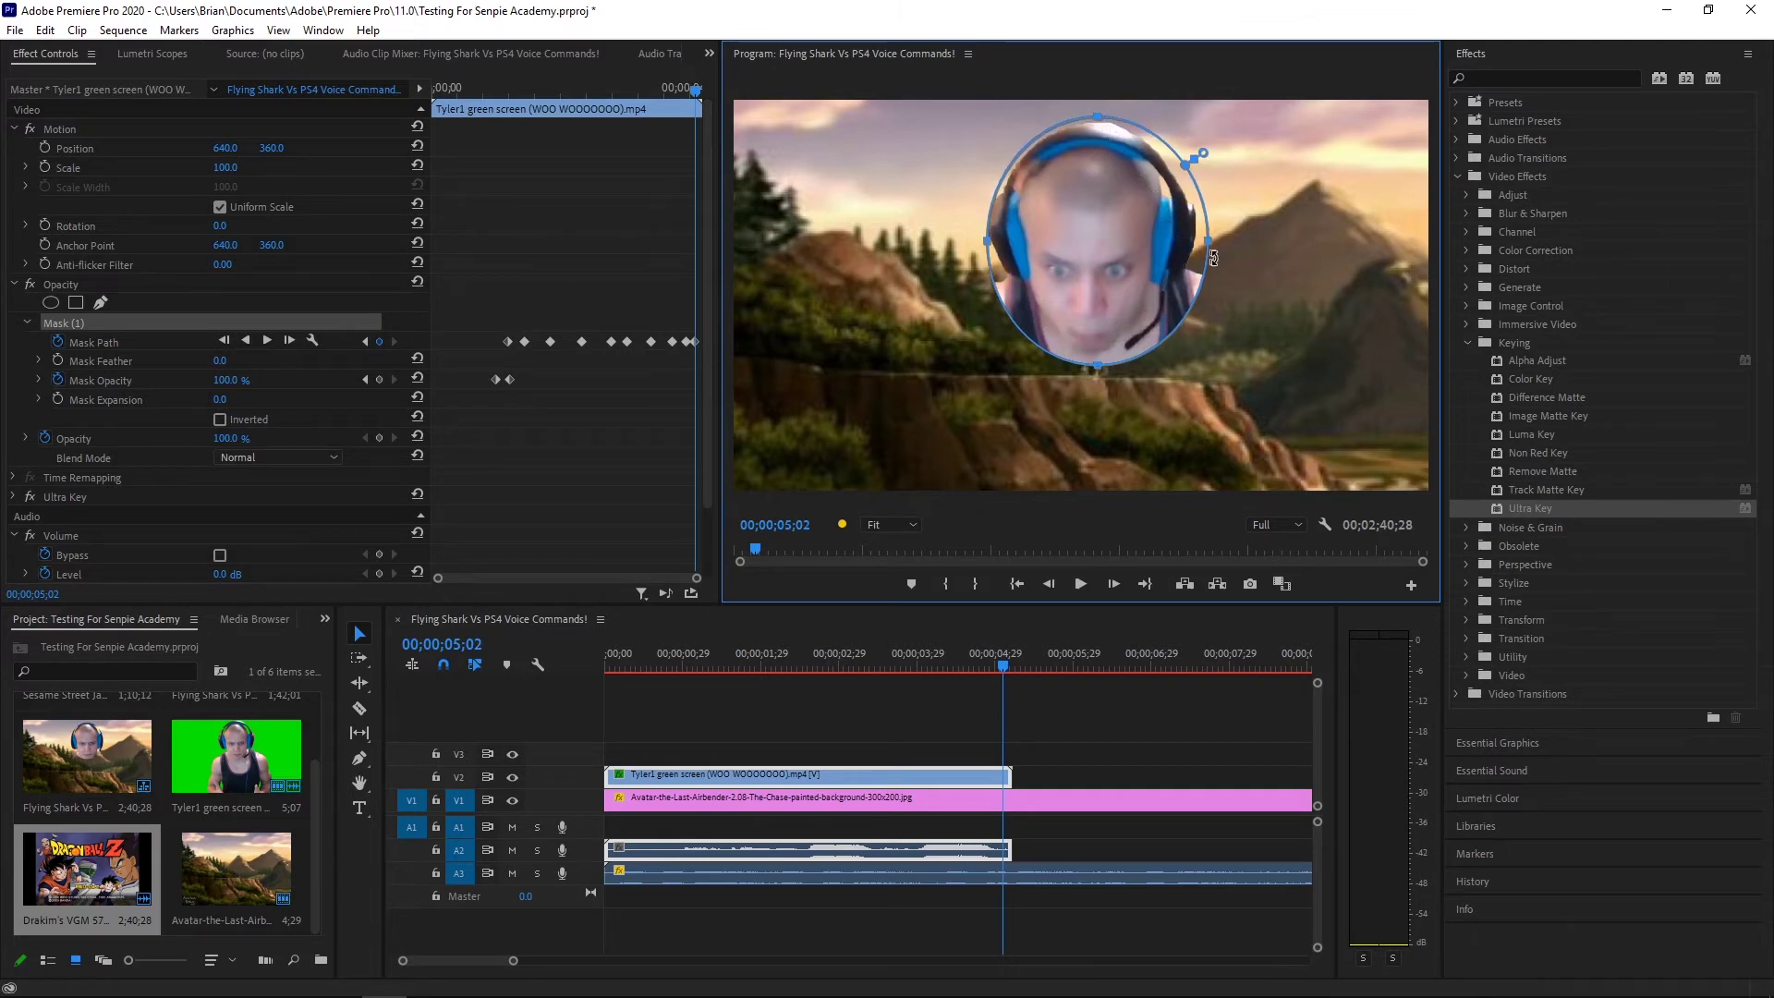
drag(1207, 242, 1197, 243)
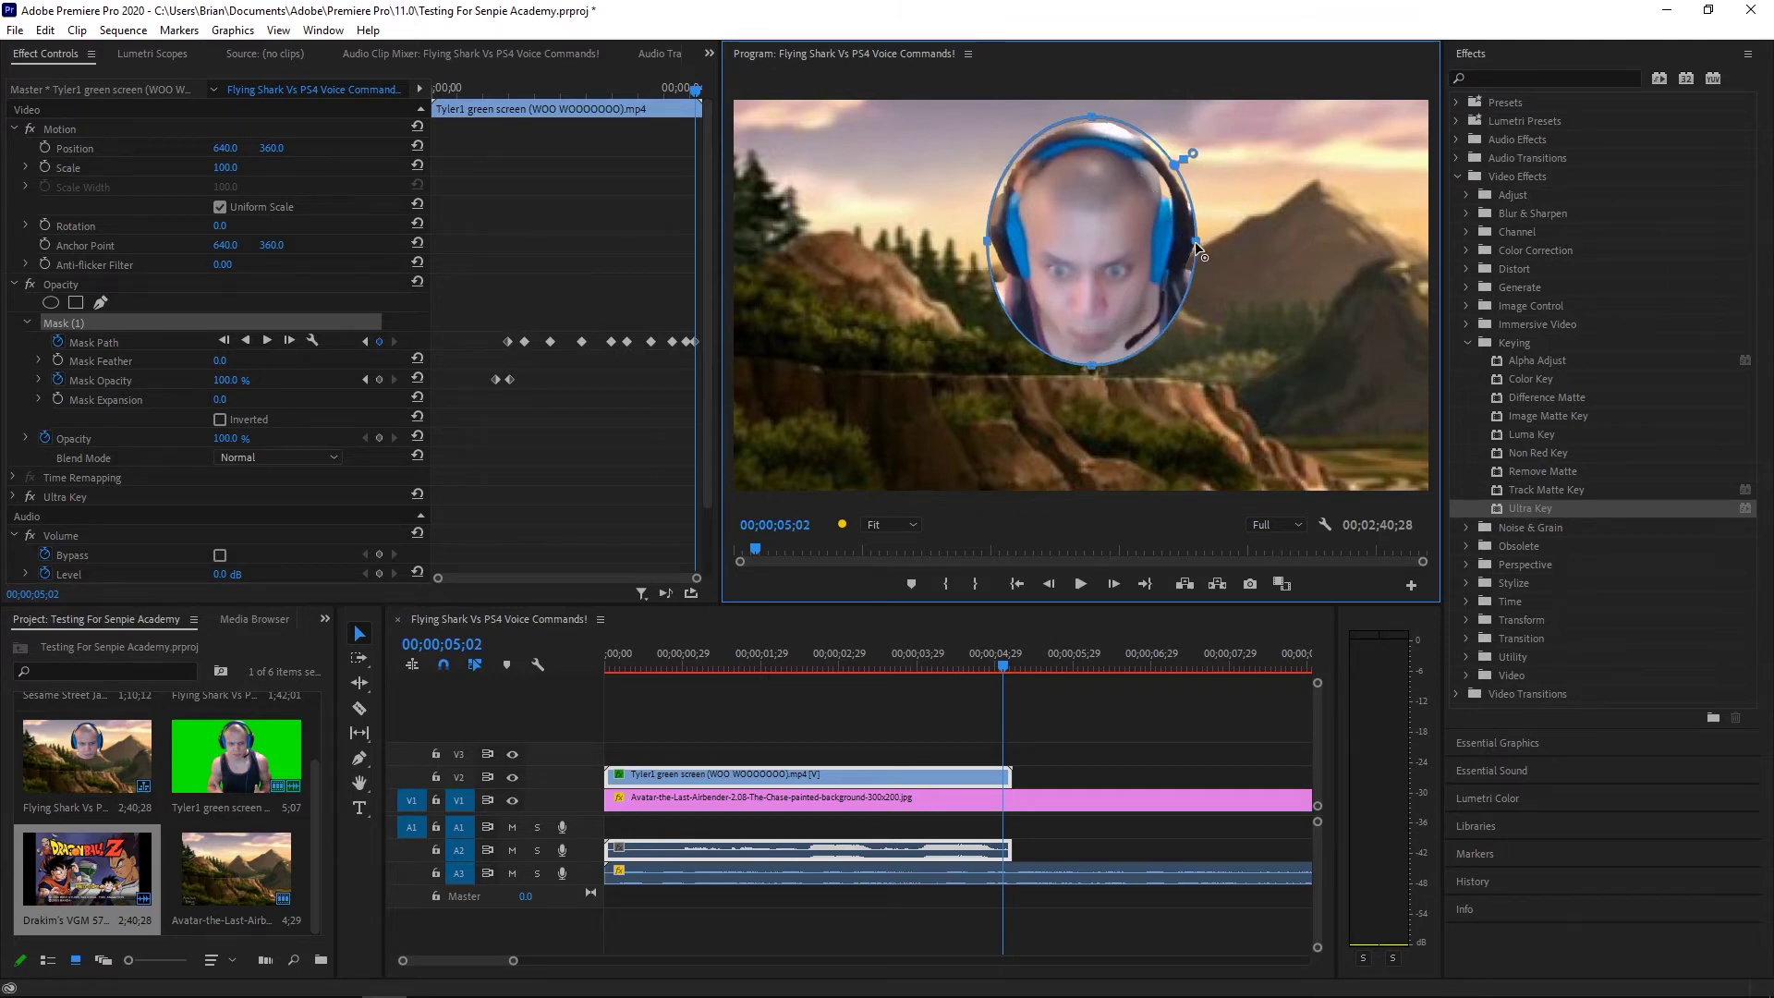
drag(1094, 365, 1094, 351)
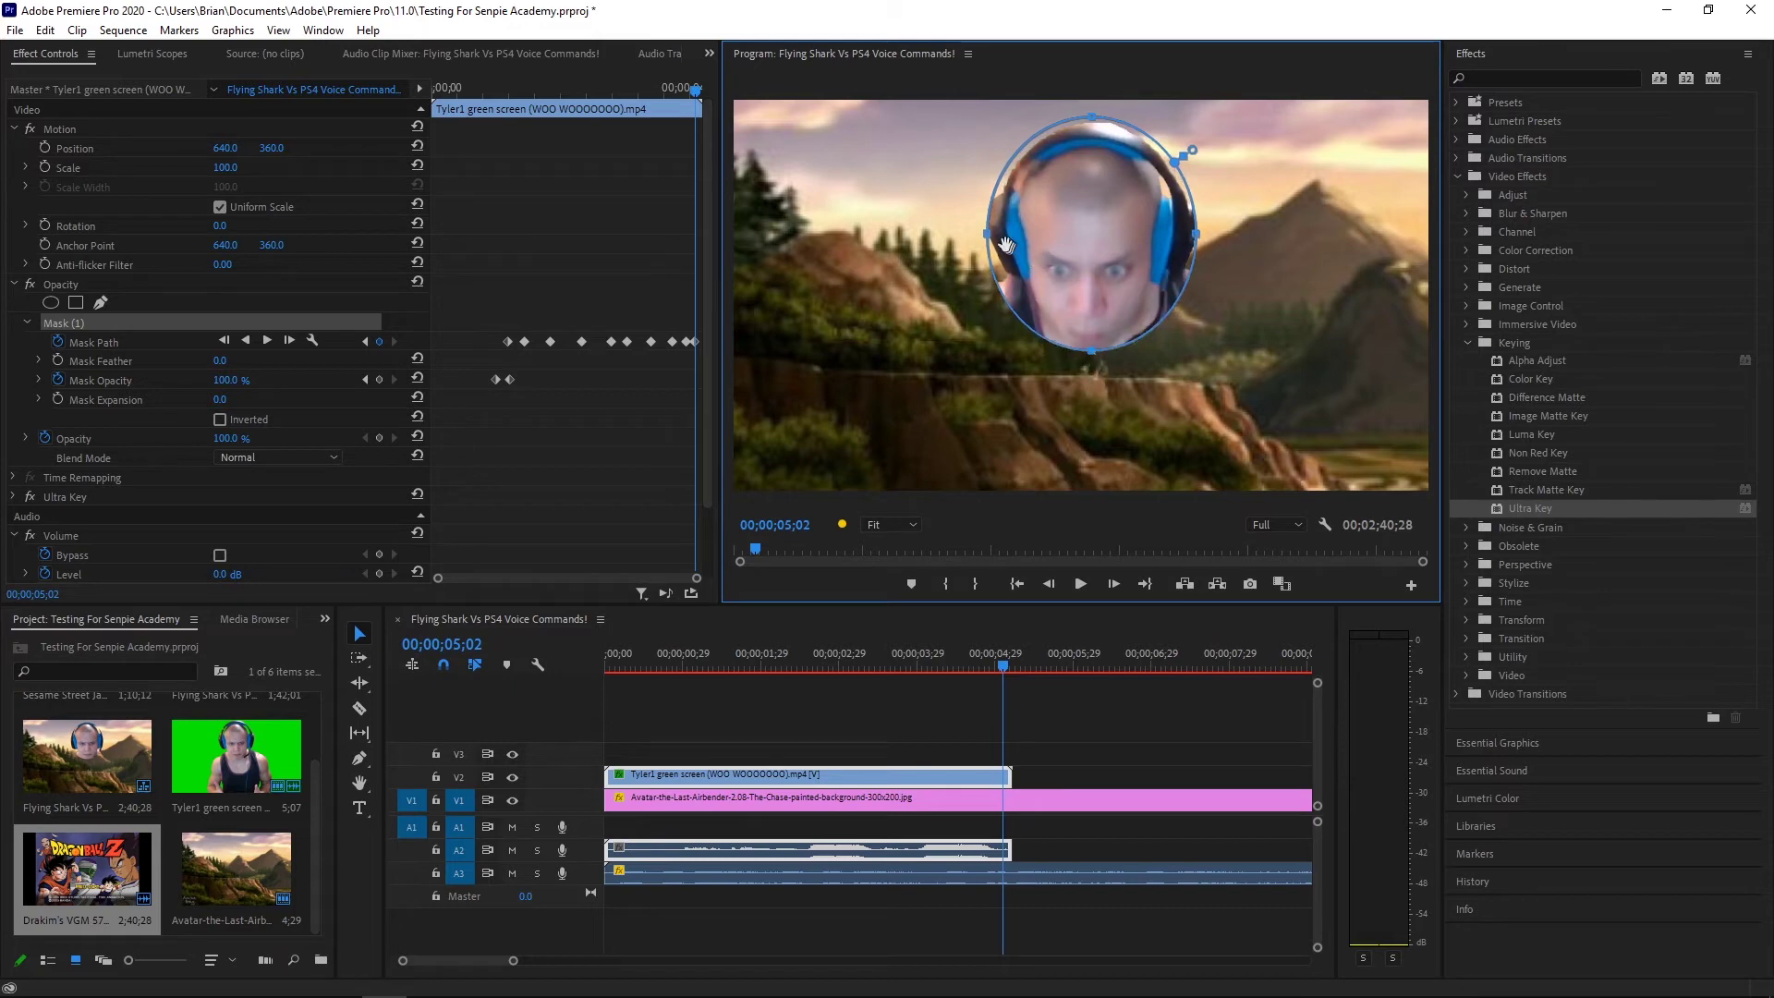
drag(698, 89, 403, 174)
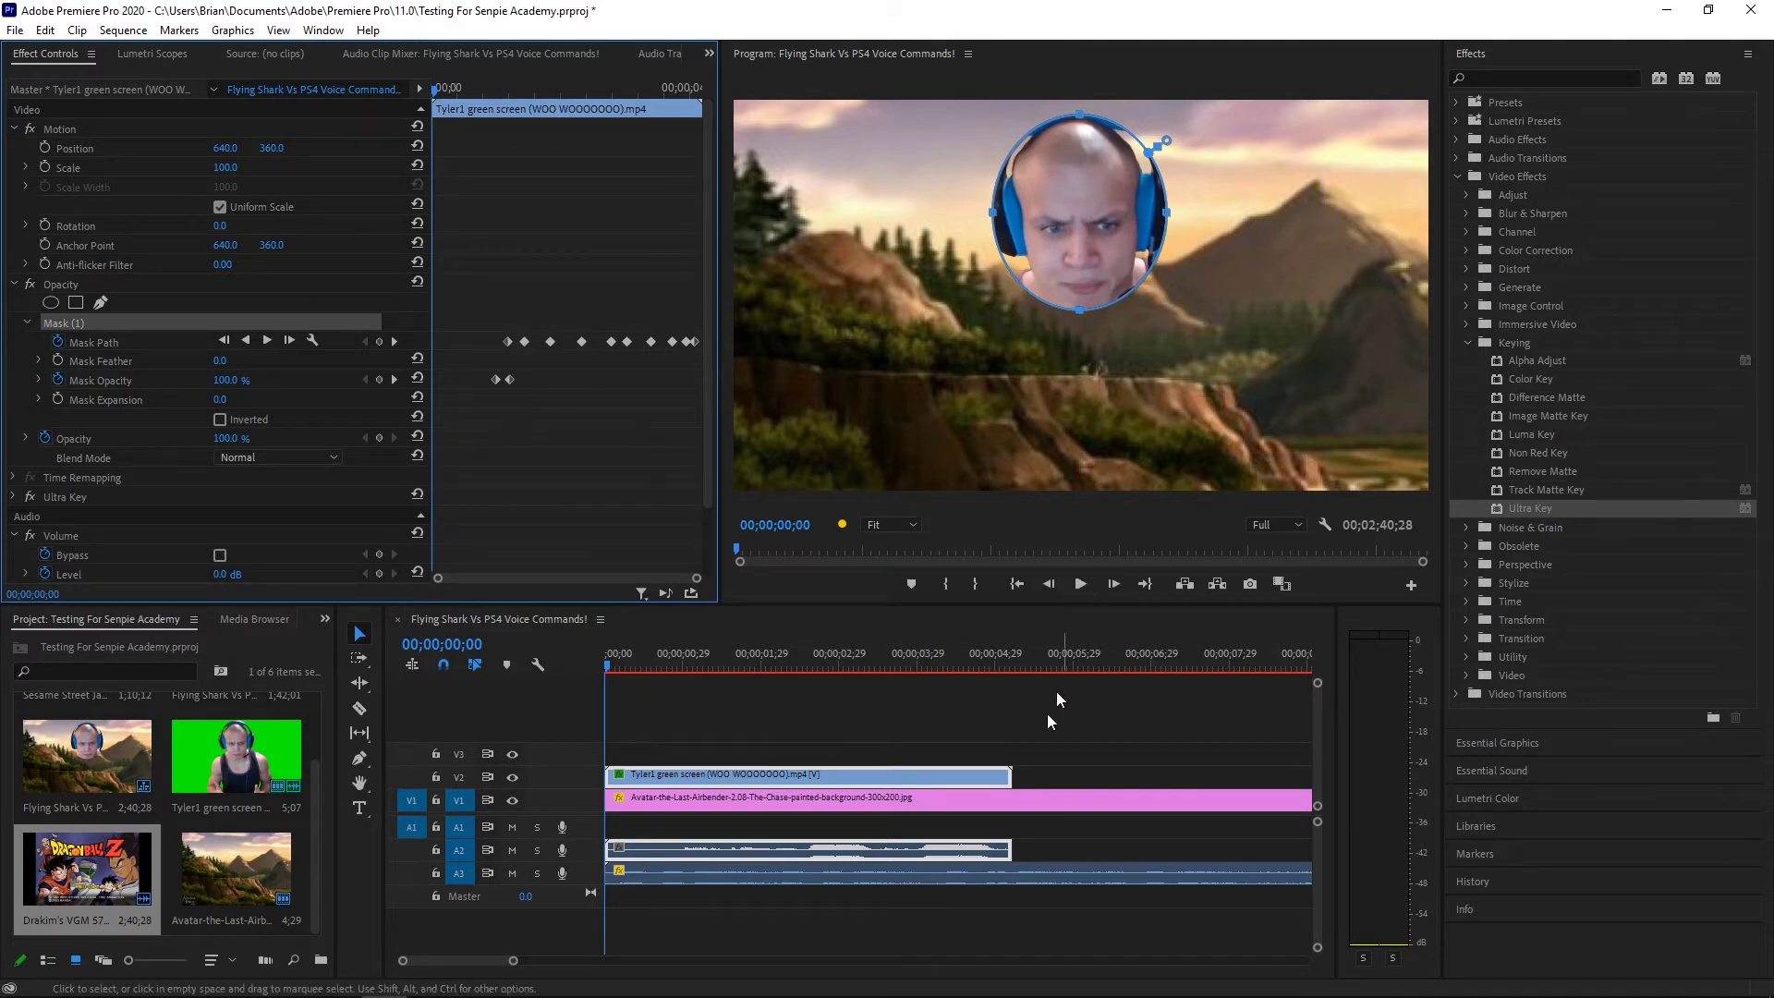
click(1035, 734)
click(1081, 590)
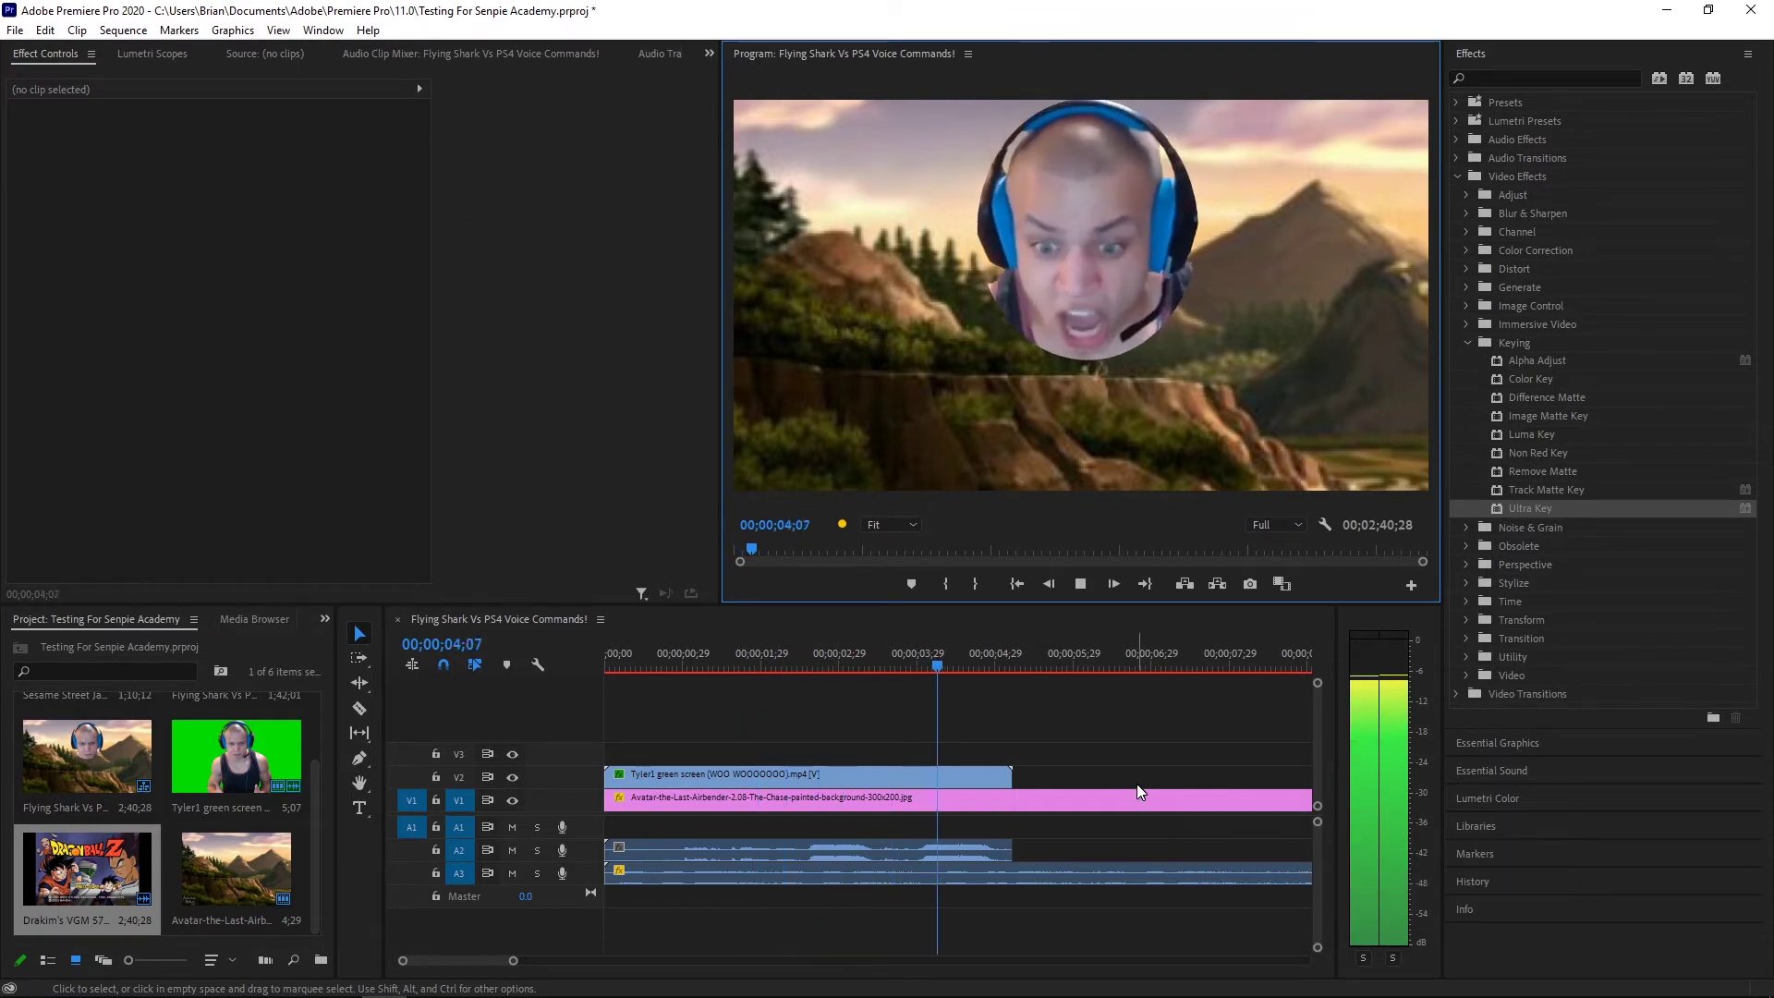
click(1083, 586)
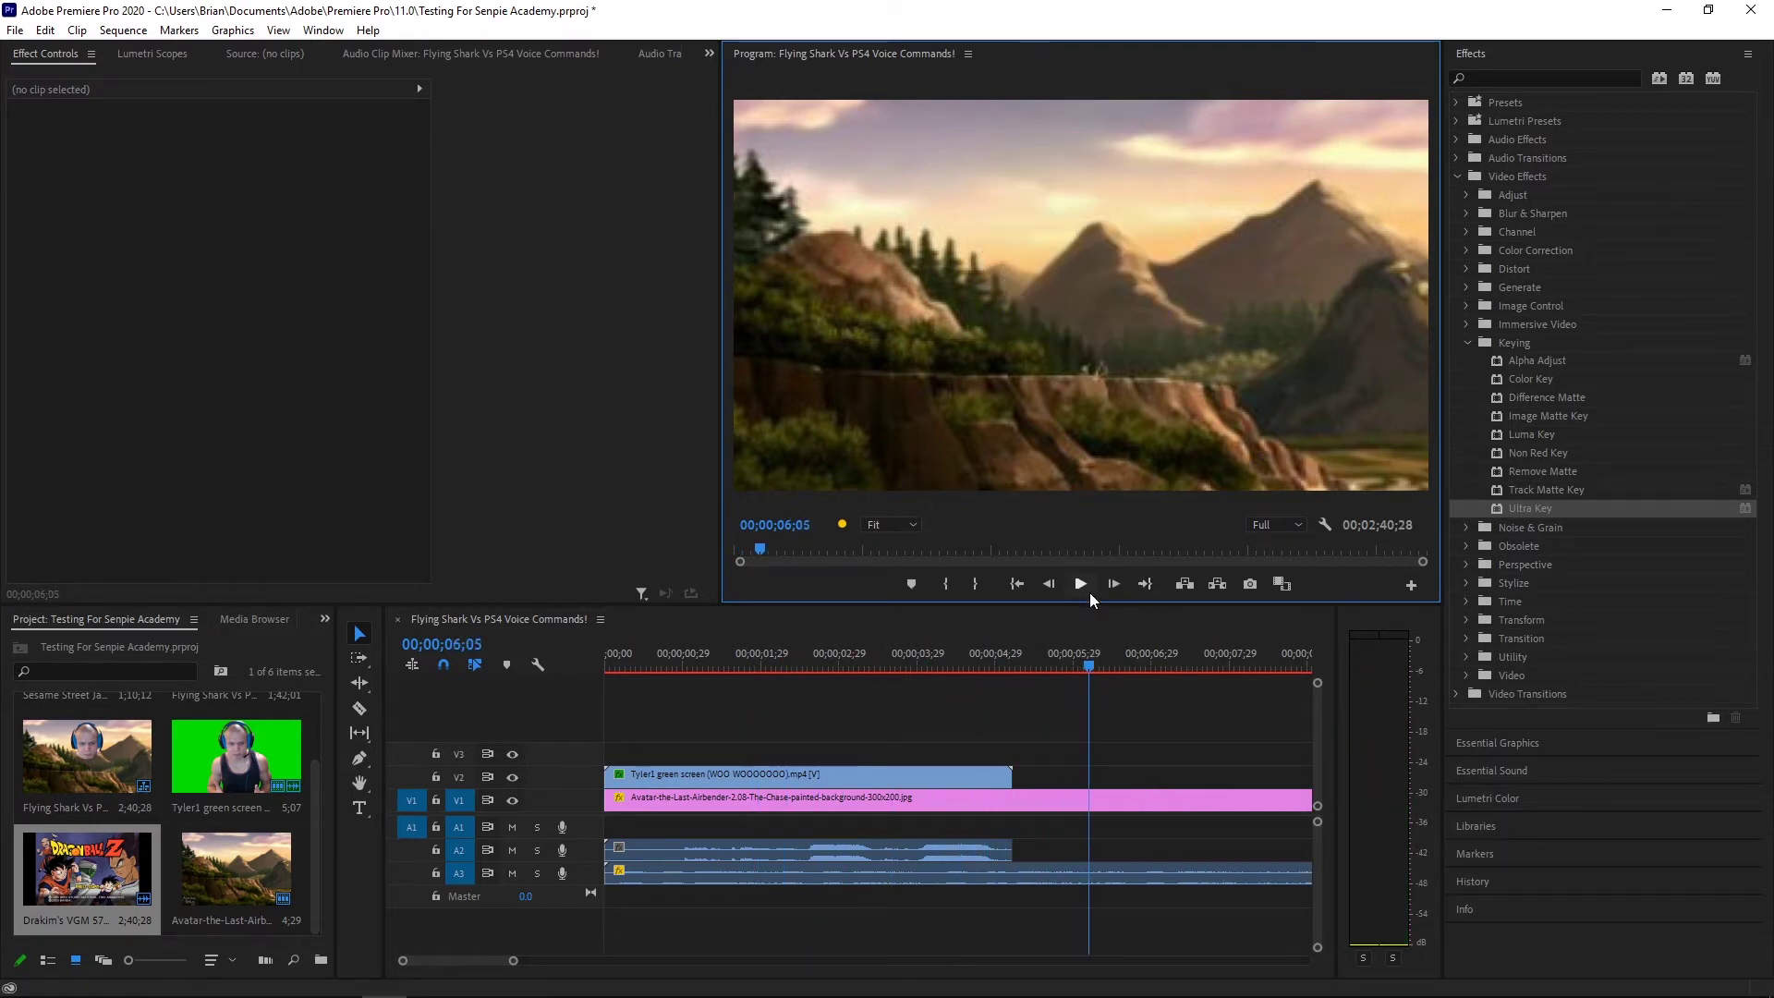
click(1016, 585)
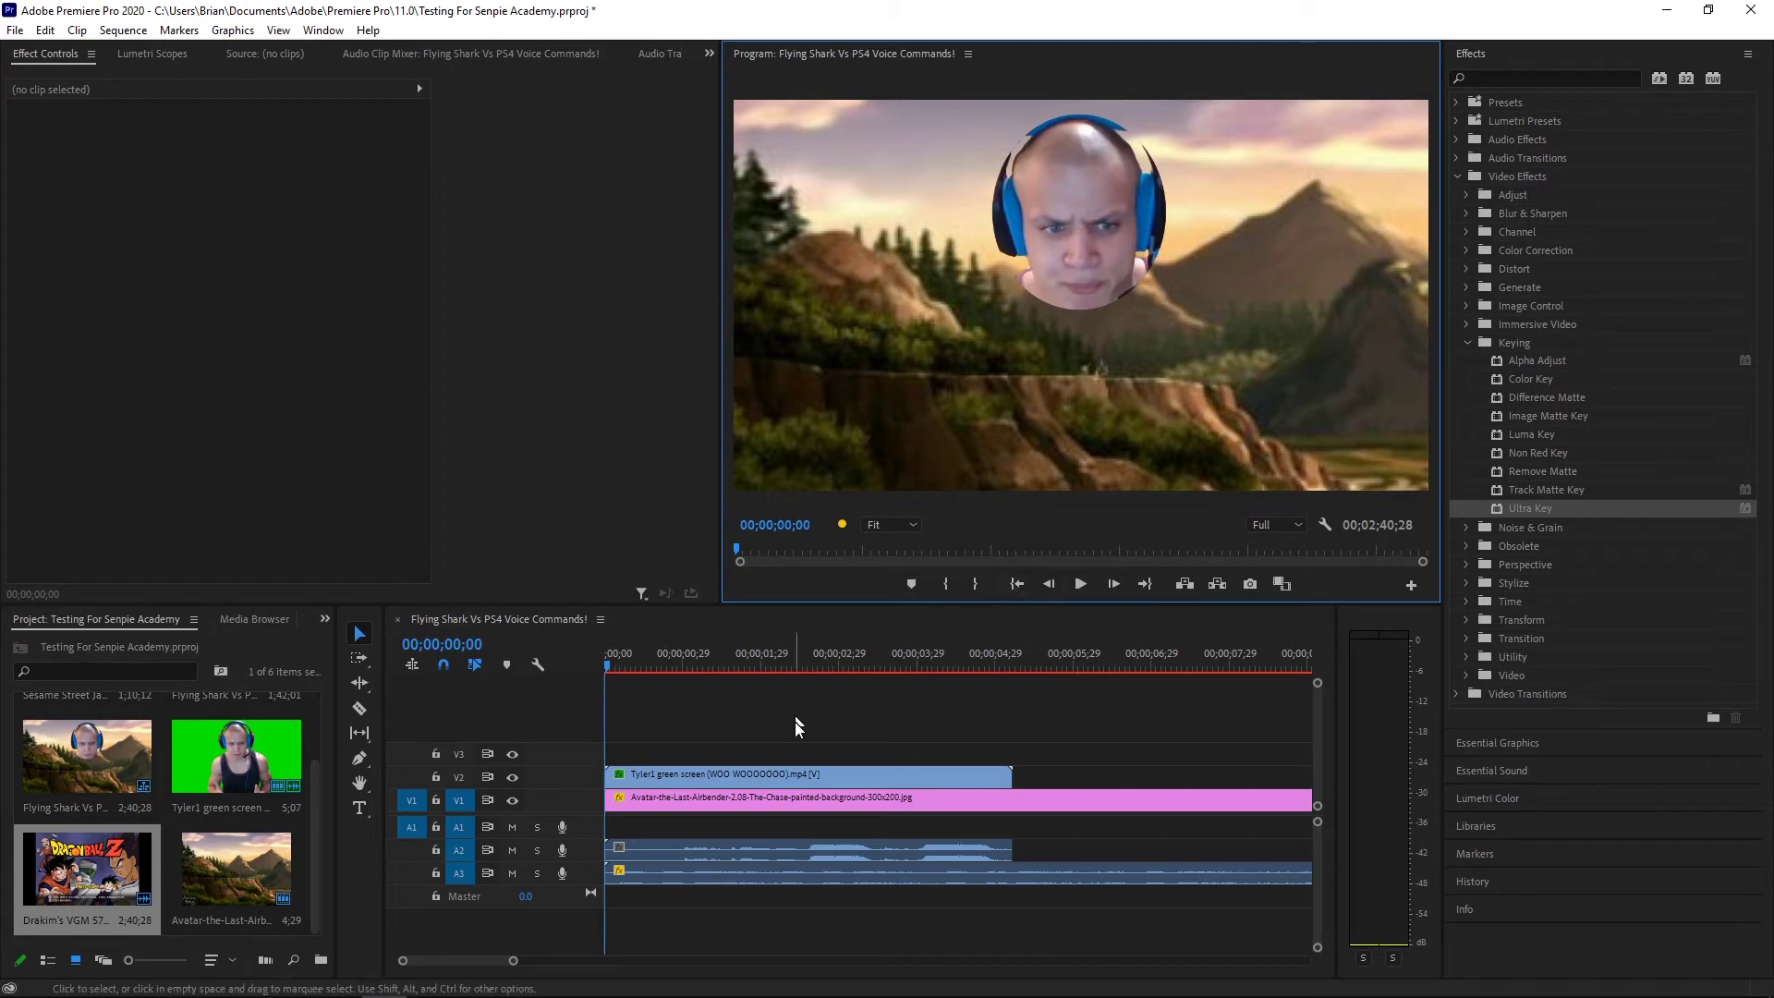
click(798, 779)
click(799, 781)
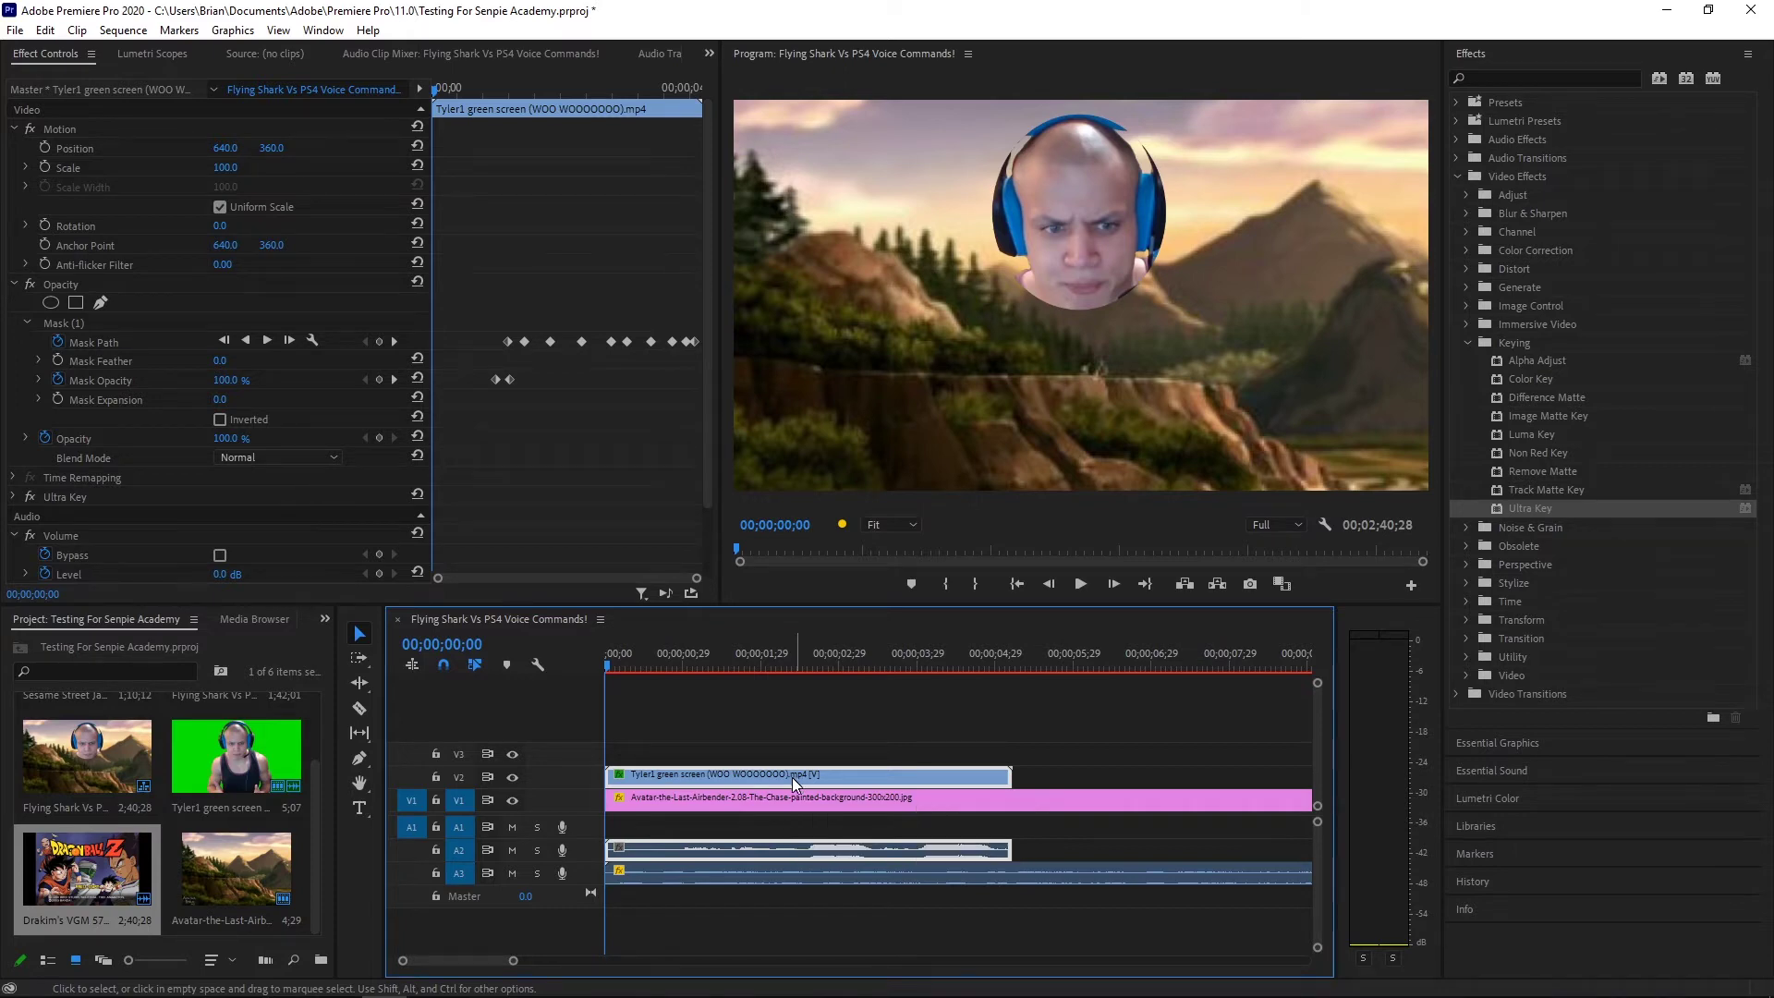
Place the second Tyler1 green-screen clip on V2 right after the first
drag(238, 750, 1023, 790)
click(1072, 657)
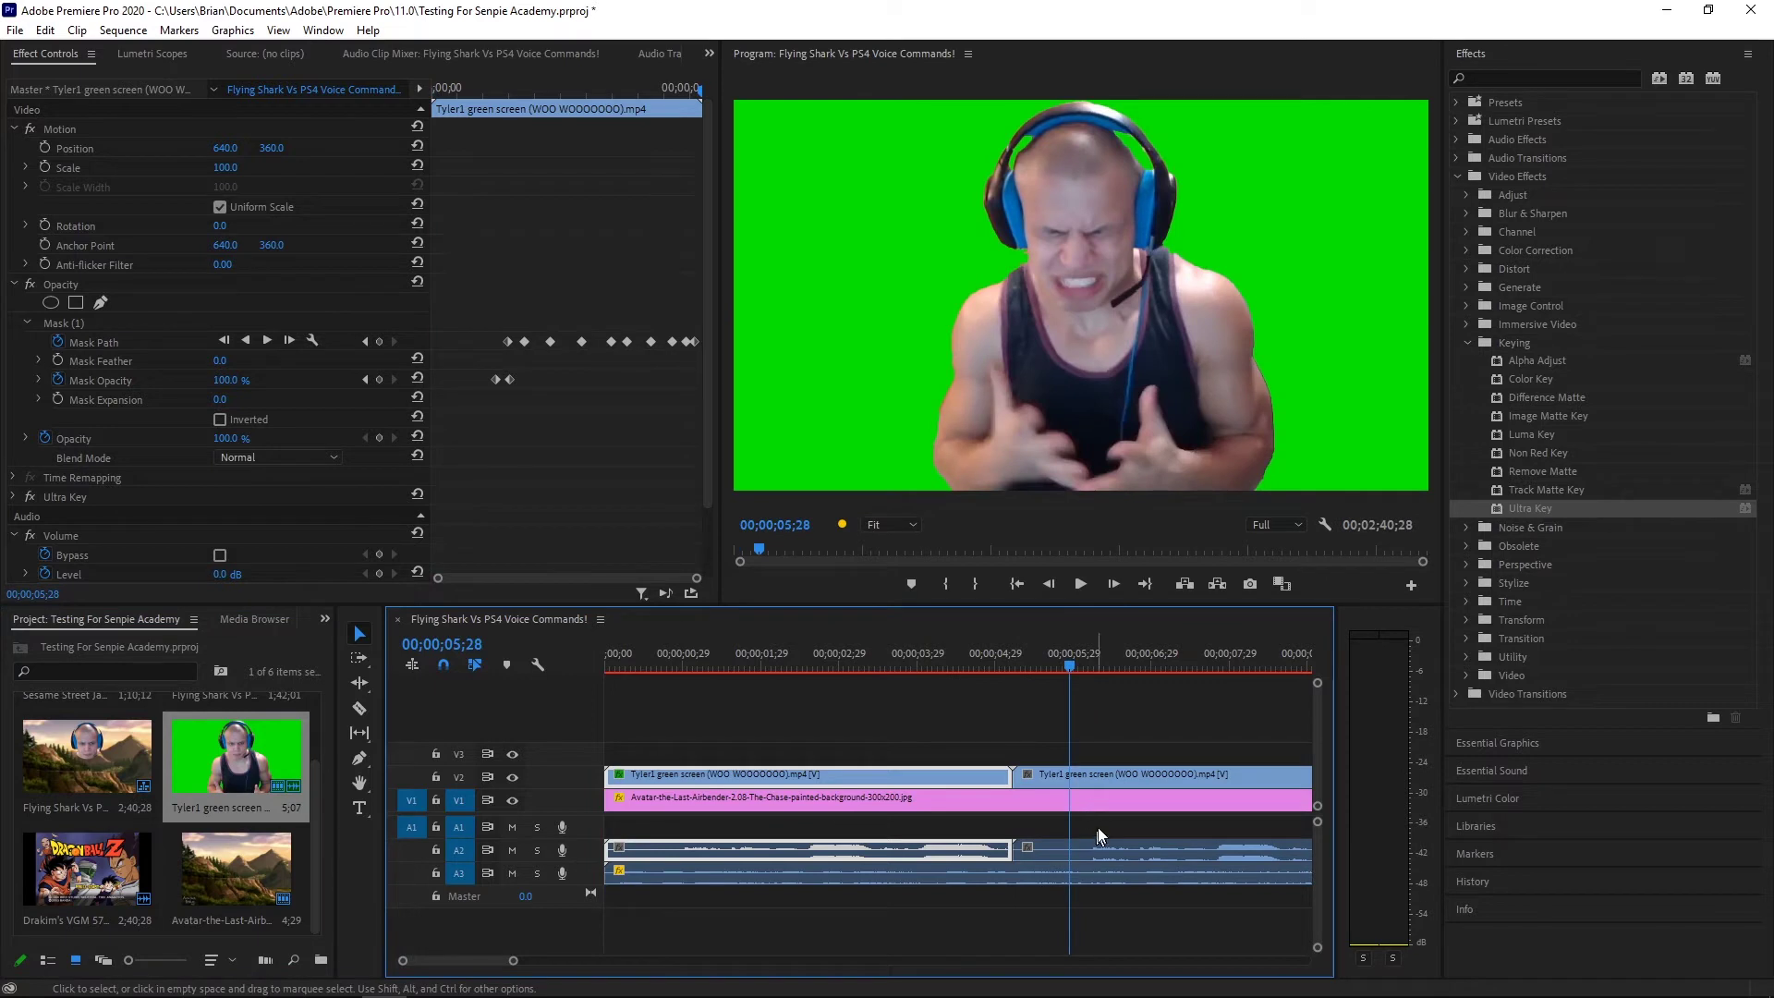
click(1123, 780)
Apply Ultra Key to the second clip and sample the green background as key colour
drag(1530, 508, 1107, 768)
click(245, 459)
click(821, 318)
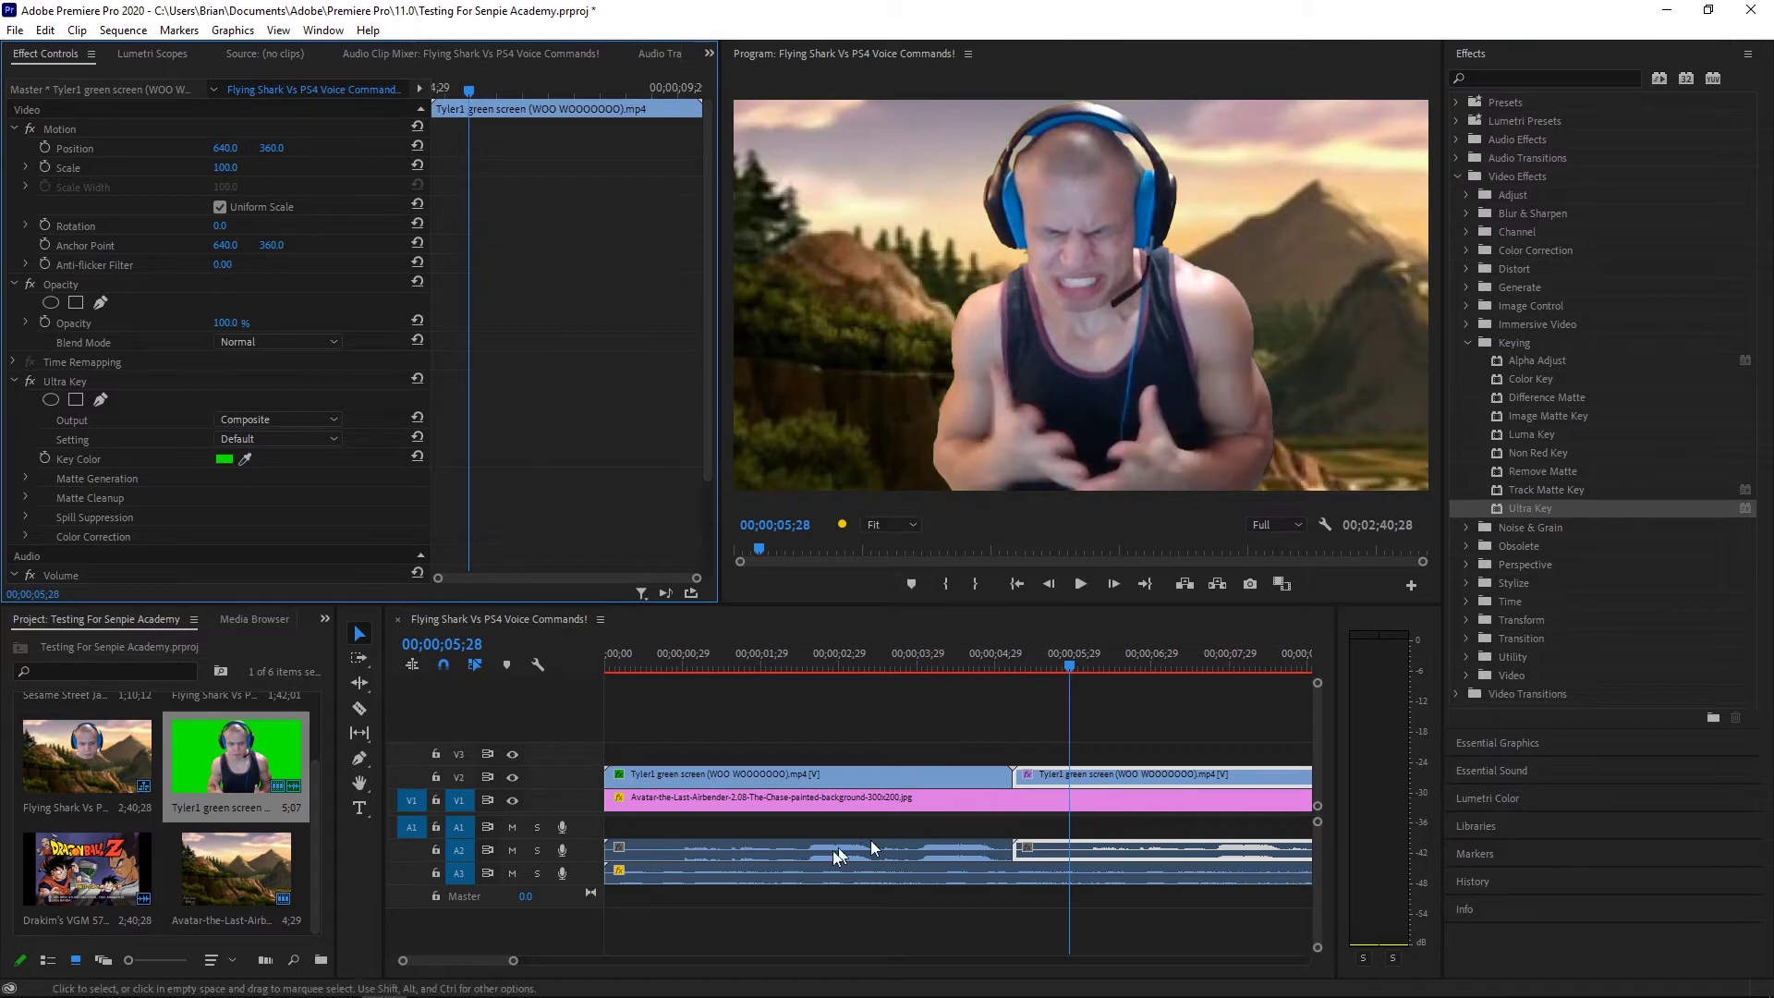
click(1088, 779)
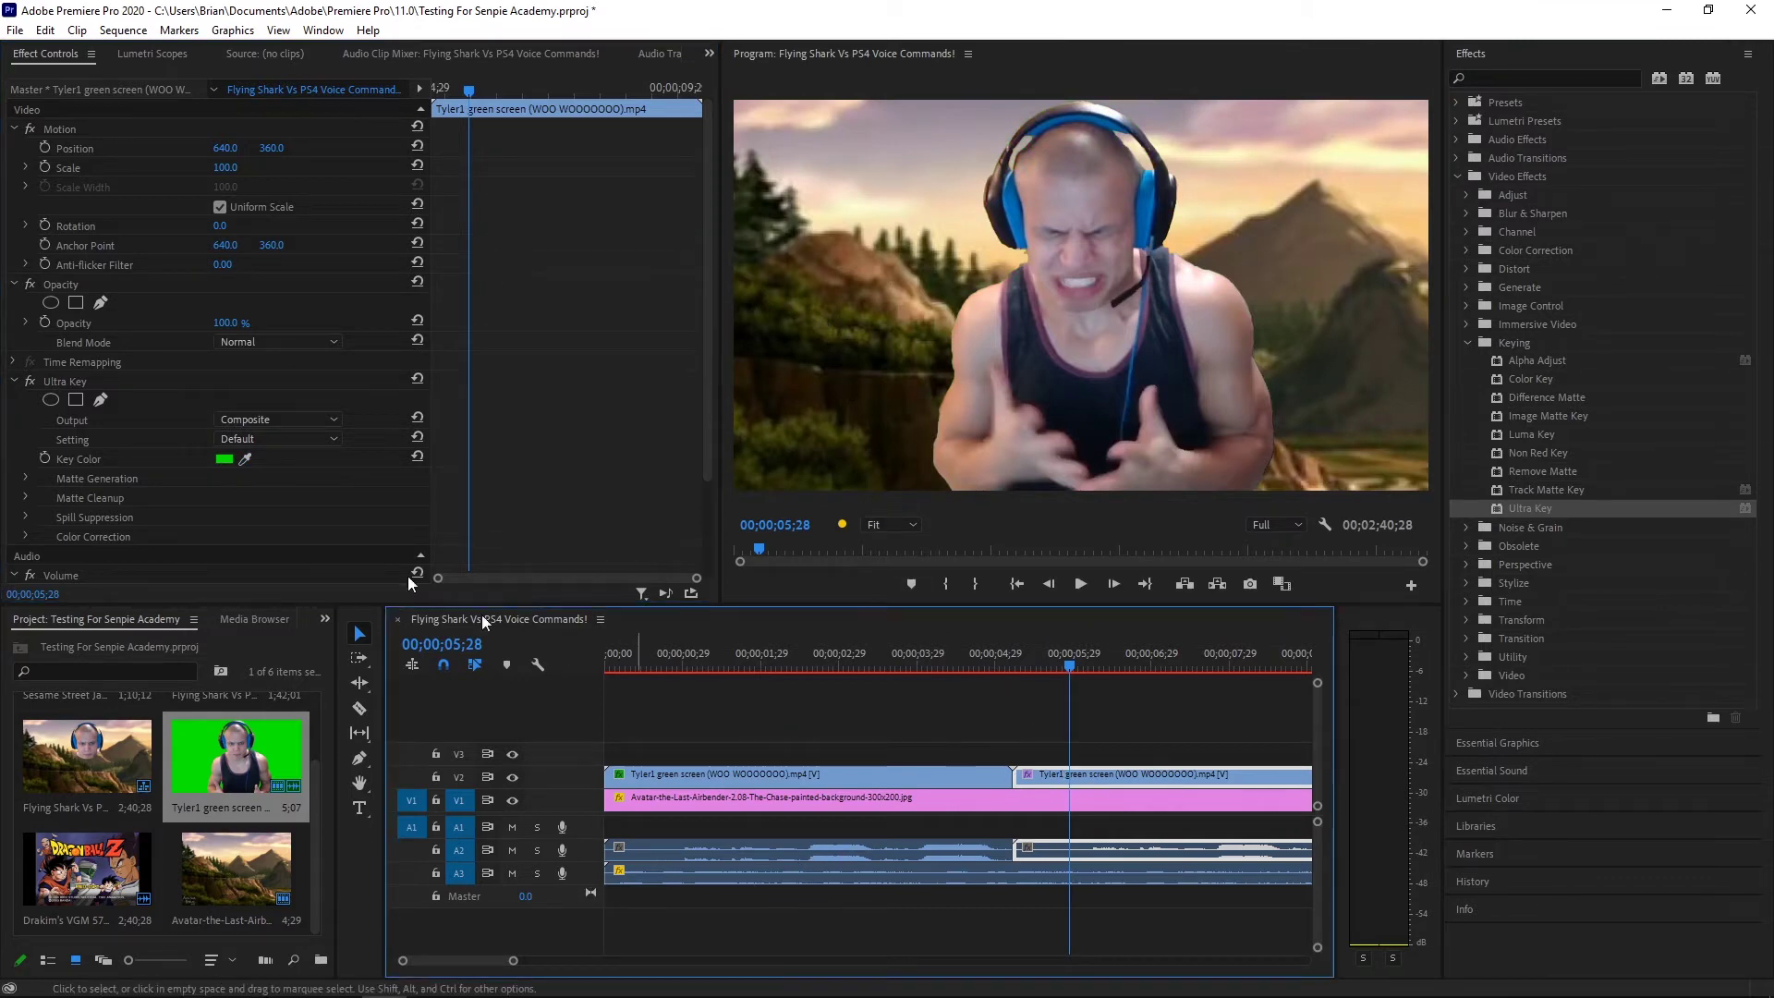
Add a mask to the second clip and size it over the face and shoulders
click(75, 303)
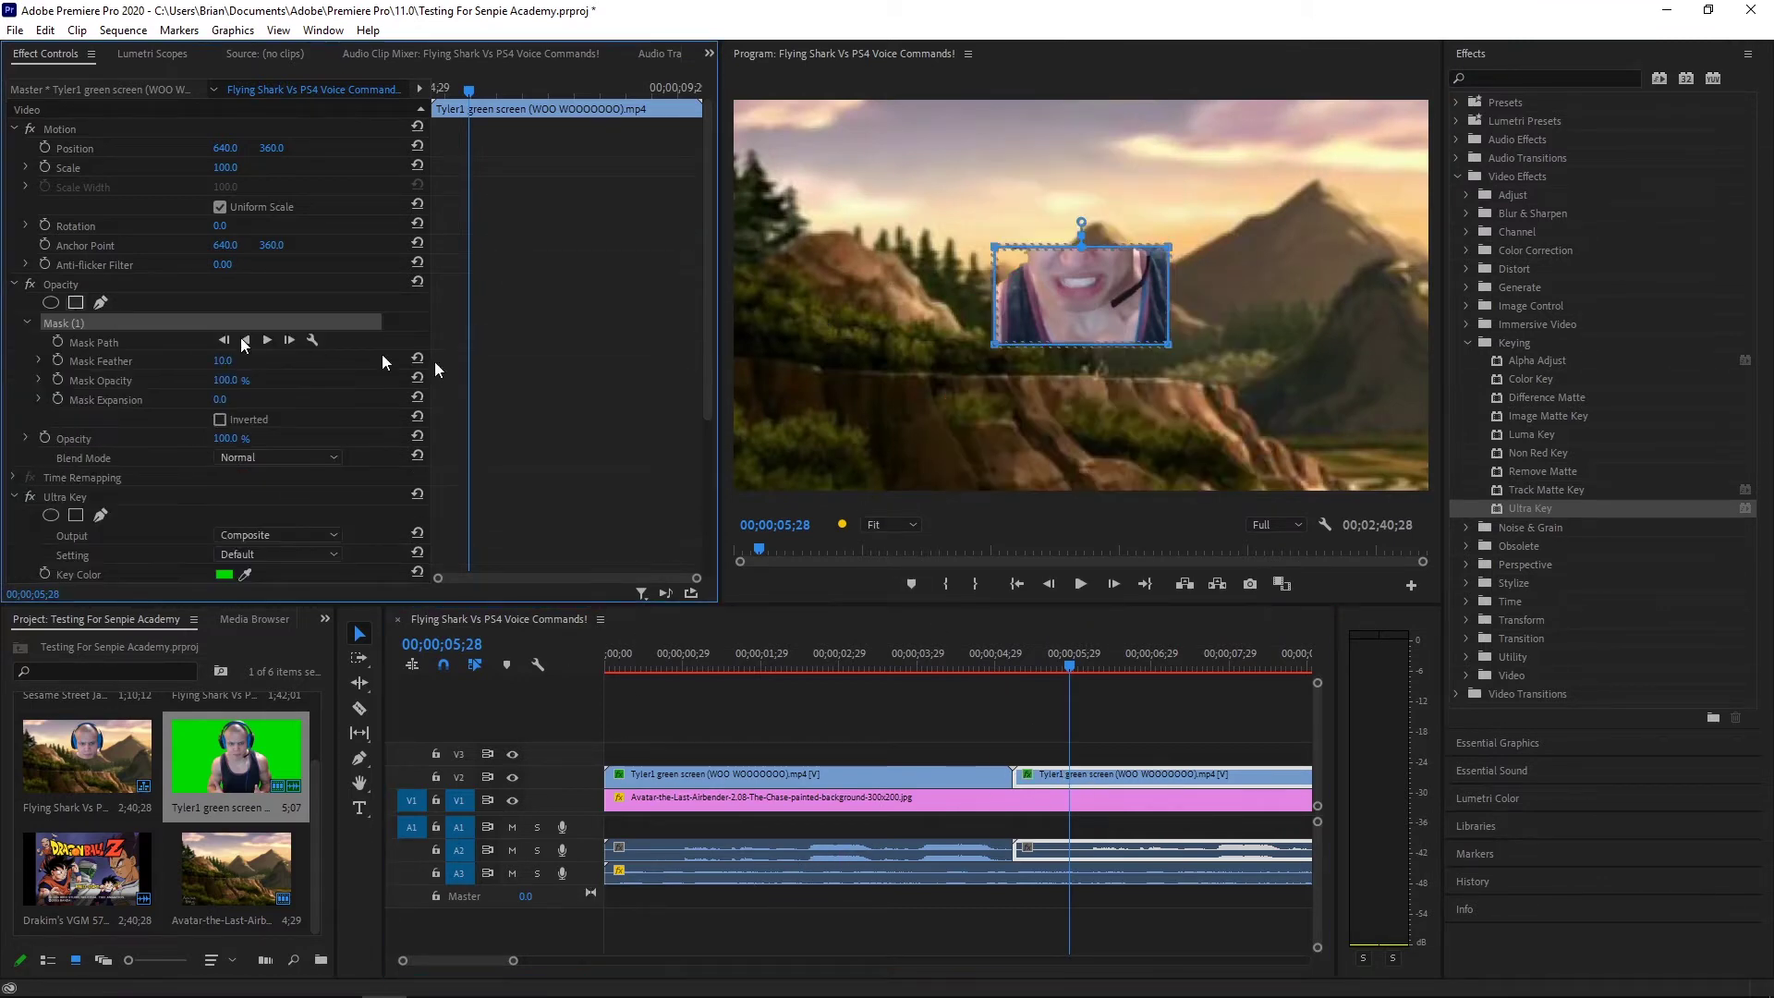
drag(1070, 302, 1085, 162)
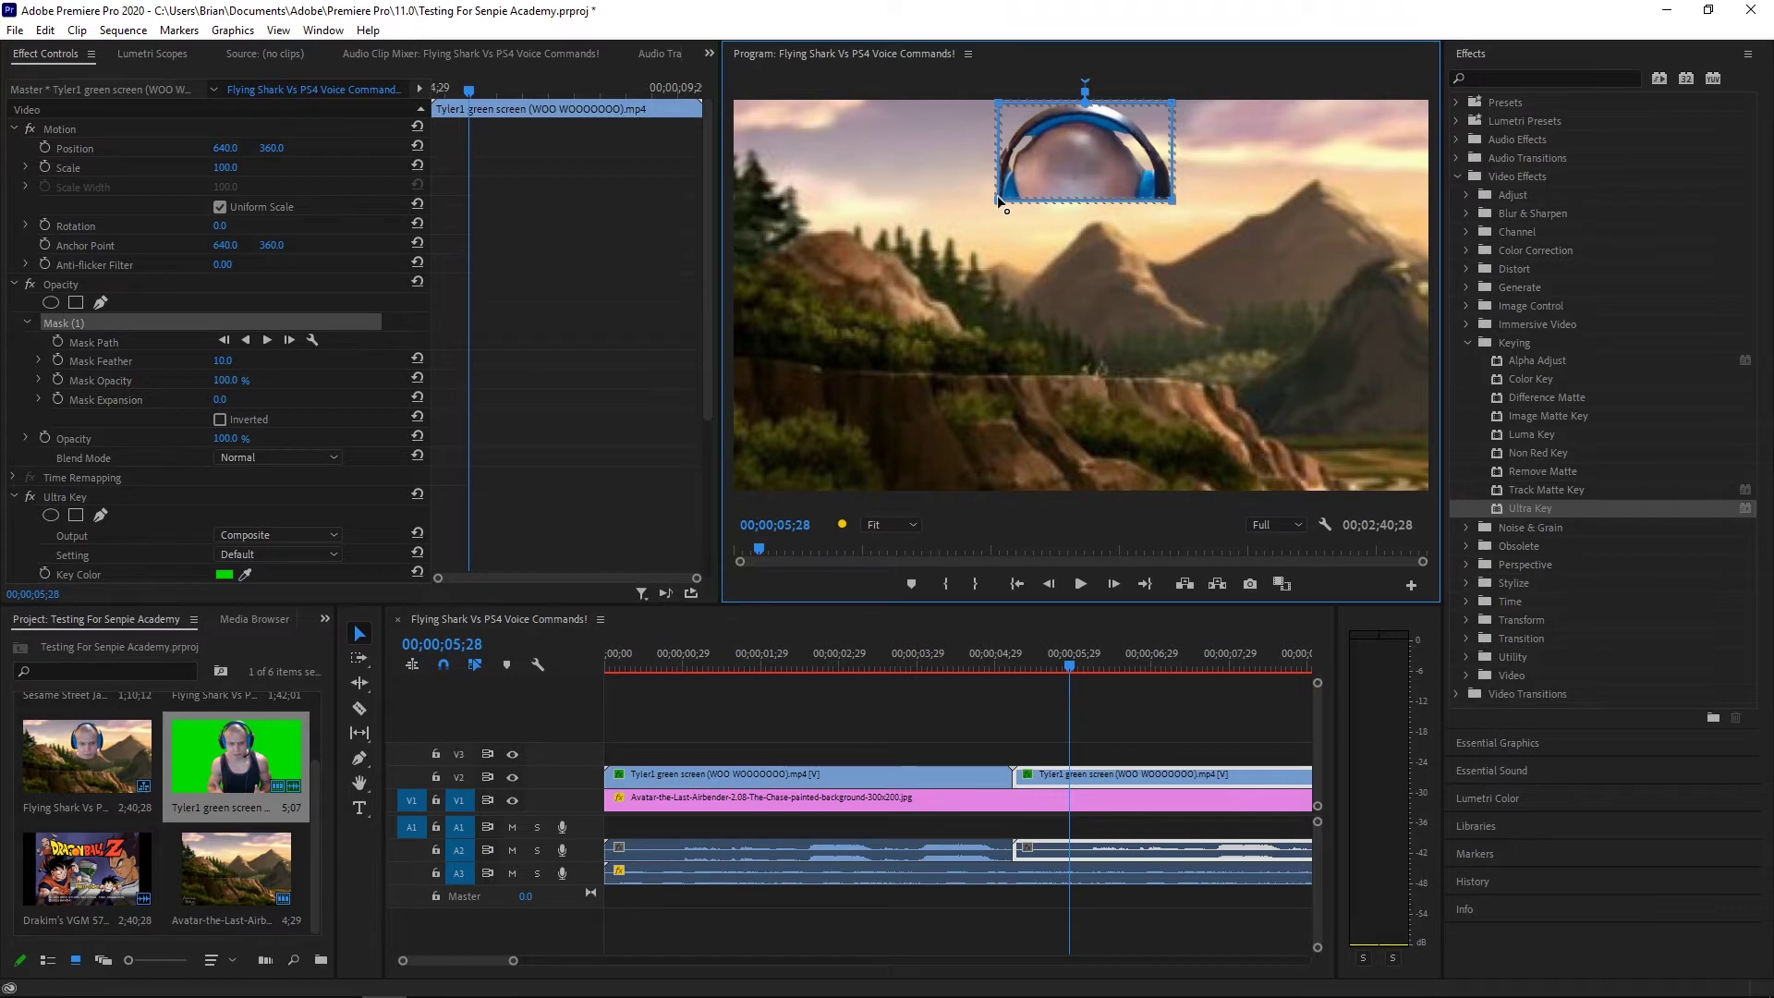
drag(995, 199, 962, 319)
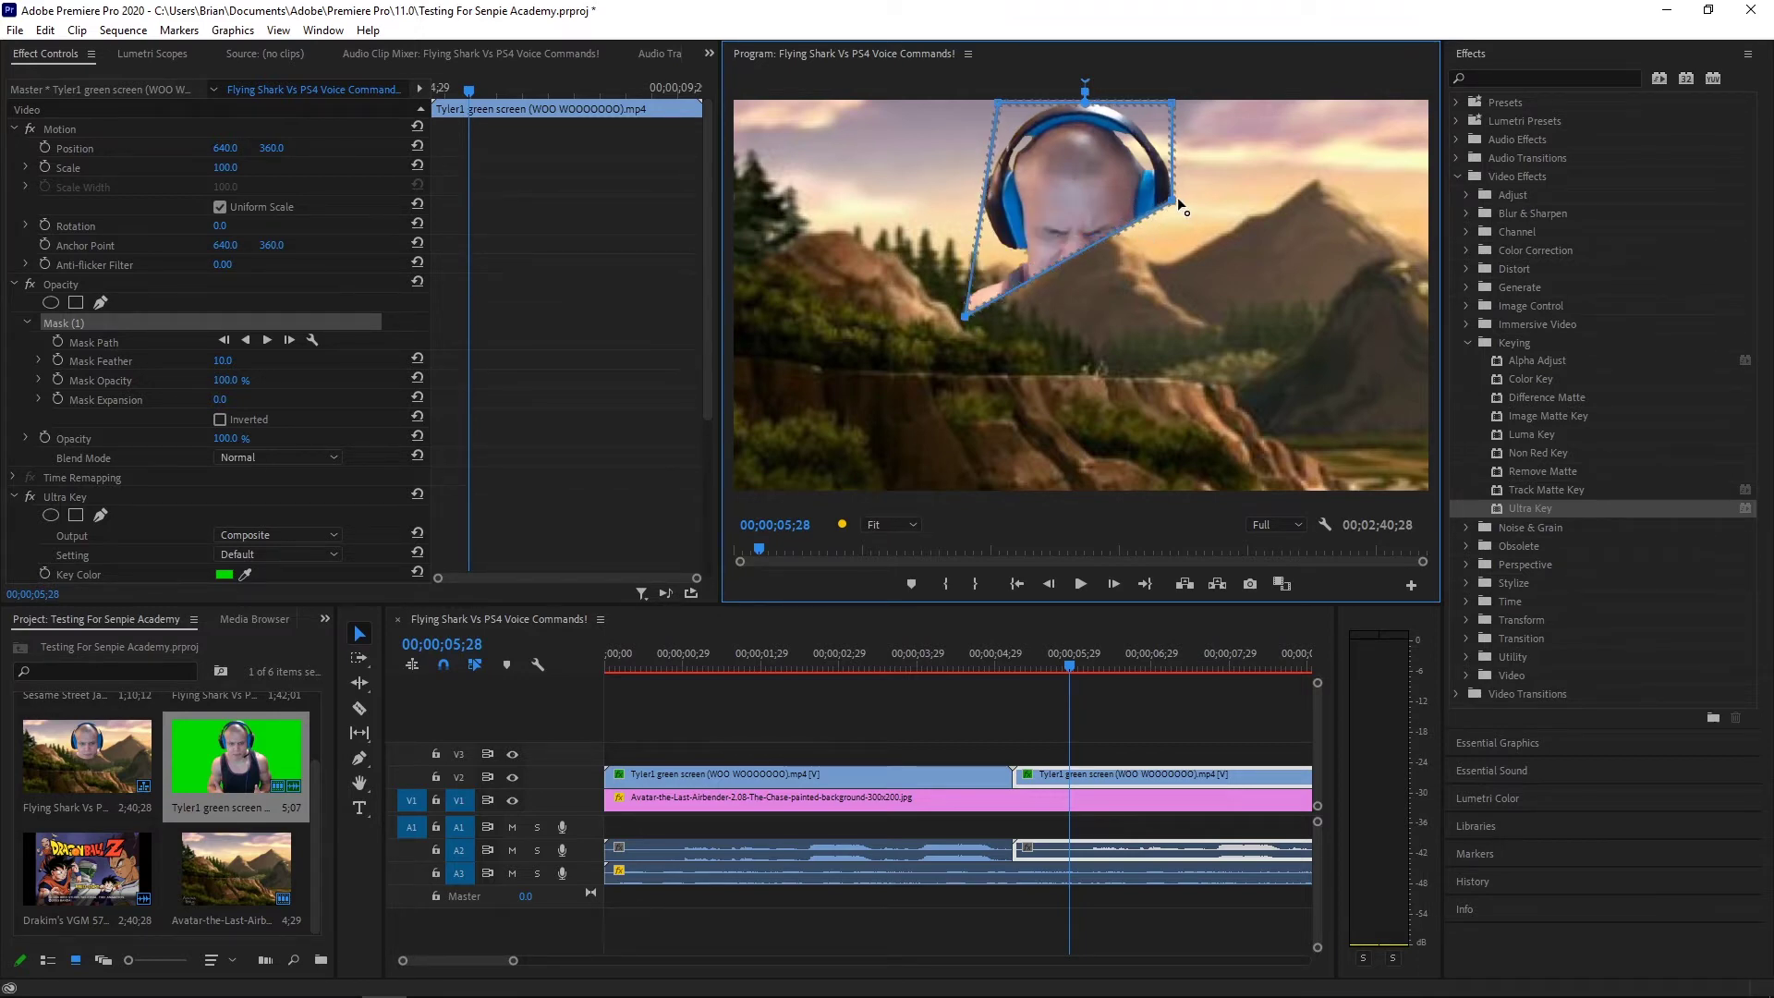
drag(1169, 202, 1189, 325)
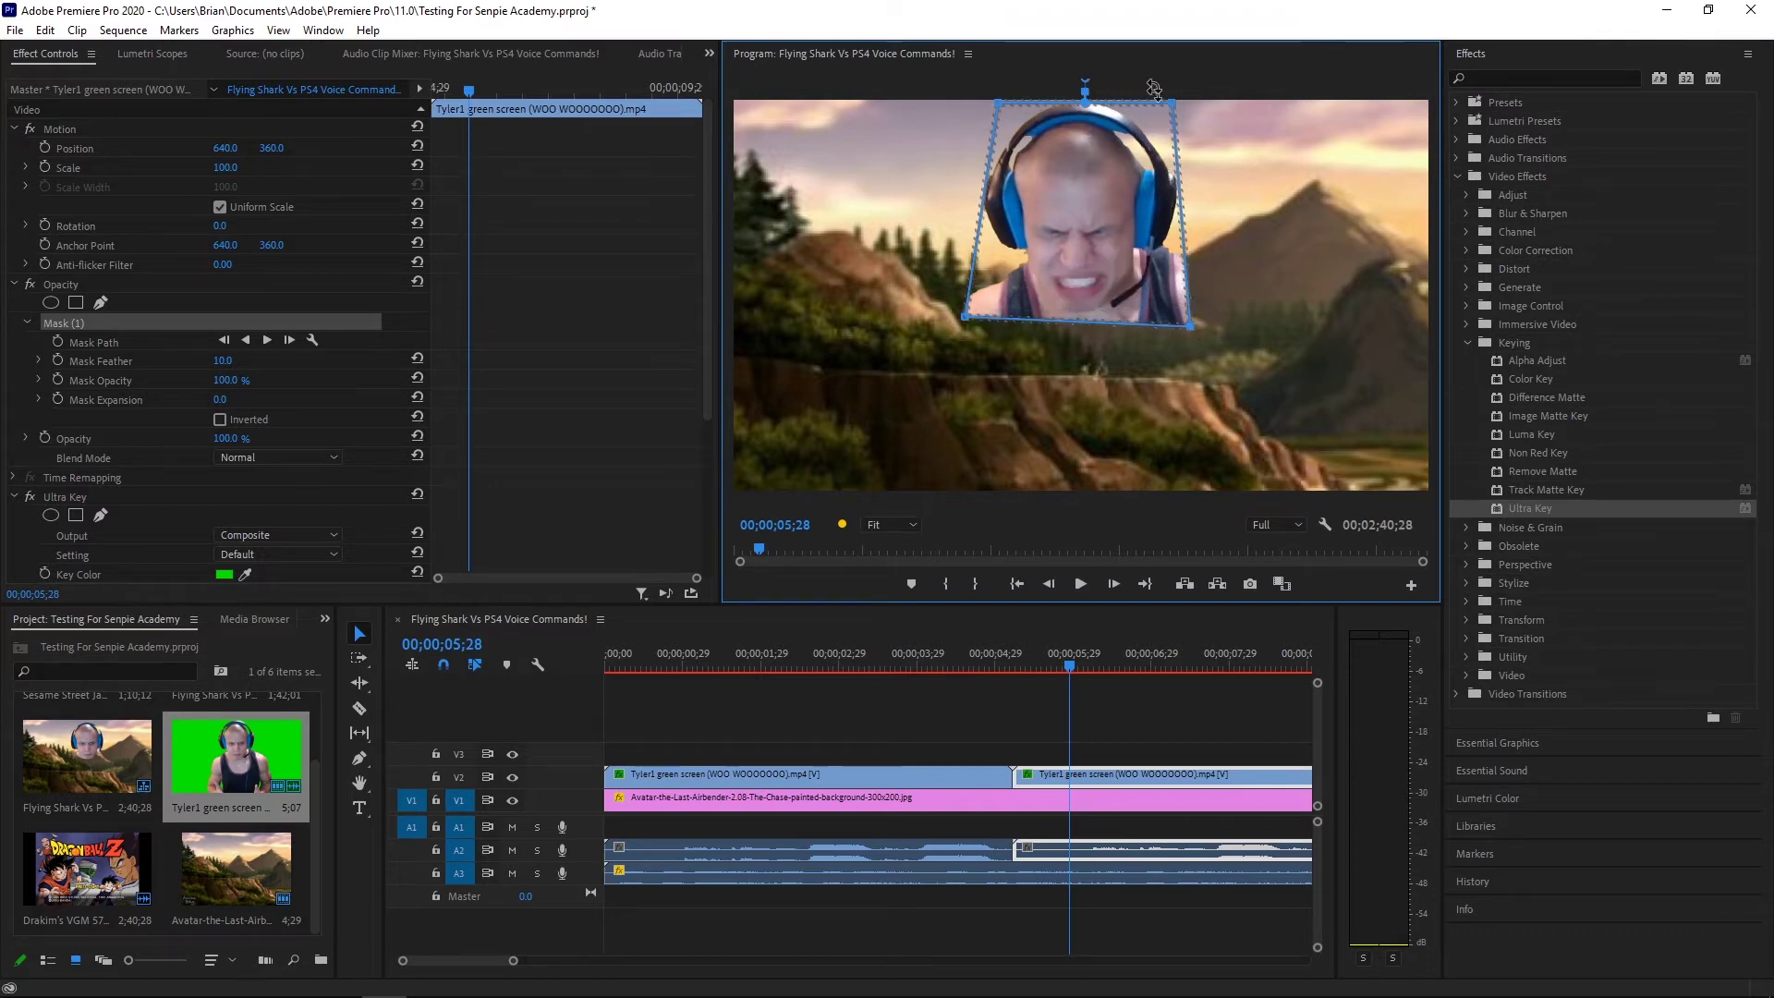
drag(1173, 102, 1192, 108)
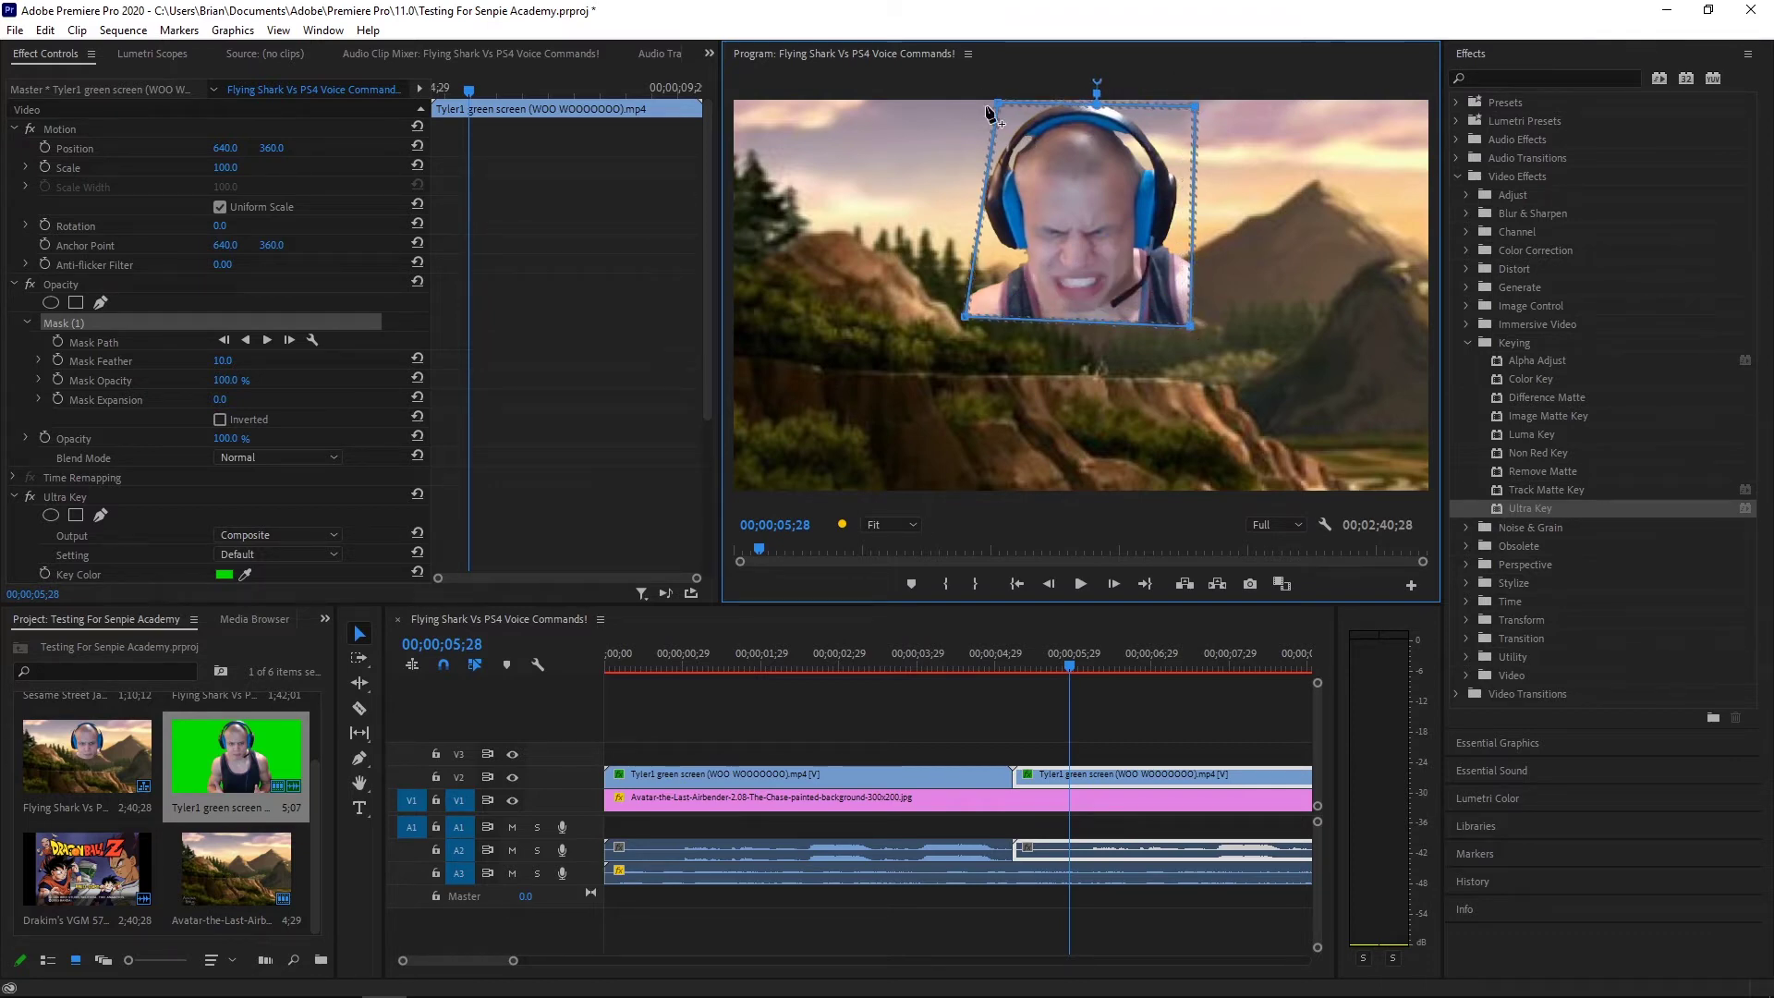
mouse_move(997, 104)
mouse_down()
mouse_move(968, 112)
mouse_move(967, 92)
mouse_up()
mouse_move(1189, 324)
mouse_down()
mouse_move(1167, 314)
mouse_move(1197, 333)
mouse_up()
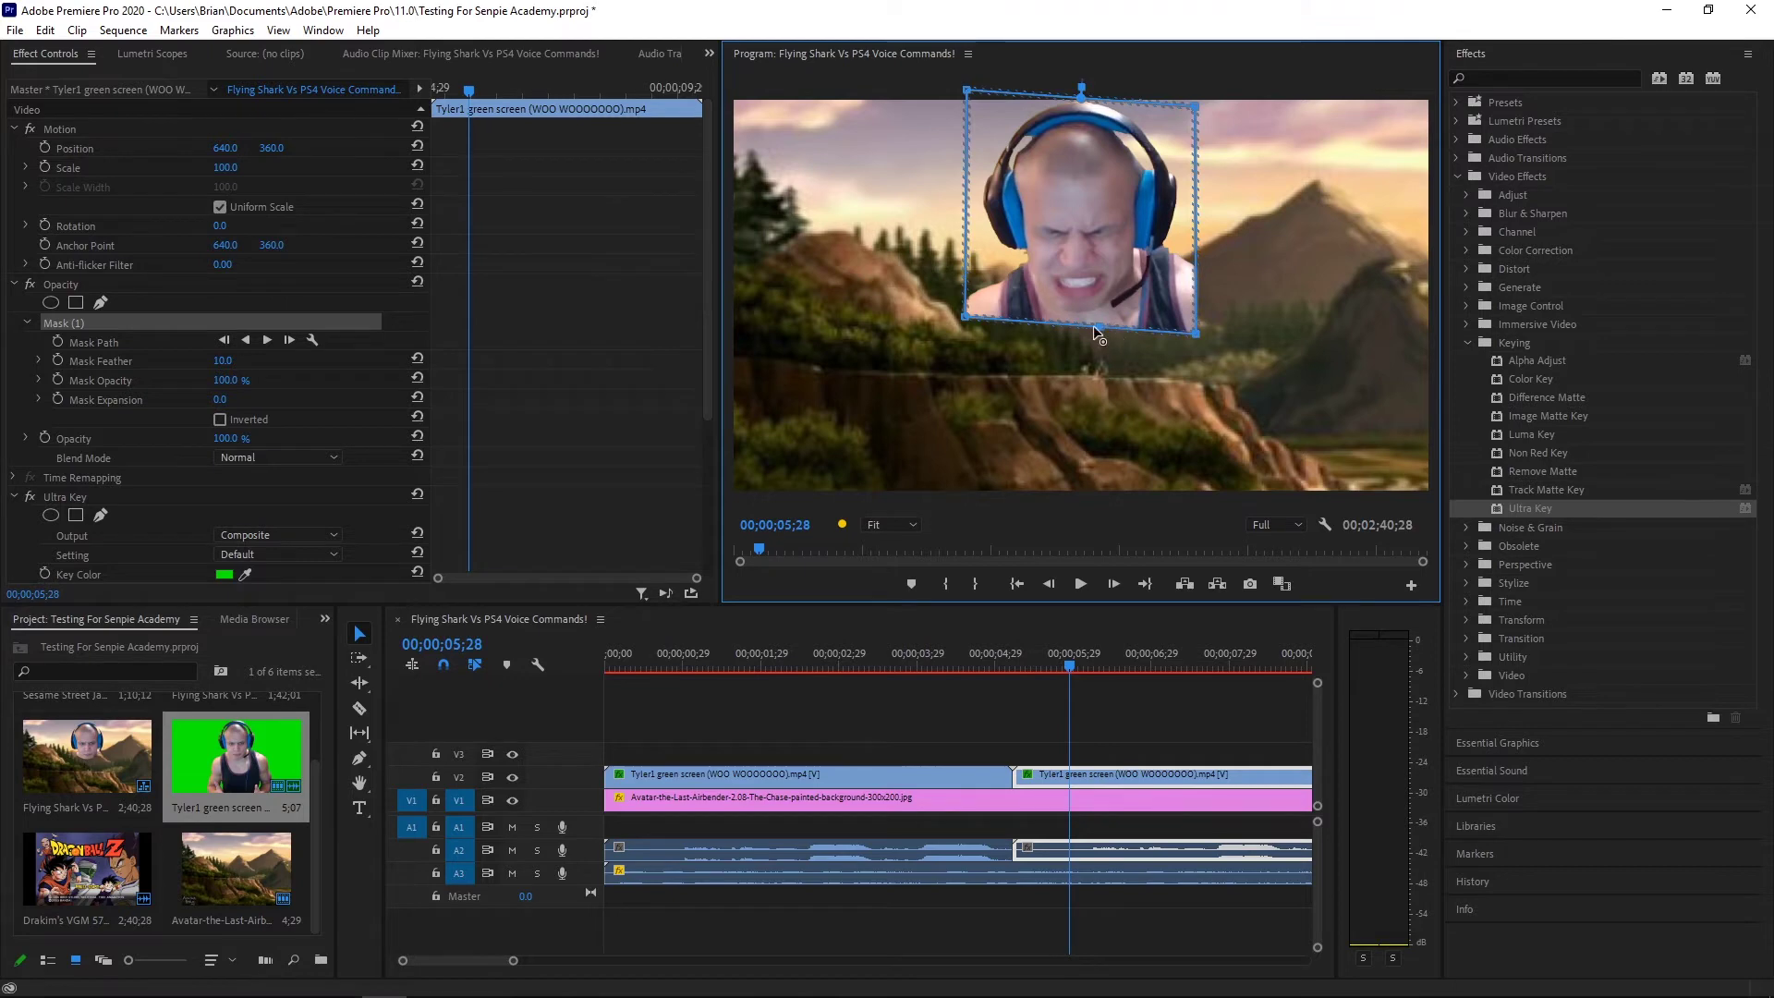
Add points and pull the mask's corners inward to round the outline around the head
drag(1100, 325, 1156, 282)
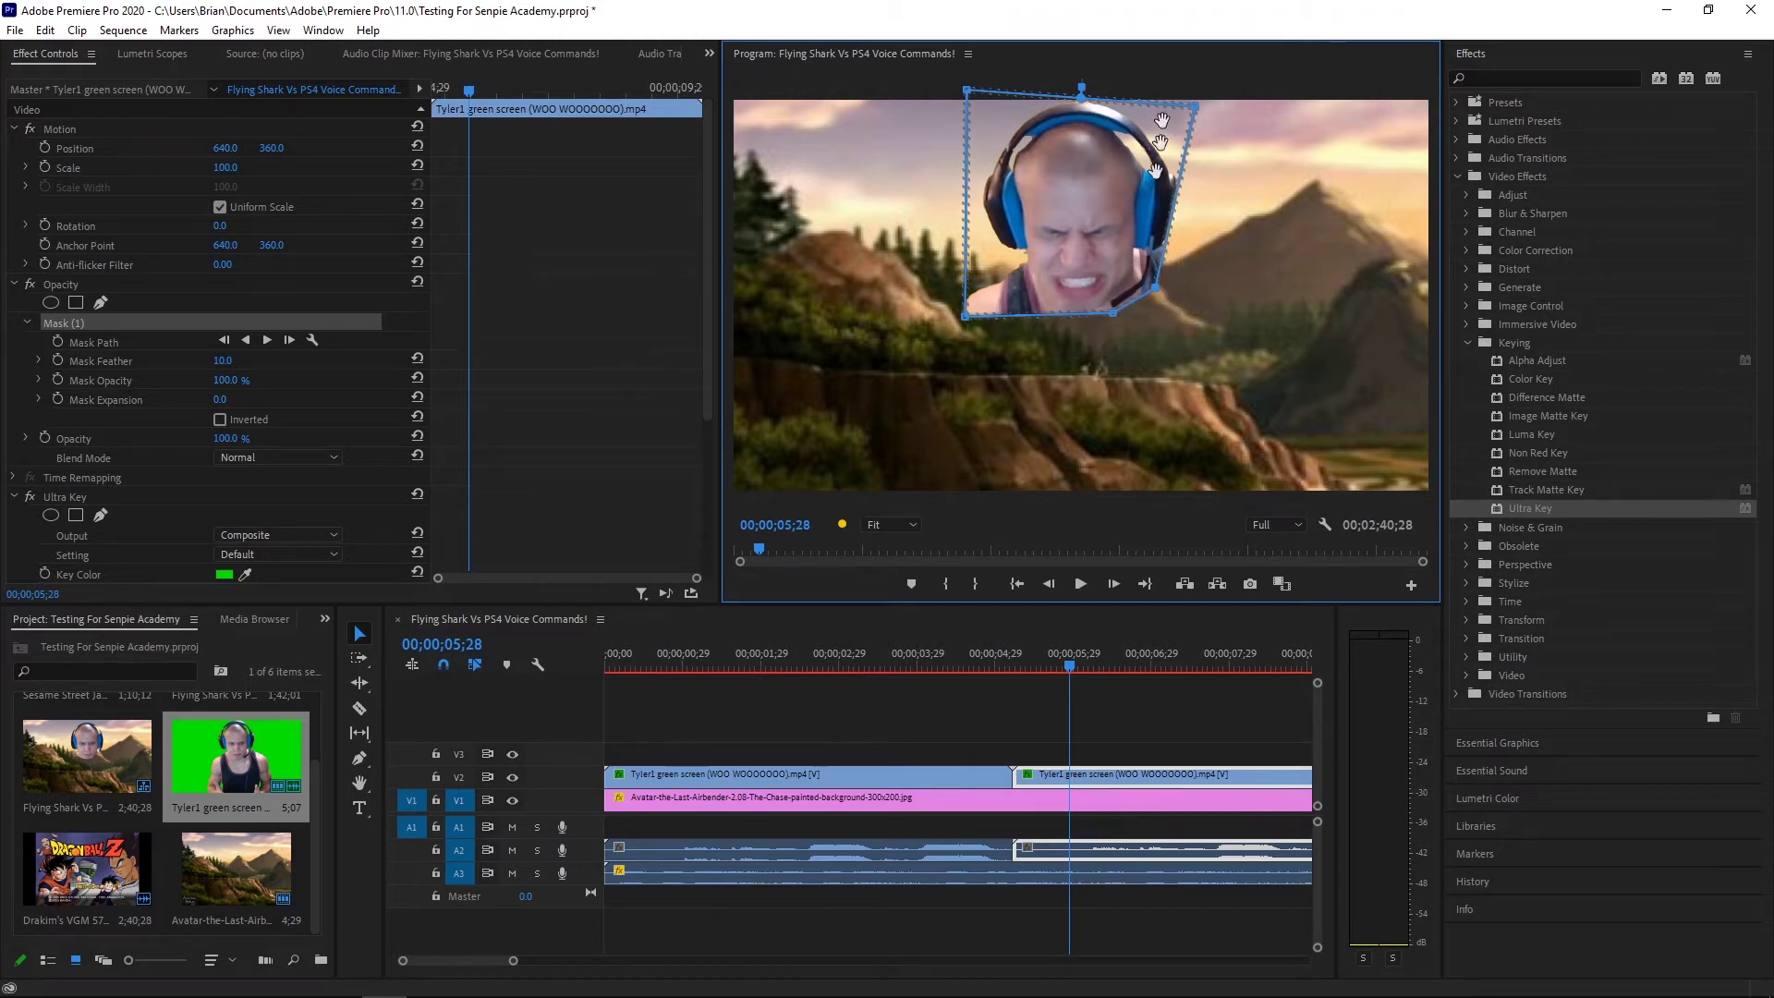
drag(1192, 109, 1164, 144)
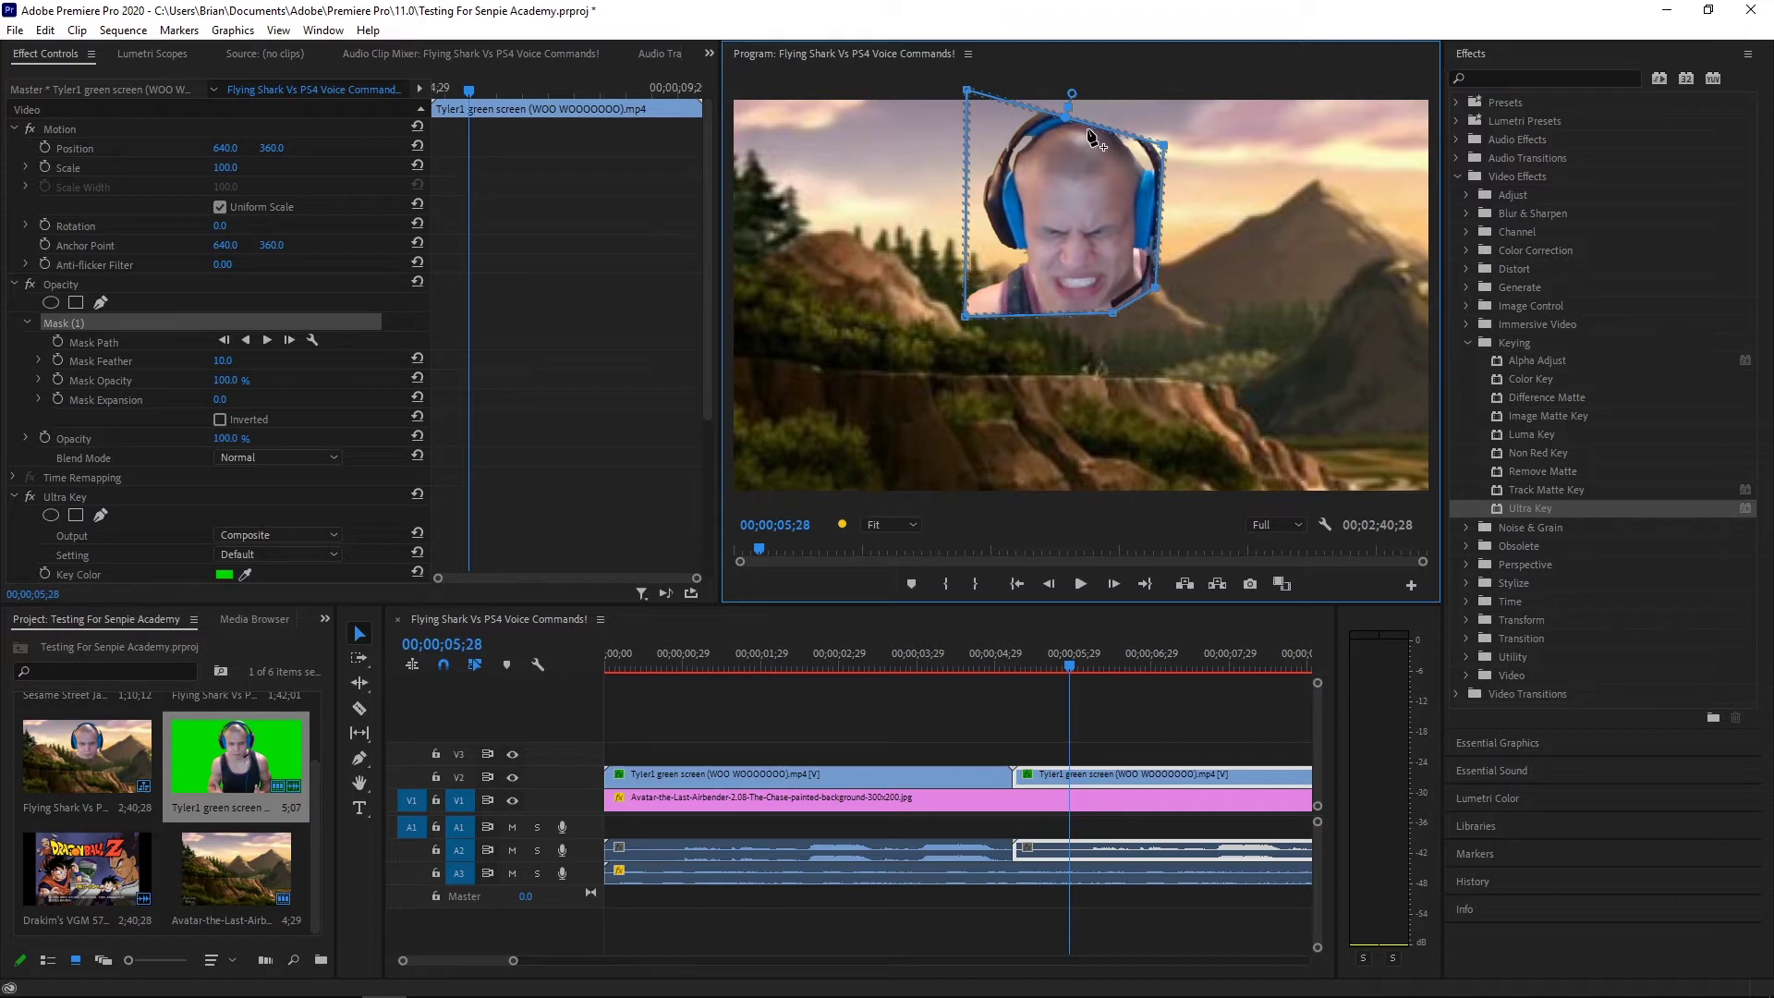
drag(1086, 130, 1127, 96)
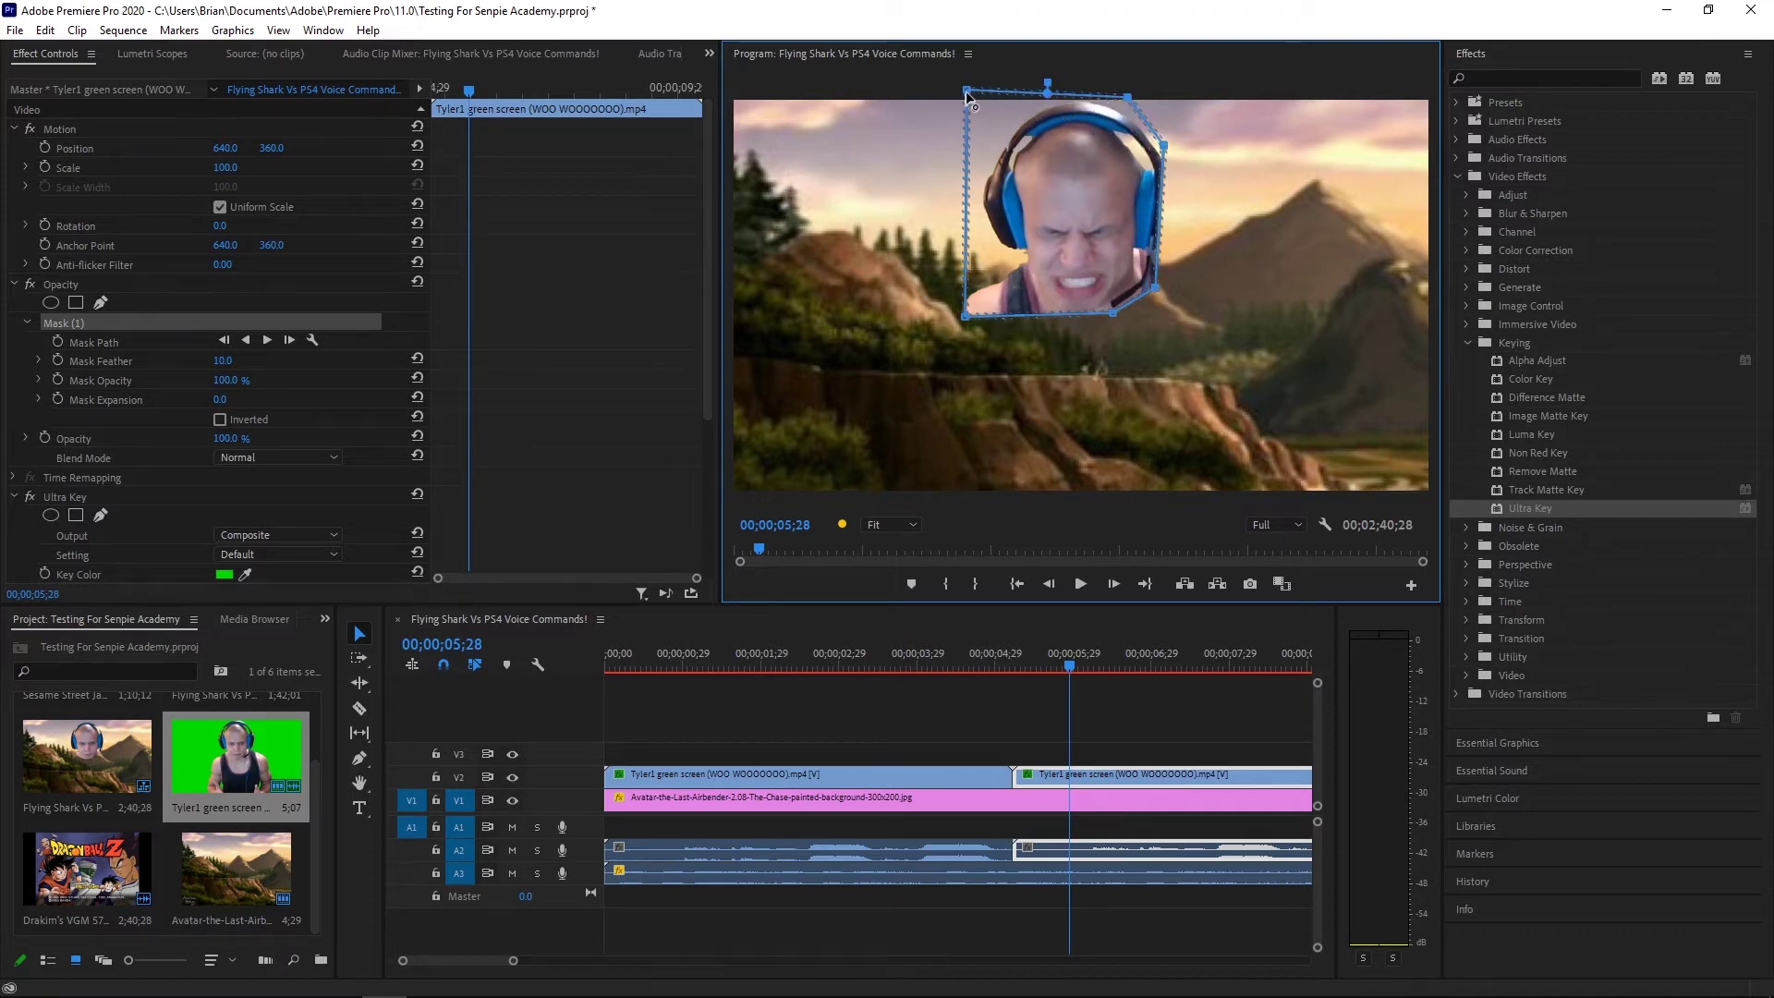
drag(990, 115, 992, 120)
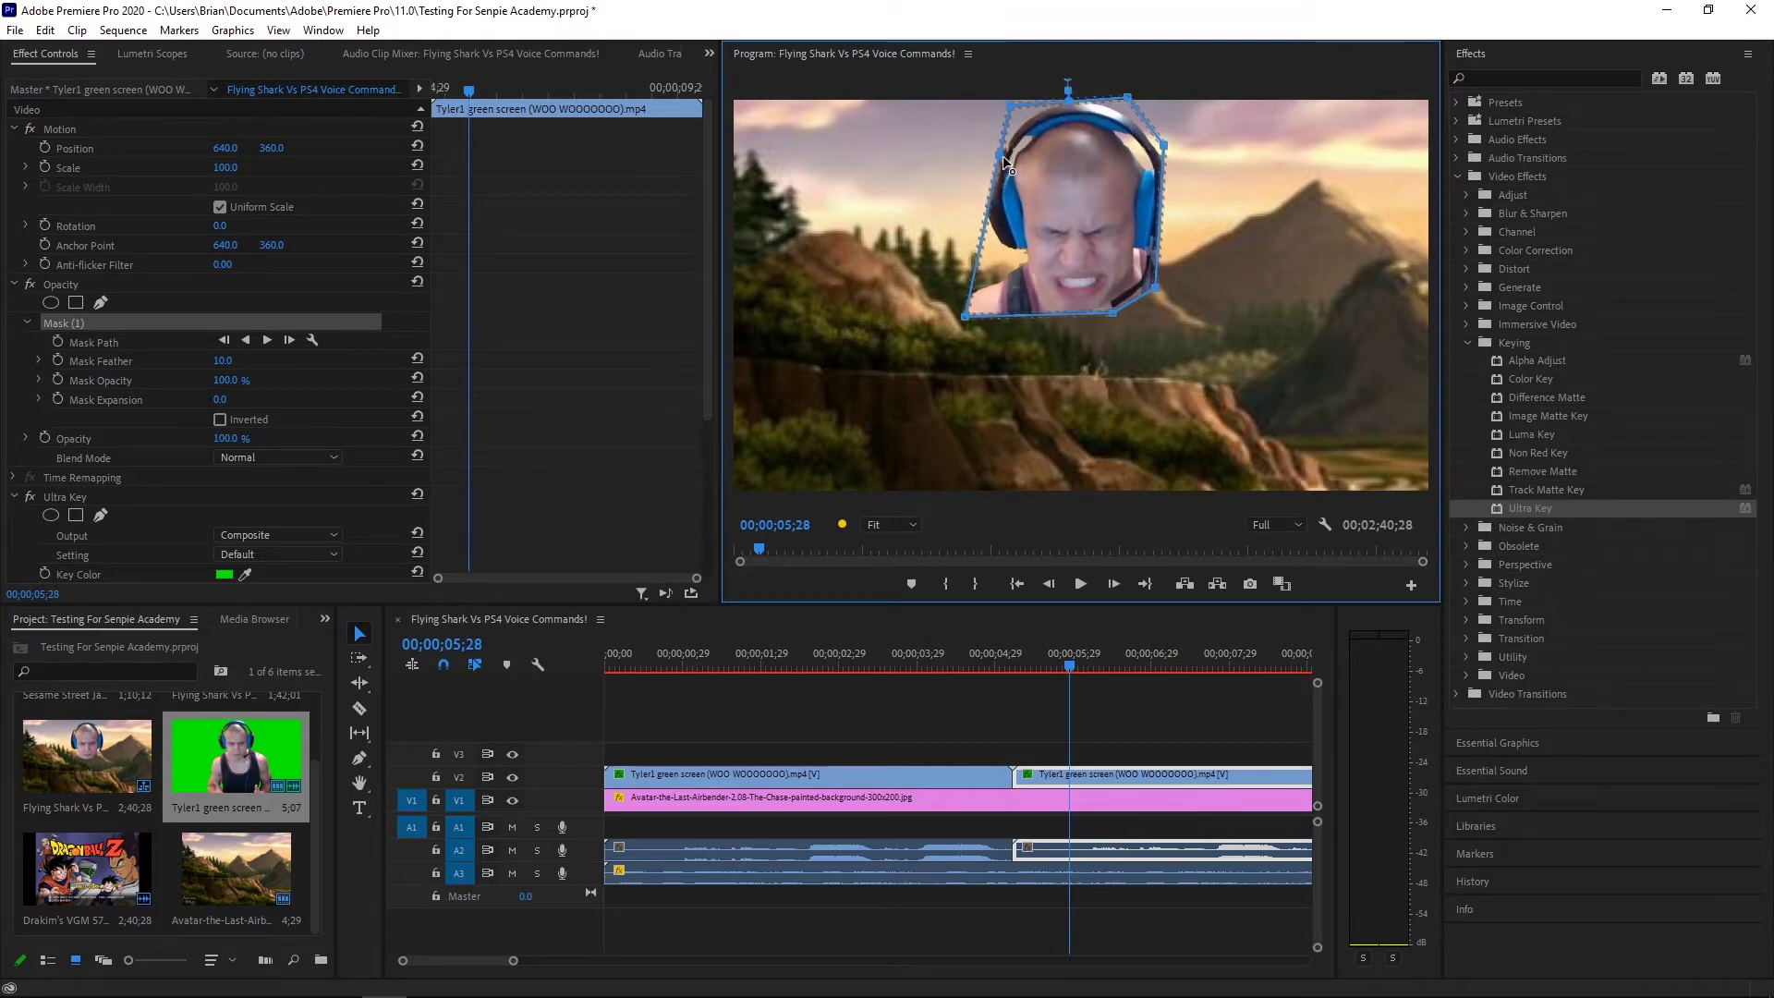
drag(1003, 157, 978, 150)
drag(968, 316, 983, 269)
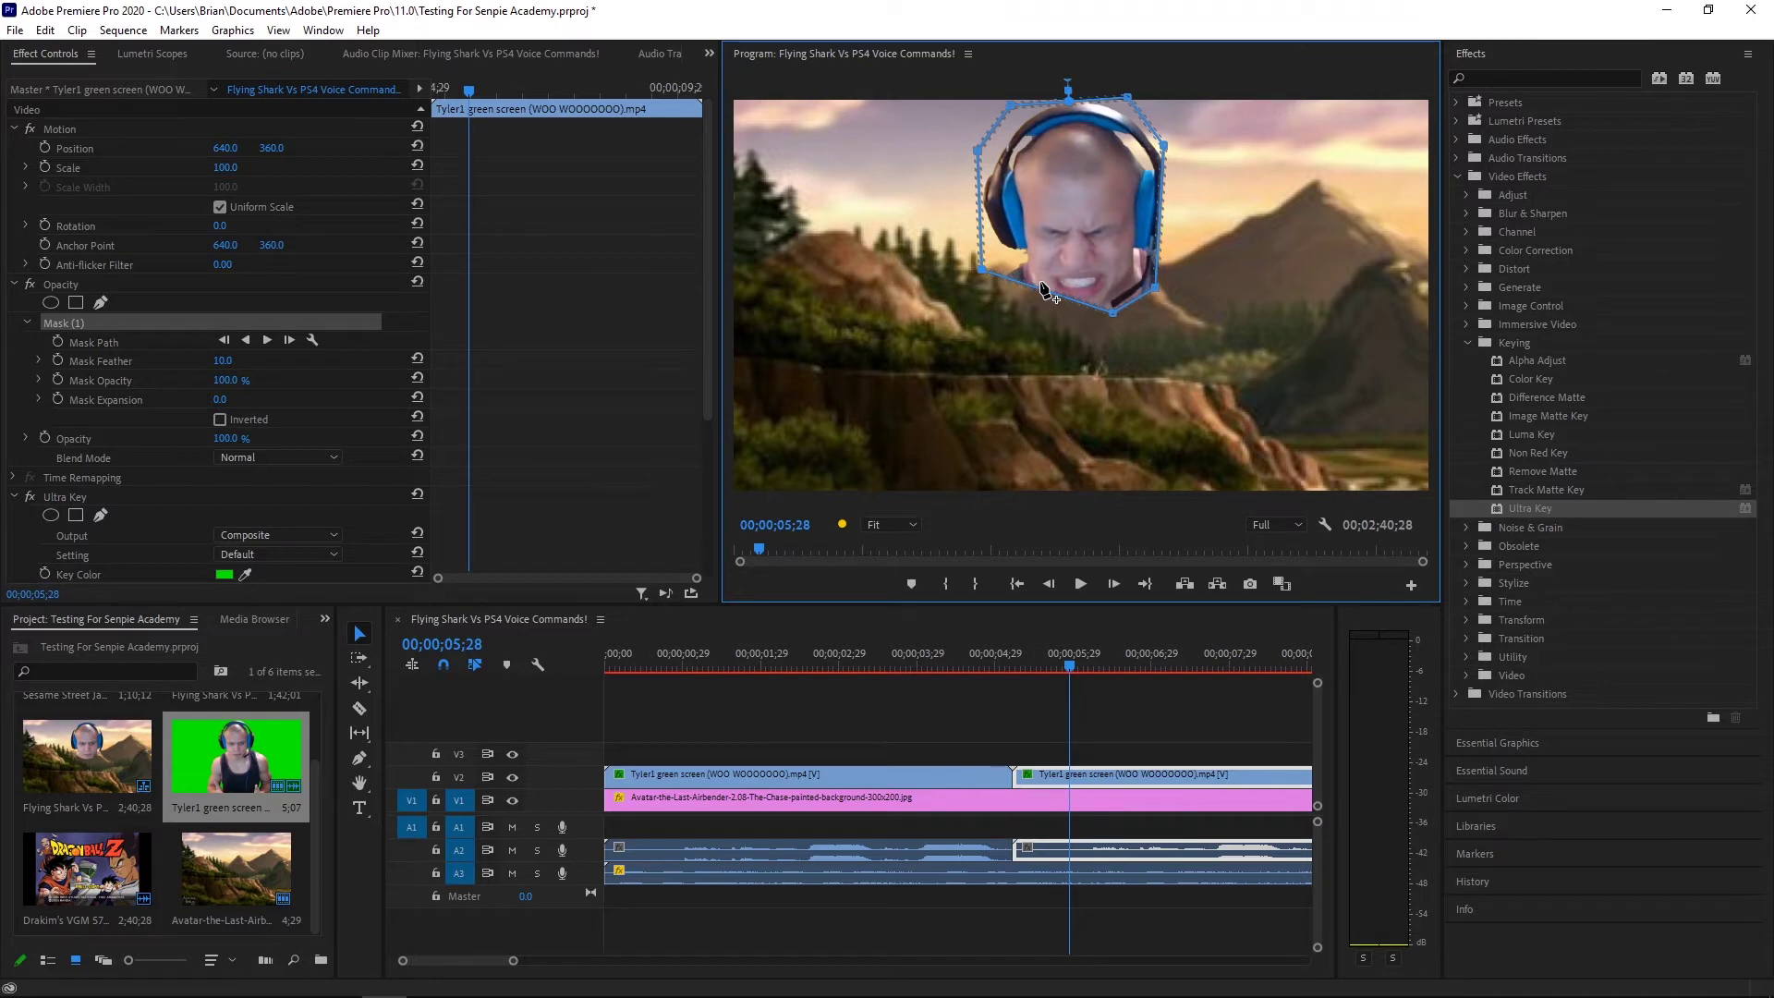
Tighten the mask's lower edge under the chin and set the clip position to 461, 553
mouse_move(1039, 285)
mouse_down()
mouse_move(1037, 327)
mouse_move(1054, 311)
mouse_up()
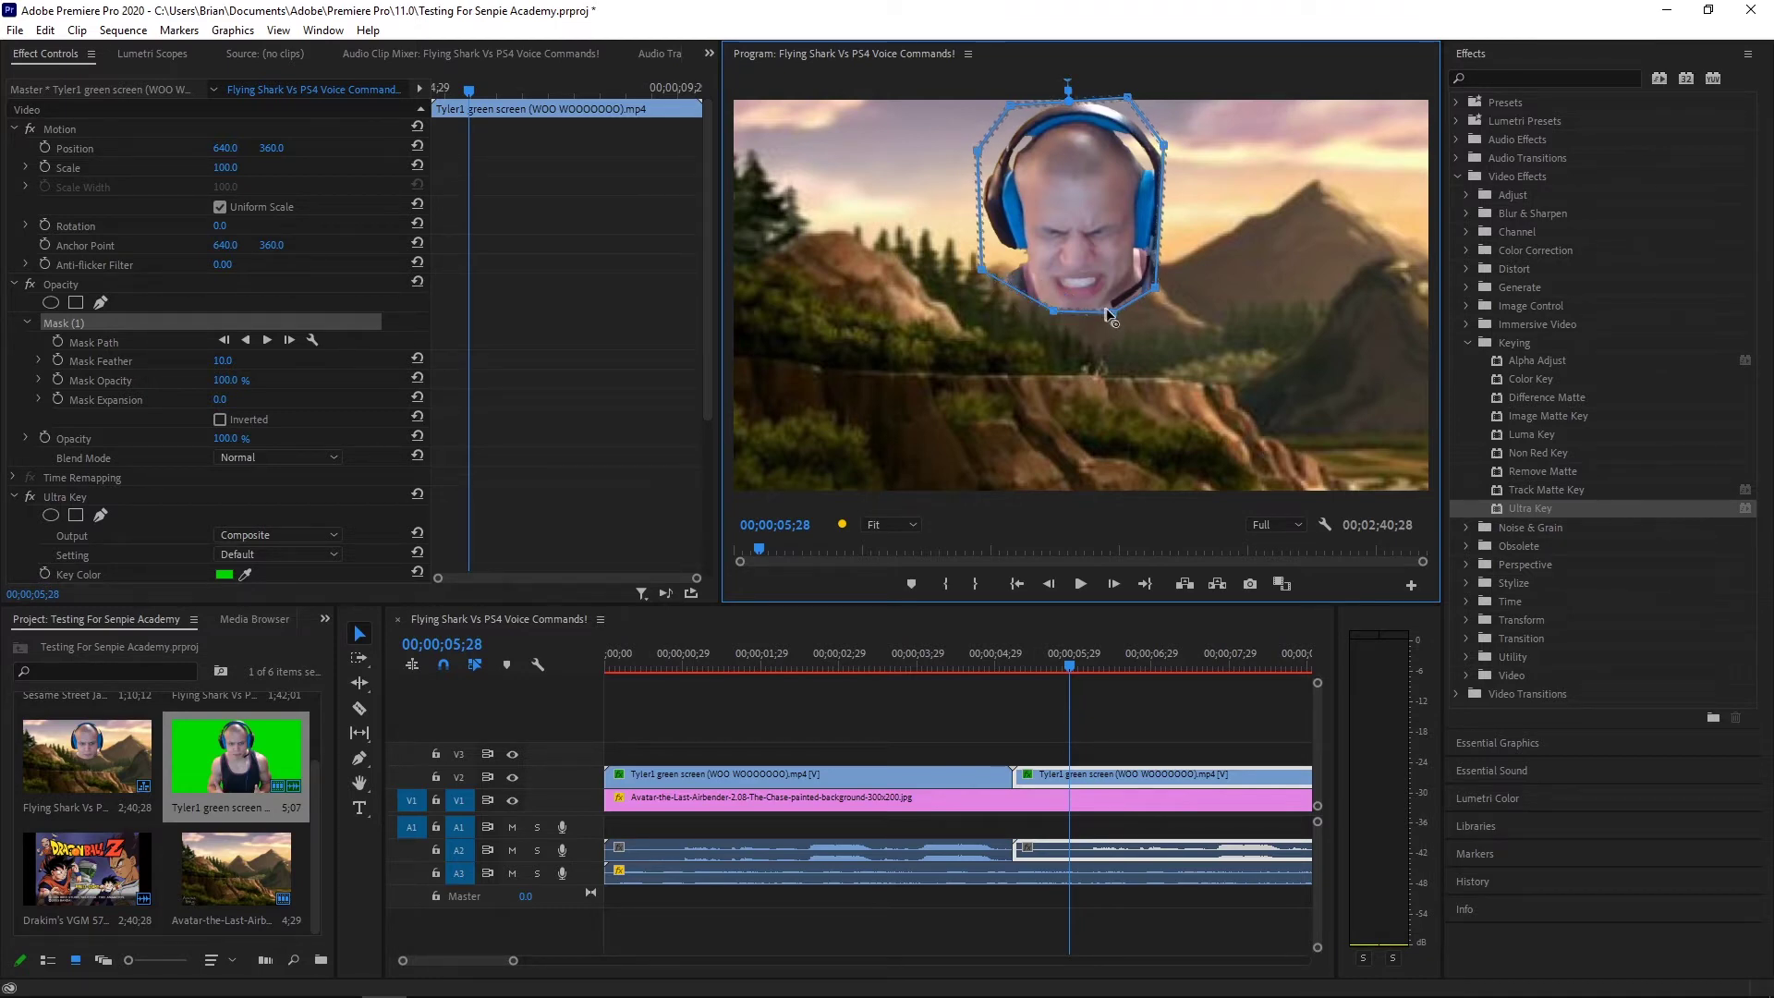
drag(1103, 307, 1106, 320)
drag(1052, 310, 1046, 320)
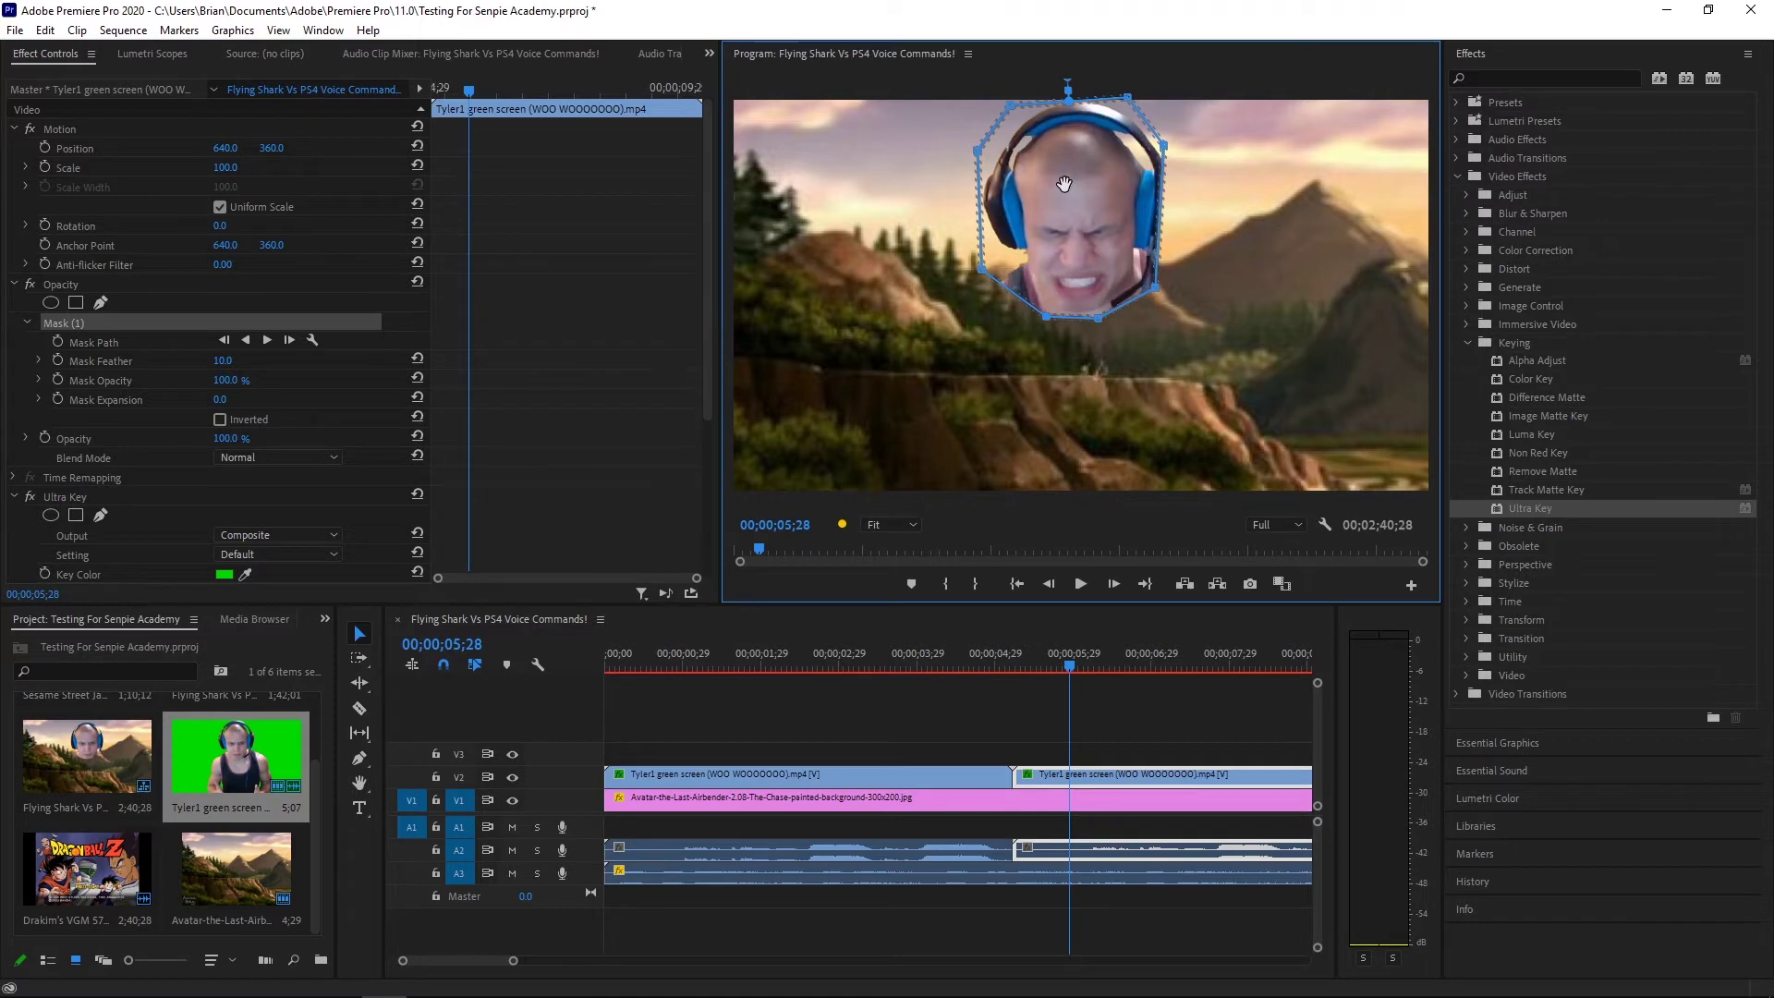
mouse_move(1065, 184)
mouse_down()
mouse_move(1091, 380)
mouse_move(1080, 245)
mouse_move(1072, 368)
mouse_move(1063, 189)
mouse_move(1080, 185)
mouse_up()
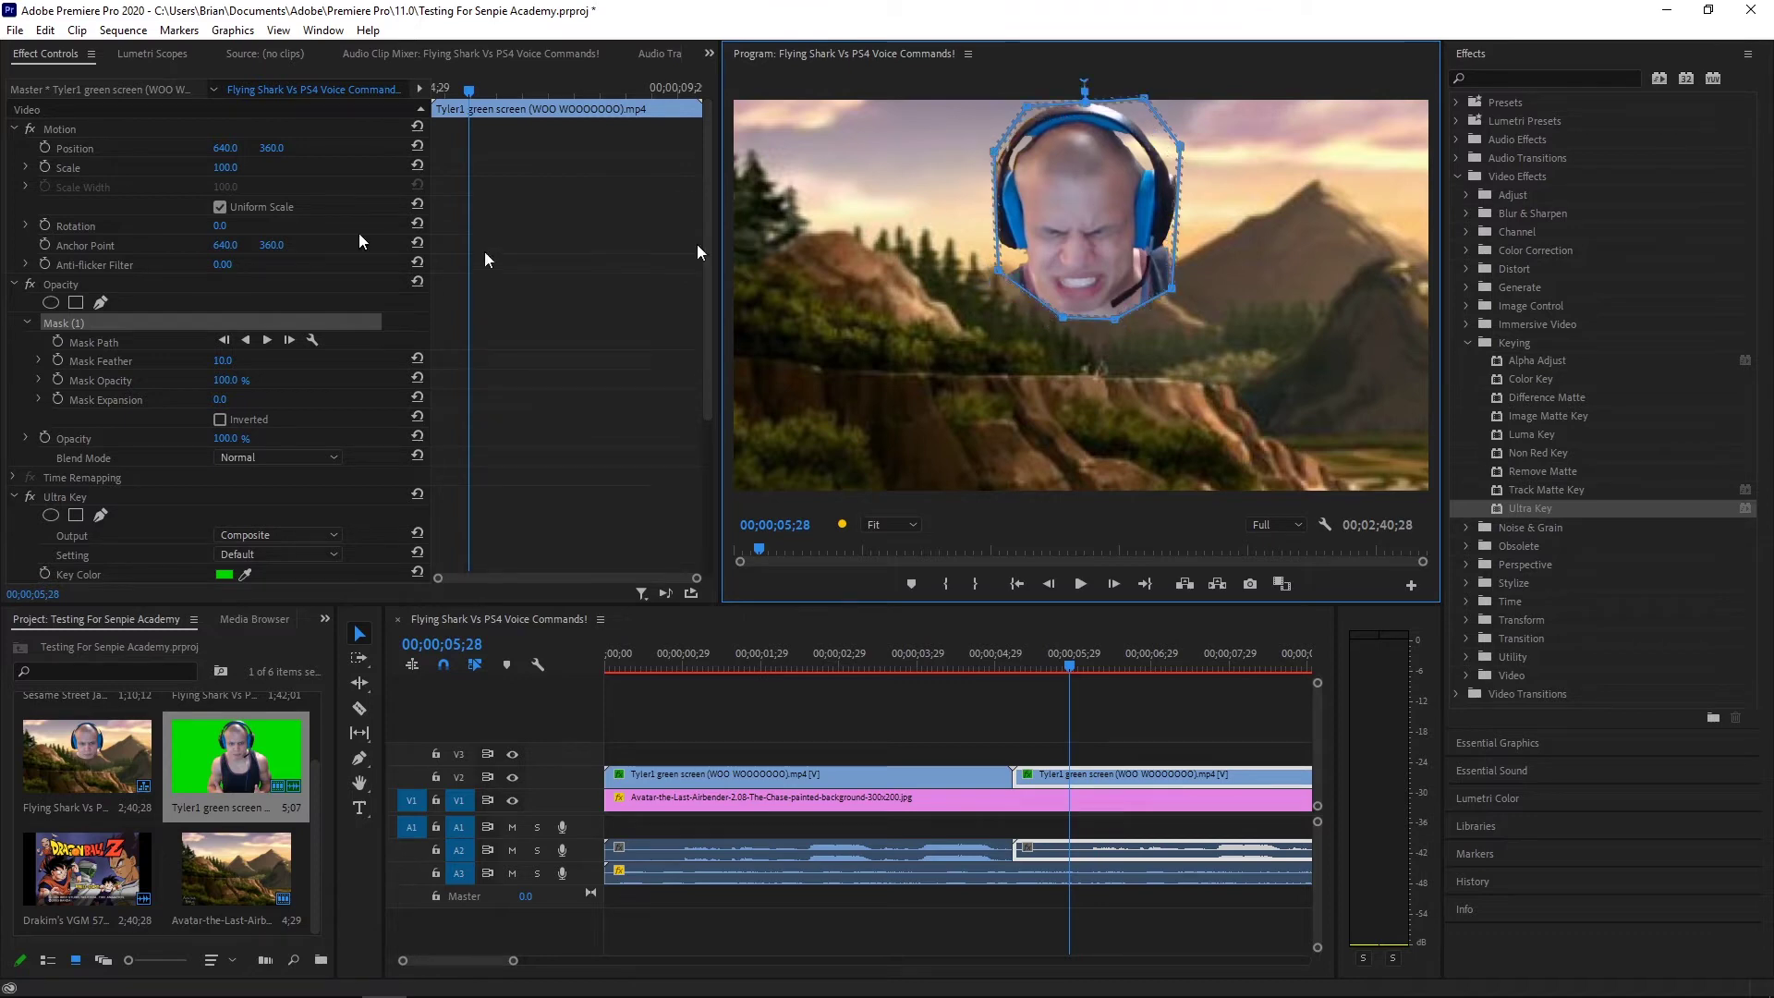
drag(230, 154, 158, 148)
Keyframe Position from X 461 at the clip start to X 1065 near the end, then preview
drag(474, 87, 372, 125)
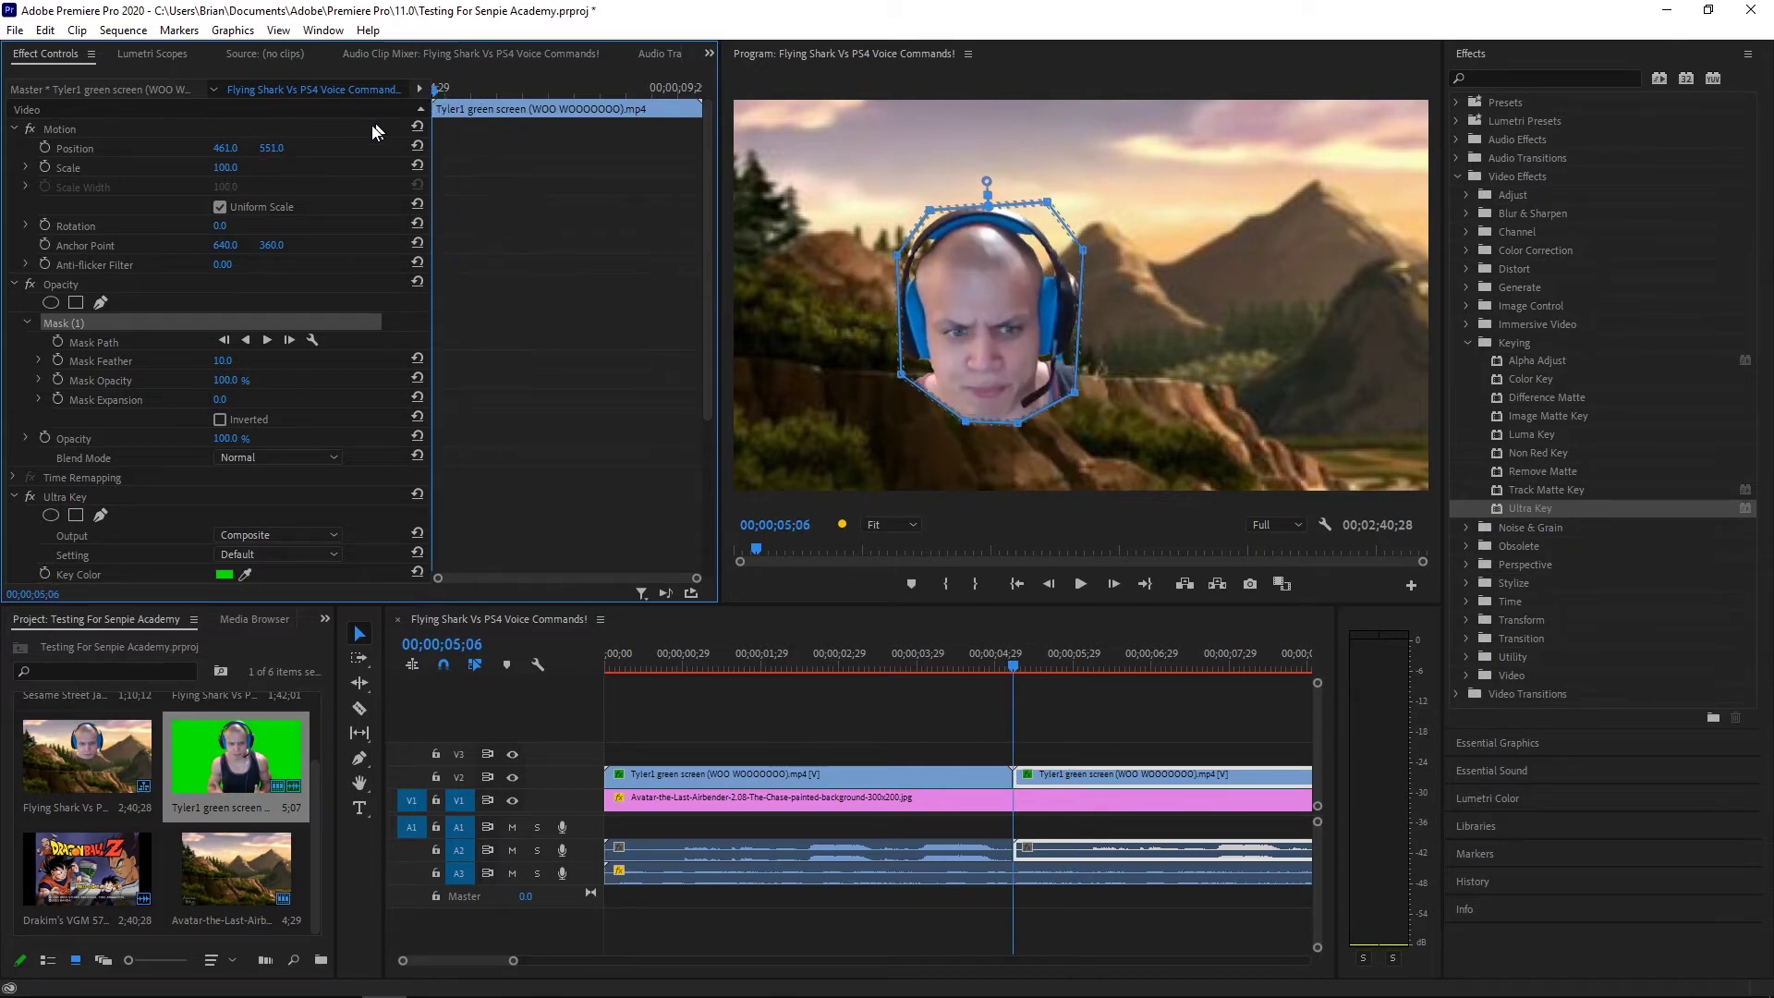
click(45, 150)
drag(431, 90, 684, 90)
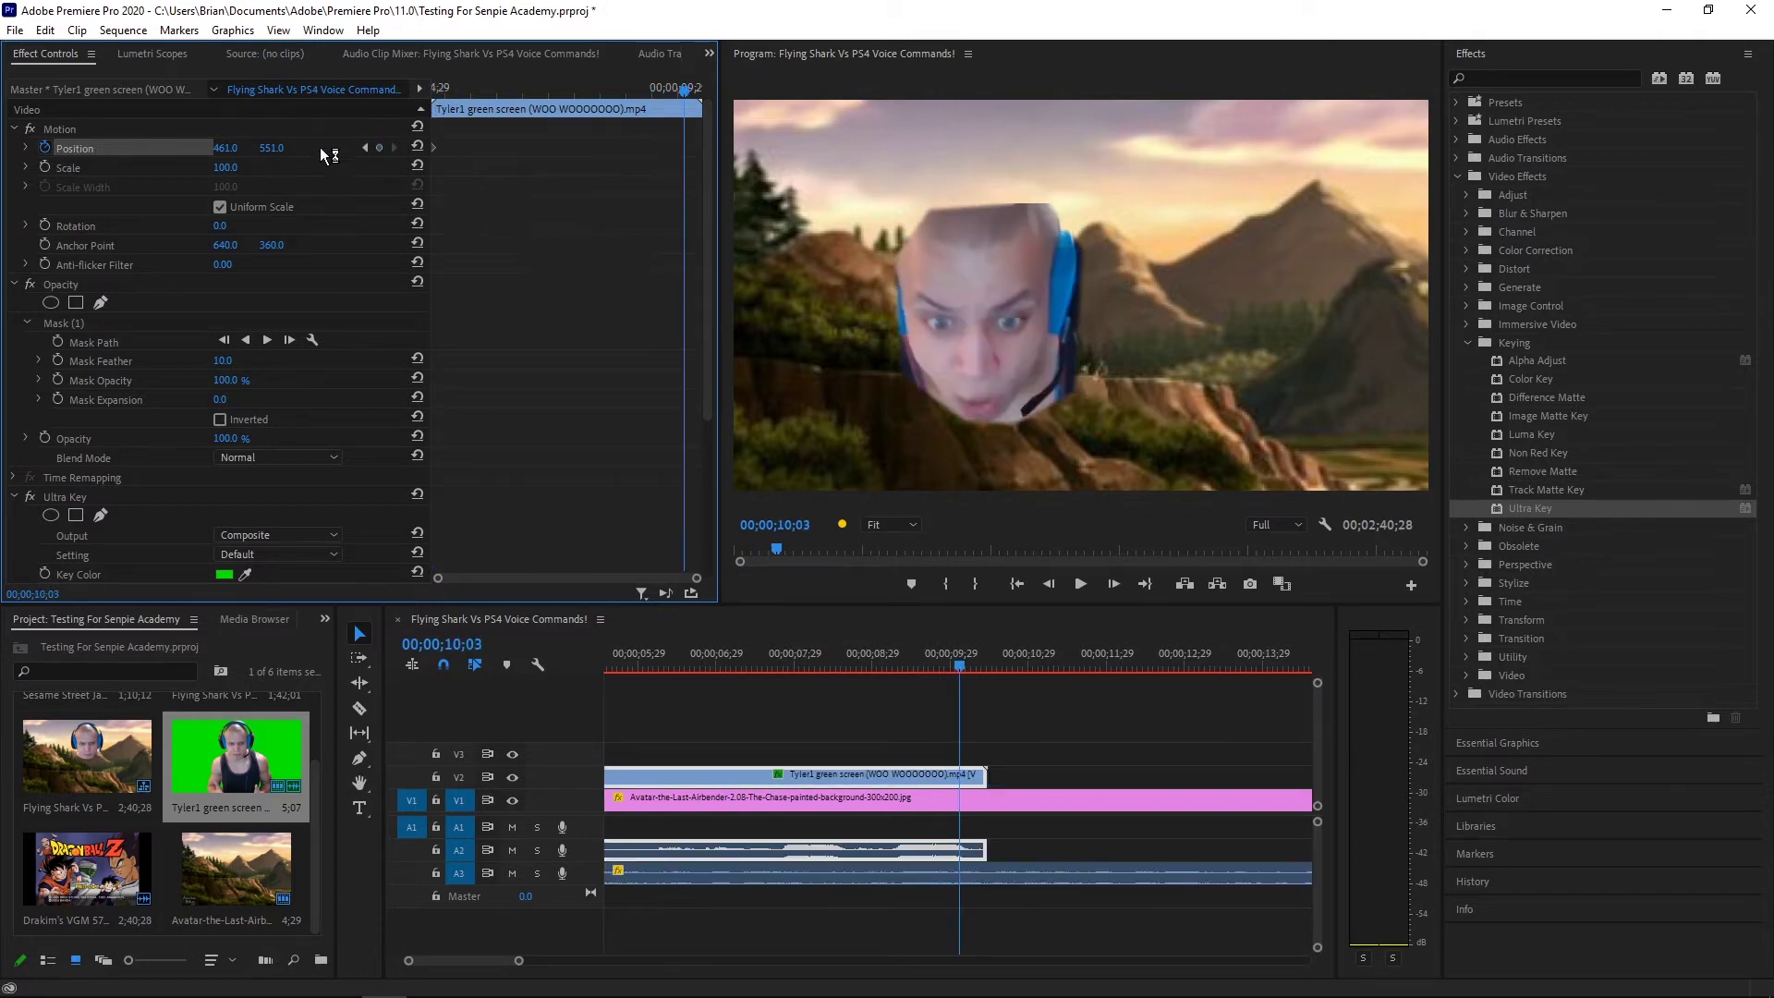
click(379, 147)
drag(225, 147, 388, 148)
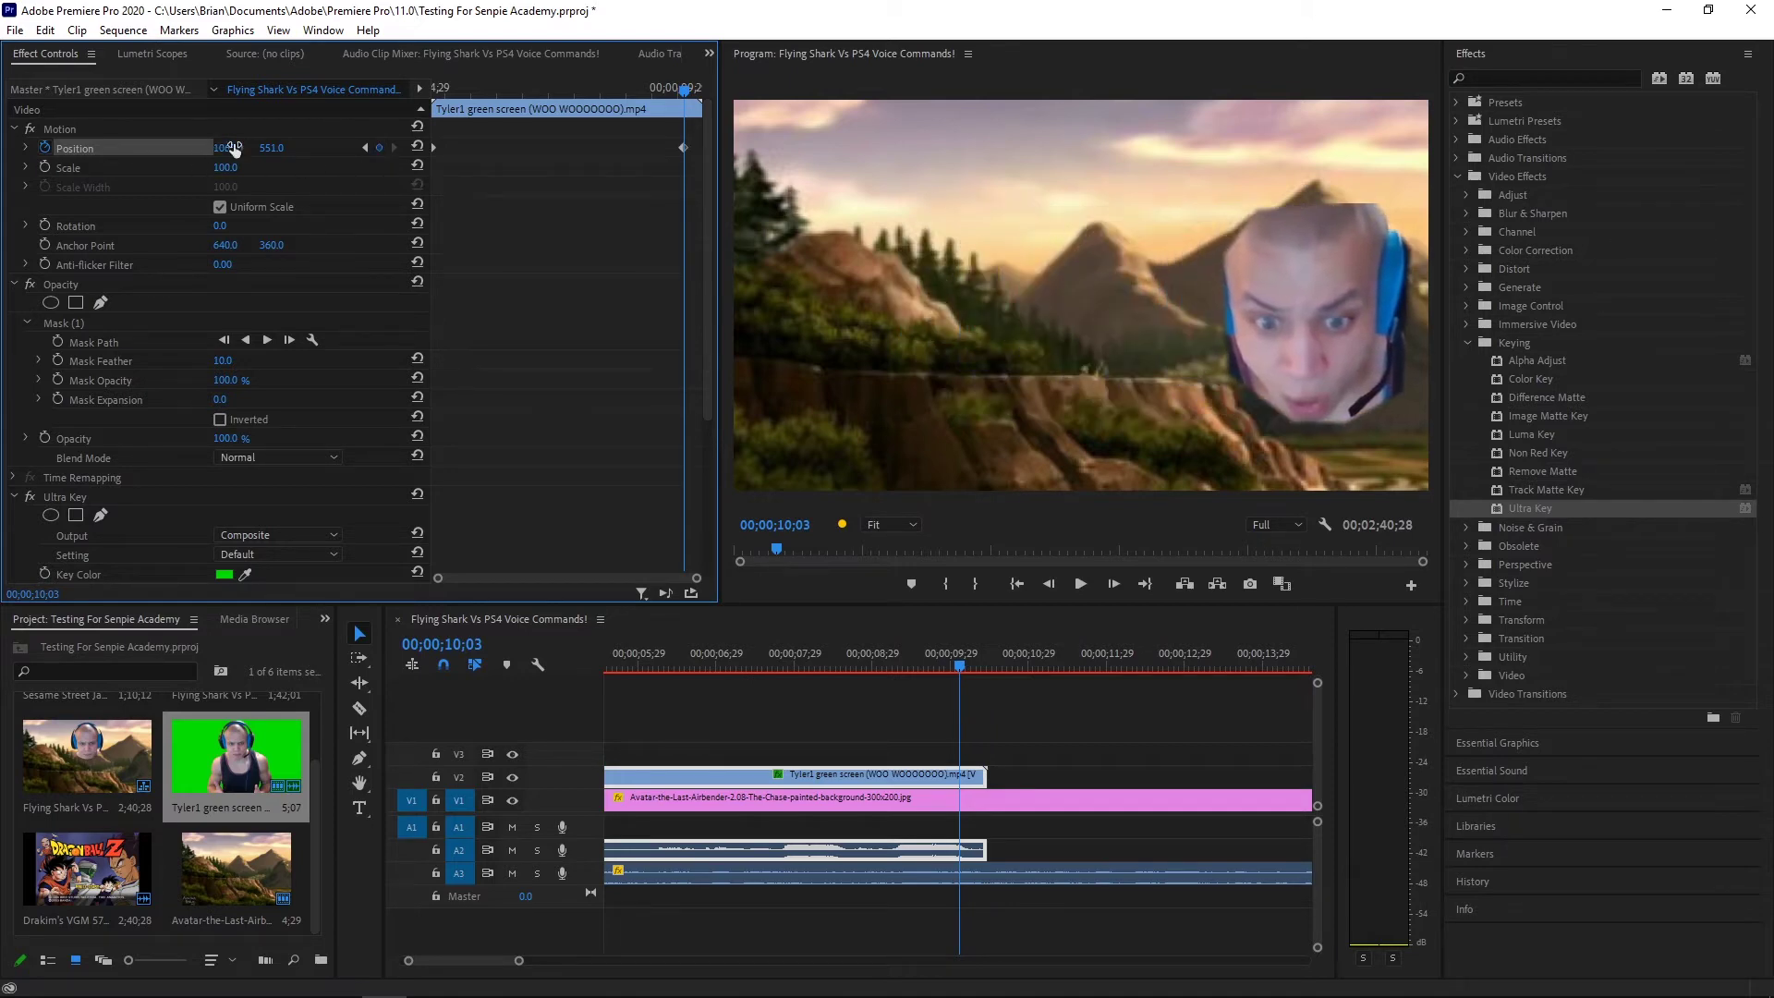
drag(688, 89, 435, 89)
key(Left)
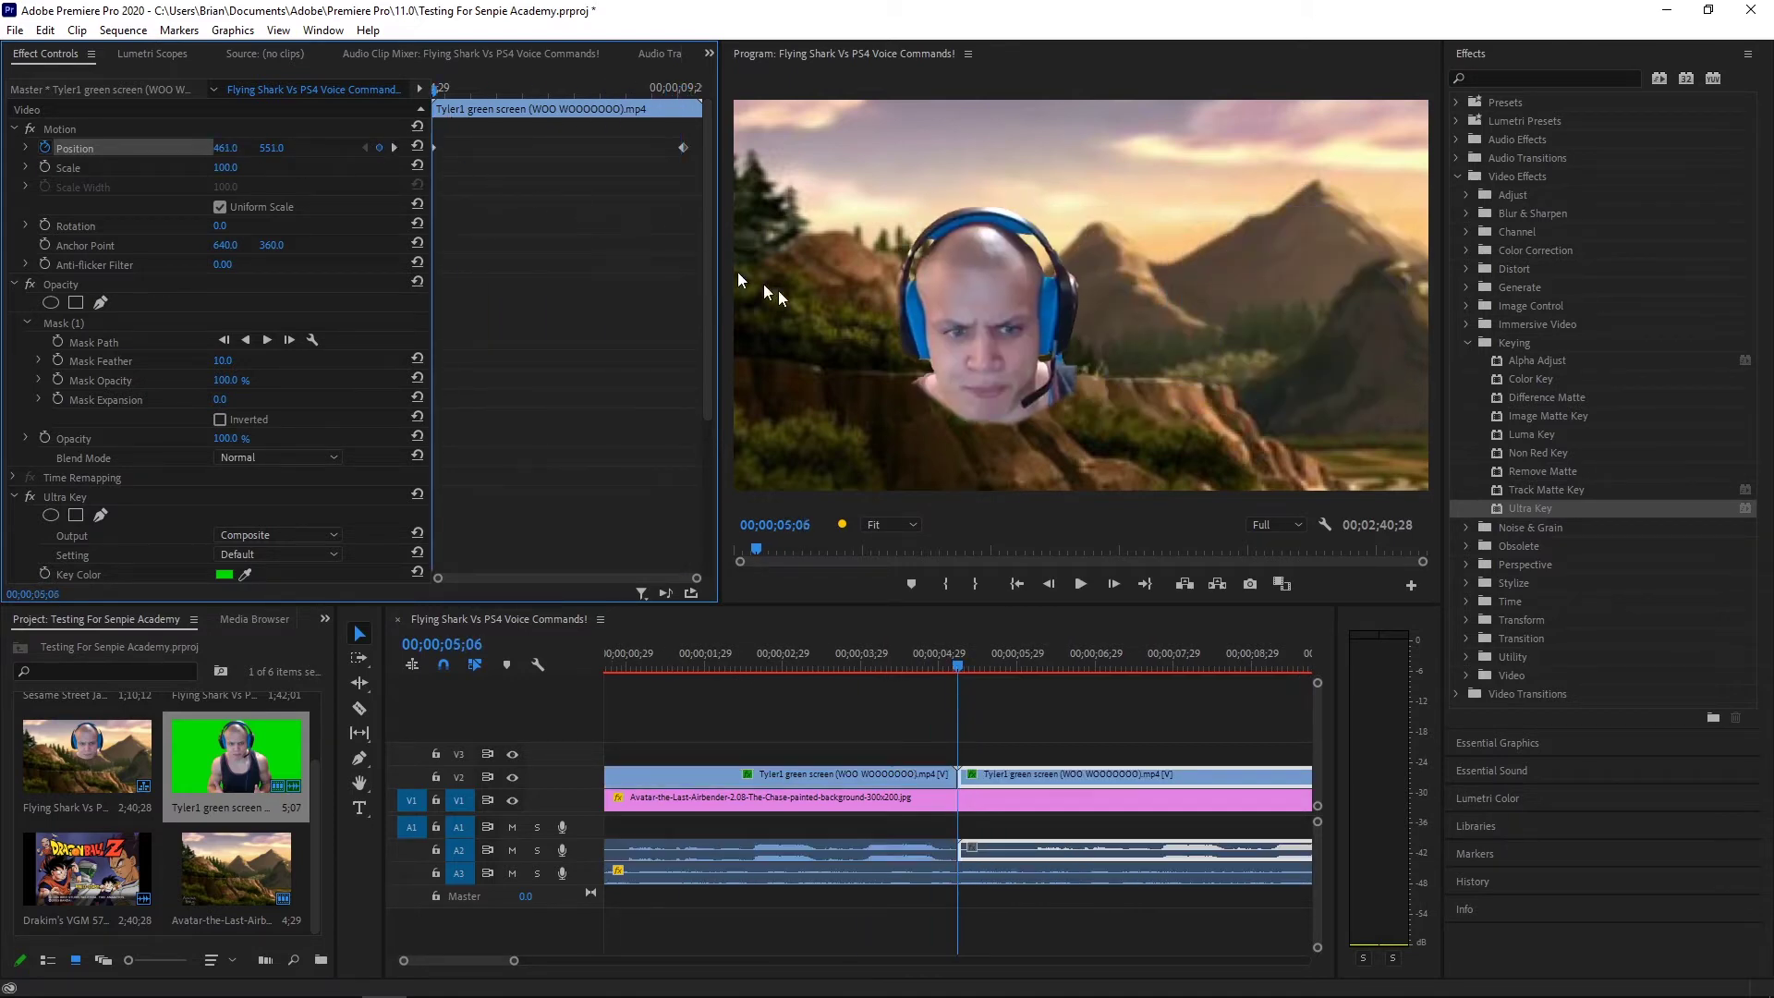
click(1084, 589)
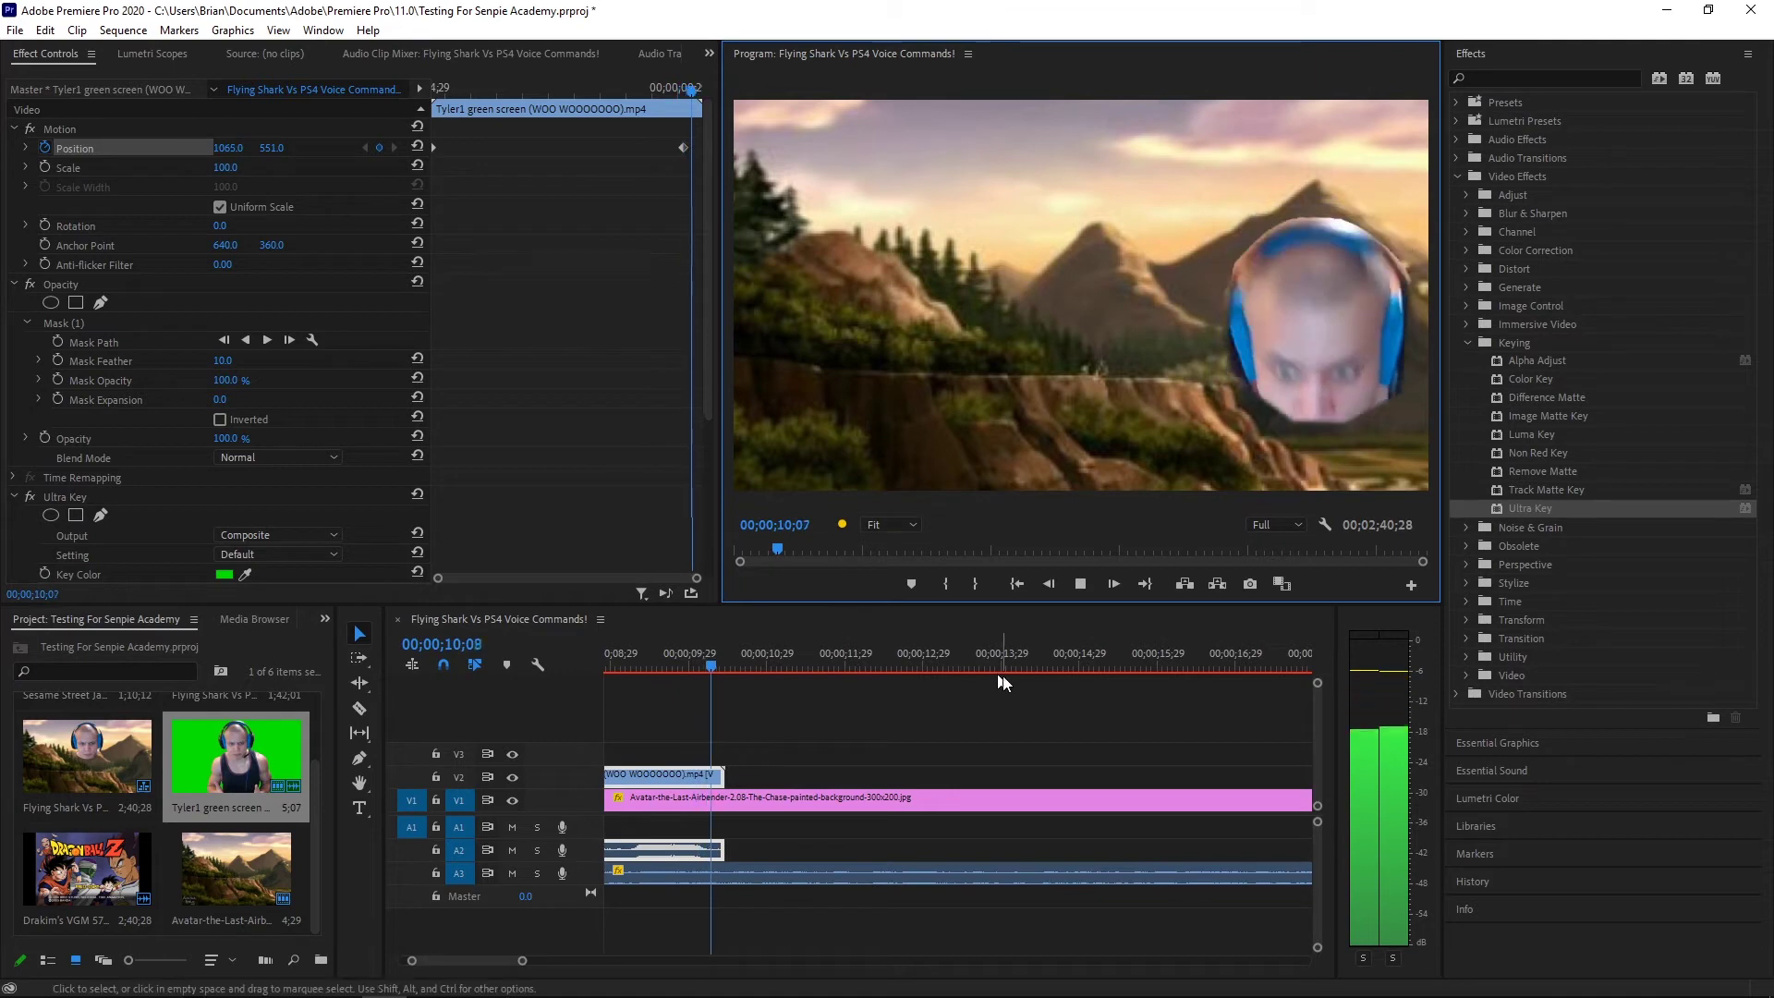
click(1081, 583)
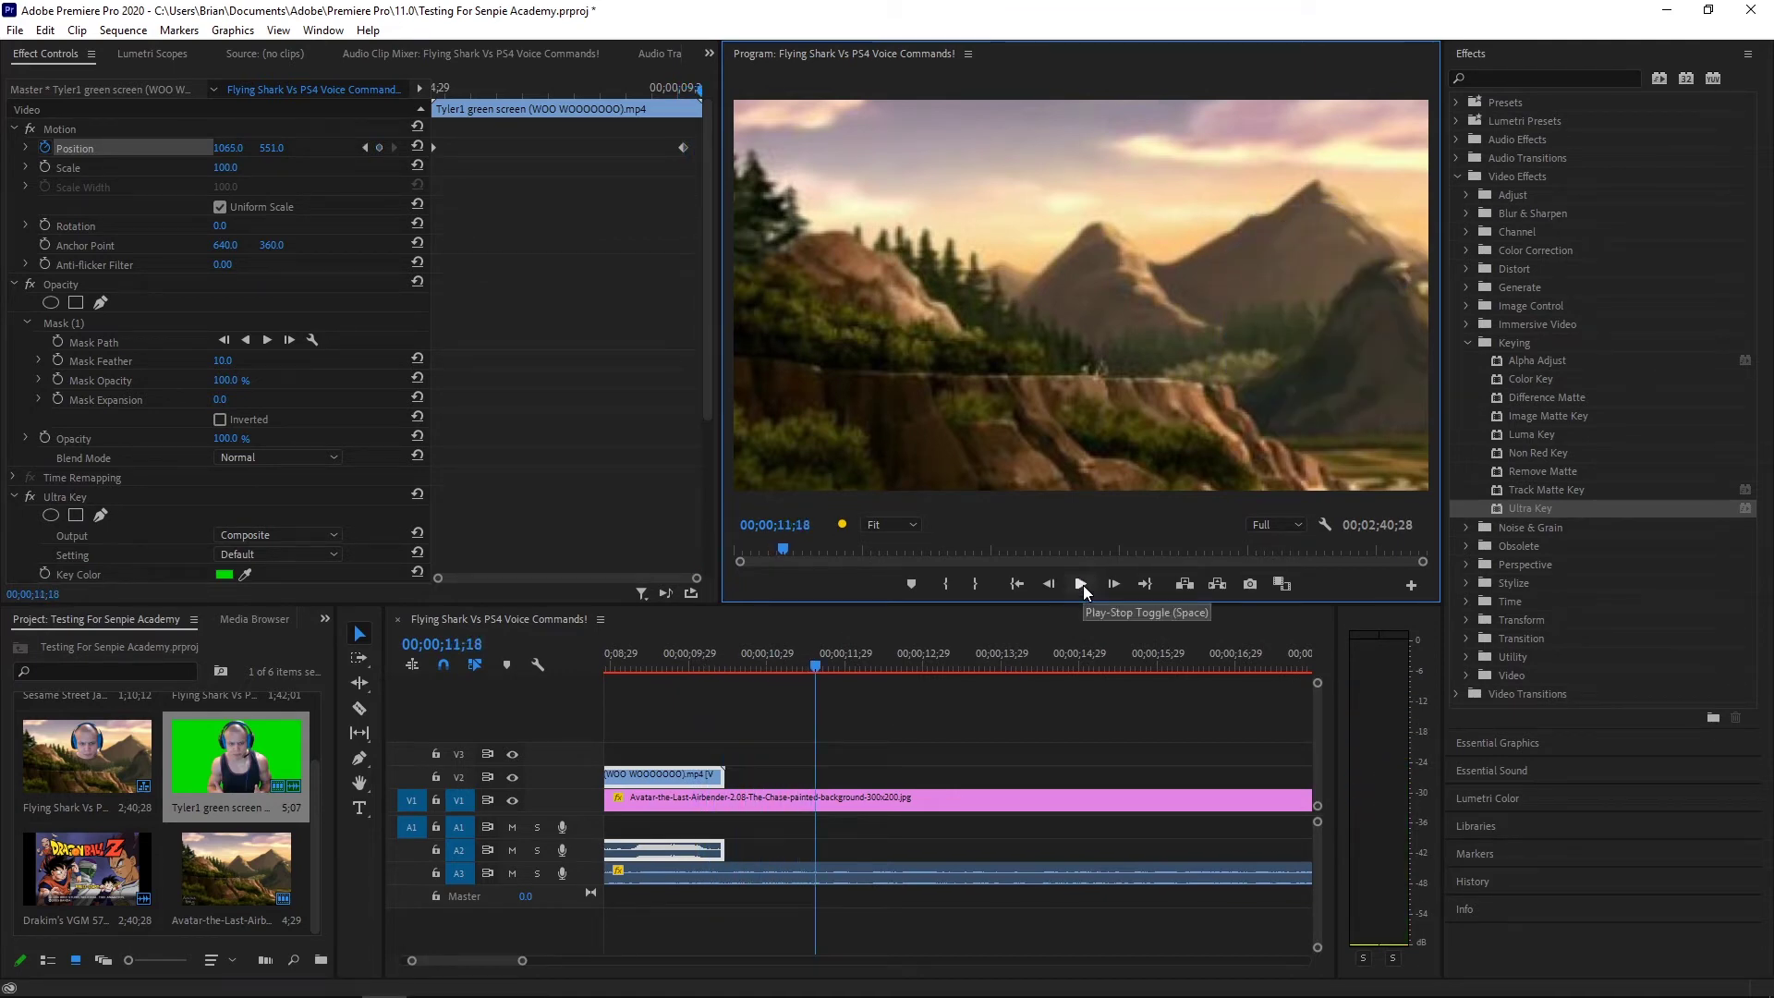
drag(523, 960, 583, 958)
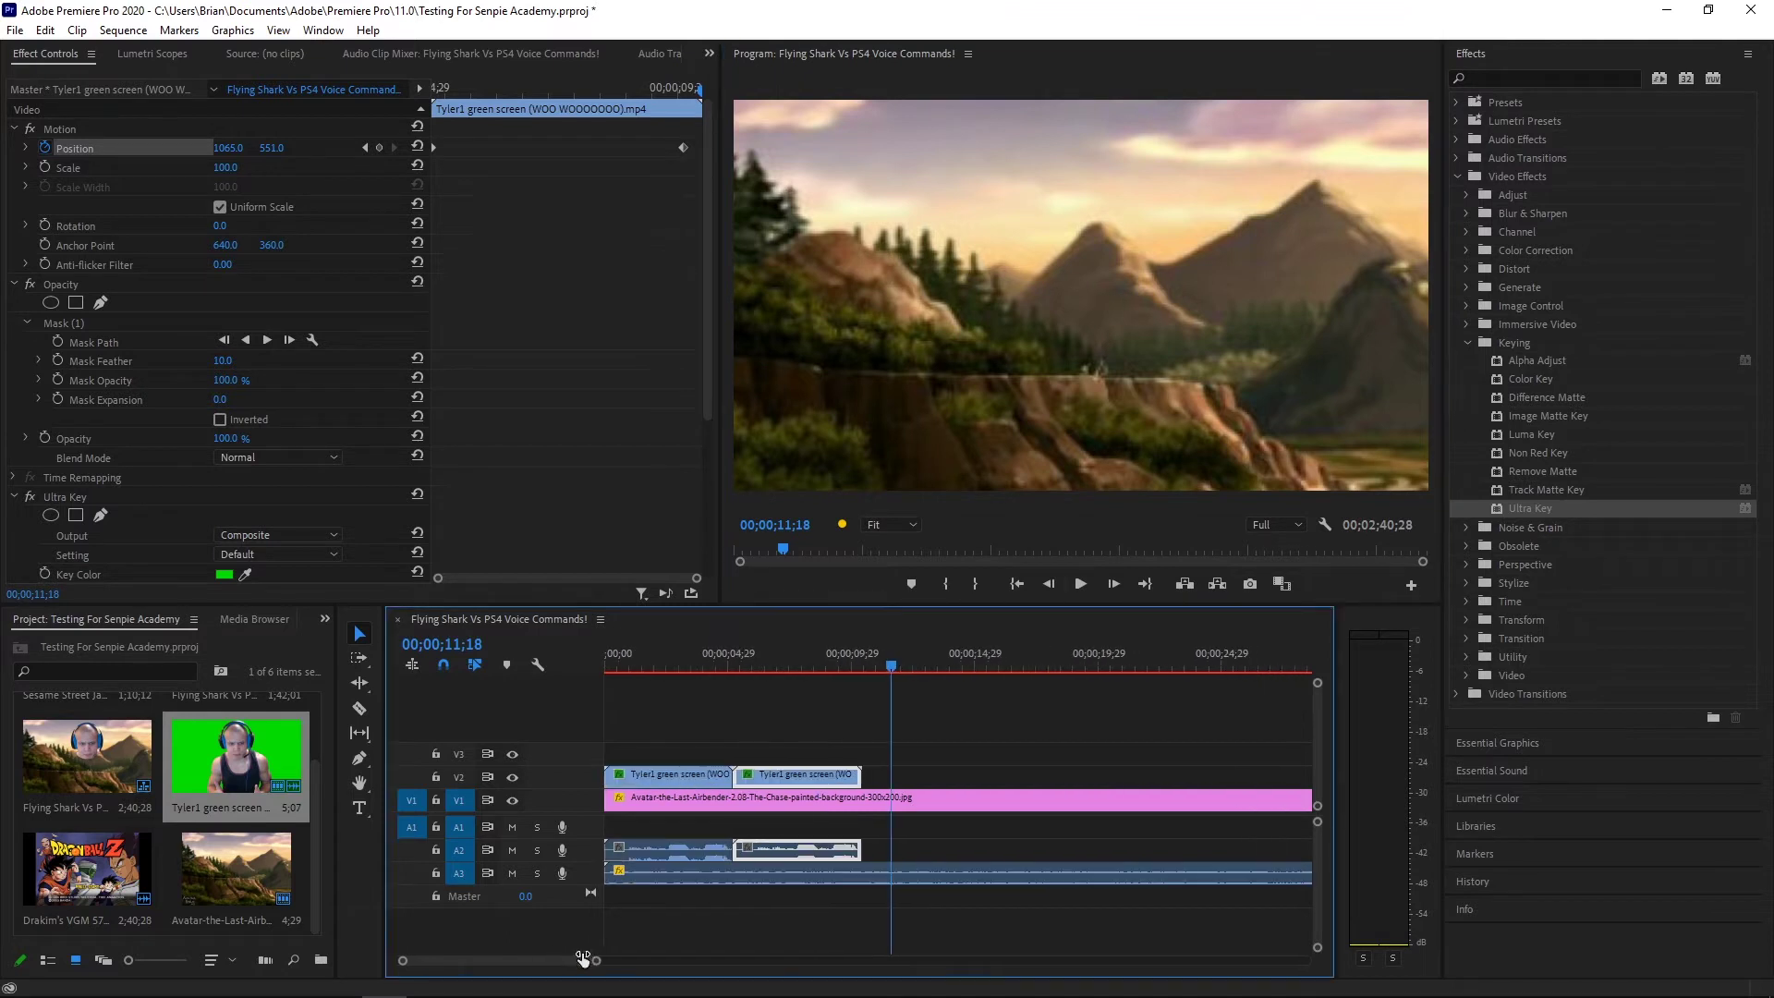
click(772, 669)
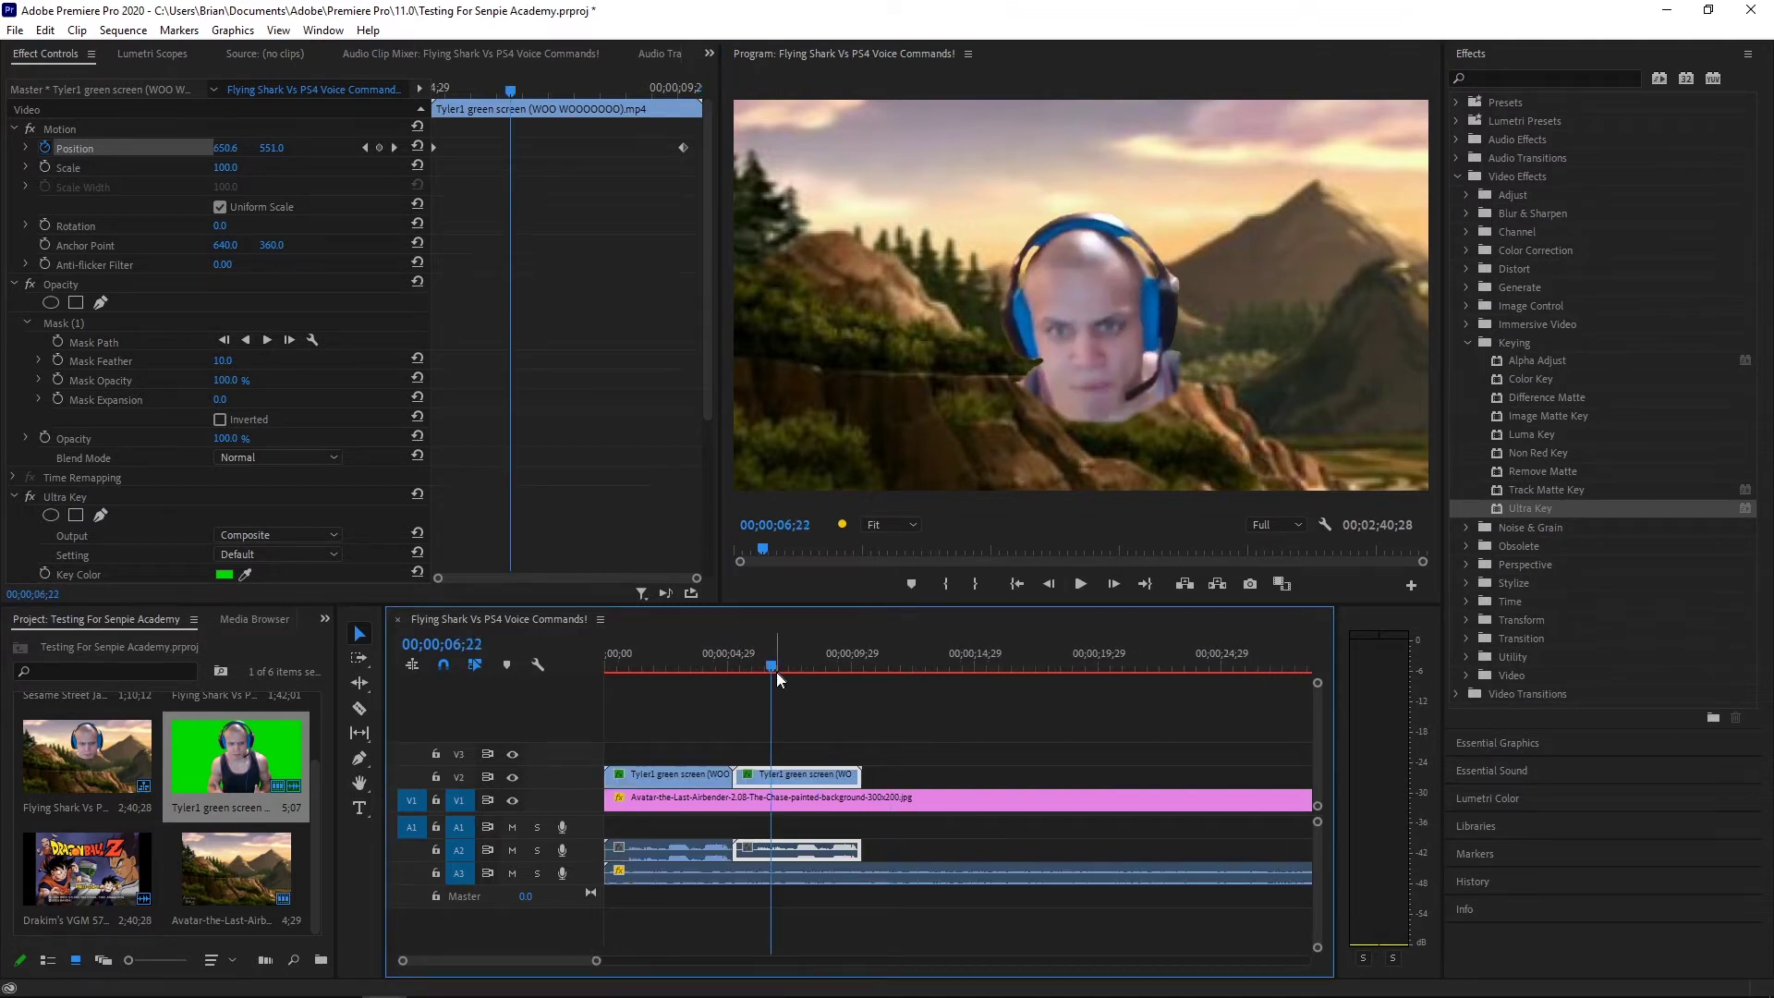
drag(776, 674, 811, 669)
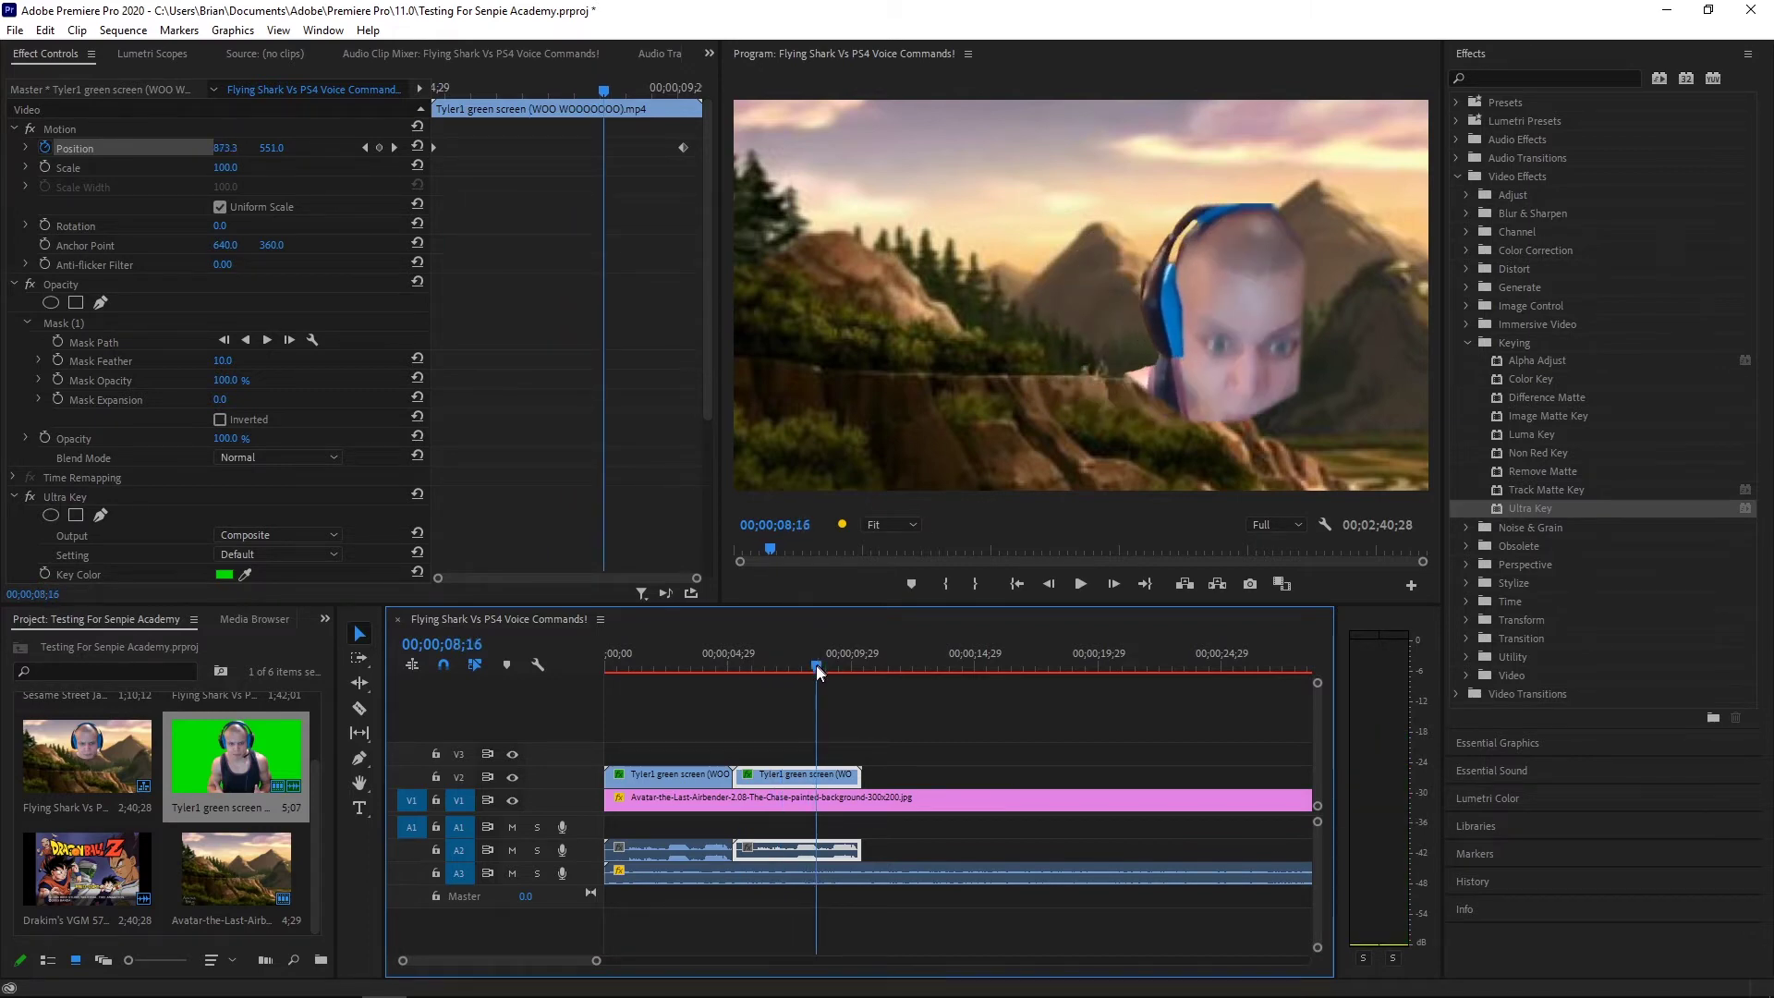
click(774, 674)
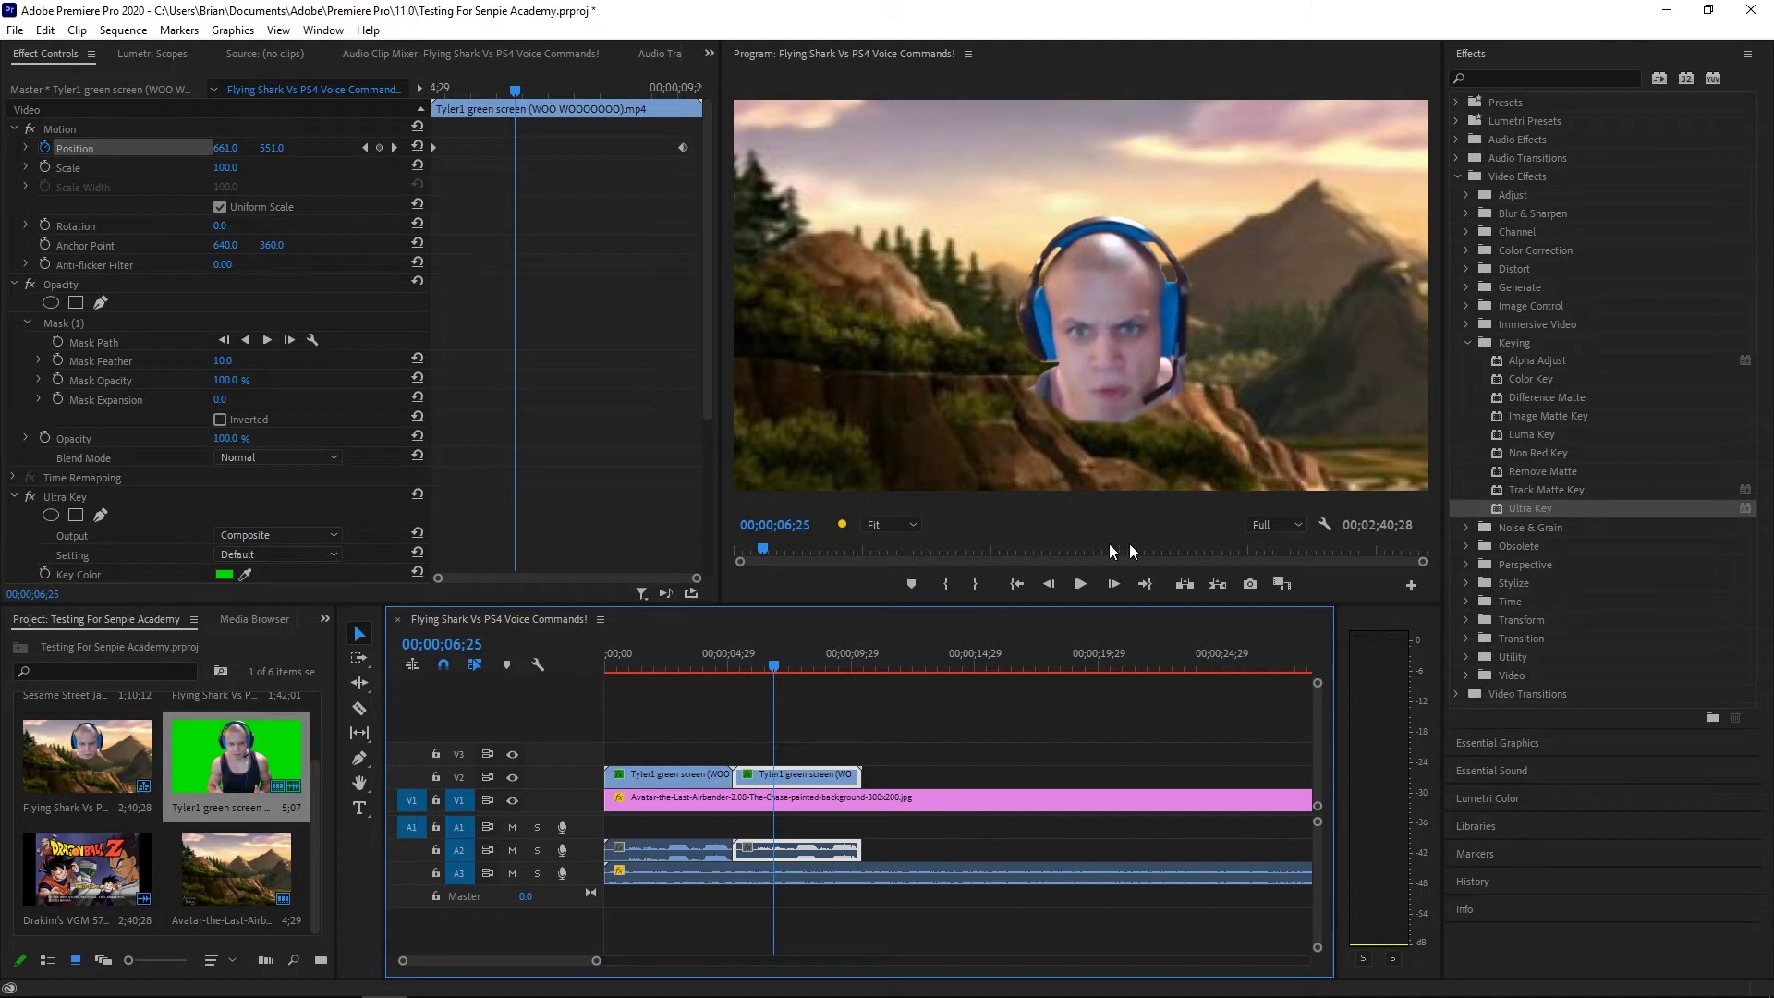
click(1280, 528)
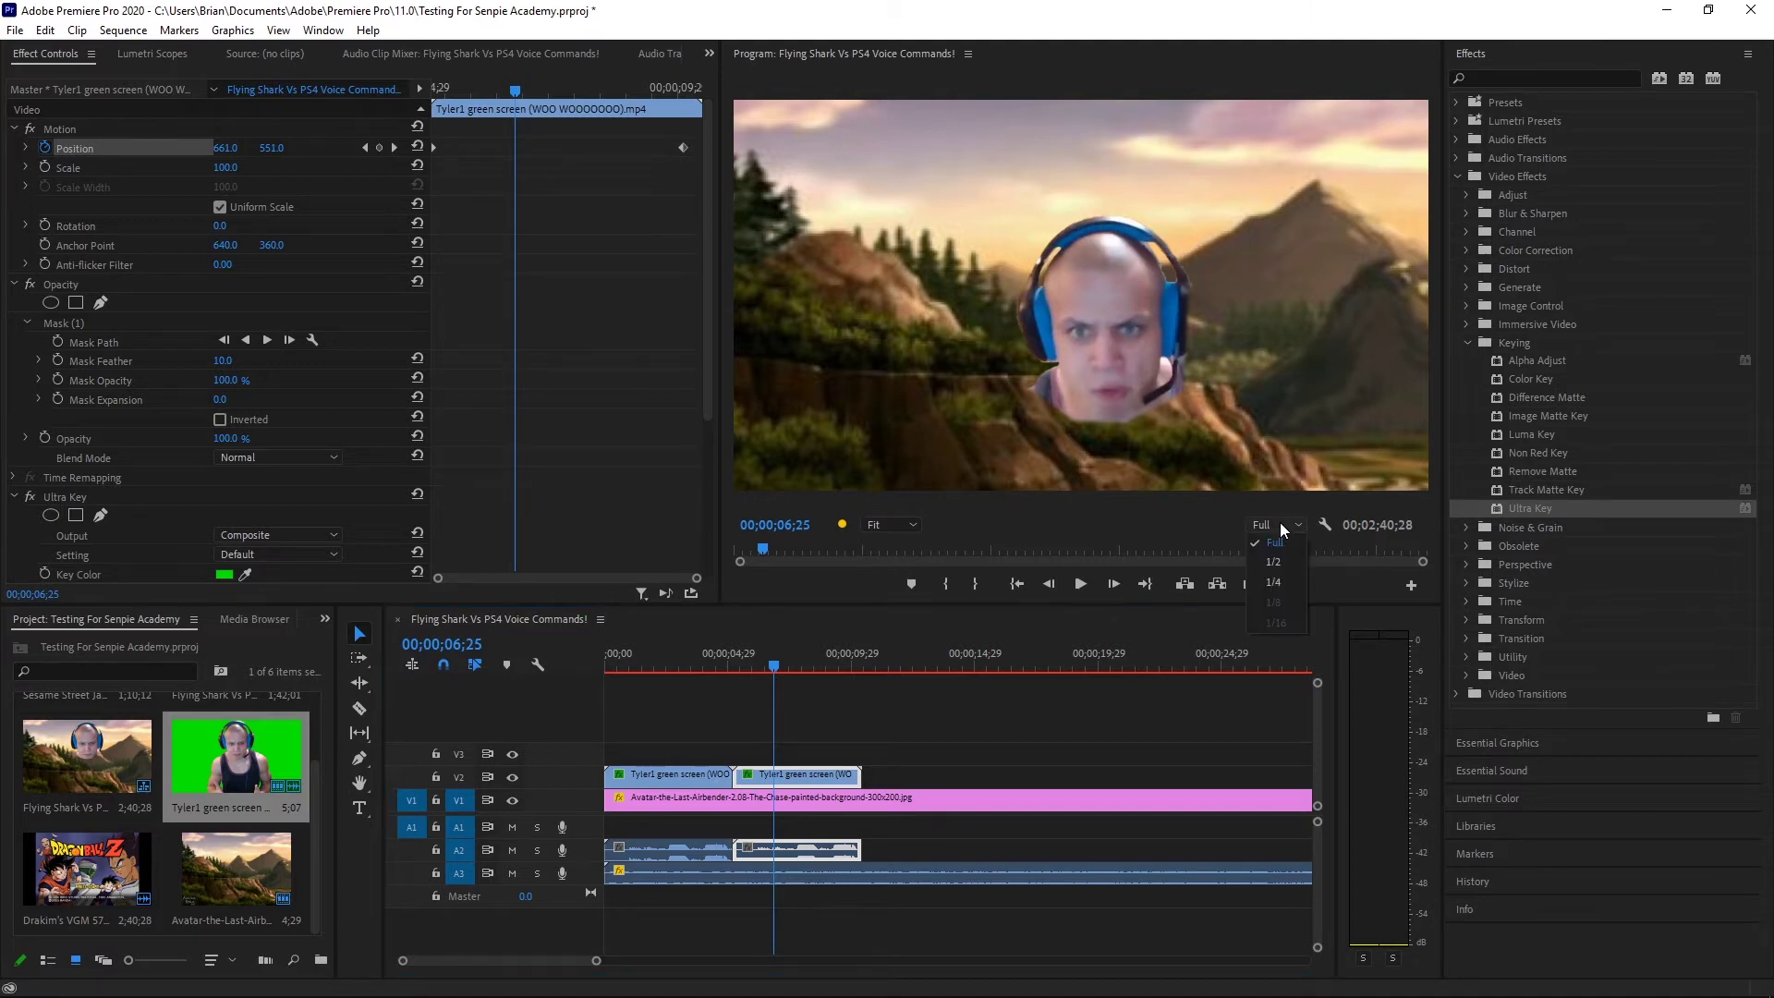
click(1292, 584)
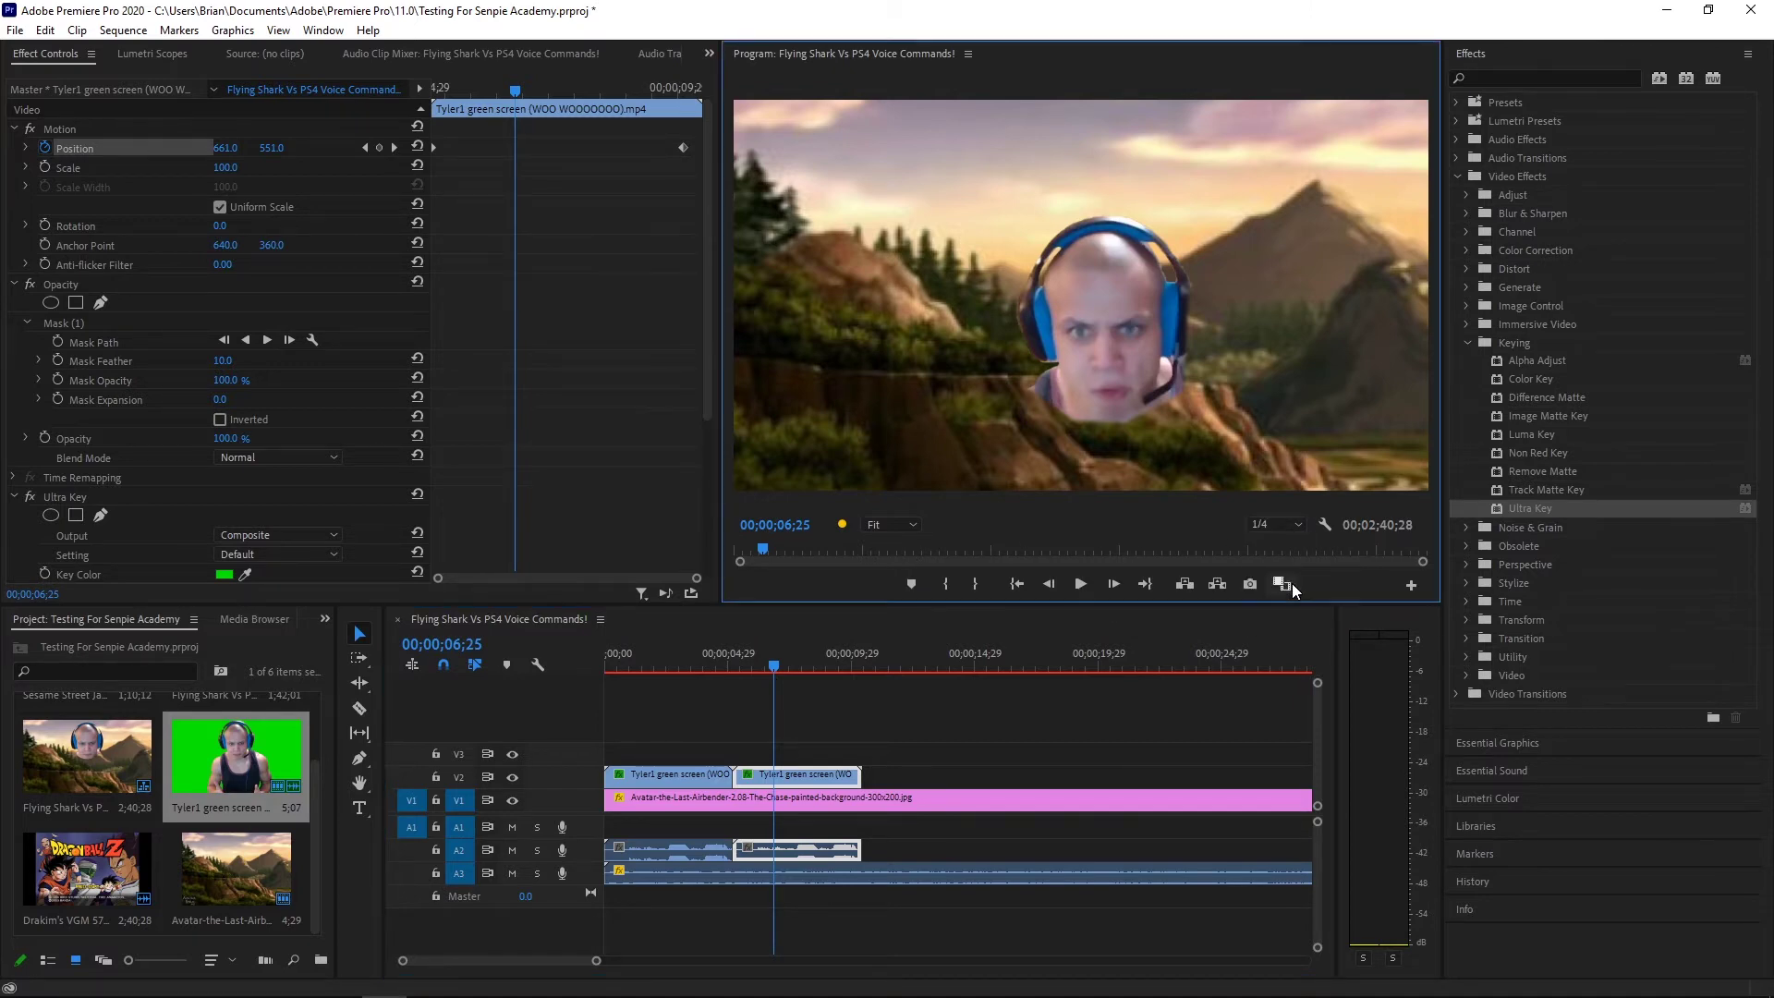
click(1279, 525)
click(1286, 562)
click(1297, 530)
click(1284, 547)
click(1272, 523)
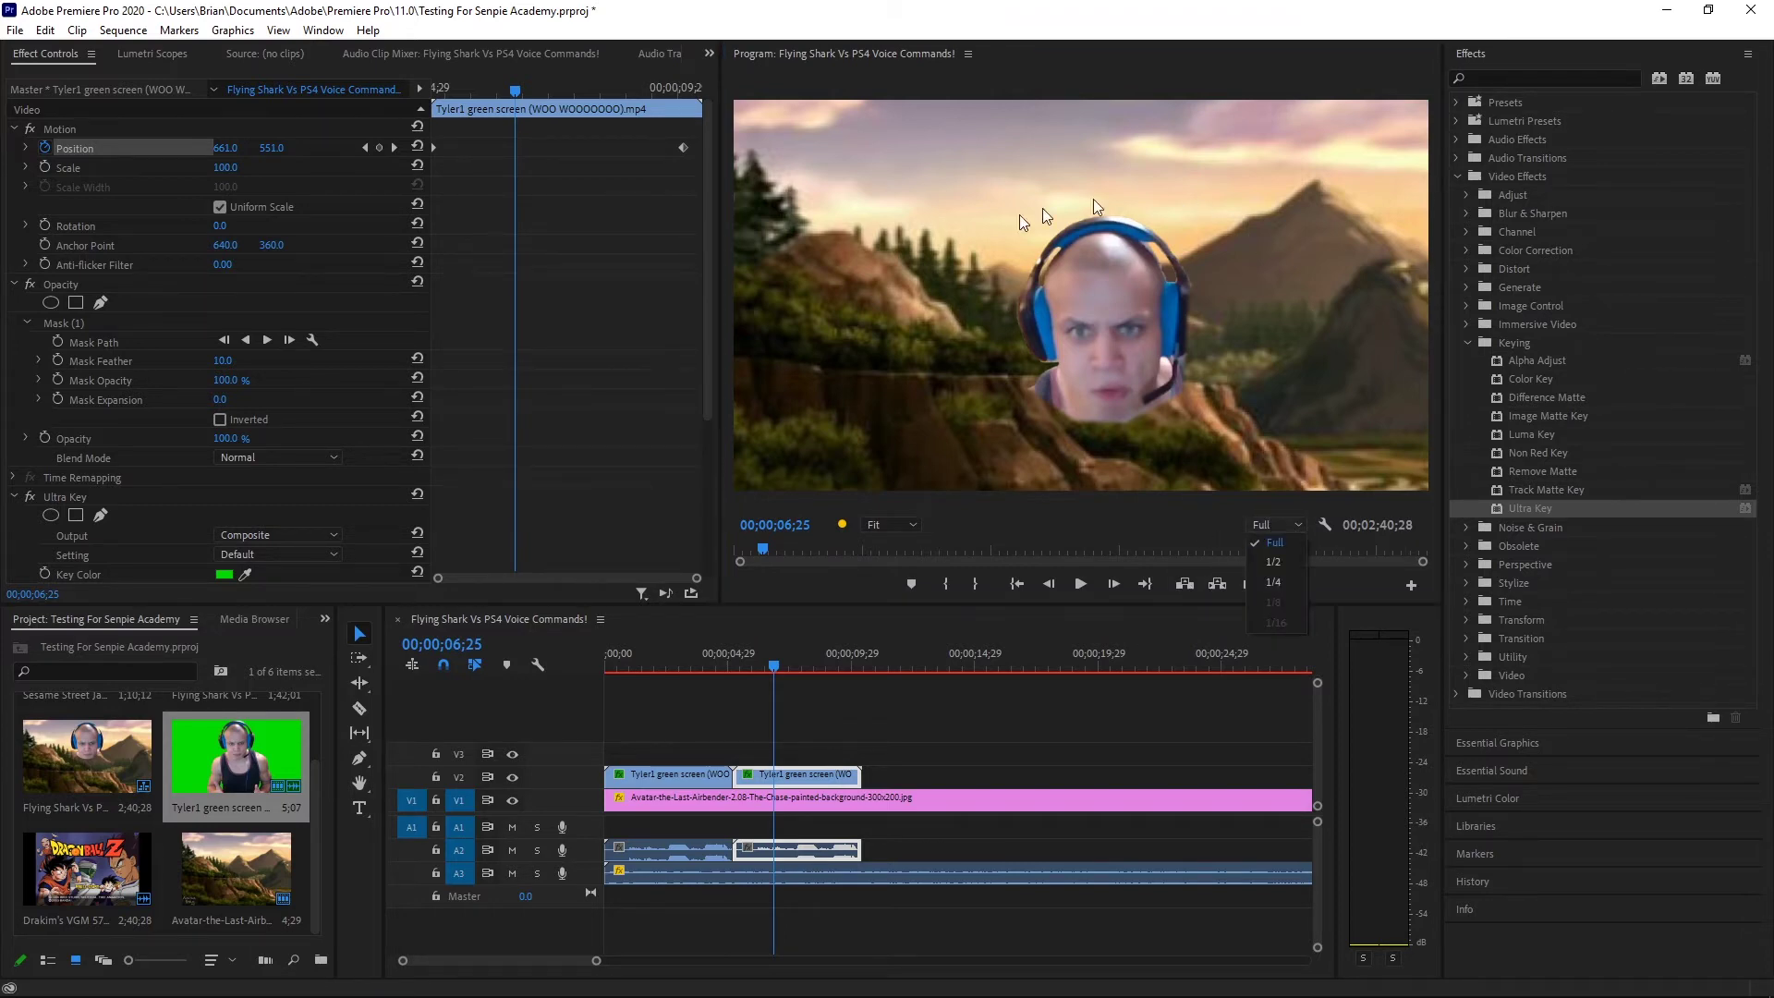
click(1094, 538)
click(1266, 527)
click(1273, 582)
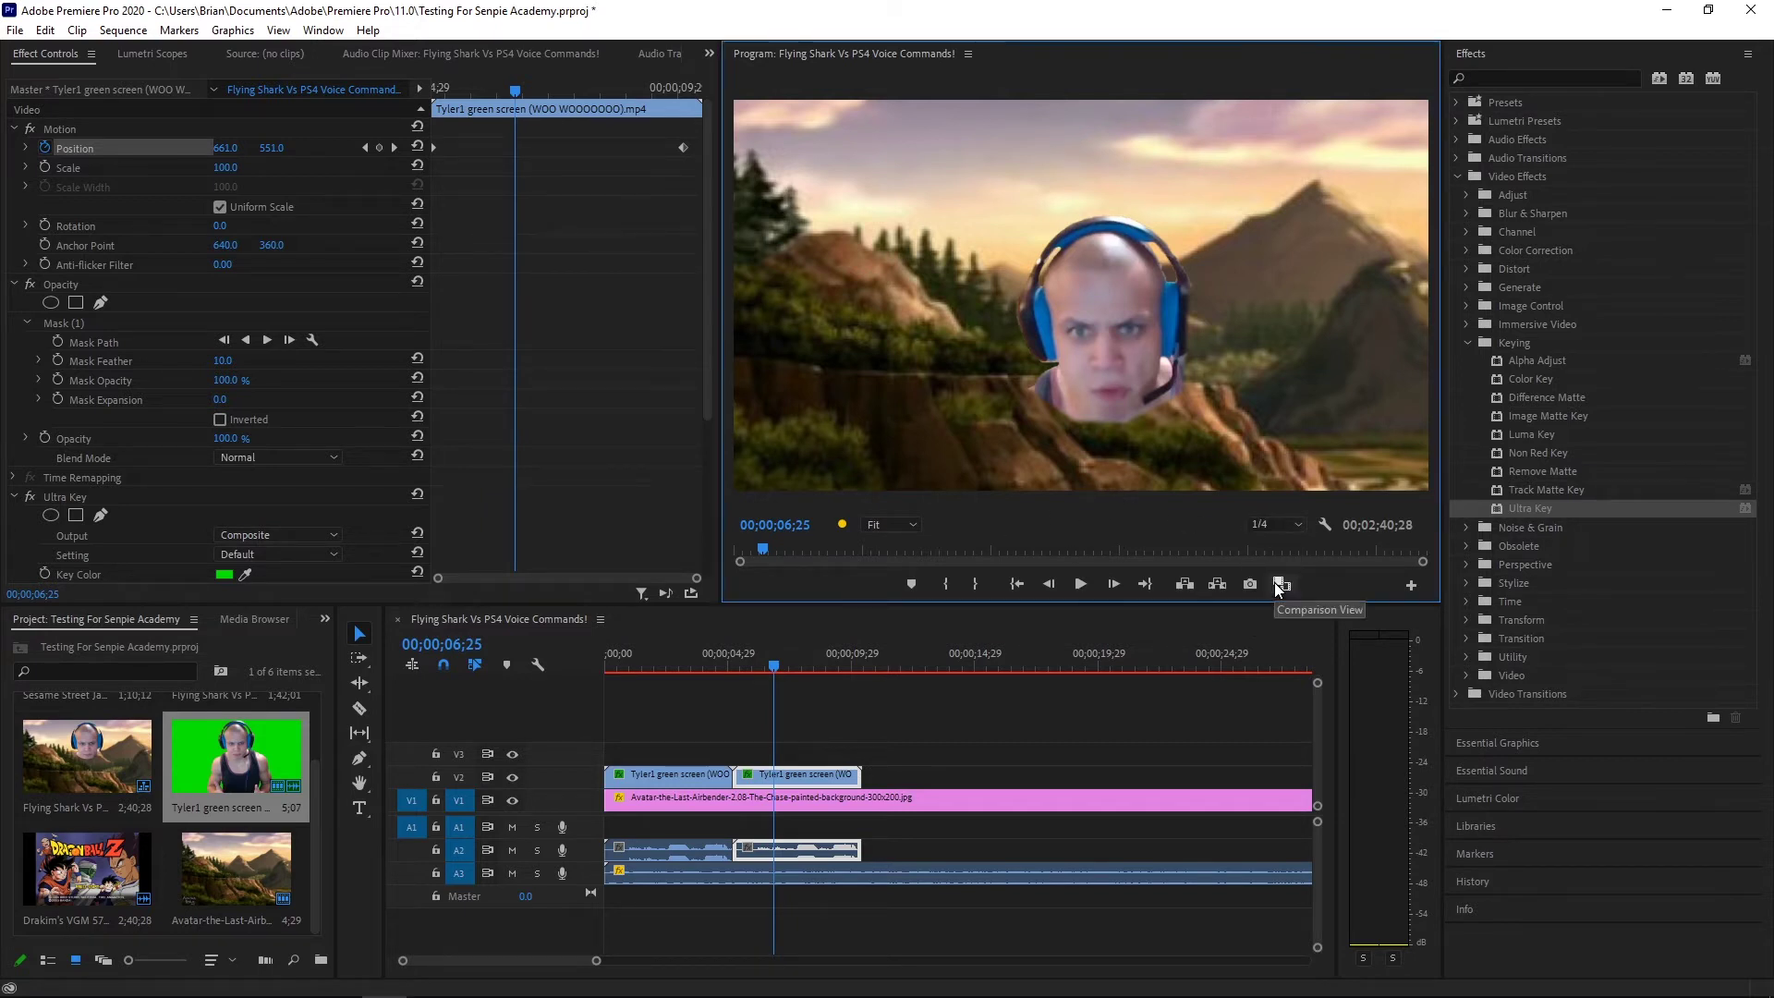
click(1282, 528)
click(1273, 541)
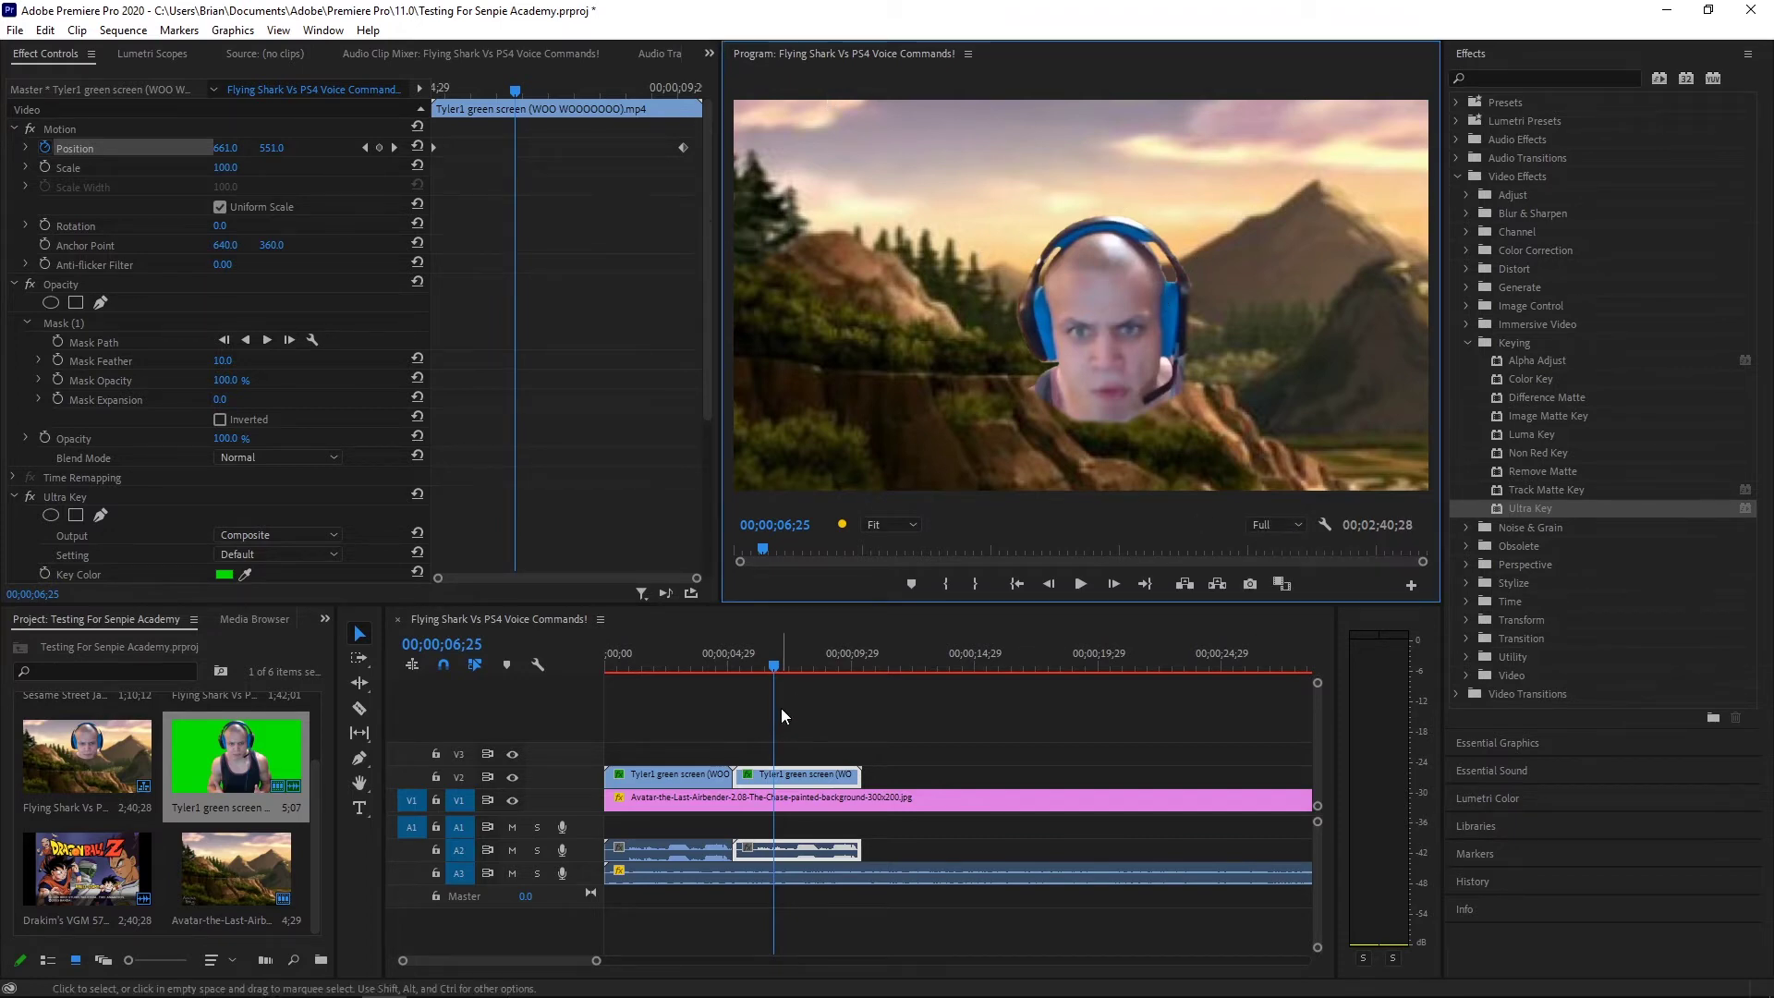
drag(595, 963, 541, 961)
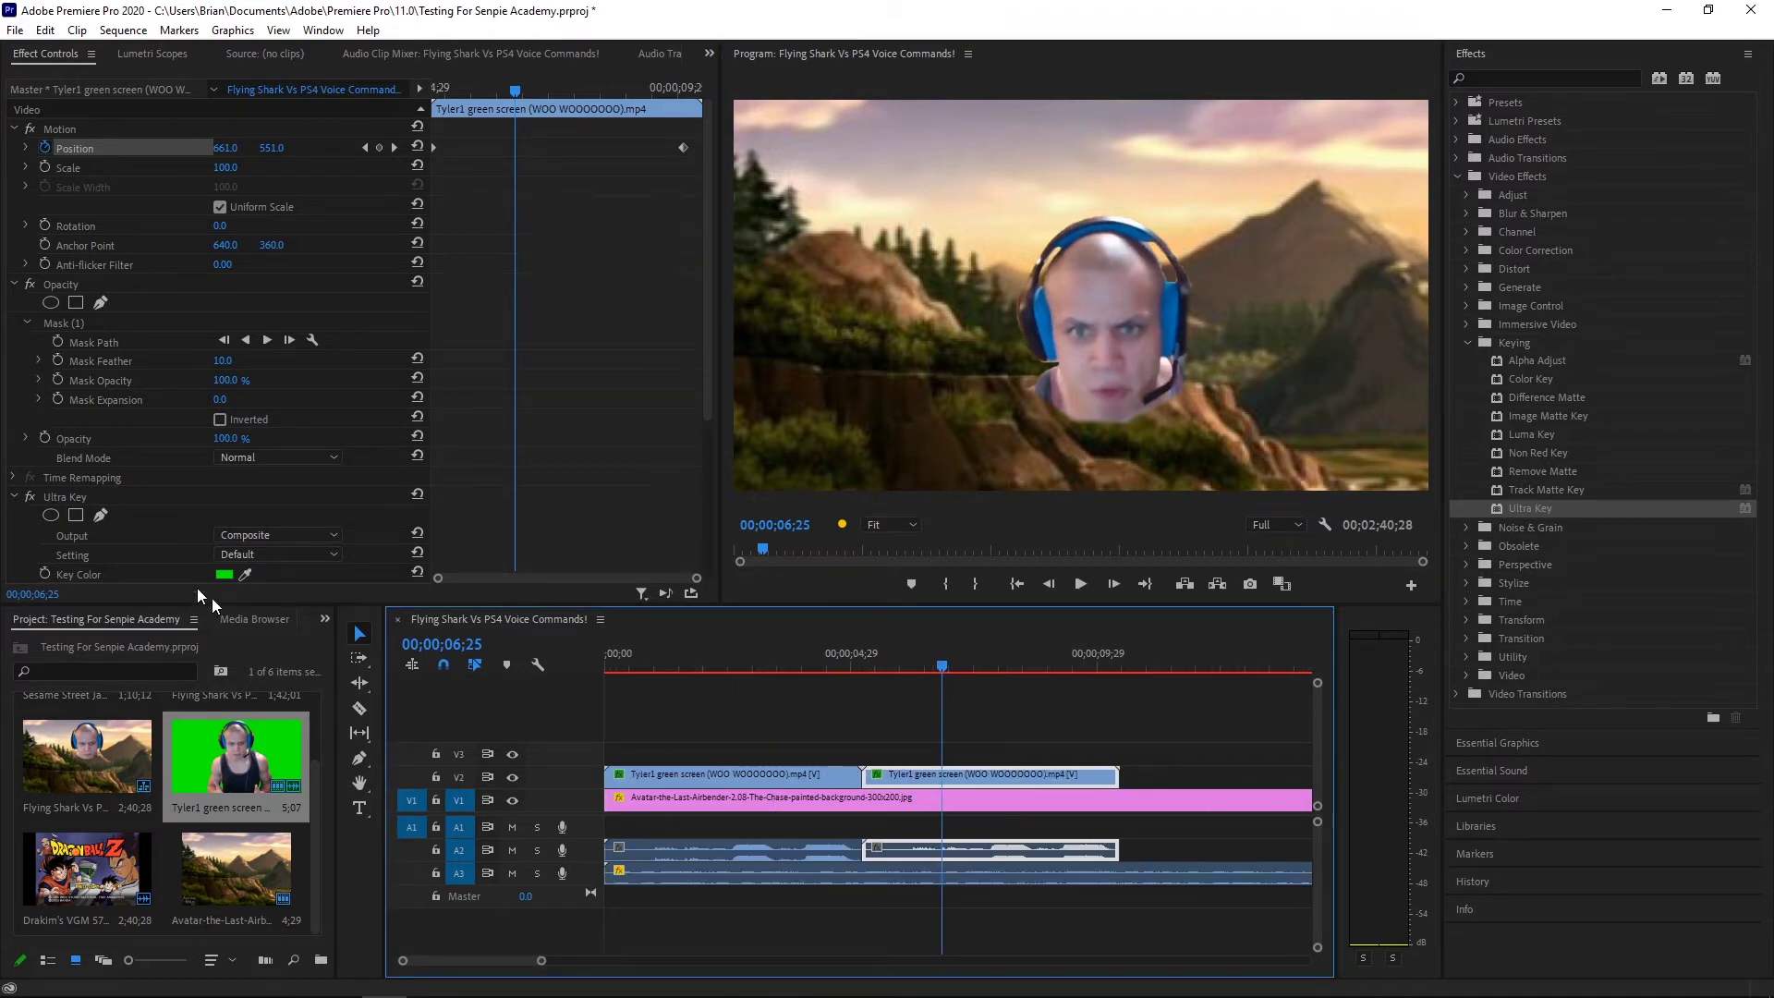
Undo to remove the face mask, then add a new freeform mask under Opacity
right_click(126, 320)
click(176, 382)
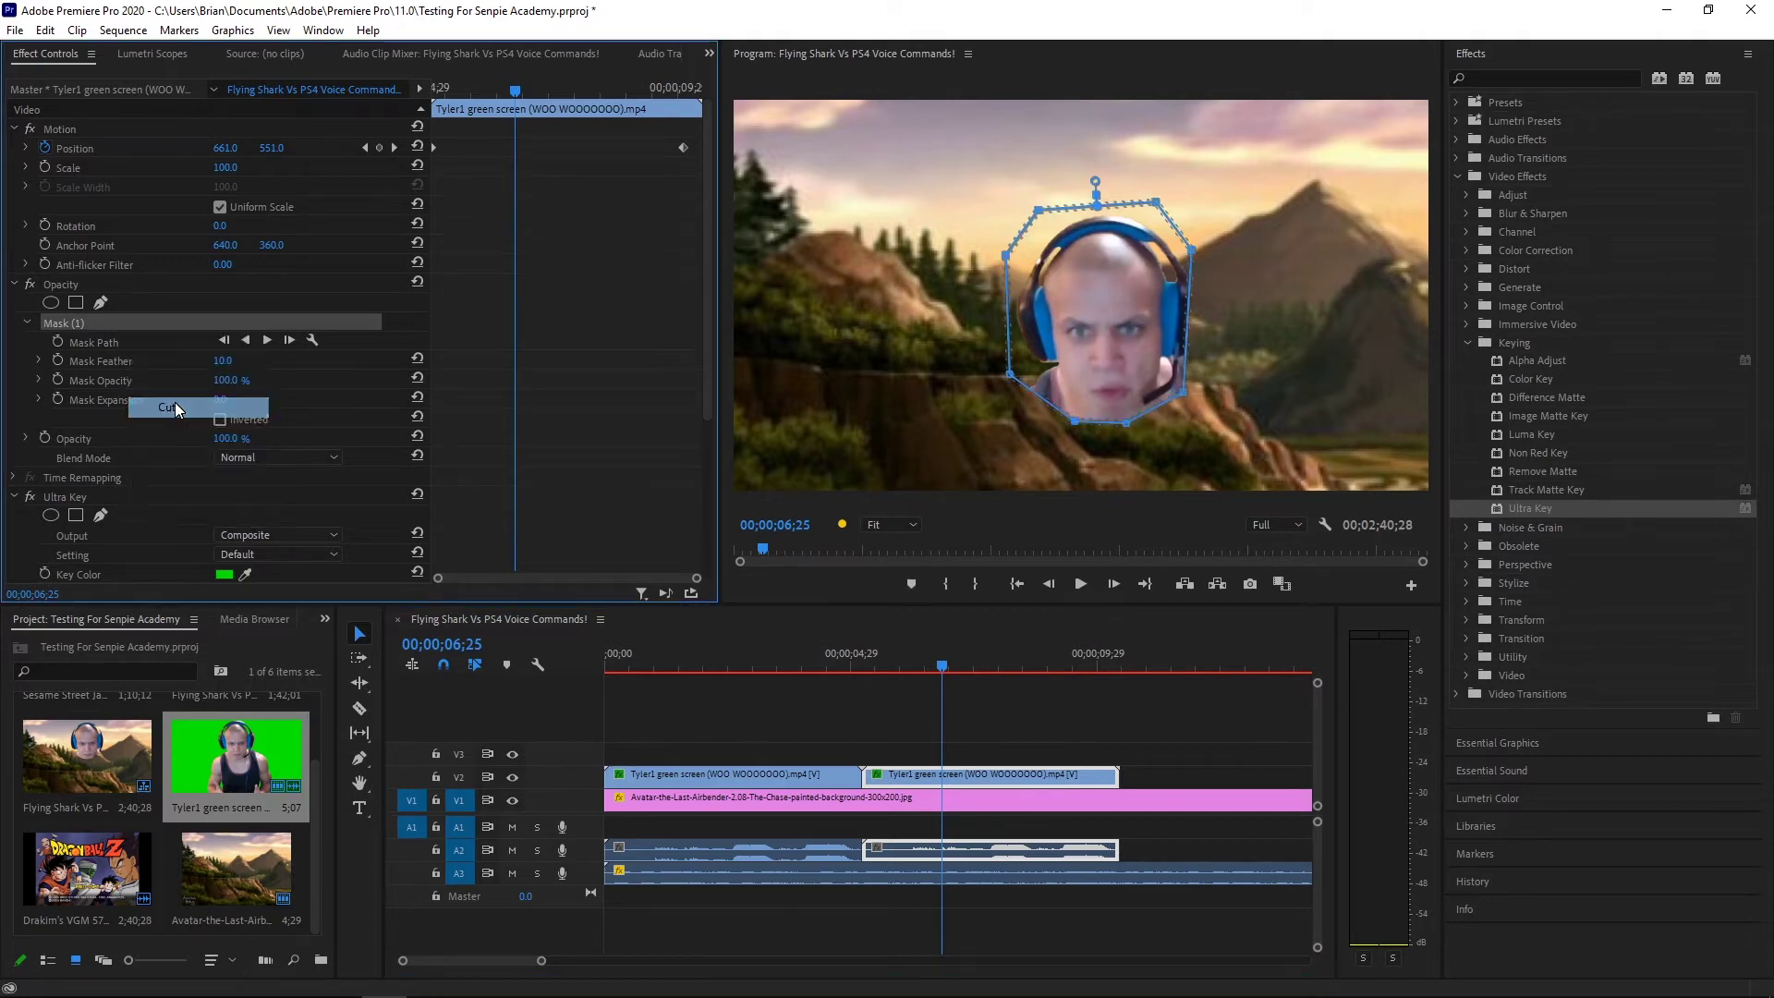
click(167, 284)
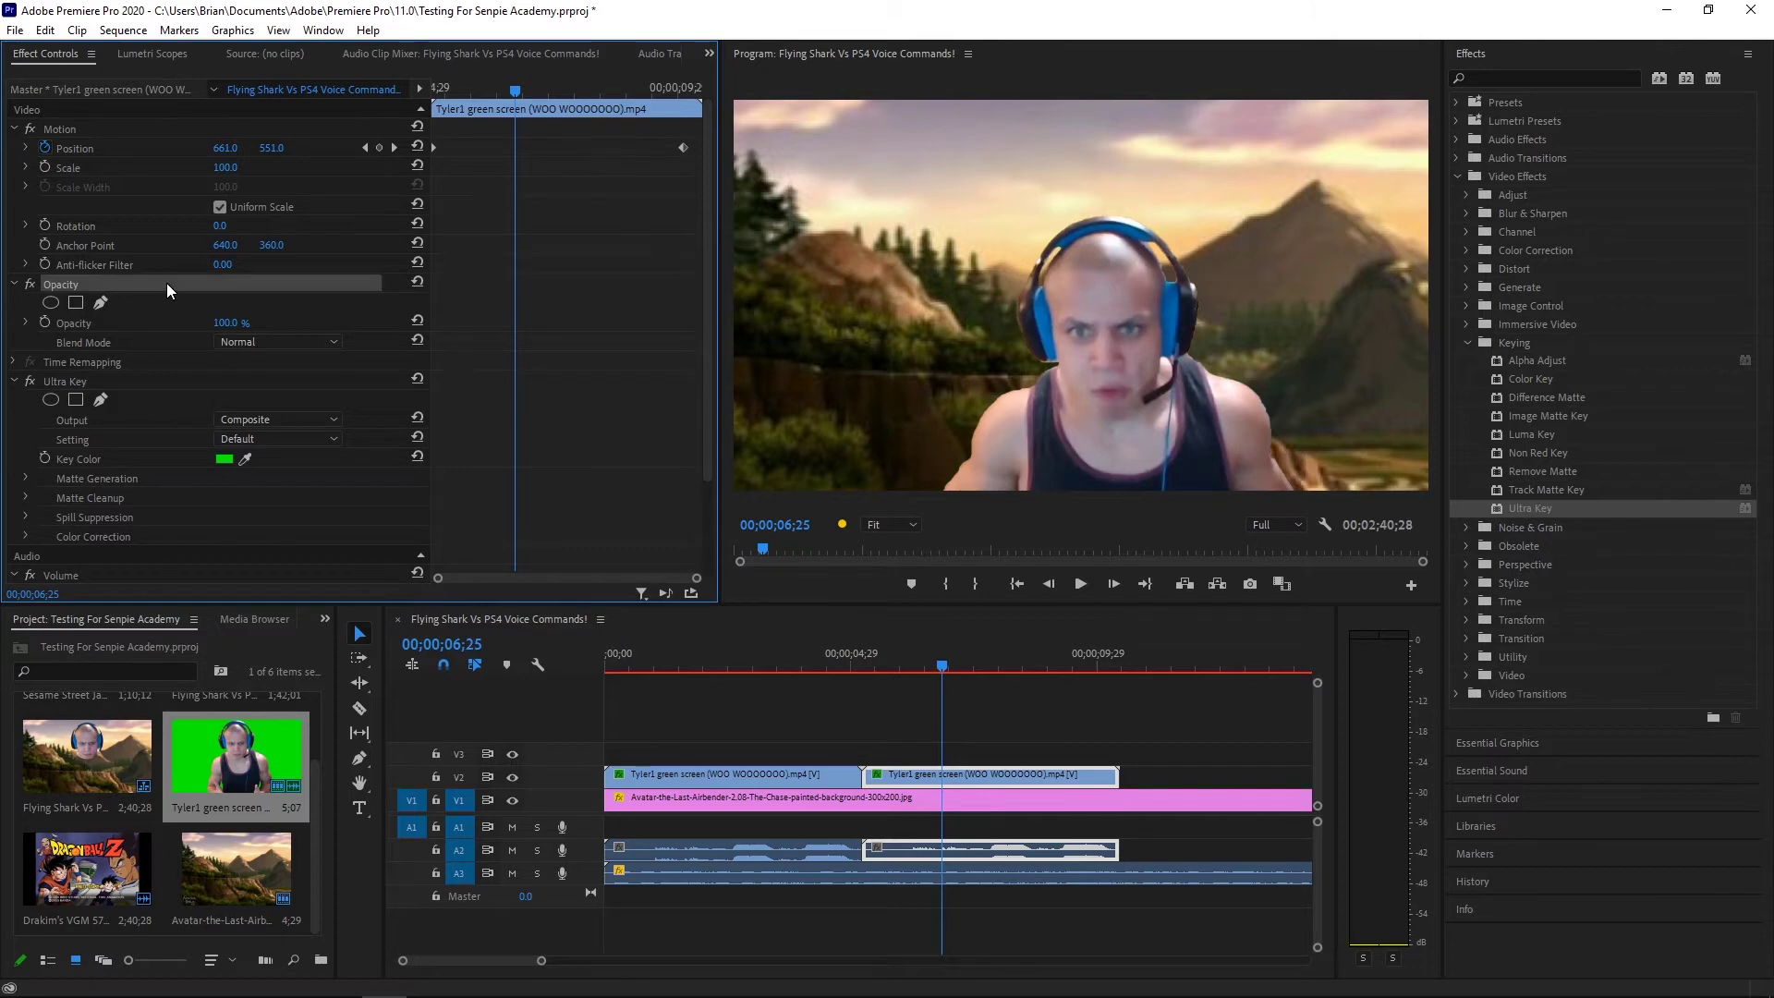
click(102, 303)
Draw a closed freeform Opacity mask around the head and chin of the second clip
click(988, 307)
click(1035, 433)
click(1160, 437)
click(1217, 382)
click(1229, 278)
click(1205, 198)
click(1116, 197)
click(1043, 214)
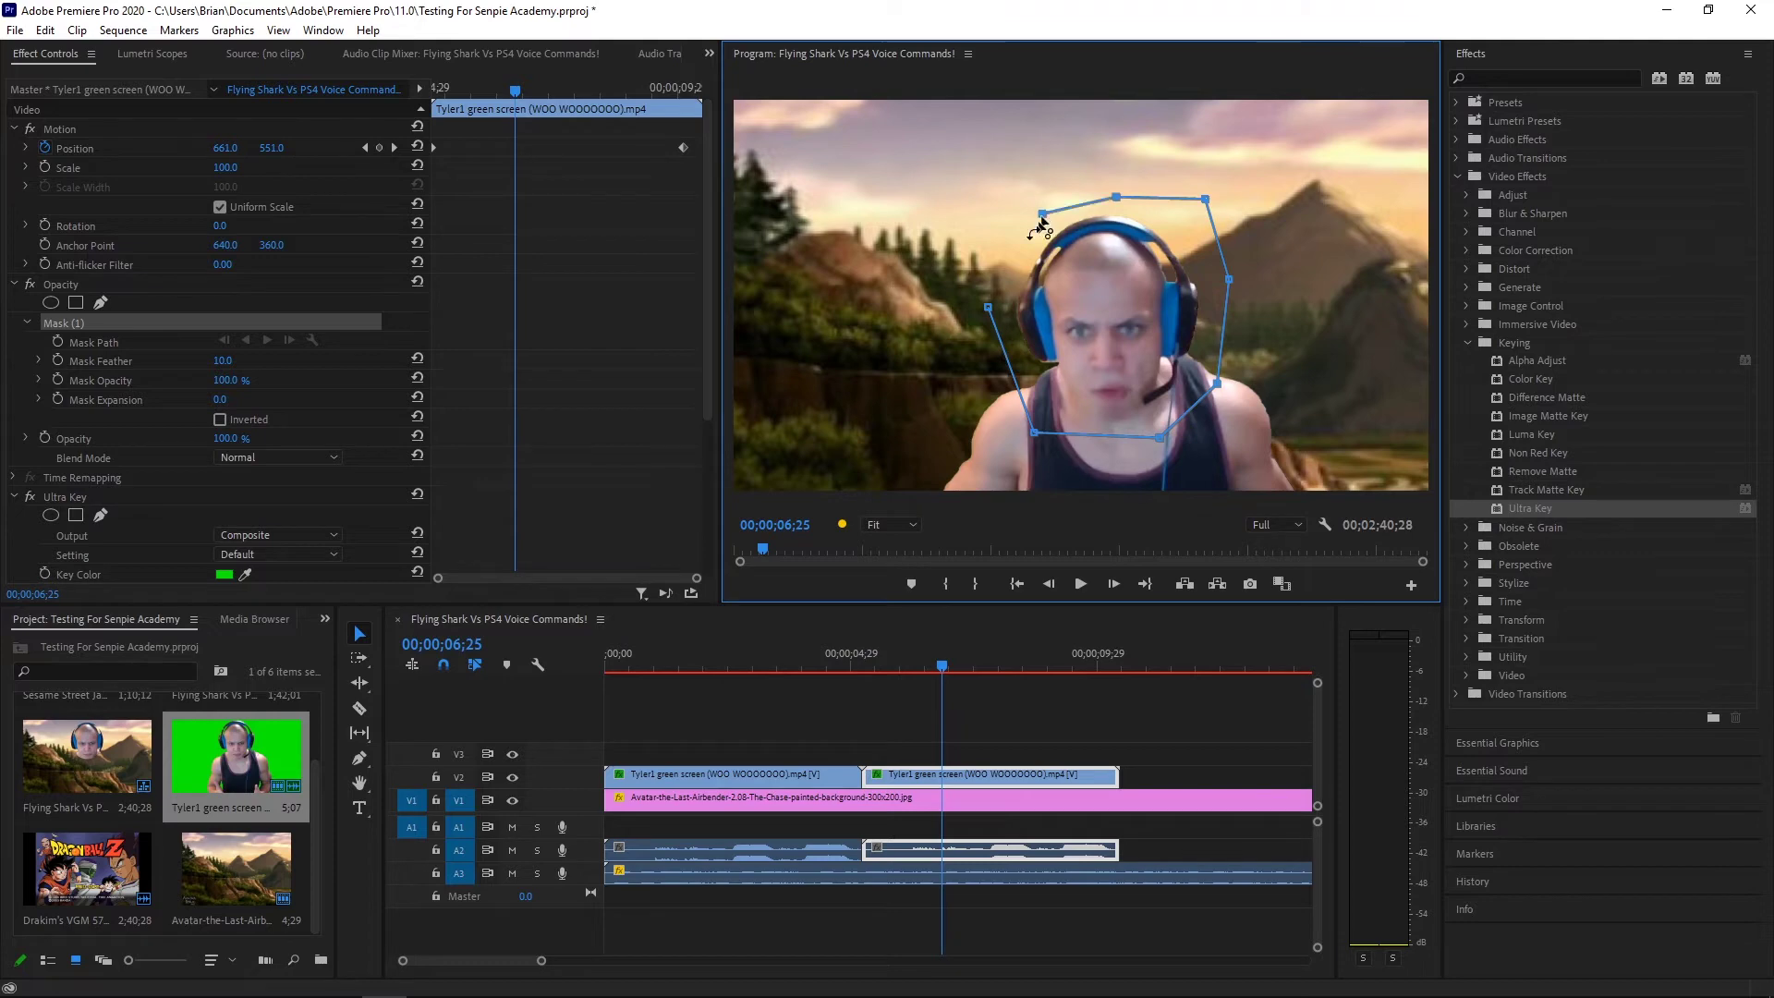
click(987, 307)
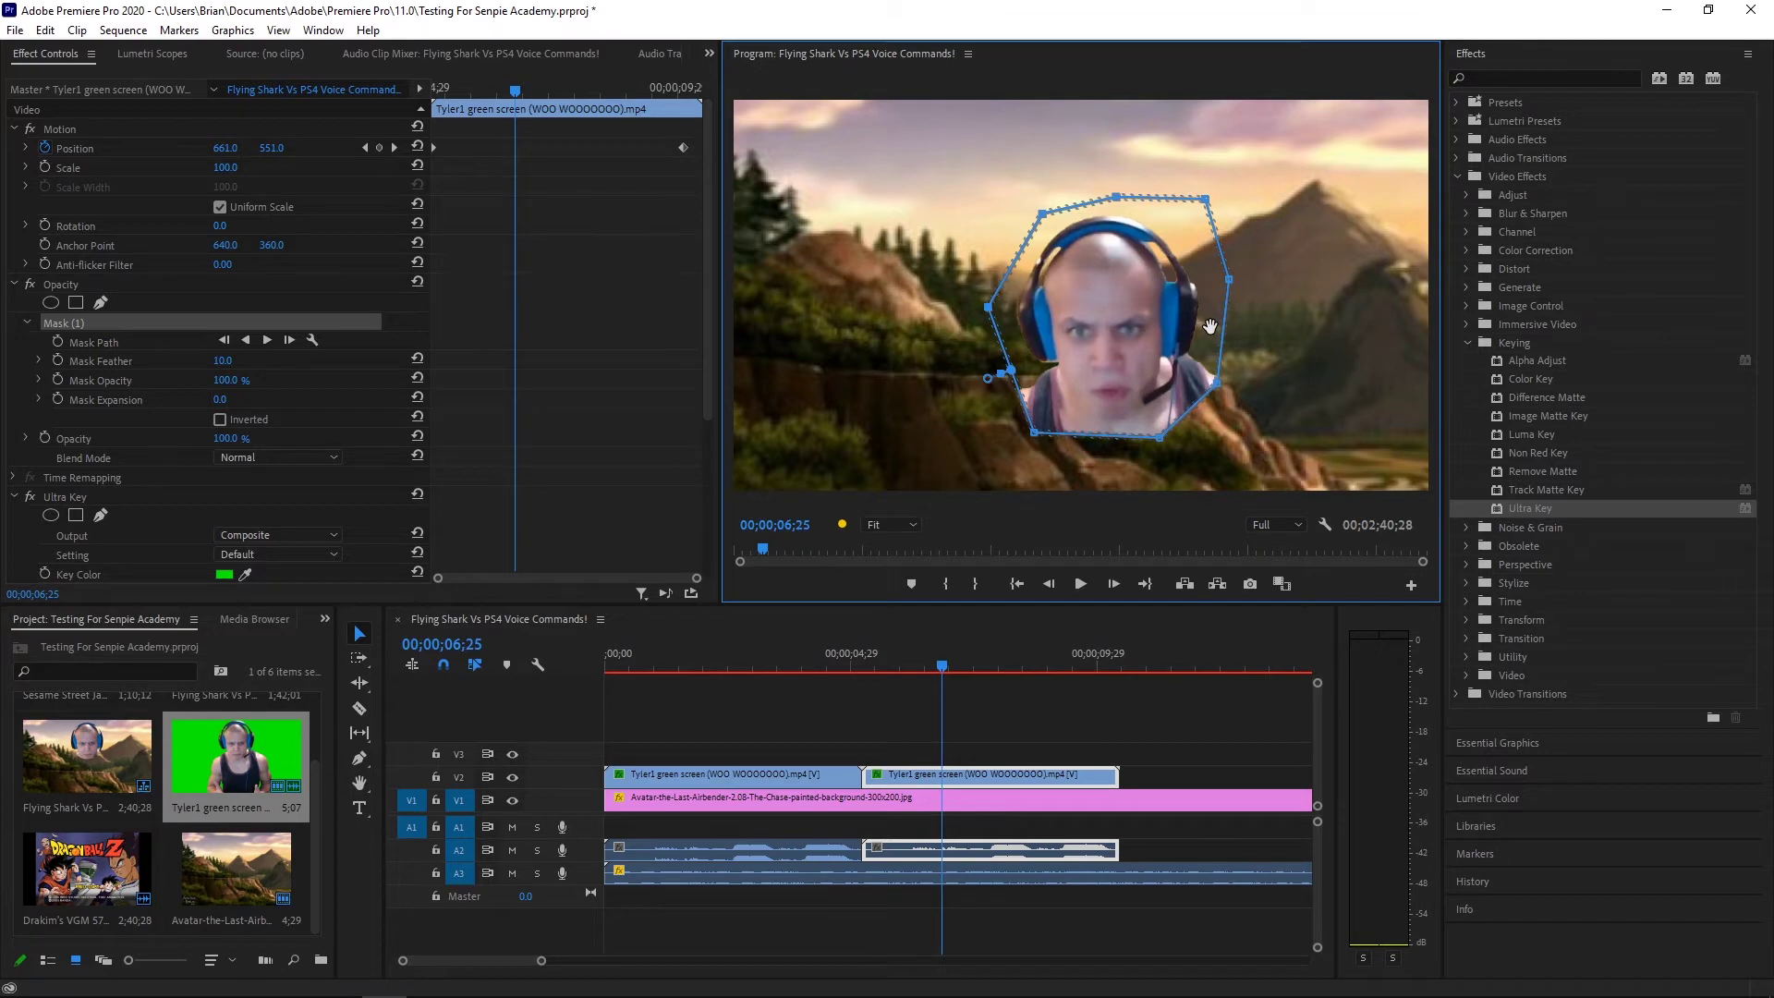
Tighten the mask vertices around the head, then undo the adjustments and mask drawing
drag(1206, 199, 1211, 280)
drag(1216, 386, 1194, 363)
drag(1161, 438, 1155, 421)
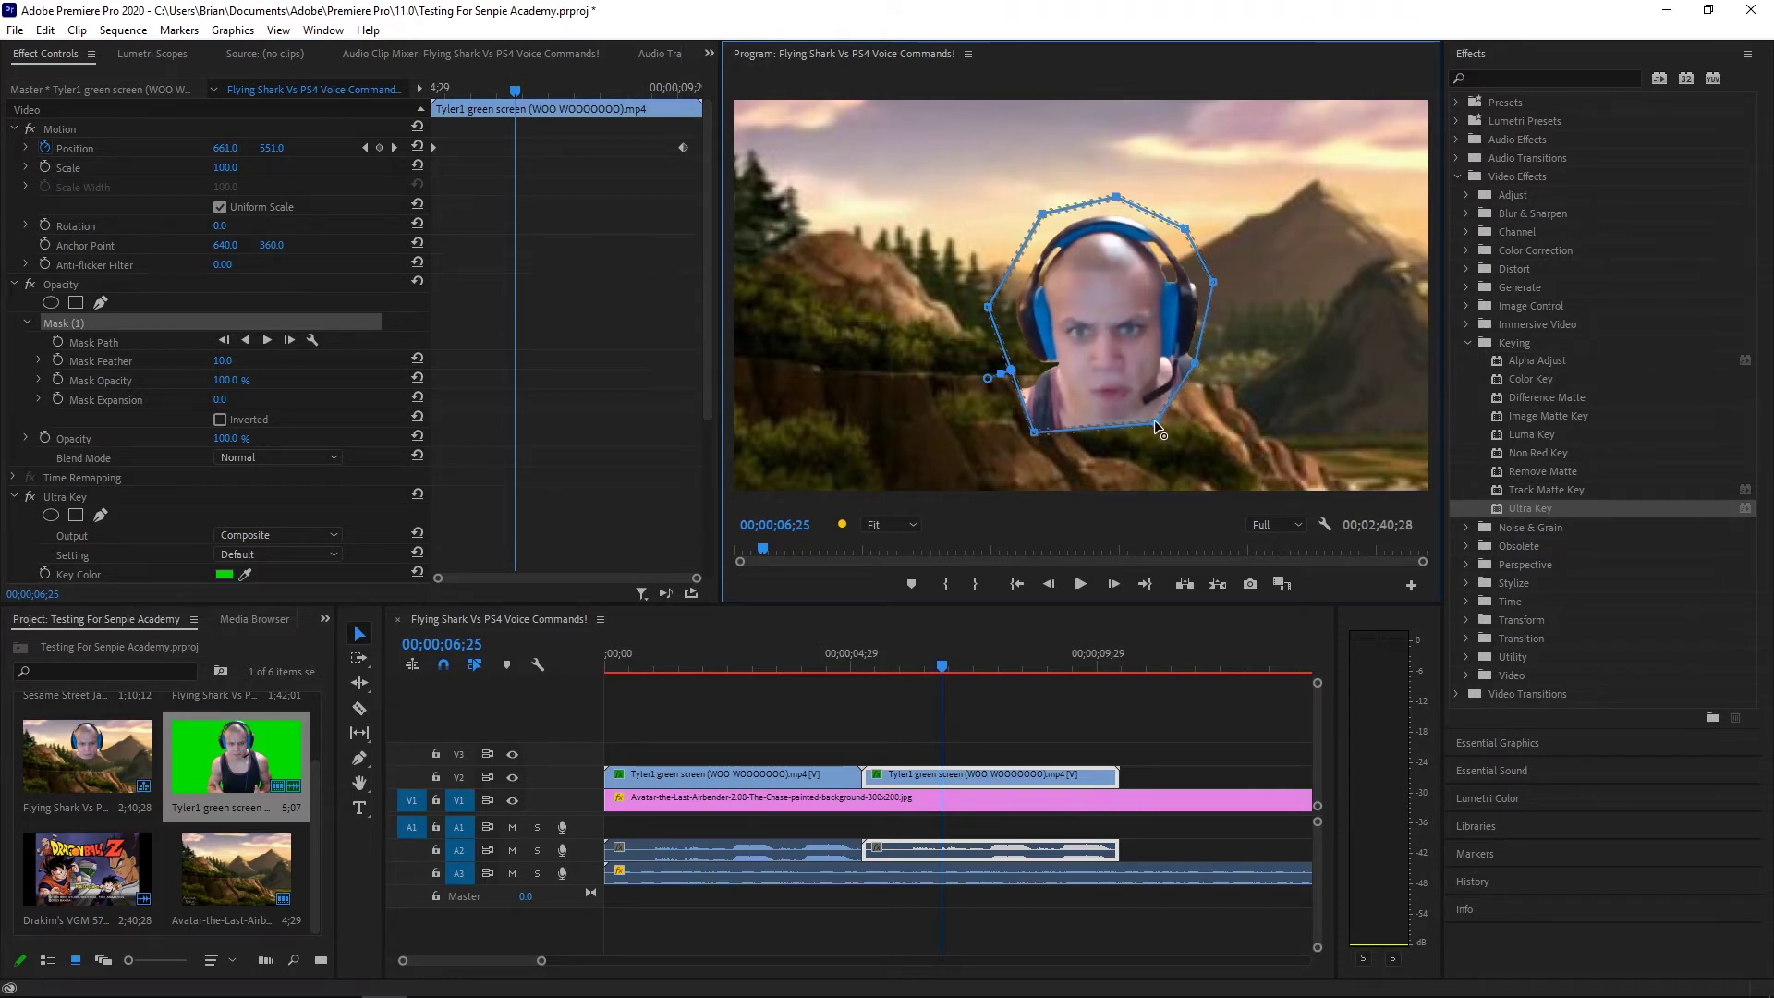
drag(1035, 432, 1057, 404)
drag(989, 307, 1011, 316)
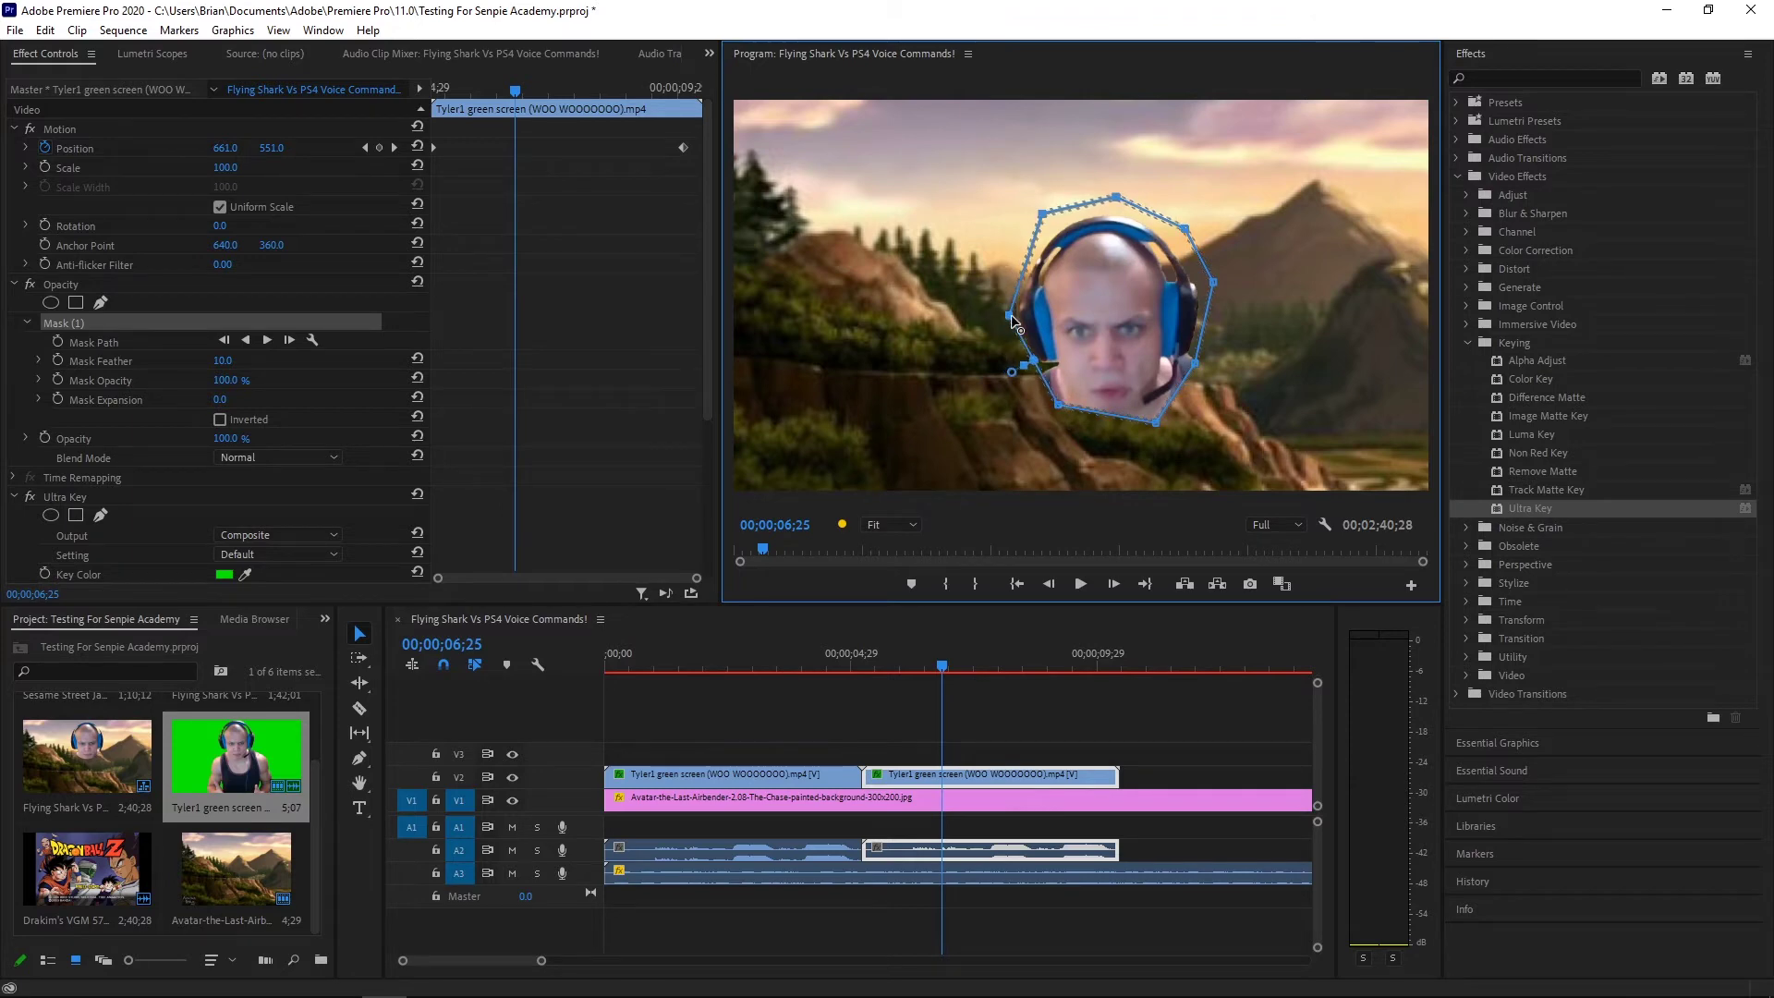
drag(1045, 207, 1047, 209)
key(ctrl+z)
key(ctrl+z)
key(ctrl+z)
key(ctrl+z)
key(ctrl+z)
key(ctrl+z)
key(ctrl+z)
key(ctrl+z)
key(ctrl+z)
key(ctrl+z)
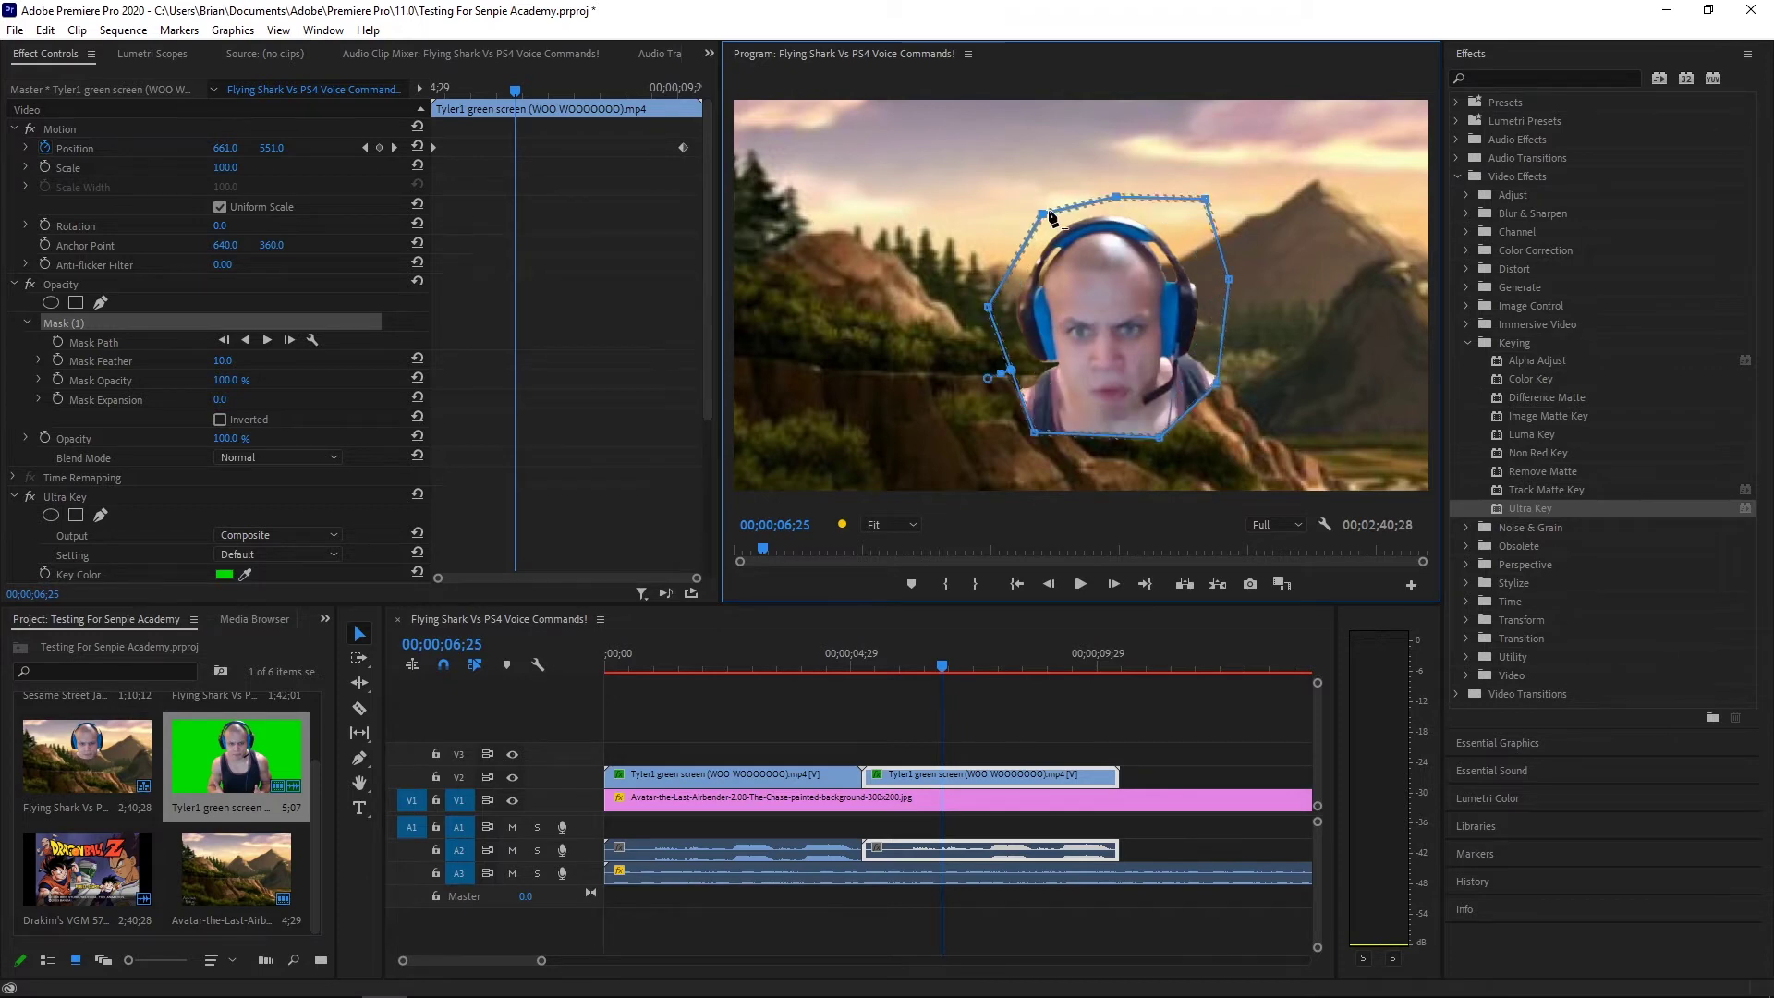
key(ctrl+z)
key(ctrl+z)
key(ctrl+z)
key(ctrl+z)
key(ctrl+z)
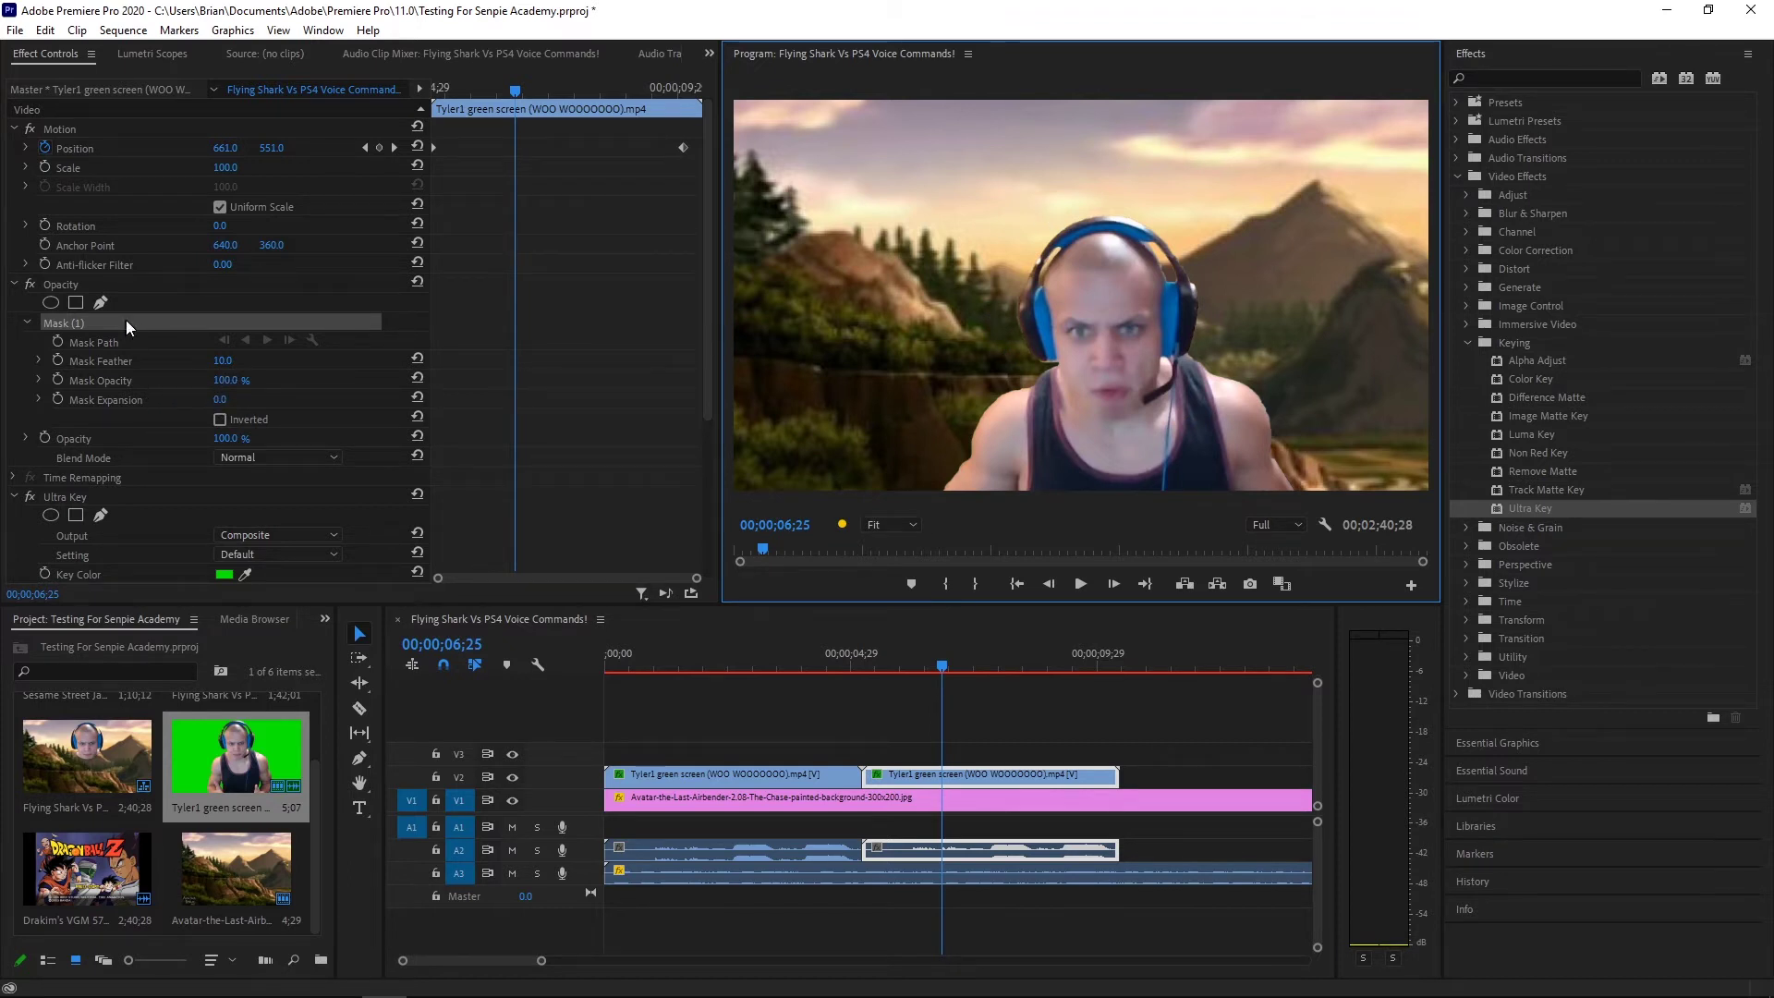
Add a rectangle mask, move it over the face, then delete it as Mask (2)
click(76, 302)
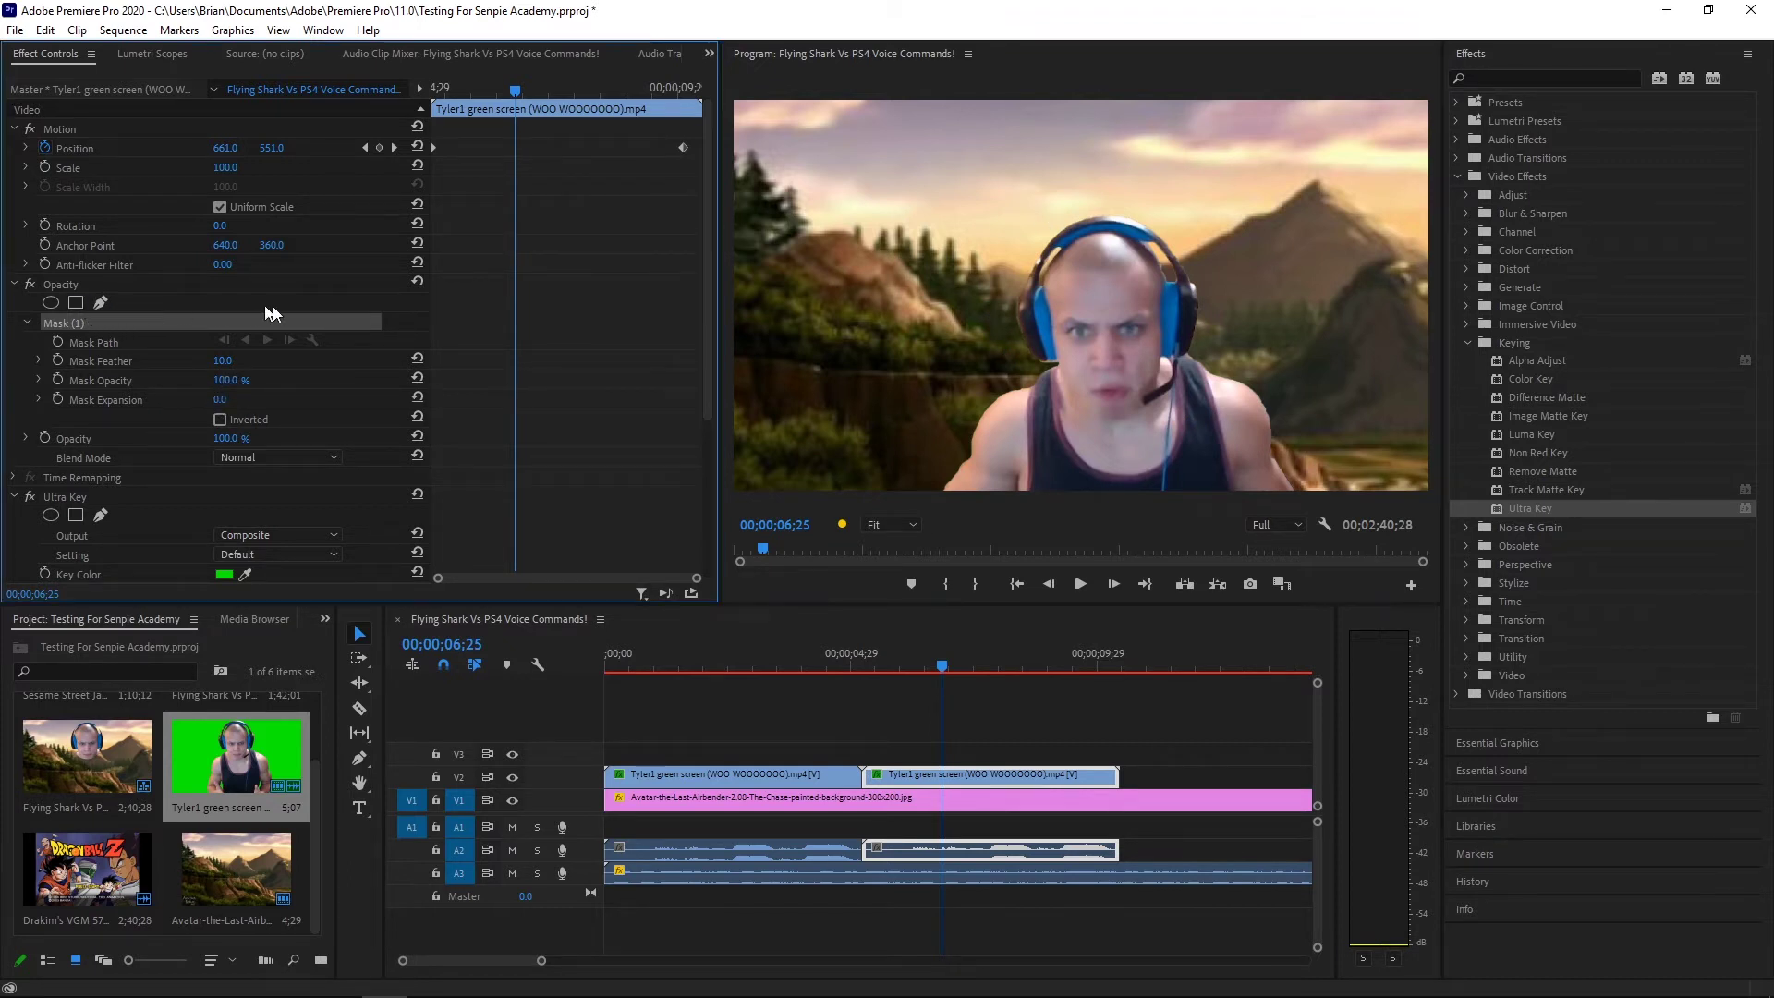
click(77, 304)
drag(1150, 379, 1259, 191)
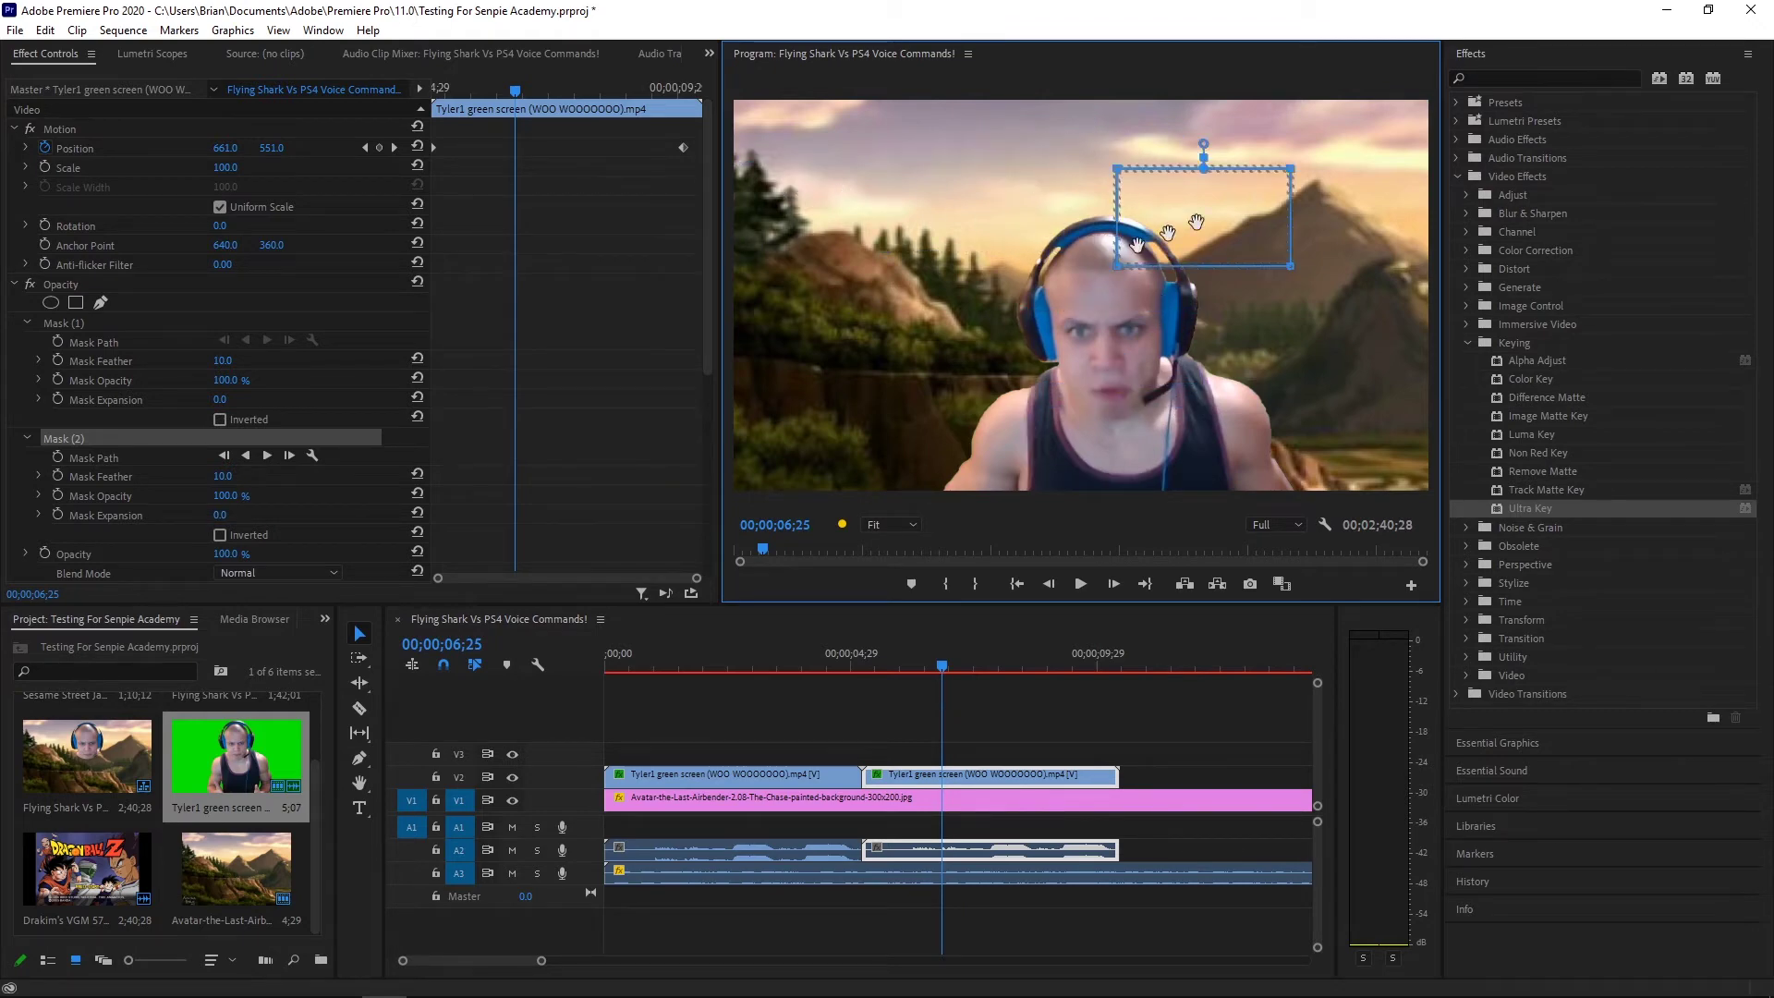
right_click(98, 436)
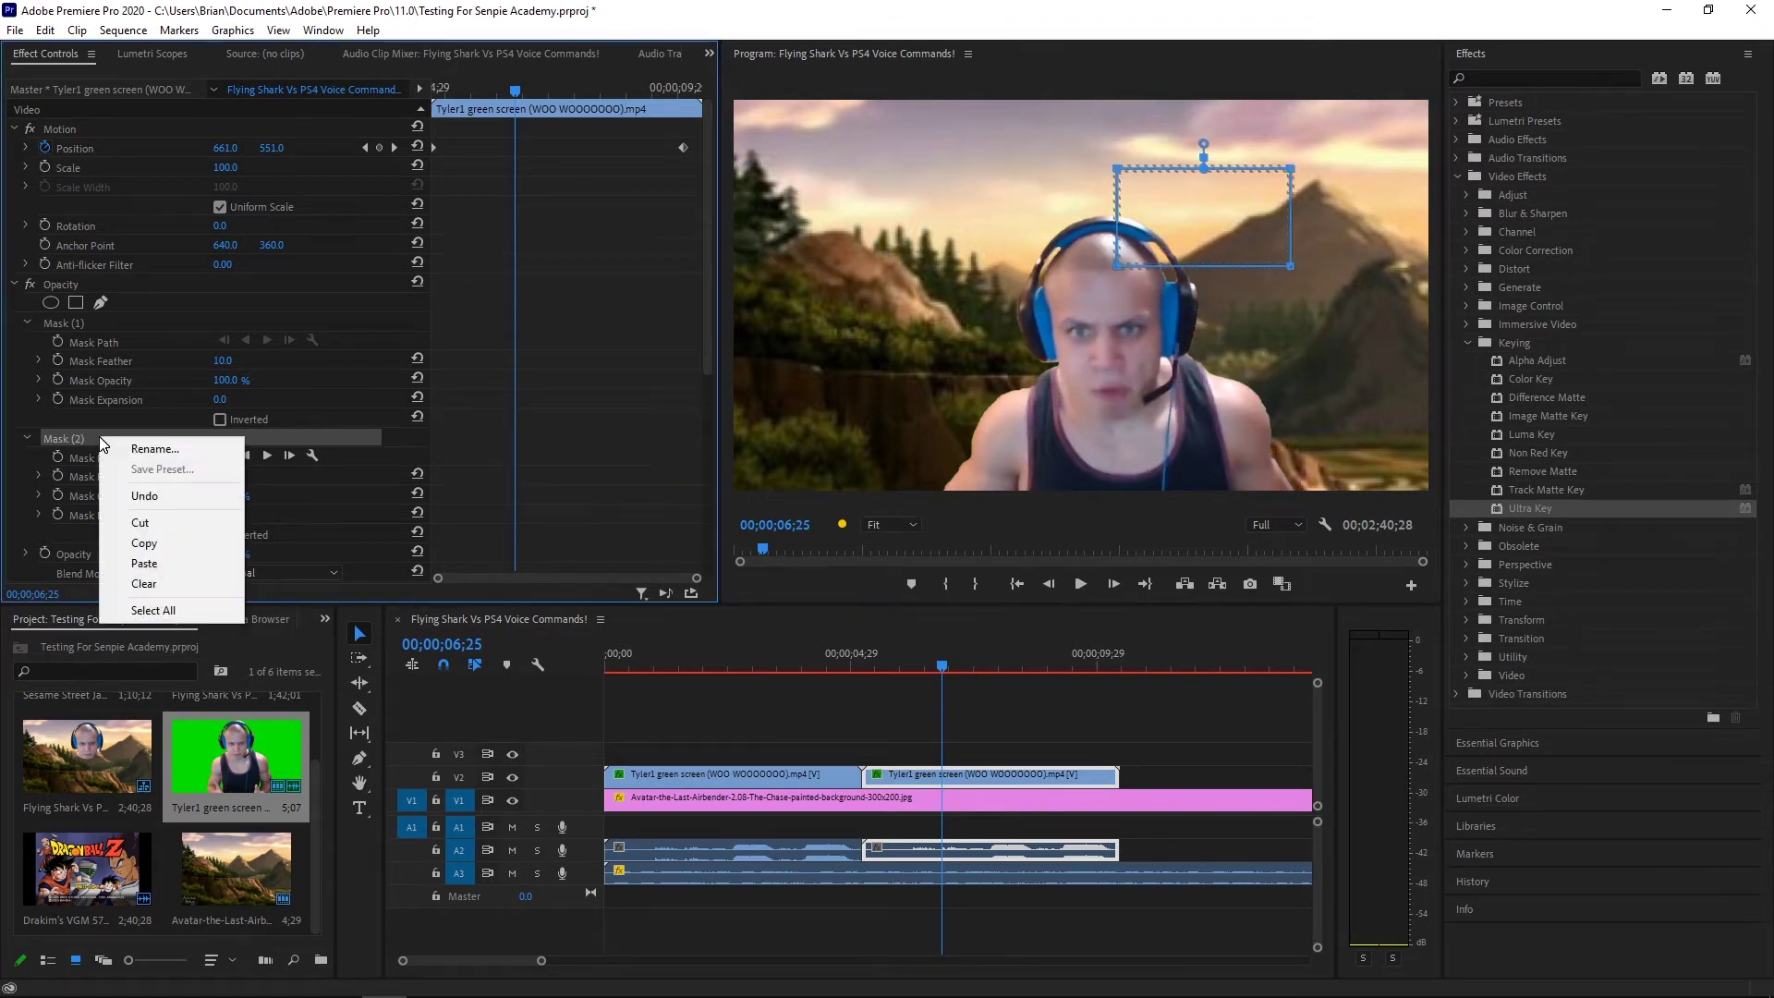
click(134, 519)
Remove Mask (1) to show the whole person and delete the second green-screen clip with its audio
right_click(118, 330)
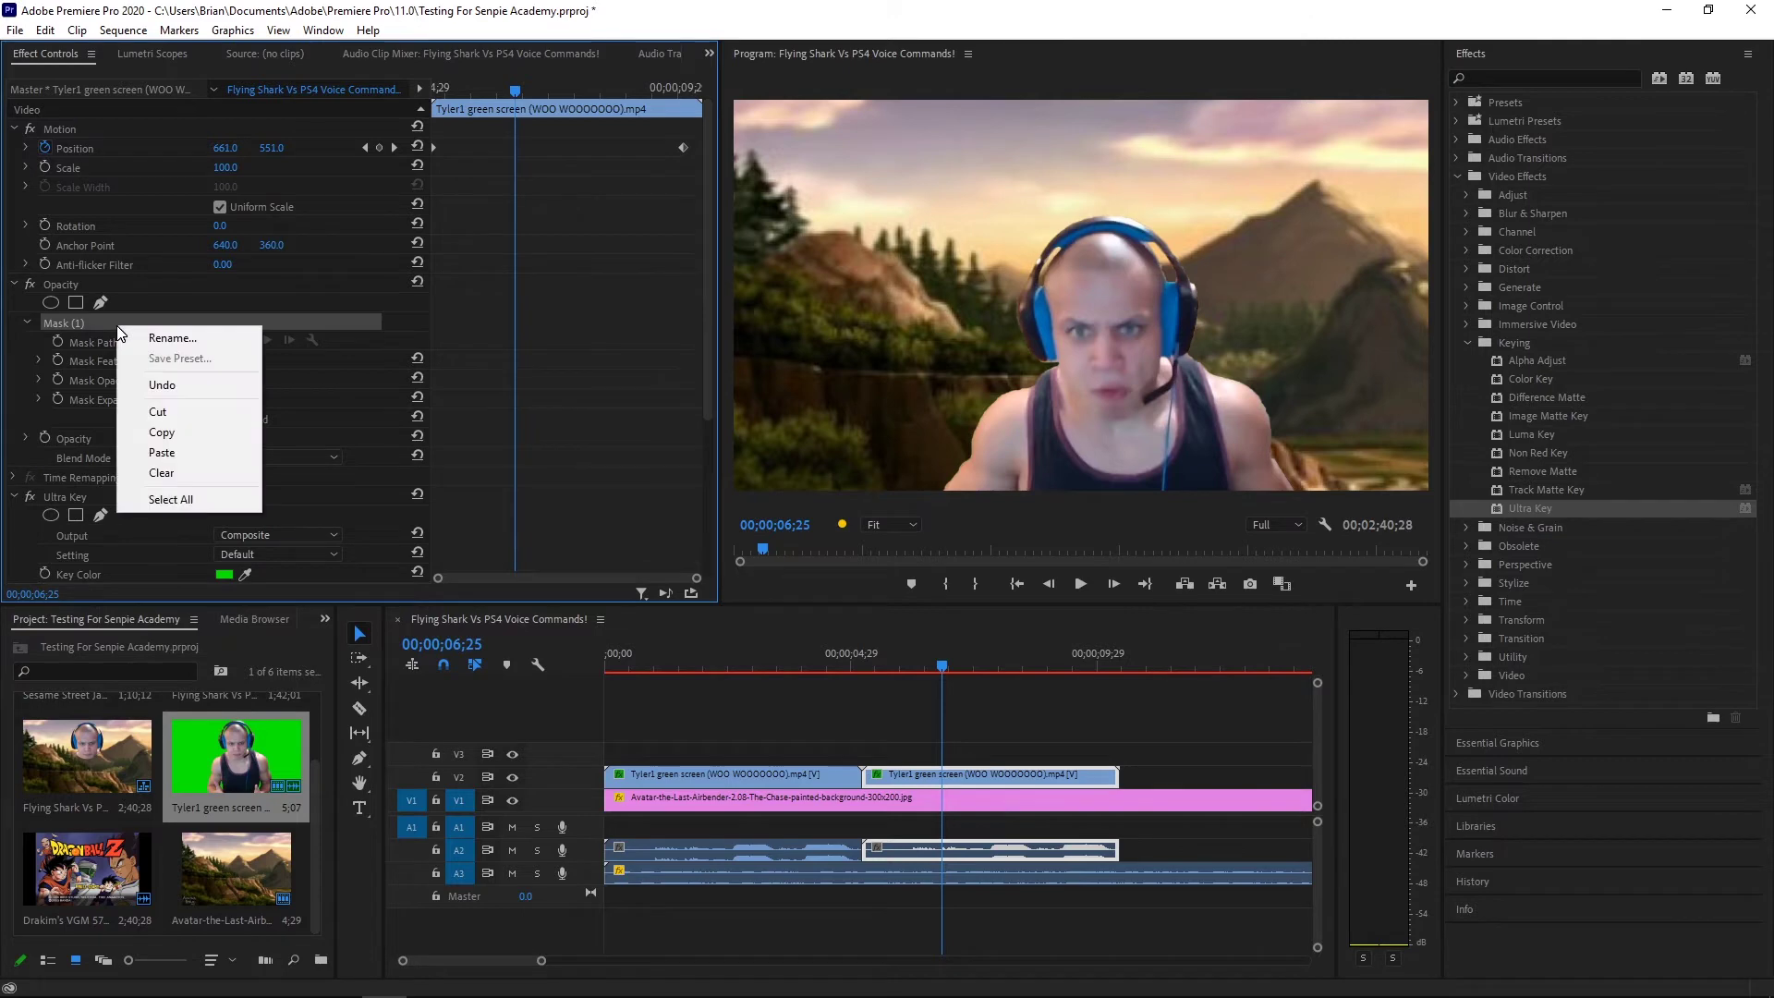
click(149, 407)
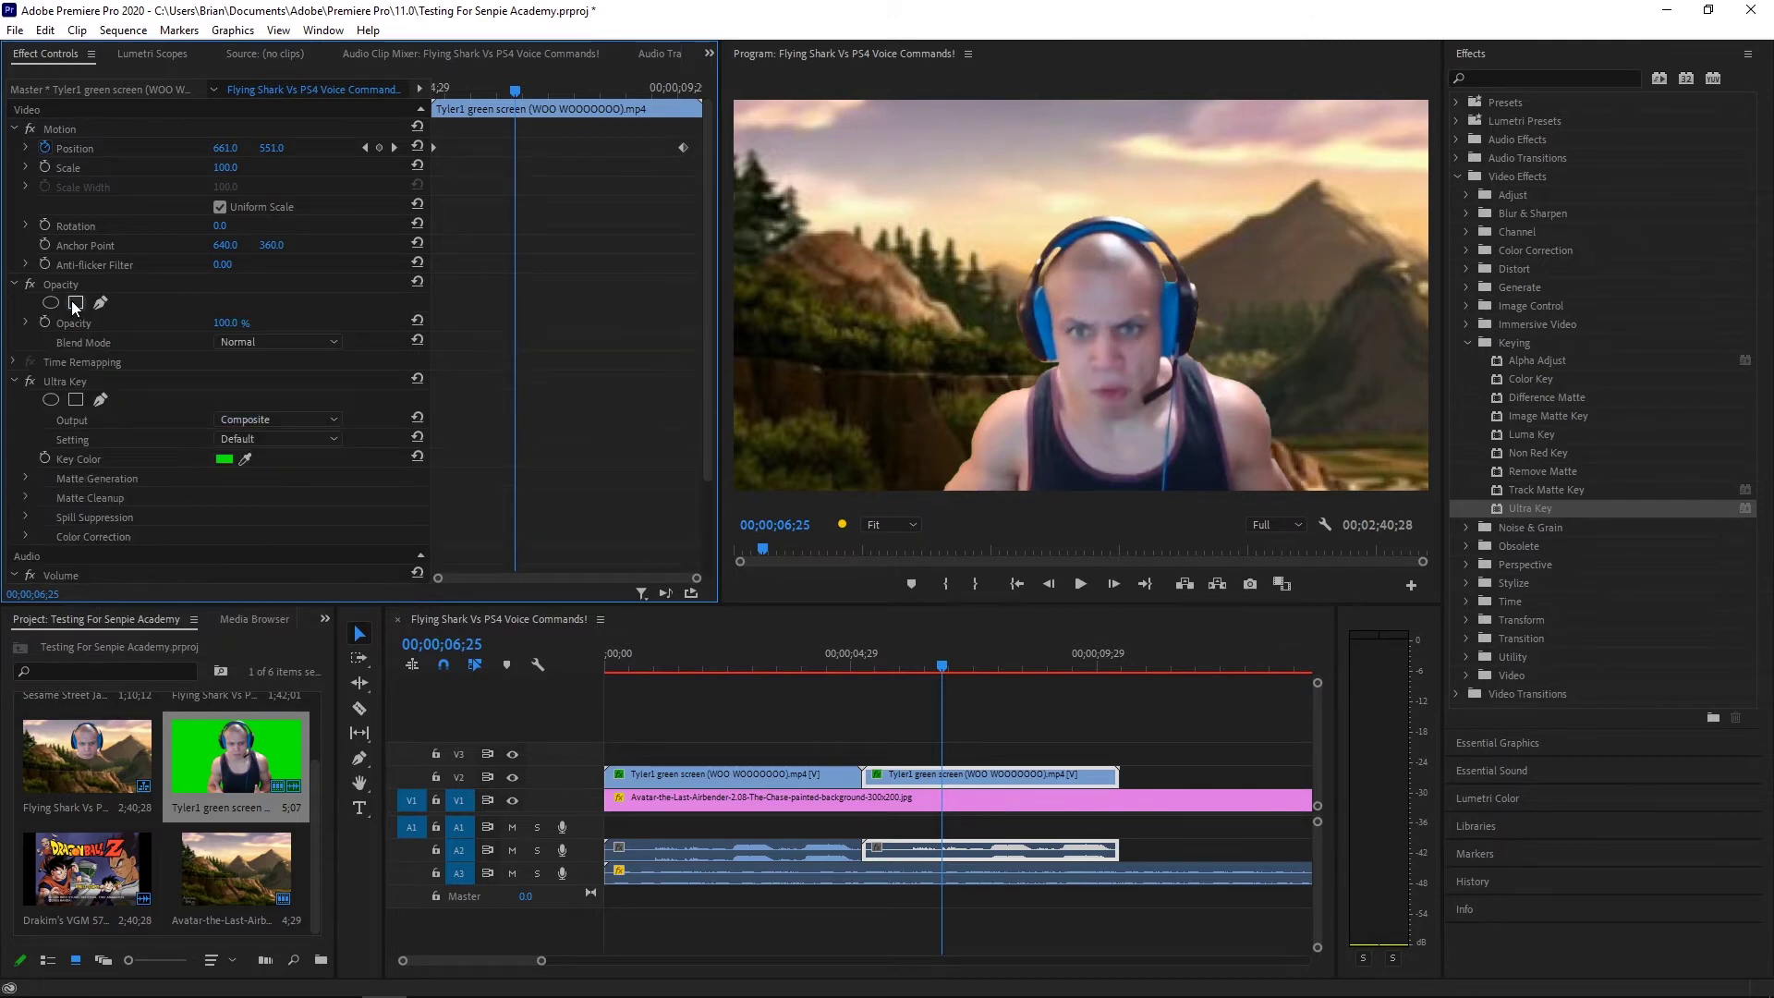
key(ctrl+v)
drag(1145, 406, 1138, 303)
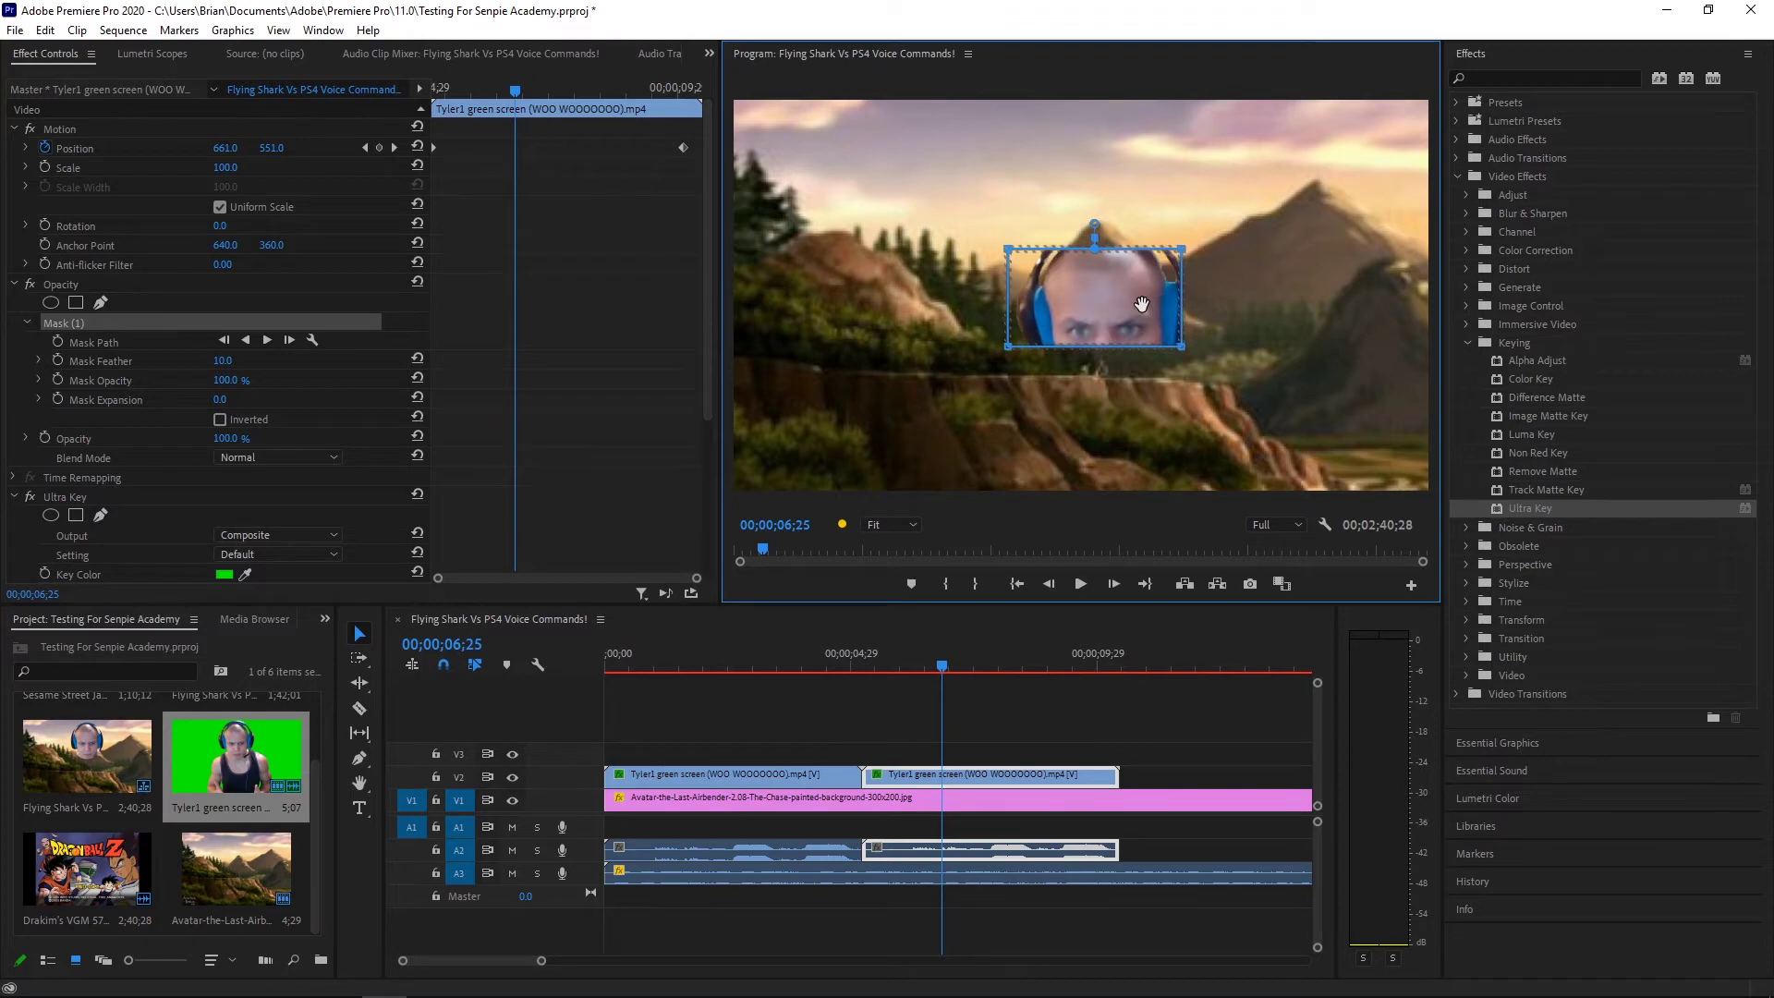
right_click(183, 321)
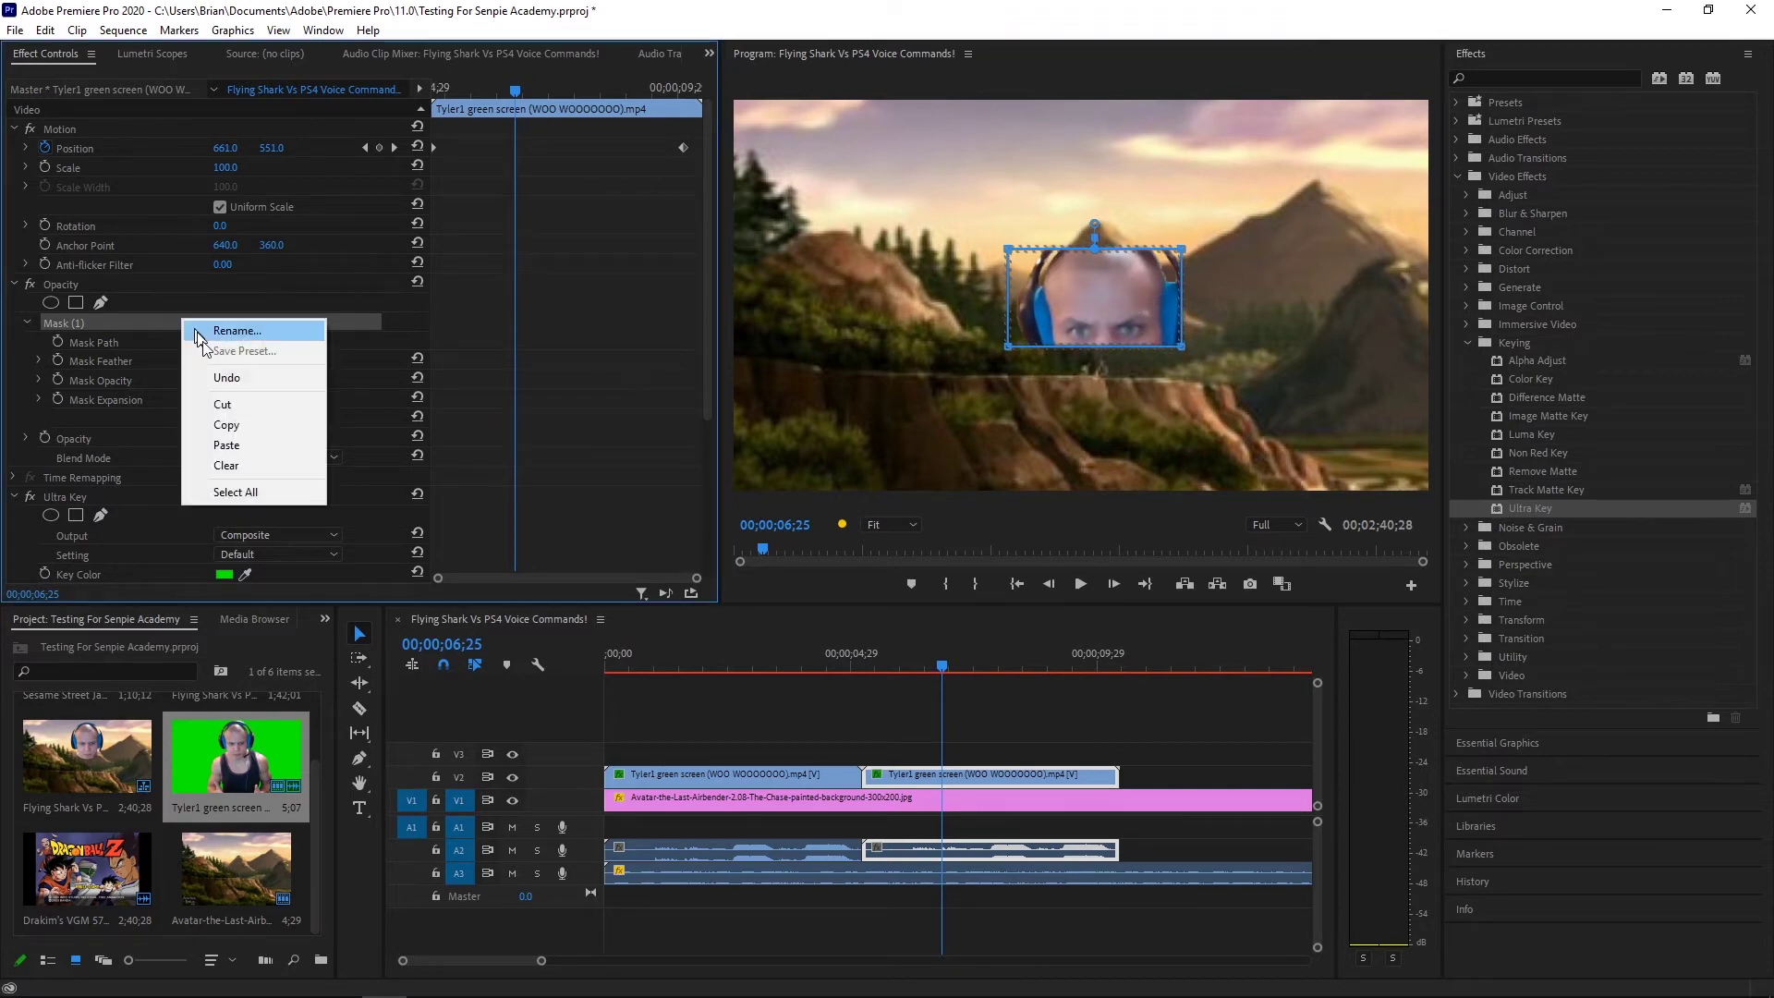
click(220, 407)
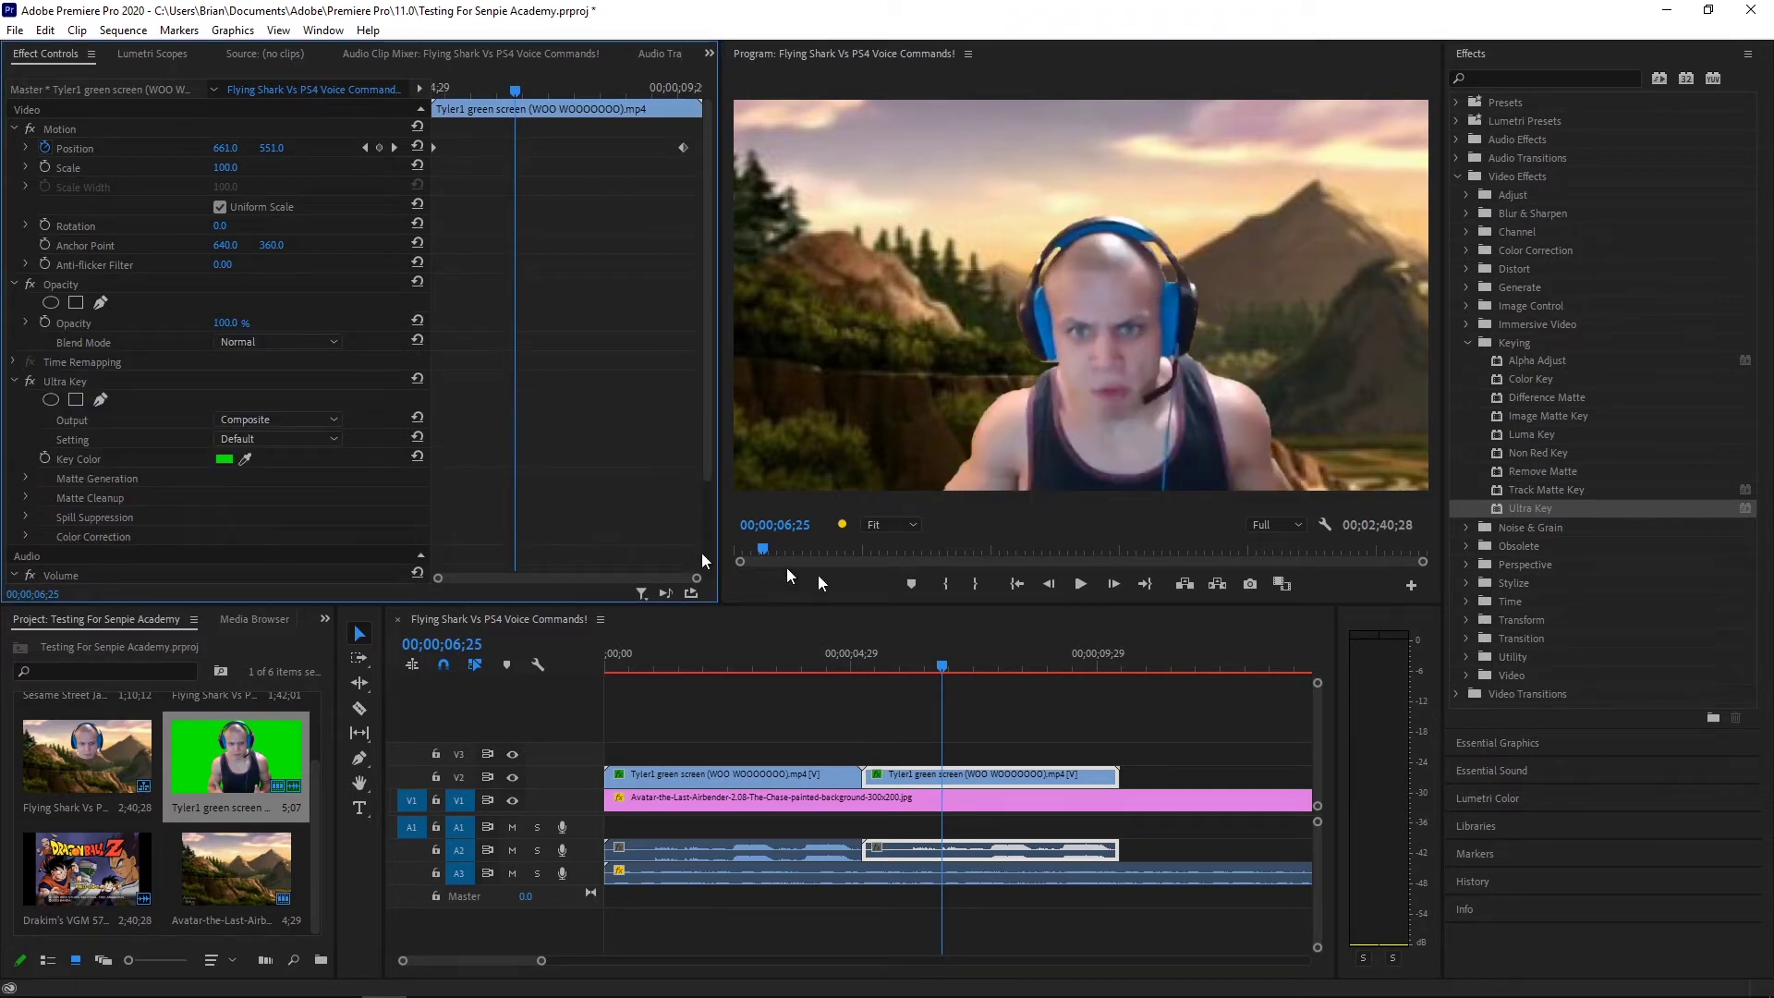
right_click(1059, 772)
click(1151, 64)
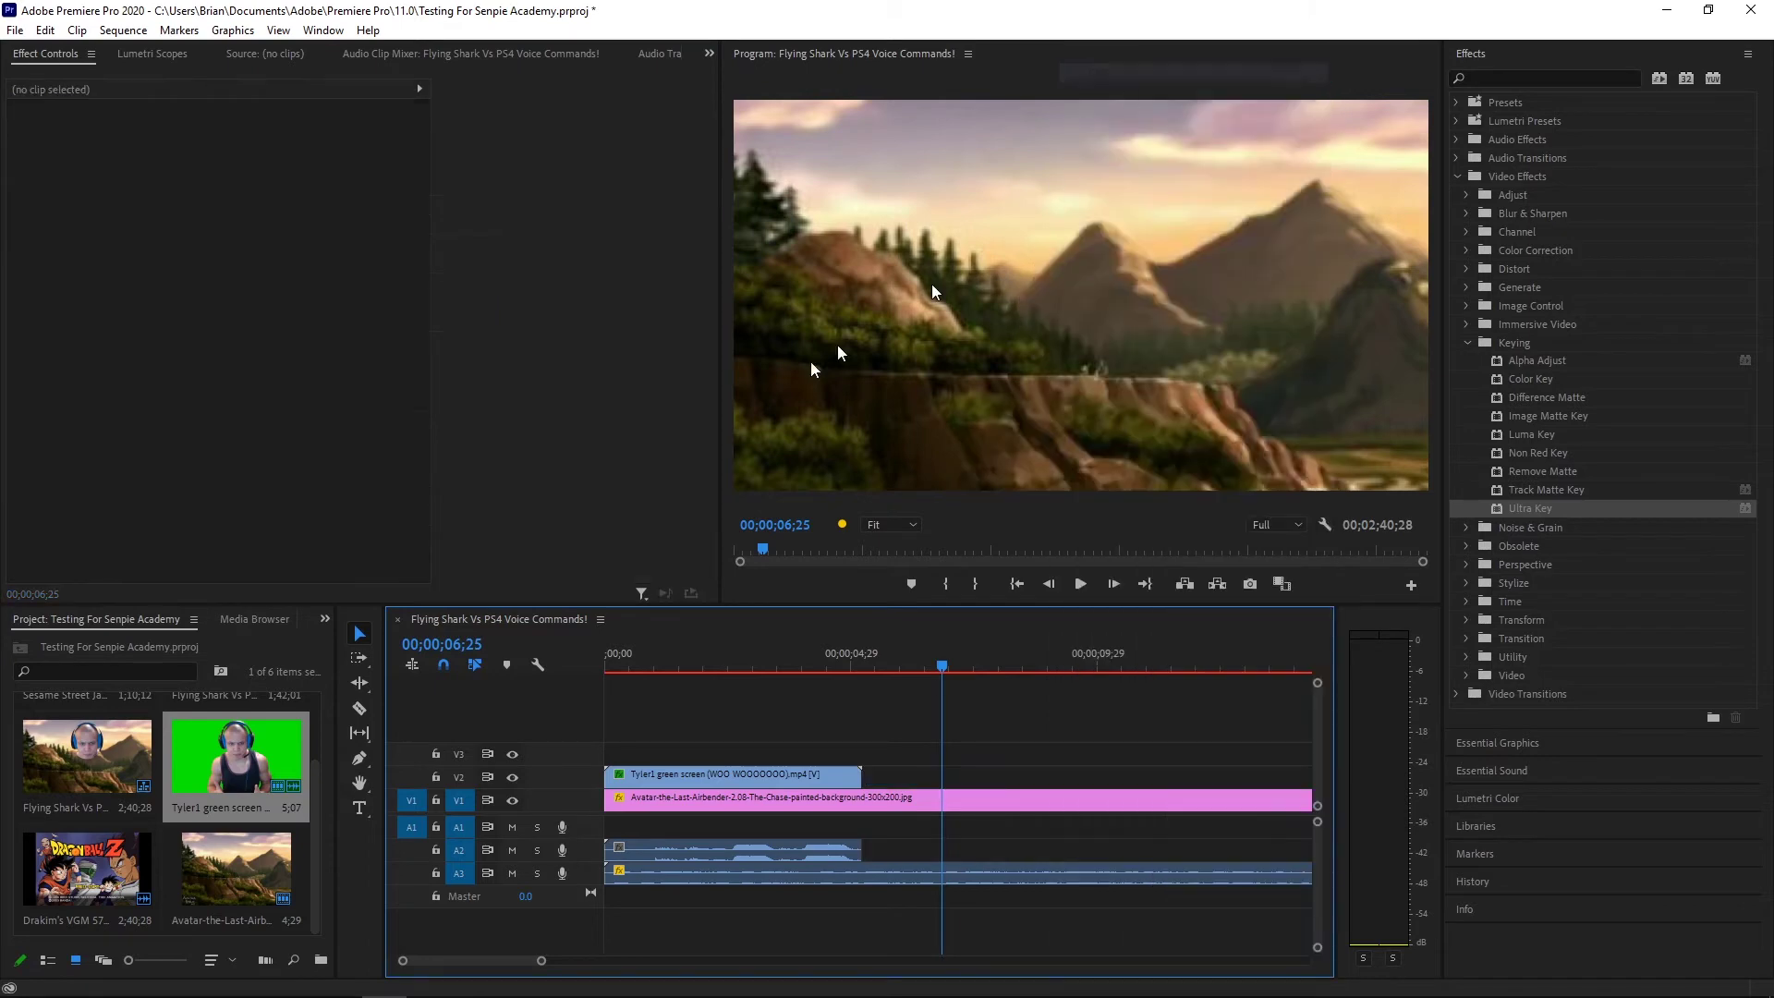
Trim the A3 audio and V1 background image to end at the playhead near 5;08
click(848, 666)
mouse_move(850, 667)
mouse_down()
mouse_move(922, 656)
mouse_move(809, 668)
mouse_move(868, 662)
mouse_up()
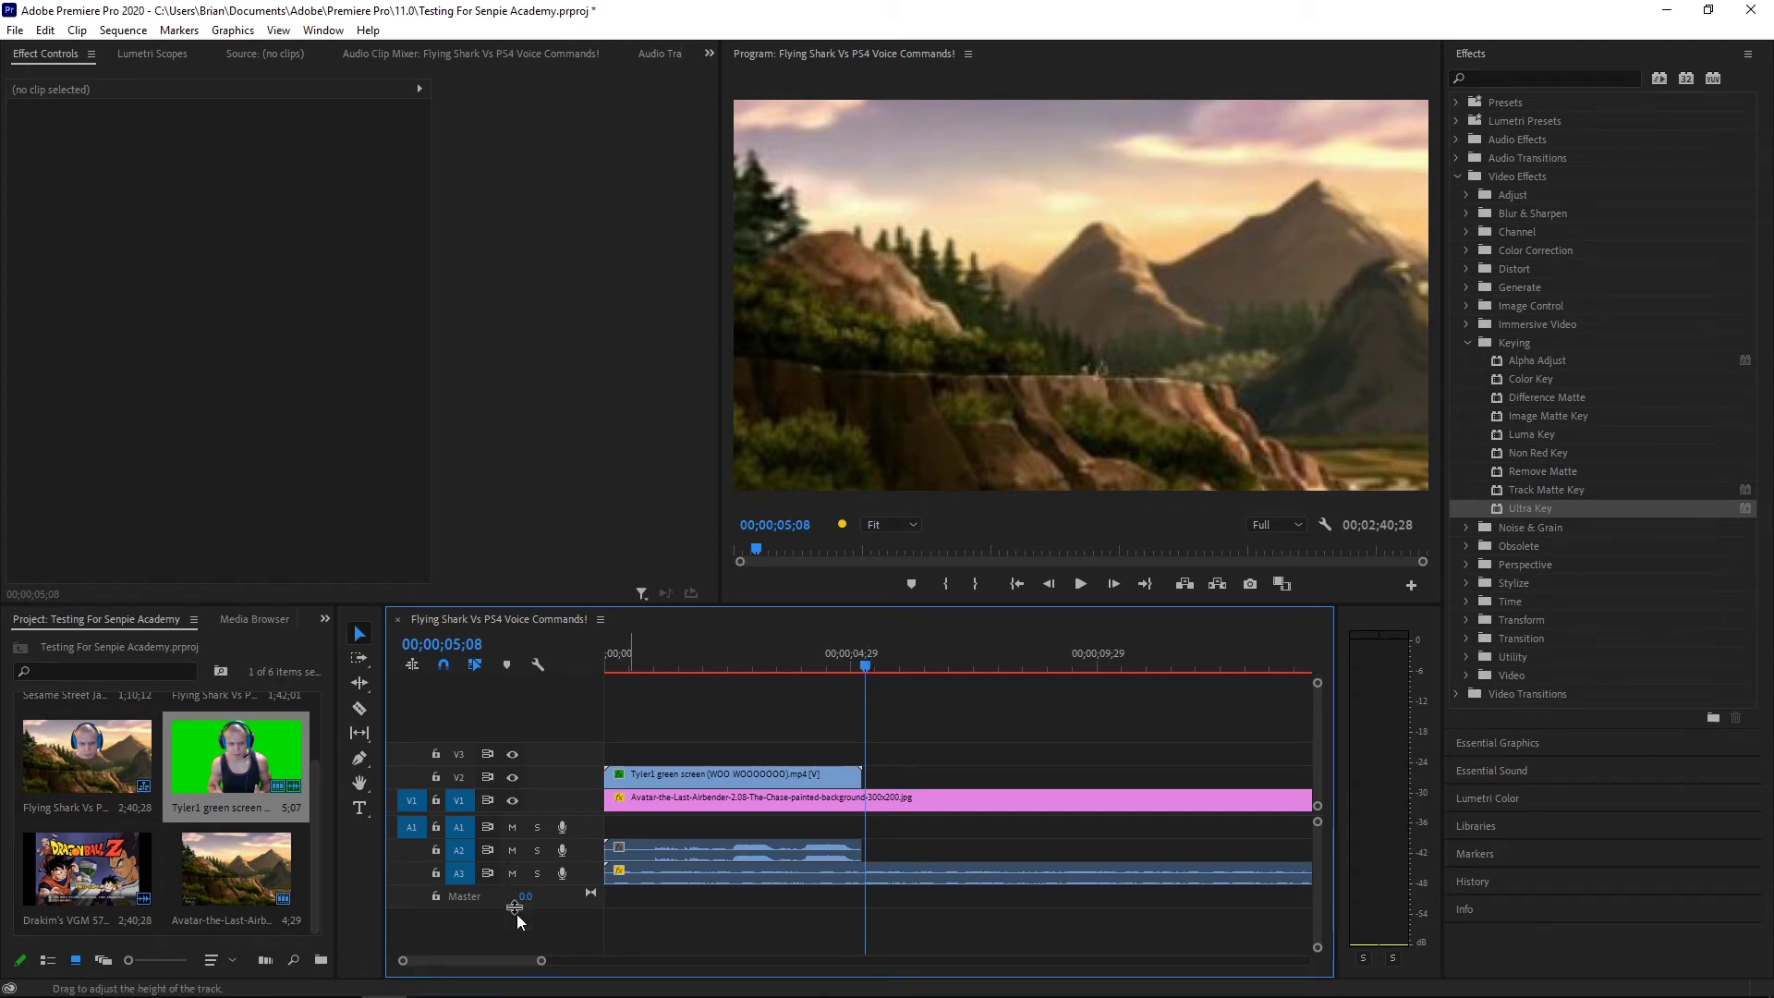
drag(829, 948, 962, 951)
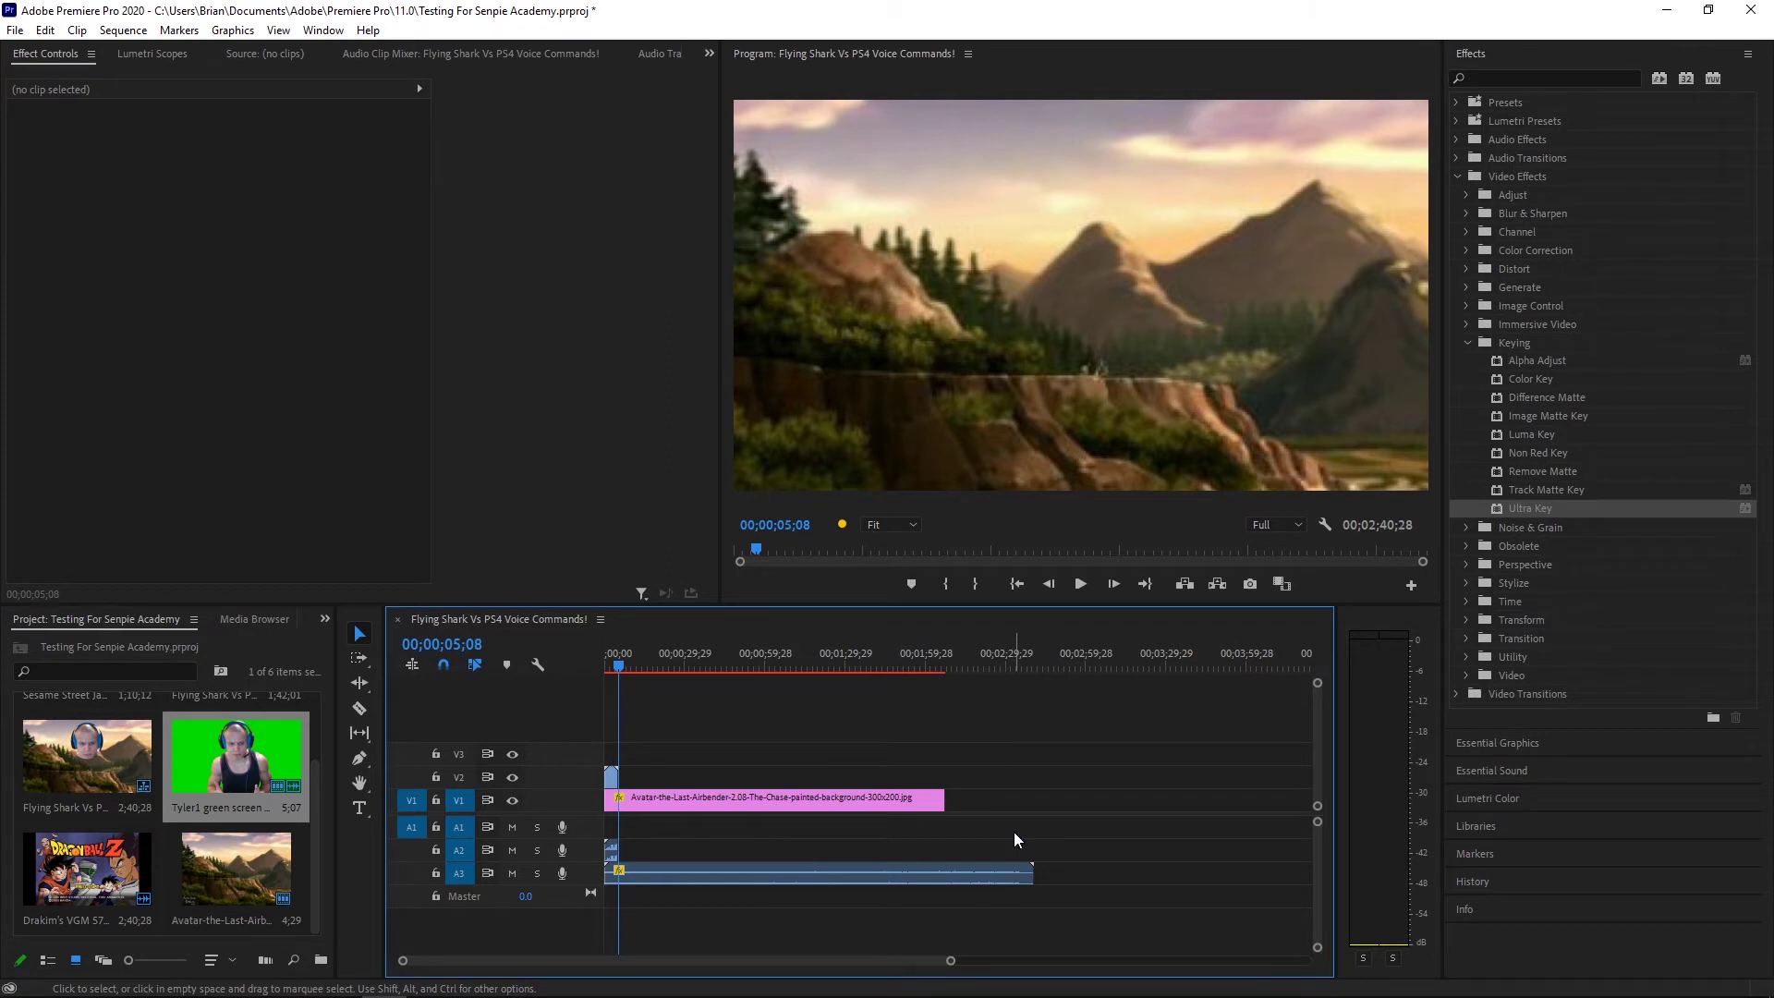
drag(1031, 876, 618, 875)
drag(933, 803, 612, 802)
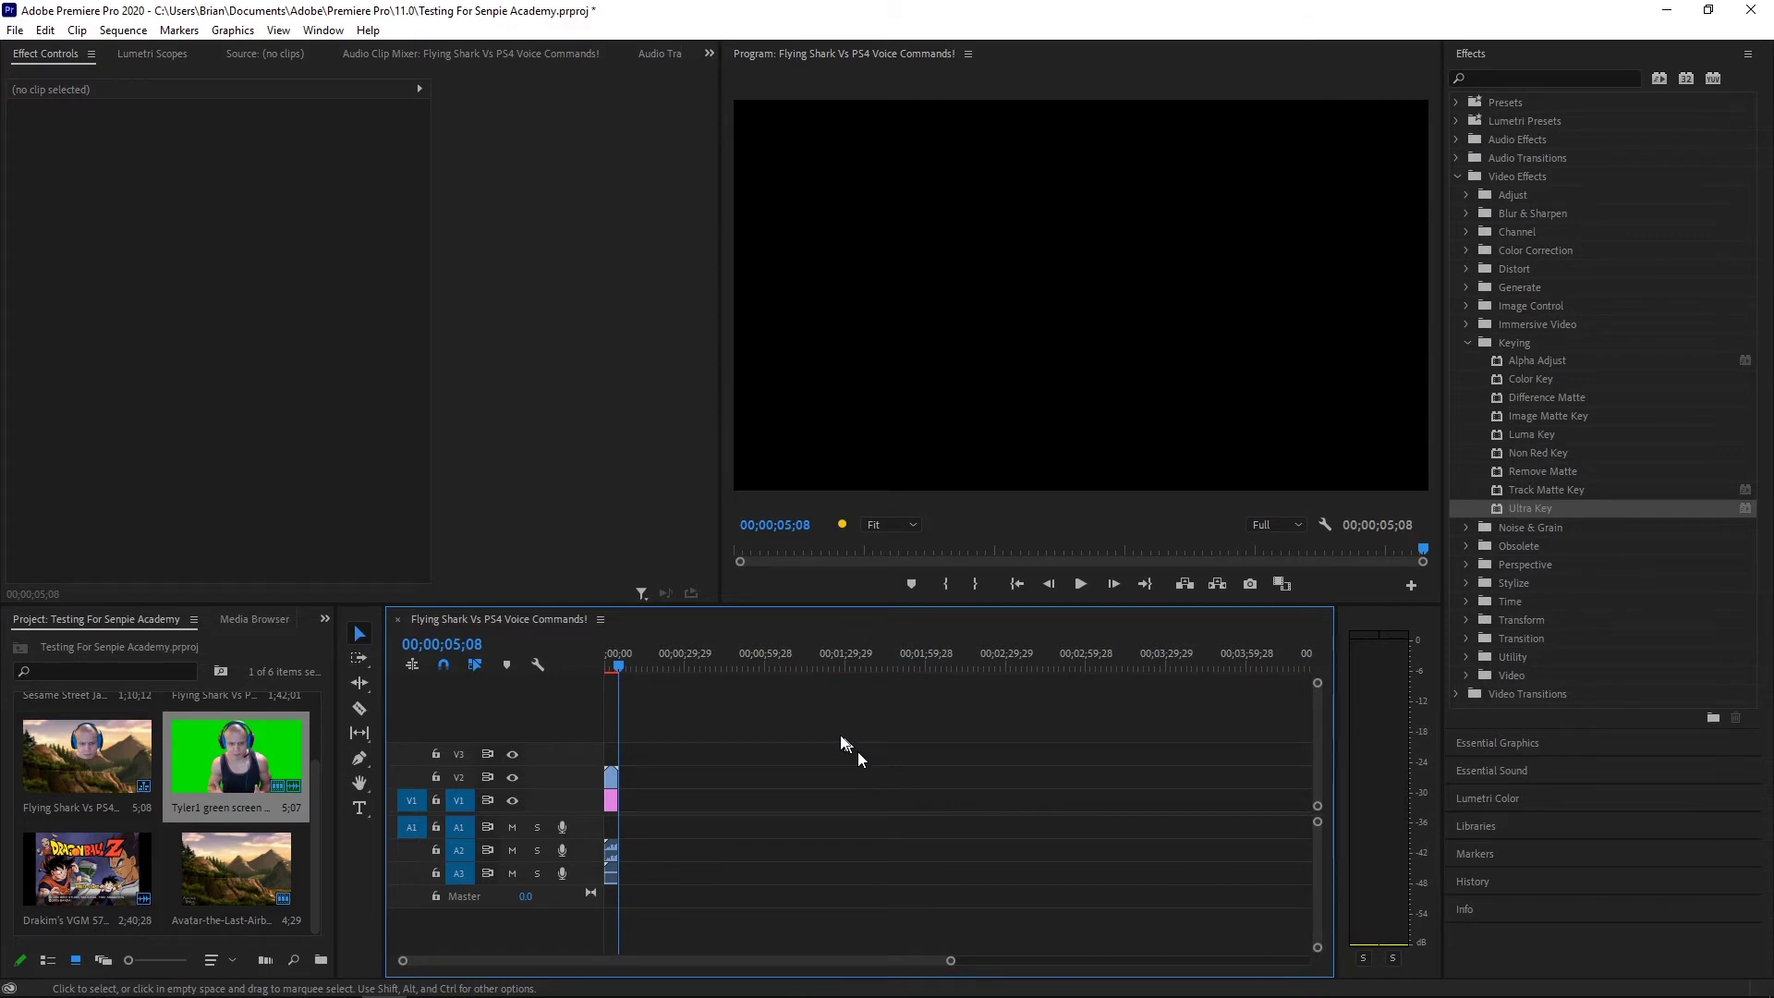
Collapse the Keying and Video Effects folders and extend the A3 music to about 00;00;08;09
click(1466, 345)
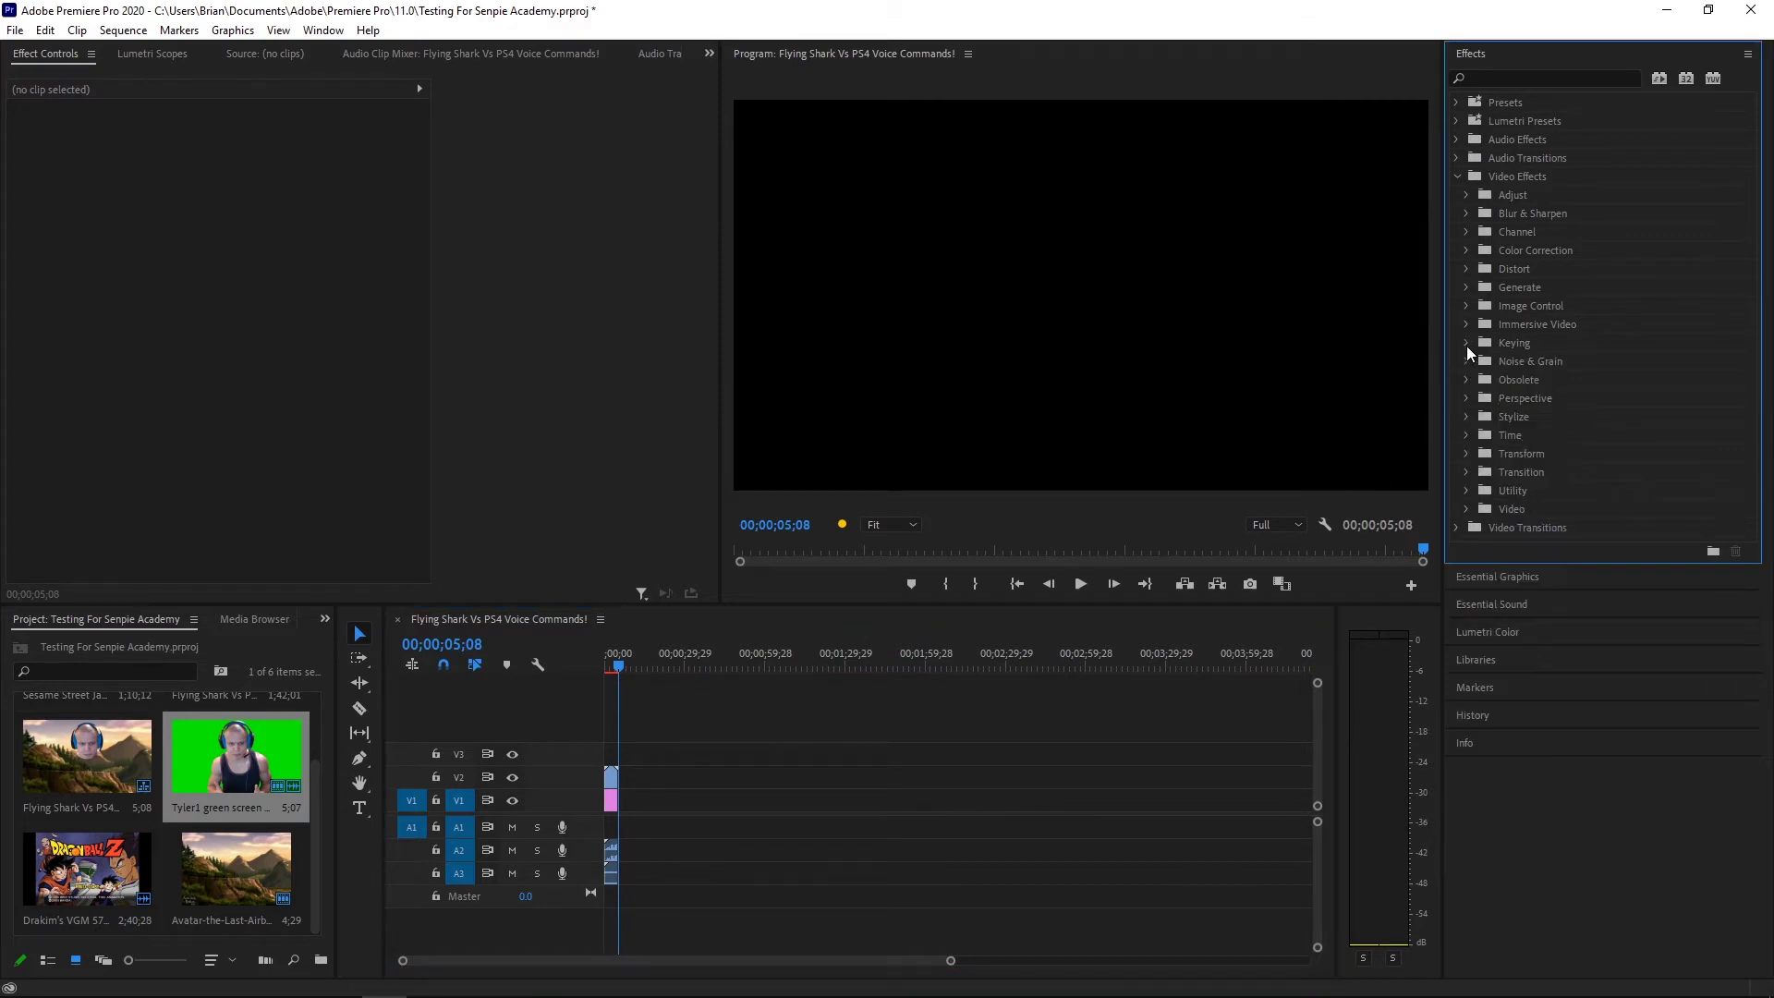
click(1457, 176)
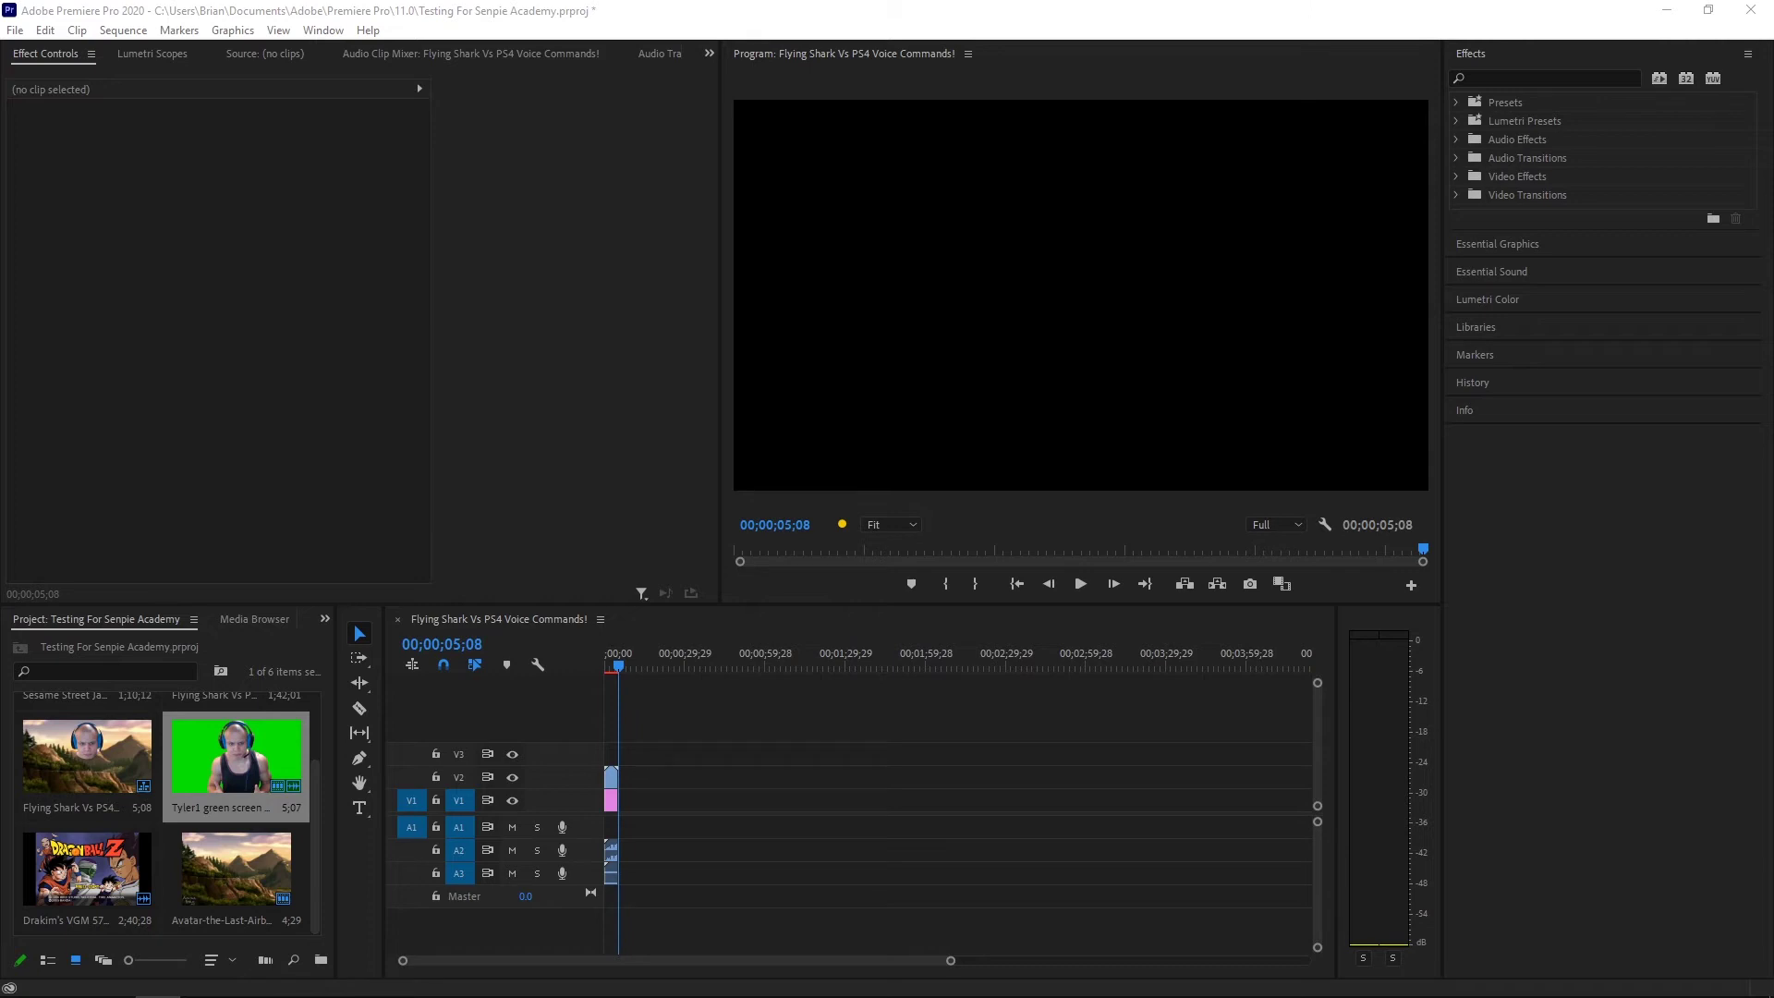
drag(950, 960, 496, 960)
drag(958, 872, 1307, 861)
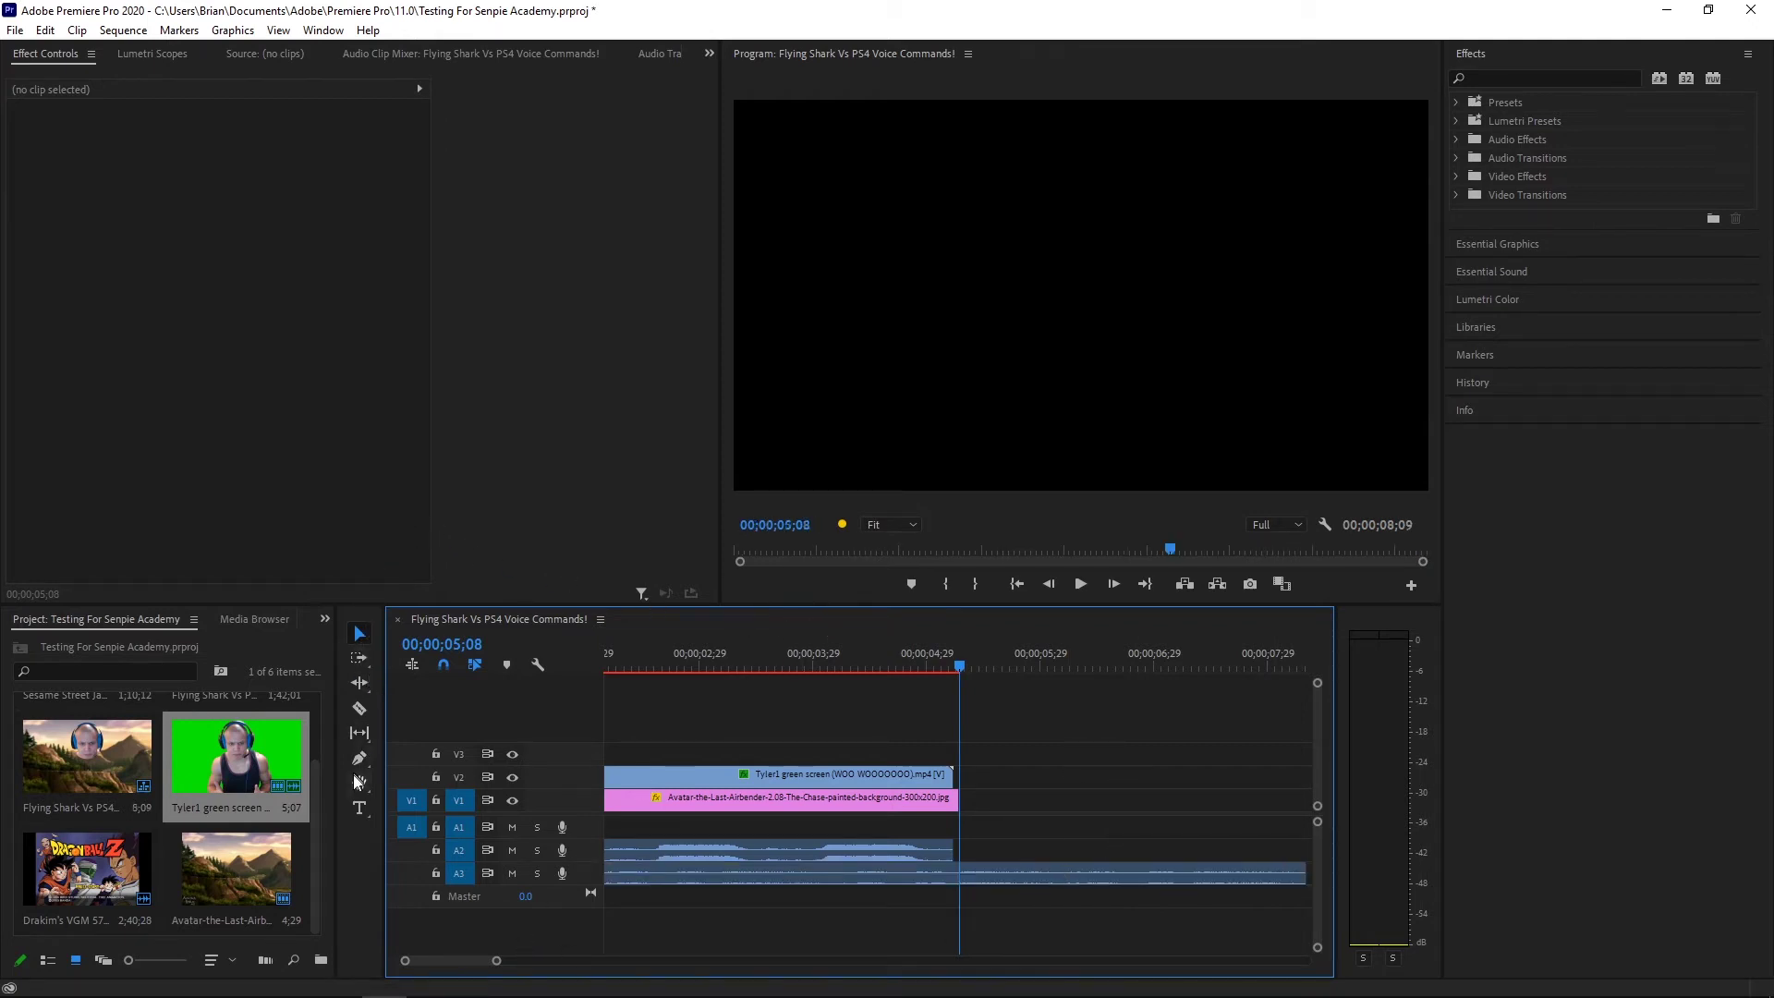
Create a title on the black frame reading 'Minecraft Tutorial 1.2', replacing the placeholder text
click(361, 806)
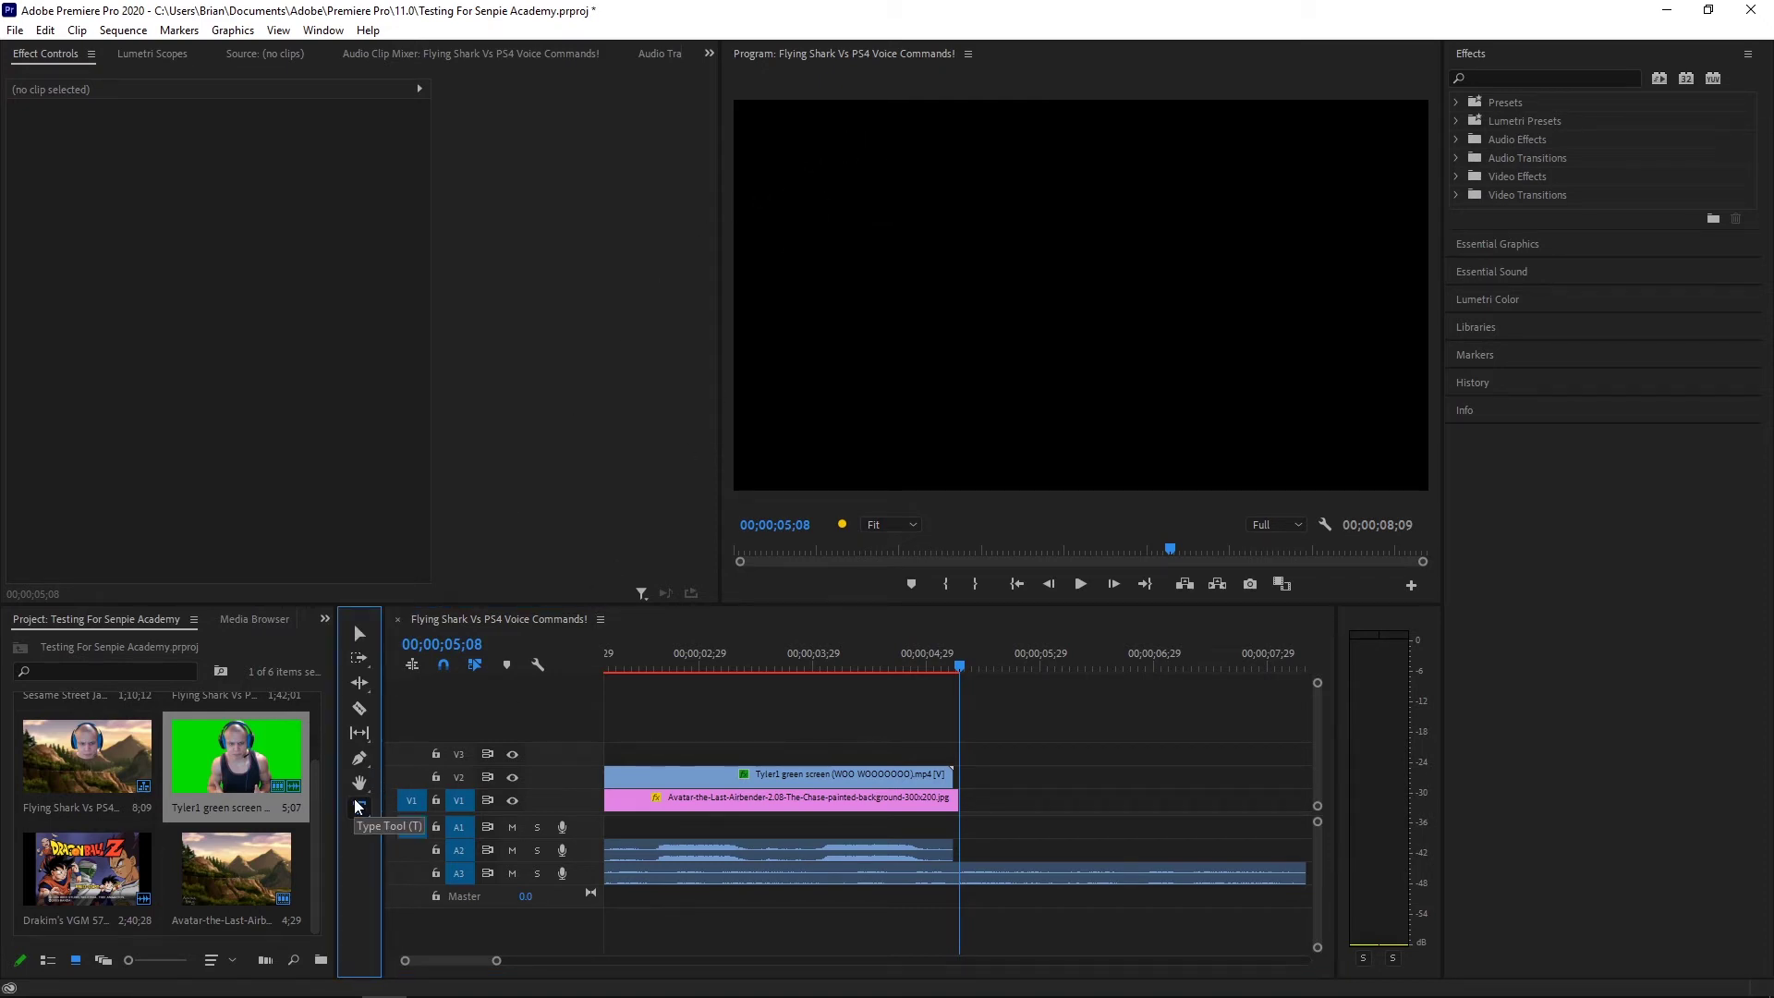
drag(793, 122, 1382, 464)
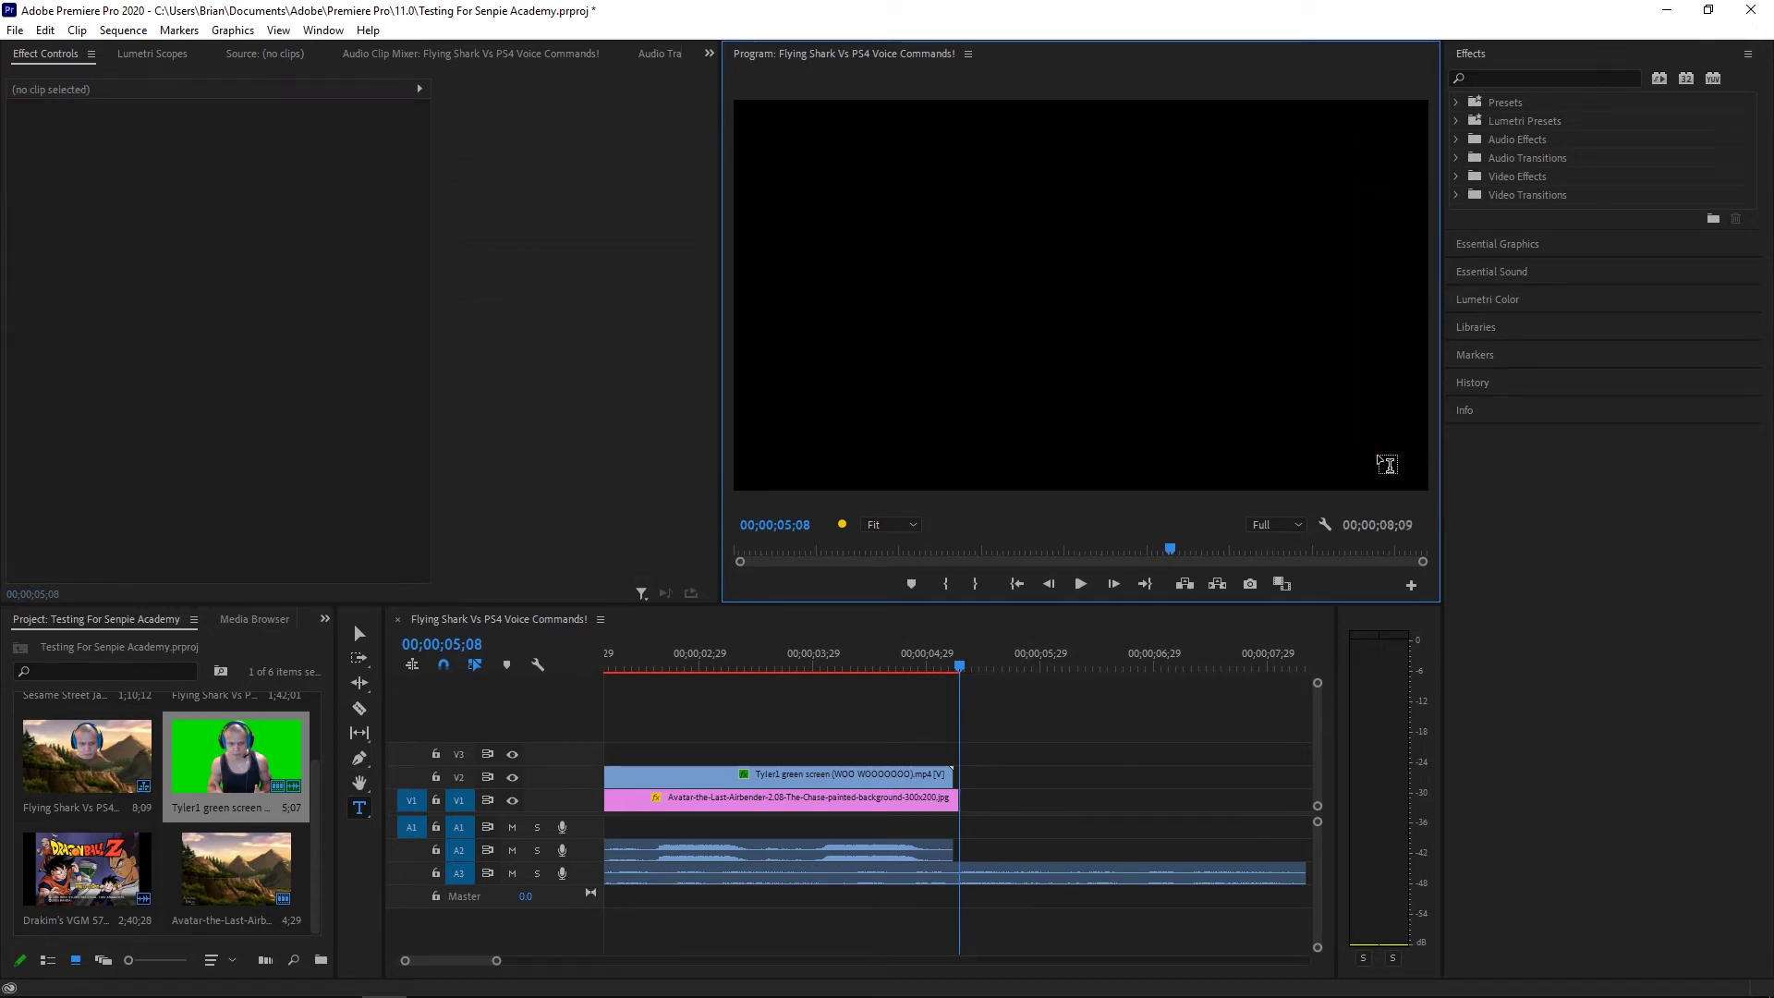
click(872, 151)
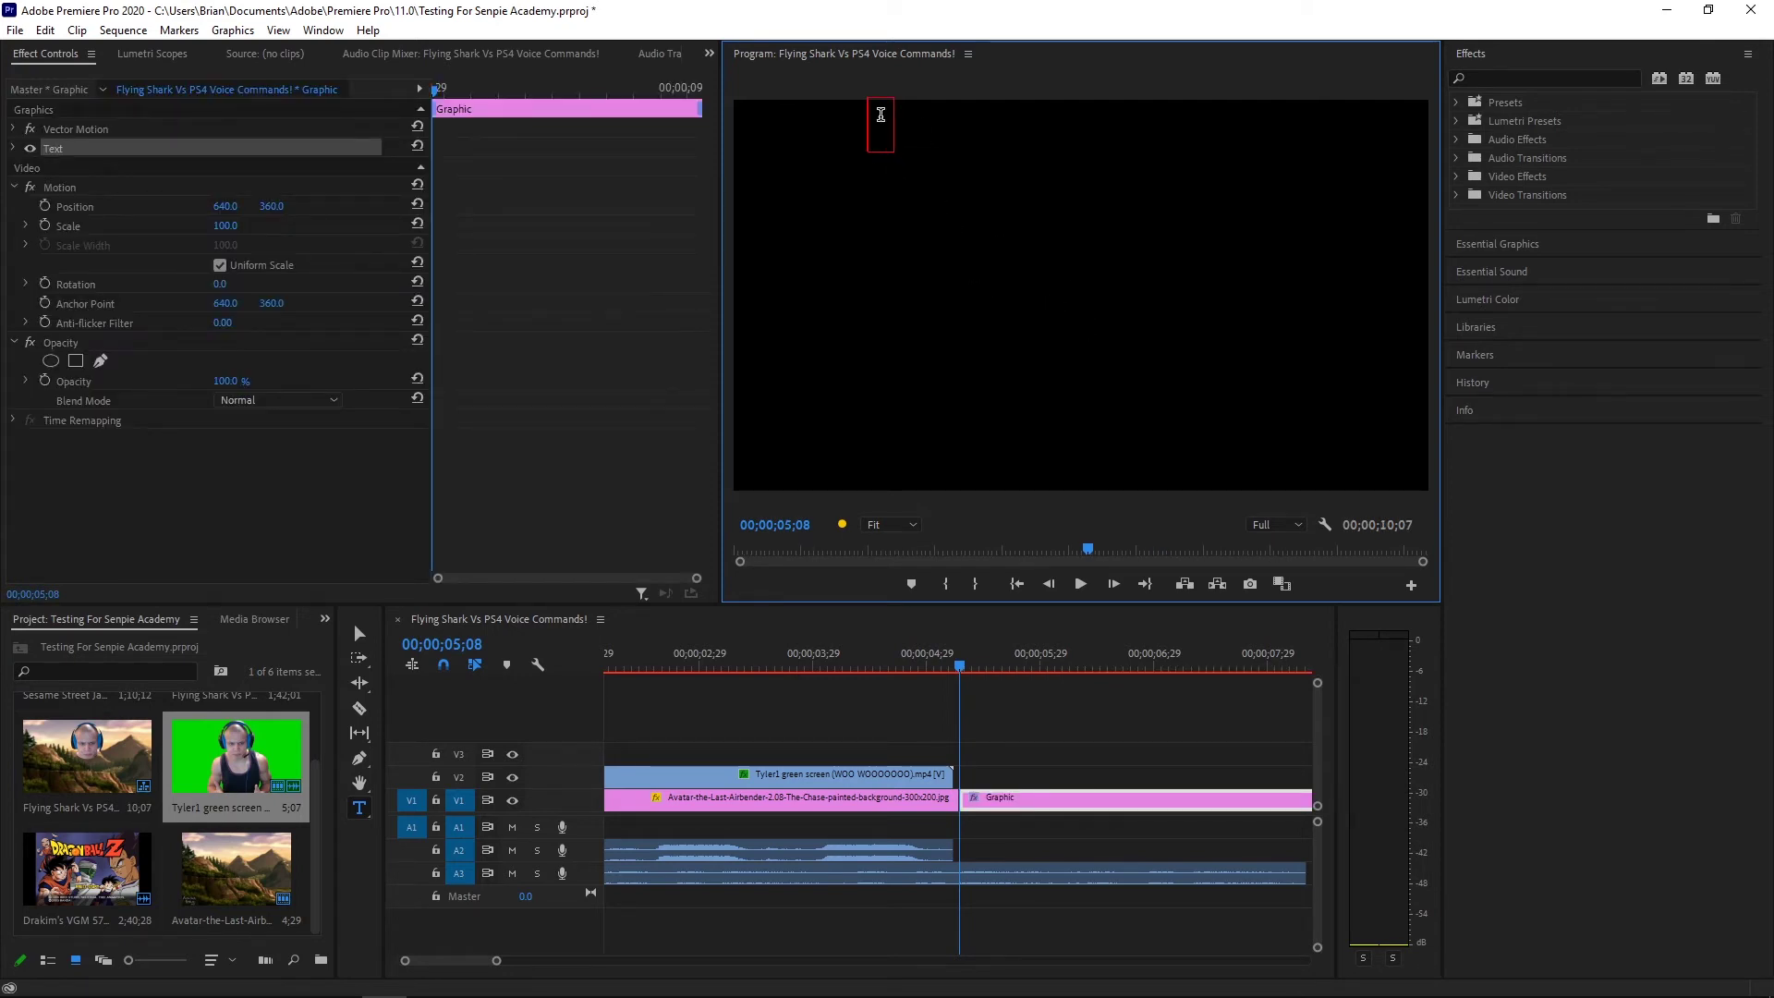
click(881, 114)
text(Text)
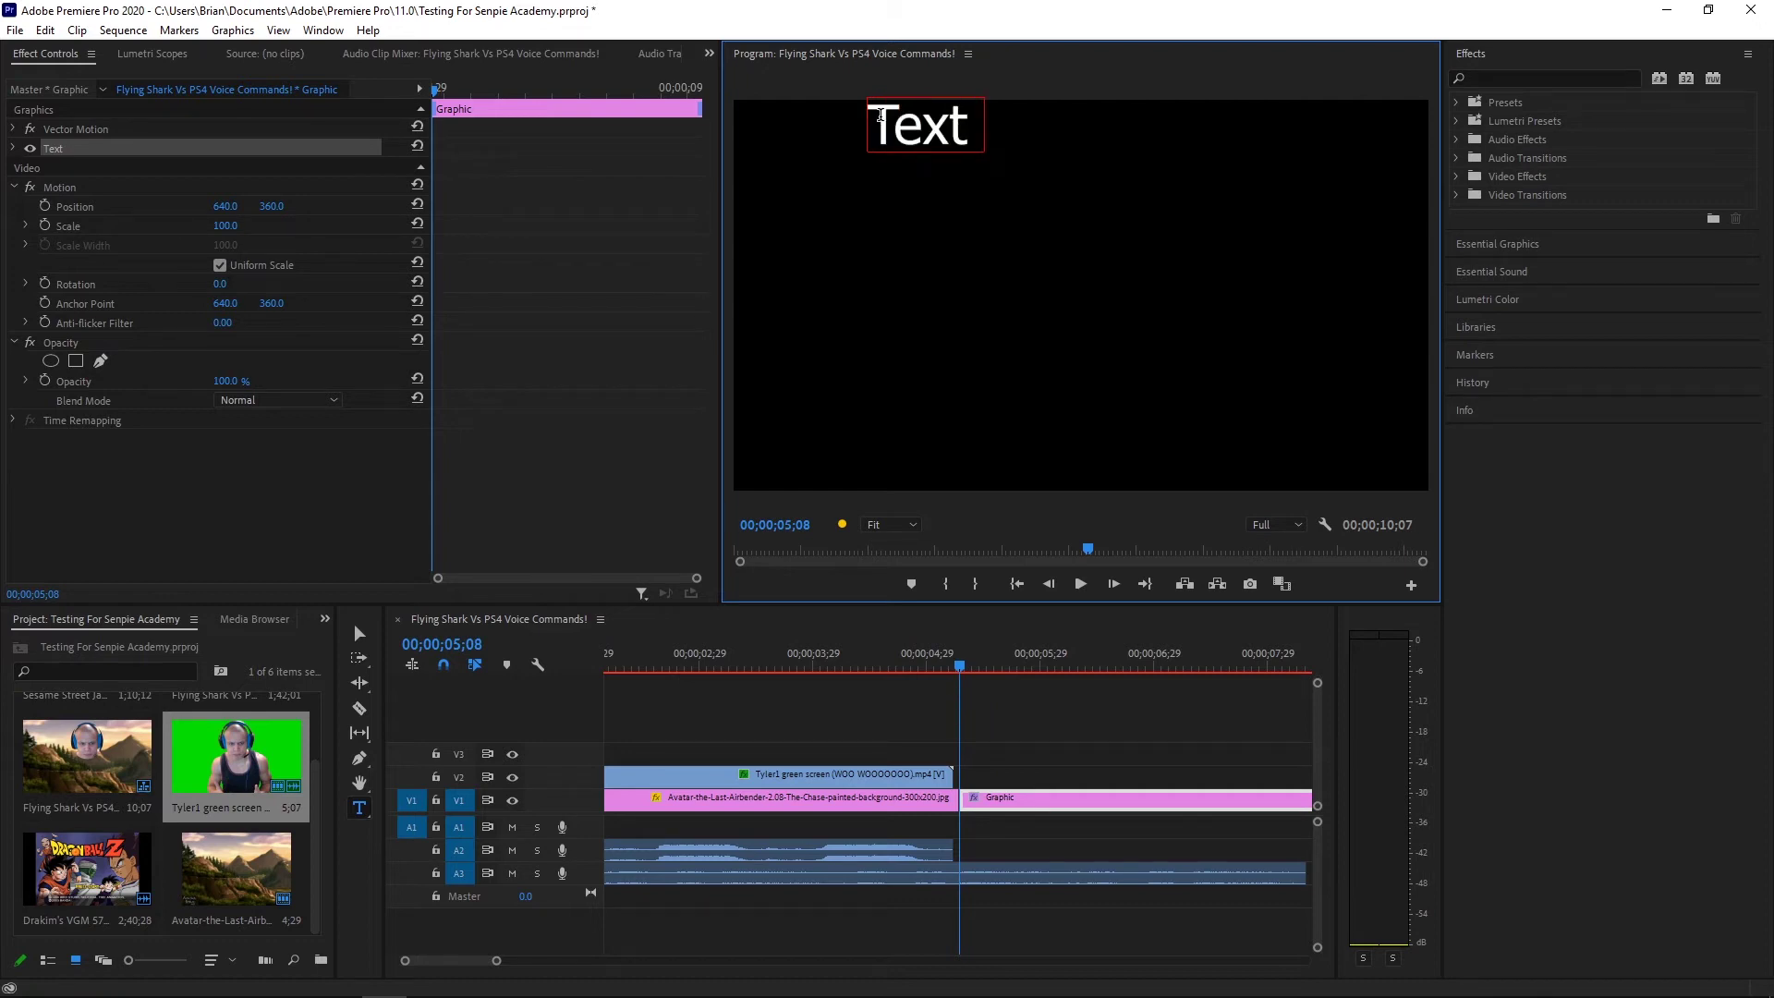
text( here)
key(BackSpace)
key(BackSpace)
key(BackSpace)
key(BackSpace)
key(BackSpace)
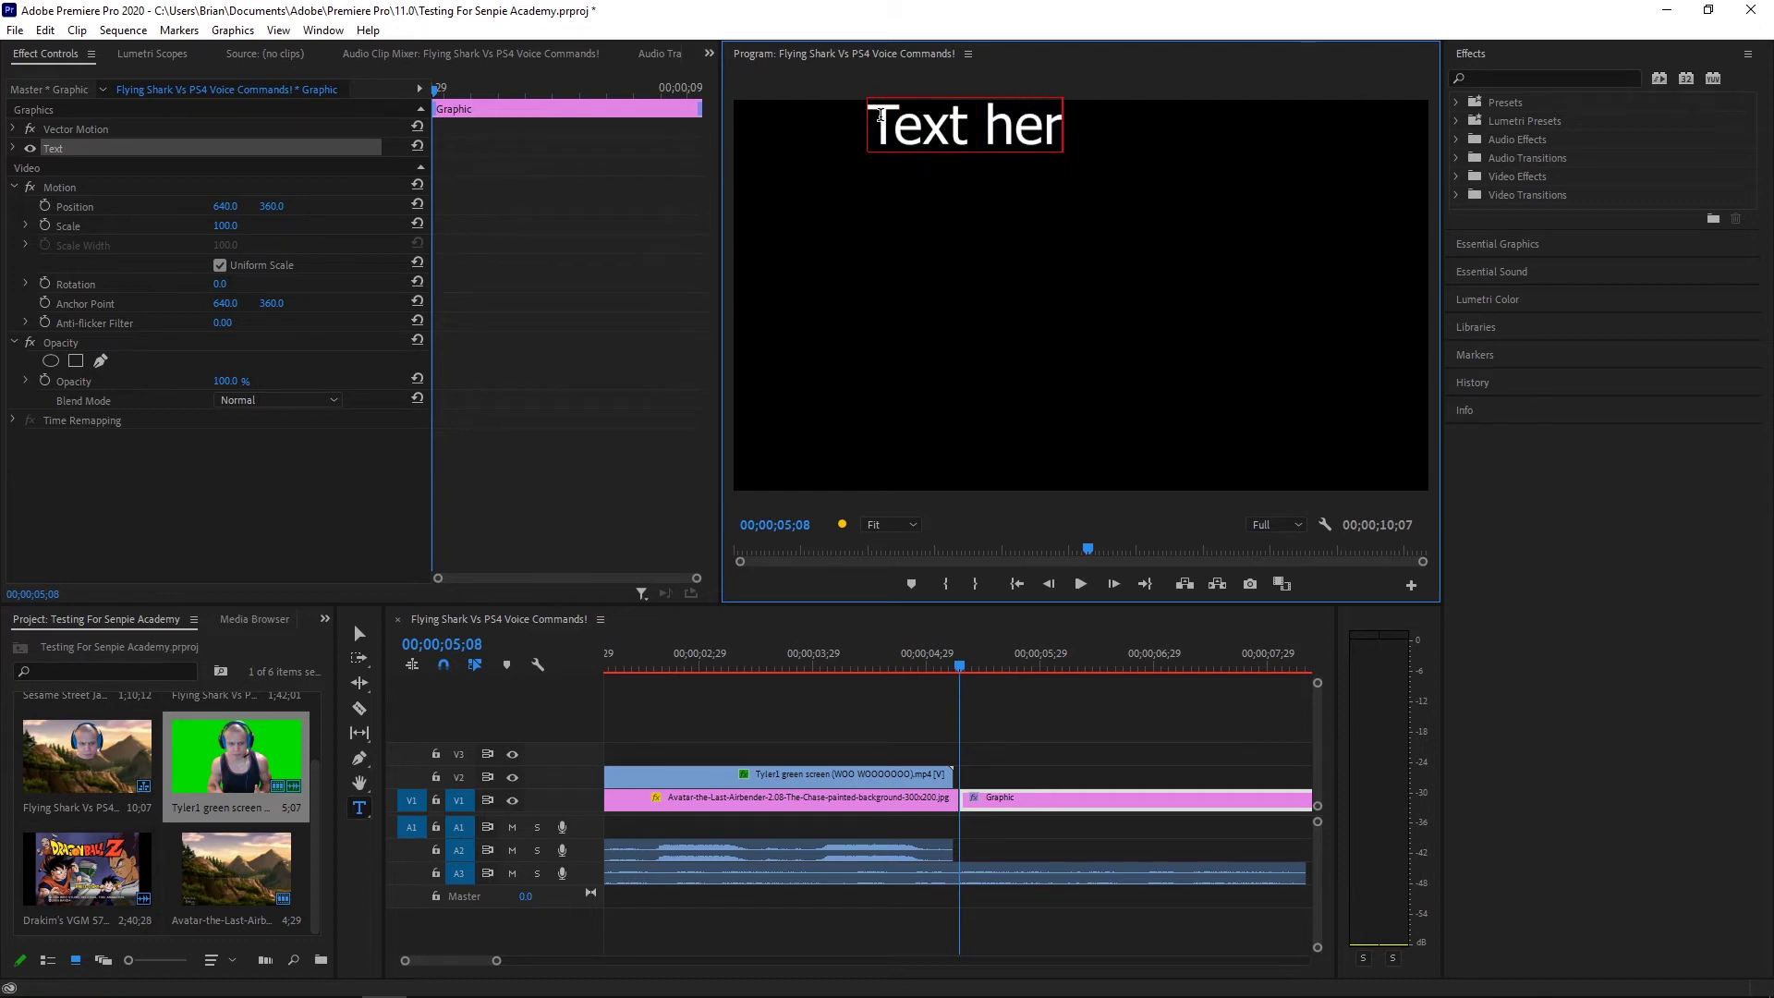
key(BackSpace)
key(BackSpace)
key(BackSpace)
key(BackSpace)
text(M)
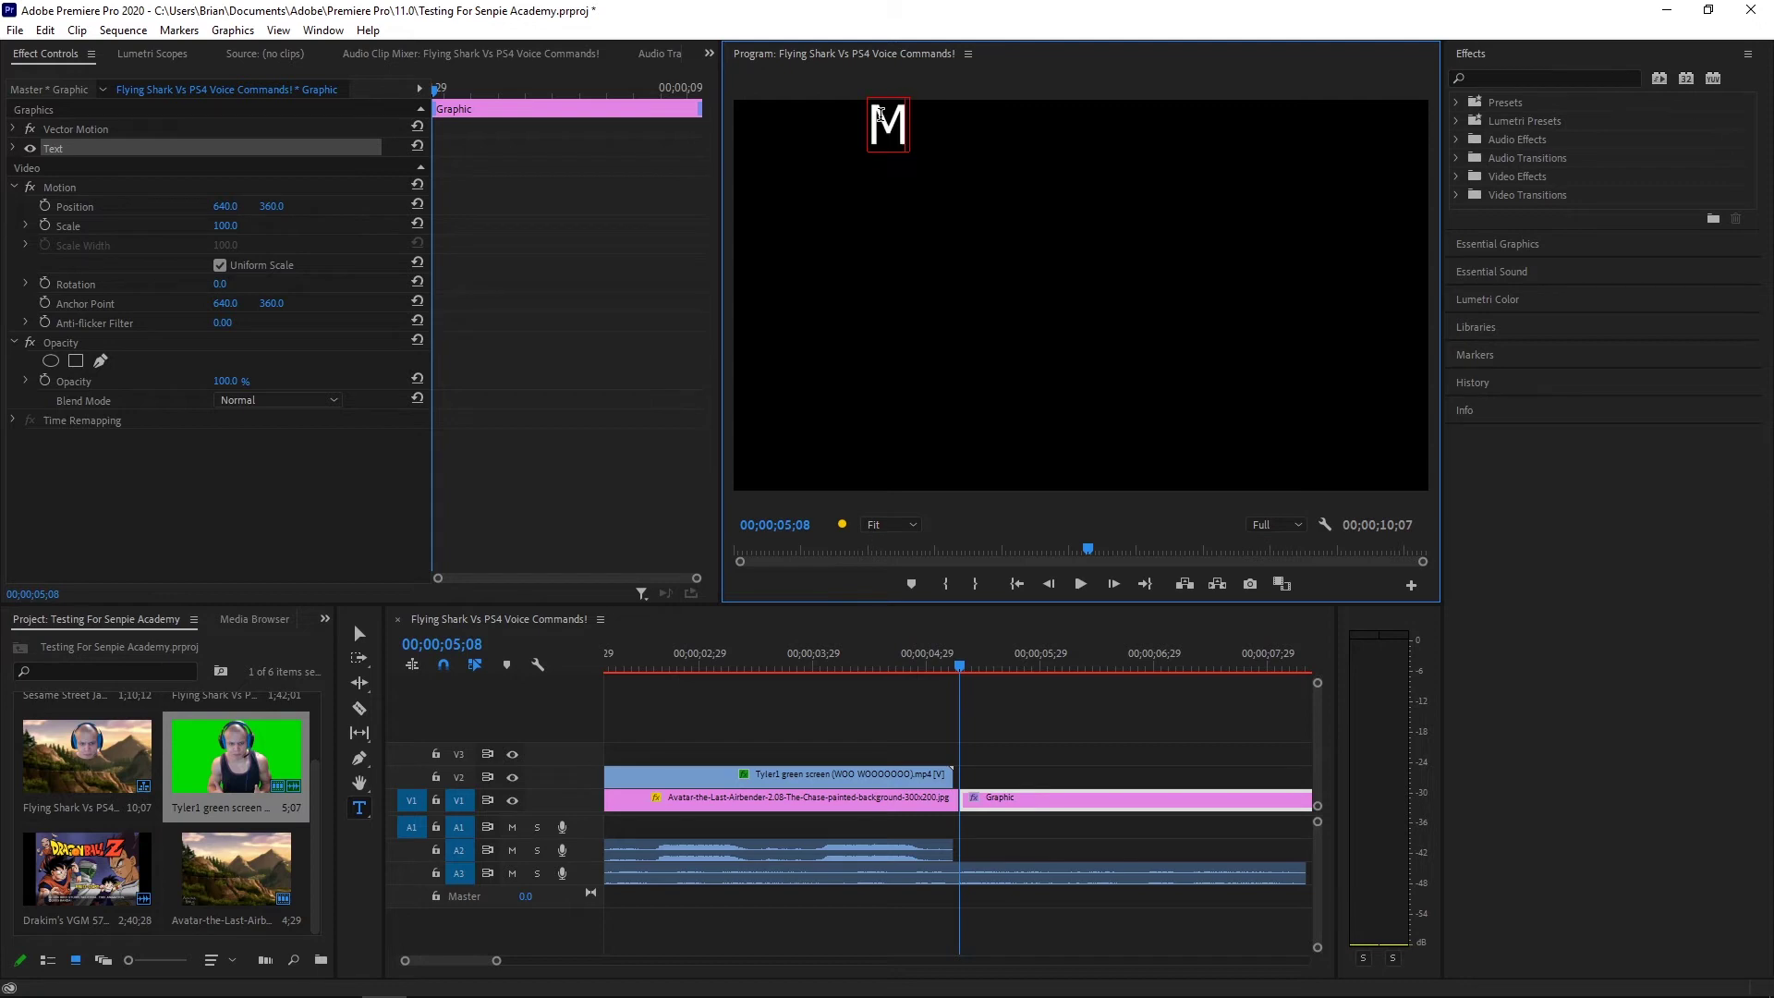
text(inecraft)
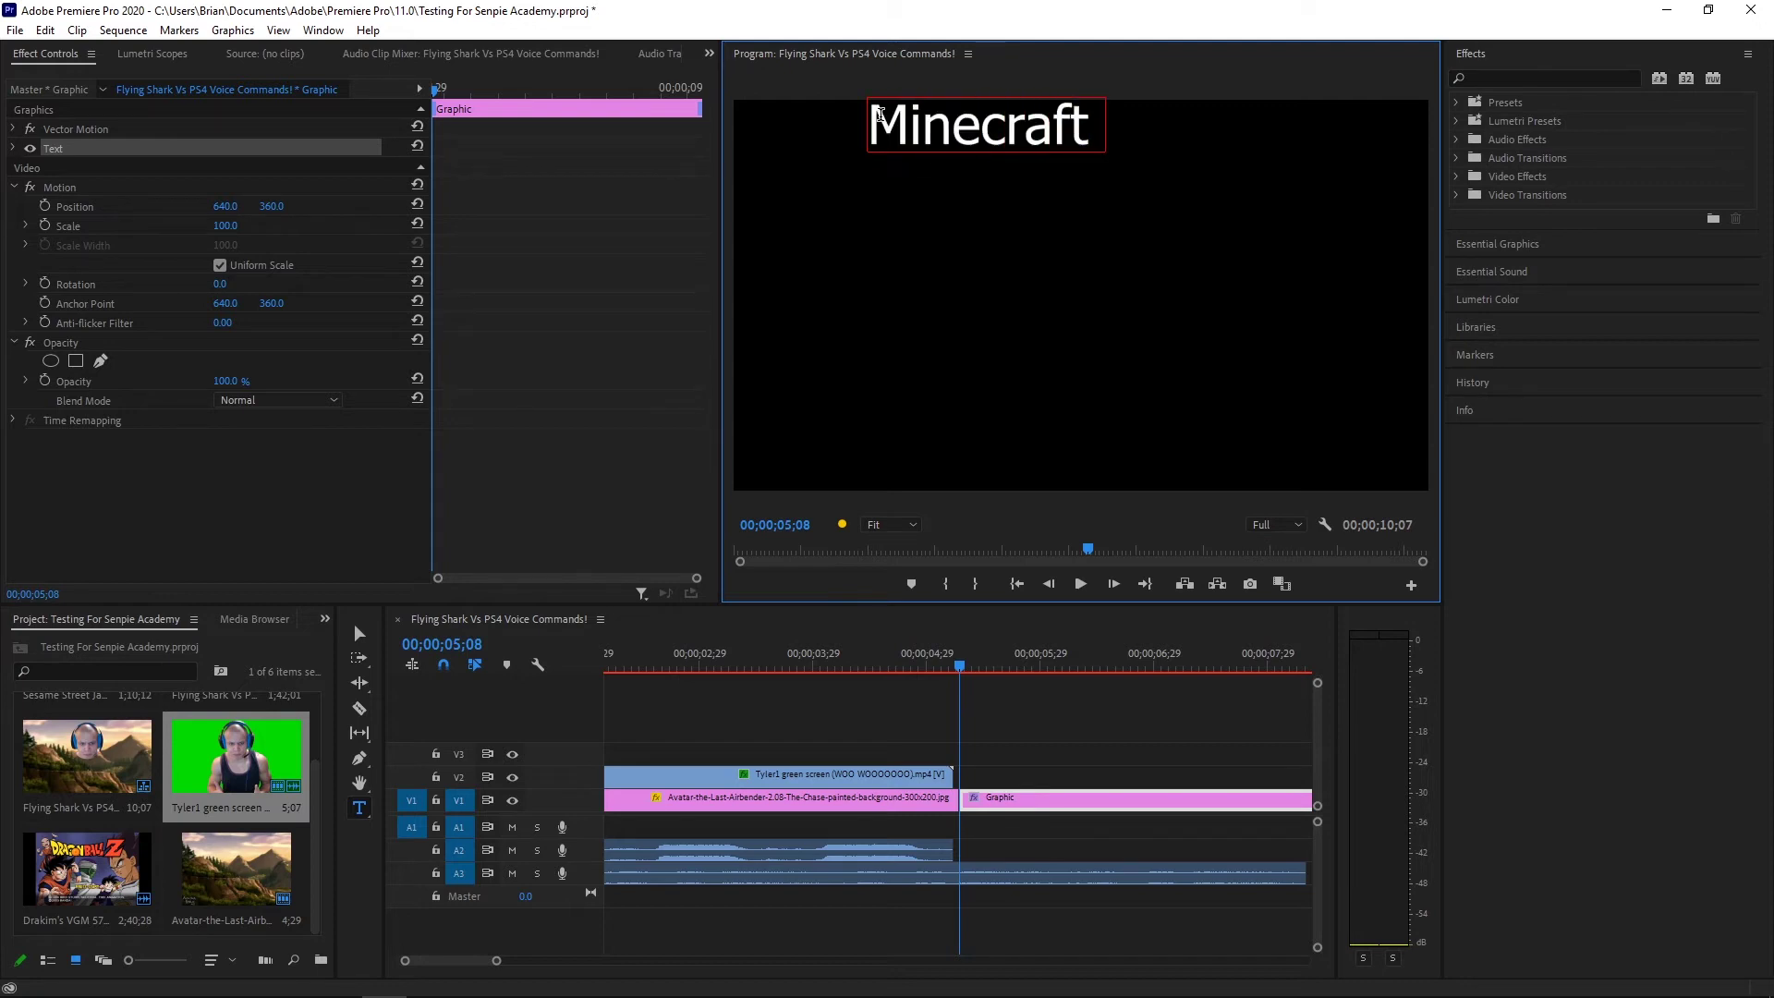
text( Tutorial)
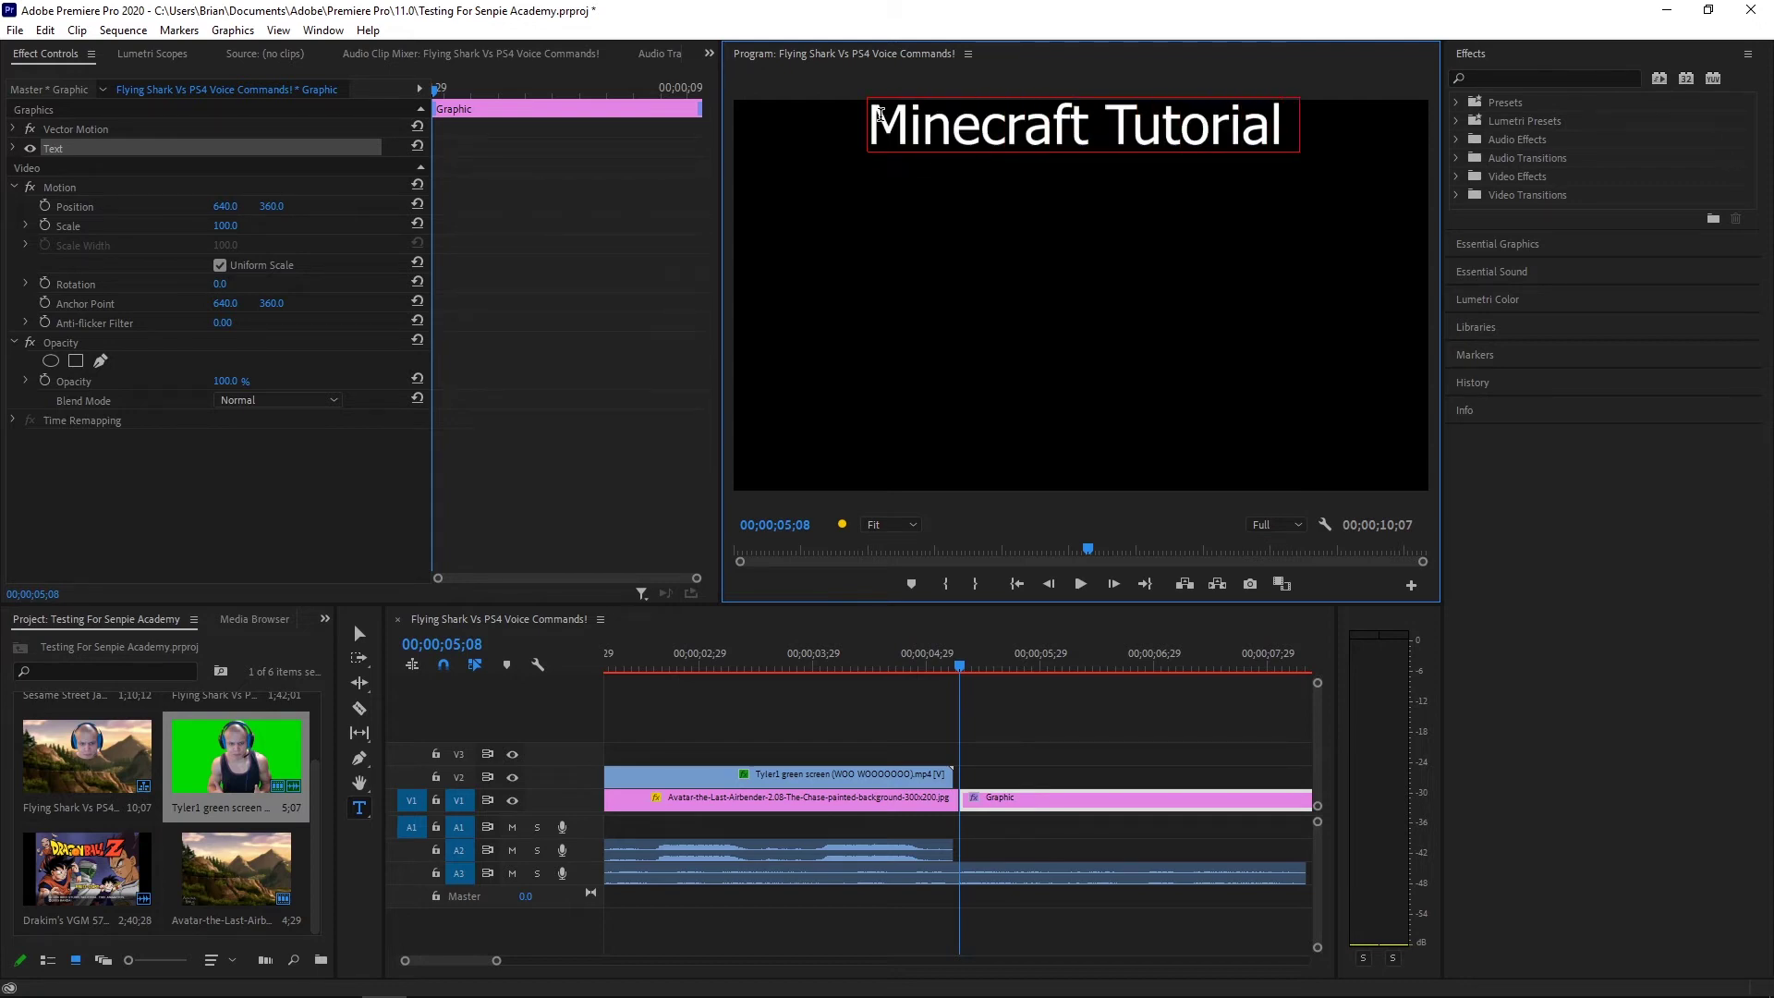
text( 1.2)
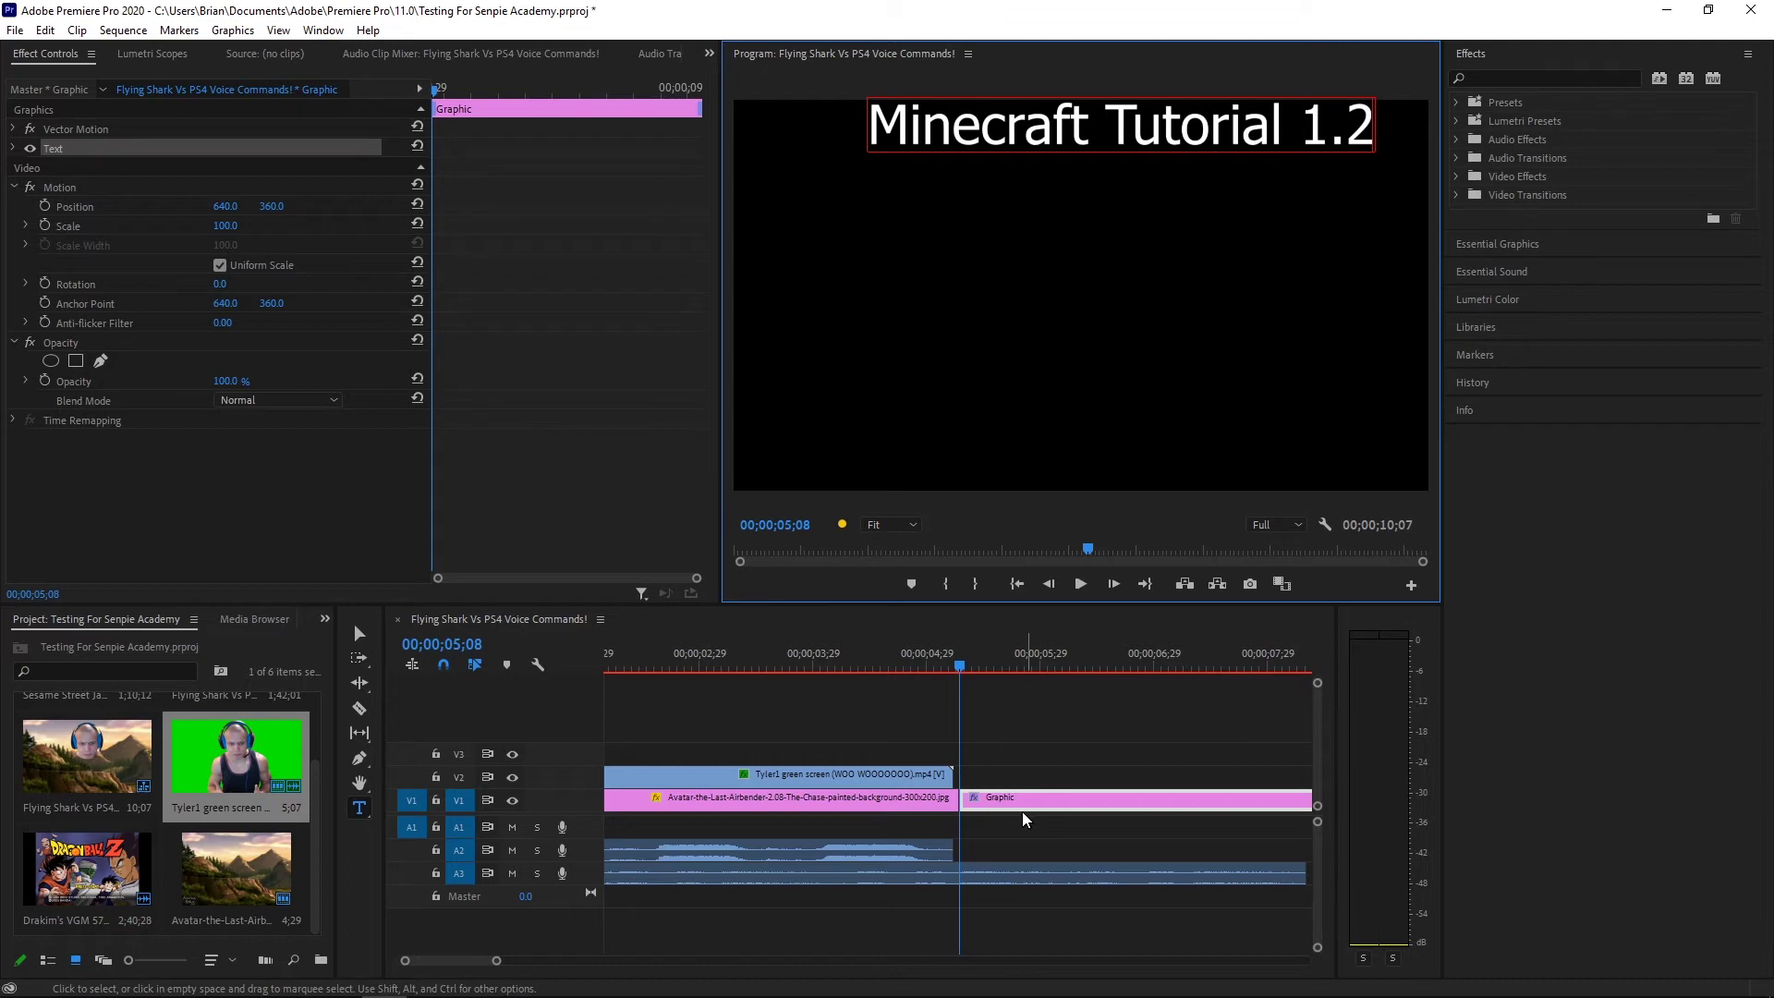
key(Escape)
Move the title to the frame centre, then delete the text layer
click(1063, 800)
drag(1072, 125, 1040, 267)
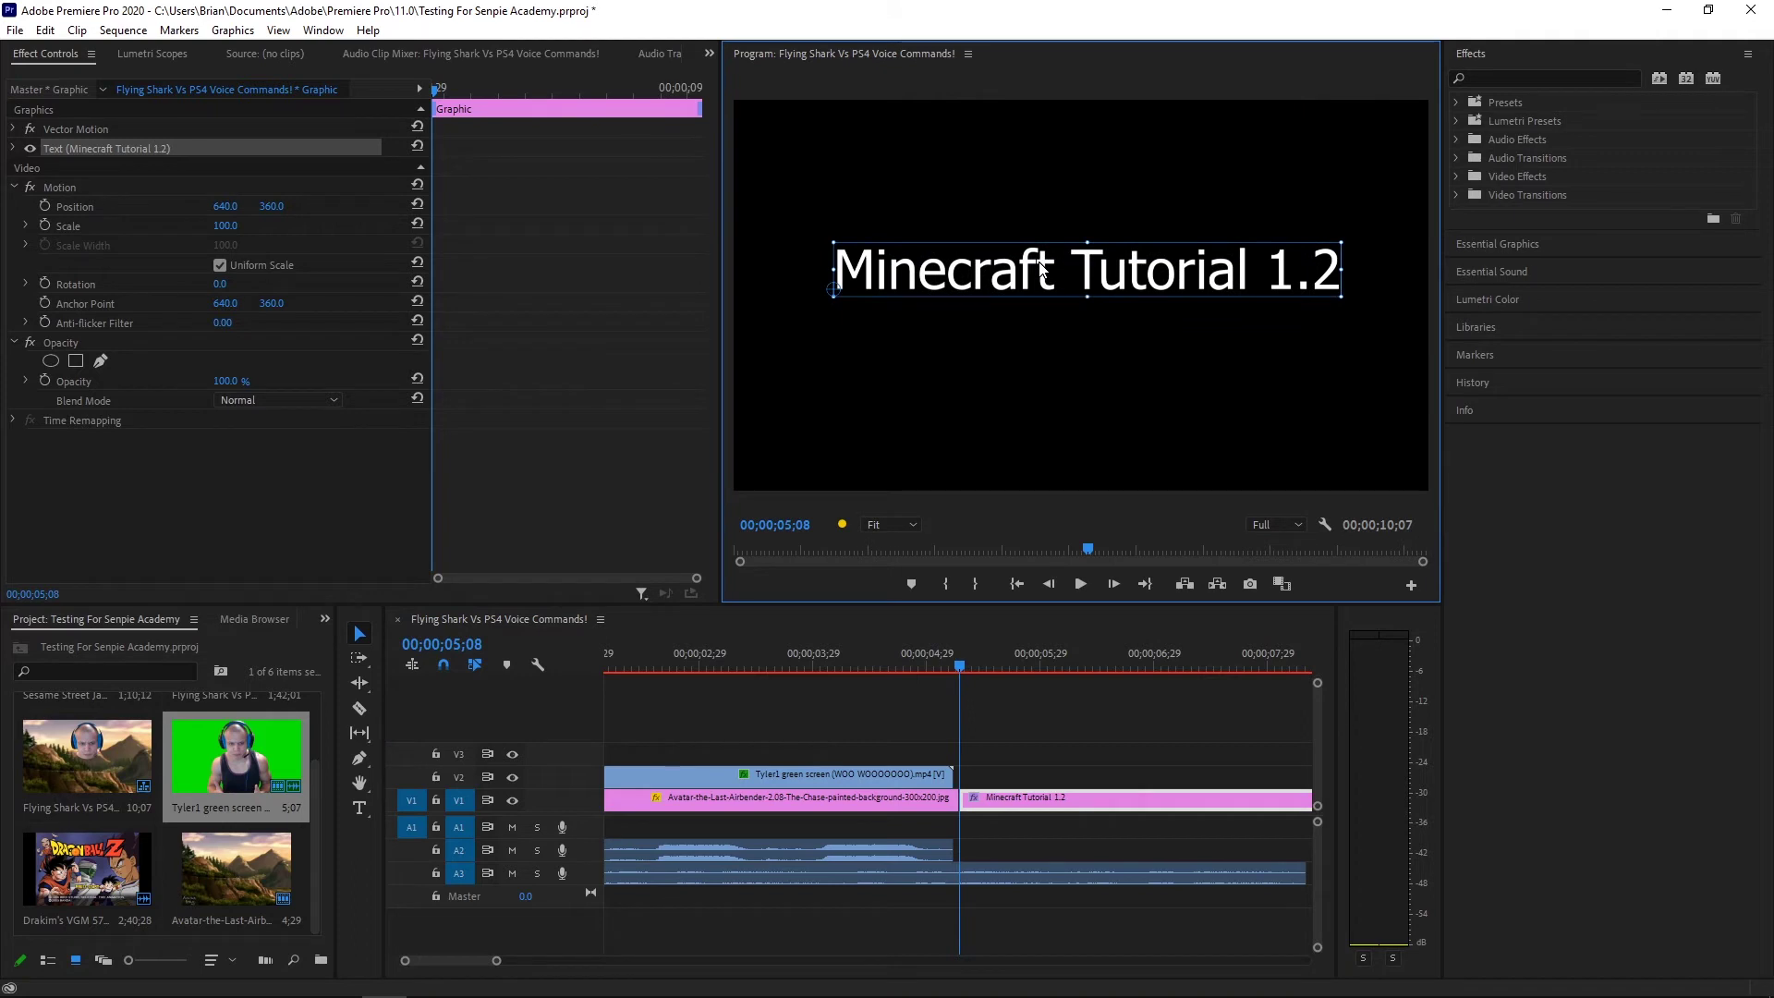
drag(1187, 256, 1138, 288)
key(Delete)
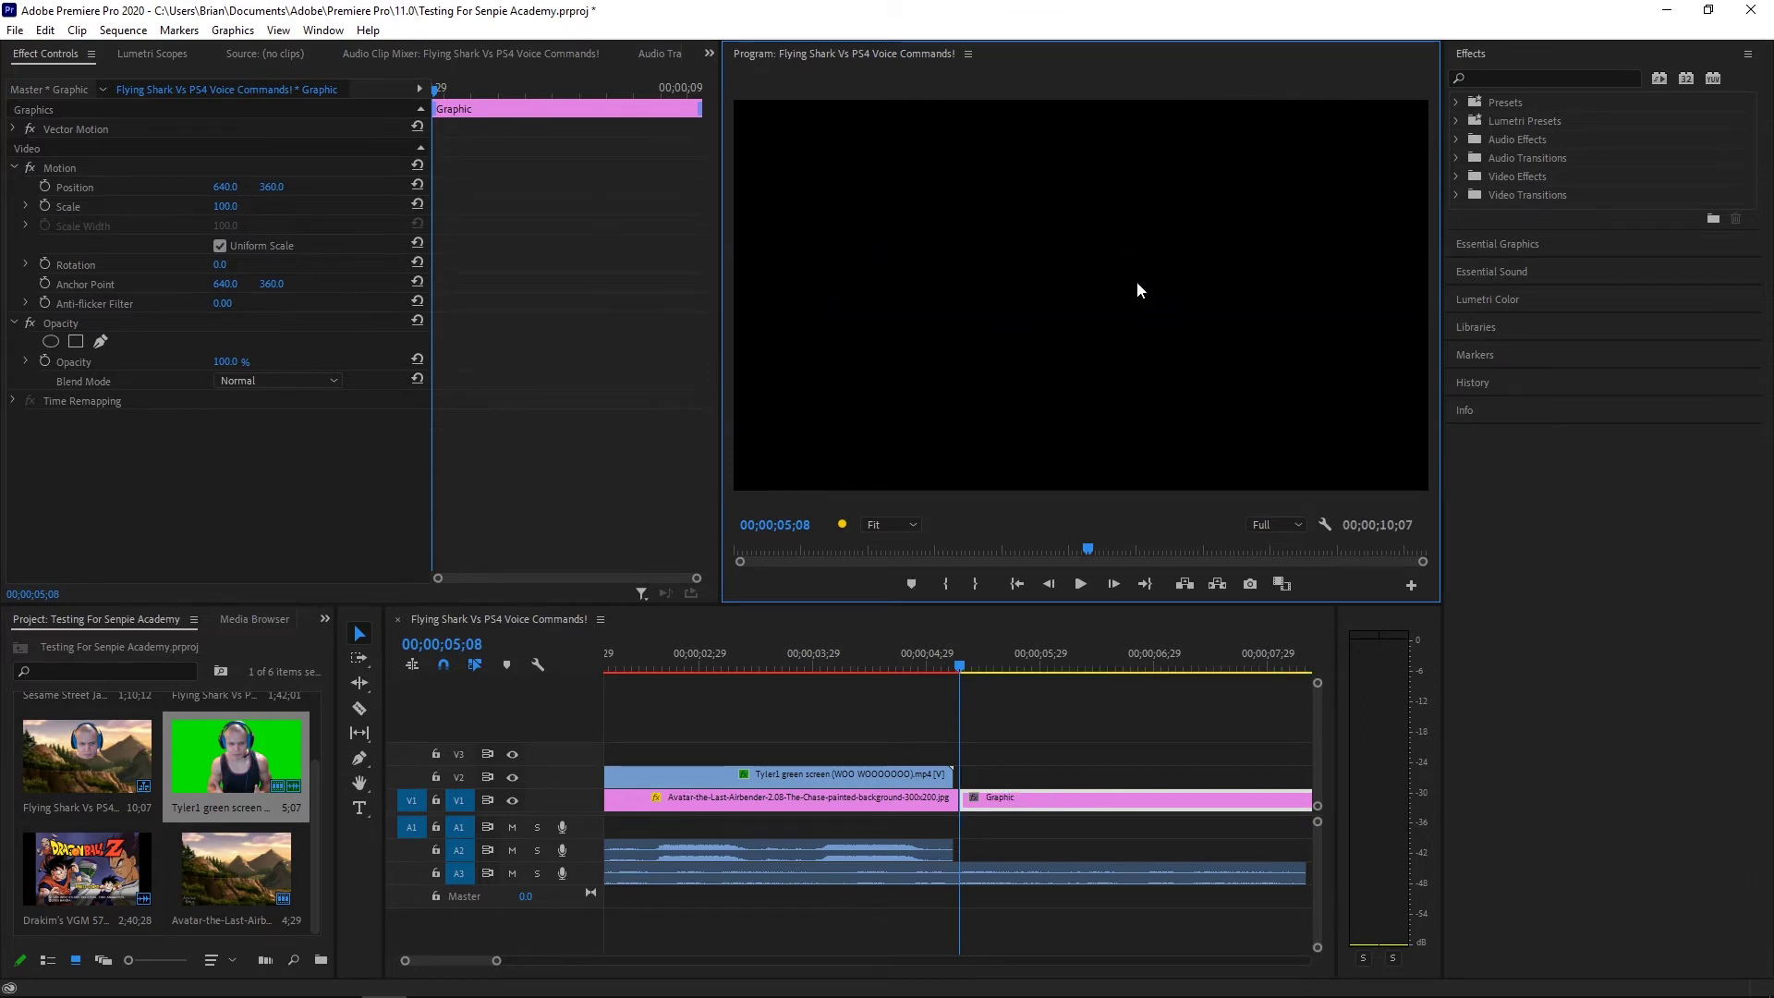
Draw a large paragraph text box and type 'Minecraft 1.2' and 'For the lulz'
click(359, 808)
drag(751, 111, 1408, 466)
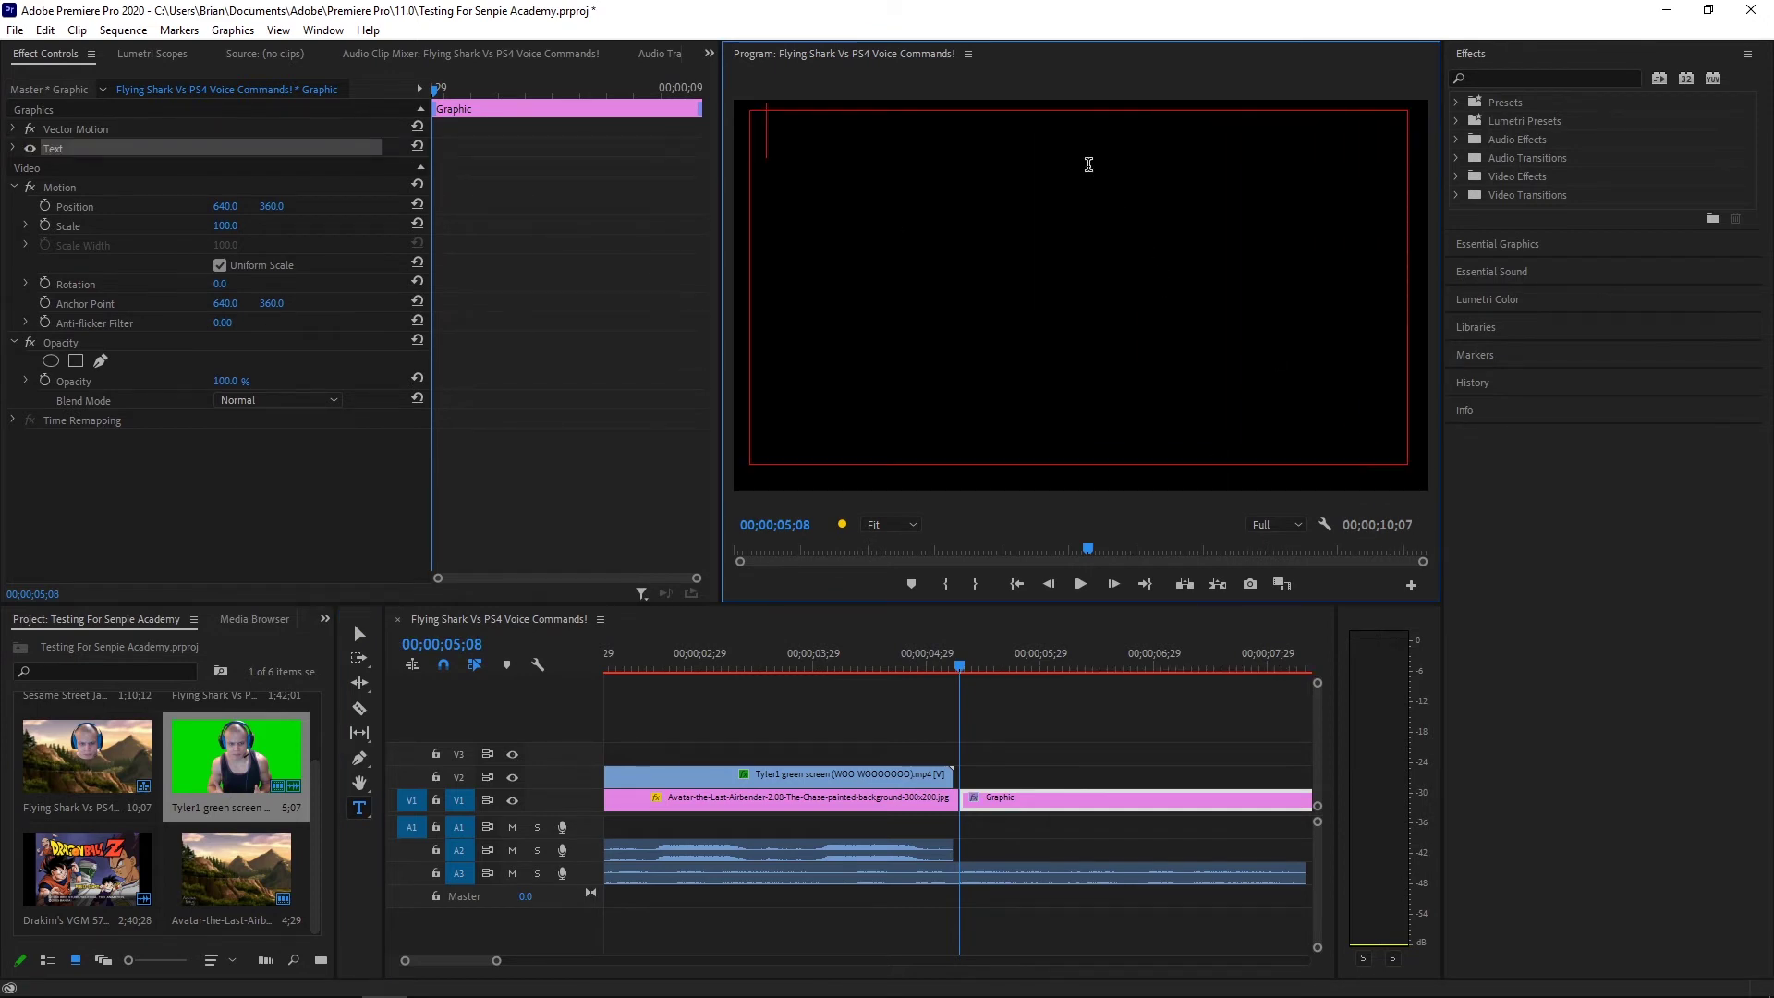
text(Mine)
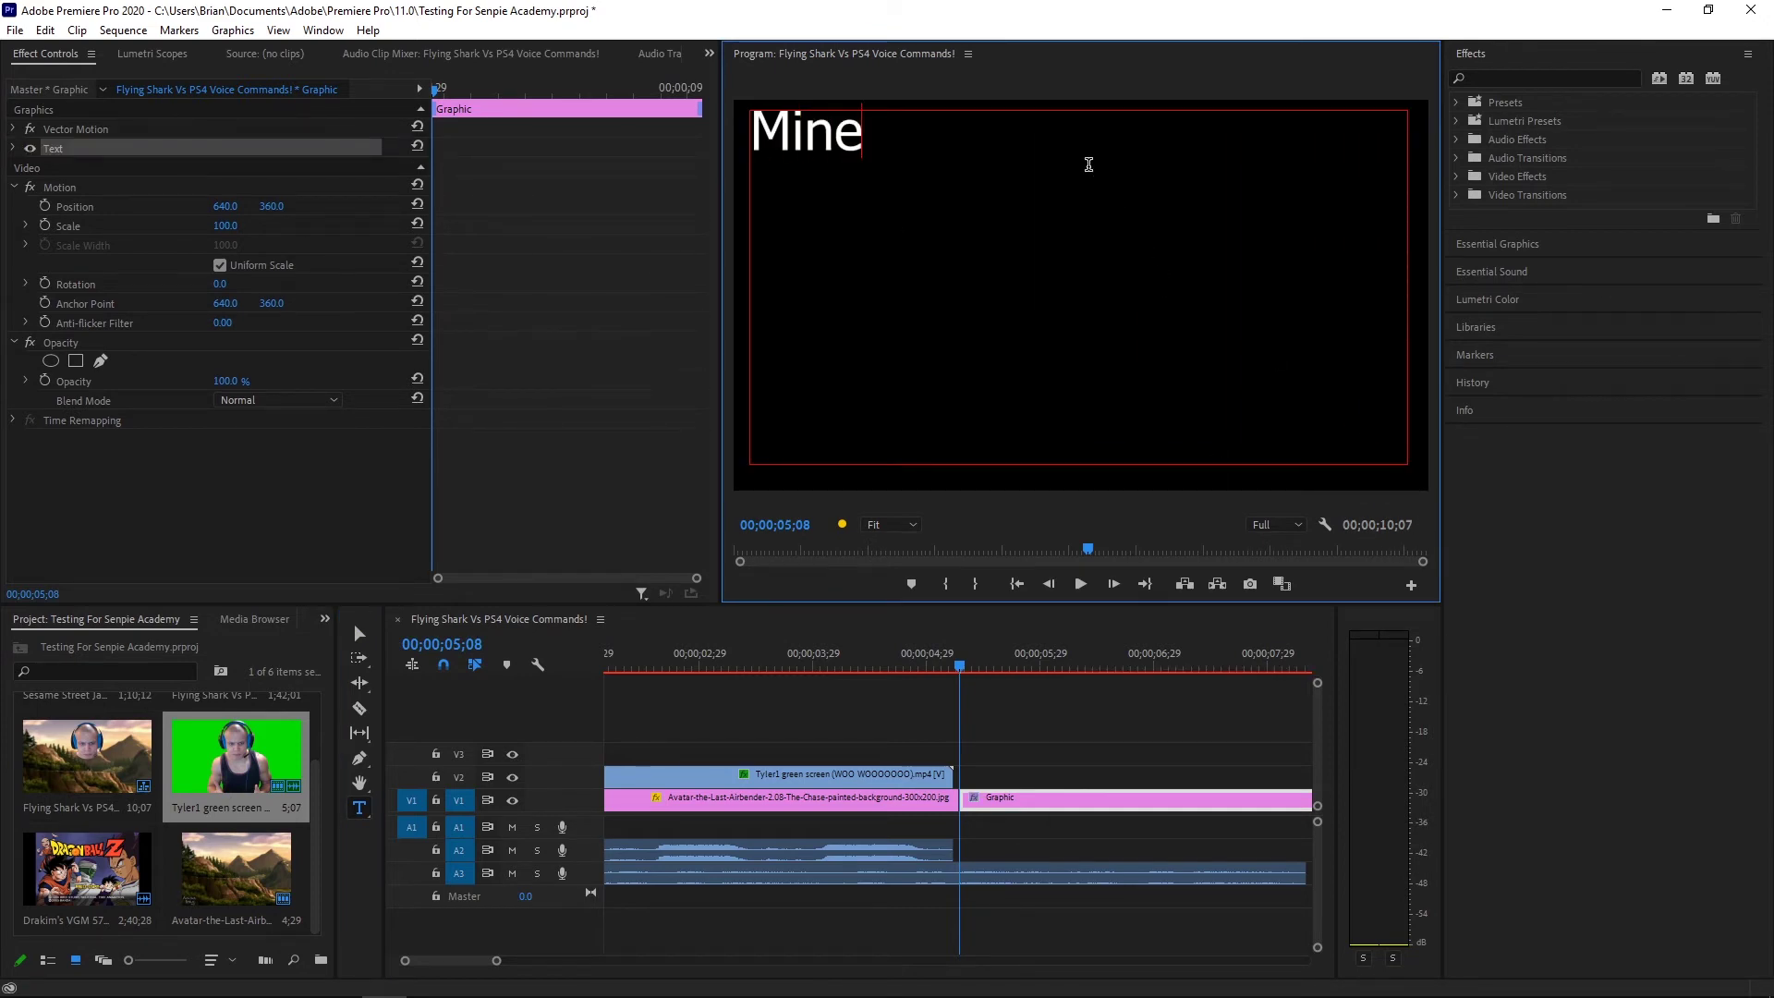
text(craft 1.2)
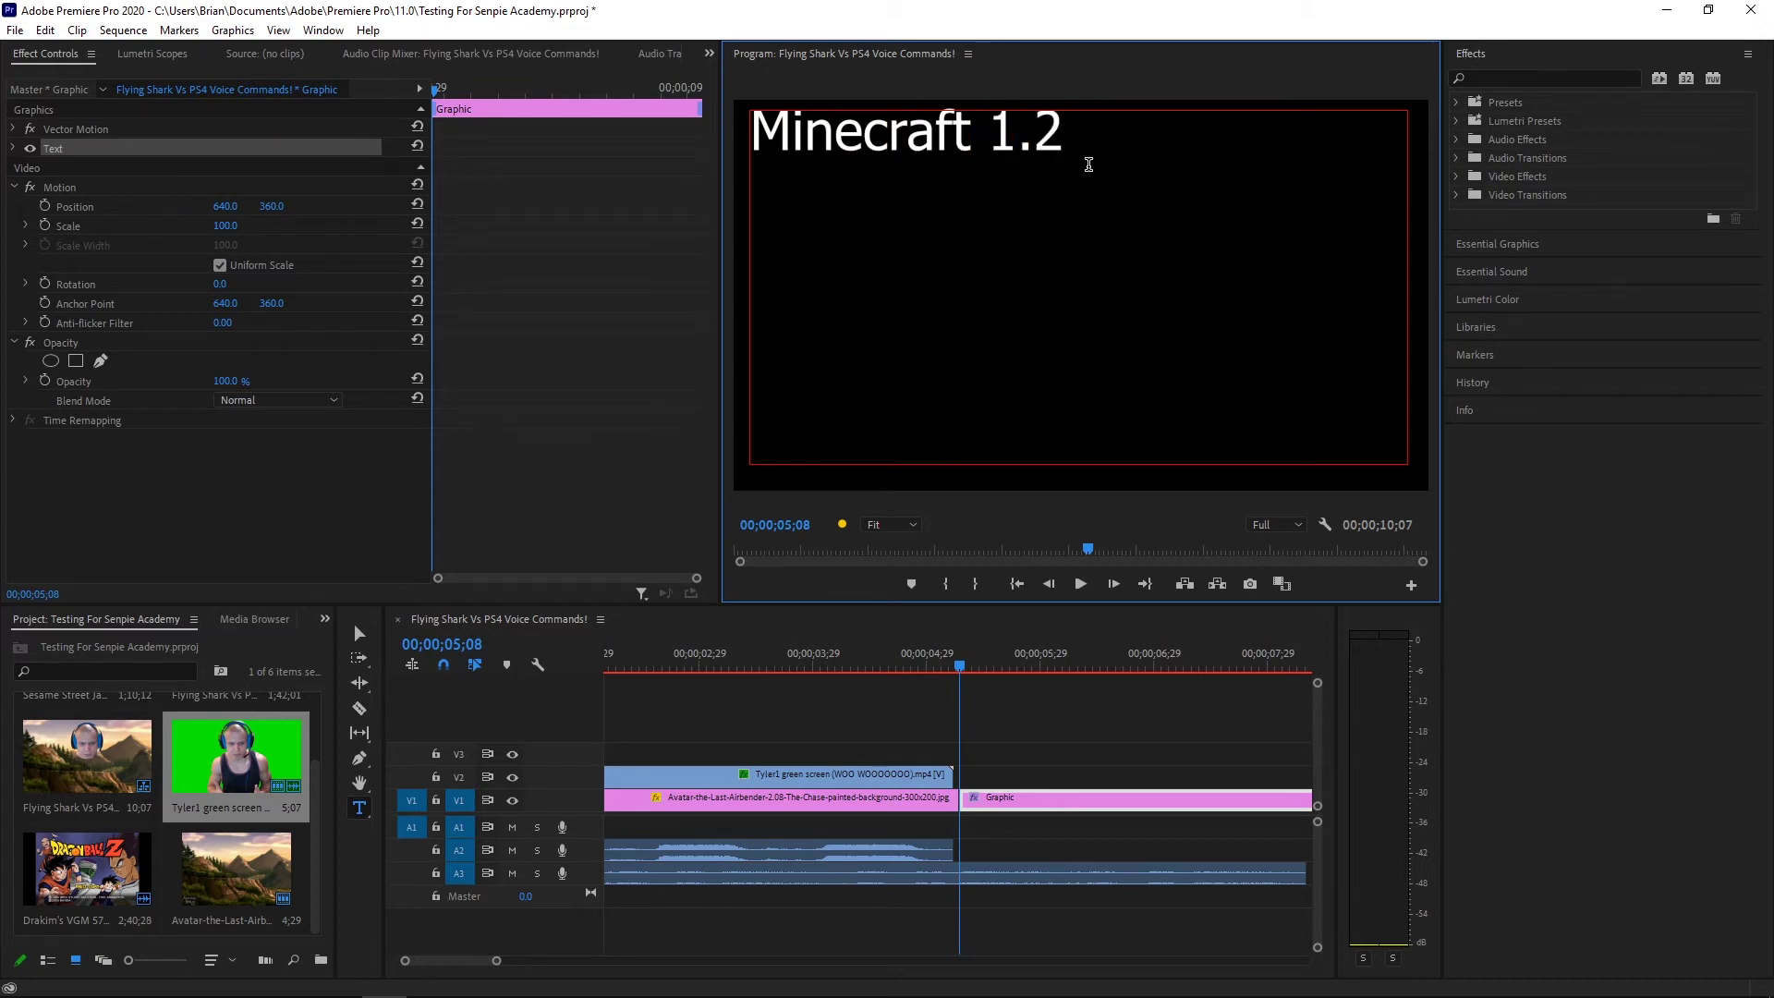
text(For the lulz)
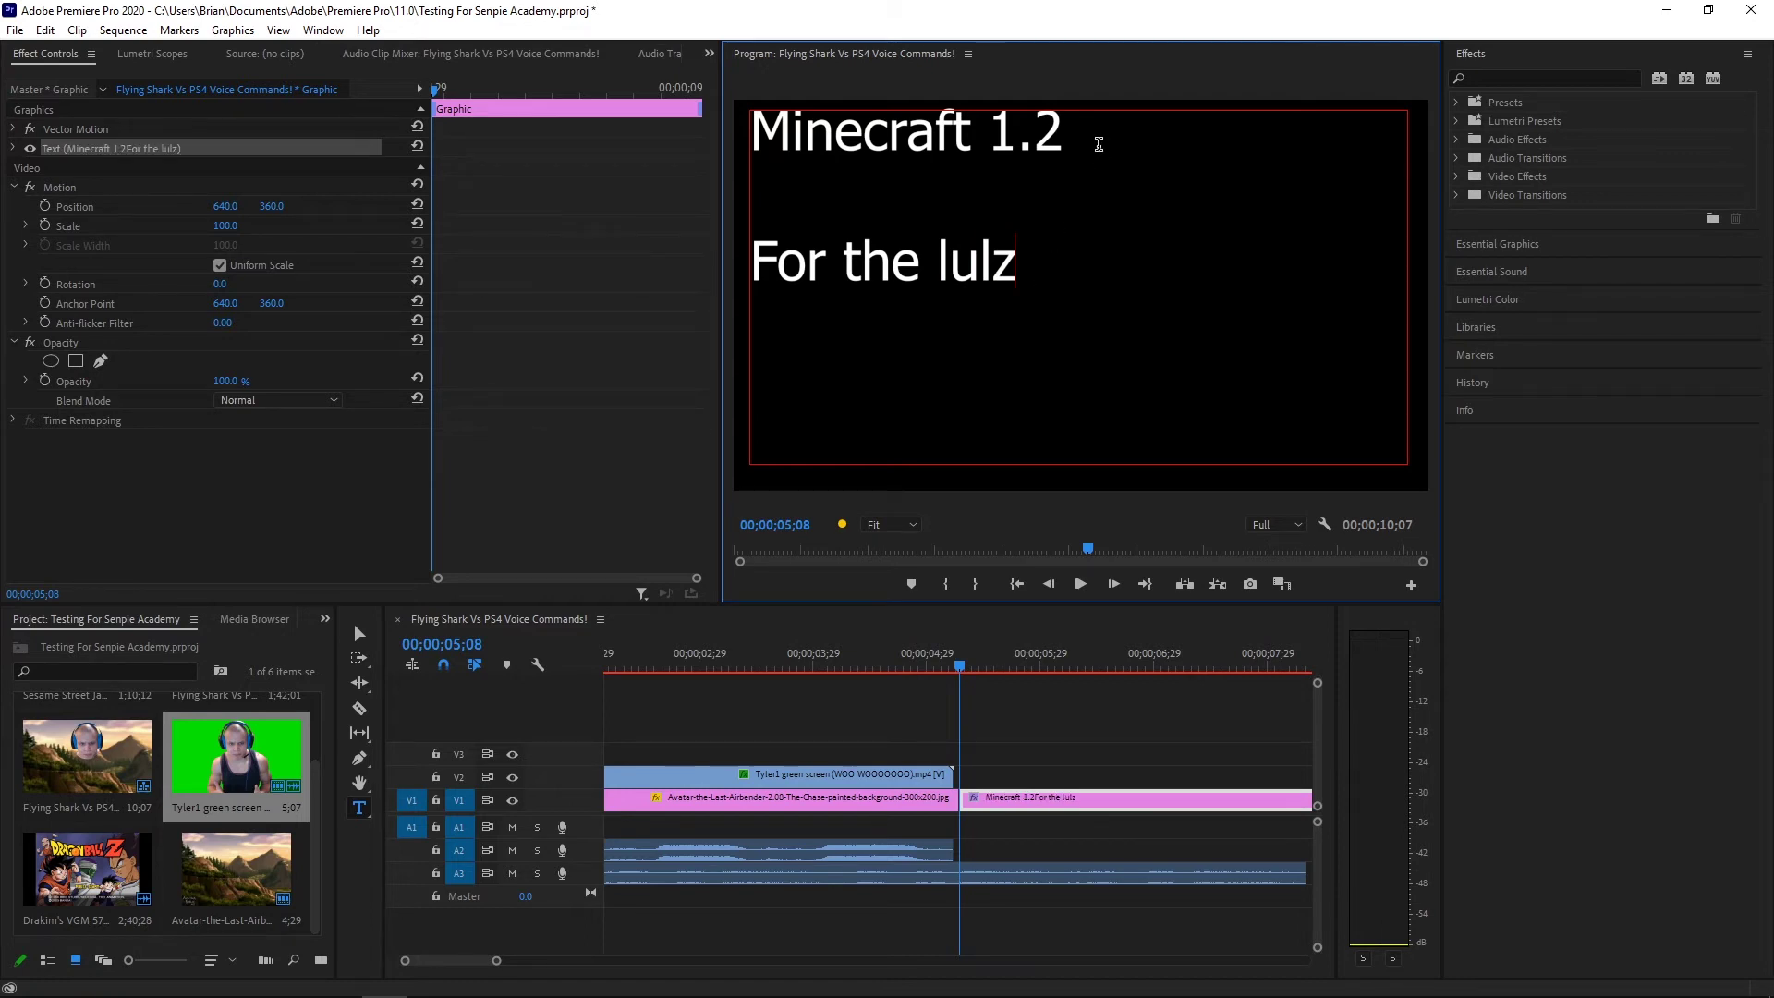
click(1062, 129)
click(1017, 272)
Select the Minecraft Graphic clip on V1 and delete it
click(1060, 811)
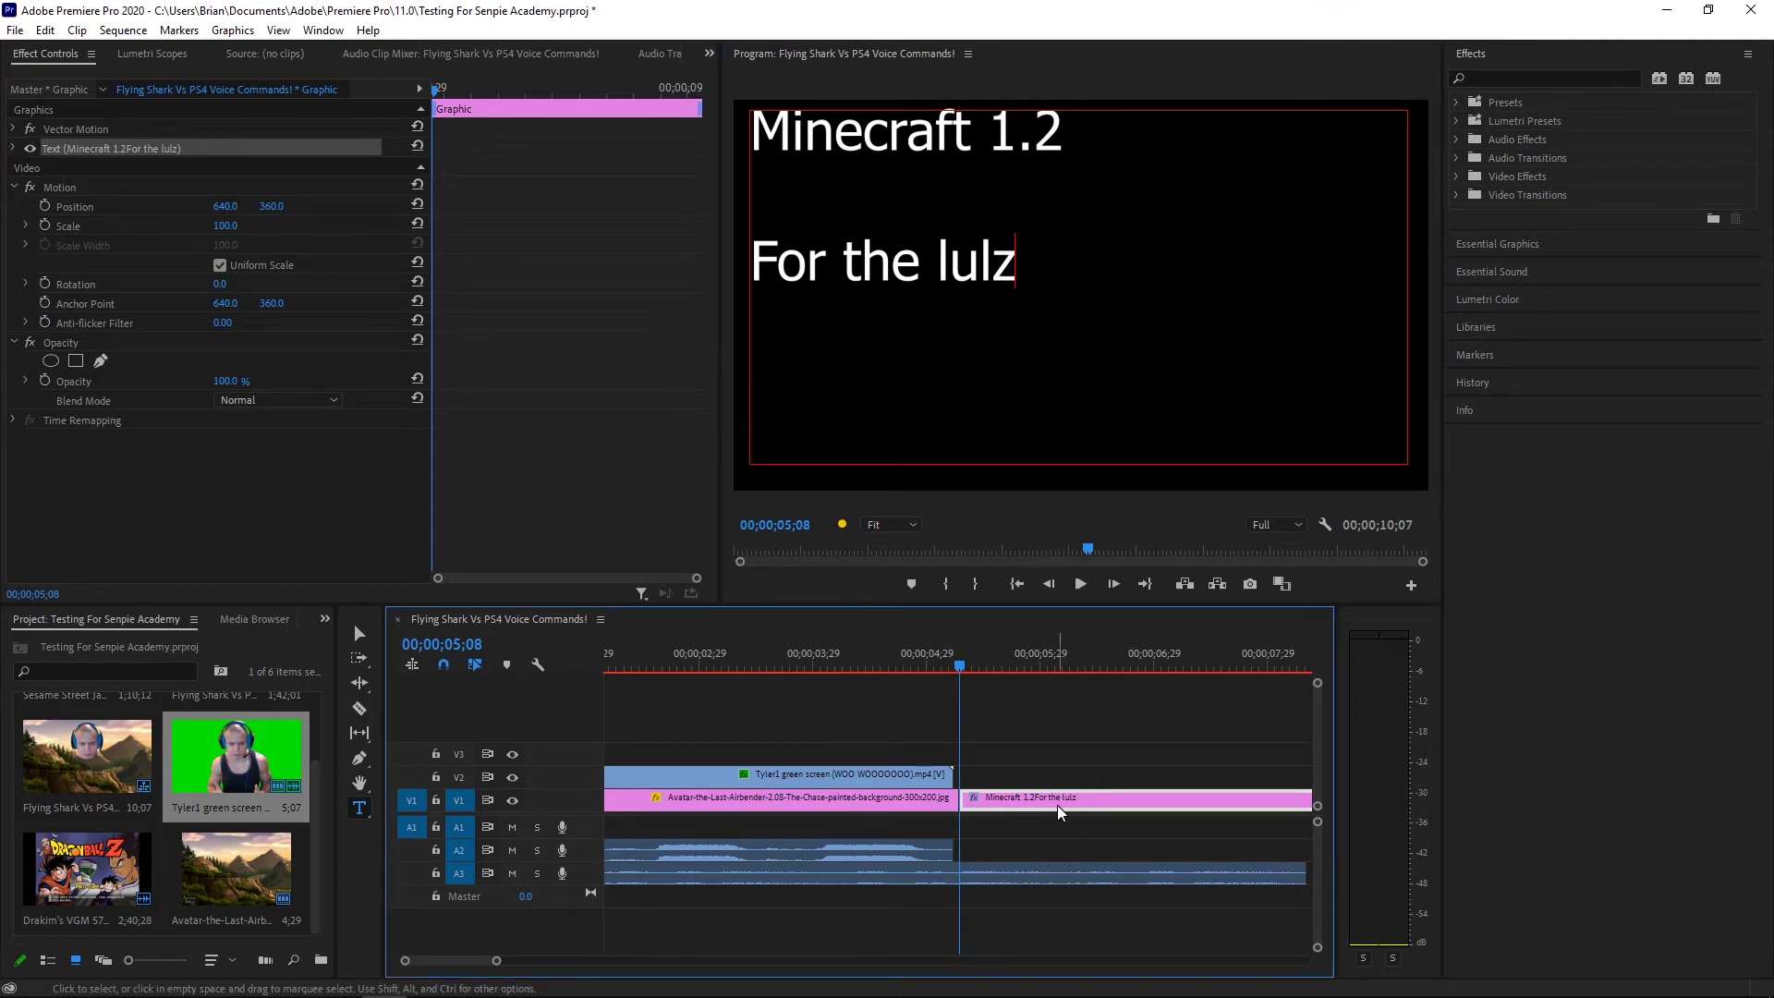
key(Delete)
click(868, 204)
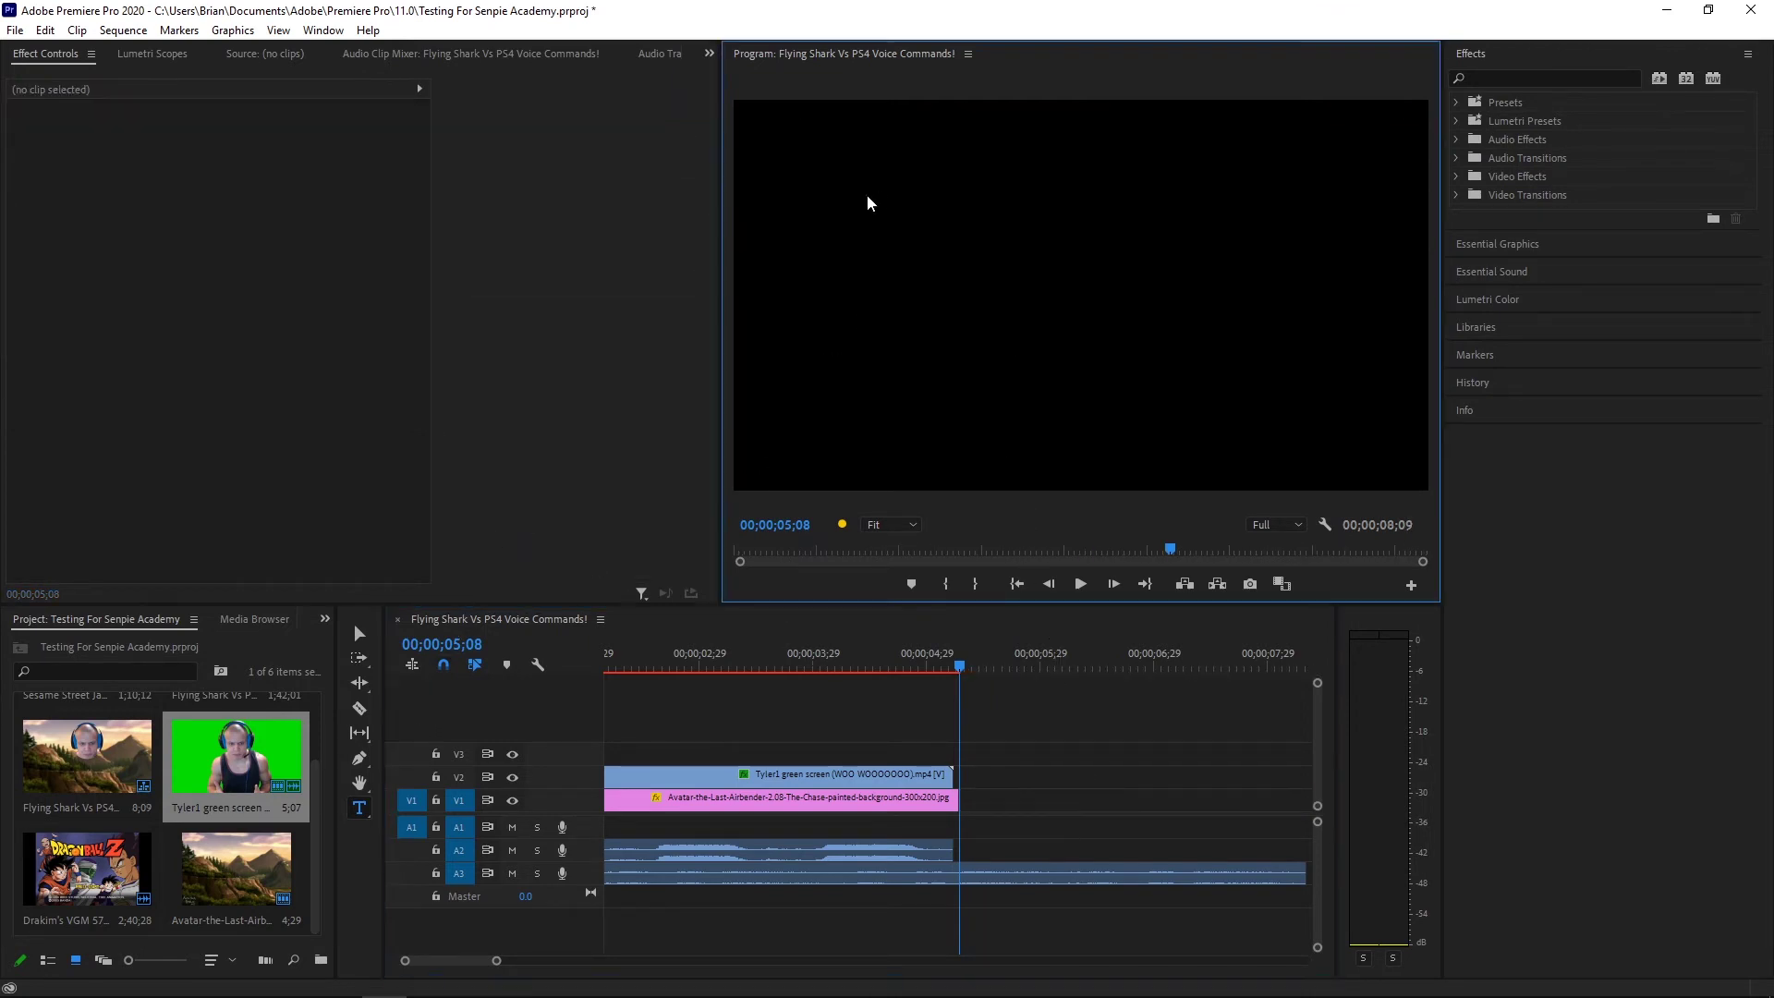
Type 'Minecraft Tutorial 1.2' on the black frame and move it down and left
click(867, 194)
text(Minec)
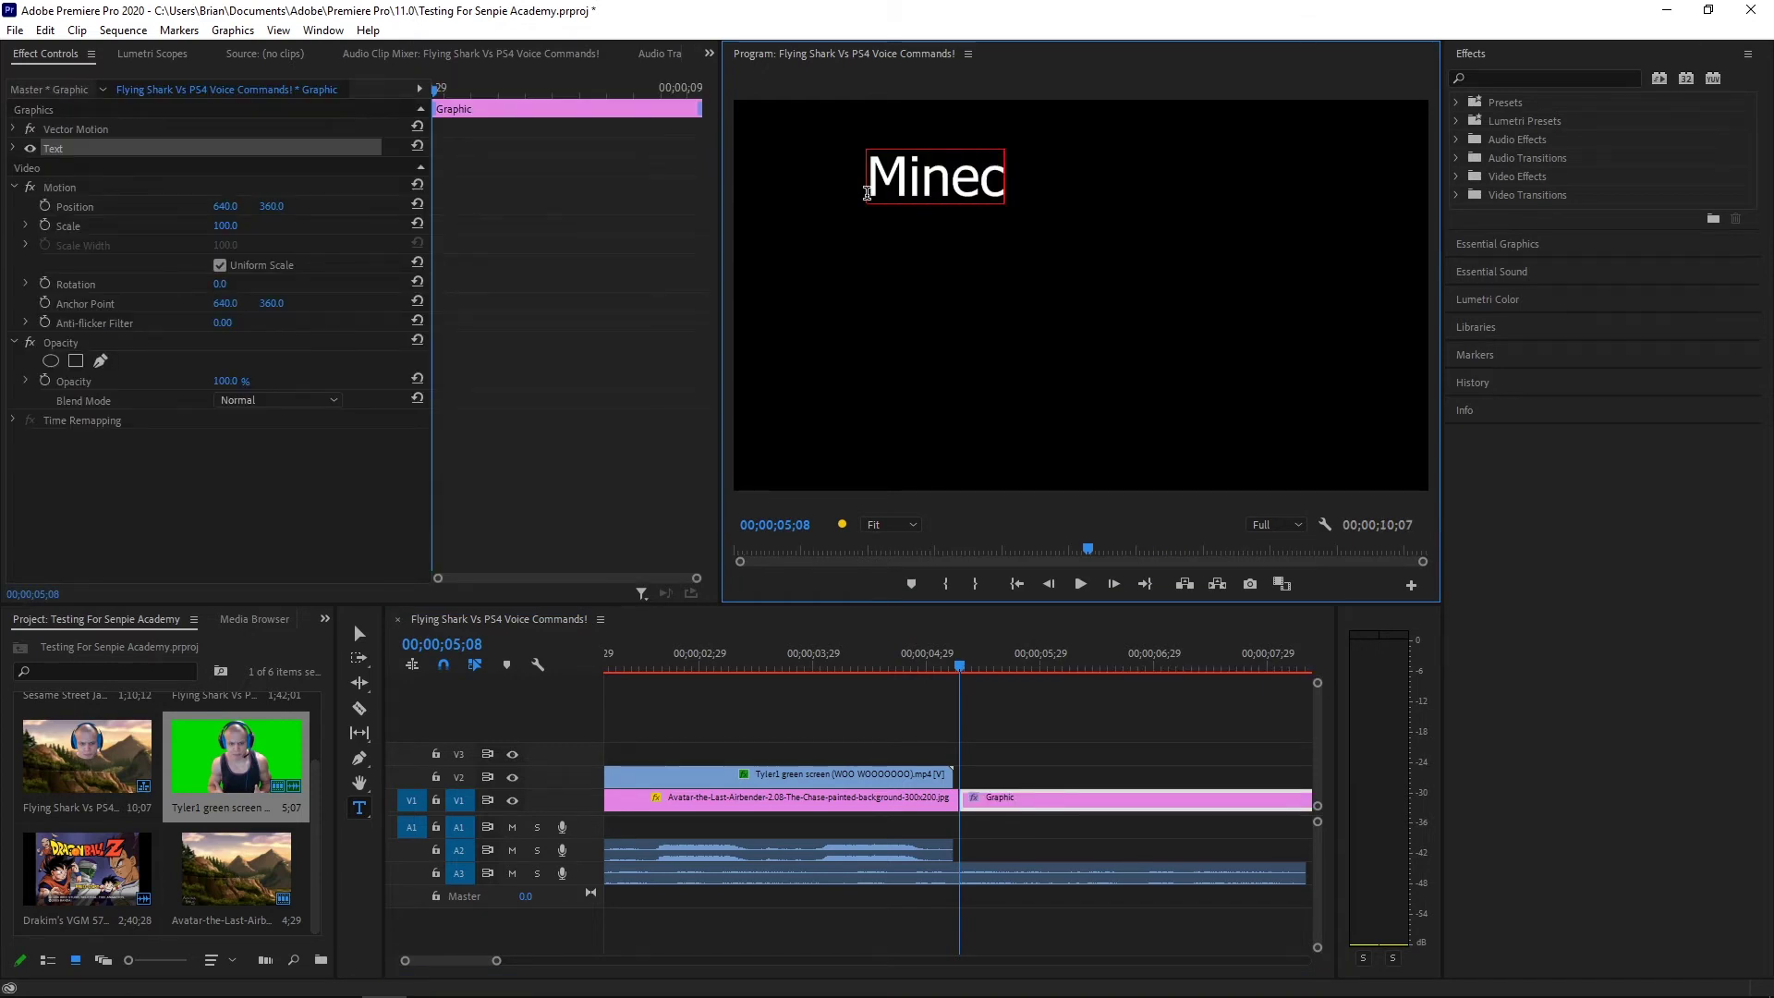
text(raft Tuto)
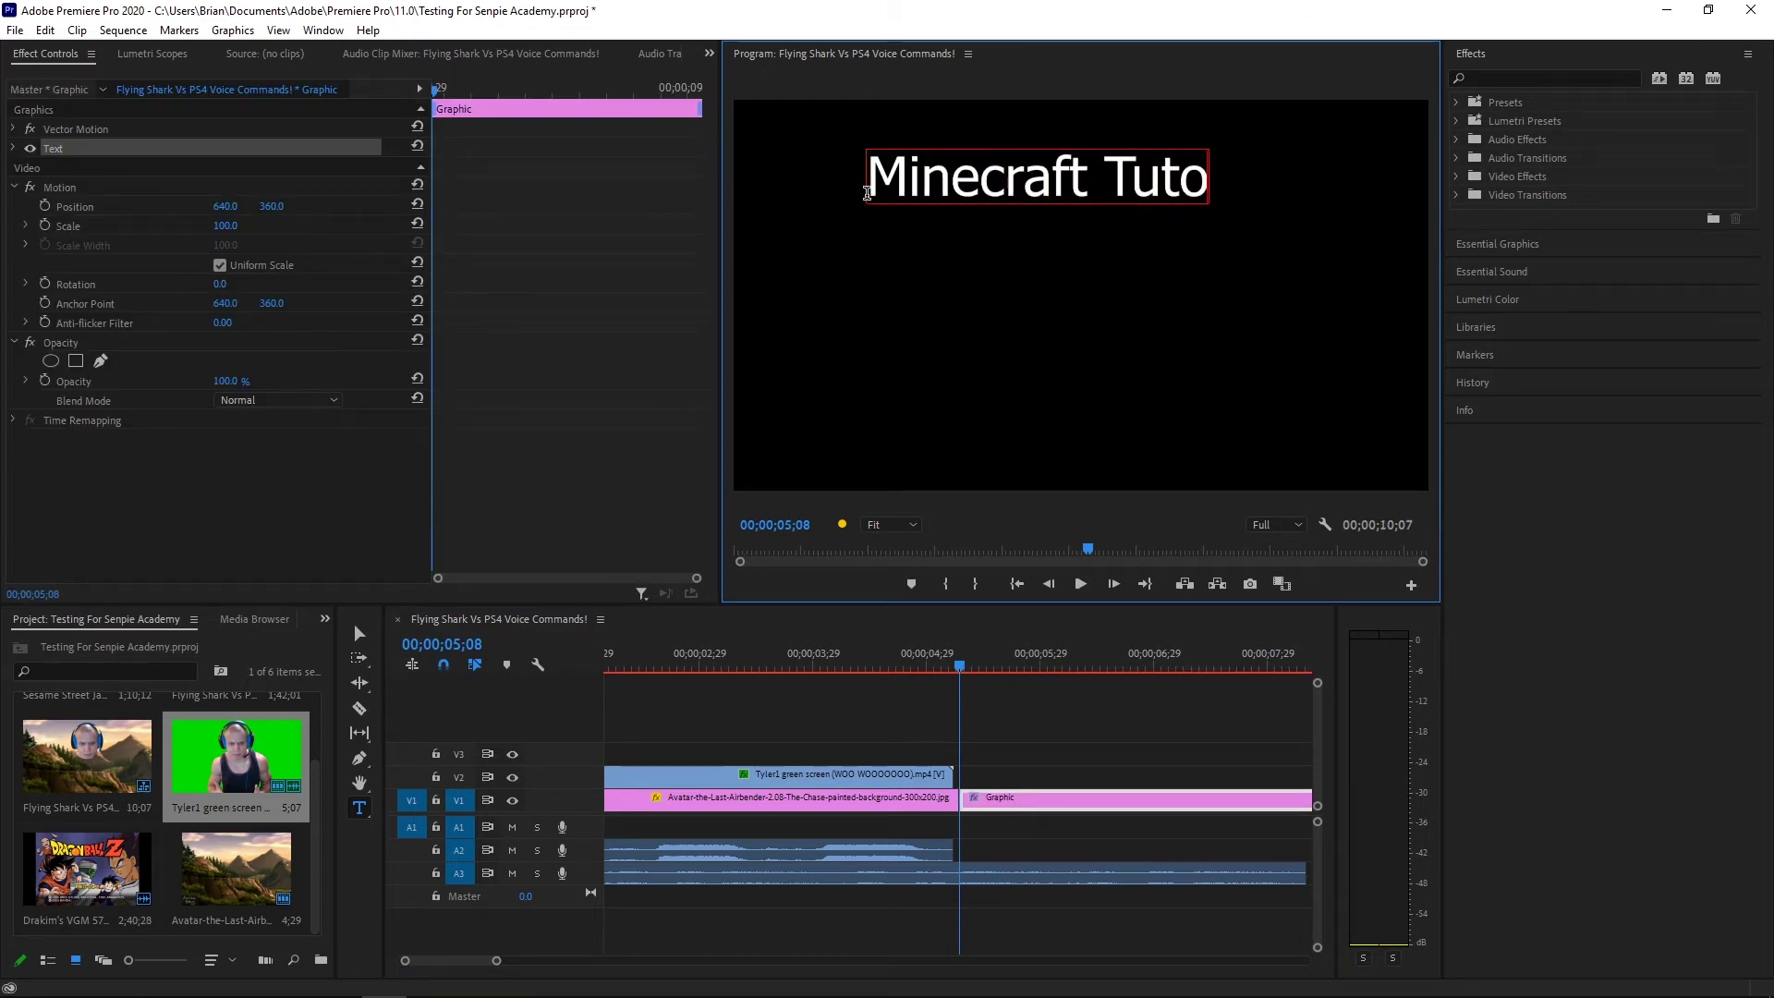
text(rial 1.2)
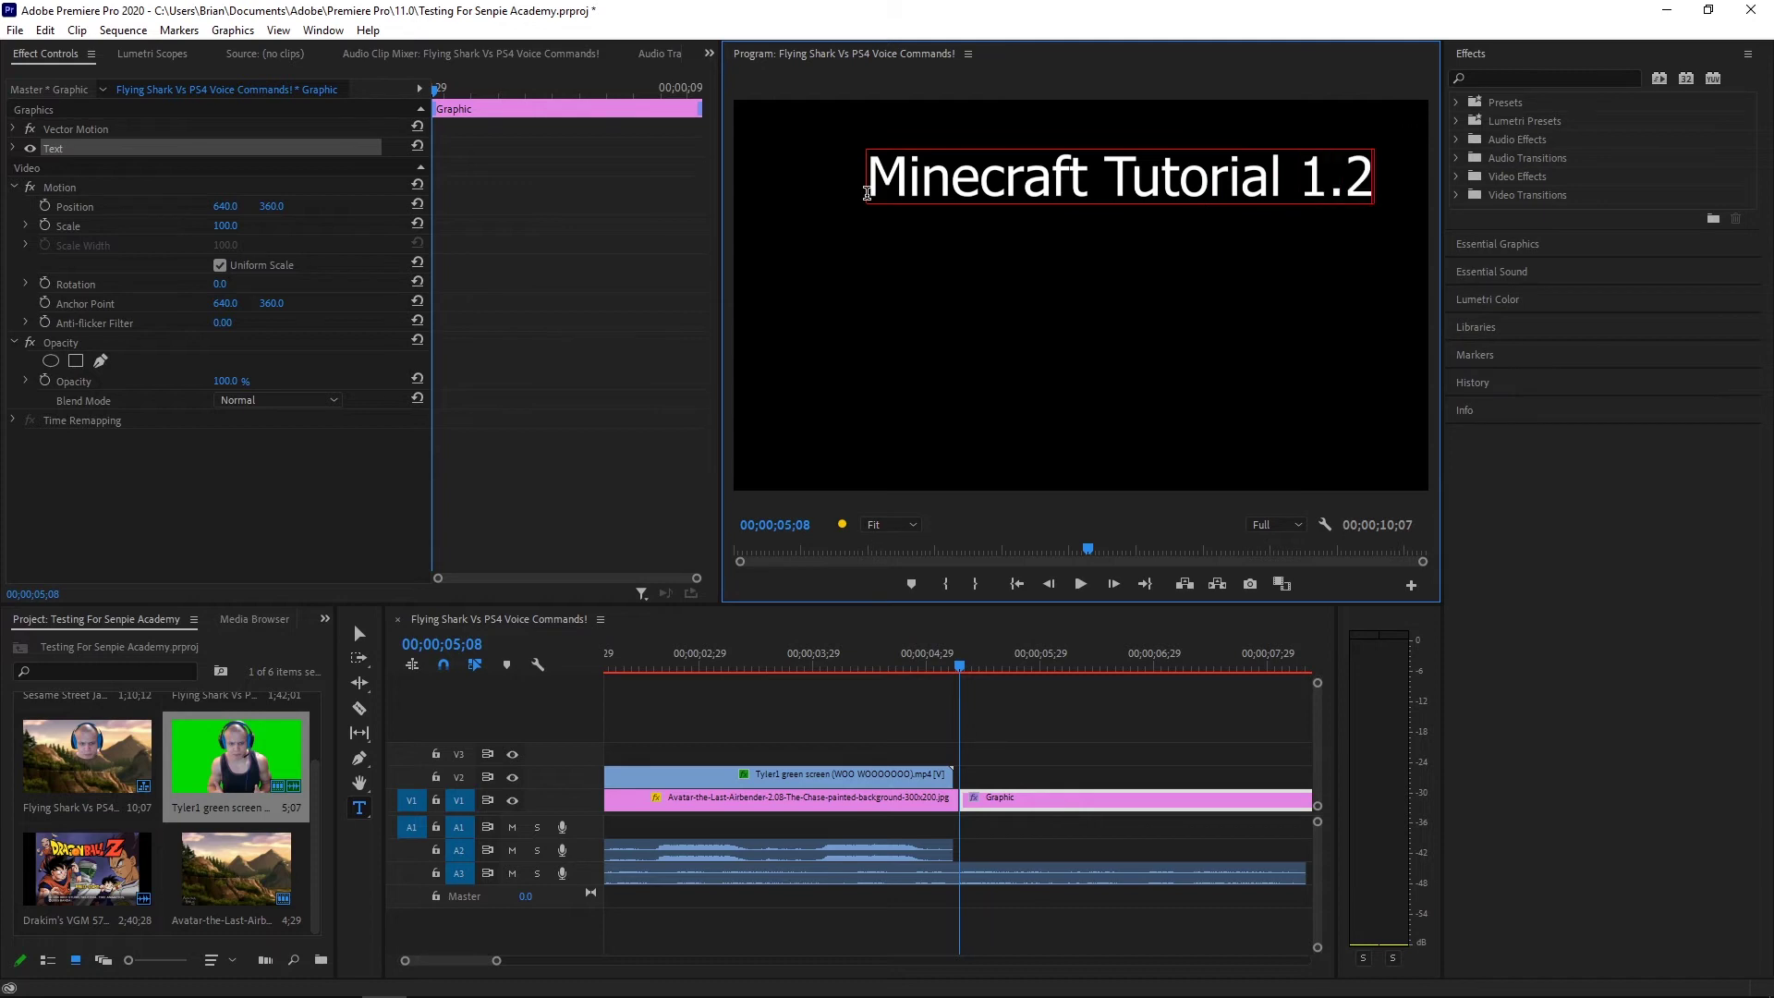
click(359, 633)
drag(1047, 182, 1082, 284)
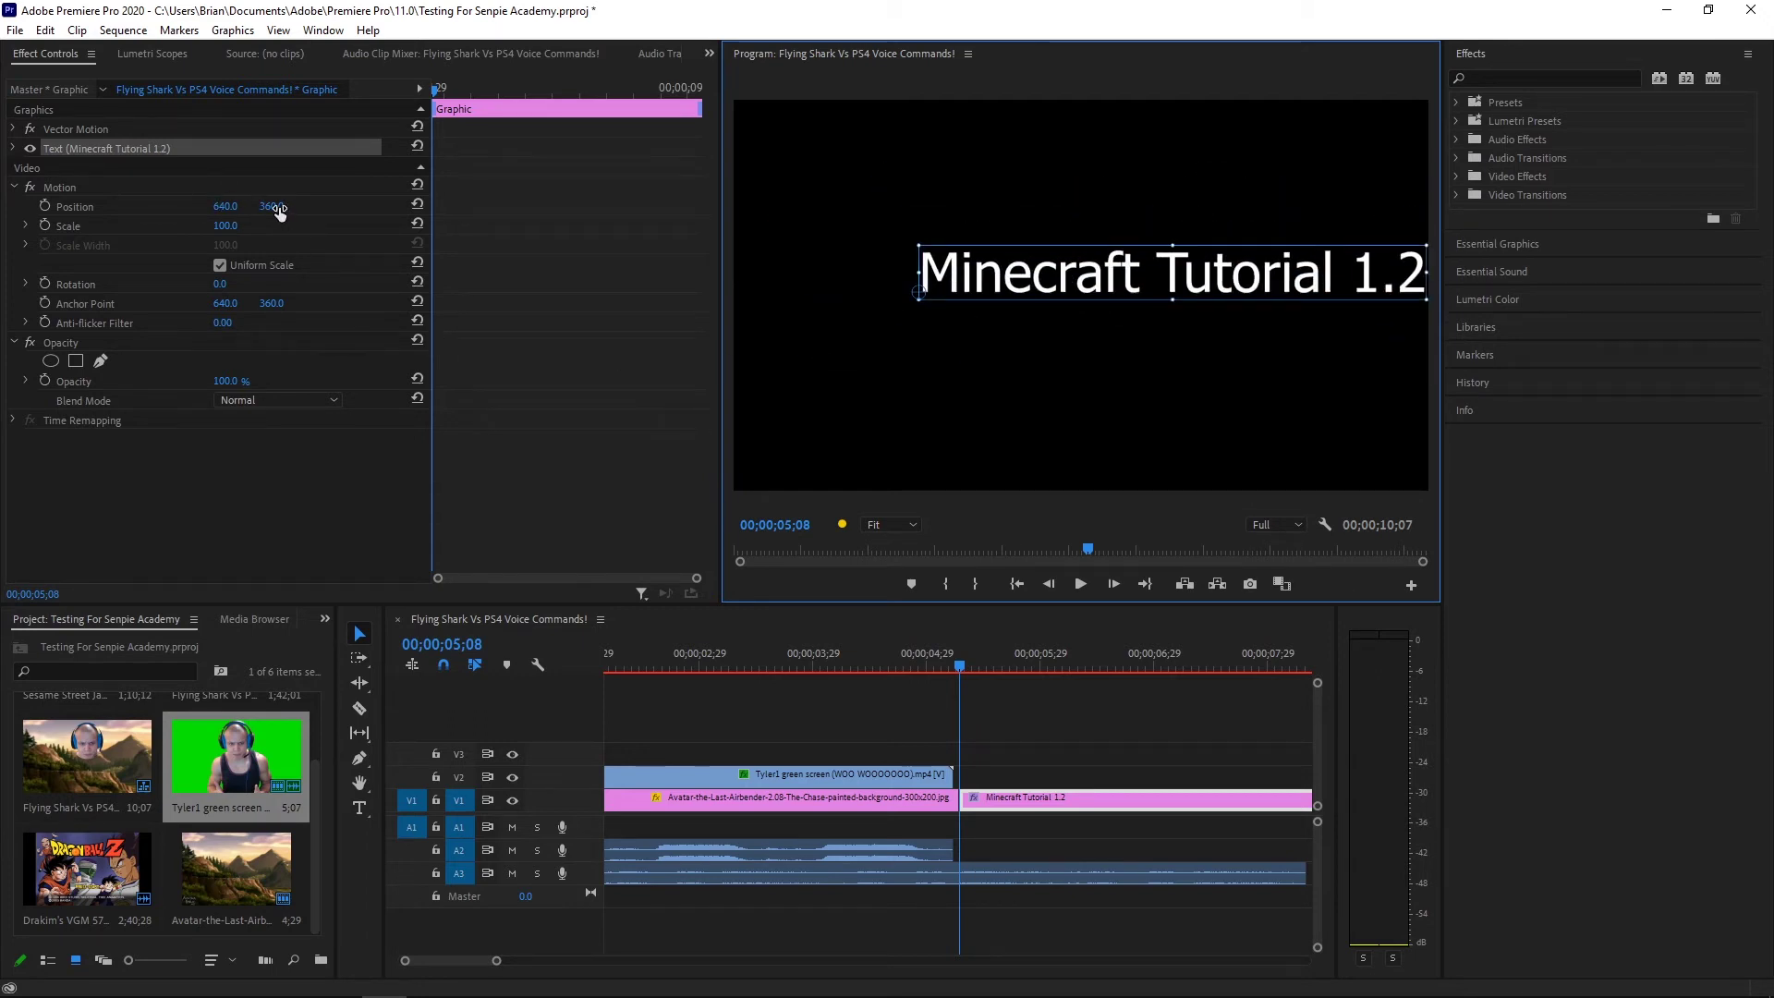
Try moving the title toward the top, undo it, then delete the title clip from V1
click(419, 207)
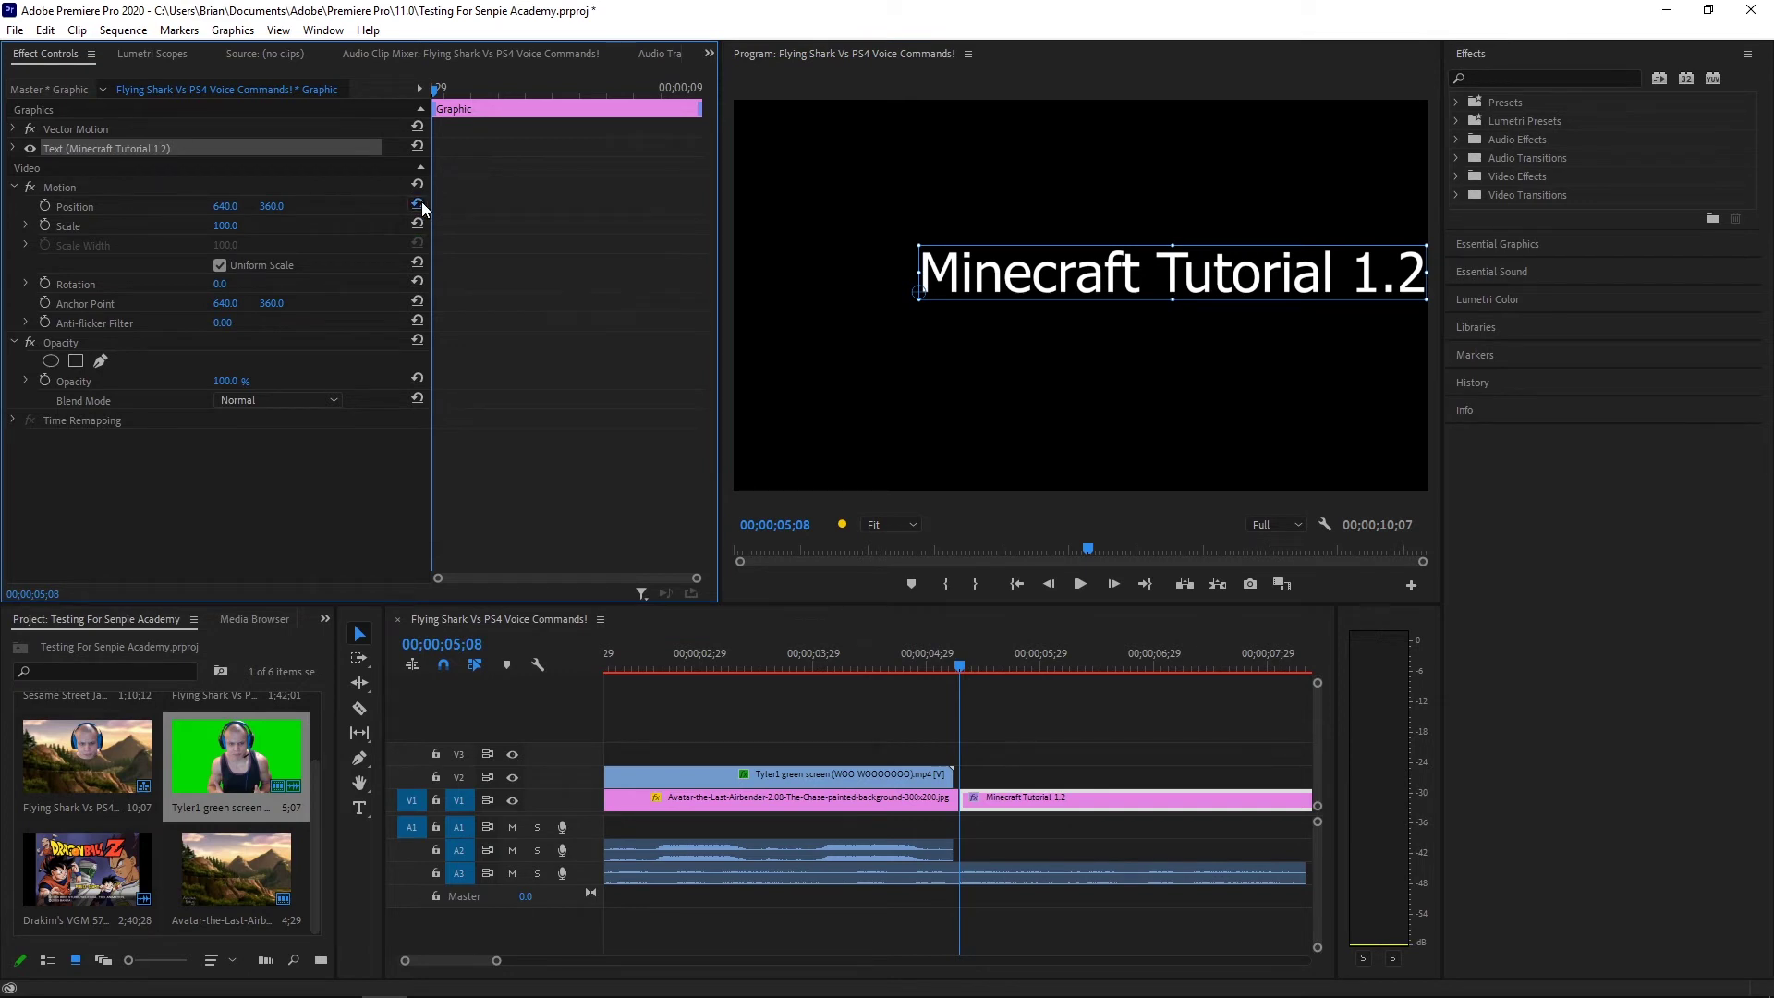
drag(1039, 275, 964, 141)
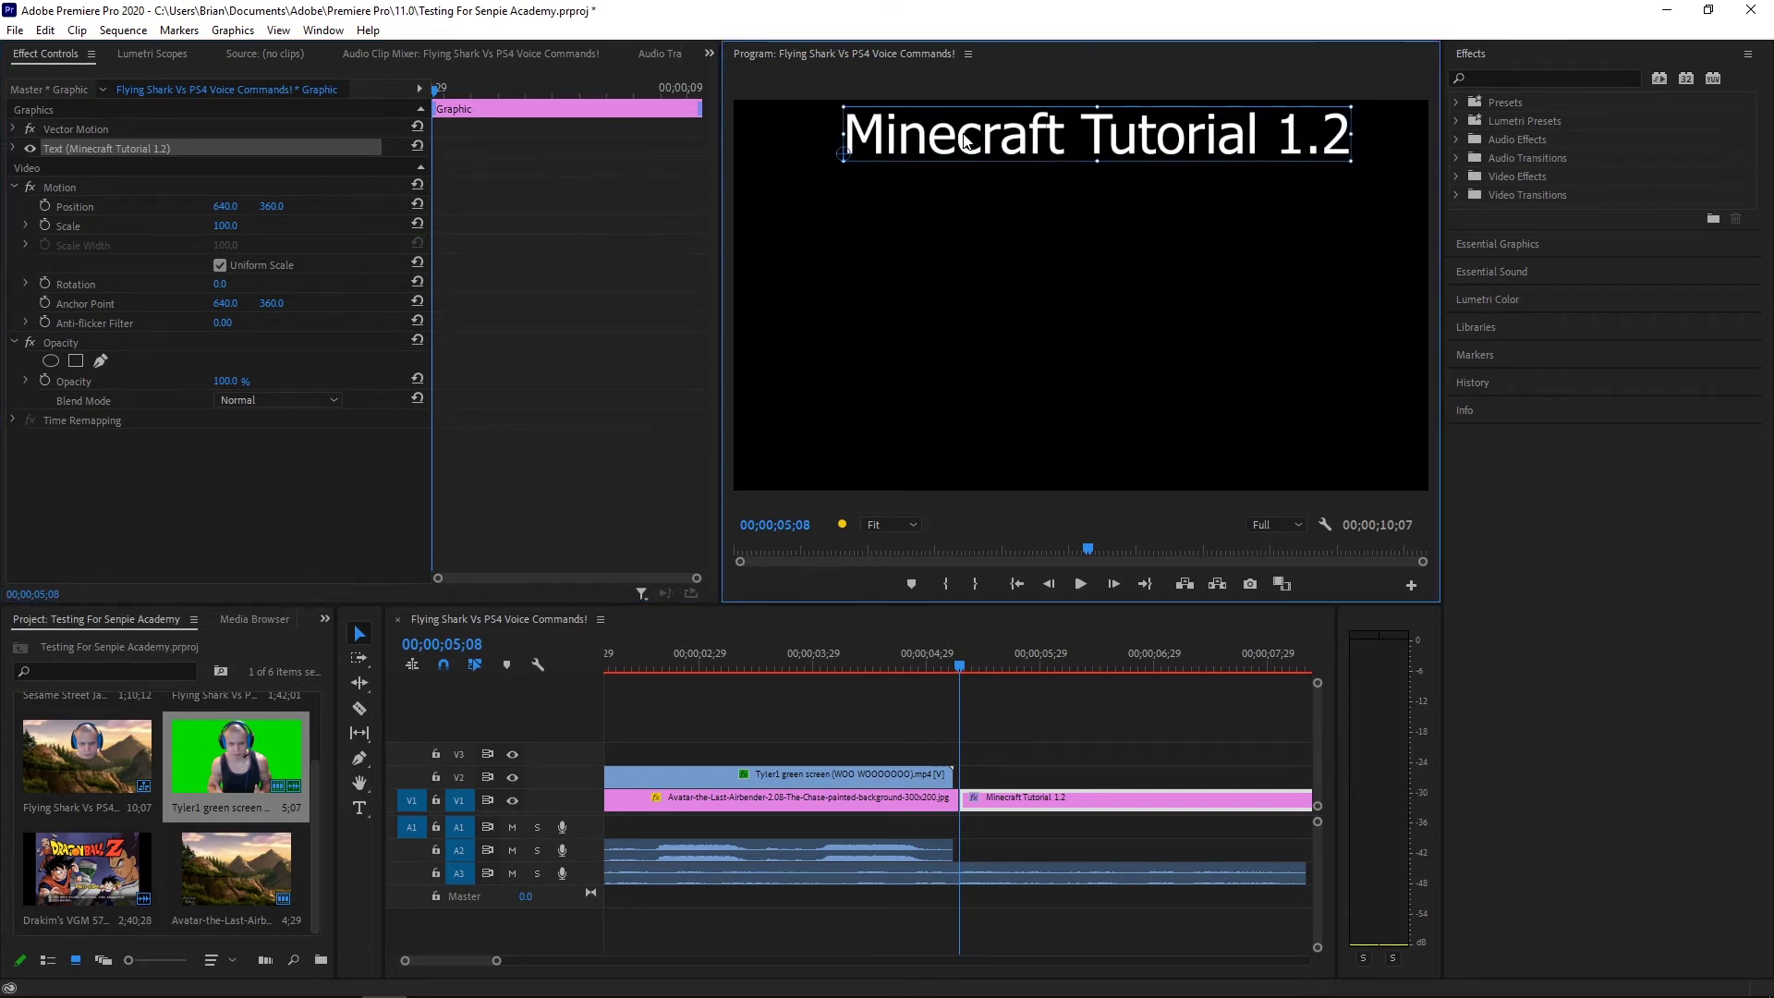
key(ctrl+z)
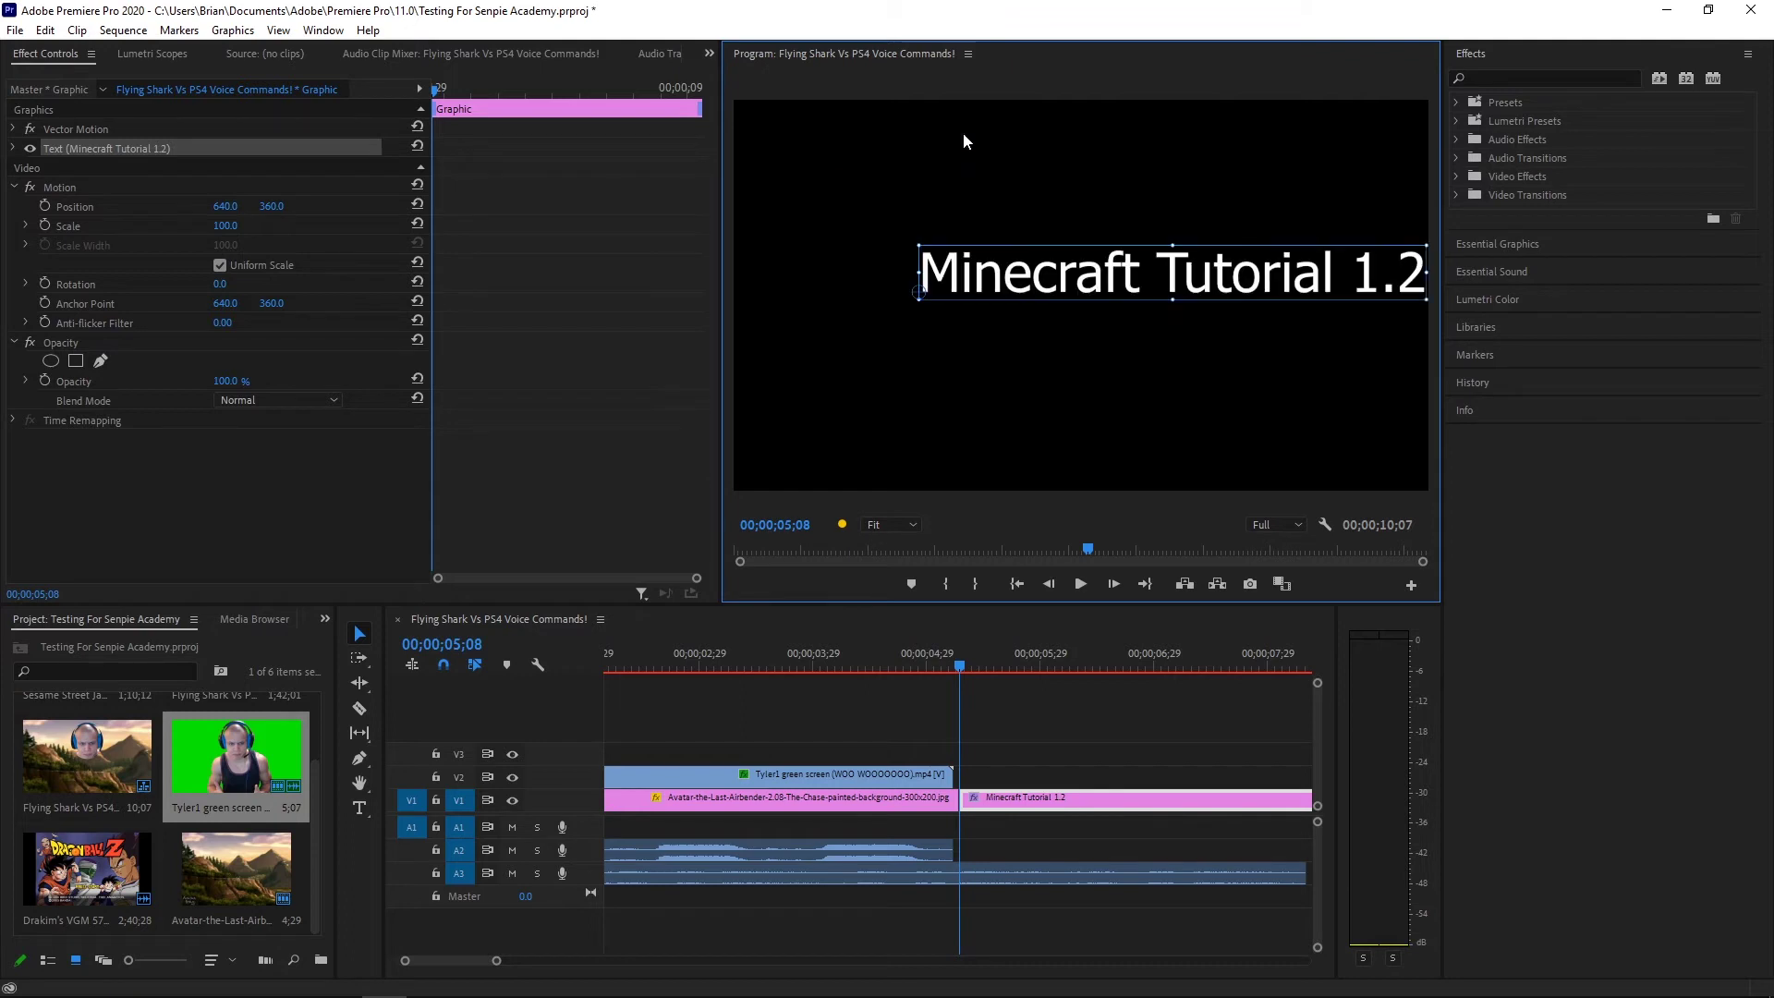
click(1059, 802)
key(Delete)
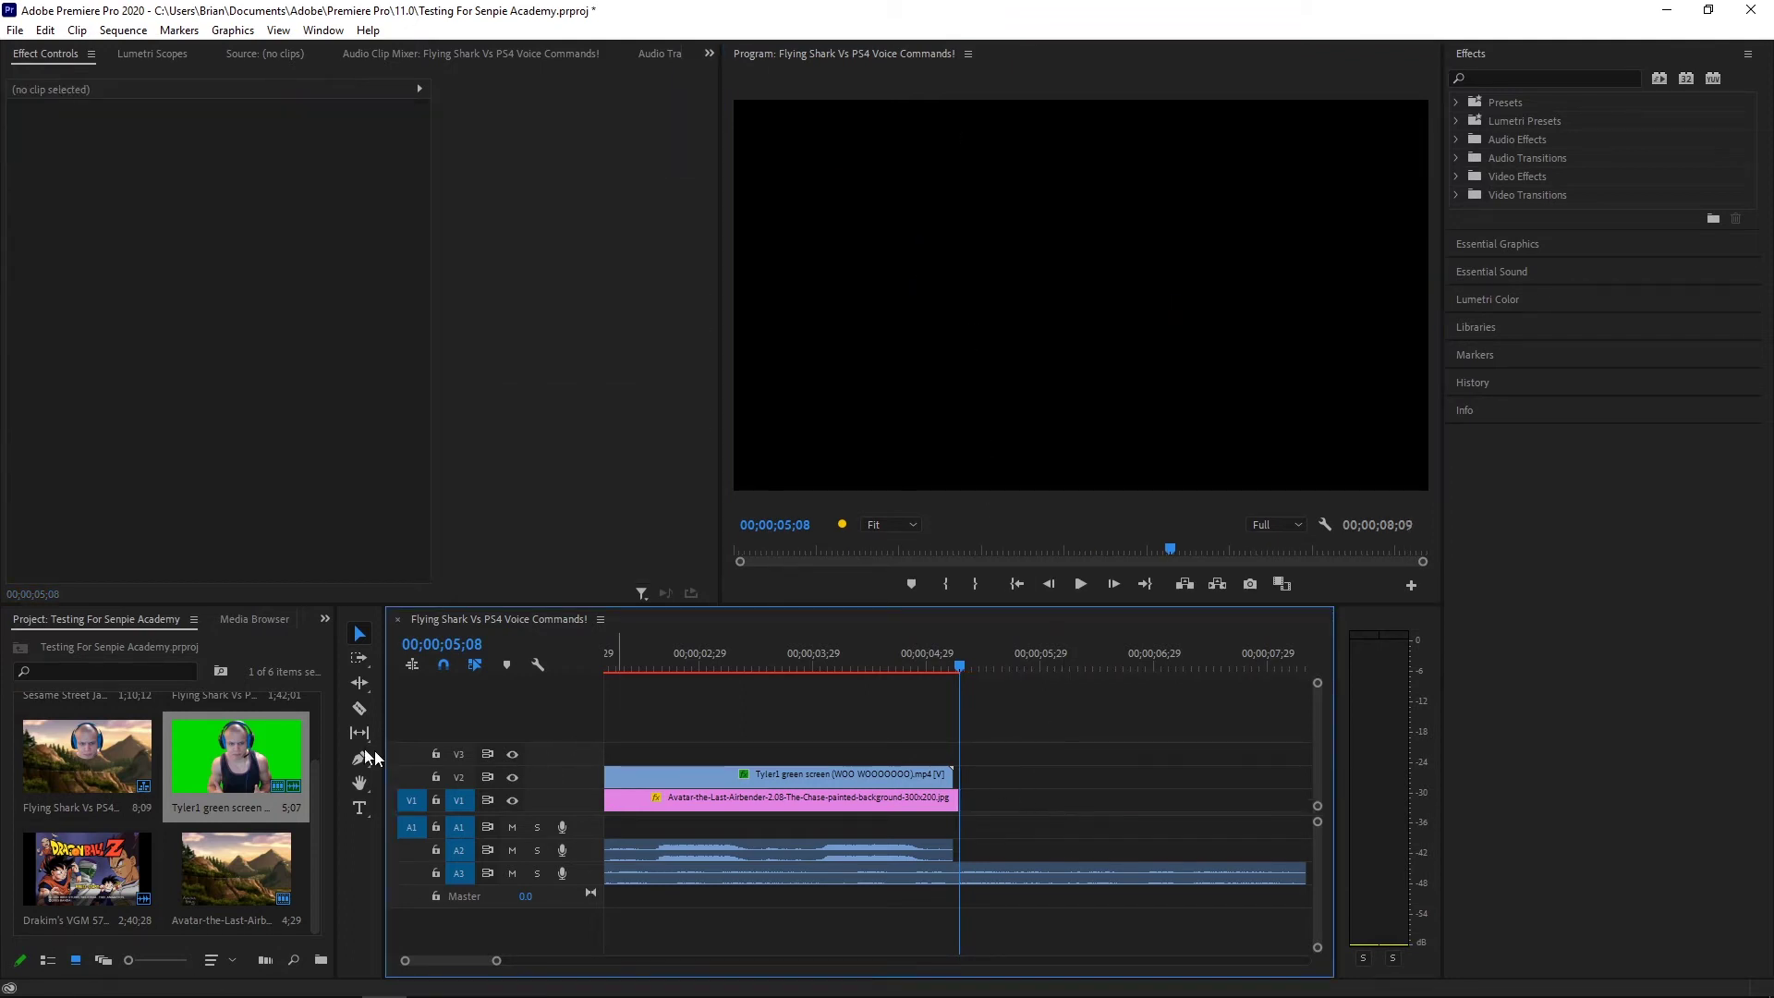
Add a 'Minecraft Tutorial 1' title and centre it, keeping horizontal position 640
click(360, 808)
click(962, 266)
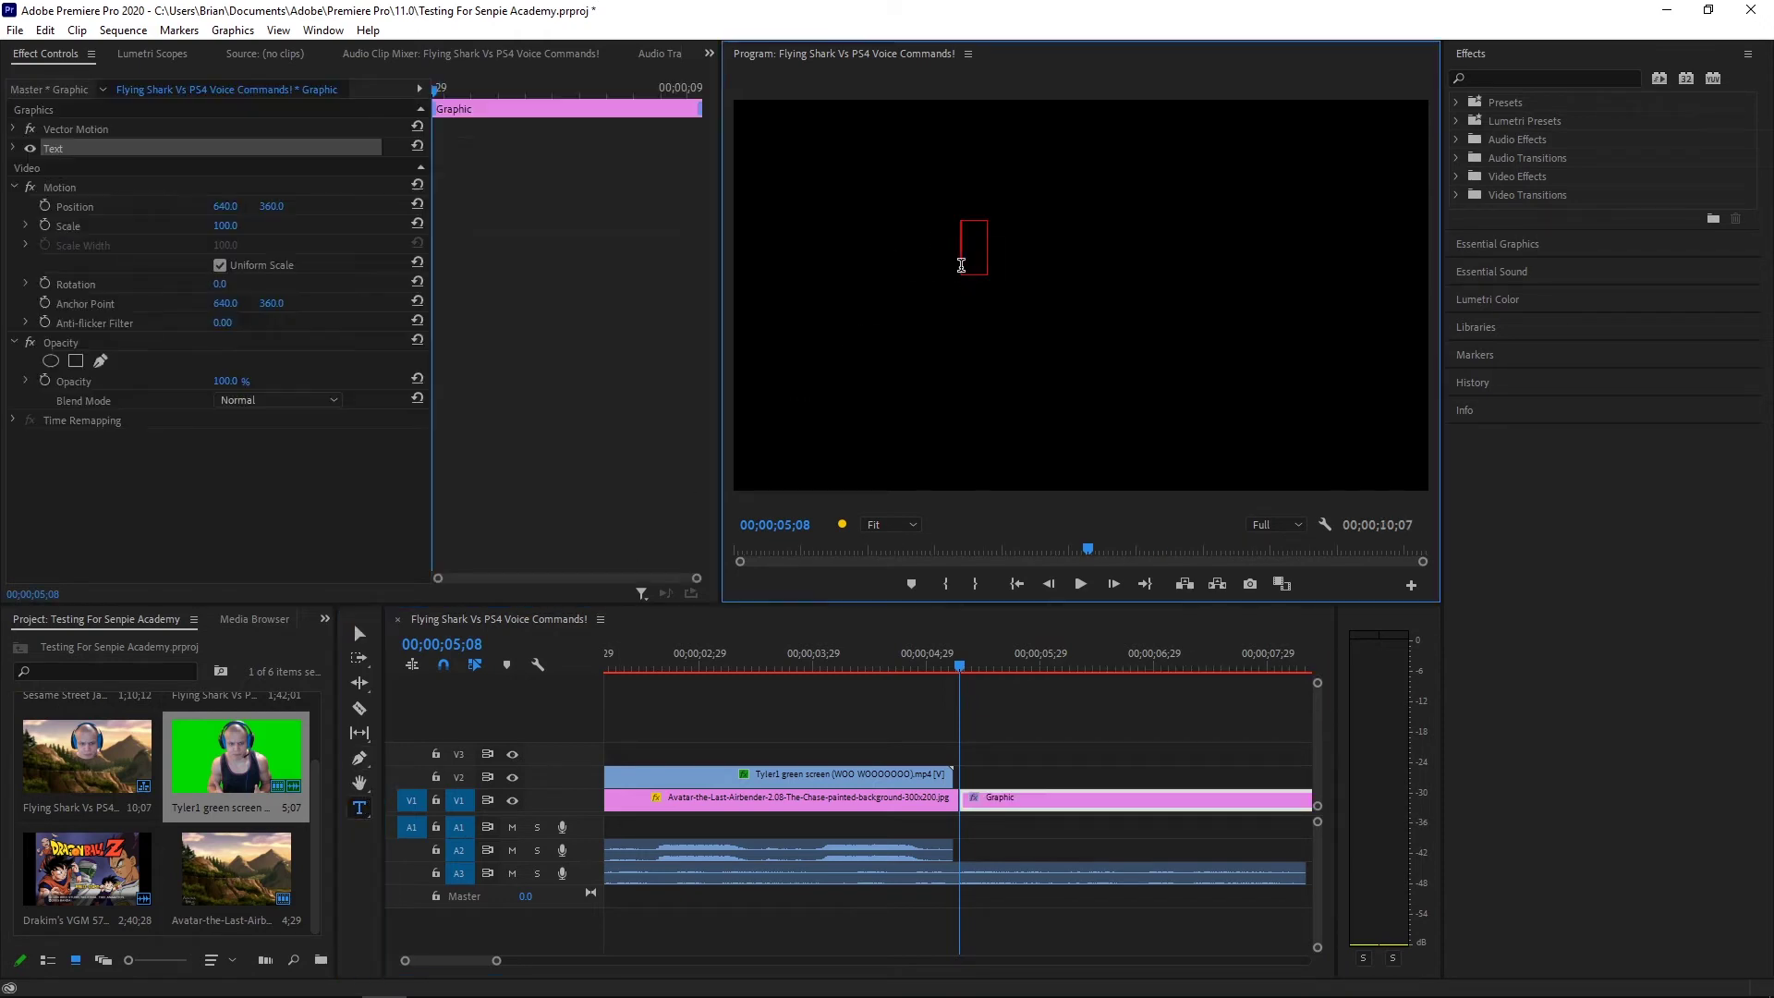
text(Minecra)
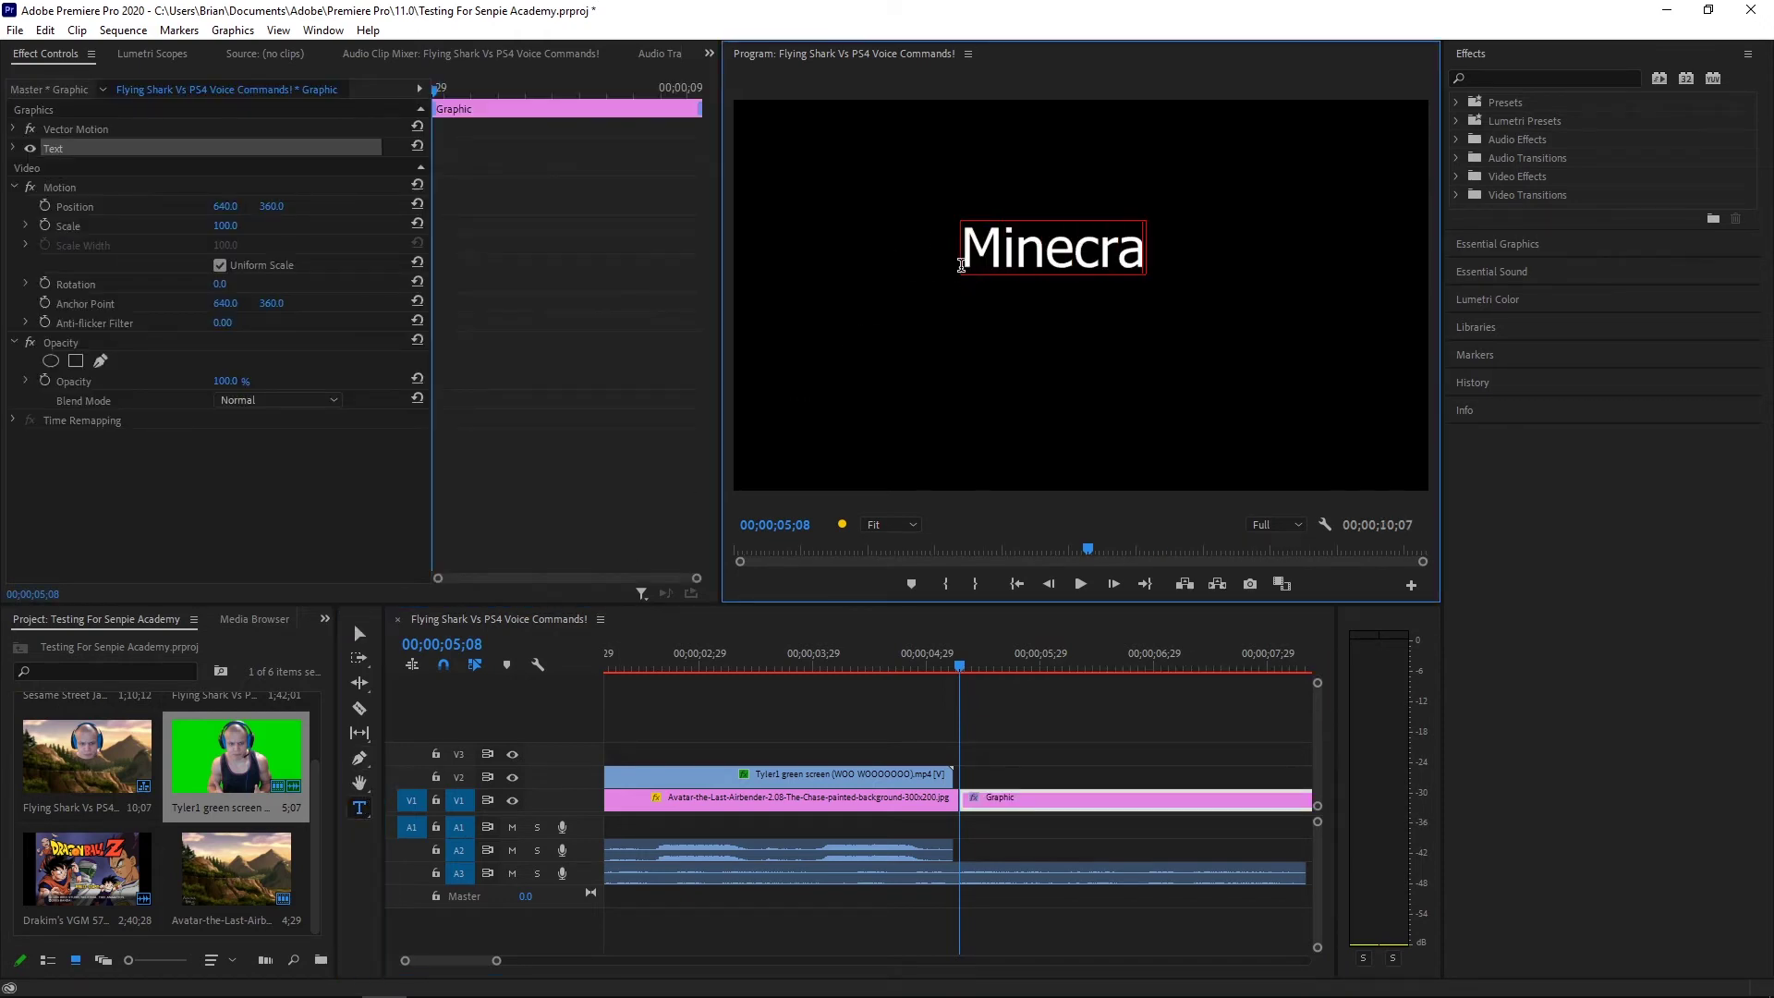
text(ft Tutorial 1)
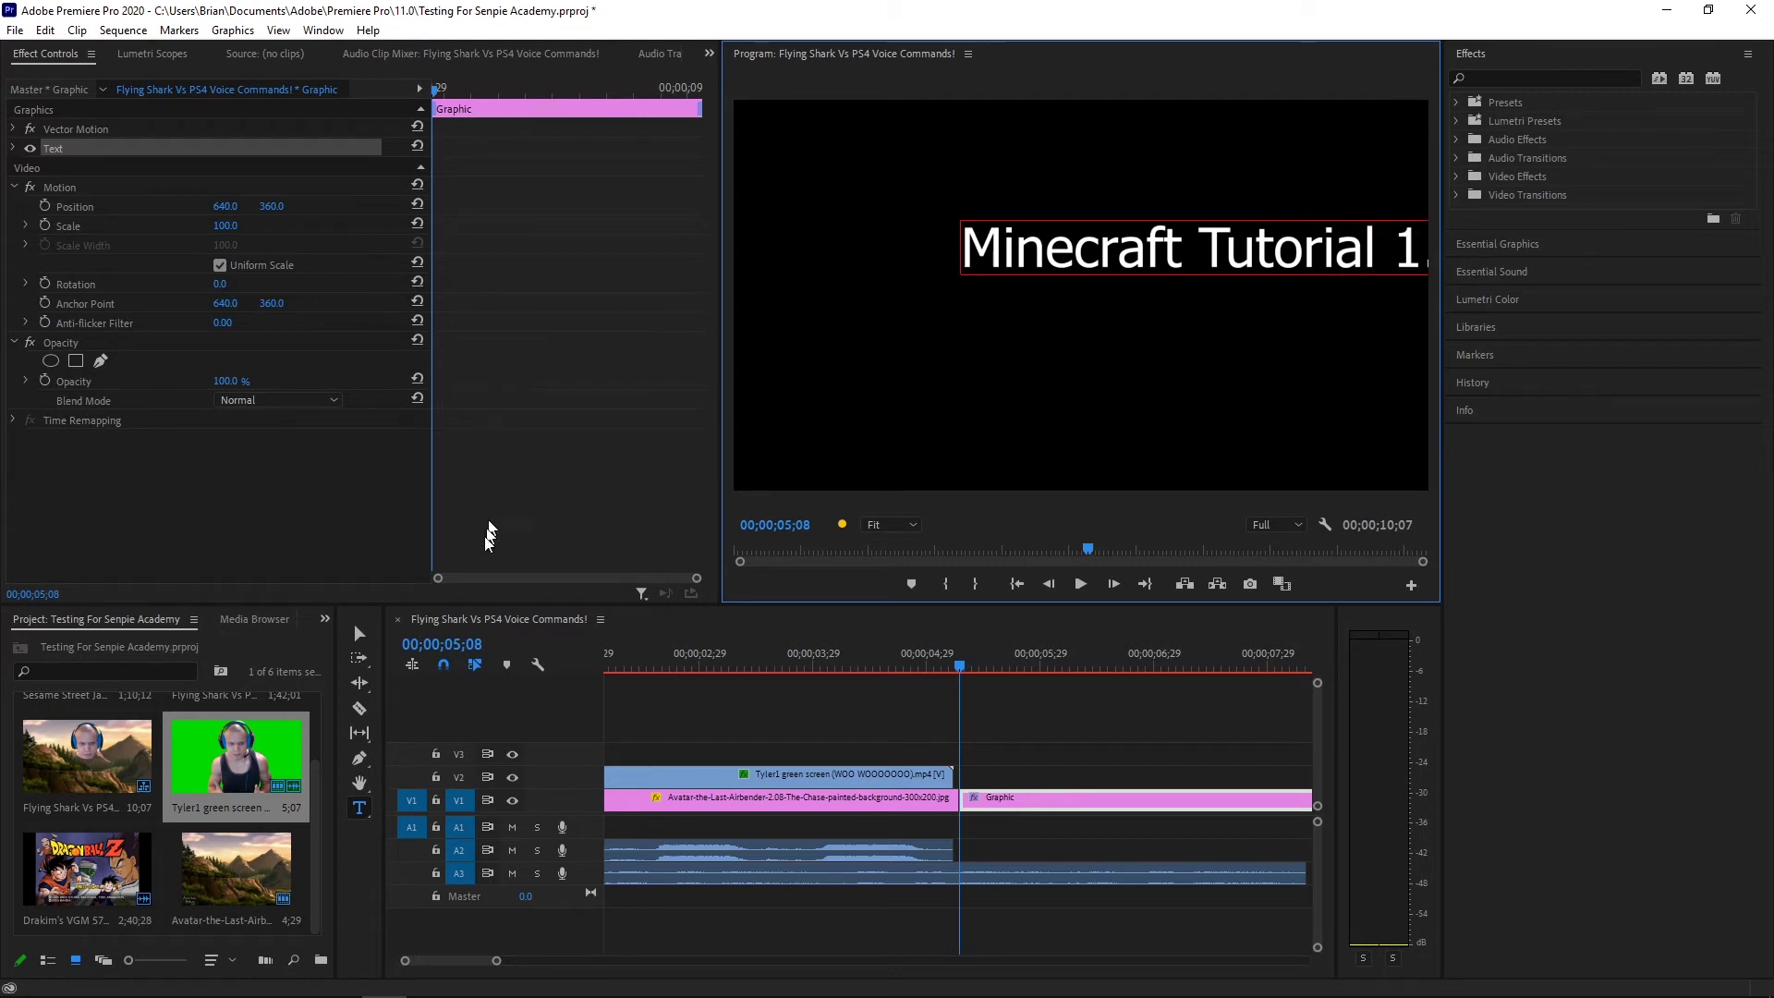
click(359, 634)
drag(1194, 261, 1062, 298)
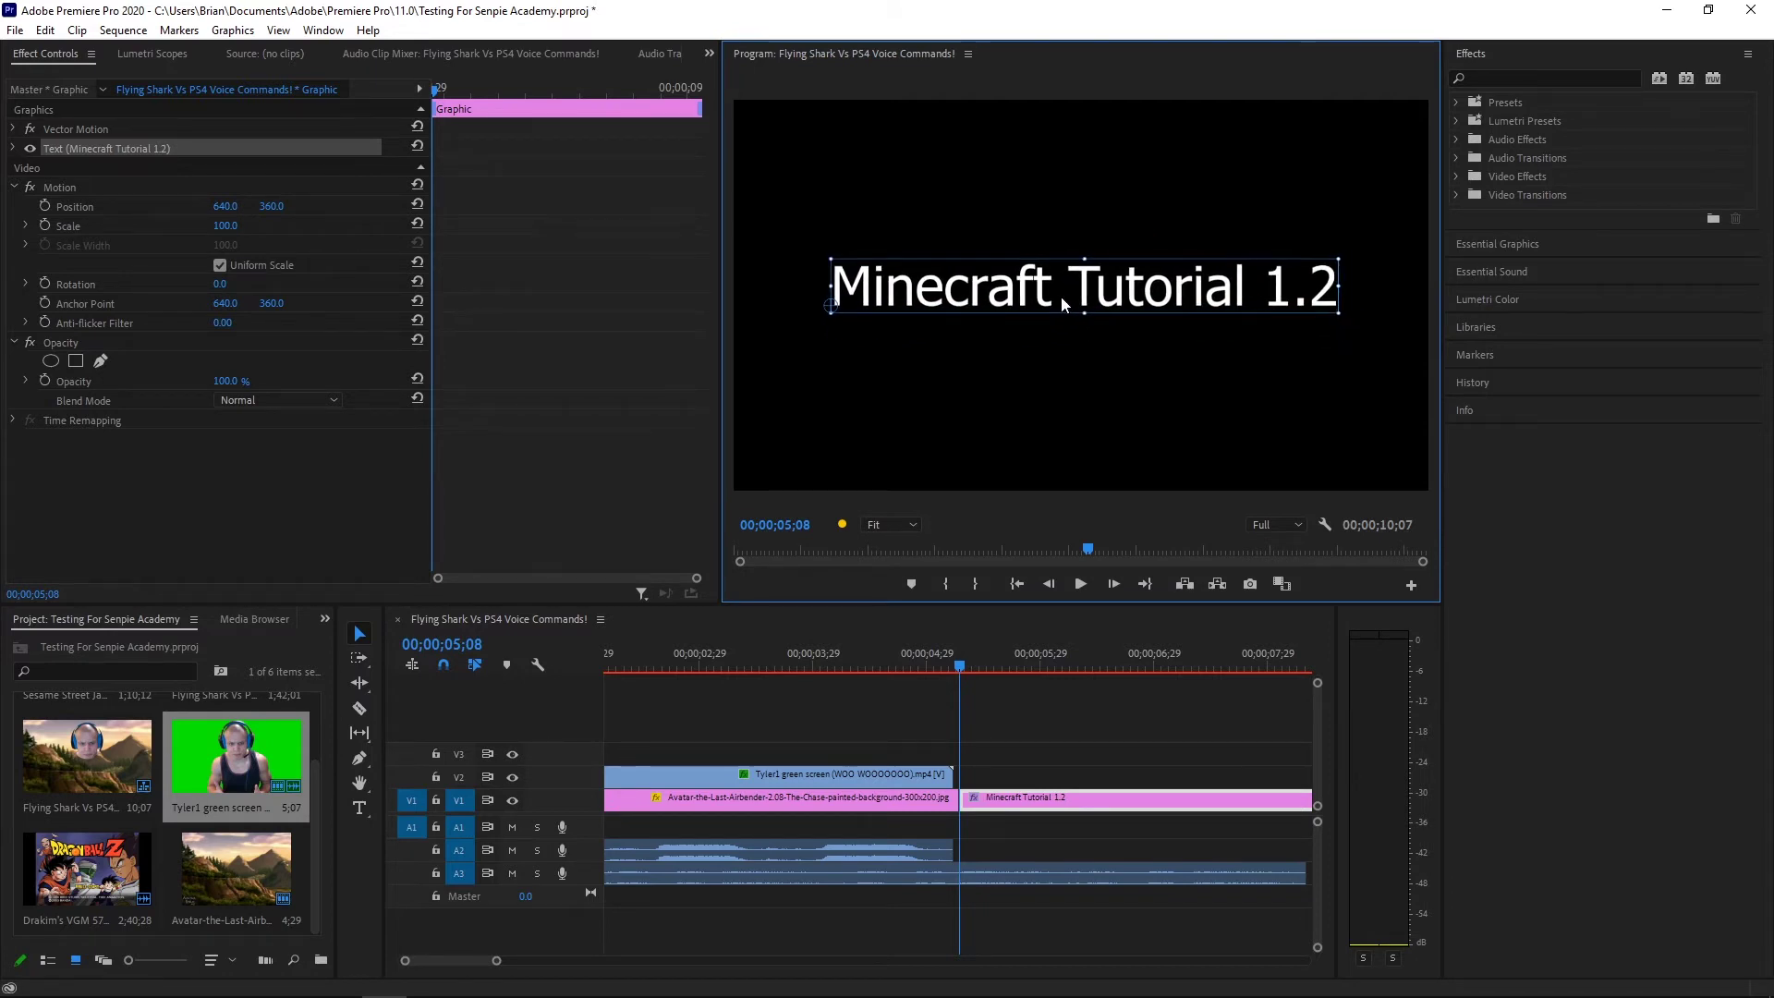
drag(231, 209, 630, 209)
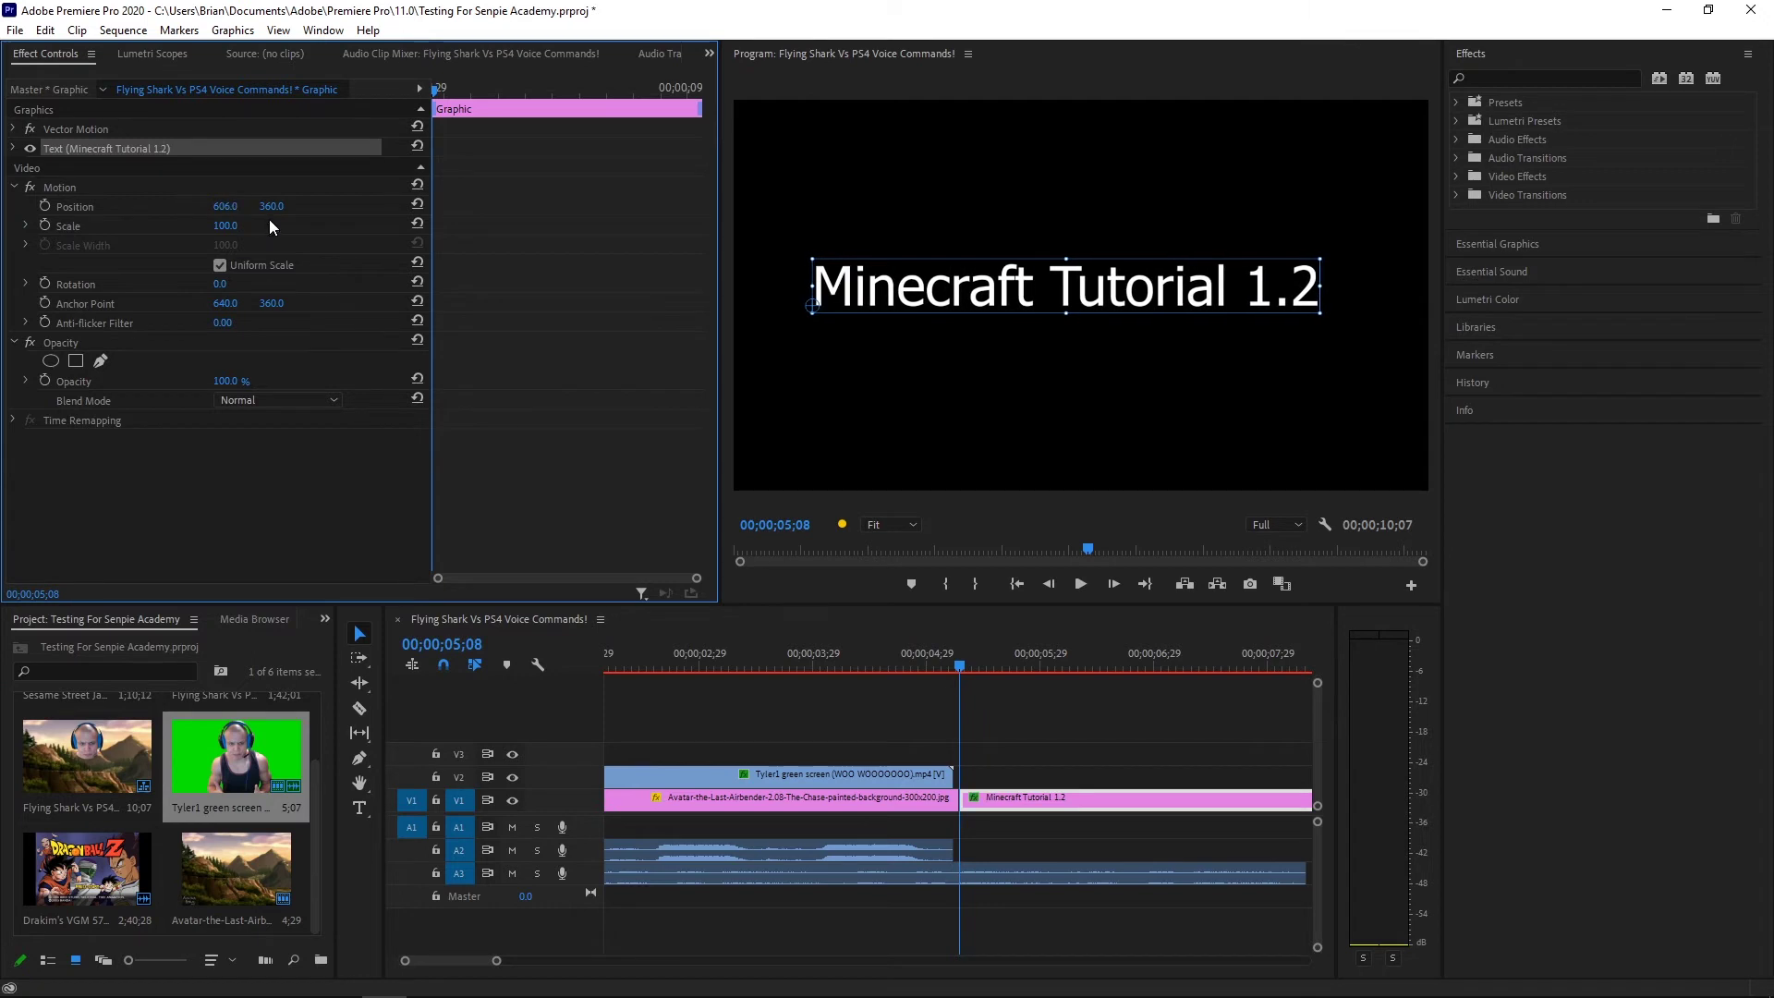
key(ctrl+z)
mouse_move(275, 208)
mouse_down()
mouse_move(681, 209)
mouse_move(258, 209)
mouse_move(513, 209)
mouse_move(274, 209)
mouse_move(481, 225)
mouse_move(130, 233)
mouse_move(573, 233)
mouse_up()
Keyframe the title's Scale from 23 up to a larger value at 00;00;06;01
drag(227, 225, 111, 226)
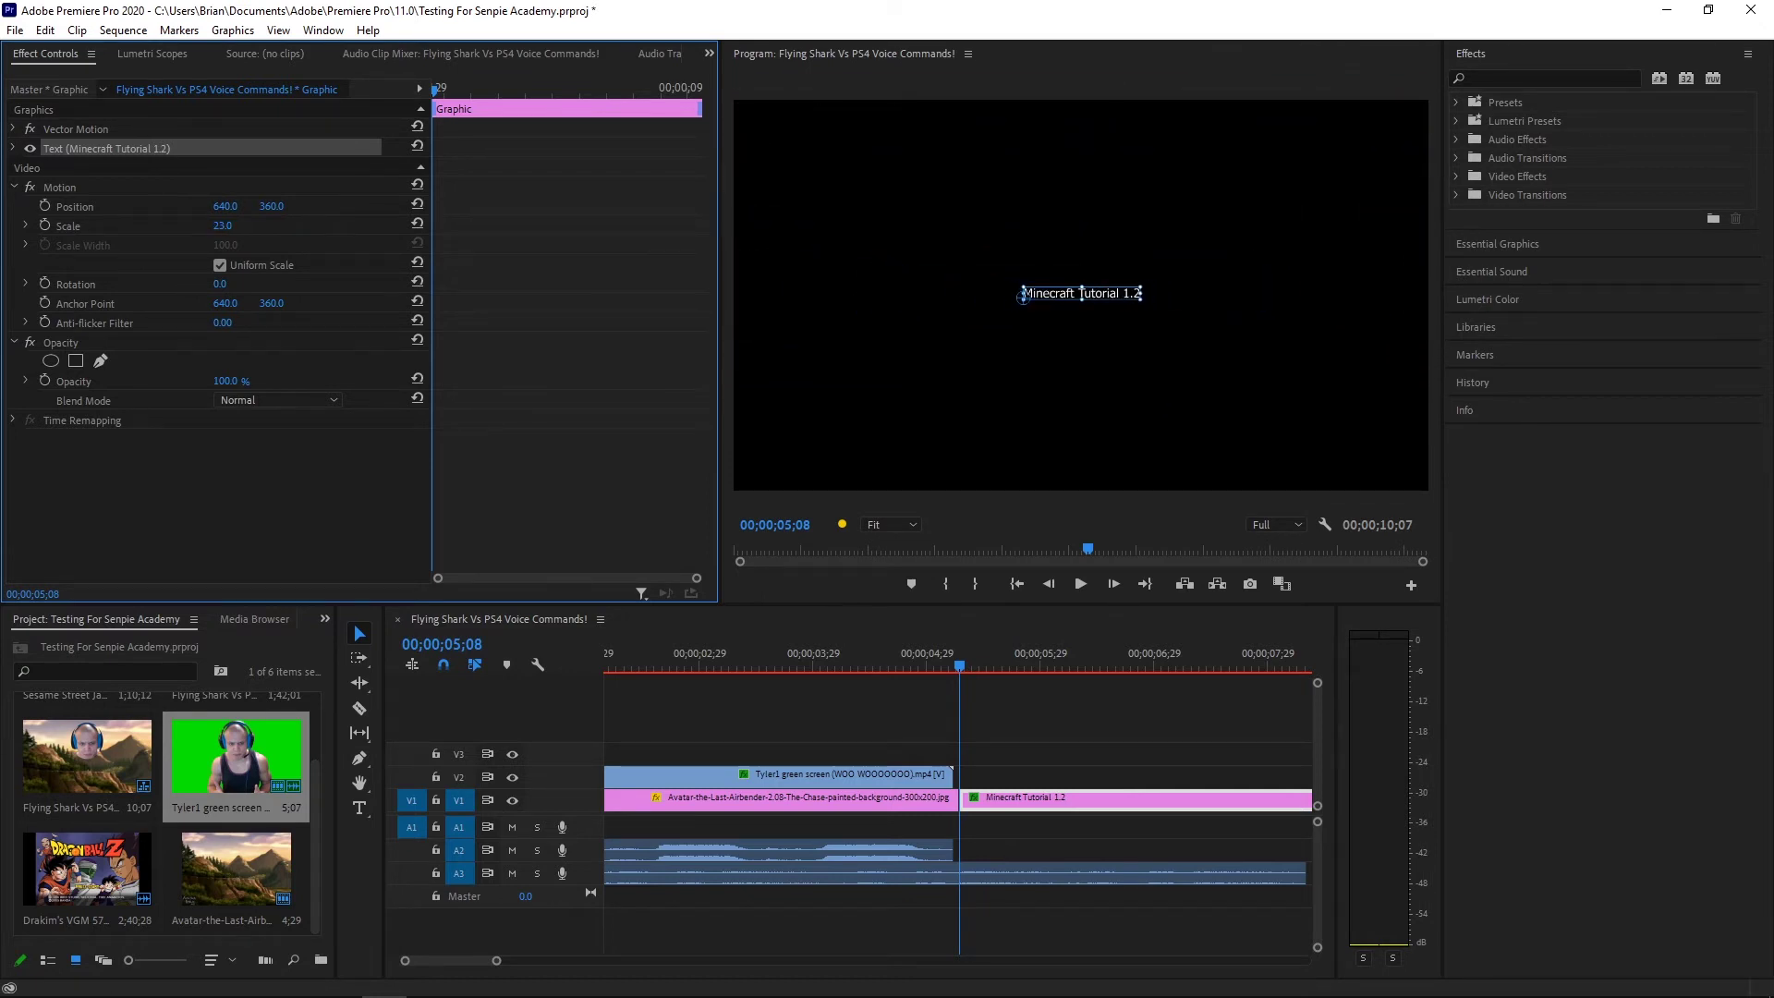
click(45, 225)
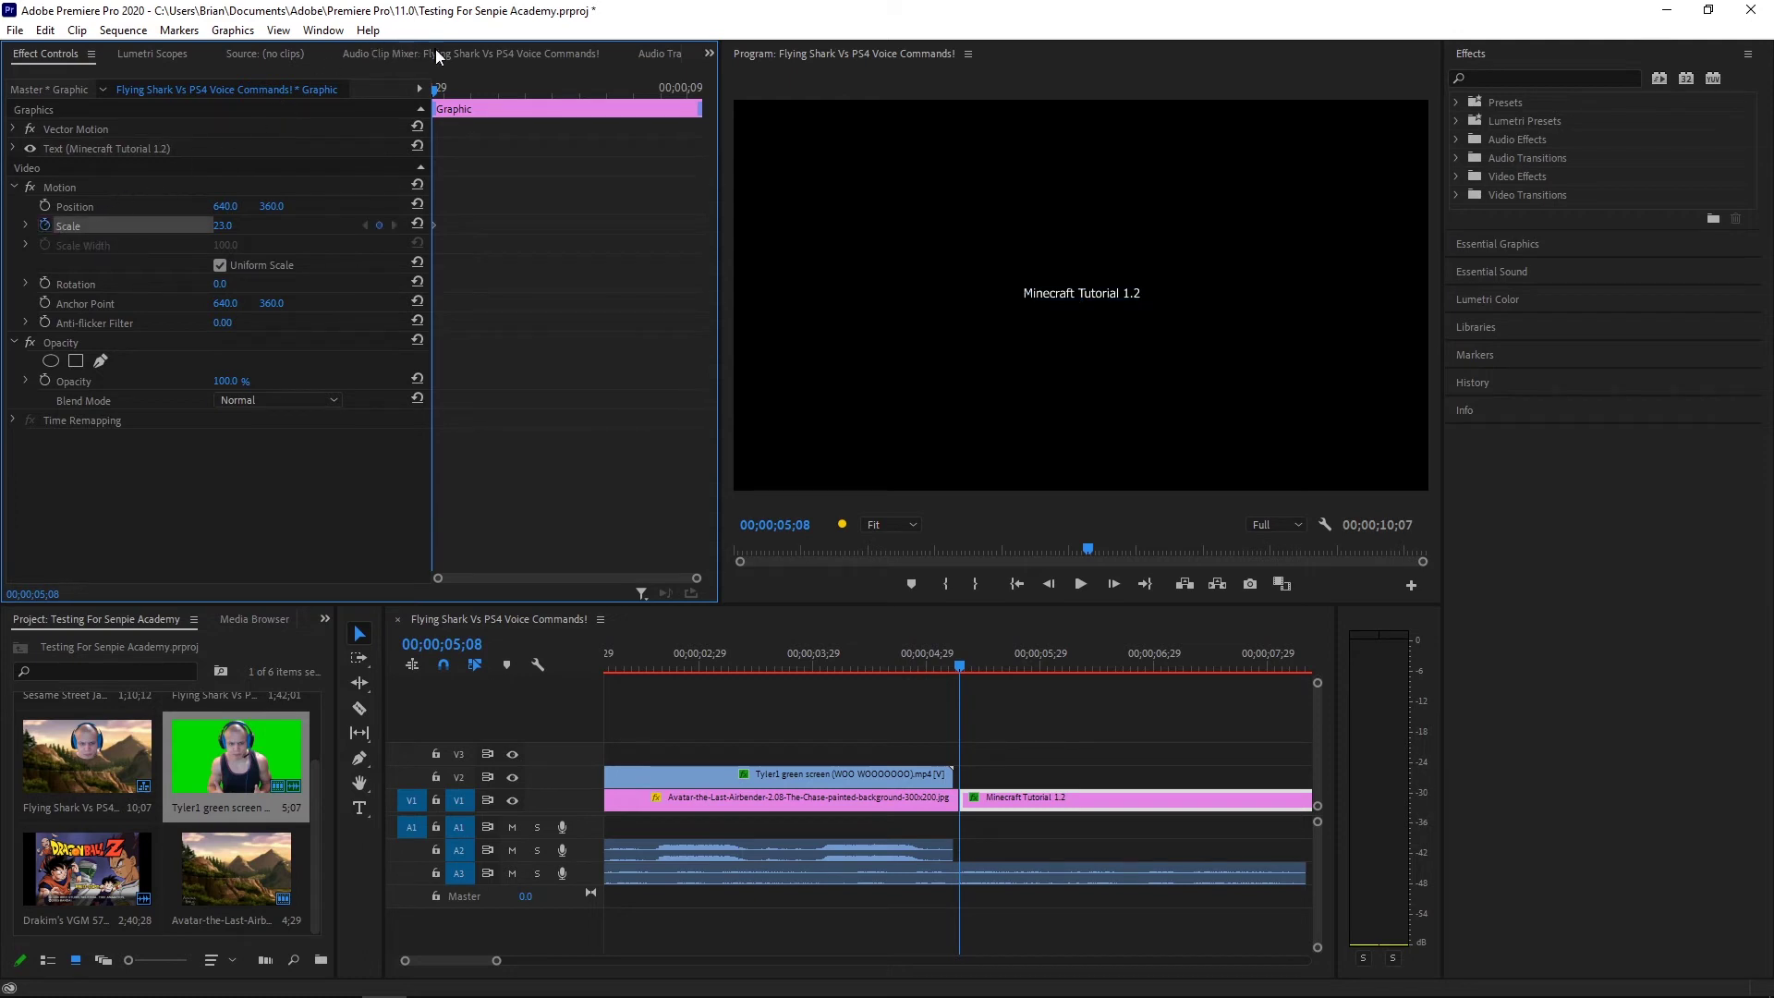
drag(435, 89, 473, 89)
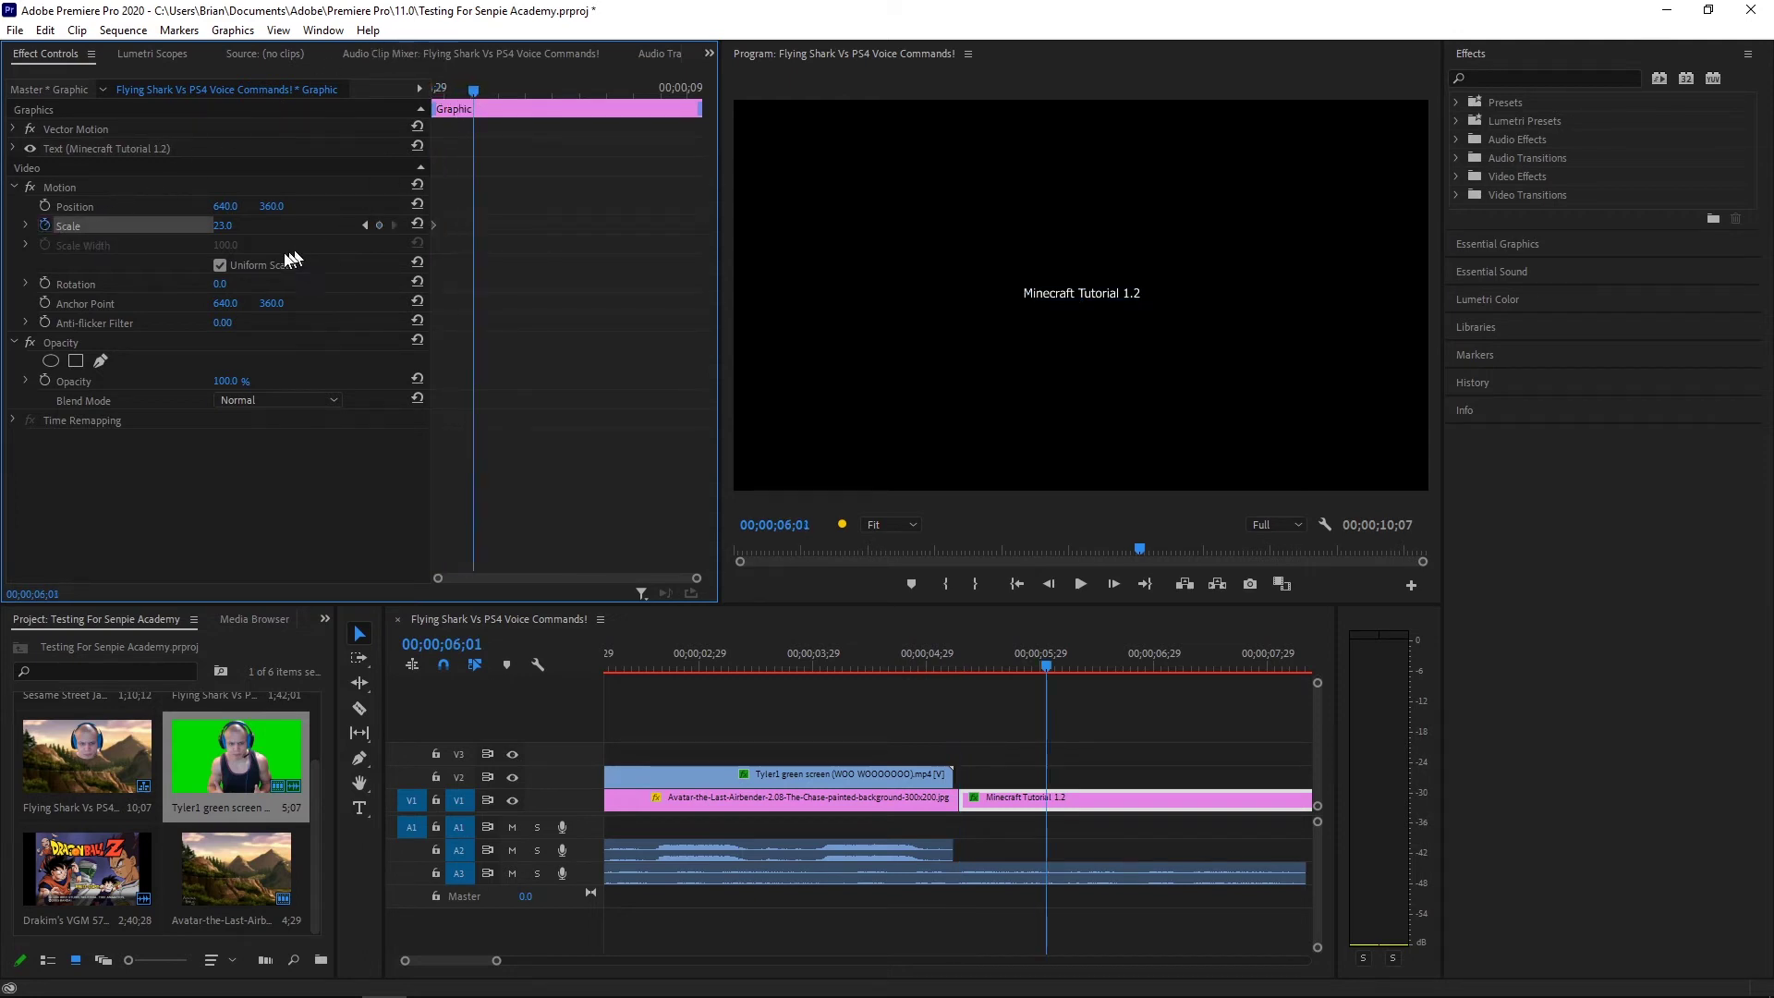
drag(222, 225, 311, 225)
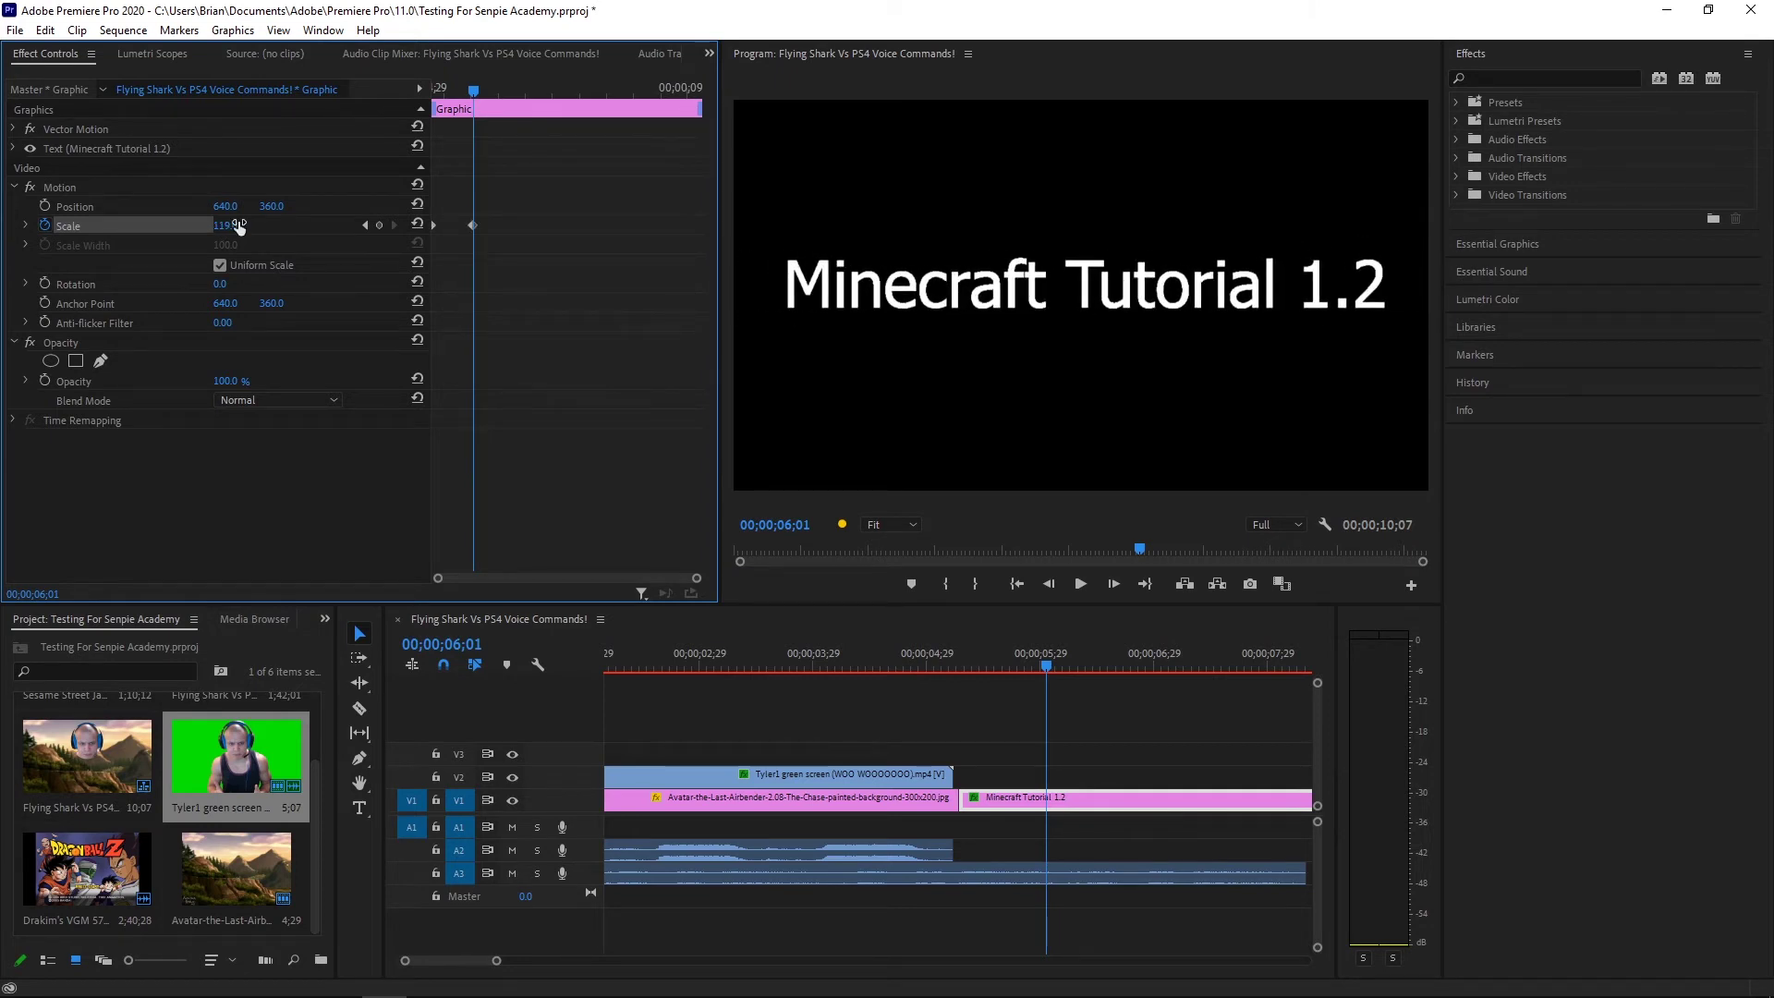
Preview the scale animation and retime the end Scale keyframe later, then slightly earlier
click(940, 662)
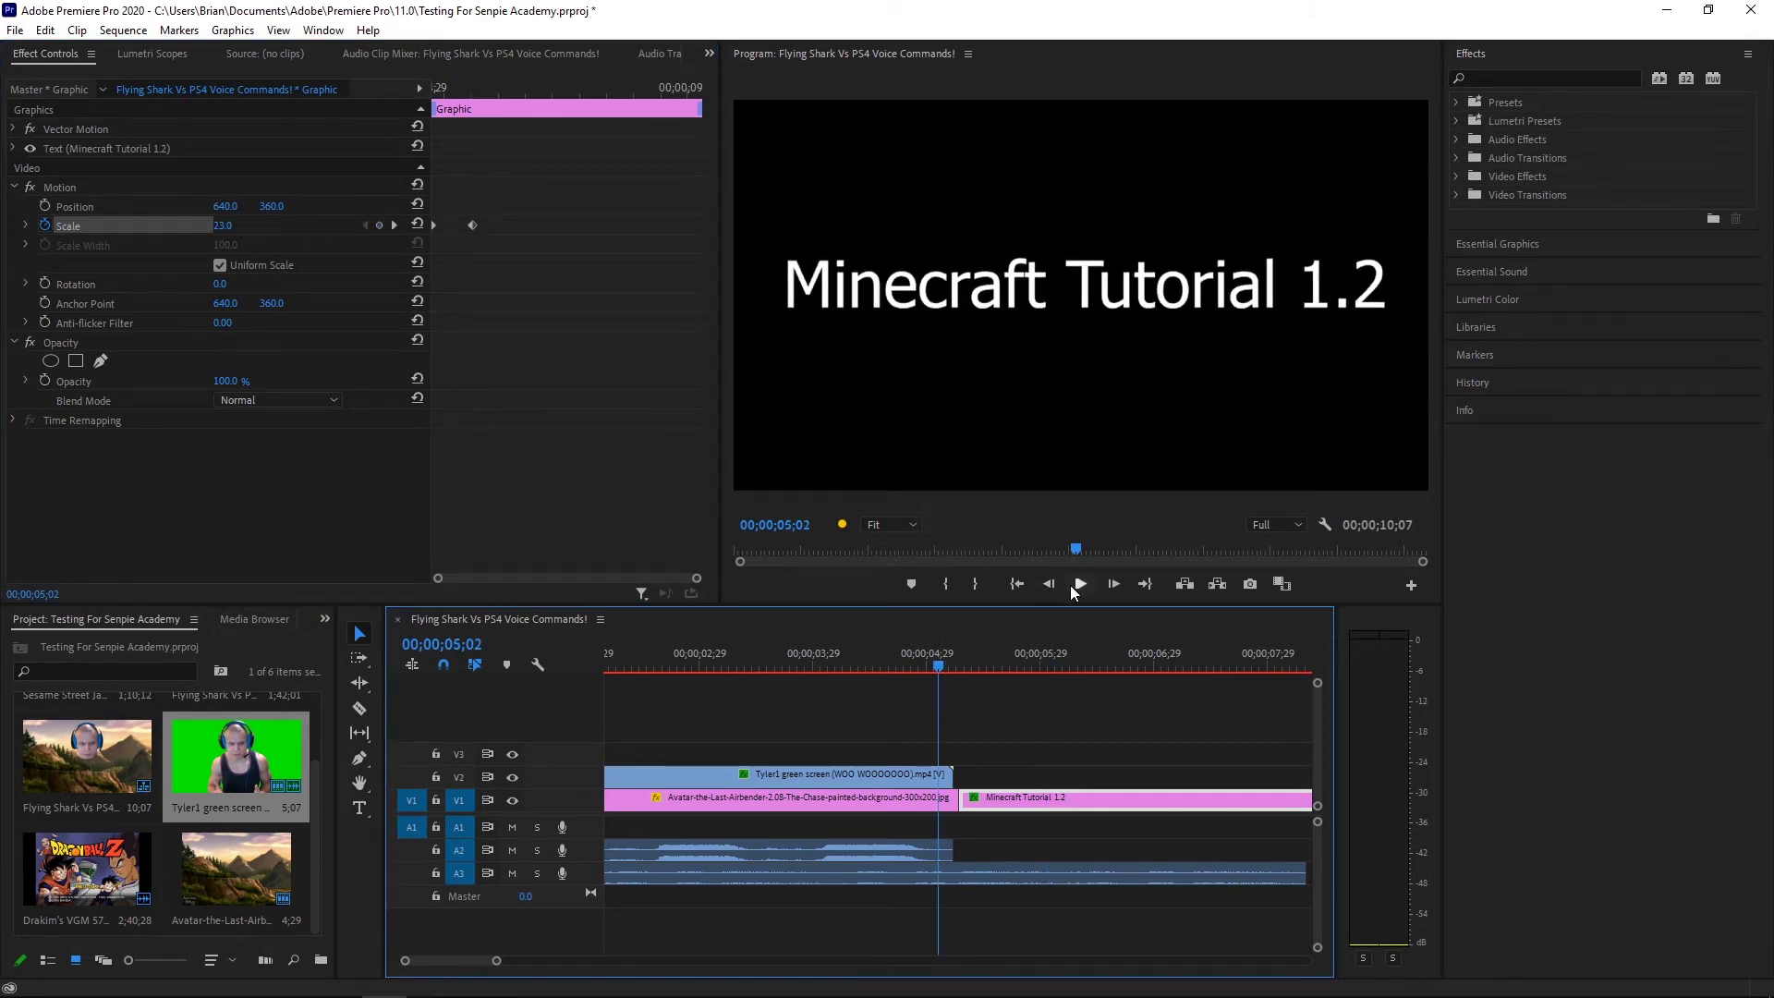
click(1070, 585)
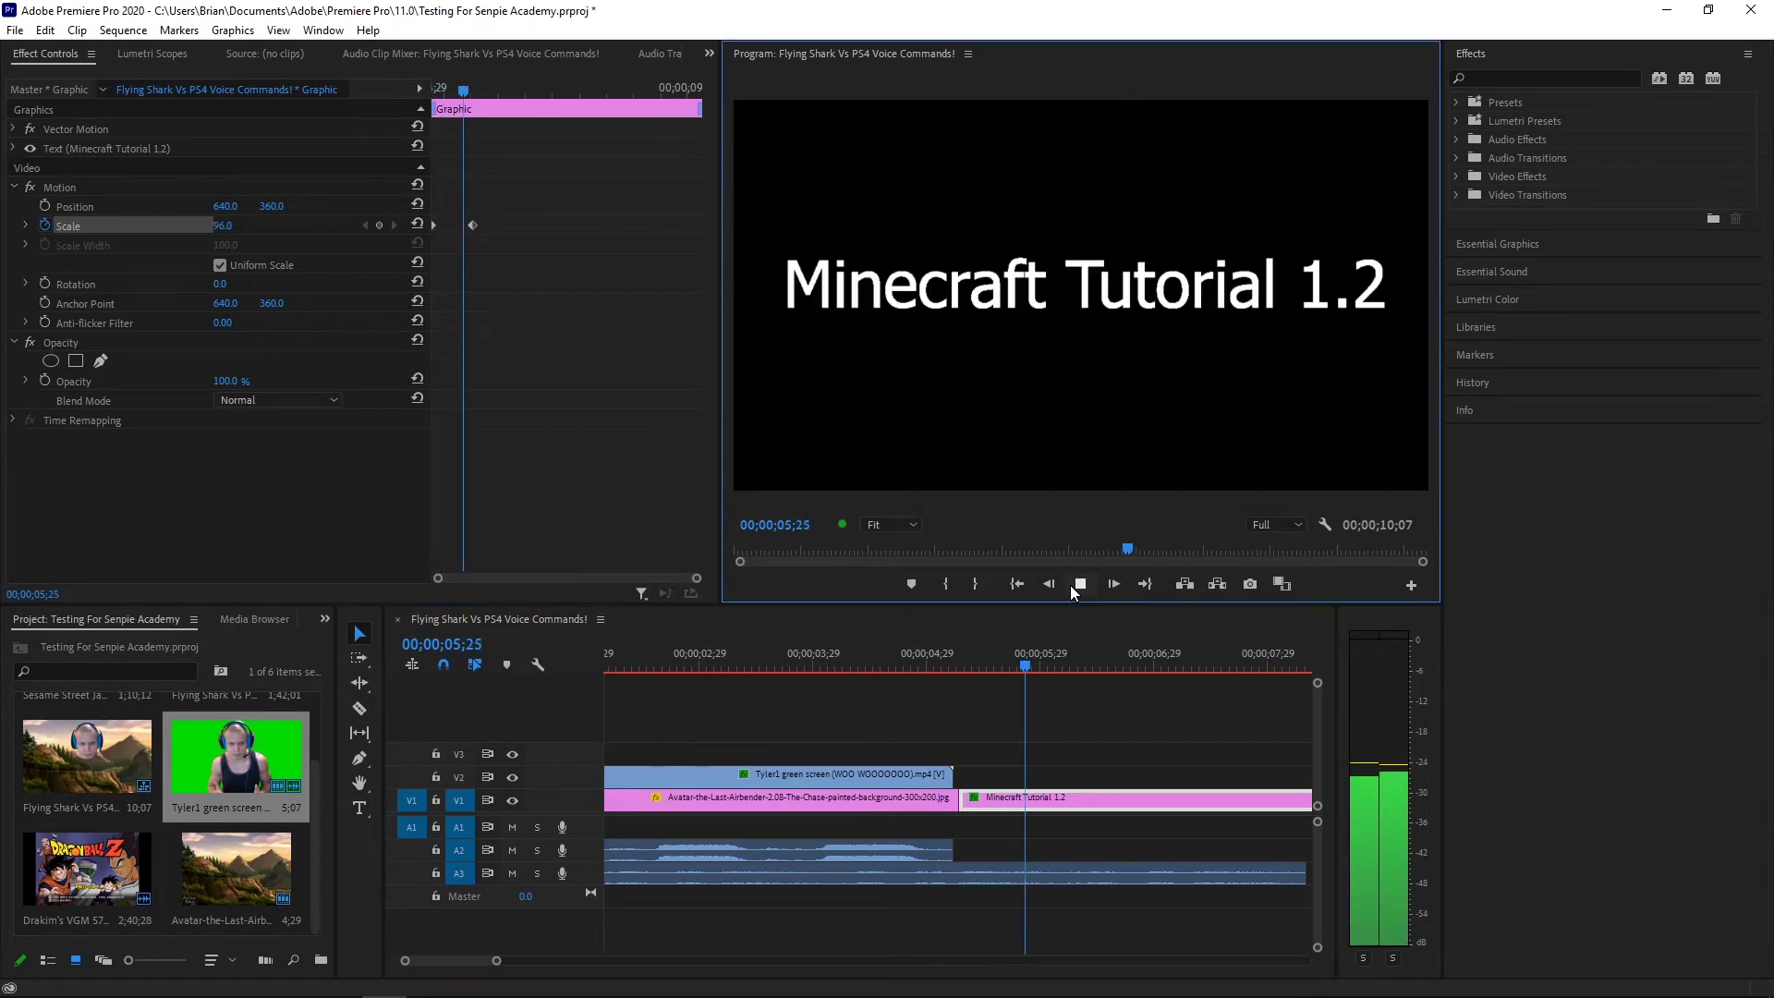
drag(967, 656, 983, 658)
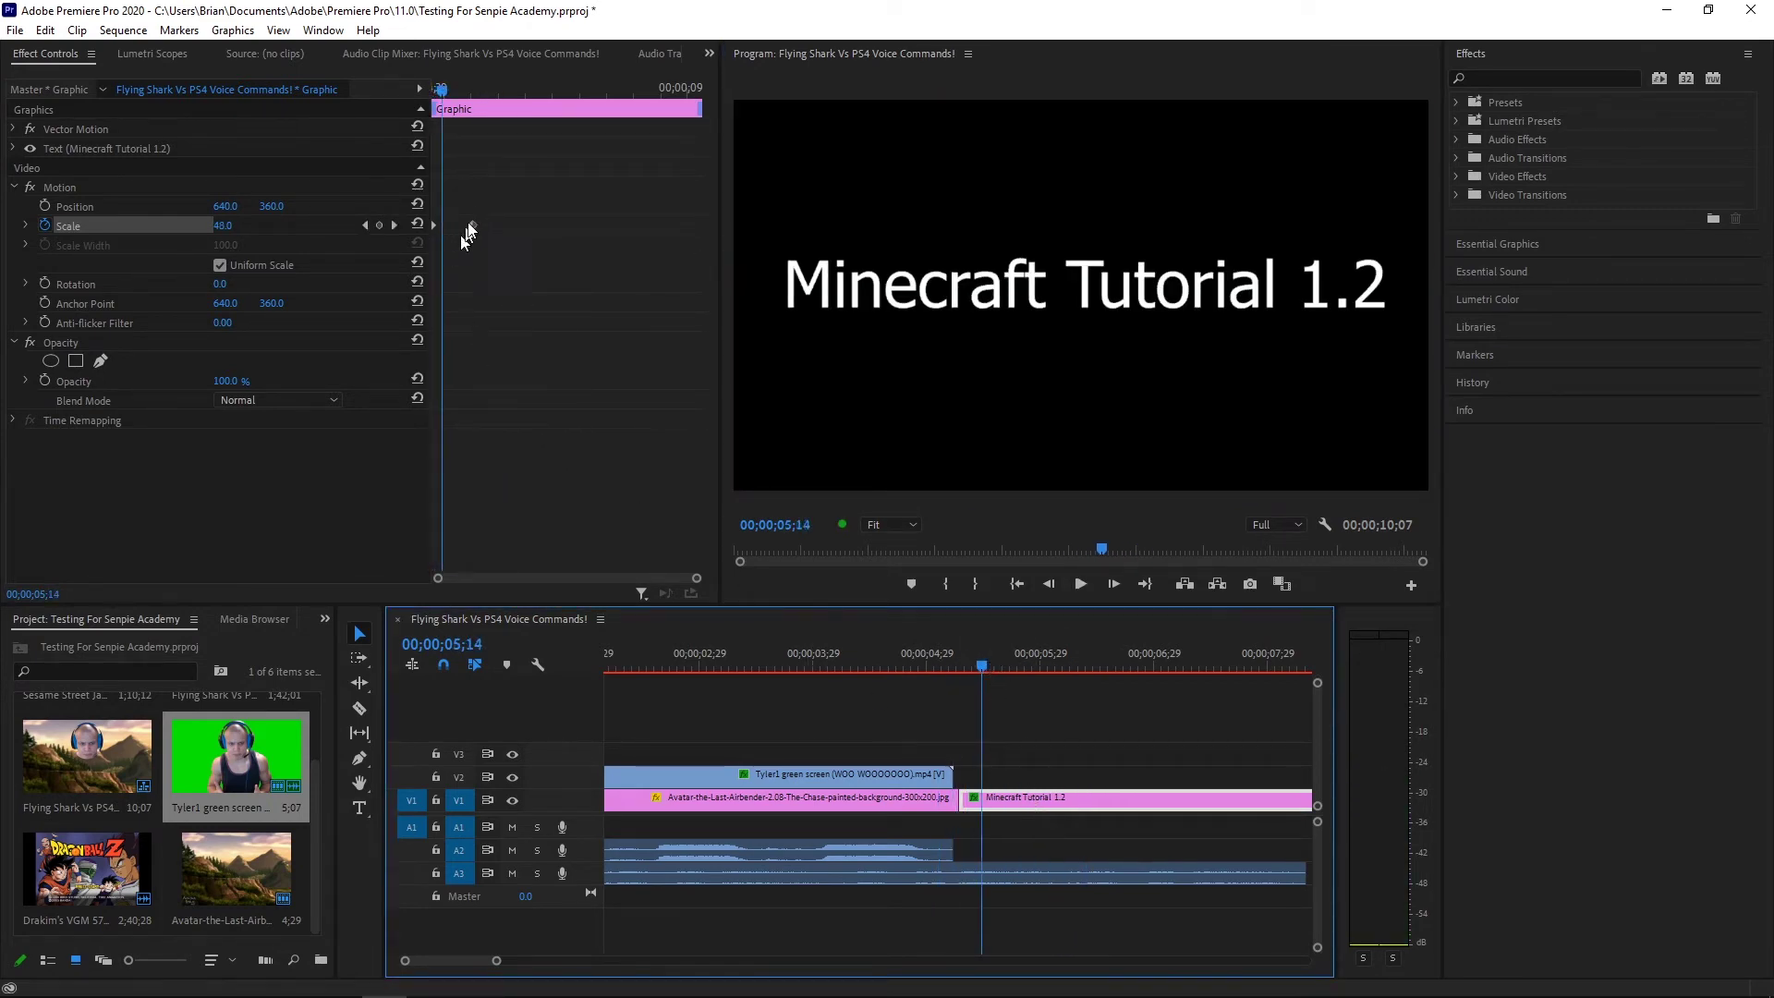
drag(476, 224, 675, 225)
click(922, 662)
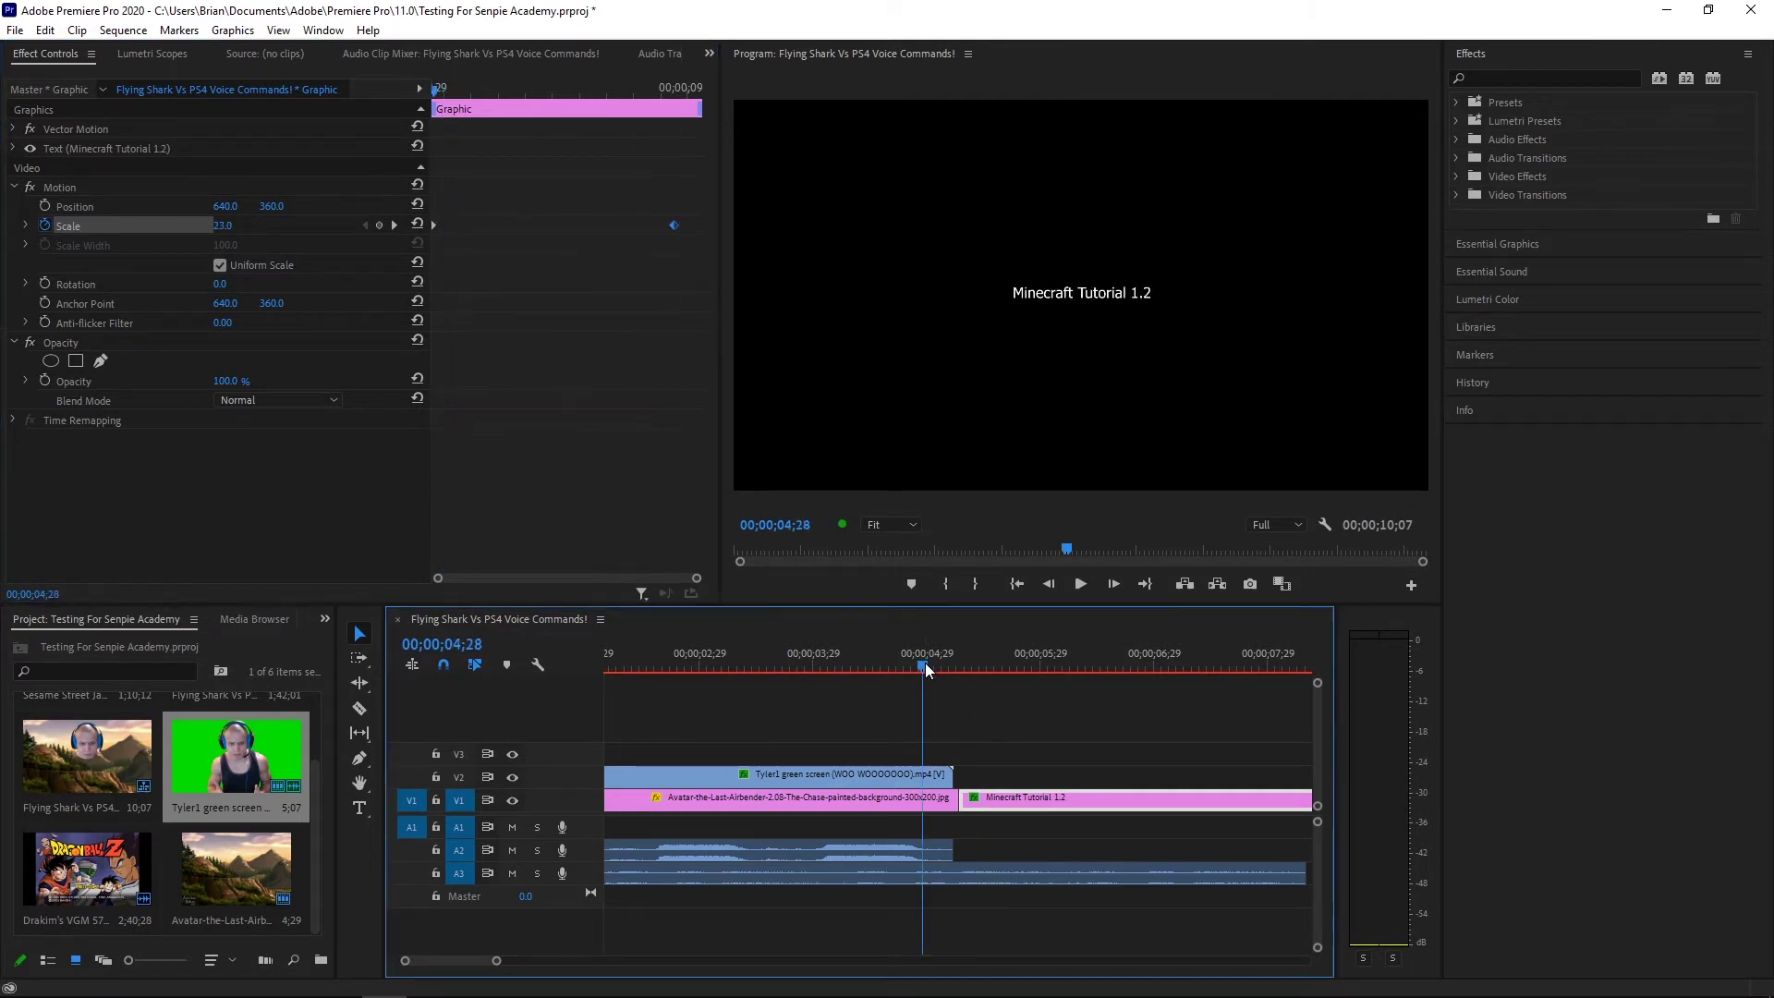
click(1078, 581)
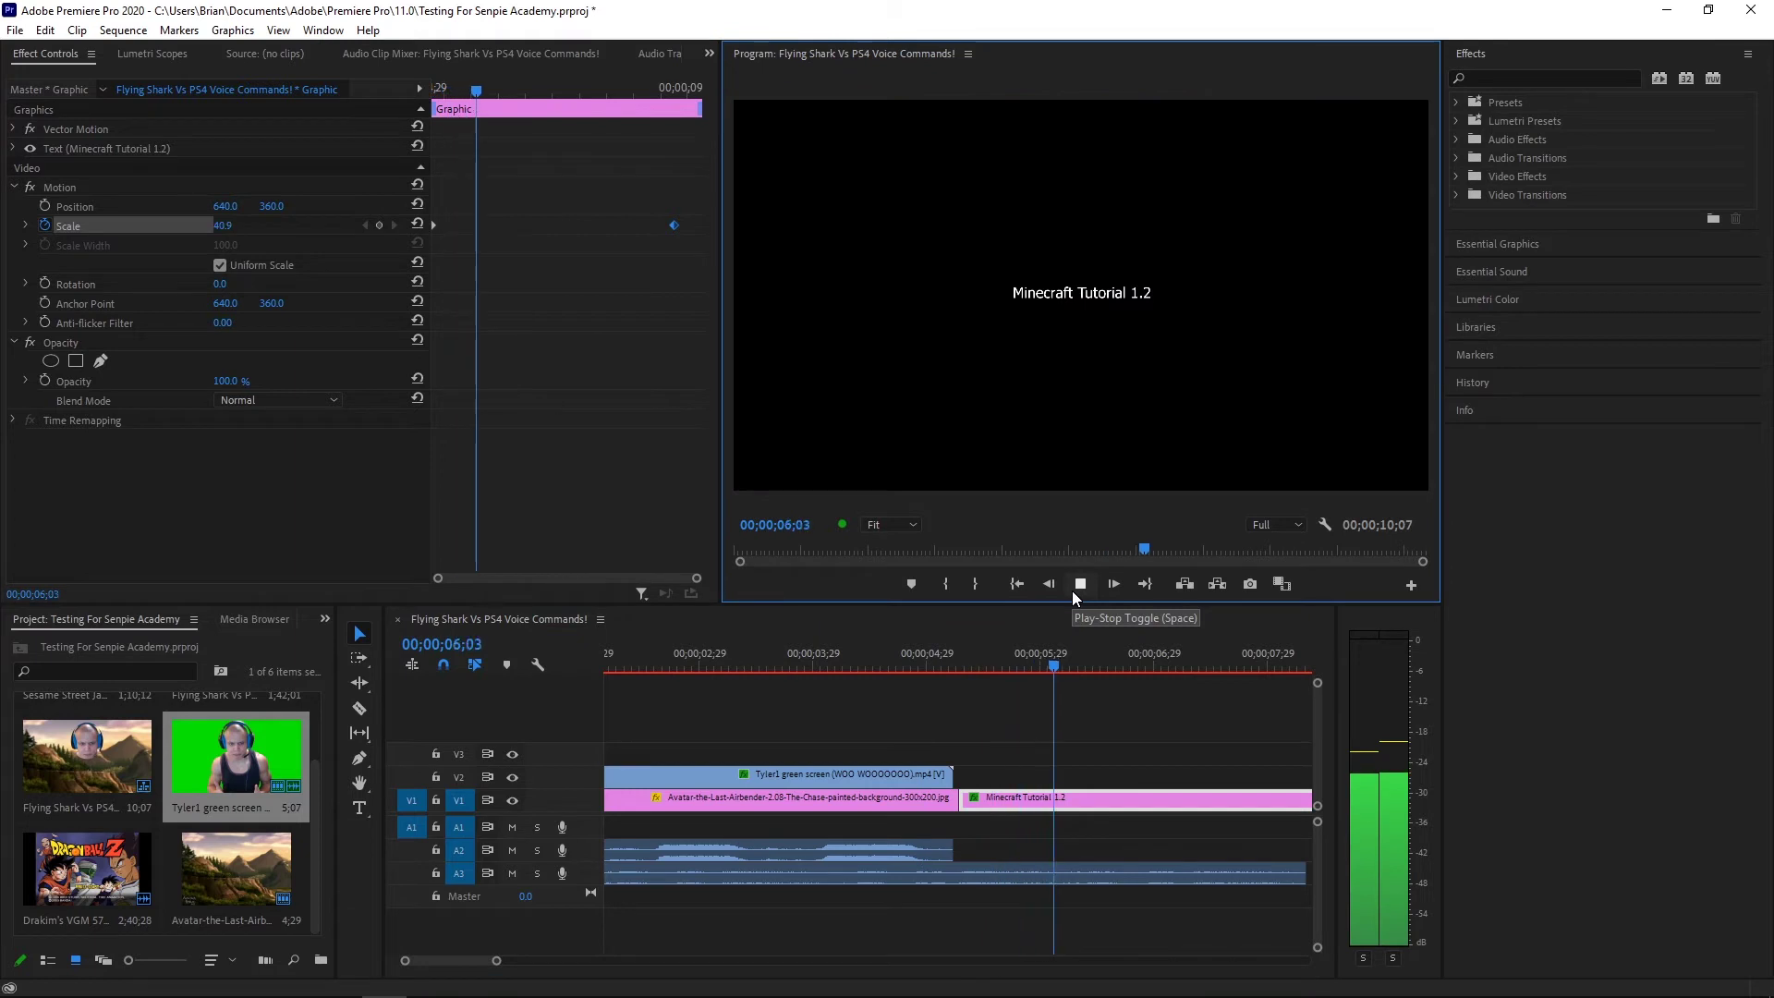
click(1073, 588)
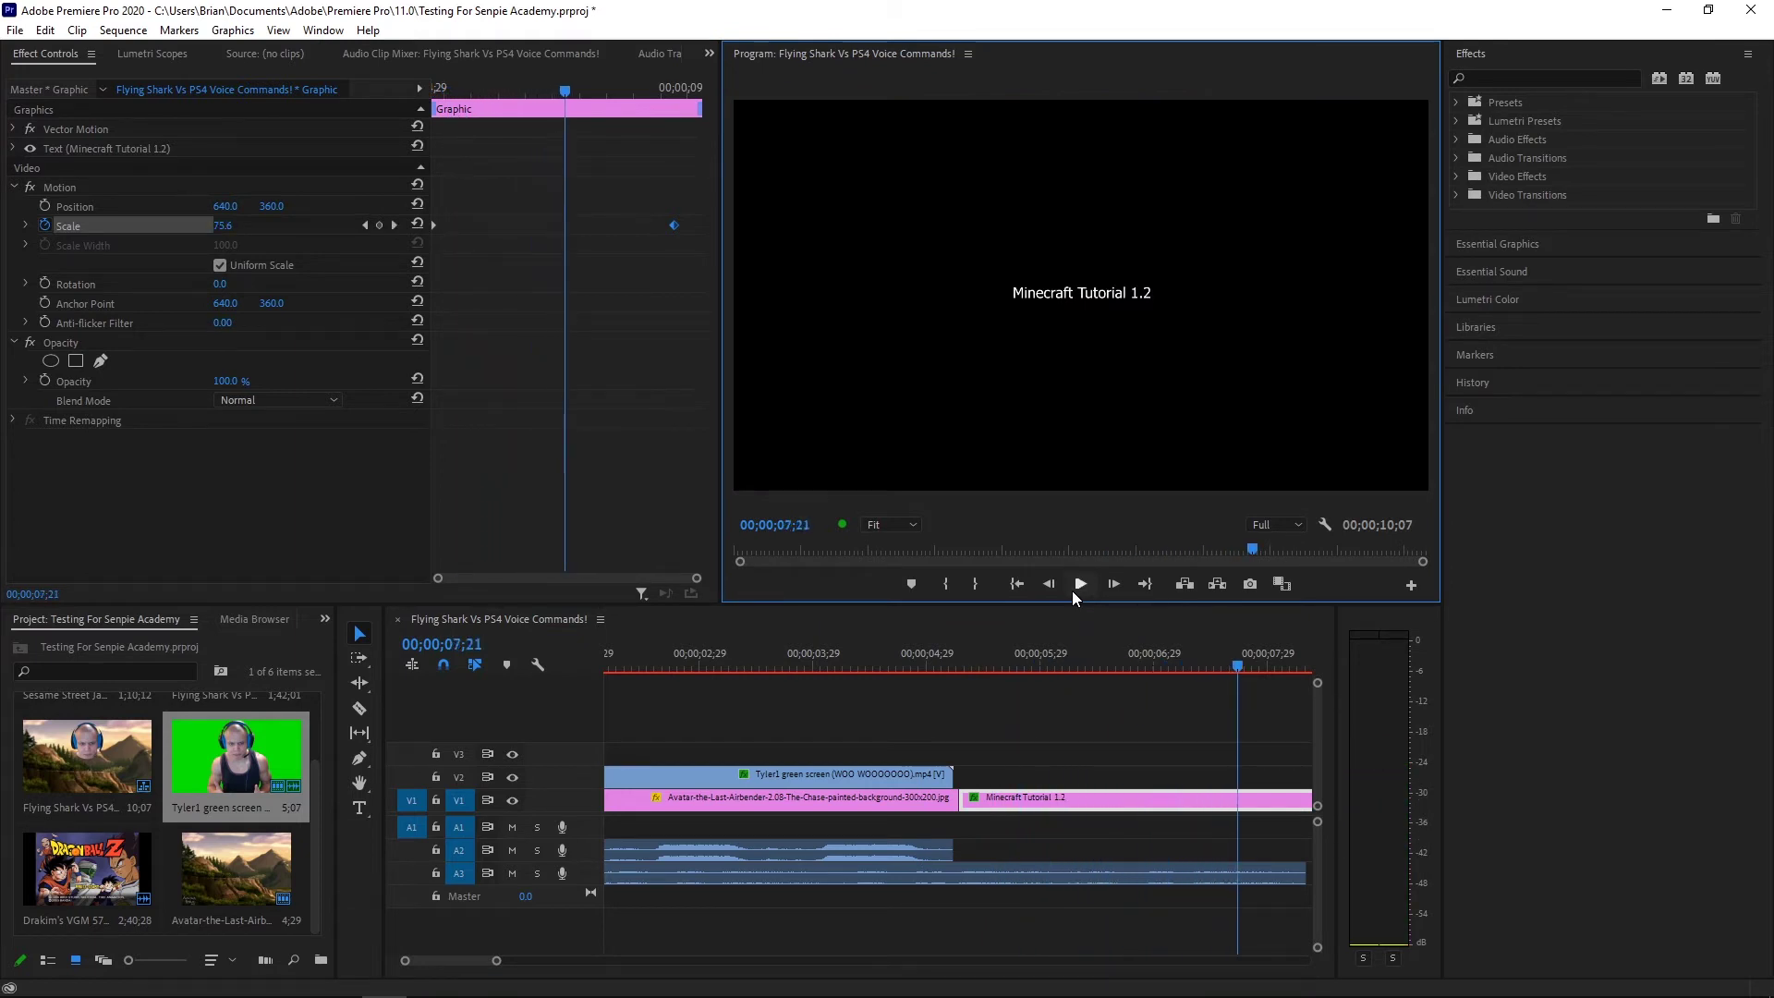
drag(566, 92, 550, 136)
drag(672, 225, 556, 224)
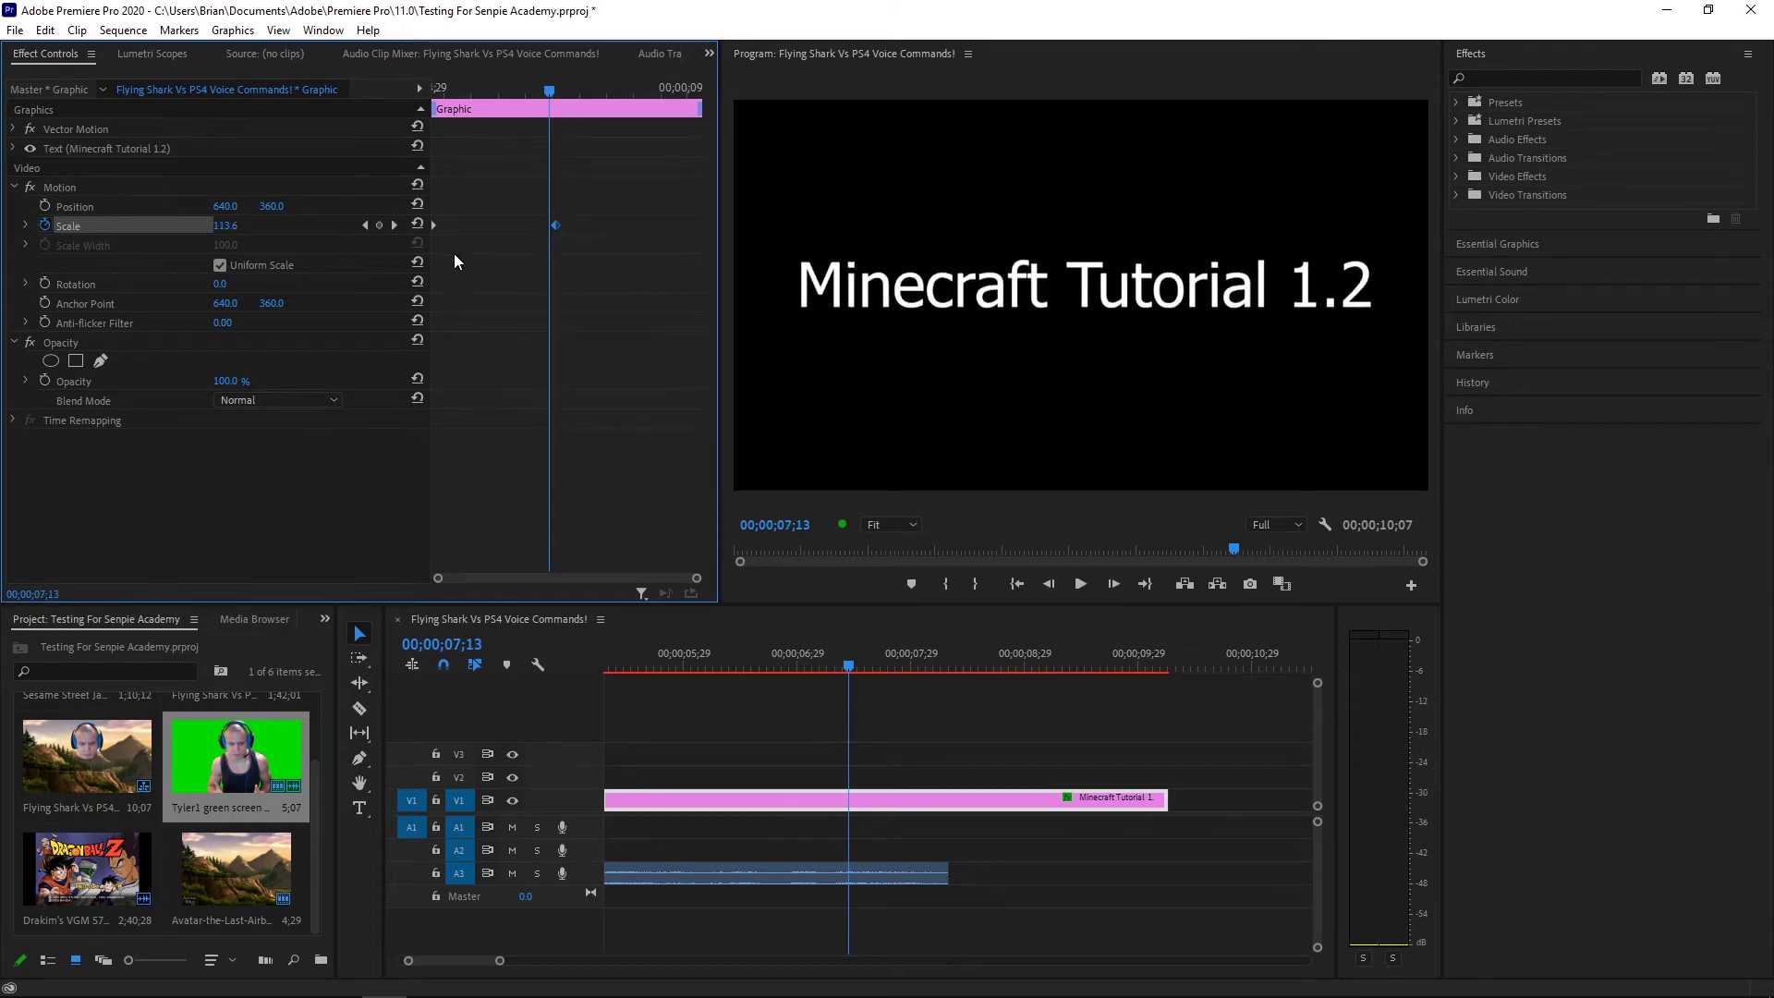
Rearrange the Scale keyframes, deleting the extra one at the title's end
drag(555, 226, 672, 226)
drag(555, 225, 433, 226)
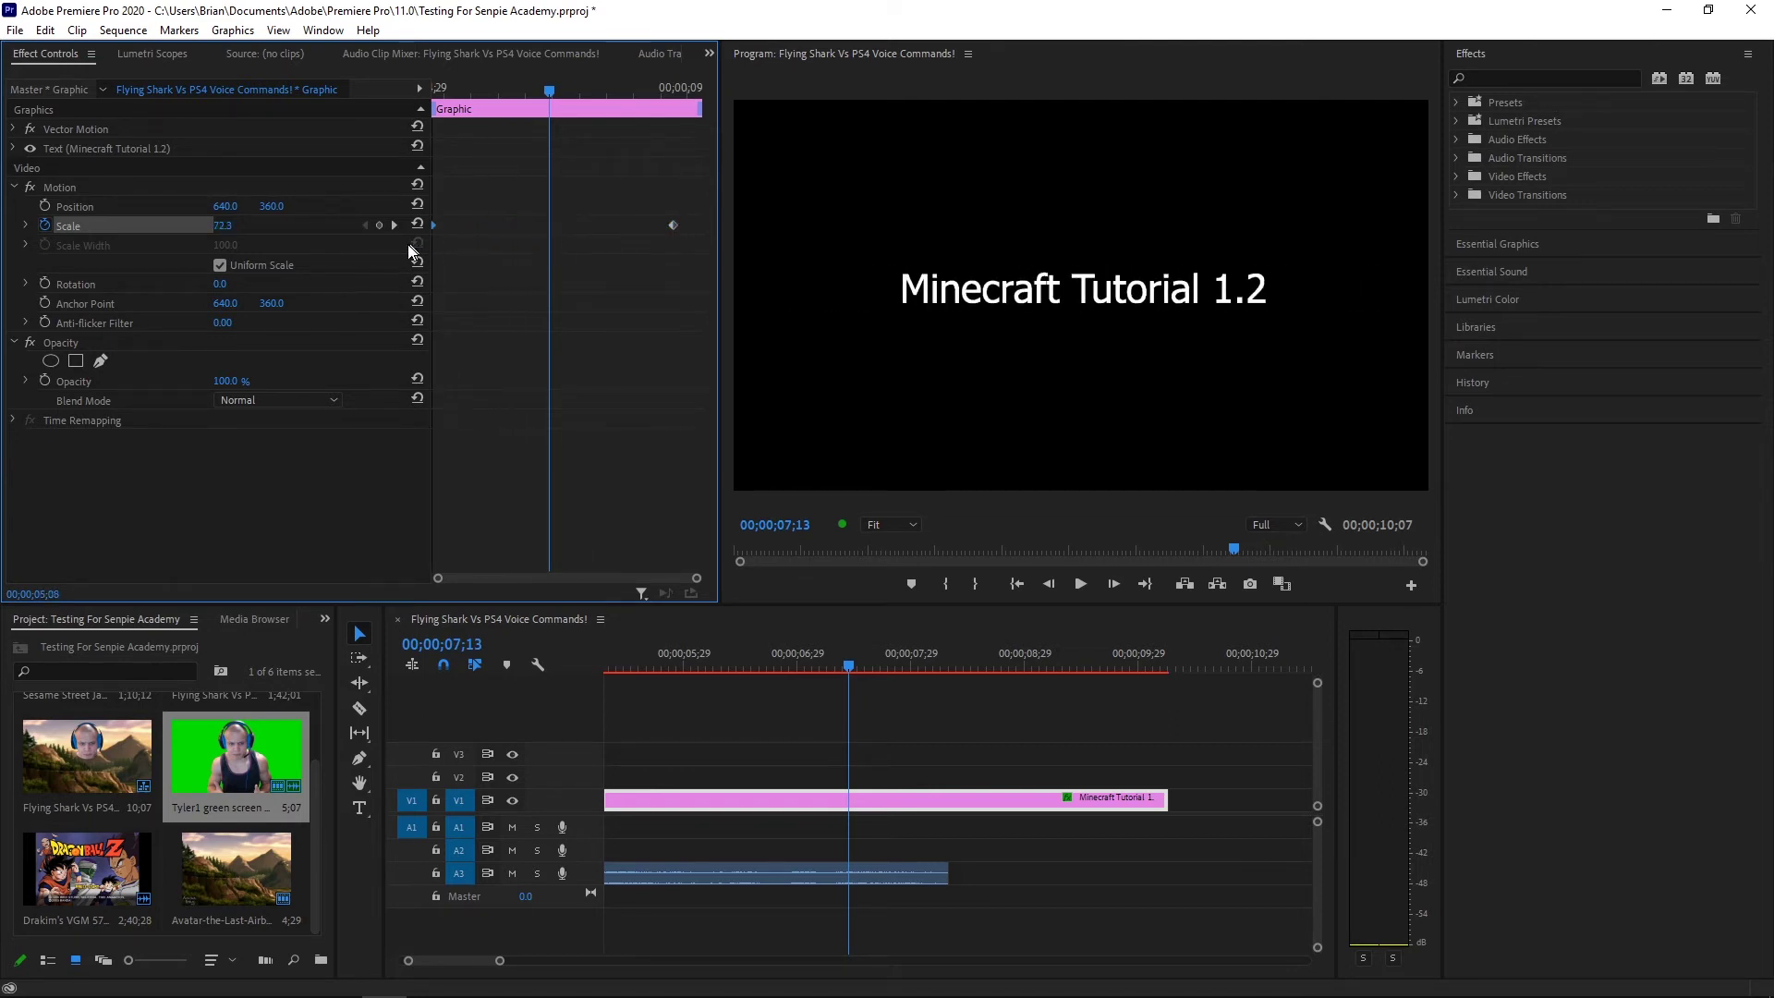
click(537, 90)
drag(536, 93, 674, 118)
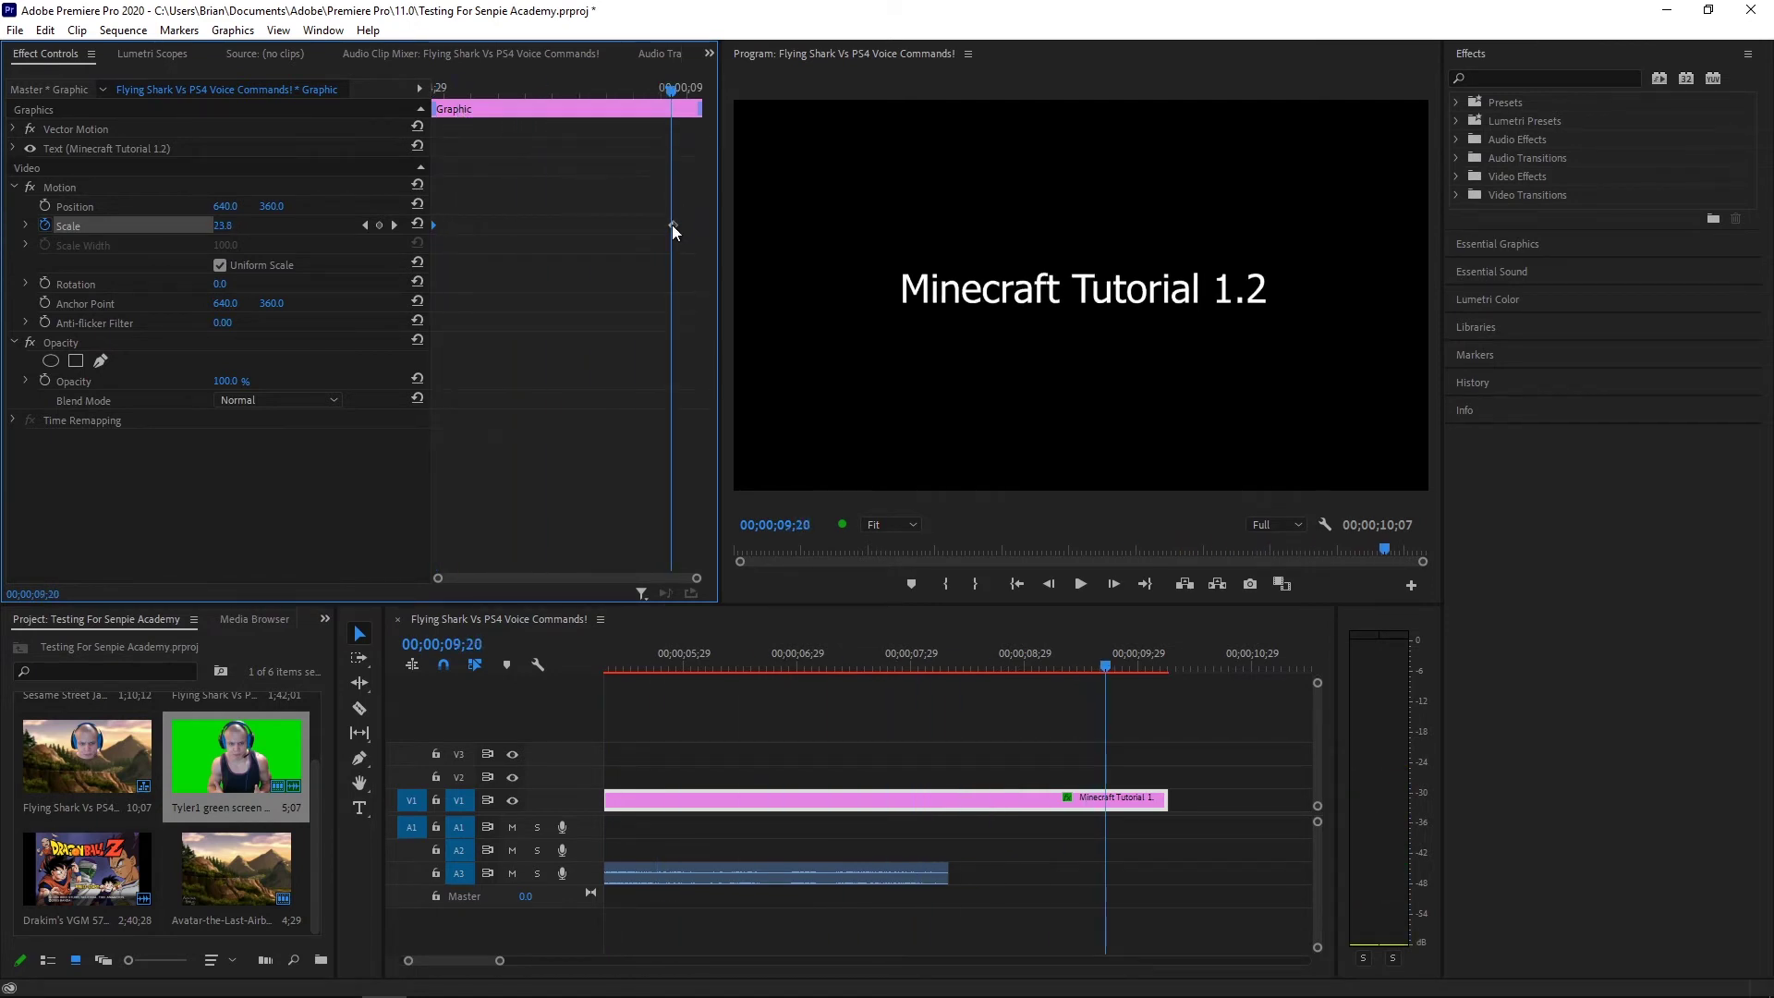
key(Delete)
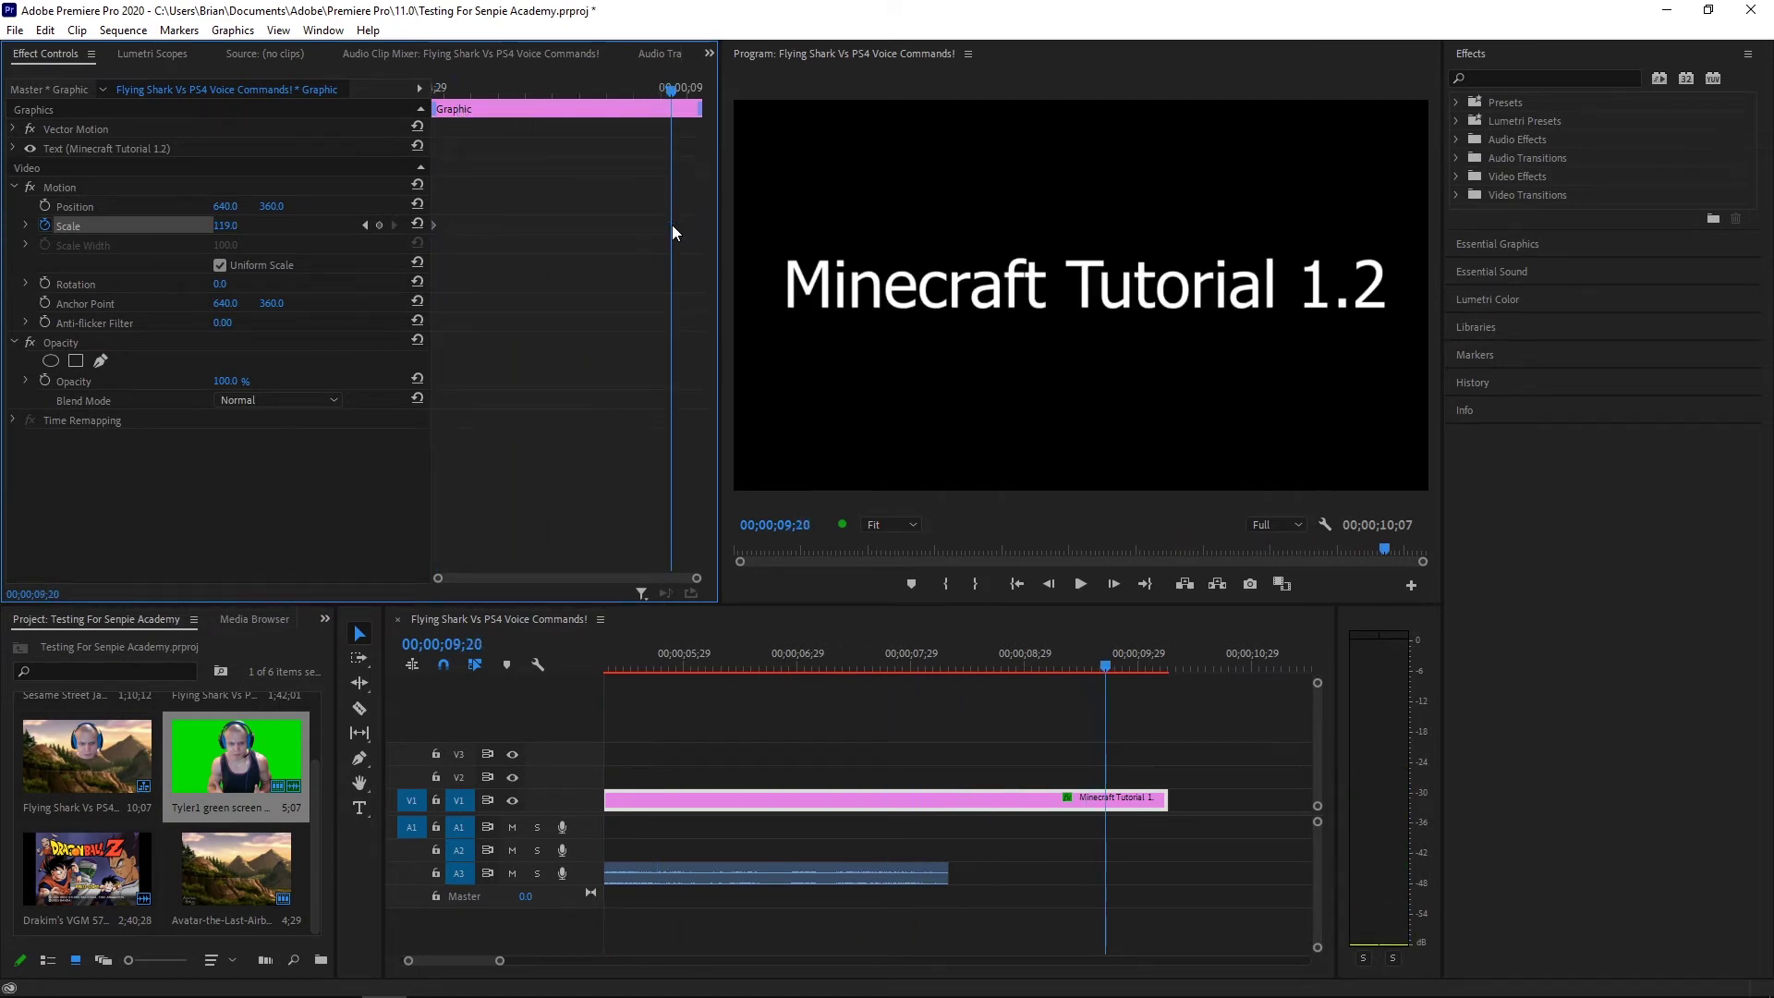
drag(435, 225, 459, 225)
Shrink the title to scale 13 at its start and preview the animation to 07;00
click(472, 87)
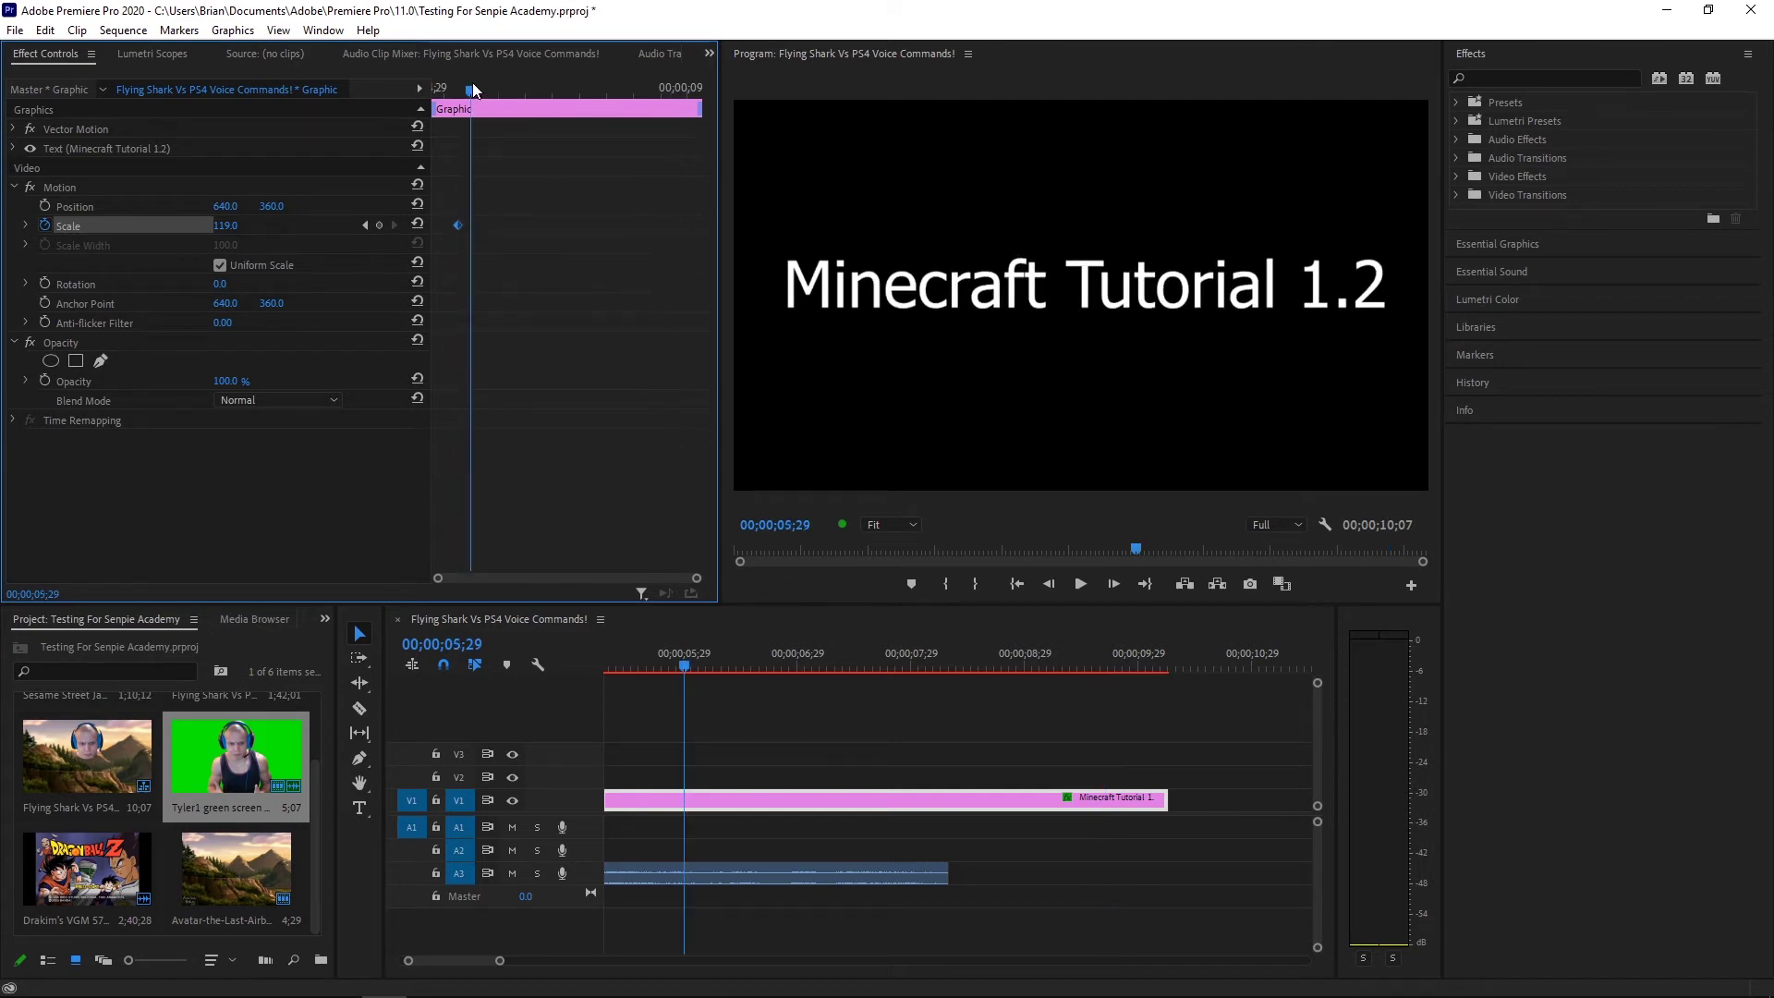
drag(470, 90, 433, 130)
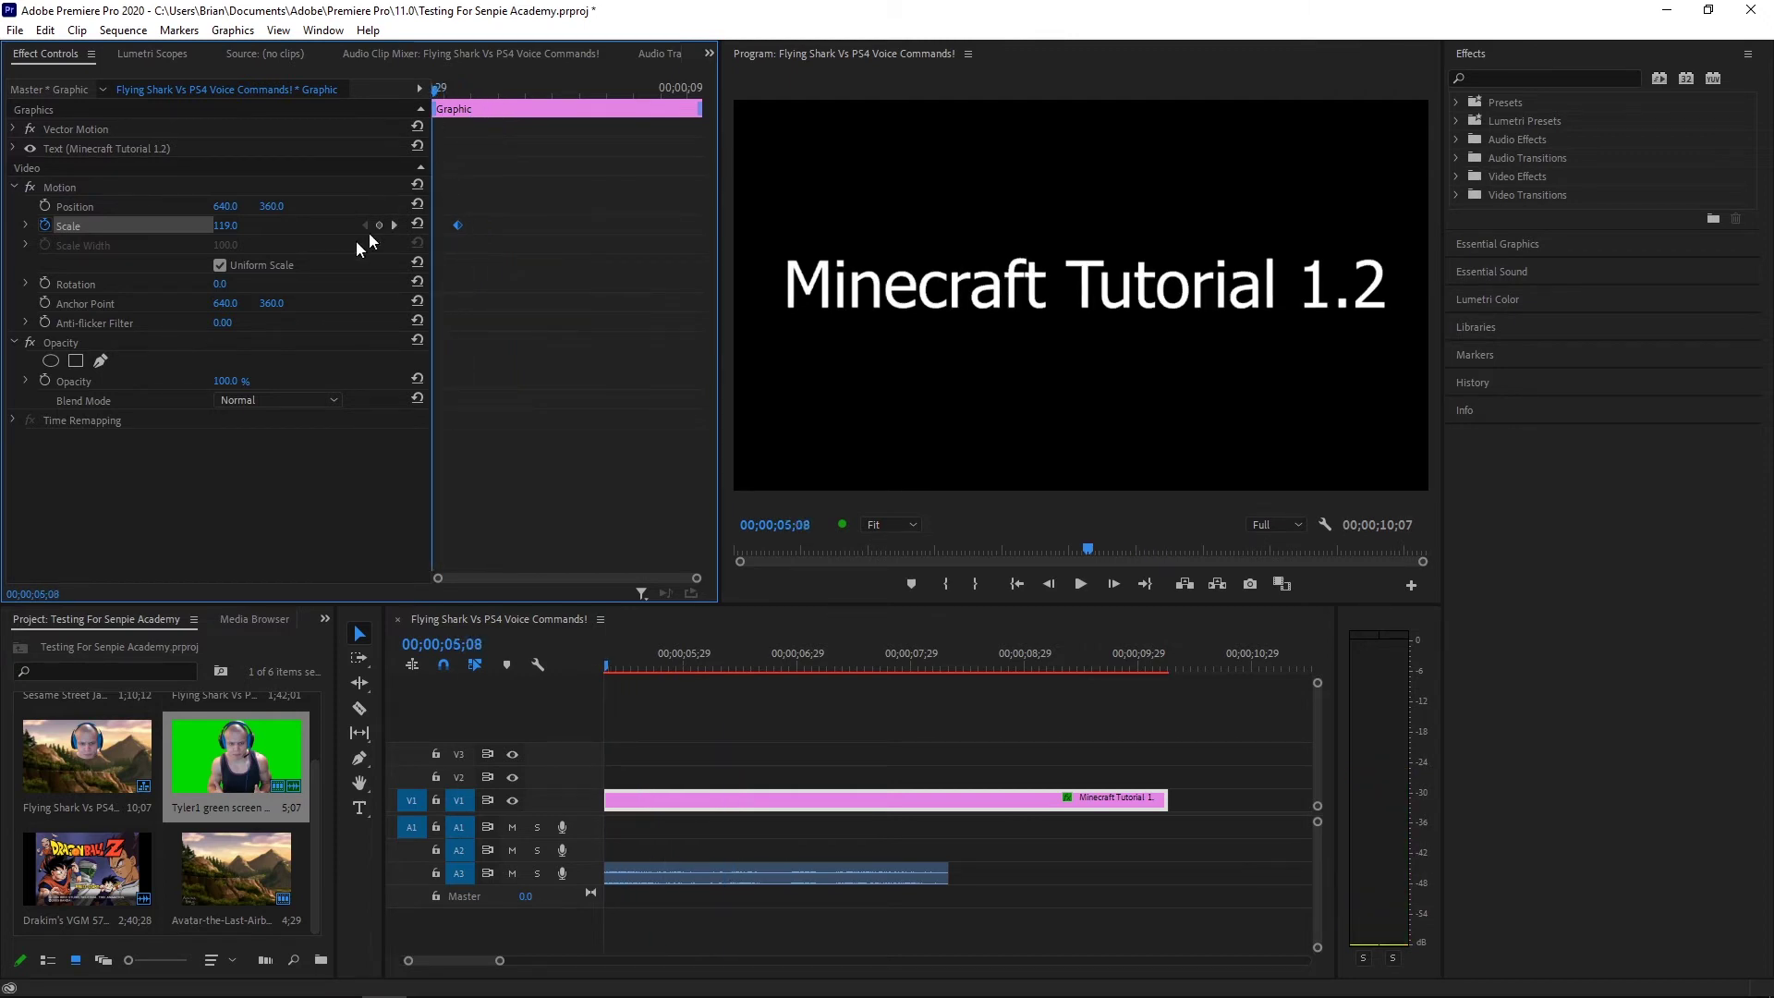
drag(233, 232, 129, 234)
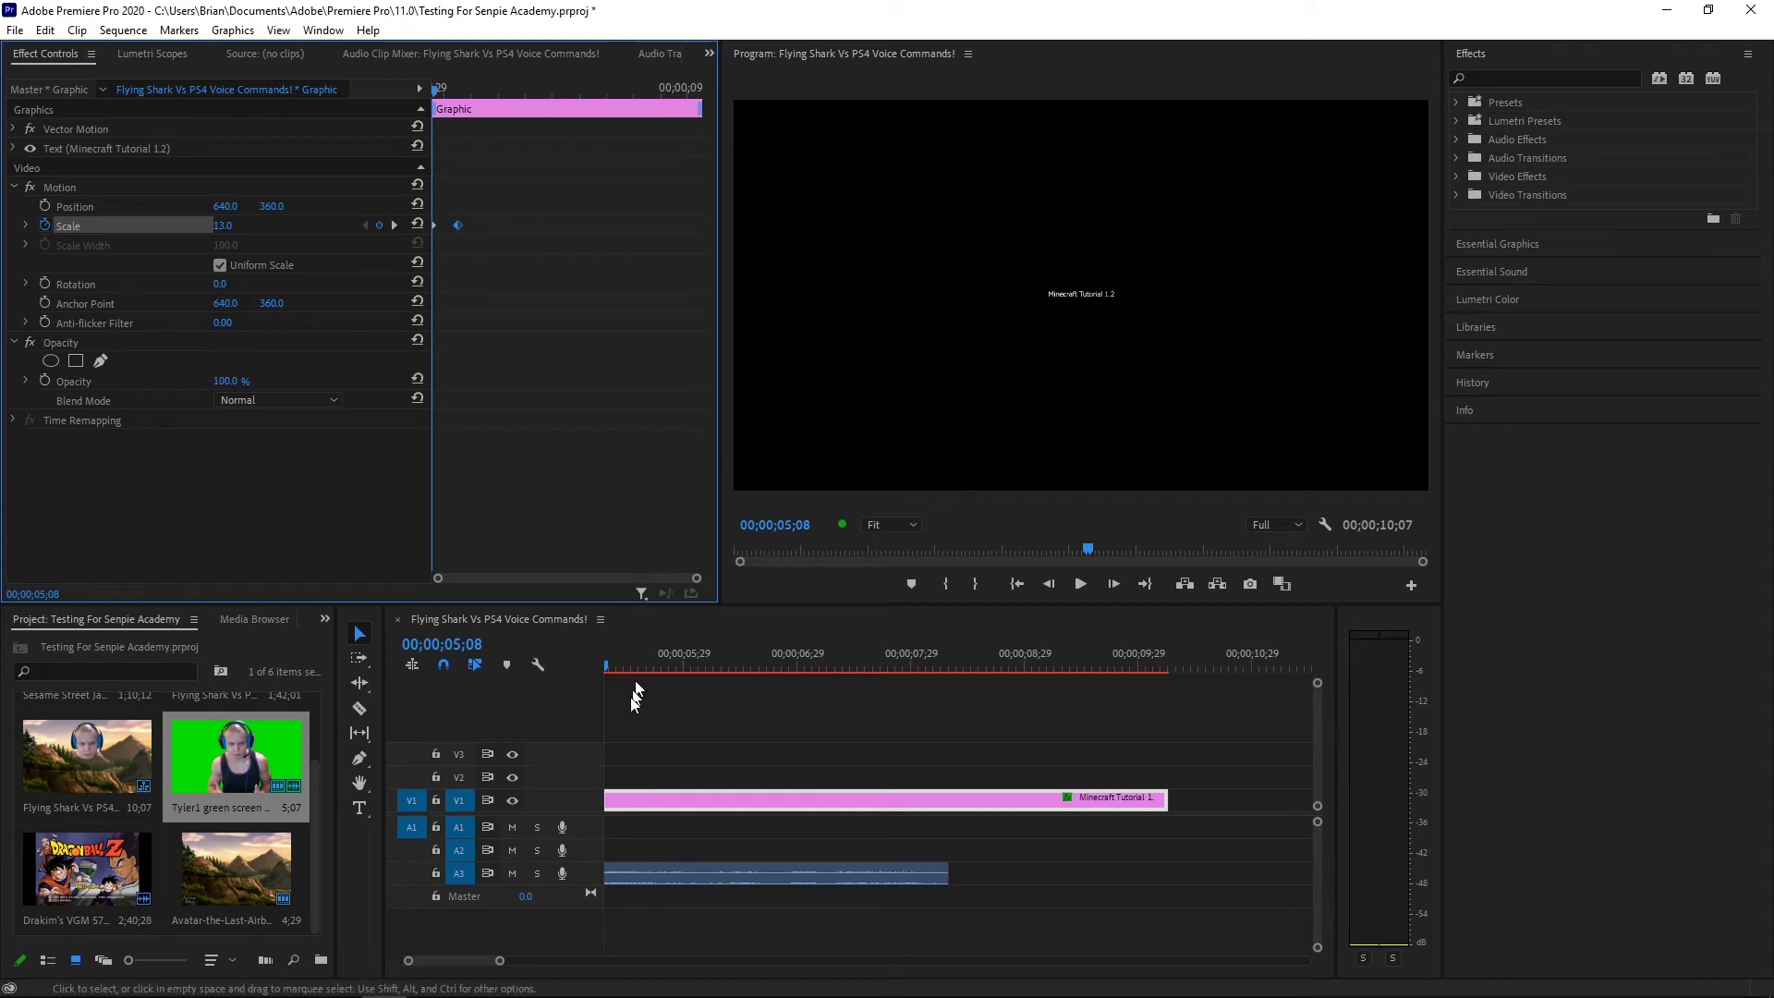
drag(457, 226, 552, 227)
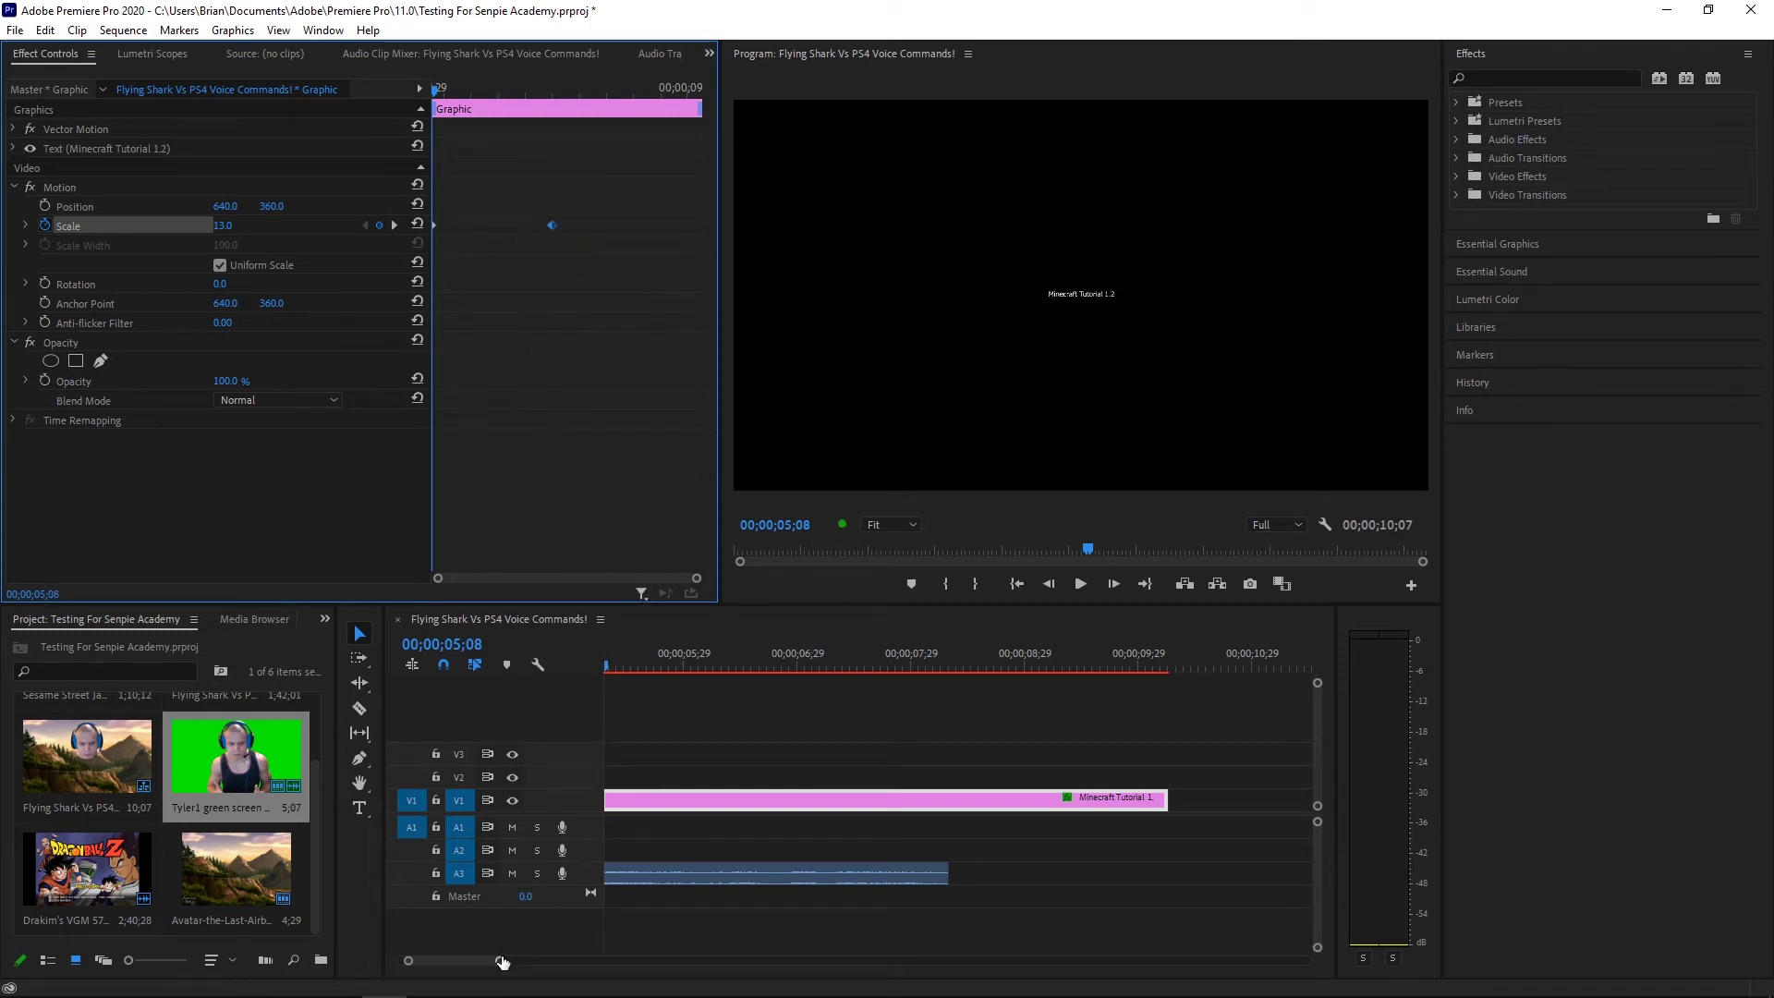
drag(502, 962, 522, 960)
click(931, 659)
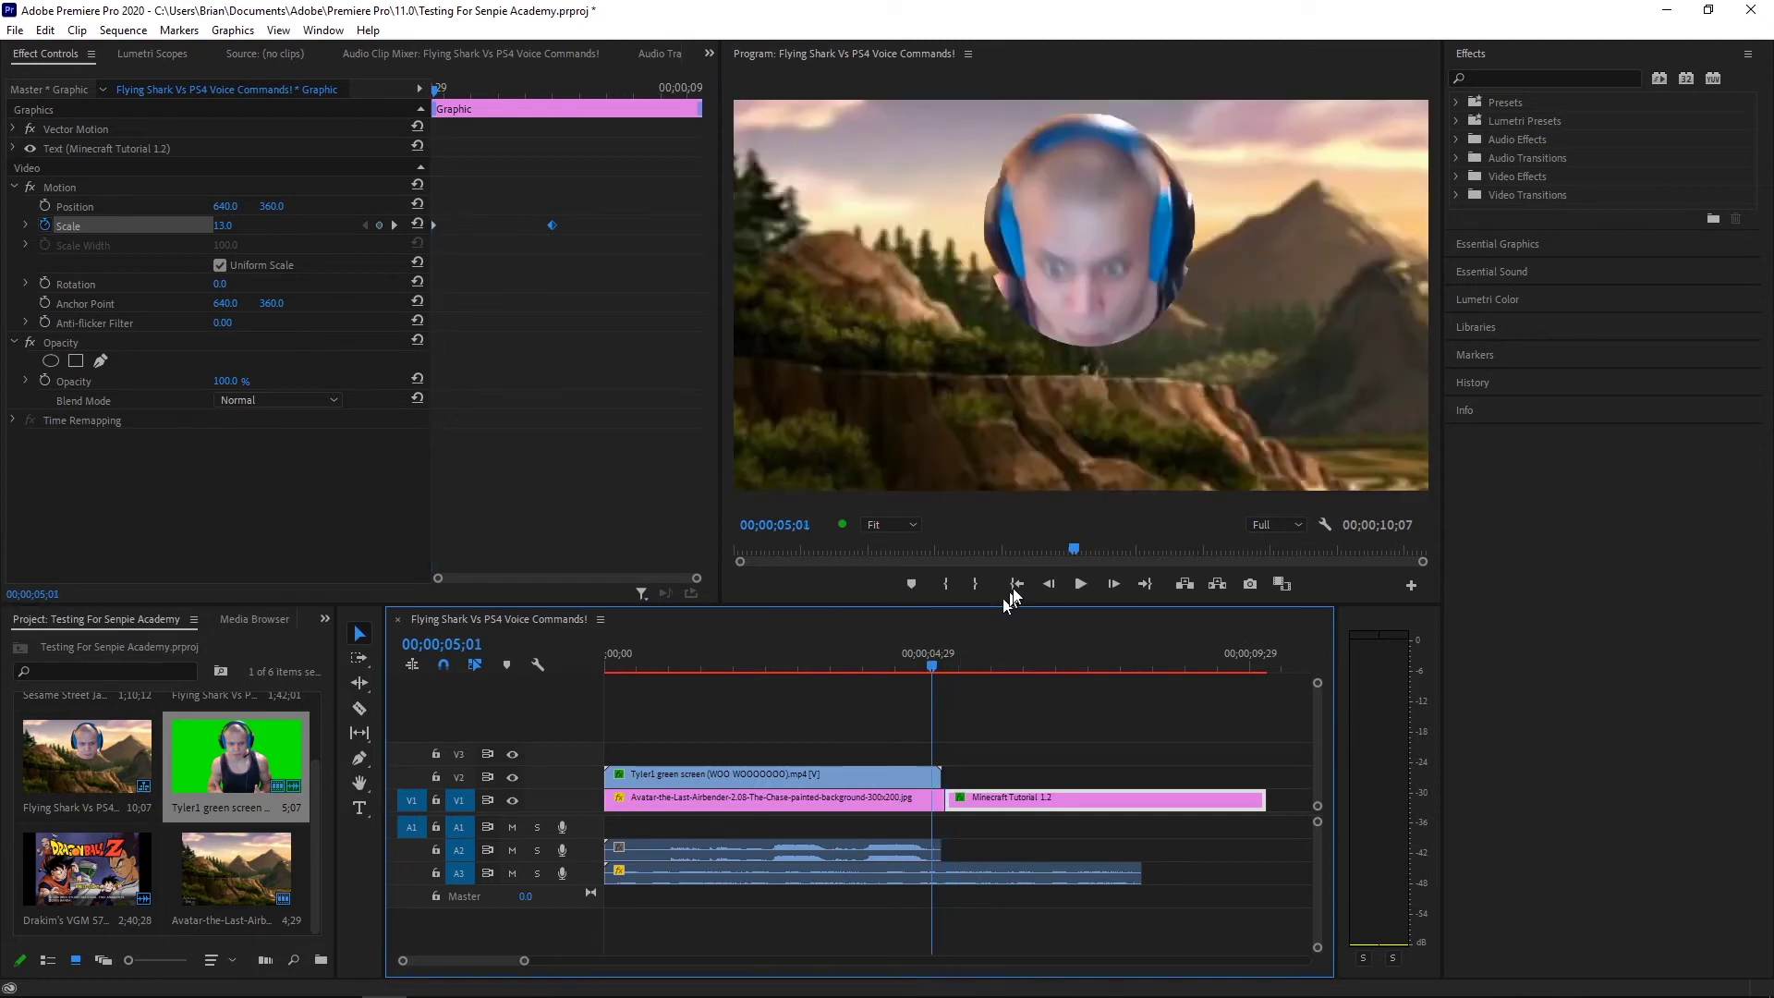
click(1081, 584)
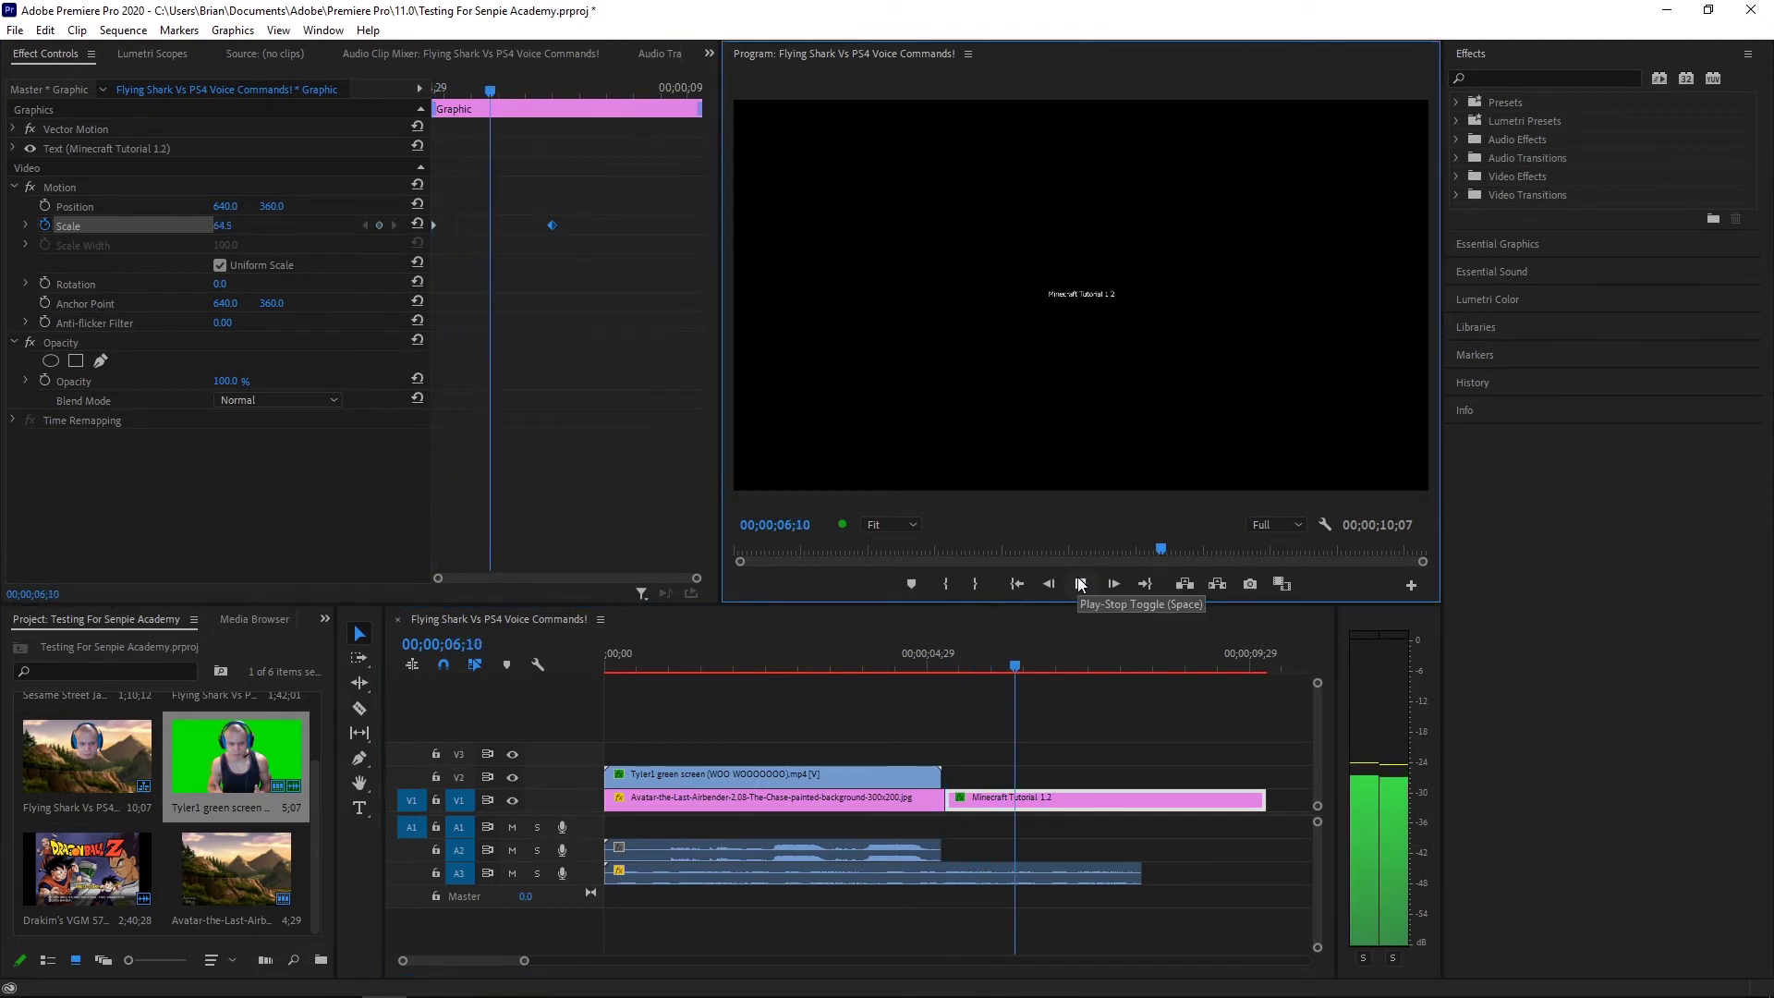
click(1078, 578)
Replace the end Scale keyframe with scale 101 around 07;18 and check the animation
click(1083, 791)
click(545, 232)
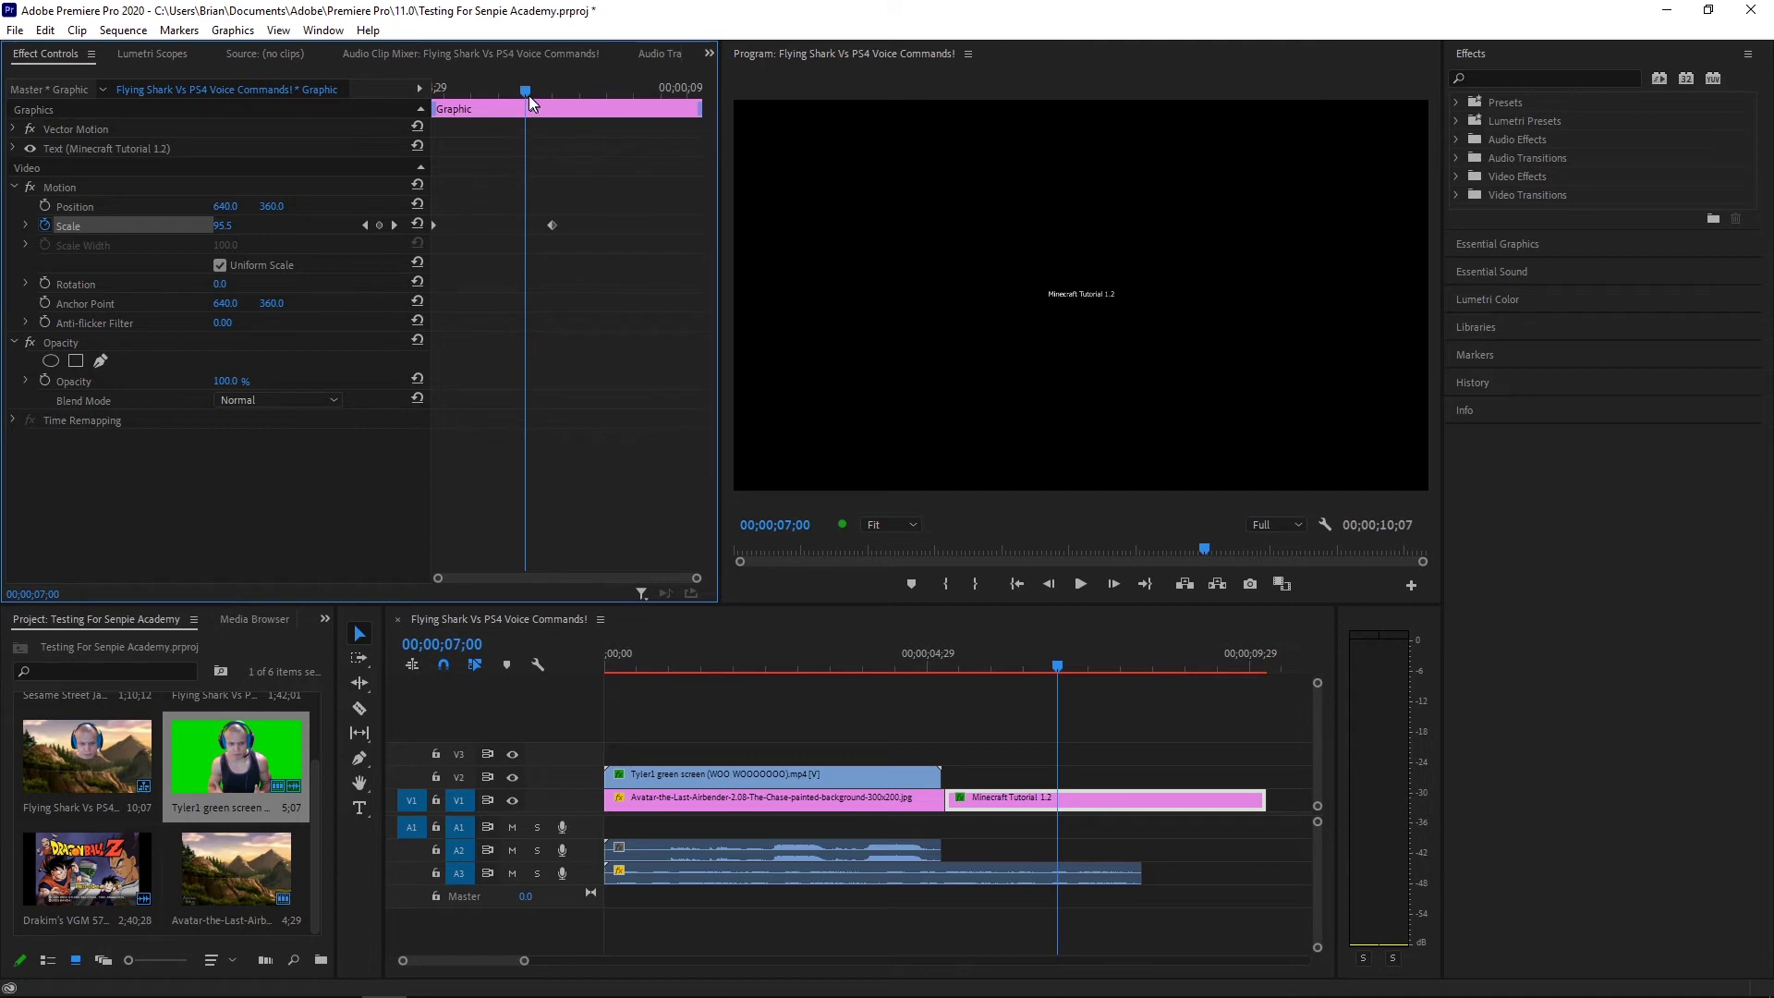
drag(524, 92, 559, 108)
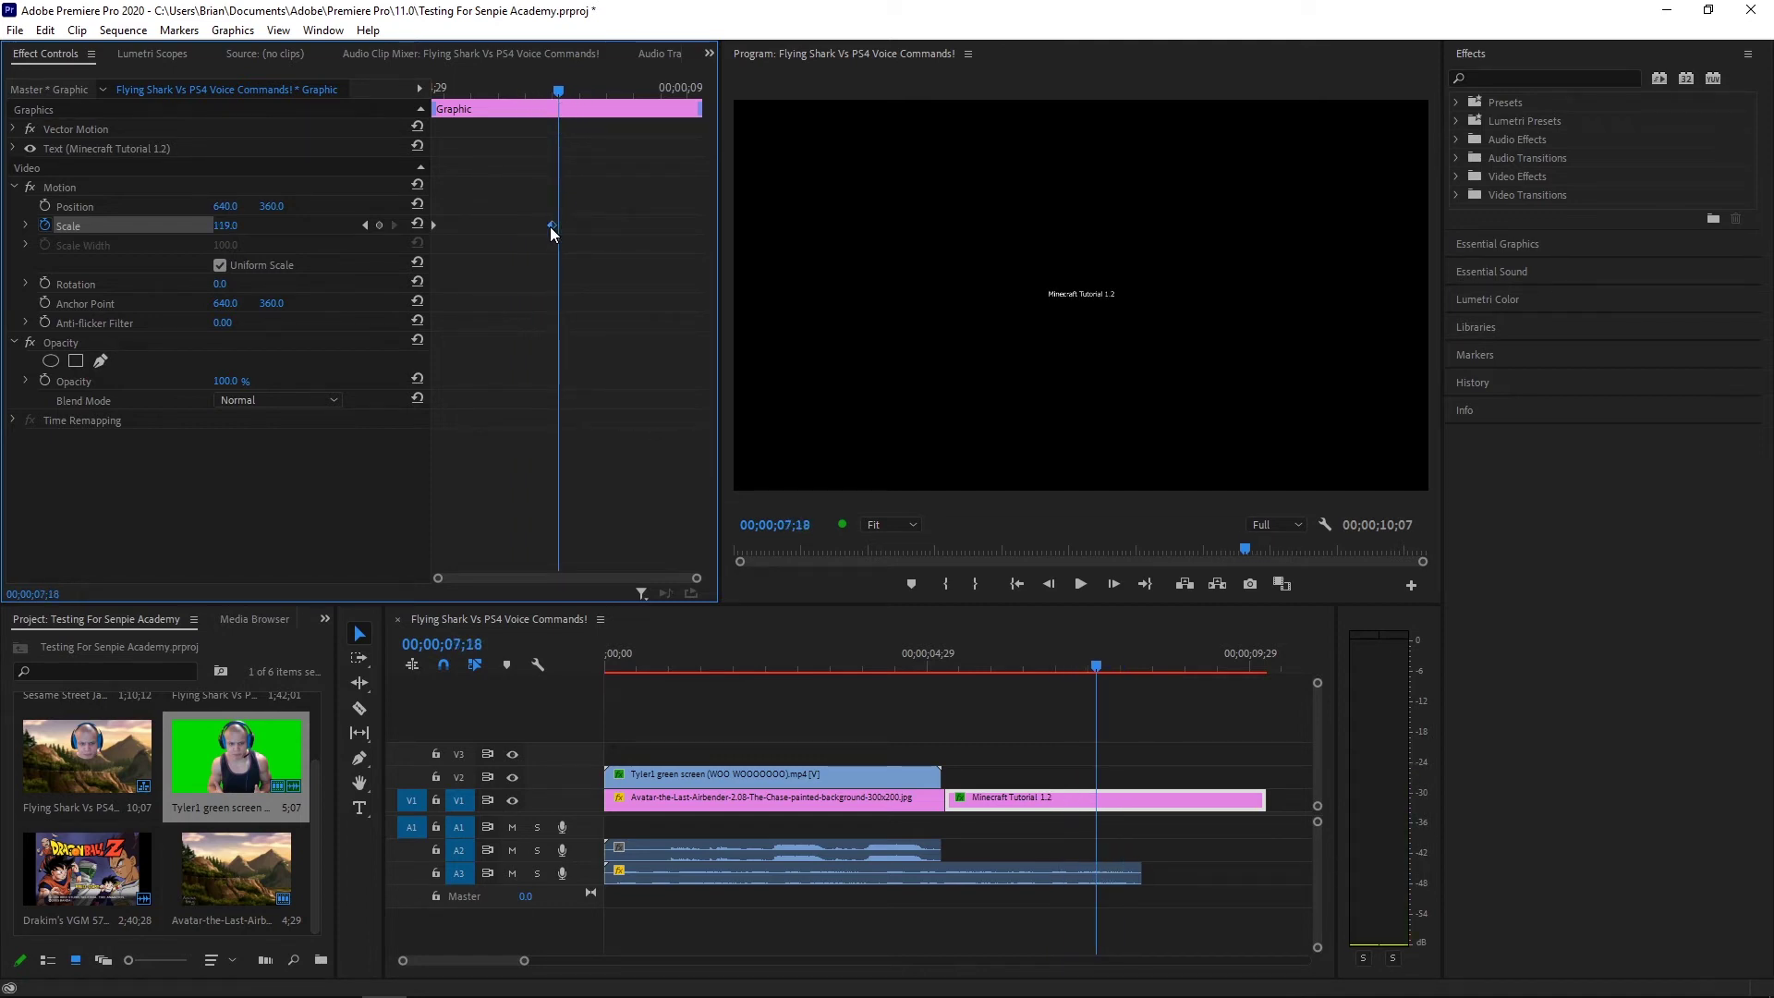
key(Delete)
drag(225, 226, 362, 225)
drag(1071, 663, 977, 671)
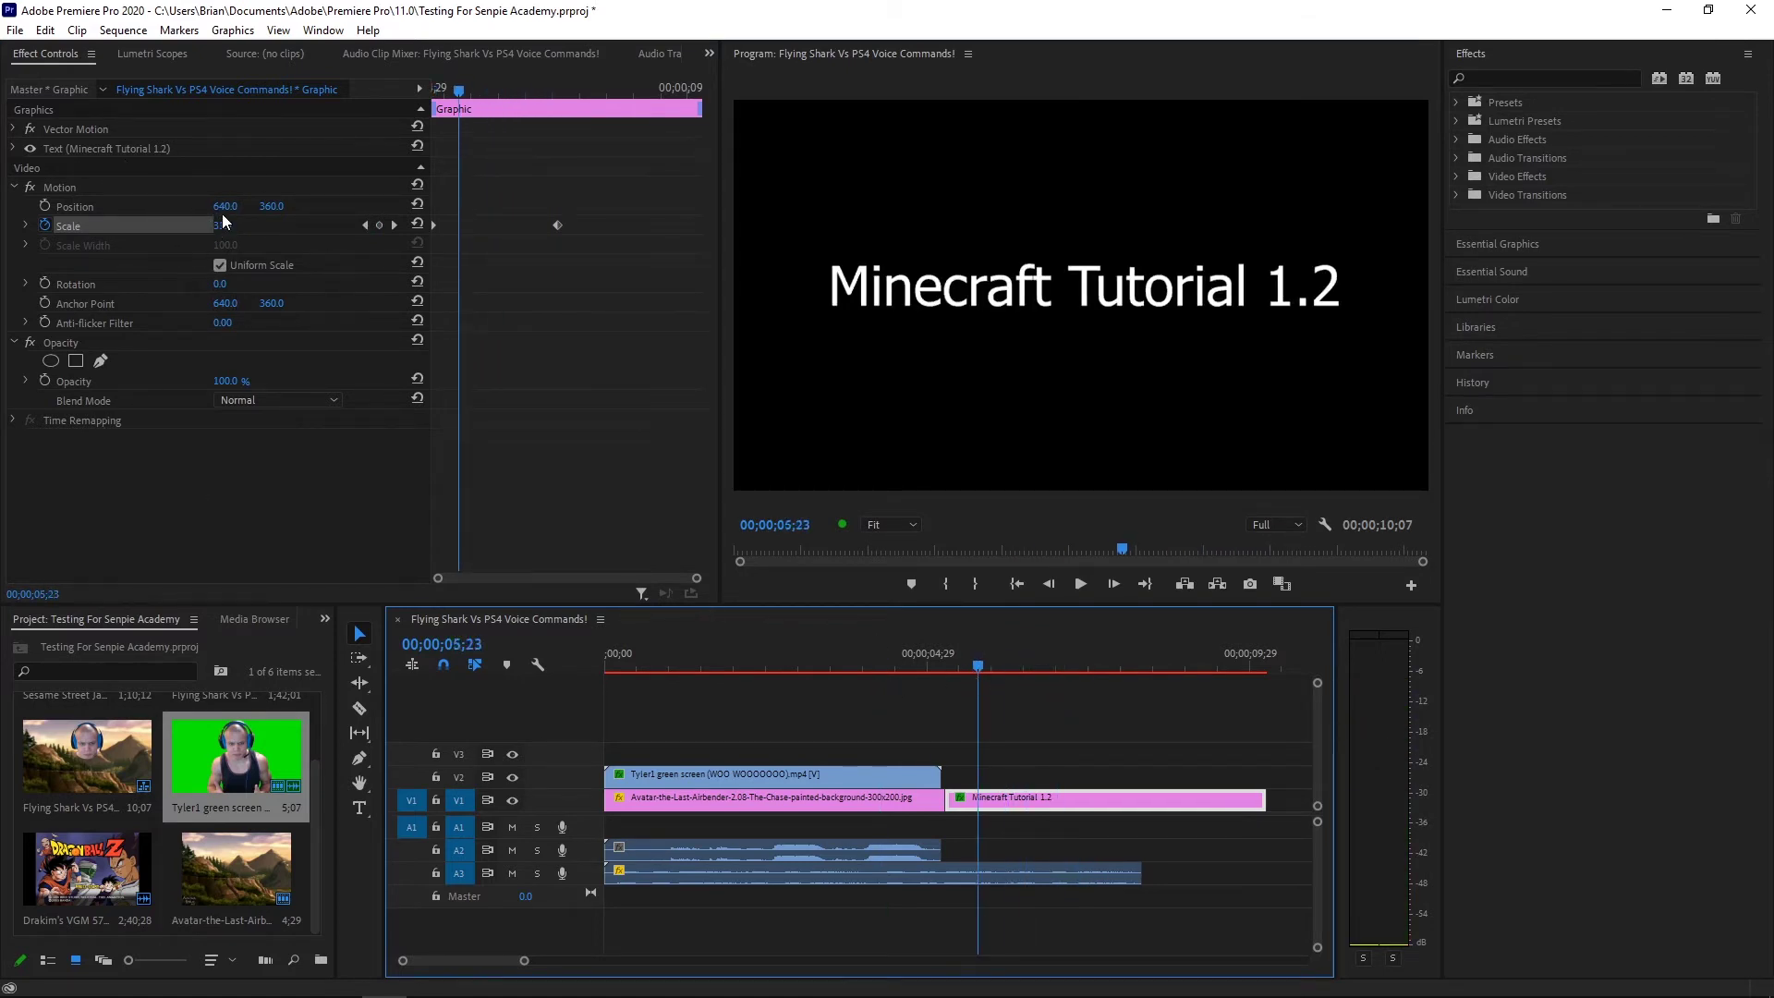
Shift the title's Position left to 477, 360 and expand the text layer's properties
drag(226, 207, 75, 206)
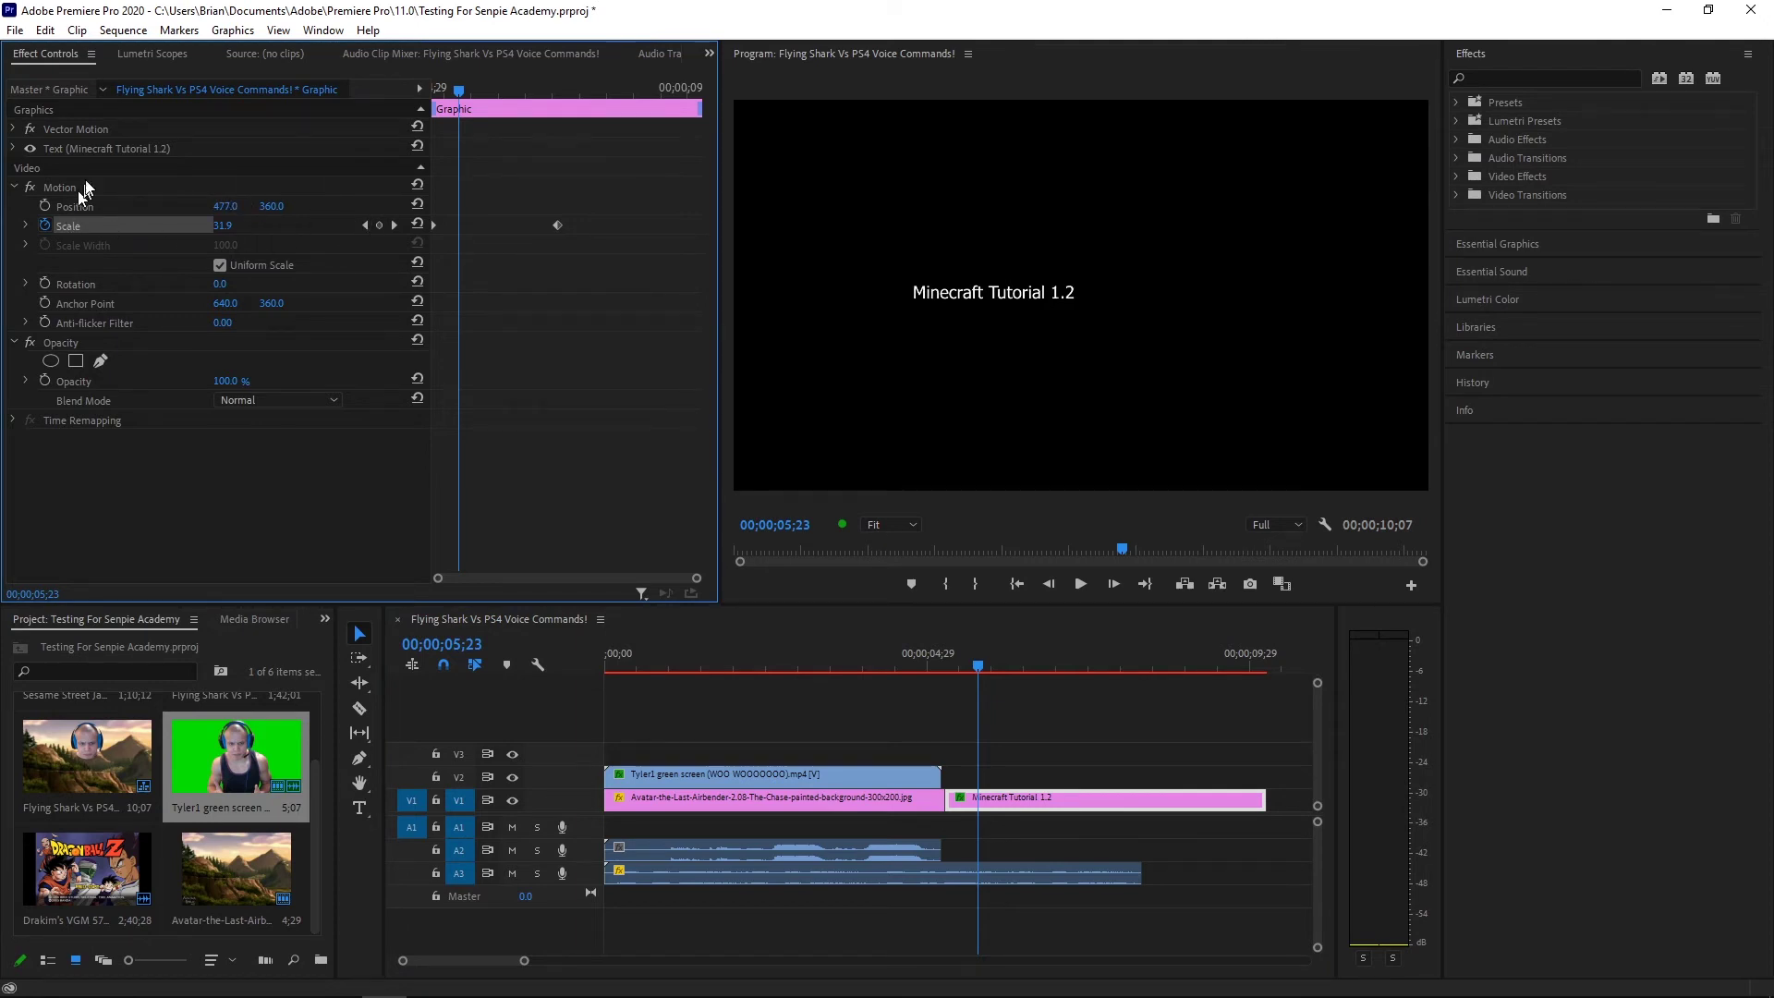
click(108, 150)
click(15, 149)
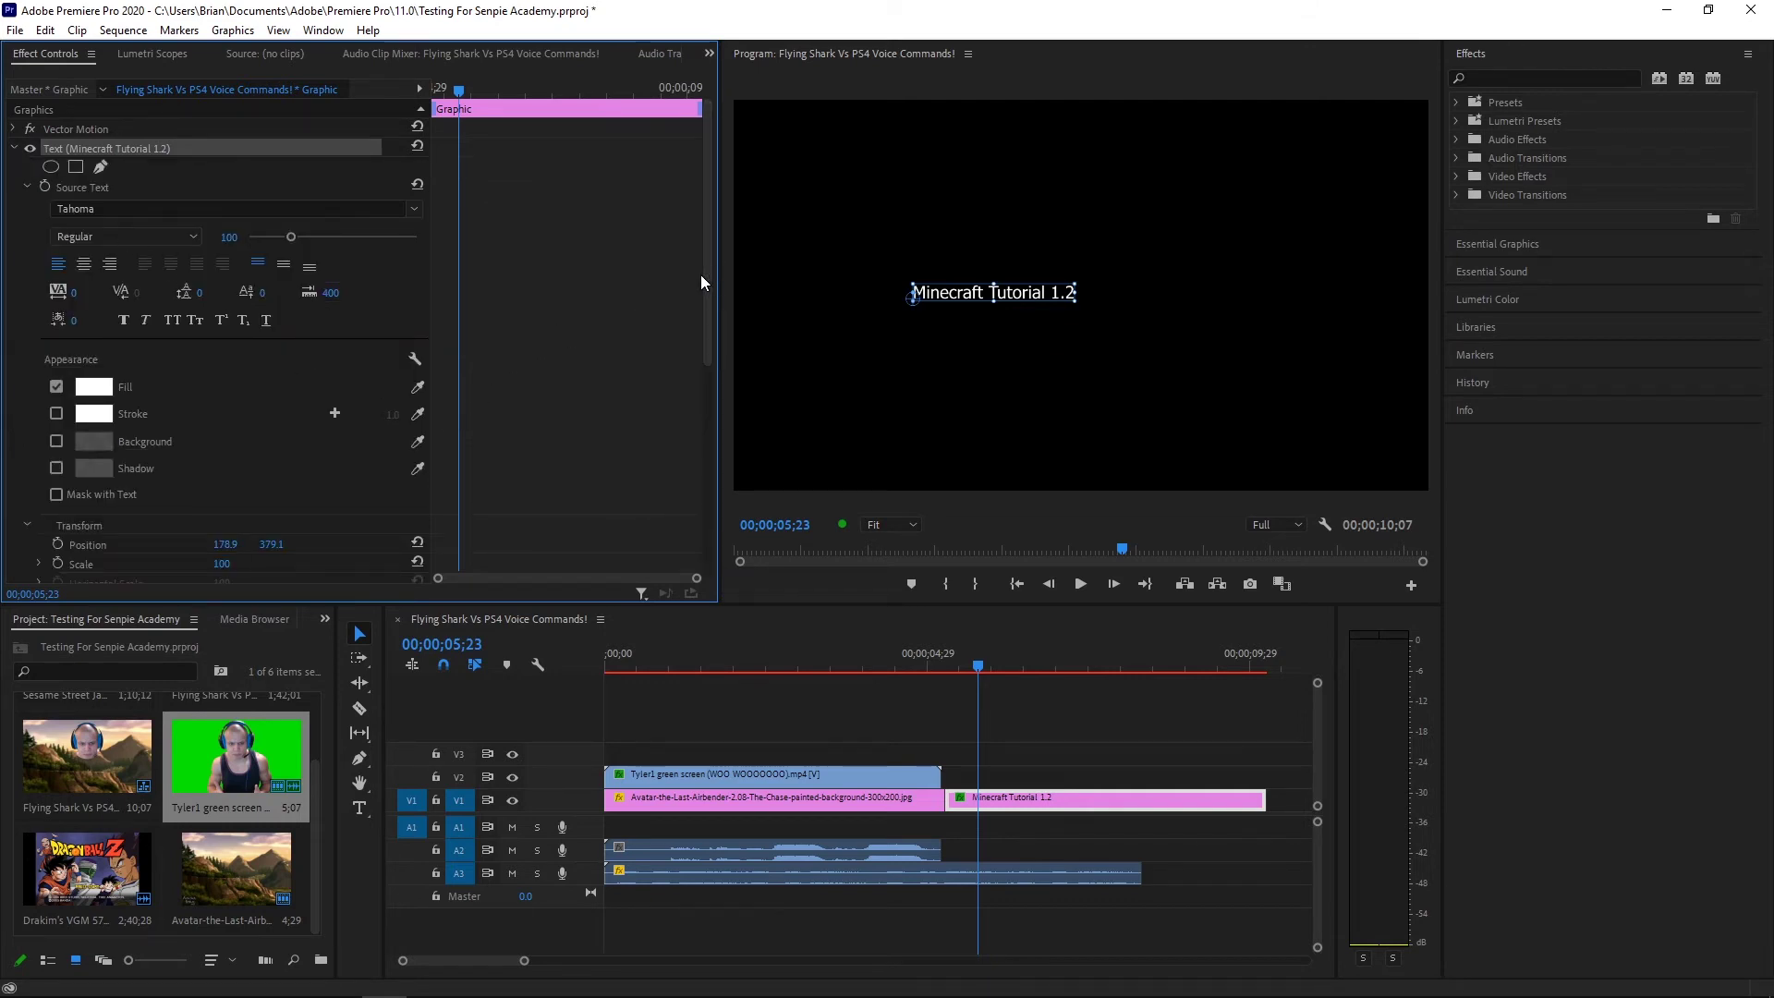
Scroll Effect Controls to the text layer's Transform properties and return to 05;09
scroll(711, 315, down, 2)
drag(711, 306, 702, 357)
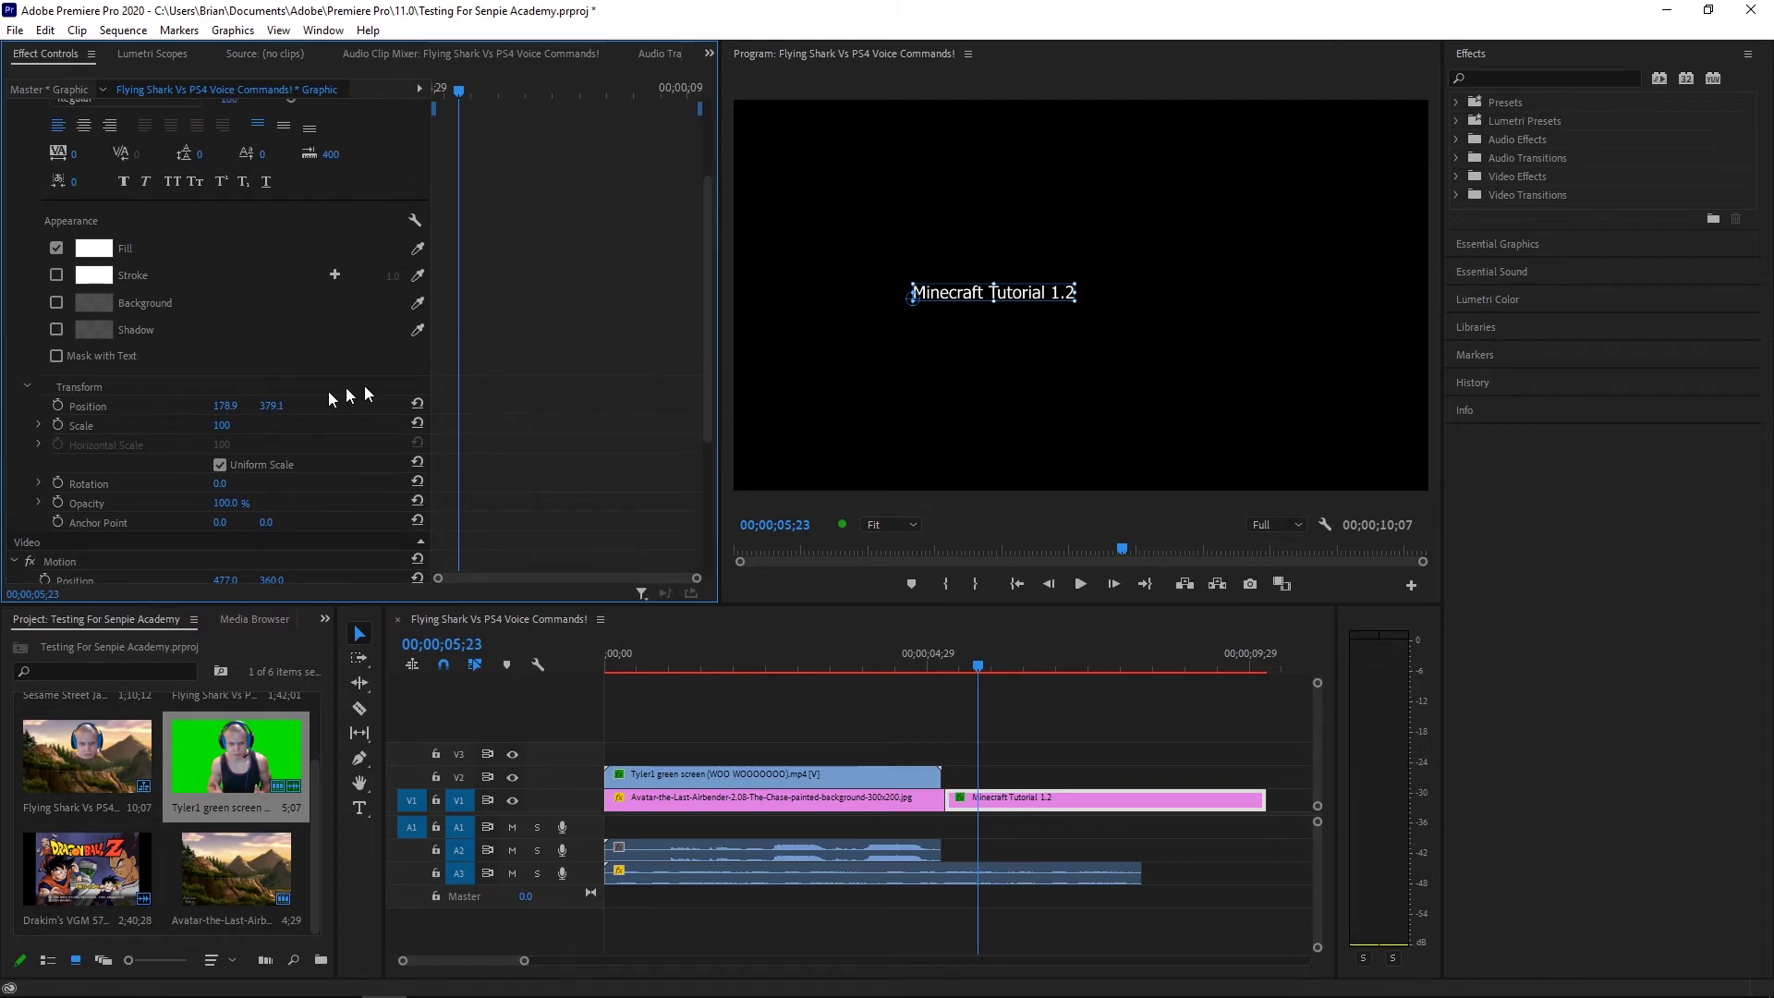
mouse_move(706, 346)
mouse_down()
mouse_move(696, 488)
mouse_move(699, 440)
mouse_move(679, 459)
mouse_up()
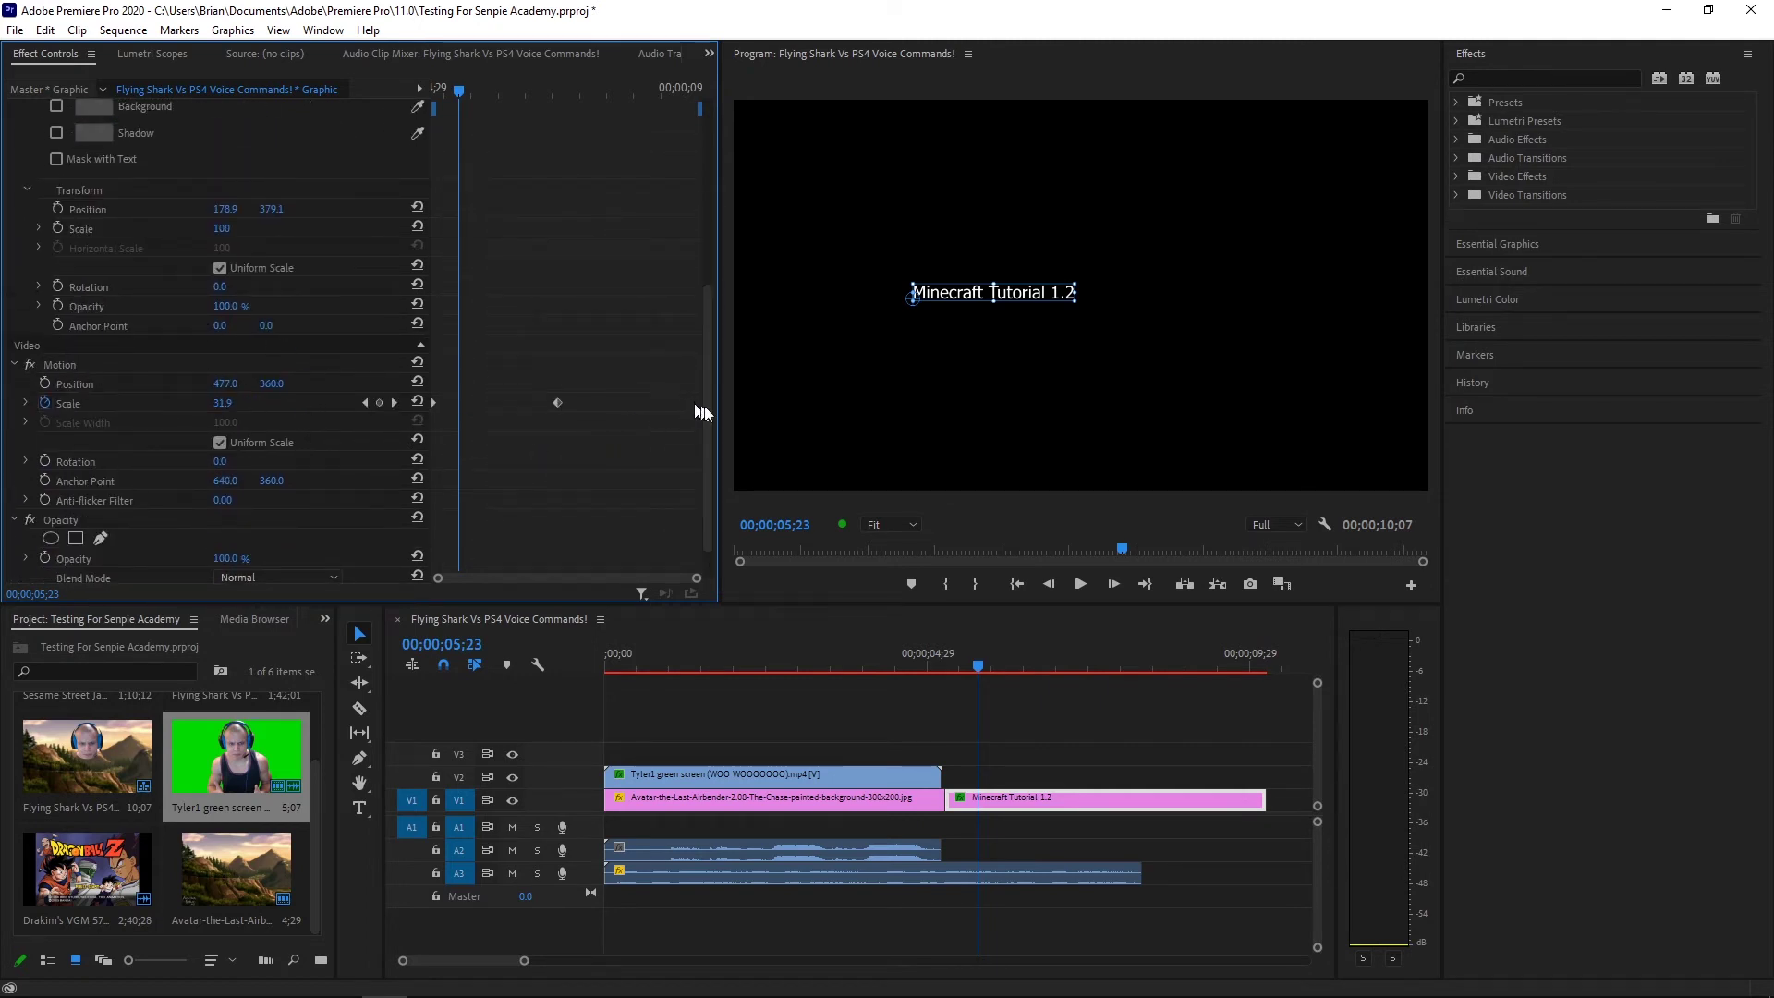
drag(712, 402, 685, 291)
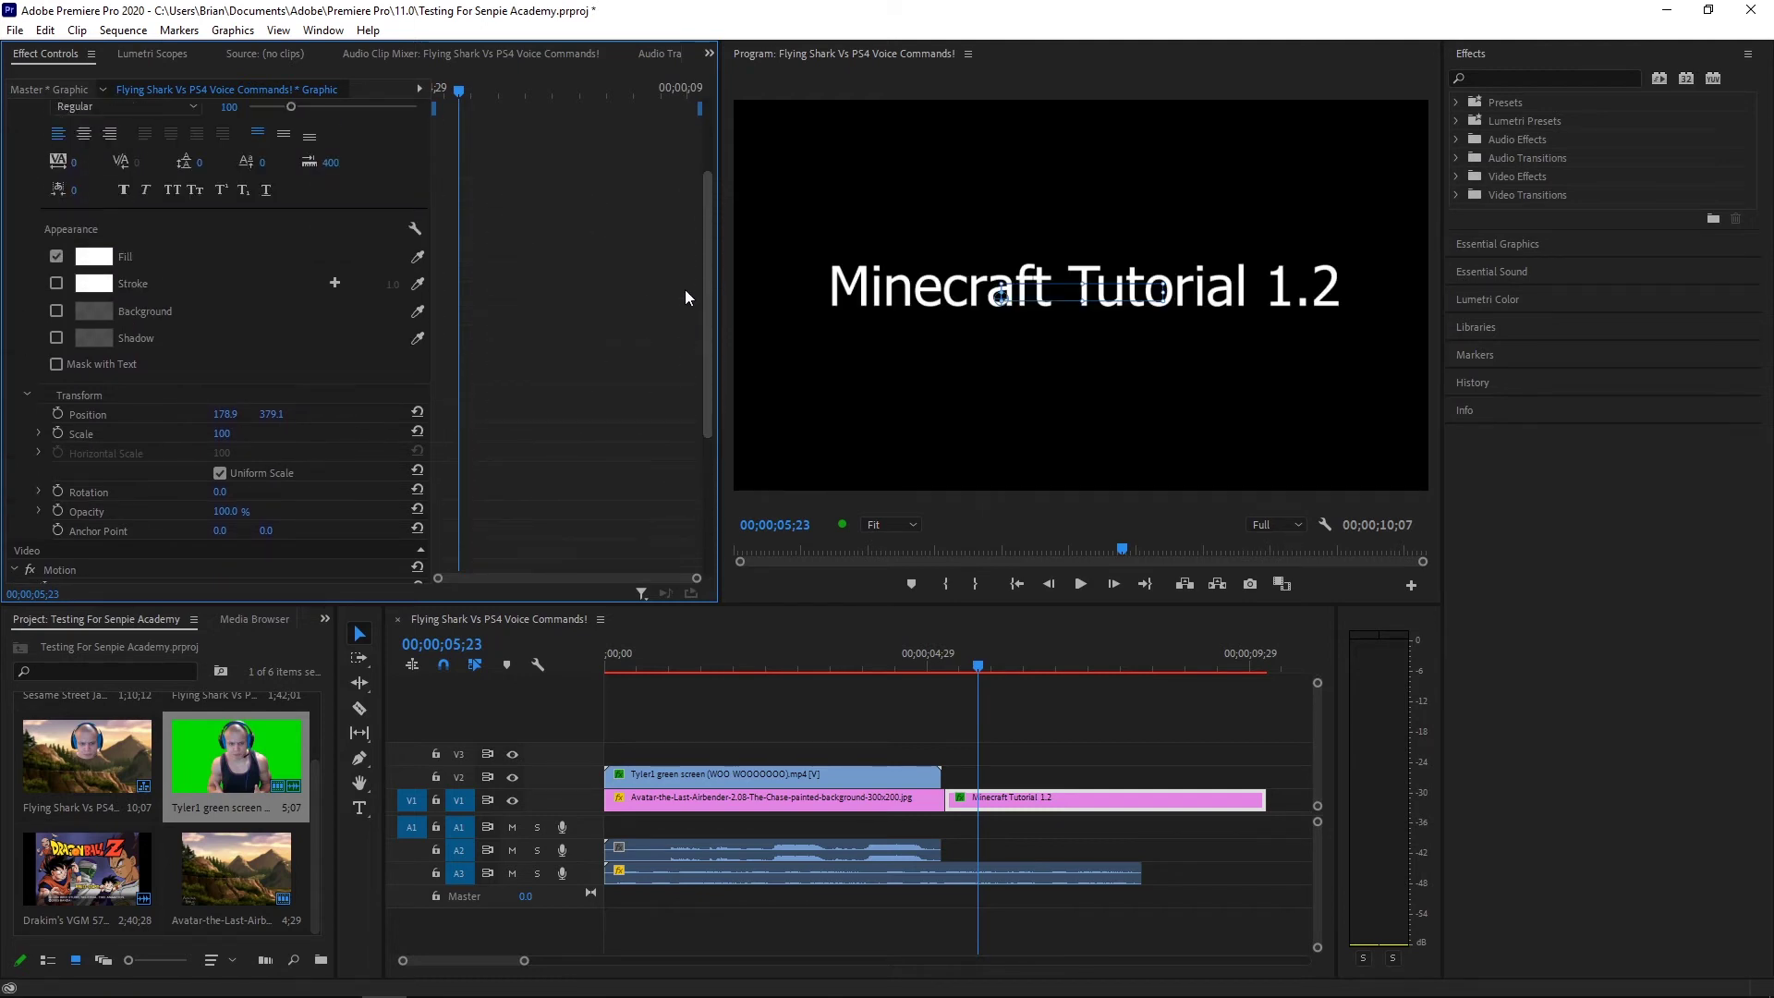
drag(457, 87, 435, 88)
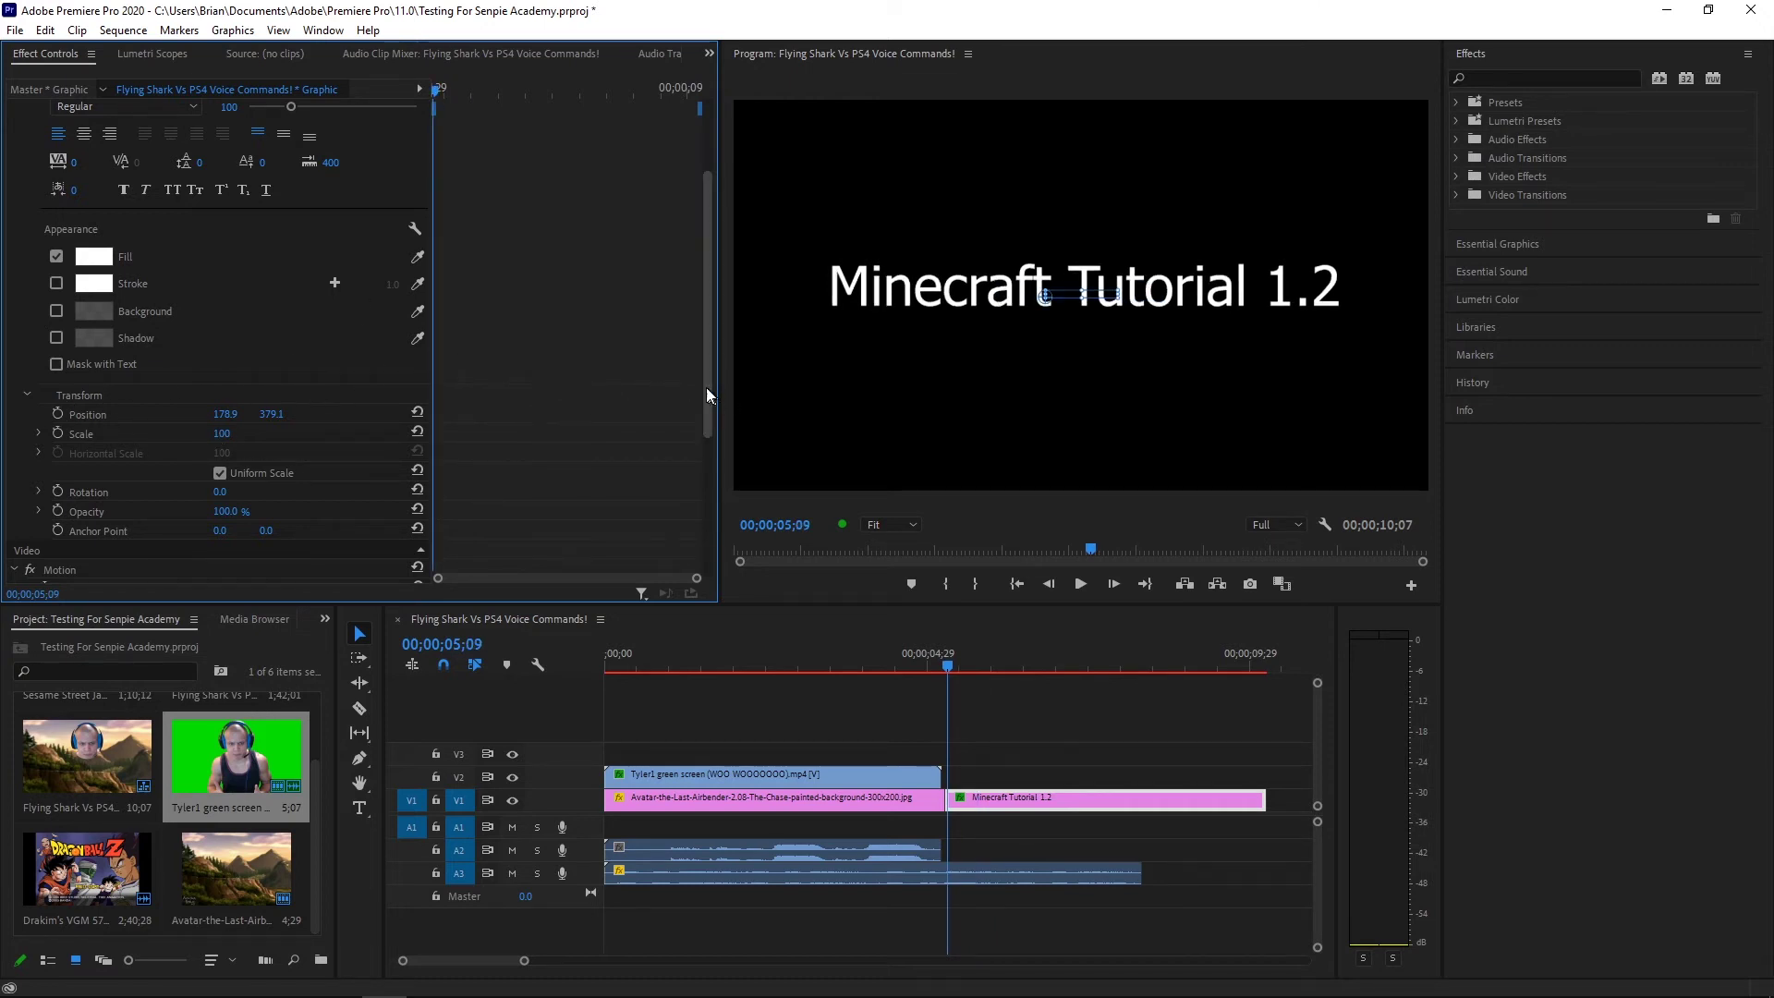
drag(706, 387, 693, 295)
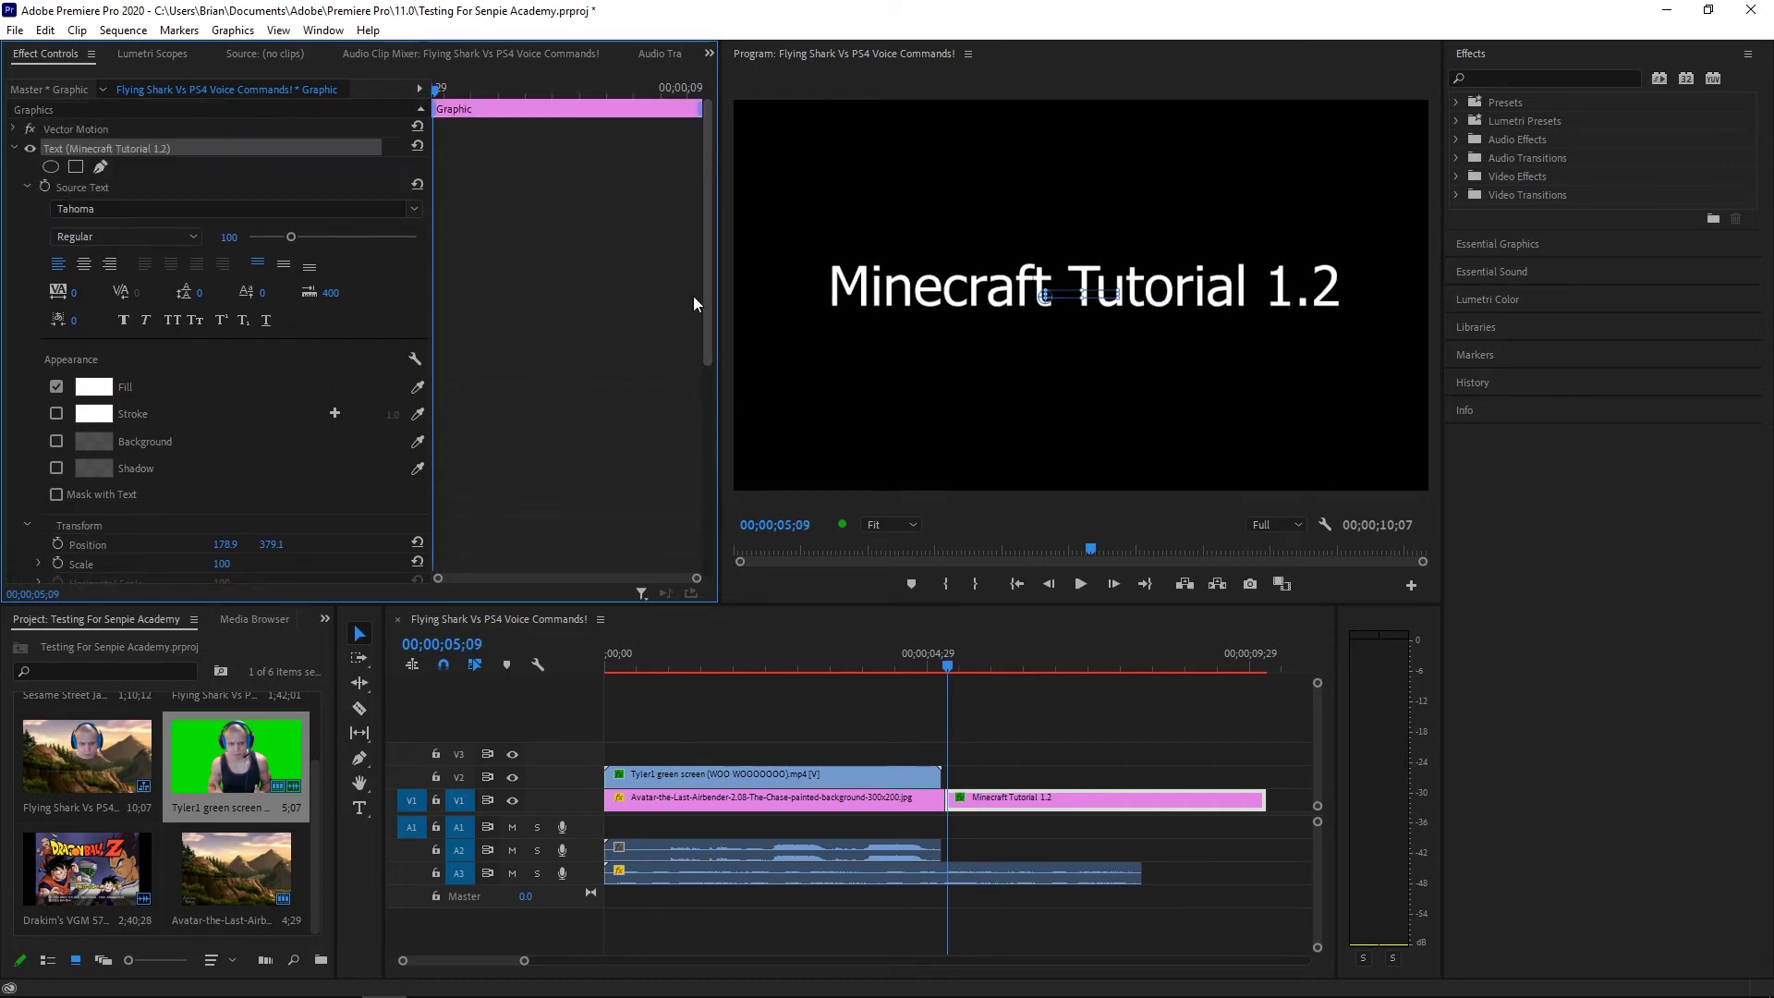
click(14, 148)
click(13, 148)
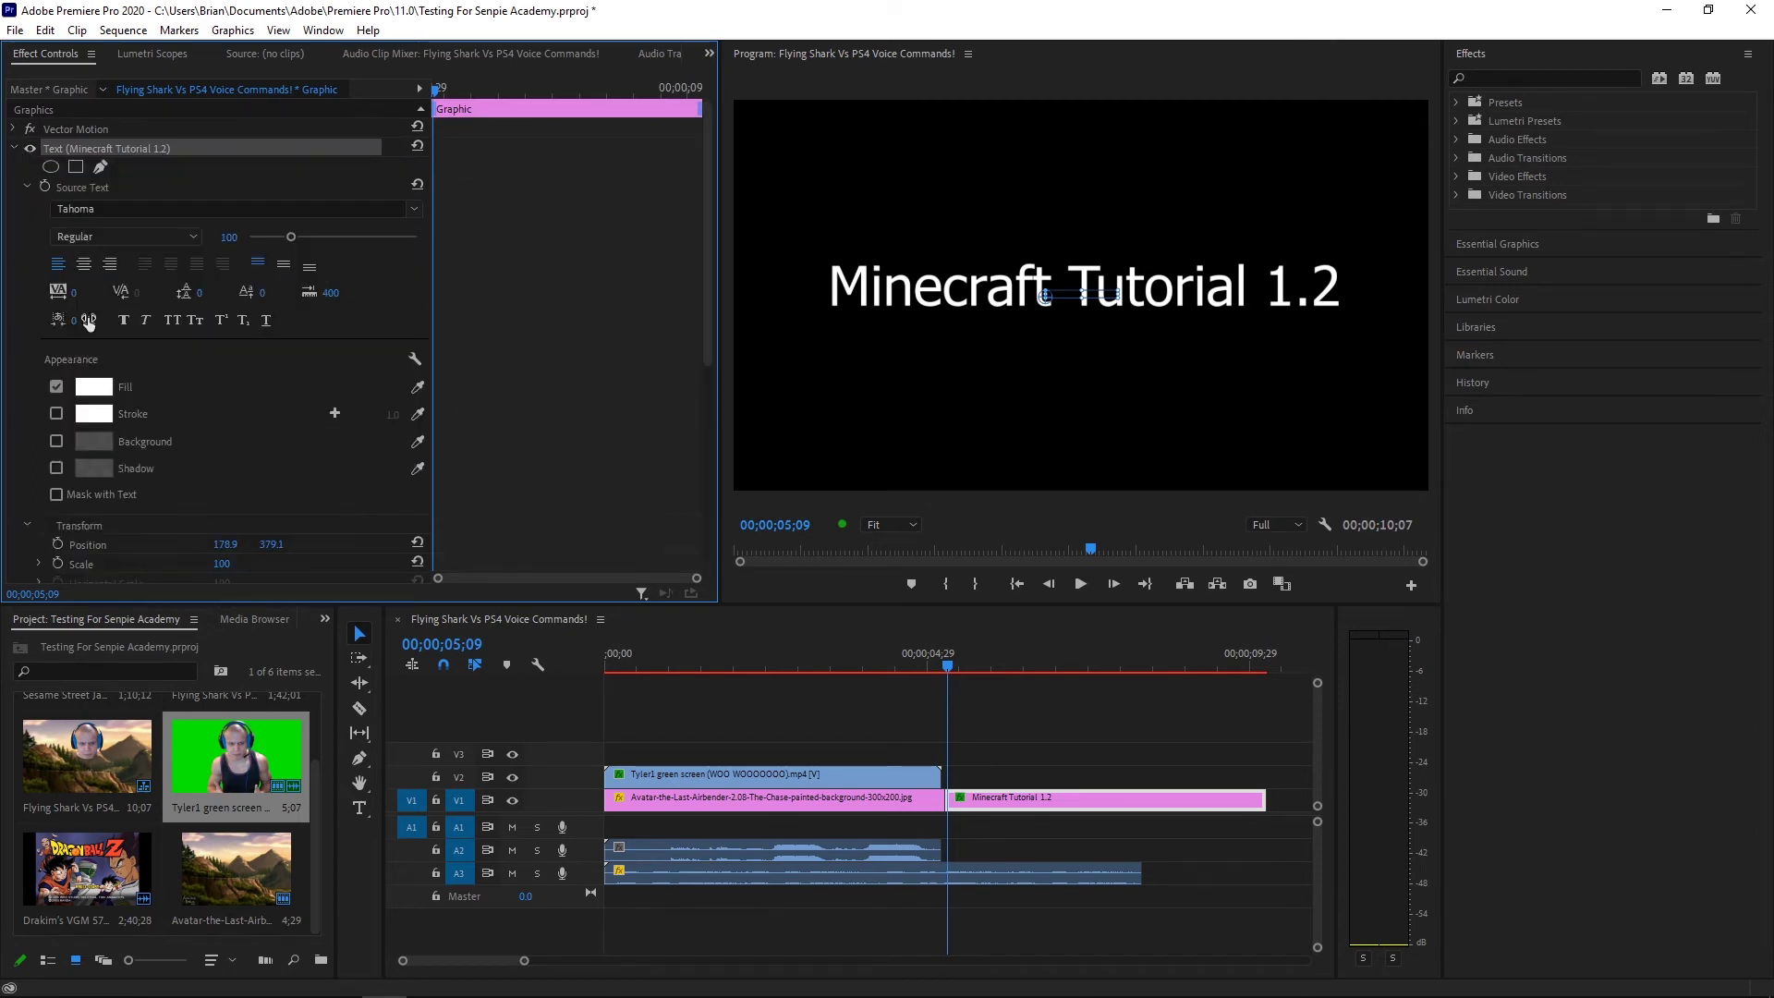
drag(710, 325, 700, 435)
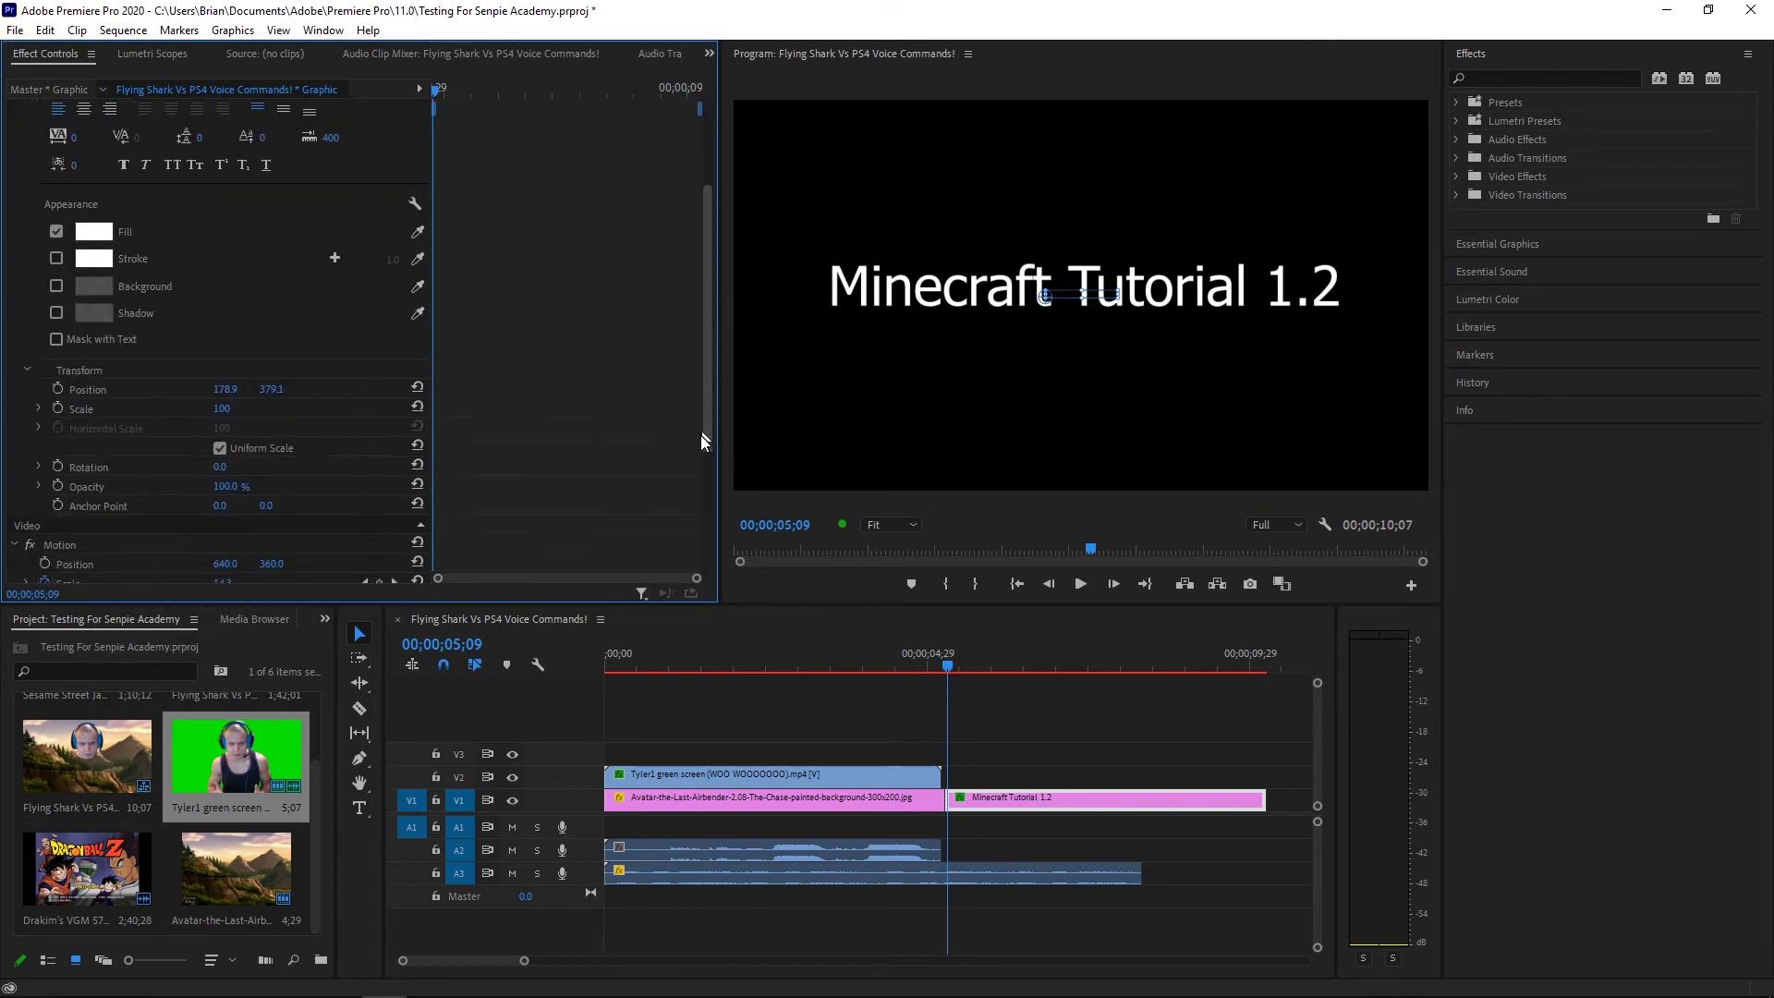
Keyframe the text's own Scale at 07;26, remove the card keyframes, and revert a trial 269 to 100
click(59, 362)
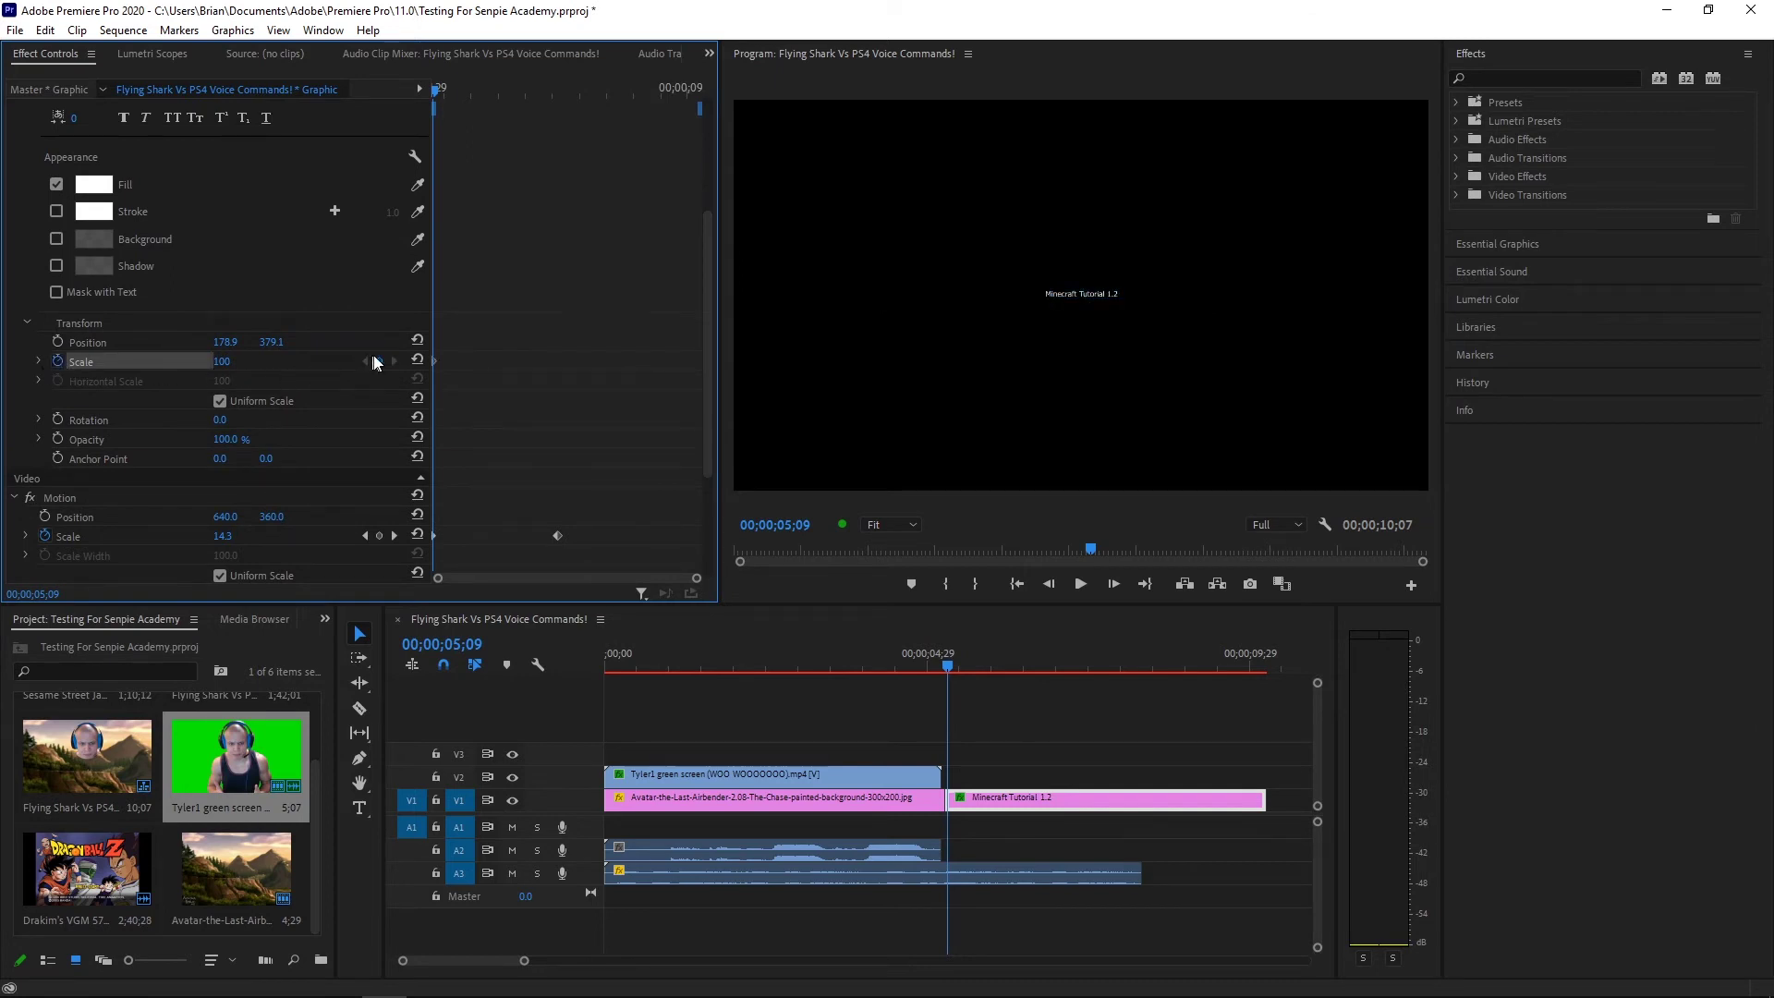
drag(440, 106, 577, 162)
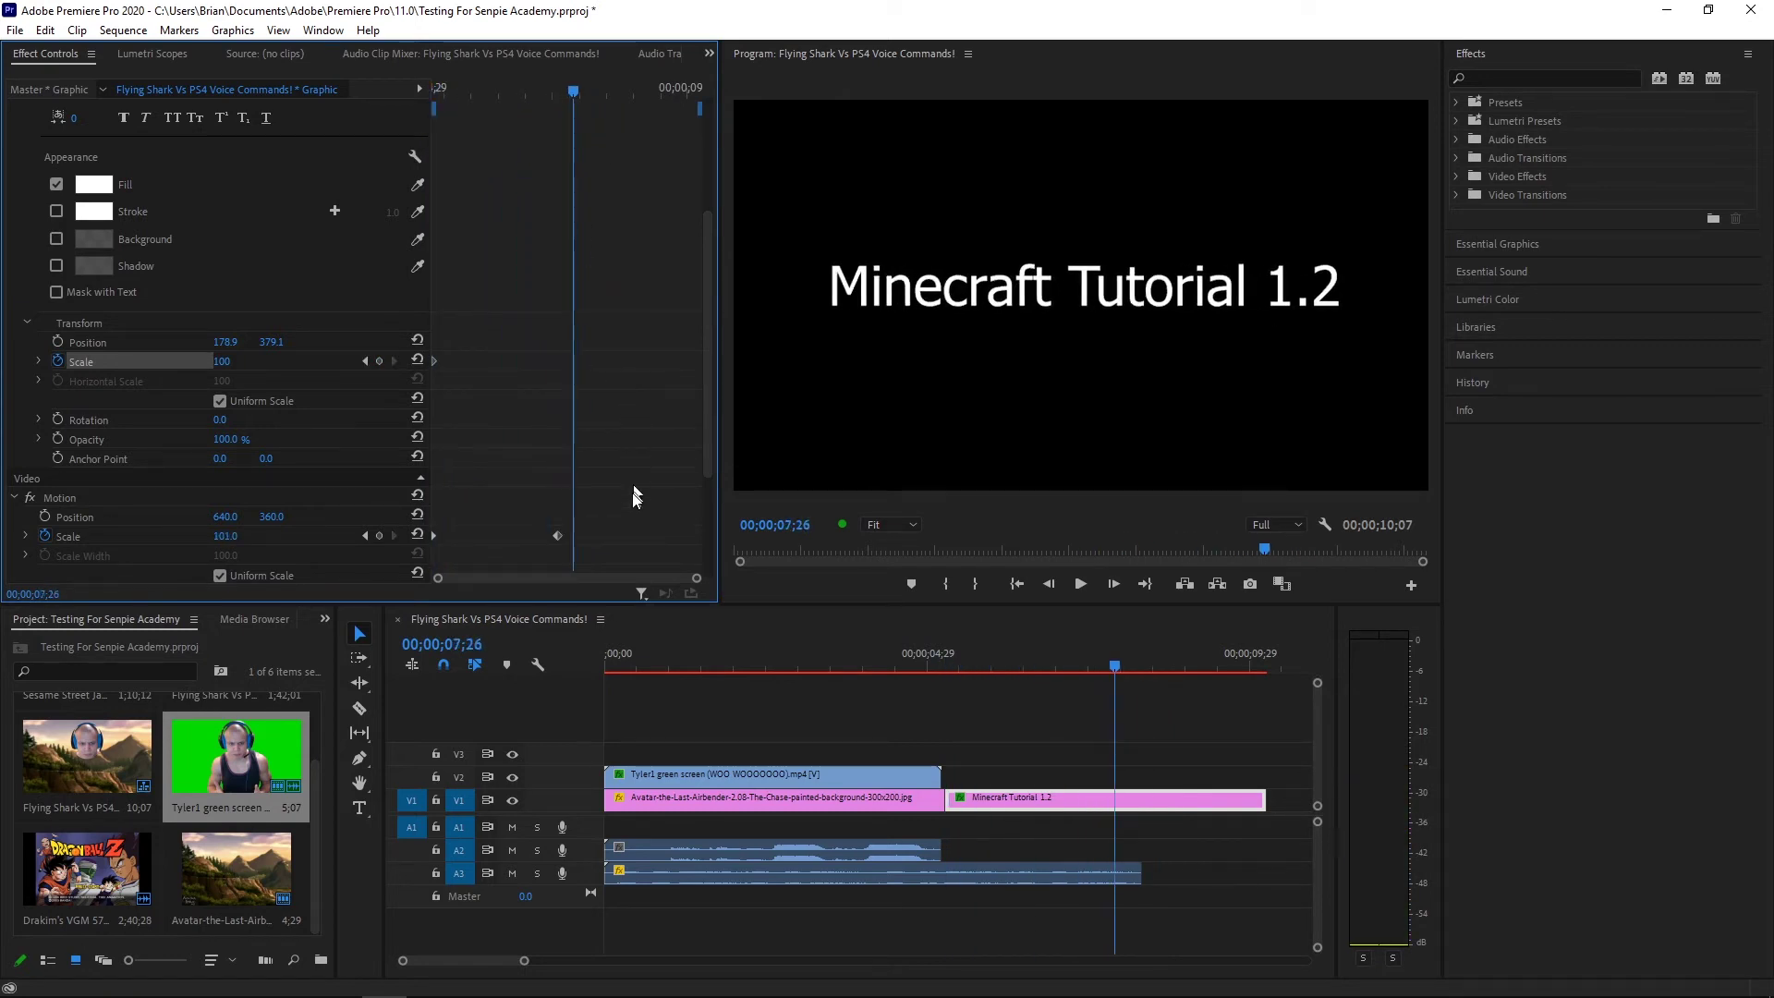
drag(633, 539, 375, 502)
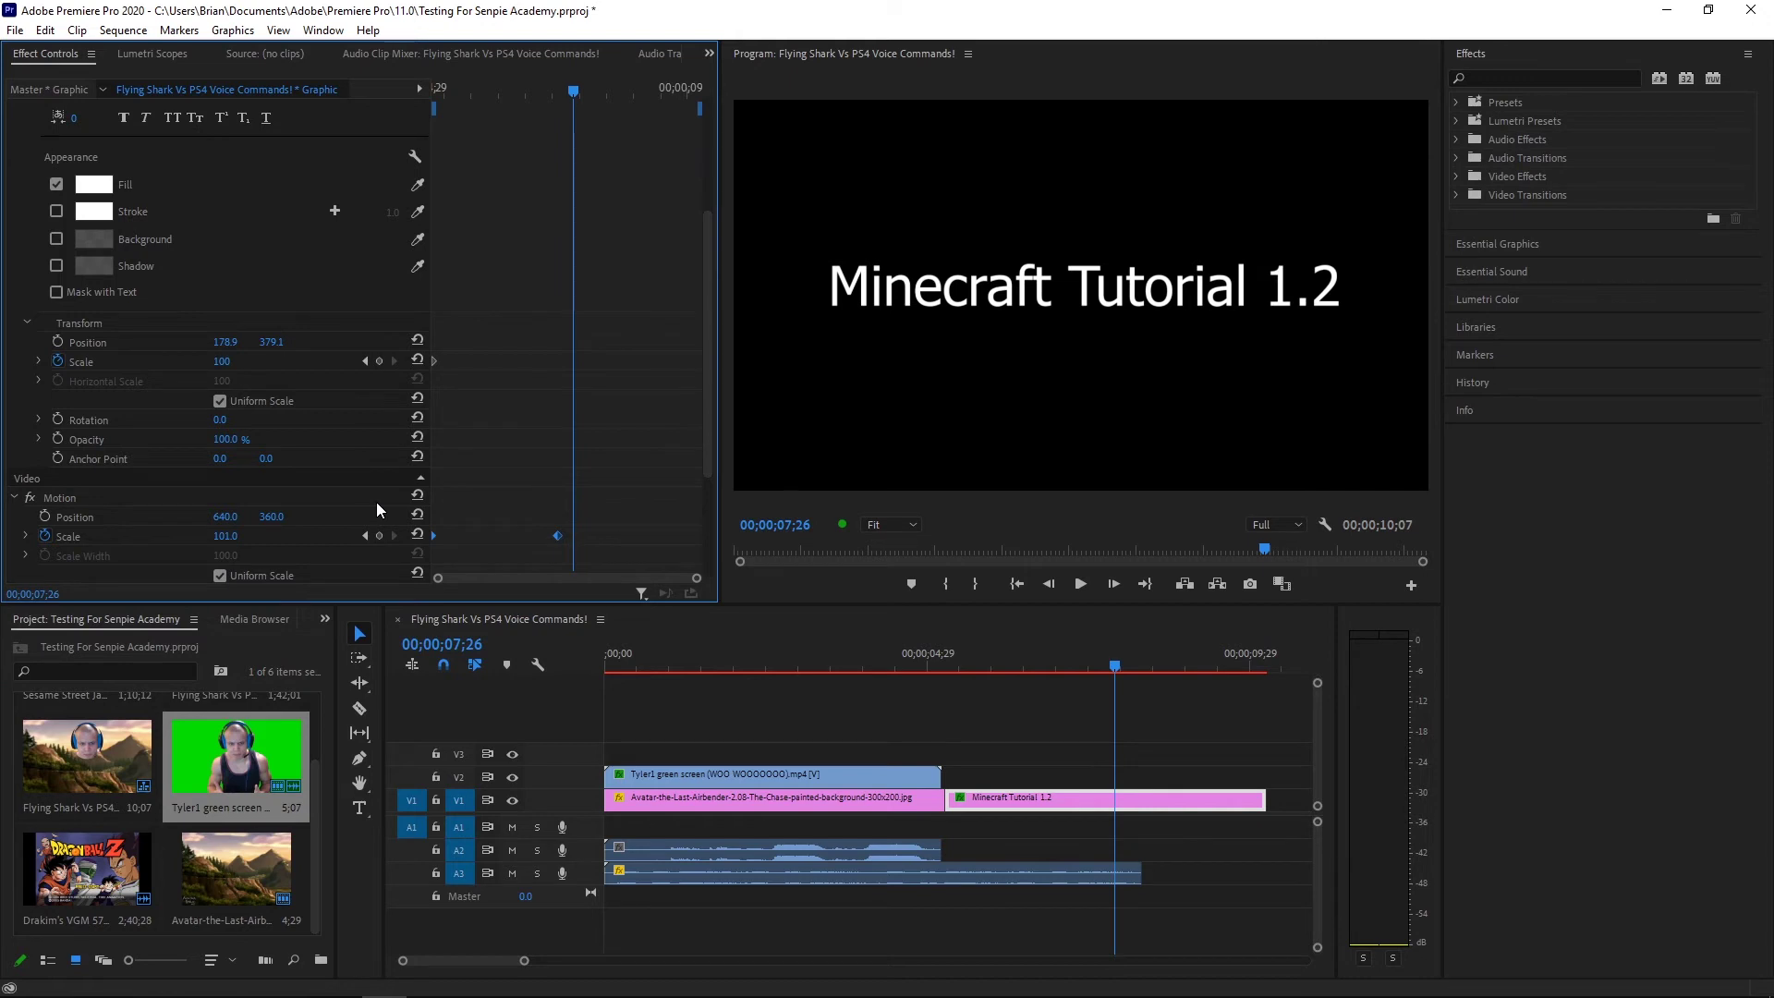
key(Delete)
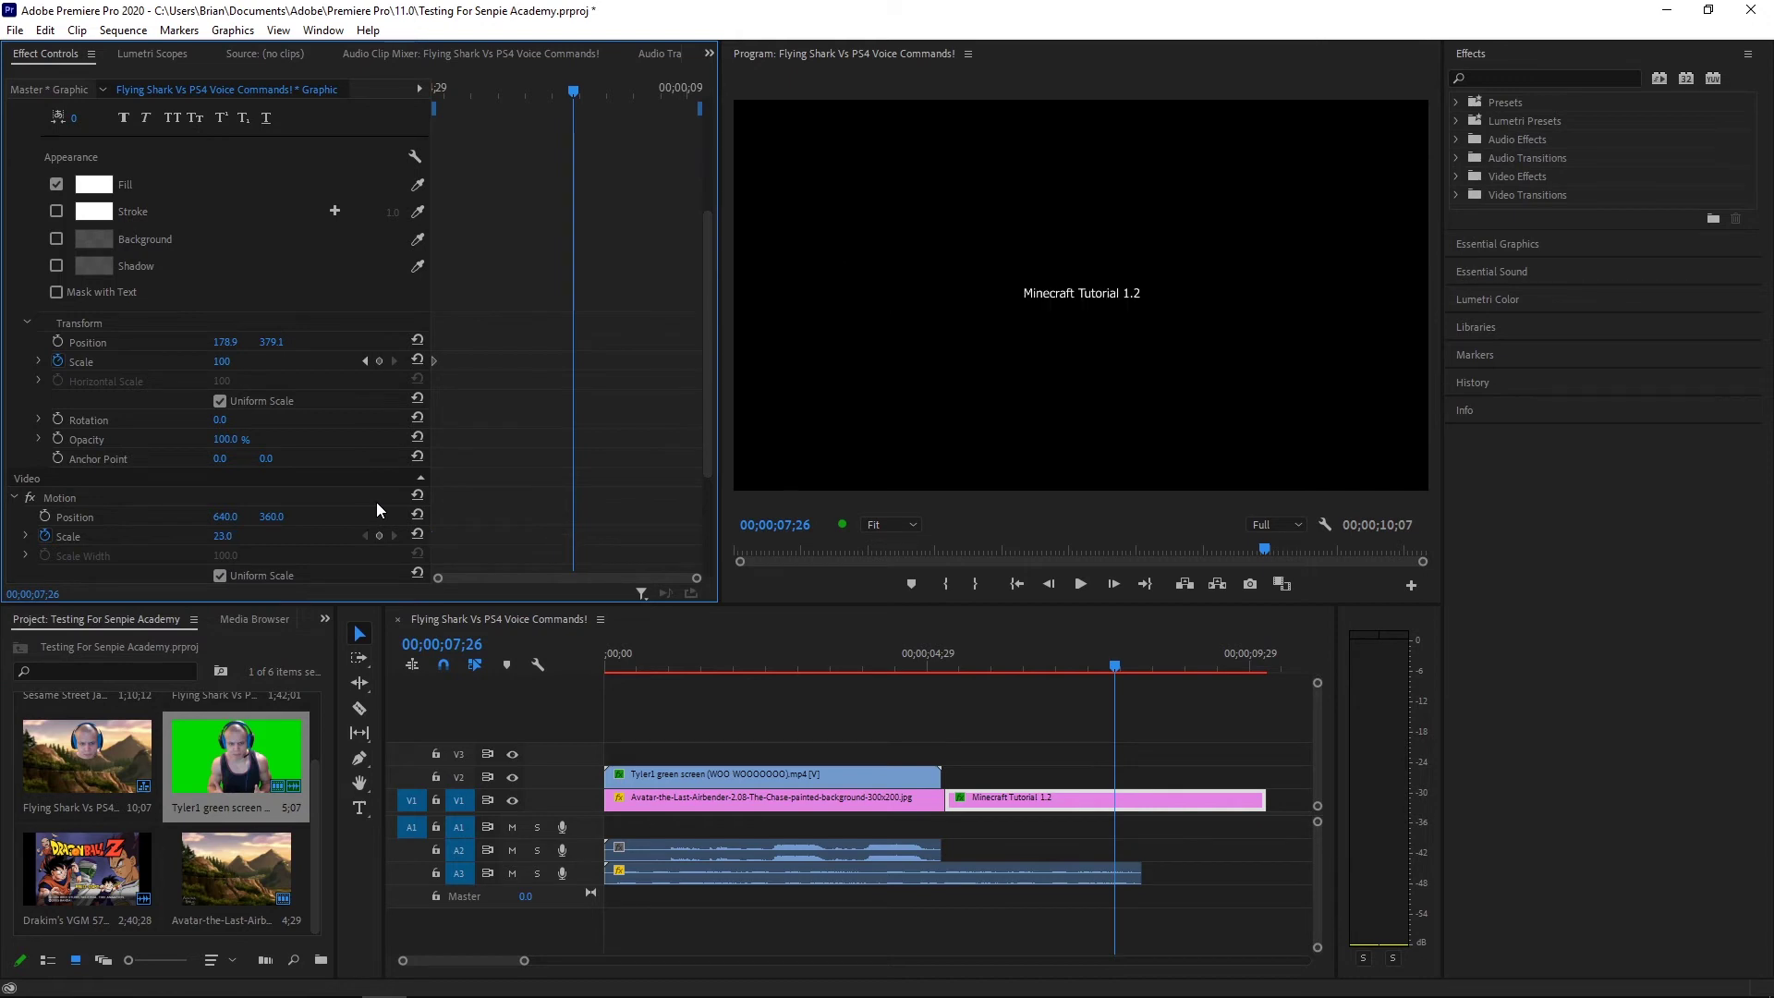
click(379, 360)
drag(223, 367, 425, 368)
key(ctrl+z)
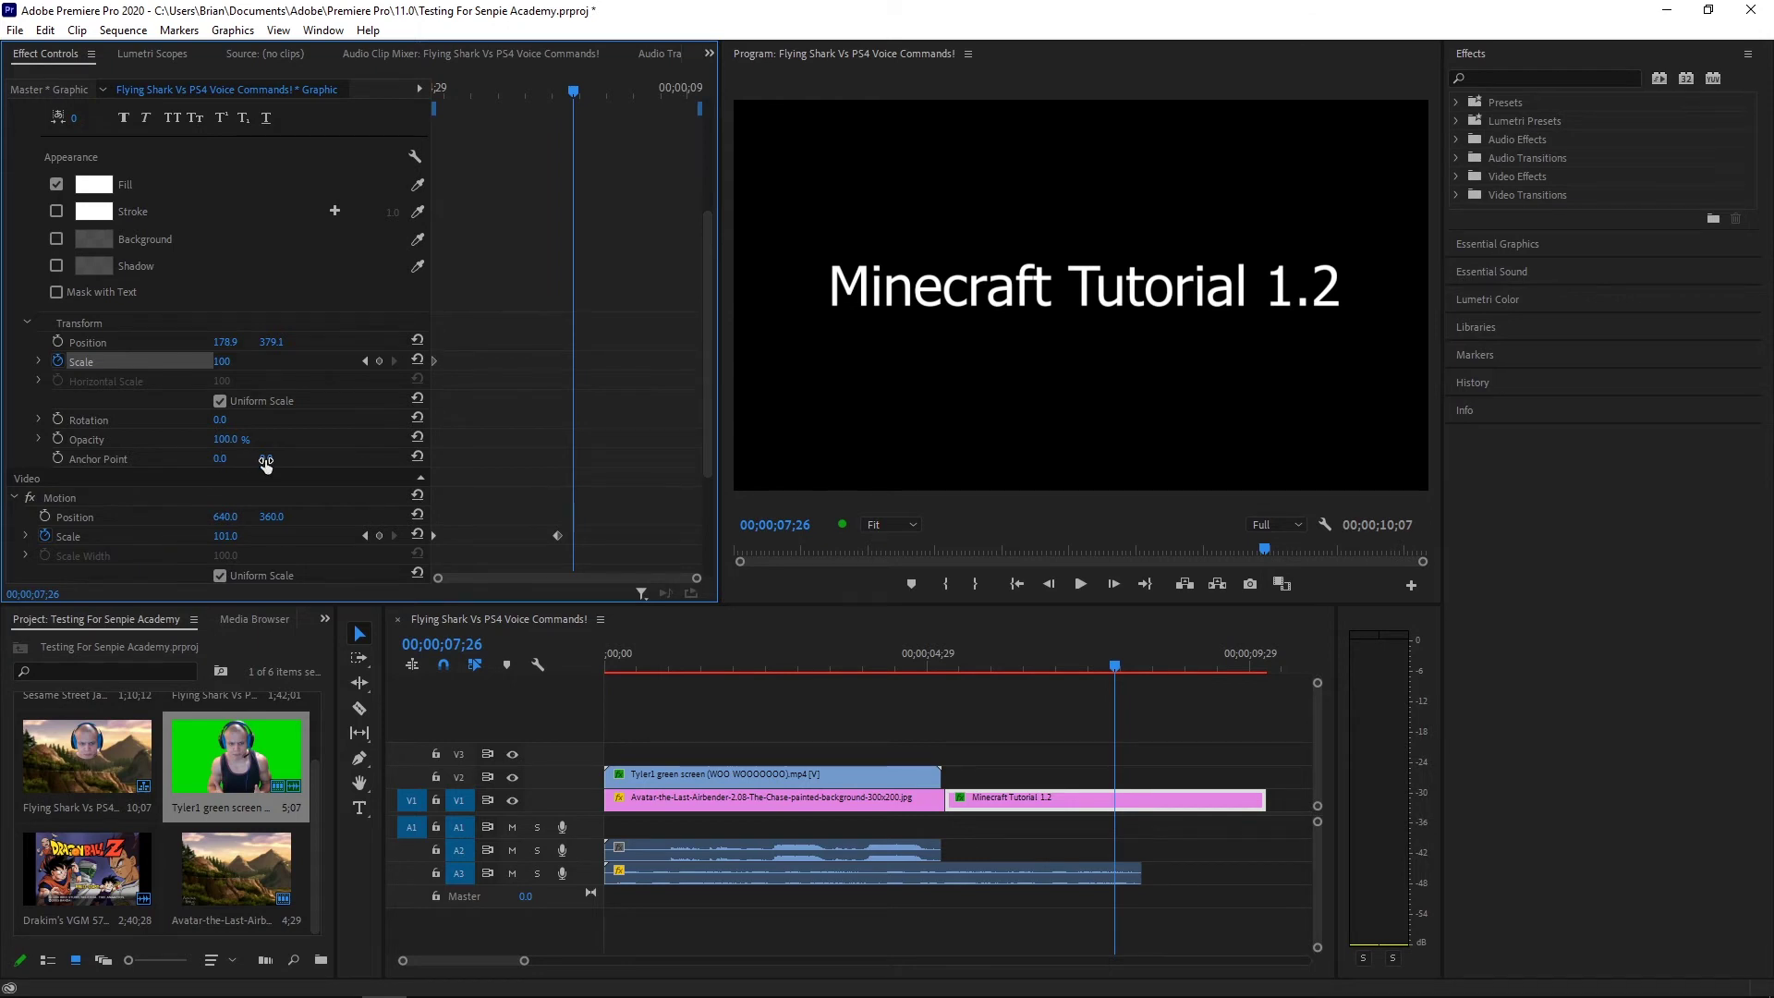
drag(570, 94, 580, 202)
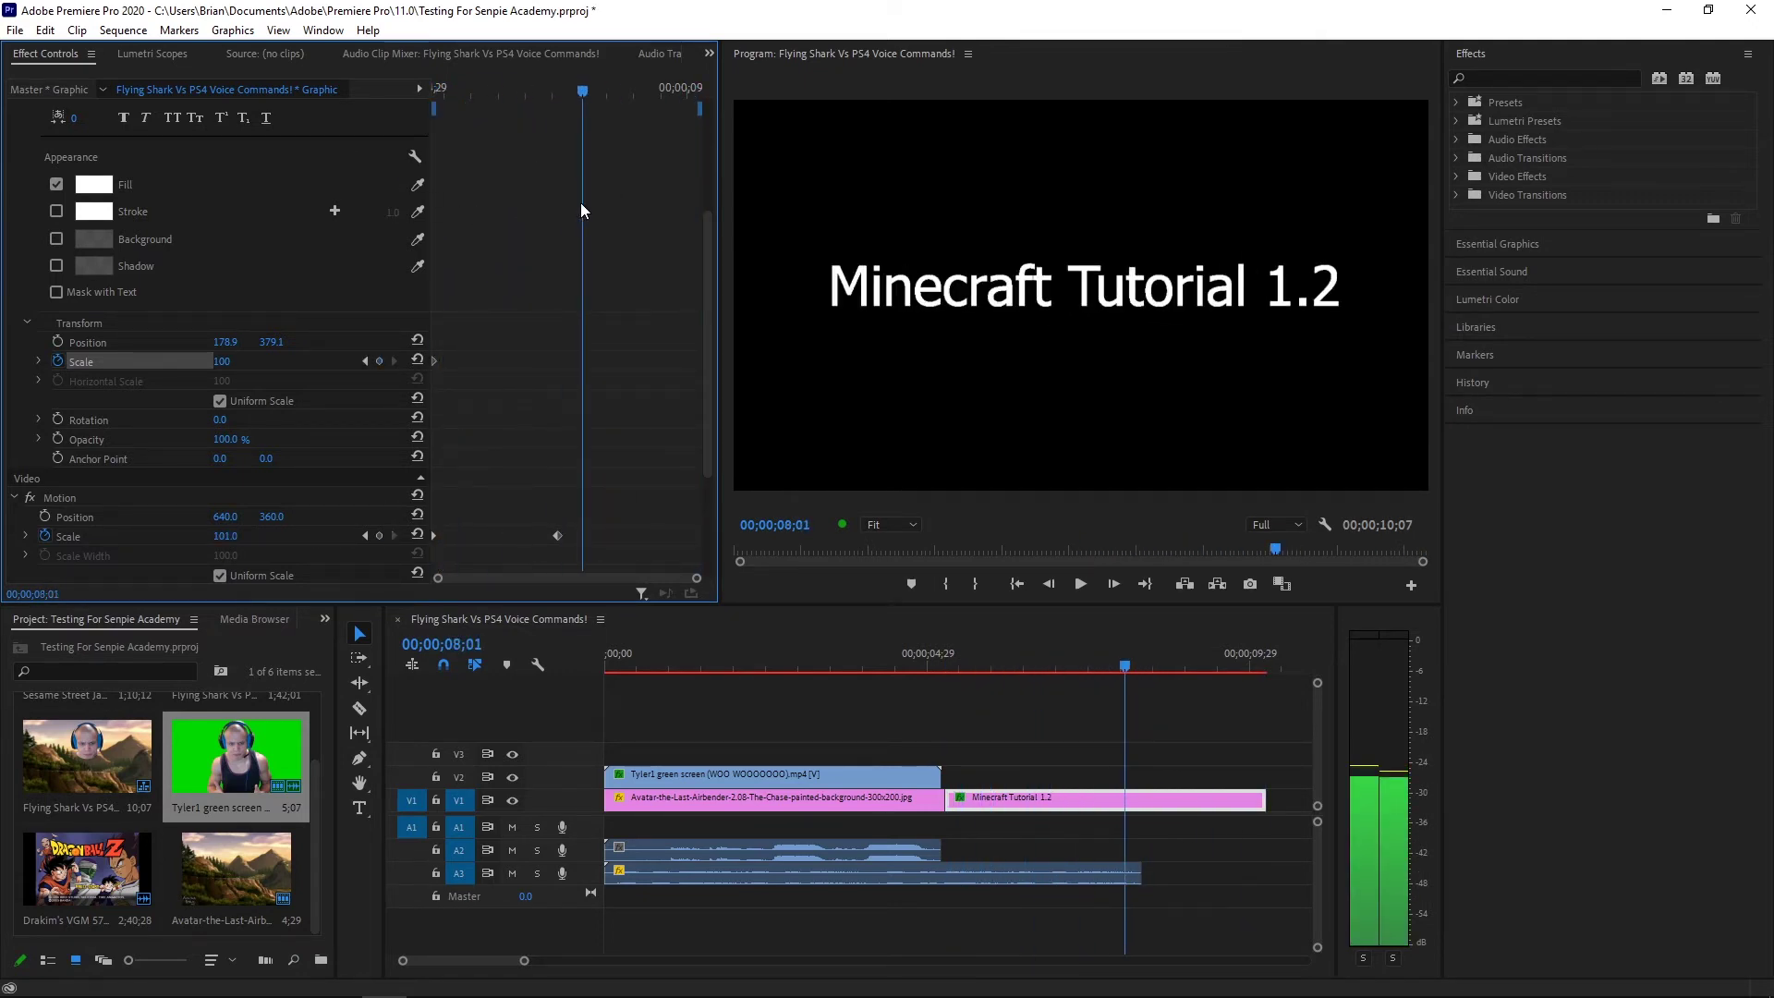
Enable Rotation keyframing and set a level 0° keyframe at the title's start, 05;08
mouse_move(218, 423)
mouse_down()
mouse_move(303, 423)
mouse_move(206, 423)
mouse_up()
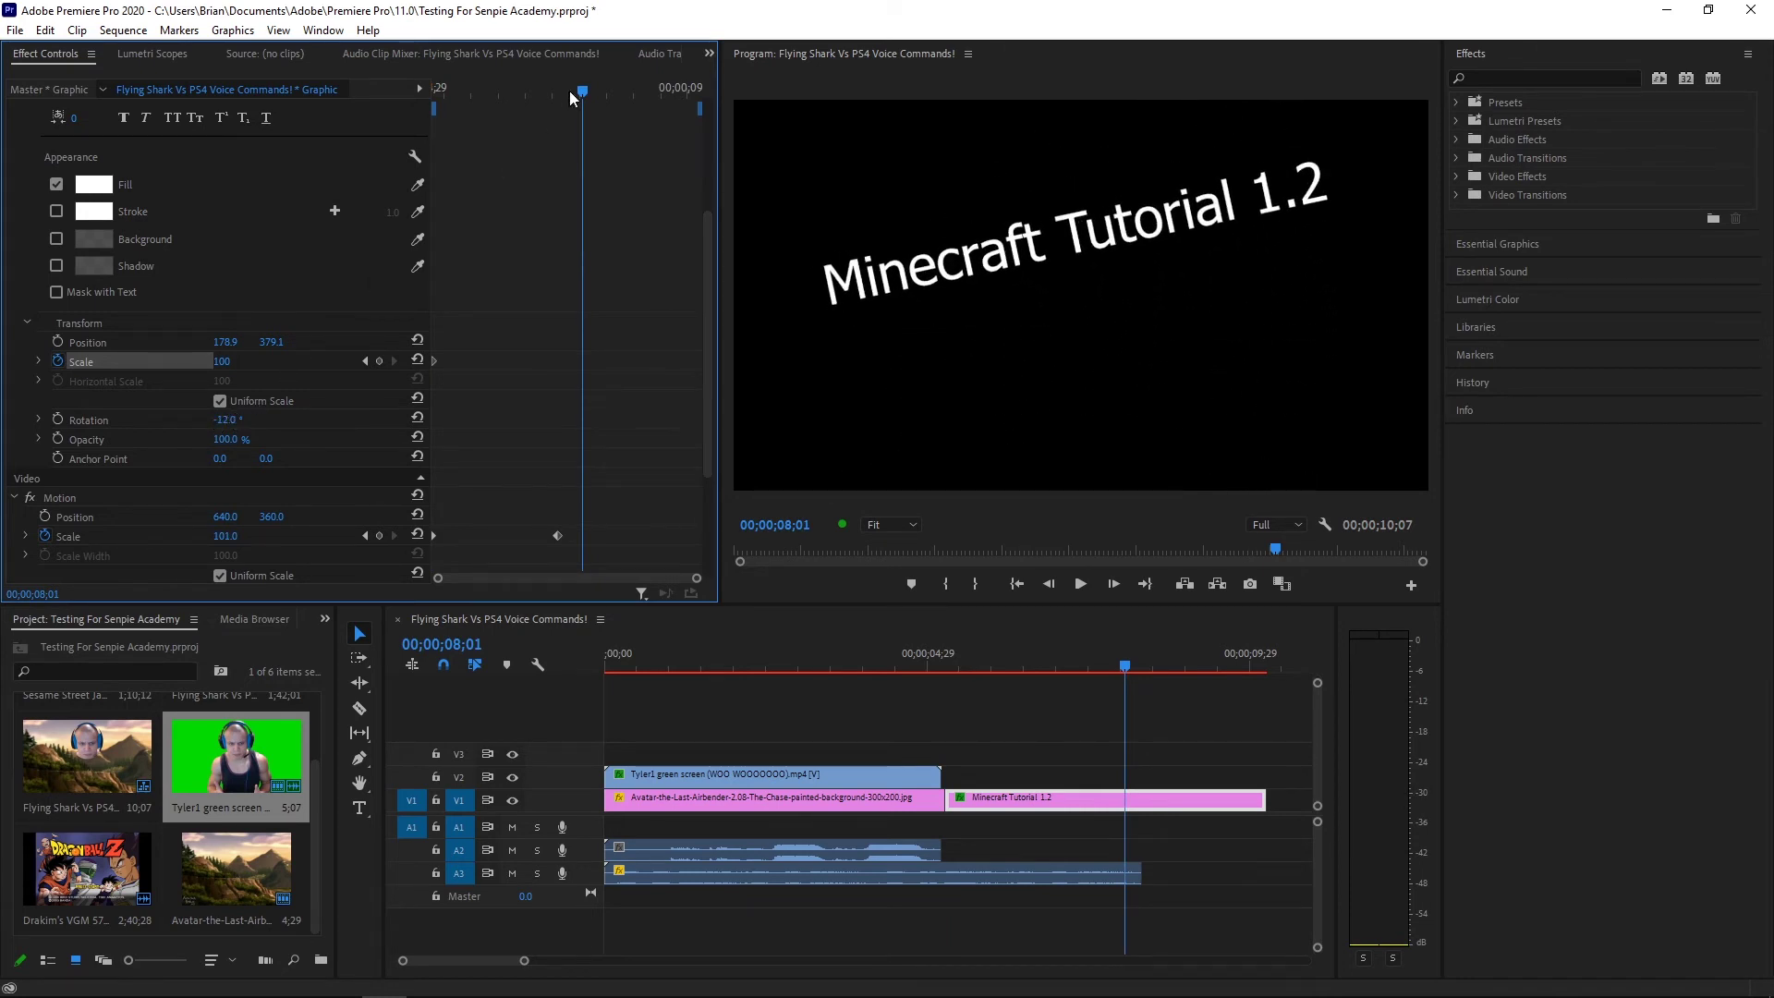
drag(576, 89, 561, 137)
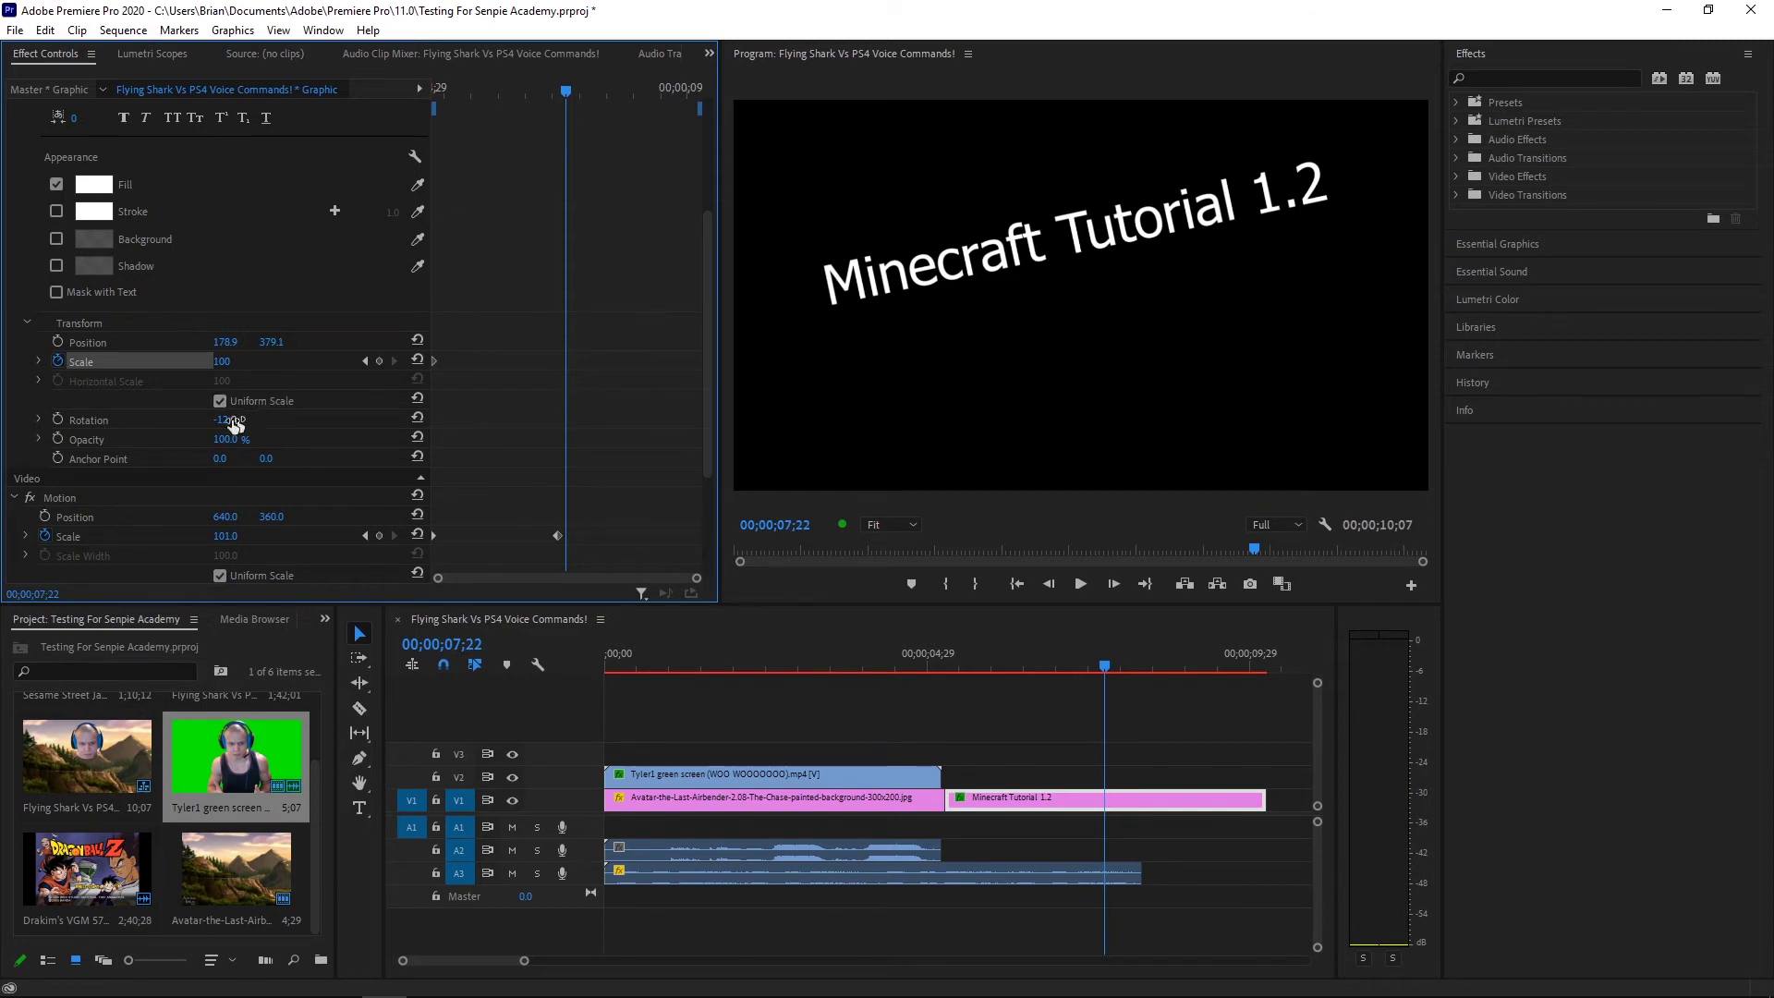
click(57, 419)
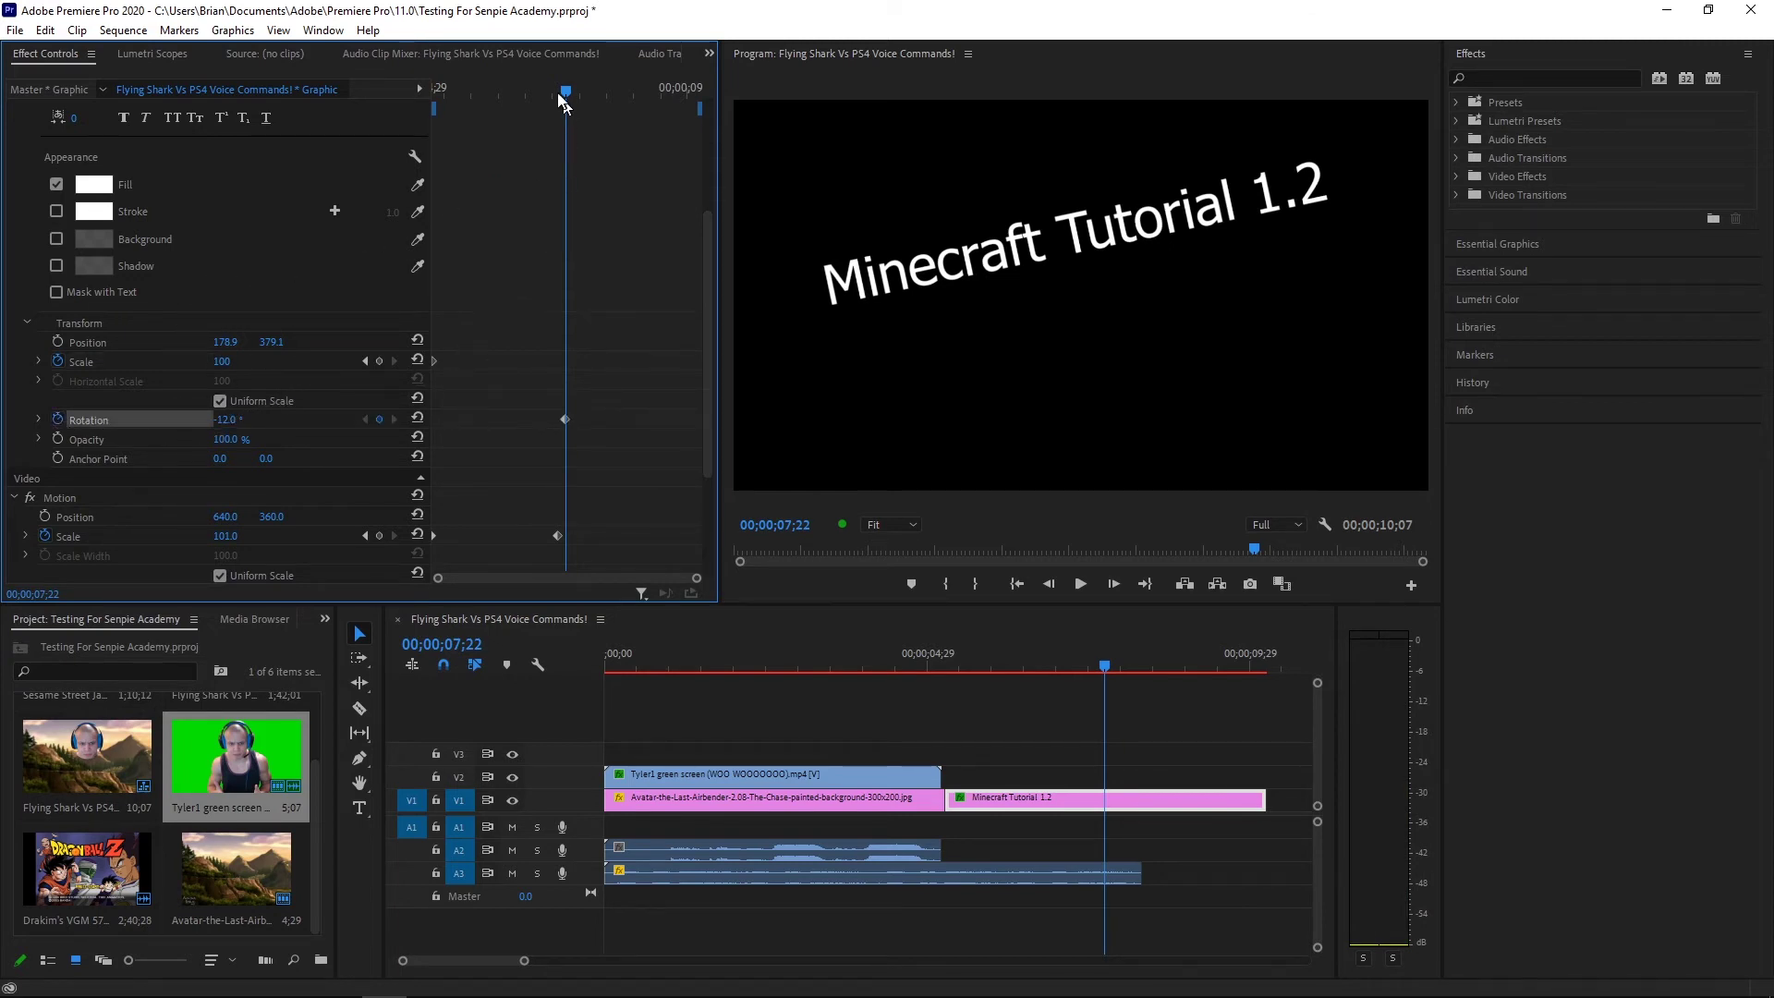
drag(565, 93, 434, 93)
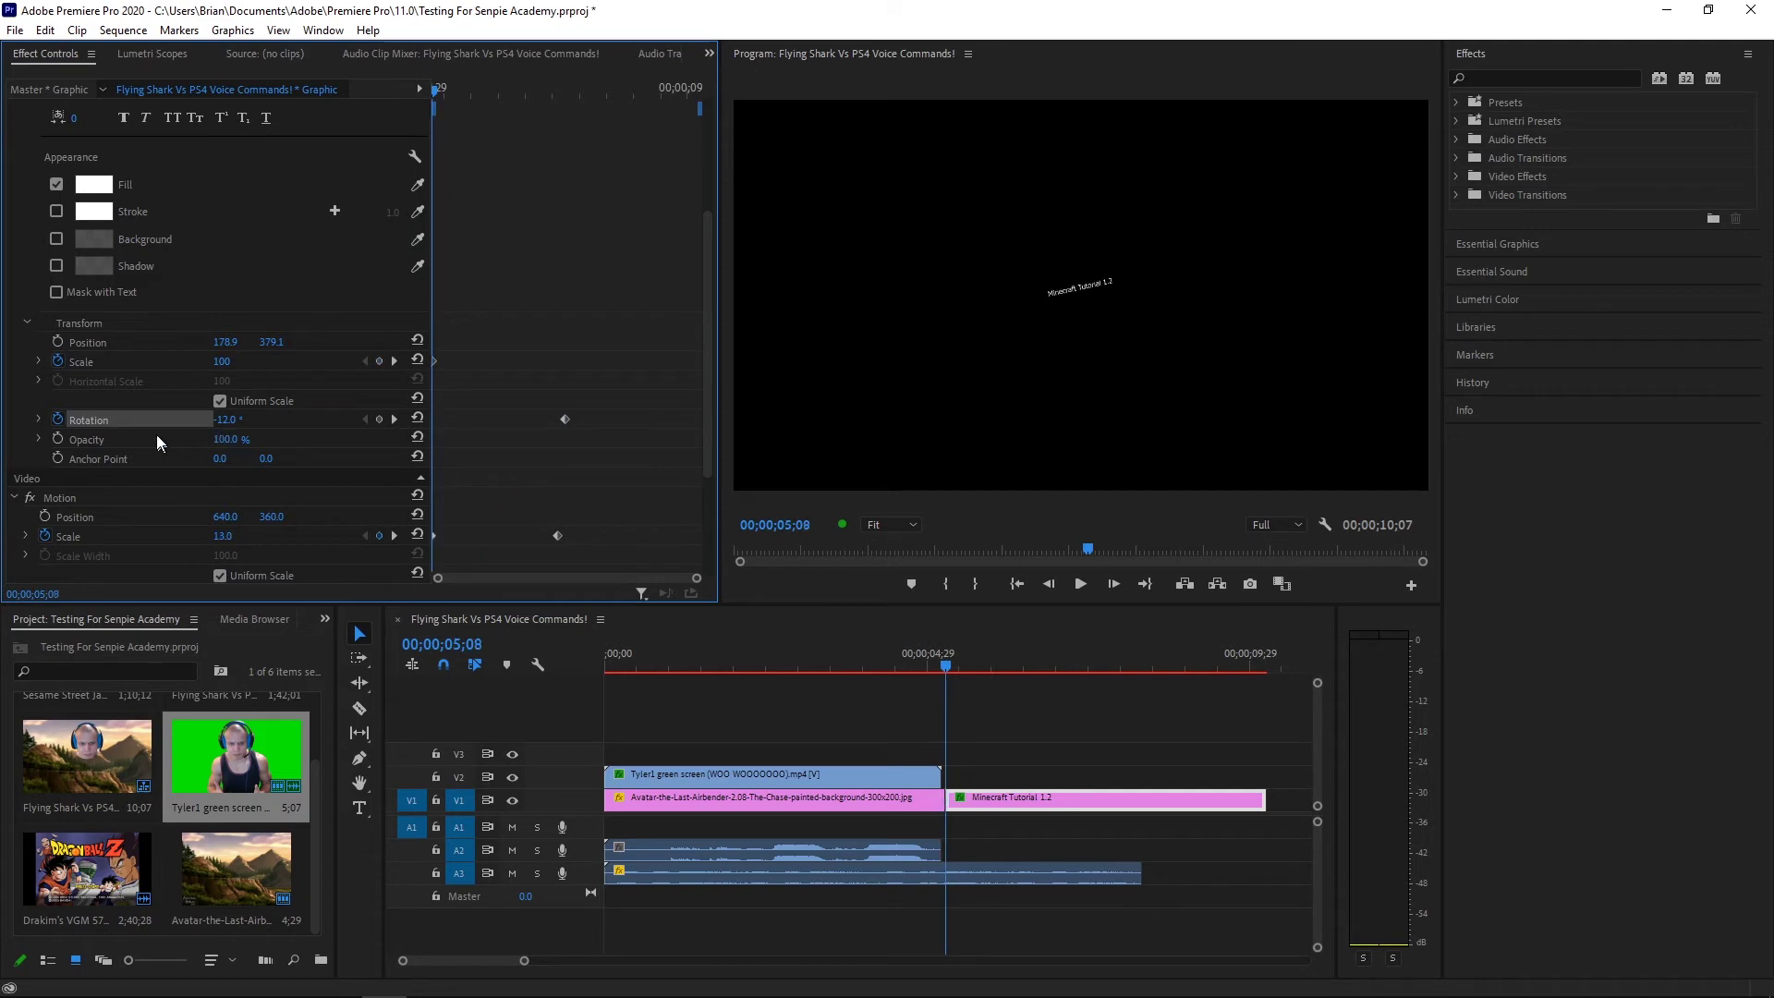
click(379, 418)
click(417, 421)
Add a Rotation keyframe at 08;01 tilted 16° clockwise and preview the swing
drag(451, 92, 584, 88)
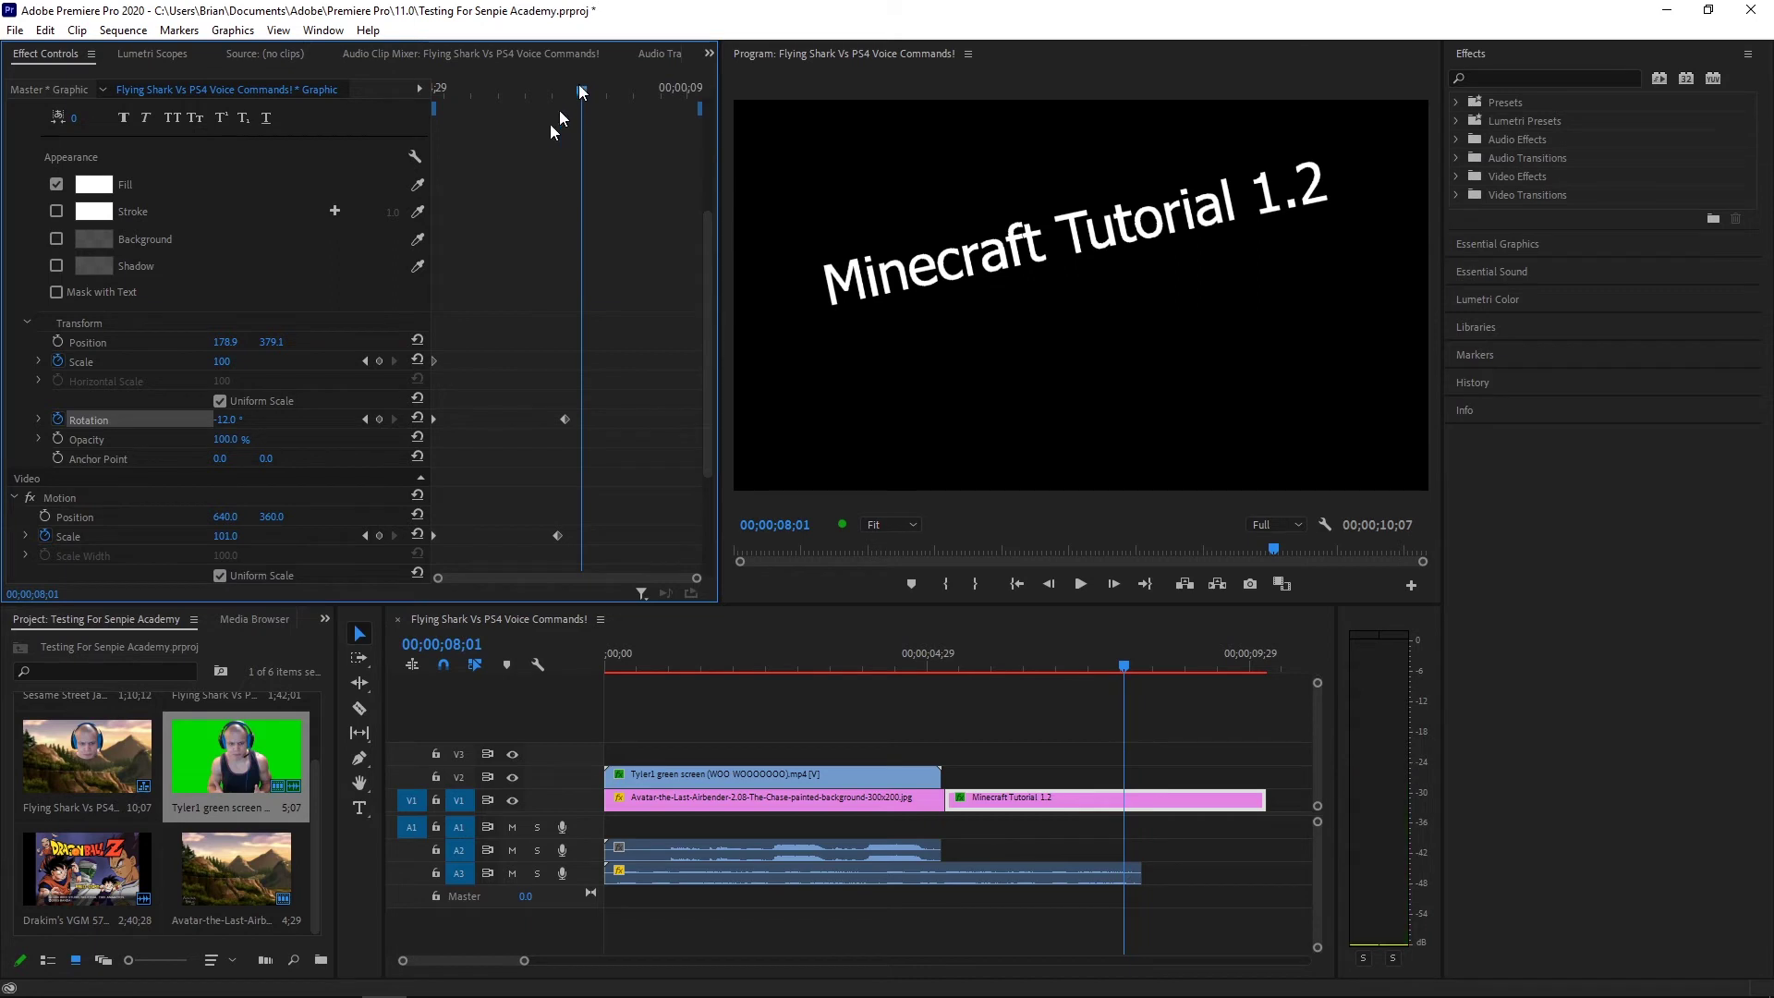
click(379, 420)
mouse_move(228, 422)
mouse_down()
mouse_move(254, 422)
mouse_move(234, 420)
mouse_up()
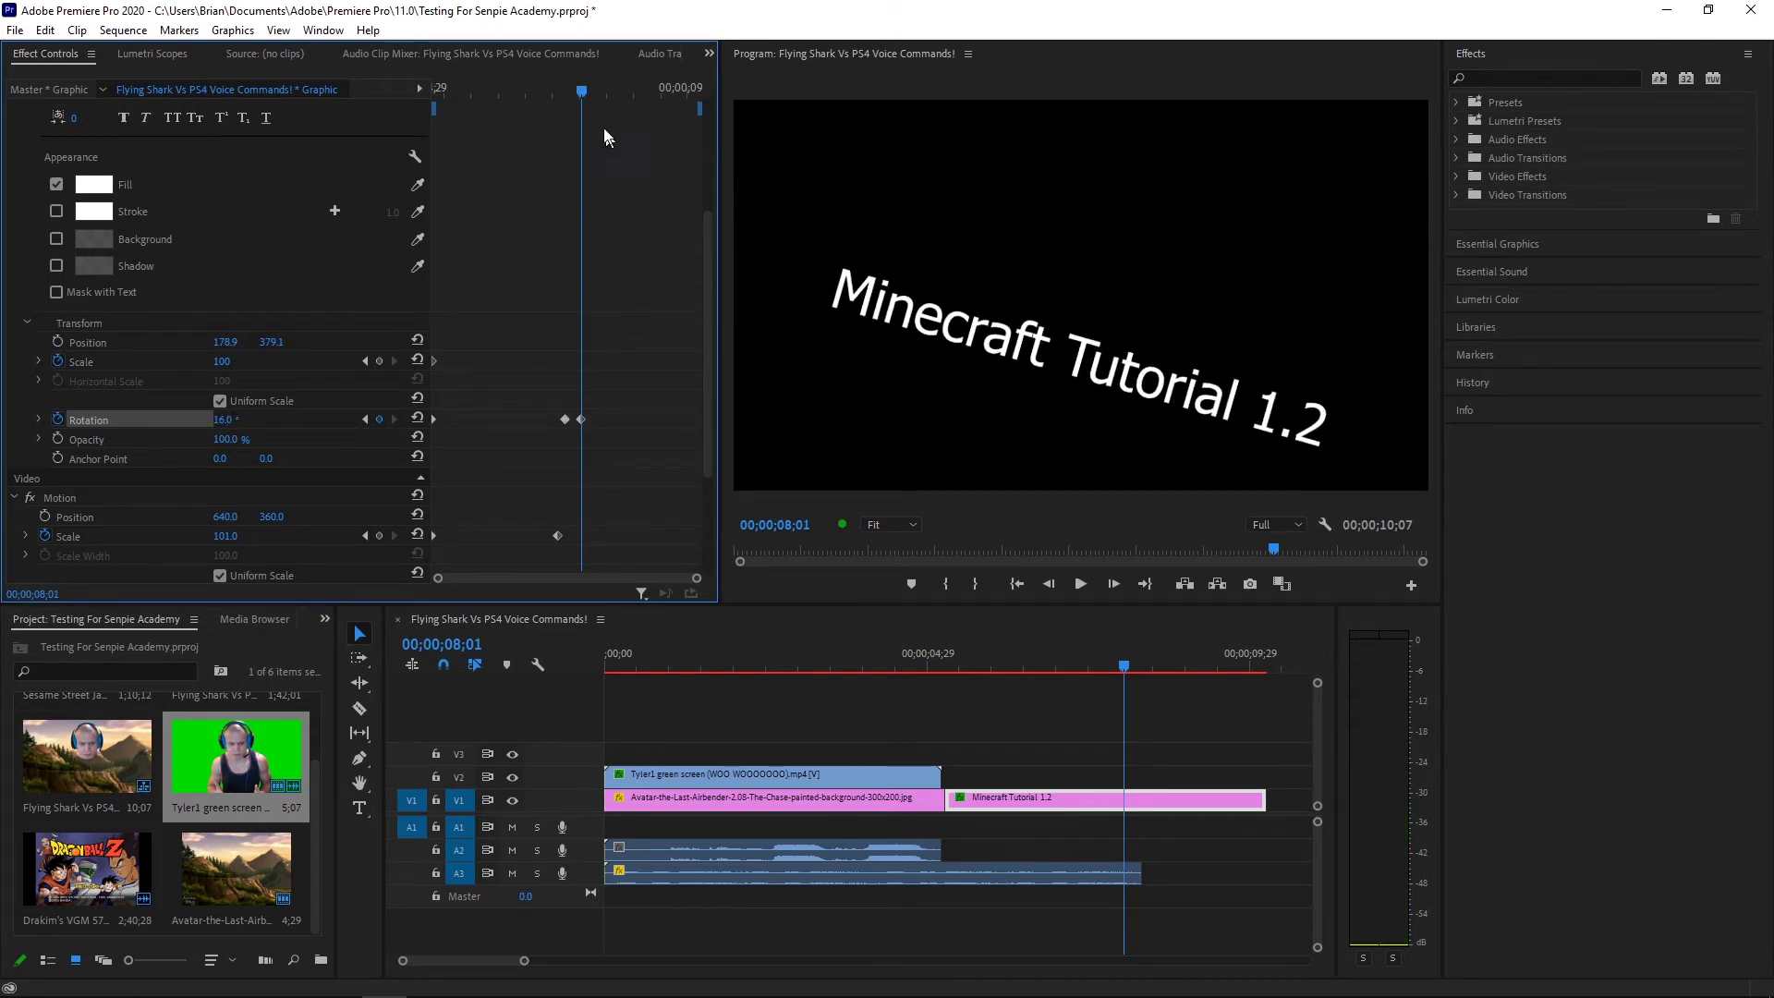
drag(581, 91, 553, 109)
mouse_move(592, 98)
mouse_down()
mouse_move(549, 104)
mouse_move(583, 109)
mouse_up()
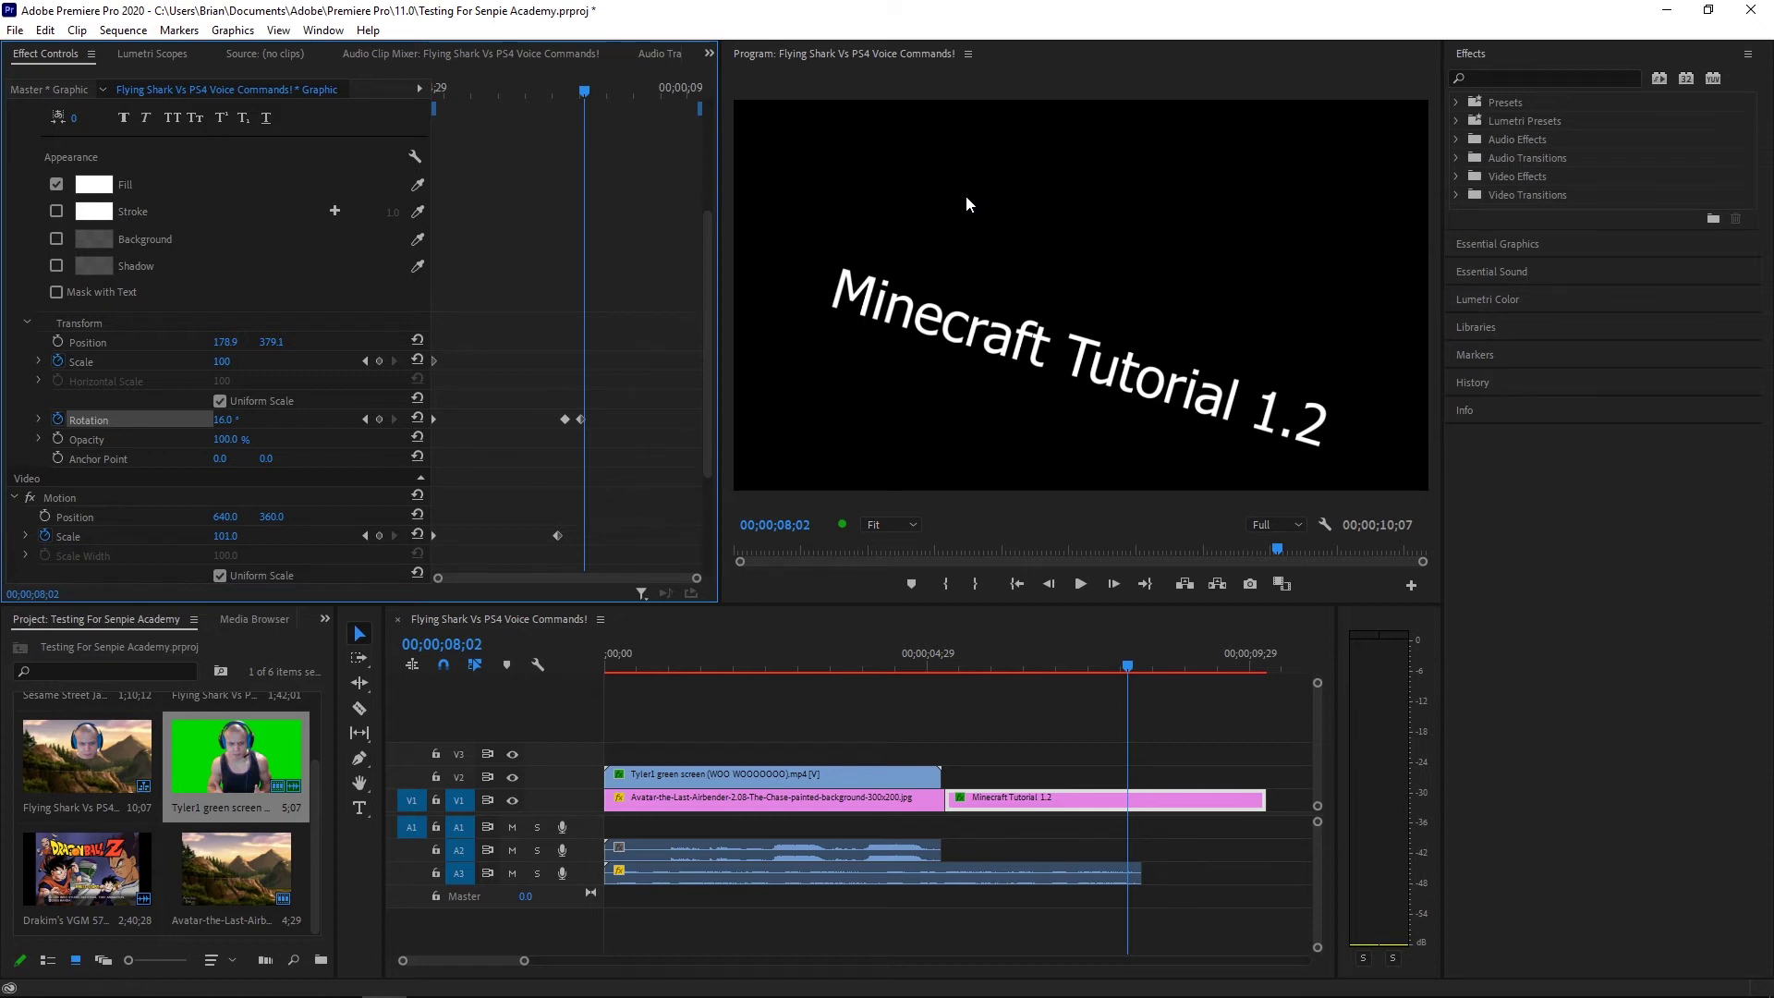
Move the Minecraft Tutorial 1.2 title clip from V1 onto V2, above the Avatar mountain background
click(673, 654)
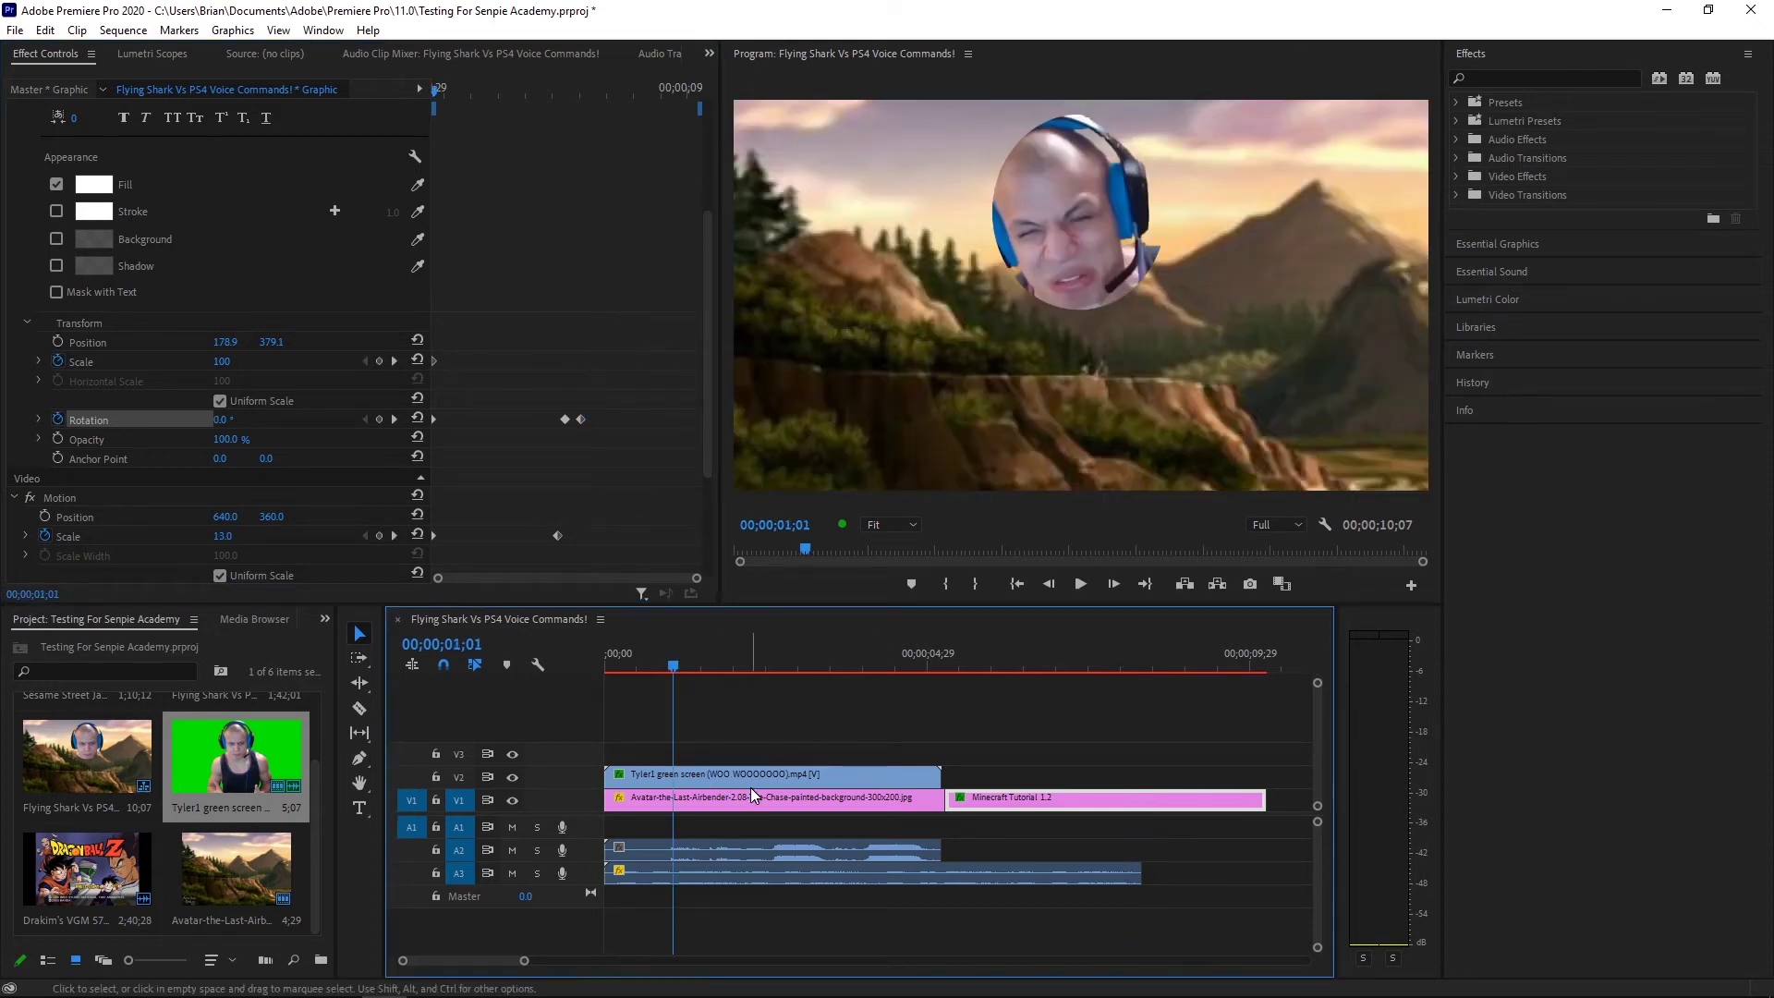
click(772, 776)
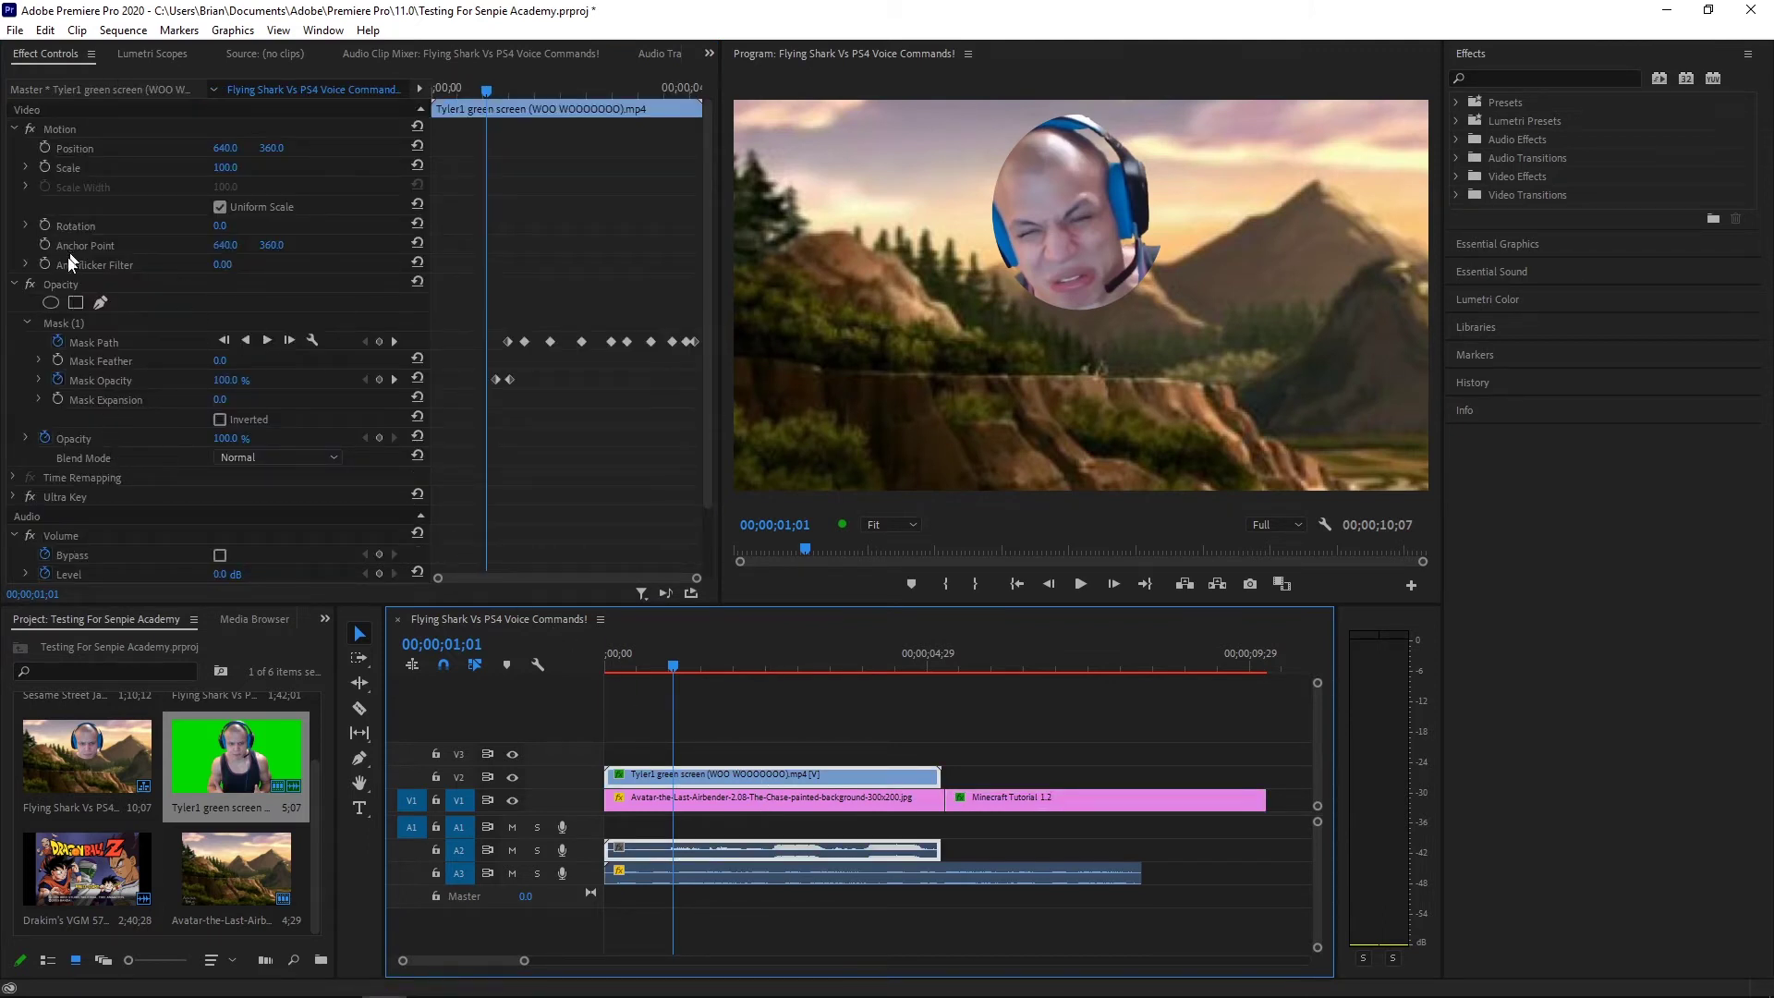
click(1017, 647)
click(1051, 800)
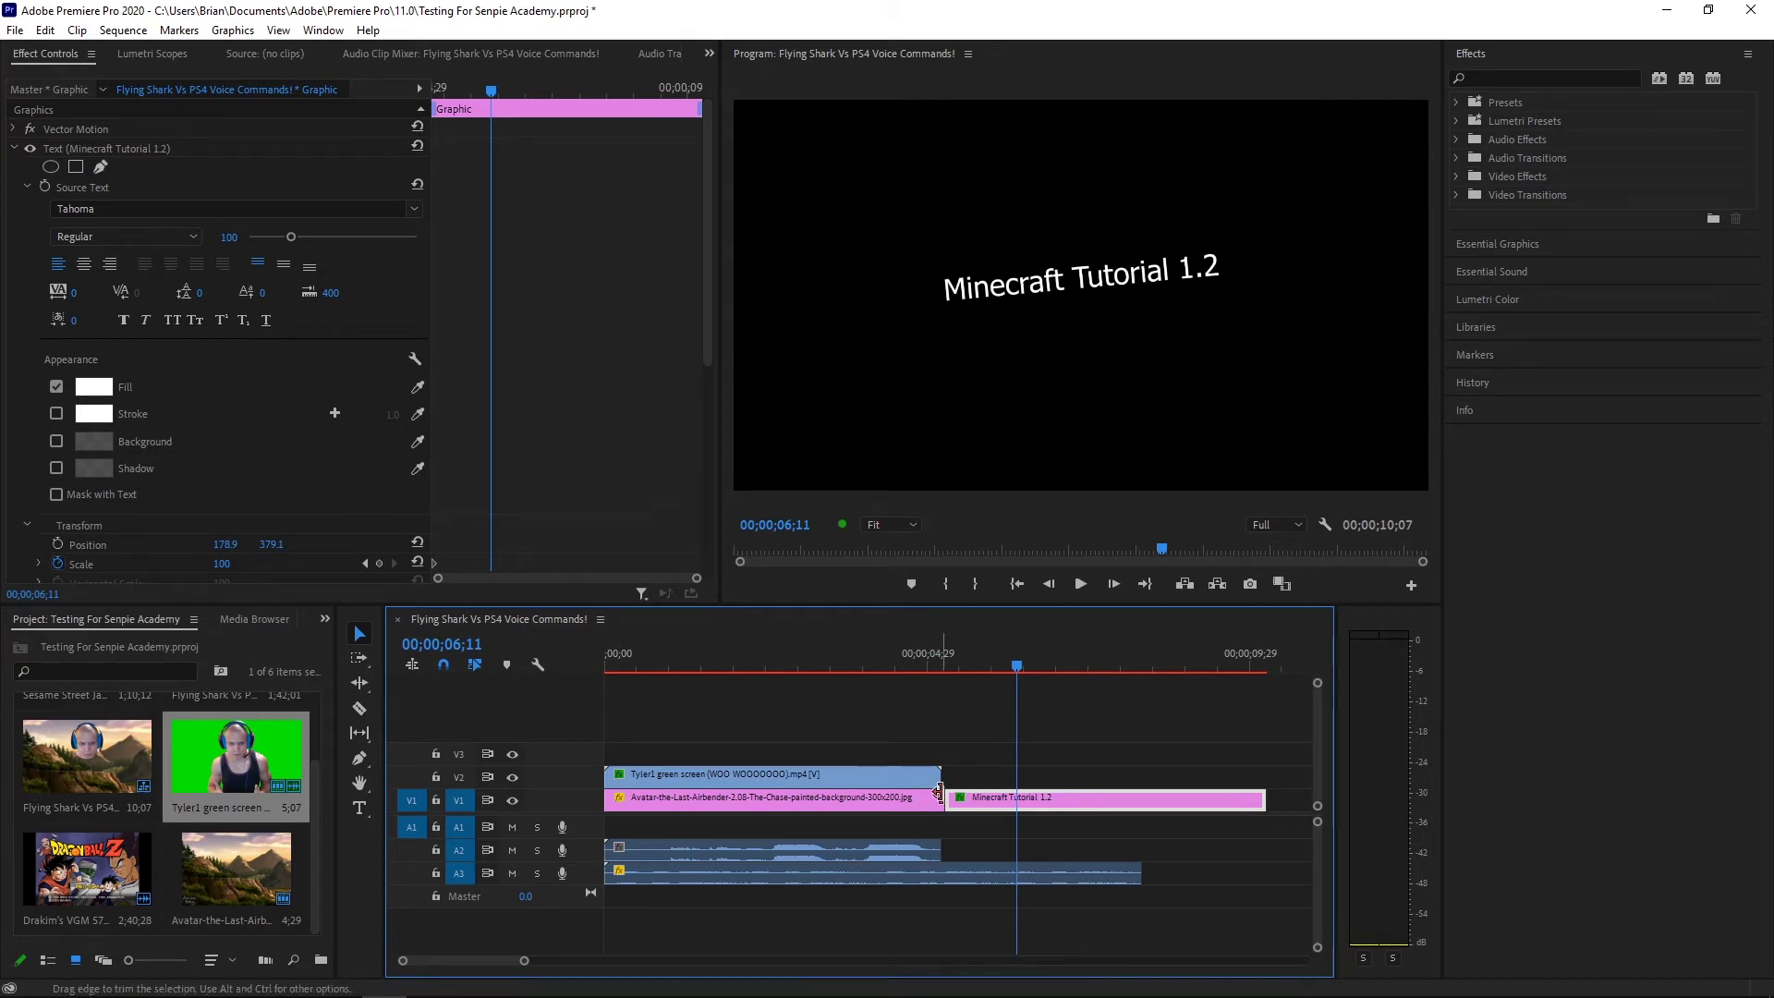
drag(990, 804, 1264, 800)
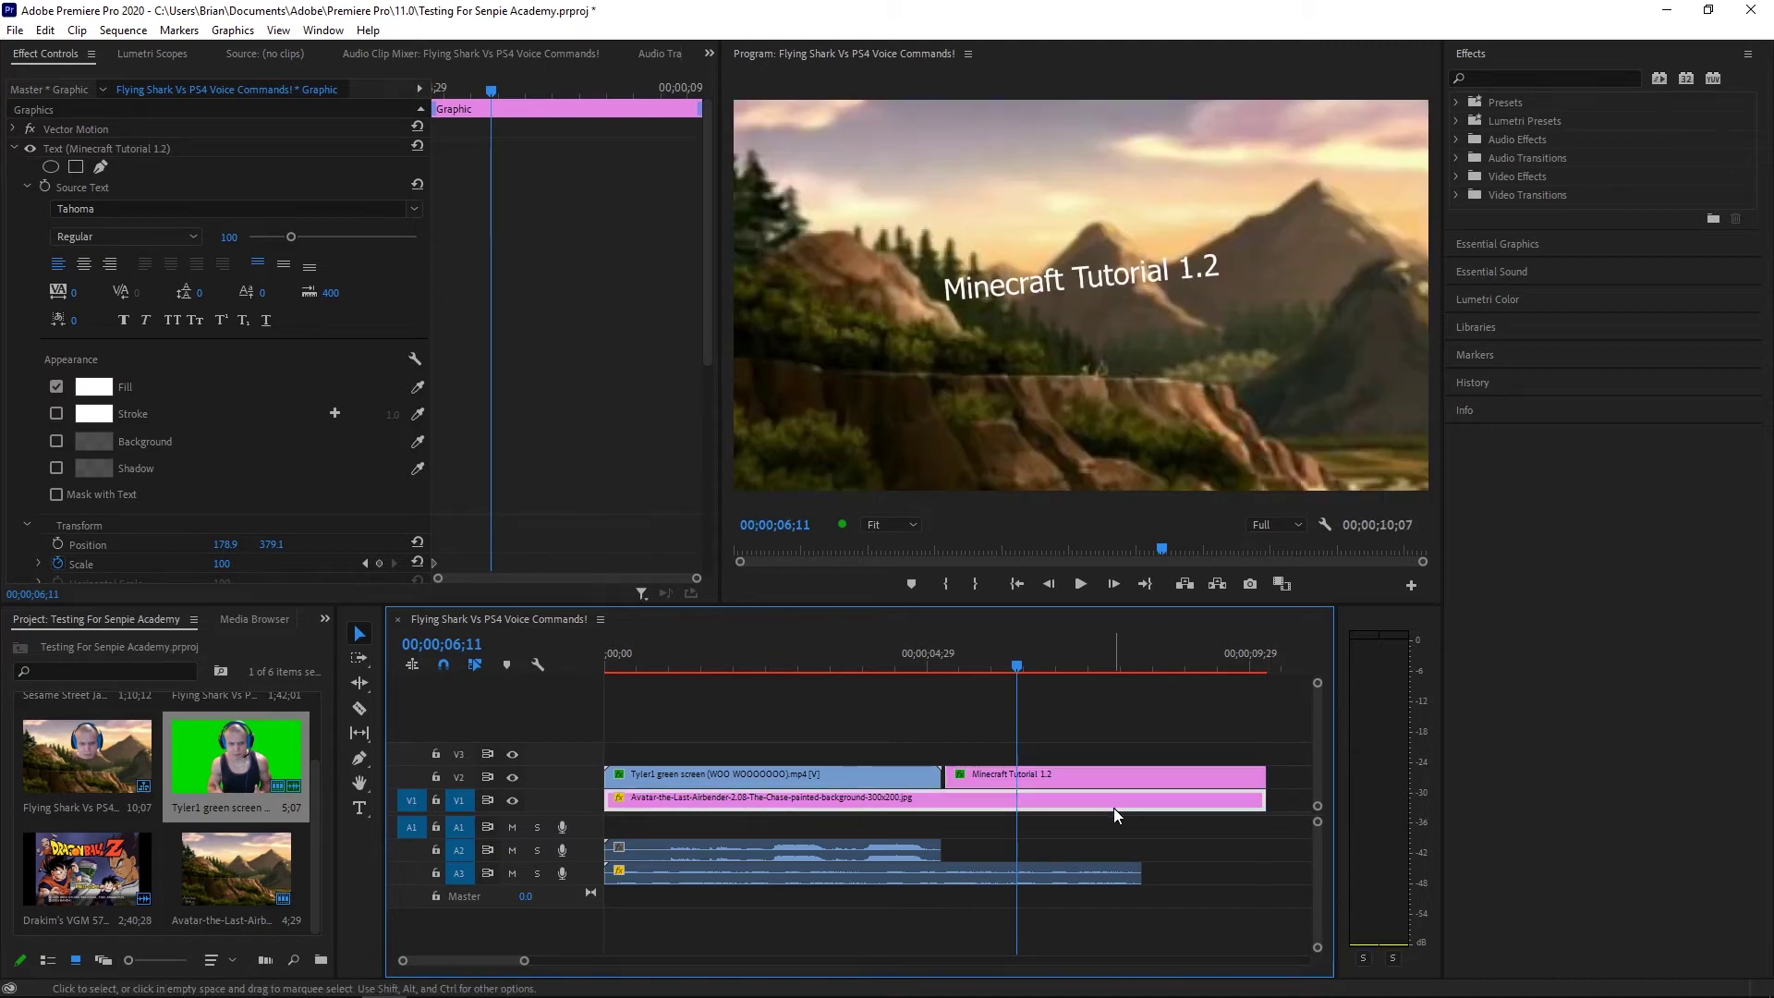
click(1107, 805)
click(1079, 773)
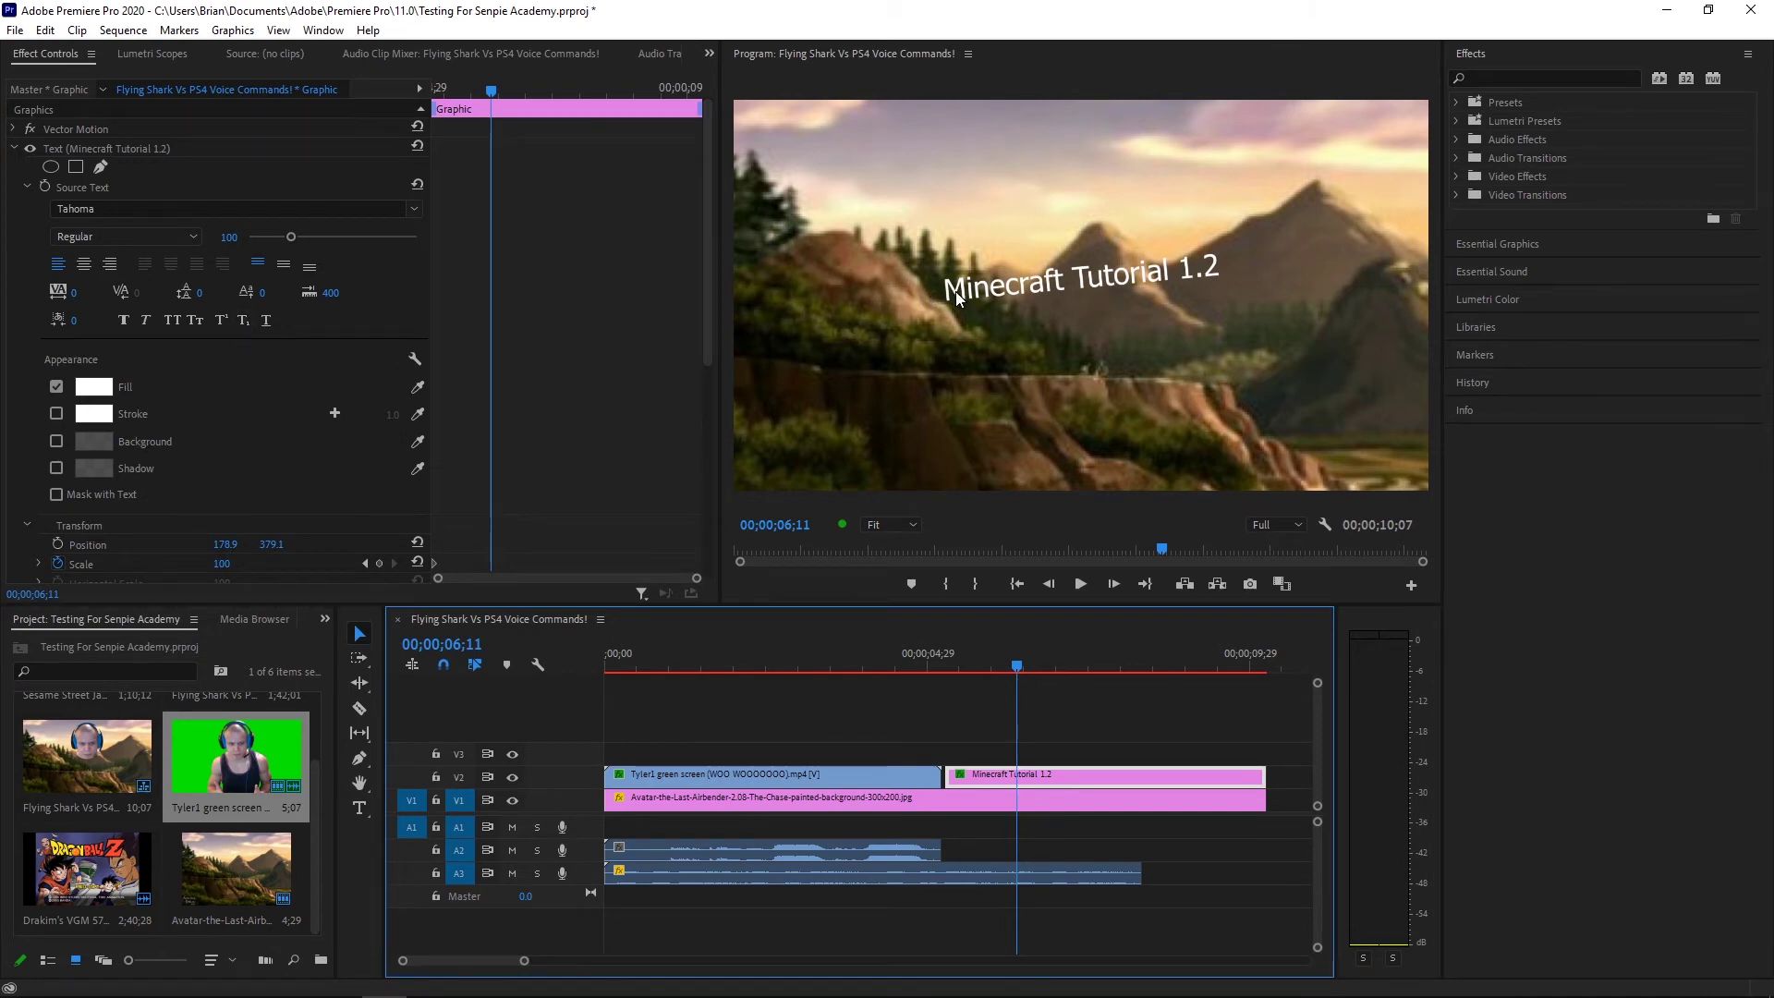
Make the title's fill black, then enable a black Stroke outline
click(201, 423)
drag(724, 442, 636, 379)
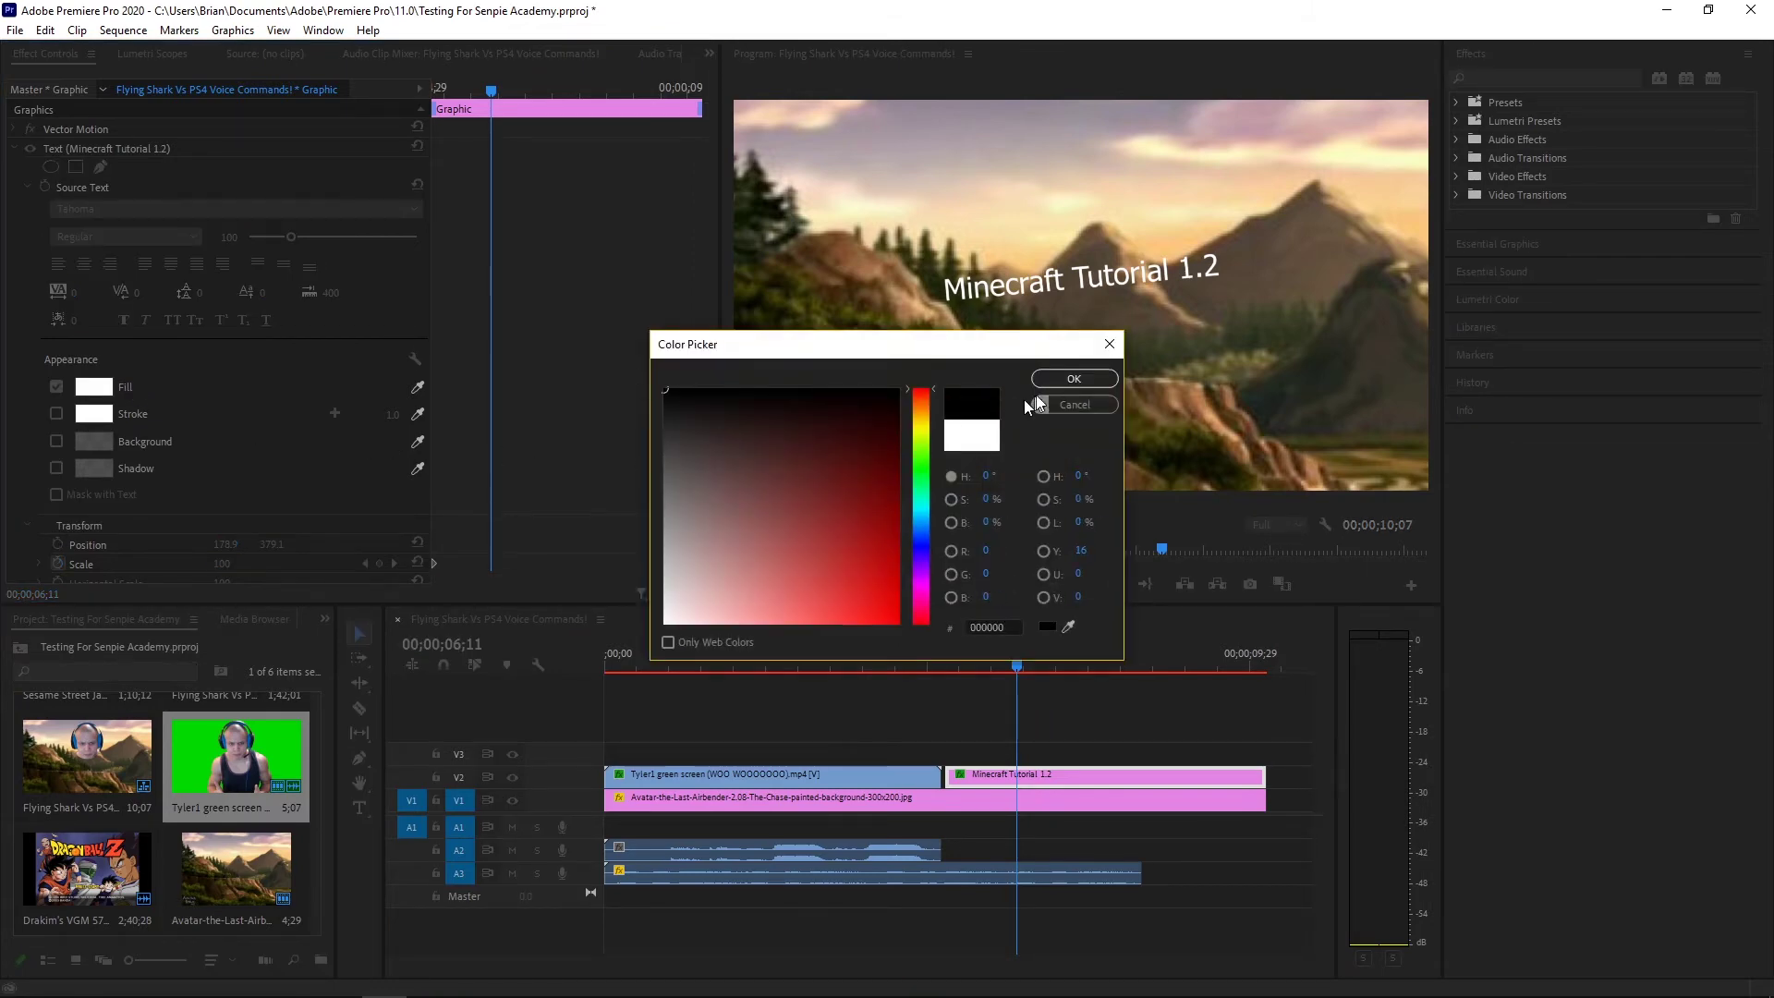
click(1058, 381)
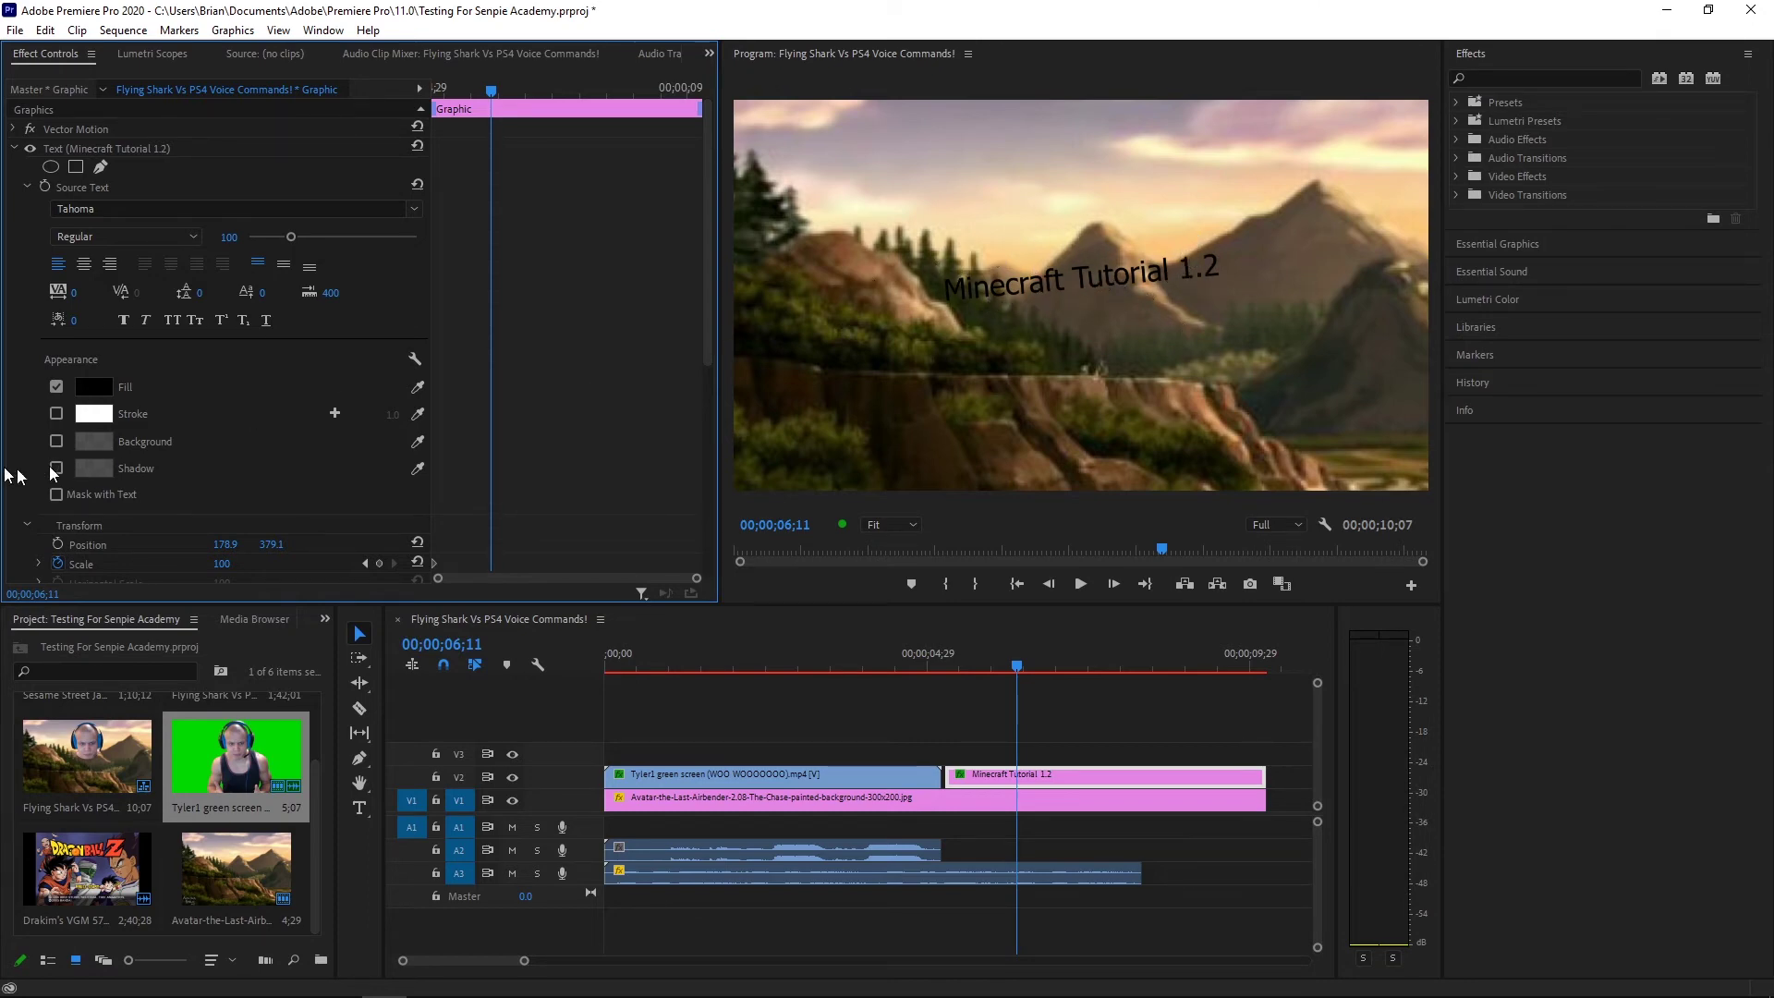
click(56, 413)
click(83, 421)
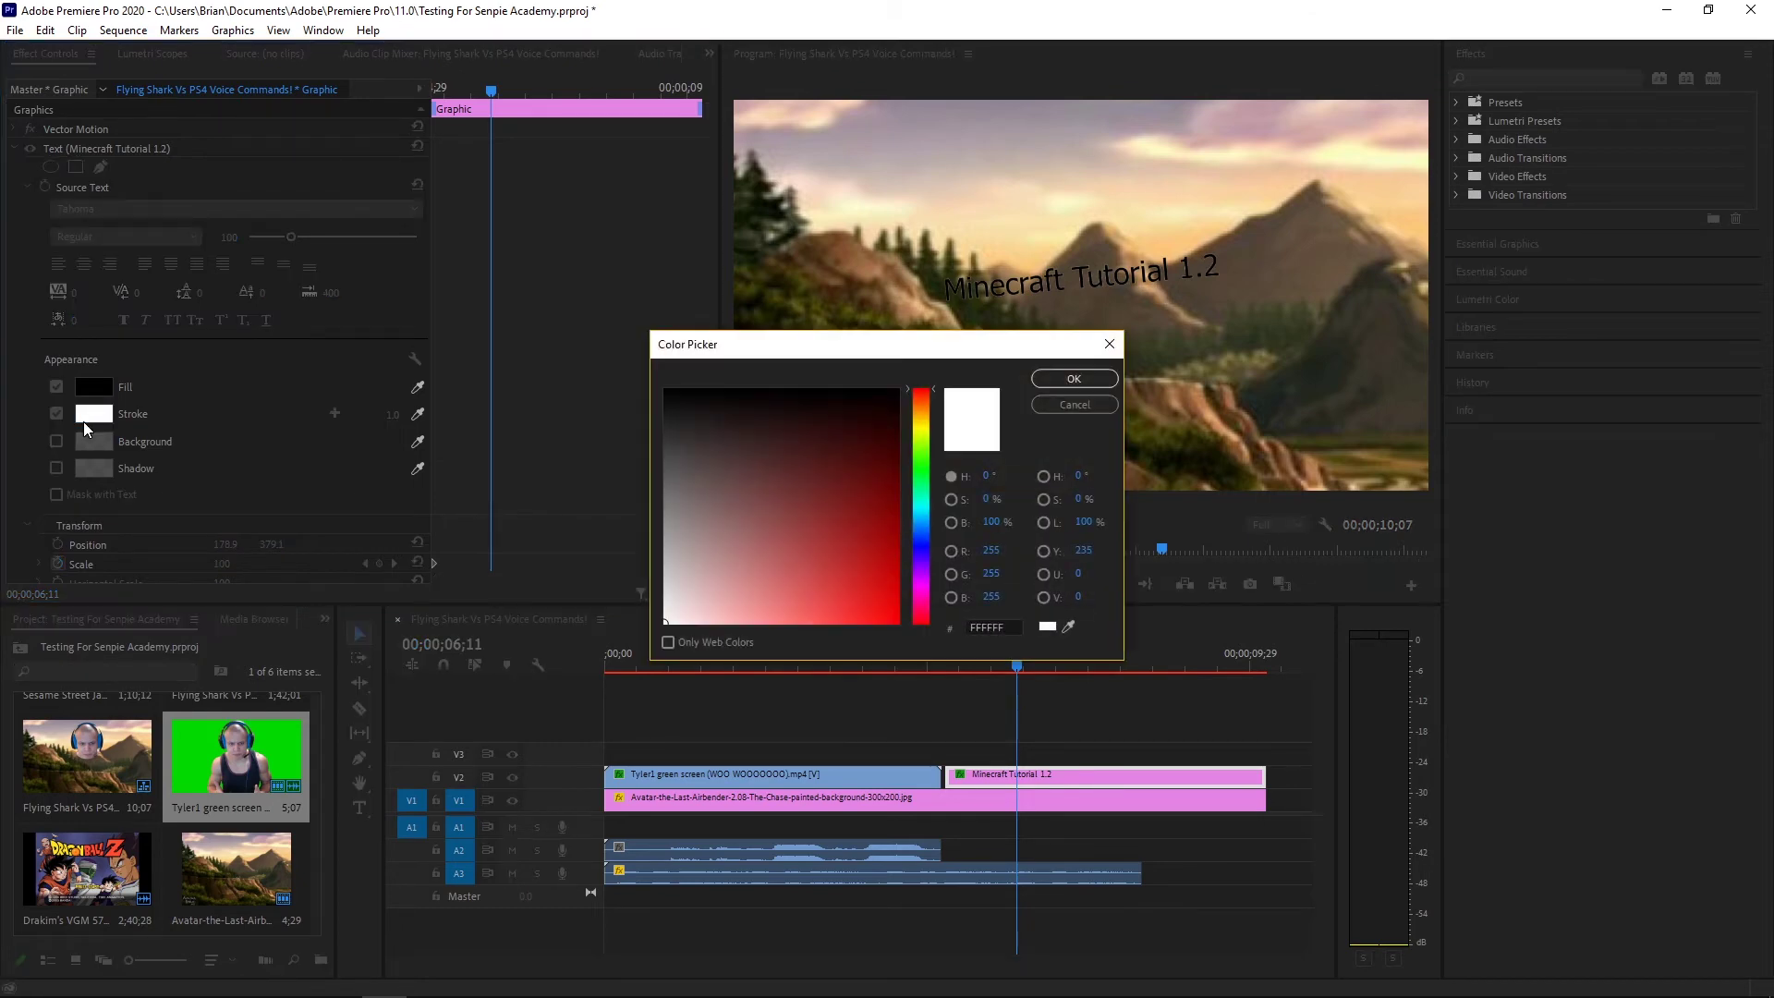
drag(701, 420, 643, 369)
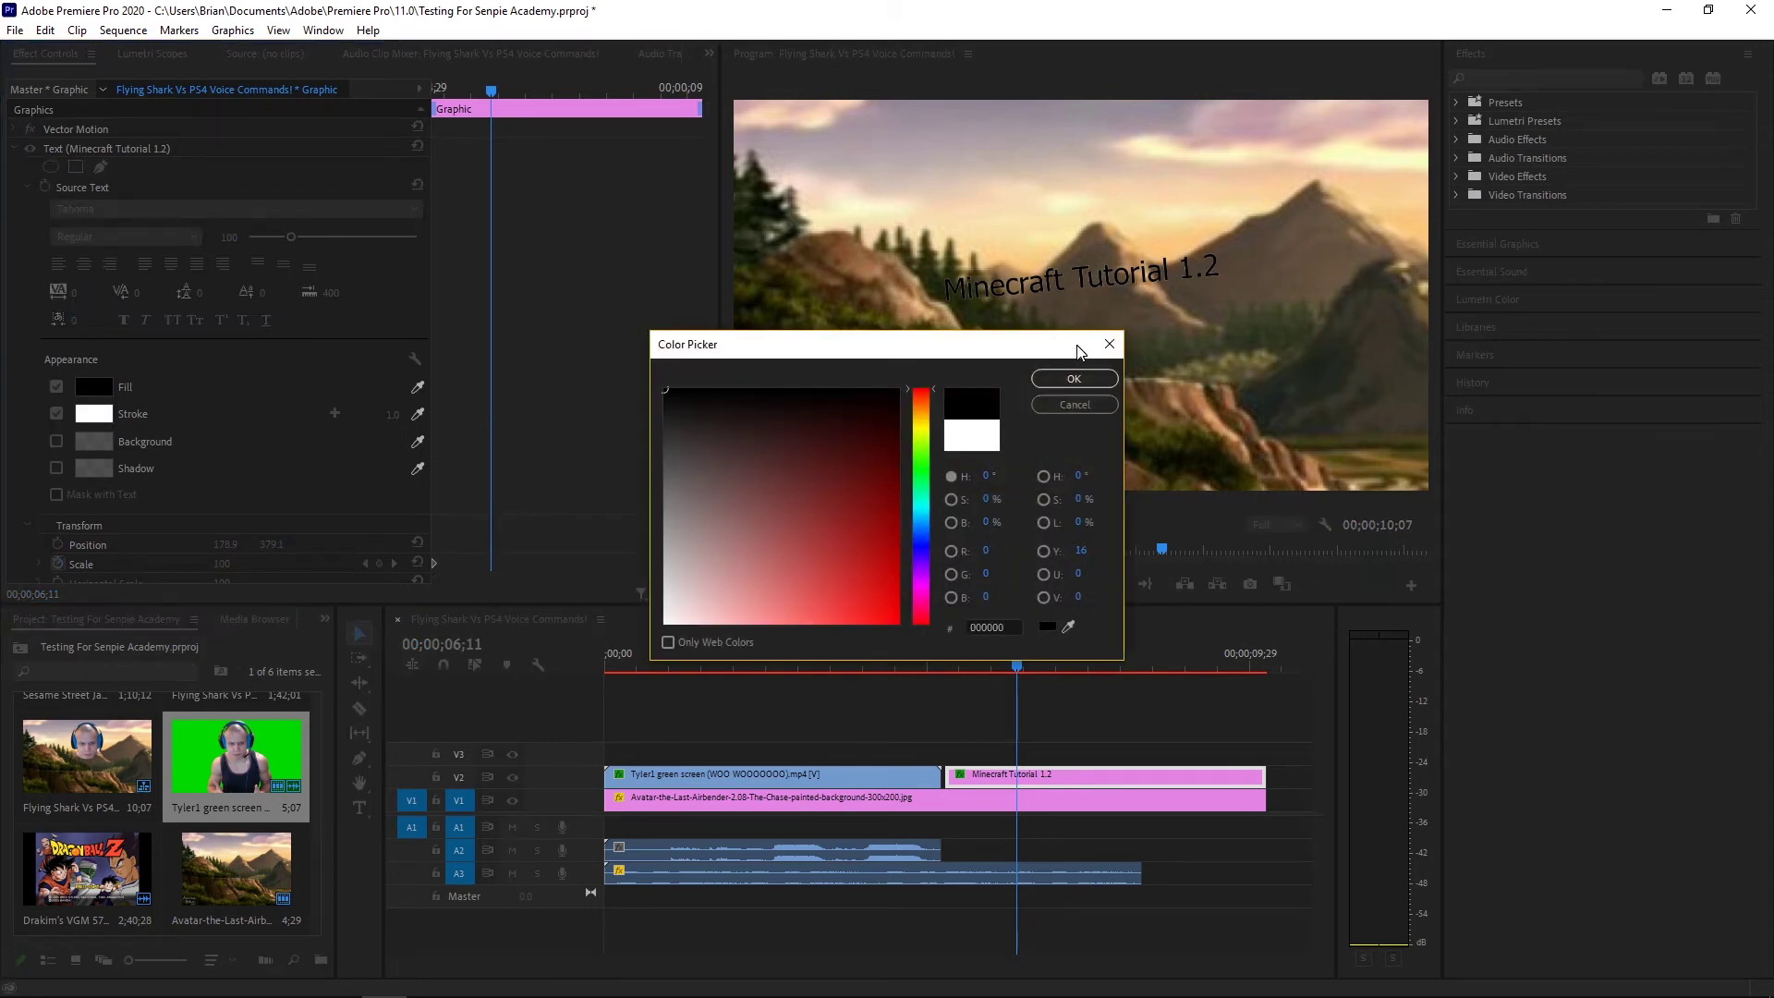
click(1075, 379)
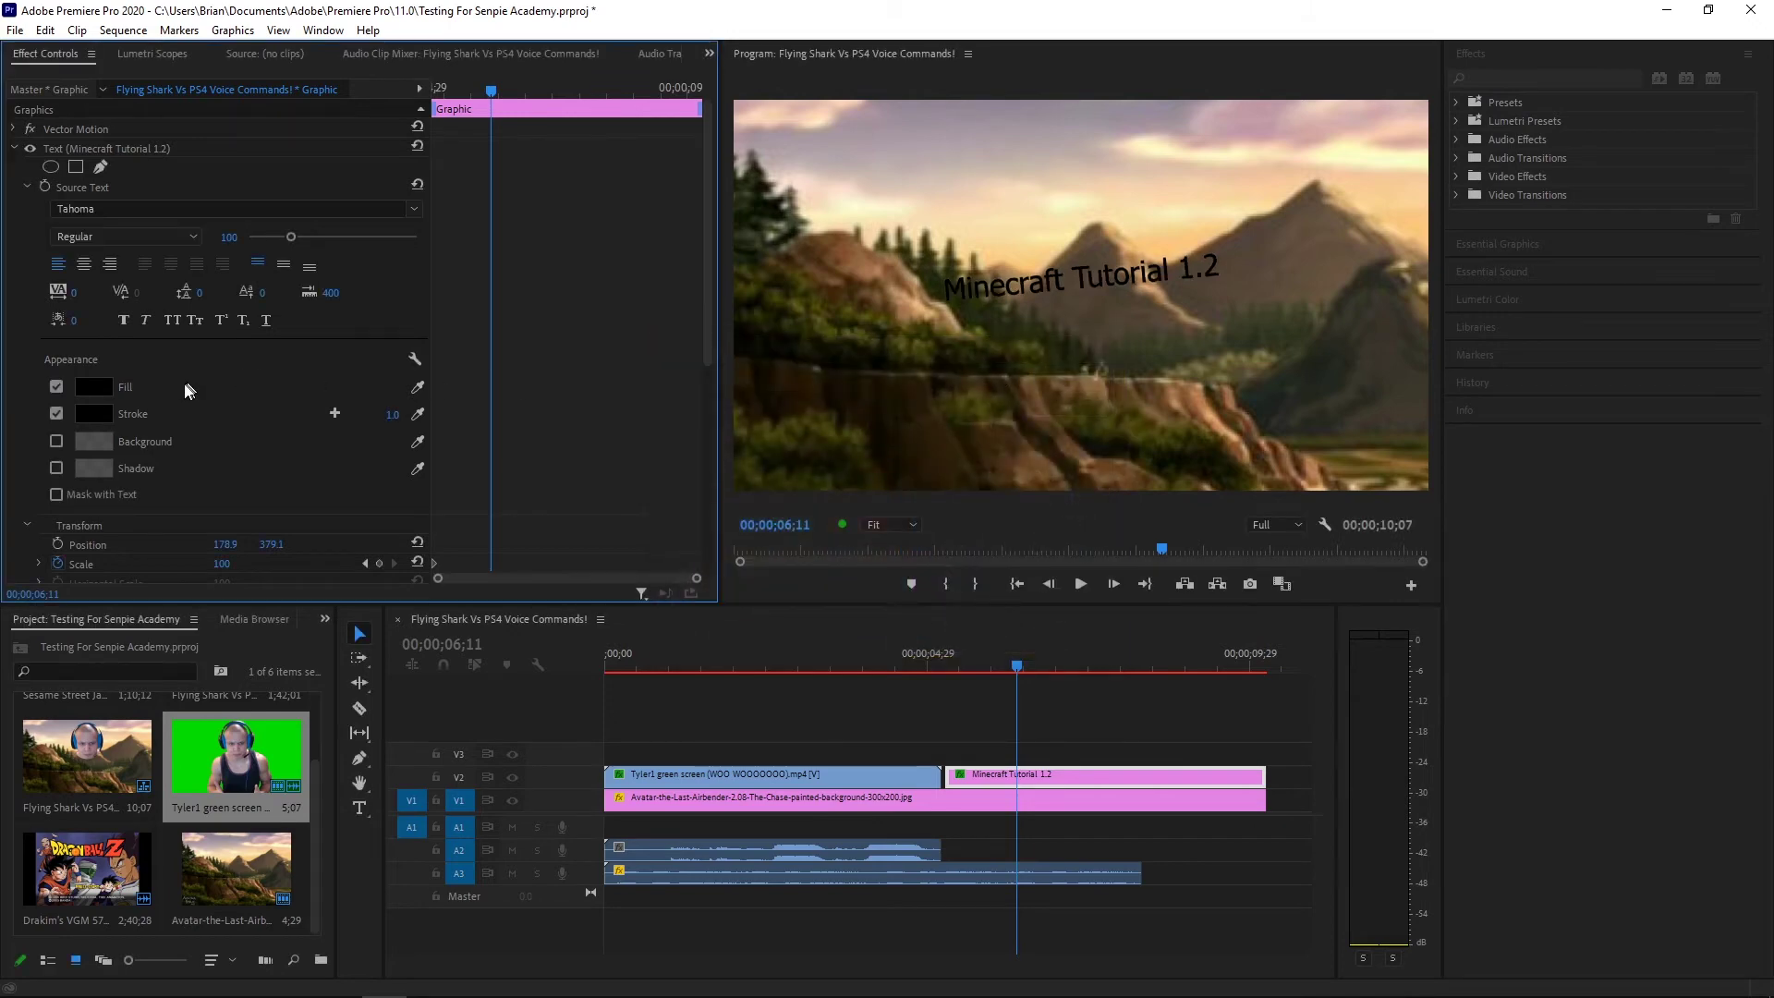
Return the title's fill to white and thicken the black outline
click(101, 386)
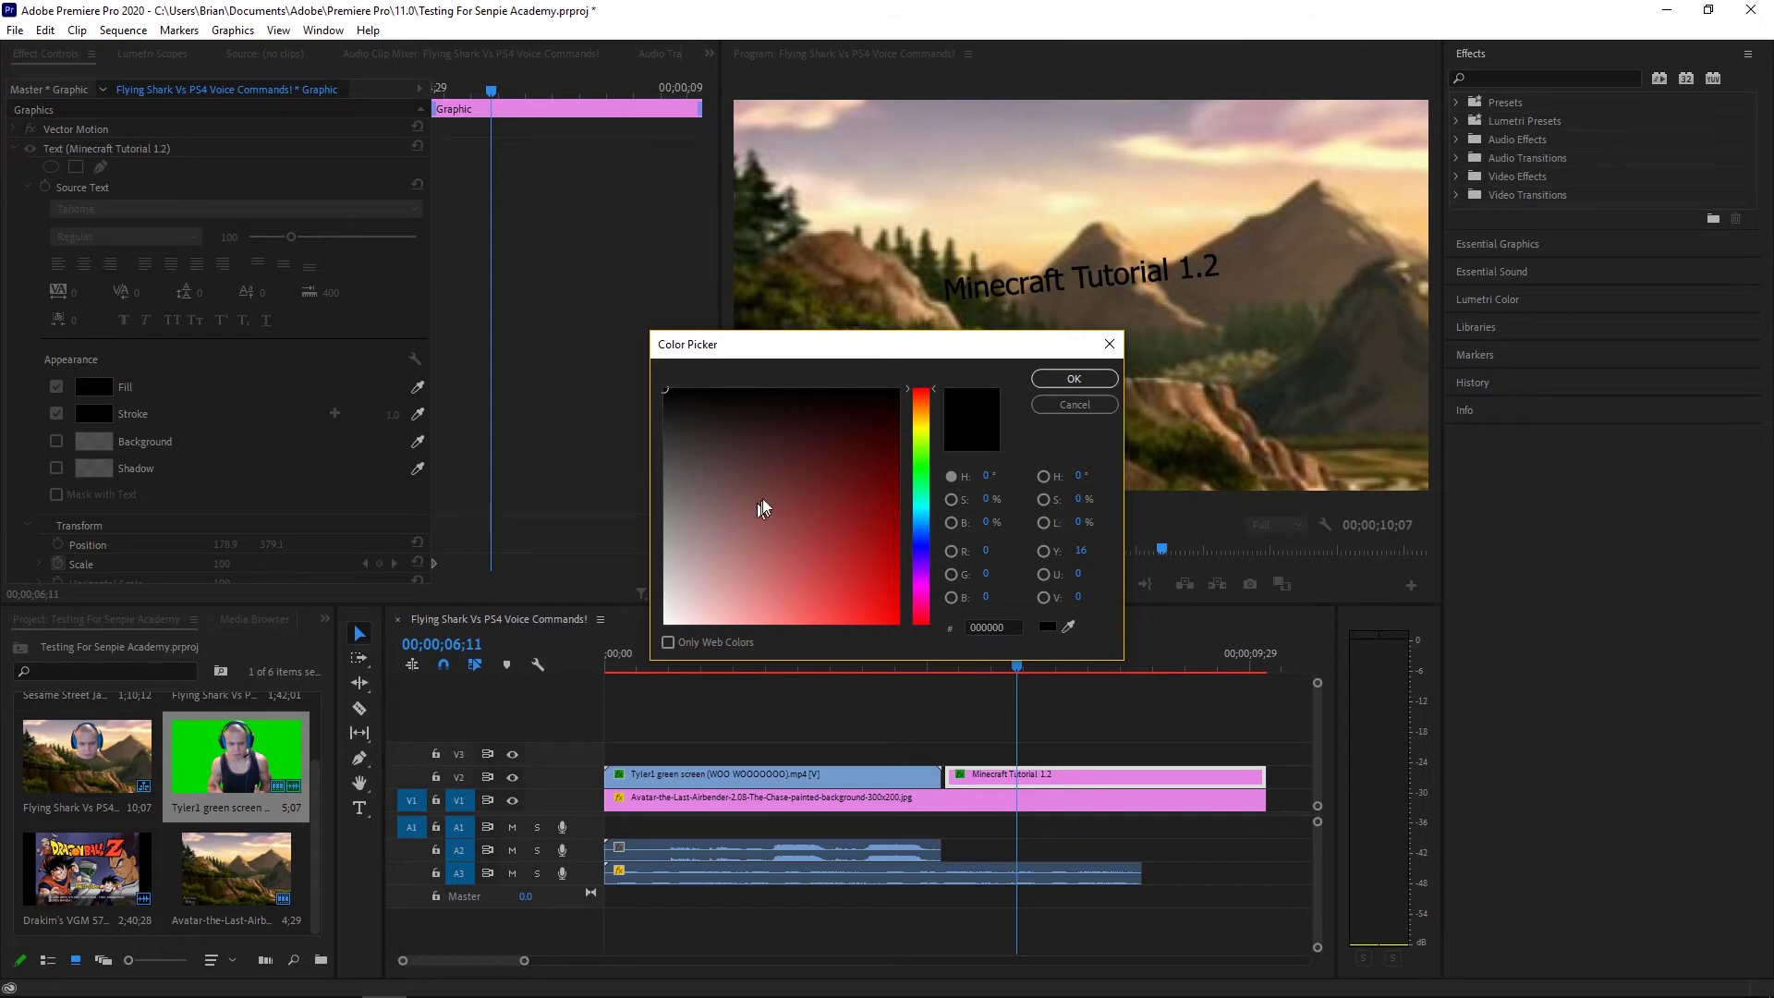
drag(767, 495, 580, 667)
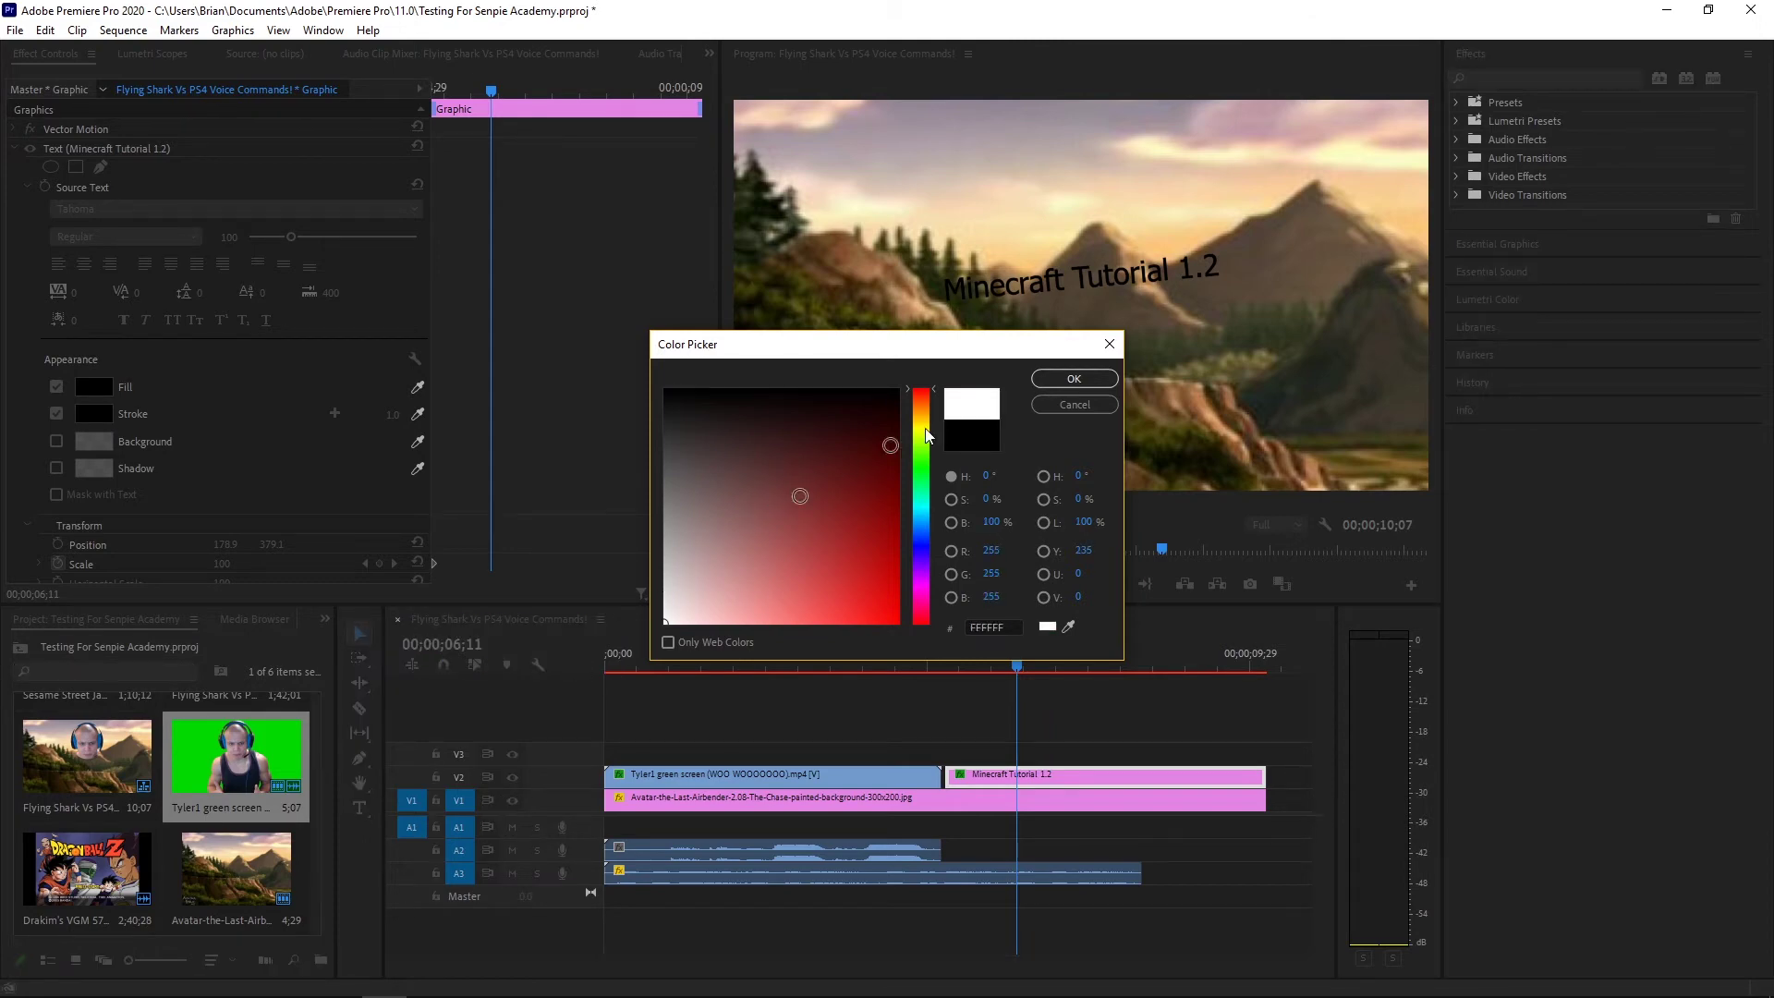
click(1062, 374)
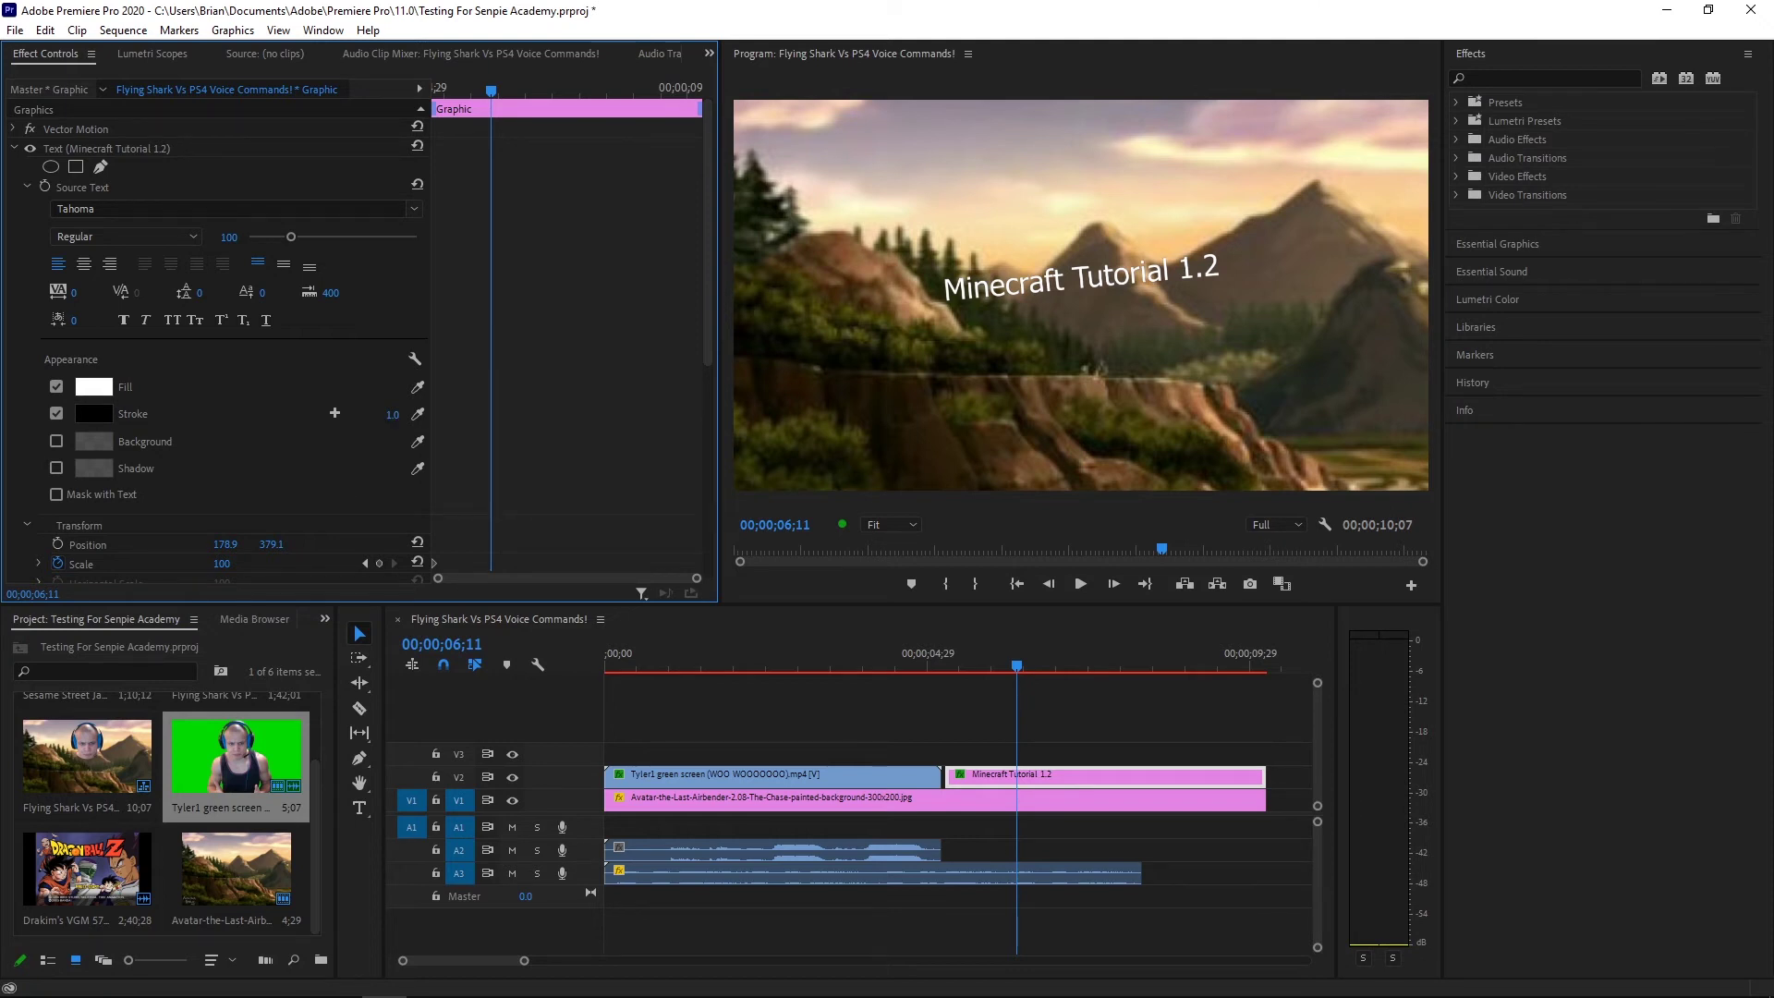
mouse_move(392, 414)
mouse_down()
mouse_move(437, 415)
mouse_move(373, 413)
mouse_up()
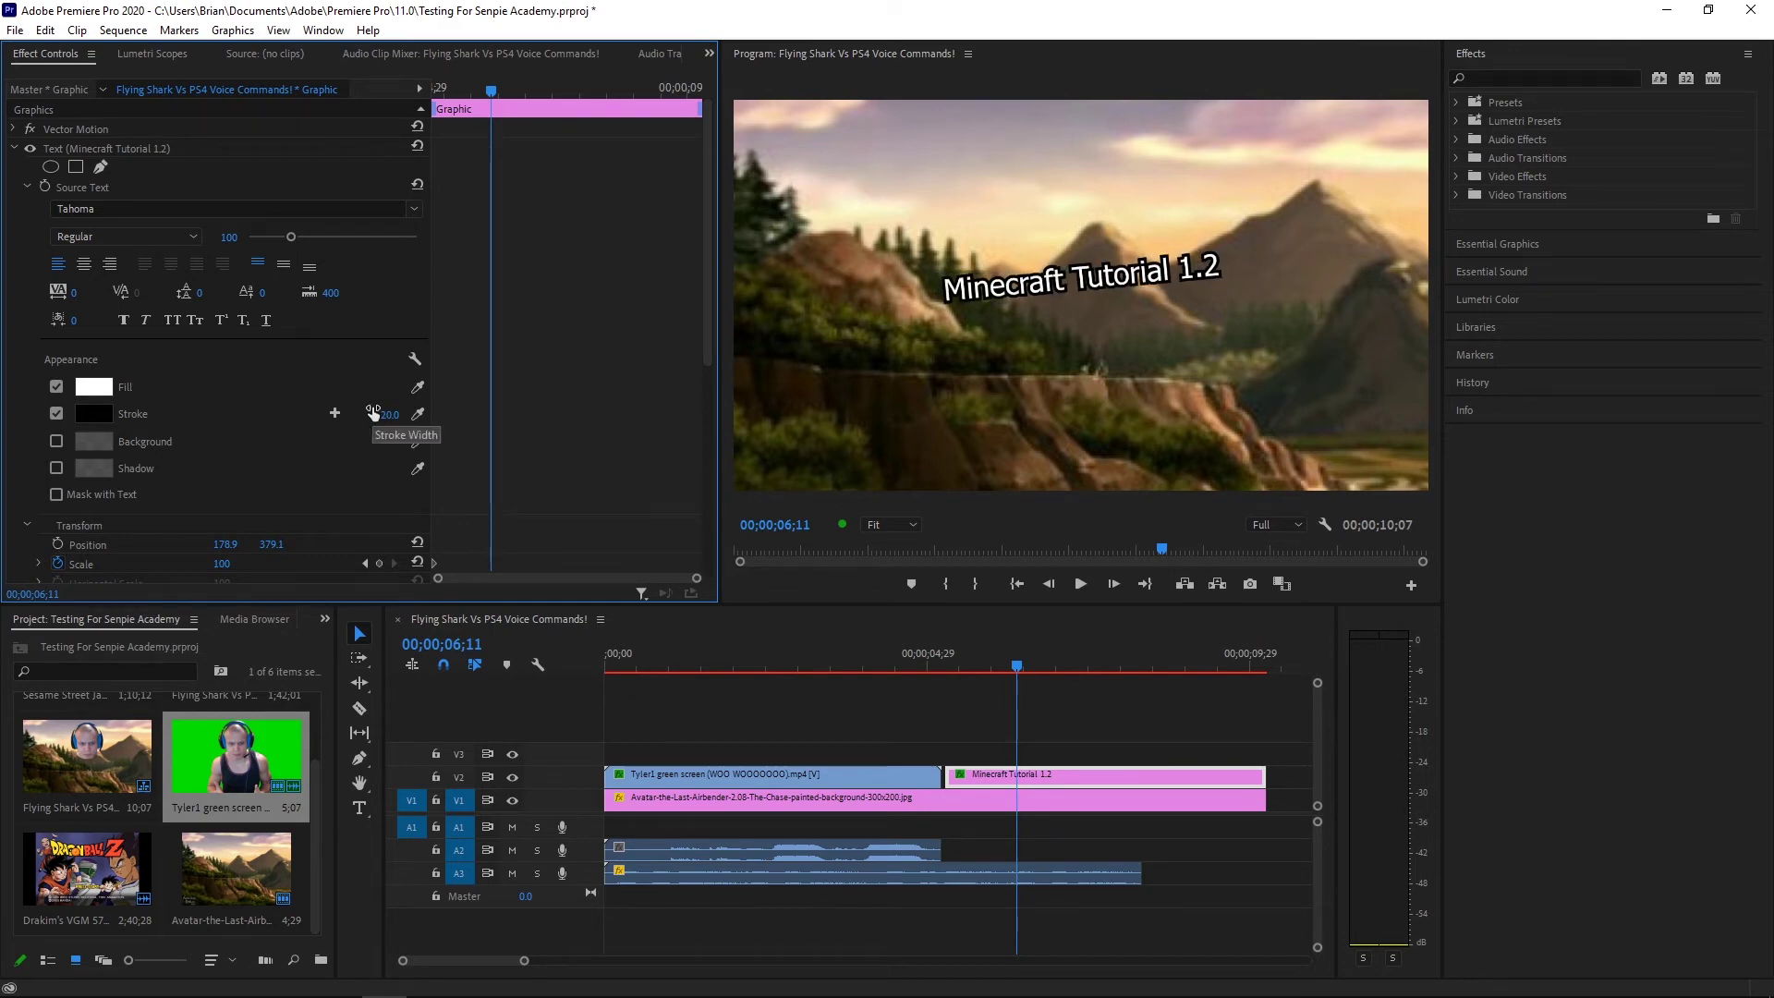
Preview the title with its 20-point black outline, then switch the Stroke off
drag(926, 644, 1119, 651)
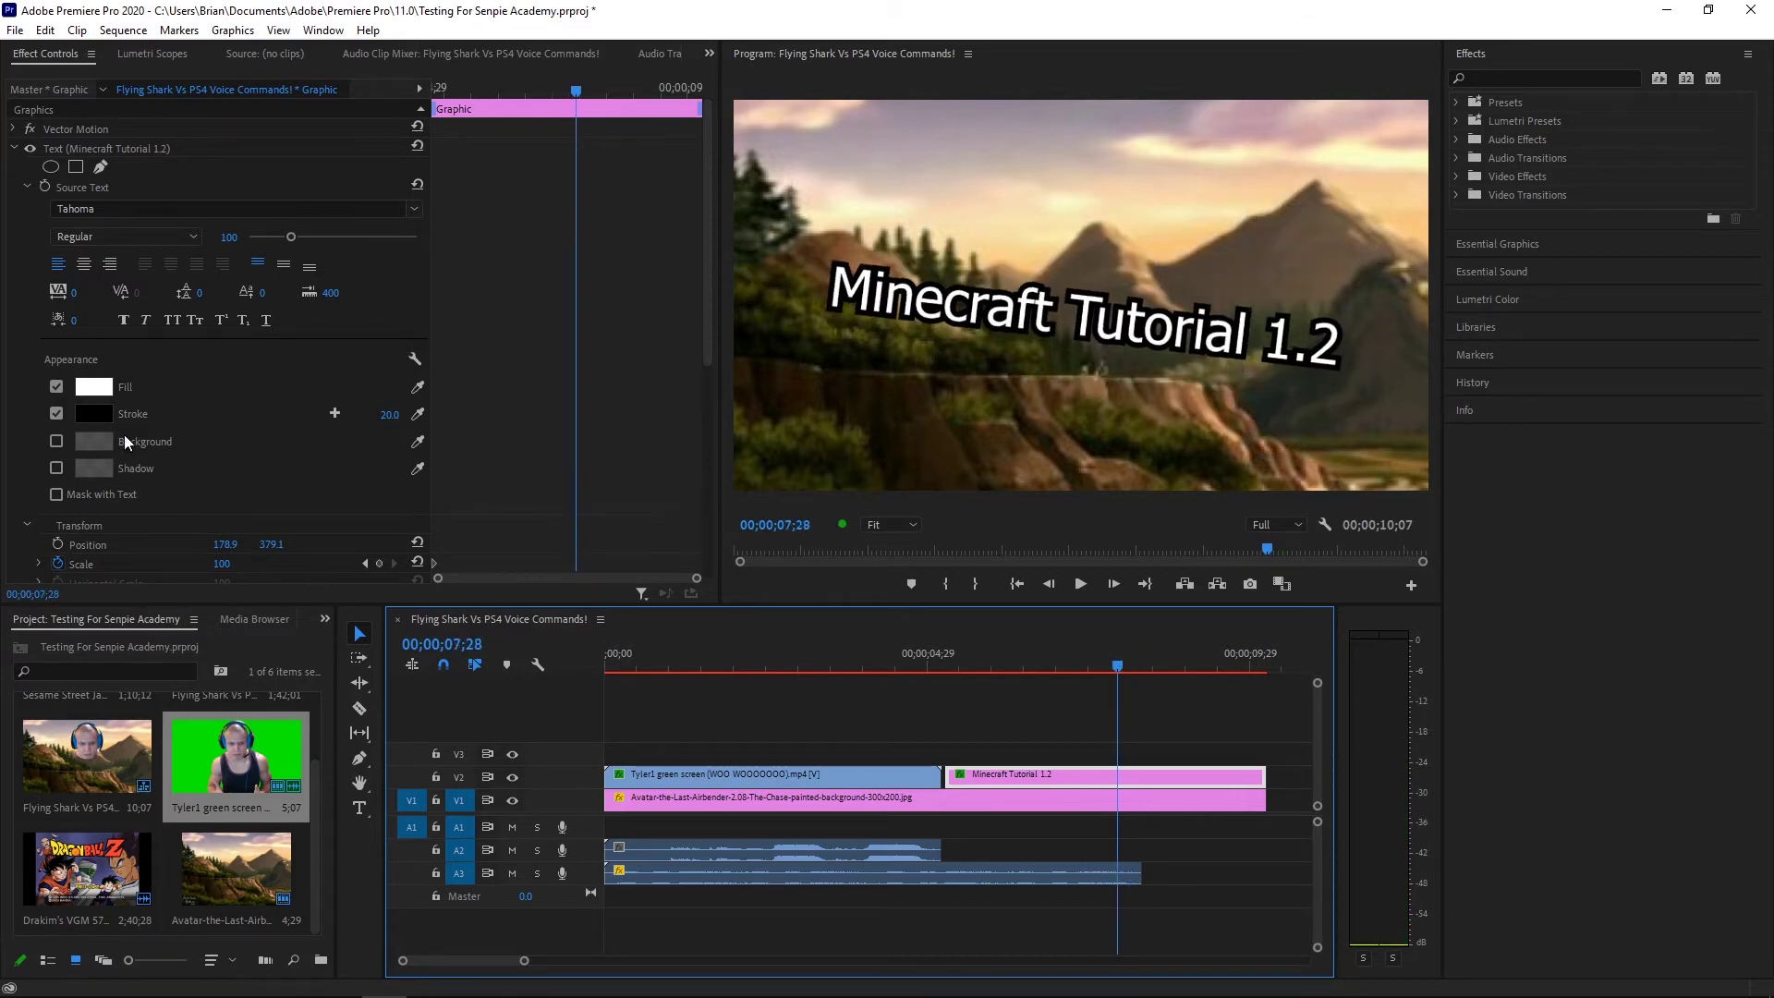
click(56, 414)
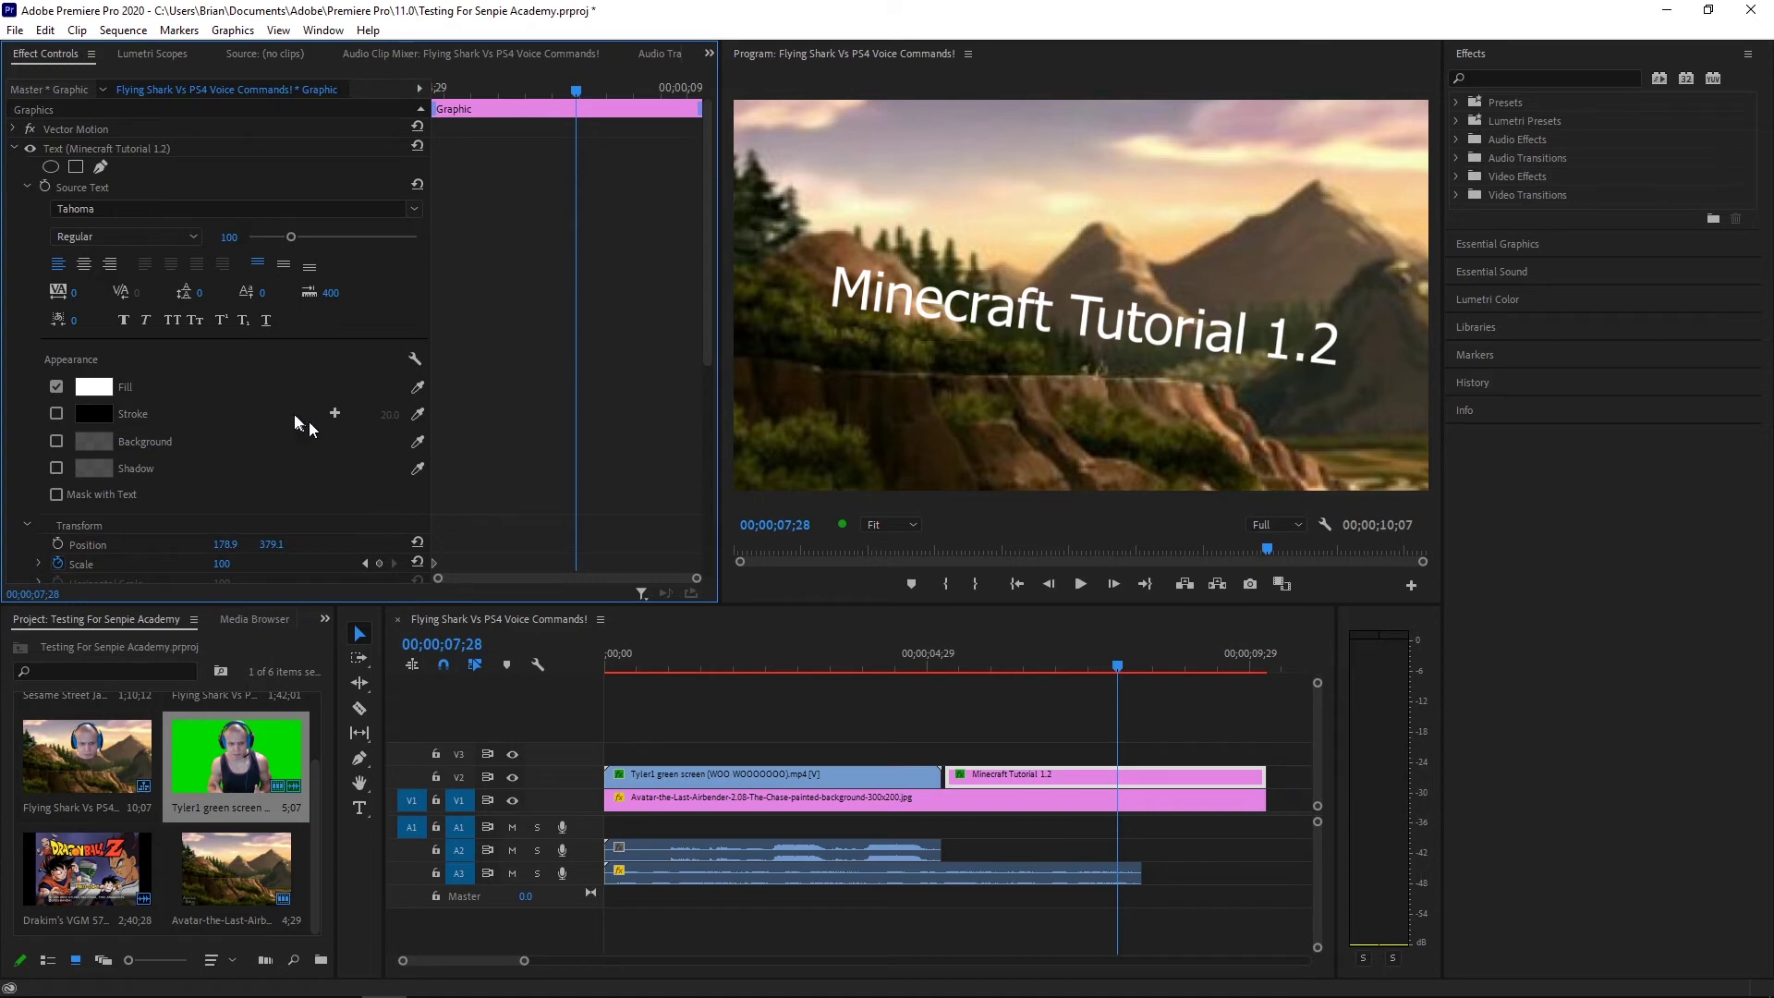
click(55, 413)
Compare the title with and without its outline, leaving the Stroke off
click(56, 413)
click(56, 413)
click(56, 413)
click(55, 413)
click(56, 413)
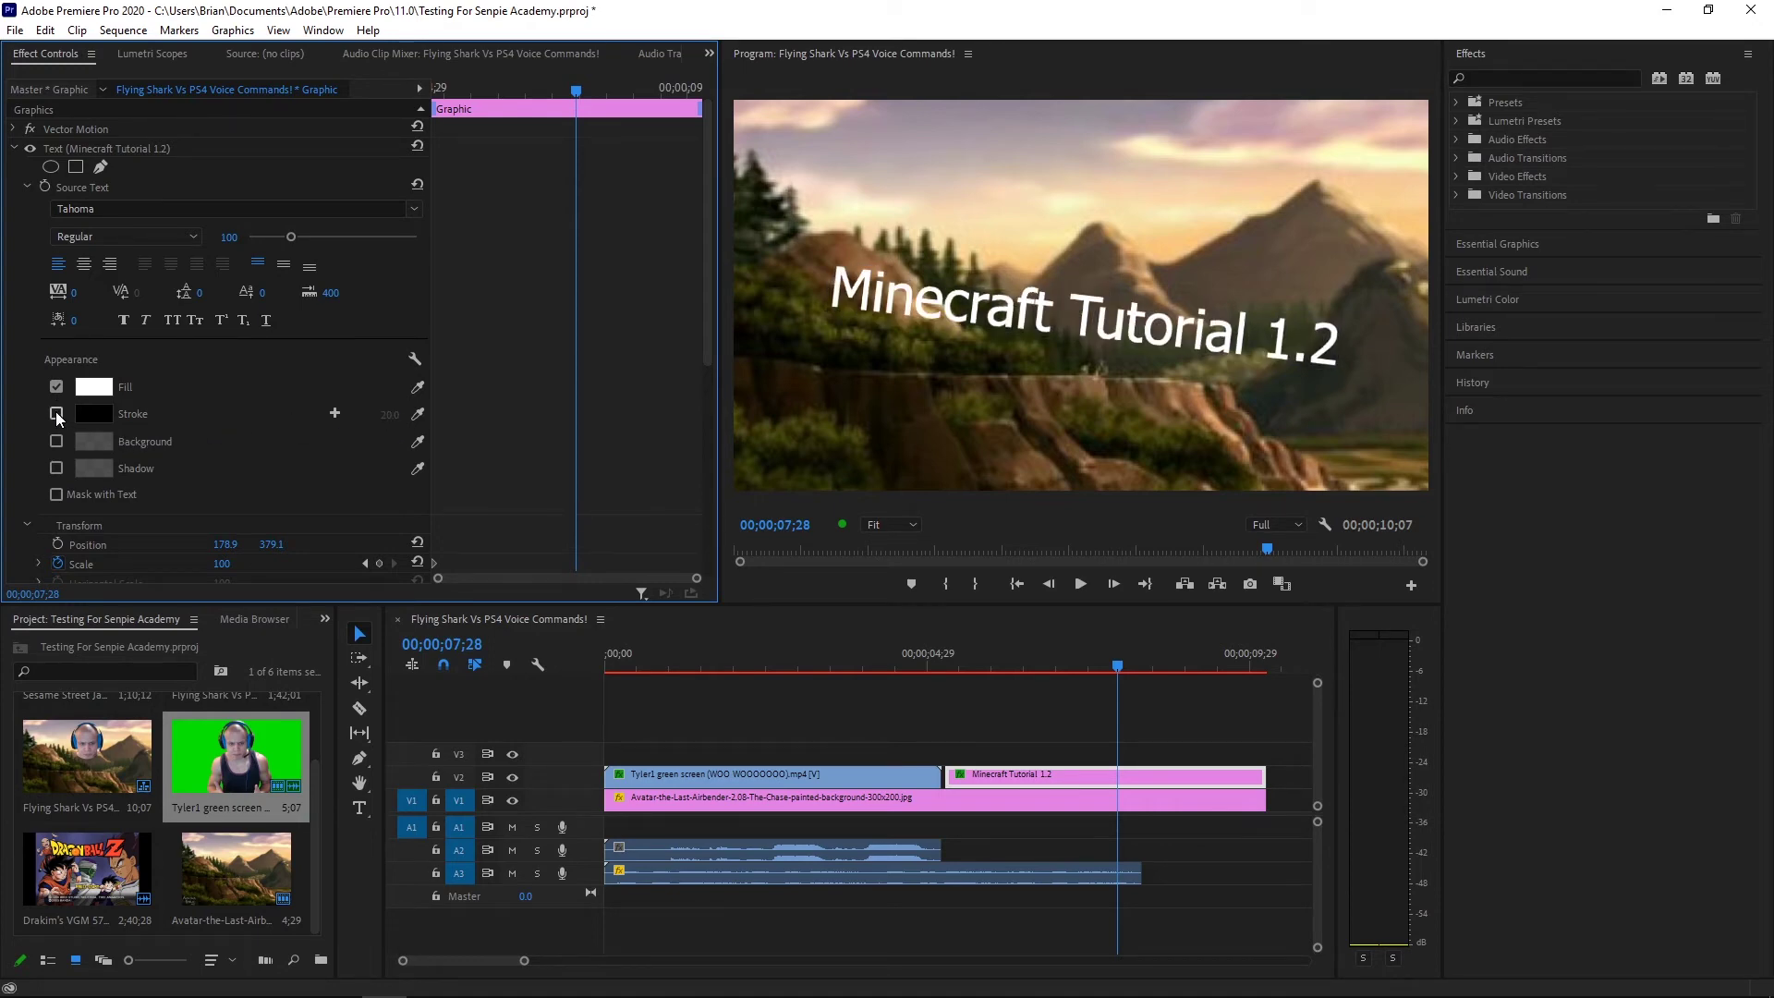
Enable a black drop shadow on the title
click(52, 471)
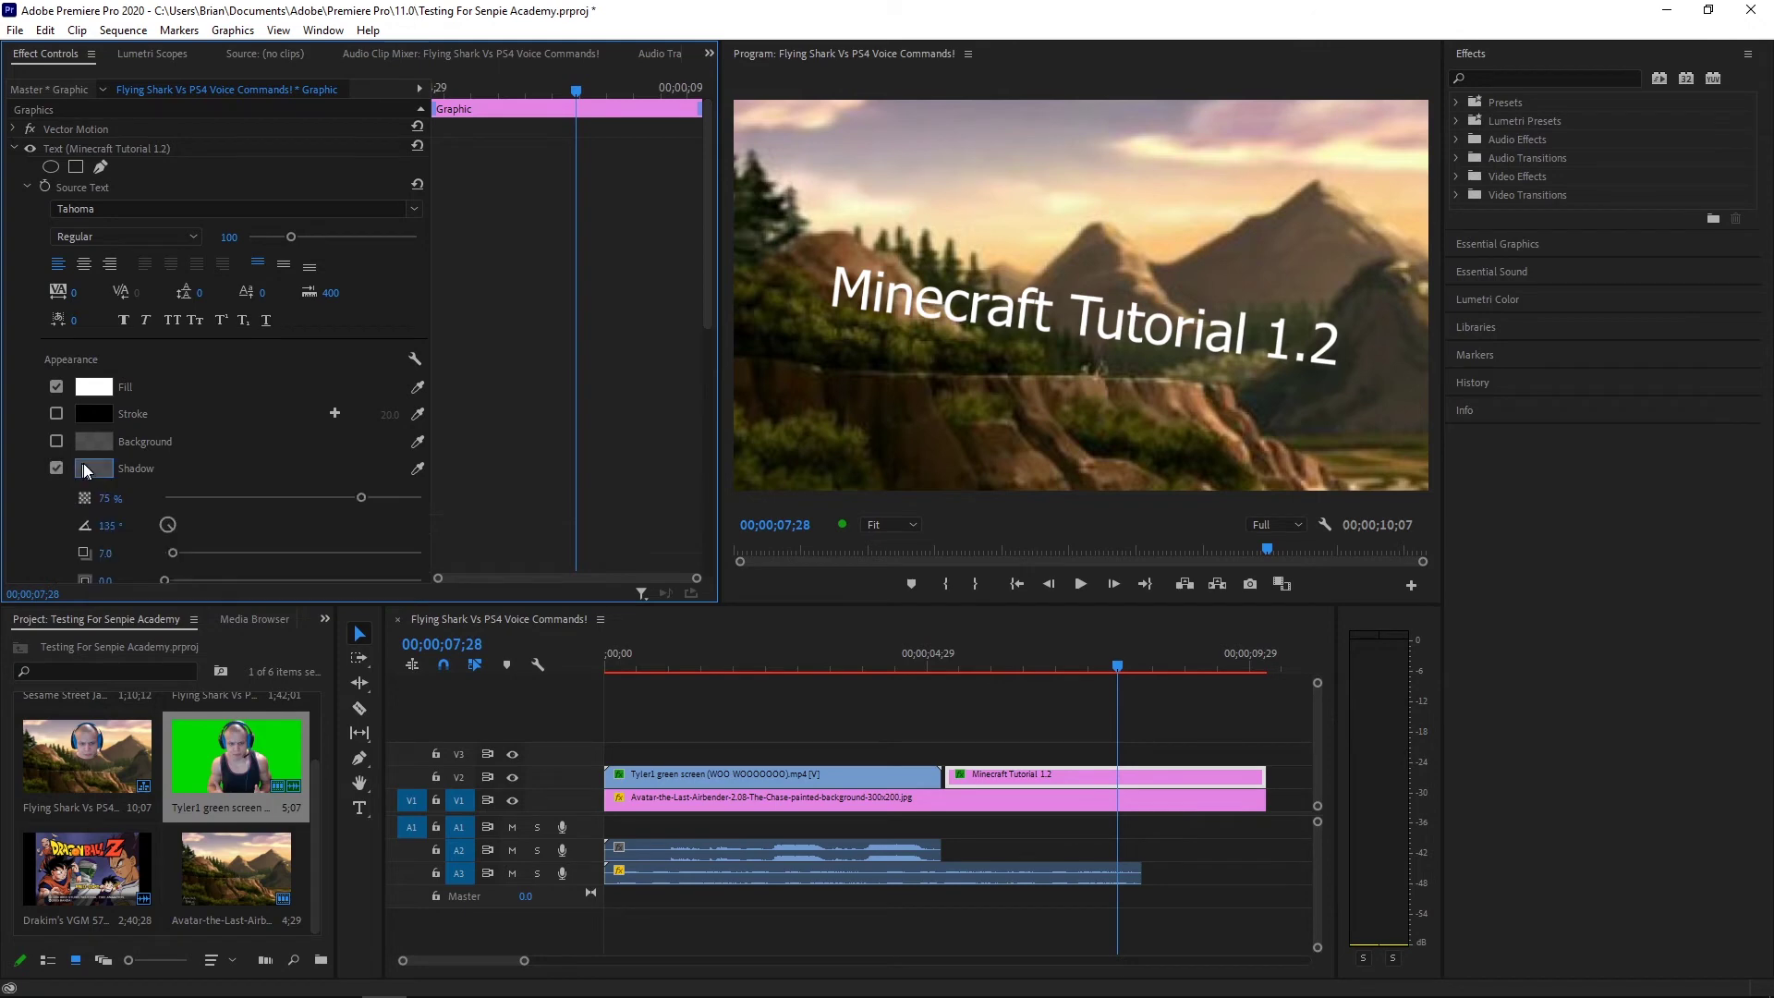
click(85, 464)
drag(871, 392, 920, 390)
click(1072, 380)
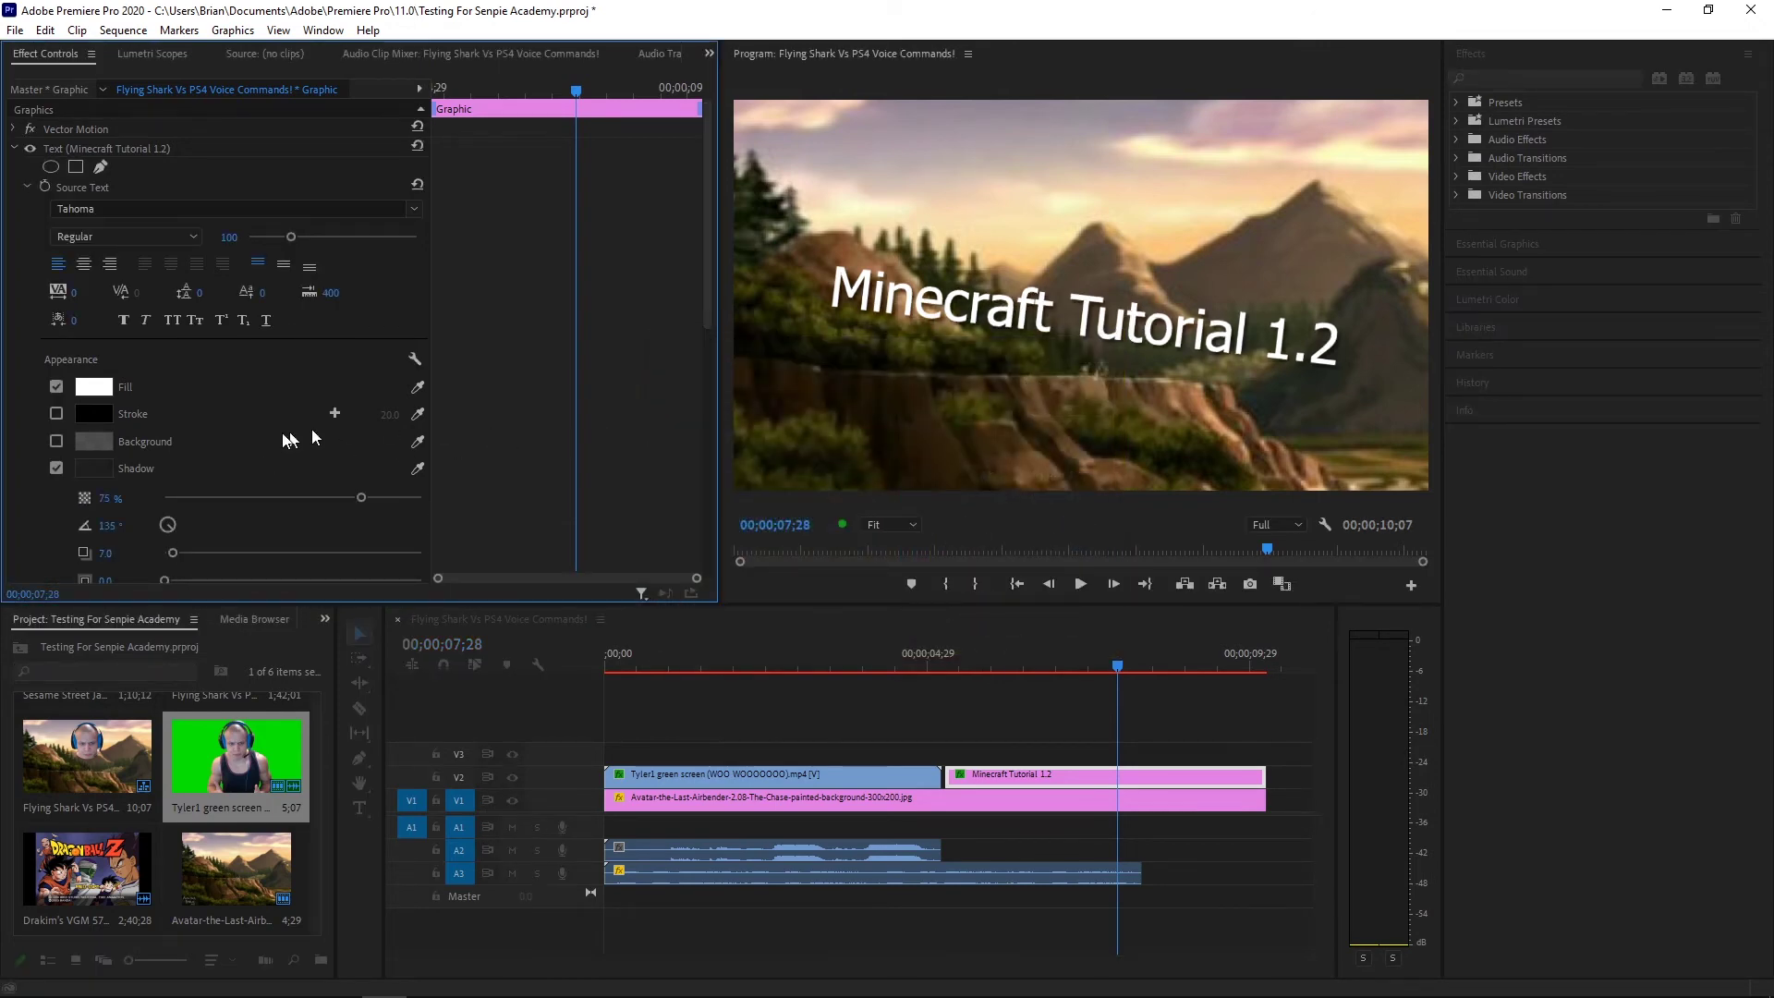
click(101, 473)
click(1072, 381)
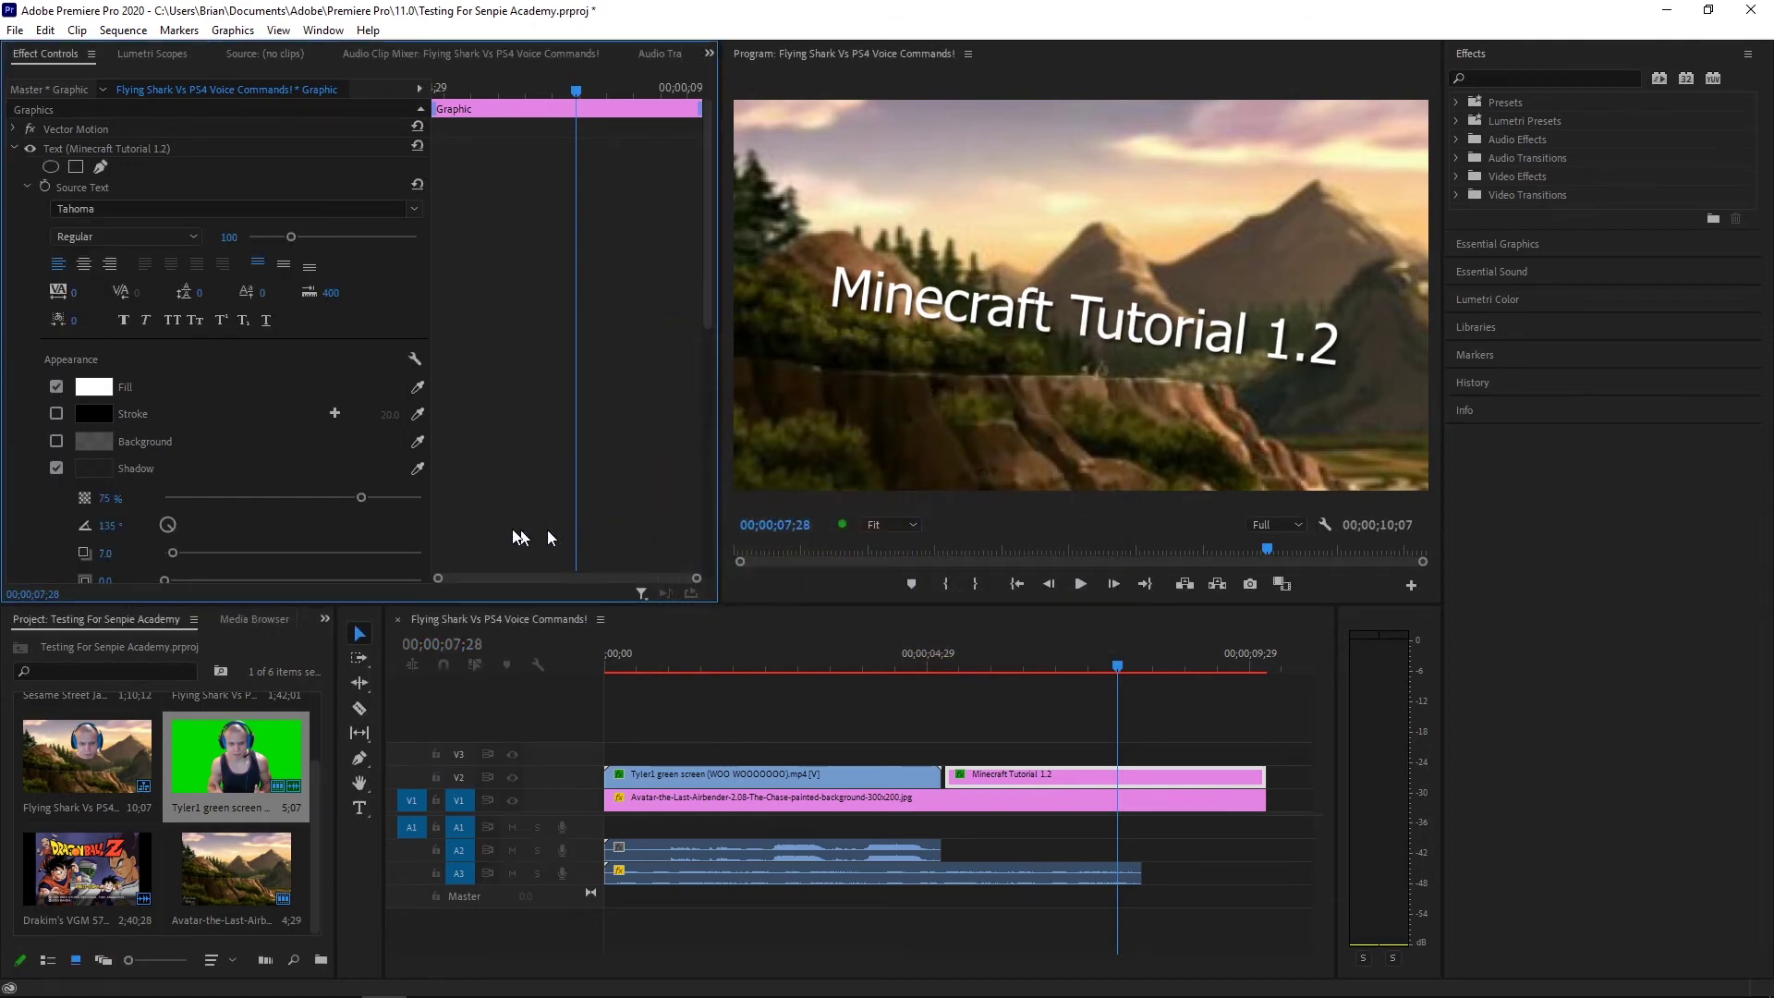
Set the shadow to 47% opacity, a new angle and 112.5 distance
drag(362, 497, 442, 497)
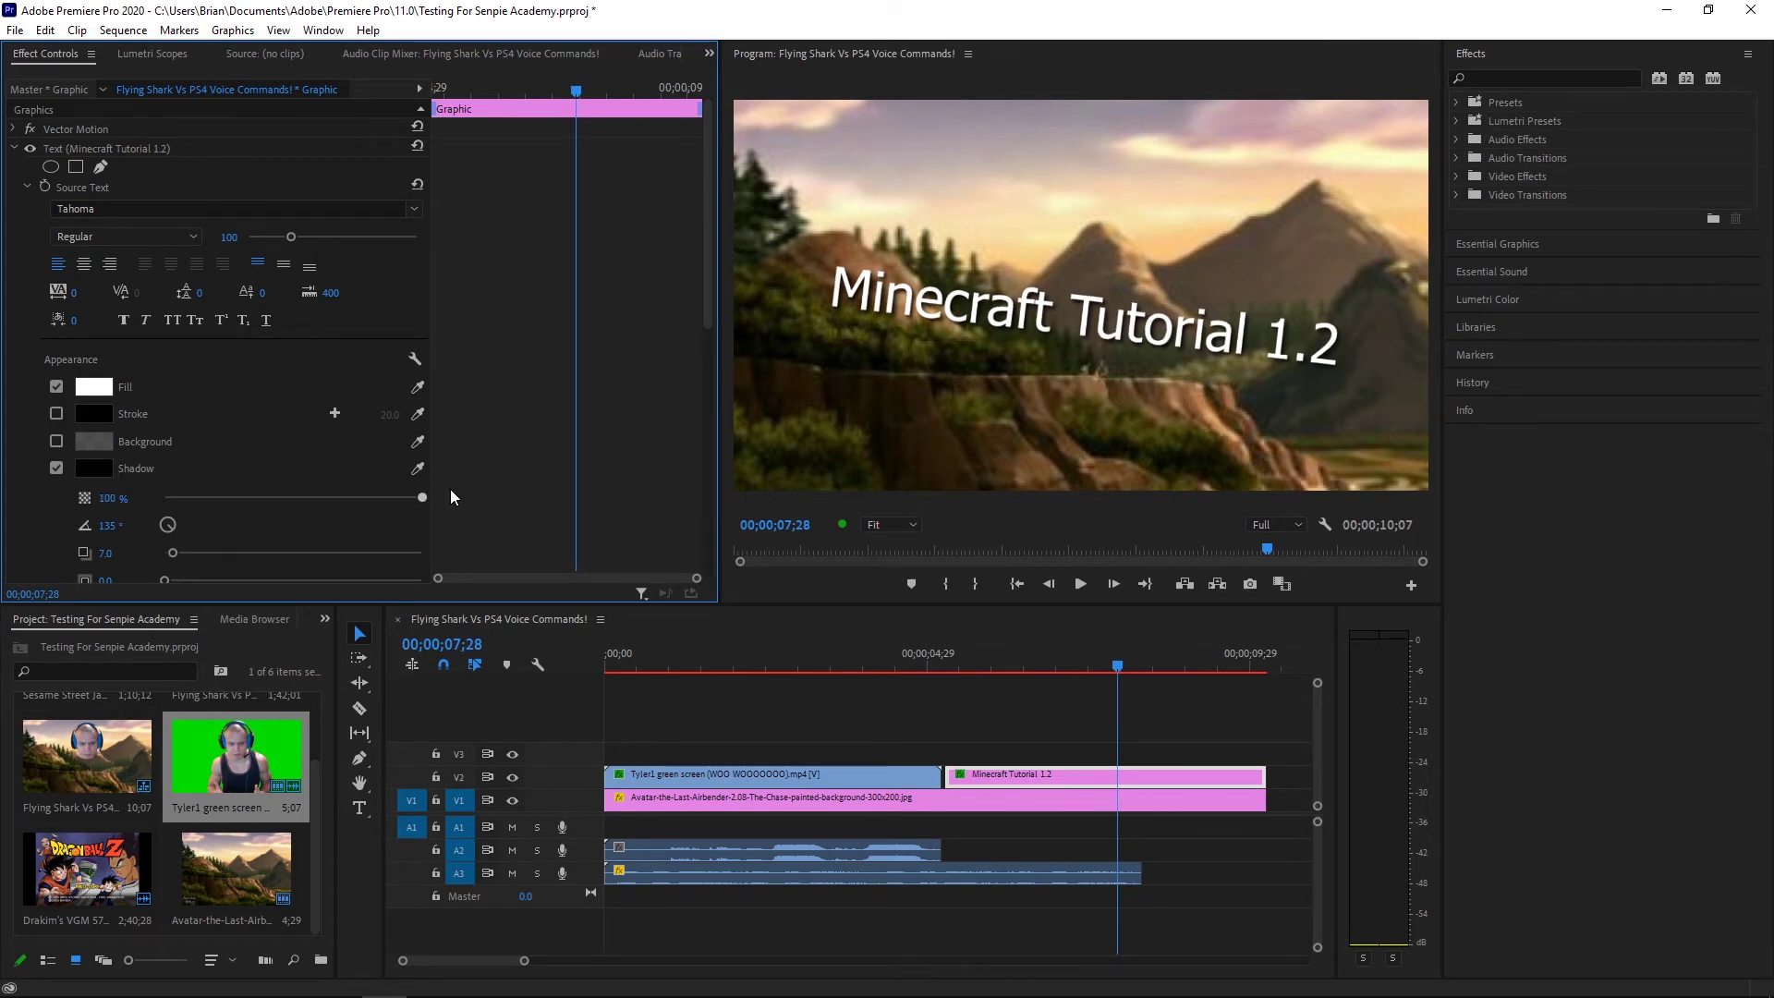
drag(423, 496, 530, 474)
drag(170, 531, 275, 556)
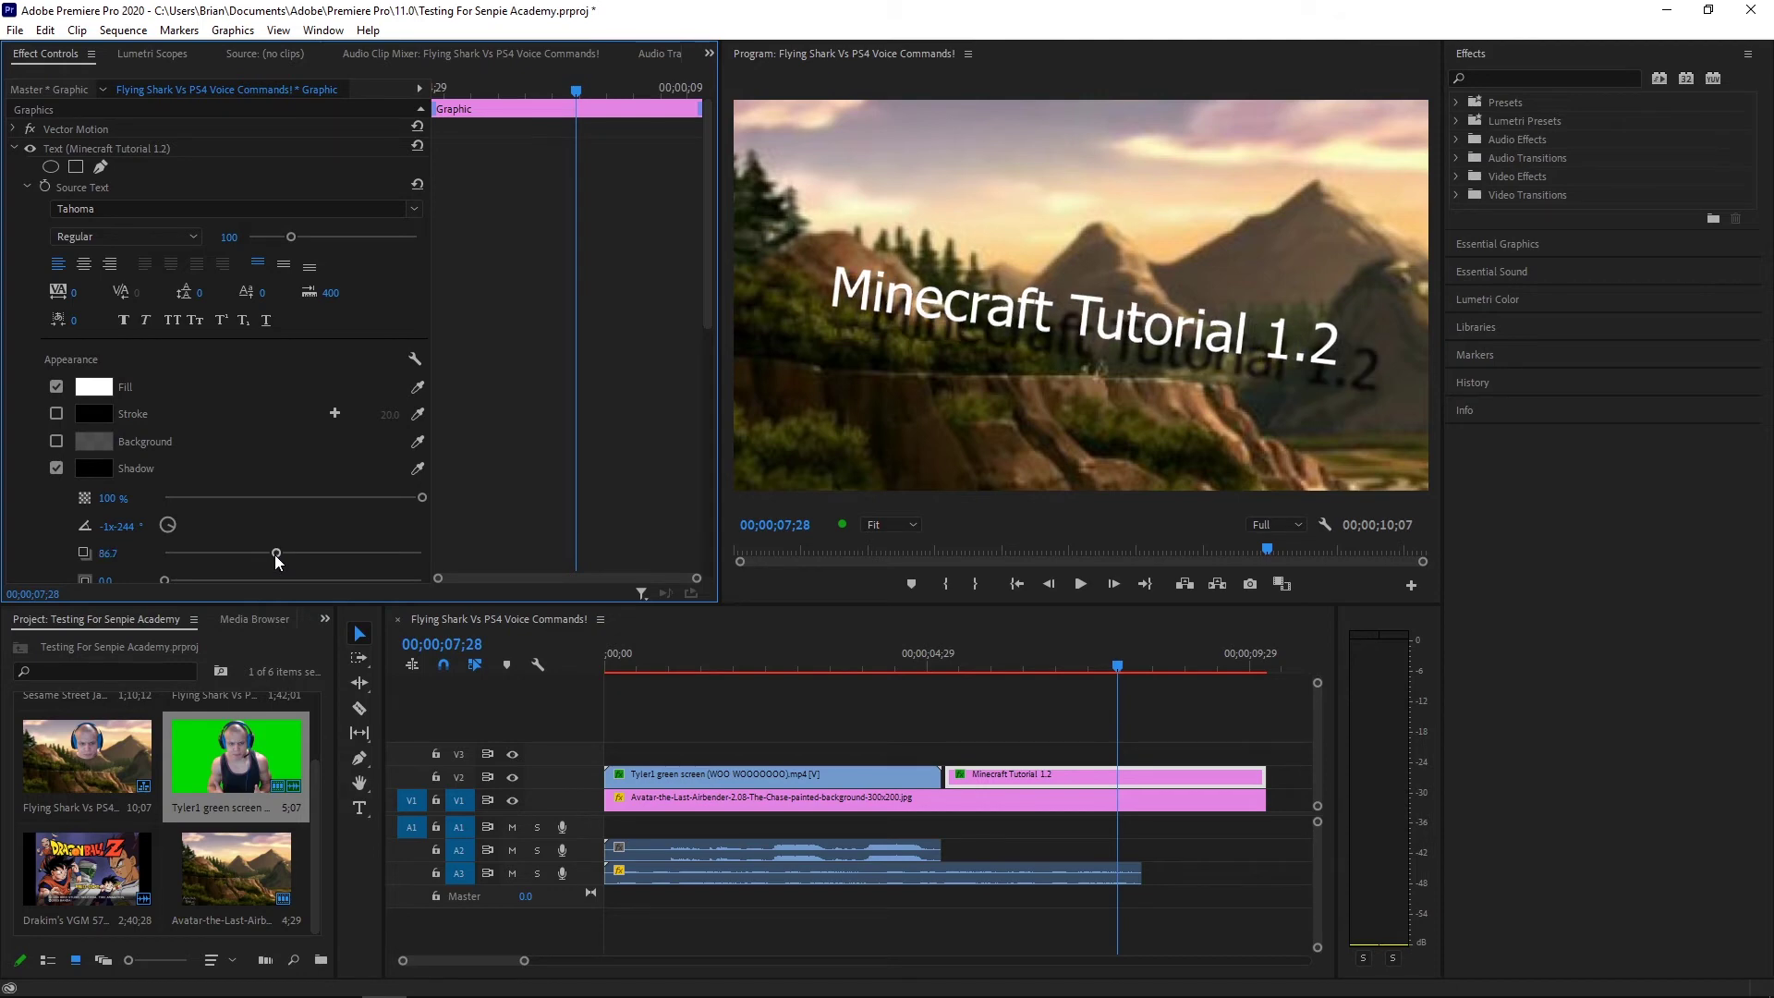
drag(275, 554, 310, 554)
drag(422, 497, 286, 511)
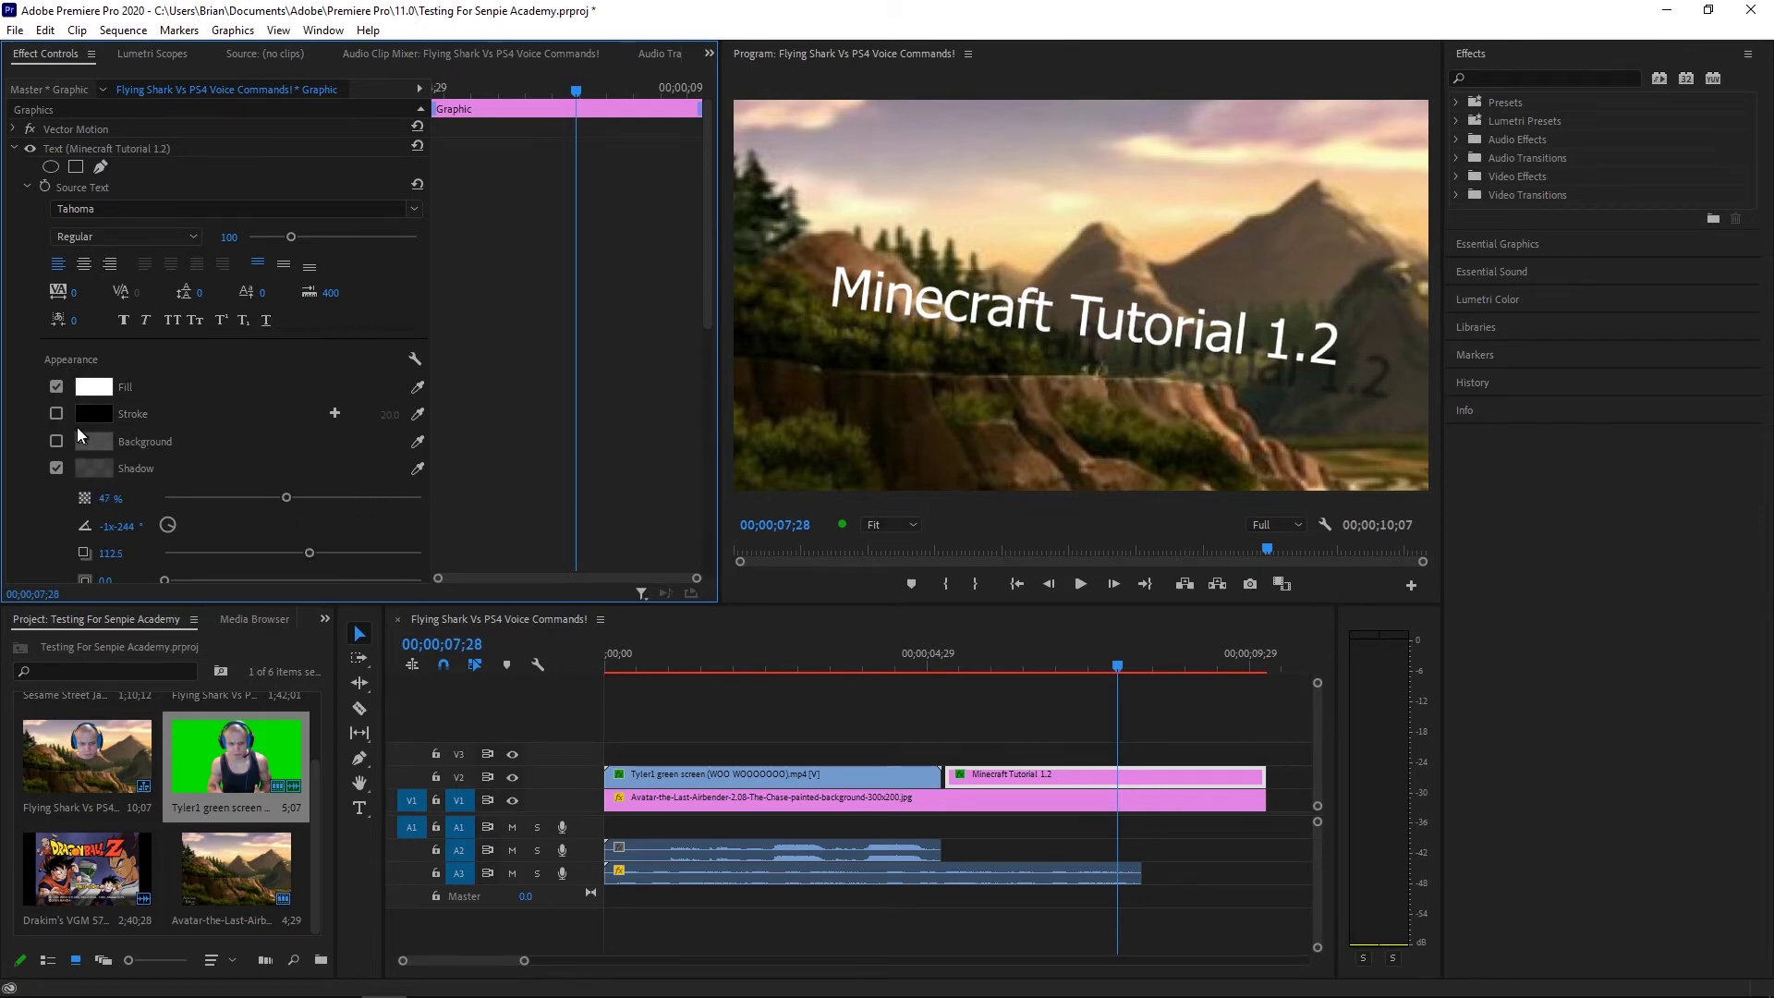
Turn the title's black outline back on and play back from 00;00;05;12
click(55, 412)
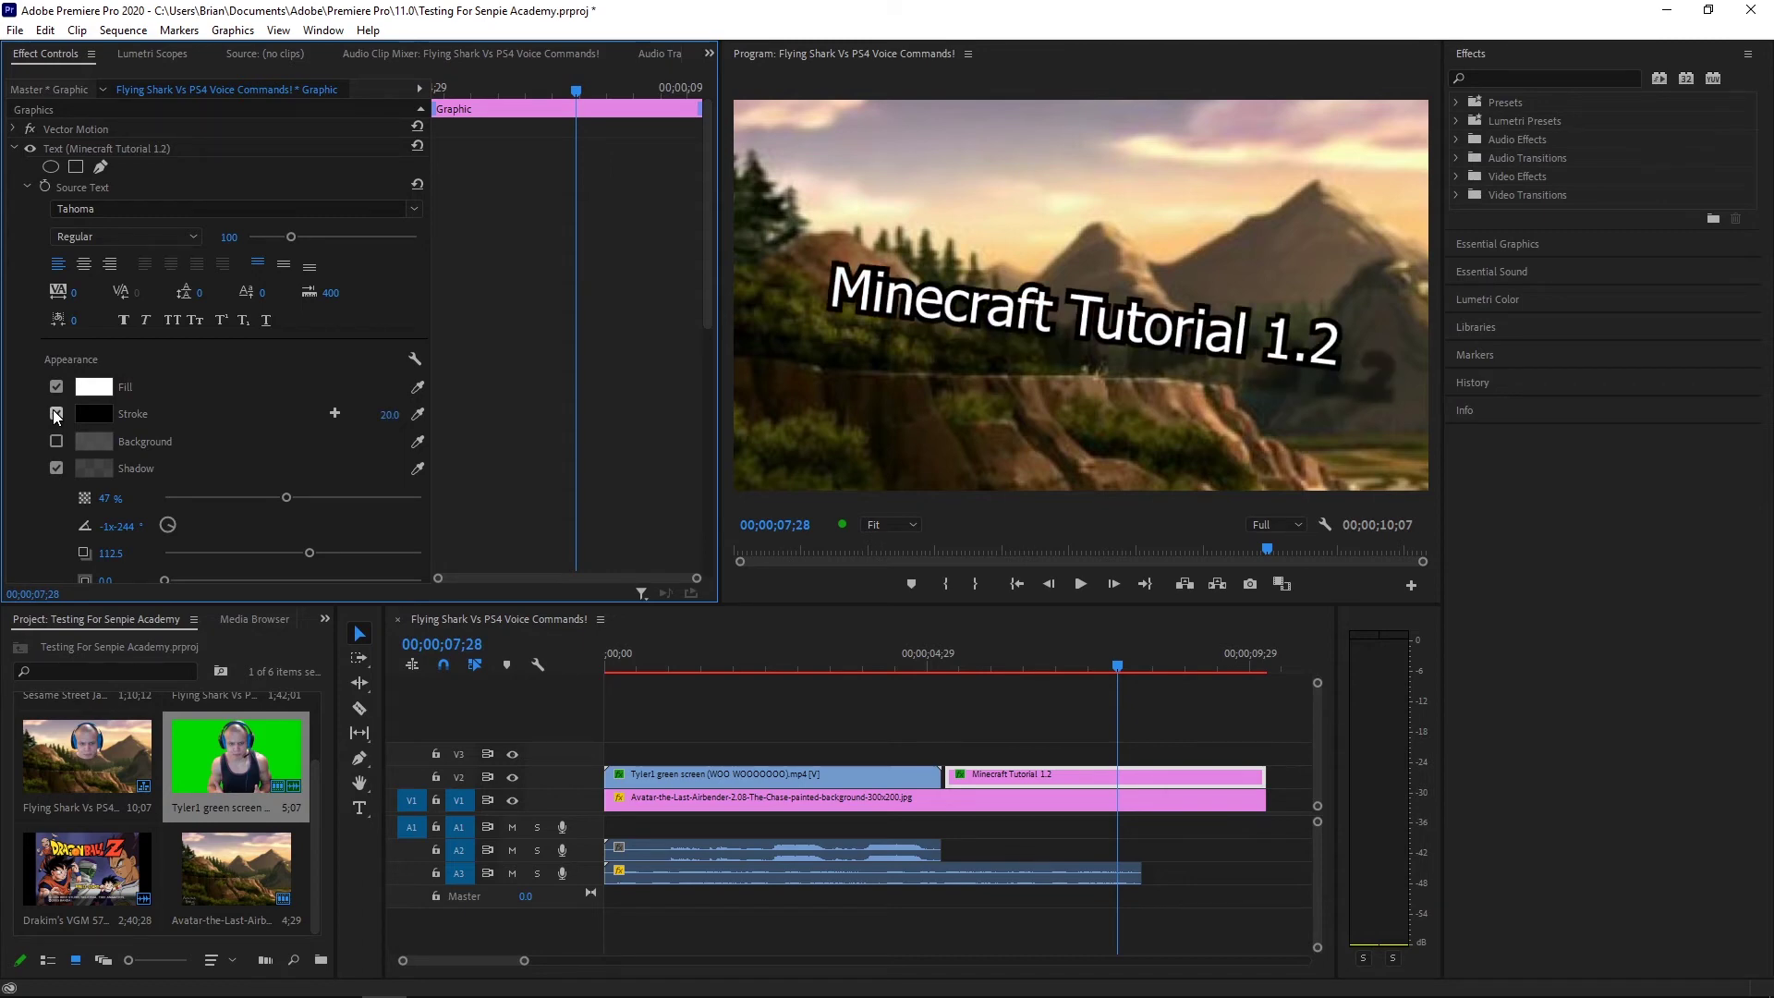
click(954, 666)
key(space)
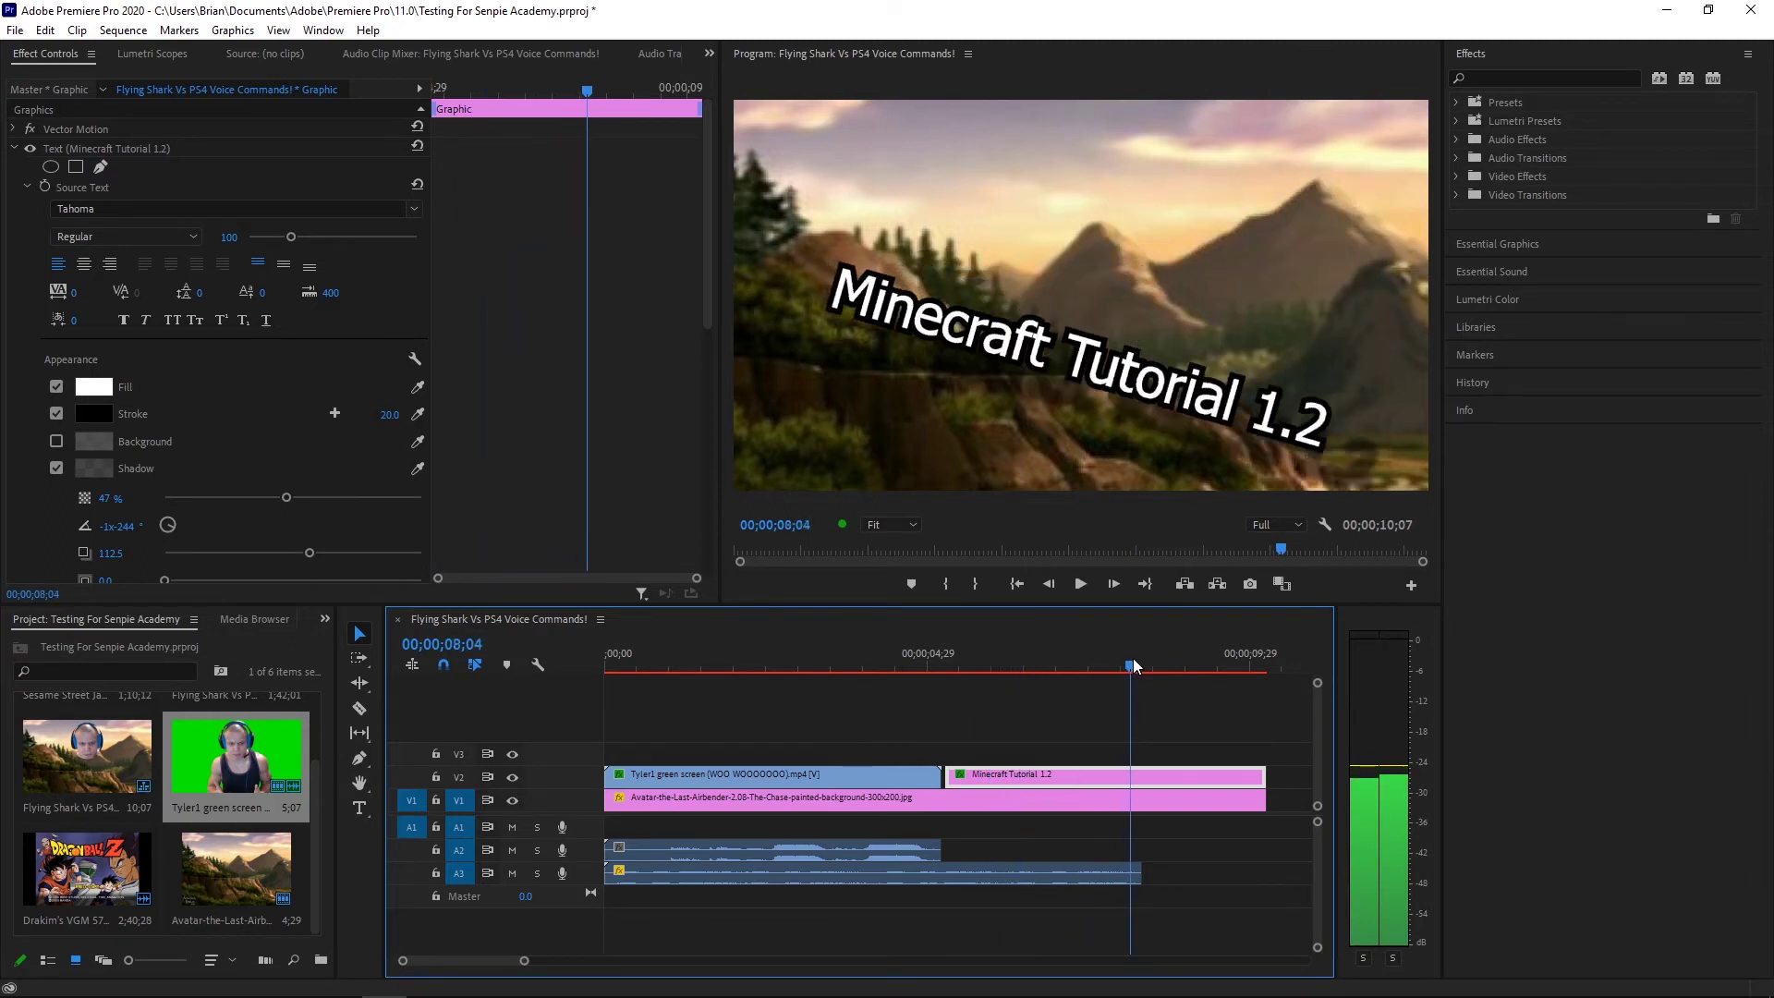
Add a 47%-opacity background box behind the title and turn the outline off
click(53, 439)
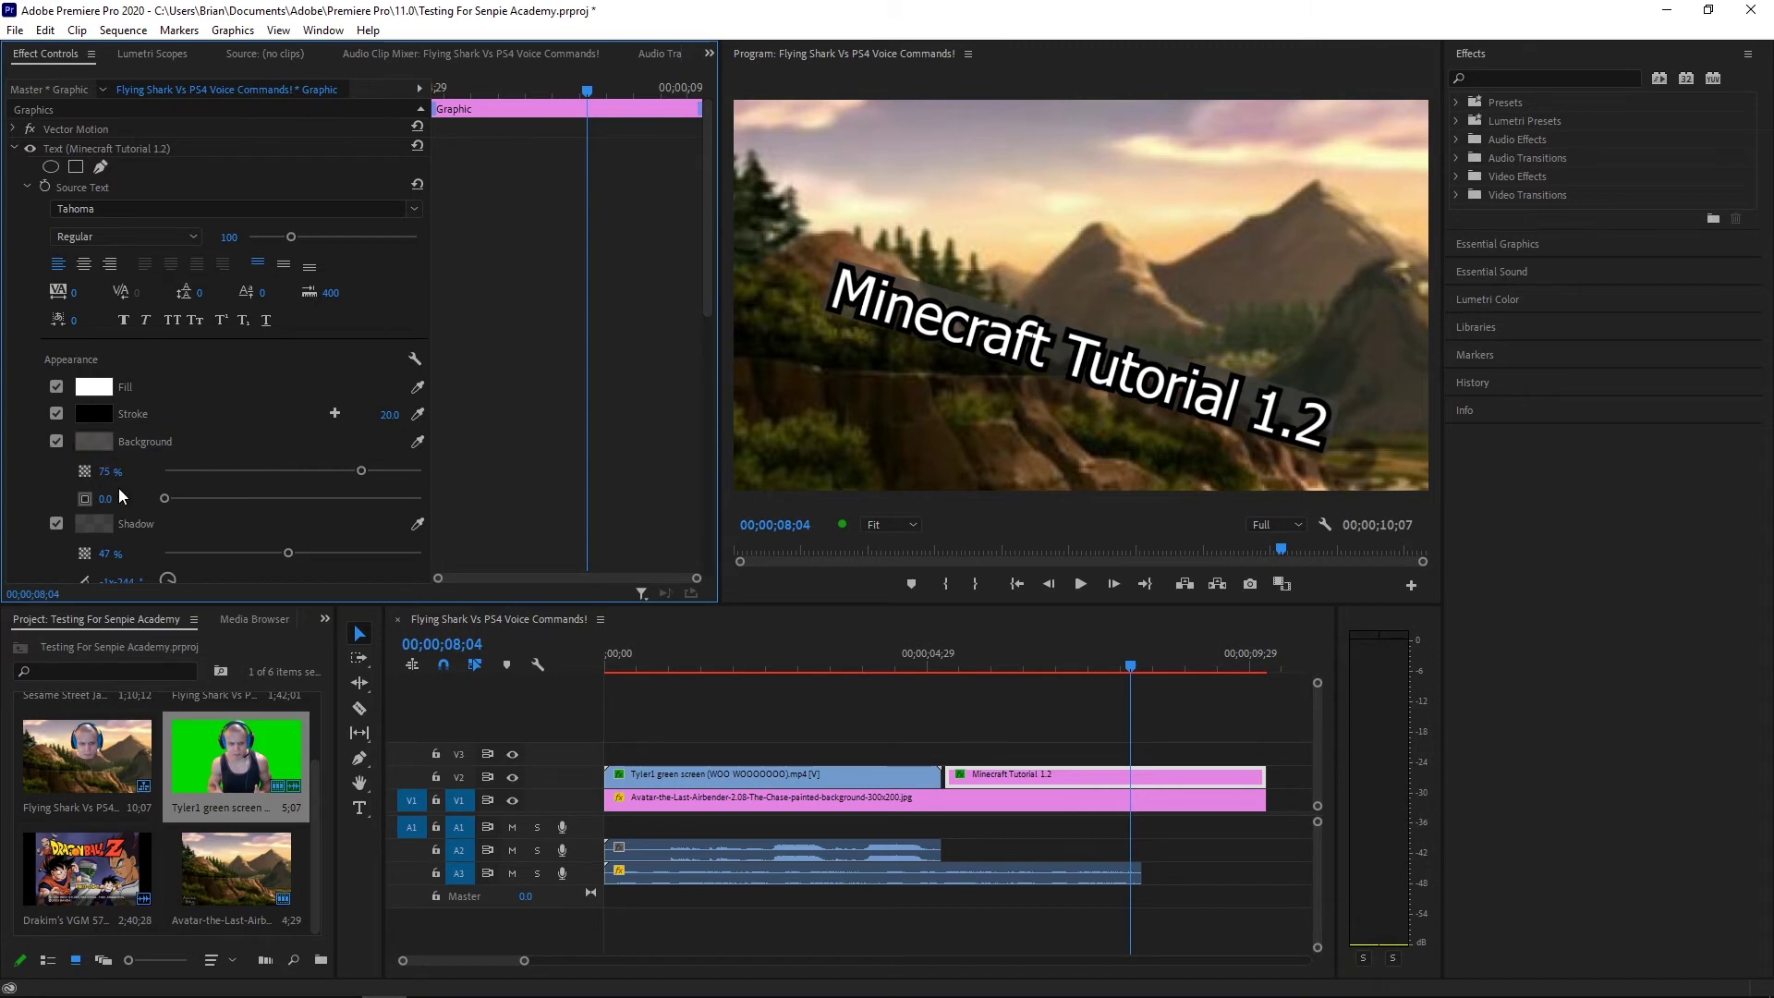
drag(361, 471, 480, 478)
click(55, 413)
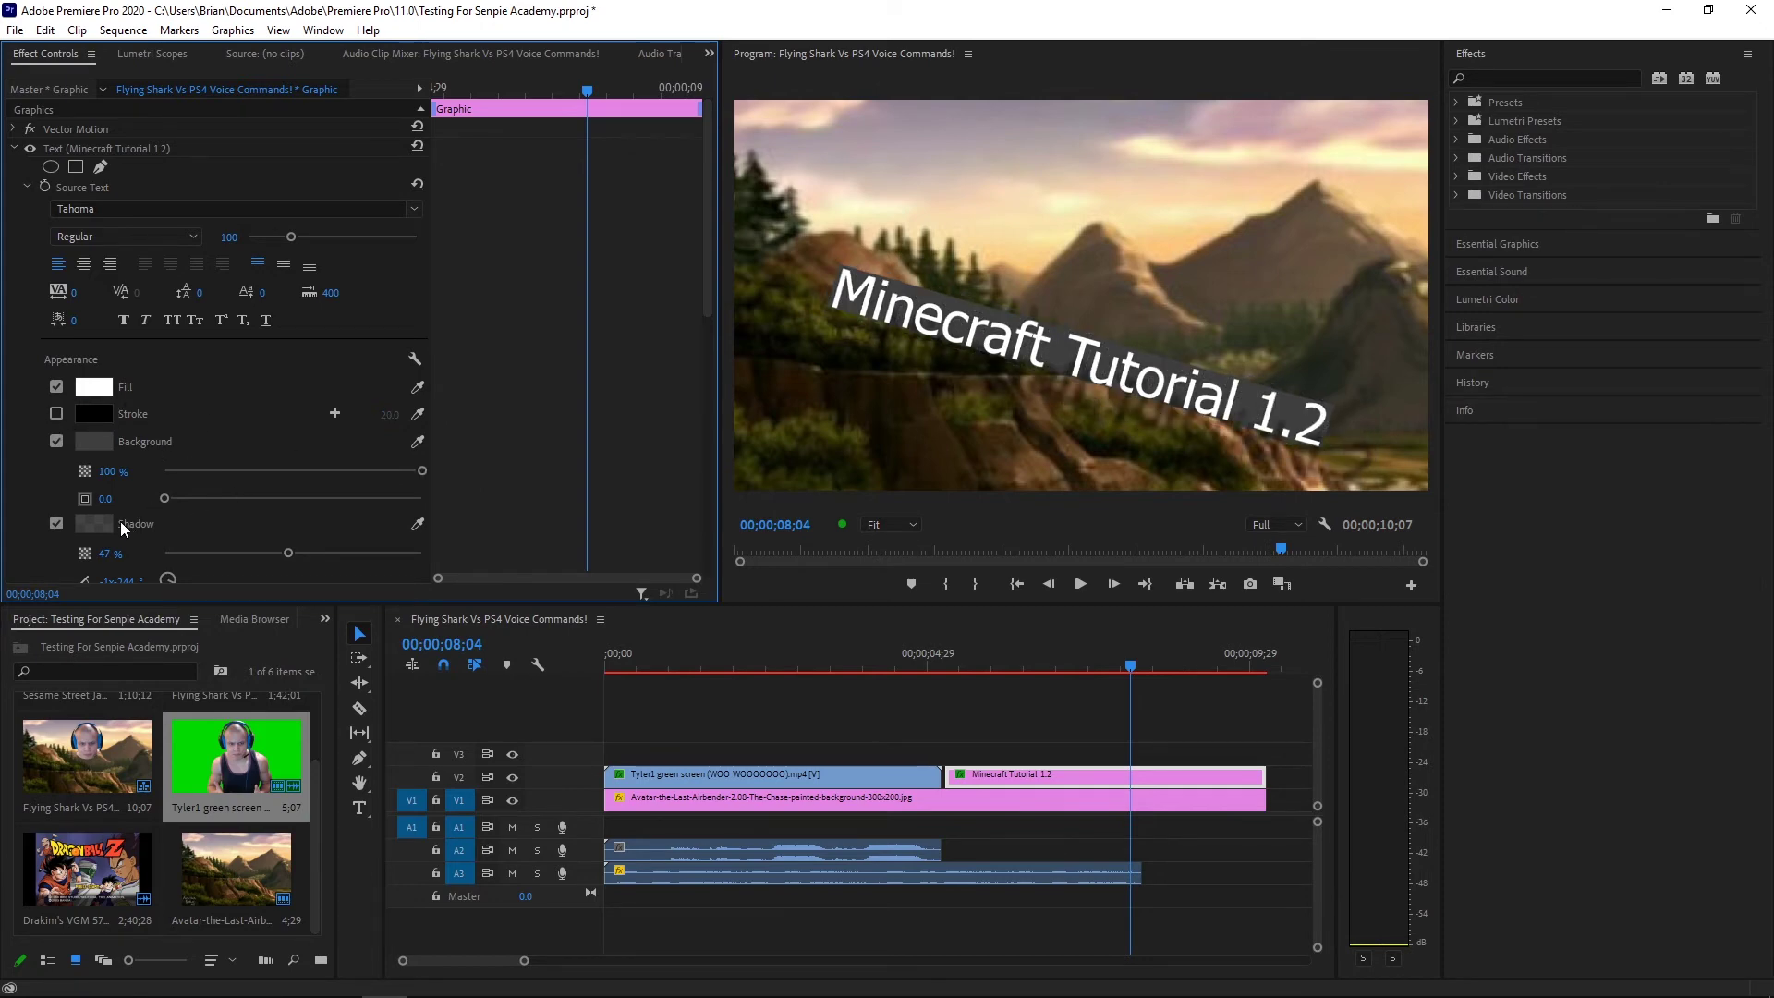
drag(421, 469, 274, 472)
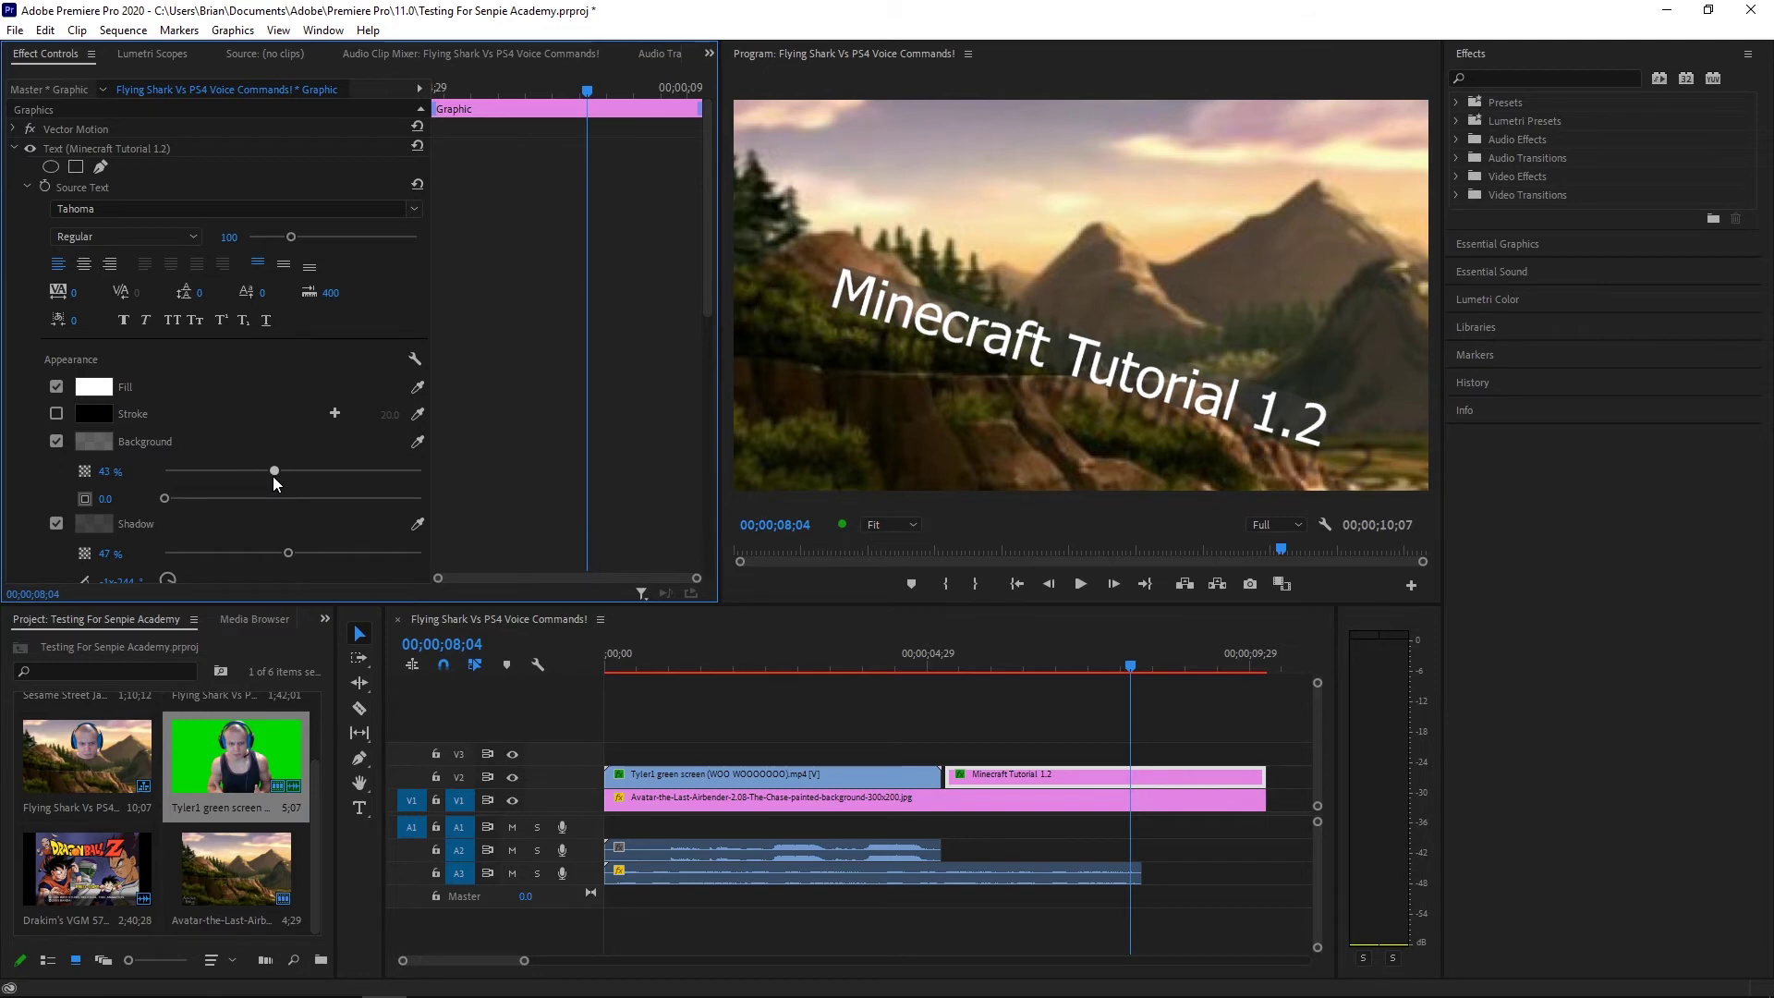
drag(274, 475, 593, 429)
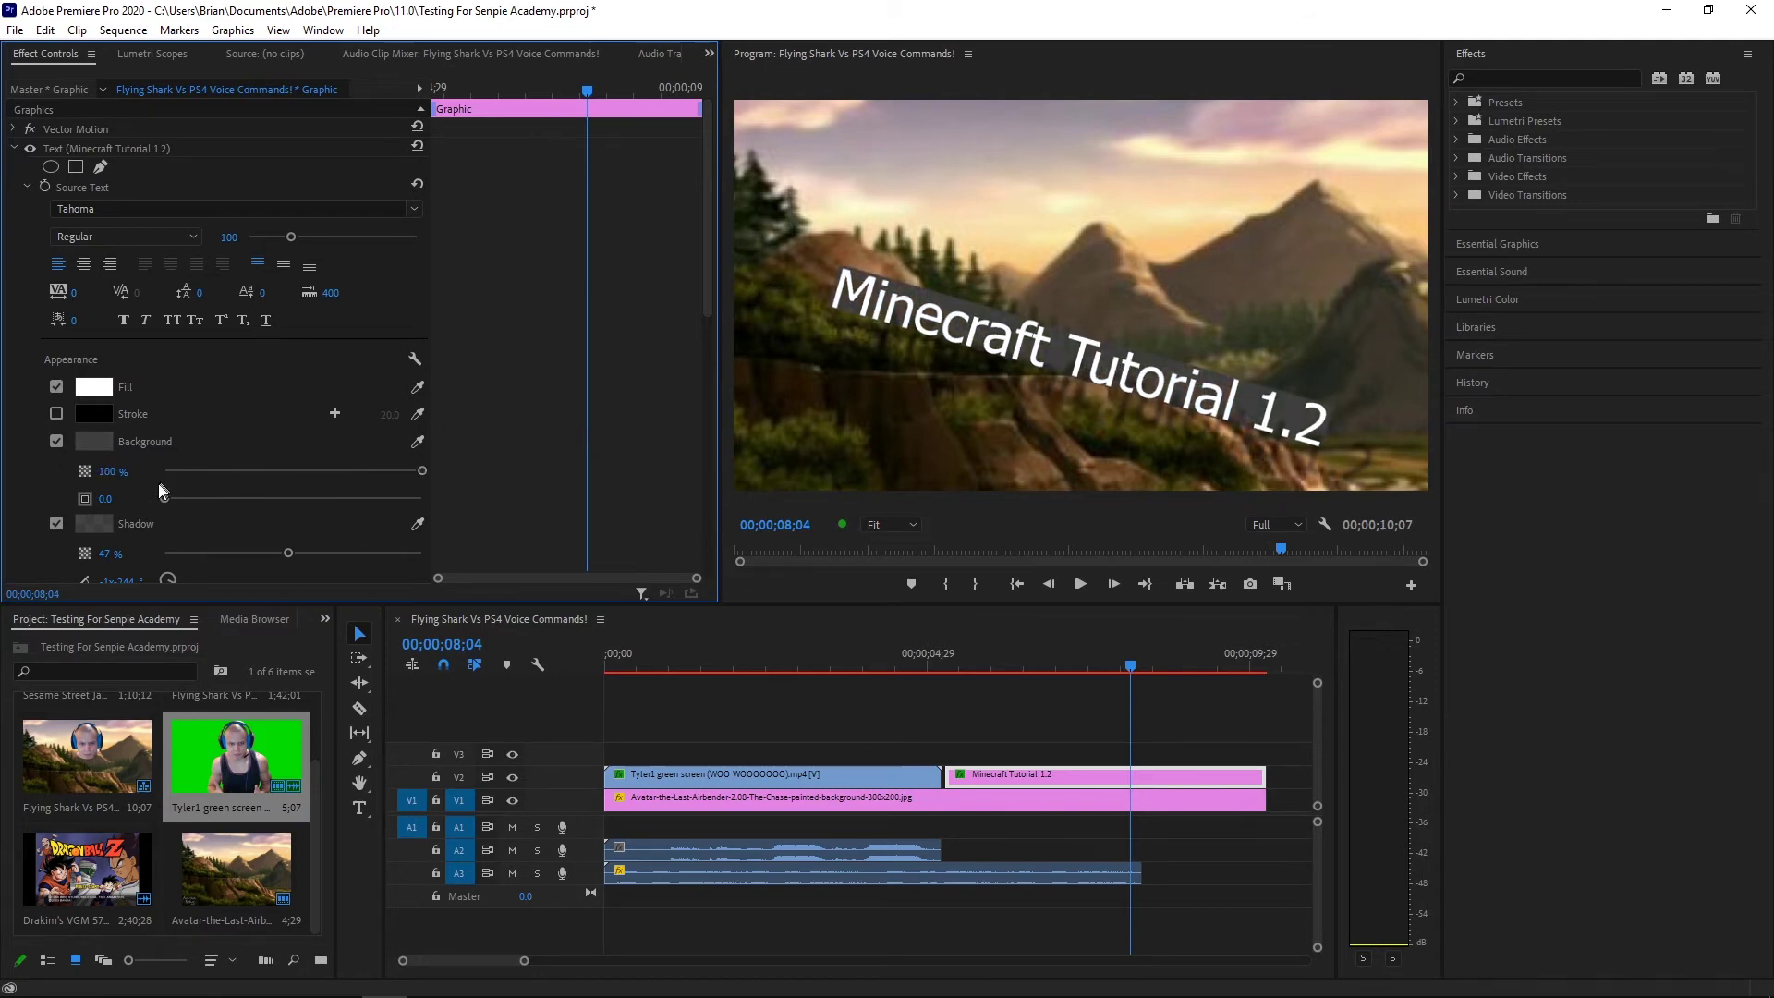
Colour the title's background box dark red (7A0000)
click(104, 524)
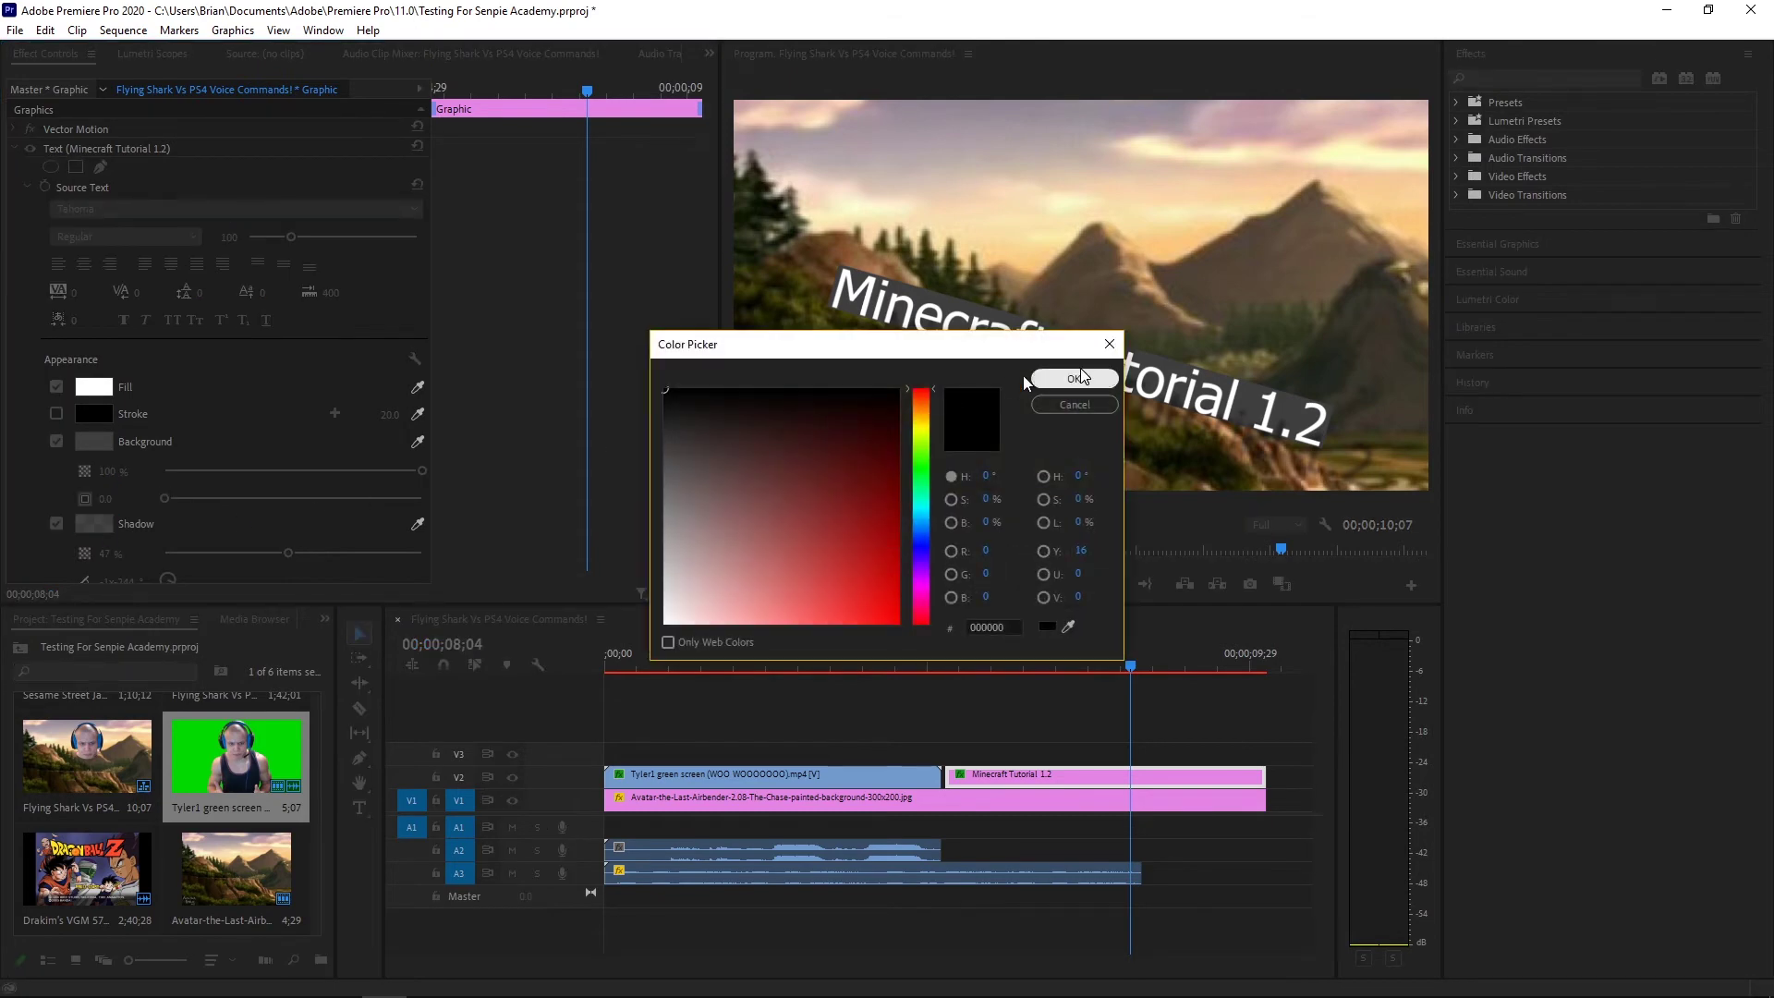
click(1076, 405)
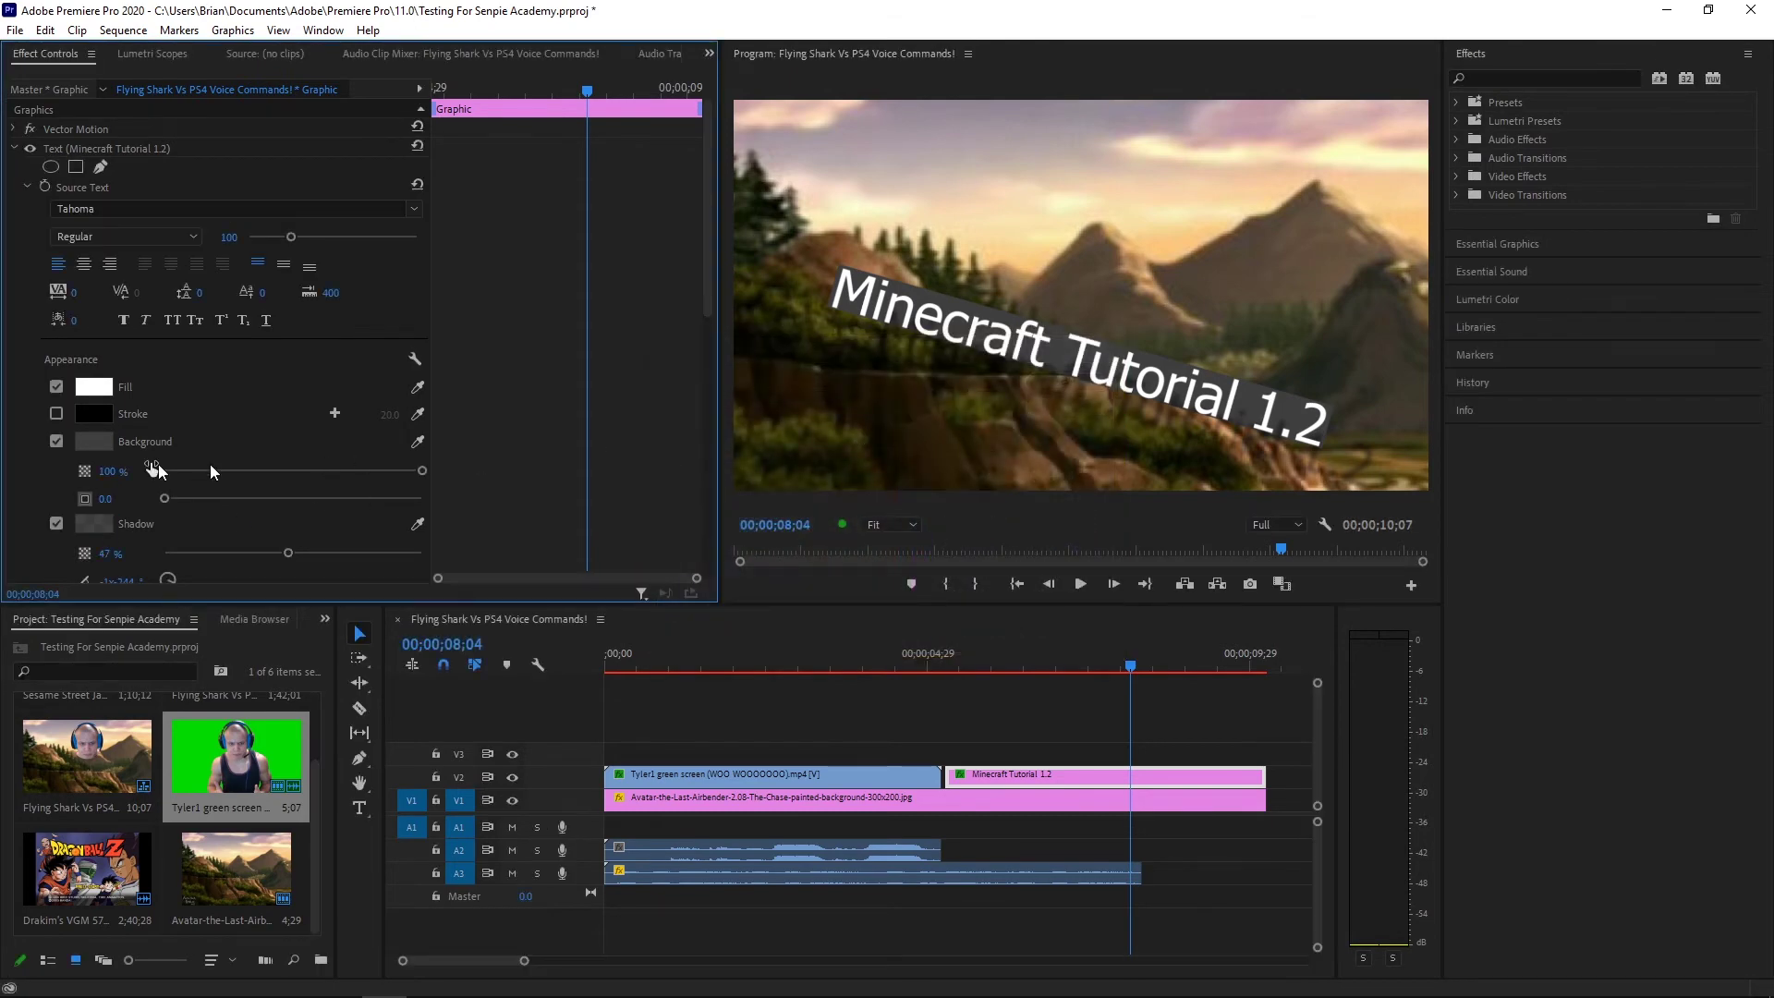
click(102, 435)
drag(765, 475, 908, 505)
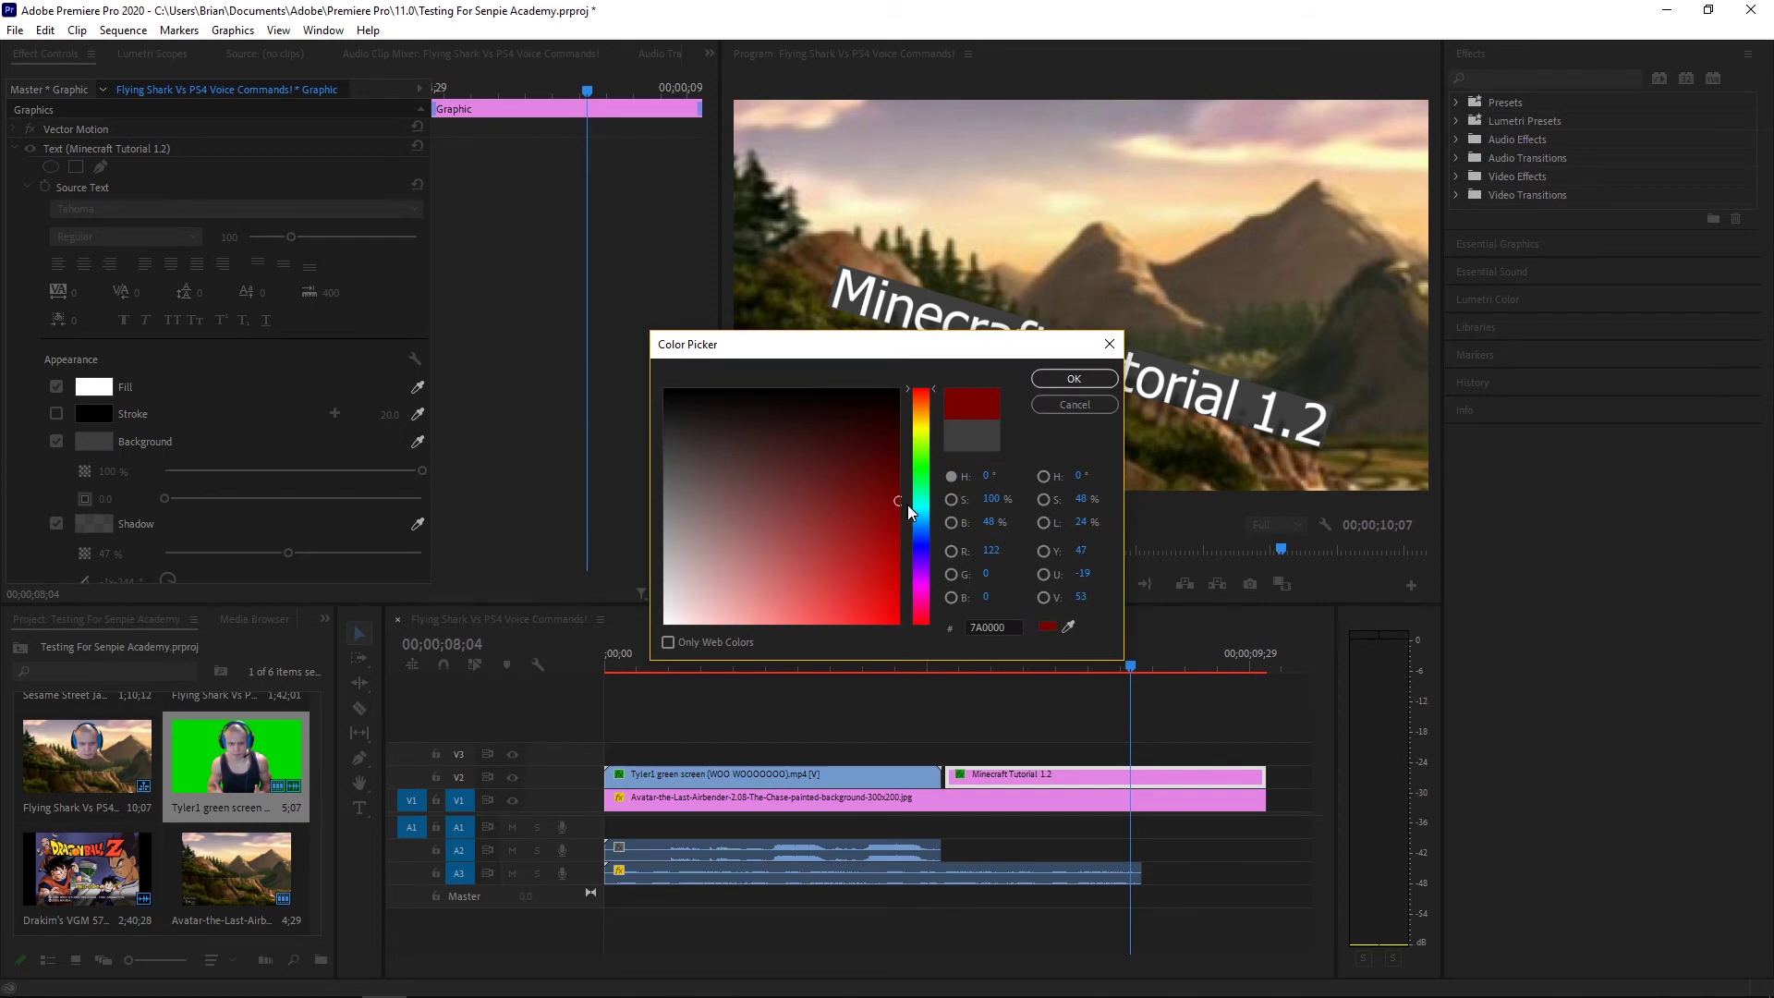
click(1073, 379)
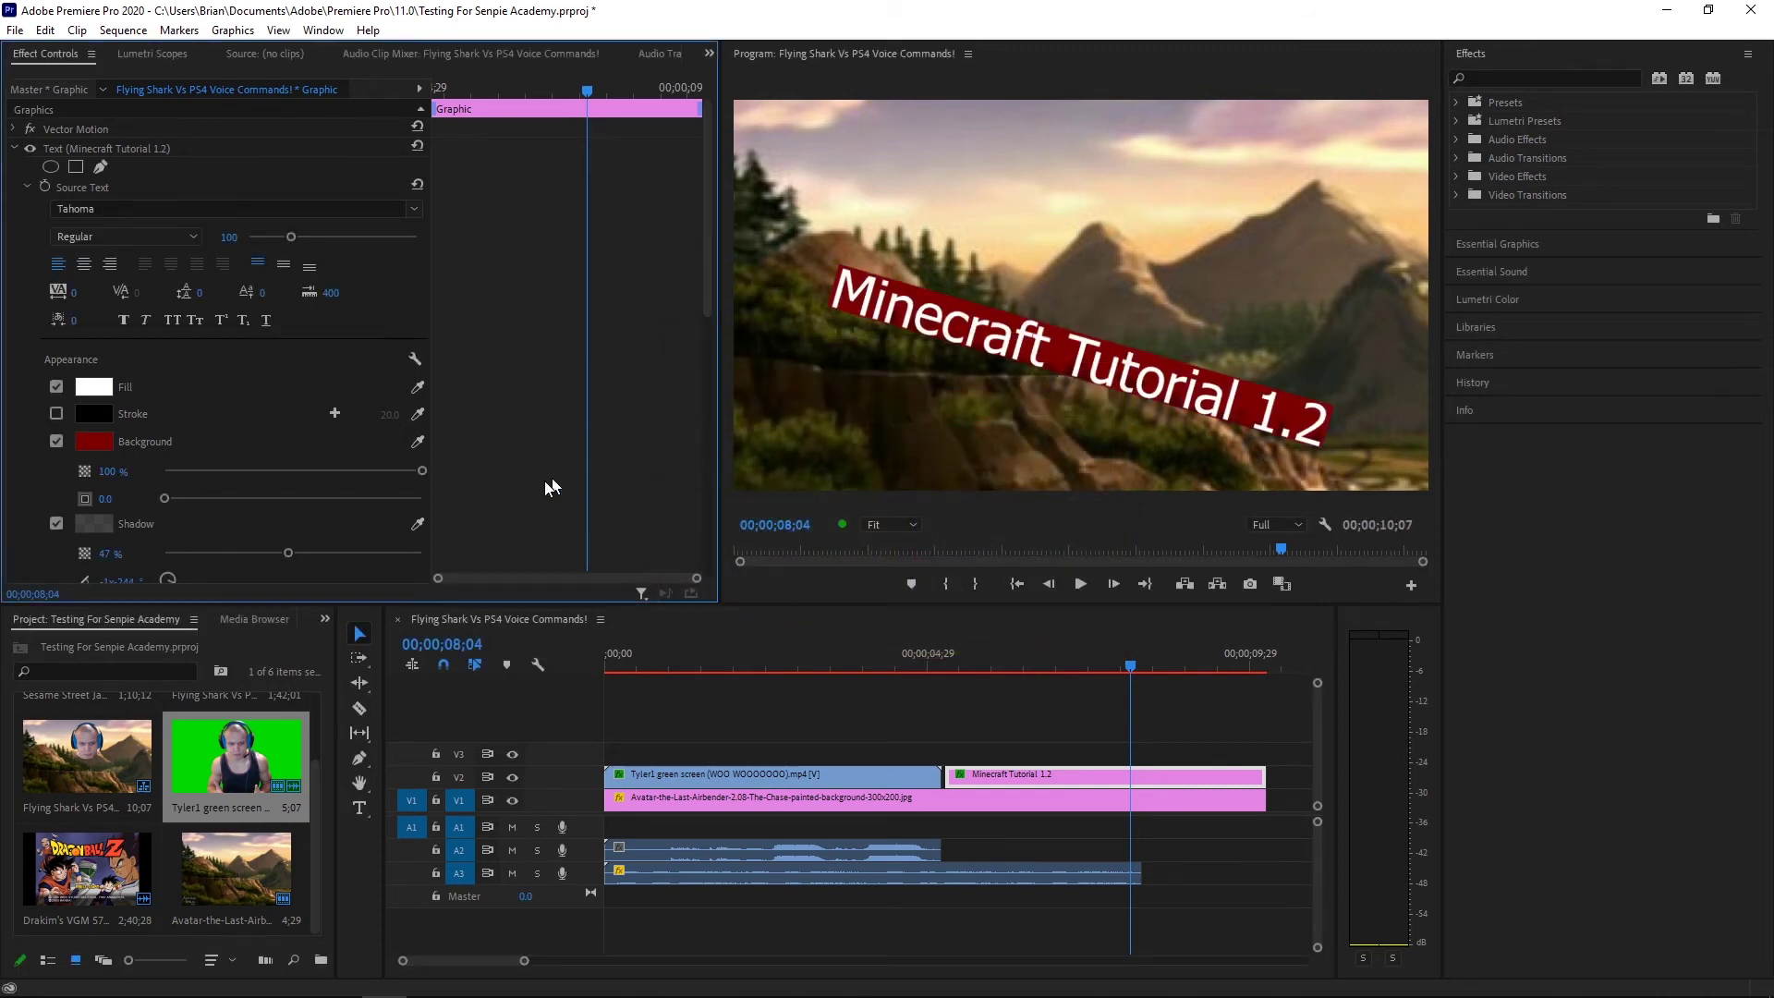
Play back the title animation with its red box and stop partway through
click(922, 656)
key(space)
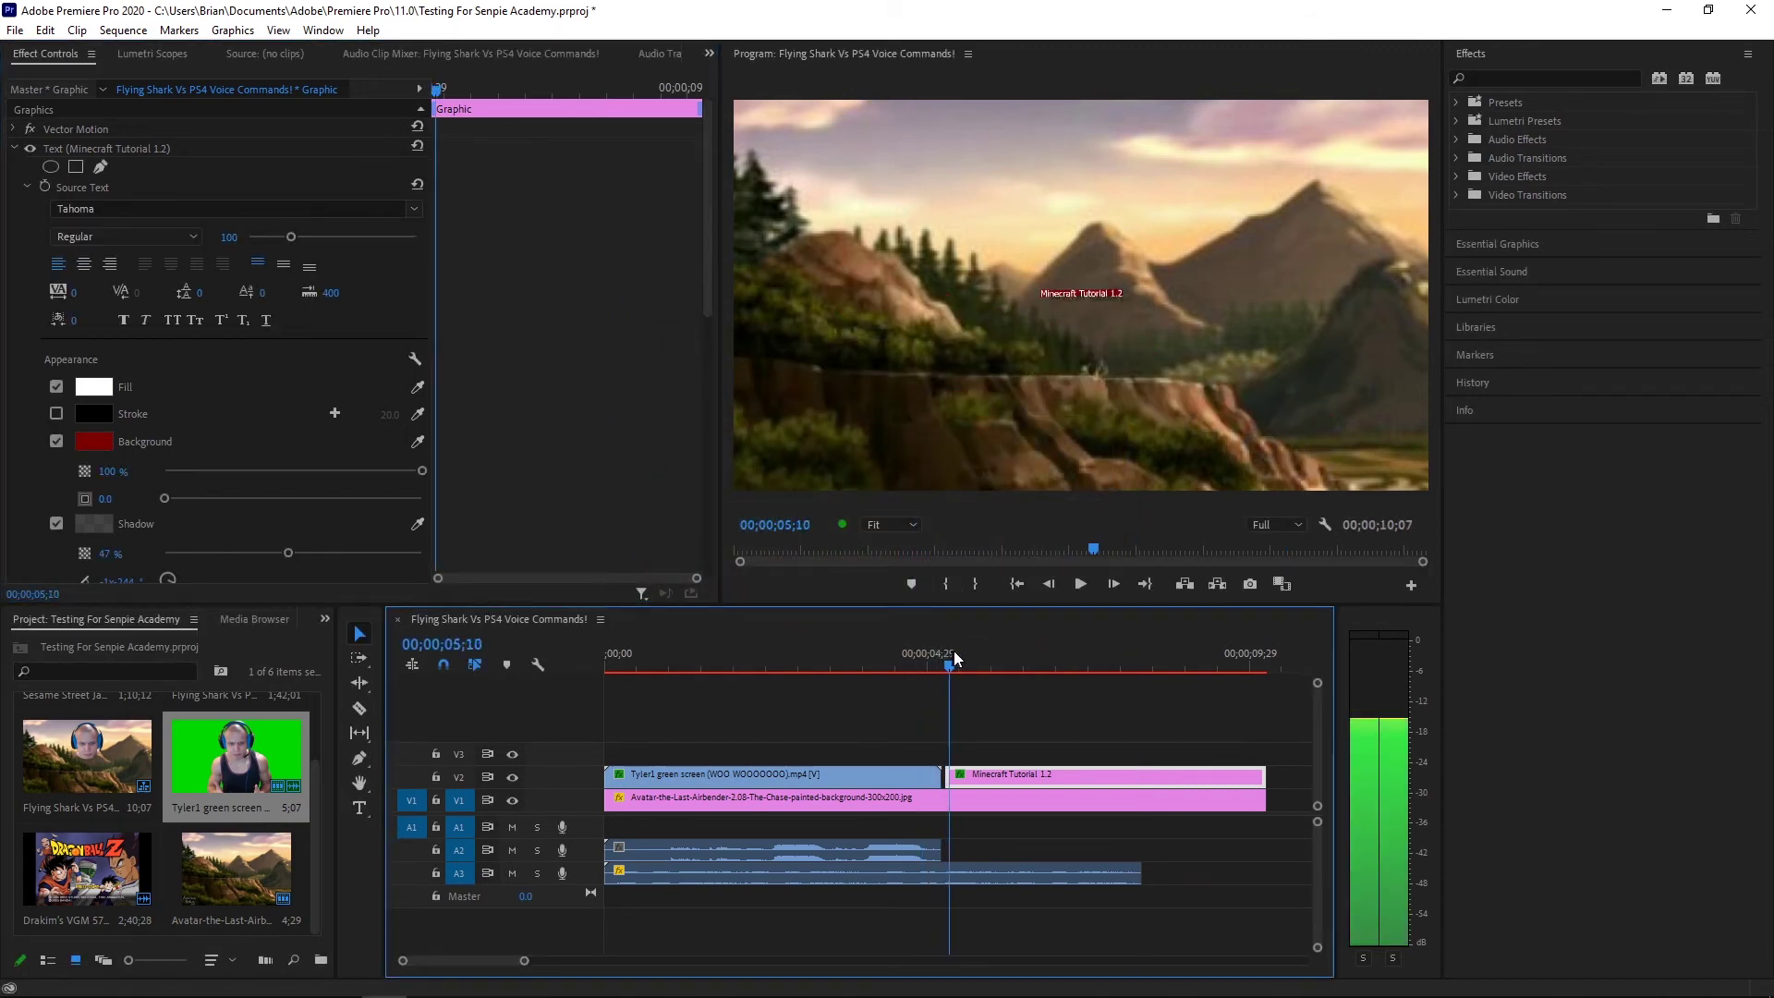
click(1072, 637)
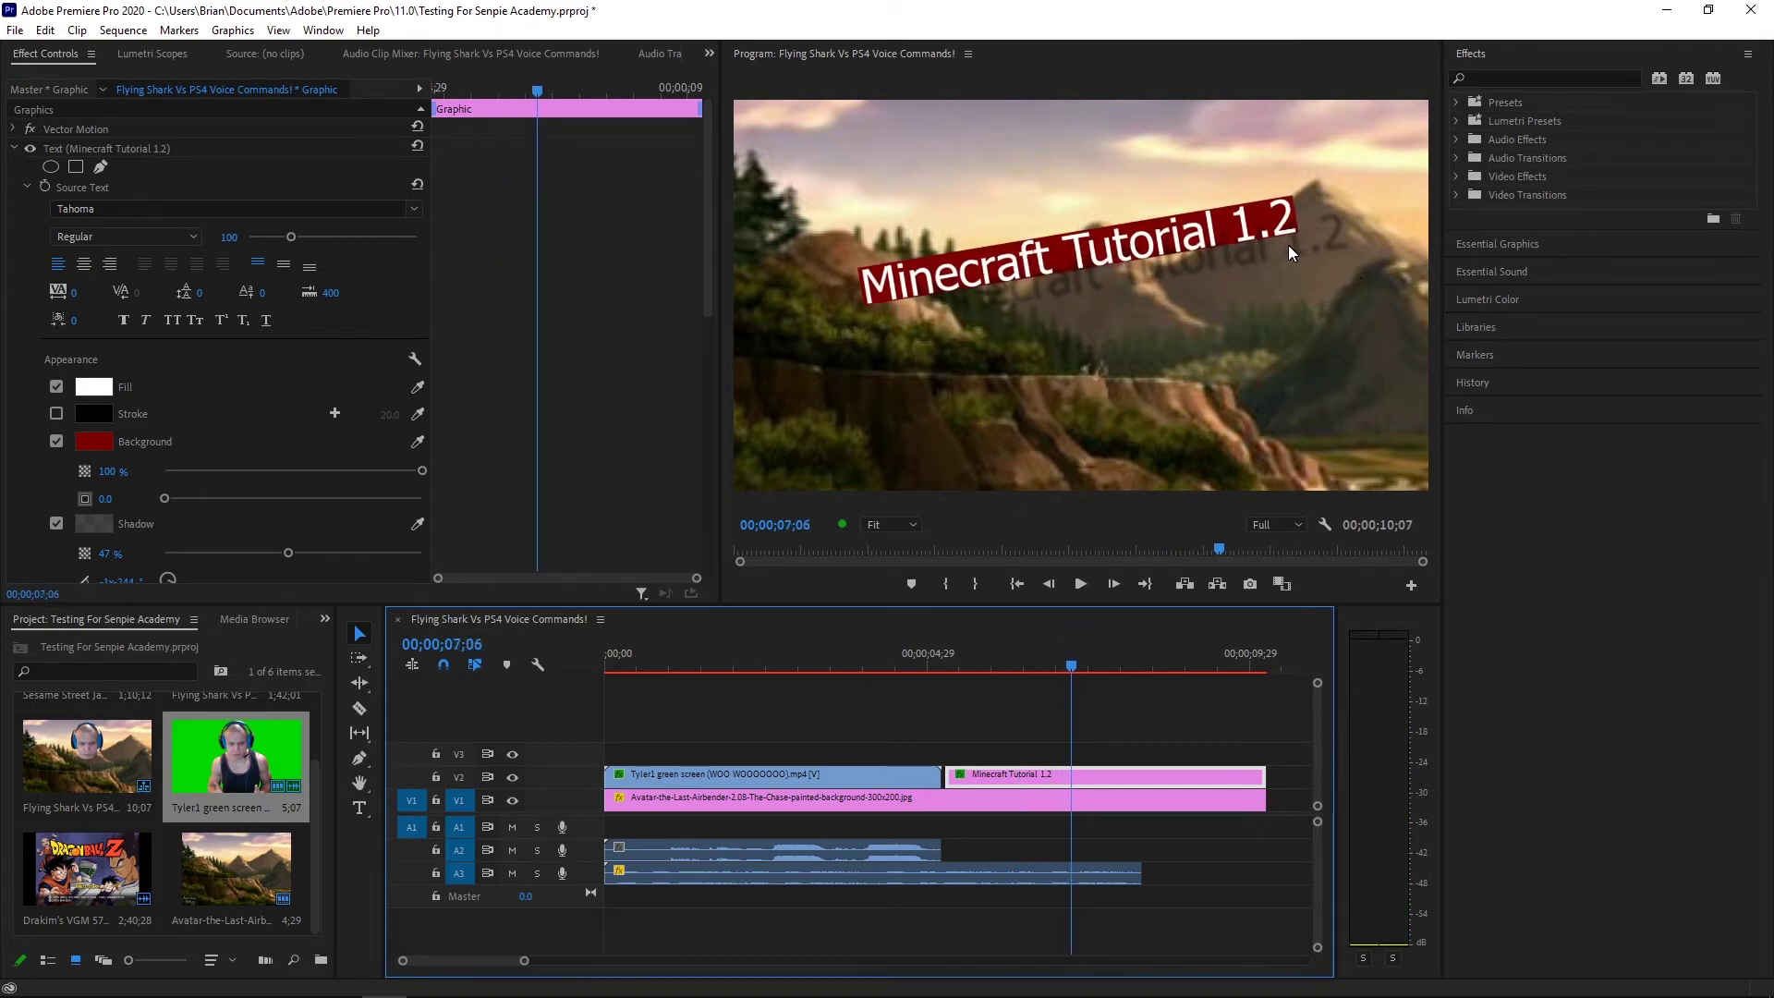
Round the red box's corners, then turn Background and Shadow off and Stroke on
click(56, 414)
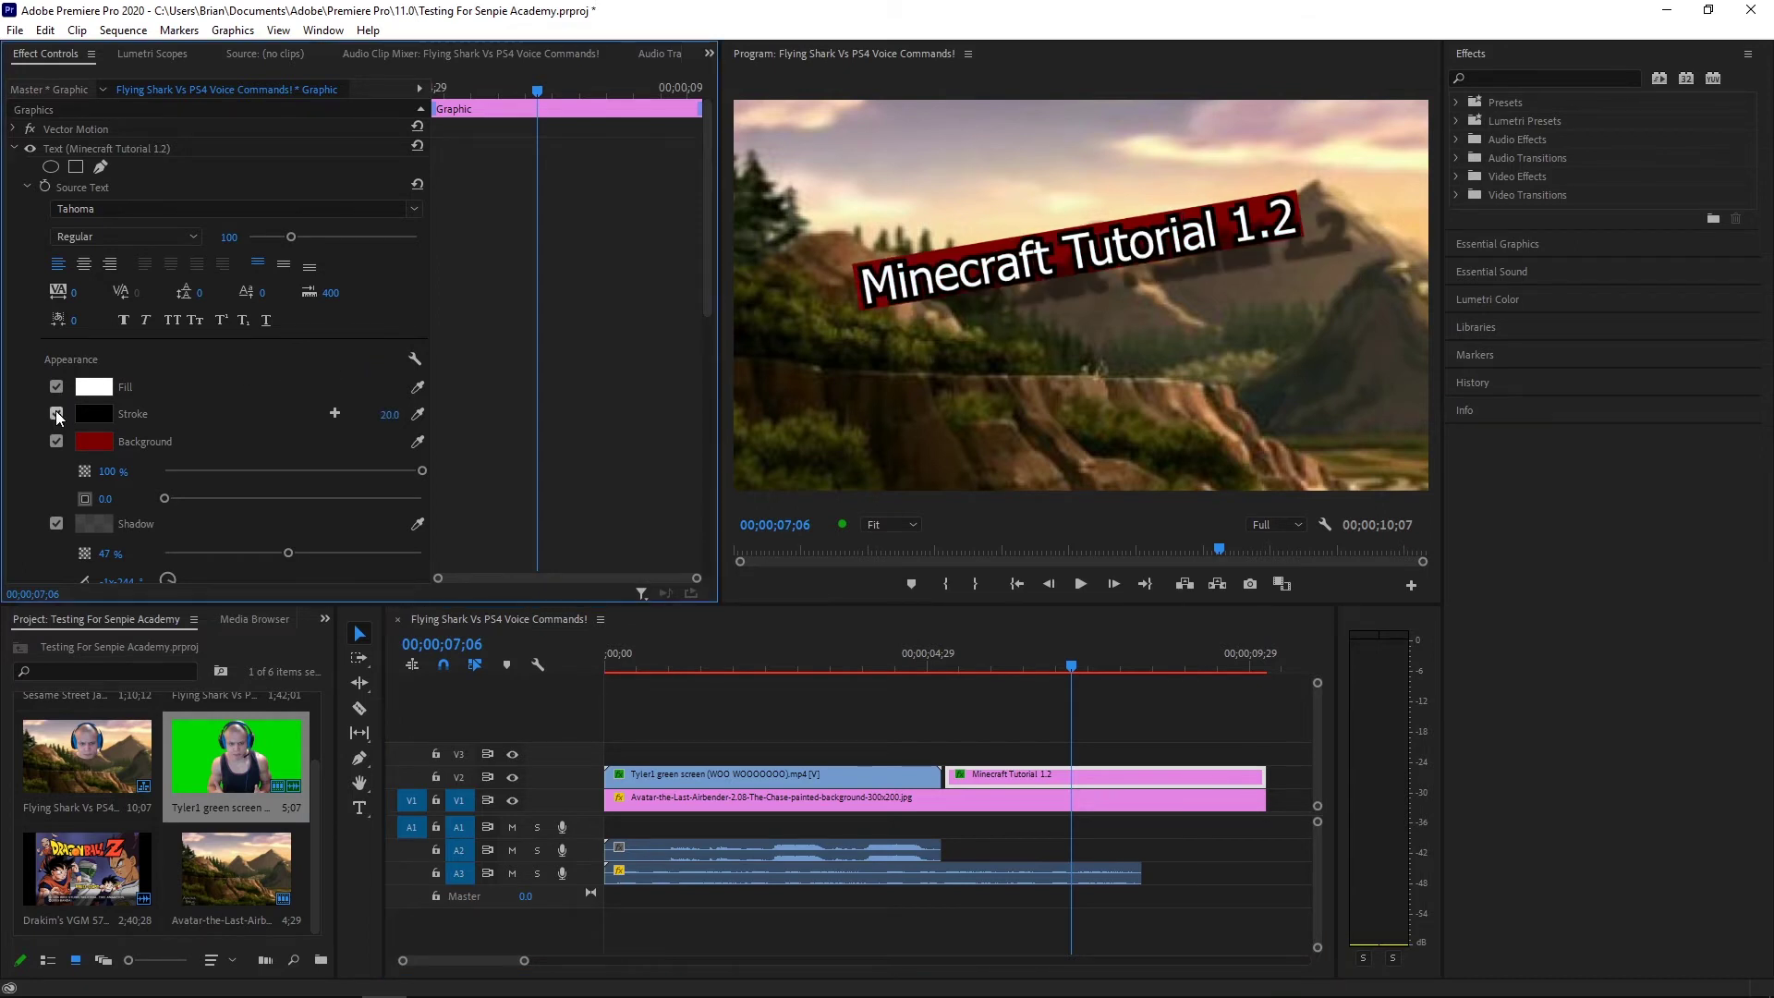
click(56, 414)
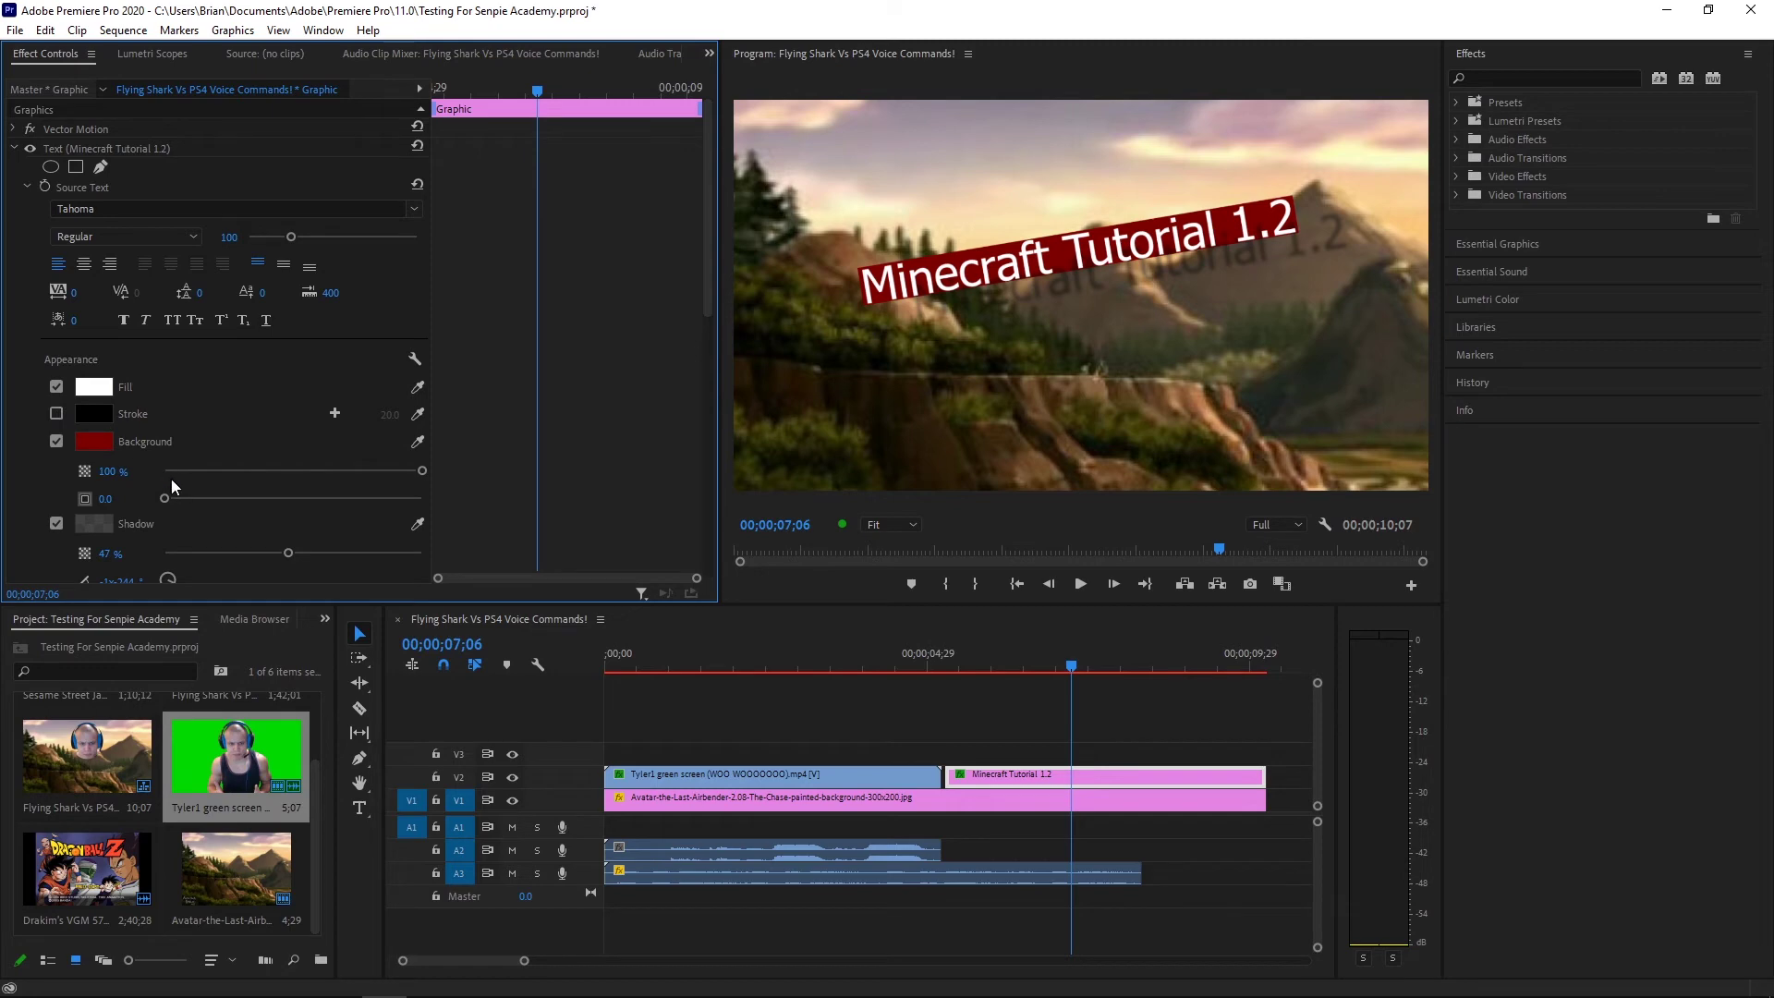
drag(164, 499, 111, 521)
click(63, 436)
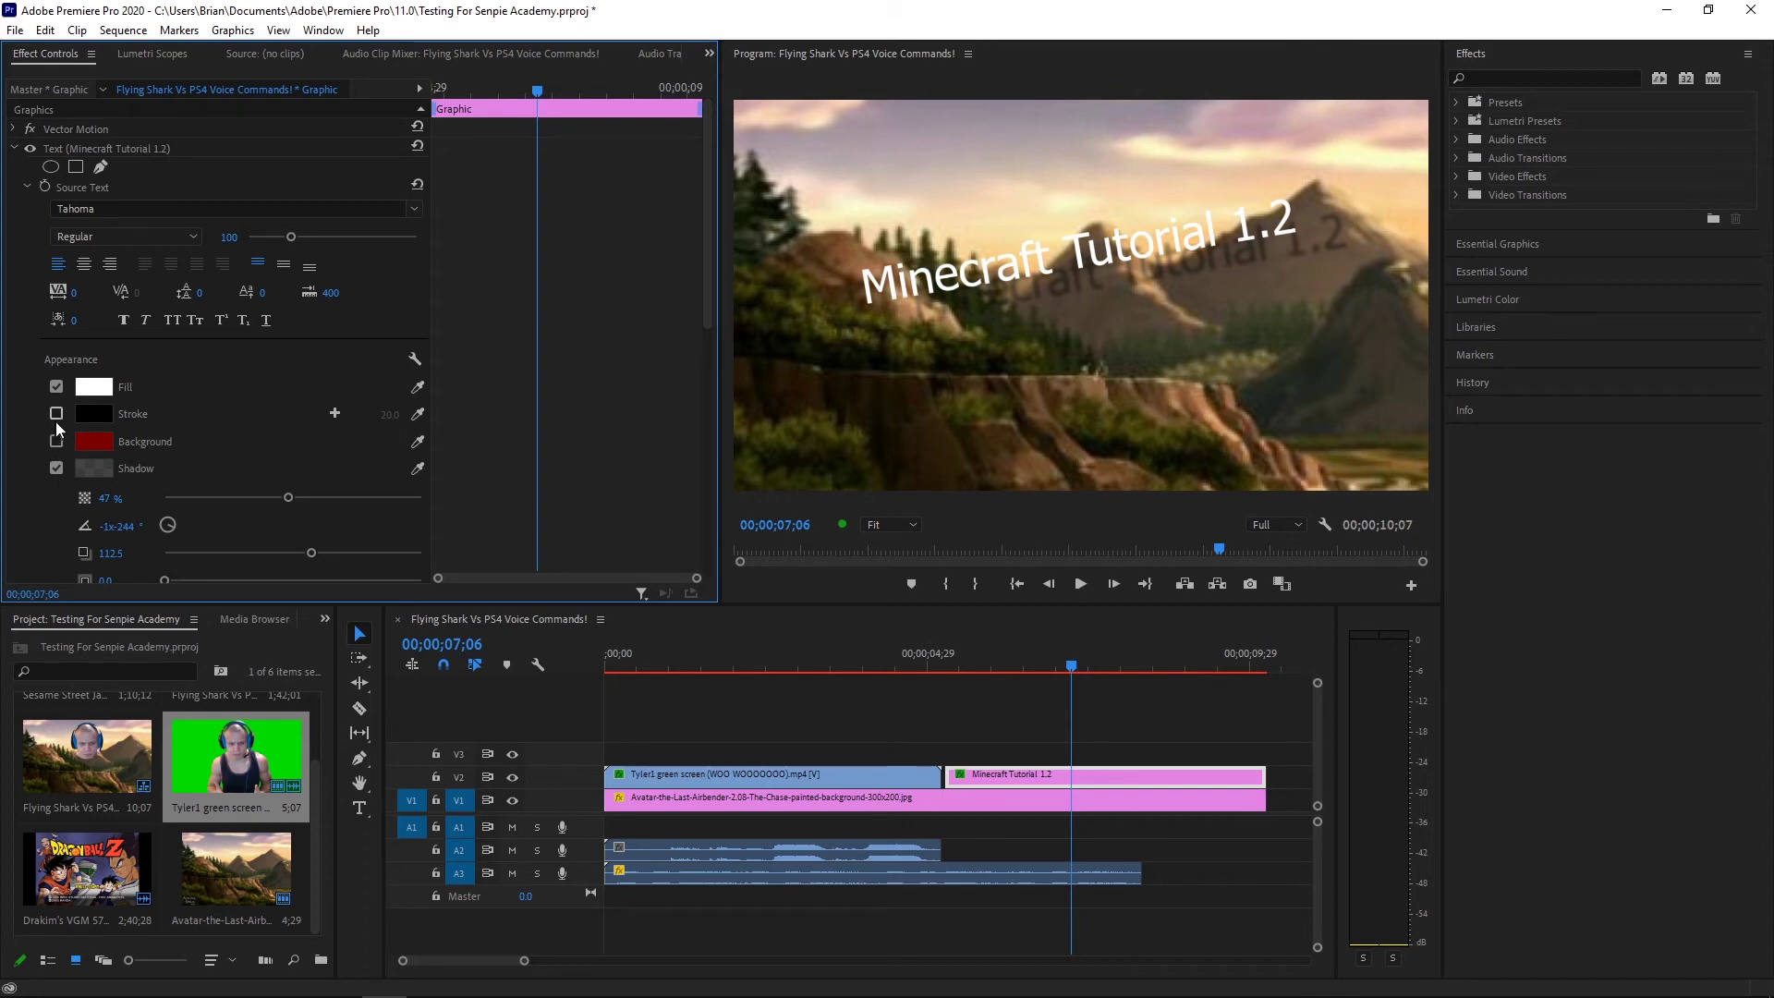
click(56, 414)
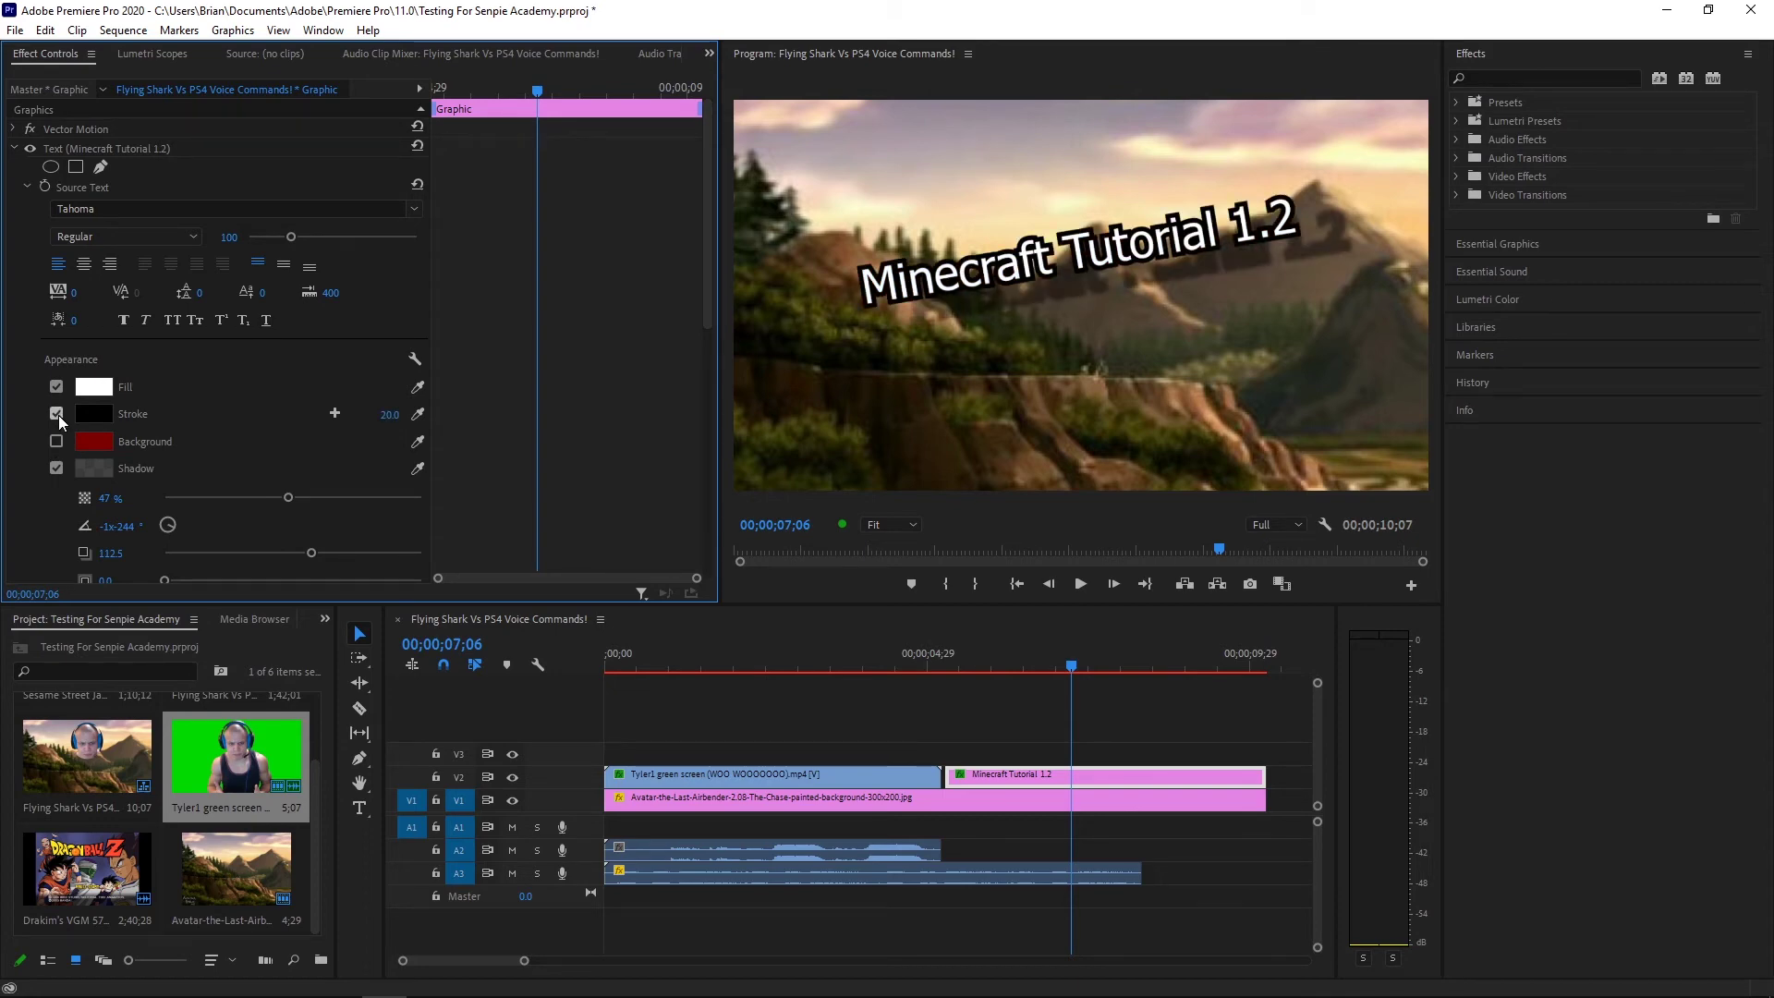
click(56, 469)
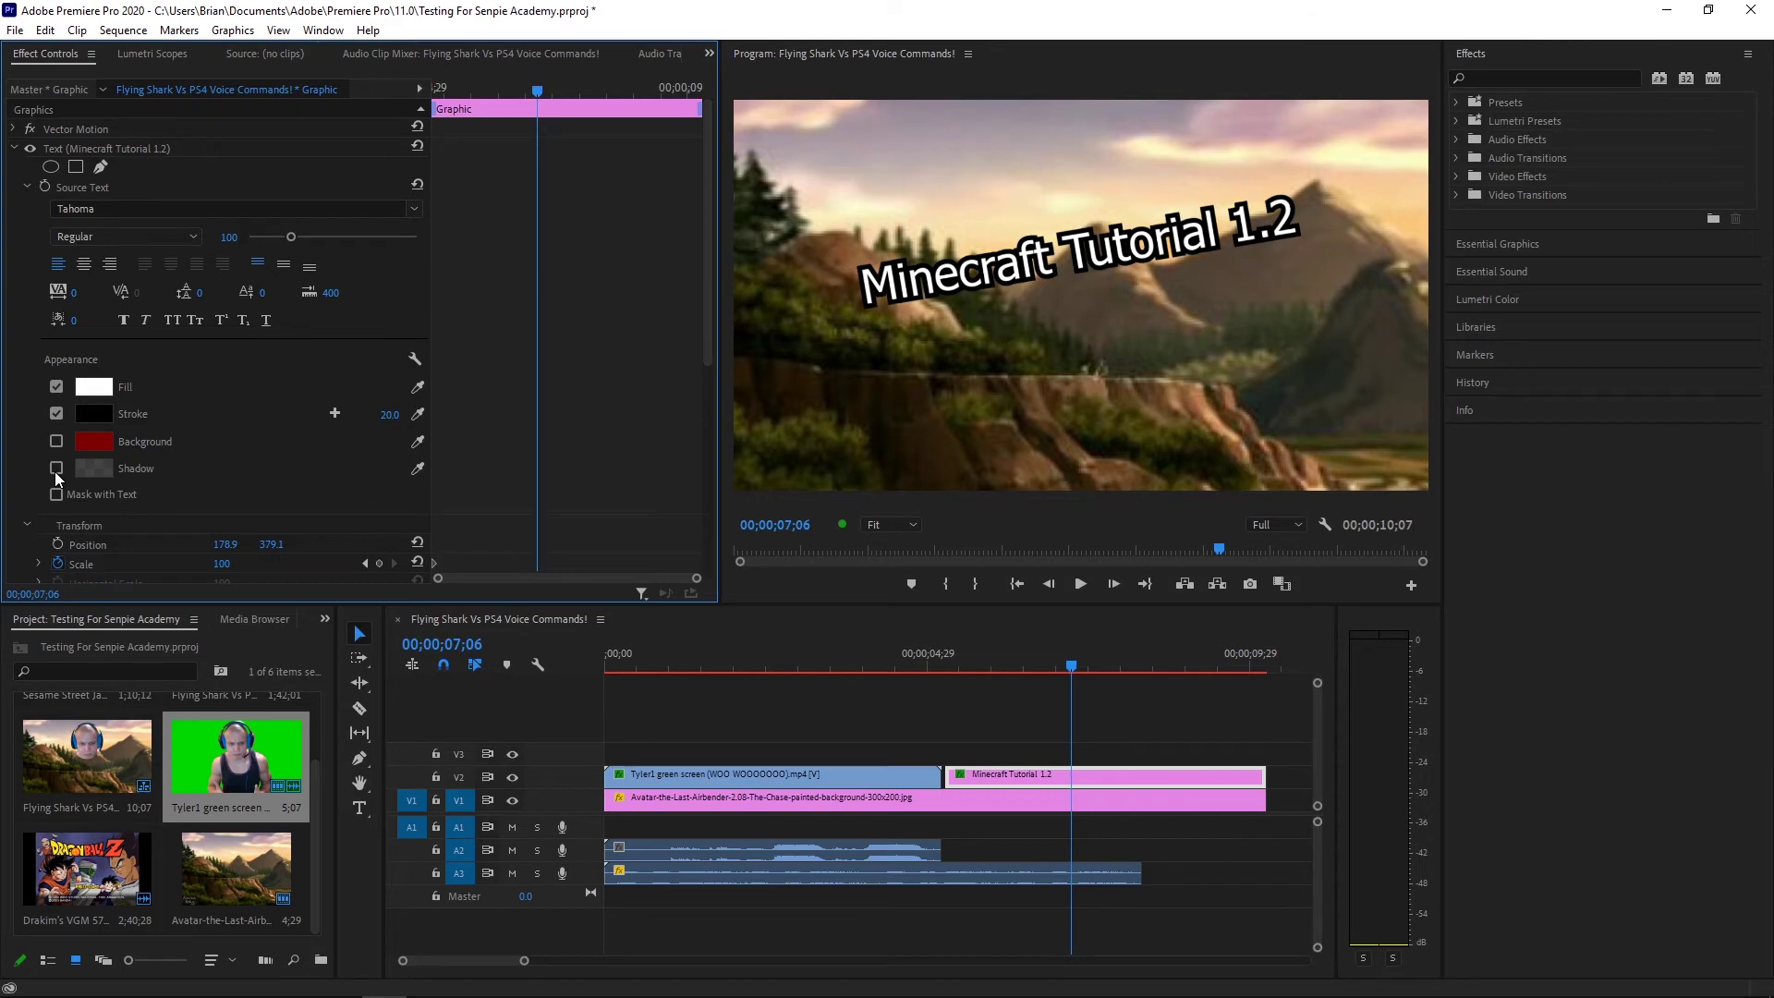
Leave the drop shadow off and change the title's fill colour to blue
click(55, 469)
click(55, 469)
click(55, 470)
click(56, 469)
click(93, 386)
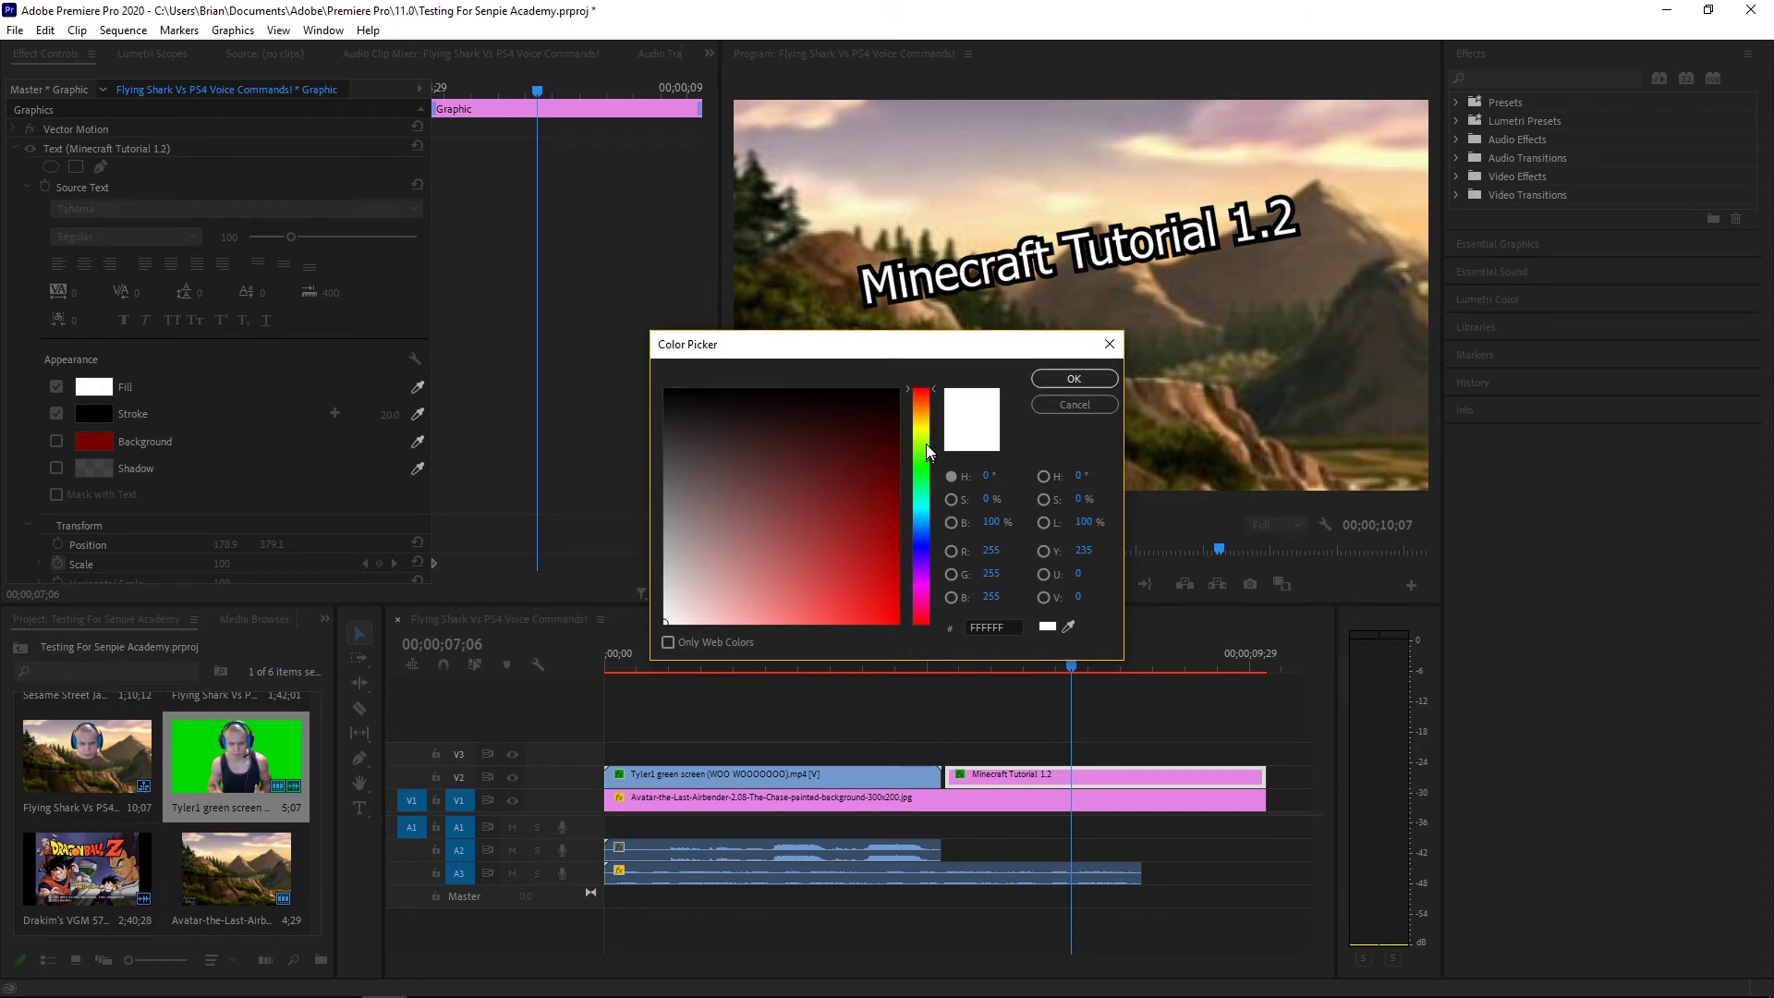
click(927, 543)
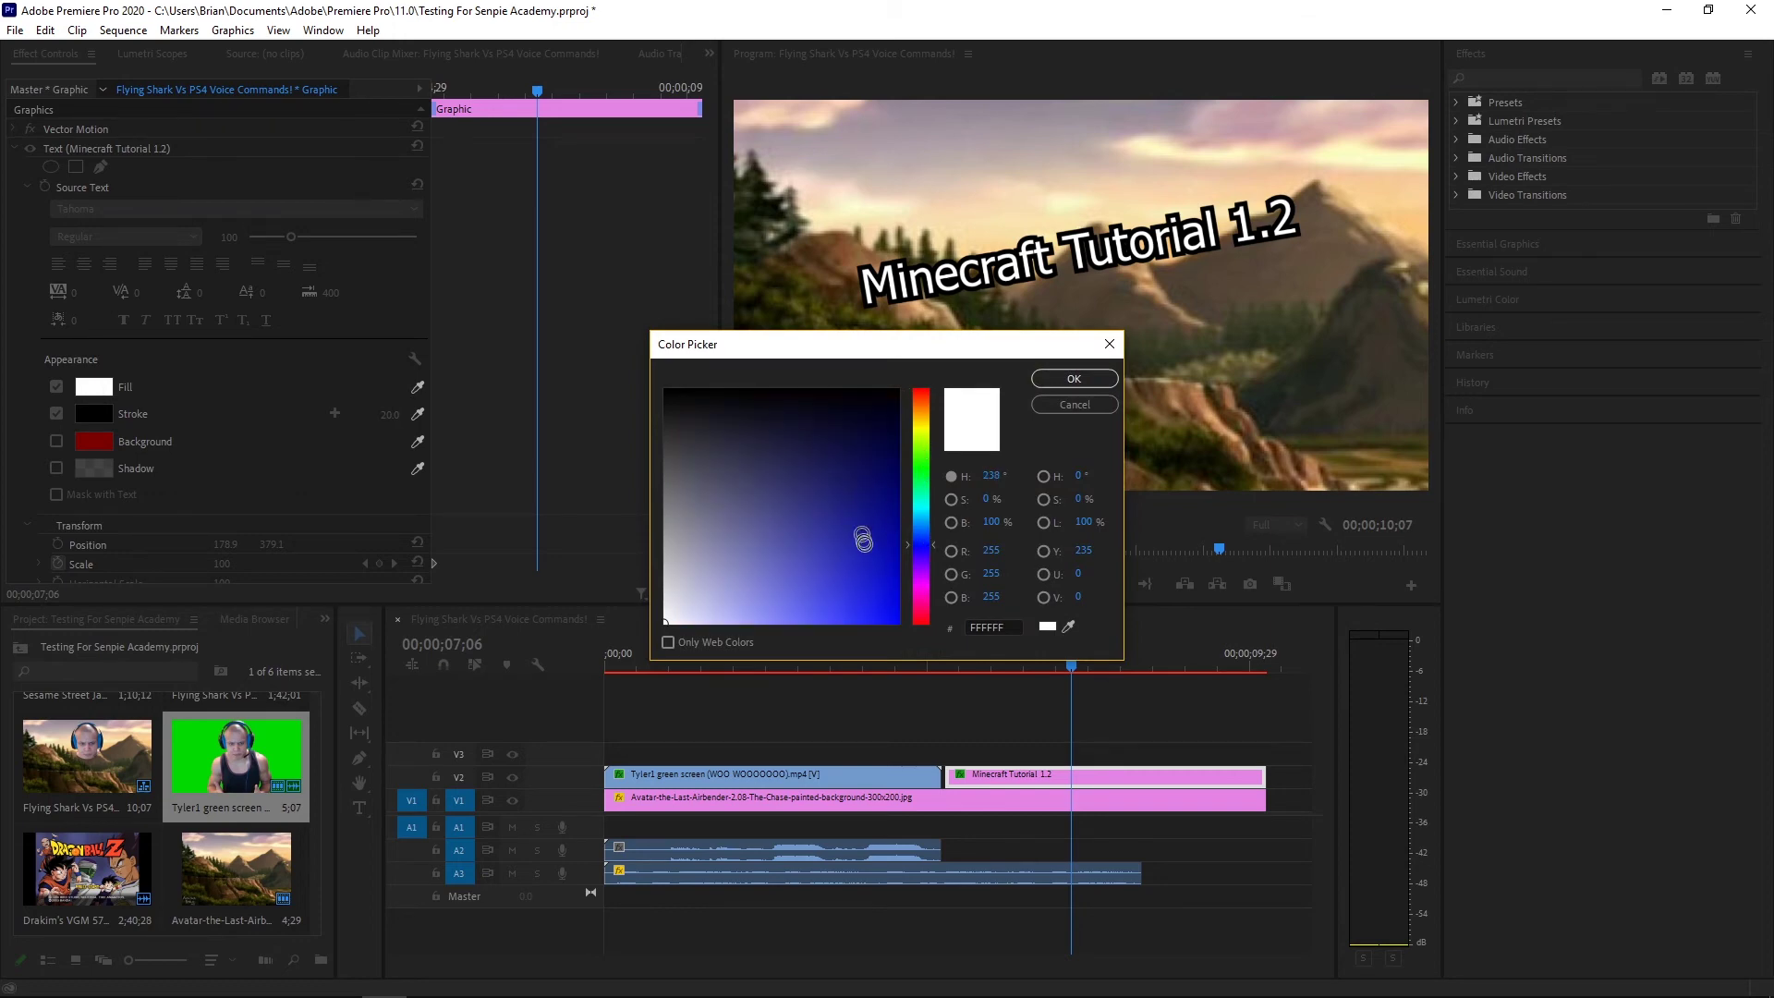
click(863, 541)
click(1059, 381)
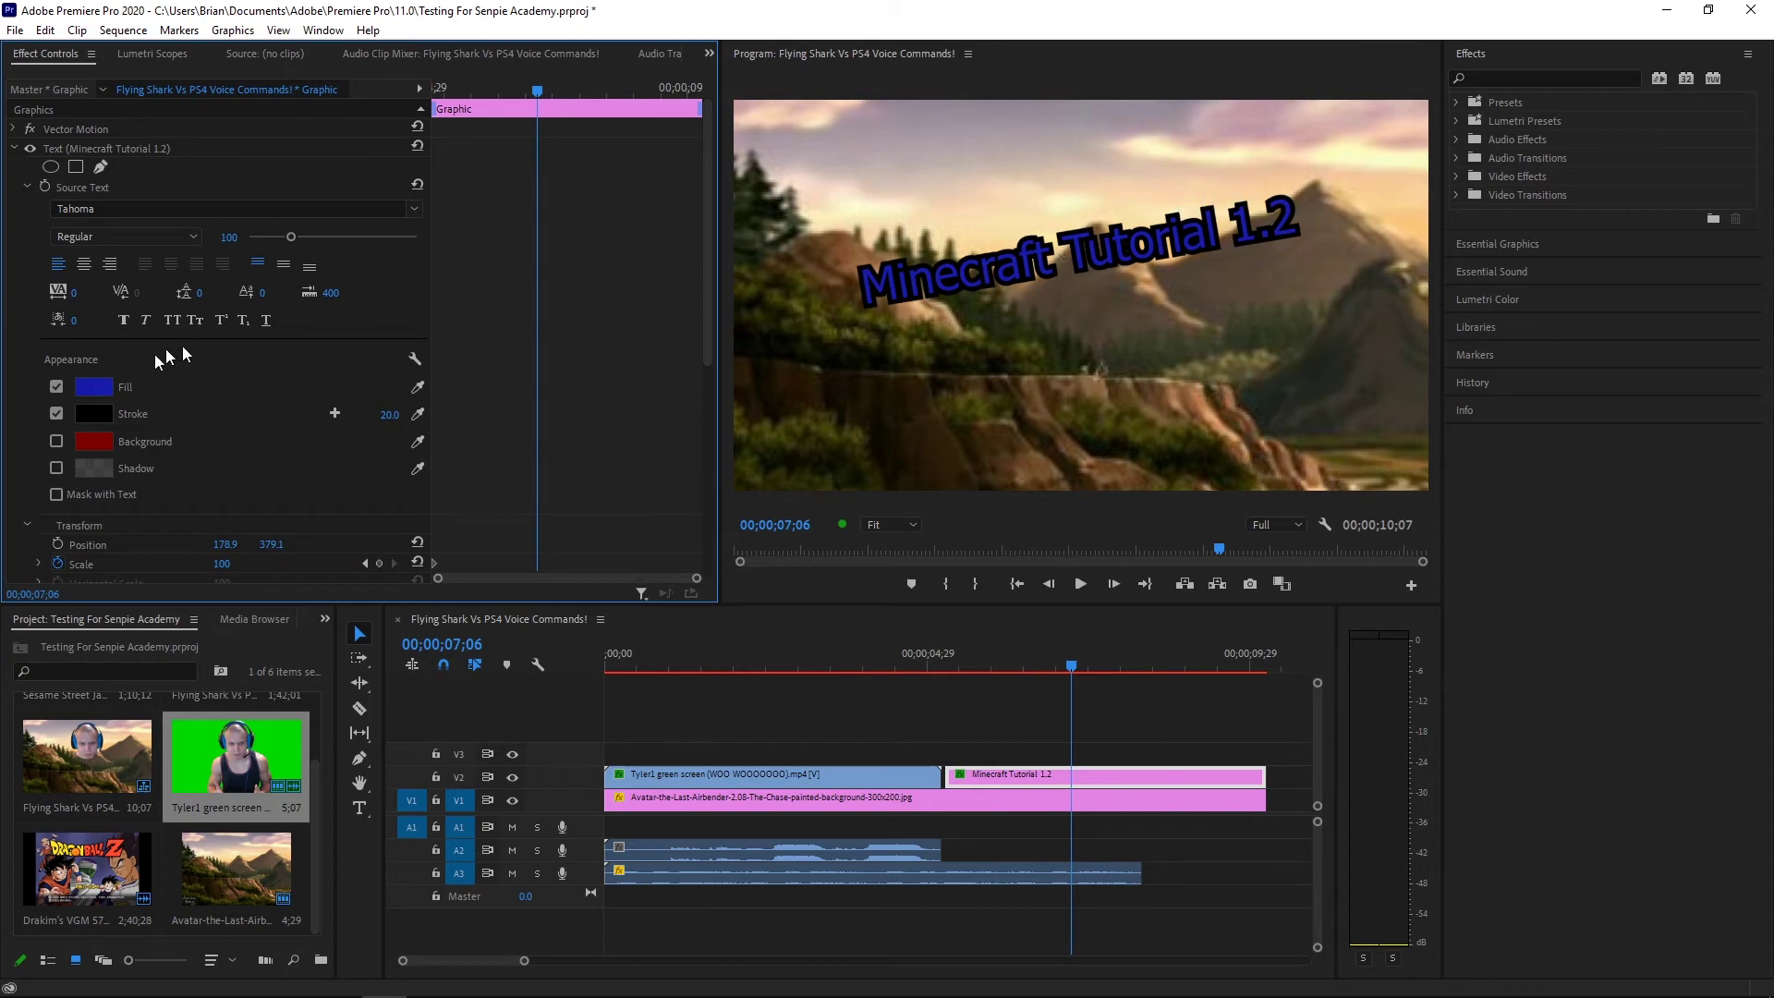
Change the title's outline colour to light green
click(91, 408)
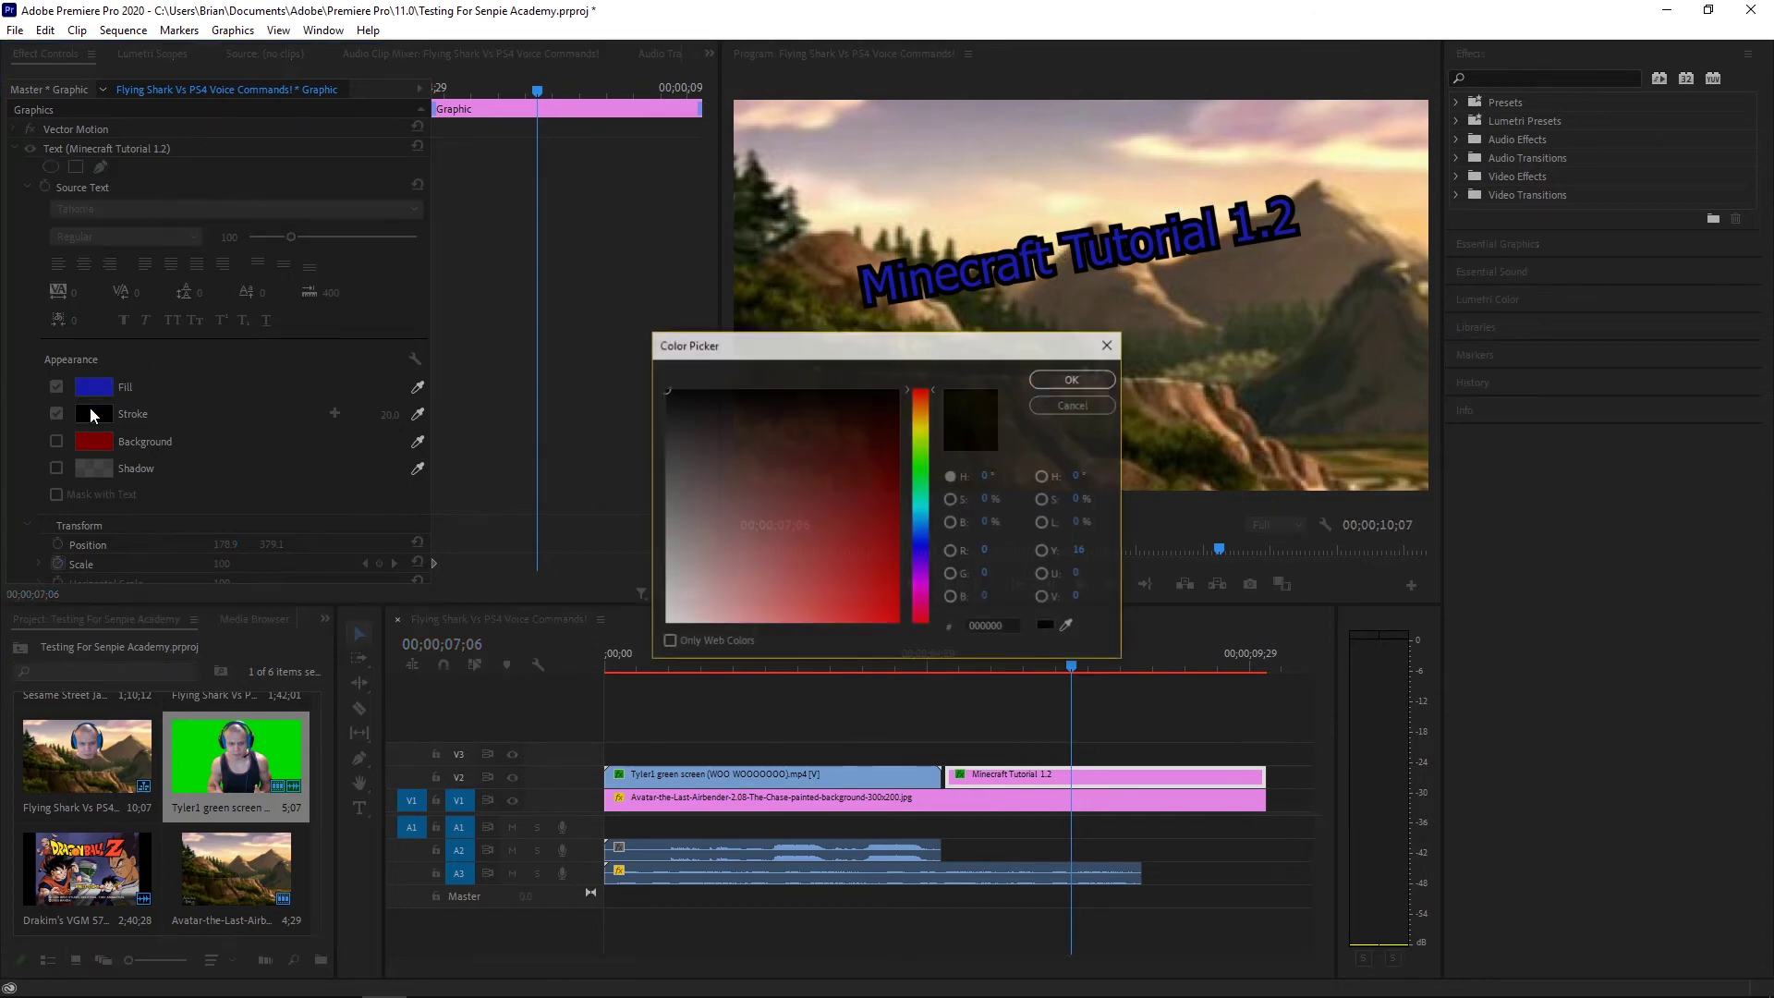
click(920, 453)
click(856, 468)
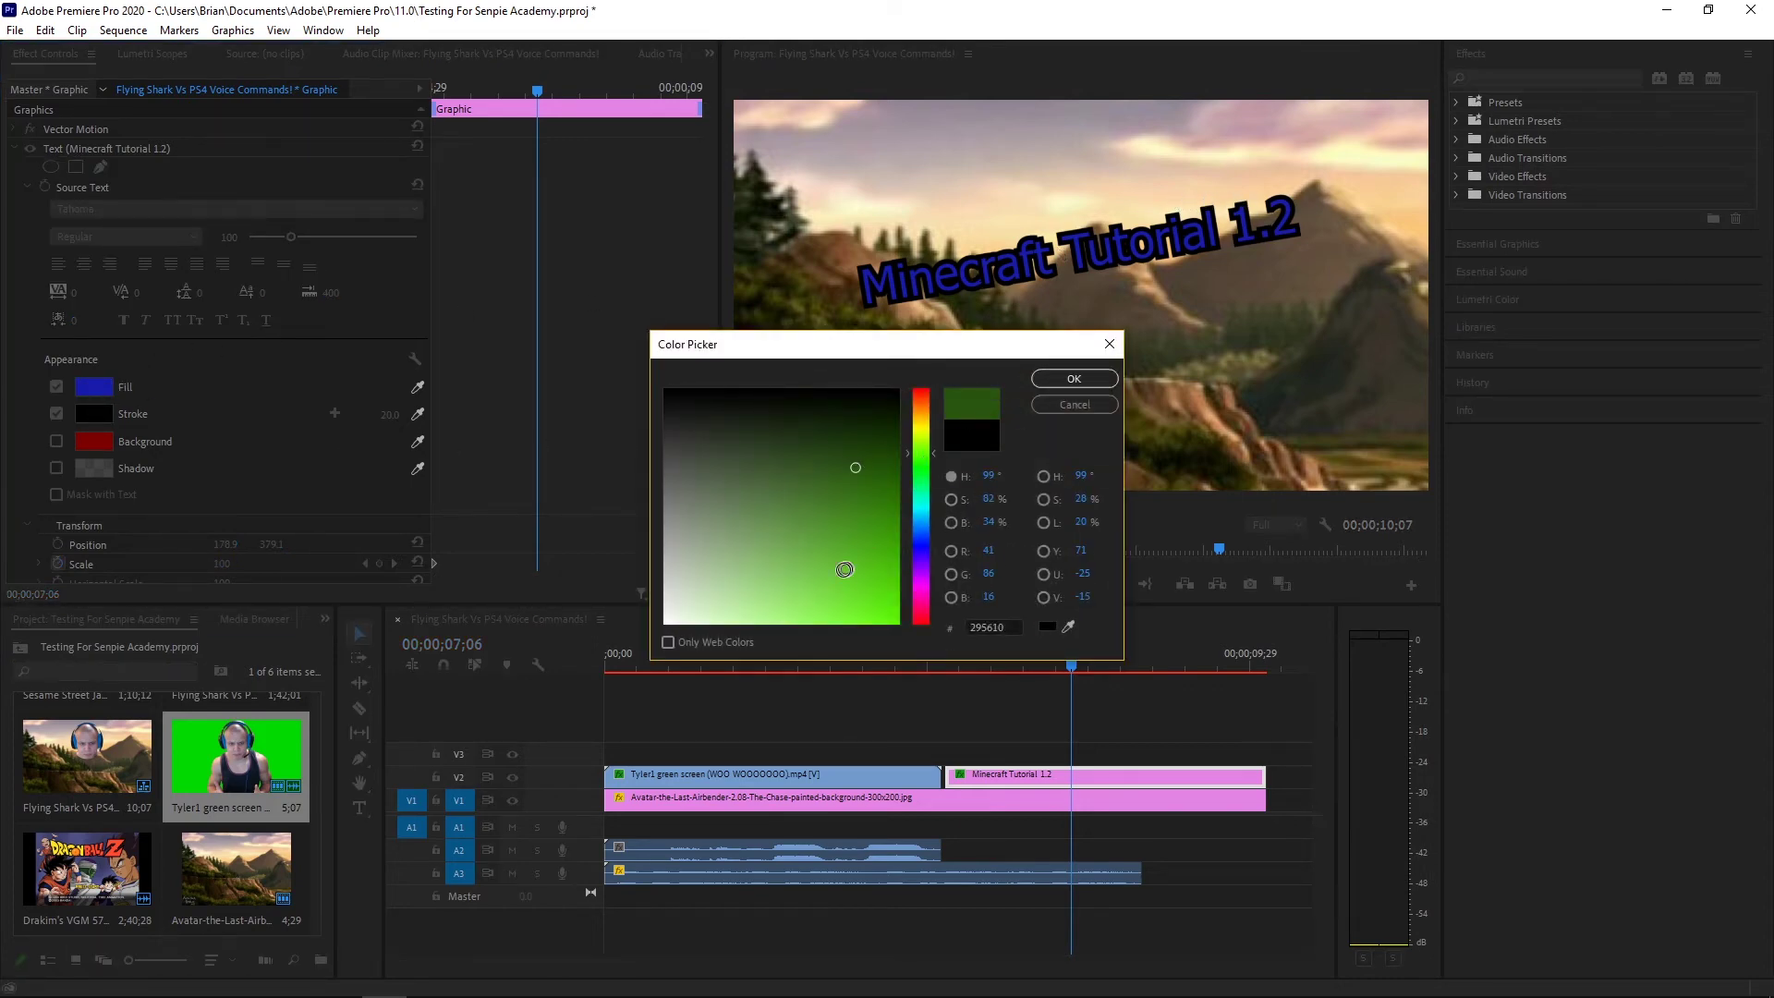
click(849, 567)
click(1061, 380)
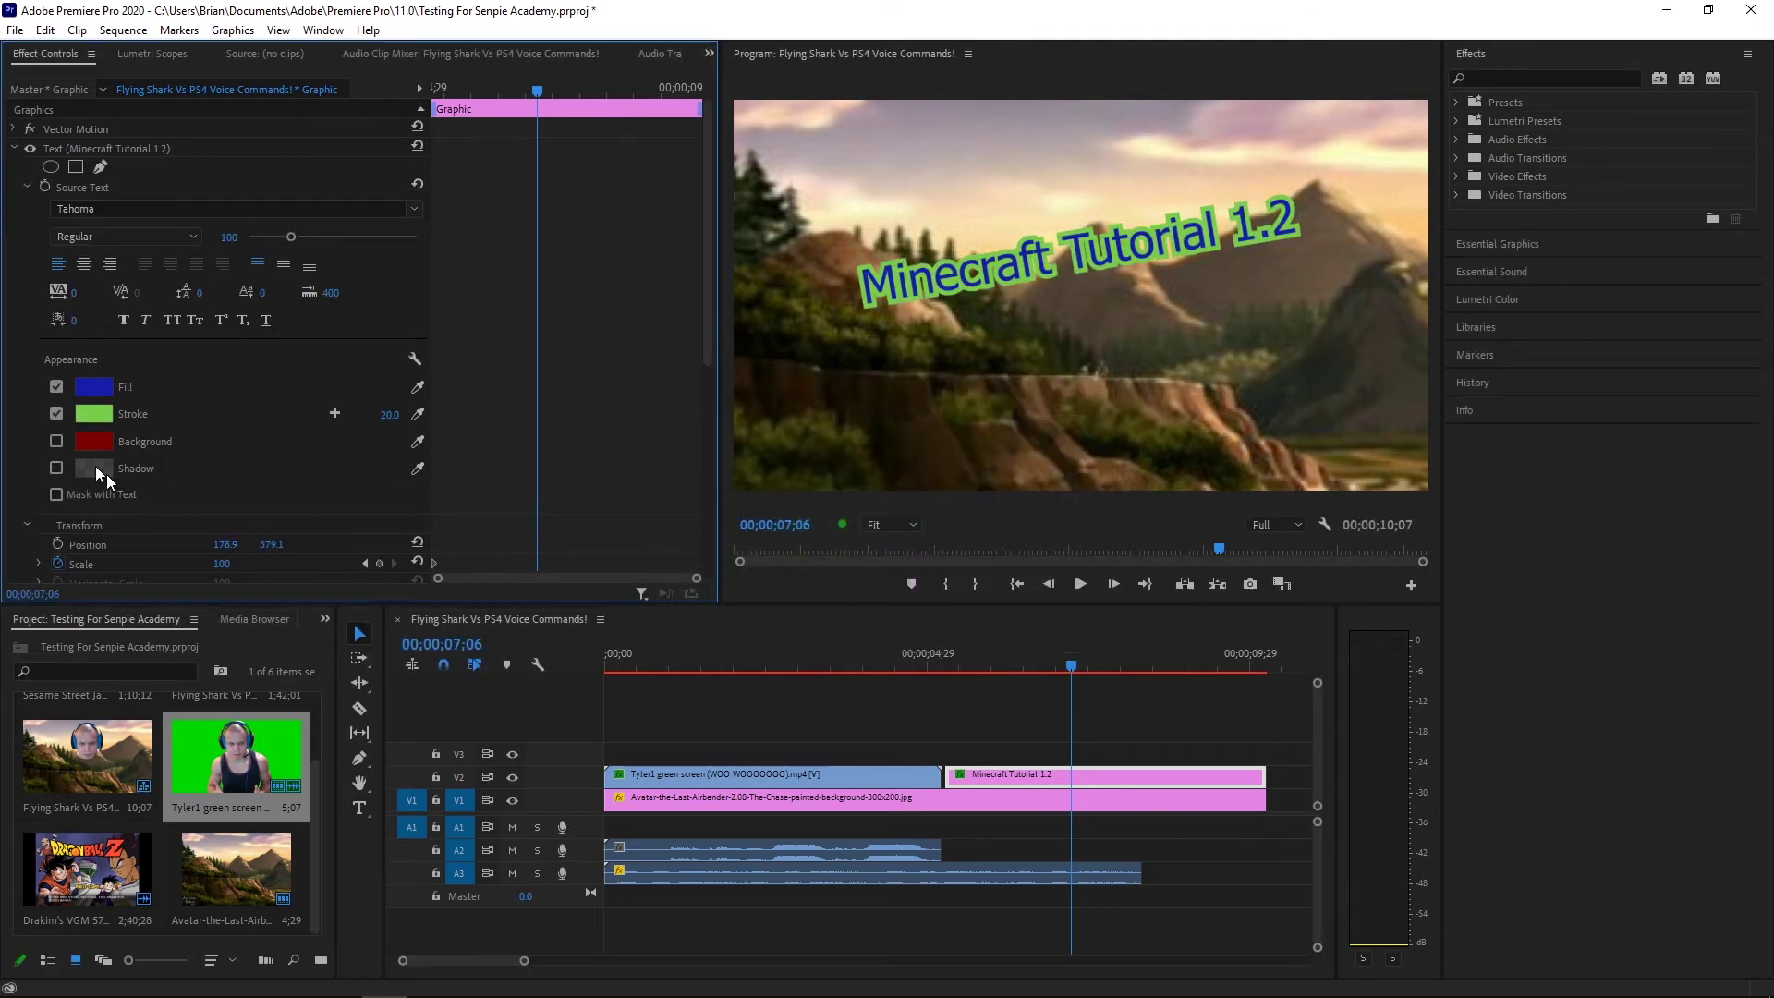
Compare the title with and without the red background box, leaving it off
click(58, 442)
click(58, 442)
click(59, 442)
click(58, 442)
click(58, 442)
Scrub back through the title's entrance animation to review the blue-and-green look
drag(961, 652, 1153, 644)
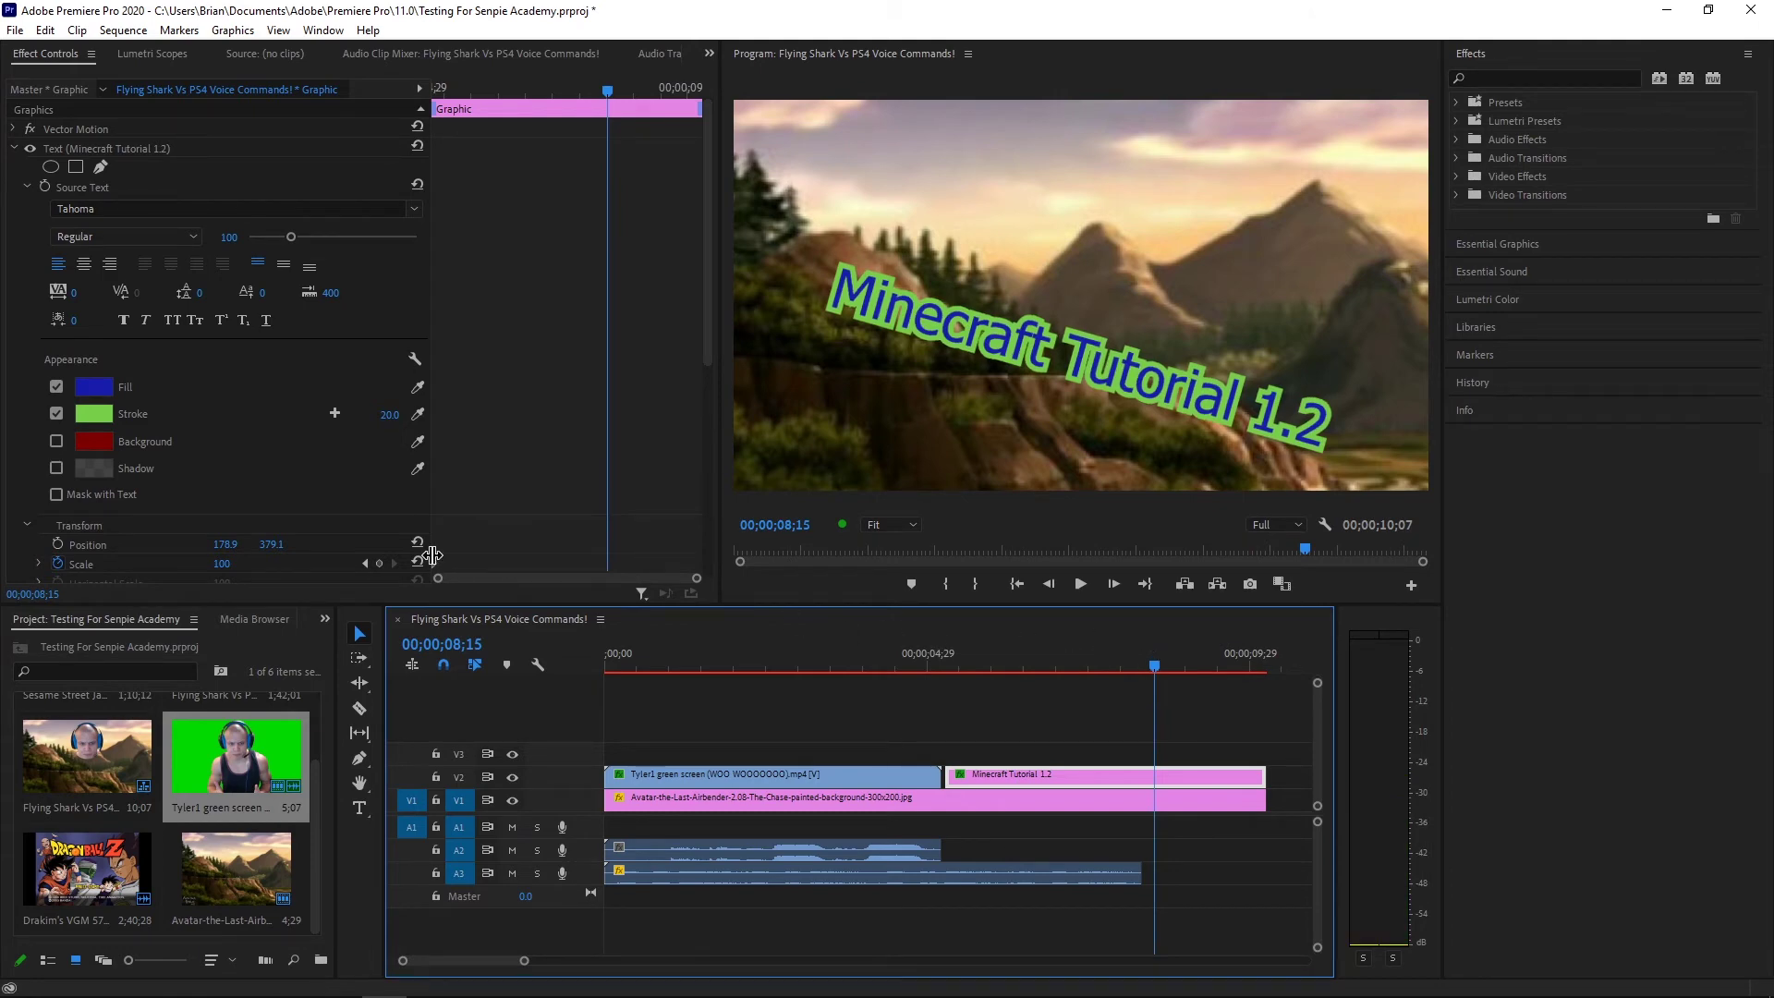
drag(1036, 646, 1055, 656)
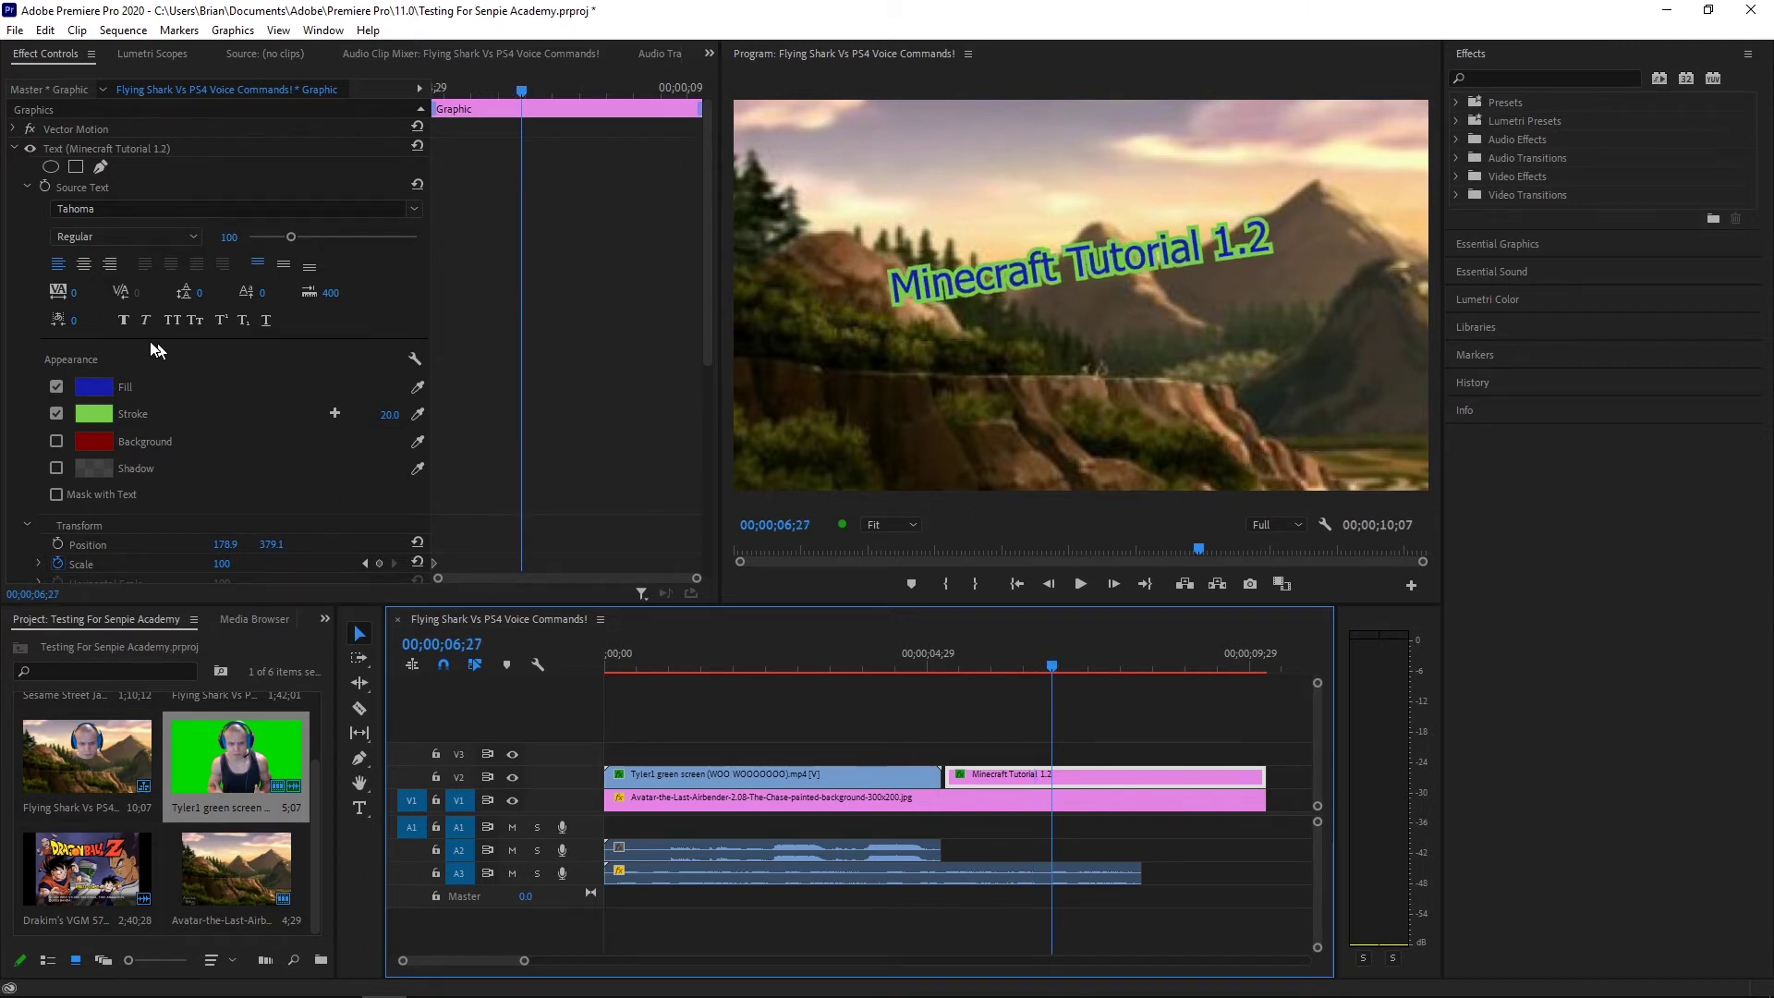
click(415, 211)
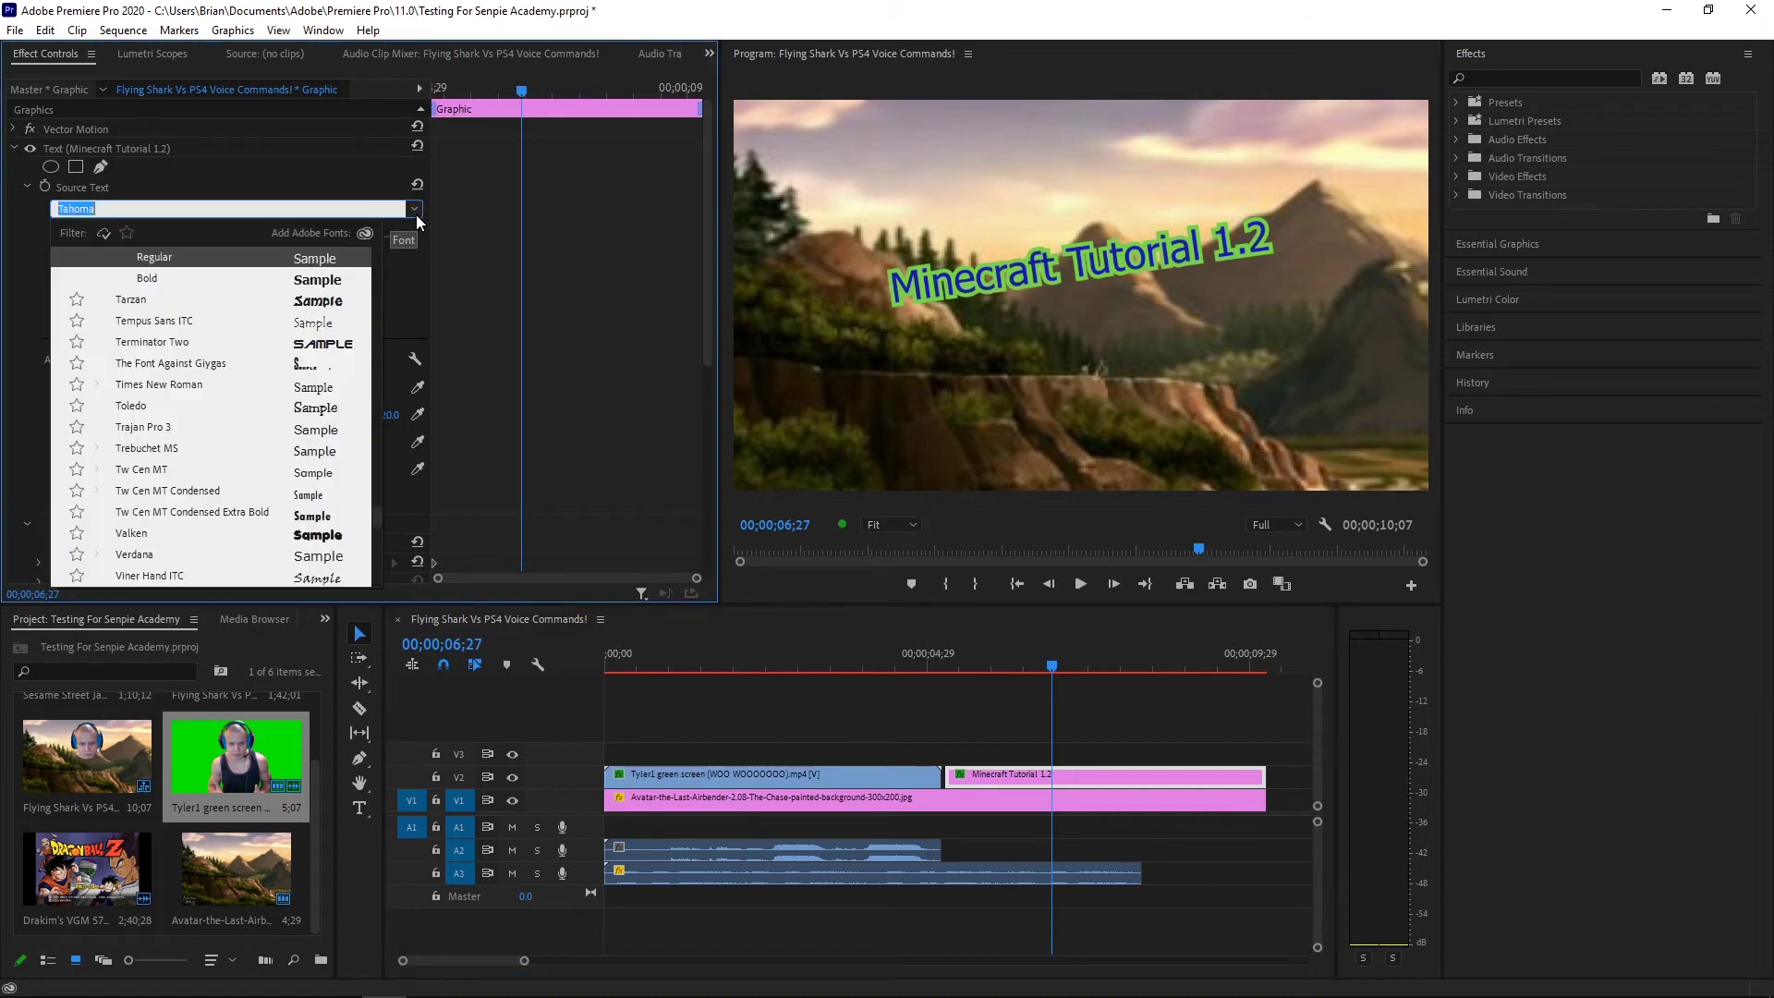
Browse the Source Text font list without choosing a font
click(376, 523)
drag(375, 523, 373, 560)
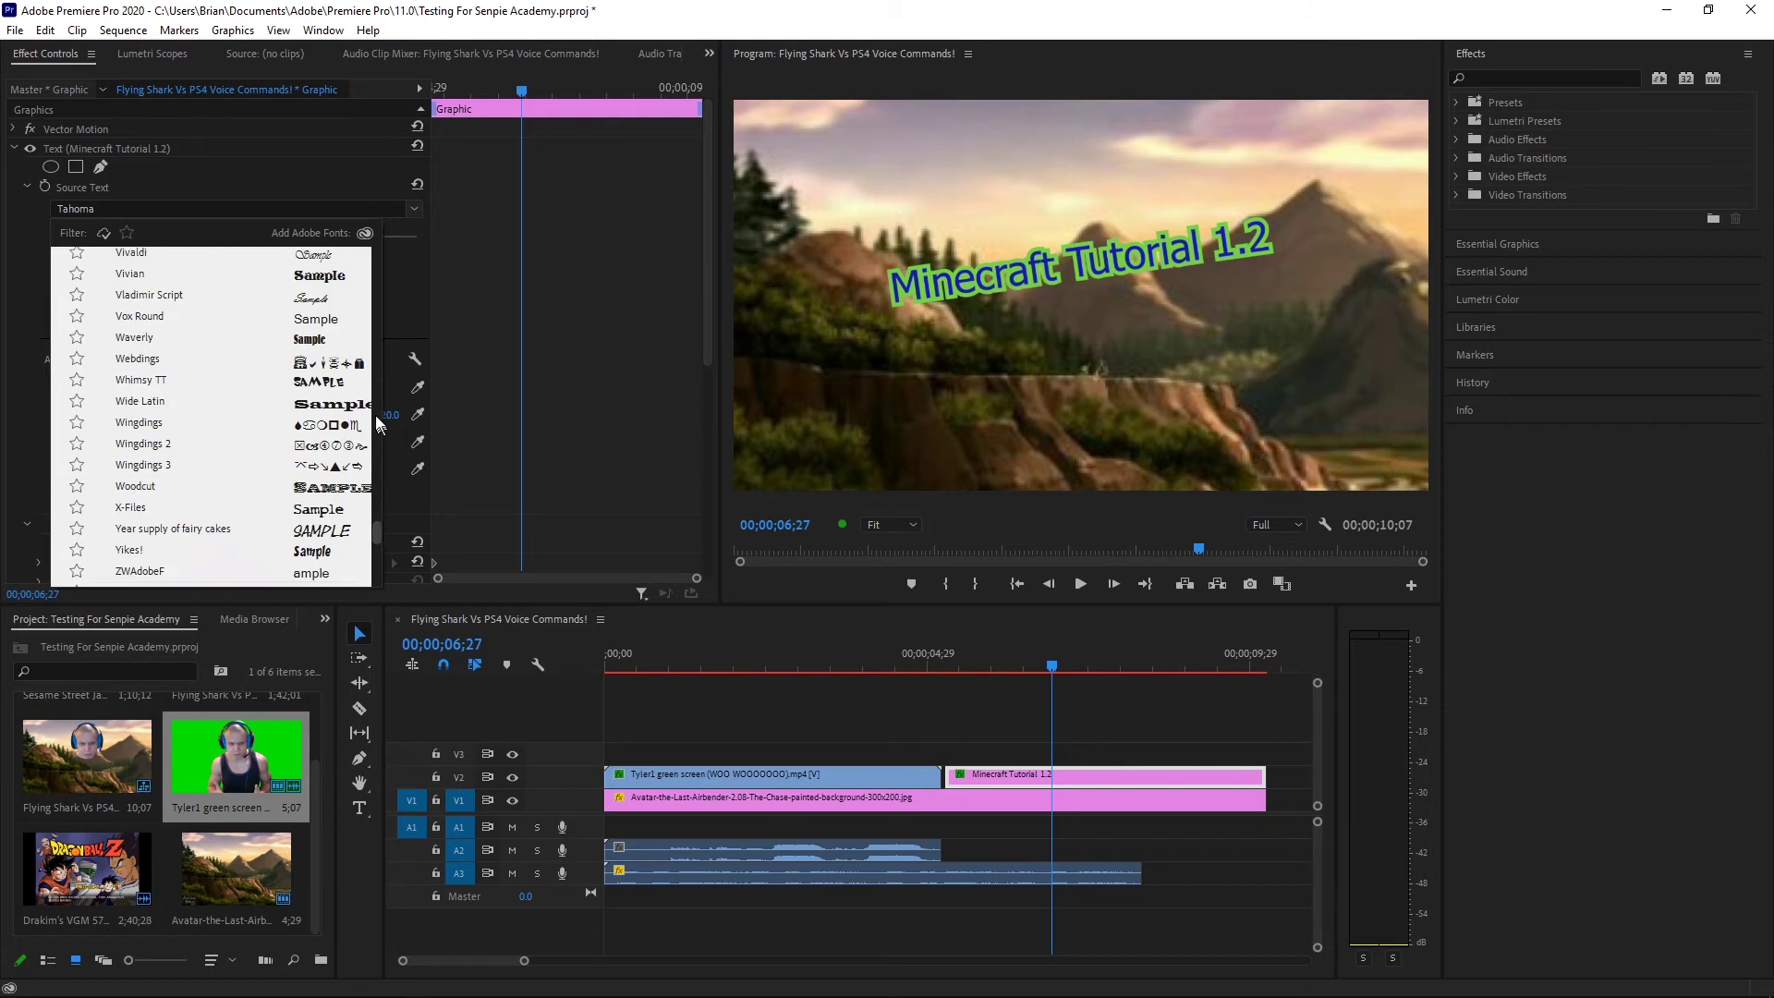
scroll(367, 397, up, 20)
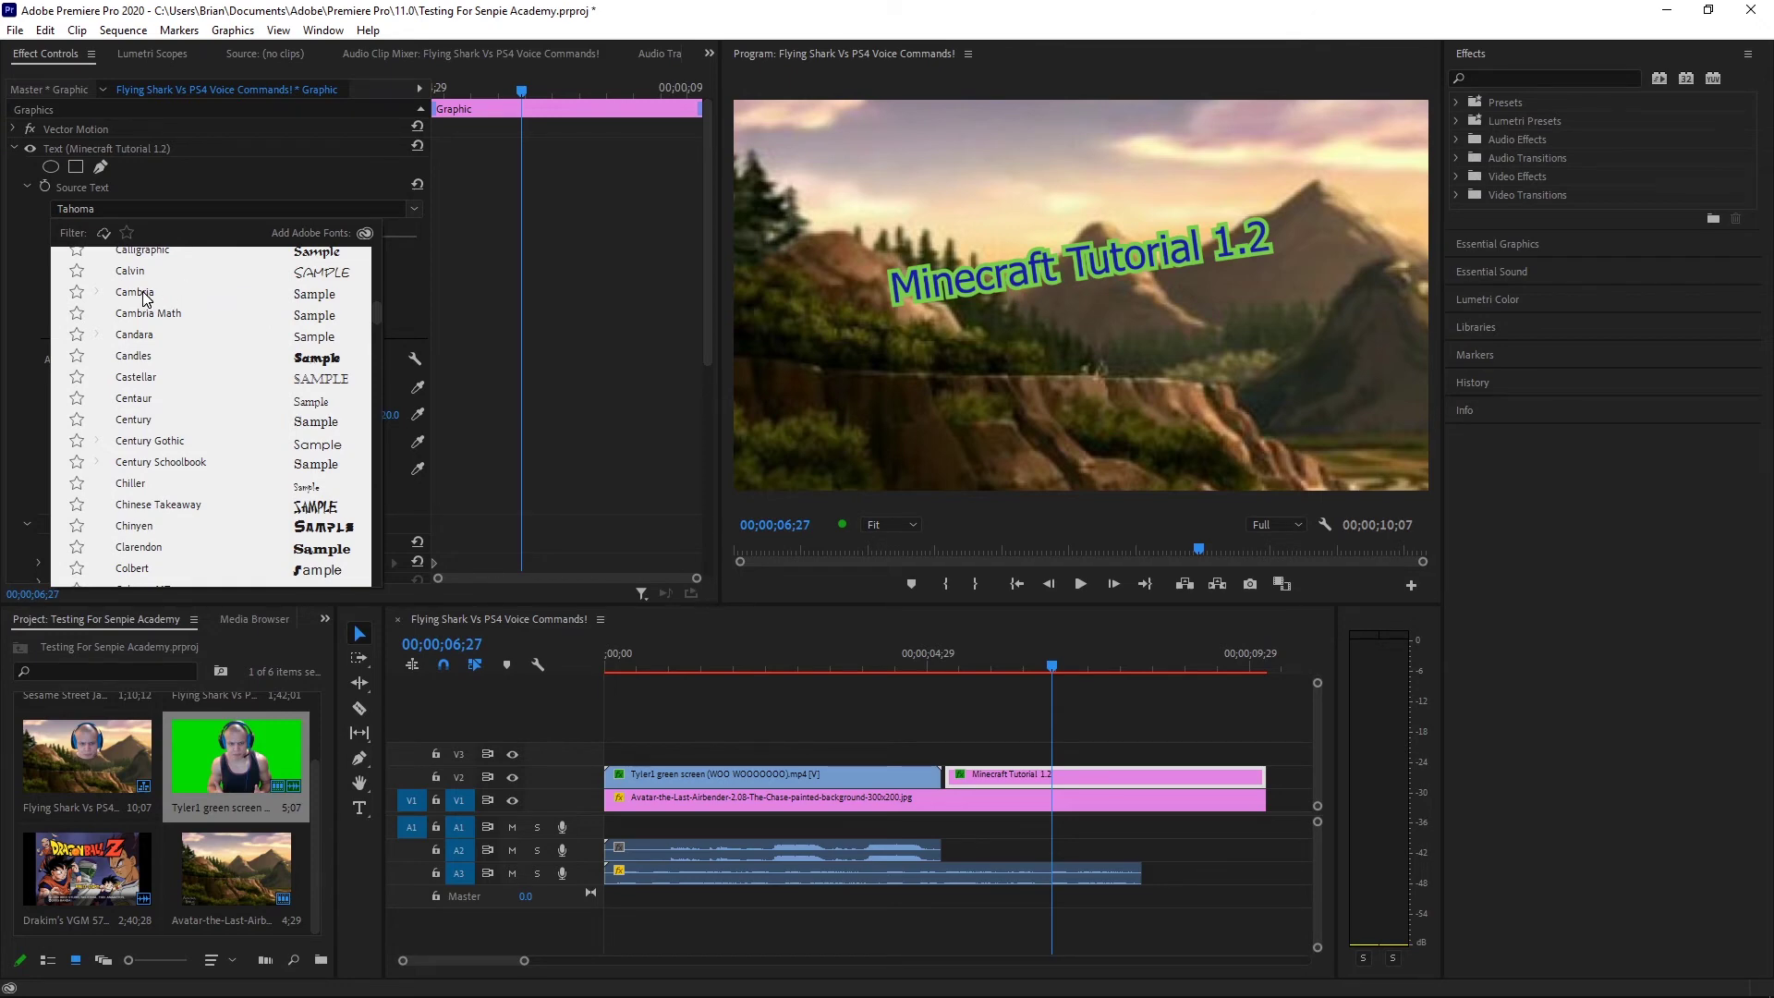
drag(380, 319, 377, 257)
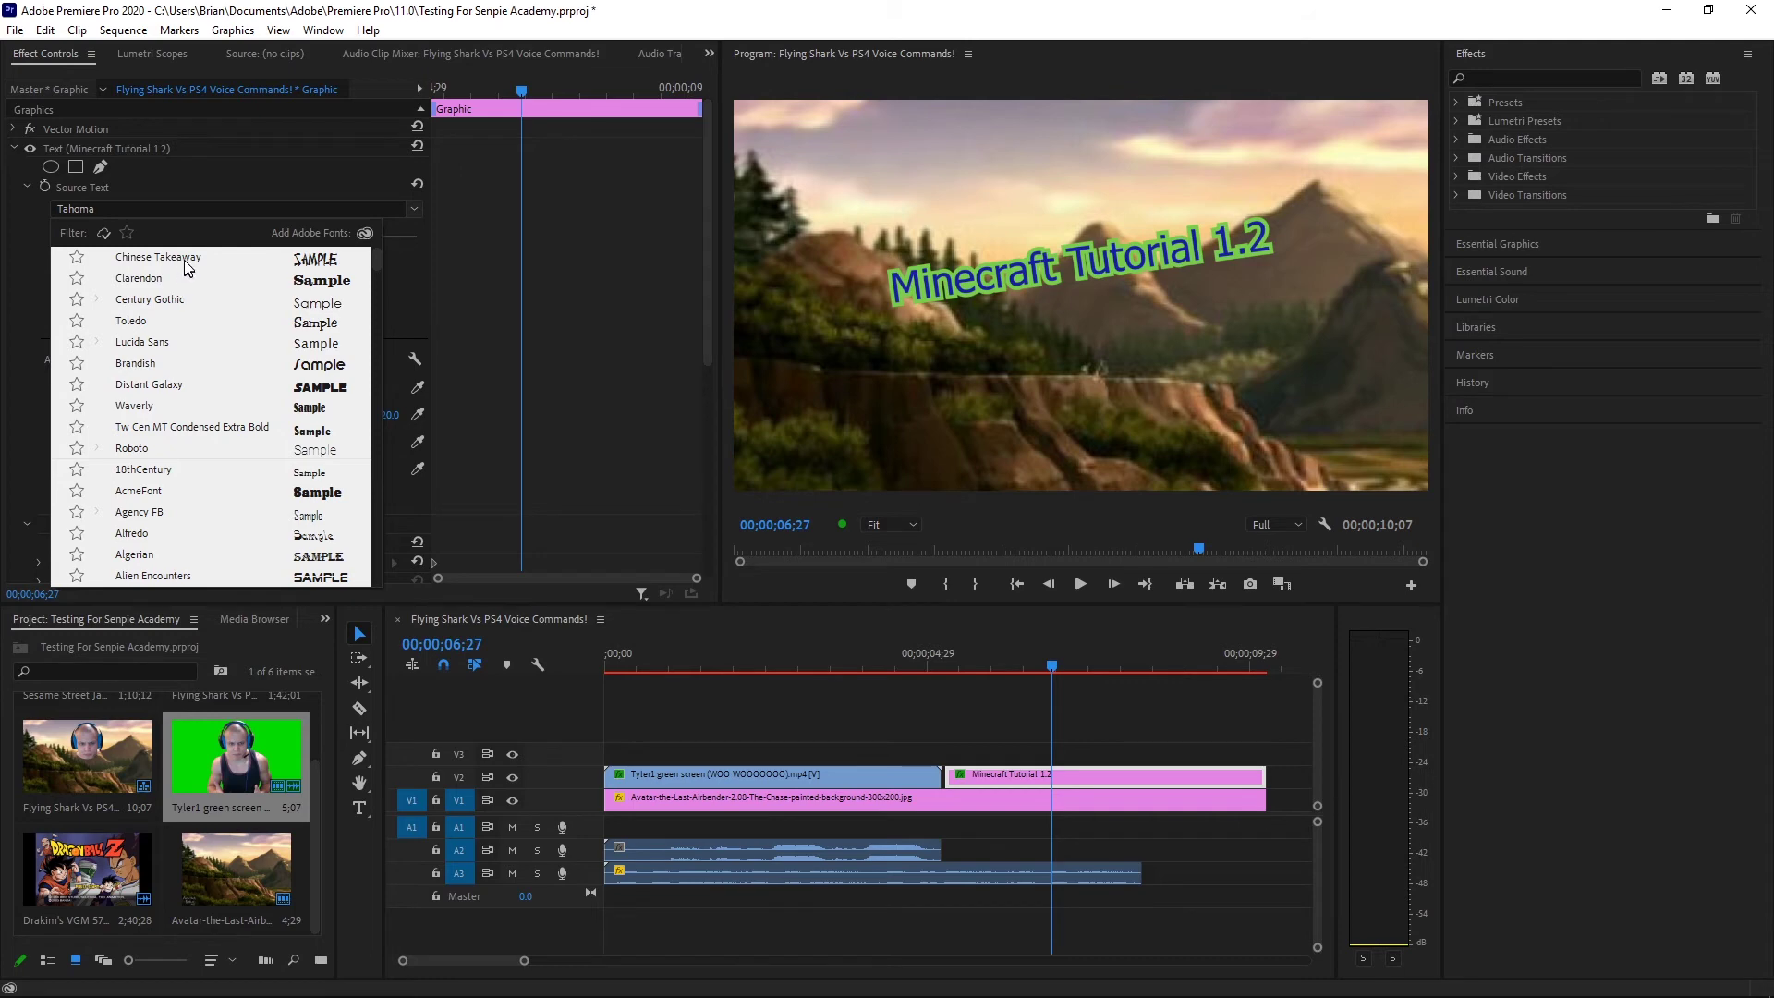
key(Escape)
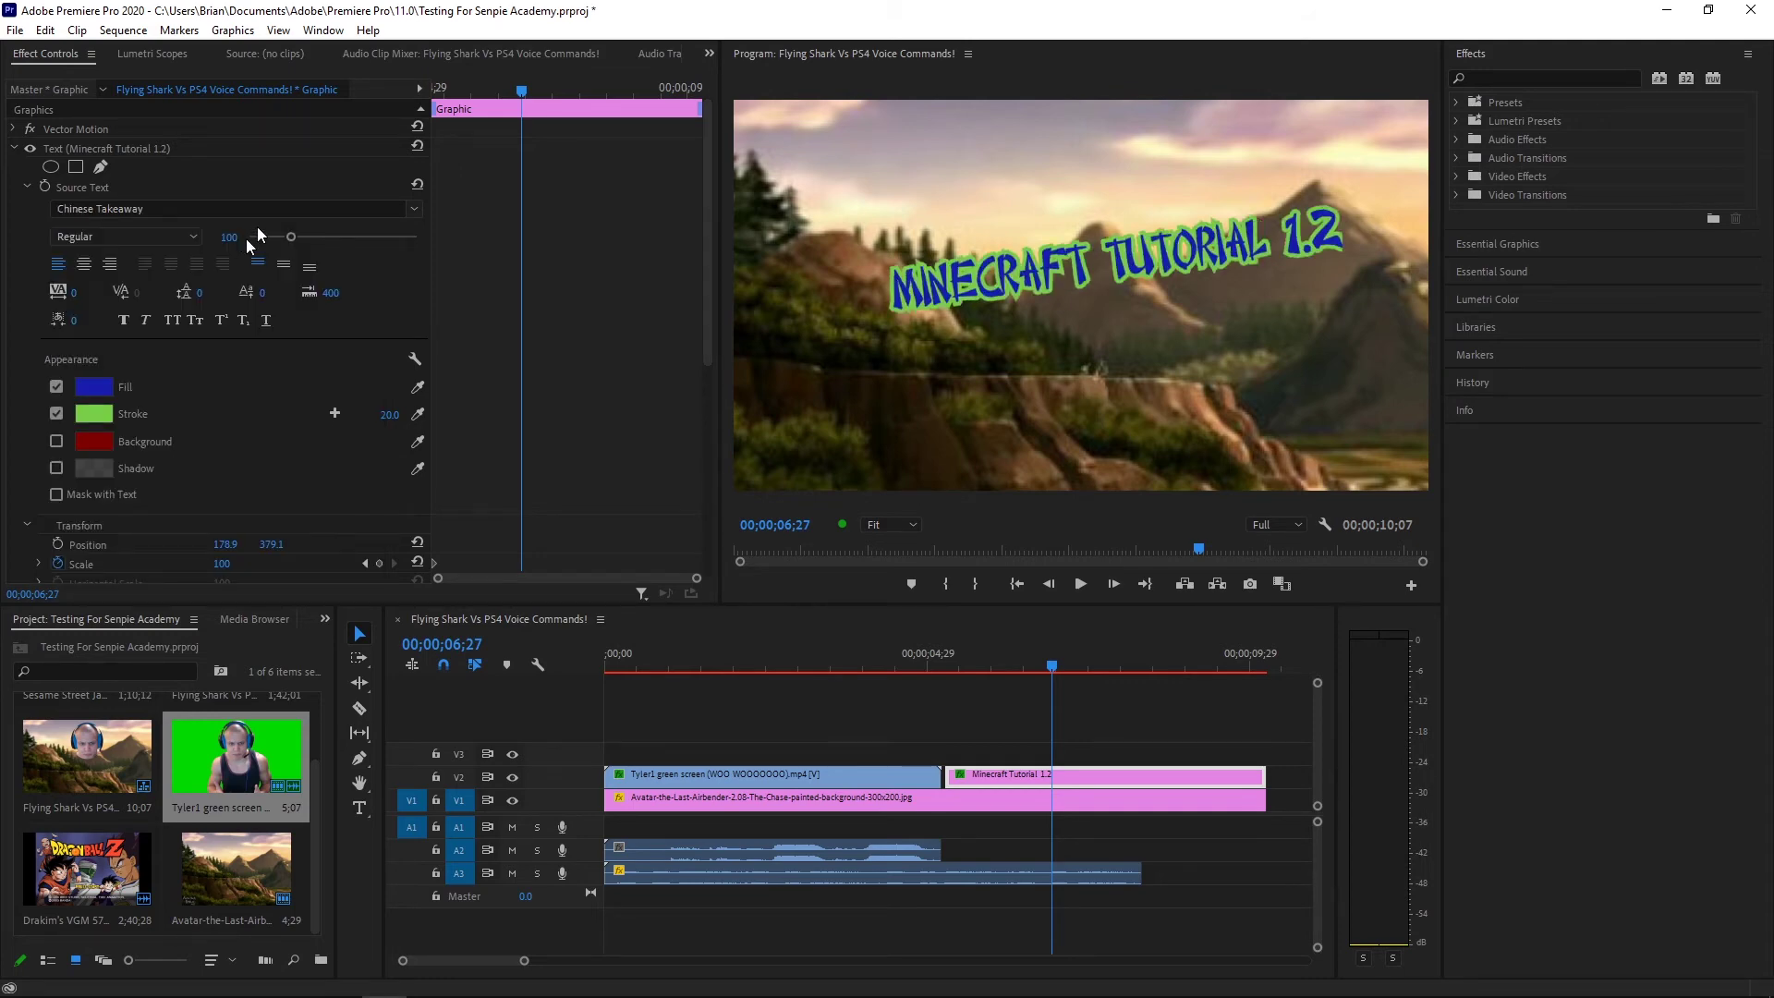
Browse the font list again and apply Earwig Factory to the title
click(411, 211)
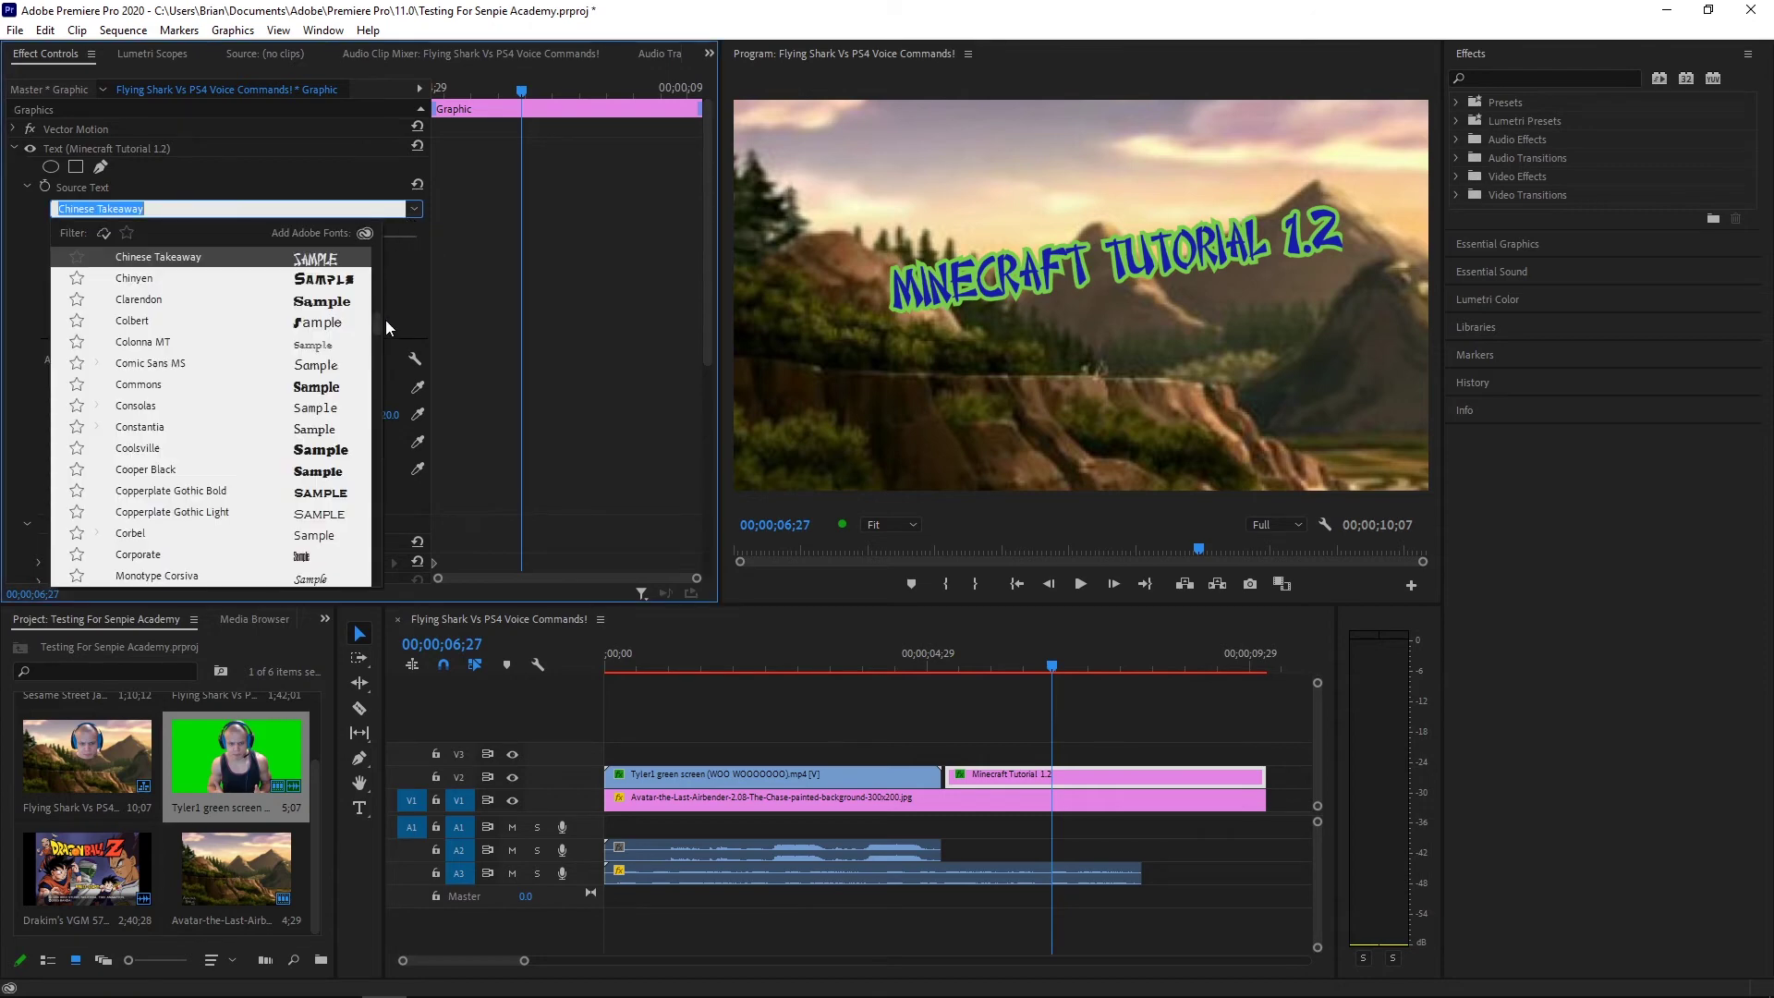
mouse_move(380, 319)
mouse_down()
mouse_move(397, 423)
mouse_move(379, 530)
mouse_move(391, 411)
mouse_move(364, 359)
mouse_up()
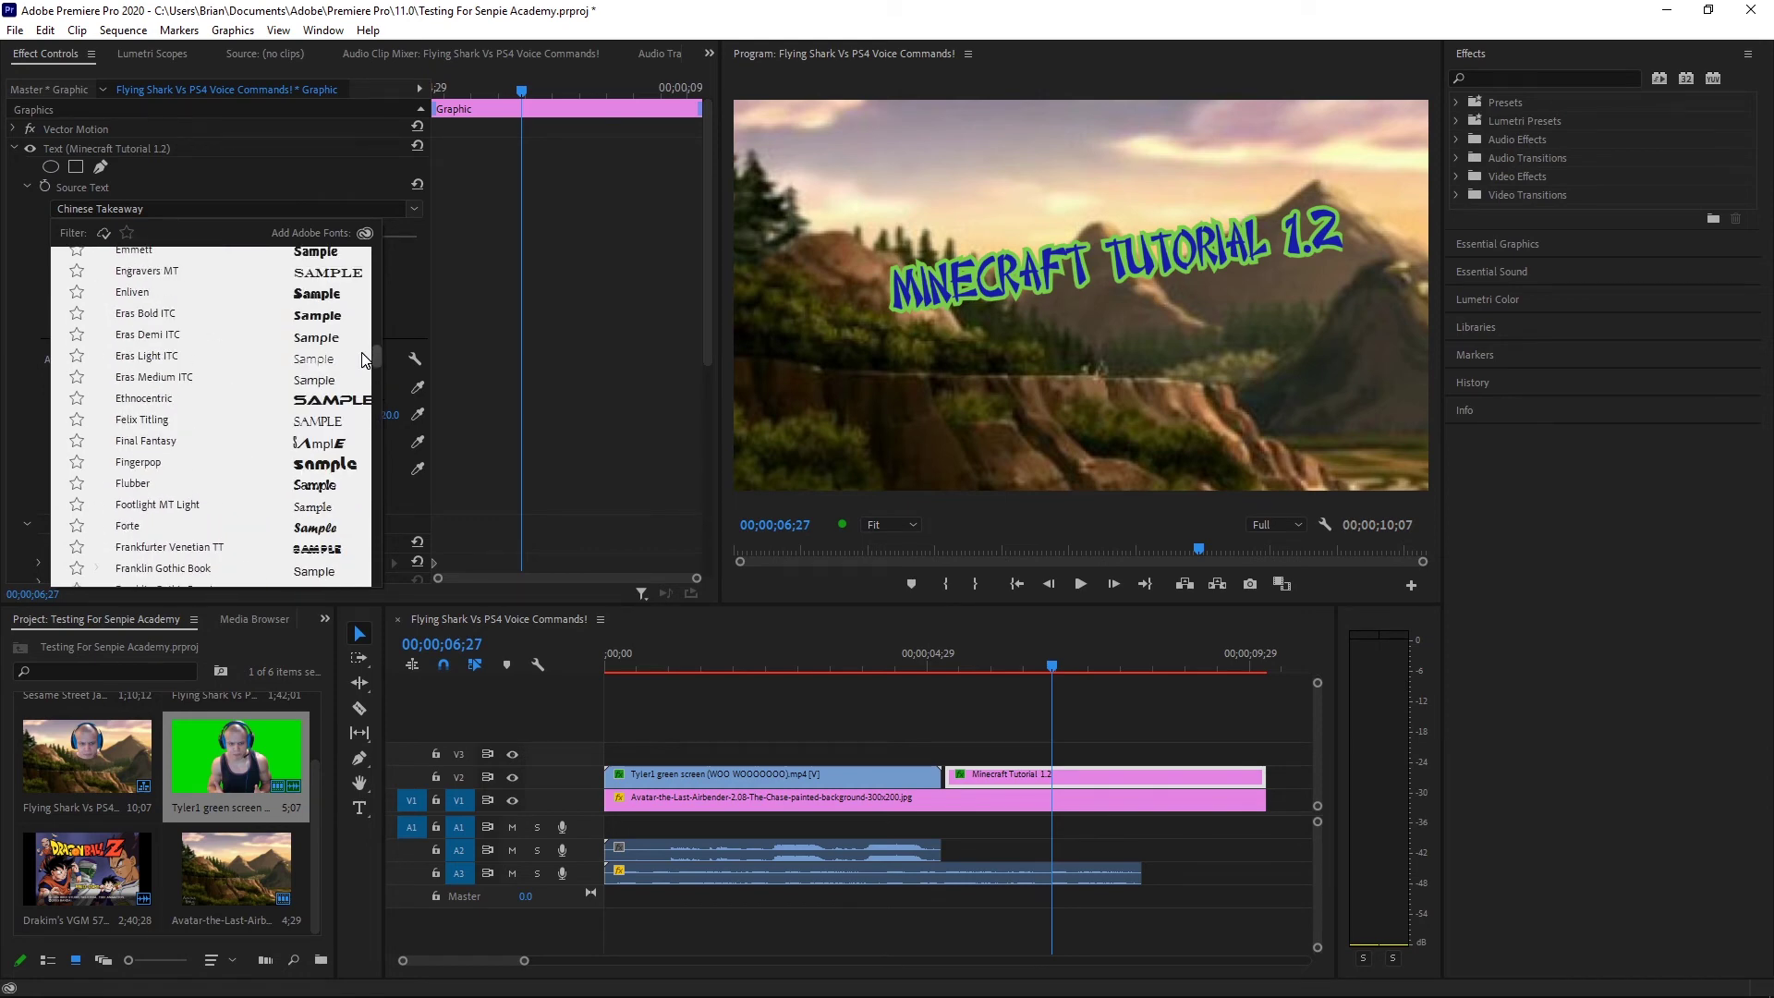
drag(362, 352, 369, 334)
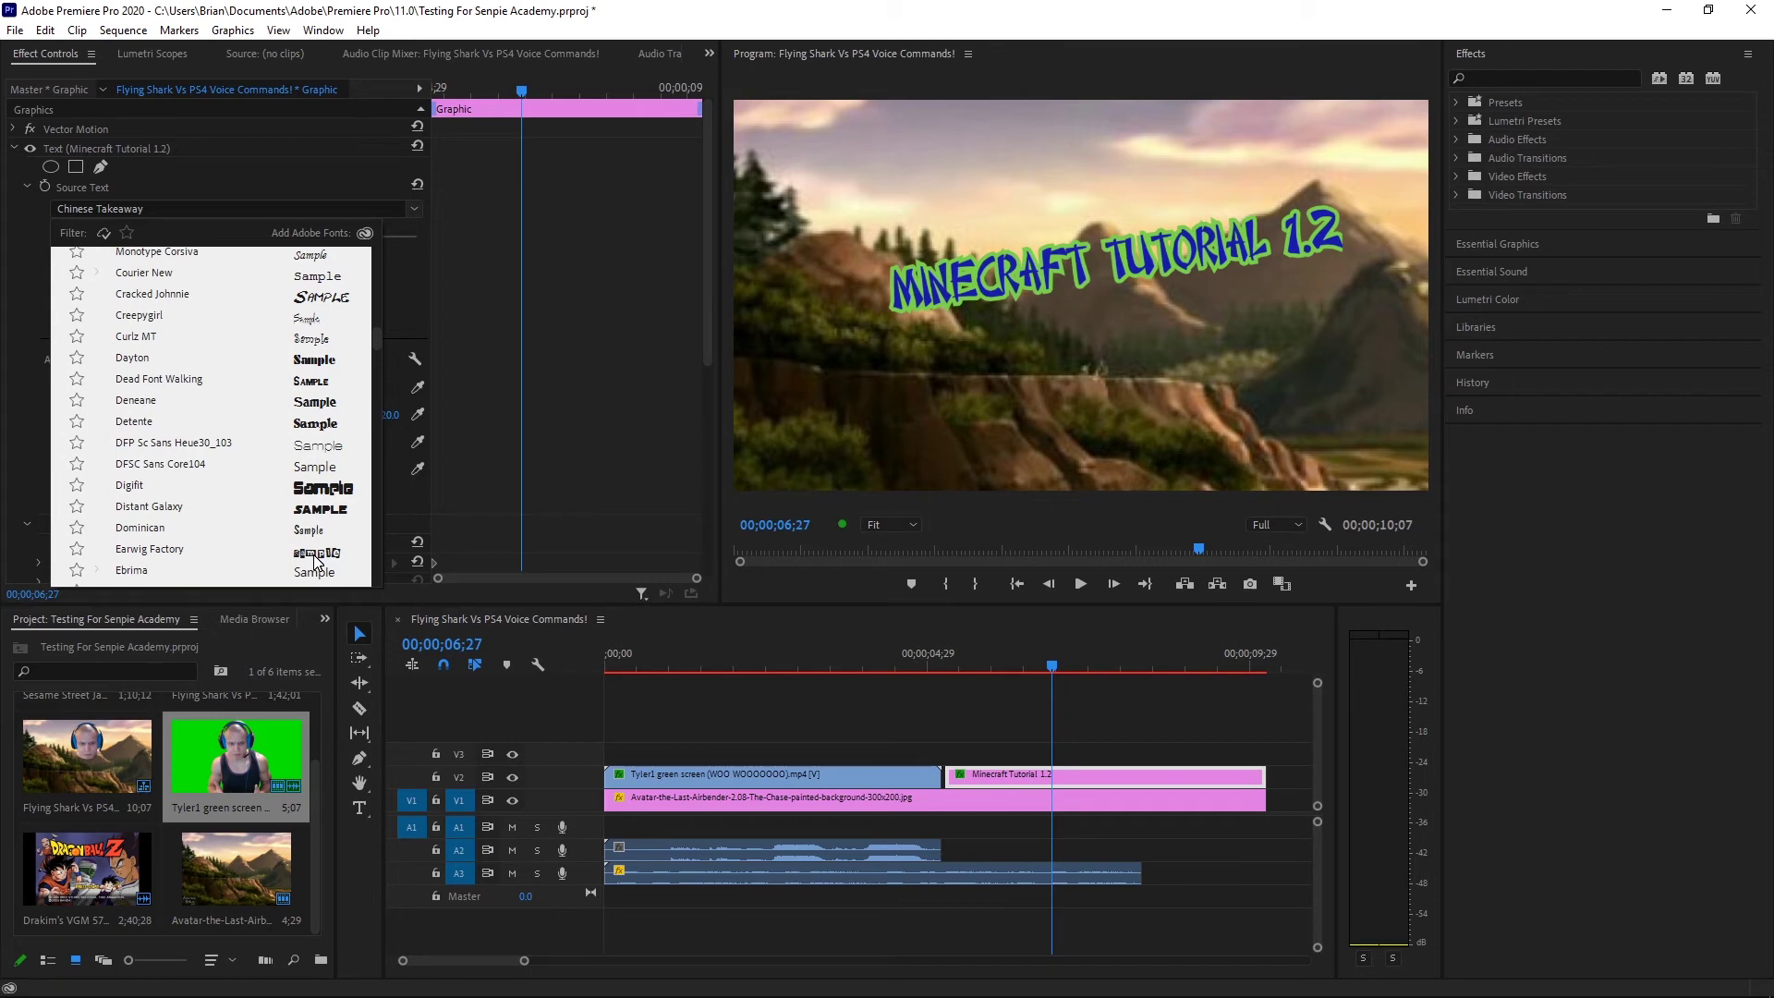
key(Escape)
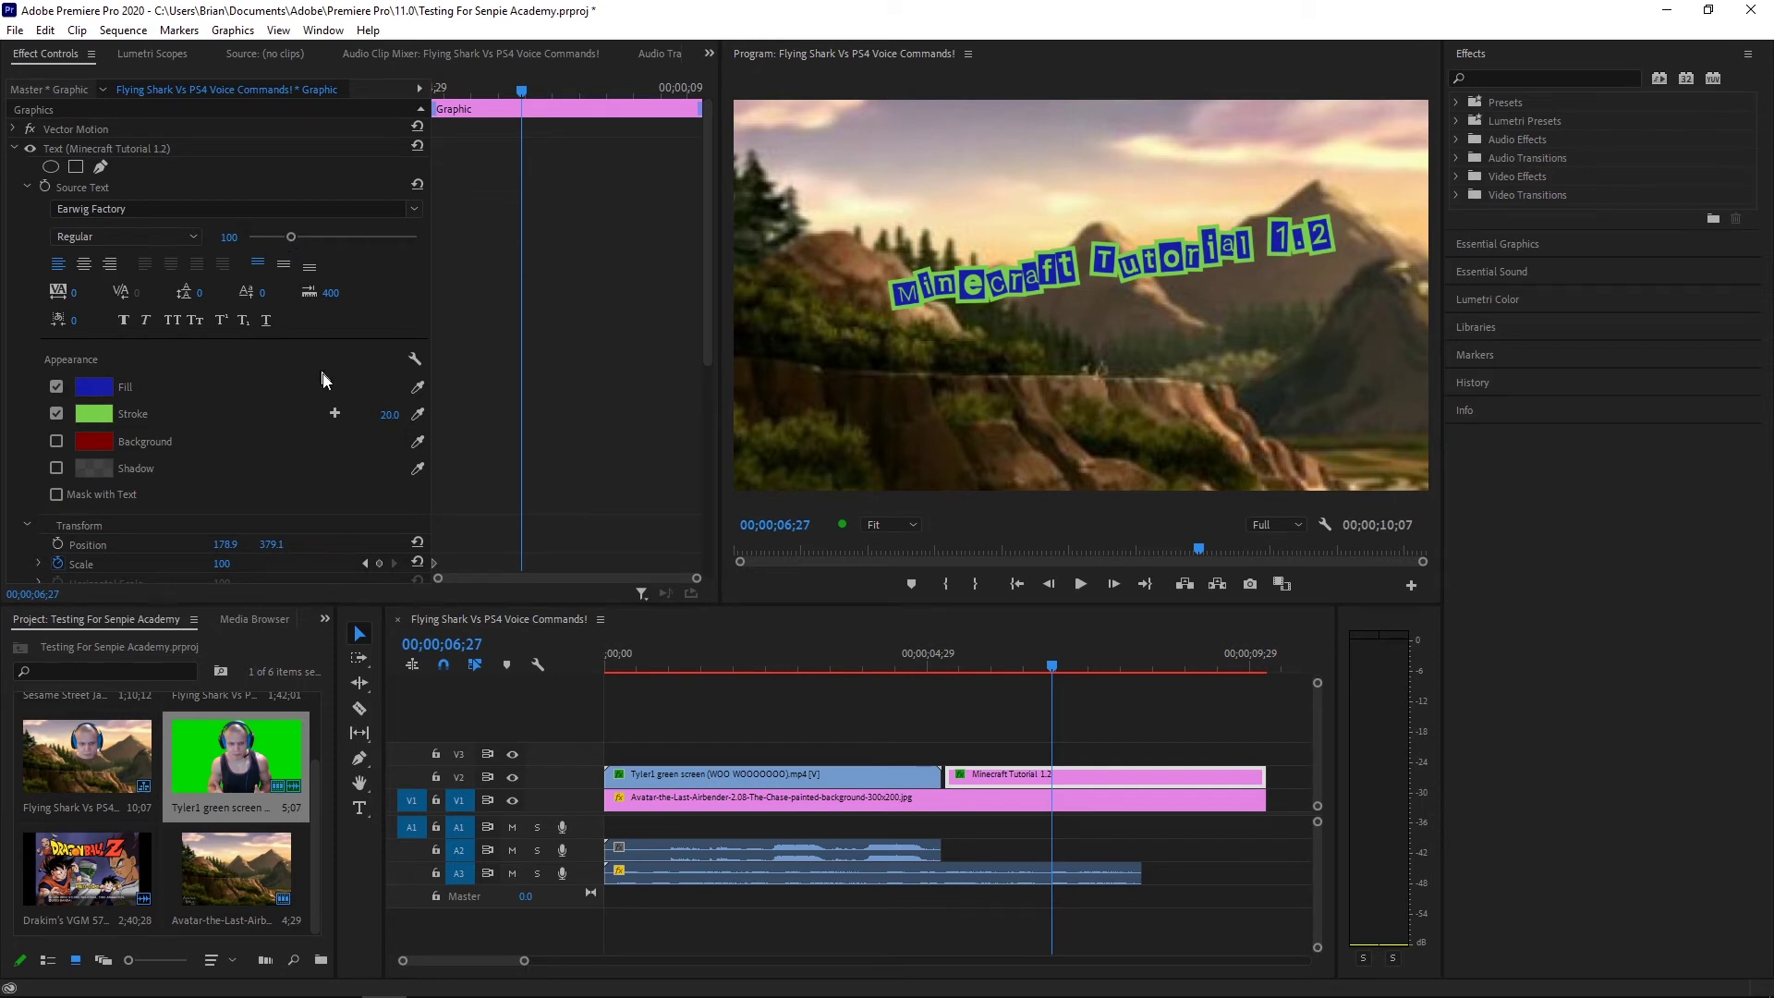
drag(707, 323, 708, 370)
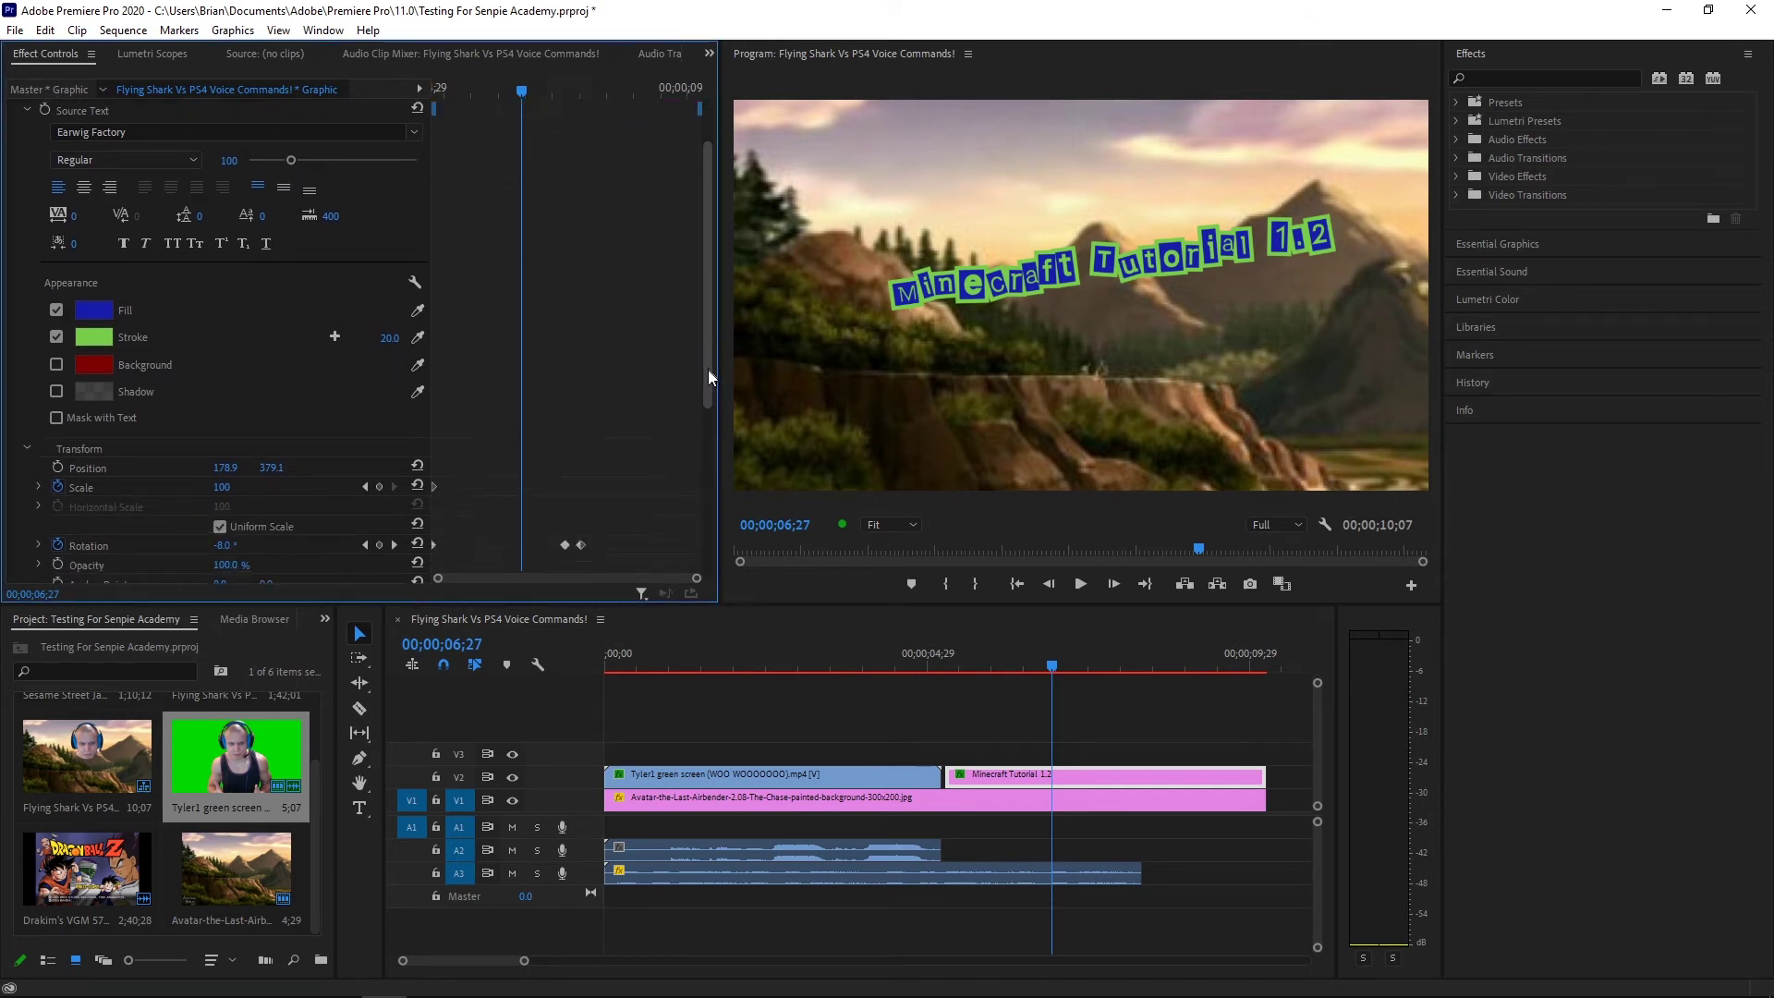
Preview the Earwig Factory title to 00;00;07;24, then switch its font to Roboto Thin
click(941, 652)
drag(943, 644, 1105, 641)
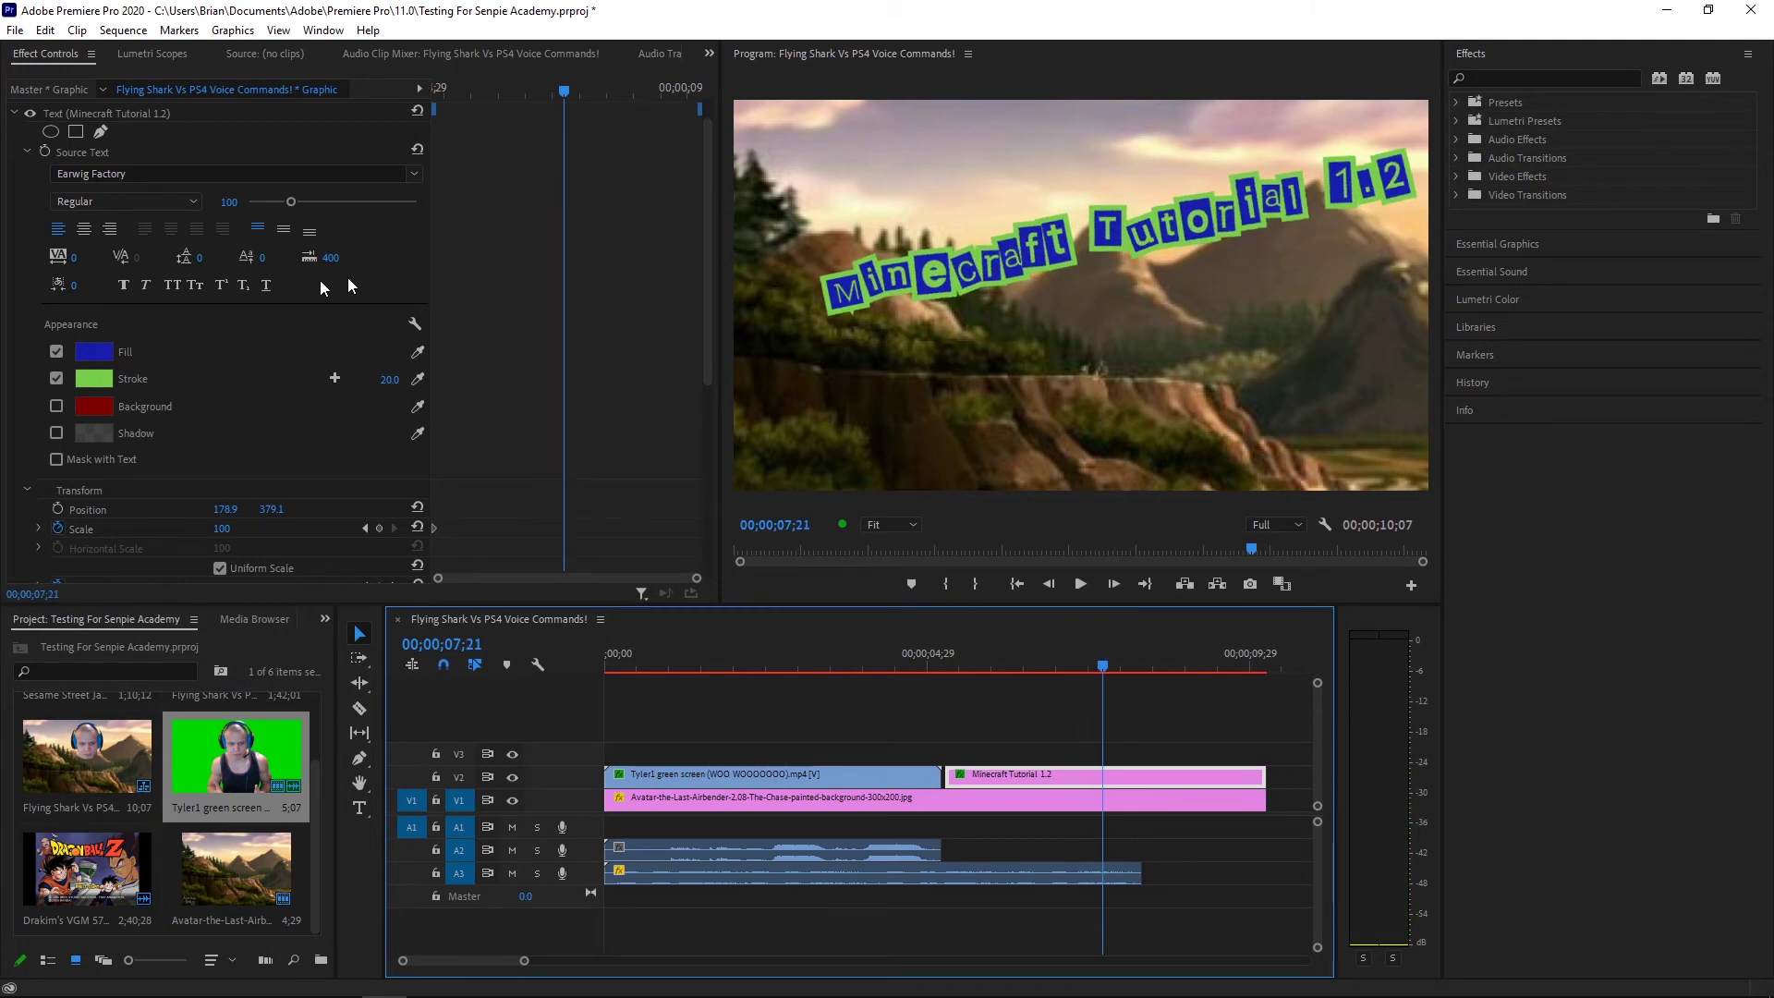
click(186, 203)
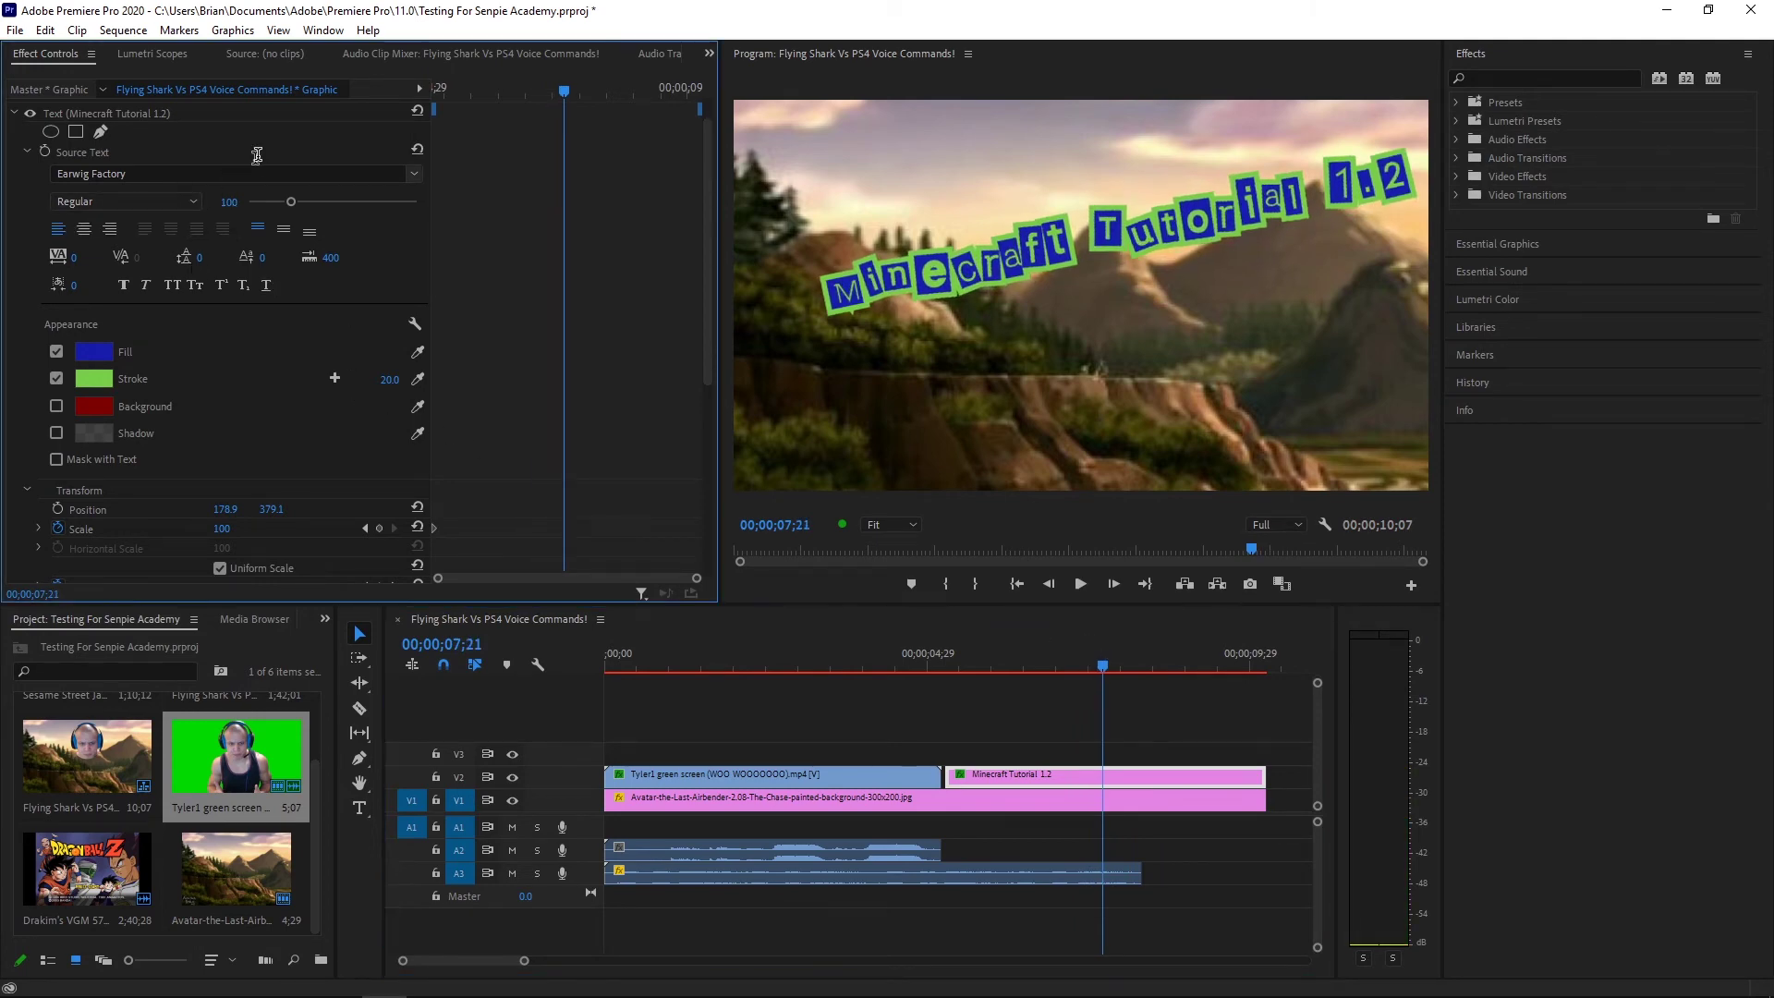
click(416, 176)
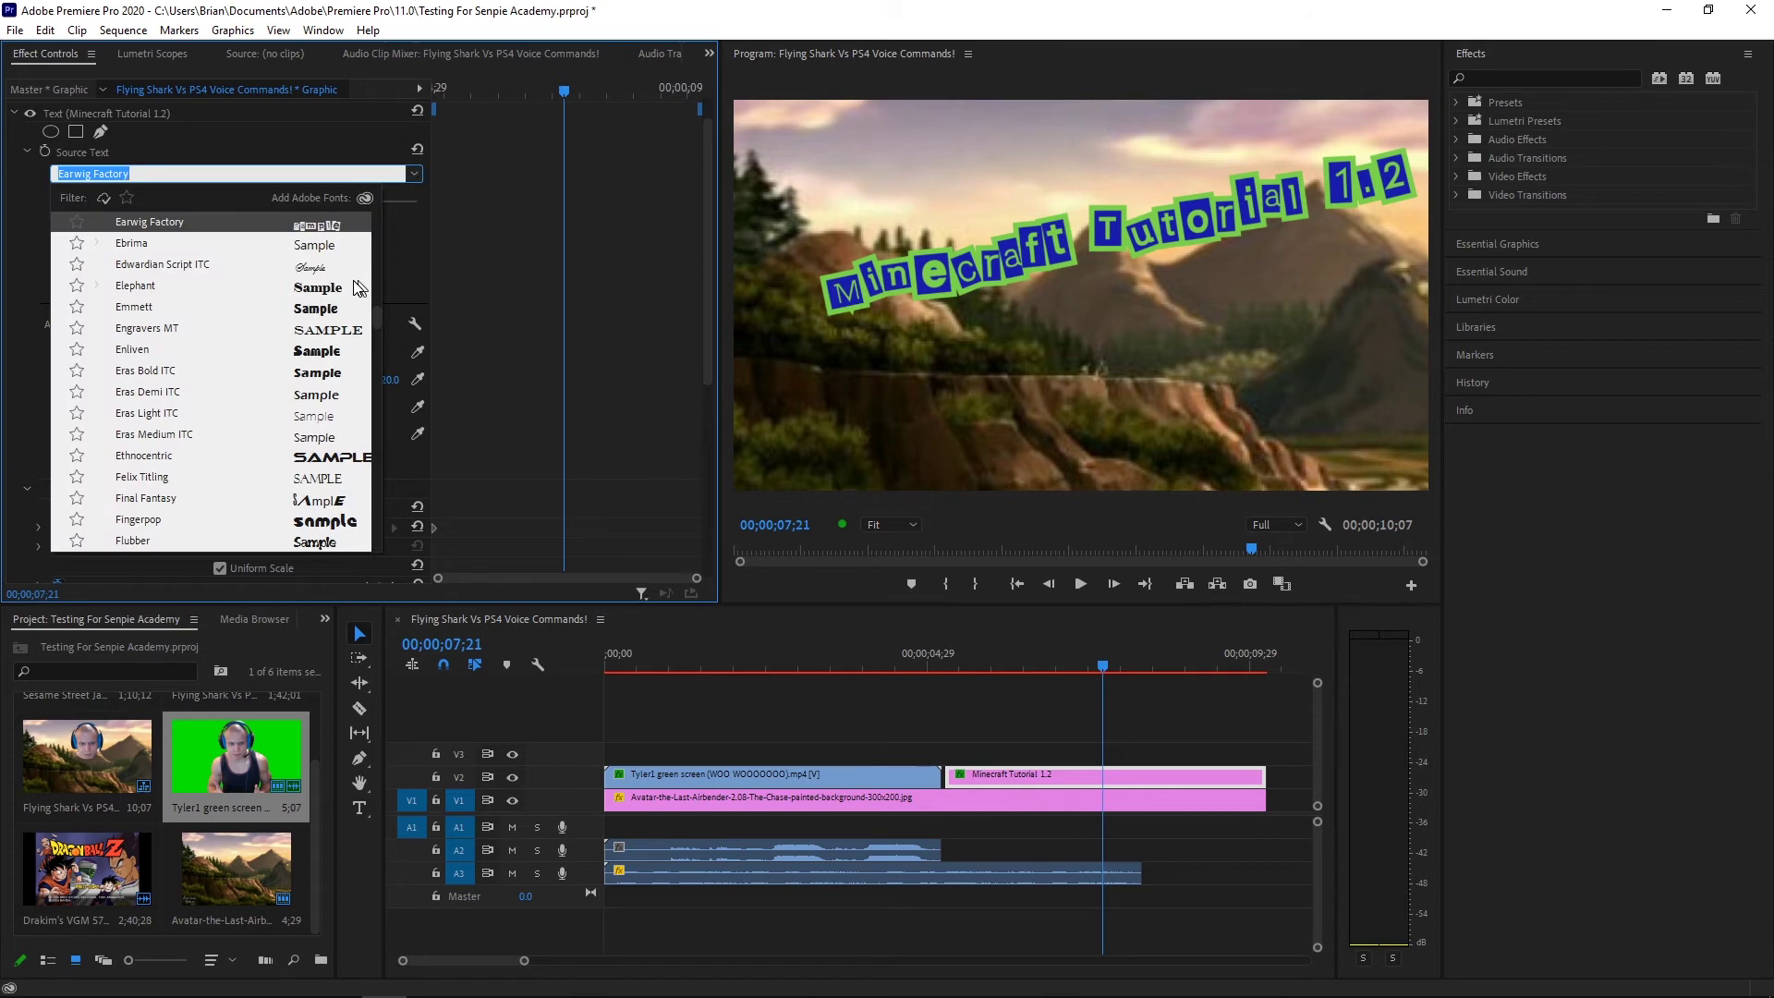
scroll(376, 321, up, 1)
drag(377, 320, 378, 225)
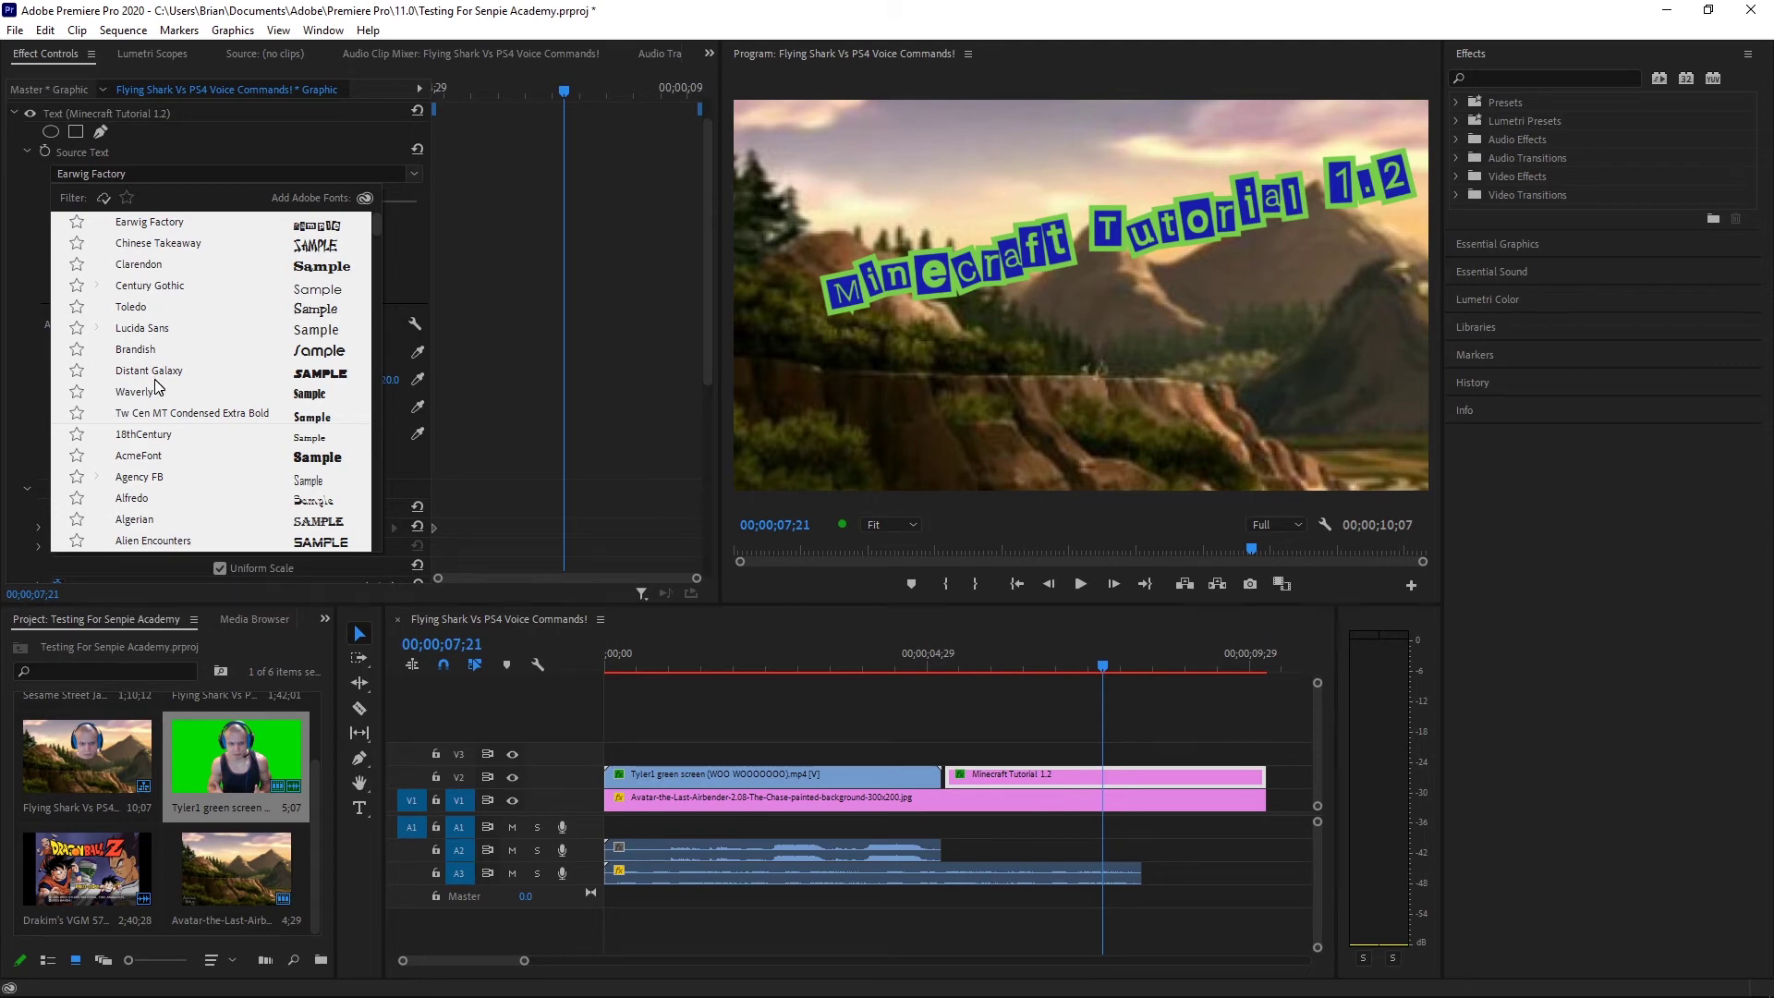
drag(377, 224, 333, 453)
click(277, 438)
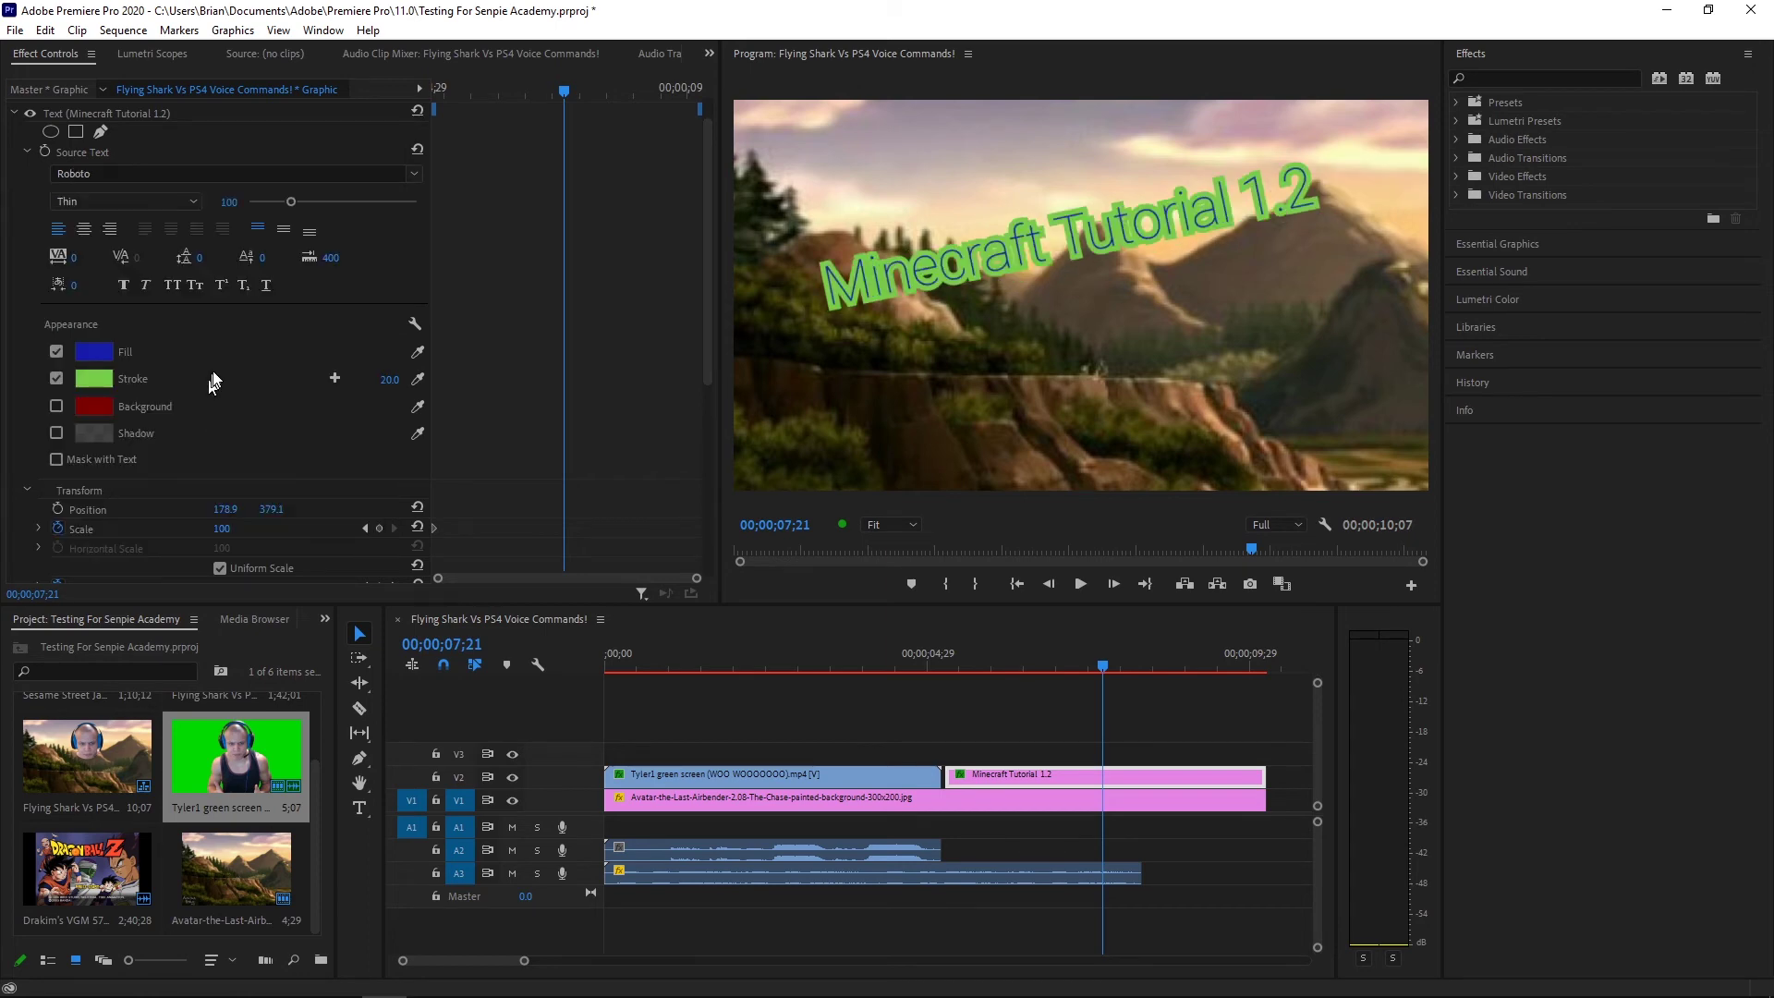
Try the Roboto Light, Italic, Medium and Bold font styles on the title
click(168, 203)
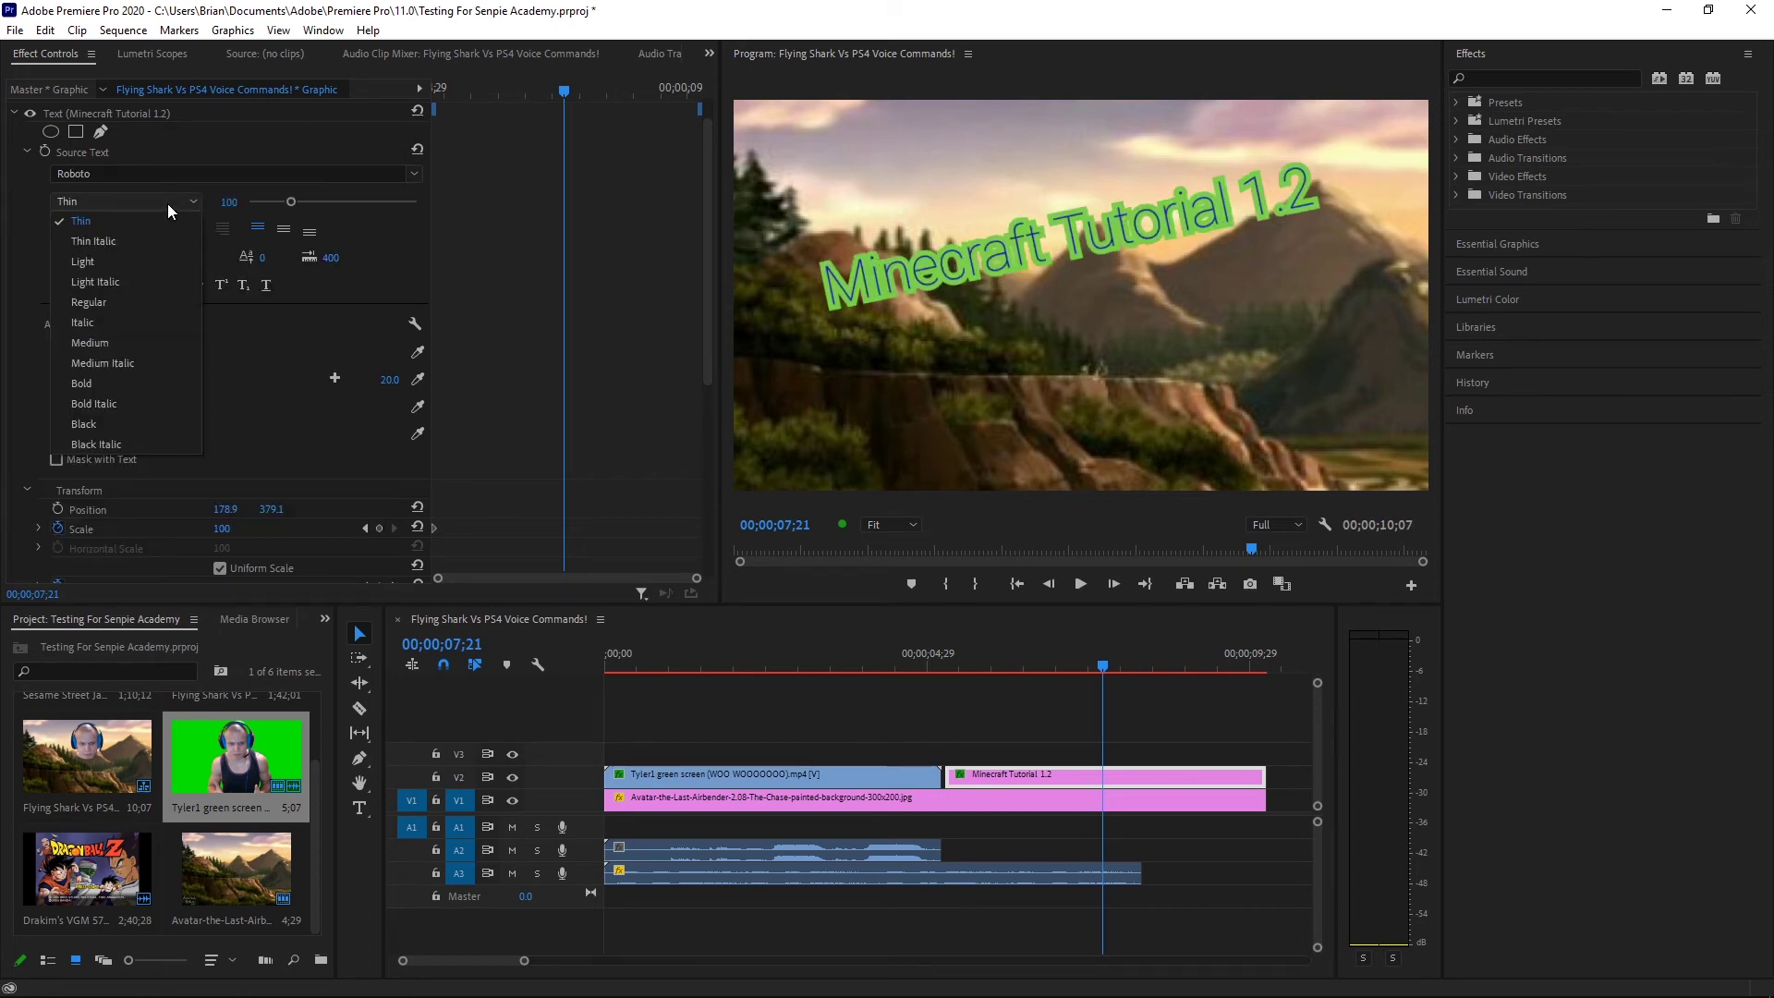
click(88, 262)
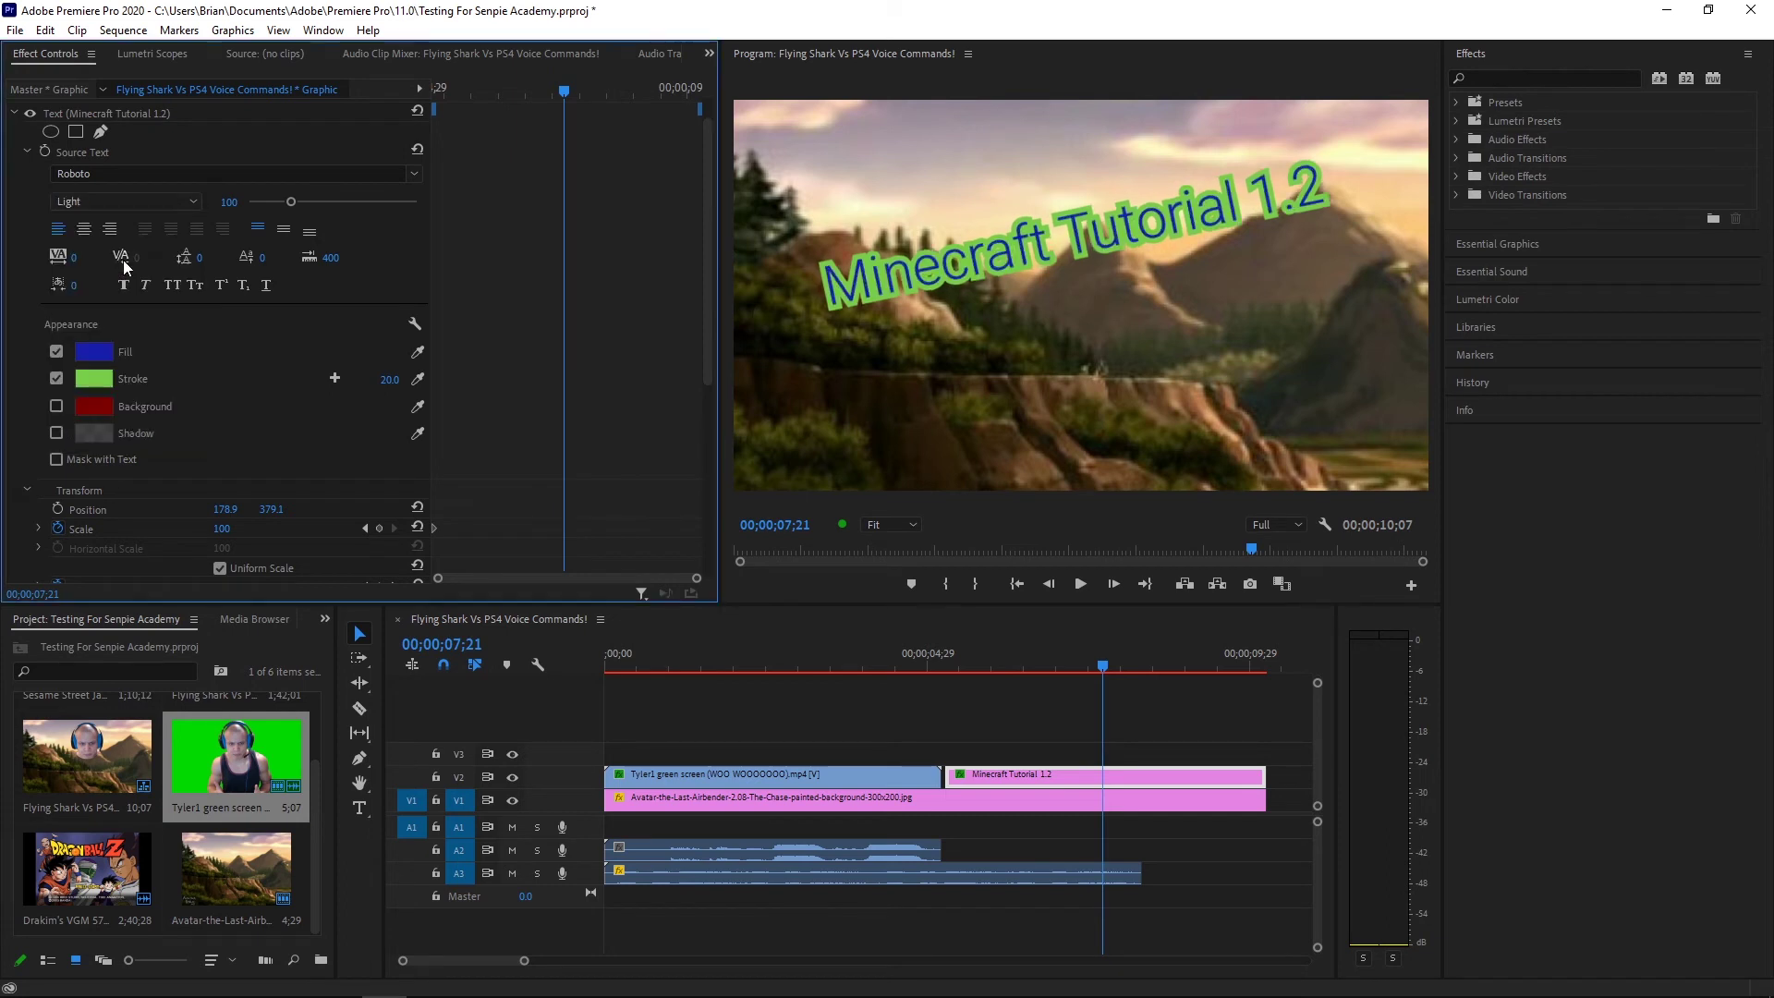
click(188, 201)
click(146, 322)
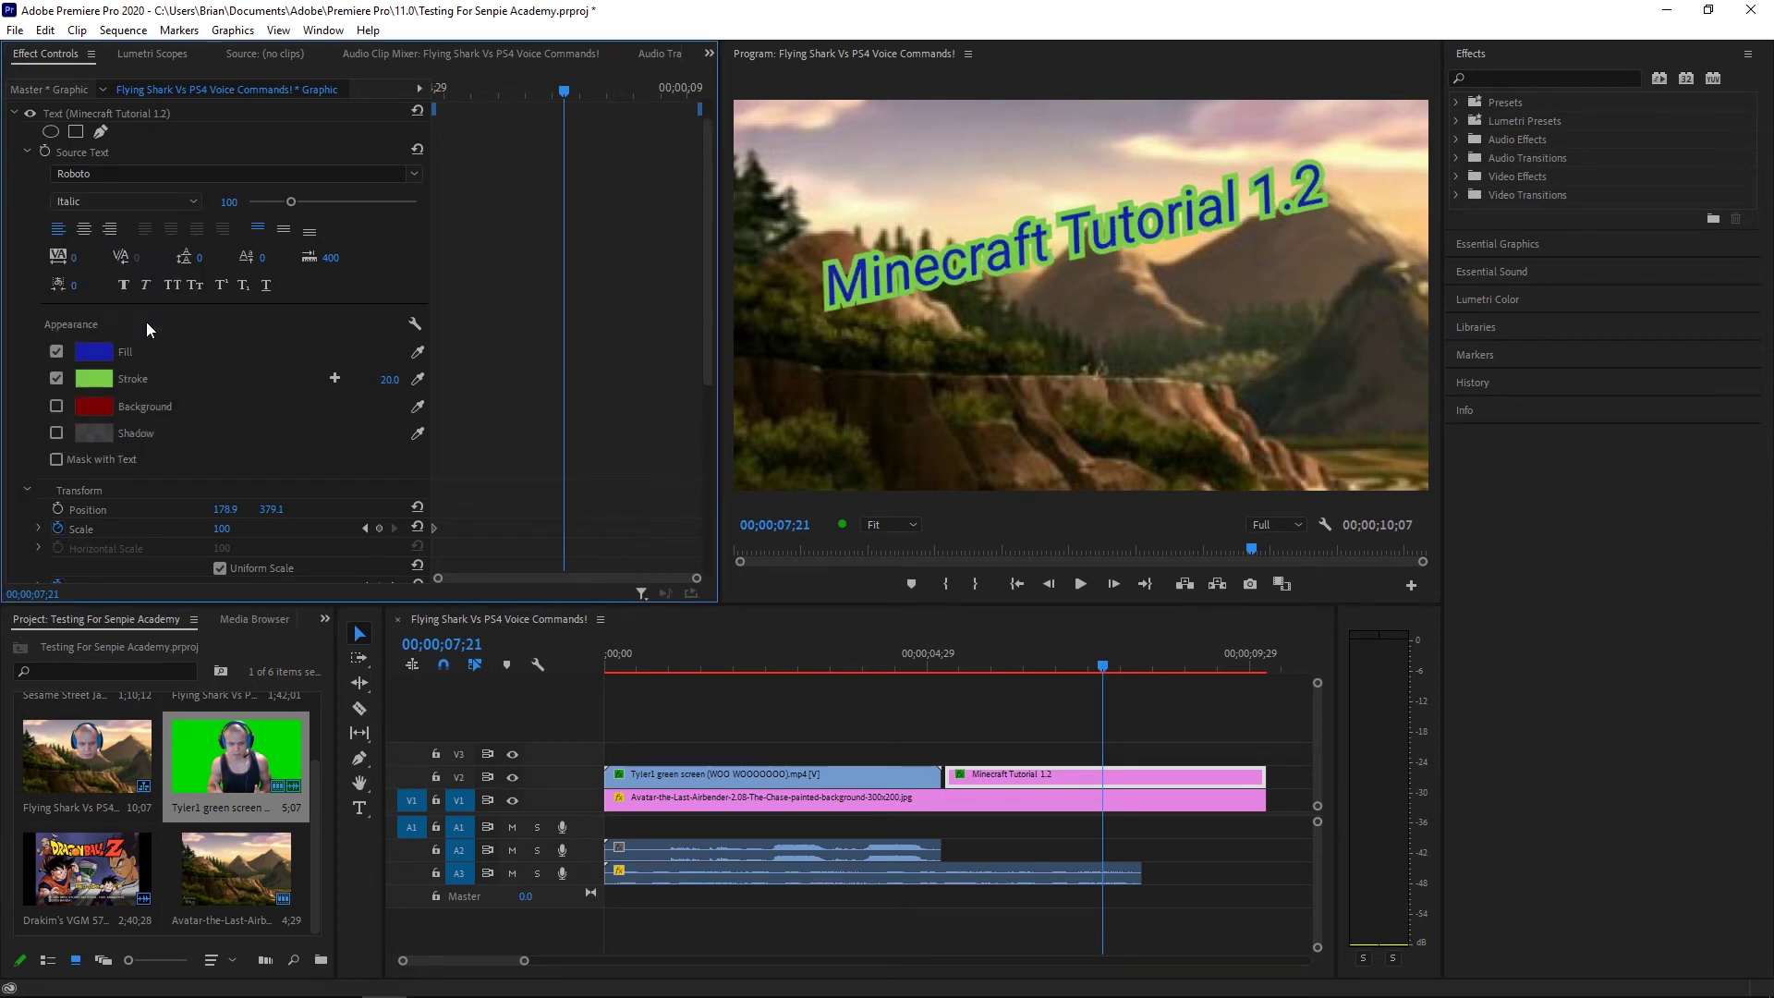
click(187, 199)
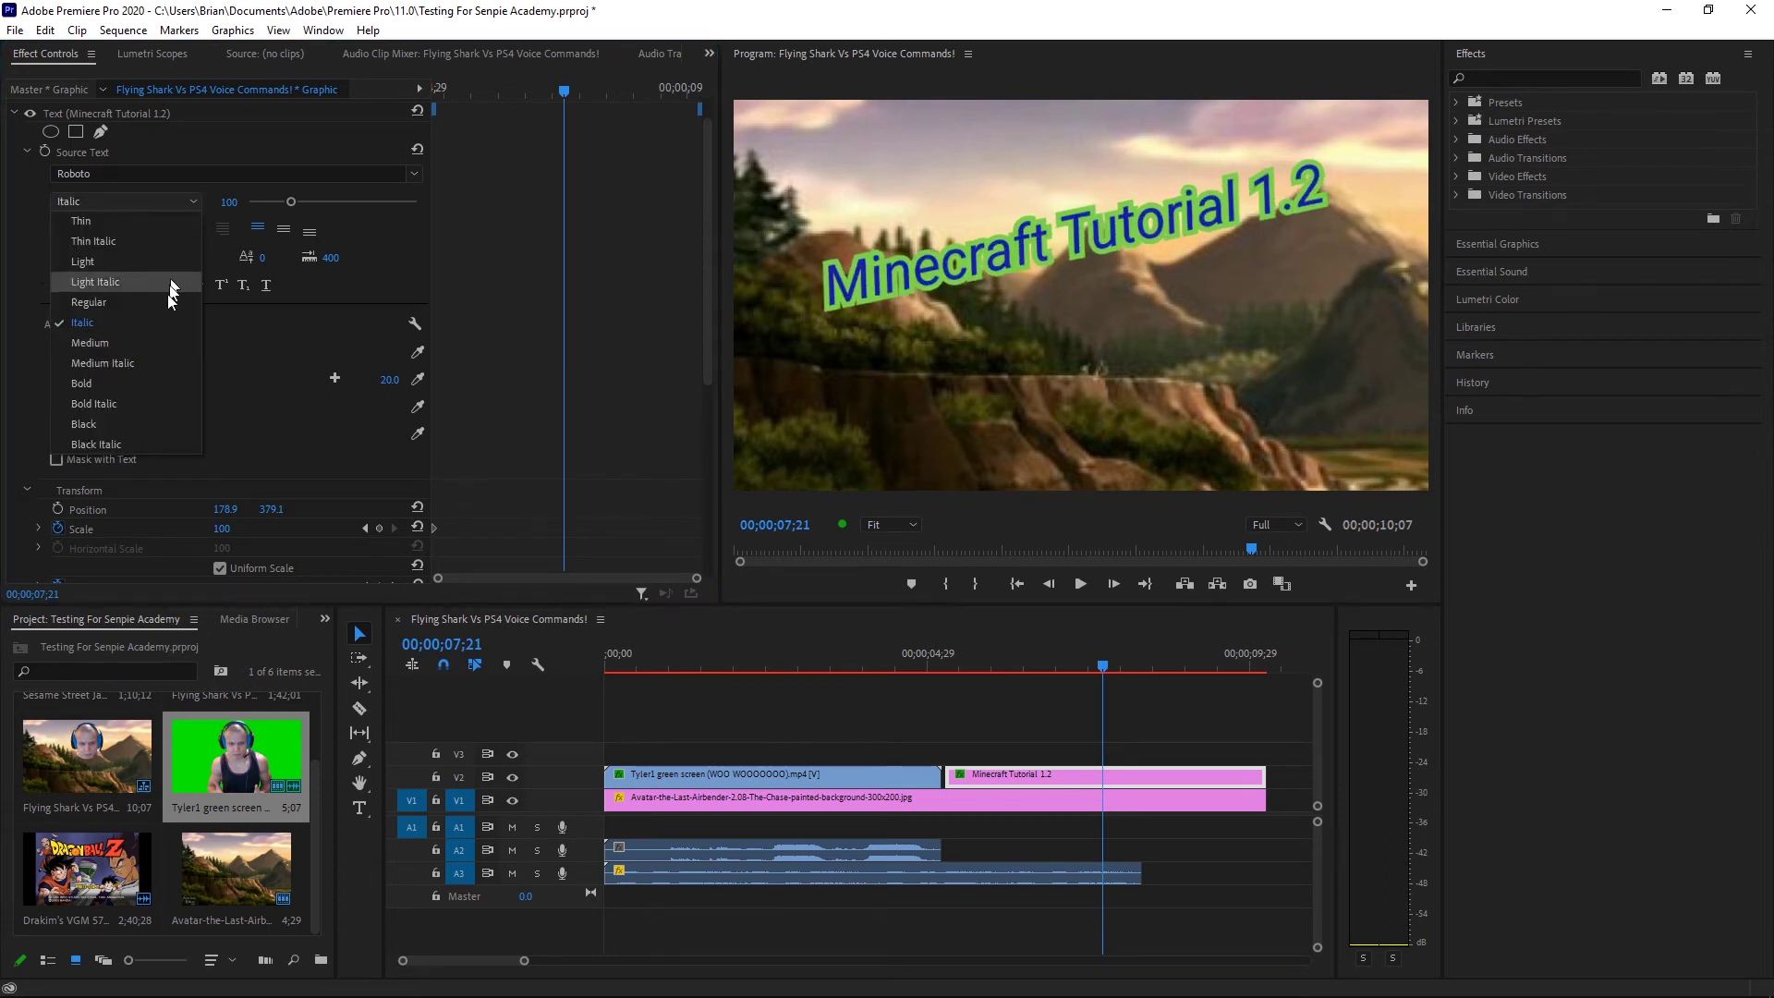
click(135, 344)
click(183, 200)
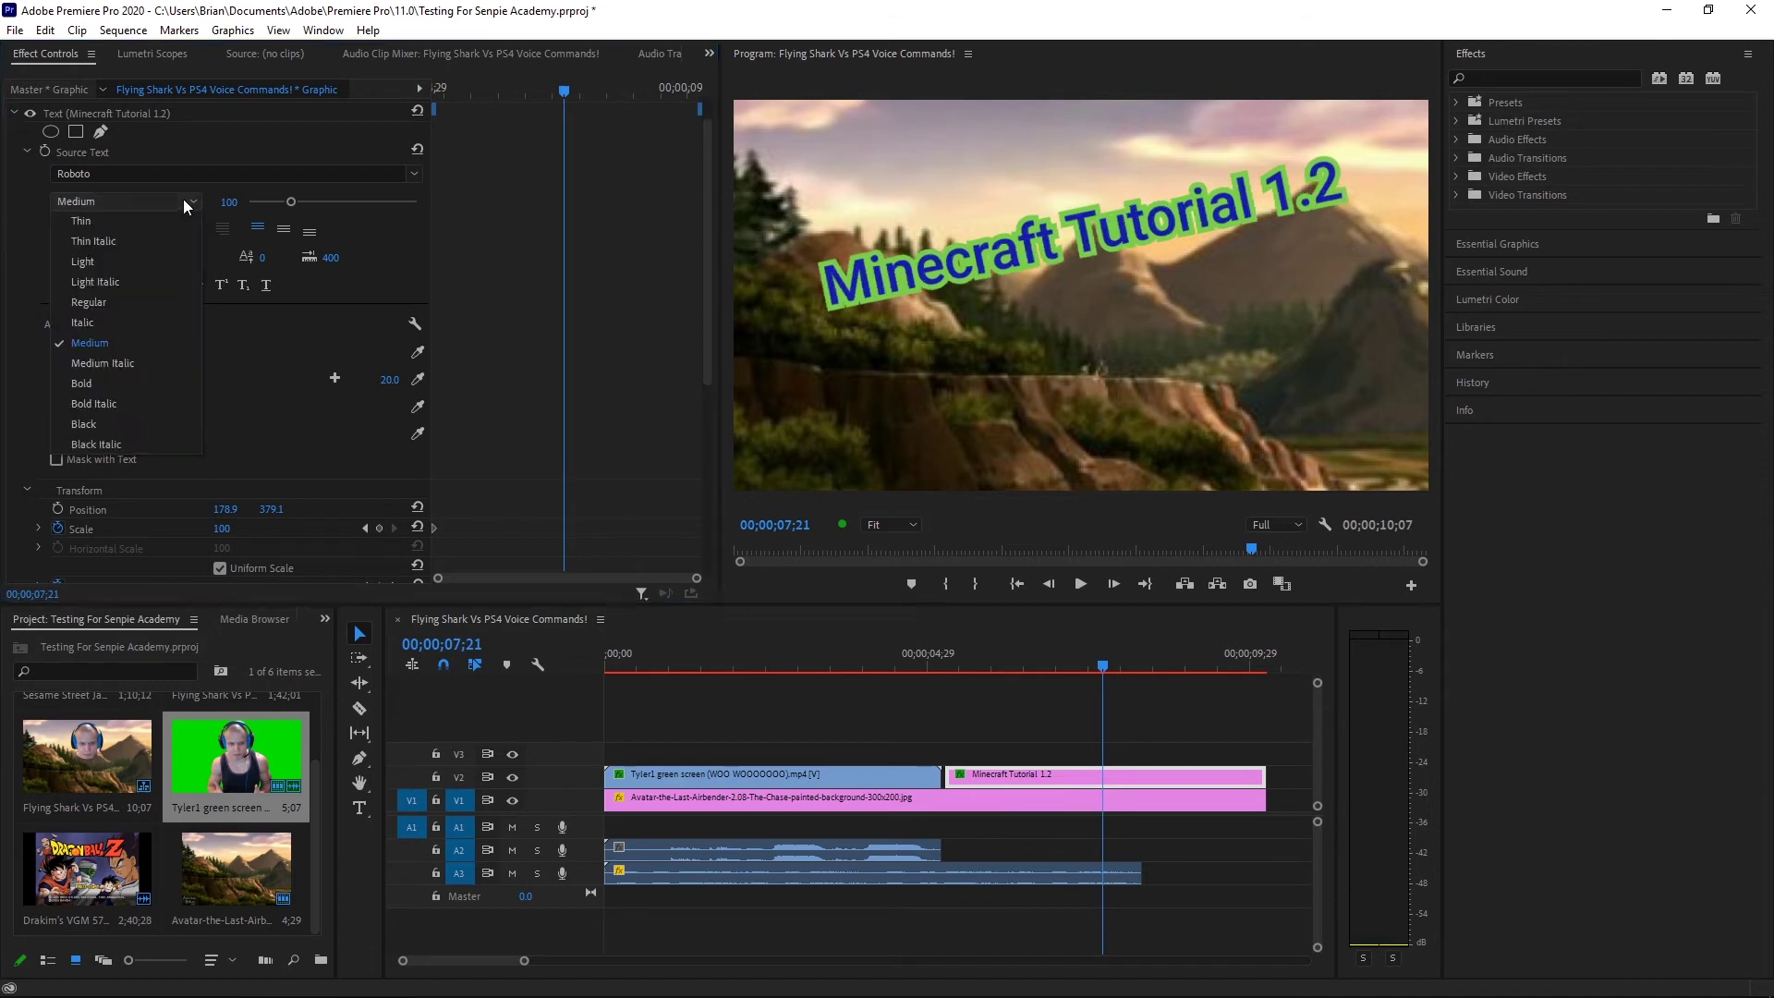
click(147, 383)
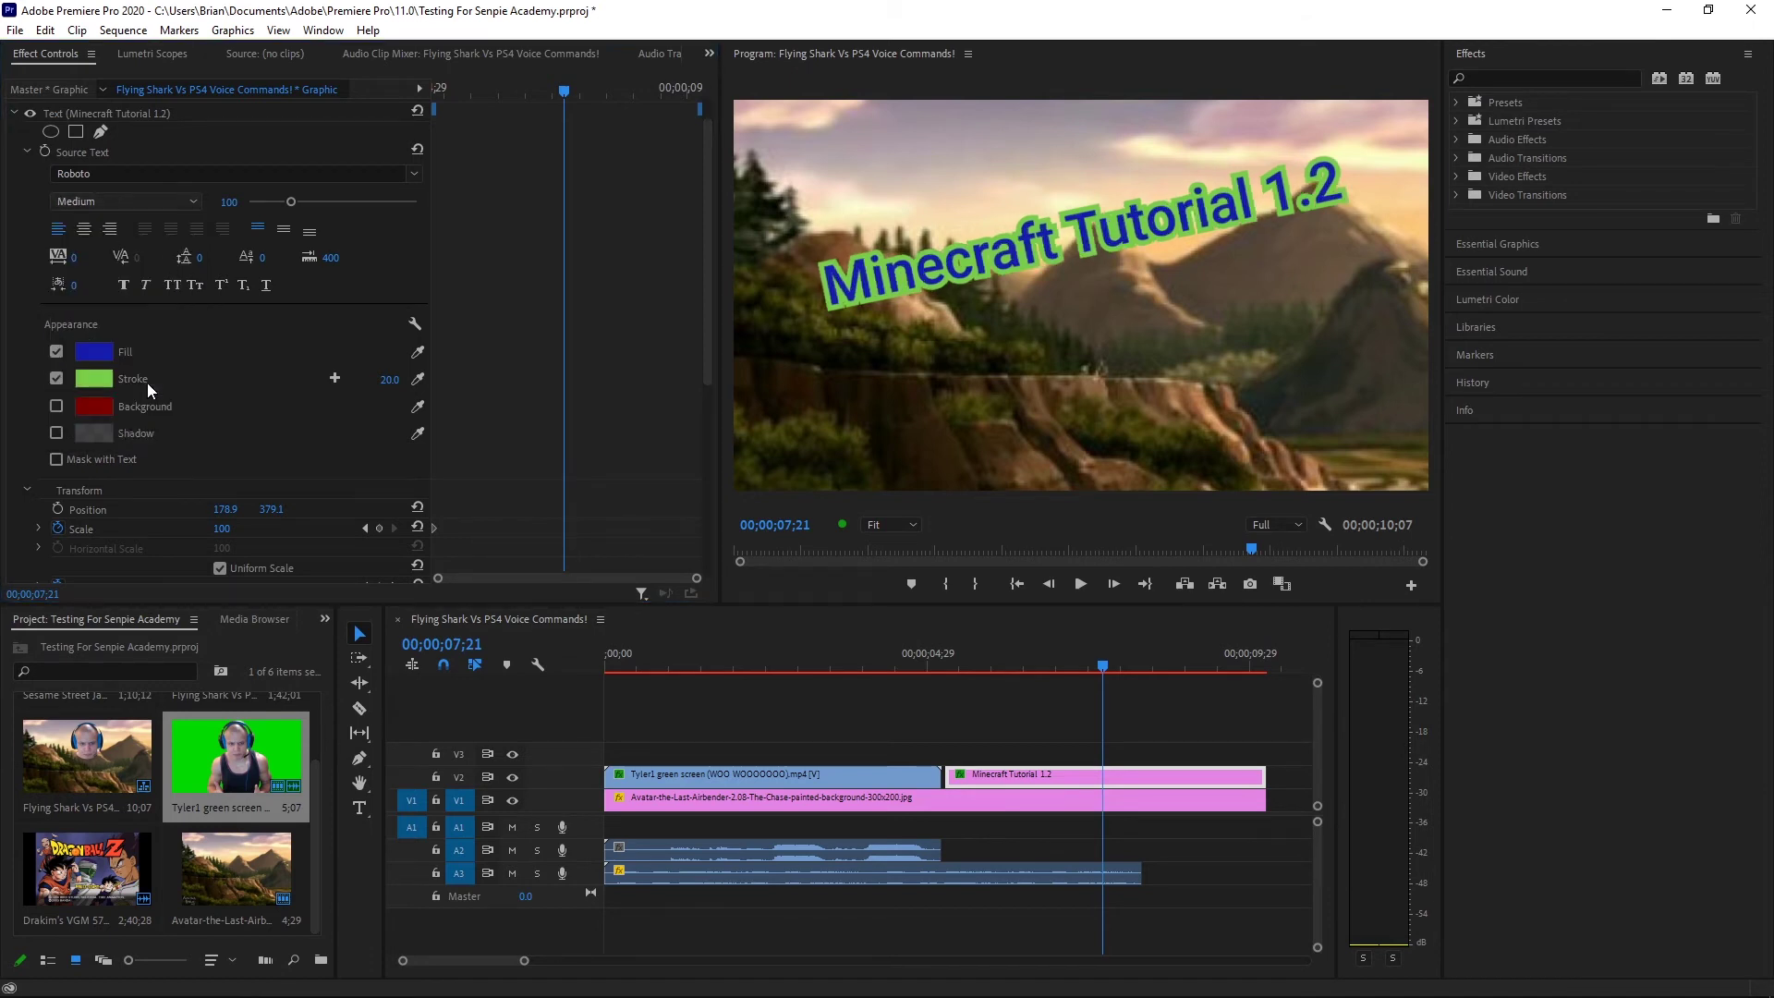
Try Black, Bold Italic and Medium Italic, then settle on Roboto Light Italic
click(185, 199)
click(125, 423)
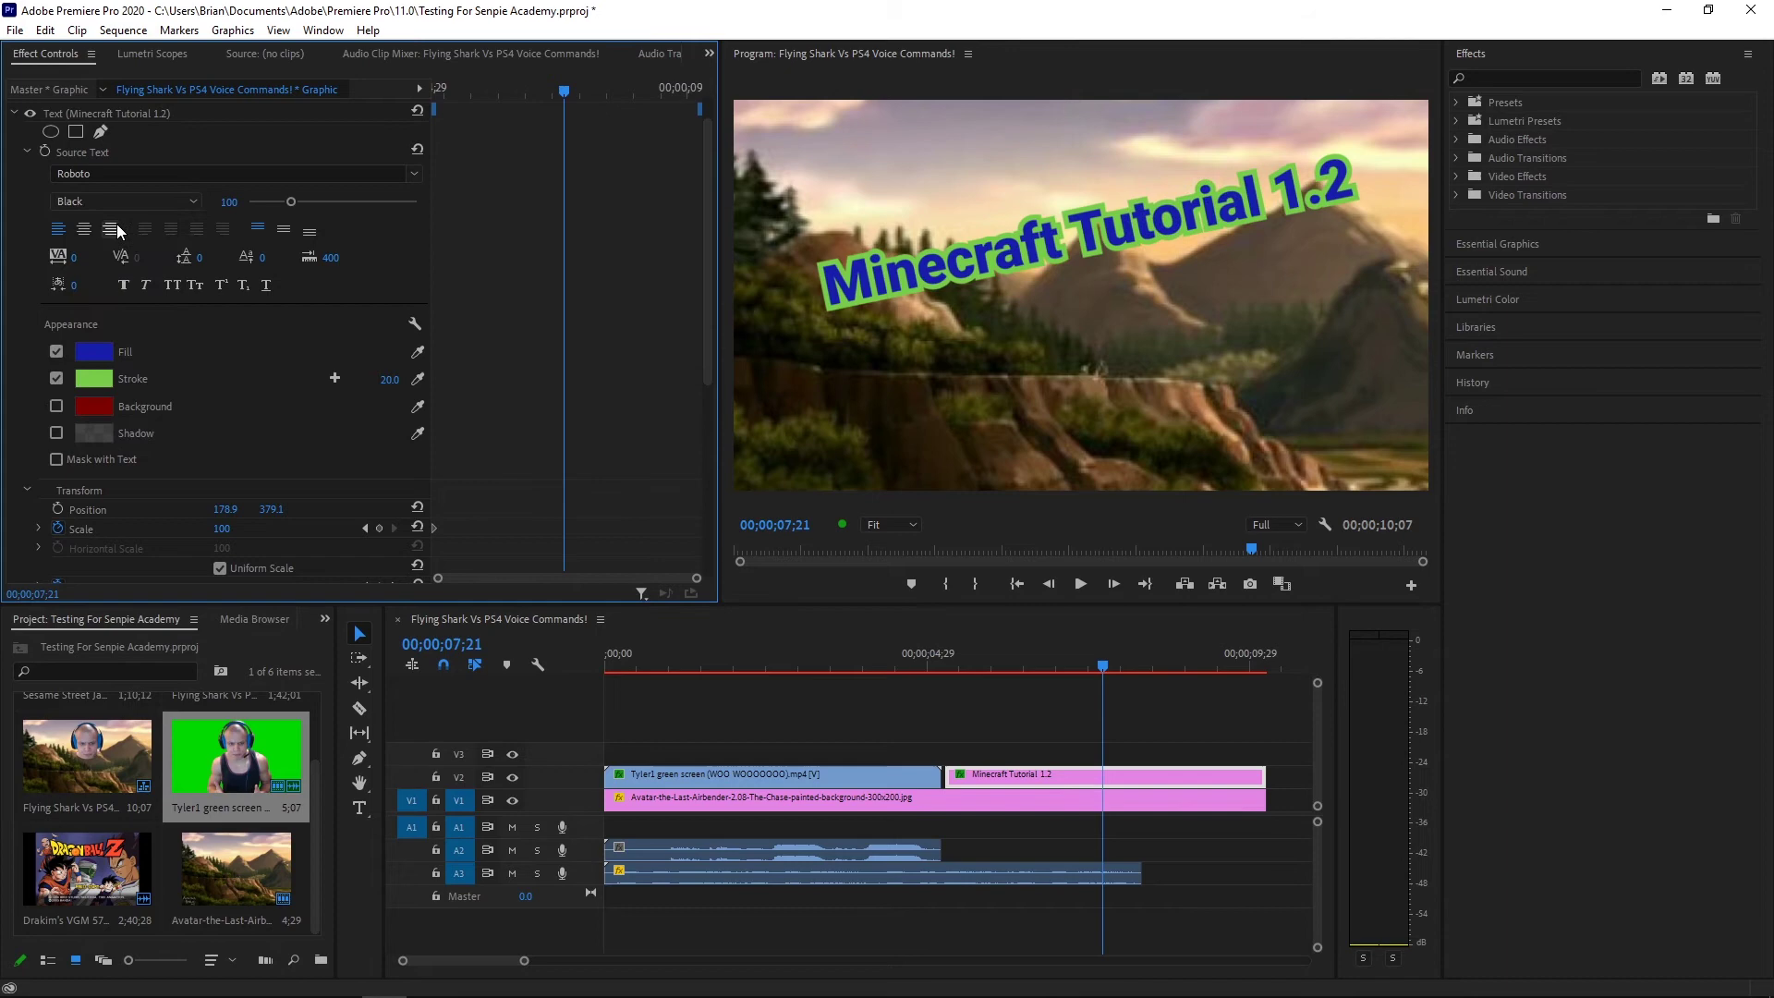
click(141, 203)
click(129, 403)
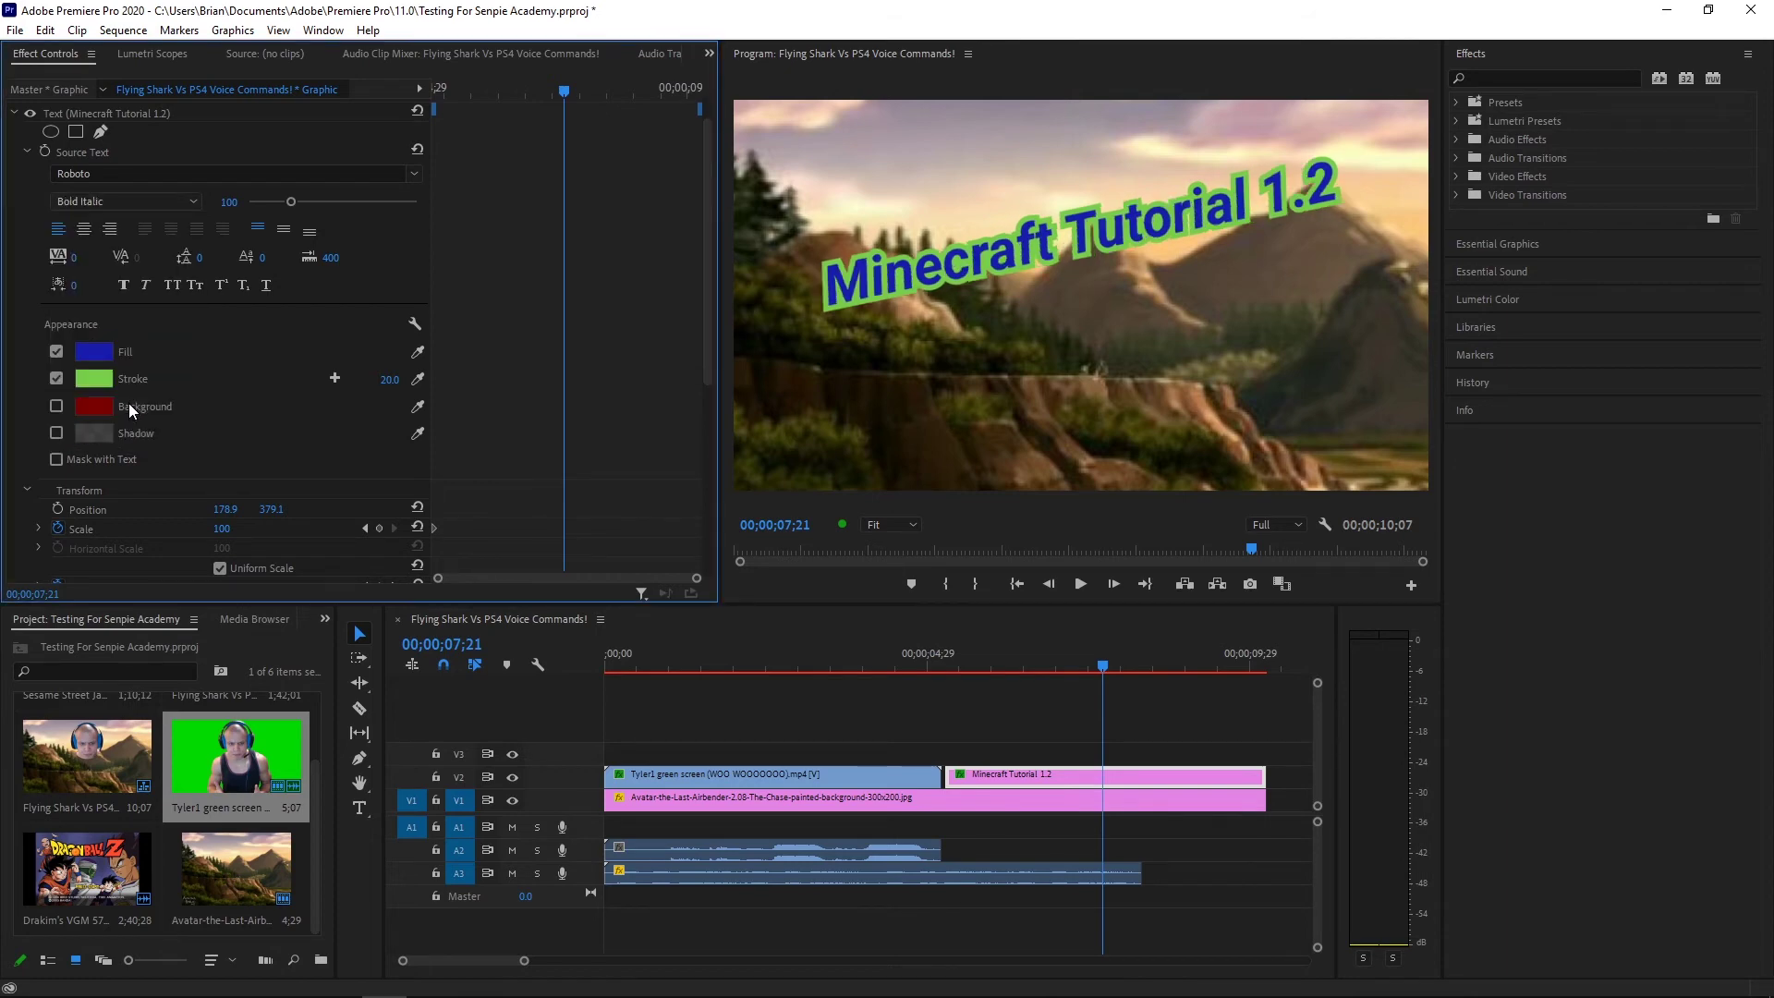
click(147, 203)
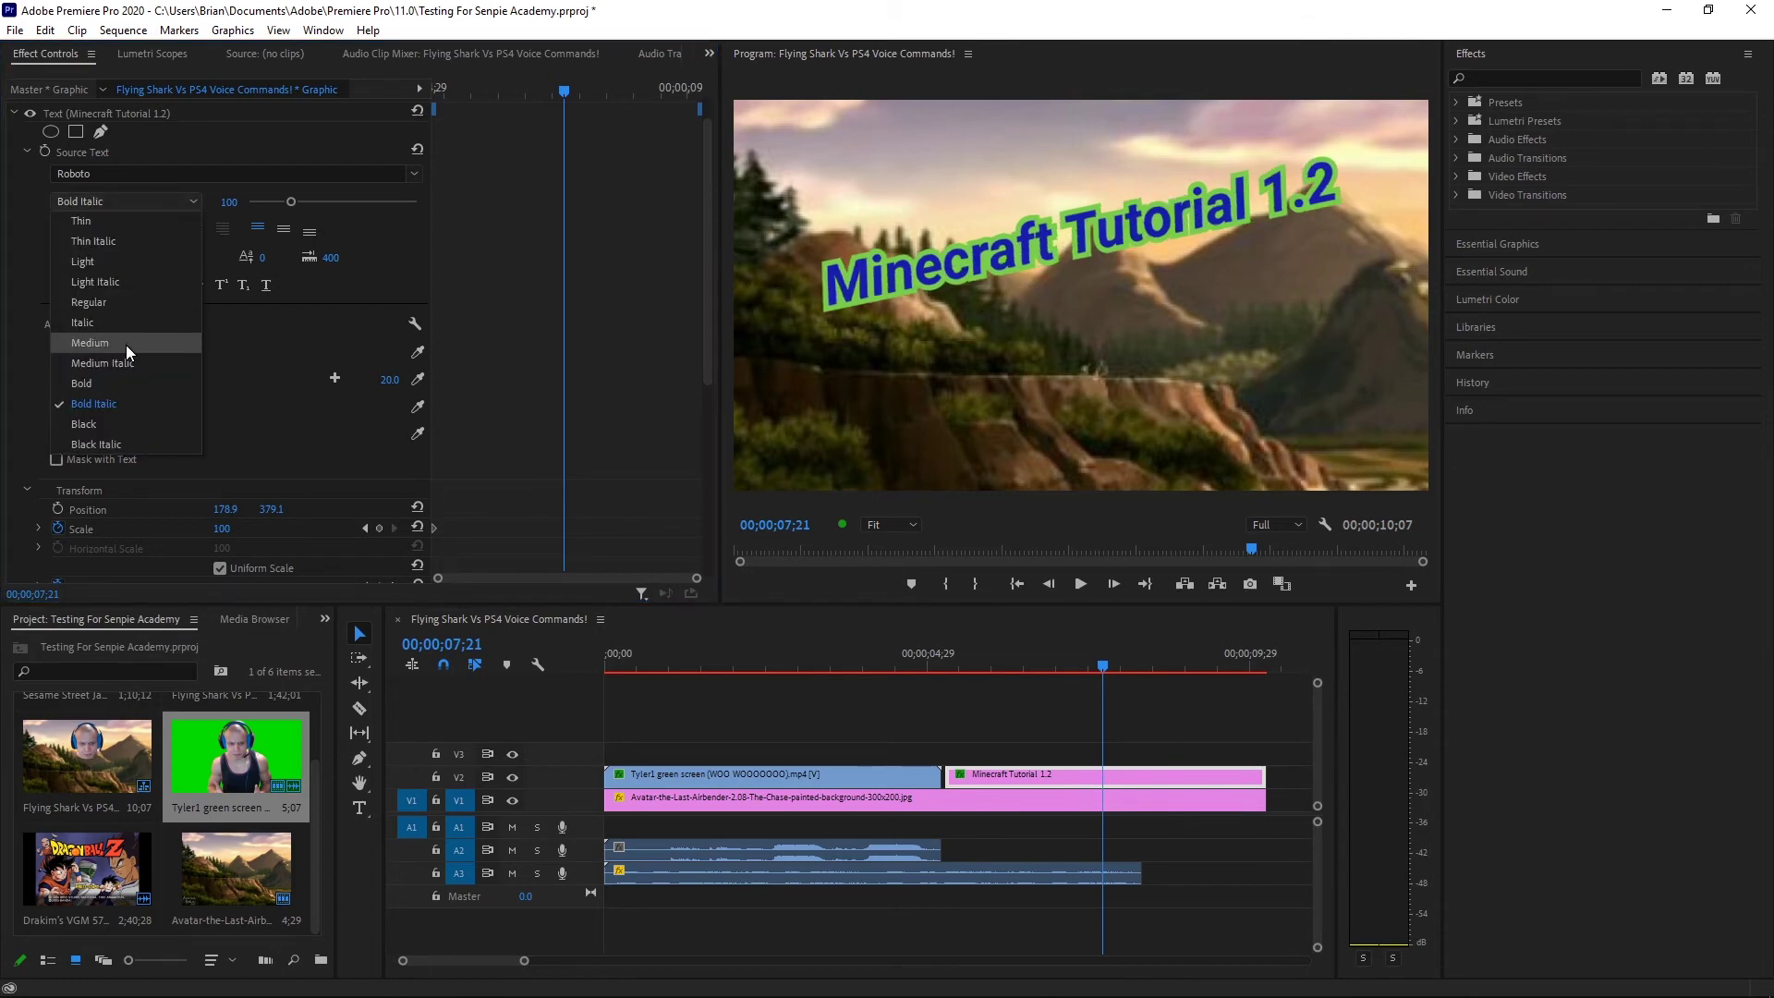
click(125, 355)
click(158, 203)
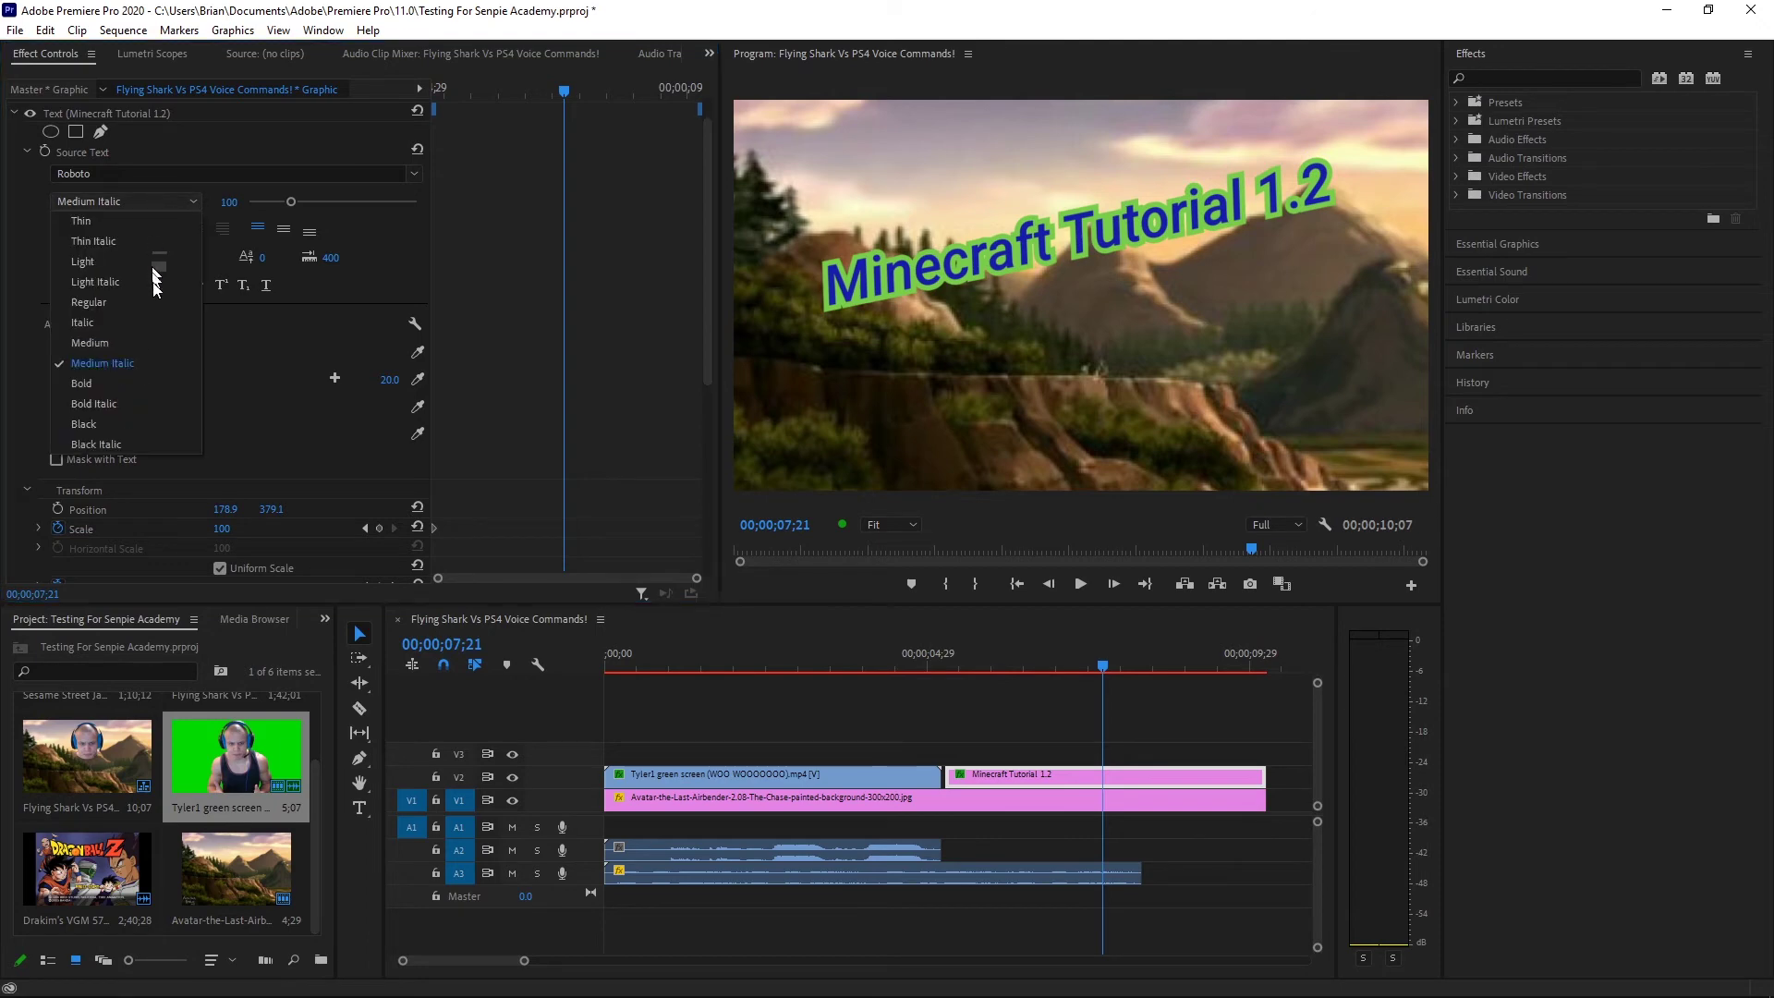
click(163, 285)
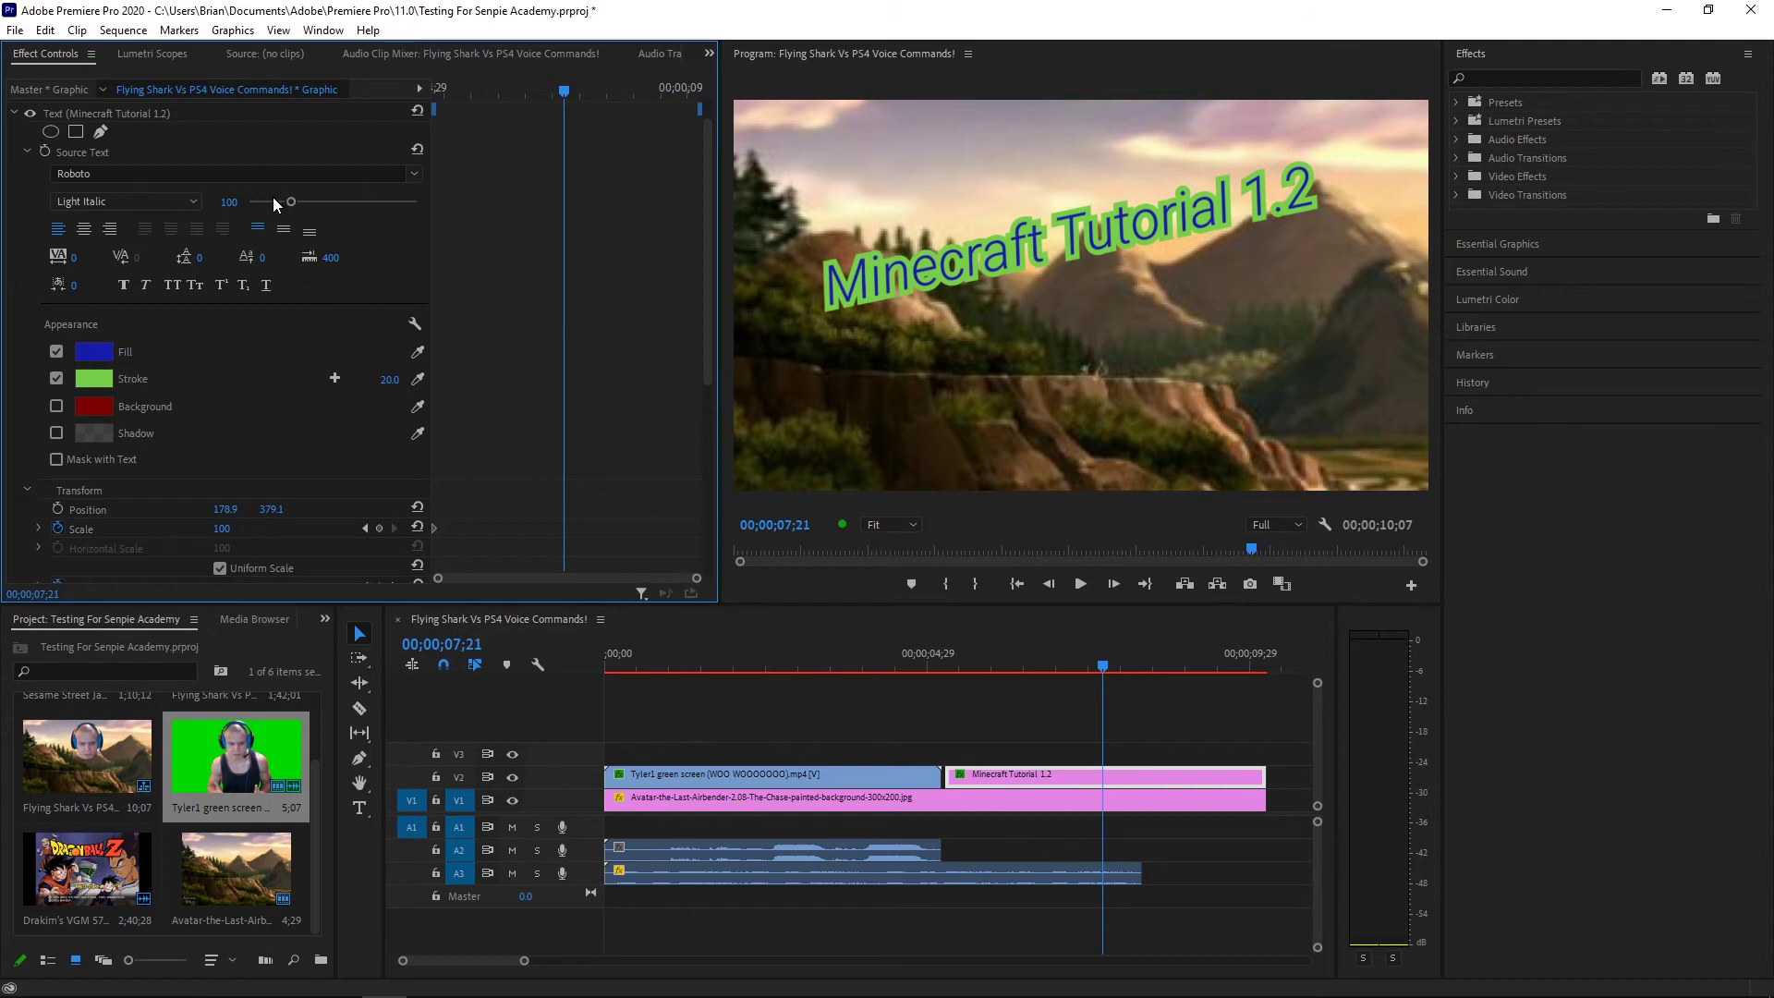
drag(292, 202, 340, 198)
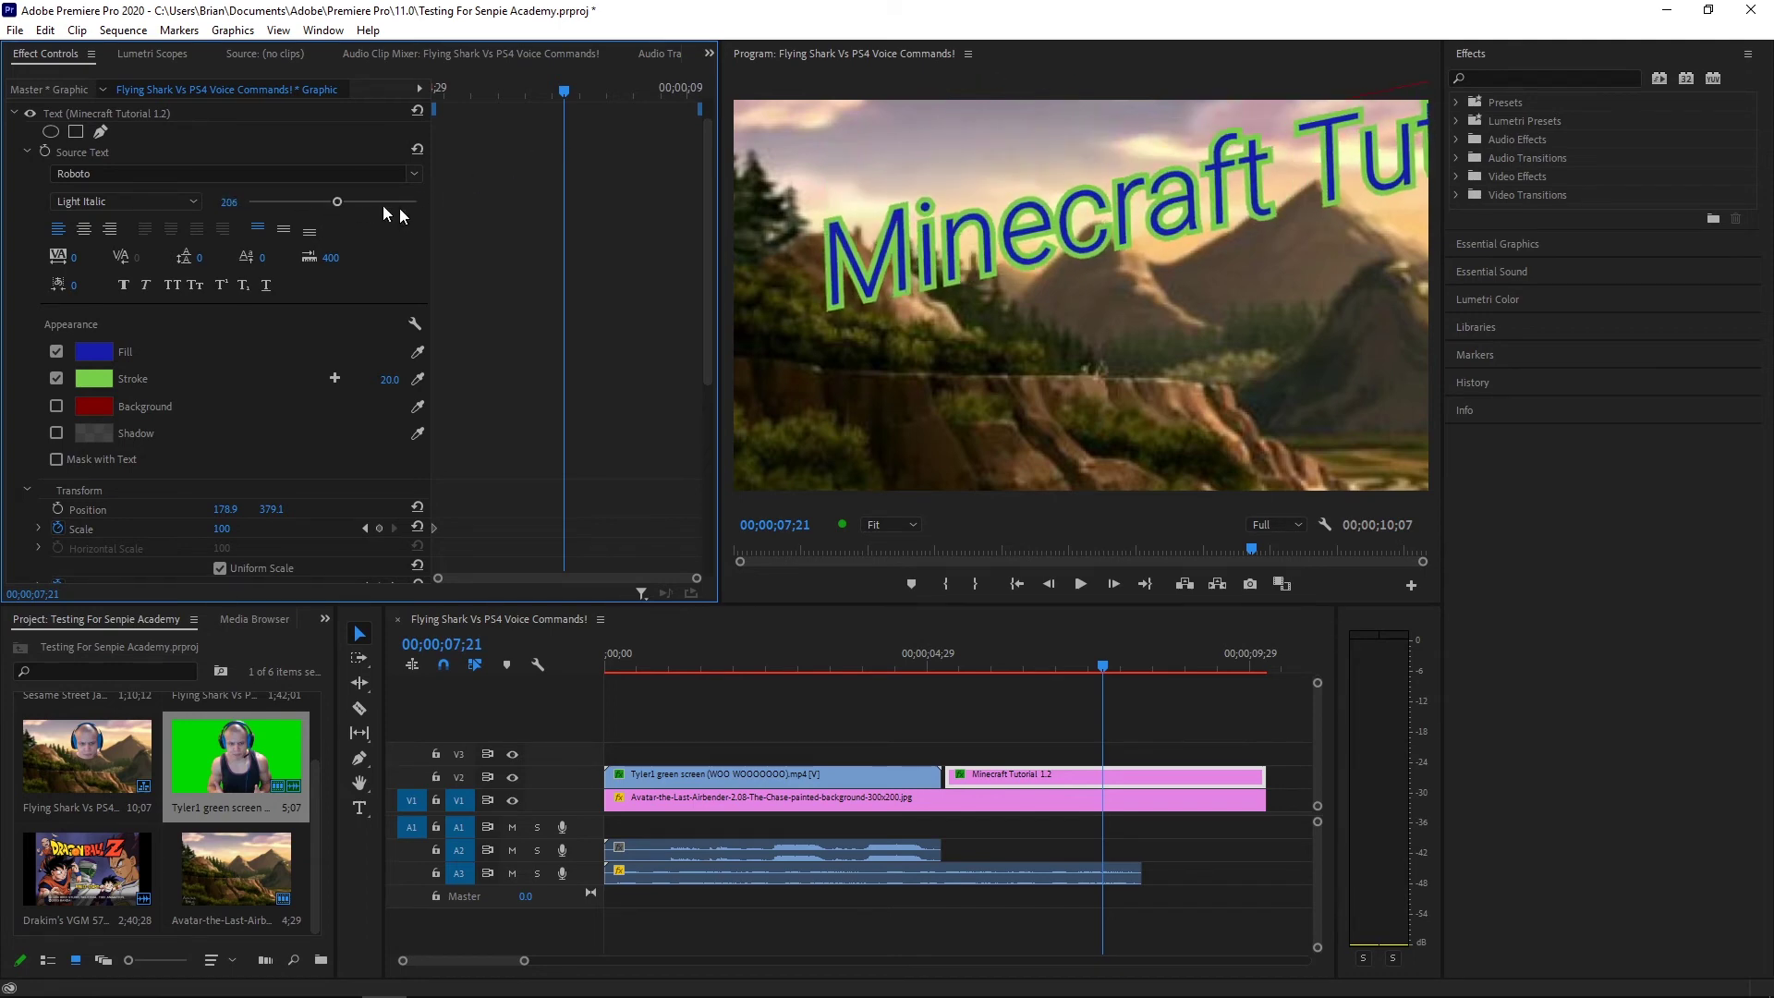
Push the title's font size to its 400 maximum and move back earlier in the clip
scroll(698, 254, up, 1)
drag(337, 236, 454, 223)
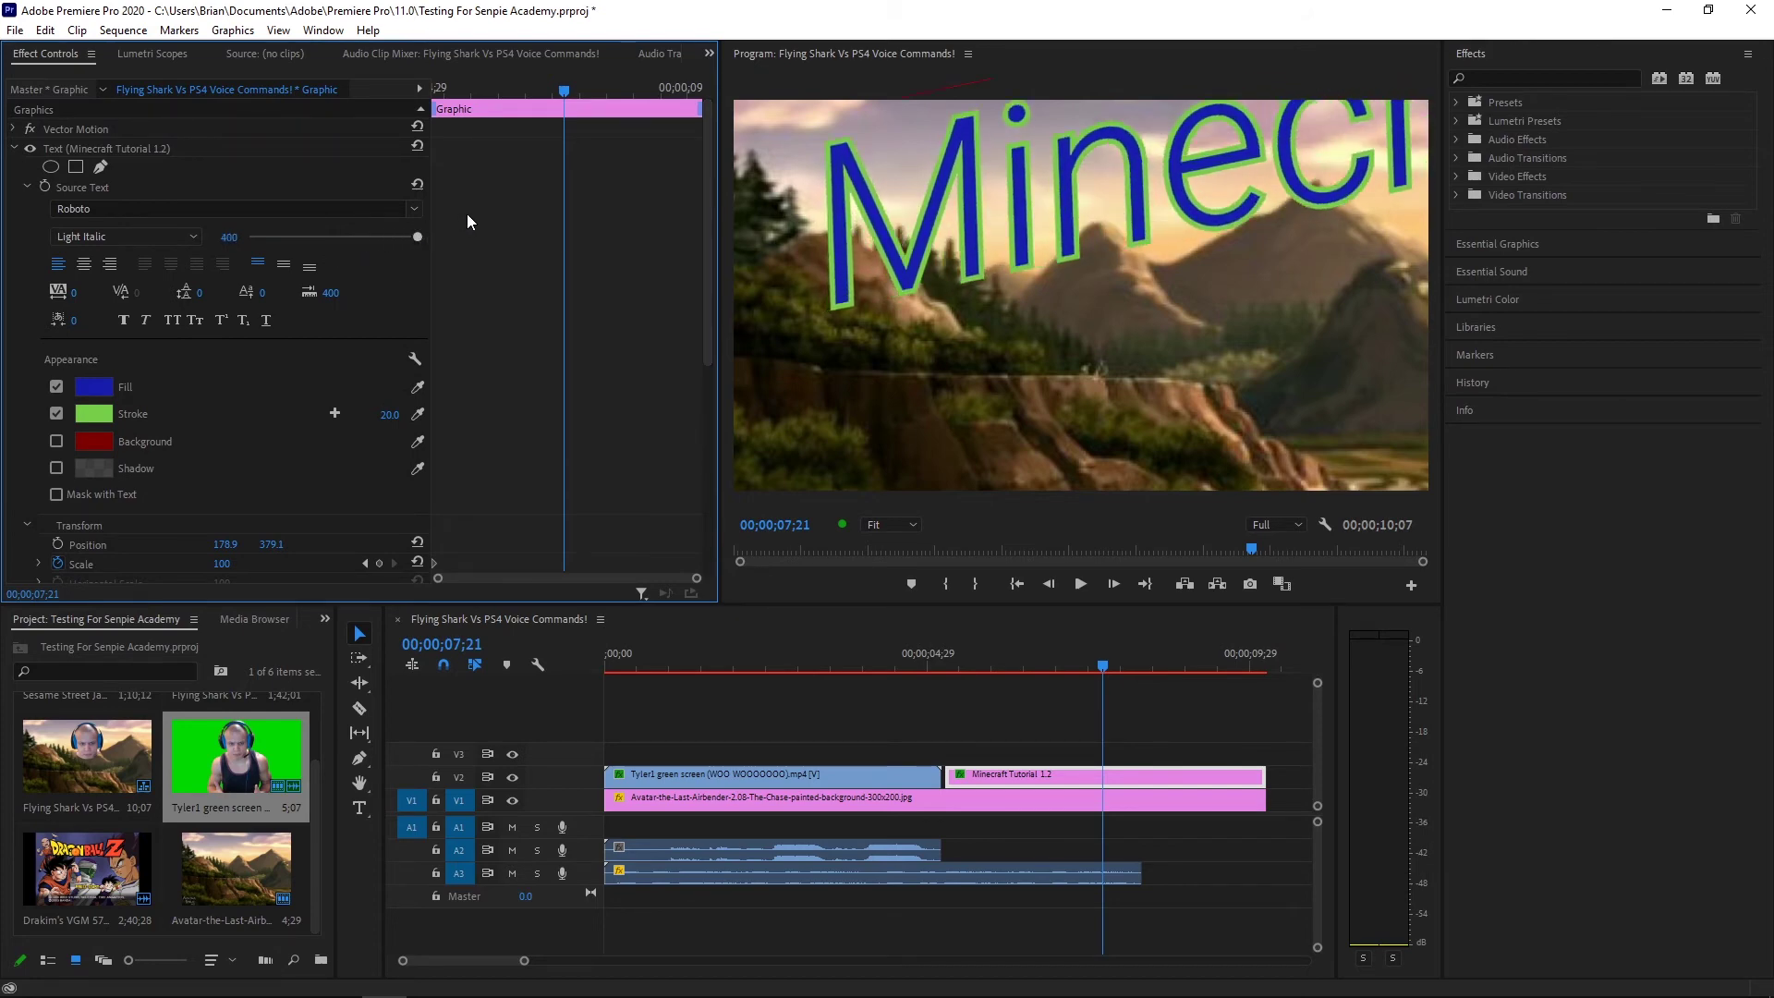
drag(418, 236, 456, 218)
drag(711, 303, 683, 416)
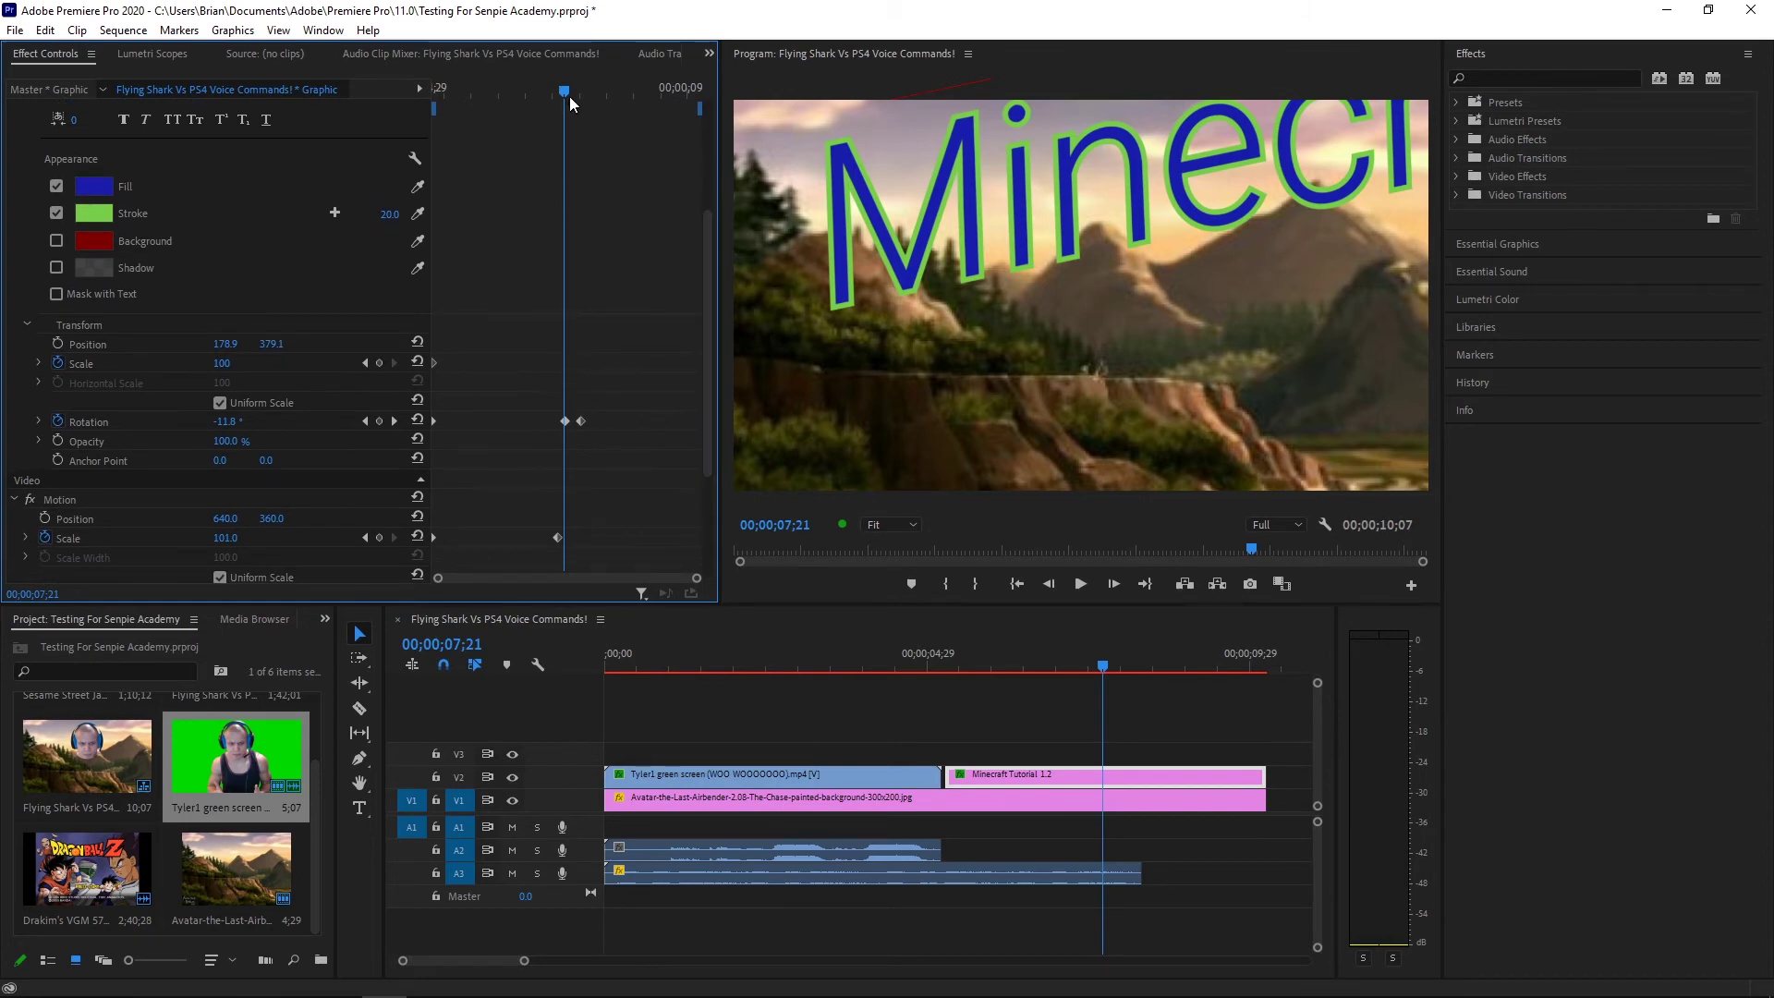
drag(569, 96, 479, 124)
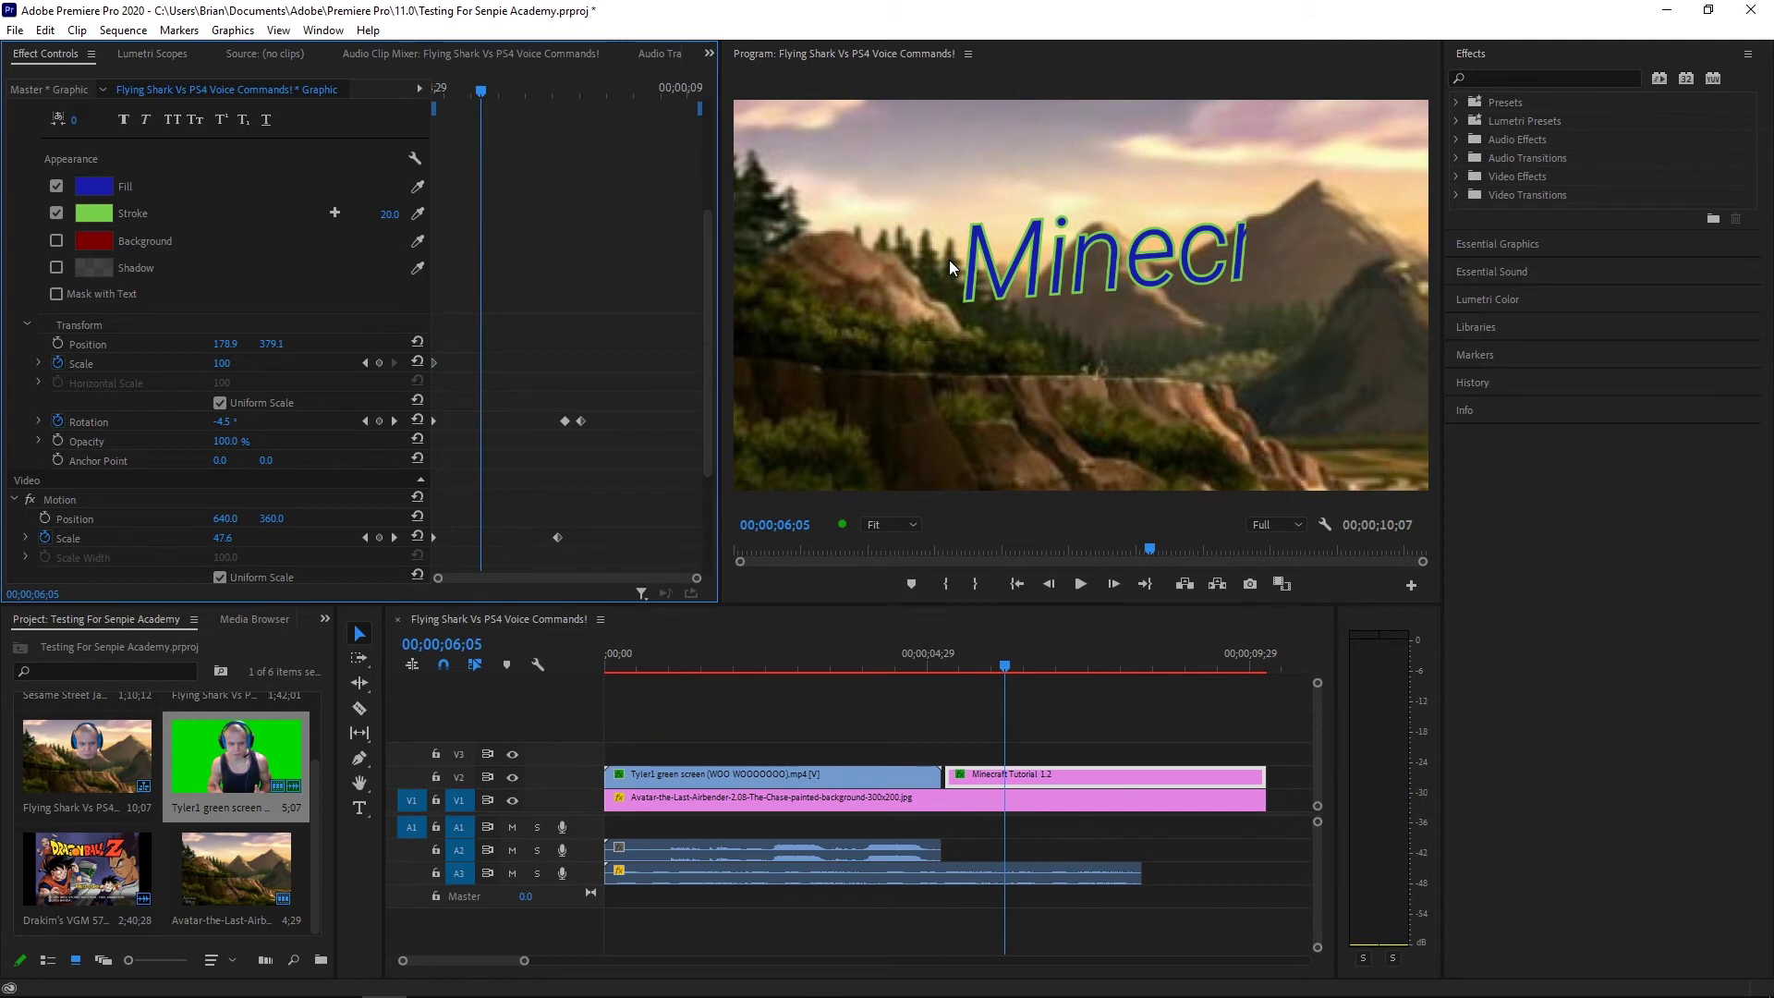
scroll(702, 277, up, 5)
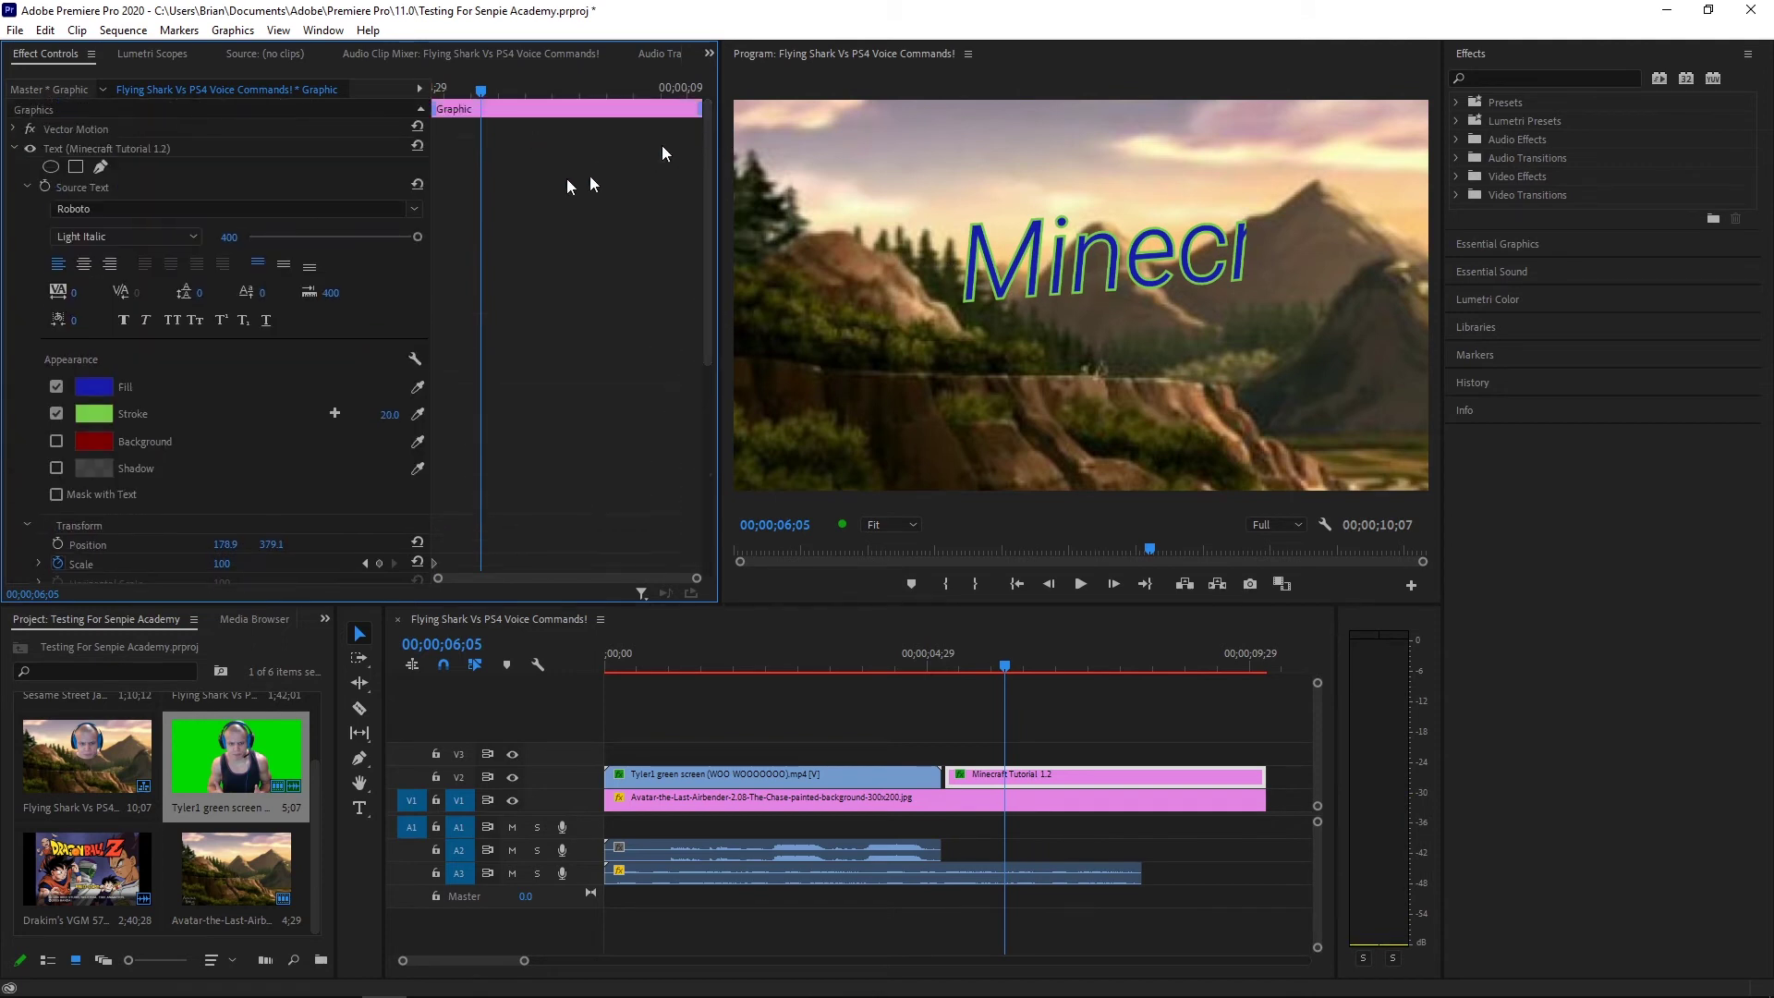
Delete the title's two Scale keyframes and both Rotation keyframes
drag(415, 236, 684, 440)
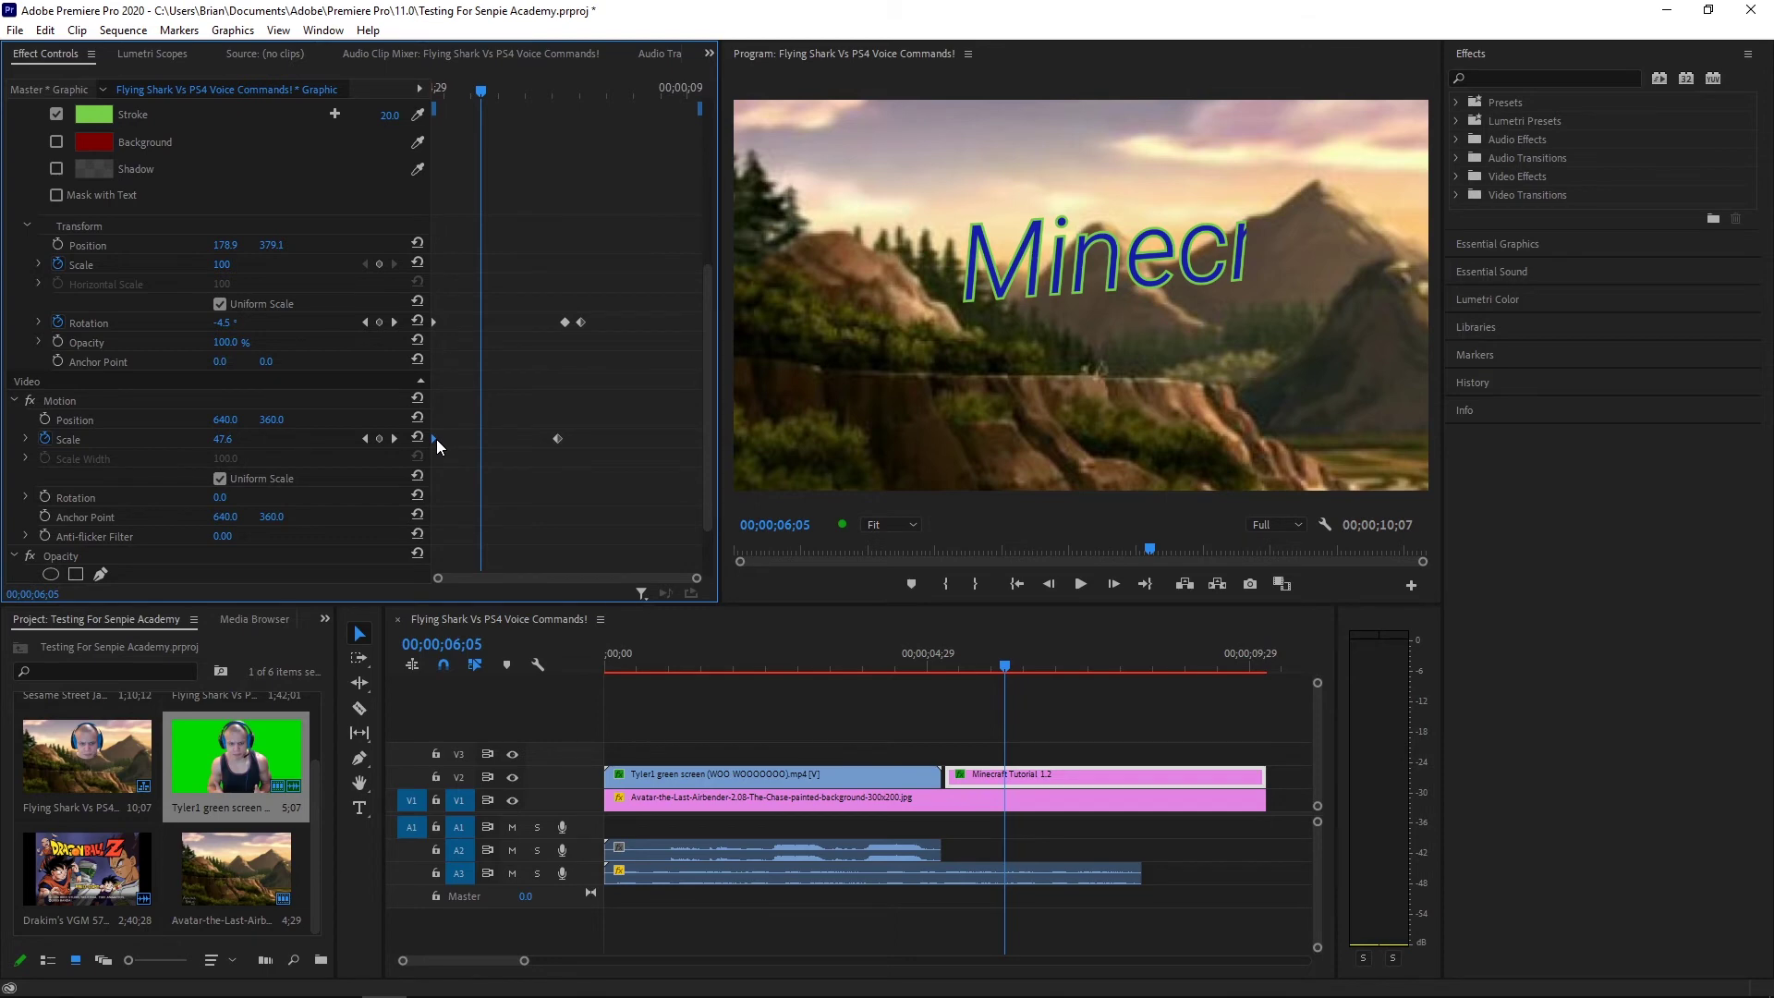
key(Delete)
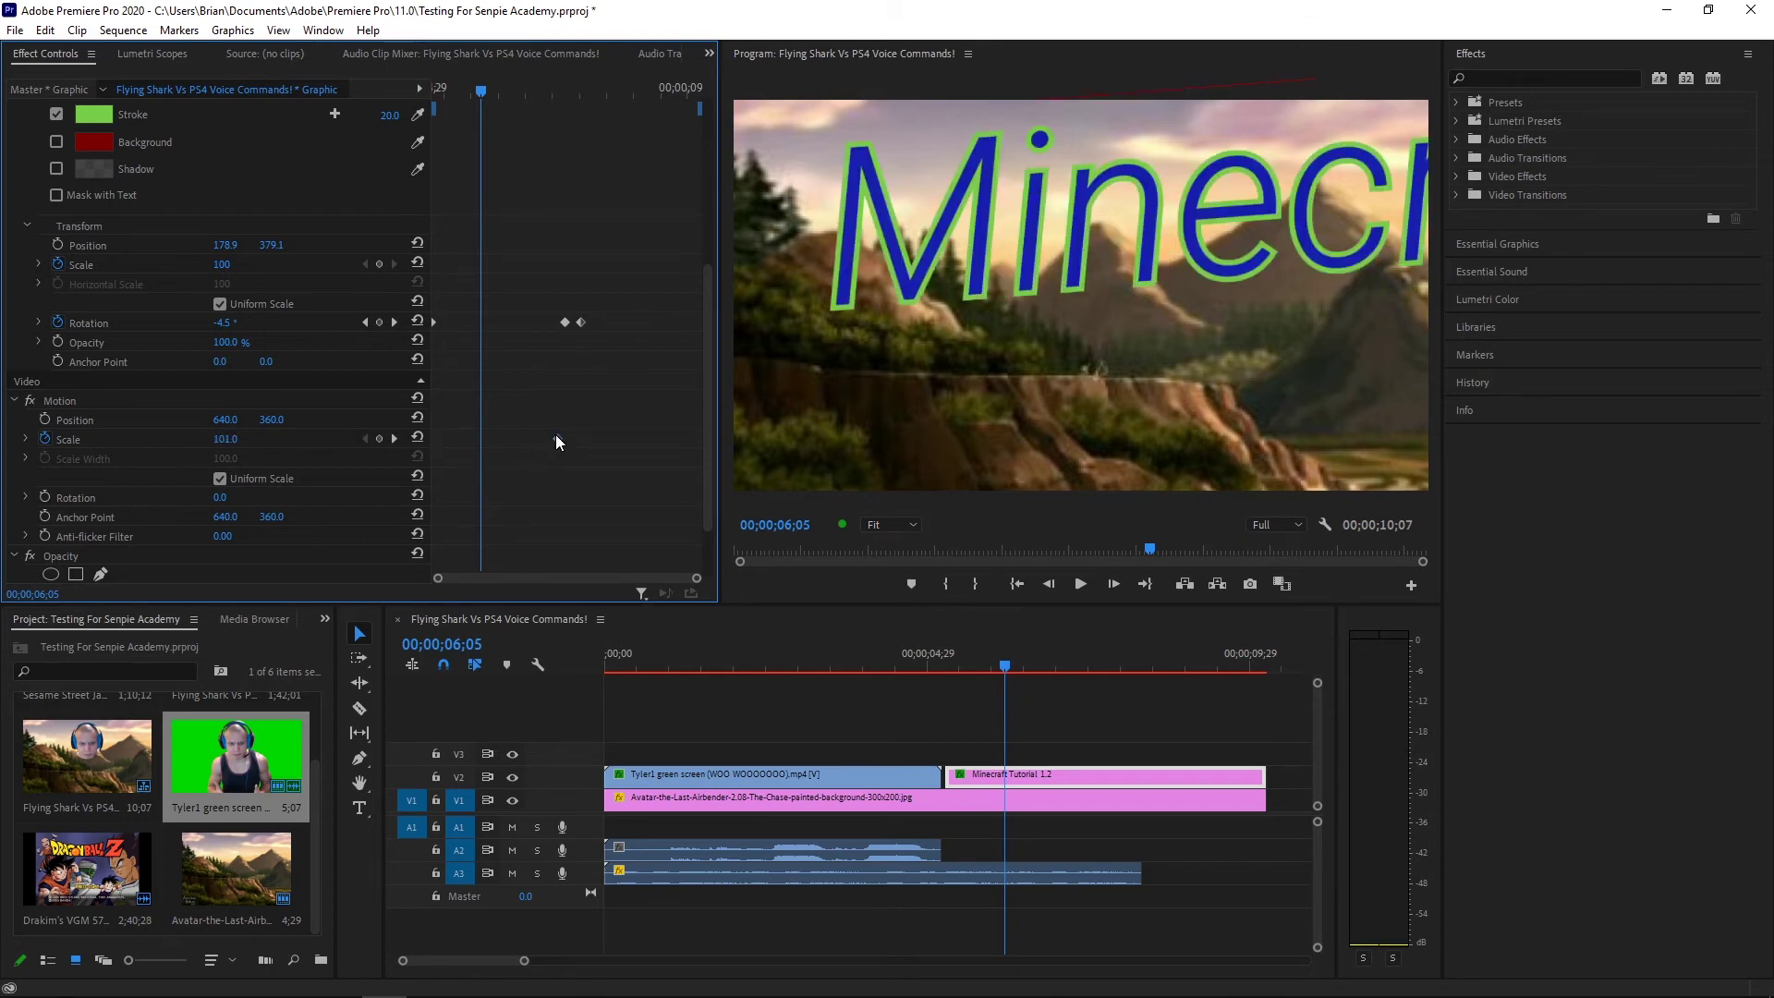
key(Delete)
drag(613, 349, 421, 313)
key(Delete)
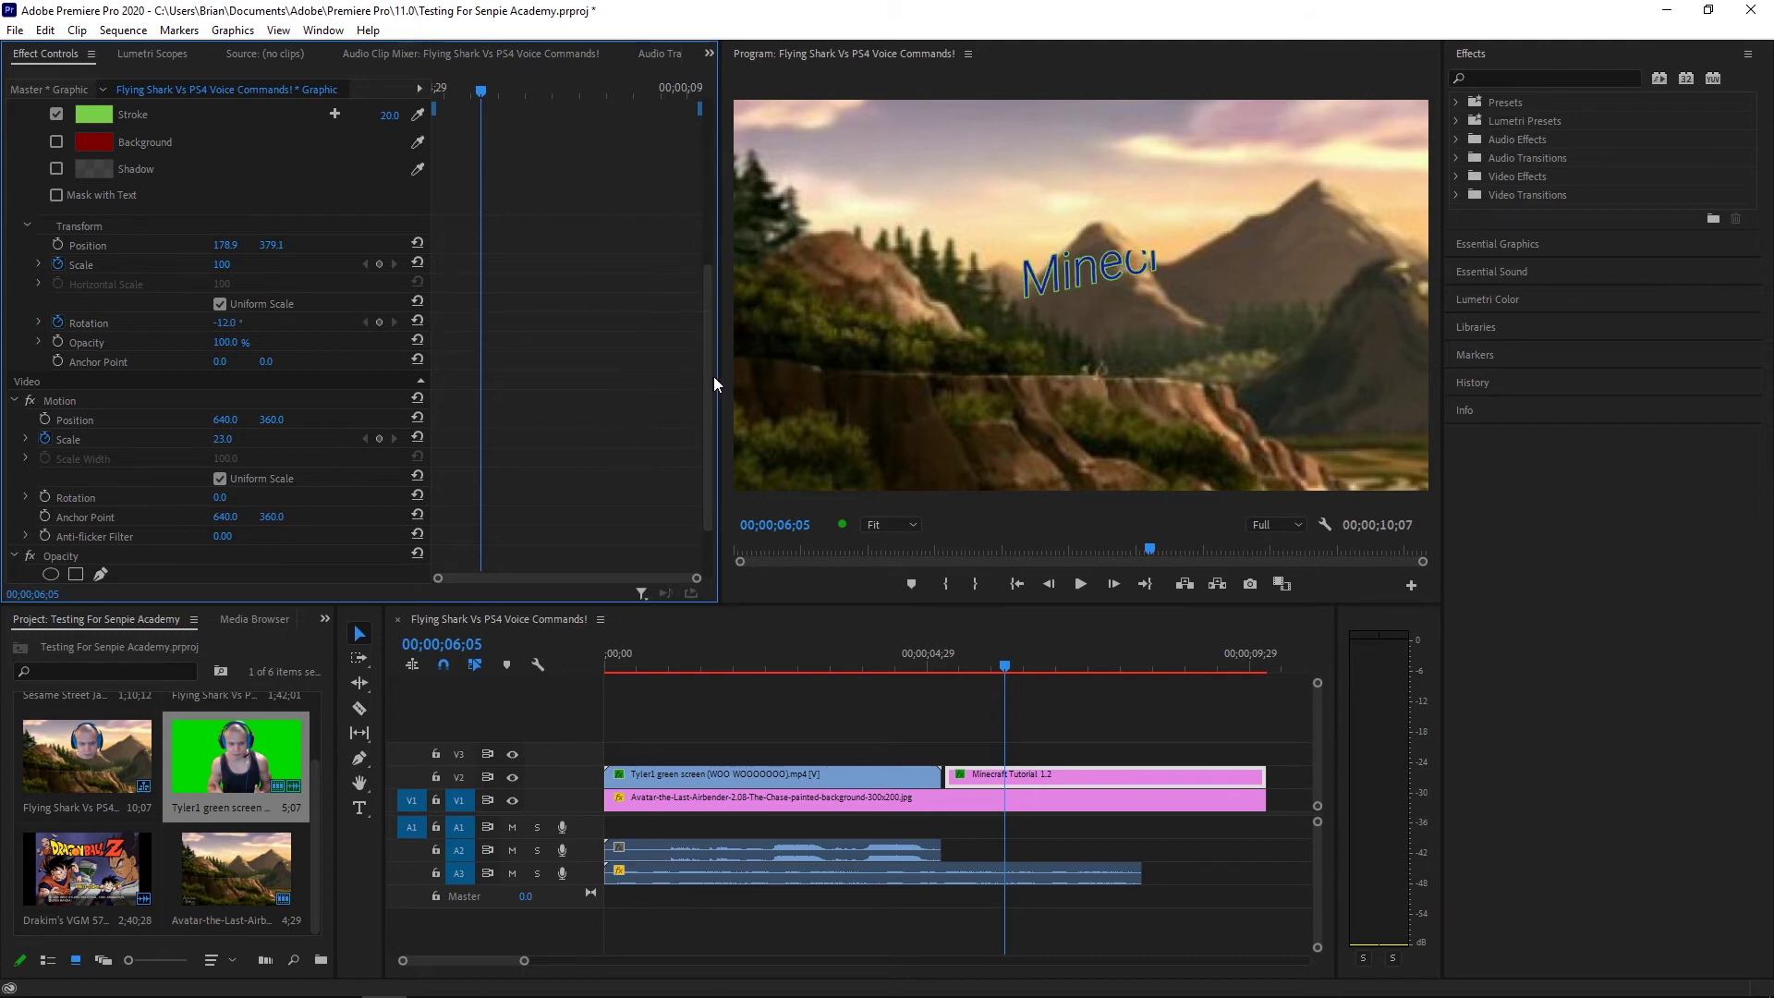
Scrub through the title and shrink its font size to 88
drag(497, 88, 351, 165)
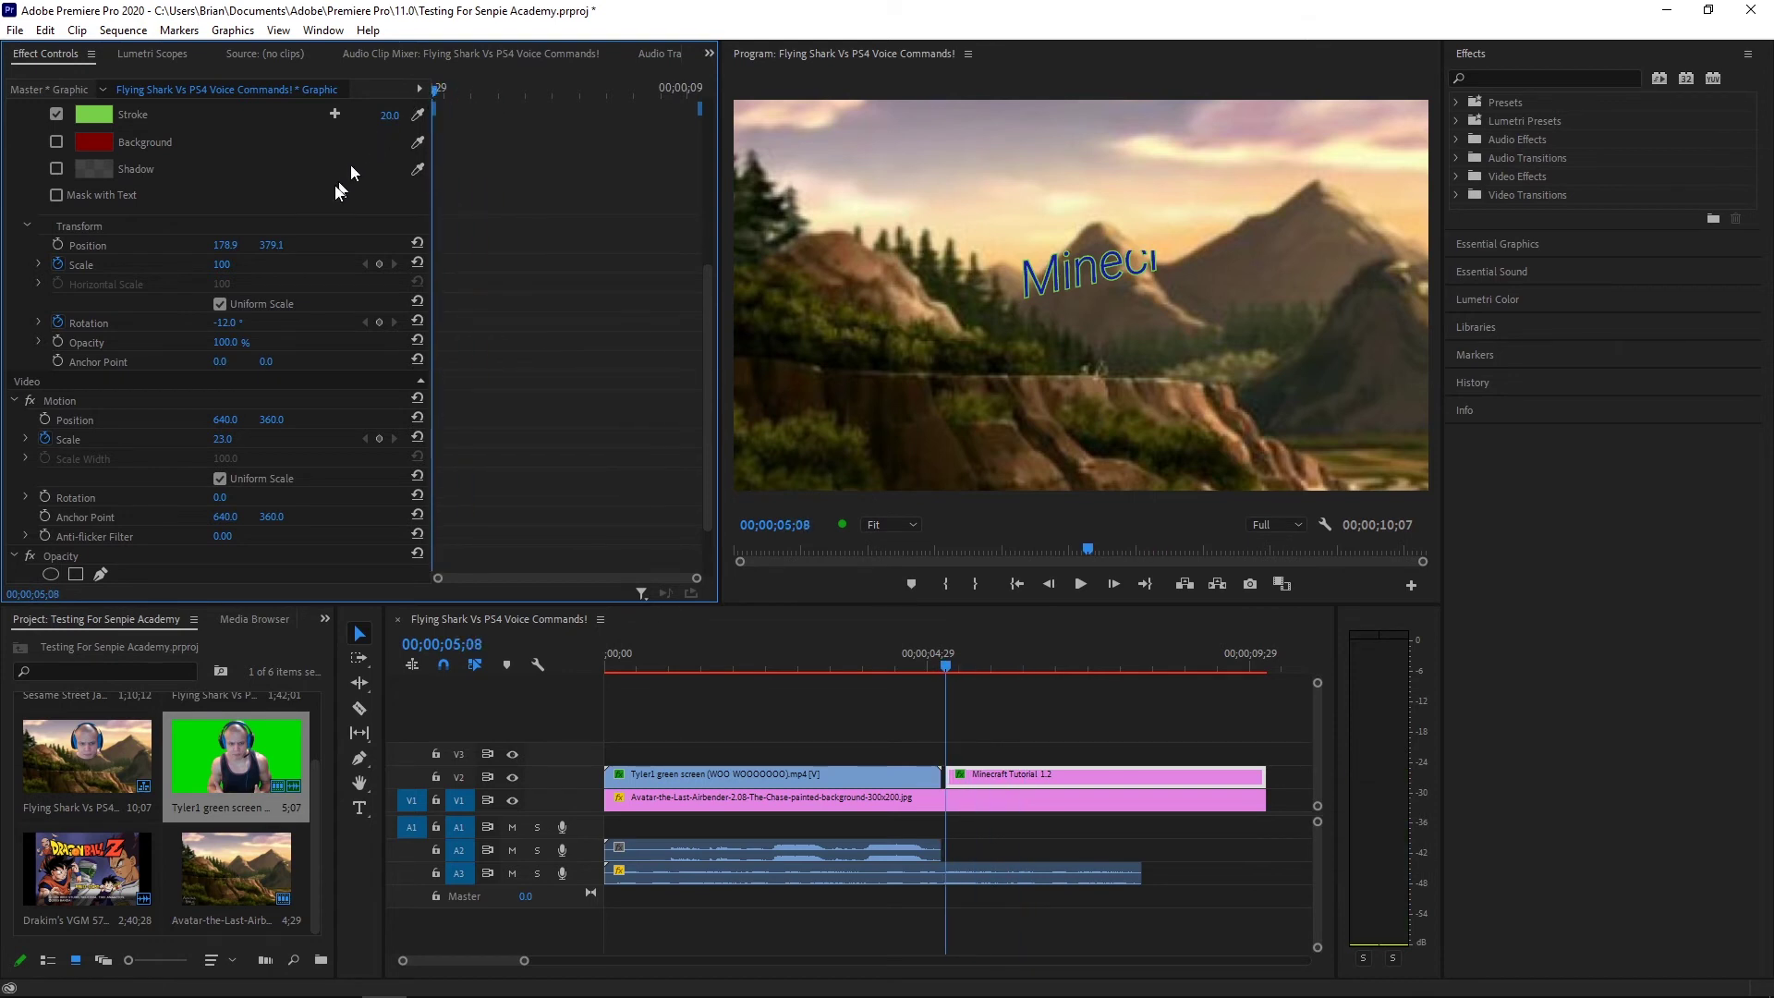
drag(704, 312, 637, 166)
drag(413, 236, 286, 269)
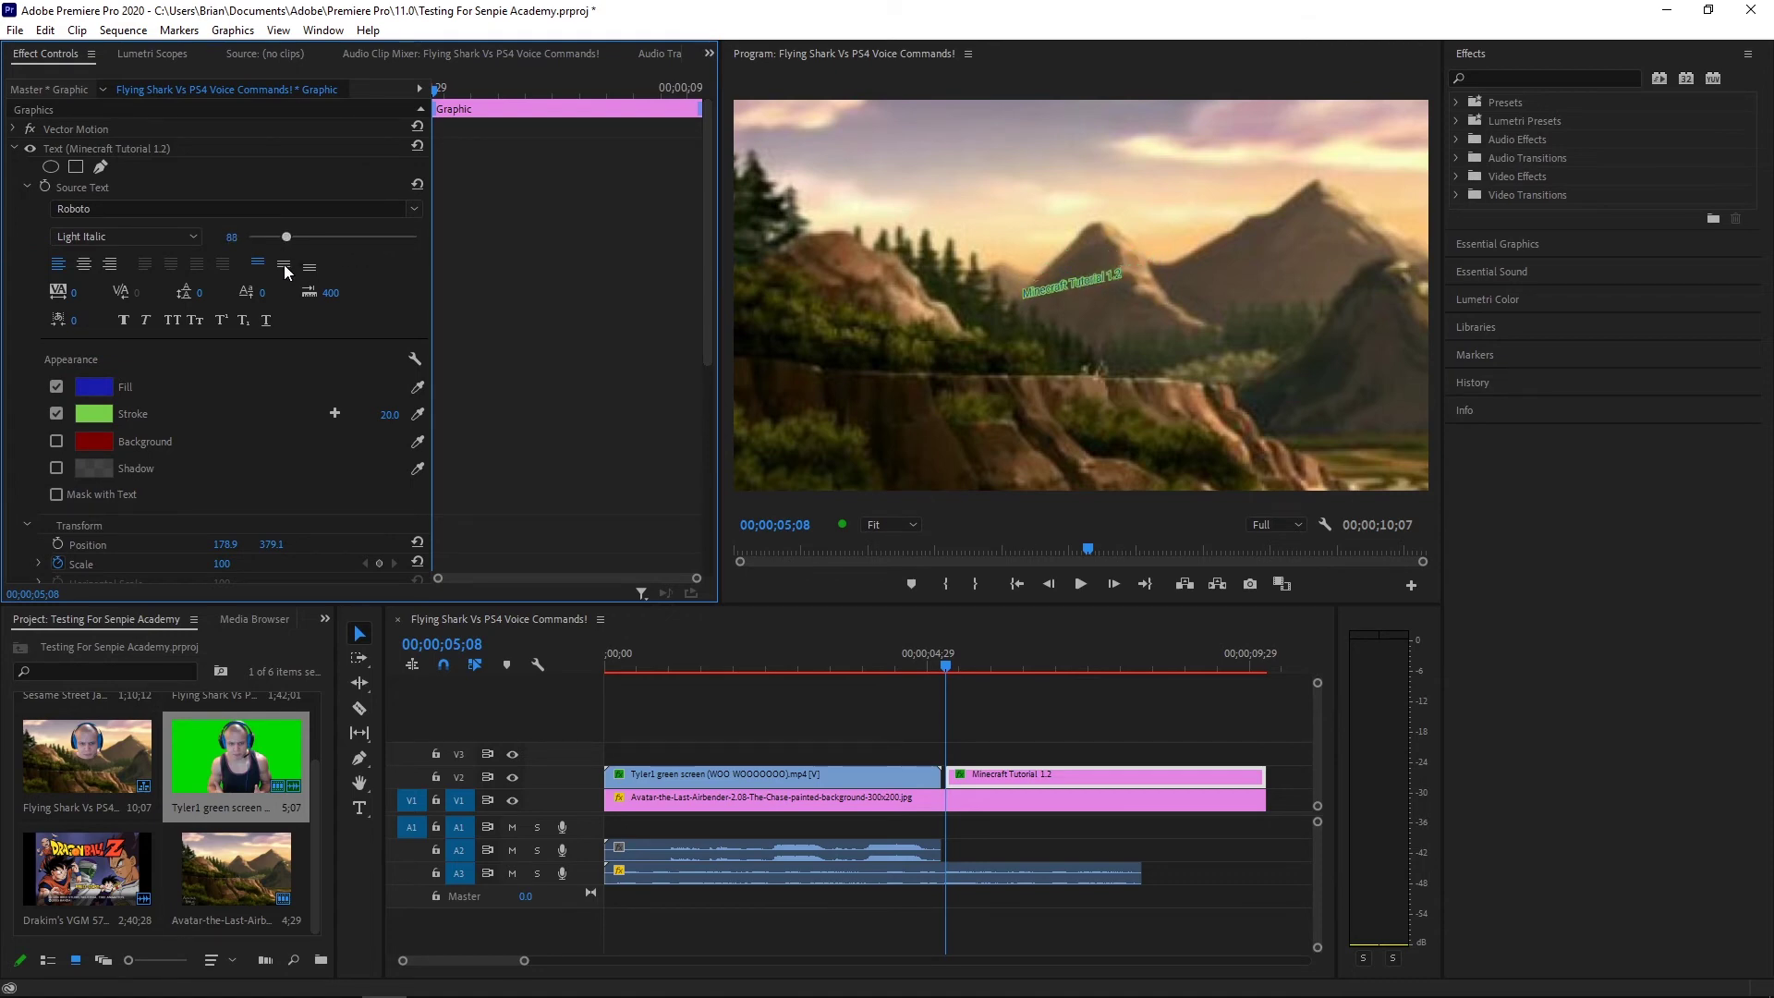
right_click(1012, 776)
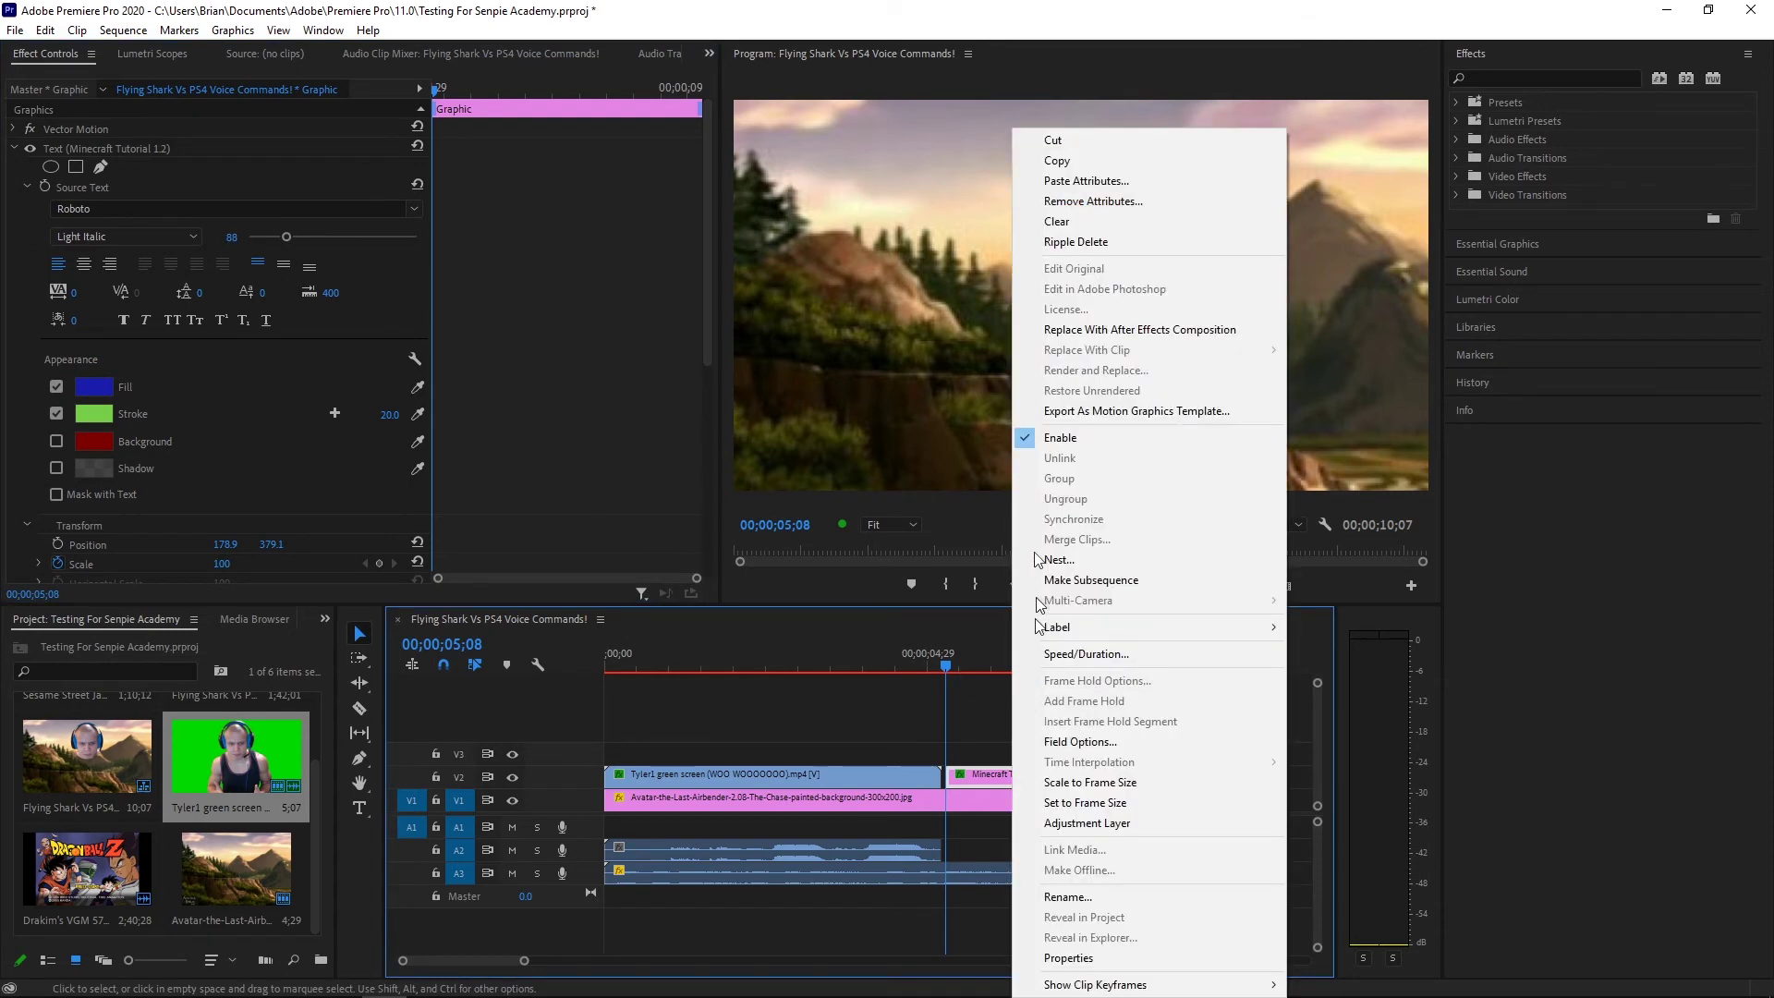
Cut the old title clip and type a new 'Minecraft Tutorial 1.3' title in the Program monitor
click(1054, 139)
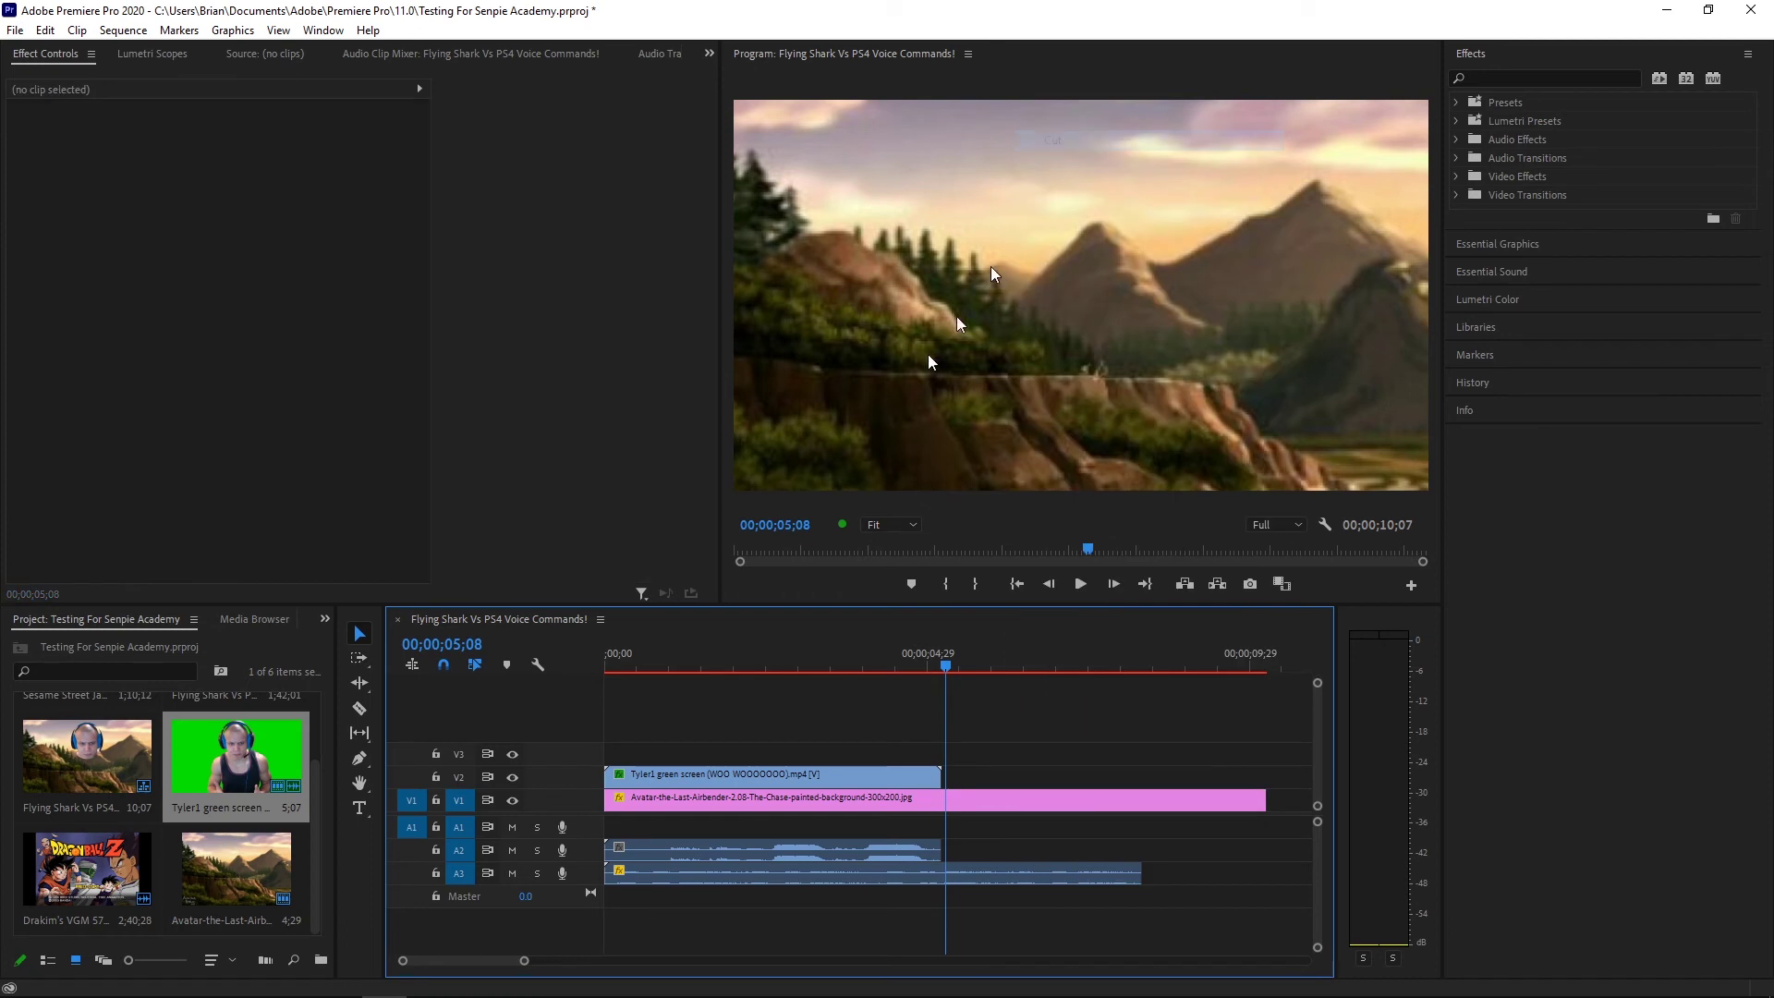
click(360, 807)
click(826, 225)
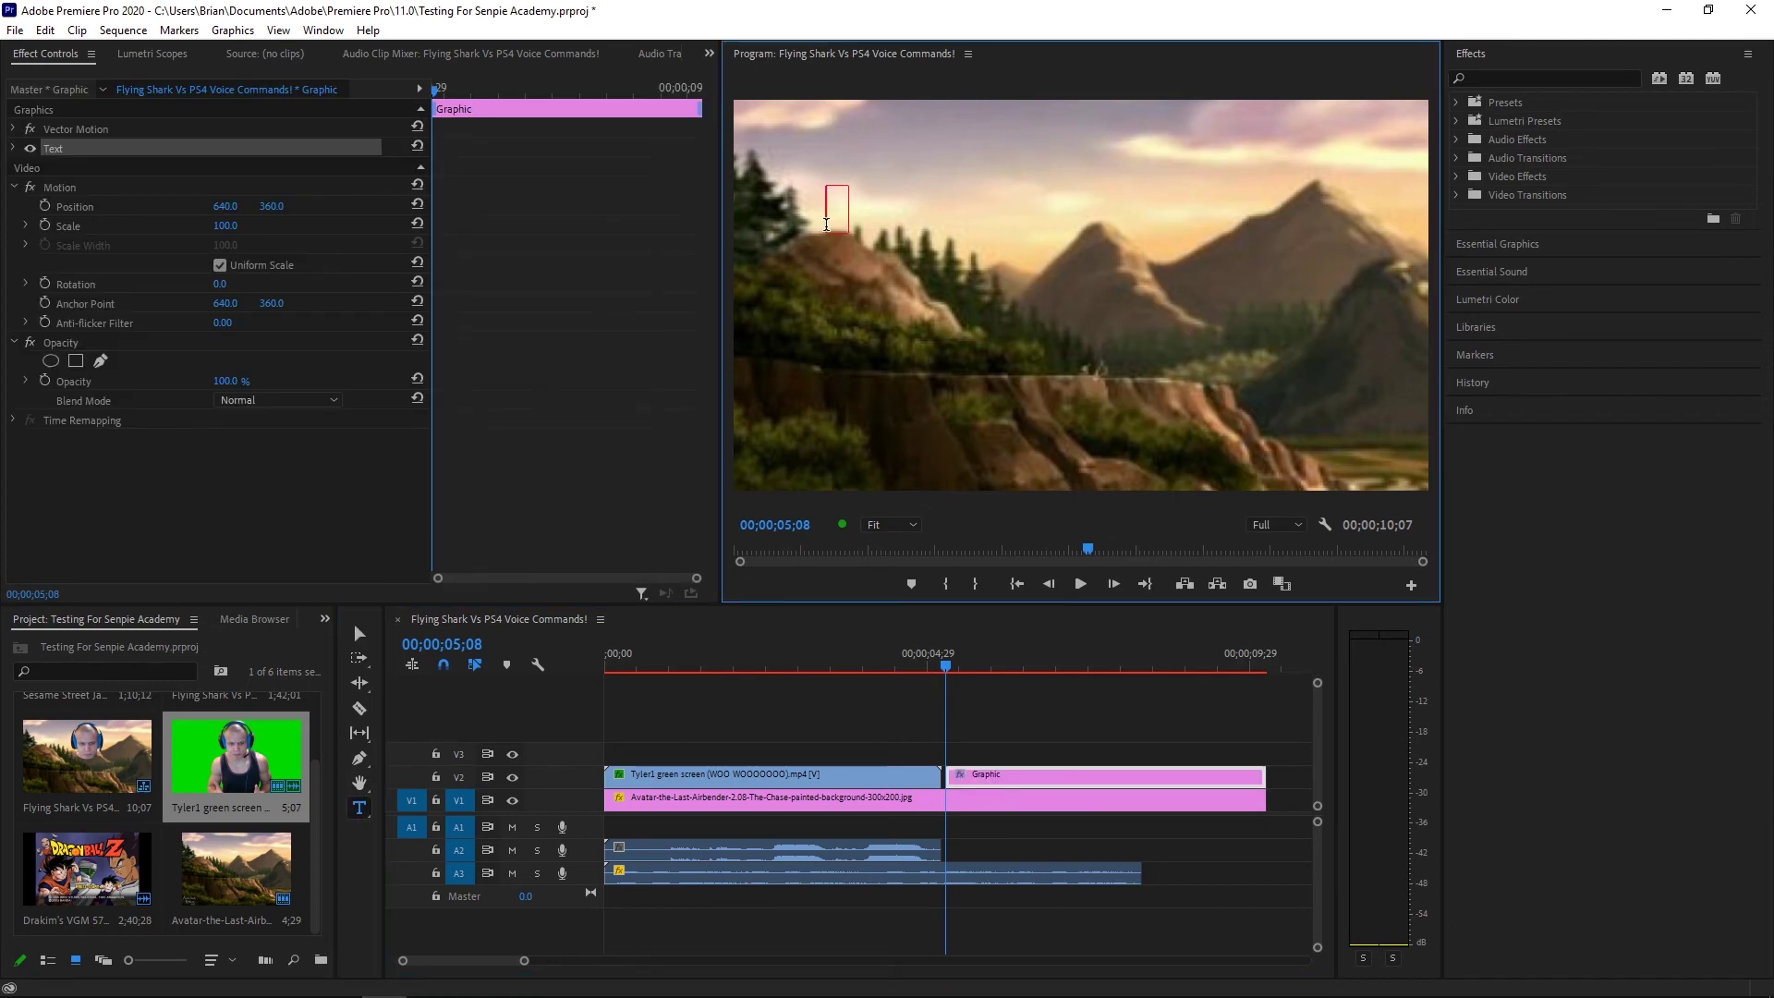
text(Minecraf)
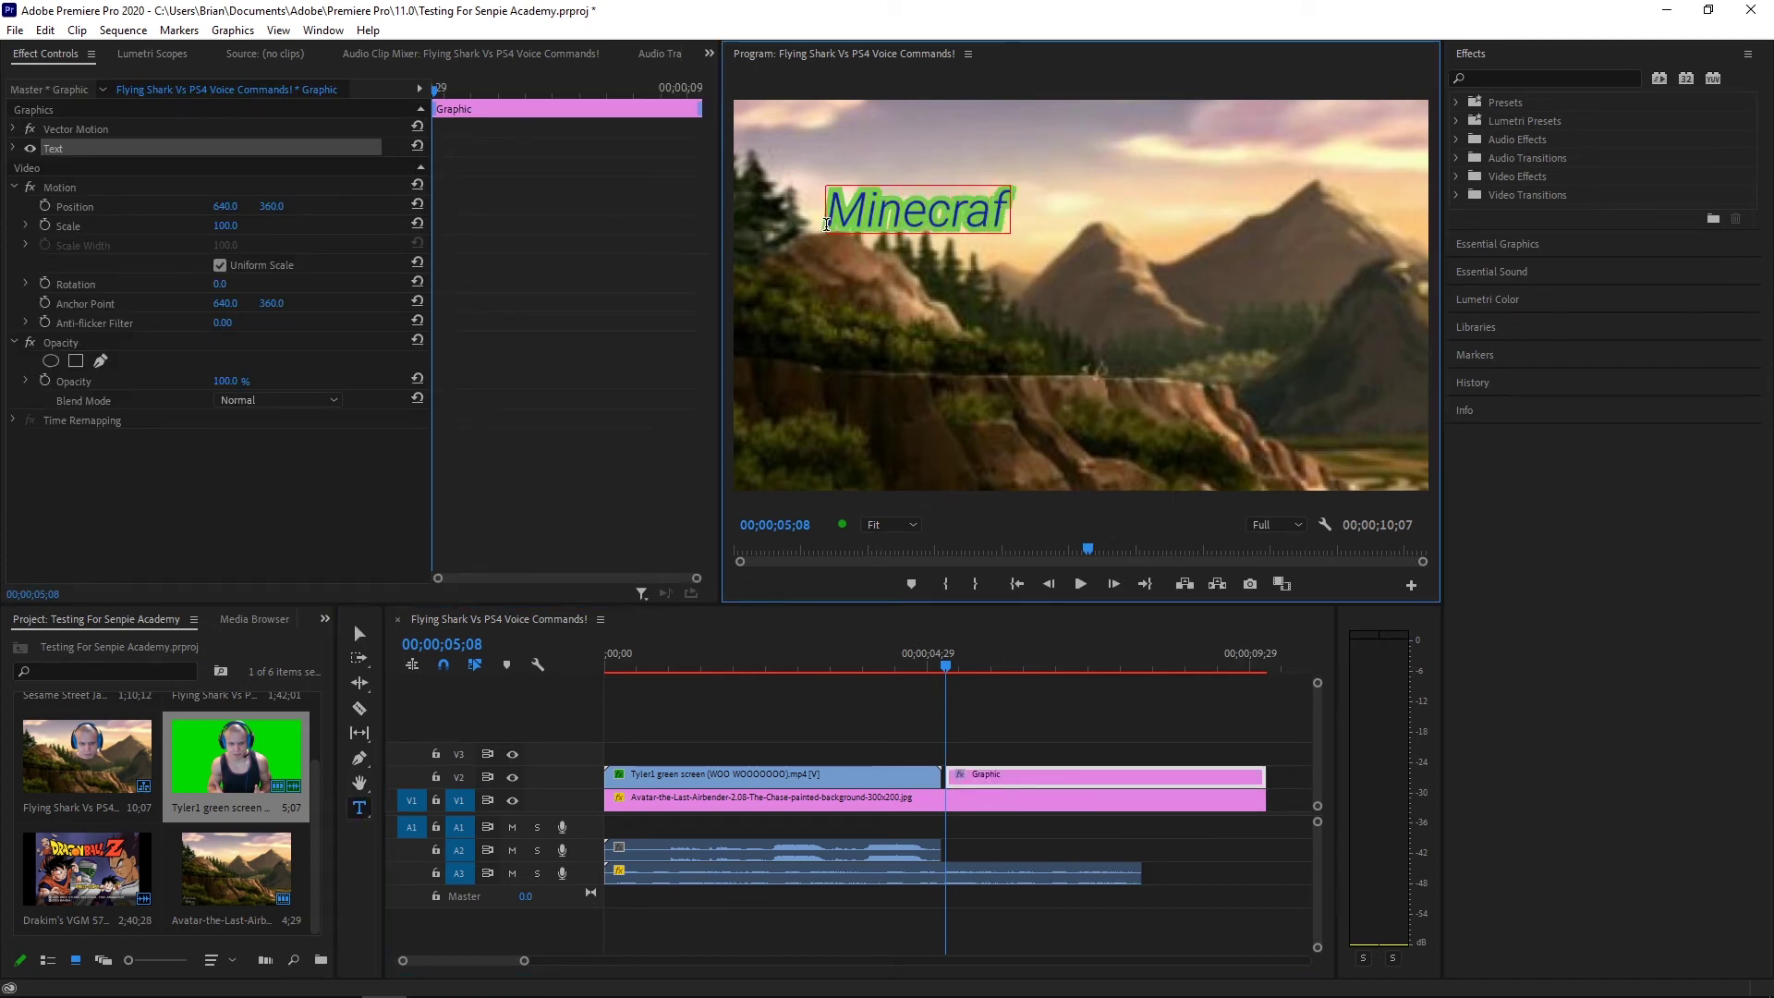
text(t Tutorial)
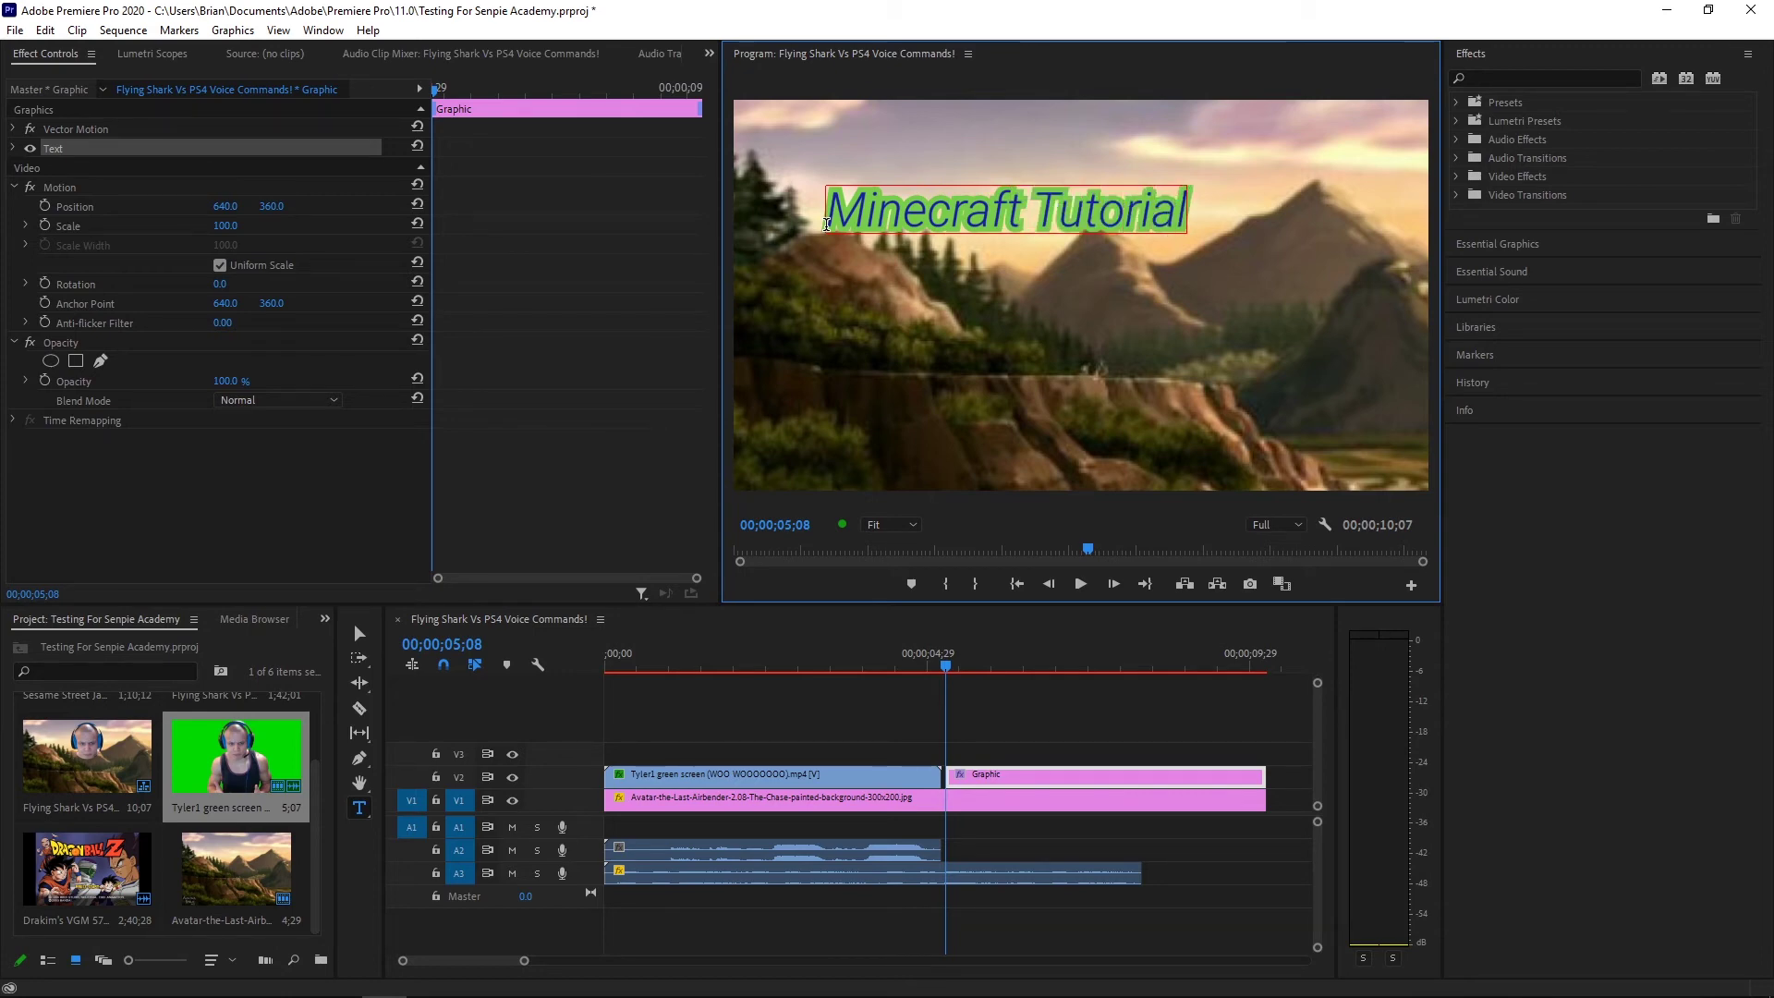
text( 1.3)
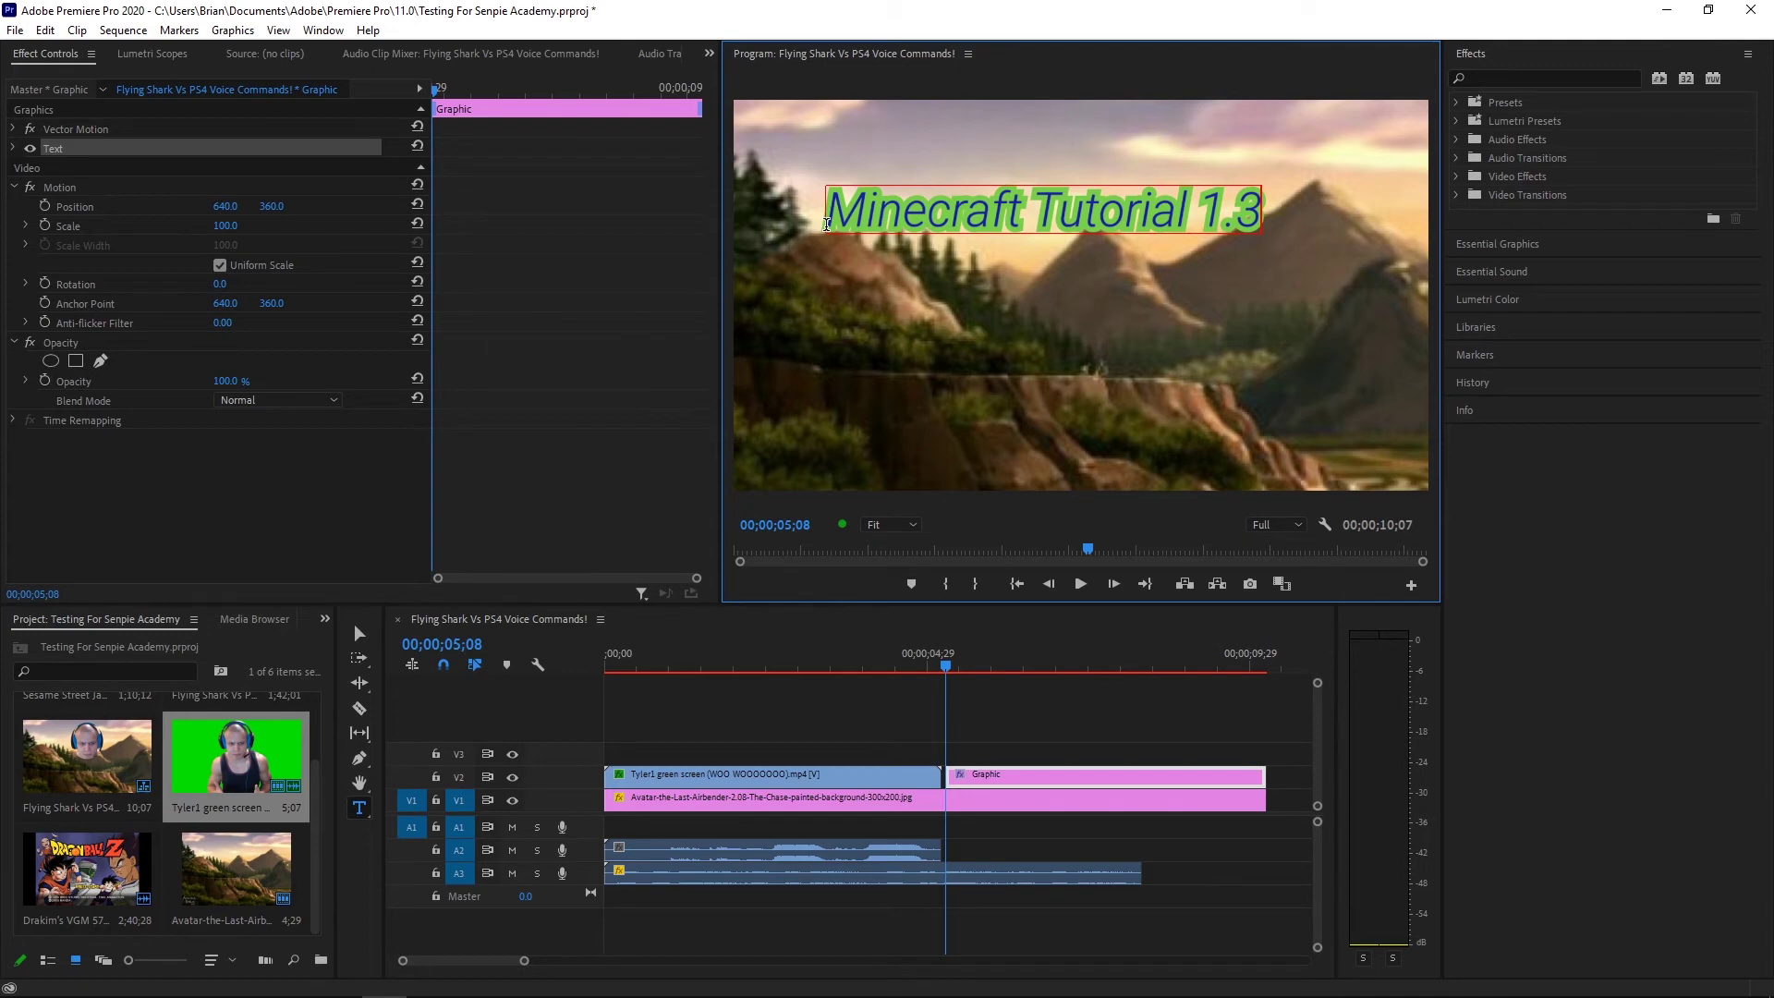
click(869, 762)
click(907, 667)
click(1018, 667)
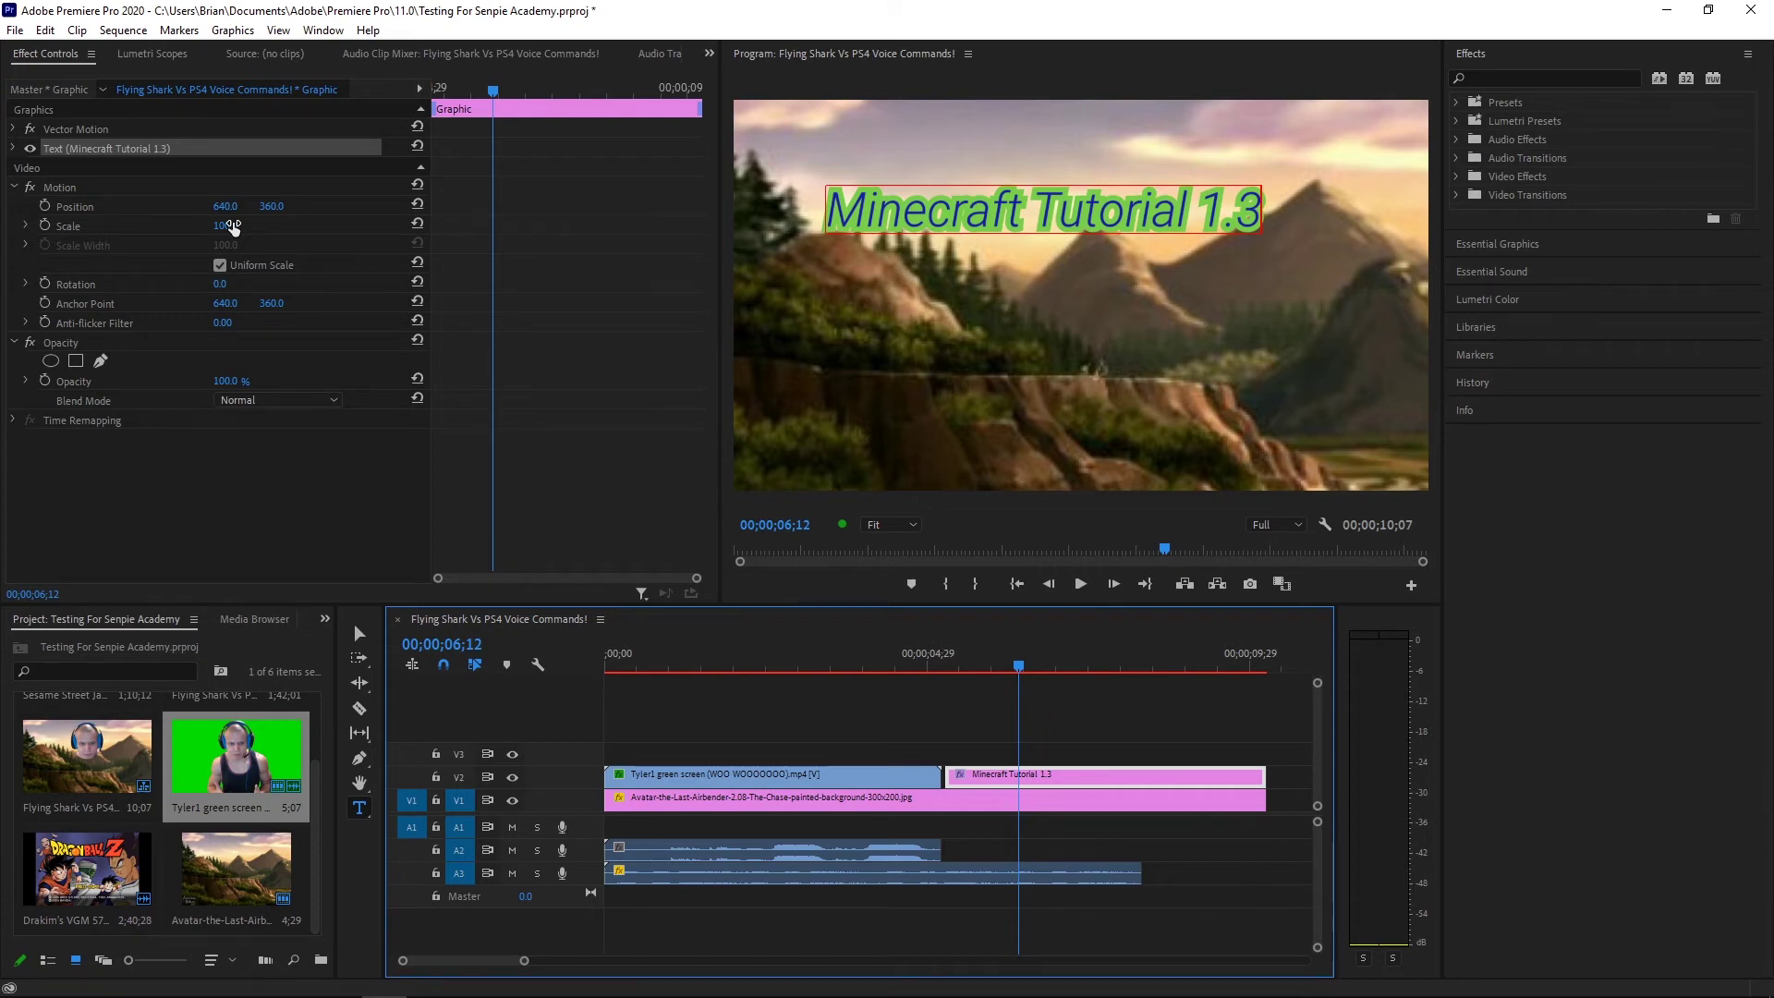
Select the new title's text and raise its font size to 182
click(13, 148)
click(287, 238)
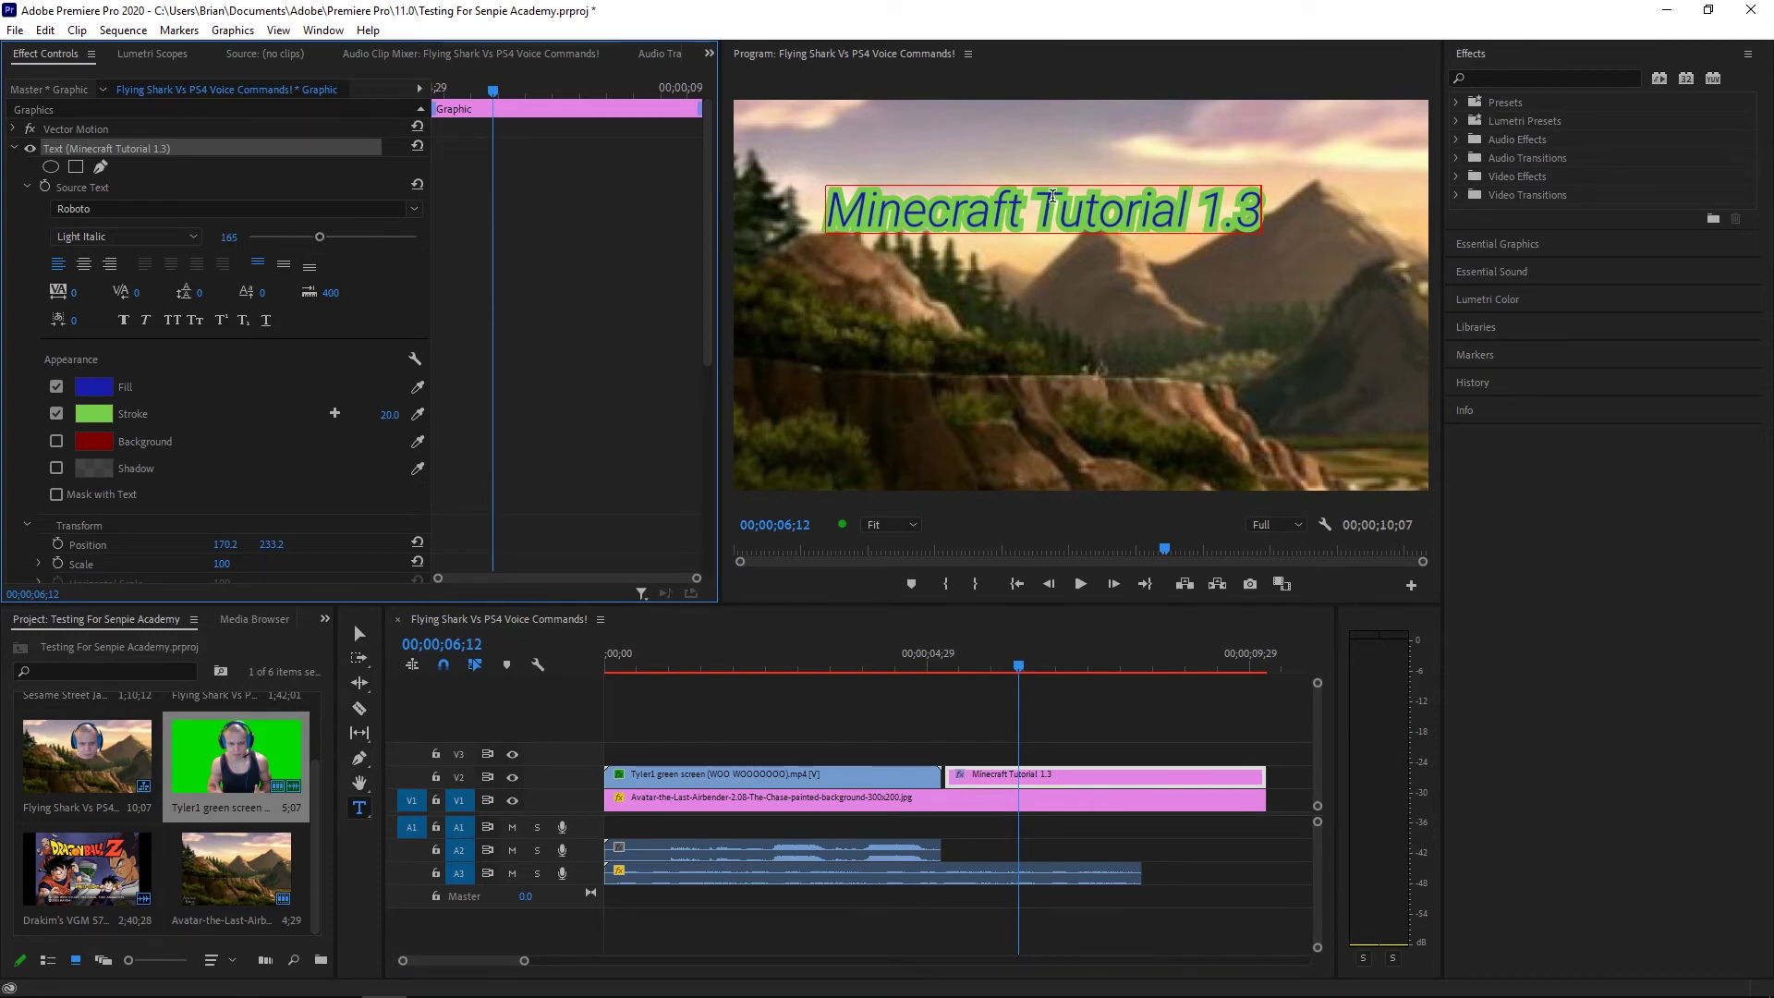
drag(827, 211, 1162, 236)
mouse_move(320, 237)
mouse_down()
mouse_move(287, 237)
mouse_move(336, 238)
mouse_move(358, 262)
mouse_move(291, 250)
mouse_move(324, 251)
mouse_up()
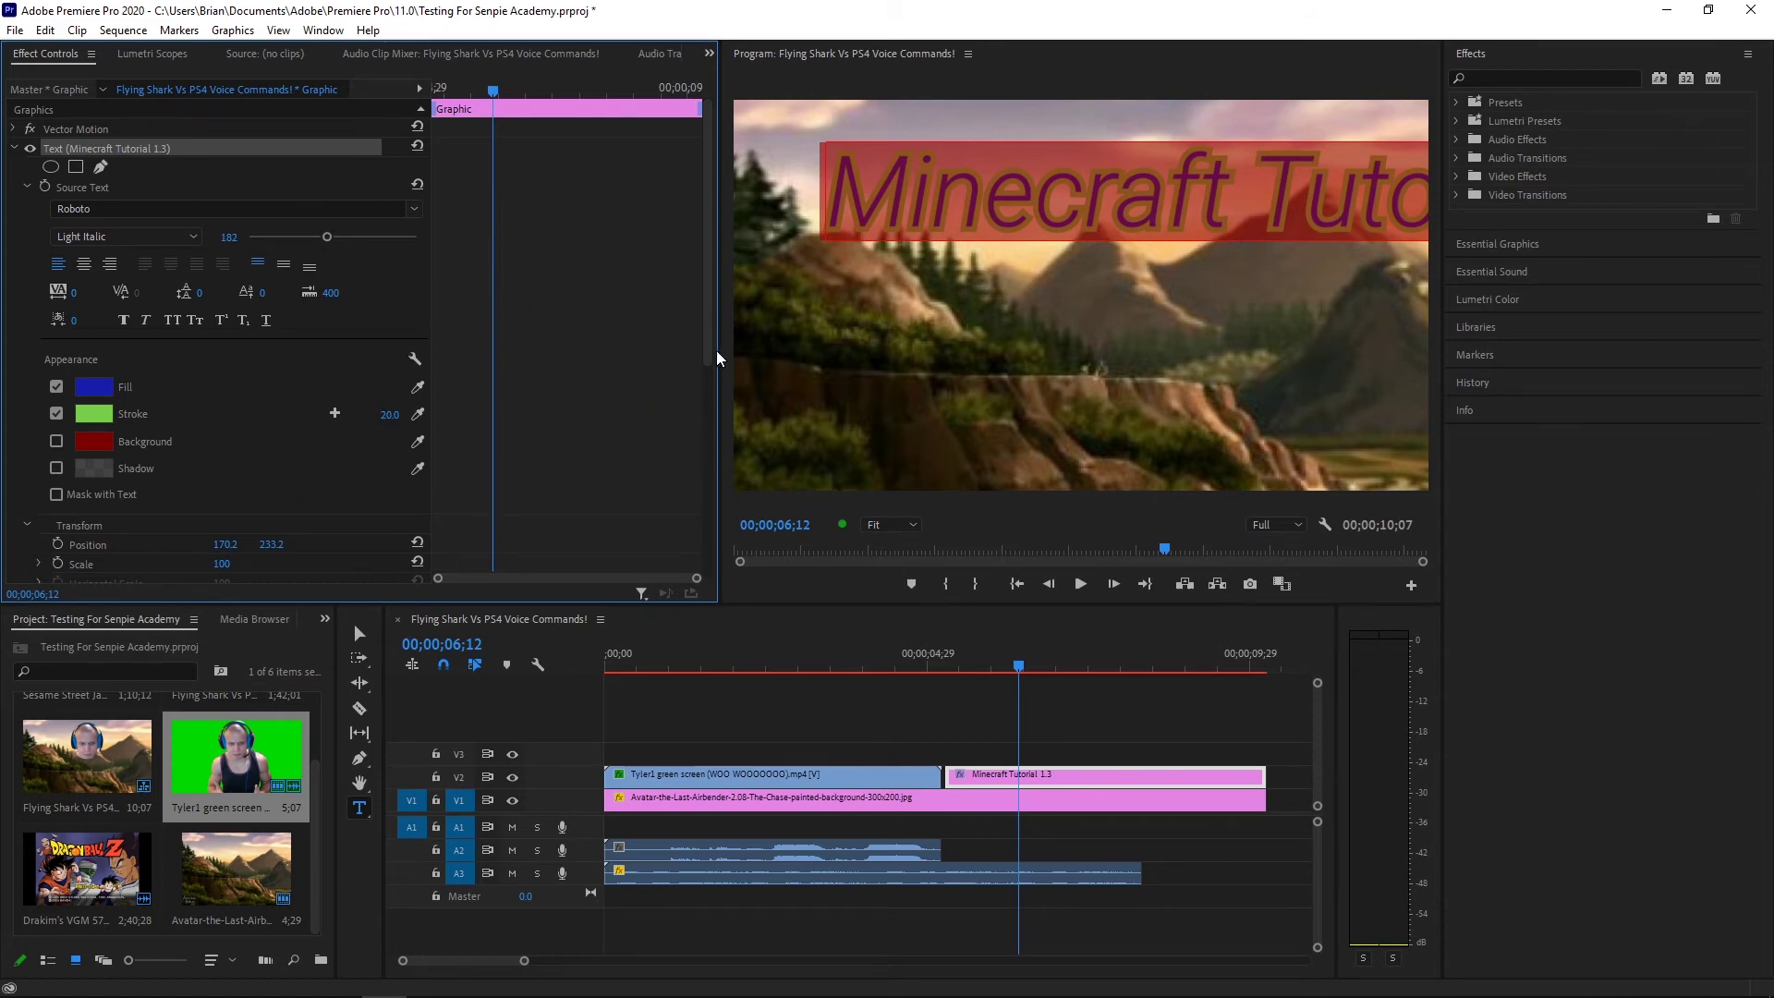
drag(711, 348, 711, 451)
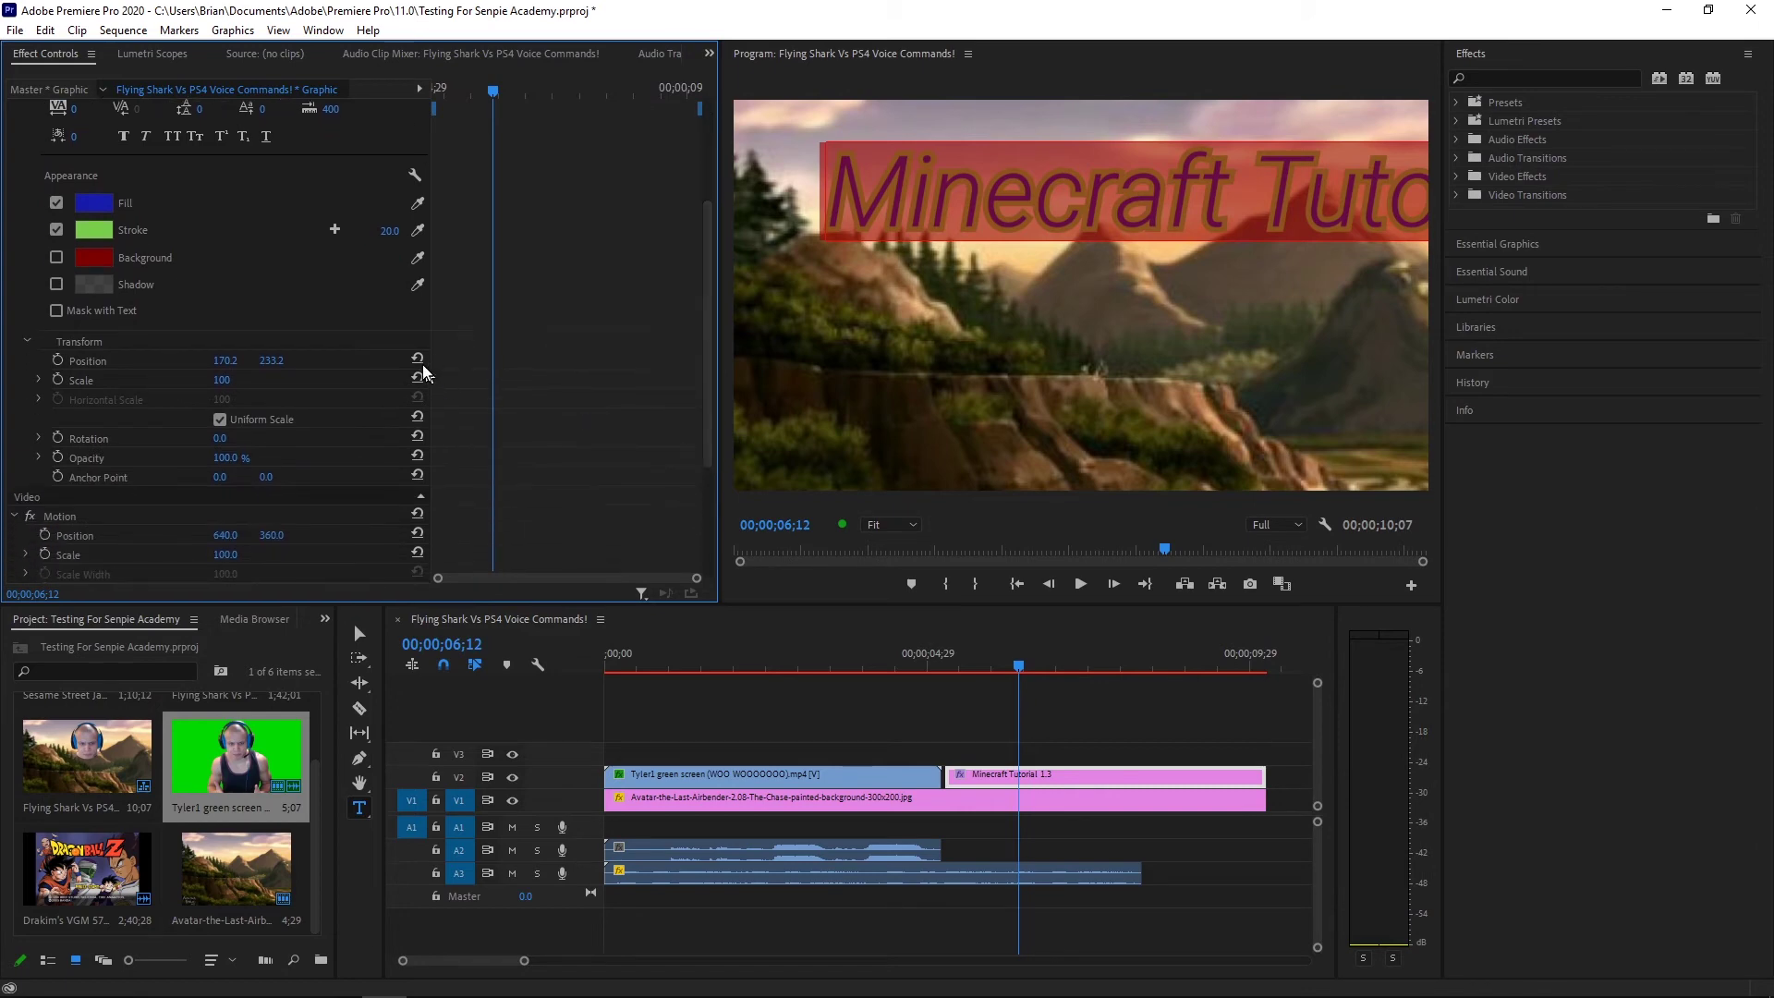
Keyframe the title's Position to slide from off-screen right at 05;08 to off-screen left (X -1439.8)
click(59, 359)
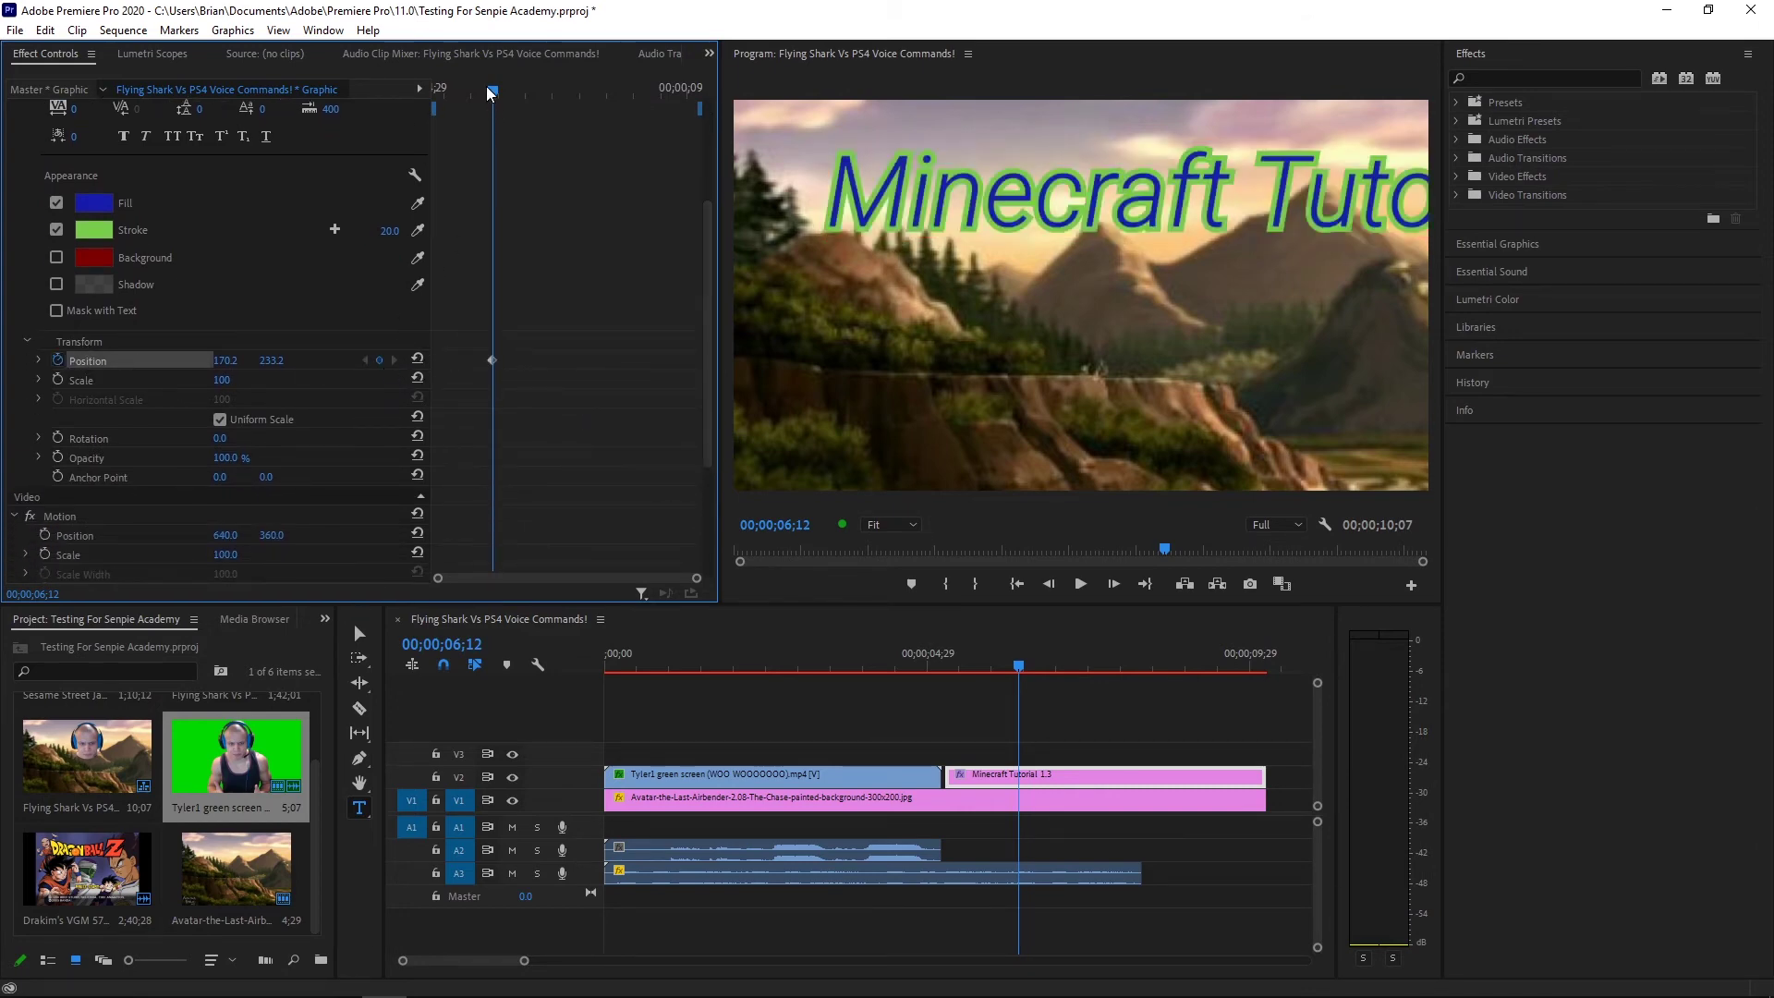
drag(490, 92, 699, 134)
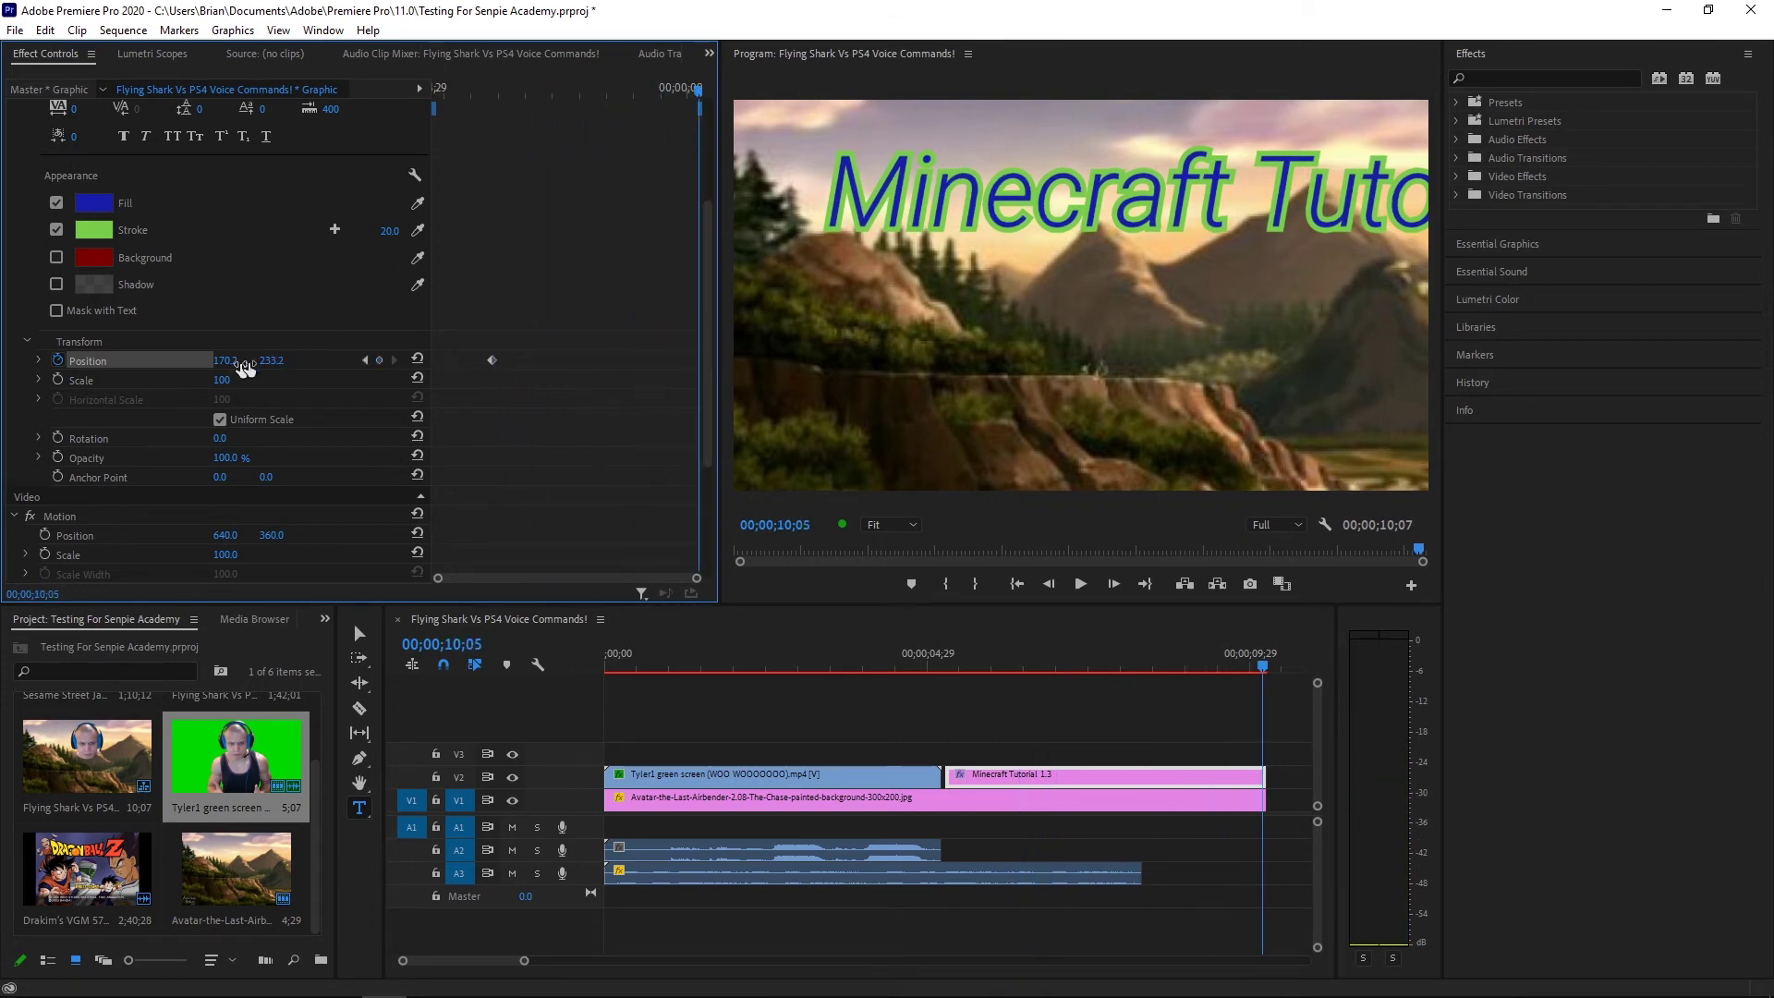
drag(237, 363, 1, 363)
drag(492, 106, 417, 81)
drag(223, 364, 498, 547)
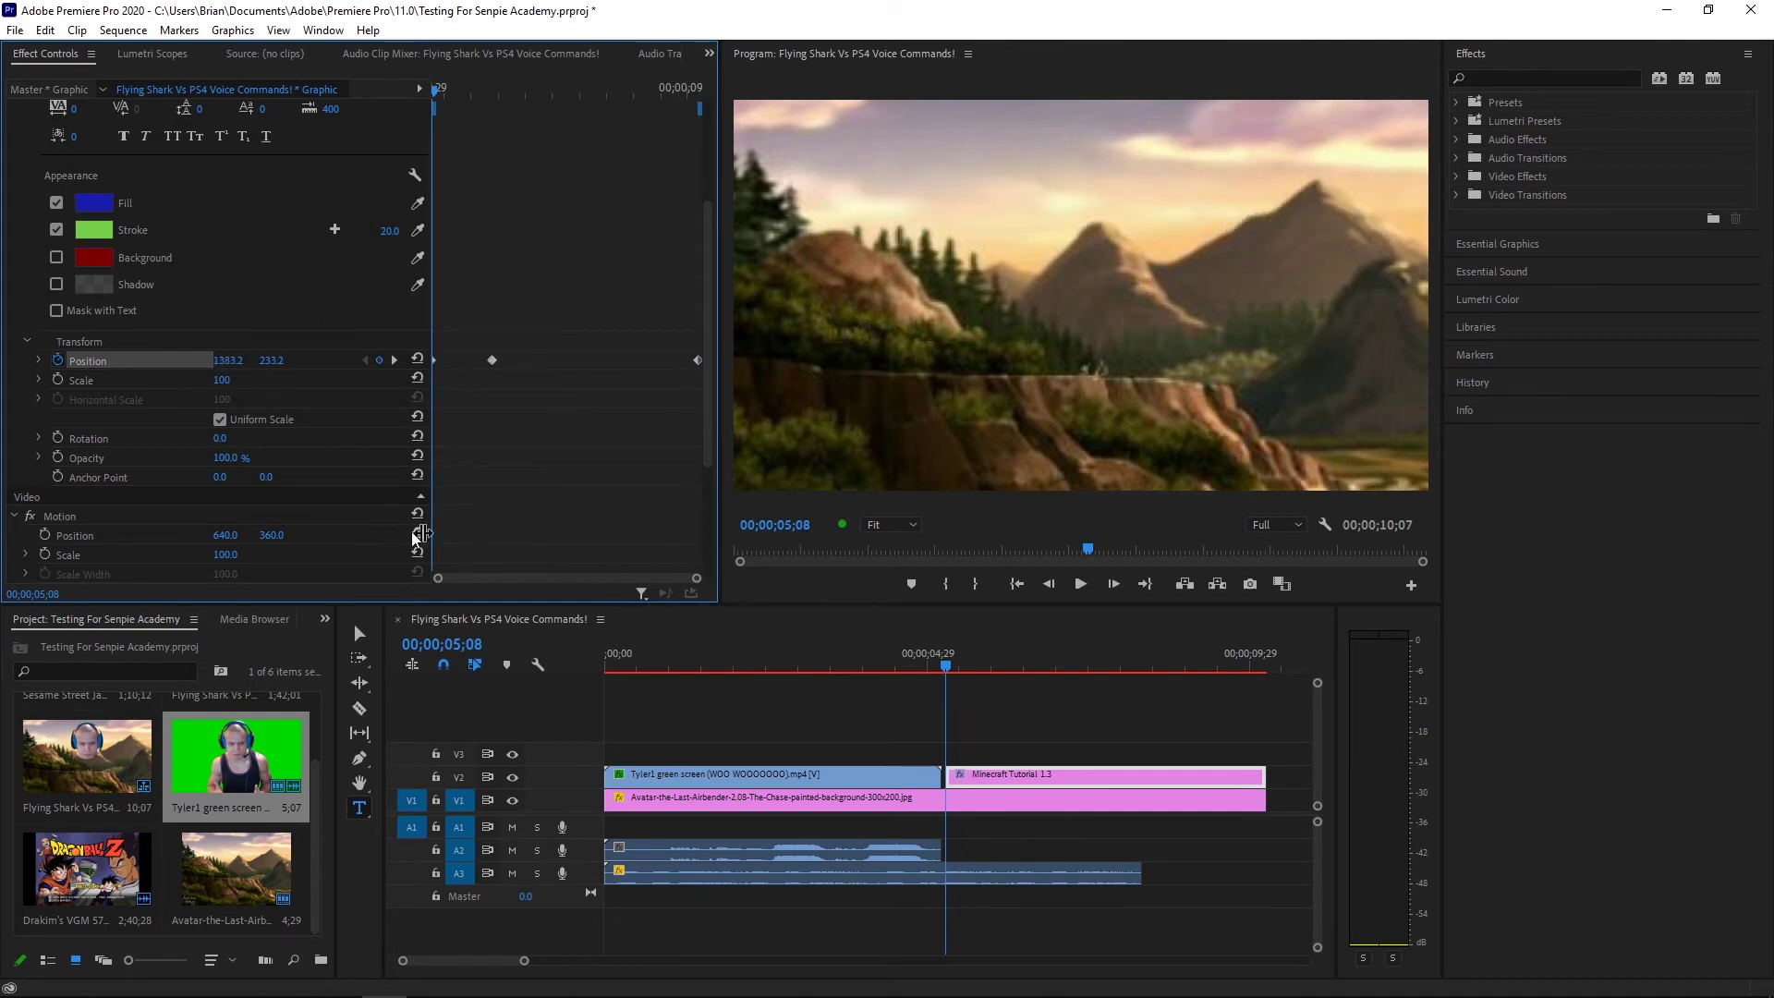
Cut one of the title's Position keyframes and preview the sequence
right_click(496, 363)
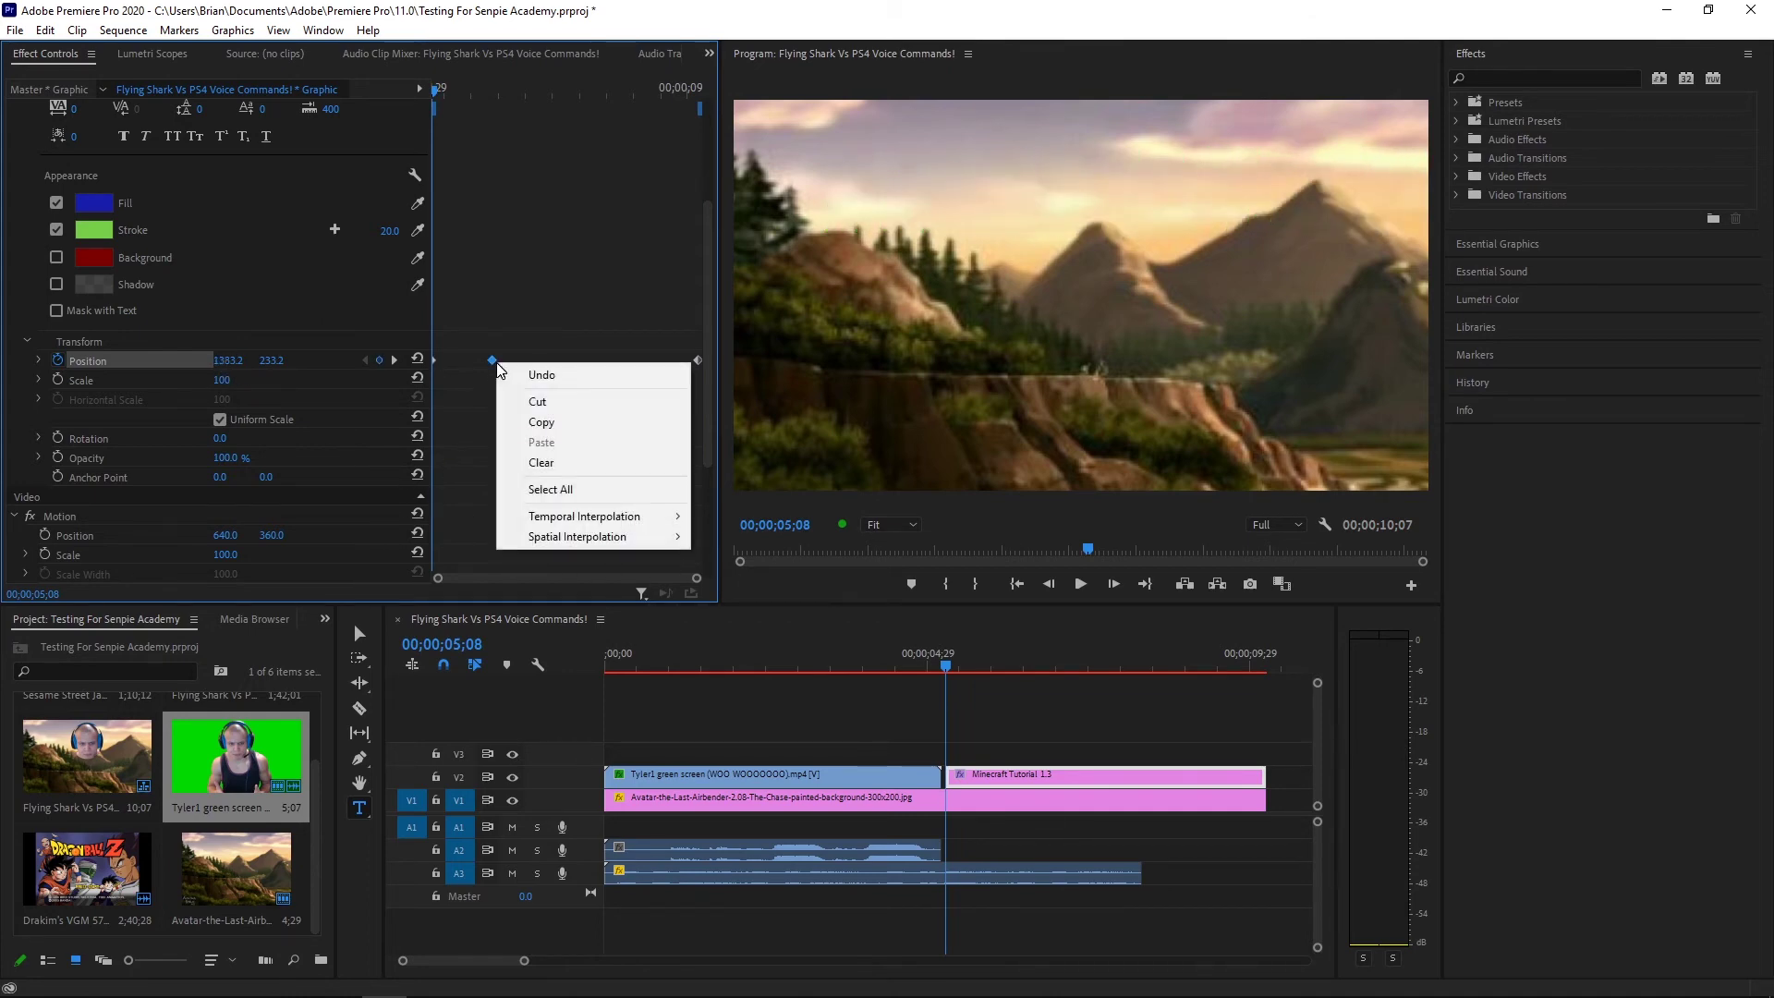
click(544, 401)
click(1082, 583)
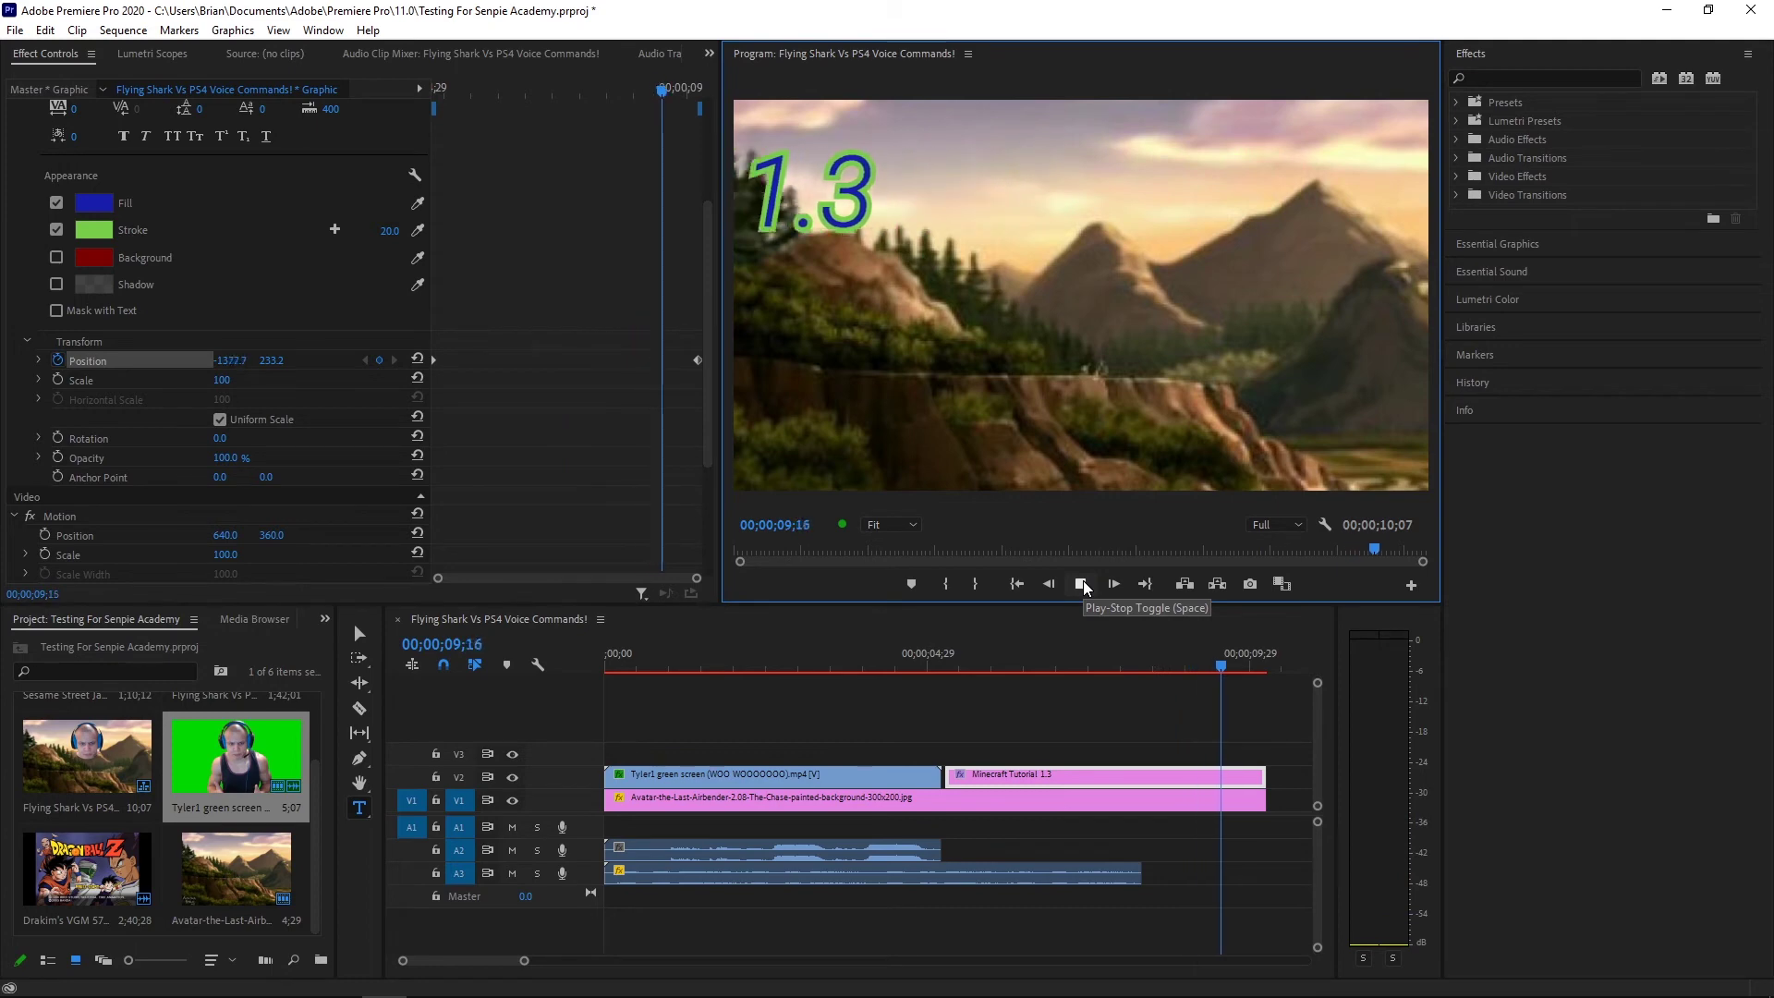
click(1081, 584)
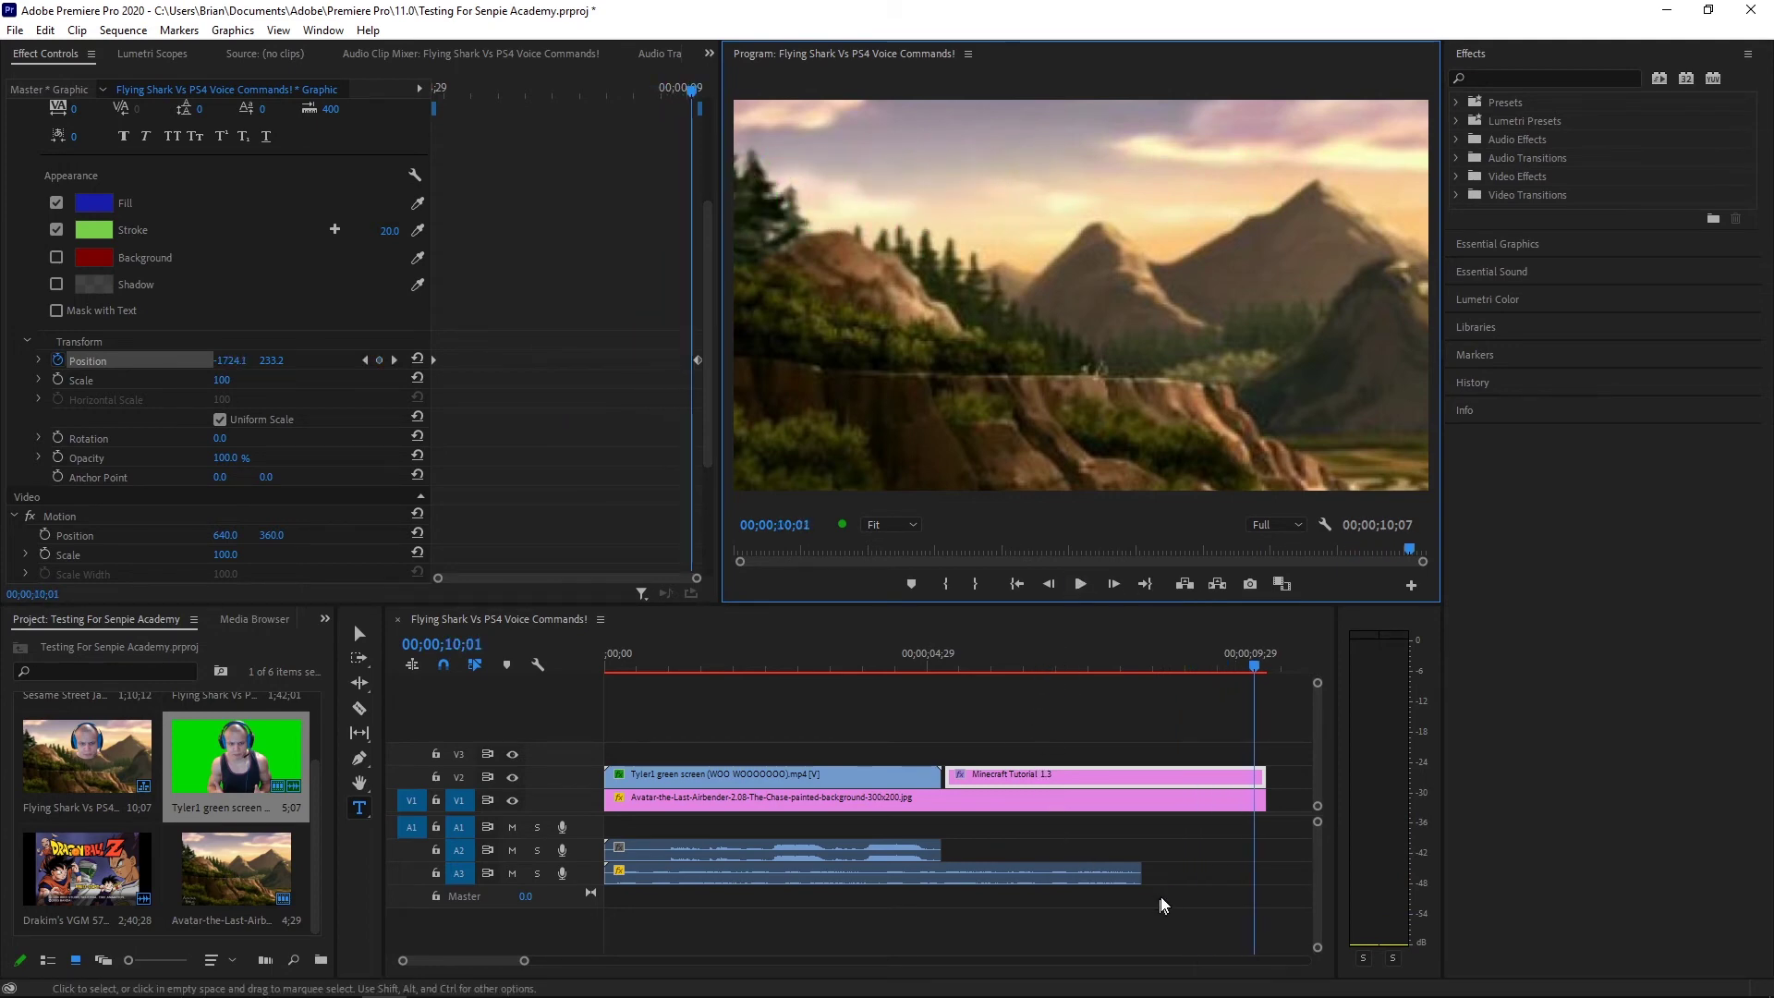
Extend the A3 audio clip's end to match the end of the video clips
drag(1142, 871, 1262, 837)
drag(941, 667, 1216, 651)
key(Up)
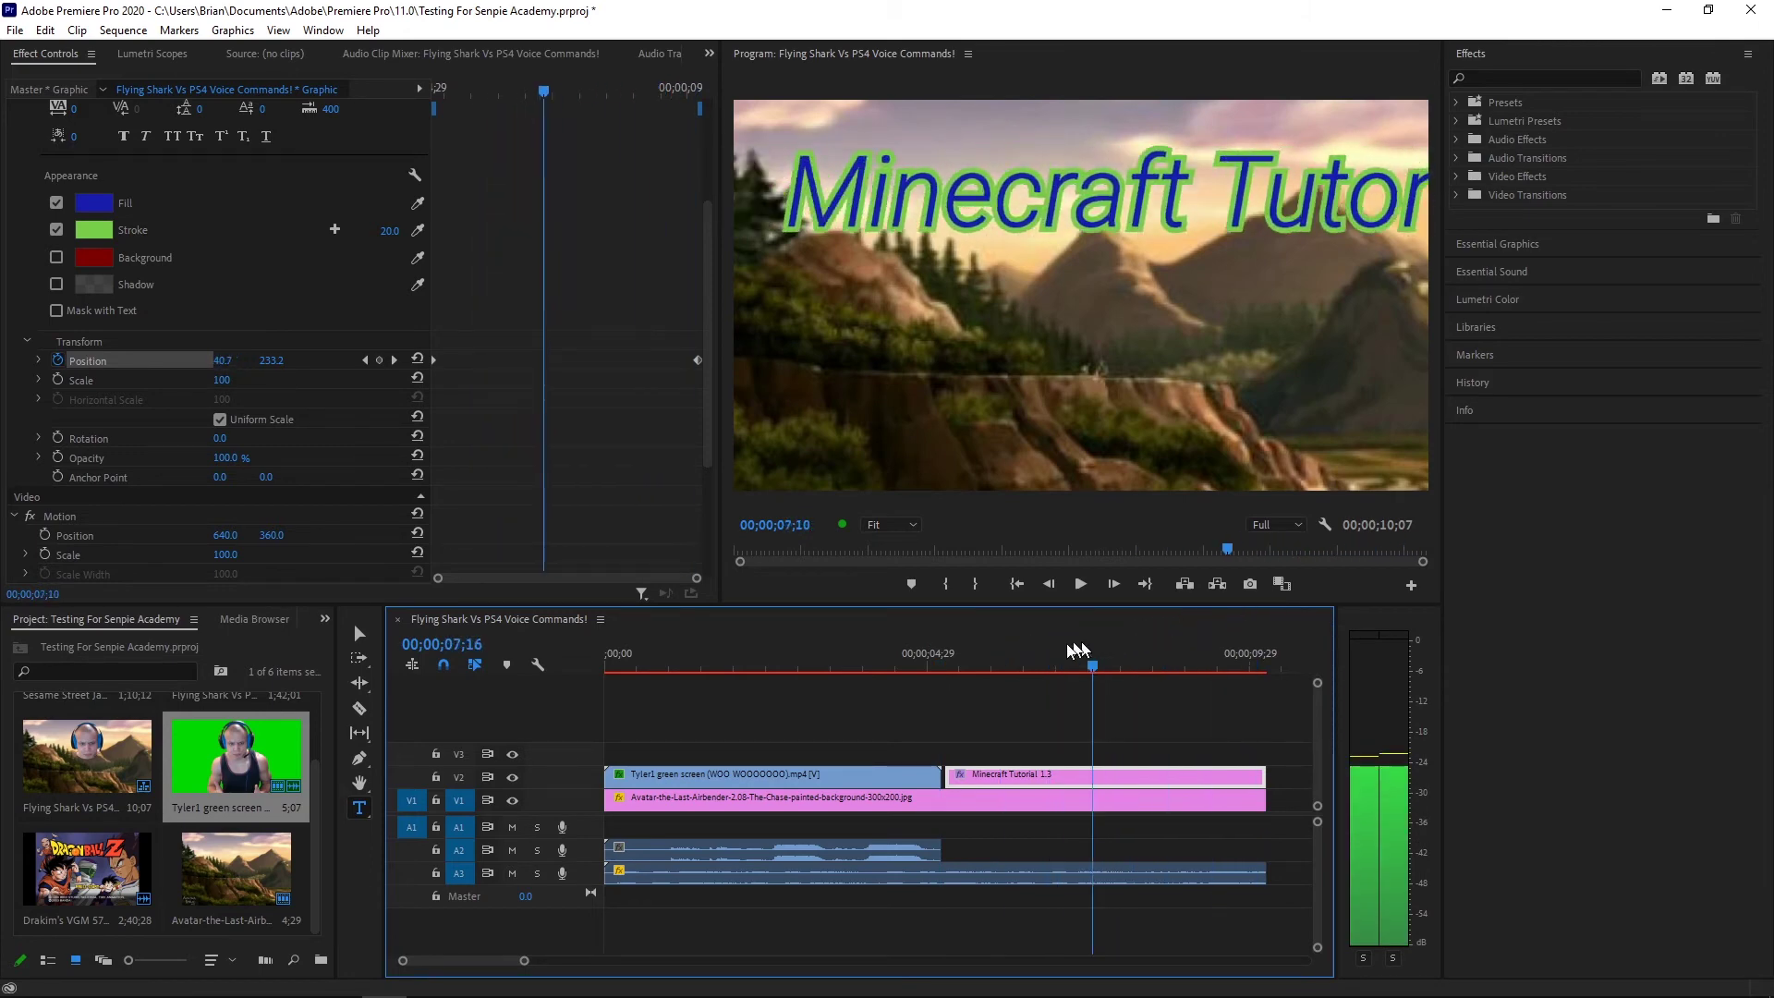
key(shift+Right)
mouse_move(1076, 656)
mouse_down()
mouse_move(792, 668)
mouse_move(1187, 654)
mouse_move(1048, 667)
mouse_up()
Move the title's final Position to X -1810.0 and play the sequence from the start
click(1018, 588)
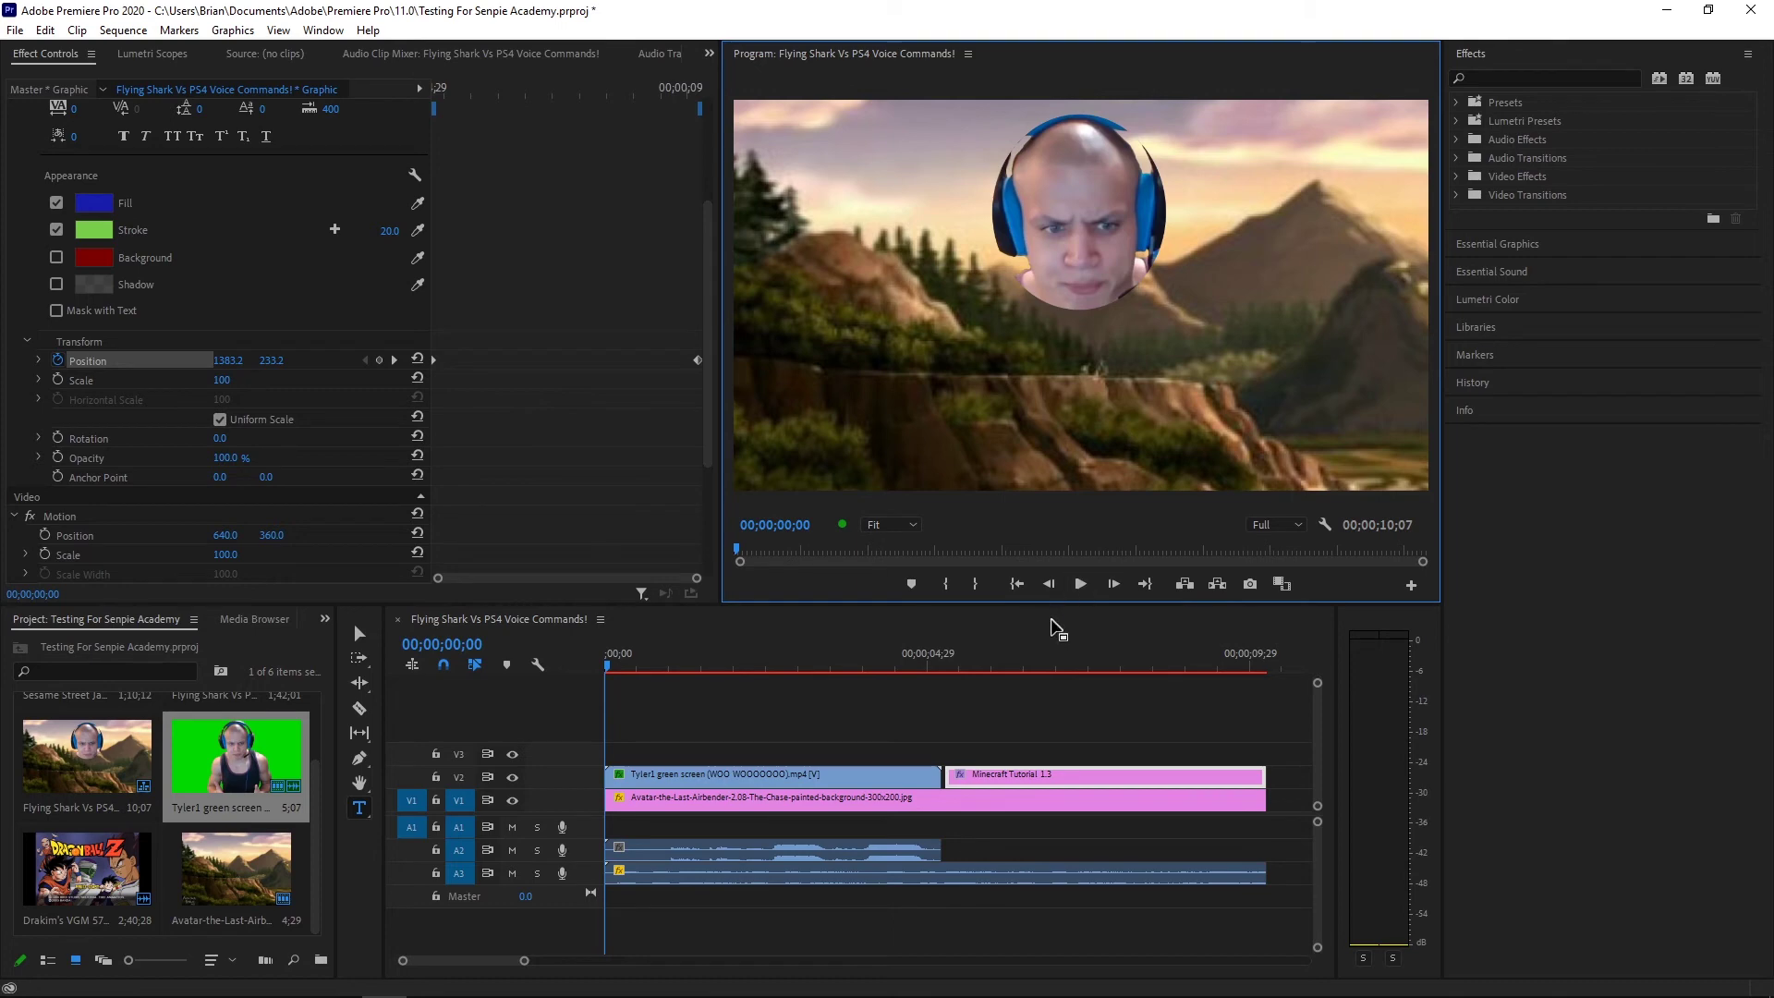
click(1025, 671)
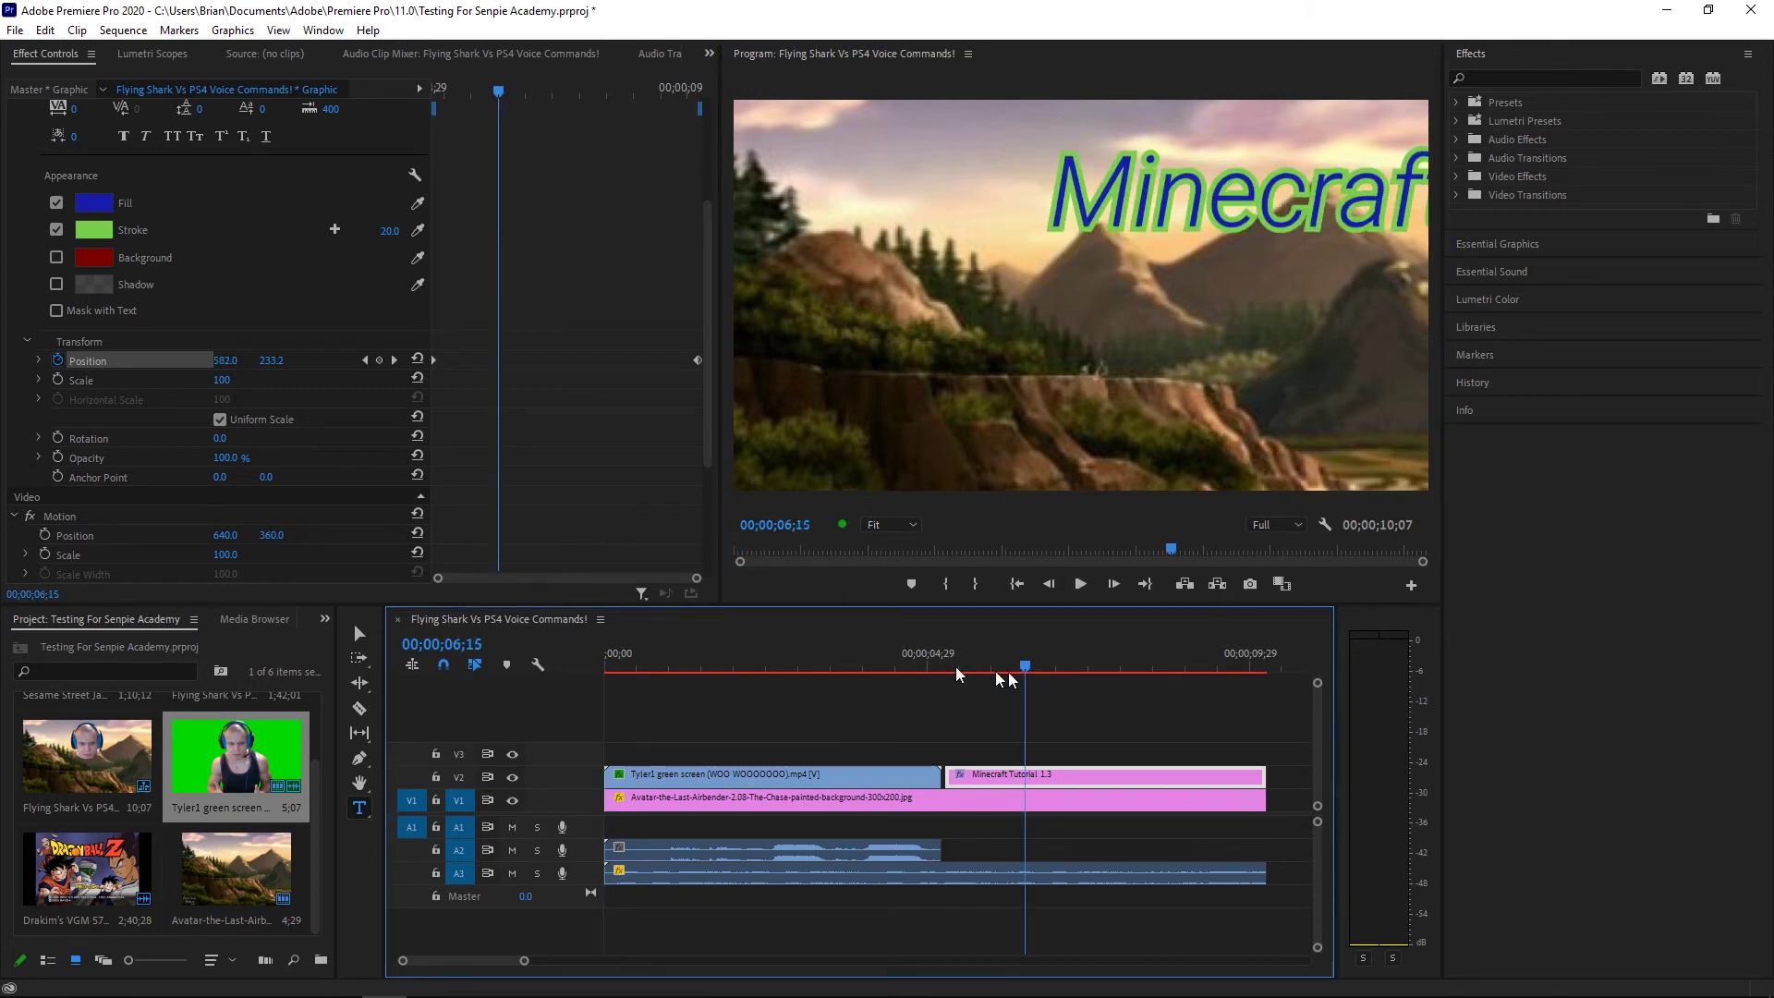
drag(225, 457, 305, 458)
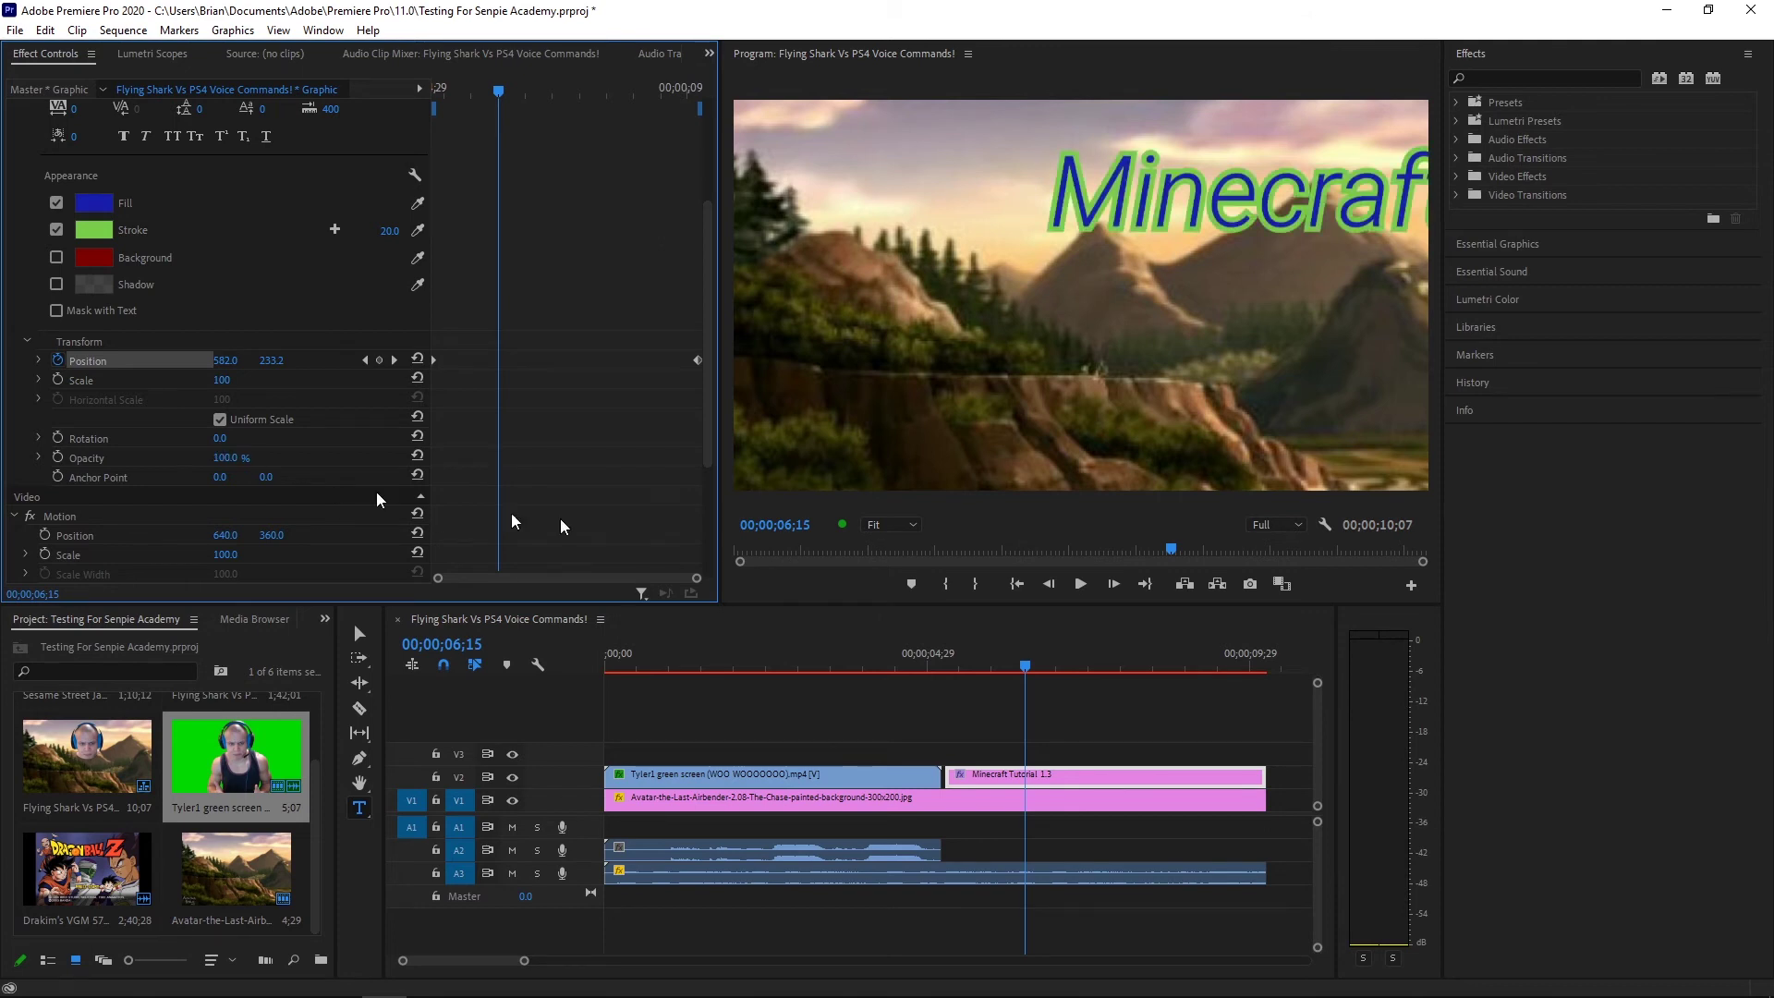
click(1013, 585)
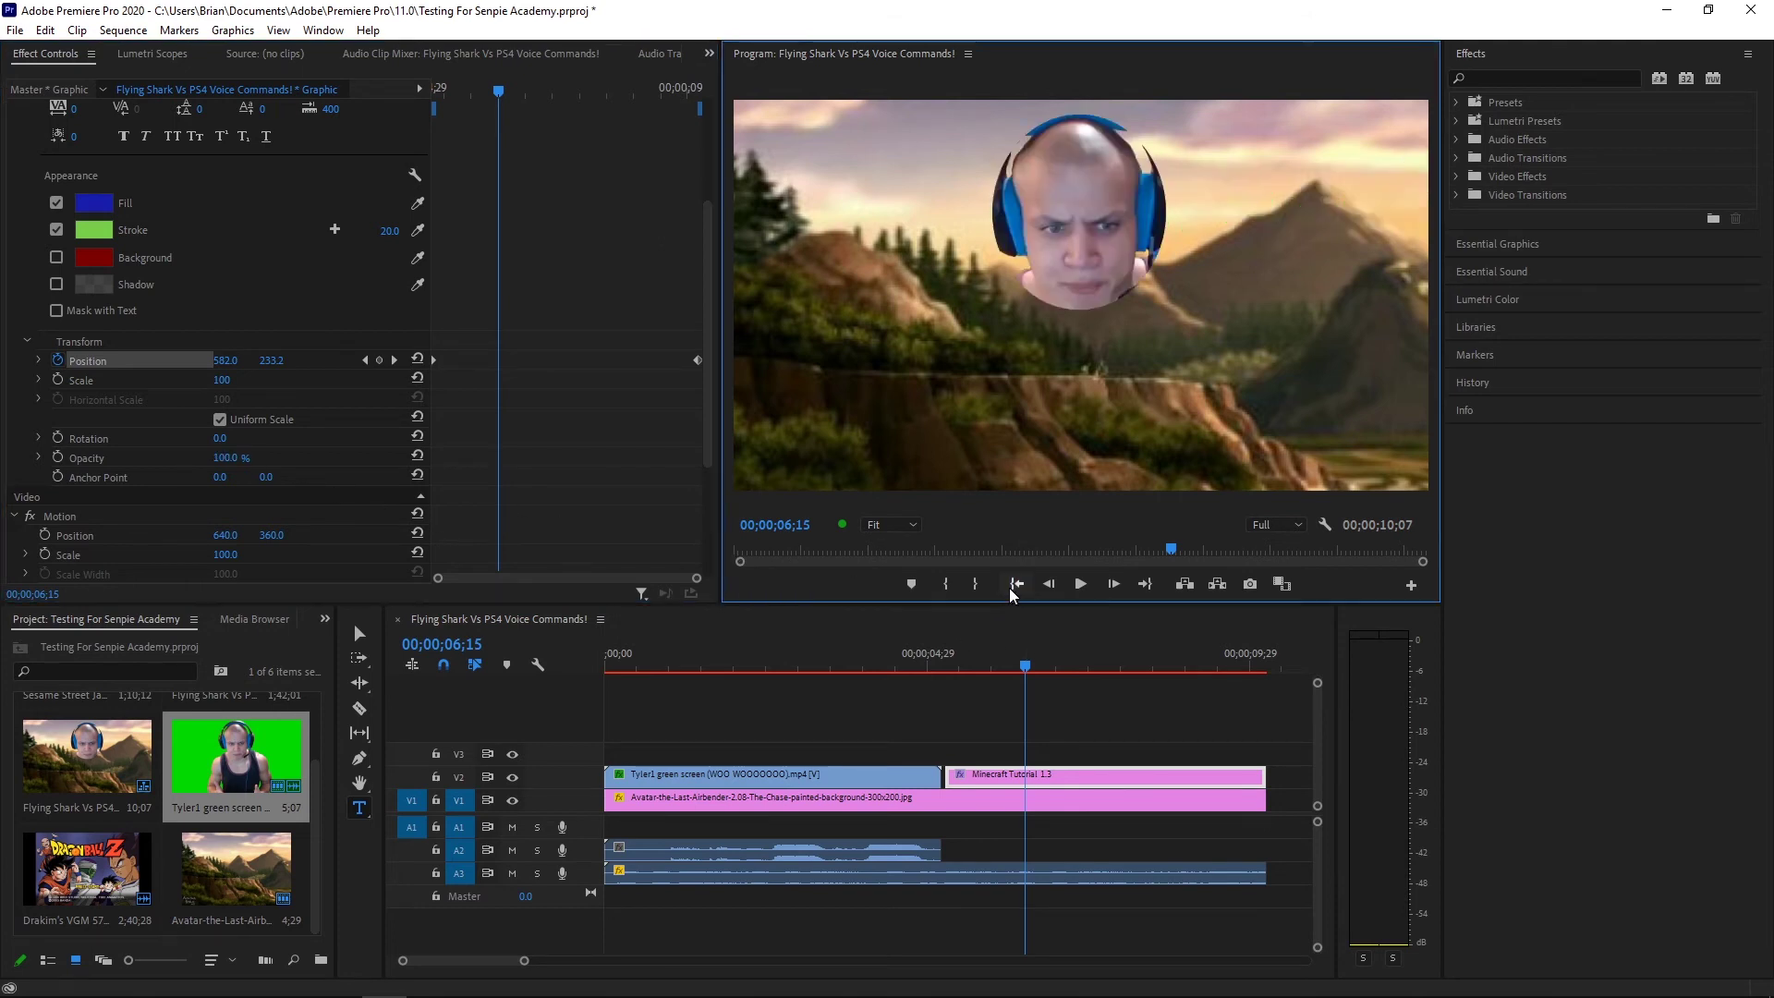
click(1079, 585)
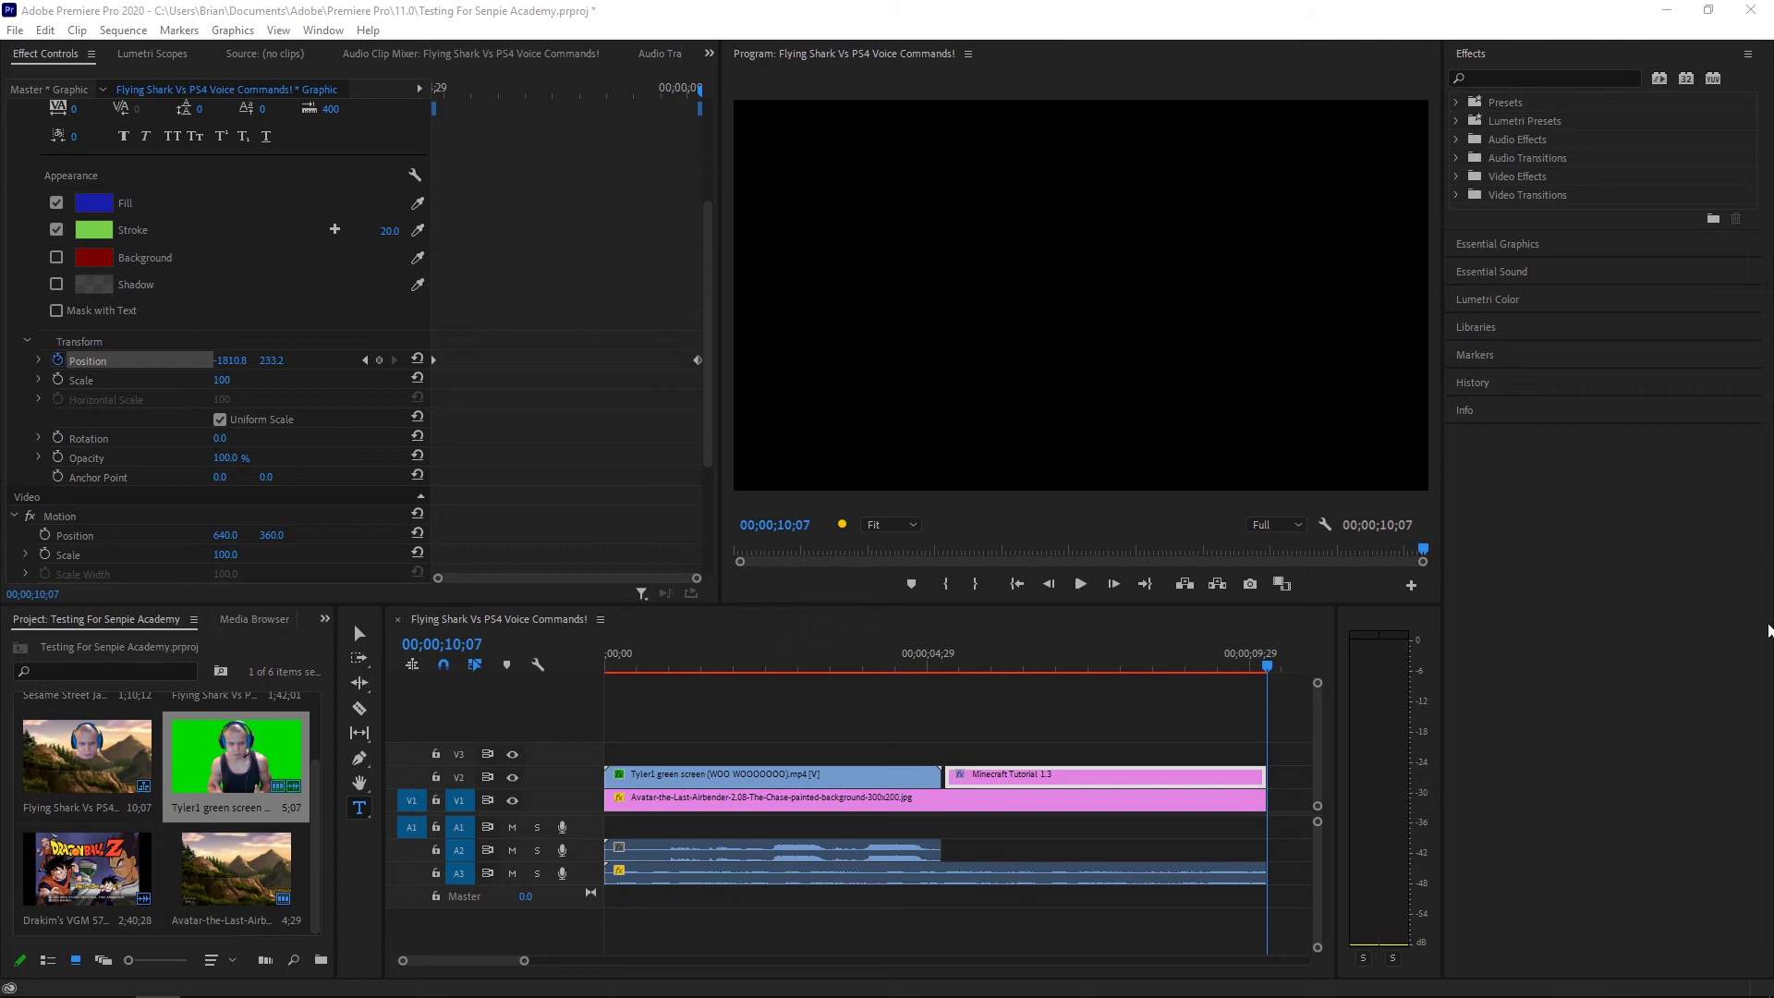
Zoom the timeline out to show more of the sequence
click(552, 965)
drag(523, 966, 735, 964)
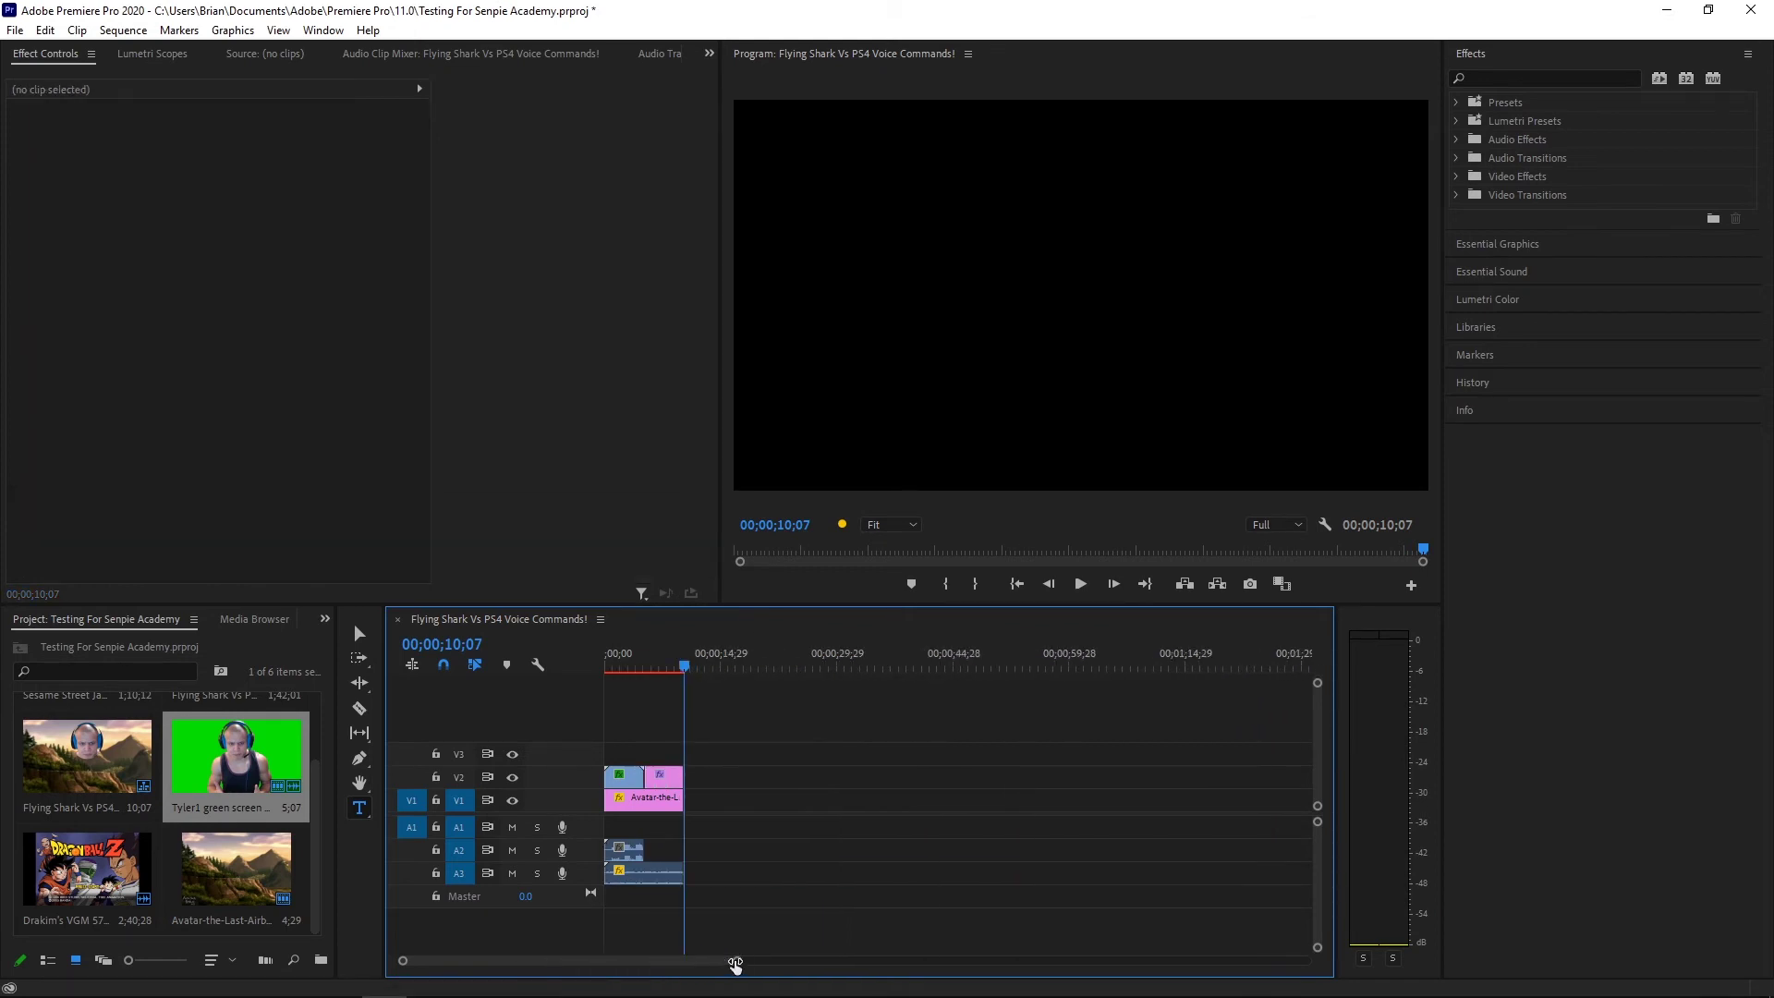
right_click(159, 876)
key(Escape)
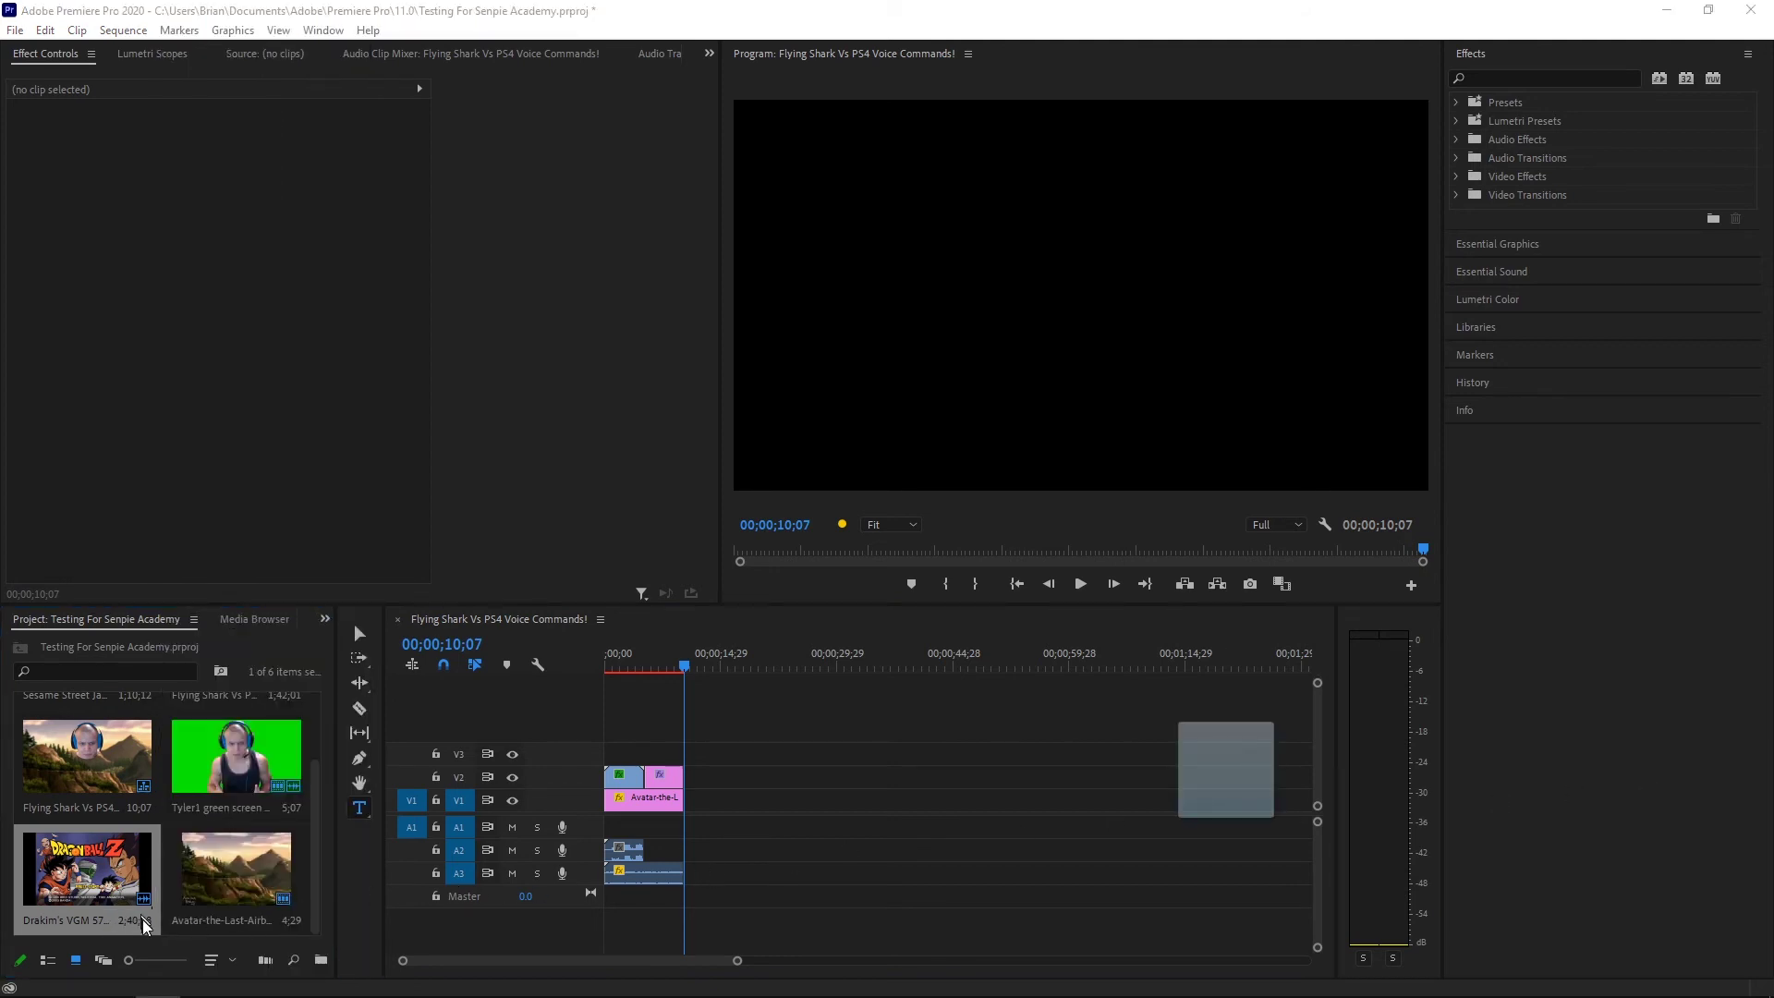
Import the '40 pizzas in the last…' video clip into the Project panel
drag(142, 922, 142, 922)
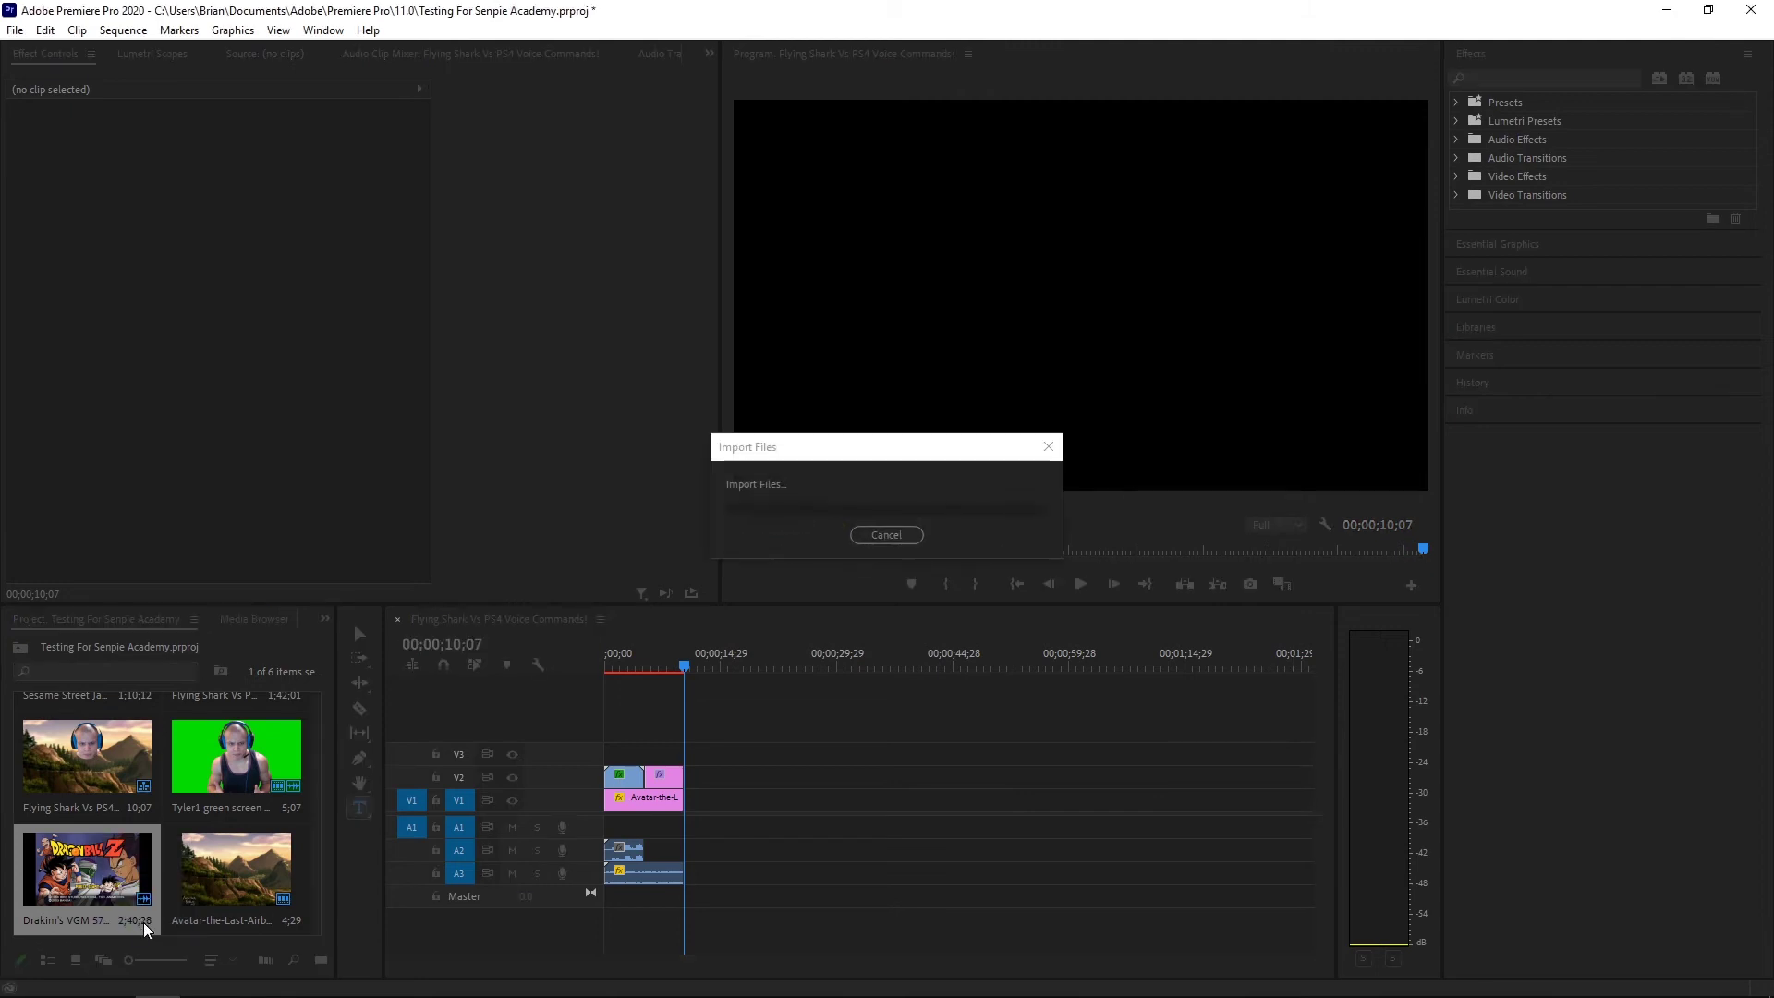
drag(320, 839, 313, 924)
click(245, 874)
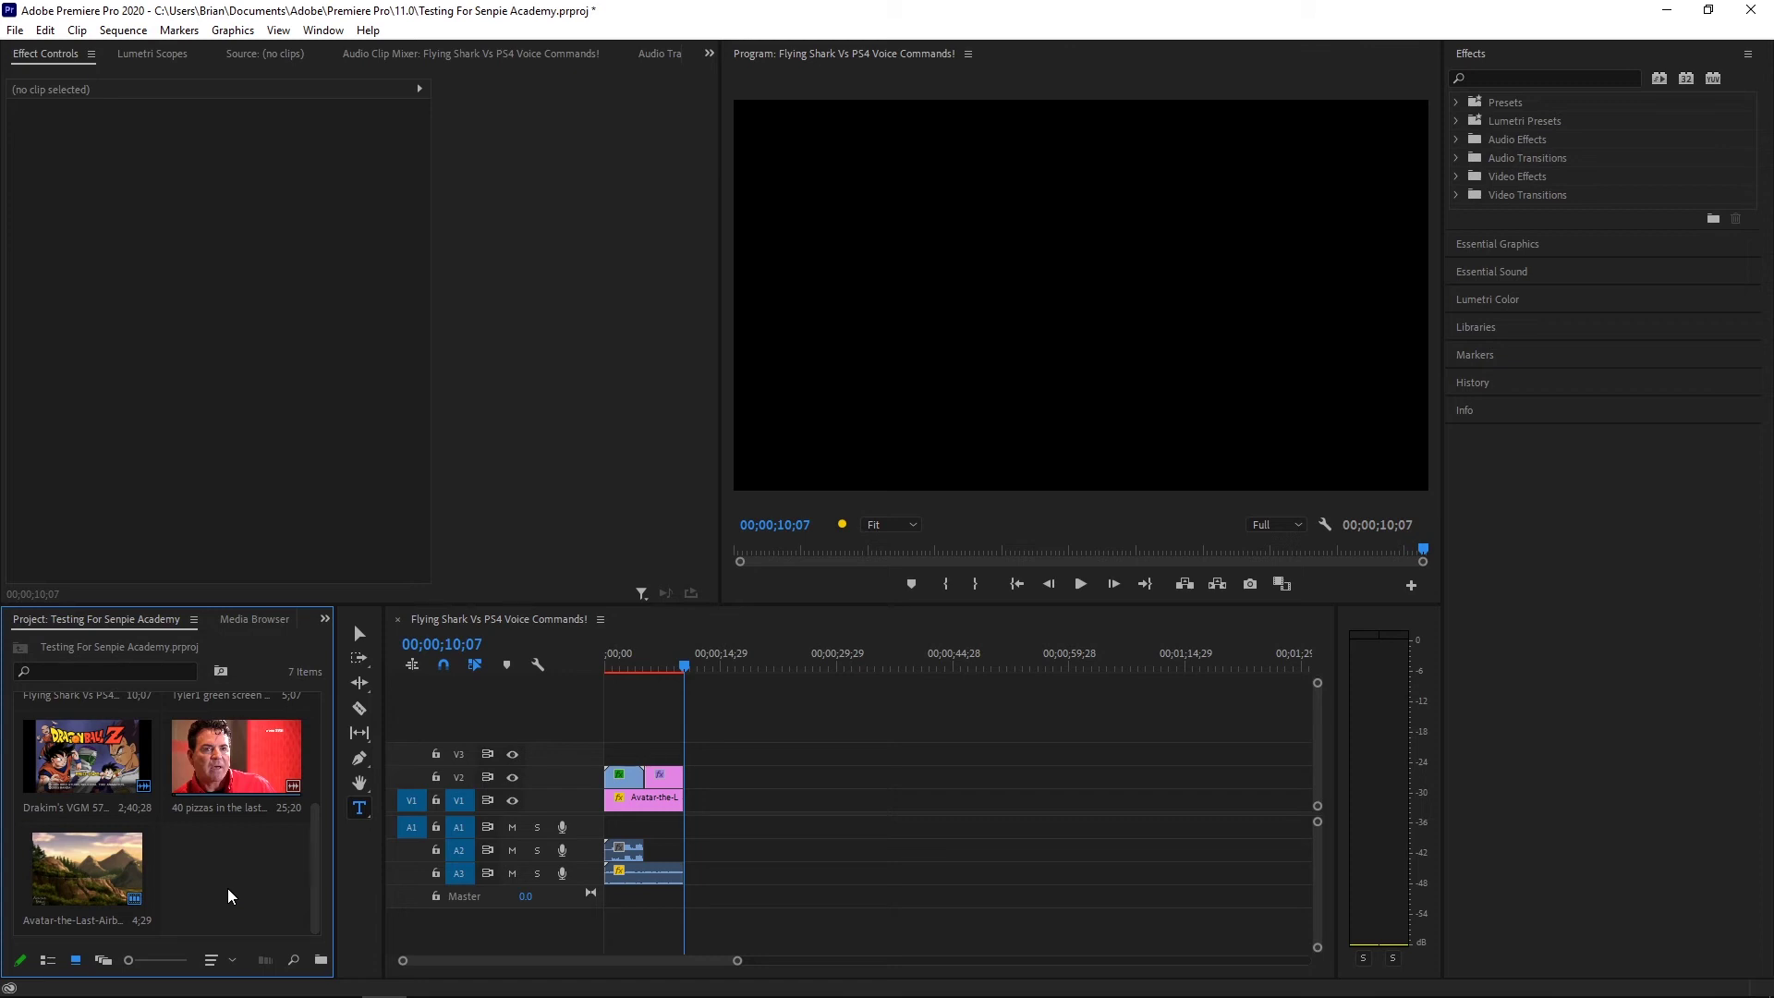
right_click(230, 895)
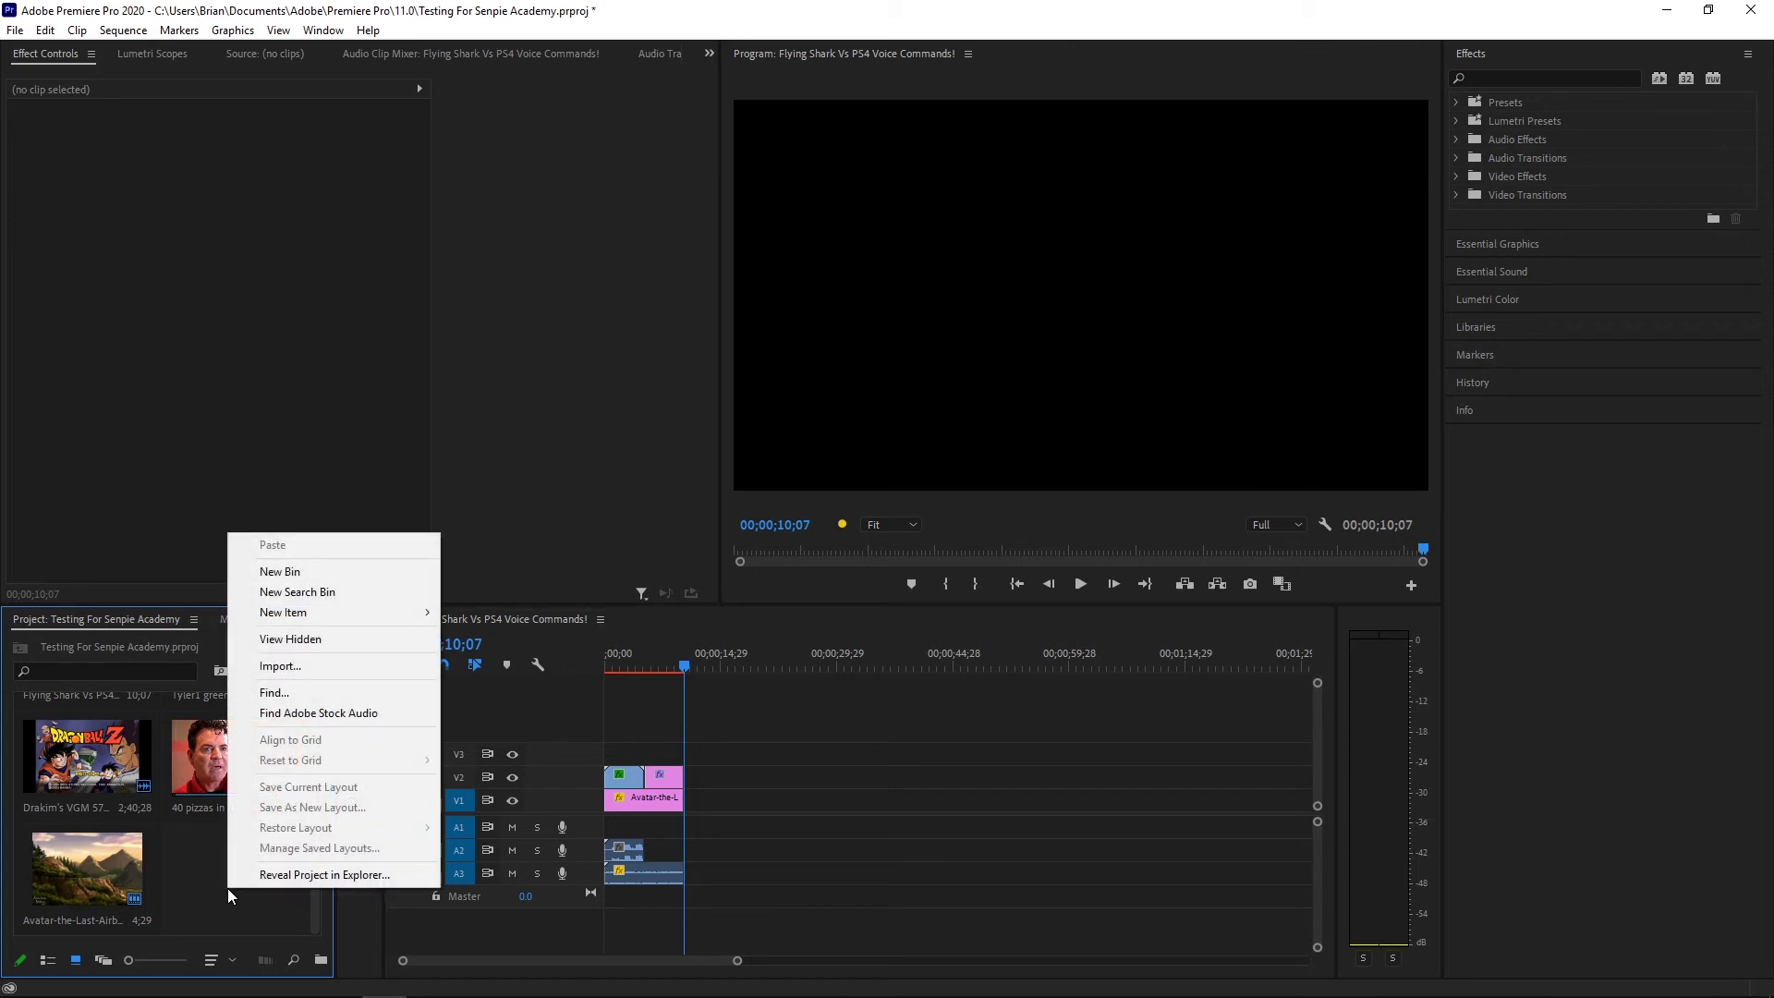
Create a new Color Matte item from the Project panel at 1280×720
click(227, 889)
right_click(211, 897)
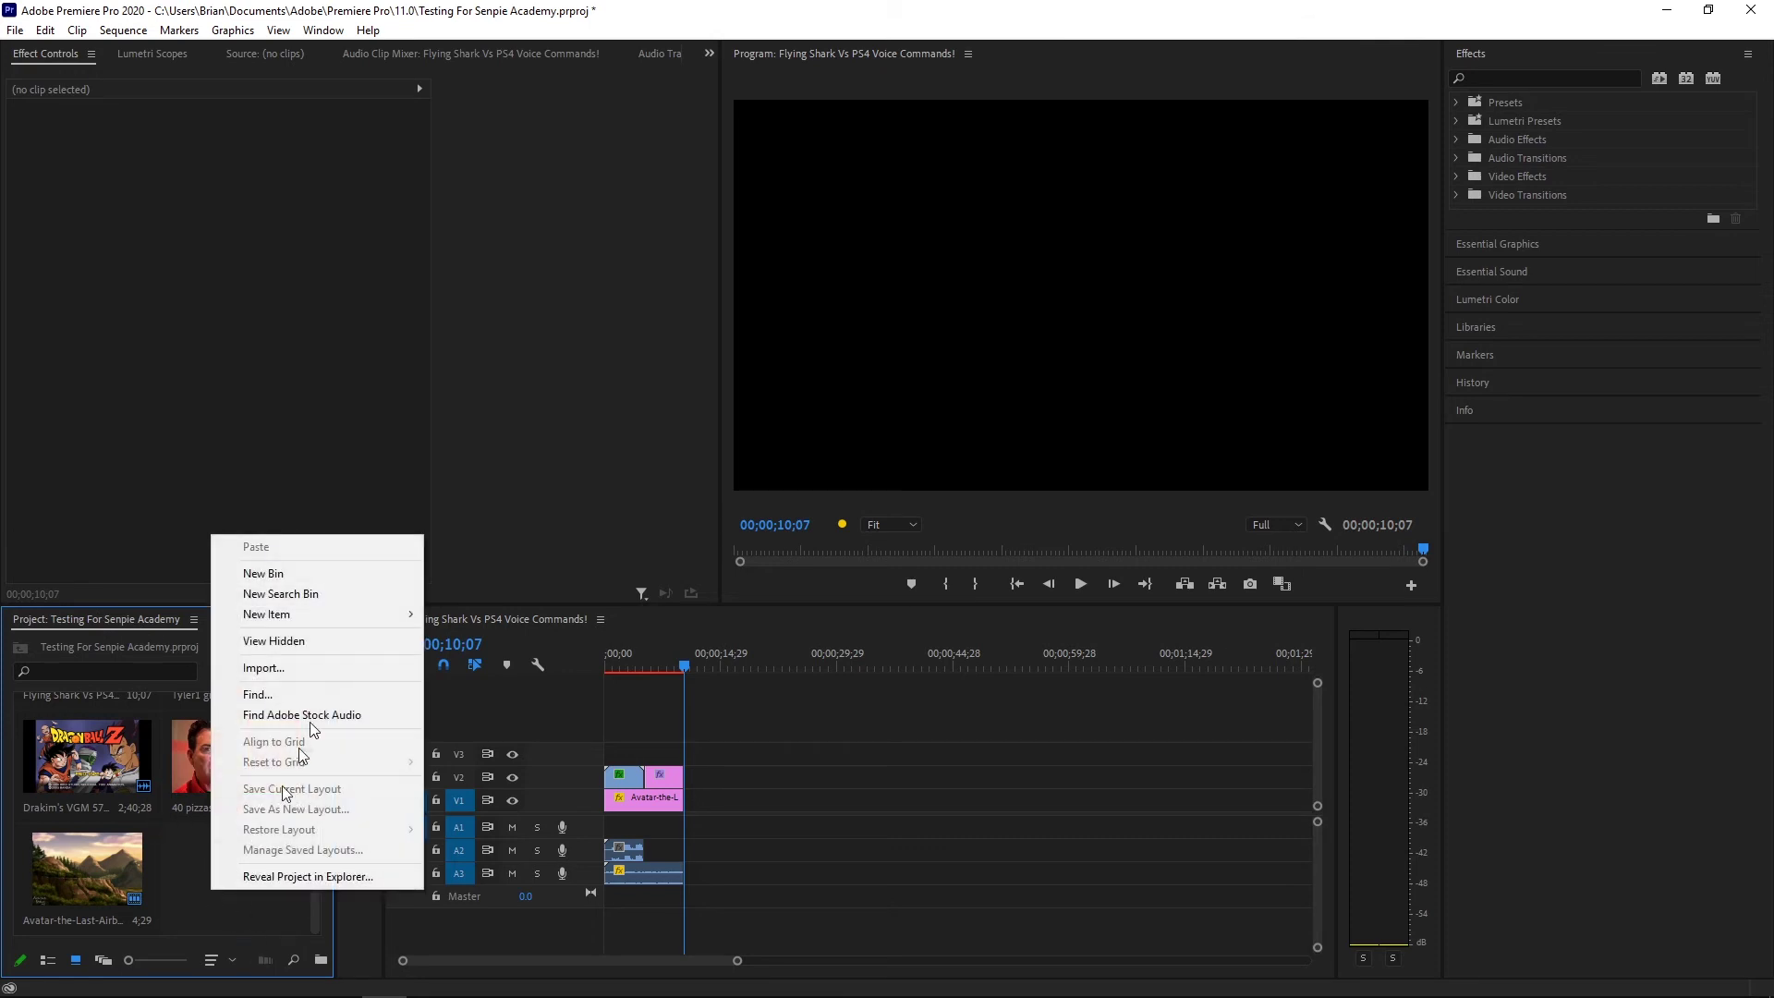
mouse_move(386, 615)
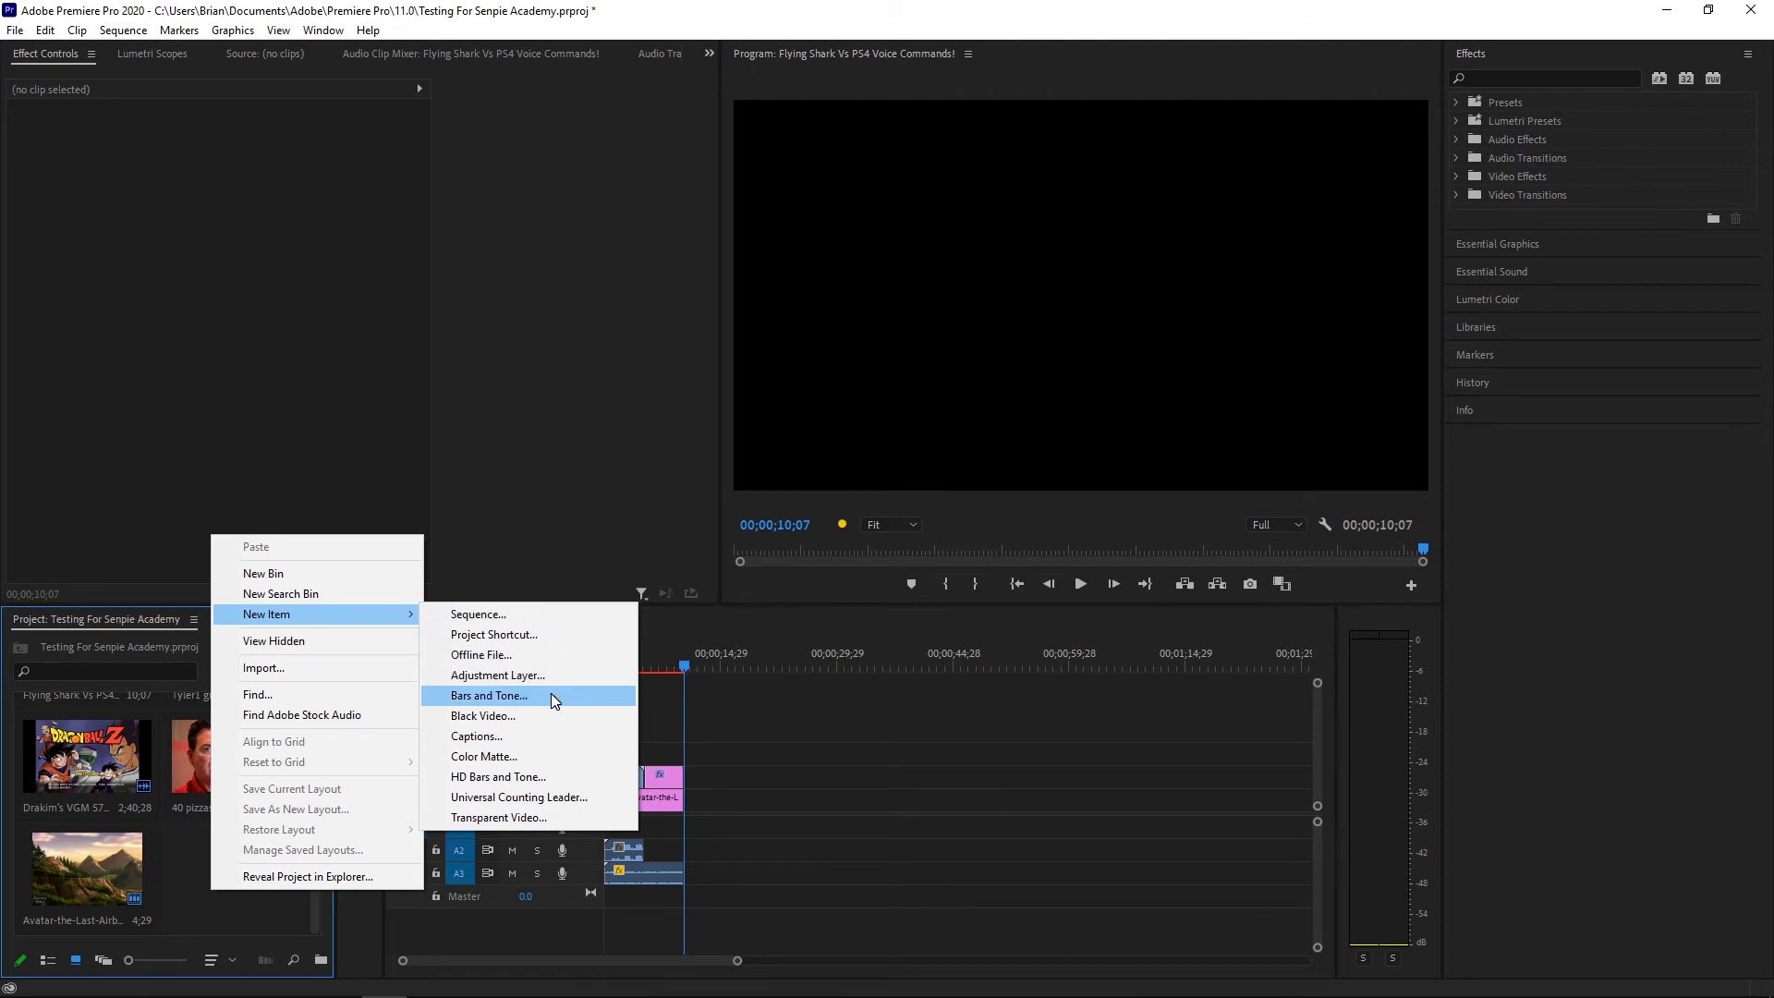
click(531, 756)
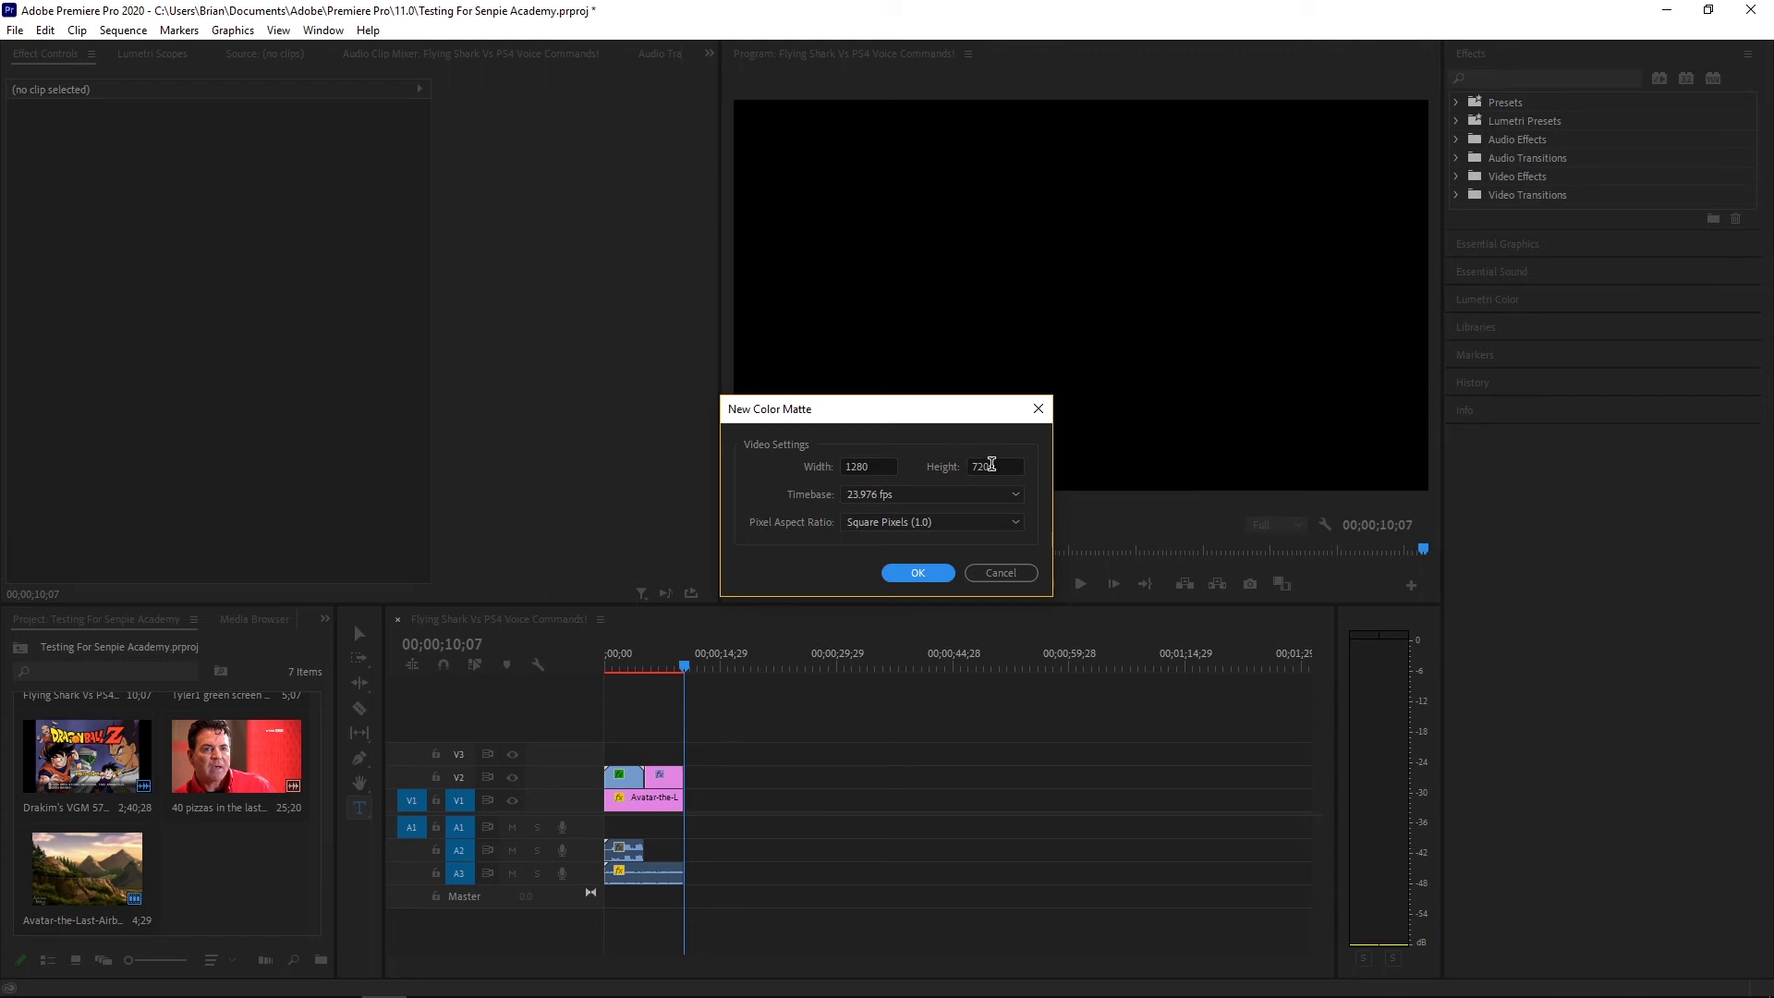
click(924, 574)
Set the matte colour to green 2C9945 and name it 'Green'
click(835, 511)
click(926, 469)
click(928, 475)
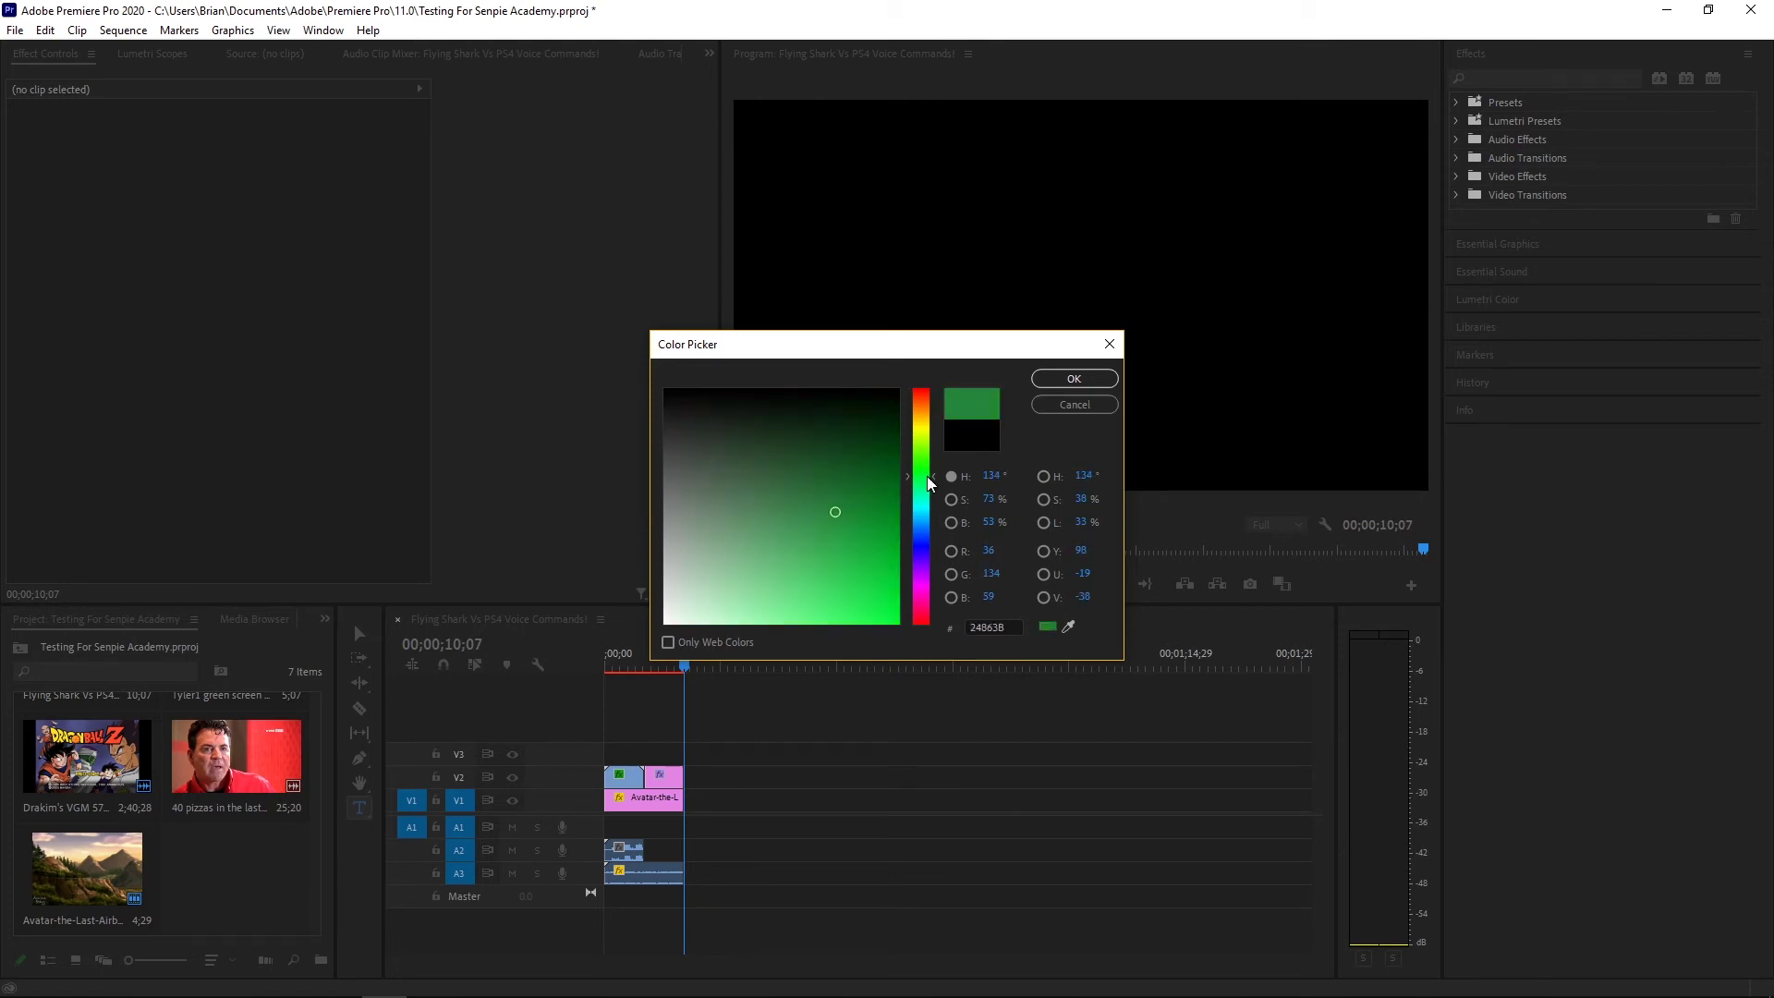
click(841, 498)
click(832, 530)
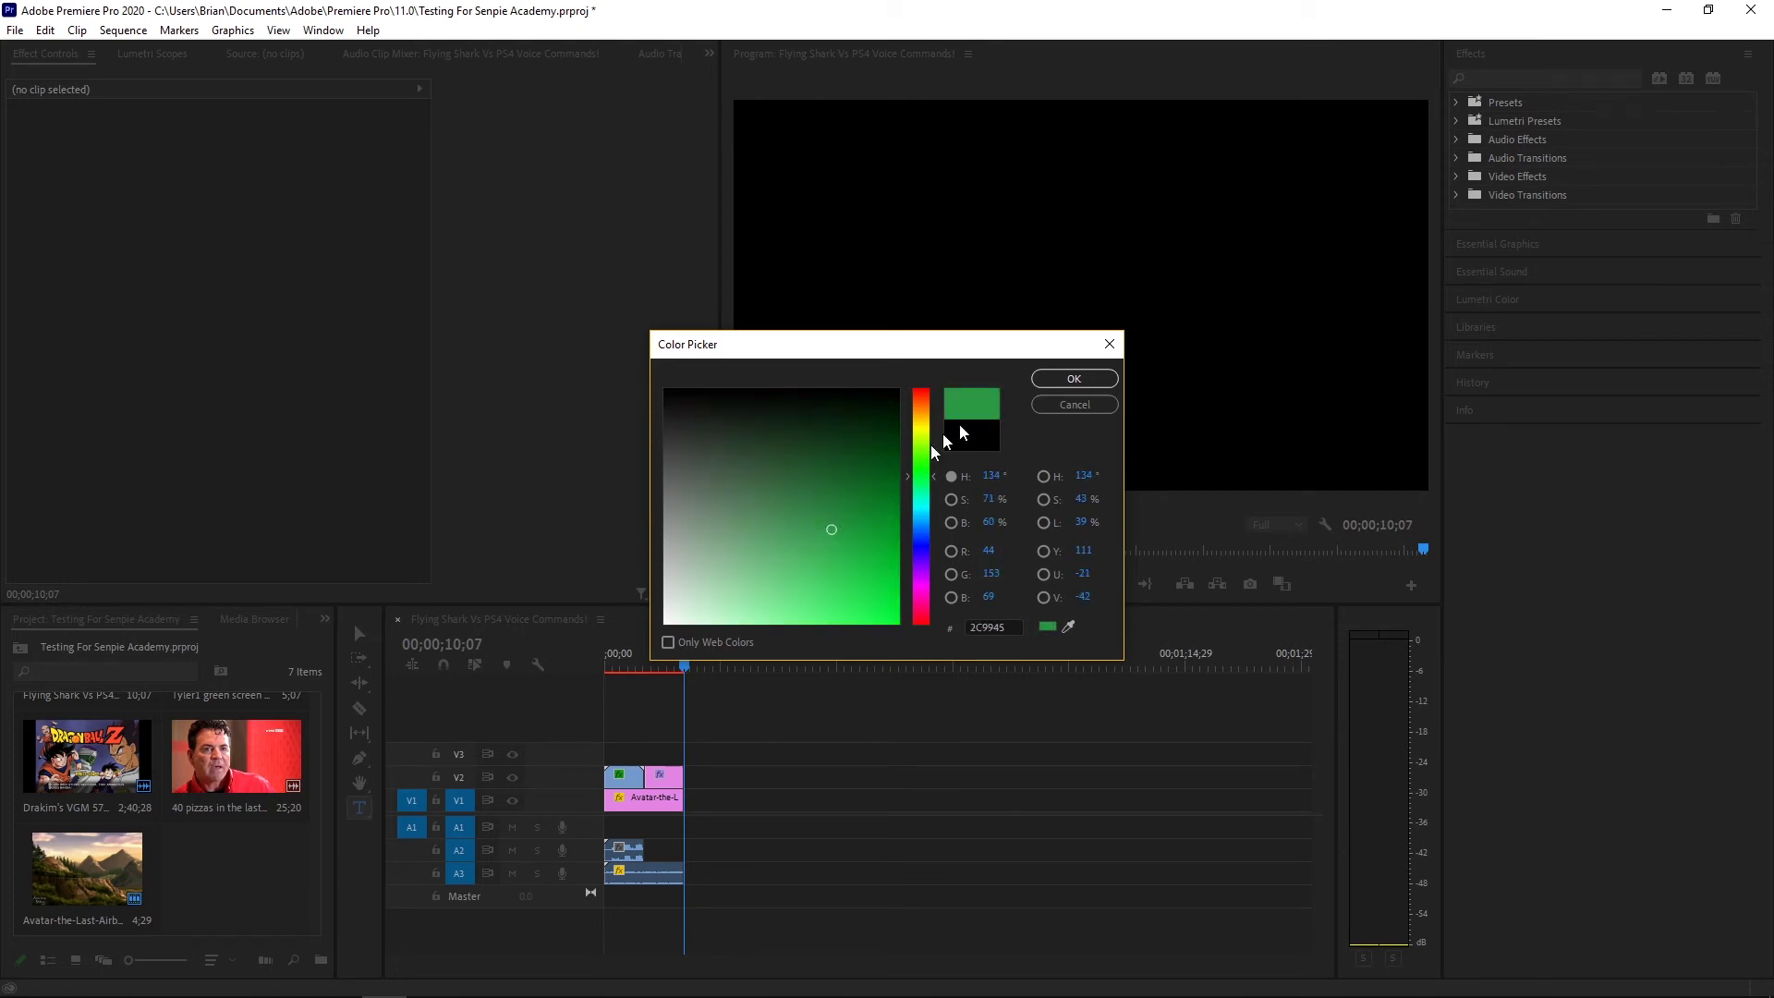
click(1072, 379)
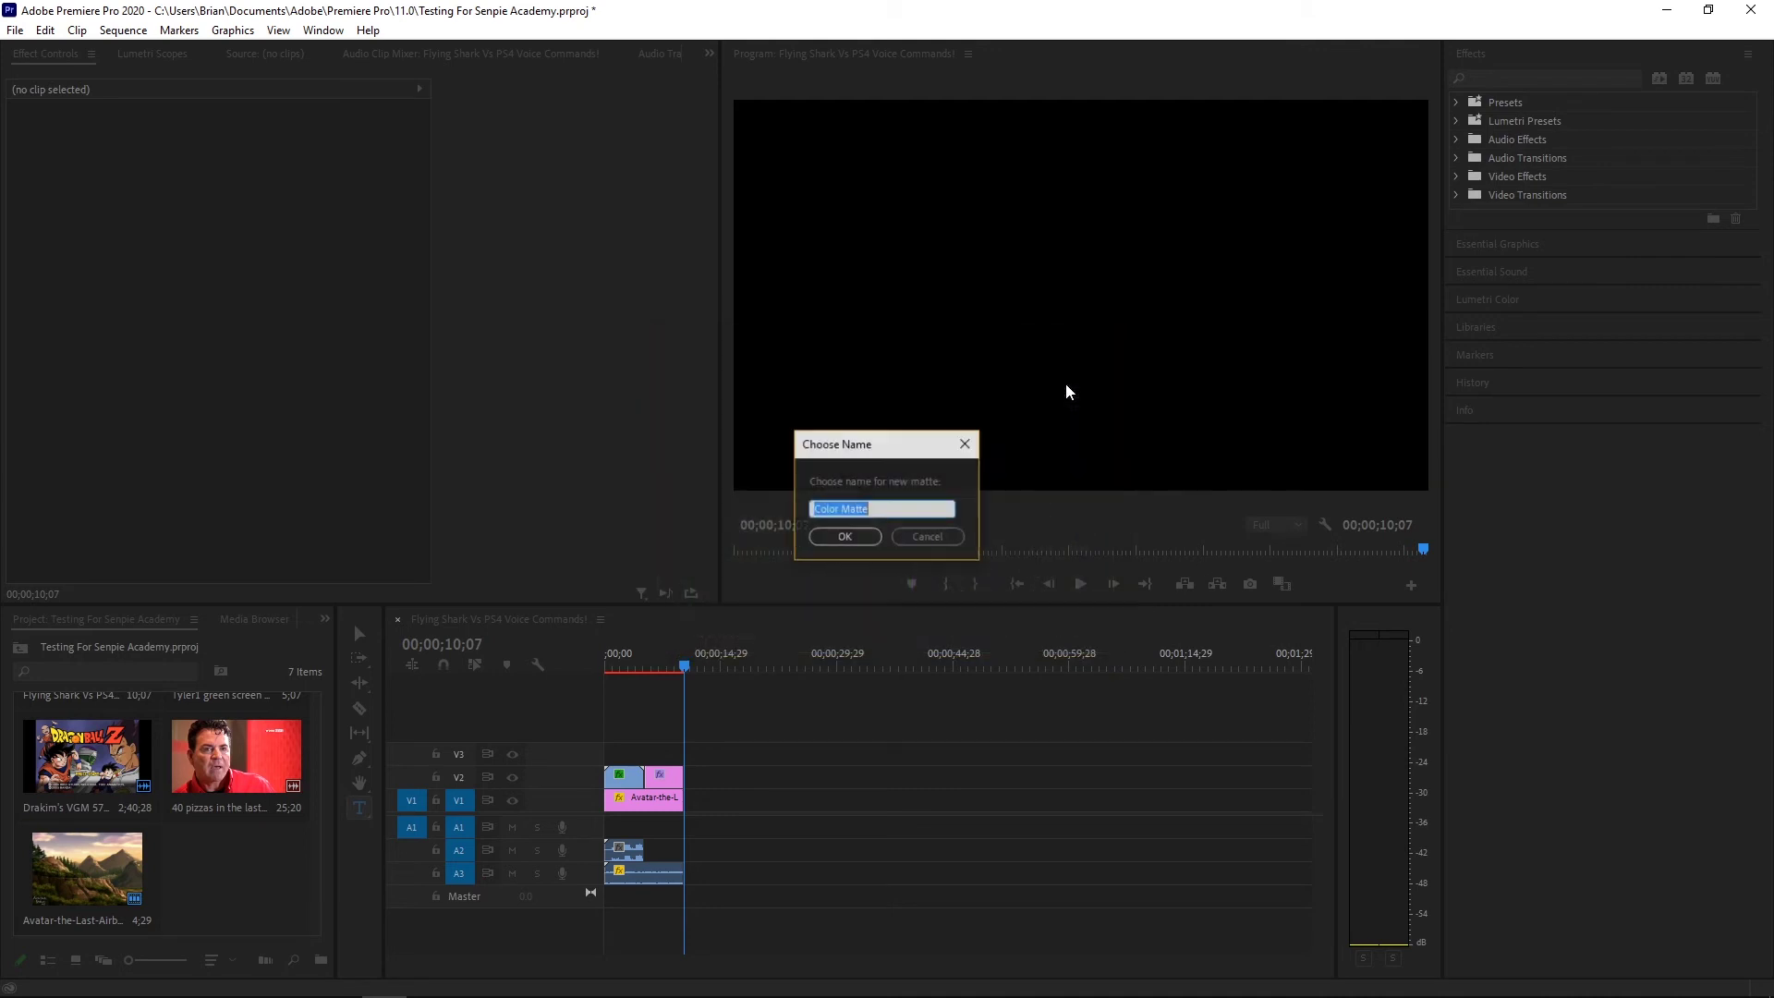
text(Green)
click(865, 541)
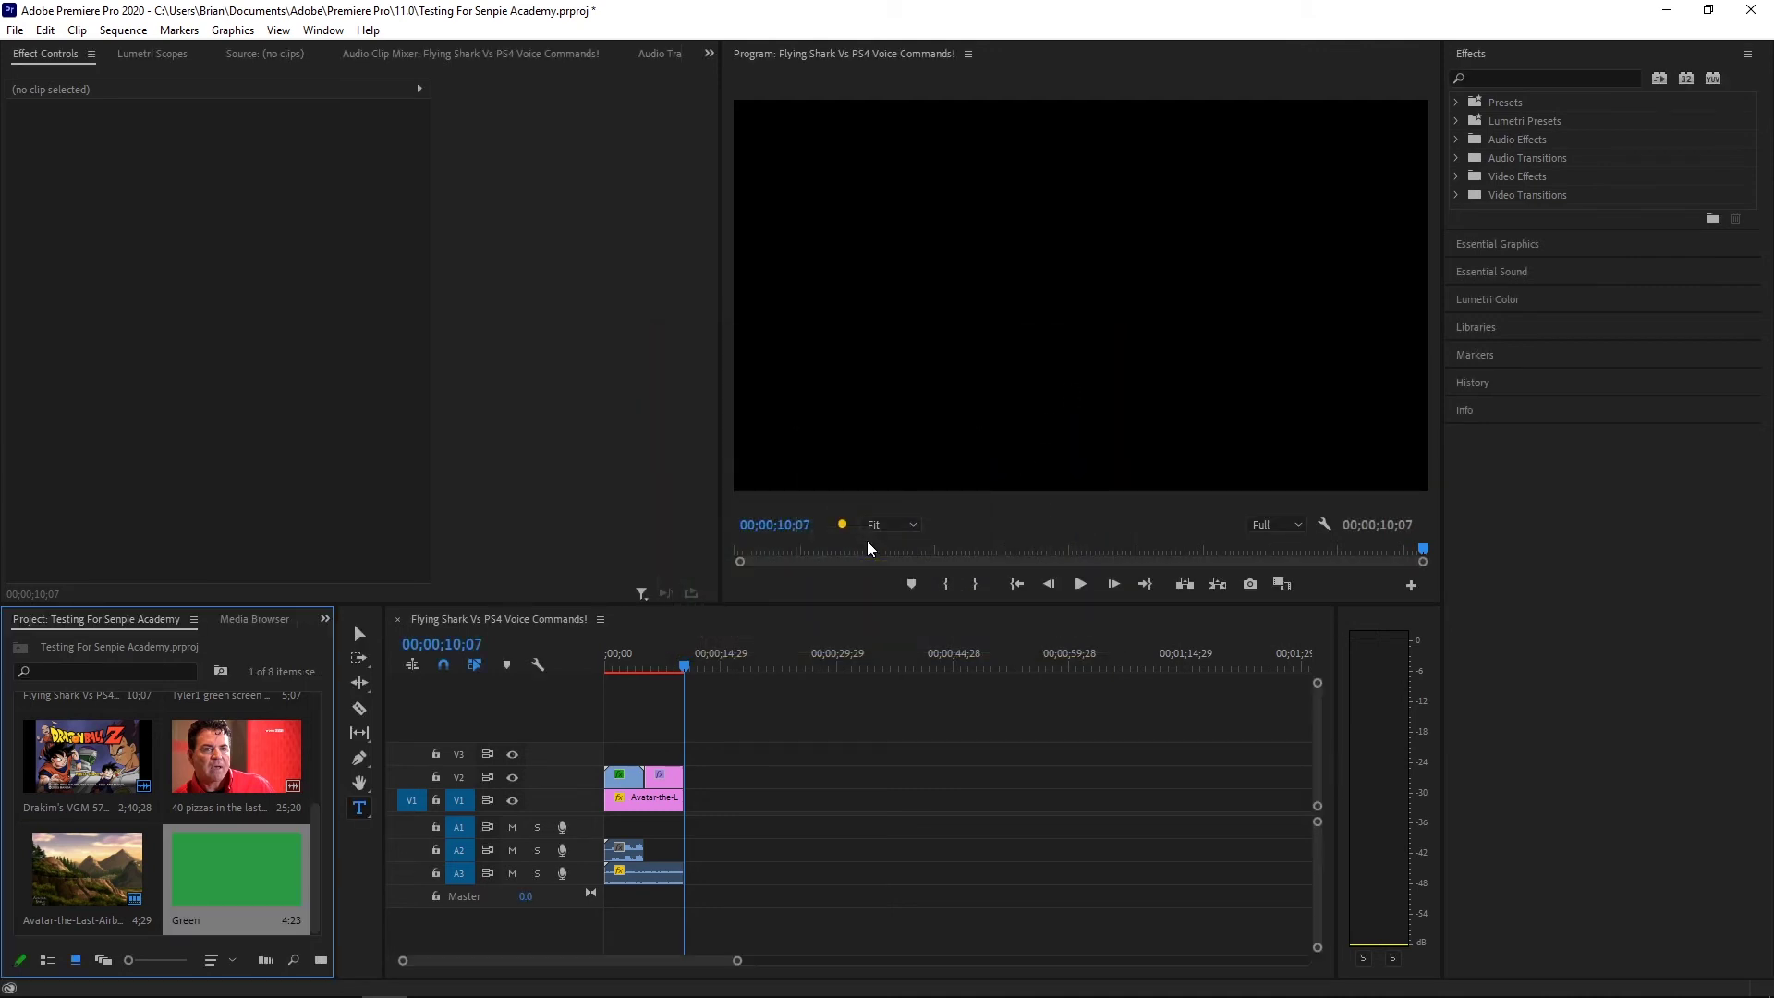
Put the Green matte on V1 after the Avatar background and enable its Position stopwatch
drag(229, 872, 695, 812)
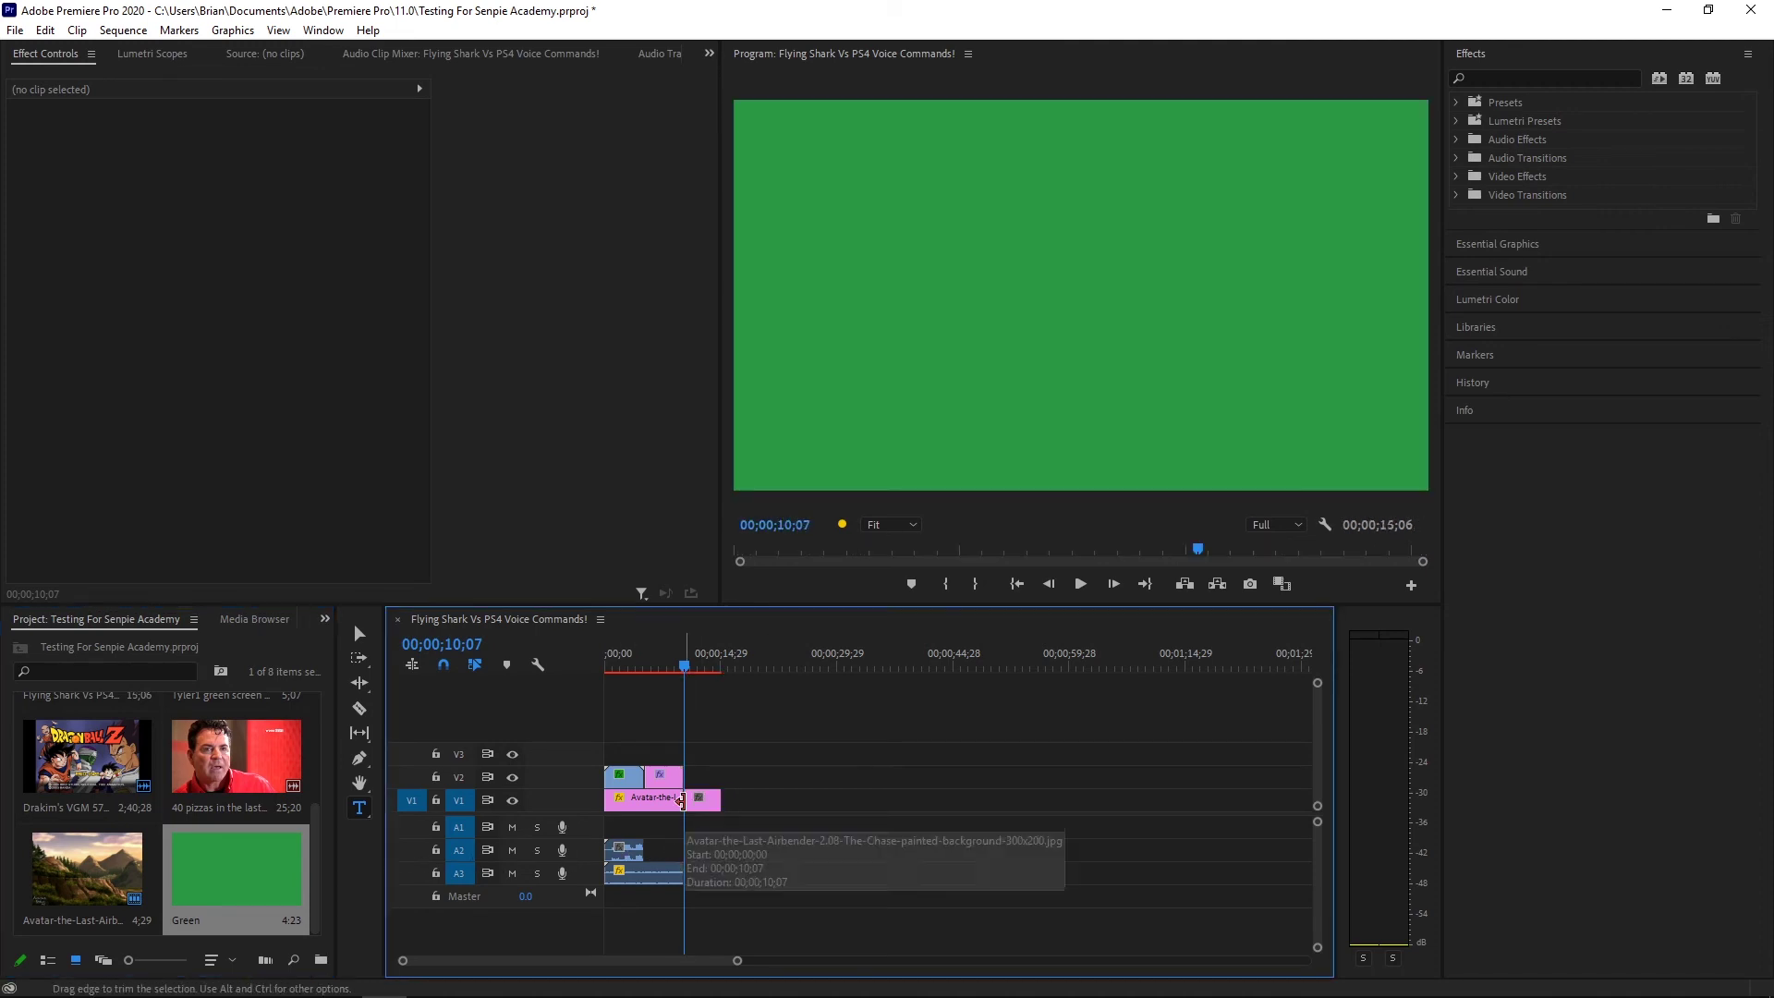
drag(737, 965, 549, 962)
click(1029, 803)
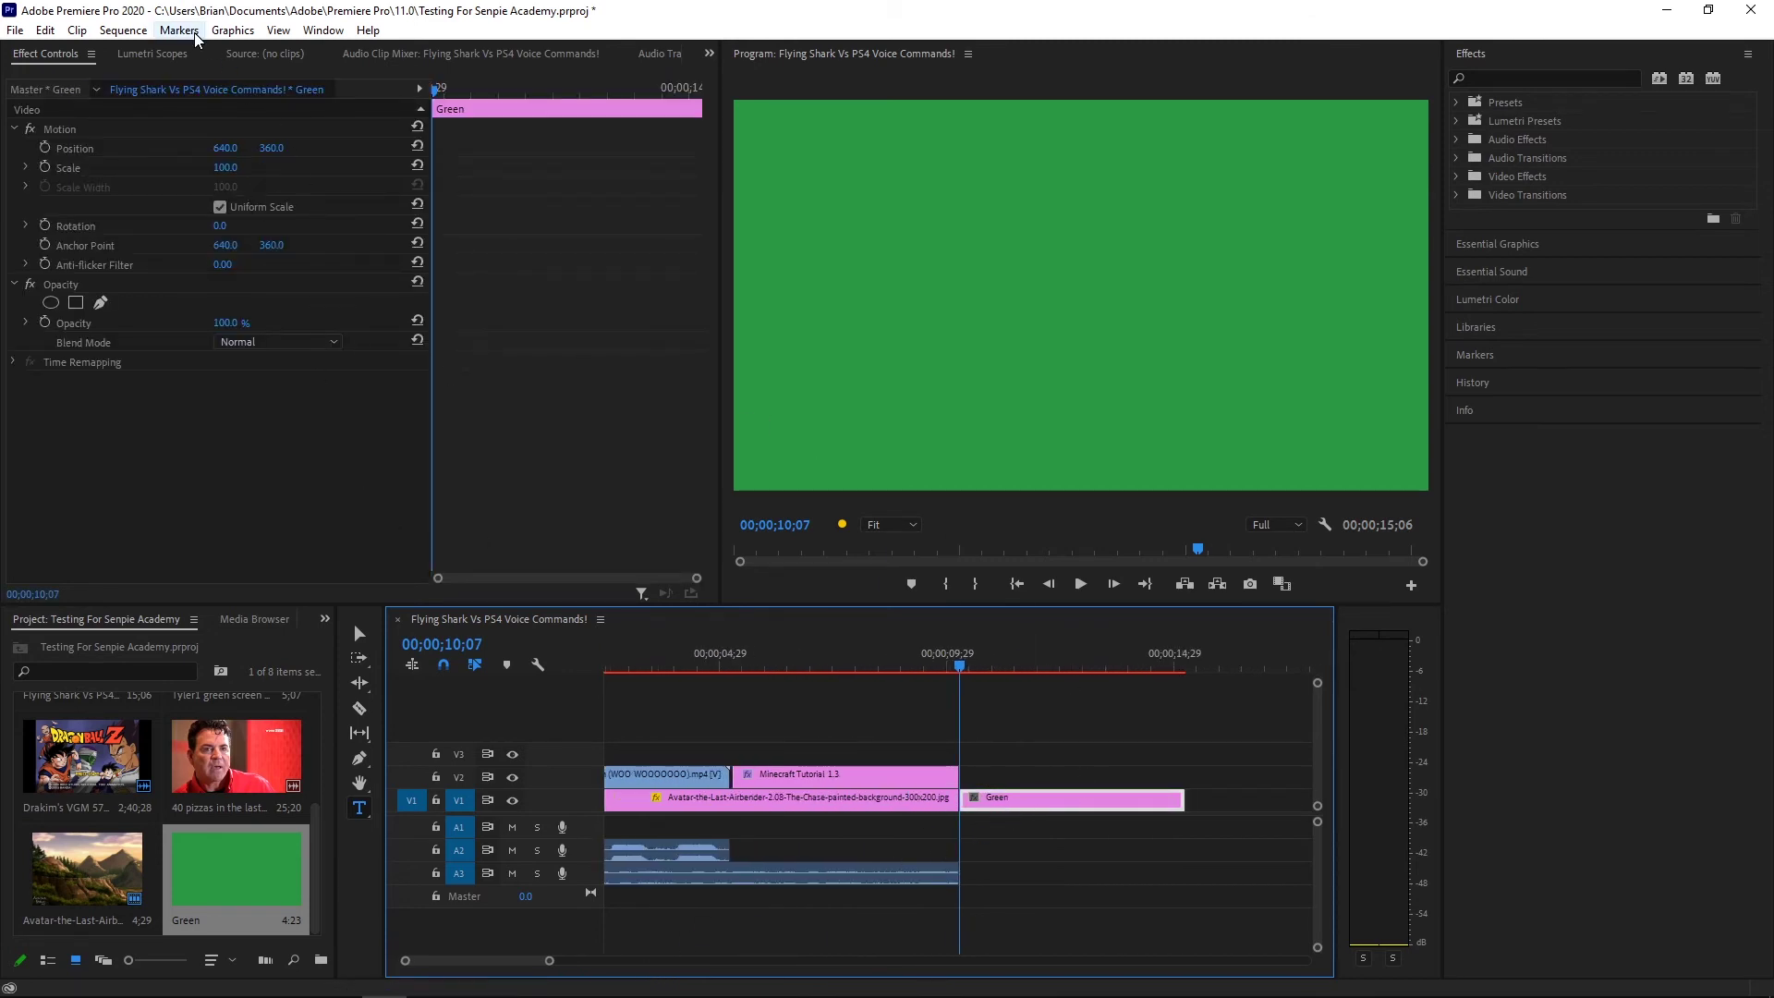
mouse_move(222, 174)
mouse_down()
mouse_move(239, 167)
mouse_move(157, 167)
mouse_move(240, 170)
mouse_up()
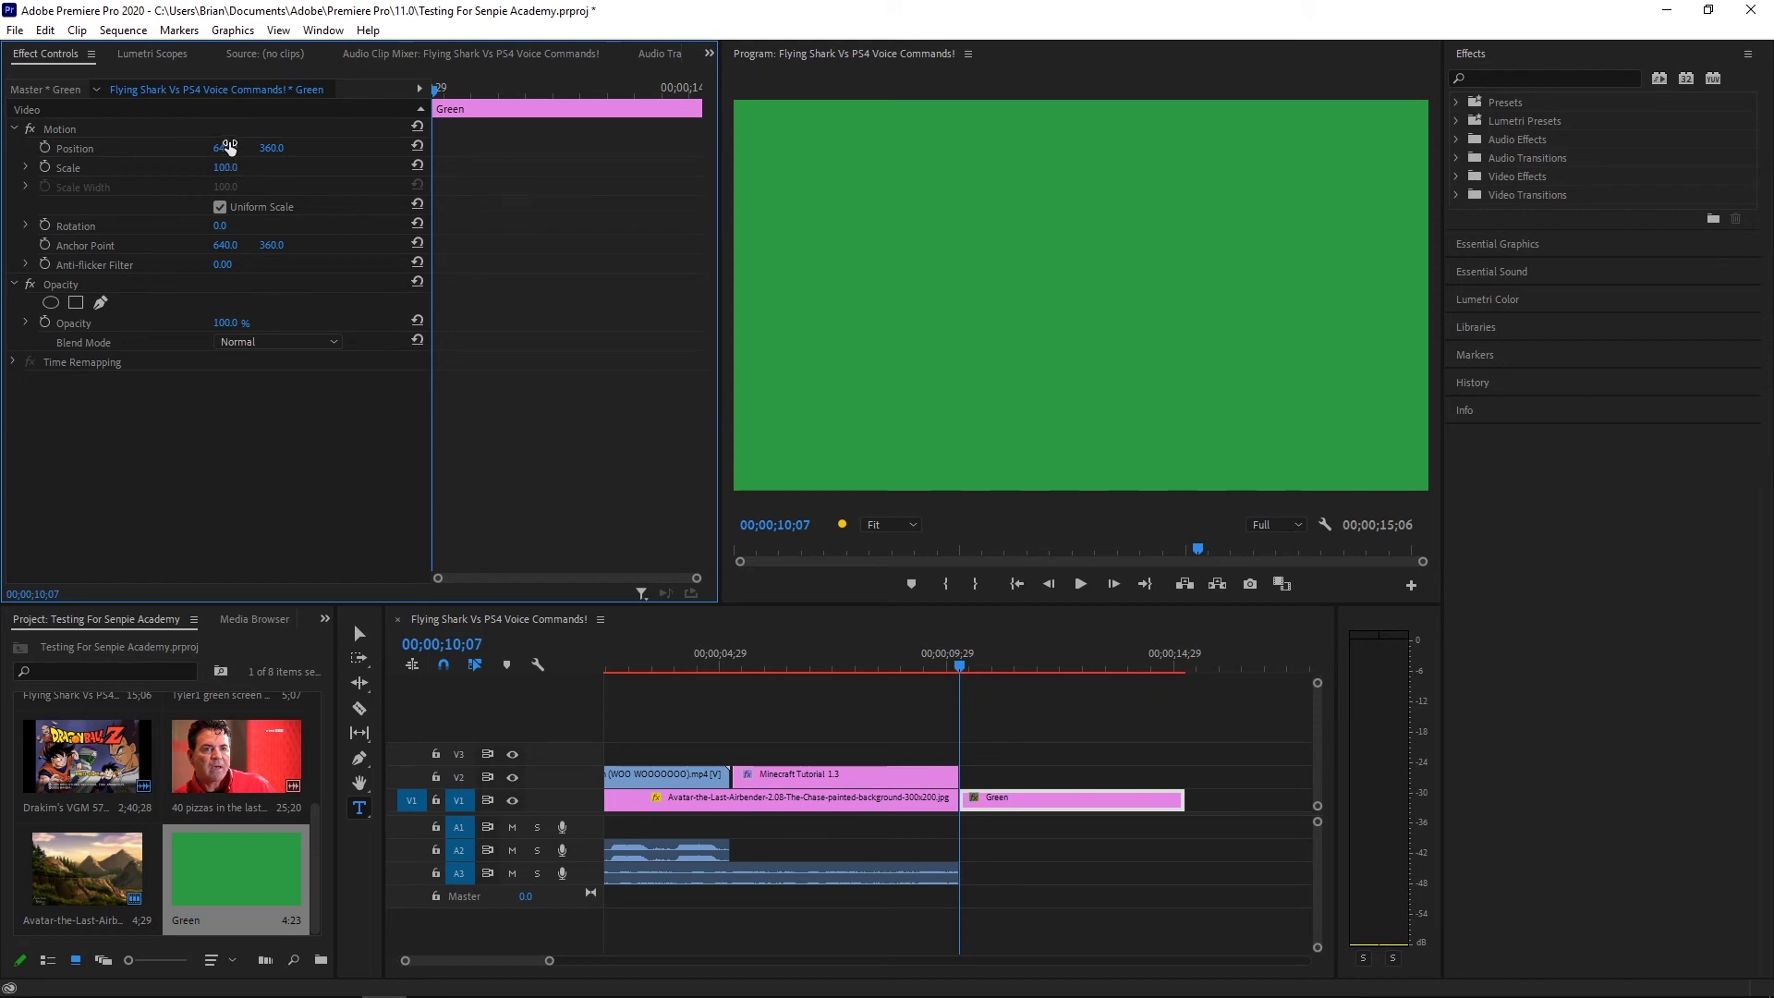
click(42, 146)
Try offsetting the Green matte's Position keyframe, undo it, and preview the motion
drag(432, 150, 452, 157)
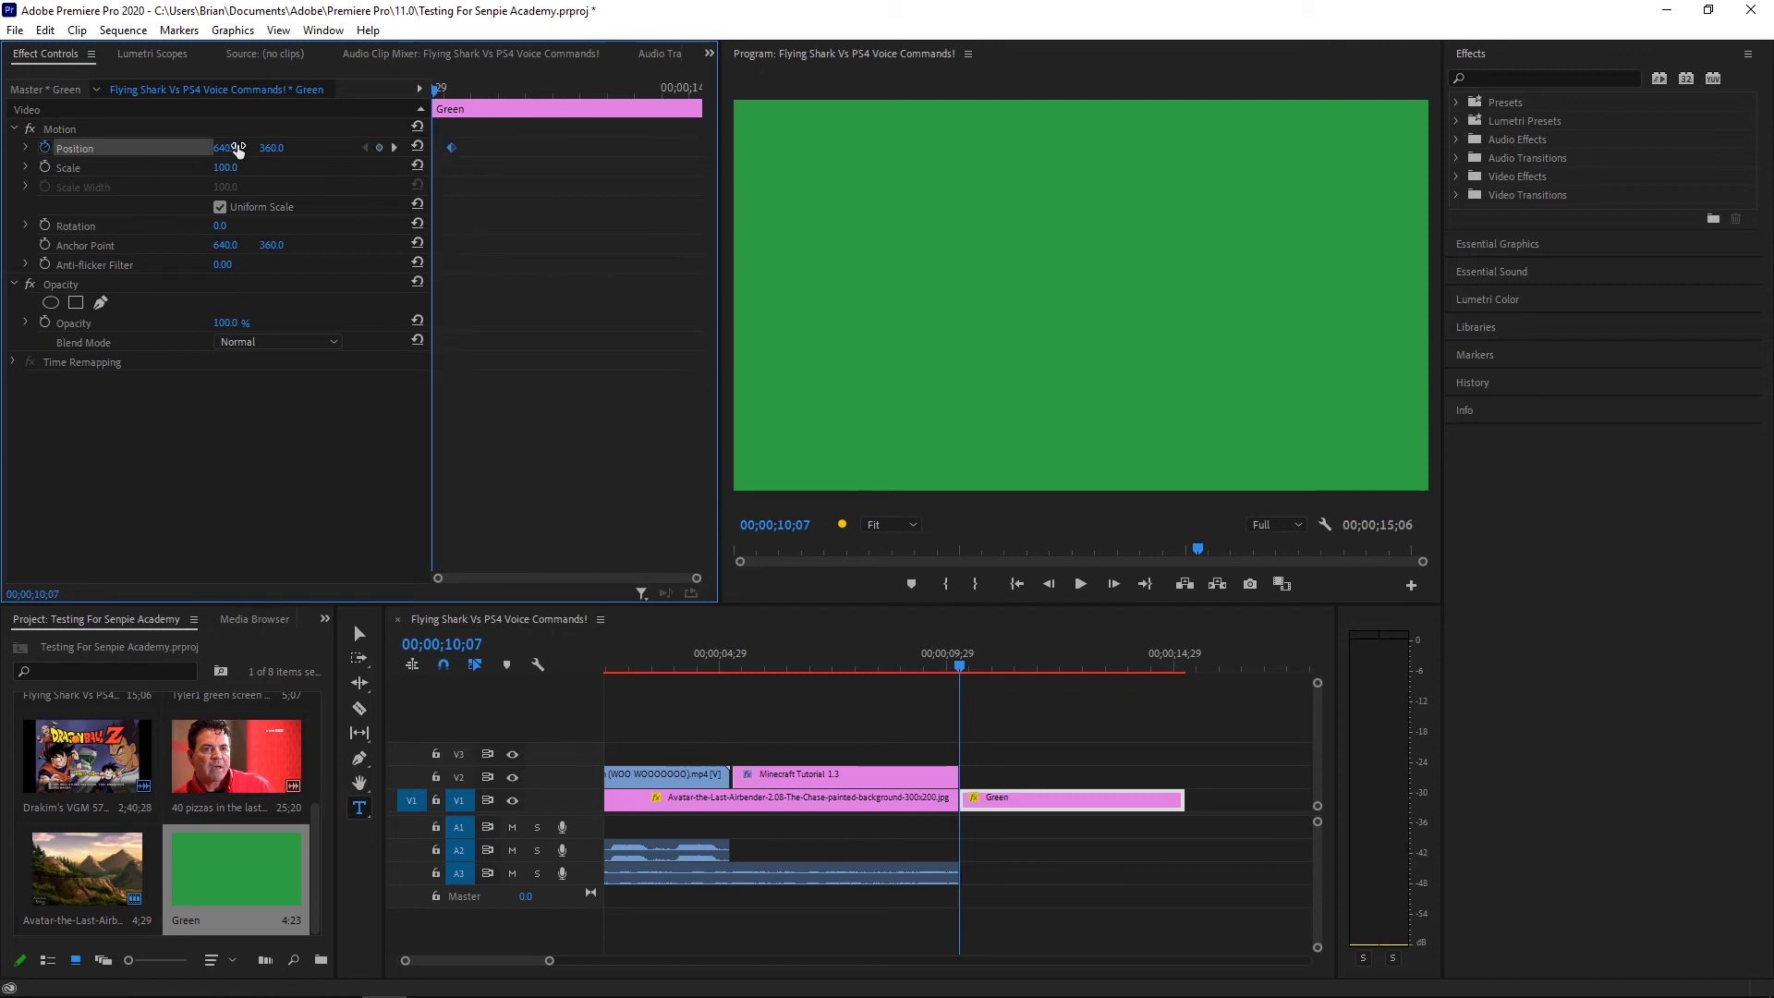
drag(237, 149, 139, 150)
key(ctrl+z)
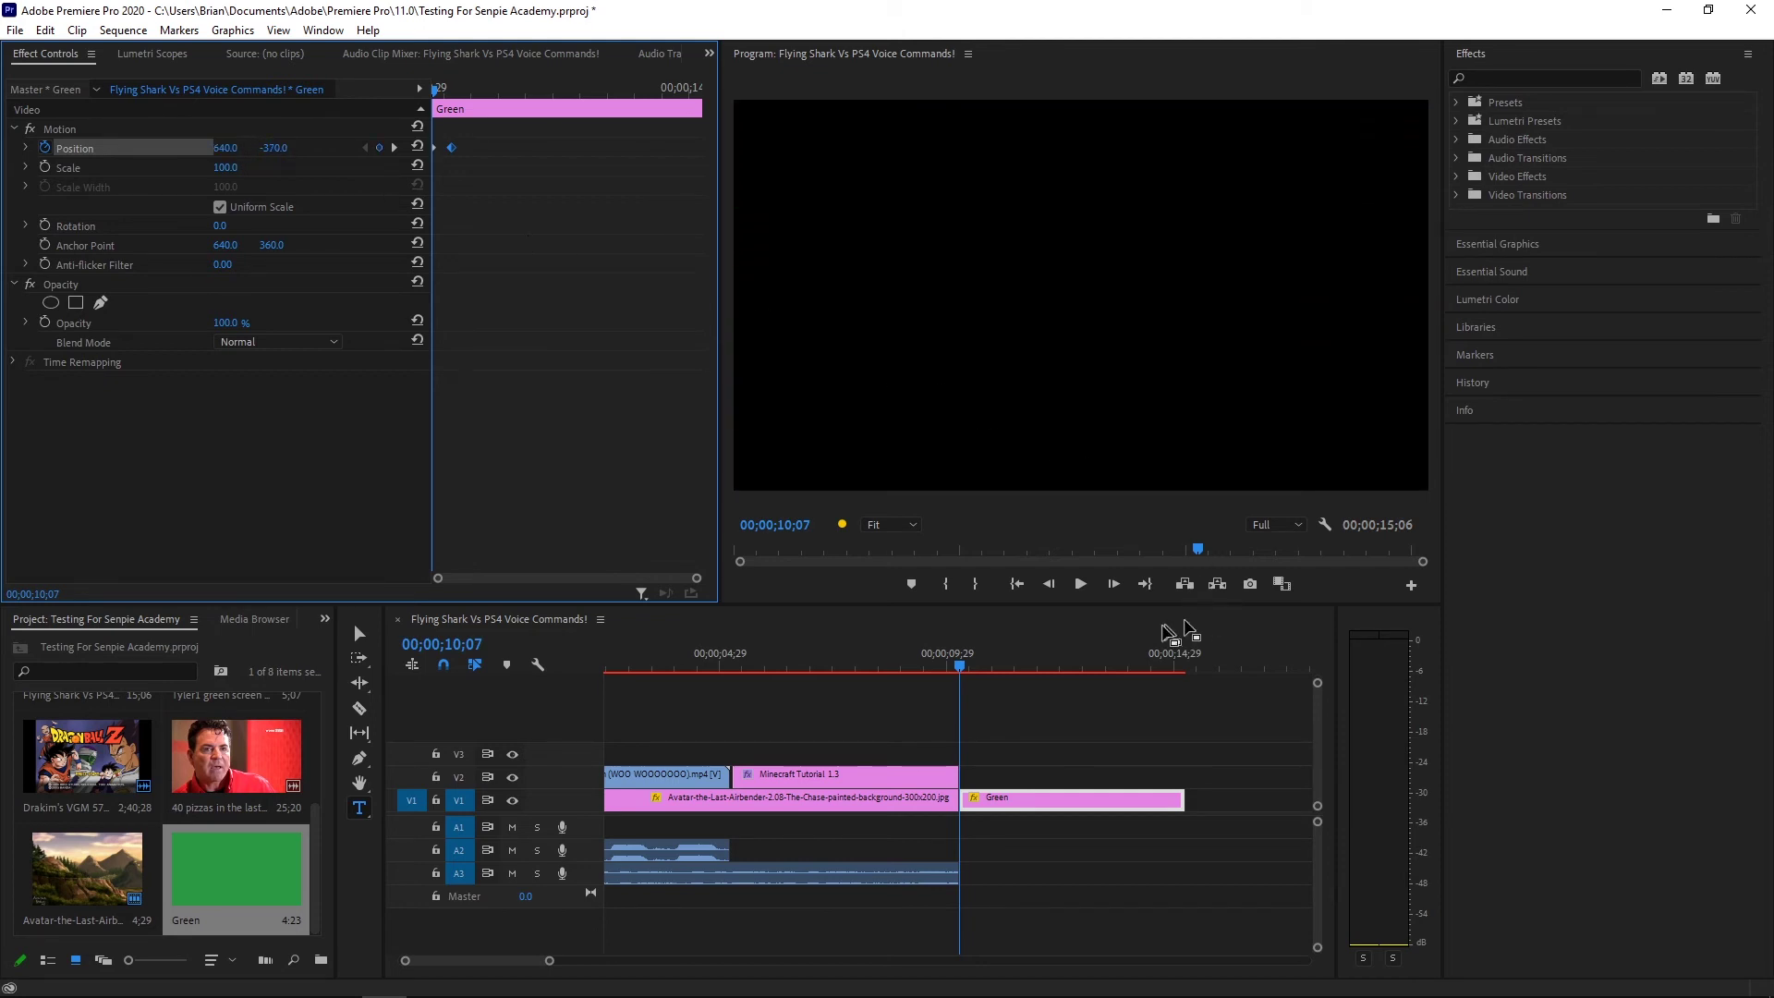
click(1089, 584)
click(1080, 584)
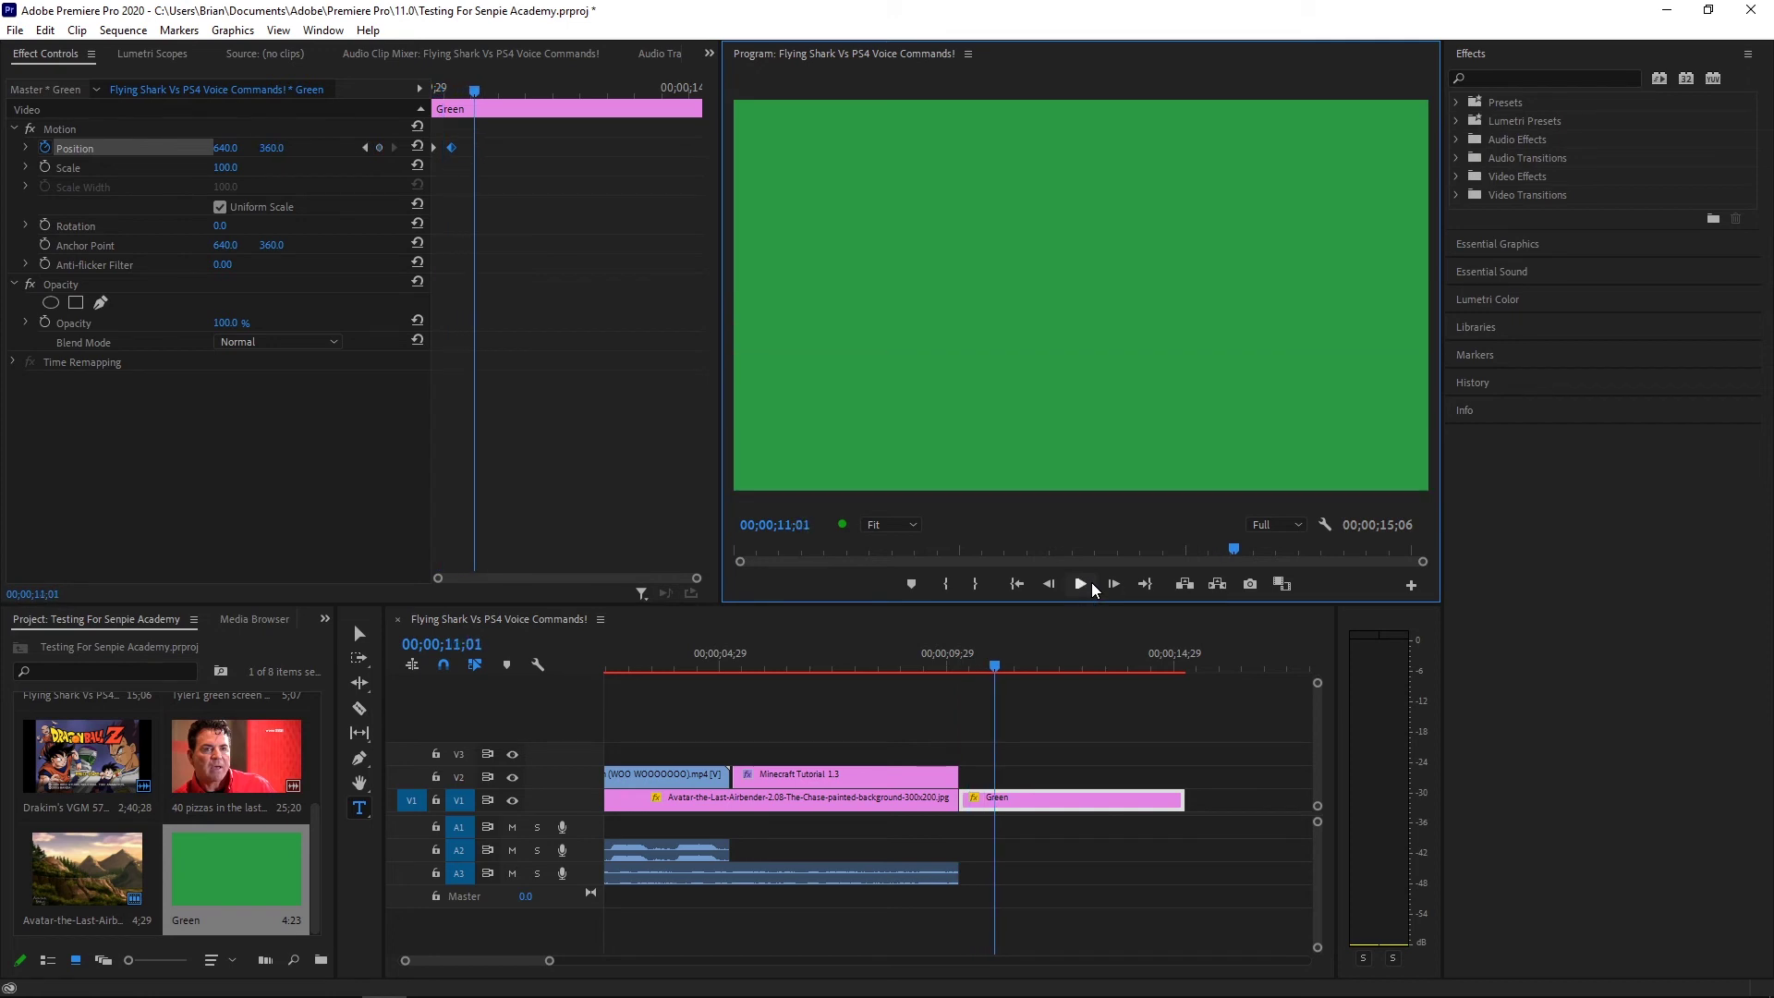
Move the Green clip up to track V3 and preview its slide-in from 09;29
mouse_move(998, 669)
mouse_down()
mouse_move(956, 664)
mouse_move(989, 671)
mouse_up()
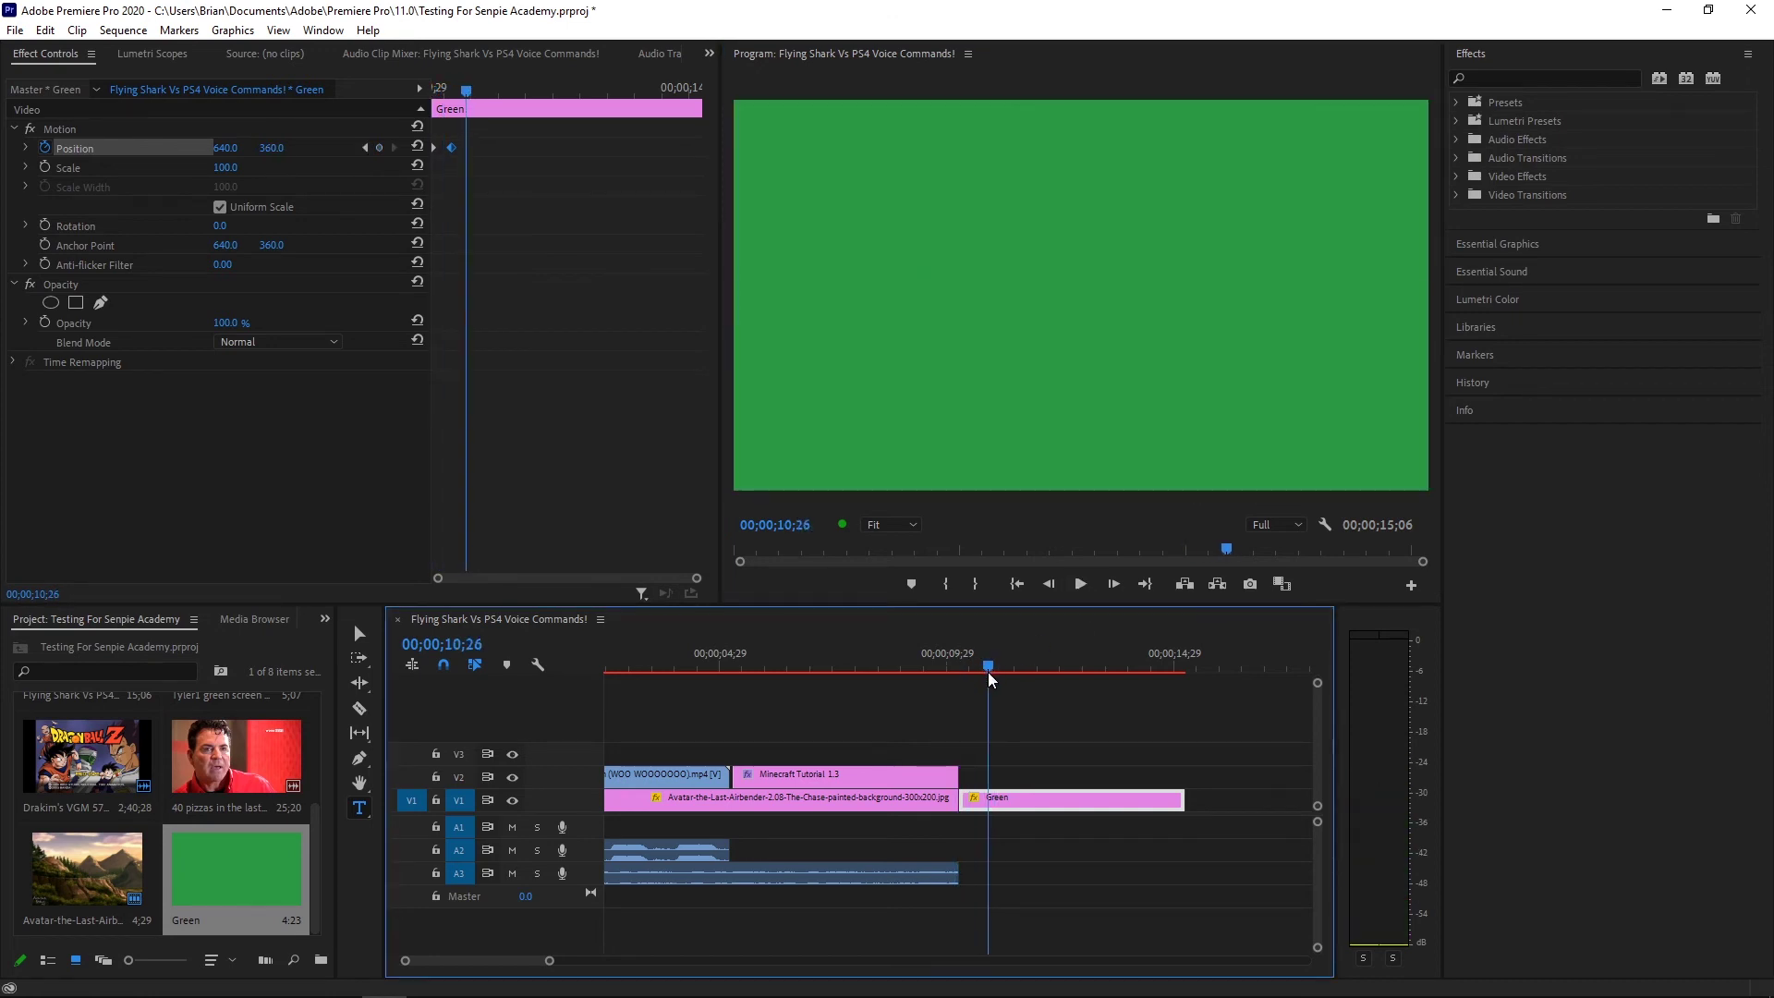
drag(1009, 797, 1000, 752)
click(948, 663)
drag(549, 961, 470, 961)
drag(1069, 759, 1017, 753)
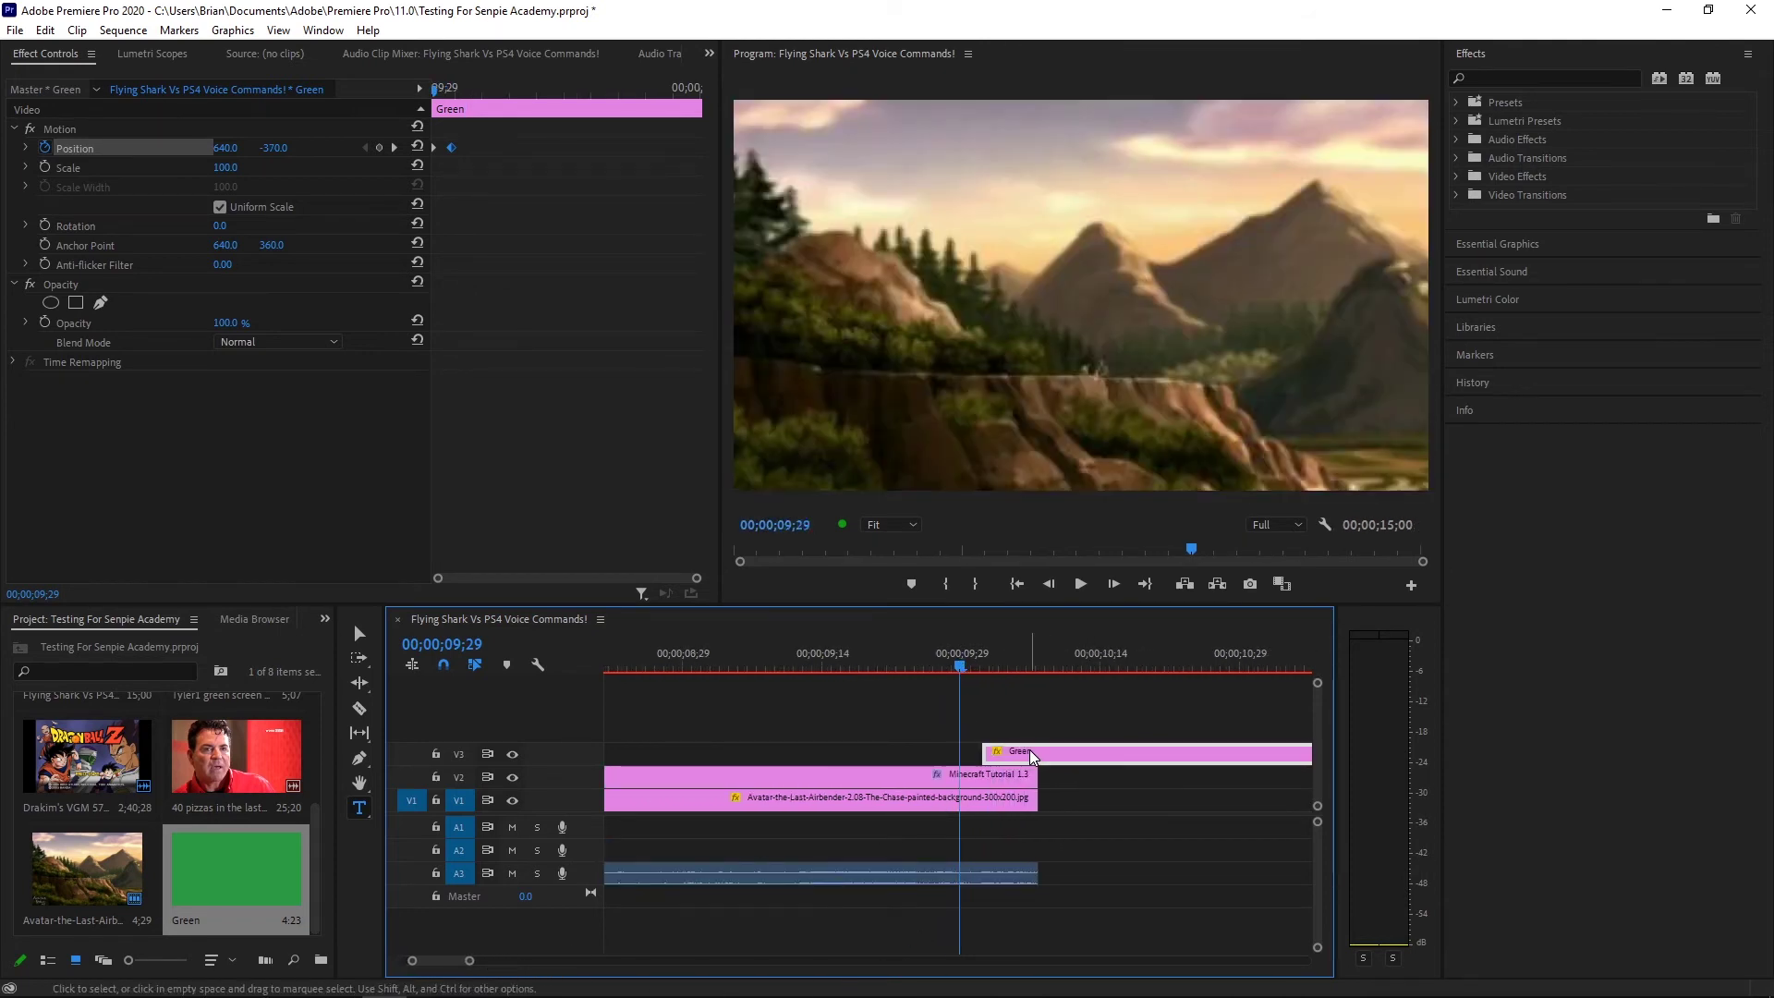
click(1081, 587)
click(1072, 591)
Slide the Green clip earlier on V3, check its timing from 09;24, and zoom the timeline out
drag(1050, 753, 1012, 751)
click(918, 651)
click(1078, 584)
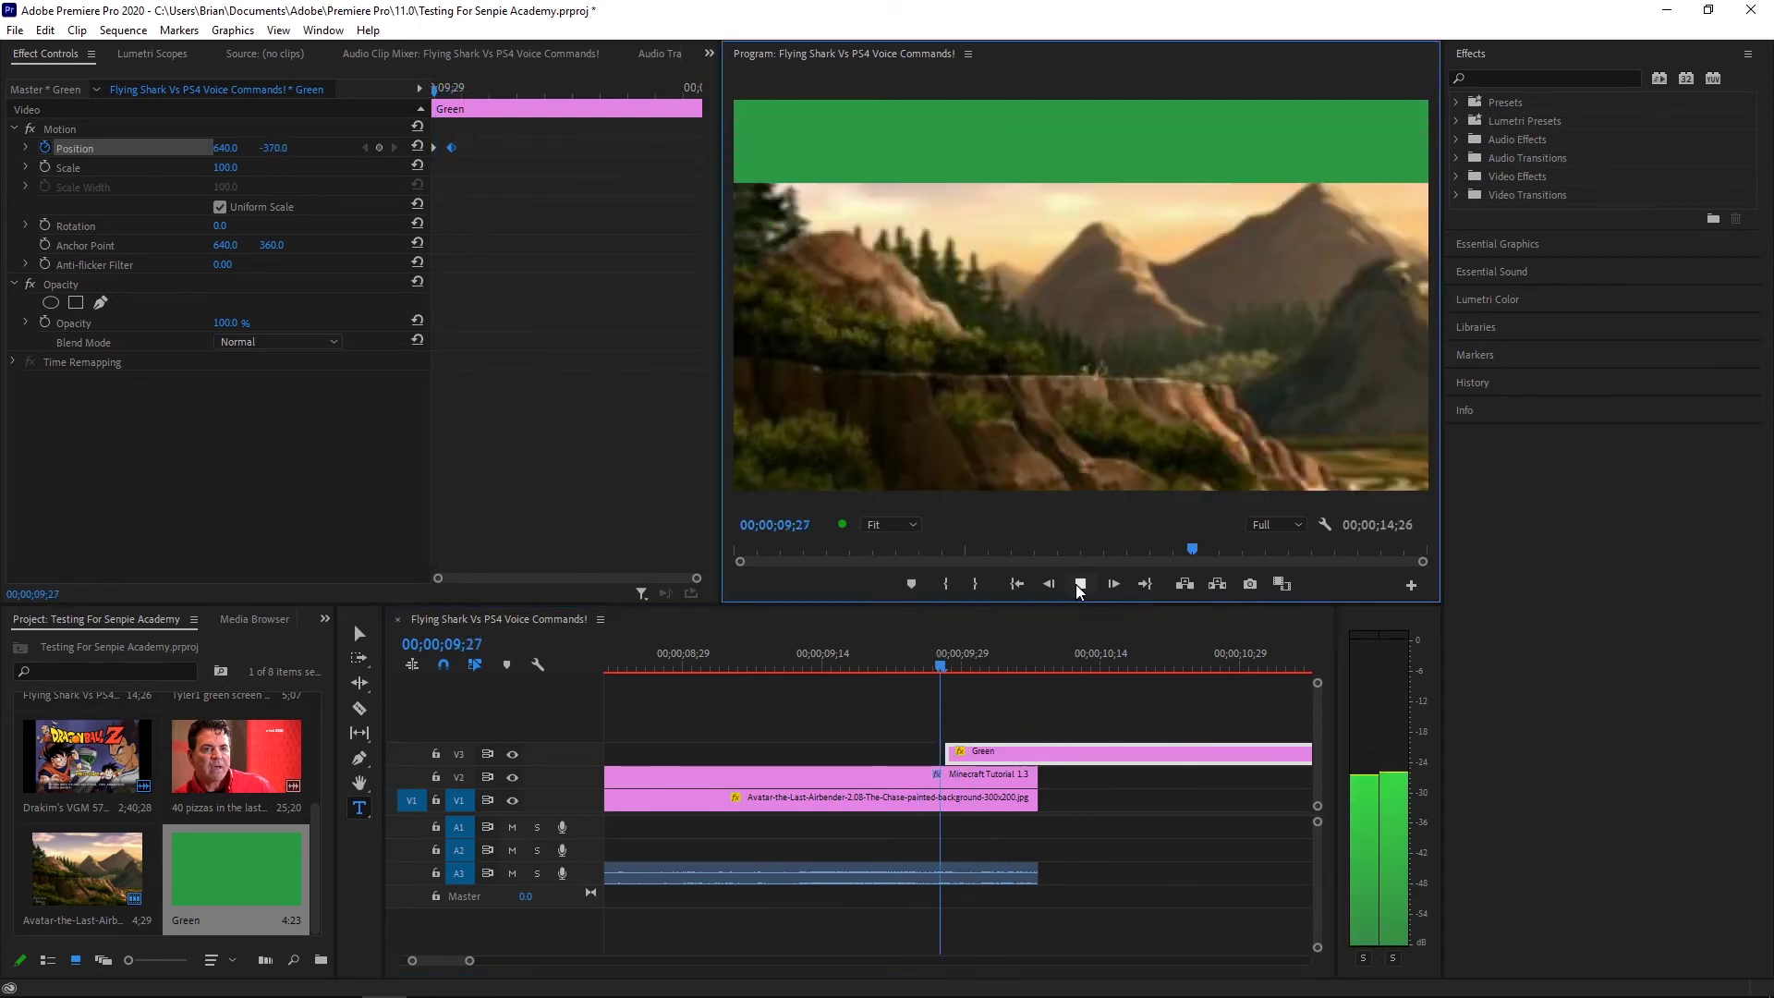
key(space)
drag(1012, 751, 994, 751)
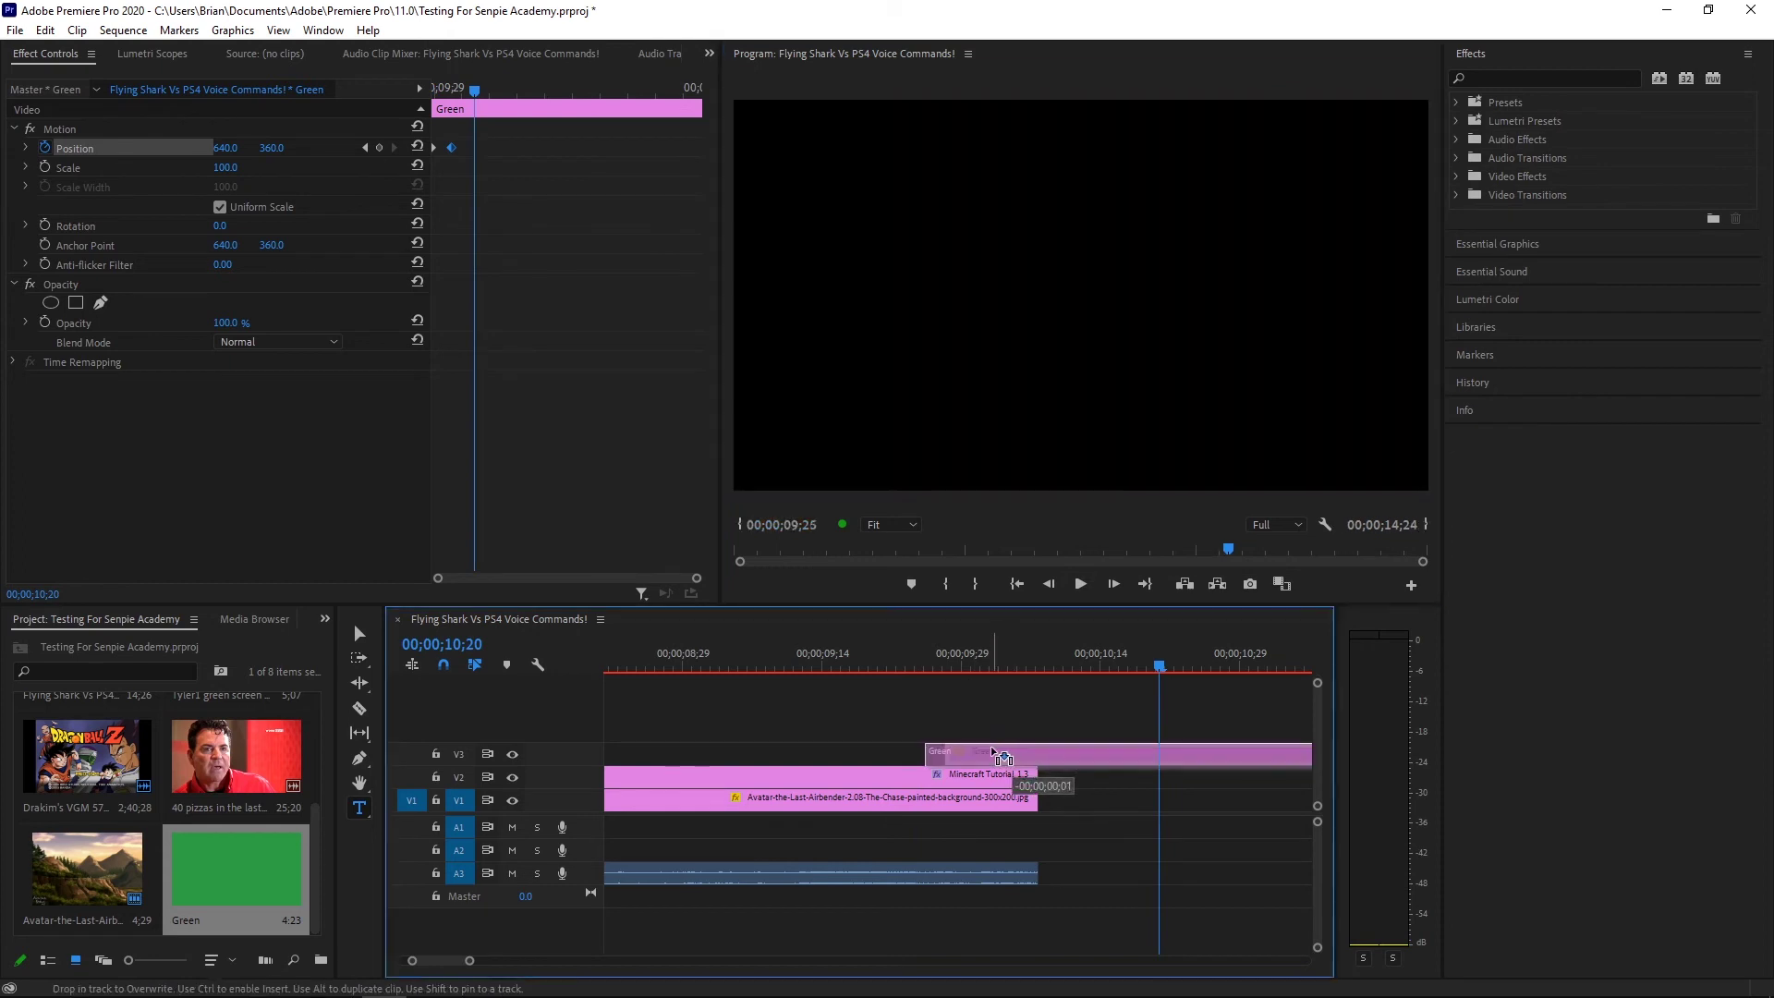
click(1081, 584)
click(1074, 588)
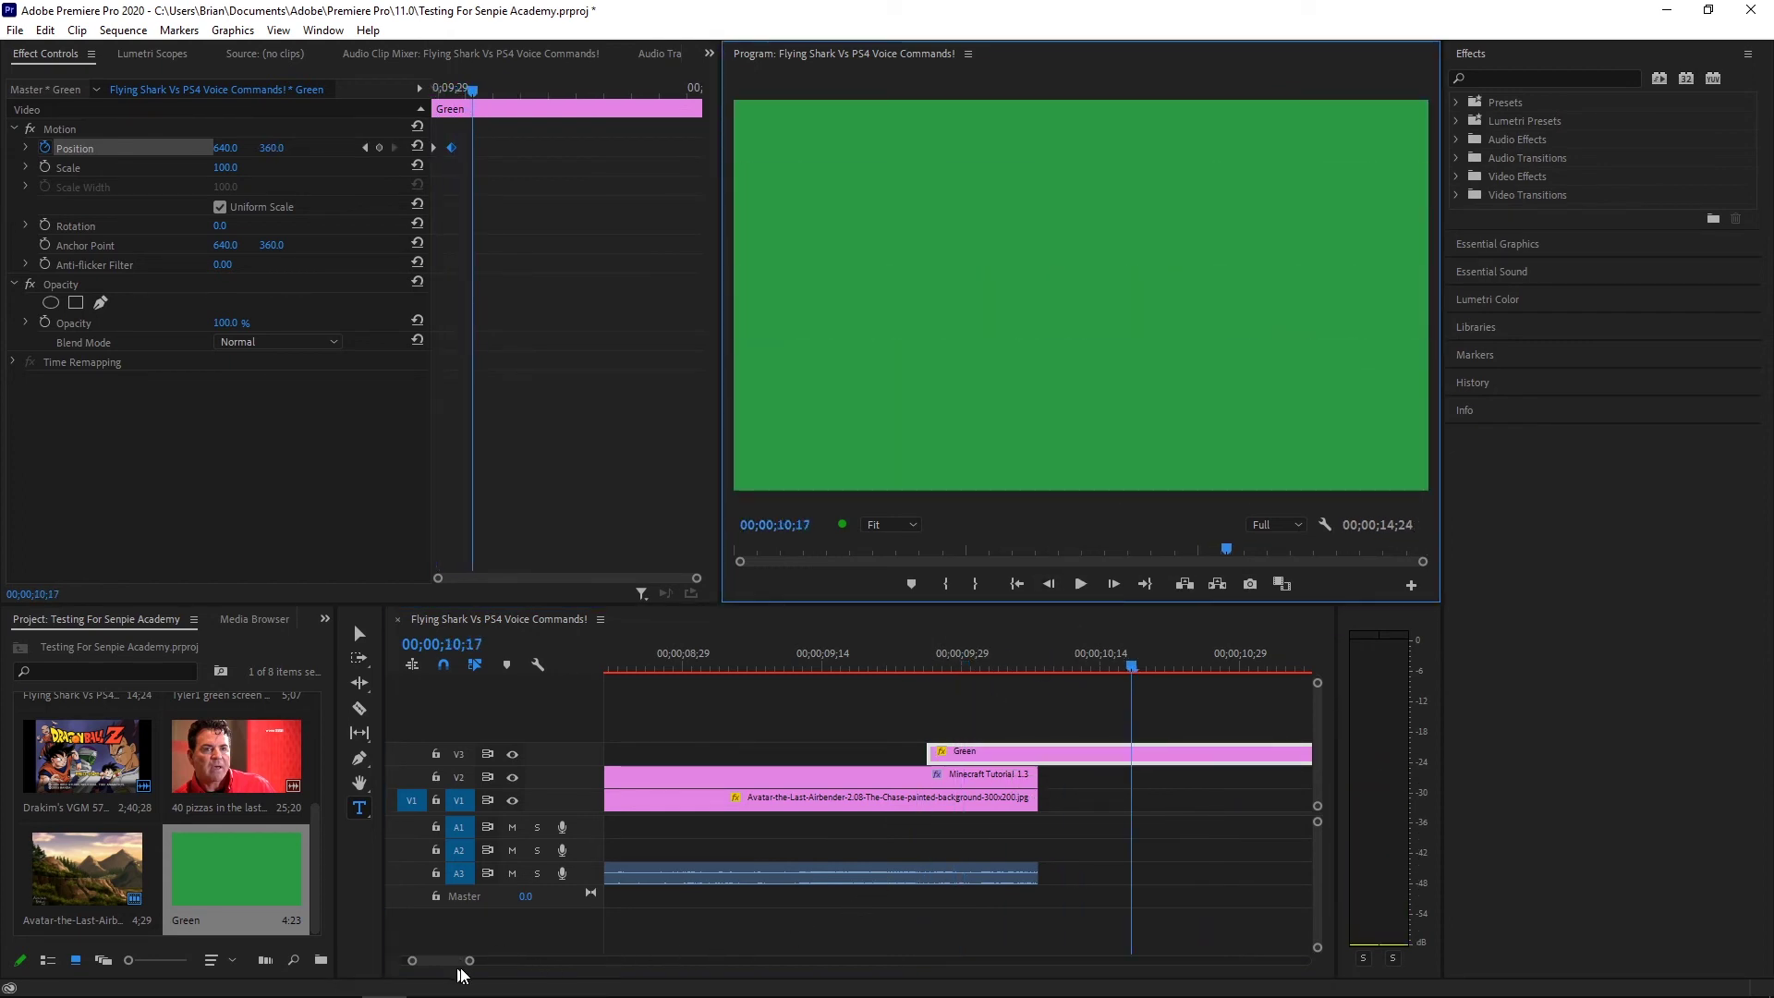
drag(470, 961, 590, 955)
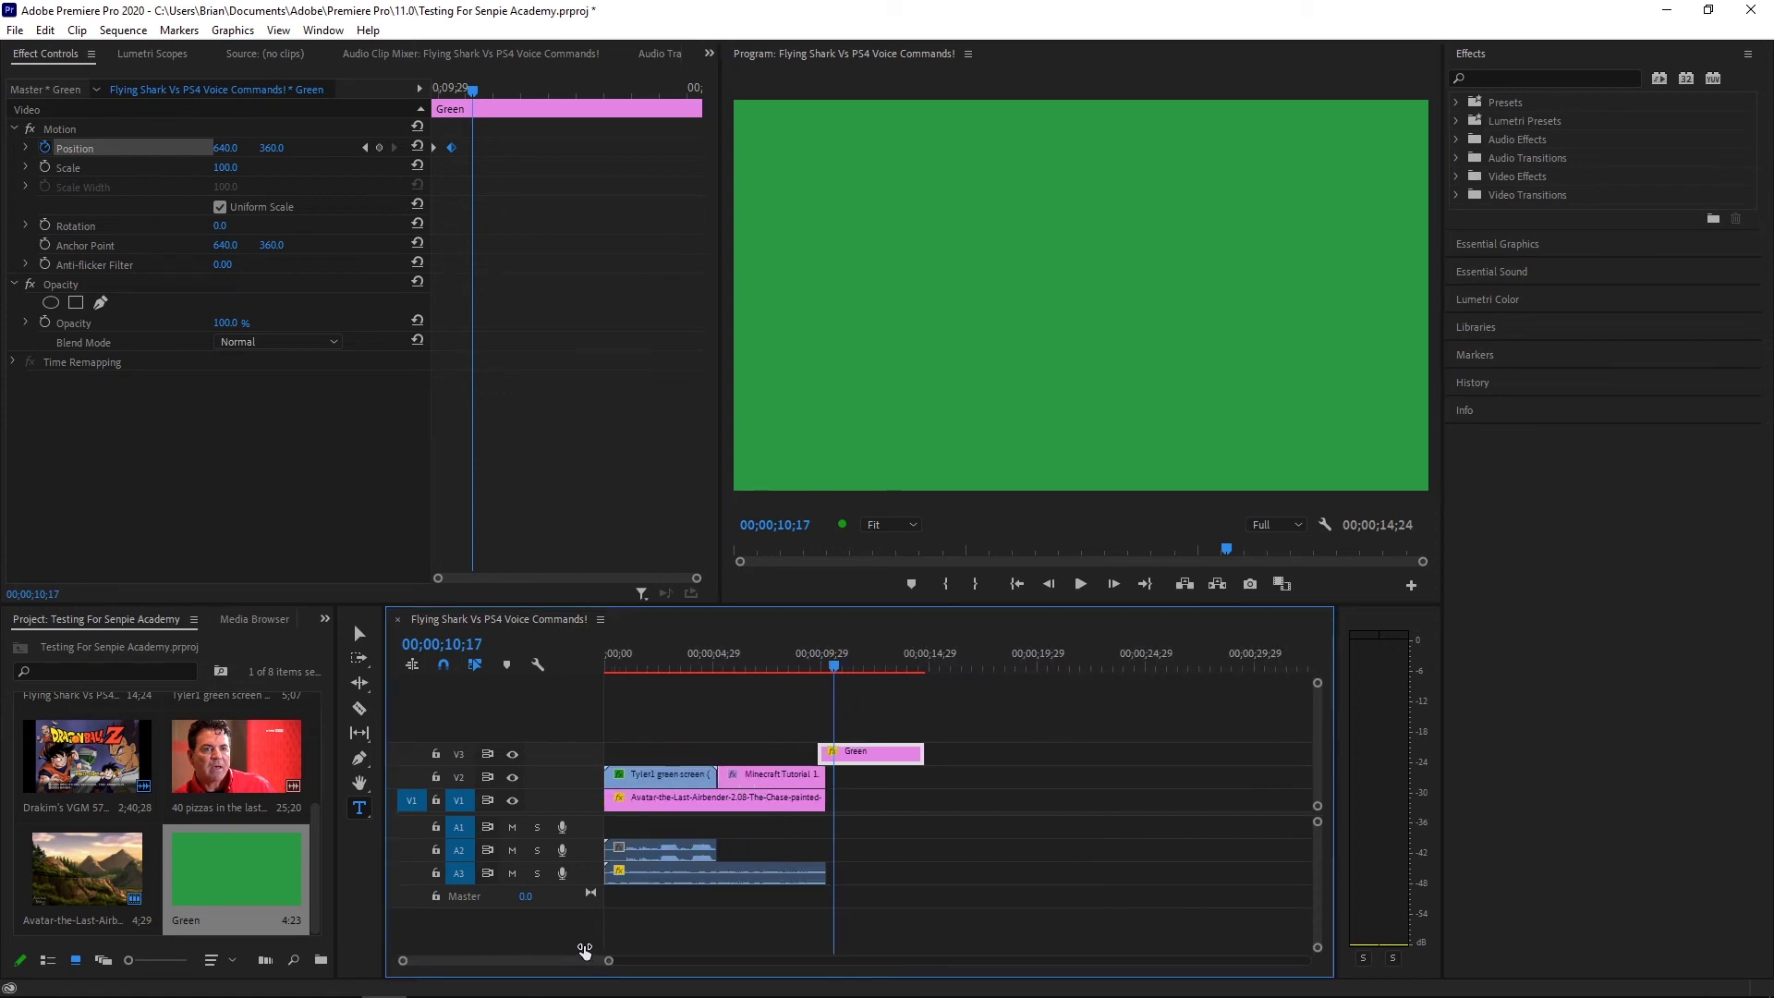
Create a new bin named Folder in the Project panel
right_click(161, 930)
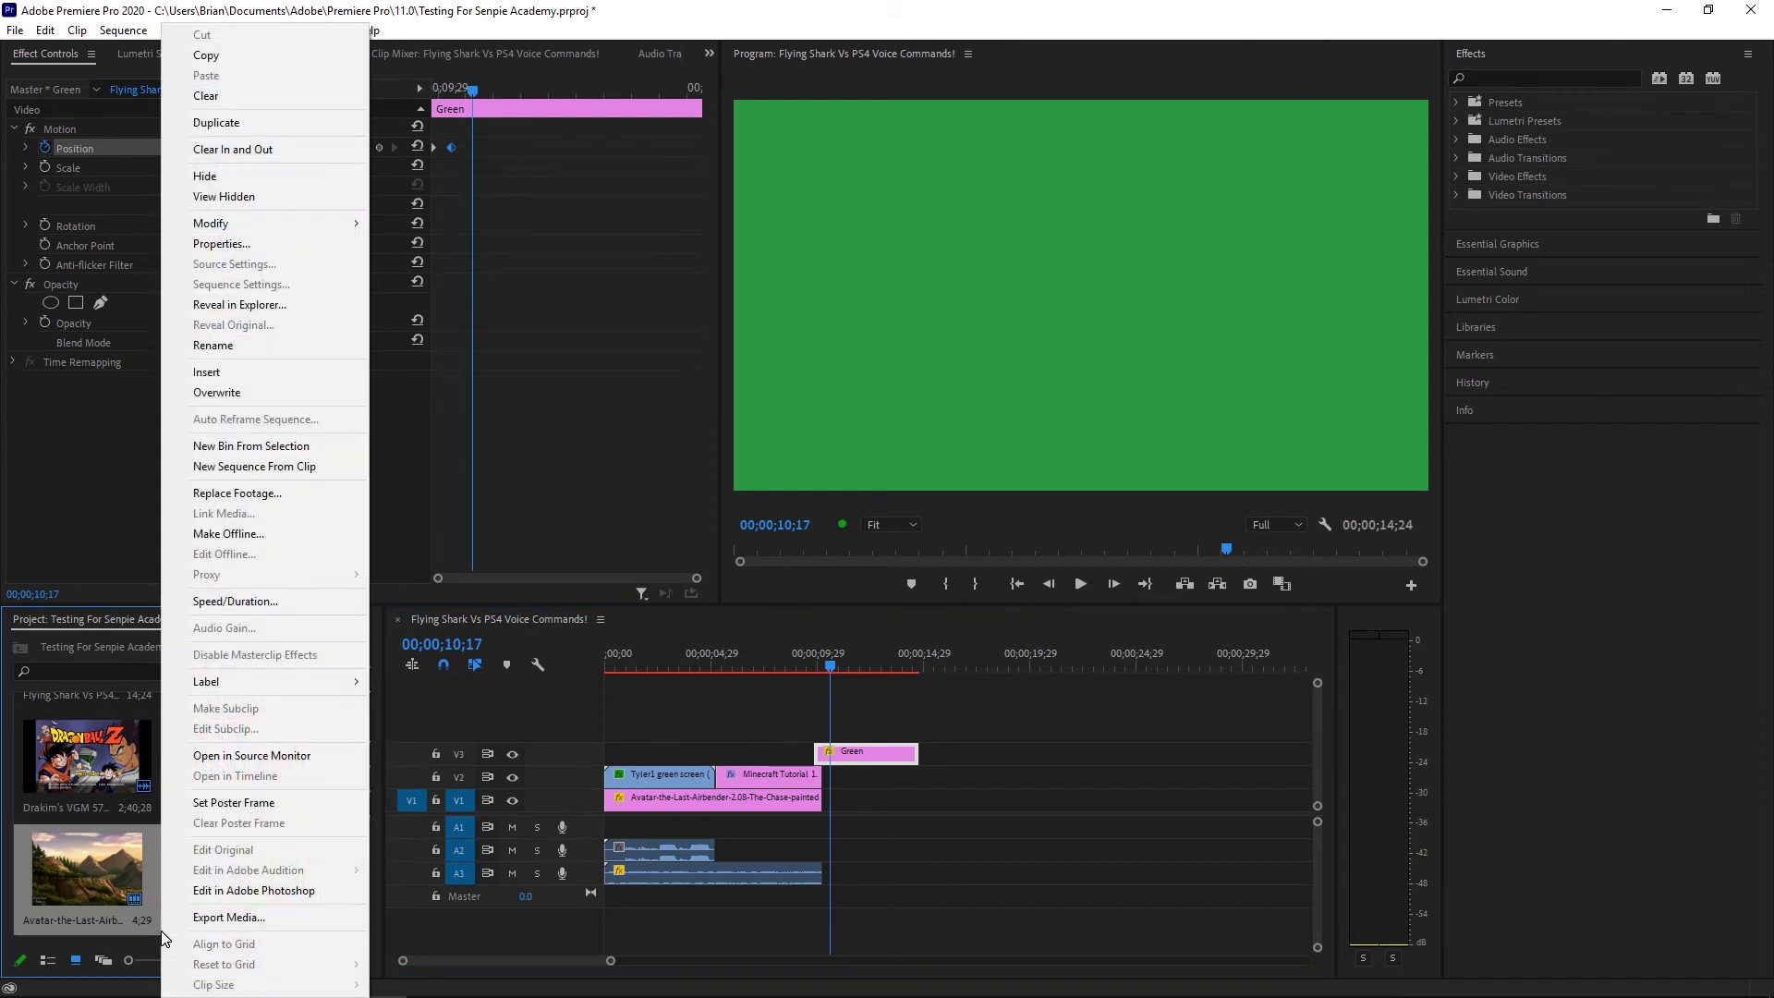
click(11, 835)
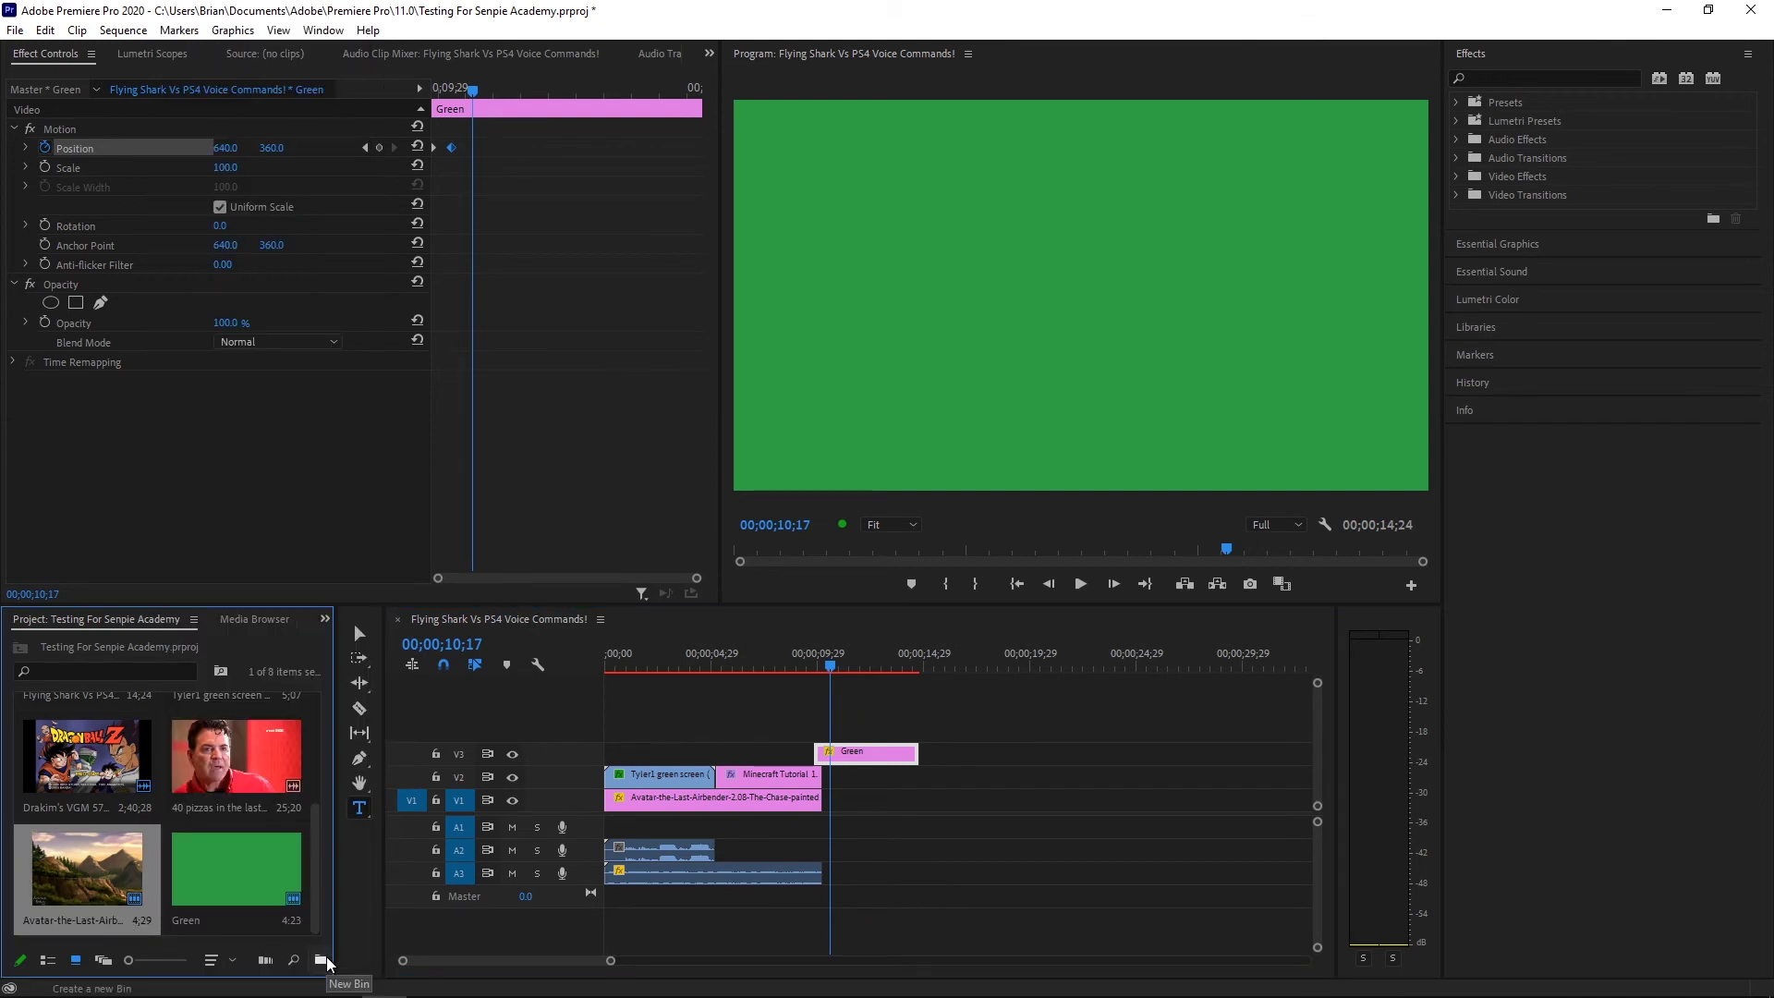
click(323, 960)
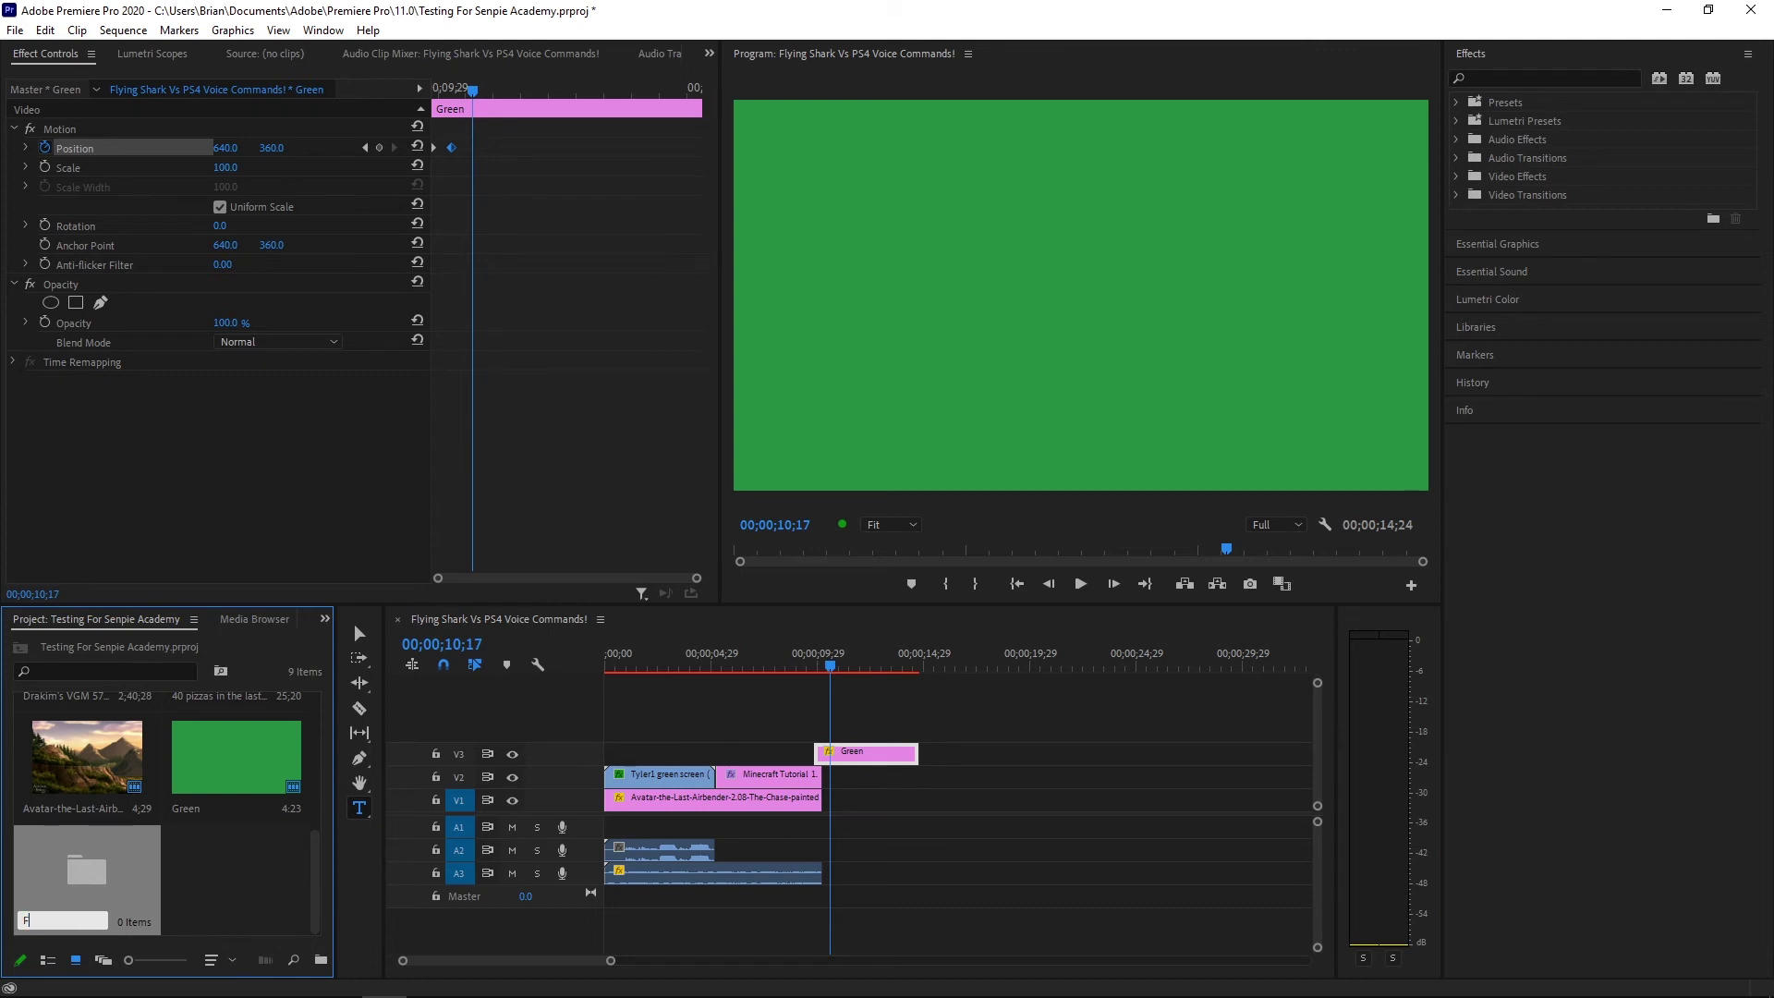
click(192, 867)
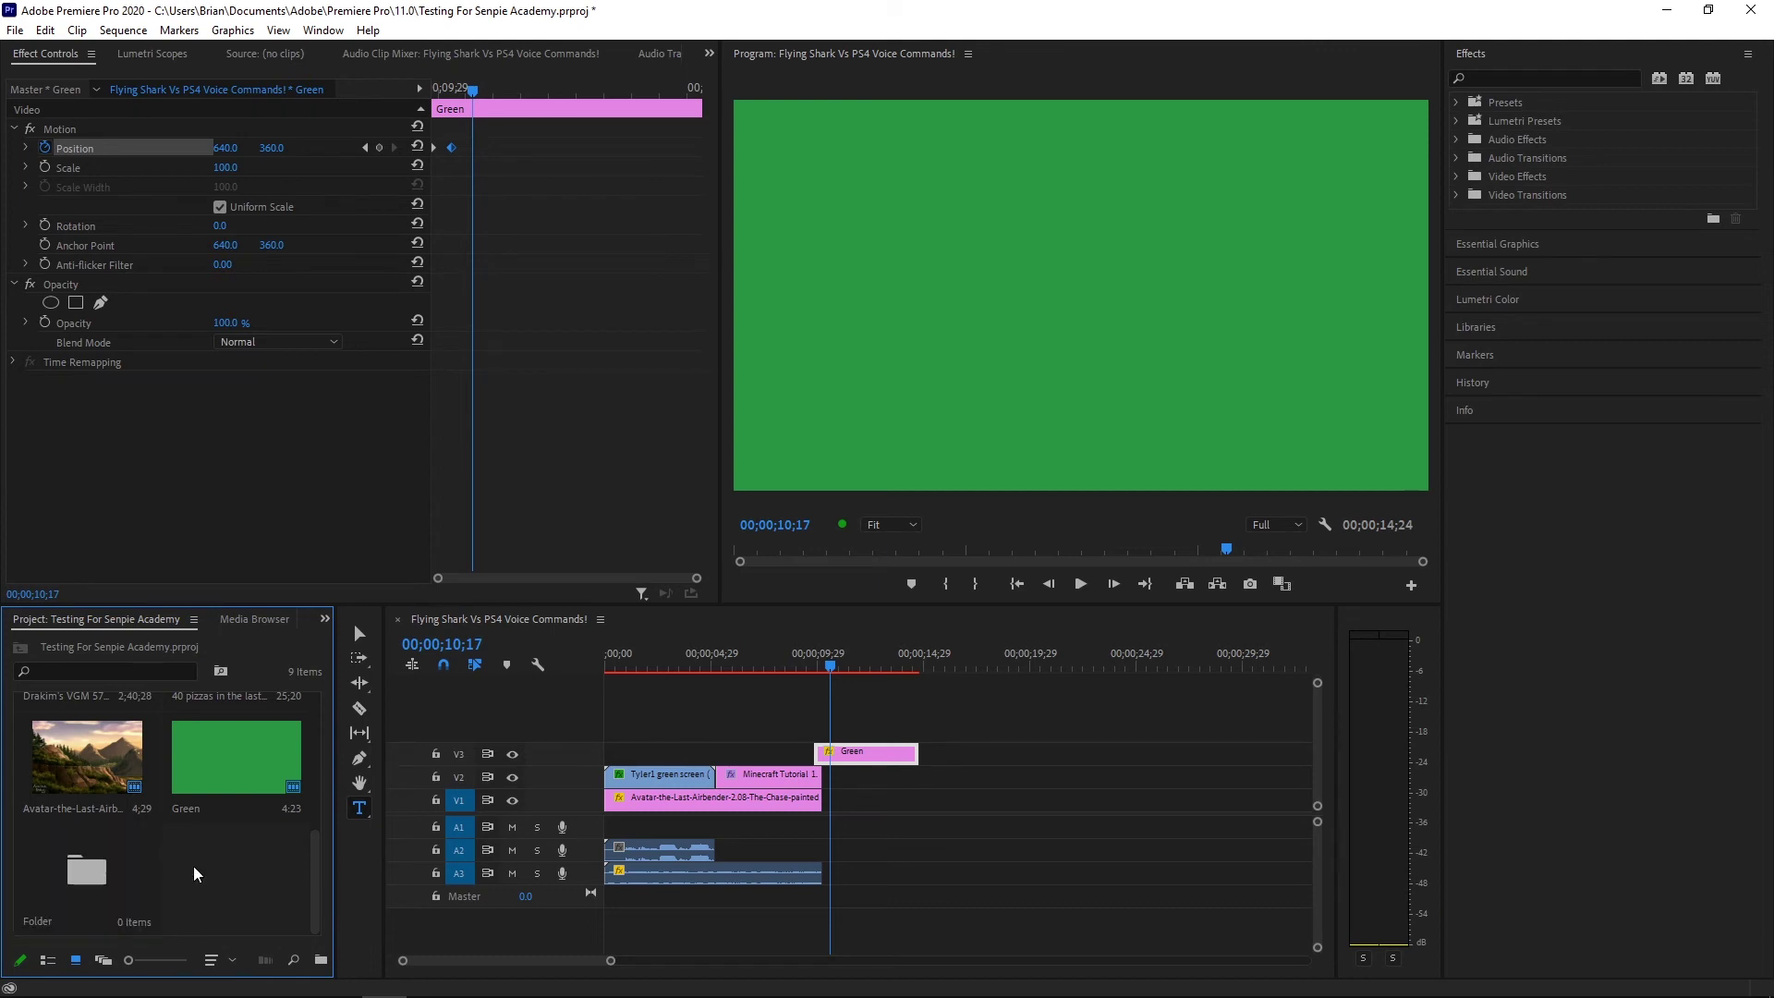
Move the Green, Avatar background, 40 pizzas and Tyler1 clips into Folder, then open it
drag(220, 795, 232, 907)
click(90, 889)
drag(89, 889, 90, 889)
drag(220, 793, 224, 883)
scroll(301, 770, up, 2)
scroll(301, 770, down, 2)
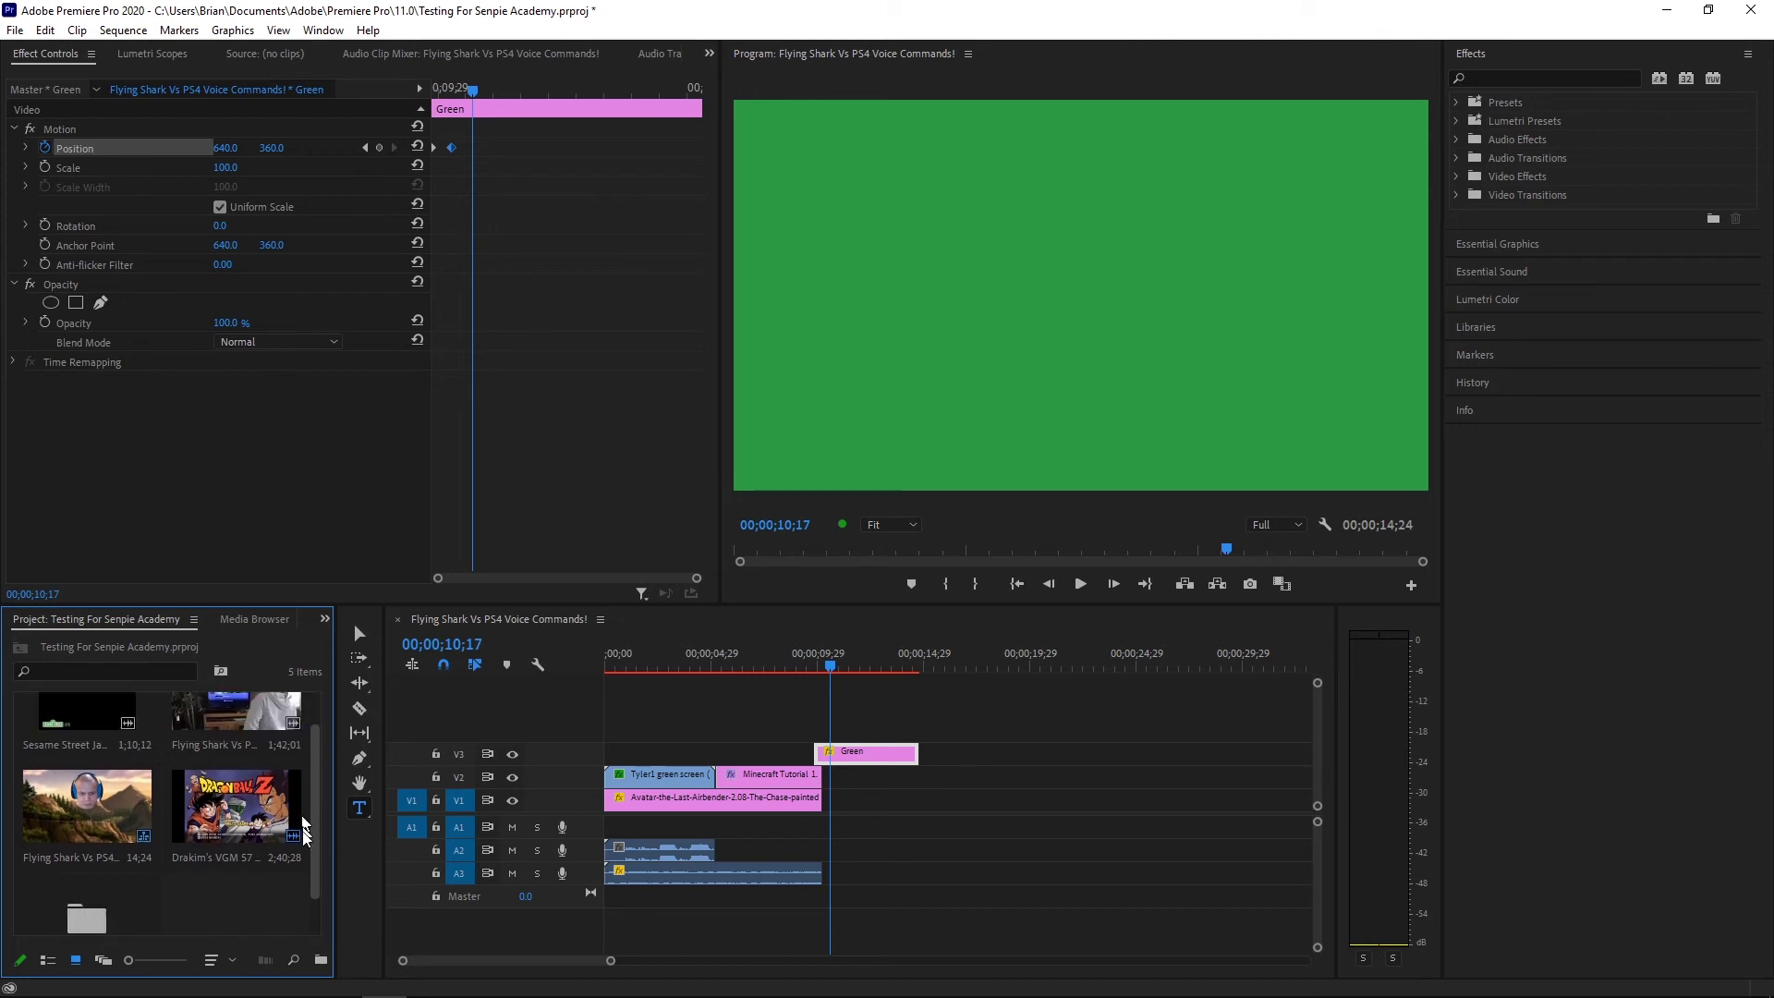
double_click(106, 889)
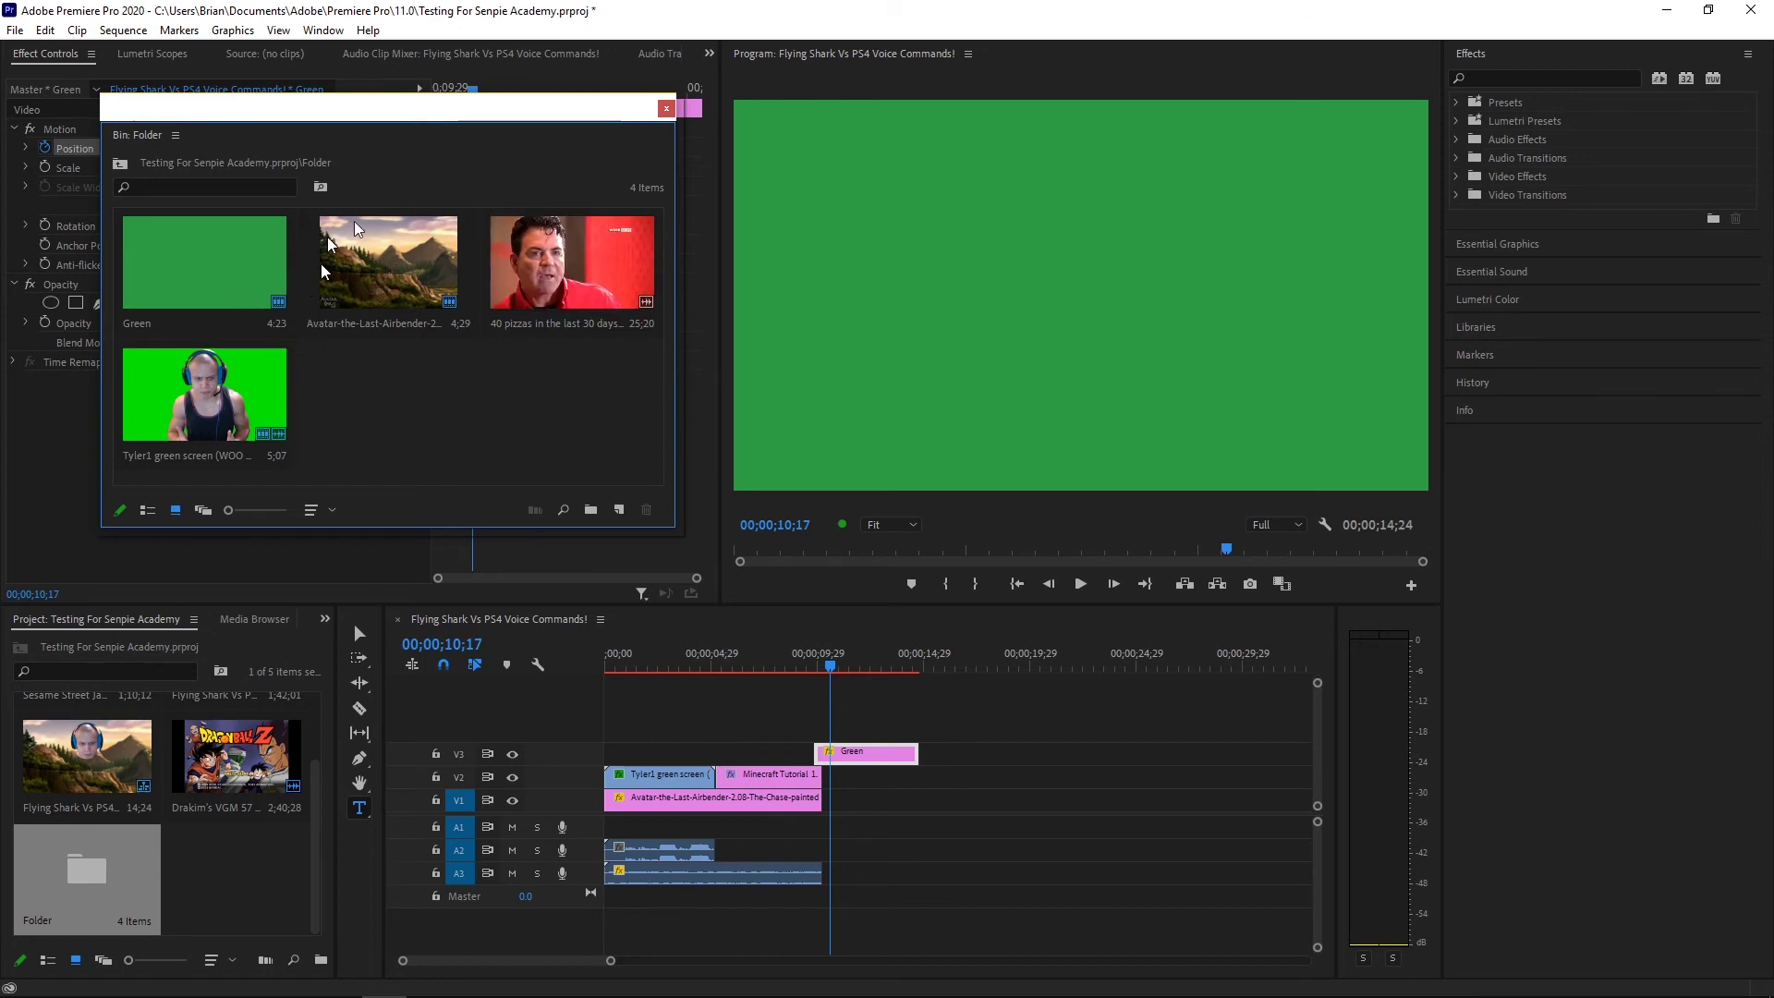
Add the 40 pizzas clip to the sequence and zoom in around the playhead
drag(590, 273, 935, 779)
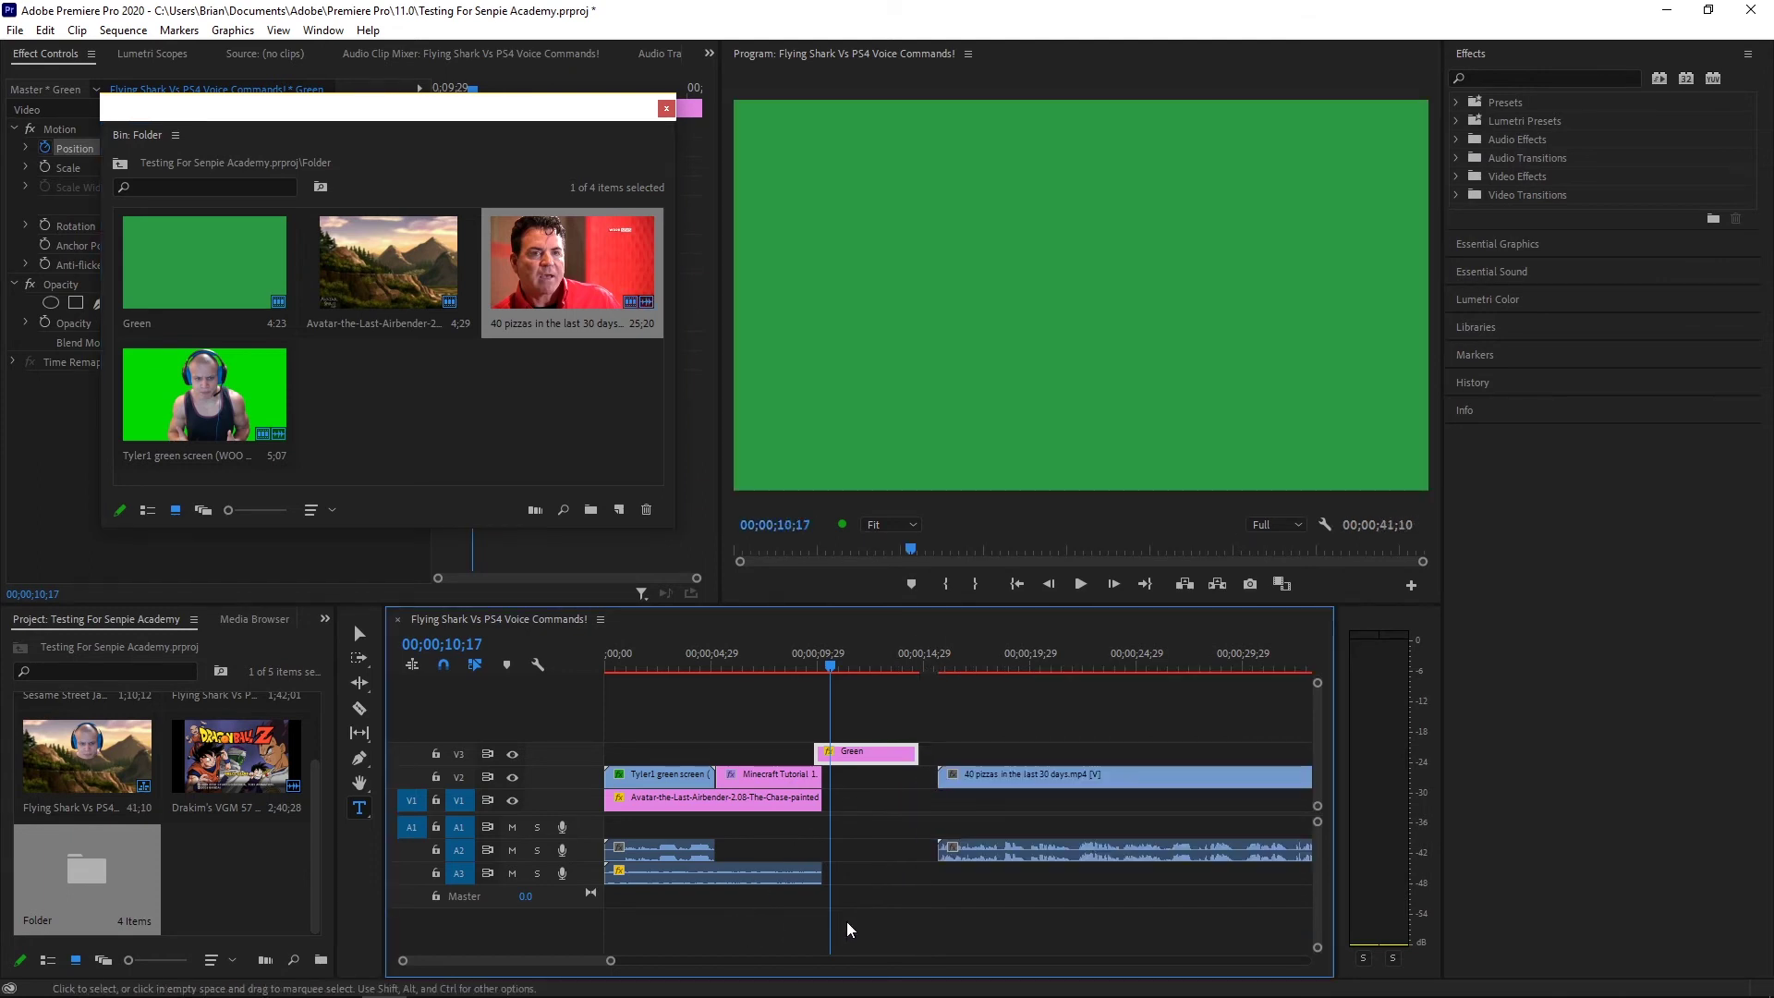
drag(612, 960, 566, 966)
key(=)
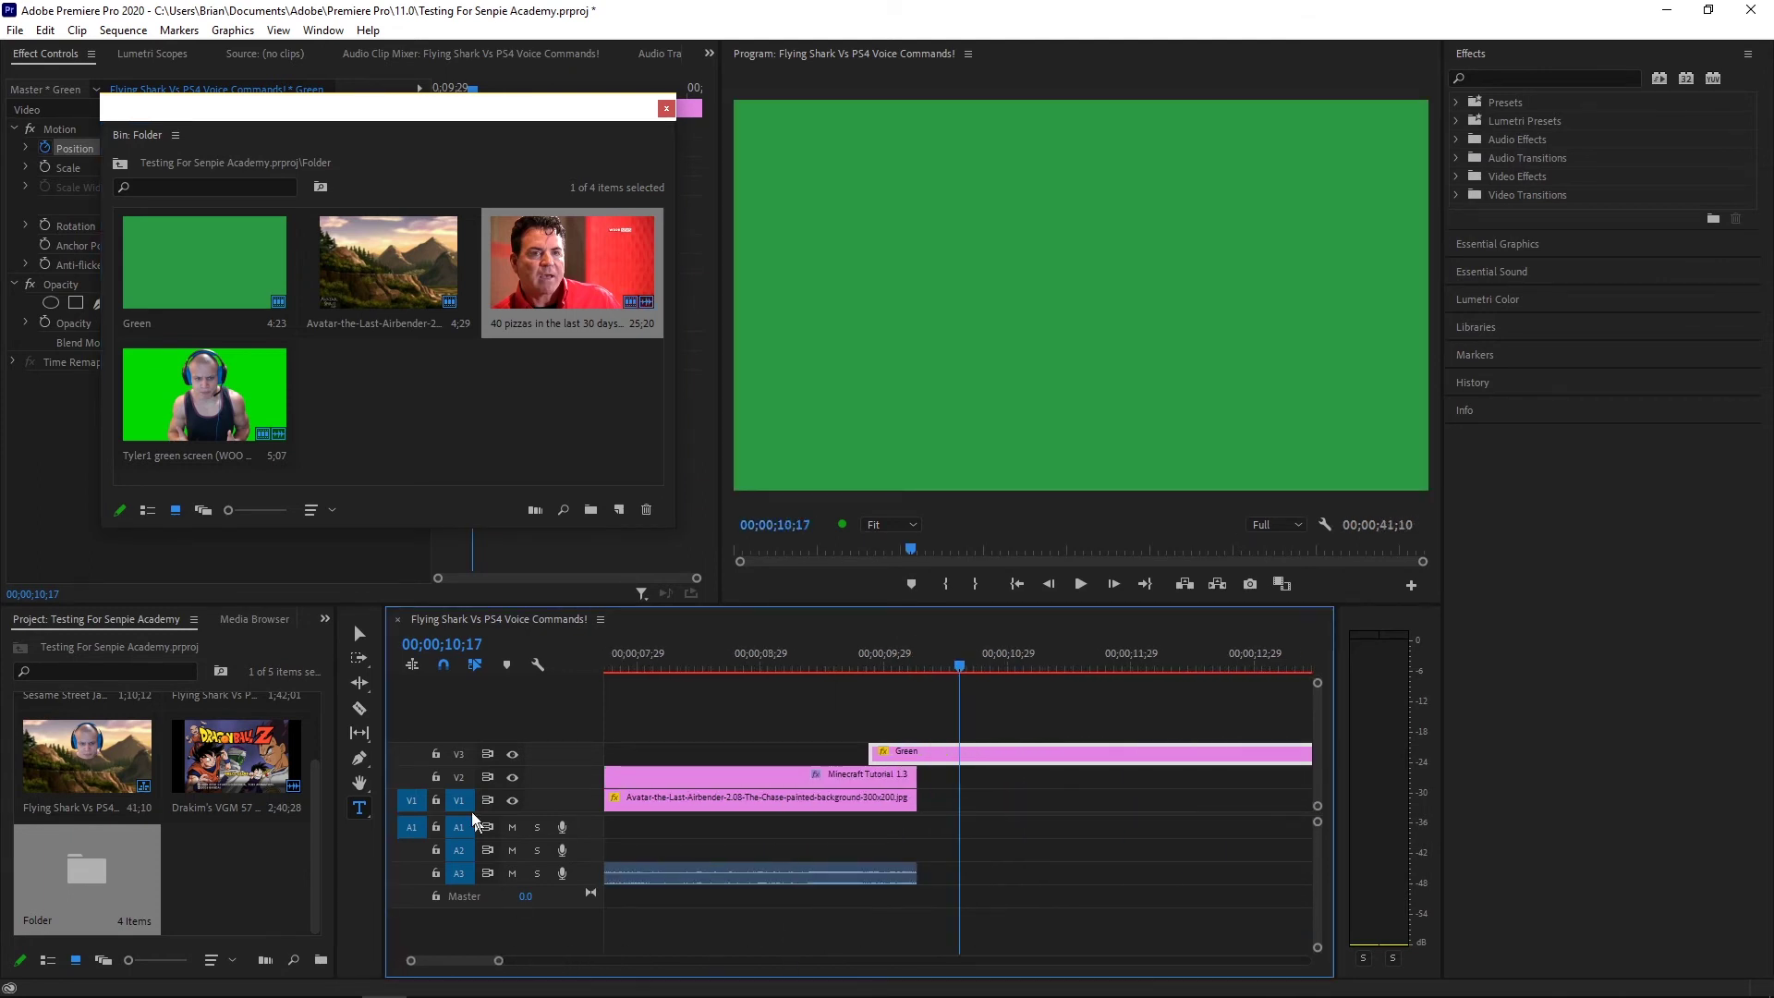
Razor the Green clip on V3, move its later part to V1, and slide 40 pizzas earlier
click(359, 708)
click(917, 751)
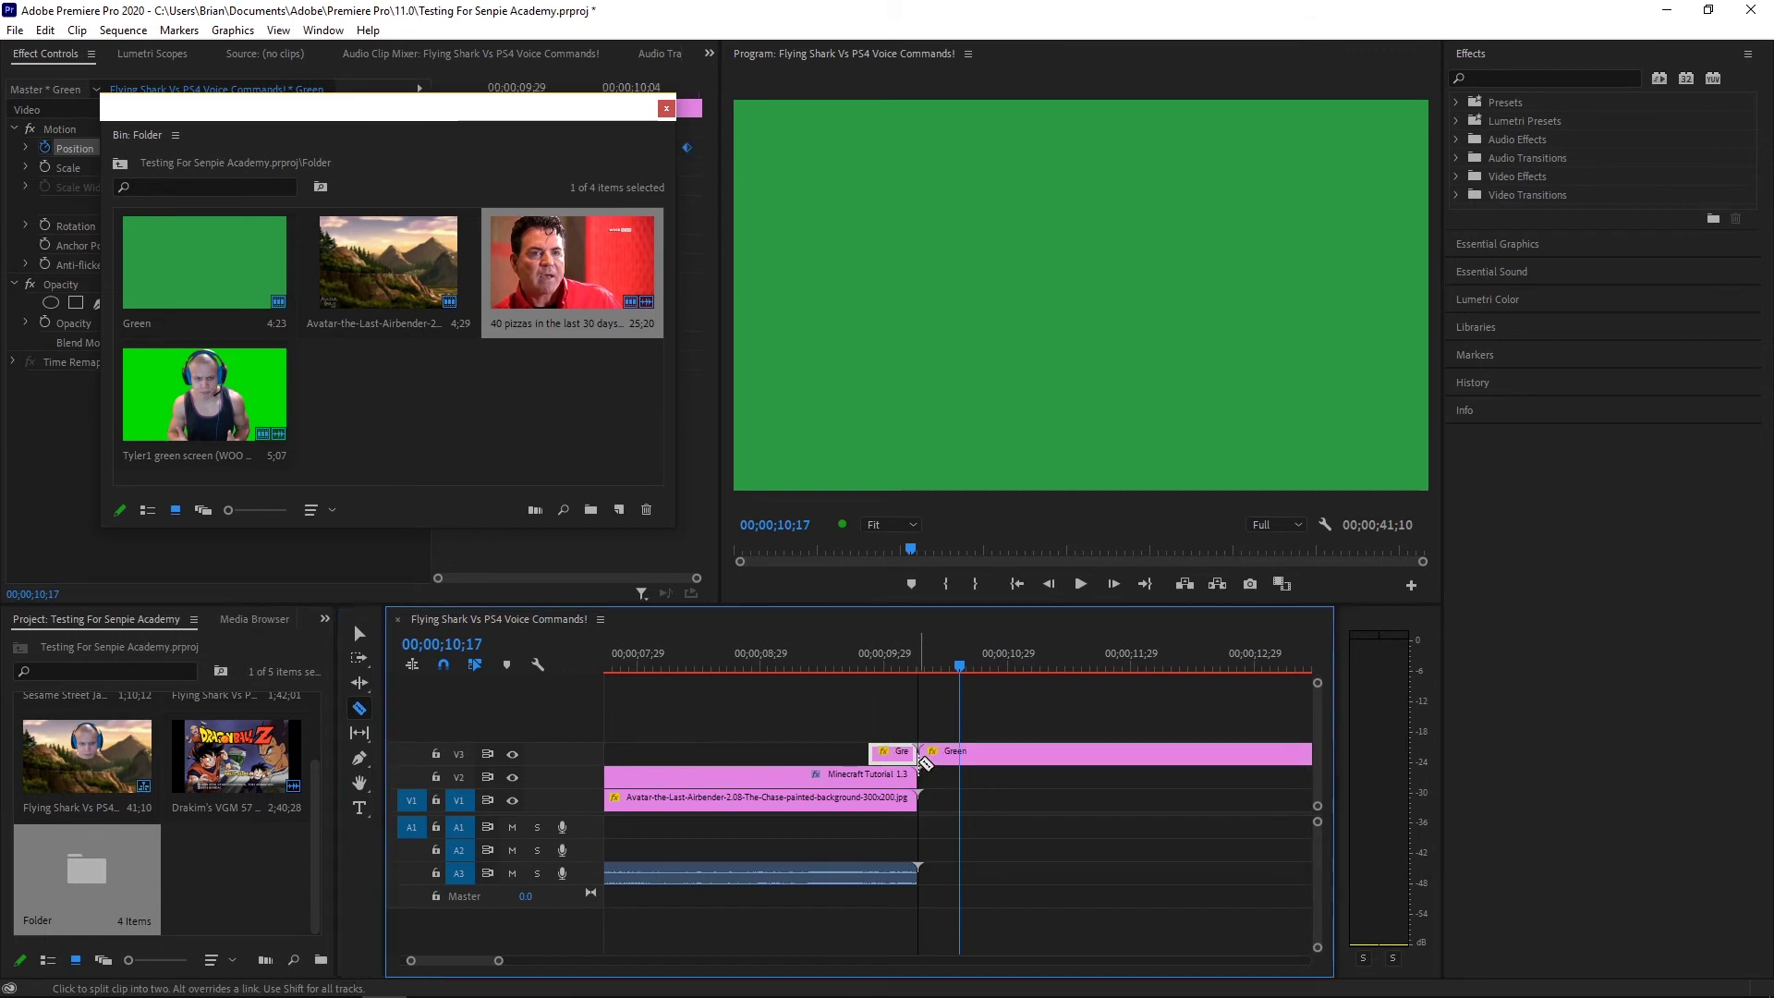
key(v)
drag(1007, 750, 1002, 809)
drag(554, 966, 680, 962)
drag(896, 781, 824, 778)
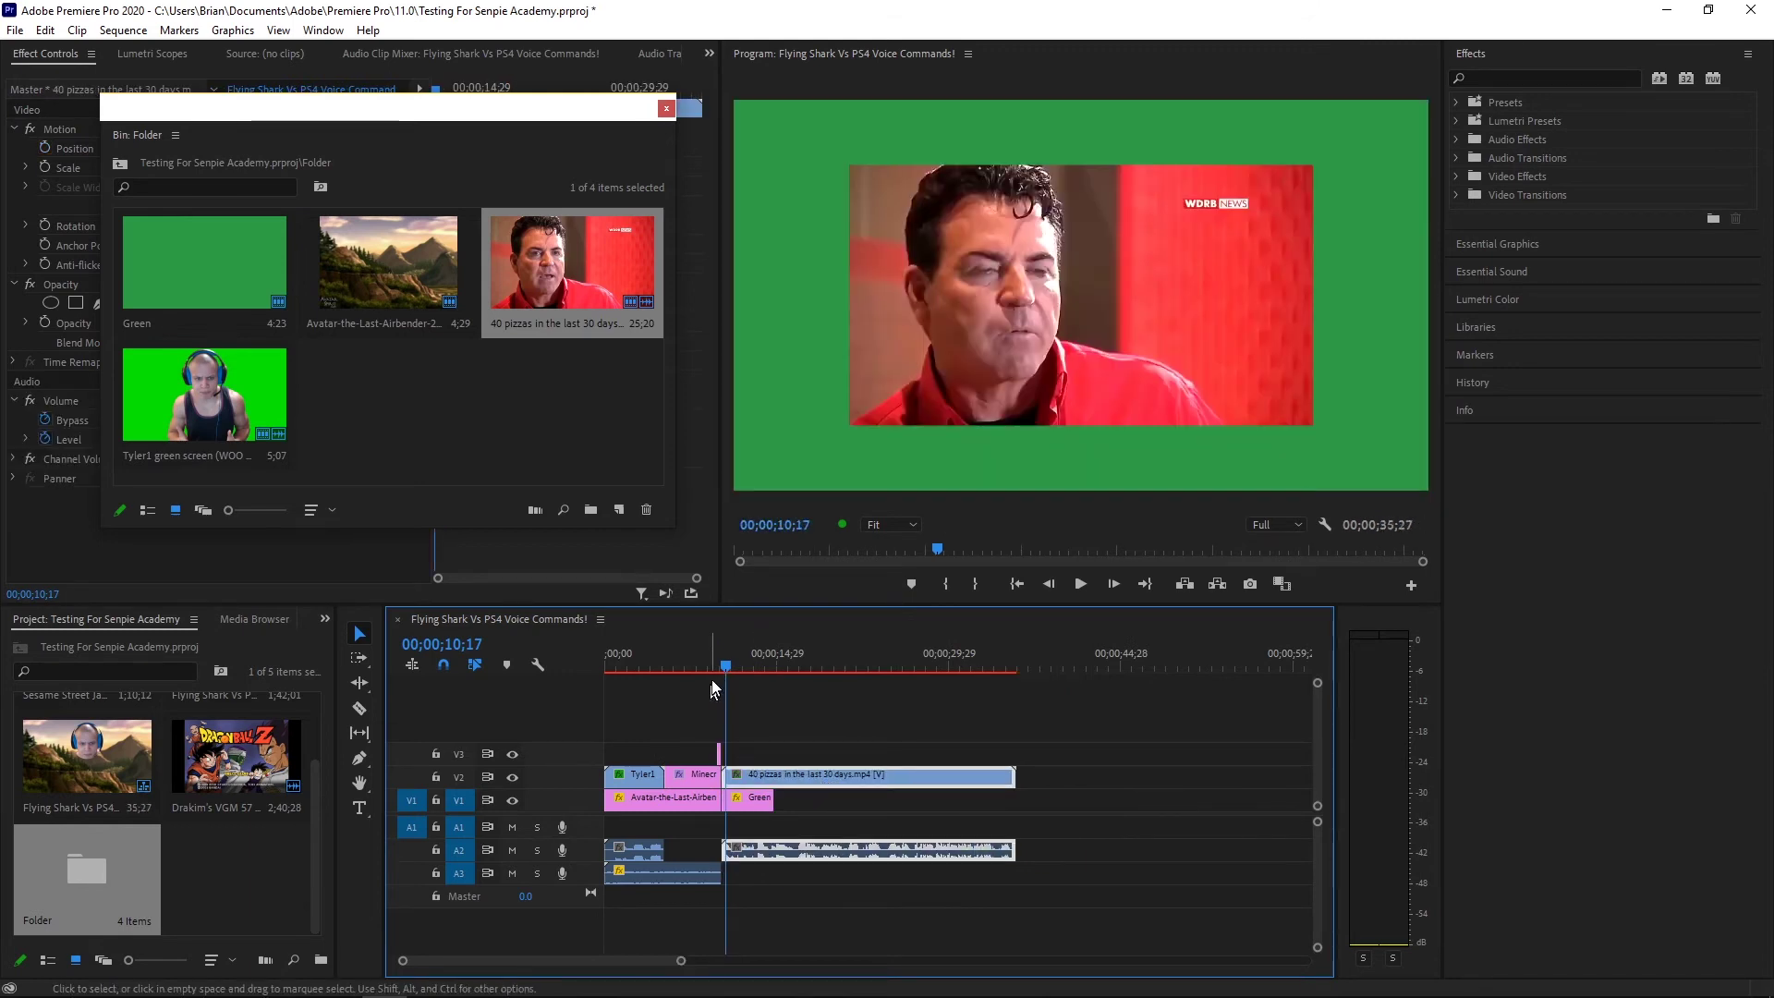
Shift the 40 pizzas clip slightly later and apply default transitions at its start
drag(714, 660, 735, 662)
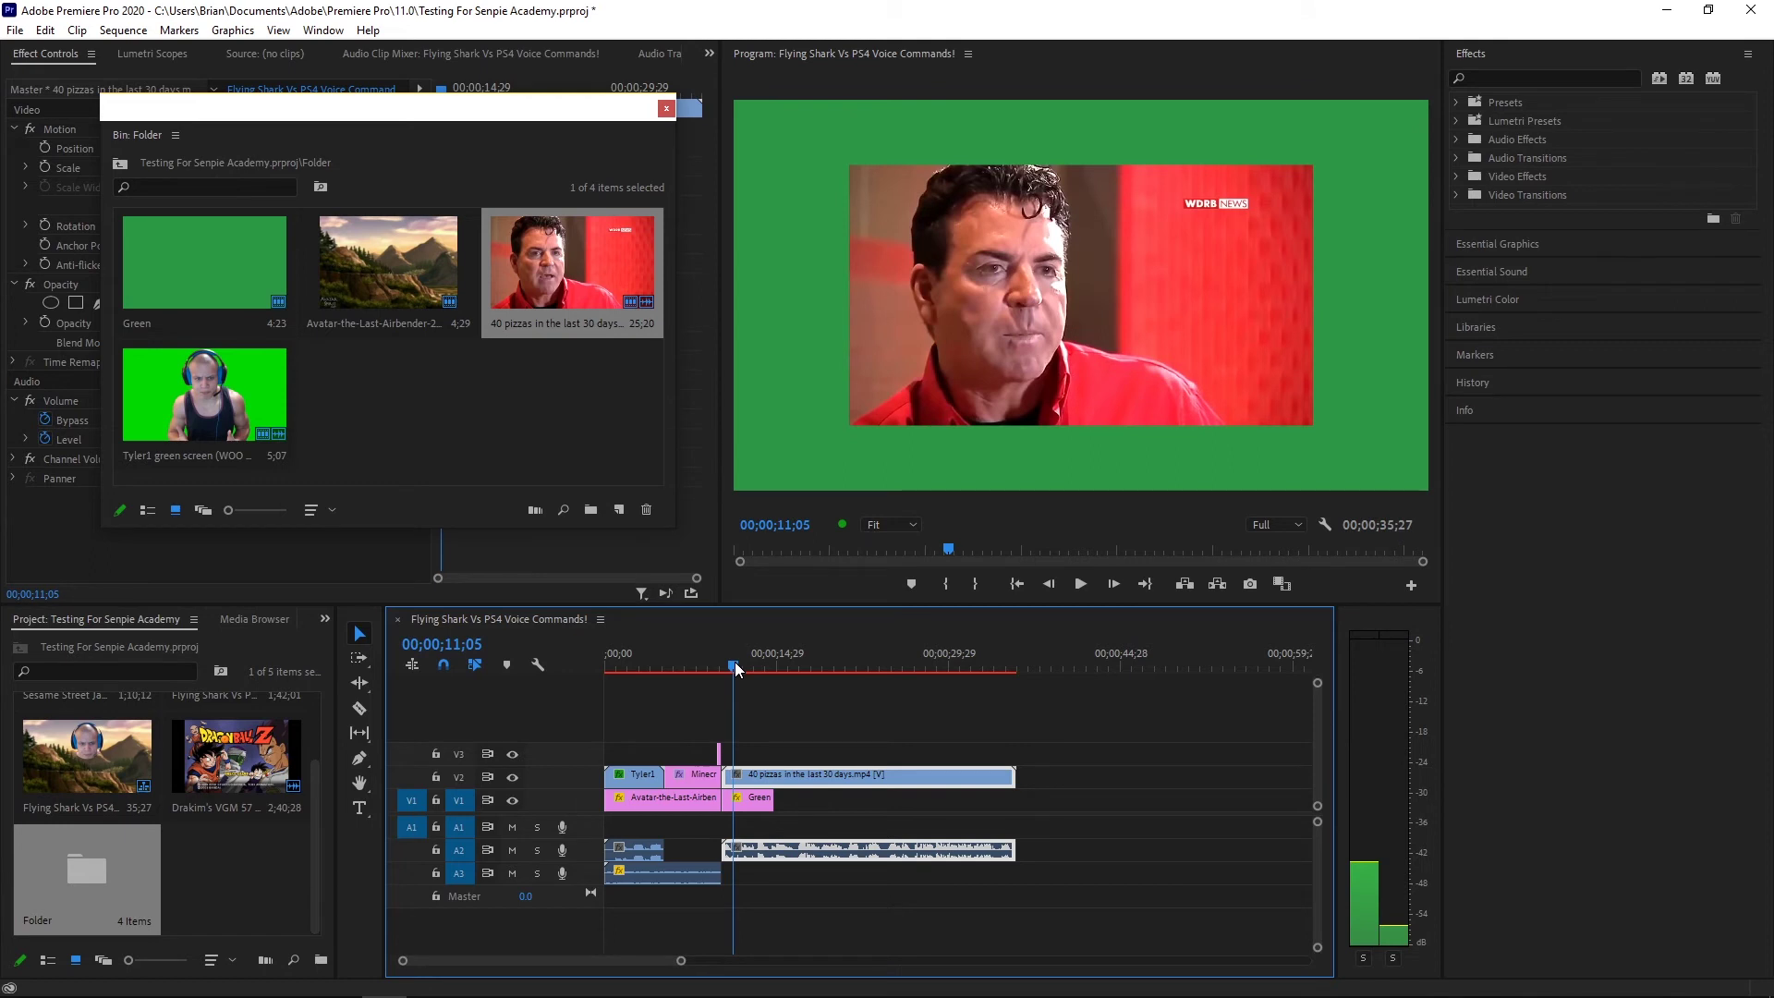
drag(684, 962, 544, 961)
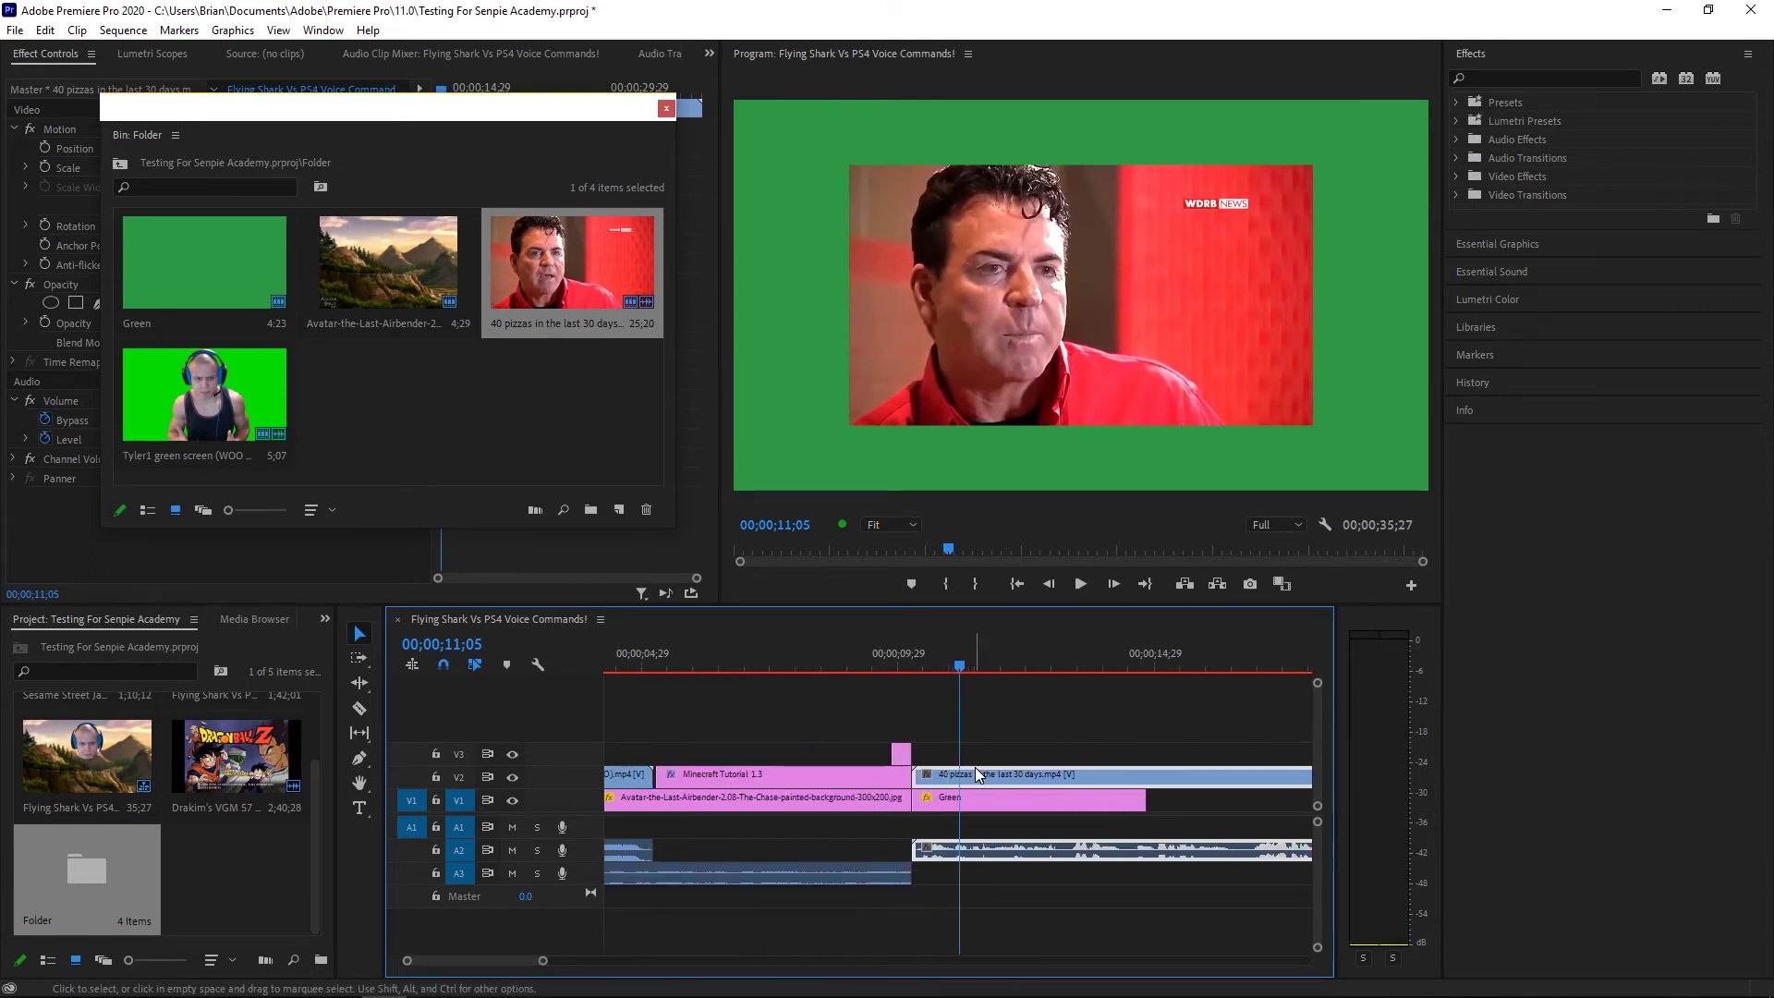
drag(985, 778, 1031, 778)
click(893, 667)
drag(893, 668, 976, 662)
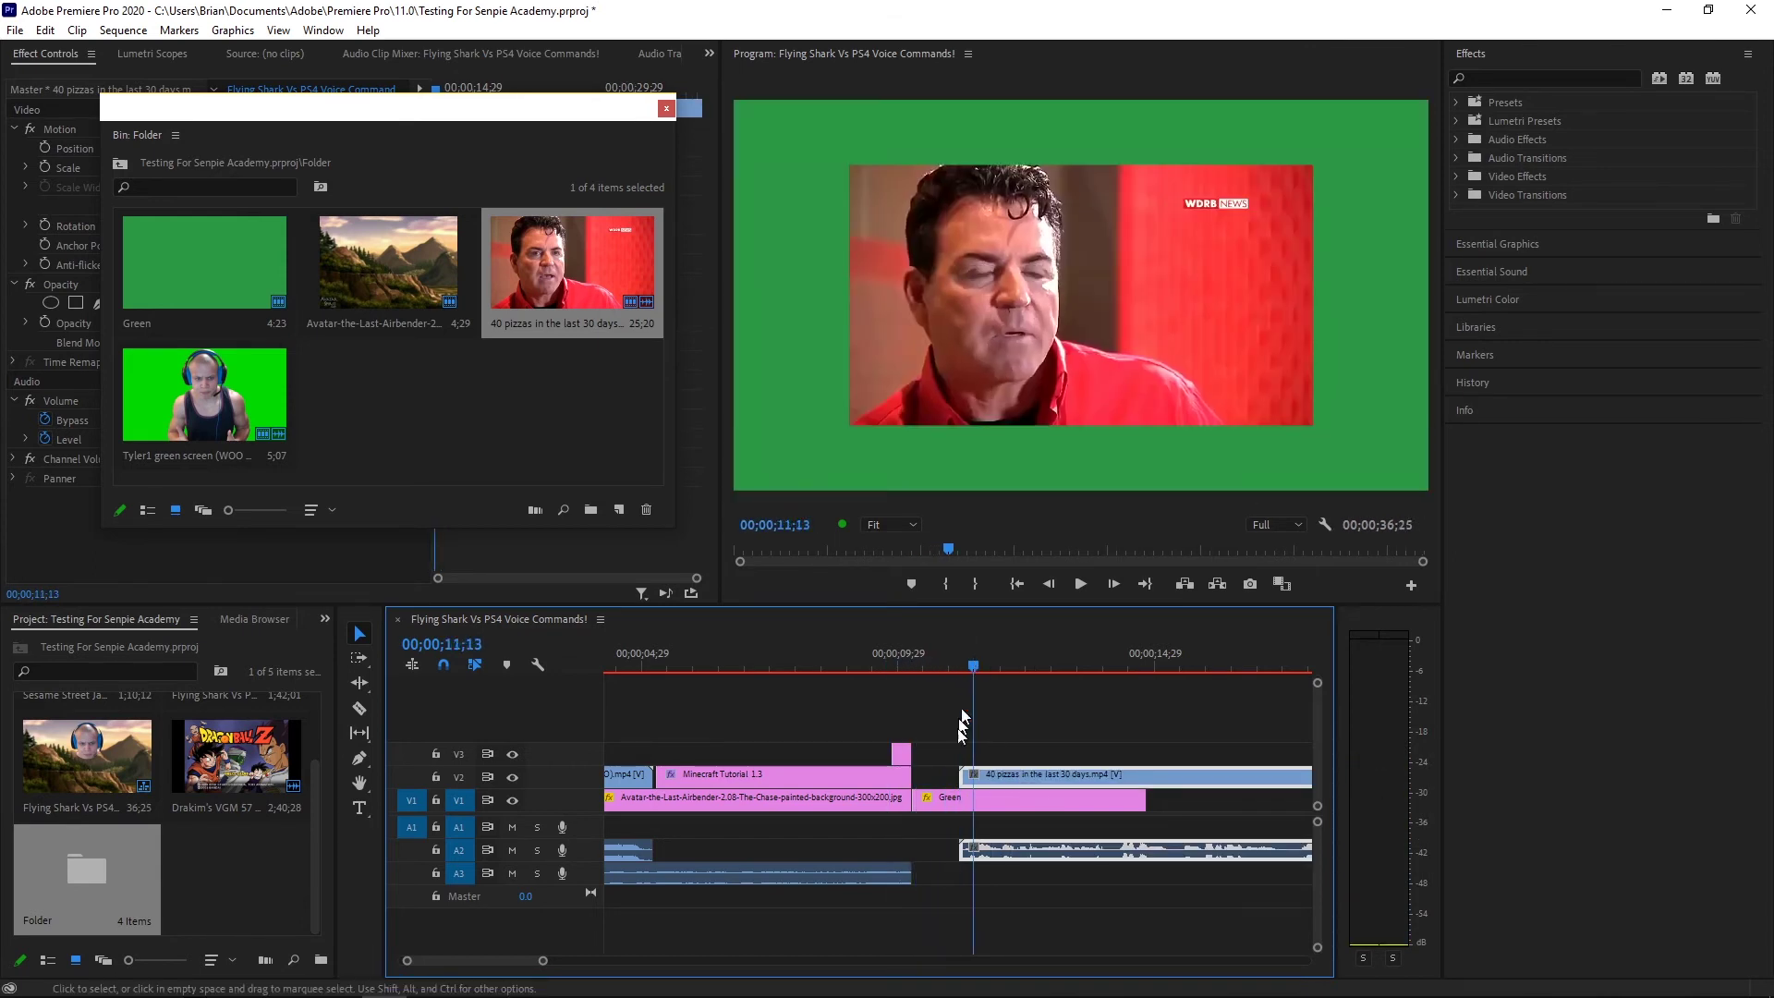
right_click(971, 776)
click(999, 888)
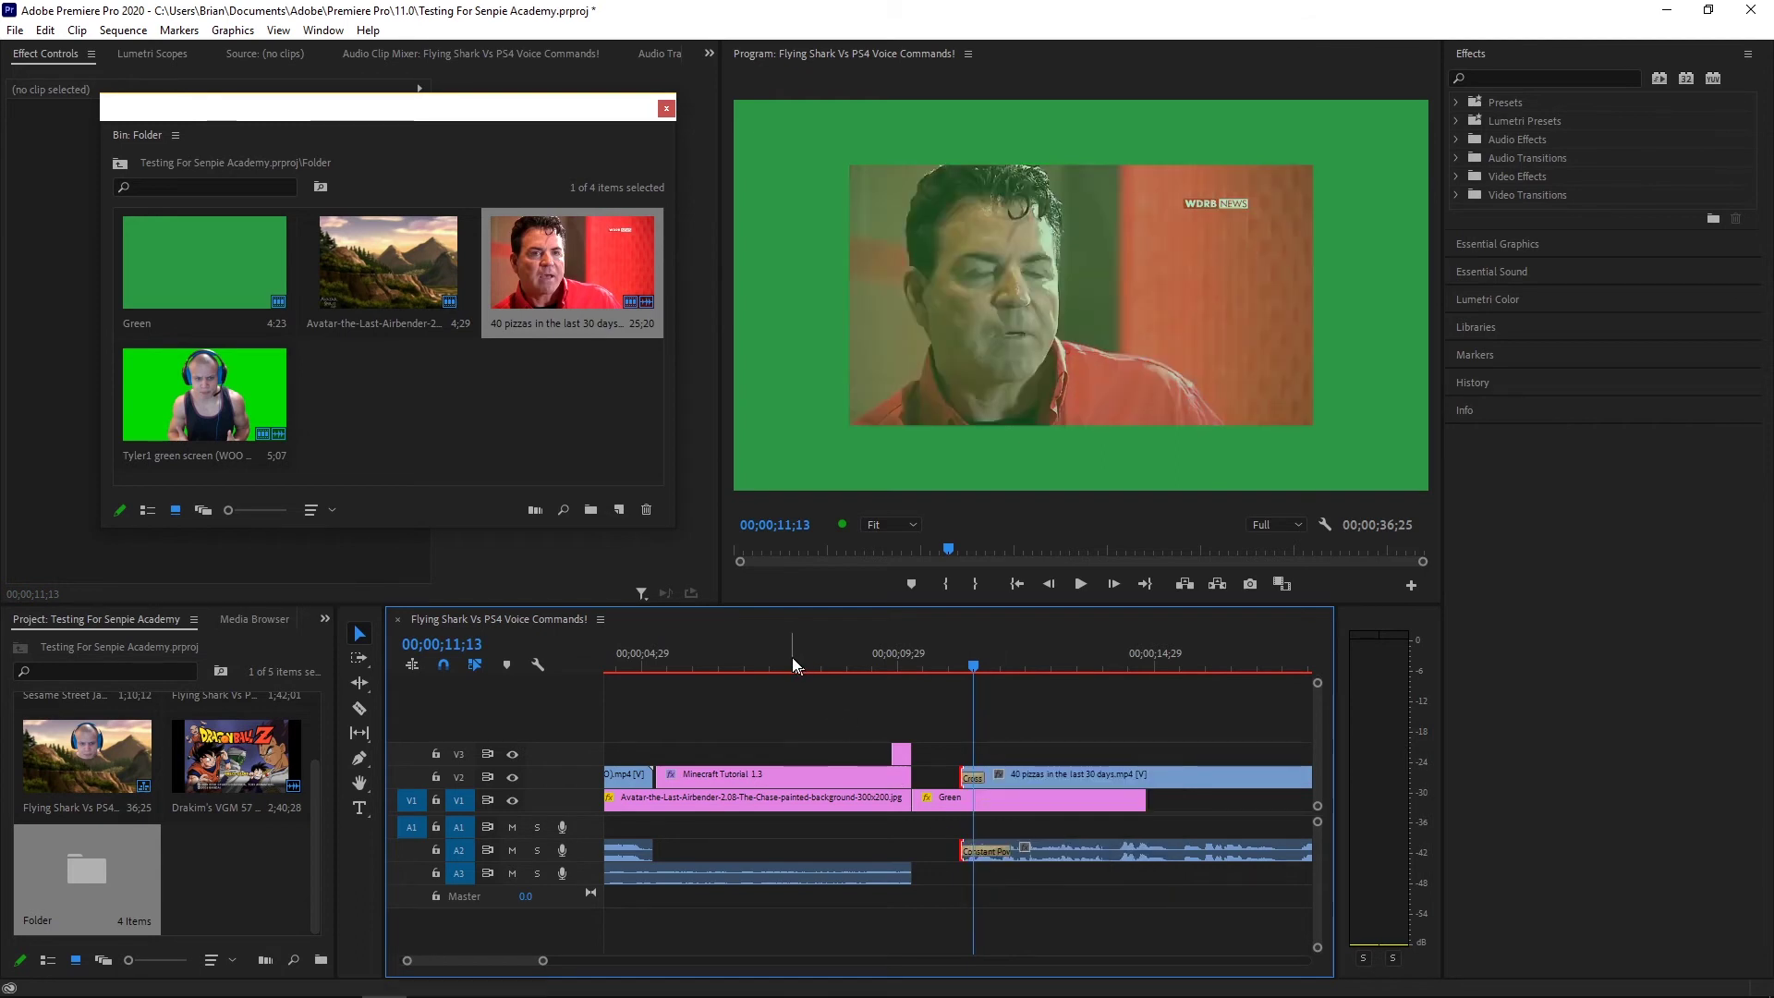
Play the sequence from the start and stop the playhead at 14;00
key(j)
key(j)
key(space)
click(1081, 583)
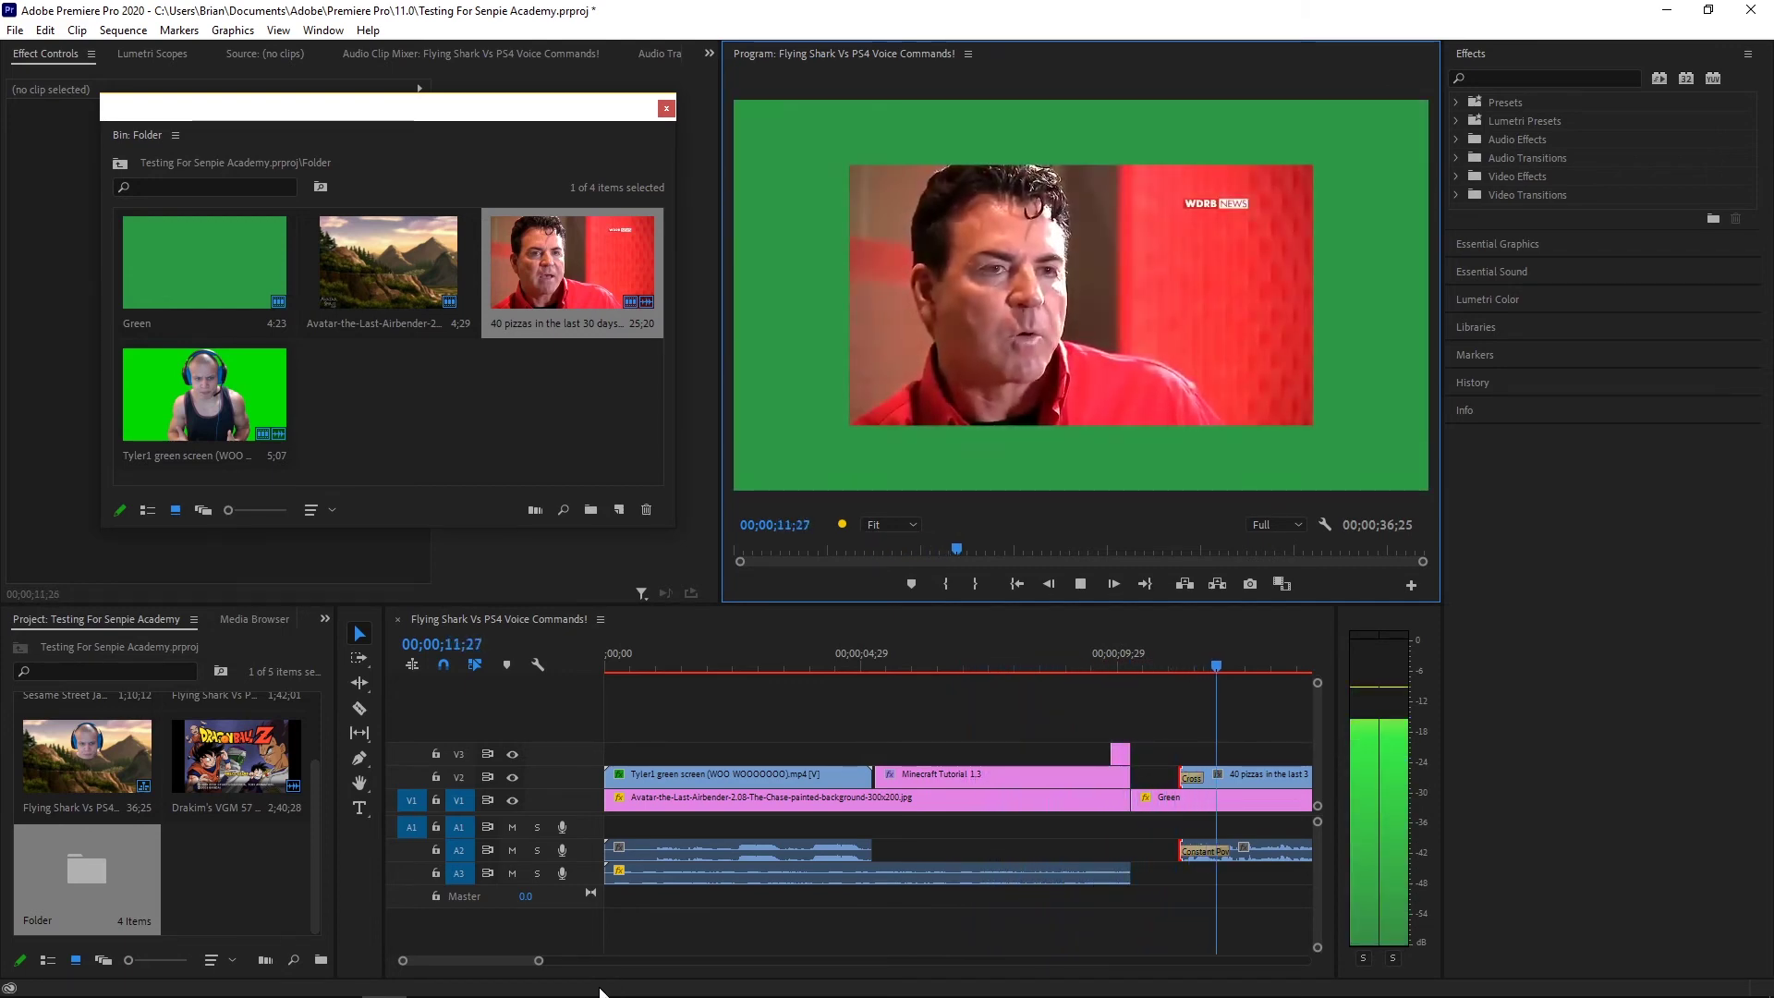
click(1079, 584)
drag(550, 960, 573, 957)
Cut the 40 pizzas clip at 14;00 and delete the part after it
click(359, 708)
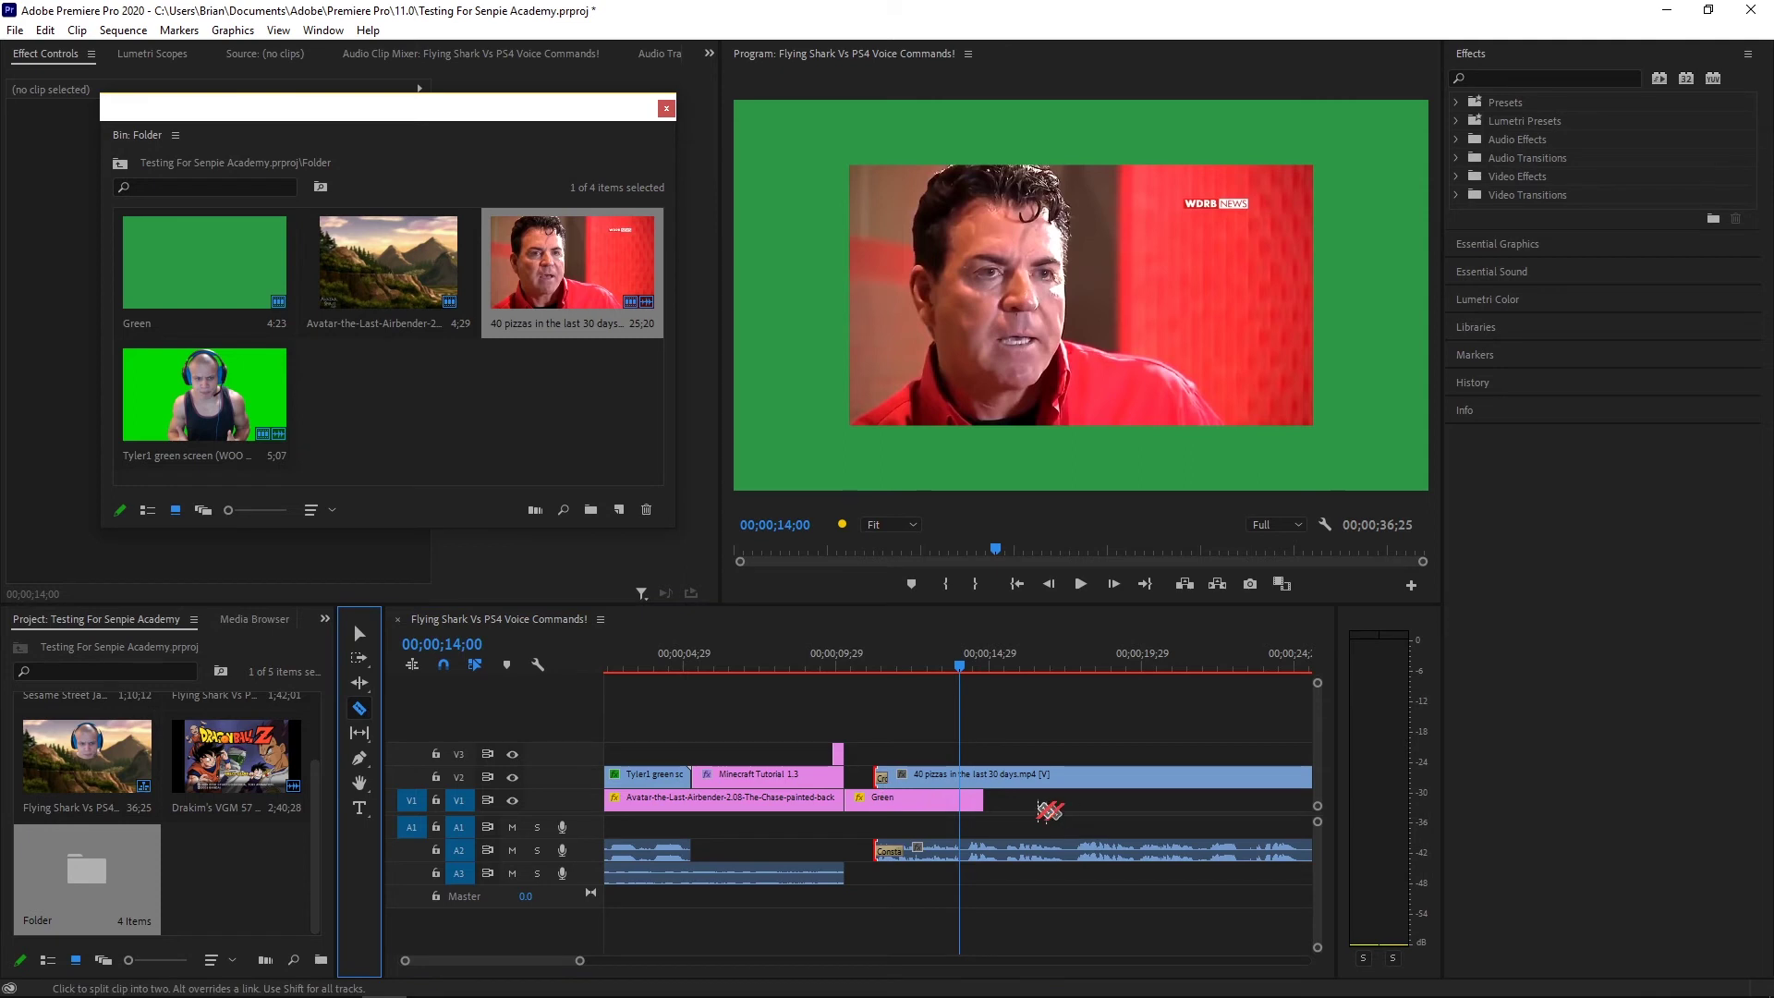
click(967, 774)
click(359, 633)
click(1138, 782)
key(Delete)
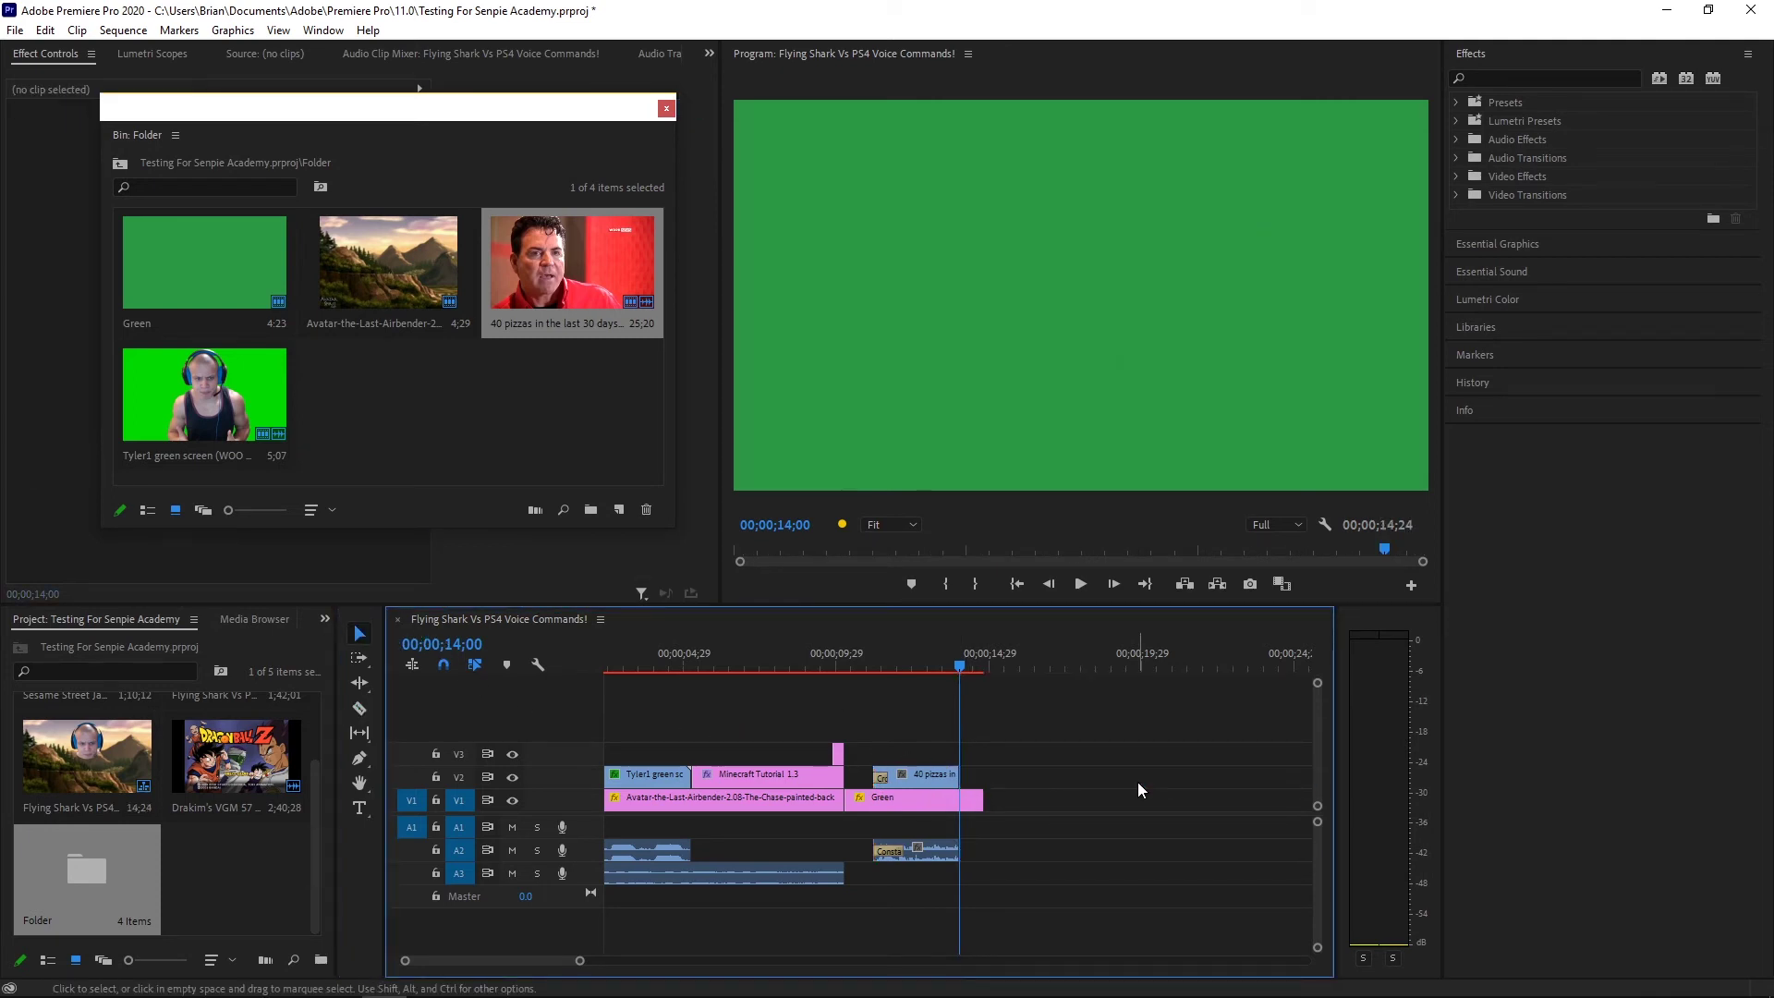
Trim the Green clip's end to 14;00 and review the frames around the new end
drag(933, 666, 966, 665)
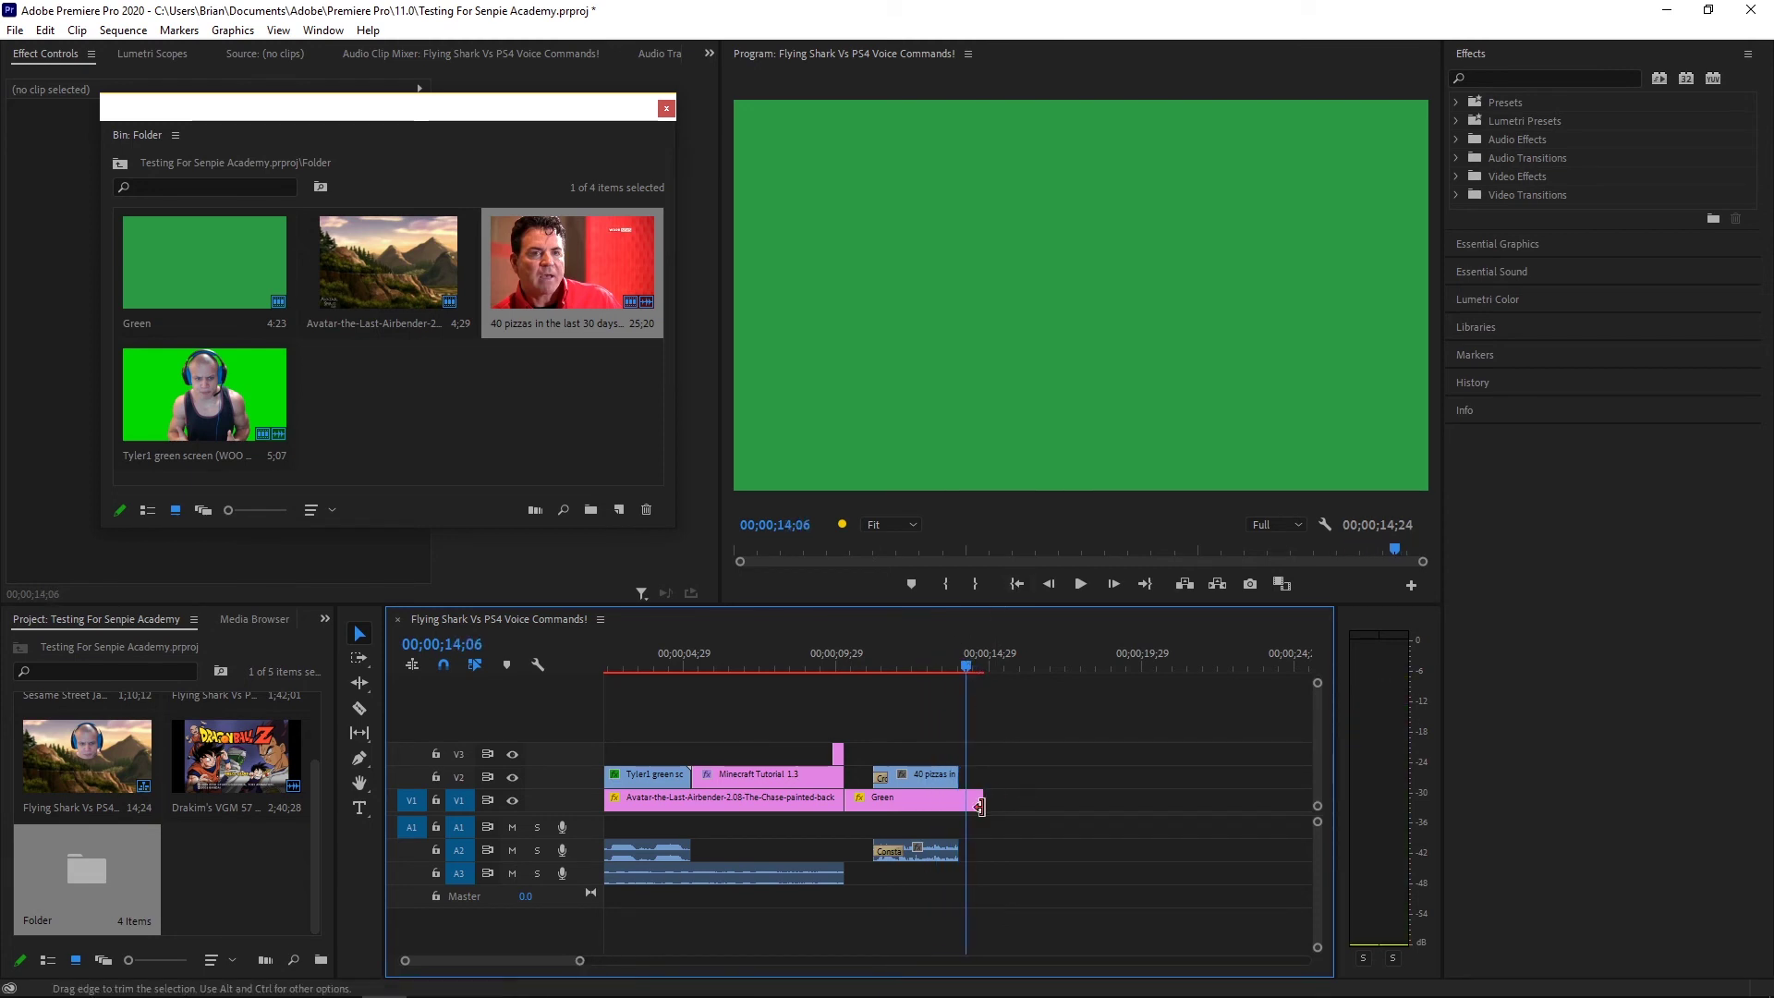
drag(968, 800, 958, 801)
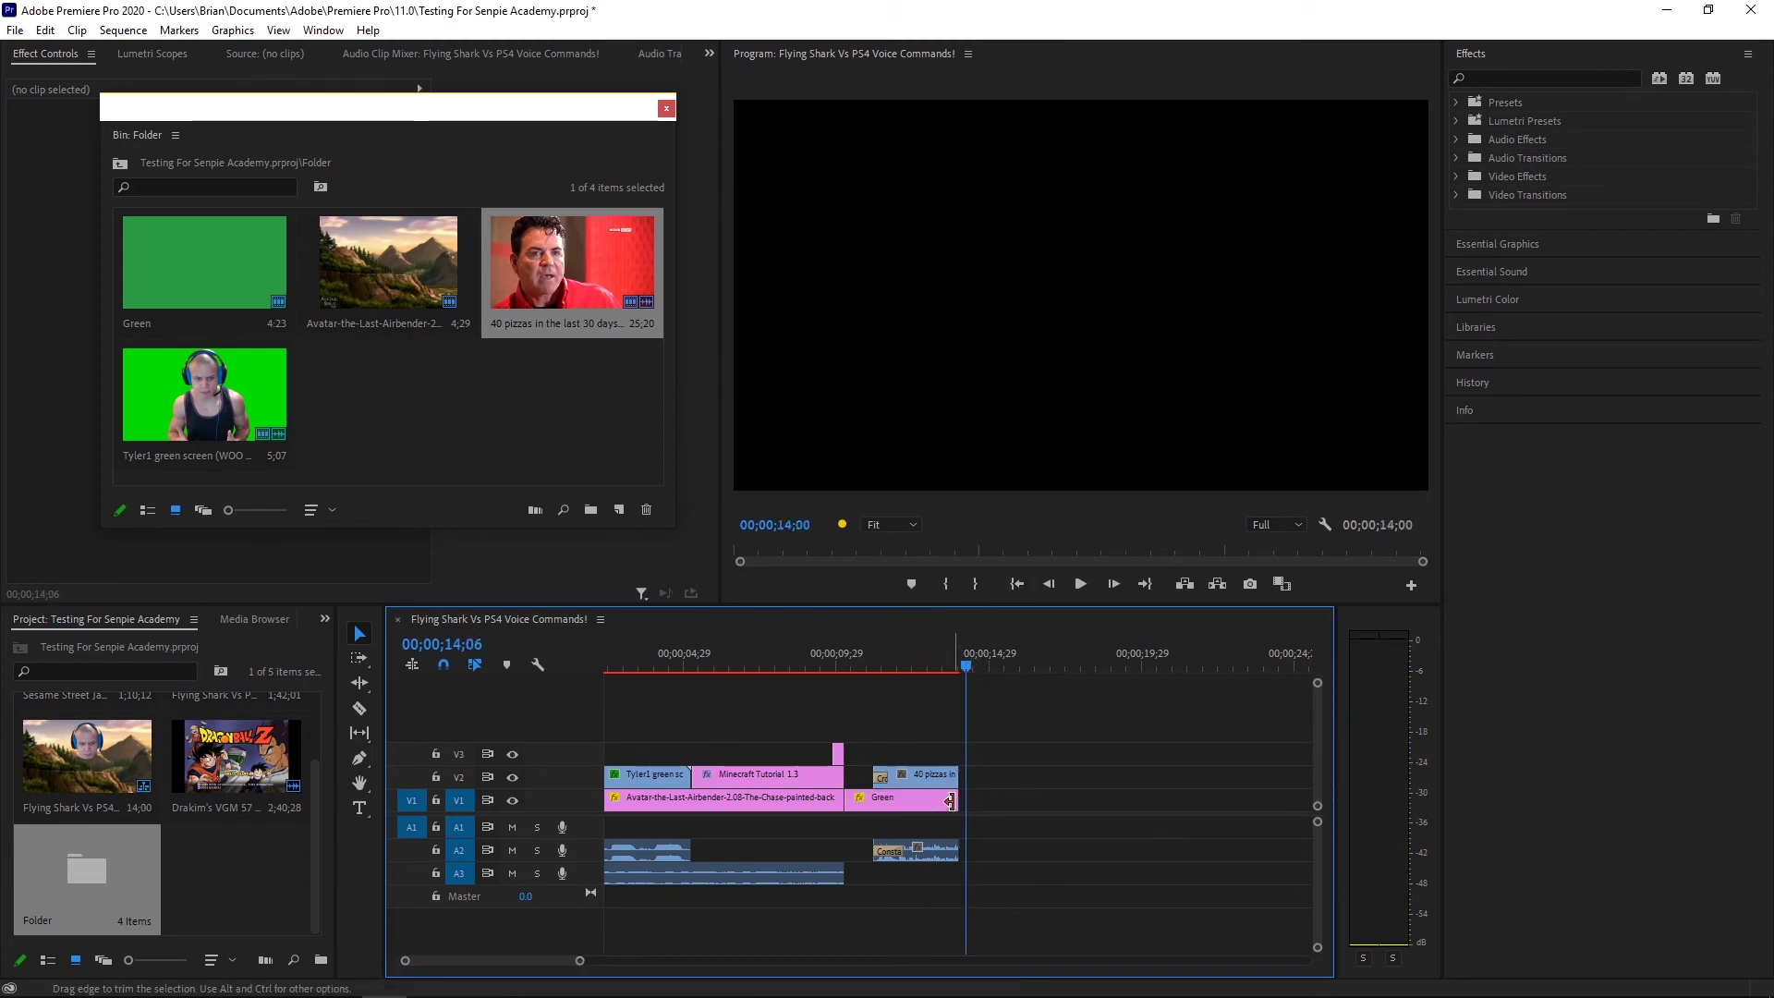
drag(947, 662, 867, 702)
mouse_move(887, 706)
mouse_down()
mouse_move(912, 708)
mouse_move(874, 717)
mouse_move(905, 712)
mouse_up()
click(917, 776)
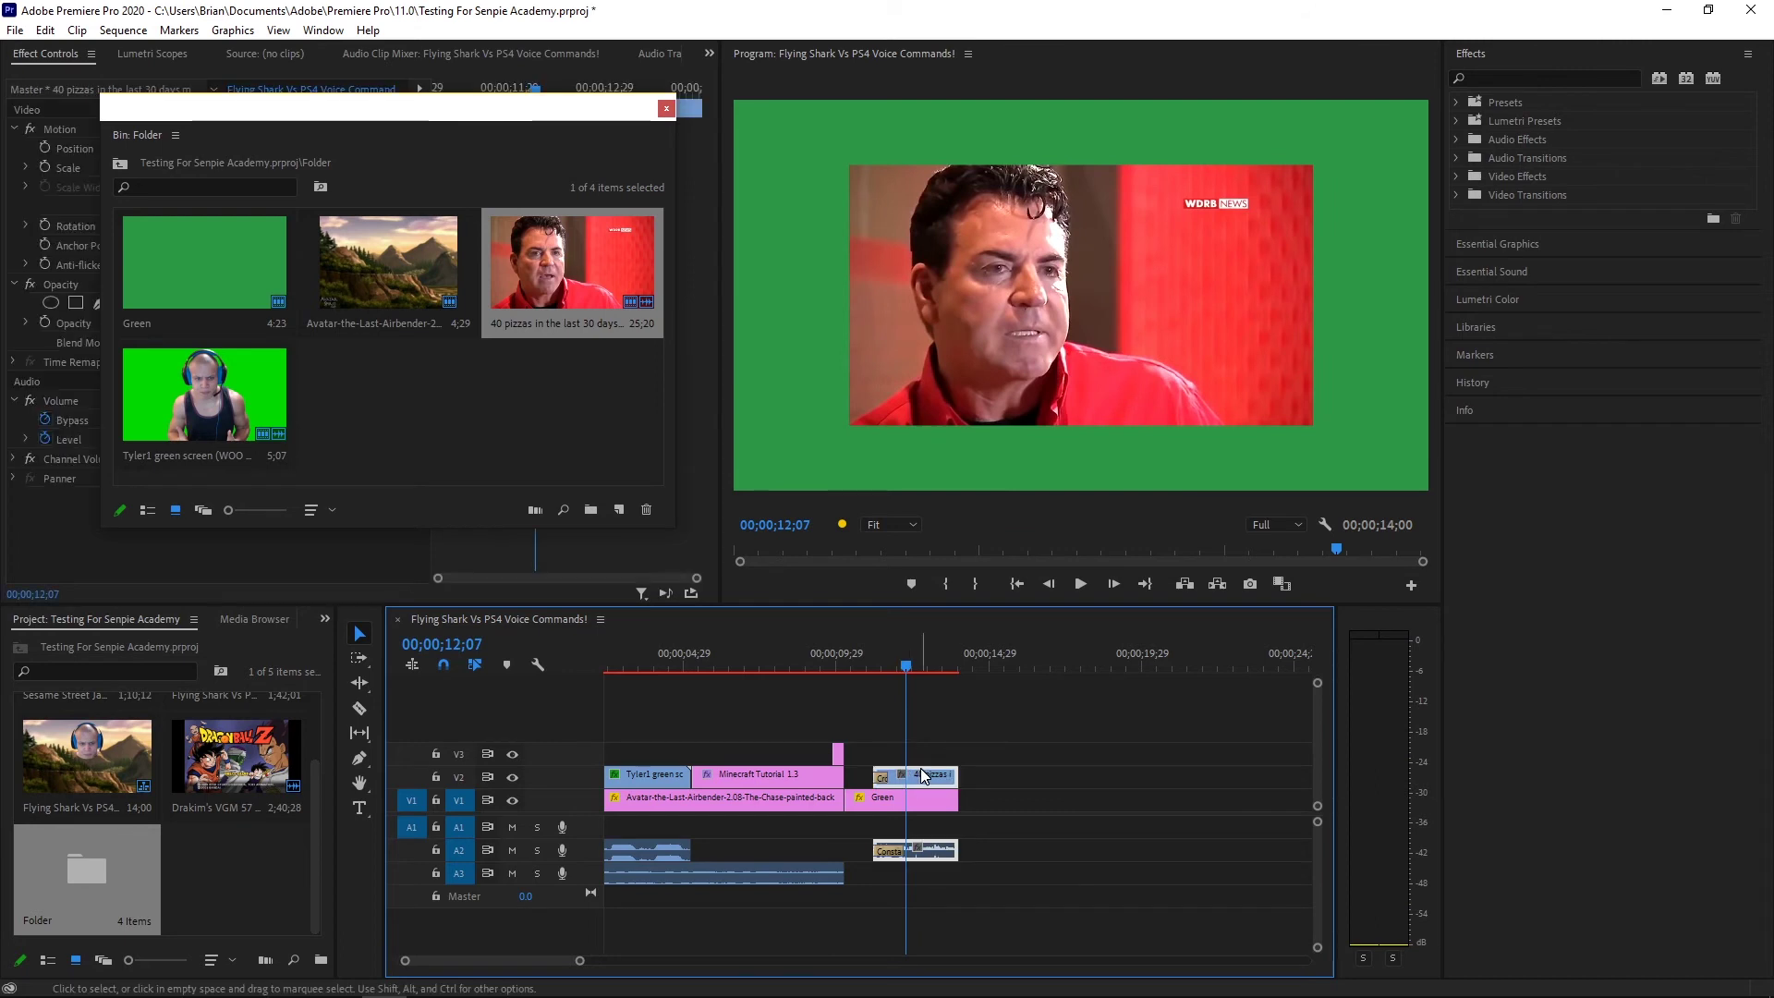
Close the Folder bin, scale the 40 pizzas clip to 146, and play it back from 08;07
click(666, 109)
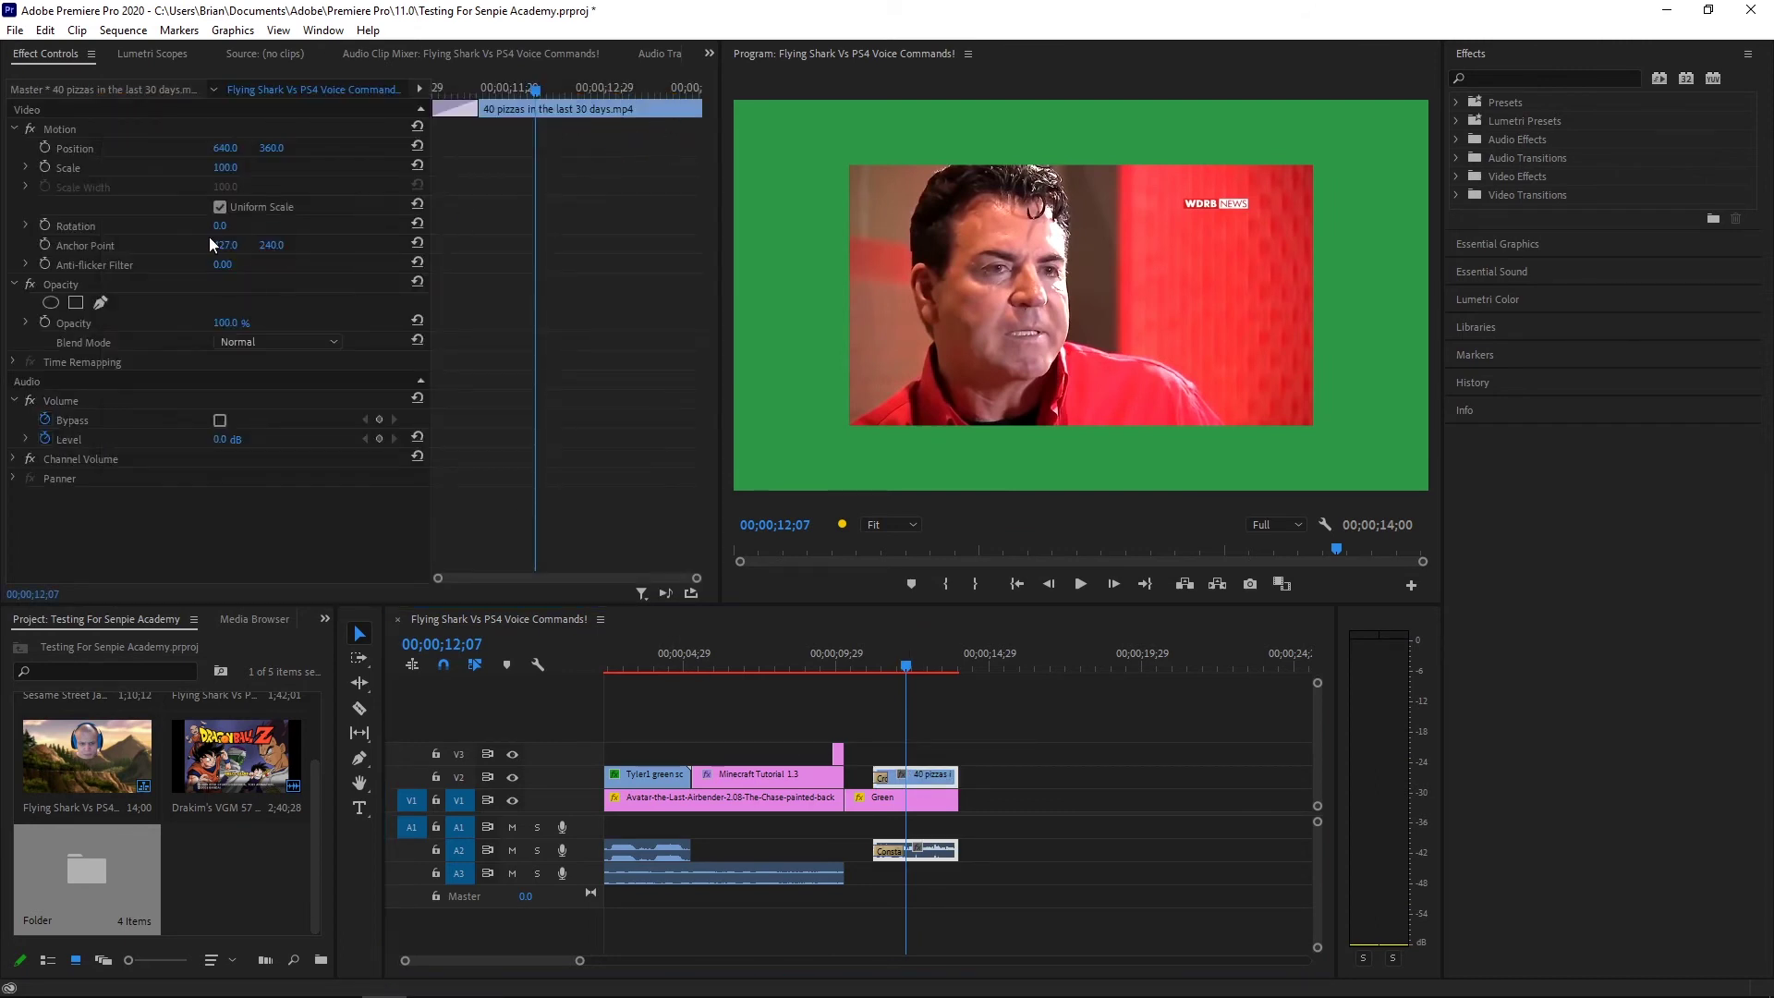
drag(227, 173, 269, 174)
drag(829, 676, 893, 674)
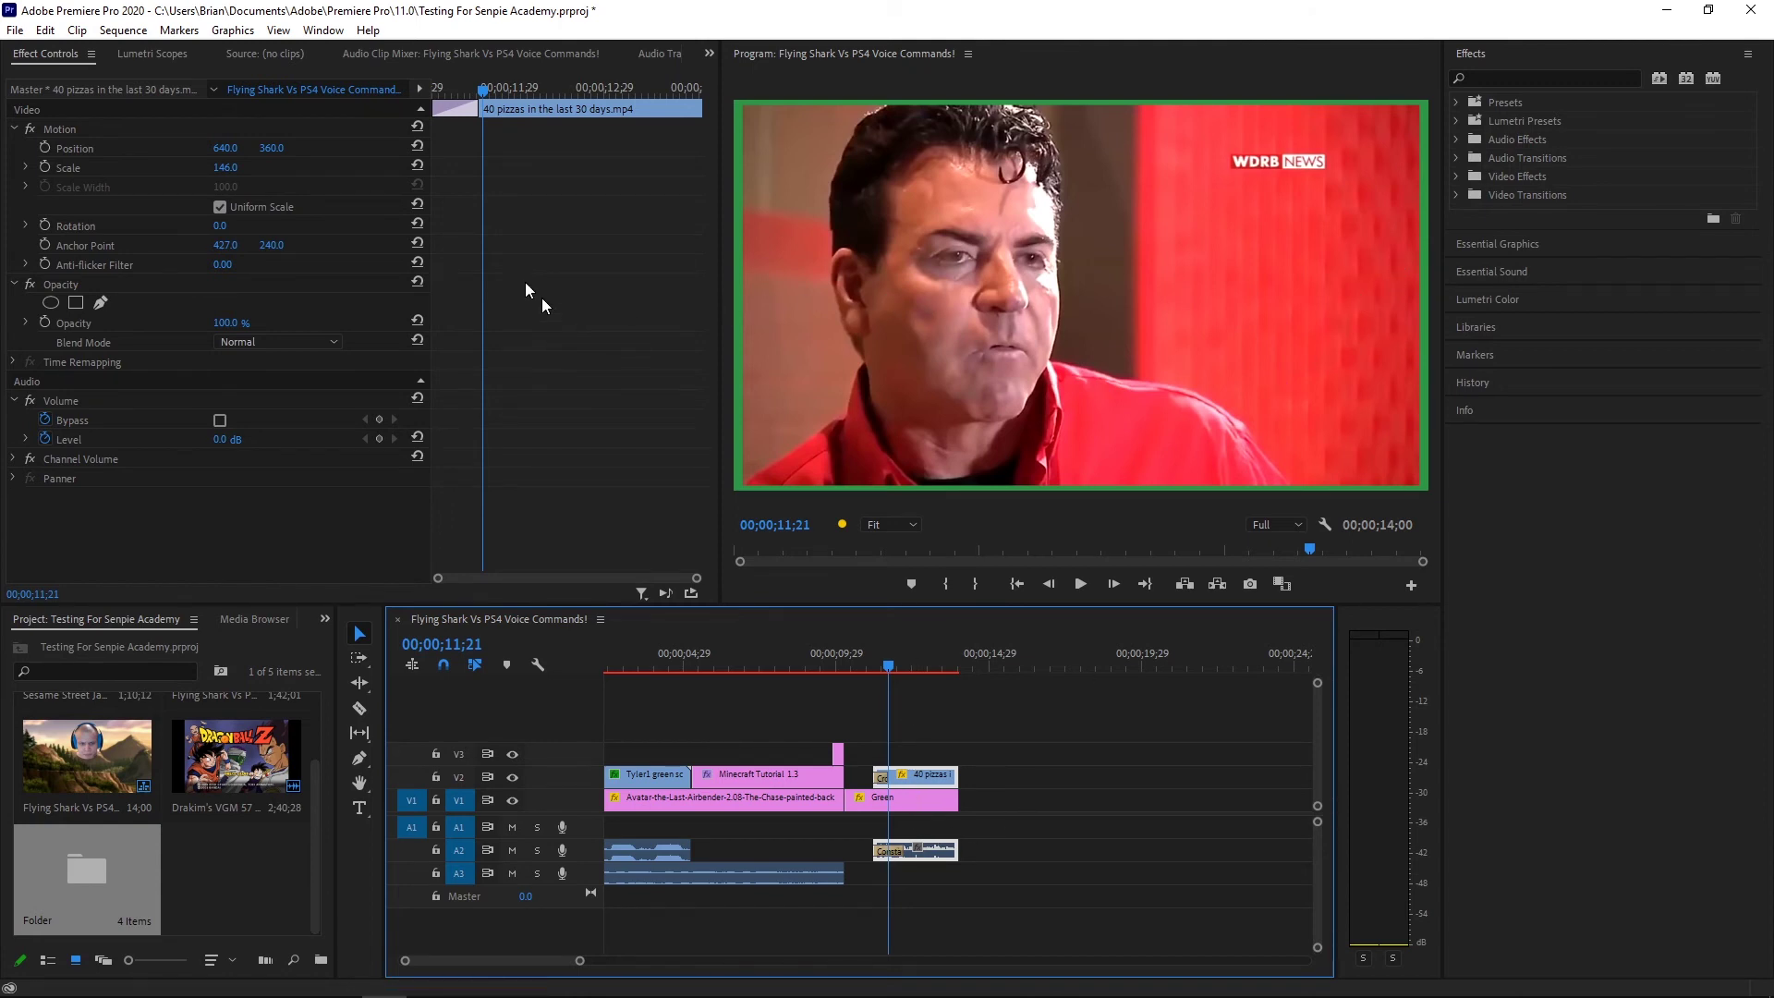
drag(883, 653, 923, 673)
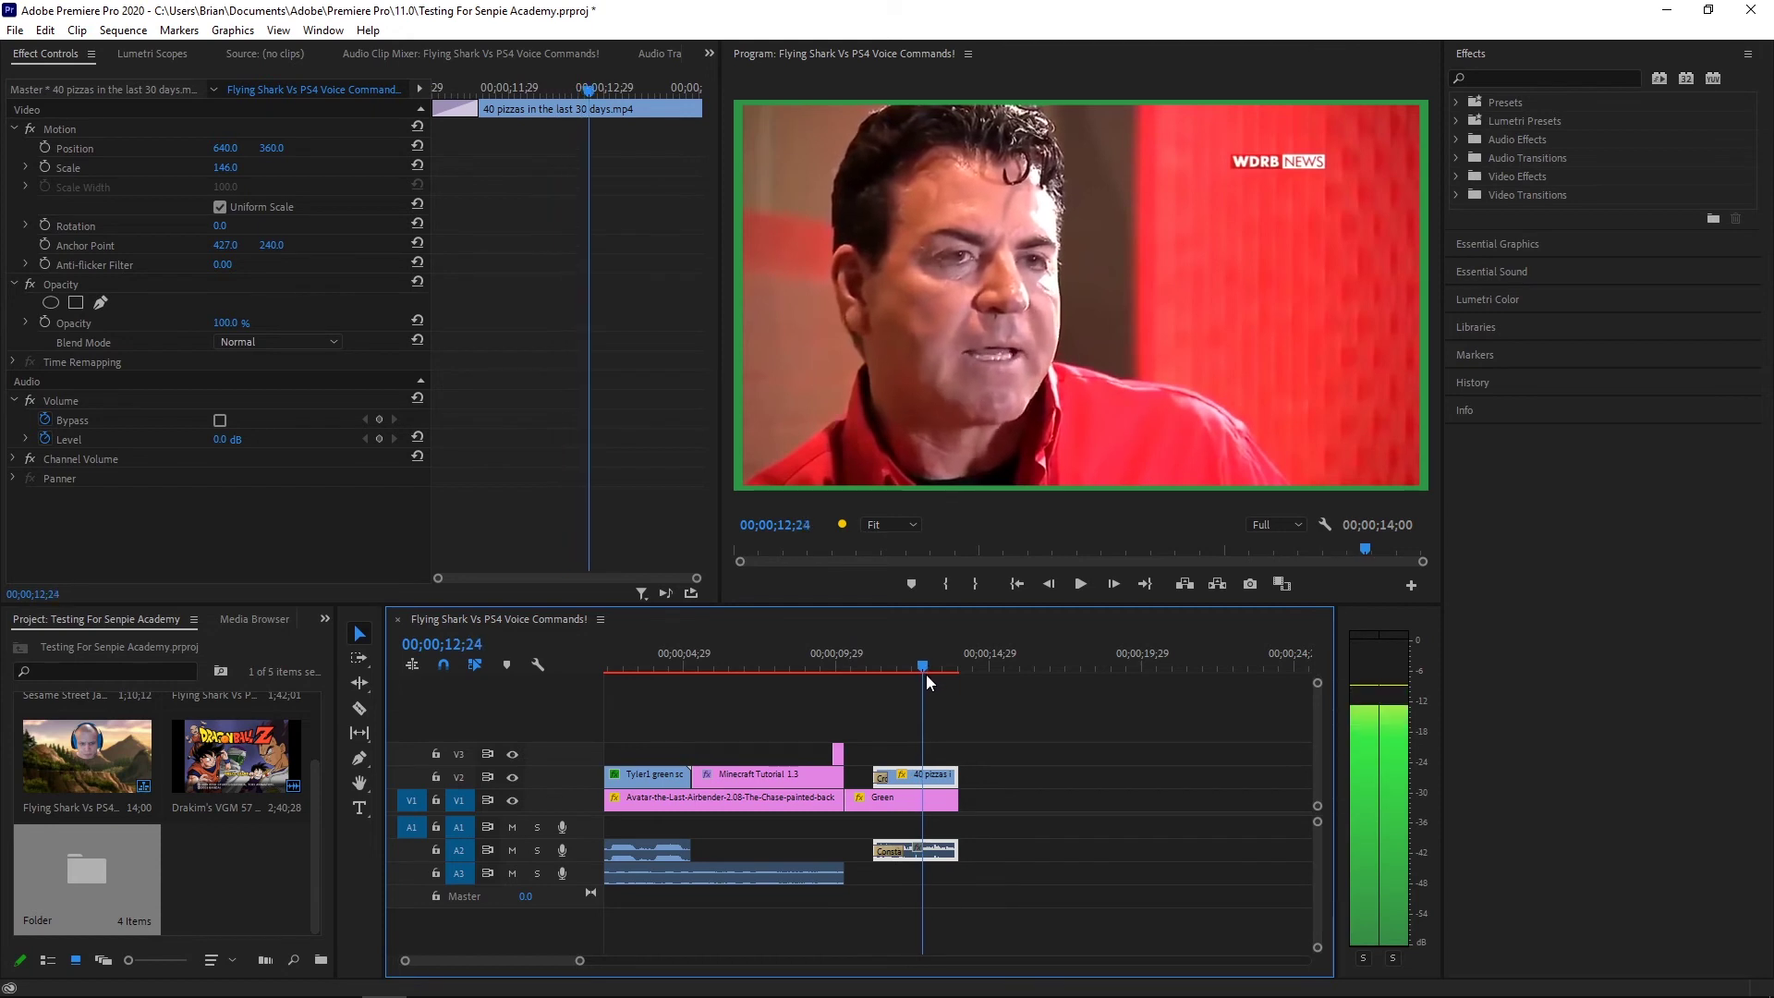
click(783, 662)
click(1079, 584)
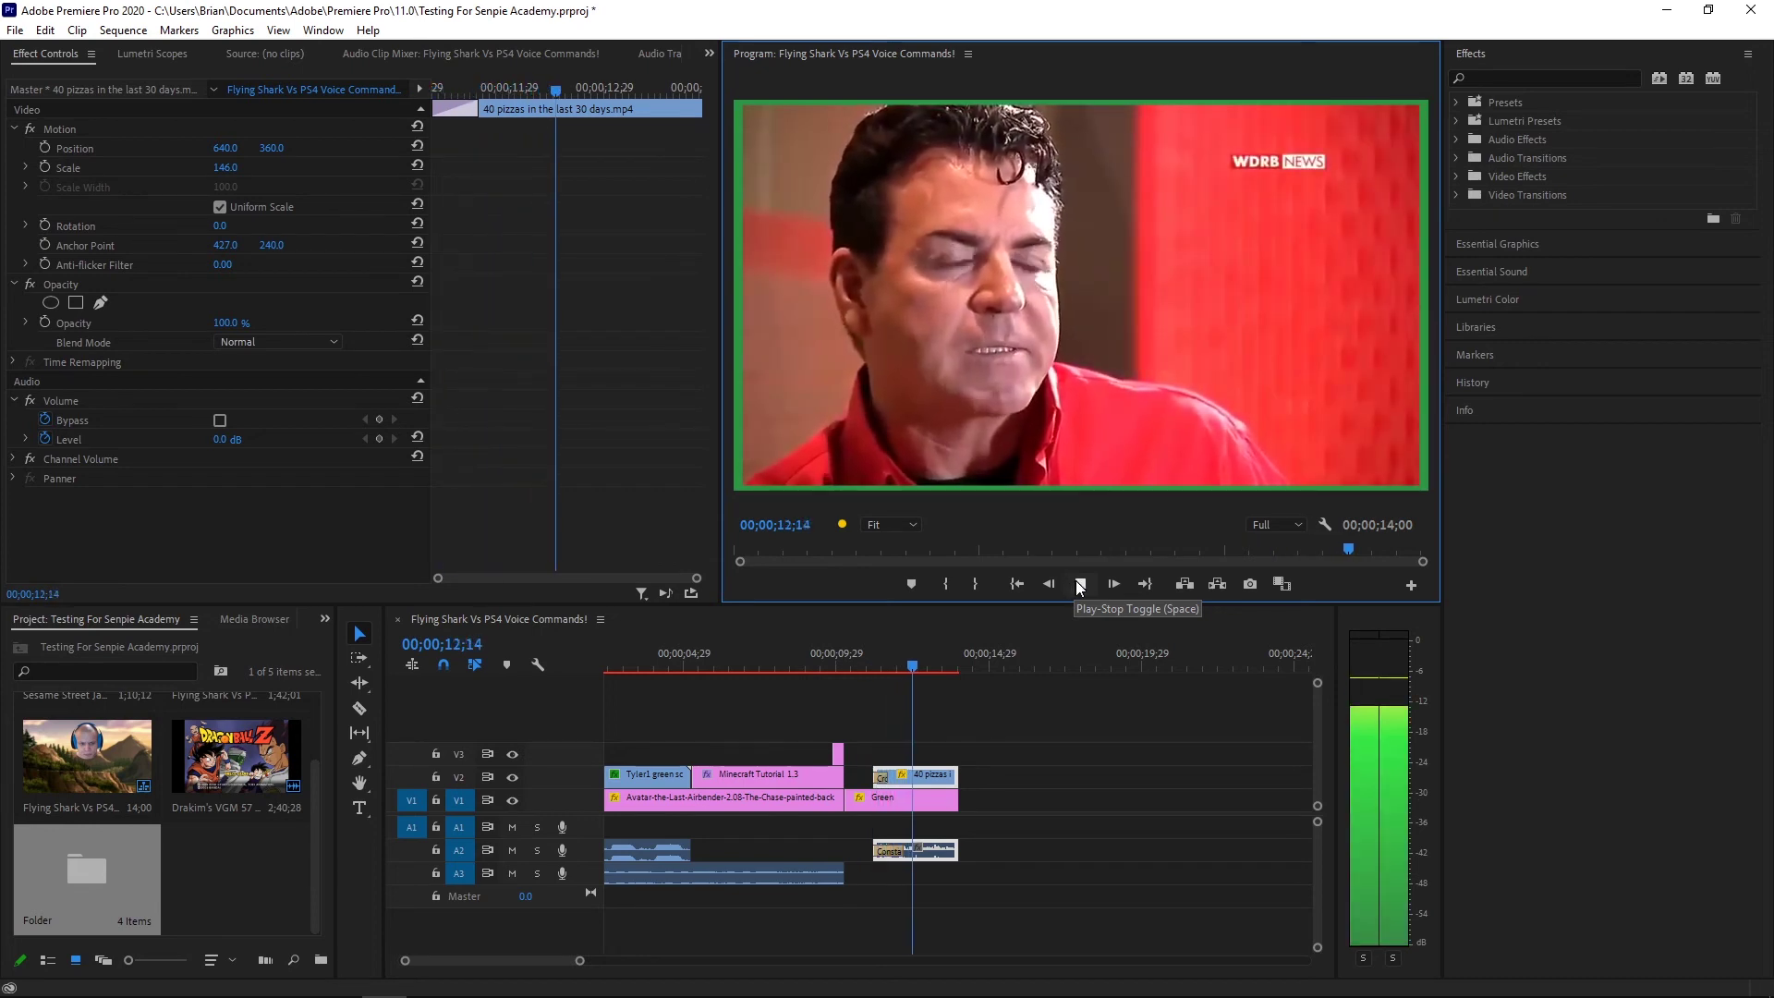
click(1066, 580)
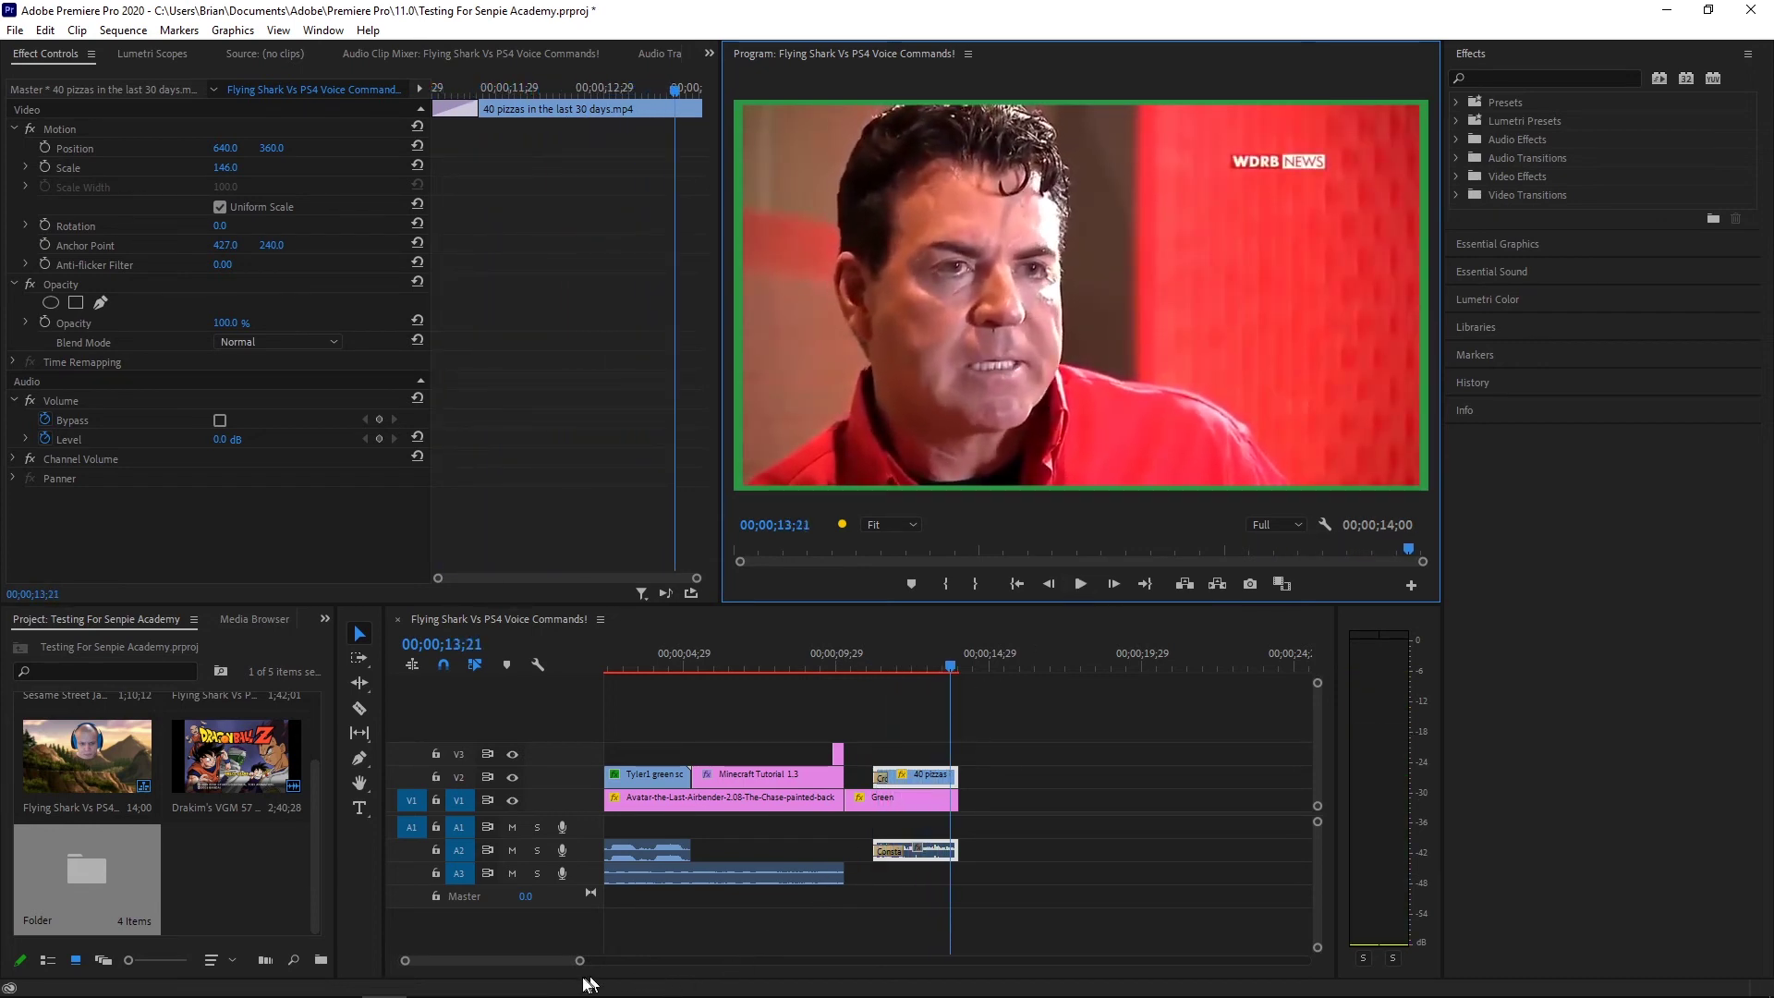
drag(577, 966, 557, 968)
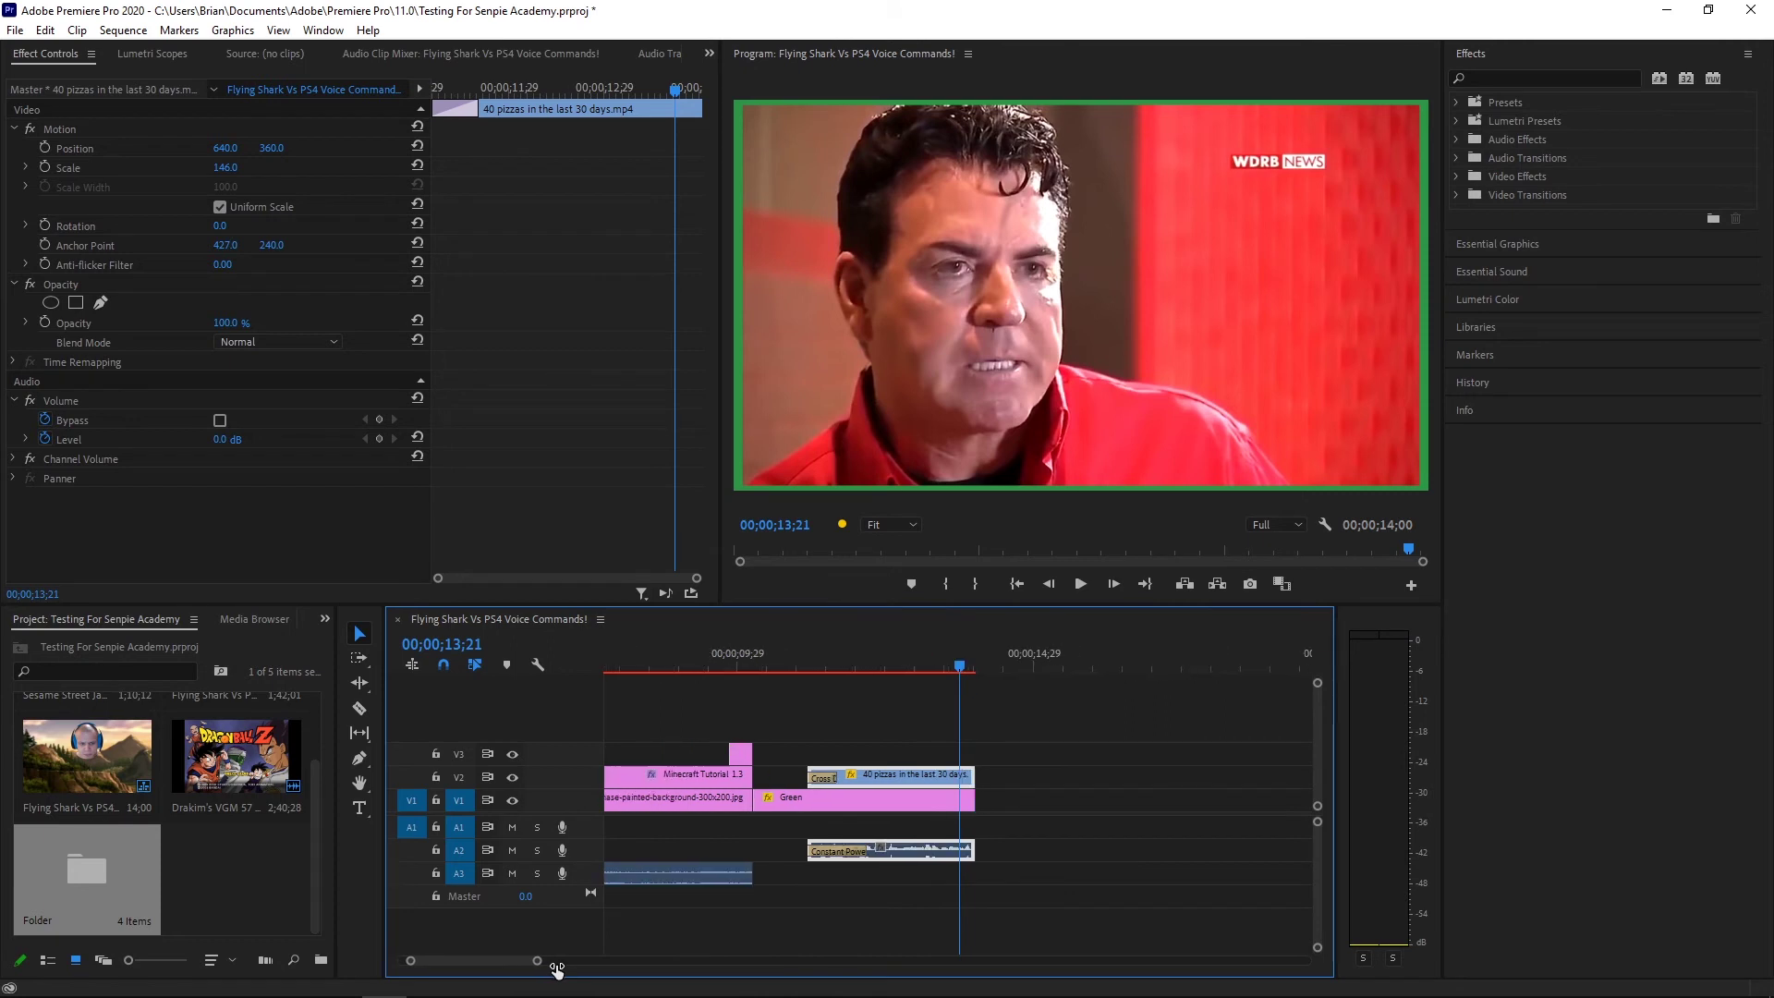
Delete the leftover Green piece on V3 and clear the Cross Dissolve and Constant Power transitions
click(745, 758)
key(Delete)
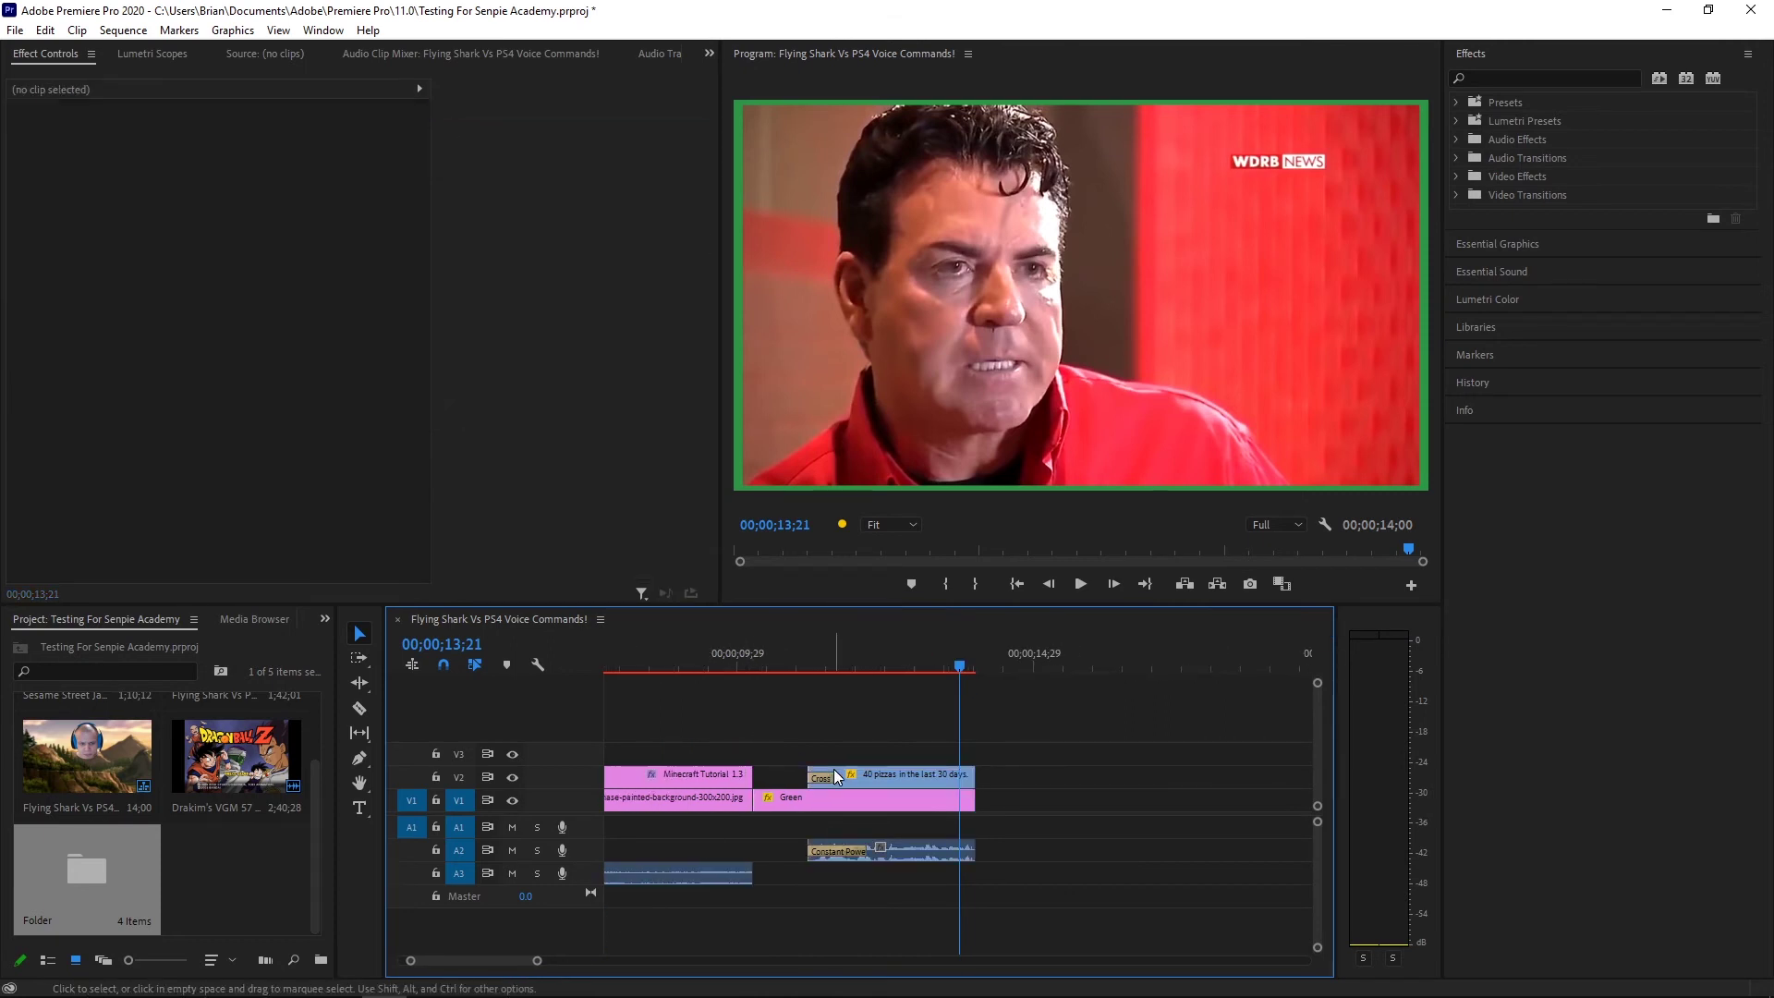
right_click(832, 779)
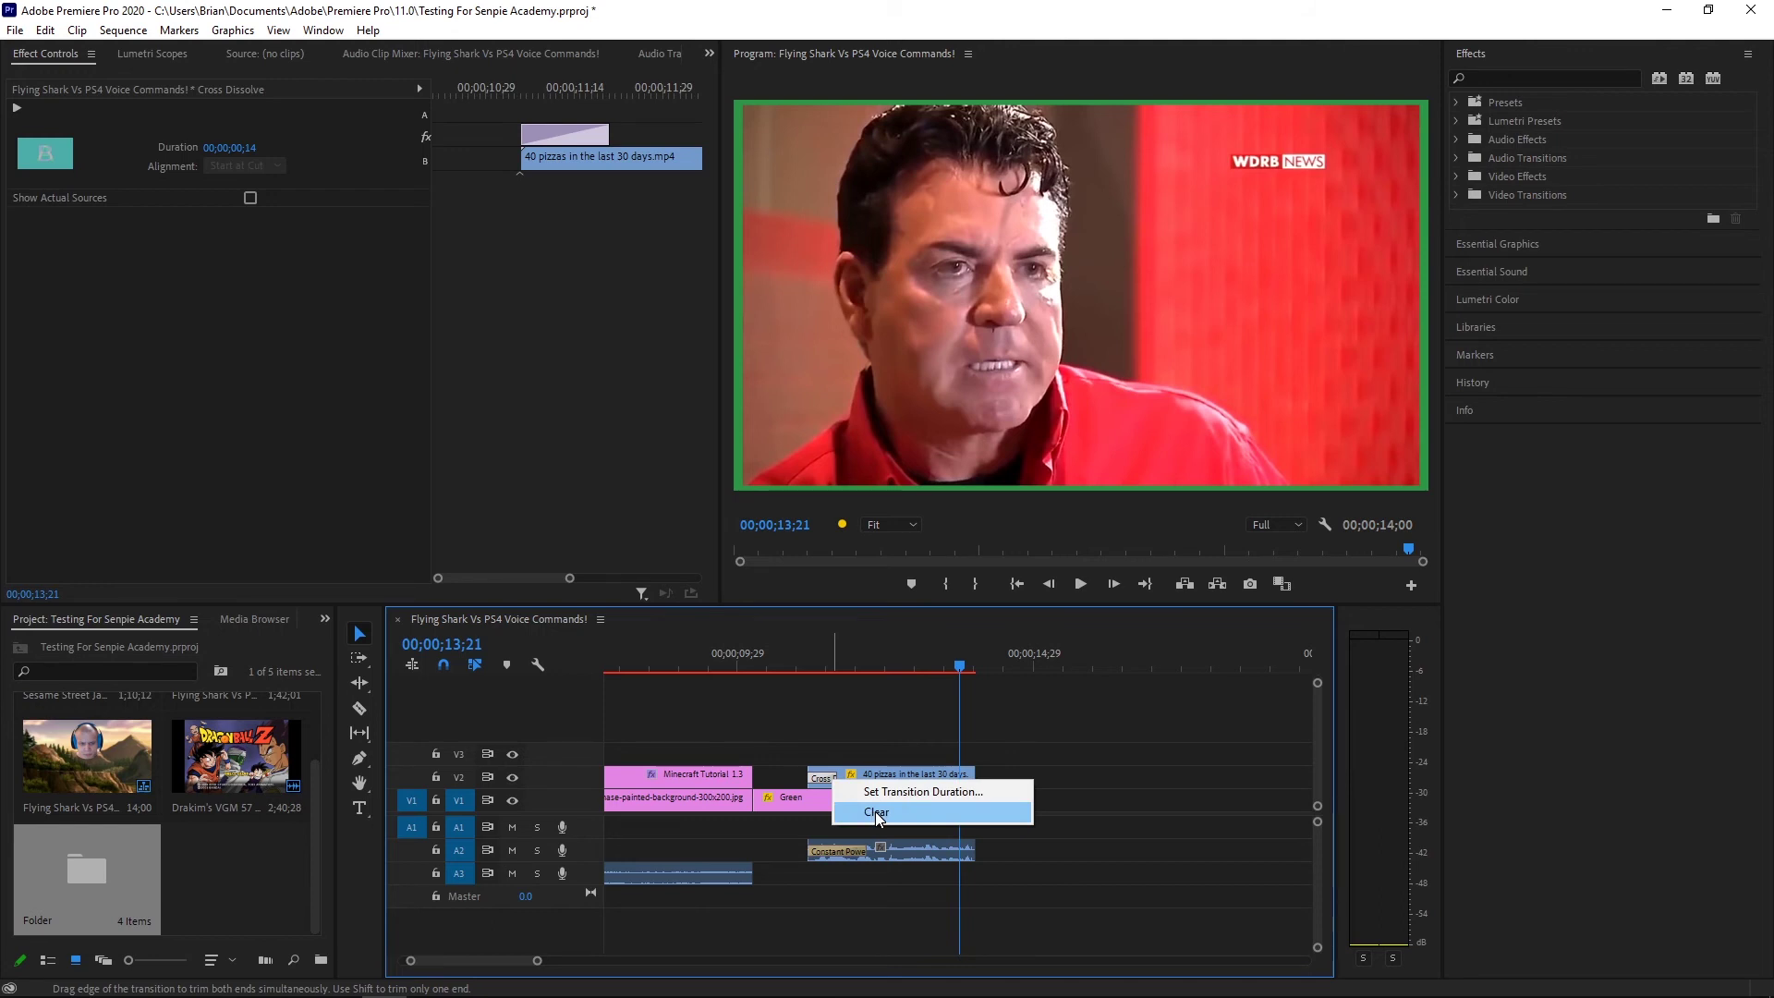
click(874, 811)
right_click(840, 850)
click(860, 876)
Slide 40 pizzas to start with Green, preview from 09;29, and trim Green to end with it
drag(843, 784, 784, 784)
click(740, 646)
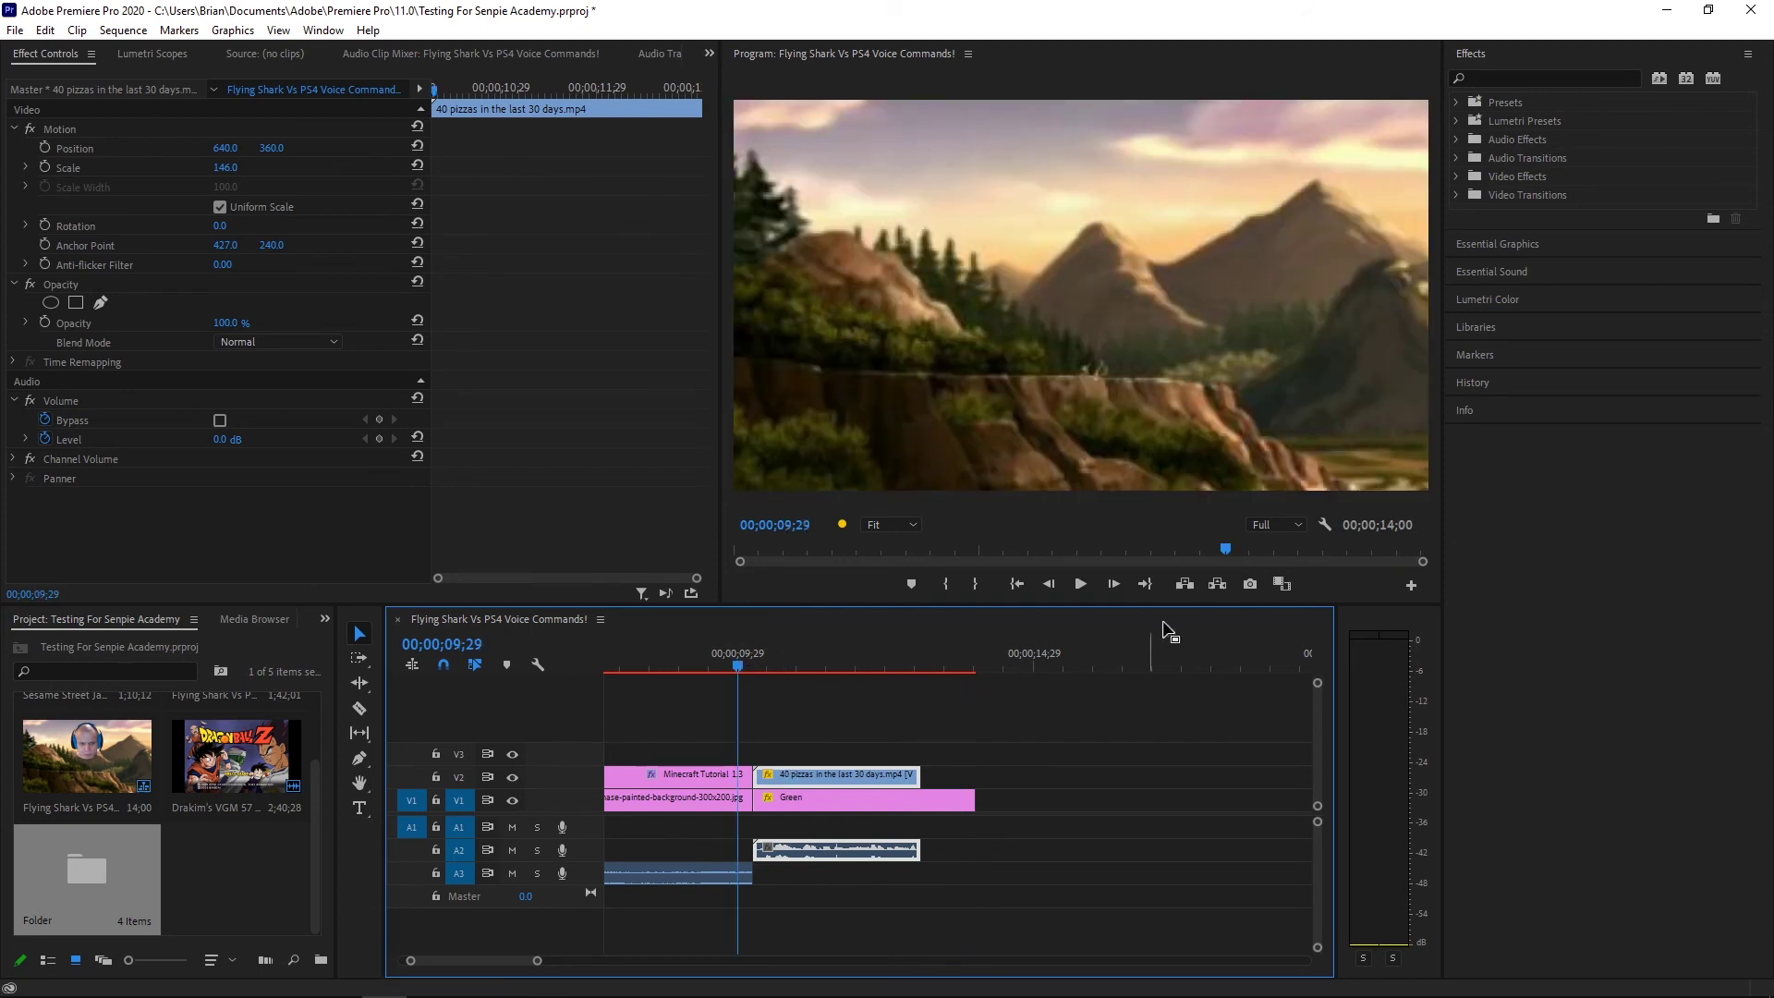
click(1080, 583)
click(1080, 583)
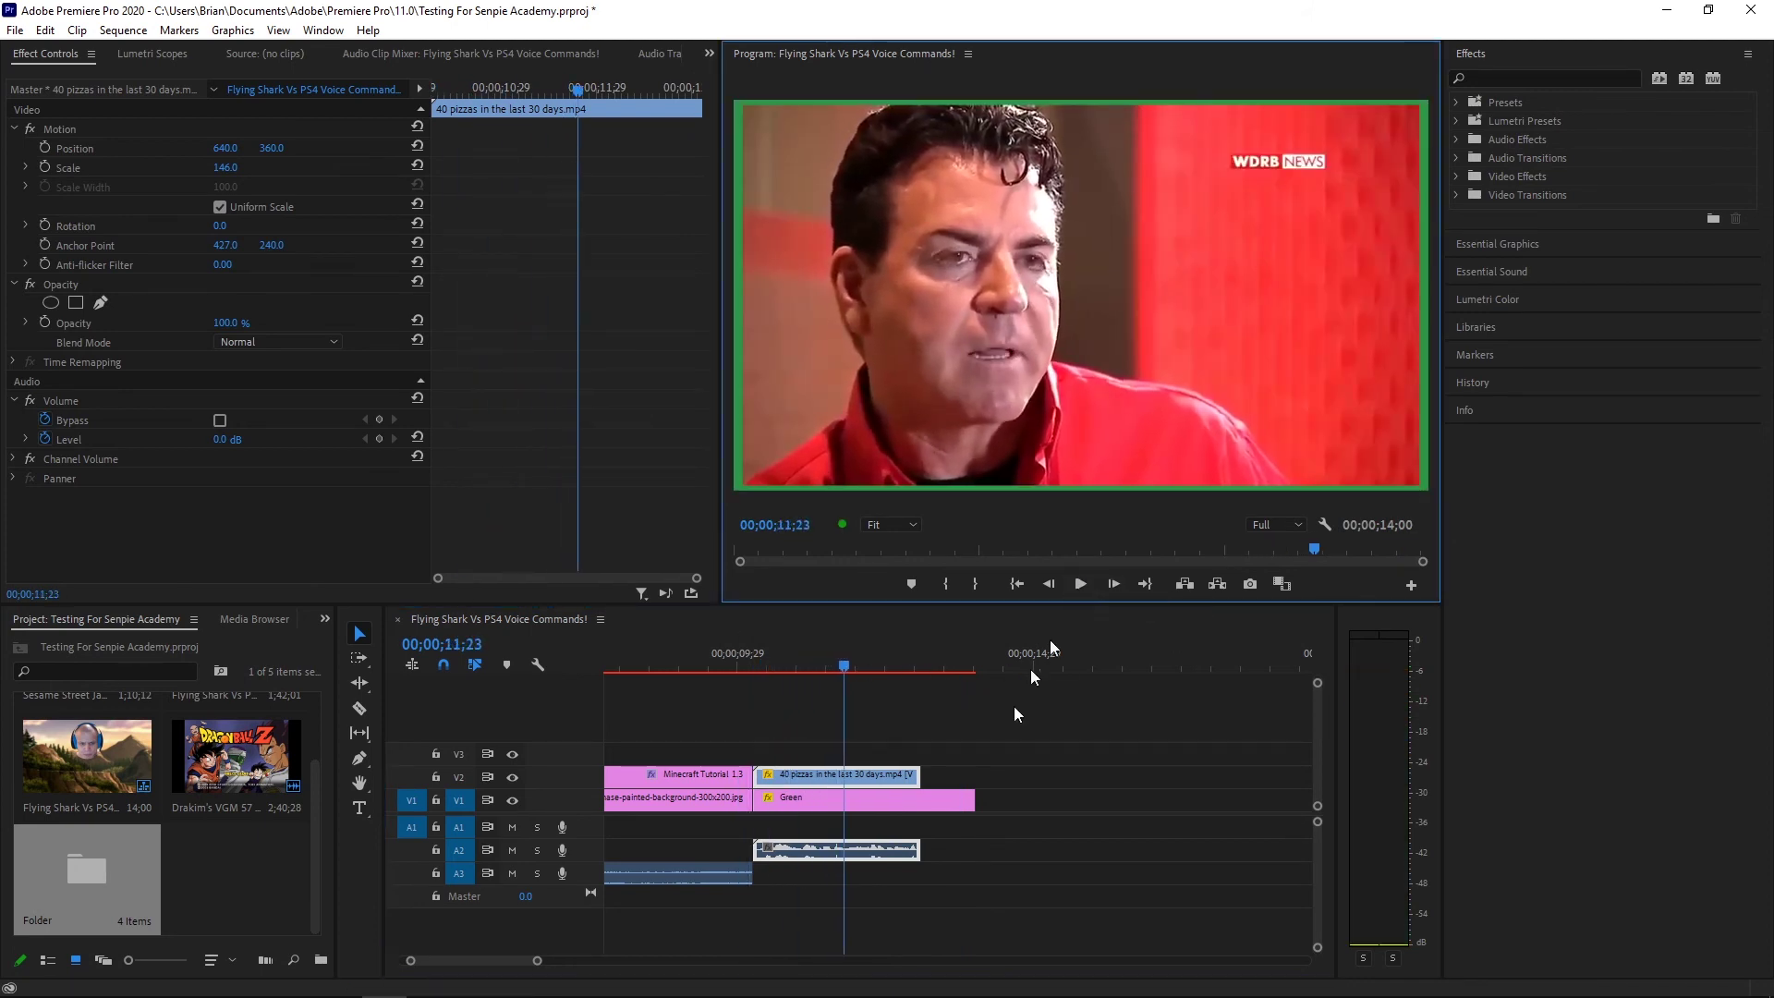
drag(961, 805, 920, 806)
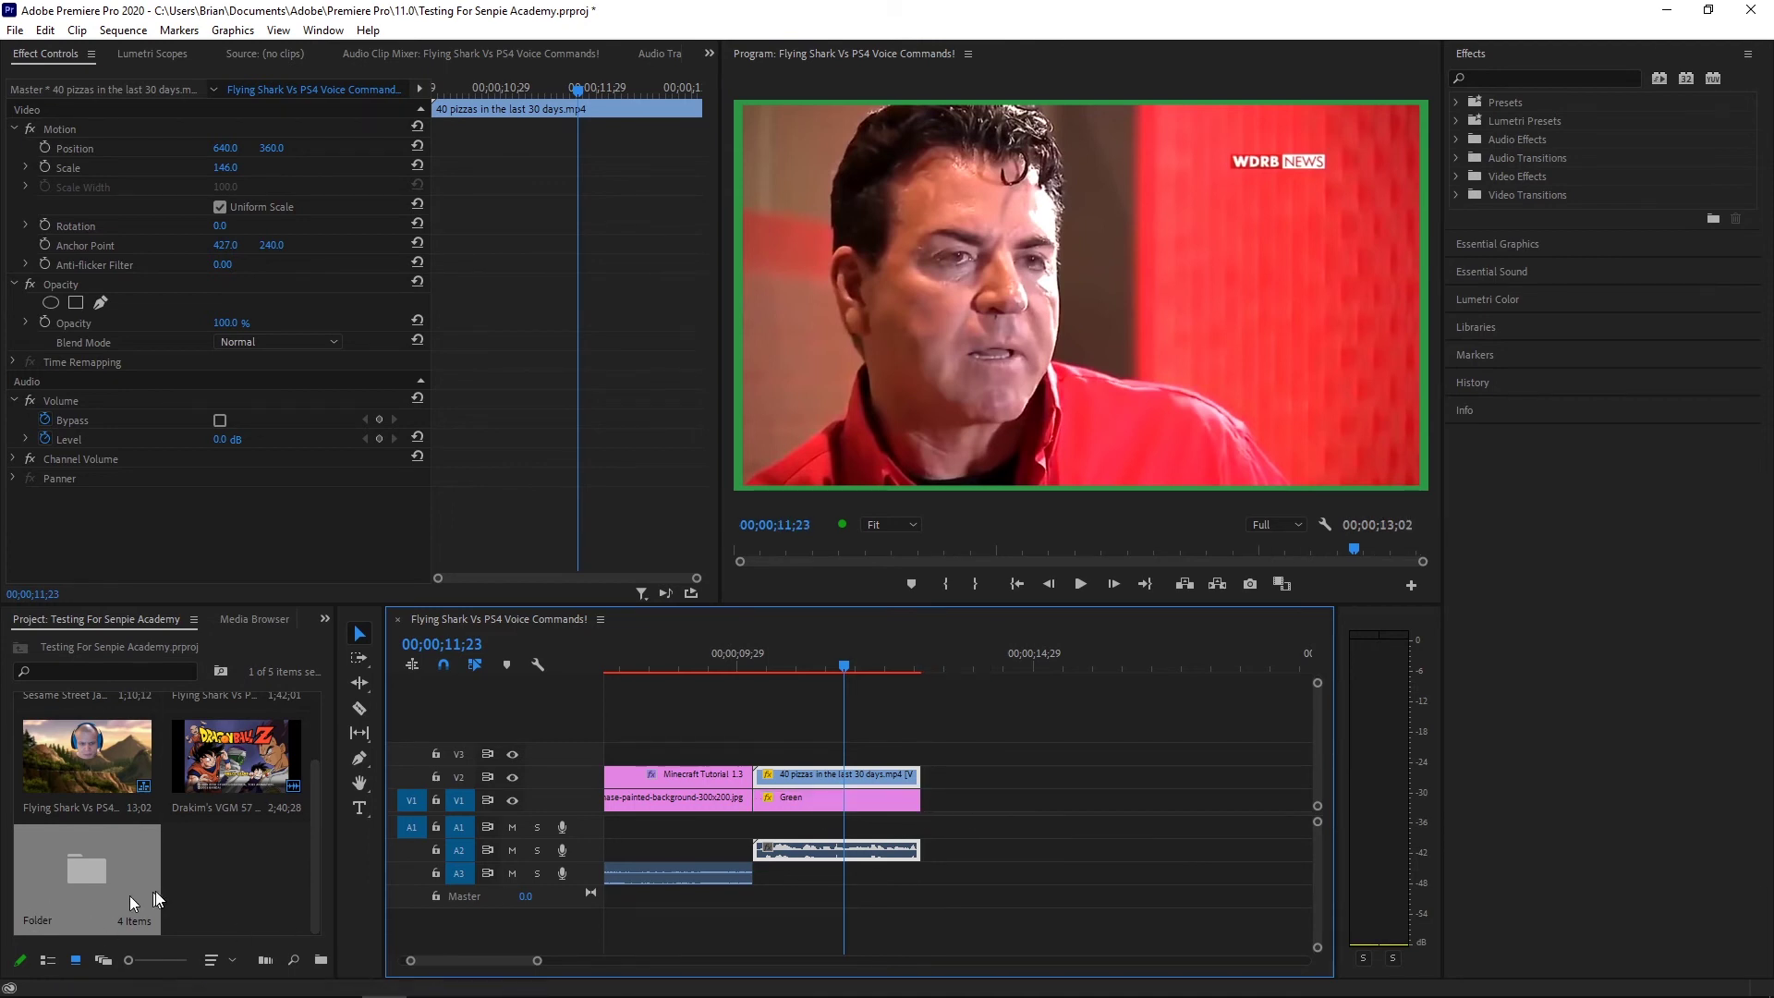
Create a Black Video item with default settings and place it in the sequence
right_click(219, 862)
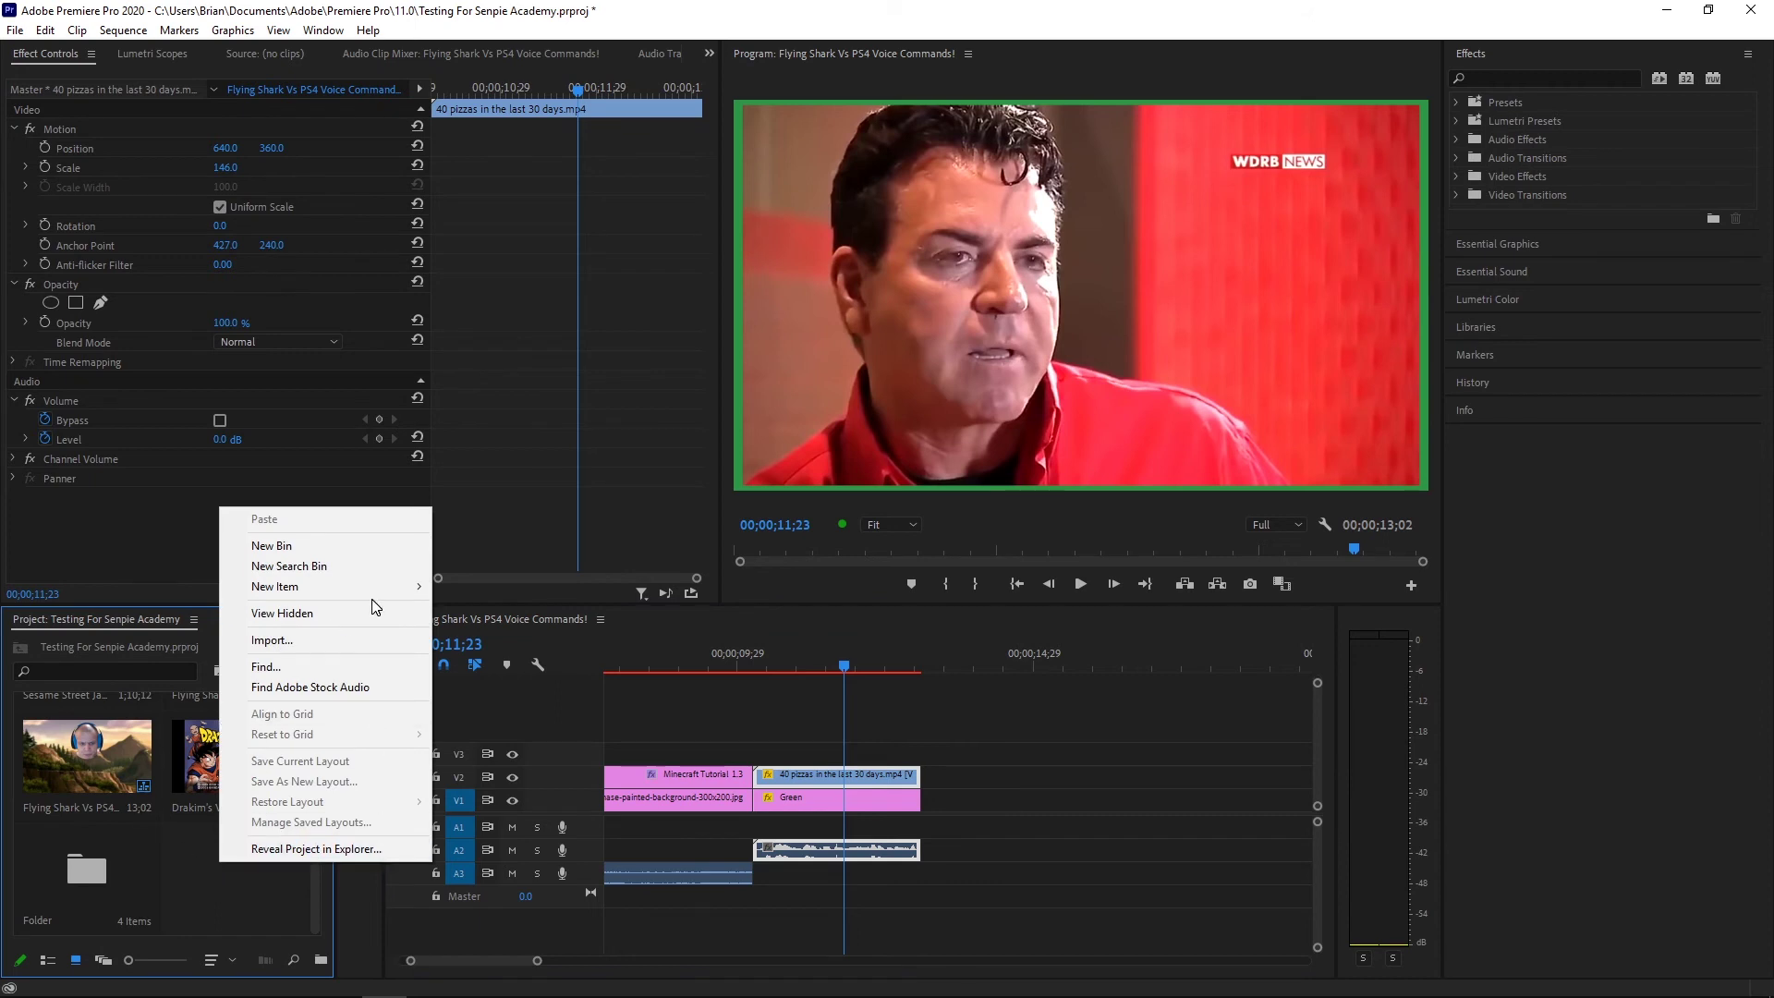
mouse_move(395, 595)
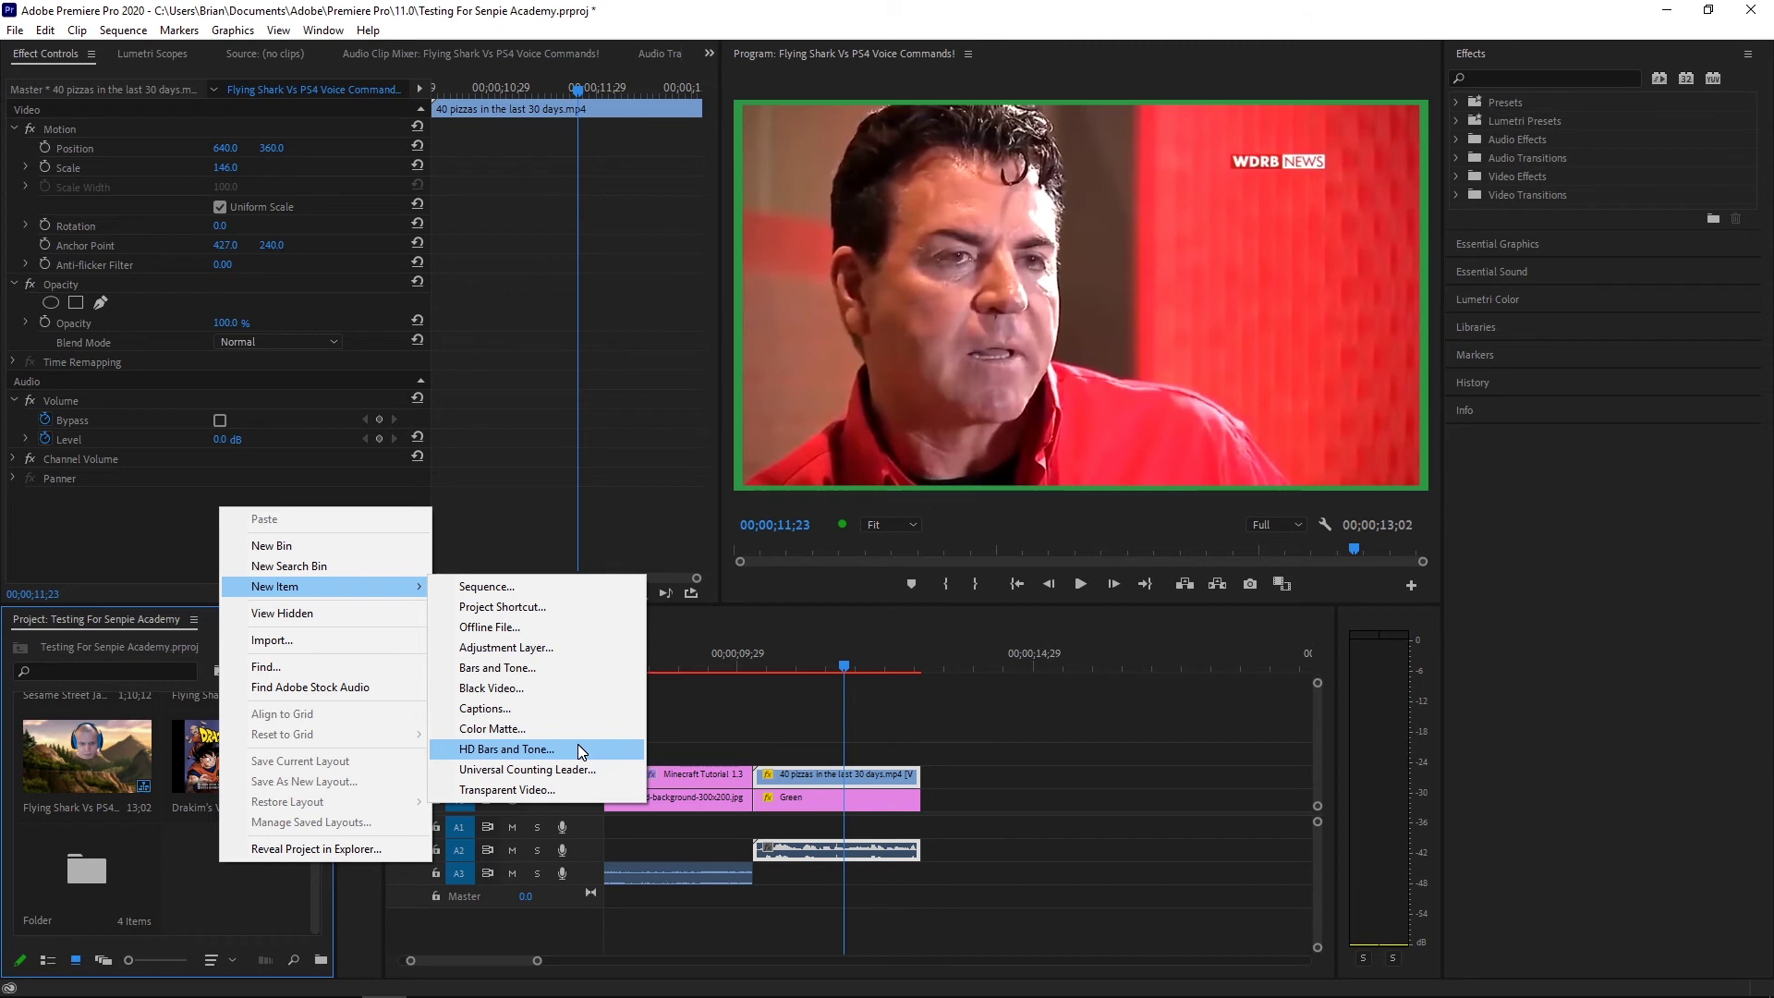
click(558, 689)
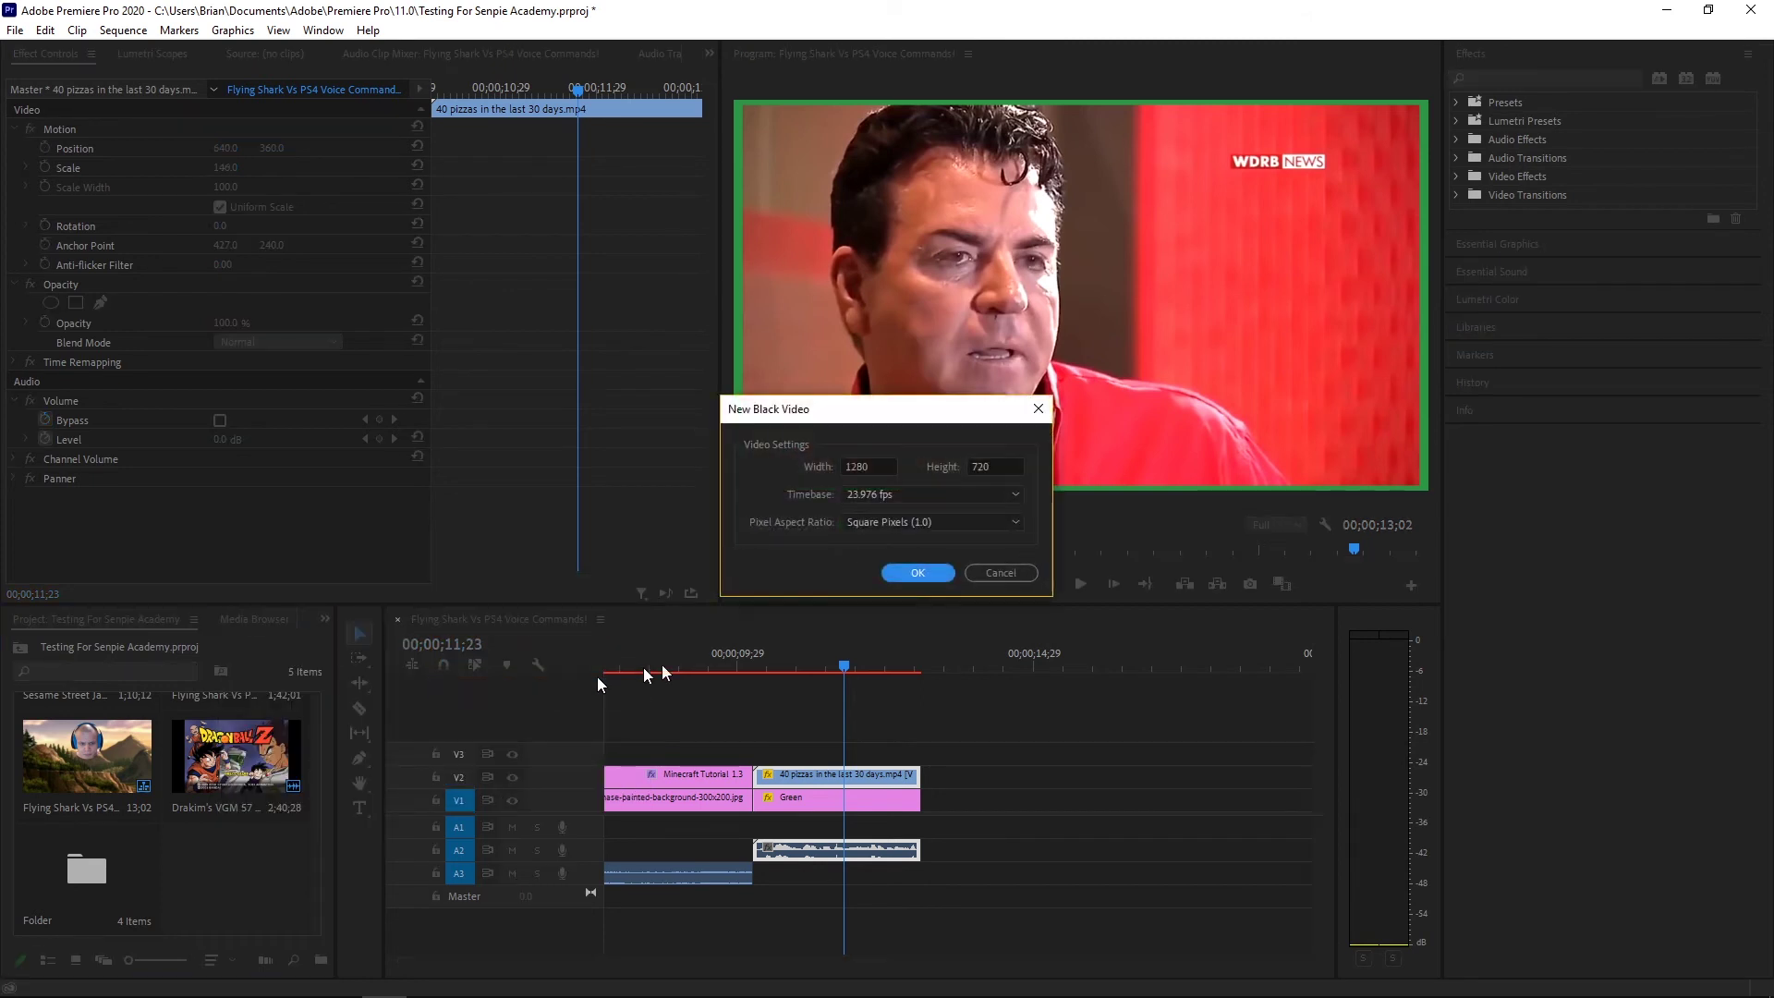
click(918, 573)
drag(203, 871, 1116, 795)
Cut the Black Video from both the sequence and the project, then bring up New Item again
right_click(1116, 795)
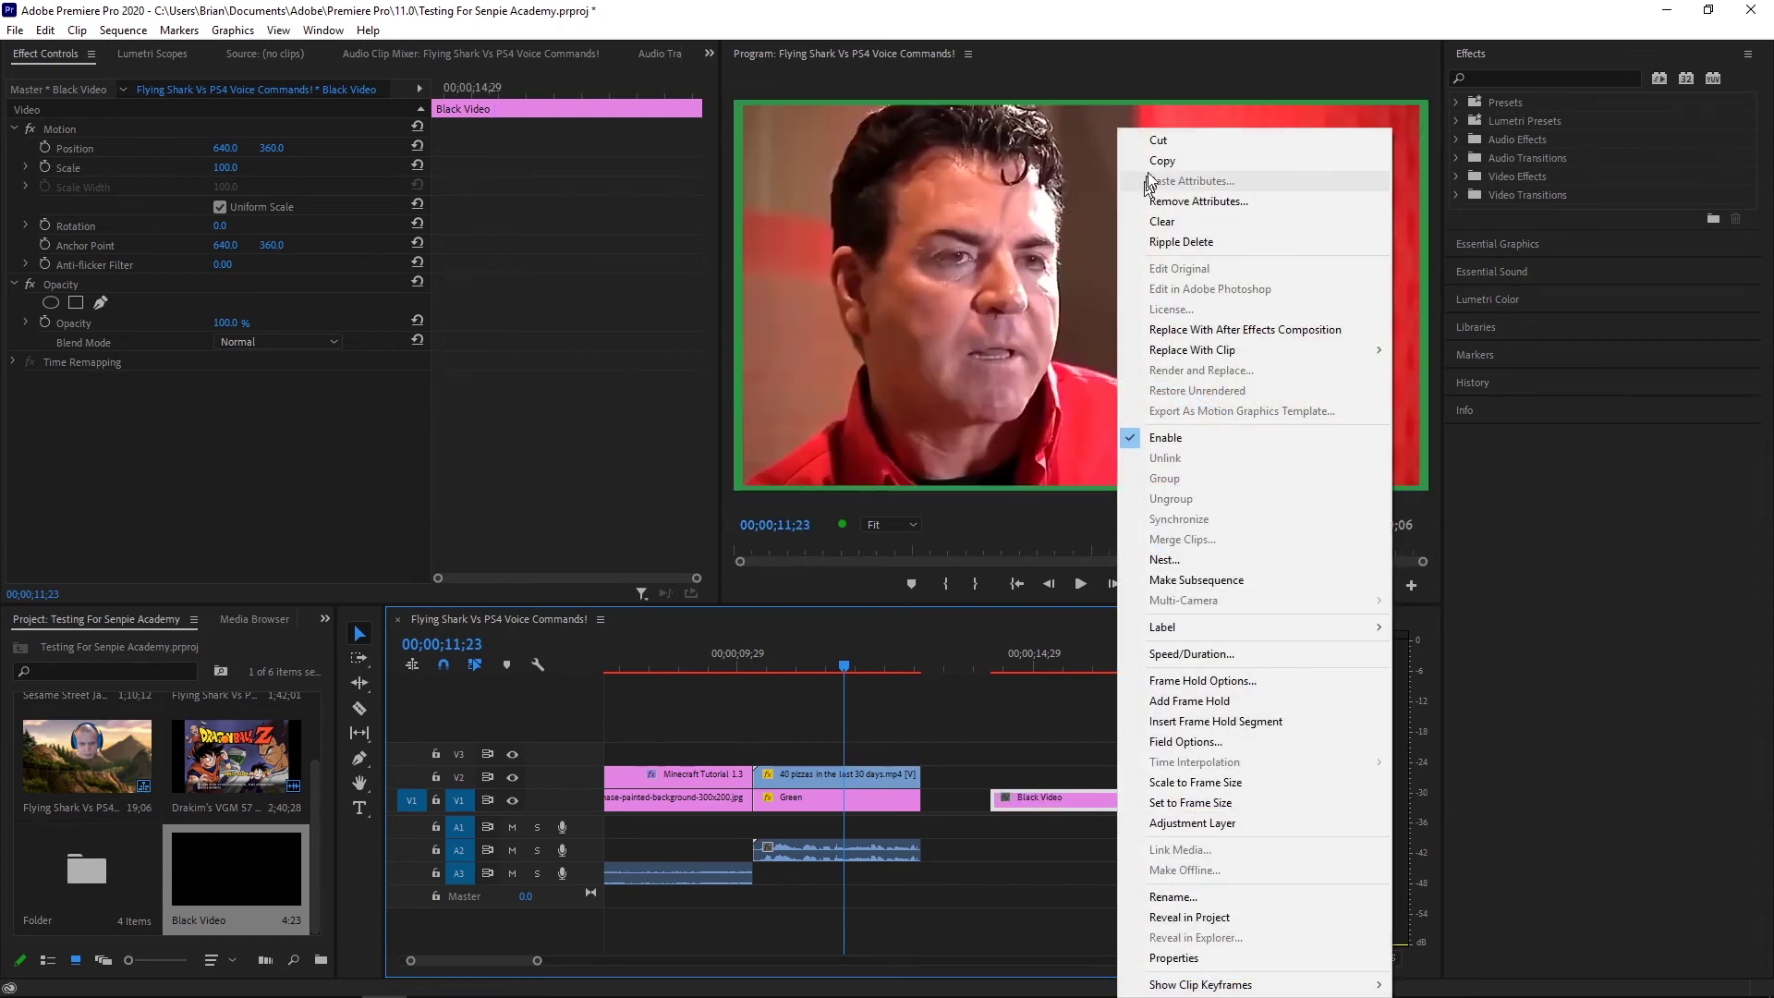
click(1158, 150)
right_click(275, 885)
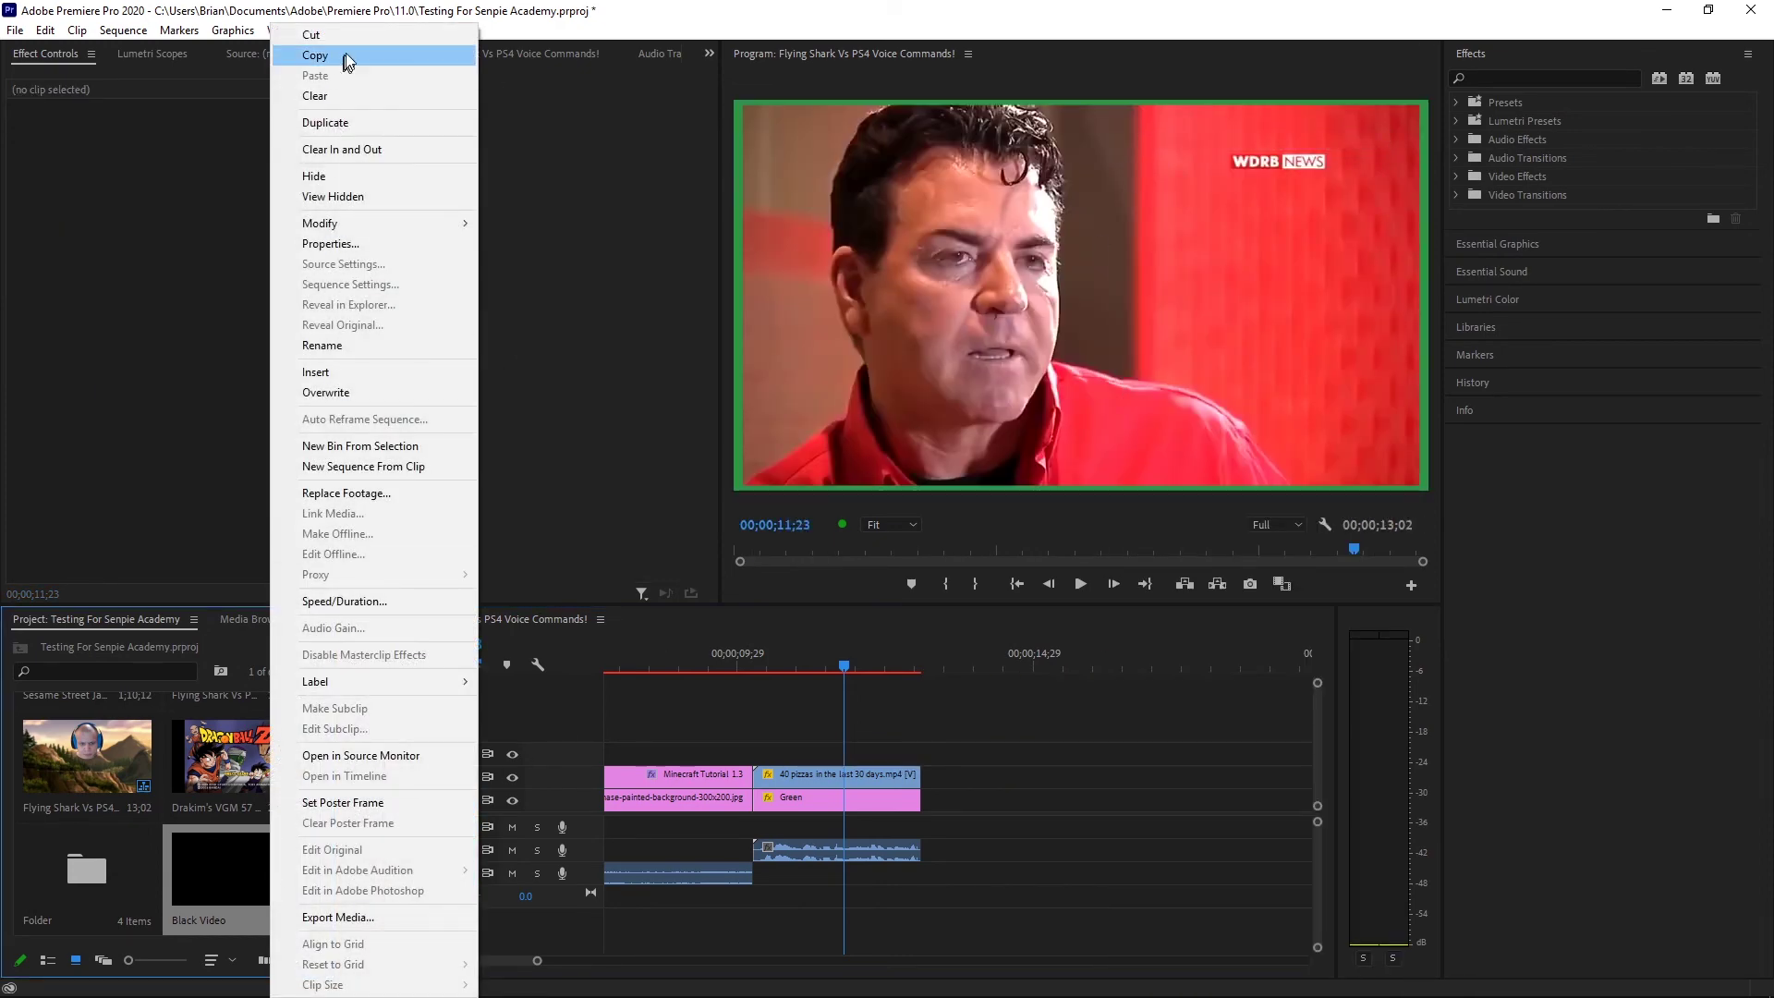
click(342, 36)
right_click(255, 885)
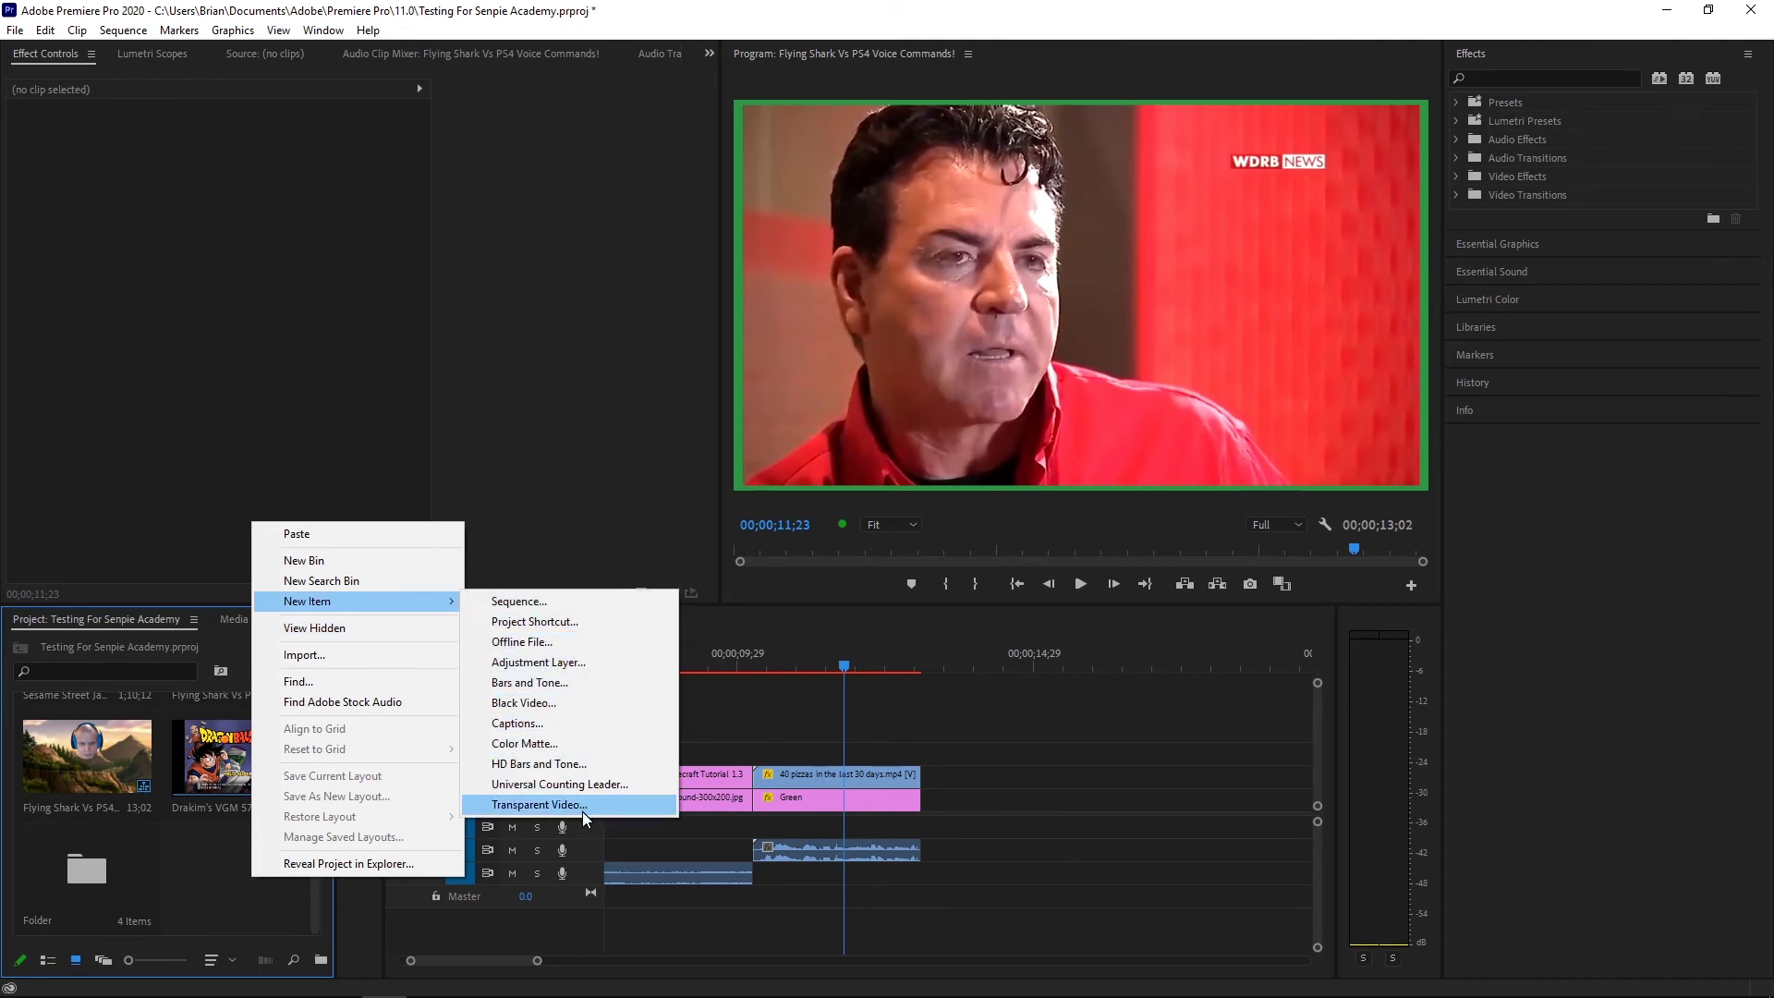
Create a Universal Counting Leader with default settings and place it after the Green clip
click(599, 795)
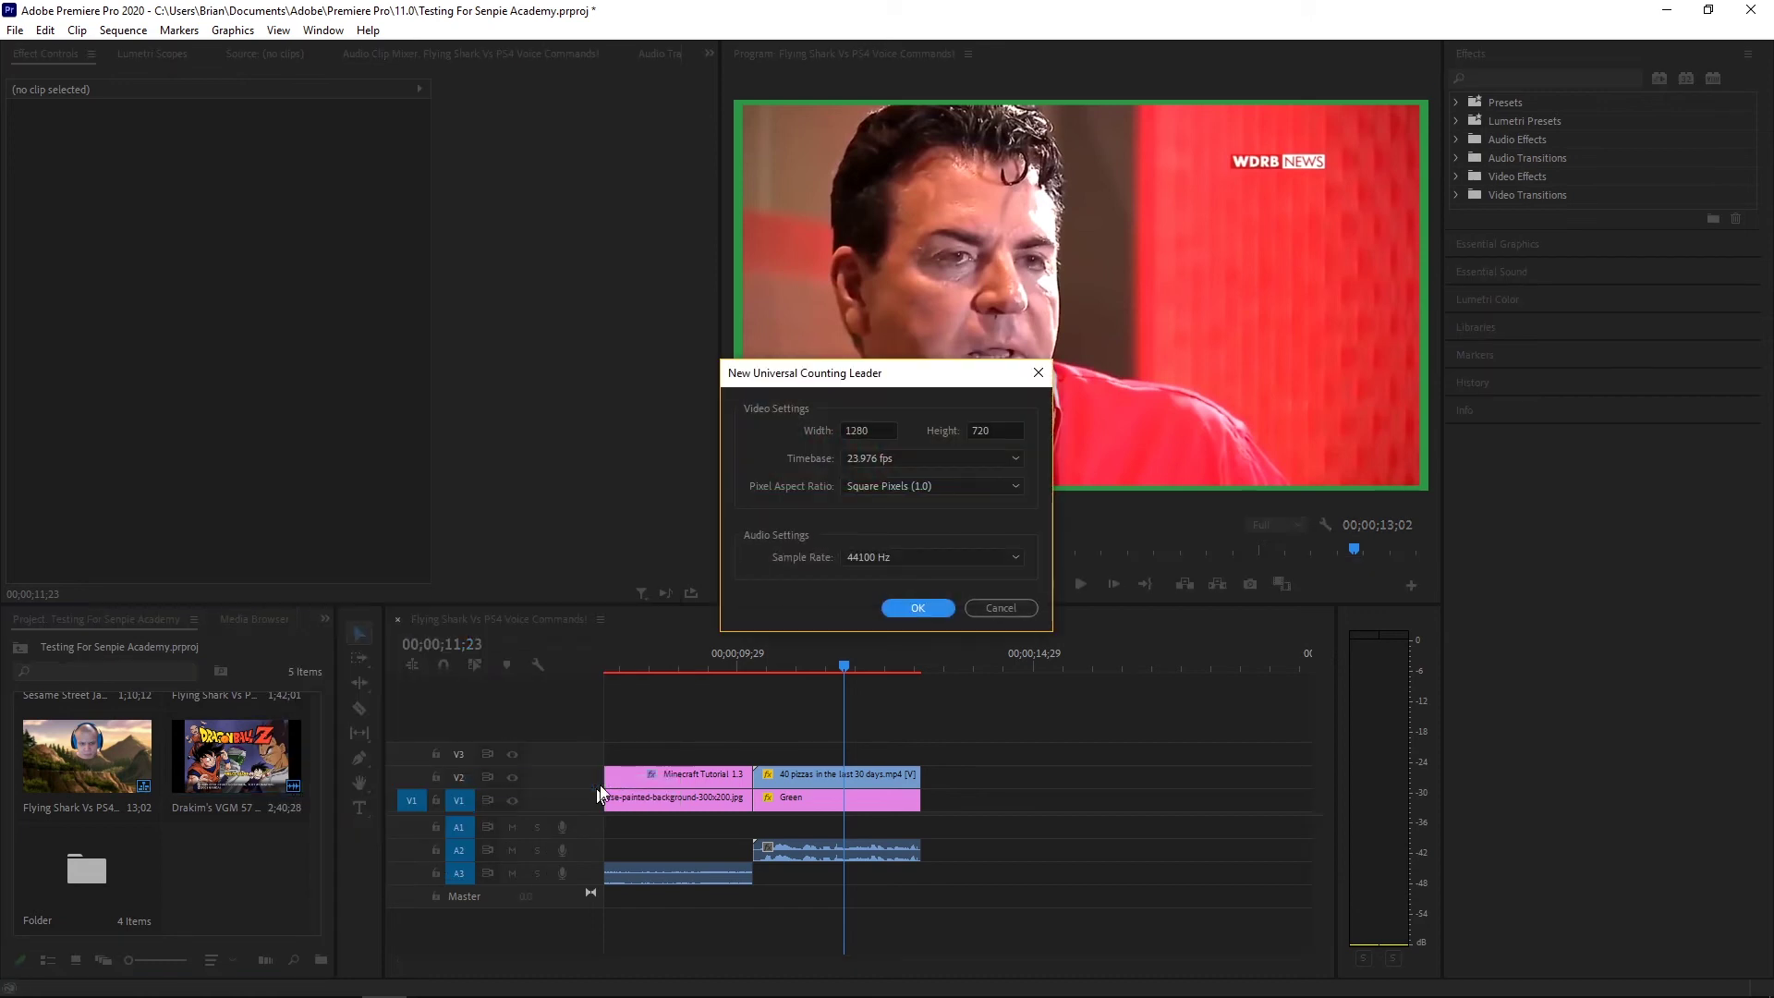
click(907, 608)
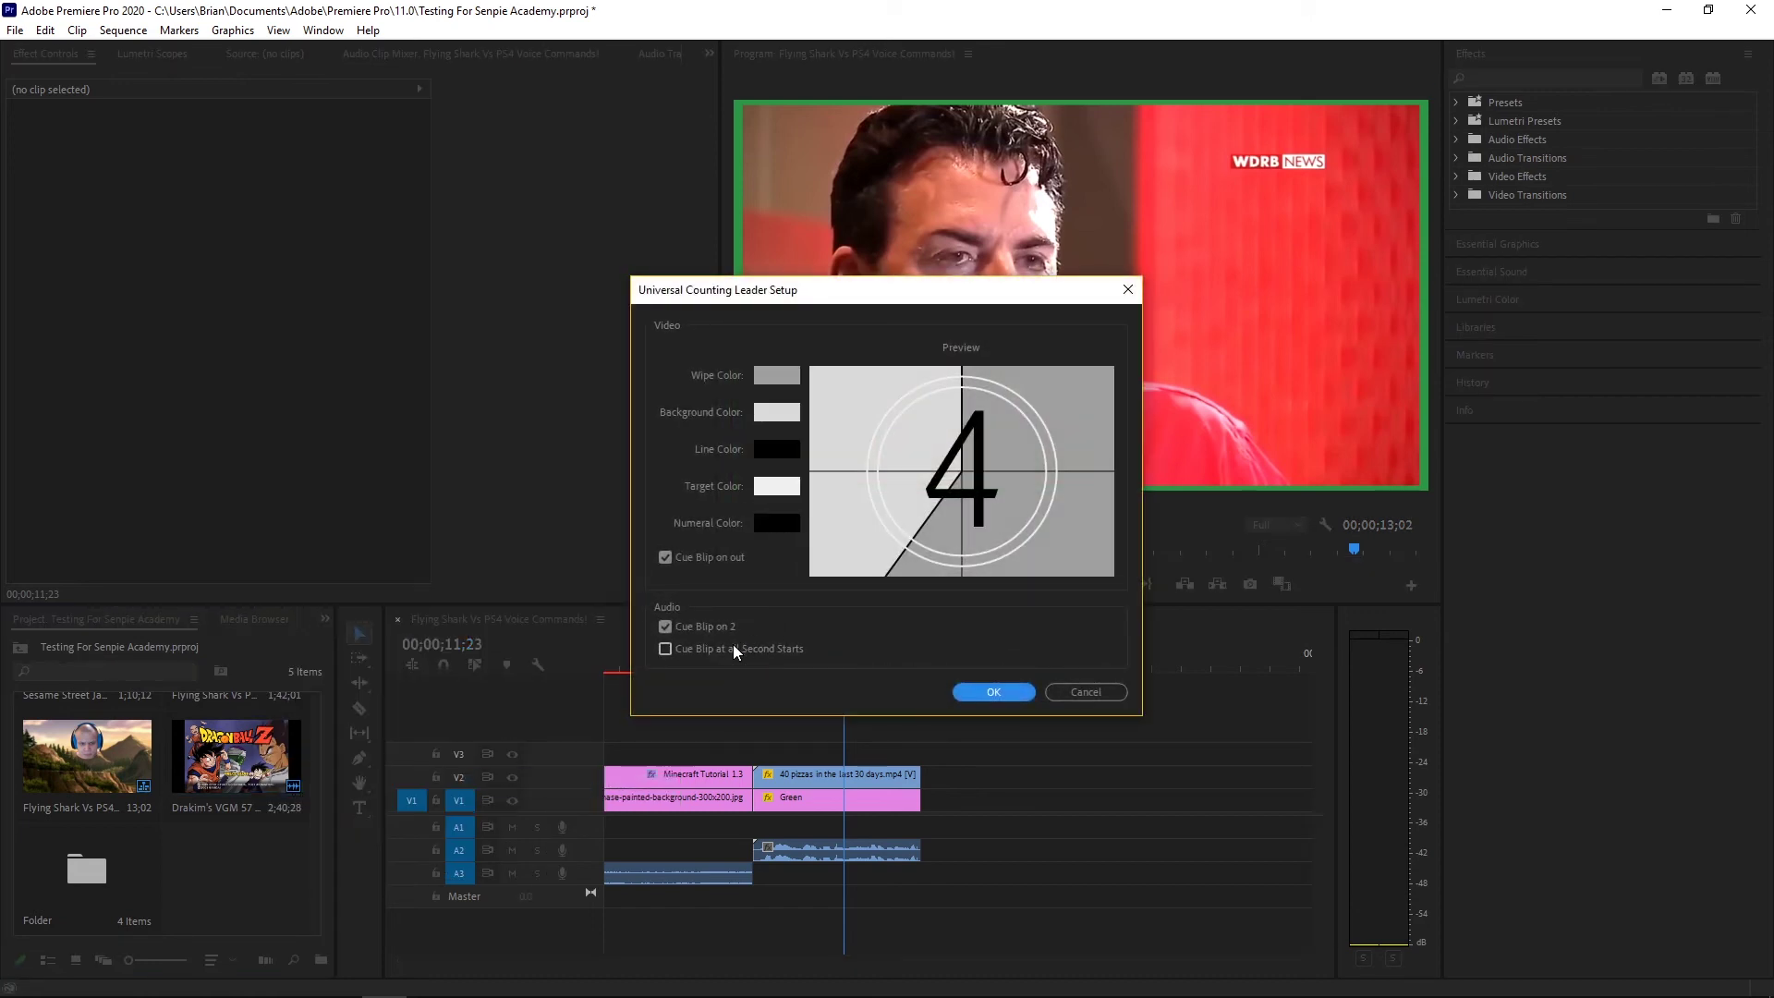
click(976, 691)
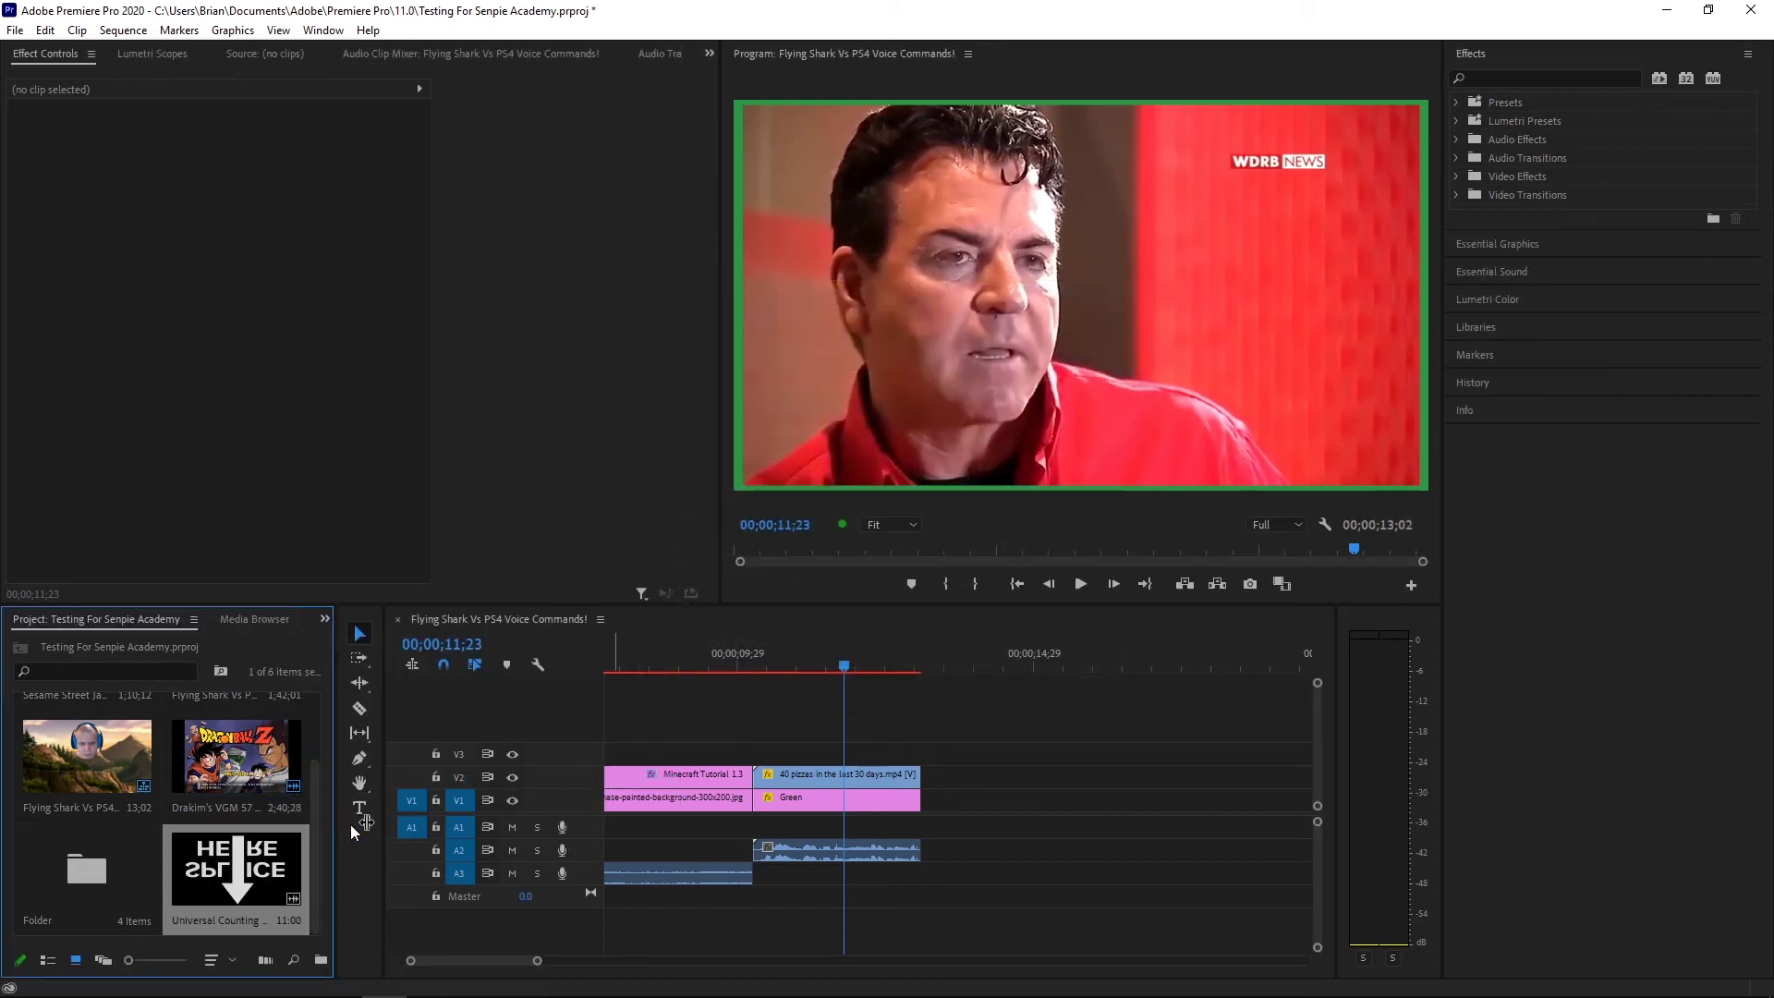
drag(230, 869, 924, 798)
Play the countdown and replay its ending from around 22;00 and 21;21
click(1075, 582)
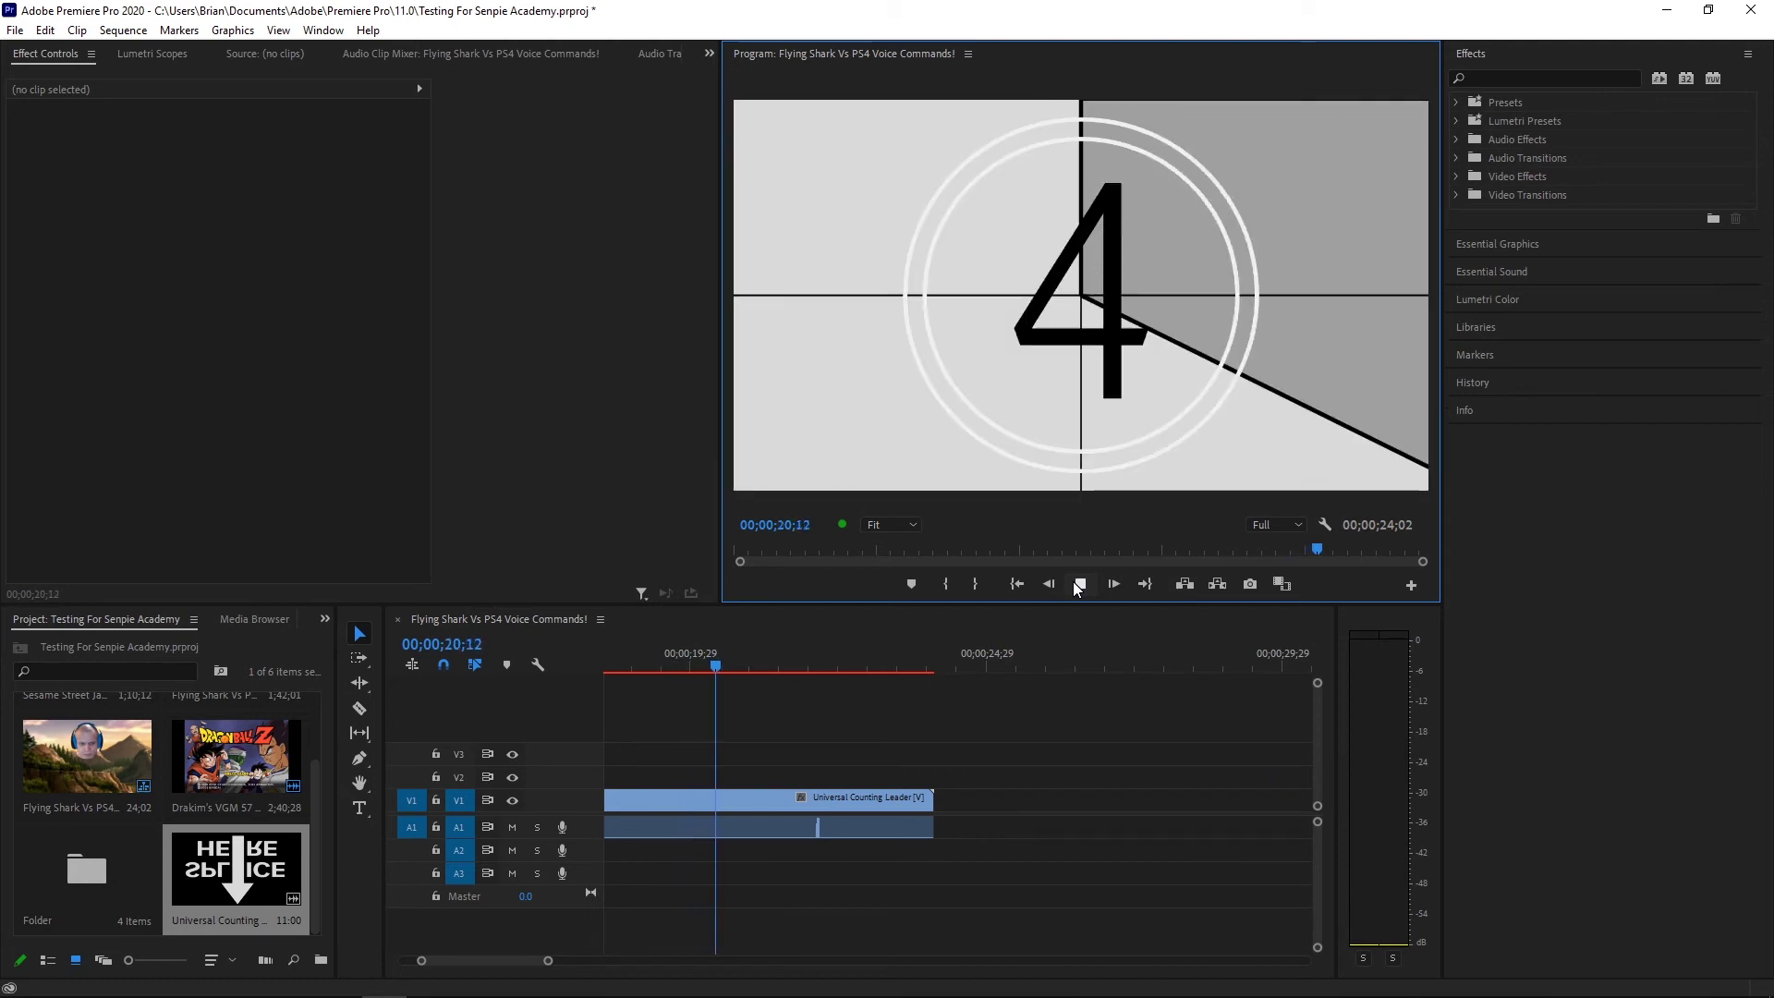
click(1075, 582)
click(813, 653)
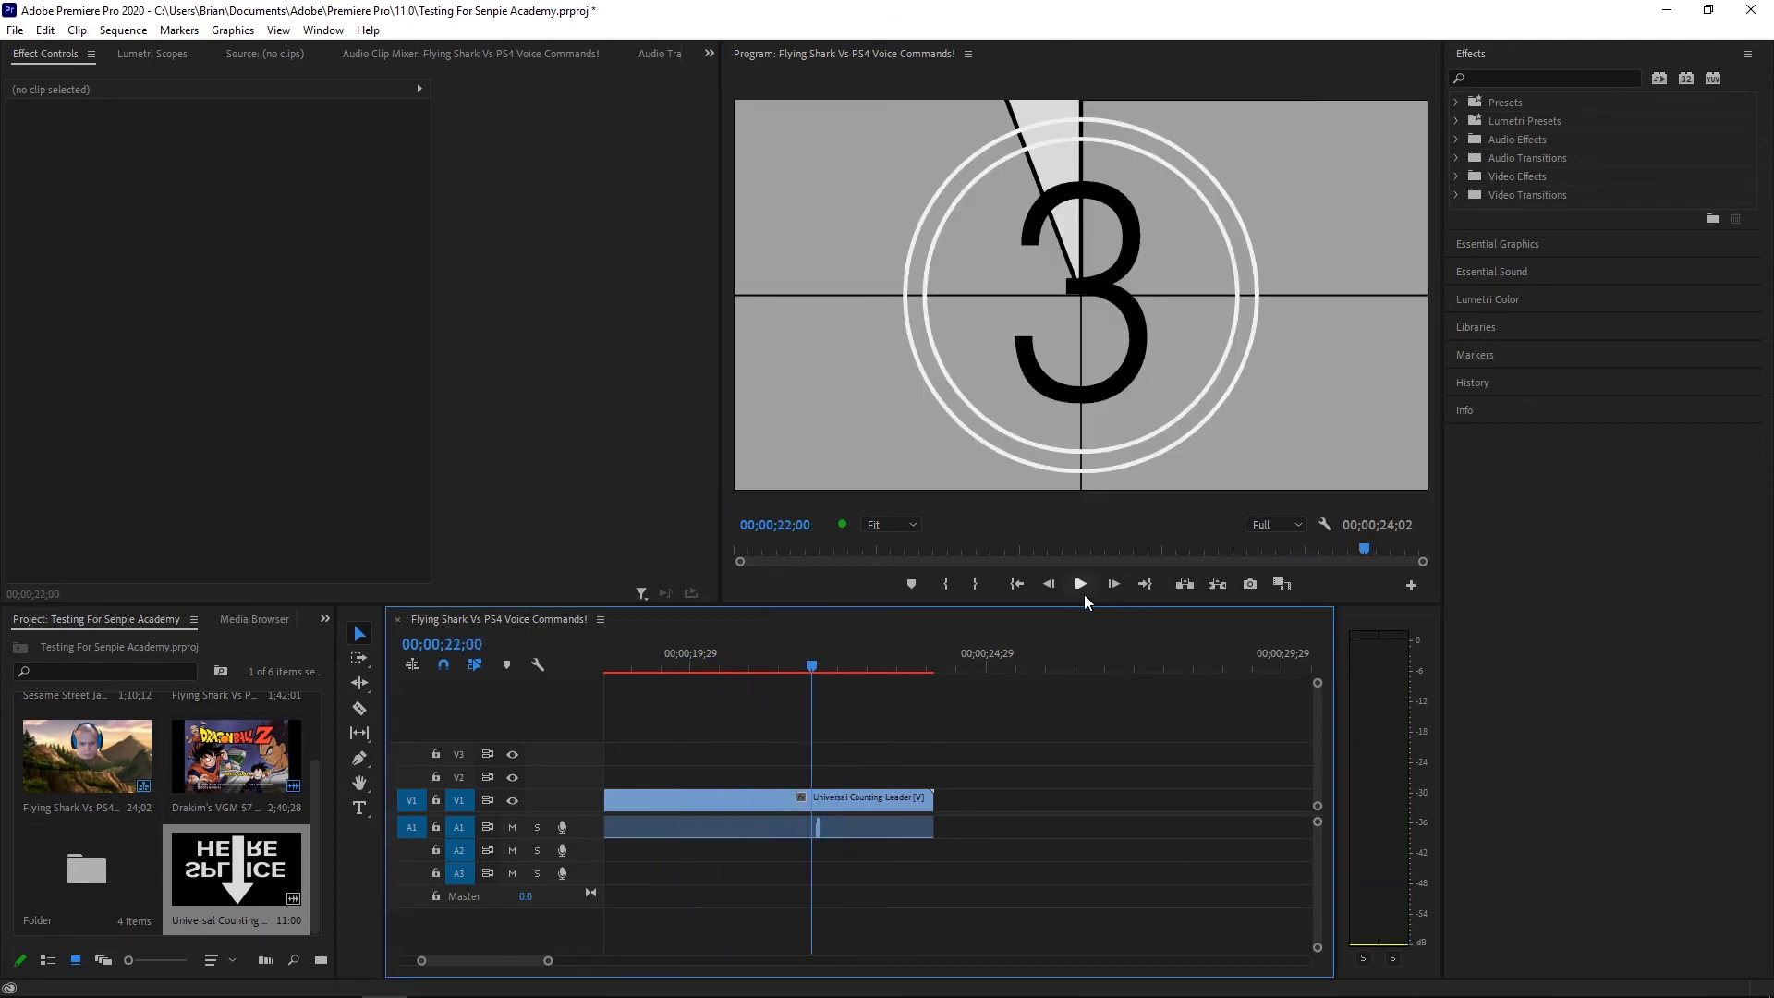
click(1080, 584)
click(795, 656)
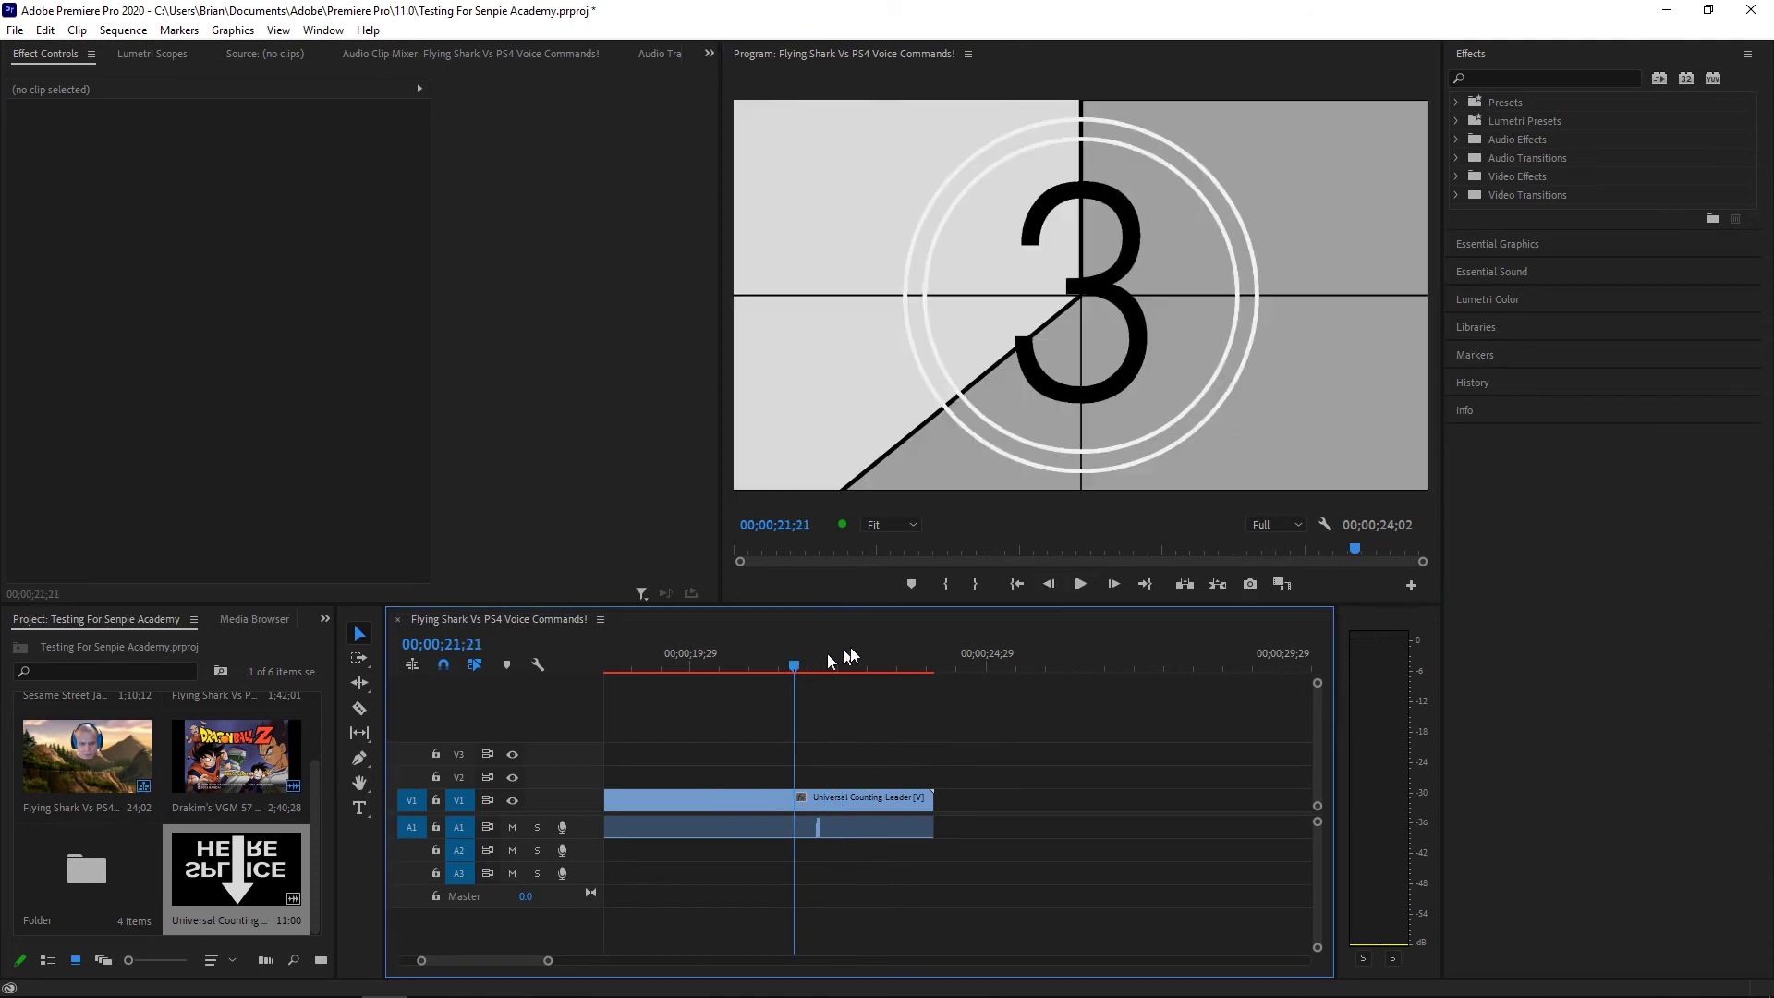
click(1081, 584)
click(1080, 584)
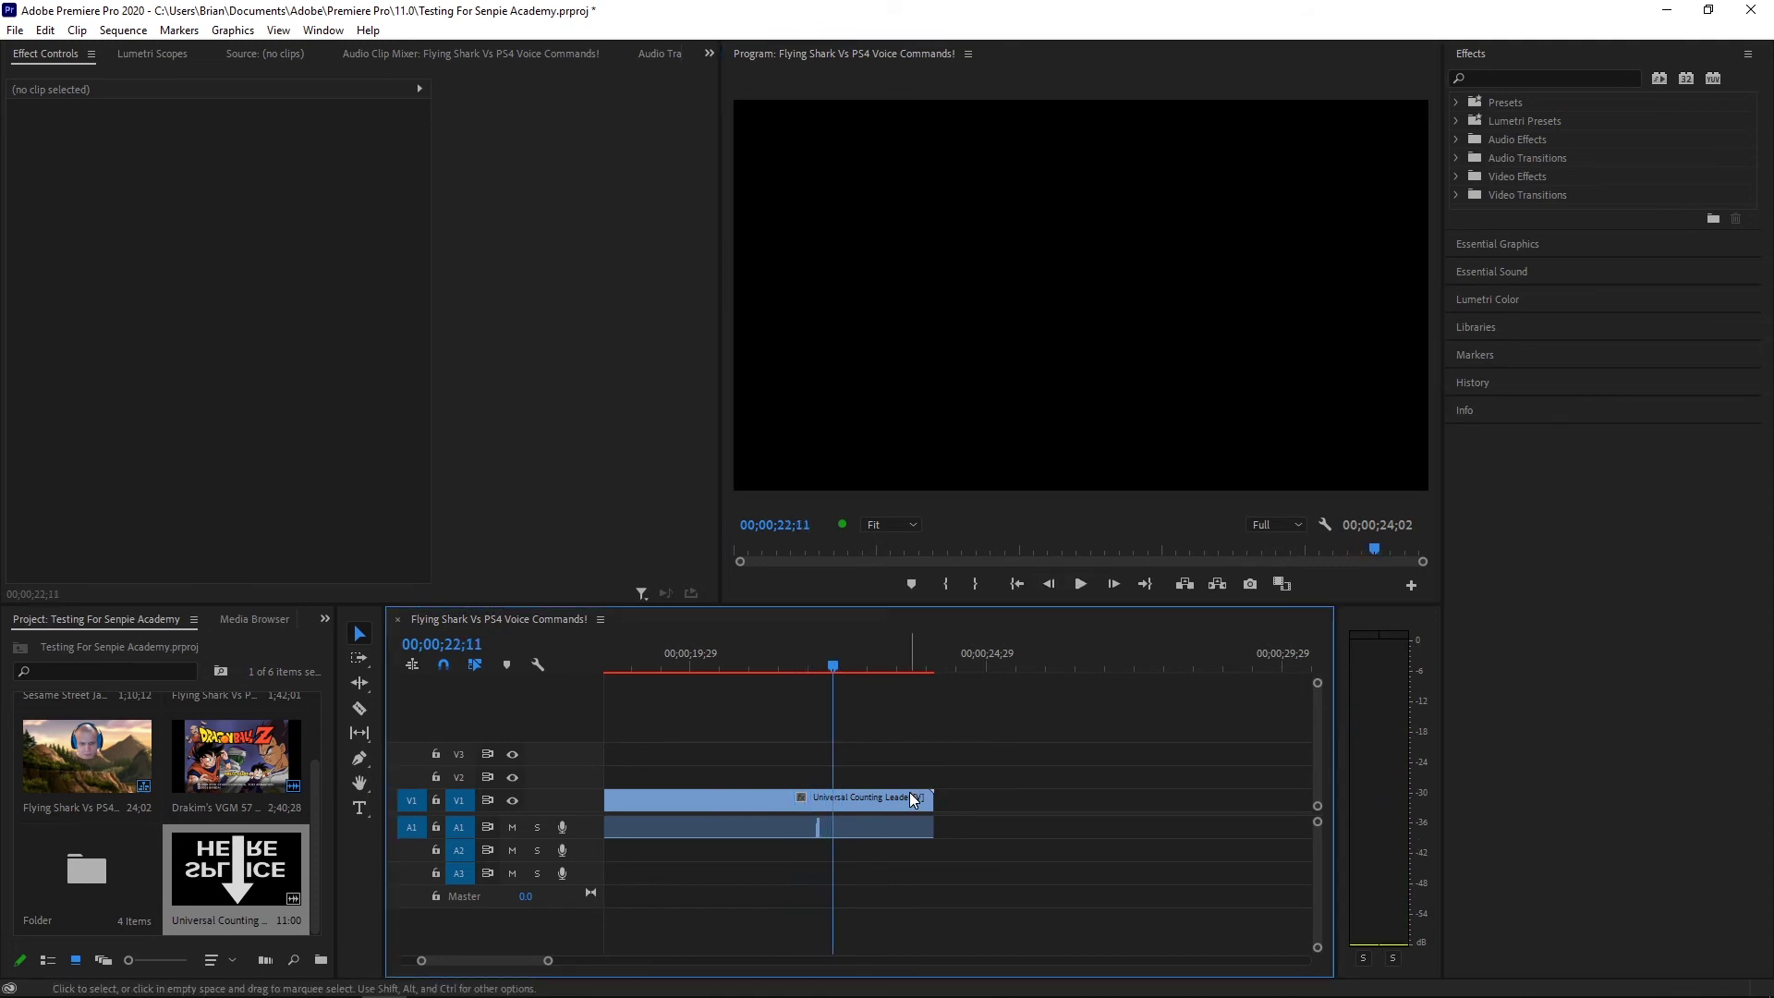
Cut the counting leader from the sequence and from the project
right_click(909, 799)
click(952, 68)
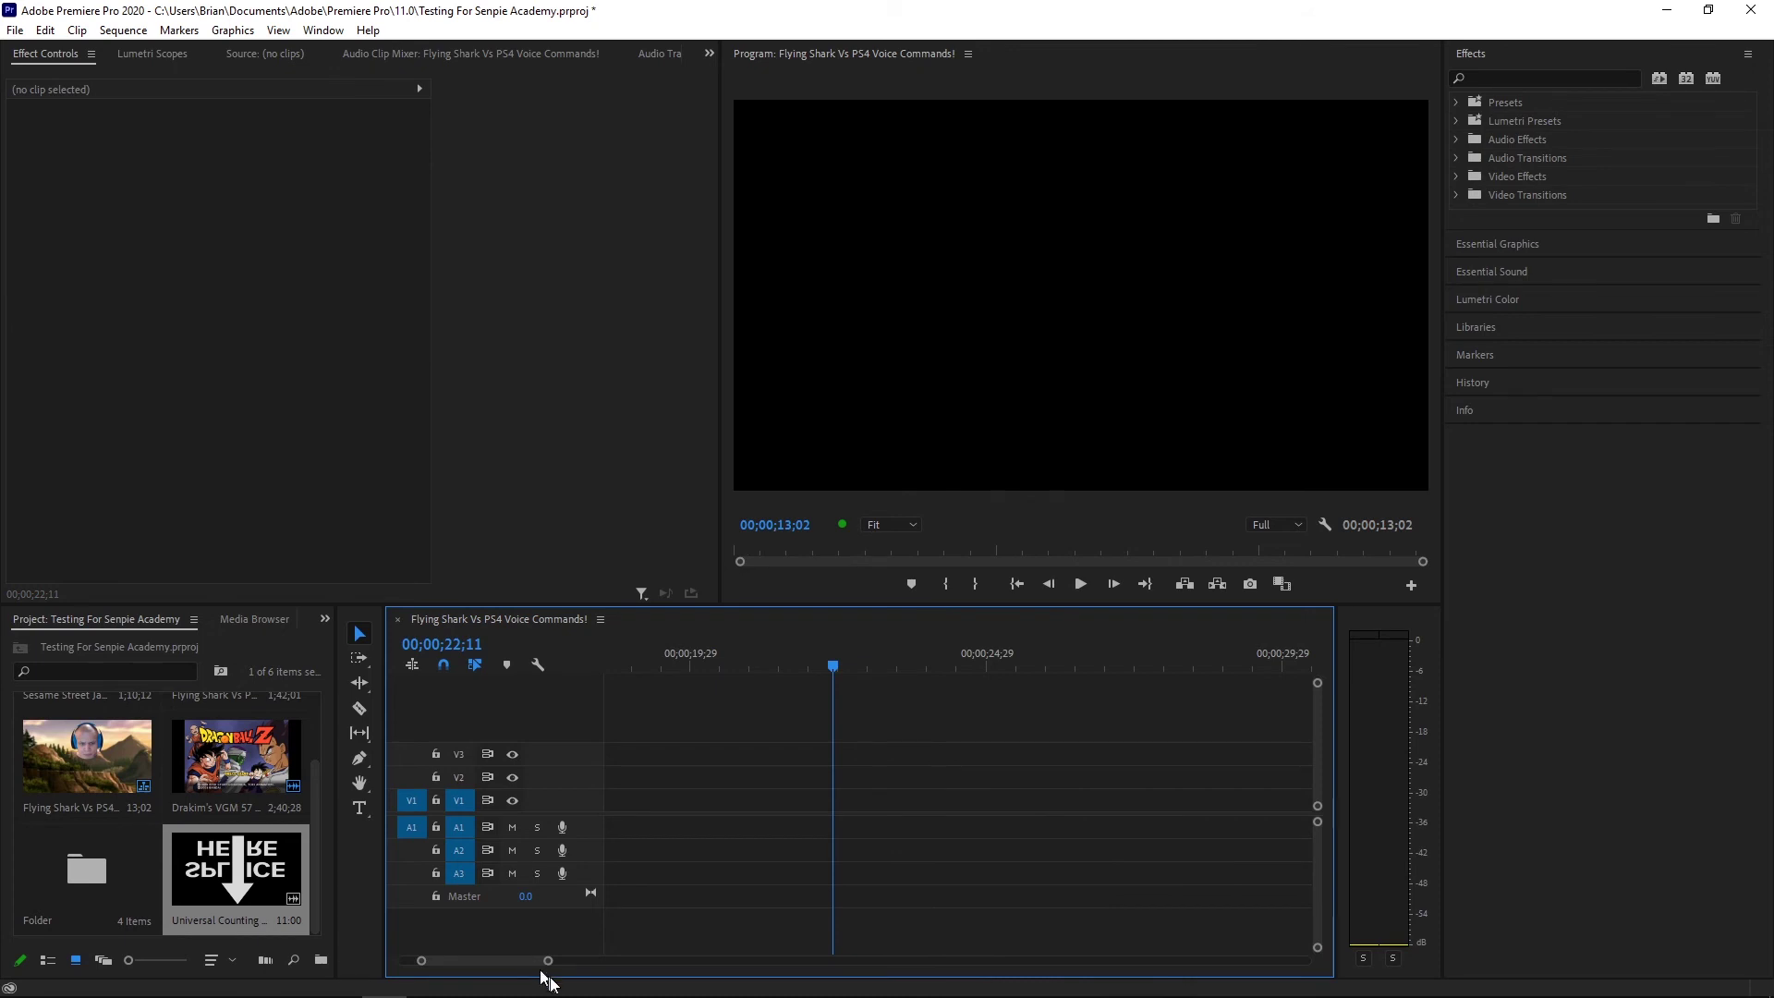
drag(557, 963, 675, 961)
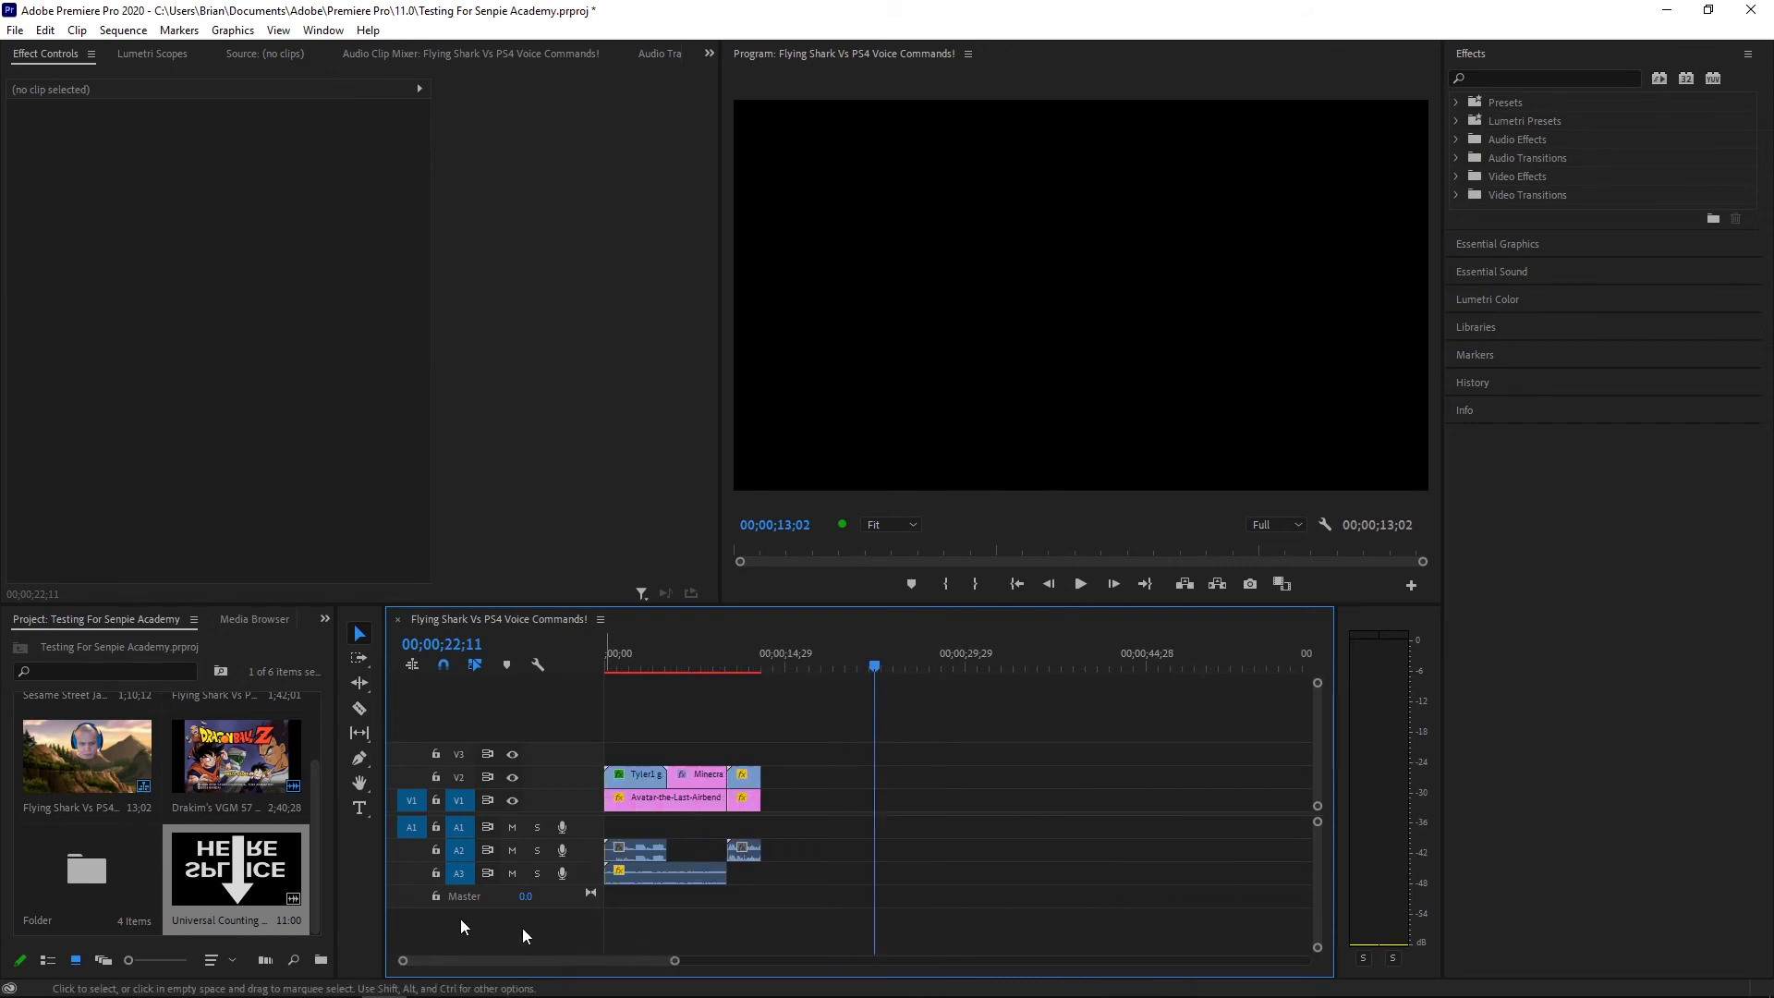
right_click(251, 882)
click(381, 37)
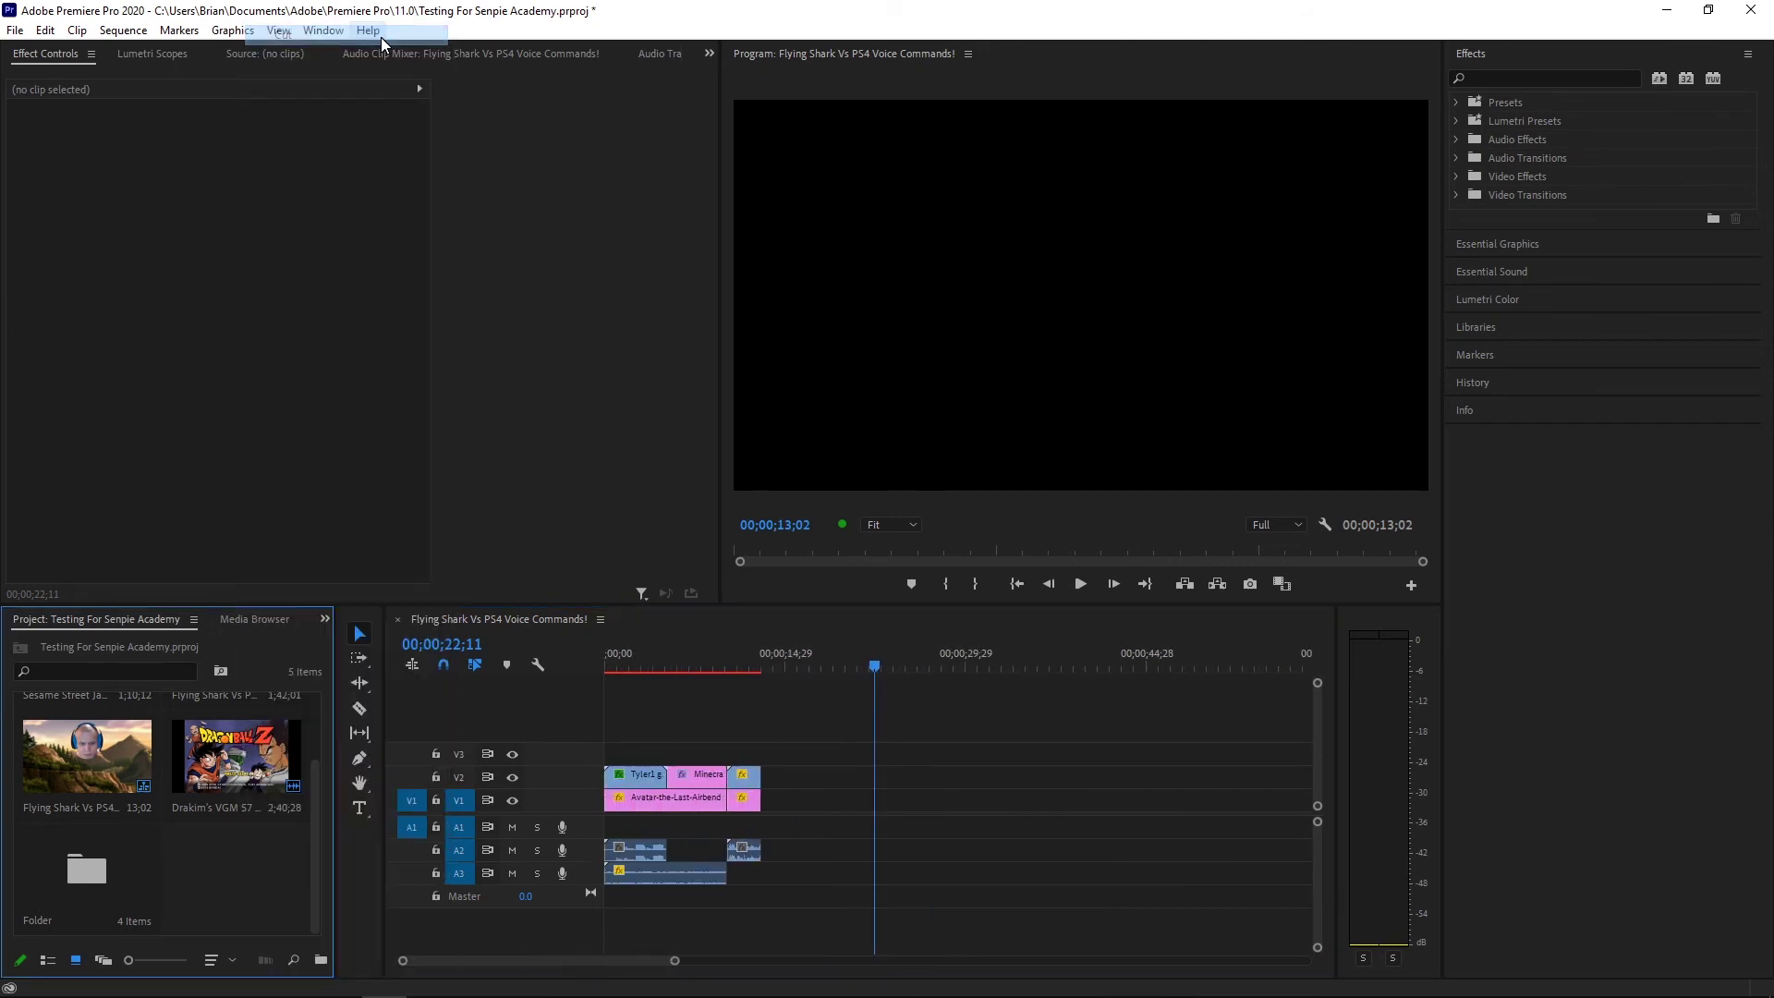
Create an HD Bars and Tone item, place it on V1, and preview the colour bars
right_click(238, 897)
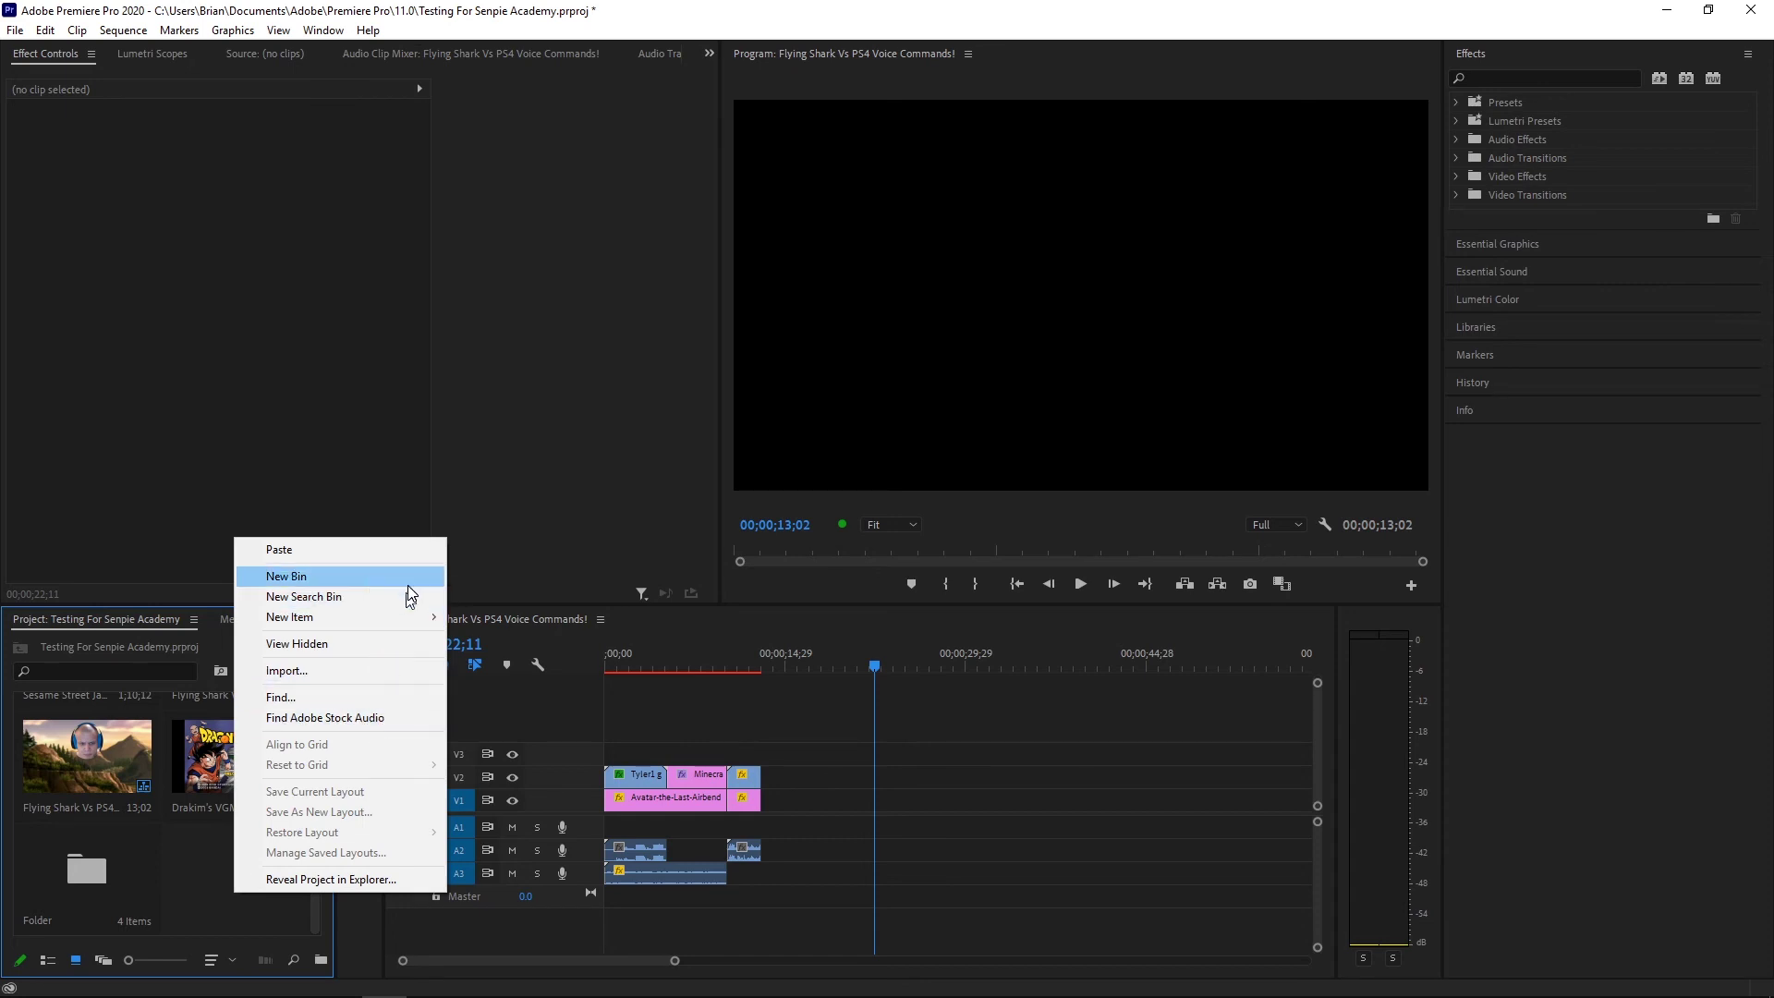
mouse_move(434, 613)
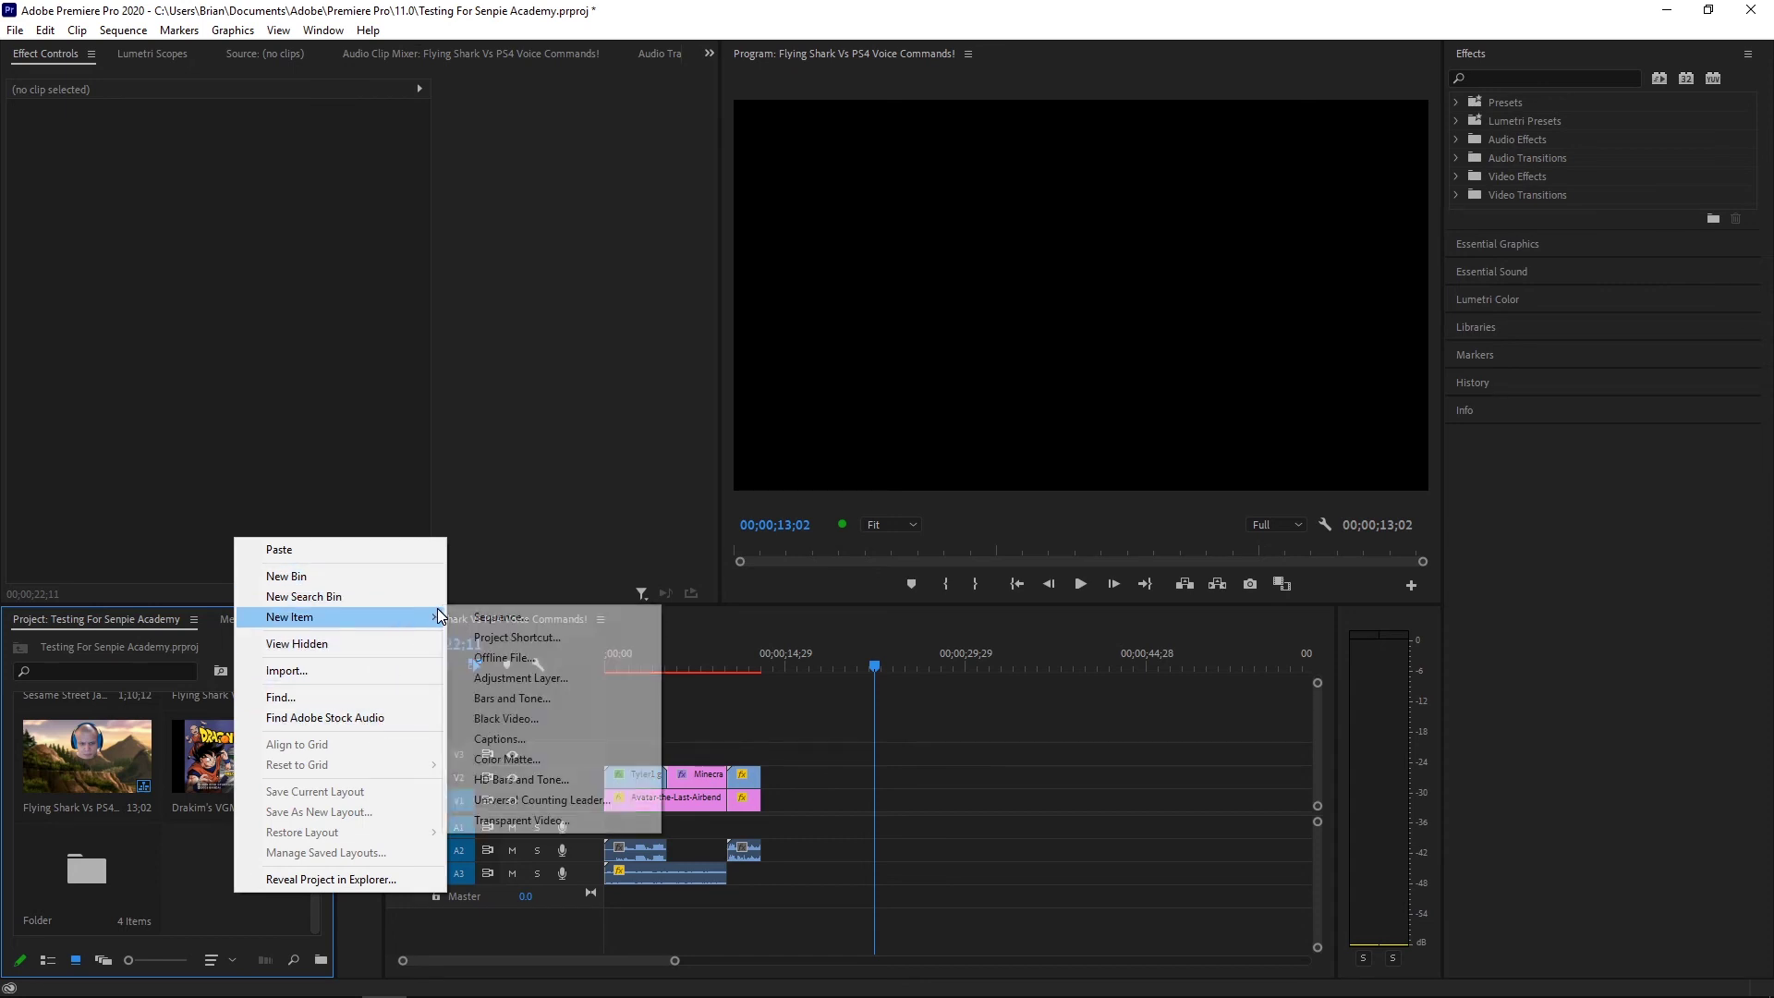
click(603, 779)
click(913, 606)
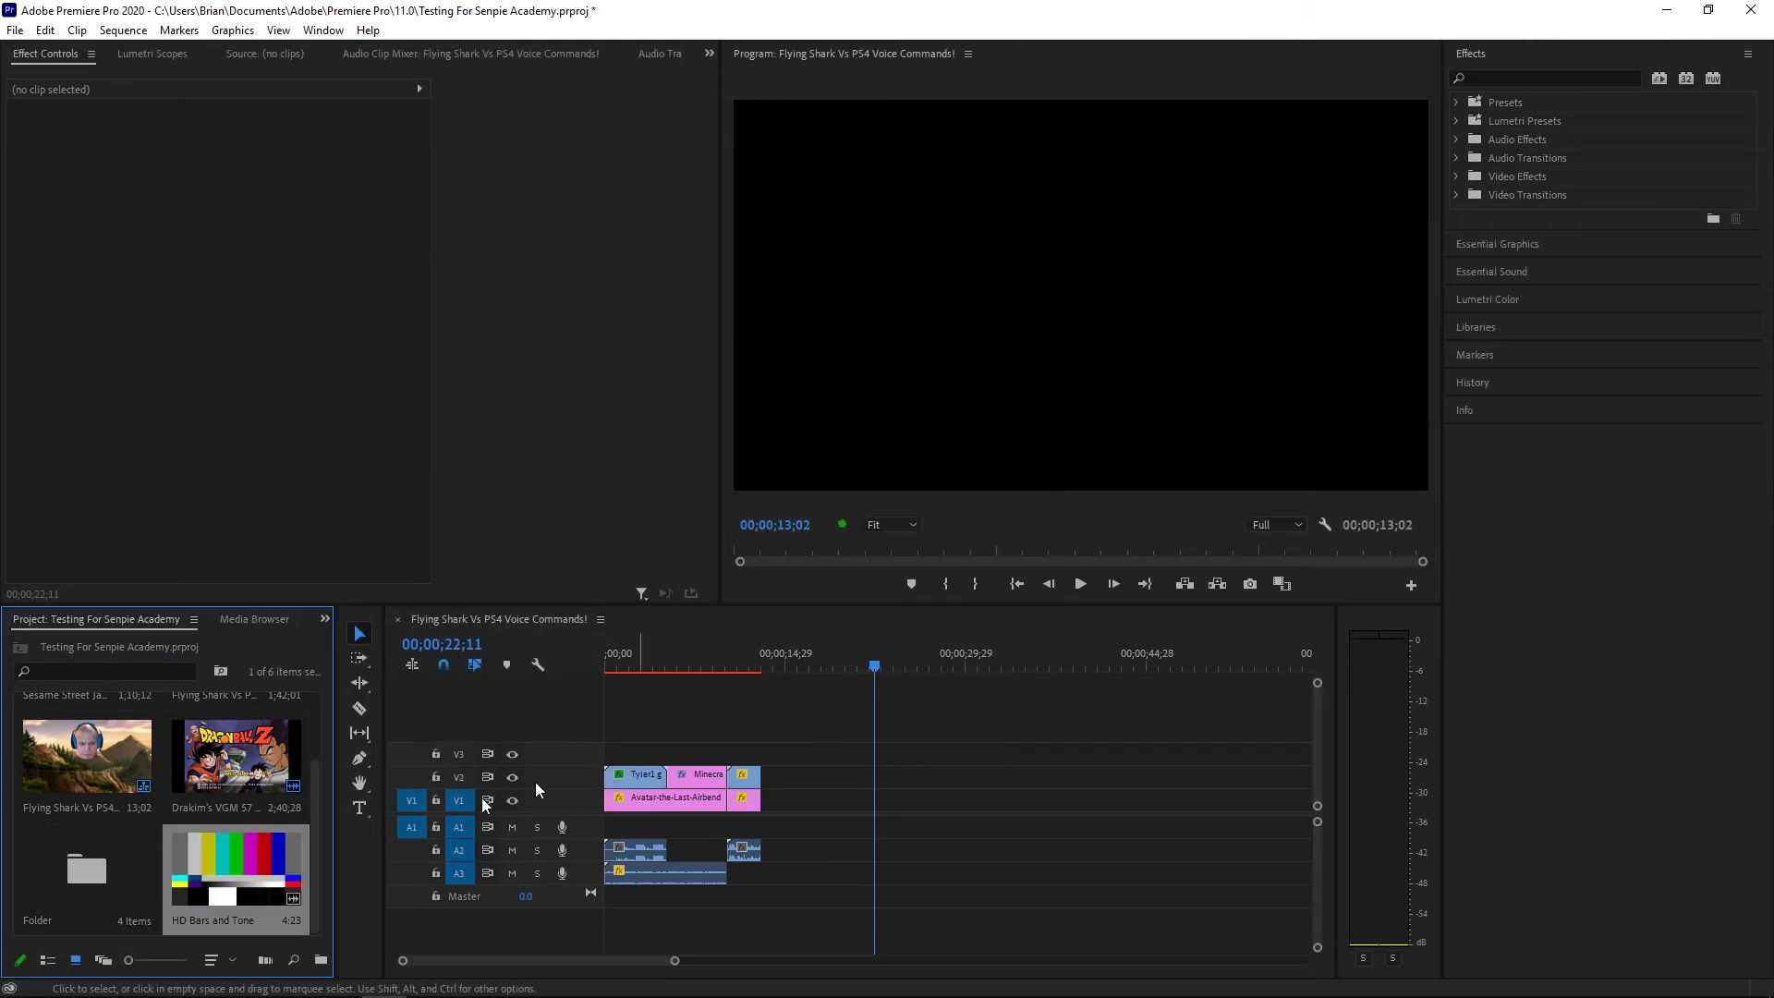
drag(348, 867, 818, 802)
click(829, 668)
click(1080, 584)
click(1079, 584)
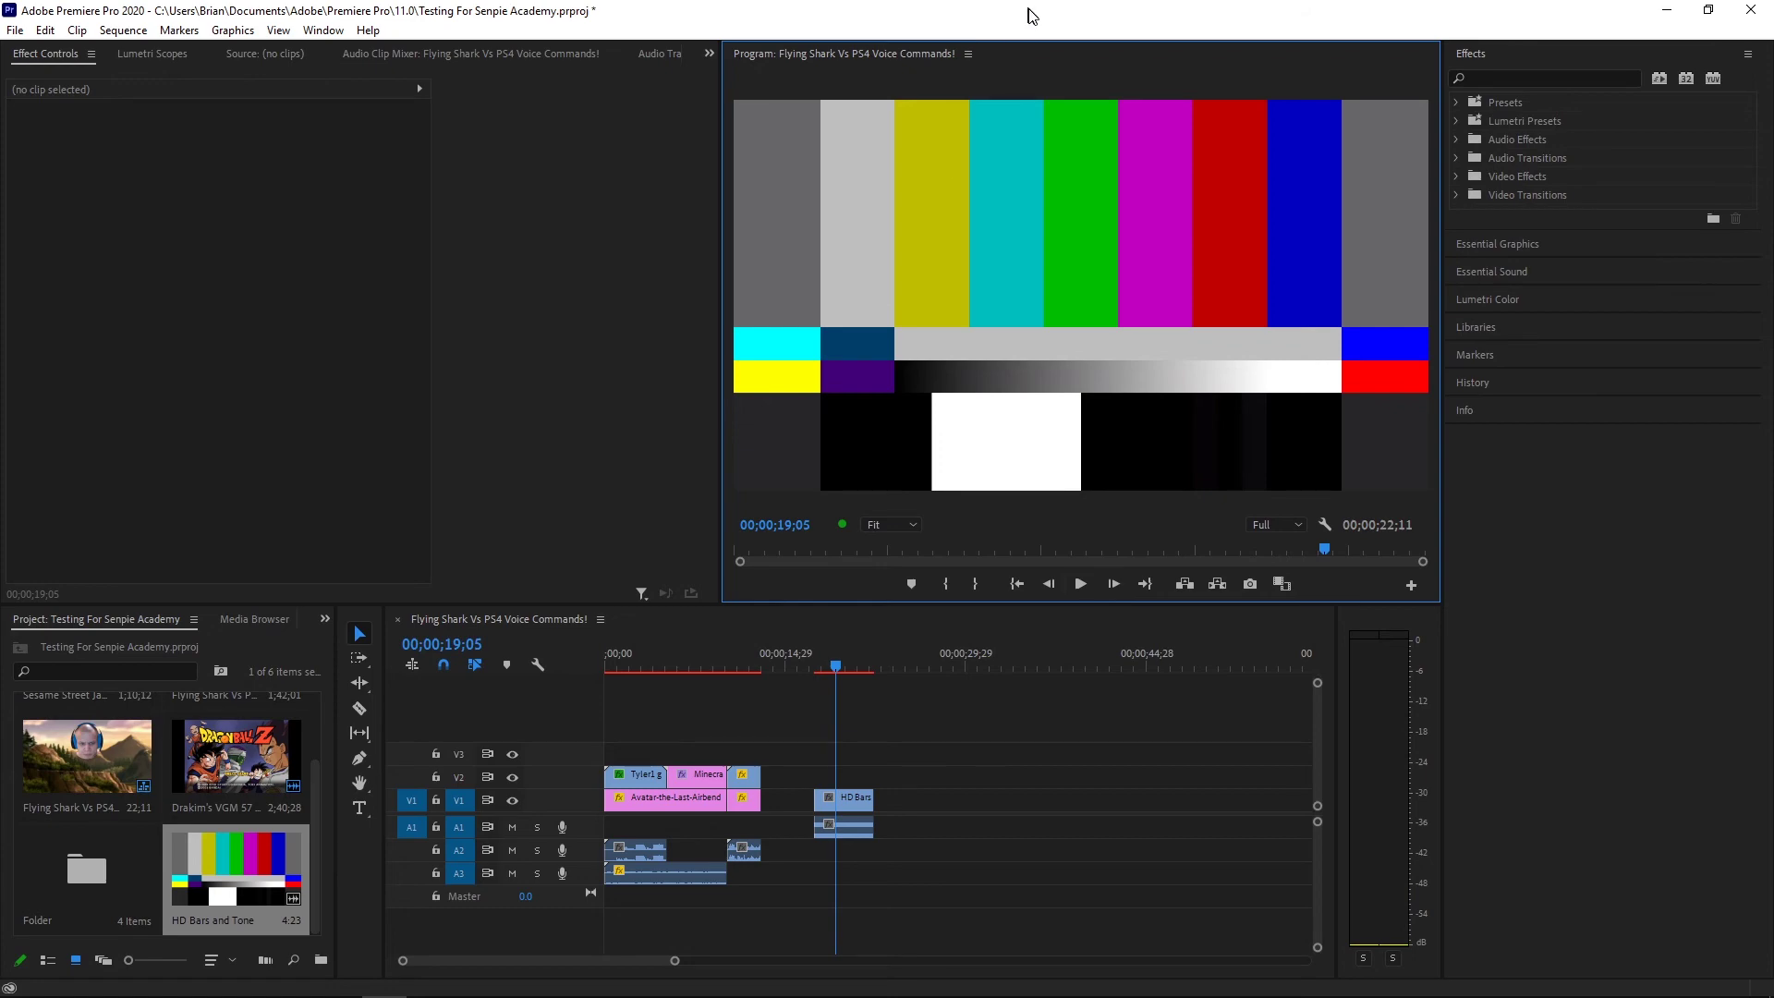
Cut the HD Bars and Tone clip from the sequence and from the project
click(837, 800)
right_click(853, 808)
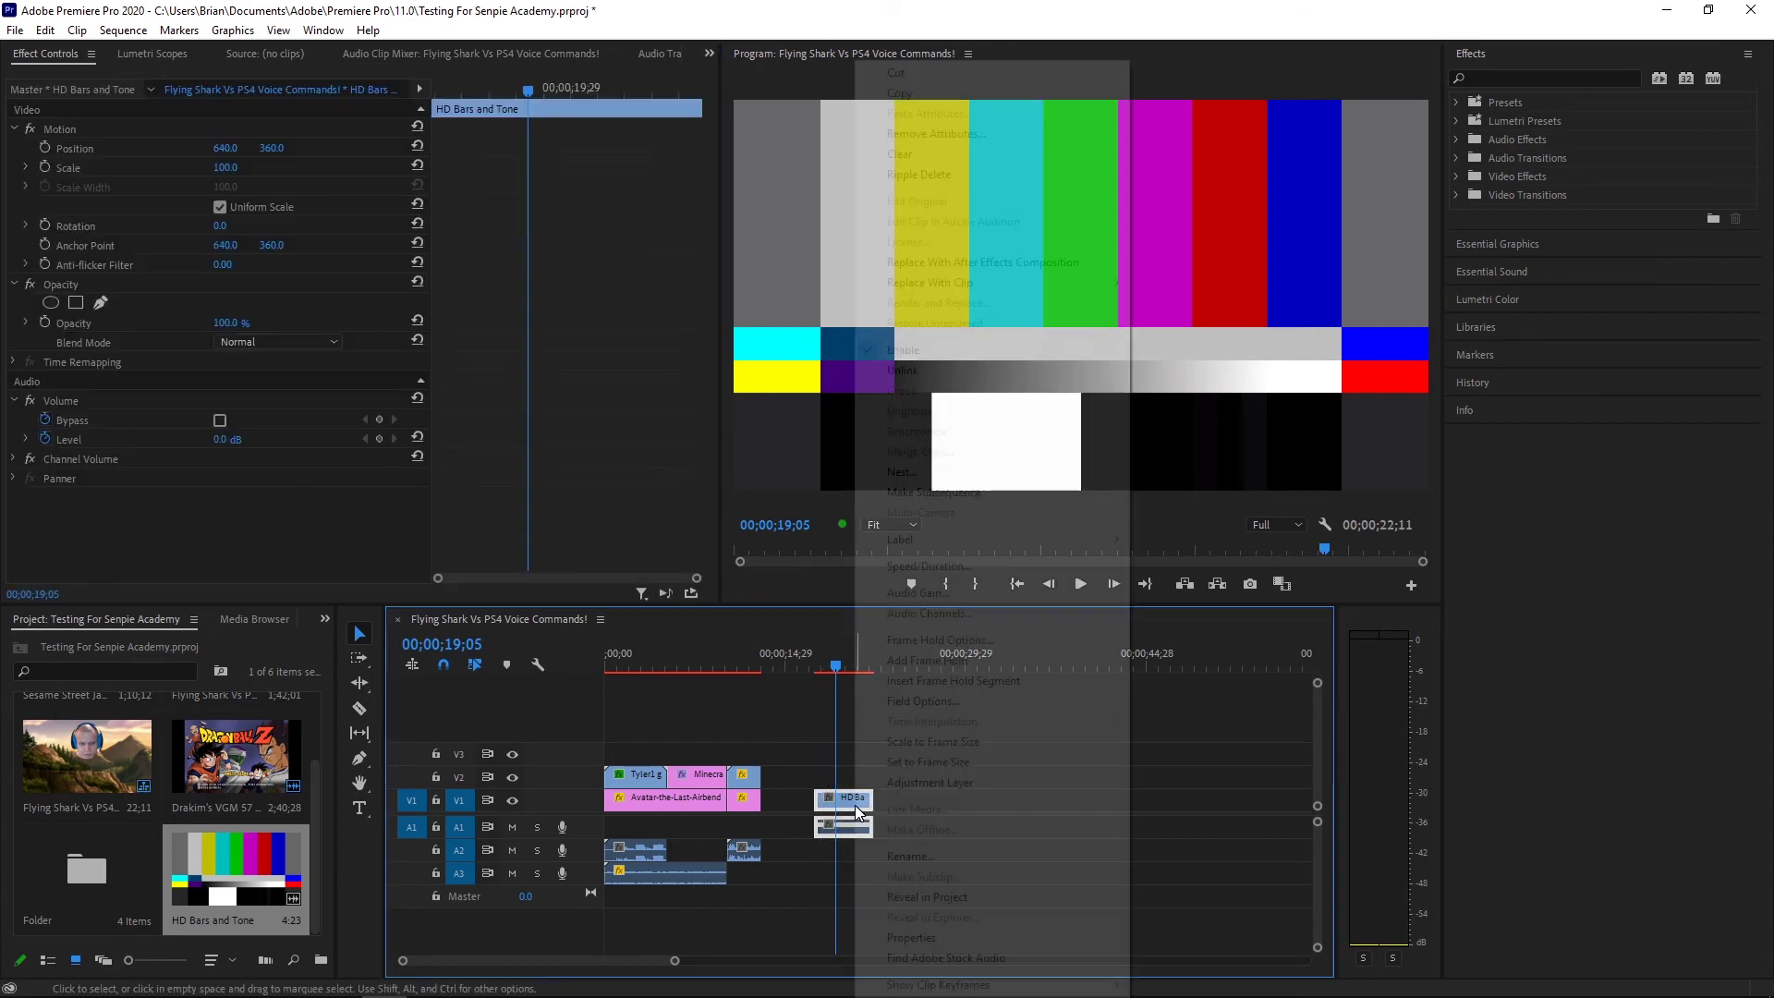
click(923, 72)
right_click(253, 868)
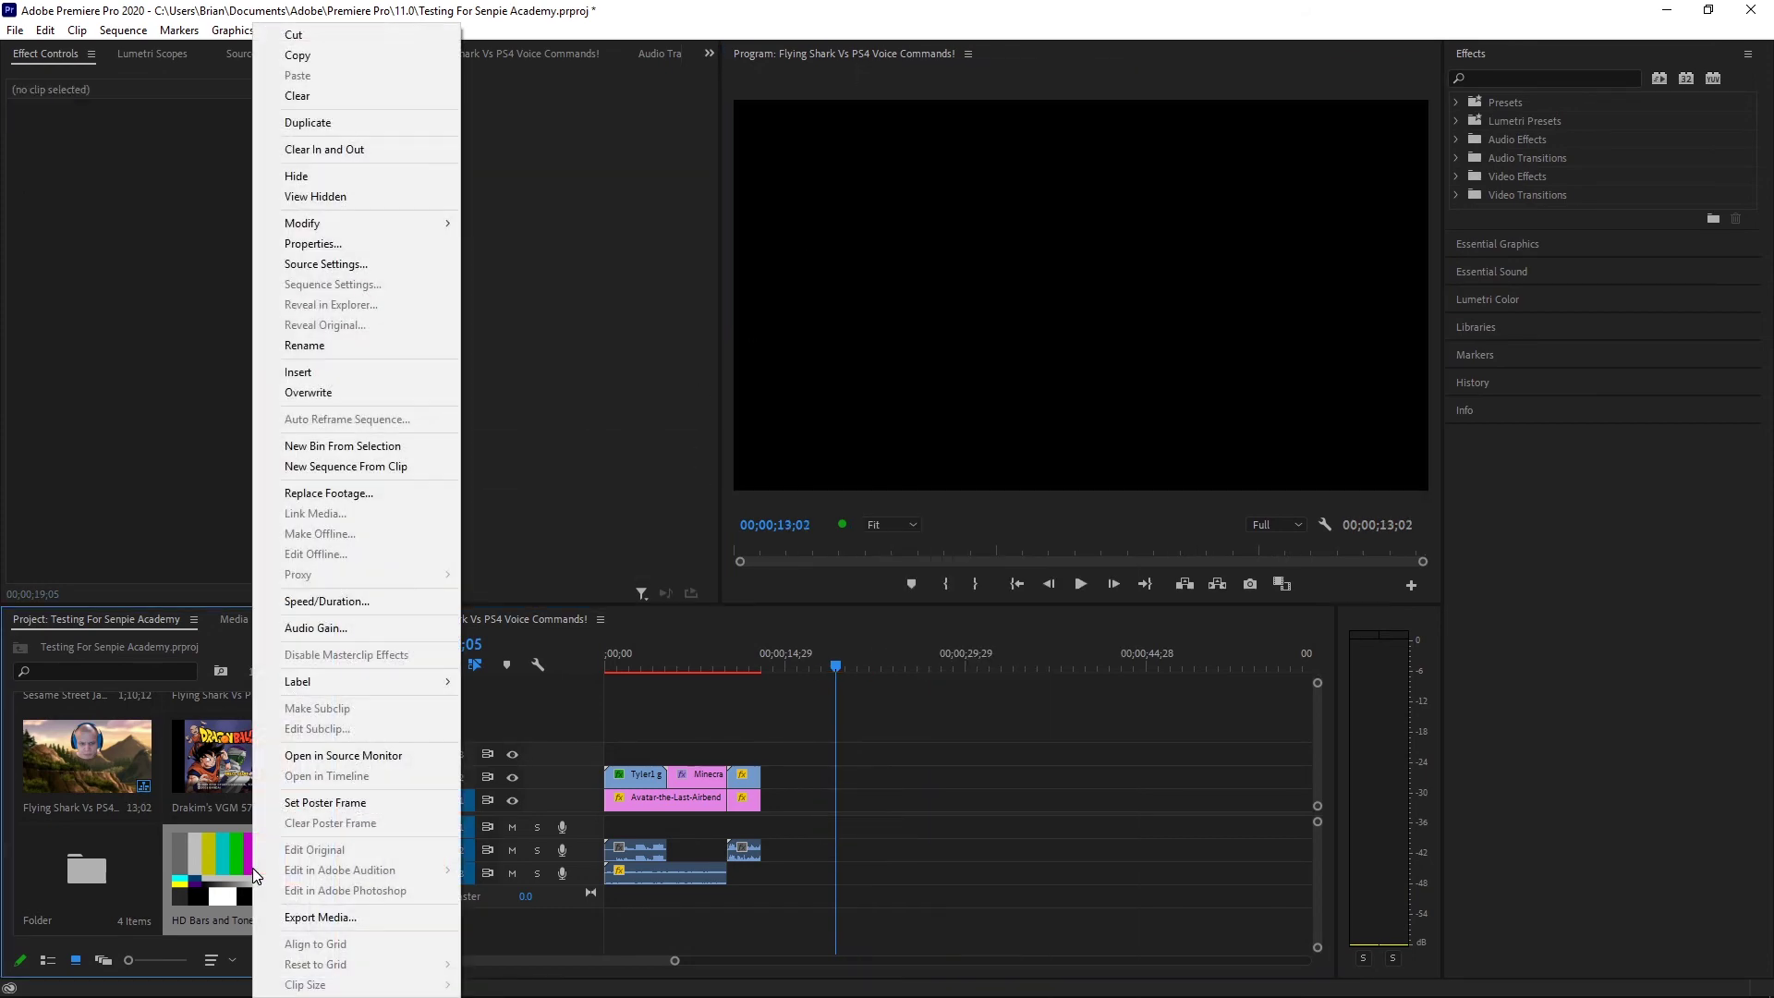
click(340, 39)
Start a new Offline File, cancel it, and bring up New Item again
right_click(269, 859)
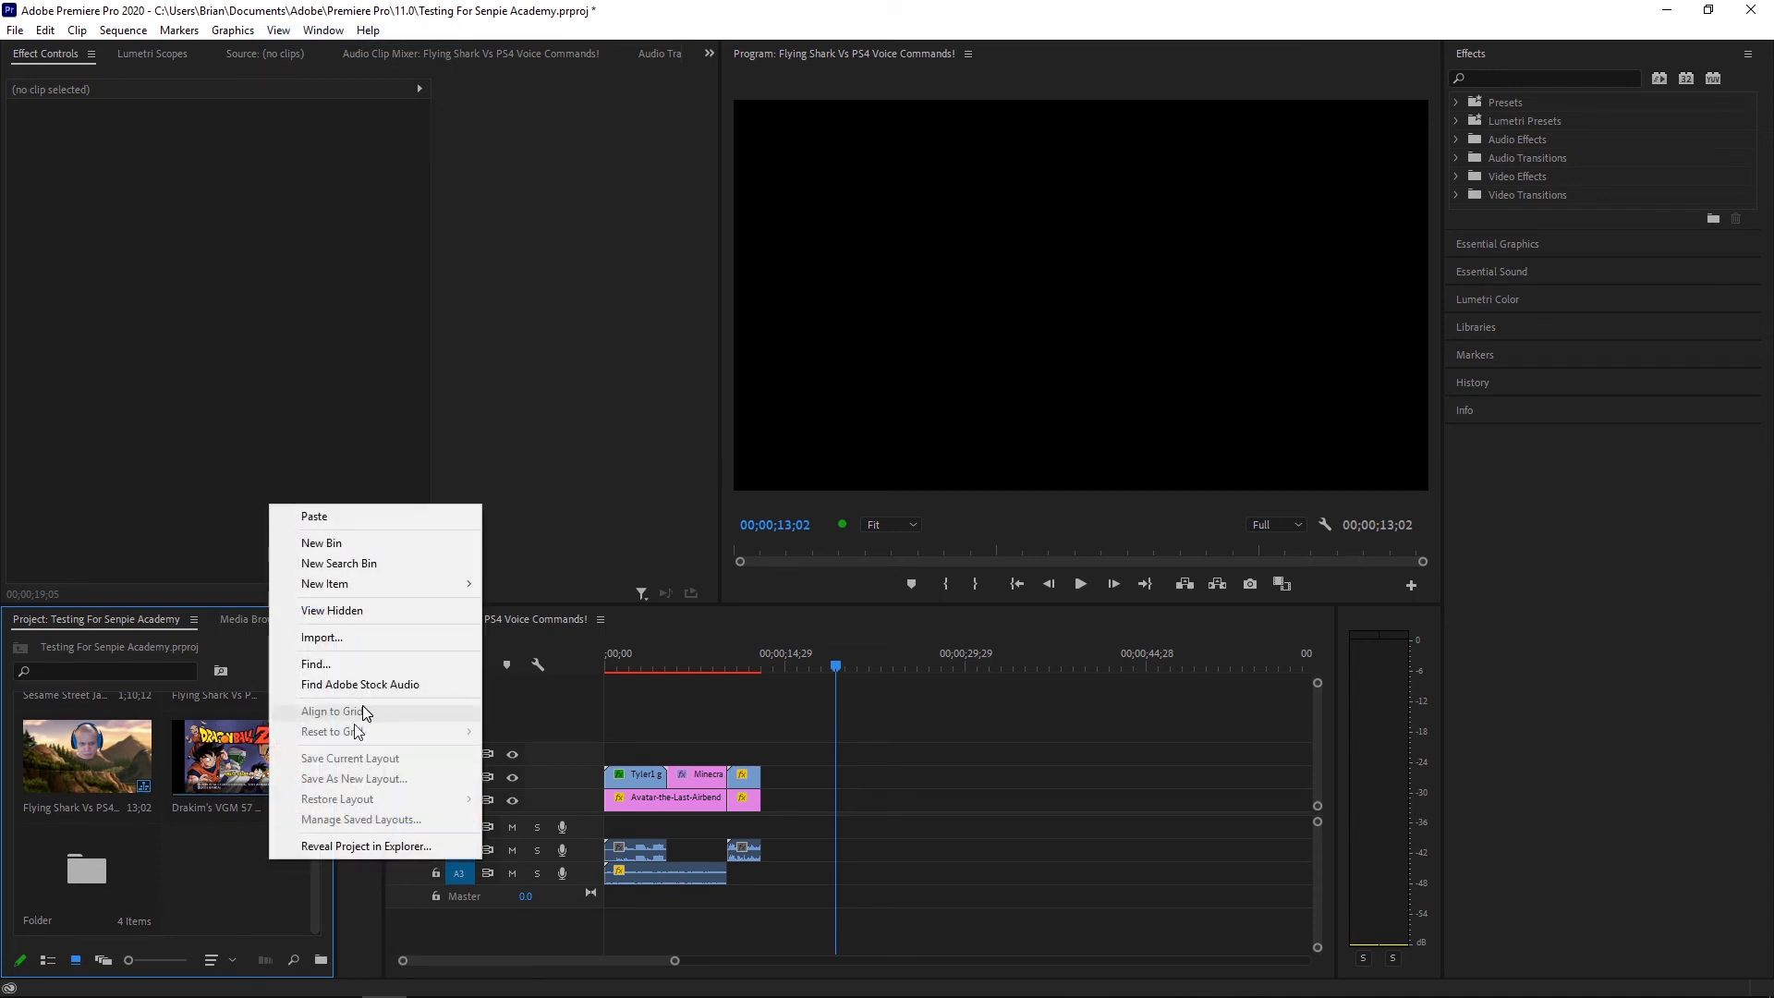
mouse_move(427, 585)
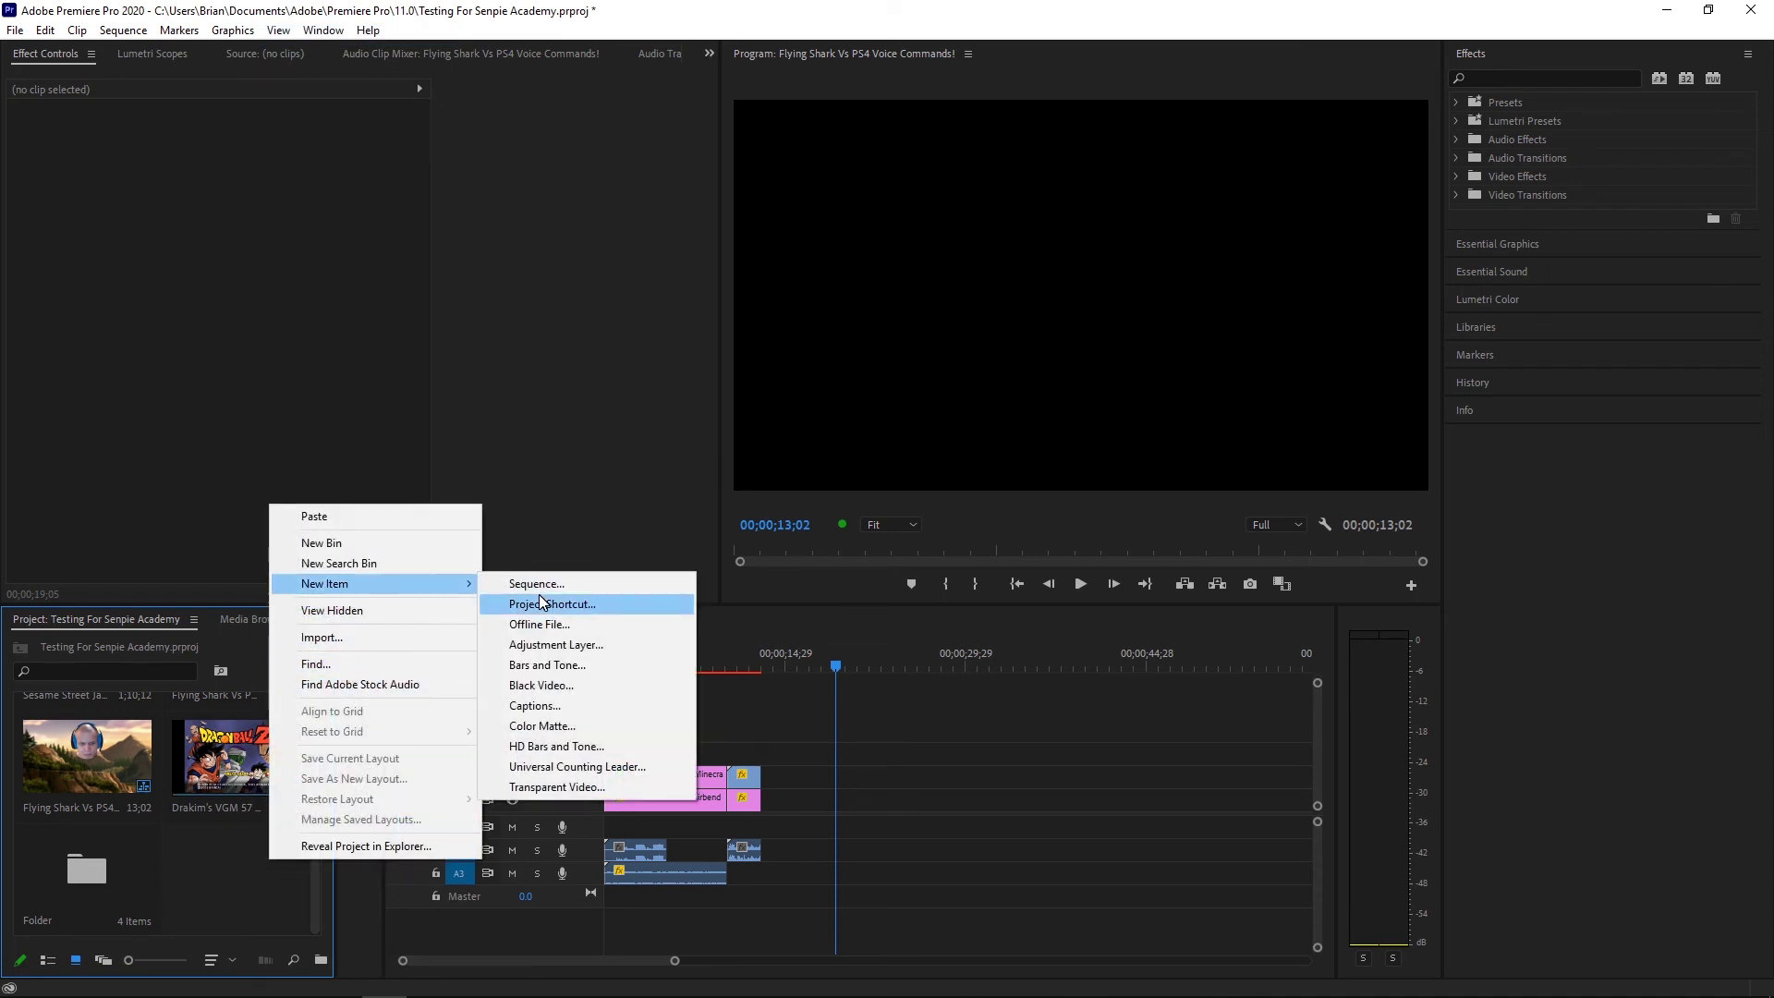
click(568, 626)
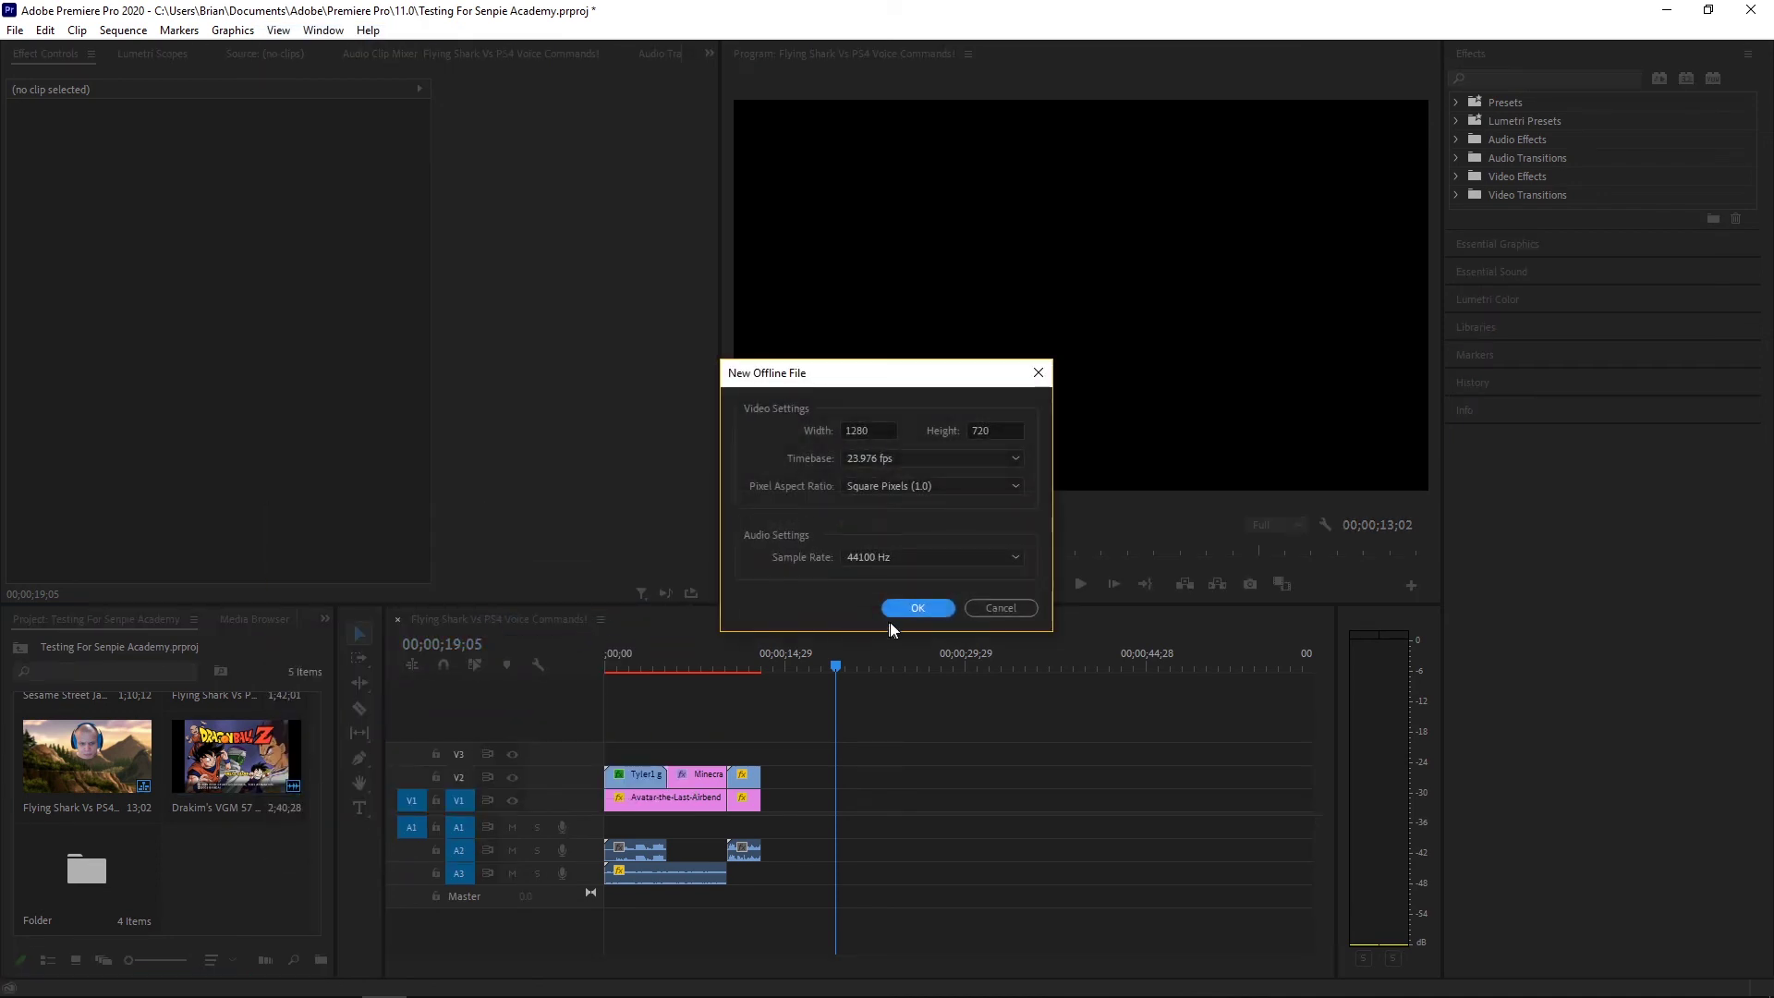
click(907, 606)
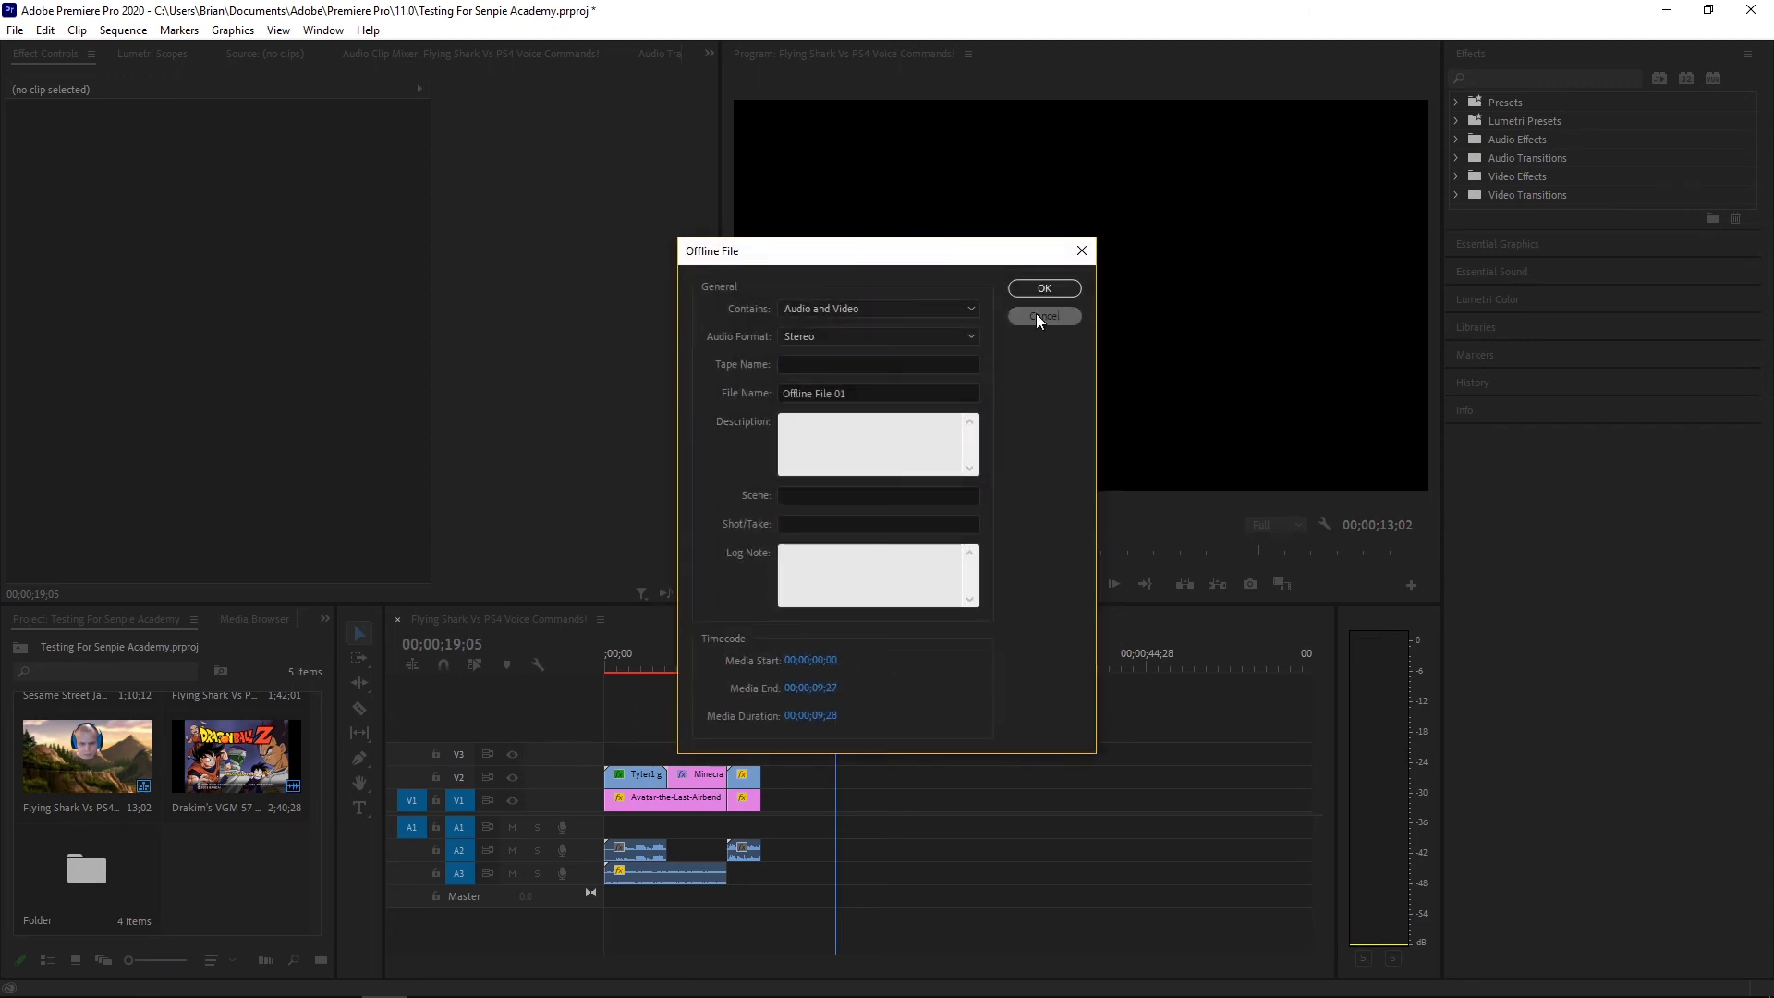
click(1035, 314)
right_click(272, 864)
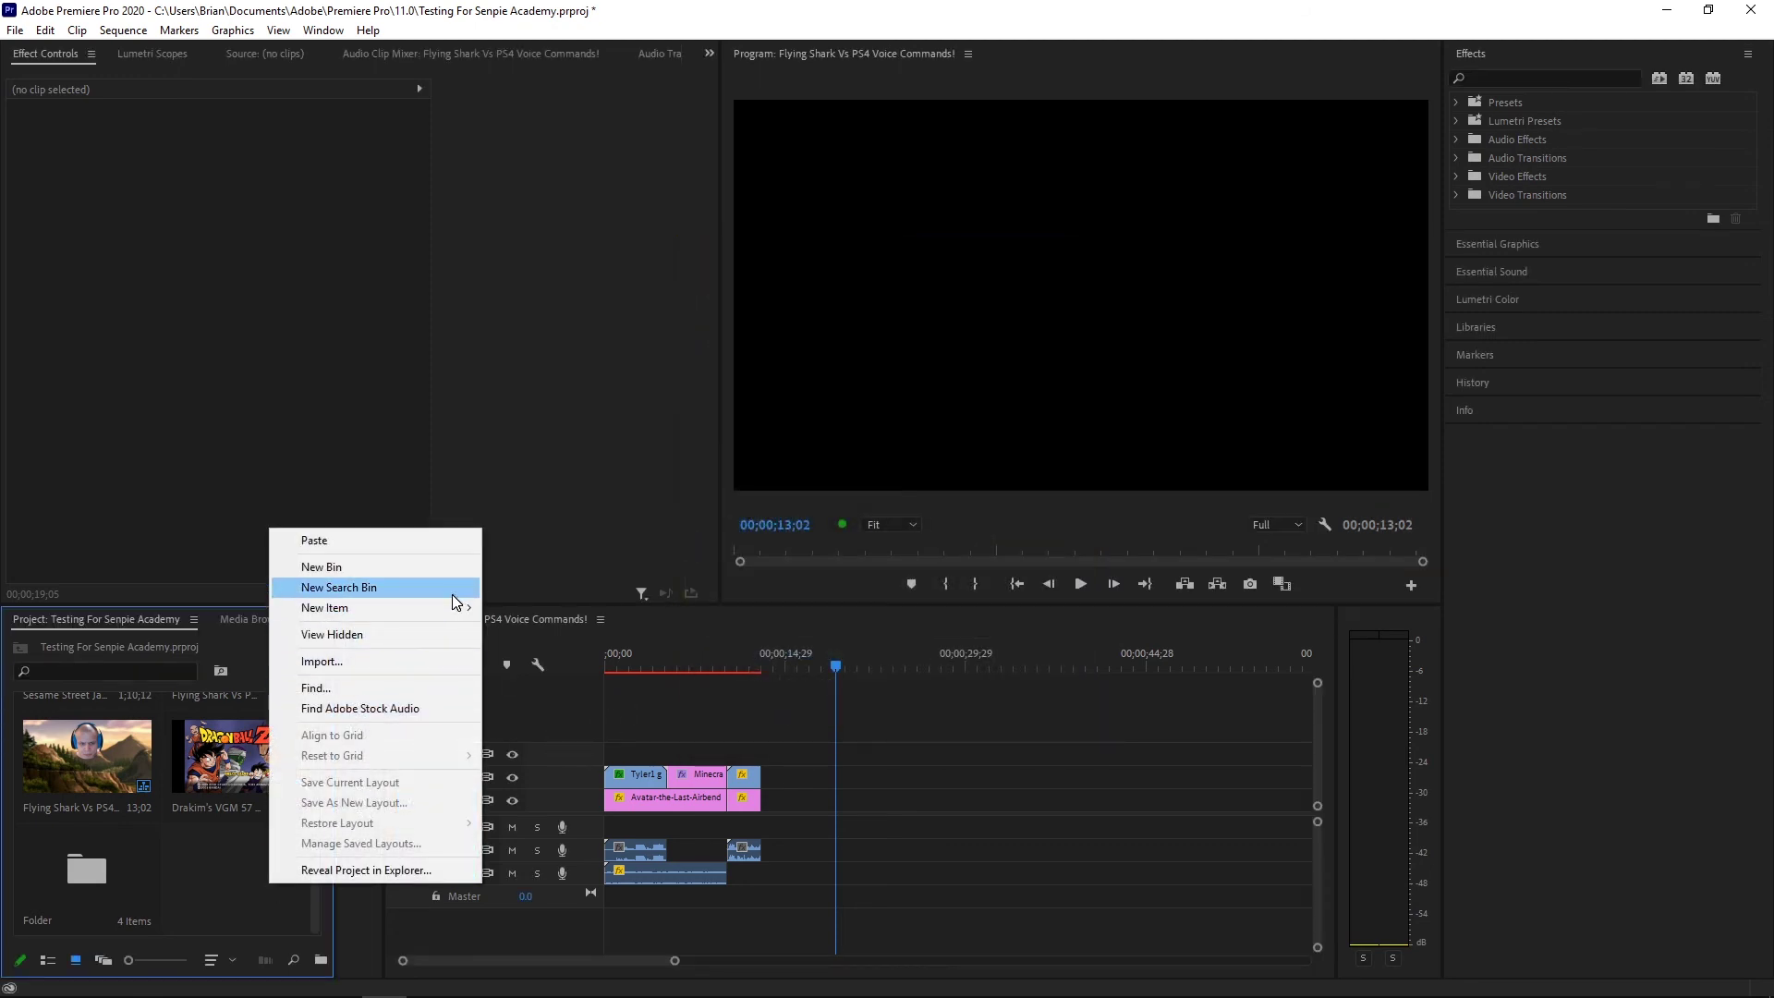
Create a Transparent Video item, place it on V3 at the playhead, and lengthen its end
mouse_move(449, 608)
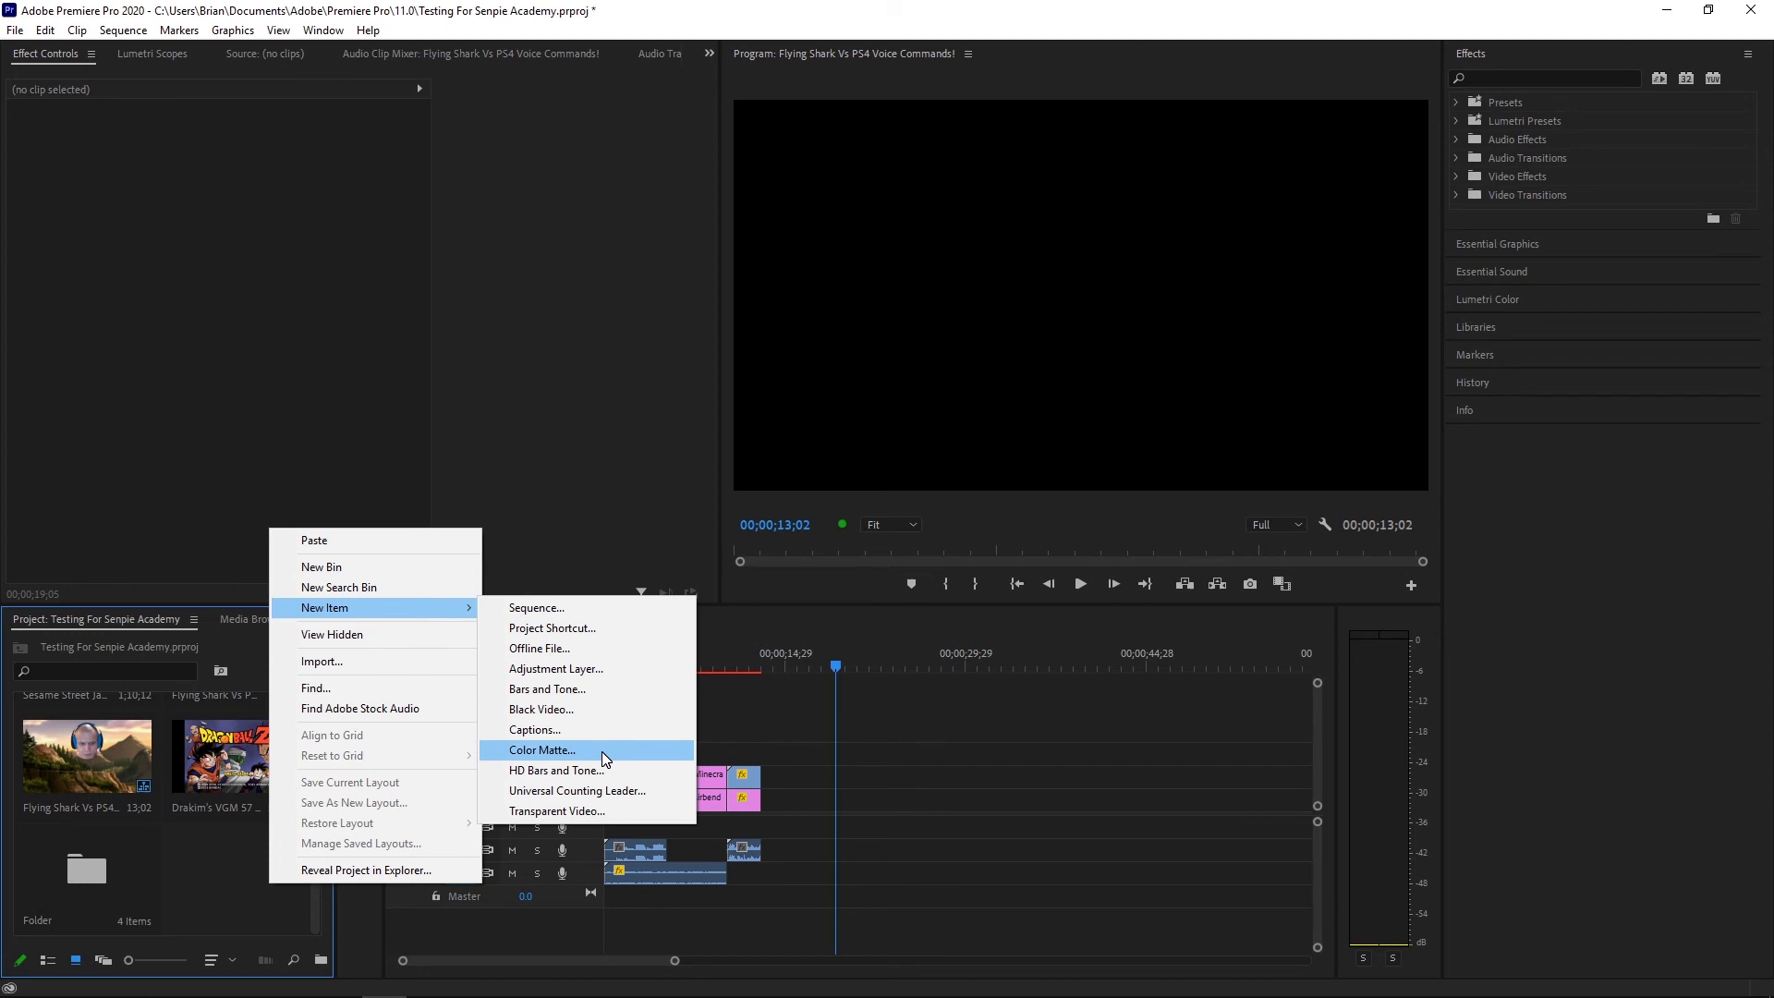
click(608, 811)
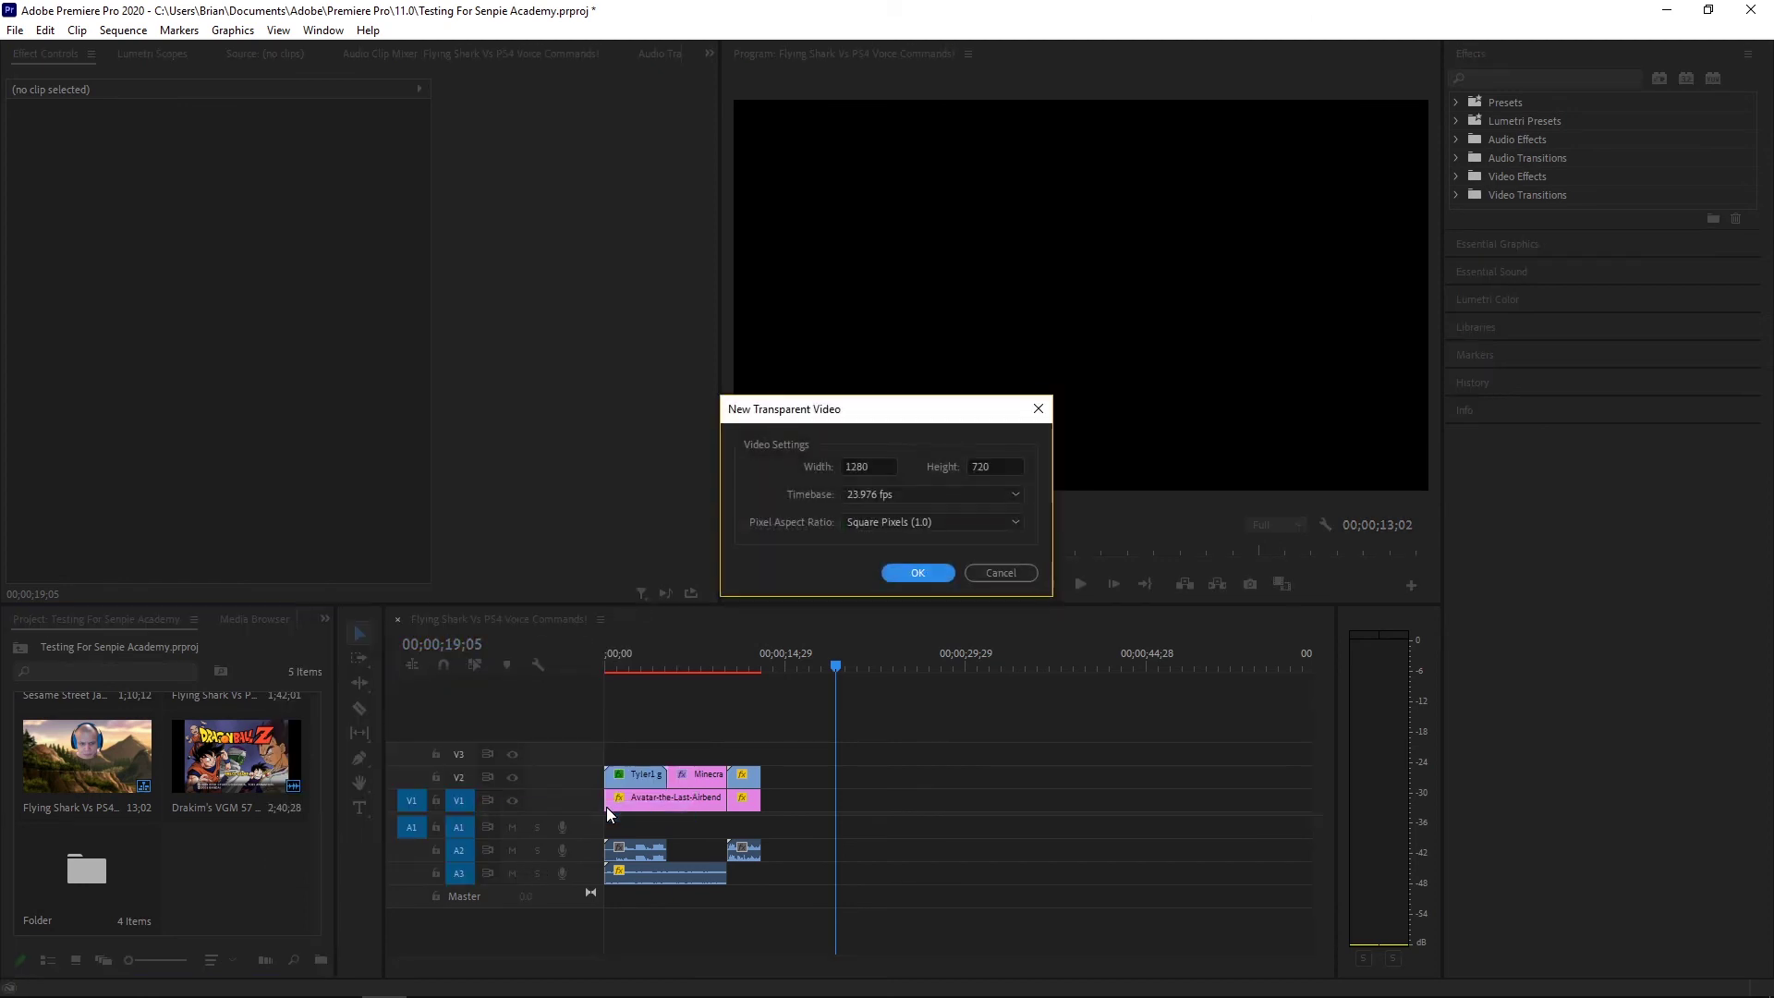
click(918, 573)
drag(257, 887, 757, 750)
drag(741, 649, 756, 647)
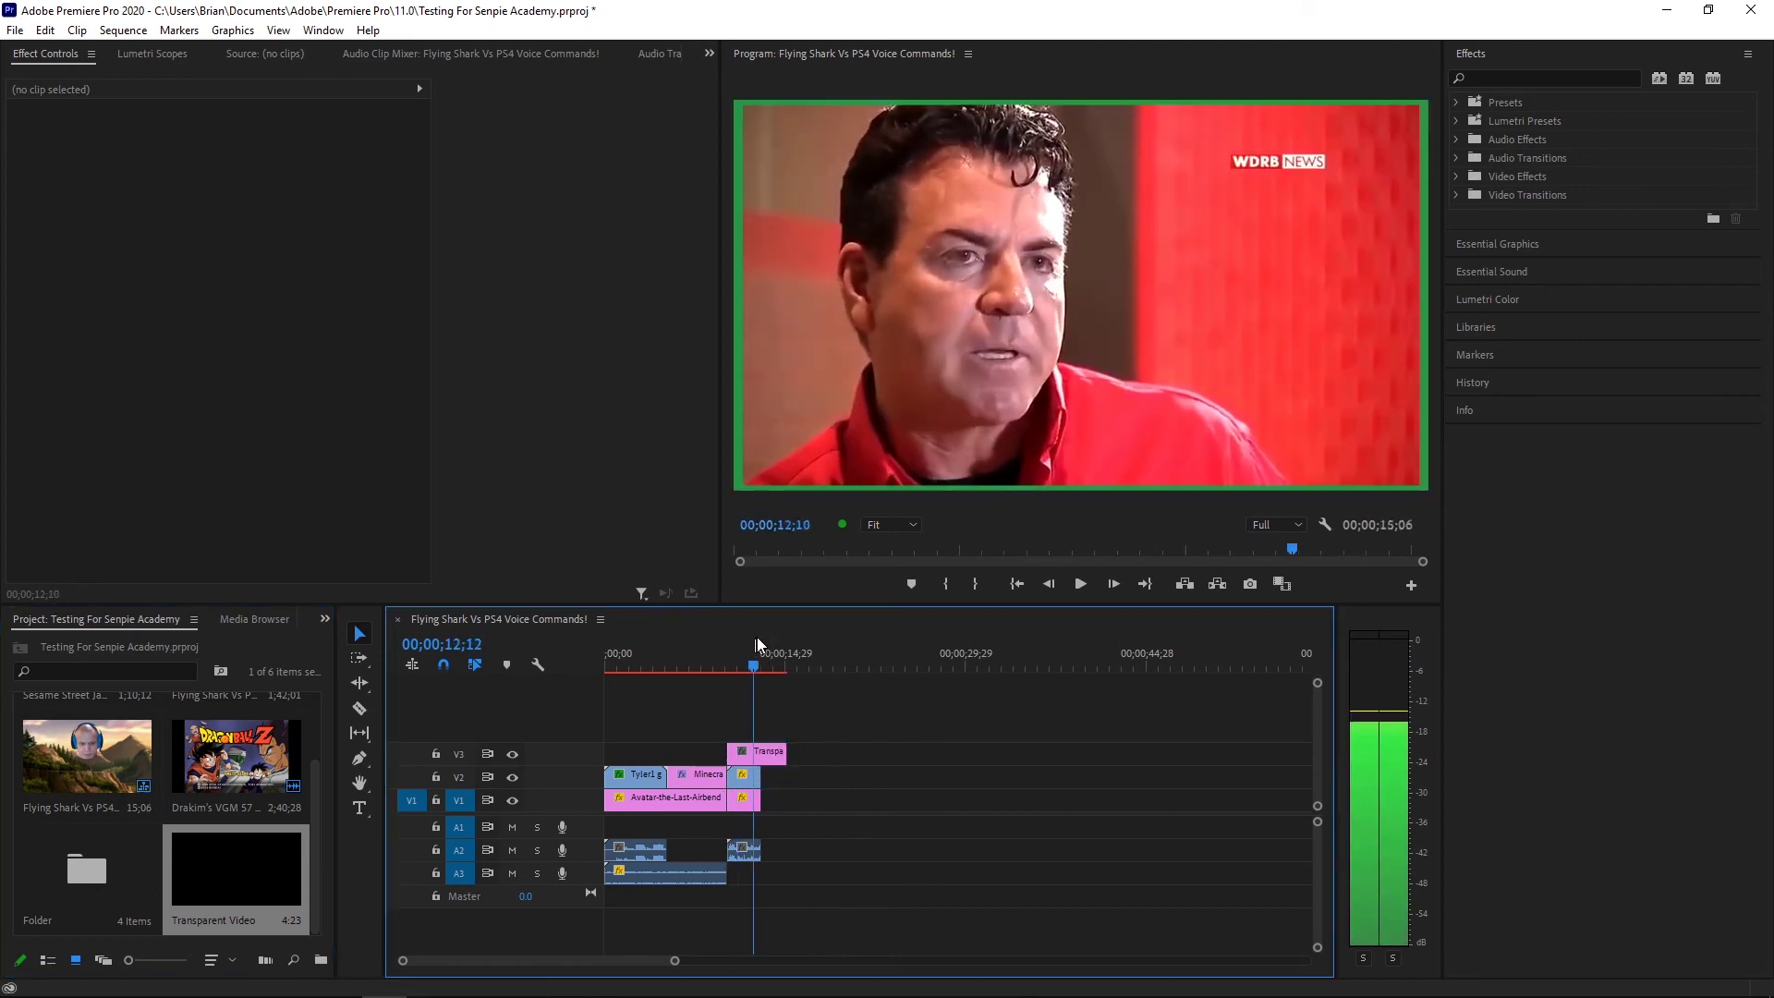
drag(785, 752, 816, 756)
Cut the Transparent Video clip from V3 and remove its item from the project
click(769, 654)
drag(769, 665, 786, 665)
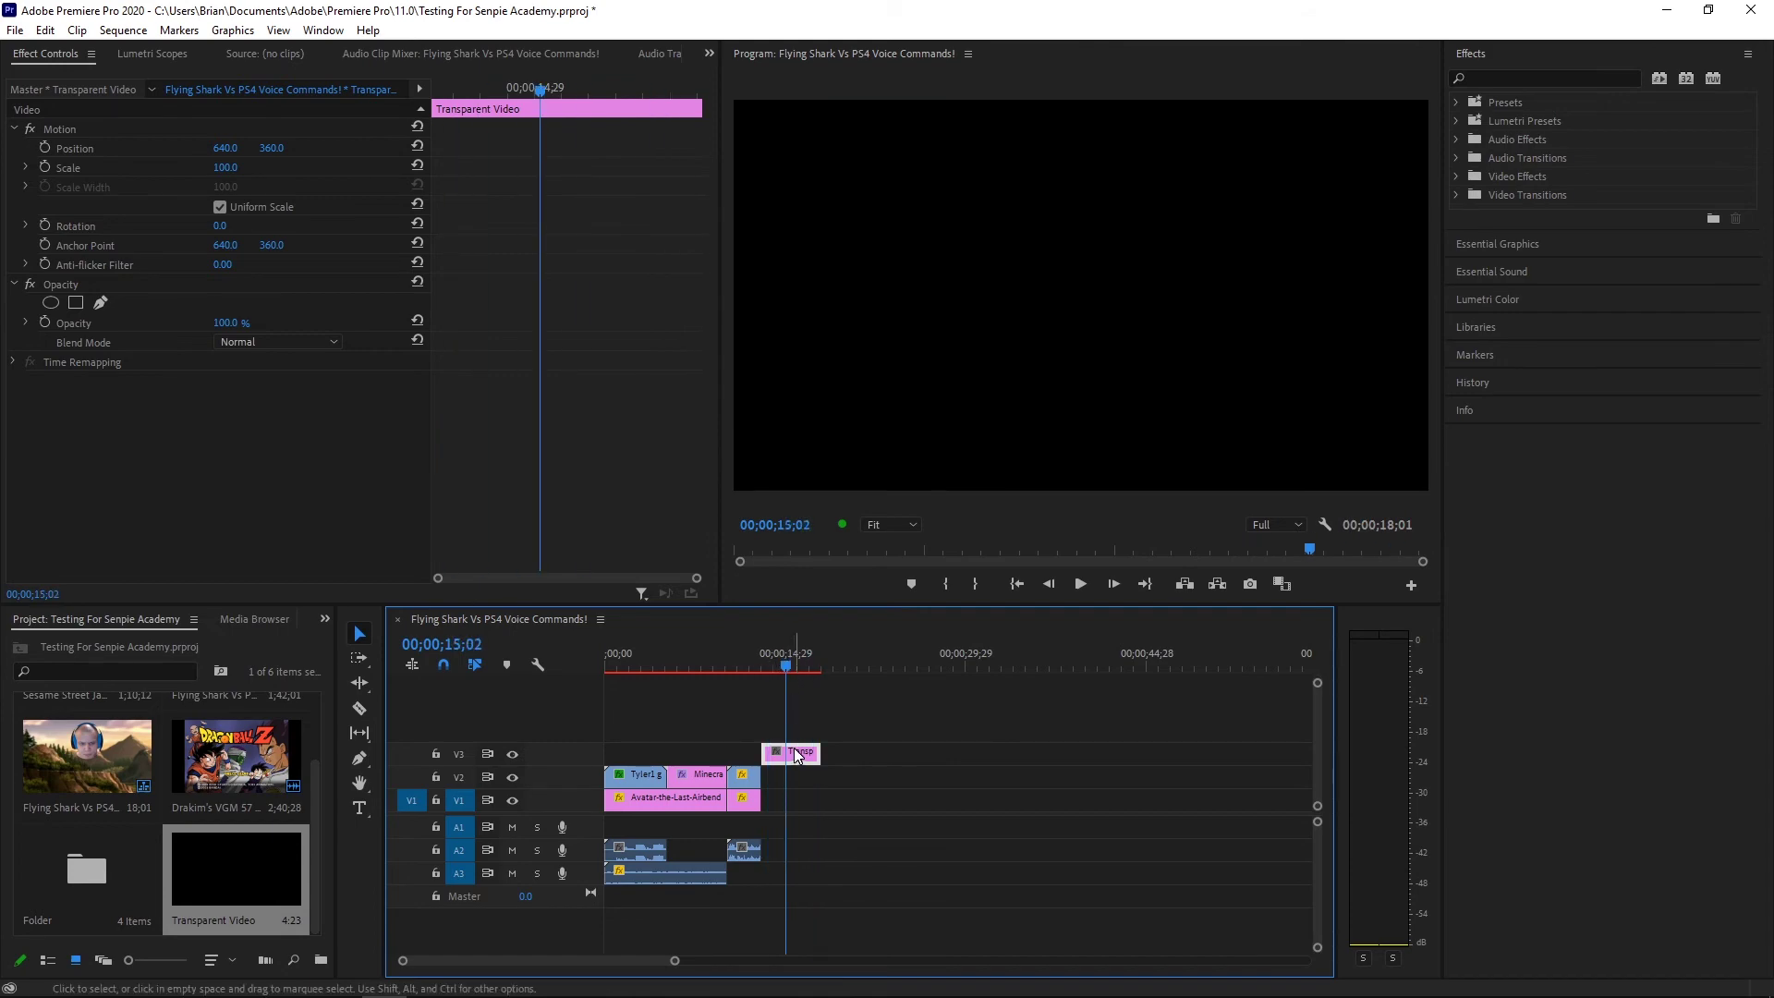
right_click(796, 753)
click(866, 140)
right_click(242, 918)
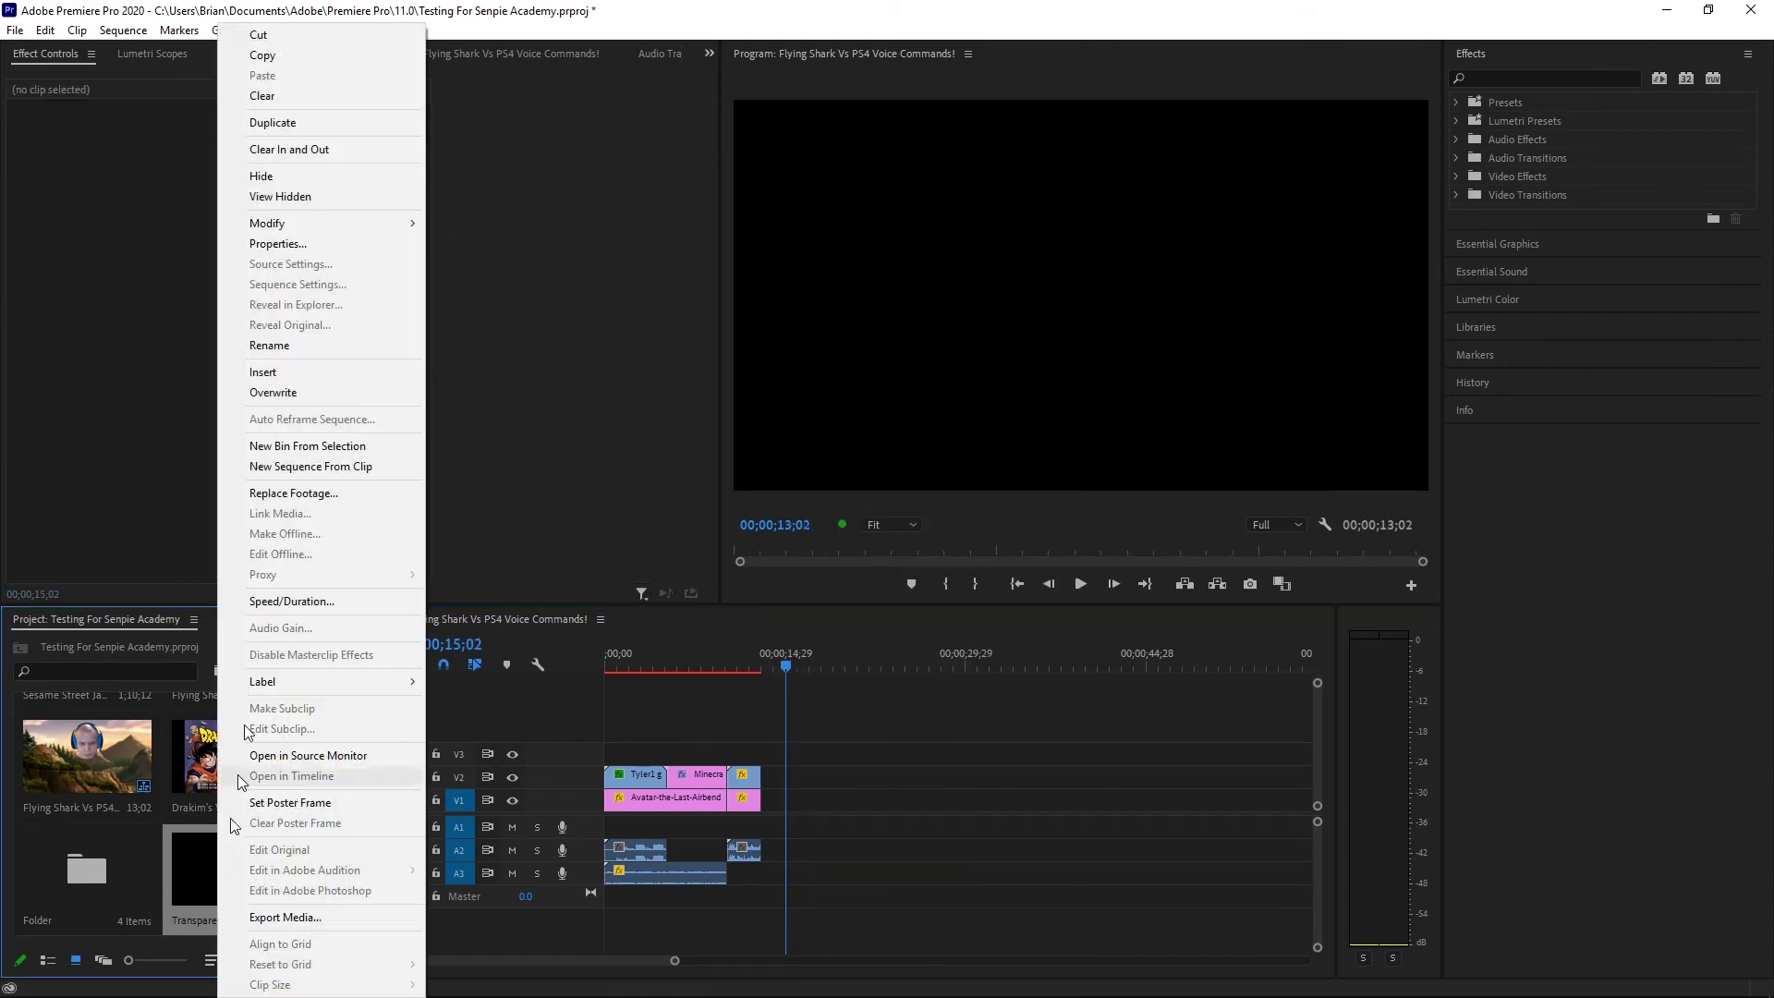
click(305, 34)
Add a CEA-608 CC1 captions item with default settings, then remove it from the project
right_click(247, 862)
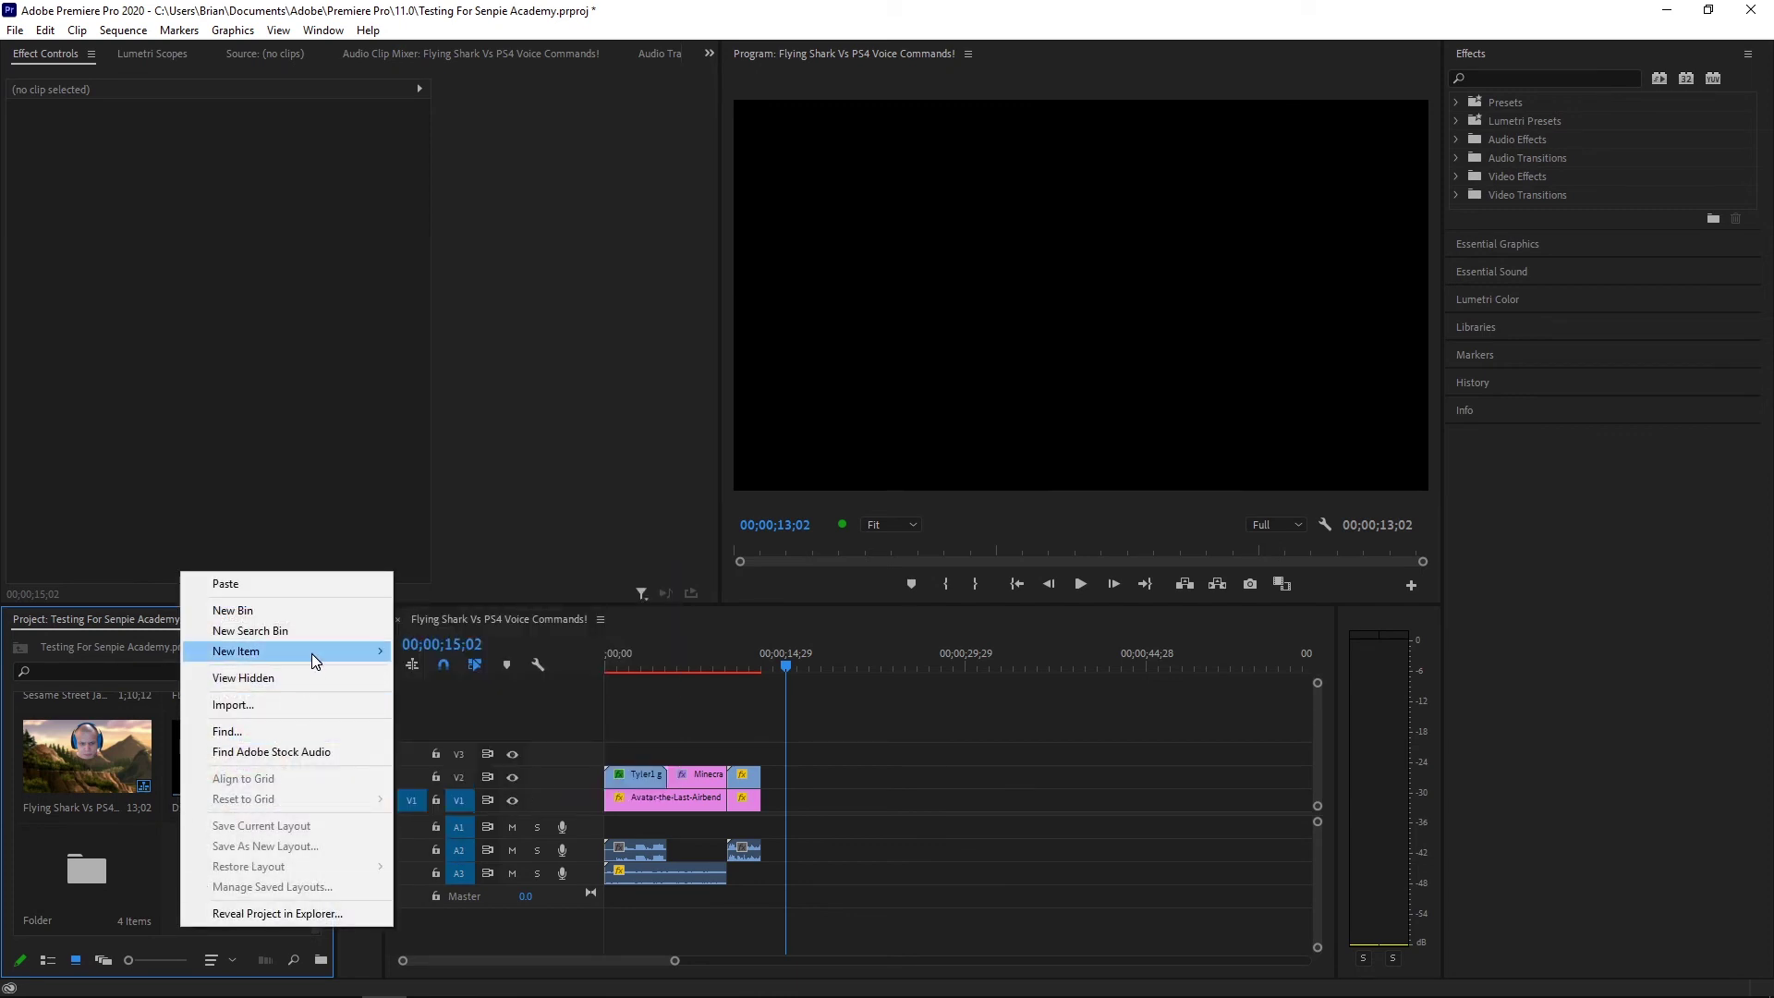
mouse_move(312, 652)
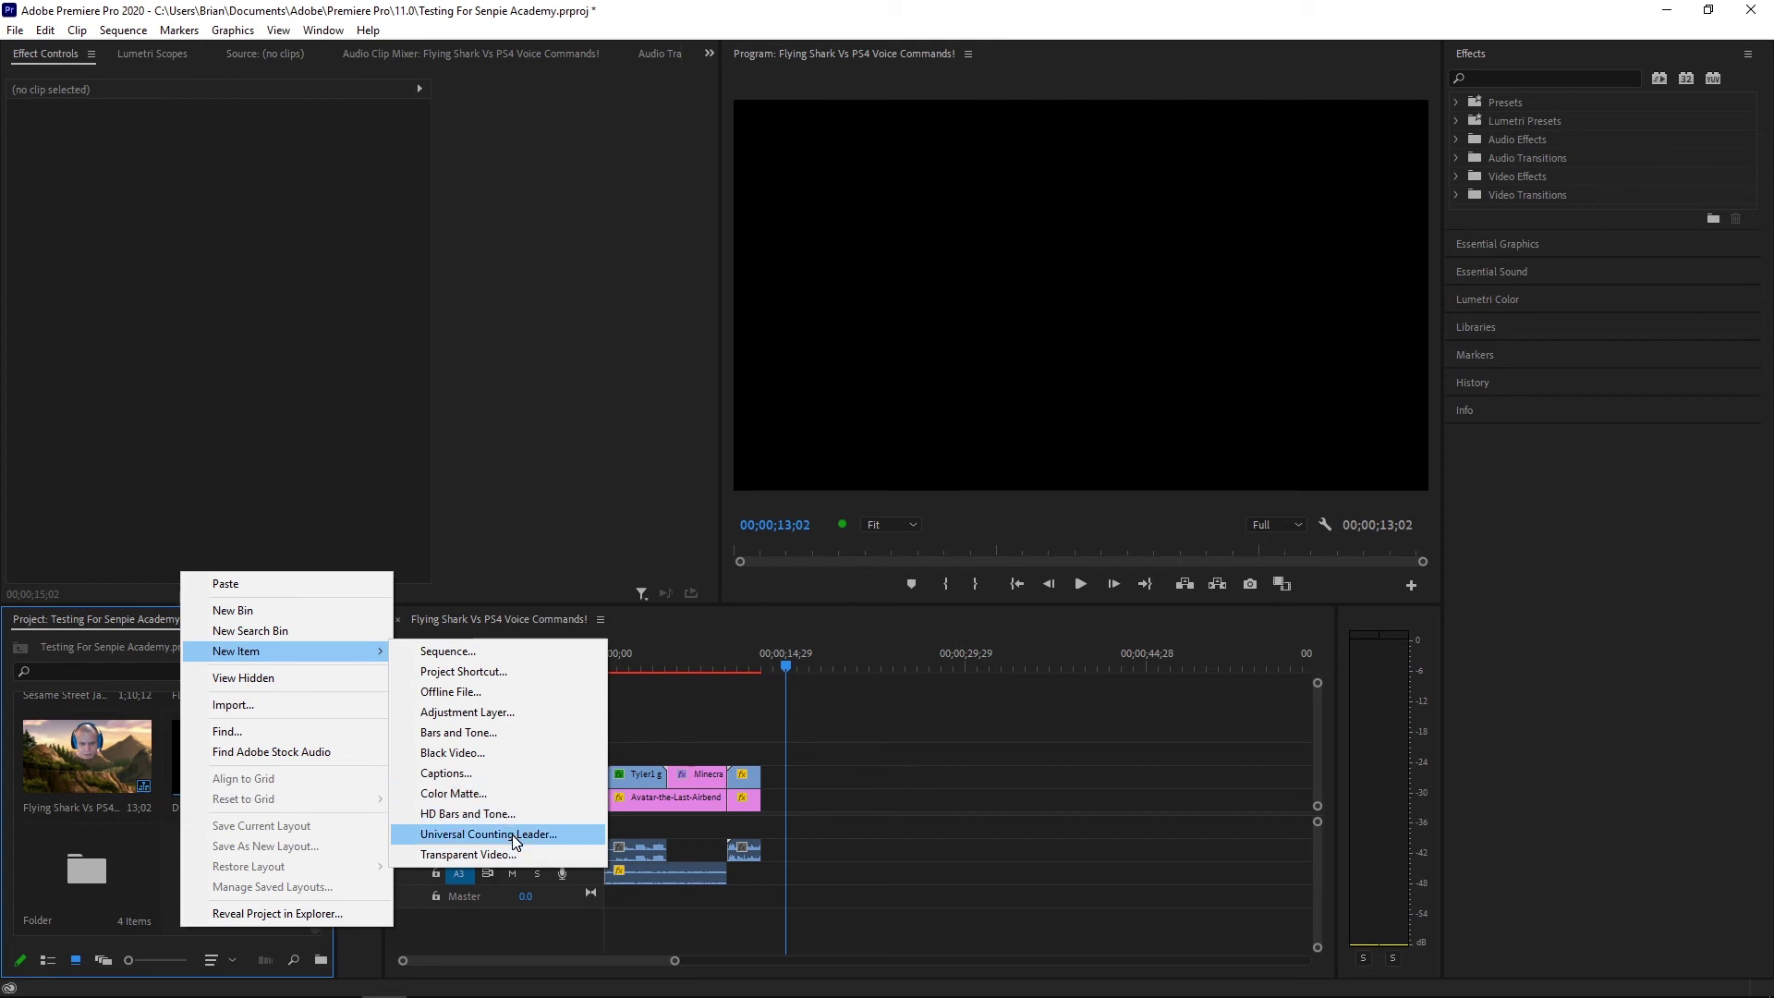
click(514, 775)
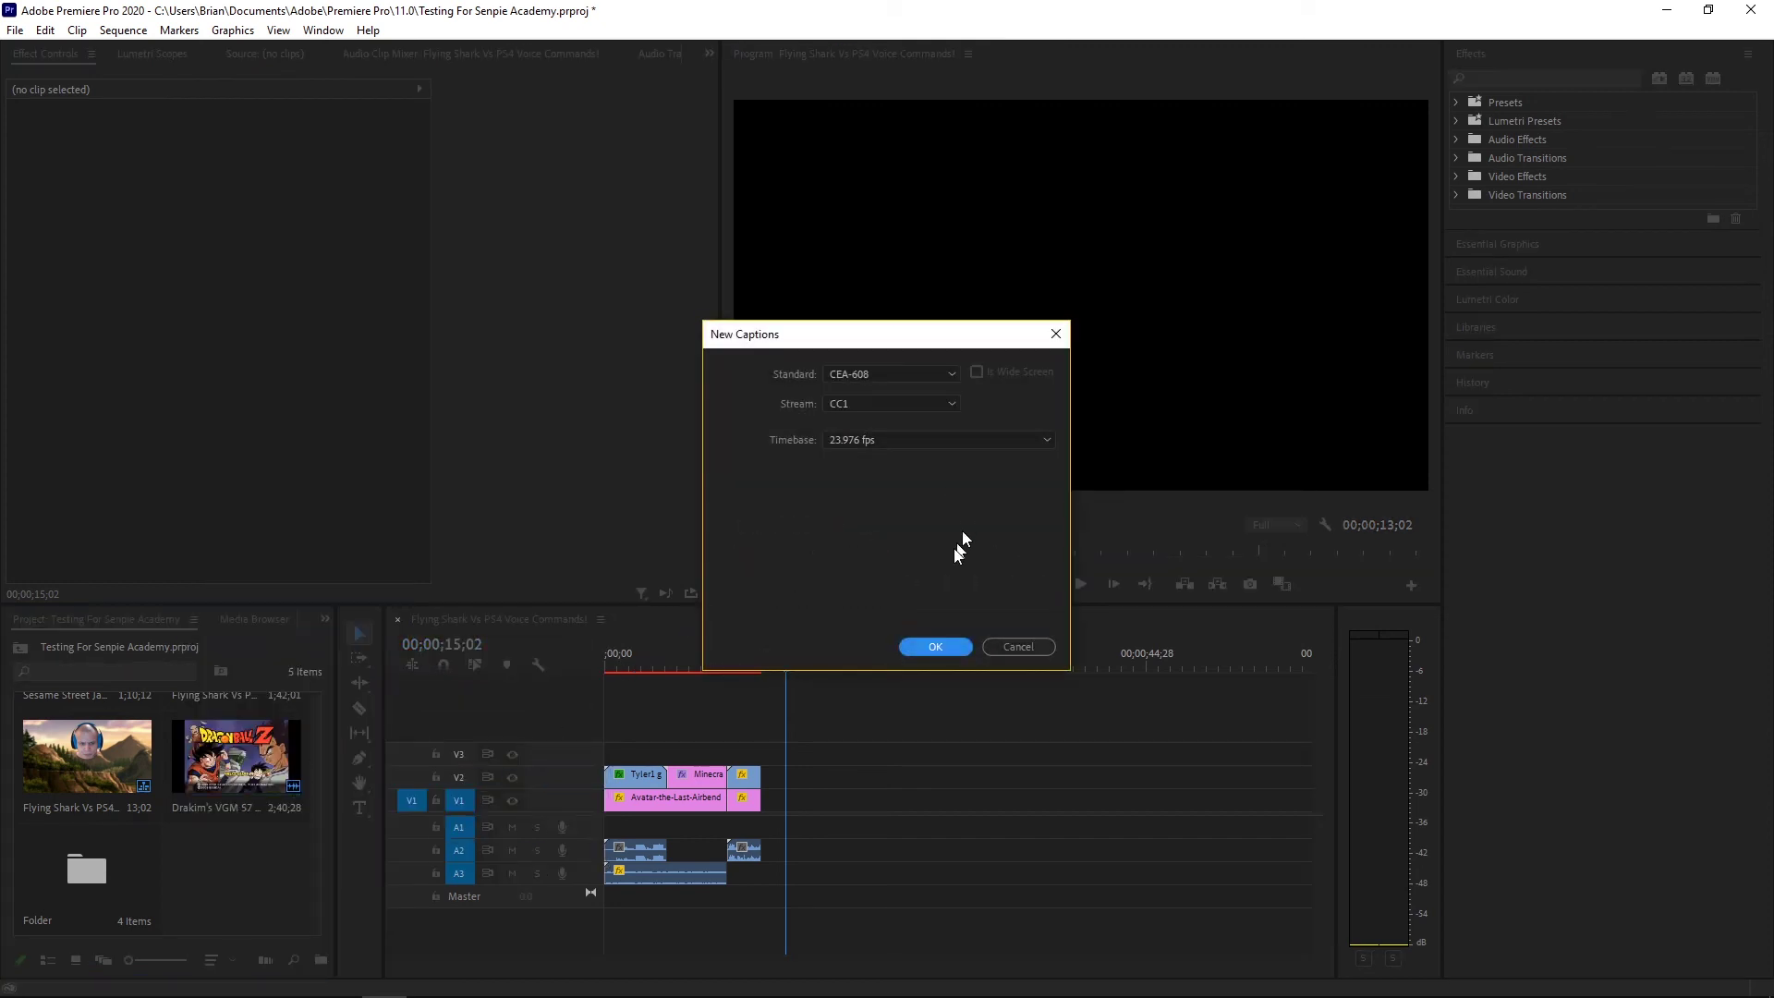
click(935, 647)
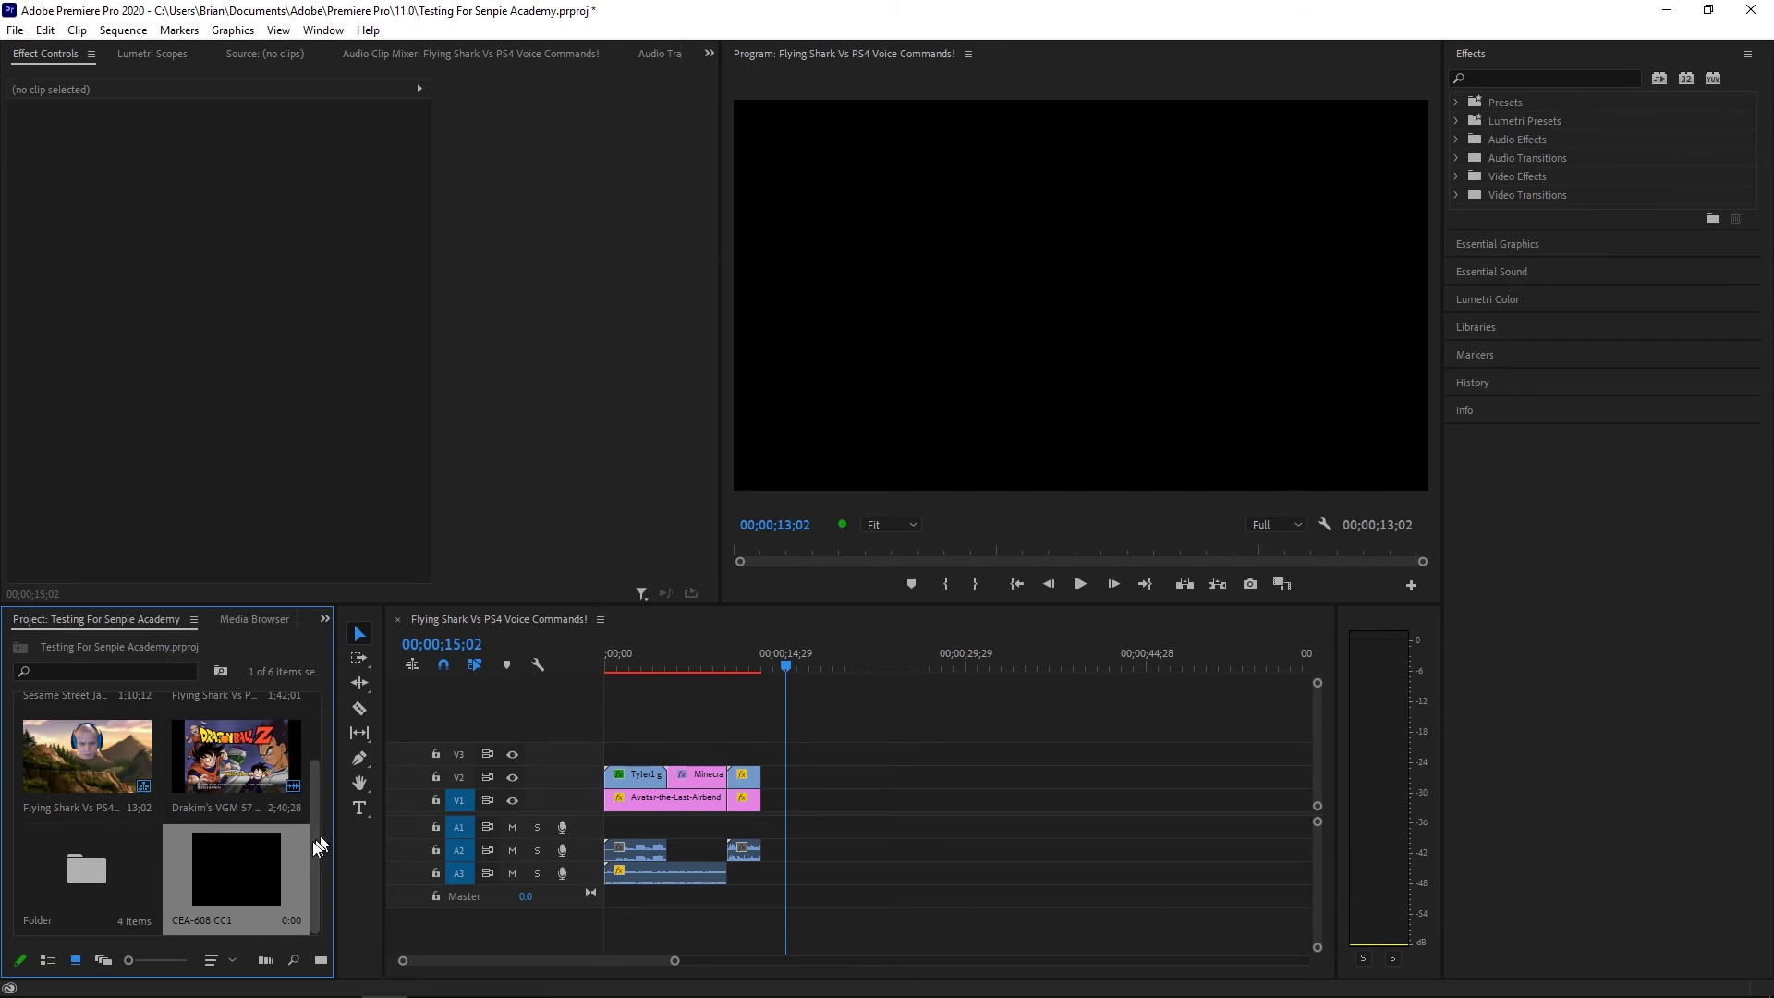
right_click(222, 918)
click(267, 95)
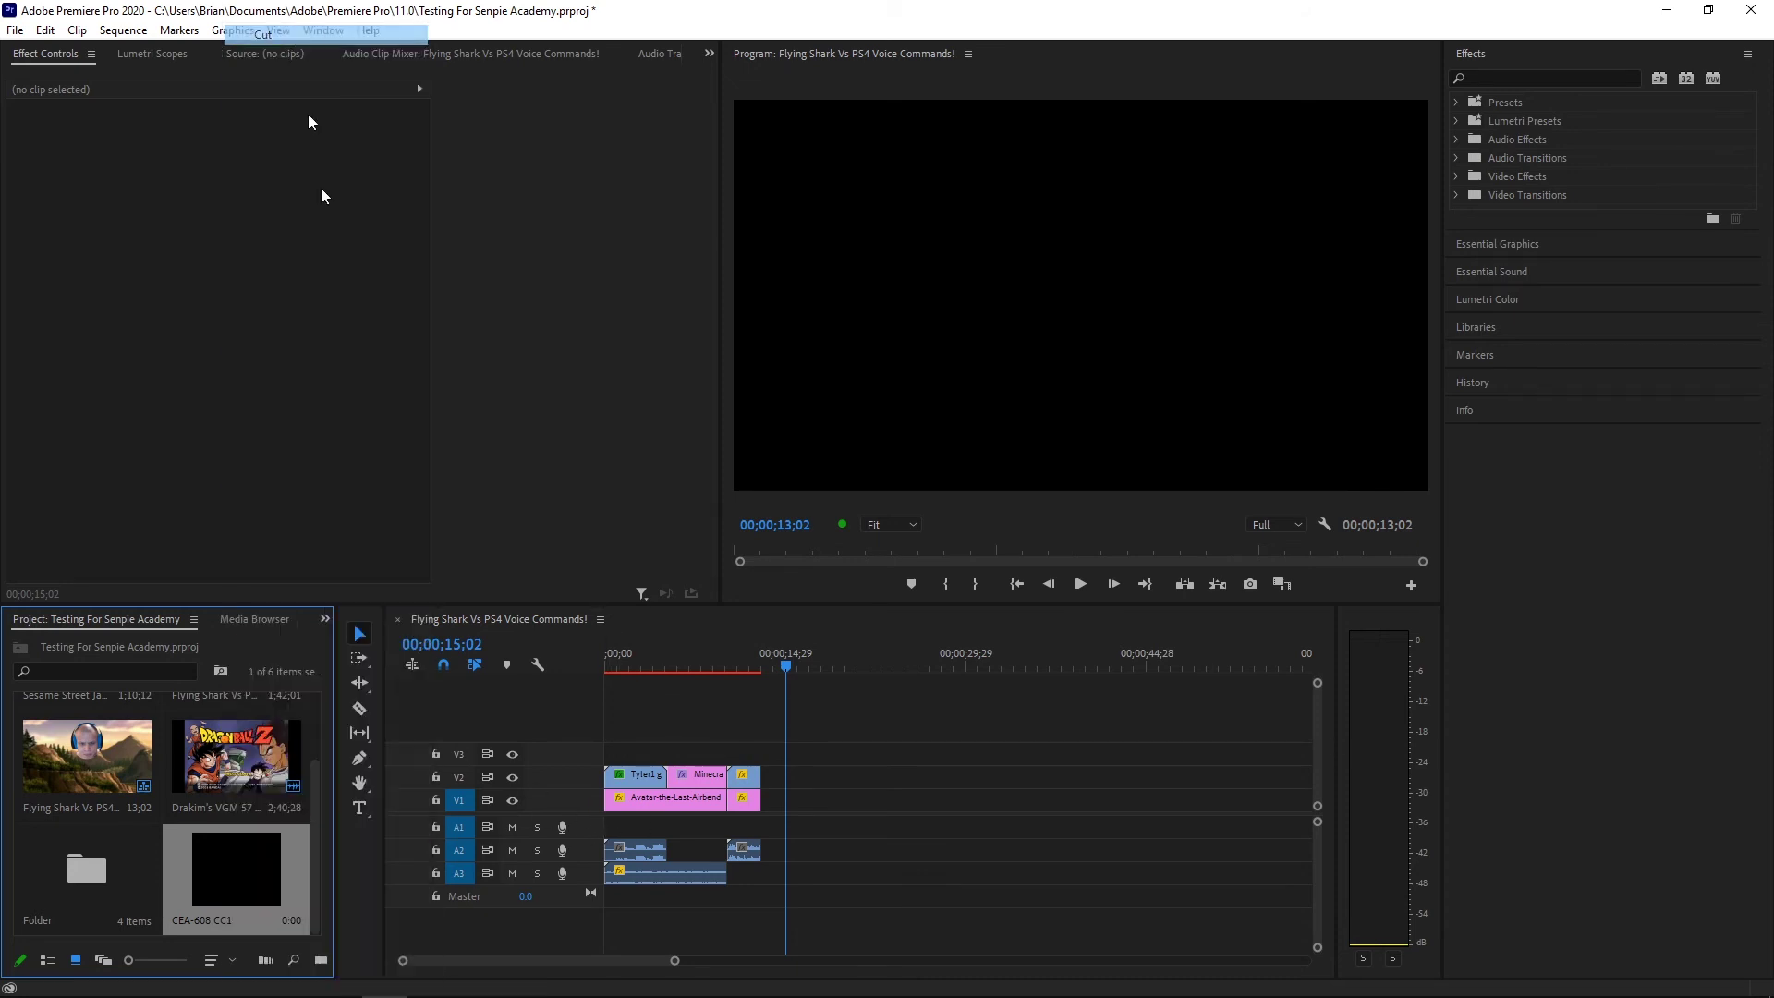
Add a Bars and Tone item after the composite and move the playhead to 00;00;30;03
right_click(241, 901)
mouse_move(430, 626)
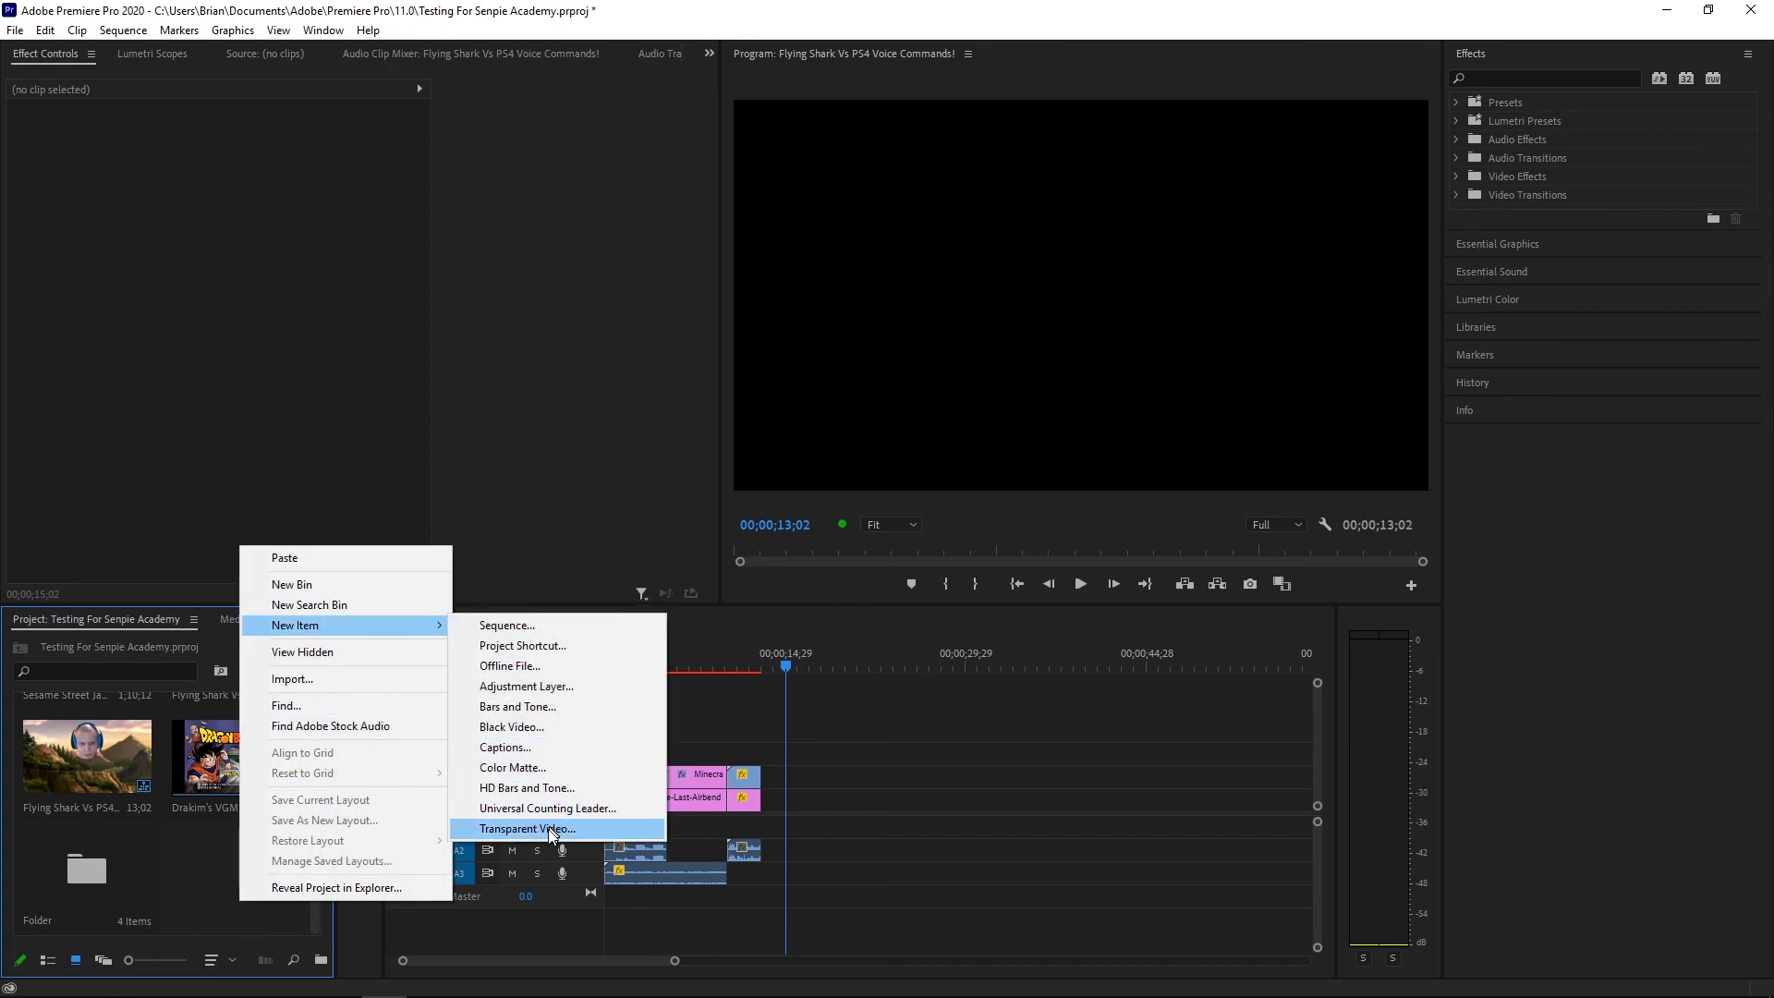
click(536, 707)
click(916, 608)
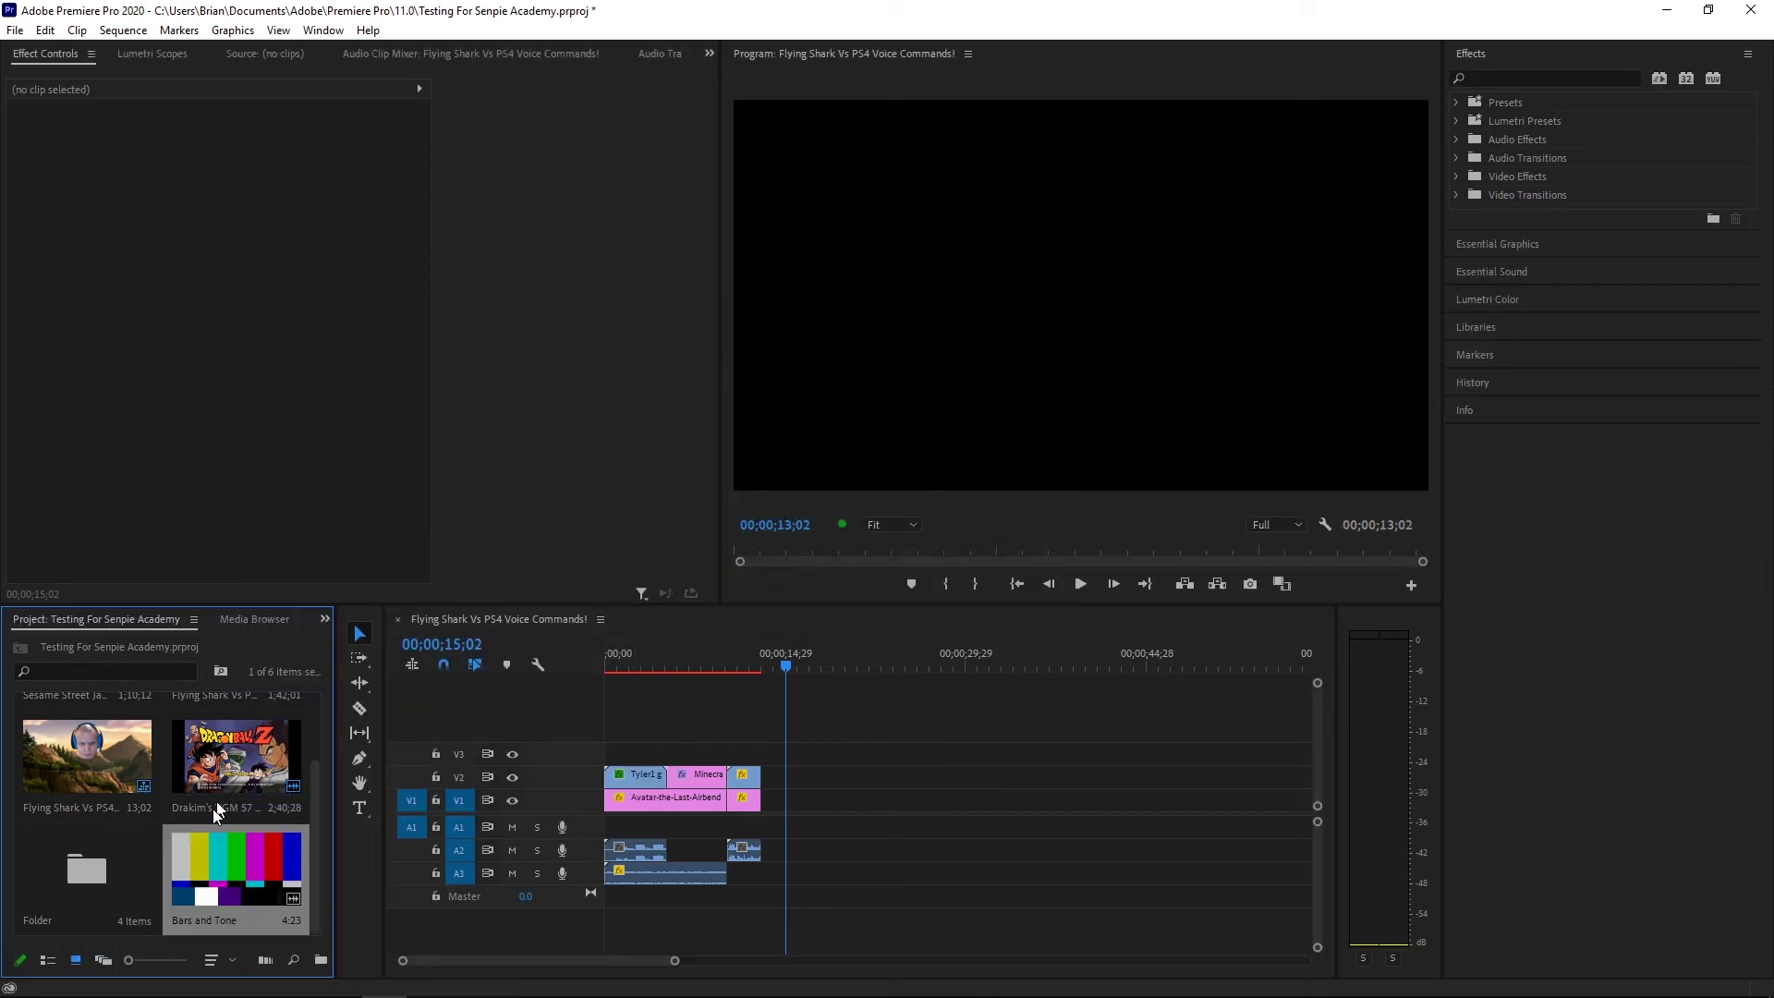
drag(823, 811, 836, 811)
click(855, 654)
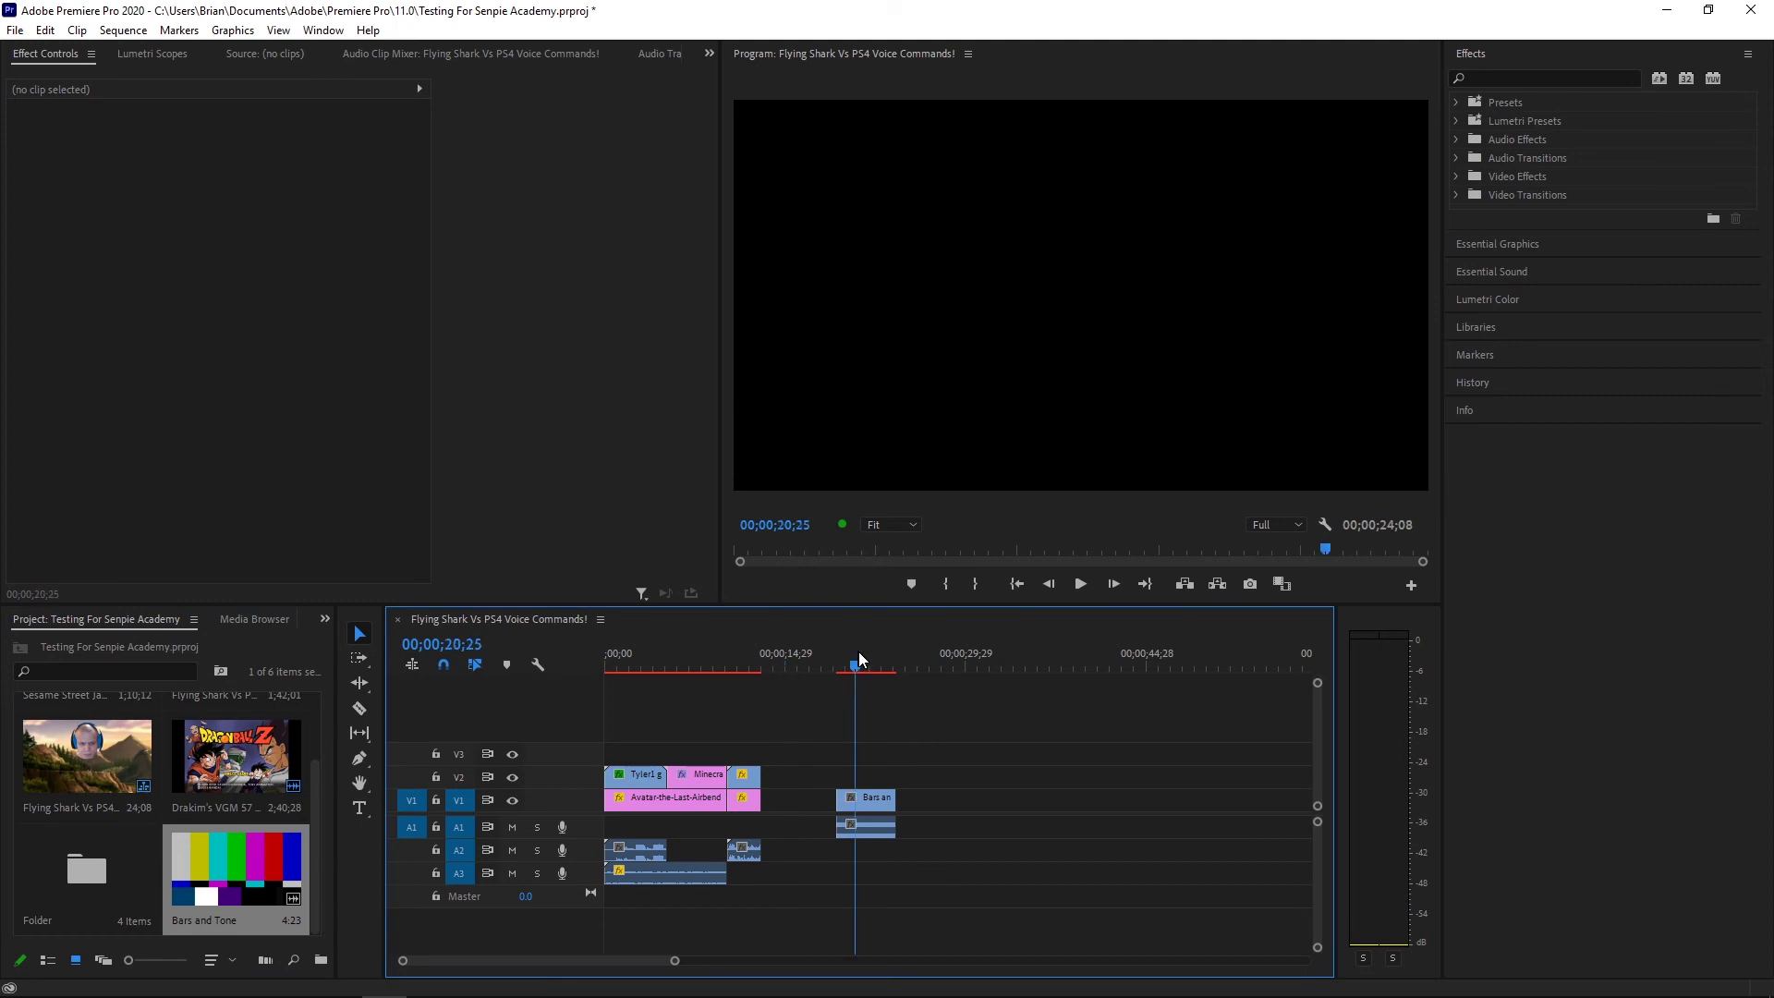
click(971, 661)
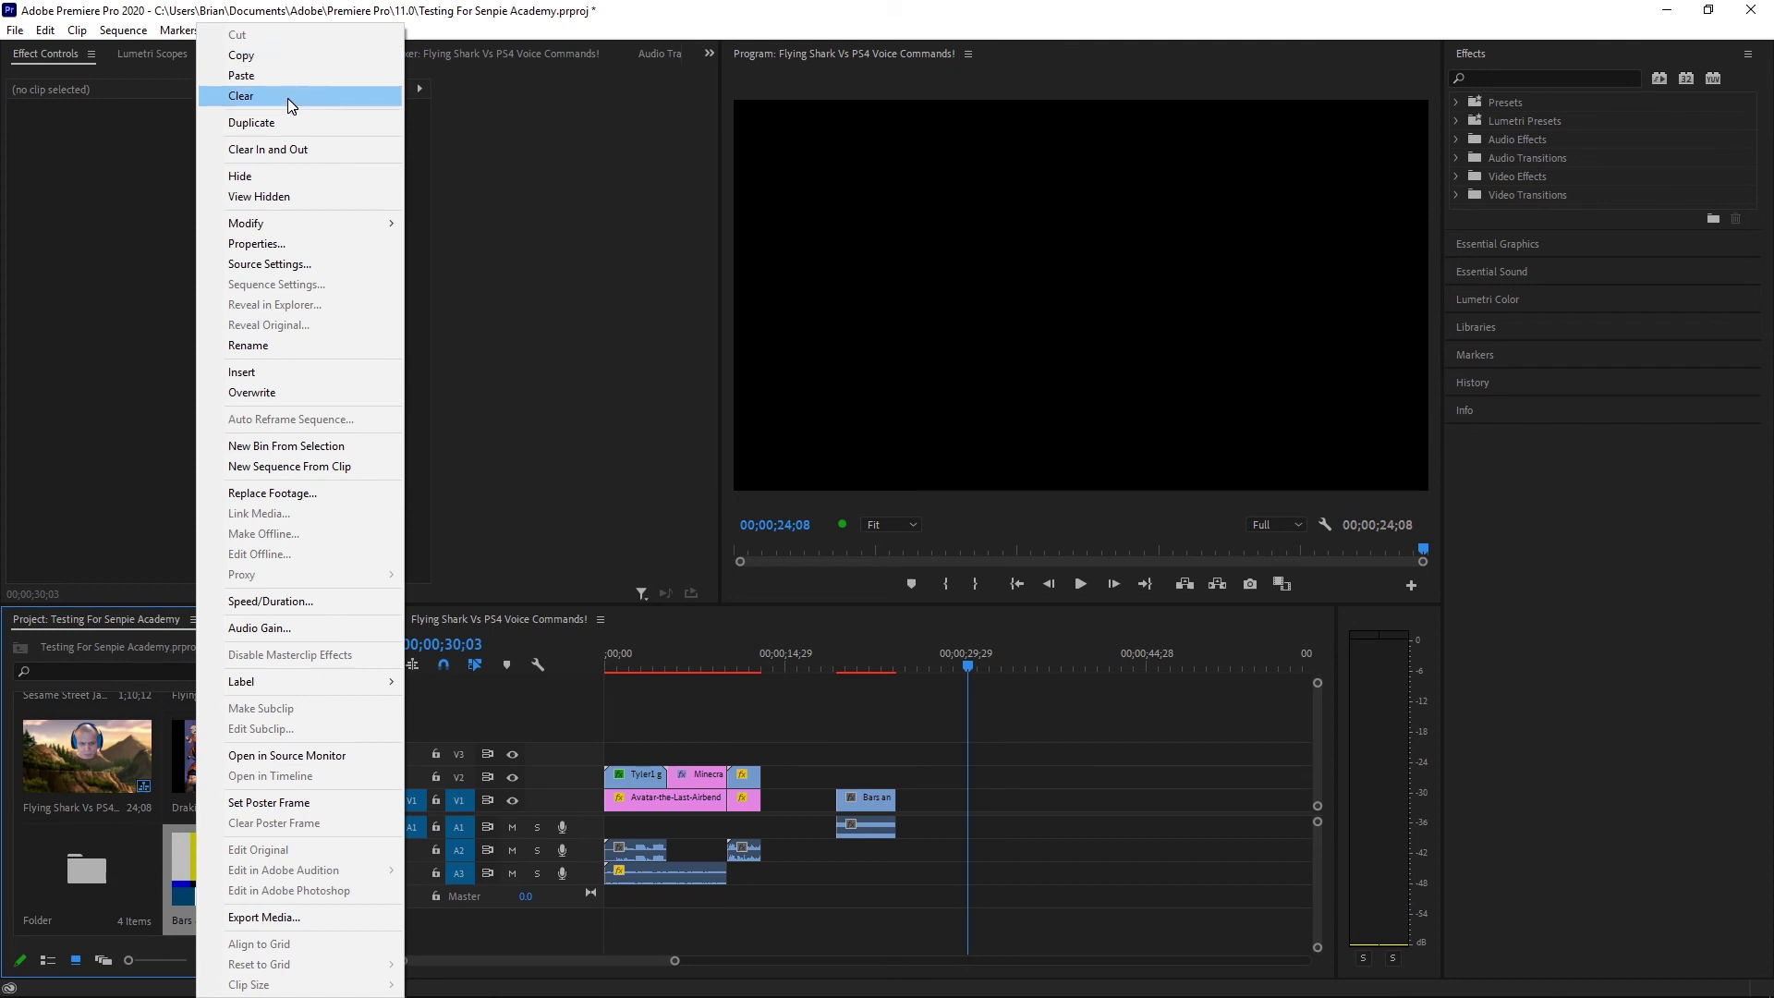
Replace it with a 1280×720 HD Bars and Tone clip placed on V1 at the playhead
click(287, 98)
click(979, 538)
right_click(219, 924)
mouse_move(392, 647)
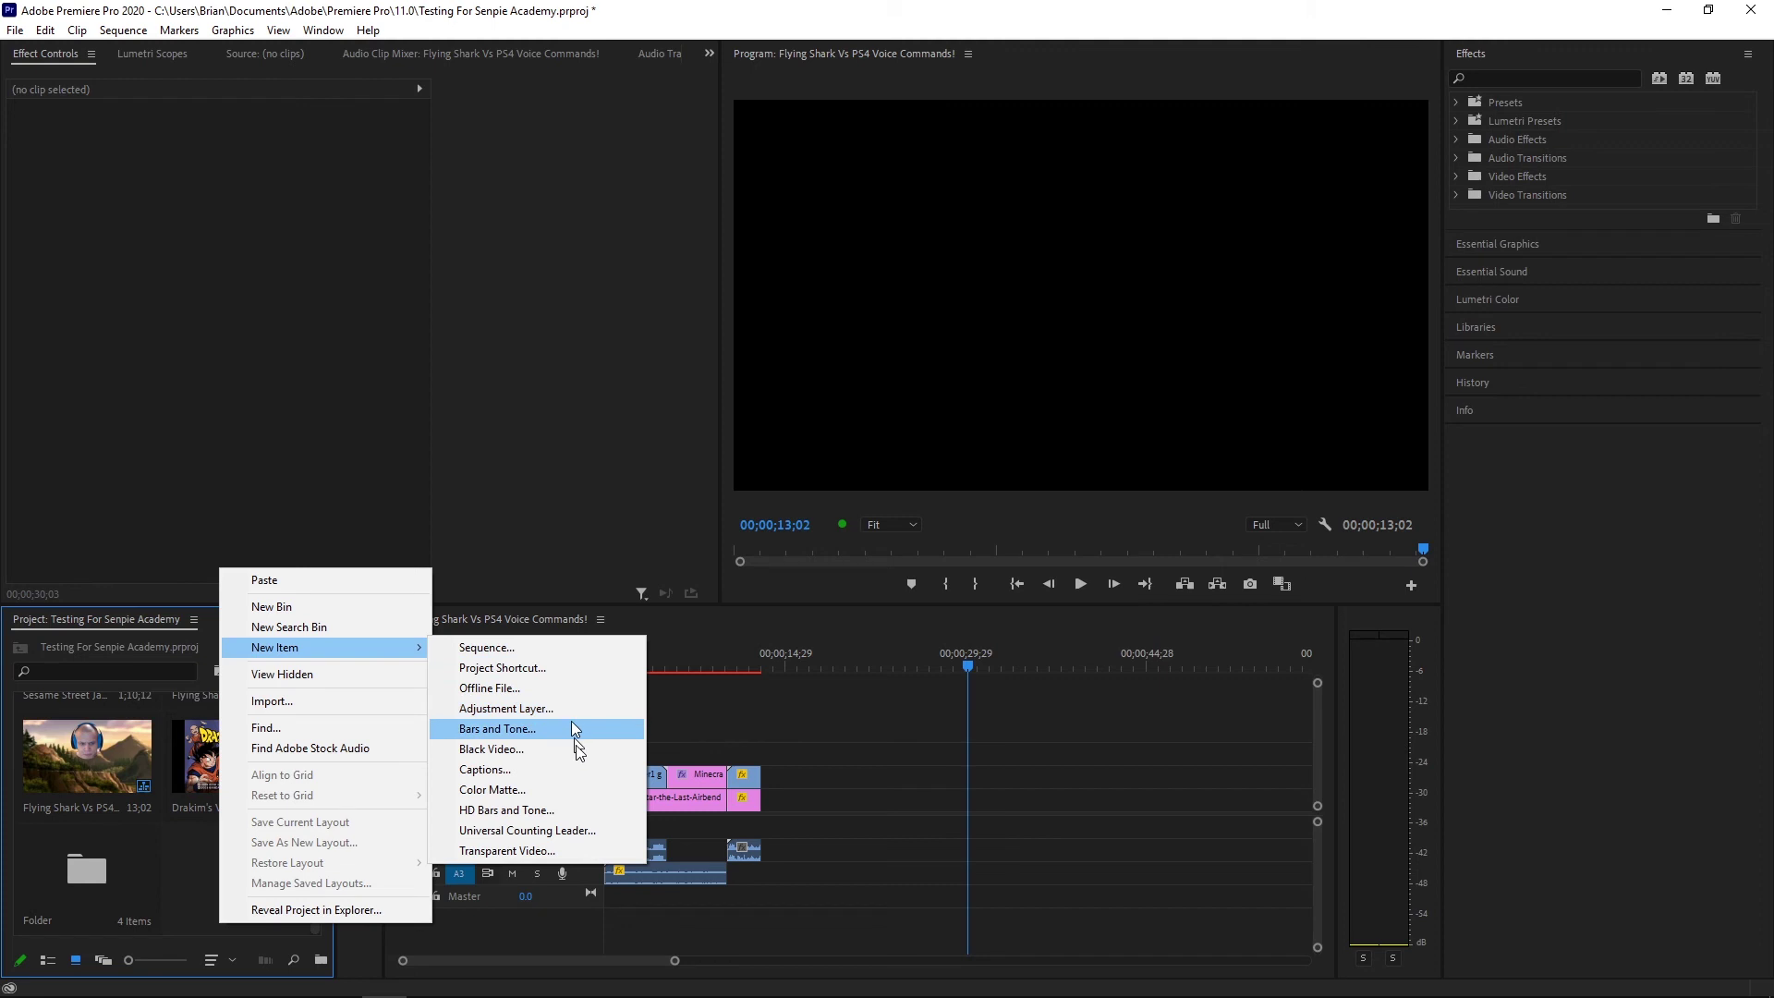
click(569, 809)
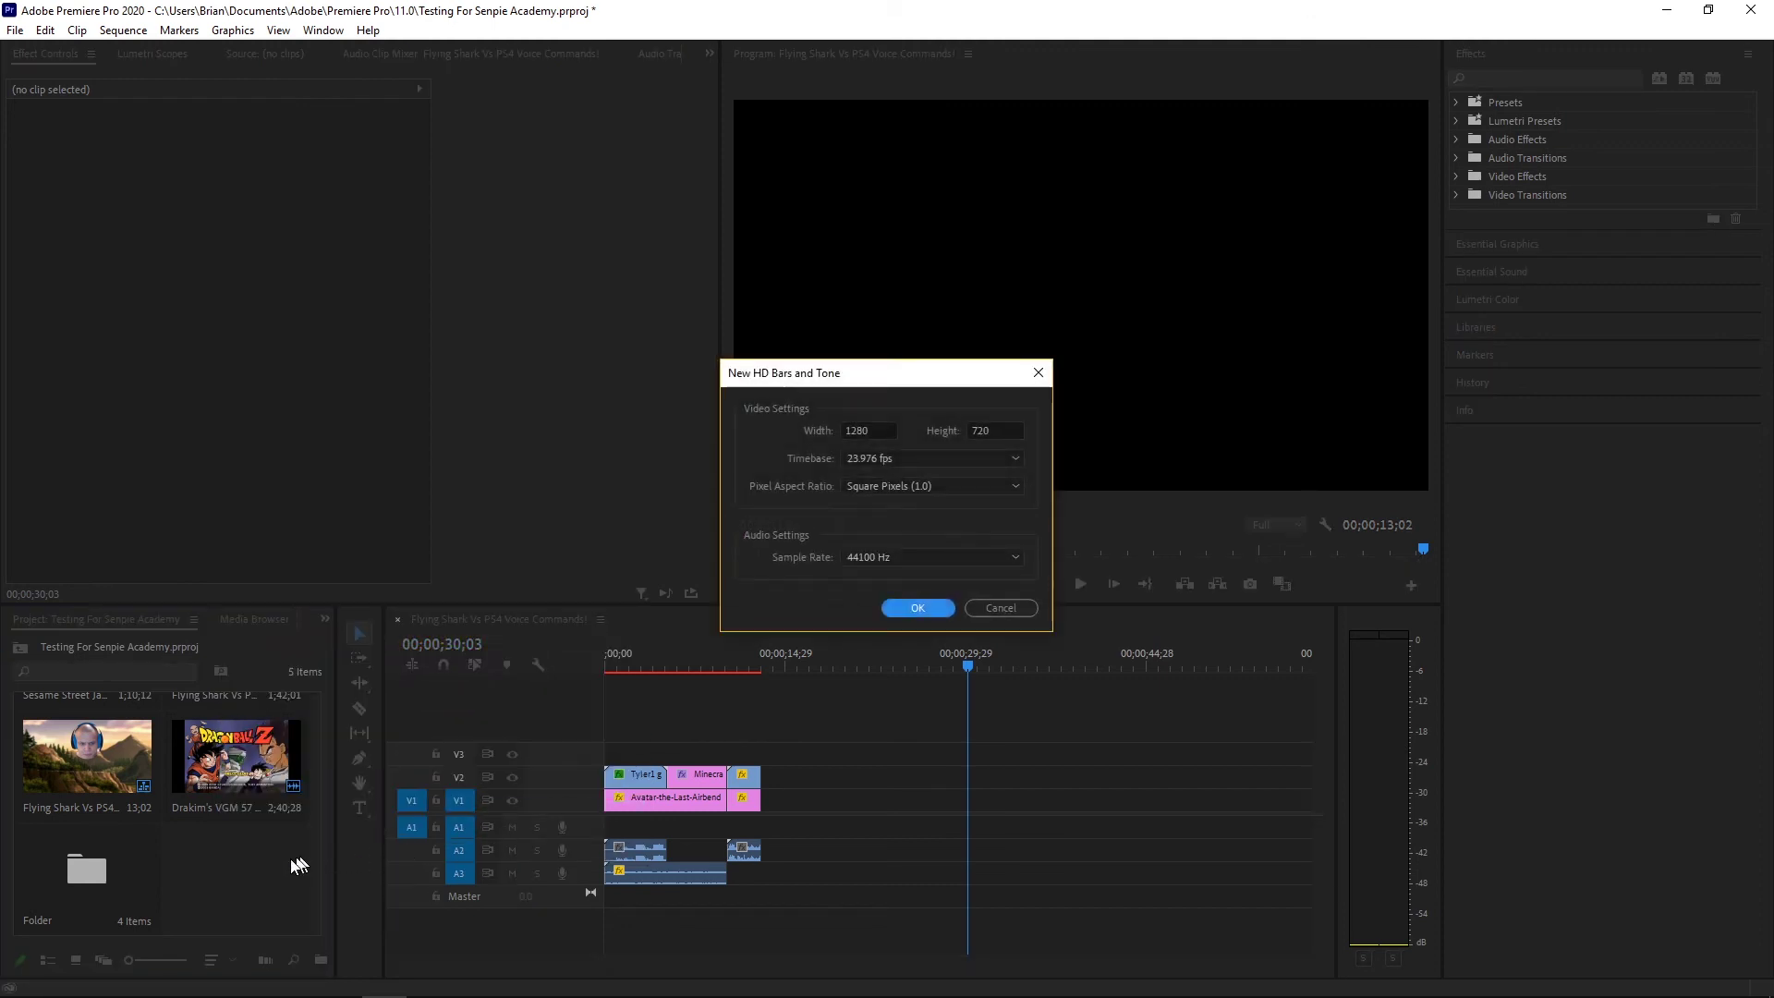
click(933, 607)
drag(296, 869, 978, 826)
click(989, 637)
Duplicate the HD Bars and Tone item and place the copy after the first clip on V1
right_click(241, 883)
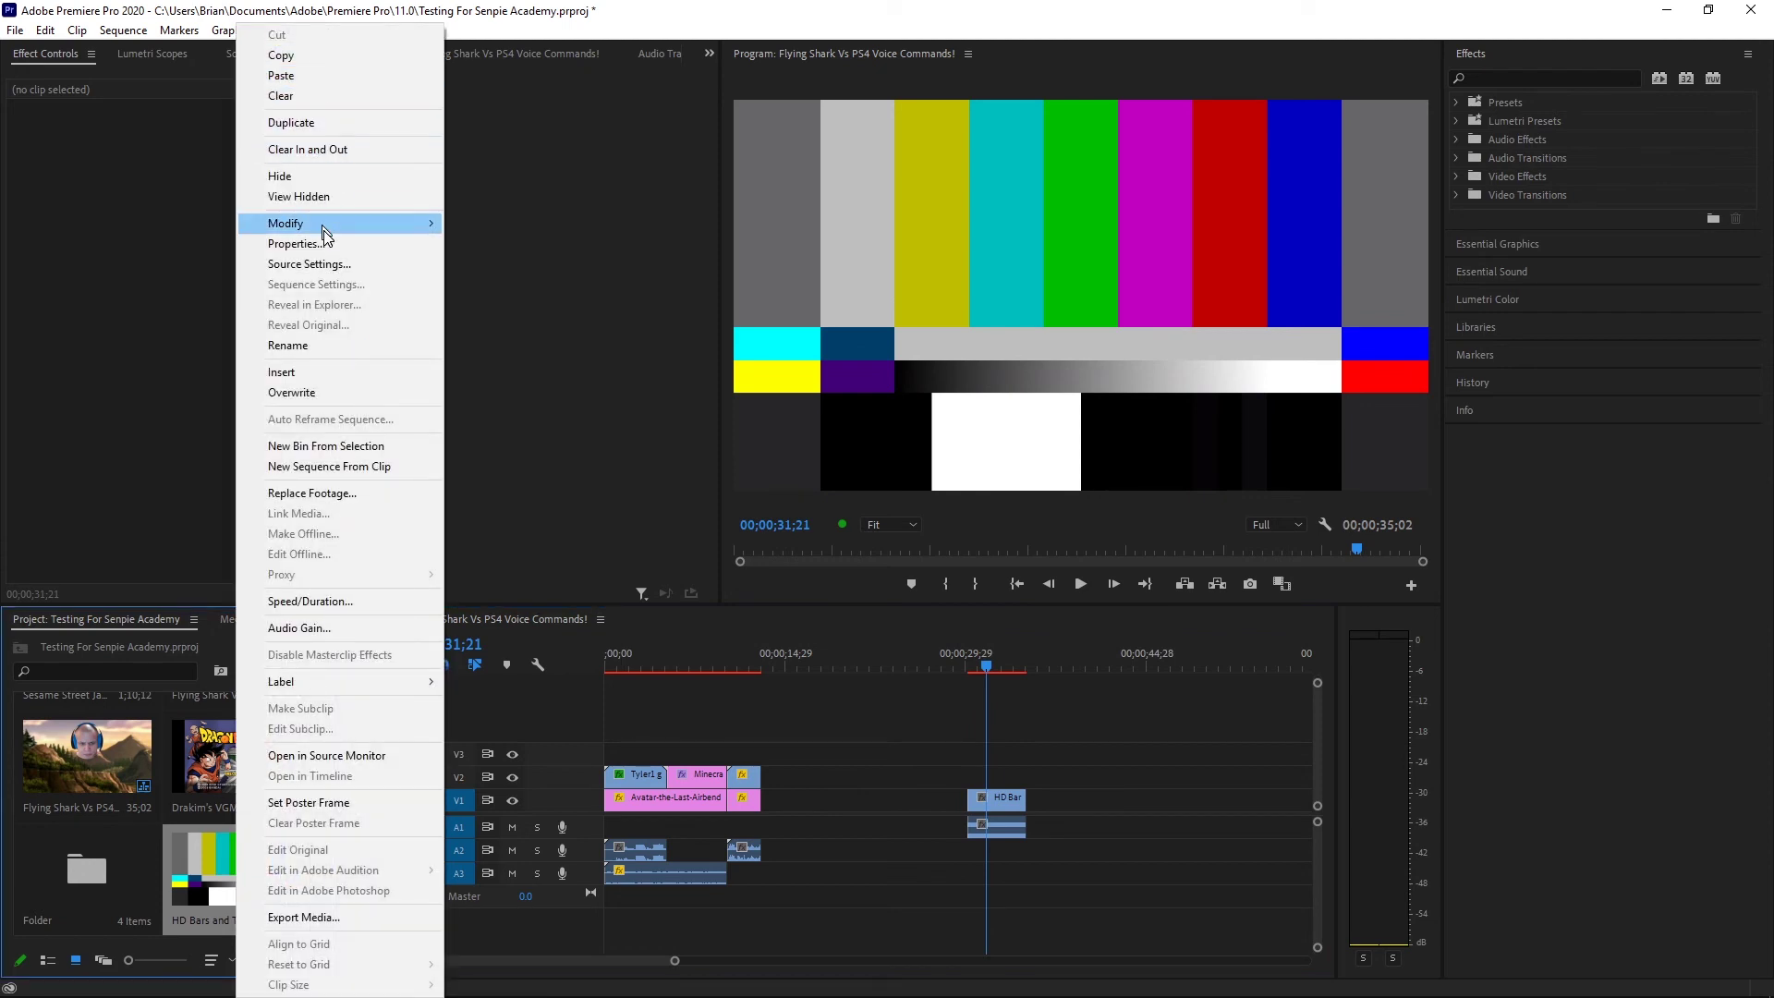
click(364, 128)
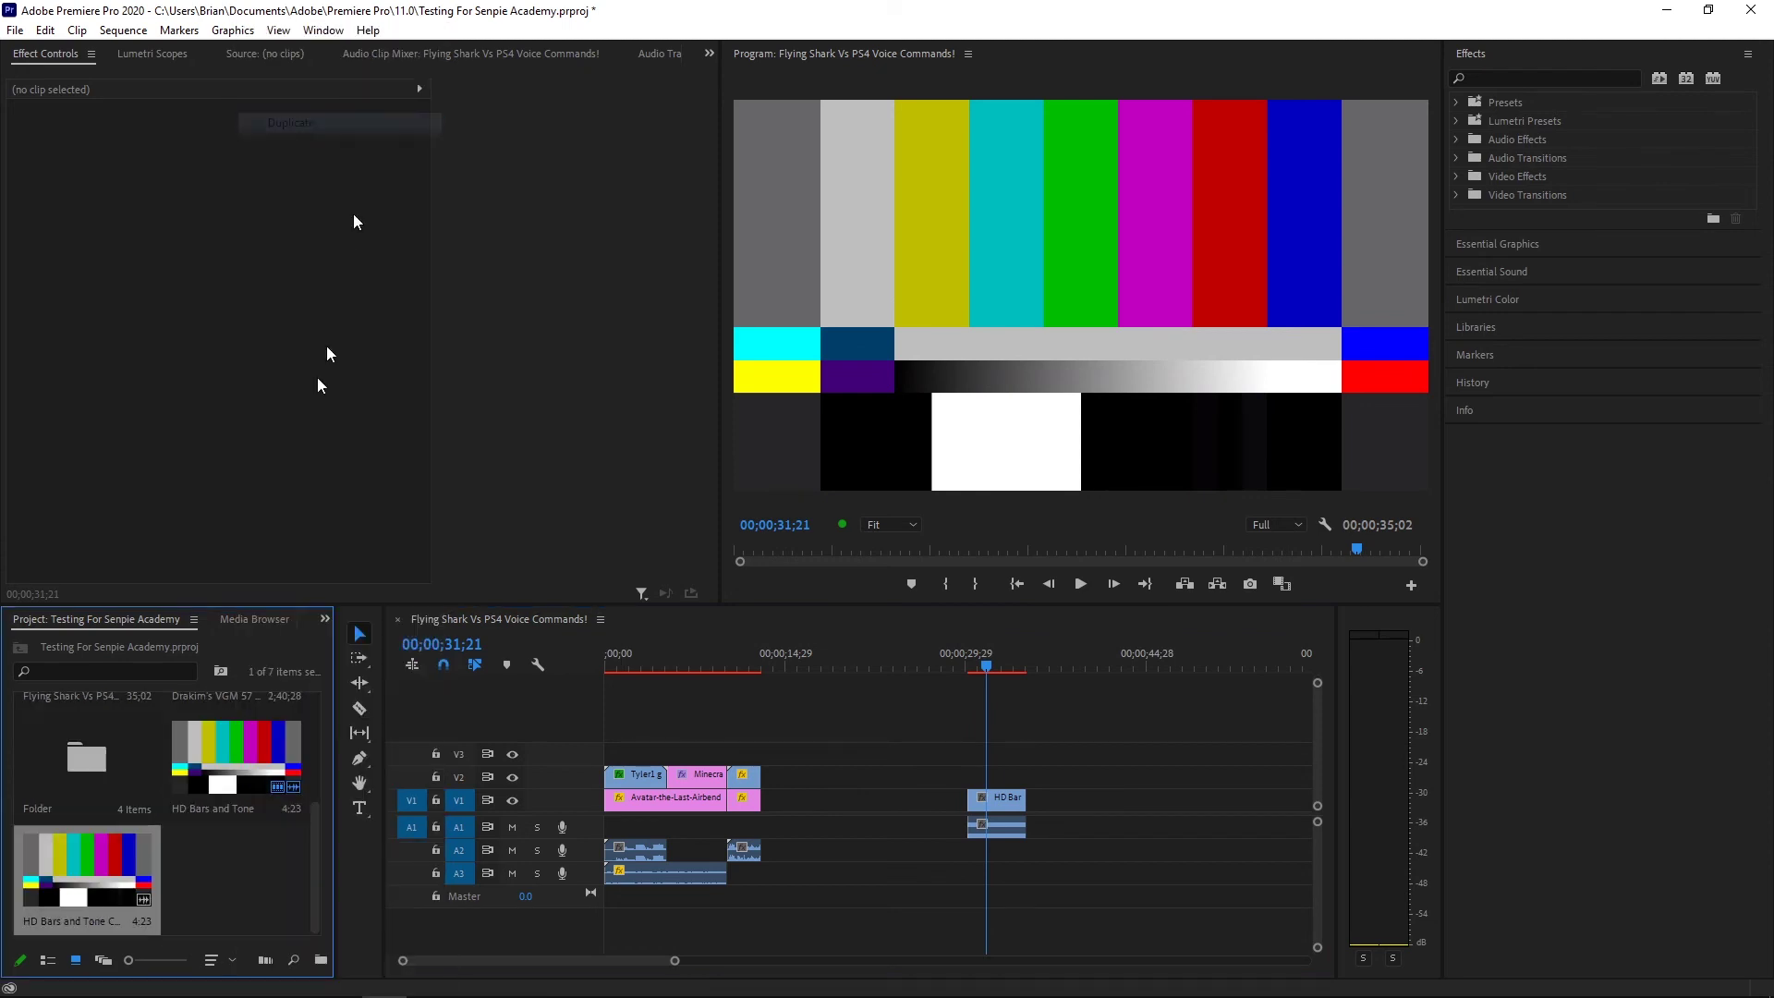
drag(109, 895, 1093, 815)
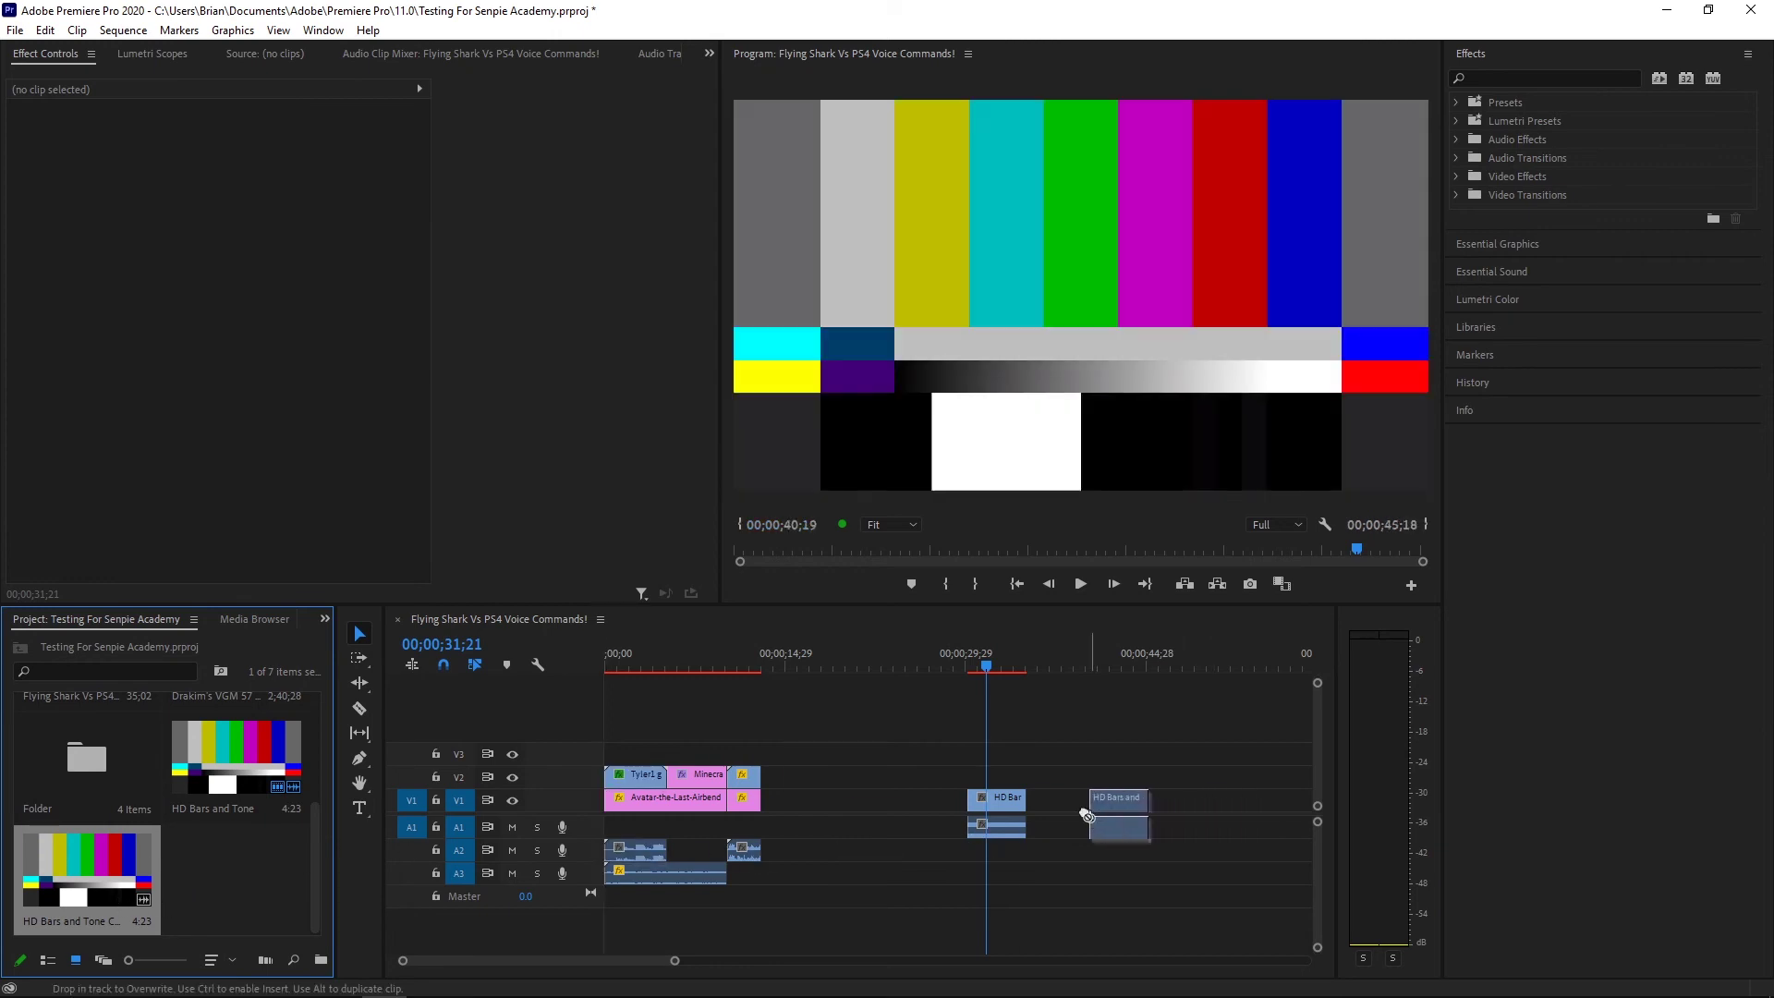
right_click(121, 883)
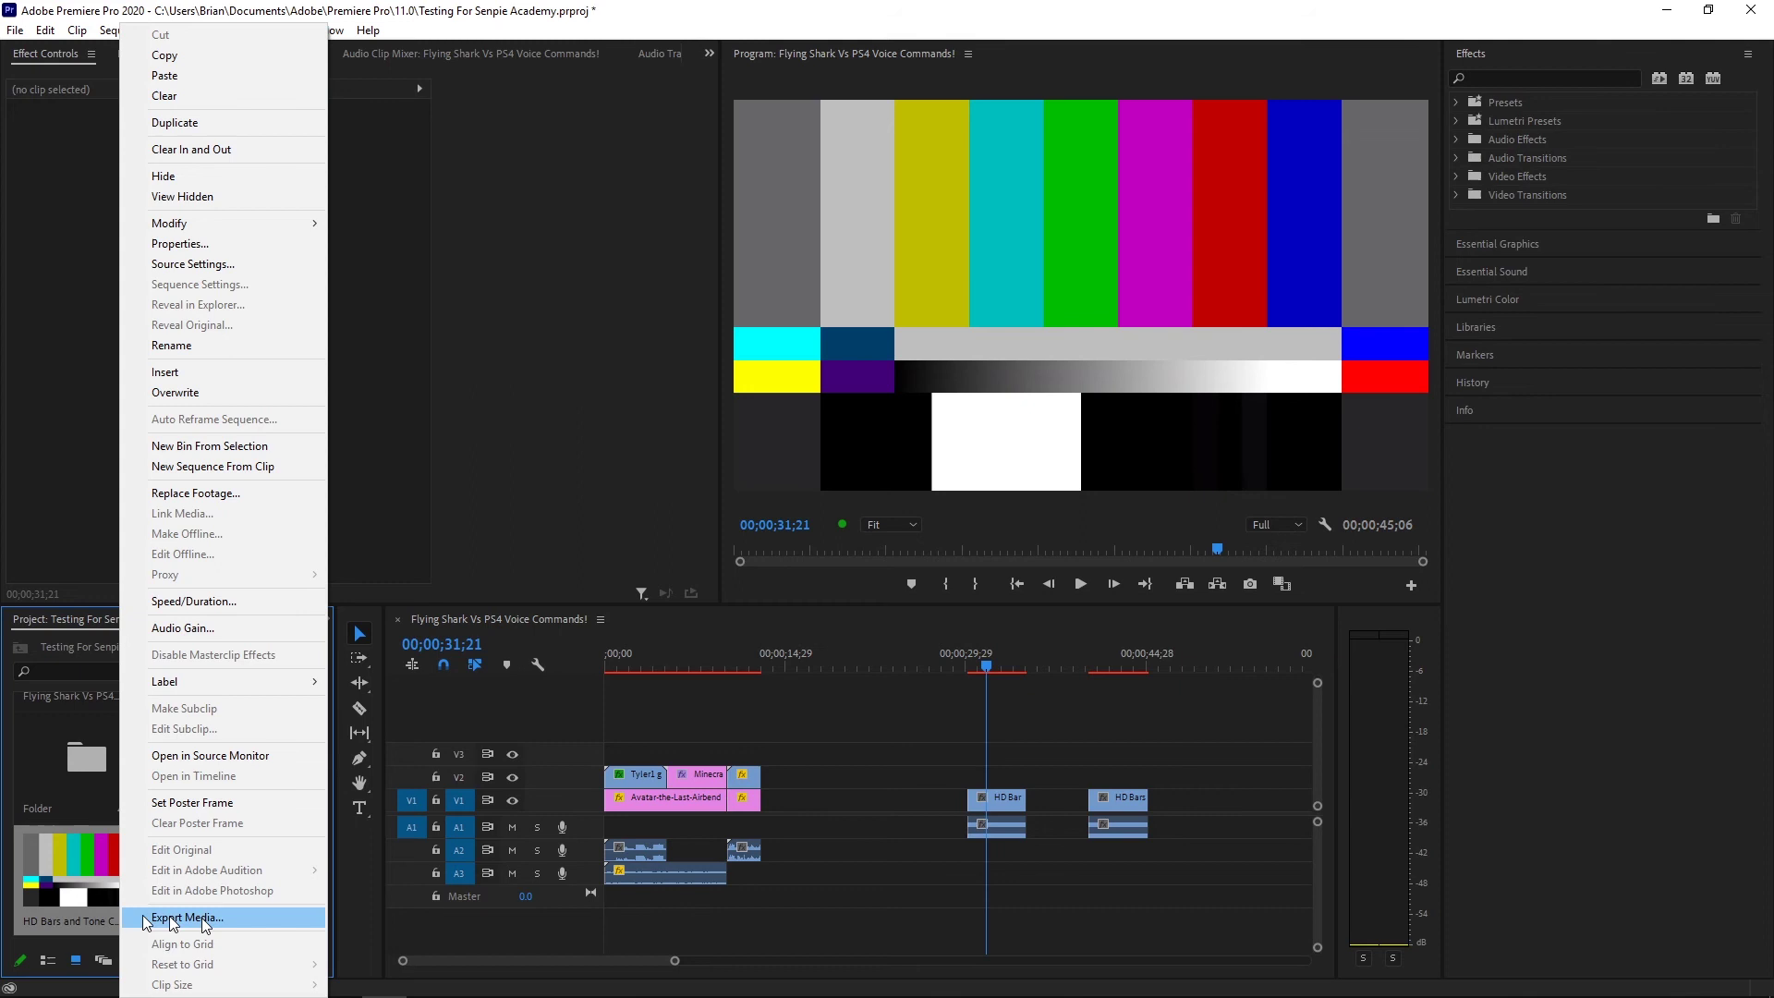
click(75, 902)
Scrub the playhead back to 03;15 to view the composite
drag(1149, 659, 880, 665)
drag(1208, 705, 587, 693)
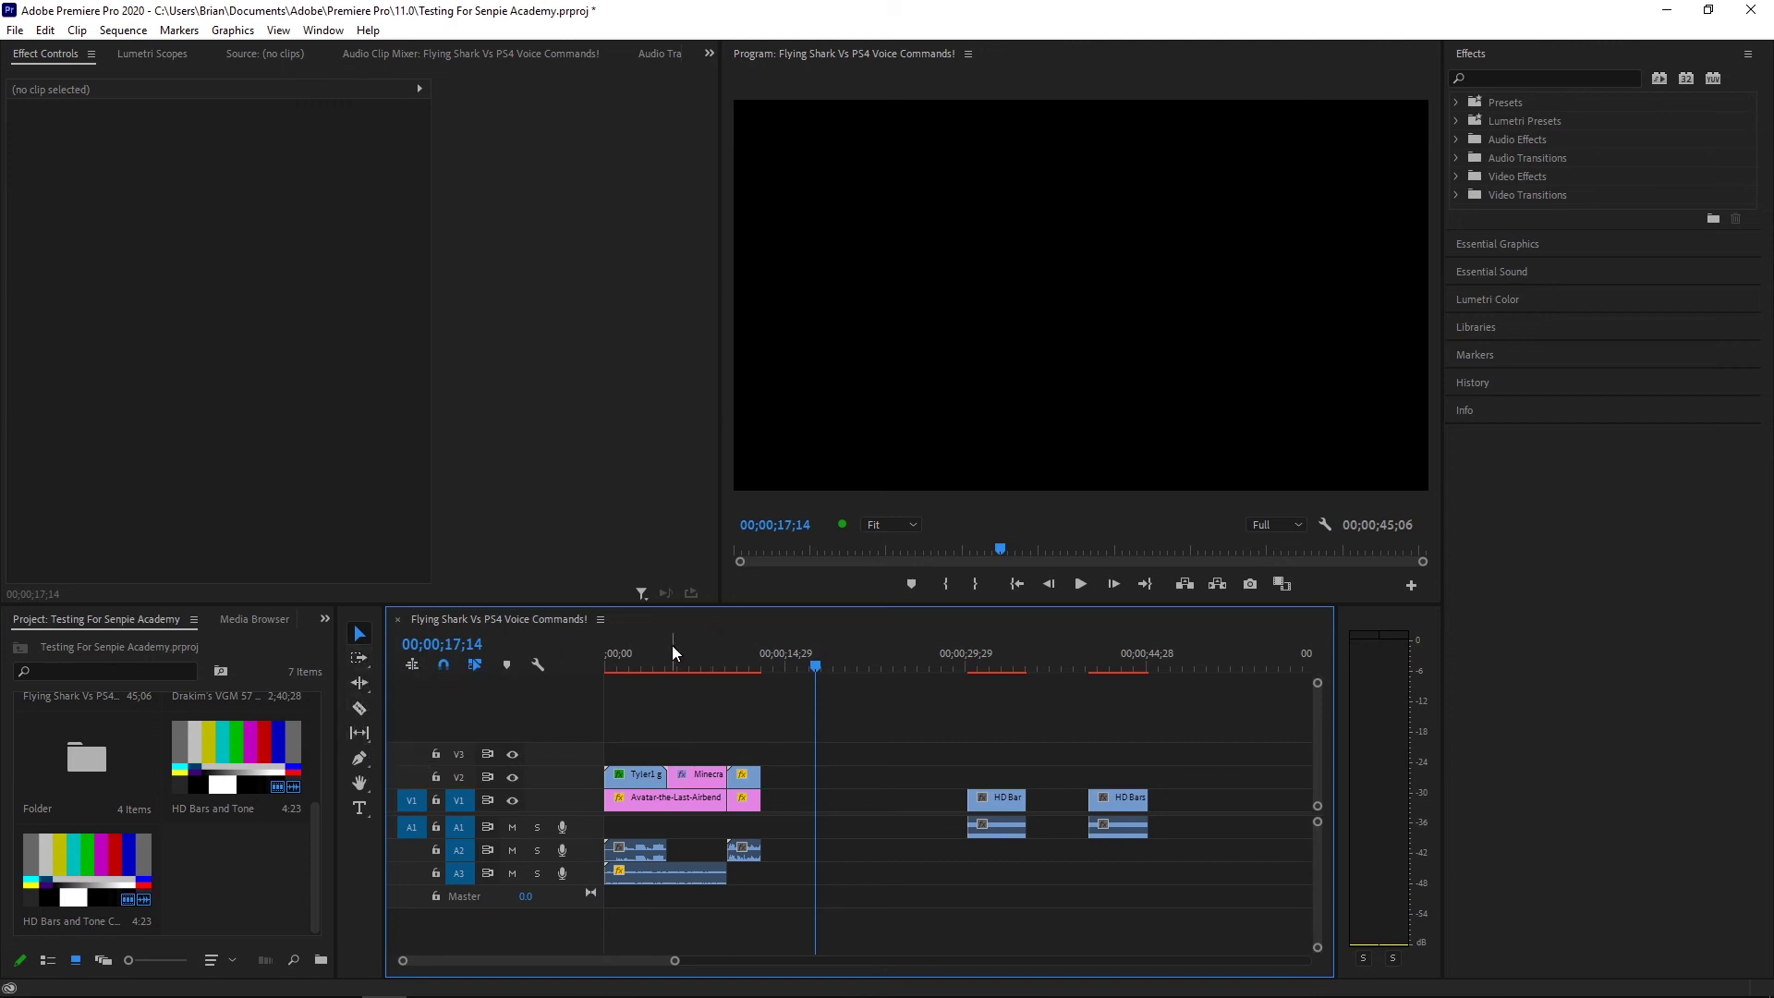
drag(673, 647, 647, 652)
click(359, 783)
click(1083, 283)
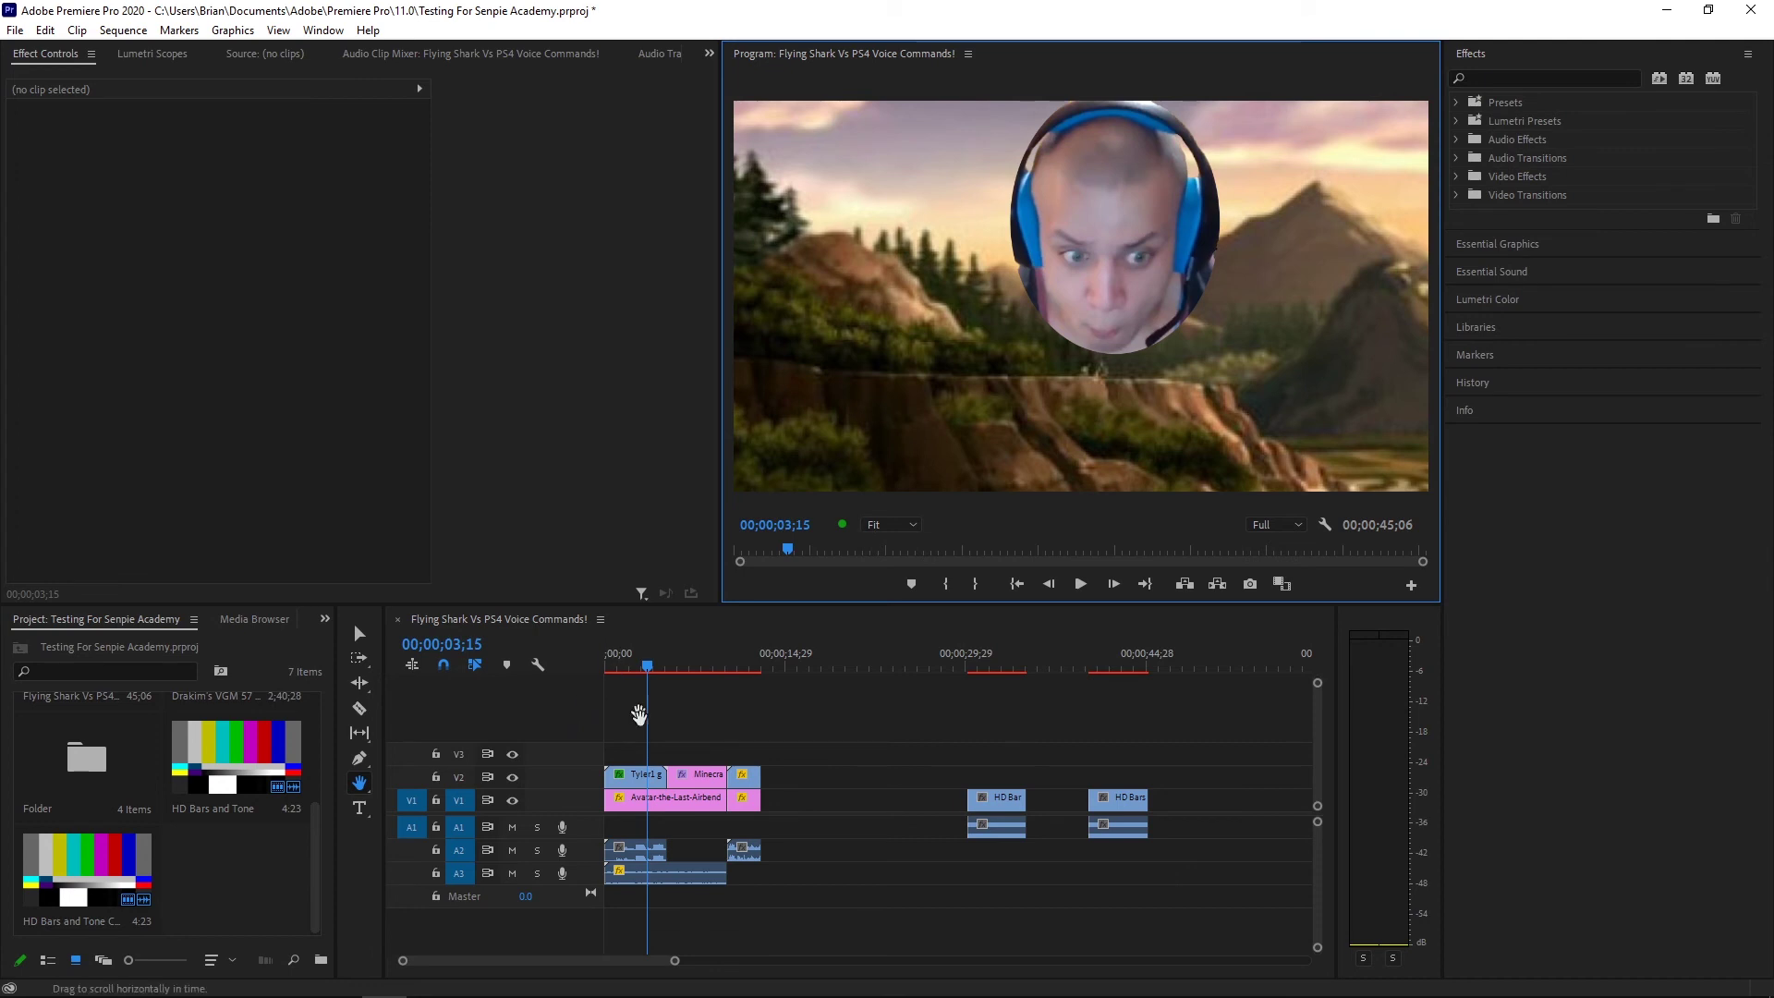
click(632, 780)
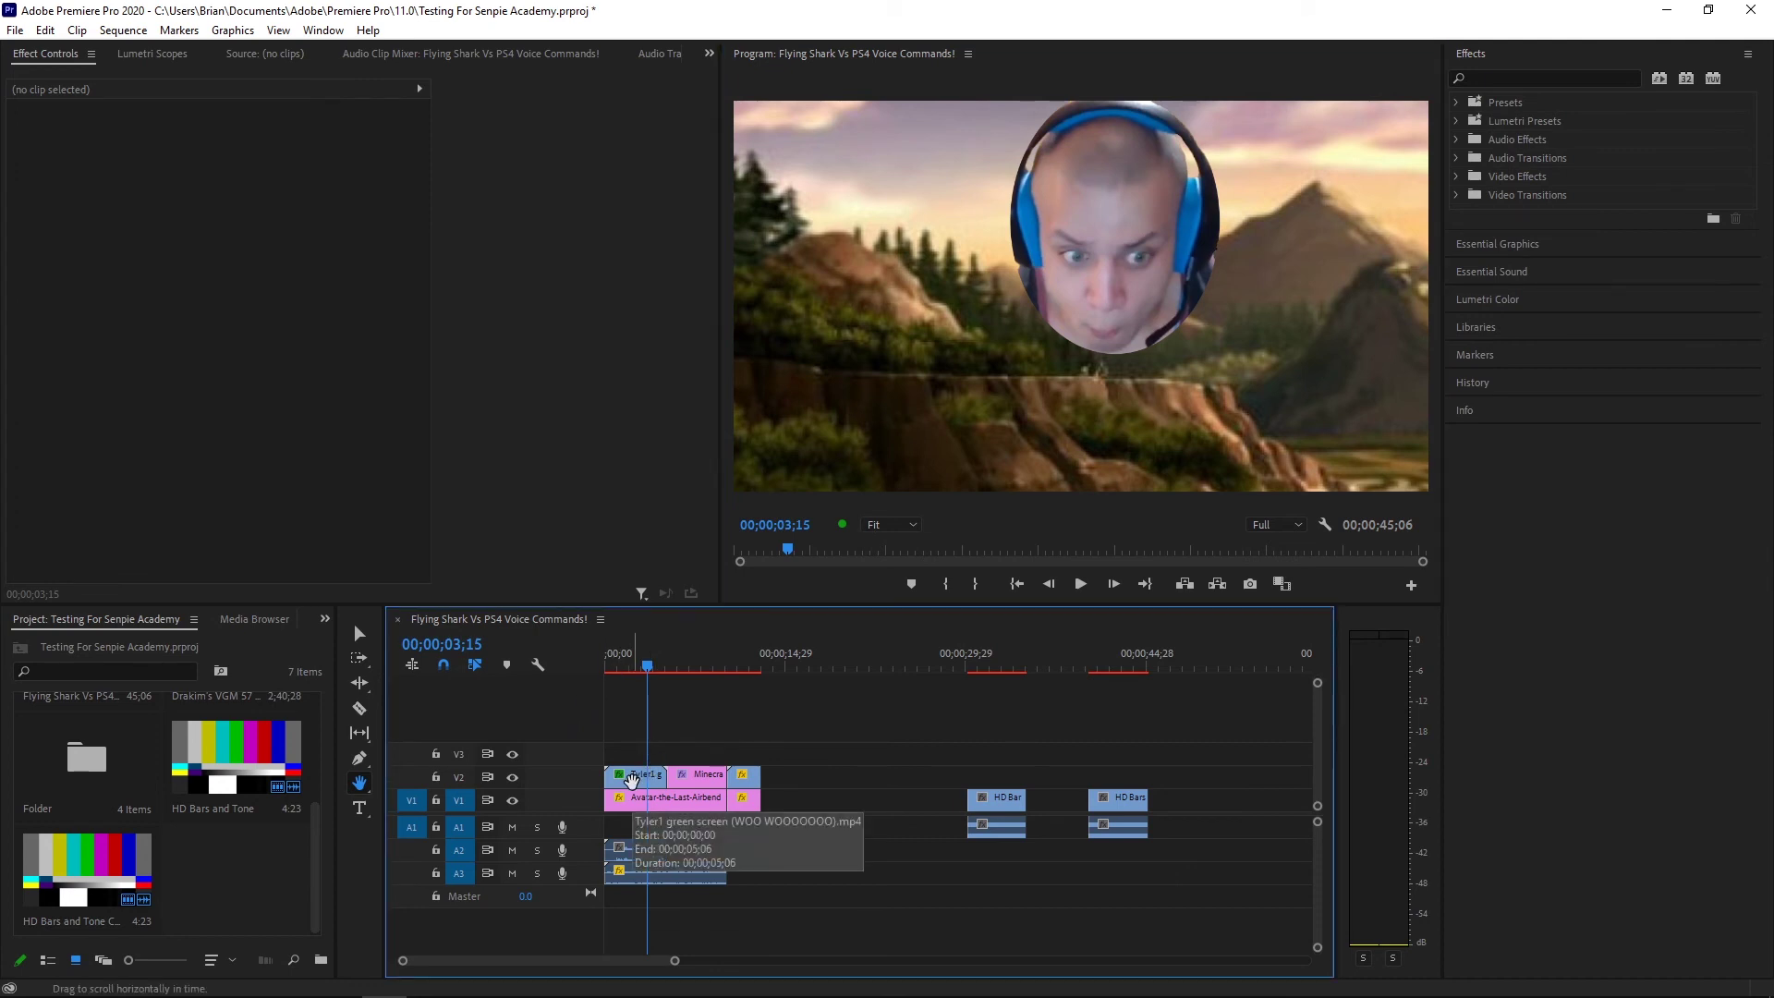
click(359, 808)
click(360, 760)
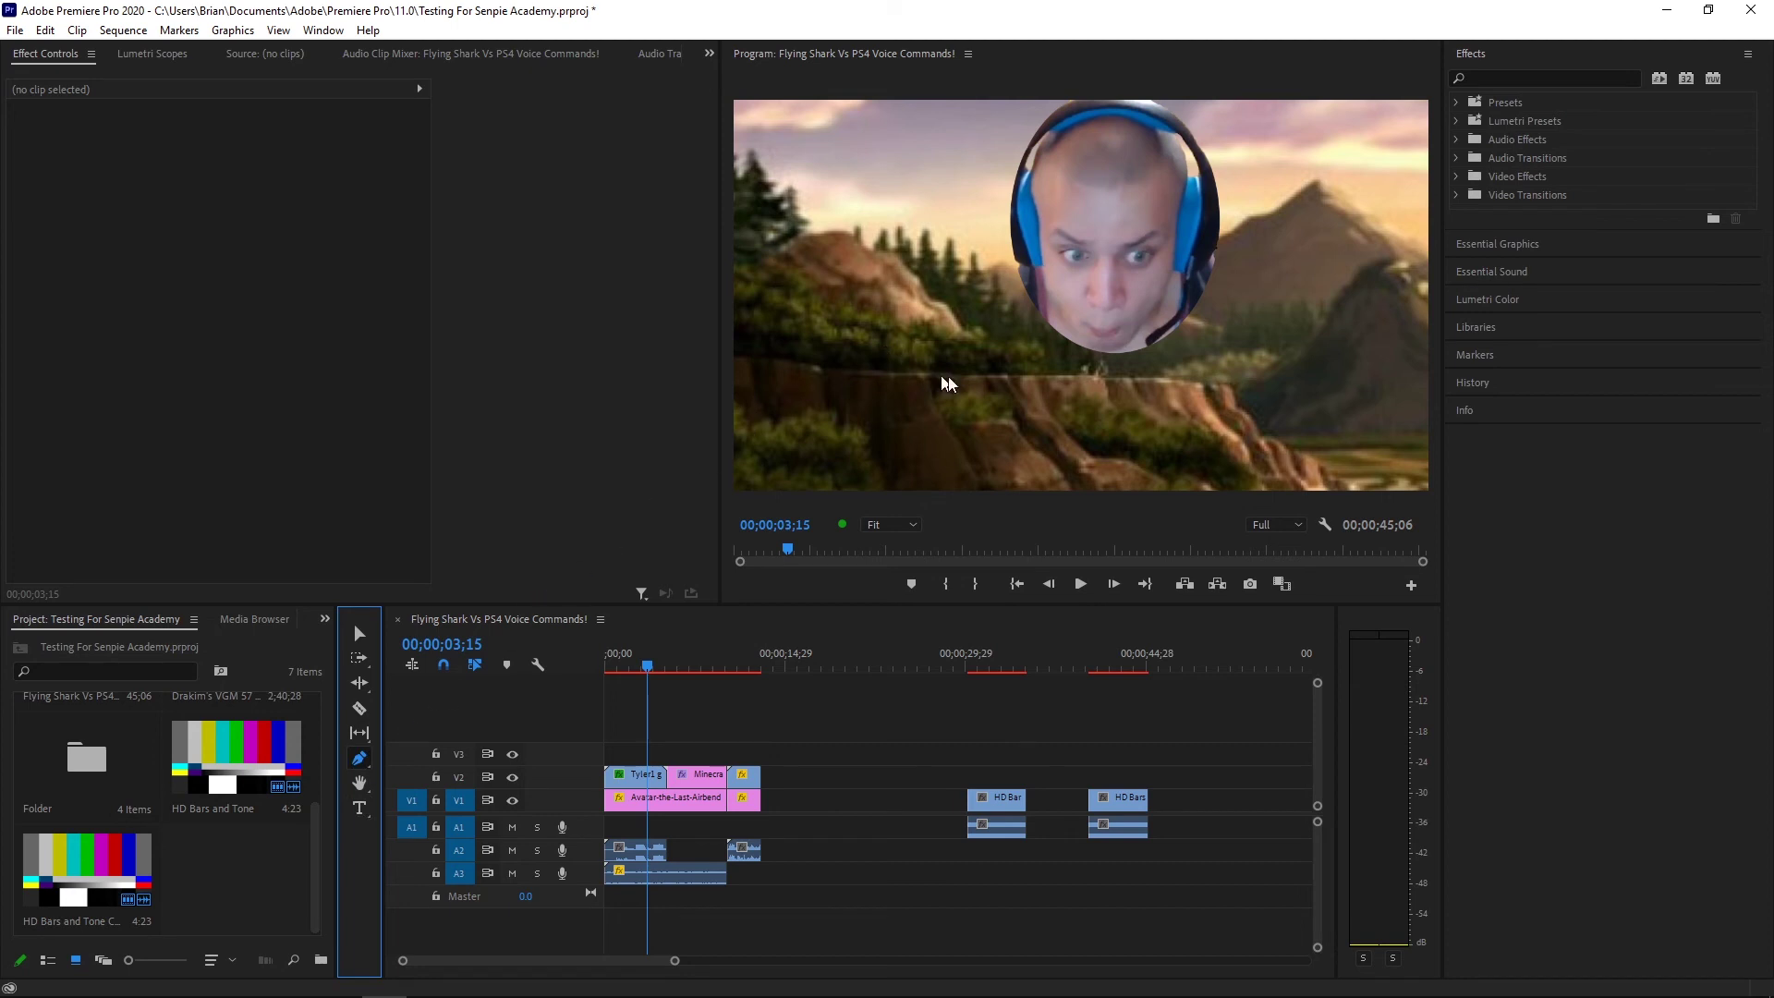
click(883, 347)
click(1126, 409)
click(1250, 328)
click(1189, 205)
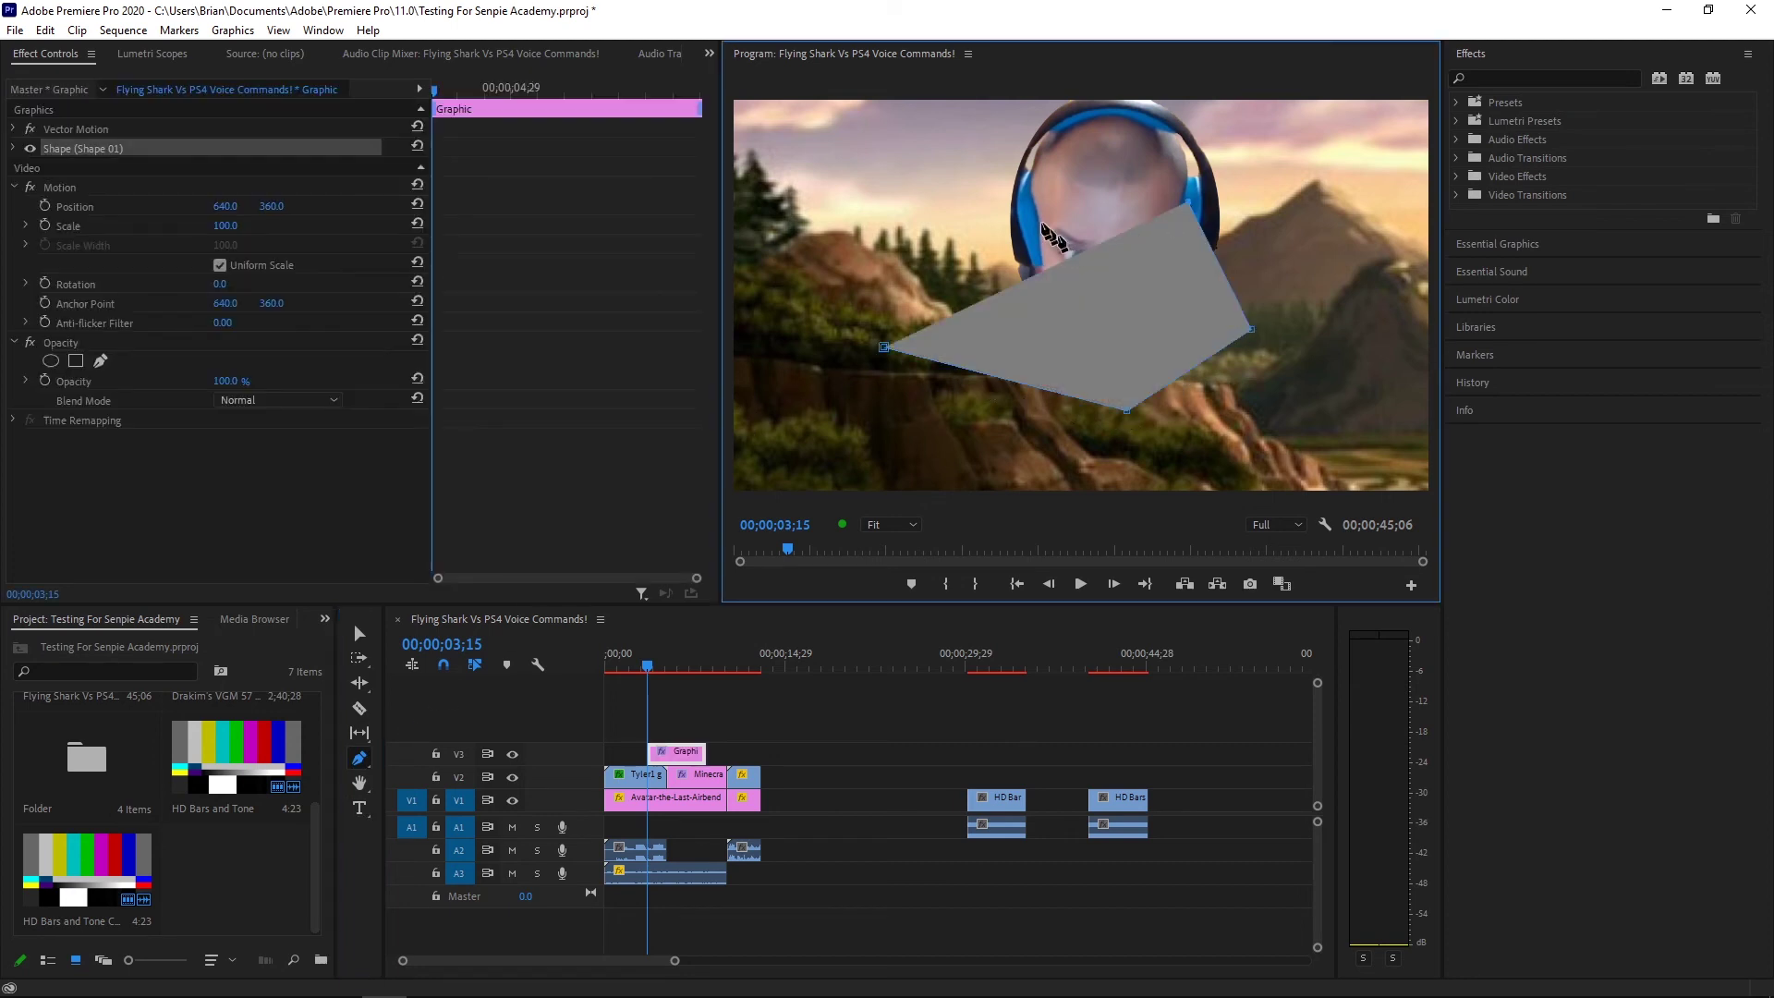
click(997, 193)
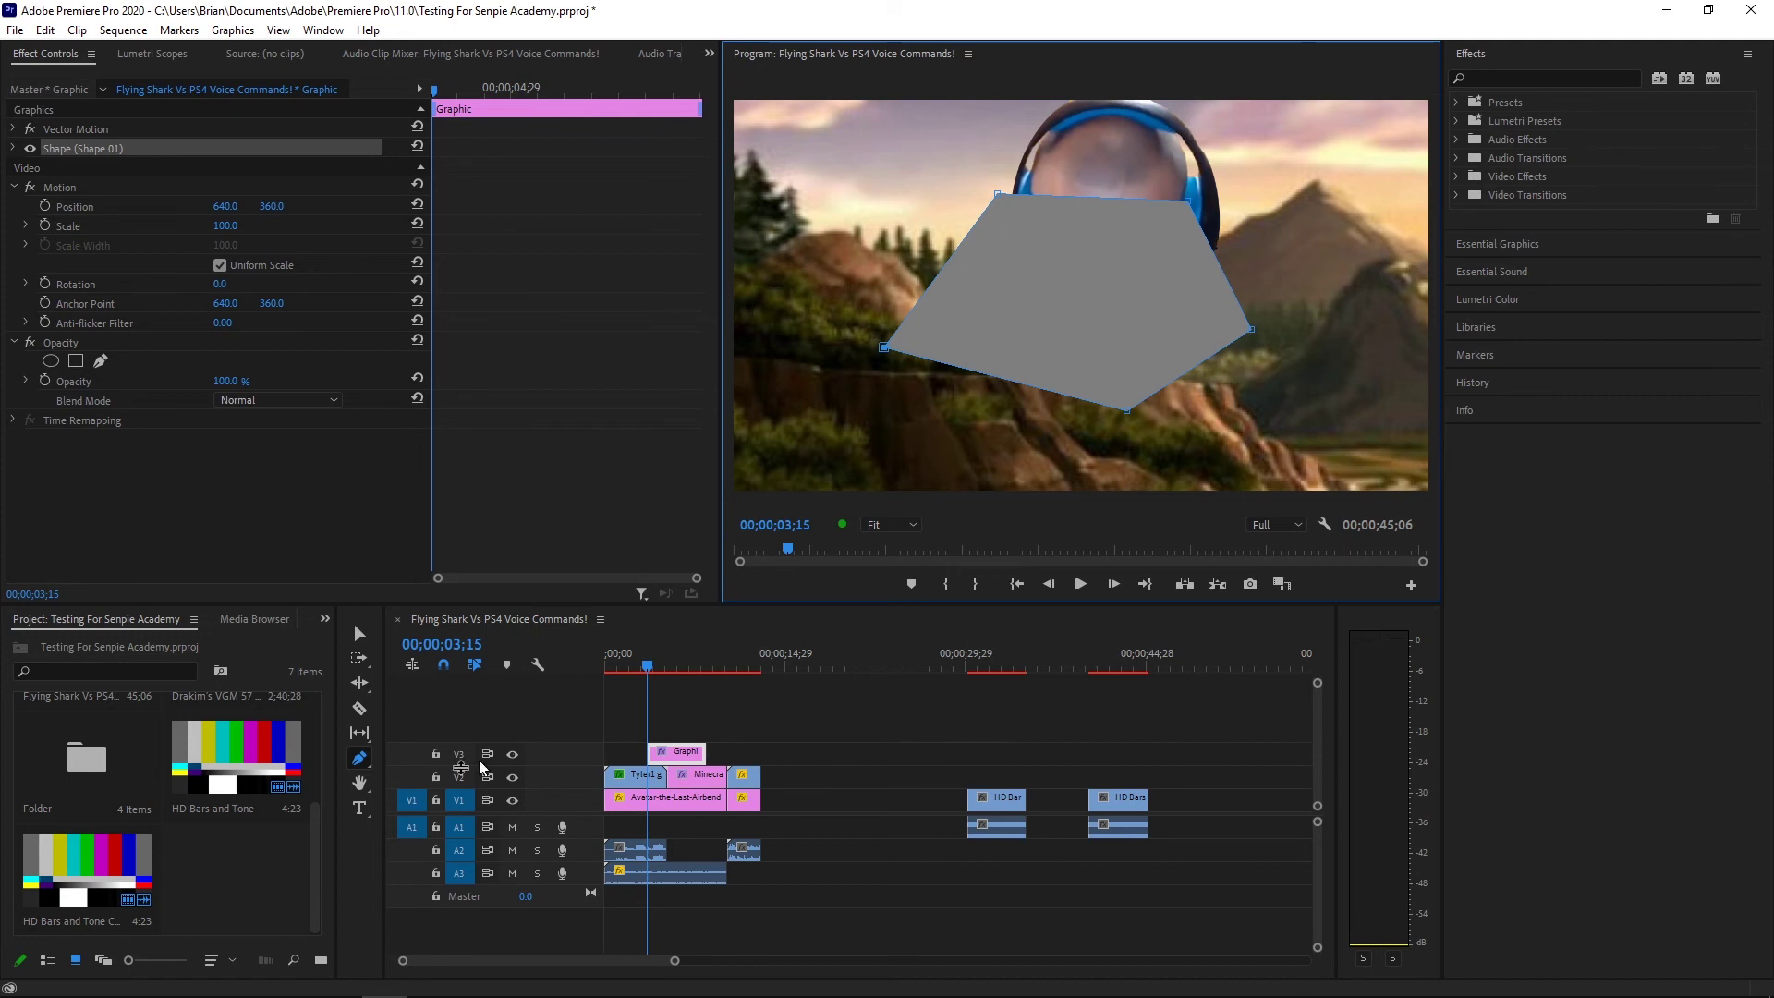
click(360, 633)
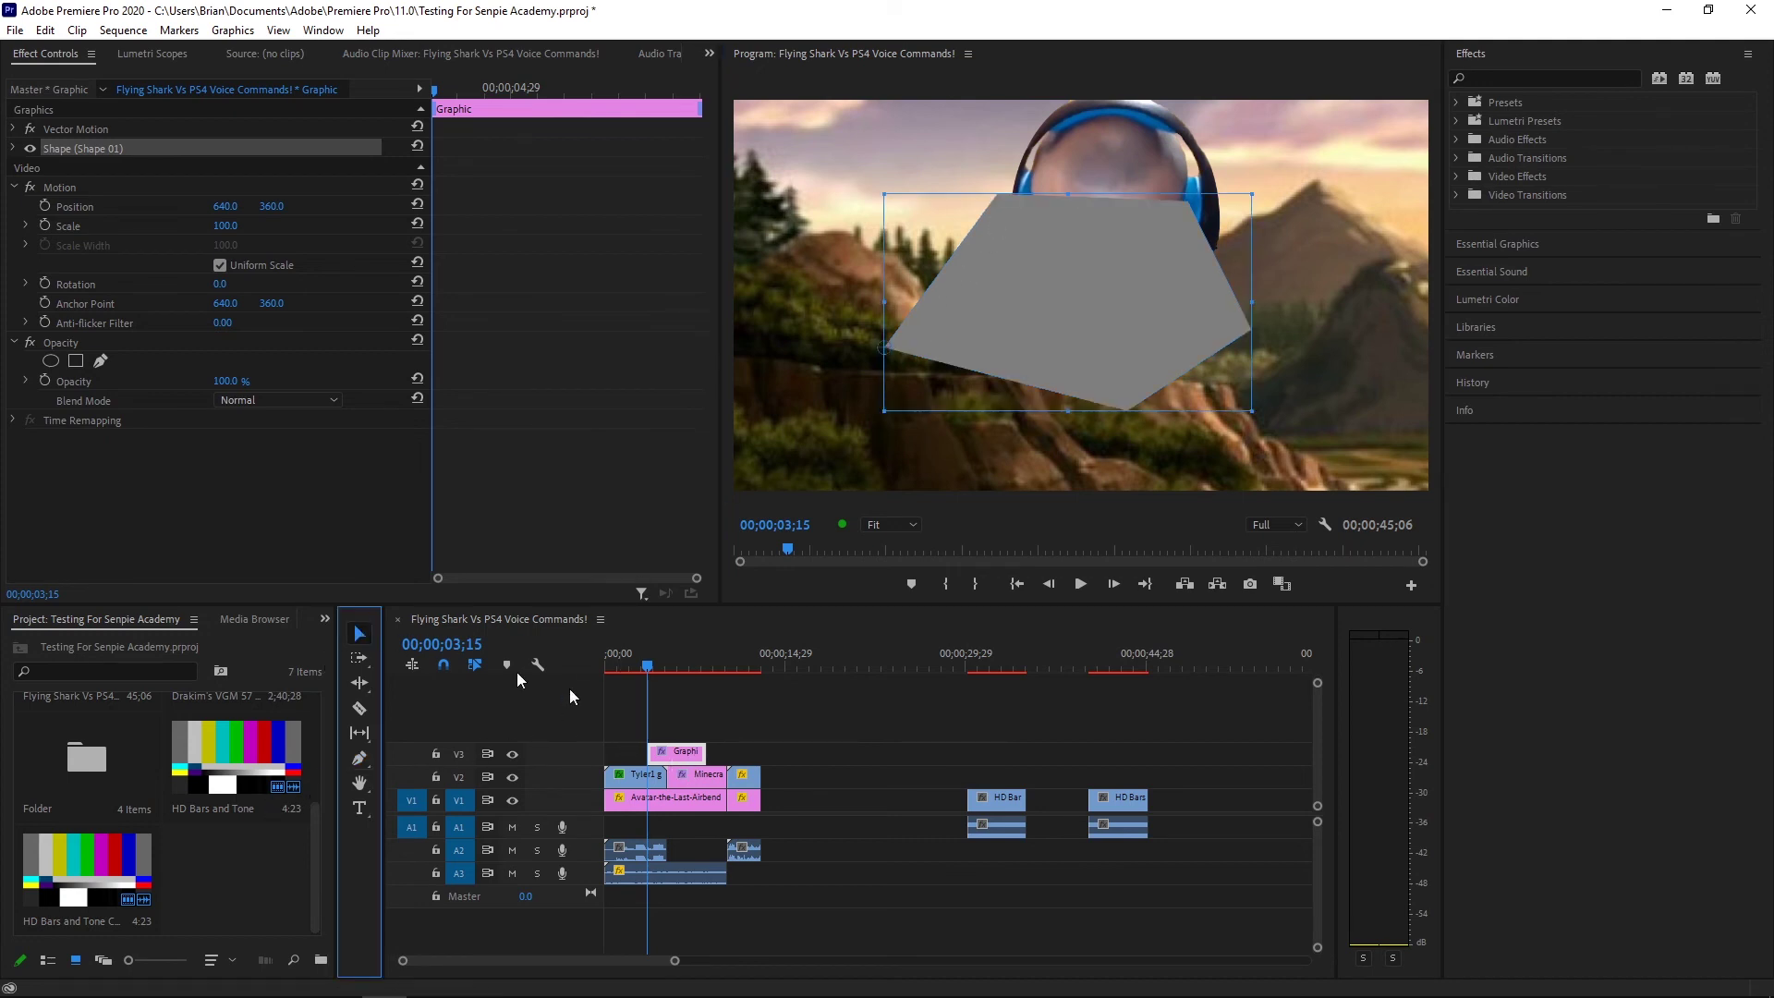
right_click(680, 755)
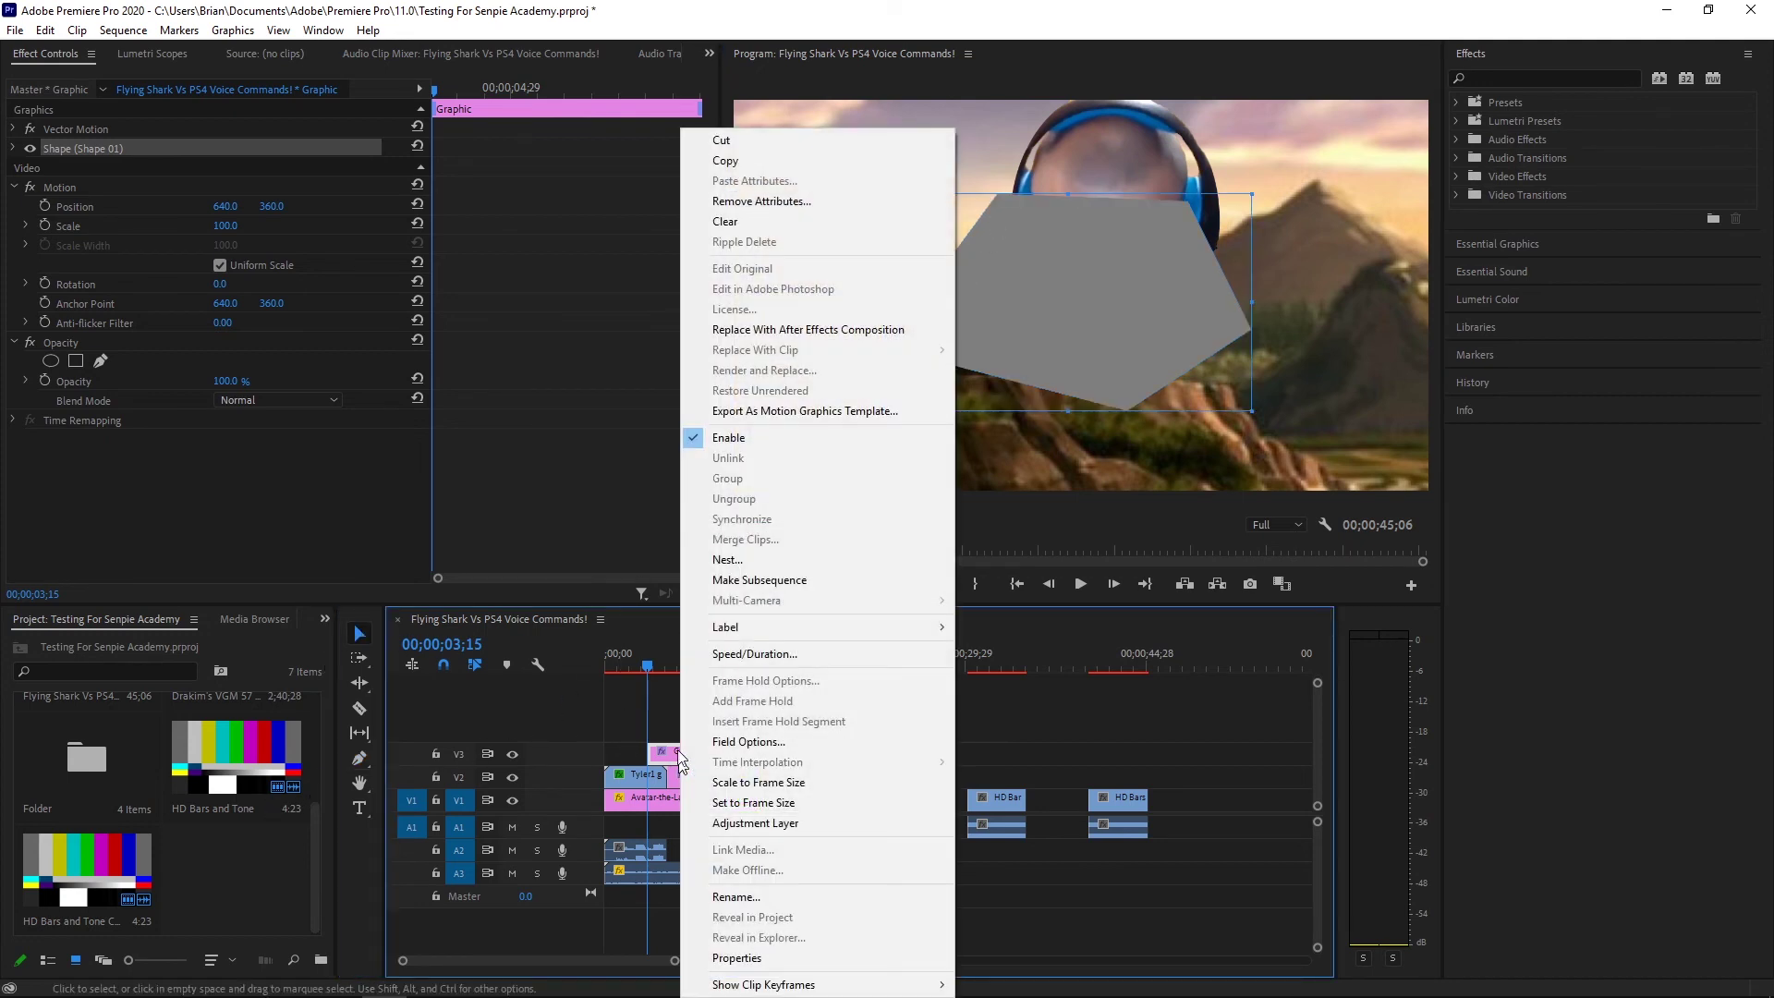
click(773, 139)
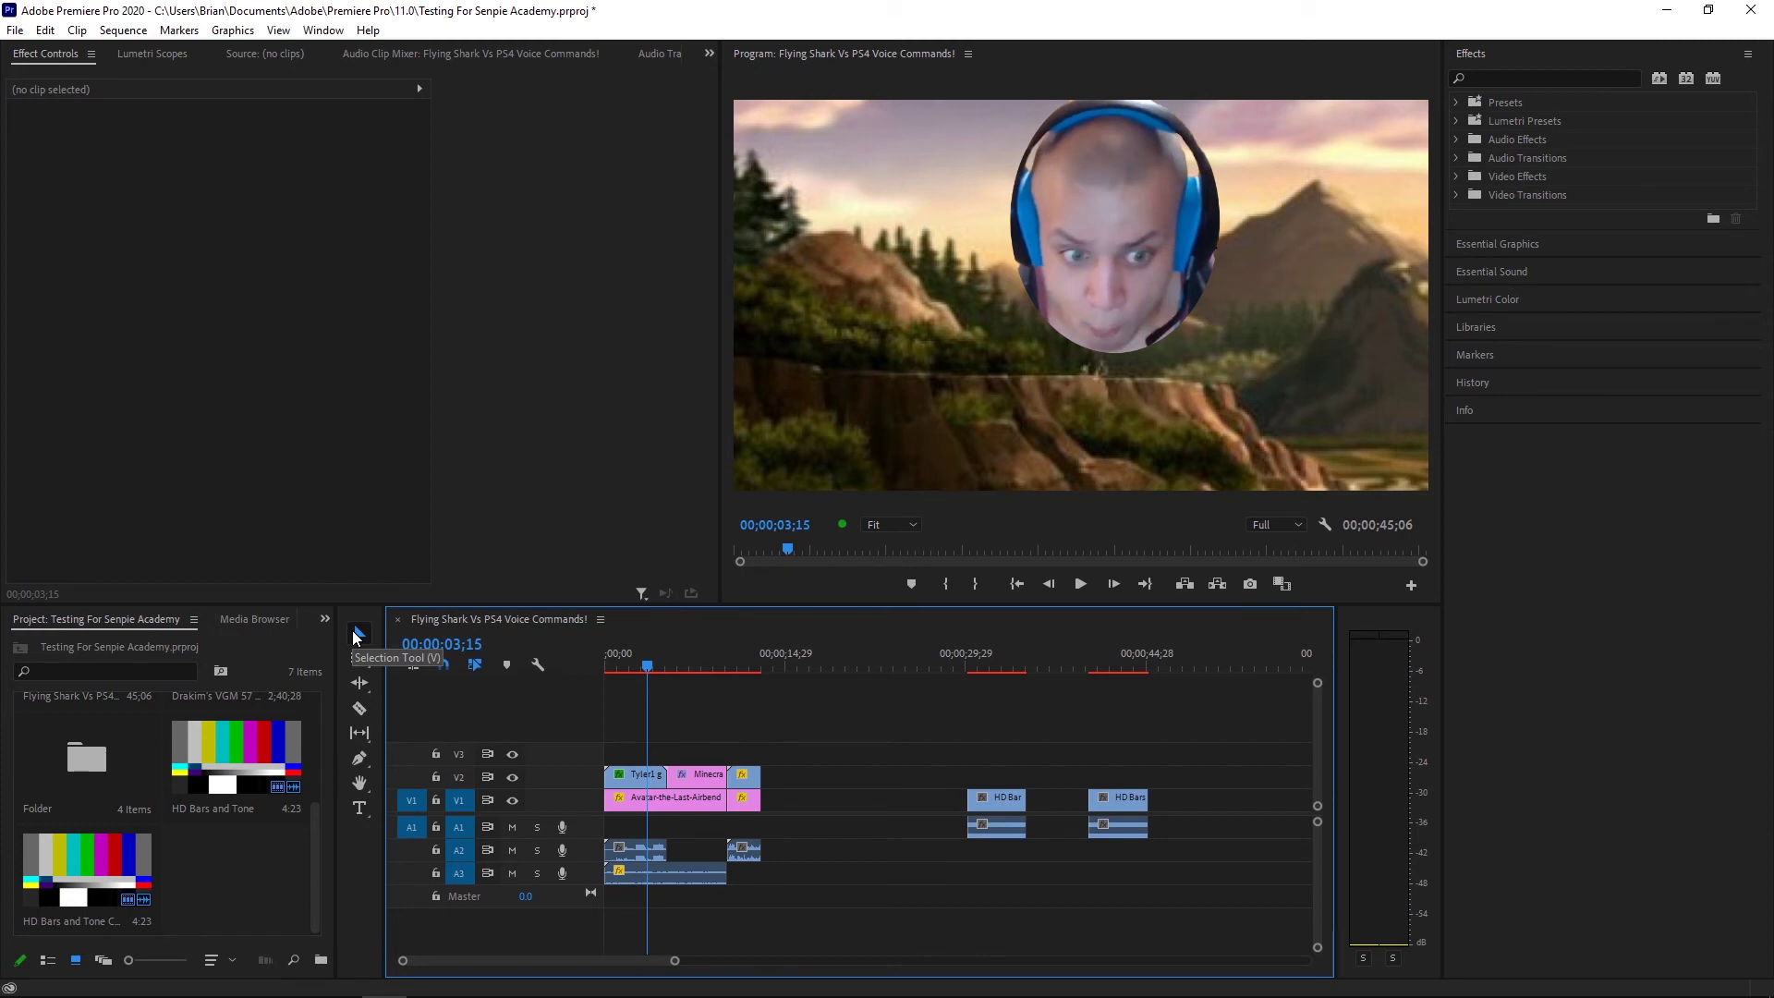
click(1100, 251)
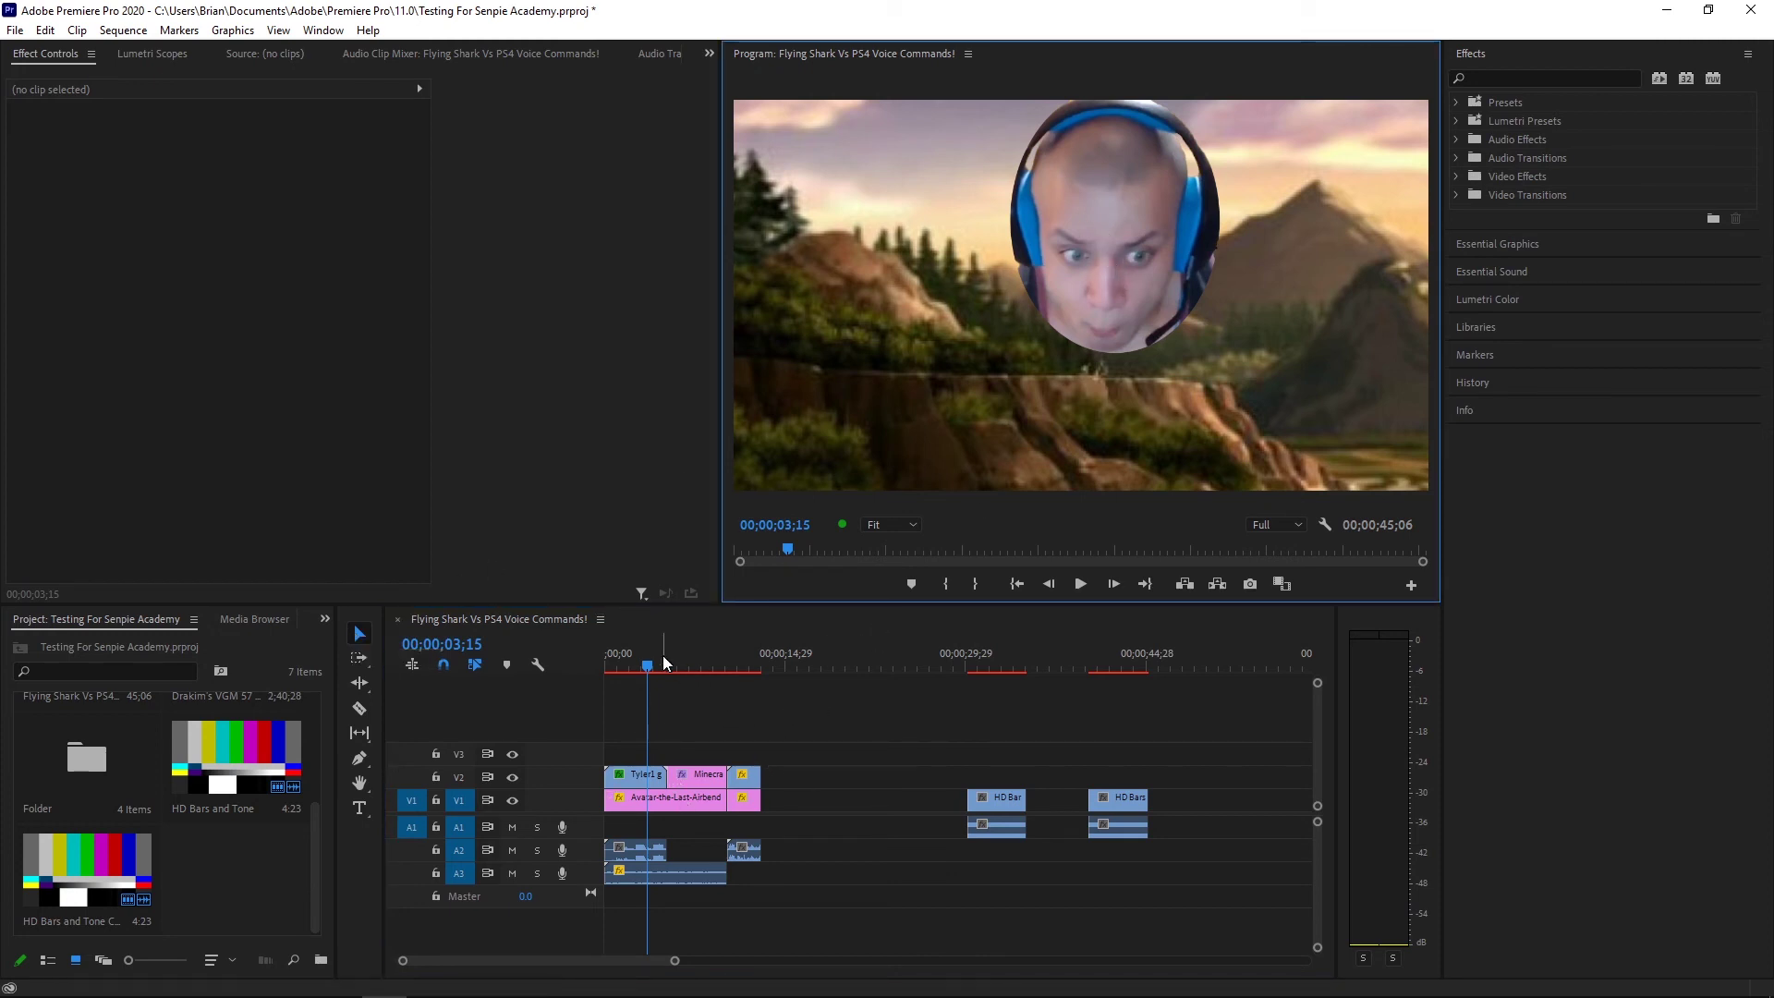
drag(646, 669, 779, 654)
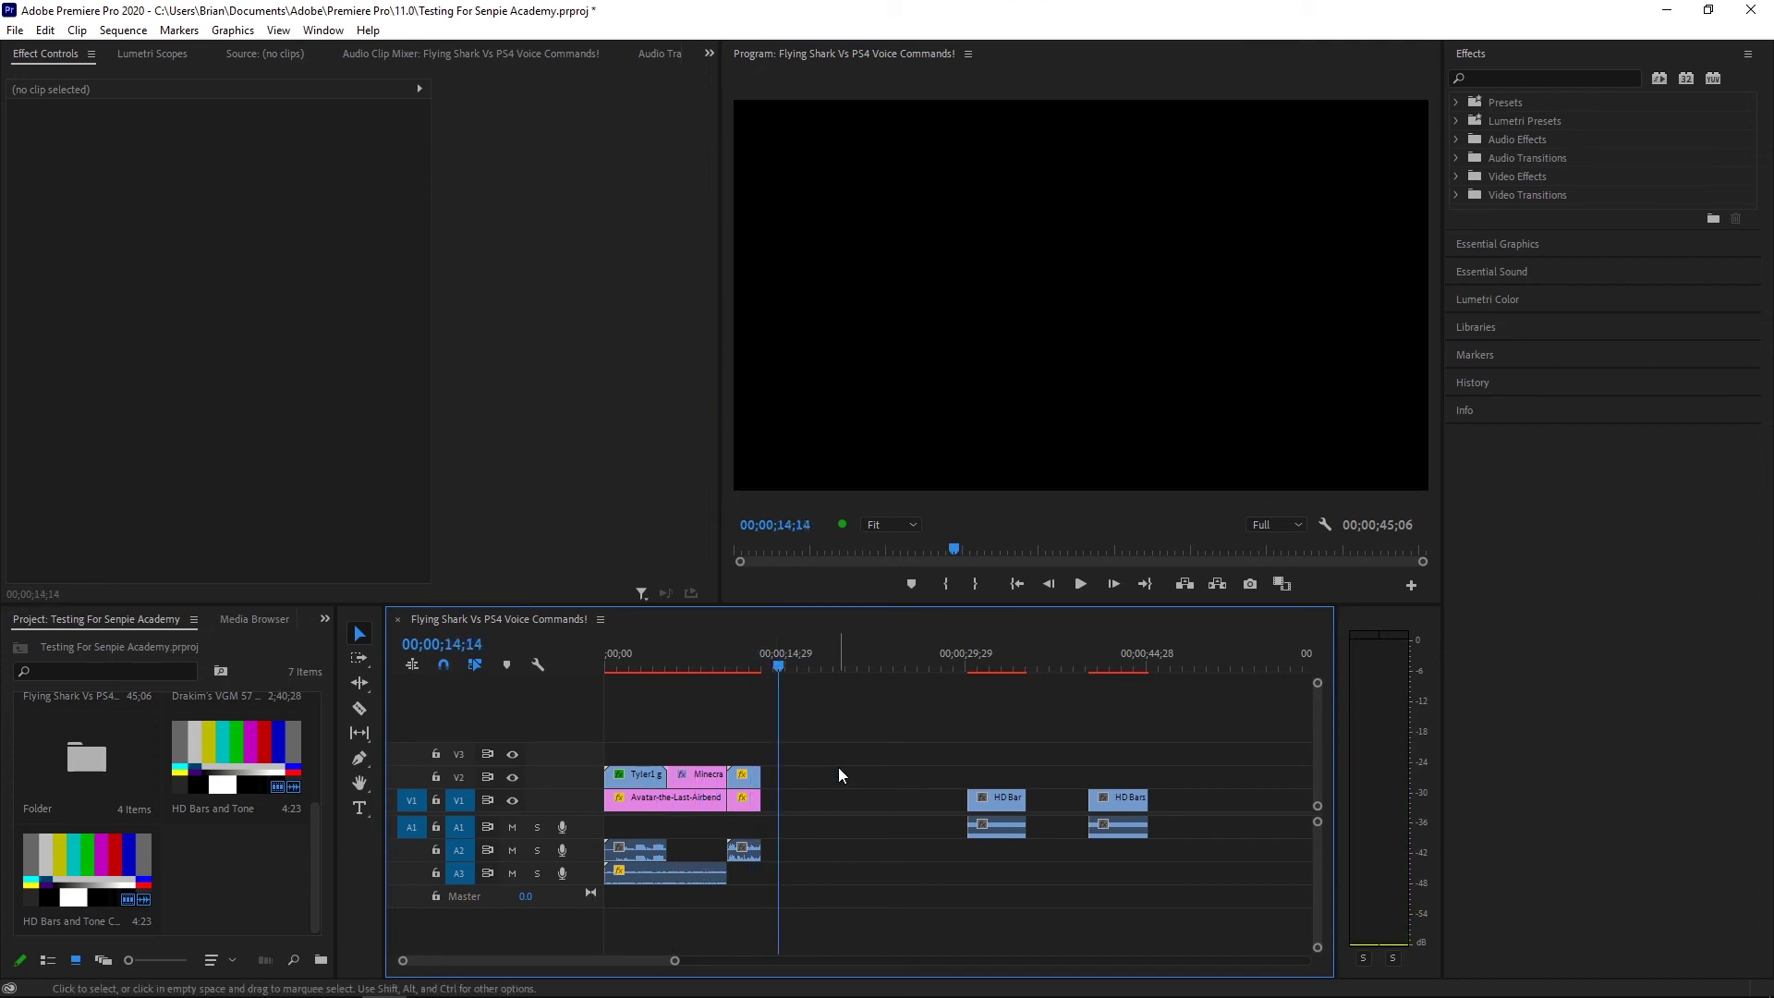
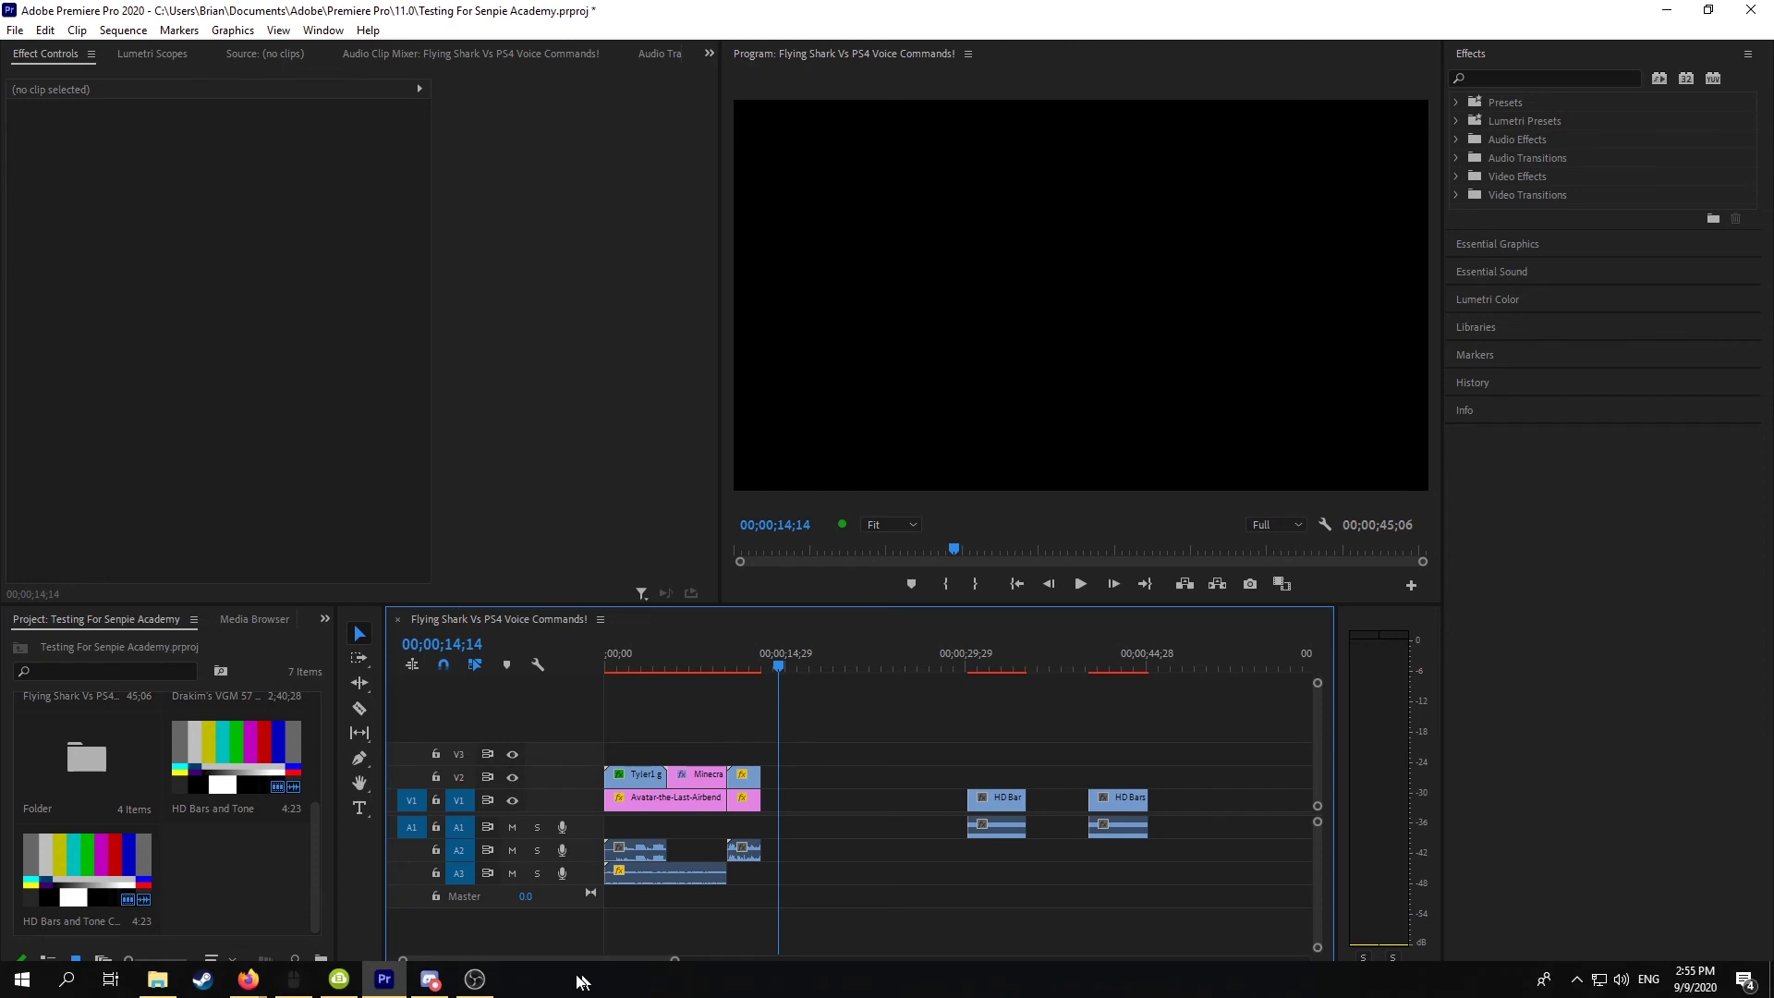
Return to the editing project and set the playhead to 00;00;02;08
click(474, 979)
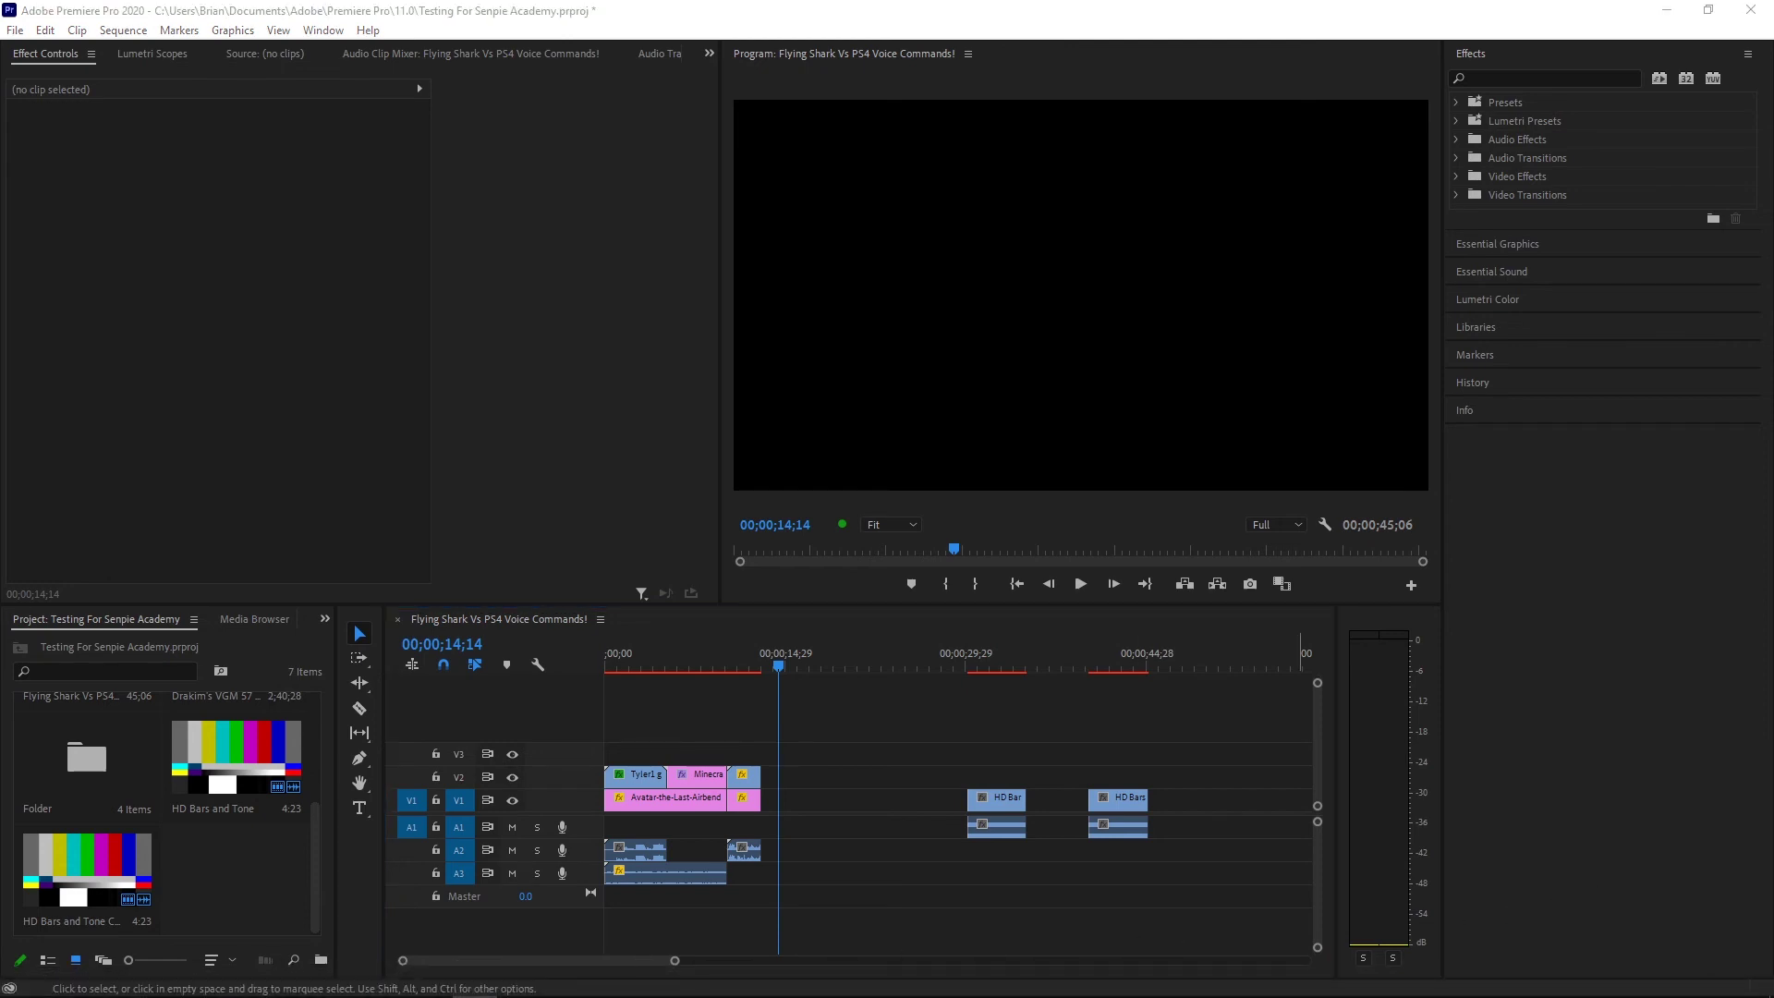
key(alt+Tab)
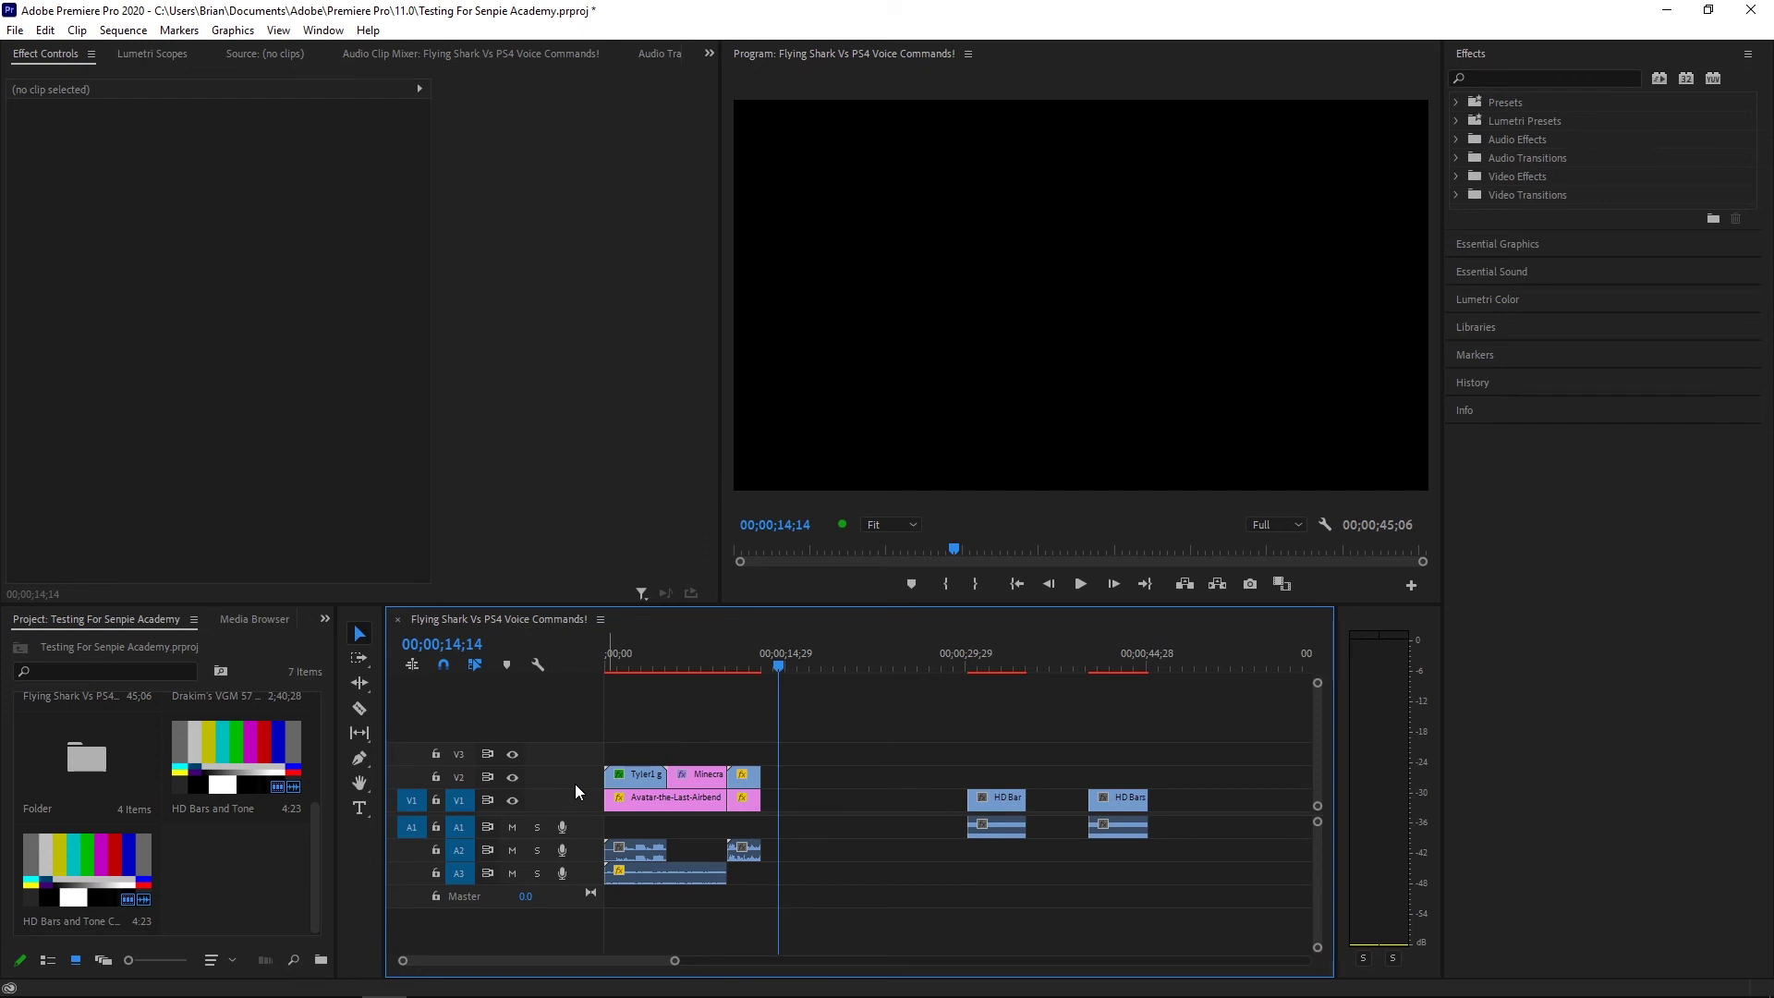
click(634, 660)
drag(634, 660, 631, 660)
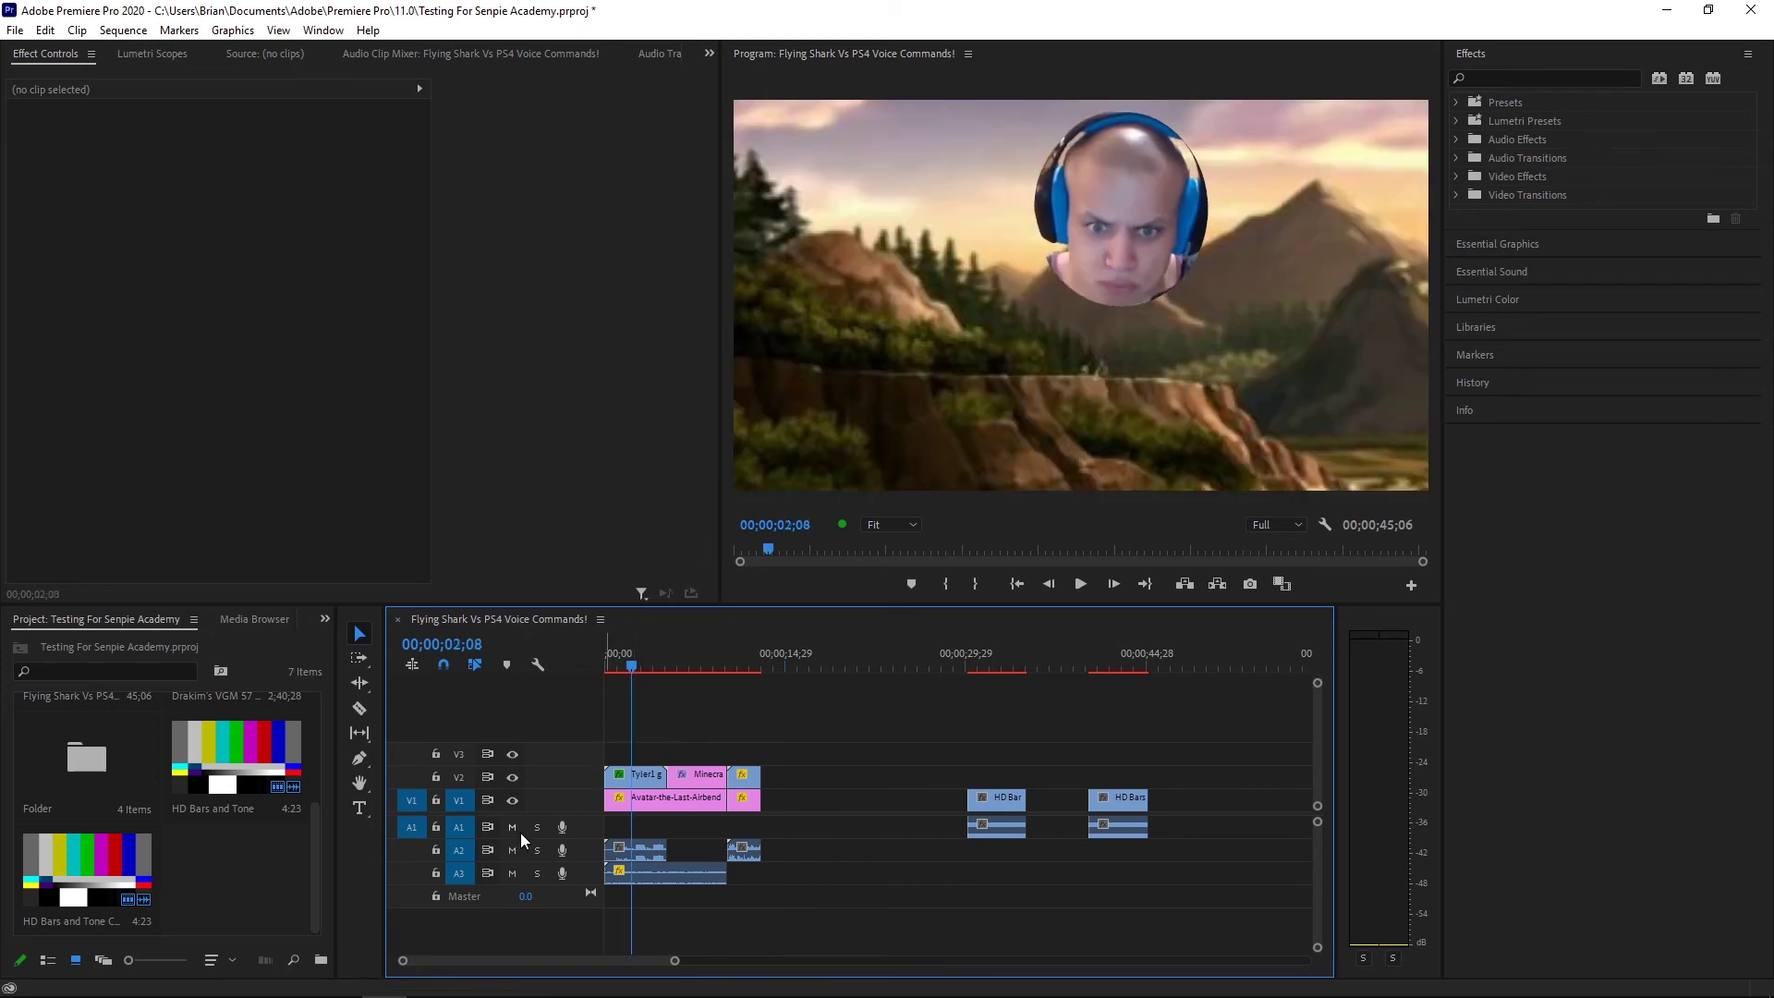
Mute audio track A2 and preview the opening seconds twice from near the start
click(512, 849)
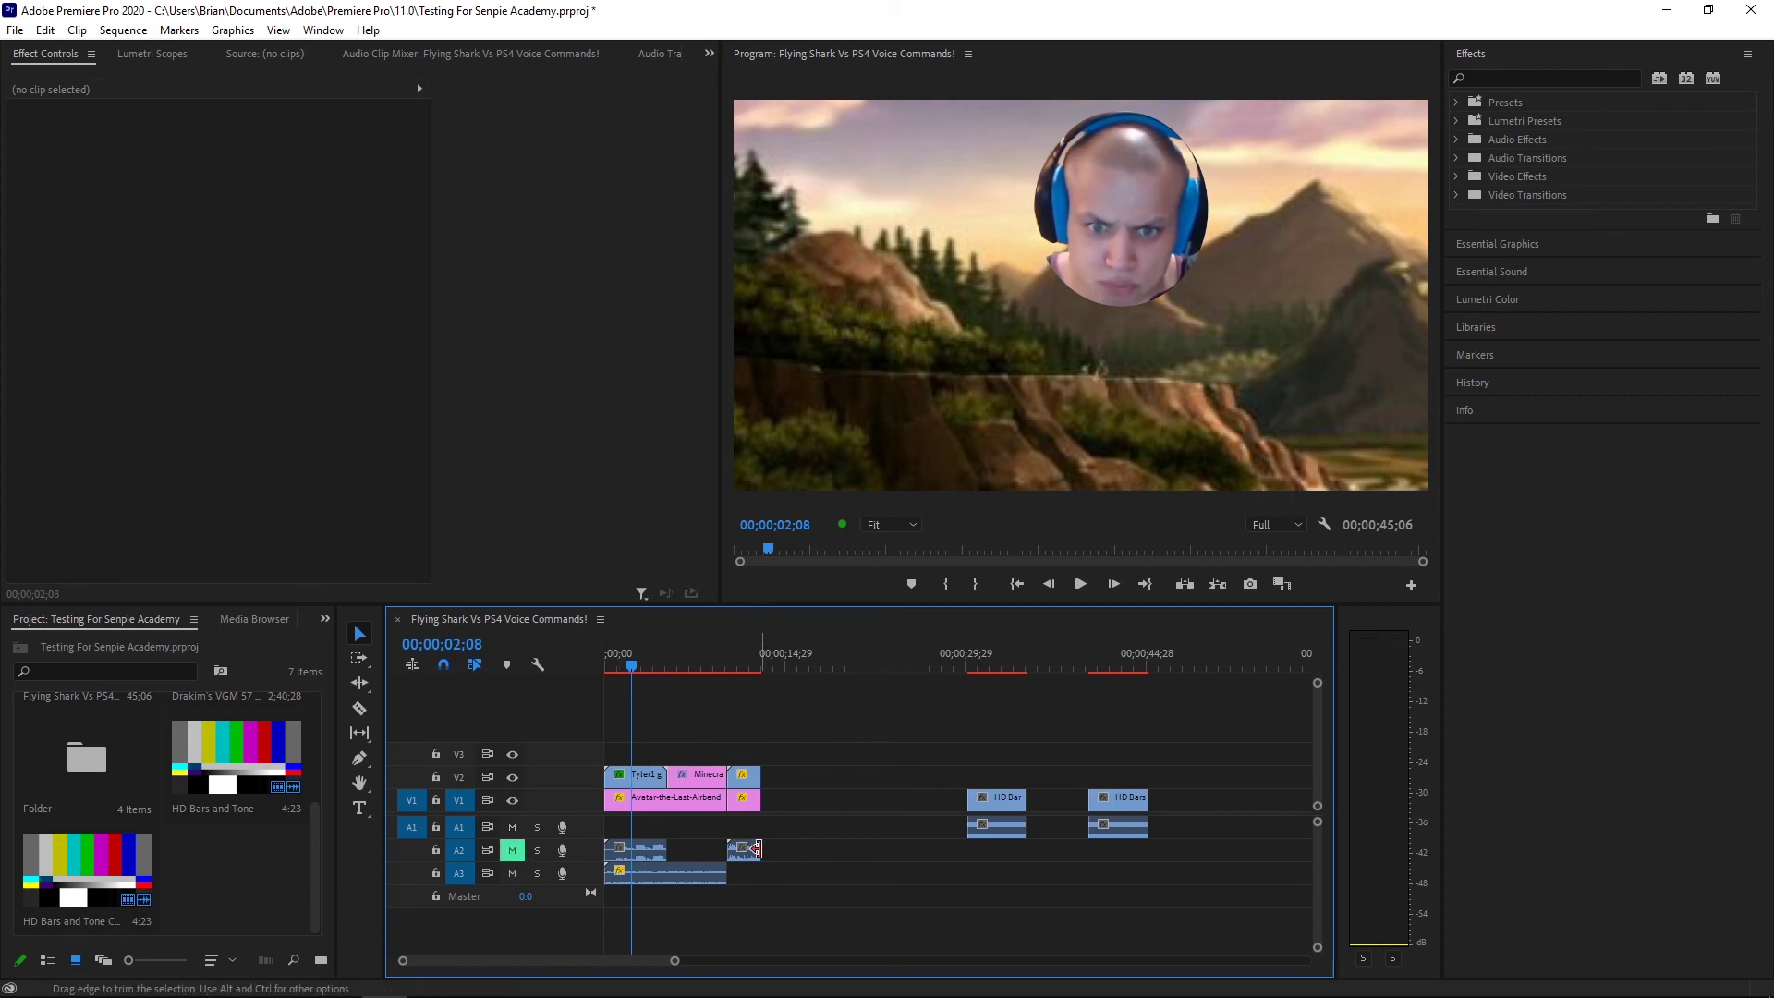
click(1079, 584)
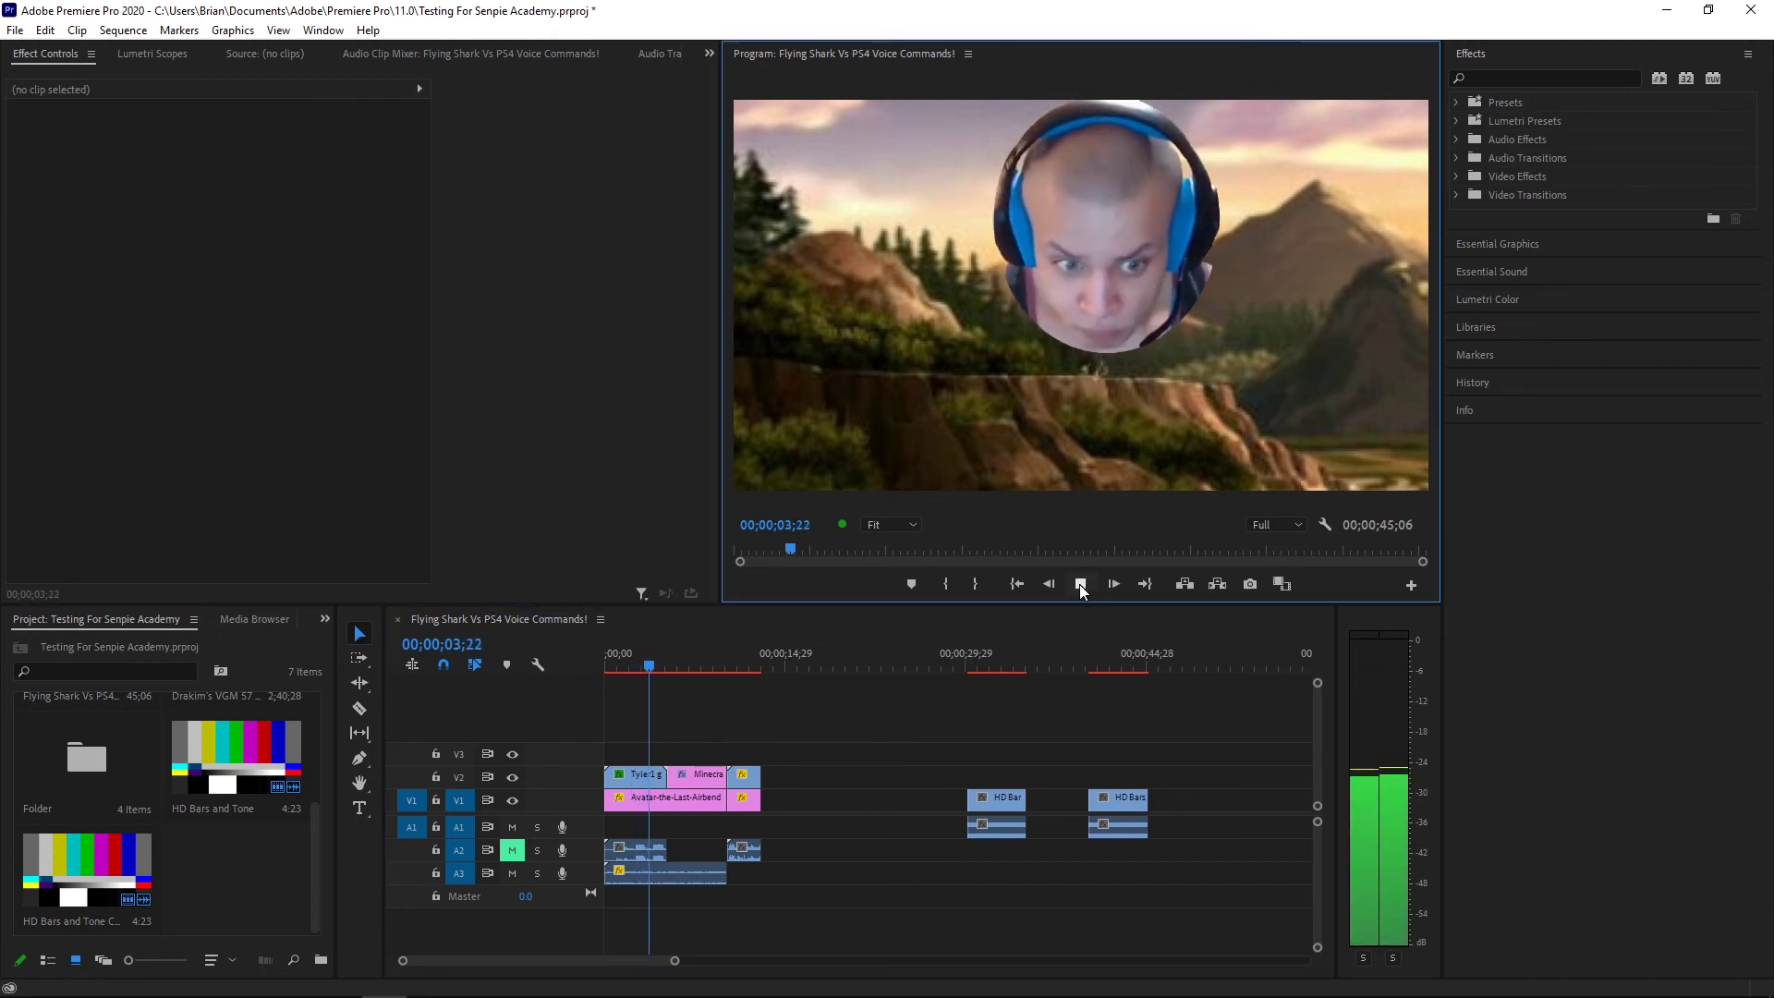
click(1080, 585)
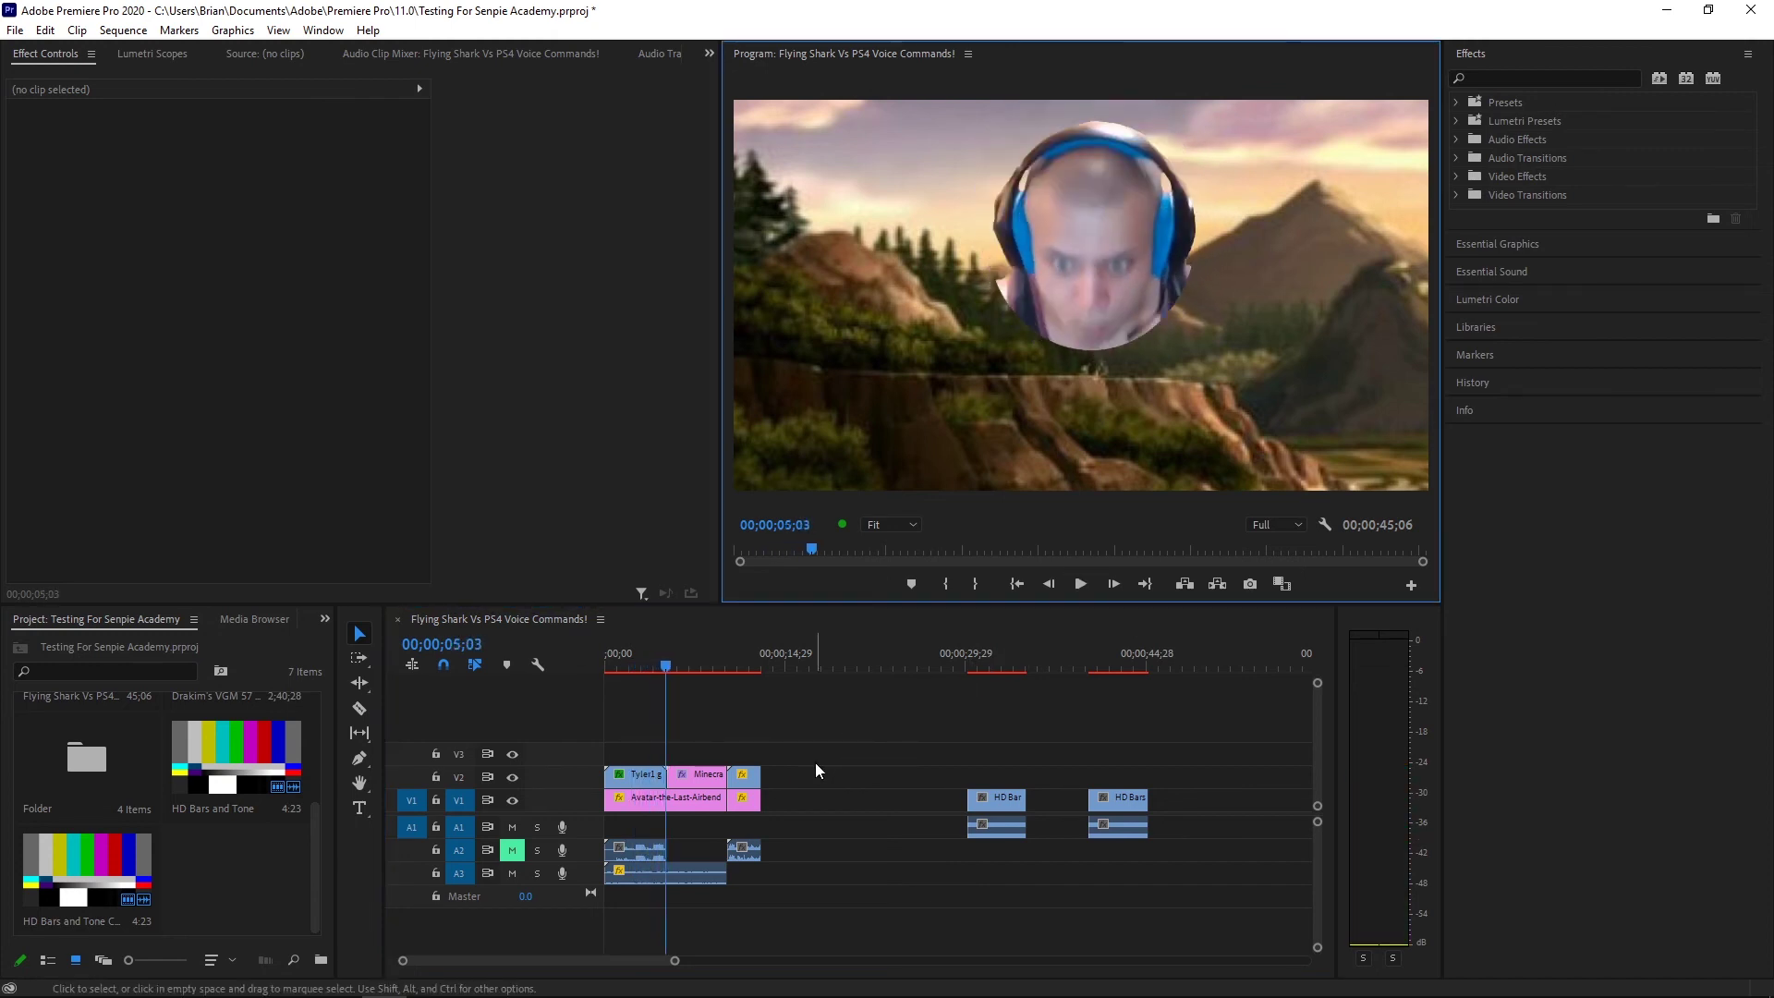
click(620, 667)
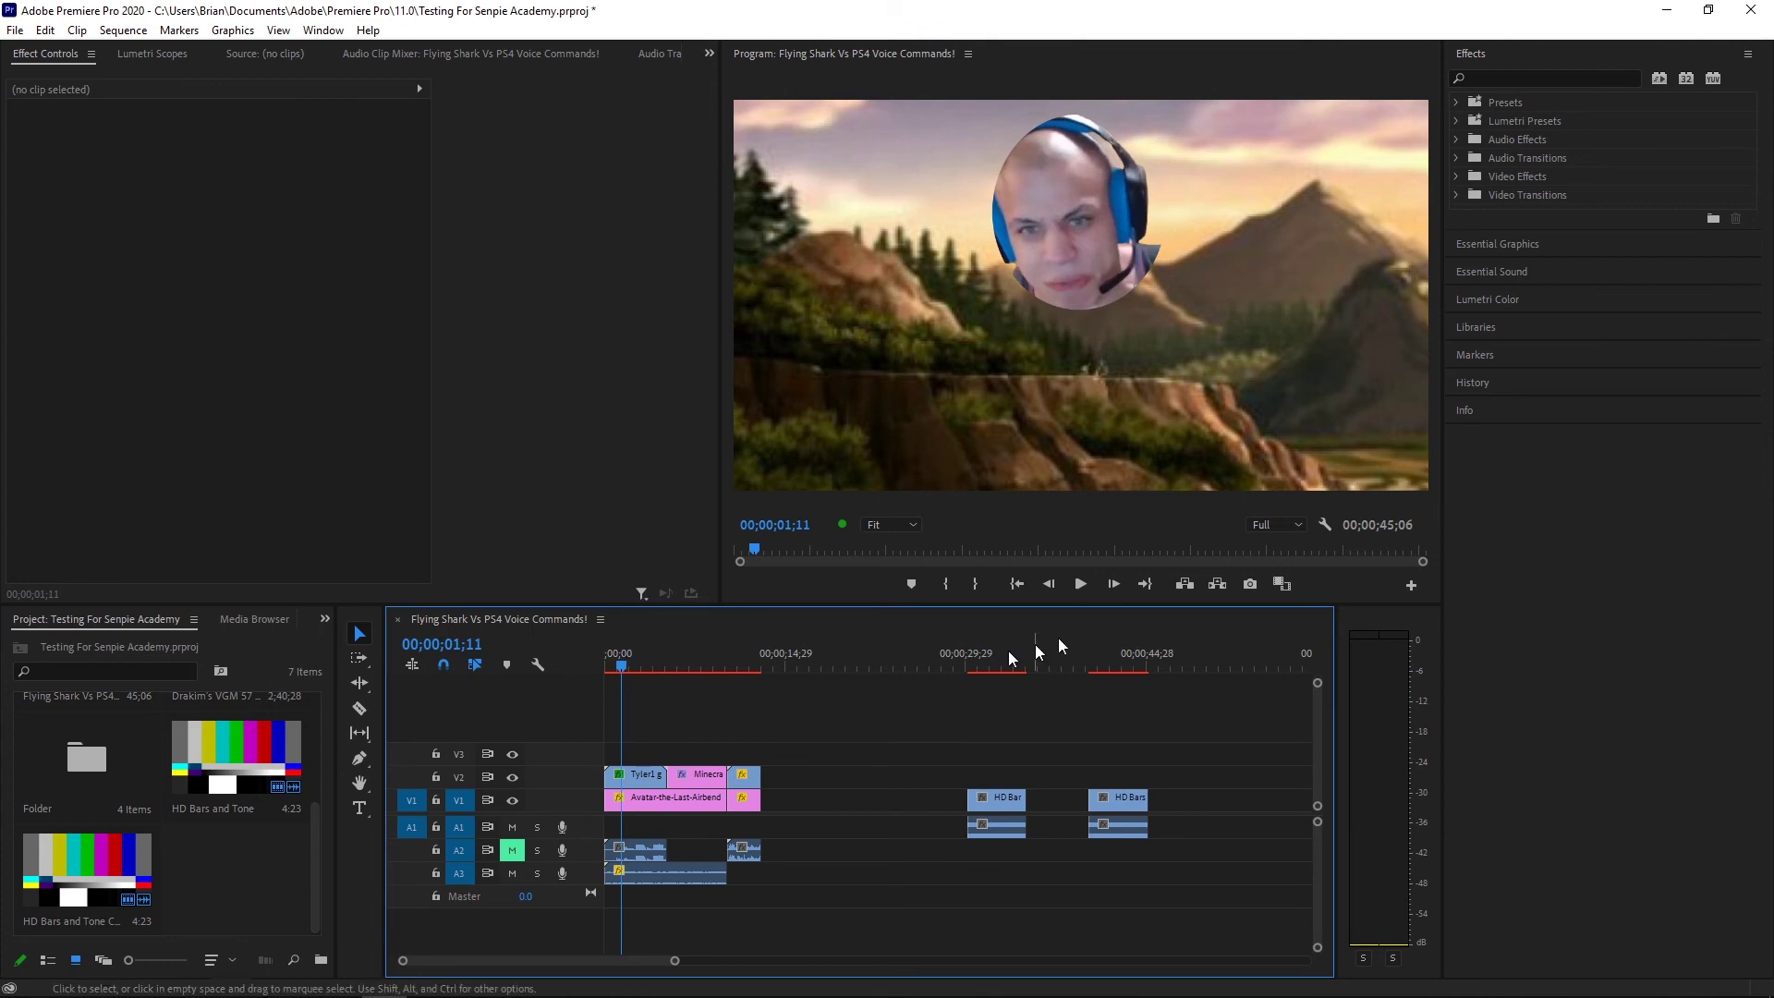
click(1081, 584)
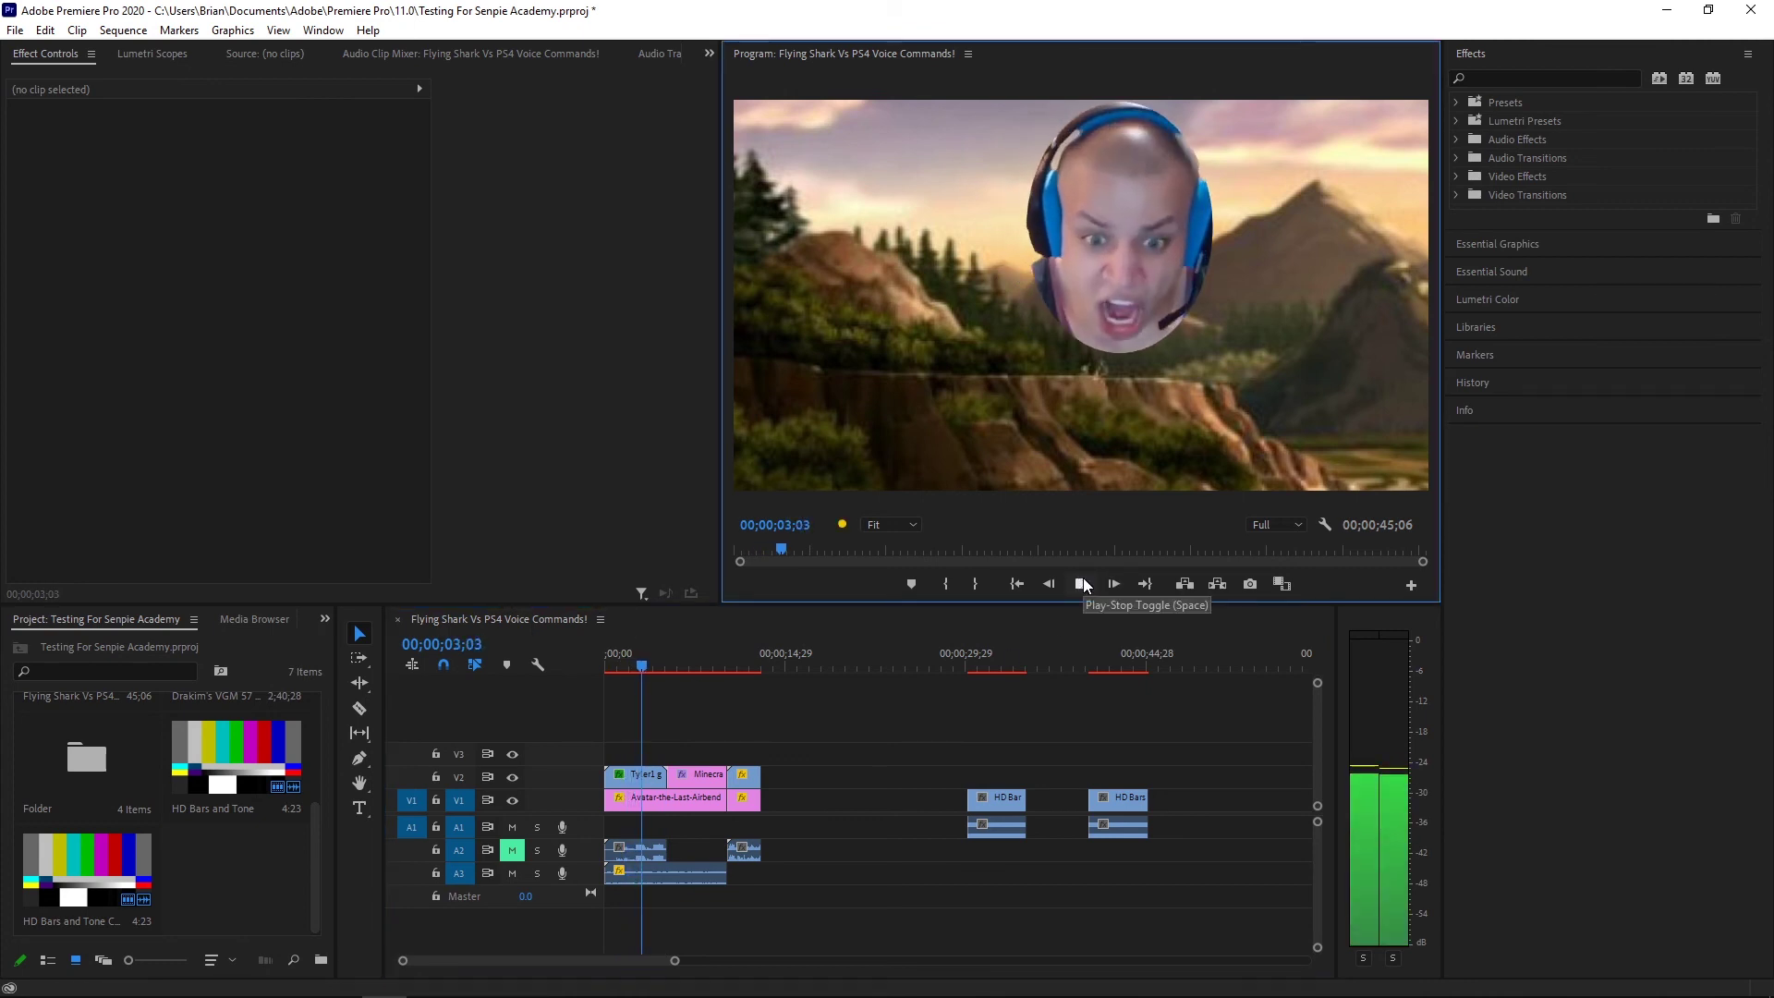
click(1082, 582)
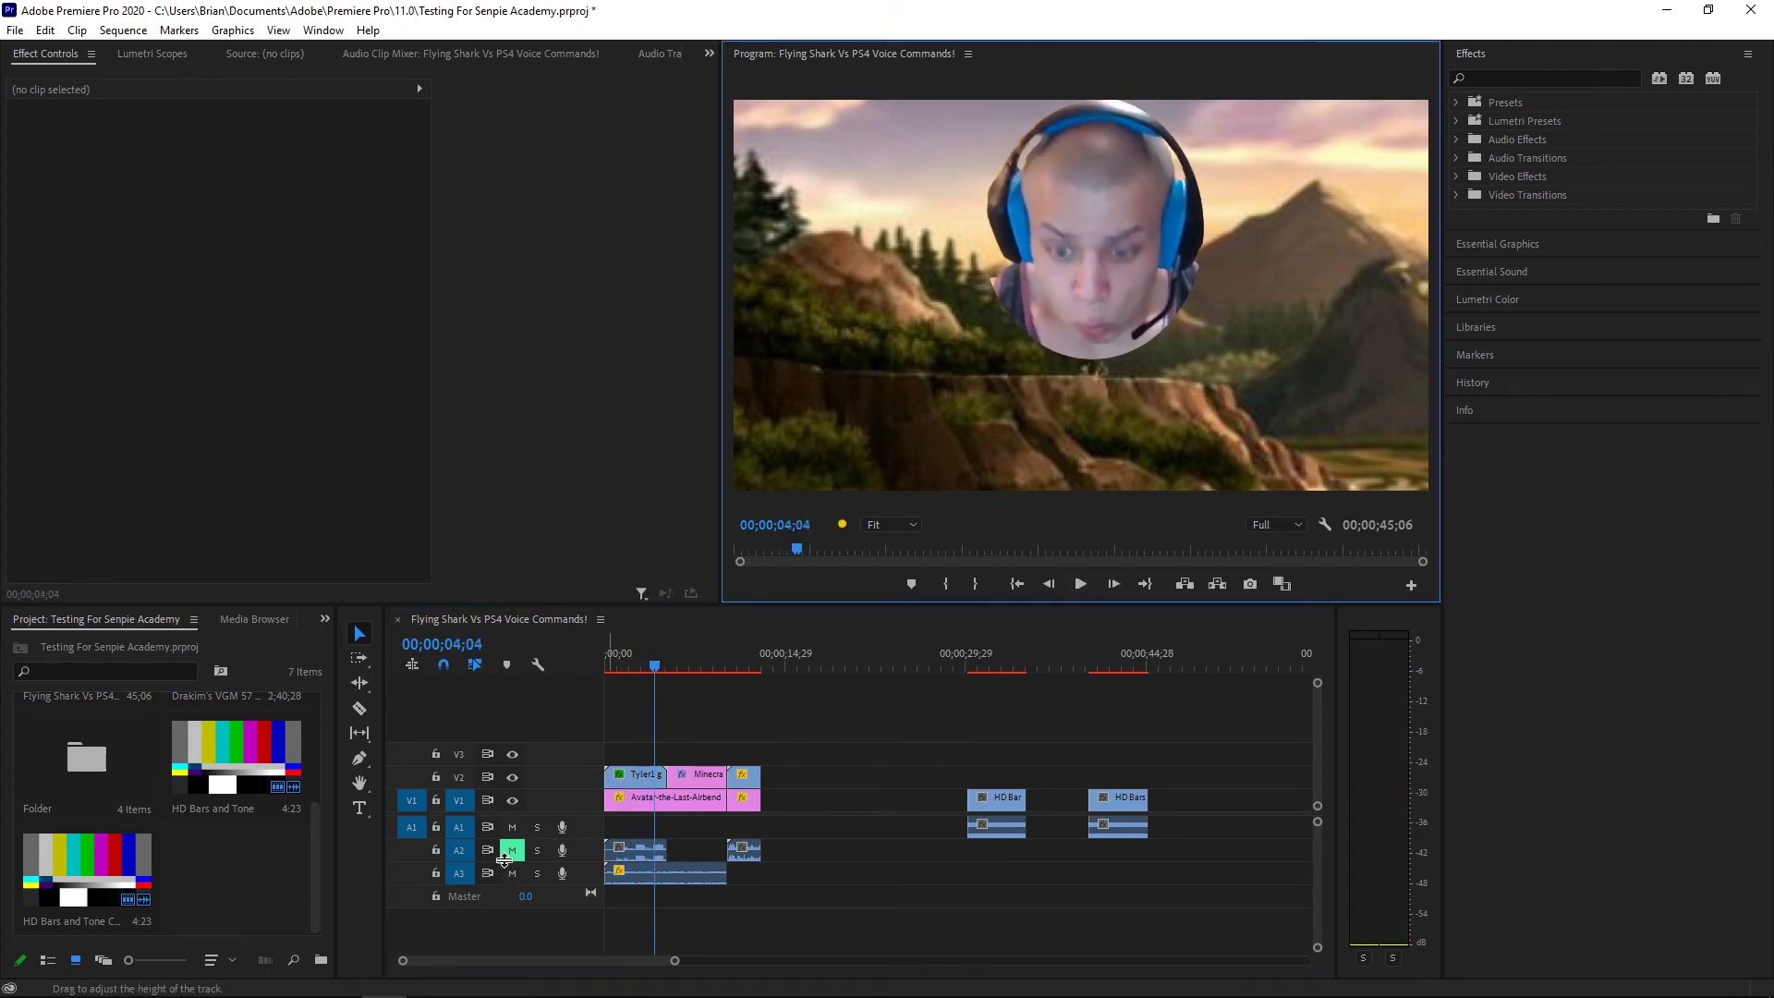
Unmute A2, resume playback, and move the playhead to about 14 seconds
click(511, 850)
click(1080, 584)
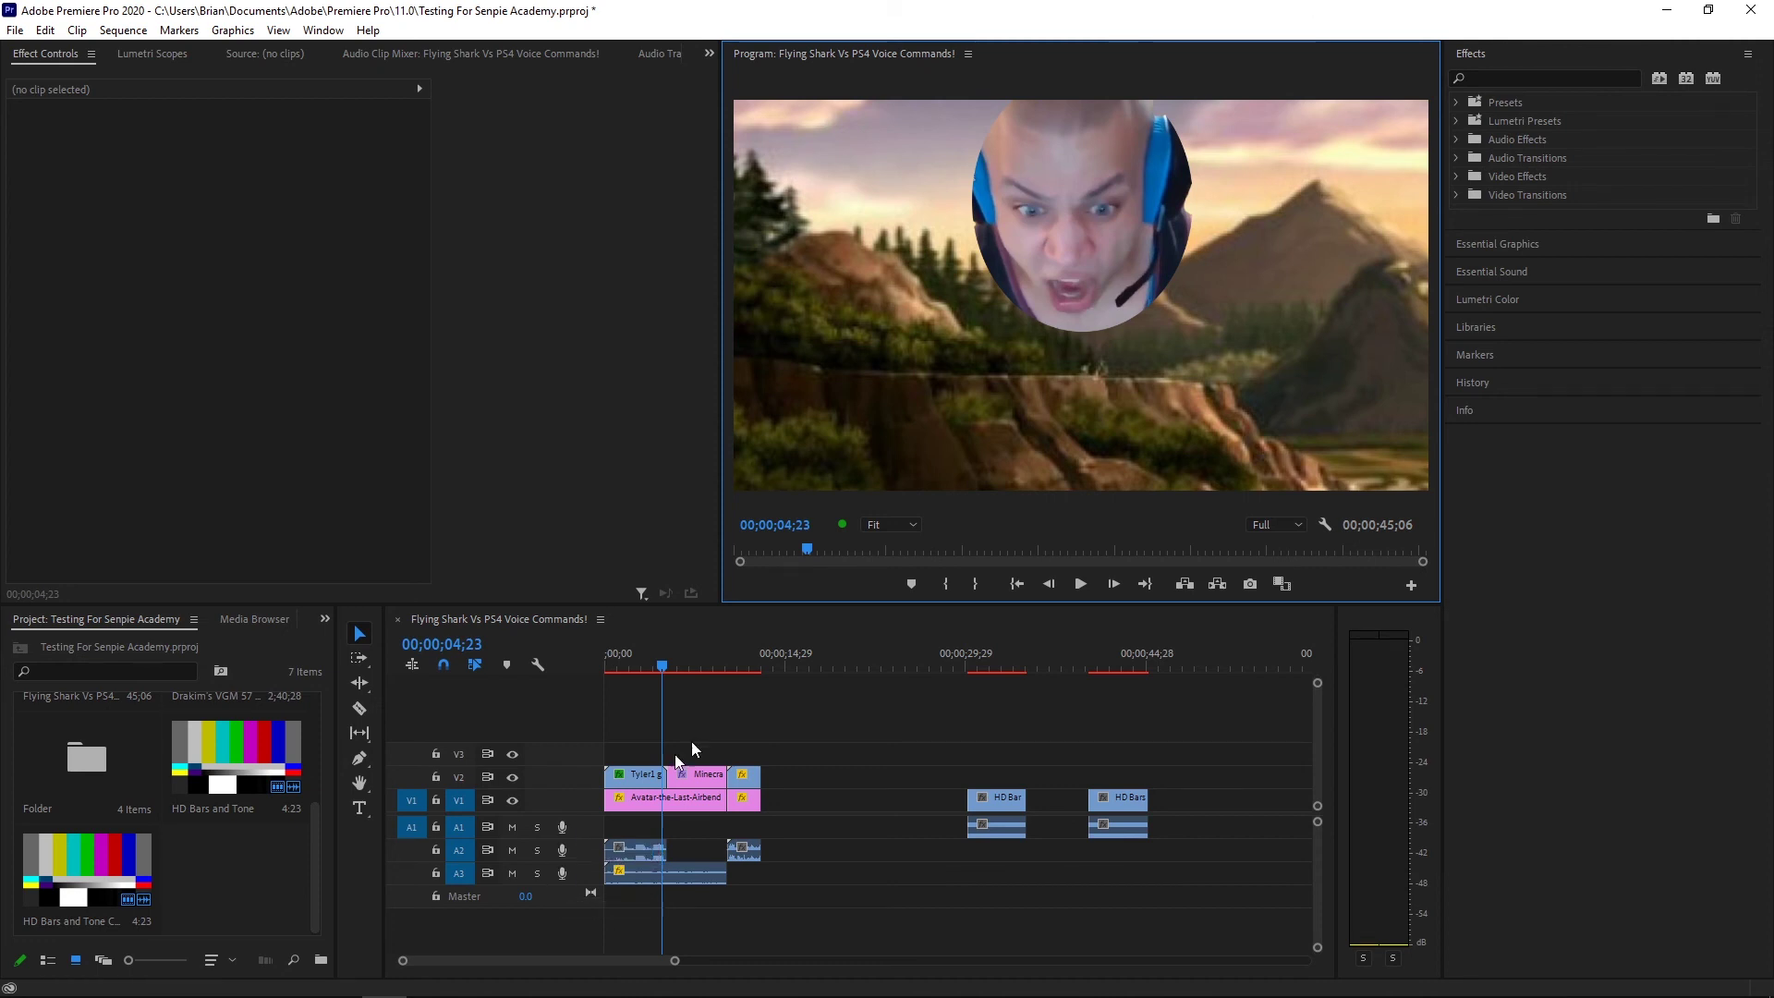
click(777, 658)
Record a voice-over on A1 and place the Audio 1.wav clip at 00;00;00;00
click(562, 827)
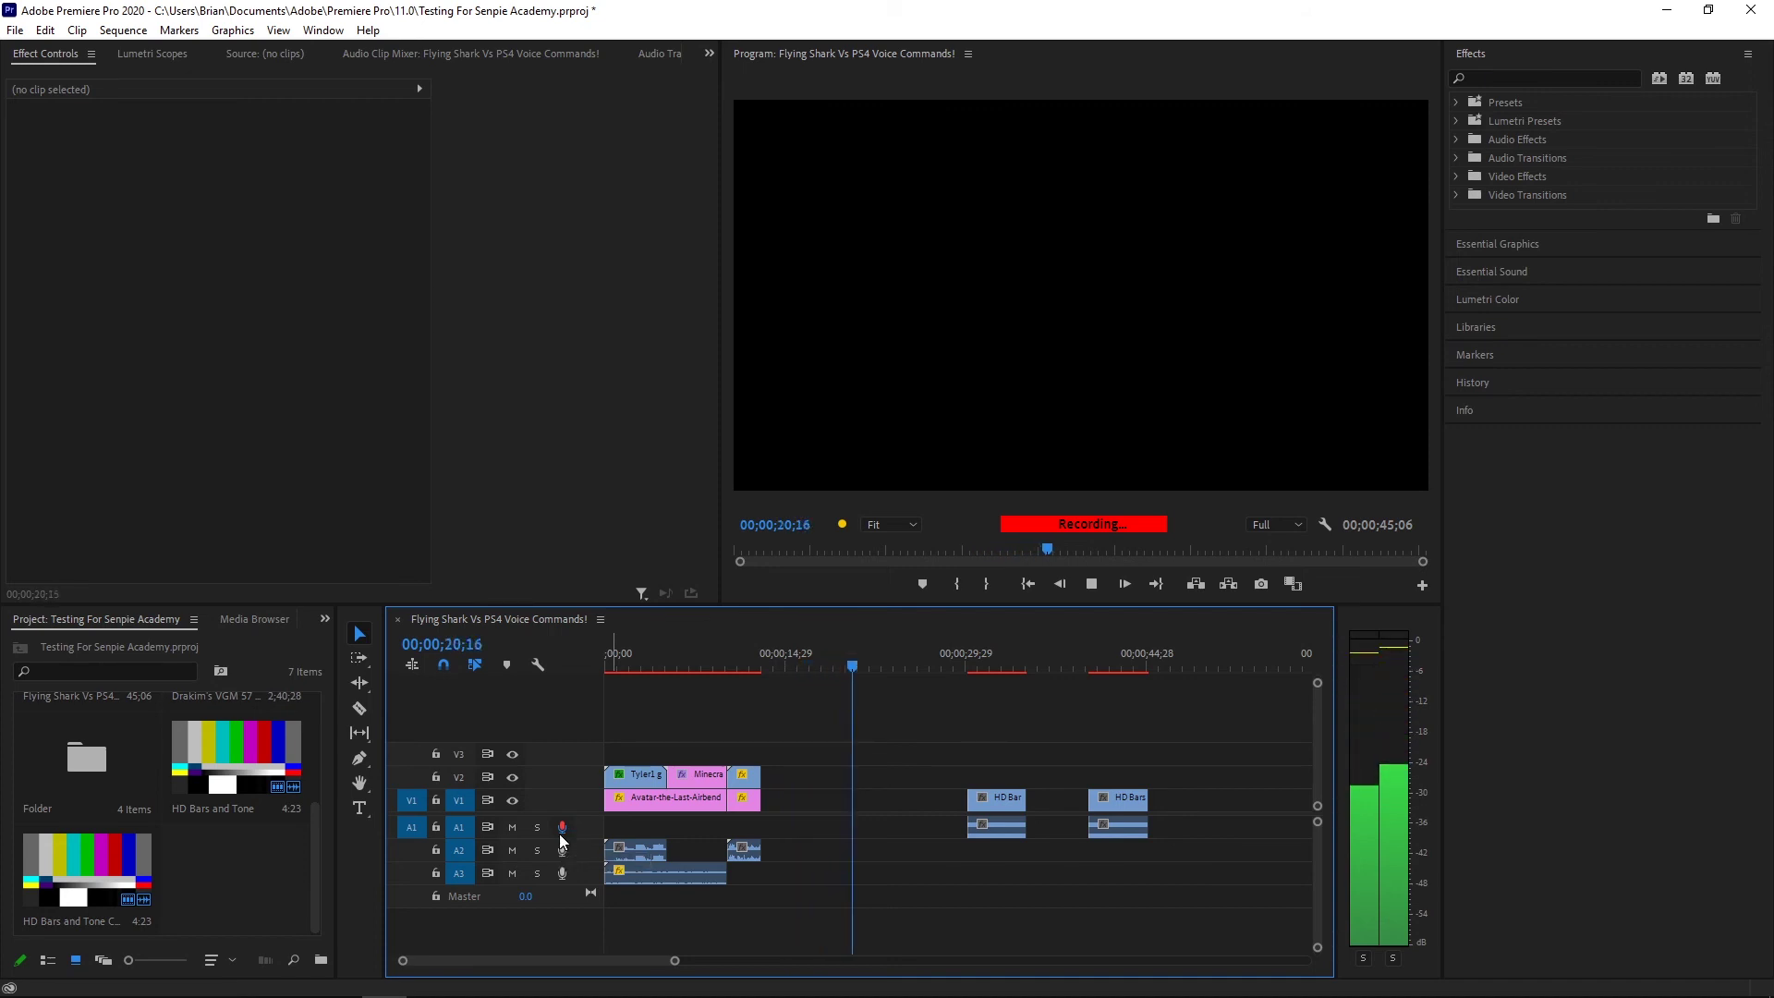
click(1089, 583)
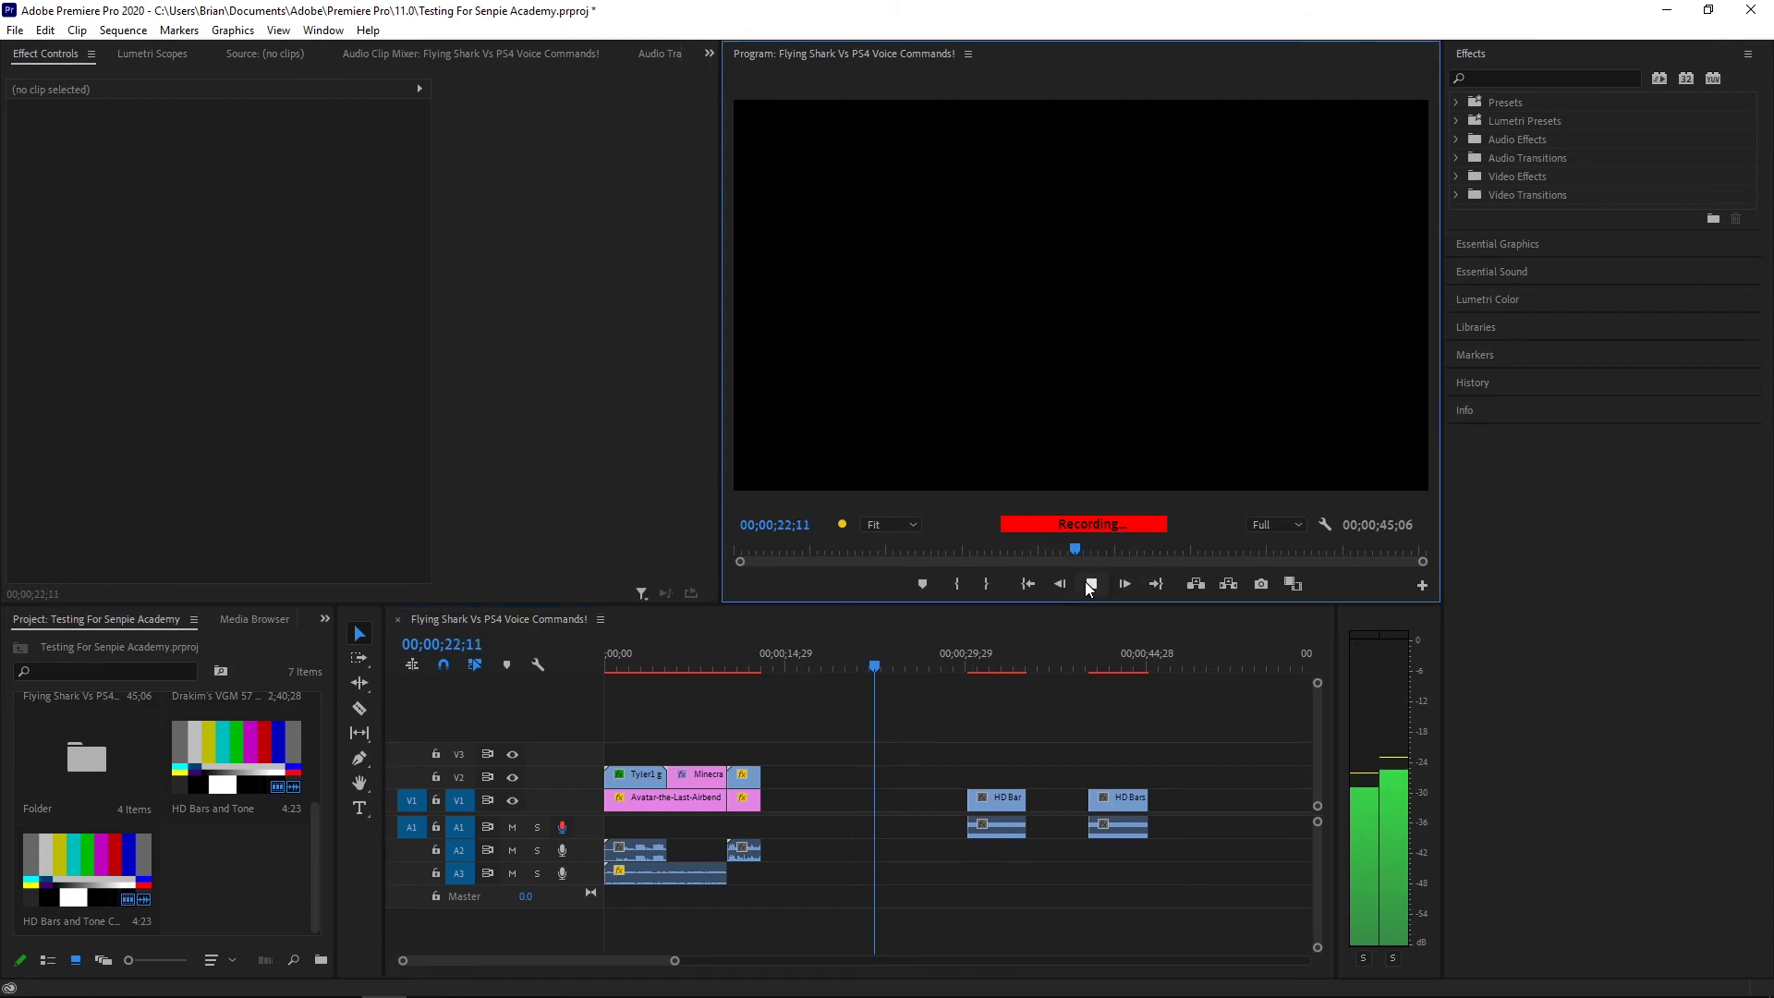
drag(831, 667, 781, 658)
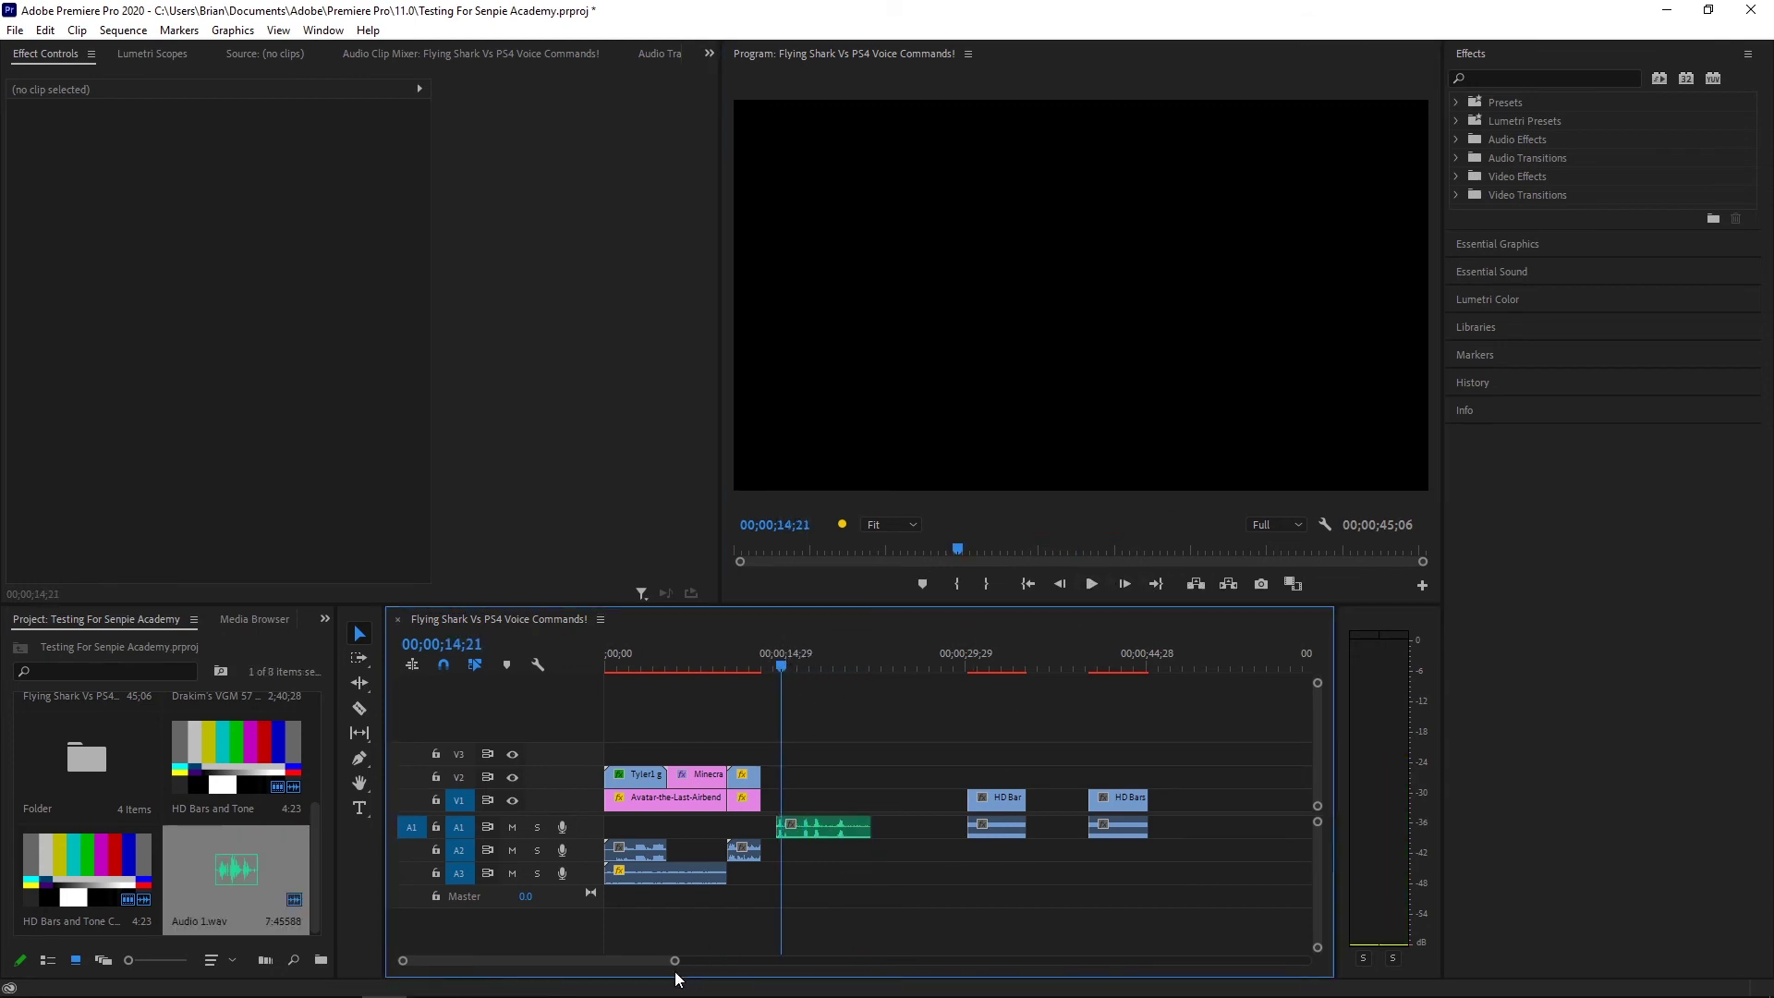
mouse_move(675, 961)
mouse_down()
mouse_move(601, 975)
mouse_move(663, 961)
mouse_up()
drag(856, 829, 671, 830)
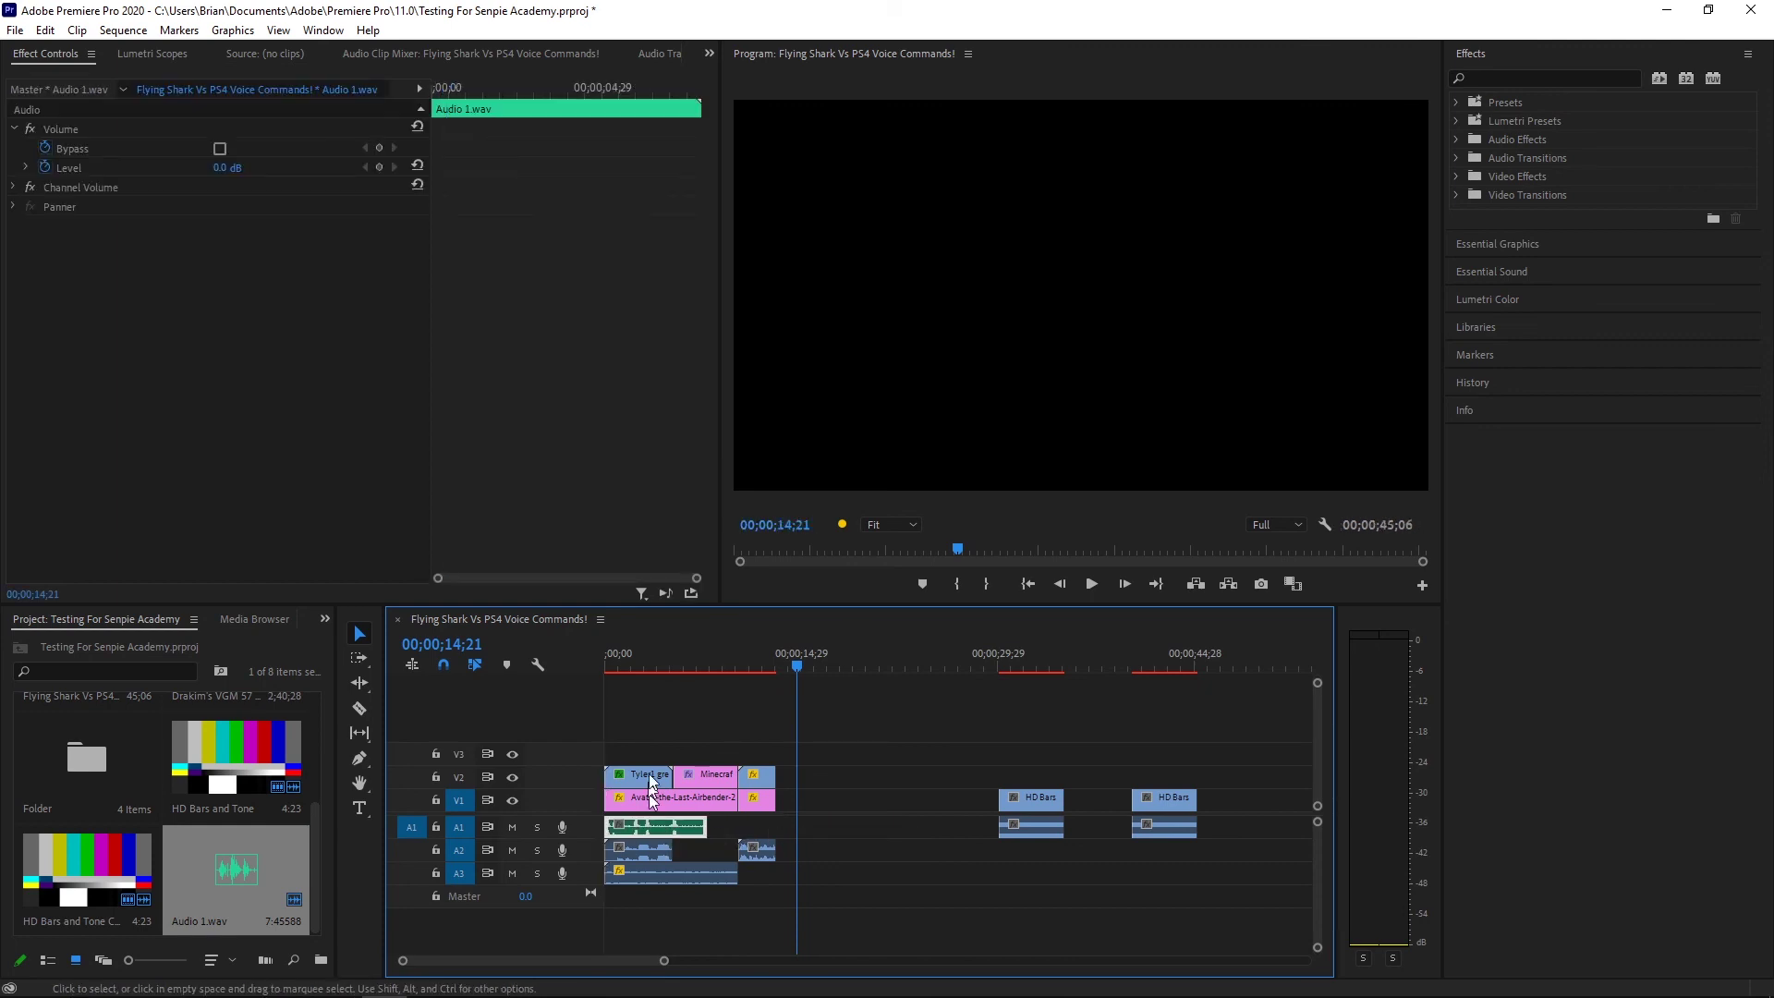
Apply the DeNoise audio effect twice to the Audio 1.wav clip on A1
click(1028, 584)
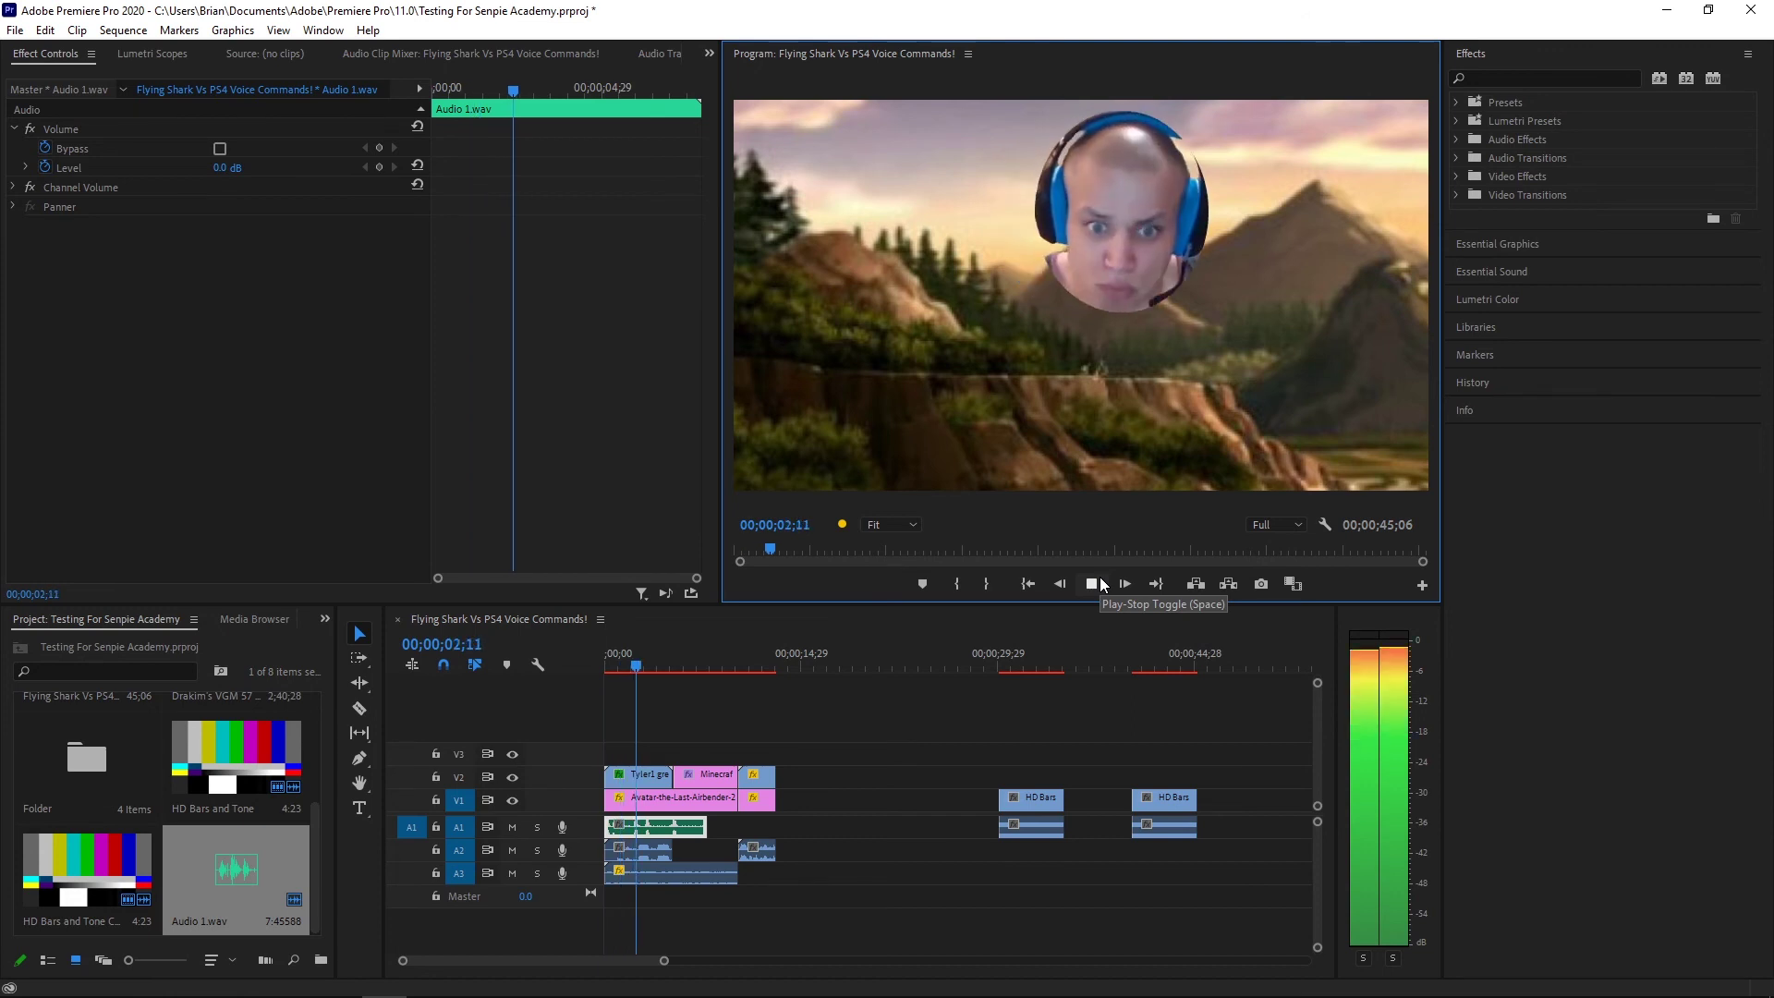
click(1101, 581)
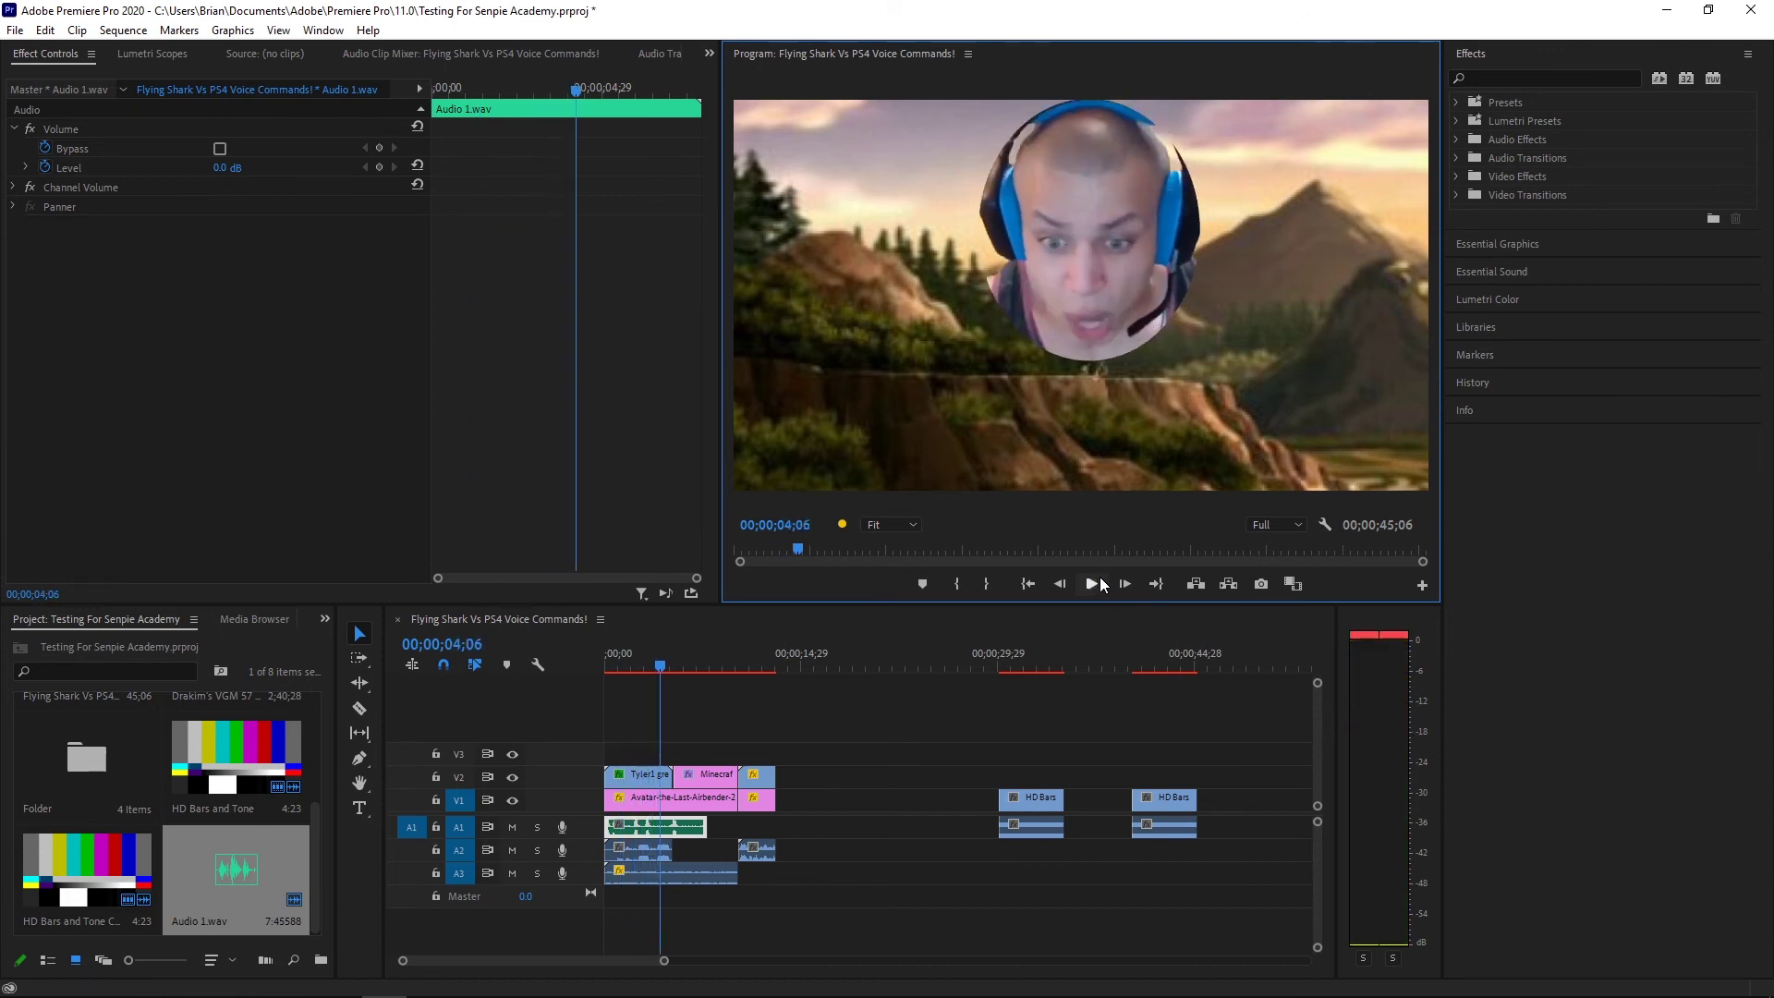
click(1457, 175)
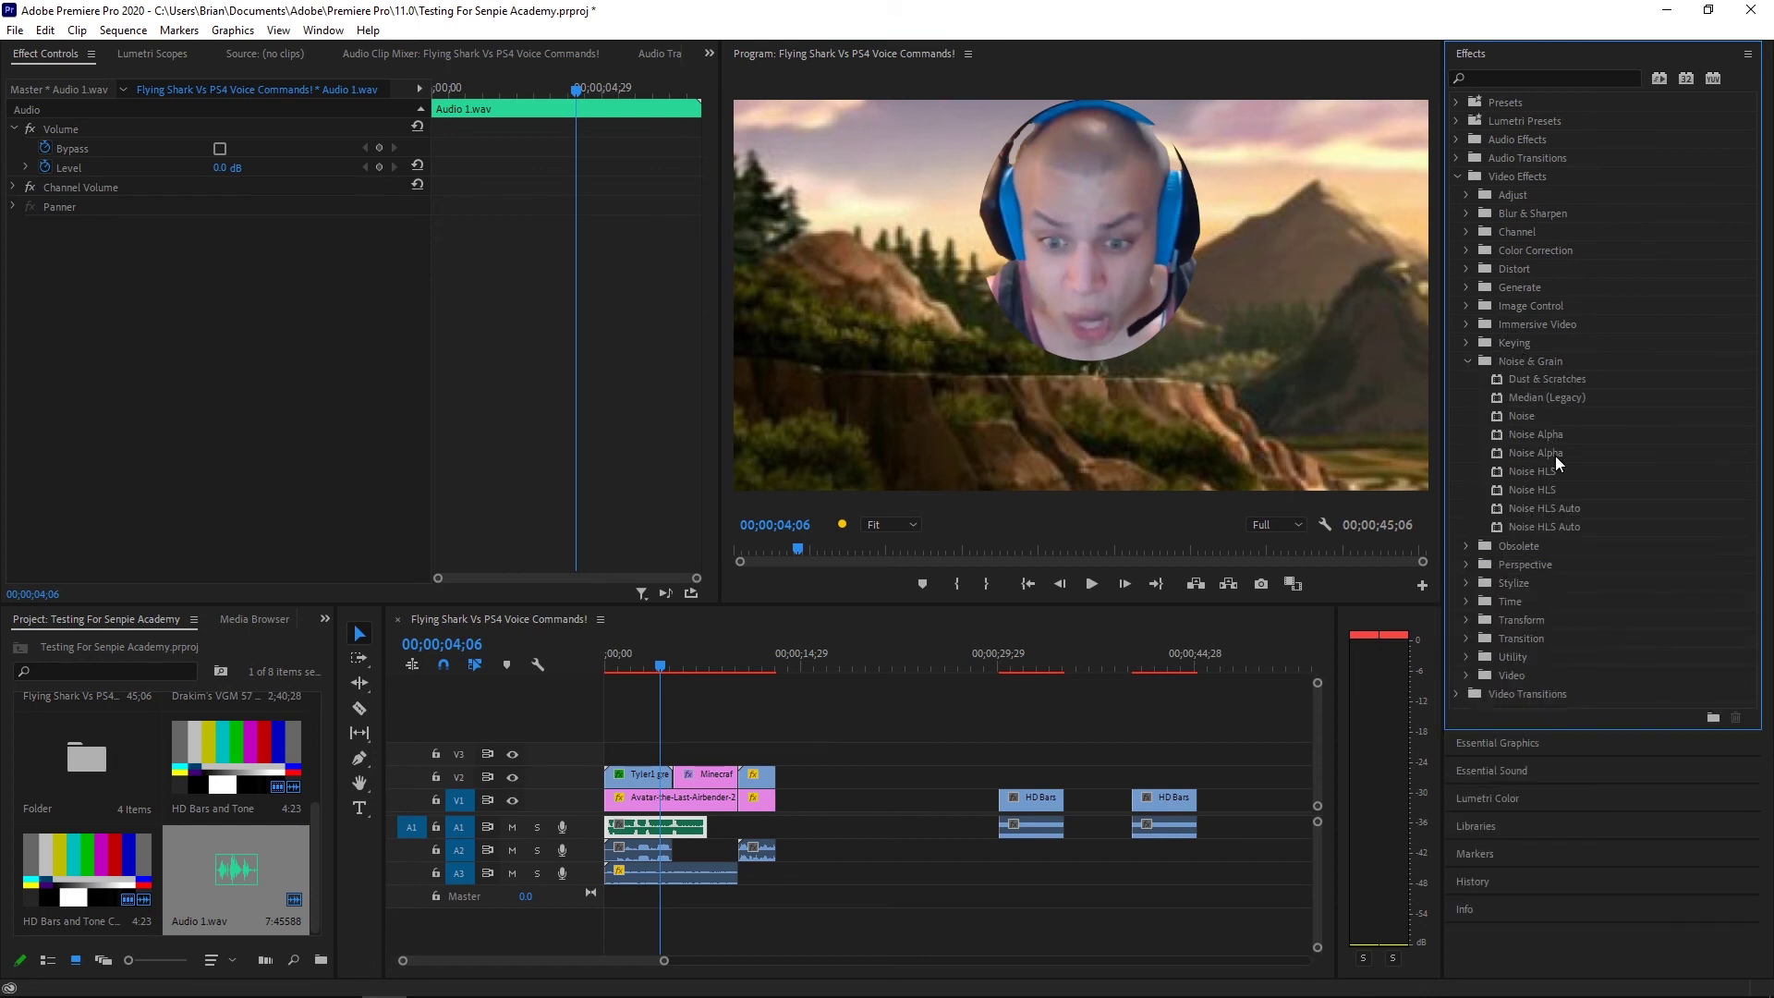
click(1468, 361)
click(1455, 175)
click(1451, 139)
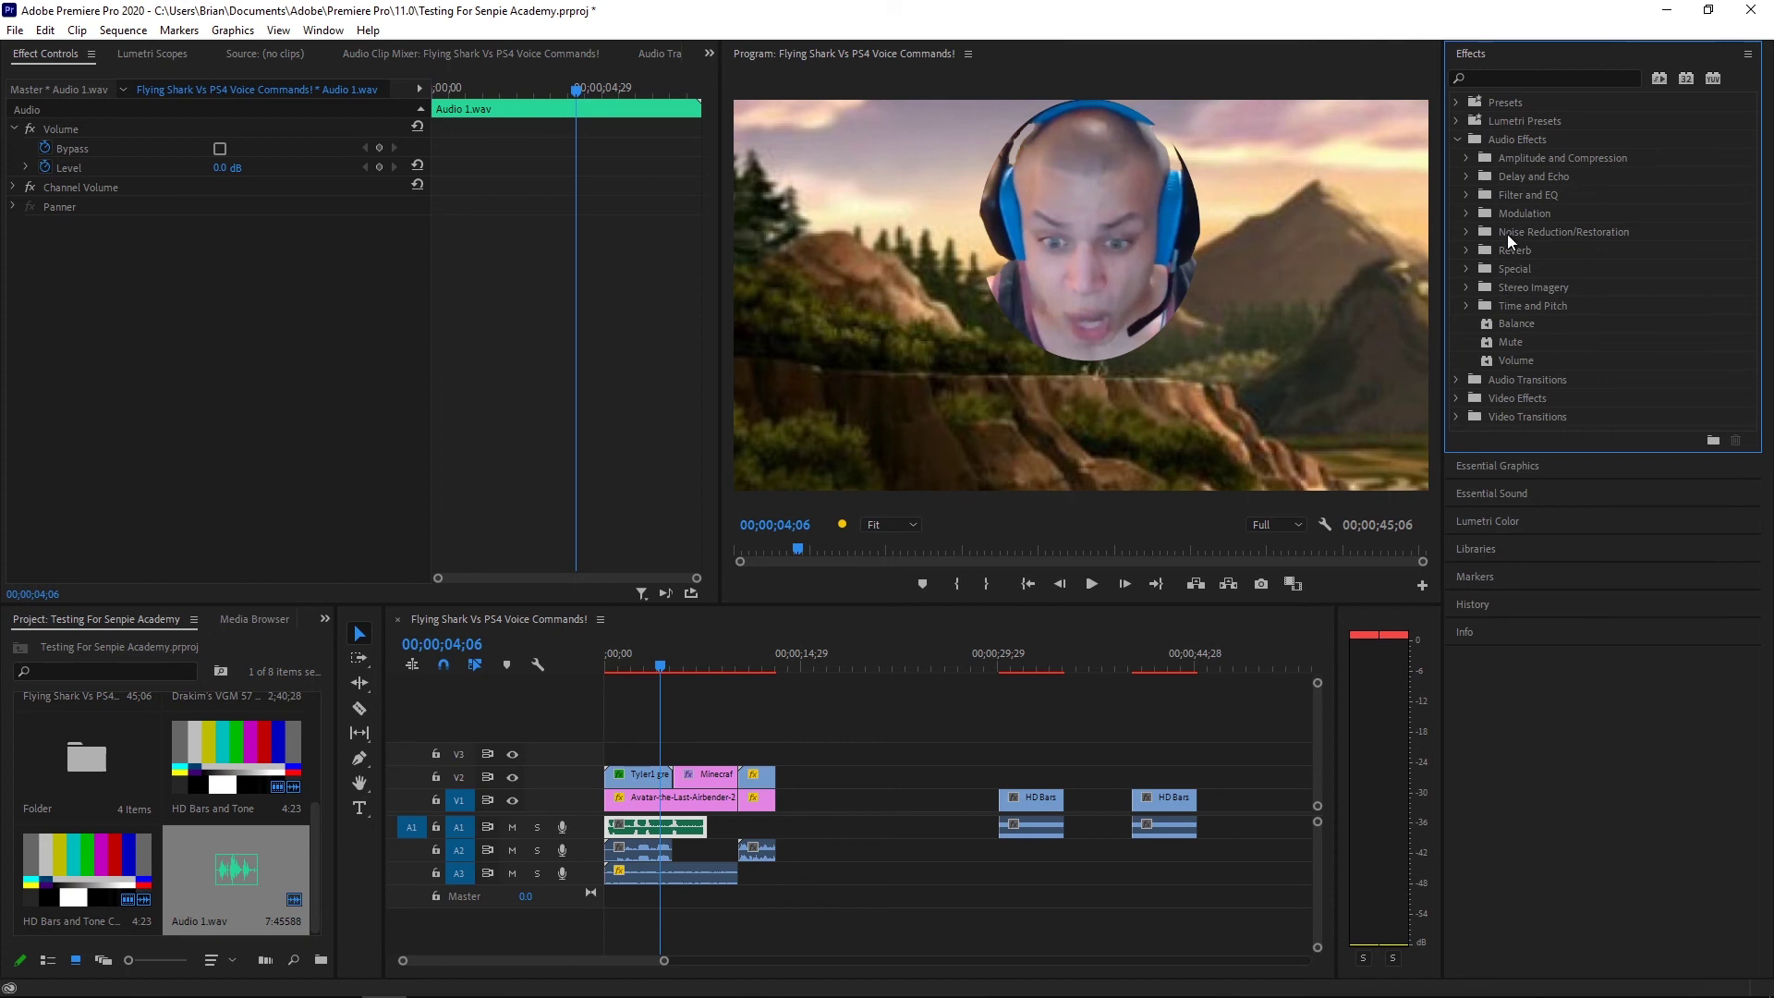
click(1465, 233)
drag(1549, 285, 656, 827)
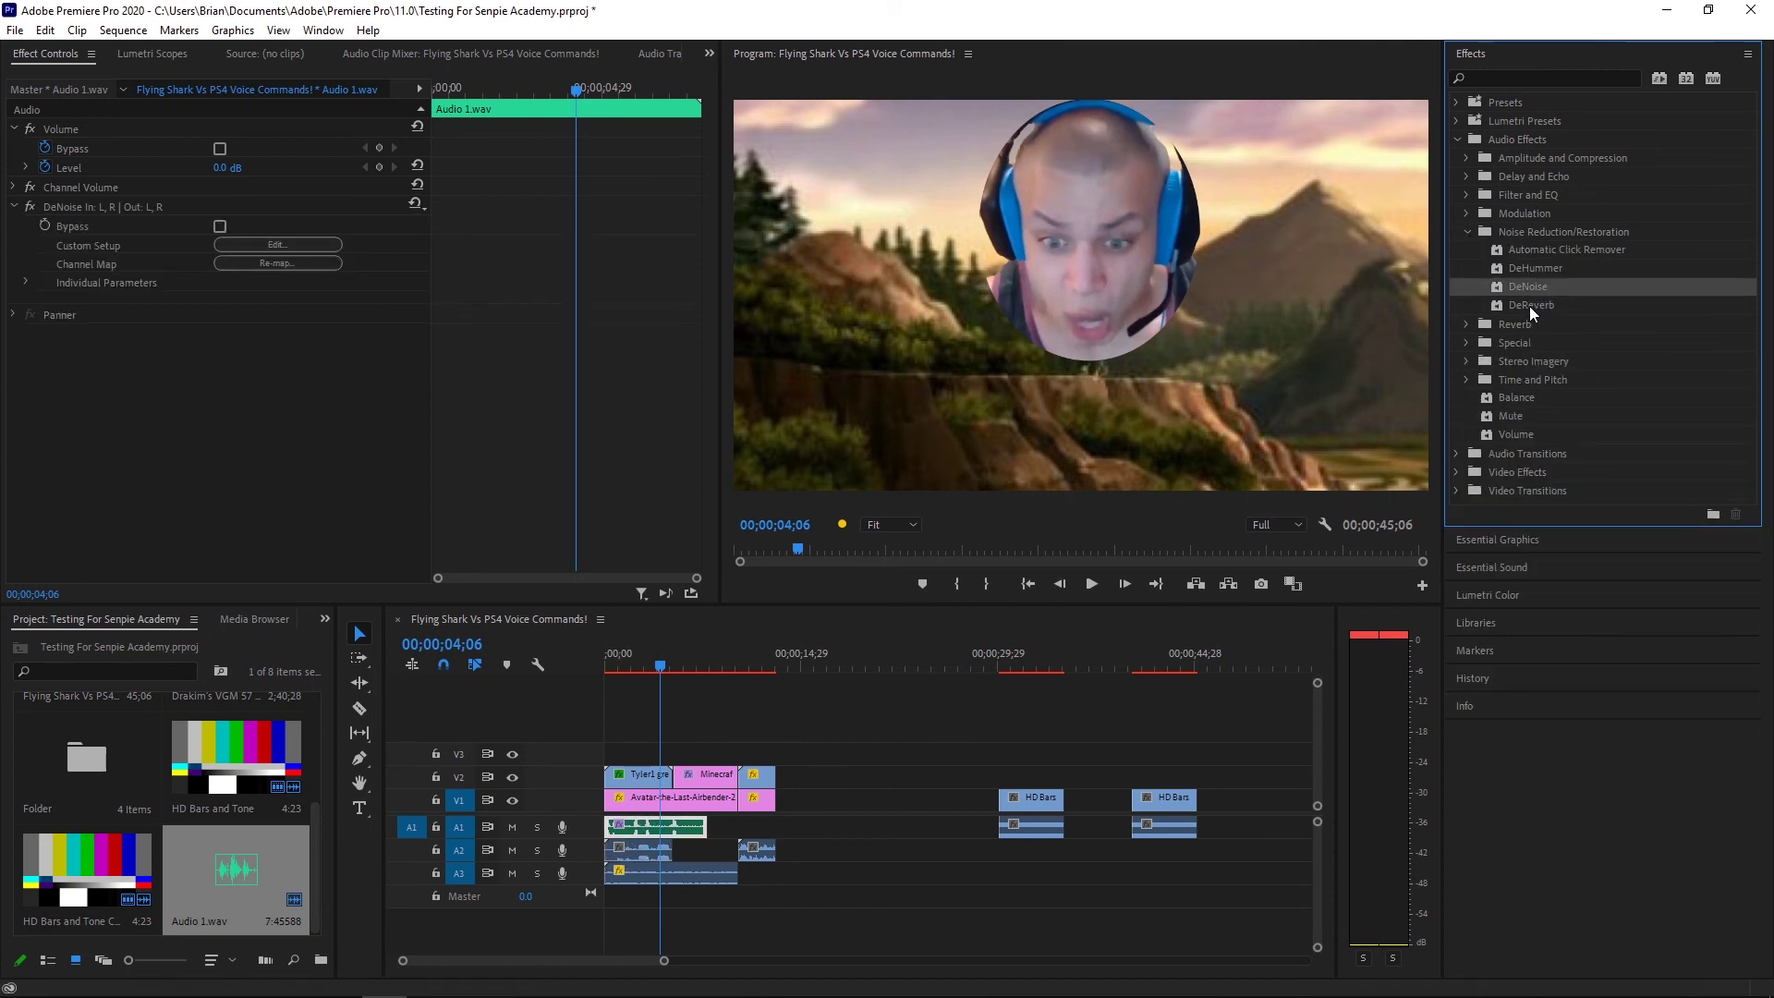
drag(1513, 307, 680, 835)
Play the sequence from the start to hear the denoised voice-over
click(1047, 579)
click(1028, 580)
click(1099, 585)
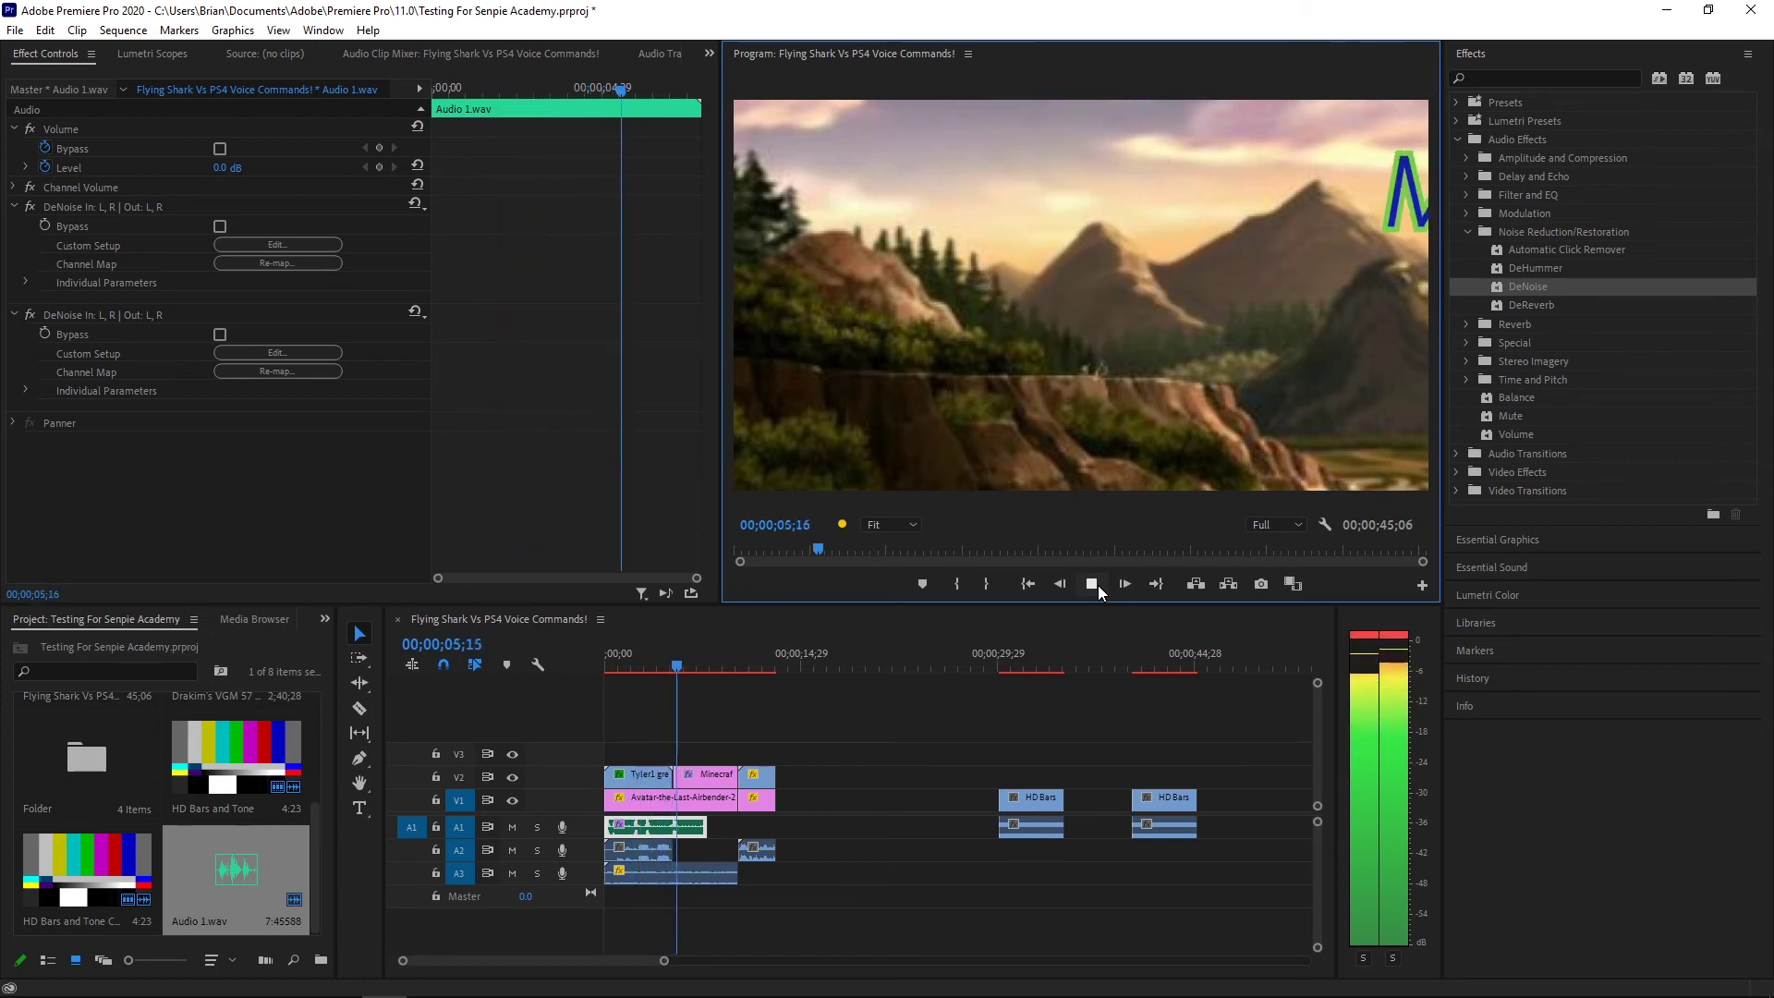
click(1093, 584)
click(695, 831)
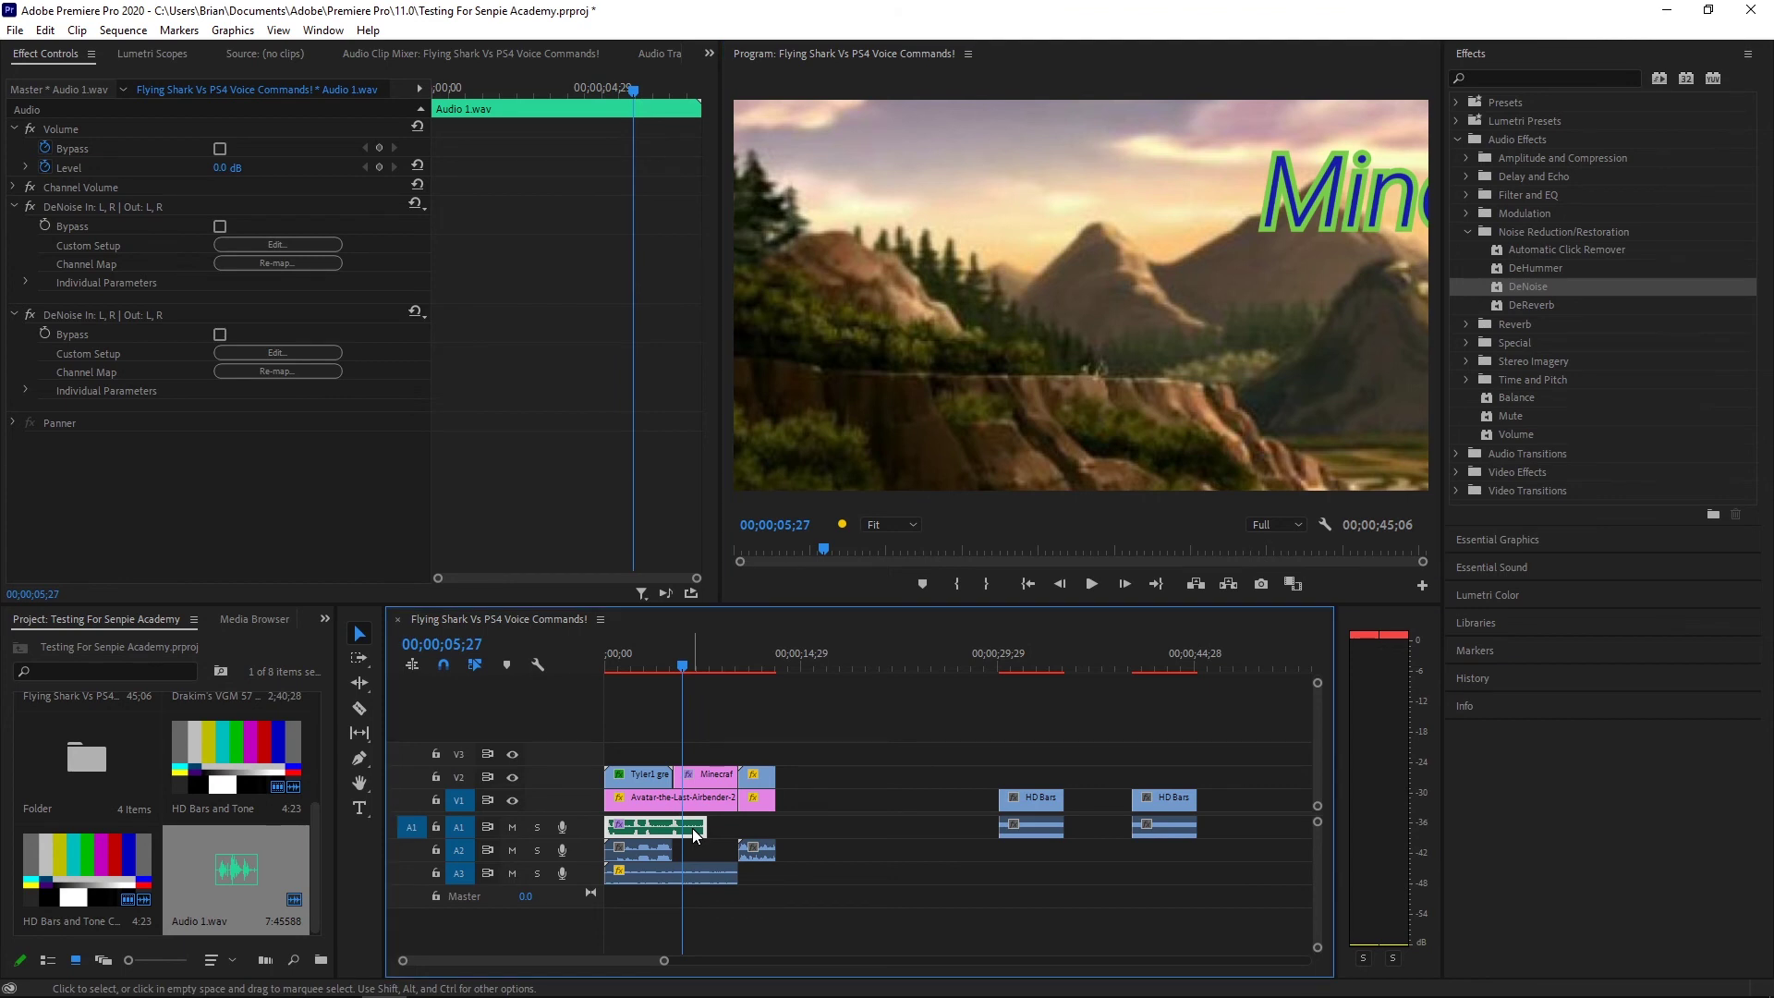
drag(661, 965, 558, 962)
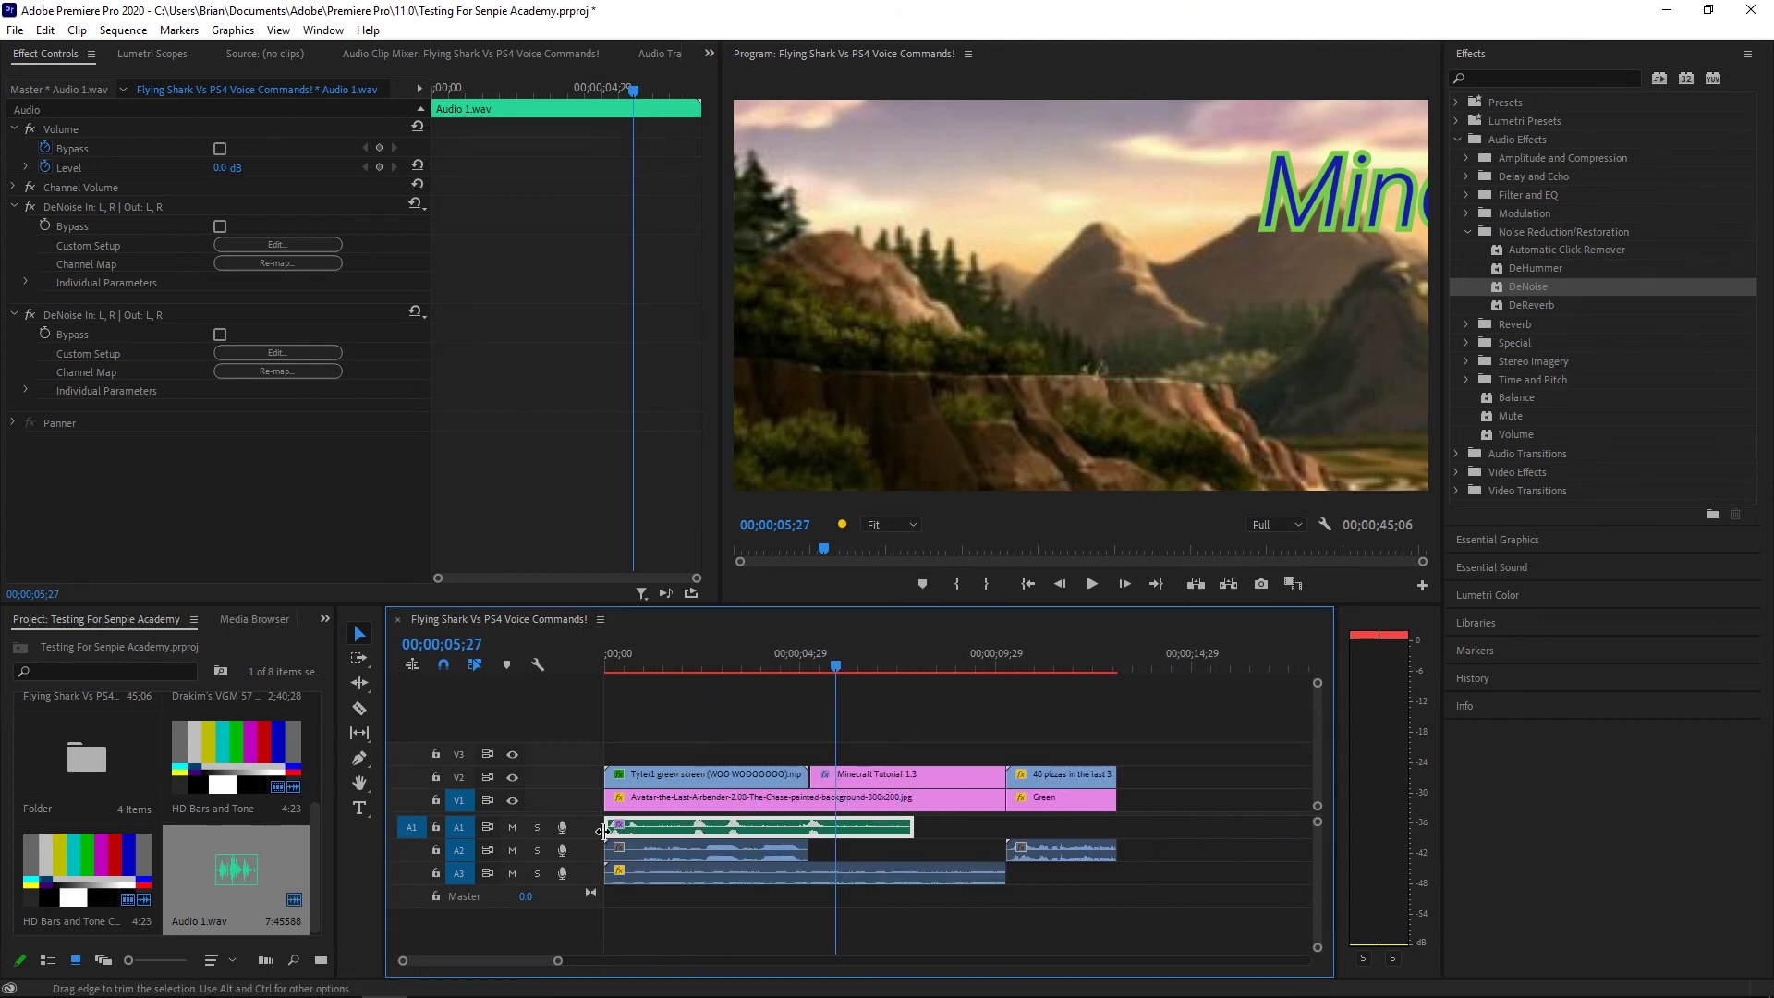
Solo A1 to hear the voice-over alone, then unsolo and delete Audio 1.wav
click(535, 828)
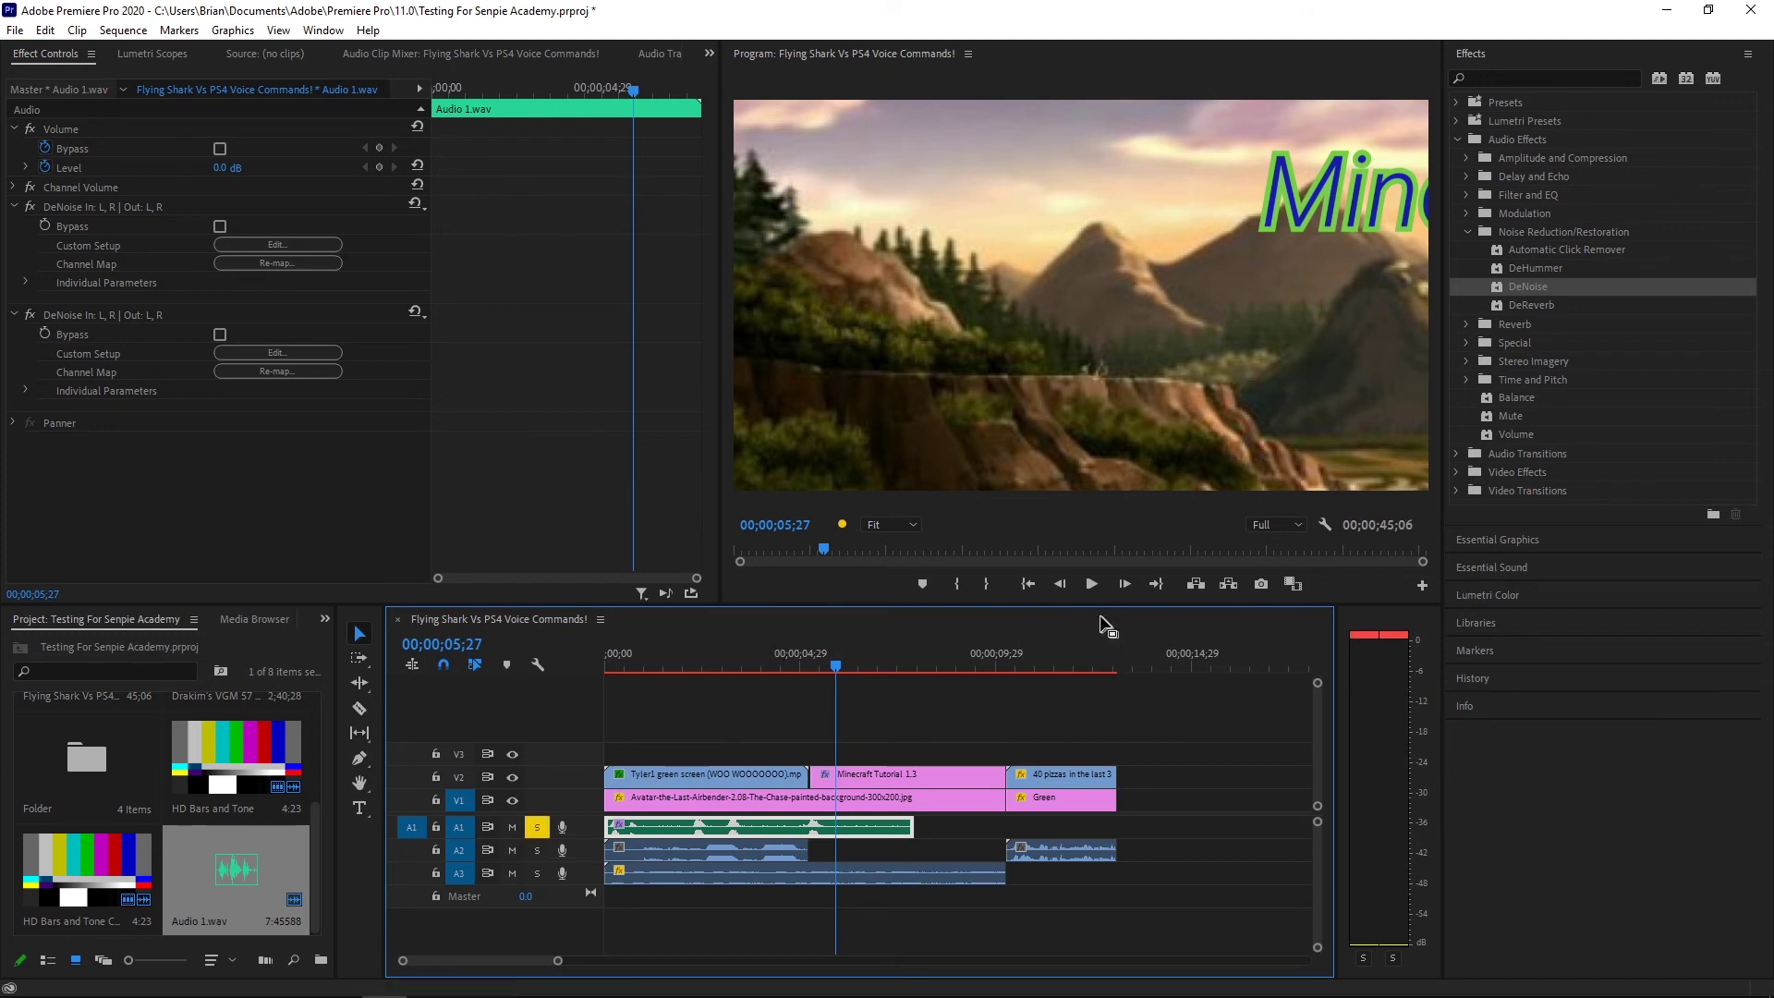
click(1031, 587)
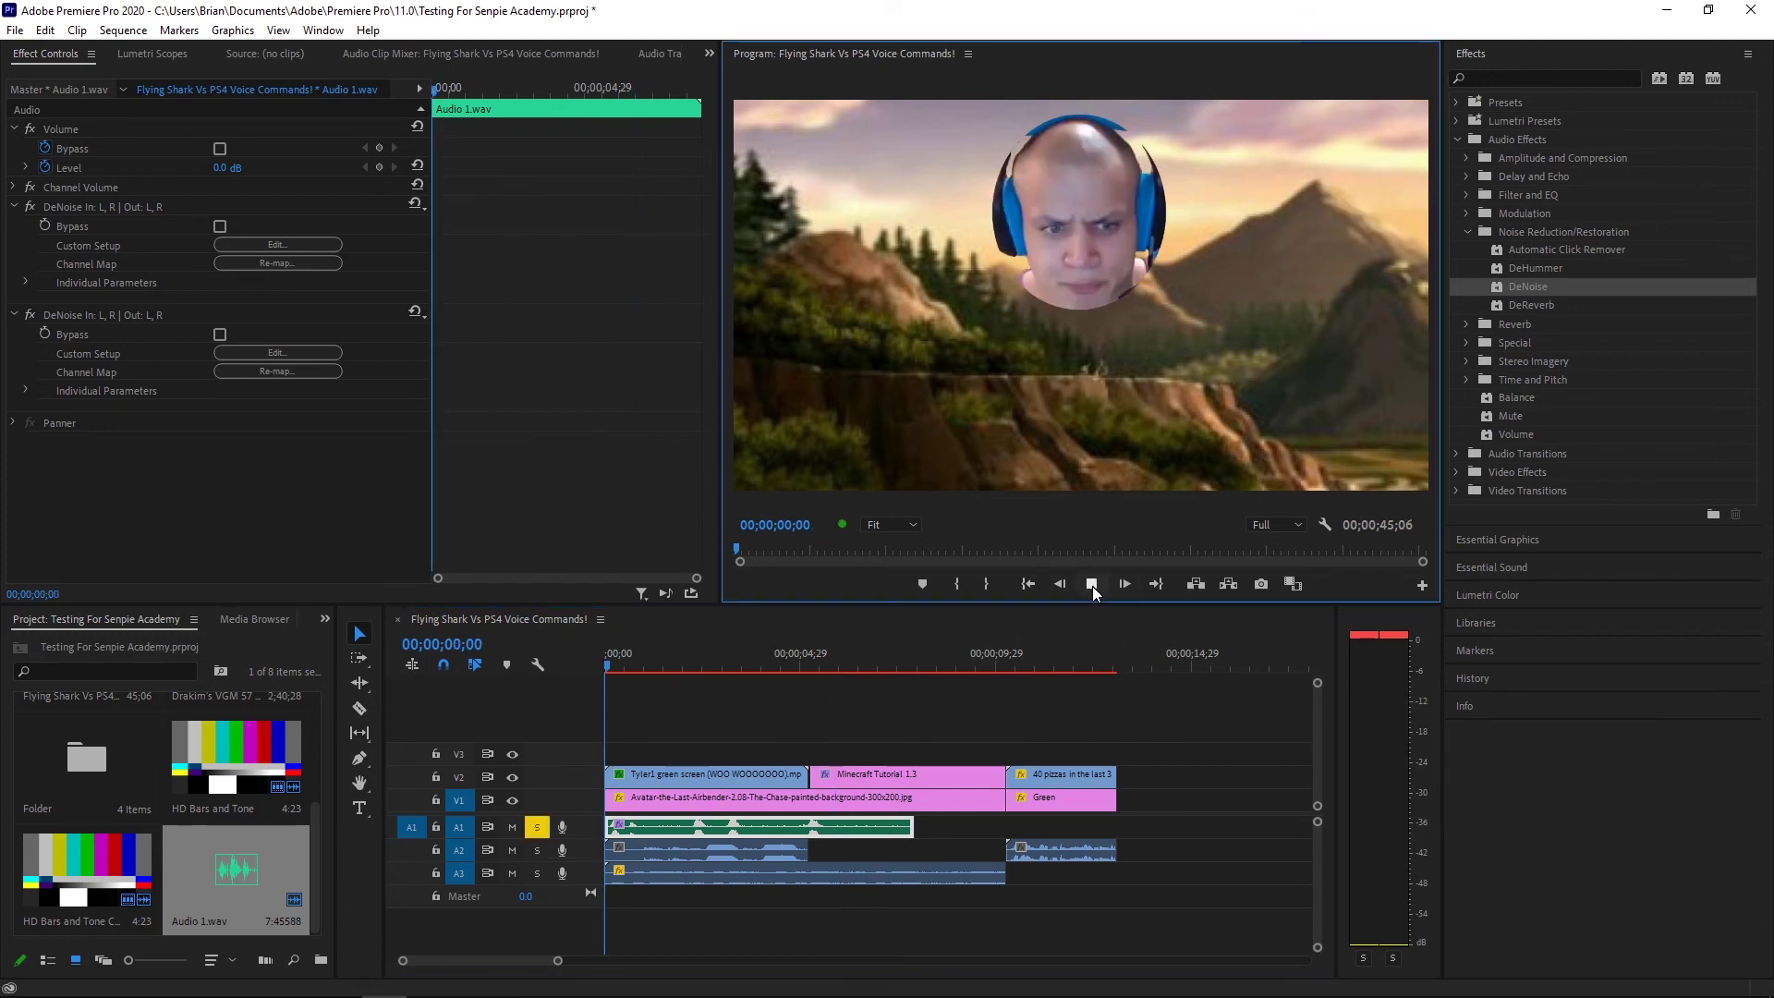
click(1092, 586)
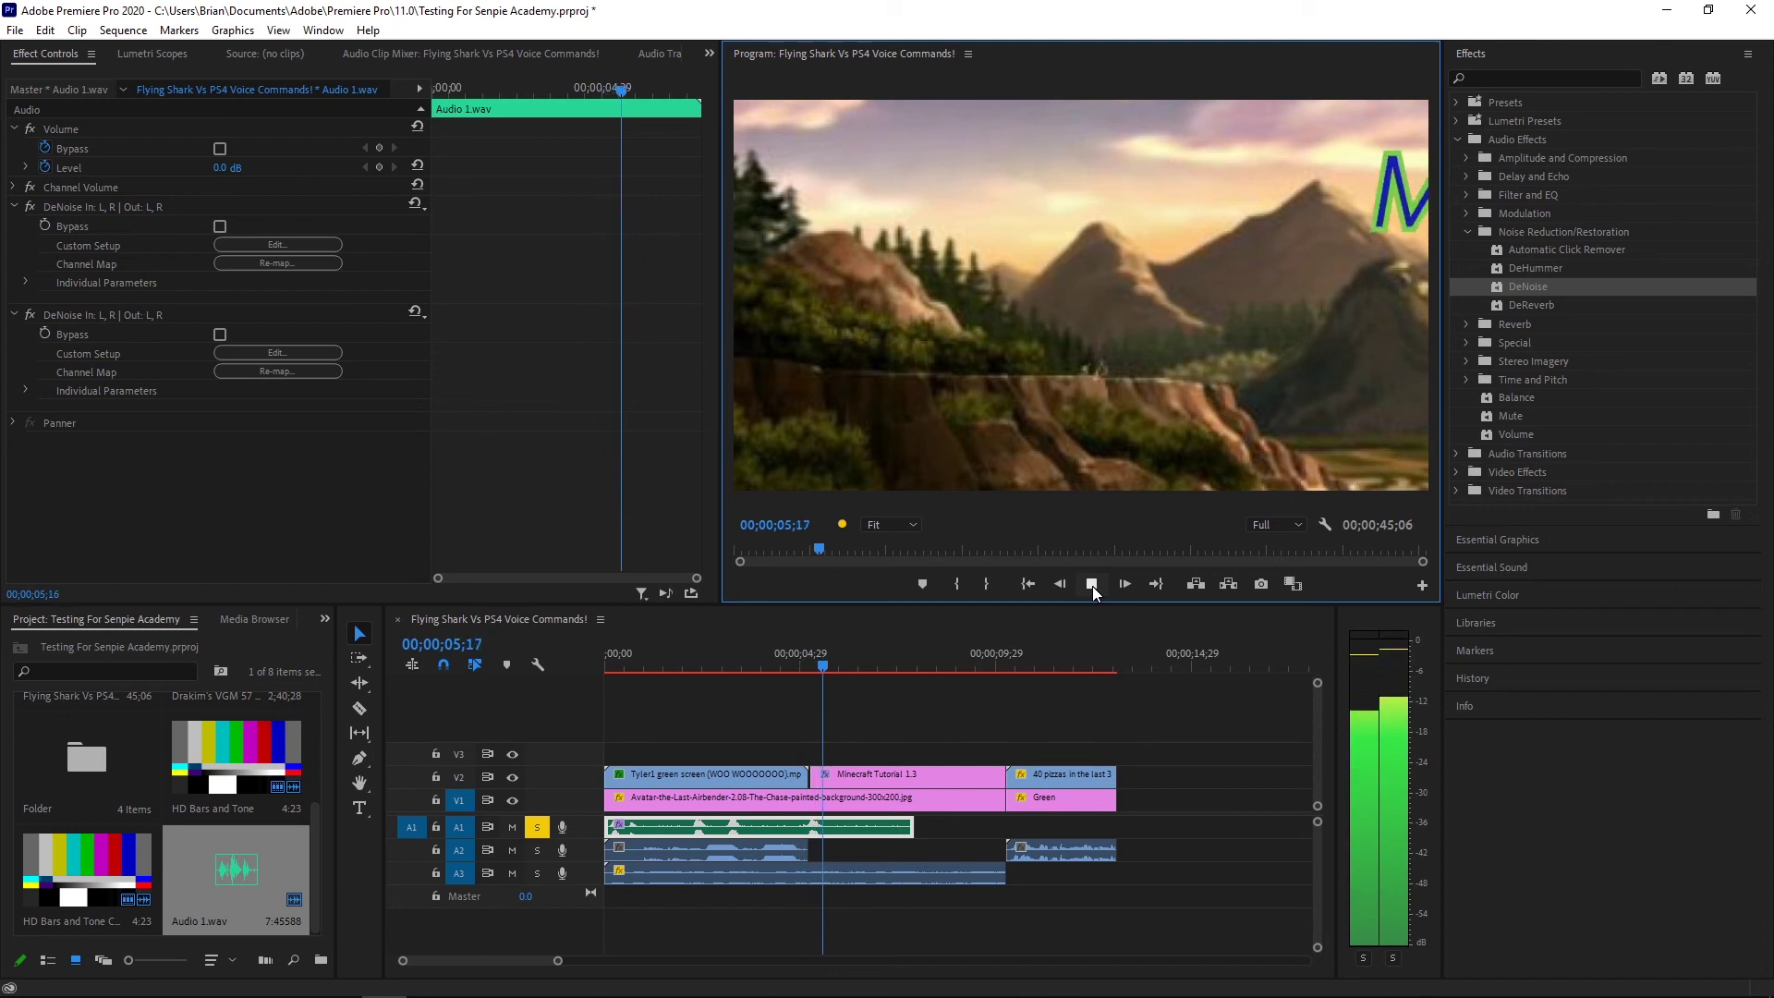
click(1093, 586)
click(544, 828)
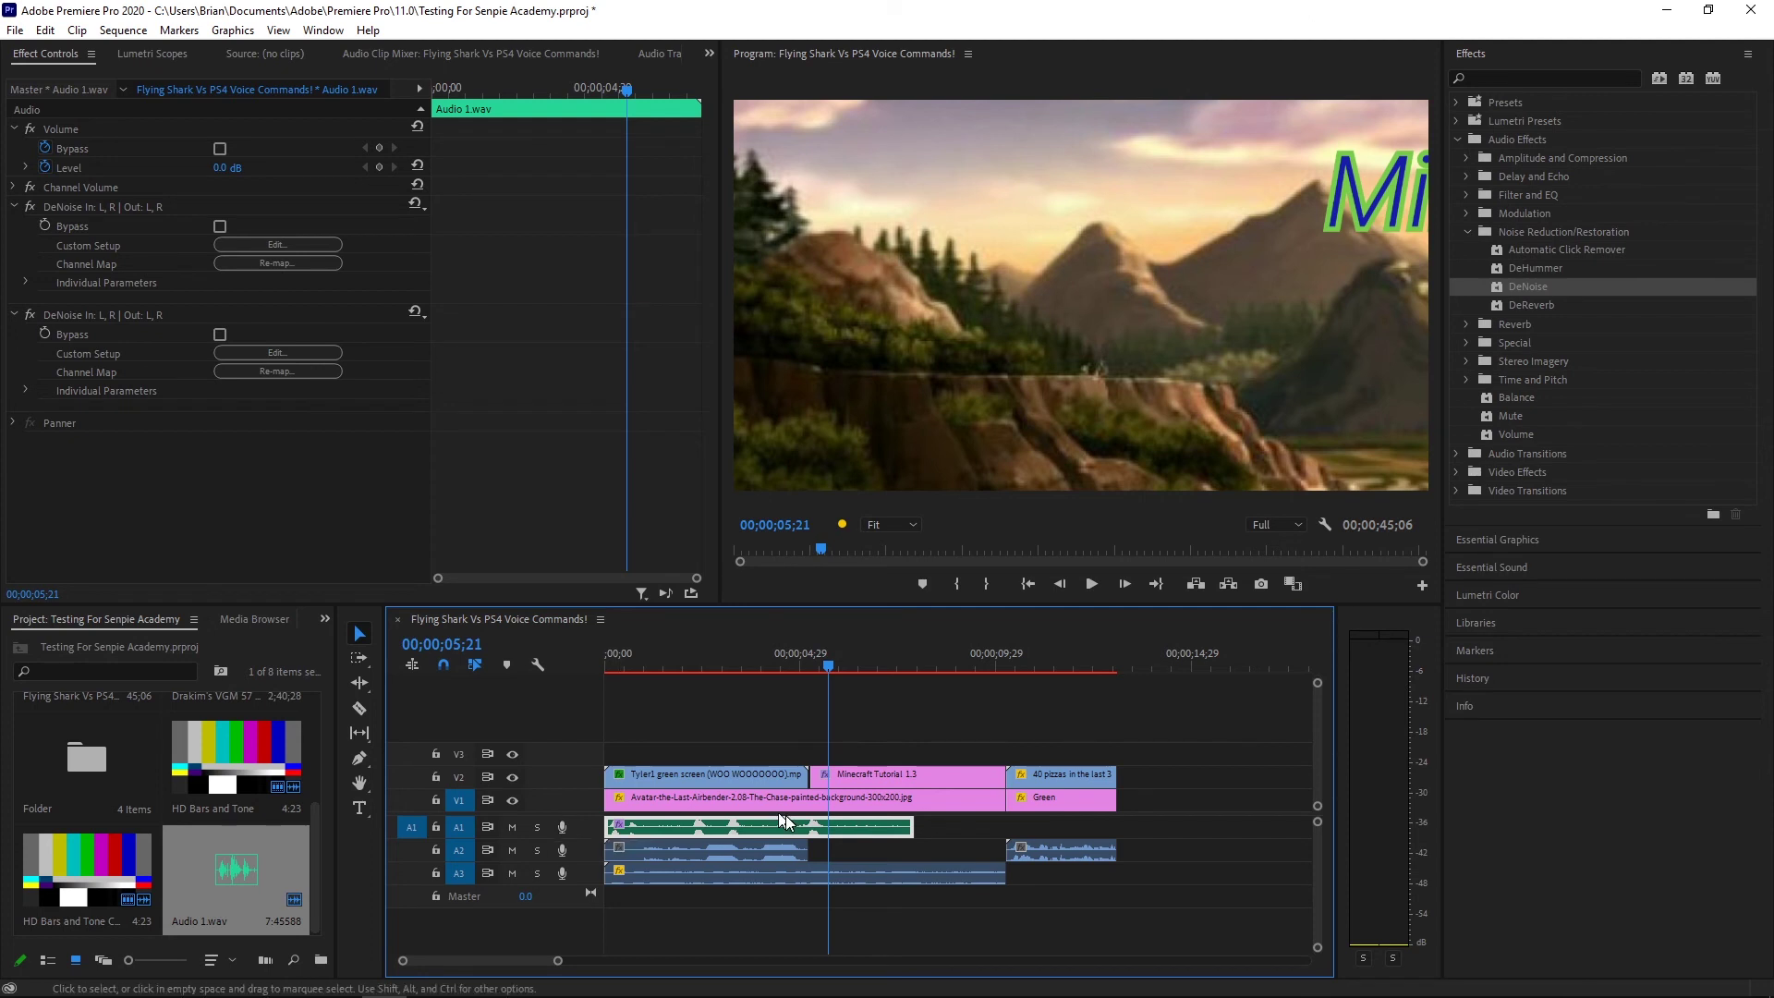
key(Delete)
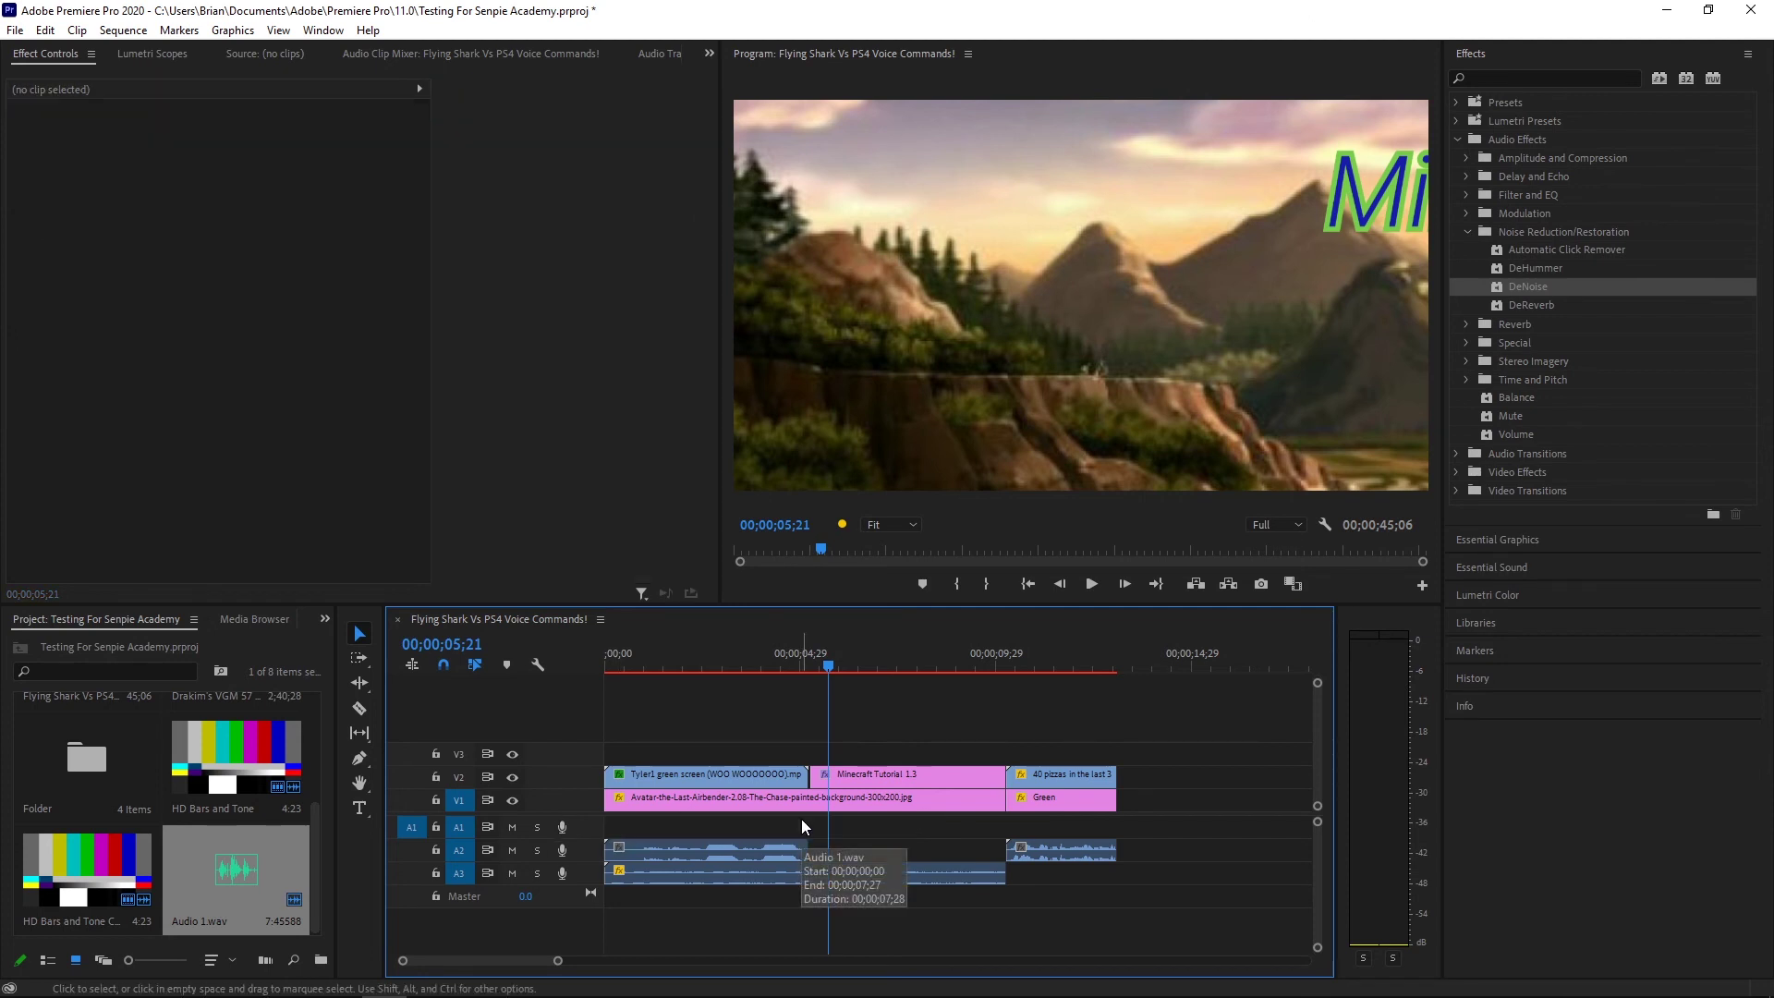
Move the playhead to 00;00;02;16 and lock audio track A1
click(704, 662)
drag(559, 964, 699, 962)
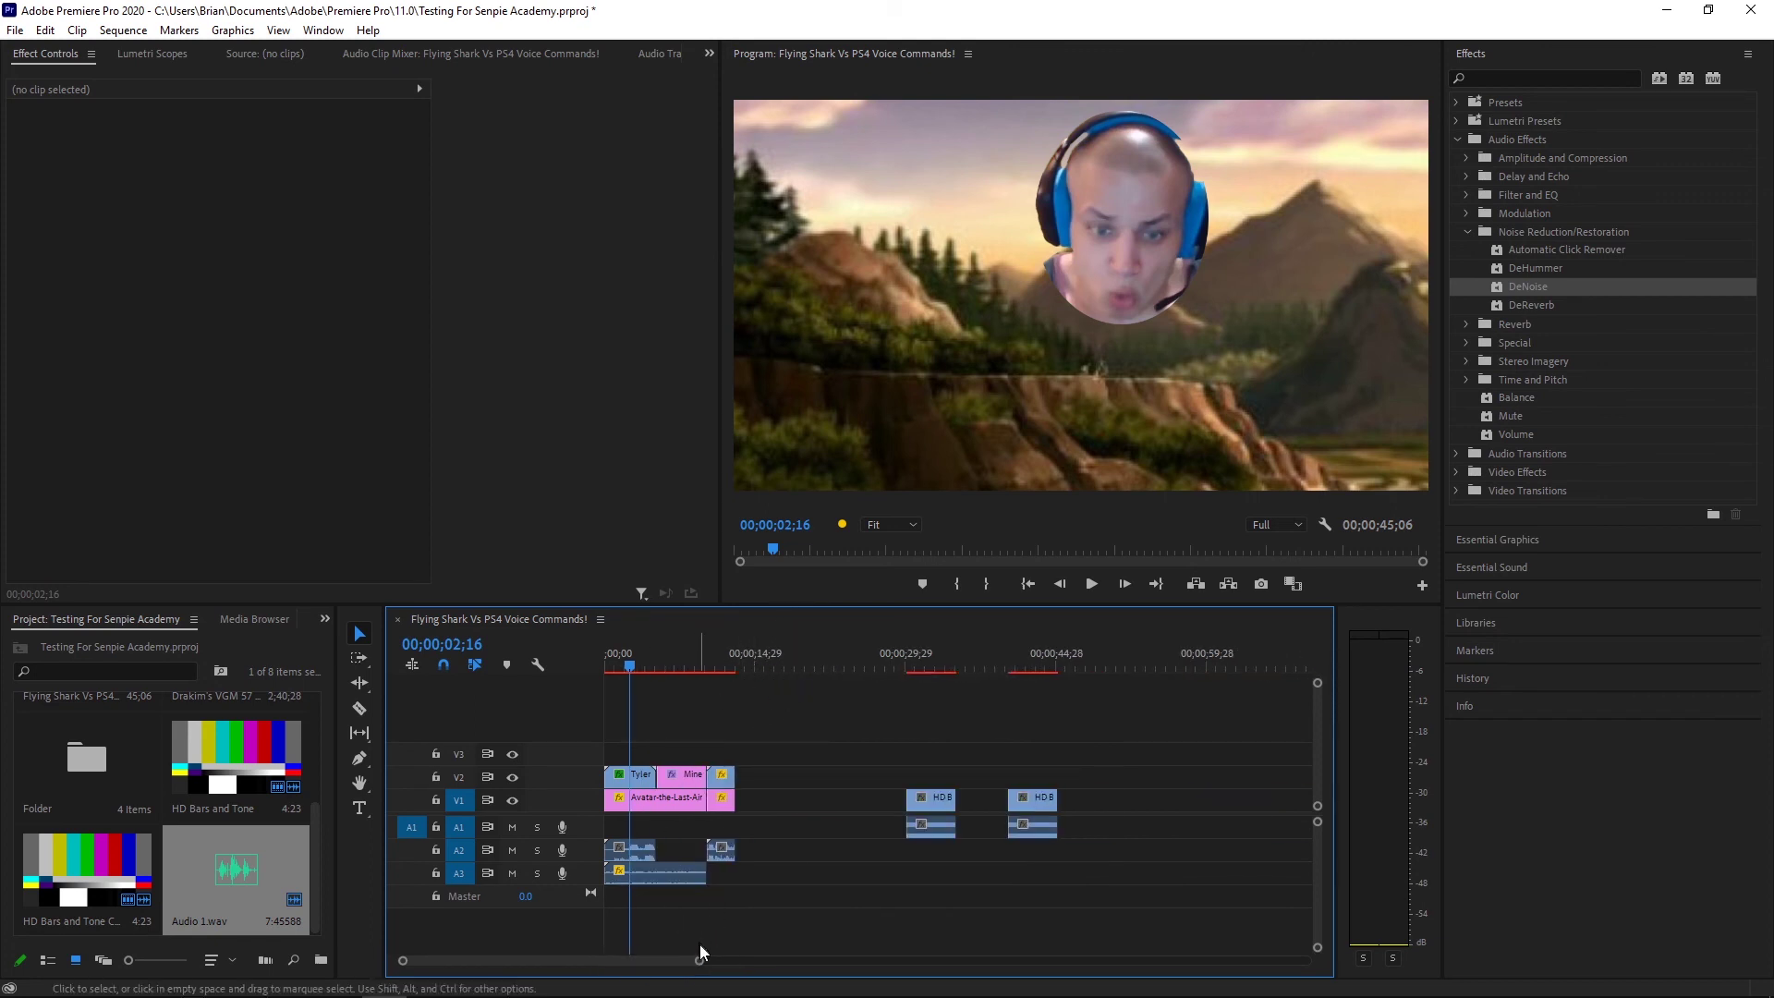
drag(699, 962, 658, 962)
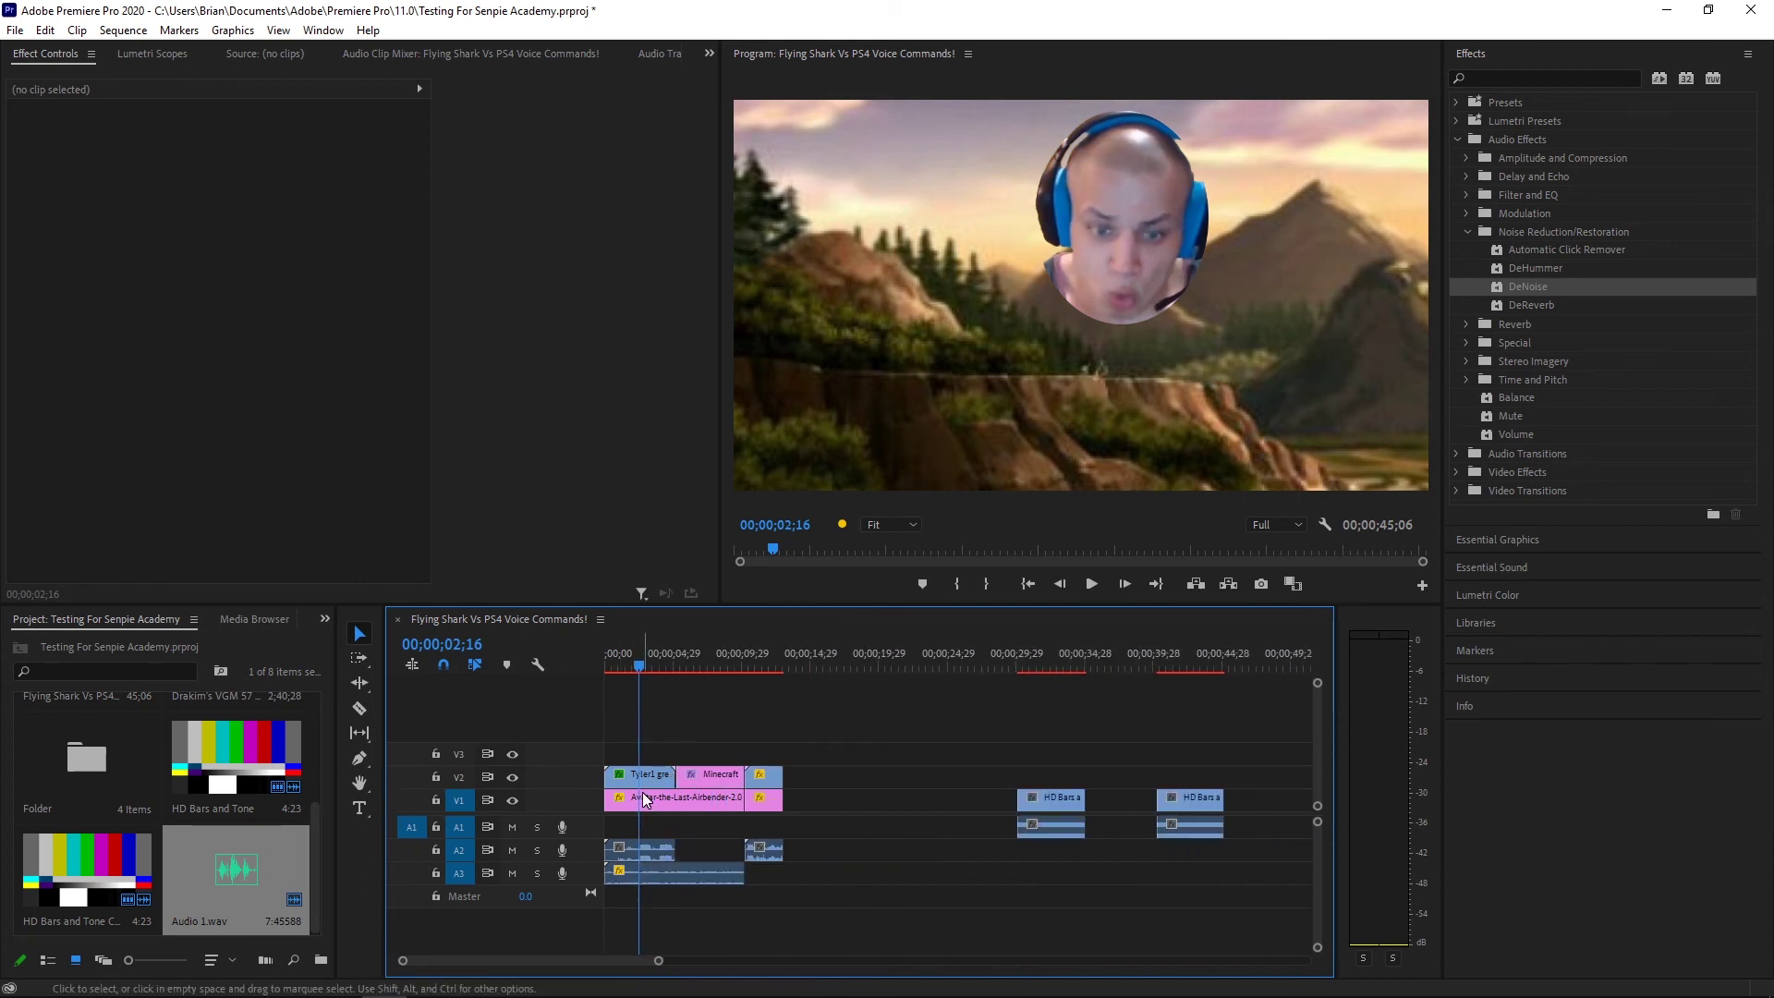
click(438, 827)
Move the HD Bars and Tone clip later on V1, then unlock A1
click(1053, 798)
click(1072, 804)
drag(1102, 811, 961, 806)
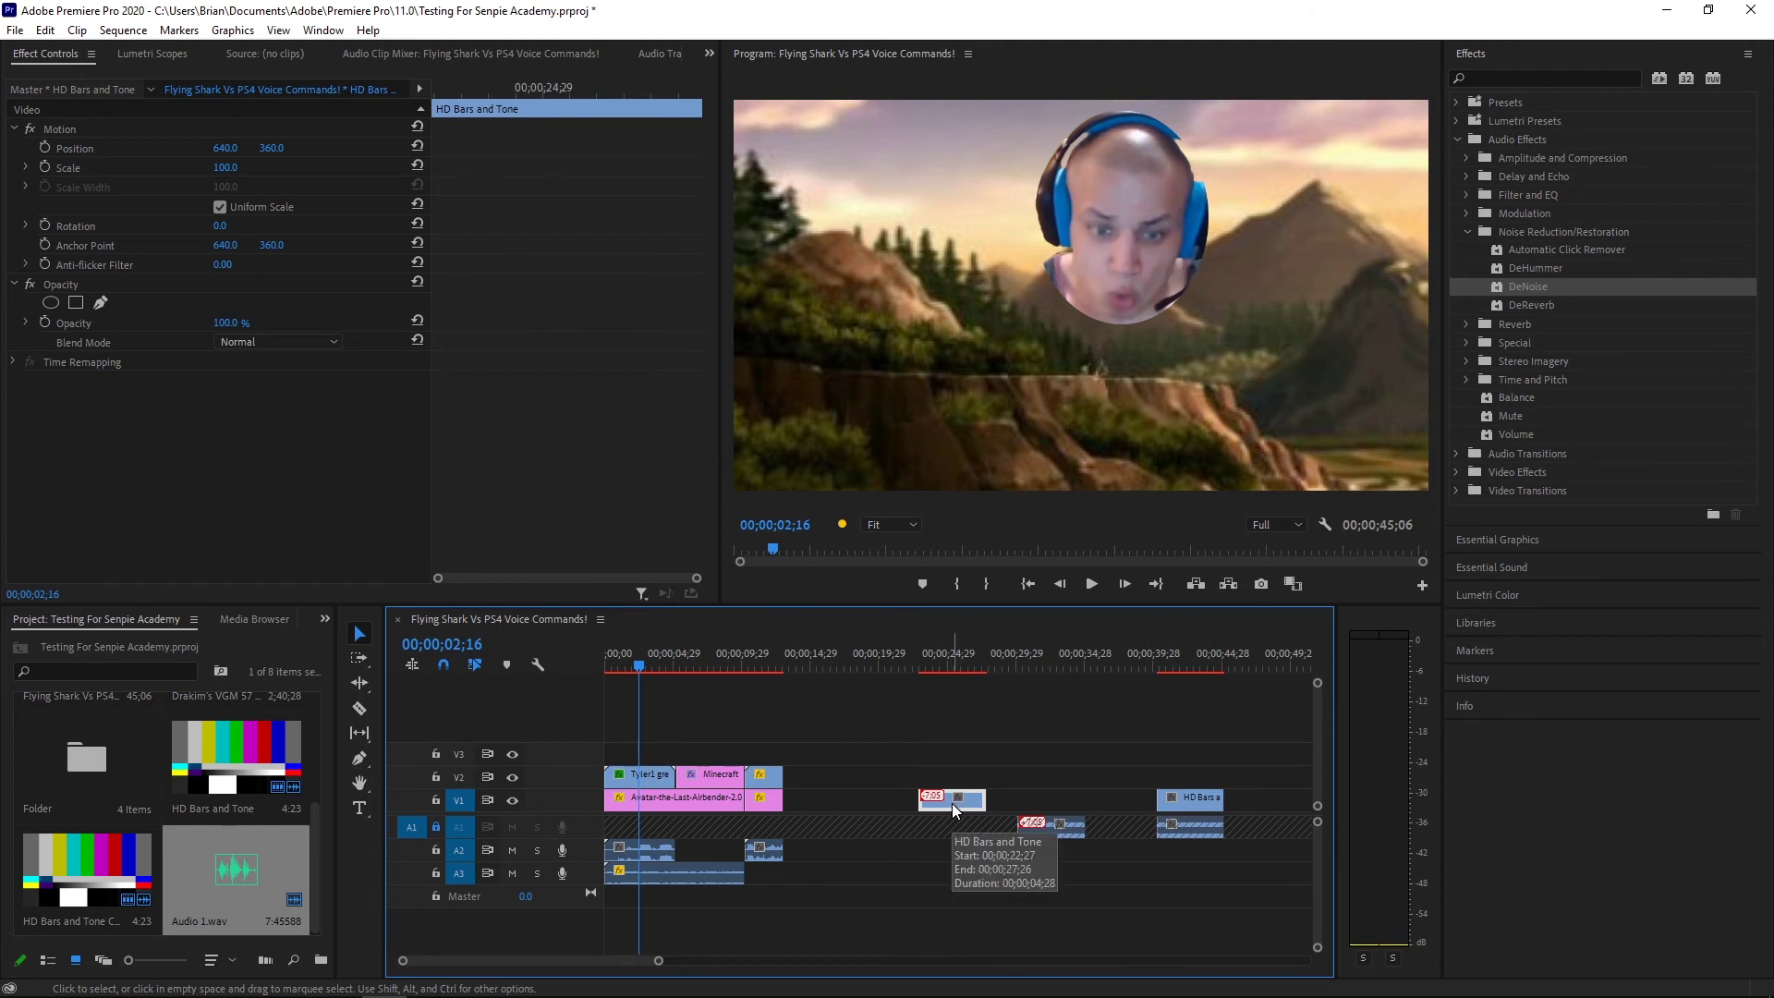
drag(952, 804, 1057, 798)
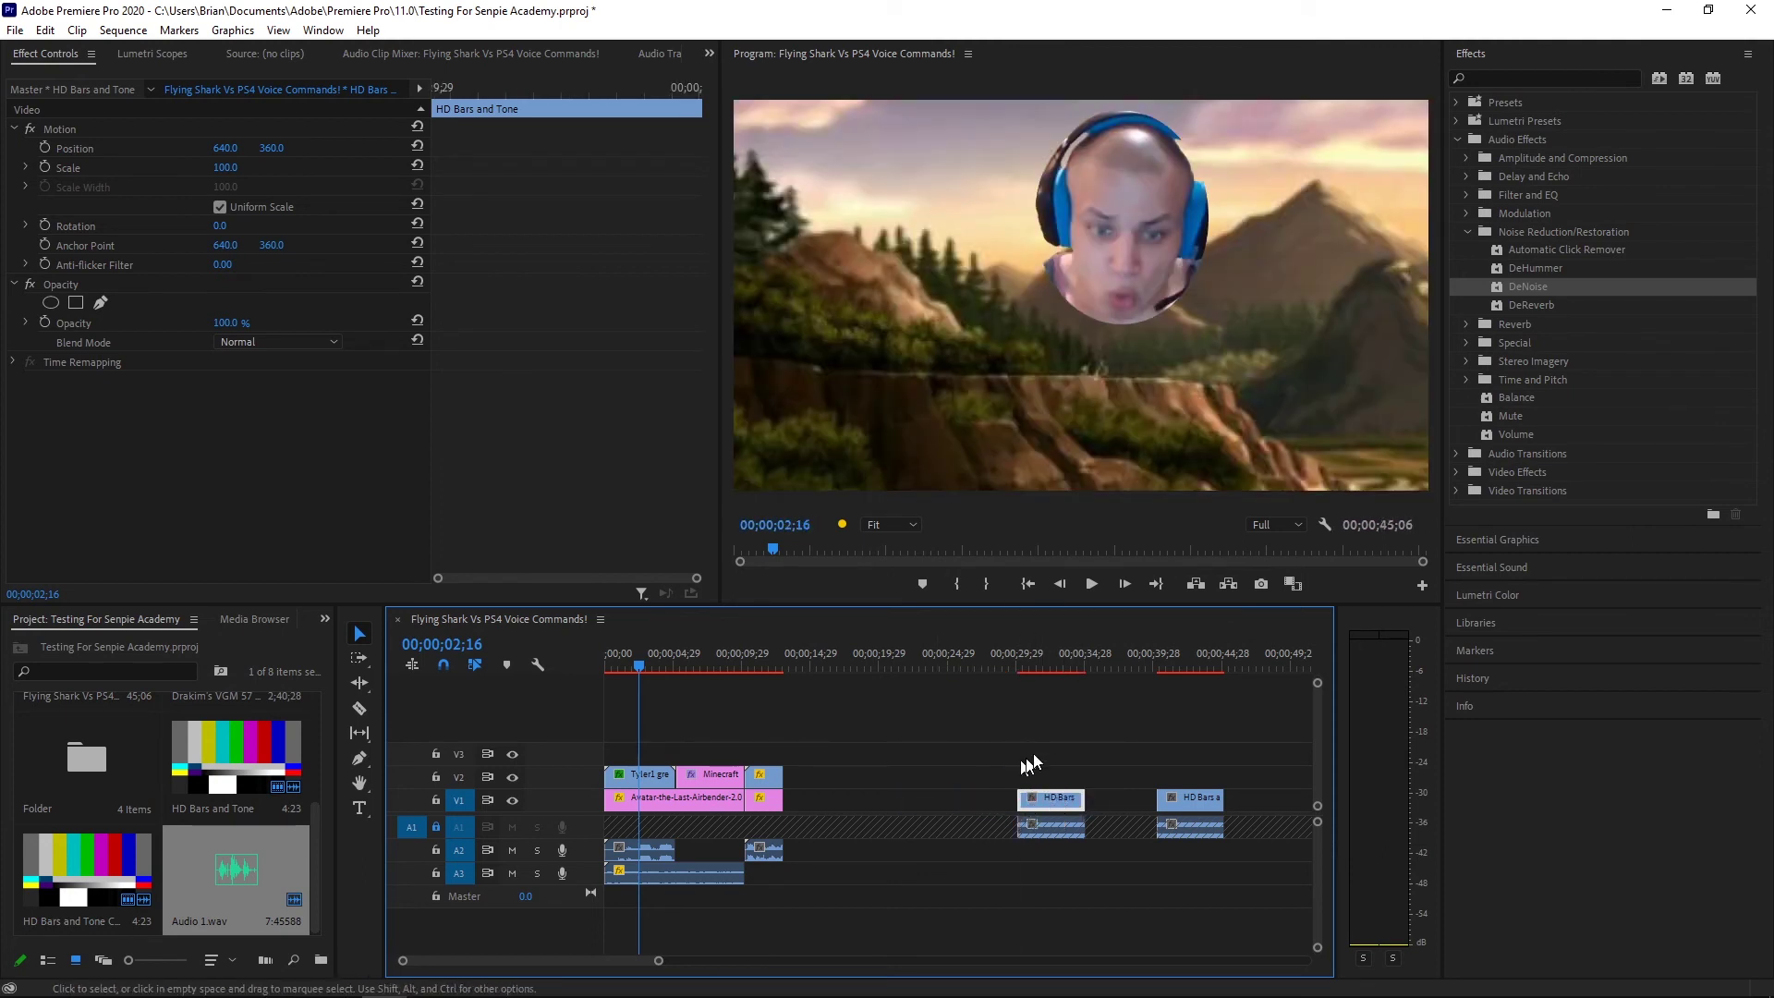
click(436, 827)
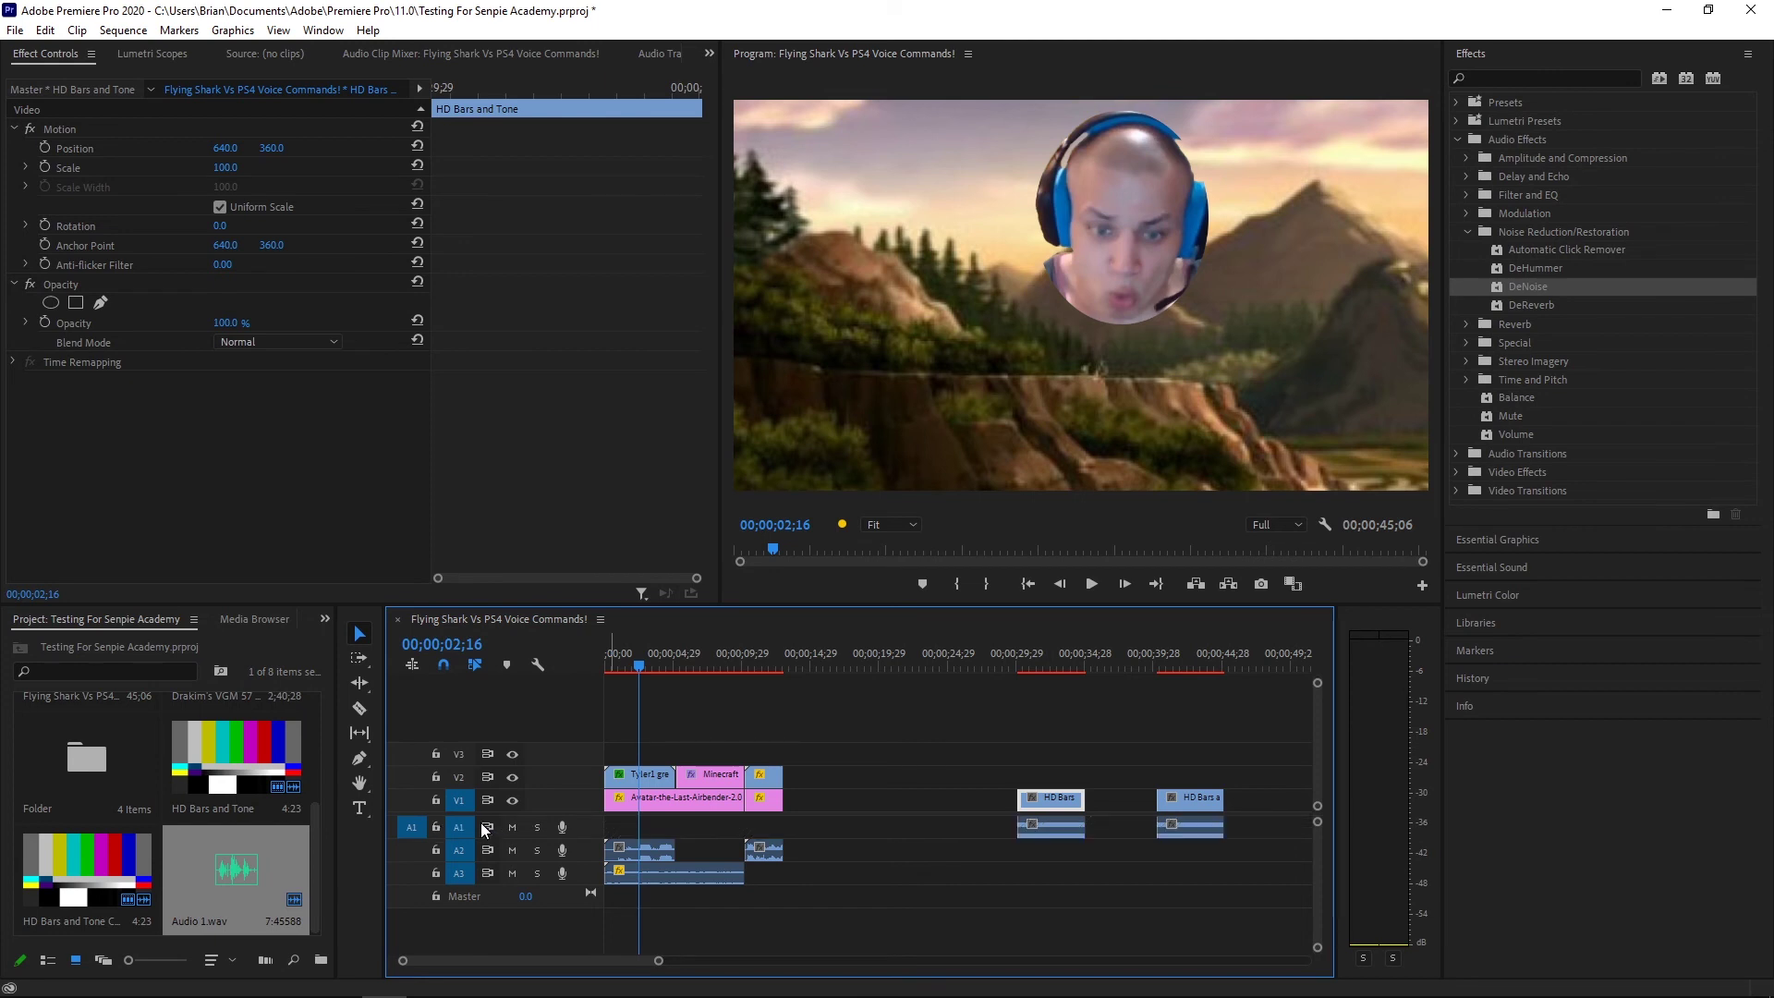
Toggle the V2 face overlay's visibility repeatedly, leaving it visible
click(514, 778)
click(514, 778)
click(513, 778)
click(516, 778)
click(515, 778)
click(516, 778)
click(516, 778)
click(515, 778)
click(515, 778)
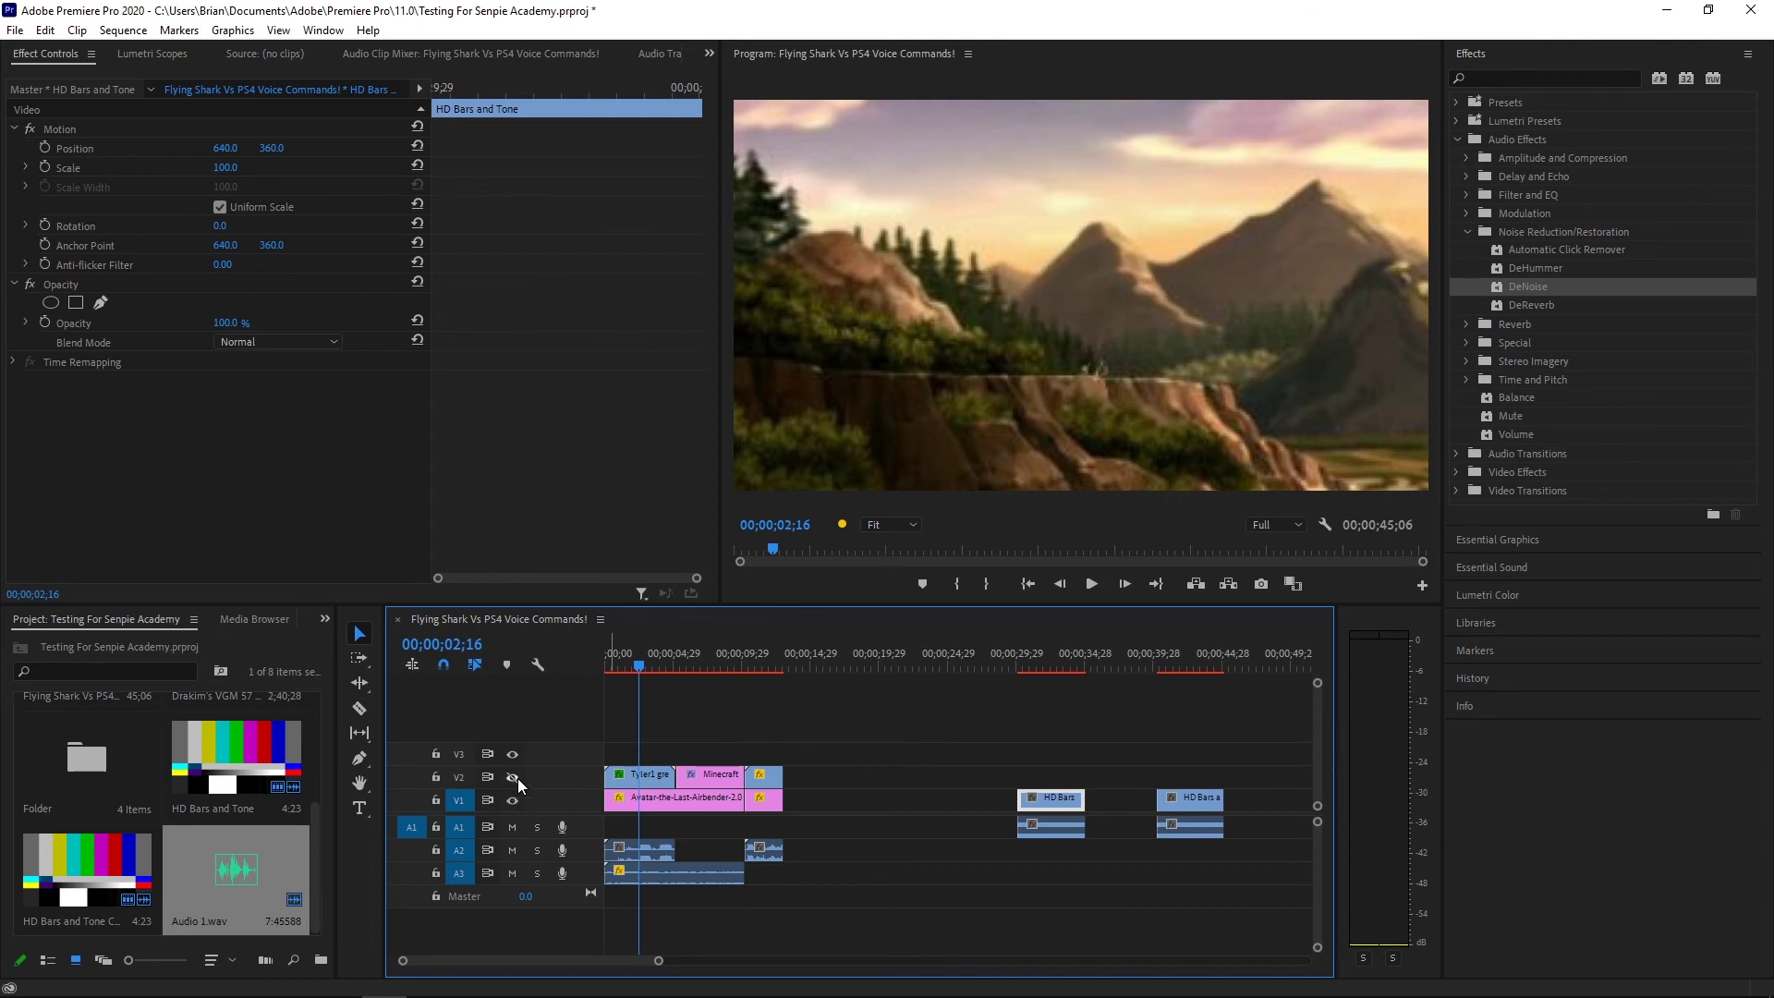
click(515, 778)
click(515, 778)
click(516, 778)
click(516, 778)
click(515, 778)
drag(658, 961, 755, 961)
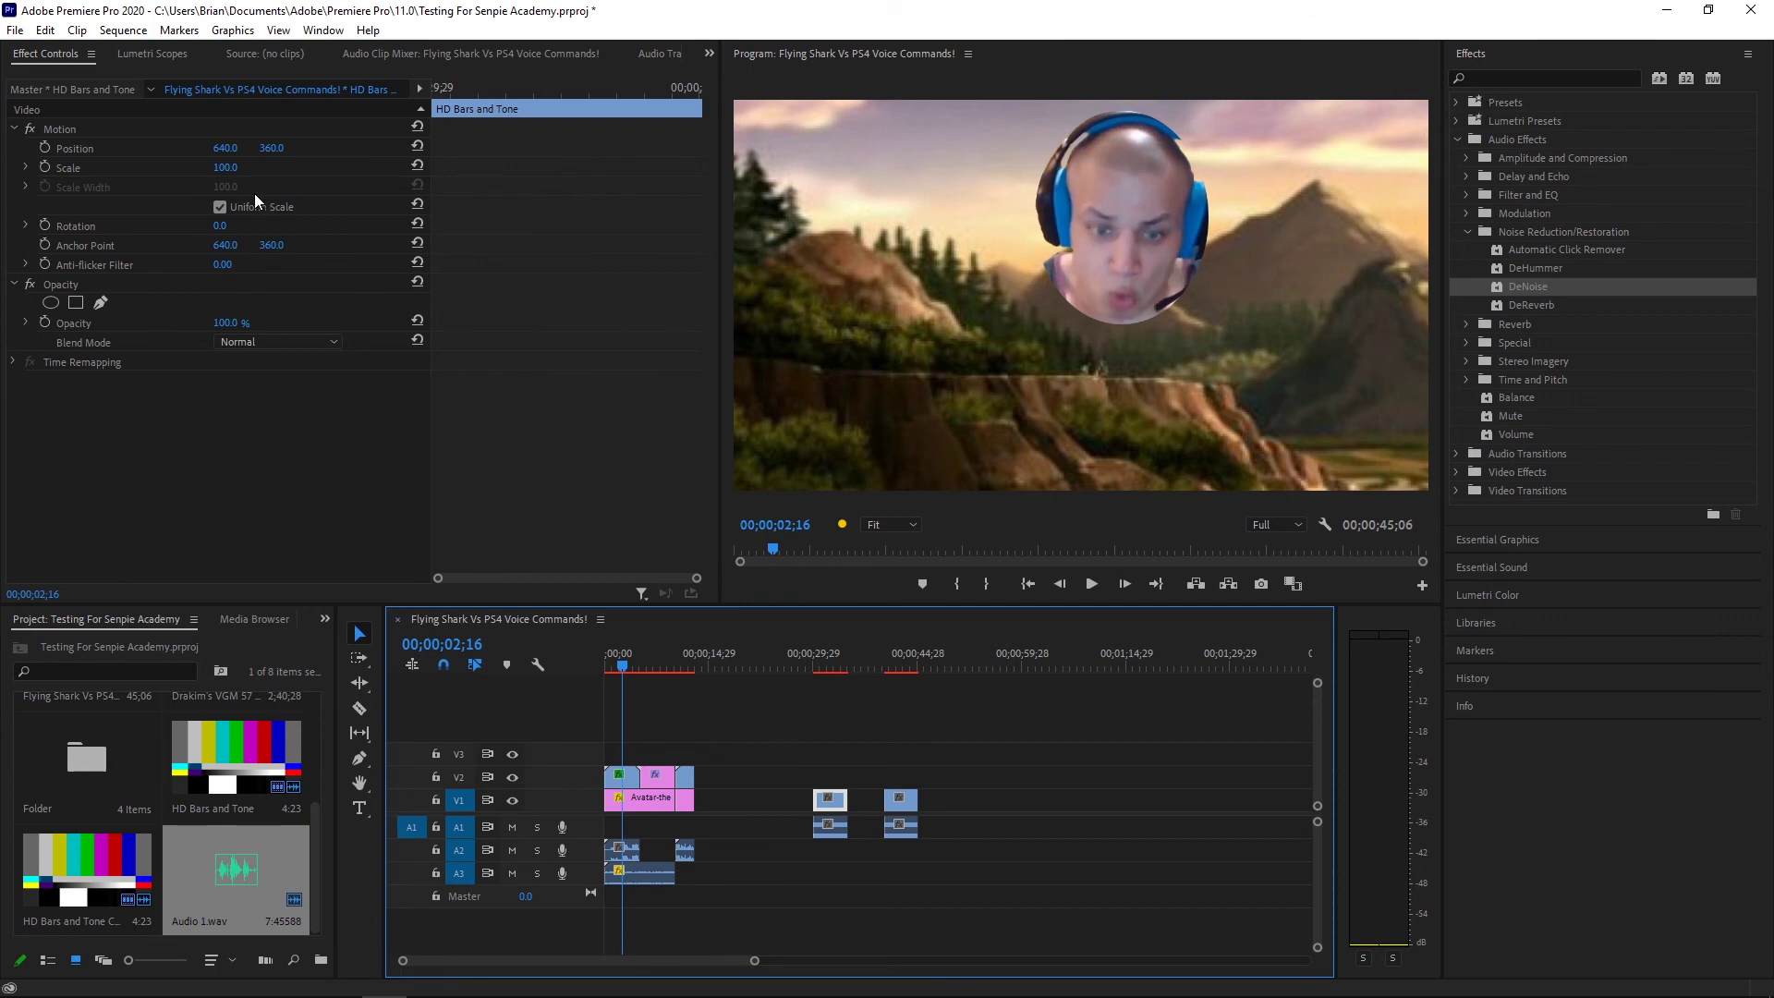
Expand the effect Presets, park at 00;00;12;02 and select the Pie Key preset
click(1459, 102)
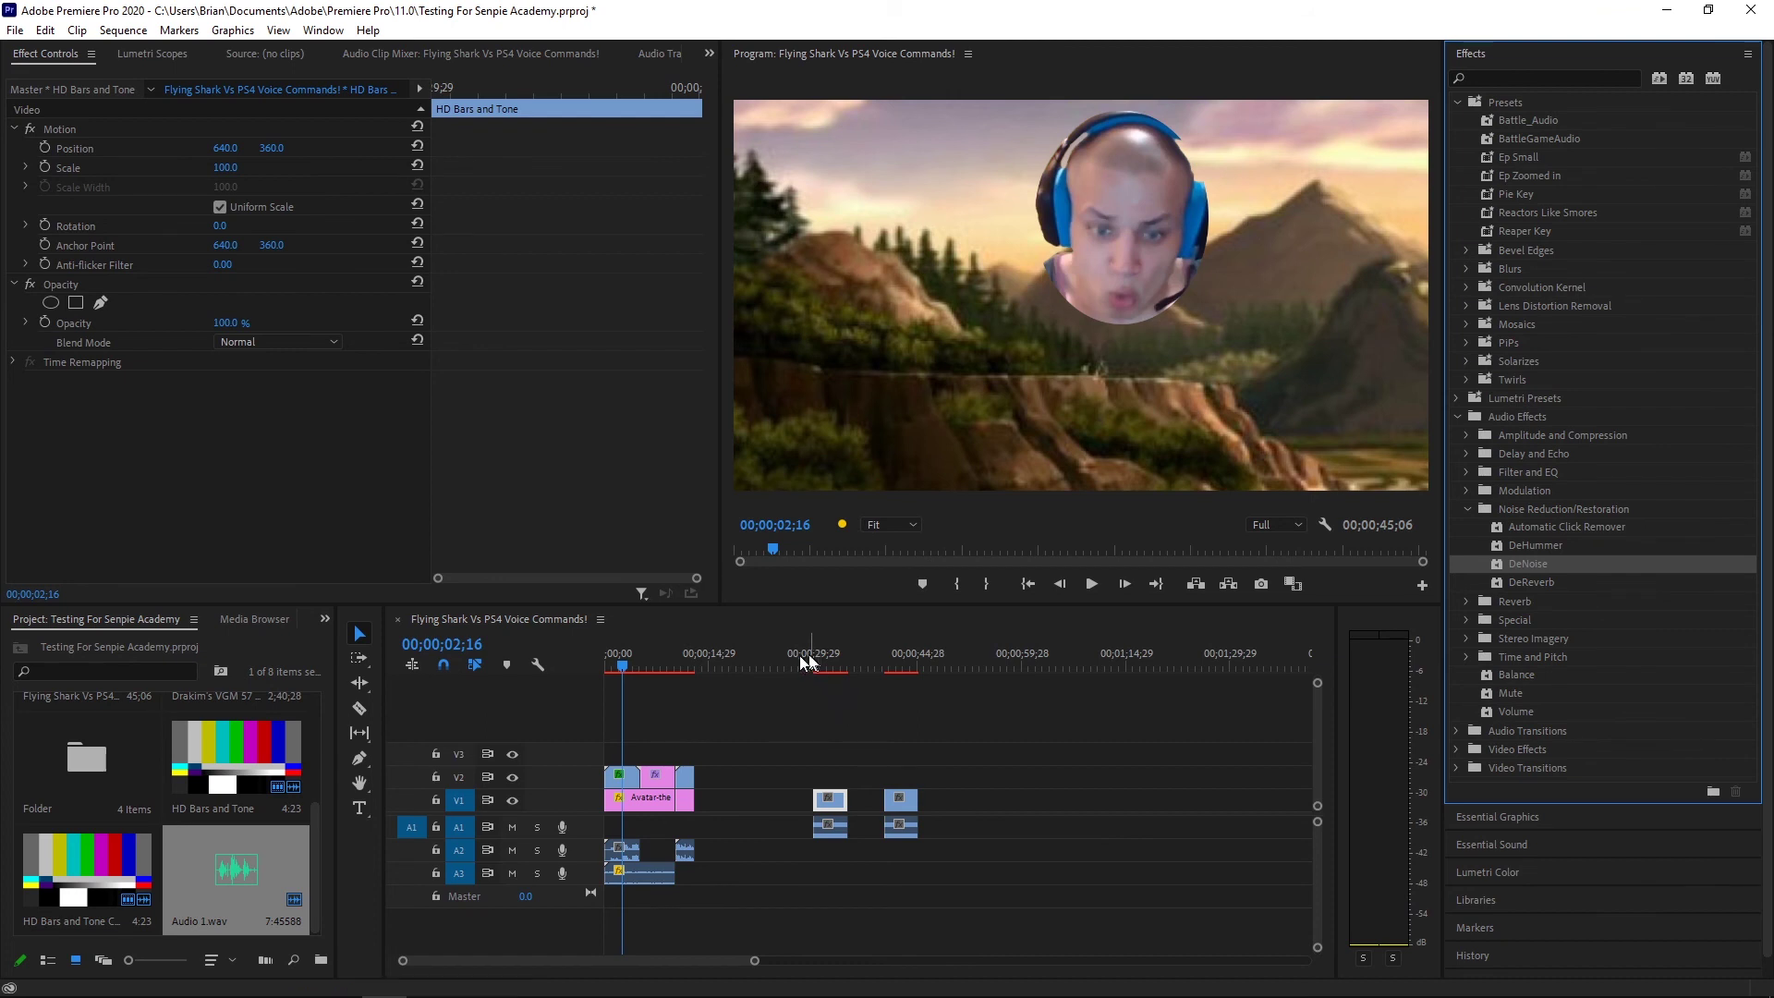
click(691, 652)
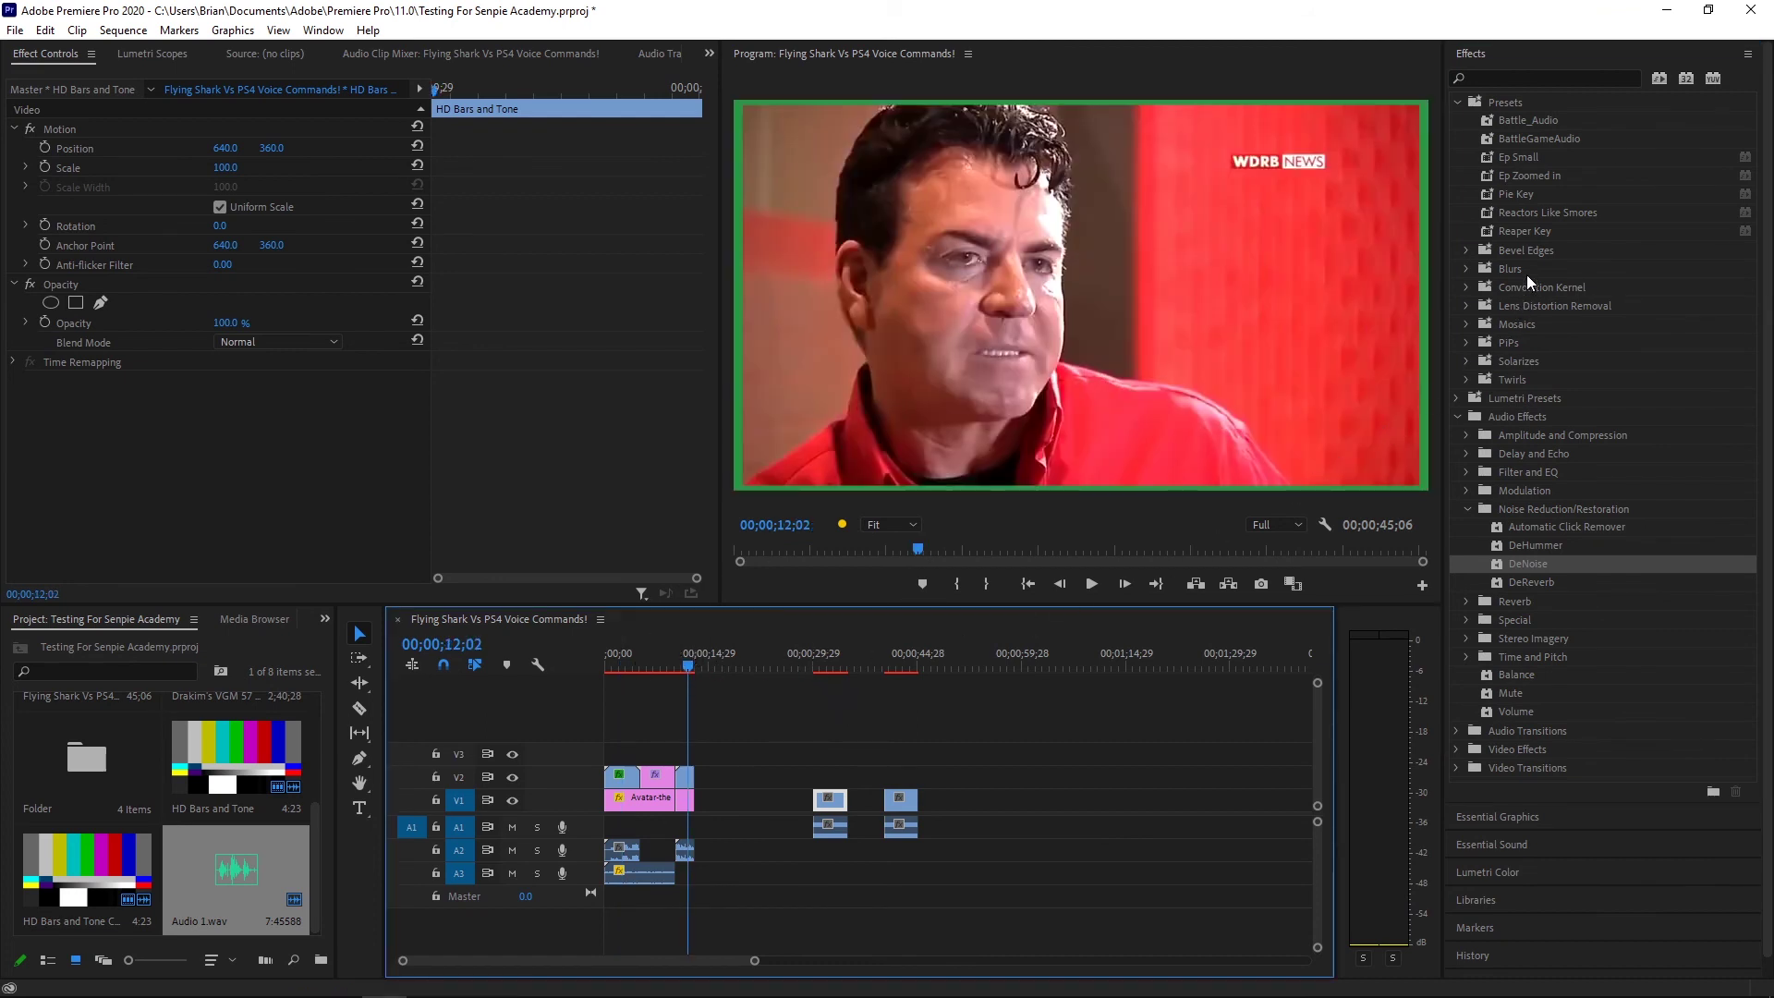
click(1547, 196)
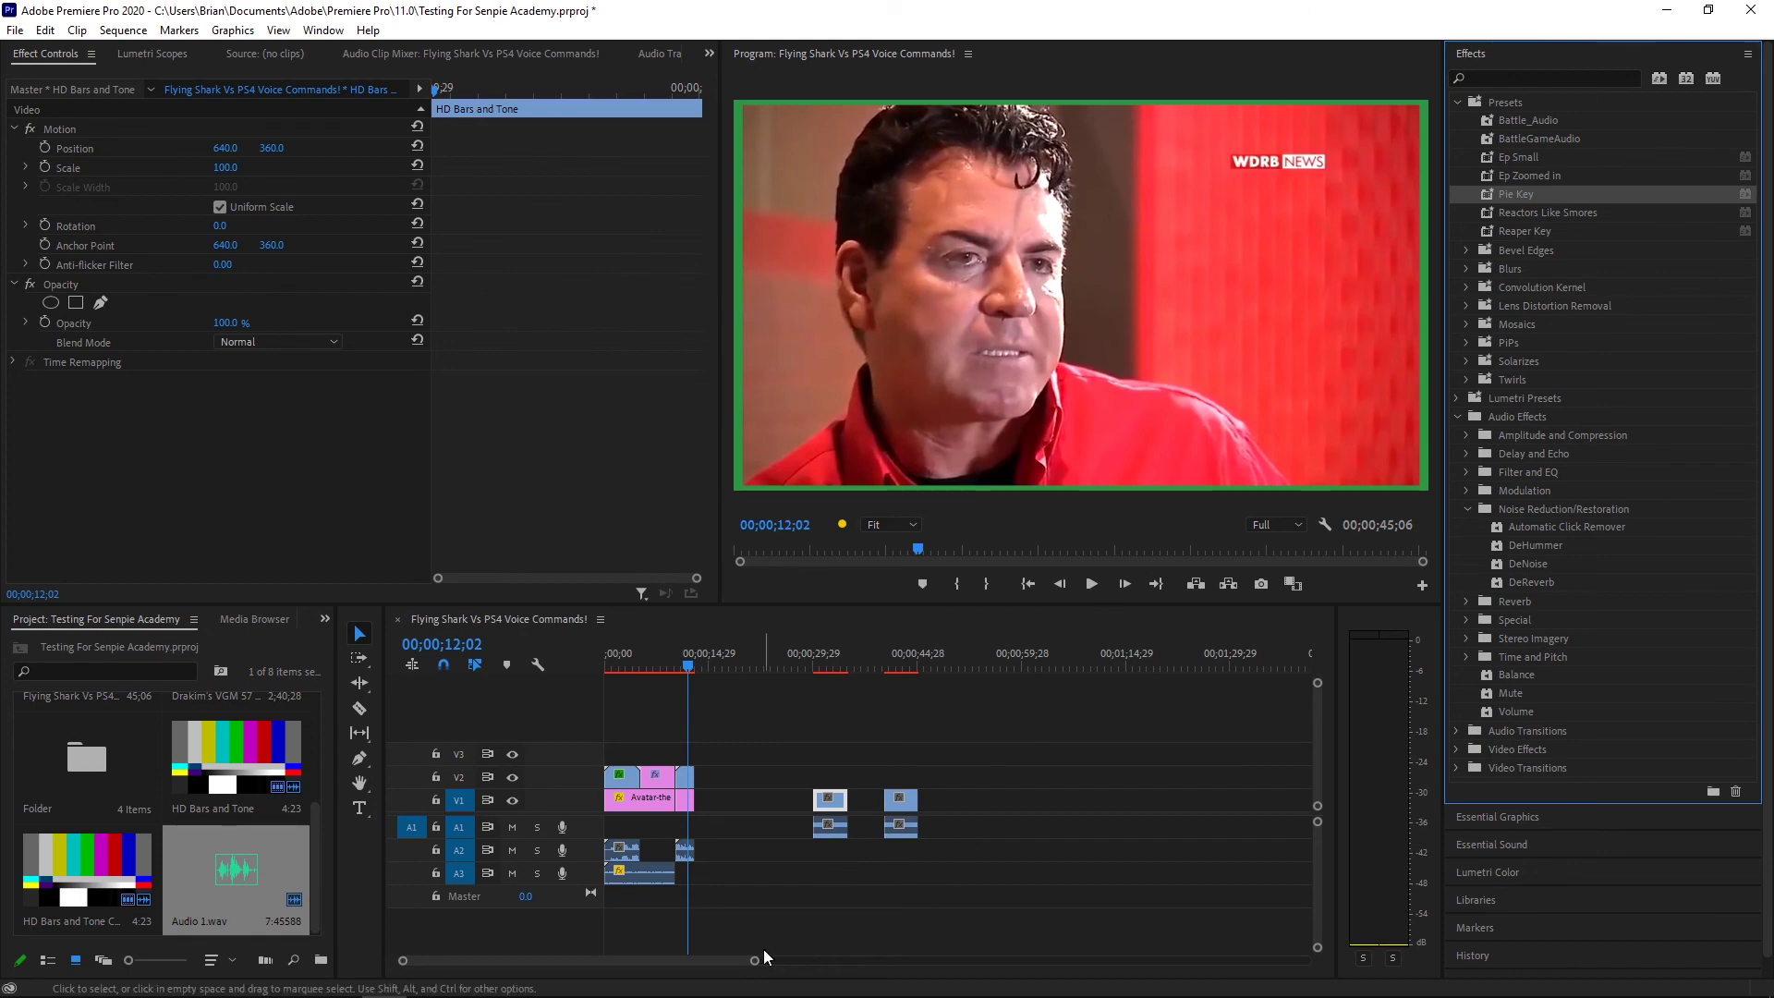
drag(752, 962, 599, 962)
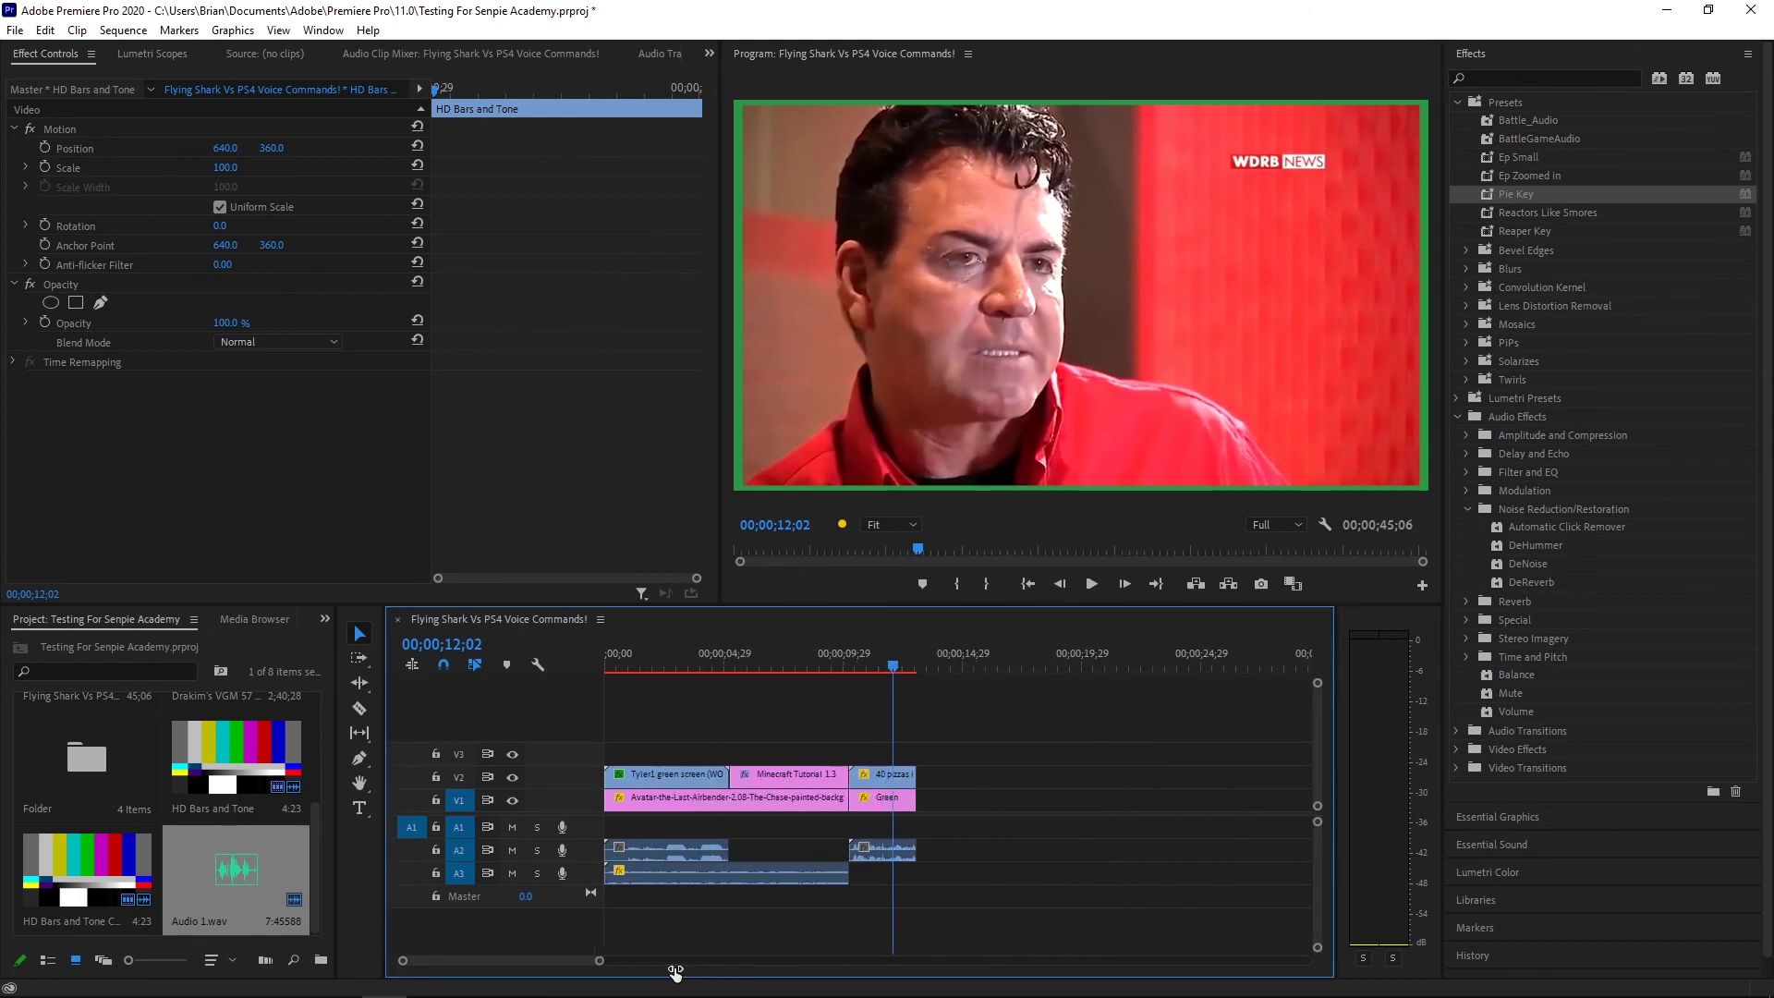
Apply the Pie Key preset to the 40 pizzas clip and scrub to about 10;09
right_click(887, 785)
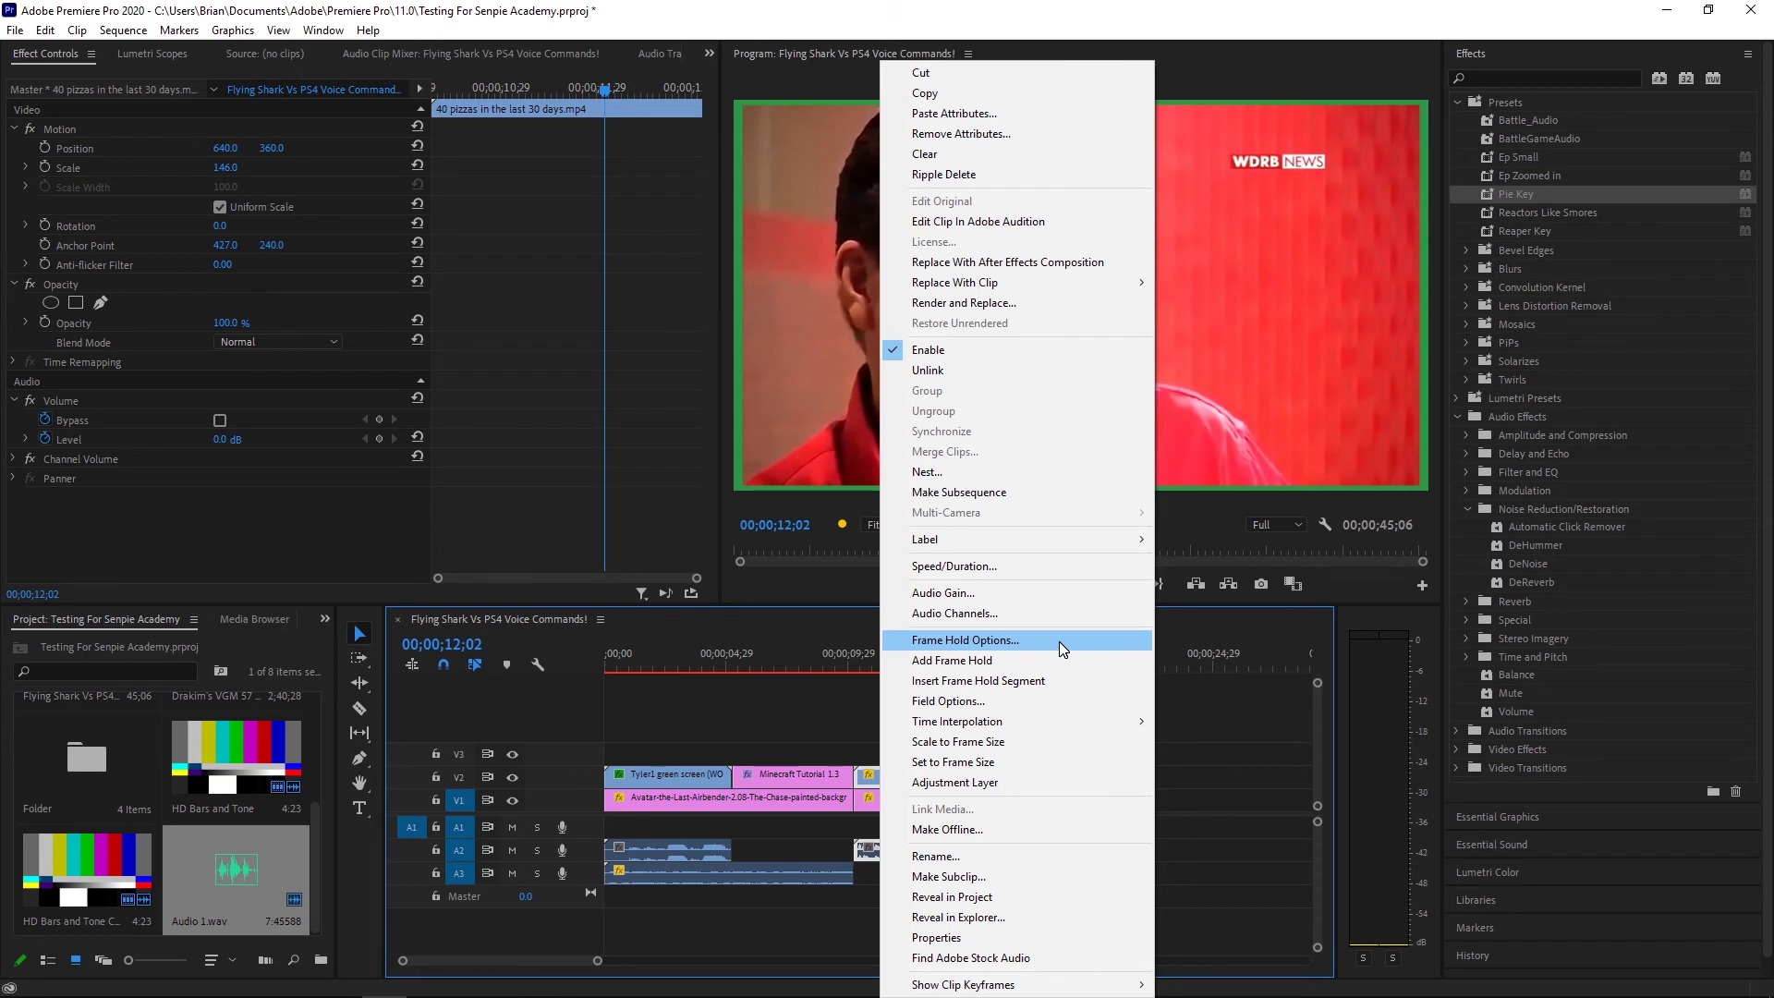
click(824, 744)
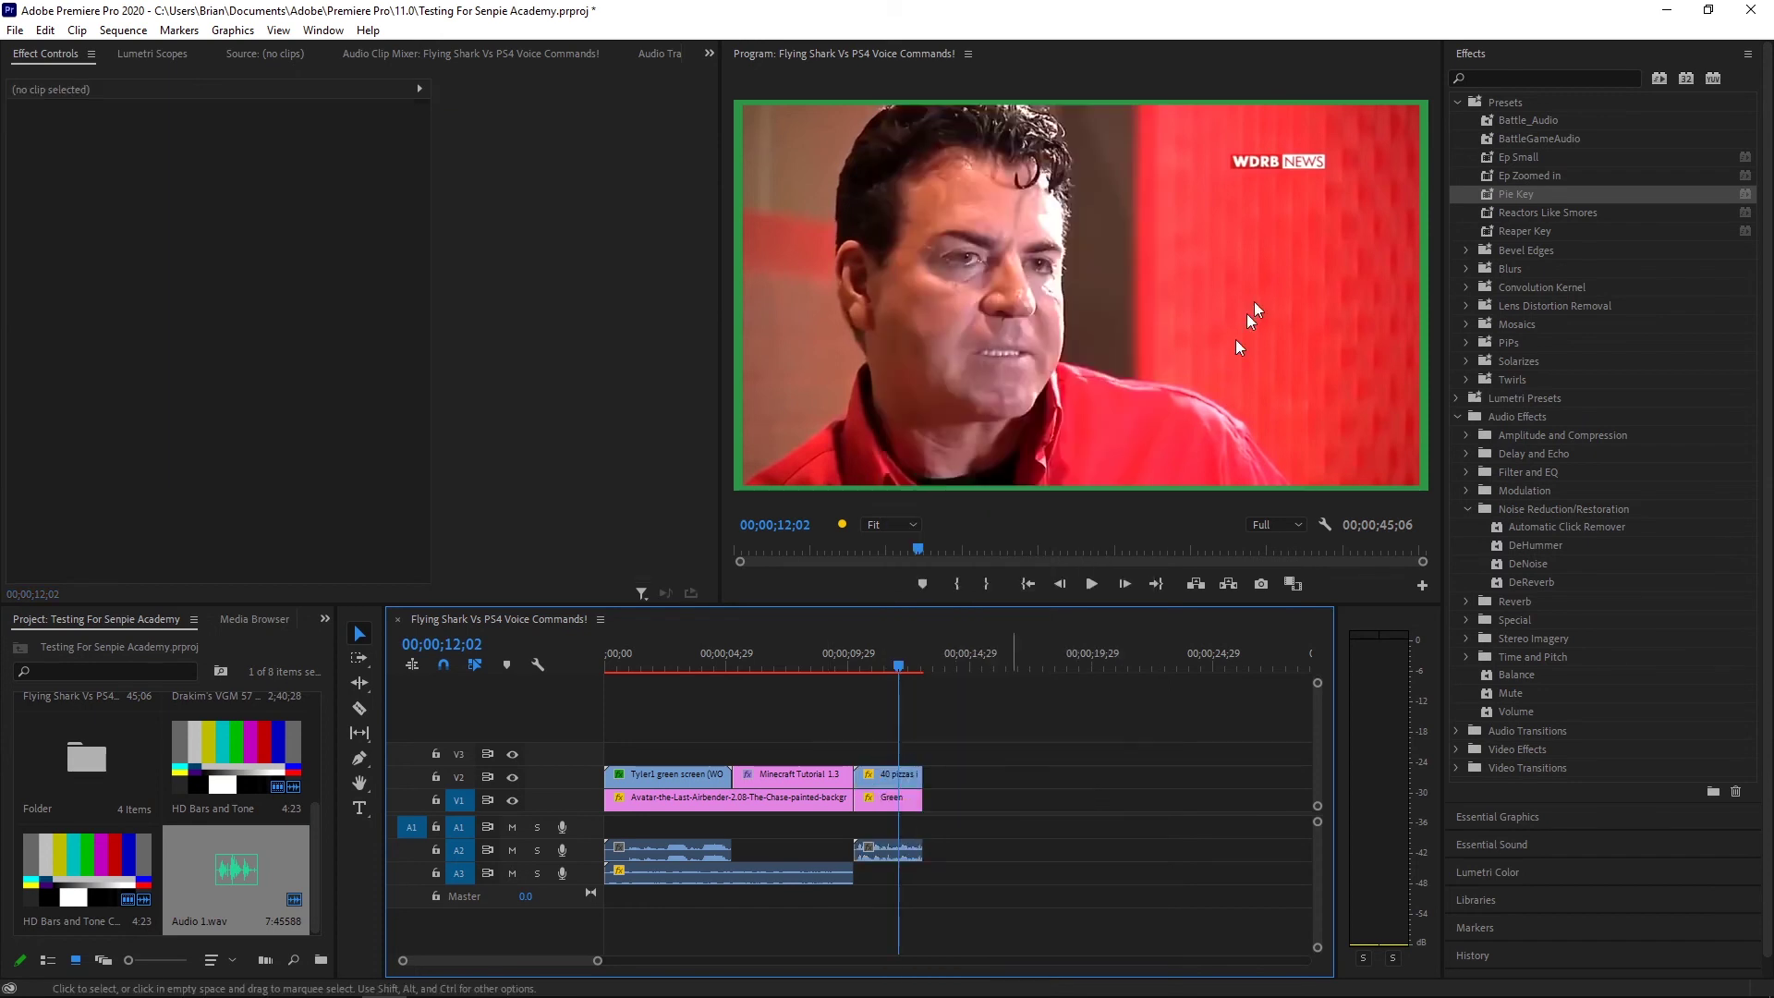
drag(1532, 198, 922, 779)
drag(857, 669, 891, 702)
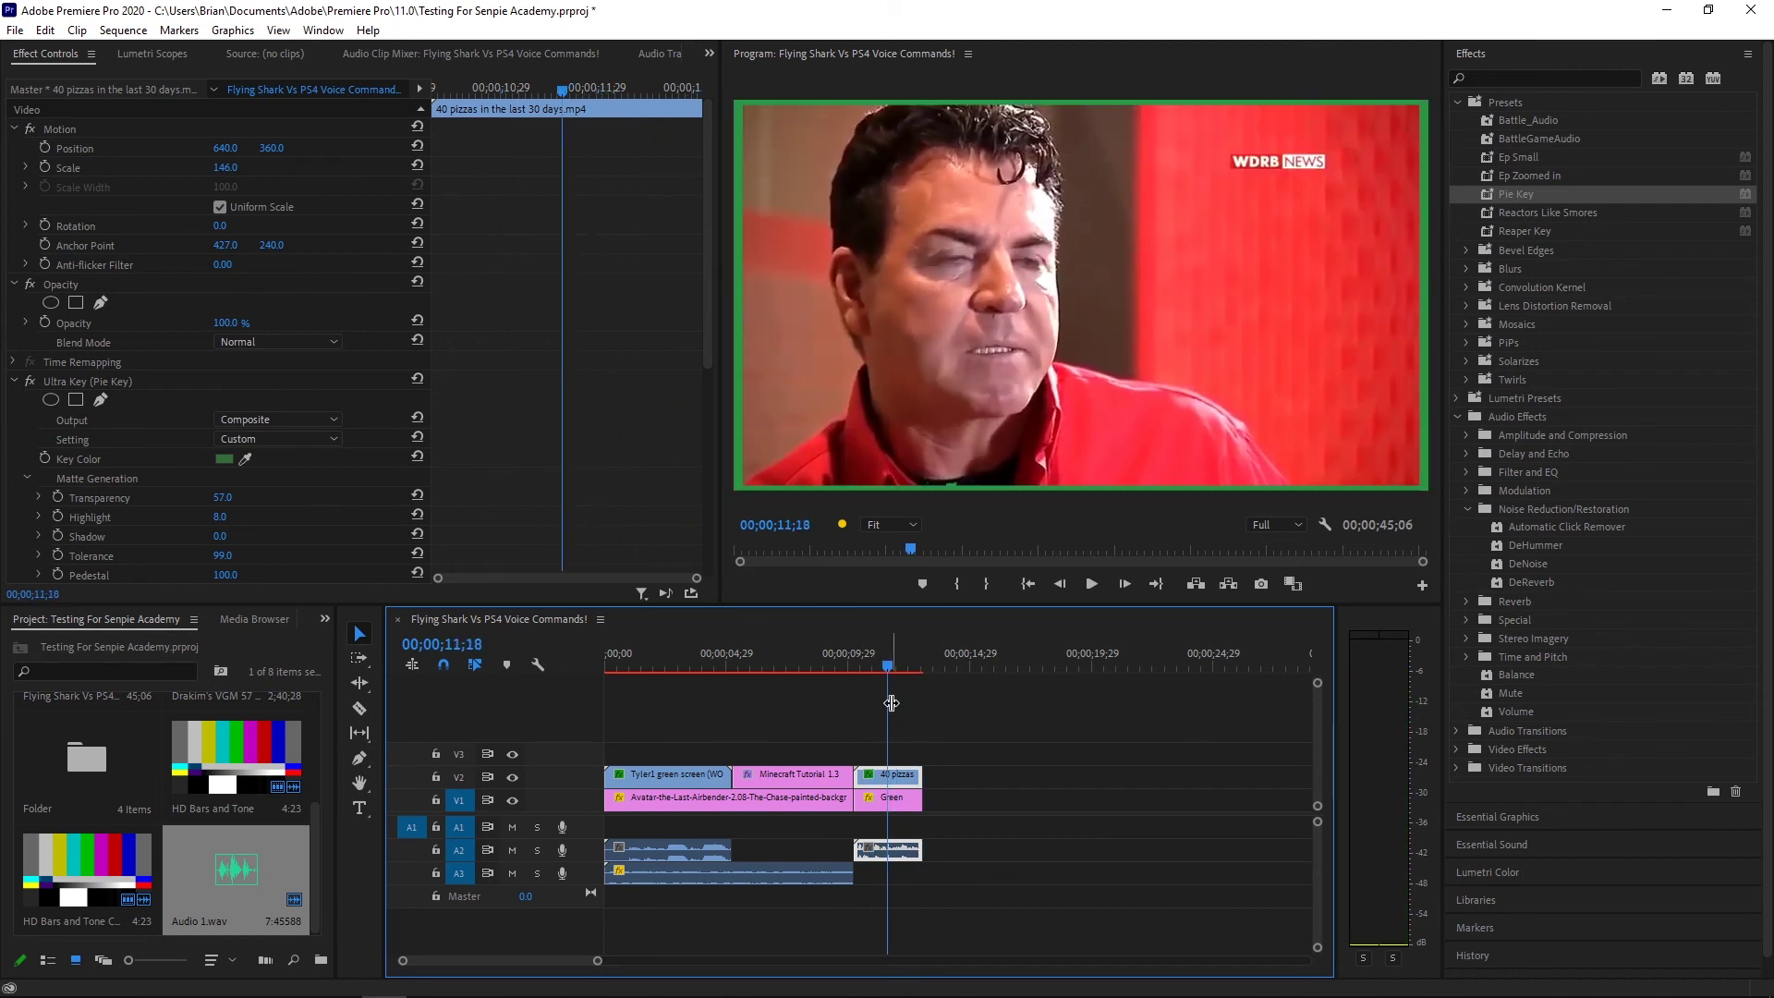
click(666, 592)
Apply Ep Zoomed in, Ep Small, then Reactors Like Smores for a 58-scale lower-right inset
drag(1567, 176, 892, 776)
drag(831, 652, 906, 652)
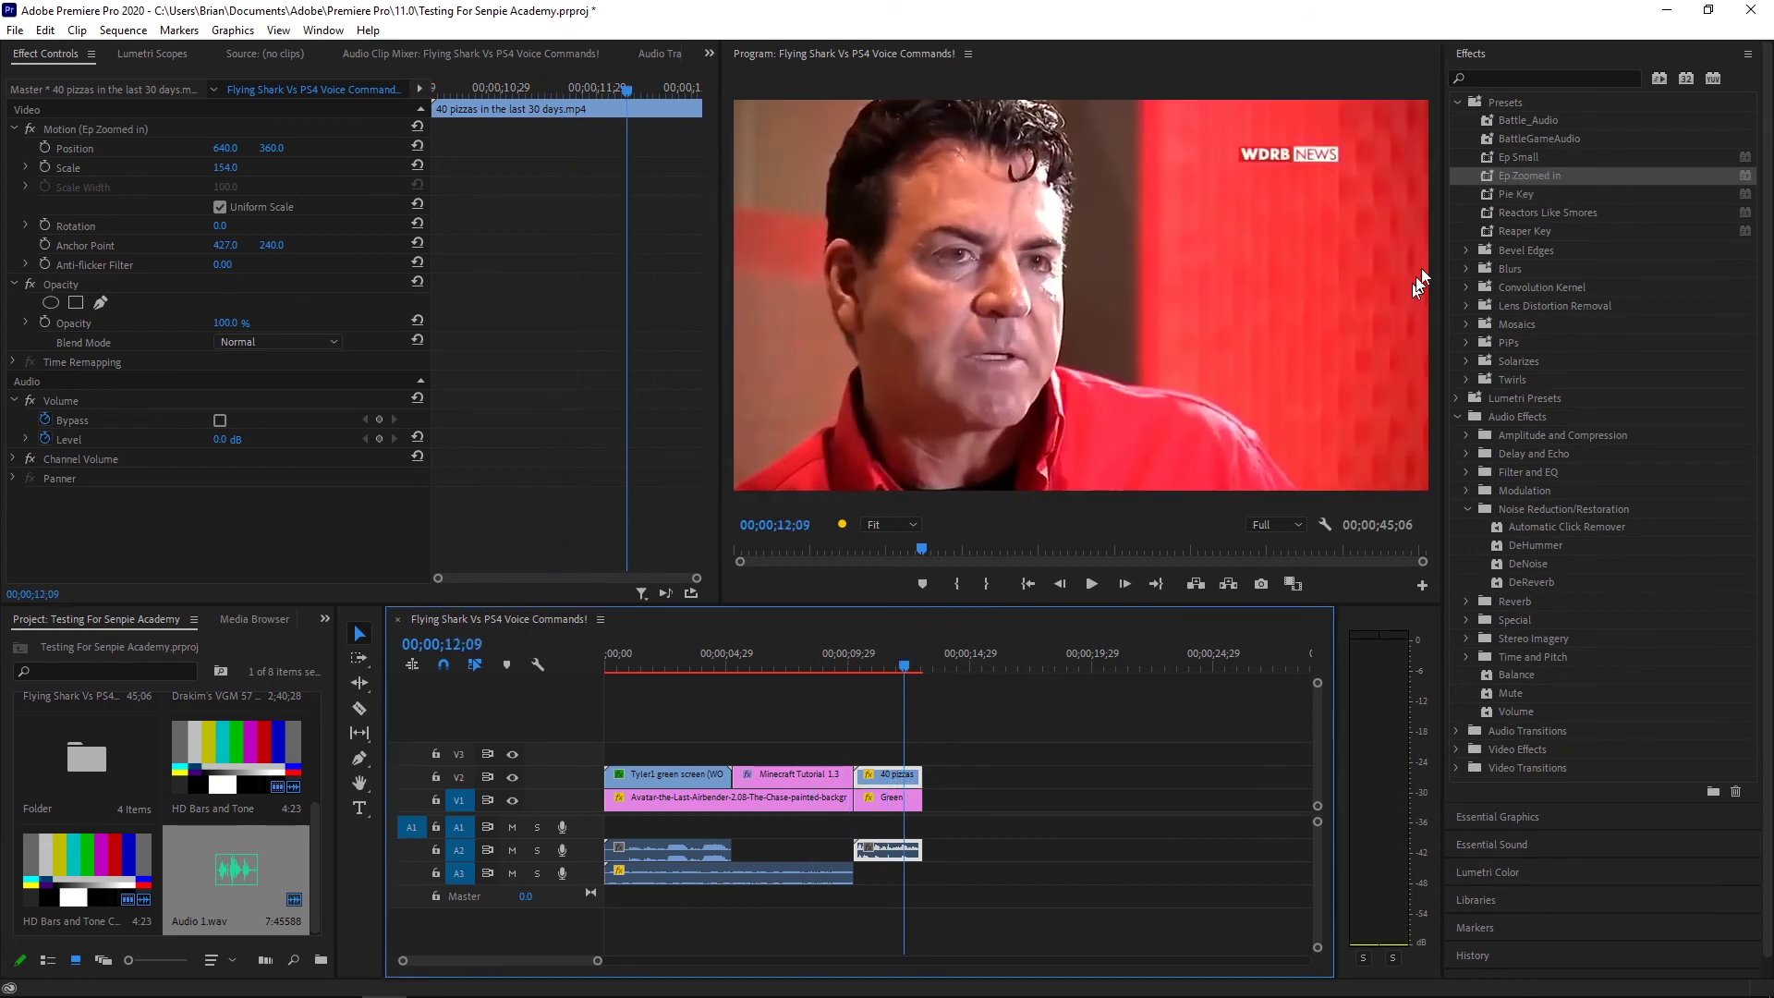
drag(1498, 155, 890, 775)
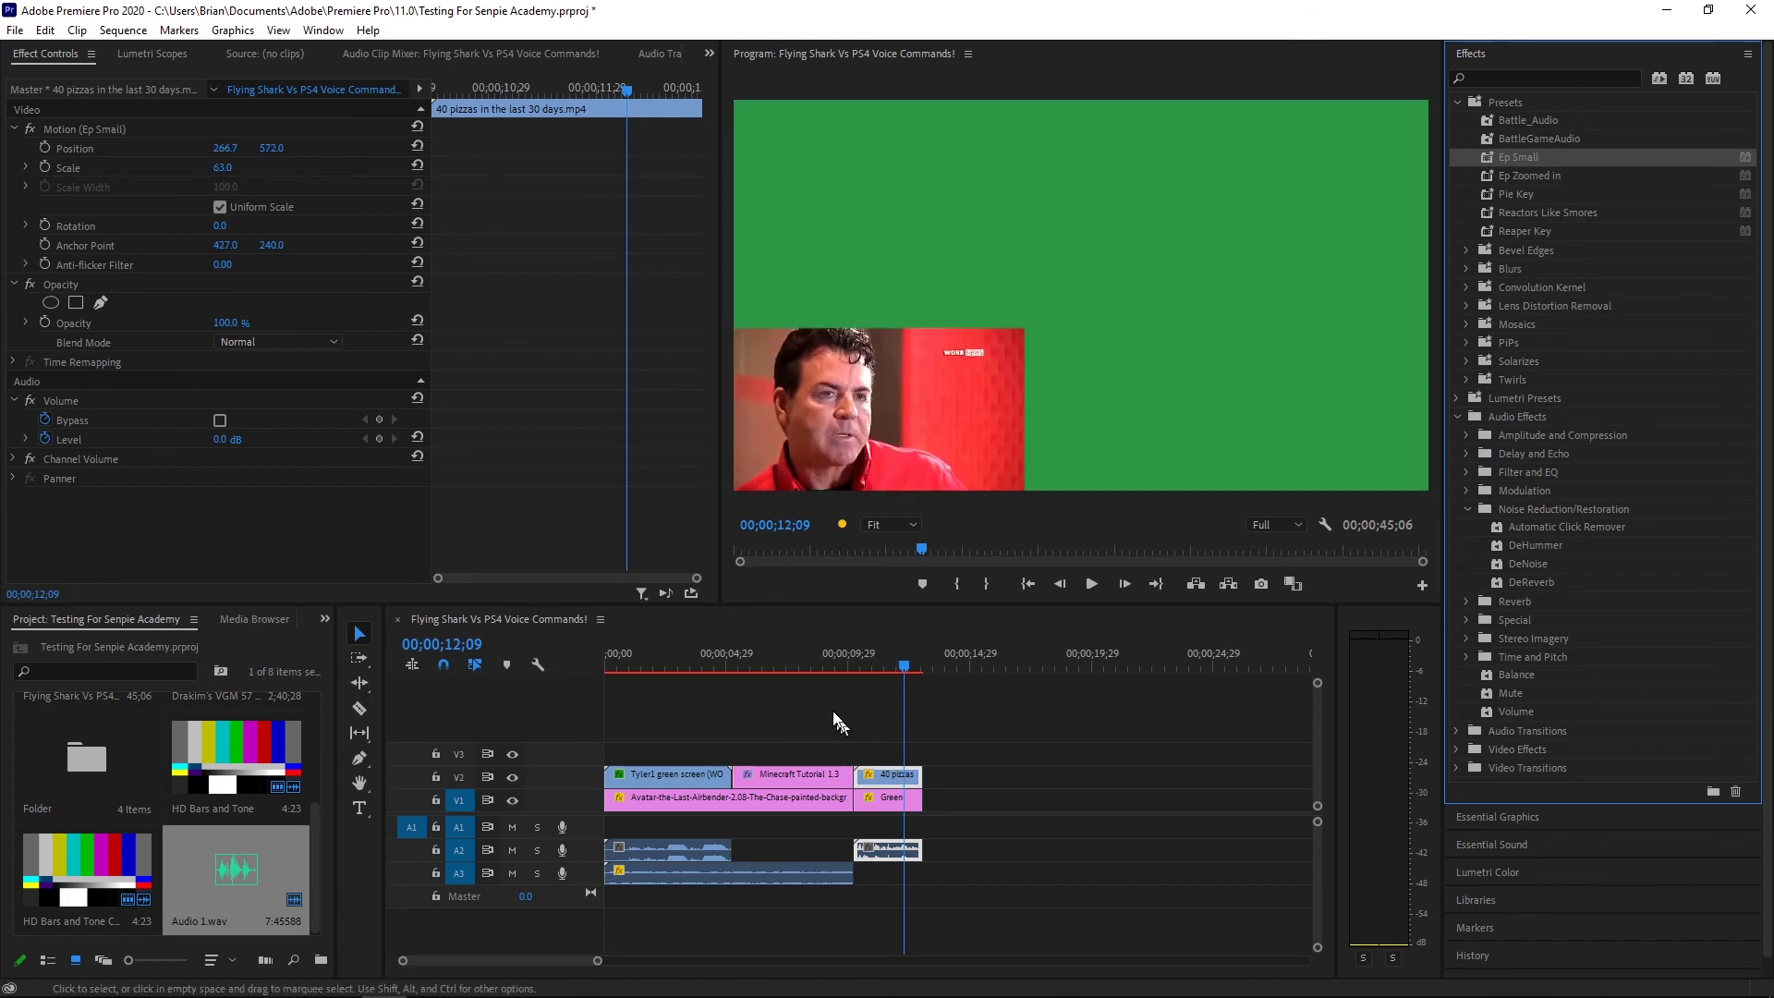
drag(845, 665, 896, 667)
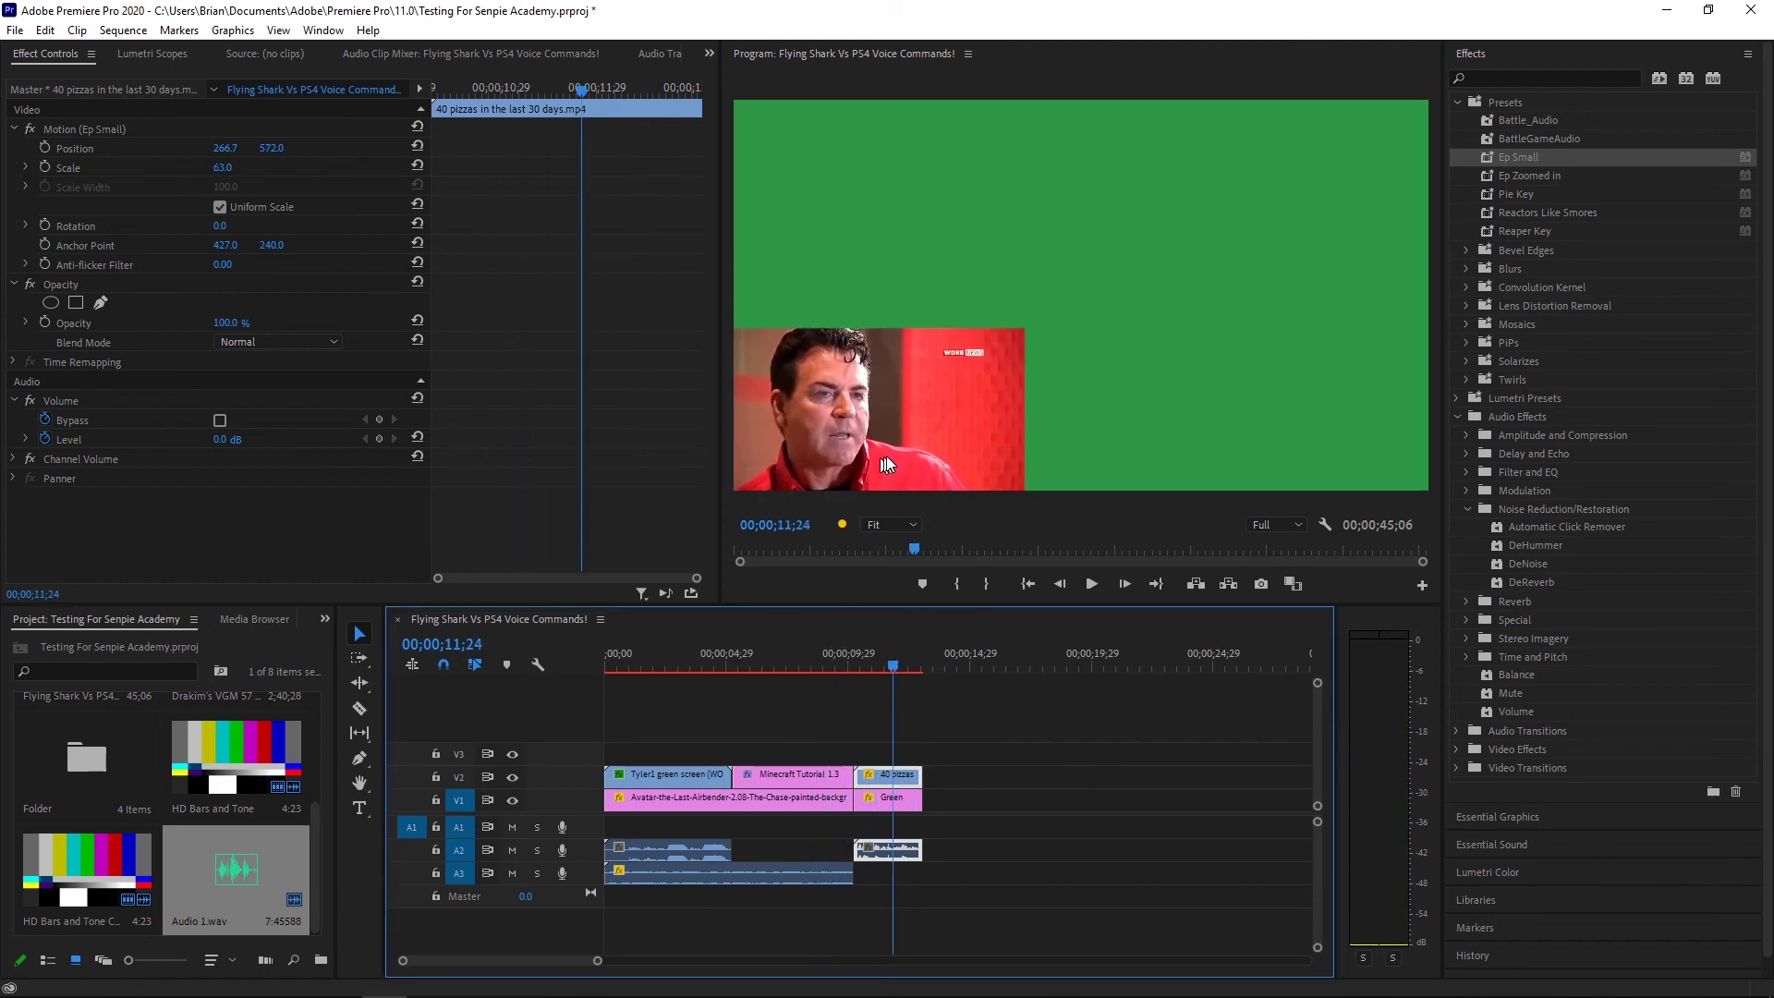
drag(898, 666, 918, 666)
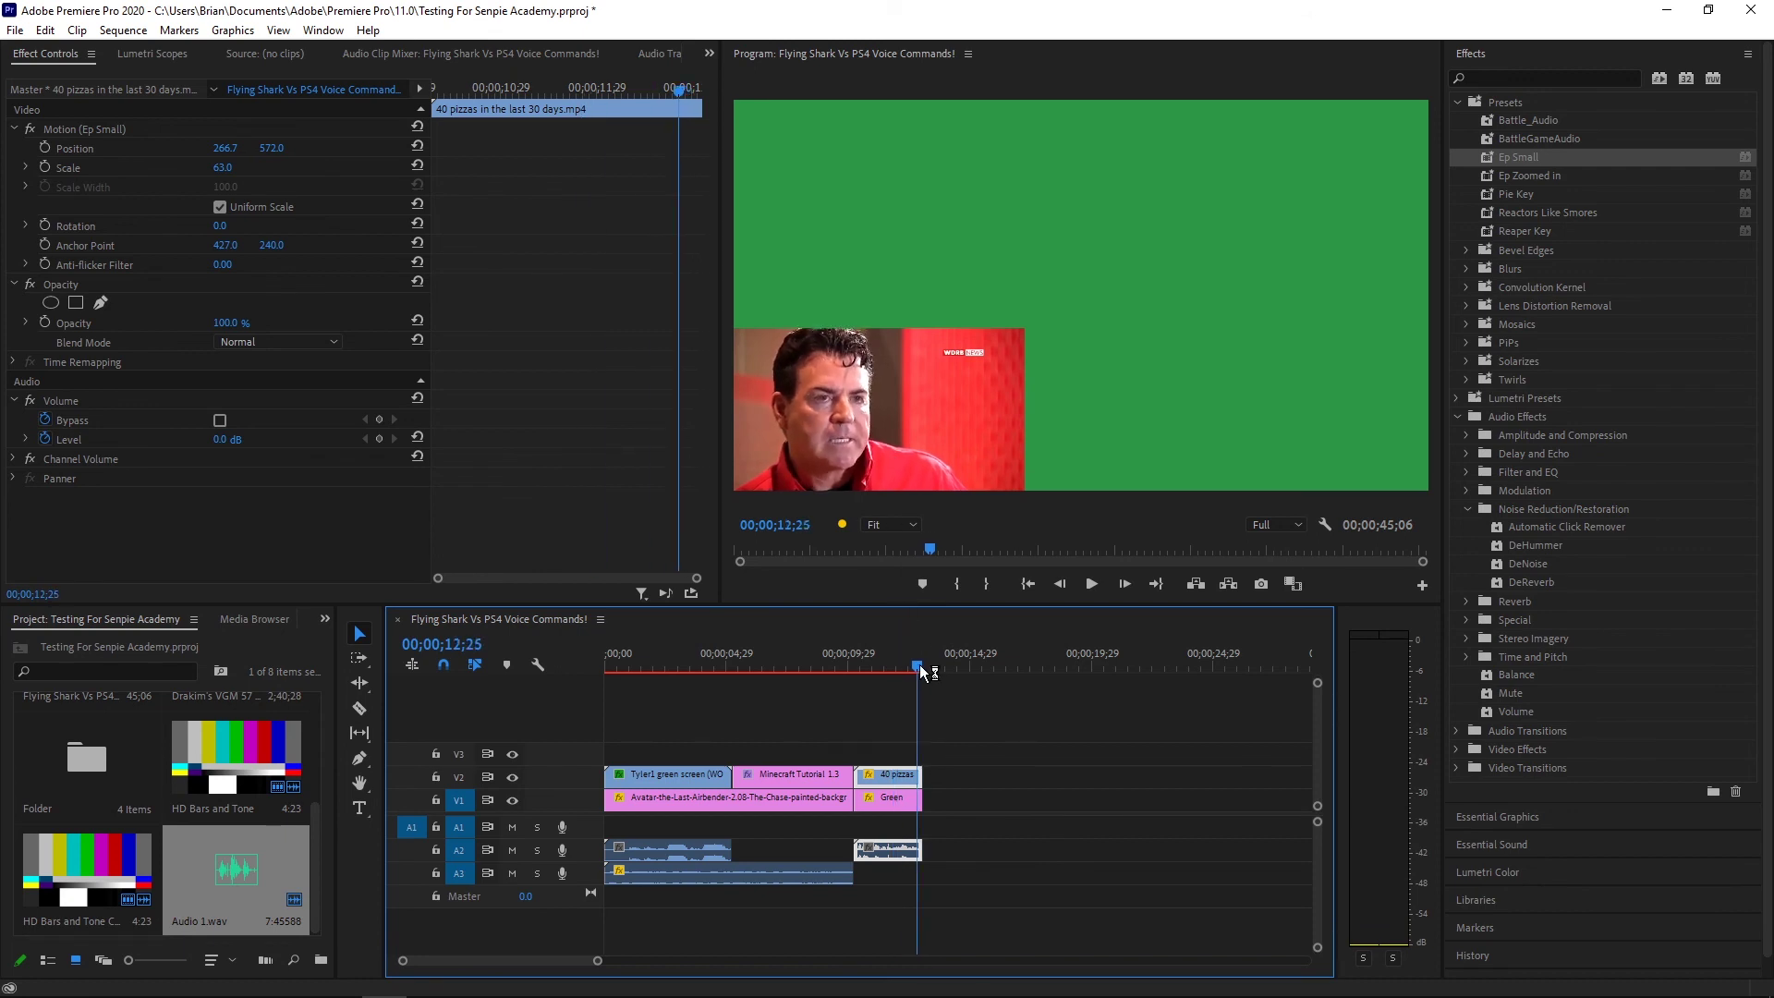
drag(1525, 214, 892, 776)
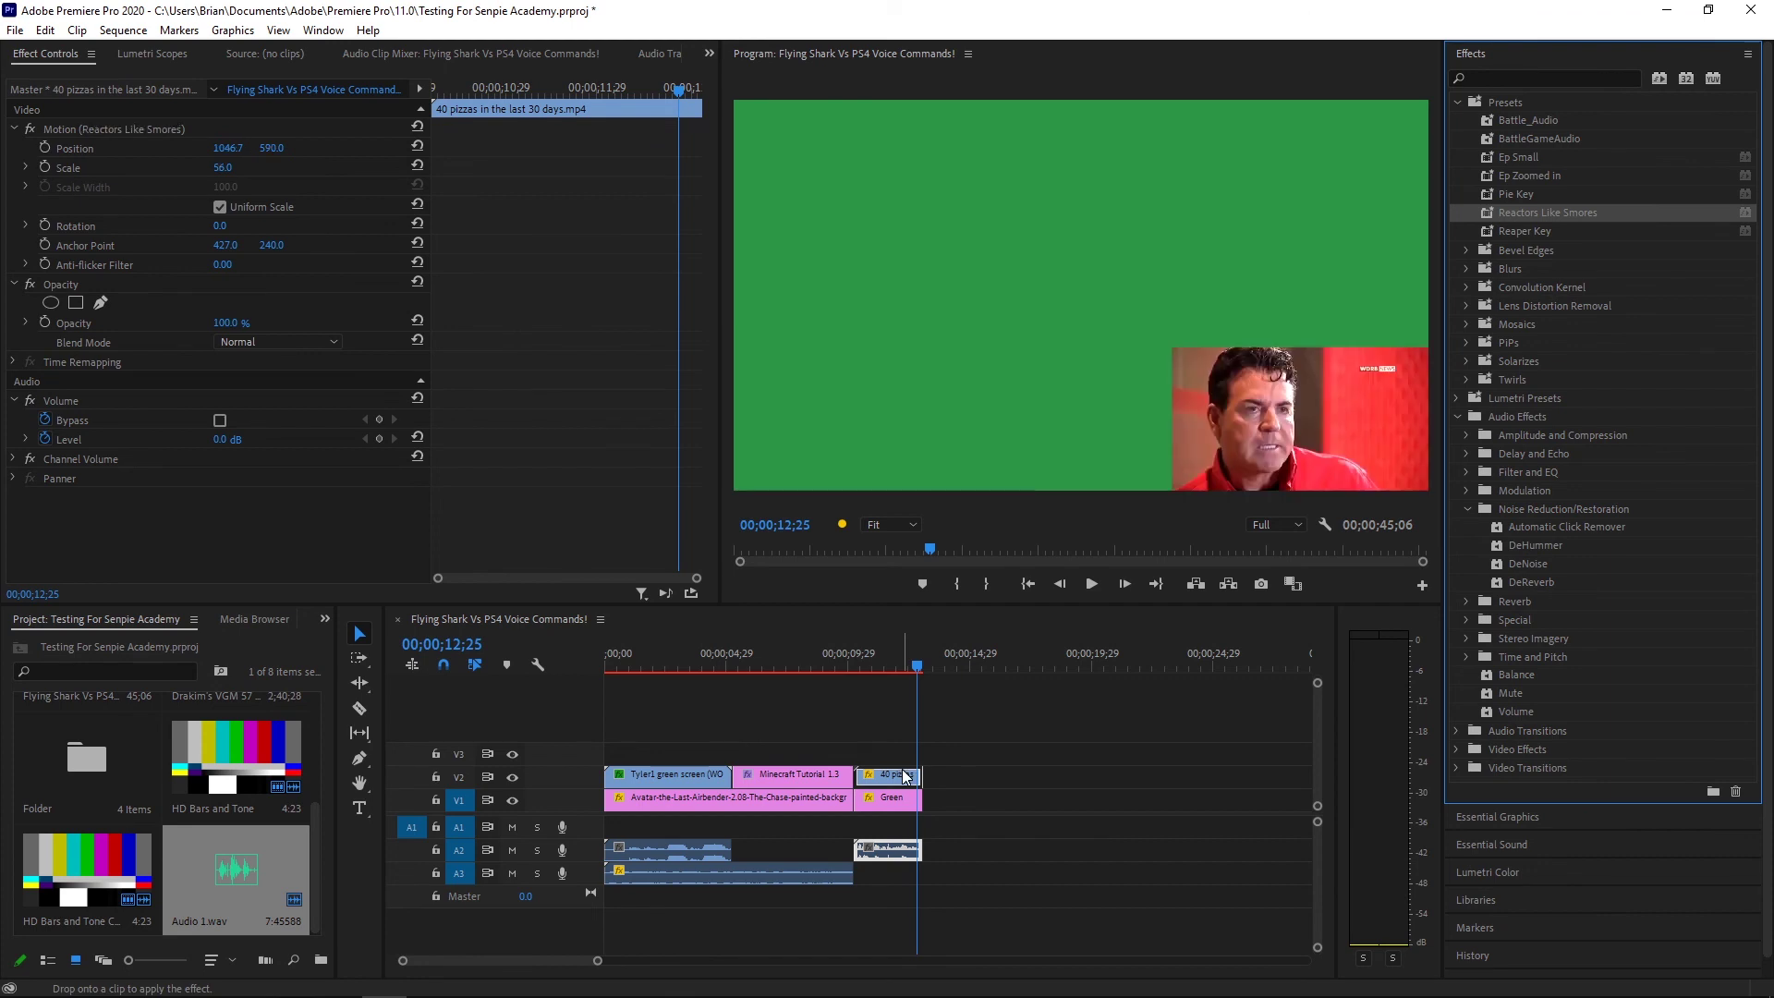
click(835, 665)
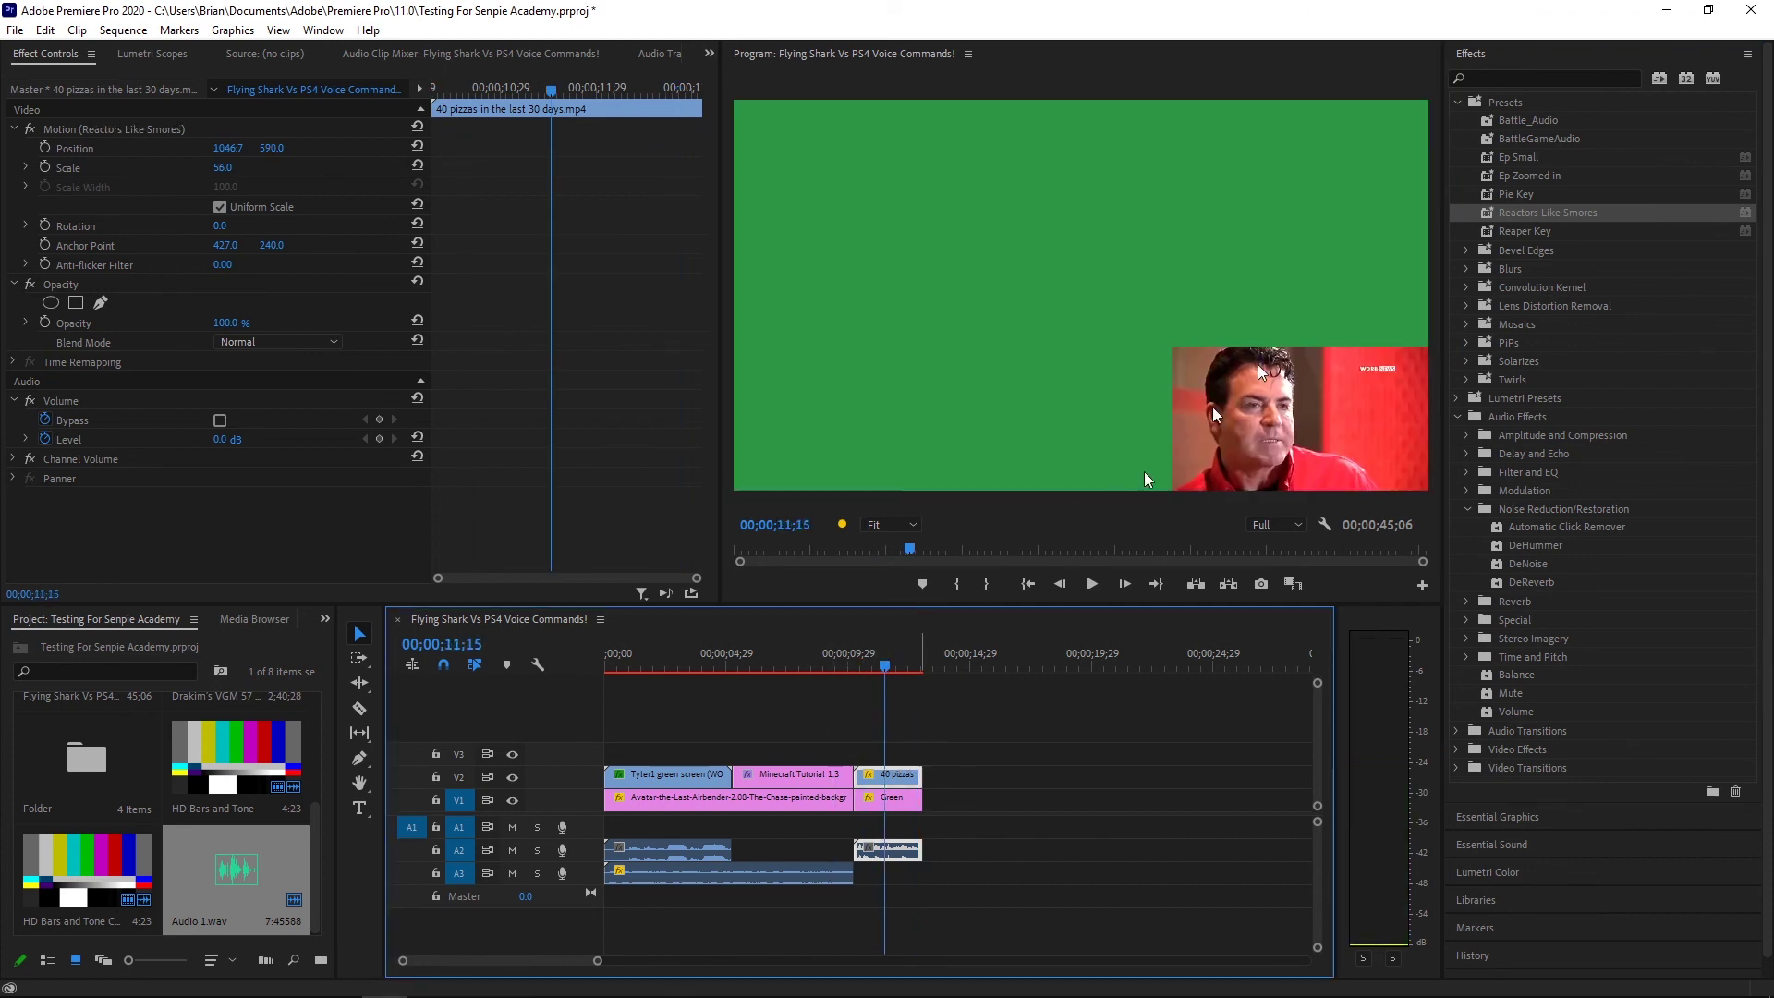
Apply the Battle_Audio preset to the 40 pizzas clip and play from 09;28 to check
drag(1517, 119, 903, 782)
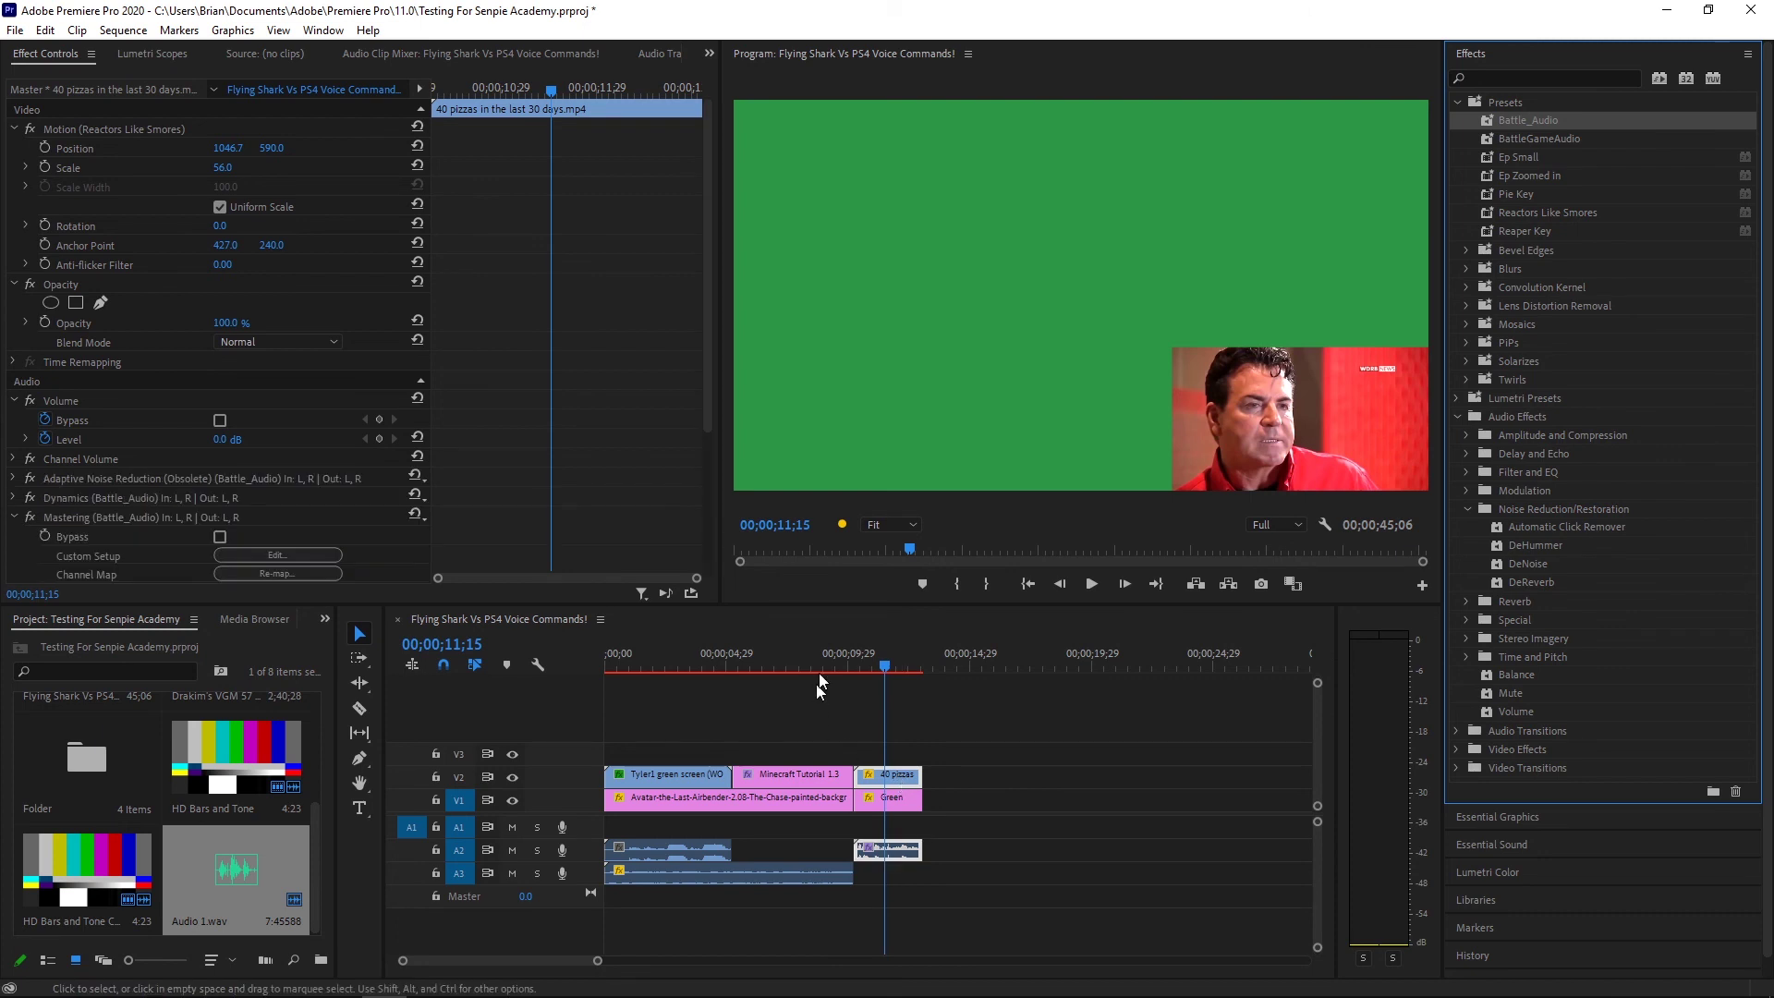
drag(817, 684, 890, 647)
drag(1545, 140, 887, 848)
mouse_move(889, 672)
mouse_down()
mouse_move(842, 673)
mouse_move(885, 675)
mouse_up()
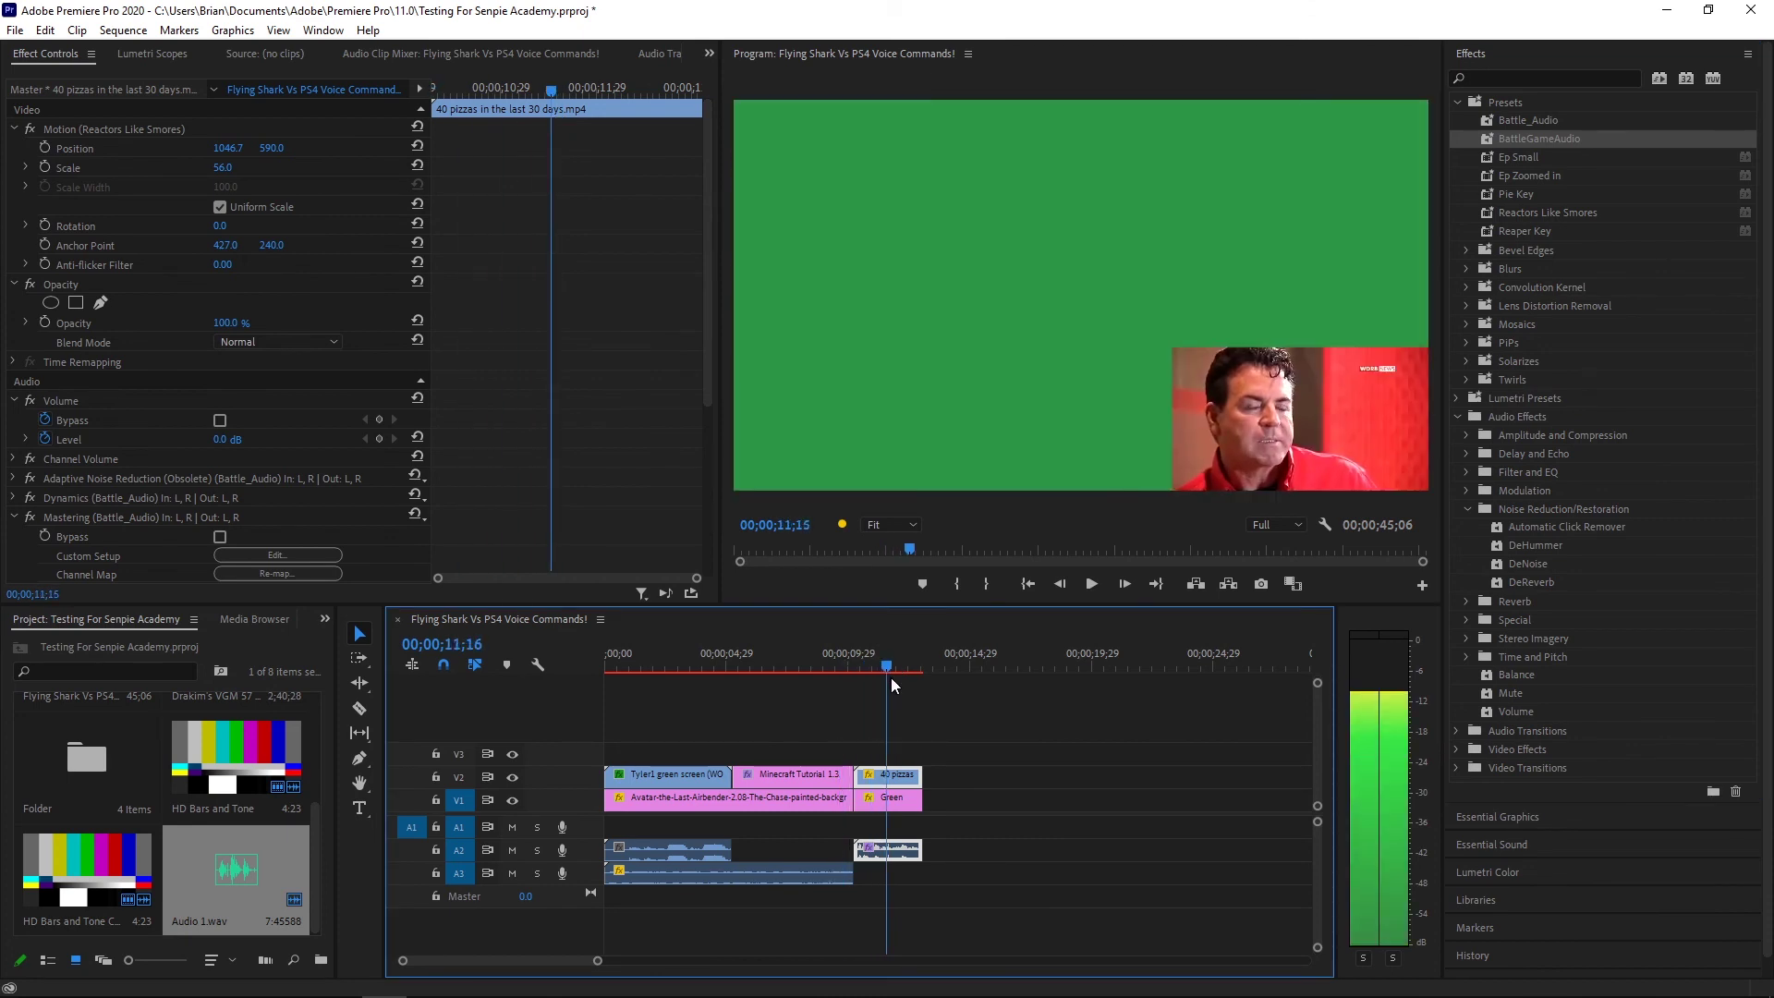
click(850, 656)
click(1092, 585)
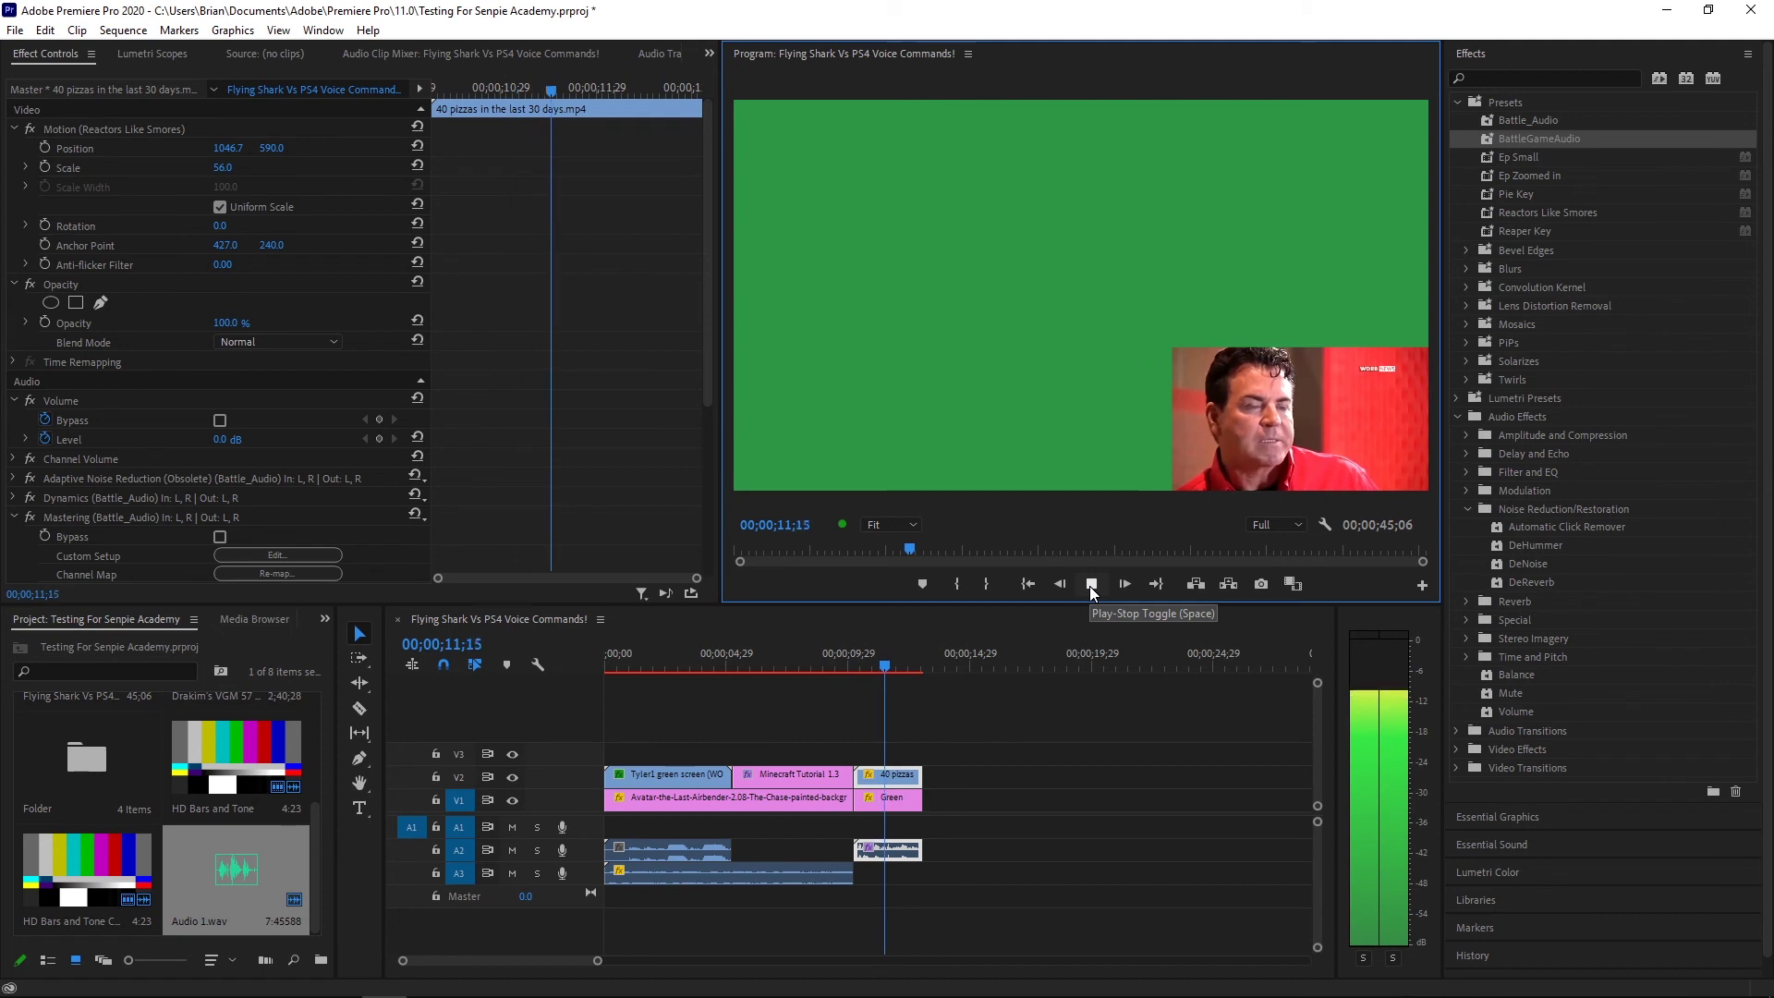
click(1091, 585)
Apply Battle_Audio to the interview's A2 audio clip and play back from 09;11
drag(1648, 120, 891, 848)
click(836, 657)
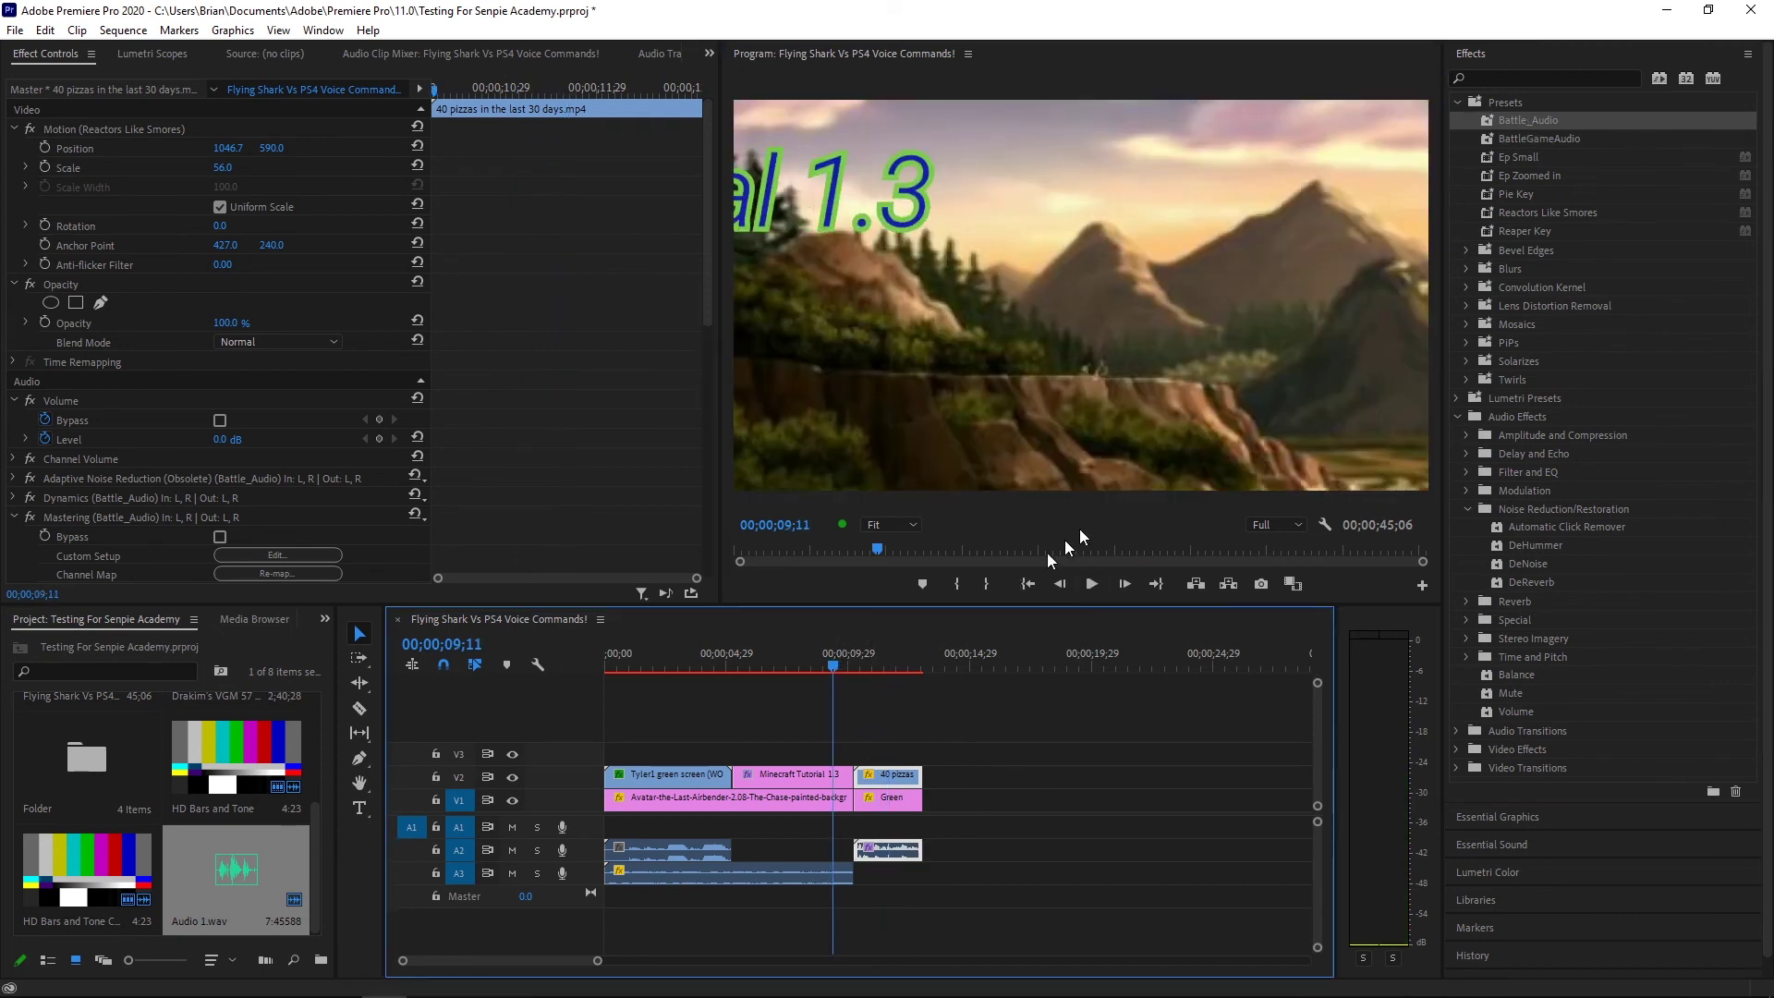
click(1091, 585)
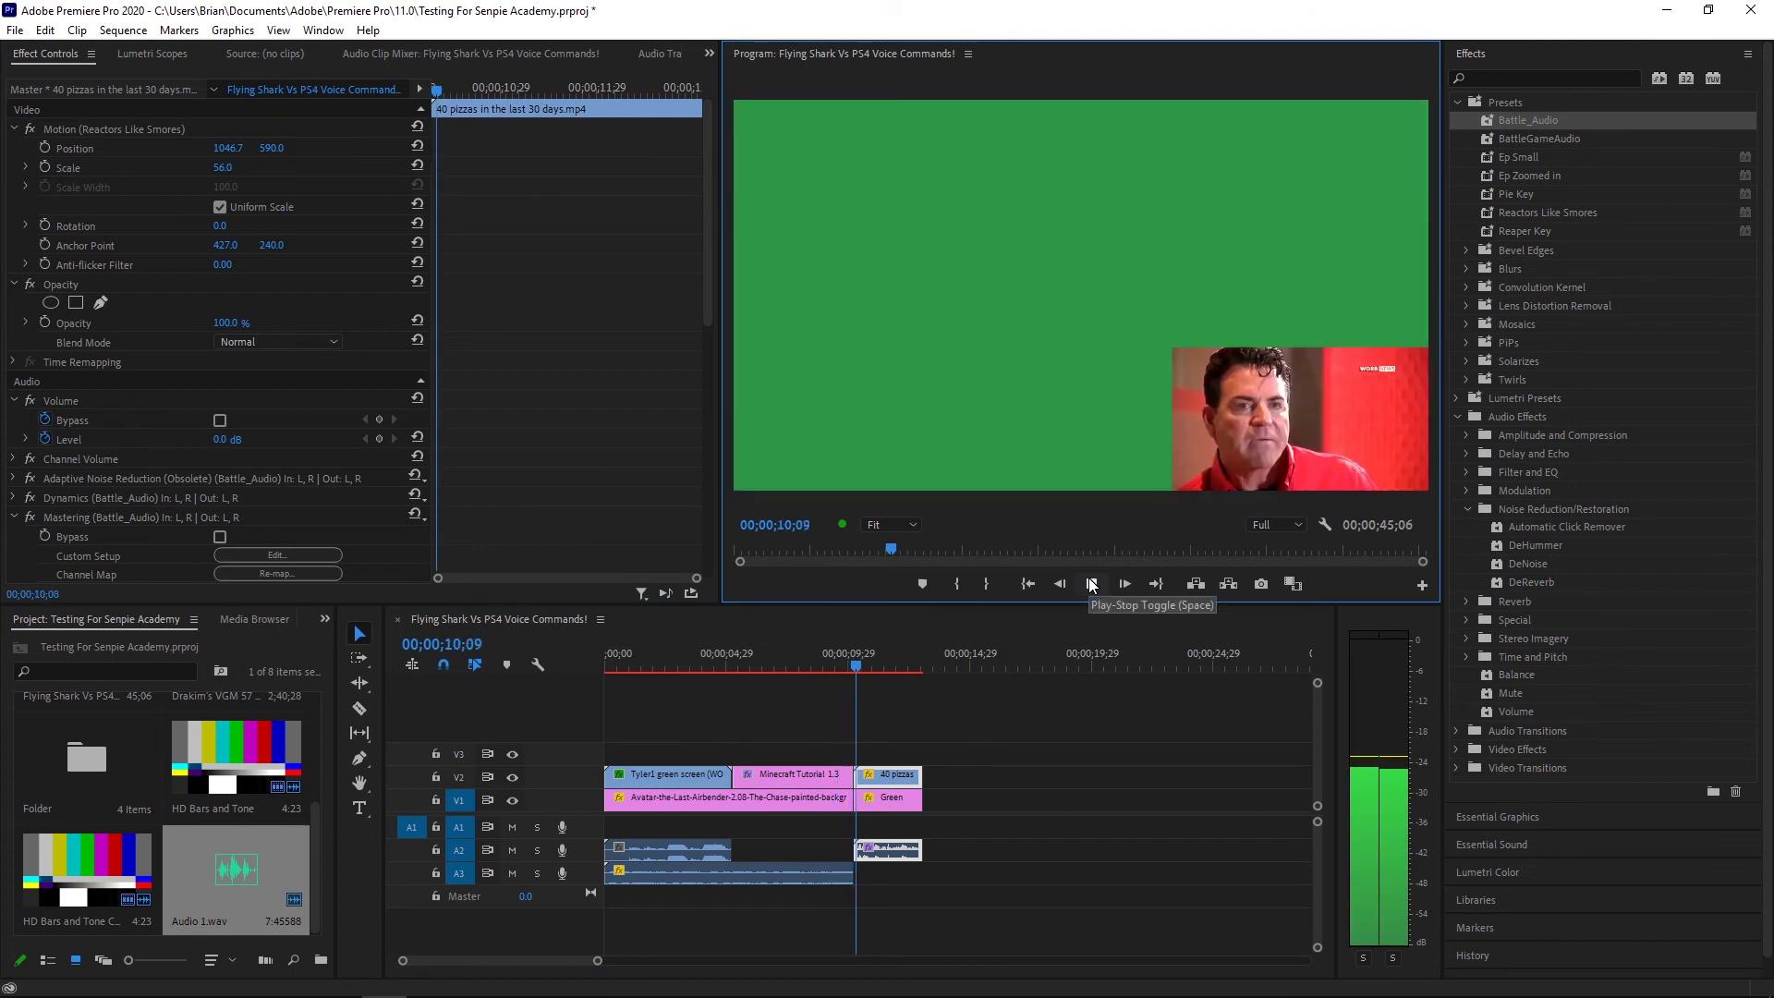
click(1091, 584)
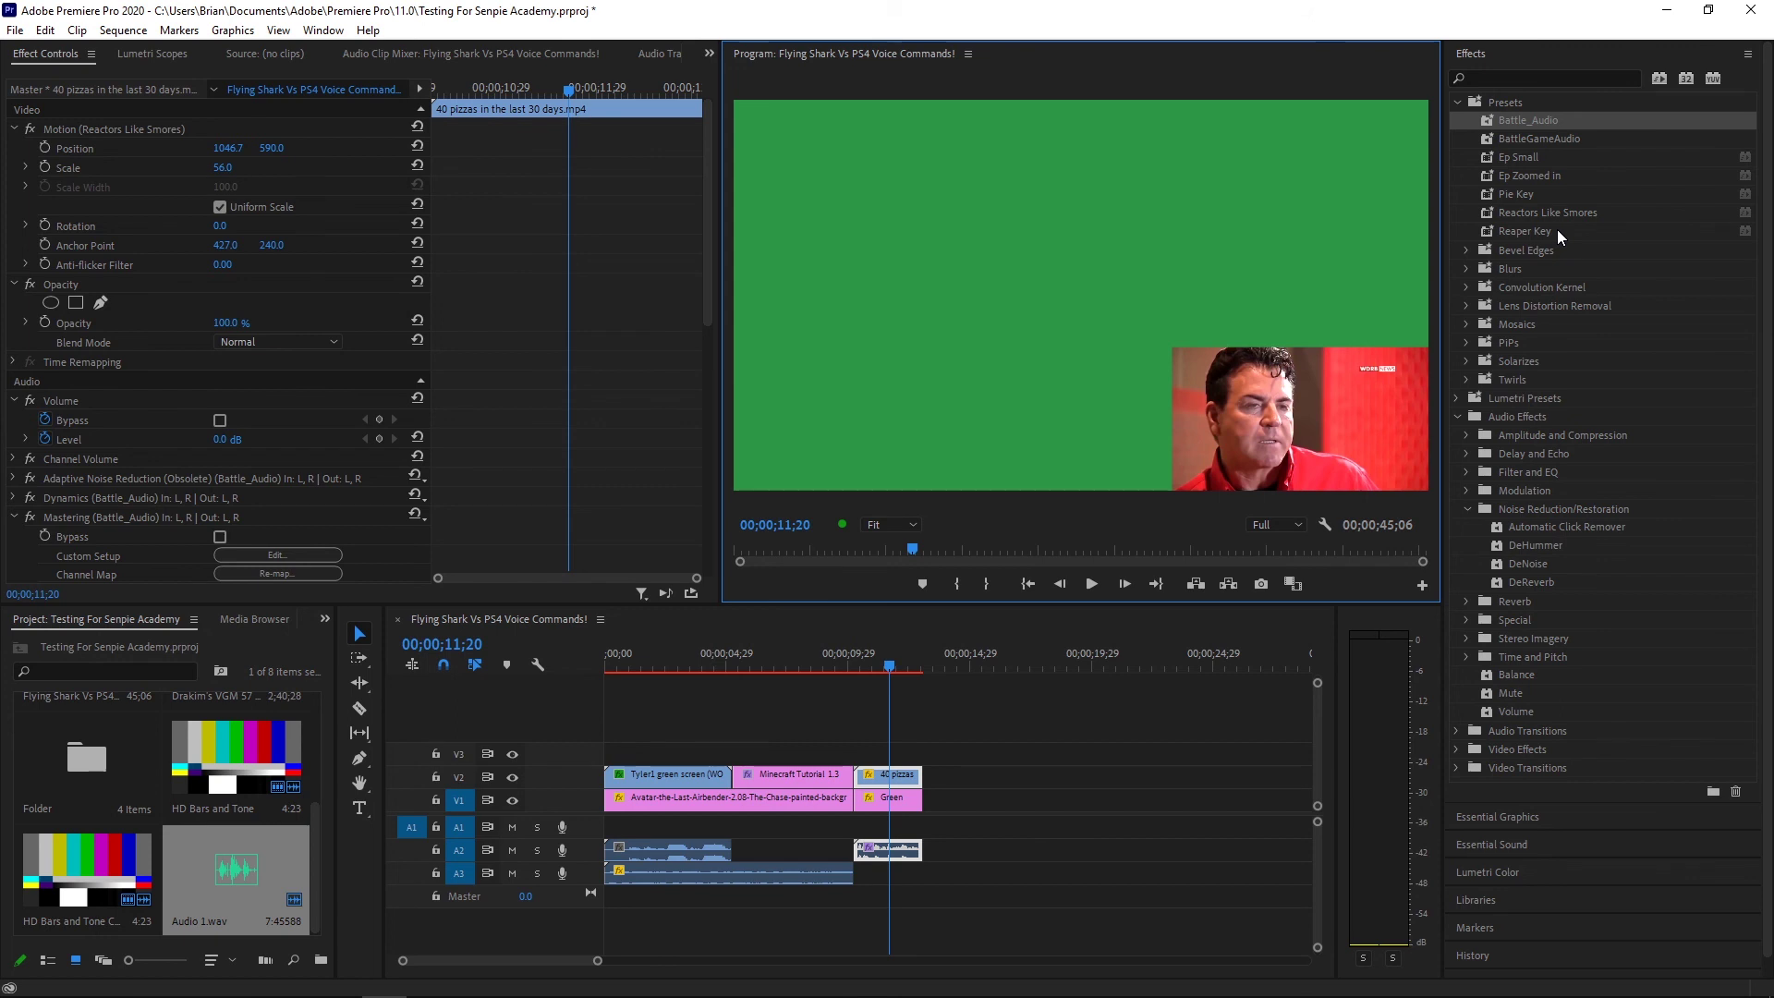
Apply the Reaper Key preset (Ultra Key, Transparency 52, Shadow 49) and scrub to check the key
drag(1556, 229, 903, 776)
mouse_move(882, 666)
mouse_down()
mouse_move(847, 665)
mouse_move(922, 680)
mouse_move(886, 684)
mouse_up()
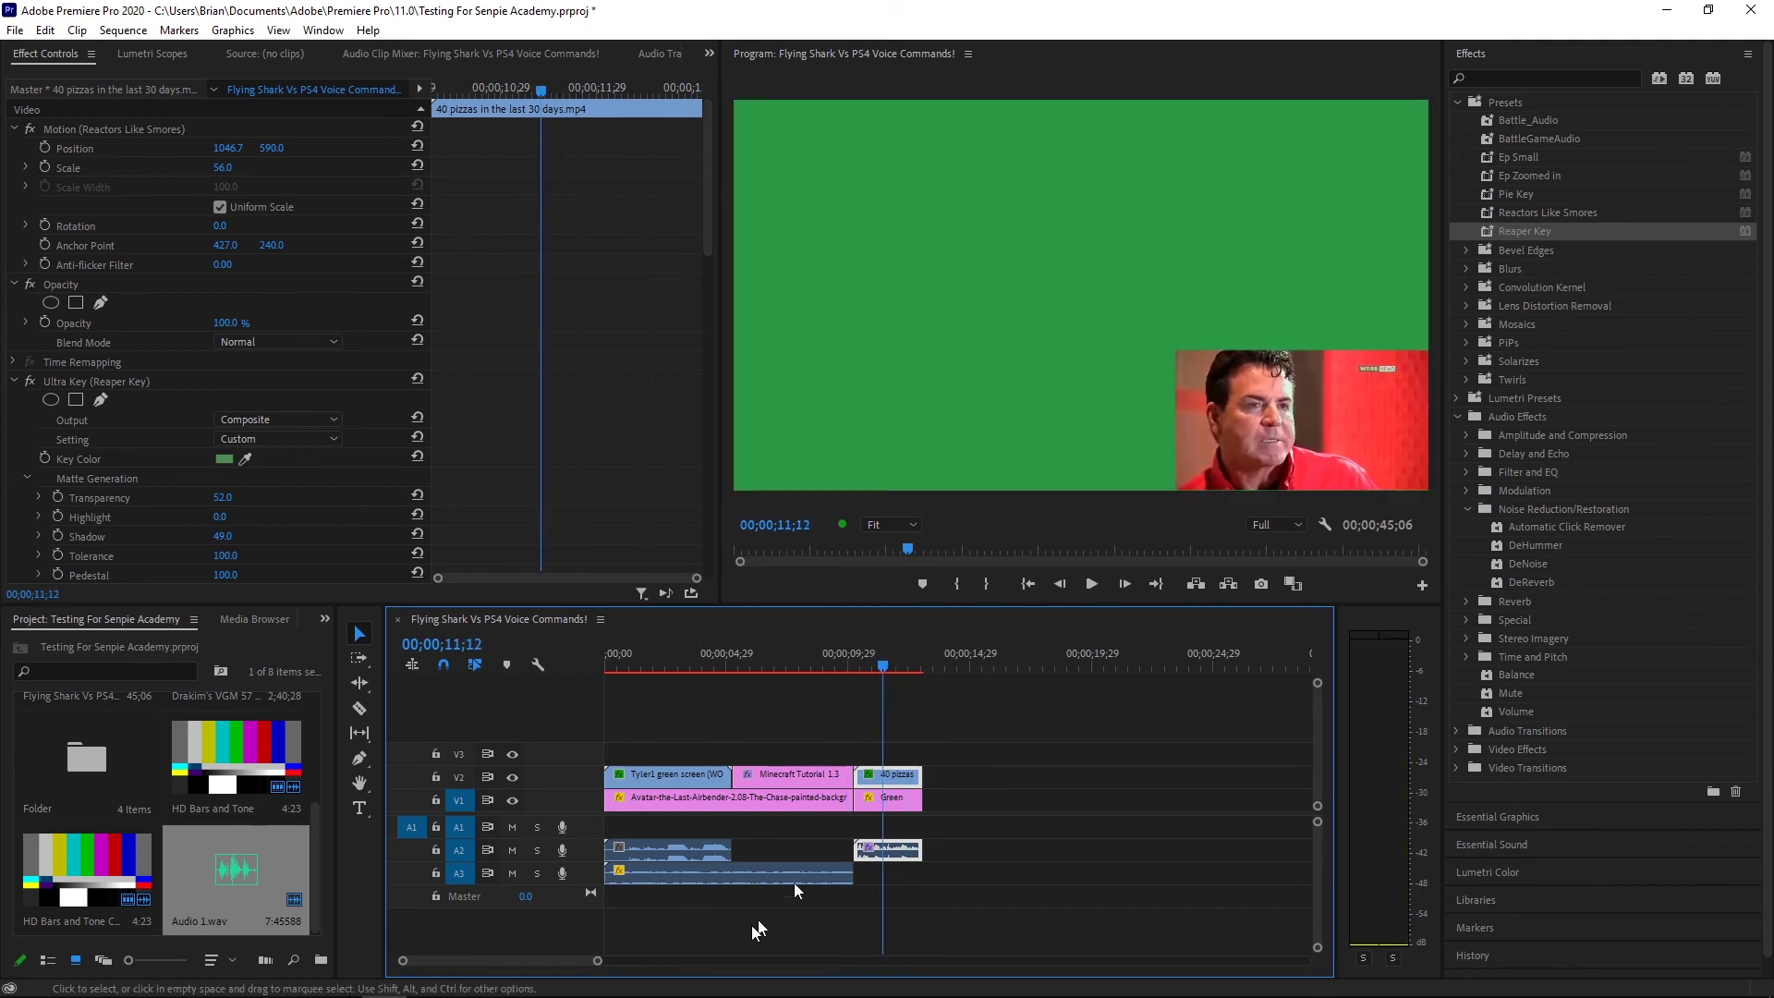
drag(598, 962, 487, 961)
Set the interview audio clip's speed to 50% and play the slowed clip from 10;00
right_click(1009, 848)
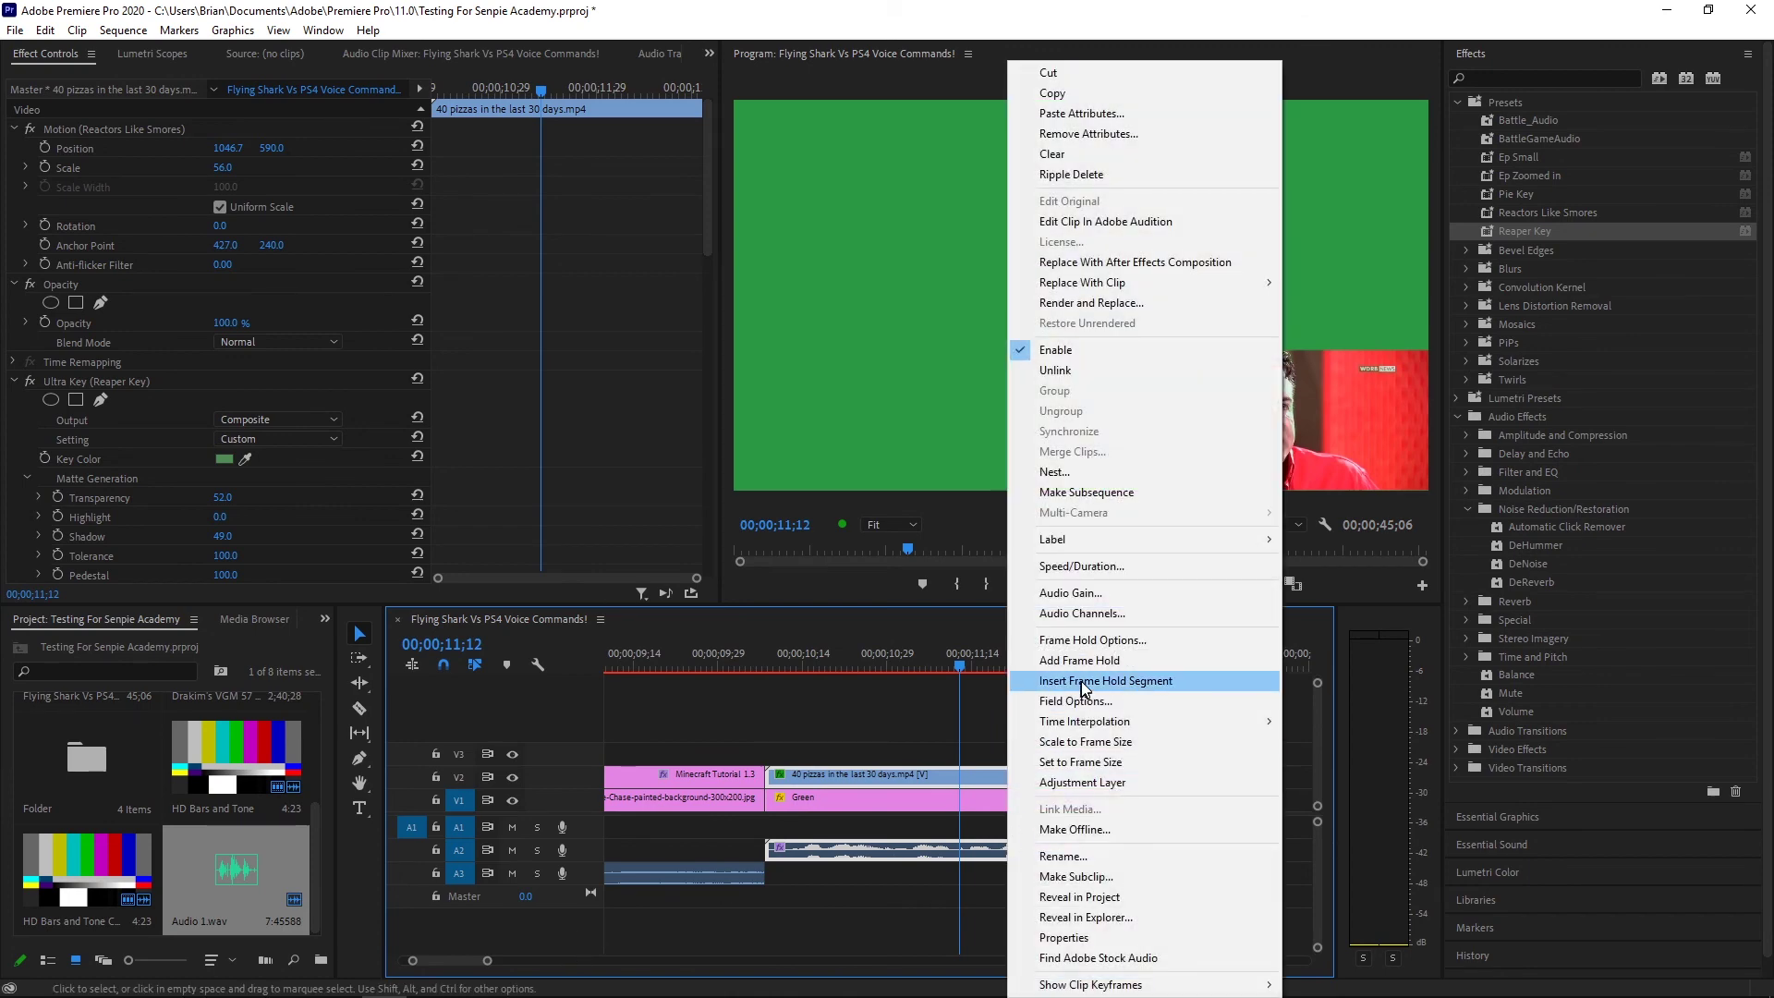
click(1090, 569)
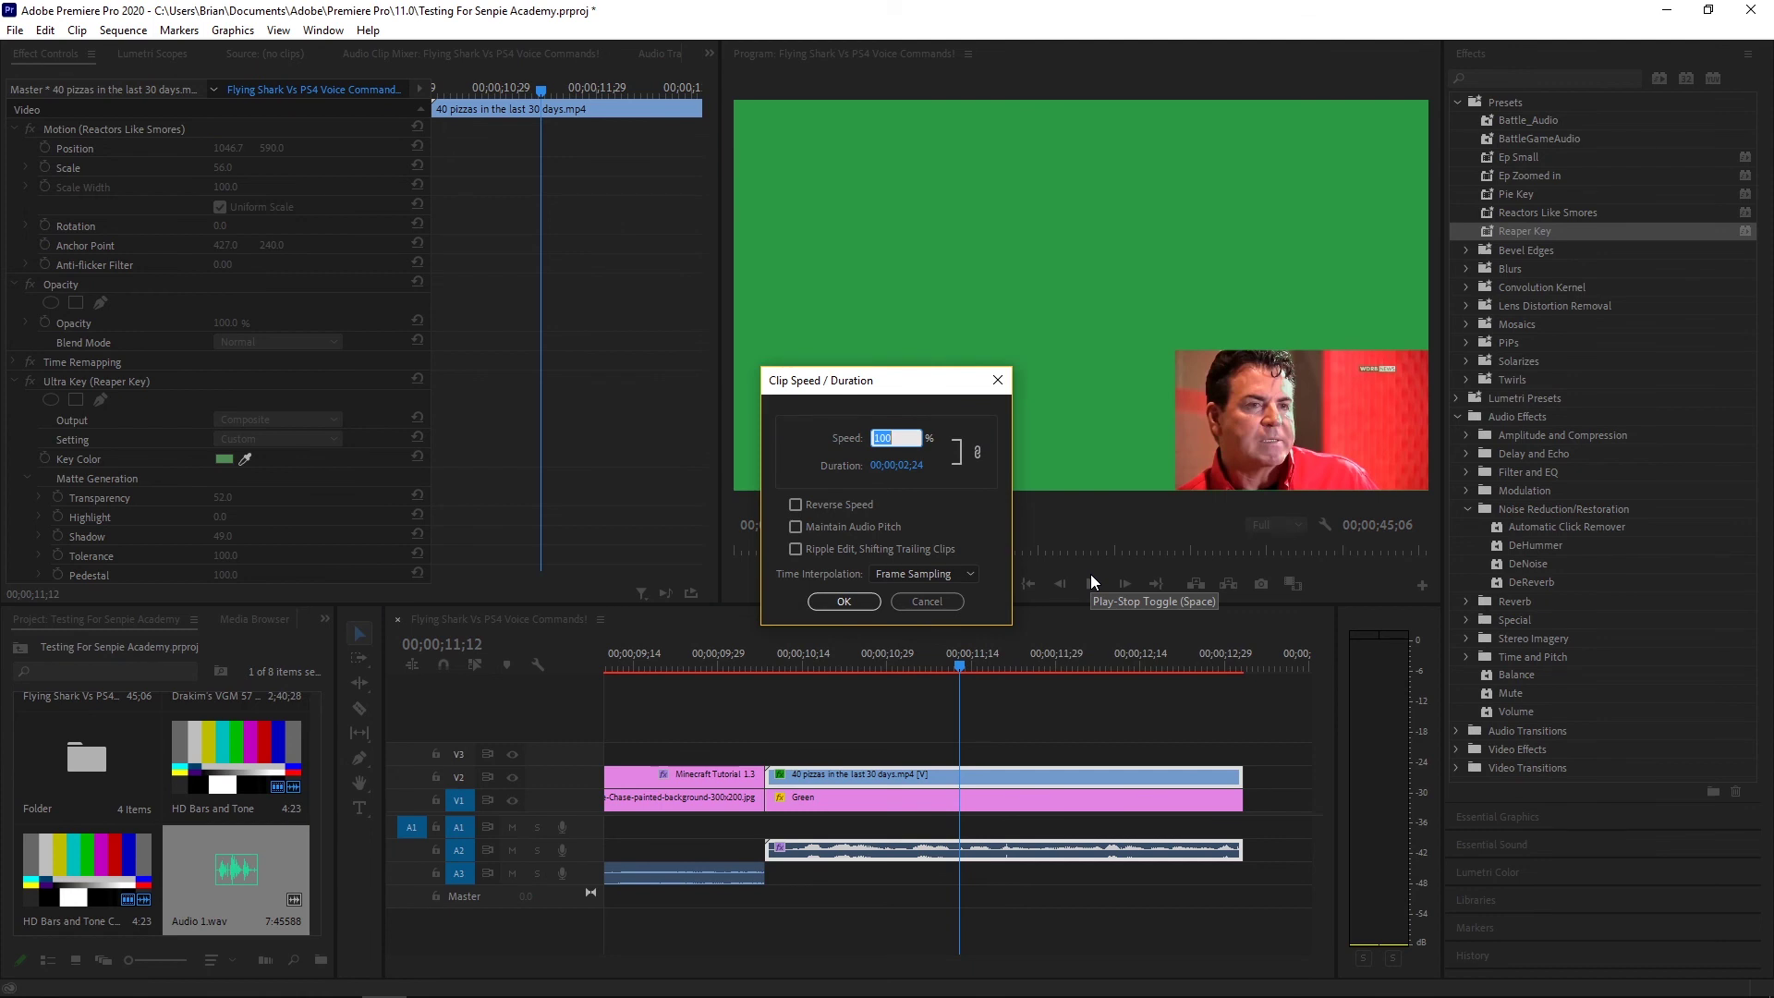
text(50)
click(843, 601)
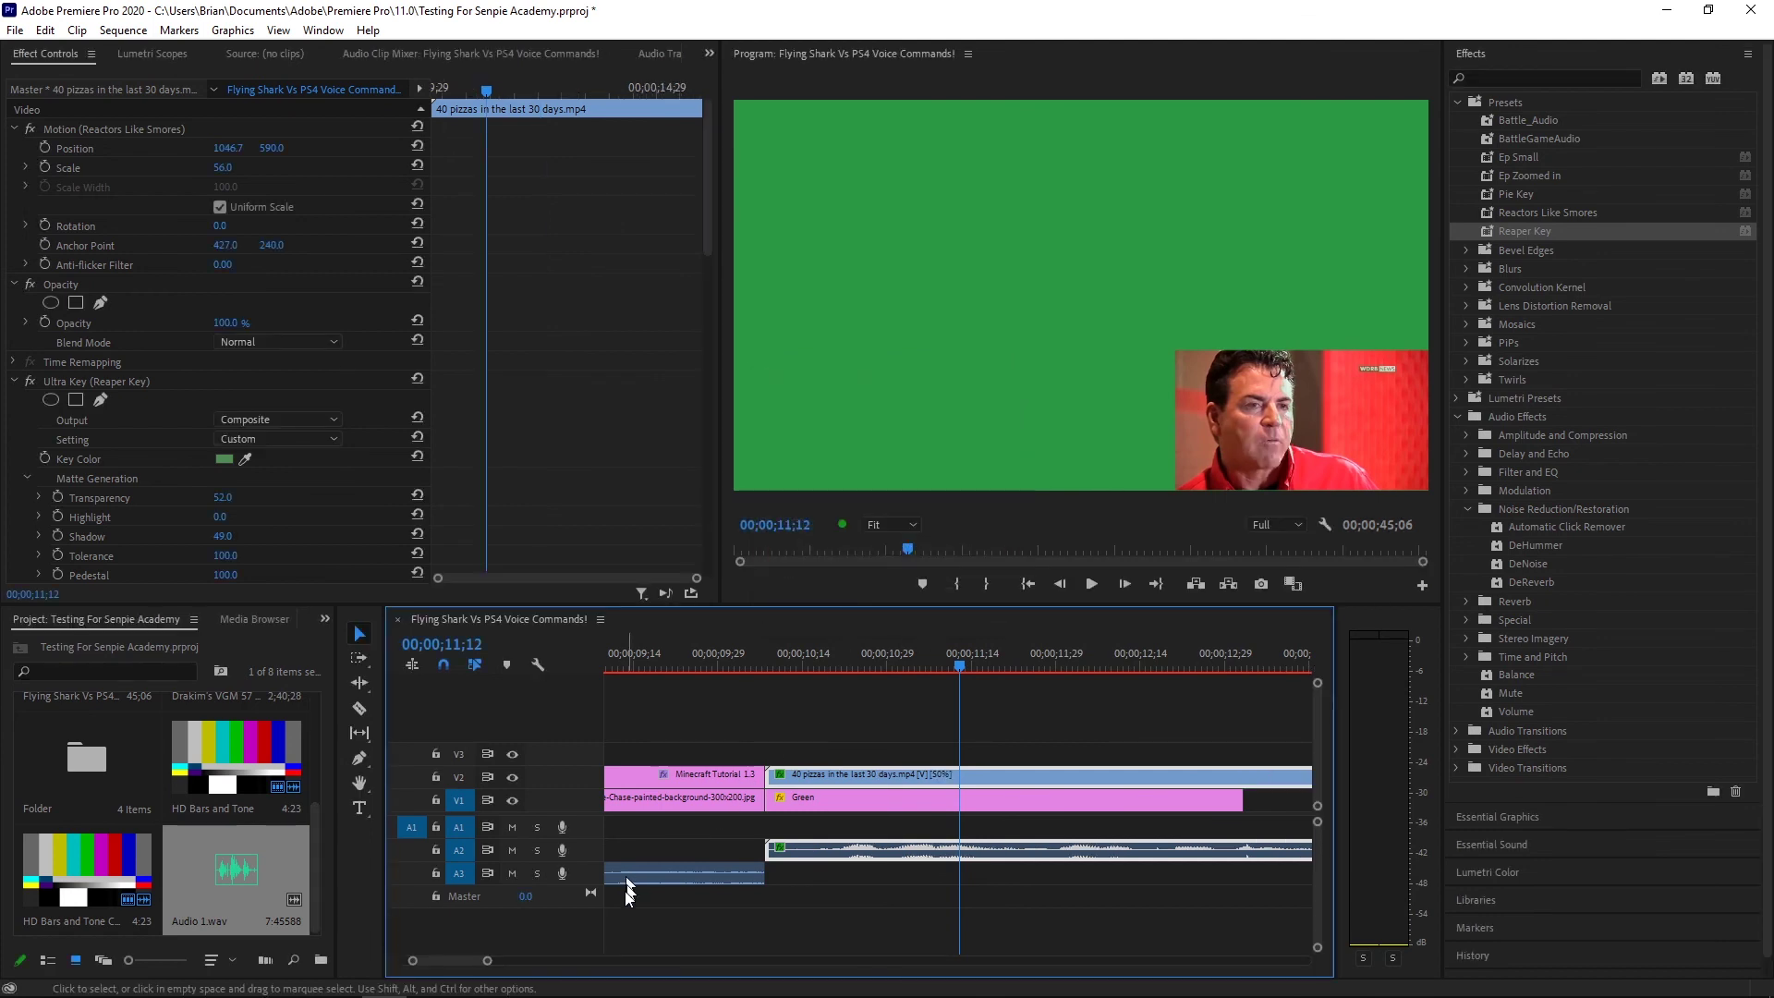
drag(487, 961, 582, 961)
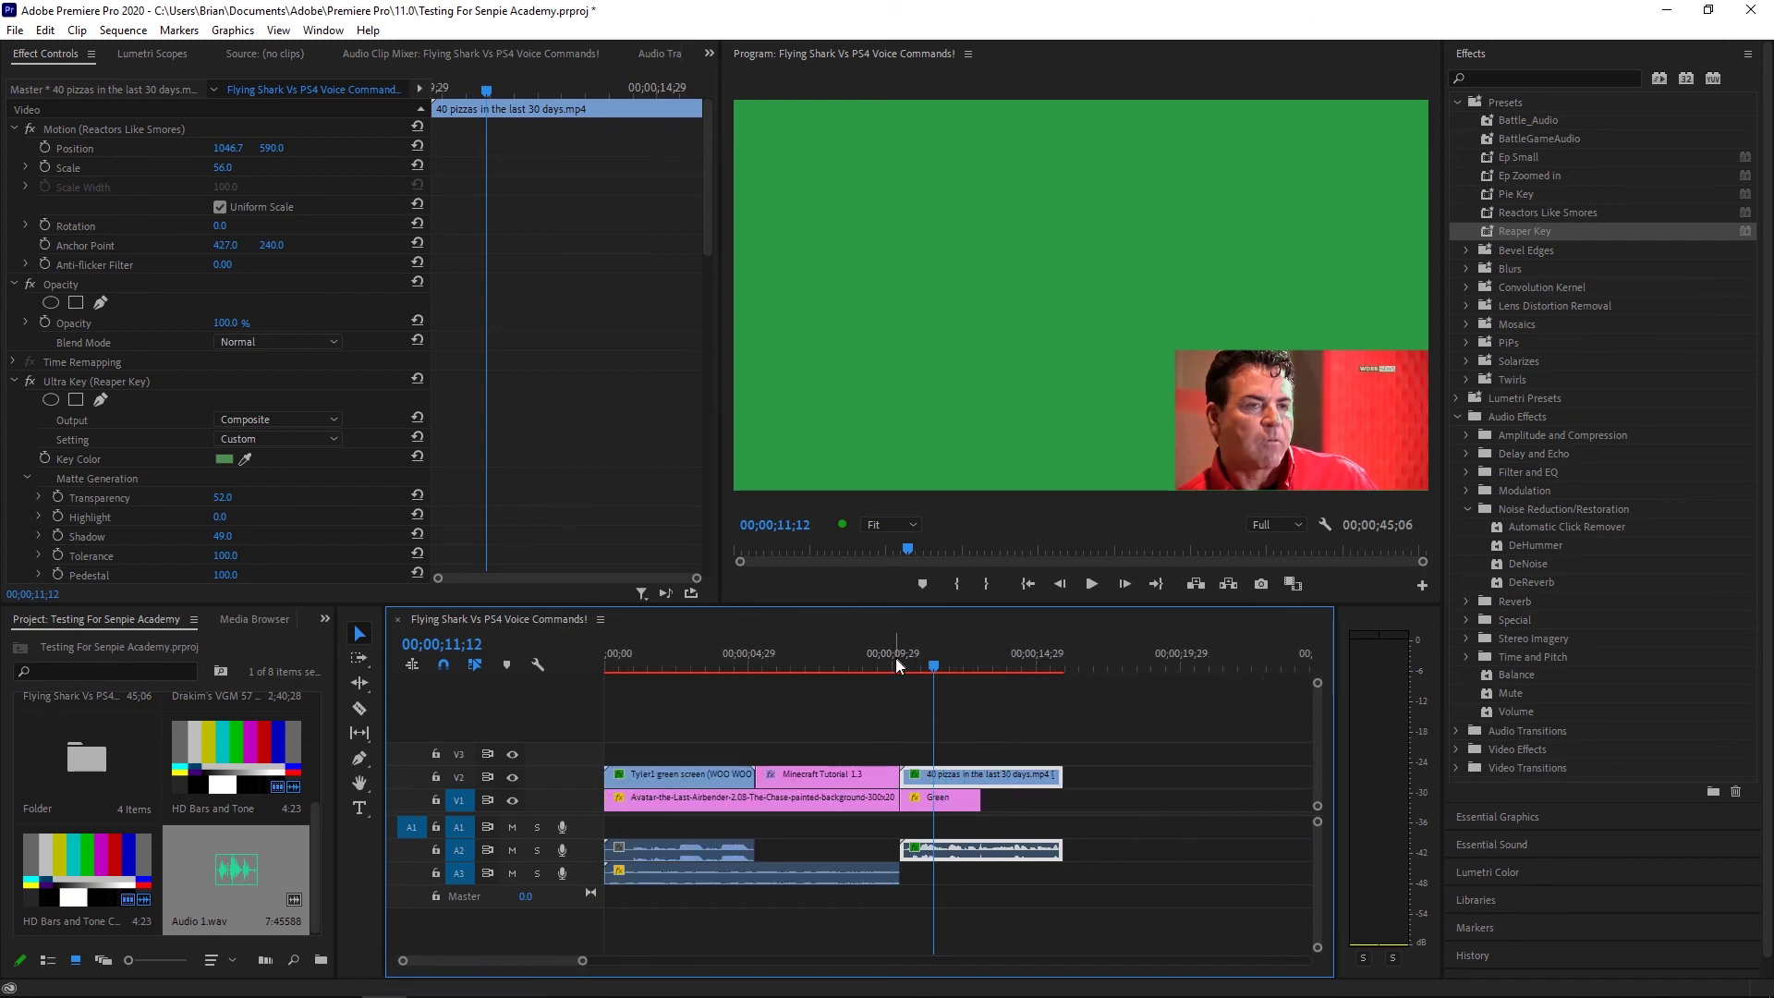
click(894, 657)
click(1092, 584)
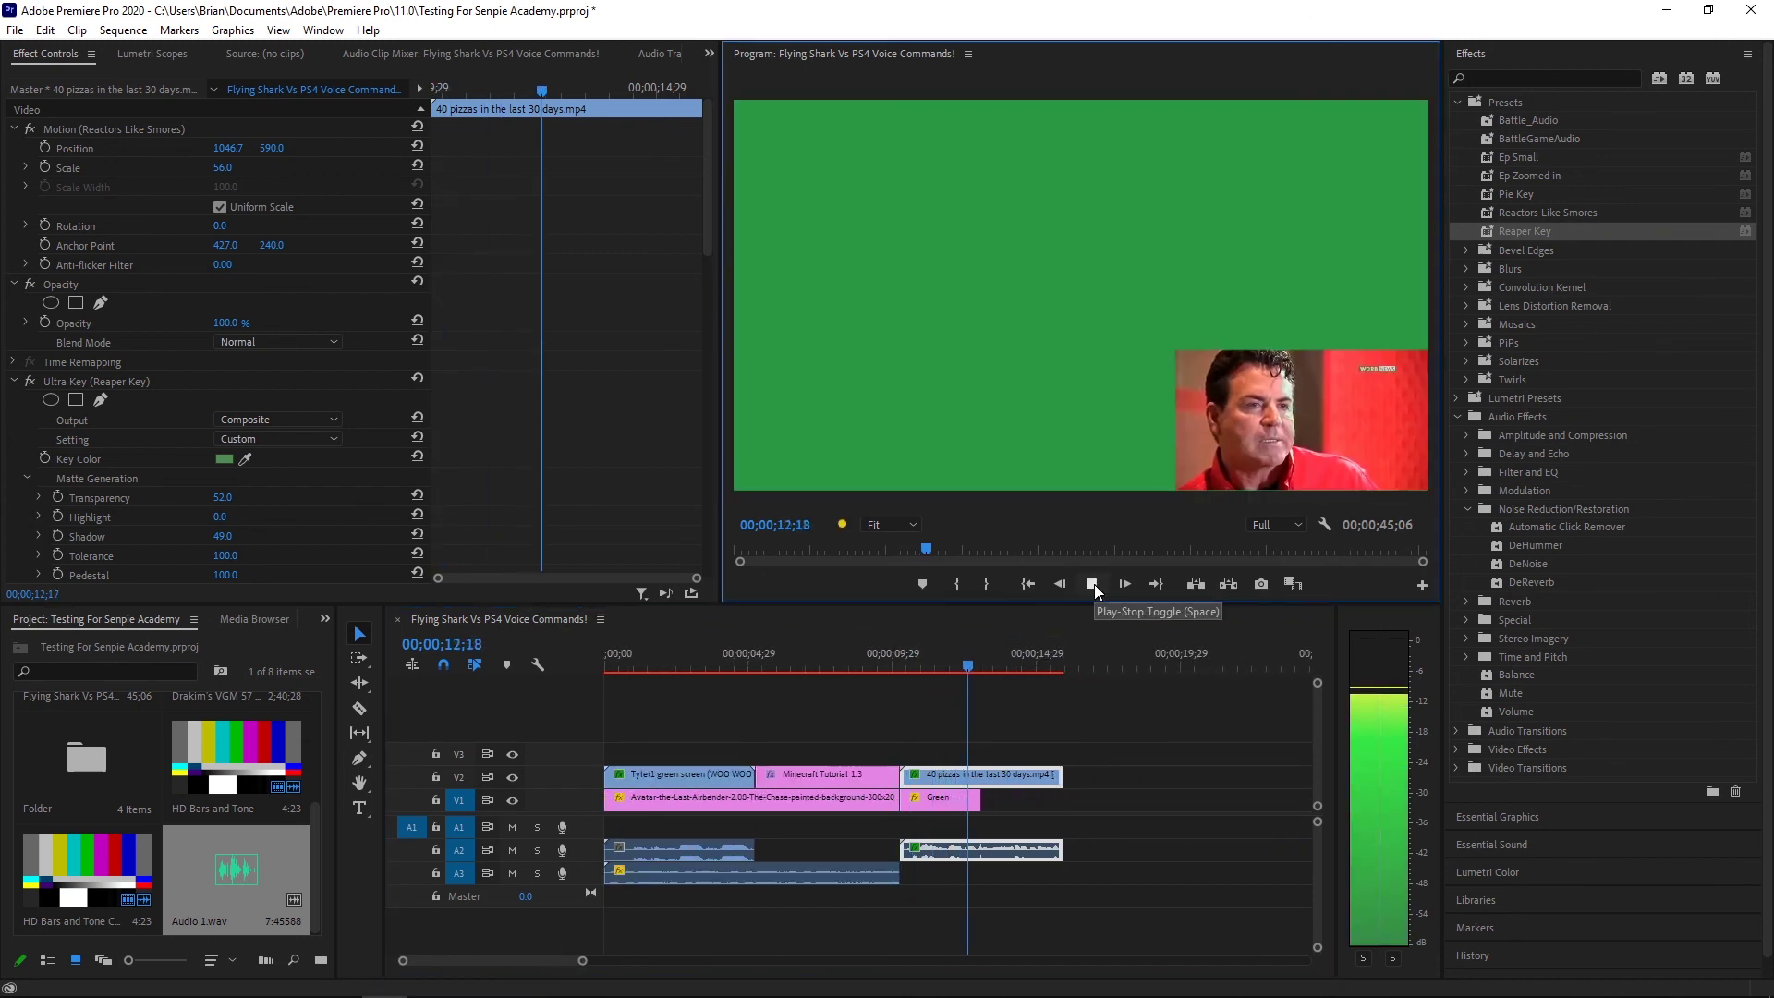
click(1094, 584)
Turn on Maintain Audio Pitch in the 40 pizzas clip's Speed/Duration and preview
right_click(979, 774)
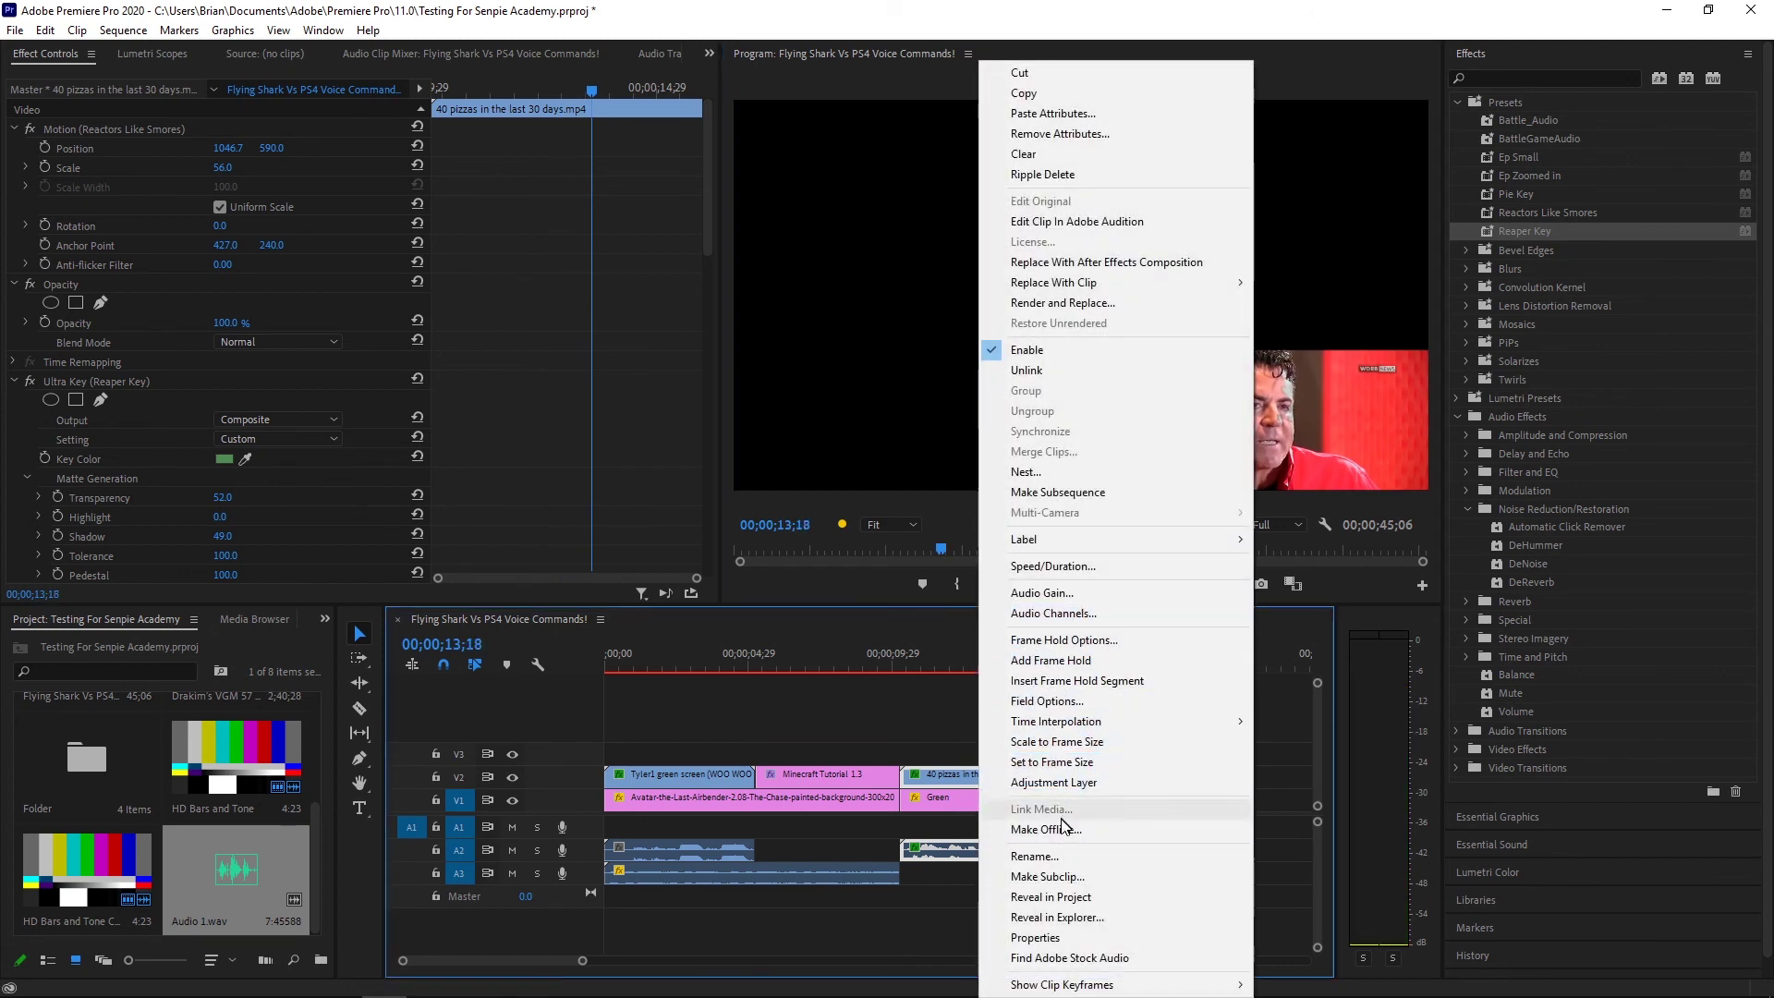
click(1072, 567)
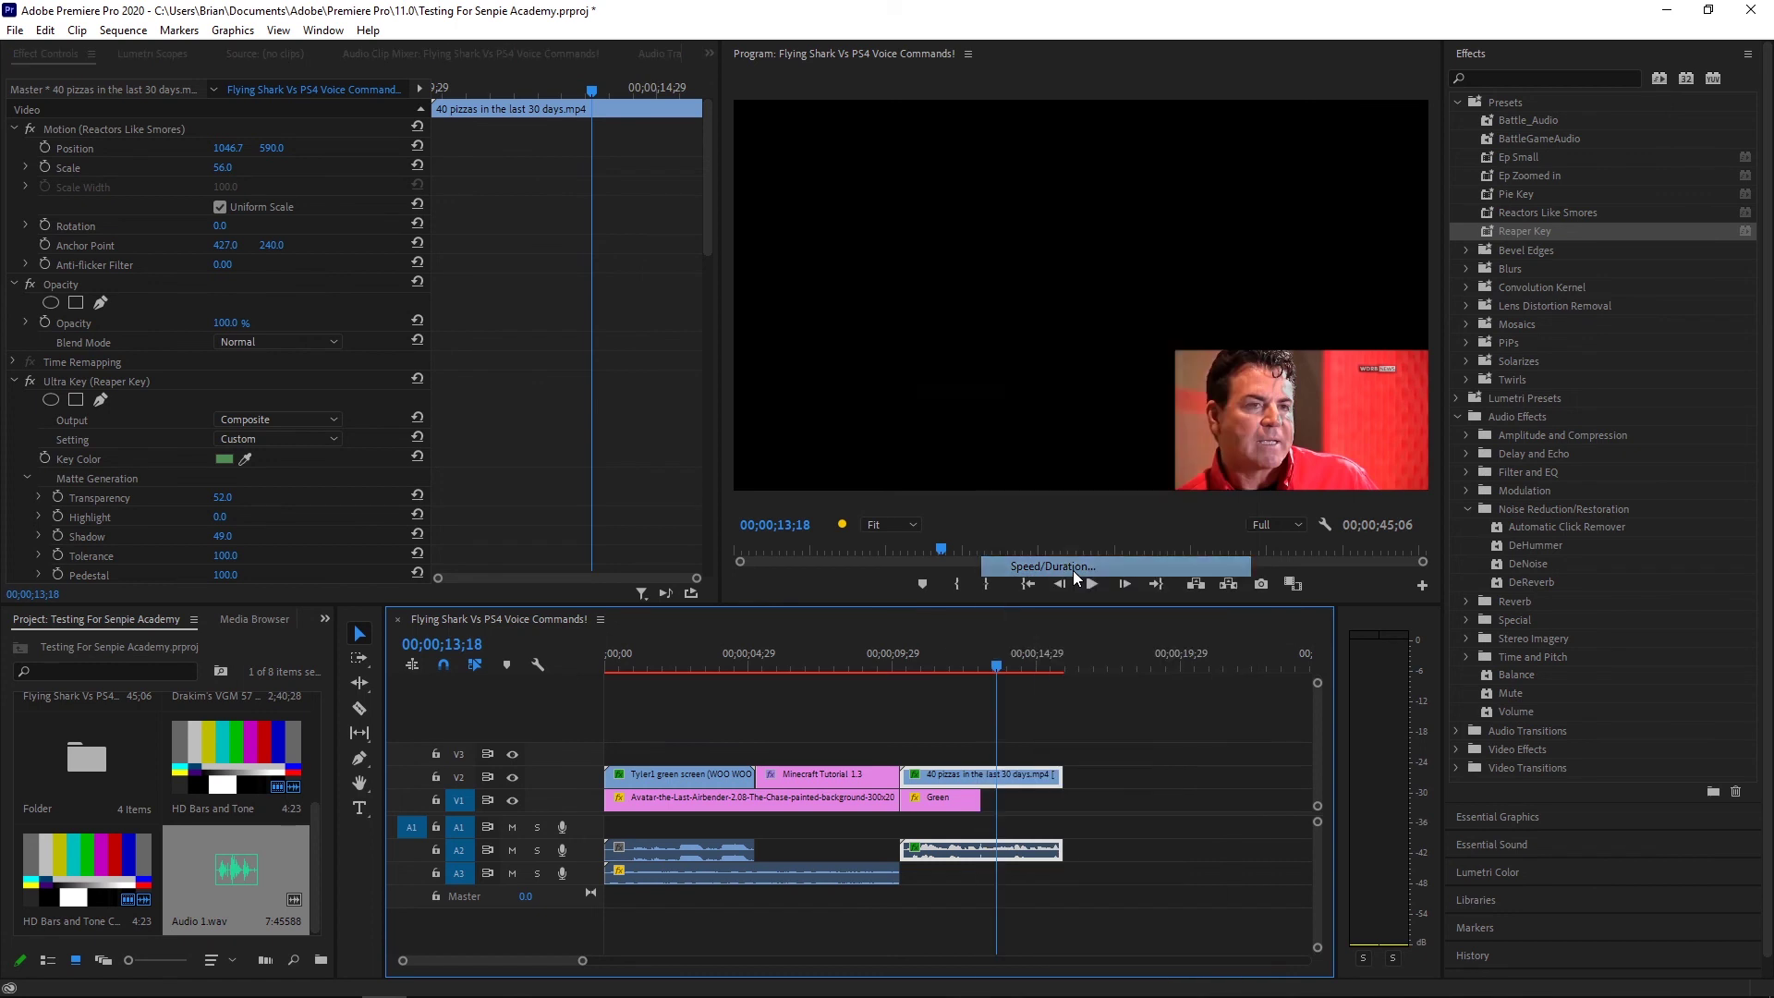
click(868, 526)
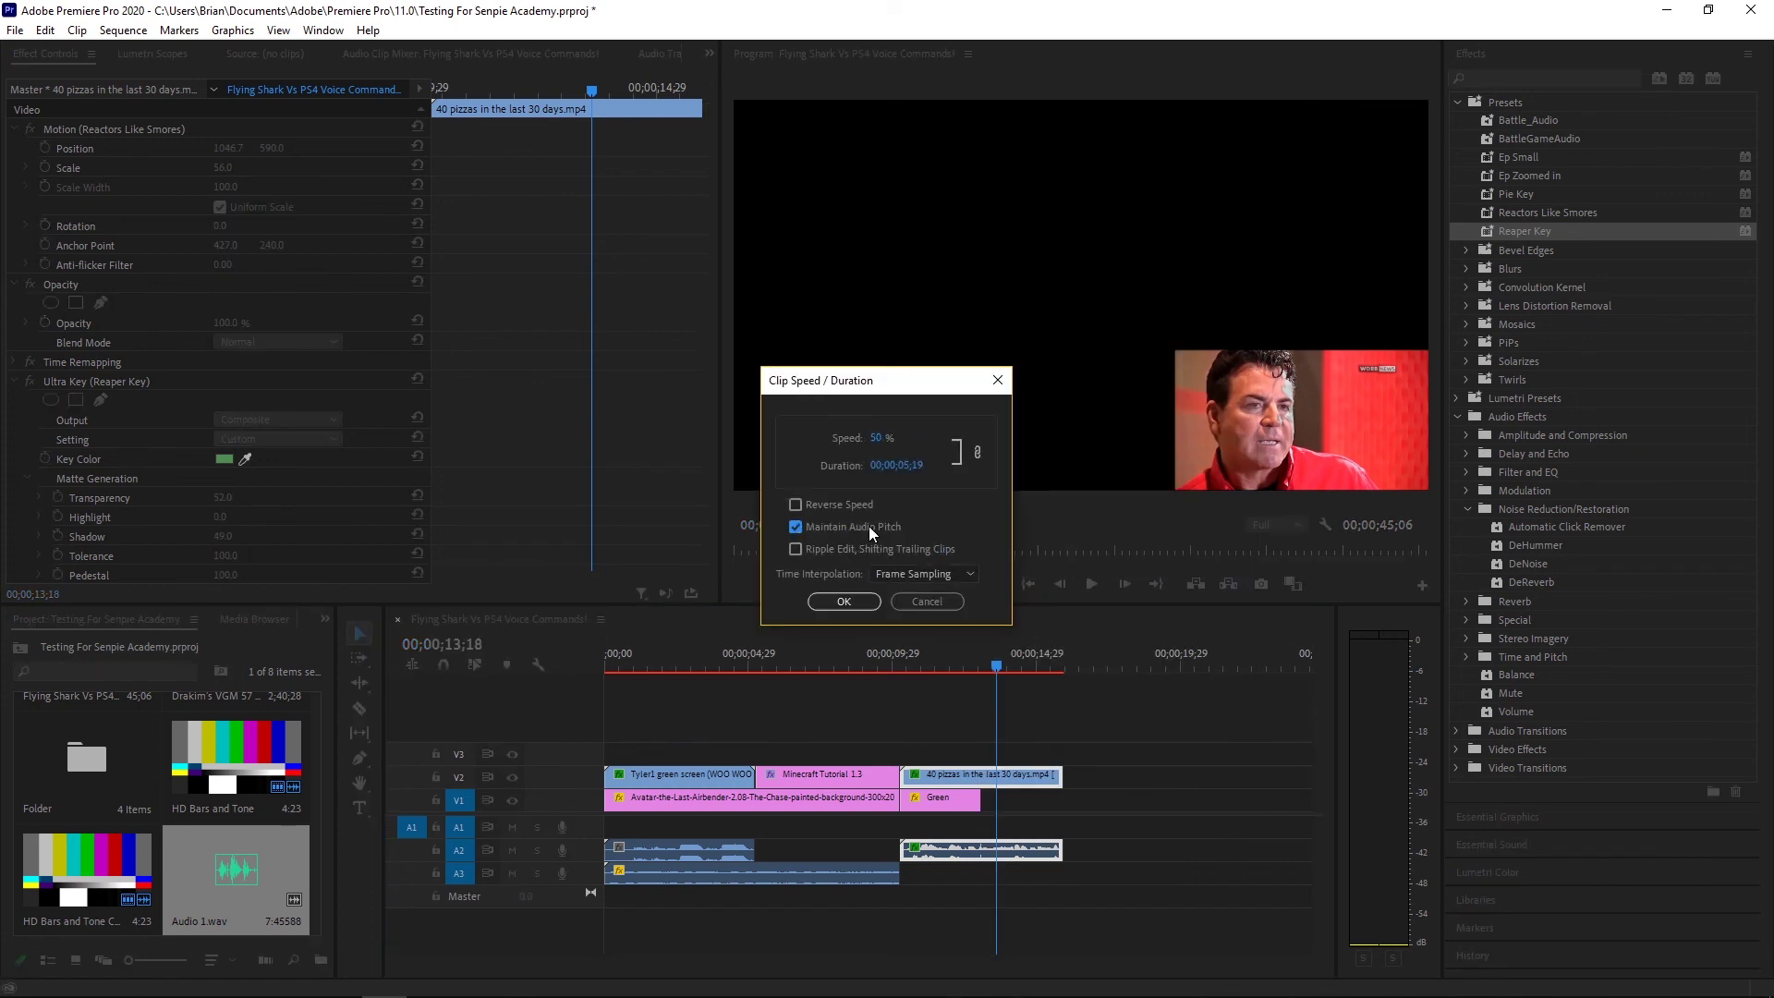
click(855, 602)
click(895, 652)
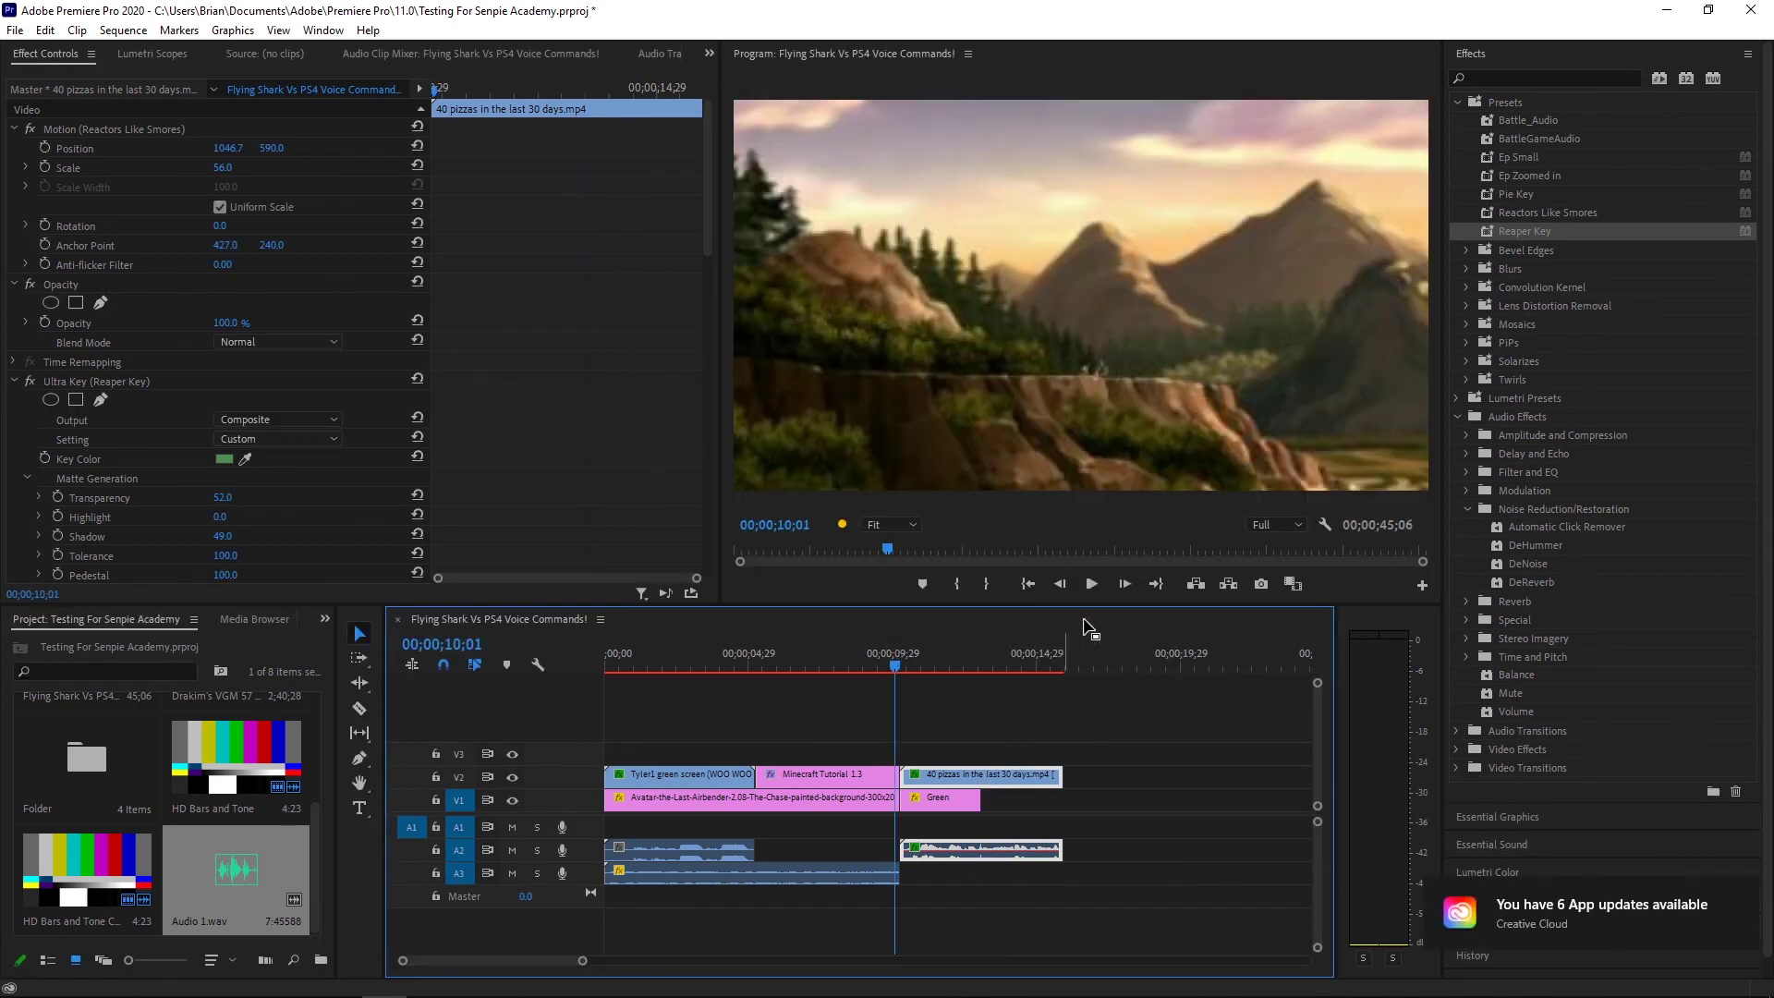
click(1093, 583)
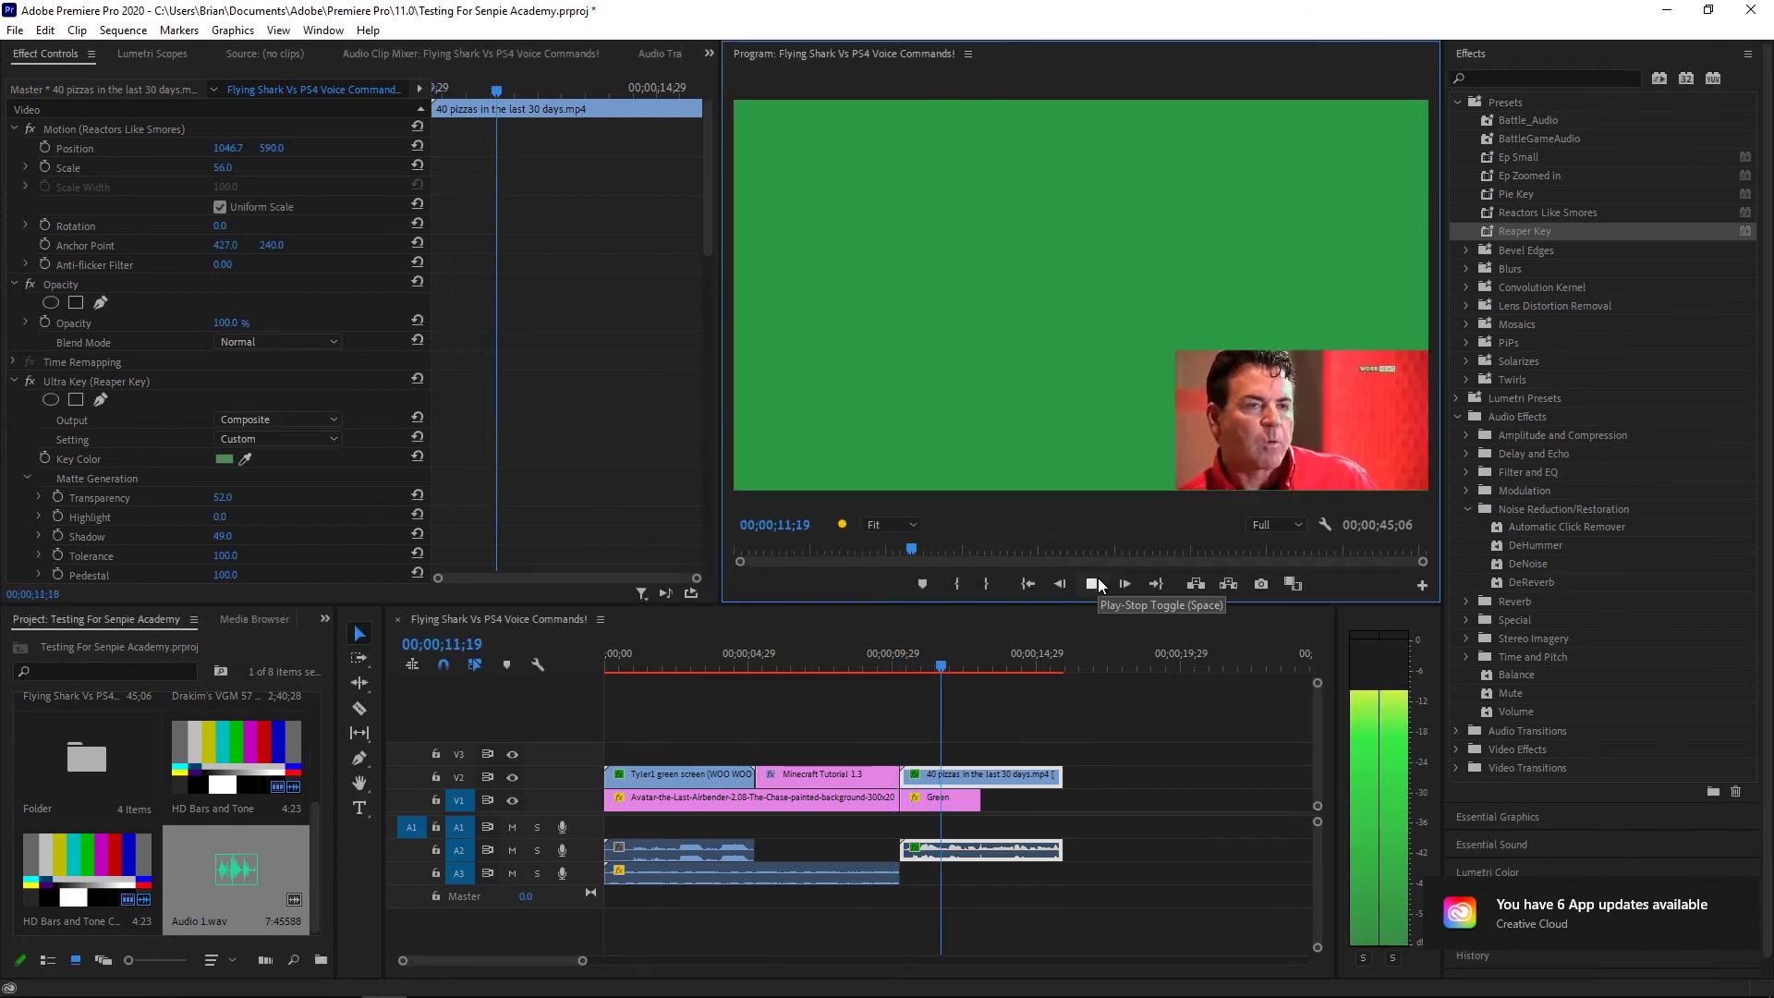
Speed the pizzas clip up to 125%, play it back, and park just before 10;26
right_click(992, 846)
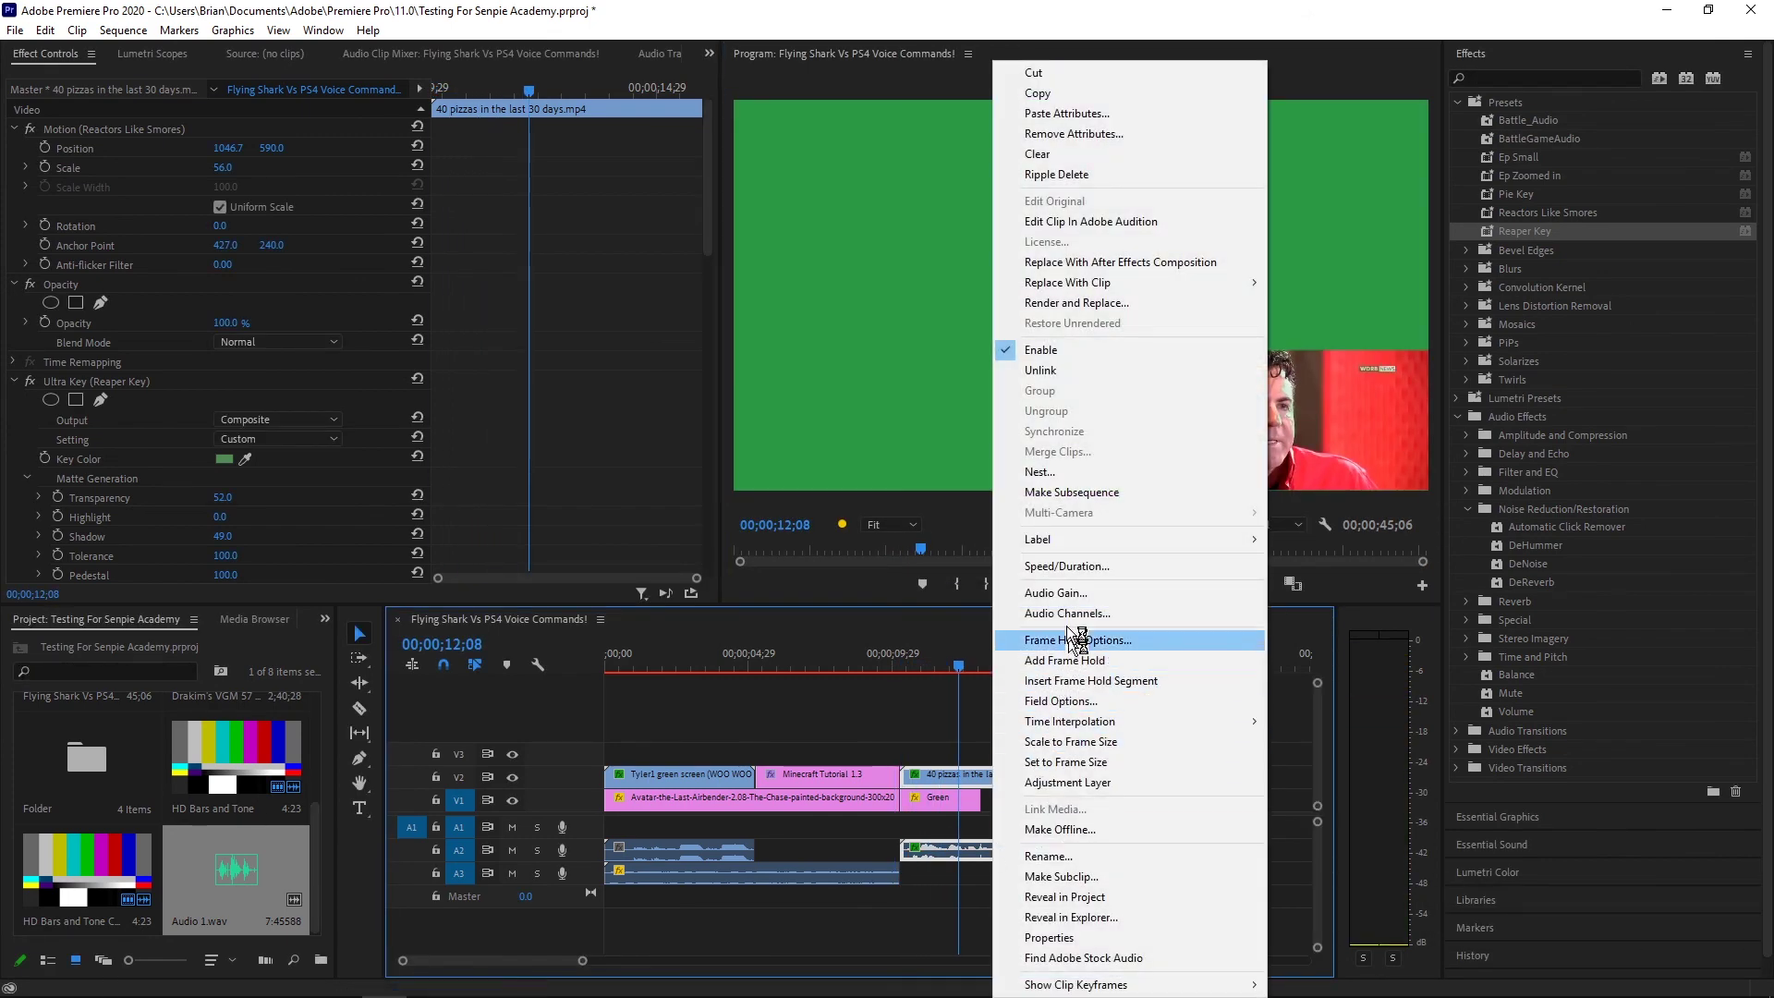
click(1058, 562)
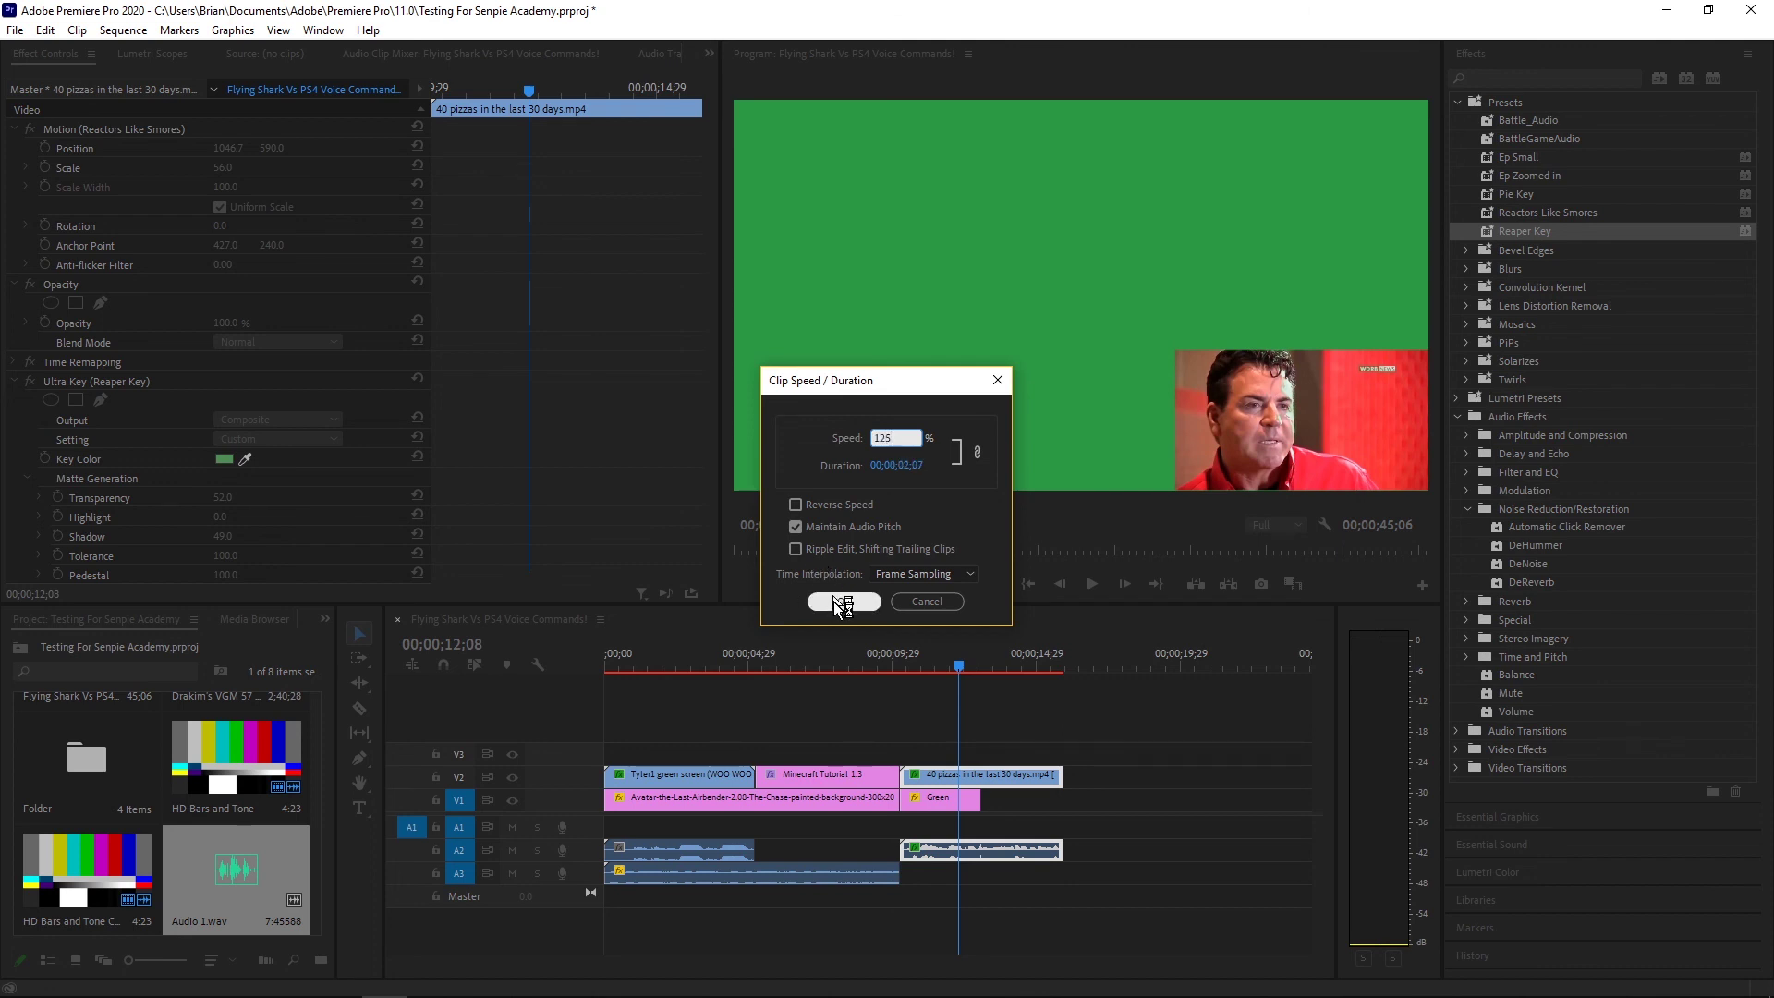
click(840, 601)
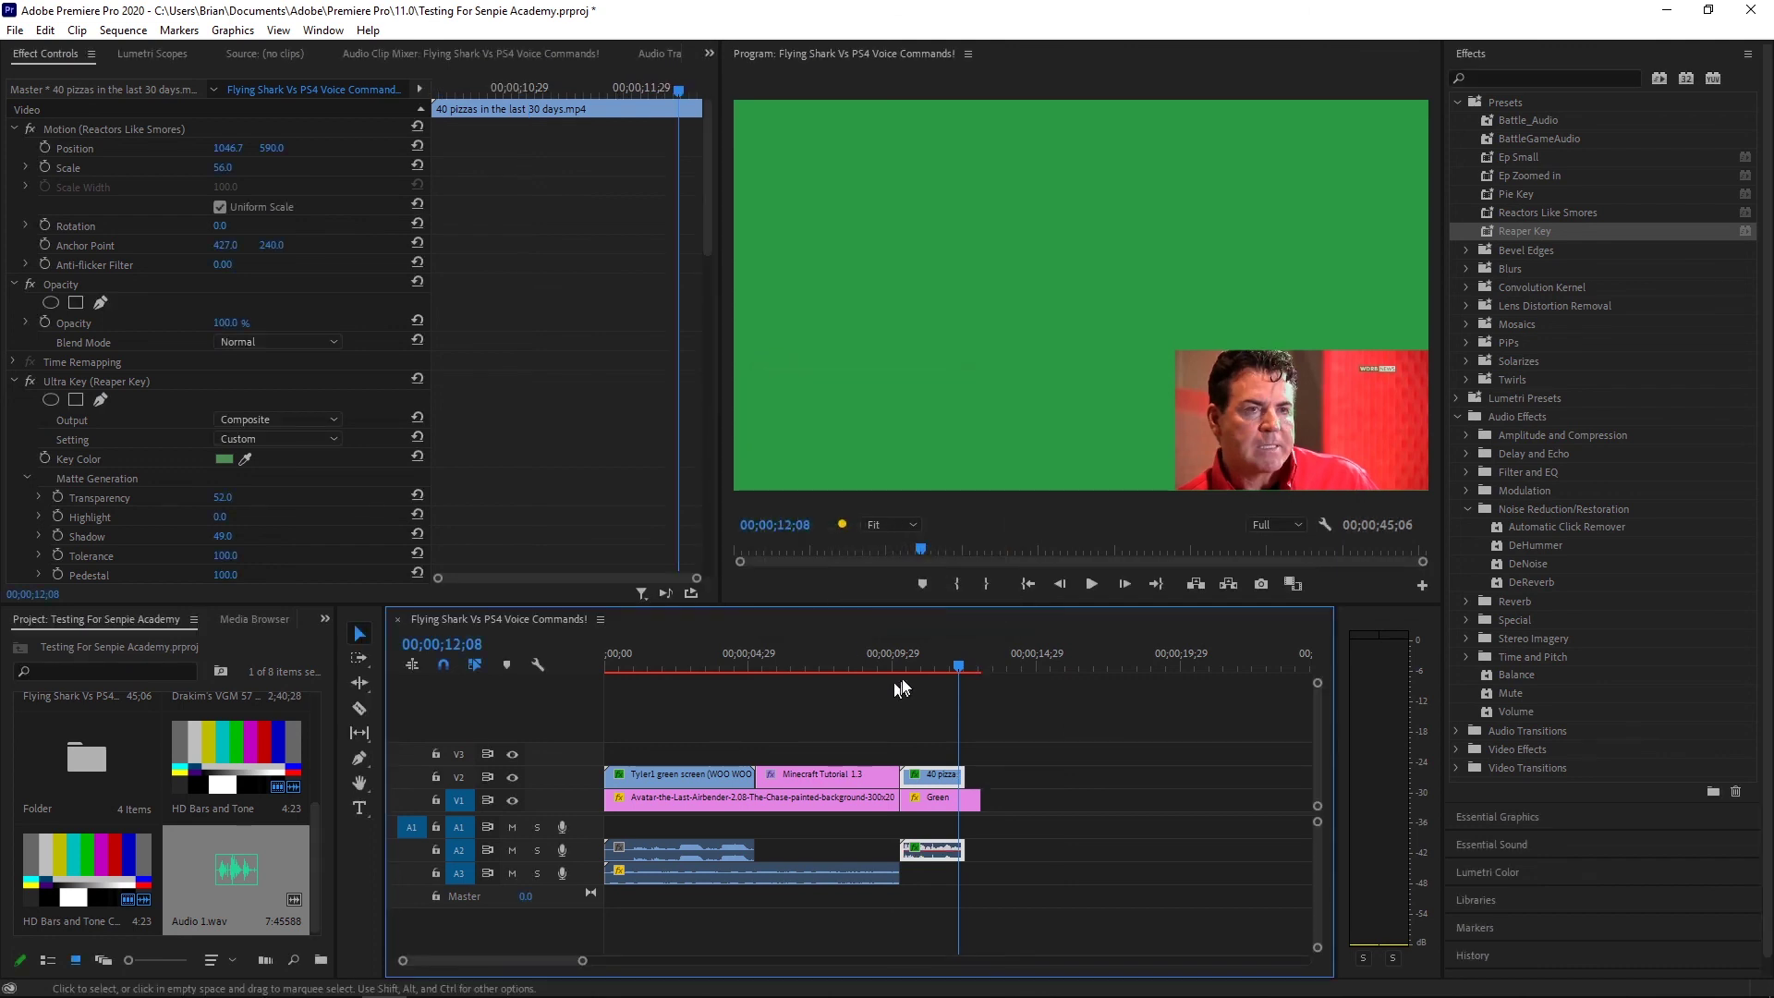
click(896, 658)
click(1089, 585)
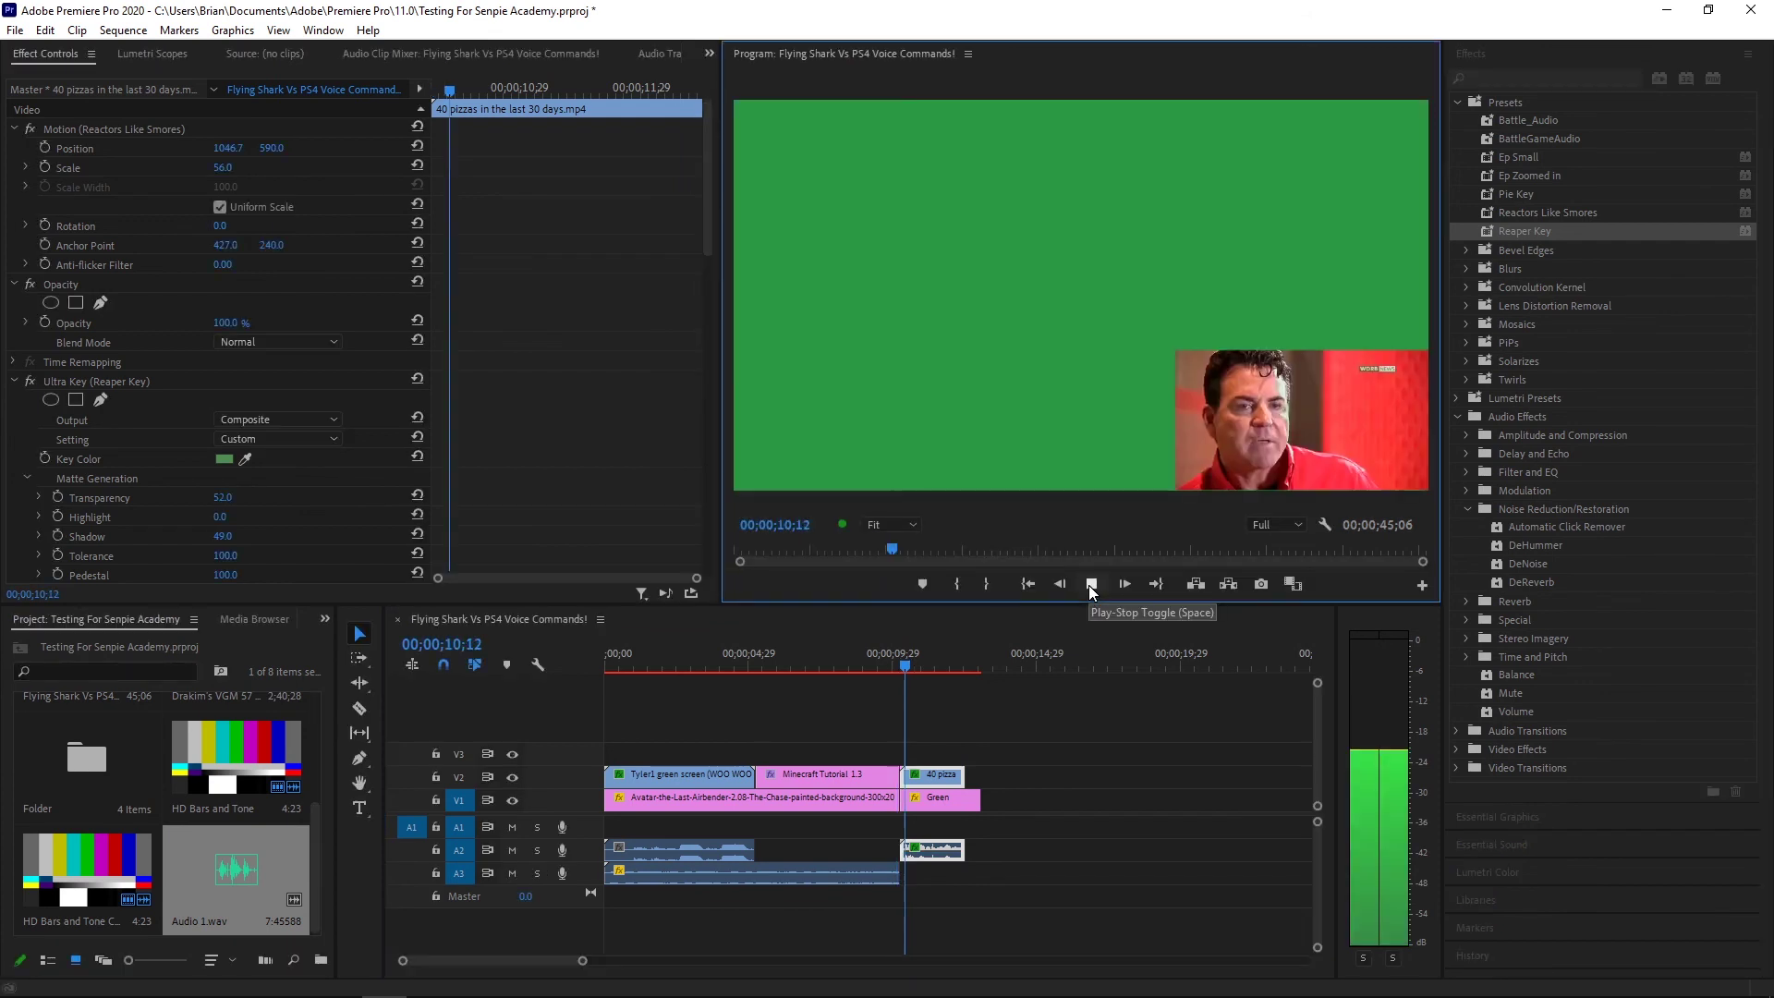
click(1088, 585)
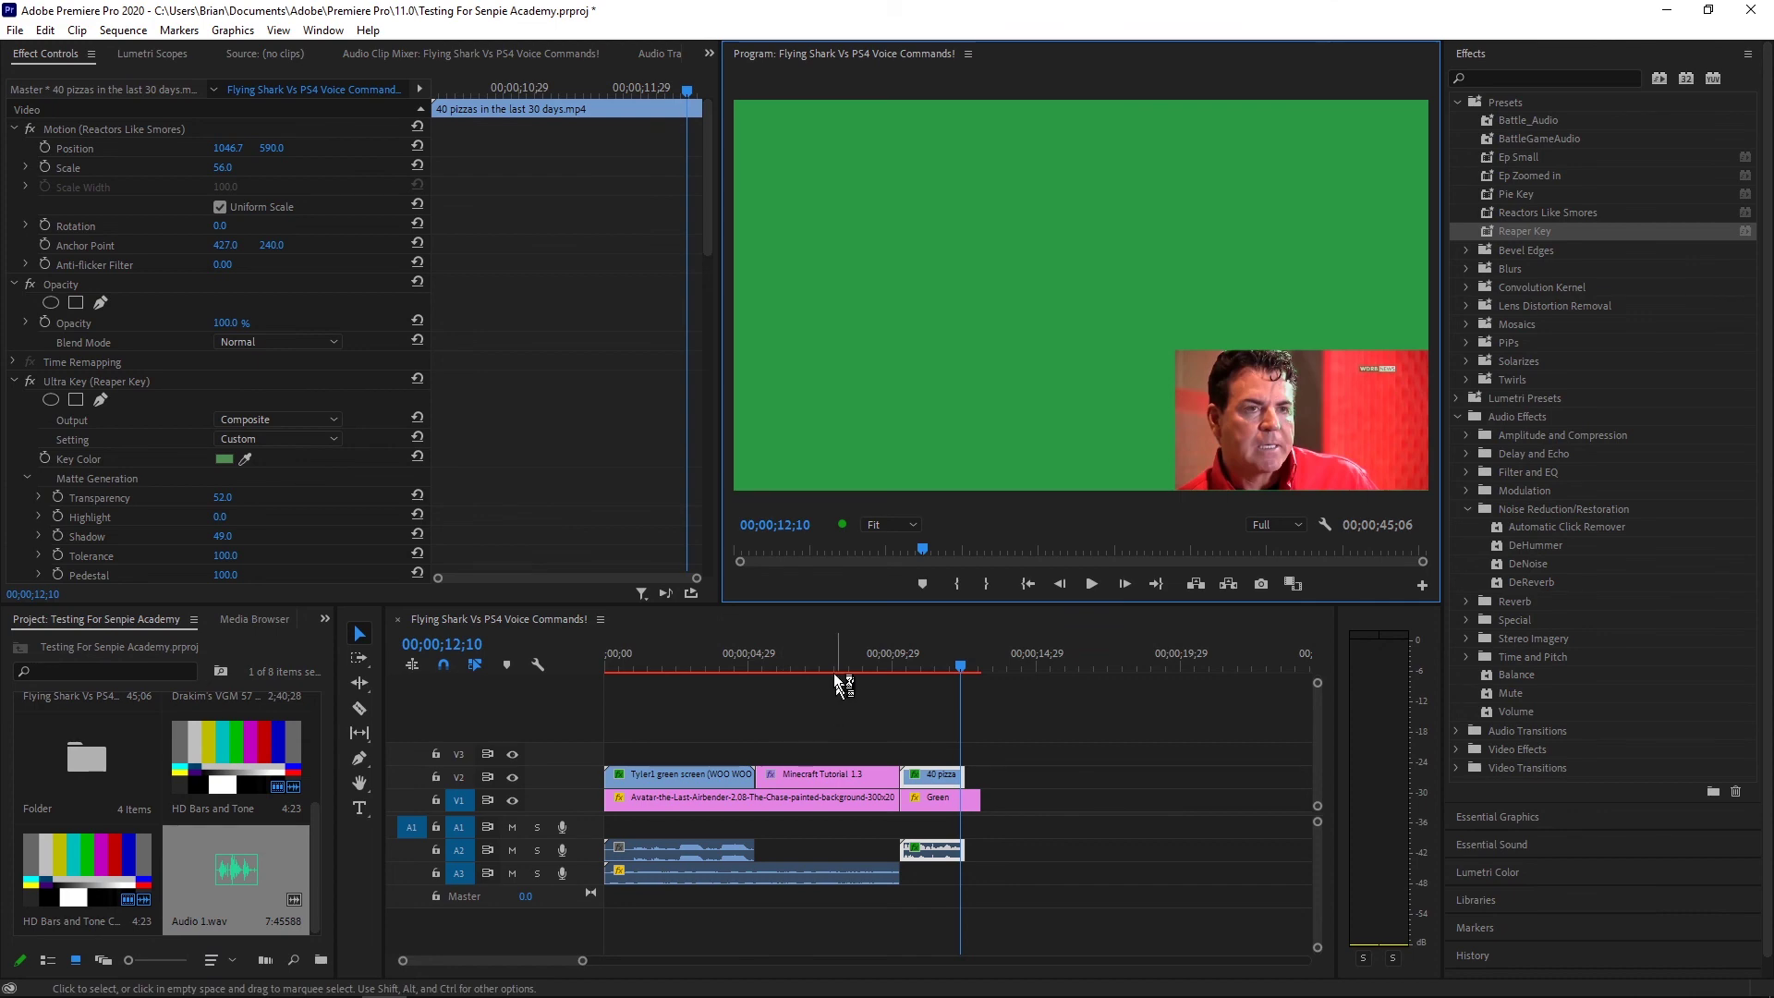
click(918, 665)
key(Left)
key(Left)
key(Left)
key(Left)
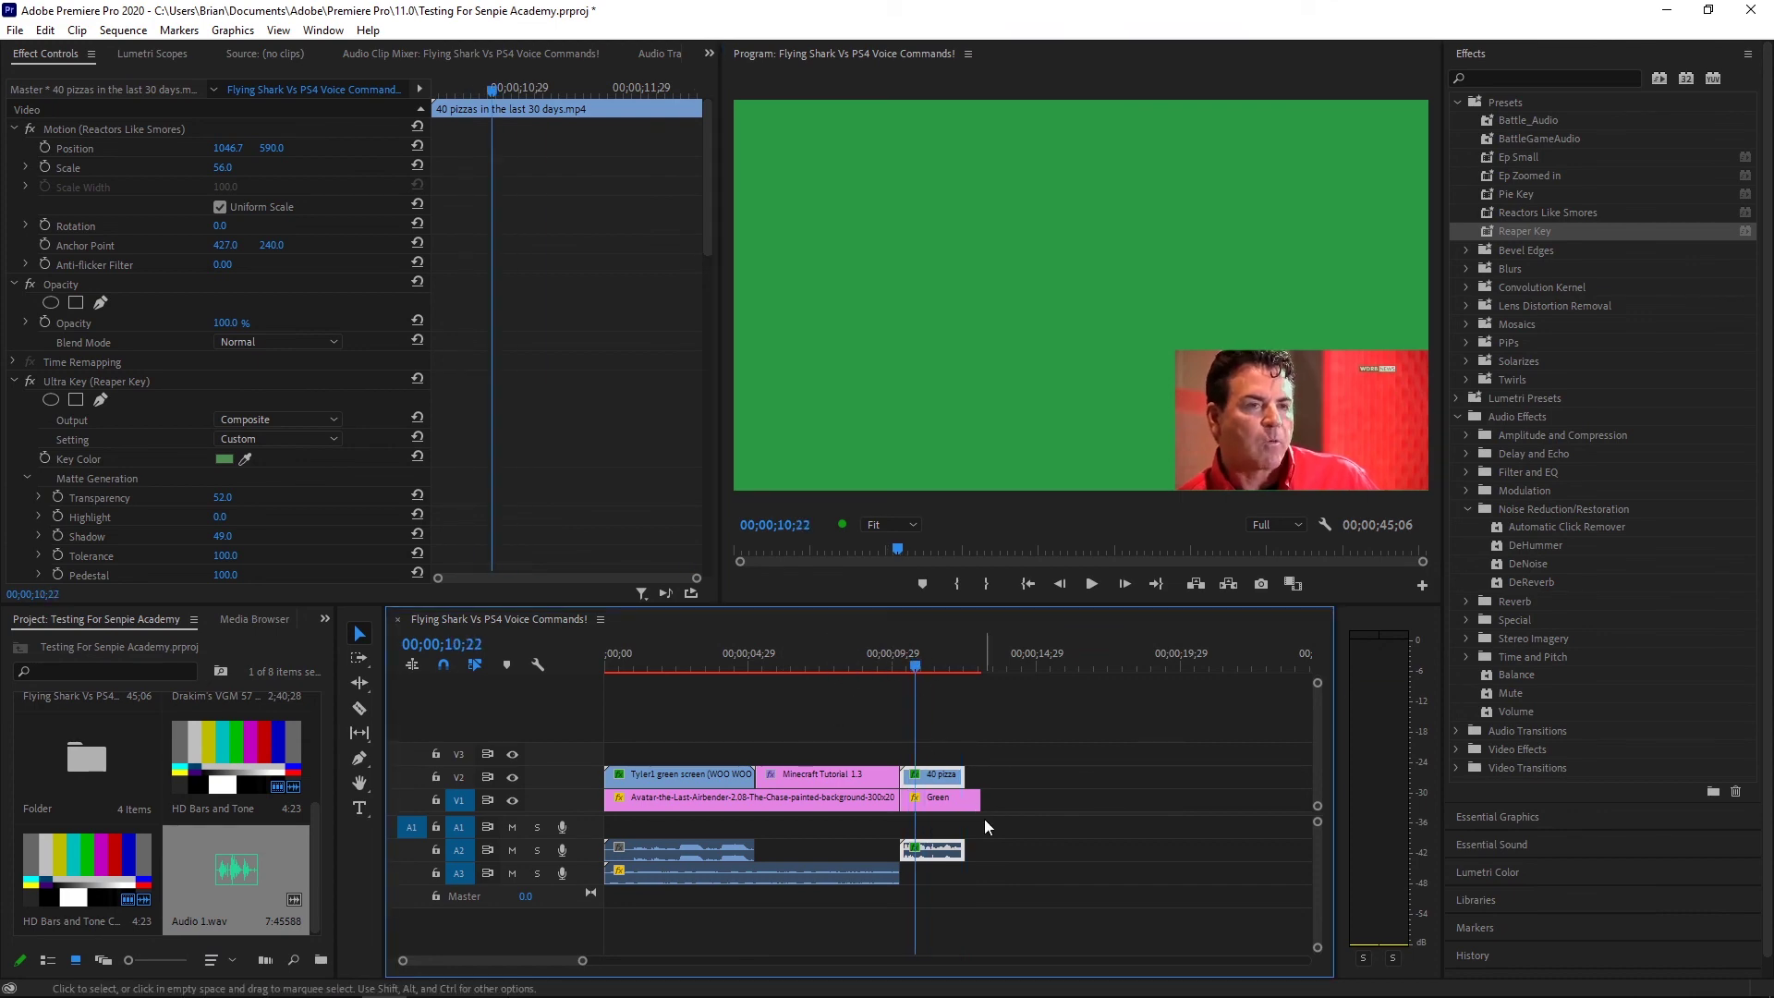
right_click(952, 784)
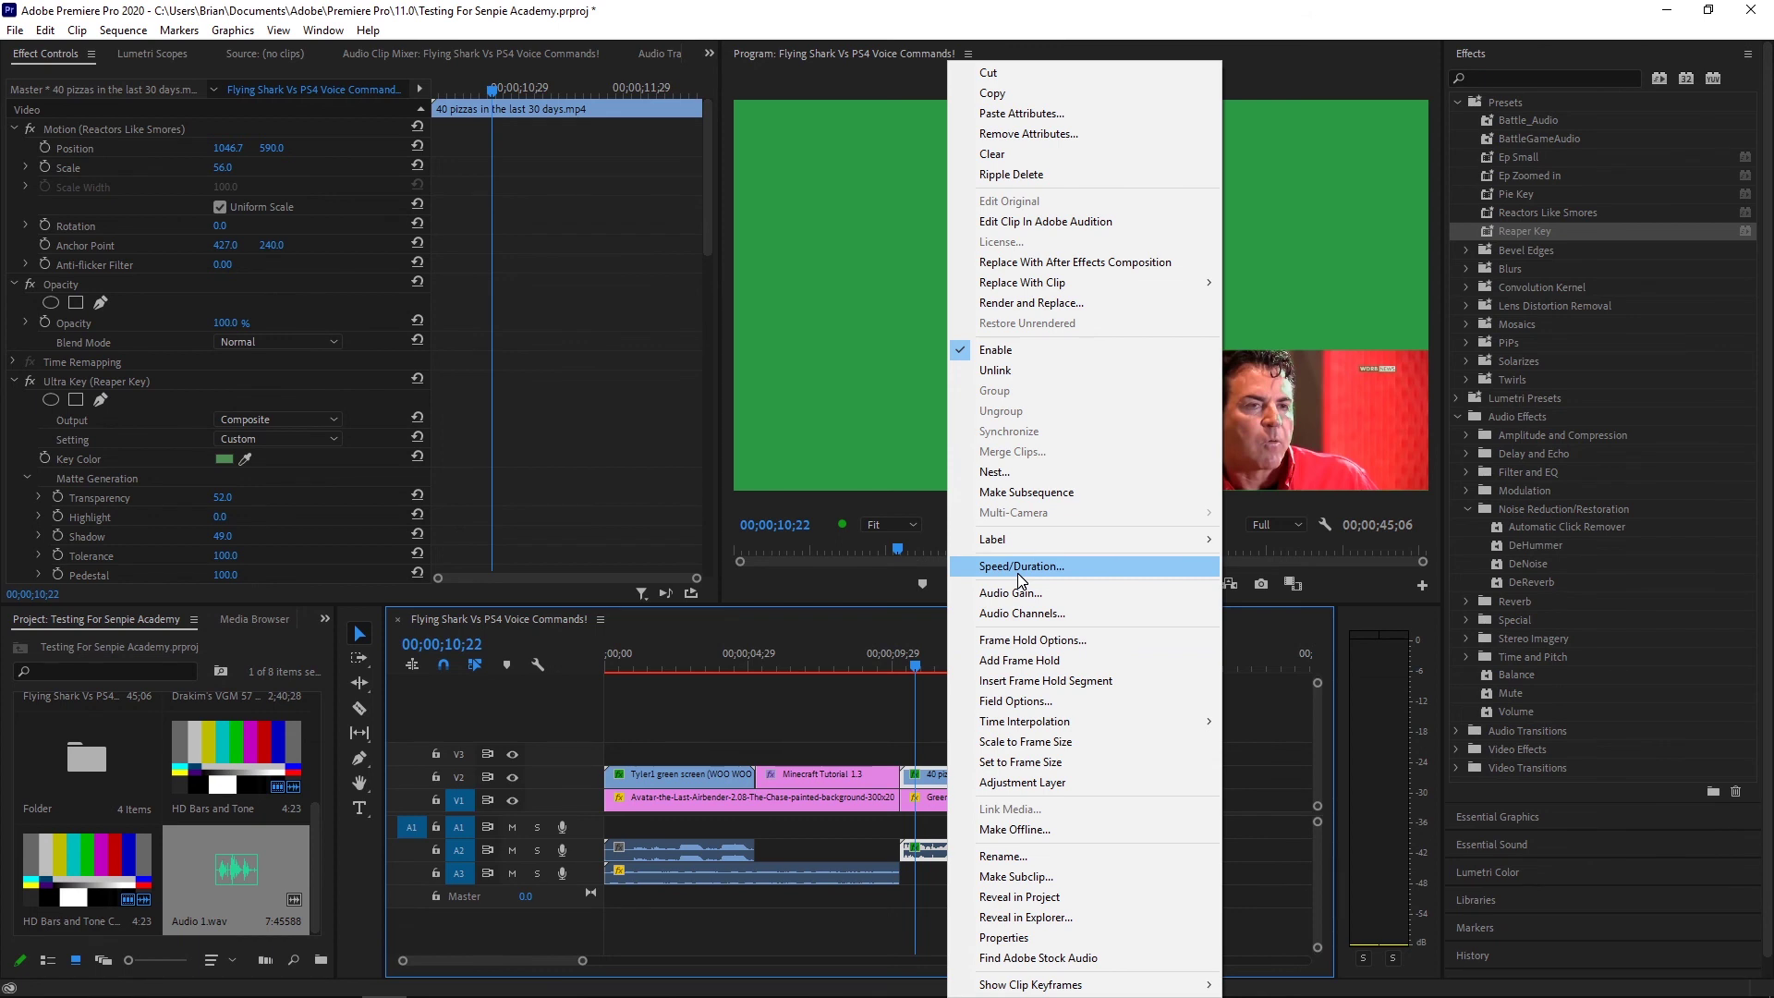
mouse_move(966, 291)
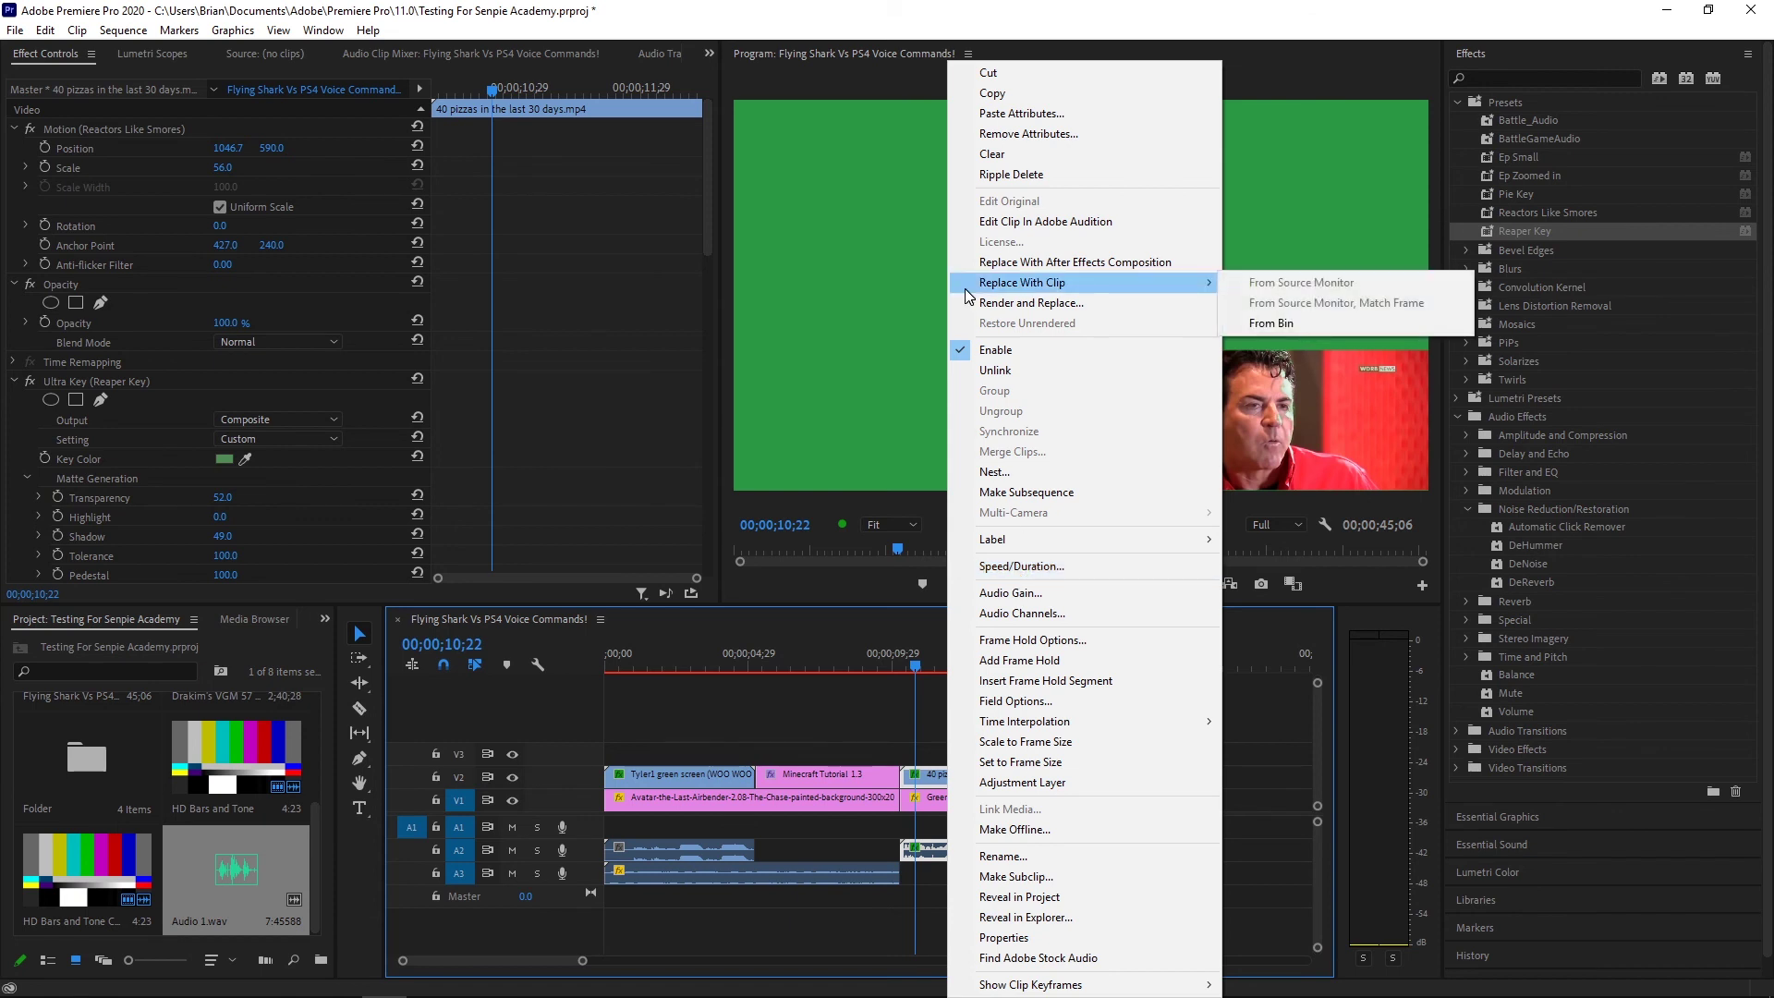
key(Escape)
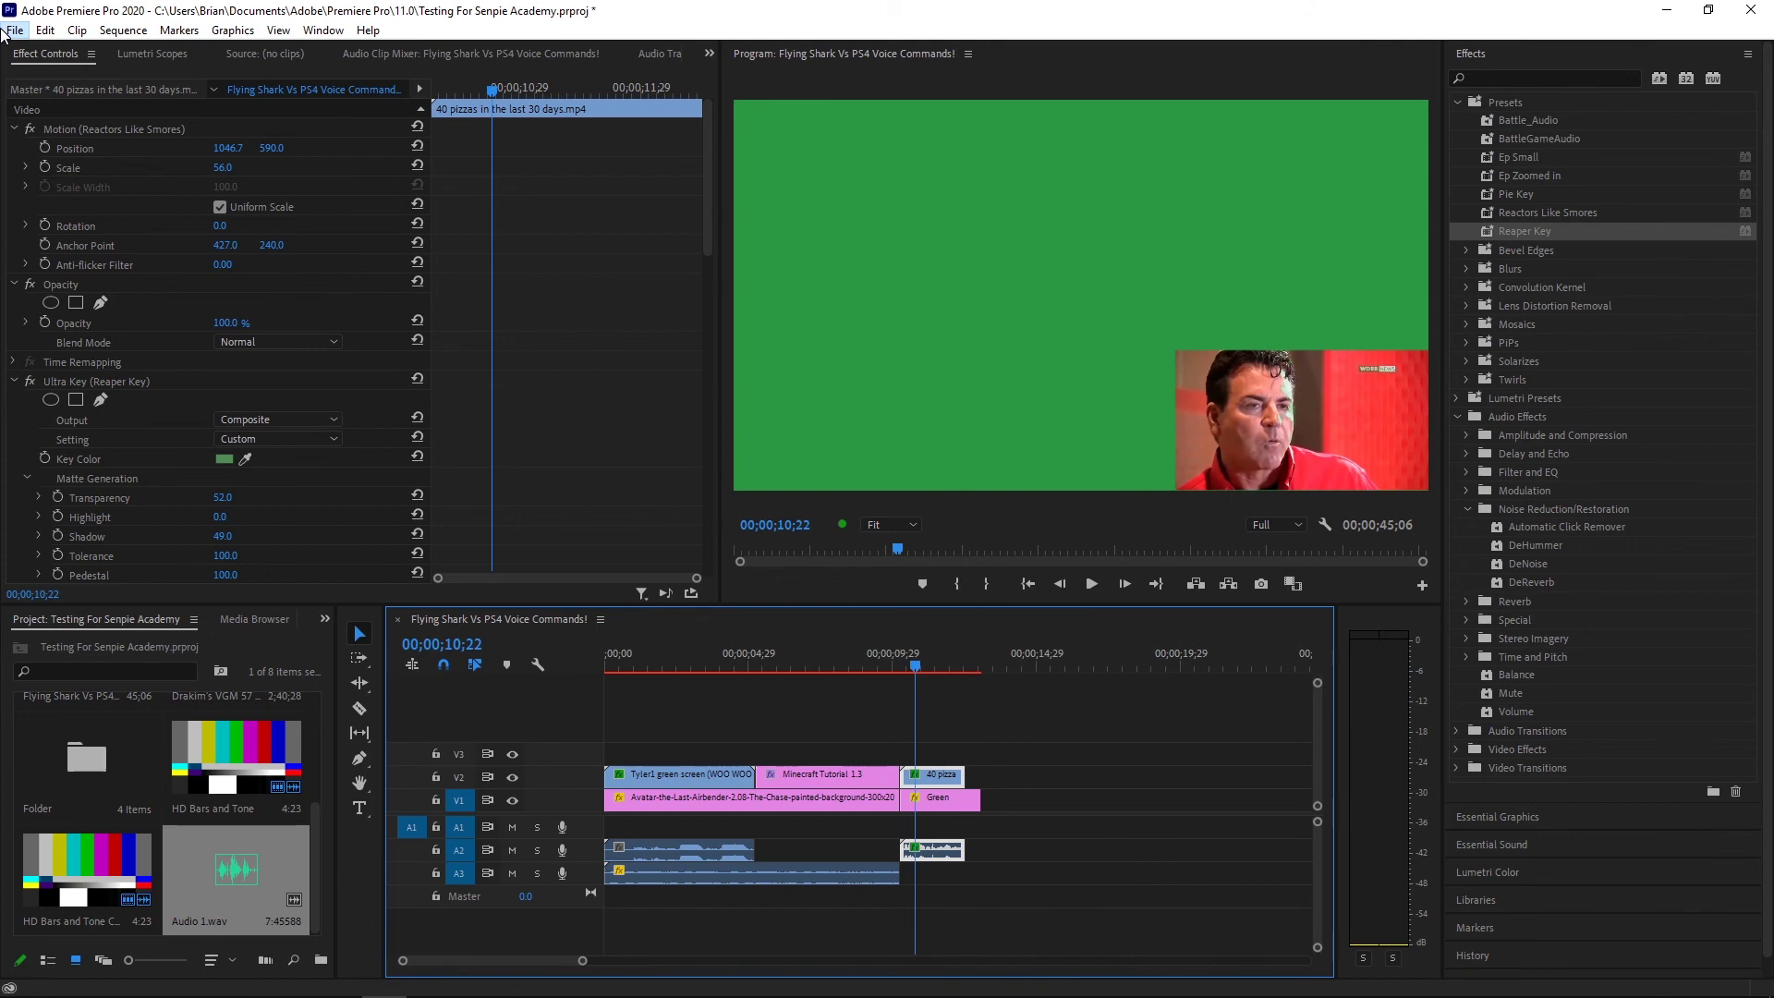
click(11, 31)
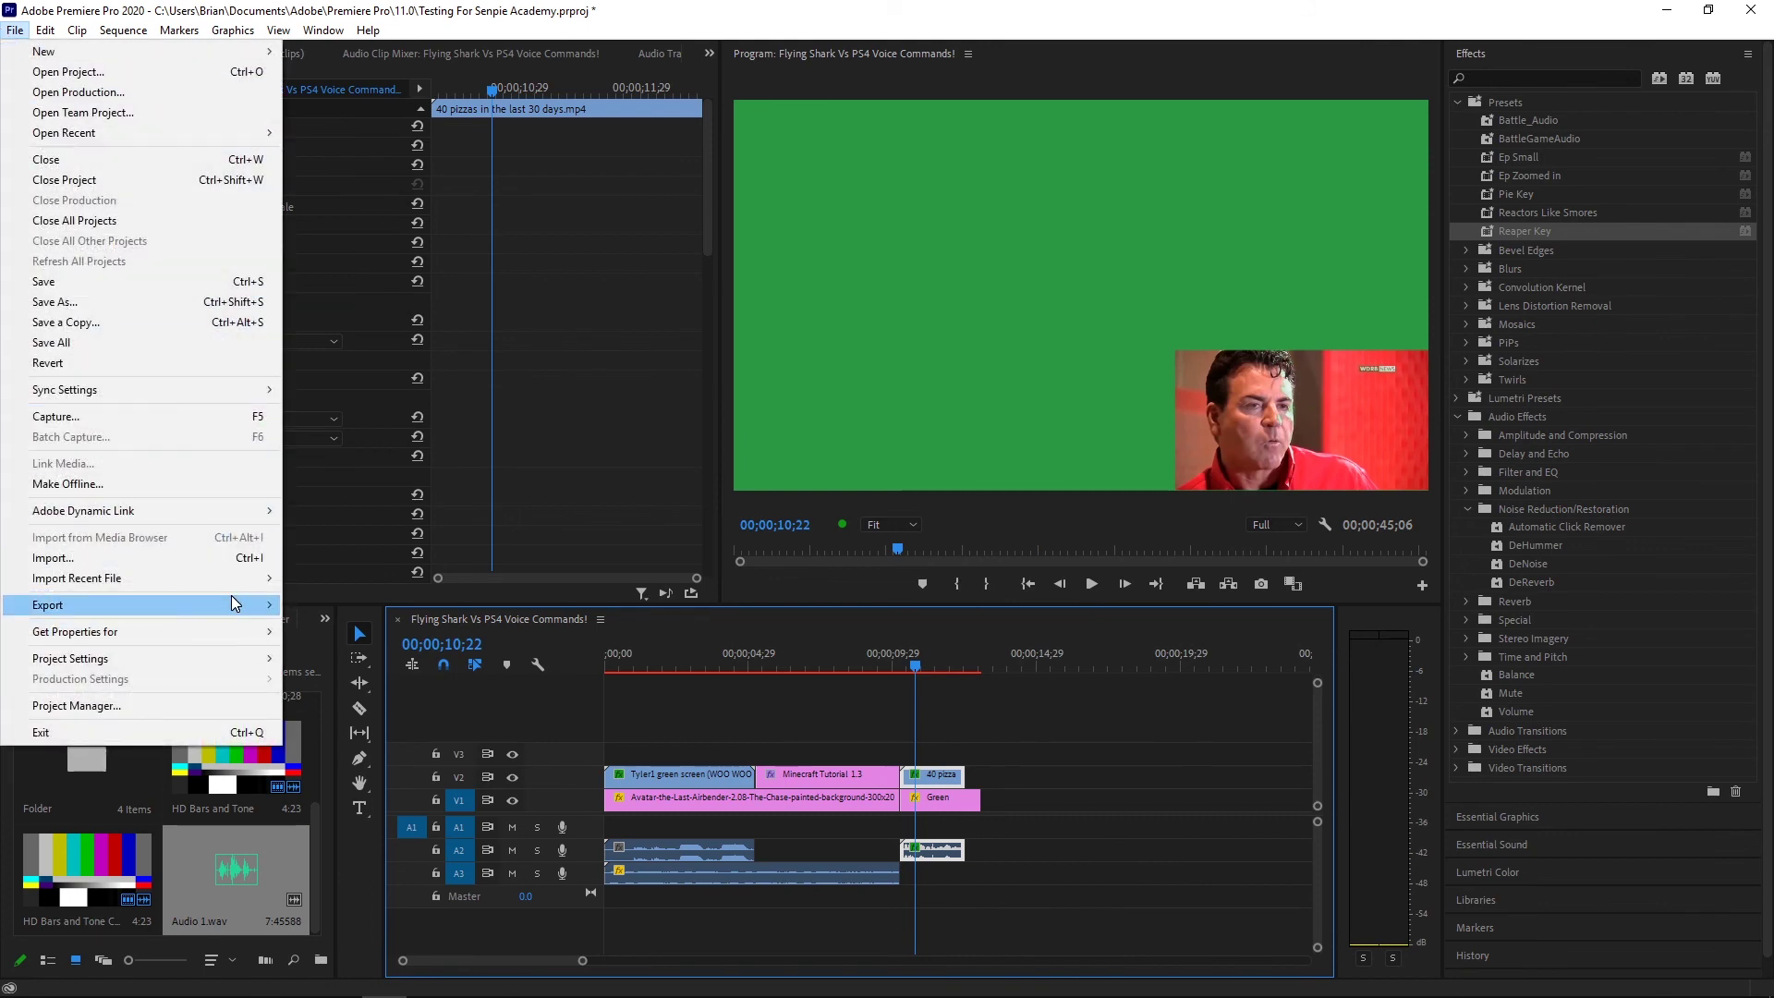
mouse_move(232, 597)
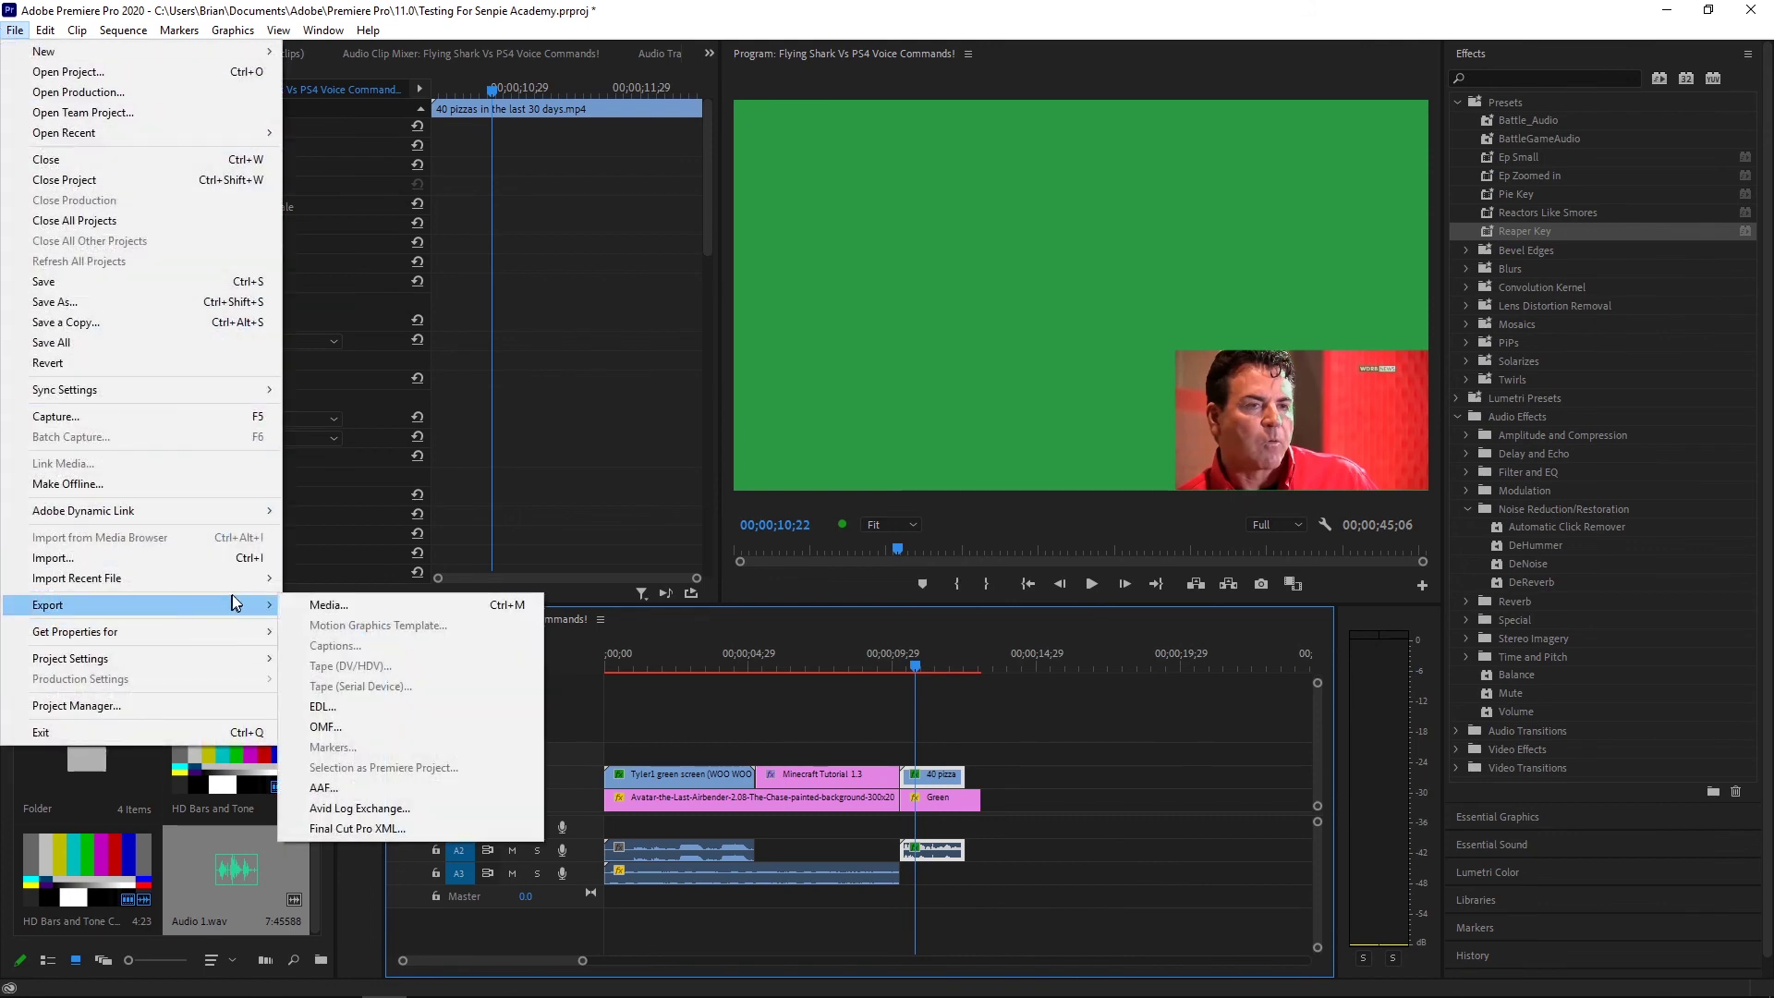
click(340, 606)
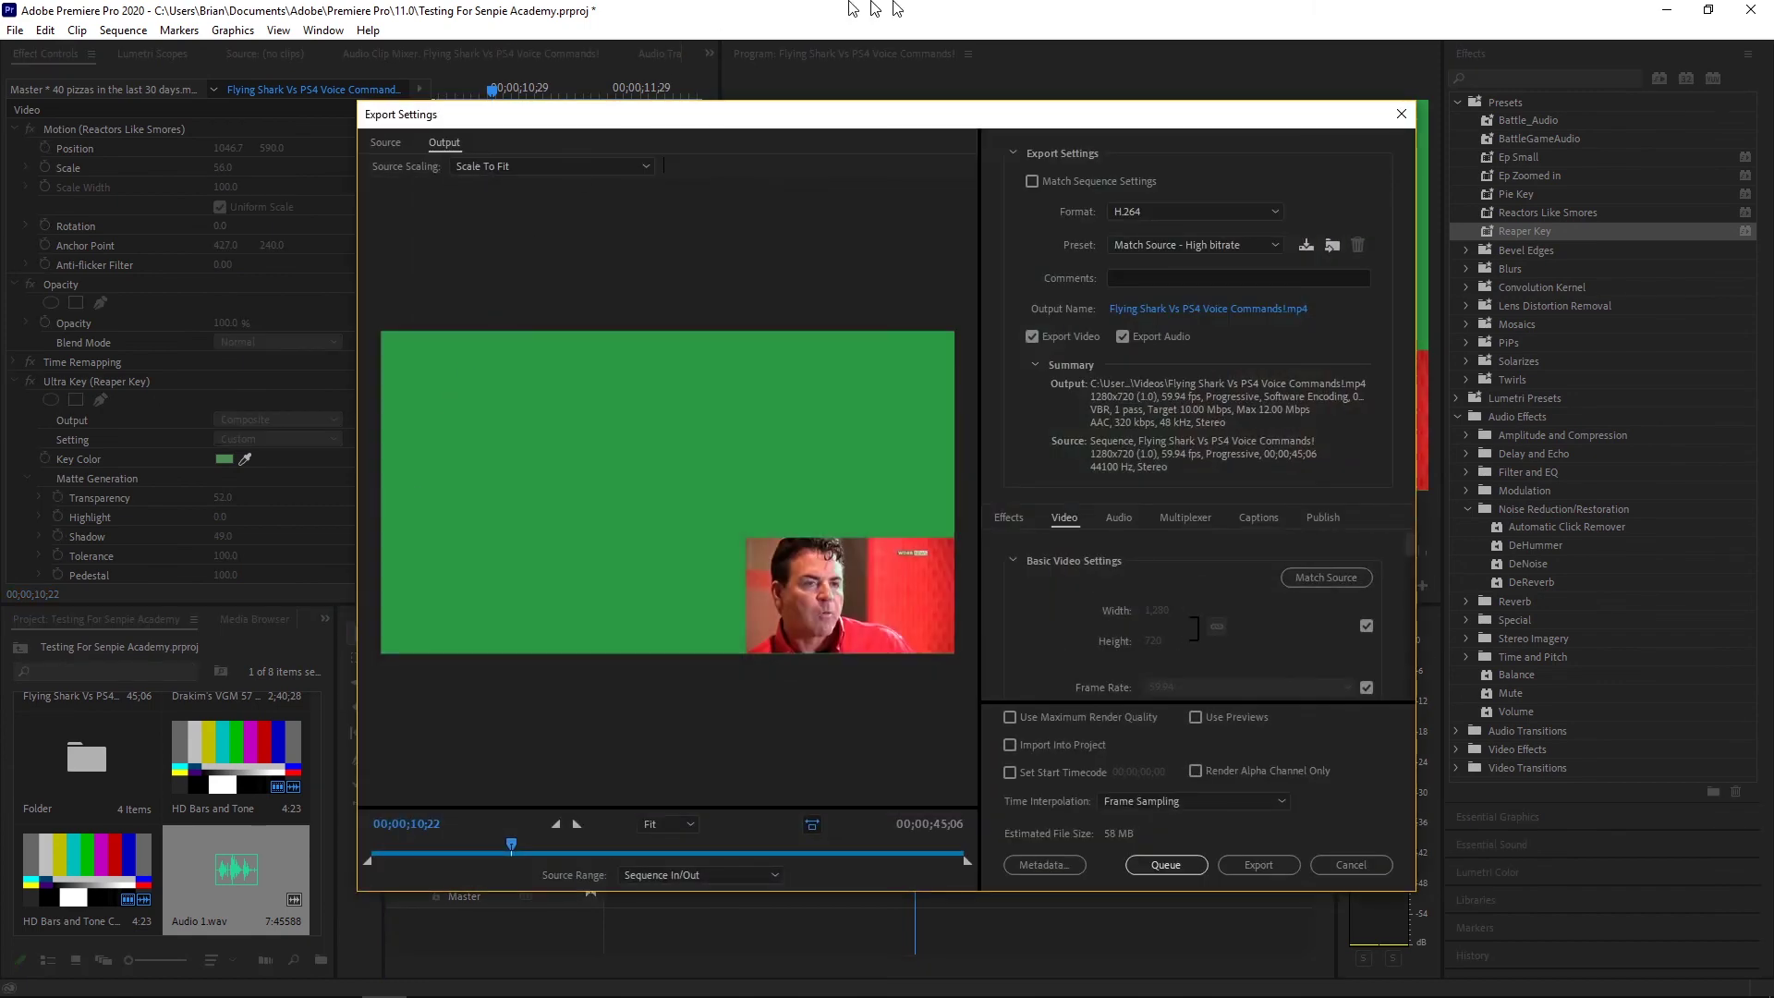
click(1235, 218)
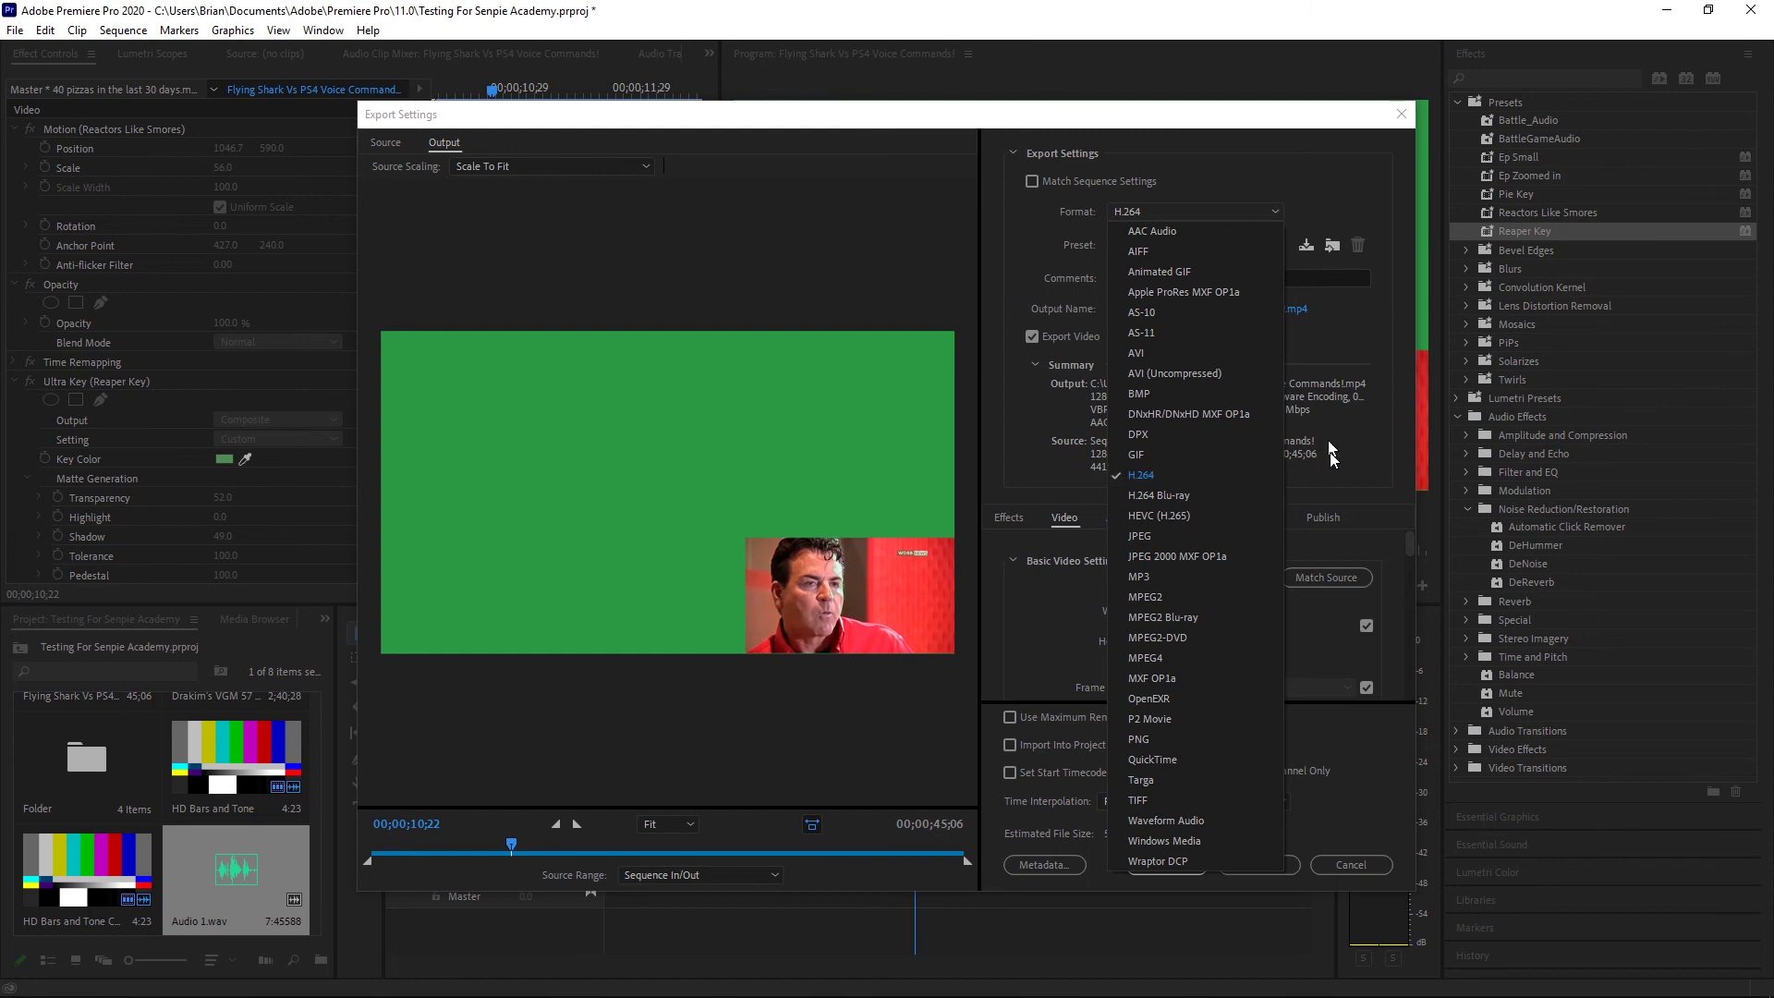
click(1341, 490)
click(1205, 242)
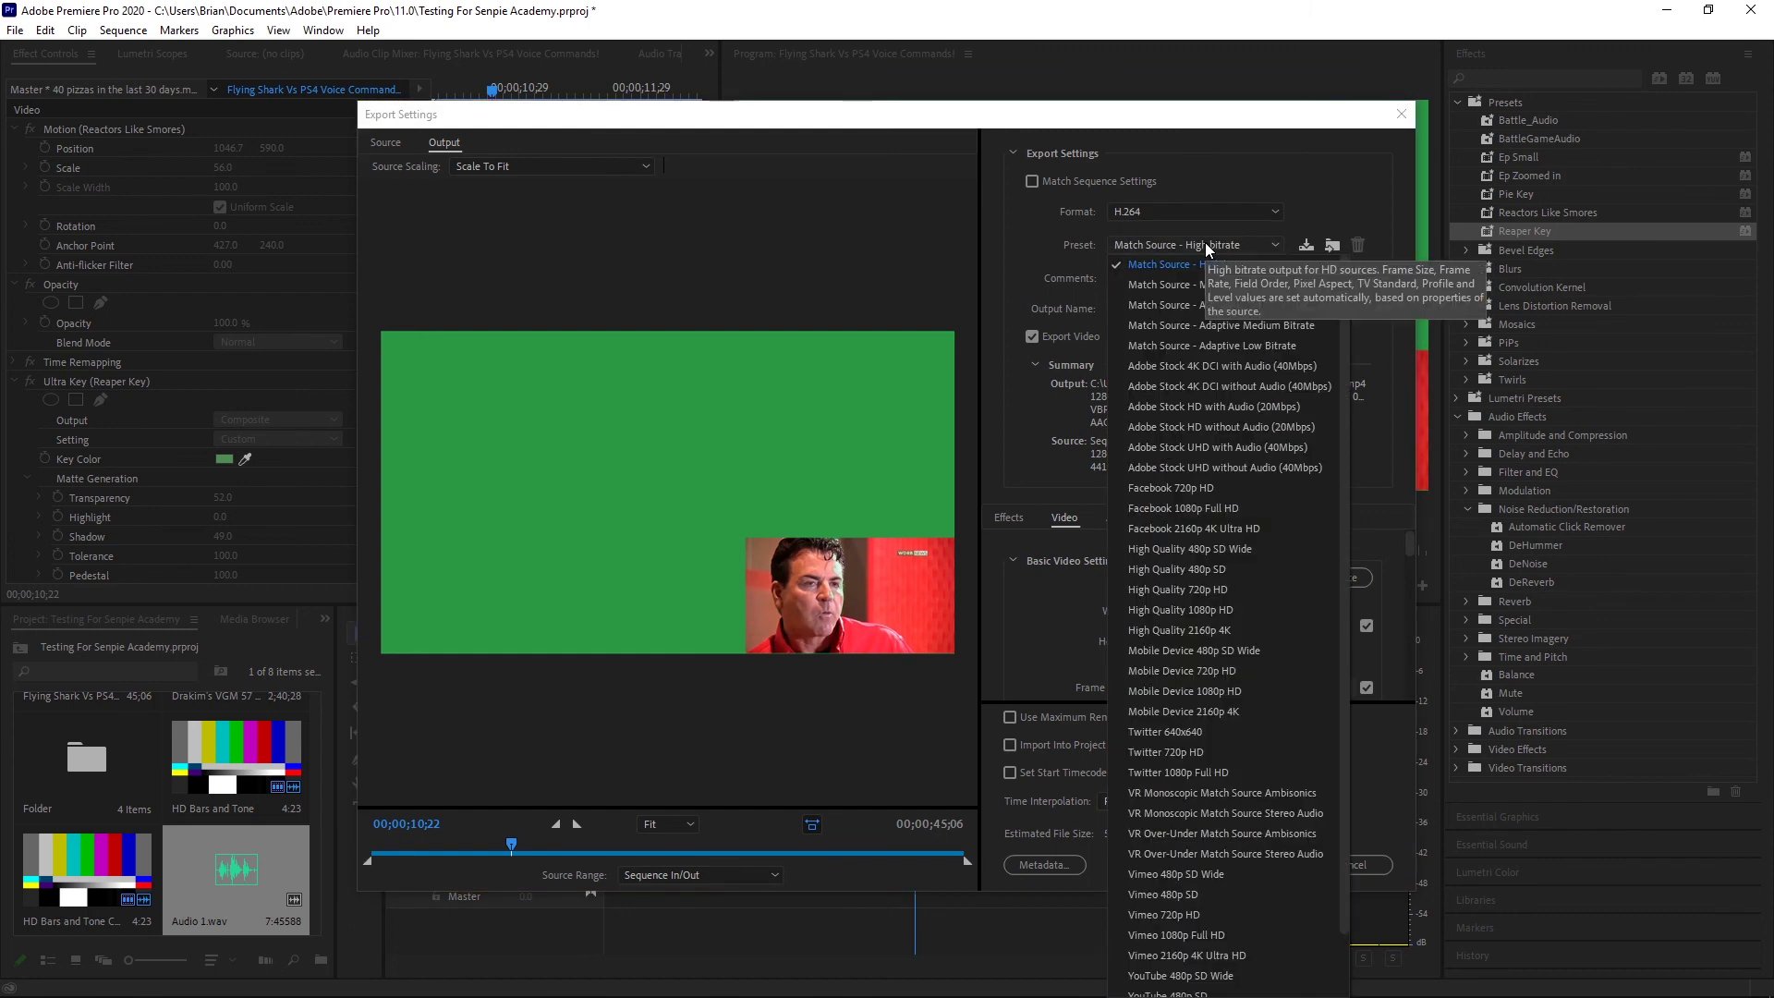
click(1220, 213)
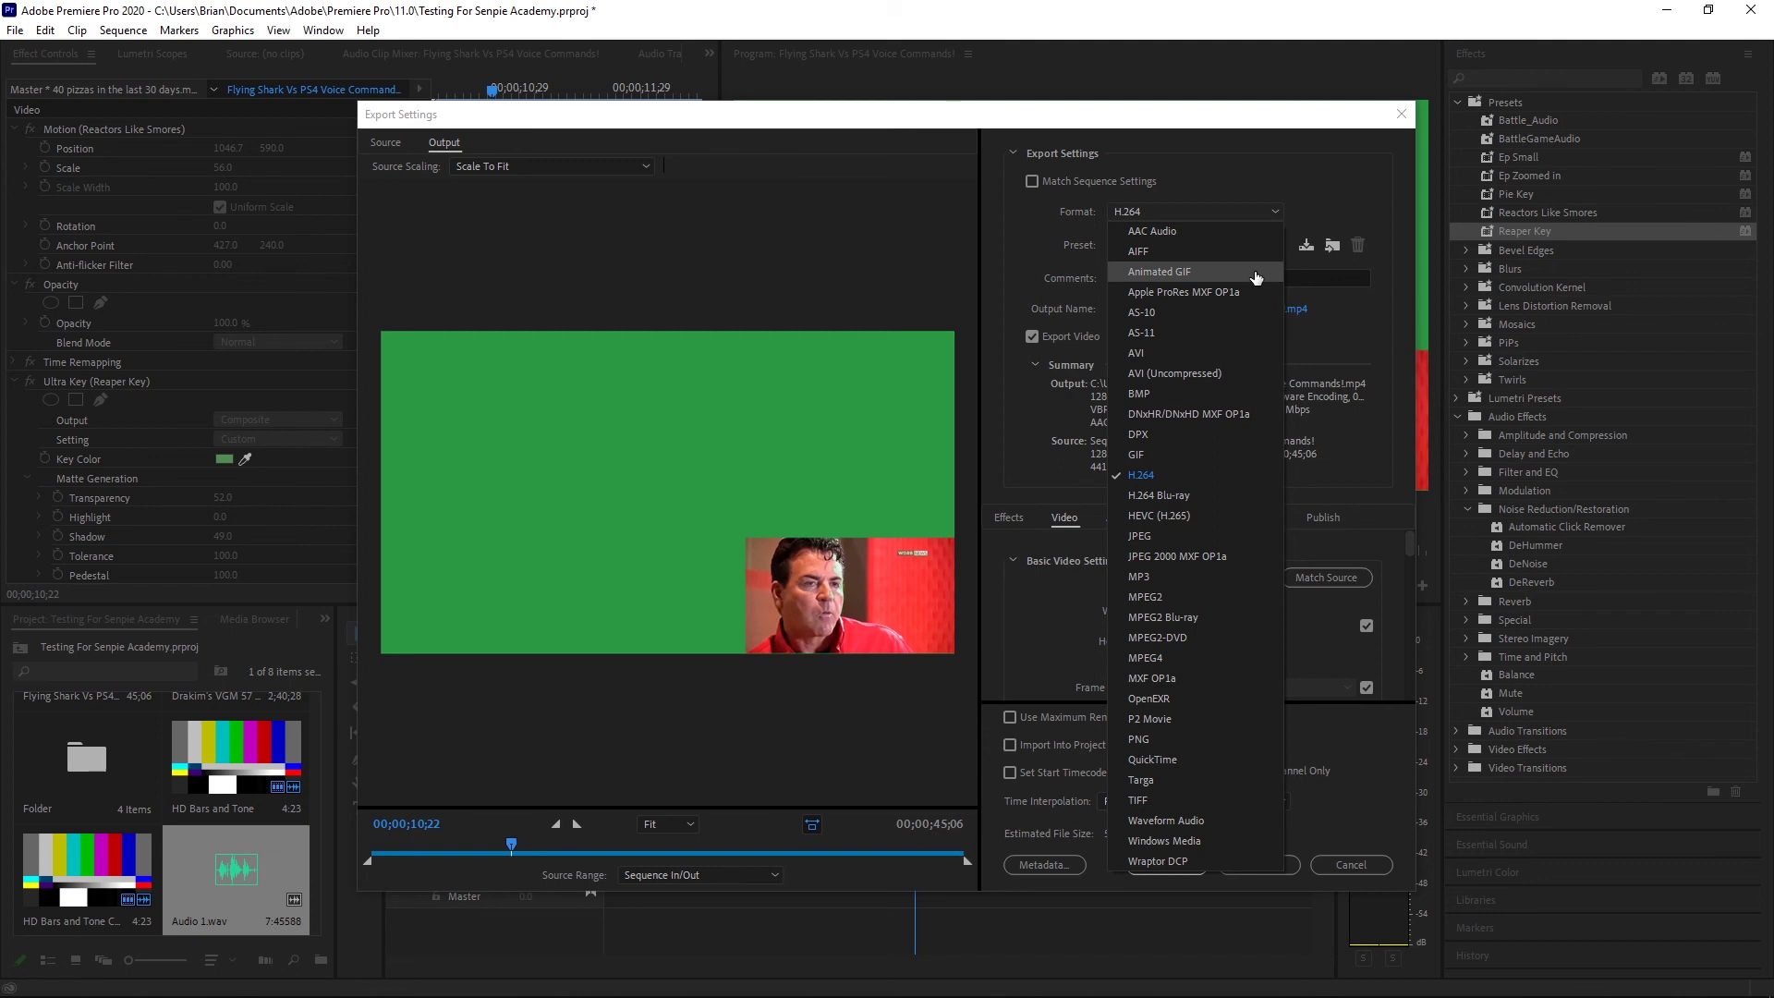
click(1338, 347)
click(1237, 244)
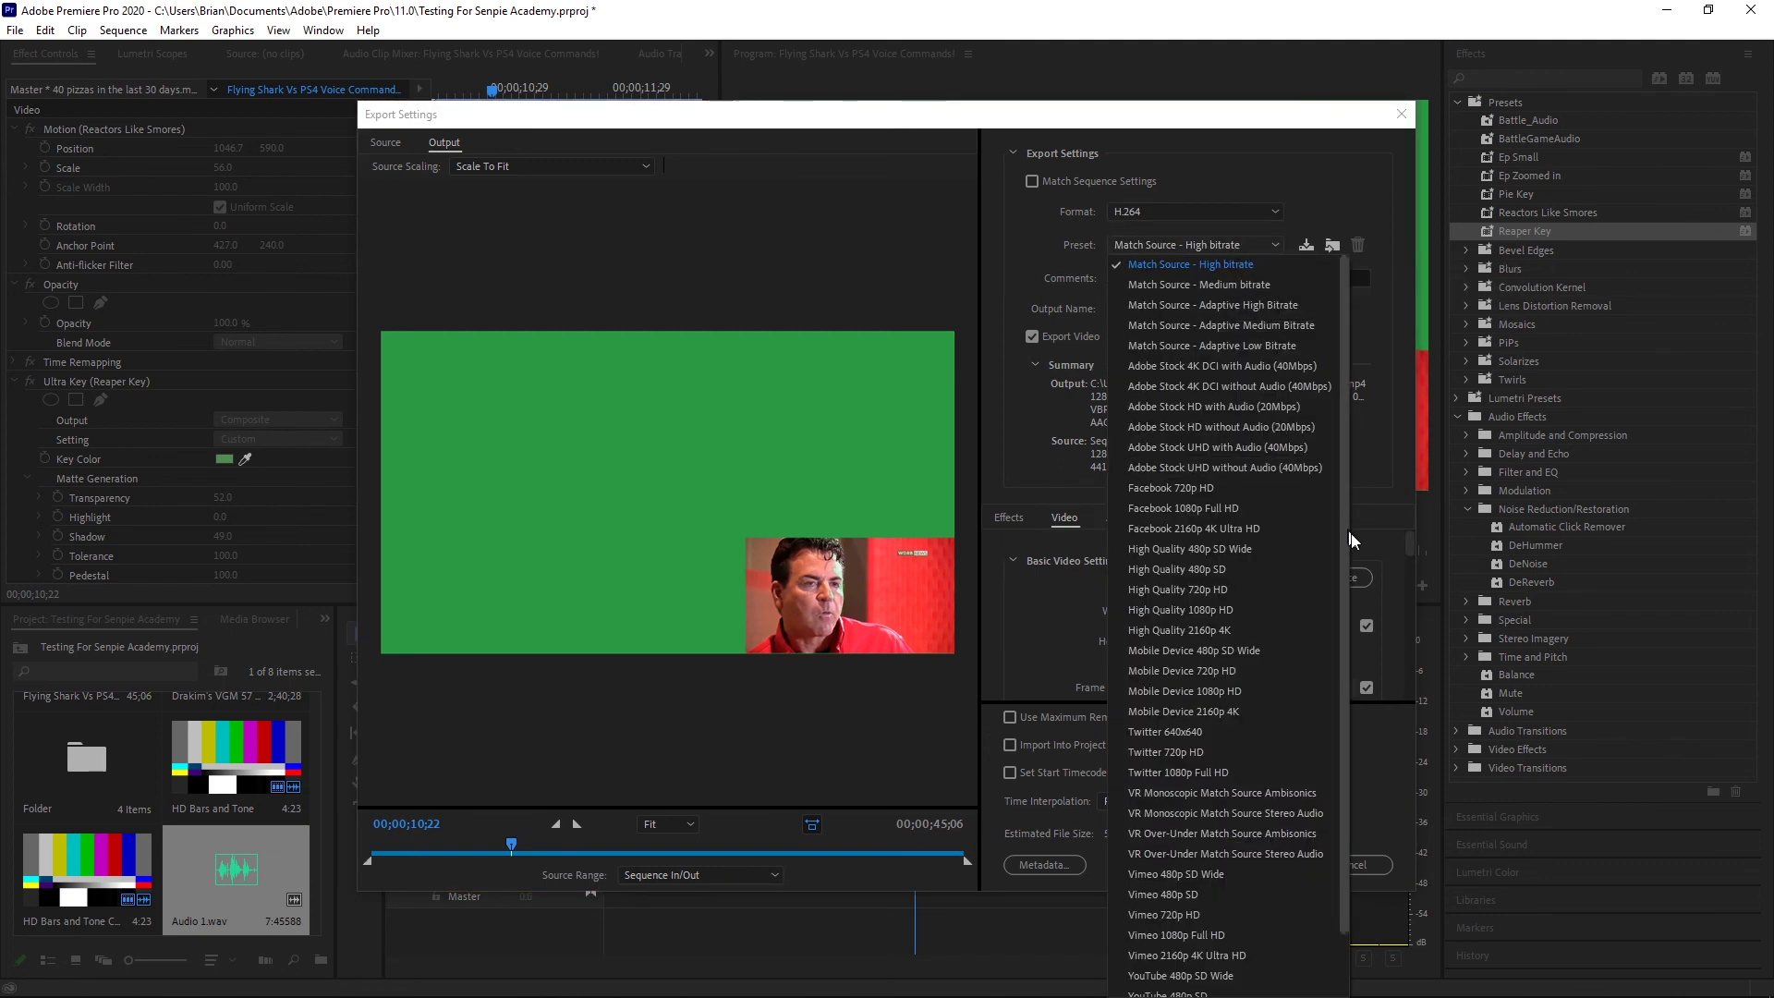
scroll(1344, 573, down, 1)
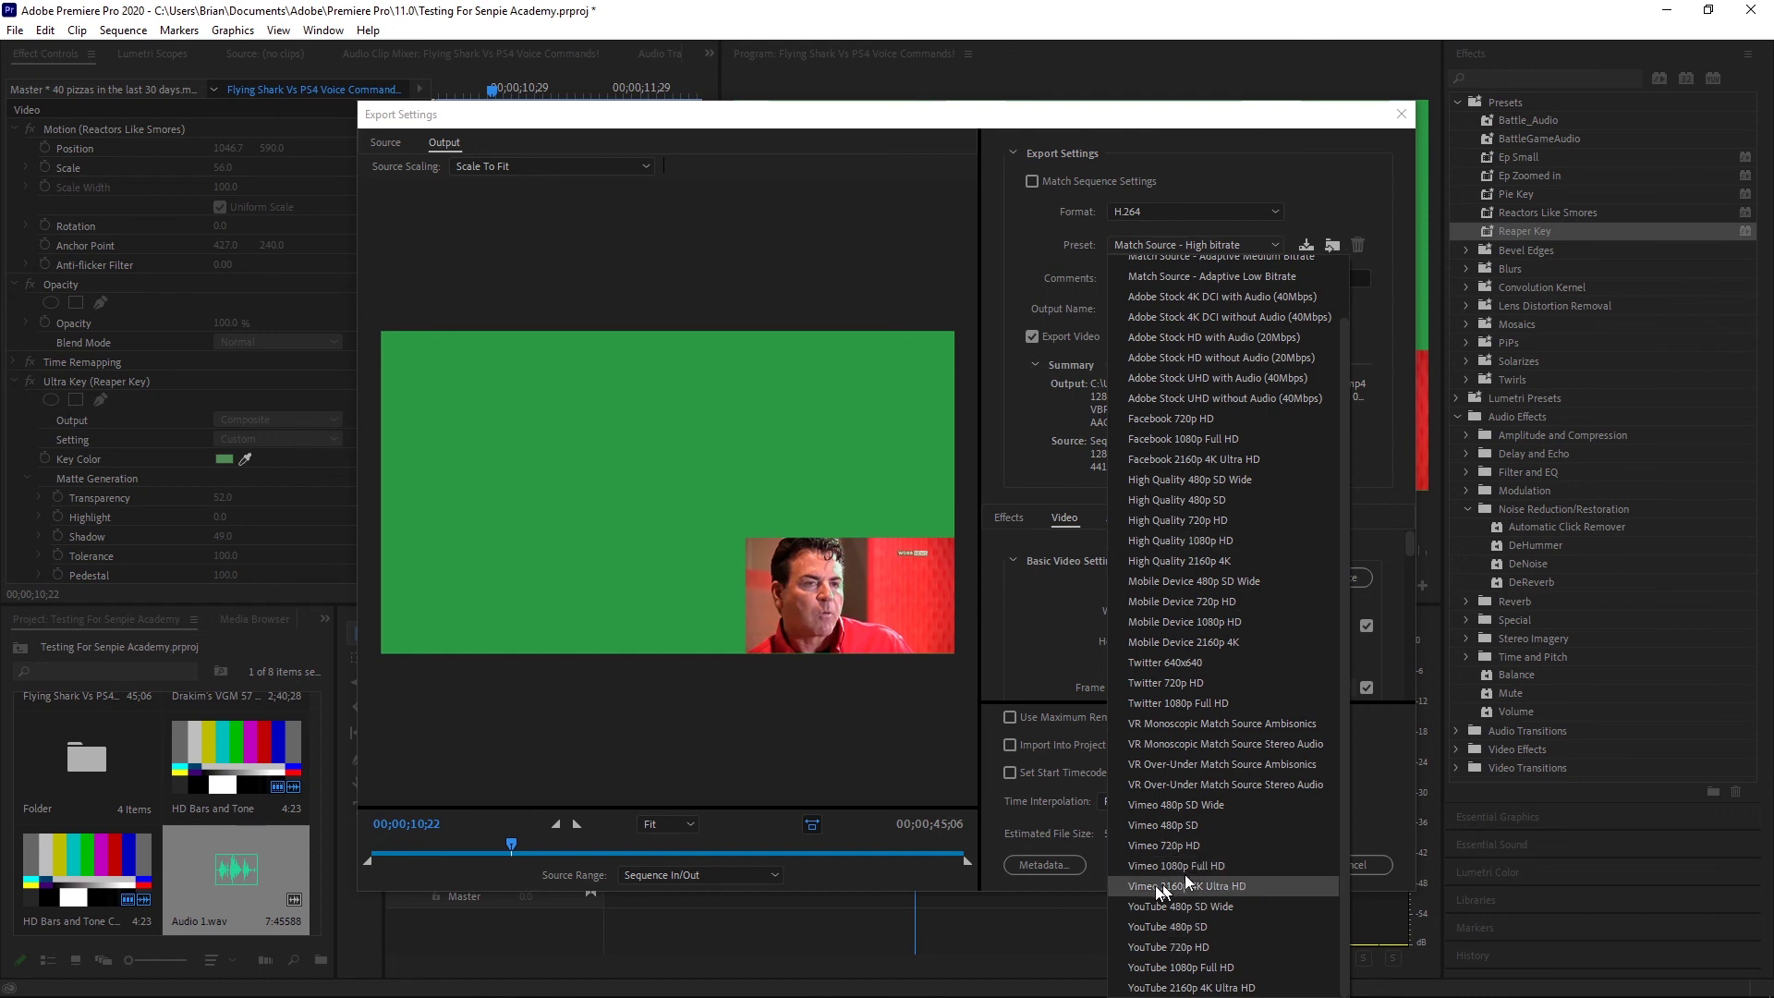
click(1212, 702)
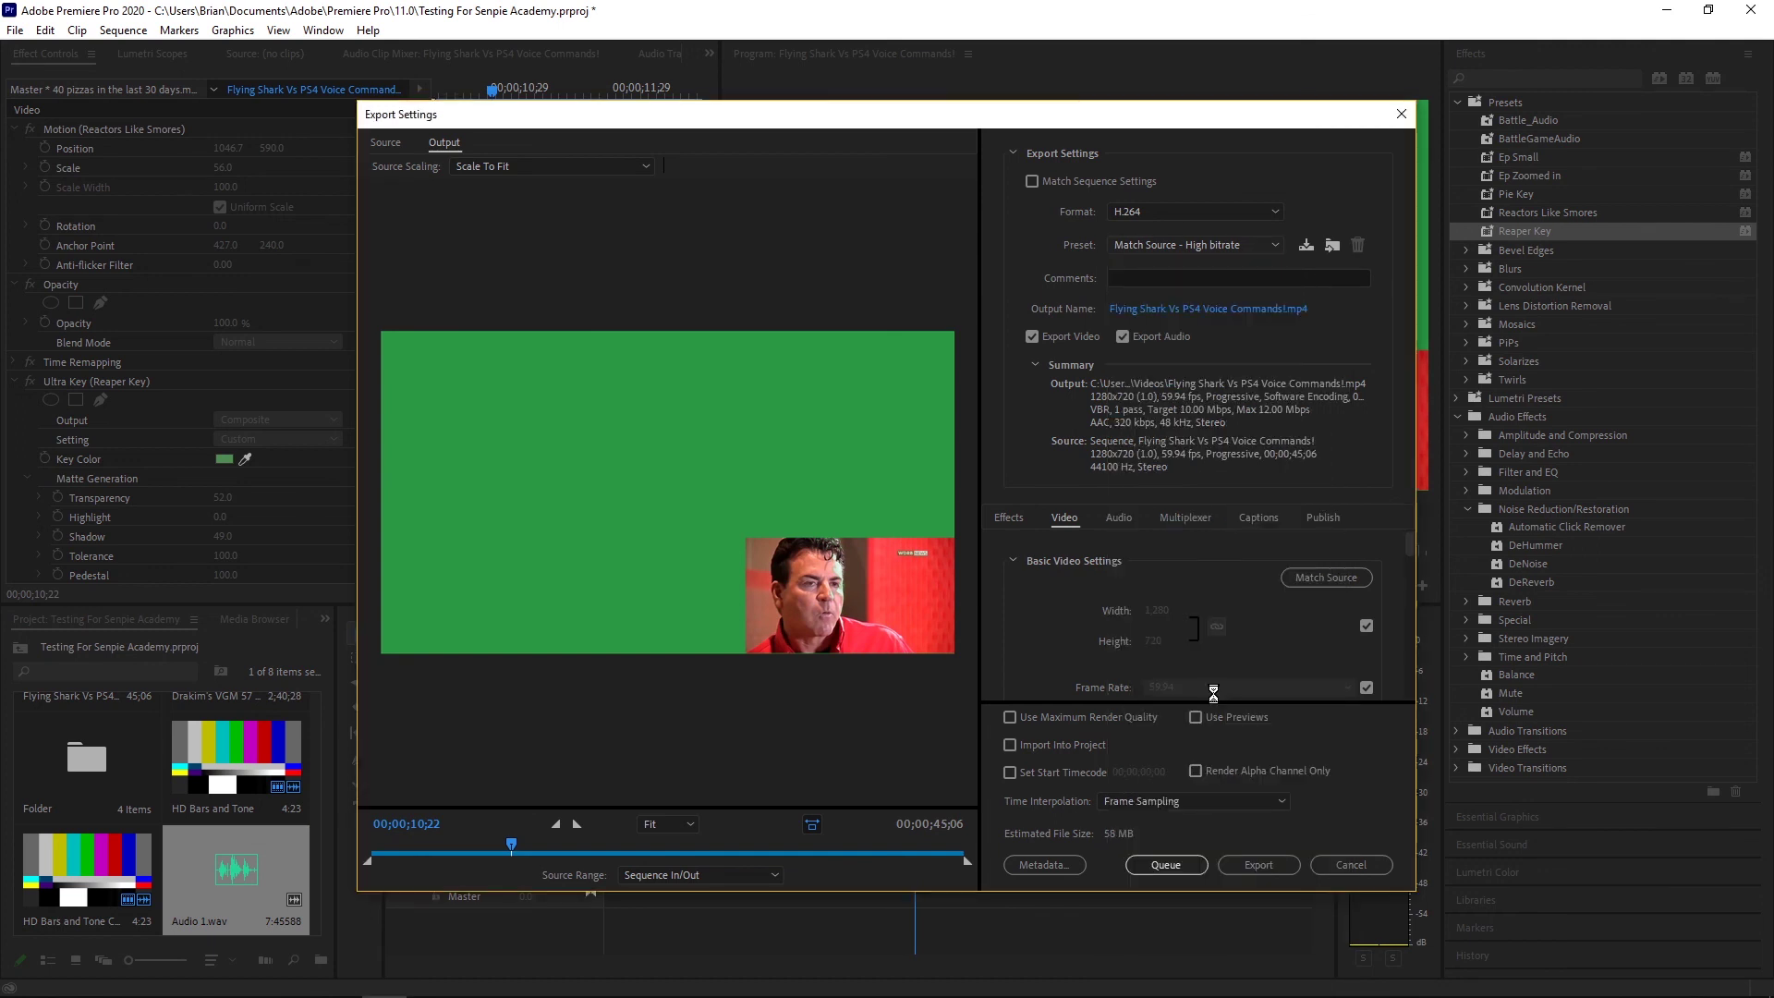
click(1333, 862)
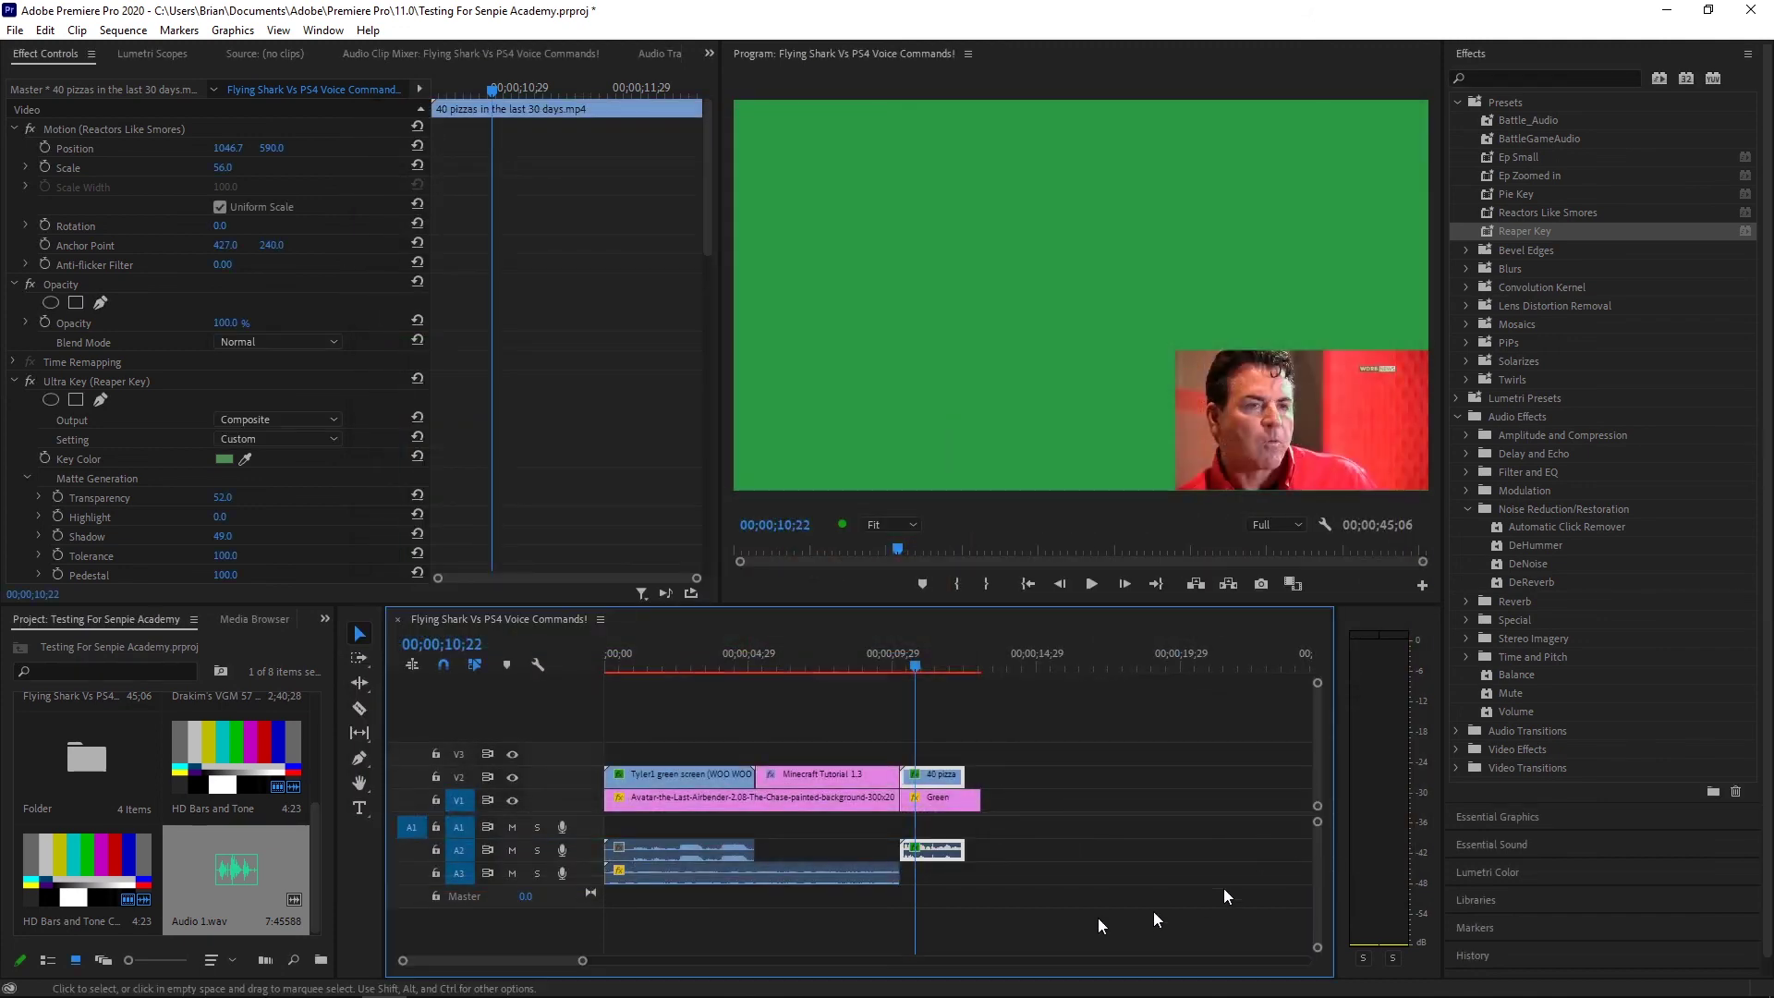
Move HD Bars and Tone right after the Avatar image and delete the second HD clip
drag(582, 961, 705, 961)
click(912, 807)
drag(913, 807, 749, 807)
click(1017, 815)
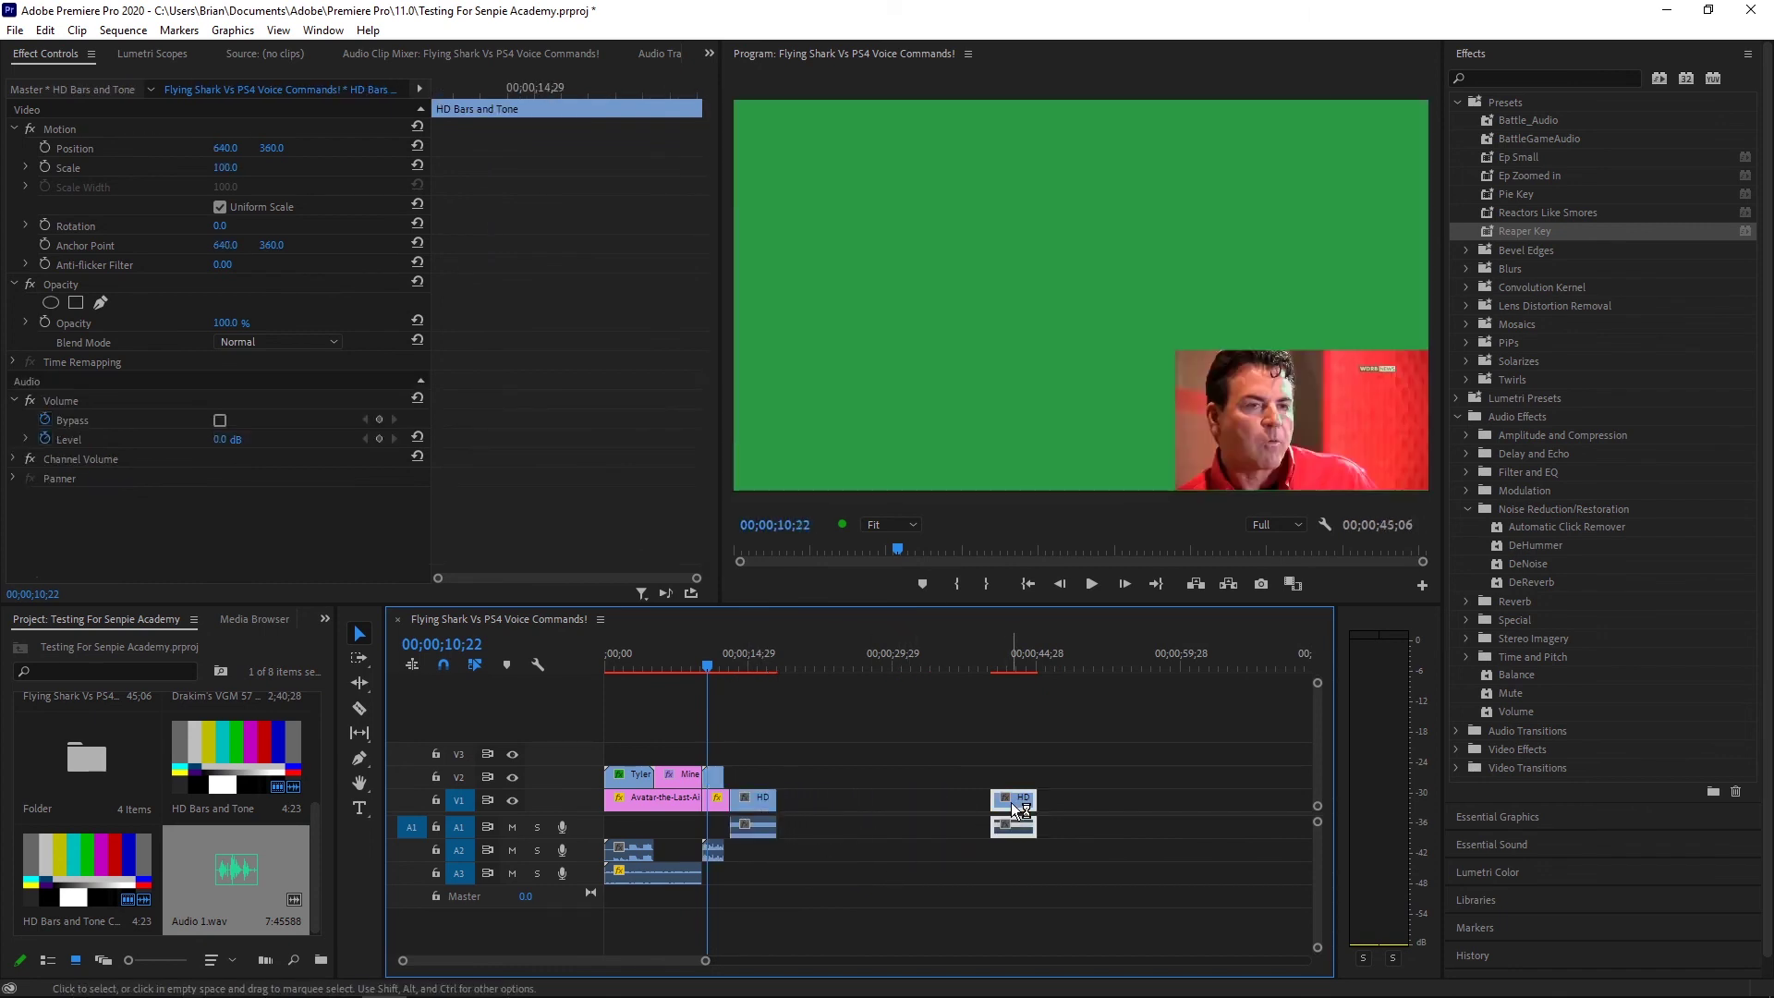
key(Delete)
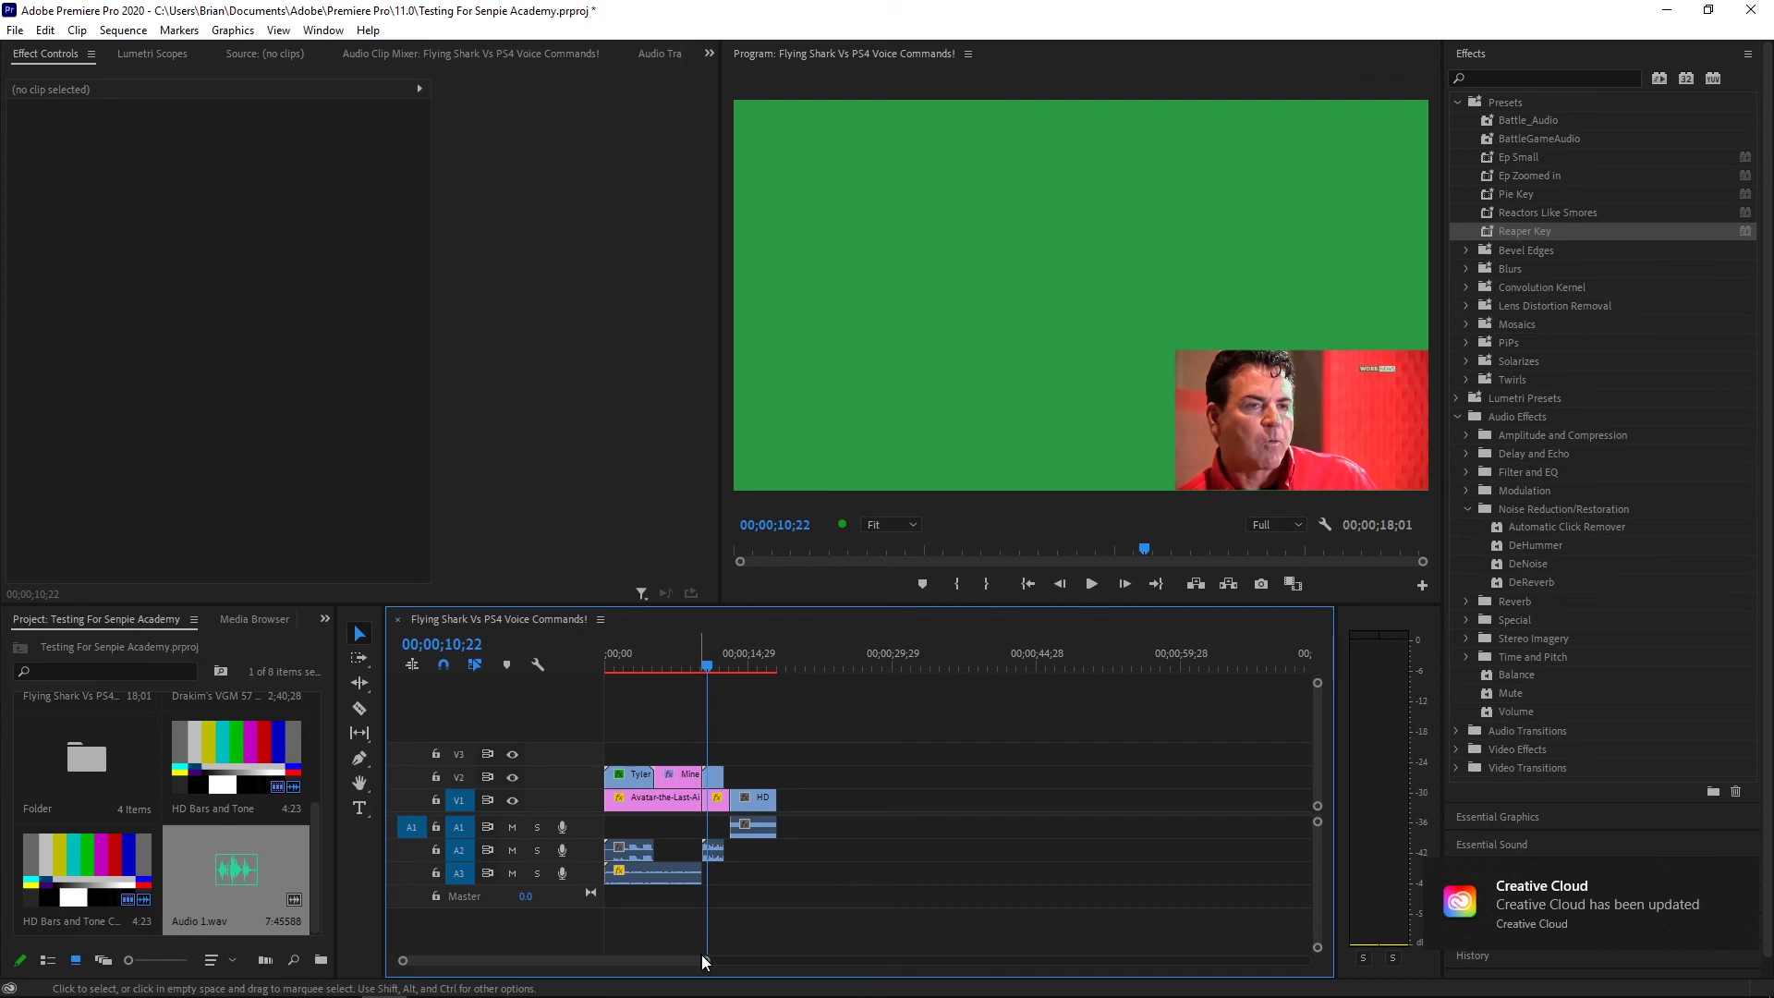
drag(705, 961, 622, 973)
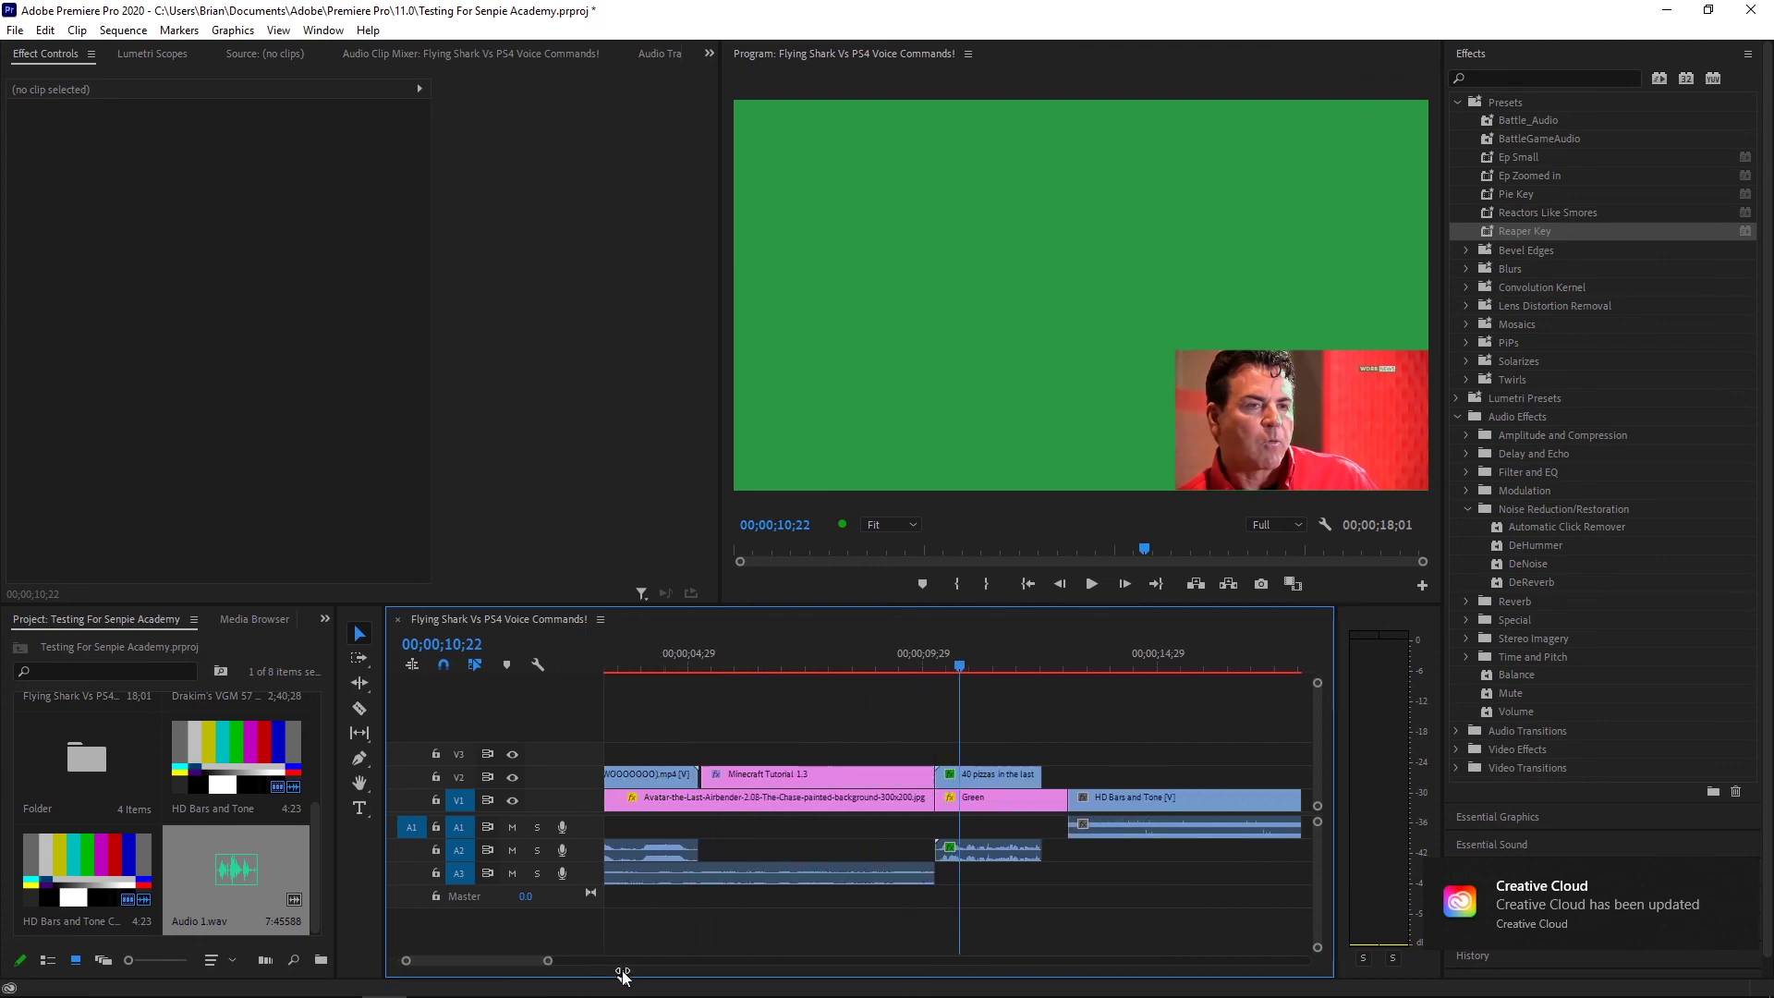
Reset the 40 pizzas clip to 100 scale and centred position 640, 360
click(974, 779)
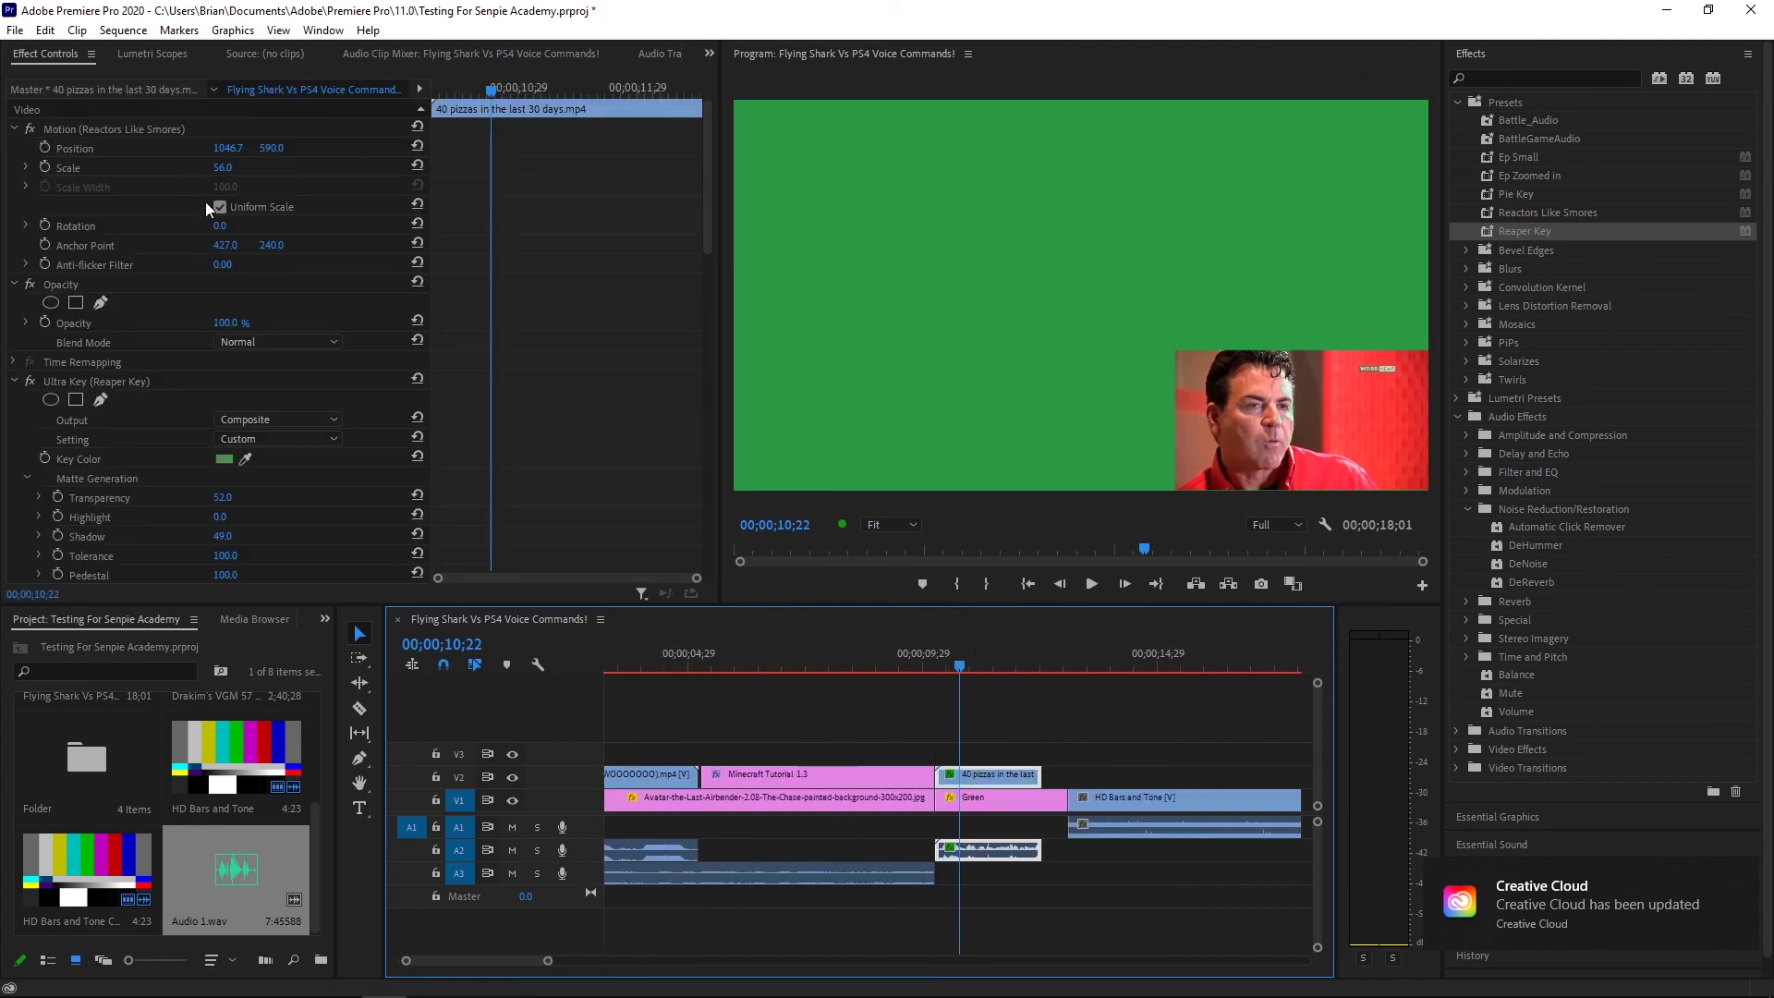
click(417, 165)
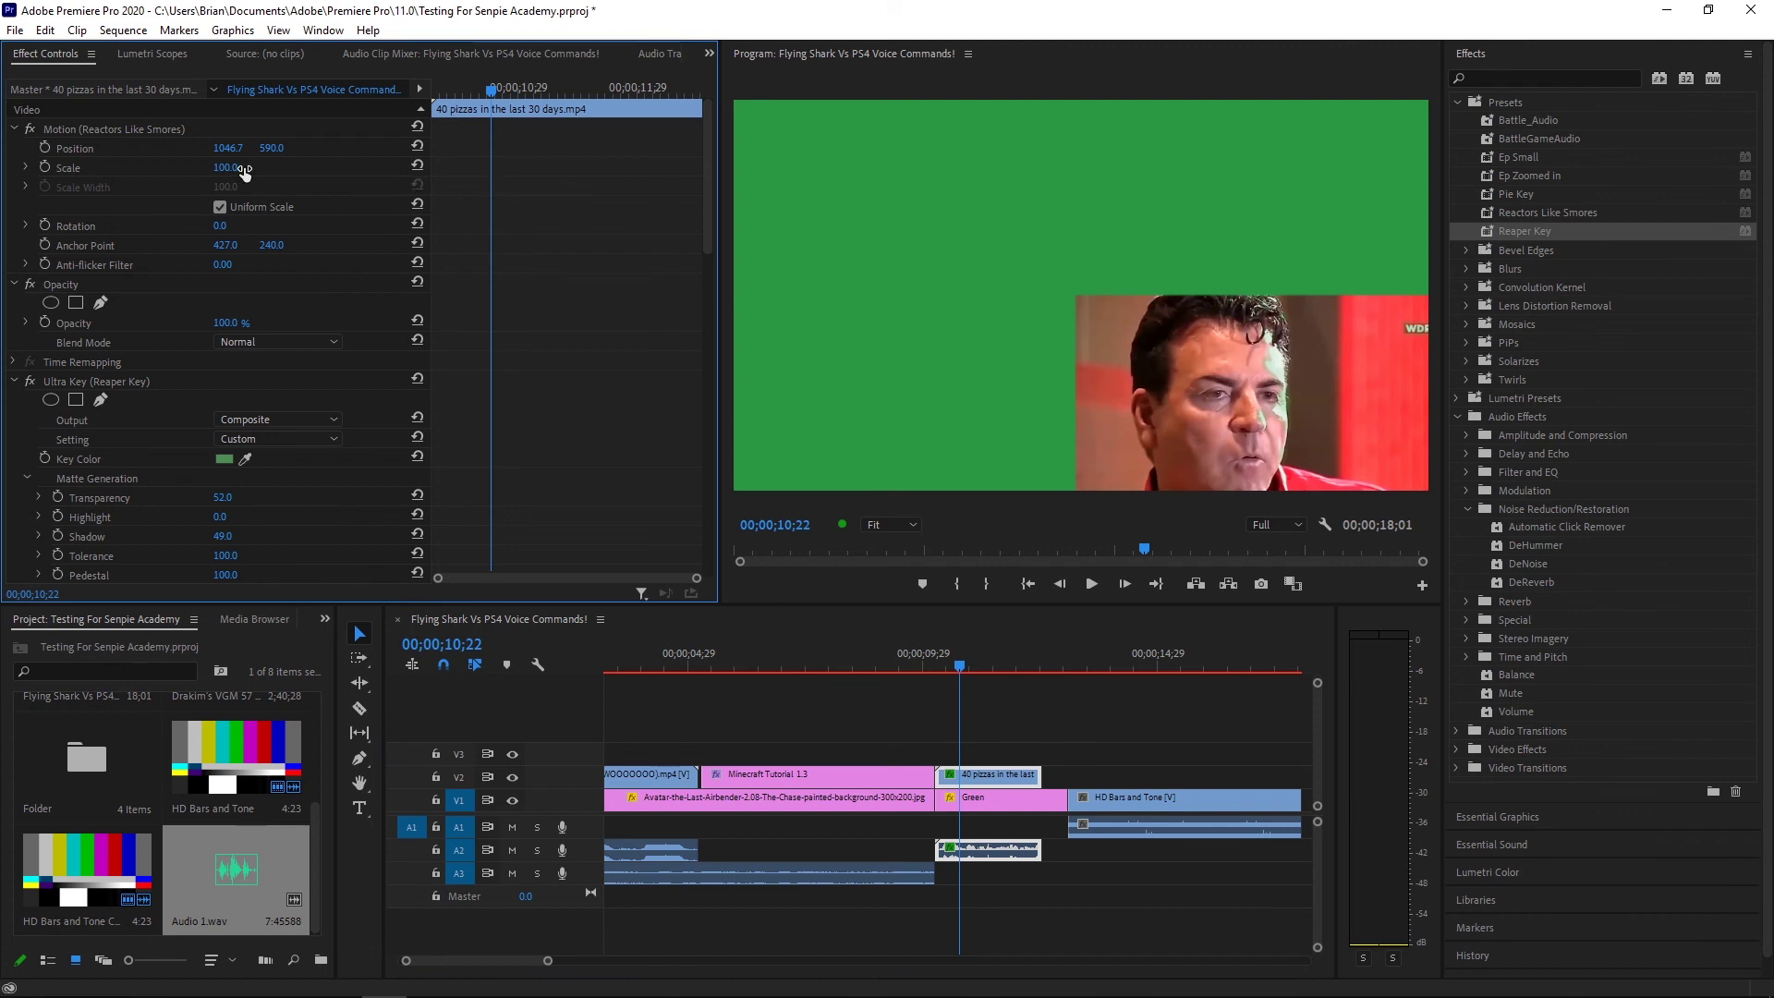
drag(231, 150, 92, 152)
drag(274, 146, 203, 148)
click(417, 146)
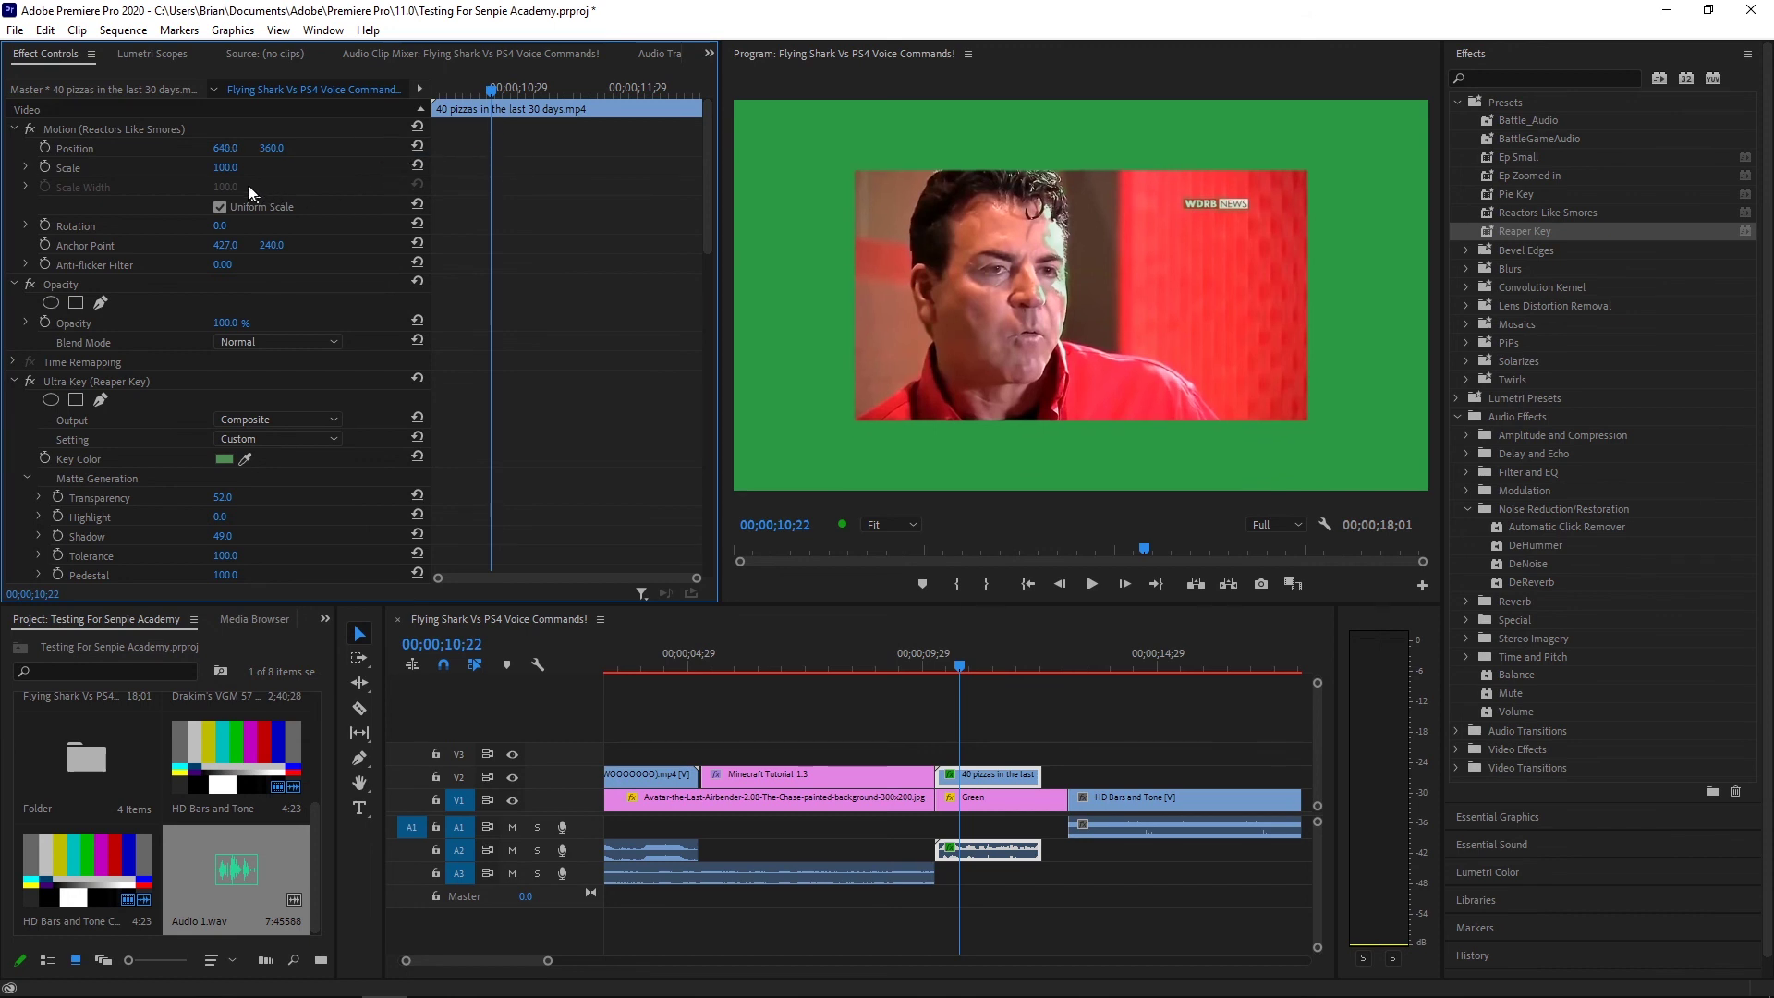
Scale the pizzas video to 142%, shift the pizzas, Green and audio clips later, and review
drag(230, 174, 260, 174)
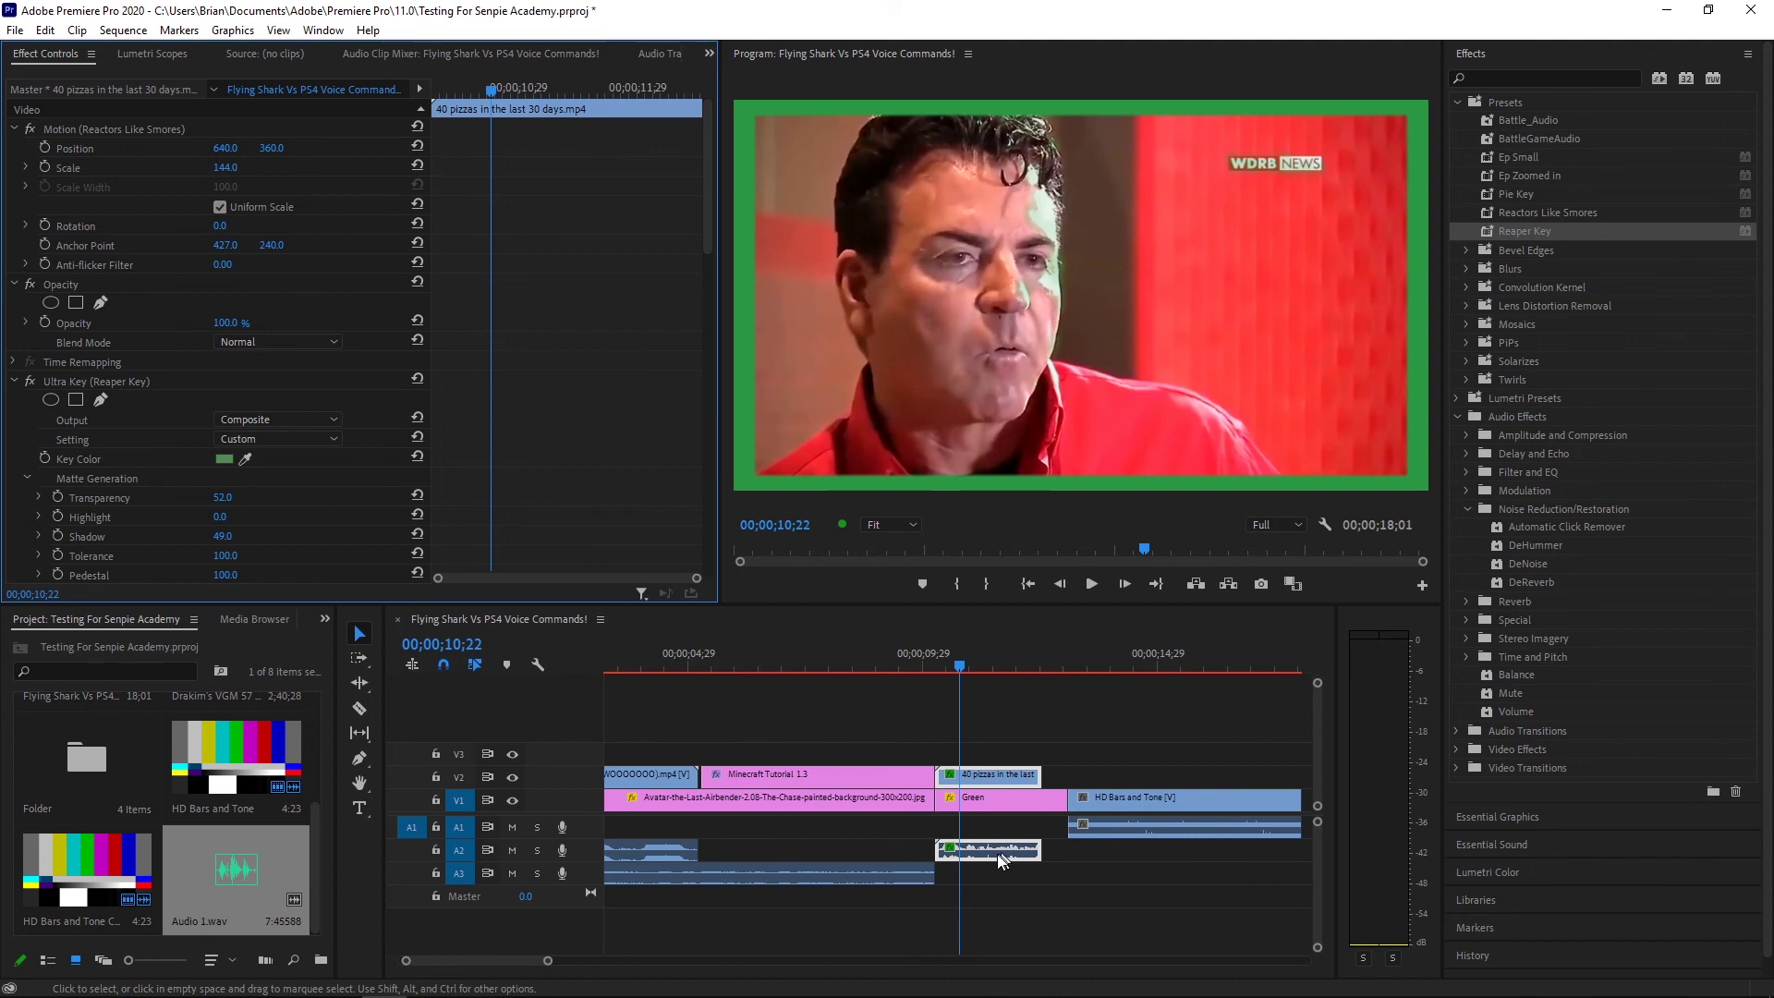
drag(1021, 896, 1006, 756)
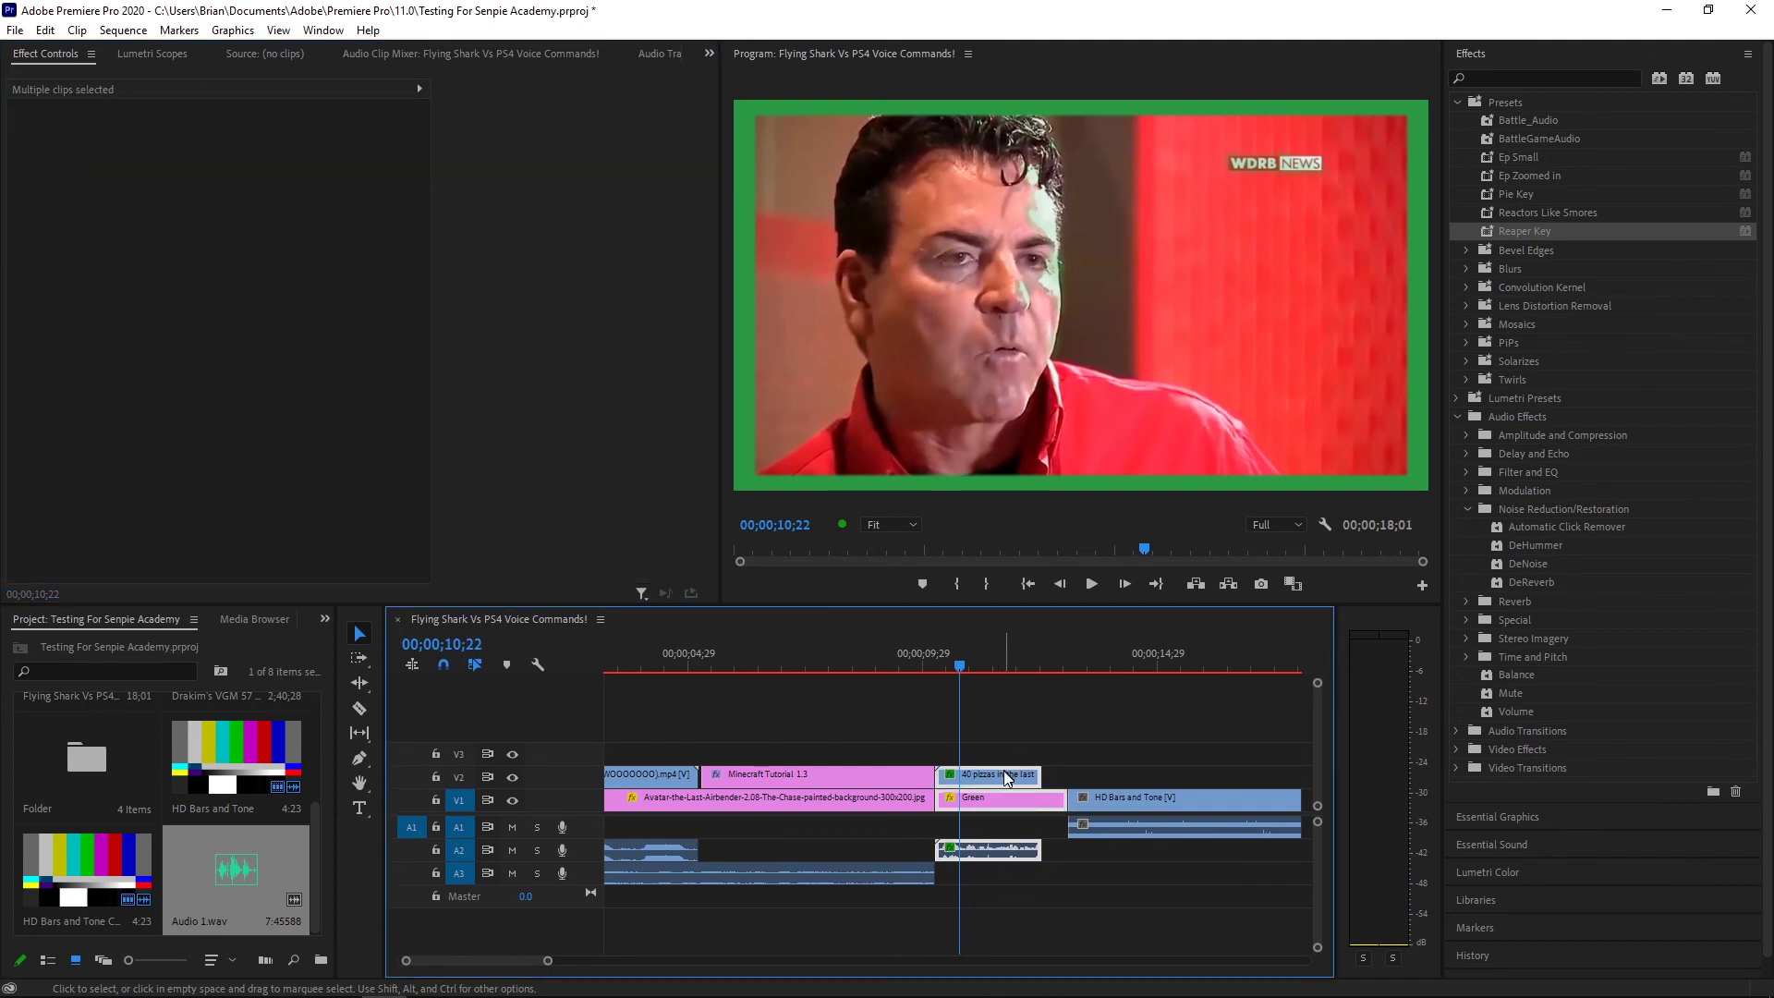
drag(547, 958, 624, 961)
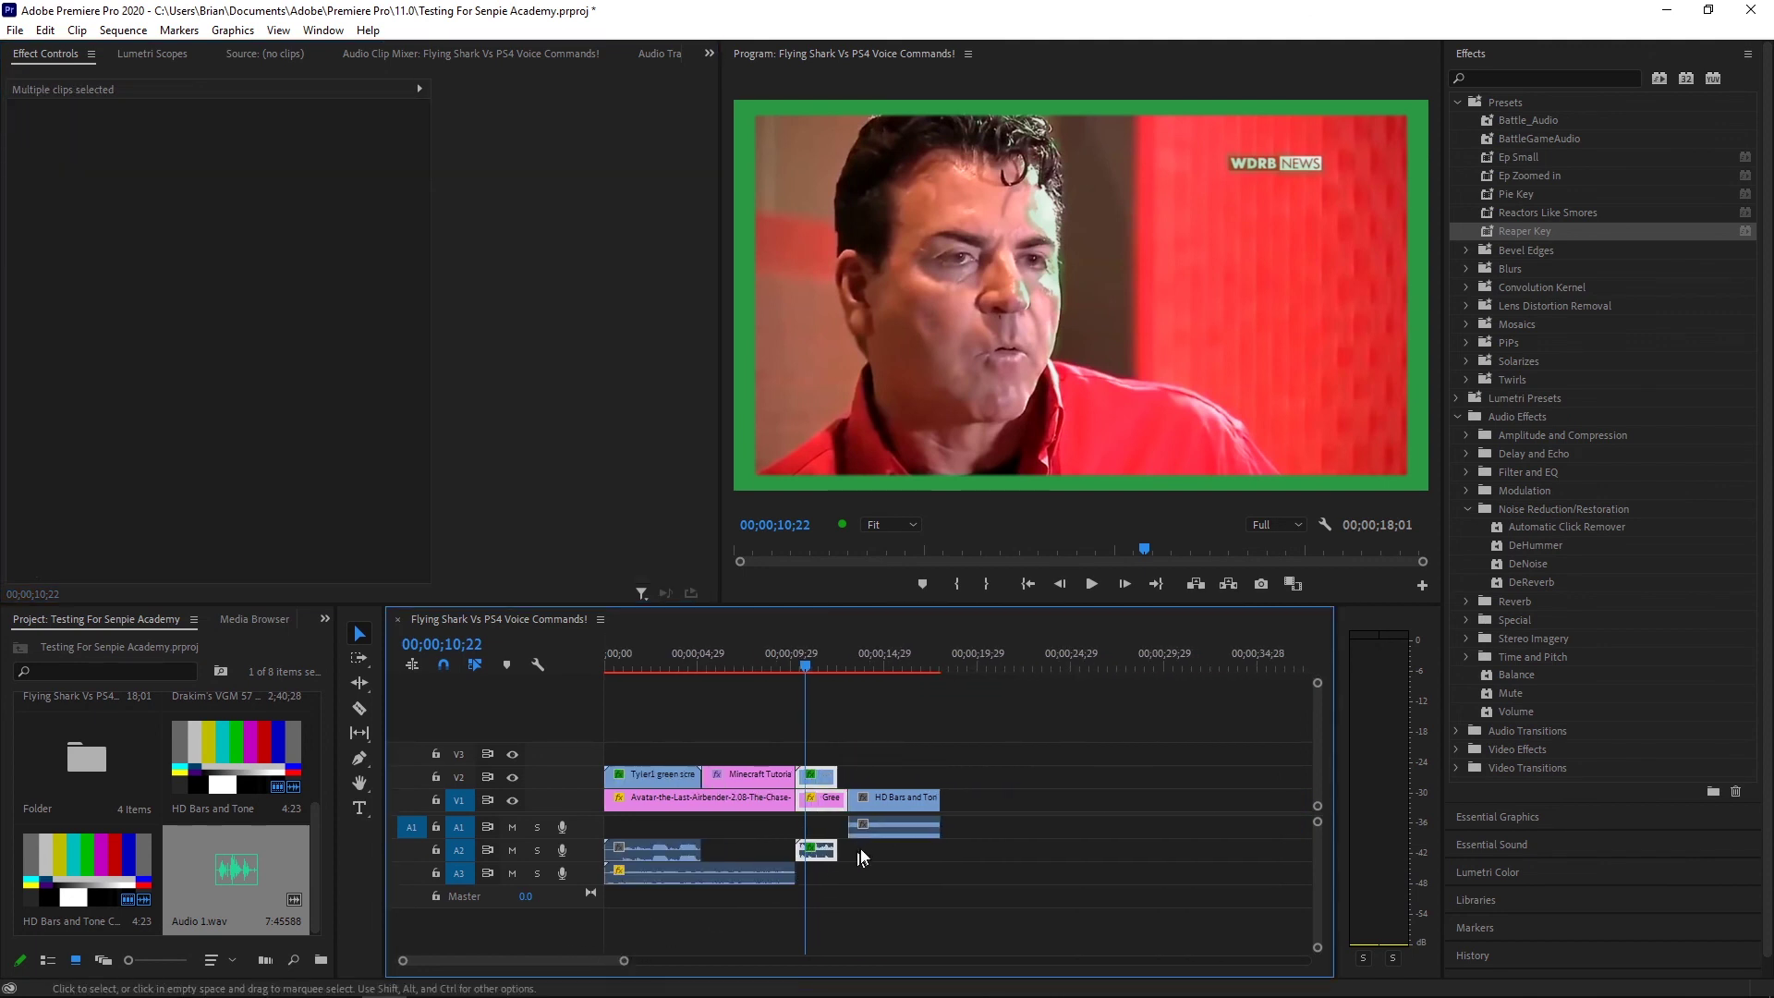
mouse_move(836, 800)
mouse_down()
mouse_move(997, 802)
mouse_move(803, 800)
mouse_up()
click(793, 658)
click(1091, 584)
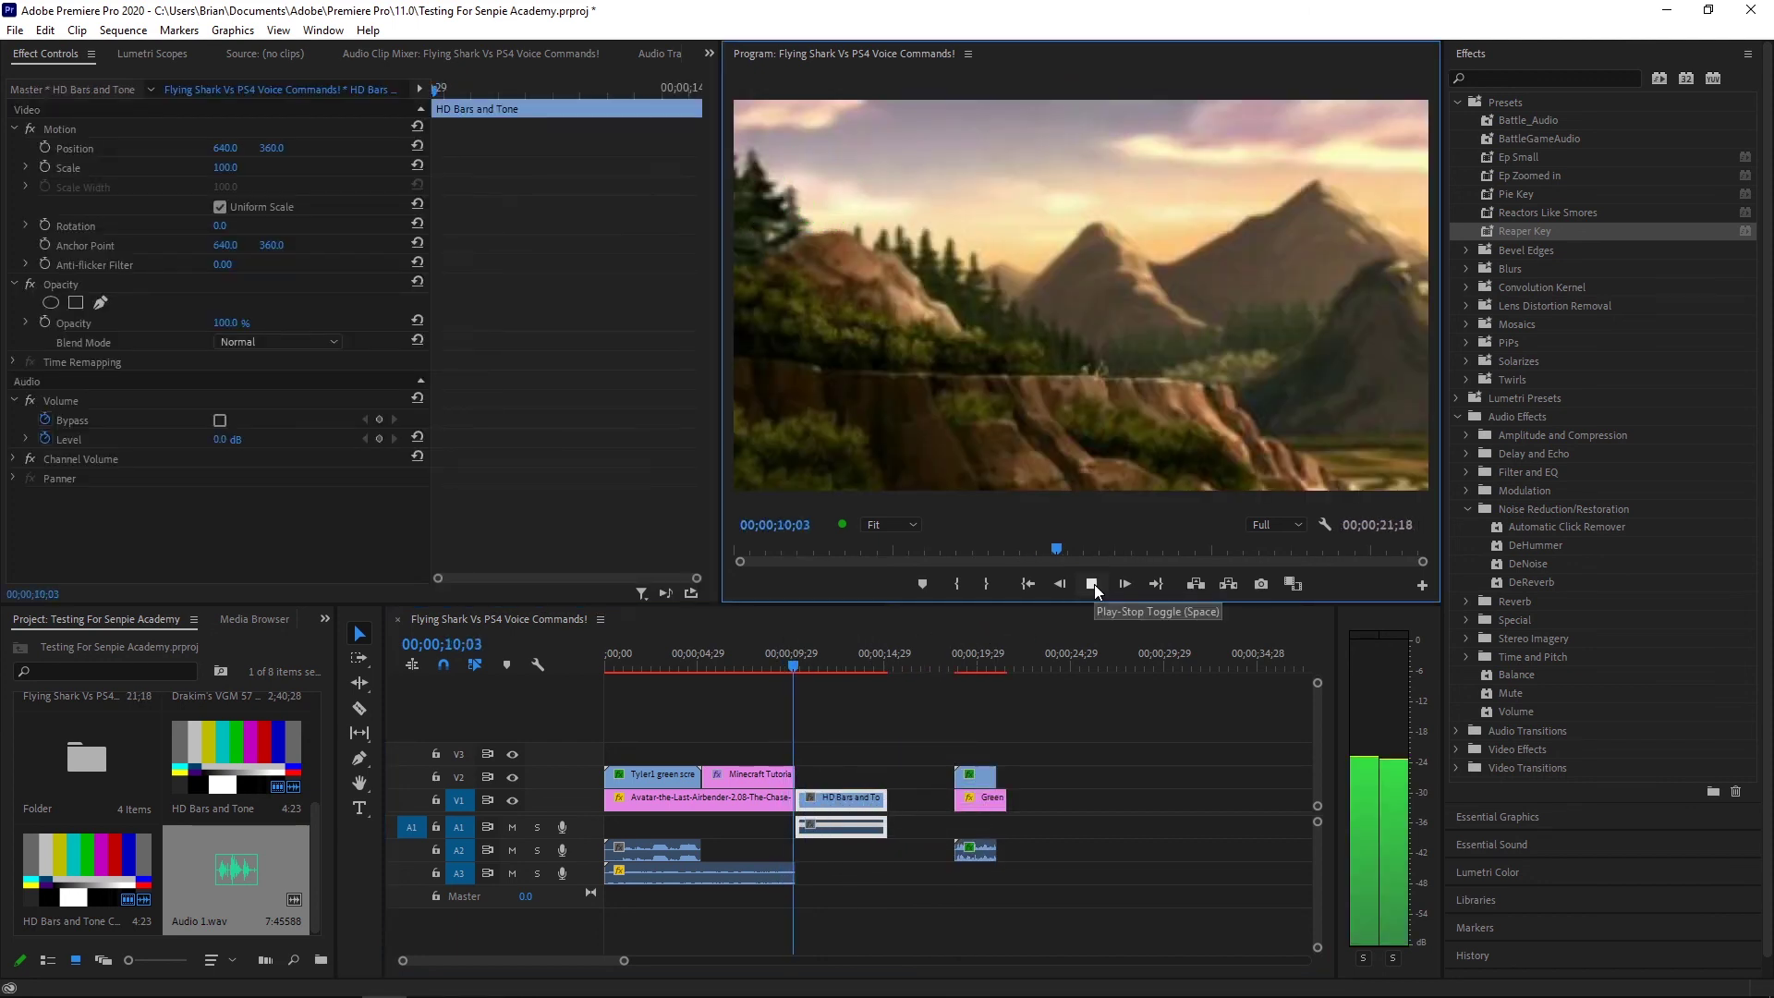
click(1094, 584)
Trim HD Bars to a sliver so the Green and pizzas clips follow the Avatar clip
drag(885, 800, 803, 800)
drag(907, 910, 848, 800)
click(872, 817)
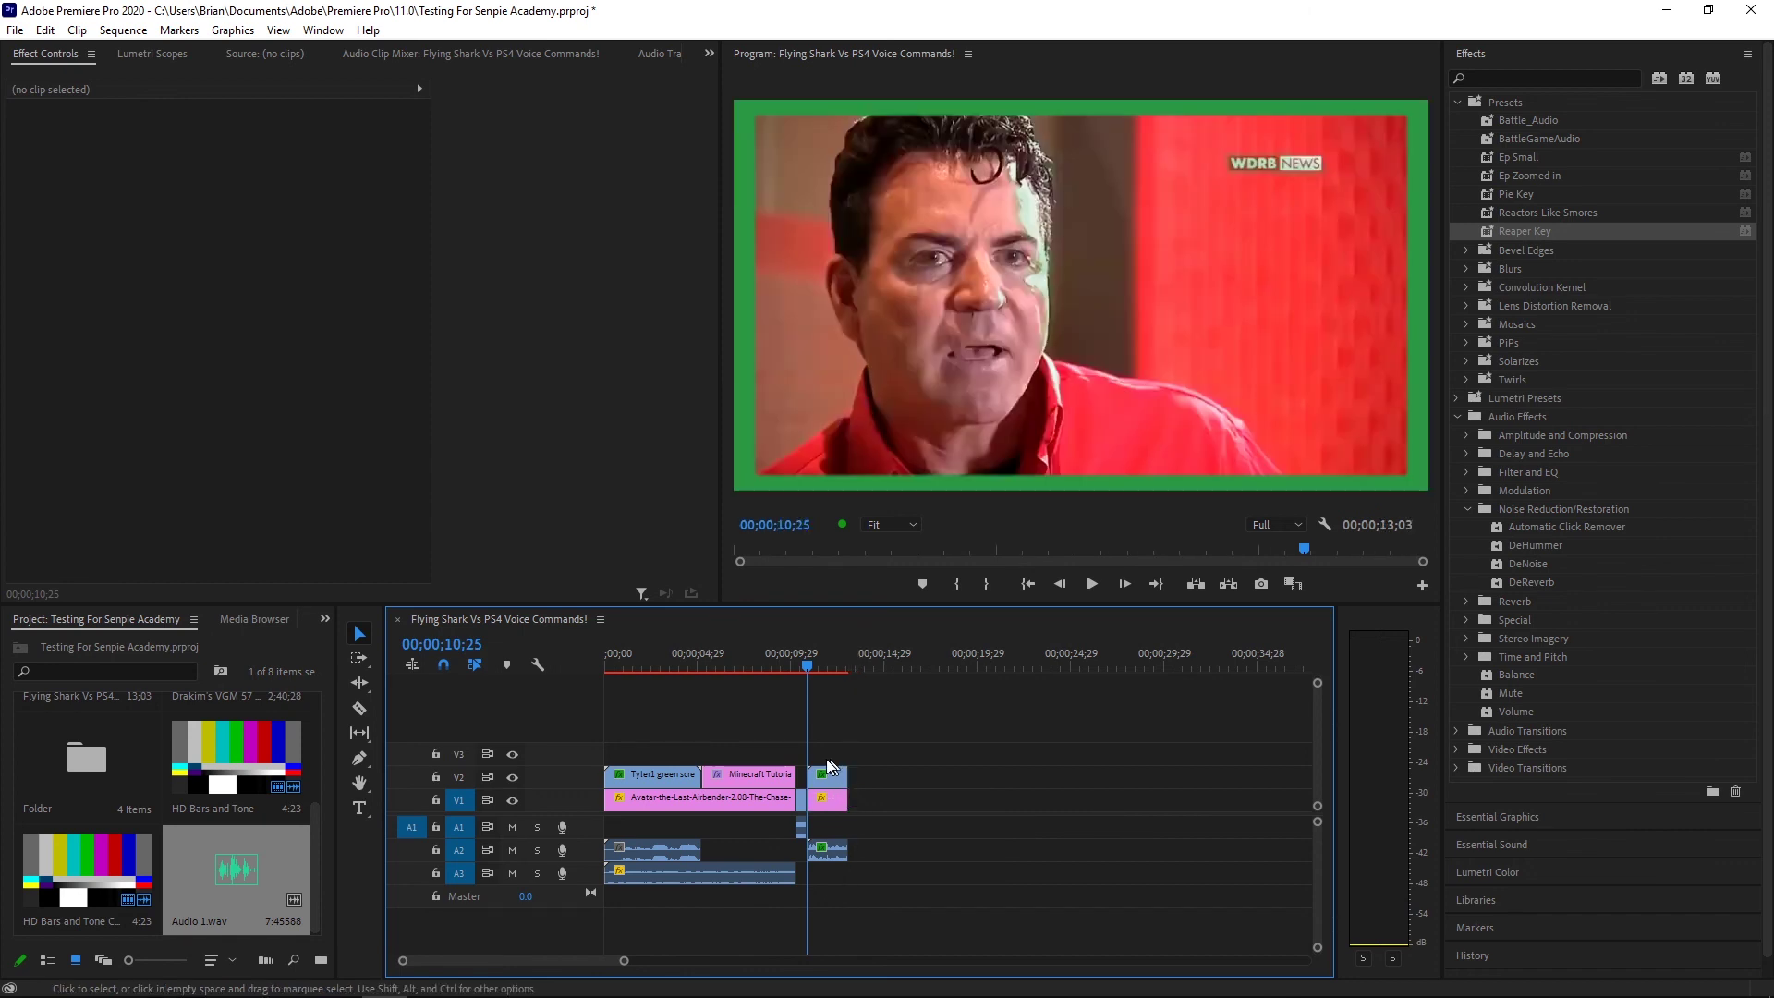
Open the media Export Settings for the sequence, showing H.264
click(15, 29)
mouse_move(234, 605)
click(342, 605)
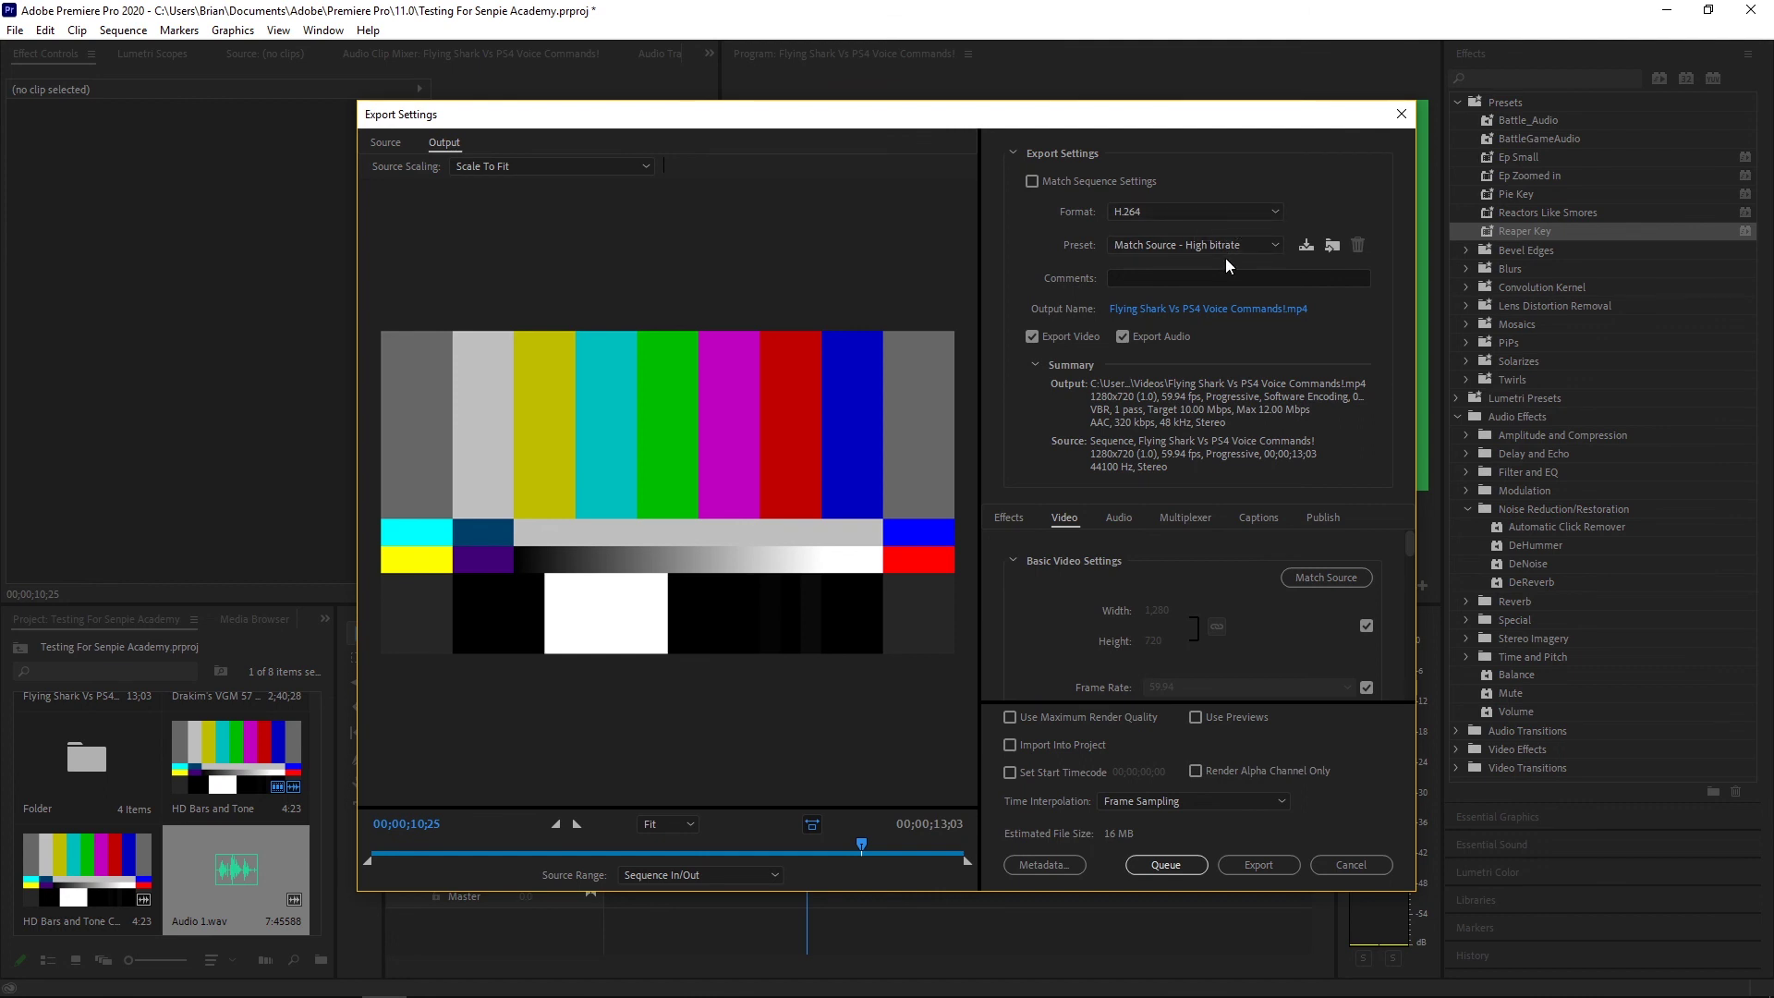
Keep H.264, choose the Twitter 720p HD preset, and name the output Senpie Academy.mp4
click(1257, 212)
click(1257, 212)
click(1247, 244)
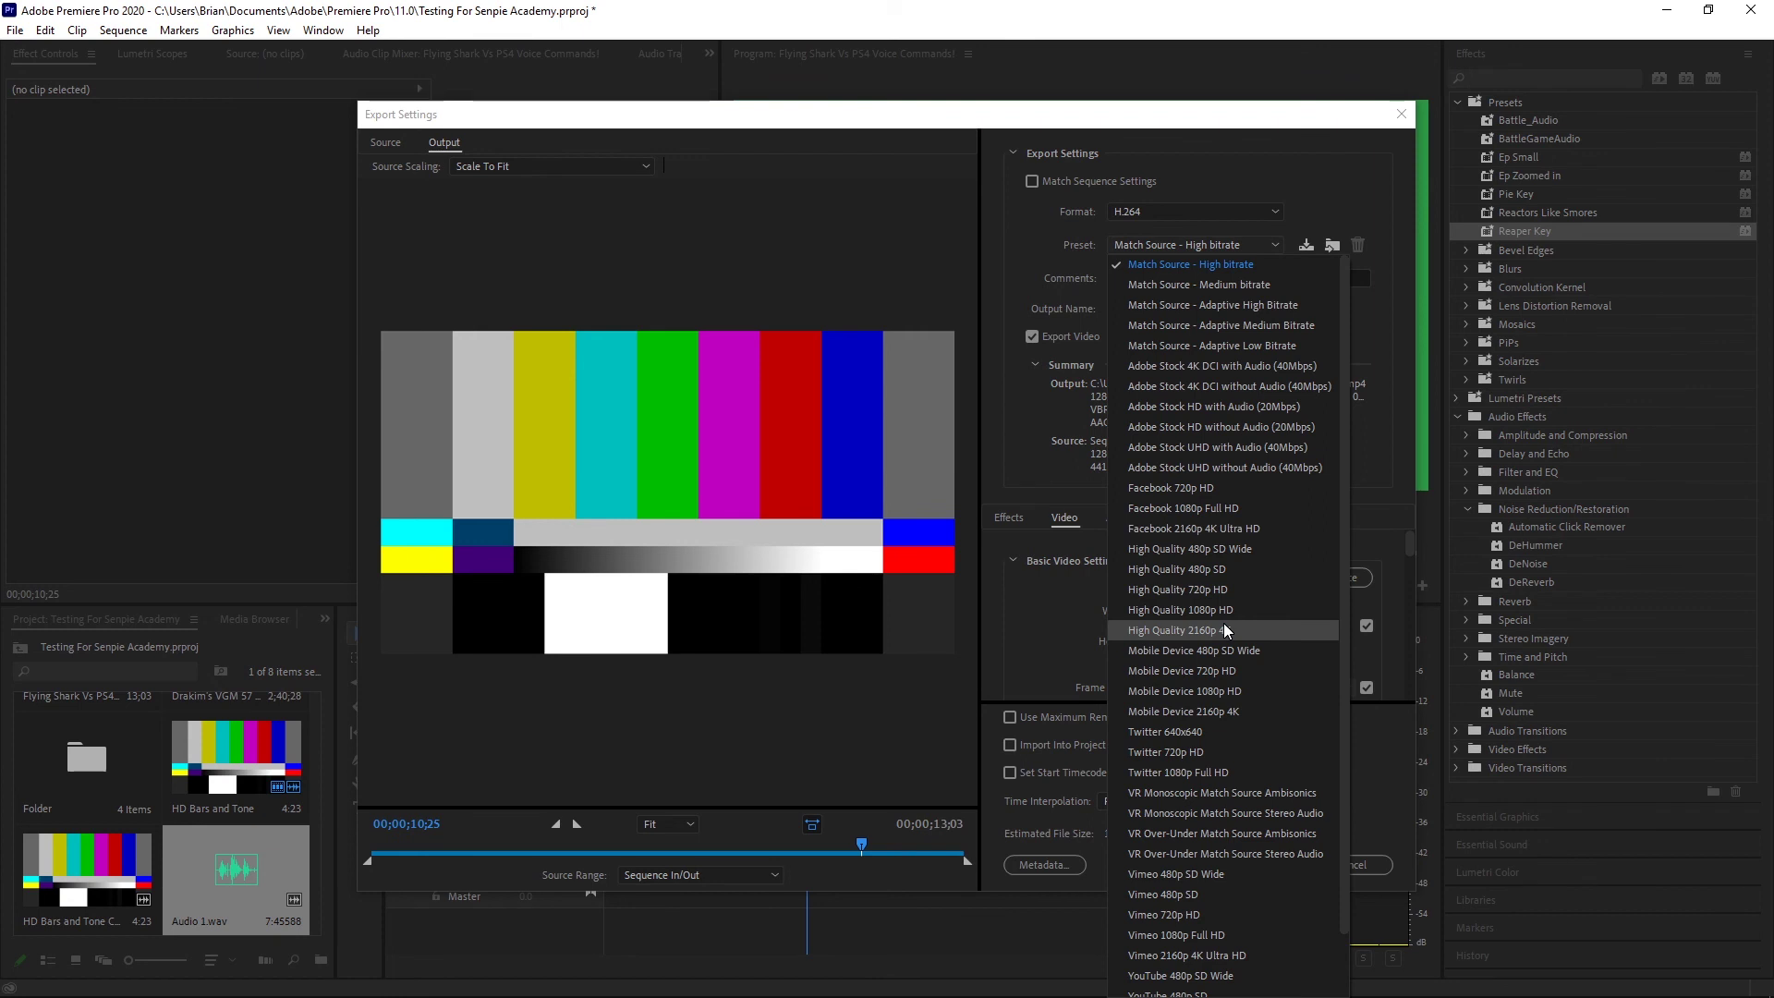
scroll(1199, 873, down, 2)
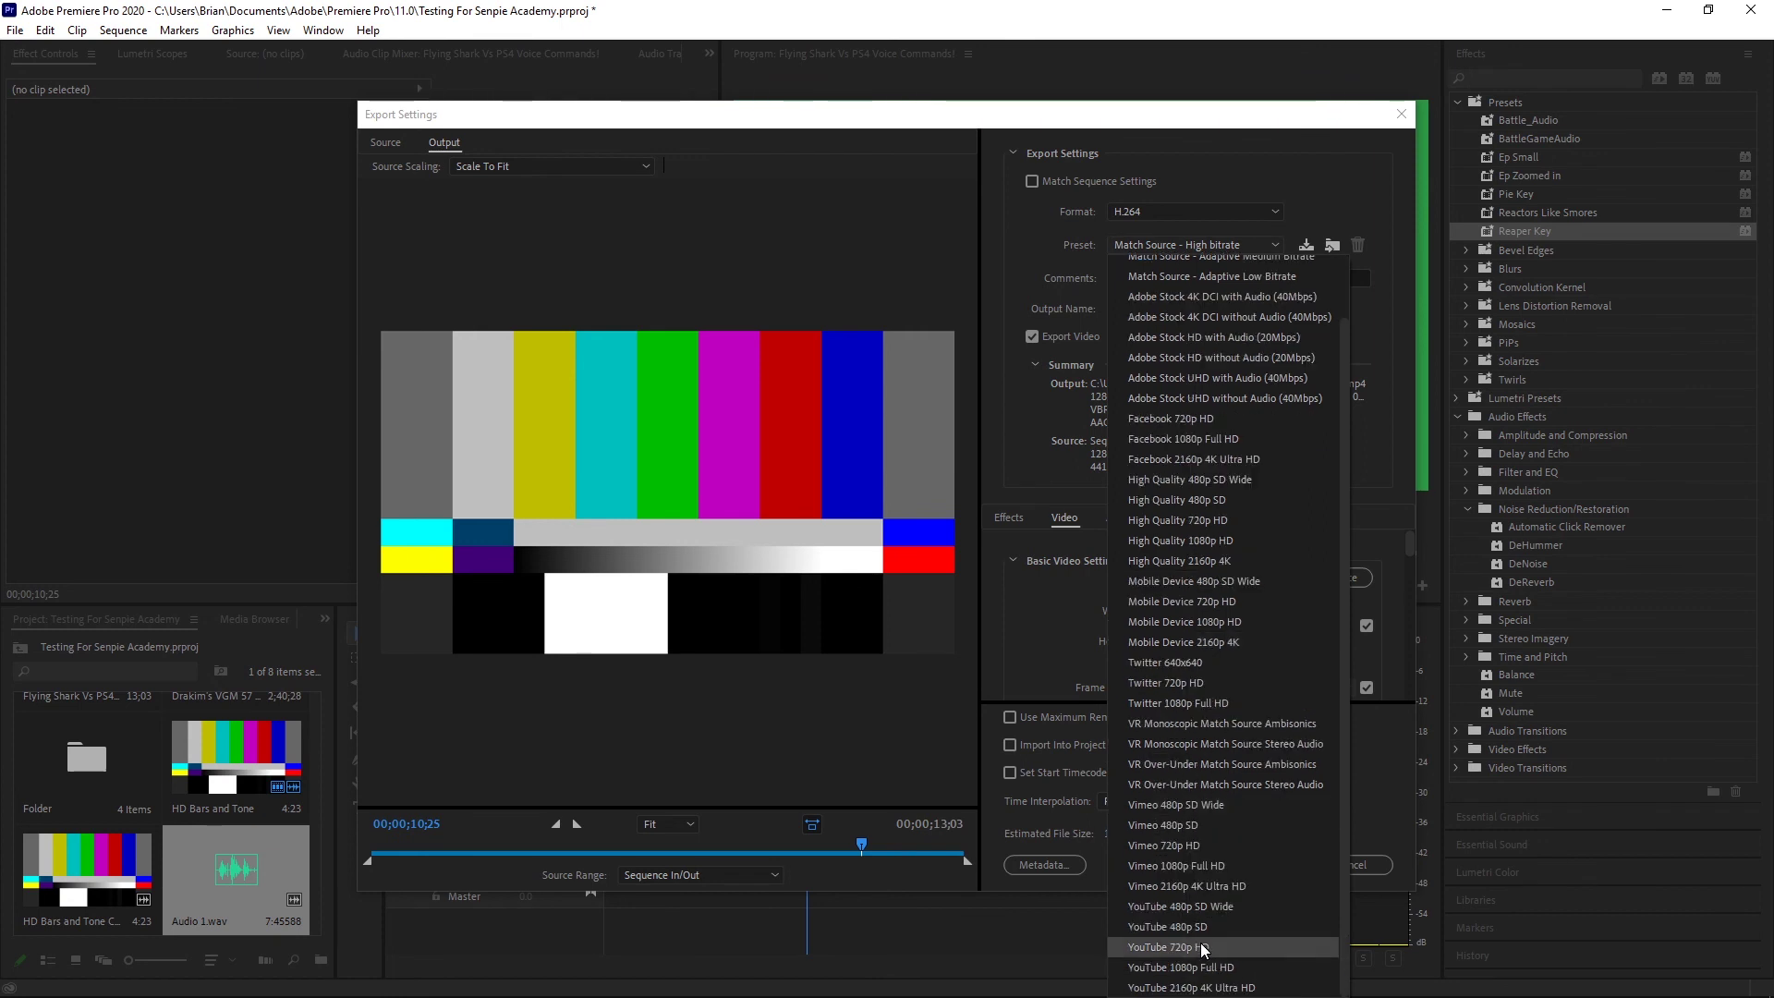
click(1200, 682)
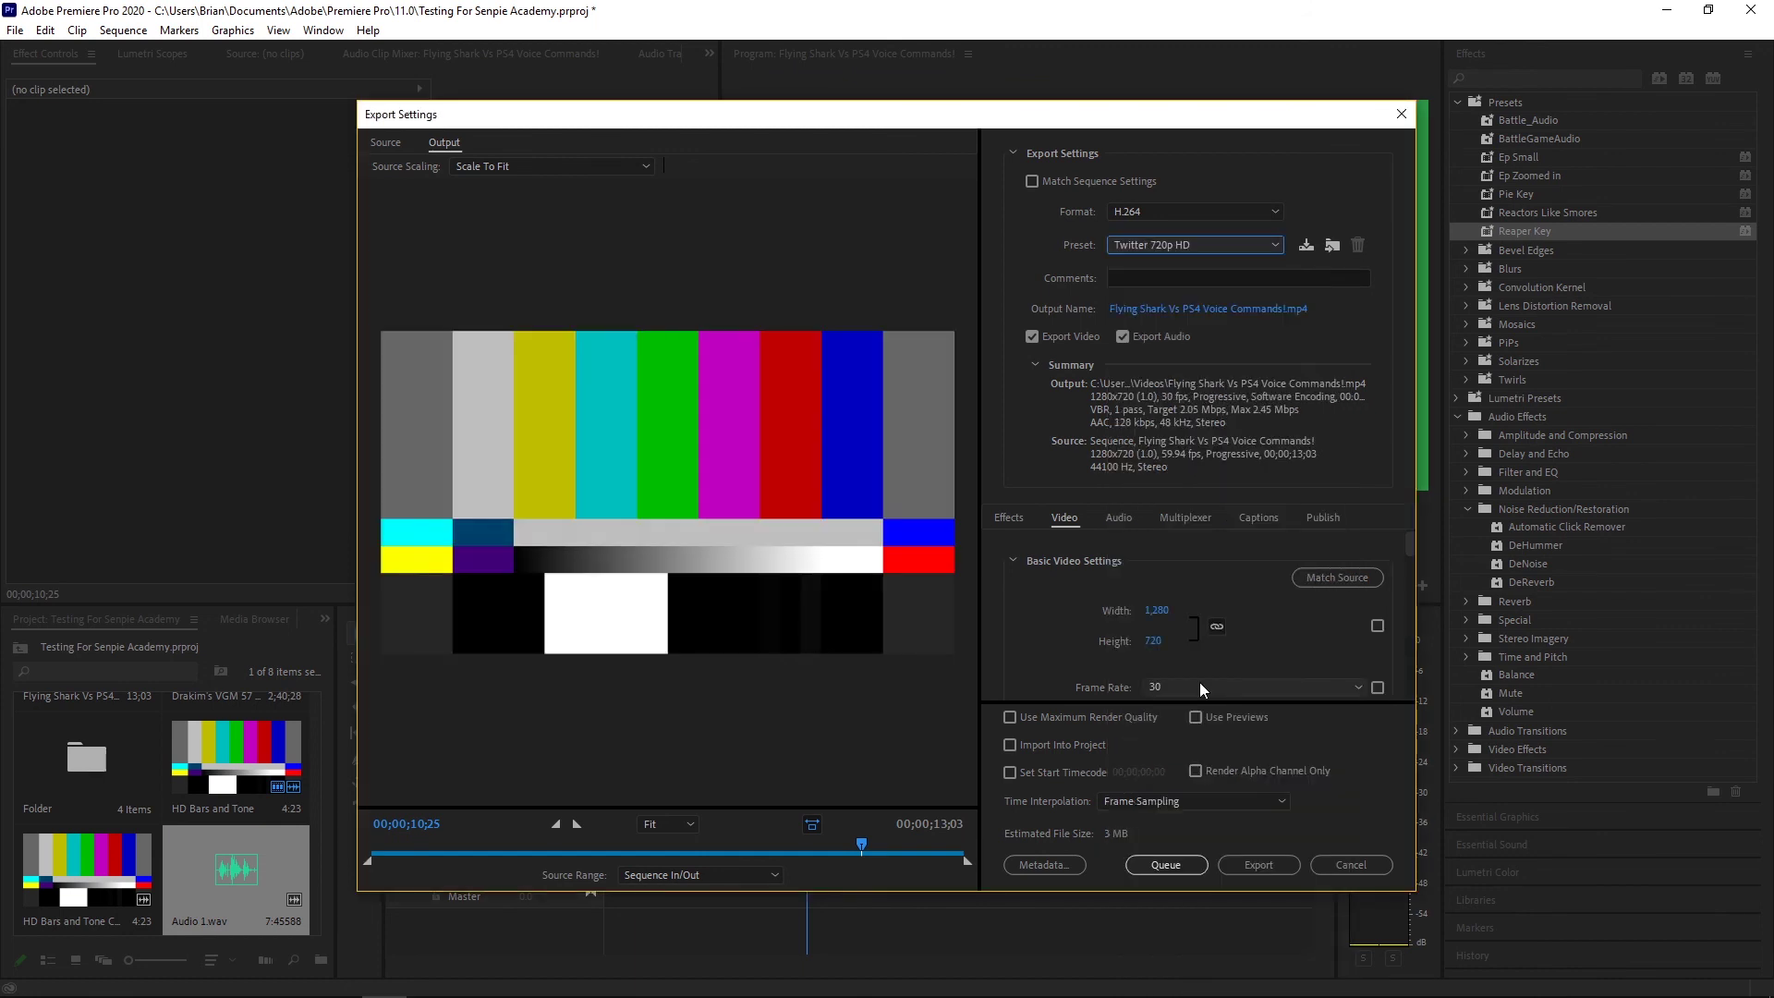
click(1236, 311)
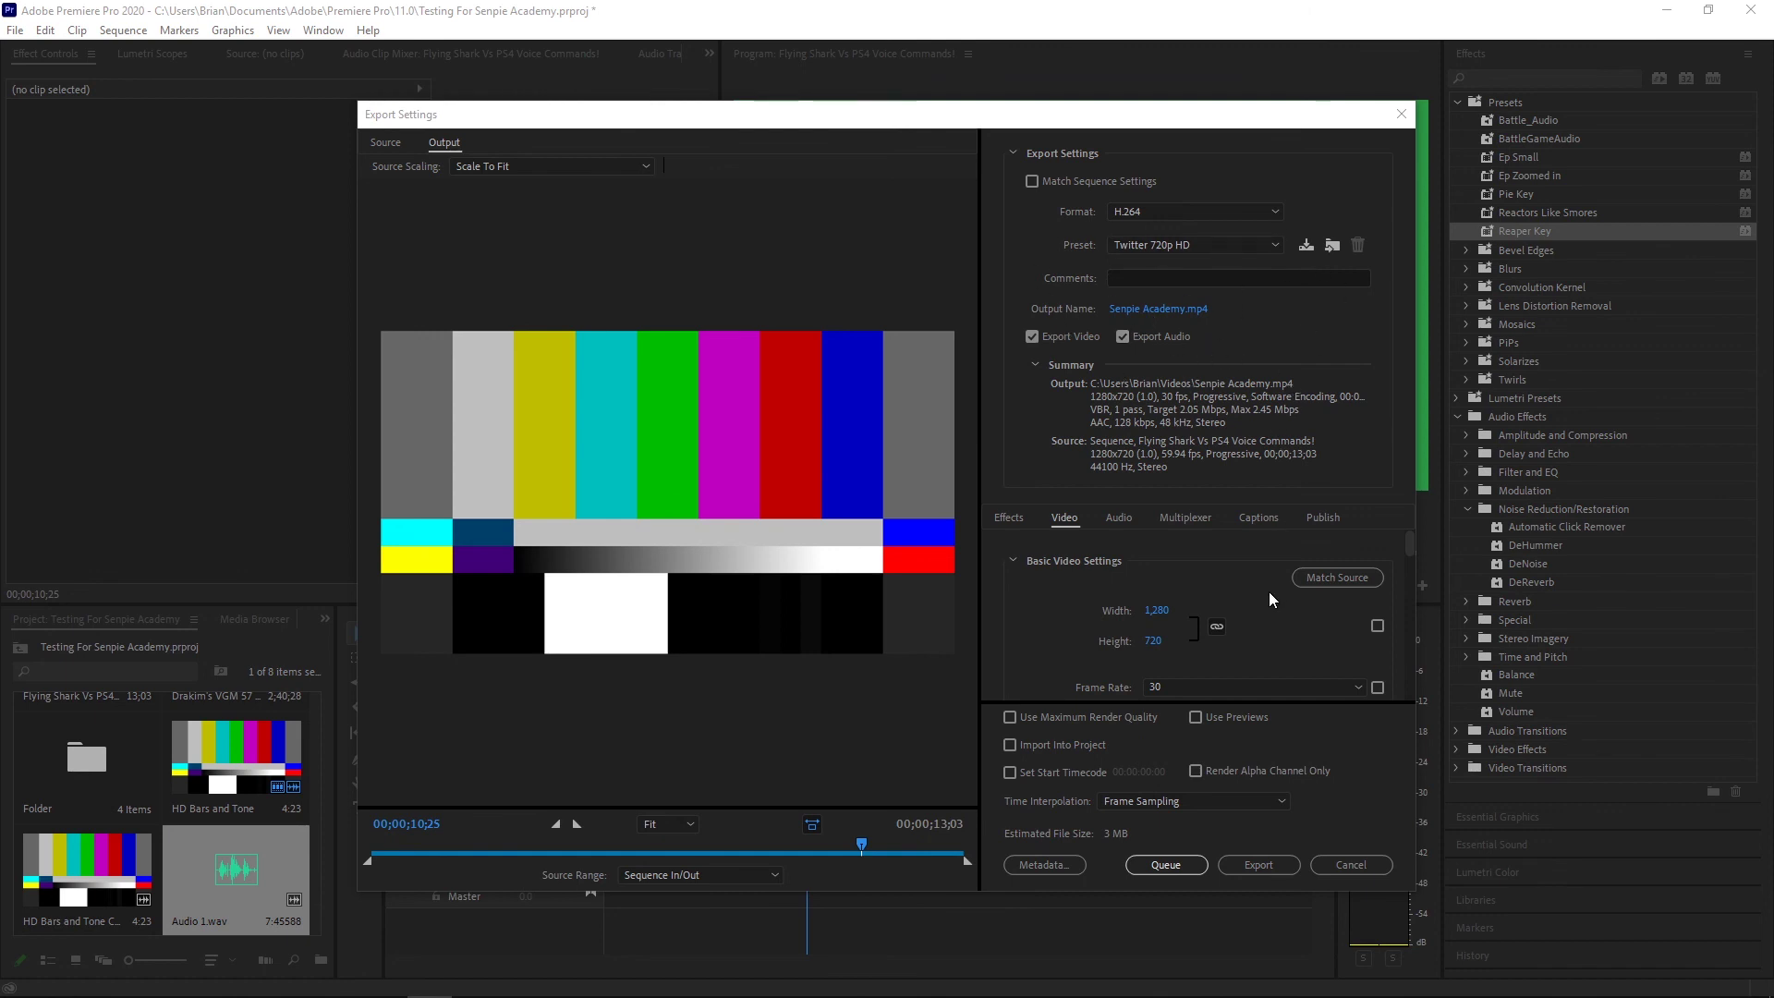
Set the export frame rate to 29.97 fps and export the sequence
click(1206, 687)
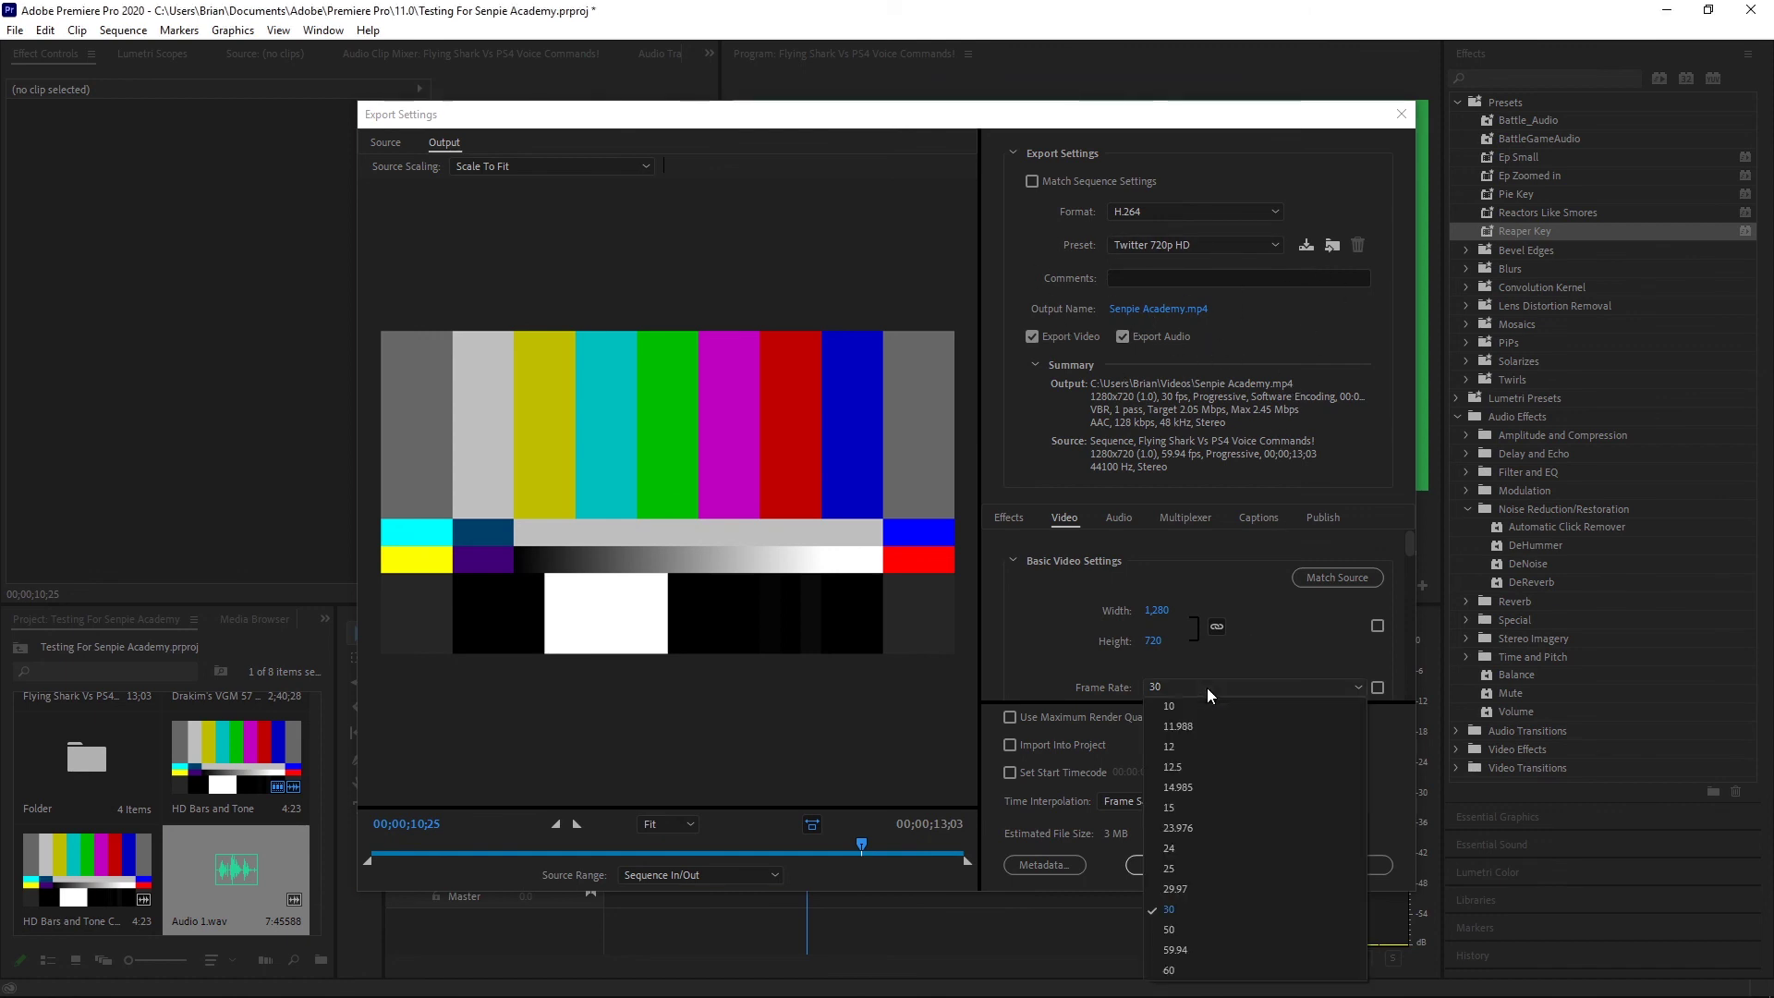
click(1216, 966)
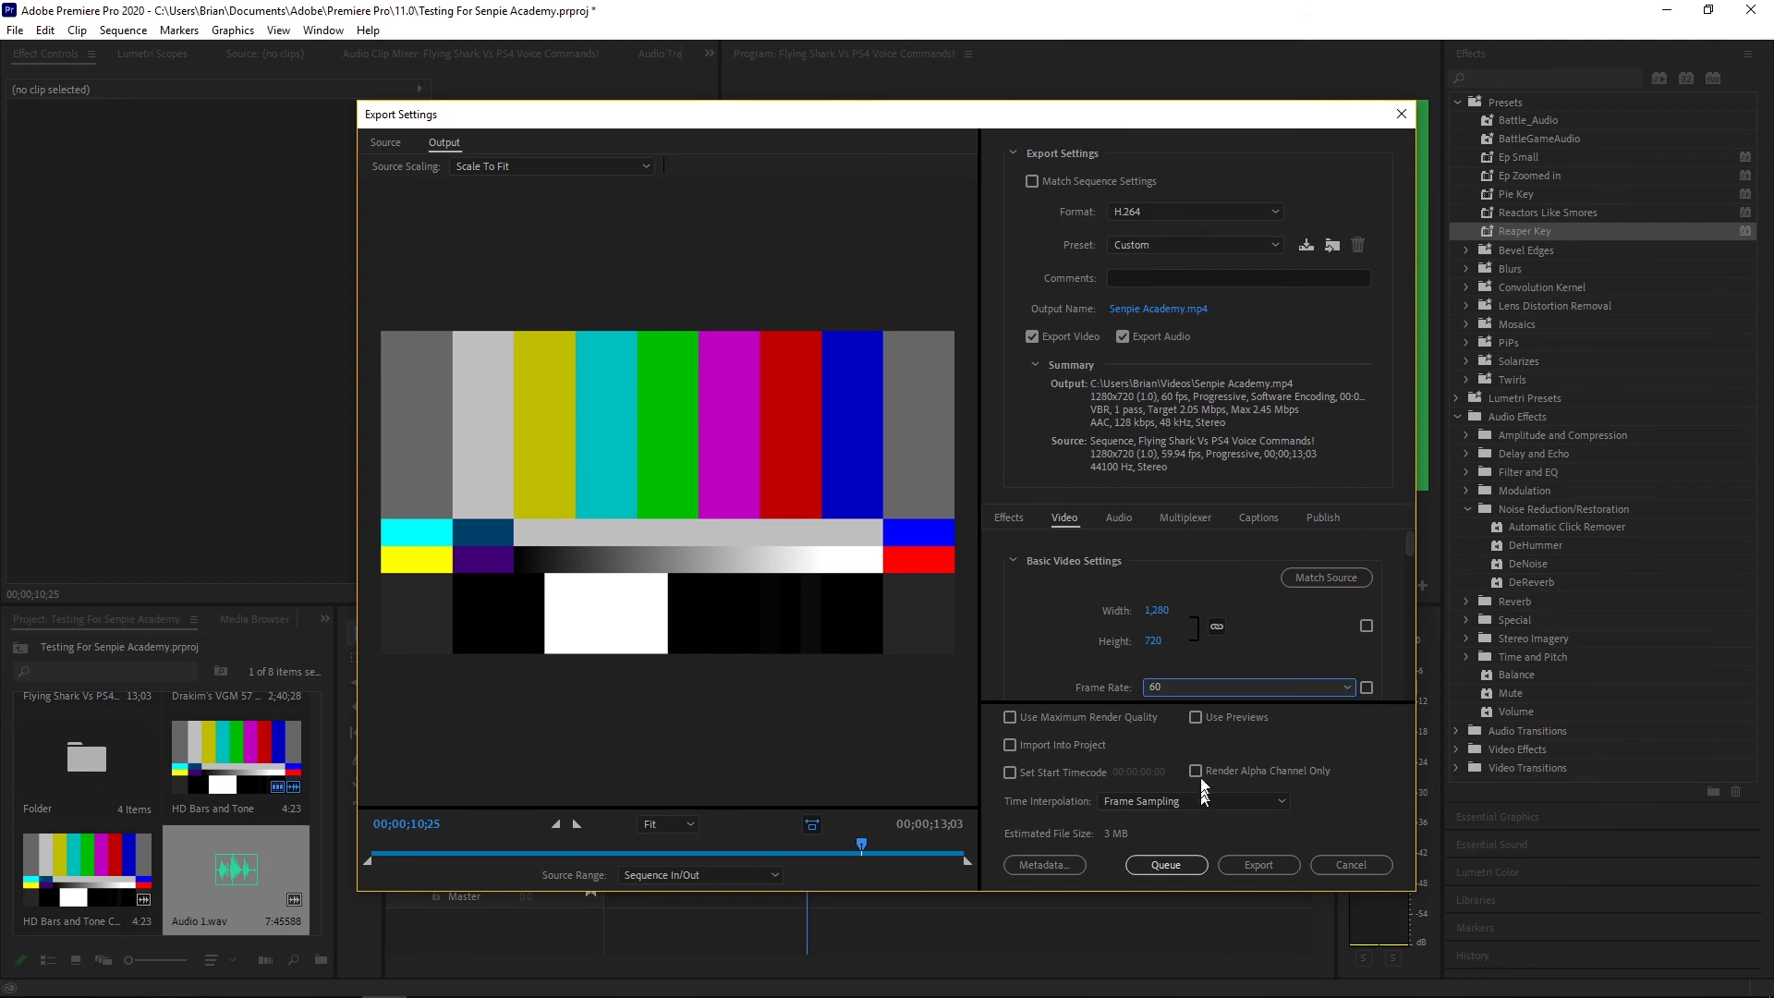
click(1225, 689)
click(1212, 902)
click(1227, 691)
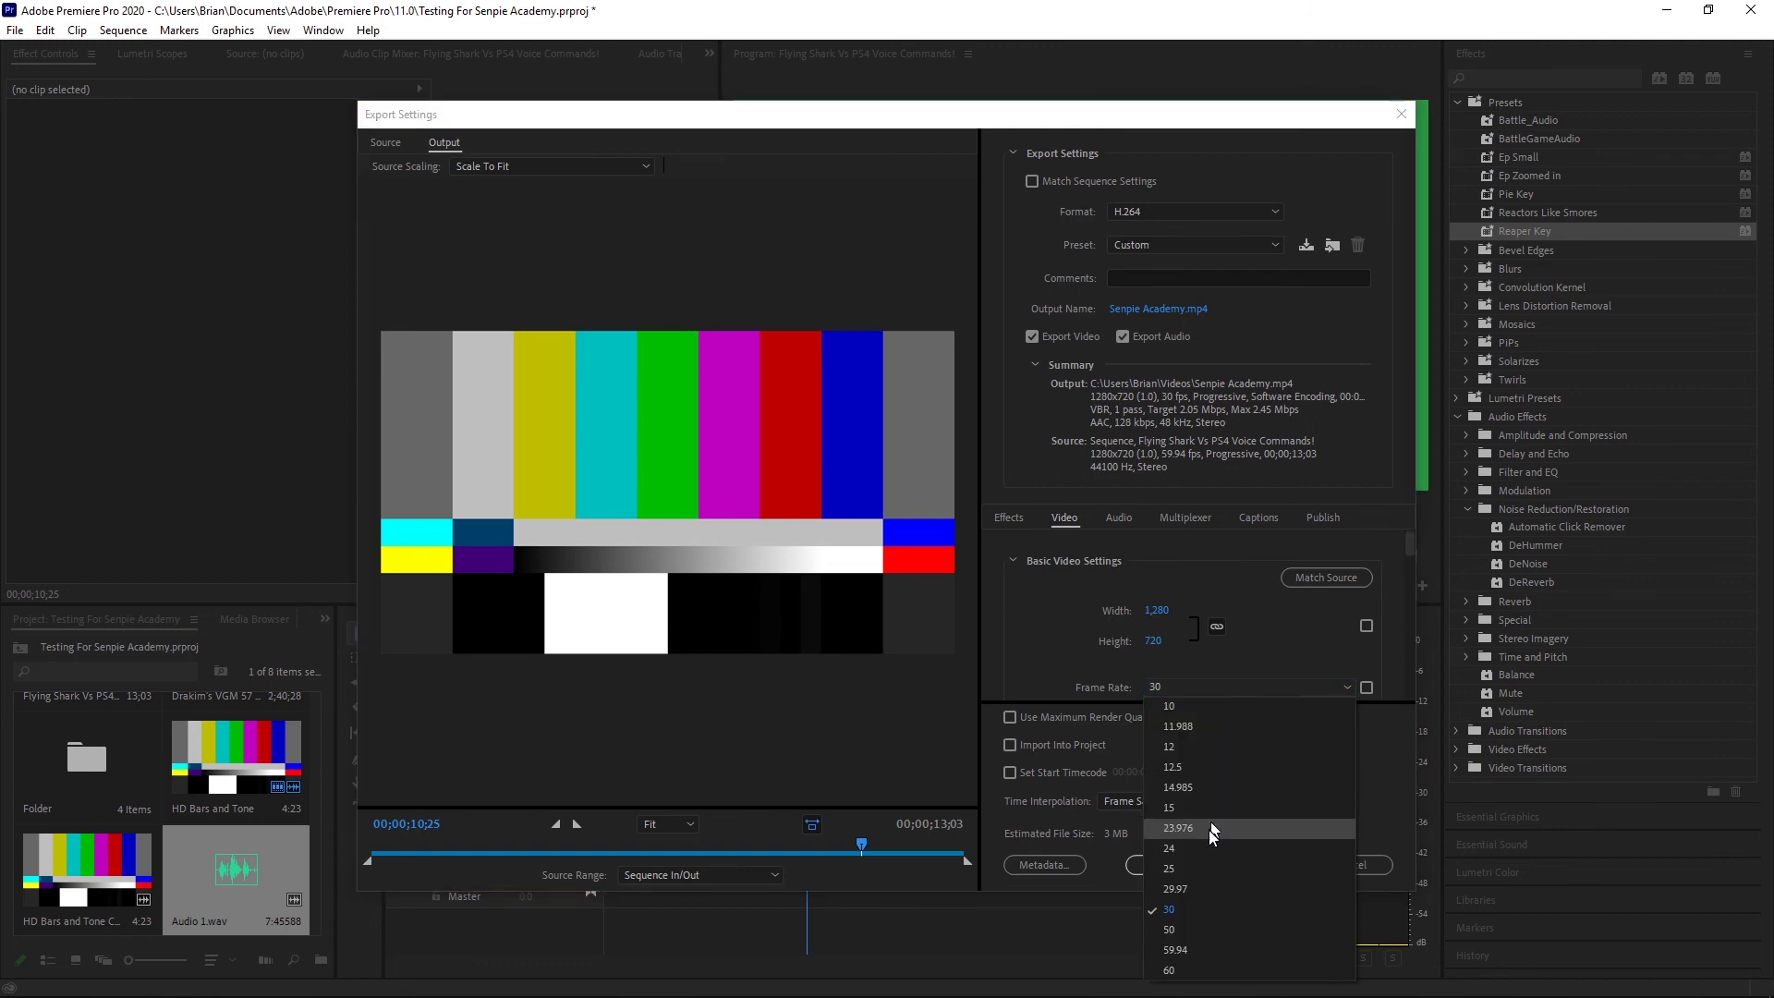
click(1195, 887)
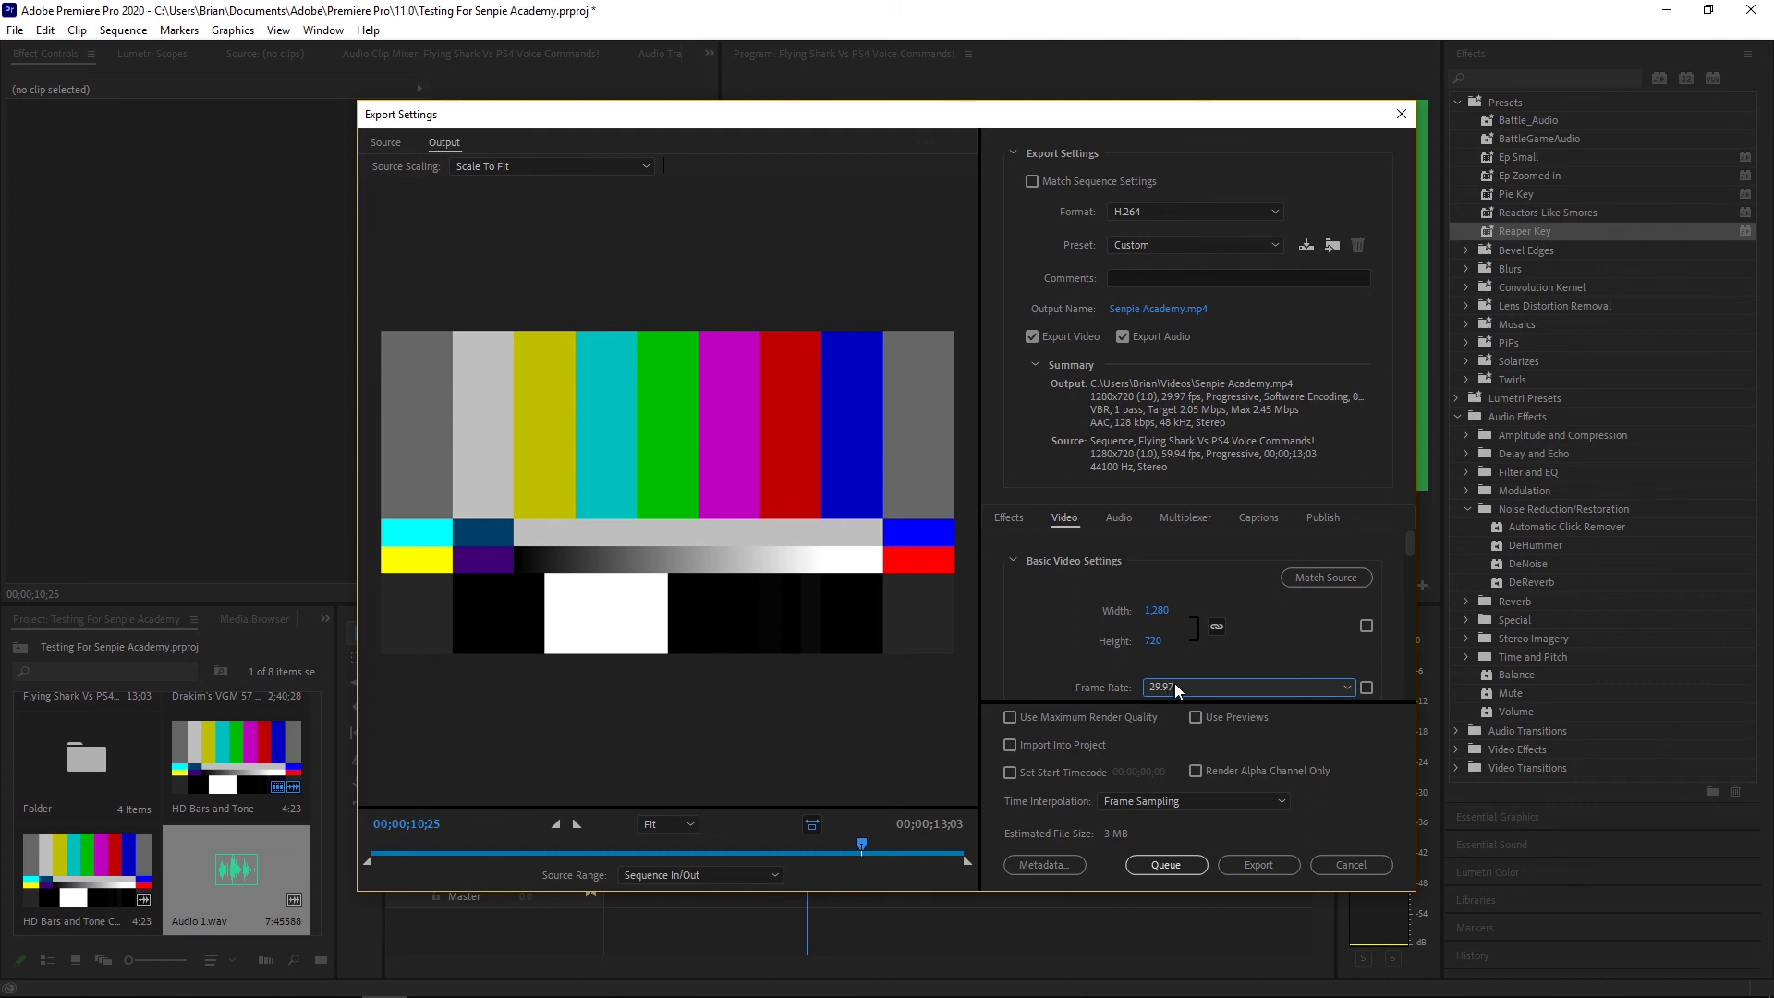
click(1176, 688)
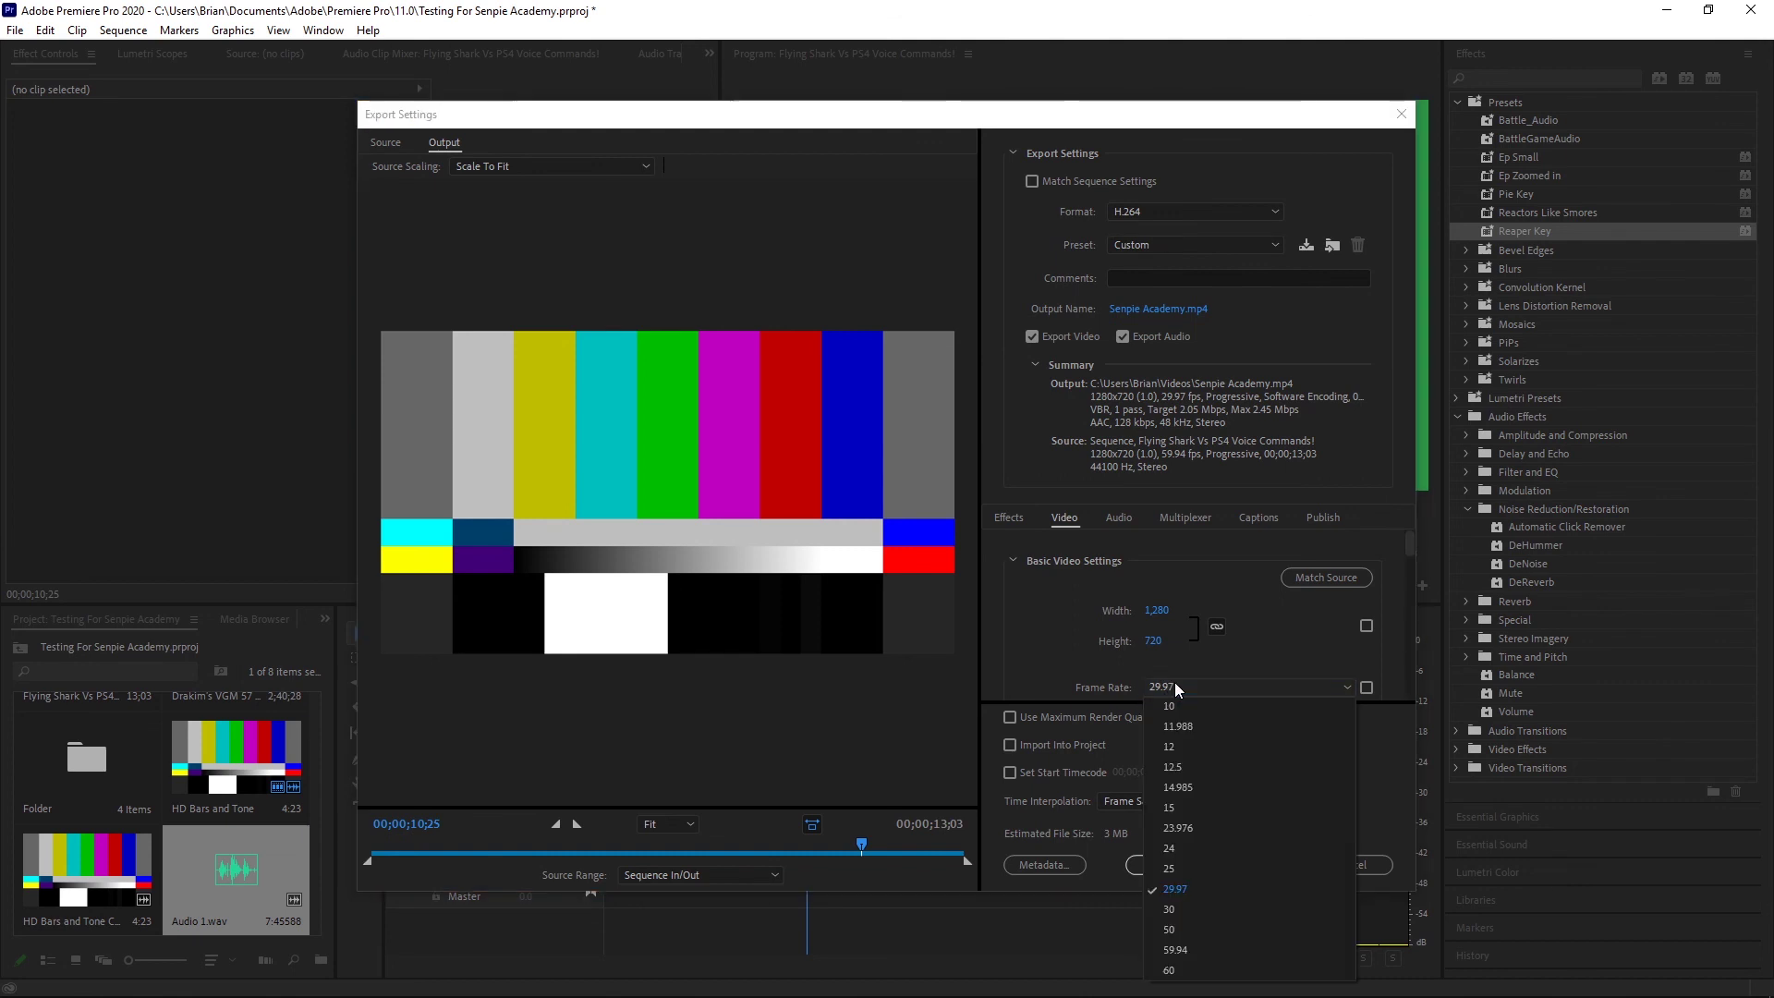
click(1187, 888)
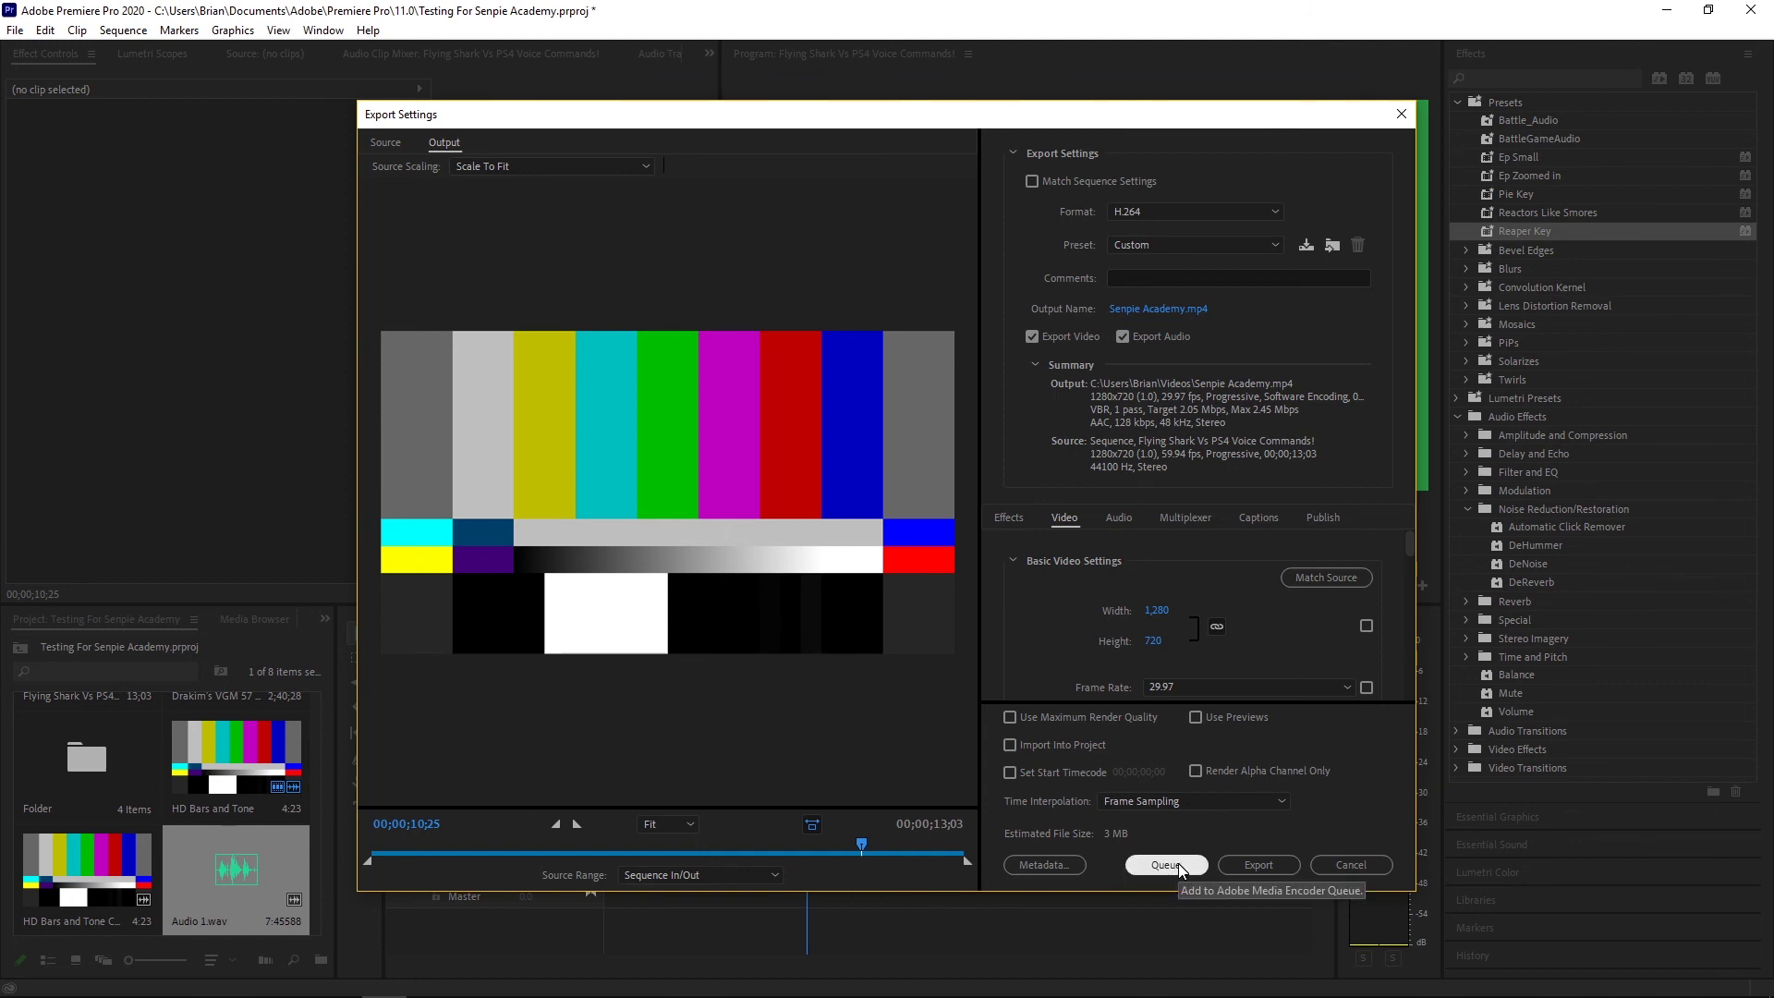
click(1253, 859)
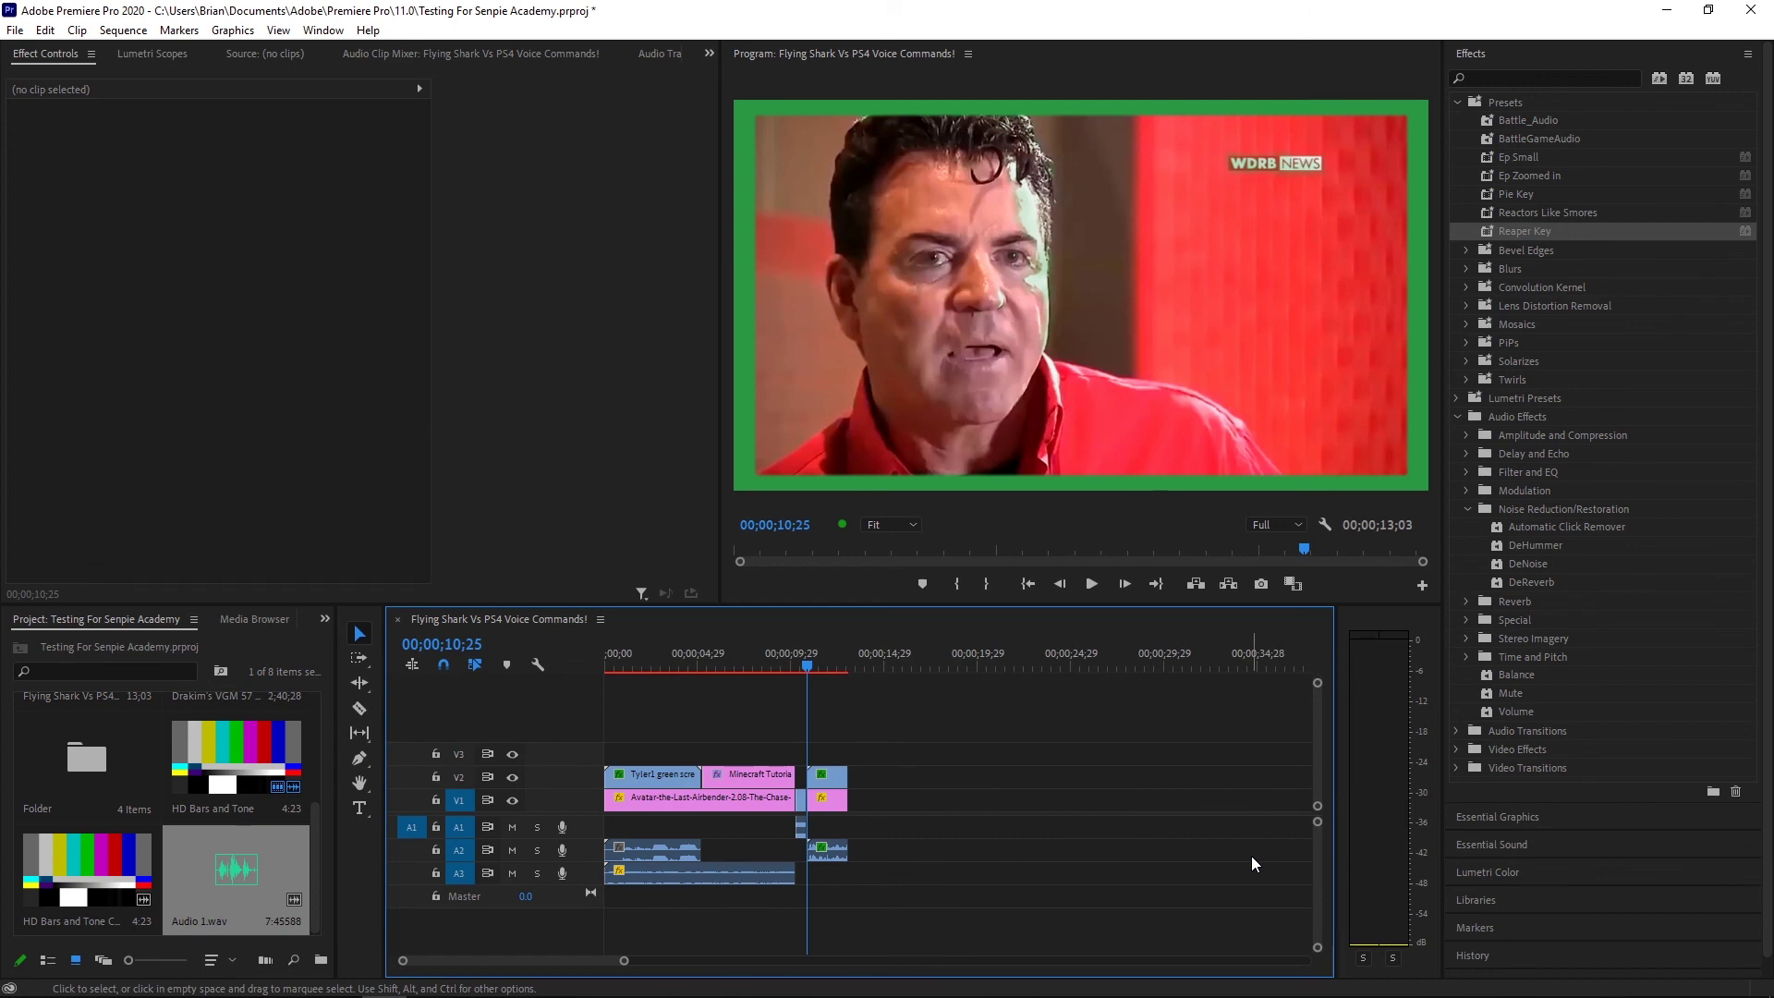
Scrub the playhead from 00;00;12;24 past the end of the clips to review
click(846, 666)
mouse_move(846, 665)
mouse_down()
mouse_move(873, 667)
mouse_move(850, 672)
mouse_up()
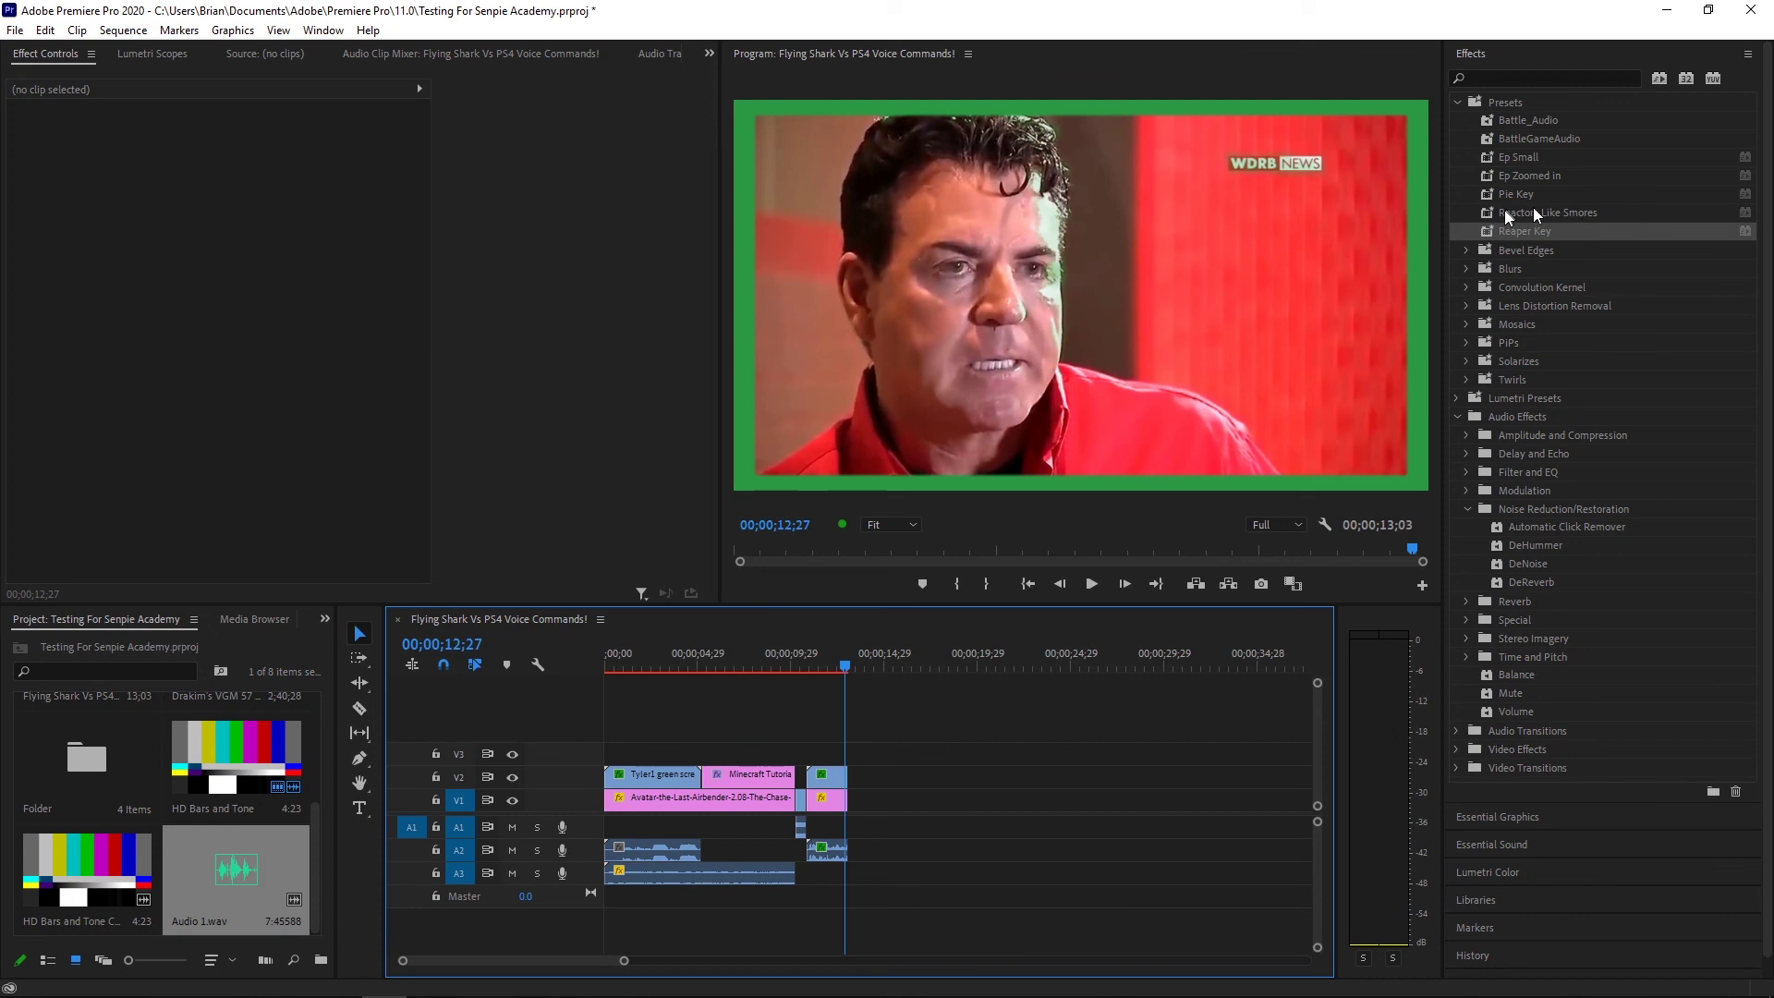
Drag Gaussian Blur from Video Effects > Blur & Sharpen onto the 40 pizzas clip
click(1468, 269)
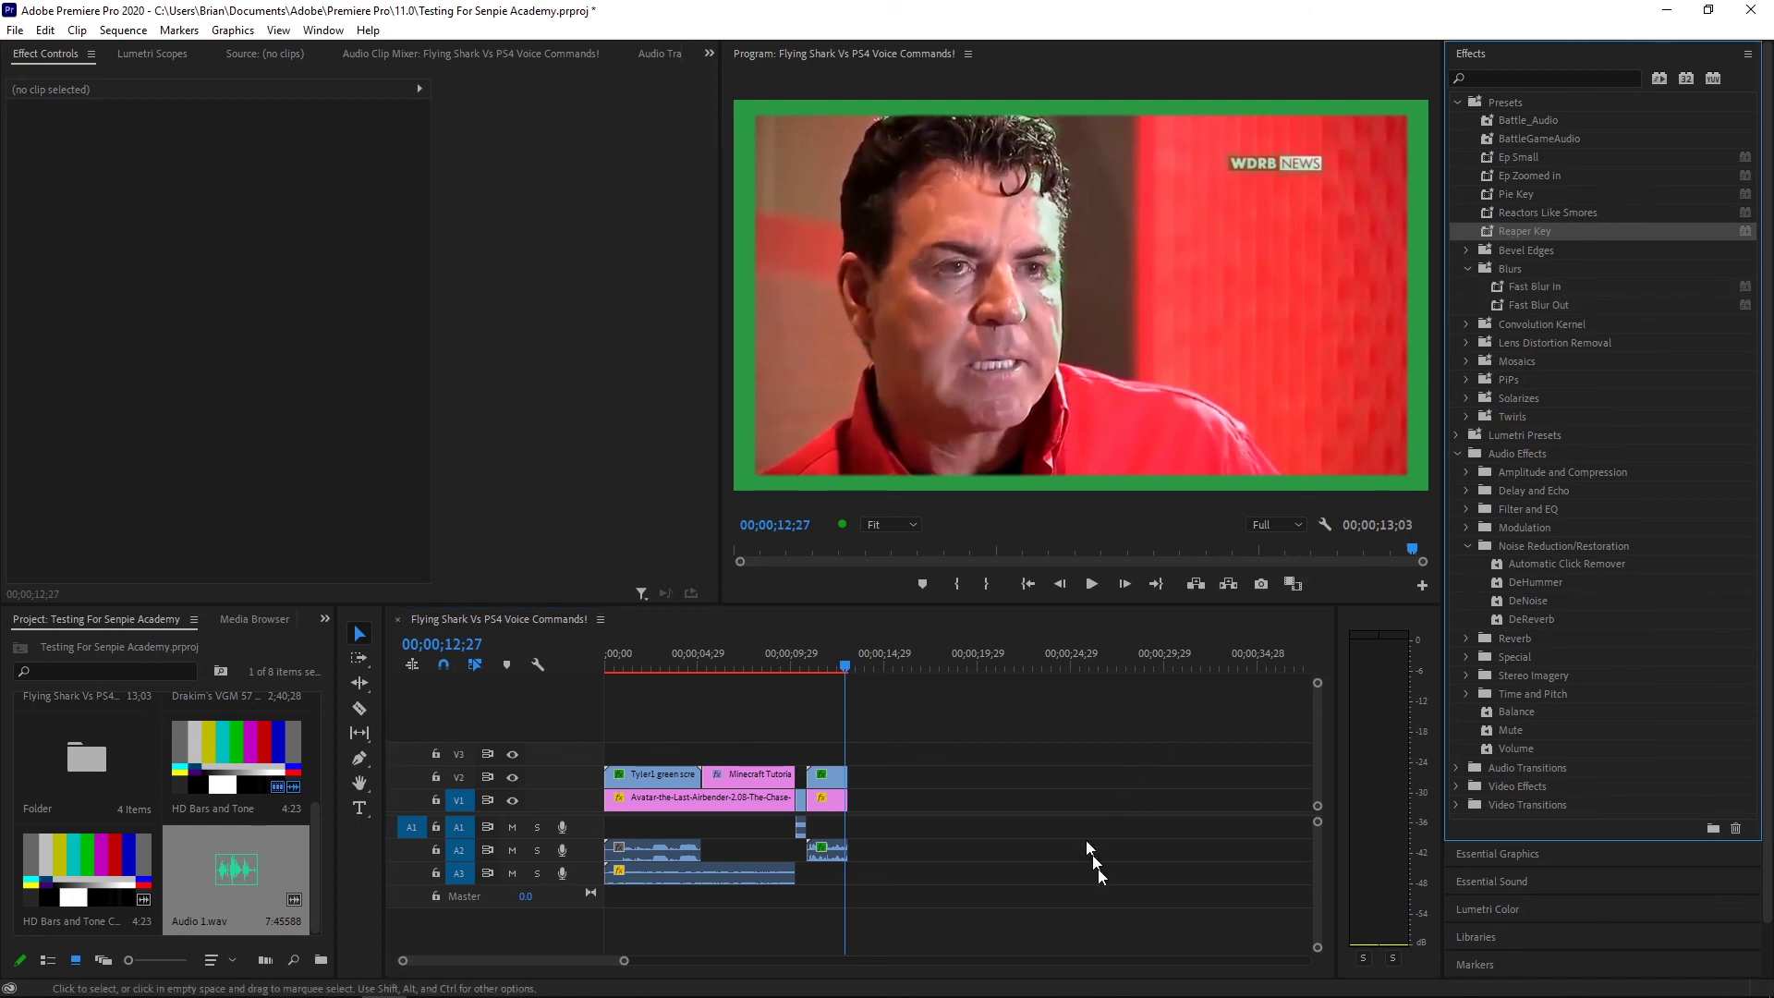
drag(621, 962, 534, 961)
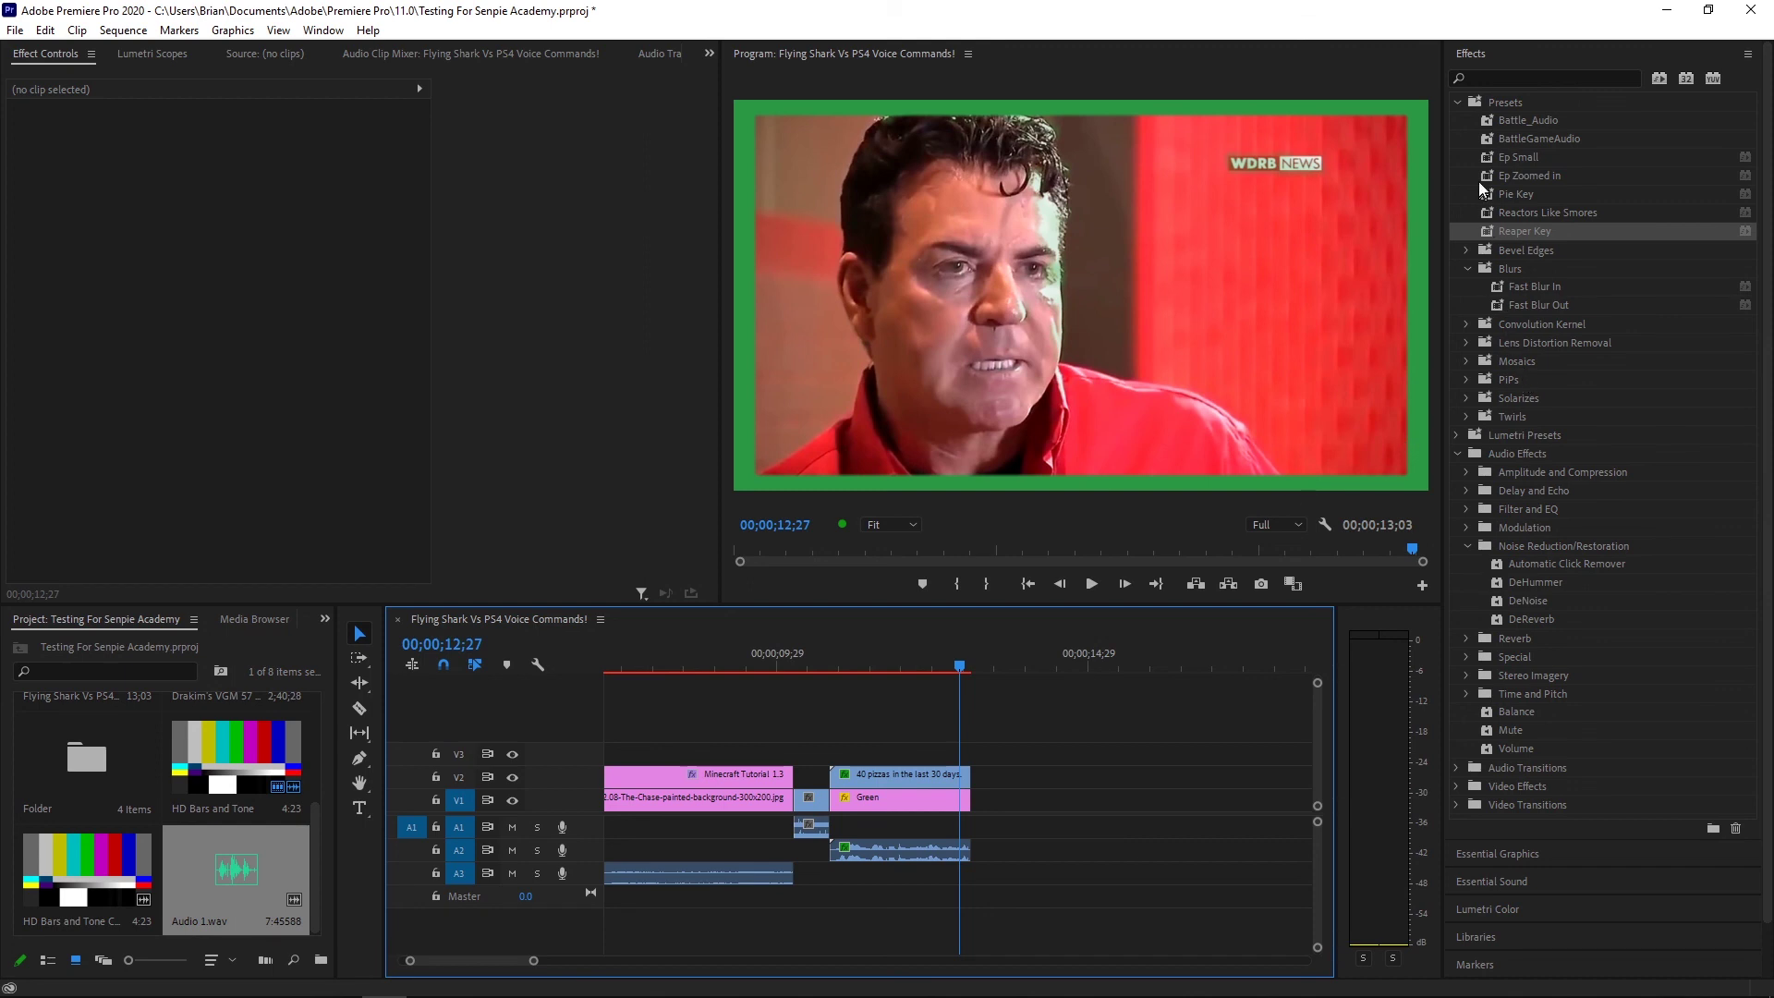
click(1460, 107)
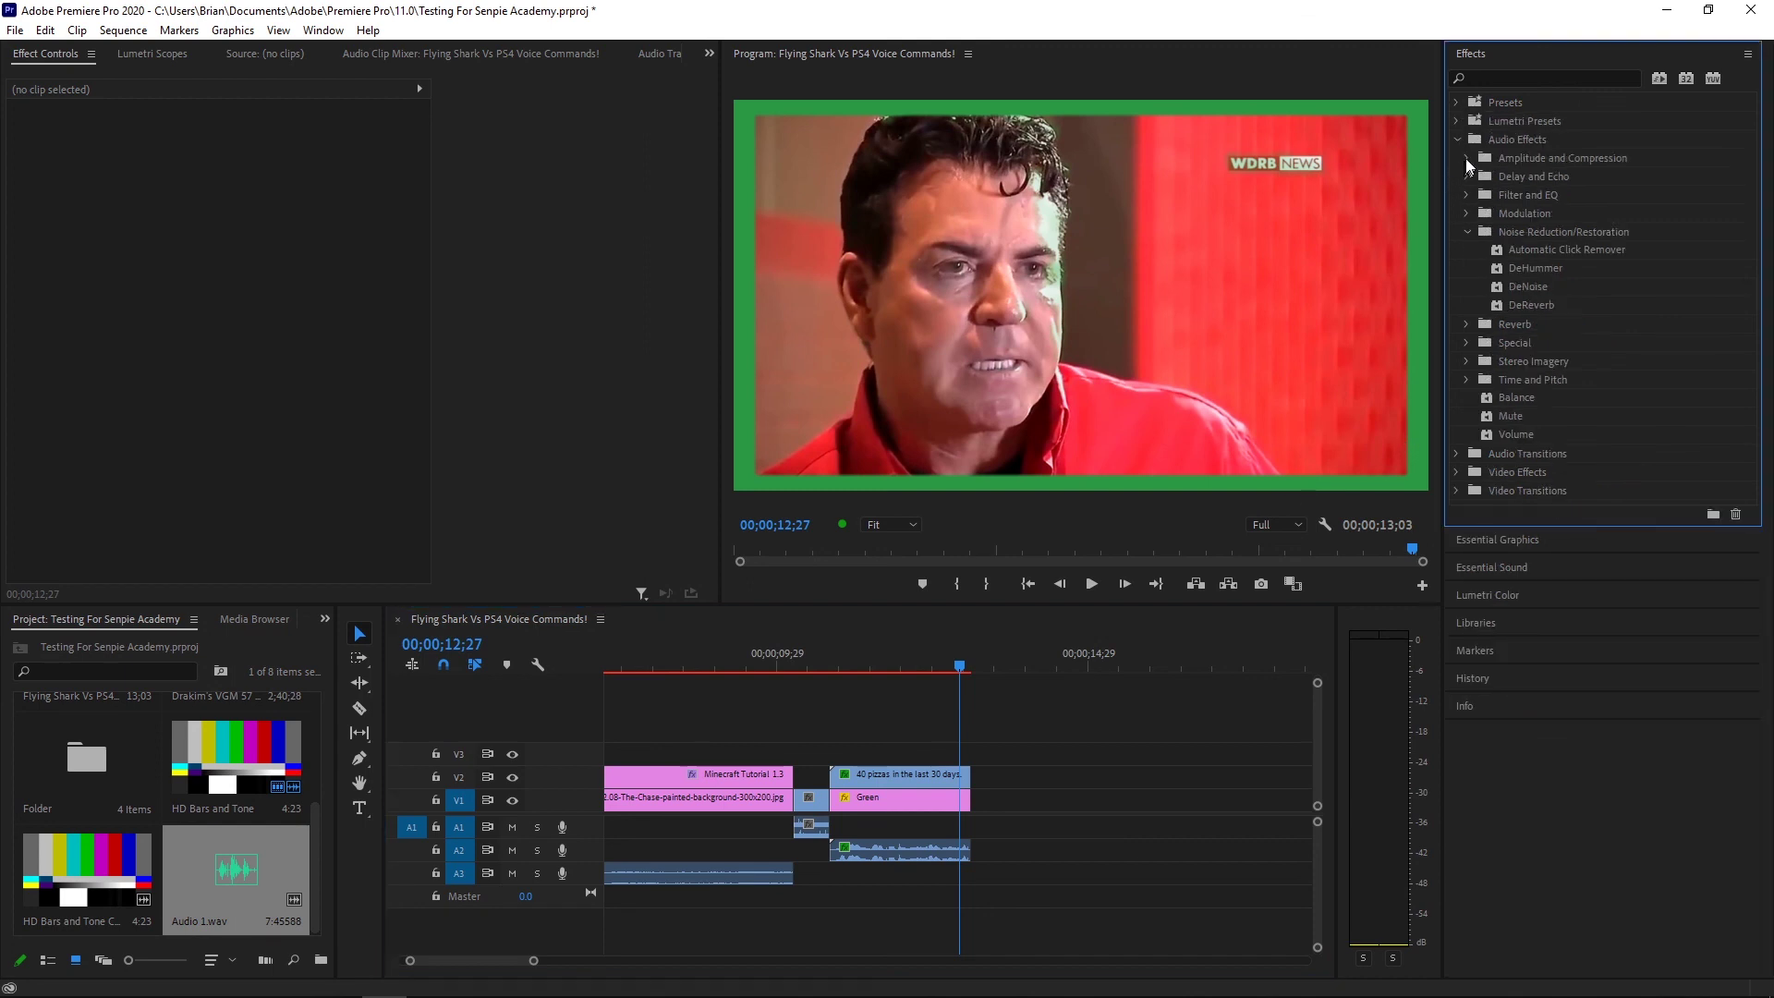
click(1458, 139)
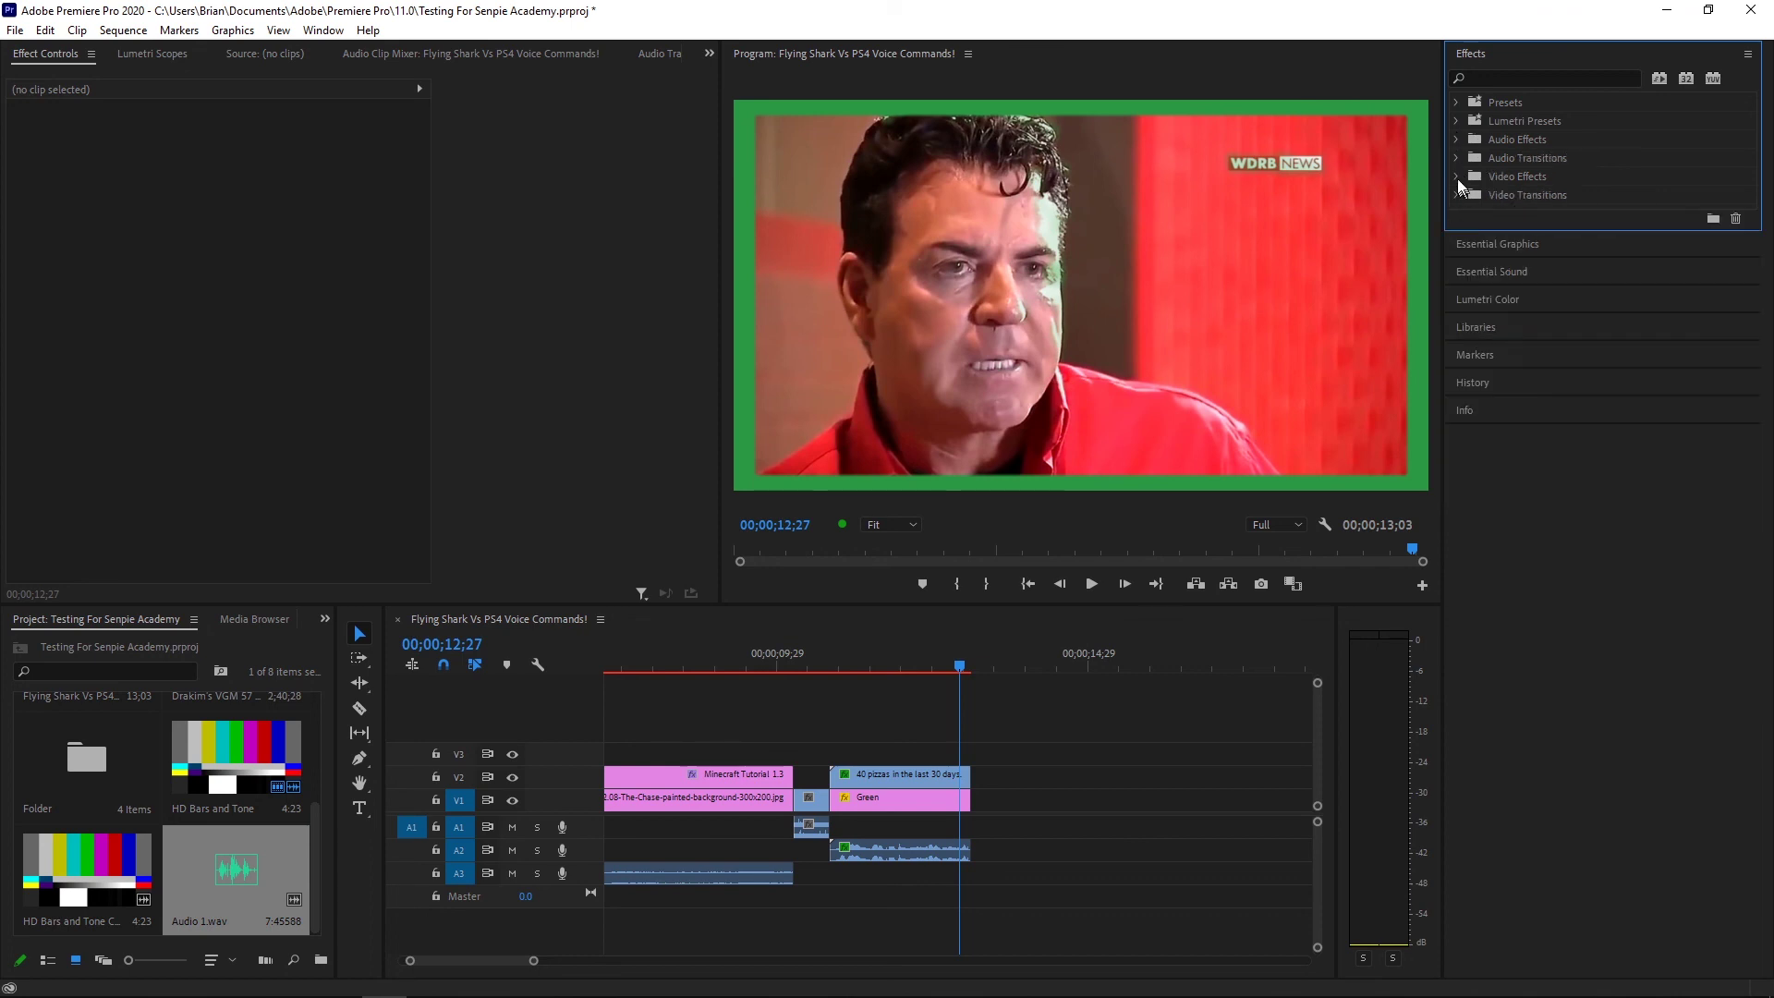
click(1456, 177)
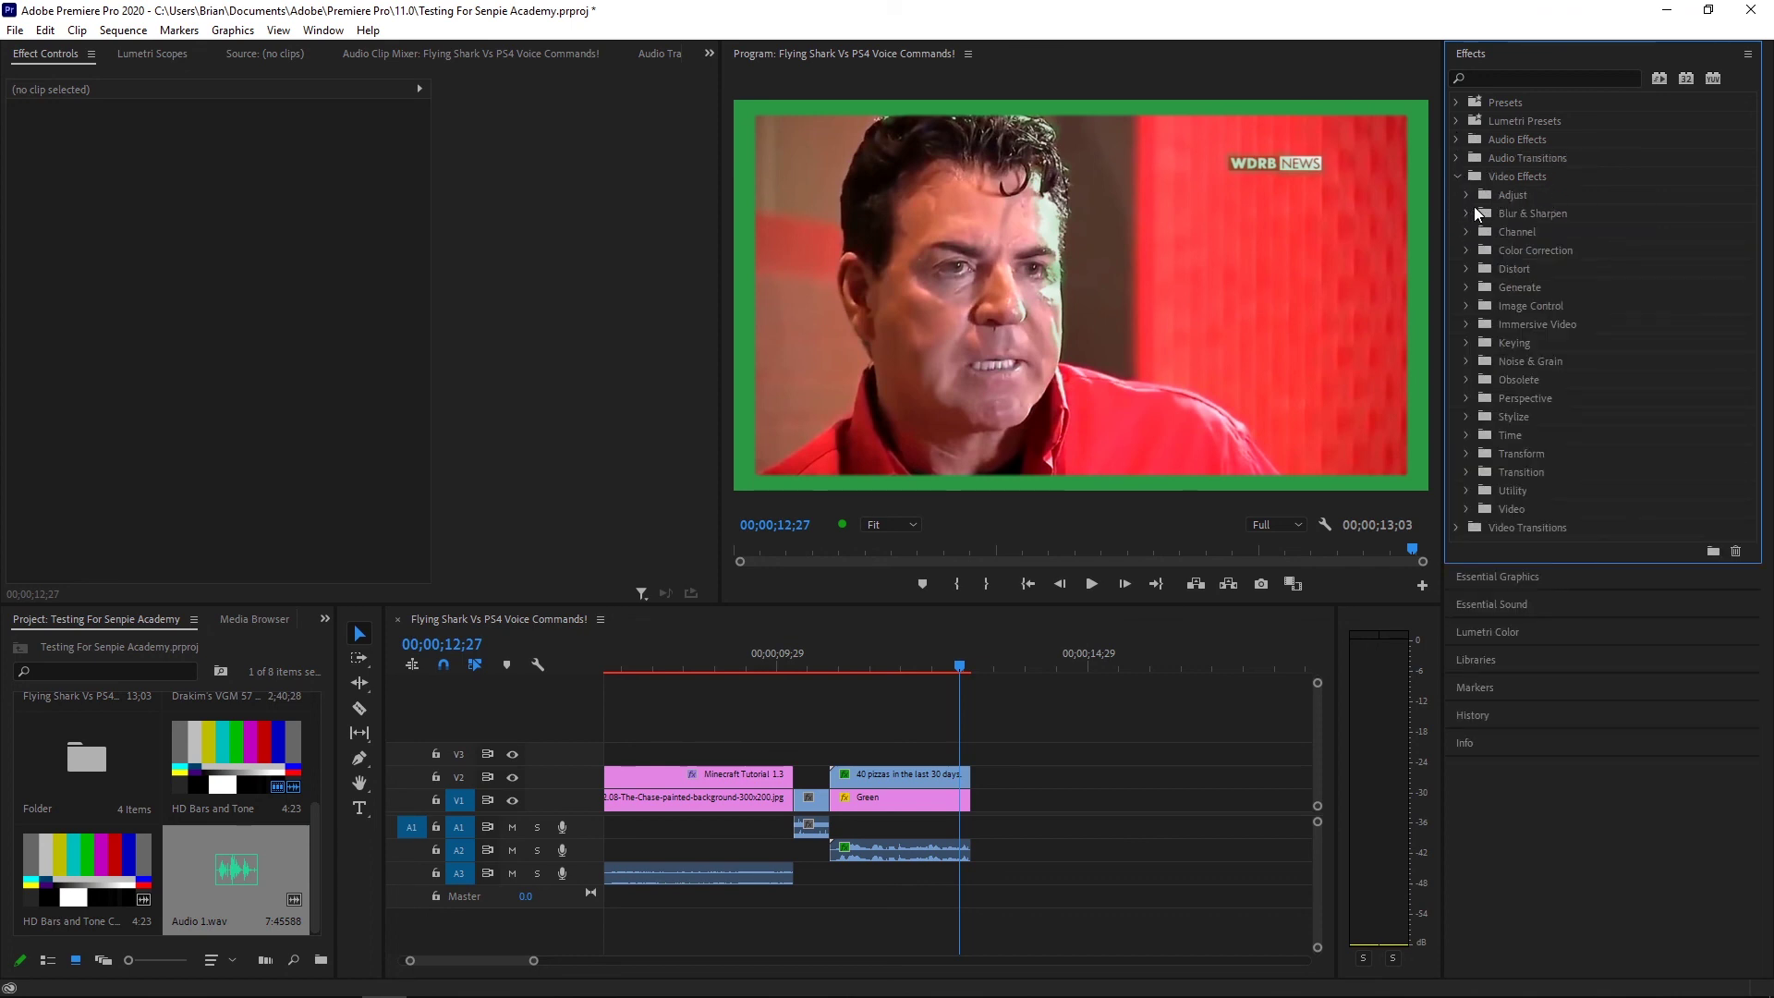
click(1469, 212)
drag(1533, 309, 910, 781)
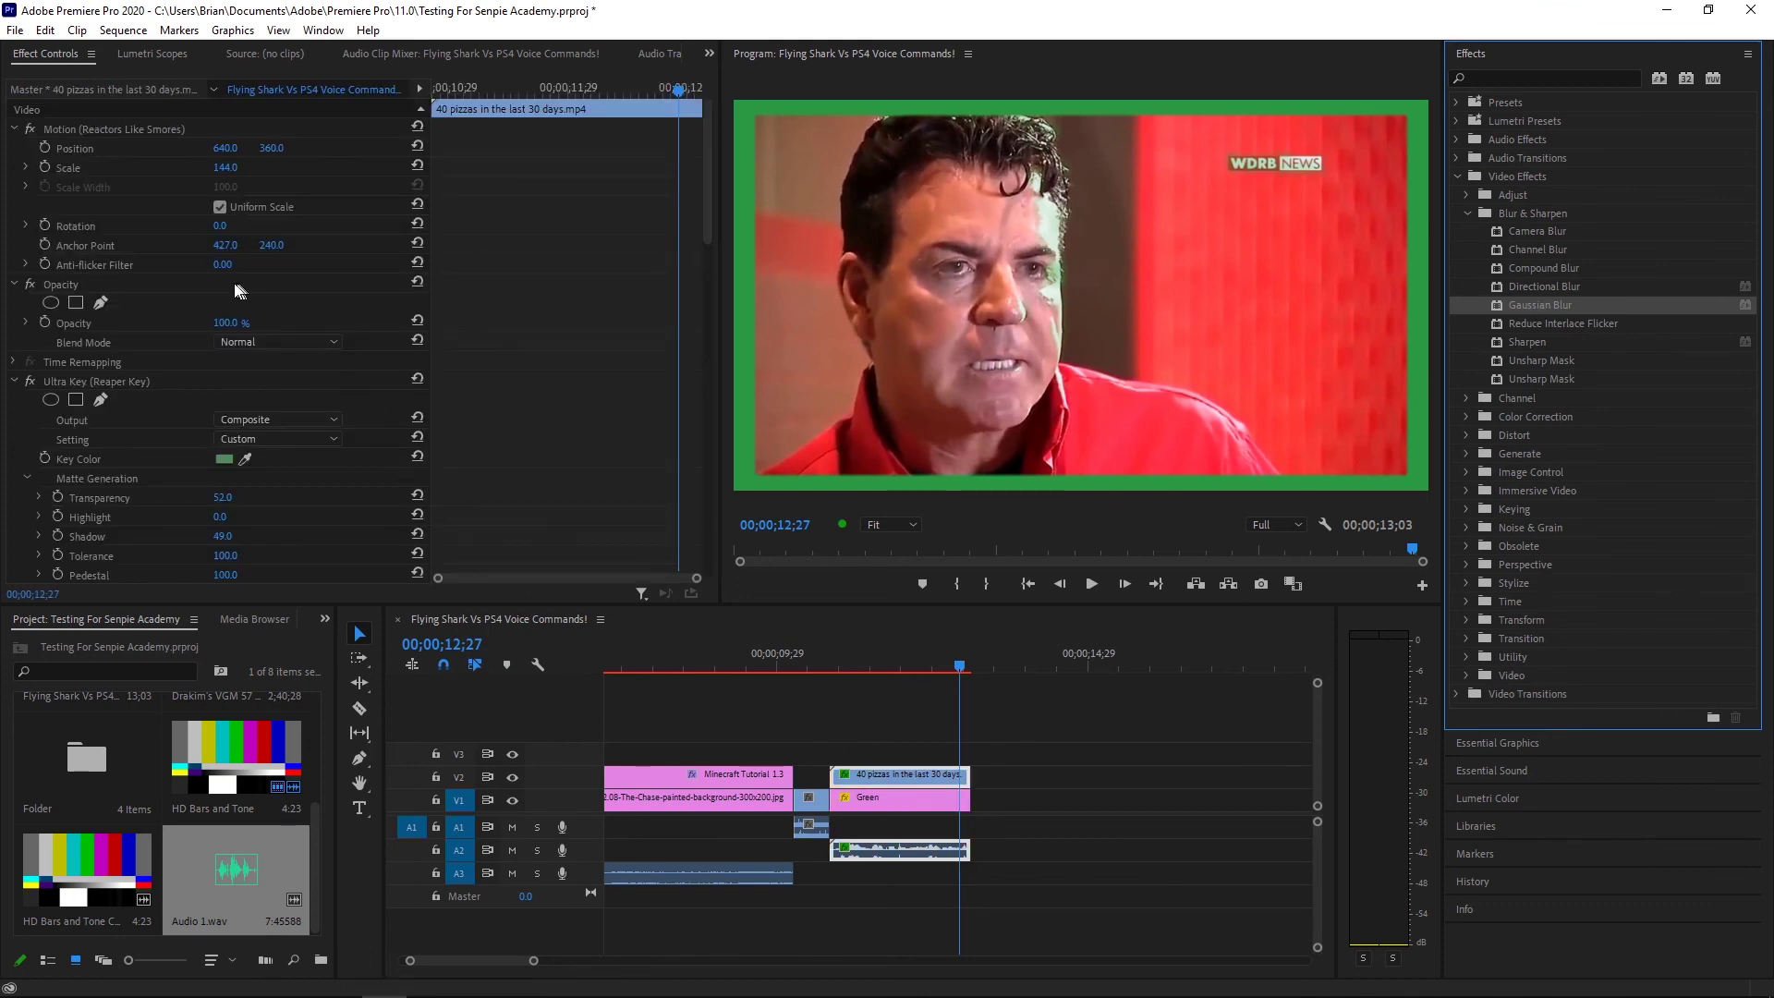
Test Gaussian Blur blurriness values of 82 and 222 on the 40 pizzas clip
click(883, 662)
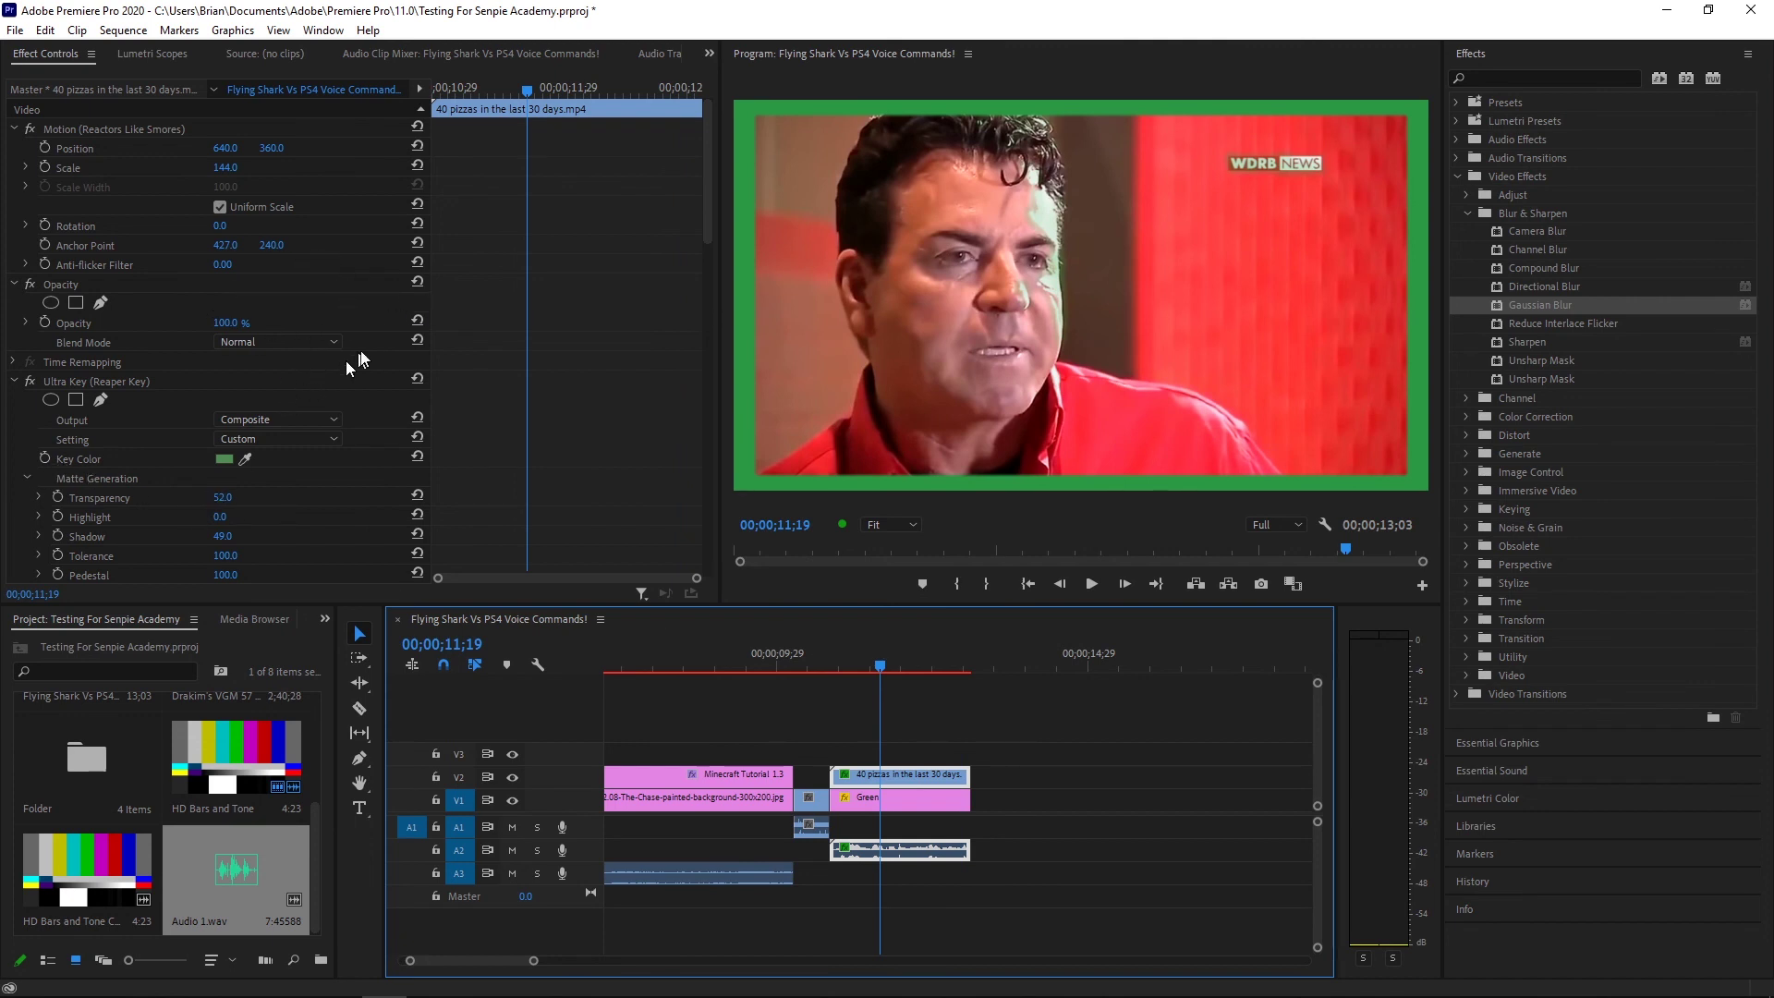
drag(702, 225, 685, 403)
click(220, 308)
text(82)
key(Return)
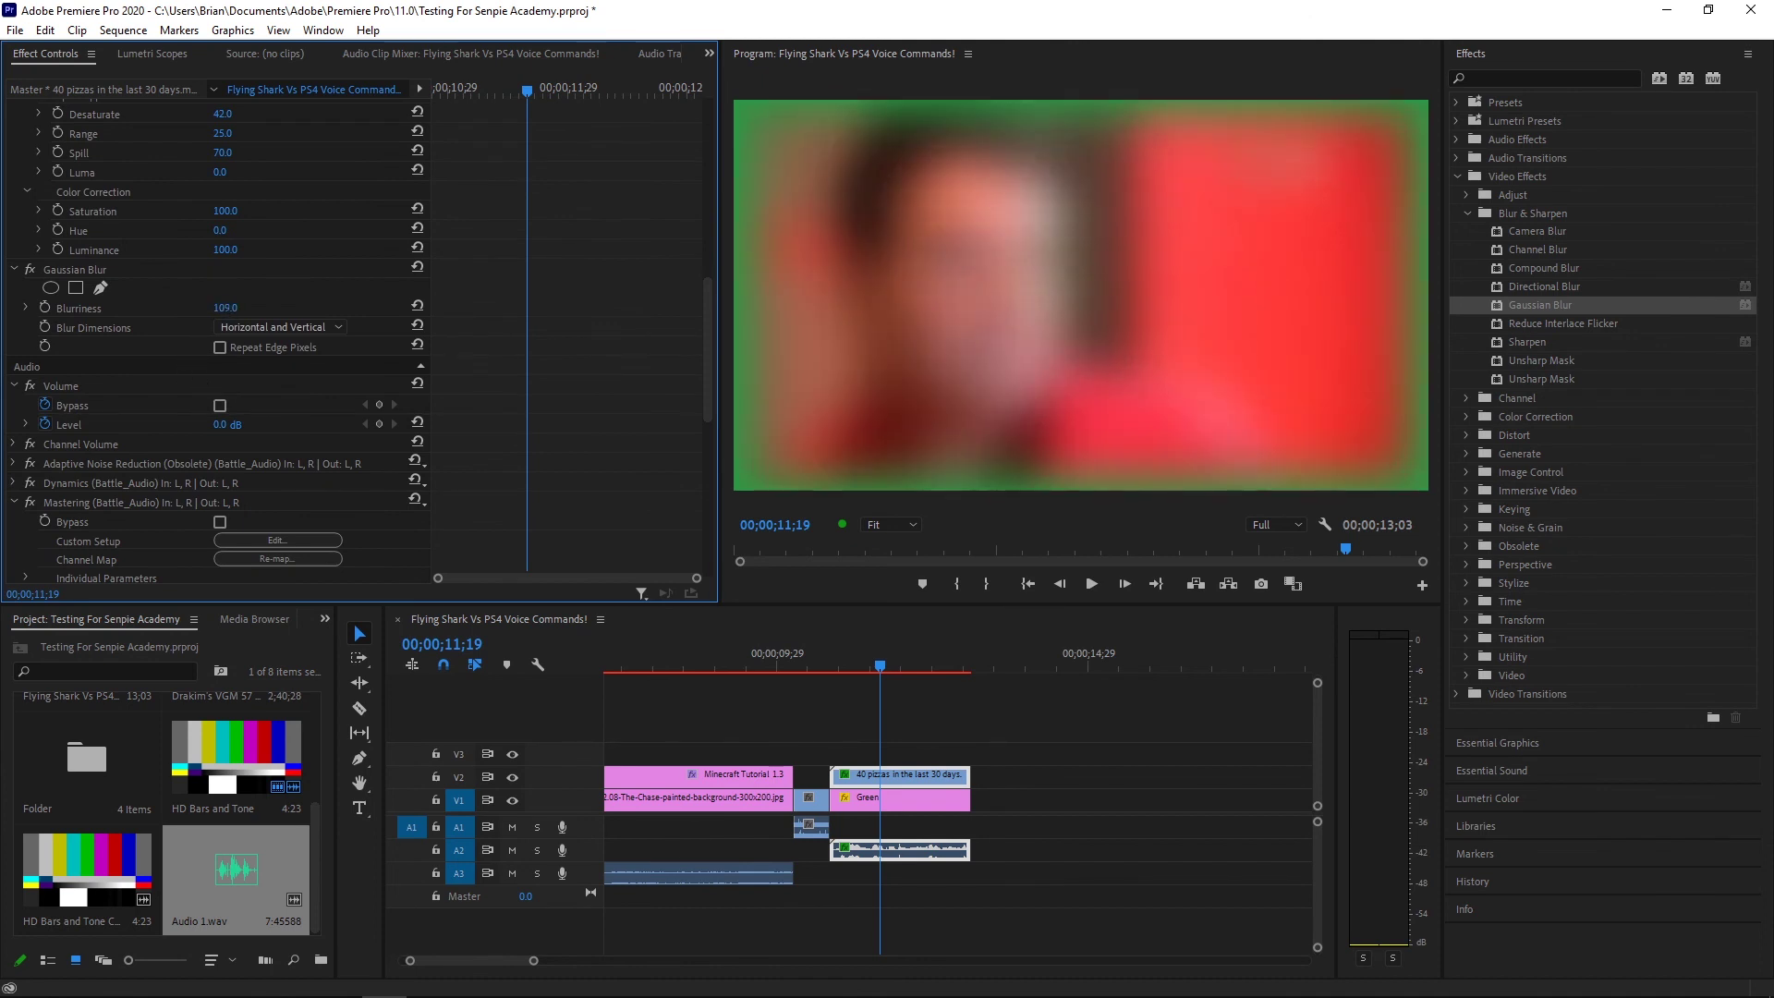
mouse_move(223, 308)
mouse_down()
mouse_move(352, 308)
mouse_move(148, 307)
mouse_move(239, 310)
mouse_up()
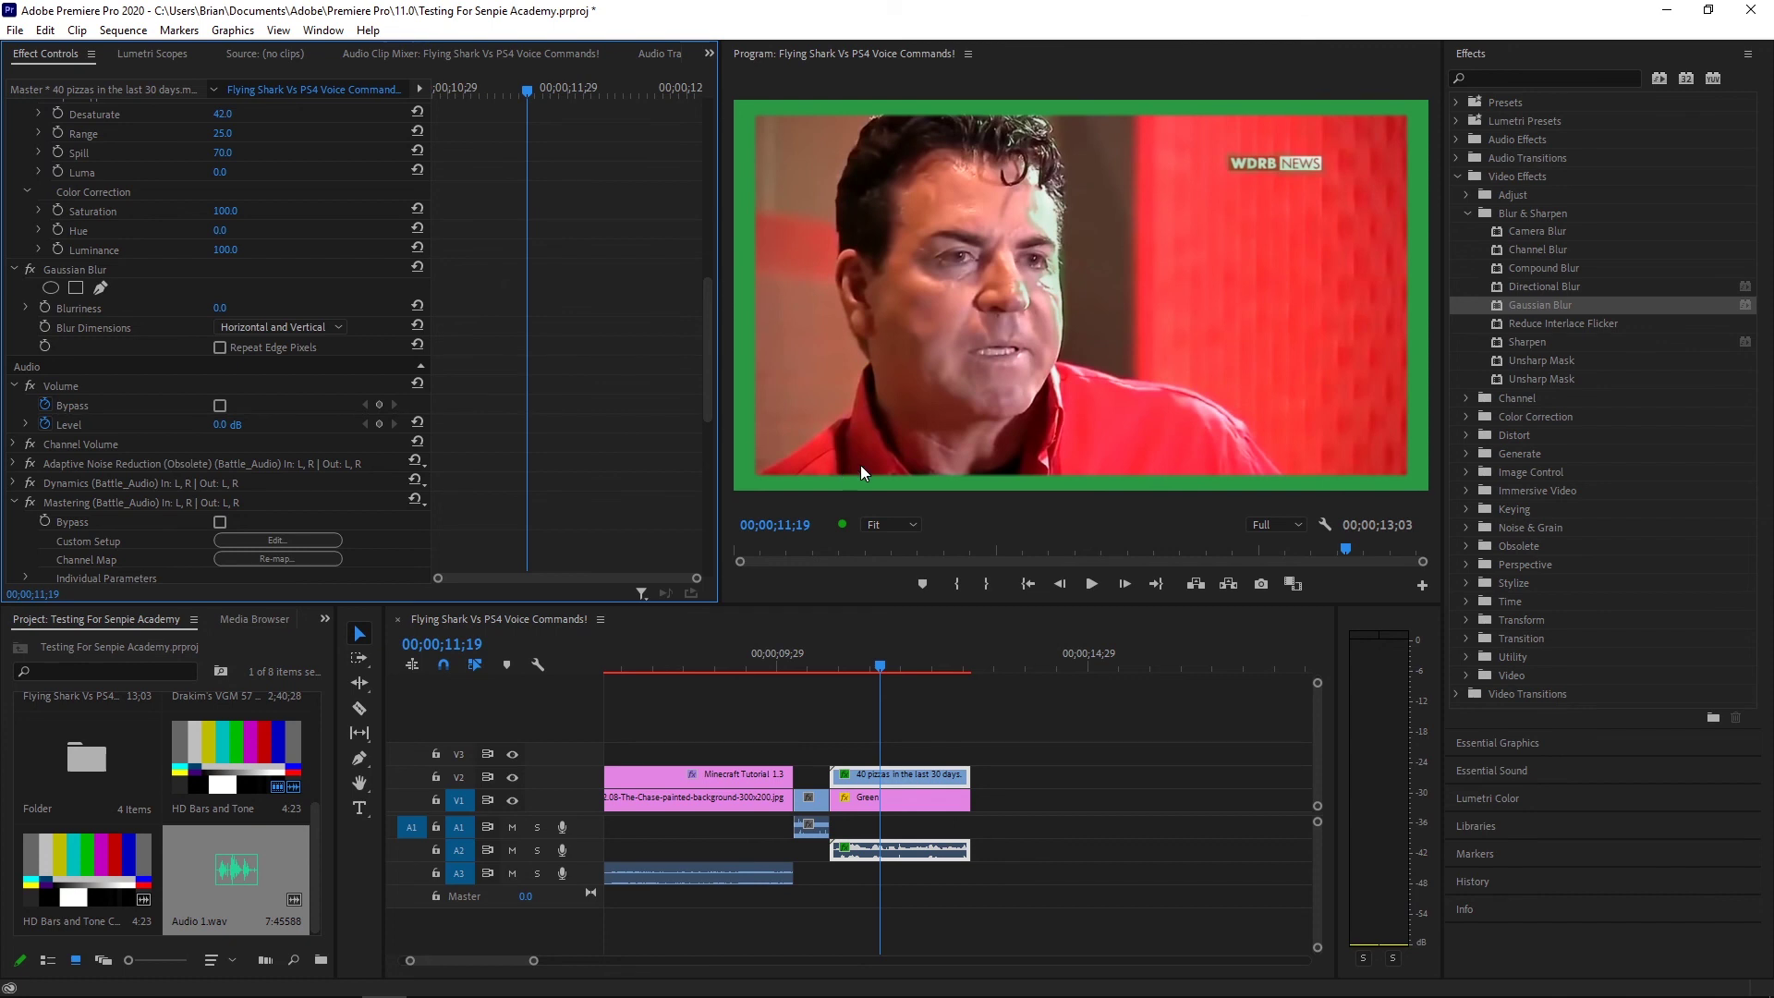
click(796, 666)
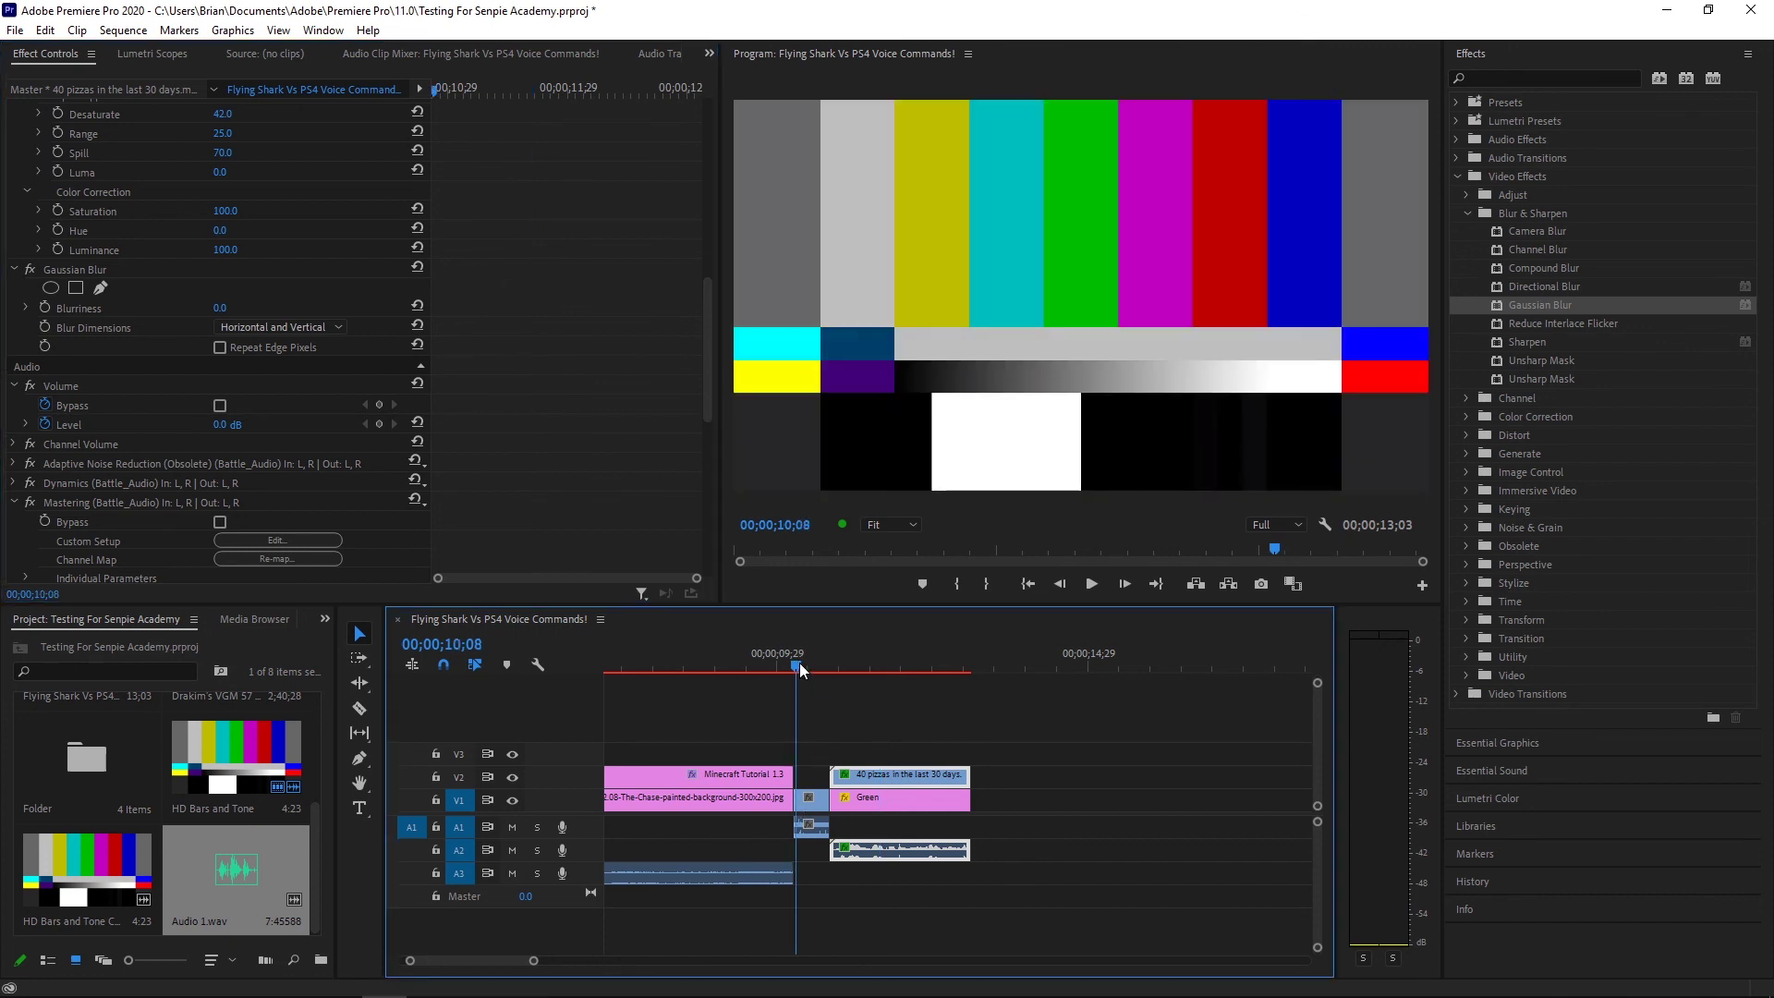
Apply Gaussian Blur to the Avatar background clip with blurriness 81
drag(800, 671, 677, 684)
drag(535, 961, 678, 961)
click(658, 803)
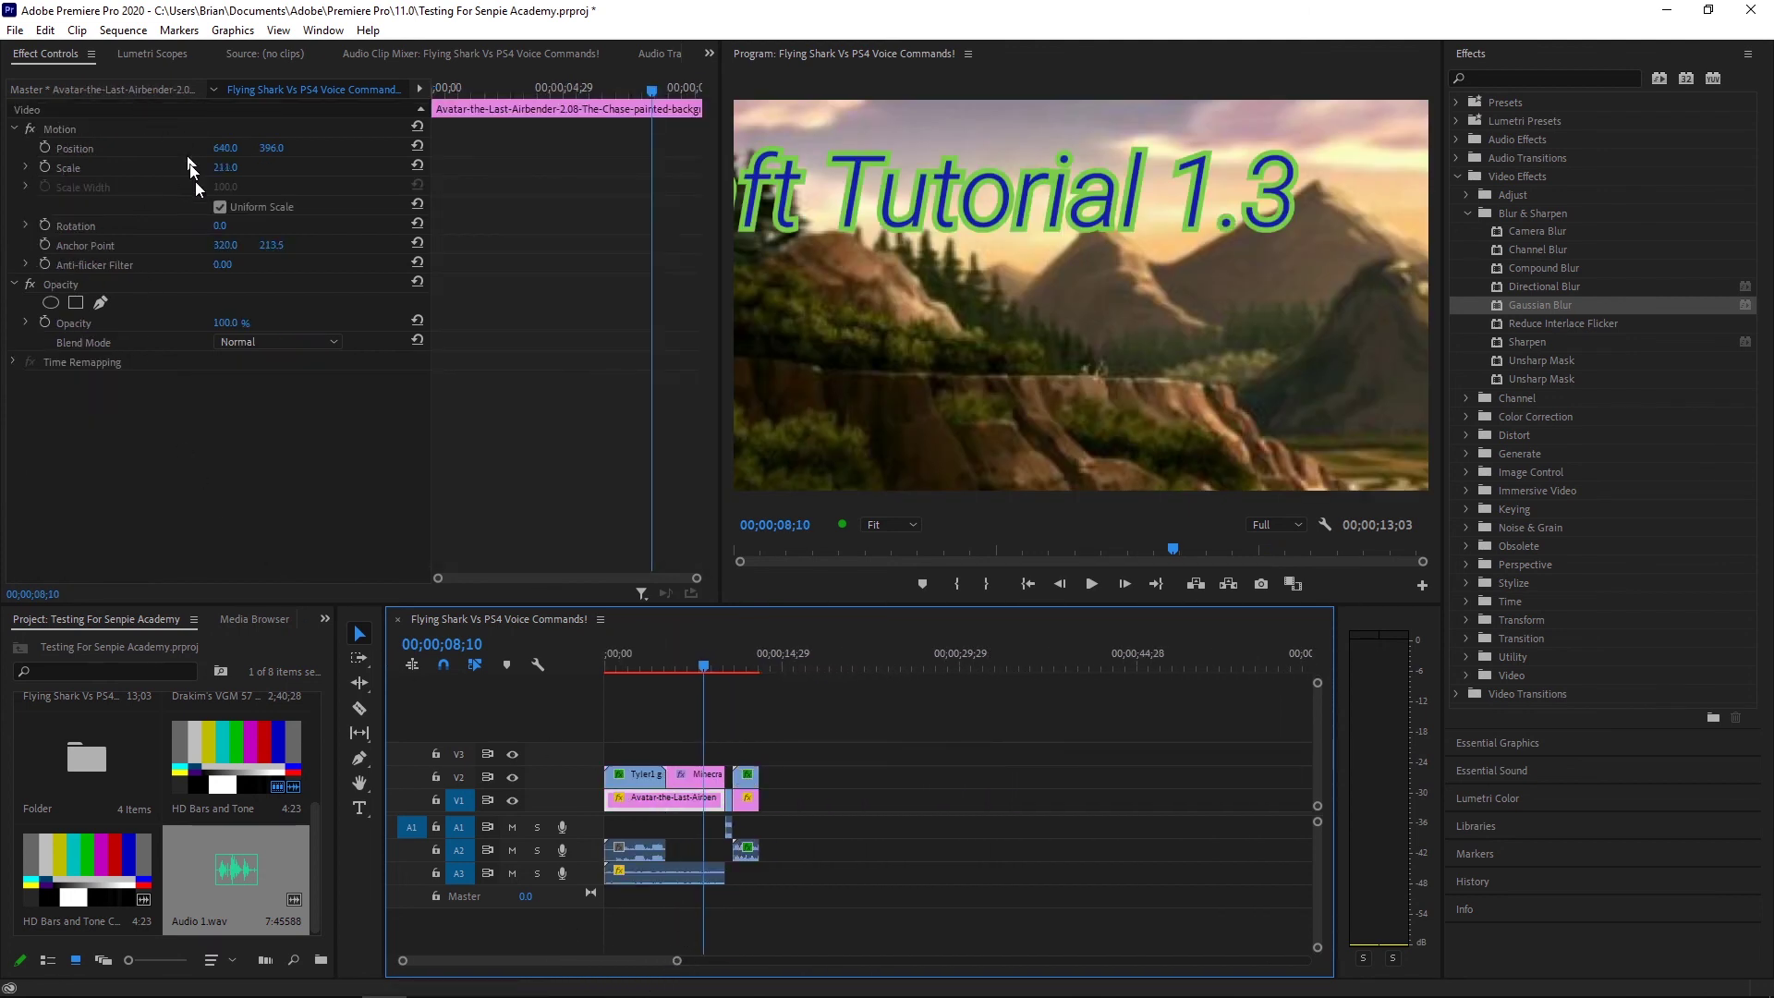
drag(1506, 314, 664, 800)
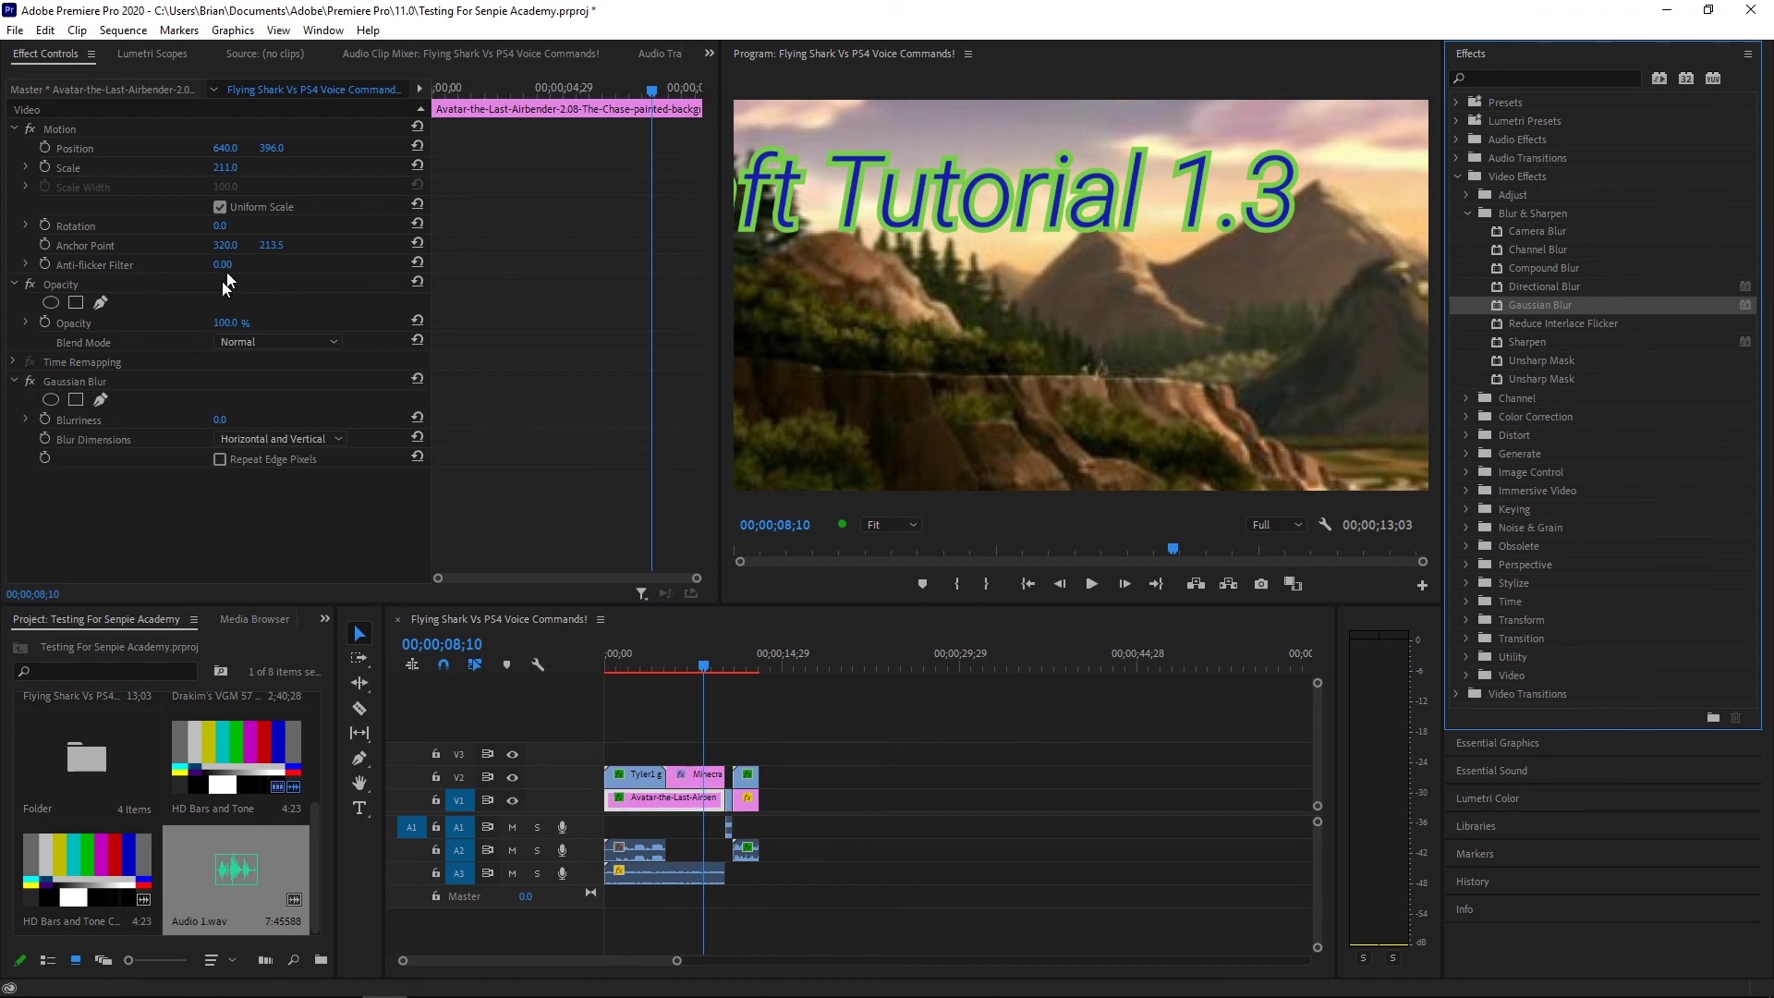
drag(218, 420, 157, 419)
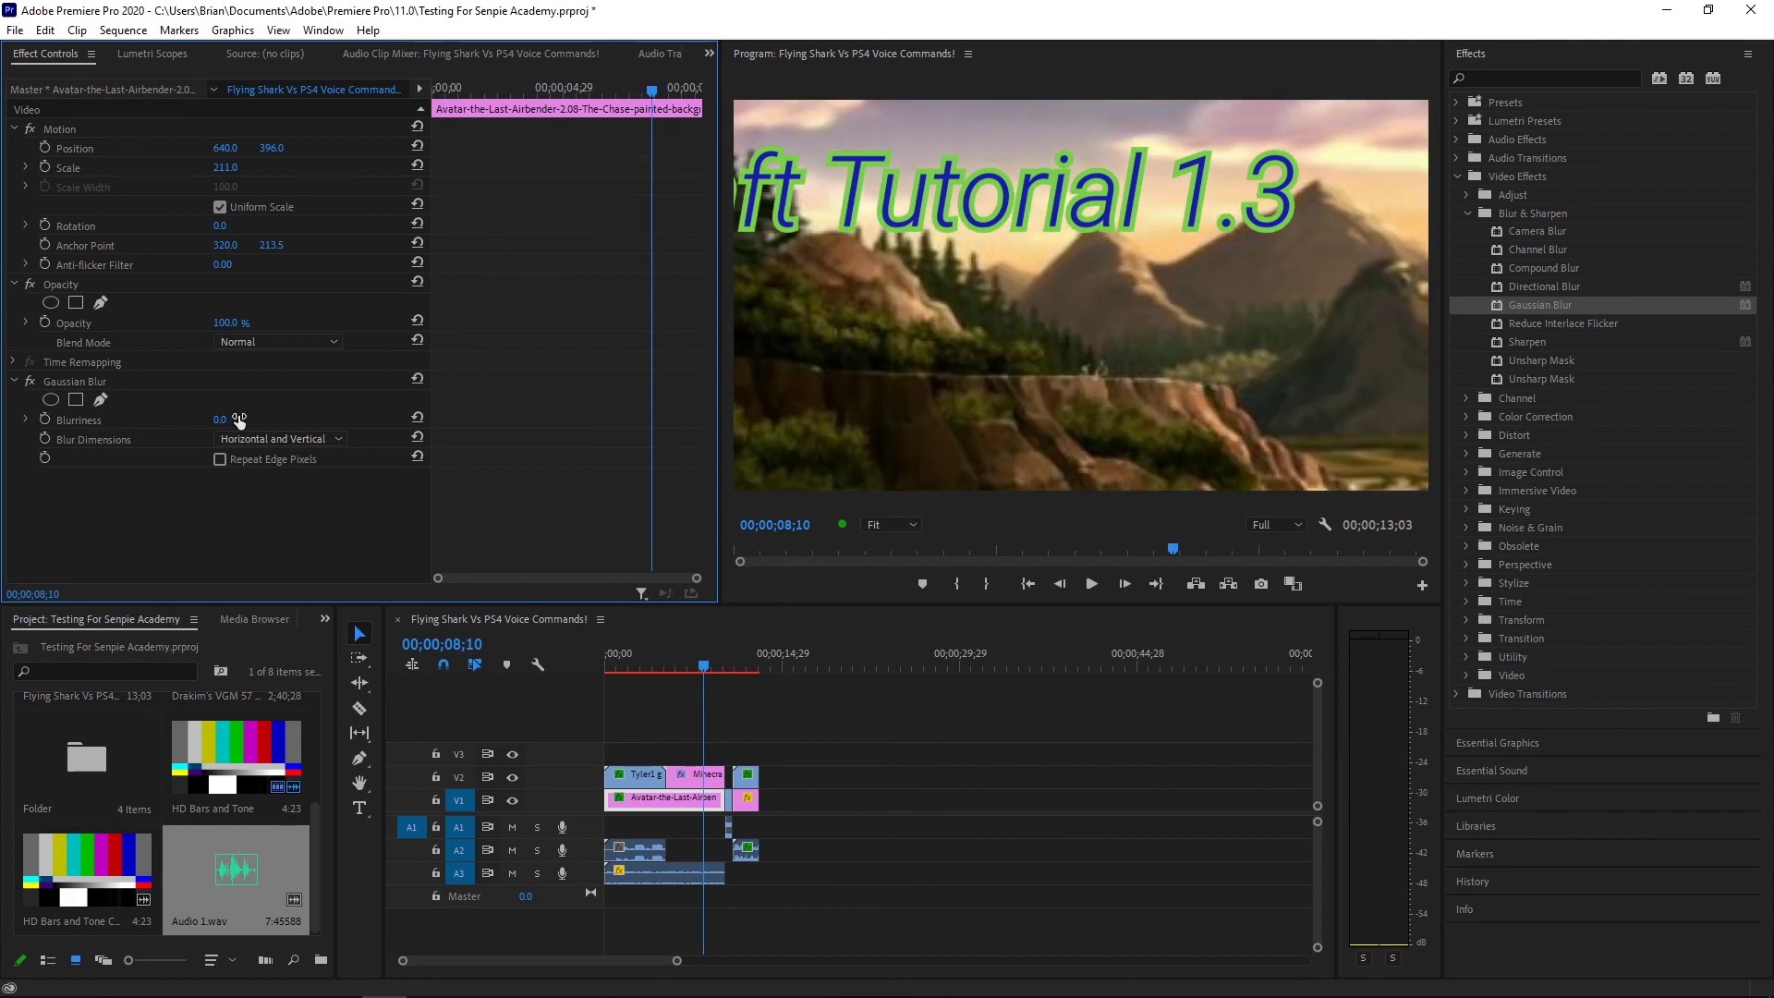
Deselect the clip and park the playhead past the end of the sequence
click(746, 668)
click(844, 711)
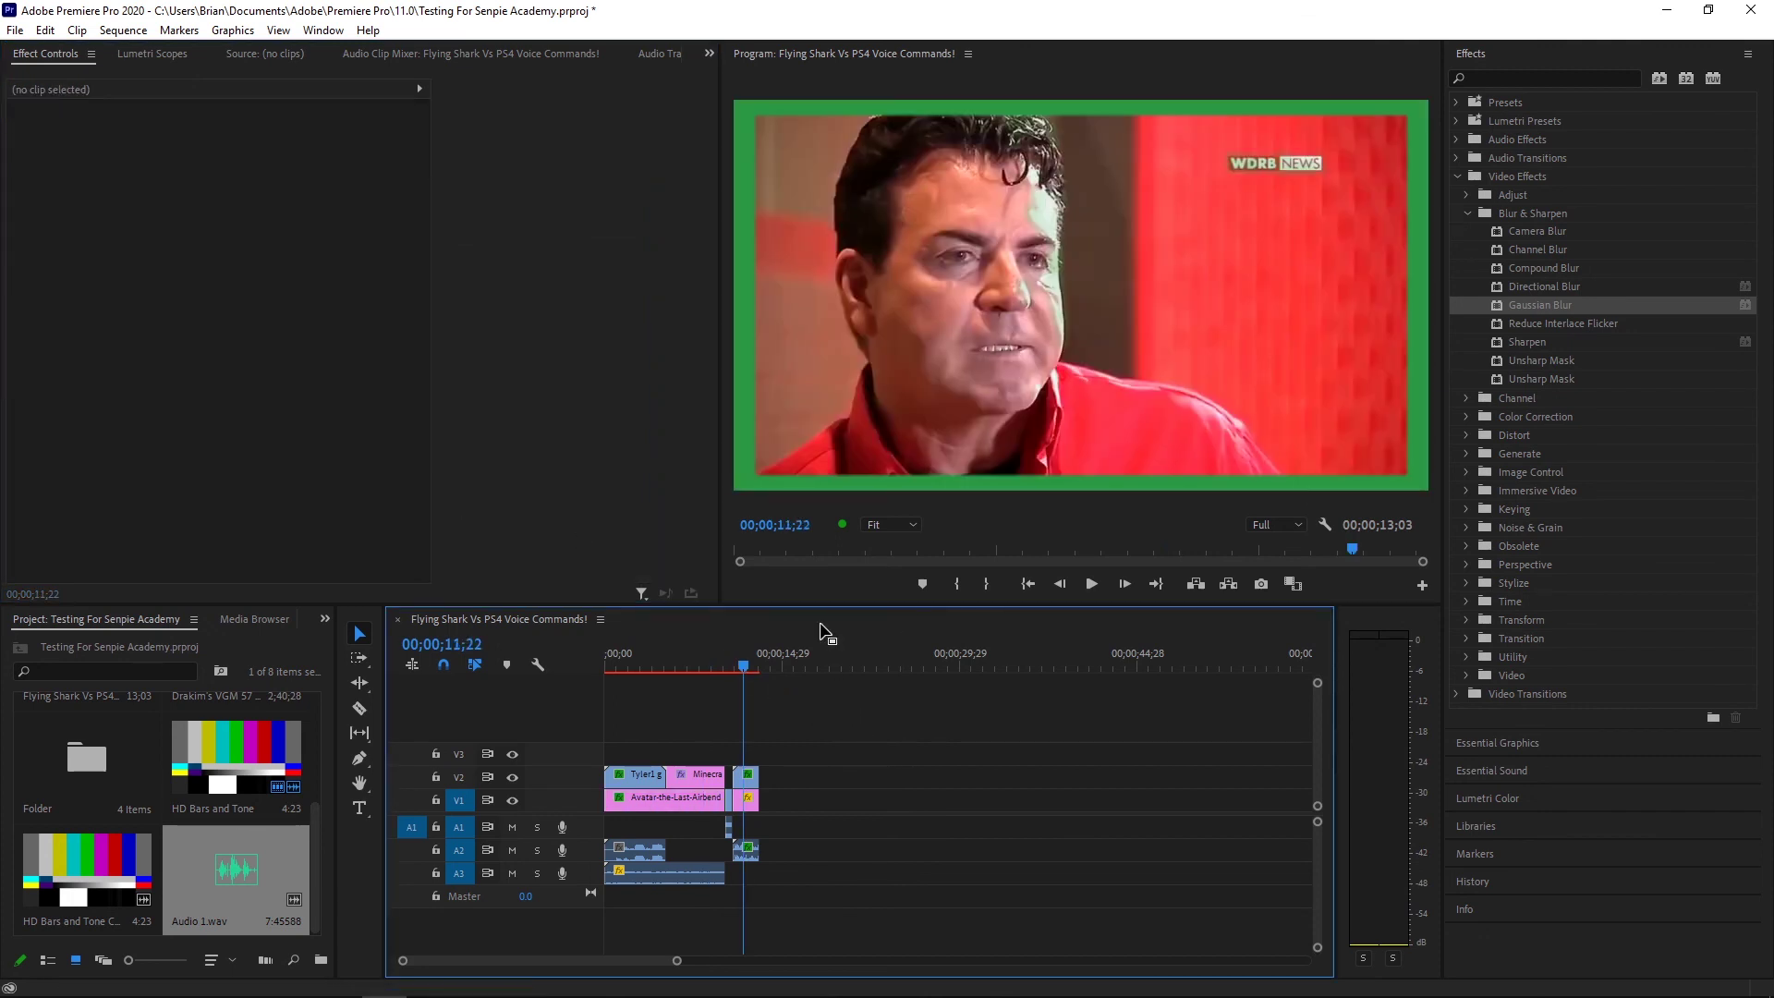
click(807, 649)
key(alt+Tab)
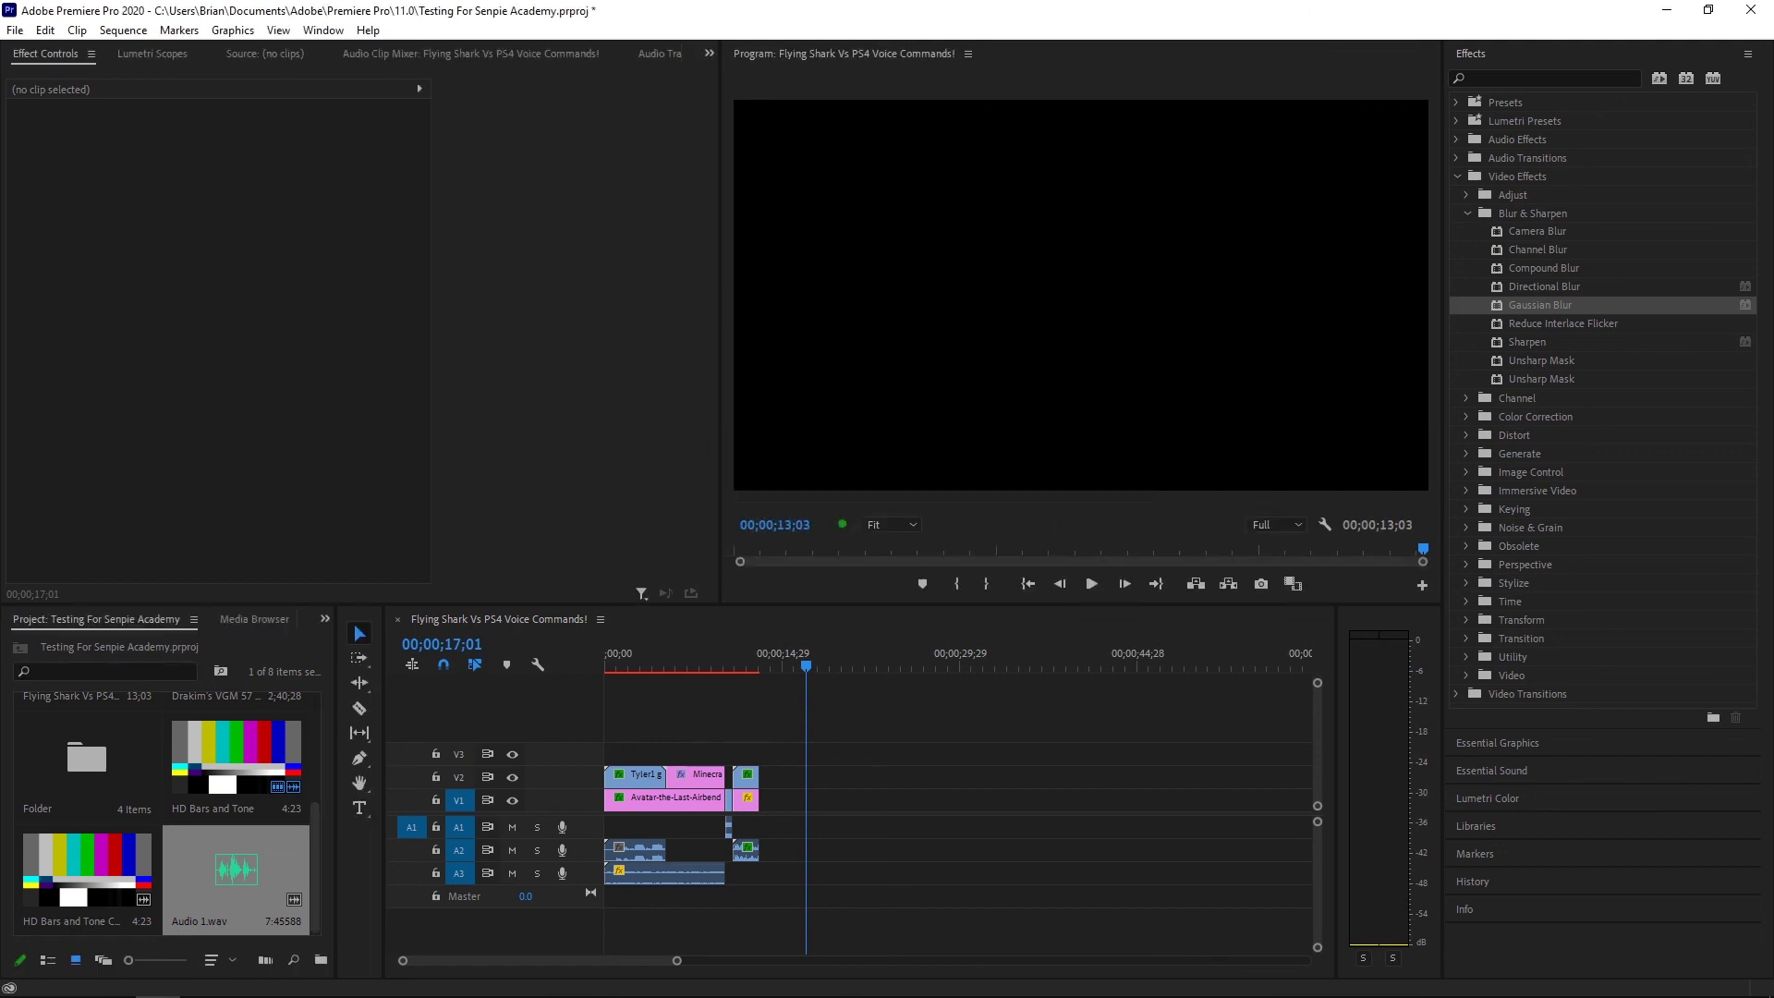
Import the Skinner video and place it on V1 at the playhead
drag(834, 802, 807, 803)
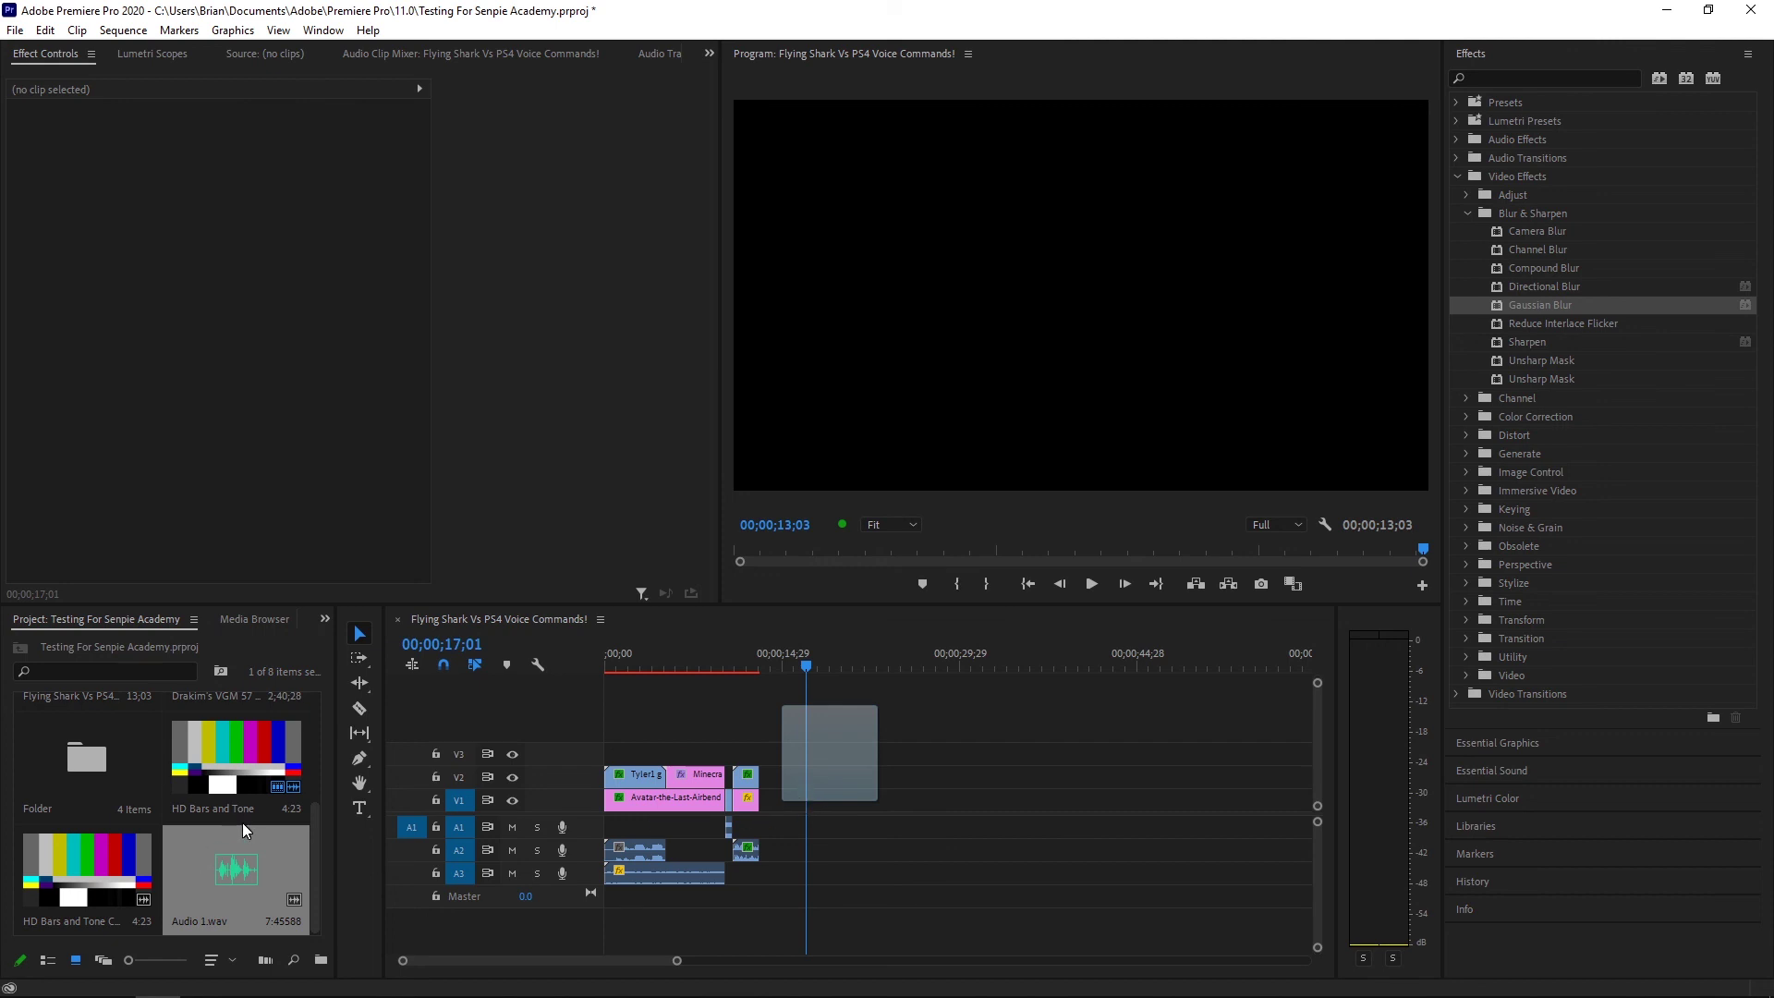
drag(242, 822, 242, 823)
drag(87, 869, 808, 806)
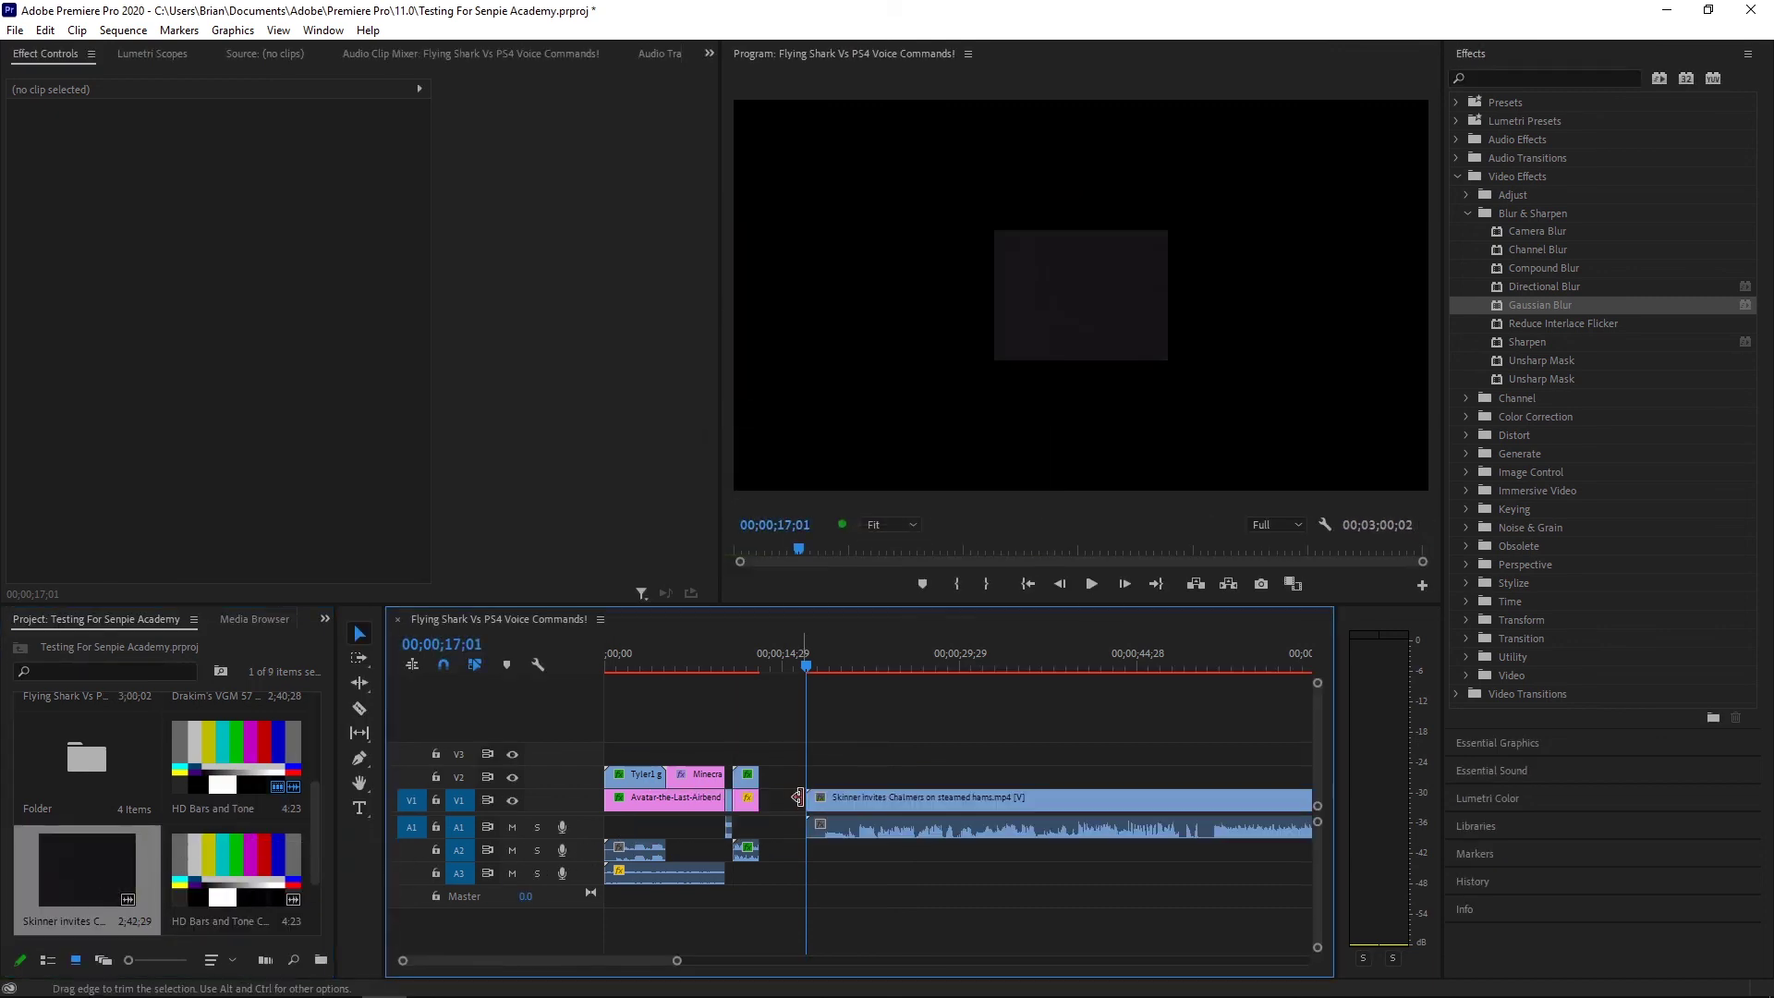
click(868, 665)
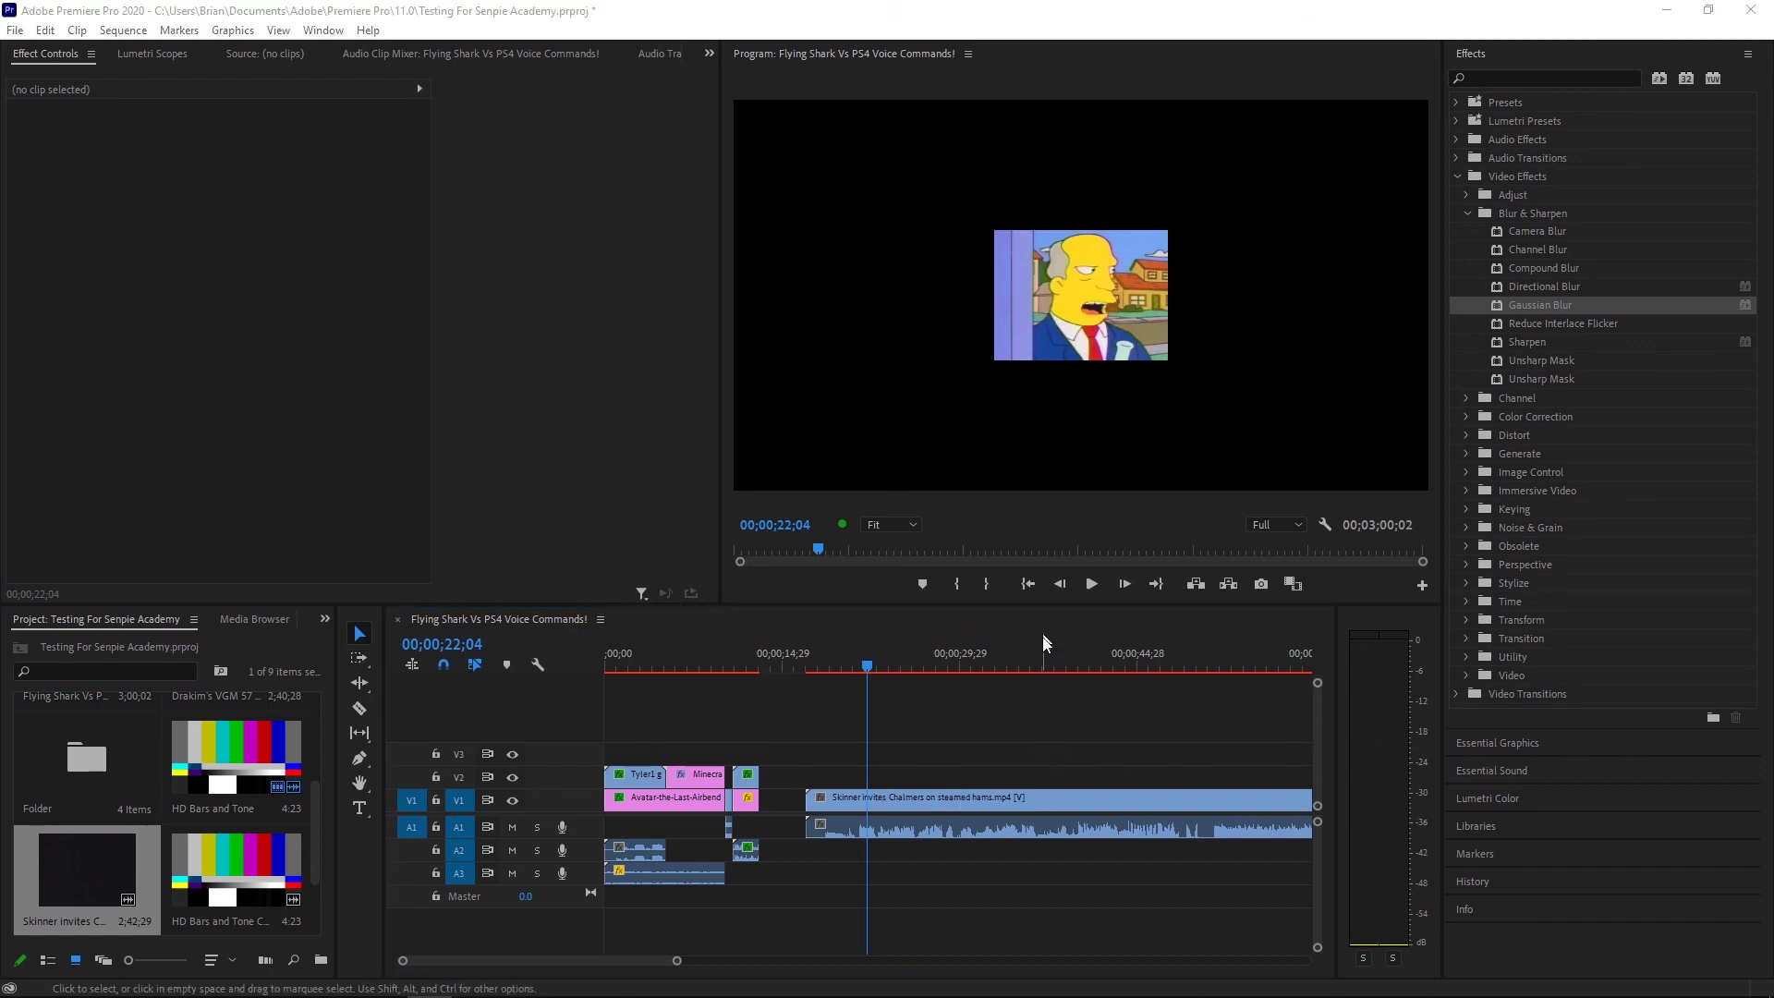
Enlarge the Skinner clip to scale 305
click(991, 512)
click(947, 804)
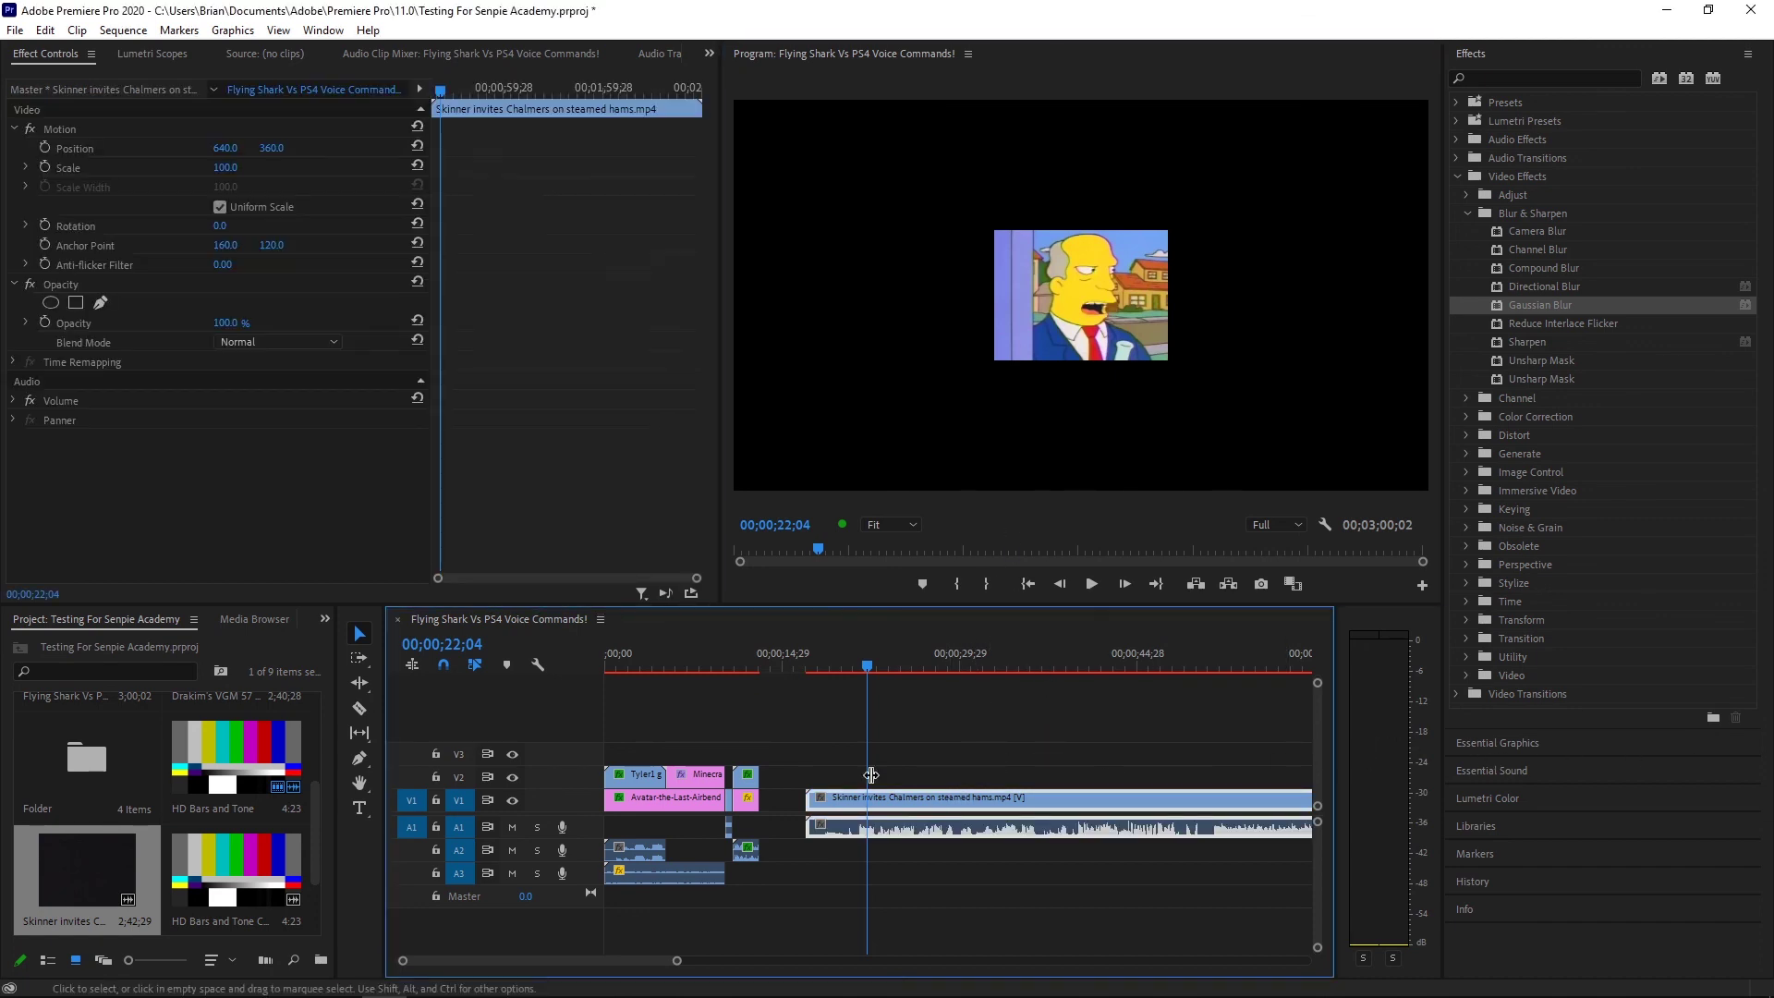
drag(228, 172, 416, 172)
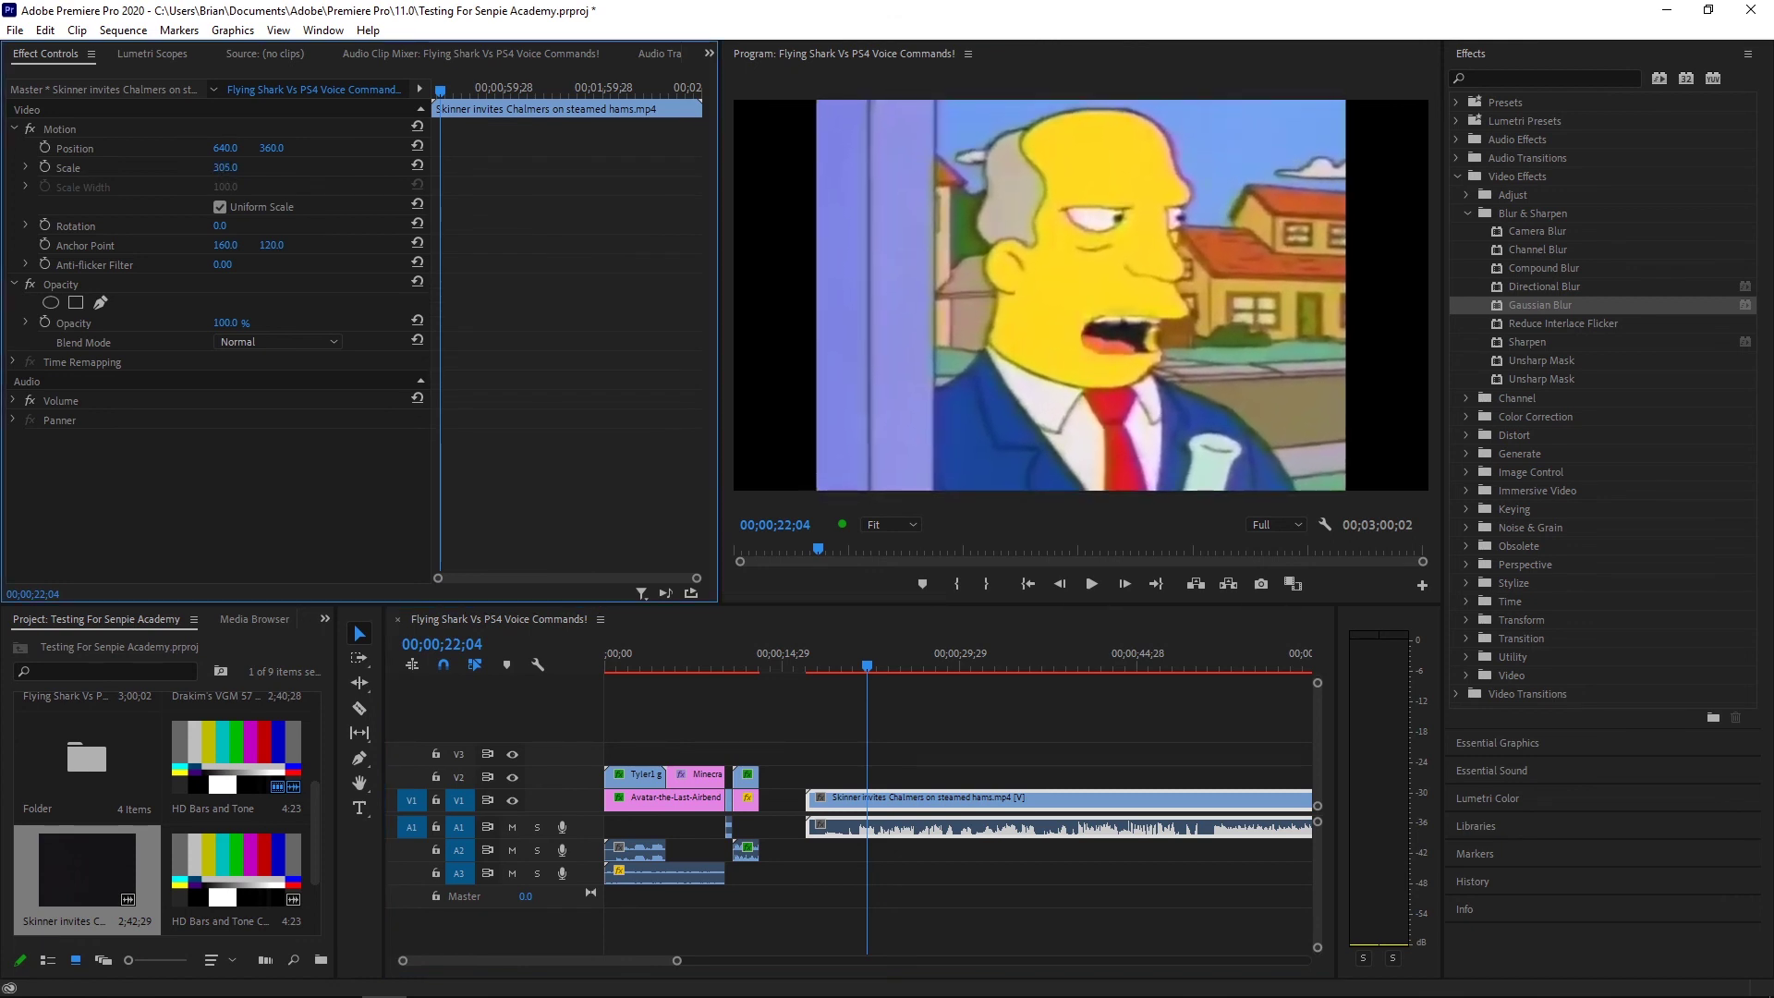
click(1003, 820)
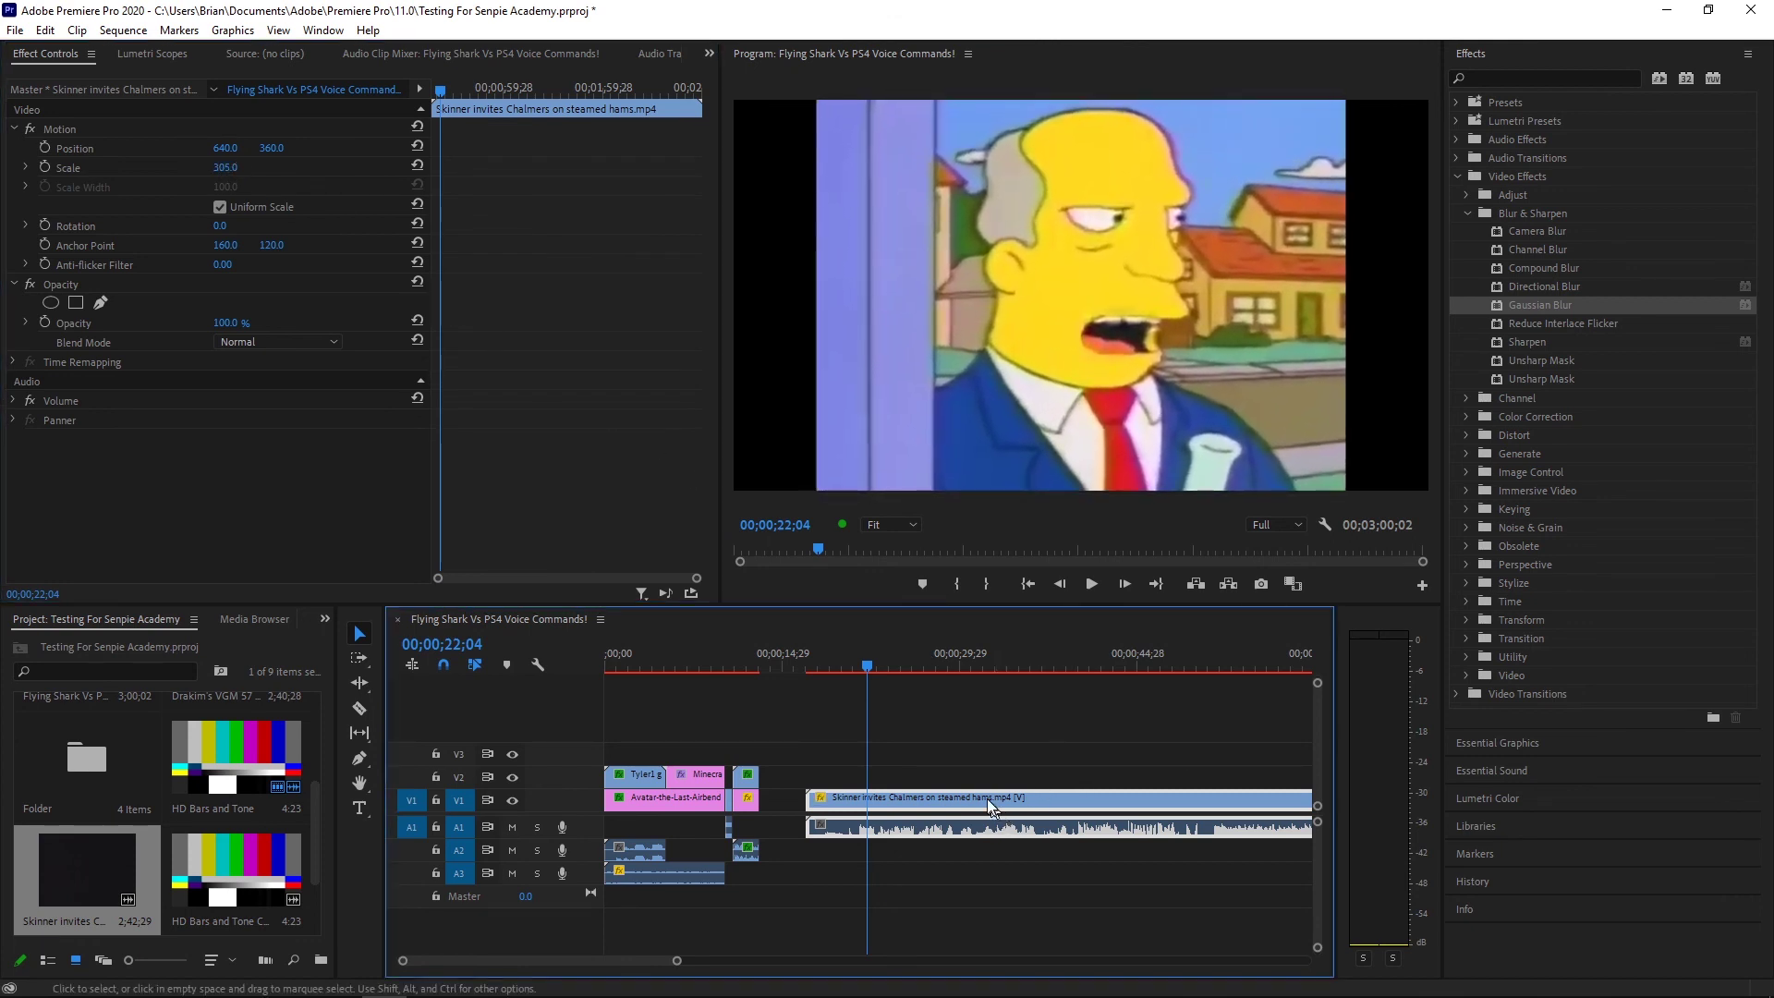
Move the Skinner clip up to V2, then copy and paste a duplicate onto V1
right_click(989, 800)
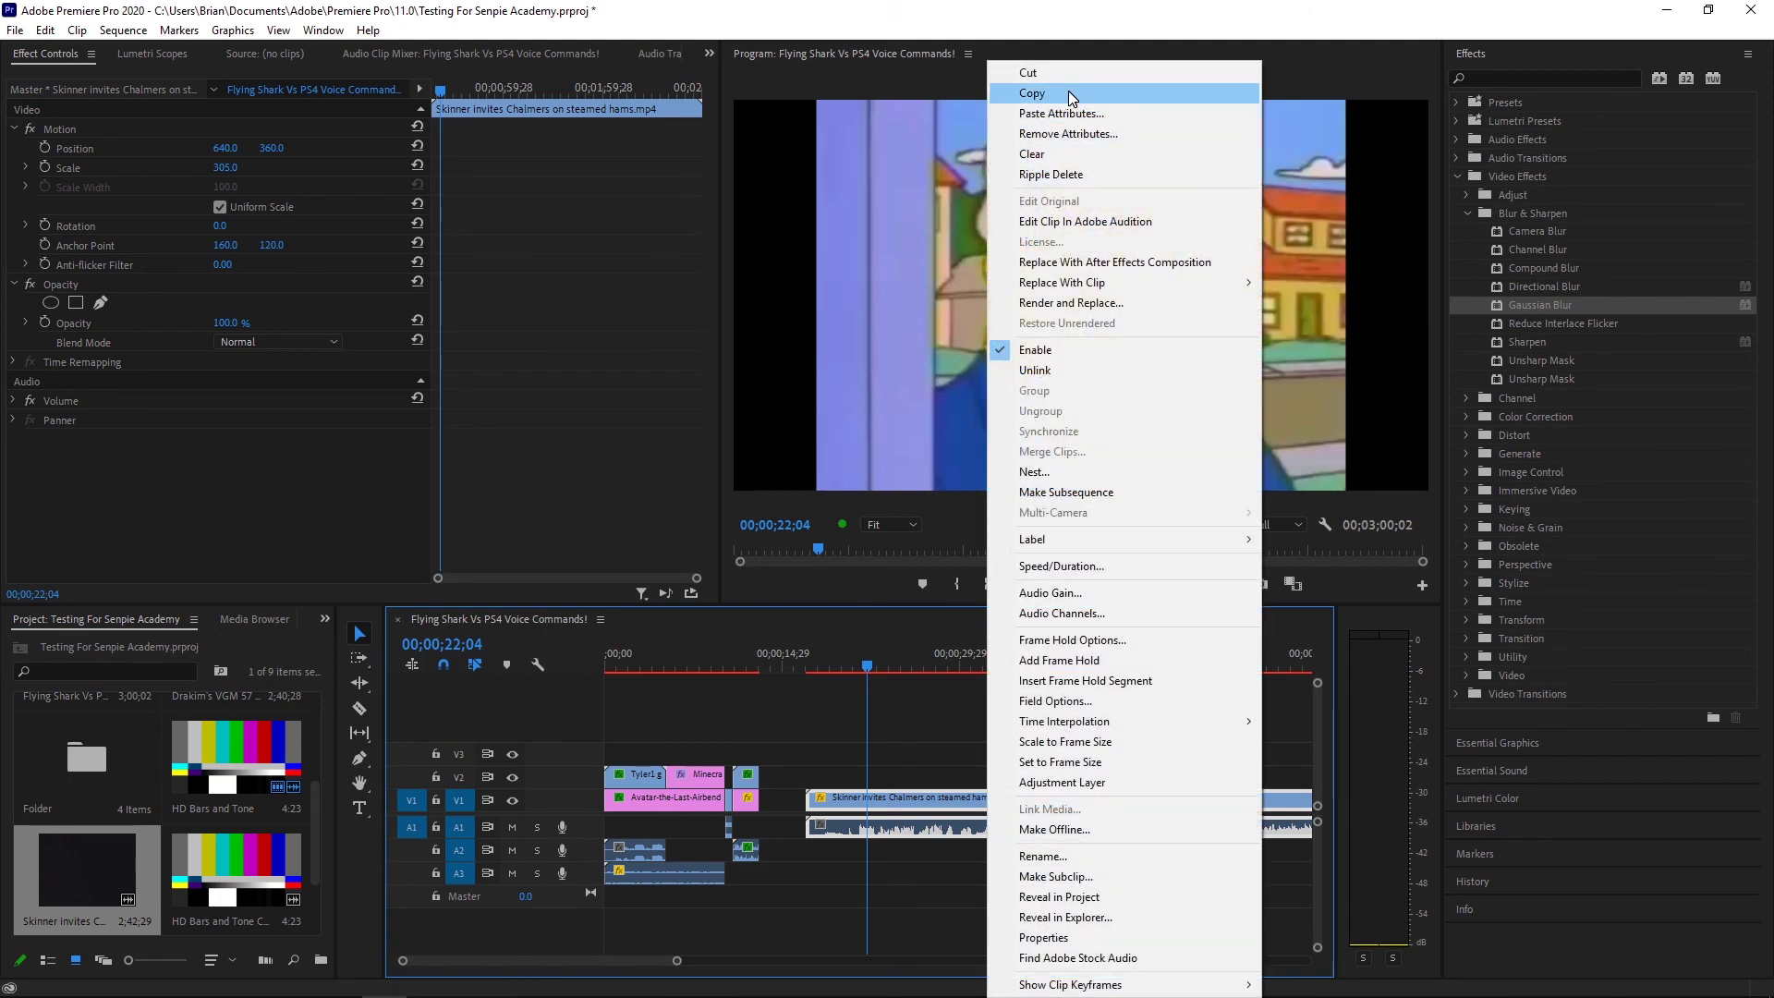
drag(935, 798, 927, 849)
right_click(935, 797)
click(975, 100)
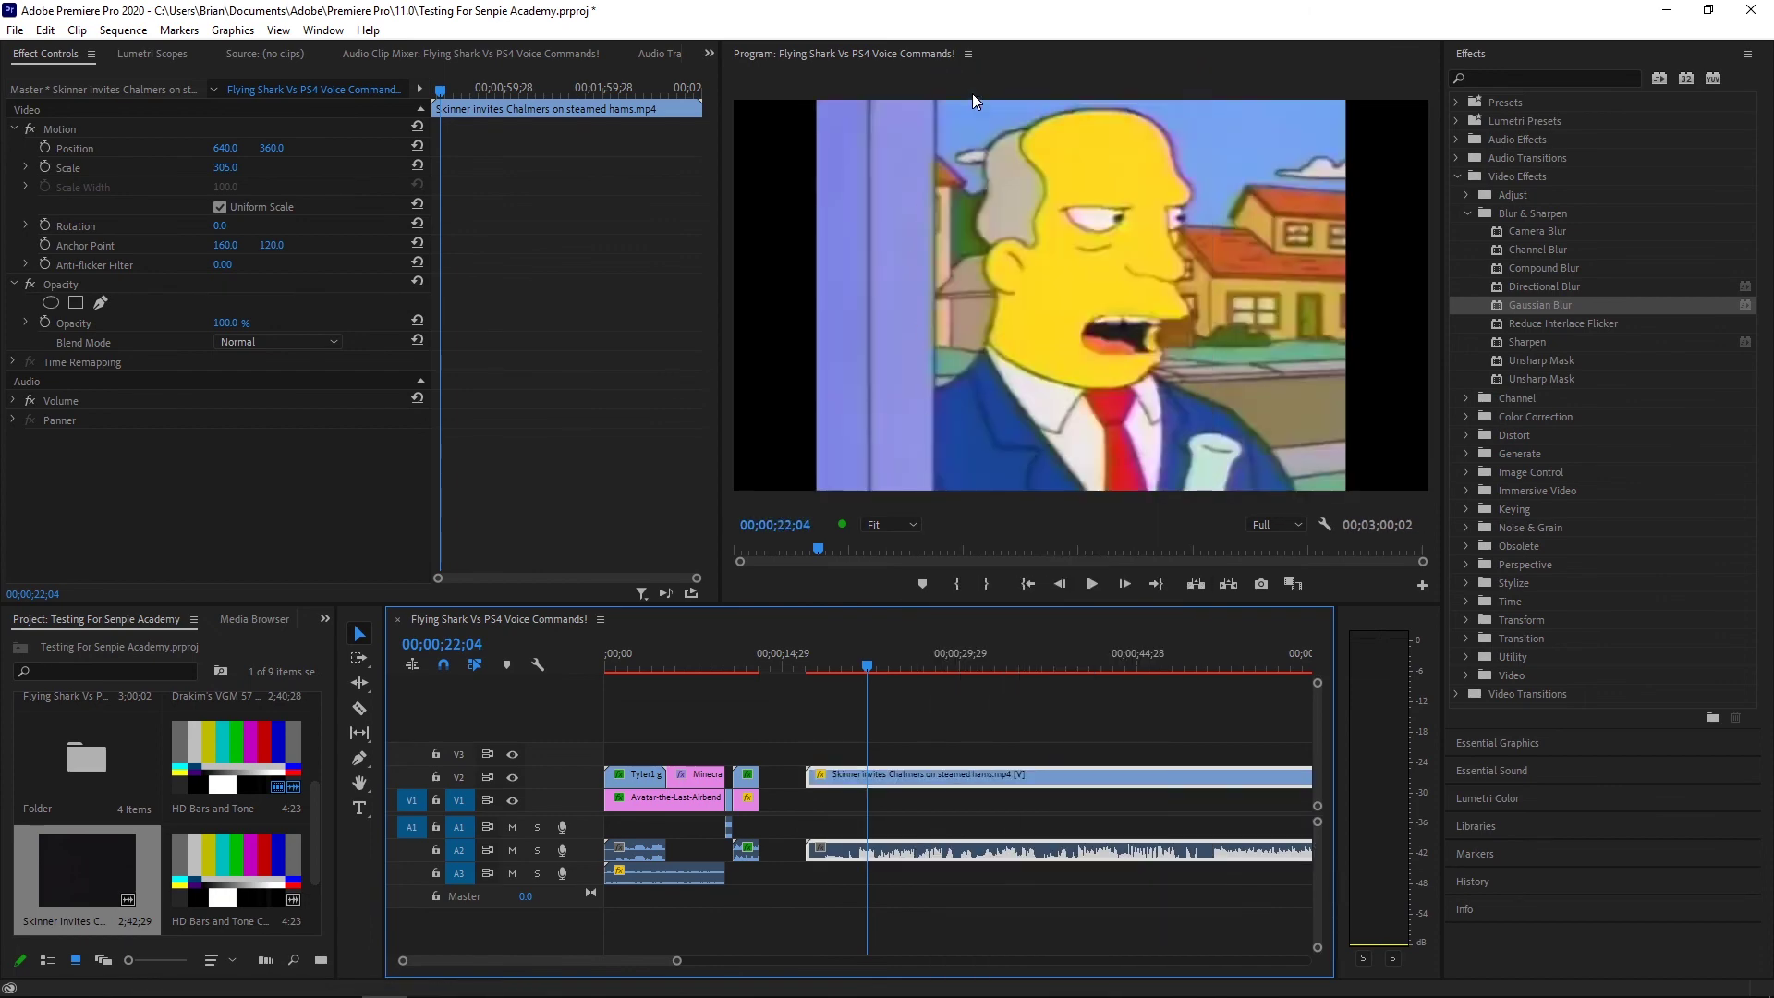
key(ctrl+v)
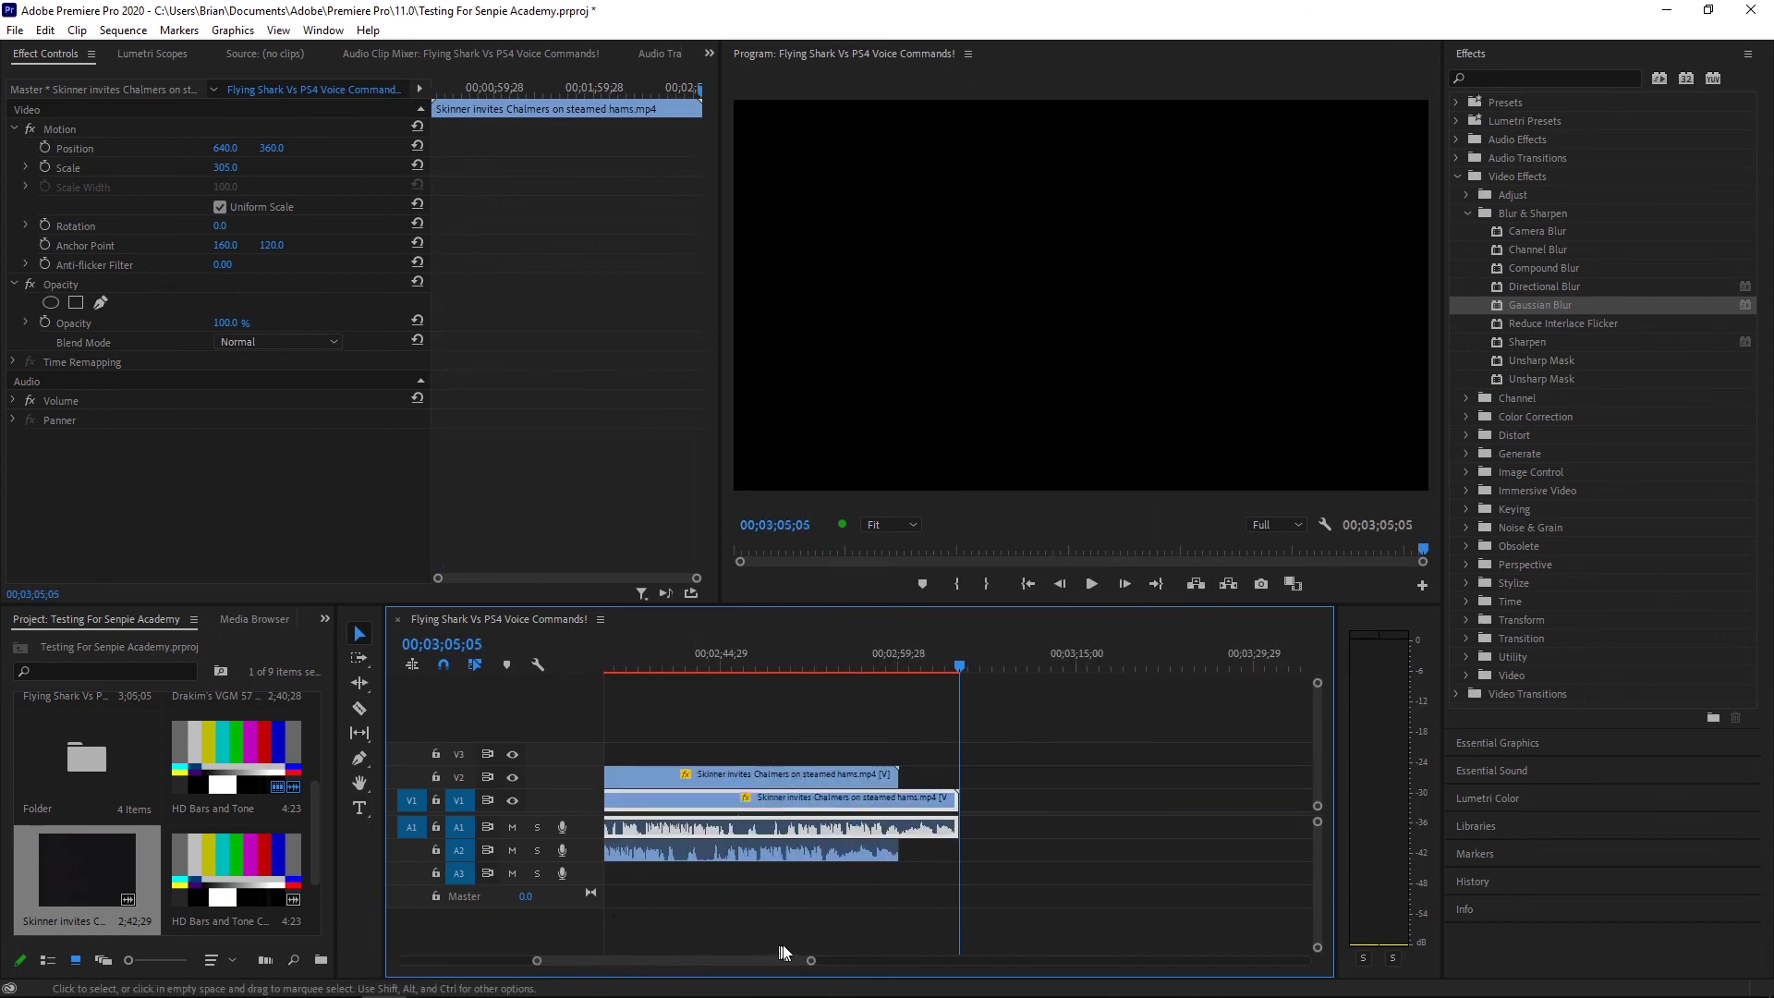
Line up the lower Skinner copy with the upper clip and fit the sequence in the timeline
drag(811, 964, 1147, 961)
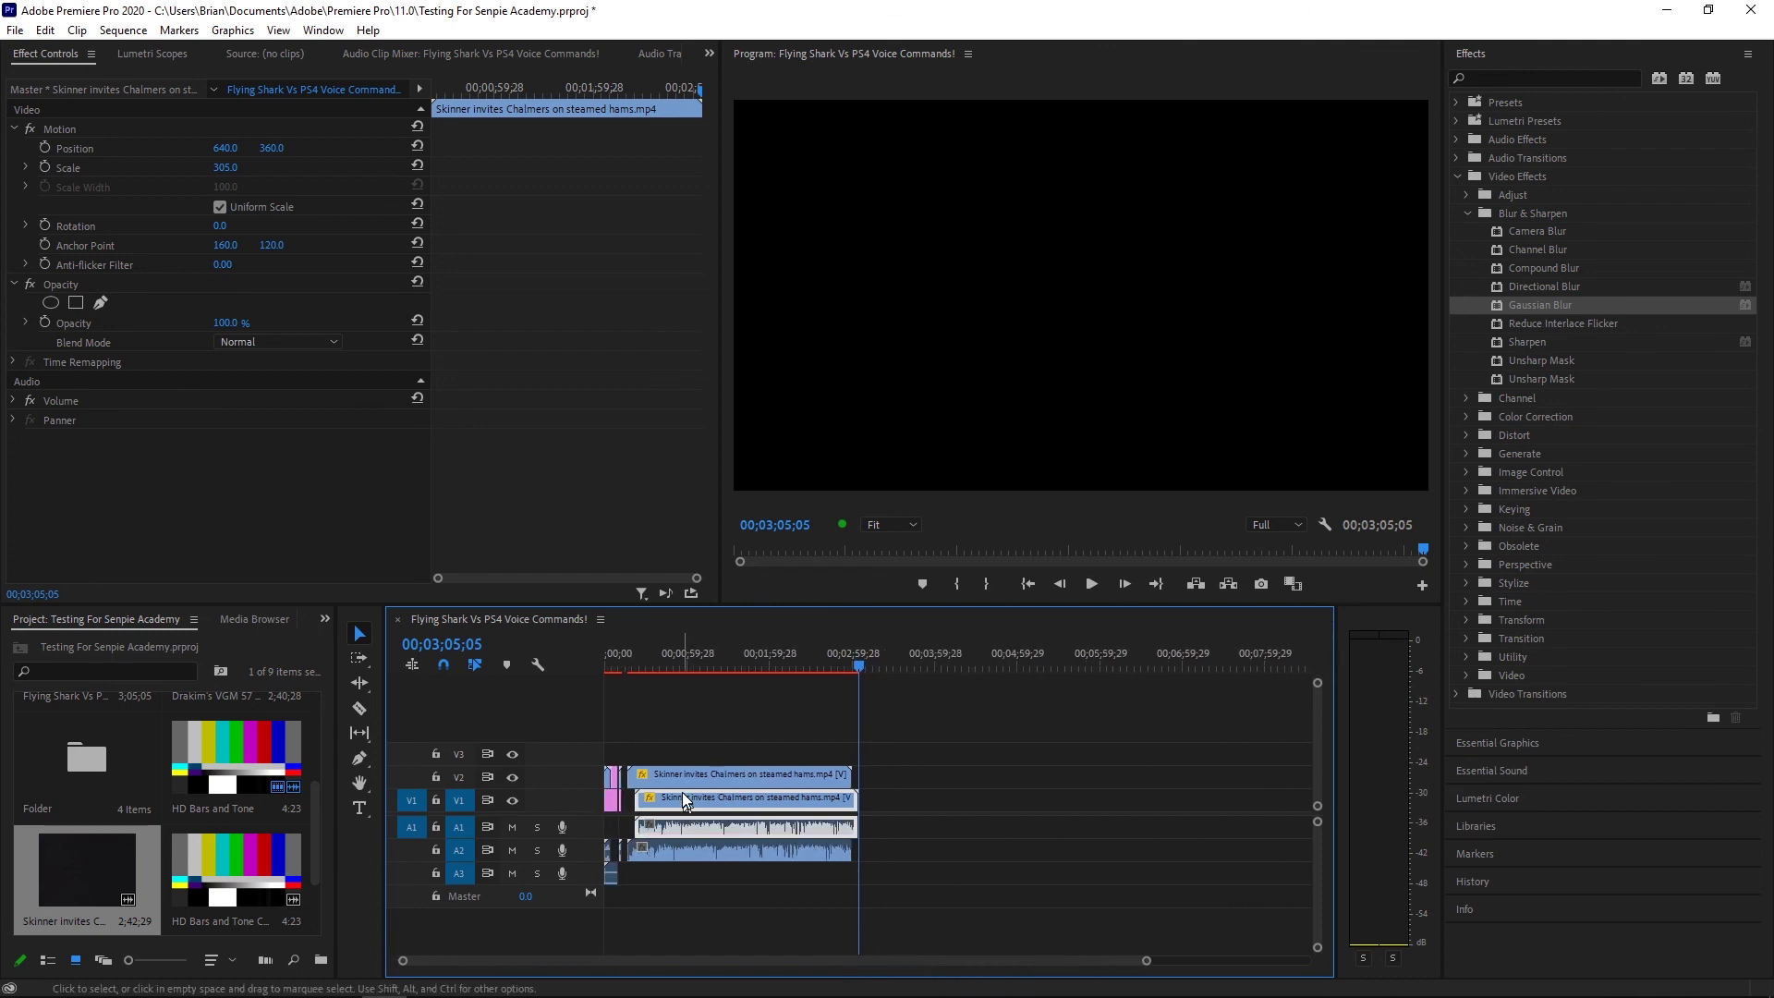
drag(684, 795, 682, 802)
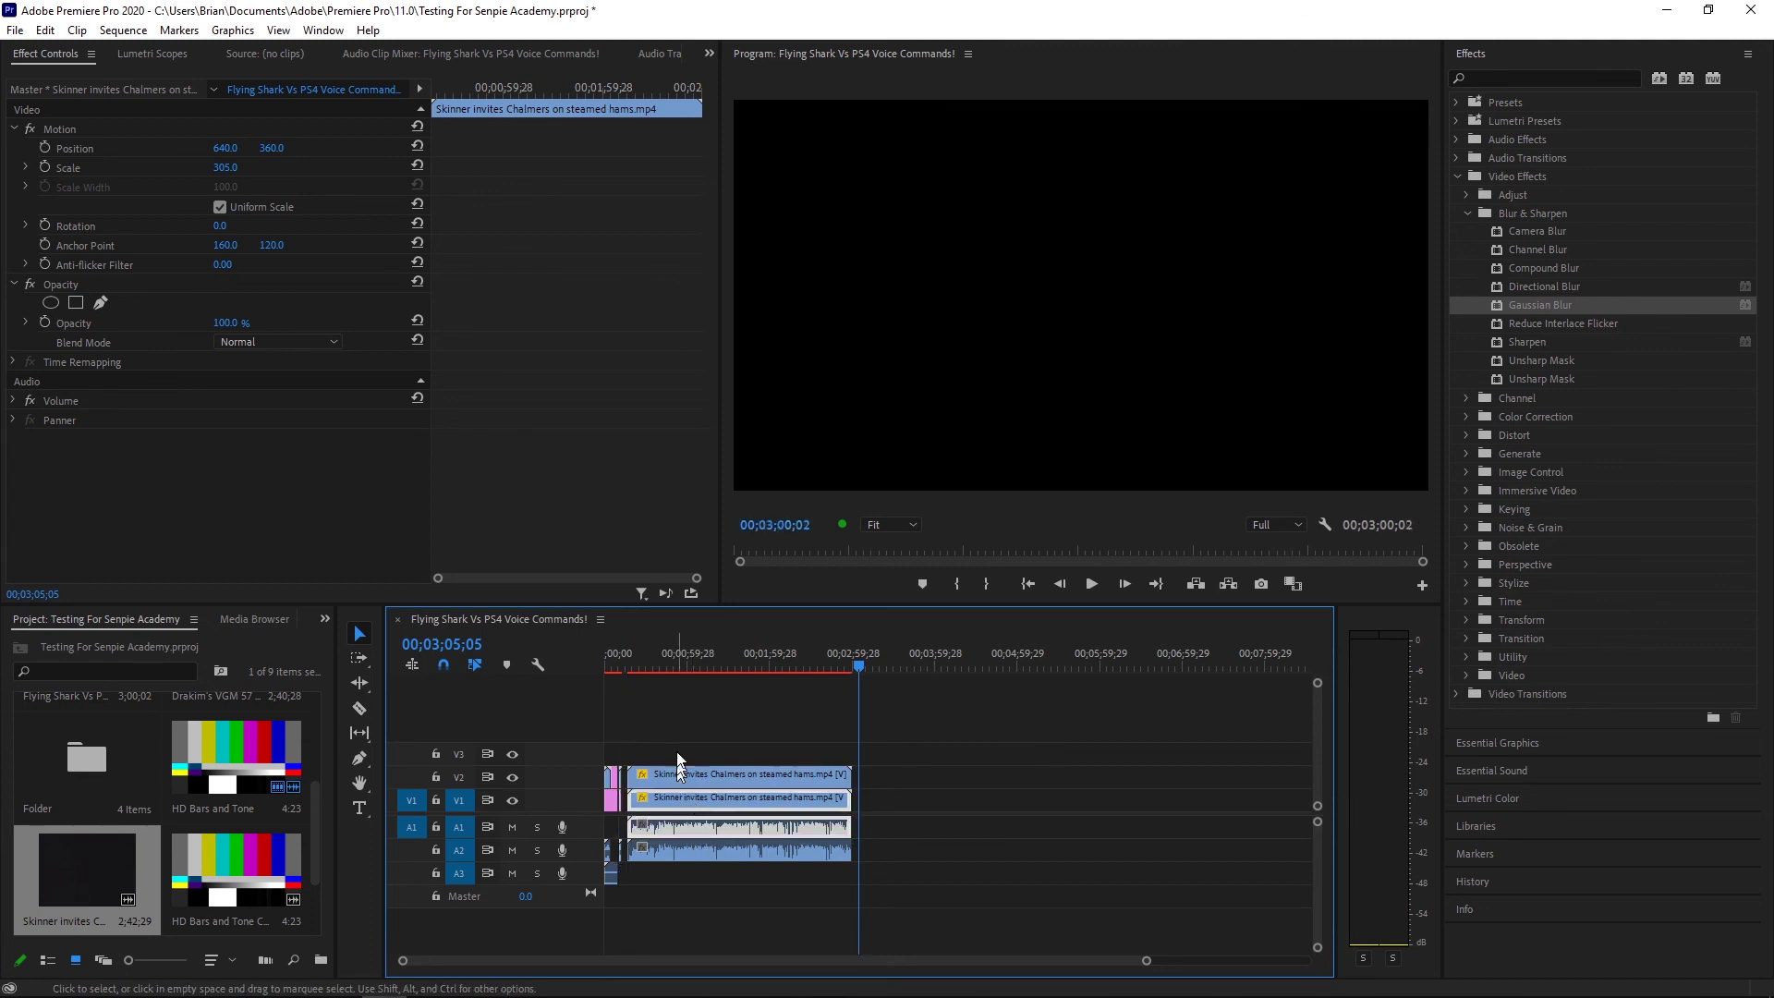
click(681, 652)
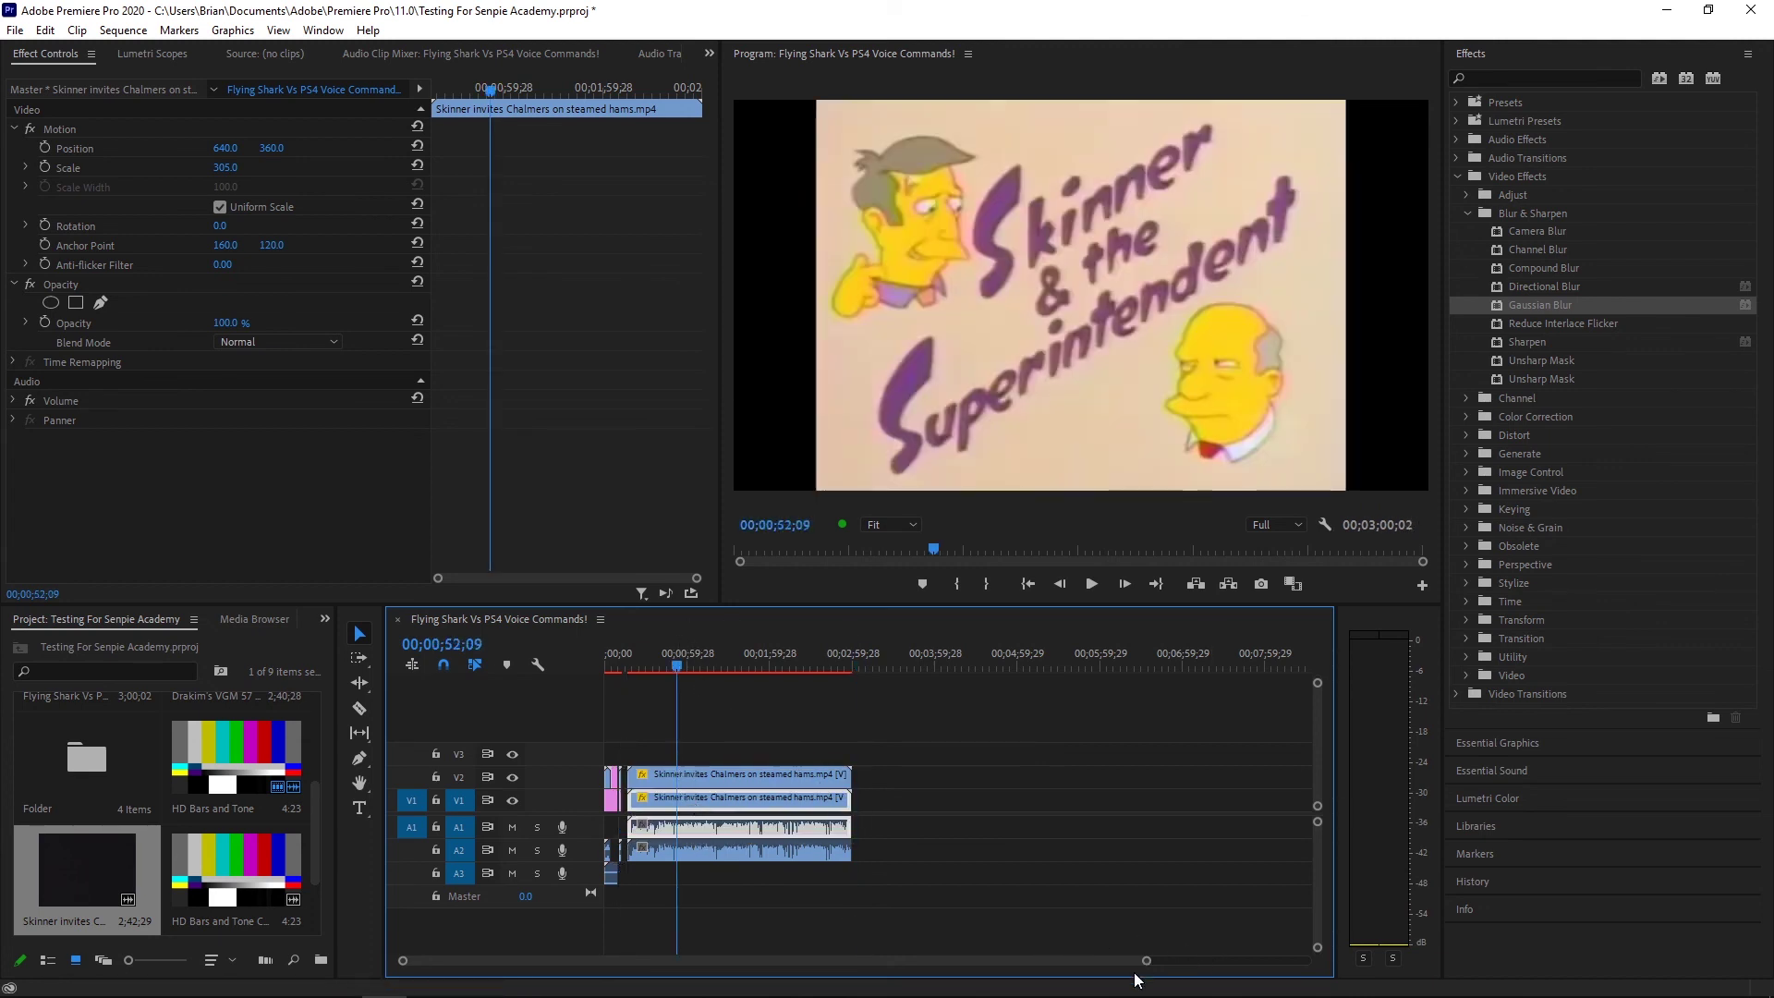
drag(1145, 961, 842, 961)
drag(1000, 961, 884, 961)
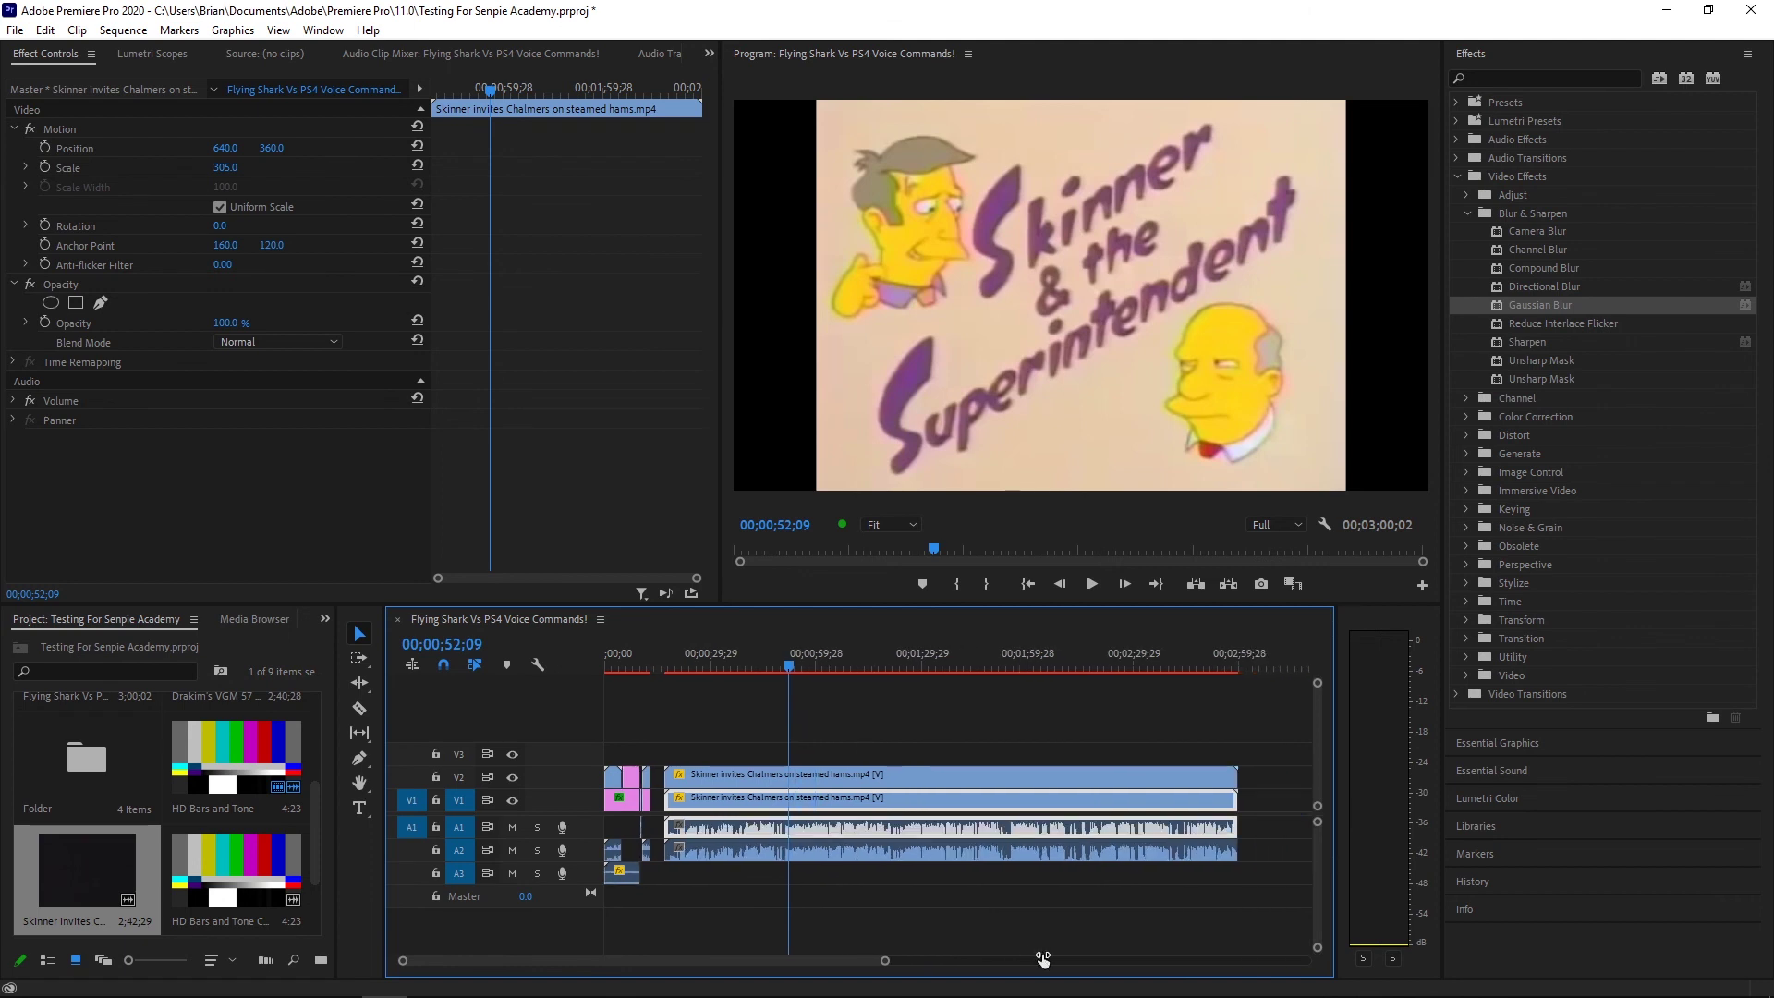
click(990, 789)
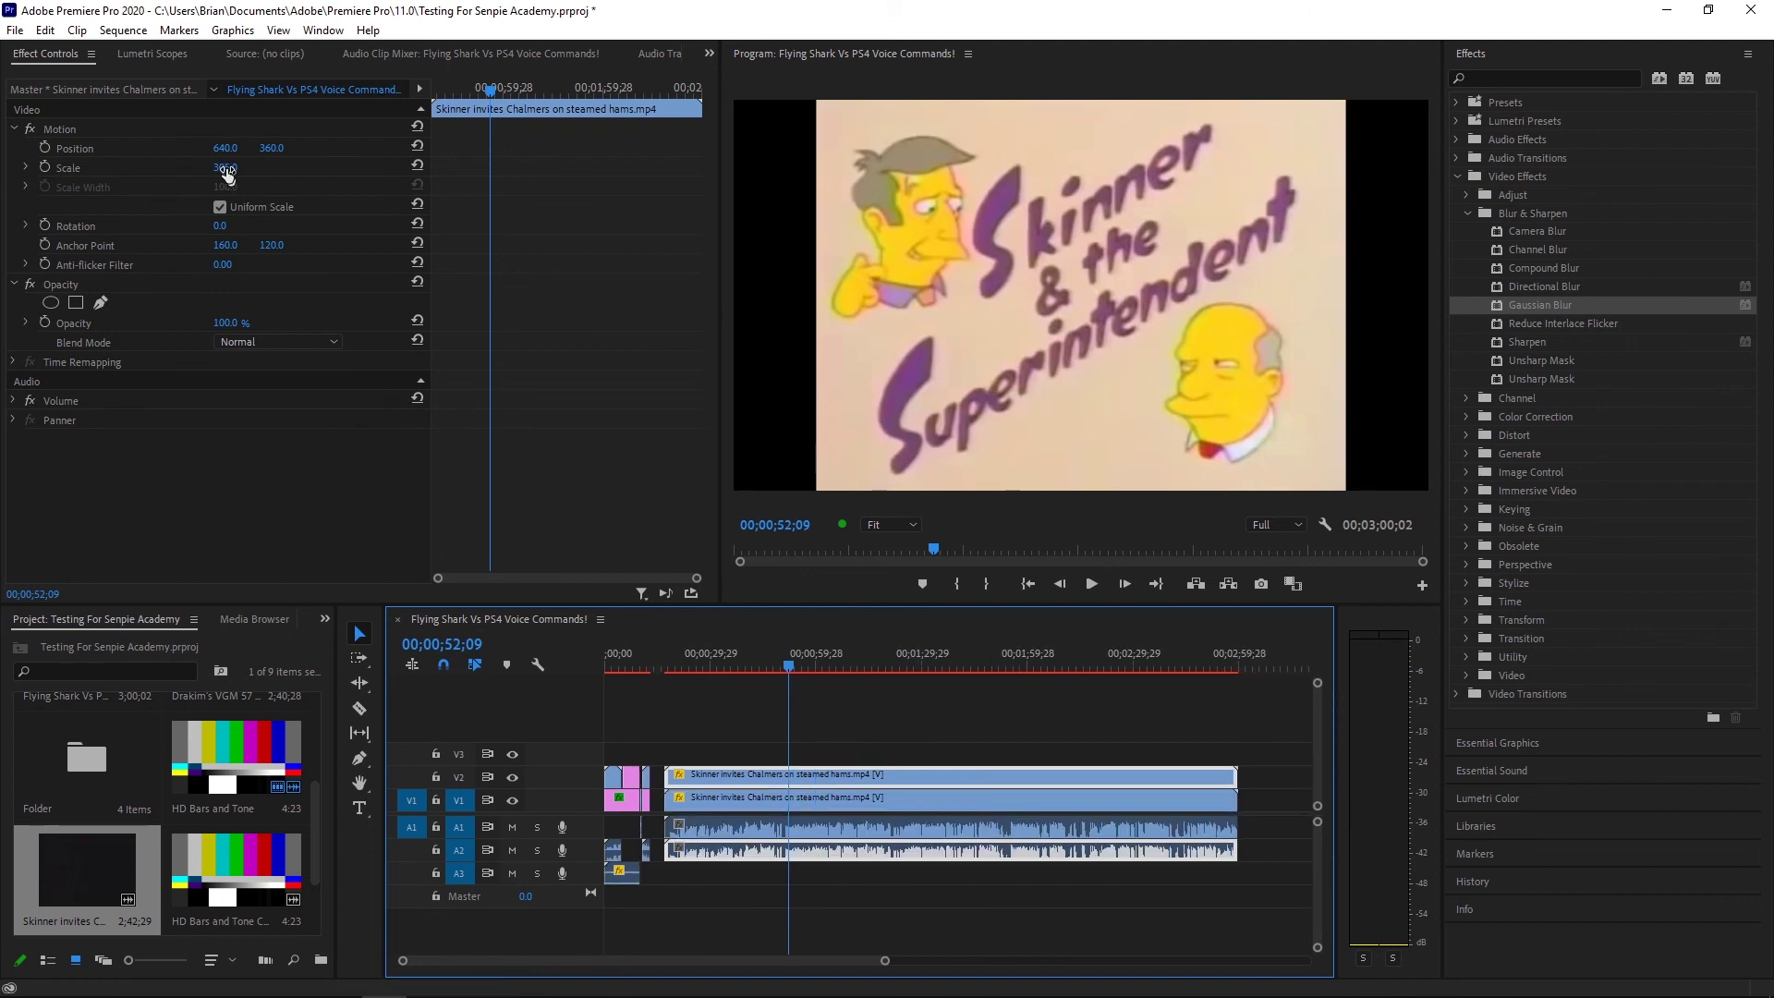
Scale the lower Skinner copy on V1 to 430
drag(227, 170, 226, 170)
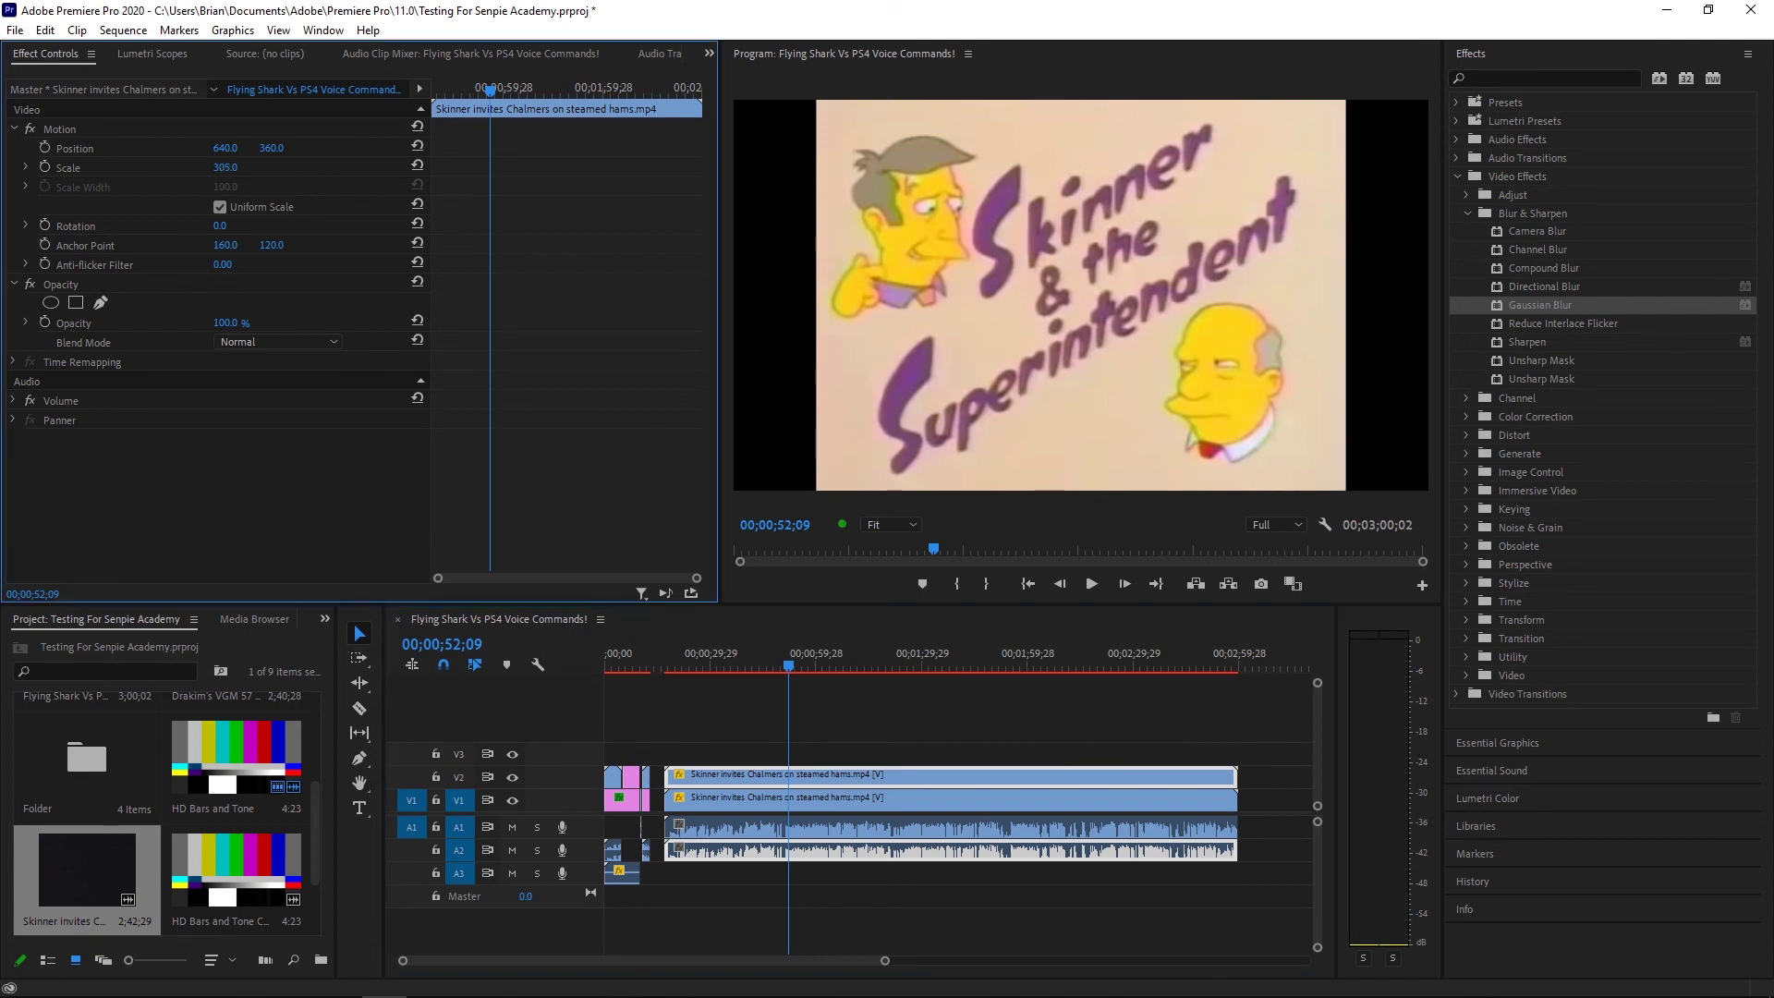
drag(226, 170, 332, 170)
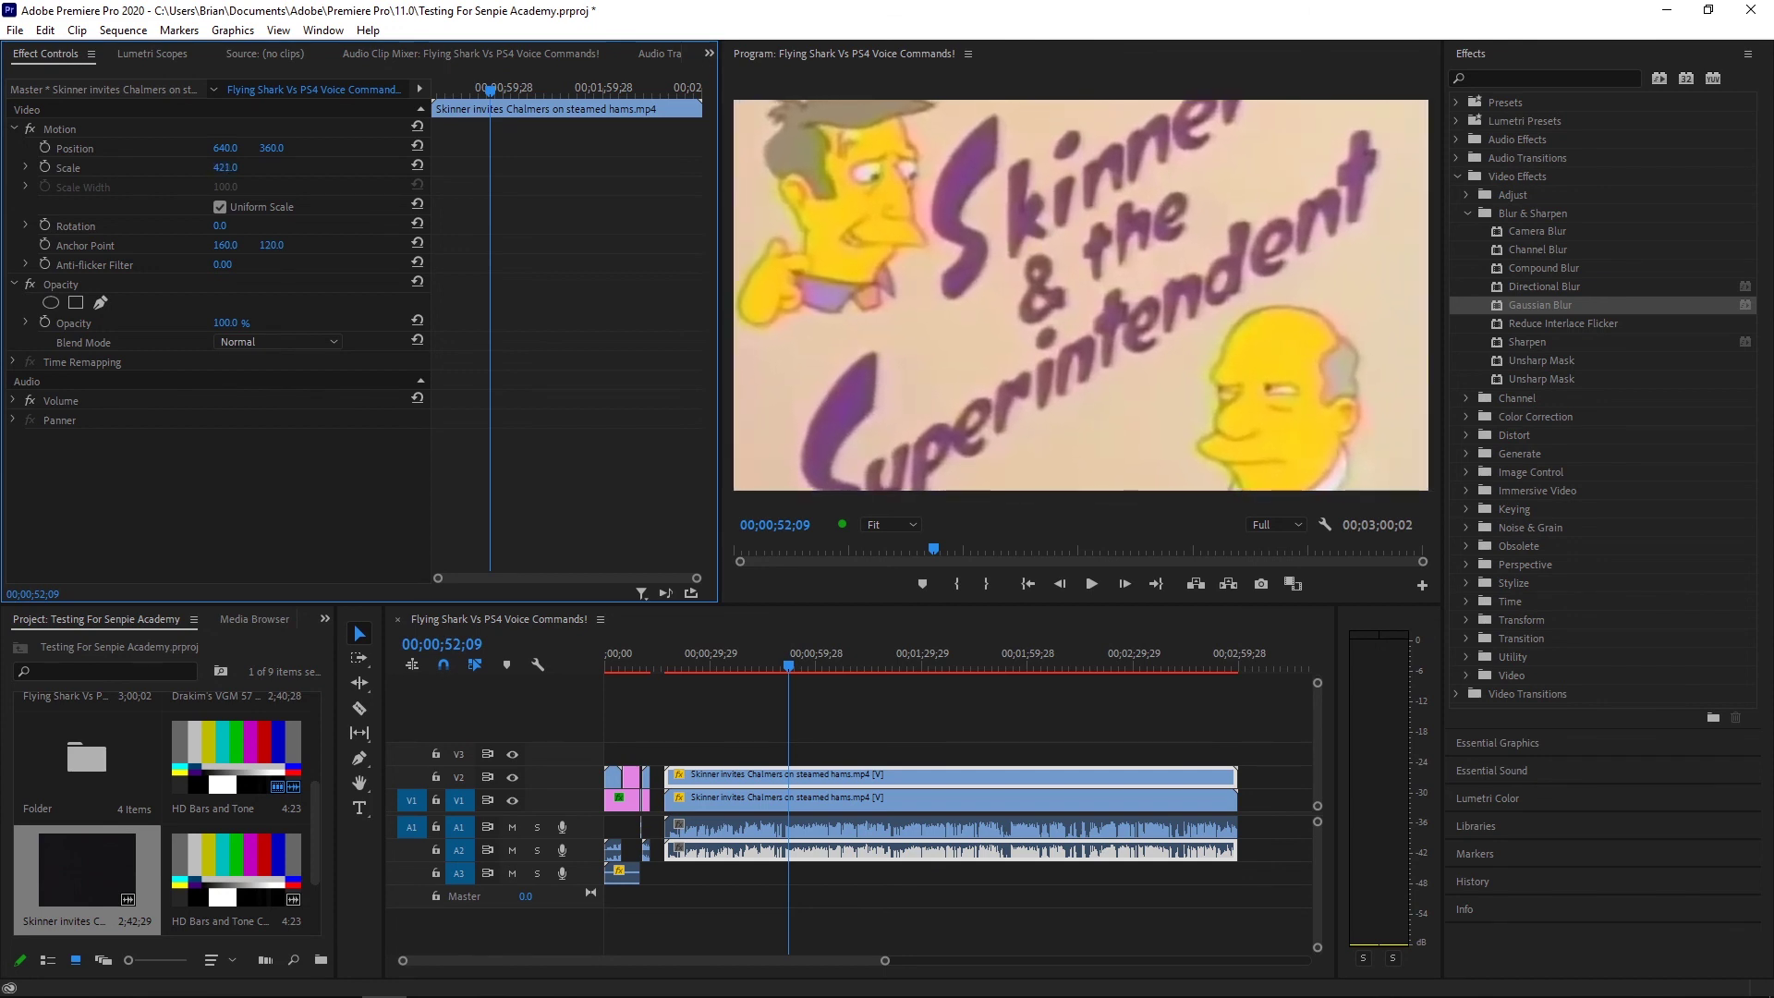
key(ctrl+z)
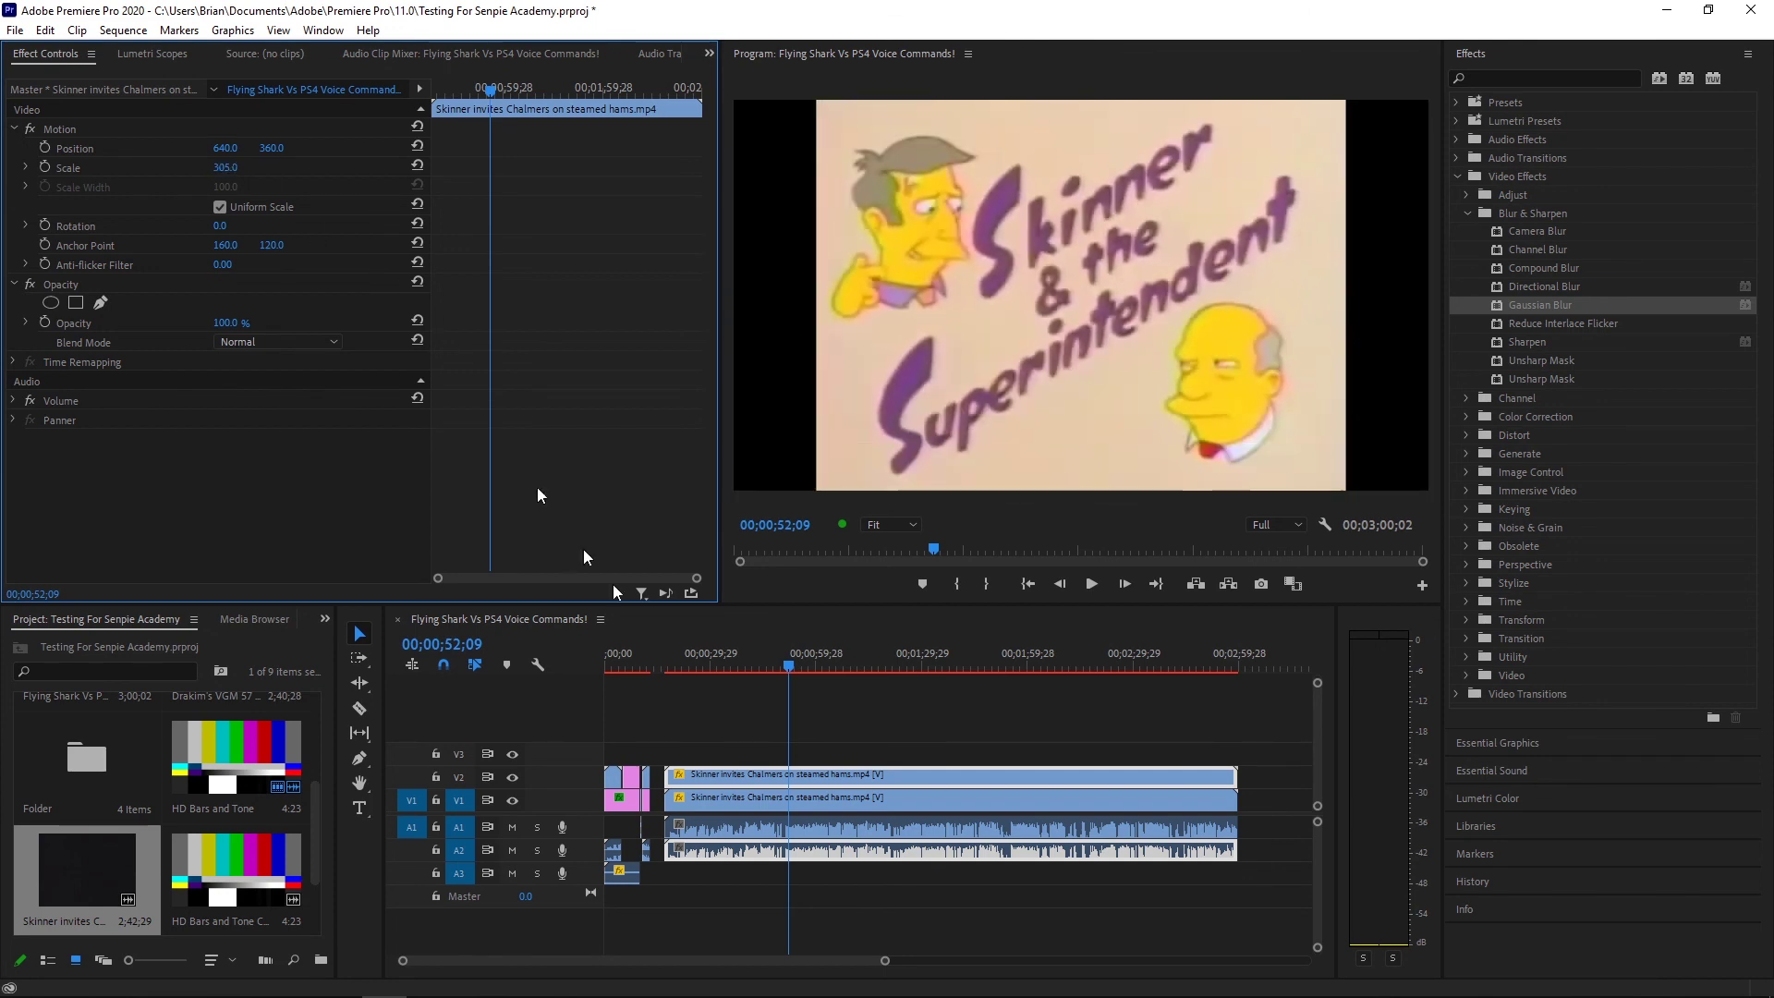
click(916, 800)
drag(218, 164, 304, 164)
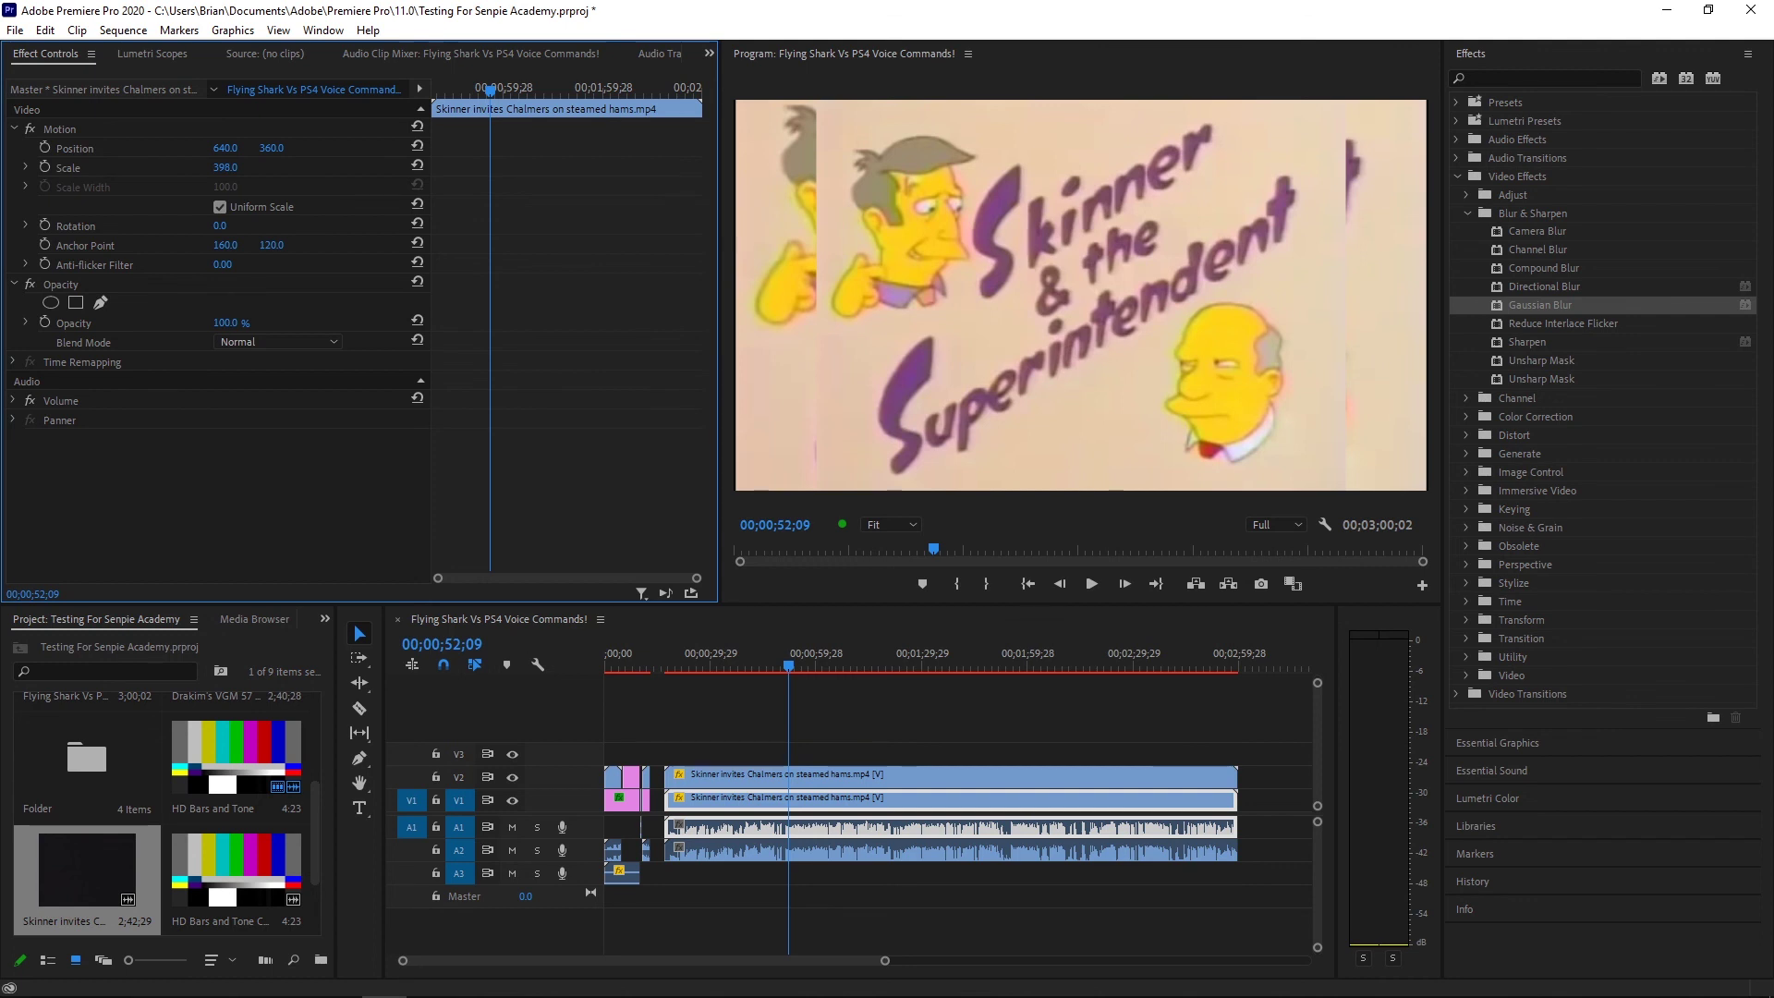
drag(304, 164, 333, 164)
Apply Gaussian Blur with blurriness 29 to the lower copy and scrub to review
drag(1540, 305, 919, 800)
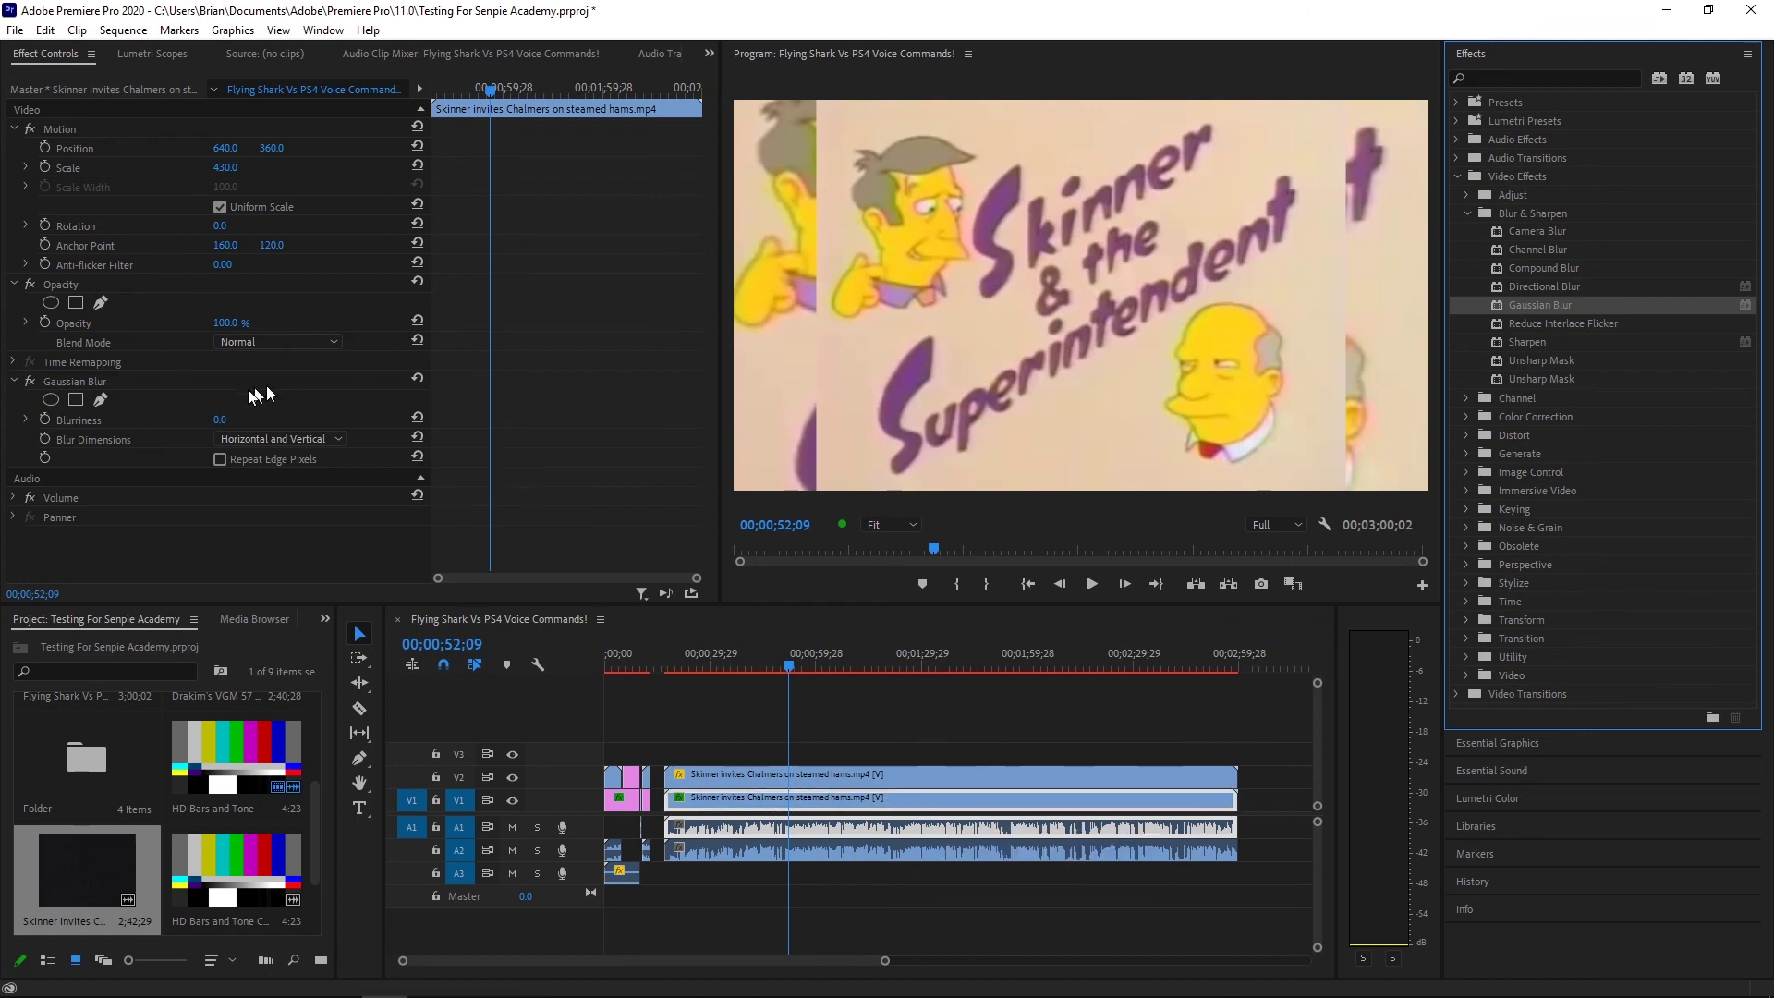
mouse_move(222, 420)
mouse_down()
mouse_move(323, 419)
mouse_move(239, 419)
mouse_up()
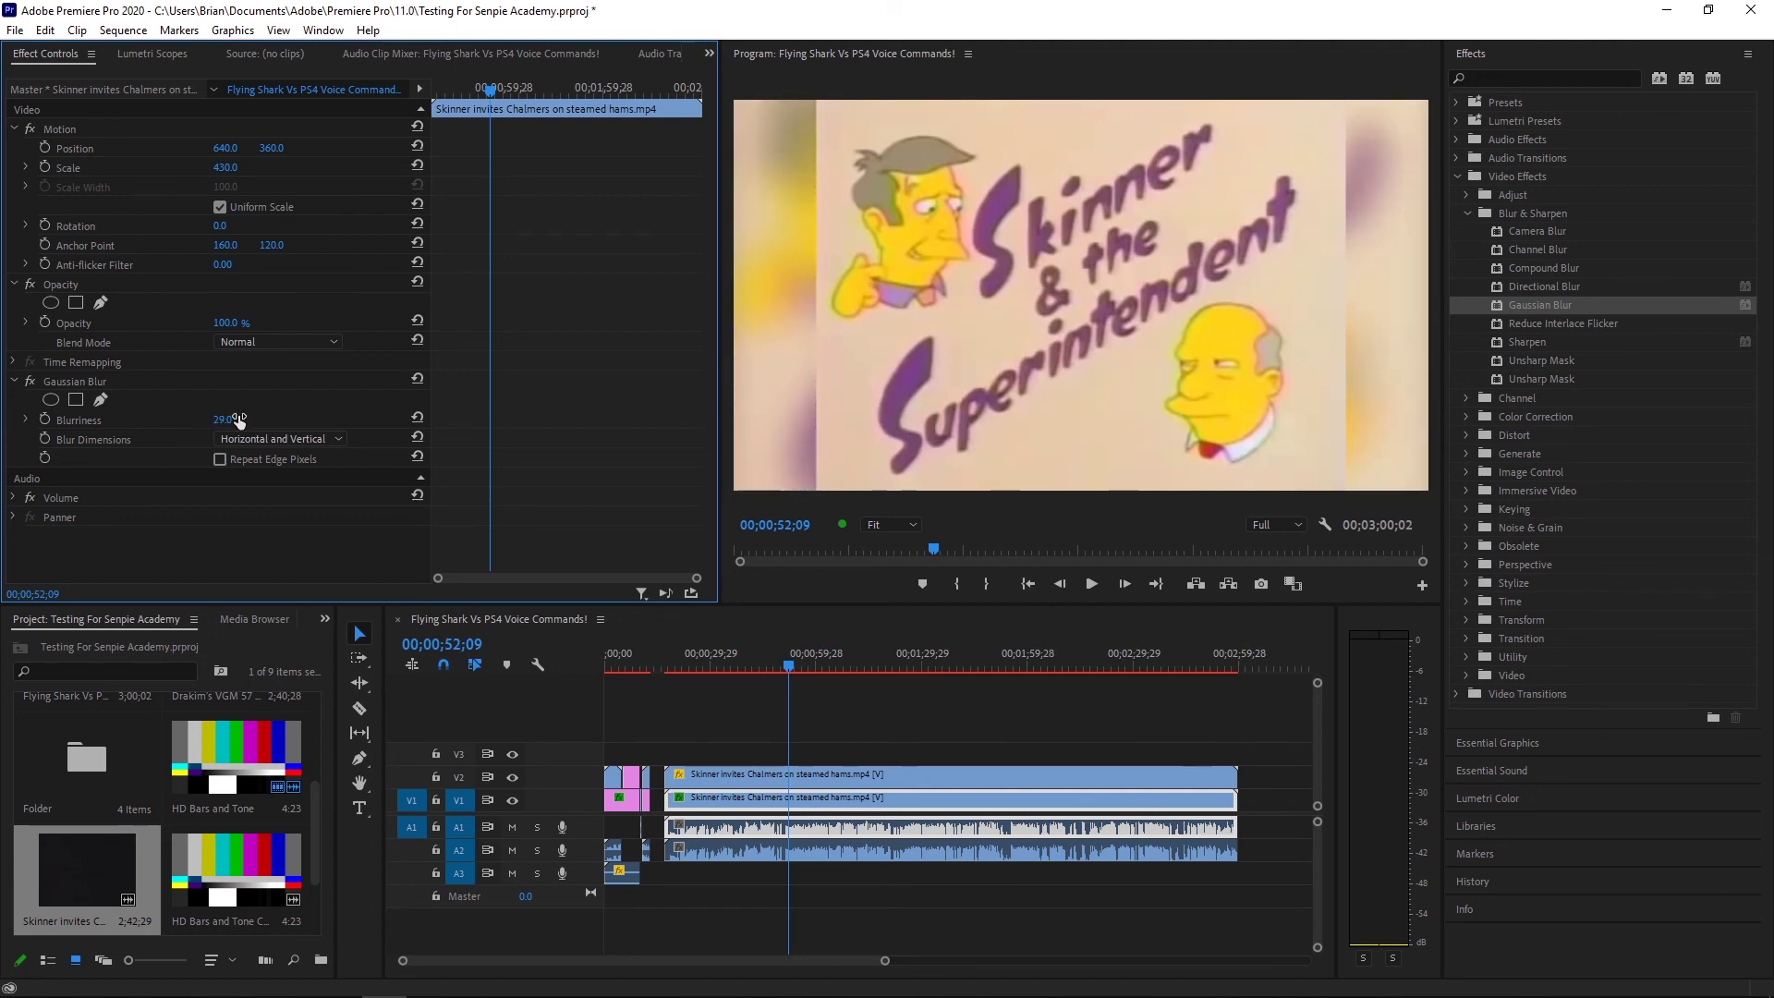
drag(712, 650, 751, 657)
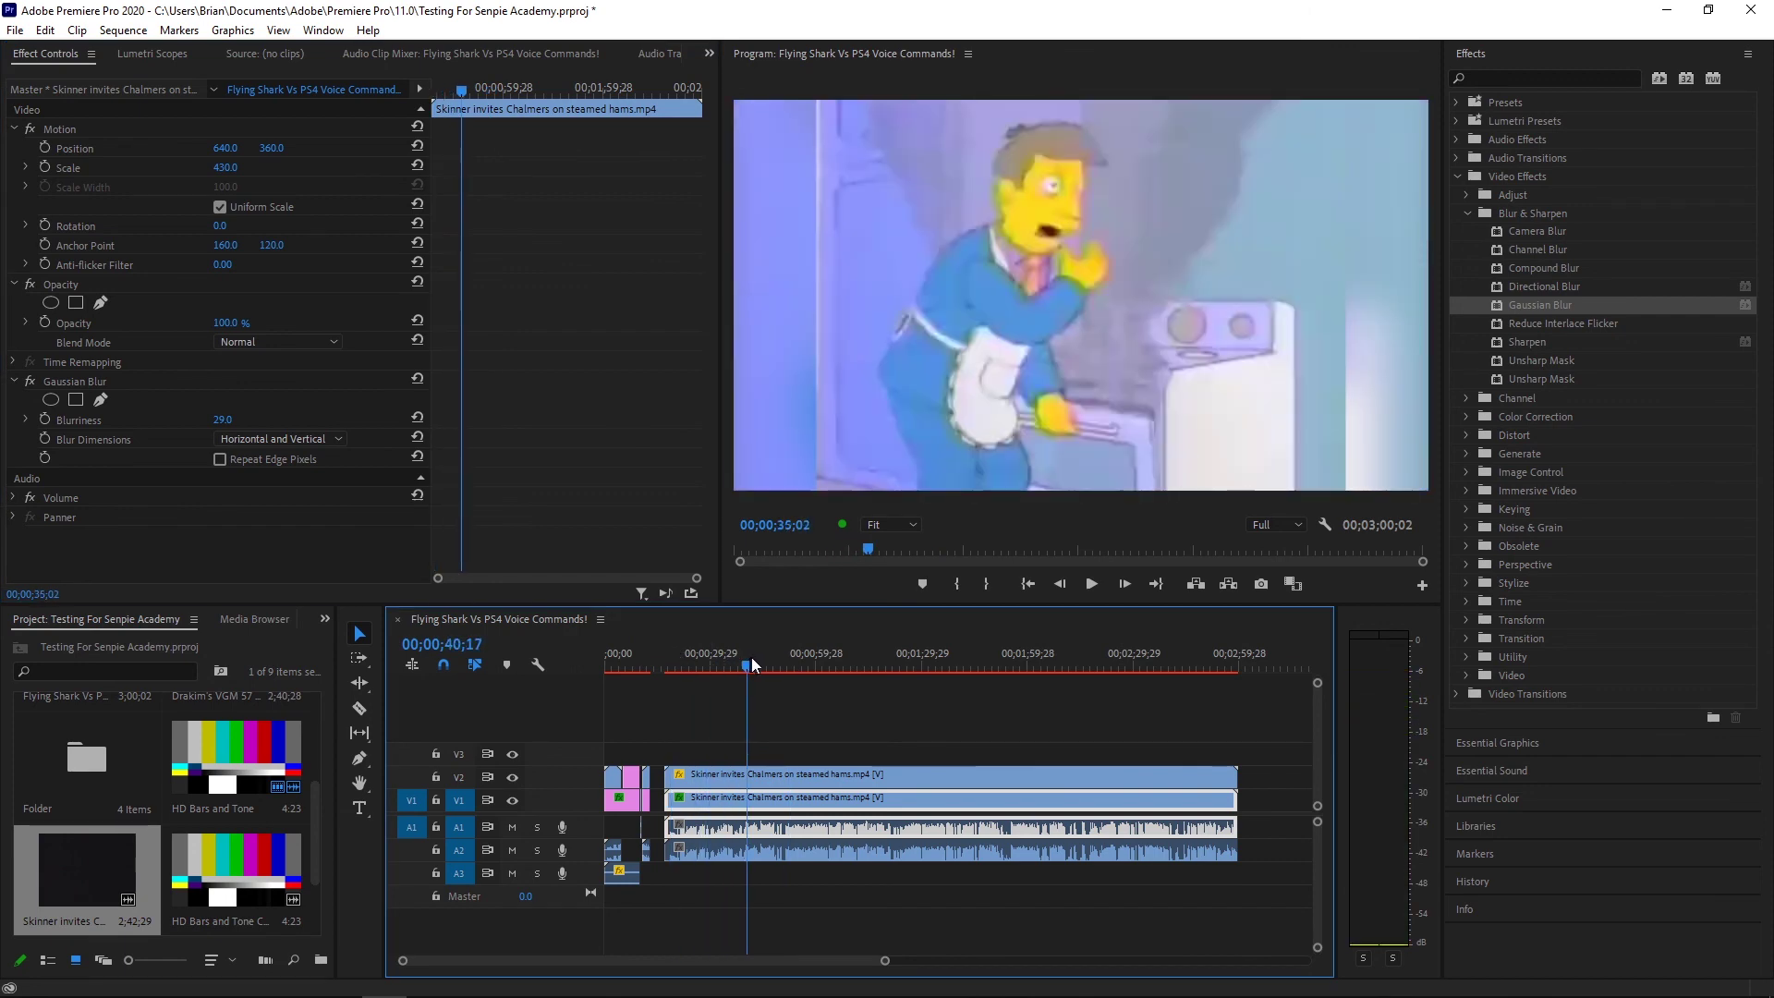
drag(751, 657, 1088, 658)
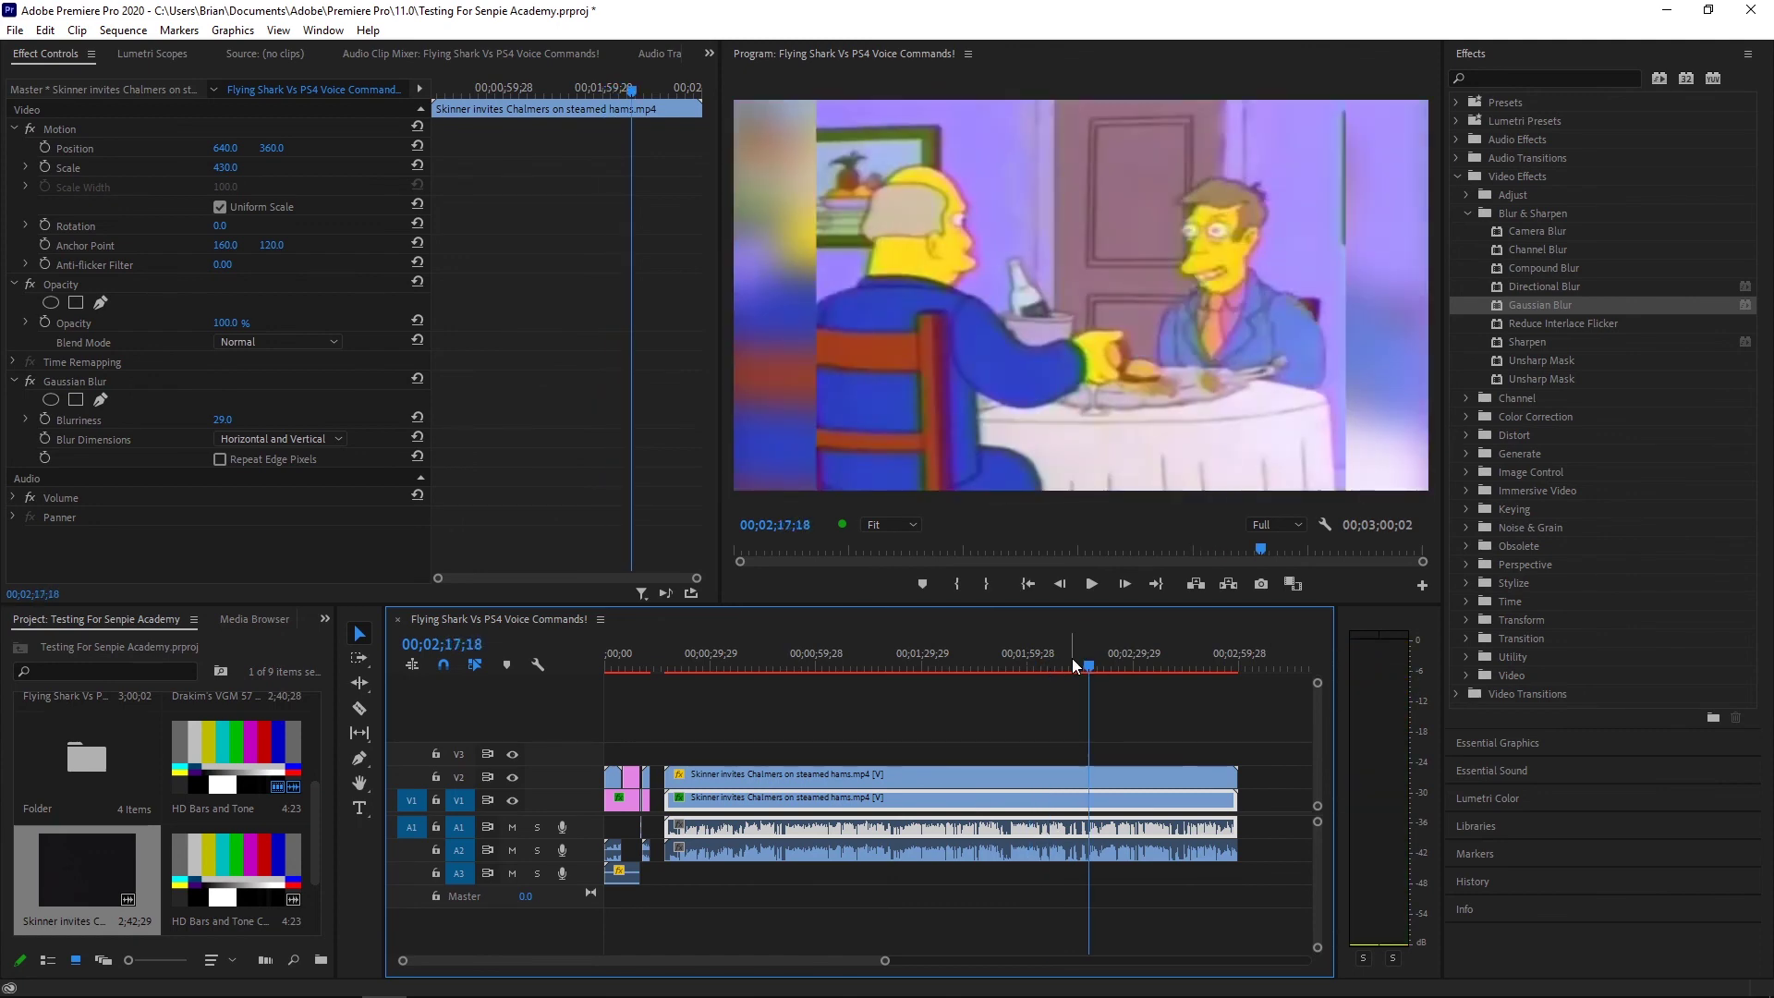
Unlink the lower copy's video and audio, then cut its duplicate audio from A1
right_click(1023, 824)
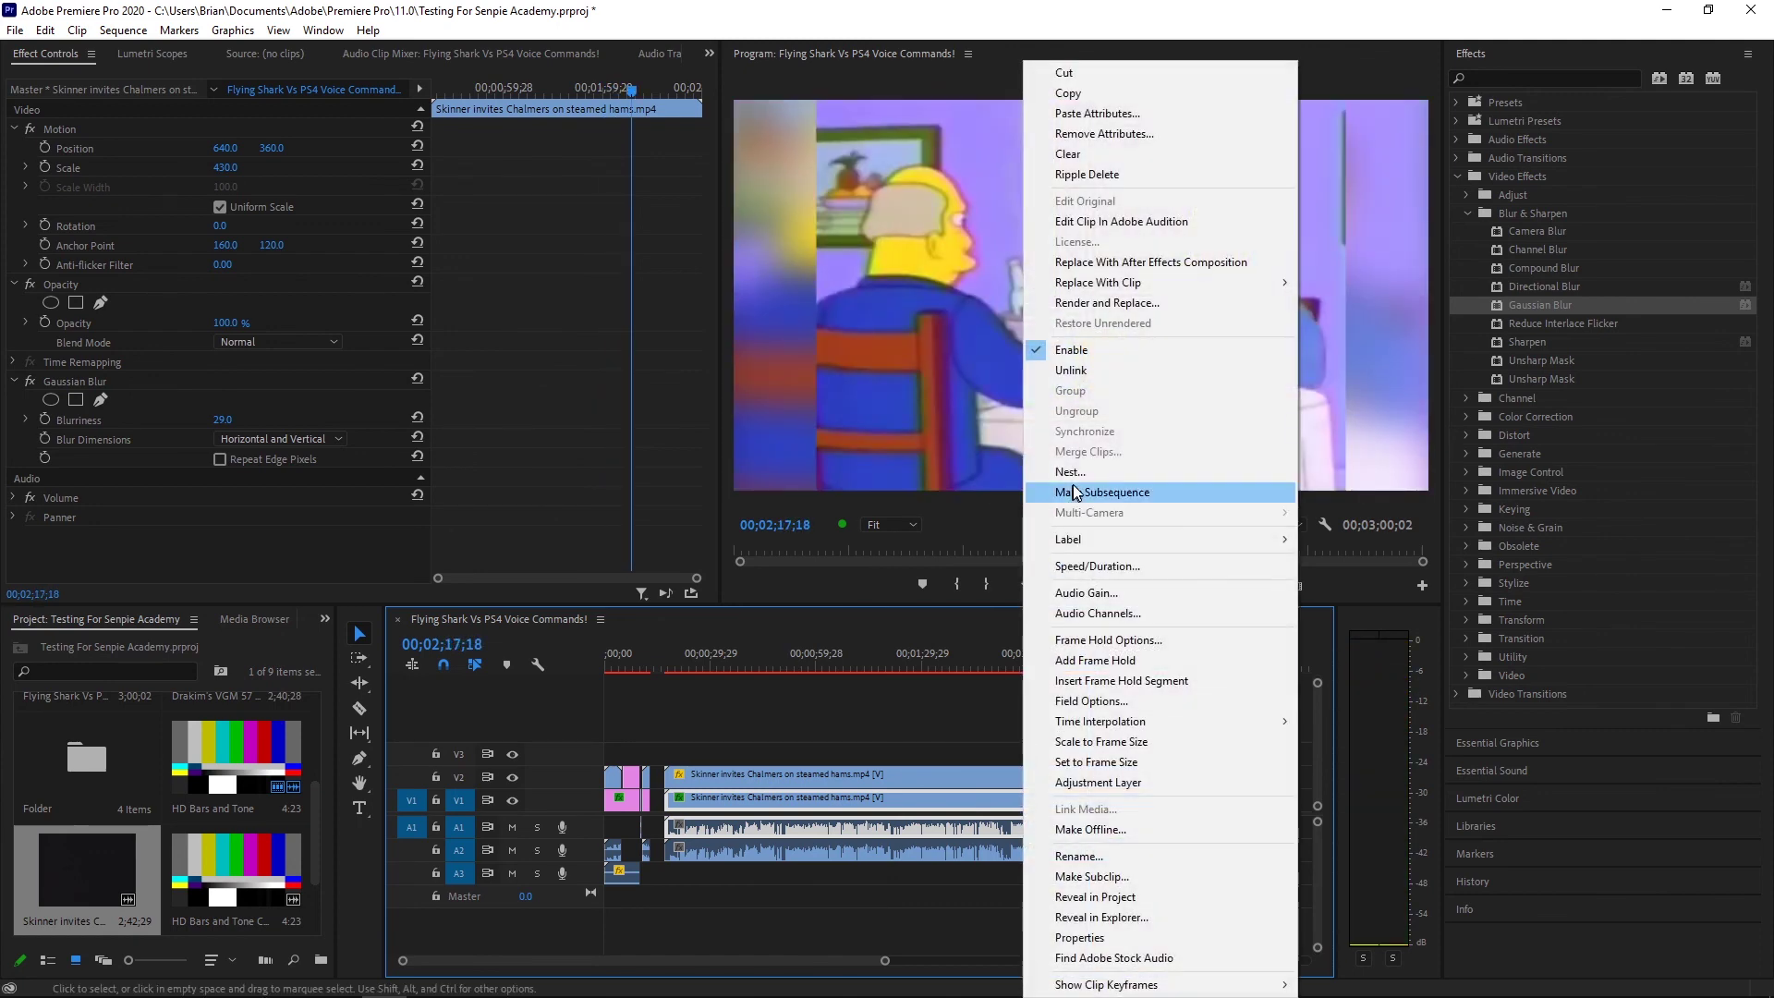
click(1071, 369)
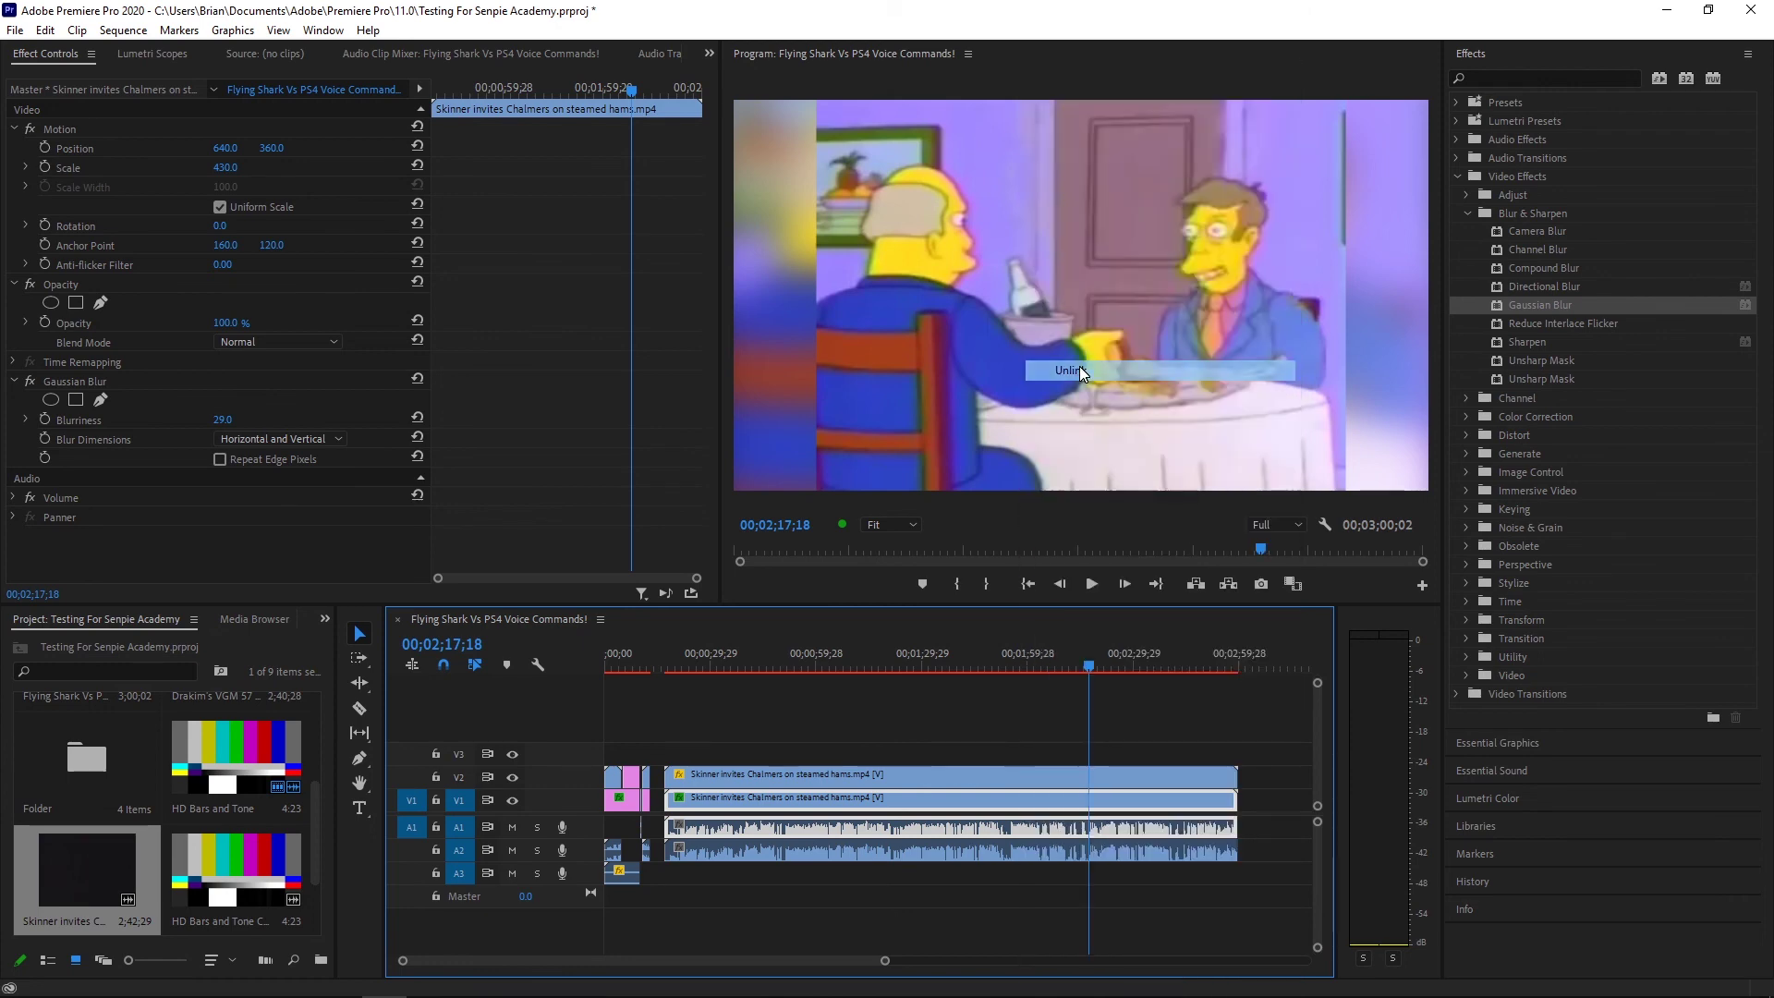
right_click(945, 825)
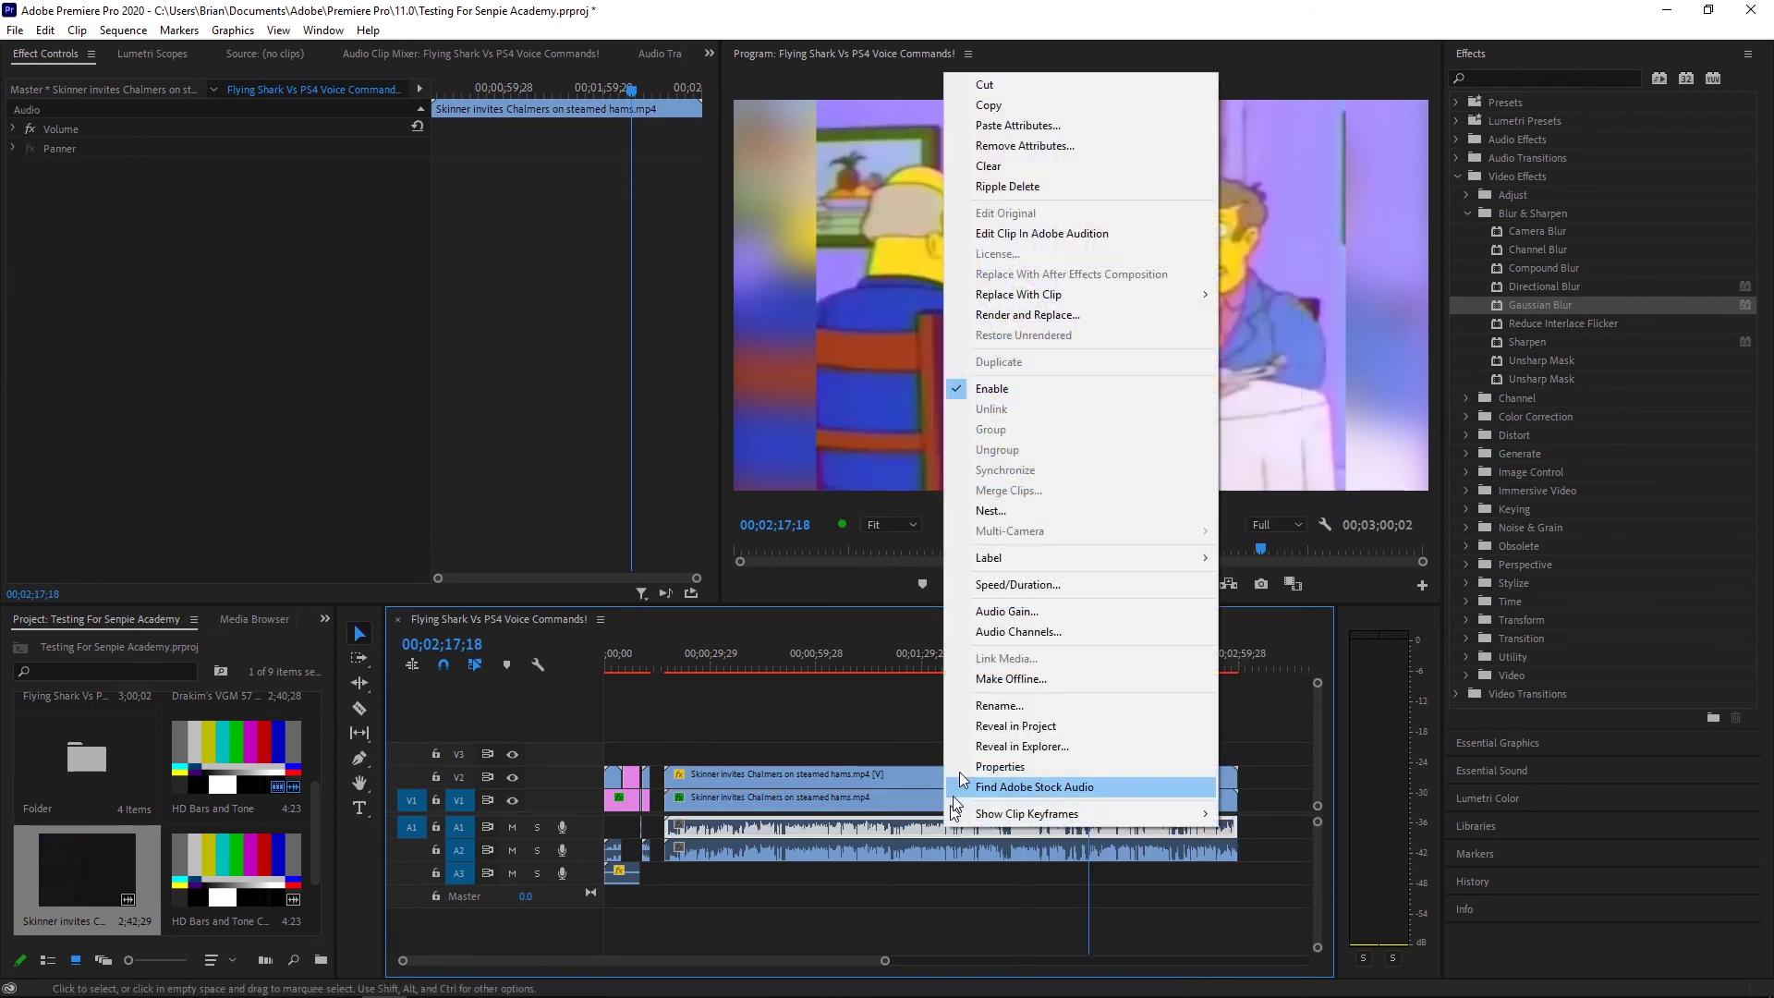
click(1032, 85)
Play the layered sequence from earlier in the Program monitor, then stop
click(663, 666)
click(1090, 582)
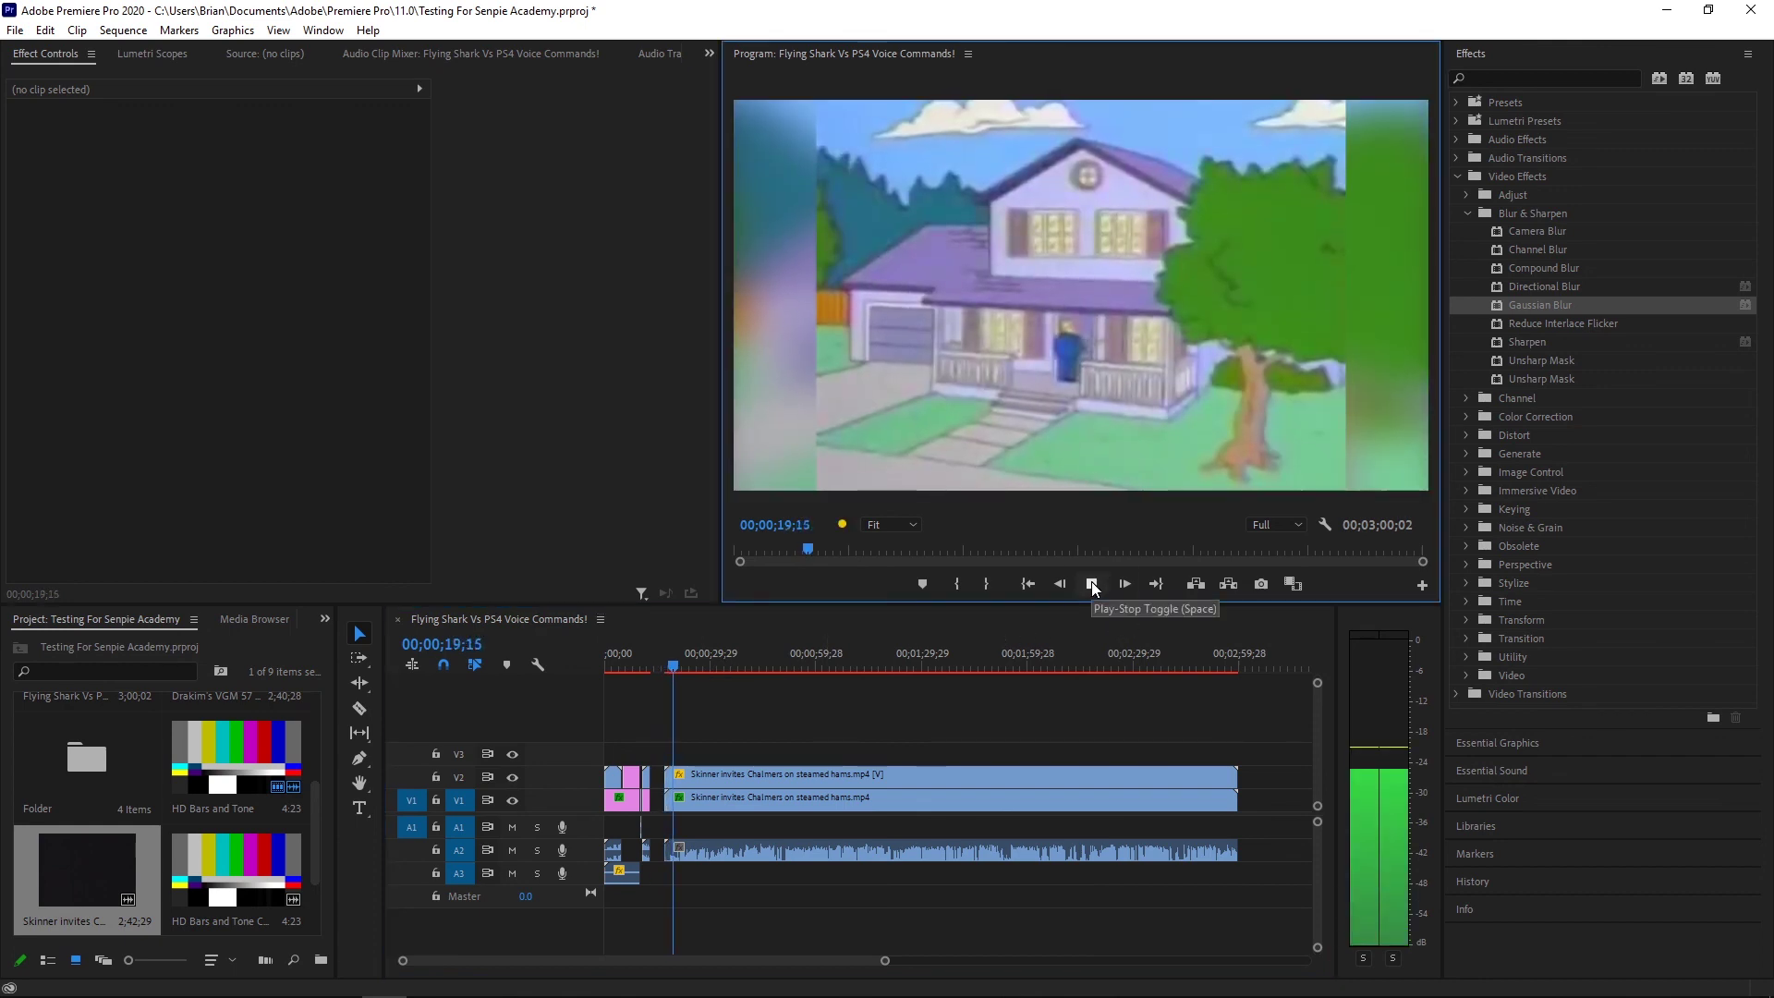
click(1090, 580)
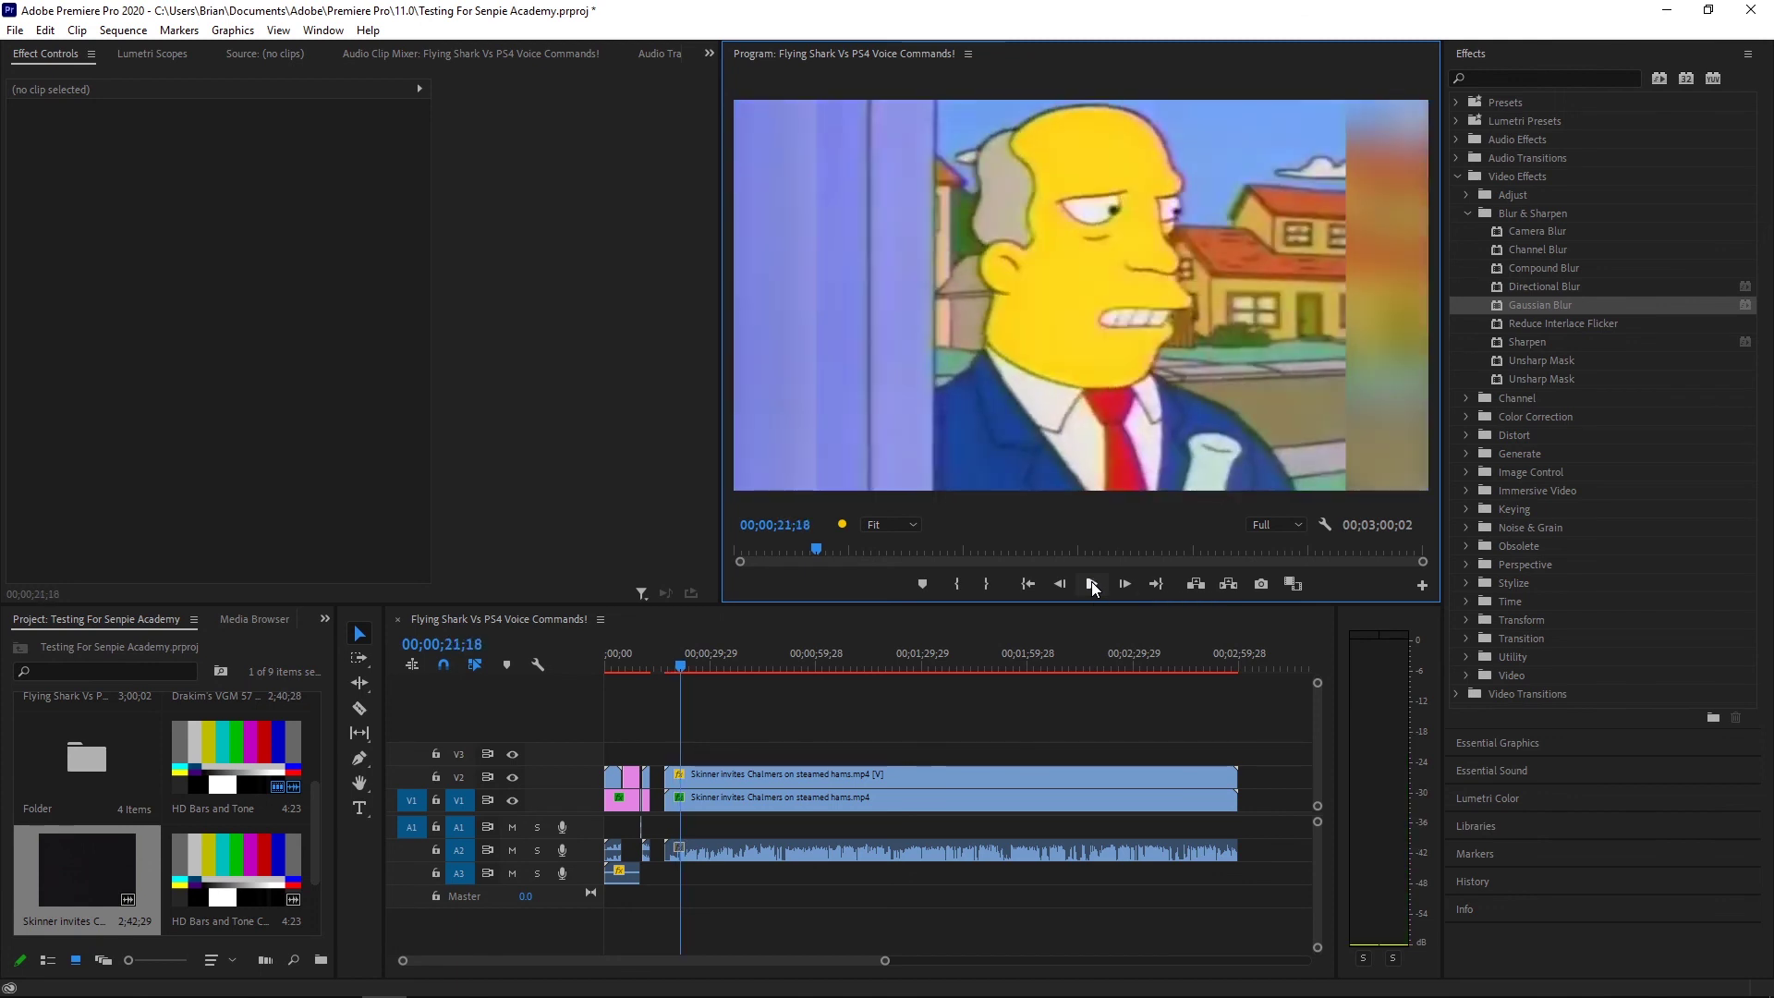